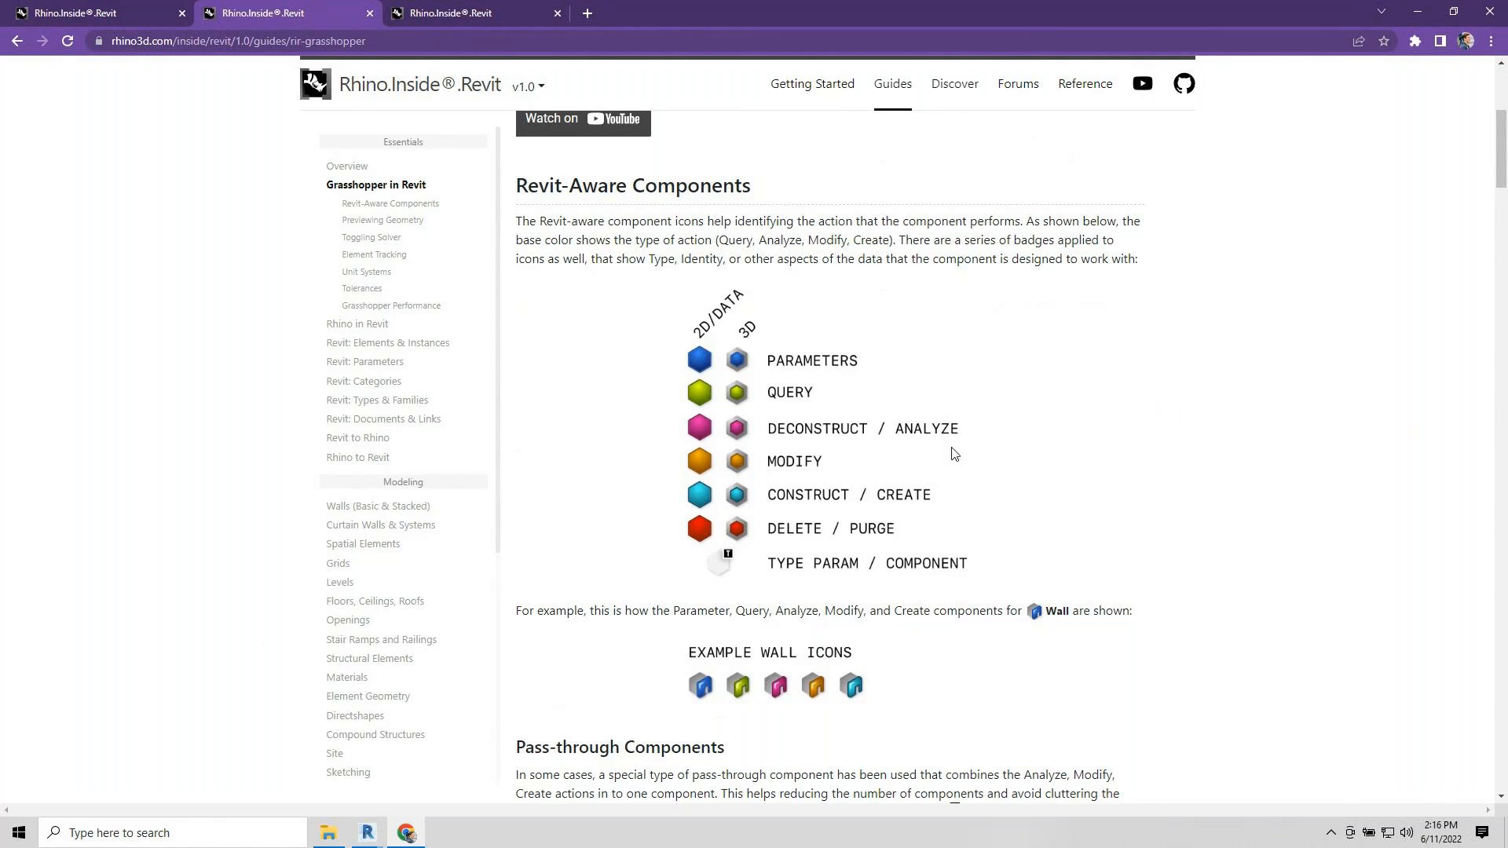
Look over the guide's component colour legend, then put the browser away and launch Grasshopper from Rhino.
{"action": "scroll", "coordinate": [749, 324], "scroll_direction": "down", "scroll_amount": 1}
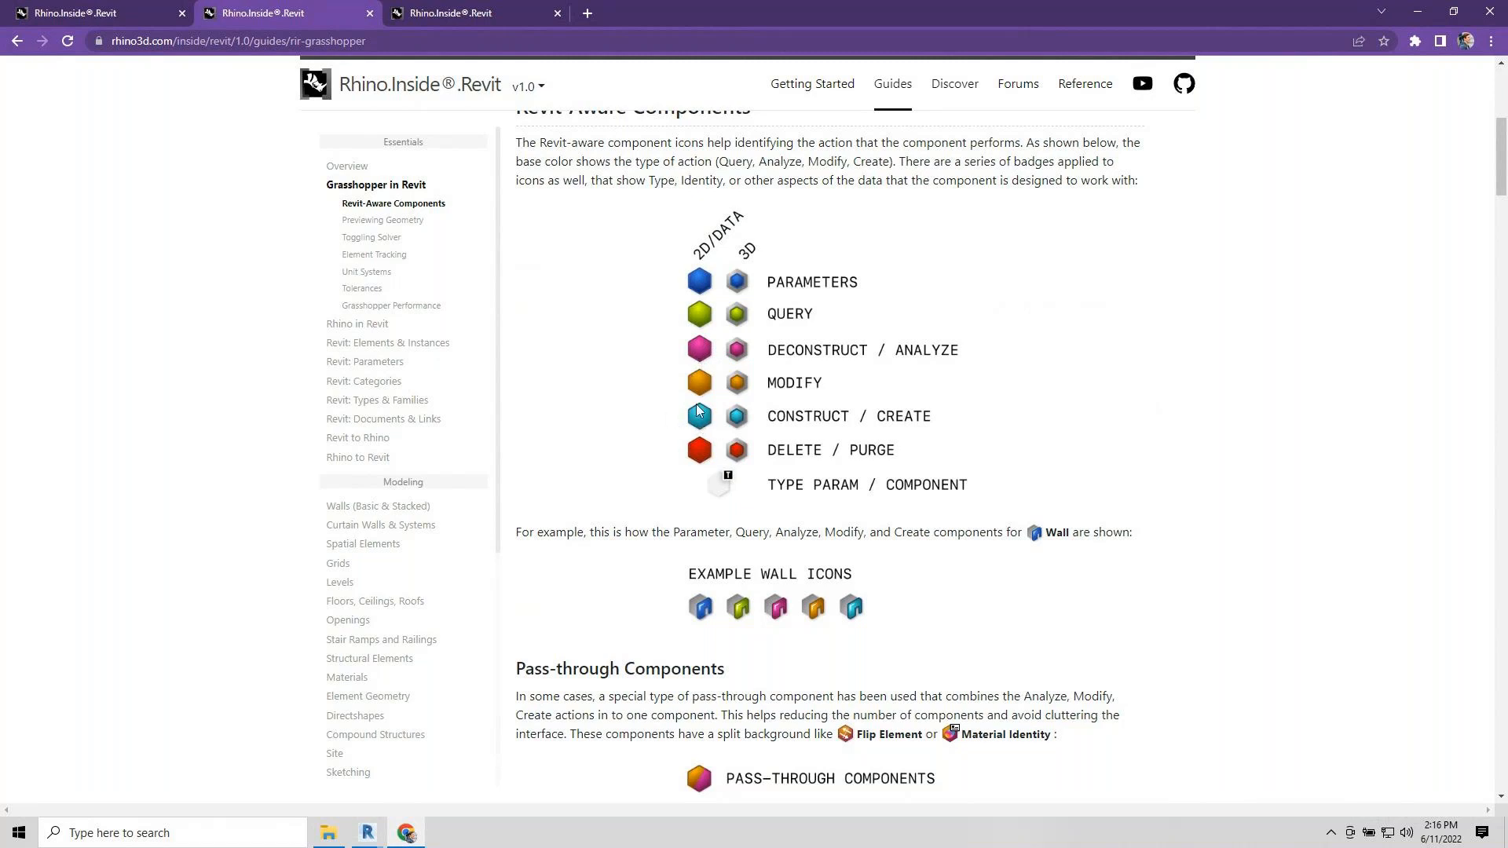
{"action": "left_click", "coordinate": [1417, 12]}
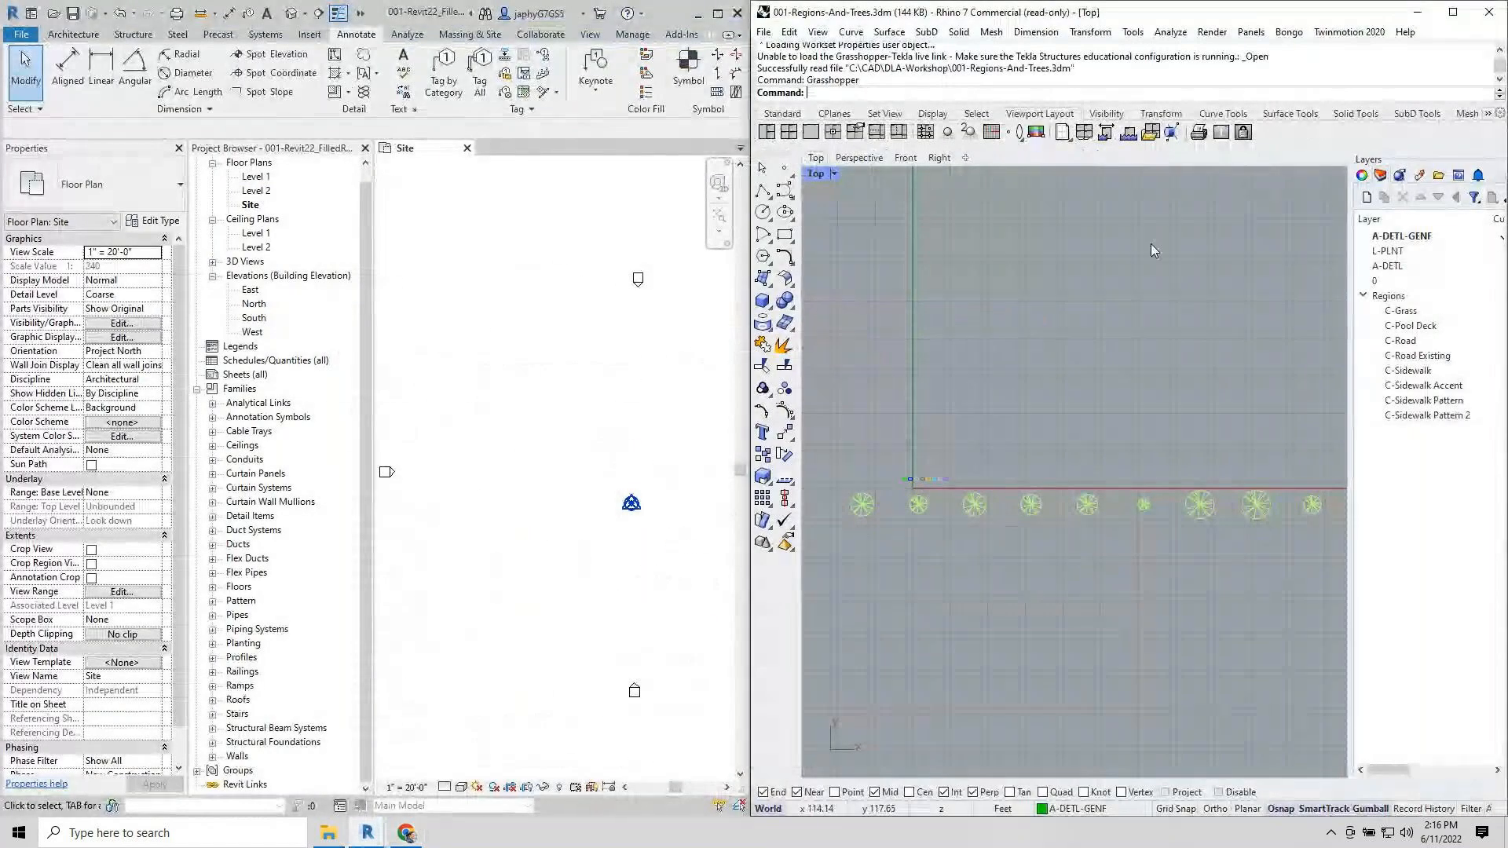
{"action": "type", "text": "Grasshopper"}
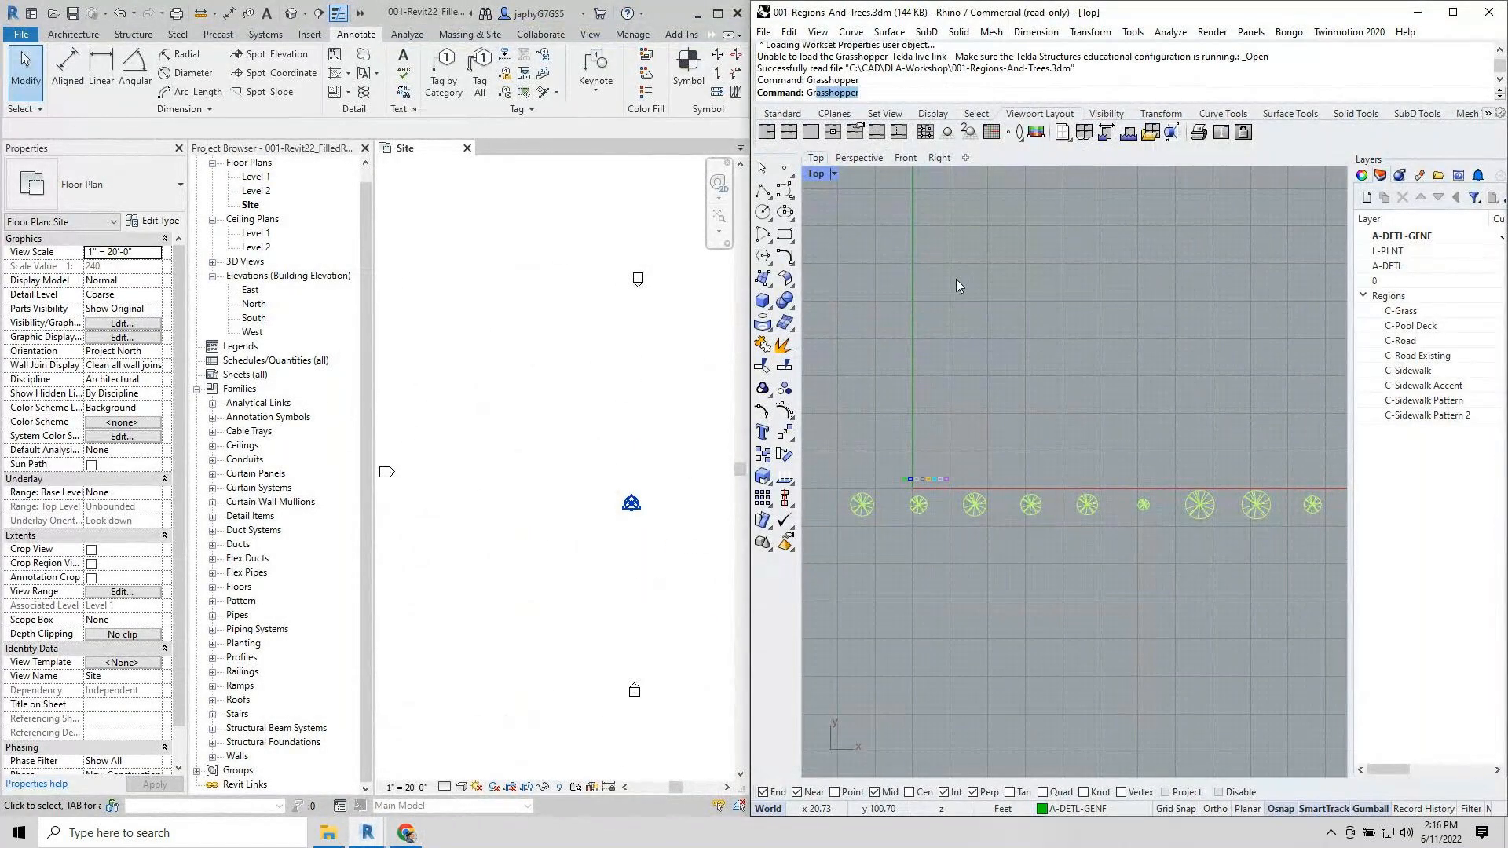
{"action": "key", "text": "Return"}
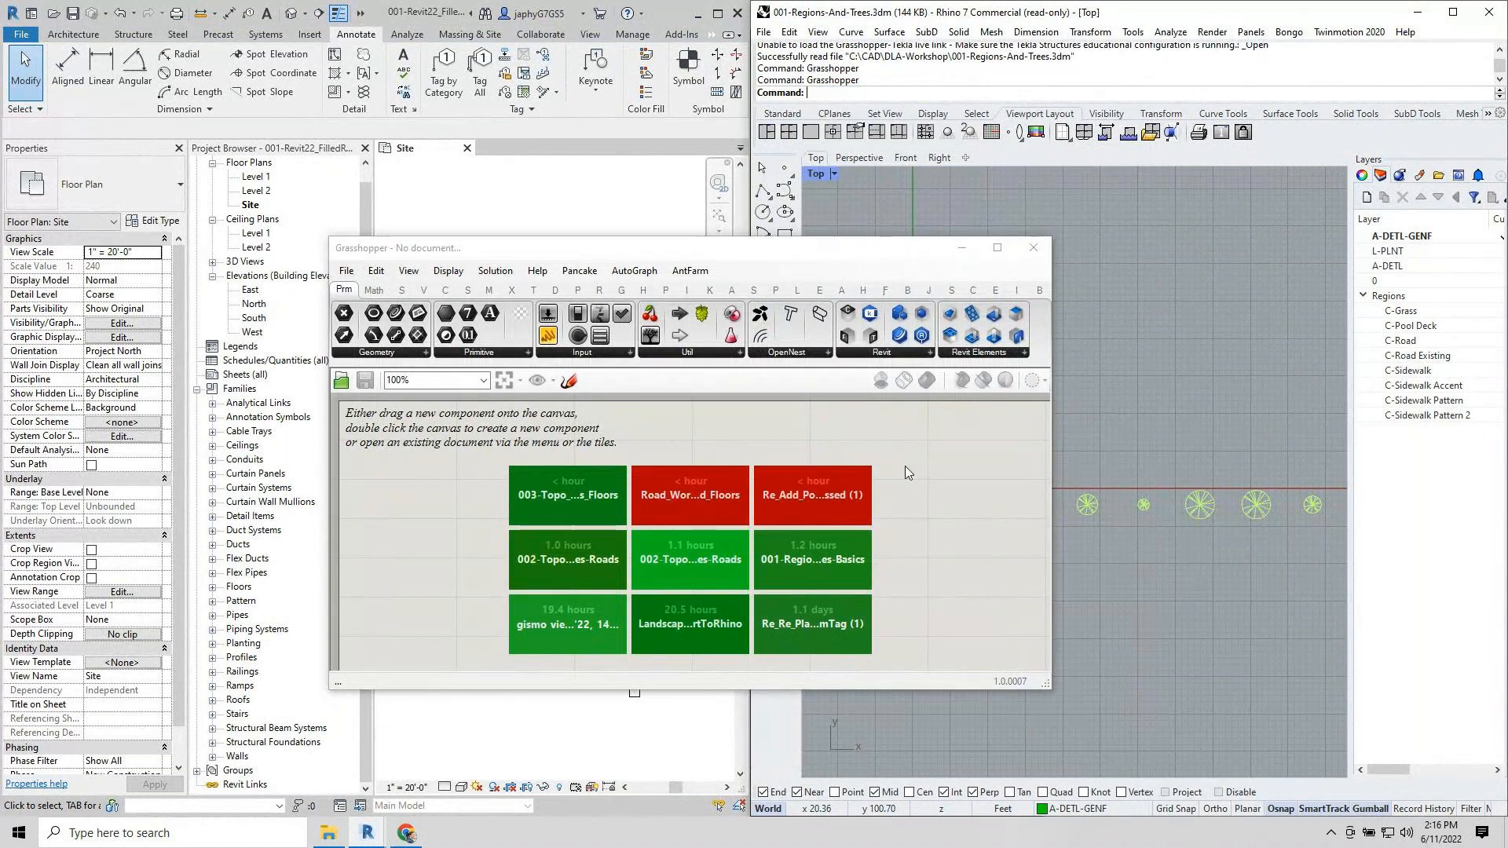
Look through Grasshopper's Revit components in the Build and Filter groups, then minimize the Grasshopper window.
{"action": "left_click", "coordinate": [597, 292]}
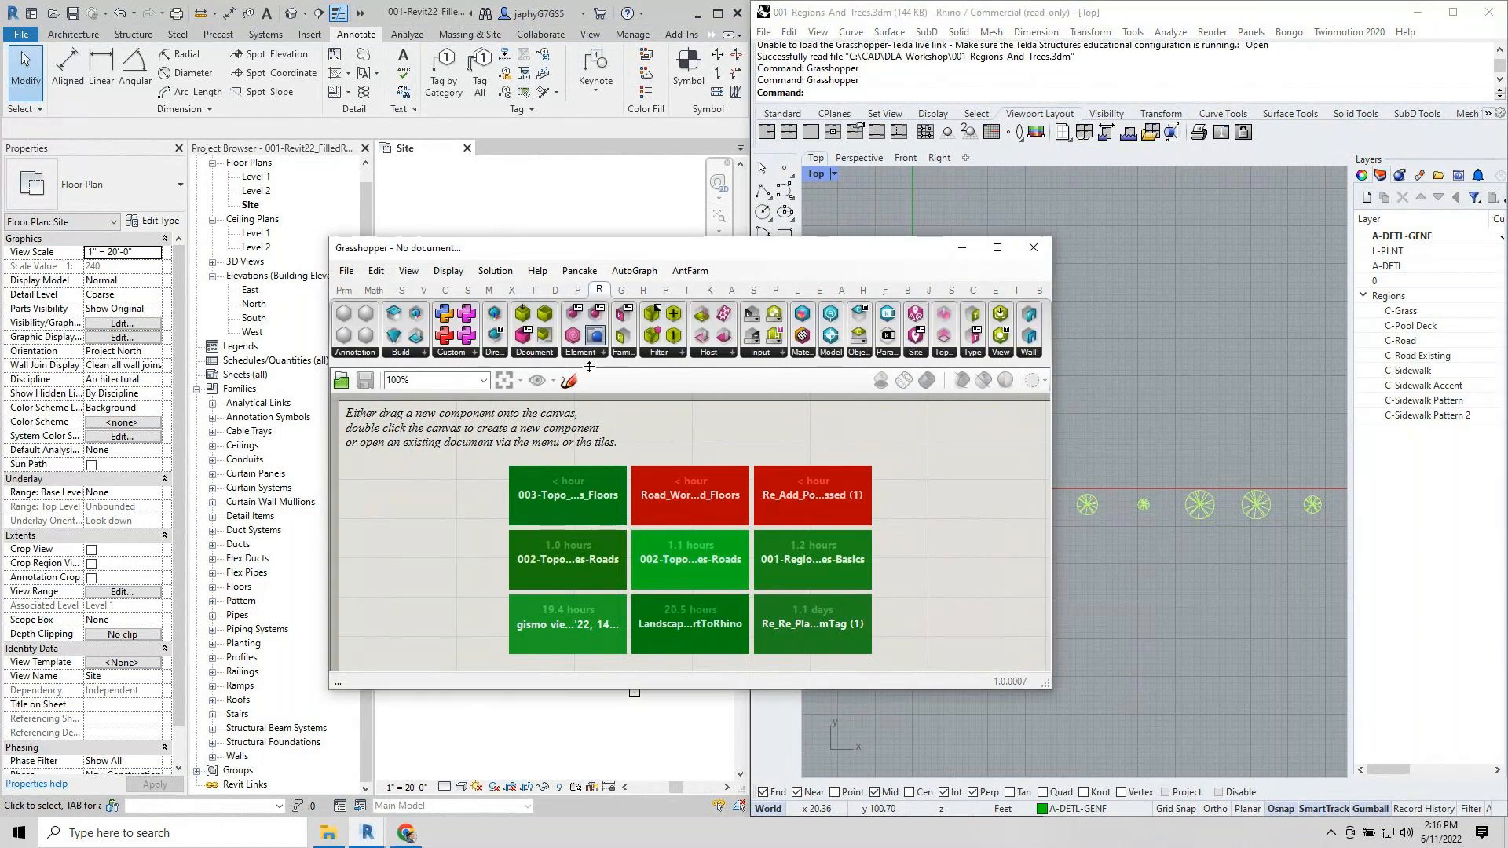
{"action": "left_click", "coordinate": [400, 355]}
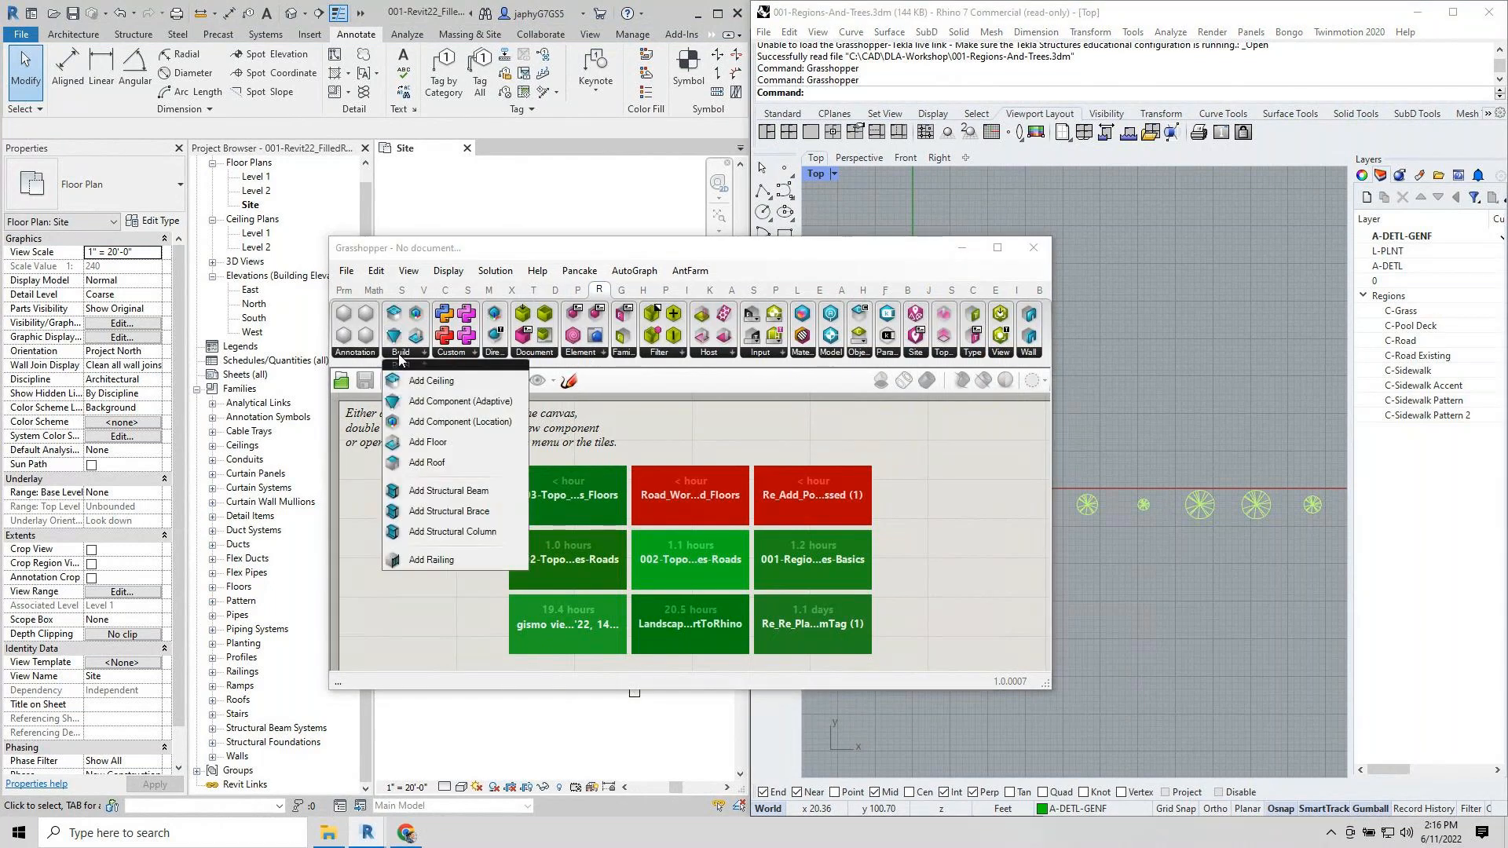
{"action": "left_click", "coordinate": [658, 354]}
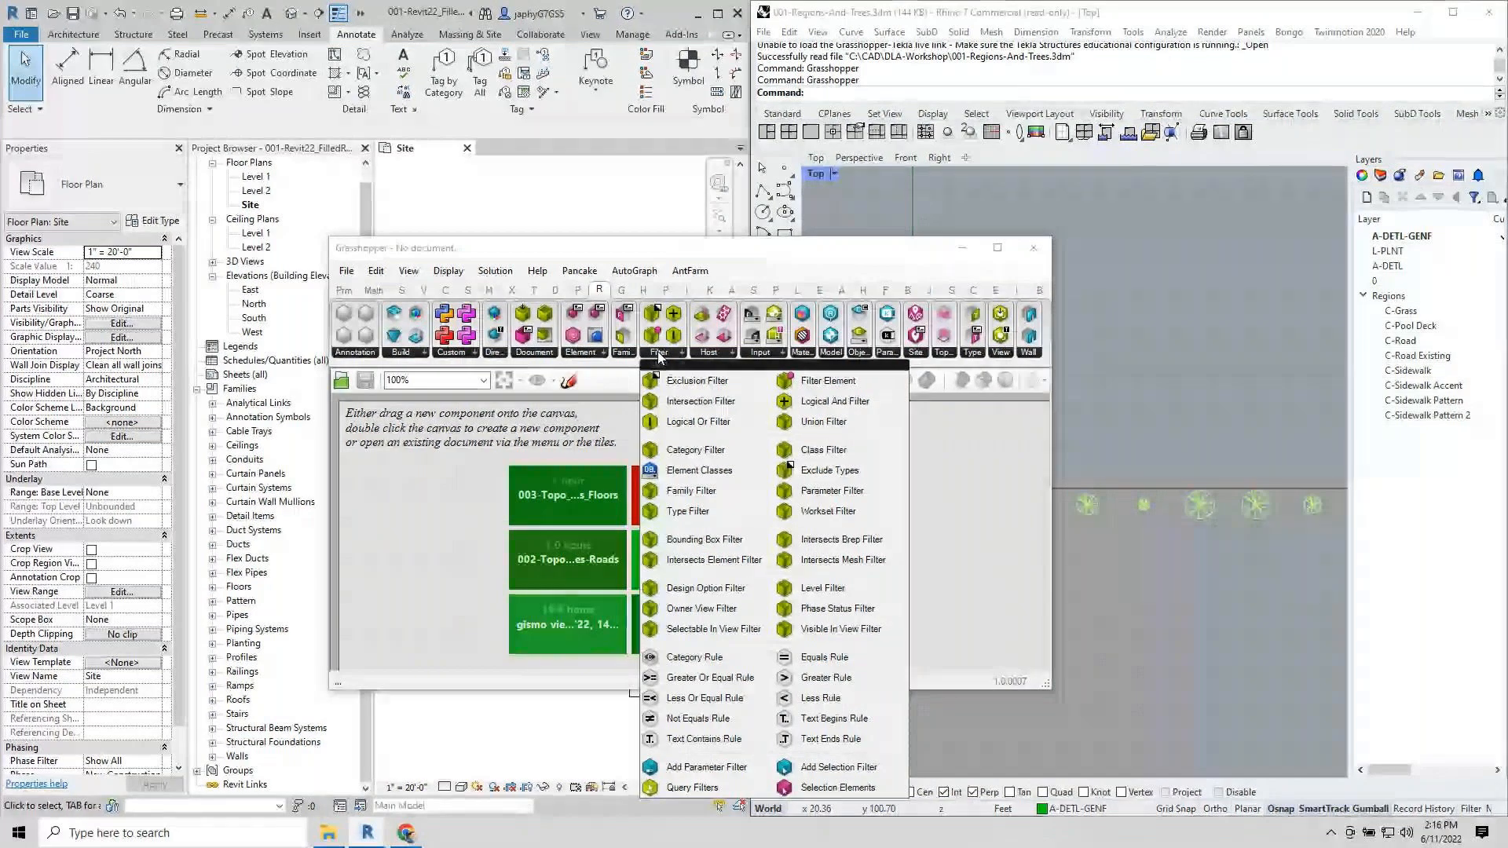
{"action": "left_click", "coordinate": [937, 193]}
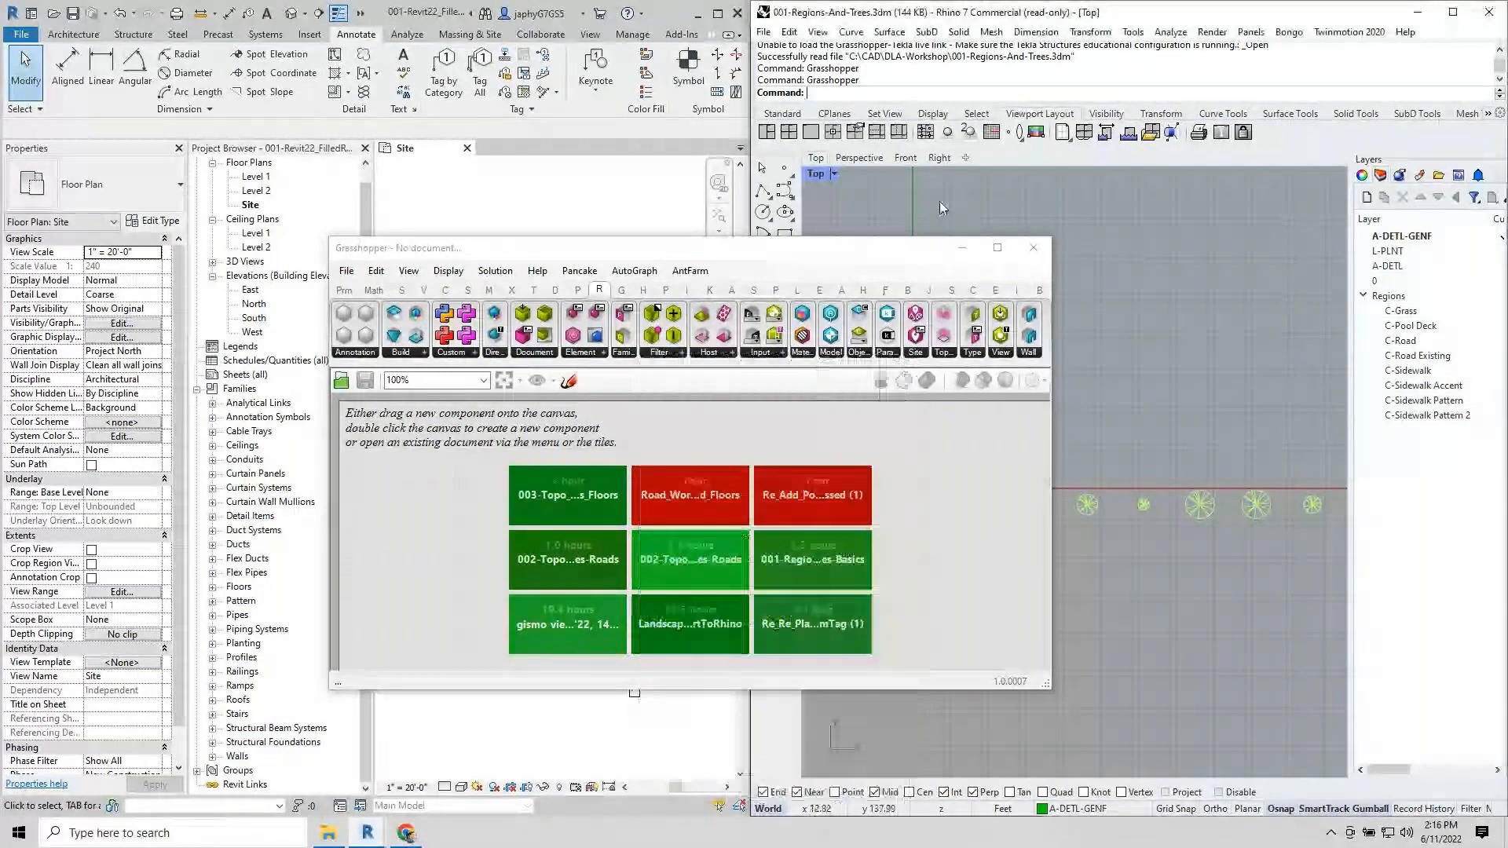
{"action": "left_click", "coordinate": [960, 253]}
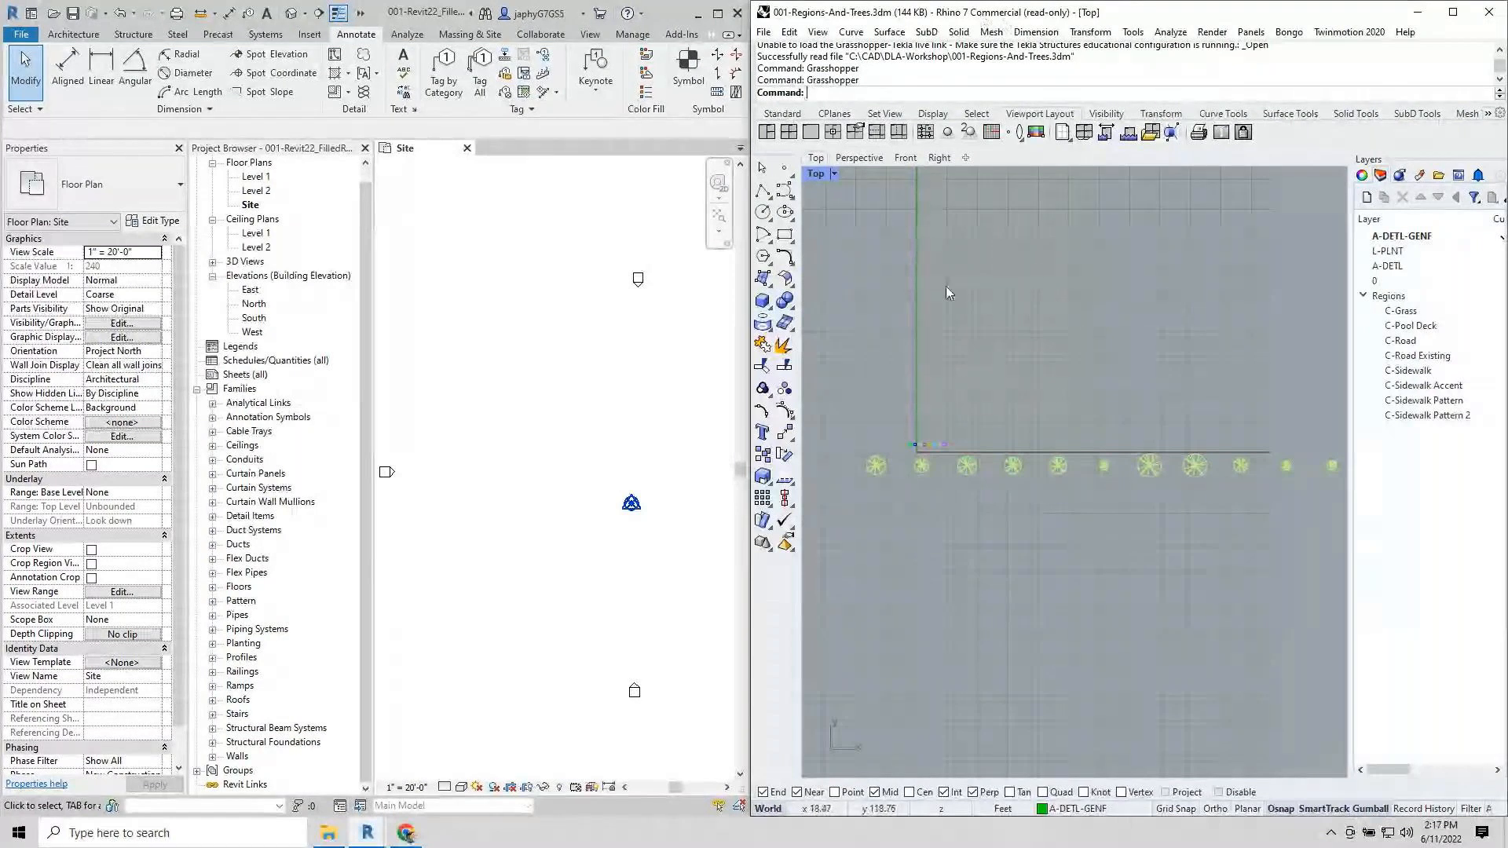
Inspect a region curve and a tree block near the origin in Rhino's Top view.
{"action": "scroll", "coordinate": [941, 394], "scroll_direction": "up", "scroll_amount": 1}
{"action": "scroll", "coordinate": [930, 430], "scroll_direction": "up", "scroll_amount": 4}
{"action": "left_click", "coordinate": [931, 430]}
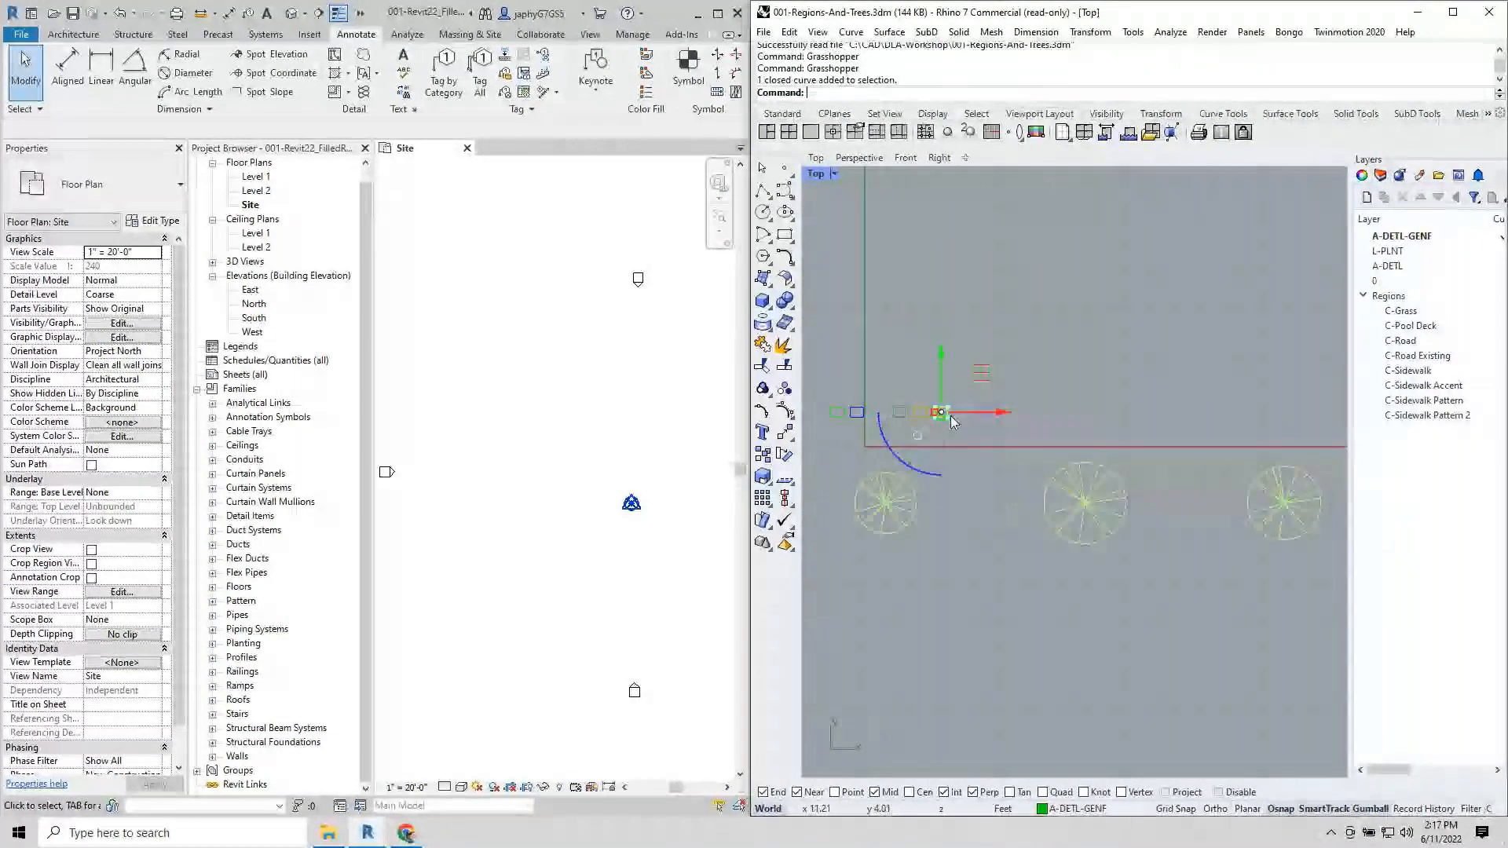
{"action": "left_click", "coordinate": [1067, 431]}
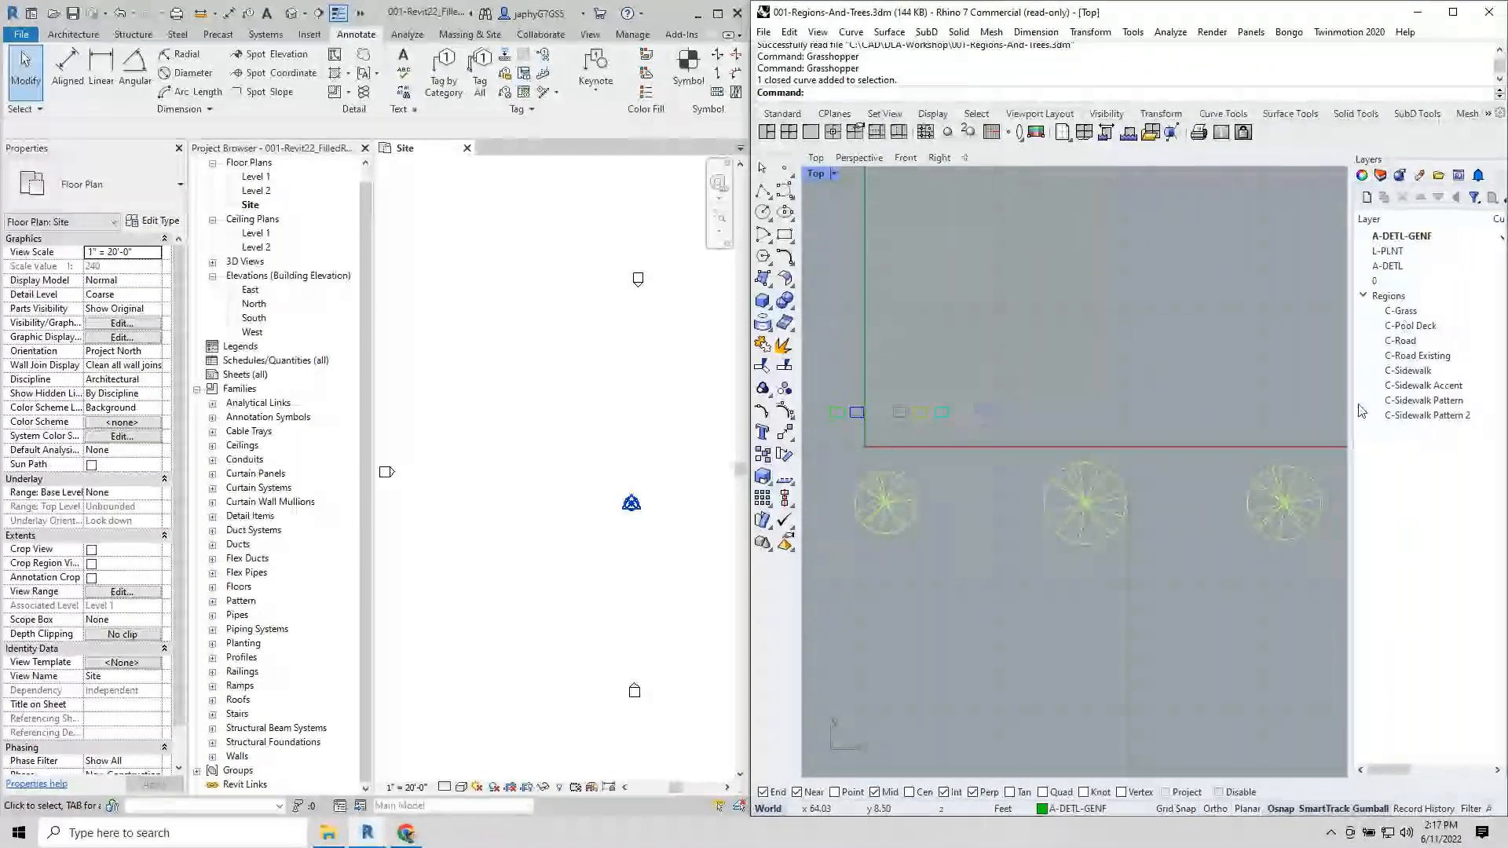
{"action": "scroll", "coordinate": [1180, 417], "scroll_direction": "down", "scroll_amount": 3}
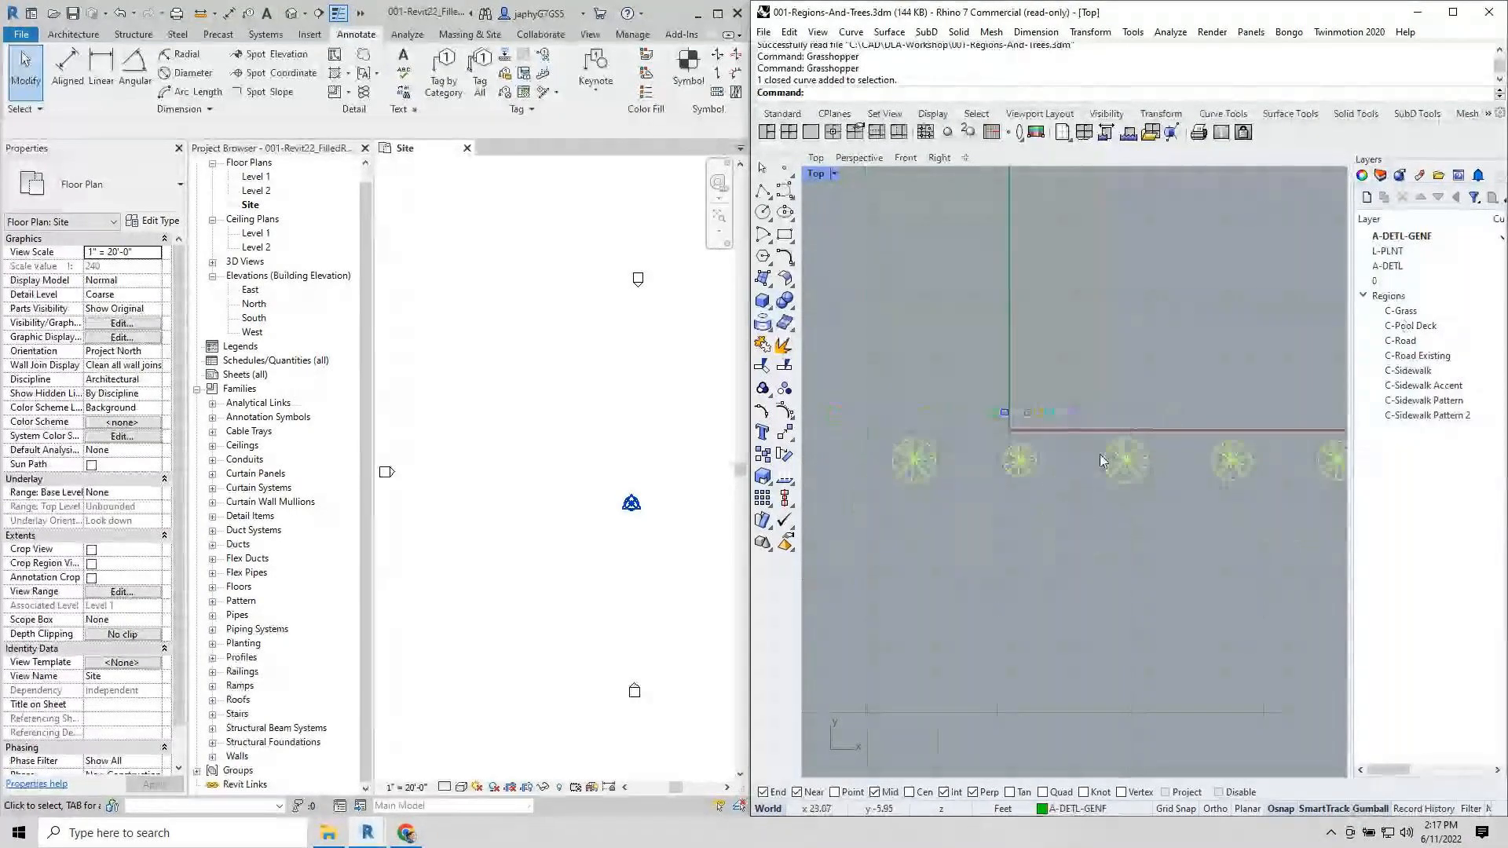
{"action": "left_click", "coordinate": [1123, 462]}
{"action": "scroll", "coordinate": [1124, 460], "scroll_direction": "down", "scroll_amount": 2}
{"action": "left_click", "coordinate": [1109, 393]}
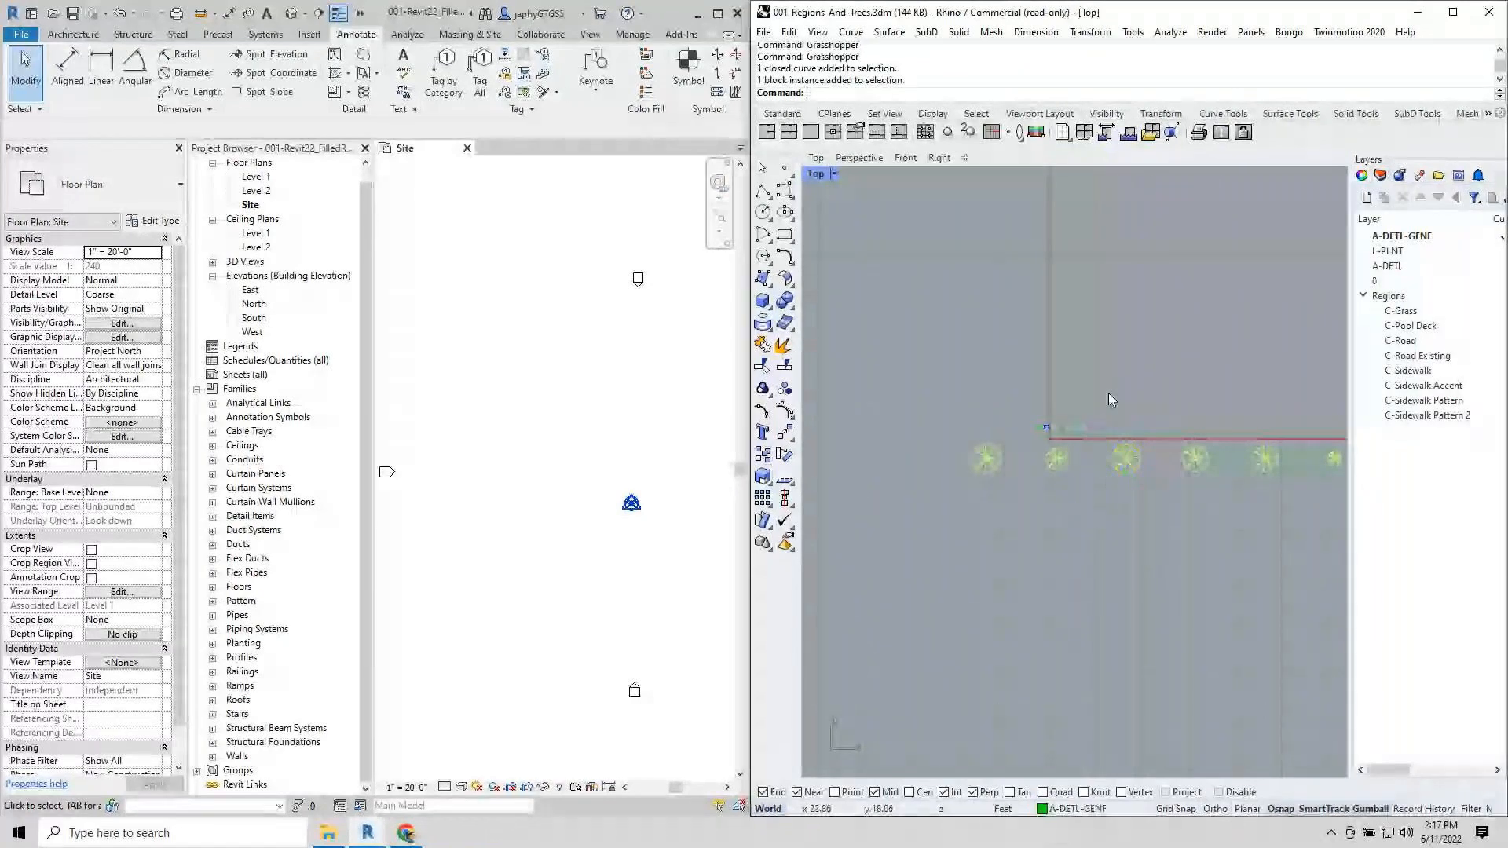
Review the tree block definitions in Rhino's Block Manager, then close it.
{"action": "type", "text": "BlockManager"}
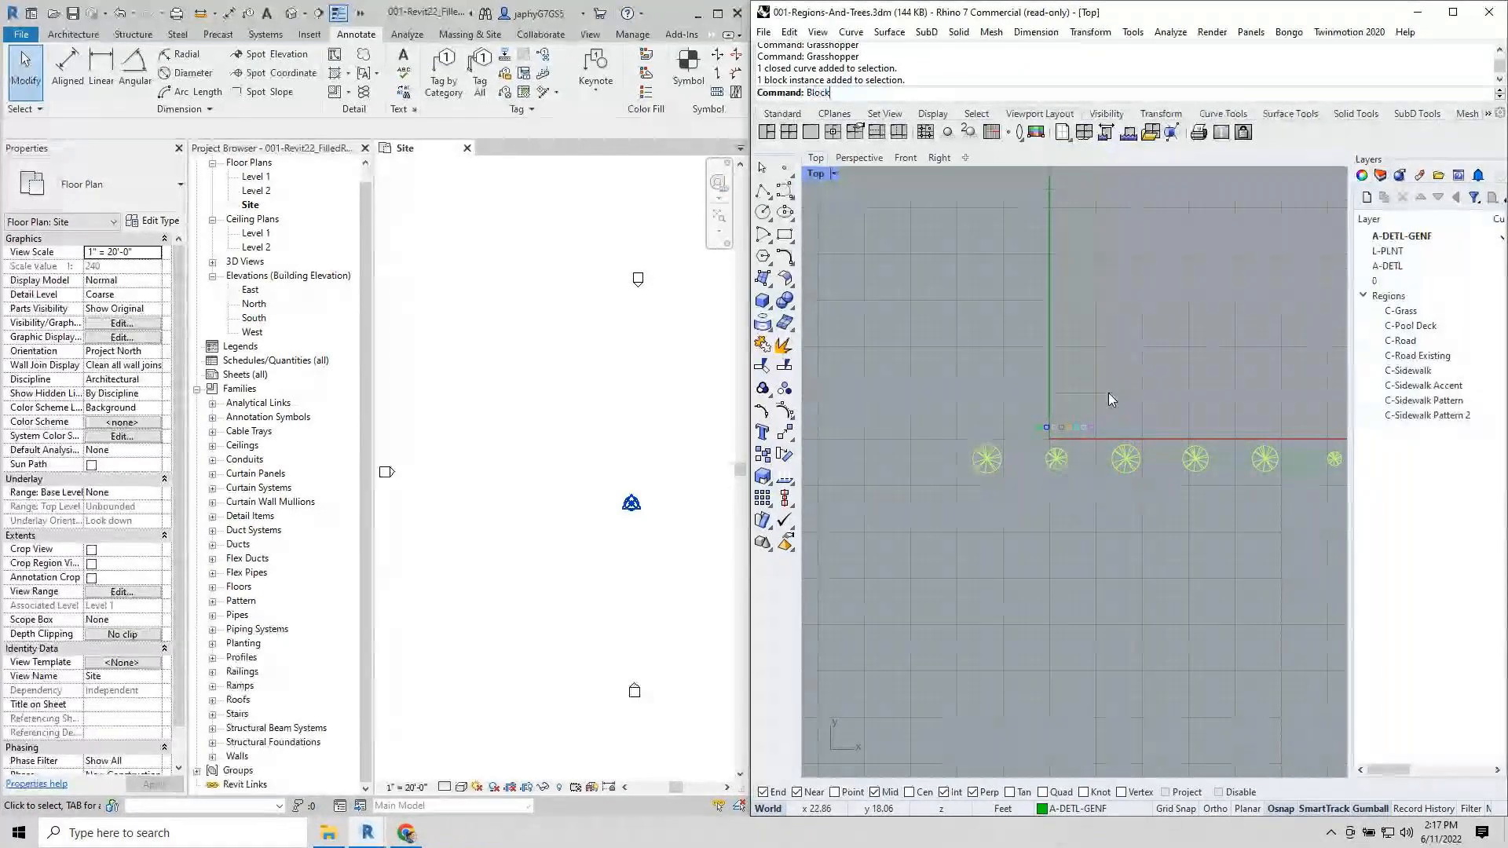
{"action": "key", "text": "Return"}
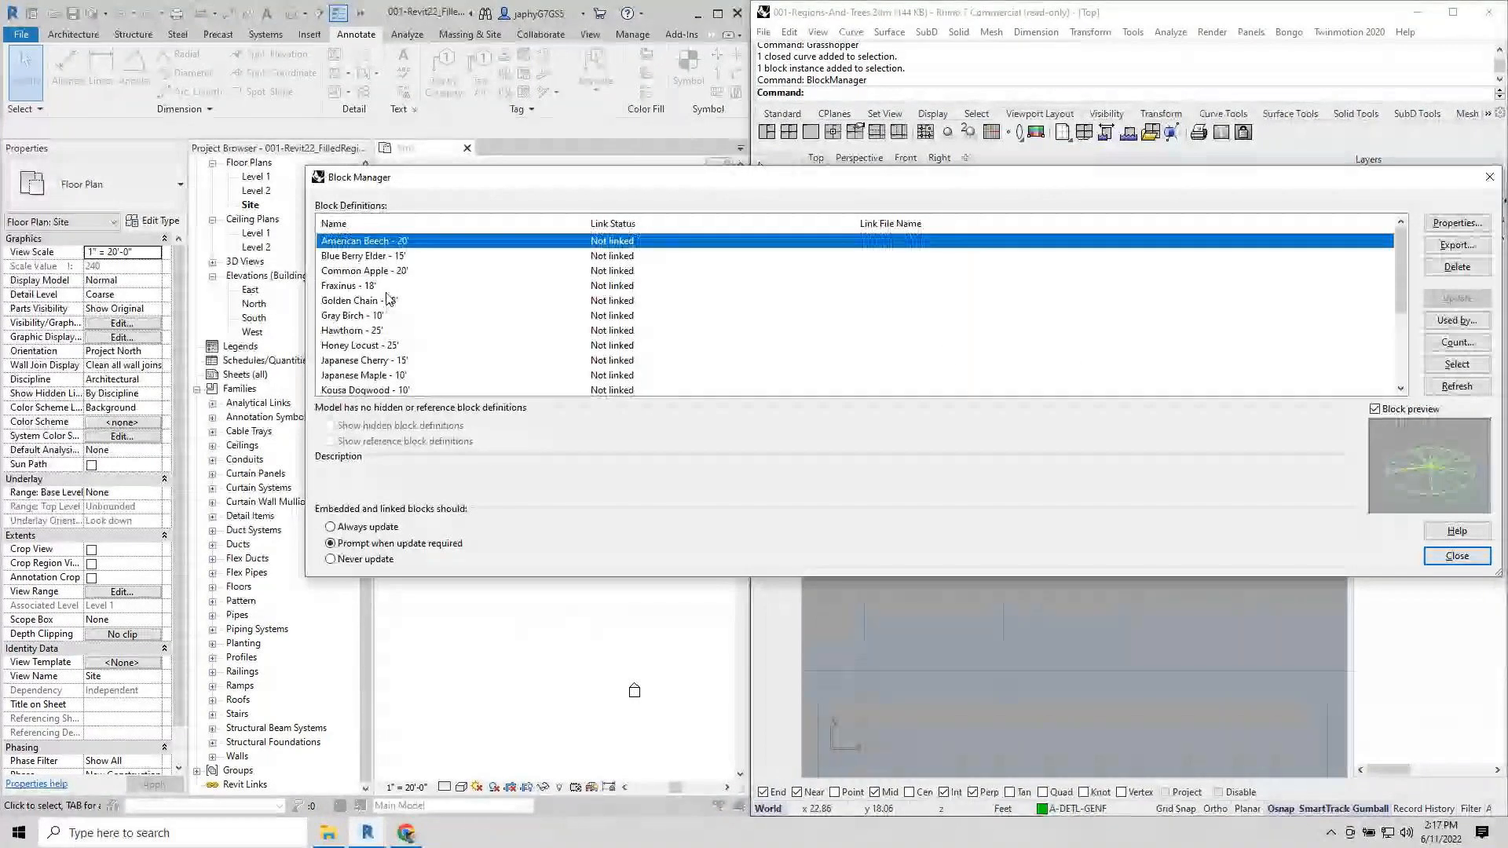
{"action": "left_click", "coordinate": [383, 330]}
{"action": "scroll", "coordinate": [383, 333], "scroll_direction": "down", "scroll_amount": 3}
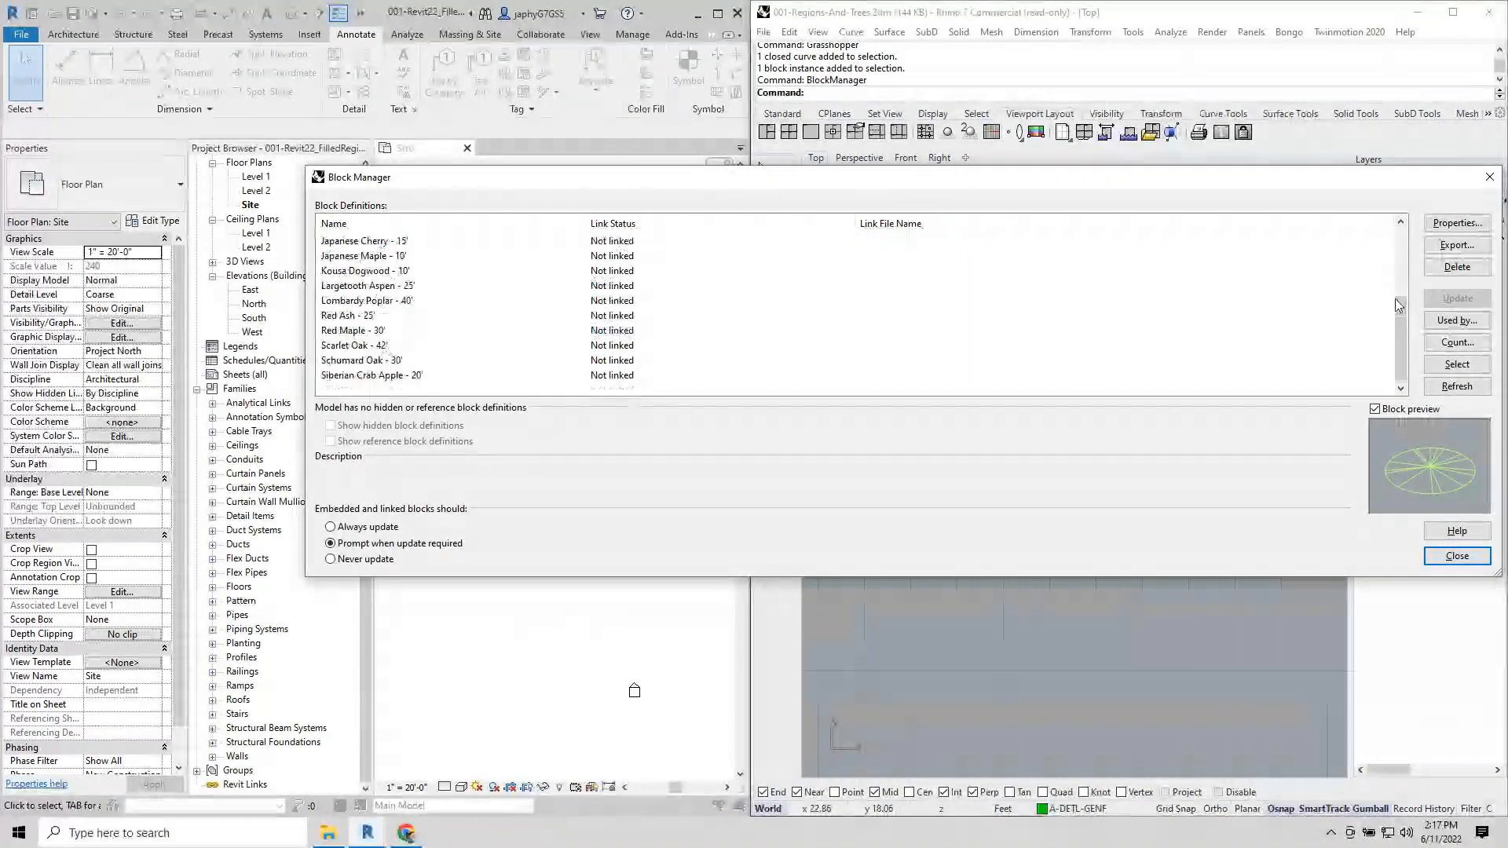
{"action": "left_click", "coordinate": [1489, 177]}
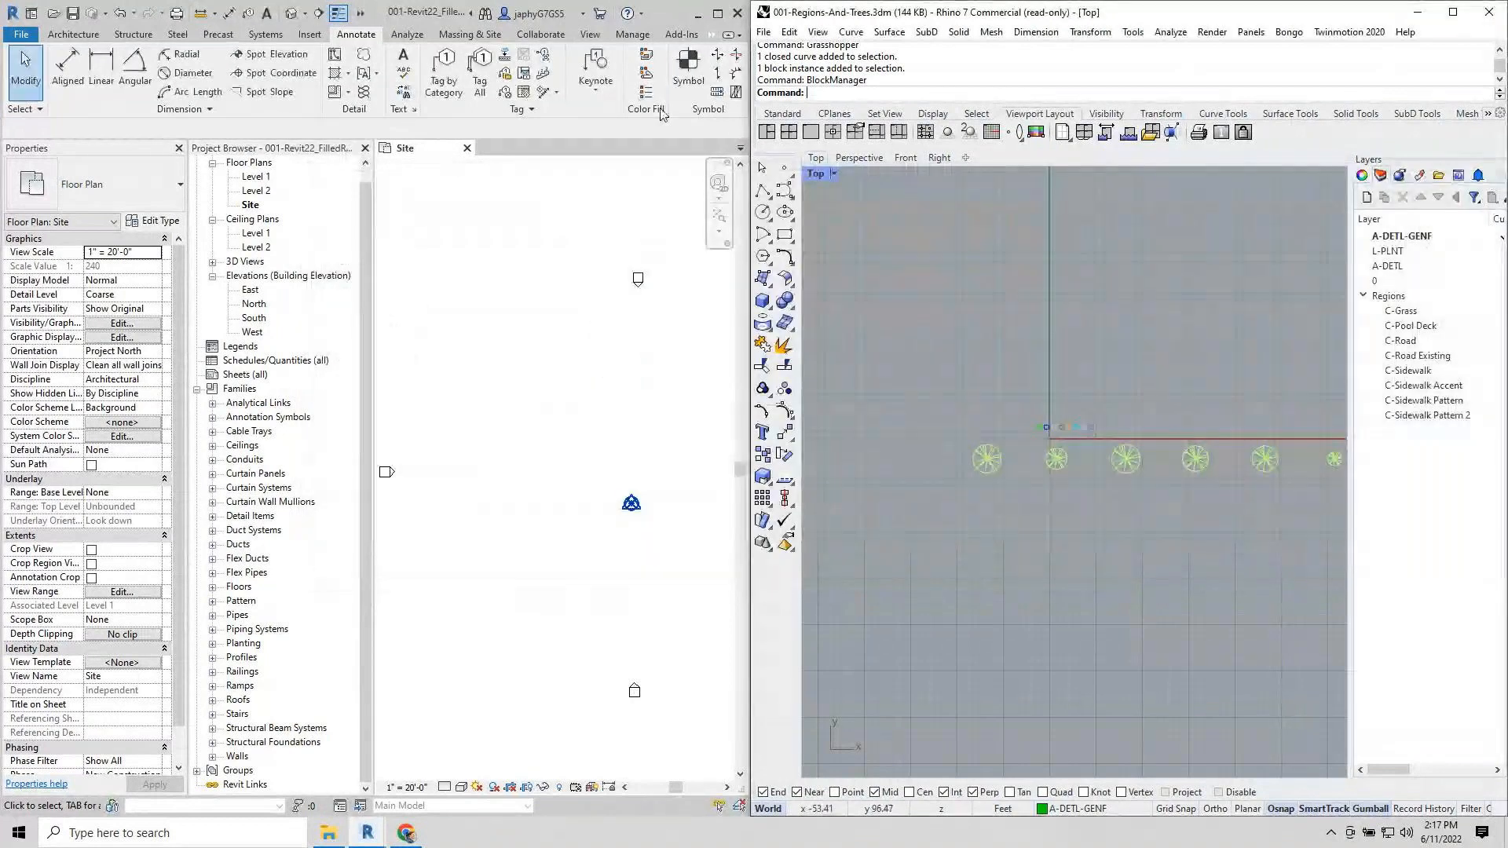
Examine the sublayers of the Regions layer in Rhino, selecting C-Grass.
{"action": "left_click", "coordinate": [474, 303]}
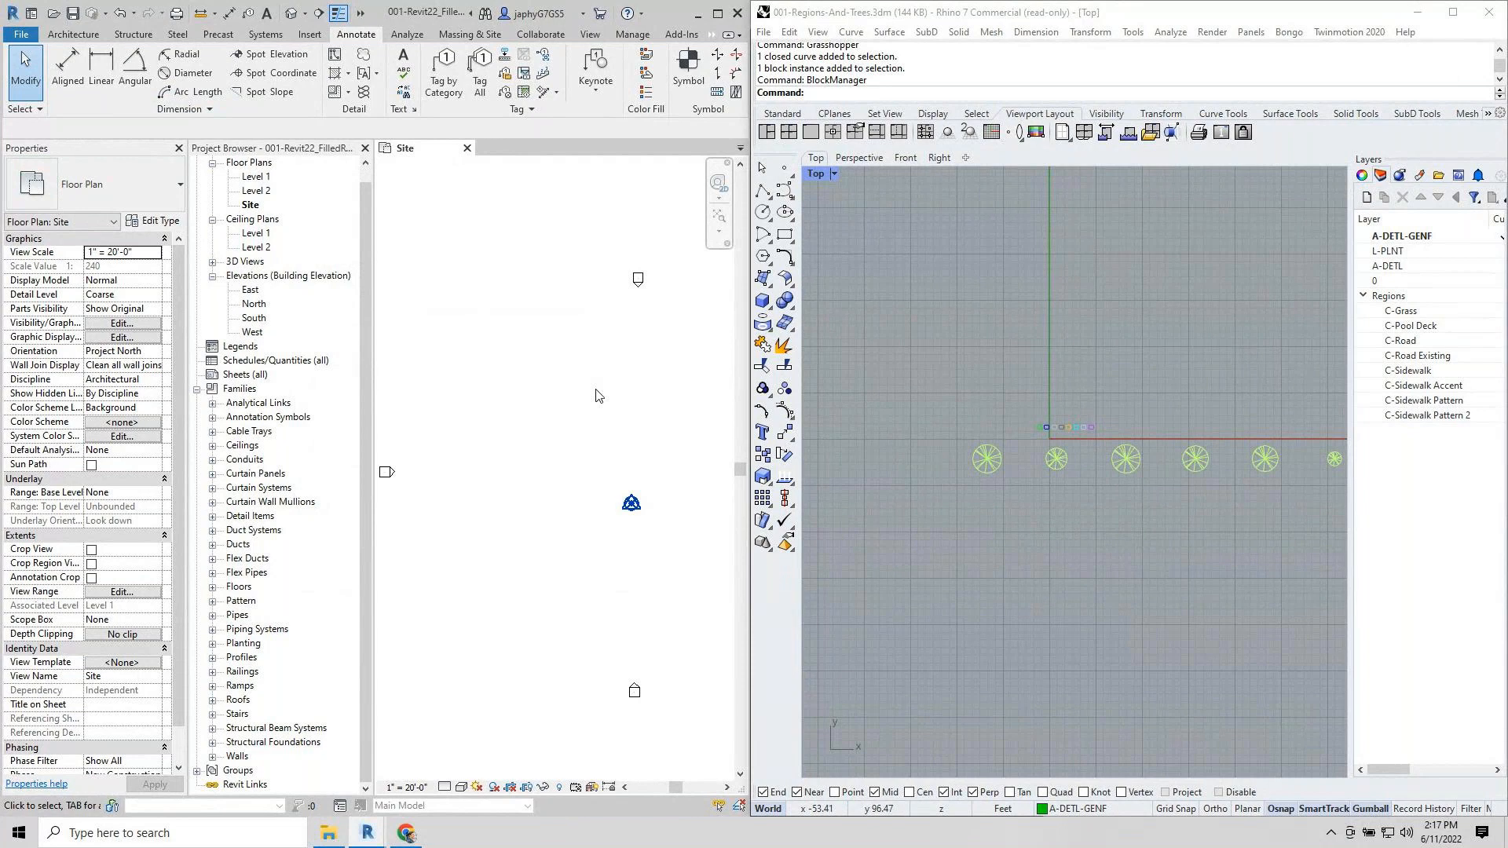
{"action": "left_click", "coordinate": [905, 445]}
{"action": "scroll", "coordinate": [931, 436], "scroll_direction": "down", "scroll_amount": 2}
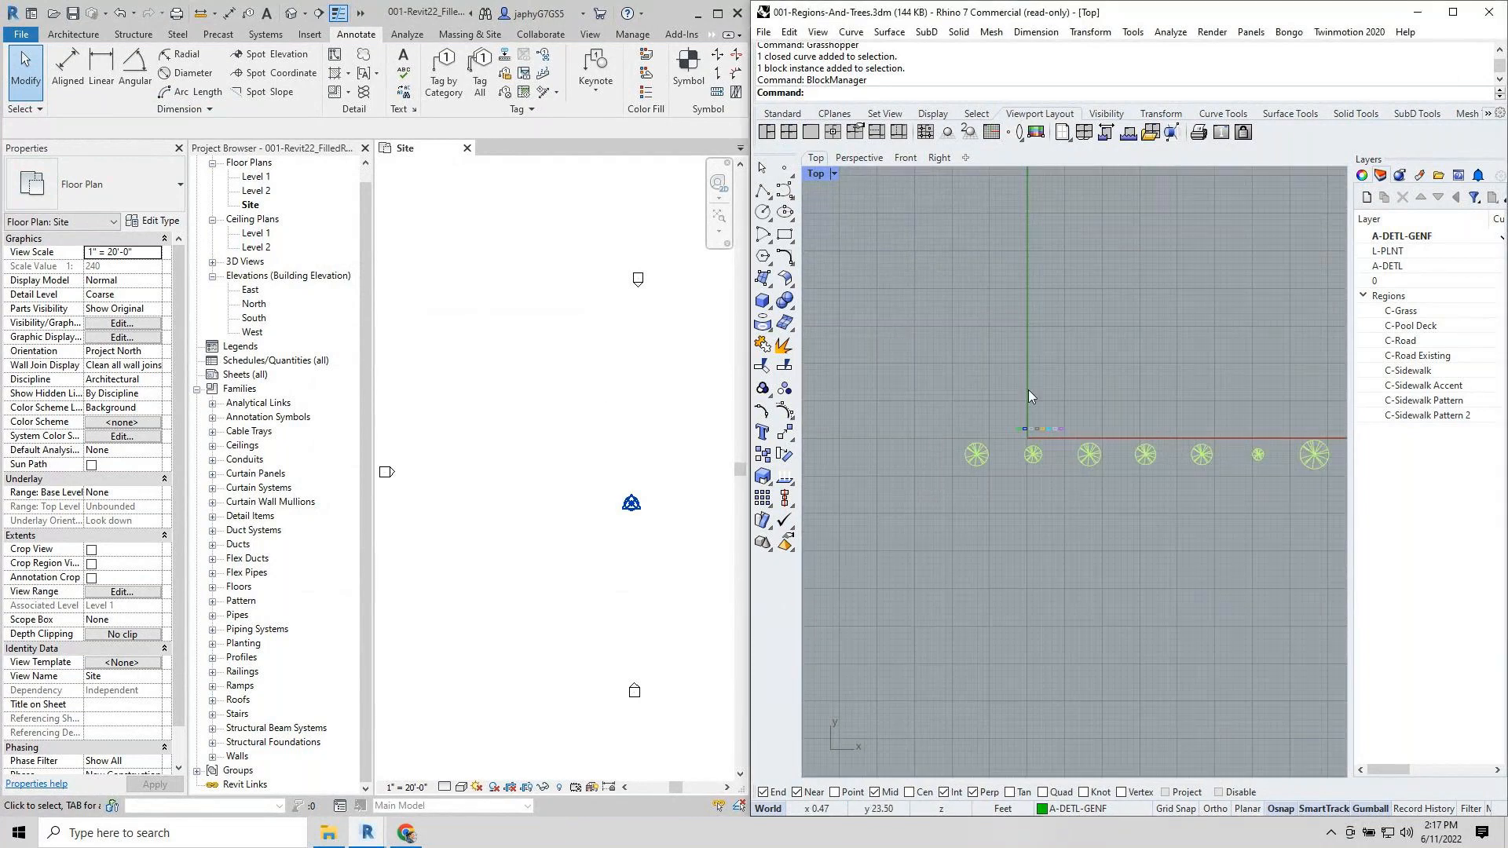
{"action": "right_click_drag", "start_coordinate": [1028, 390], "coordinate": [1000, 432]}
{"action": "left_click", "coordinate": [1411, 313]}
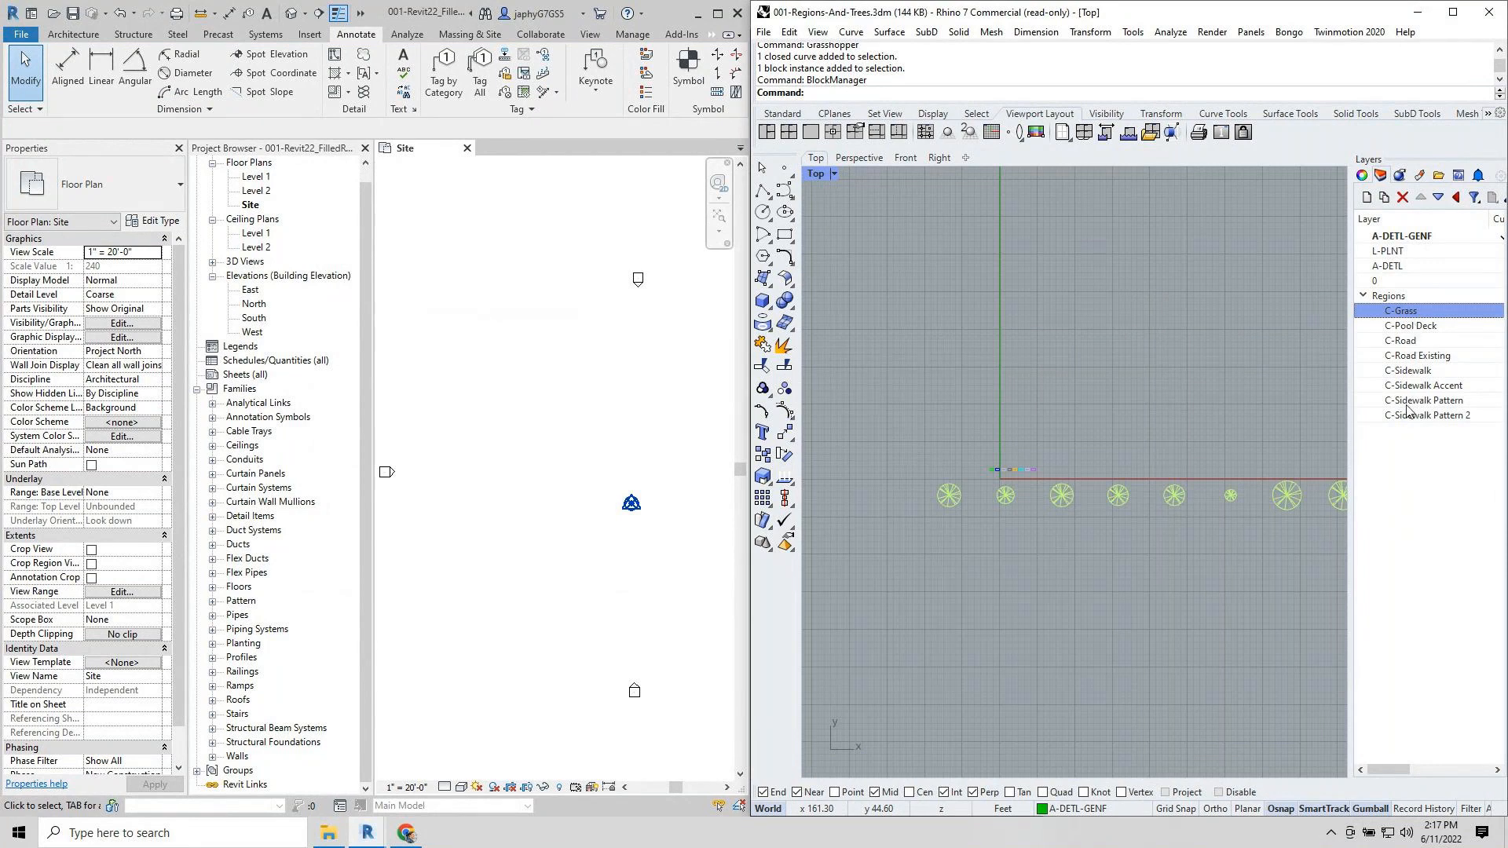
Start a filled region in Revit to review the available filled region types, then cancel the sketch.
{"action": "left_click", "coordinate": [541, 323]}
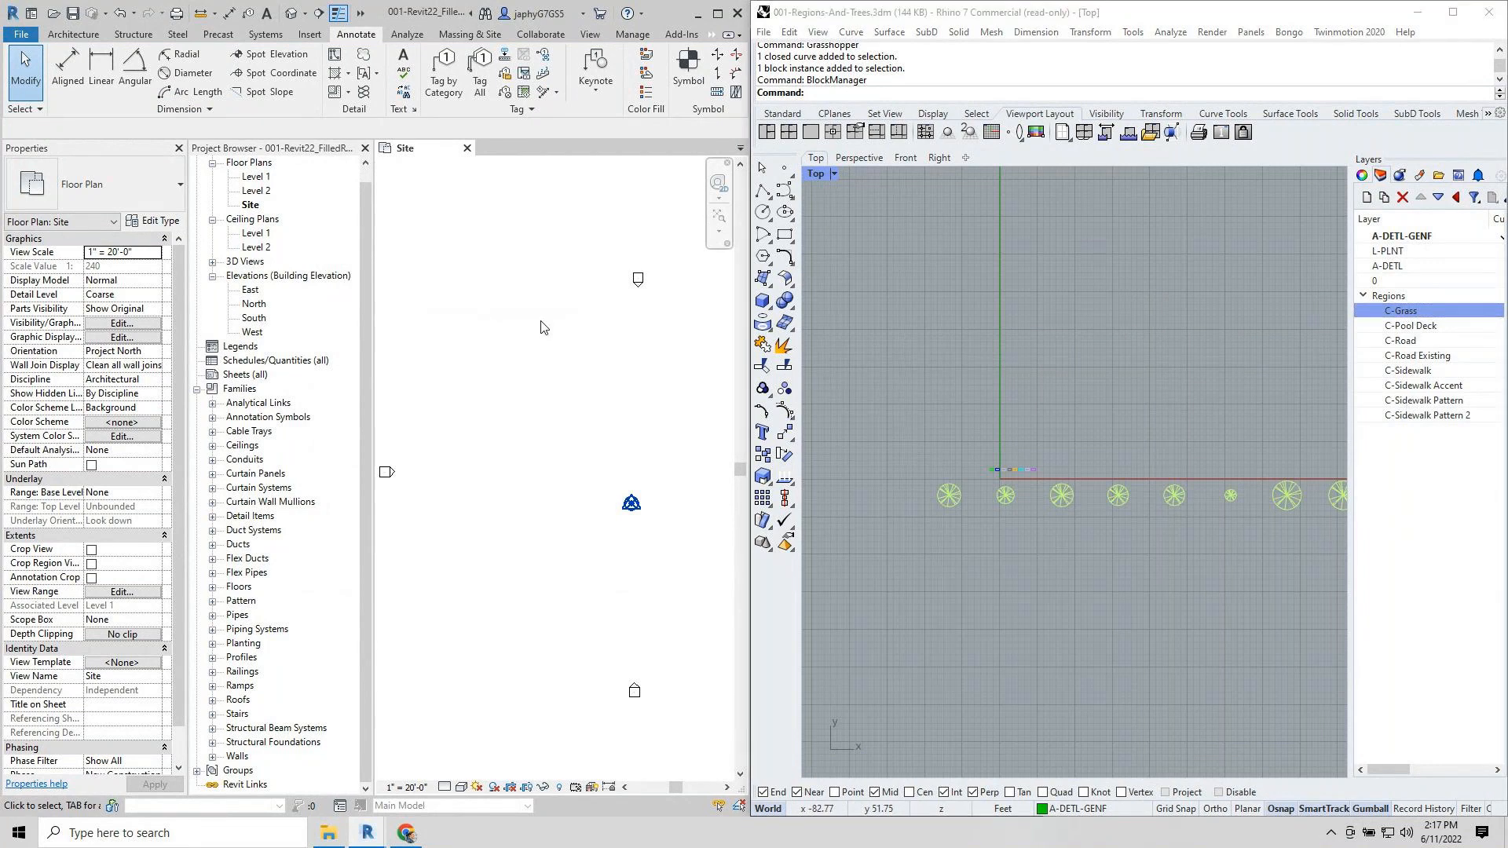
{"action": "left_click", "coordinate": [344, 74]}
{"action": "left_click", "coordinate": [121, 179]}
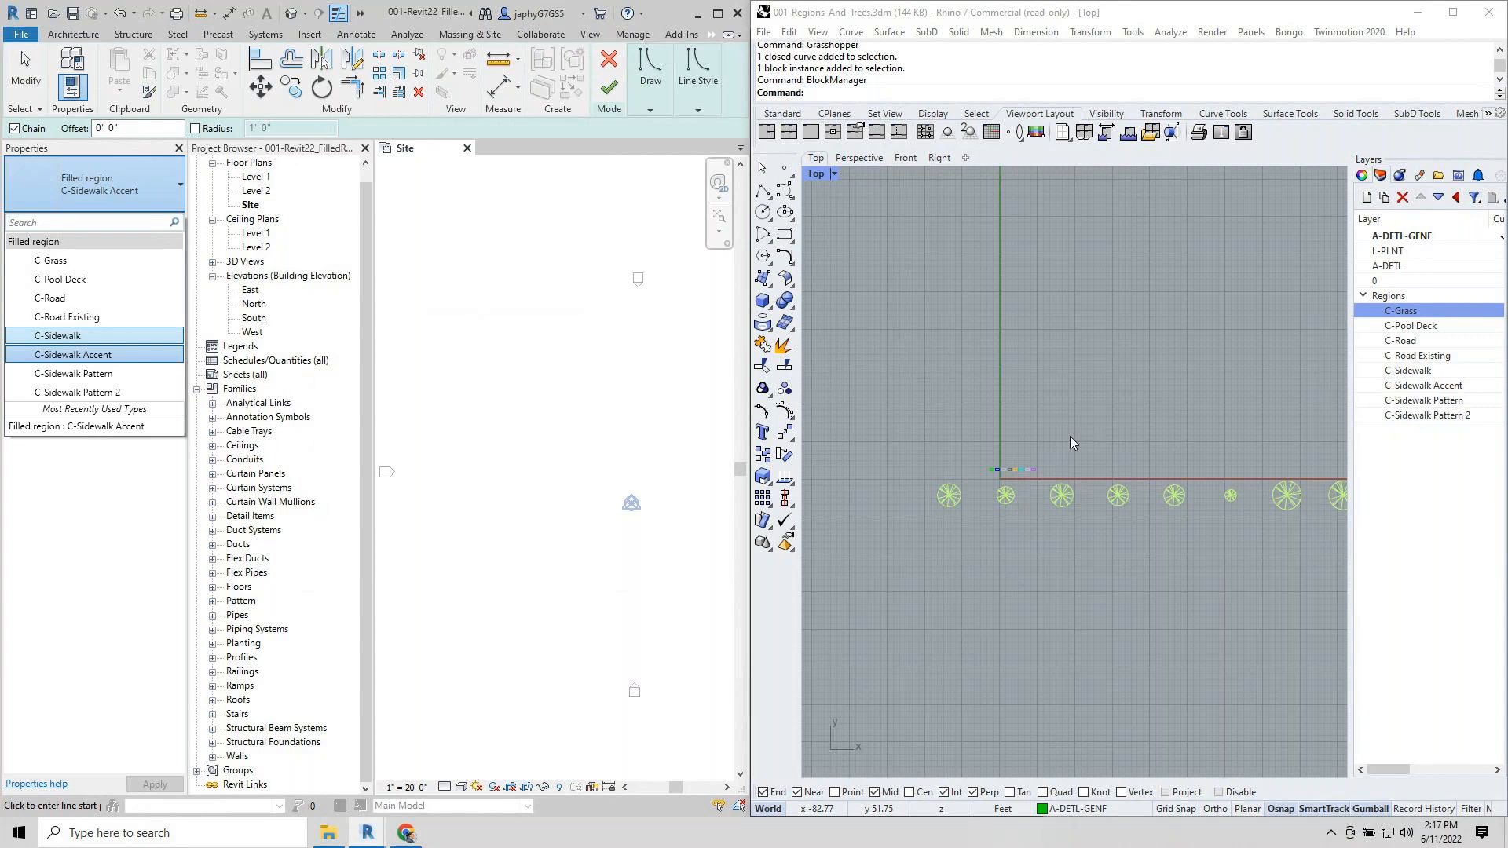
{"action": "key", "text": "Escape"}
{"action": "key", "text": "Escape"}
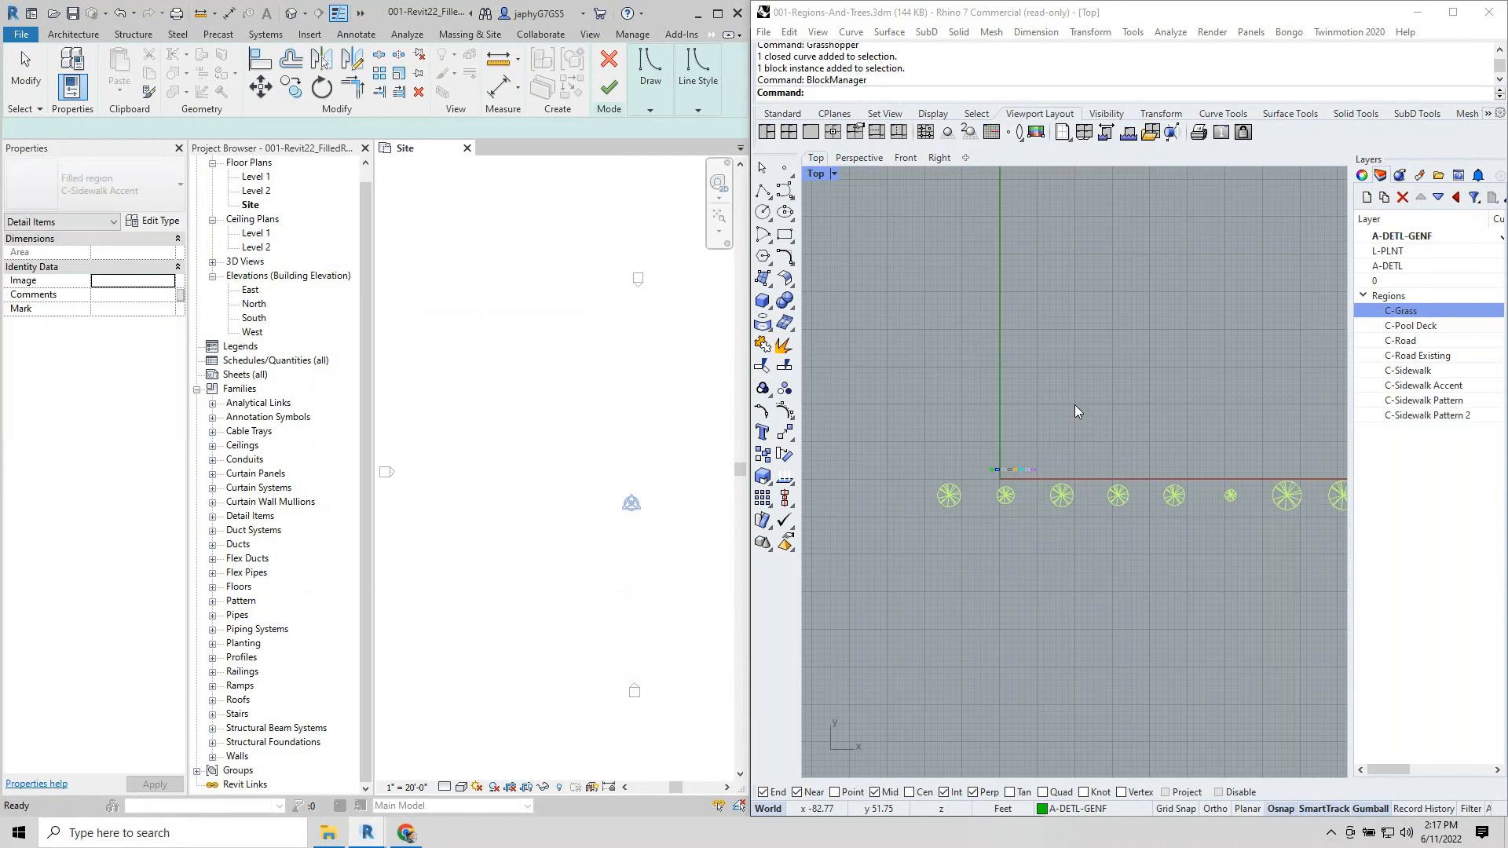
{"action": "left_click", "coordinate": [609, 60]}
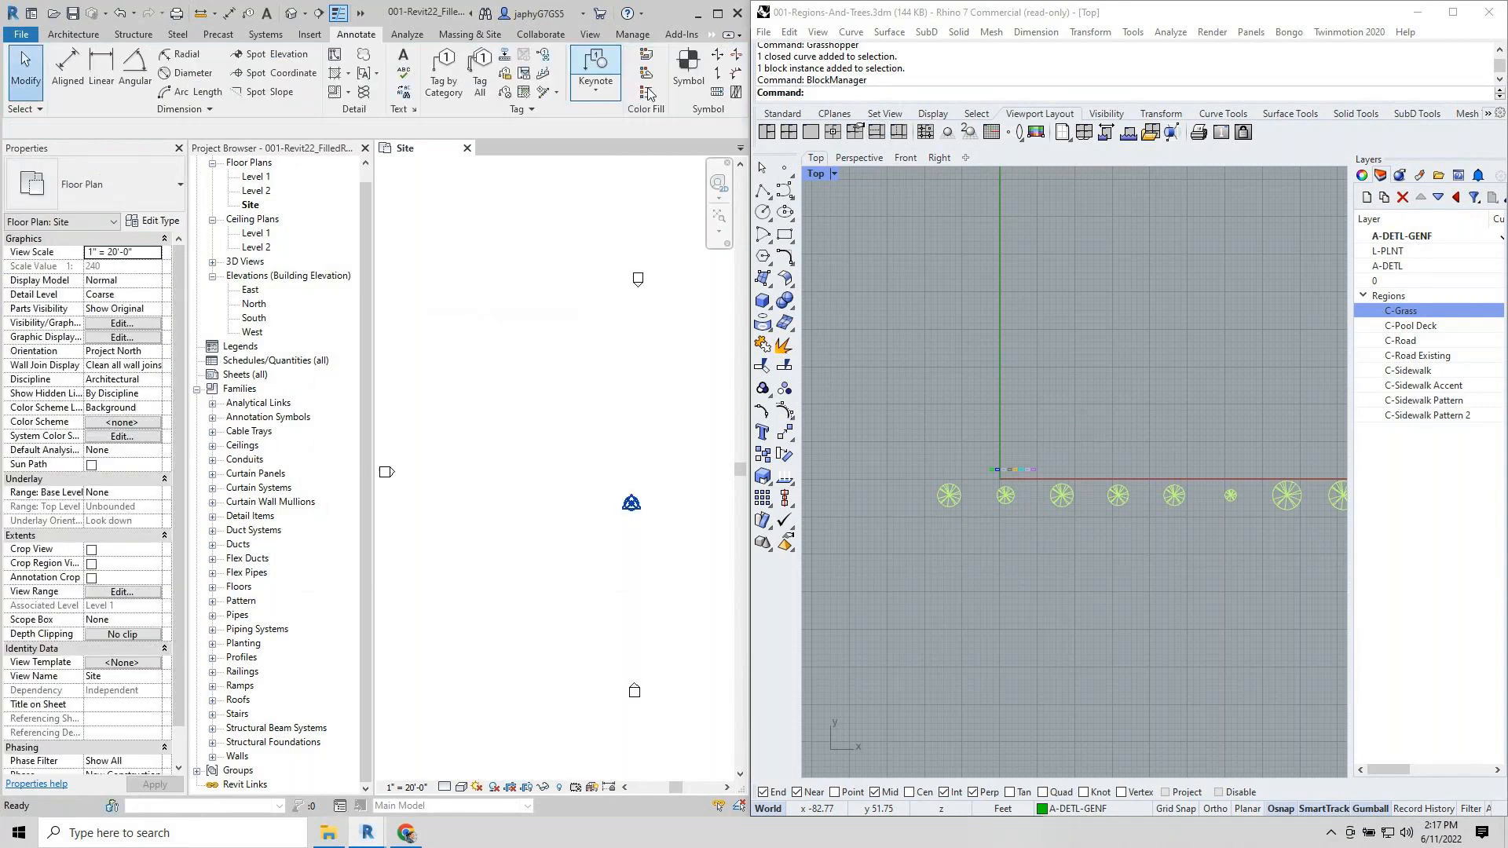
Reopen Grasshopper from Rhino and widen its window on both sides to show more of the component ribbon.
{"action": "left_click", "coordinate": [945, 217]}
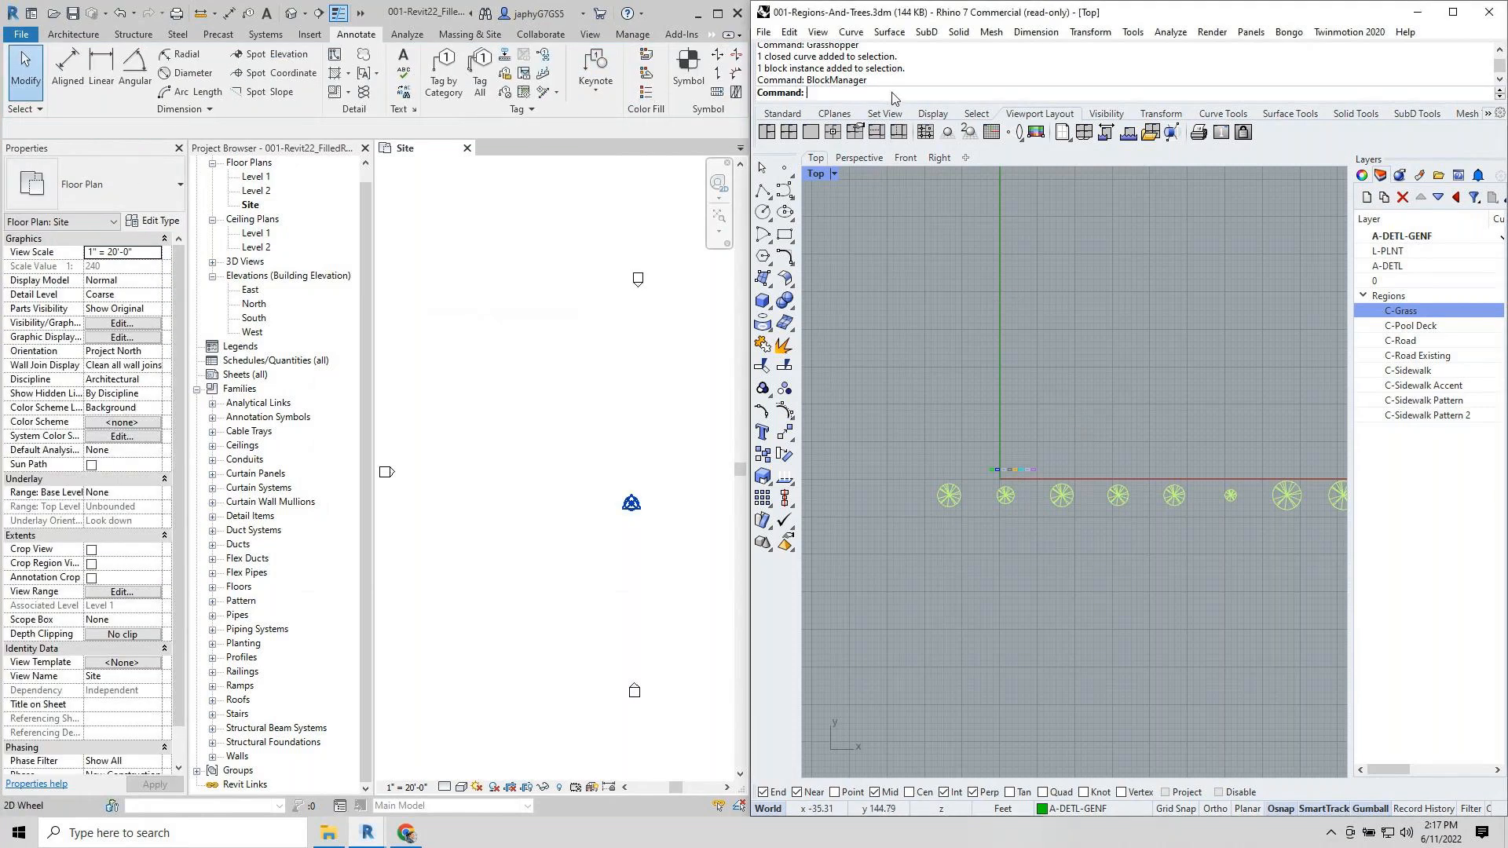
{"action": "type", "text": "Gt"}
{"action": "key", "text": "BackSpace"}
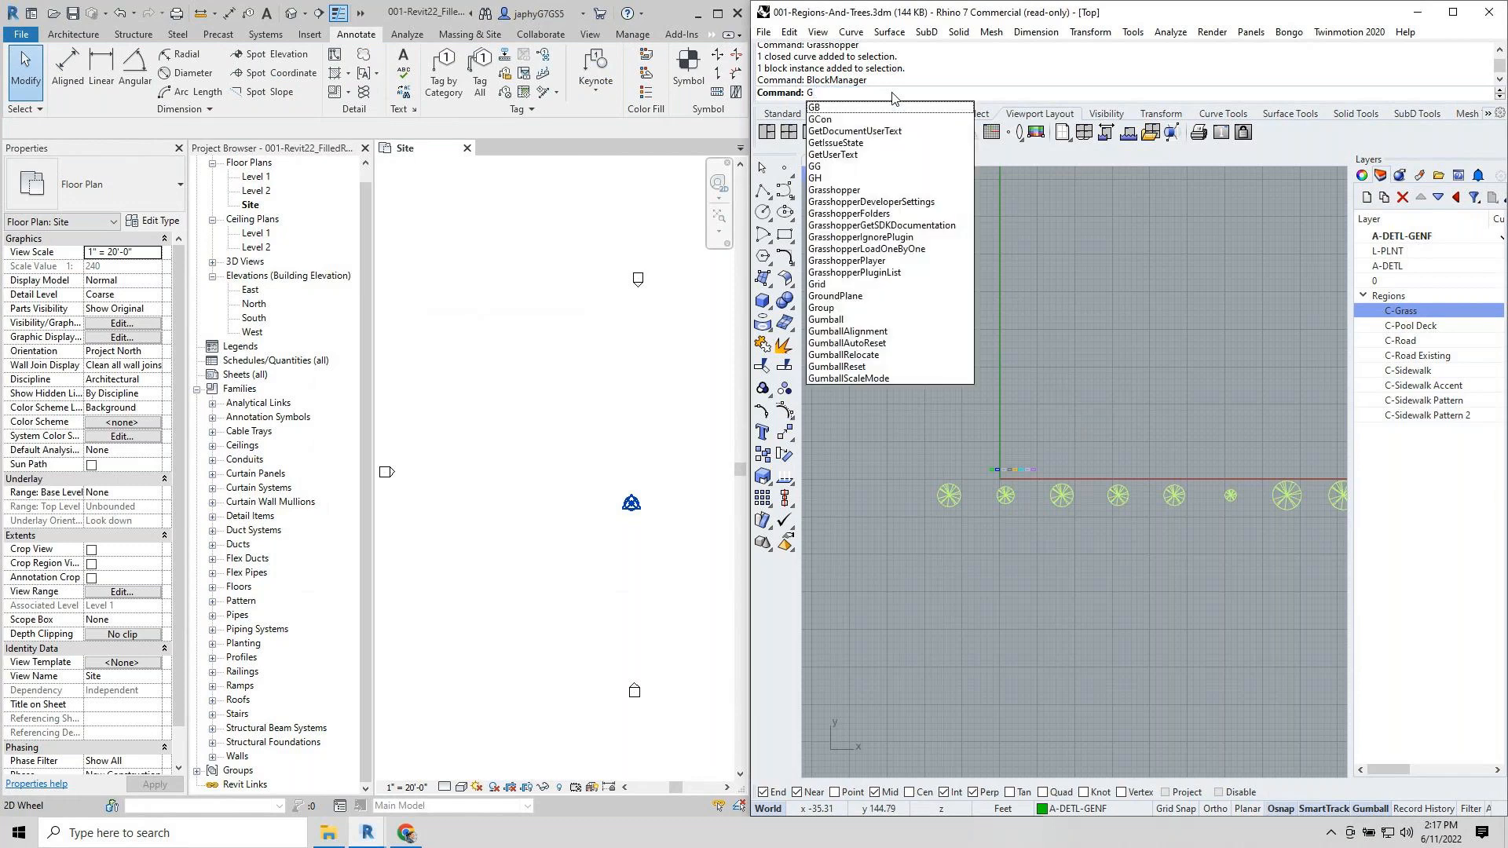
{"action": "type", "text": "ra"}
{"action": "key", "text": "Return"}
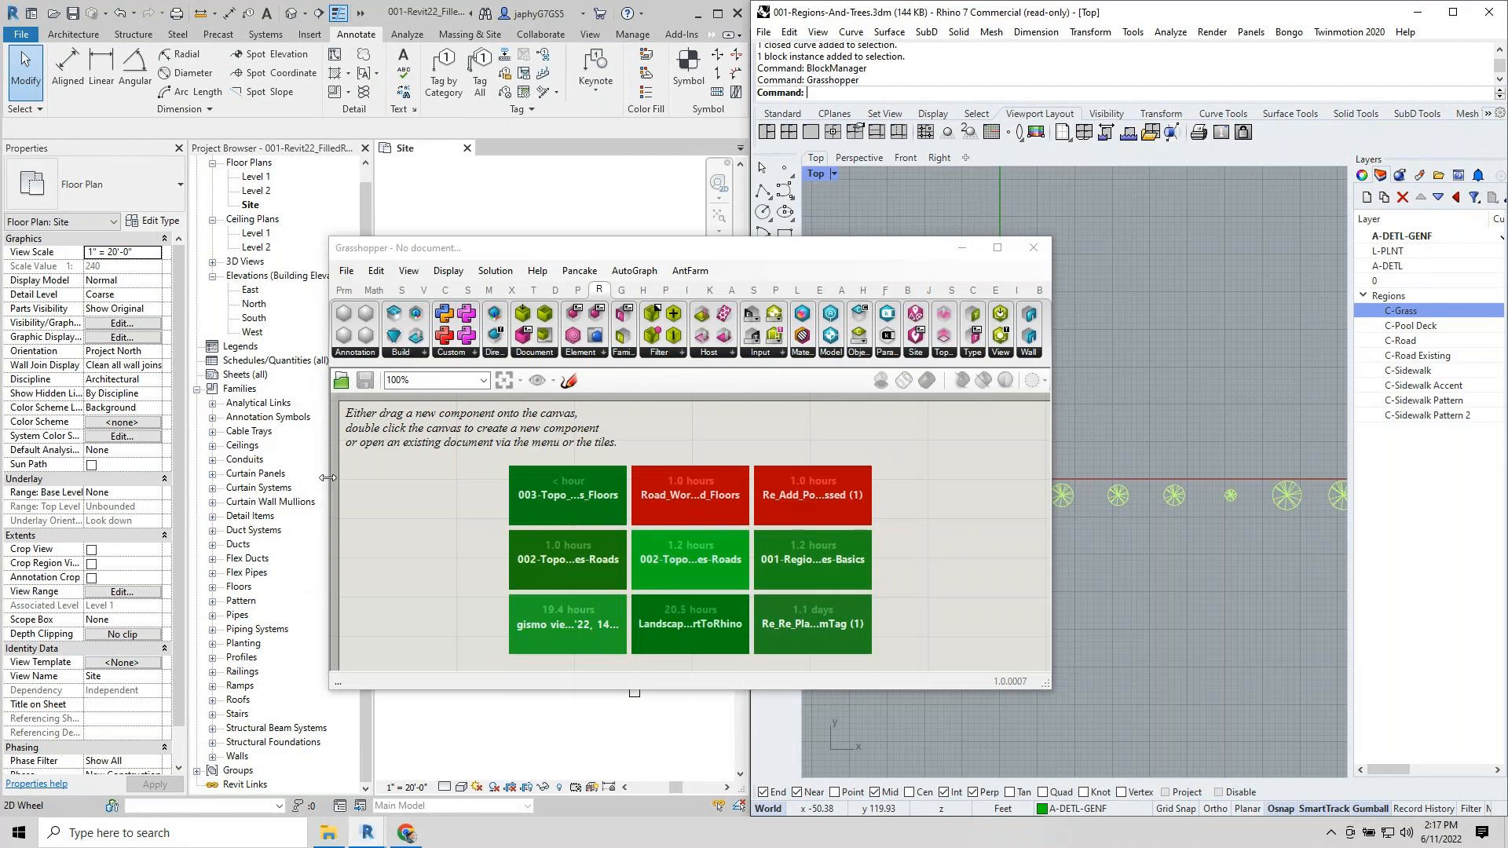
{"action": "left_click_drag", "start_coordinate": [330, 475], "coordinate": [80, 474]}
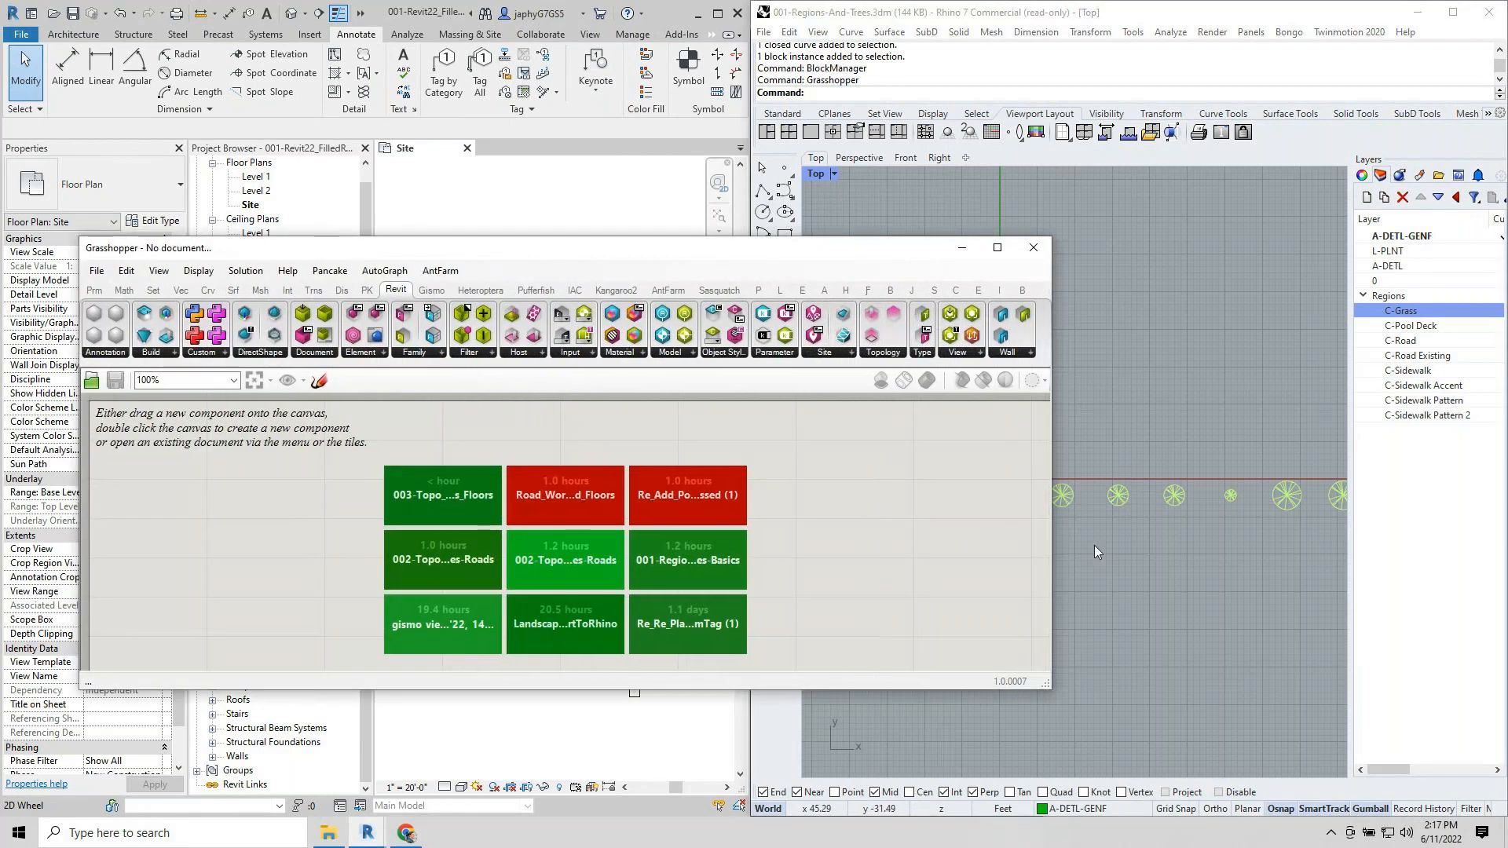
{"action": "left_click_drag", "start_coordinate": [1051, 490], "coordinate": [1442, 502]}
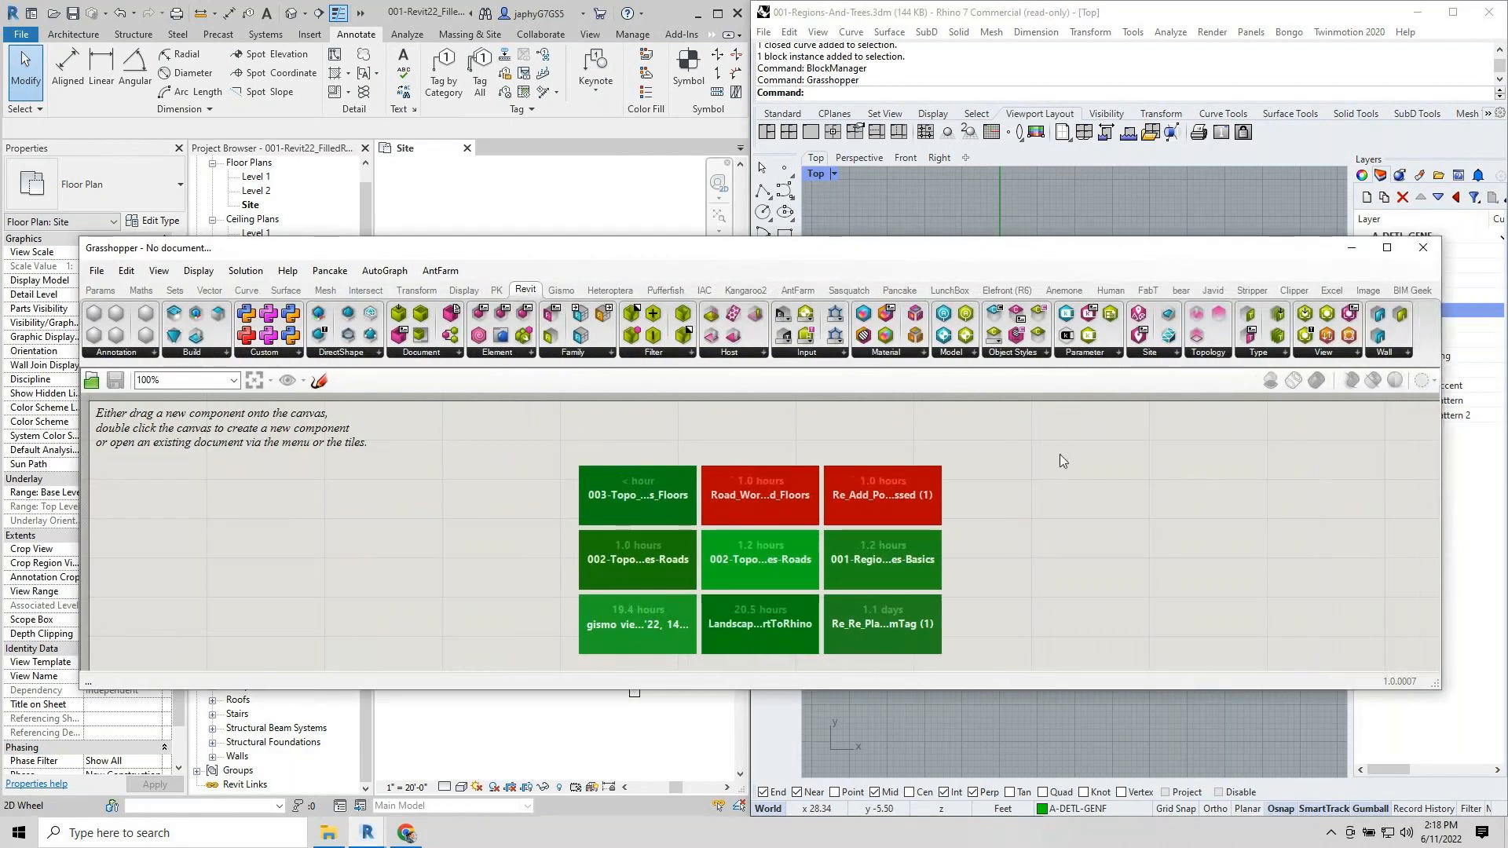
Look through the Elefront (R6) components in the Reference and Params groups in Grasshopper.
{"action": "left_click", "coordinate": [997, 290]}
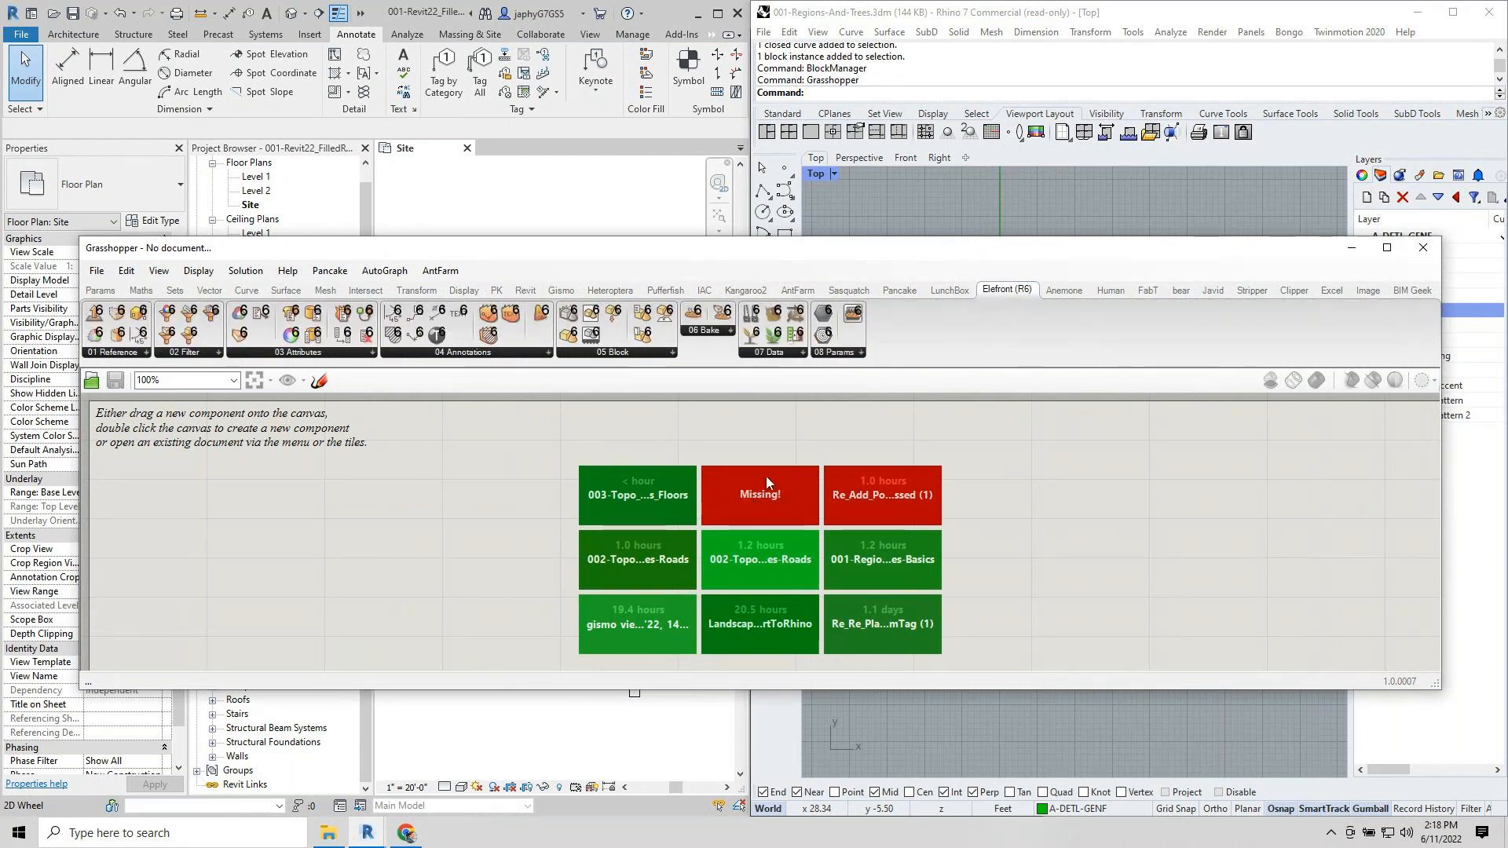
{"action": "double_click", "coordinate": [459, 498]}
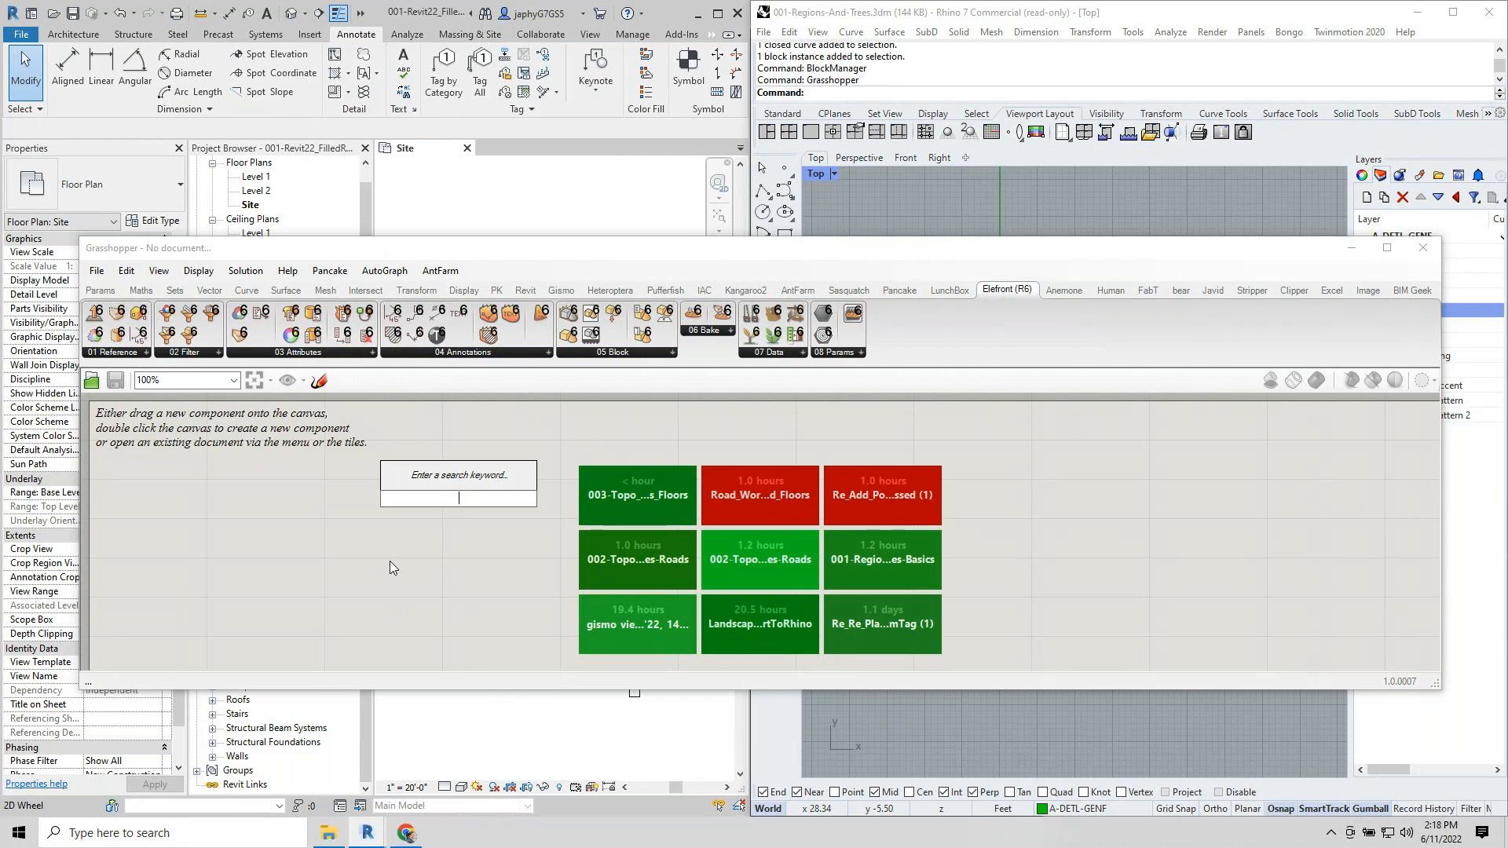
{"action": "left_click", "coordinate": [380, 591]}
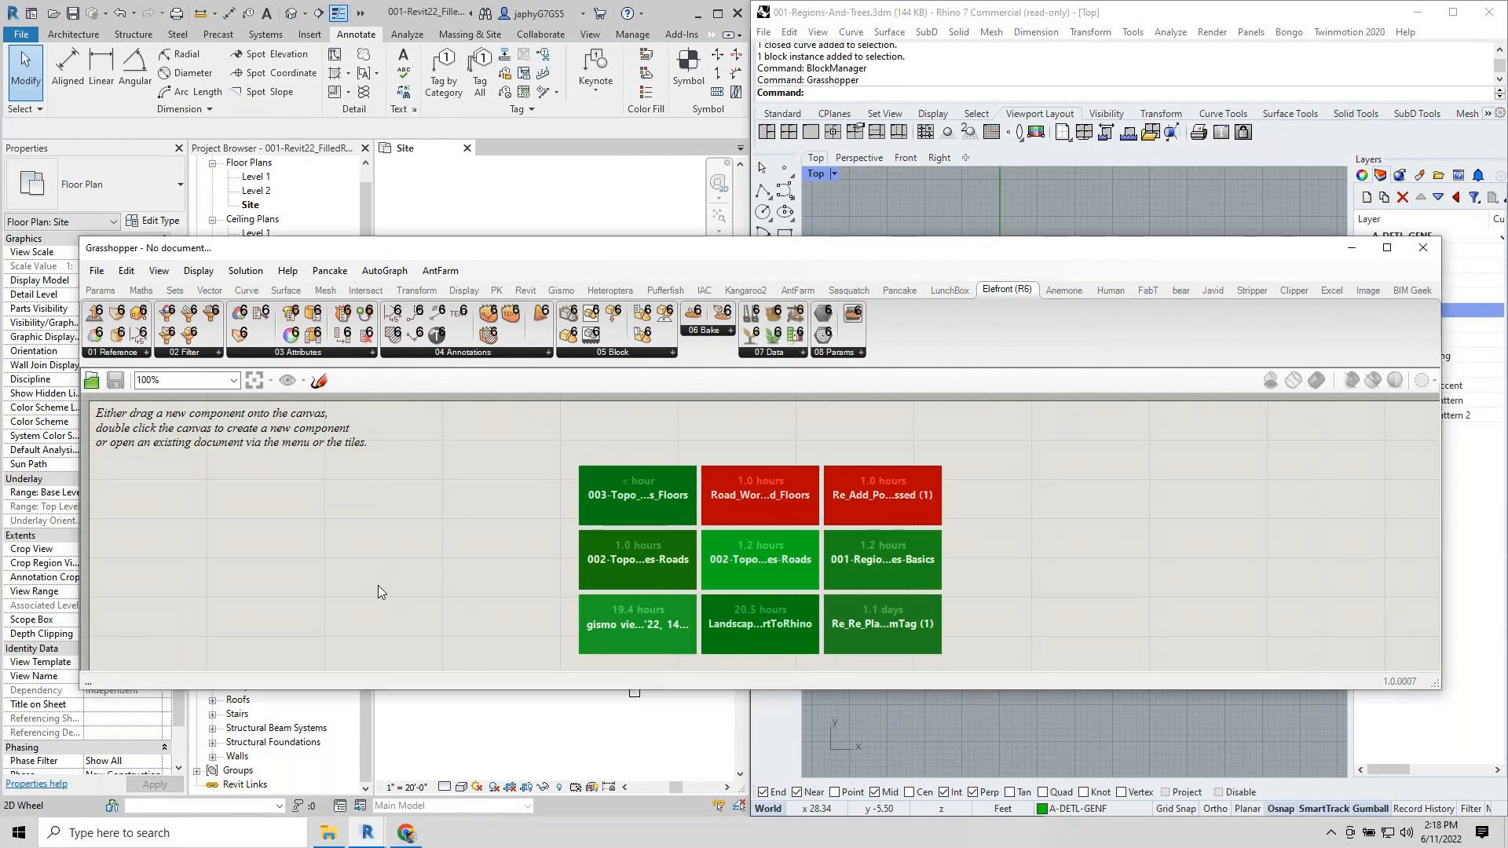
{"action": "left_click", "coordinate": [132, 353]}
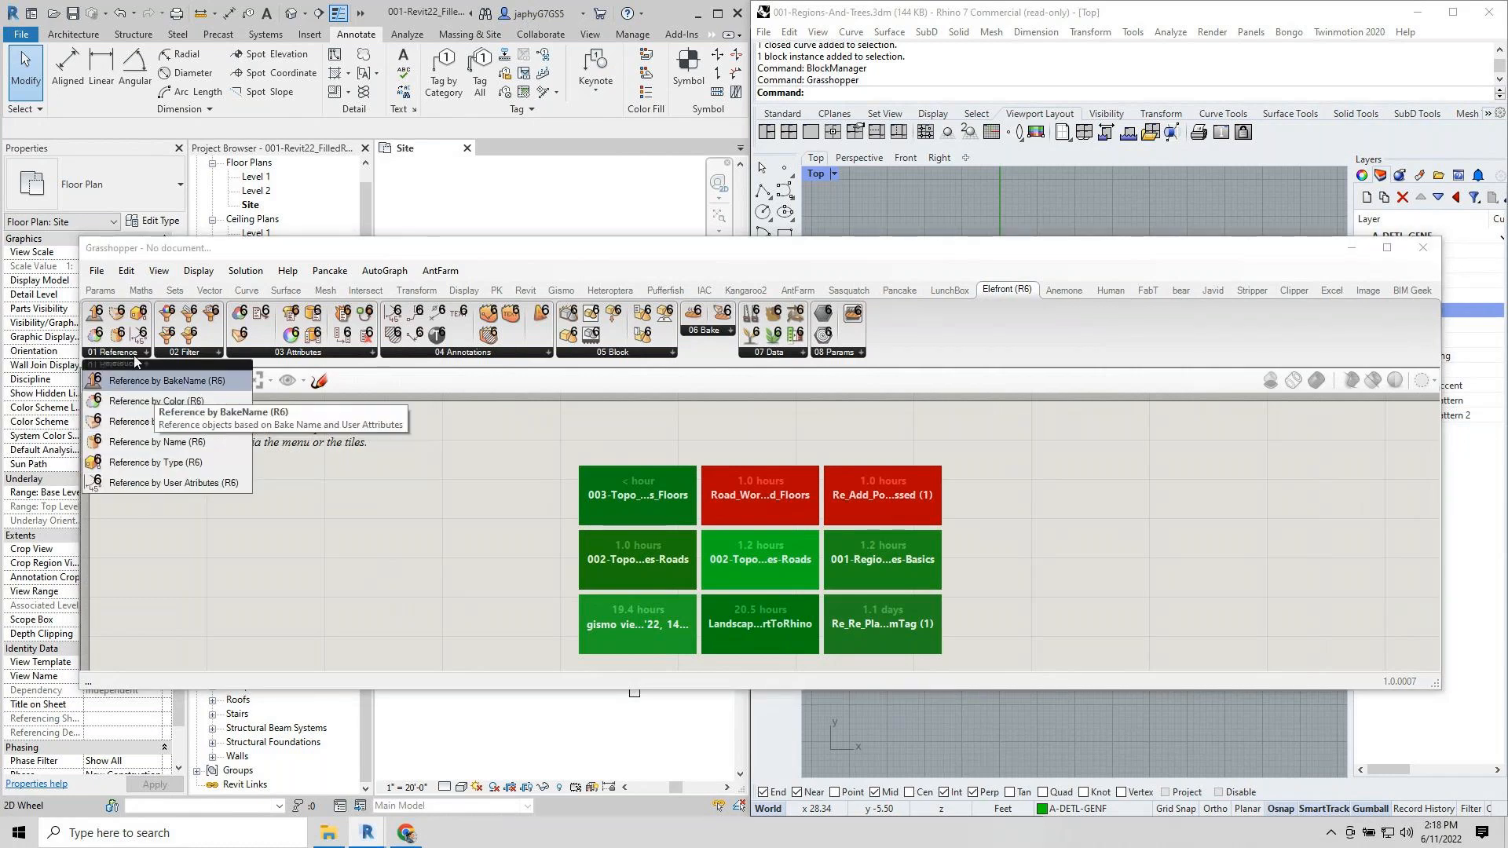
{"action": "left_click", "coordinate": [984, 351]}
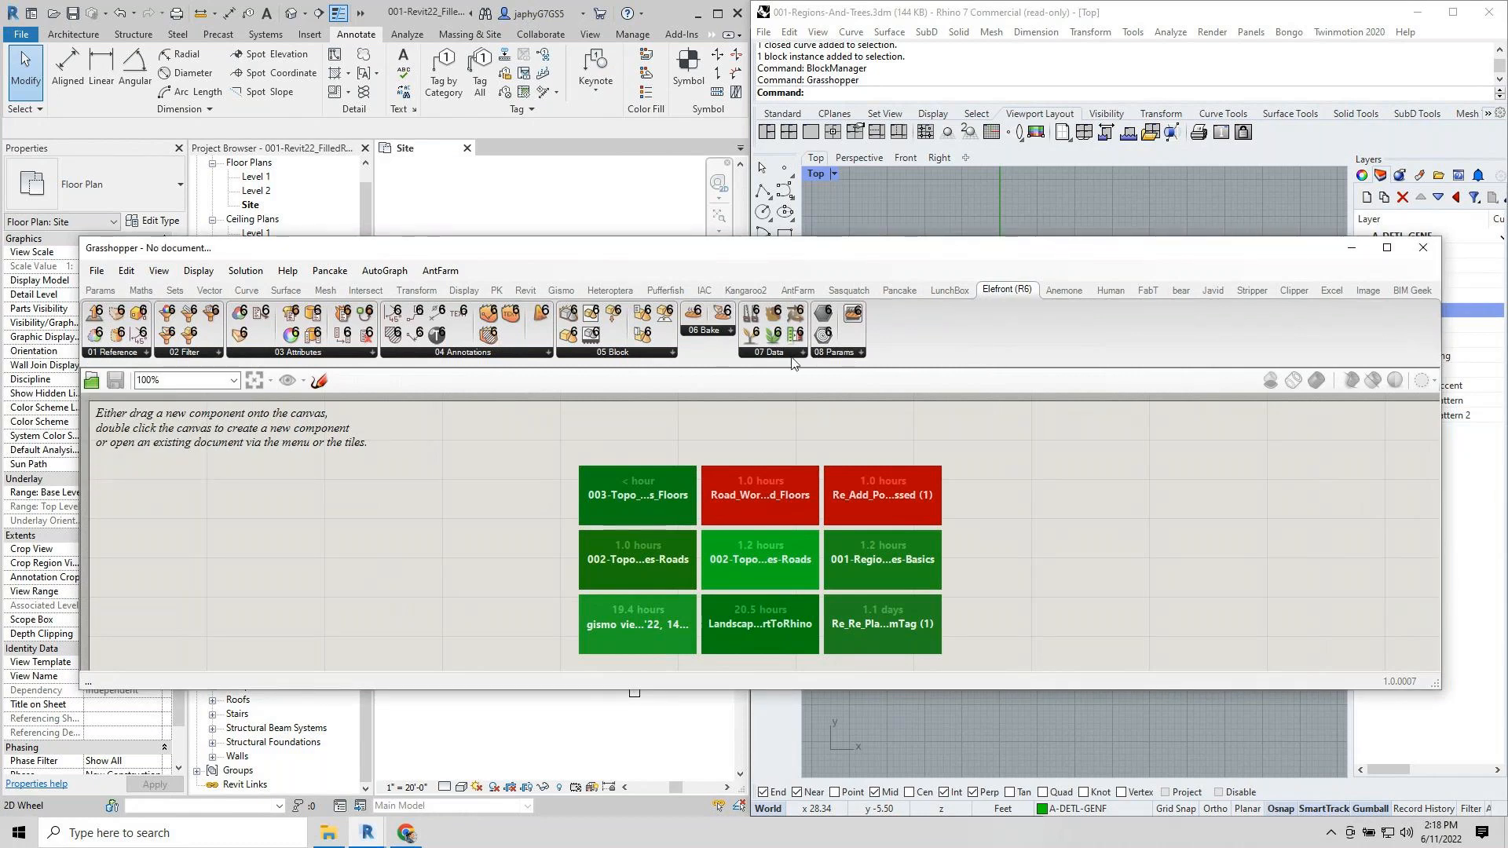
{"action": "left_click", "coordinate": [836, 353]}
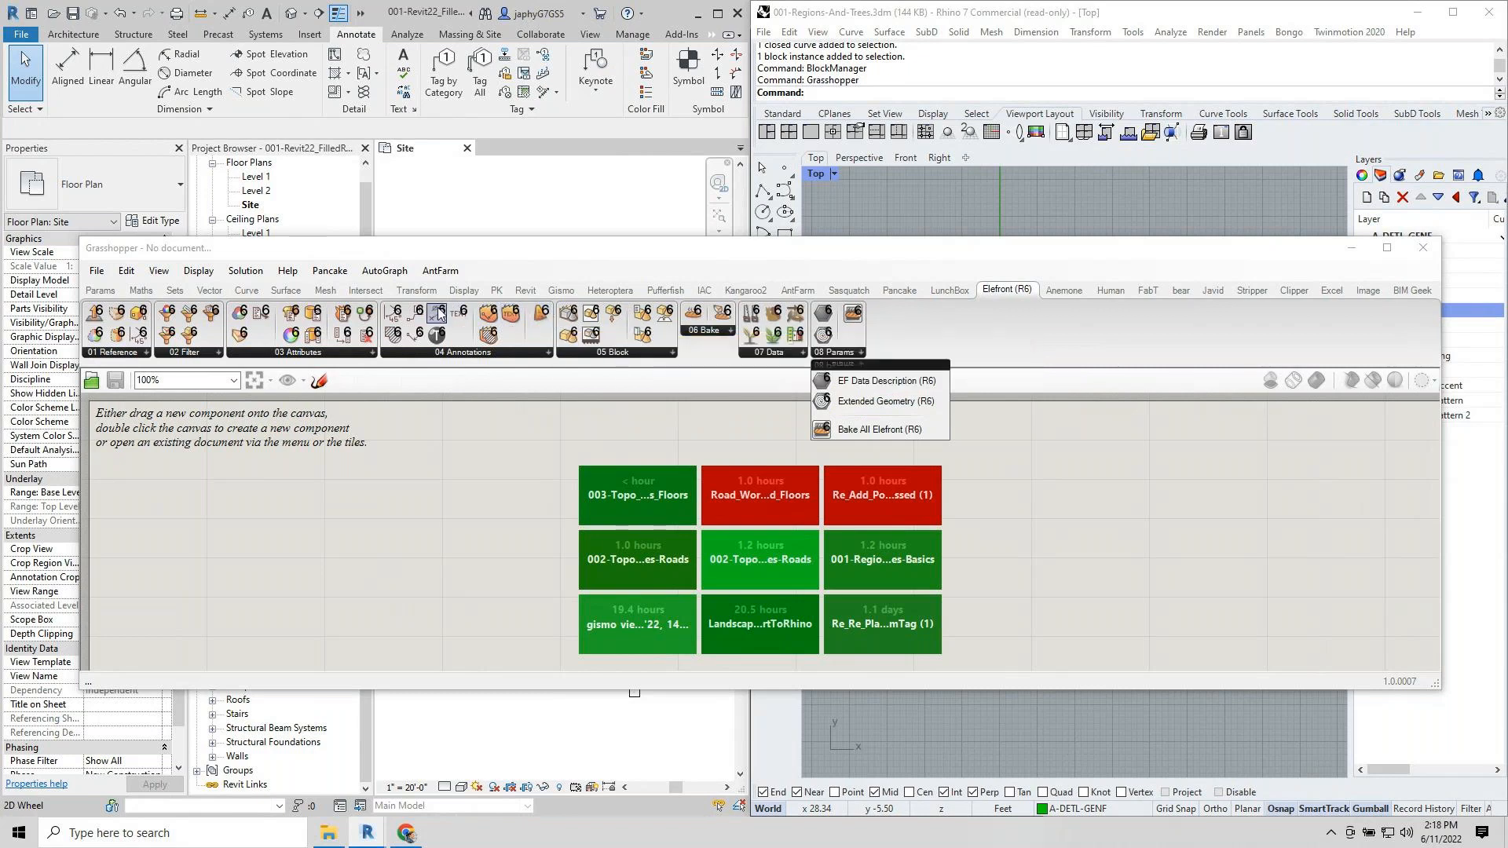
Look through the Elefront (R6) Reference, Filter, Attributes and Data component groups.
{"action": "left_click", "coordinate": [451, 459]}
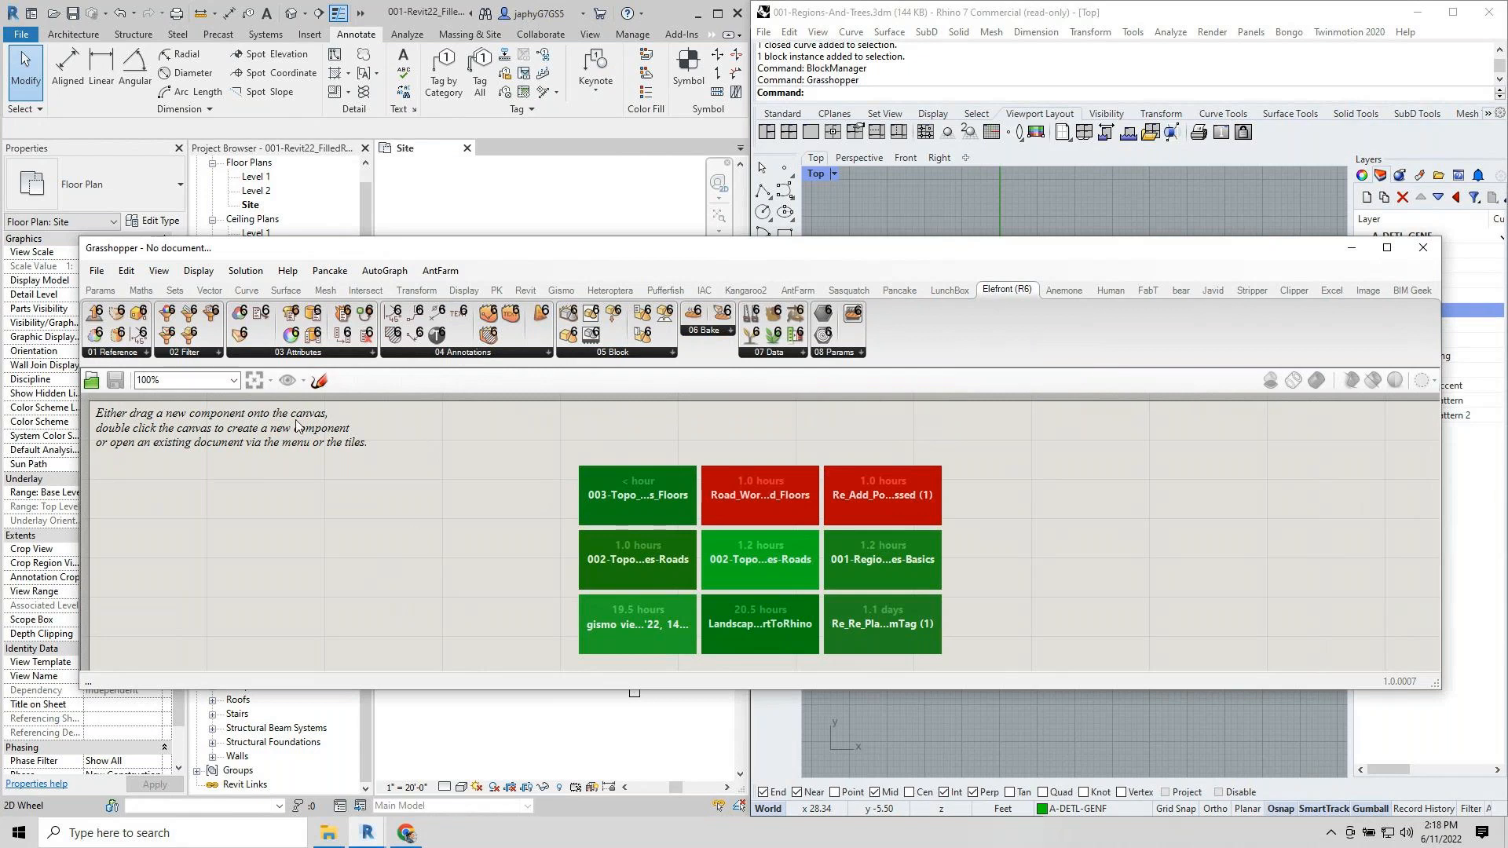
{"action": "left_click", "coordinate": [117, 353]}
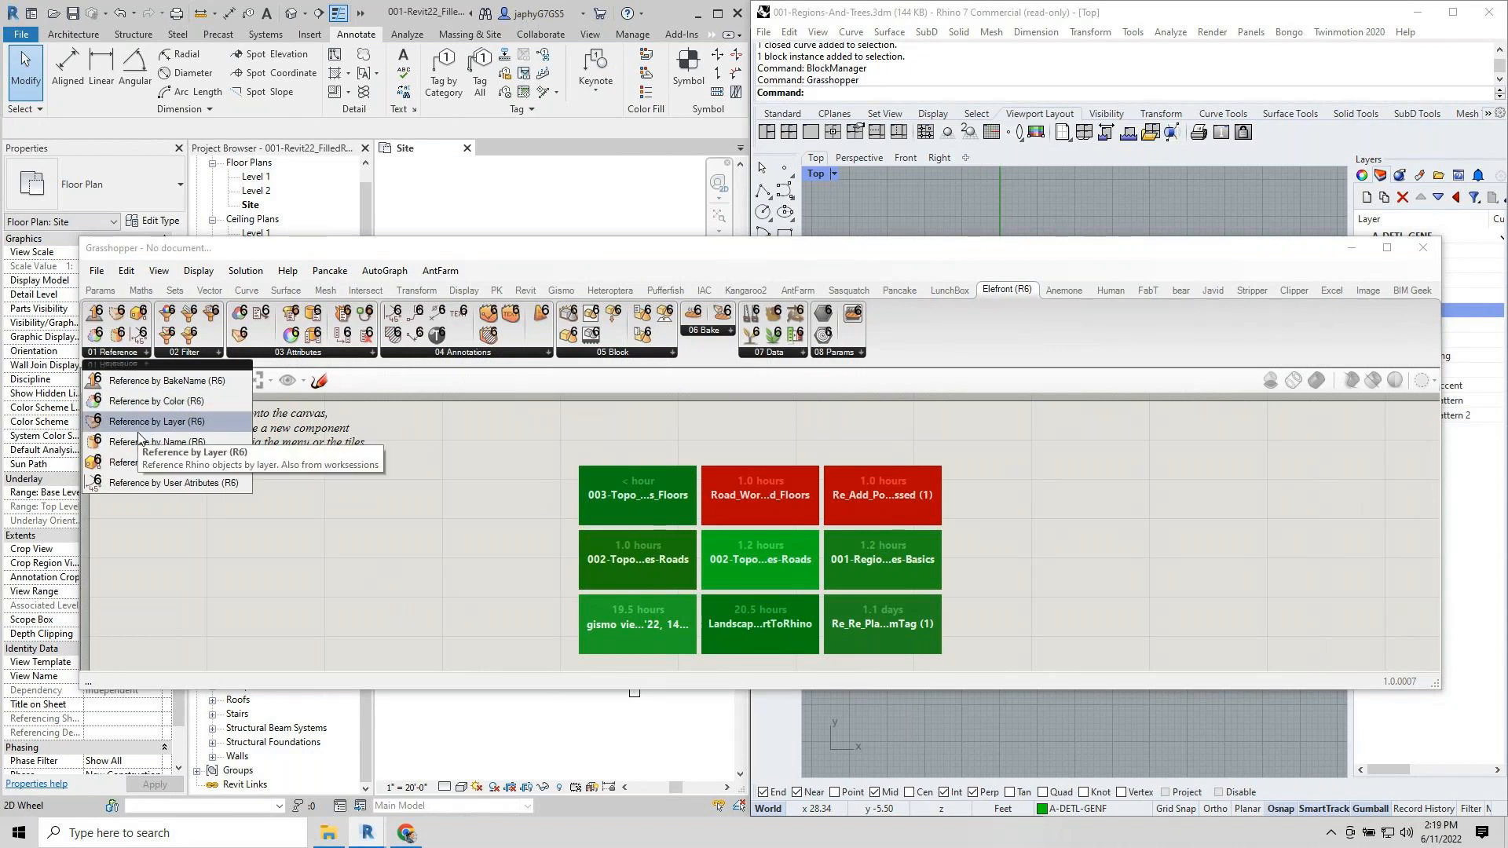
{"action": "left_click", "coordinate": [203, 351]}
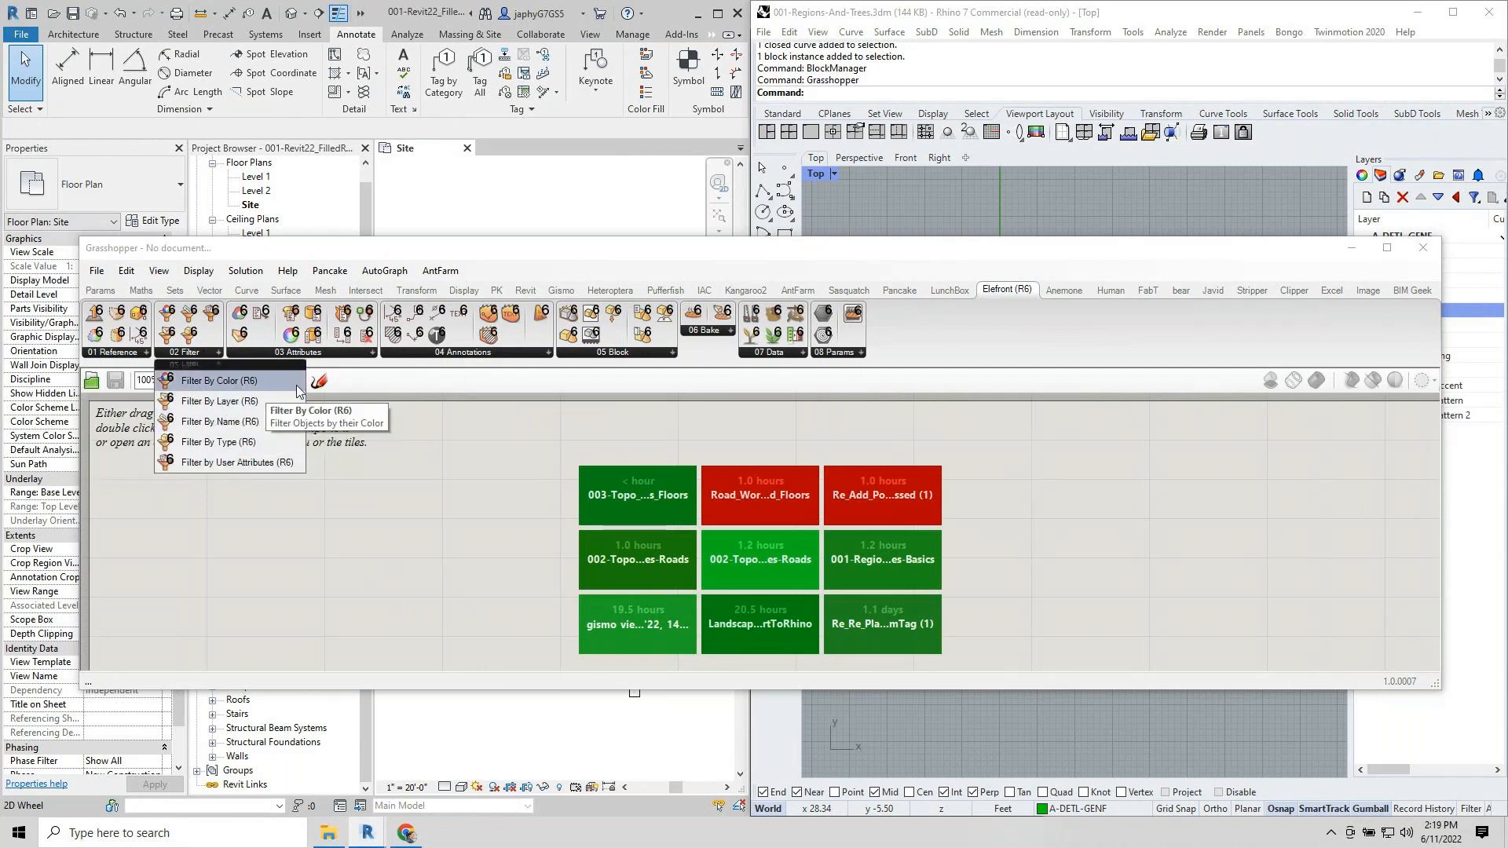
{"action": "left_click", "coordinate": [333, 352]}
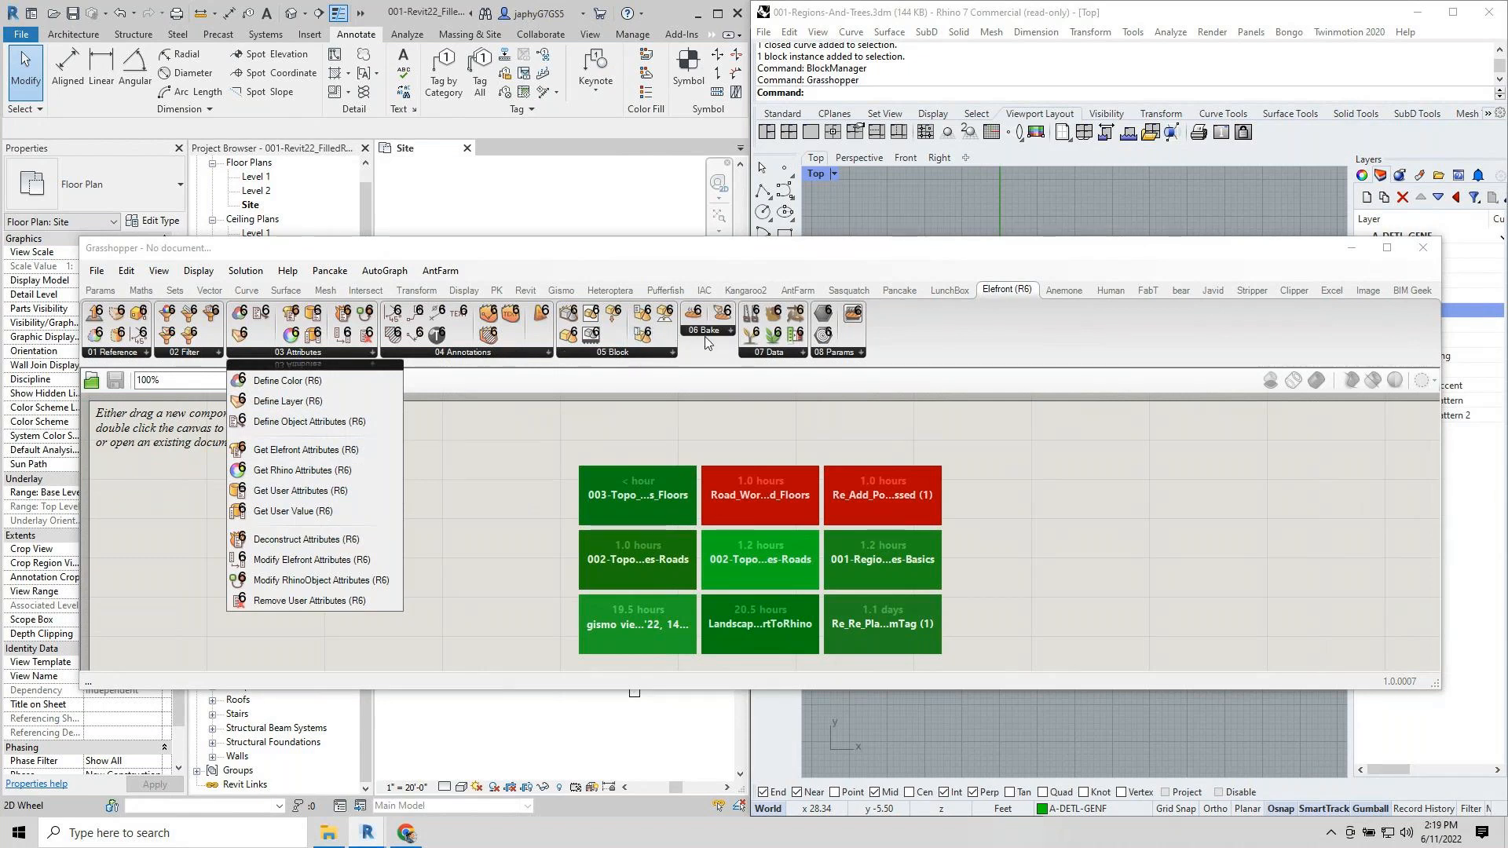
{"action": "left_click", "coordinate": [778, 352]}
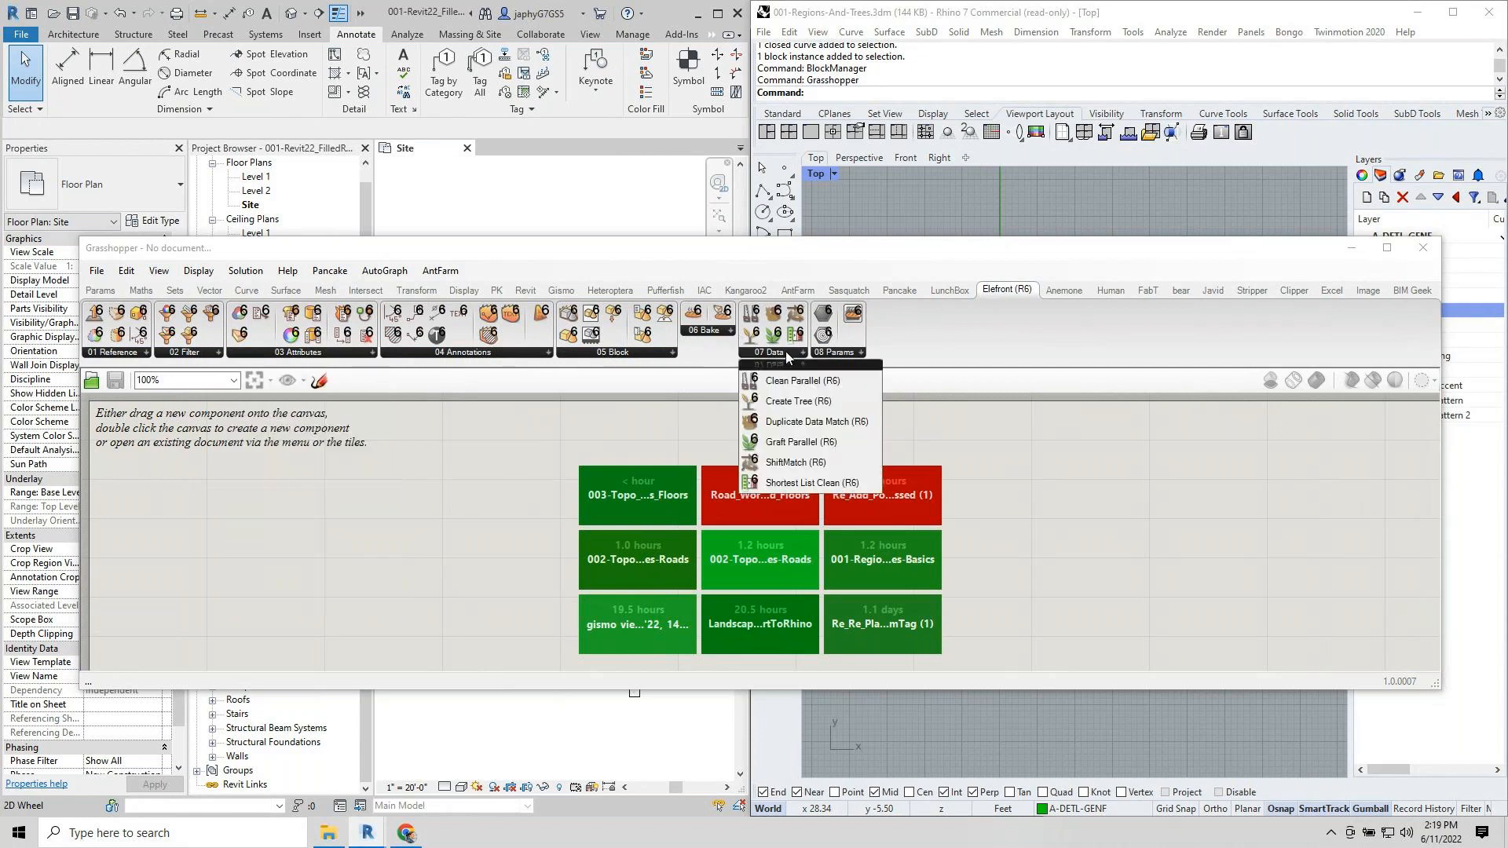
{"action": "left_click", "coordinate": [1027, 417]}
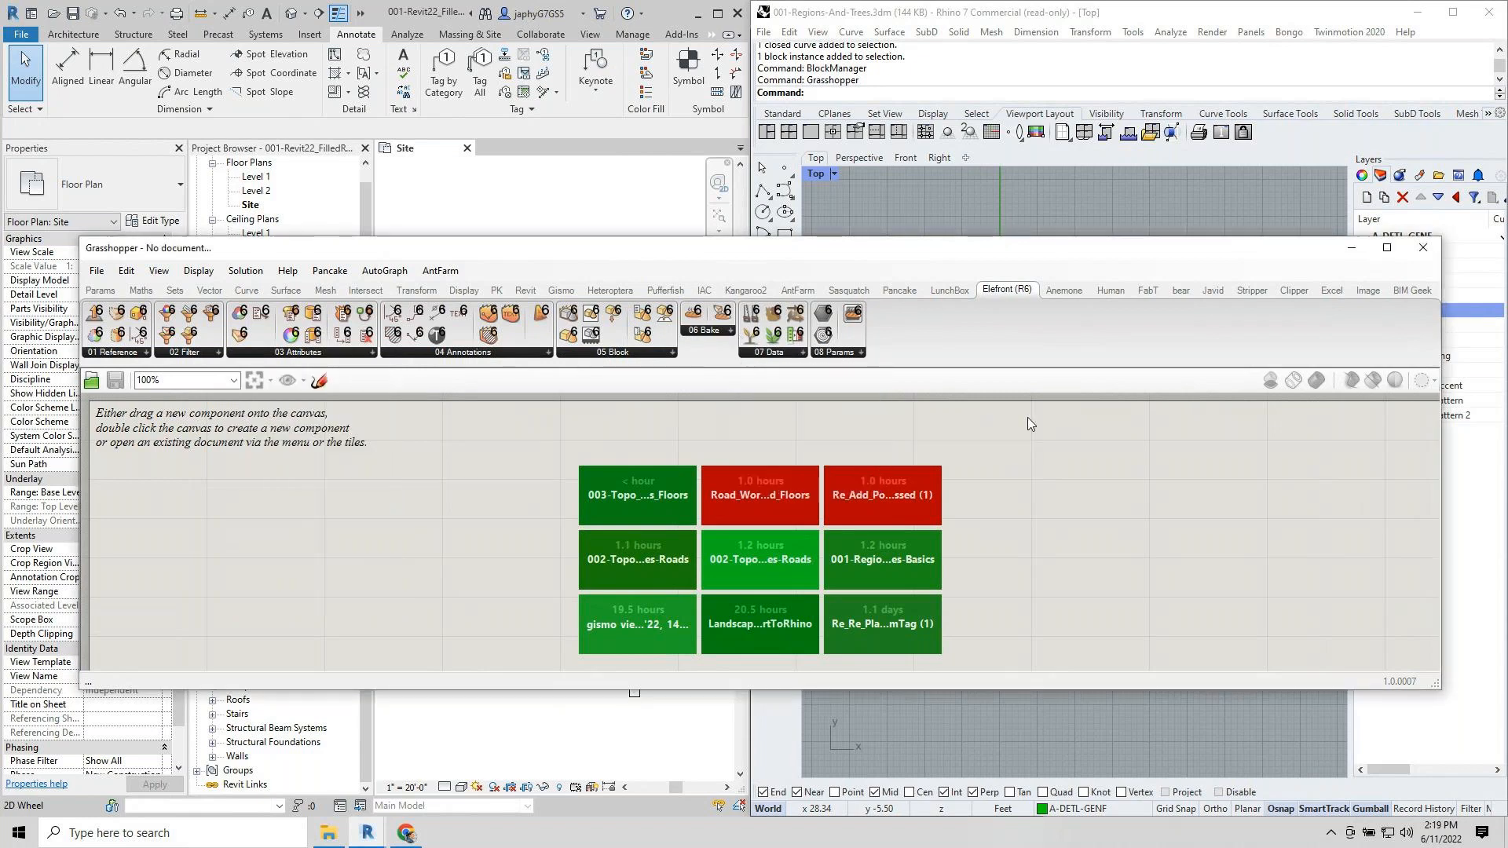
Place a Reference by Layer (R6) component on the canvas and move the Grasshopper window aside to uncover the Rhino layer list.
{"action": "left_click", "coordinate": [132, 353]}
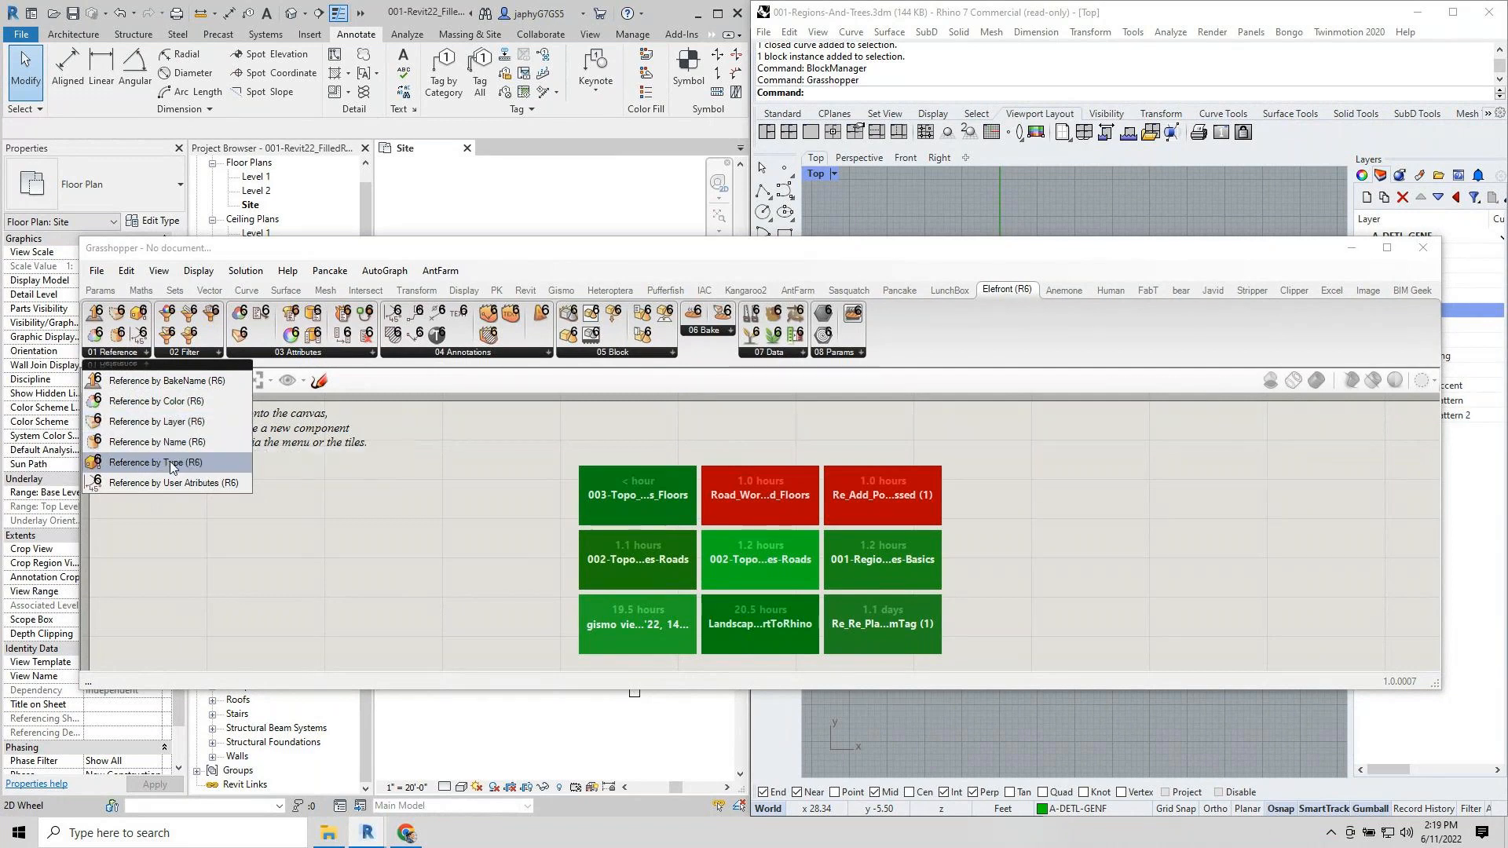
{"action": "left_click_drag", "start_coordinate": [157, 421], "coordinate": [626, 524]}
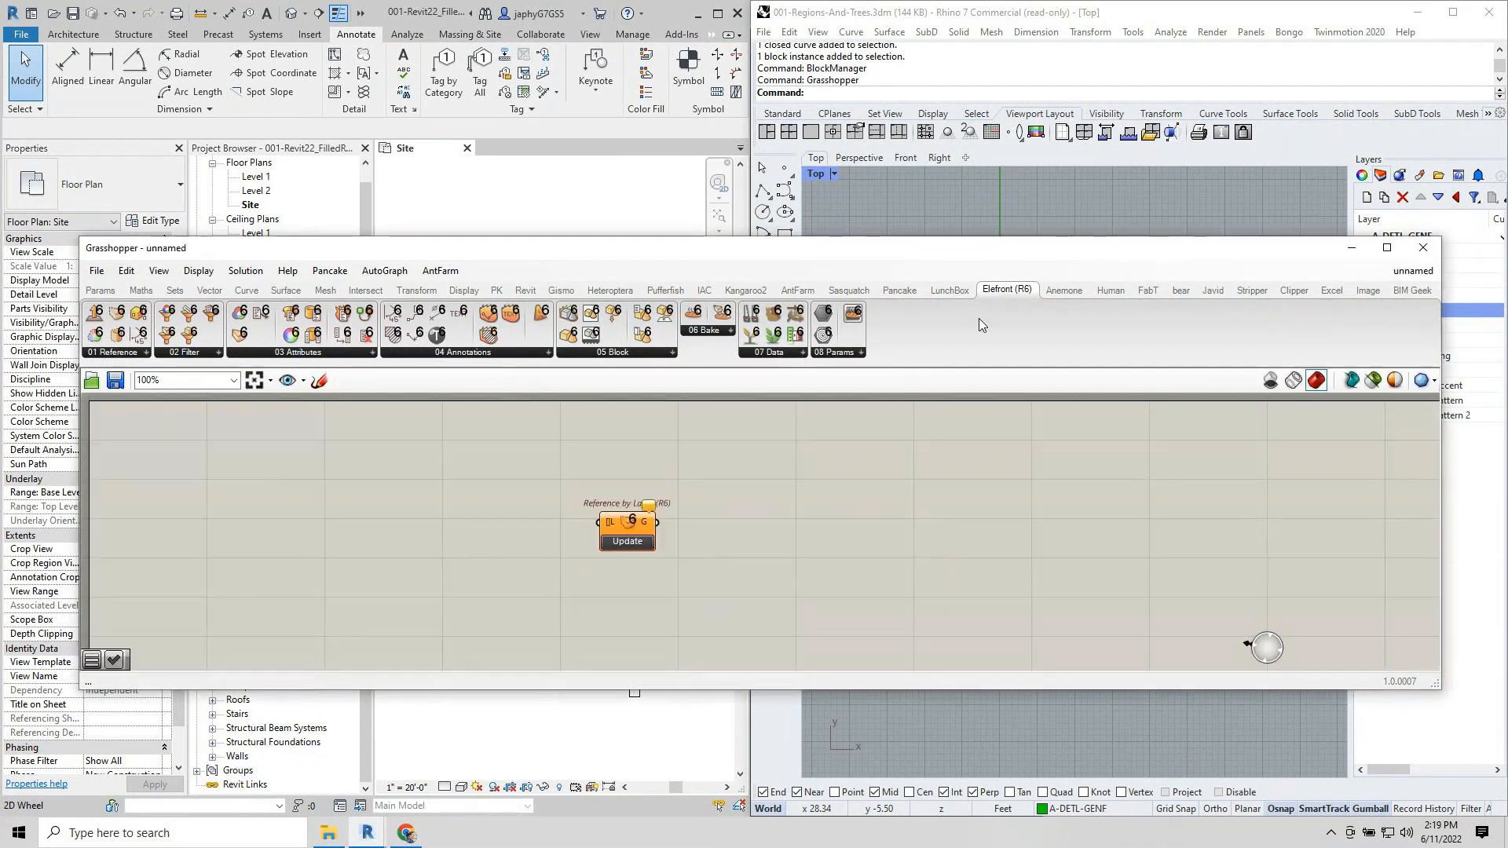
{"action": "left_click_drag", "start_coordinate": [979, 252], "coordinate": [747, 235]}
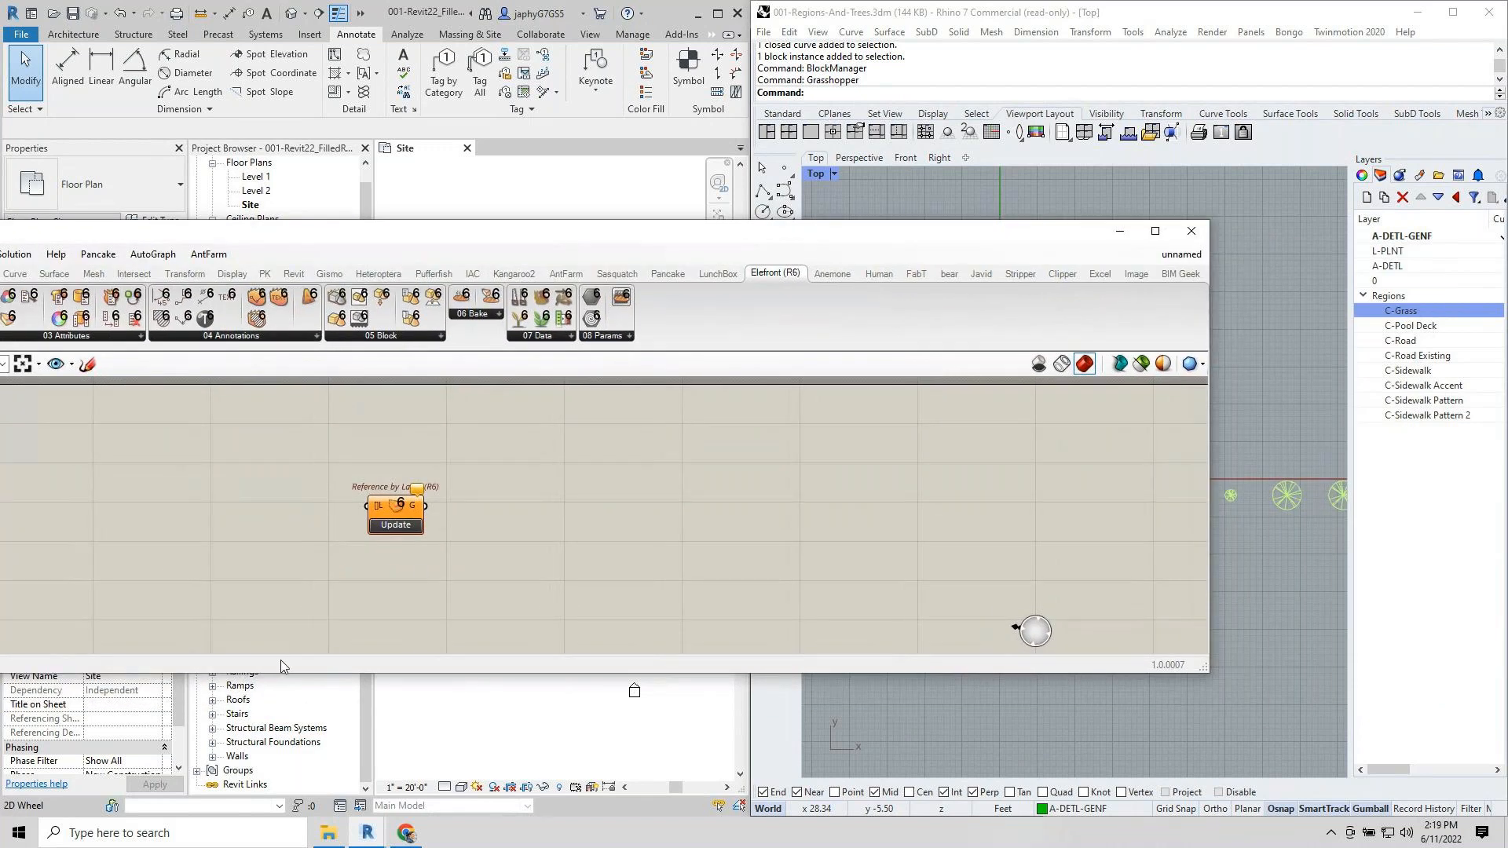
Add a Value List beside Reference by Layer and connect it to the component's layer input.
{"action": "double_click", "coordinate": [215, 578]}
{"action": "type", "text": "val"}
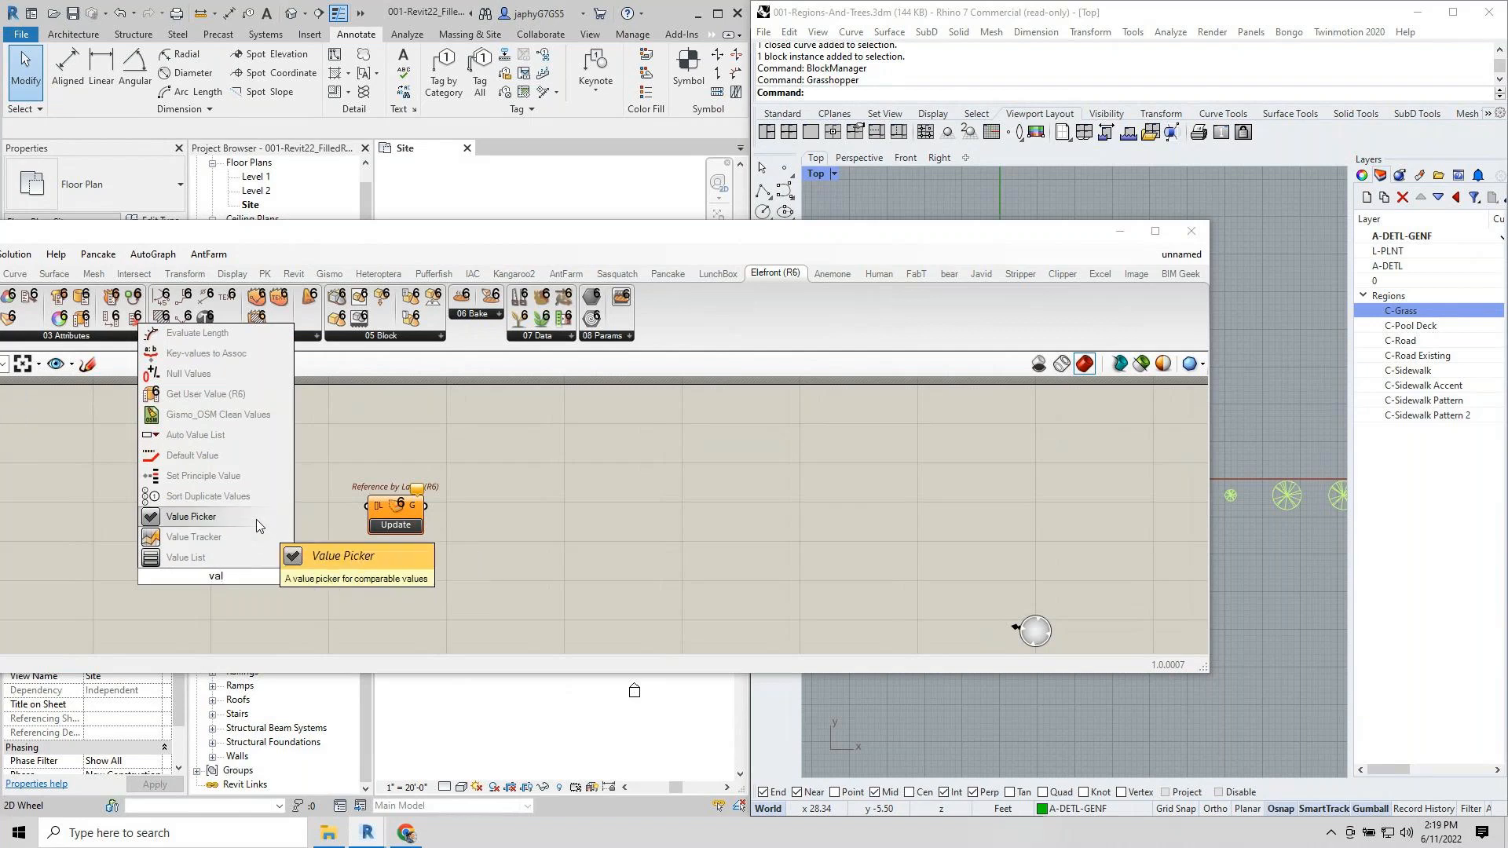
{"action": "left_click", "coordinate": [227, 557]}
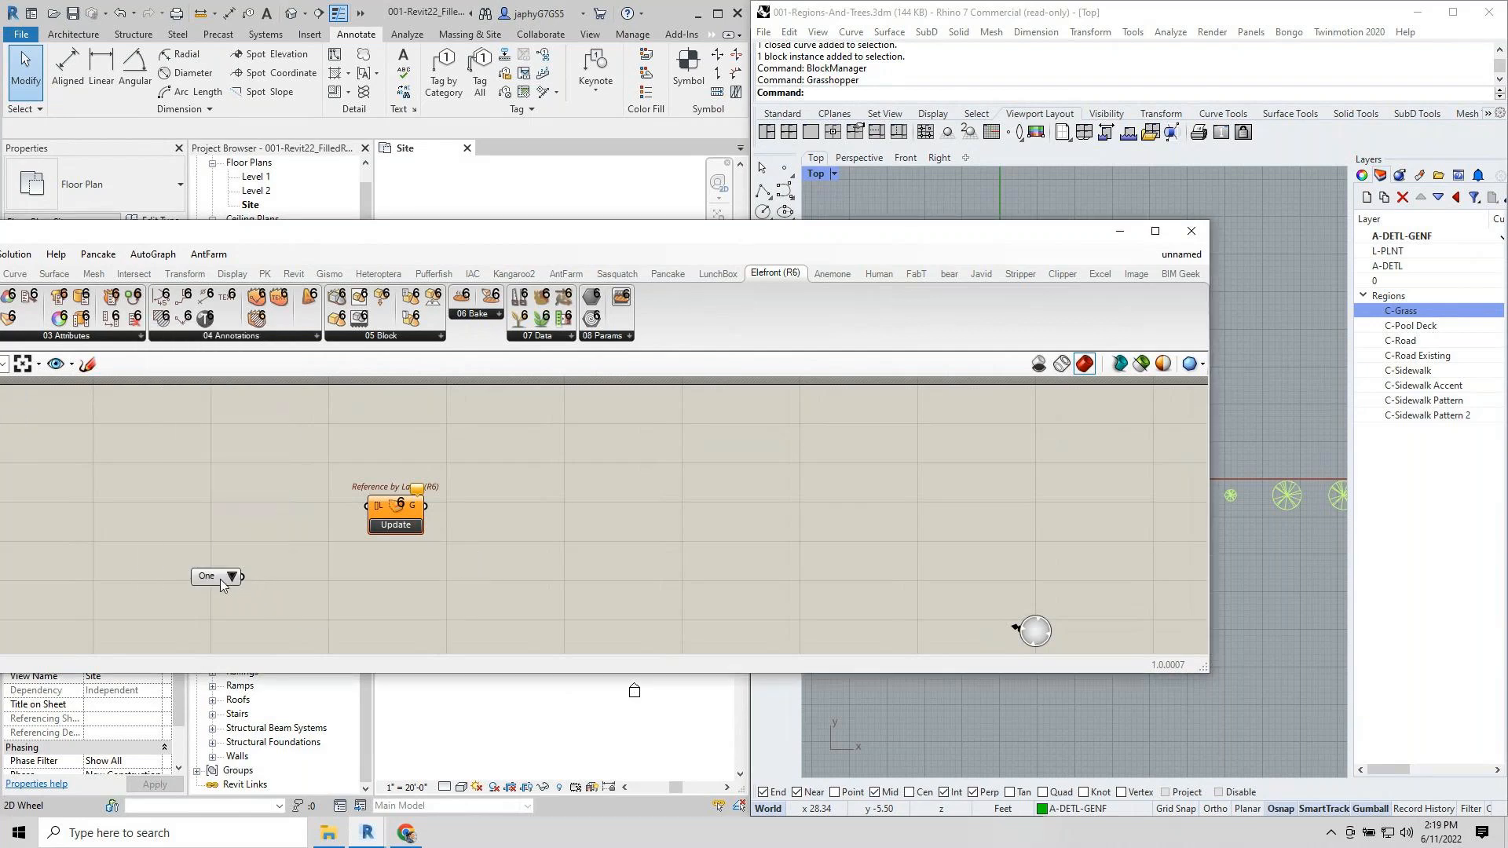
{"action": "left_click_drag", "start_coordinate": [234, 579], "coordinate": [335, 501]}
{"action": "scroll", "coordinate": [391, 518], "scroll_direction": "up", "scroll_amount": 2}
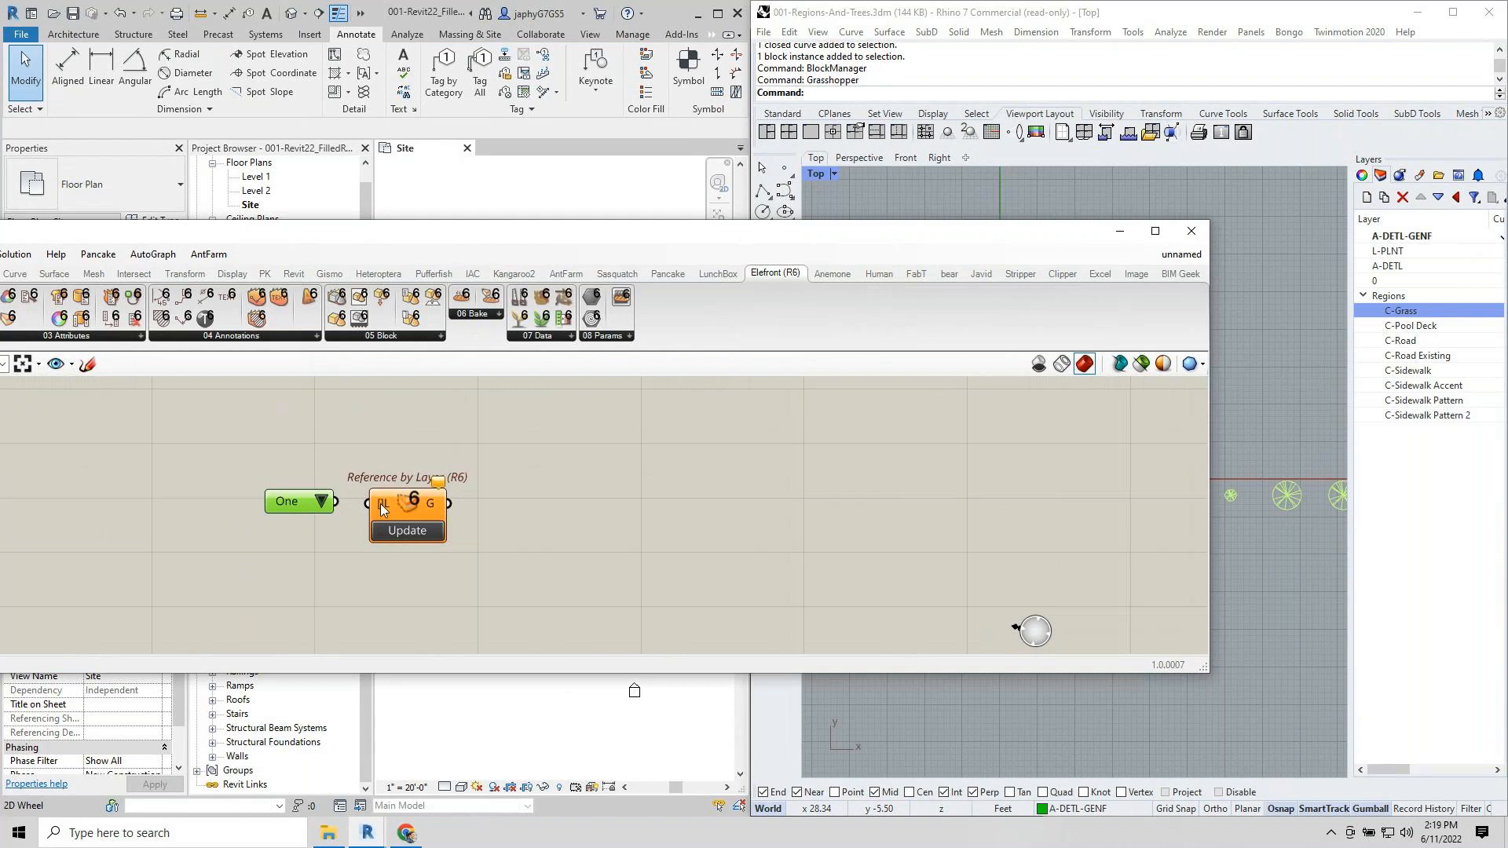
{"action": "left_click", "coordinate": [331, 503]}
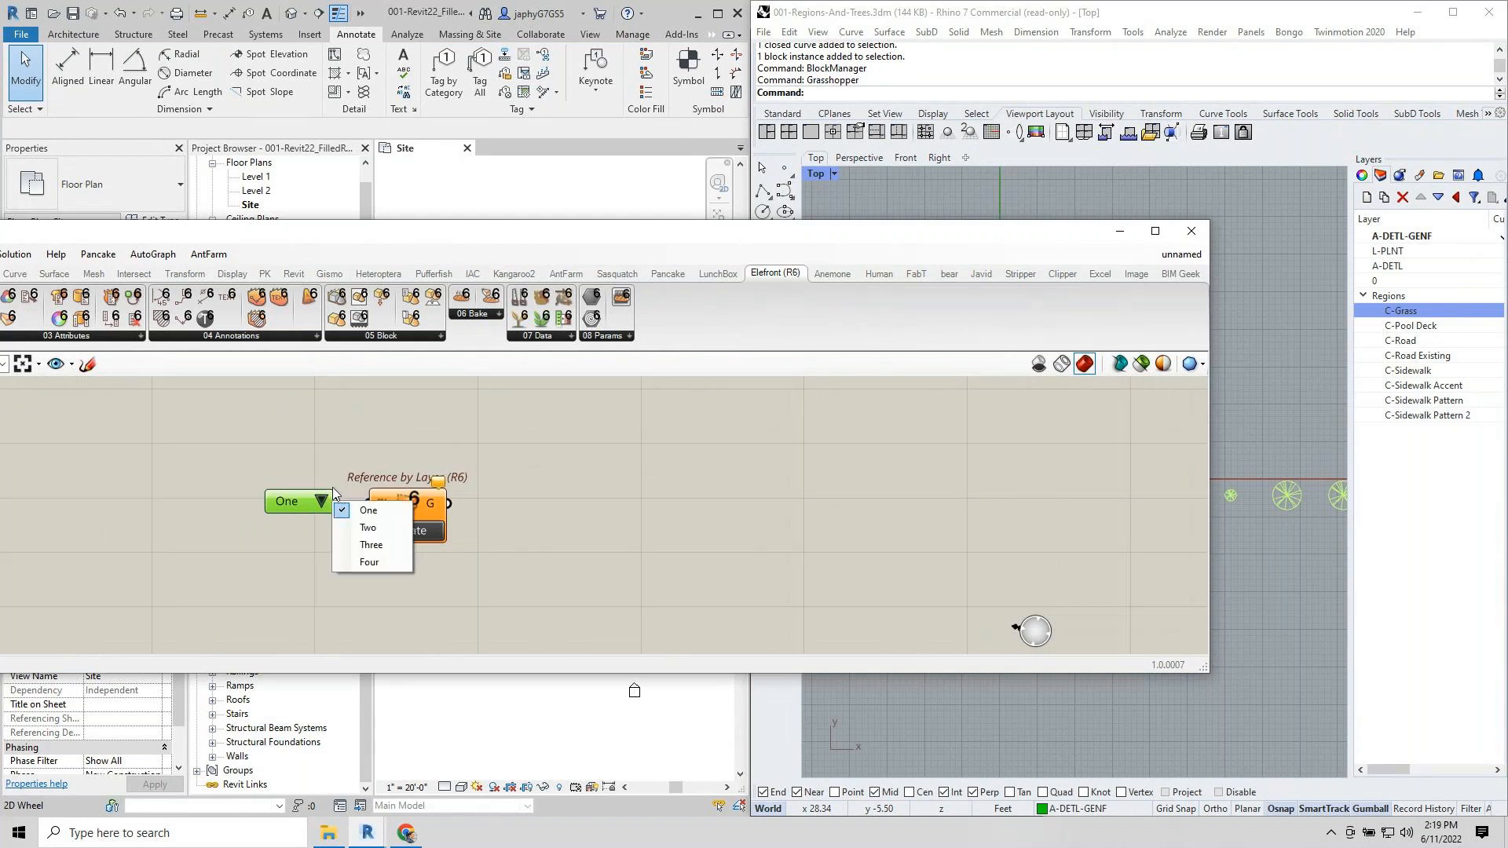
{"action": "left_click", "coordinate": [339, 506]}
{"action": "left_click", "coordinate": [332, 500]}
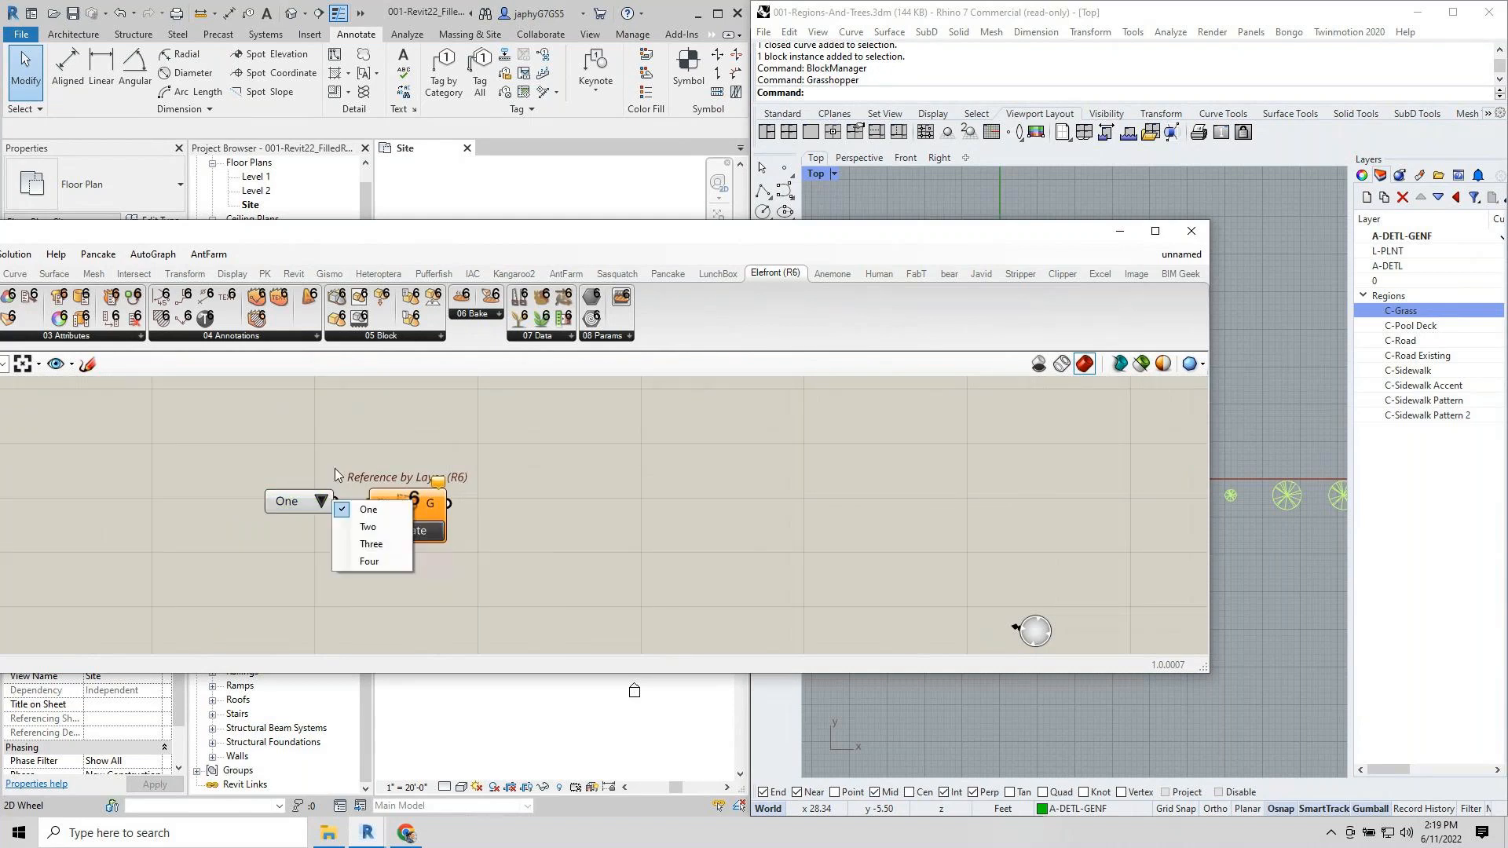
{"action": "left_click", "coordinate": [335, 469]}
{"action": "scroll", "coordinate": [338, 501], "scroll_direction": "up", "scroll_amount": 2}
{"action": "left_click_drag", "start_coordinate": [337, 502], "coordinate": [385, 516]}
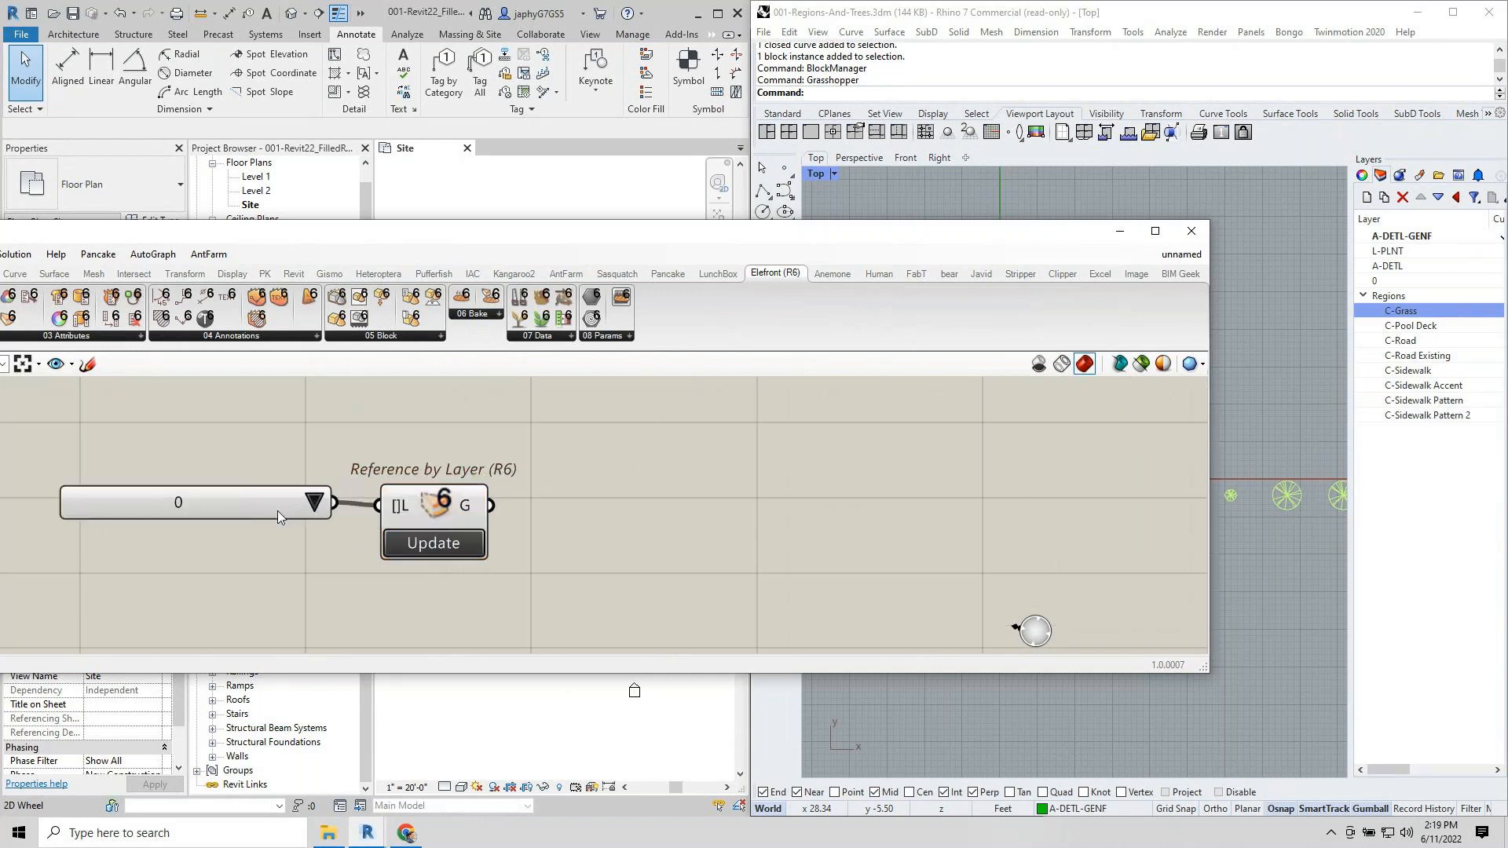
Set the value list to the L-PLNT layer and inspect the referenced objects in the Reference by Layer output.
{"action": "scroll", "coordinate": [275, 507], "scroll_direction": "down", "scroll_amount": 2}
{"action": "left_click", "coordinate": [303, 503]}
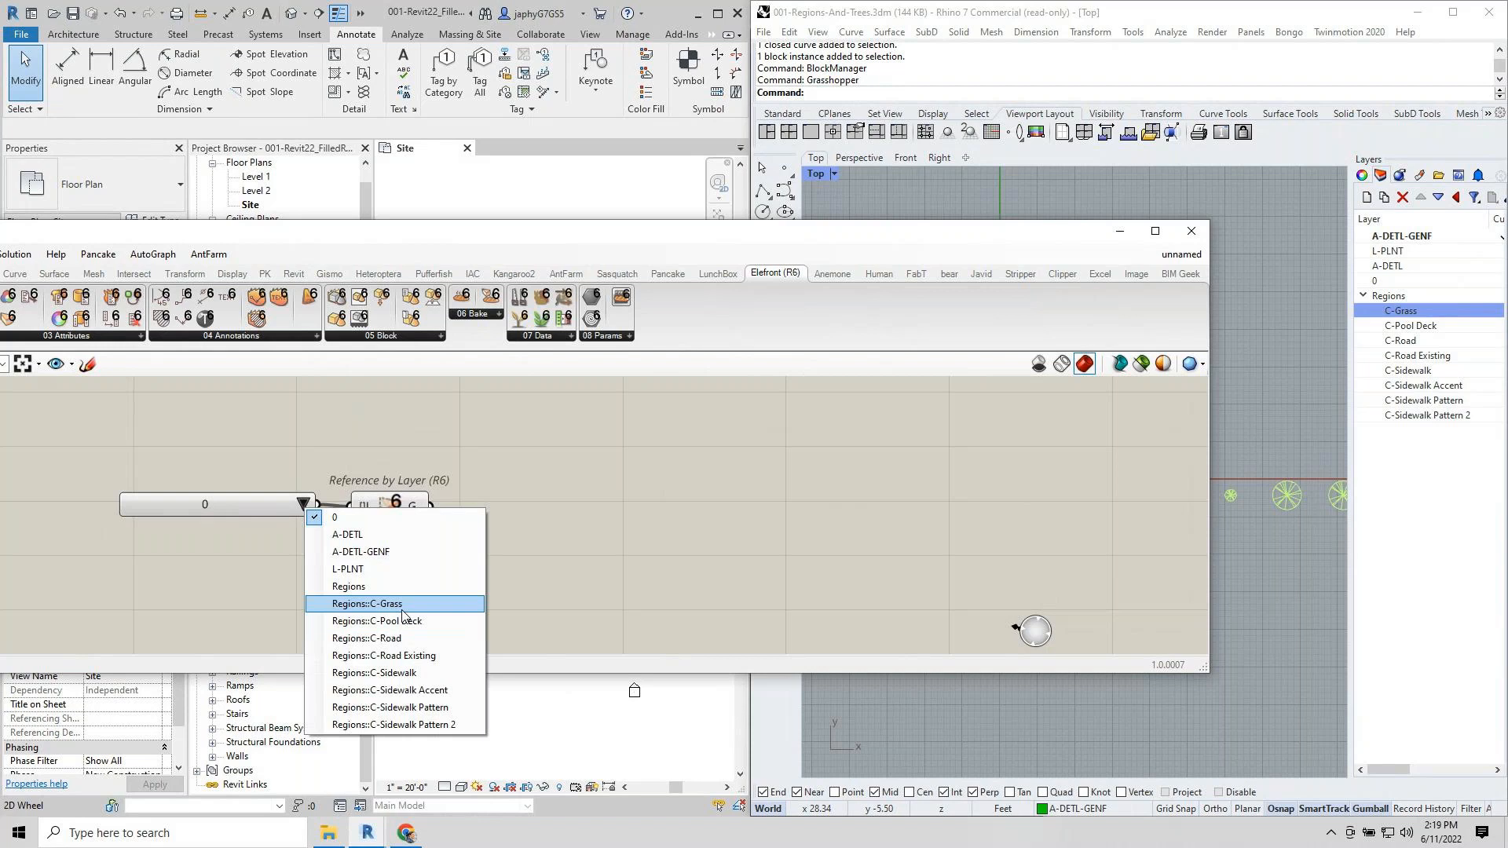
{"action": "left_click", "coordinate": [386, 570]}
{"action": "mouse_move", "coordinate": [417, 506]}
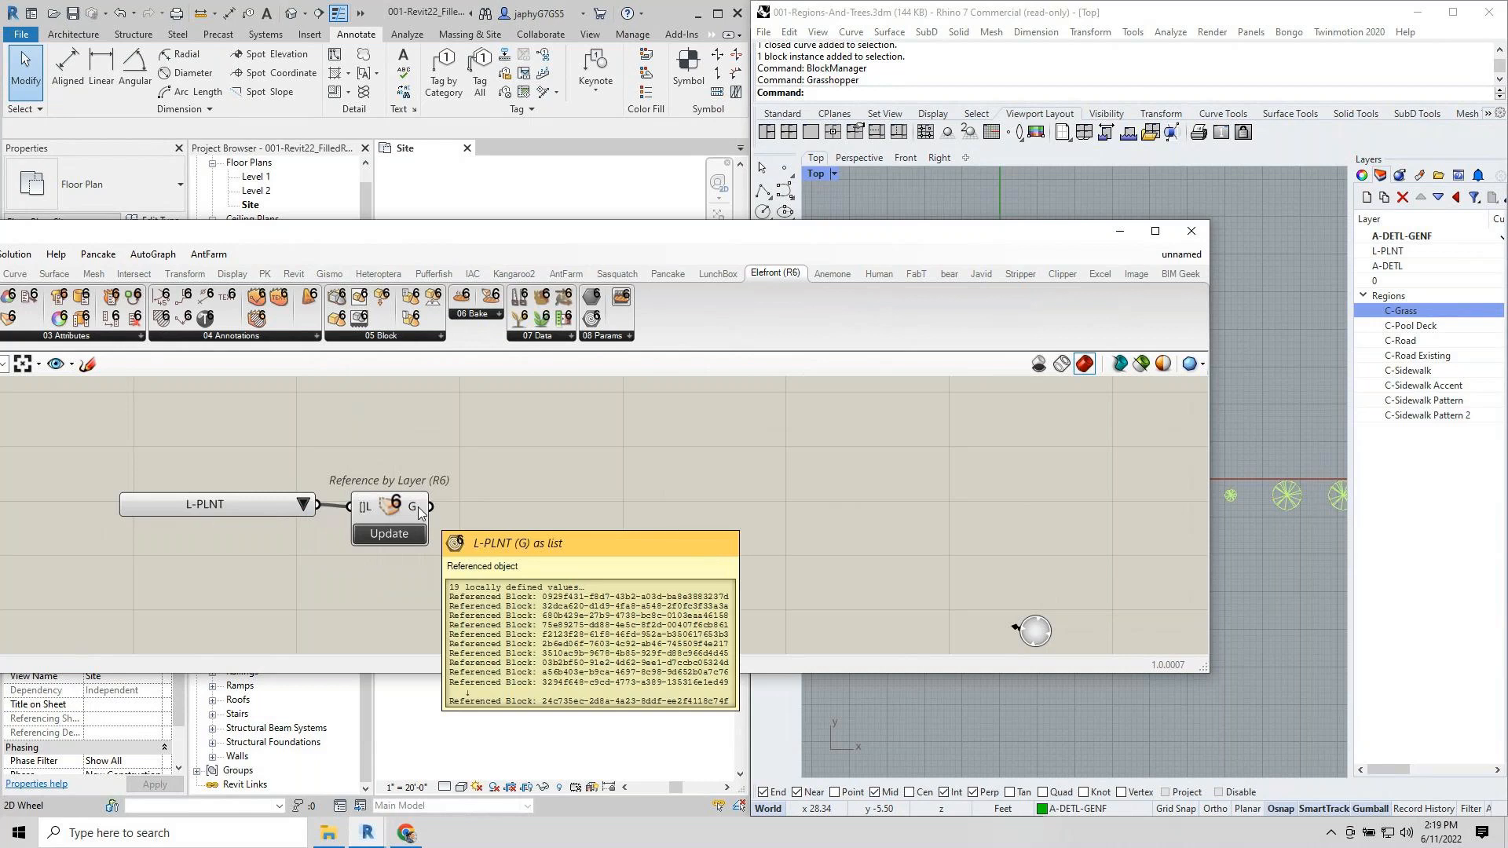
Add a Deconstruct Block (R6) component beside Reference by Layer.
{"action": "double_click", "coordinate": [625, 506]}
{"action": "type", "text": "decblo"}
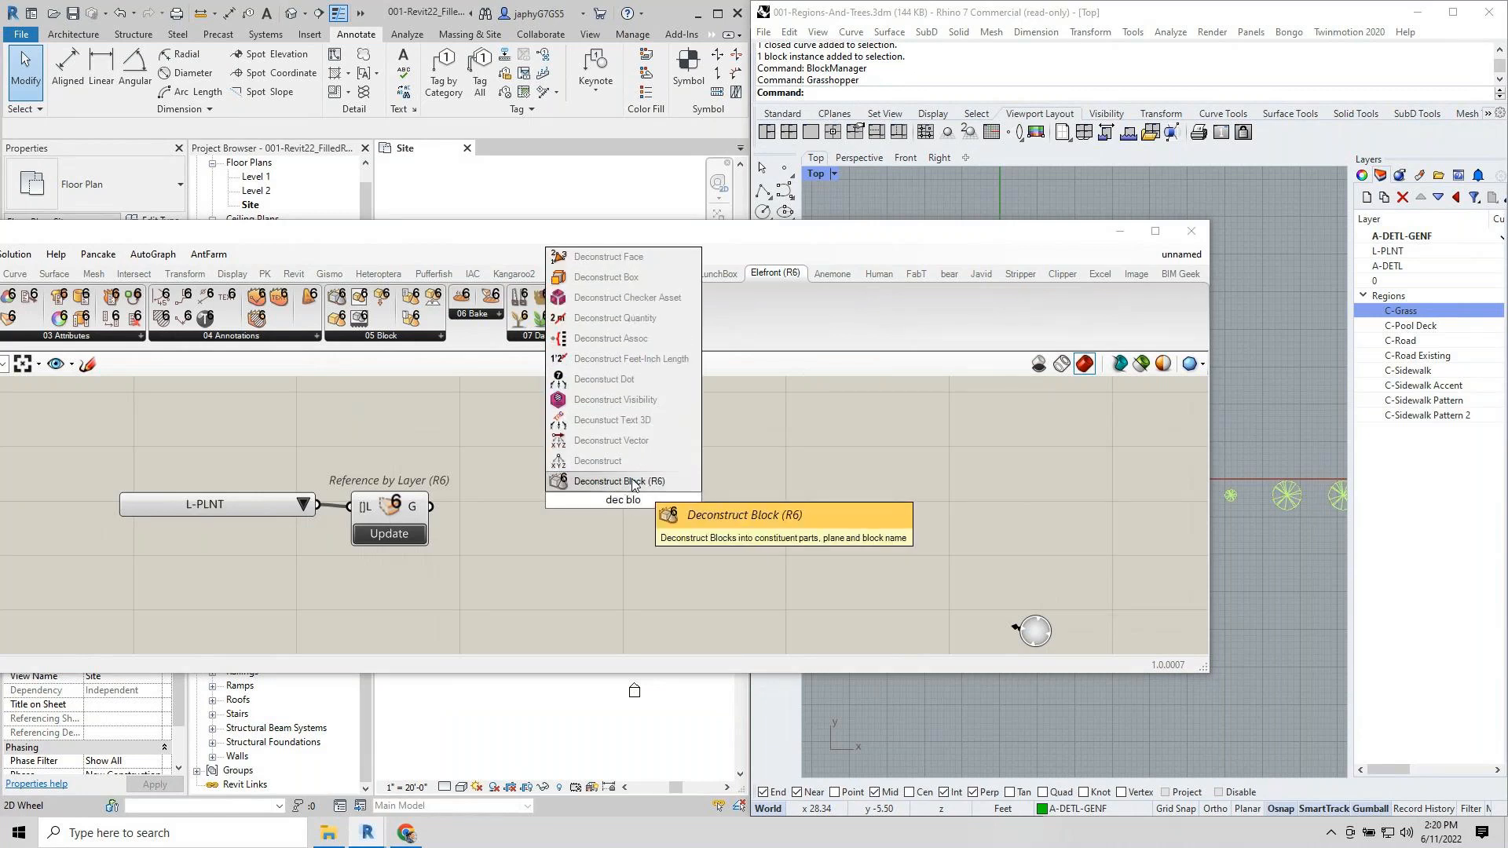
{"action": "left_click", "coordinate": [633, 482]}
{"action": "left_click", "coordinate": [372, 338]}
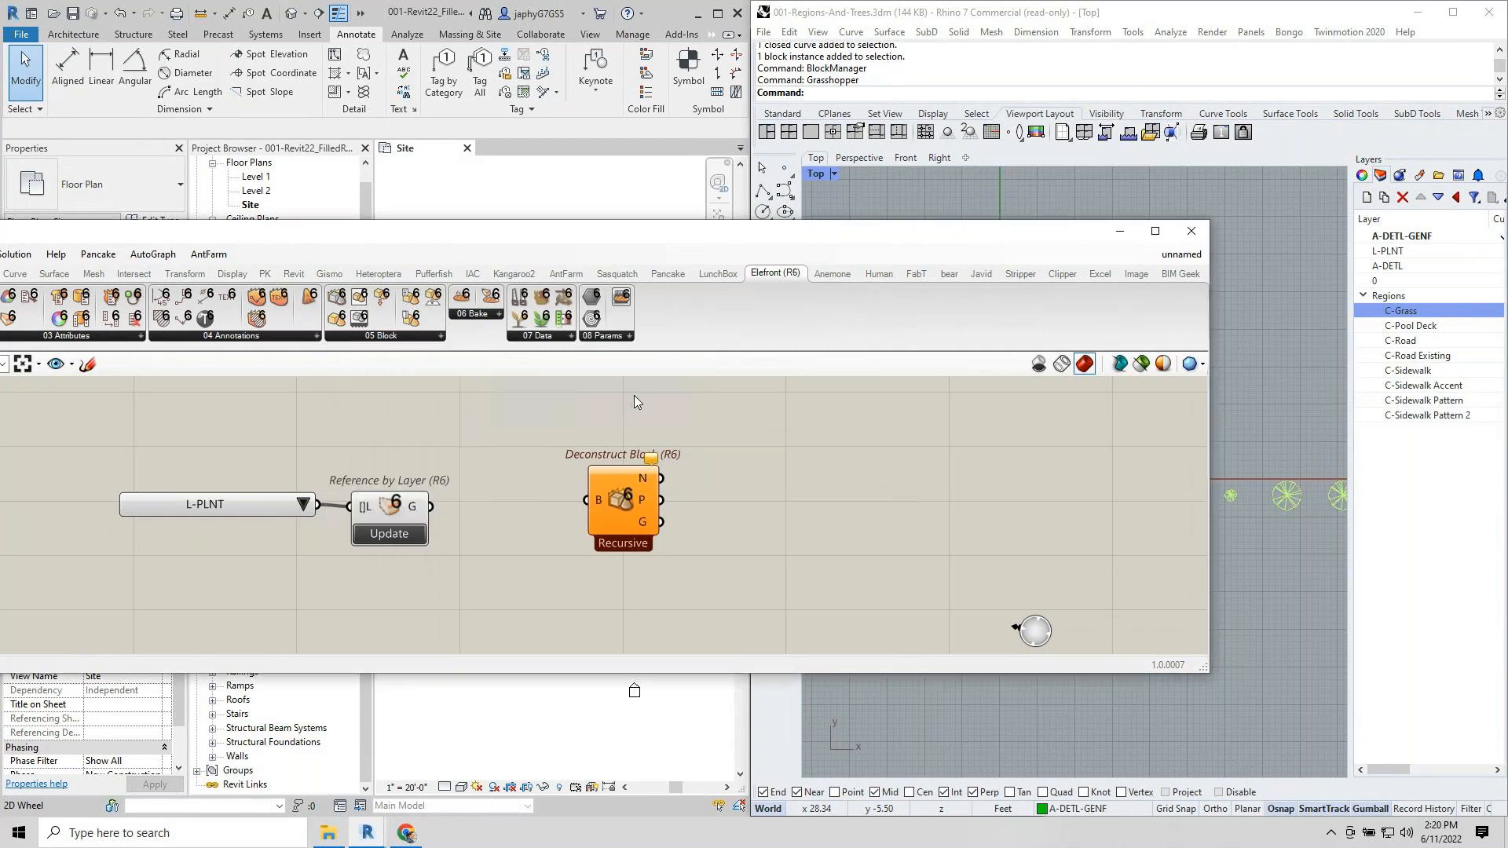
Add a Query Types component and position it below Deconstruct Block.
{"action": "double_click", "coordinate": [792, 497]}
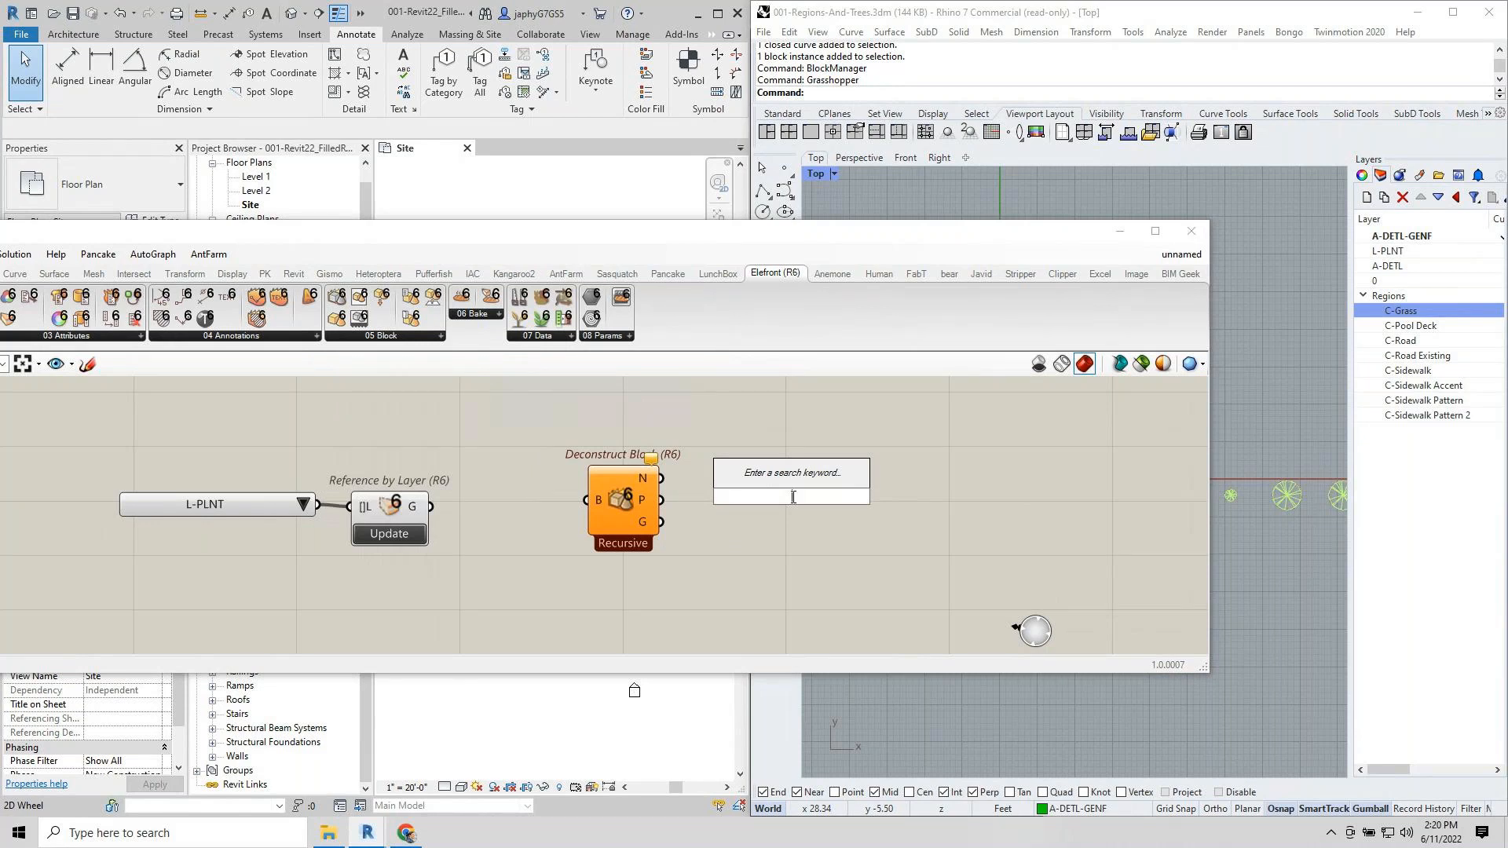
{"action": "type", "text": "q"}
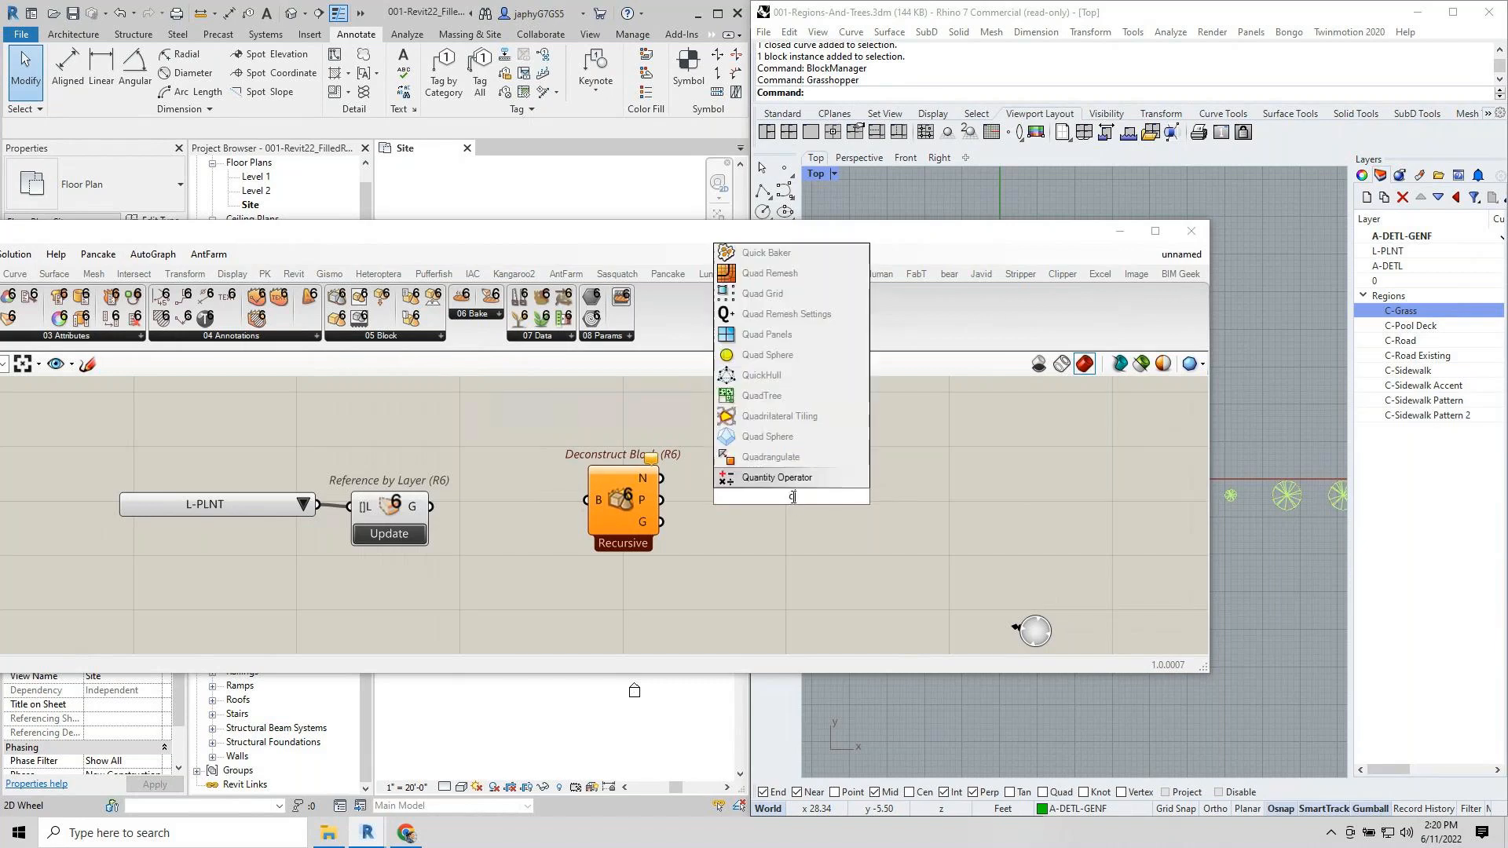
{"action": "type", "text": "uery typ"}
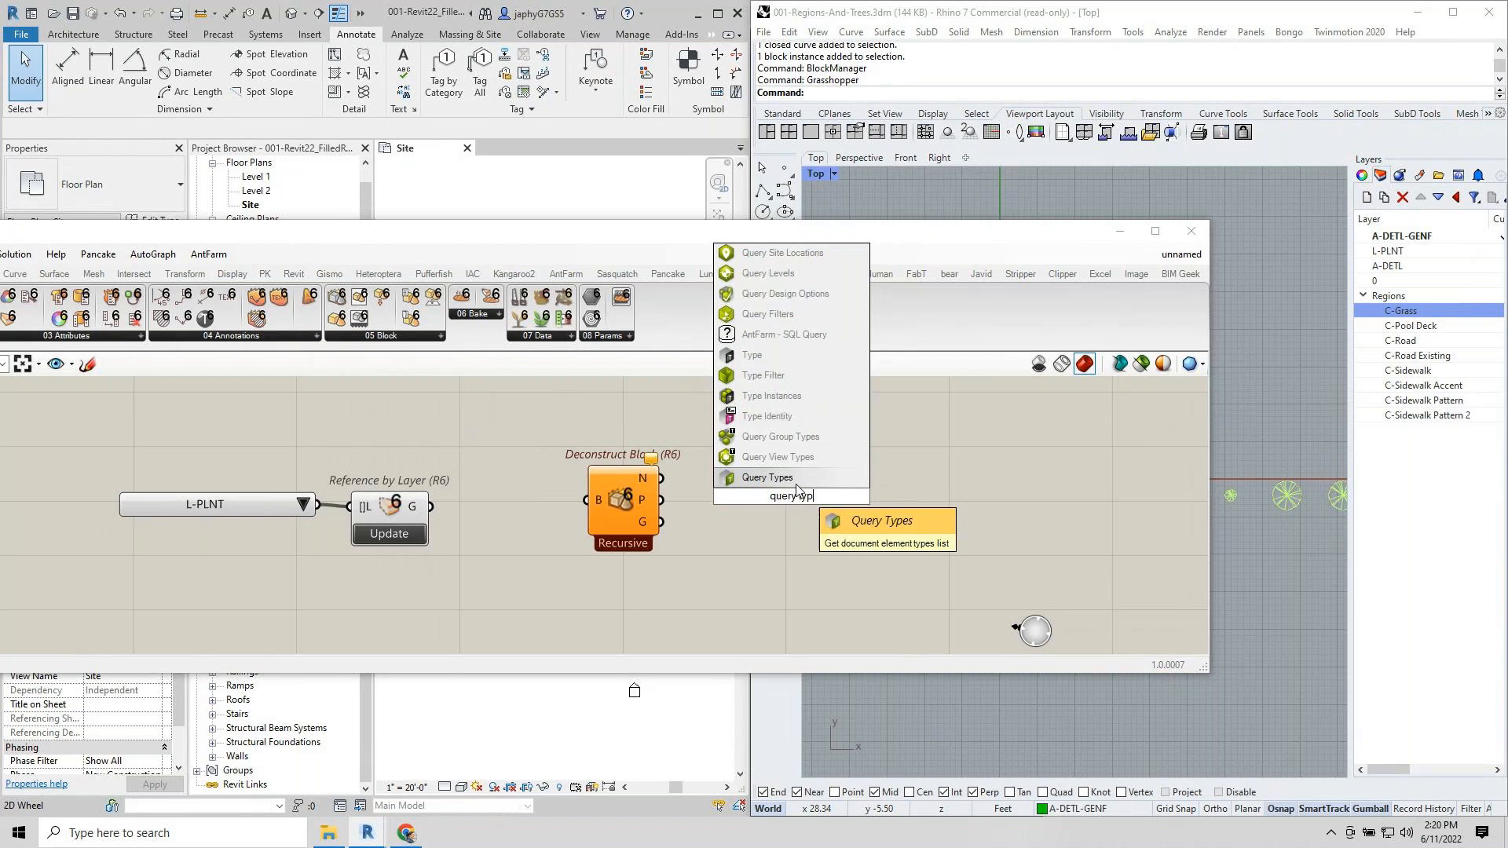
{"action": "left_click", "coordinate": [795, 482]}
{"action": "scroll", "coordinate": [798, 481], "scroll_direction": "down", "scroll_amount": 3}
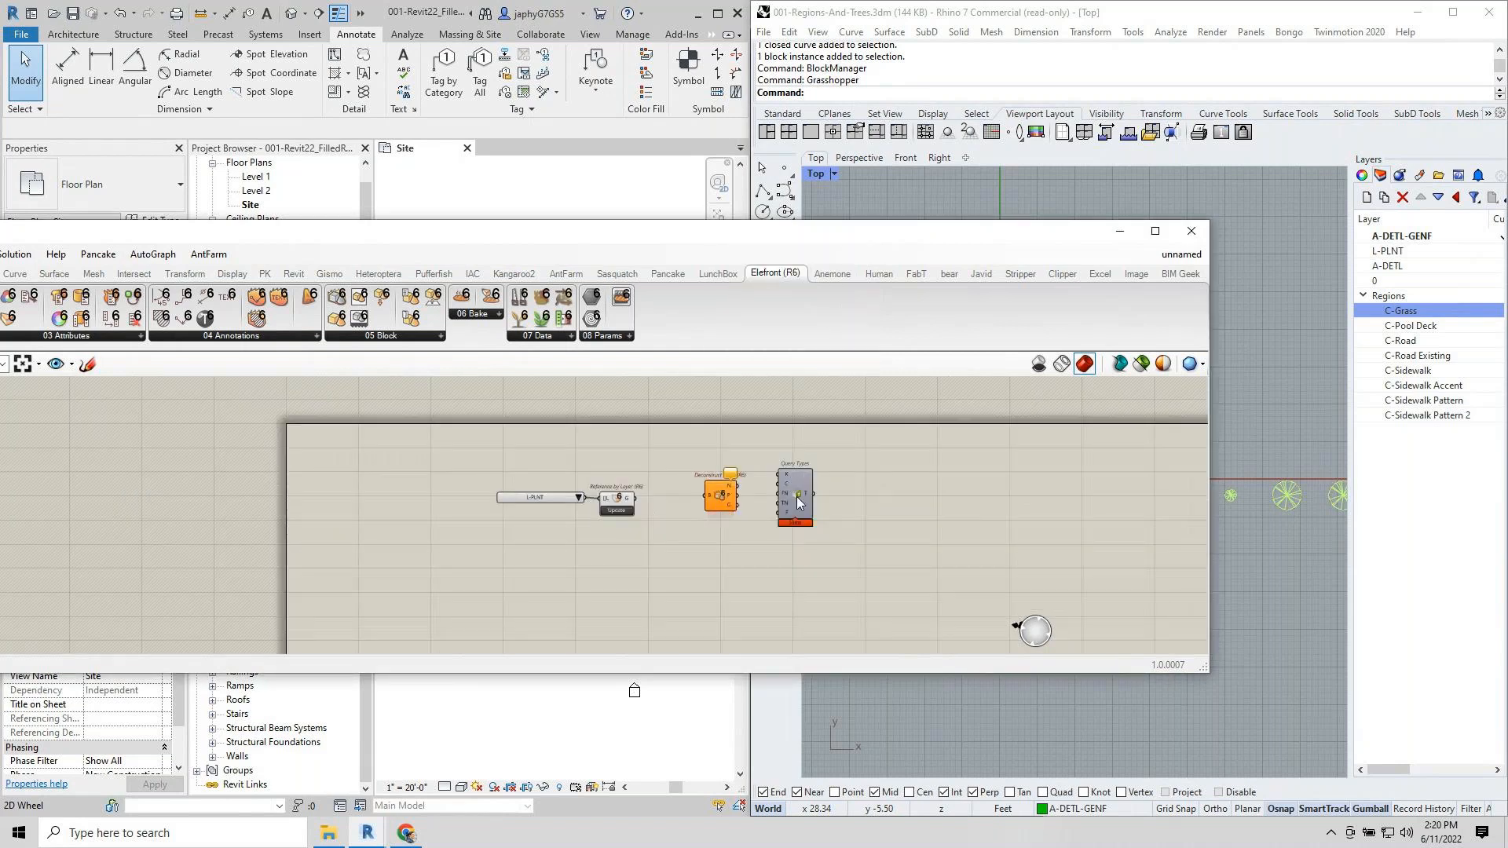
{"action": "scroll", "coordinate": [794, 502], "scroll_direction": "up", "scroll_amount": 3}
{"action": "left_click_drag", "start_coordinate": [794, 501], "coordinate": [731, 620]}
{"action": "right_click_drag", "start_coordinate": [590, 526], "coordinate": [576, 501]}
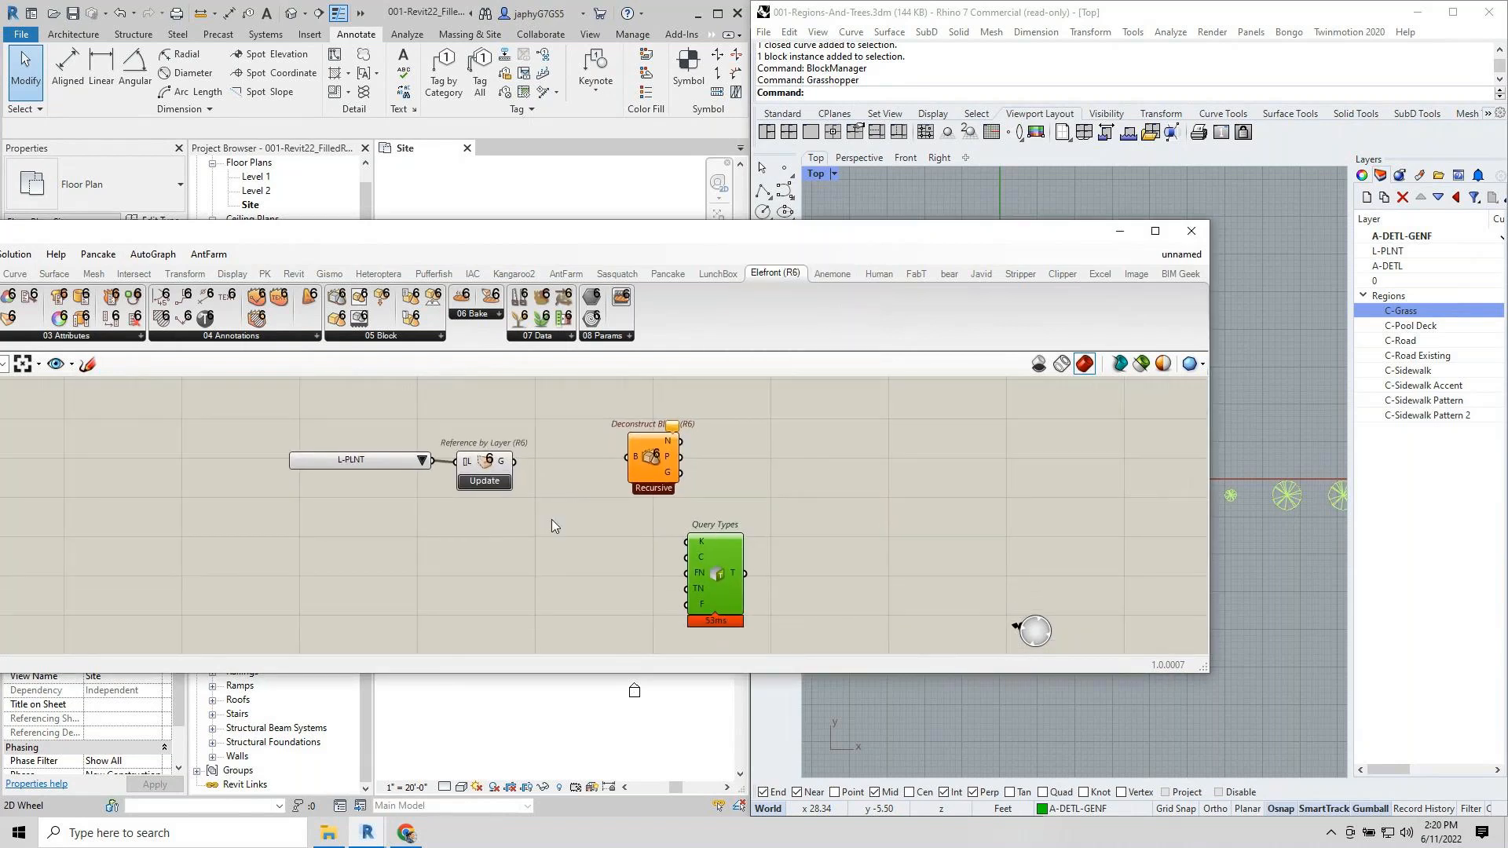
Feed the Reference by Layer output into Deconstruct Block and show its block names (N) in a widened panel.
{"action": "mouse_move", "coordinate": [503, 466]}
{"action": "left_click_drag", "start_coordinate": [503, 462], "coordinate": [607, 467]}
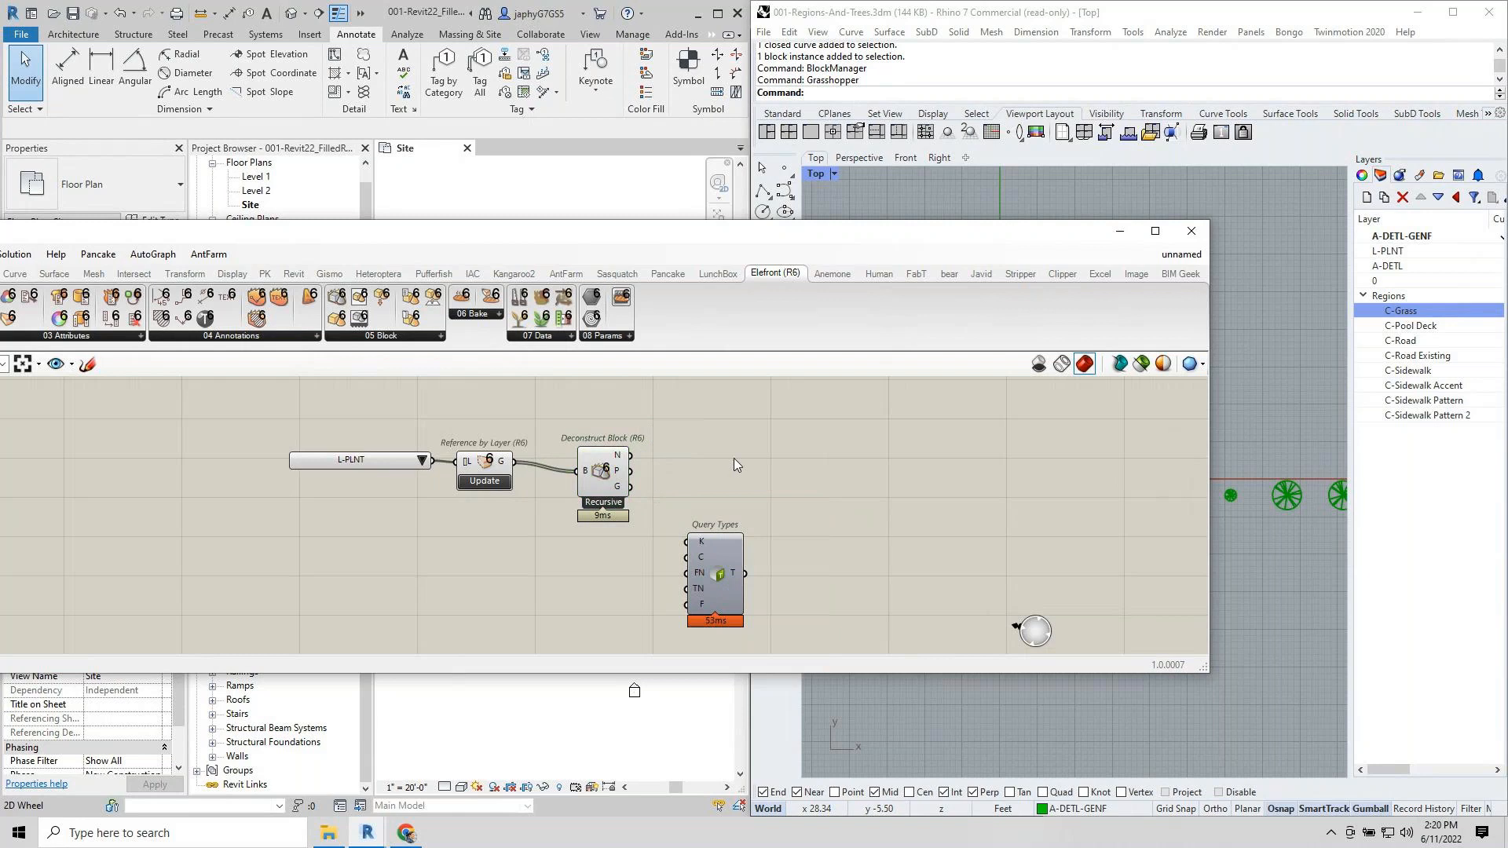
{"action": "double_click", "coordinate": [733, 459]}
{"action": "type", "text": "panel"}
{"action": "key", "text": "Return"}
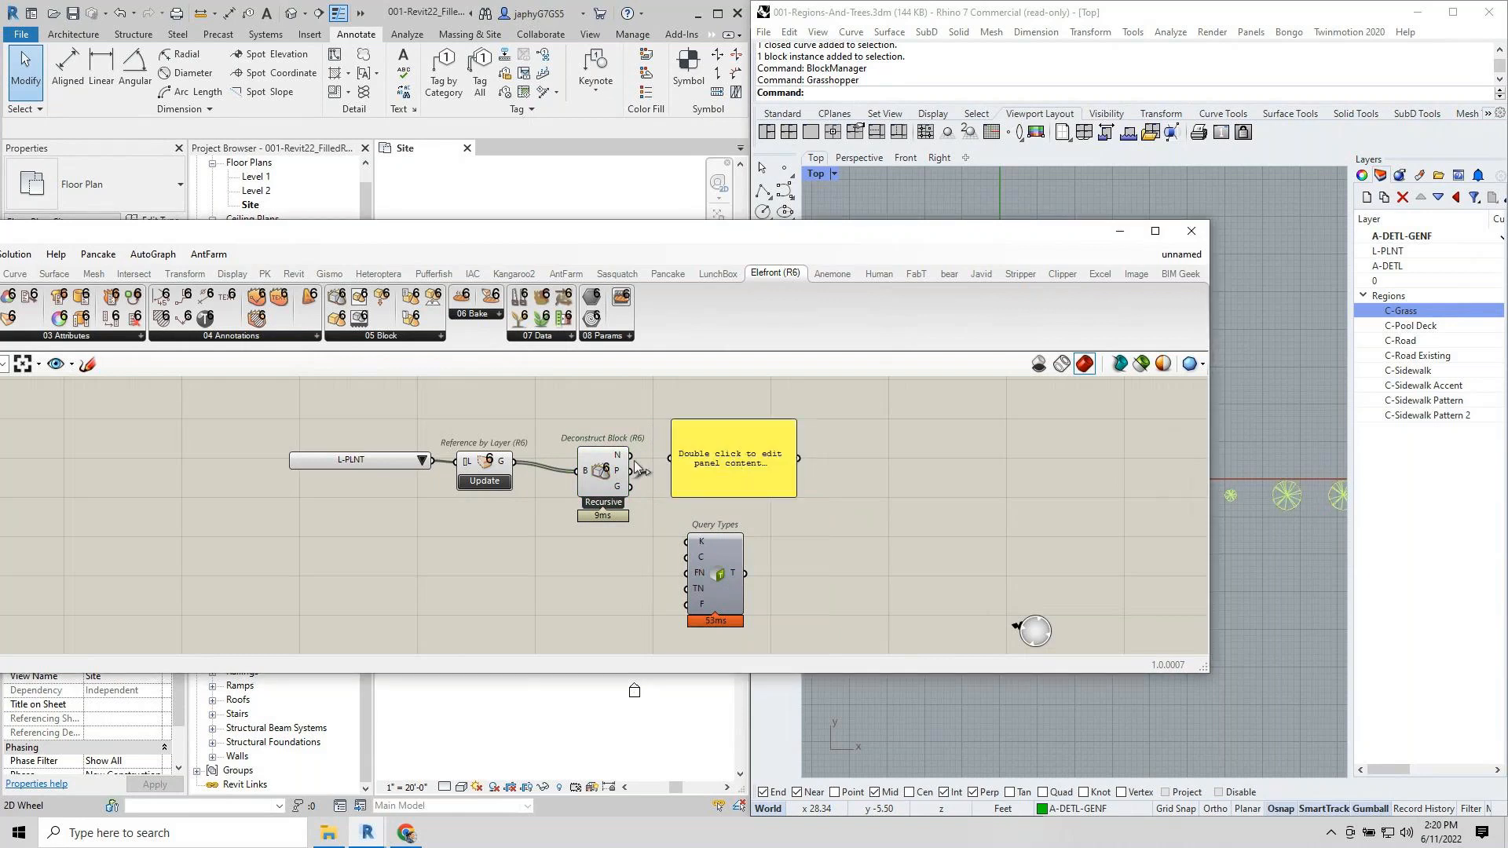
{"action": "left_click_drag", "start_coordinate": [658, 464], "coordinate": [676, 460]}
{"action": "left_click_drag", "start_coordinate": [797, 504], "coordinate": [1136, 511]}
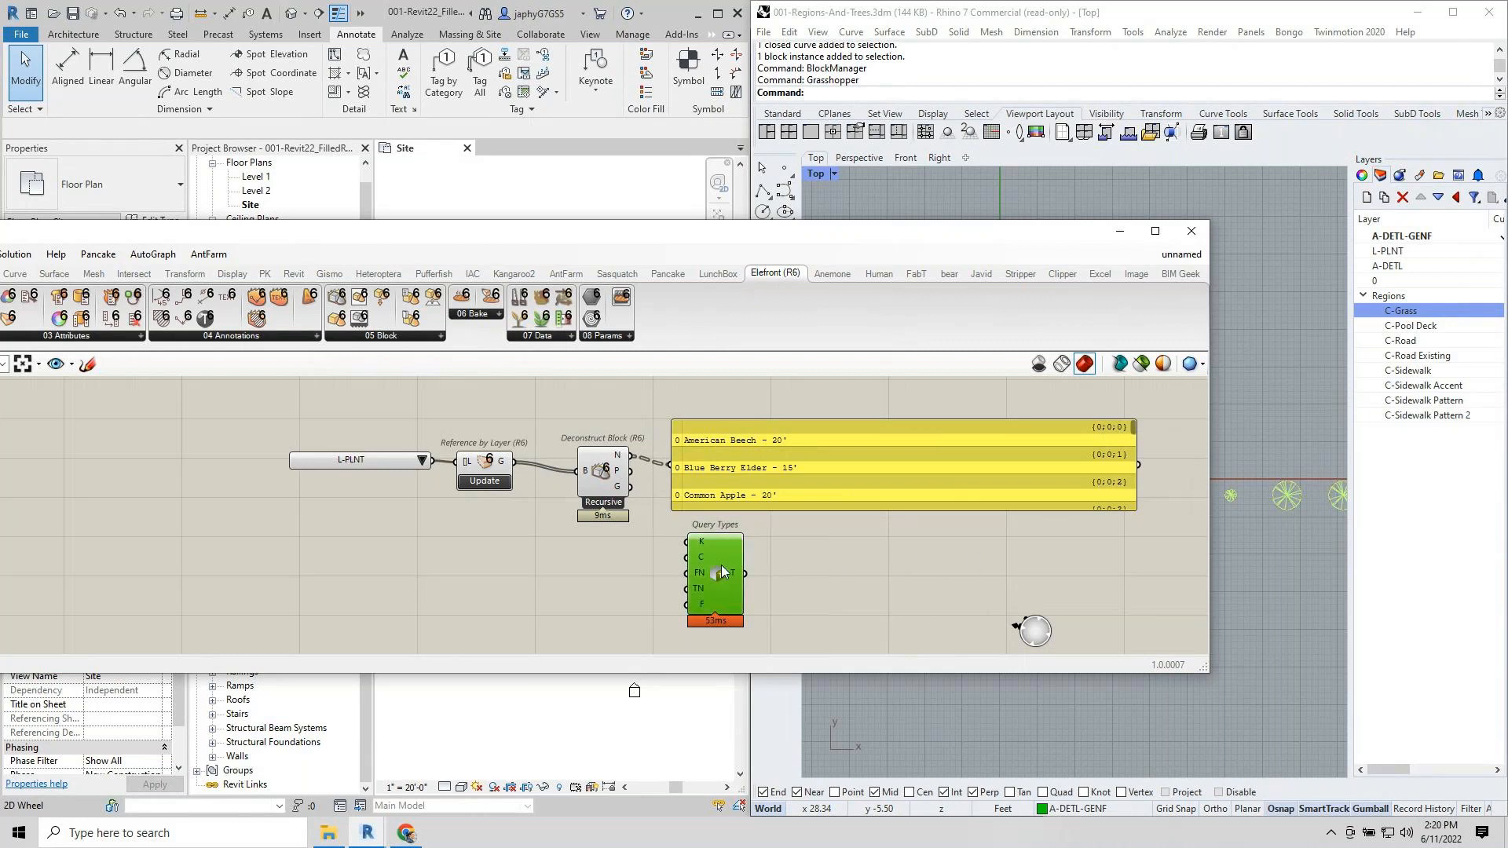
Flatten the Deconstruct Block name output (N) and connect it to the type name input (TN) of Query Types.
{"action": "left_click_drag", "start_coordinate": [722, 568], "coordinate": [771, 560]}
{"action": "right_click_drag", "start_coordinate": [631, 528], "coordinate": [558, 534]}
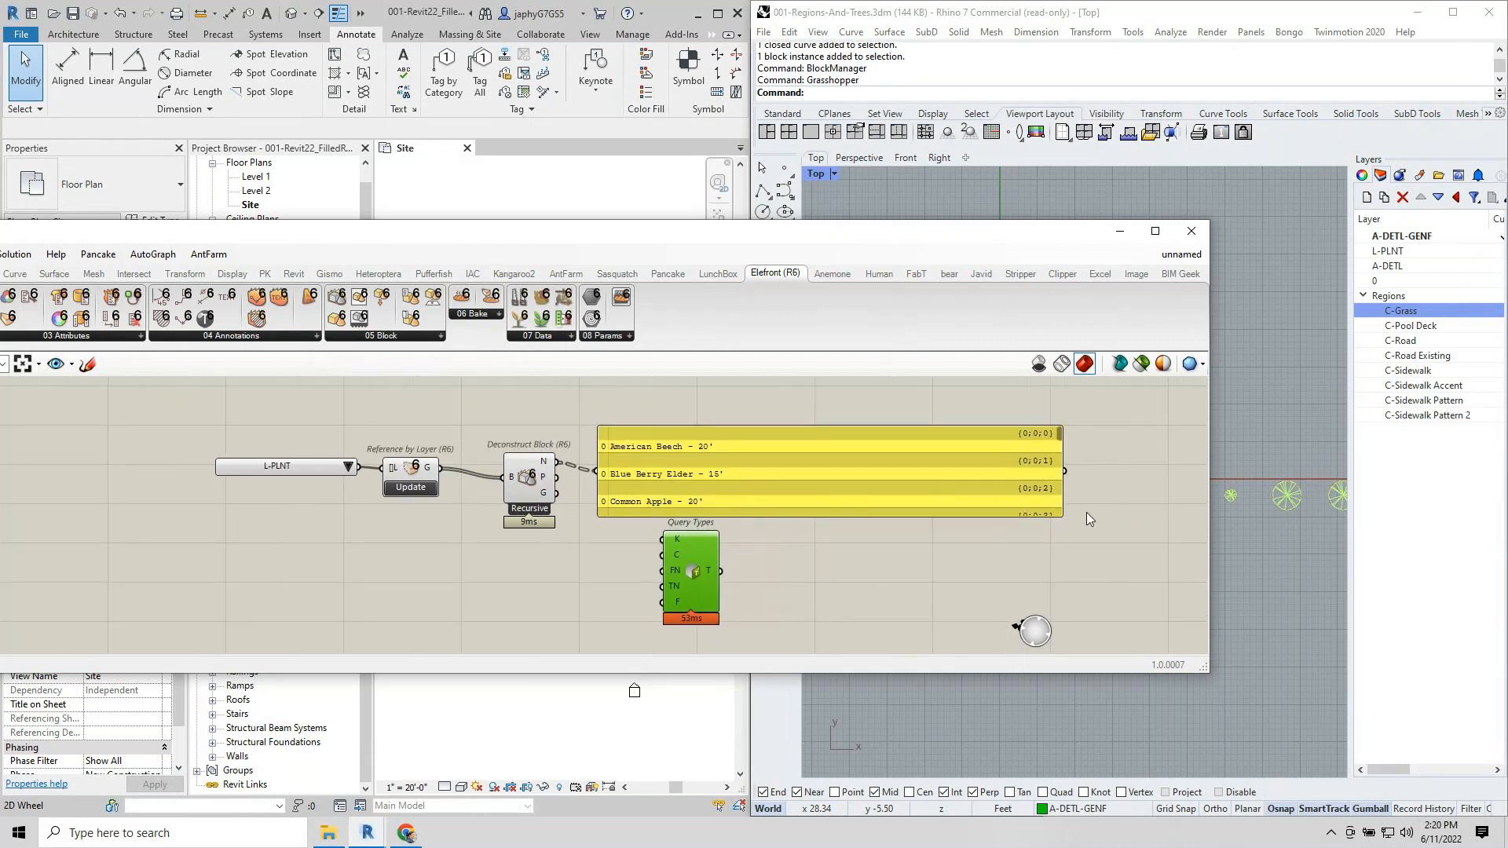
{"action": "scroll", "coordinate": [548, 559], "scroll_direction": "up", "scroll_amount": 3}
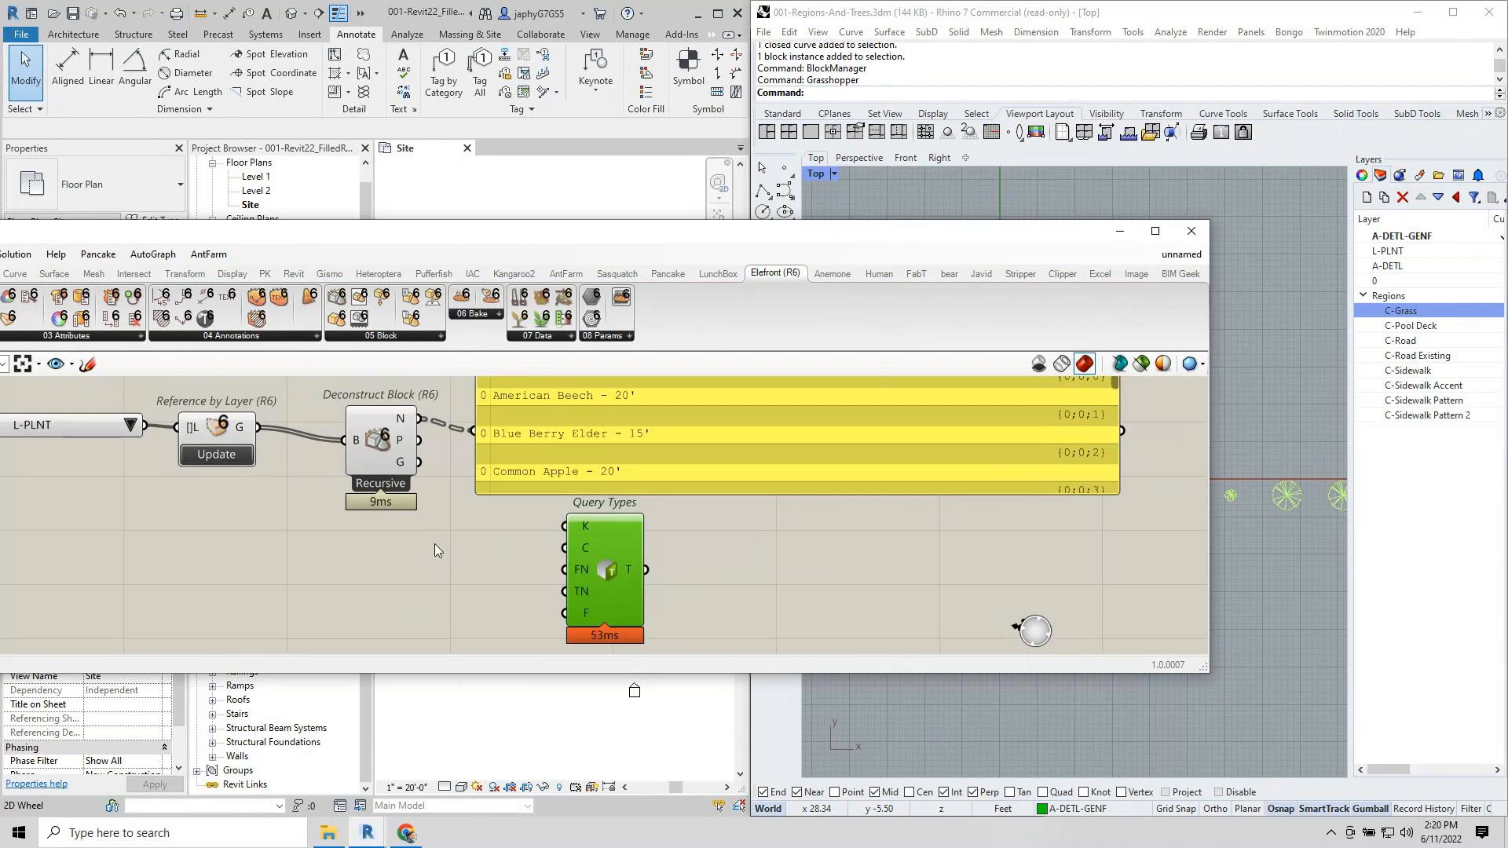
{"action": "right_click", "coordinate": [401, 428]}
{"action": "left_click", "coordinate": [440, 490]}
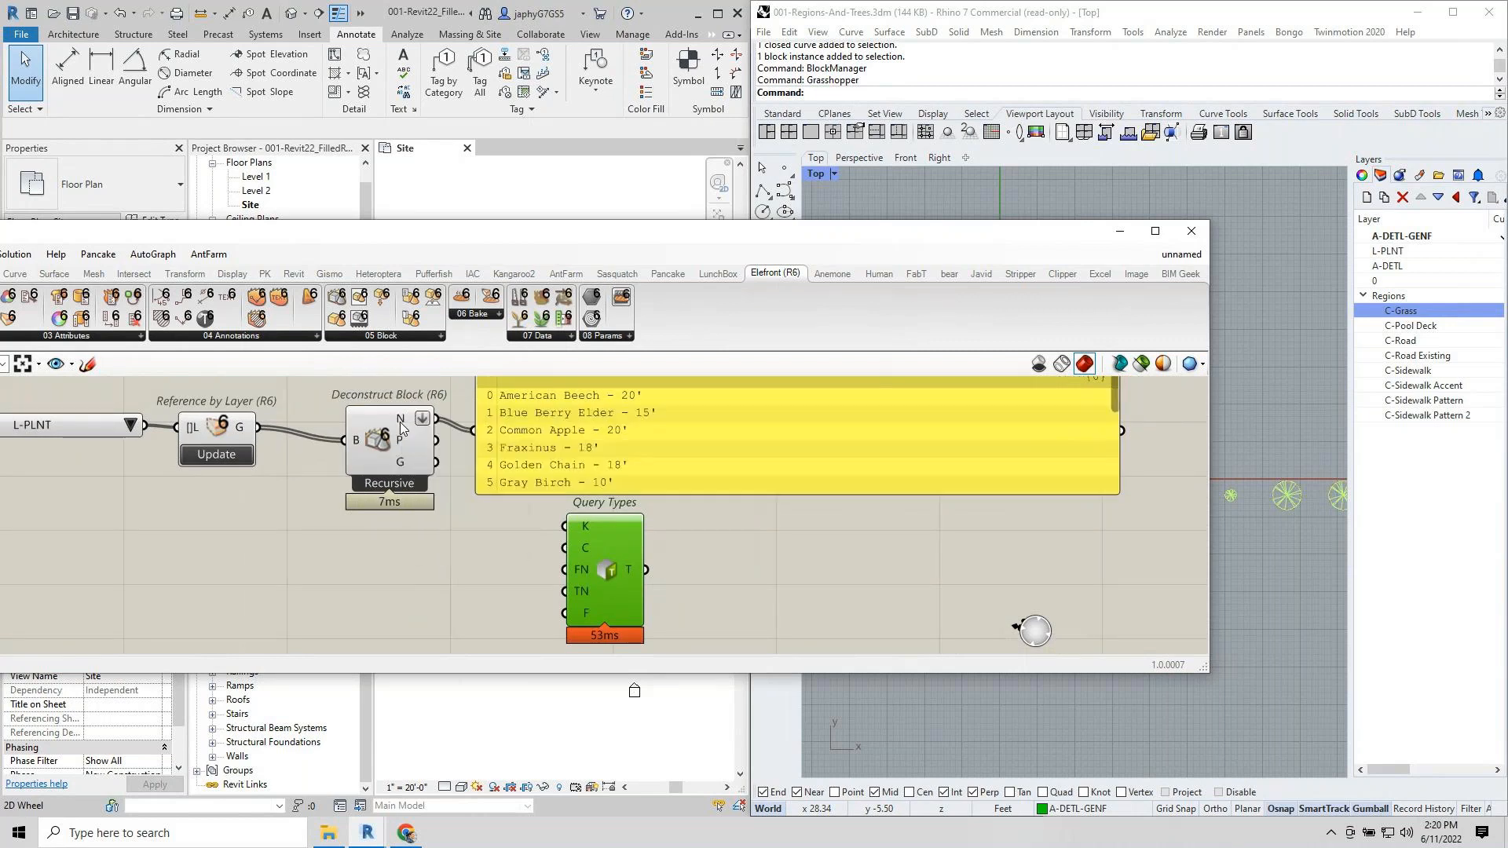
{"action": "left_click_drag", "start_coordinate": [441, 424], "coordinate": [559, 596]}
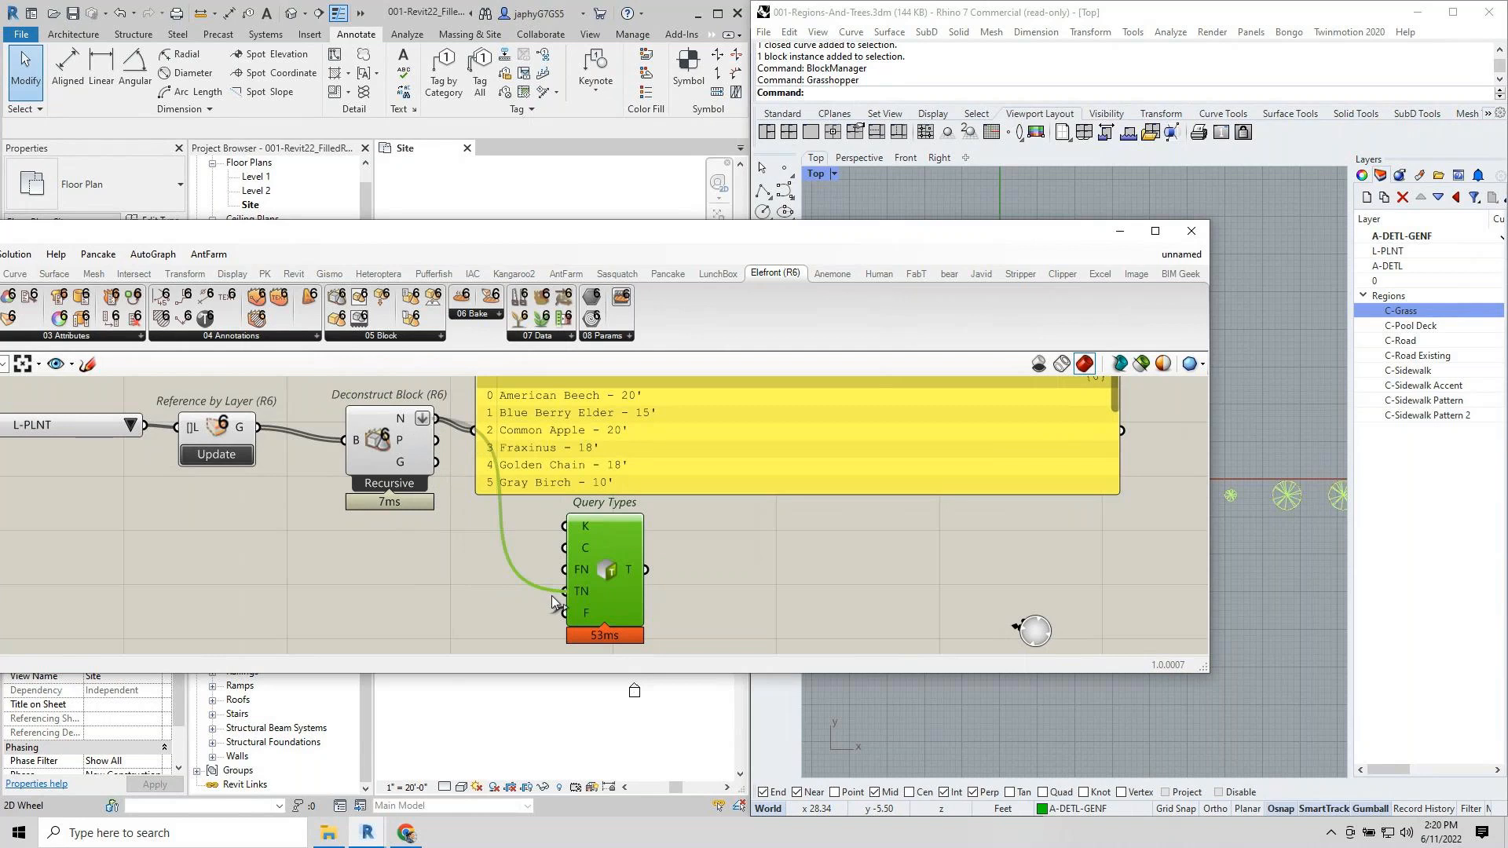
Add a panel for the Query Types output (T) and enlarge it to read the matched Revit types.
{"action": "double_click", "coordinate": [766, 600]}
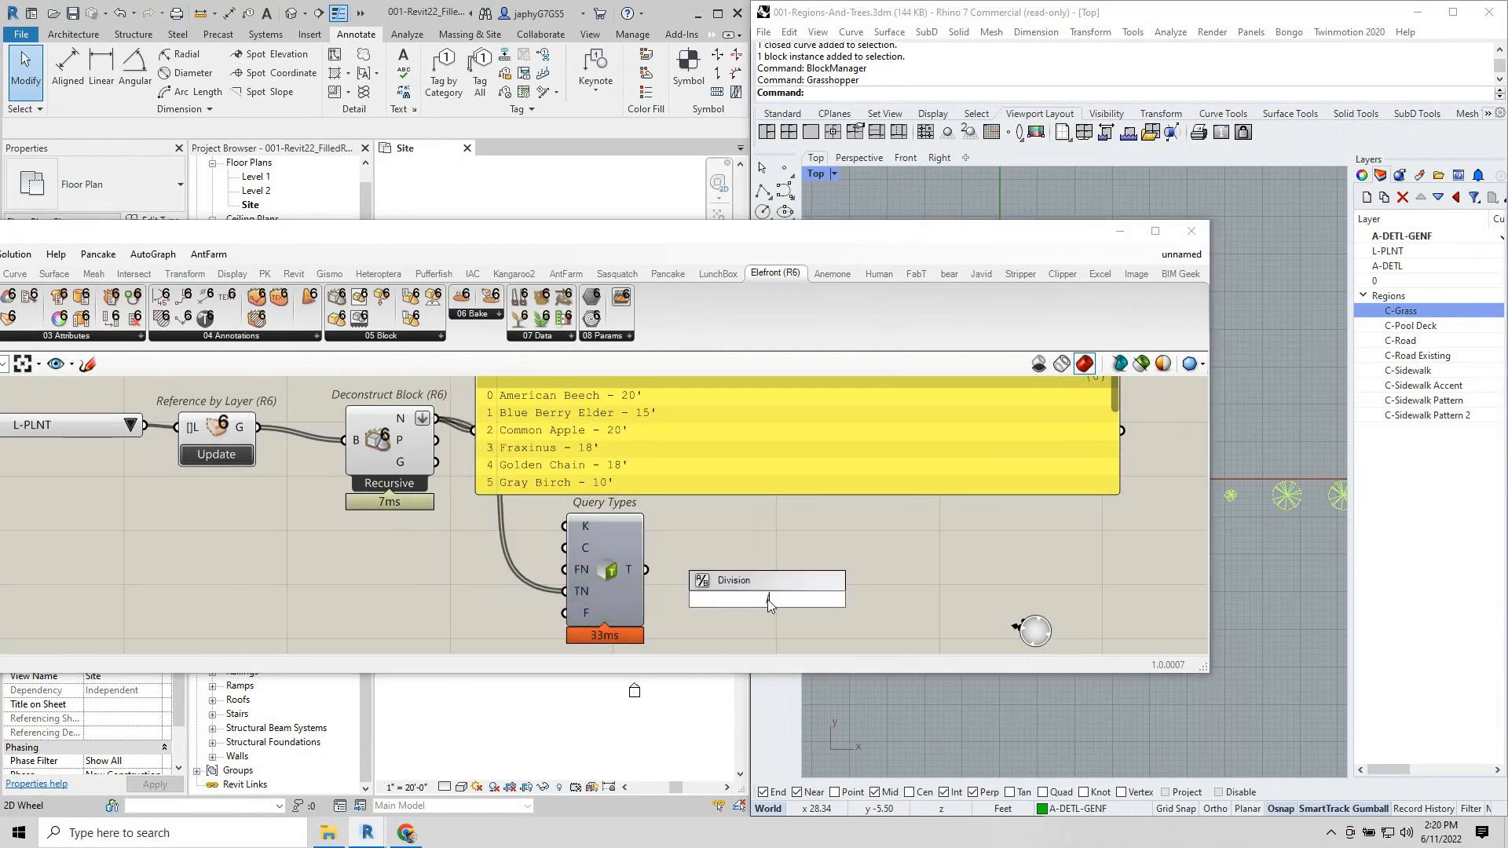
{"action": "type", "text": "panel"}
{"action": "key", "text": "Return"}
{"action": "left_click_drag", "start_coordinate": [645, 570], "coordinate": [678, 596]}
{"action": "left_click_drag", "start_coordinate": [809, 591], "coordinate": [1185, 602]}
{"action": "right_click_drag", "start_coordinate": [1161, 595], "coordinate": [1016, 547]}
{"action": "scroll", "coordinate": [1043, 579], "scroll_direction": "down", "scroll_amount": 1}
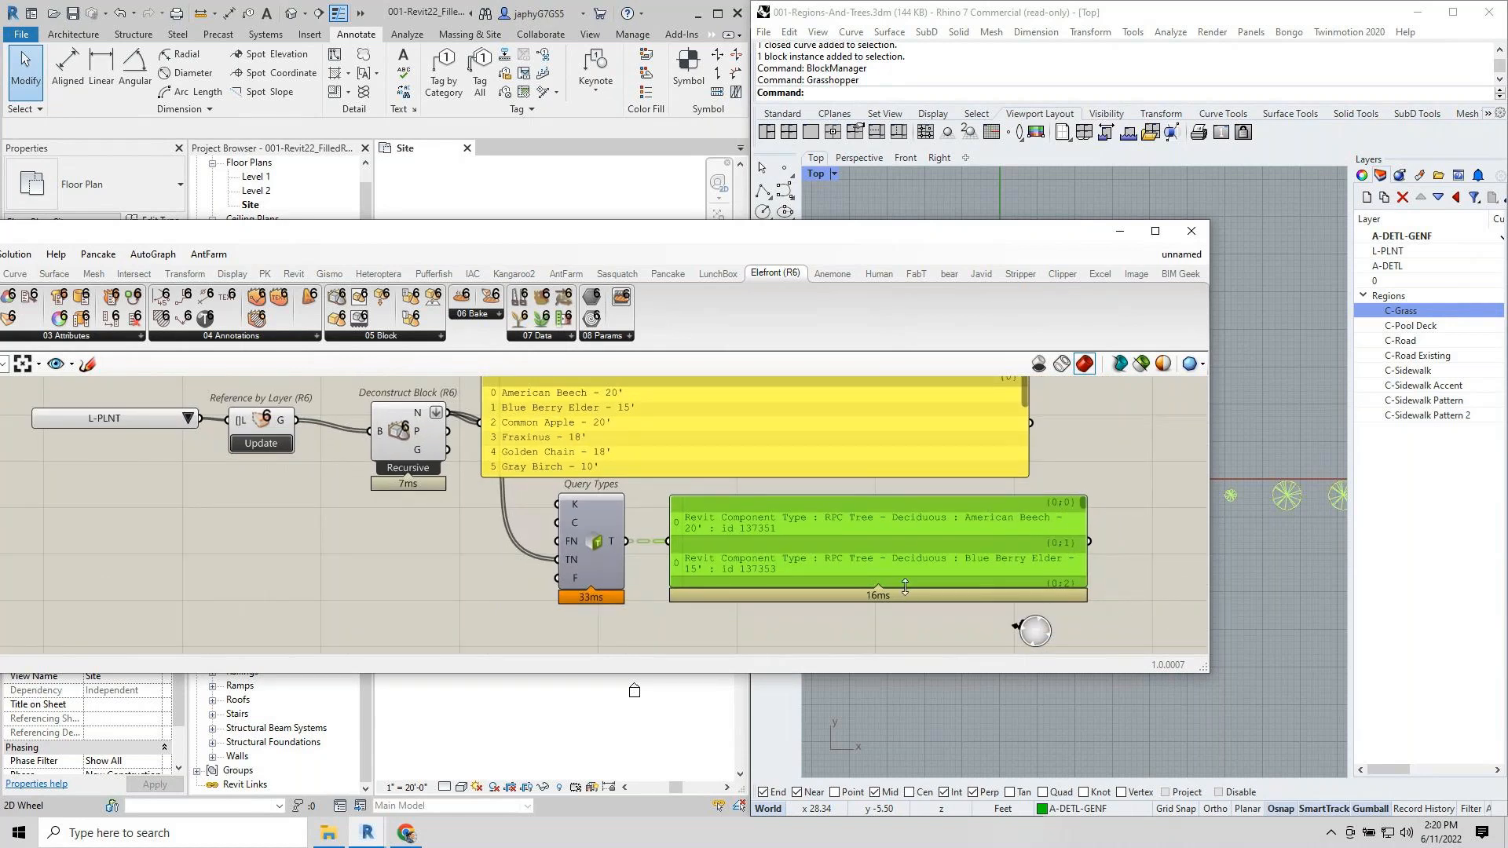
{"action": "left_click_drag", "start_coordinate": [903, 594], "coordinate": [899, 679]}
Move the block names panel up and clear of the Deconstruct Block and Query Types components.
{"action": "right_click_drag", "start_coordinate": [856, 550], "coordinate": [853, 626]}
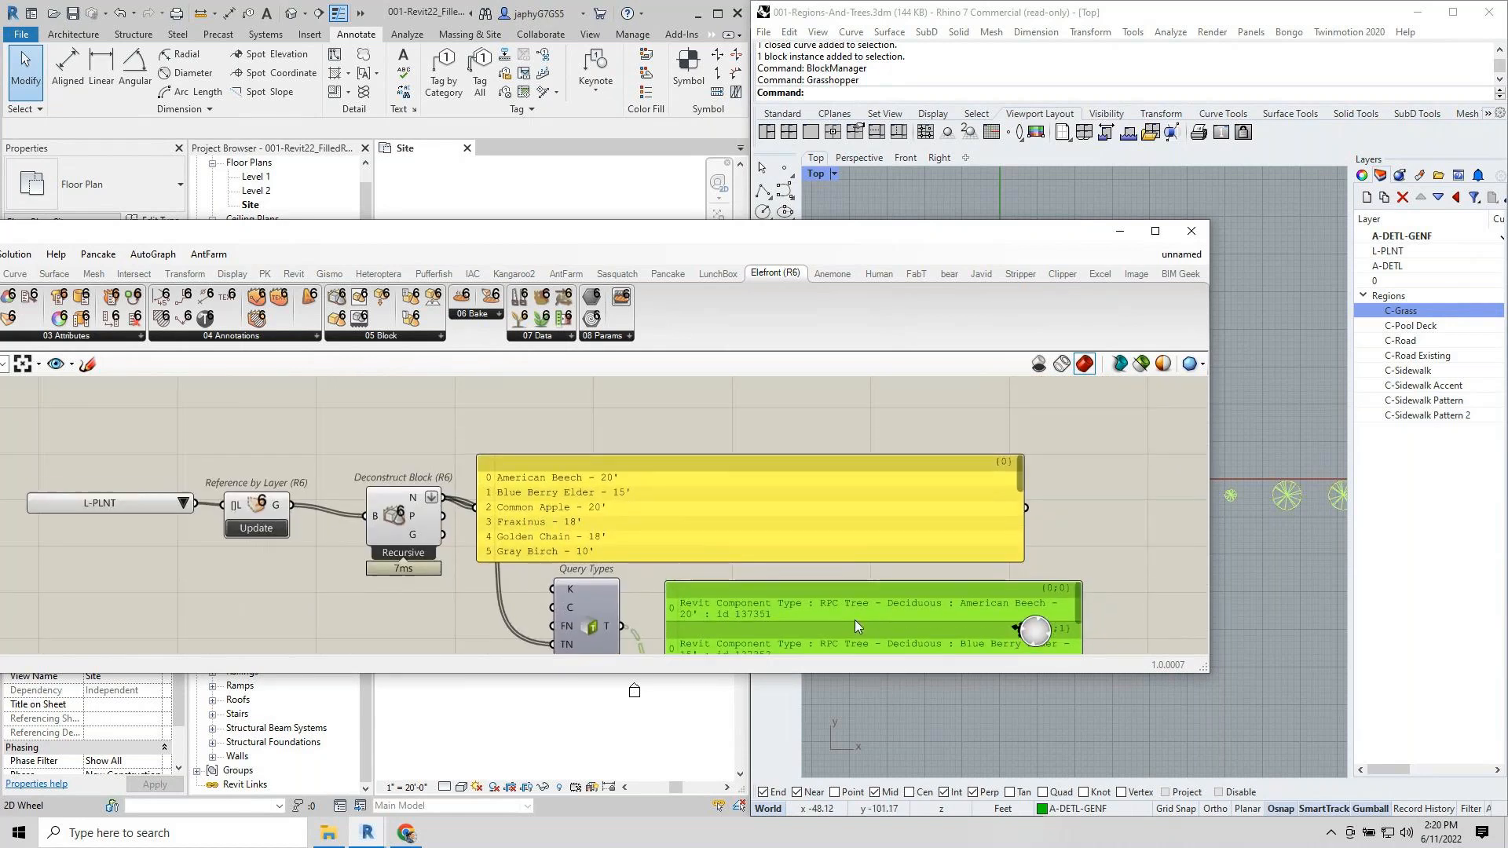
{"action": "left_click_drag", "start_coordinate": [769, 484], "coordinate": [817, 381]}
{"action": "scroll", "coordinate": [762, 498], "scroll_direction": "down", "scroll_amount": 2}
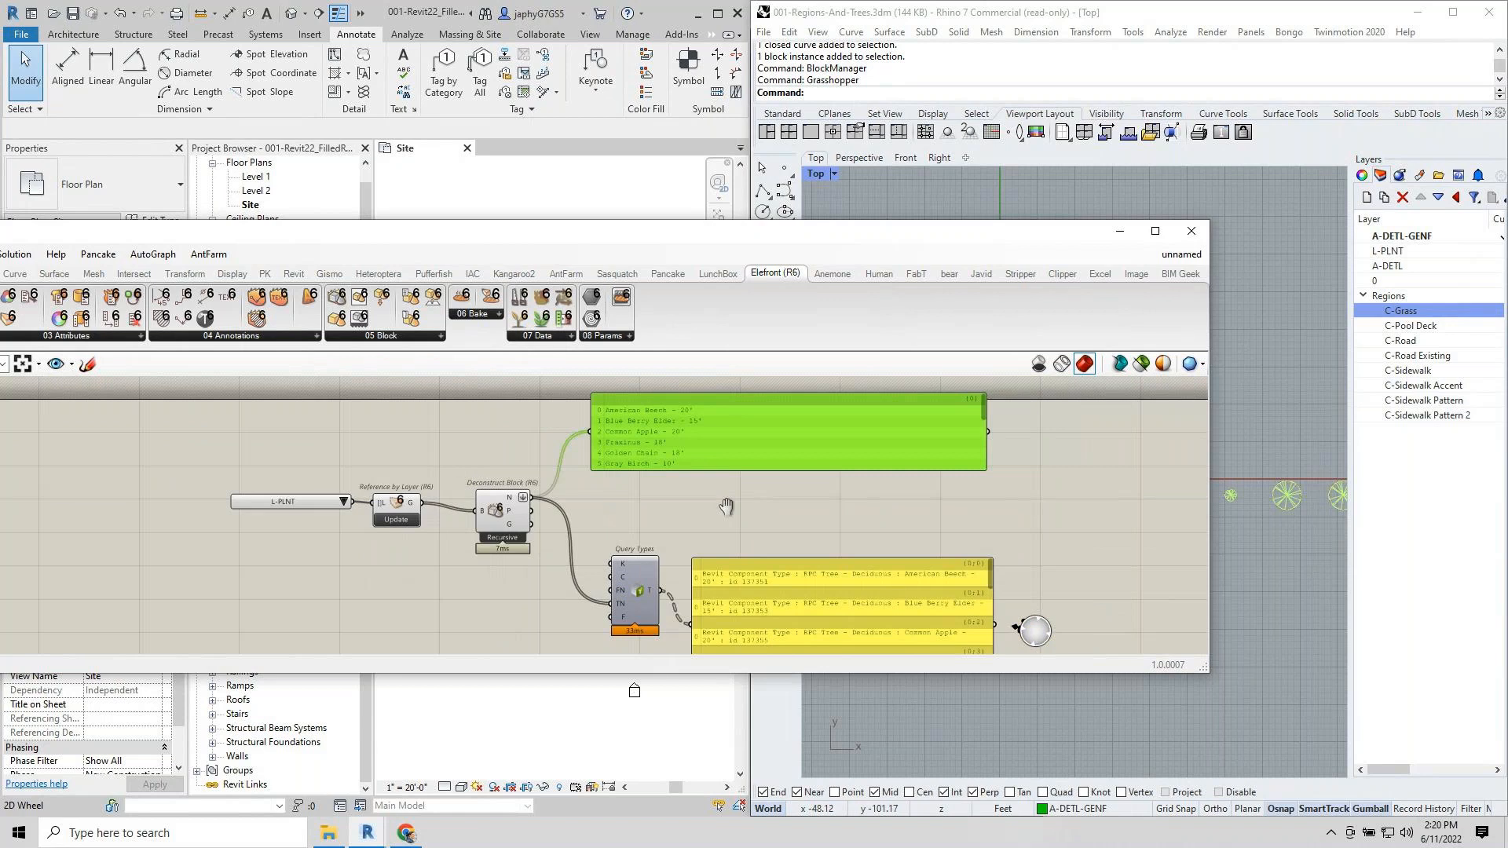
Place an Add Component (Location) component on the canvas between the block names panel and the Query Types panel.
{"action": "scroll", "coordinate": [695, 518], "scroll_direction": "up", "scroll_amount": 2}
{"action": "mouse_move", "coordinate": [459, 515]}
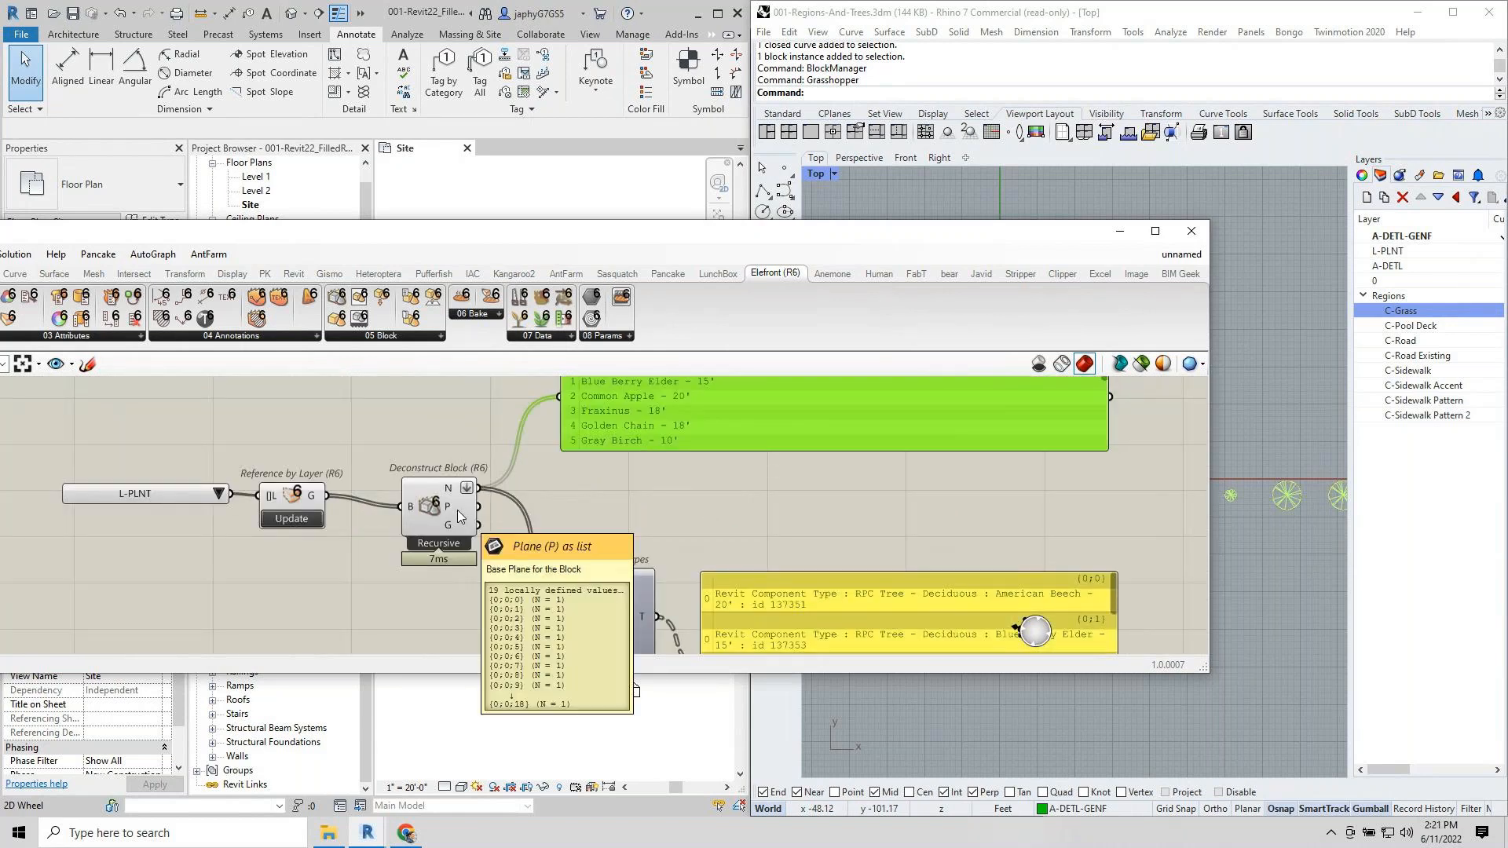
{"action": "left_click", "coordinate": [734, 519]}
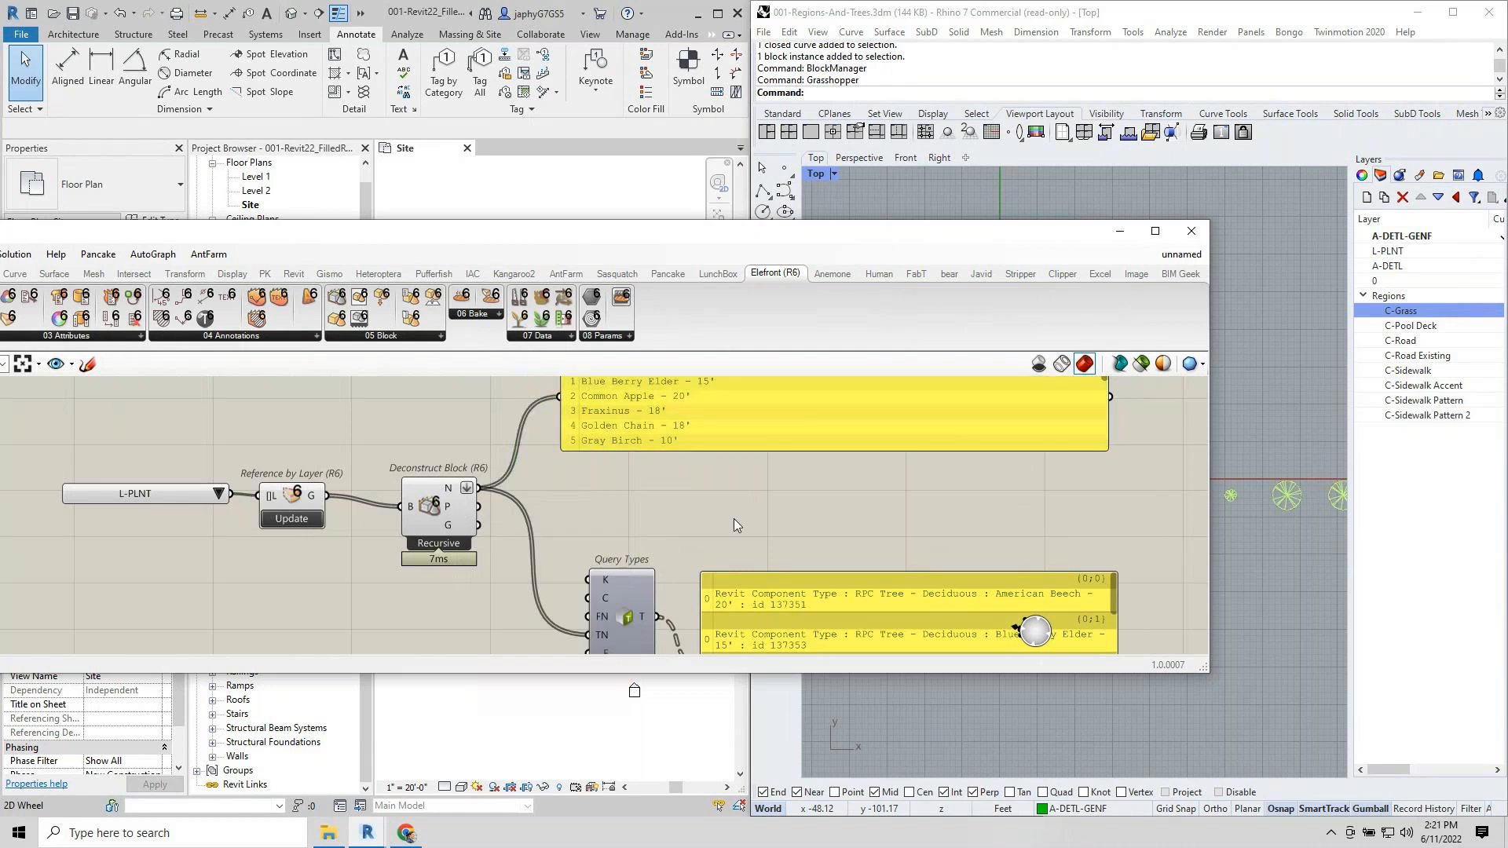
{"action": "scroll", "coordinate": [734, 518], "scroll_direction": "down", "scroll_amount": 1}
{"action": "double_click", "coordinate": [733, 517]}
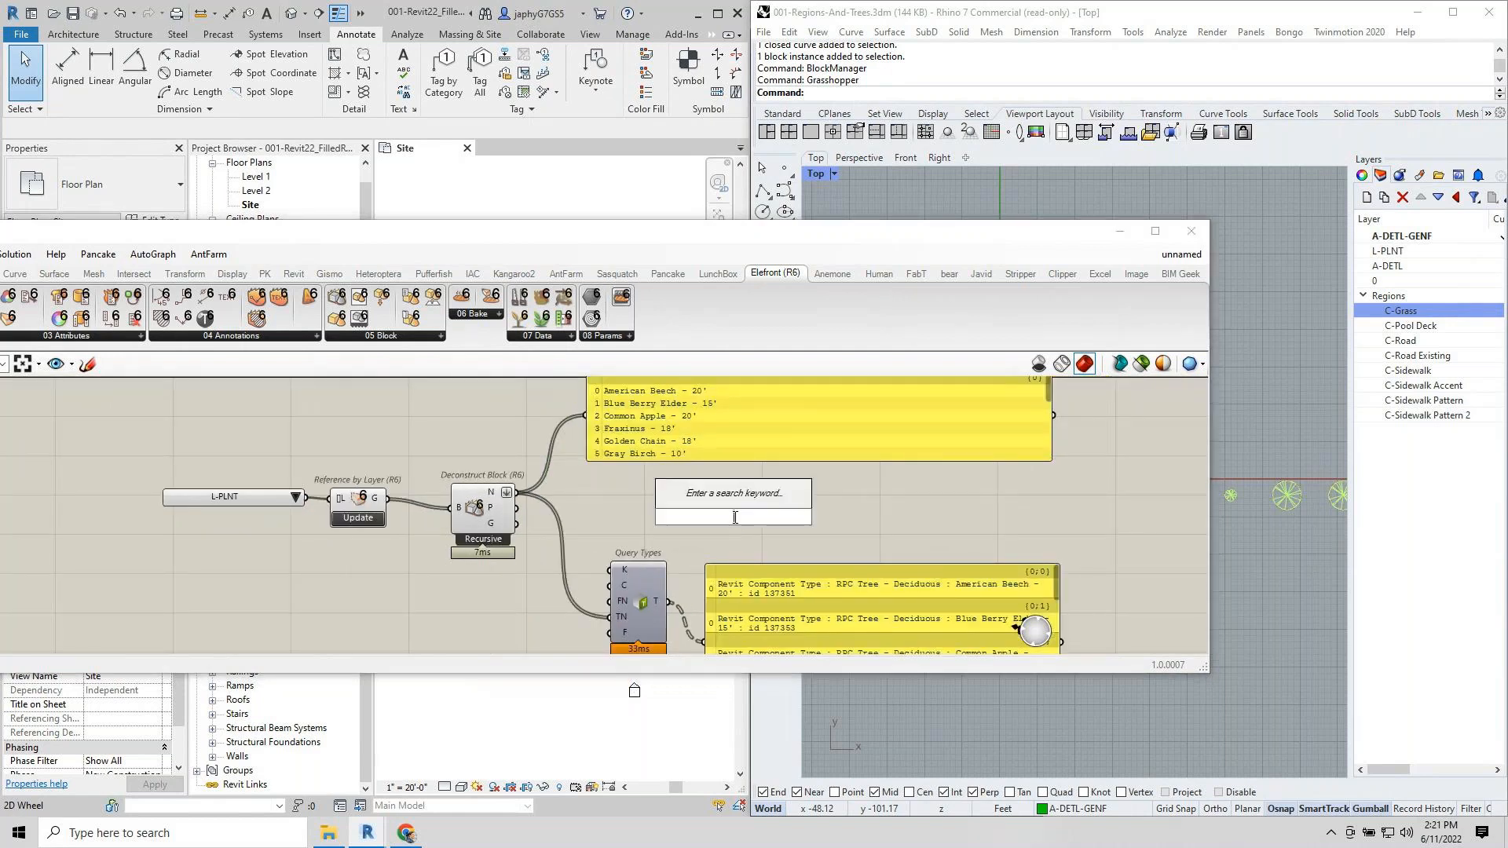
{"action": "type", "text": "add c"}
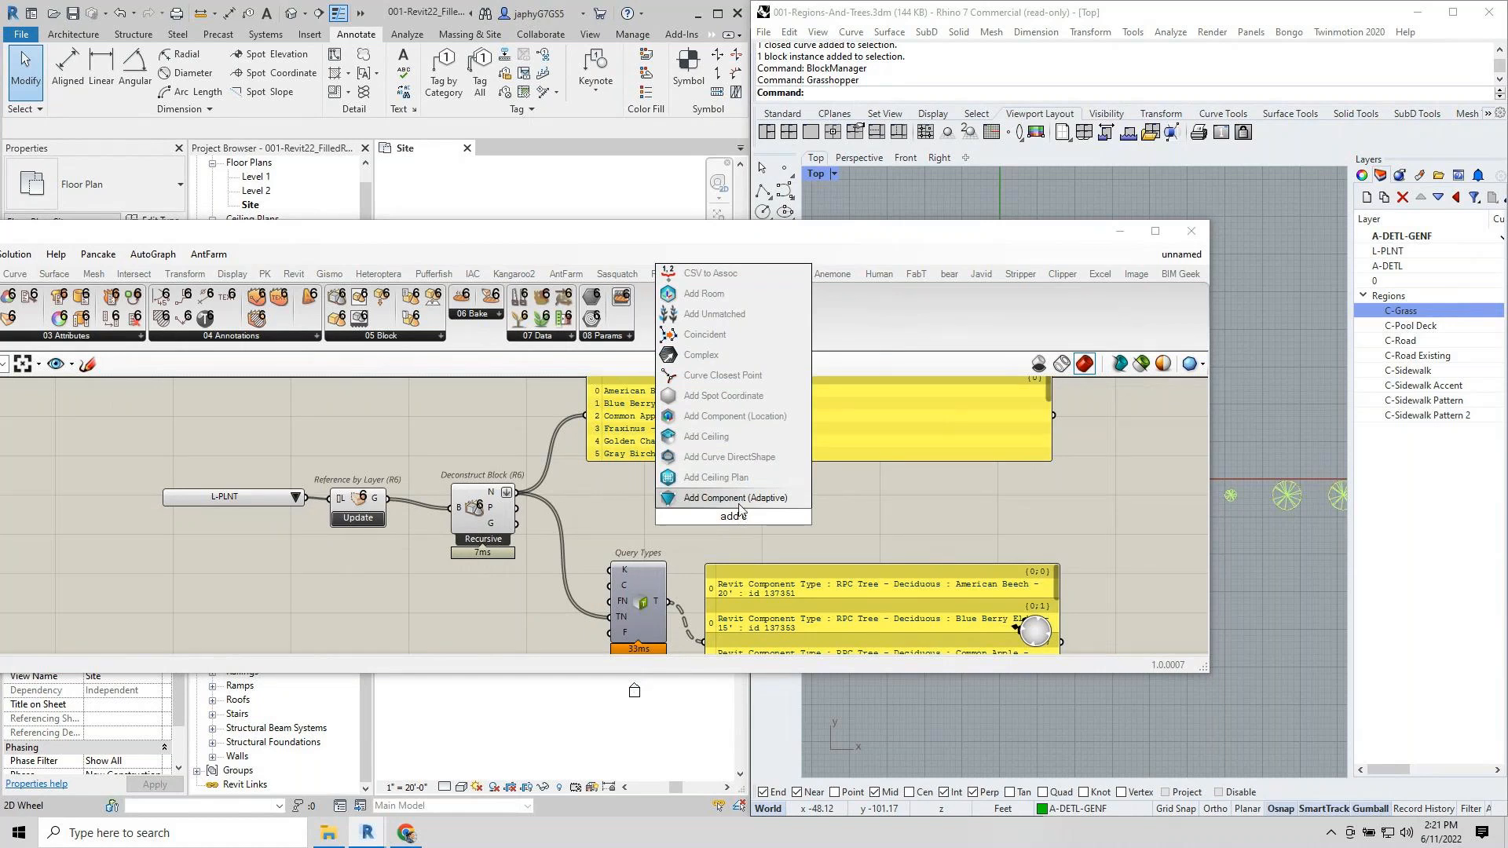
{"action": "left_click", "coordinate": [749, 418]}
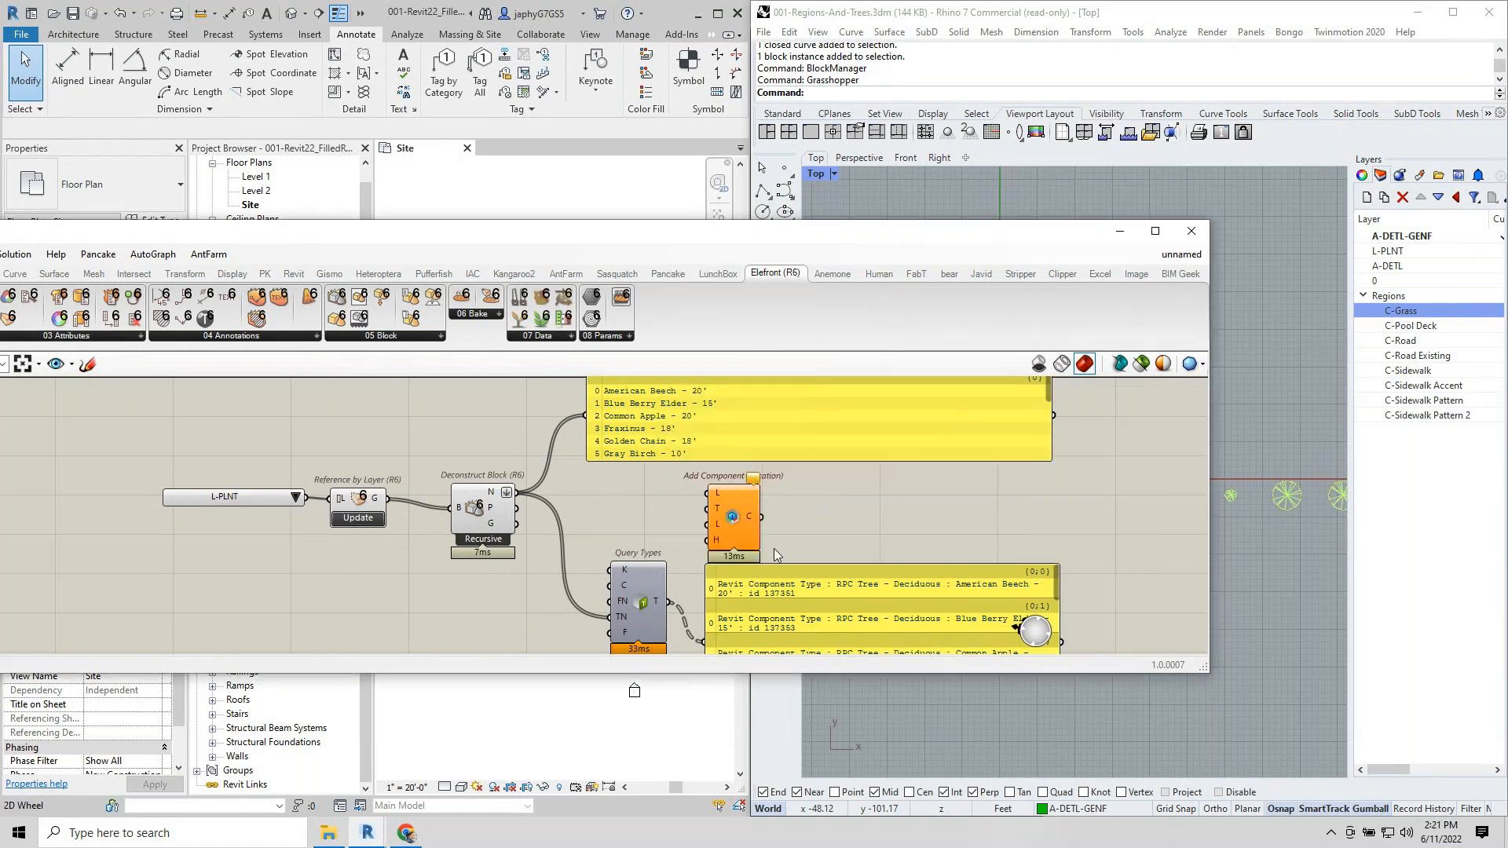
{"action": "left_click", "coordinate": [735, 518]}
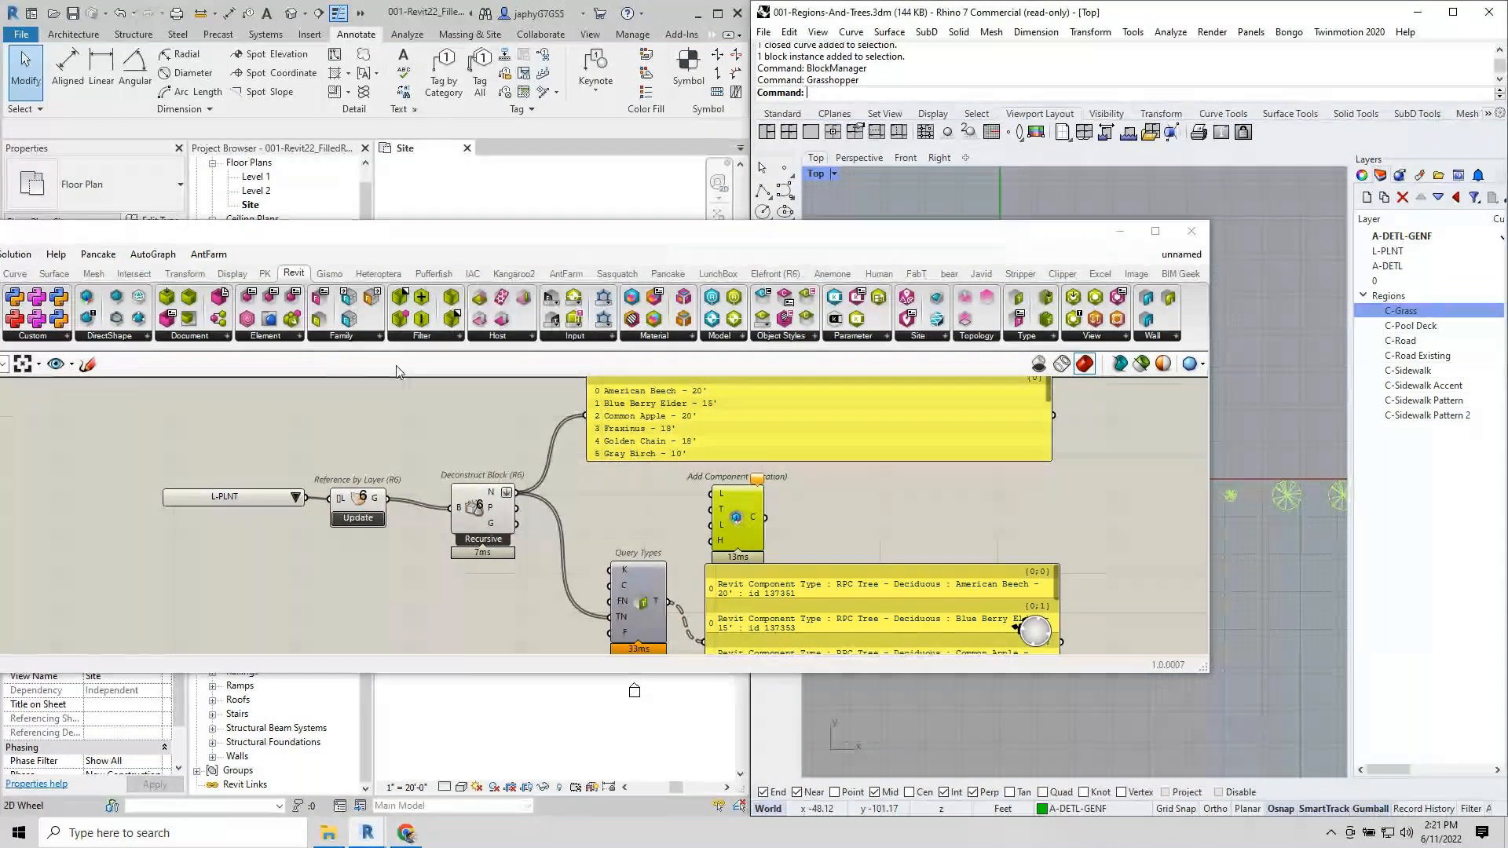
Shift the Grasshopper window to reach its display options and turn on Draw Full Names for the components.
{"action": "left_click", "coordinate": [350, 344]}
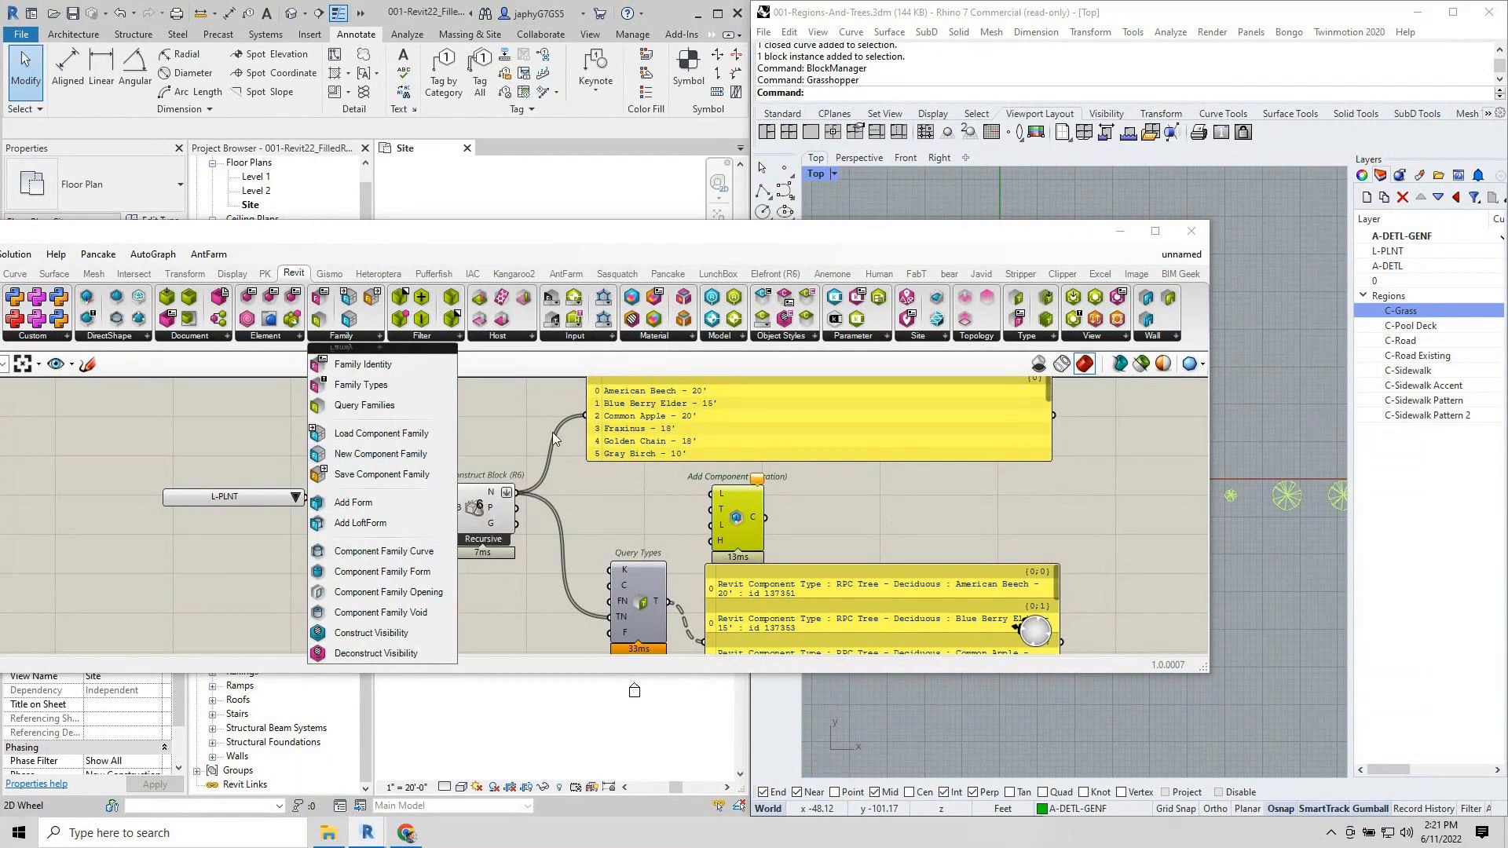
{"action": "left_click", "coordinate": [600, 529]}
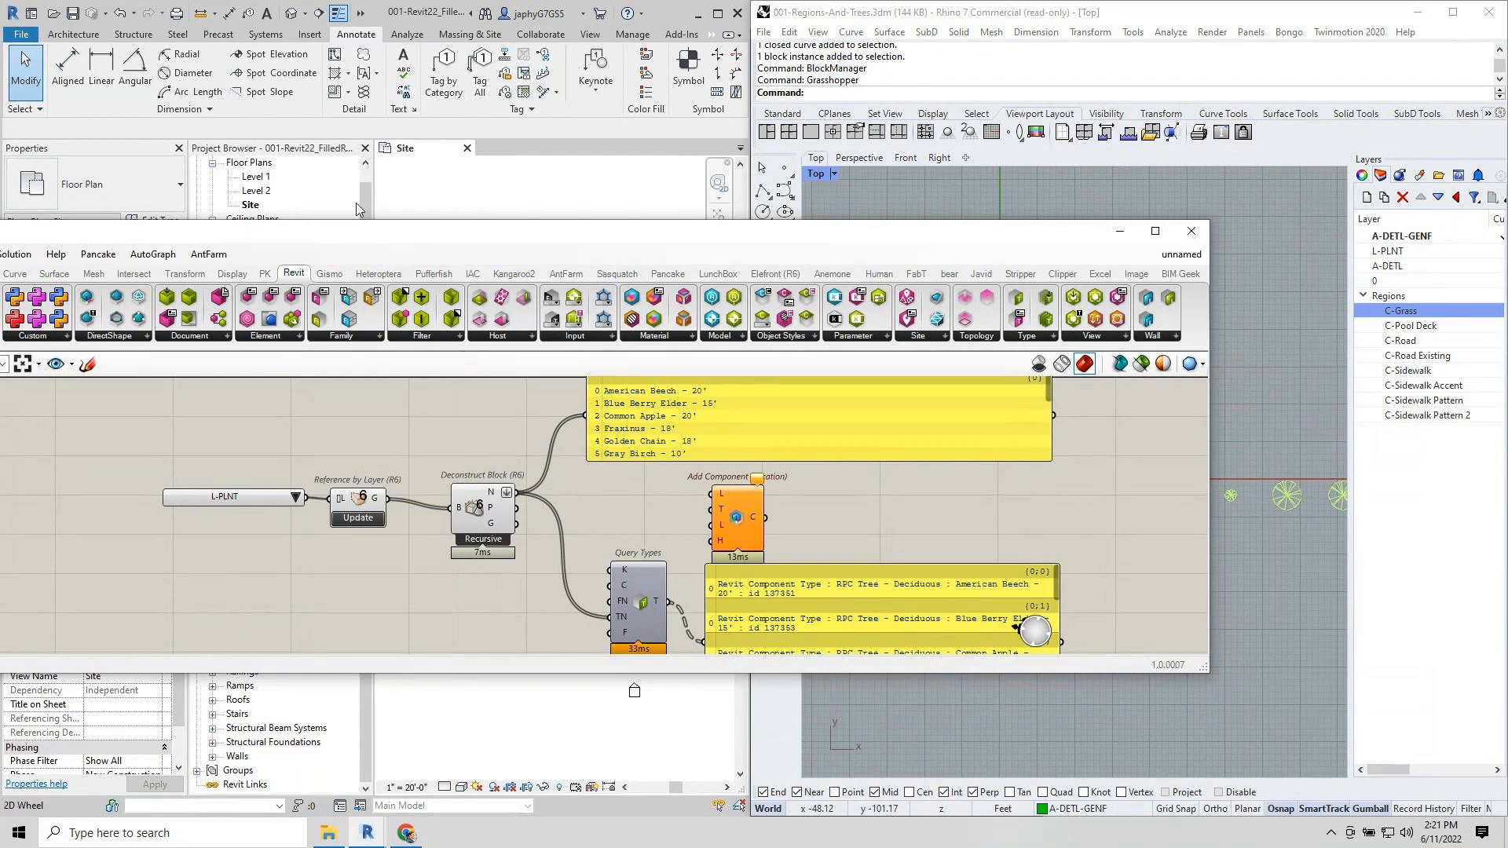
{"action": "left_click_drag", "start_coordinate": [375, 236], "coordinate": [472, 210]}
{"action": "left_click", "coordinate": [64, 228]}
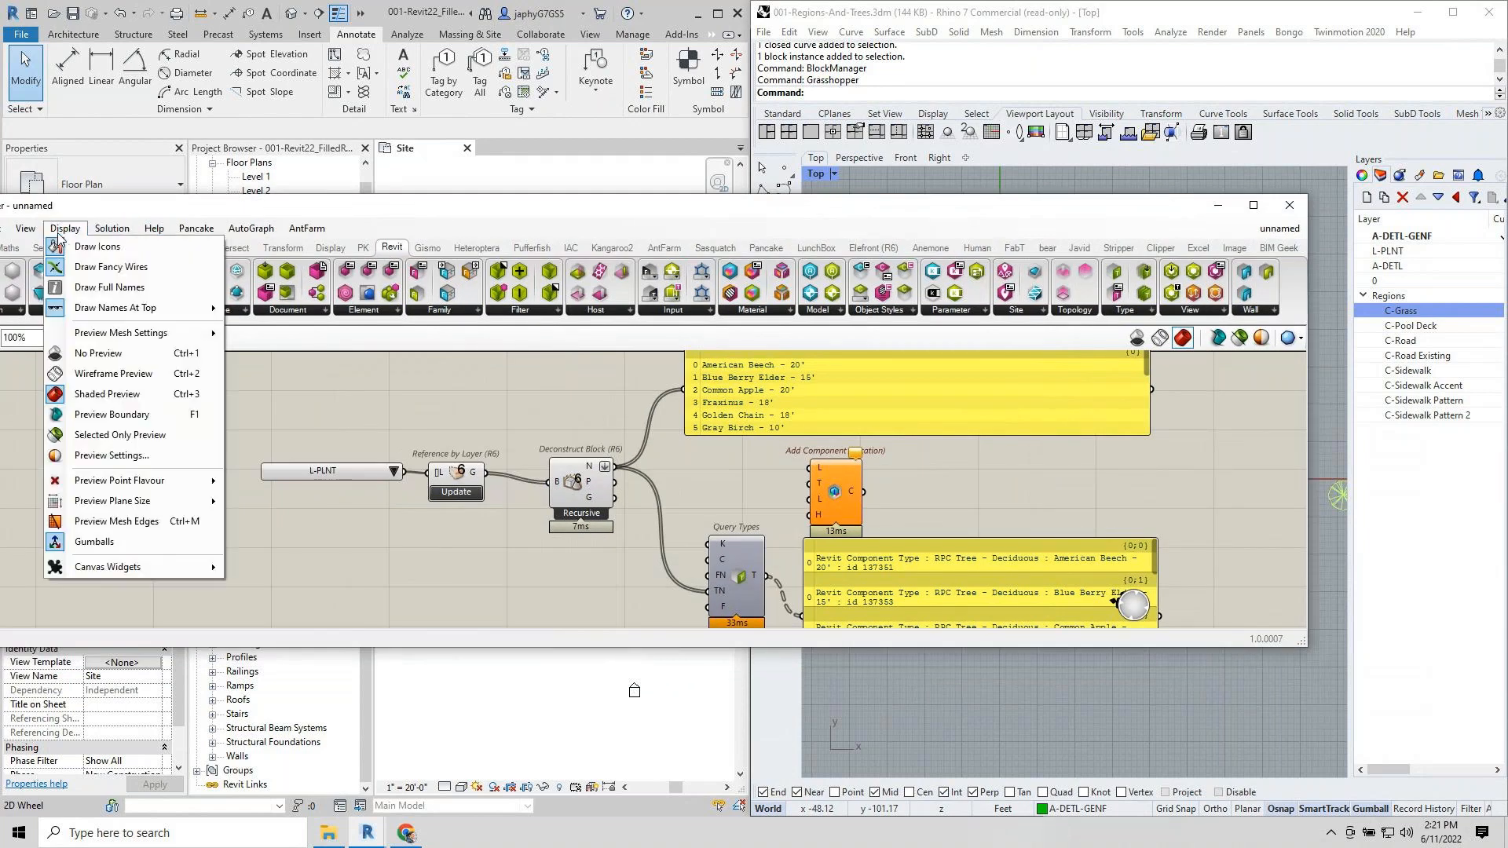
{"action": "left_click", "coordinate": [107, 288]}
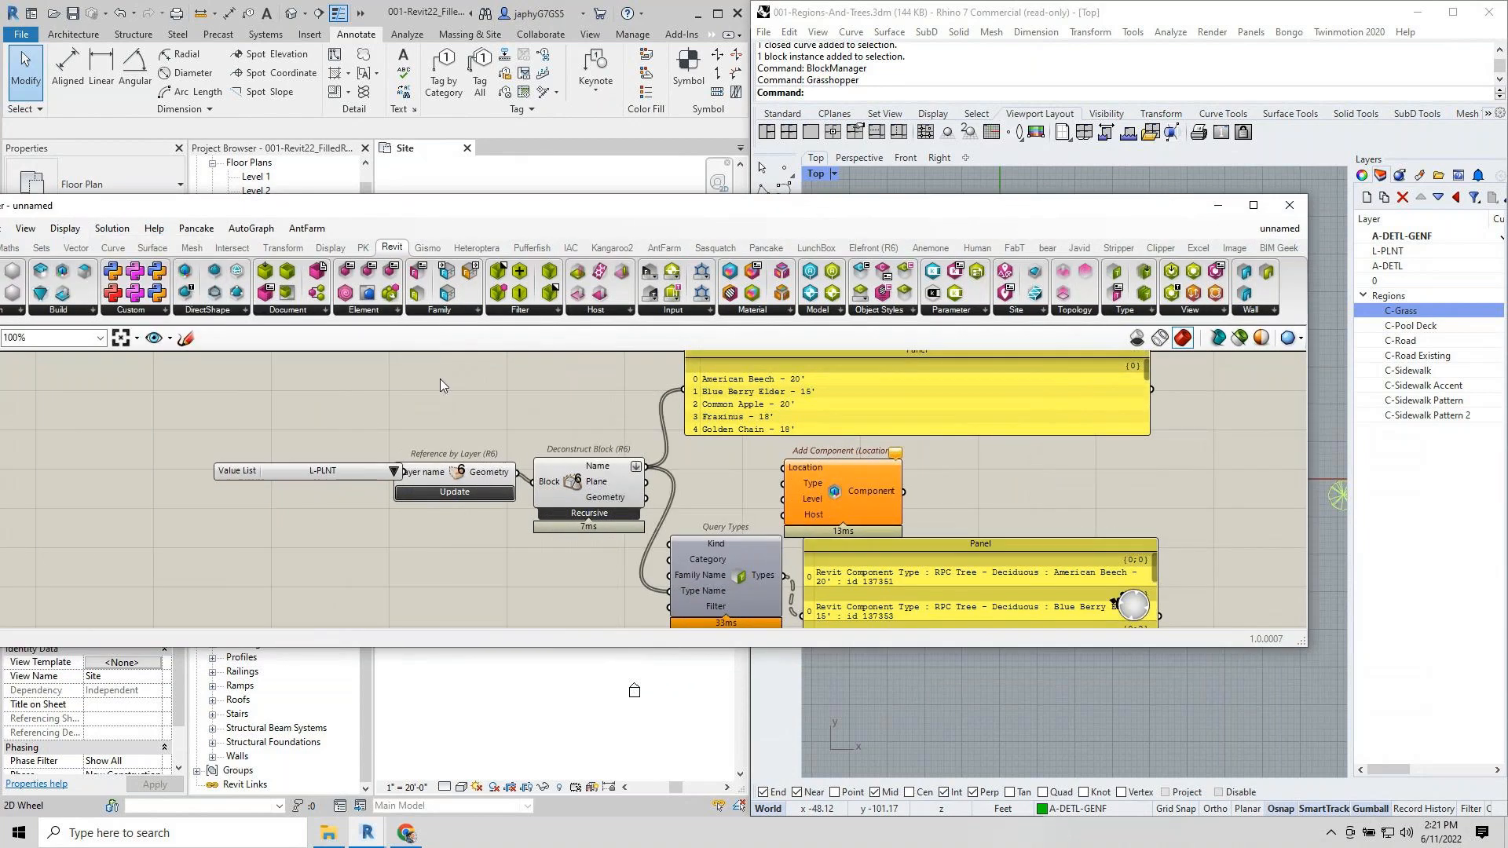
Connect the Query Types output to the Type input of Add Component (Location) and the Deconstruct Block Plane output to its Location input.
{"action": "scroll", "coordinate": [629, 427], "scroll_direction": "down", "scroll_amount": 2}
{"action": "right_click_drag", "start_coordinate": [630, 426], "coordinate": [534, 383]}
{"action": "left_click", "coordinate": [726, 452]}
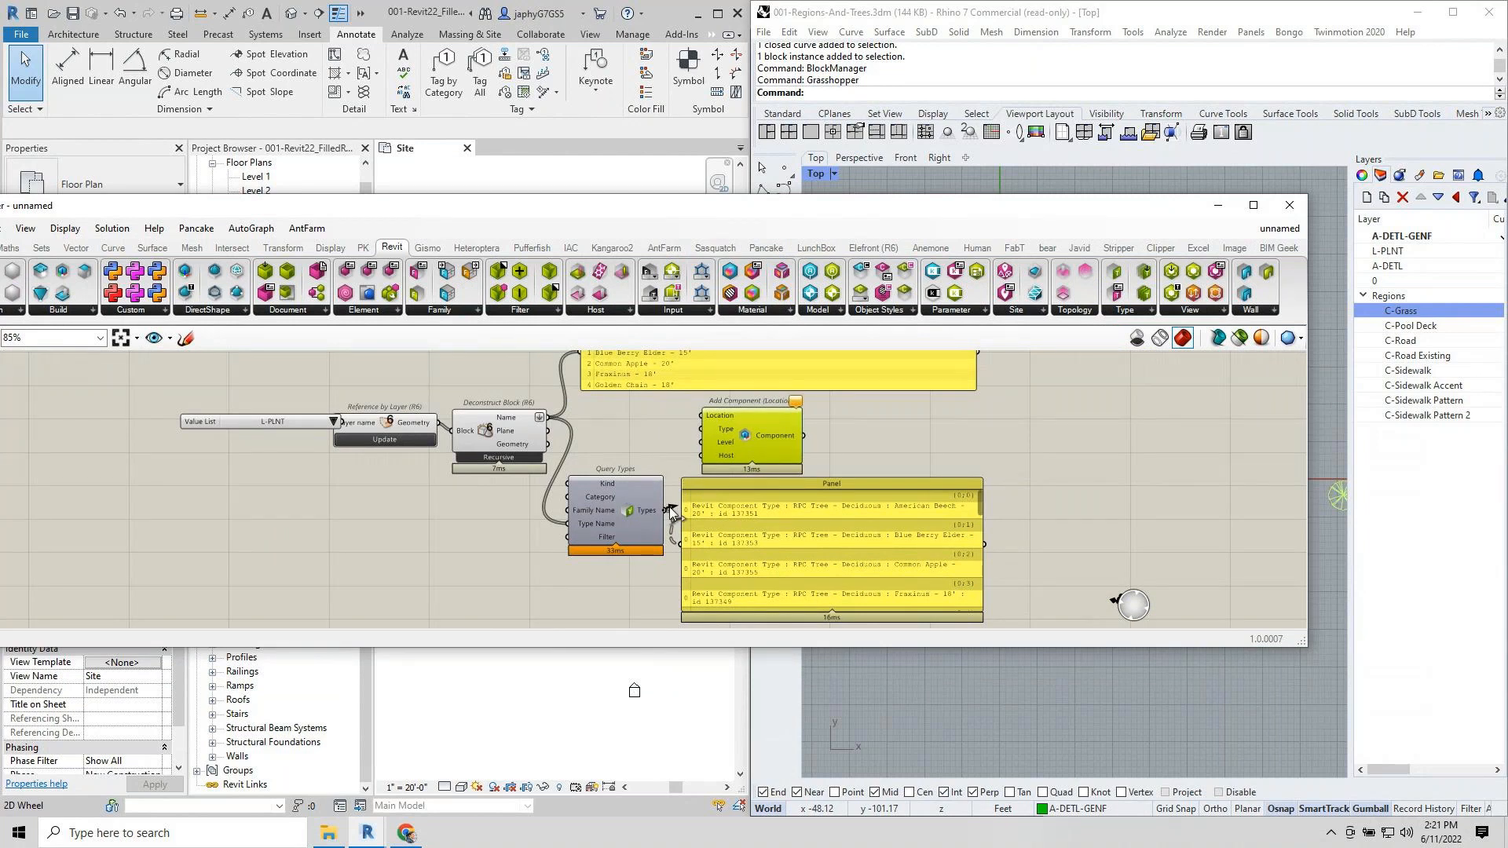
{"action": "left_click_drag", "start_coordinate": [671, 510], "coordinate": [705, 438]}
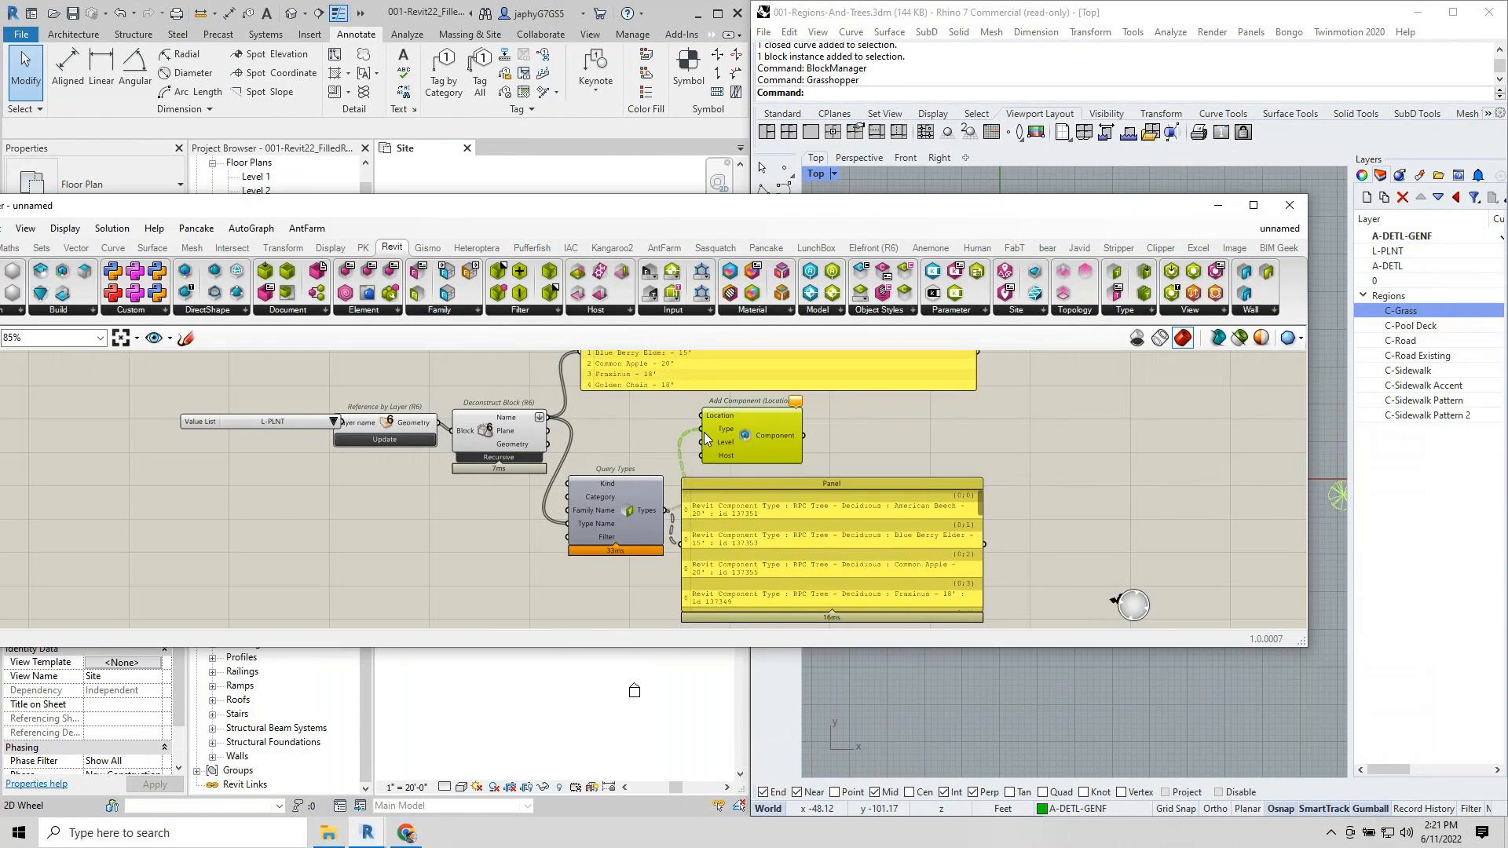
{"action": "right_click_drag", "start_coordinate": [707, 436], "coordinate": [700, 441]}
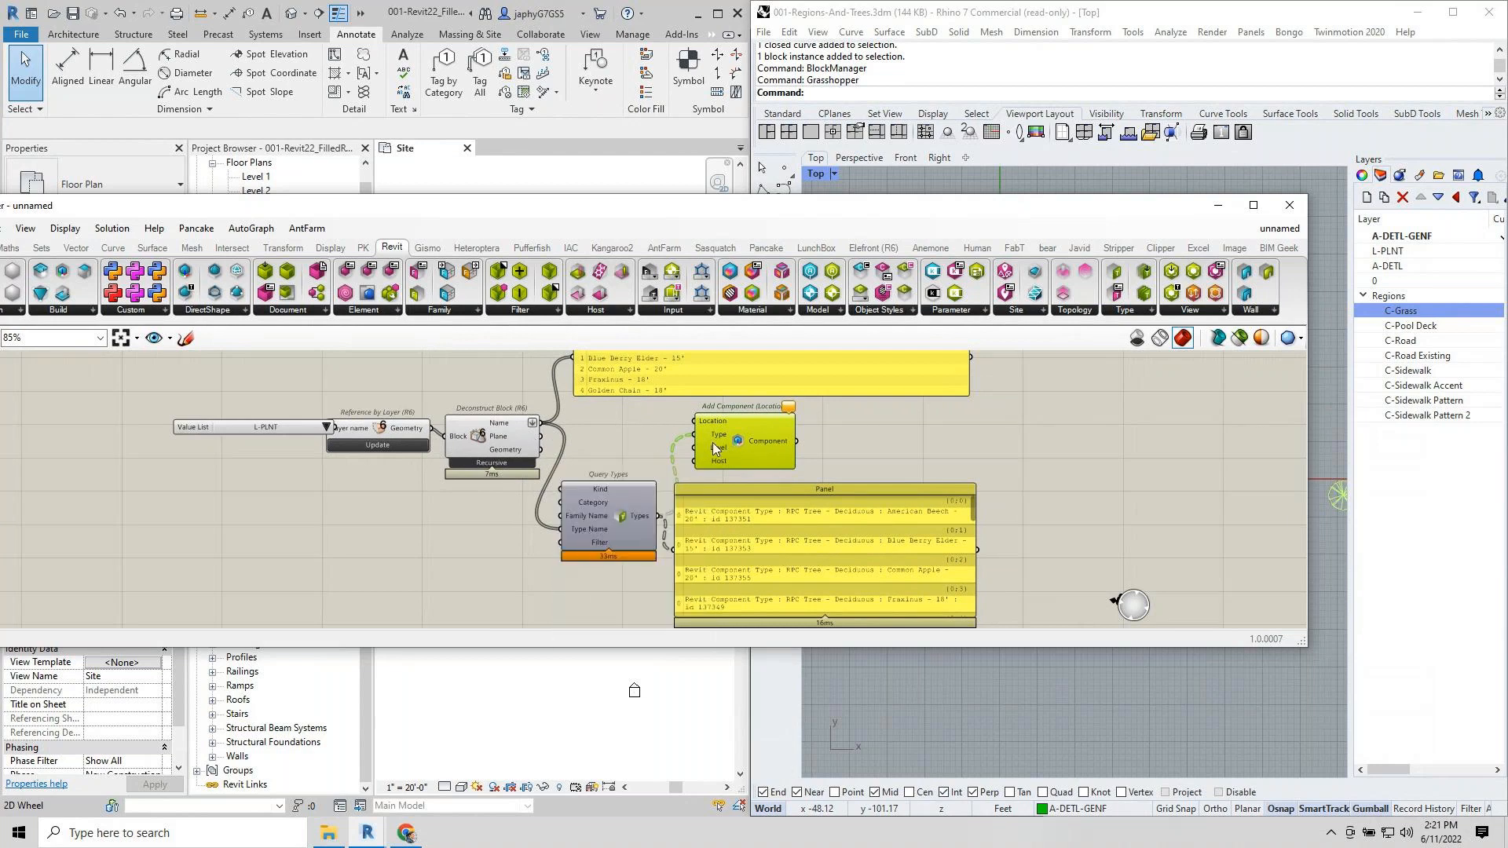
{"action": "left_click_drag", "start_coordinate": [542, 437], "coordinate": [690, 428]}
{"action": "left_click", "coordinate": [727, 437]}
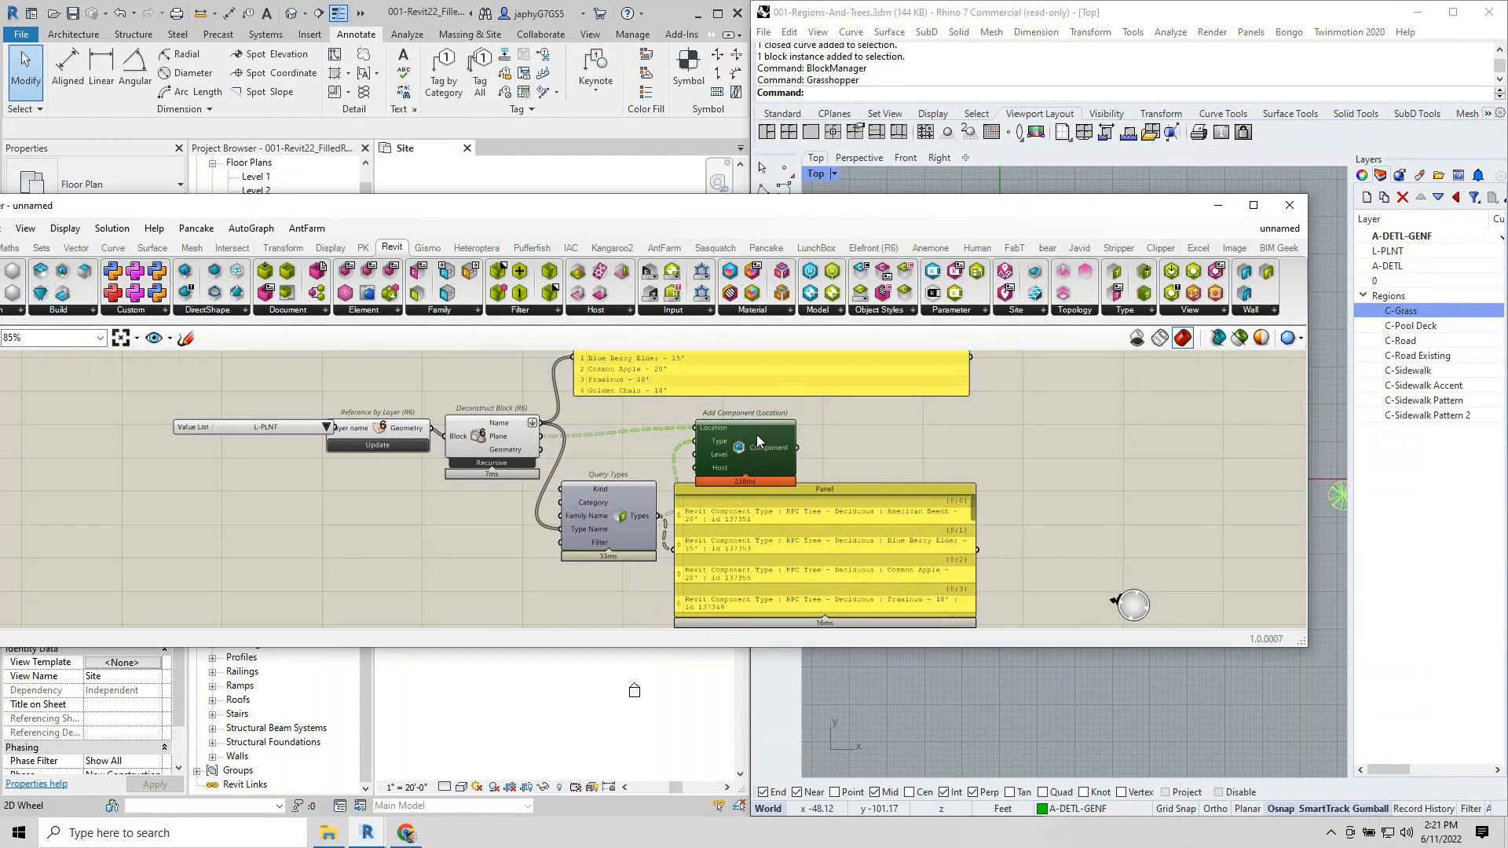
Move the Grasshopper window clear of the model views and compare the row of trees in the Revit site plan with Rhino.
{"action": "left_click_drag", "start_coordinate": [827, 209], "coordinate": [990, 33]}
{"action": "scroll", "coordinate": [537, 582], "scroll_direction": "down", "scroll_amount": 2}
{"action": "scroll", "coordinate": [713, 545], "scroll_direction": "up", "scroll_amount": 2}
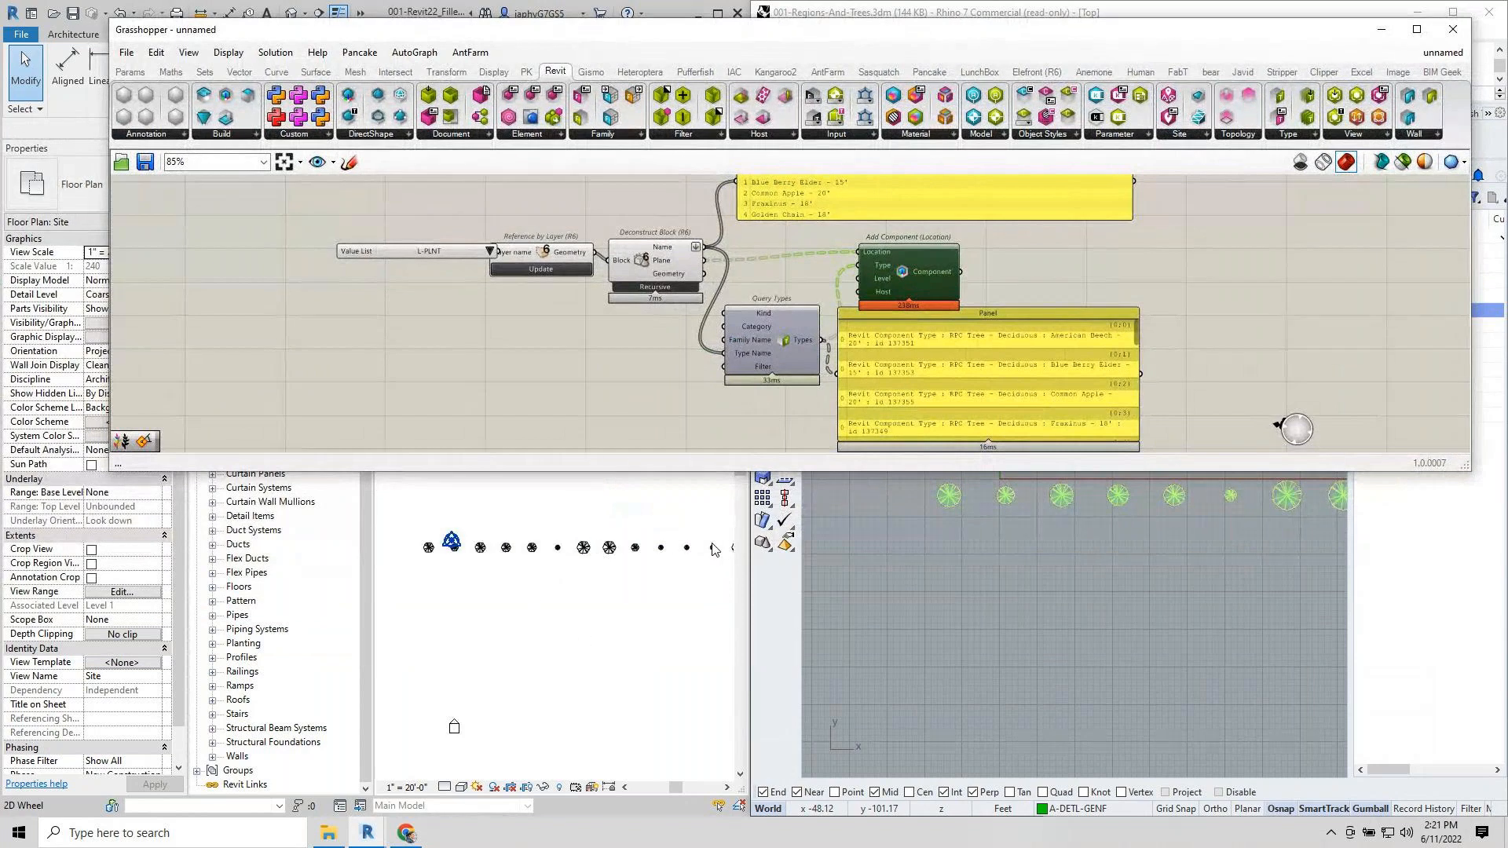
{"action": "left_click", "coordinate": [688, 573]}
{"action": "scroll", "coordinate": [460, 682], "scroll_direction": "down", "scroll_amount": 2}
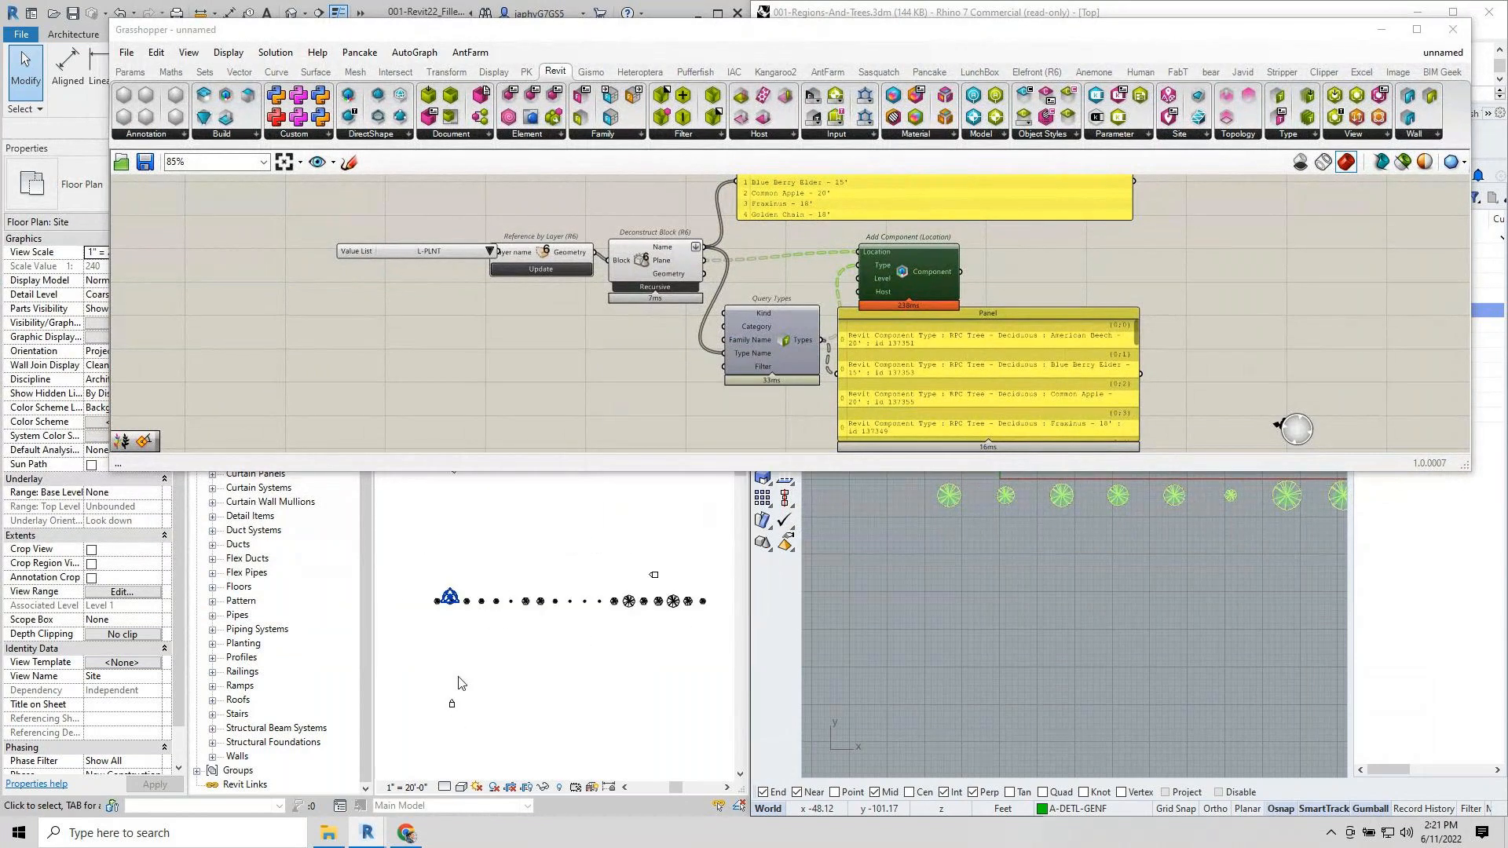
{"action": "scroll", "coordinate": [638, 616], "scroll_direction": "up", "scroll_amount": 2}
{"action": "scroll", "coordinate": [614, 632], "scroll_direction": "down", "scroll_amount": 2}
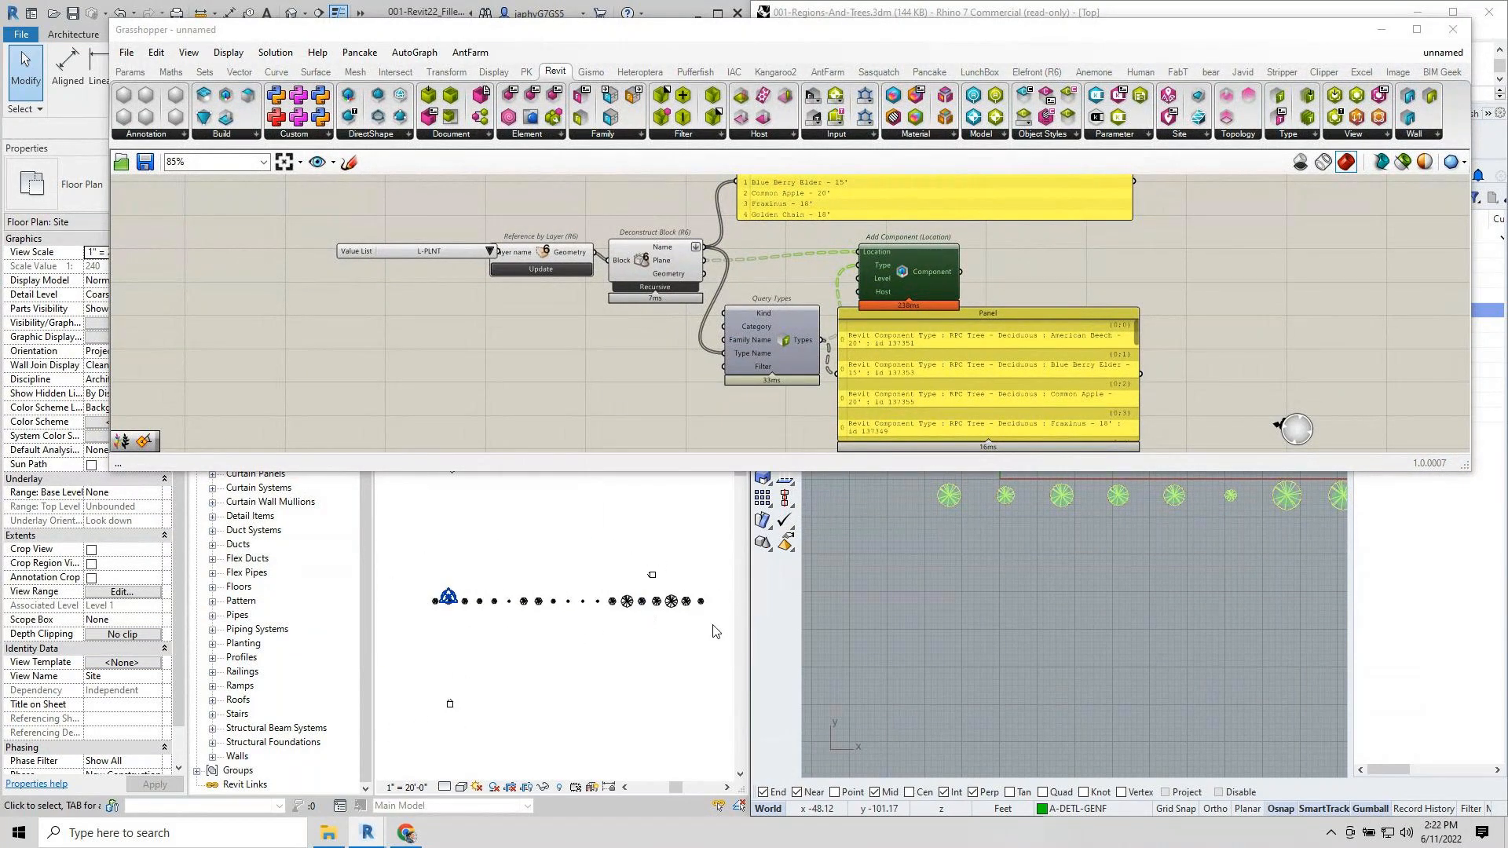
{"action": "left_click", "coordinate": [912, 624]}
{"action": "scroll", "coordinate": [912, 624], "scroll_direction": "down", "scroll_amount": 3}
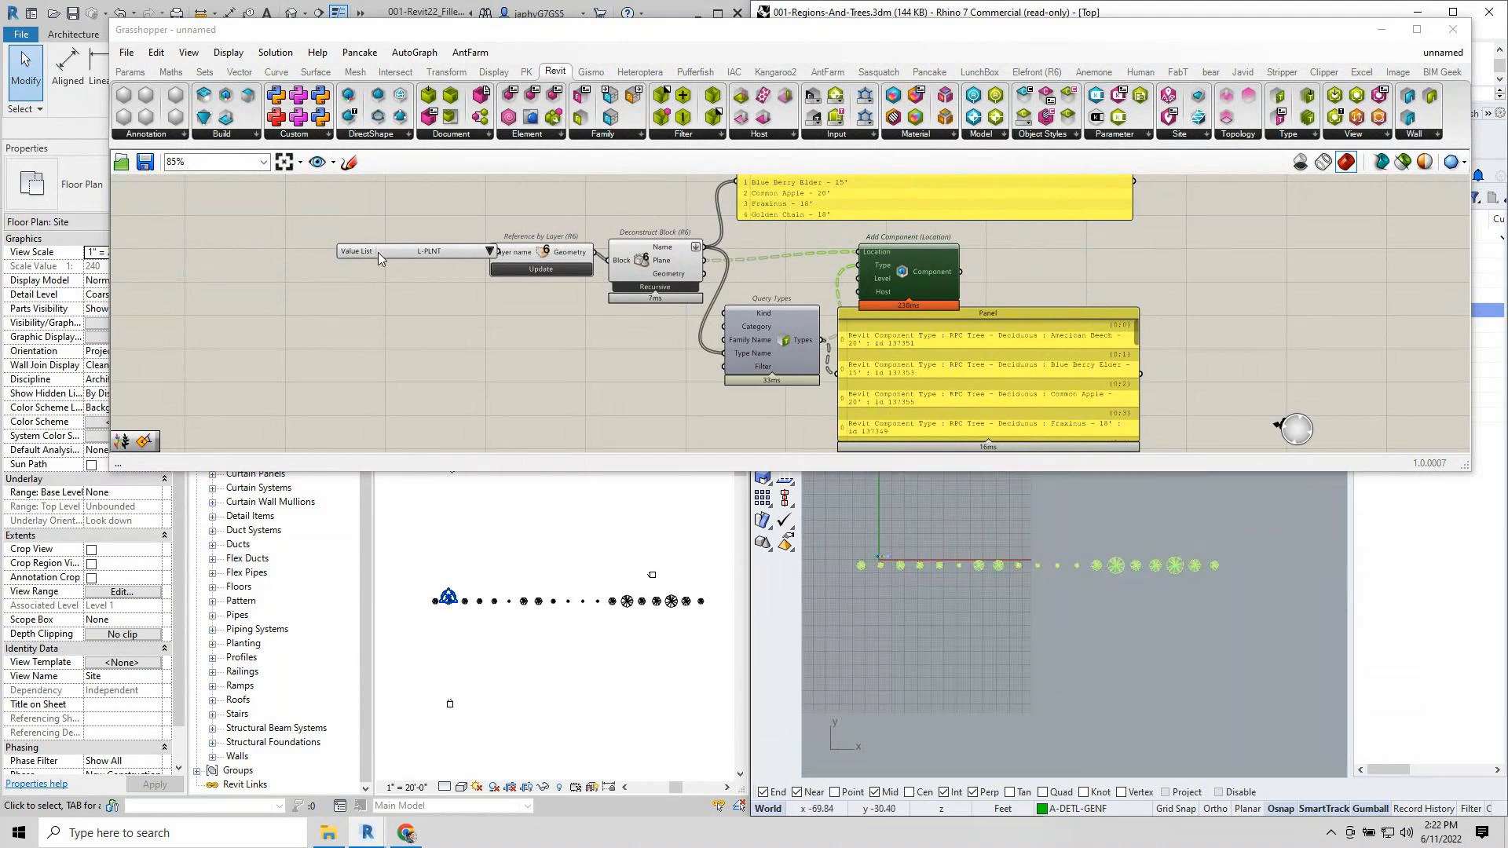
Move the L-PLNT value list clear of Reference by Layer and inspect individual trees in the Revit site plan.
{"action": "left_click_drag", "start_coordinate": [378, 252], "coordinate": [275, 262]}
{"action": "left_click", "coordinate": [459, 336]}
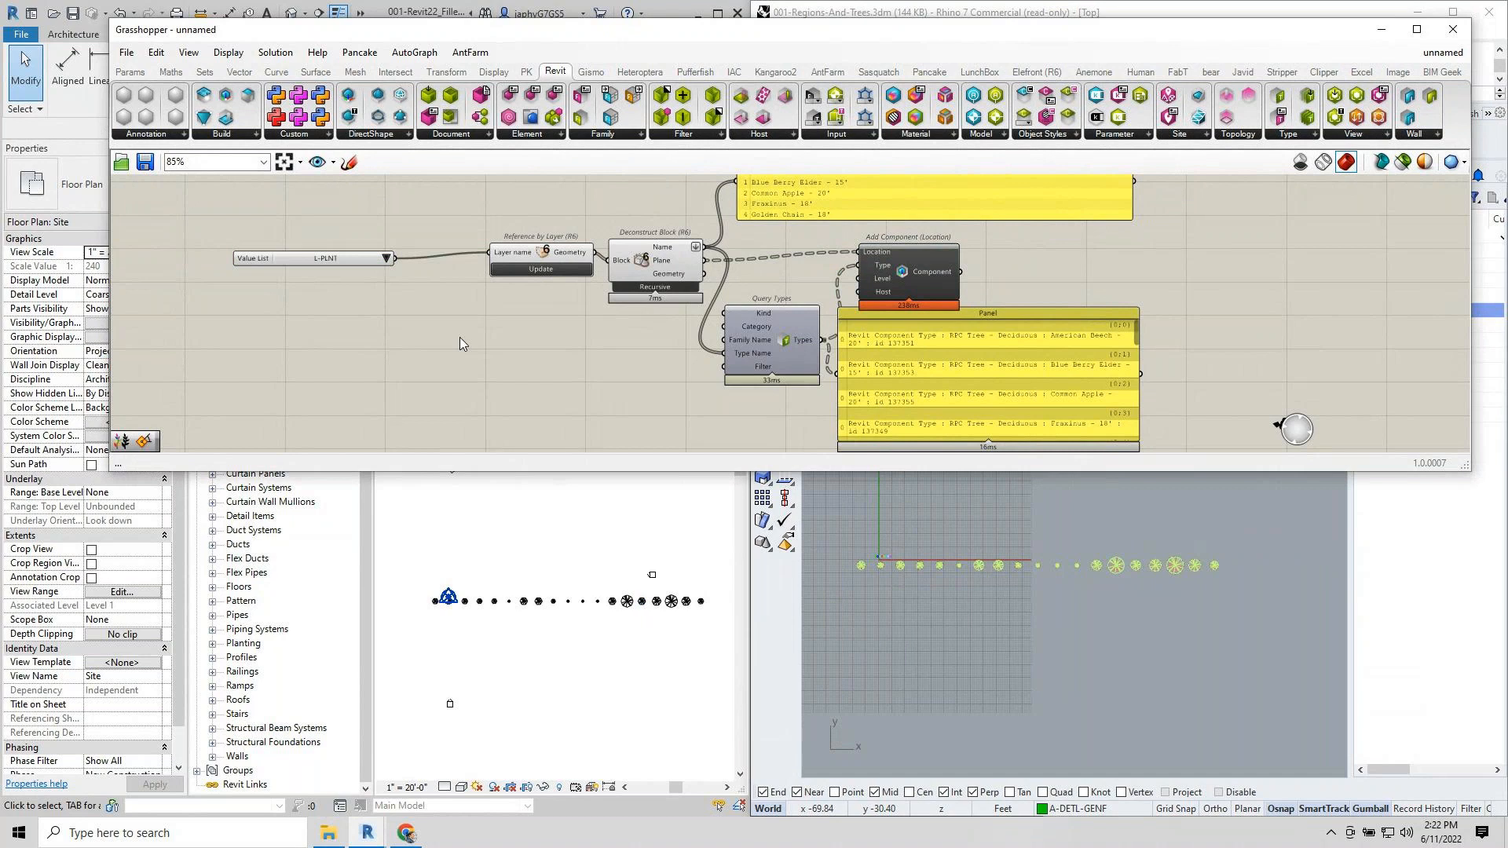
{"action": "left_click", "coordinate": [523, 603]}
{"action": "left_click", "coordinate": [558, 638]}
{"action": "scroll", "coordinate": [548, 601], "scroll_direction": "up", "scroll_amount": 1}
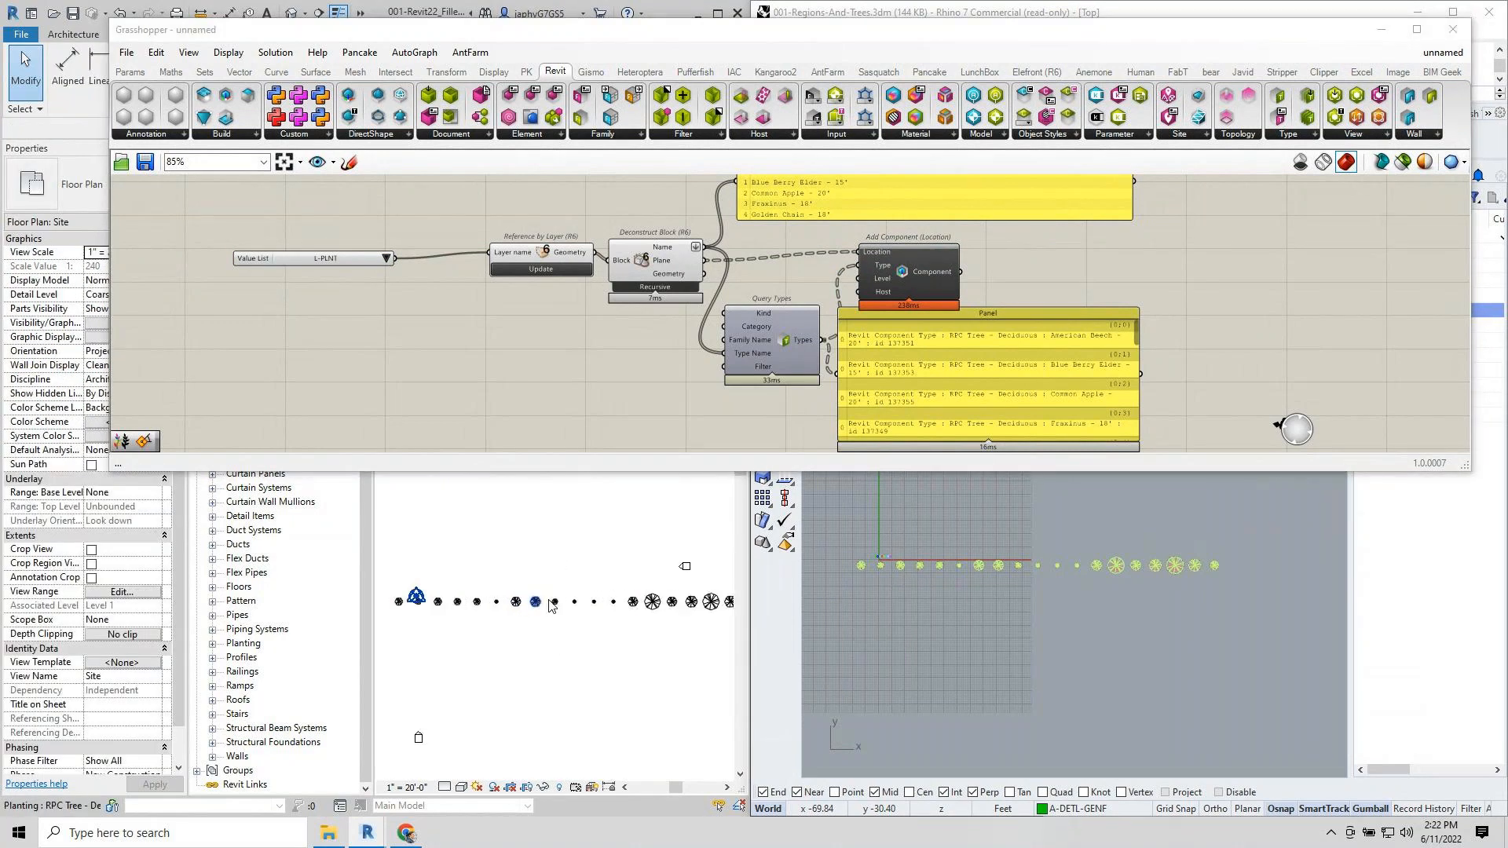
{"action": "left_click", "coordinate": [550, 603]}
{"action": "left_click", "coordinate": [559, 633]}
{"action": "scroll", "coordinate": [562, 634], "scroll_direction": "down", "scroll_amount": 1}
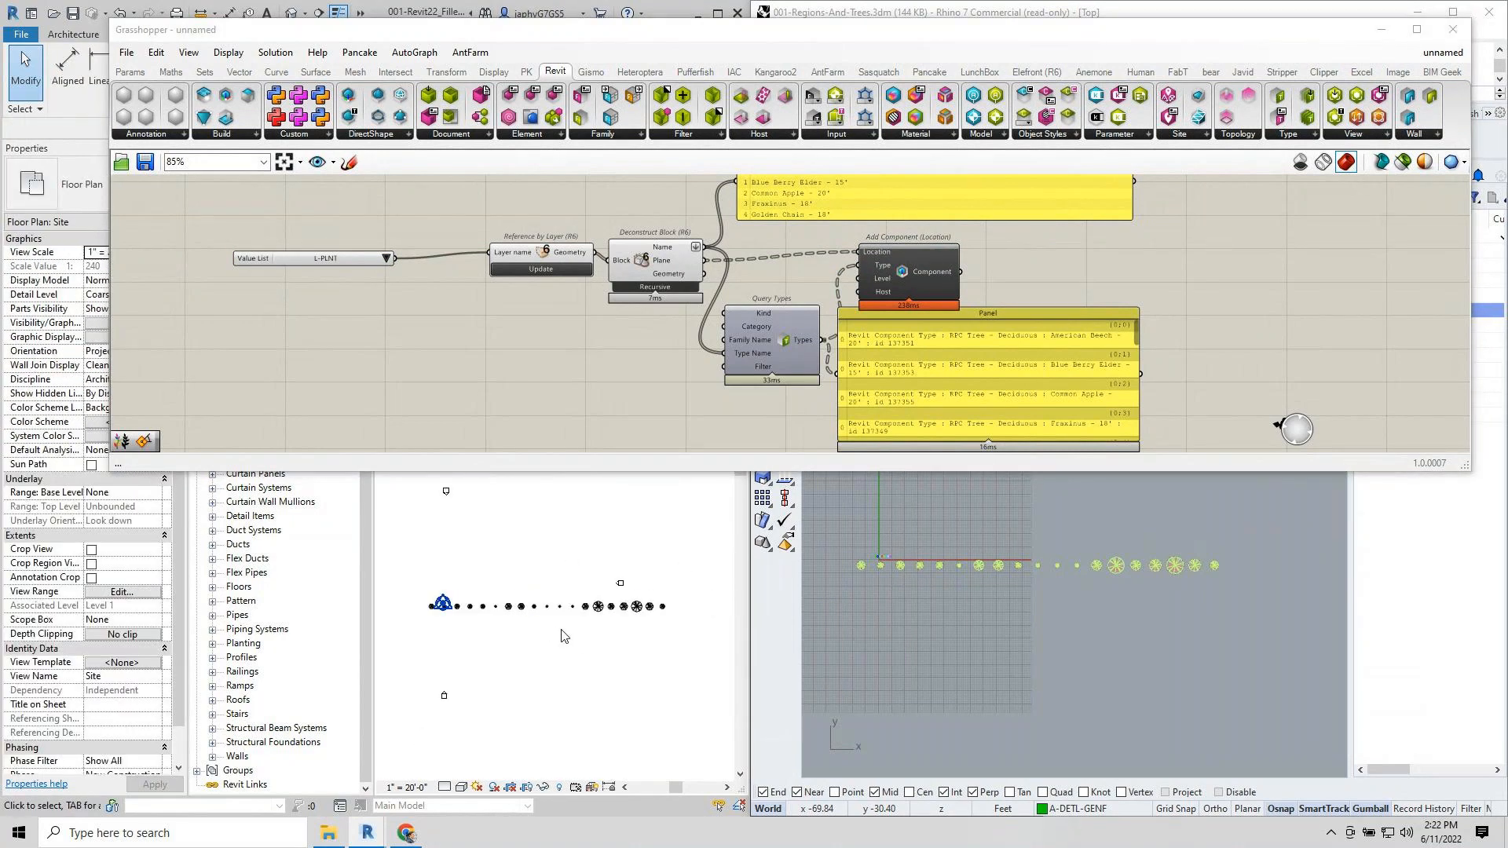
Update Reference by Layer, reposition it between the value list and Deconstruct Block, and review its options.
{"action": "left_click", "coordinate": [547, 268]}
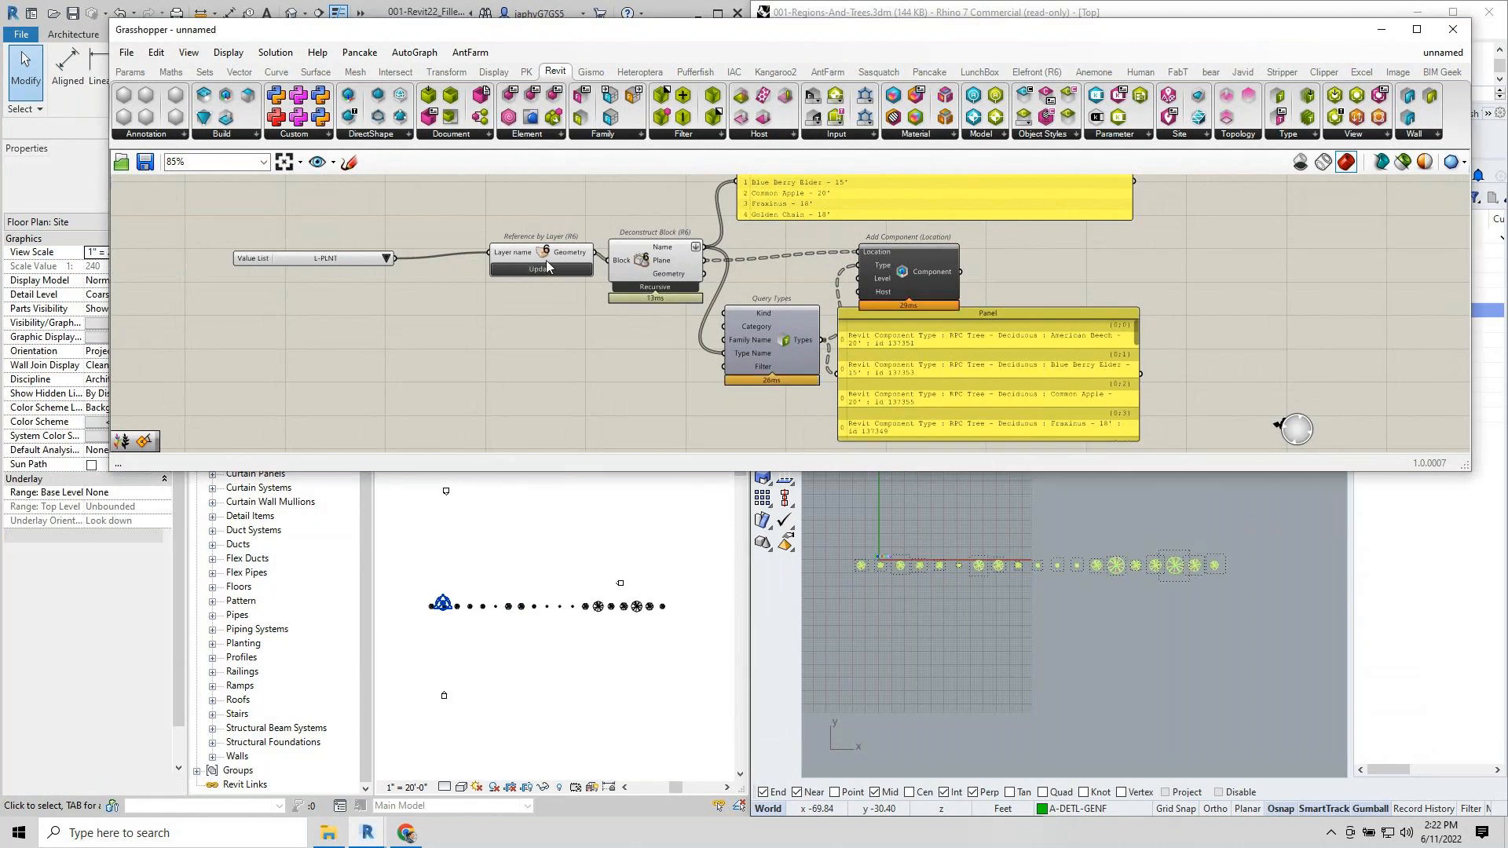
{"action": "left_click_drag", "start_coordinate": [547, 267], "coordinate": [506, 276]}
{"action": "left_click", "coordinate": [530, 338]}
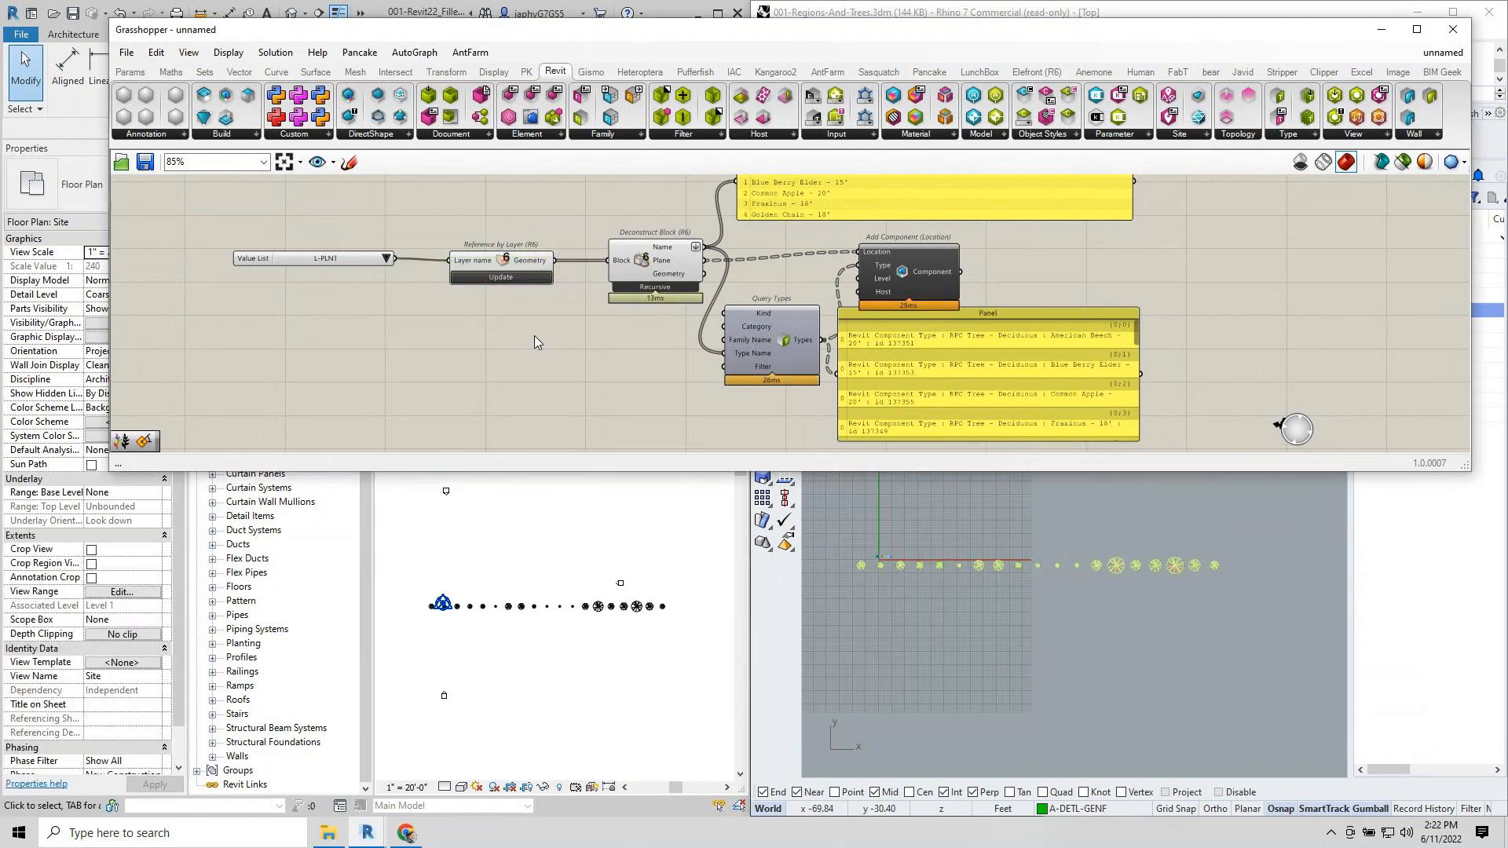
{"action": "right_click", "coordinate": [501, 266]}
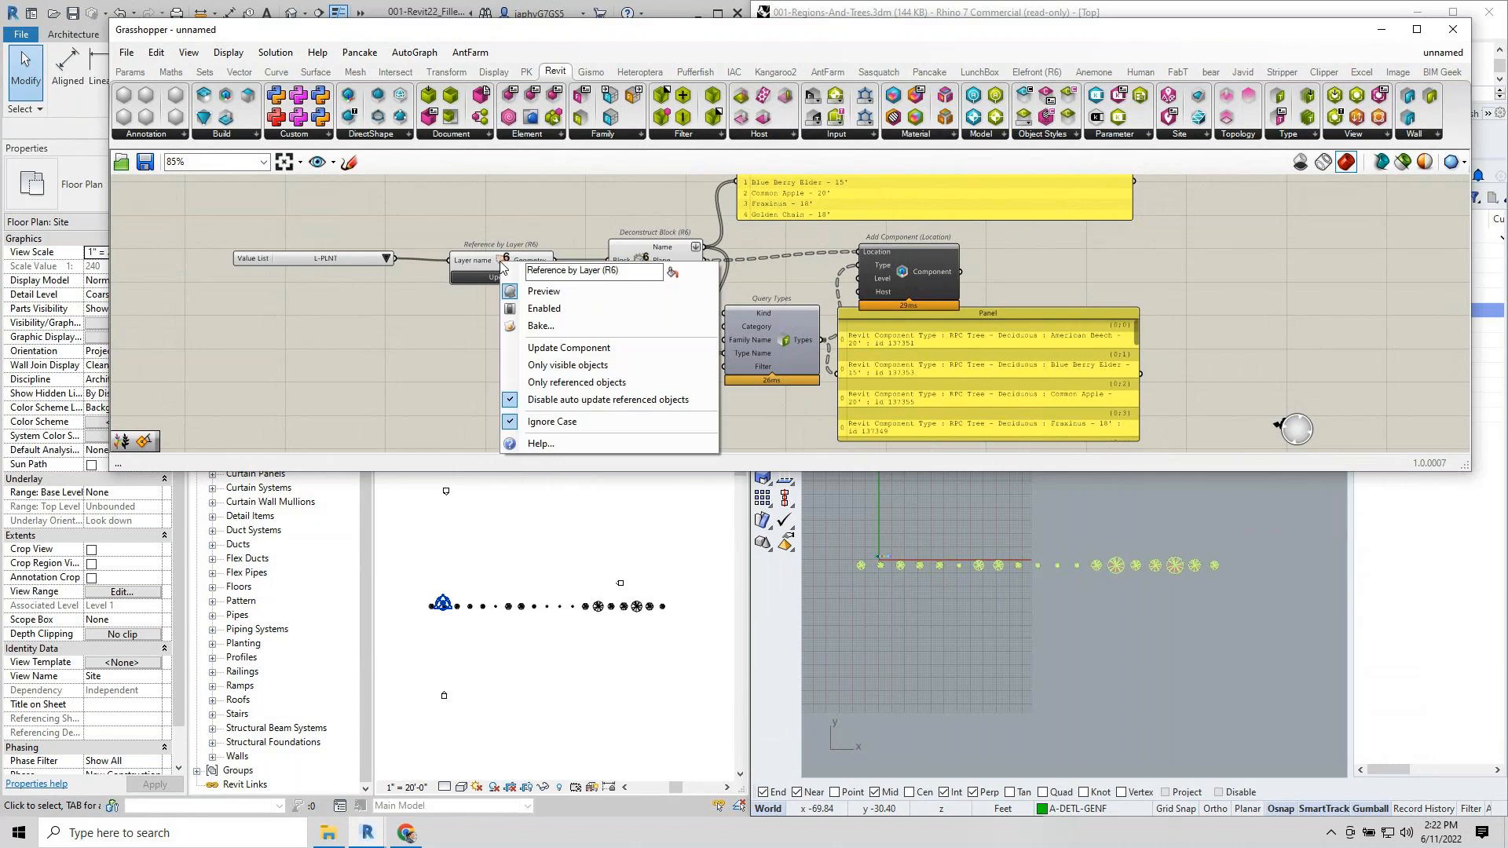
{"action": "left_click", "coordinate": [439, 362]}
Duplicate four tree blocks just below the row in Rhino's Top view and update Reference by Layer in Grasshopper.
{"action": "left_click", "coordinate": [1025, 647]}
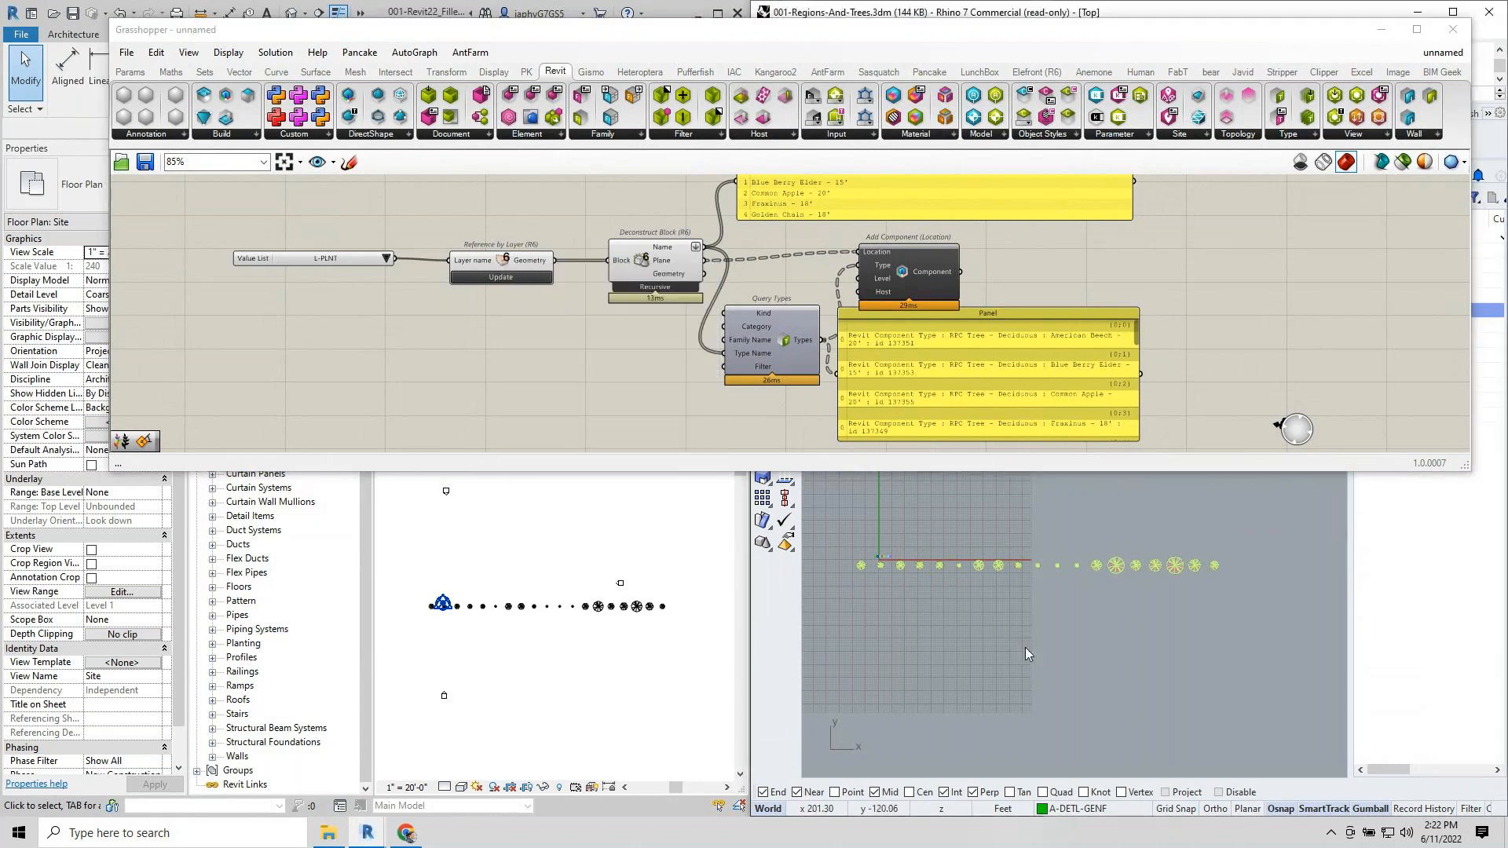
{"action": "scroll", "coordinate": [1024, 558], "scroll_direction": "up", "scroll_amount": 4}
{"action": "left_click_drag", "start_coordinate": [933, 531], "coordinate": [1055, 606]}
{"action": "left_click_drag", "start_coordinate": [995, 526], "coordinate": [996, 599]}
{"action": "left_click", "coordinate": [1013, 656]}
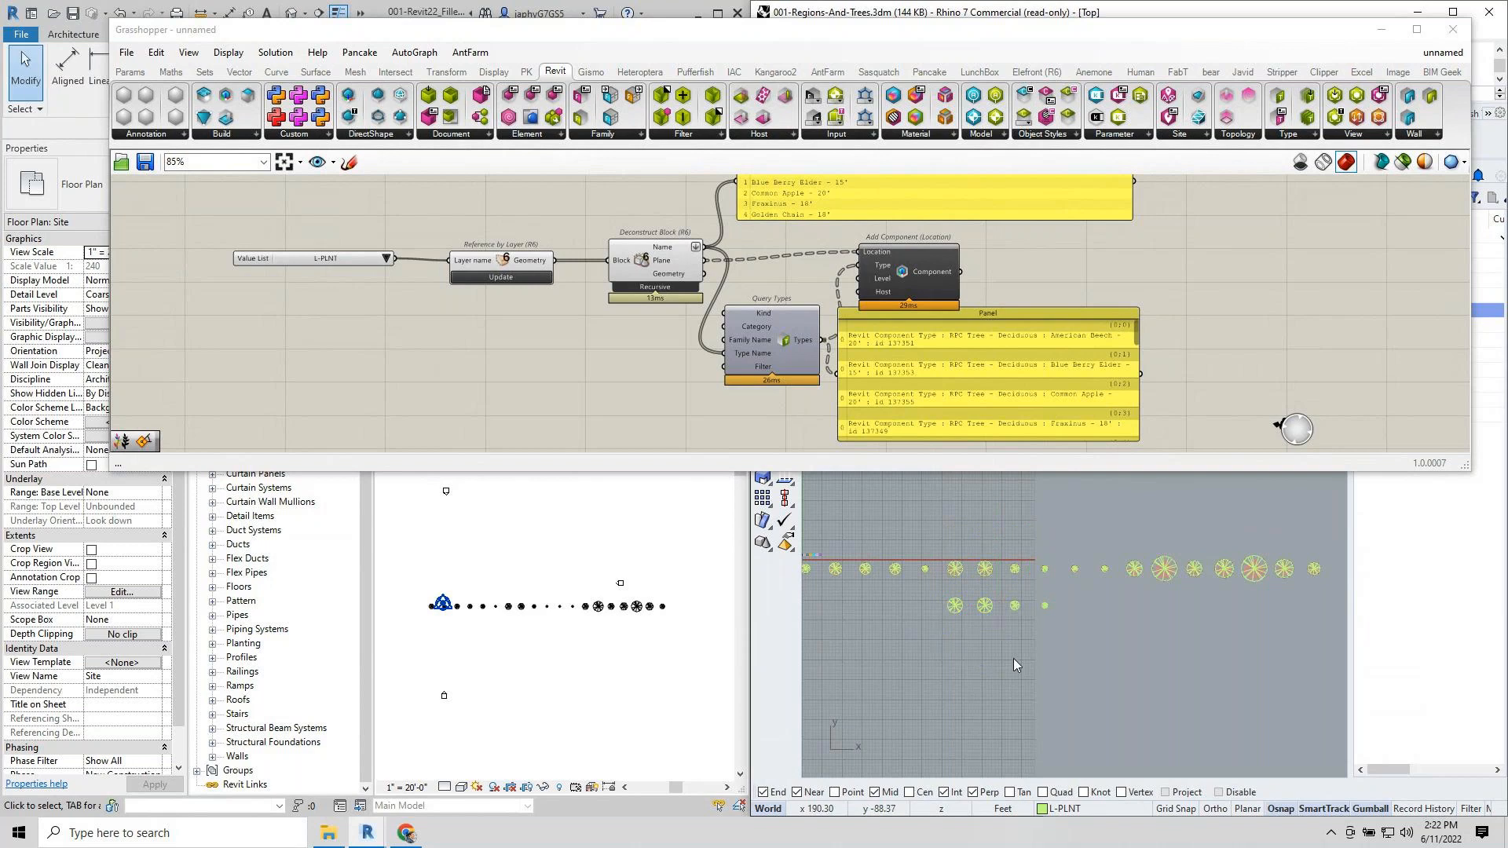
{"action": "left_click", "coordinate": [526, 278]}
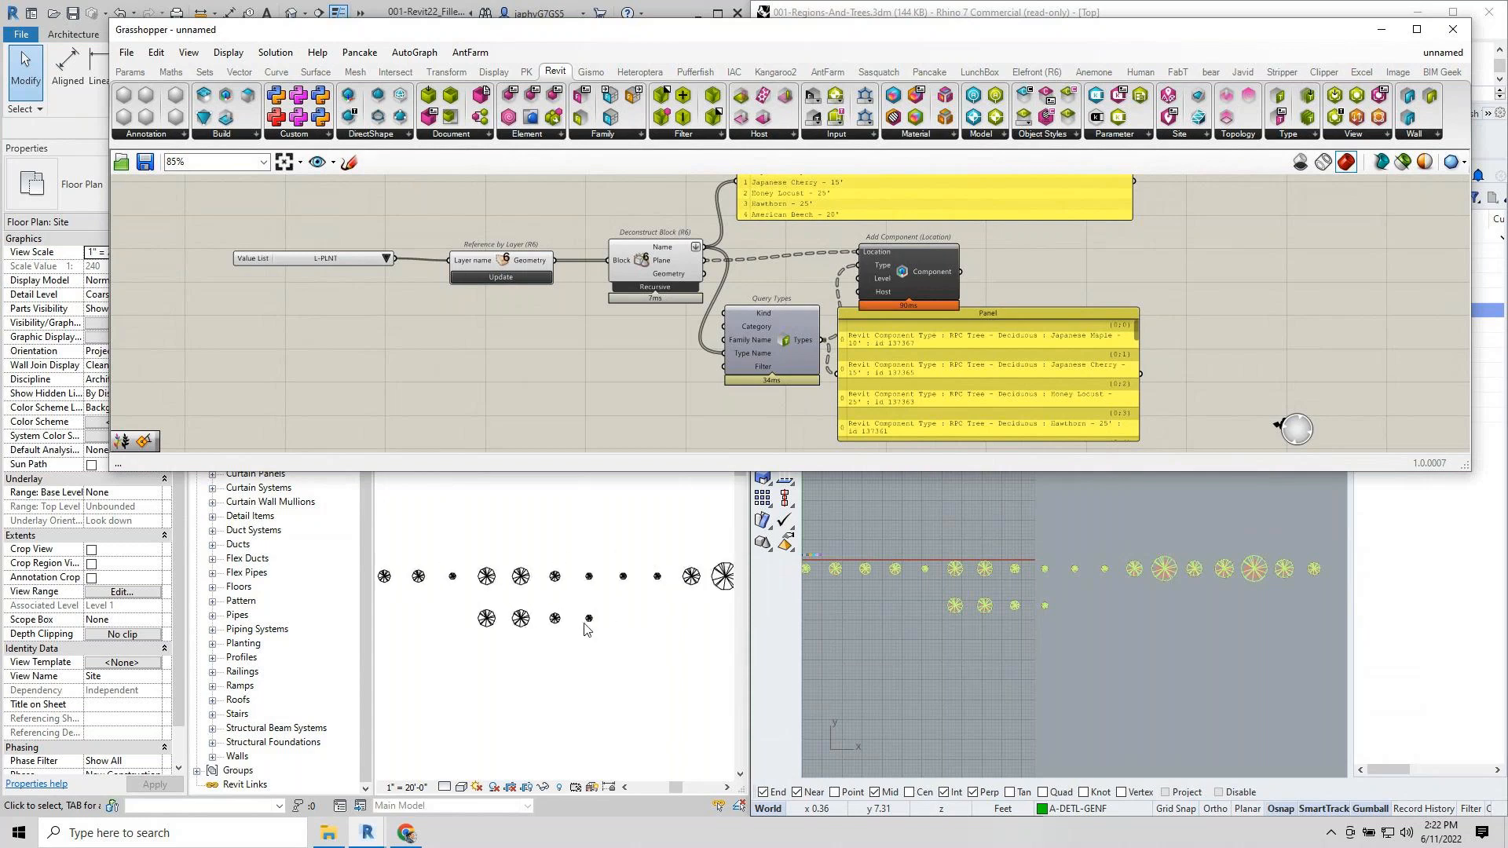
Compare the duplicated trees in the Revit site plan with the matching blocks in Rhino's Top view.
{"action": "right_click", "coordinate": [537, 644]}
{"action": "left_click", "coordinate": [540, 701]}
{"action": "left_click", "coordinate": [883, 685]}
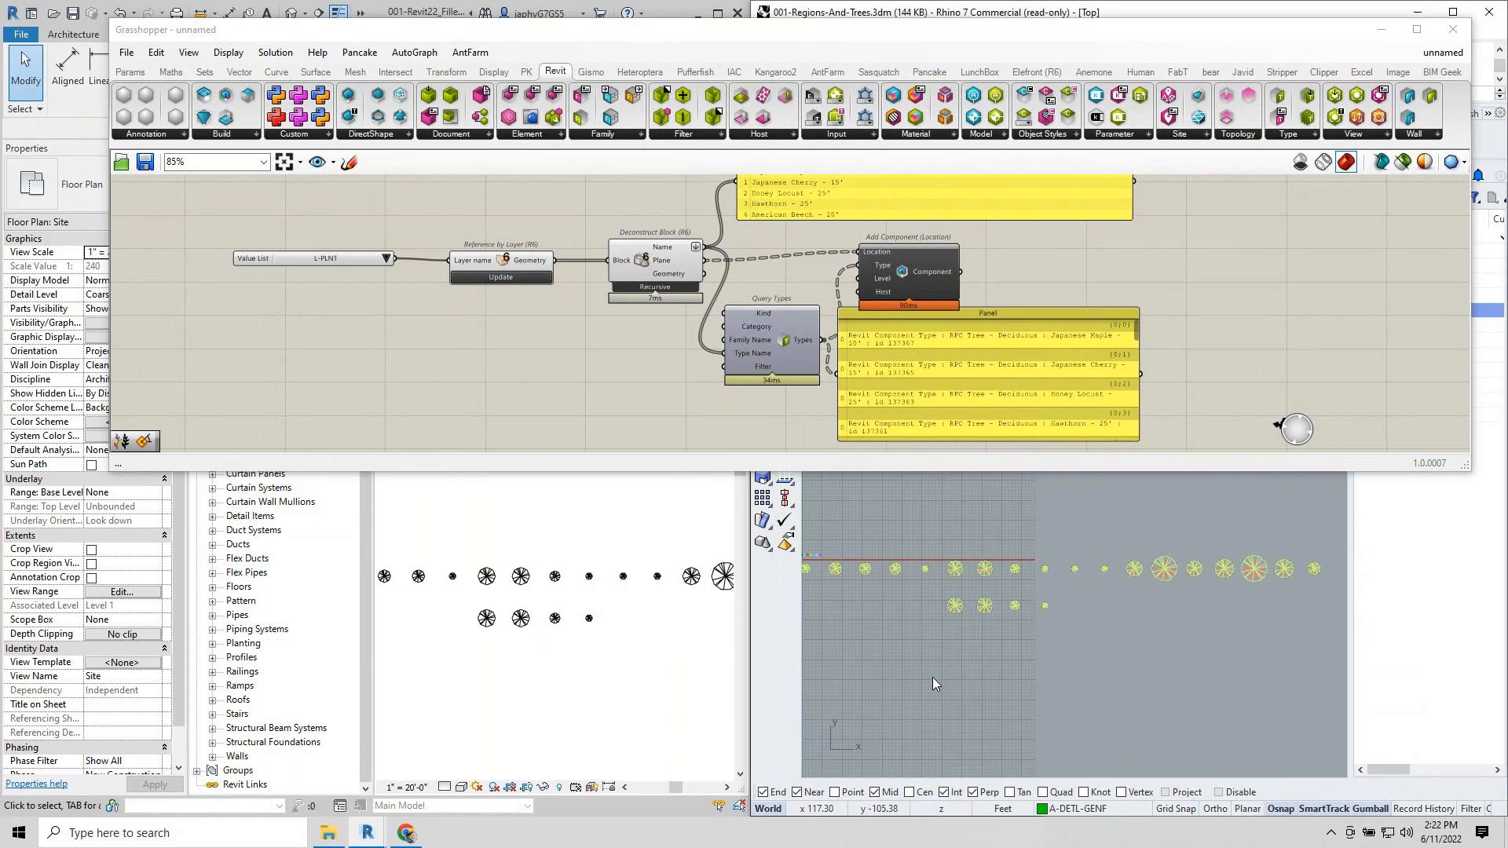
{"action": "right_click_drag", "start_coordinate": [931, 677], "coordinate": [814, 701]}
{"action": "right_click_drag", "start_coordinate": [964, 640], "coordinate": [1056, 711]}
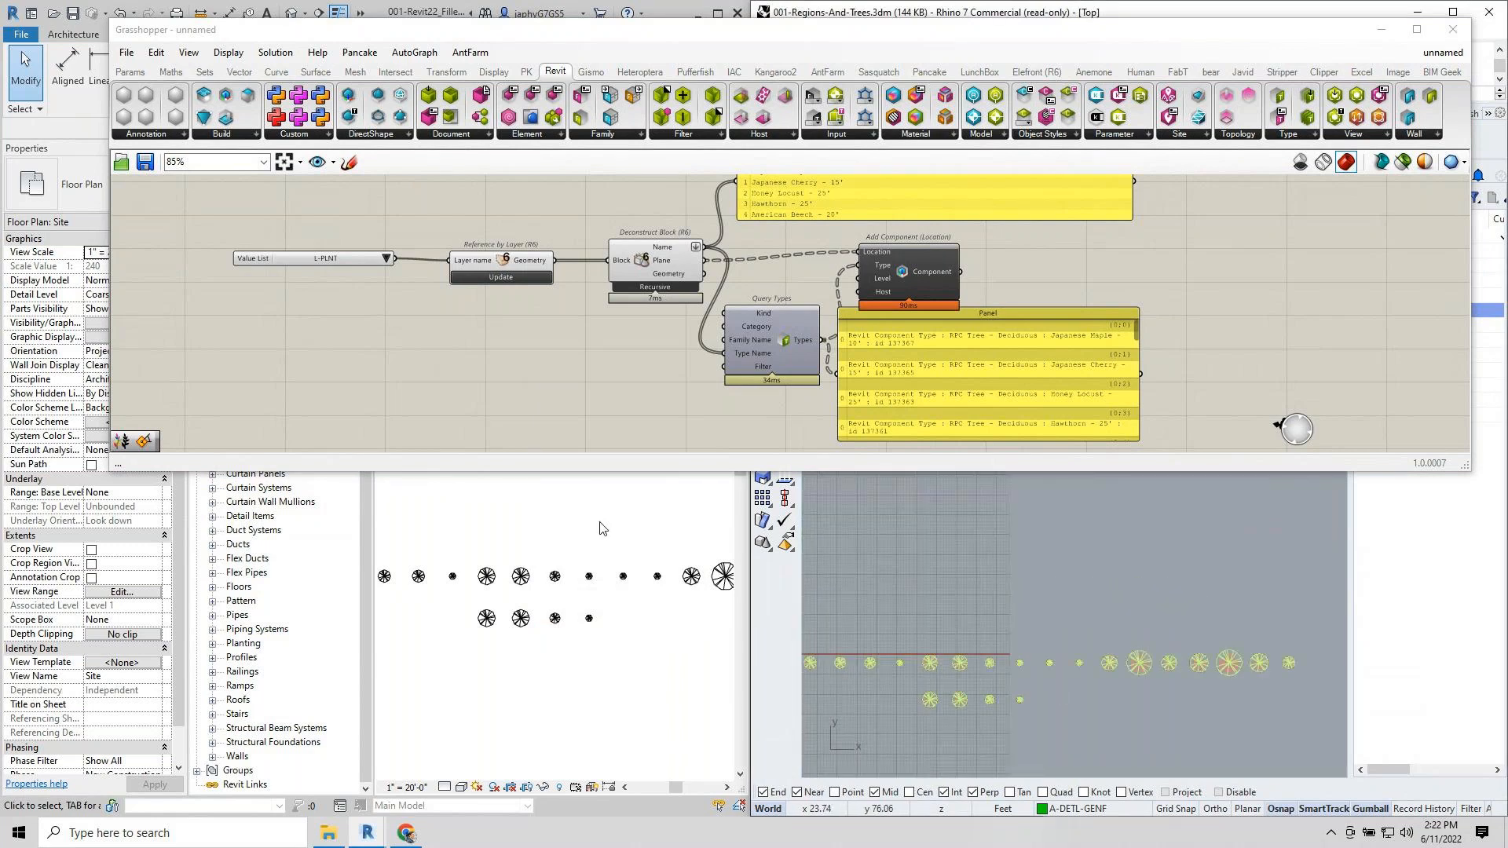
{"action": "left_click", "coordinate": [587, 674]}
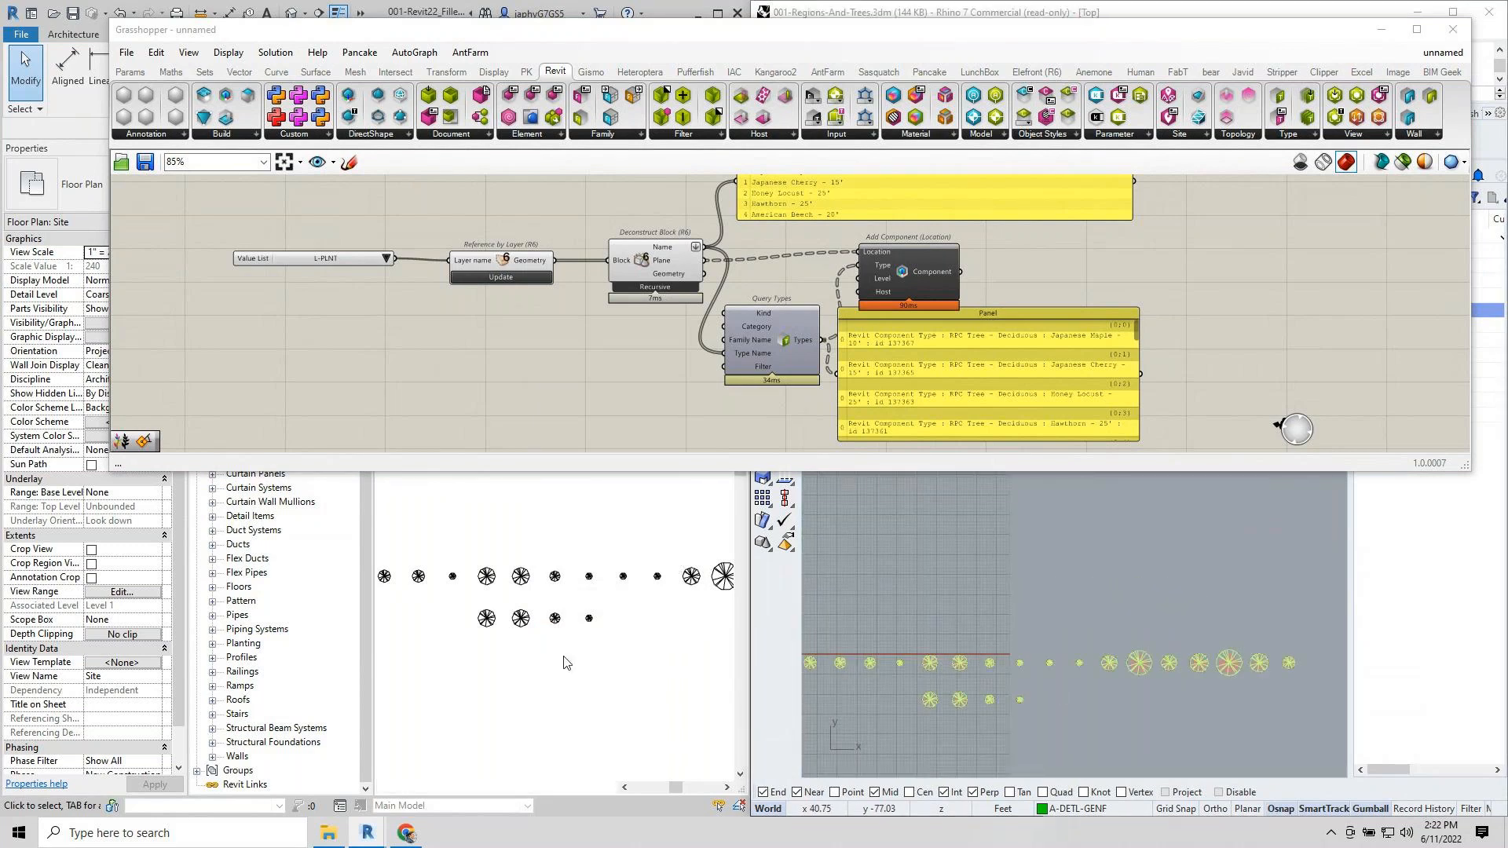
{"action": "scroll", "coordinate": [534, 629], "scroll_direction": "up", "scroll_amount": 3}
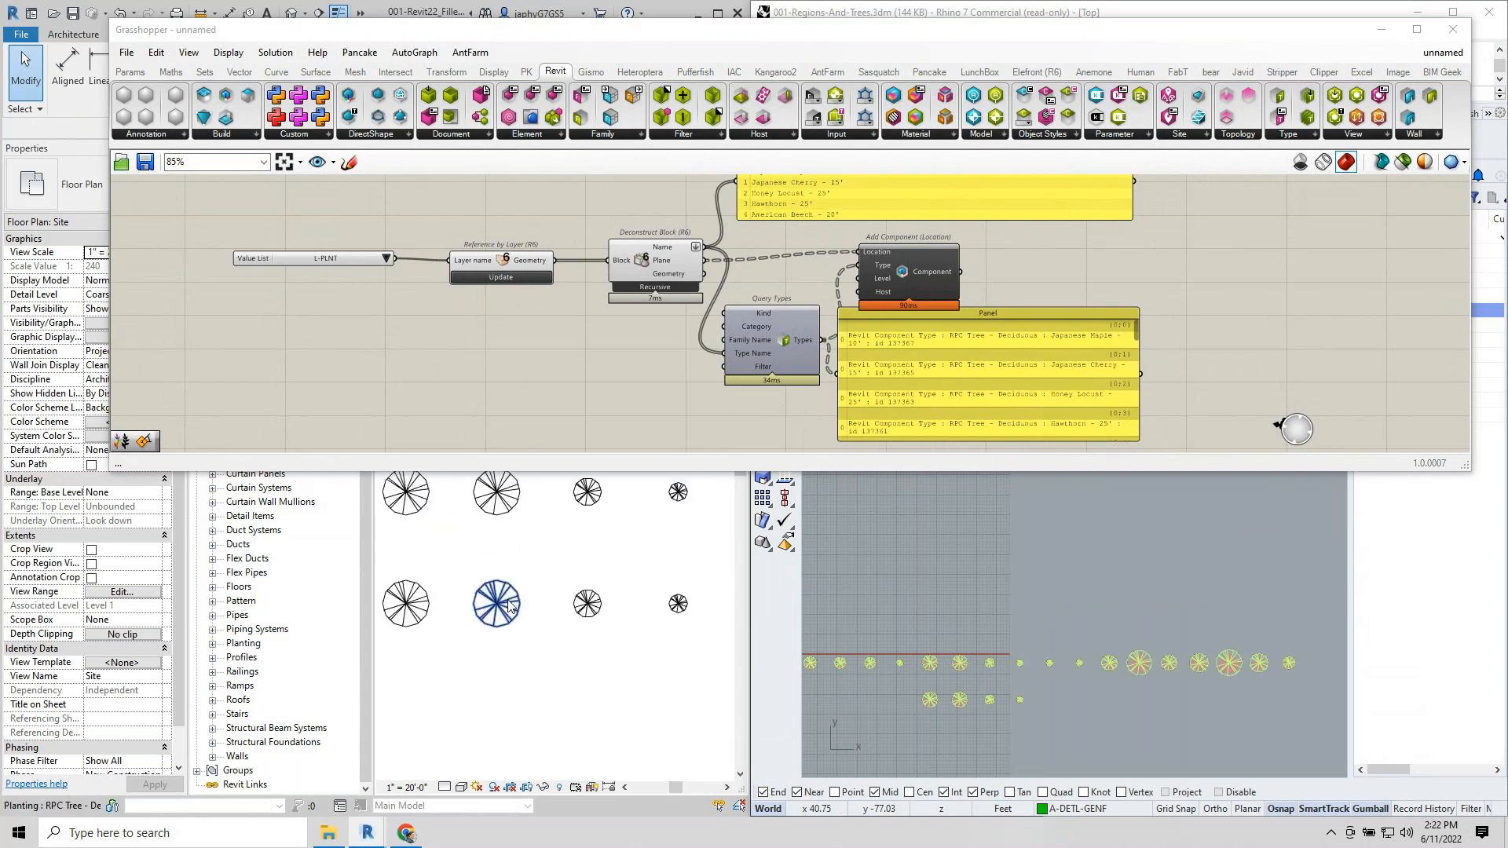
{"action": "scroll", "coordinate": [542, 628], "scroll_direction": "down", "scroll_amount": 2}
Reposition the Grasshopper window, open Revit's default 3D view, and inspect the placed trees in 3D.
{"action": "left_click_drag", "start_coordinate": [535, 31], "coordinate": [452, 140]}
{"action": "left_click", "coordinate": [290, 14]}
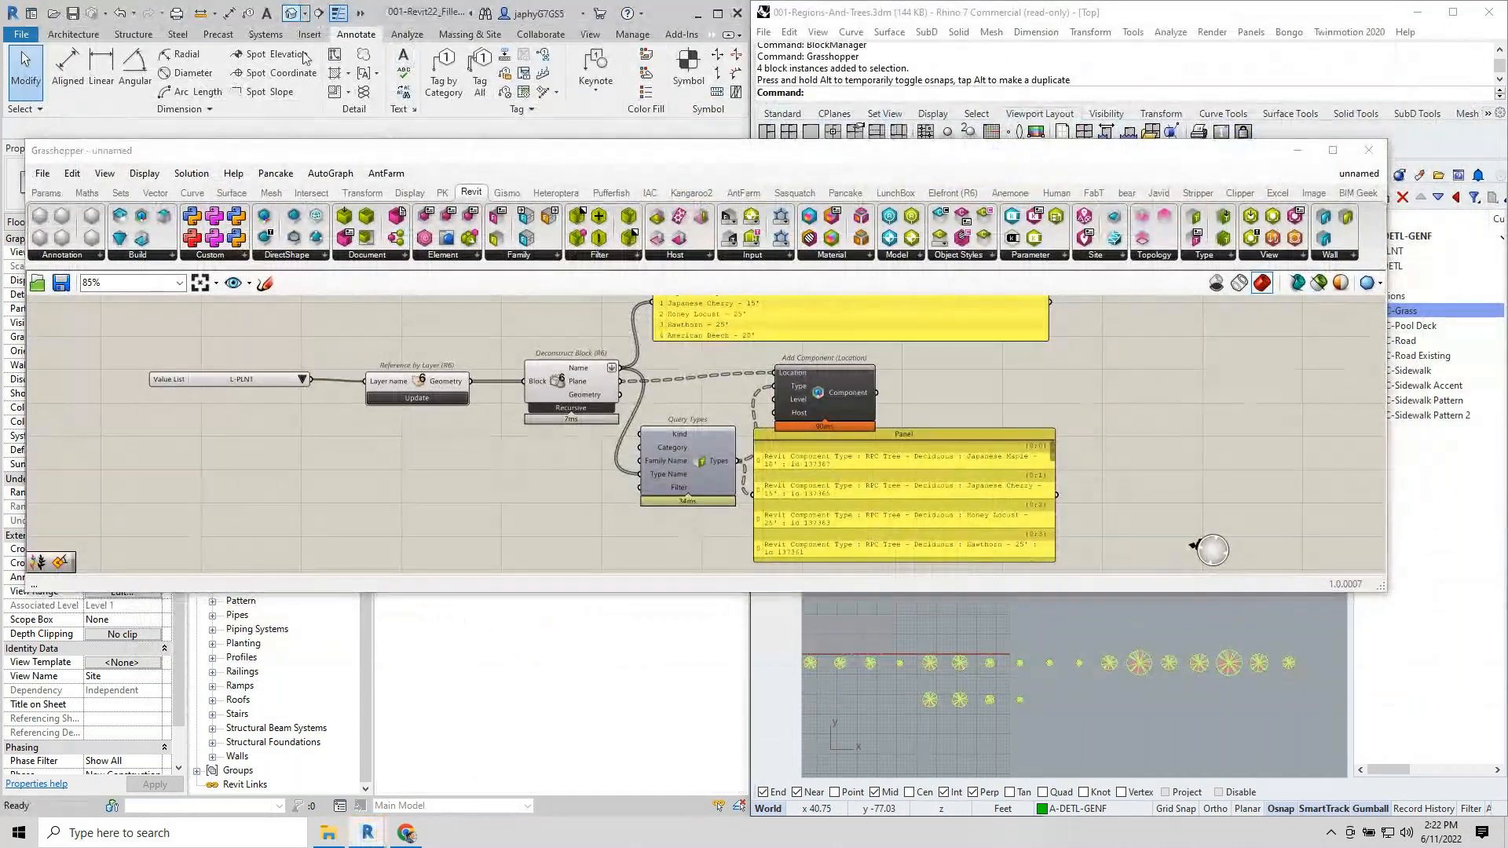
{"action": "scroll", "coordinate": [557, 734], "scroll_direction": "up", "scroll_amount": 6}
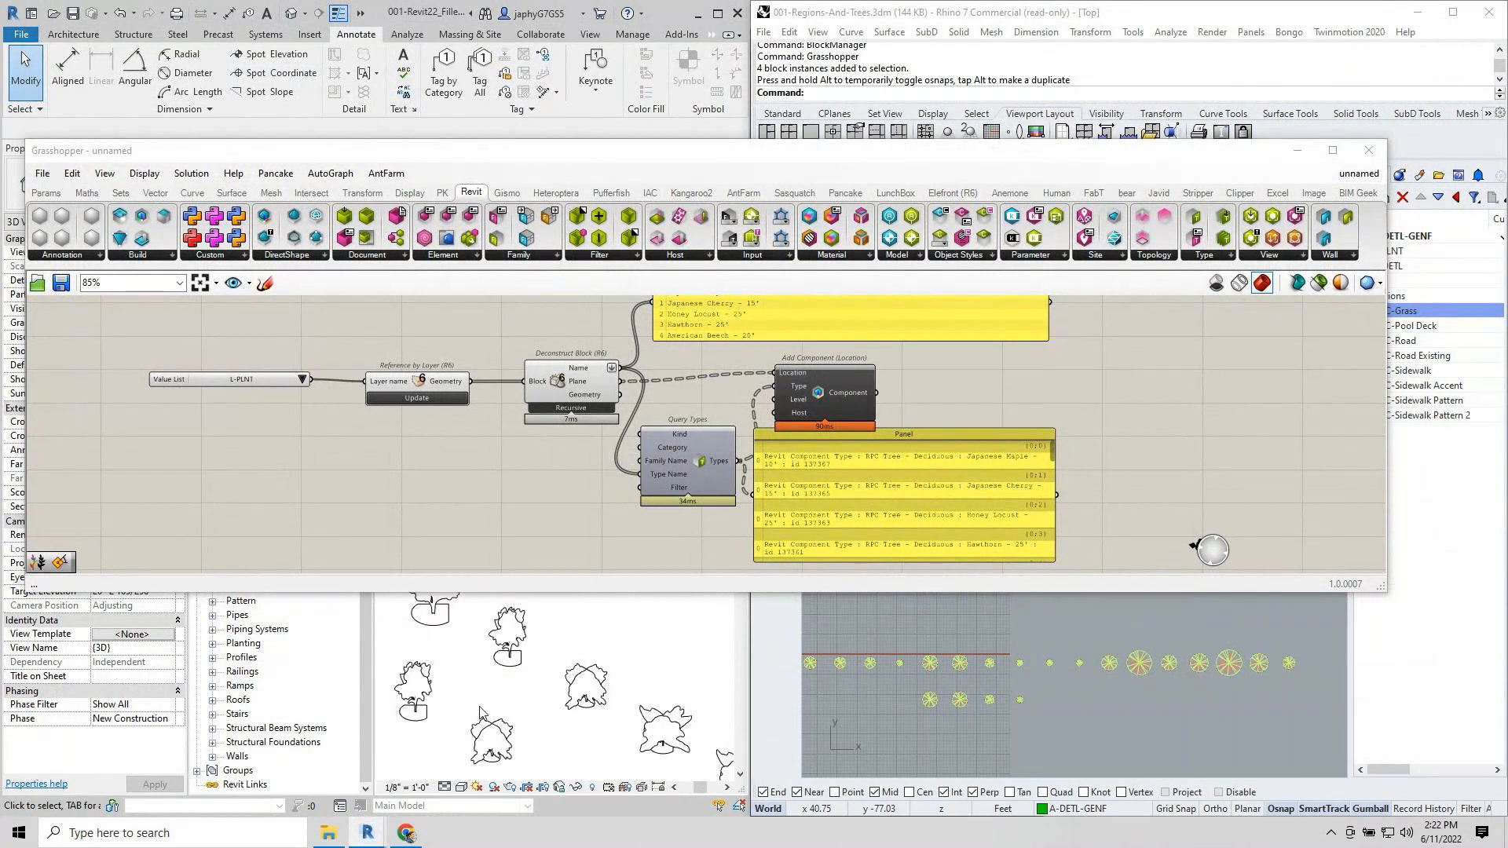
{"action": "scroll", "coordinate": [541, 651], "scroll_direction": "down", "scroll_amount": 3}
{"action": "scroll", "coordinate": [544, 685], "scroll_direction": "down", "scroll_amount": 1}
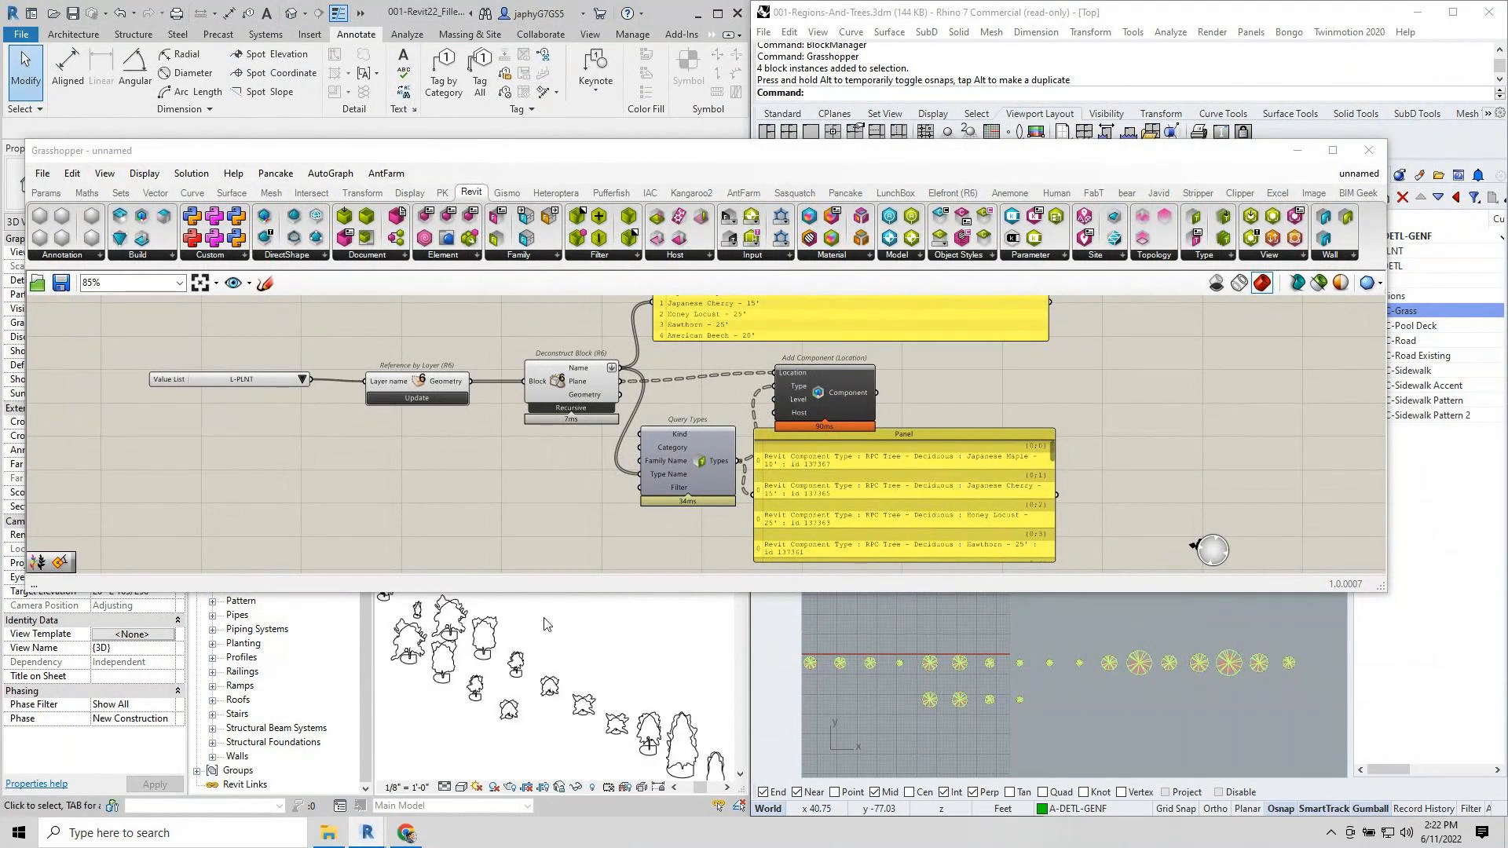
{"action": "left_click", "coordinate": [806, 507]}
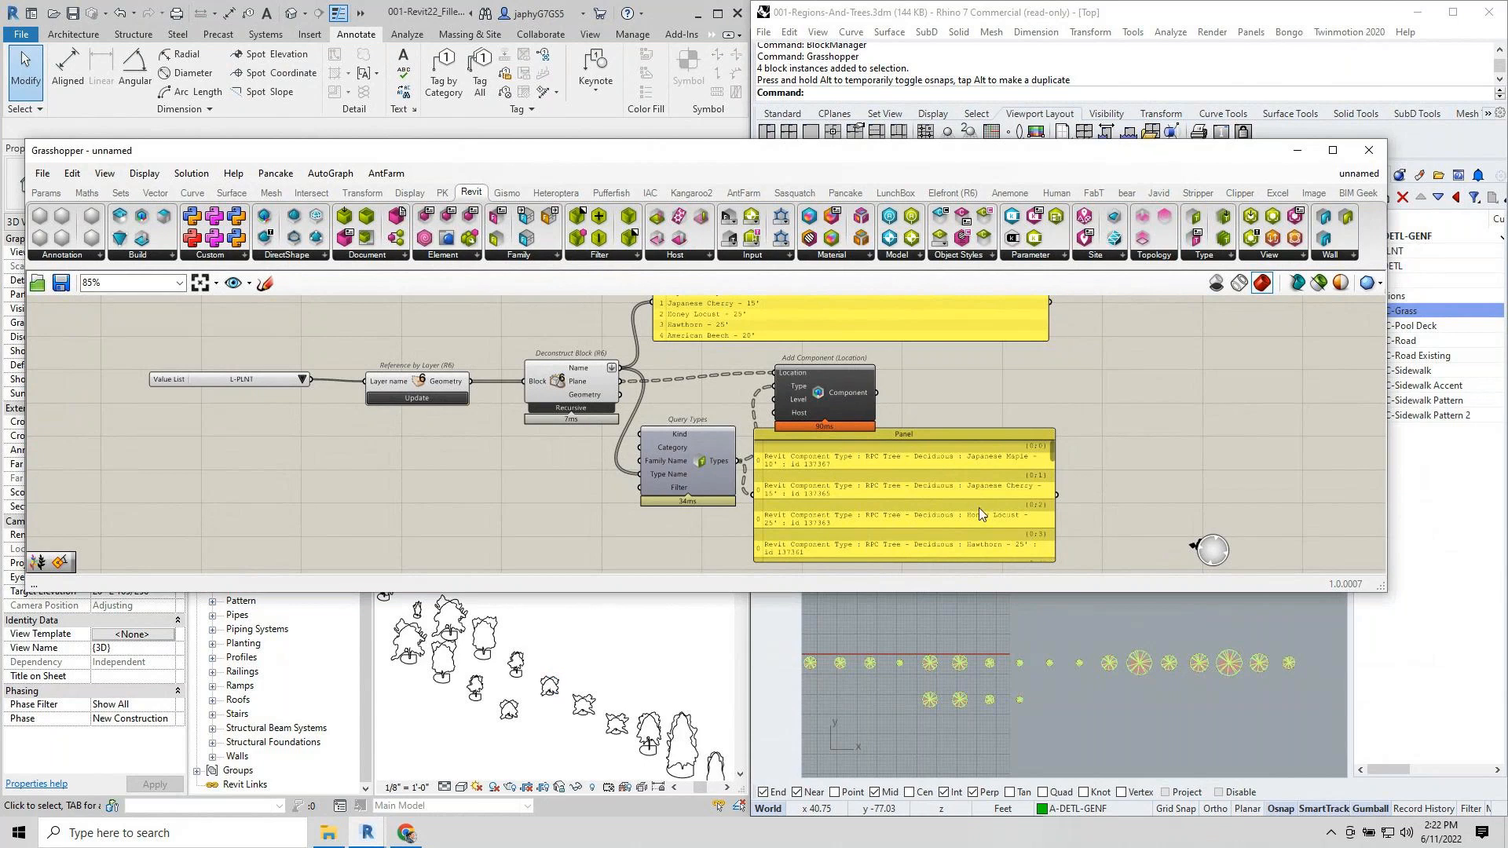
Move the types panel and the Add Component (Location) component farther from Query Types to free space for additional components.
{"action": "left_click_drag", "start_coordinate": [979, 507], "coordinate": [1102, 558]}
{"action": "left_click", "coordinate": [834, 389]}
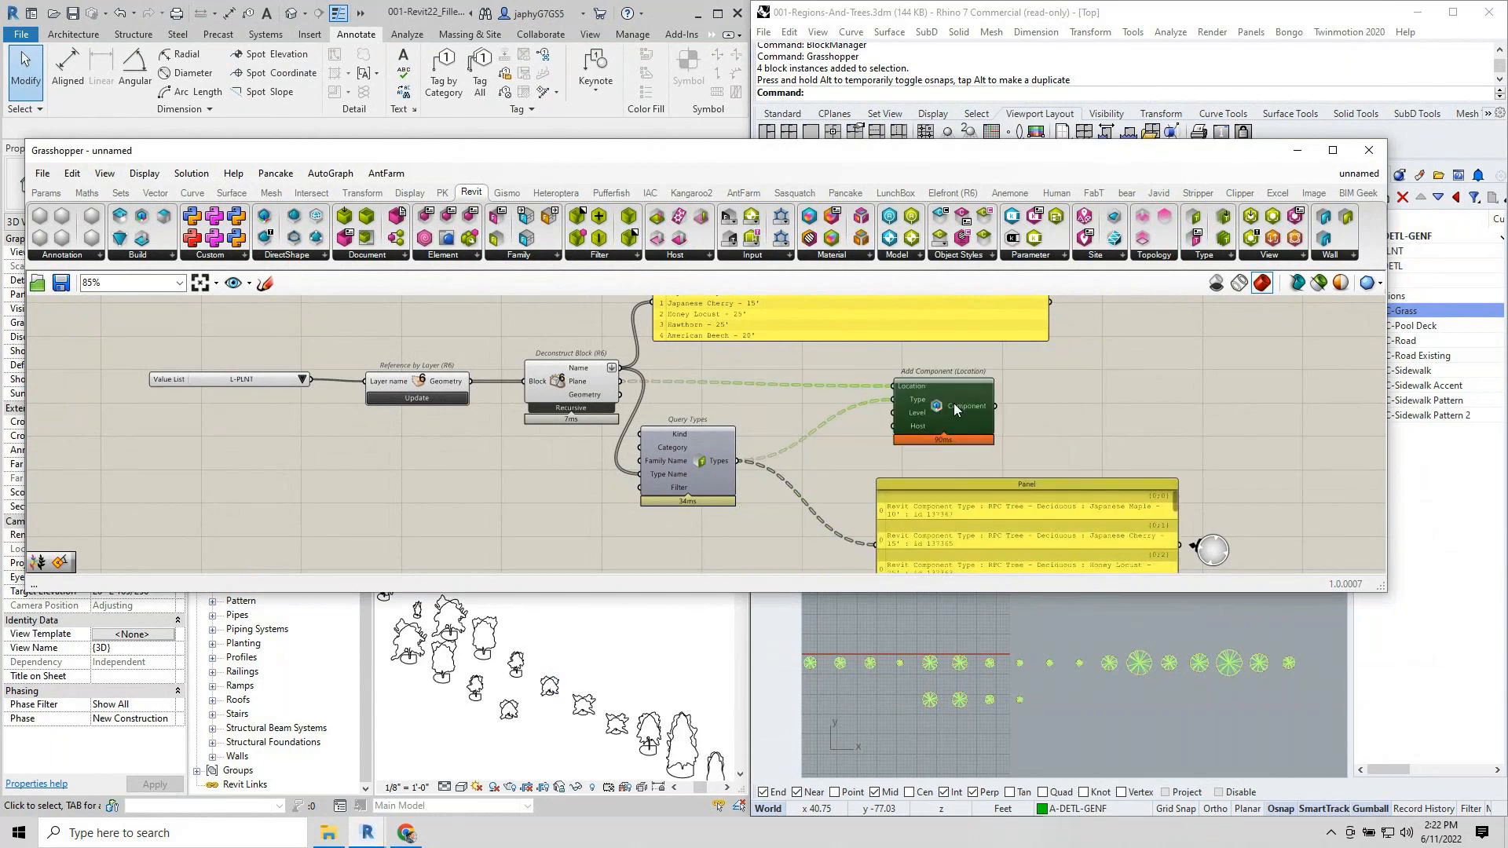
{"action": "right_click_drag", "start_coordinate": [861, 314], "coordinate": [845, 459]}
{"action": "left_click_drag", "start_coordinate": [846, 460], "coordinate": [883, 328]}
{"action": "right_click_drag", "start_coordinate": [867, 378], "coordinate": [844, 317]}
{"action": "scroll", "coordinate": [817, 429], "scroll_direction": "down", "scroll_amount": 1}
{"action": "right_click_drag", "start_coordinate": [826, 479], "coordinate": [749, 411]}
{"action": "scroll", "coordinate": [755, 424], "scroll_direction": "up", "scroll_amount": 1}
{"action": "scroll", "coordinate": [754, 429], "scroll_direction": "down", "scroll_amount": 1}
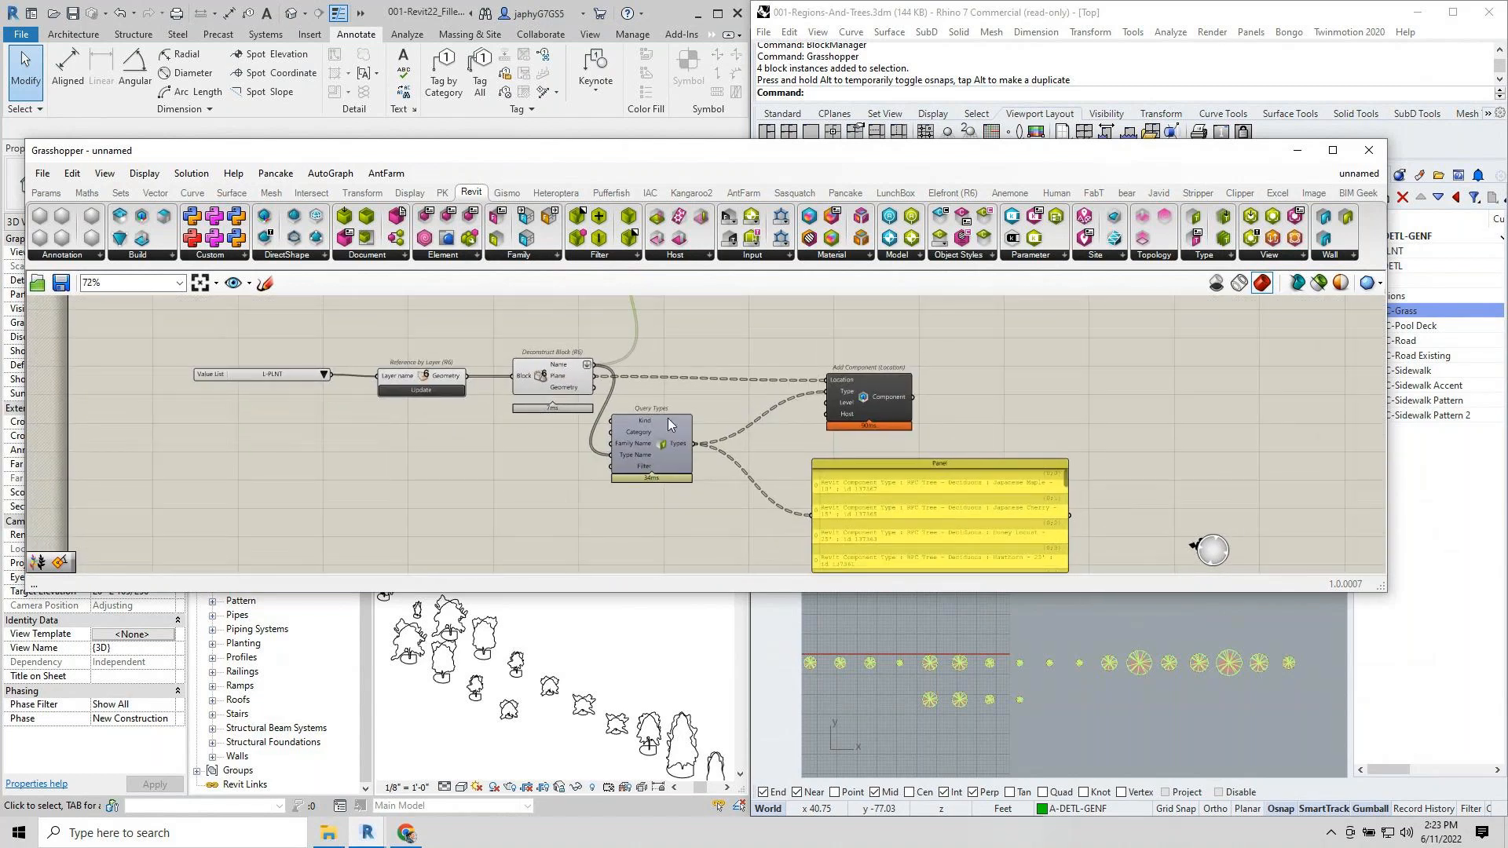
{"action": "left_click_drag", "start_coordinate": [881, 402], "coordinate": [930, 398]}
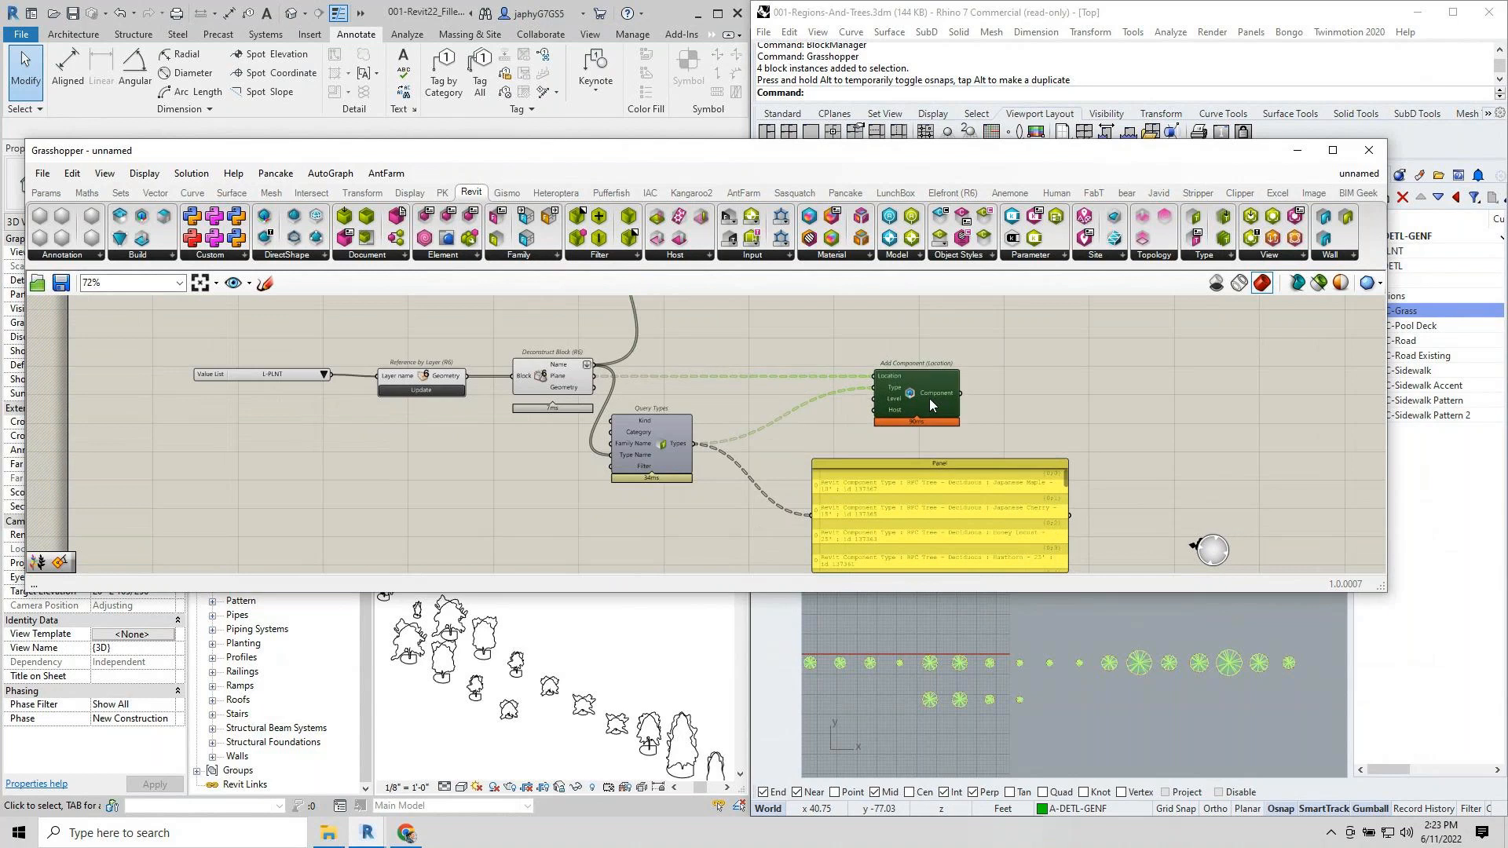
Add a Rotate Plane component above the wires between Deconstruct Block and Add Component (Location).
{"action": "mouse_move", "coordinate": [587, 381]}
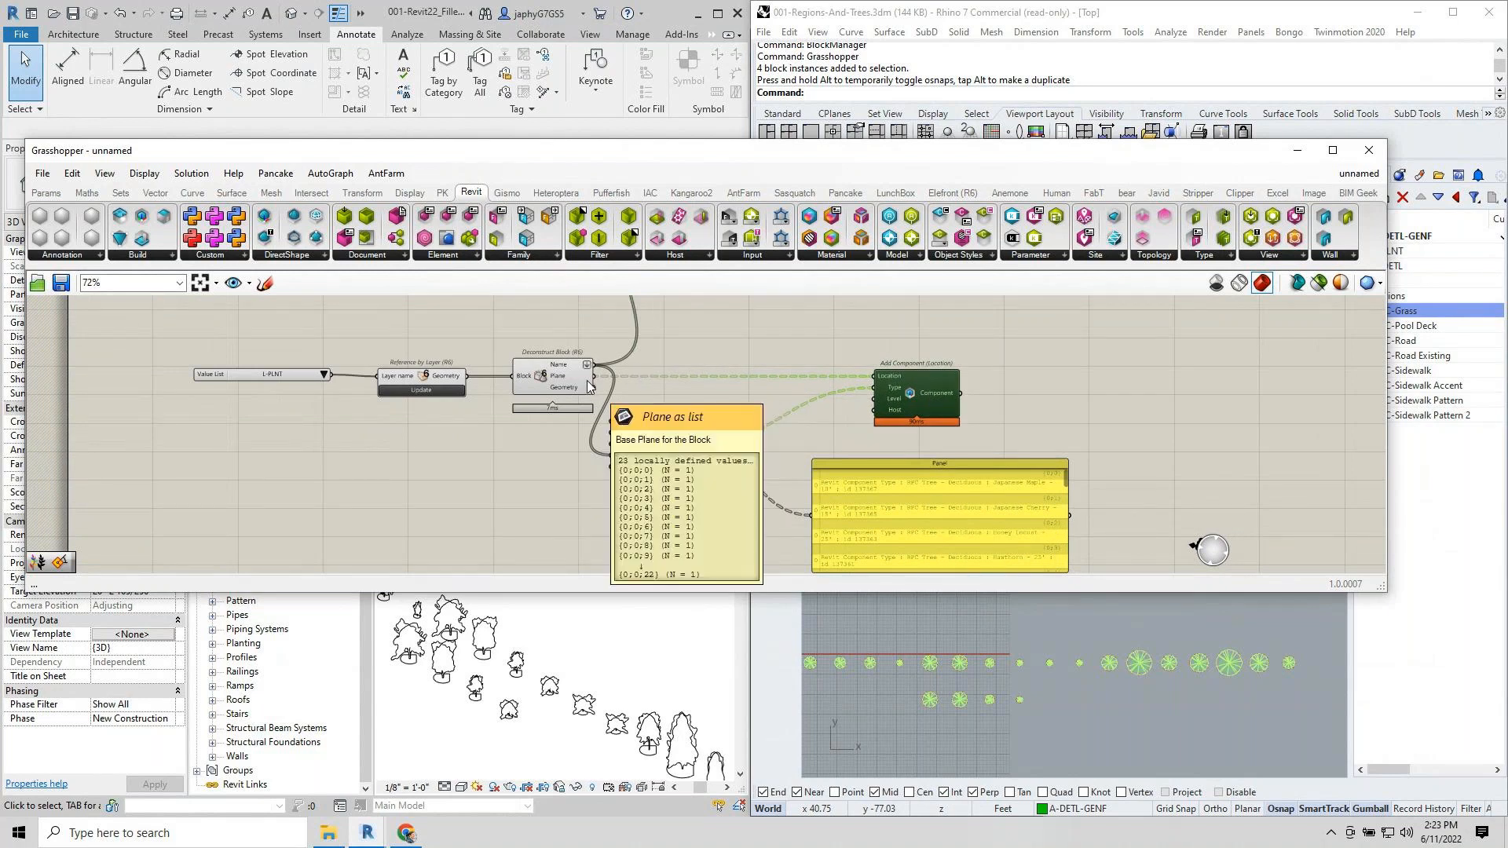
{"action": "right_click_drag", "start_coordinate": [708, 334], "coordinate": [701, 402]}
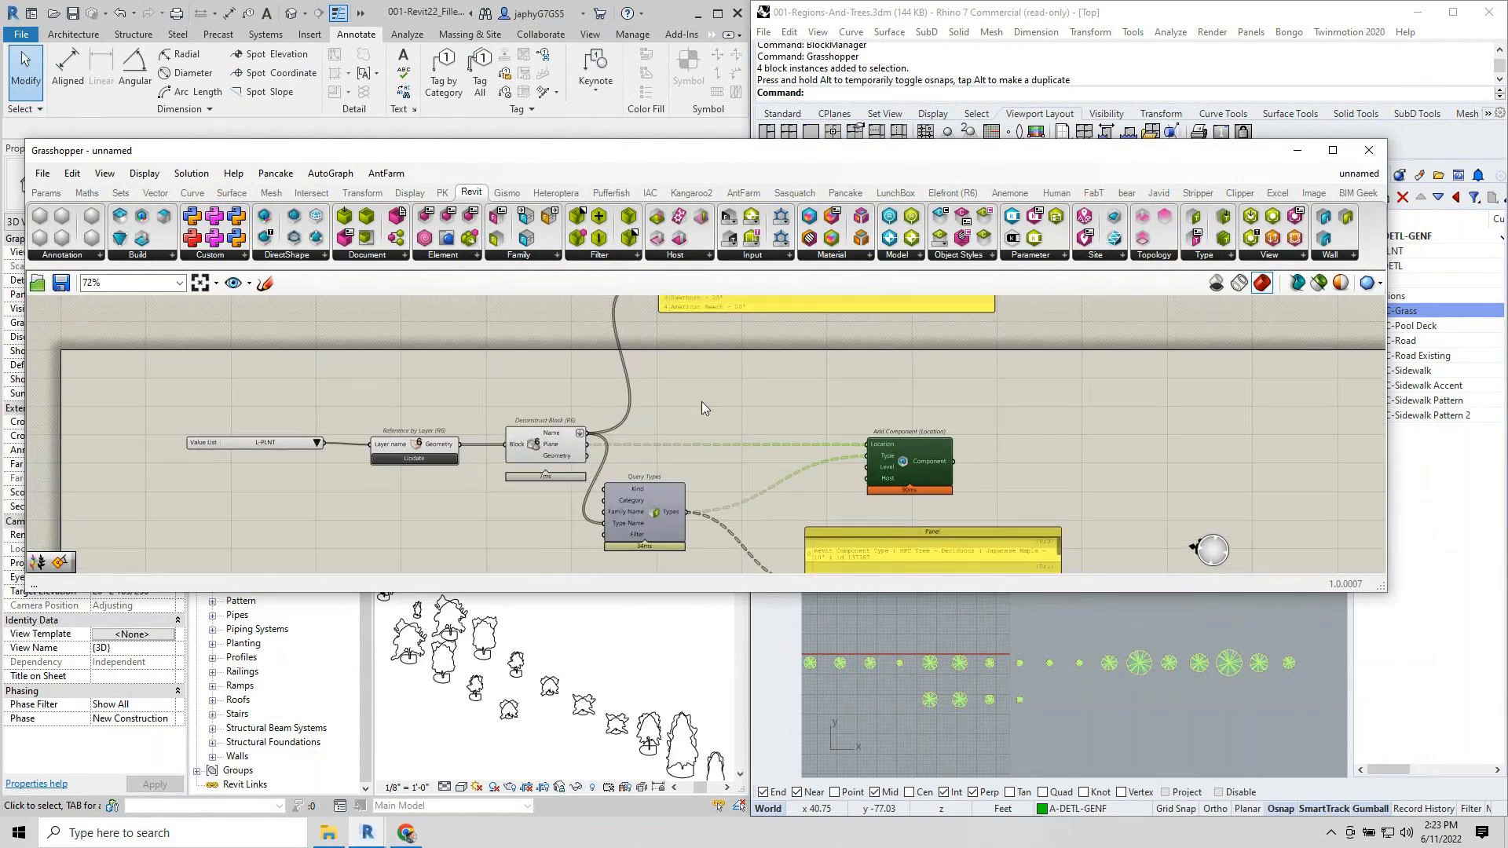
{"action": "double_click", "coordinate": [701, 399]}
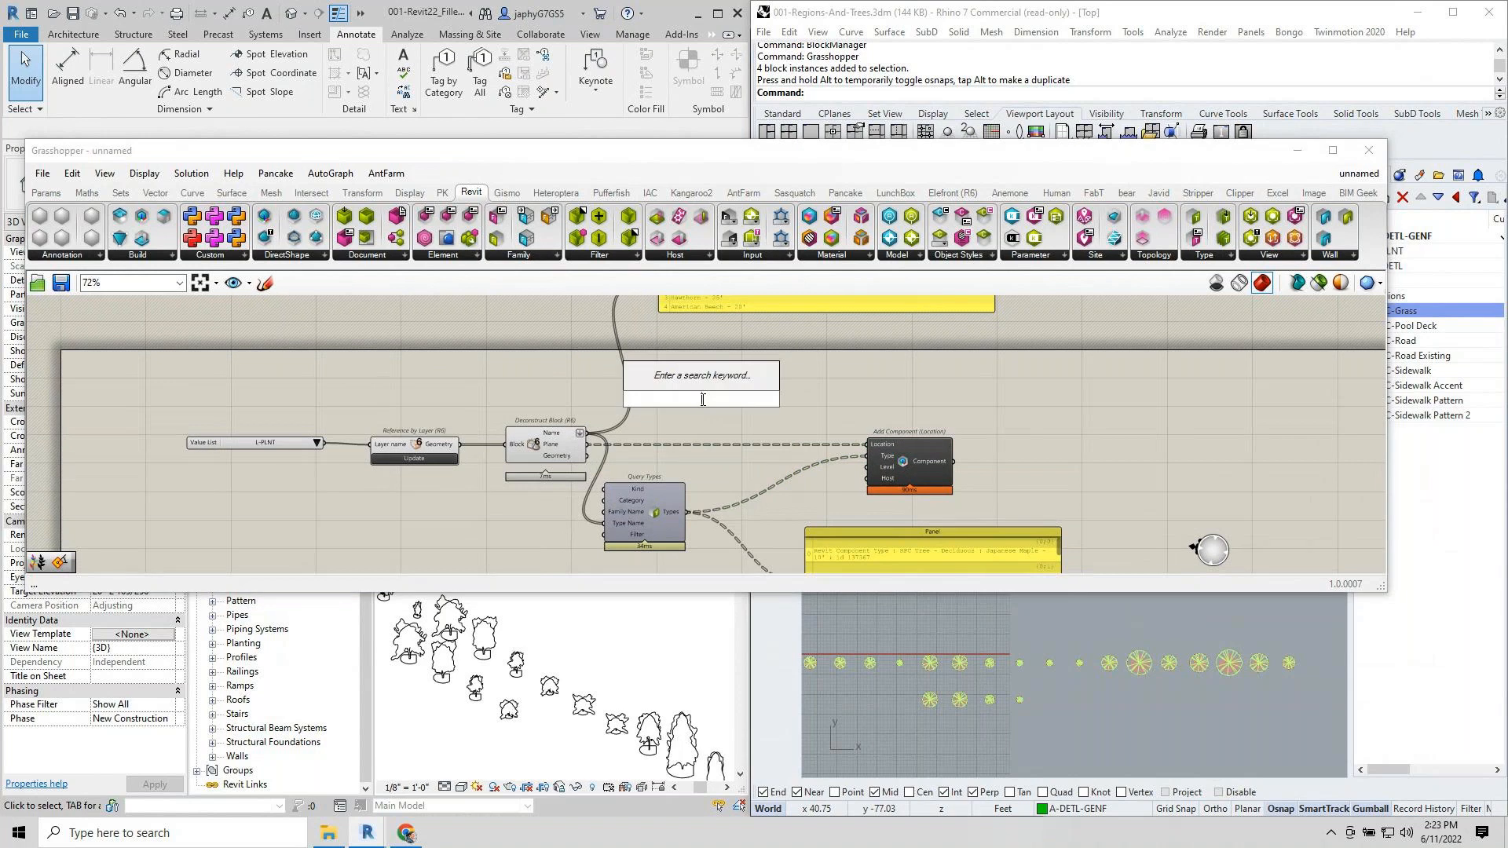
{"action": "type", "text": "rotate p"}
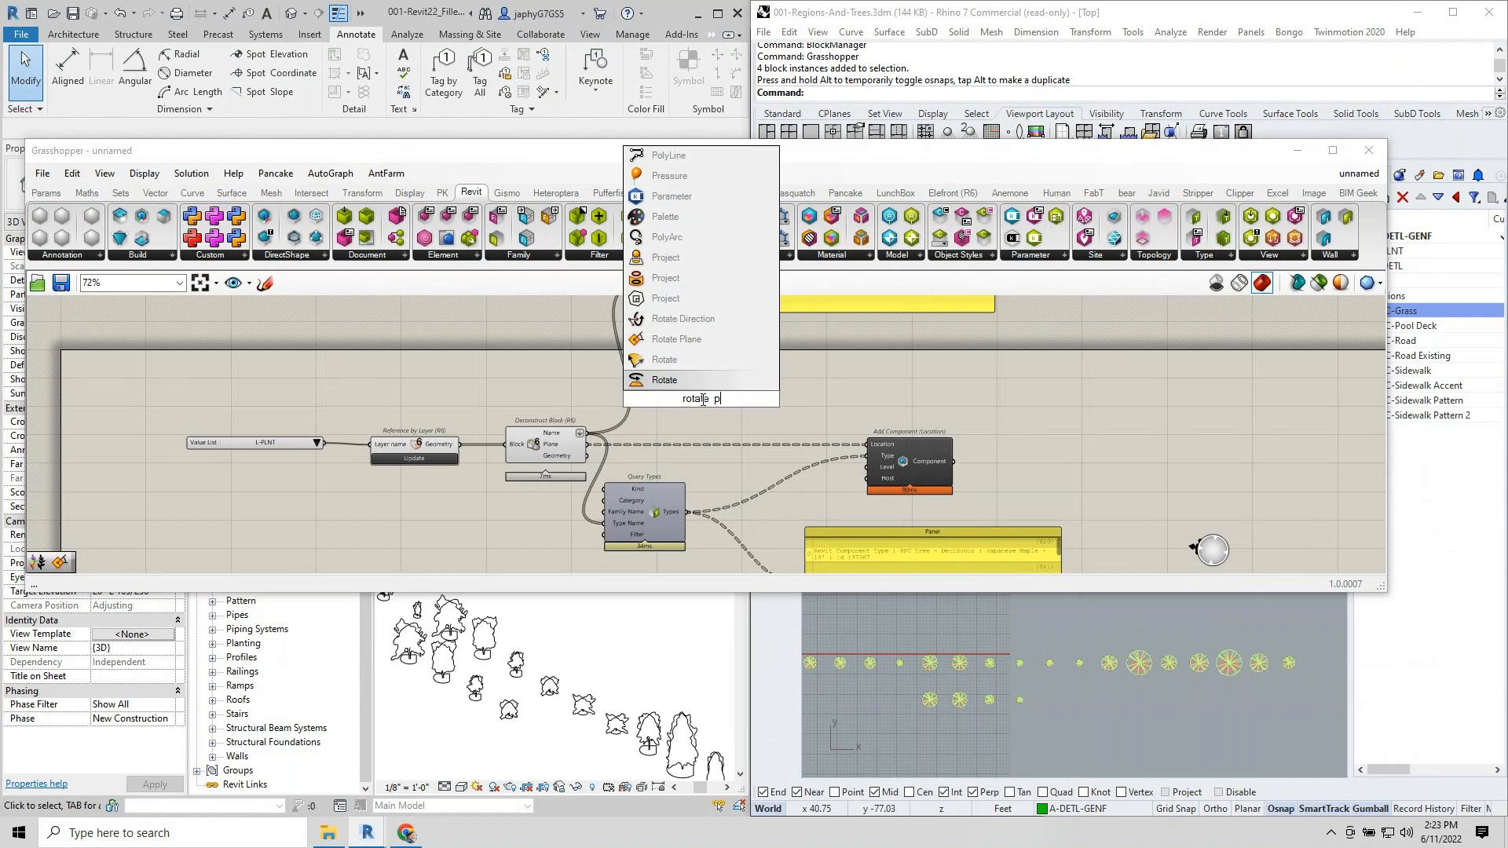
{"action": "left_click", "coordinate": [705, 340]}
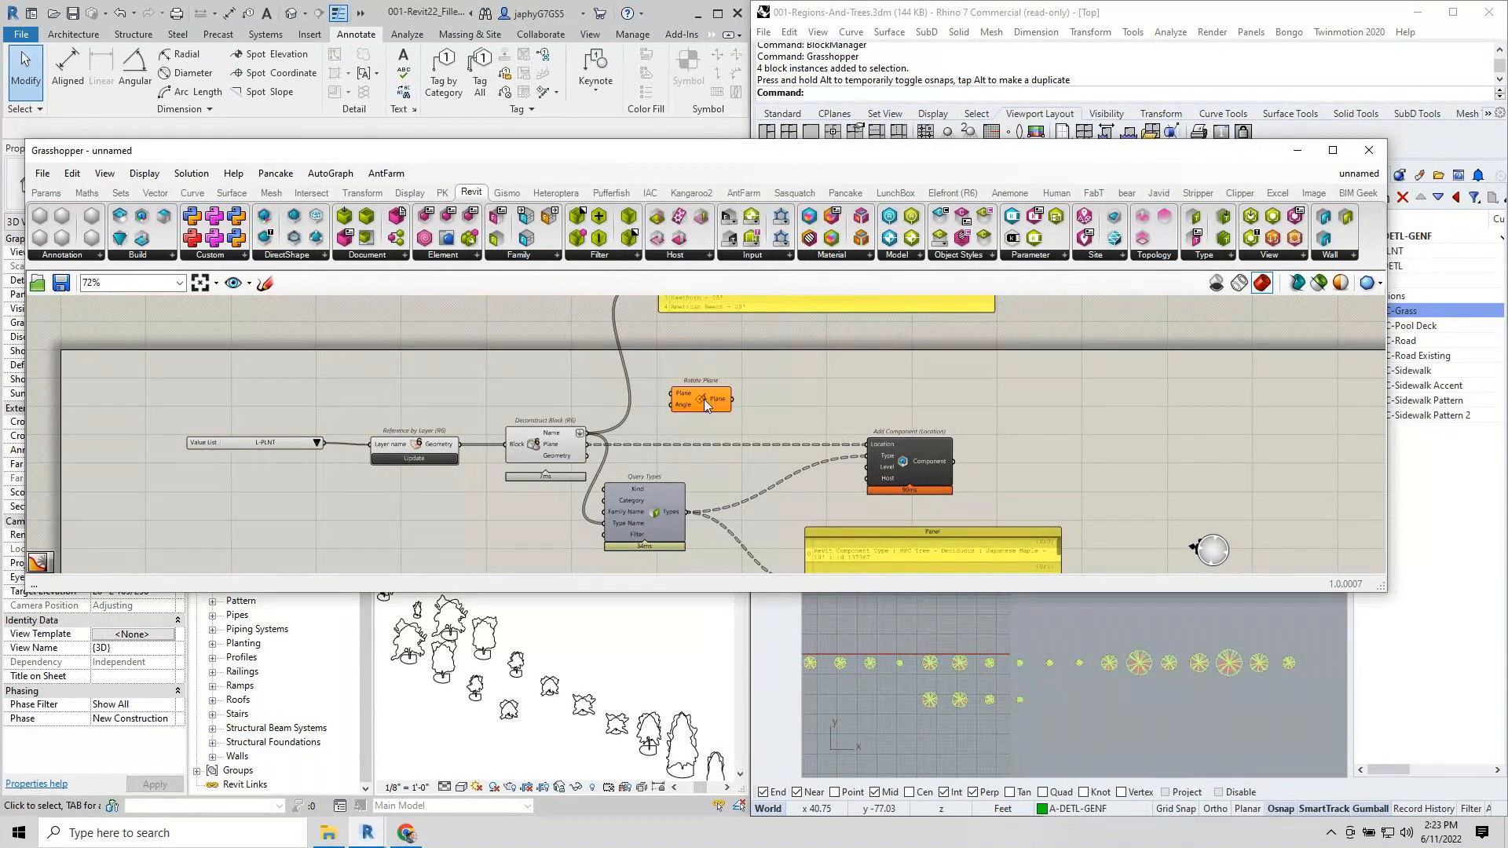
{"action": "scroll", "coordinate": [741, 408], "scroll_direction": "up", "scroll_amount": 2}
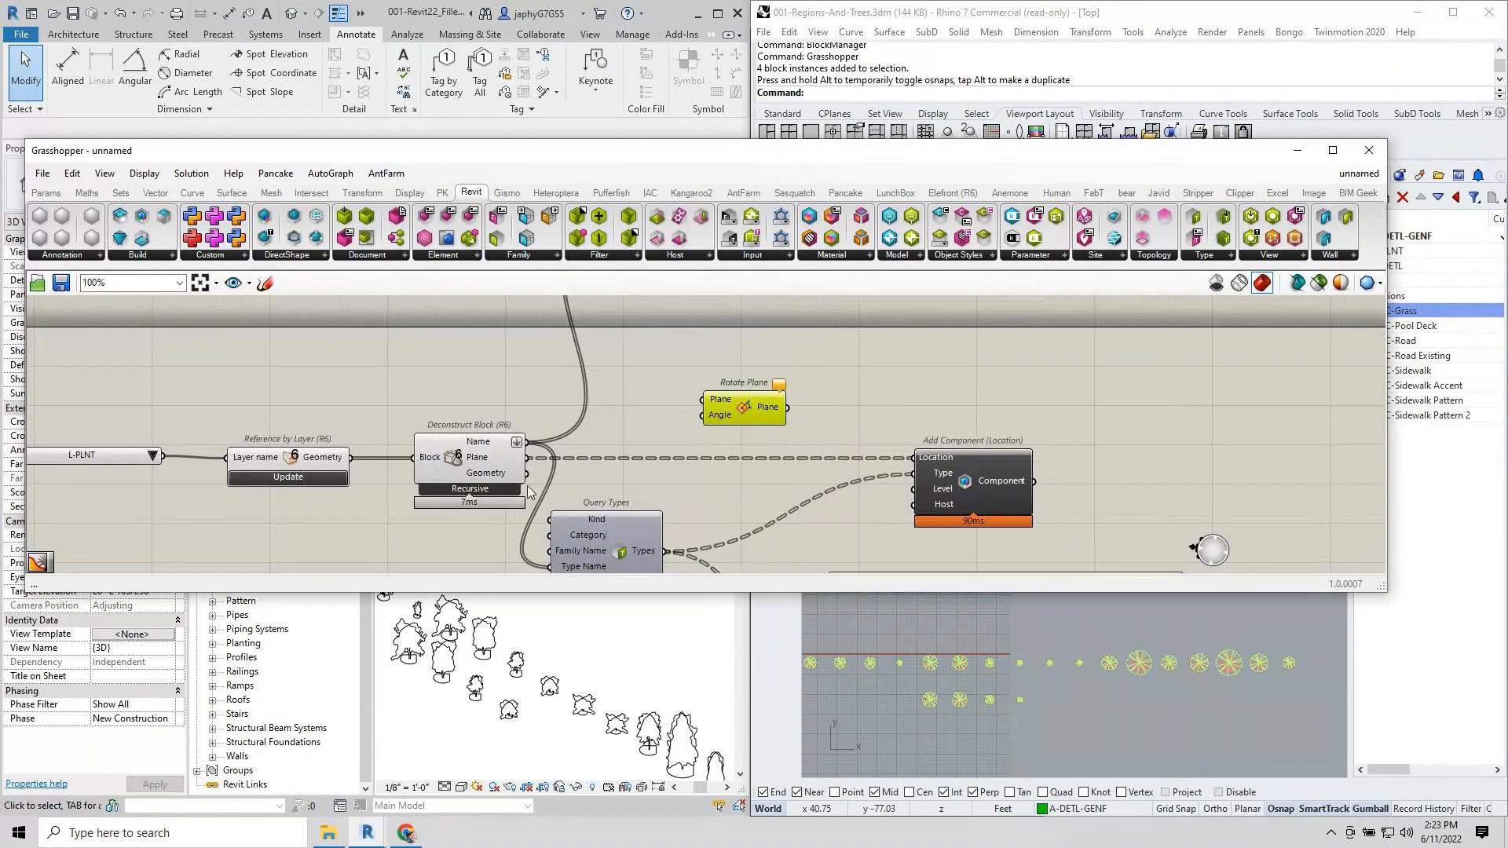
Add a Tree Statistics component above Deconstruct Block's outputs and feed the block's Plane output into its Tree input.
{"action": "double_click", "coordinate": [605, 483]}
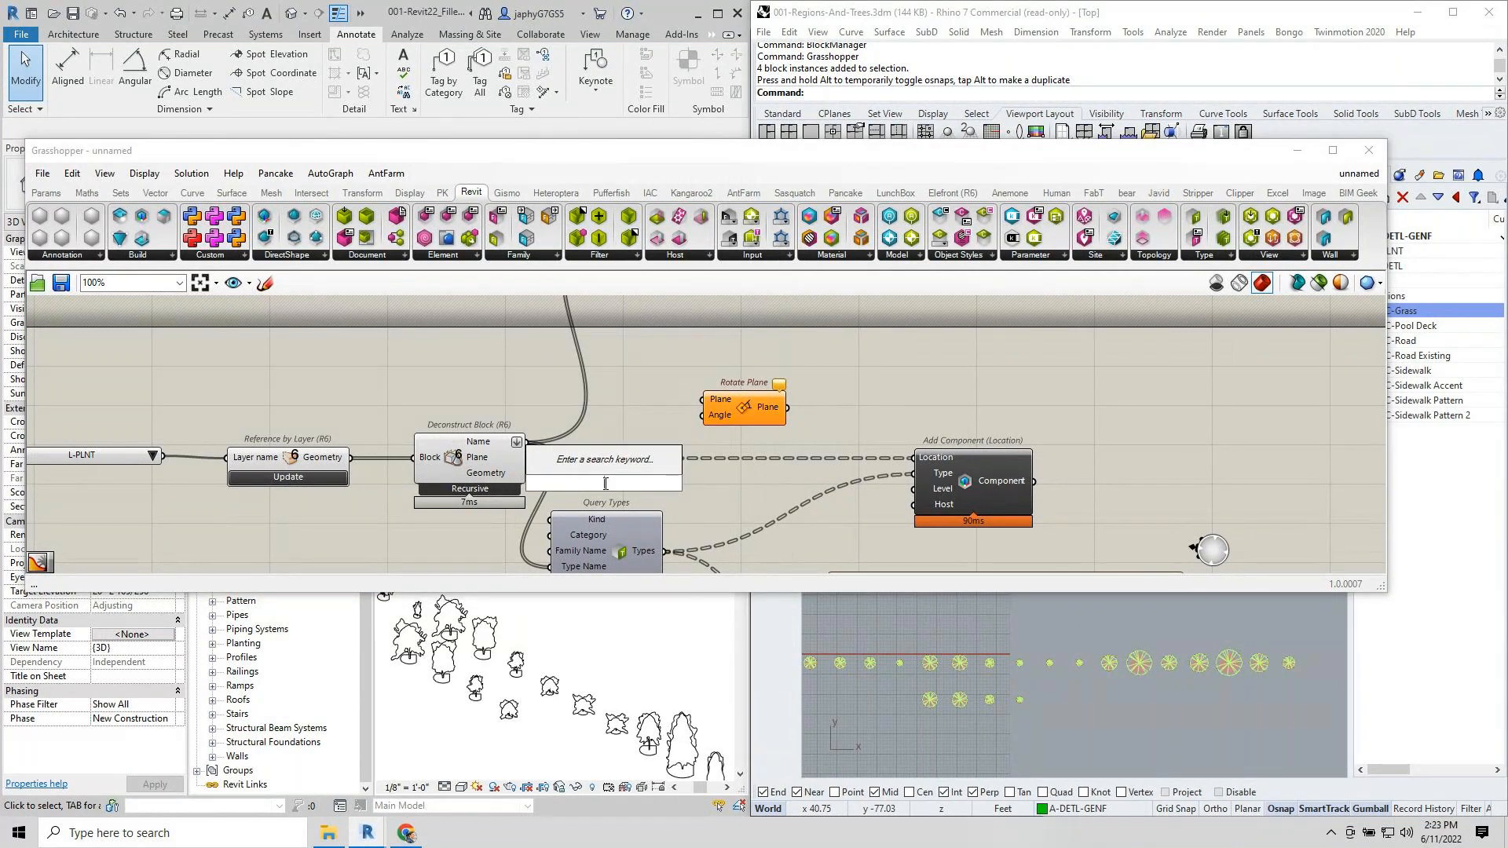
{"action": "type", "text": "tree st"}
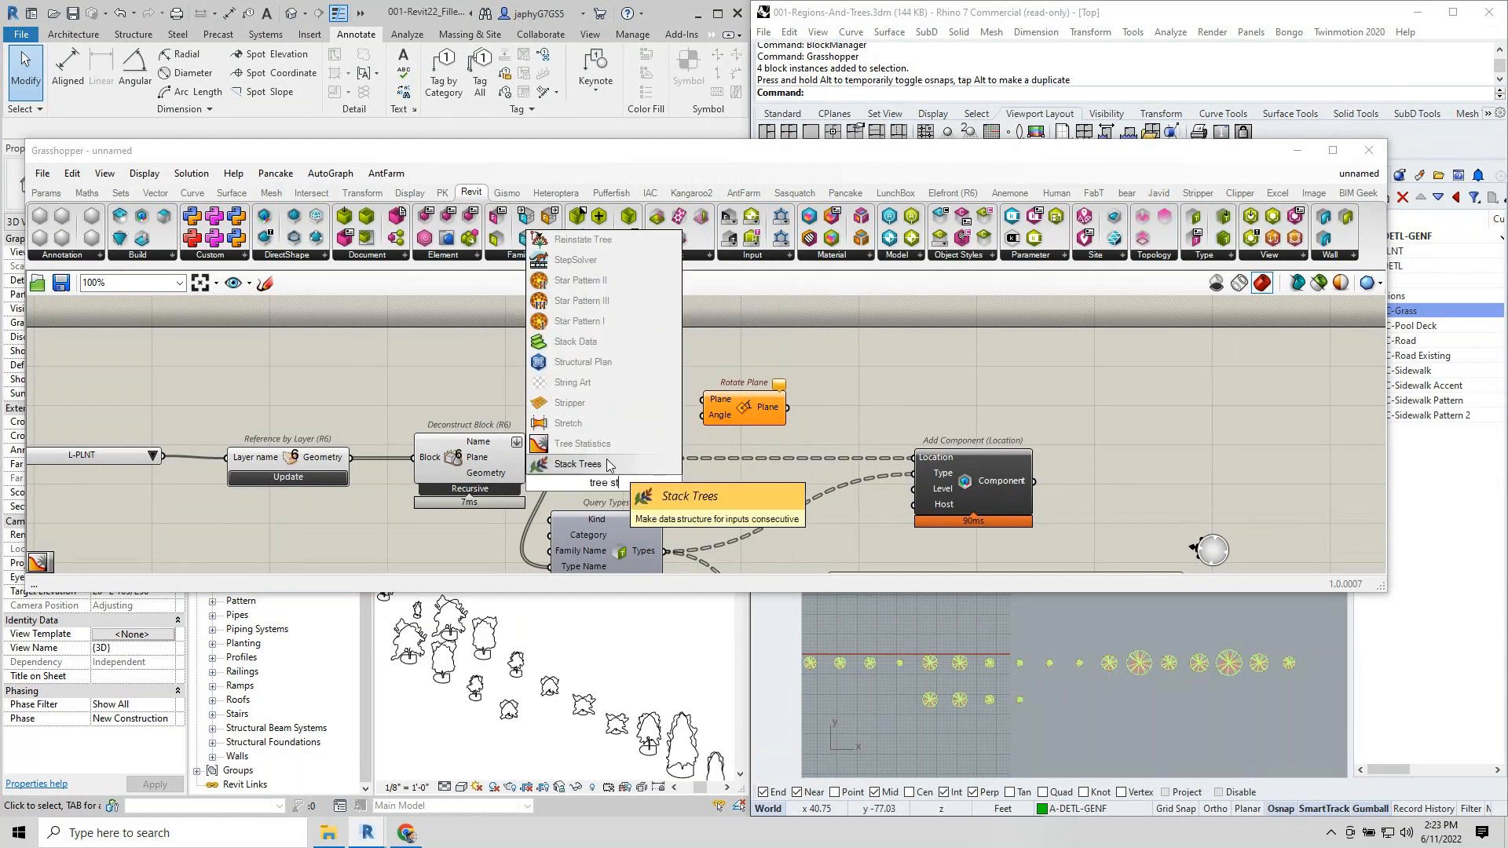
{"action": "left_click", "coordinate": [604, 443]}
{"action": "left_click_drag", "start_coordinate": [534, 457], "coordinate": [567, 482]}
{"action": "mouse_move", "coordinate": [639, 499]}
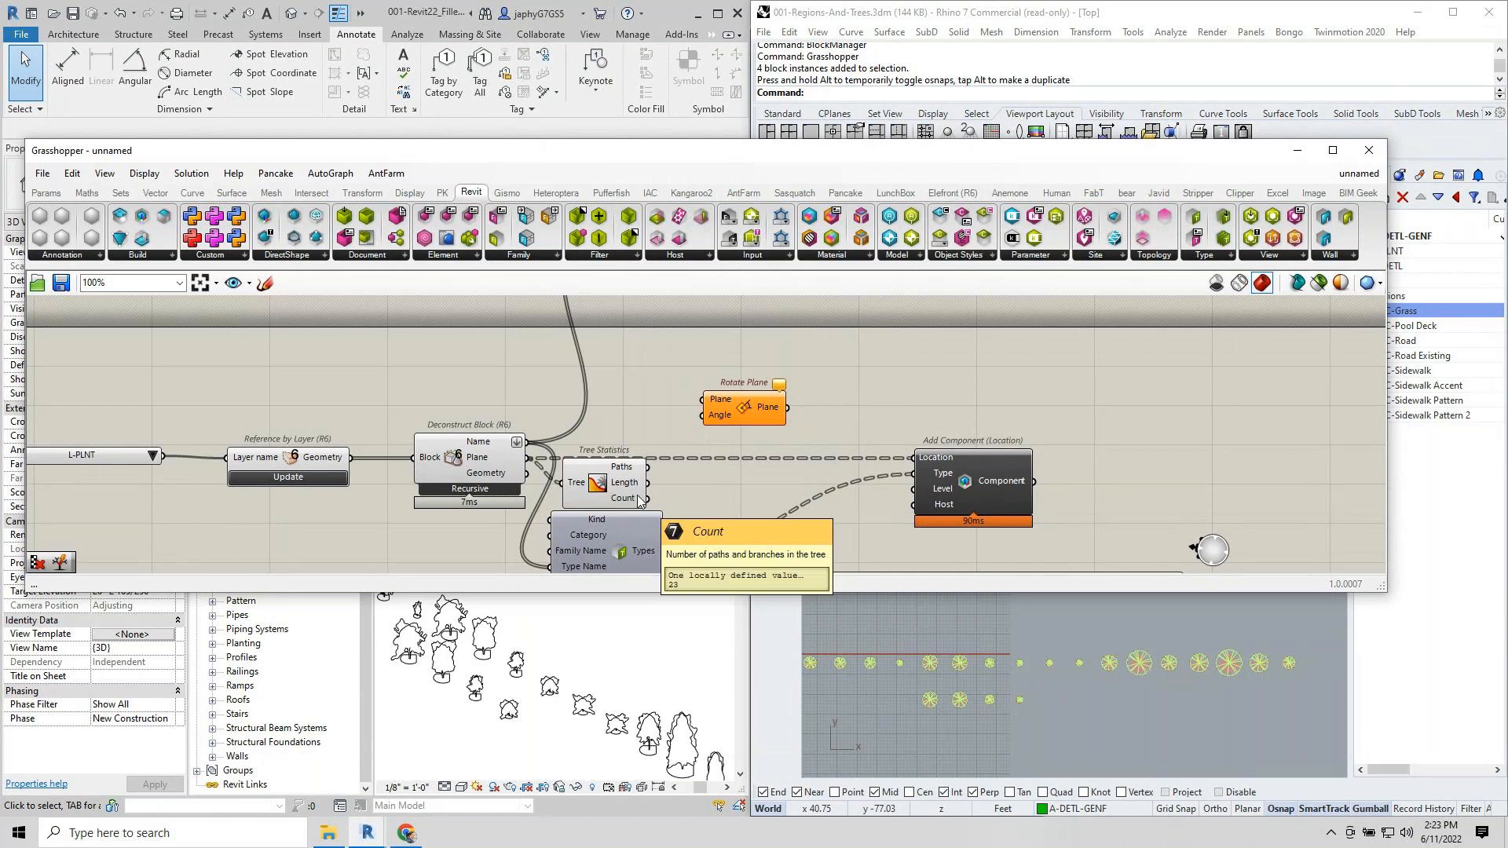
{"action": "left_click_drag", "start_coordinate": [638, 499], "coordinate": [789, 402]}
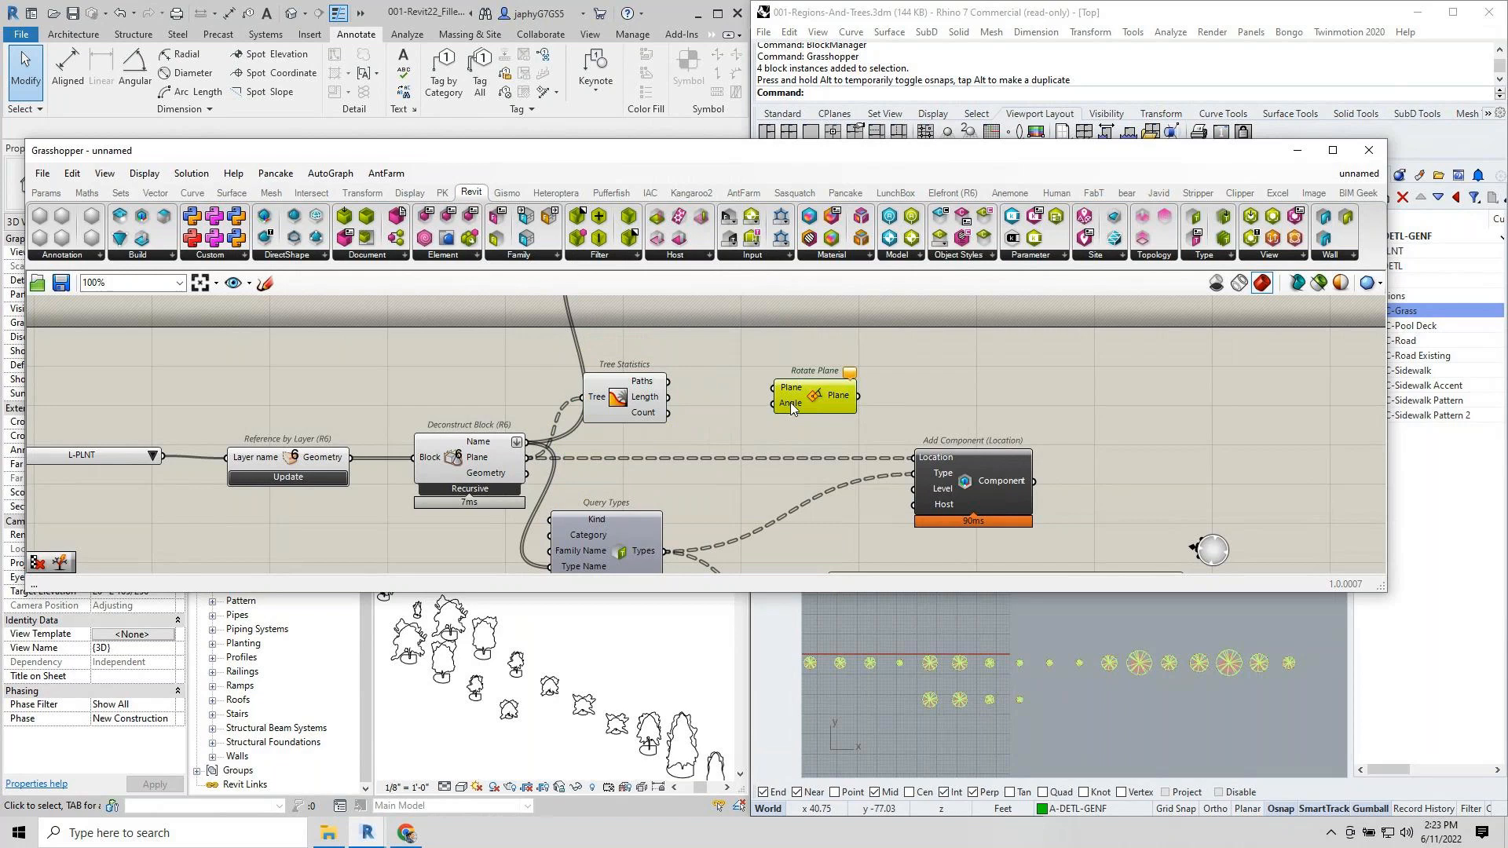
Add a Range component between Tree Statistics and Rotate Plane, and connect the Count output to its Steps input.
{"action": "double_click", "coordinate": [723, 423]}
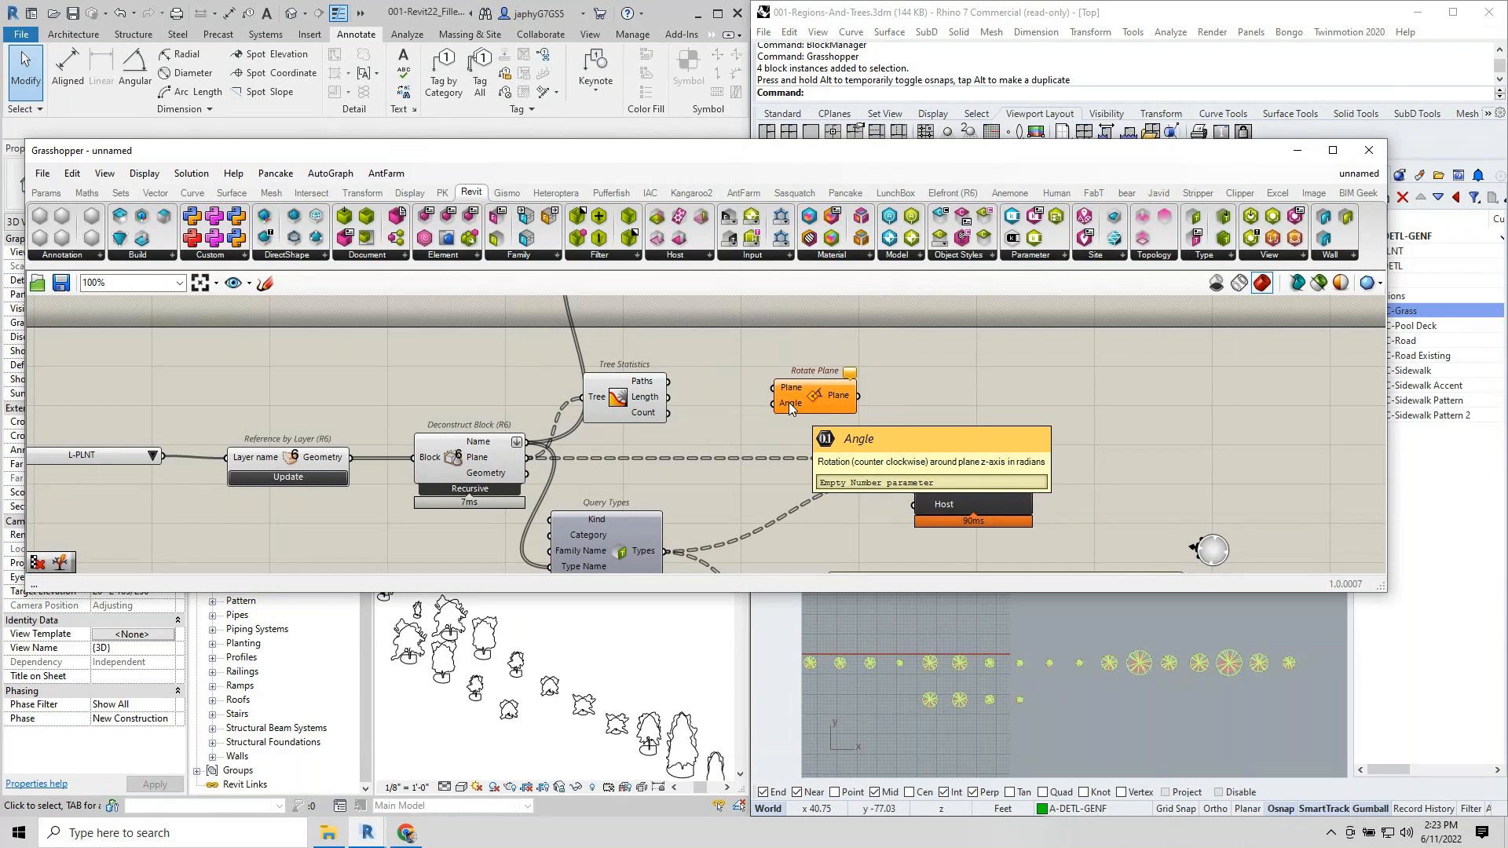
{"action": "left_click_drag", "start_coordinate": [788, 402], "coordinate": [802, 395]}
{"action": "left_click", "coordinate": [735, 432]}
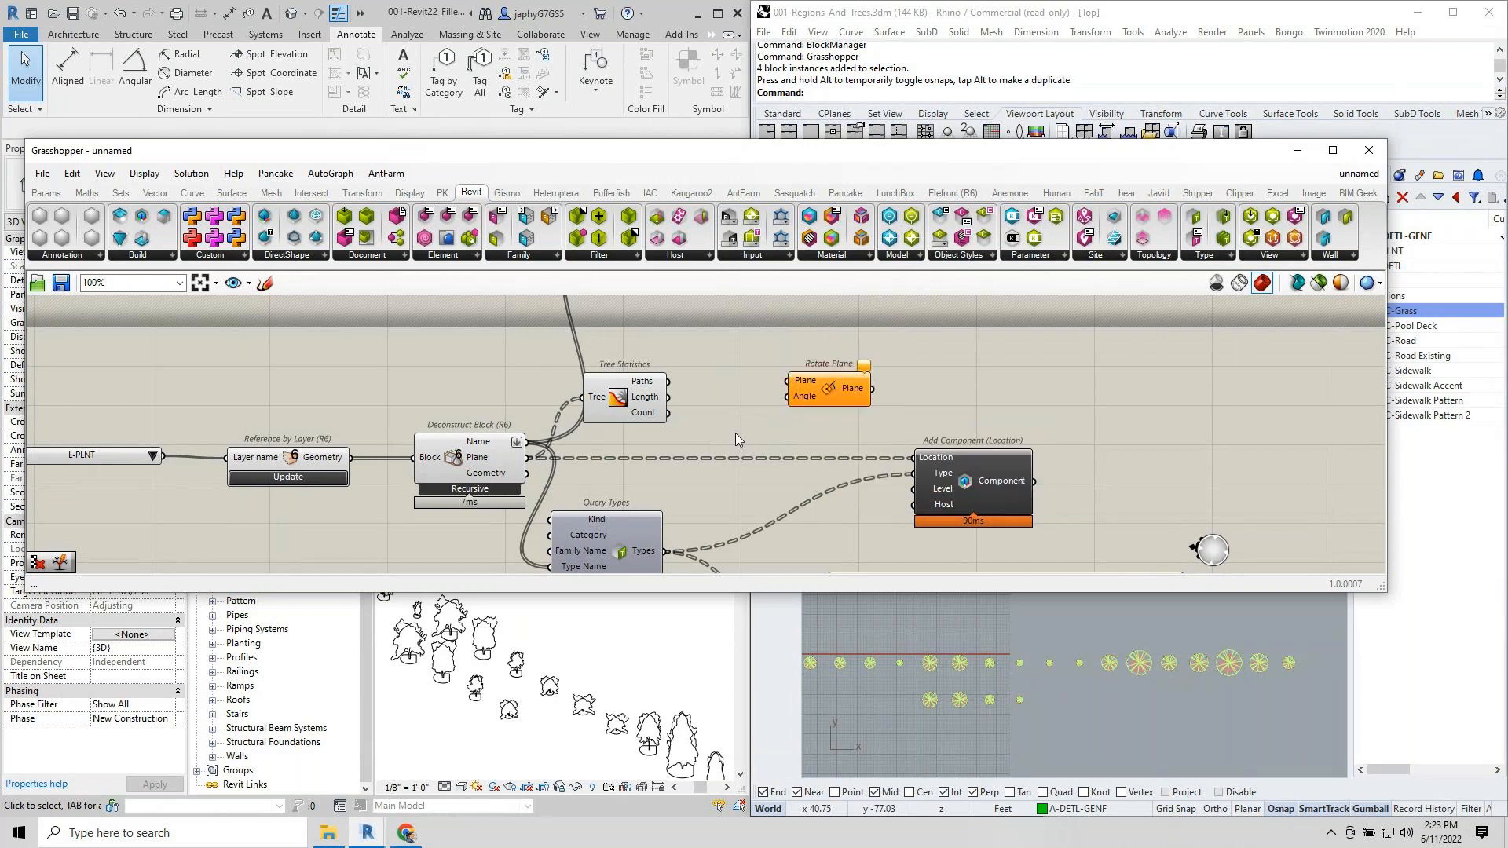
{"action": "double_click", "coordinate": [735, 432]}
{"action": "type", "text": "rang"}
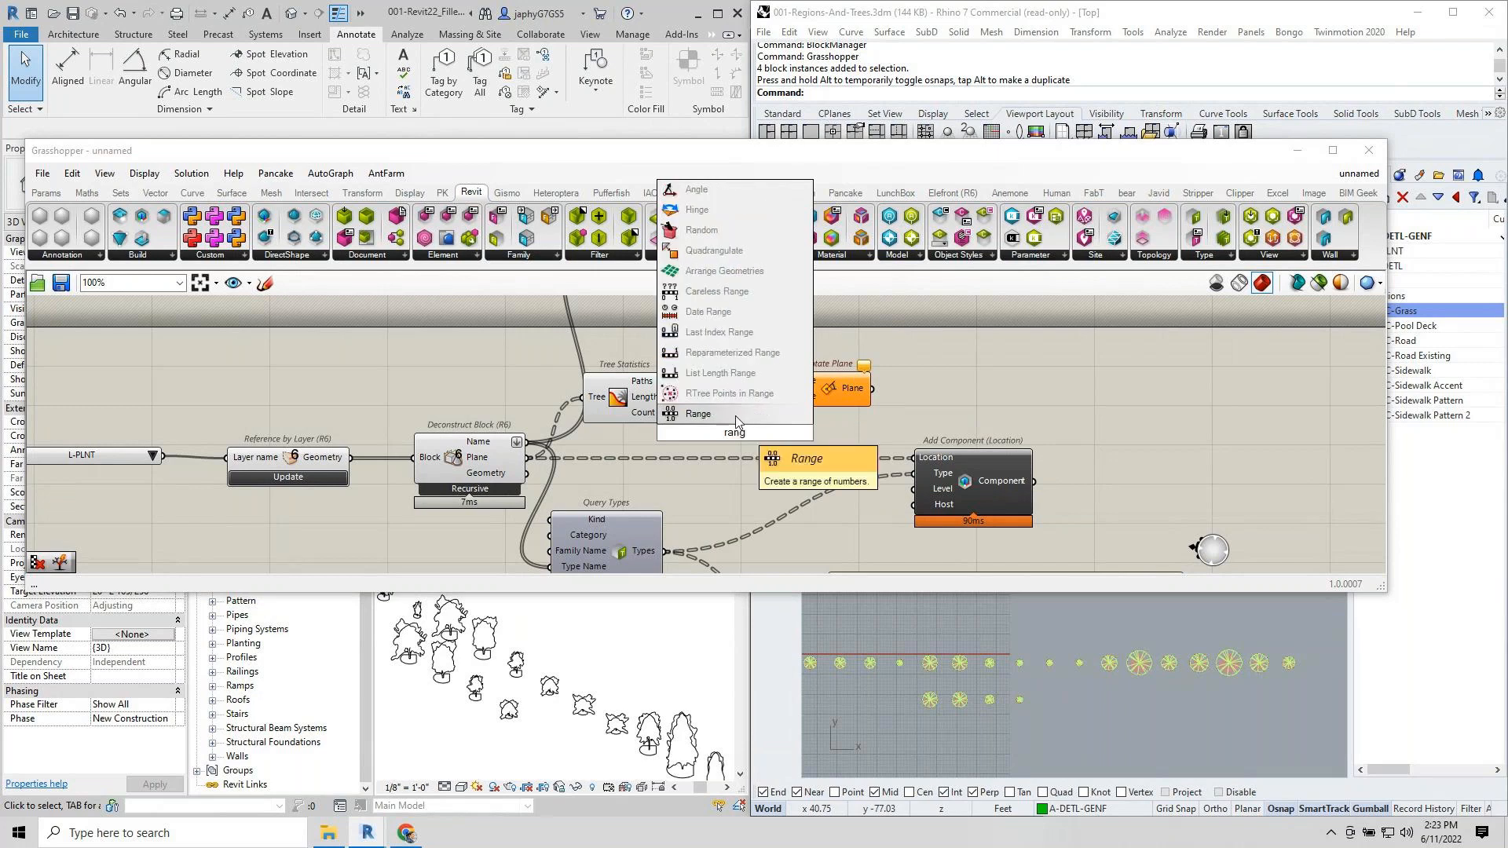
{"action": "left_click", "coordinate": [735, 415]}
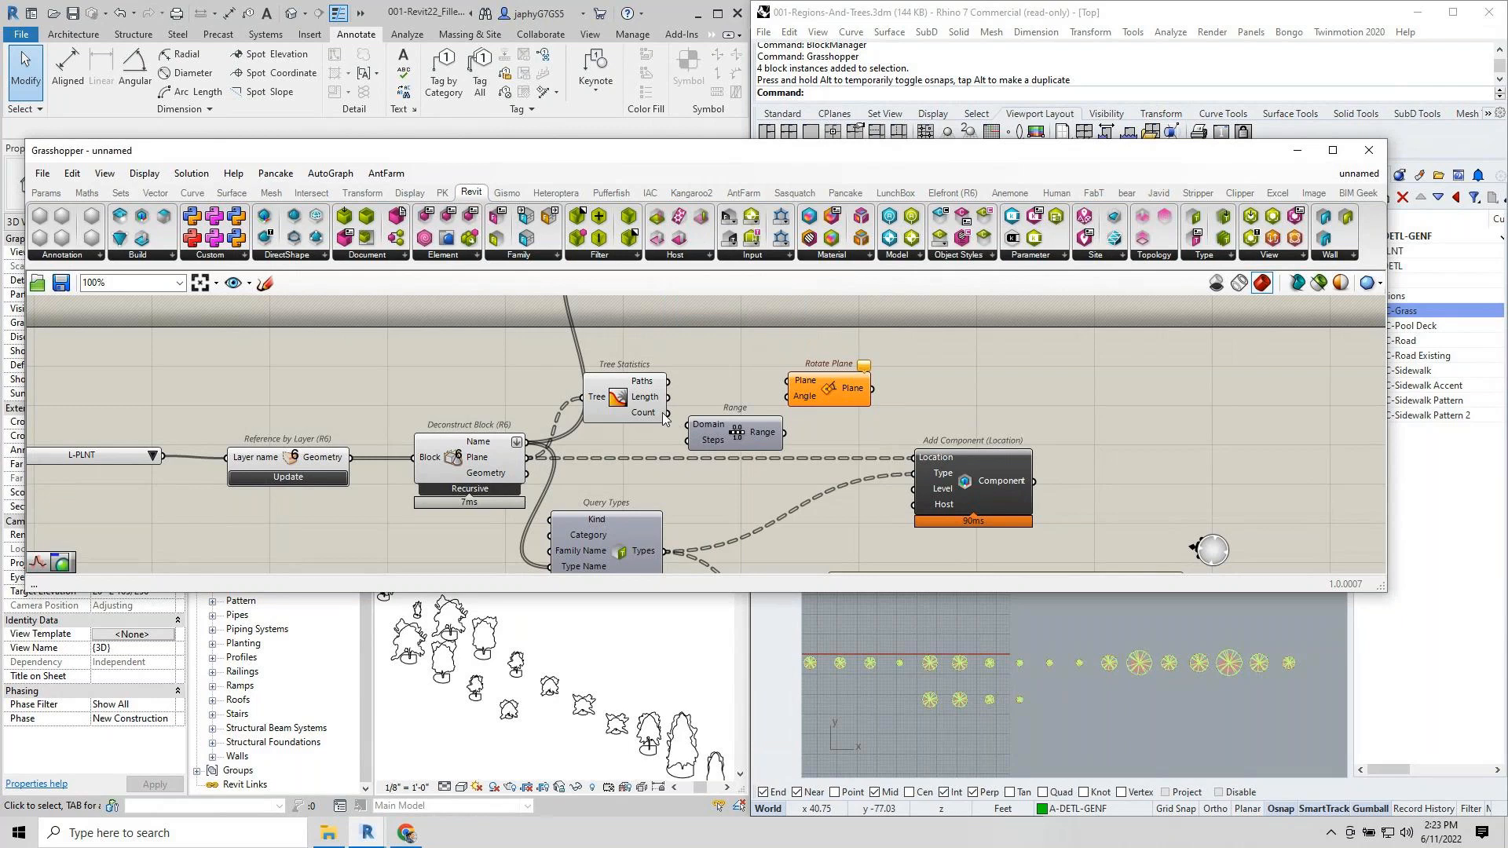
{"action": "left_click_drag", "start_coordinate": [667, 412], "coordinate": [684, 442]}
{"action": "mouse_move", "coordinate": [763, 441]}
{"action": "mouse_move", "coordinate": [711, 447]}
{"action": "left_click_drag", "start_coordinate": [826, 395], "coordinate": [883, 399]}
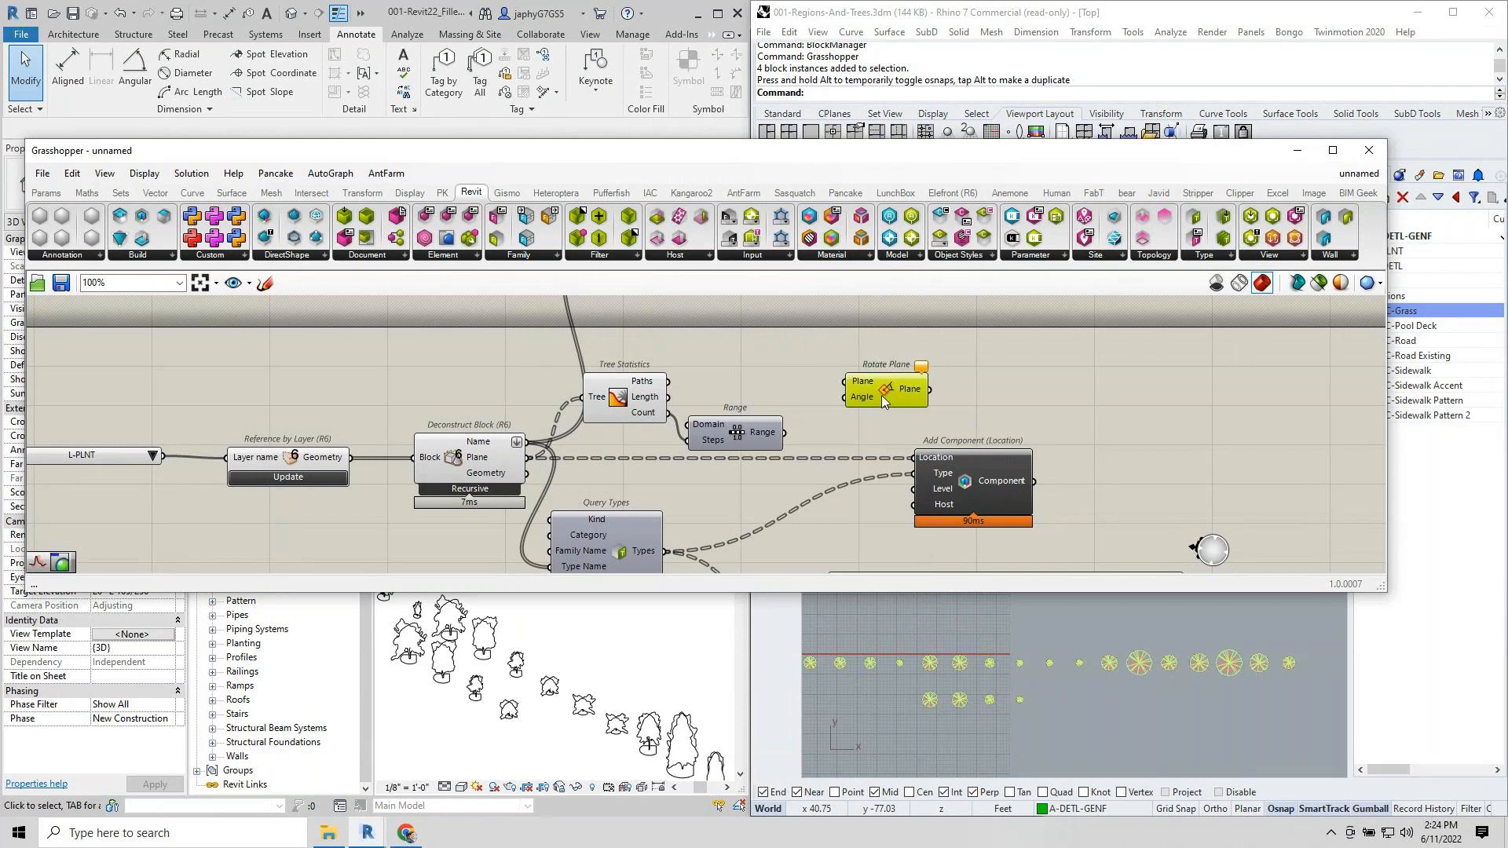
{"action": "left_click_drag", "start_coordinate": [771, 440], "coordinate": [777, 421]}
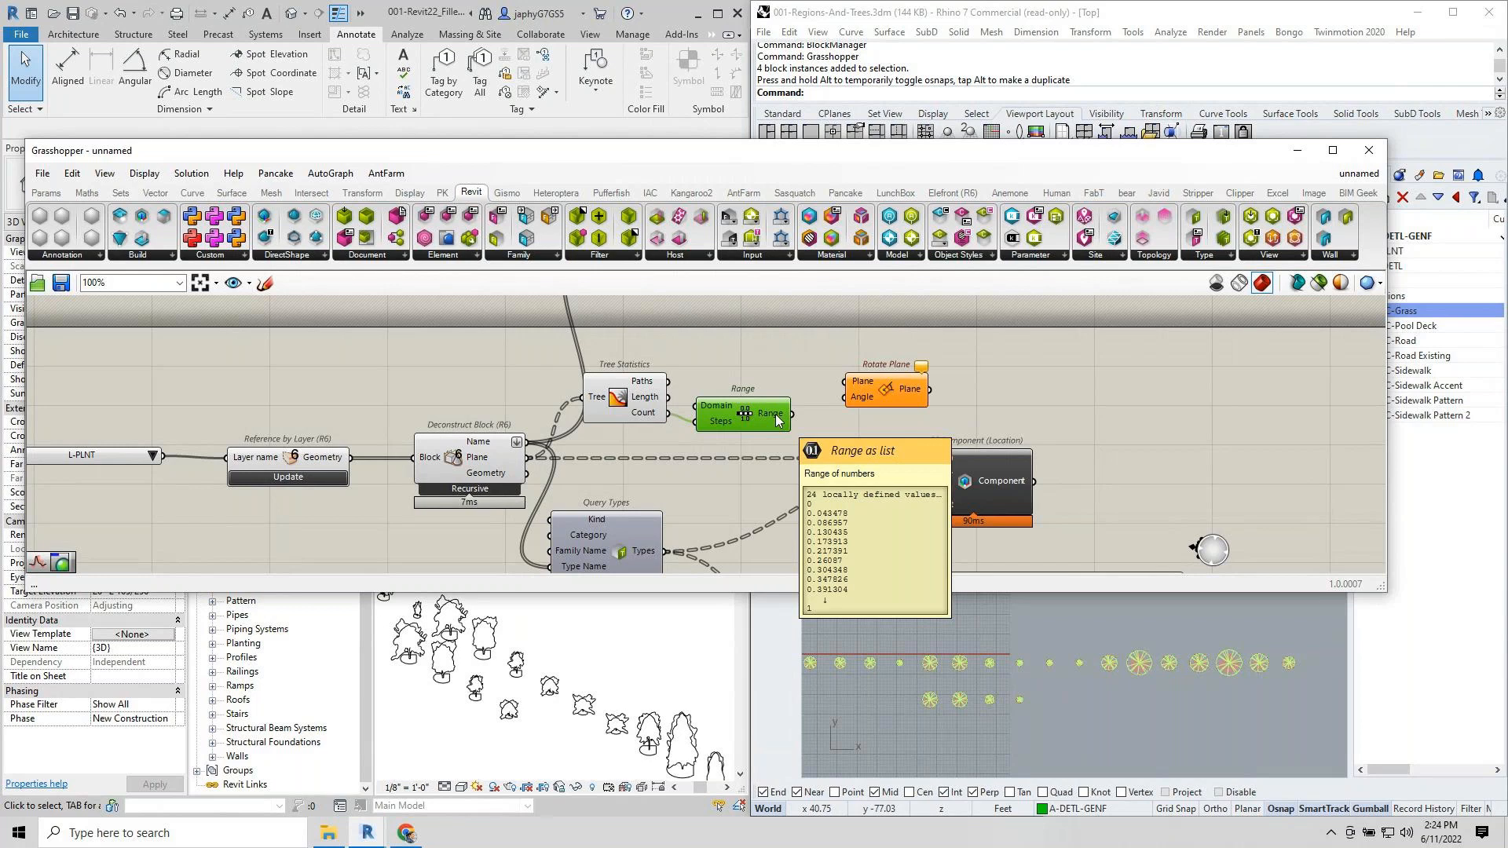
{"action": "right_click", "coordinate": [778, 420]}
{"action": "left_click", "coordinate": [880, 394]}
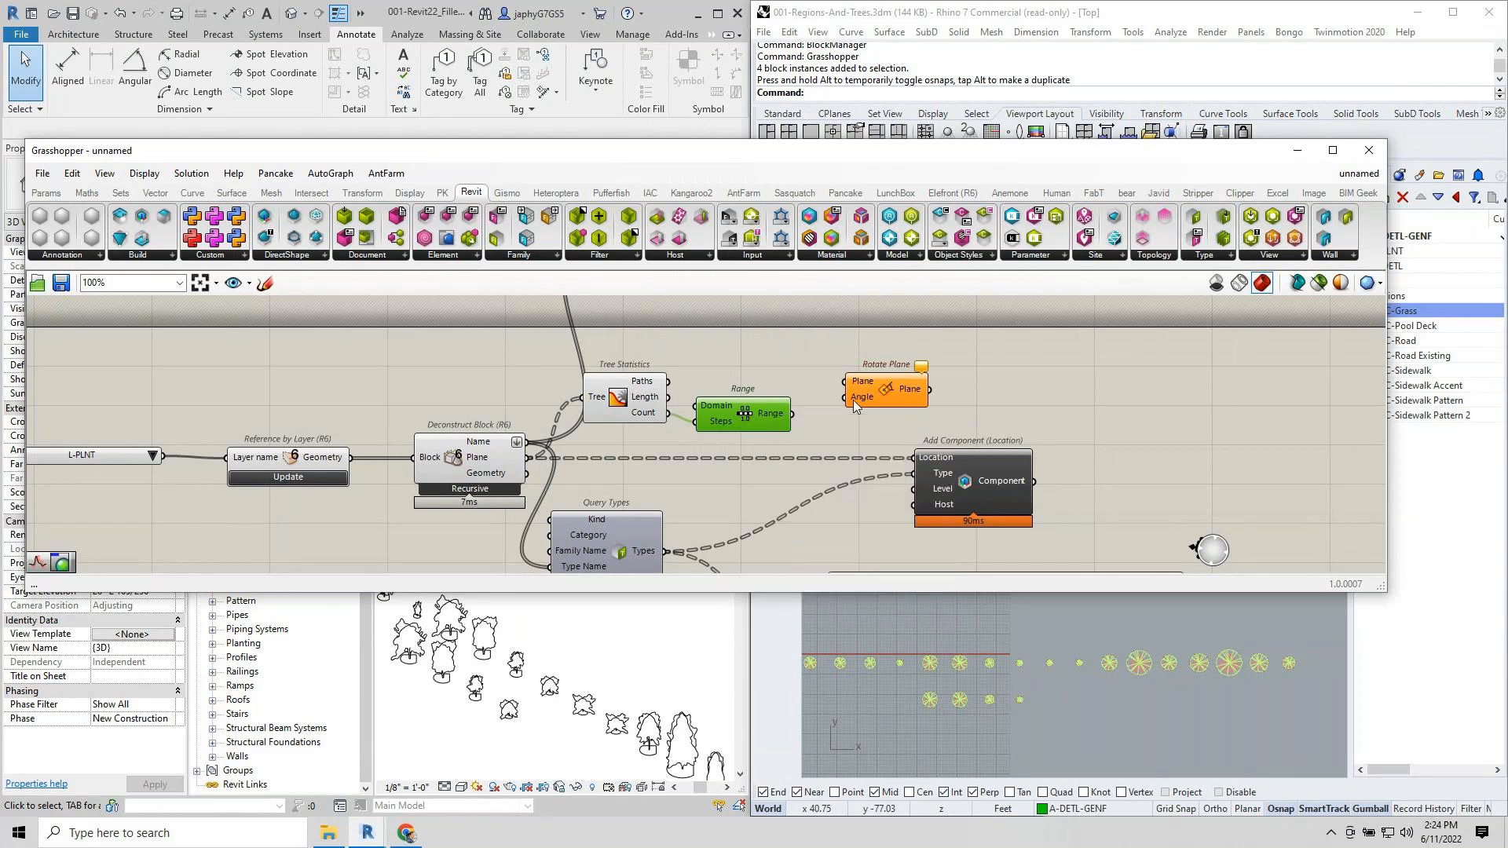
{"action": "right_click", "coordinate": [853, 399]}
{"action": "mouse_move", "coordinate": [982, 599]}
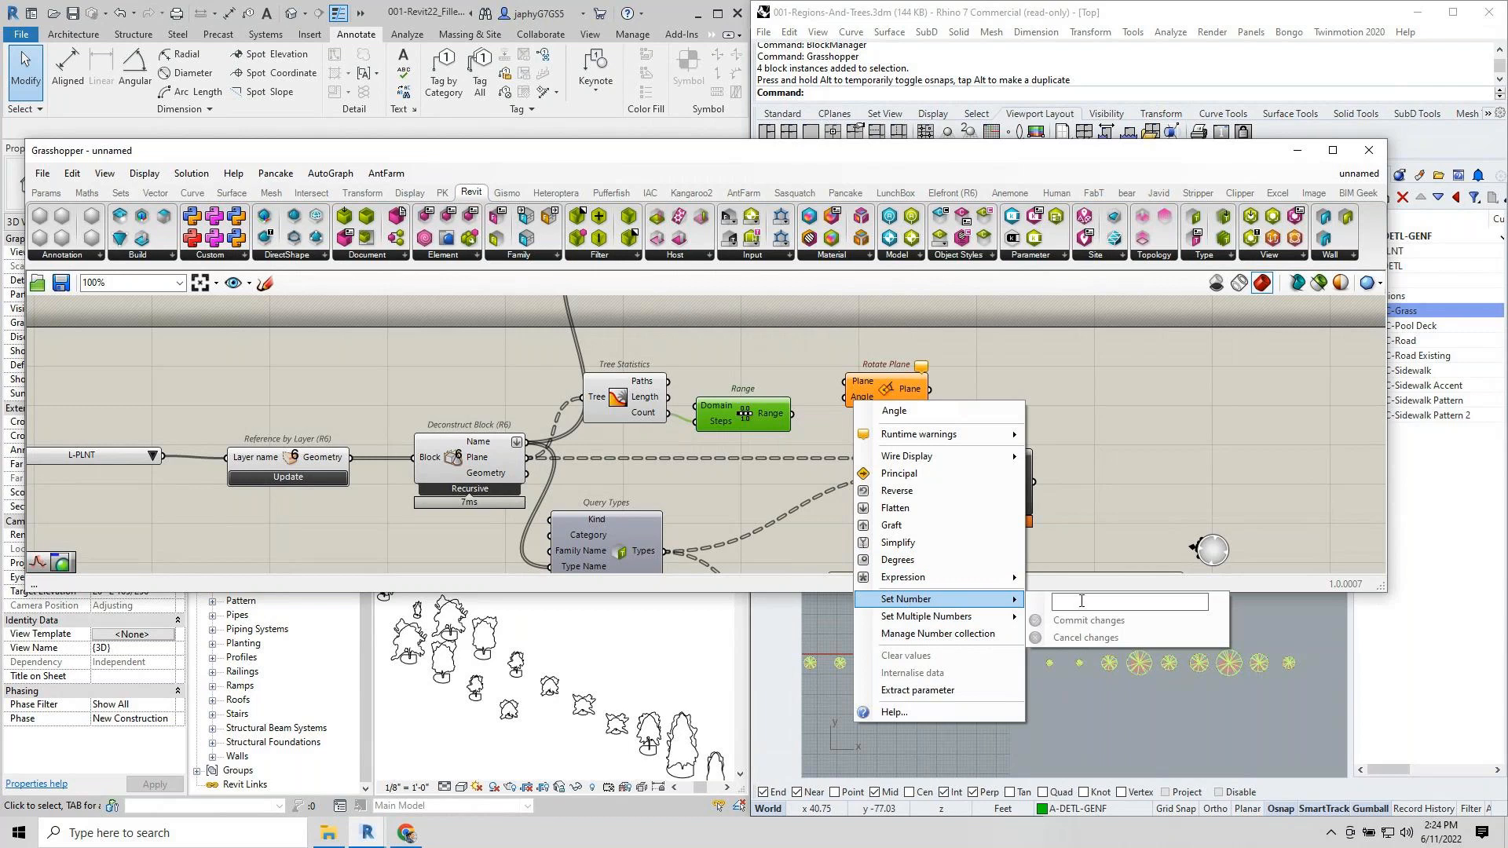
{"action": "left_click", "coordinate": [1082, 602]}
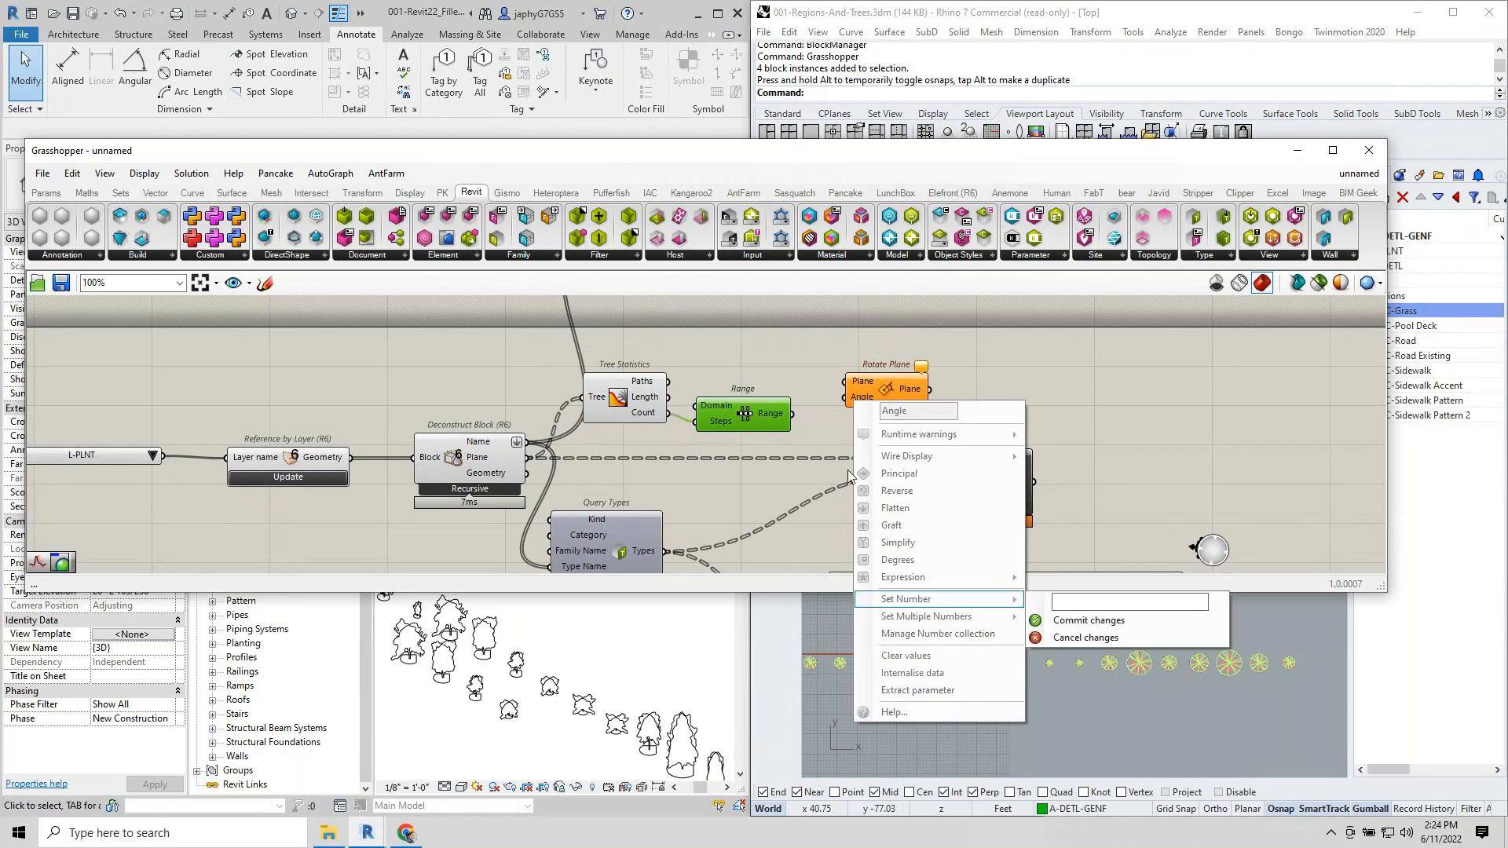
{"action": "key", "text": "Escape"}
{"action": "key", "text": "Escape"}
Set the expression x-1 on the Steps input of the Range component.
{"action": "right_click", "coordinate": [725, 421]}
{"action": "mouse_move", "coordinate": [813, 577]}
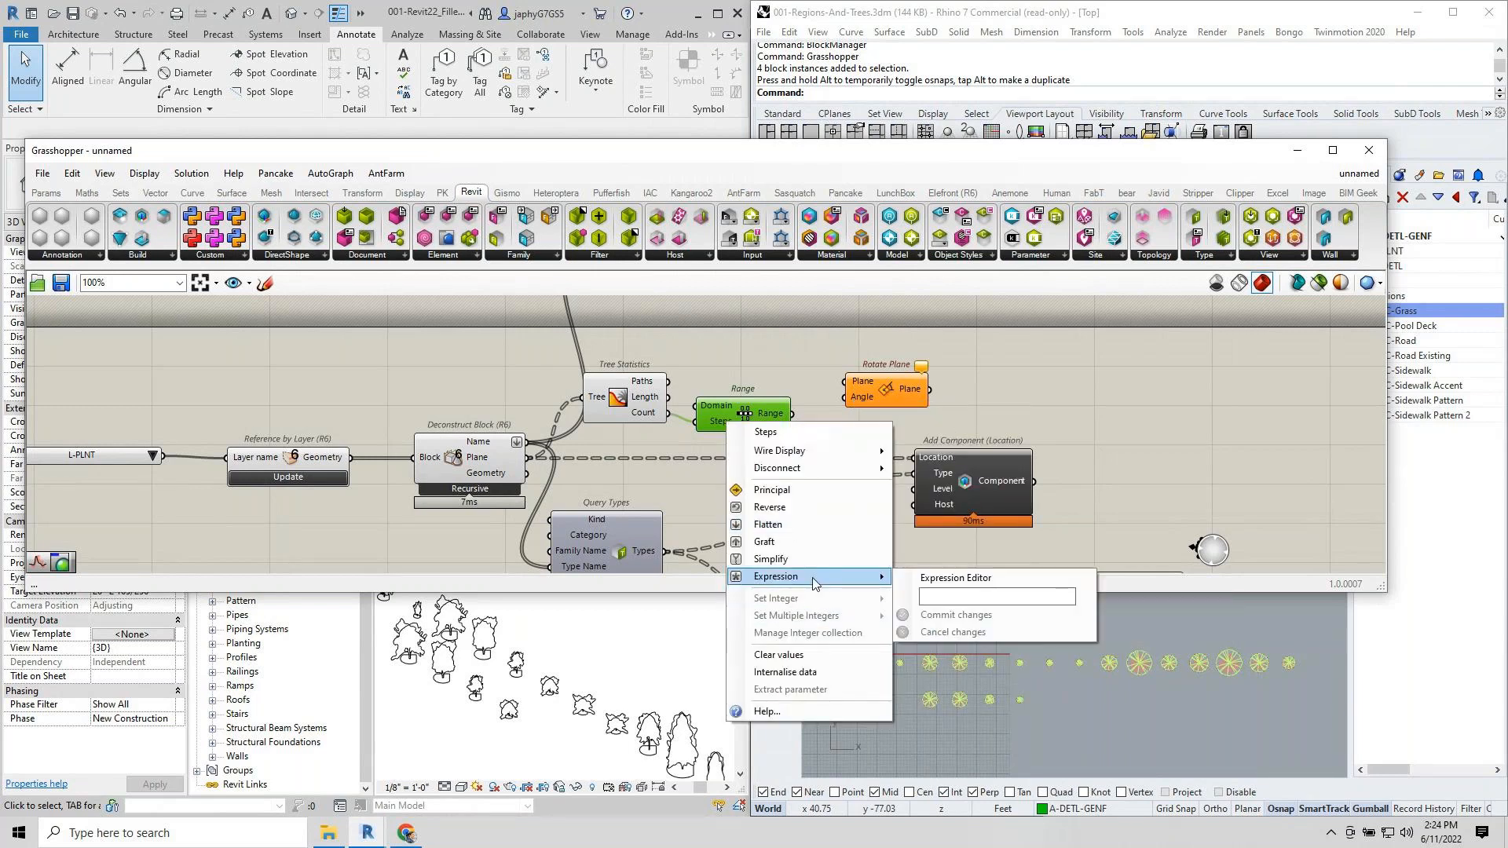
{"action": "left_click", "coordinate": [935, 594]}
{"action": "type", "text": "x"}
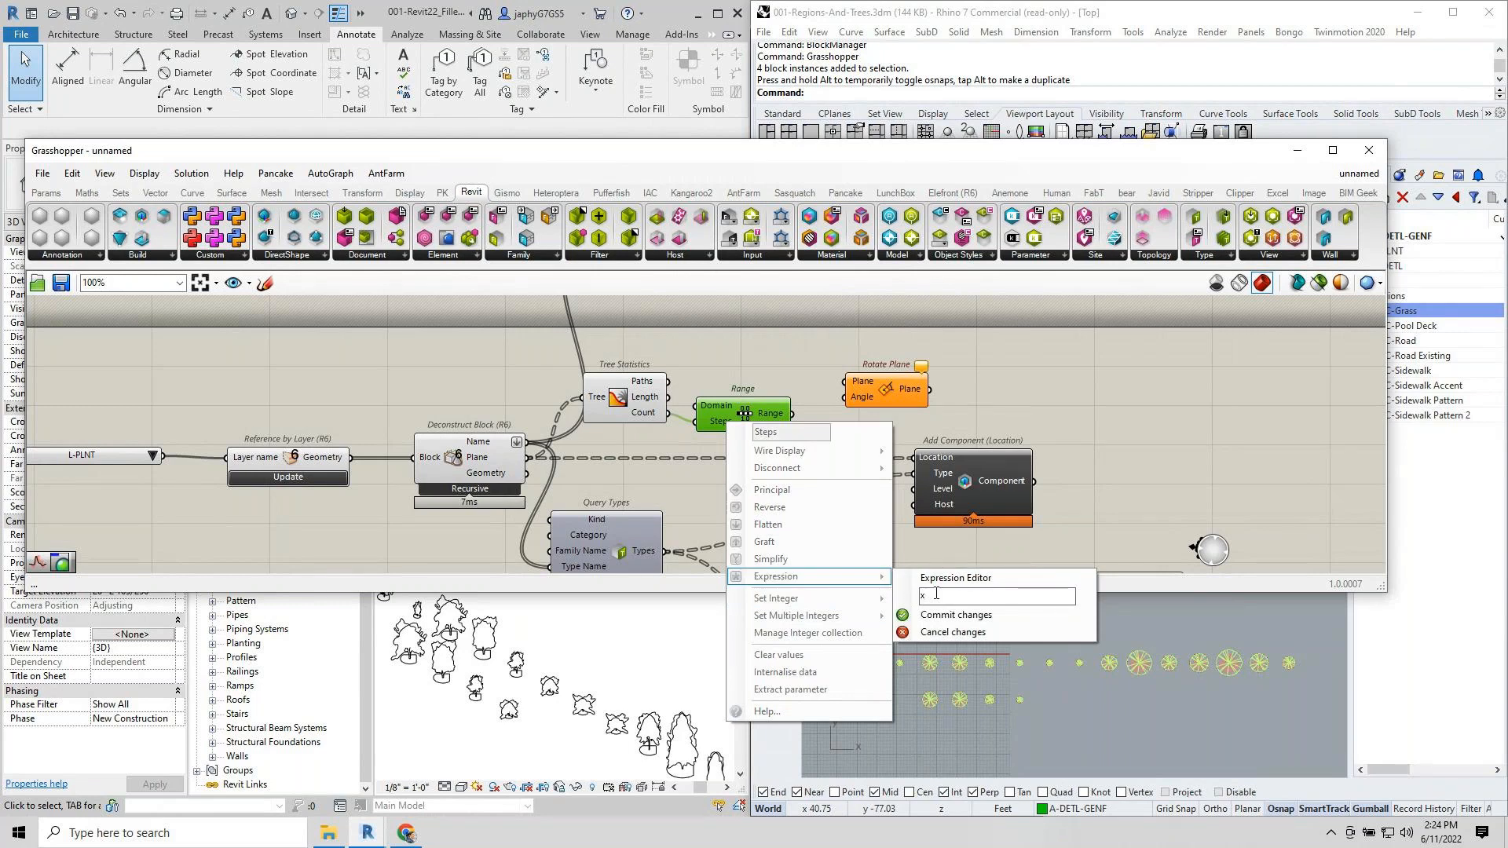
{"action": "type", "text": "-1"}
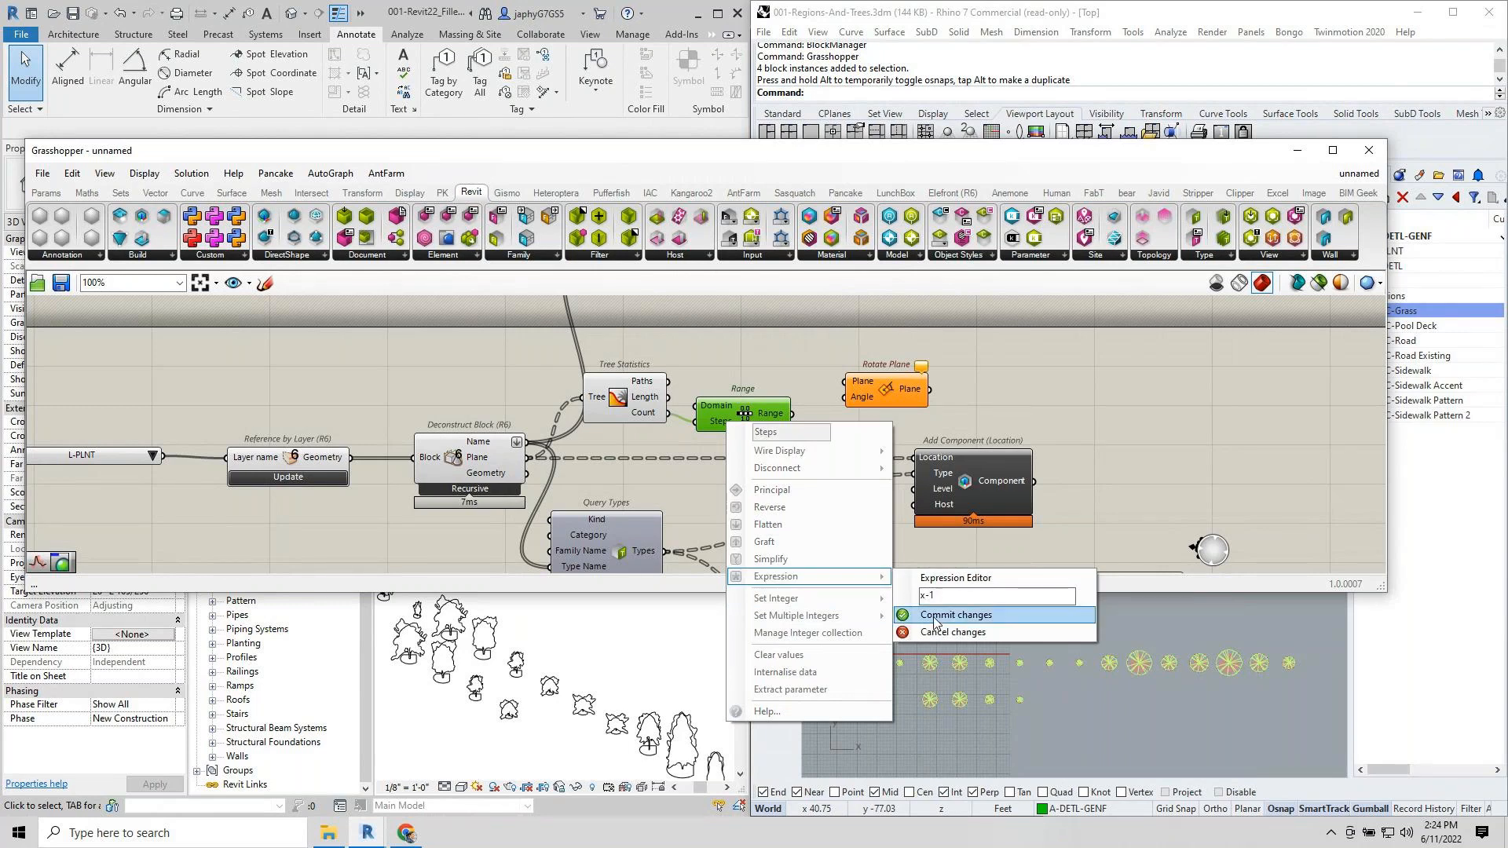
{"action": "left_click", "coordinate": [942, 616]}
Connect Range to Rotate Plane's Angle input, graft that input, and feed Deconstruct Block's Plane output into its Plane input.
{"action": "mouse_move", "coordinate": [774, 422]}
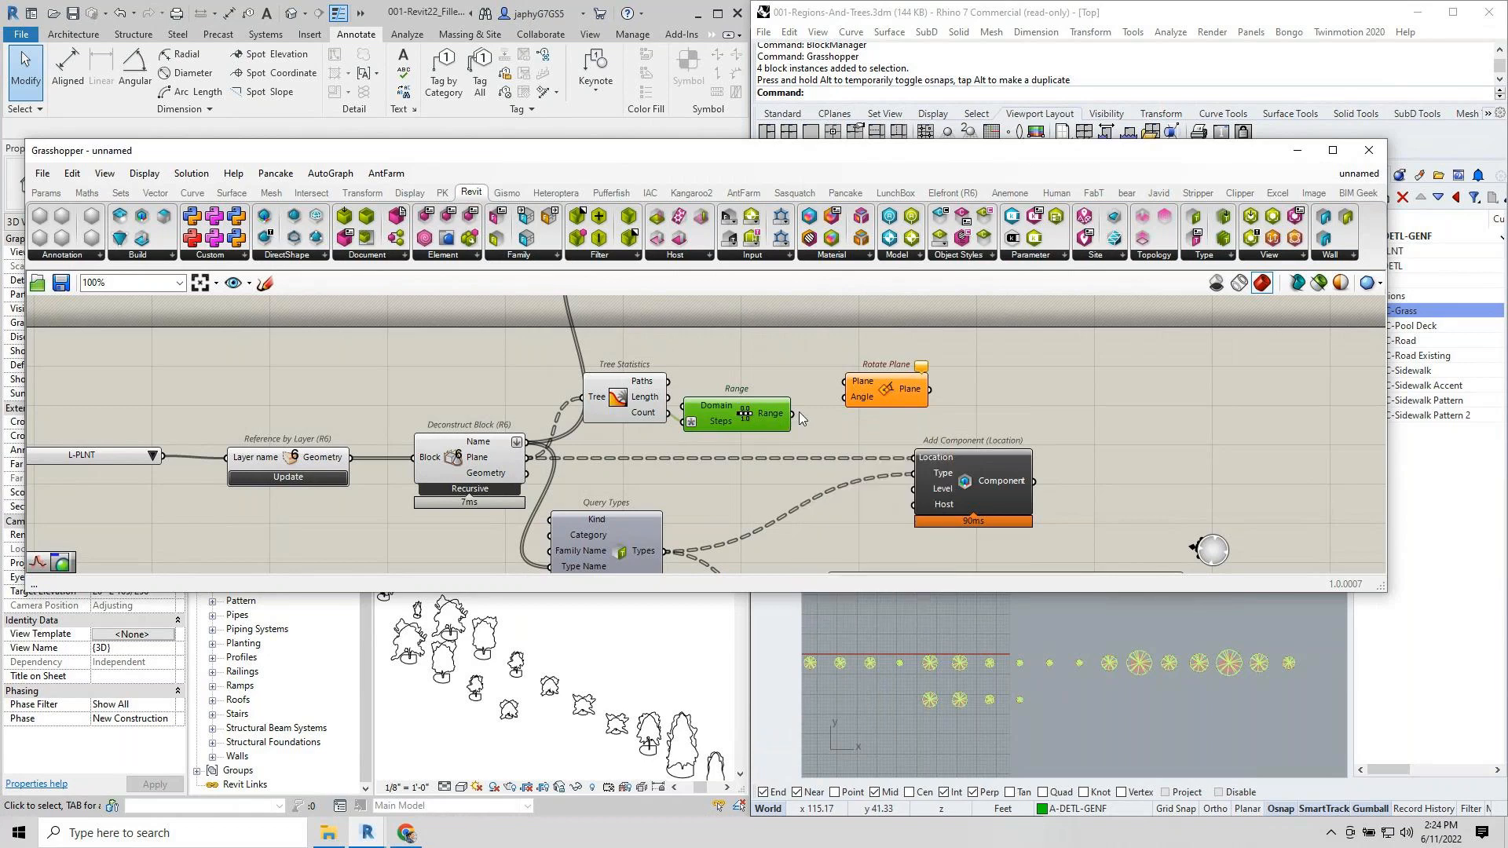
{"action": "left_click_drag", "start_coordinate": [795, 413], "coordinate": [847, 397]}
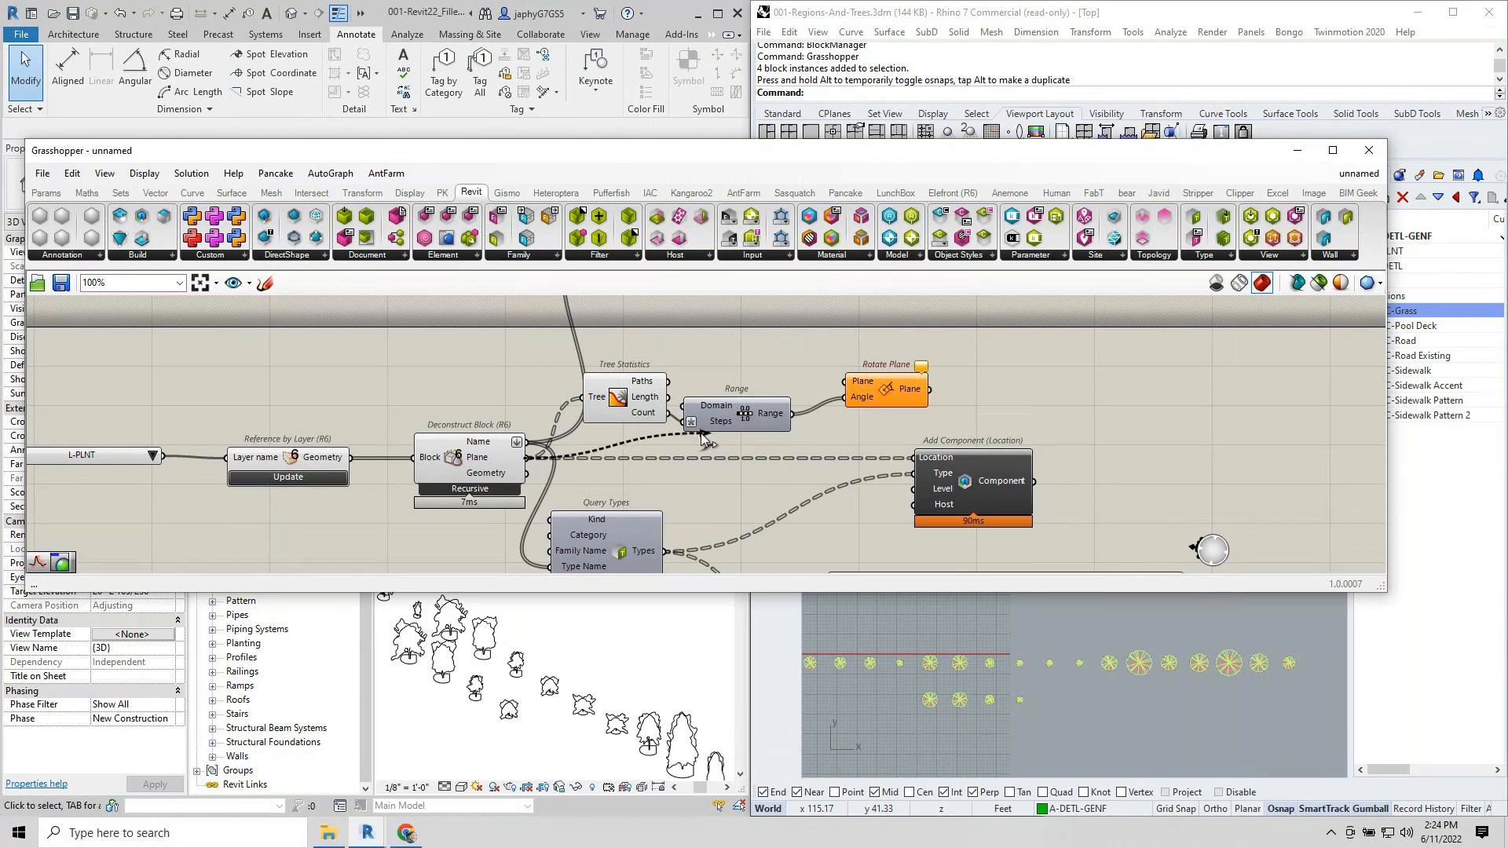
{"action": "right_click", "coordinate": [861, 402]}
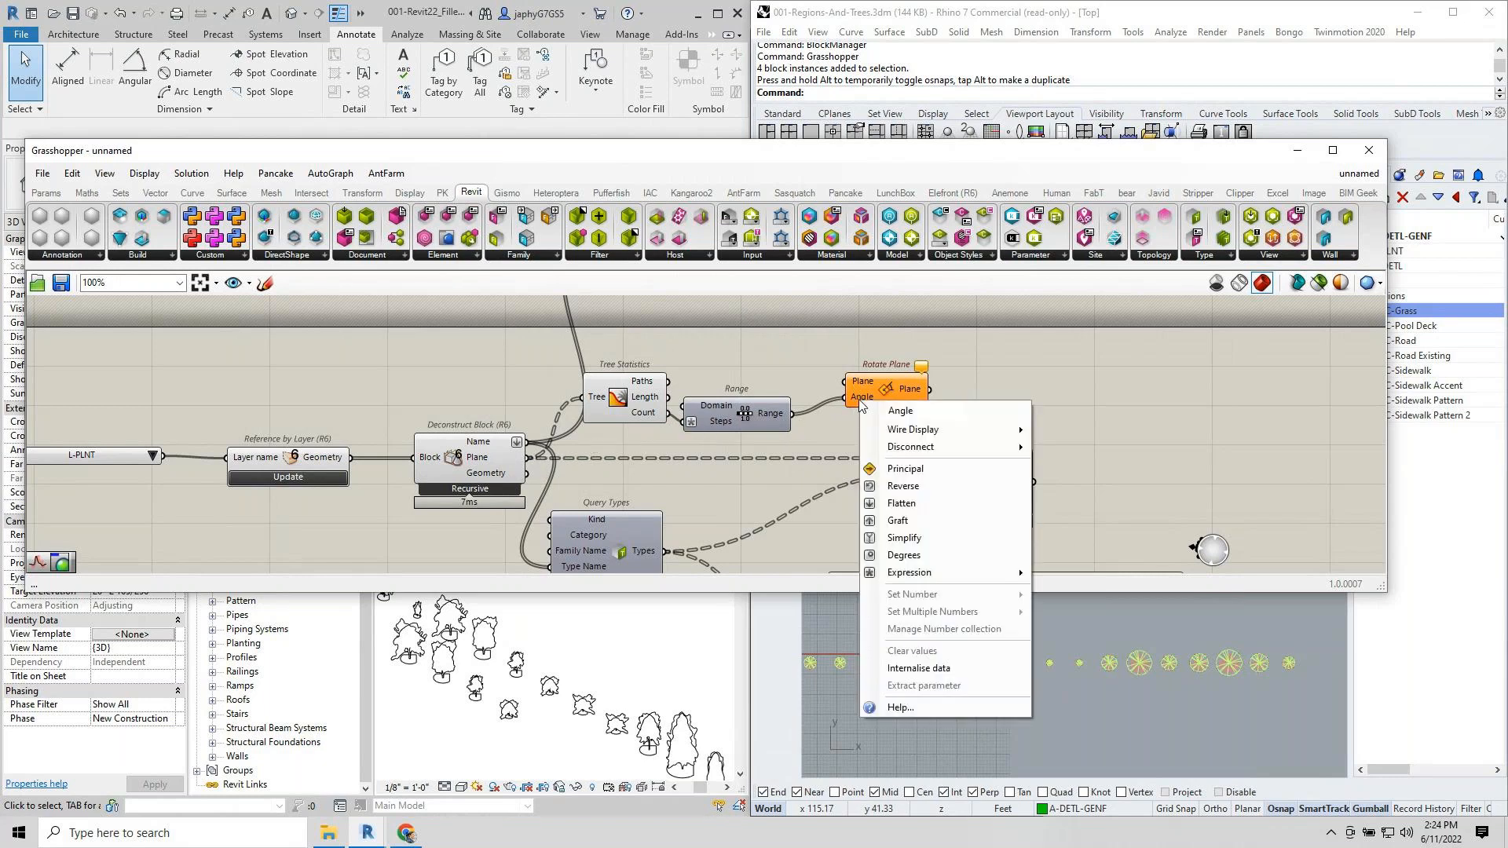
{"action": "left_click", "coordinate": [897, 520]}
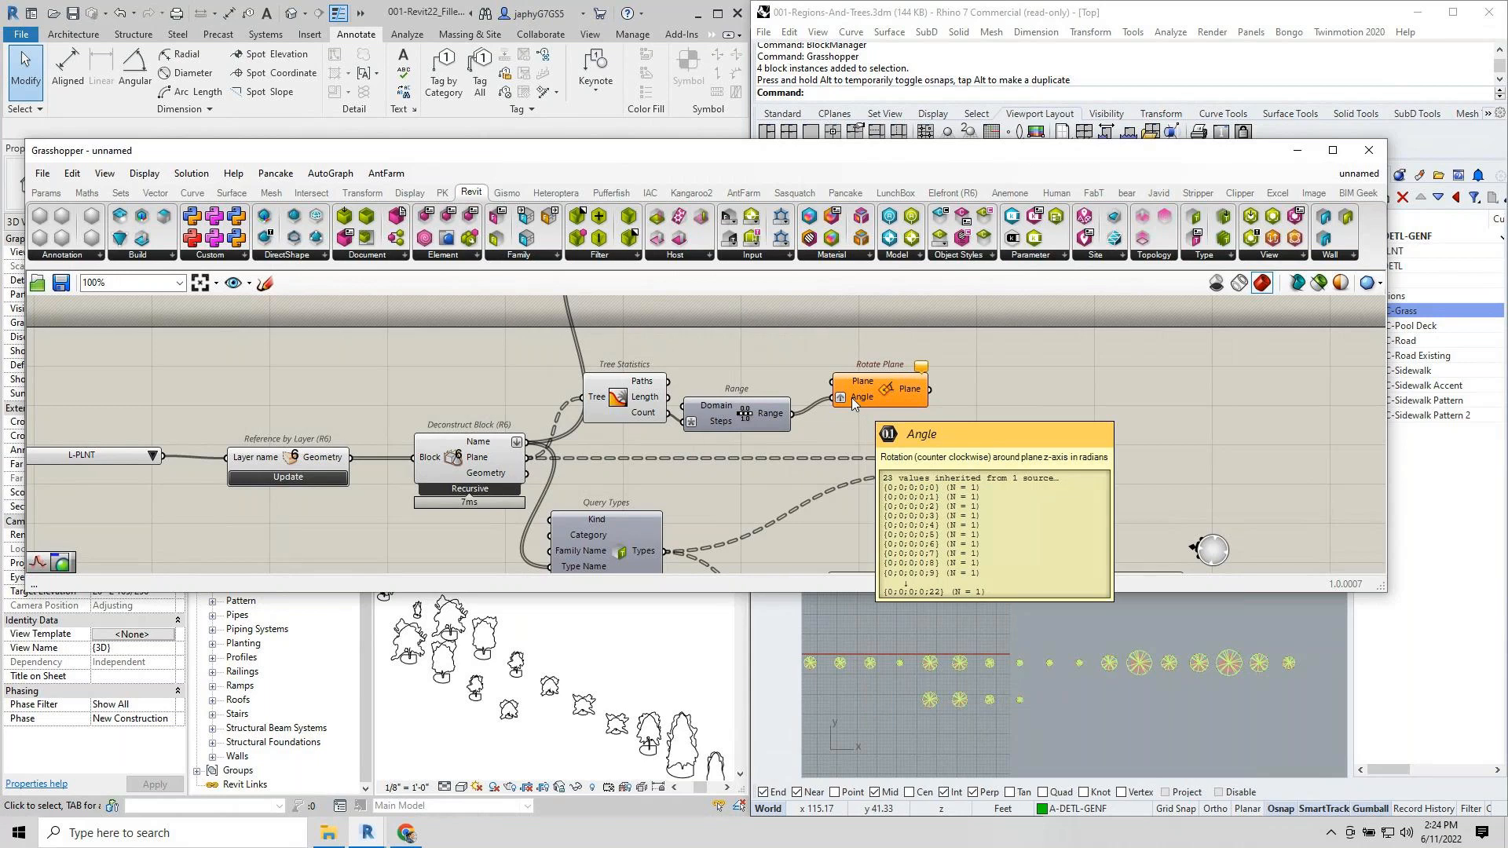
{"action": "left_click_drag", "start_coordinate": [528, 458], "coordinate": [856, 383]}
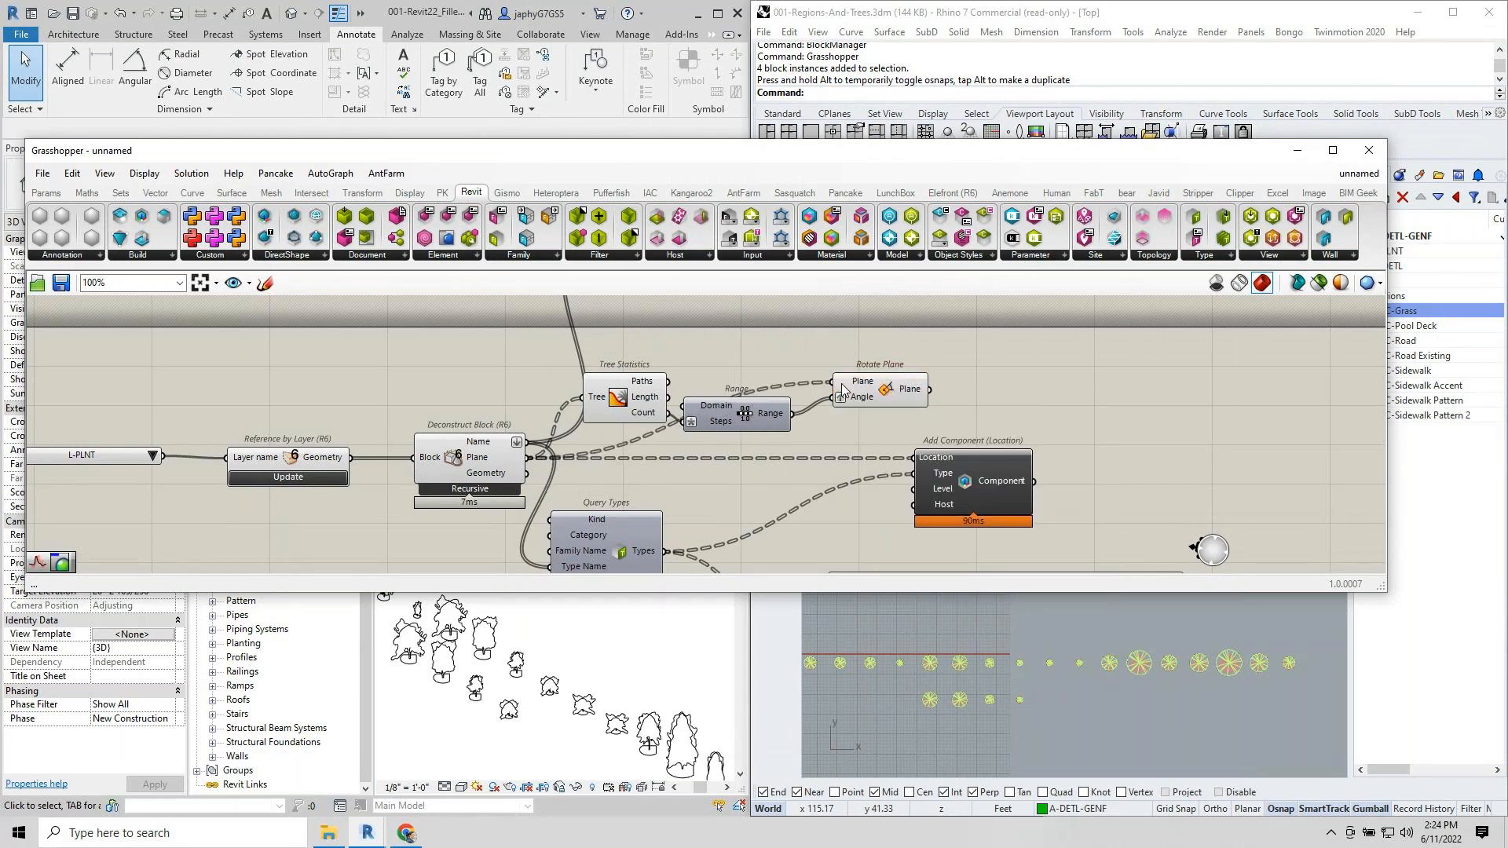
{"action": "mouse_move", "coordinate": [910, 396]}
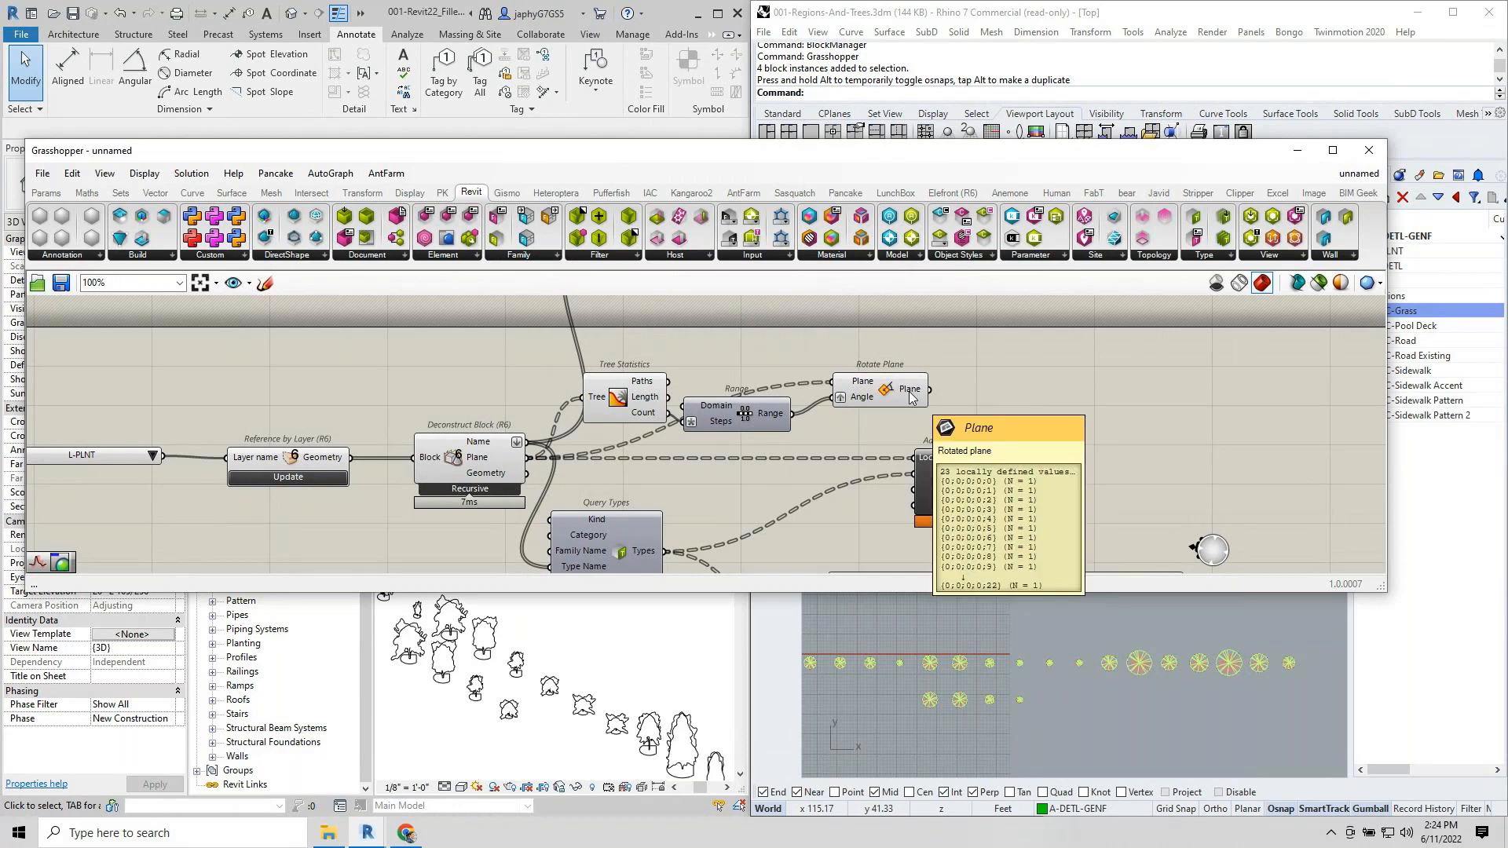
Rearrange Range, Rotate Plane and Add Component (Location) to leave a gap between Range and Rotate Plane.
{"action": "left_click_drag", "start_coordinate": [910, 397], "coordinate": [912, 379]}
{"action": "left_click_drag", "start_coordinate": [738, 415], "coordinate": [741, 353]}
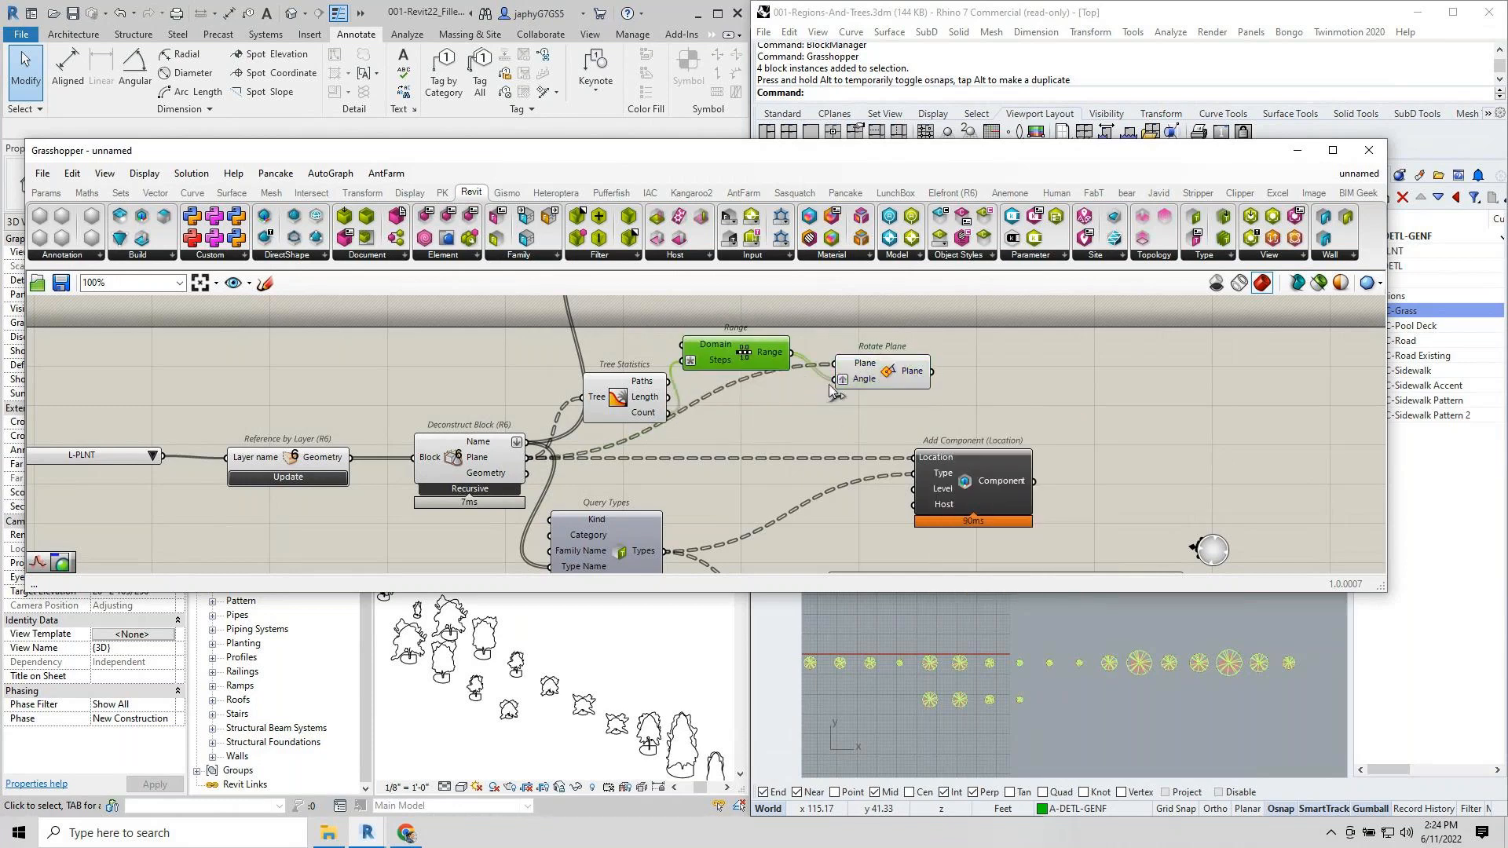
{"action": "left_click_drag", "start_coordinate": [893, 377], "coordinate": [926, 422]}
{"action": "left_click", "coordinate": [973, 481]}
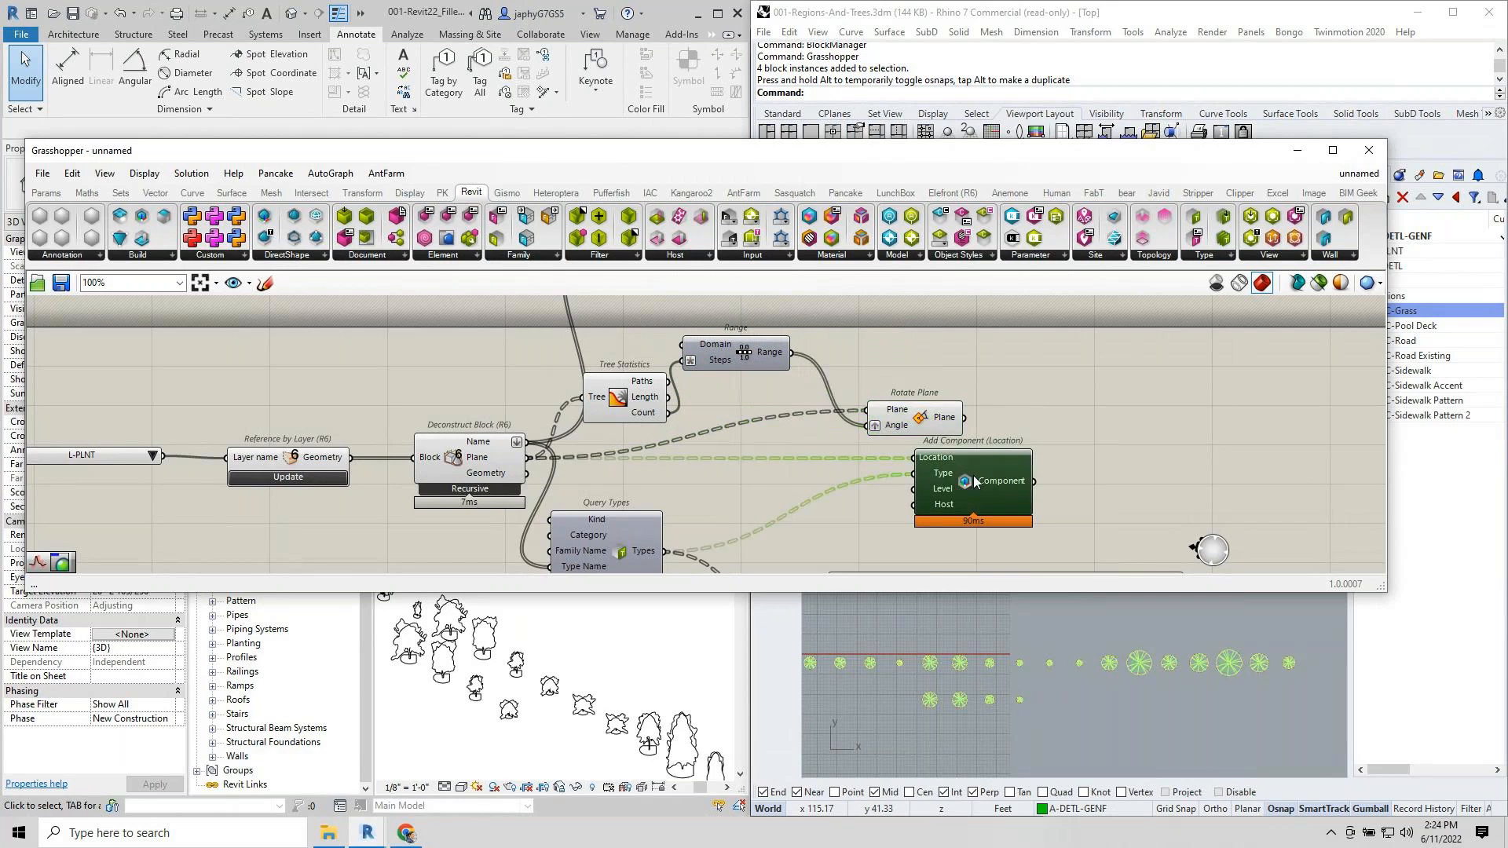
{"action": "left_click_drag", "start_coordinate": [974, 481], "coordinate": [997, 516]}
{"action": "left_click_drag", "start_coordinate": [920, 421], "coordinate": [959, 448]}
Add a Shuffle component after Range and feed the Range output into its List input.
{"action": "double_click", "coordinate": [902, 382]}
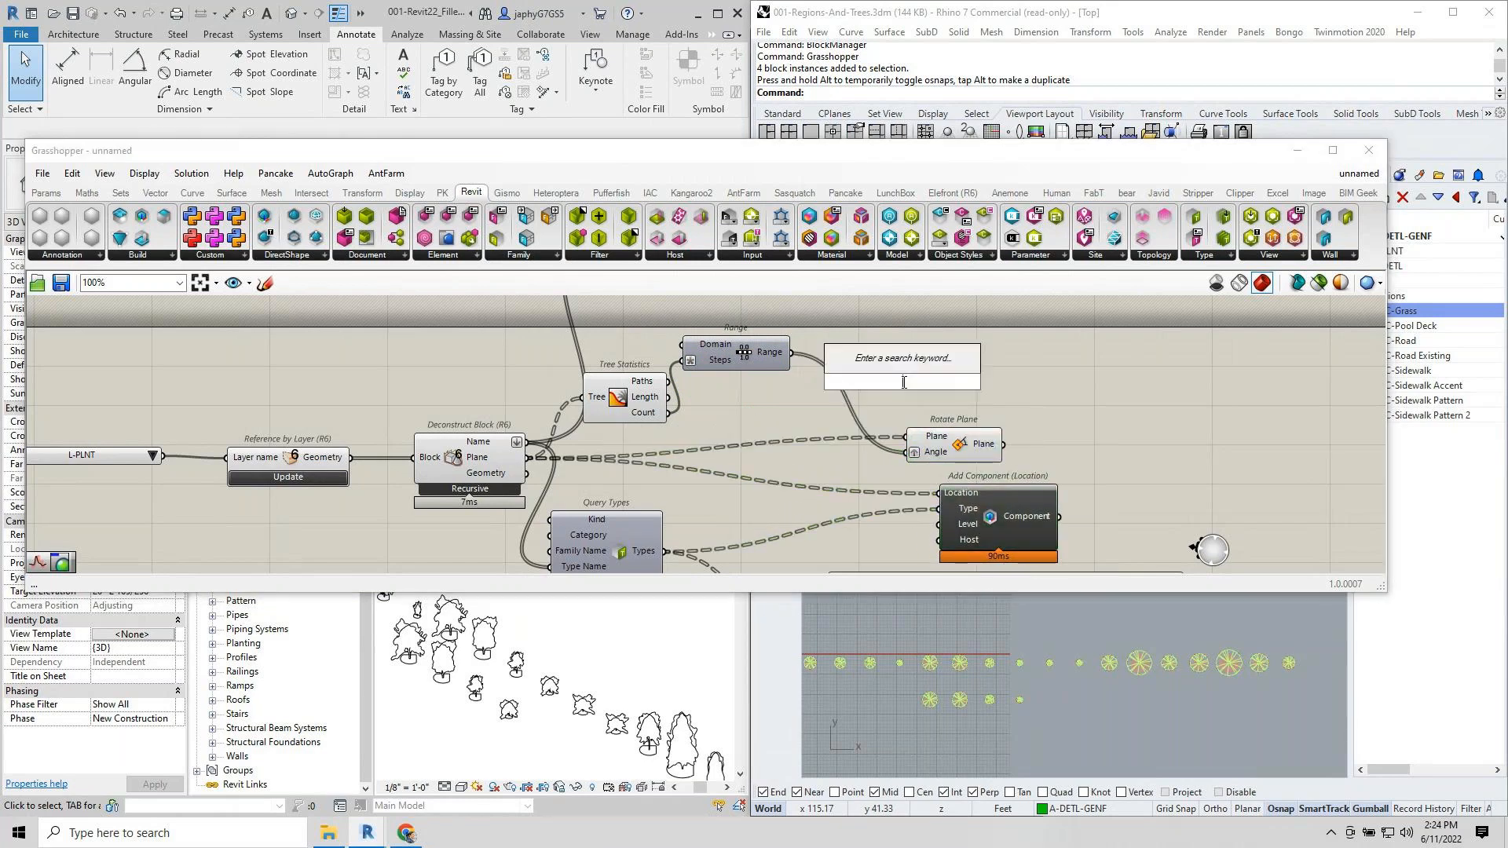
{"action": "type", "text": "shuf"}
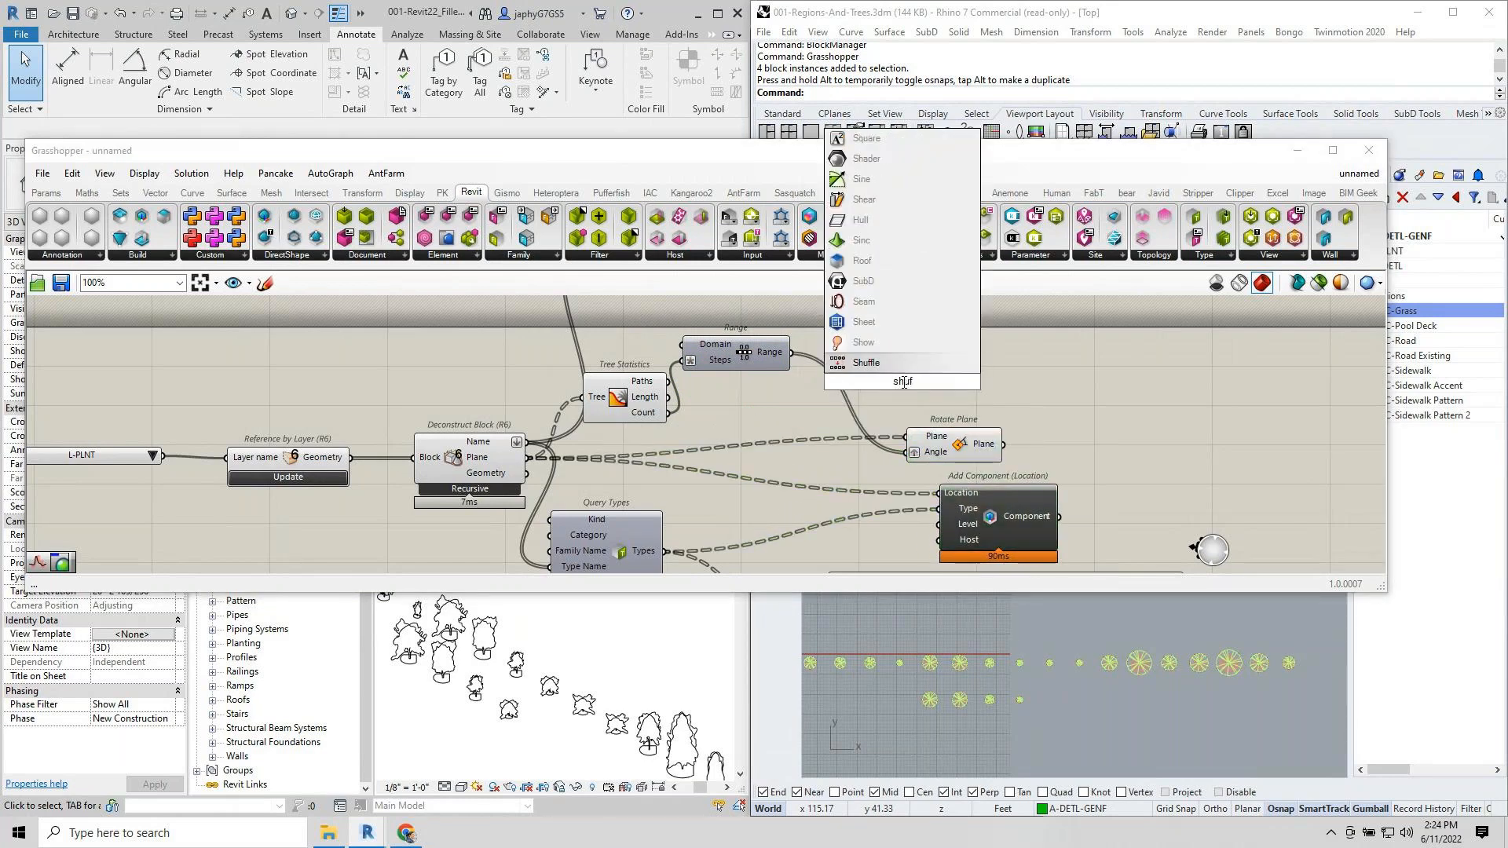
{"action": "key", "text": "Return"}
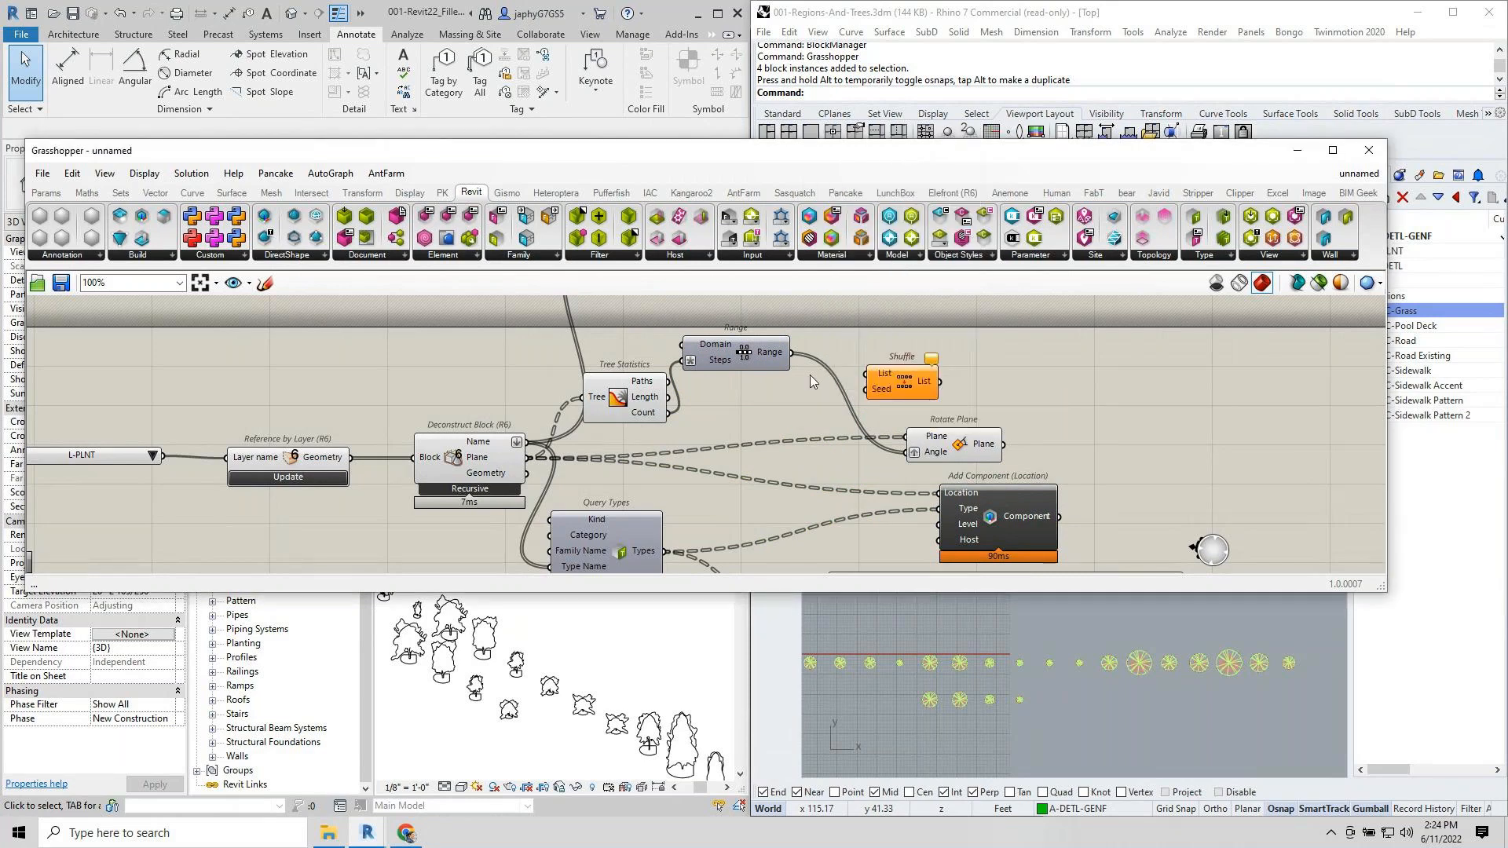
{"action": "scroll", "coordinate": [809, 374], "scroll_direction": "up", "scroll_amount": 3}
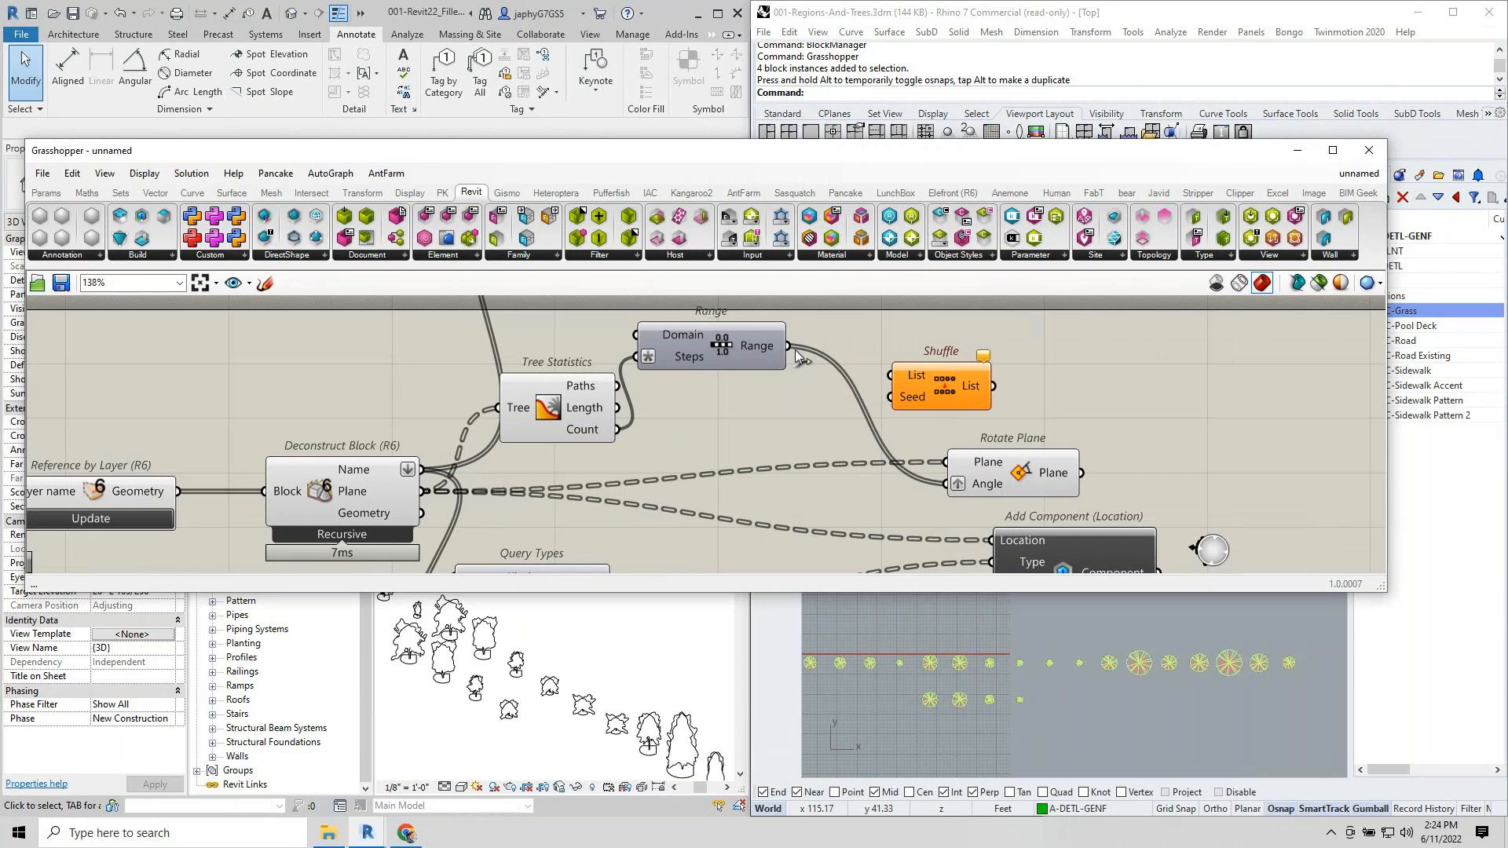
{"action": "left_click_drag", "start_coordinate": [792, 348], "coordinate": [895, 377]}
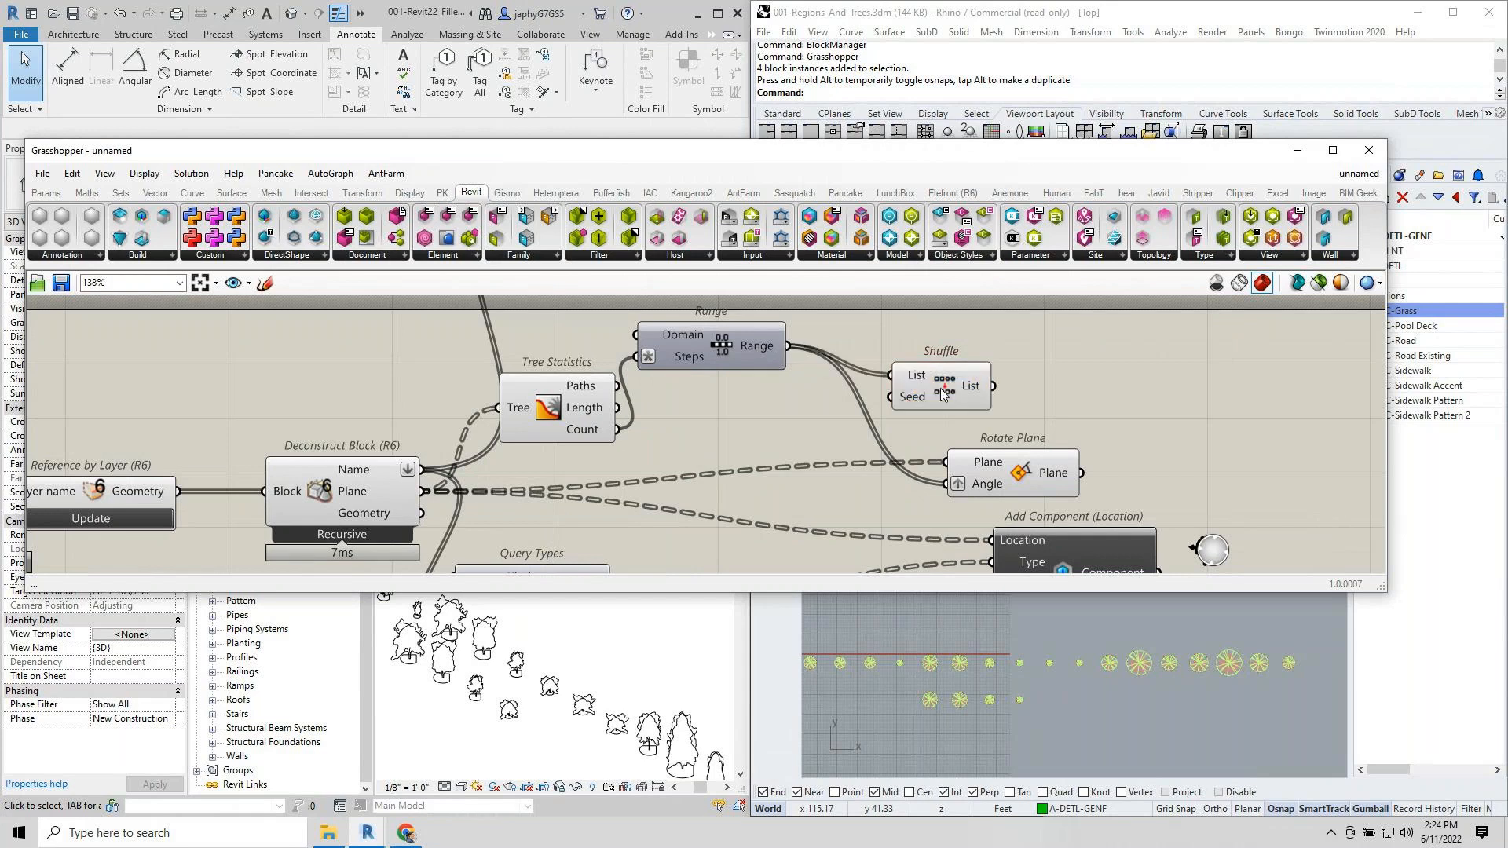
Add a number slider set to 5 and connect it to the Seed input of Shuffle.
{"action": "double_click", "coordinate": [787, 432]}
{"action": "type", "text": "5"}
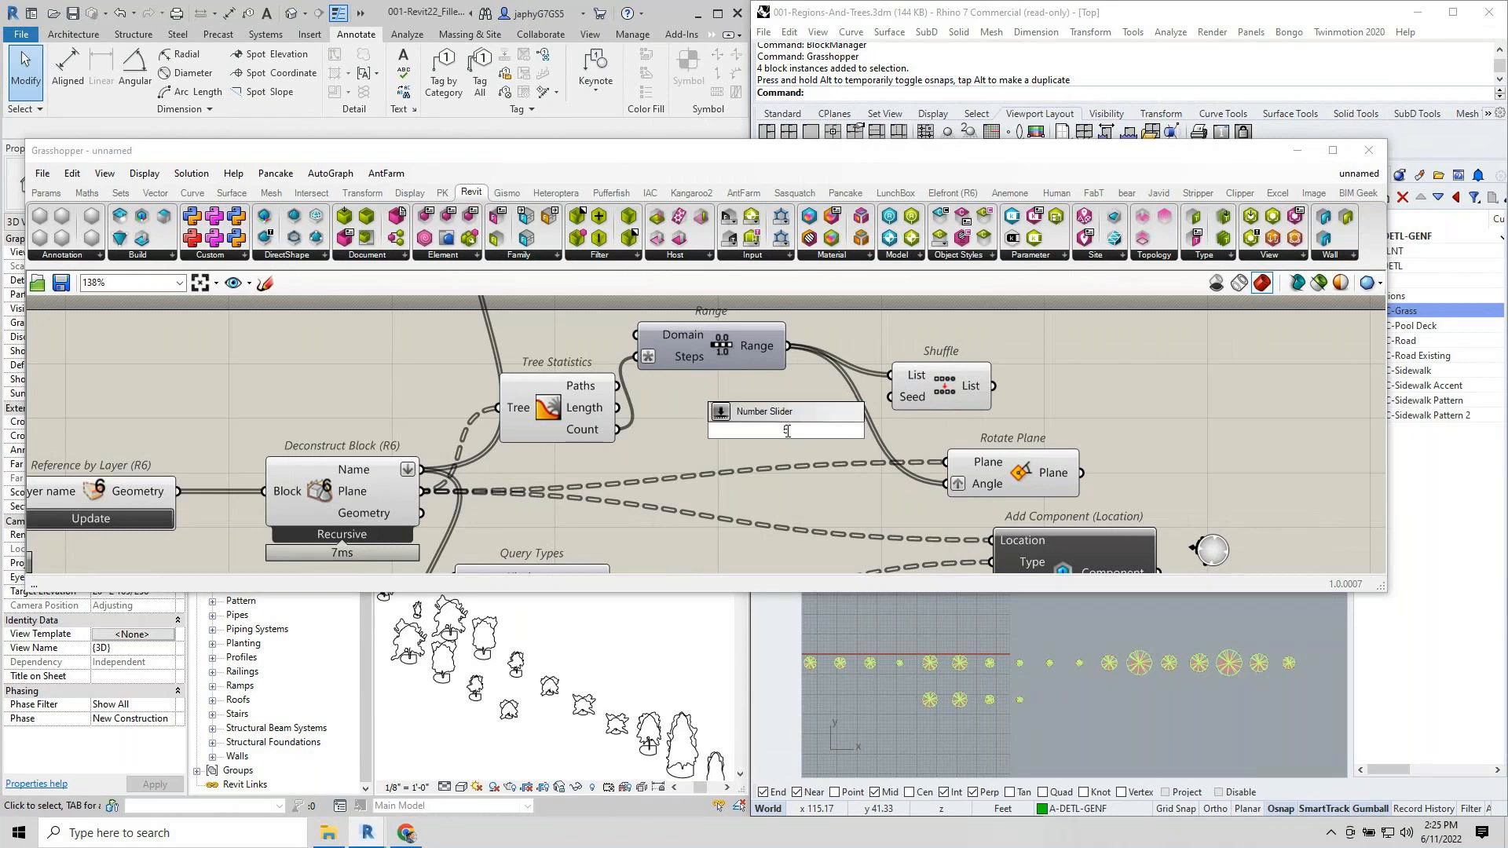
{"action": "key", "text": "Return"}
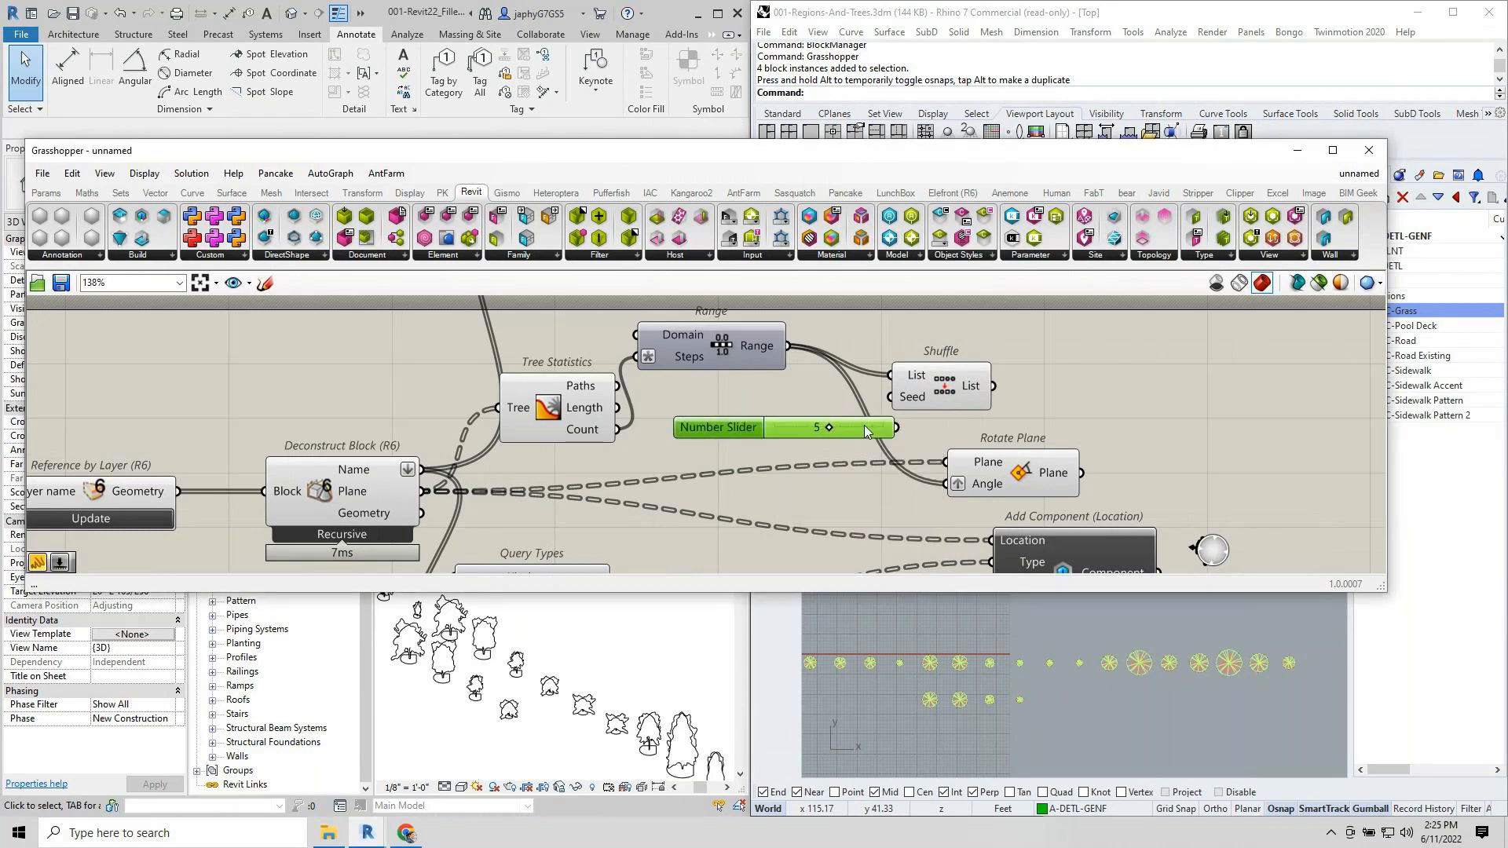
{"action": "left_click_drag", "start_coordinate": [864, 426], "coordinate": [836, 409]}
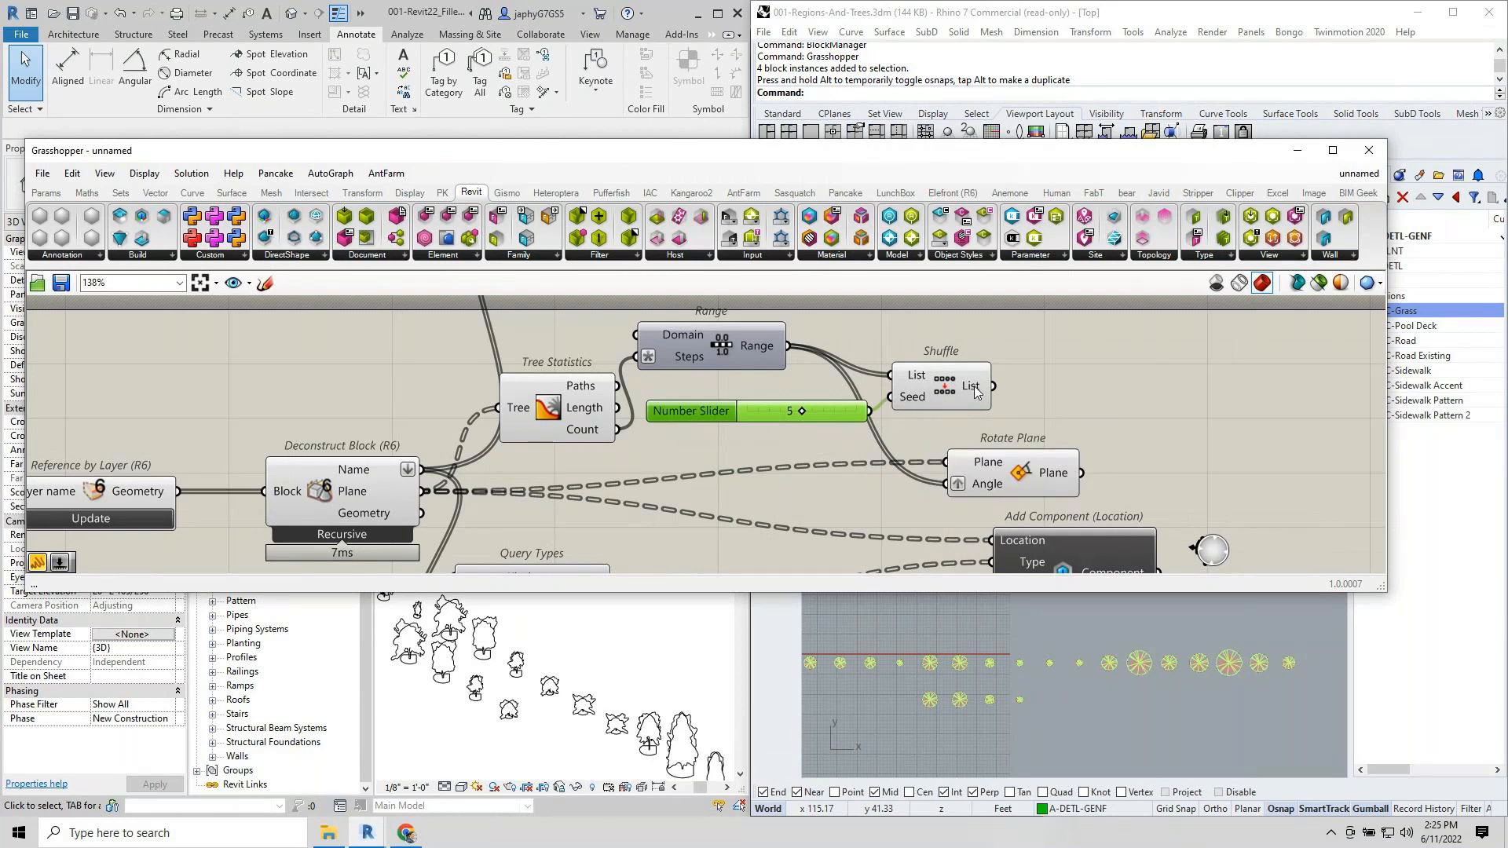
Feed Shuffle's List into Rotate Plane's Angle input and the rotated Plane output into Add Component's Location, replacing the previous wires.
{"action": "left_click_drag", "start_coordinate": [992, 386], "coordinate": [941, 507]}
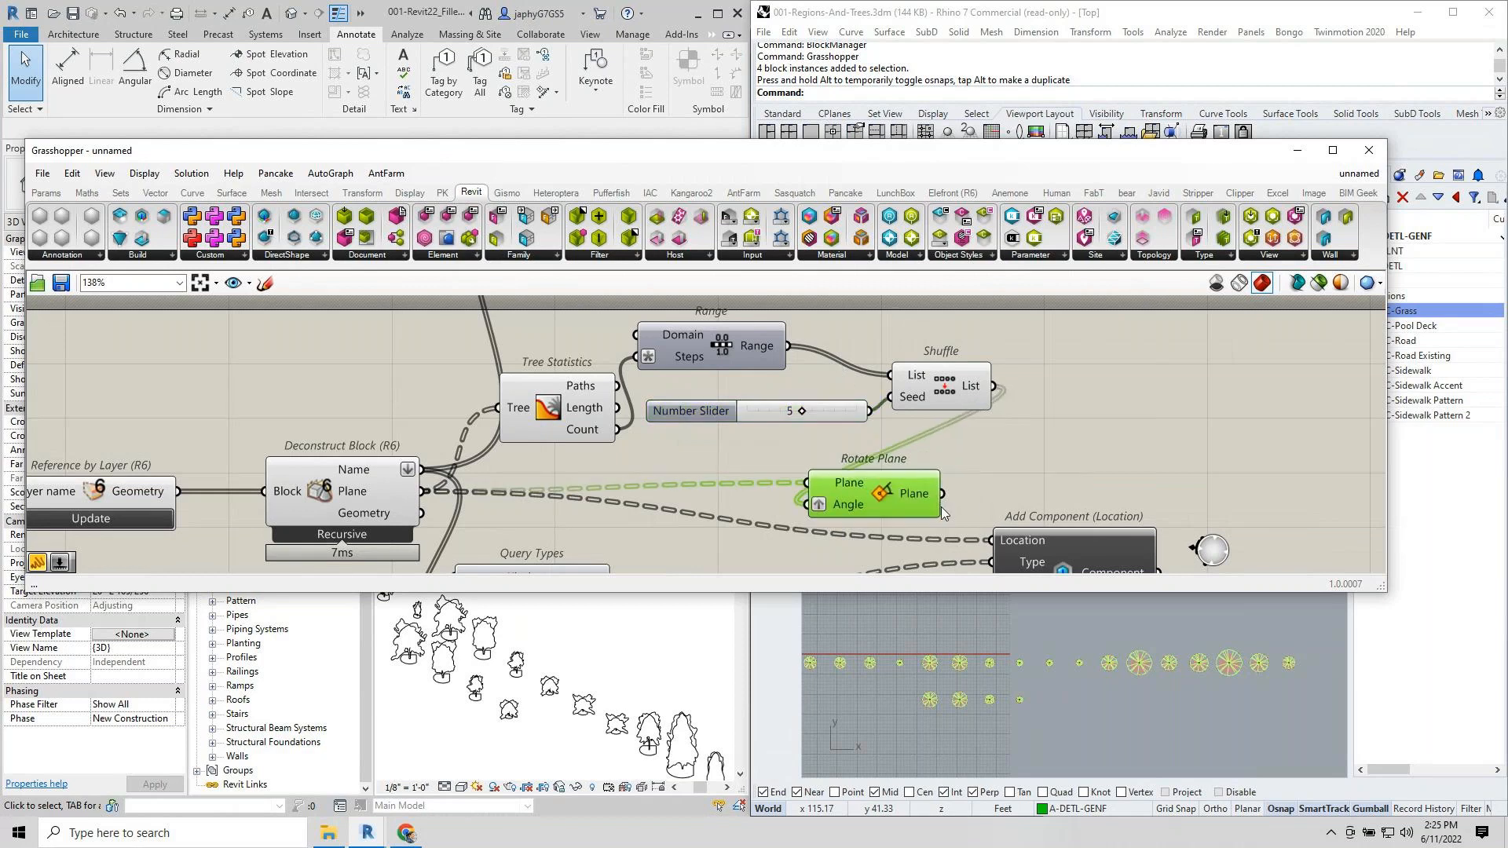
{"action": "right_click_drag", "start_coordinate": [940, 506], "coordinate": [900, 428]}
{"action": "left_click_drag", "start_coordinate": [900, 414], "coordinate": [947, 461]}
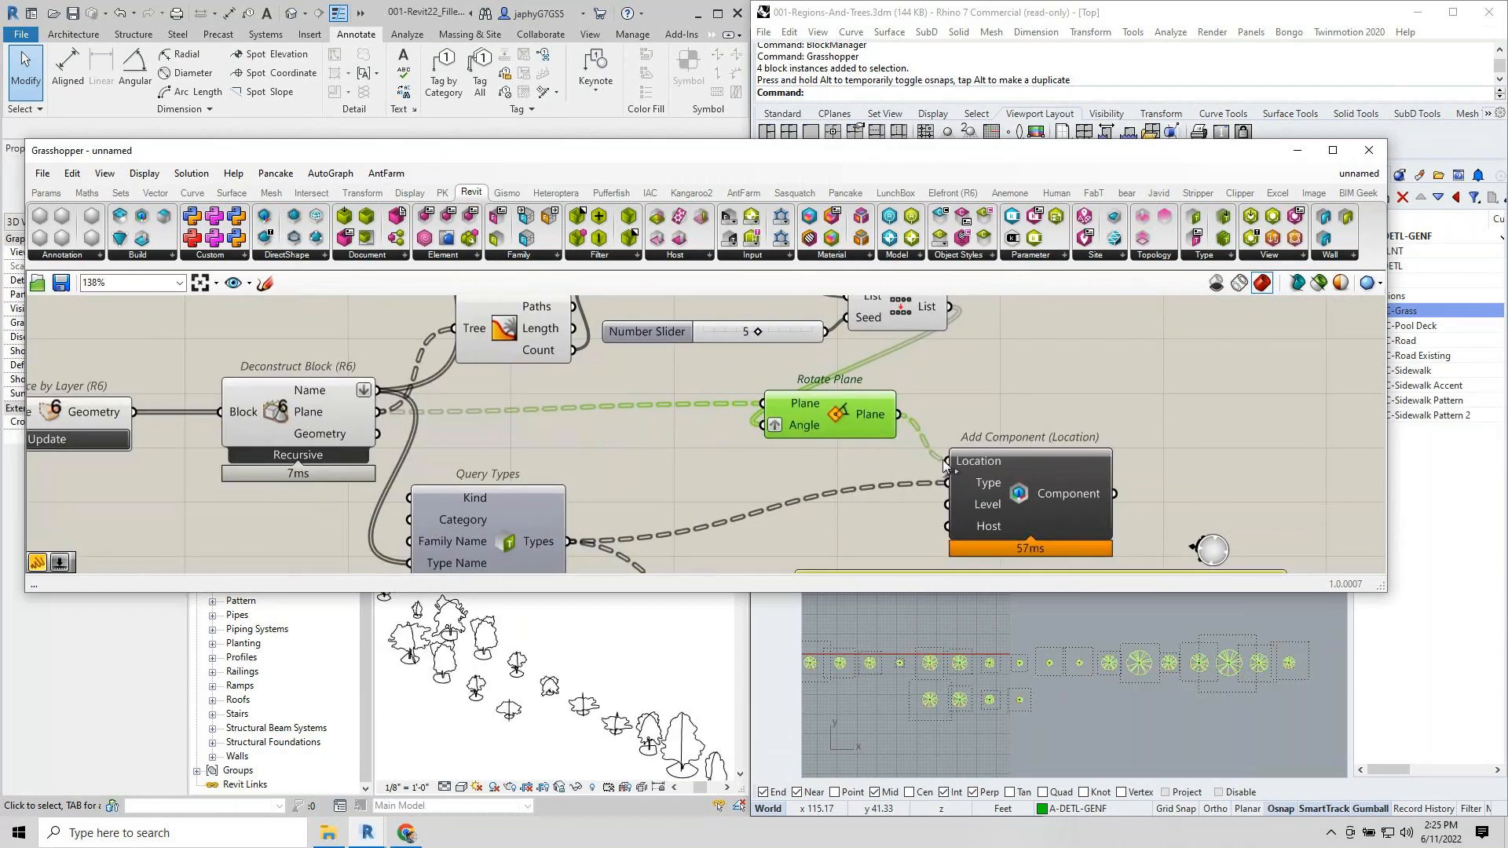
{"action": "scroll", "coordinate": [549, 689], "scroll_direction": "up", "scroll_amount": 4}
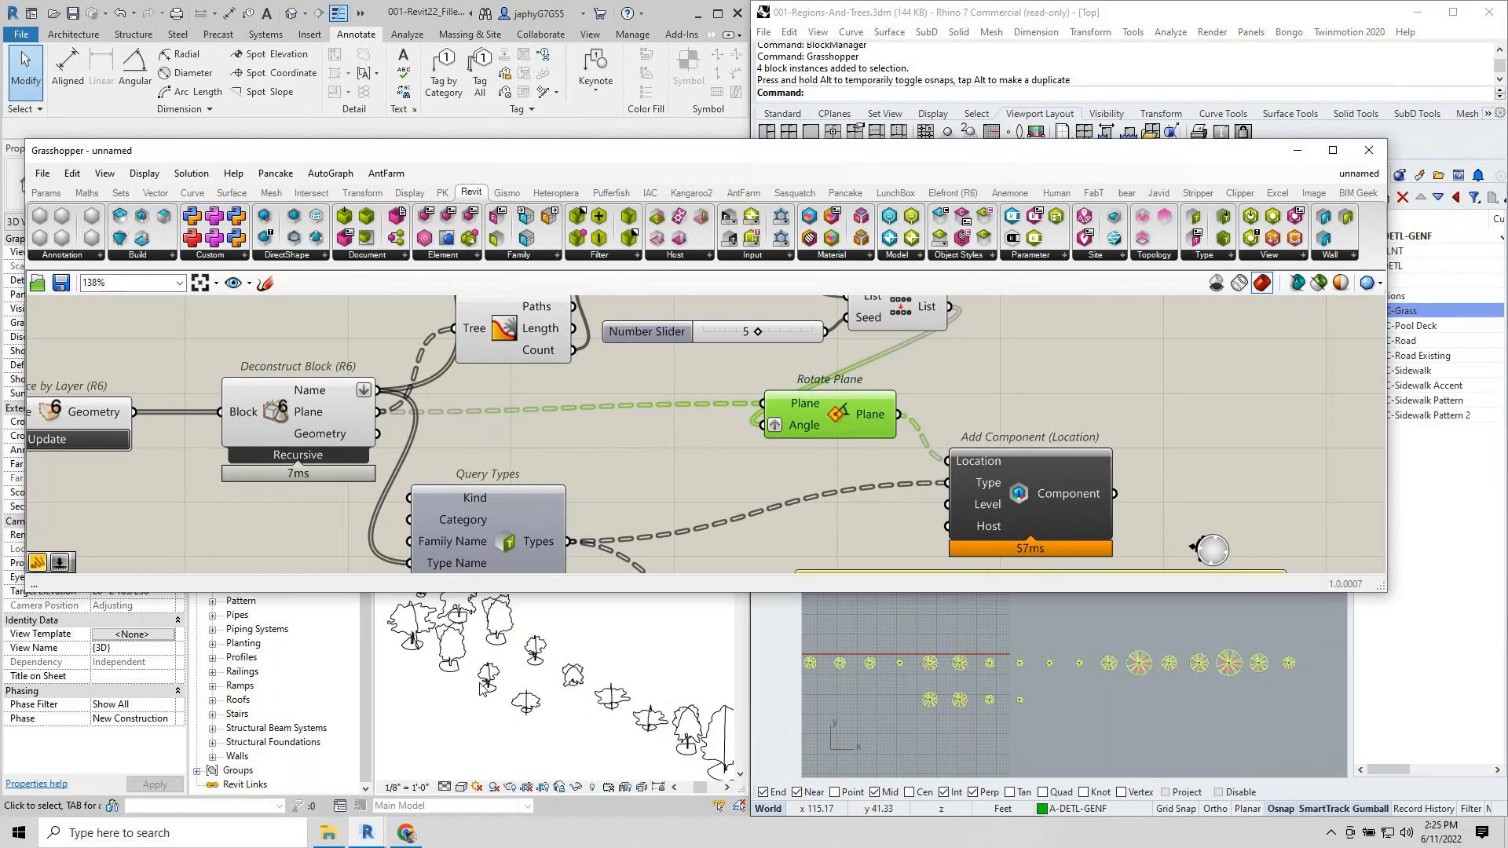
{"action": "scroll", "coordinate": [485, 687], "scroll_direction": "down", "scroll_amount": 4}
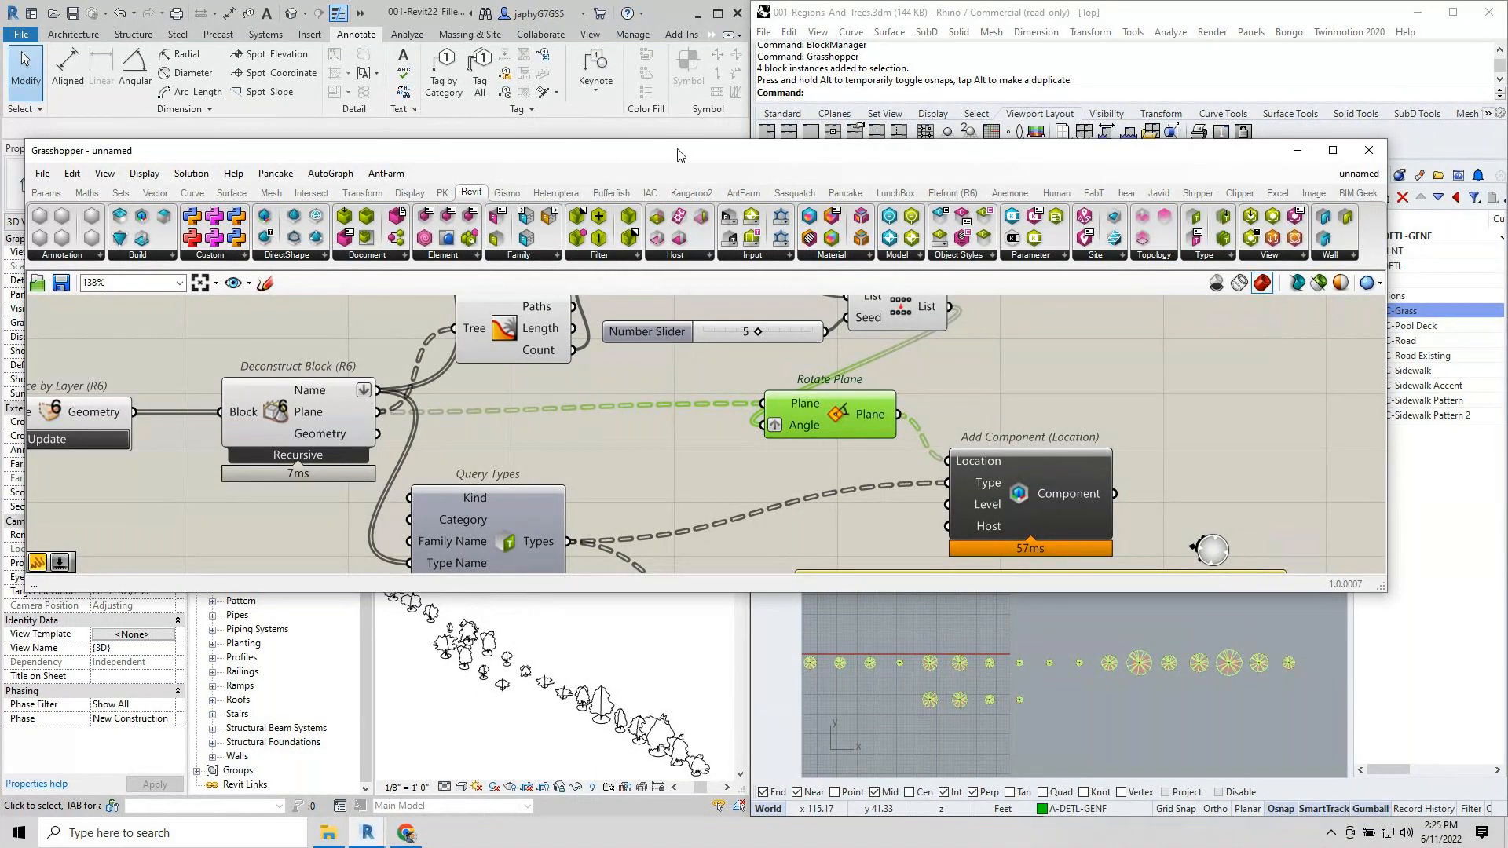
Move the Grasshopper window up and spread out Add Component (Location), Rotate Plane and Tree Statistics on the canvas.
{"action": "left_click_drag", "start_coordinate": [677, 154], "coordinate": [689, 39]}
{"action": "scroll", "coordinate": [666, 389], "scroll_direction": "down", "scroll_amount": 4}
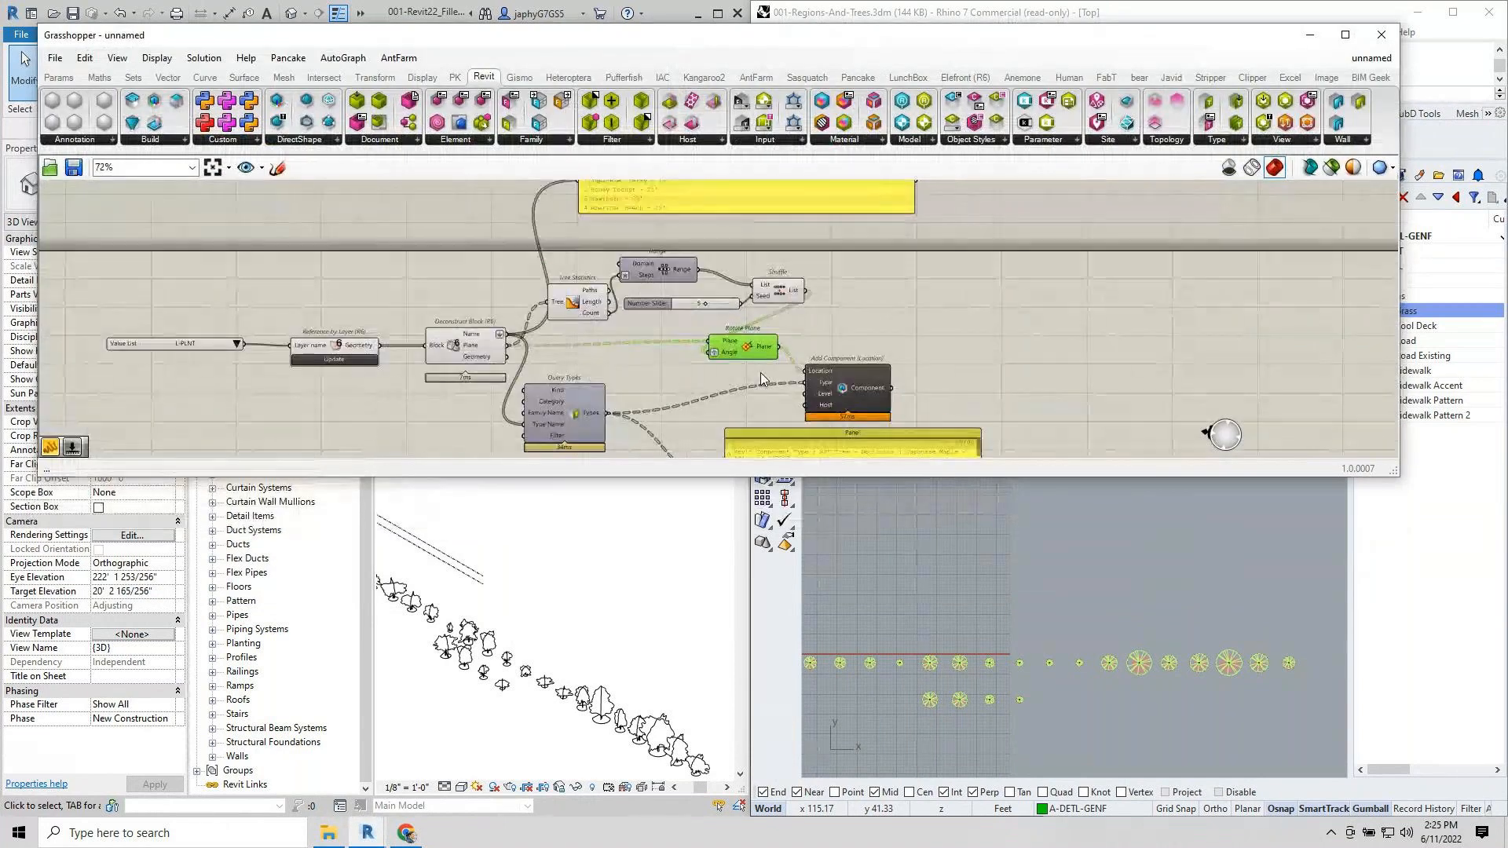
{"action": "left_click_drag", "start_coordinate": [861, 394], "coordinate": [887, 399]}
{"action": "left_click_drag", "start_coordinate": [744, 352], "coordinate": [812, 353]}
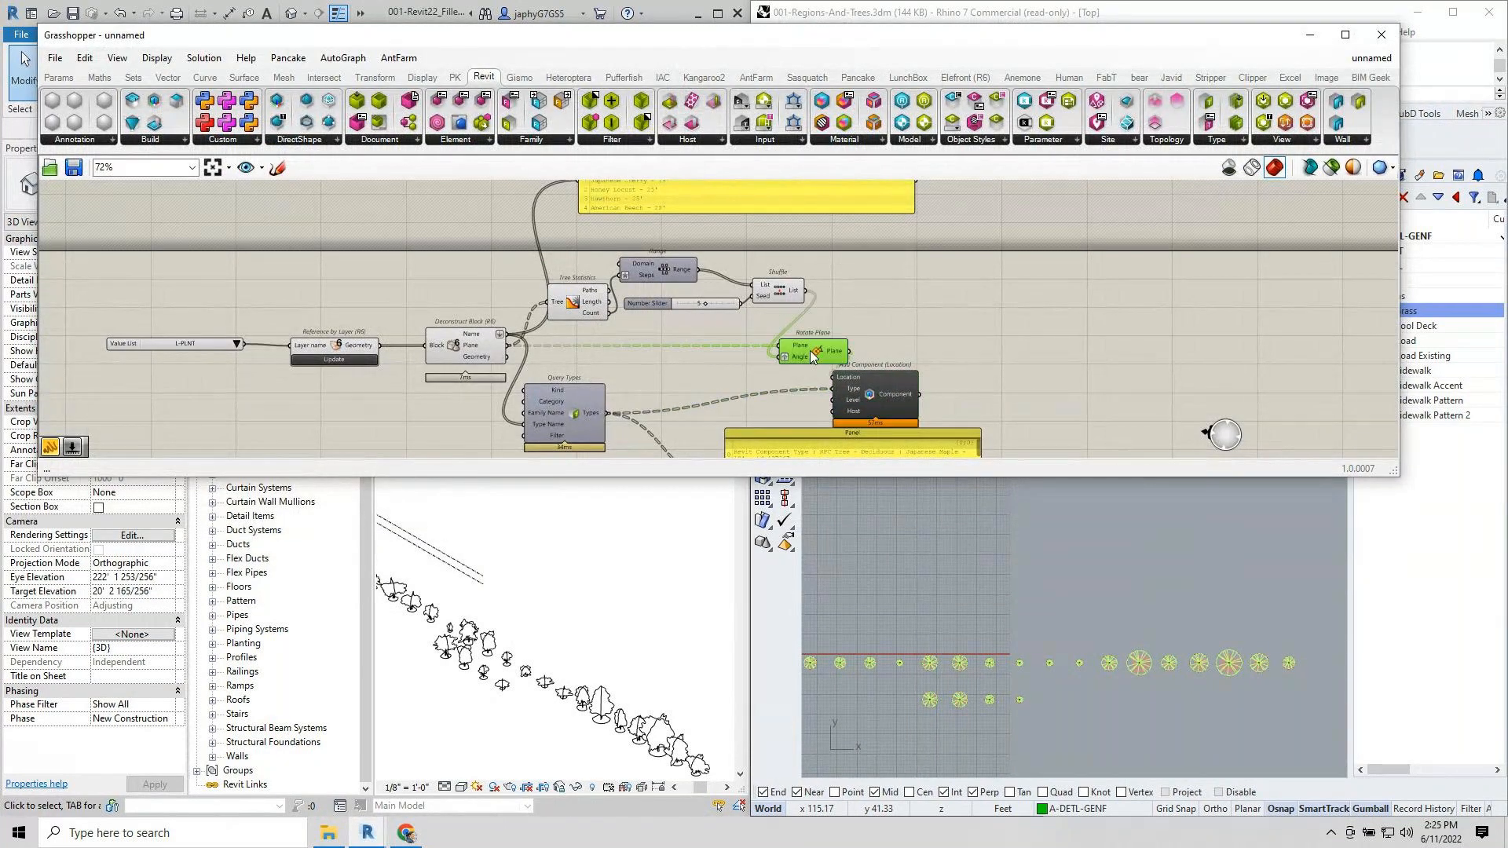
{"action": "left_click_drag", "start_coordinate": [585, 297], "coordinate": [554, 277]}
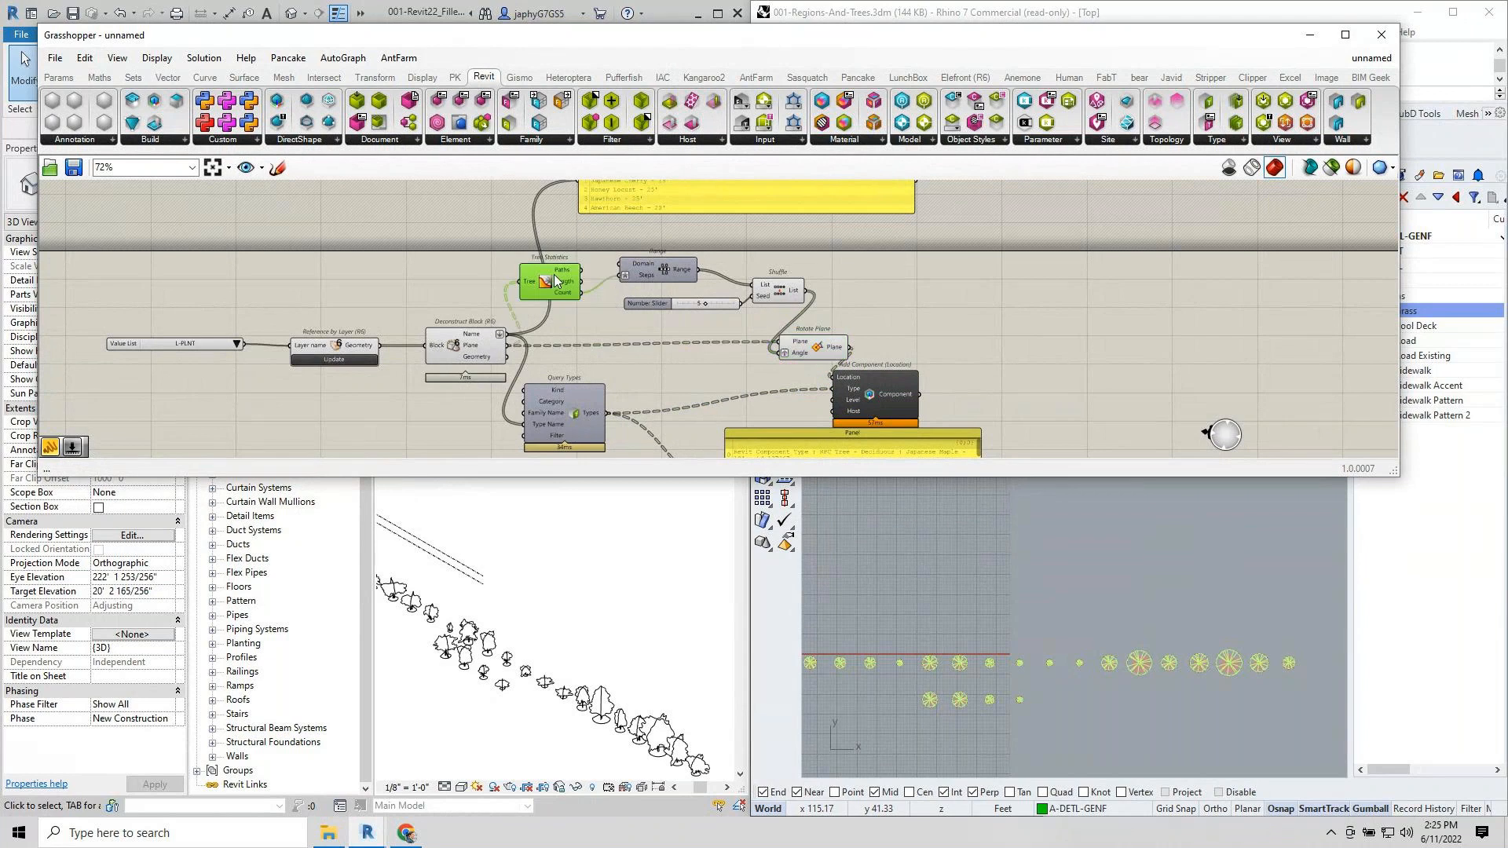
Switch to Rhino's Top view and copy ten tree blocks from the middle row straight up to form a new row.
{"action": "left_click", "coordinate": [1000, 615]}
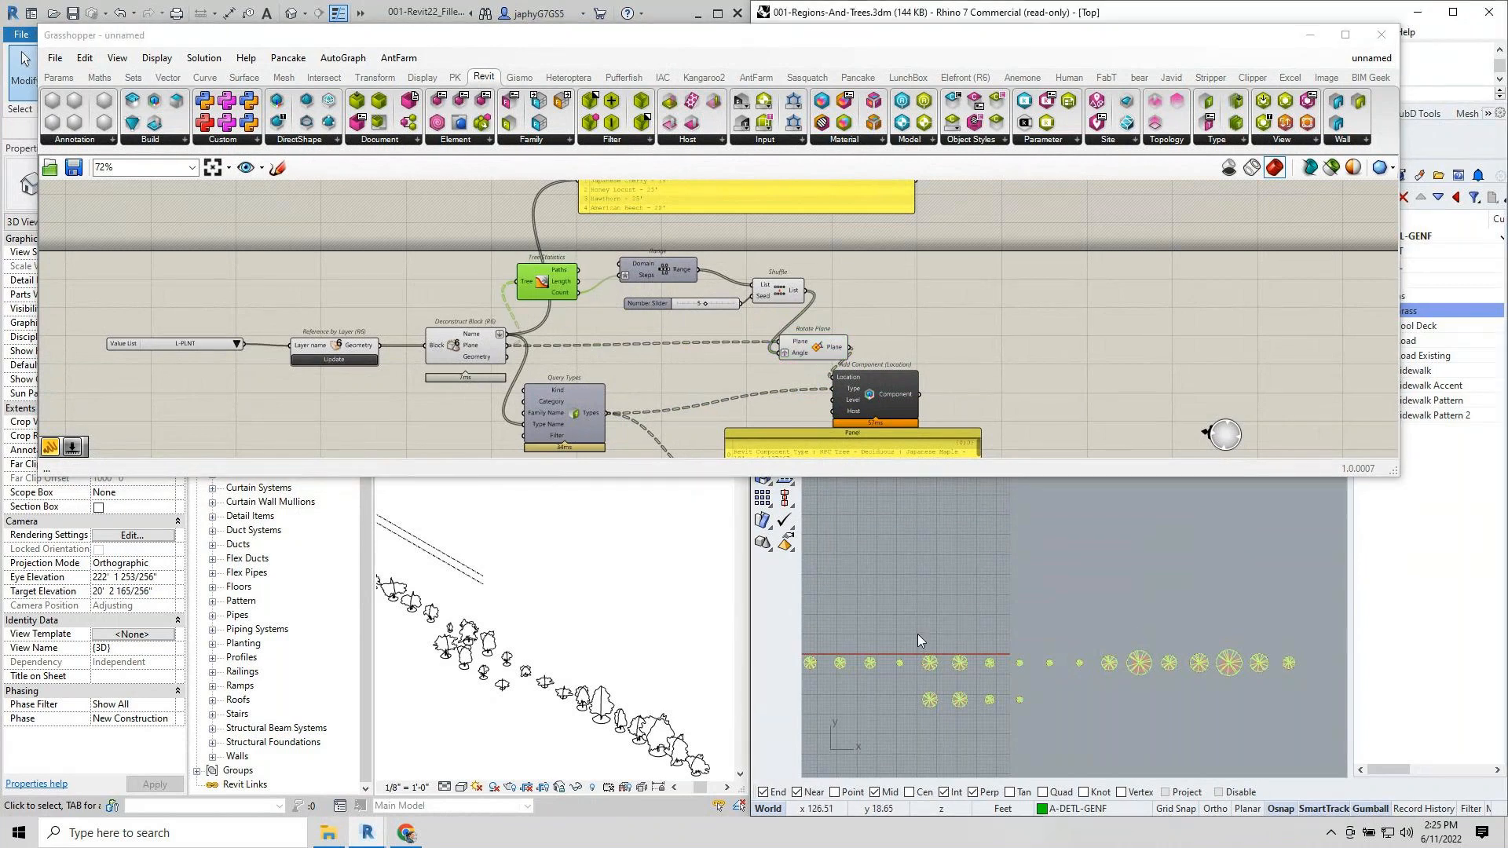
{"action": "left_click_drag", "start_coordinate": [917, 634], "coordinate": [1209, 684]}
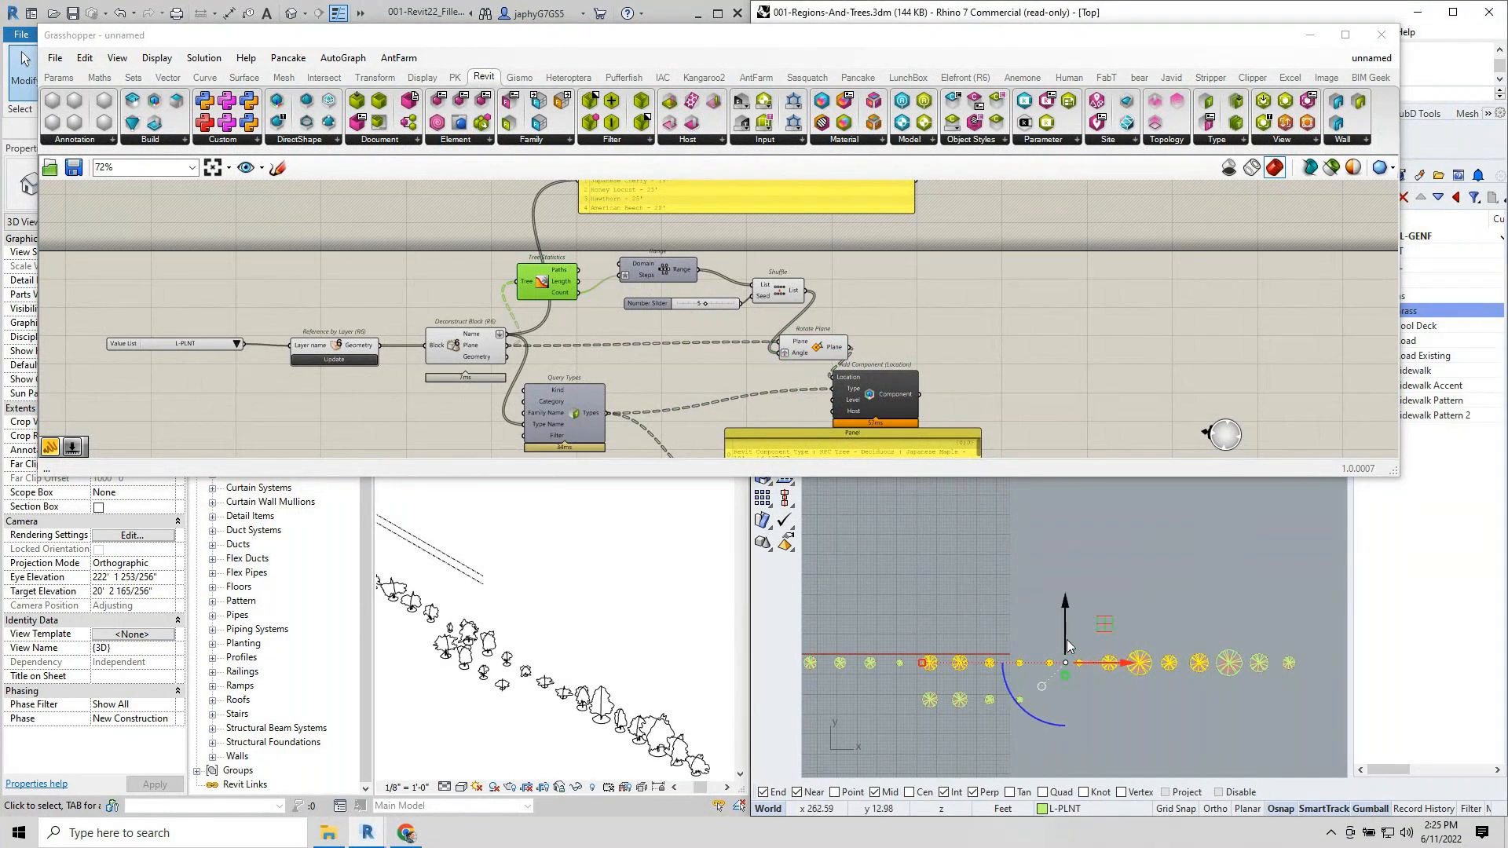
{"action": "left_click_drag", "start_coordinate": [1068, 644], "coordinate": [1066, 622]}
{"action": "key", "text": "Escape"}
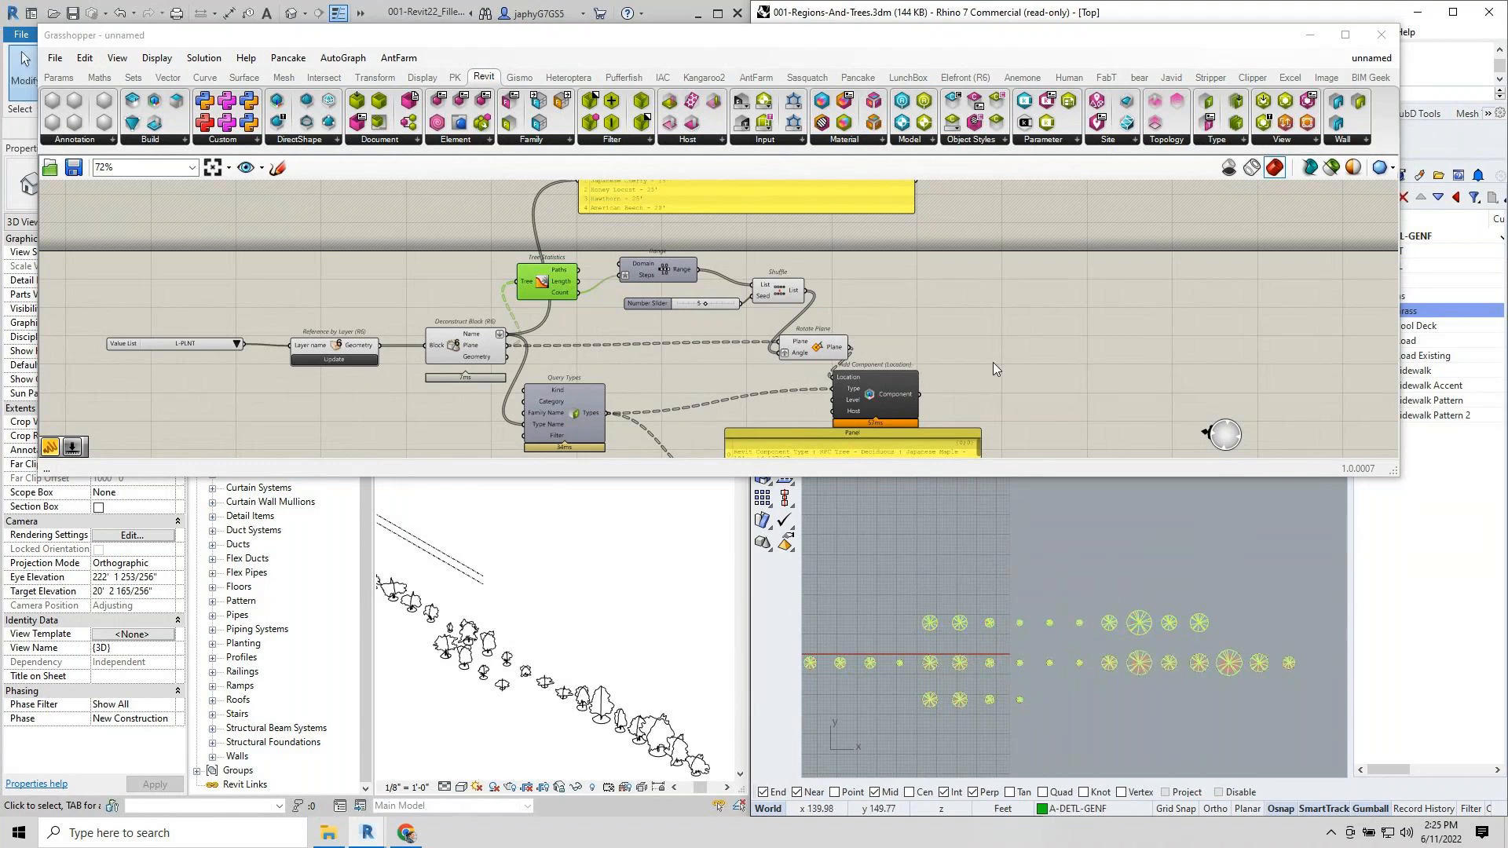
Recompute the Grasshopper definition to include the copied blocks and inspect the placed trees in Revit's 3D view.
{"action": "middle_click", "coordinate": [993, 361]}
{"action": "left_click", "coordinate": [991, 427]}
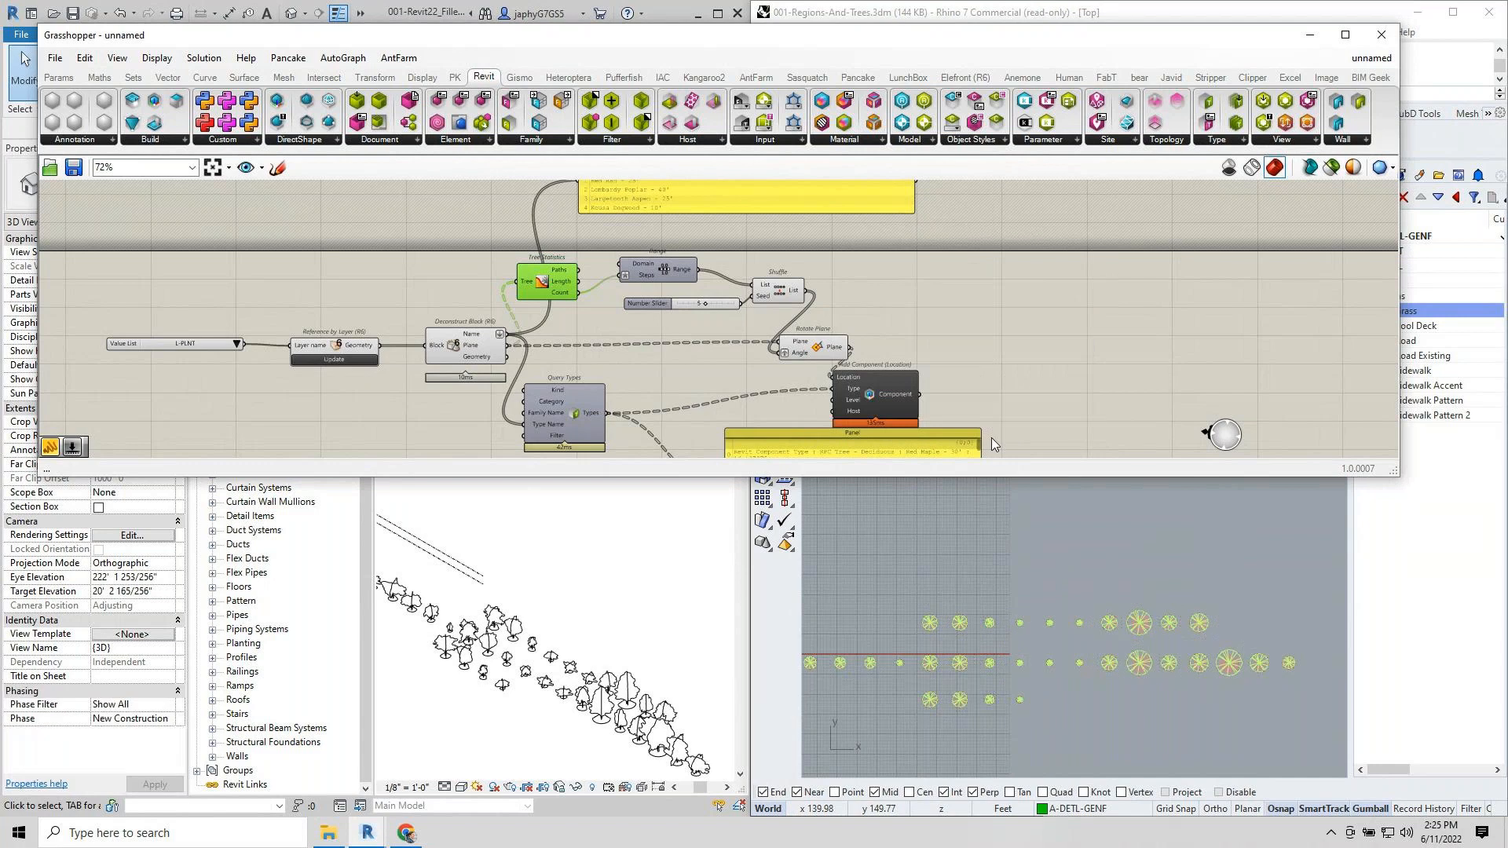
{"action": "scroll", "coordinate": [440, 691], "scroll_direction": "up", "scroll_amount": 5}
{"action": "left_click", "coordinate": [434, 711]}
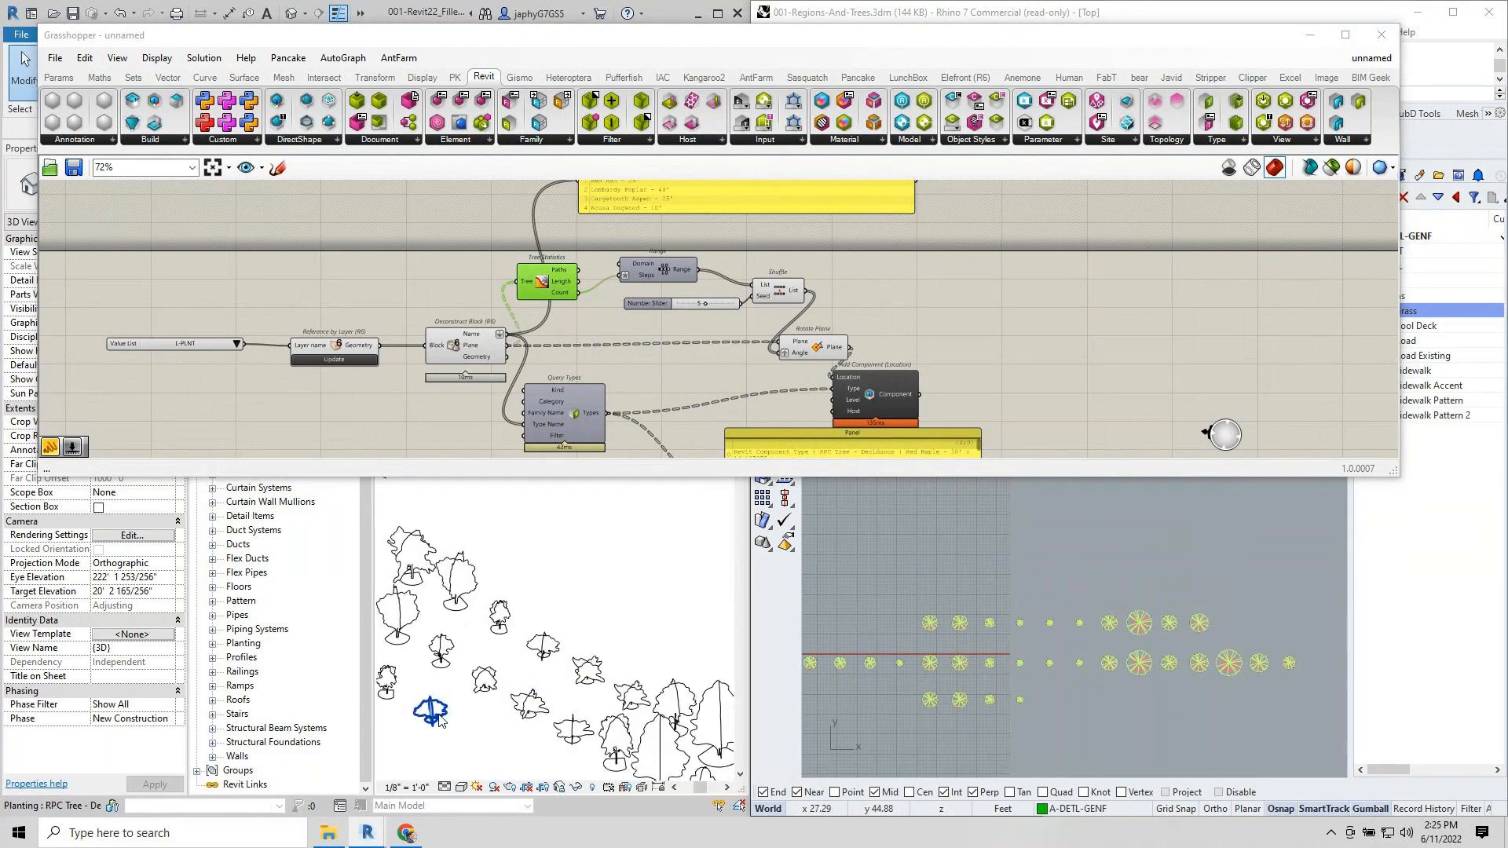
{"action": "key", "text": "Escape"}
{"action": "scroll", "coordinate": [439, 707], "scroll_direction": "down", "scroll_amount": 2}
{"action": "scroll", "coordinate": [589, 668], "scroll_direction": "down", "scroll_amount": 2}
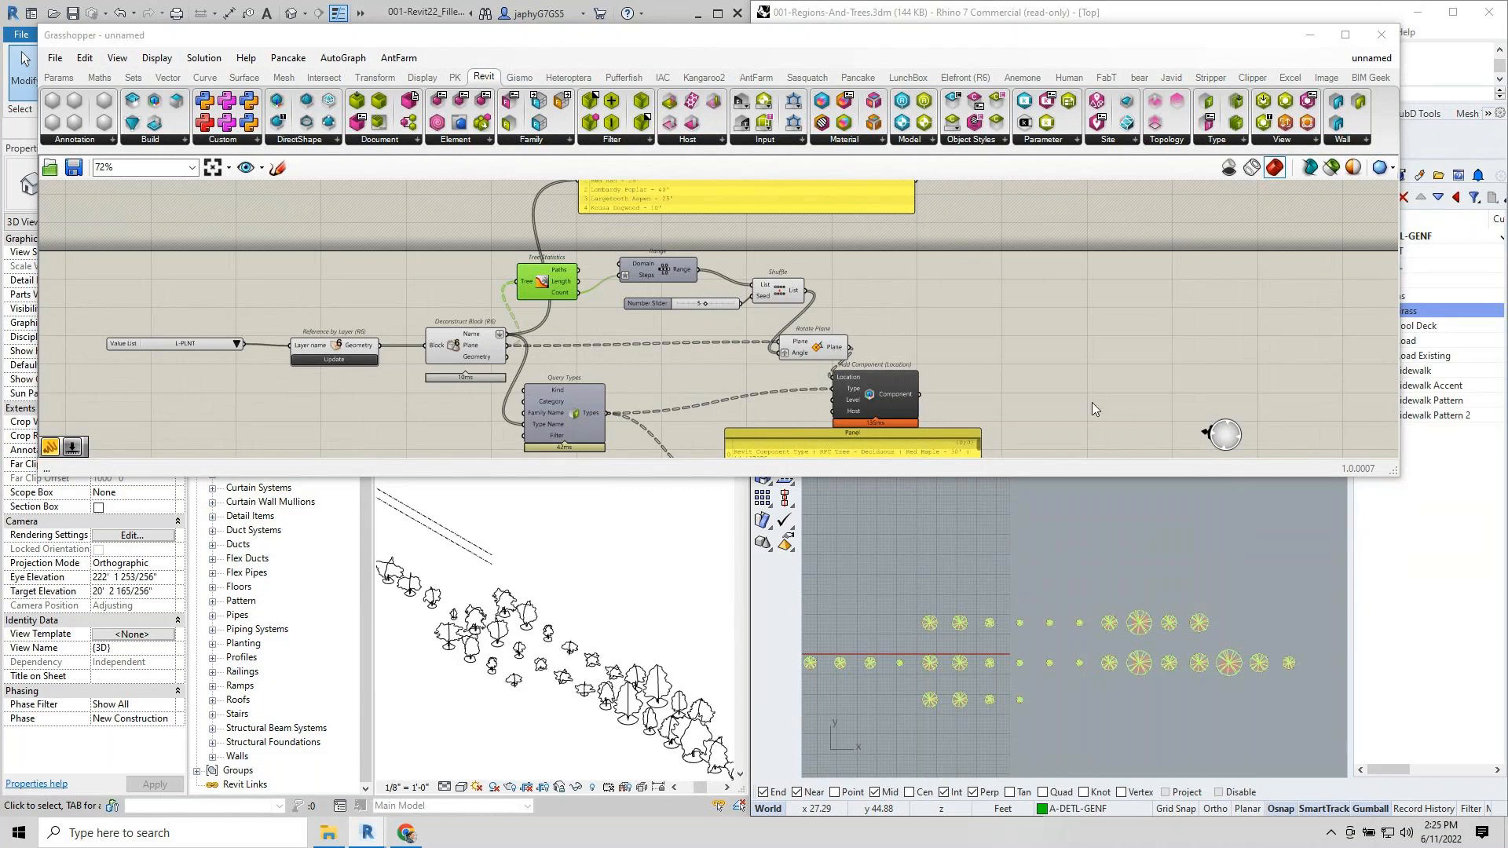
Shift Add Component (Location) aside and move the Query Types output panel clear below it.
{"action": "scroll", "coordinate": [1020, 369], "scroll_direction": "down", "scroll_amount": 3}
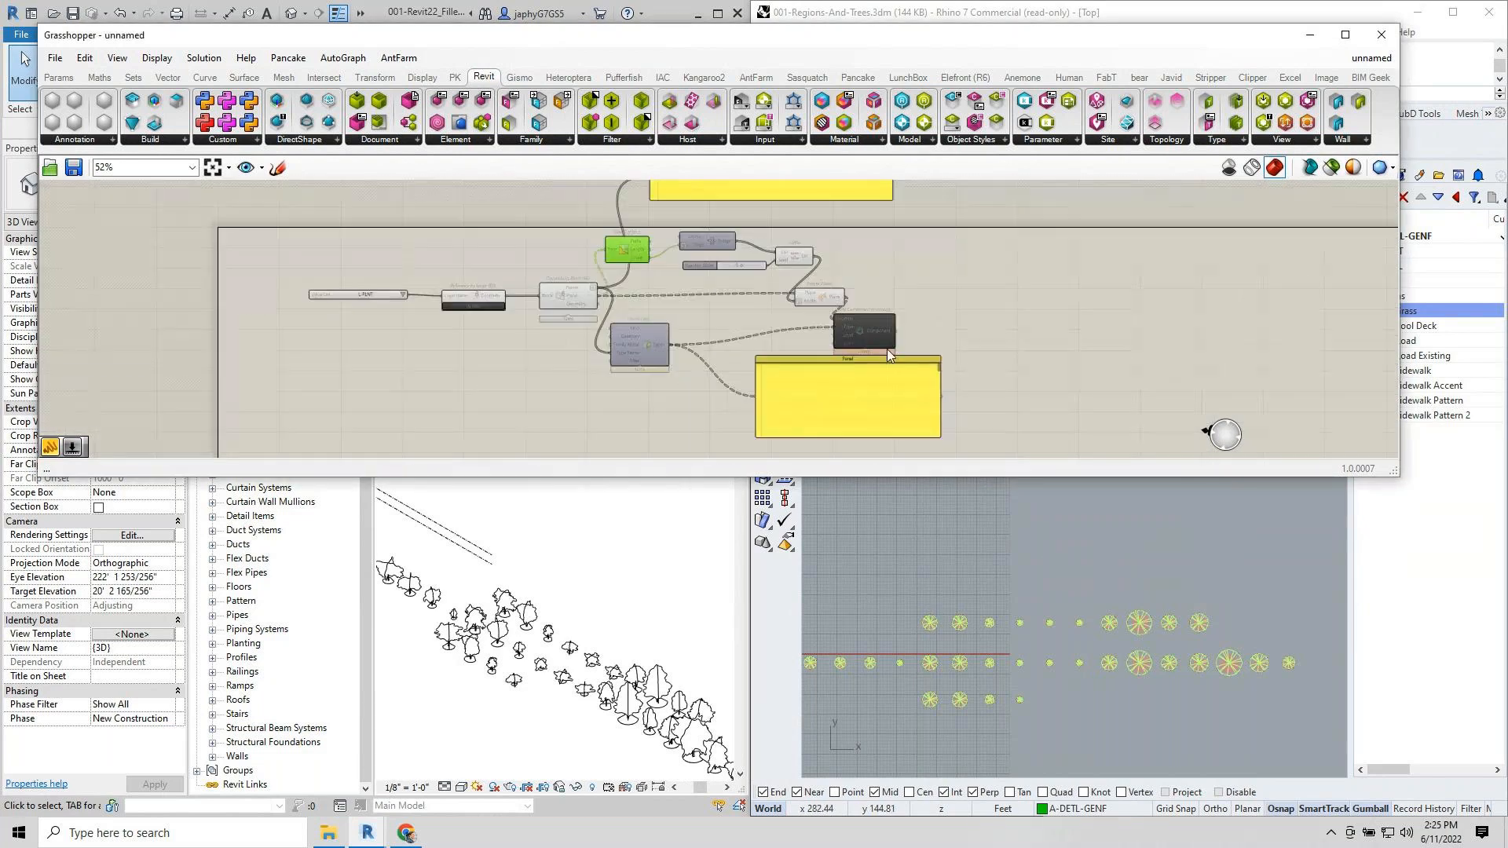
{"action": "left_click", "coordinate": [888, 349]}
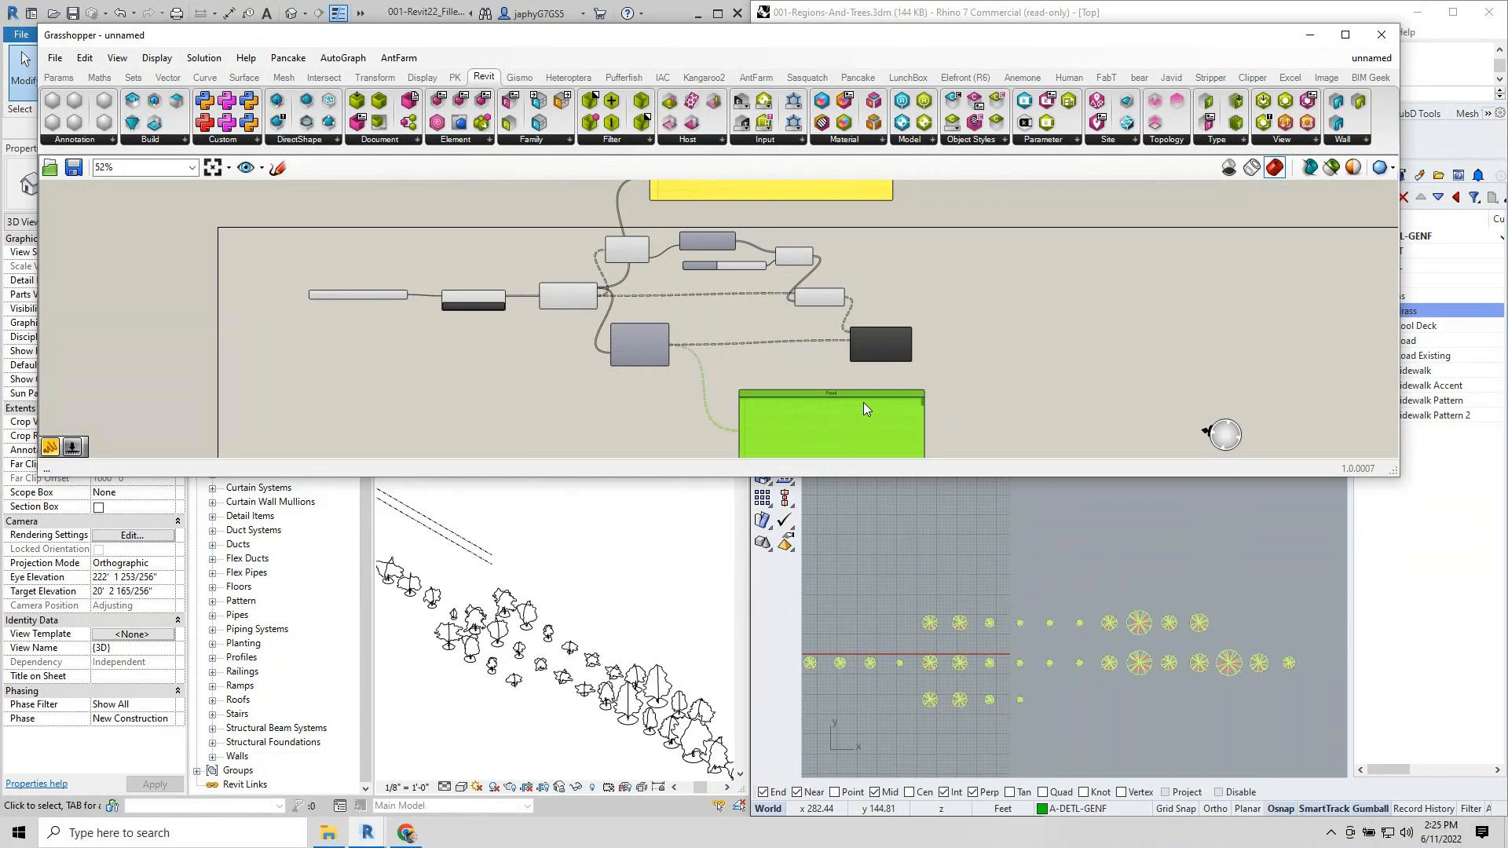
{"action": "scroll", "coordinate": [864, 401], "scroll_direction": "up", "scroll_amount": 3}
{"action": "left_click_drag", "start_coordinate": [982, 378], "coordinate": [983, 361]}
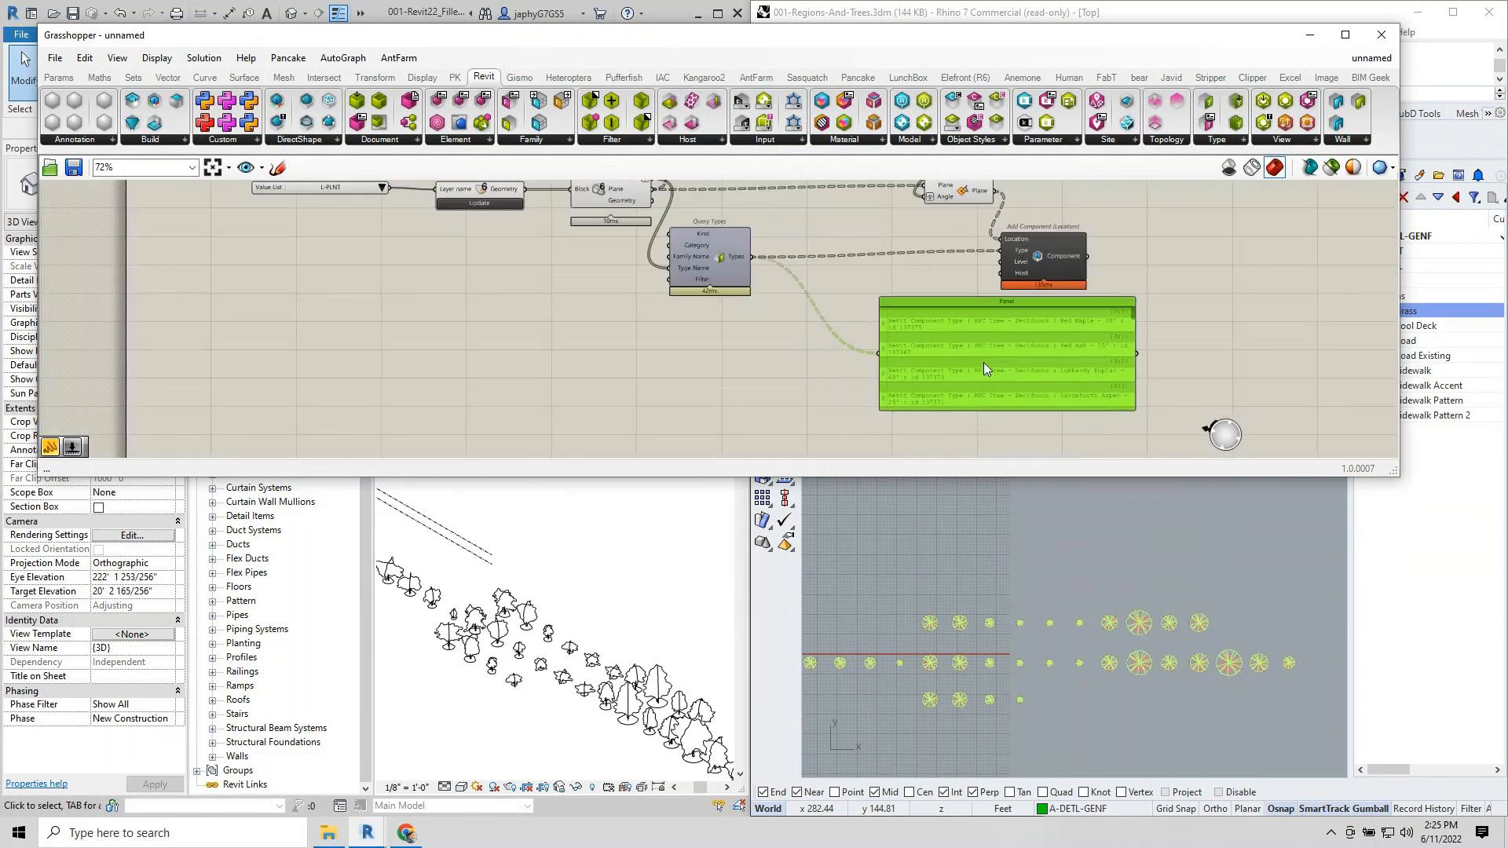
Examine the small coloured region rectangles in Rhino and their layers, narrowing the Grasshopper window to reveal the layer list.
{"action": "scroll", "coordinate": [991, 573], "scroll_direction": "down", "scroll_amount": 2}
{"action": "scroll", "coordinate": [991, 574], "scroll_direction": "up", "scroll_amount": 6}
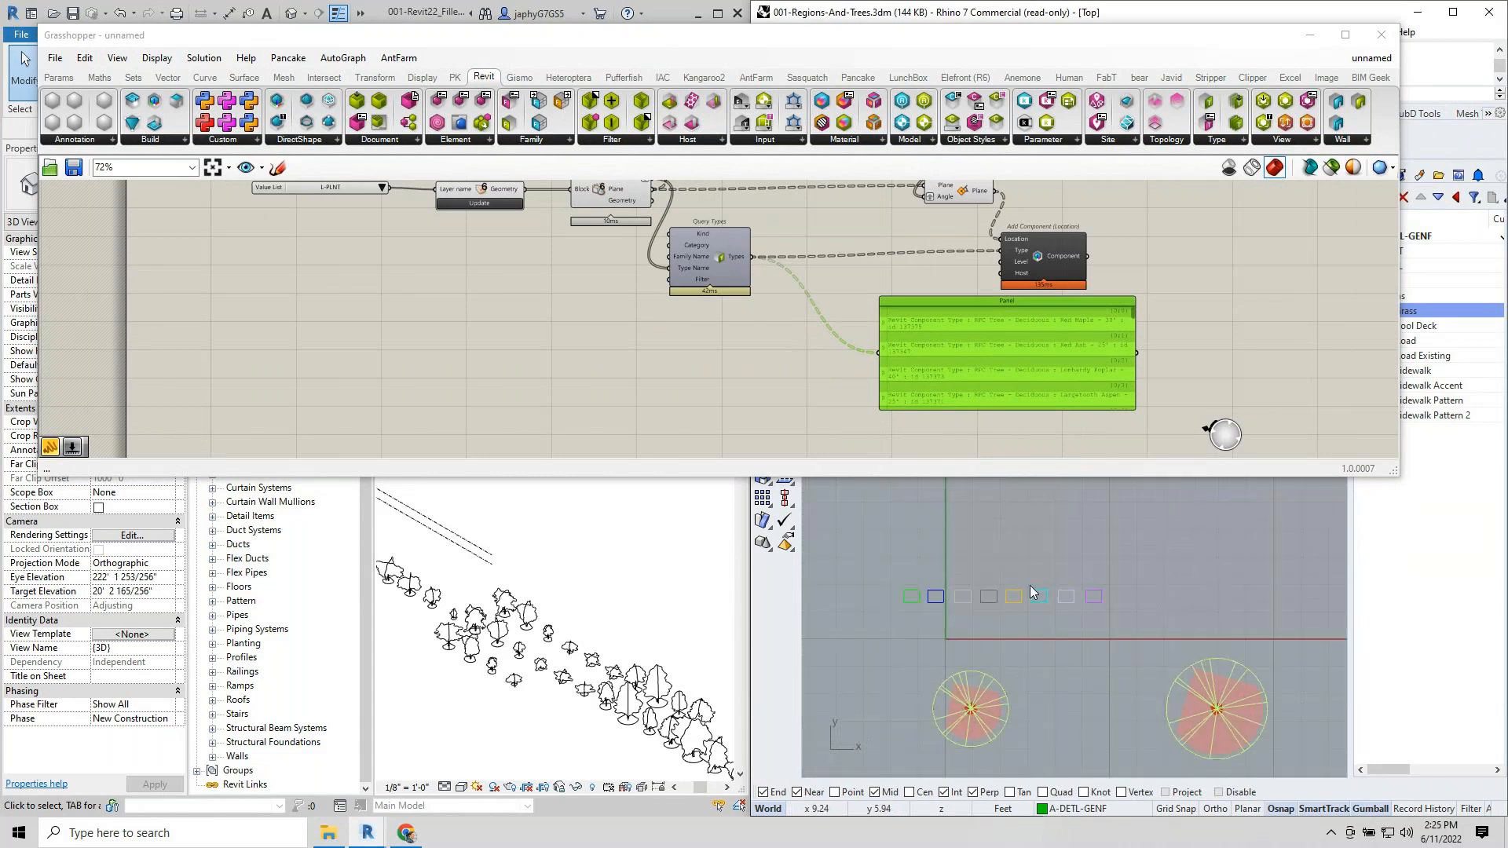
{"action": "right_click_drag", "start_coordinate": [1035, 569], "coordinate": [1026, 556]}
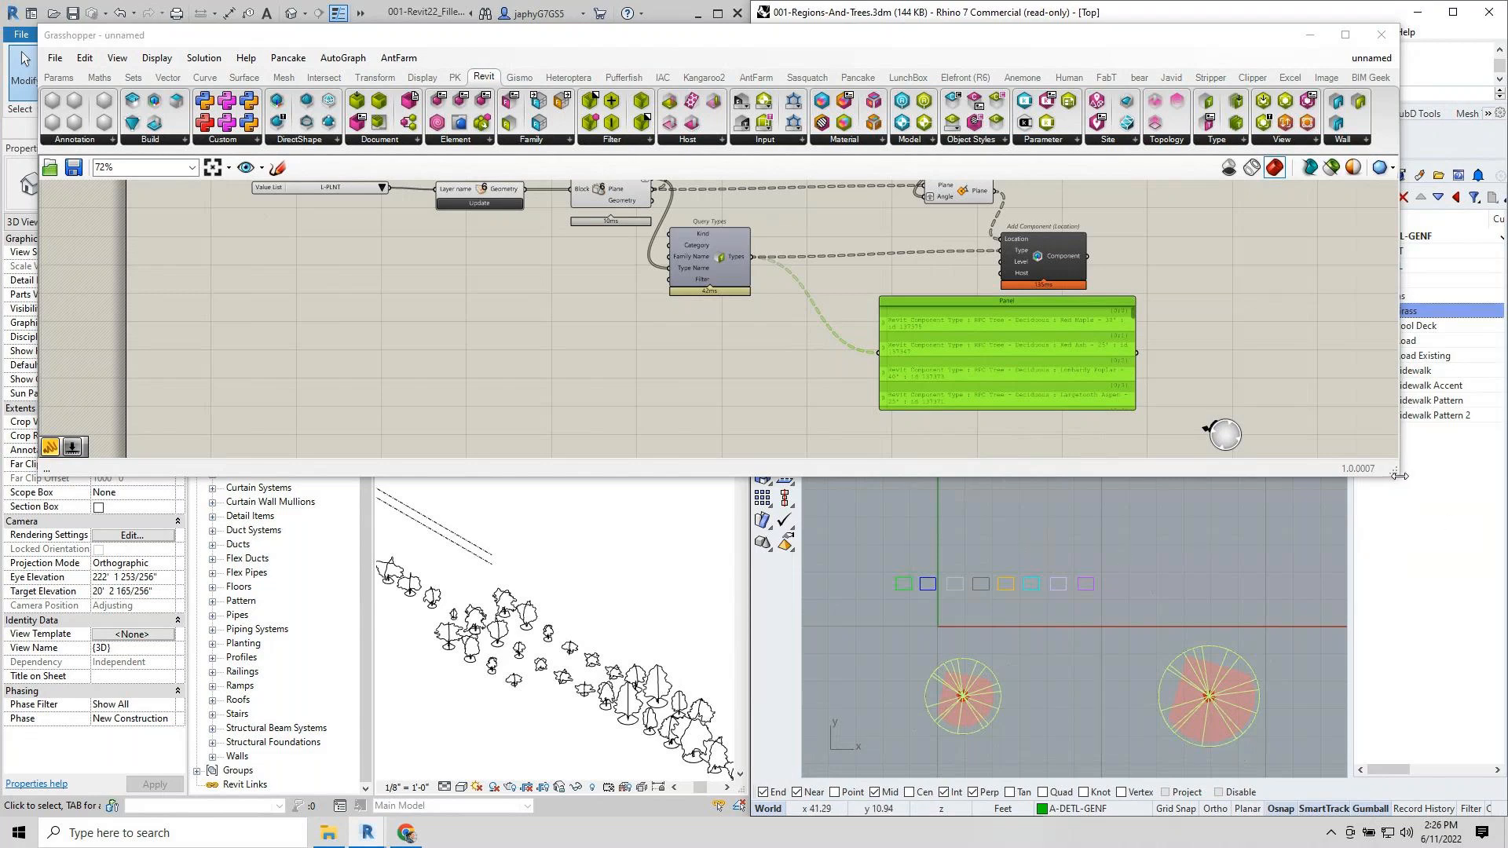
{"action": "left_click_drag", "start_coordinate": [1400, 476], "coordinate": [1309, 474]}
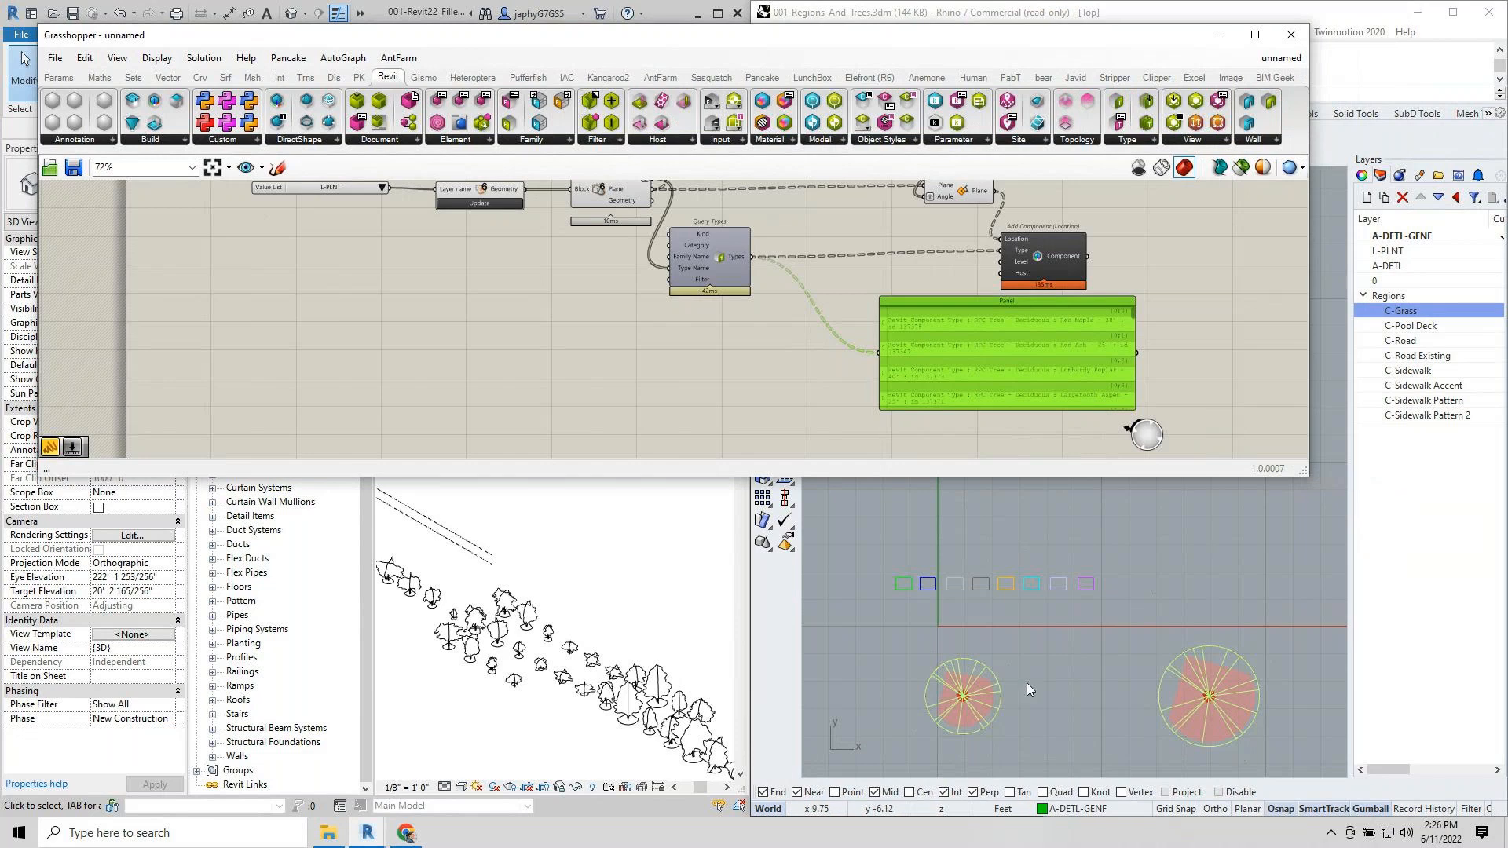
{"action": "left_click", "coordinate": [1028, 593]}
{"action": "left_click", "coordinate": [1024, 639]}
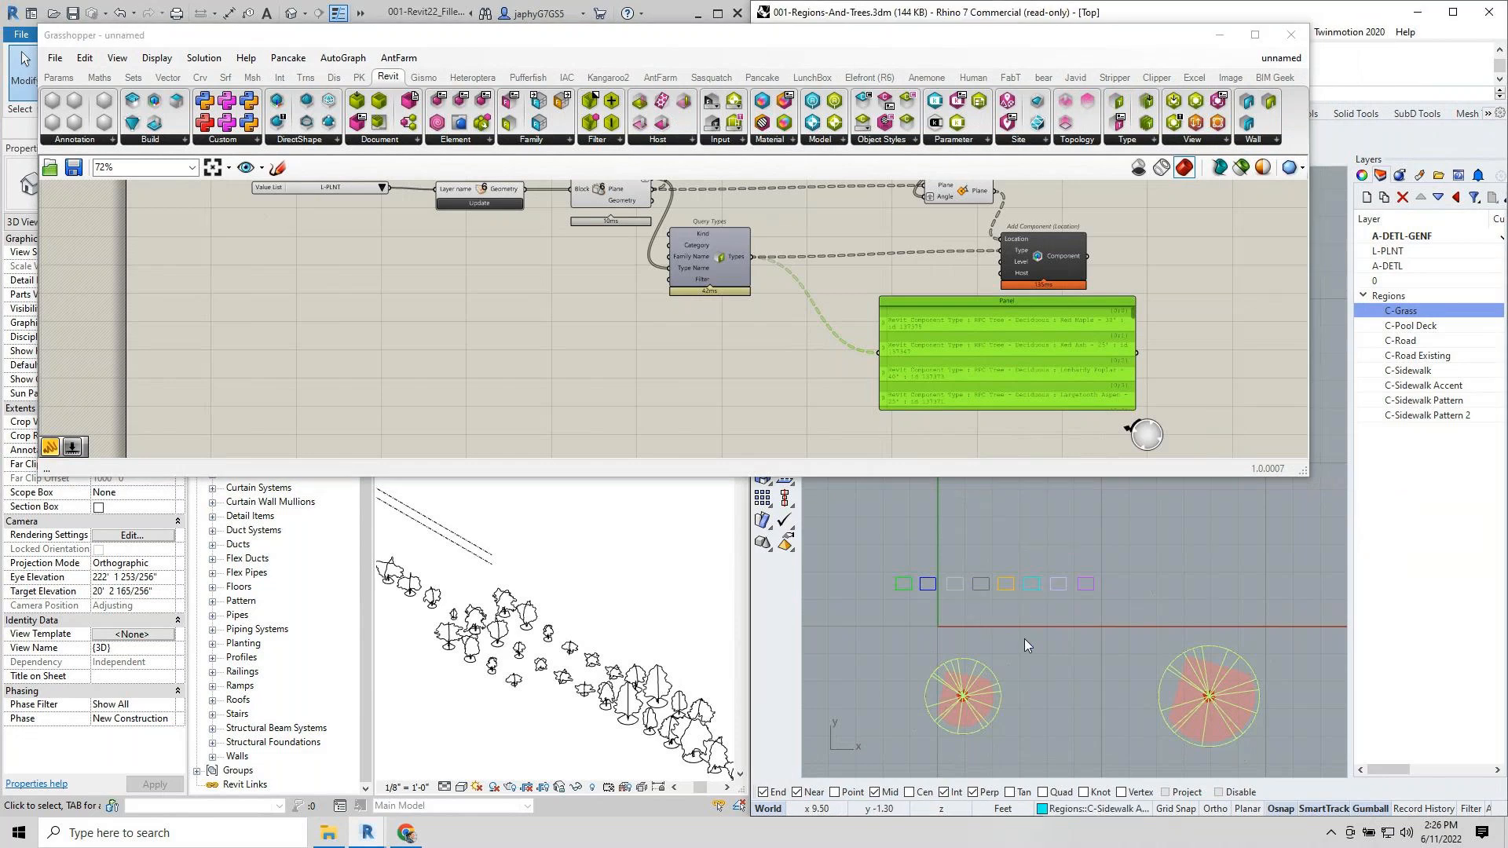
{"action": "left_click", "coordinate": [904, 591]}
{"action": "left_click", "coordinate": [1119, 582]}
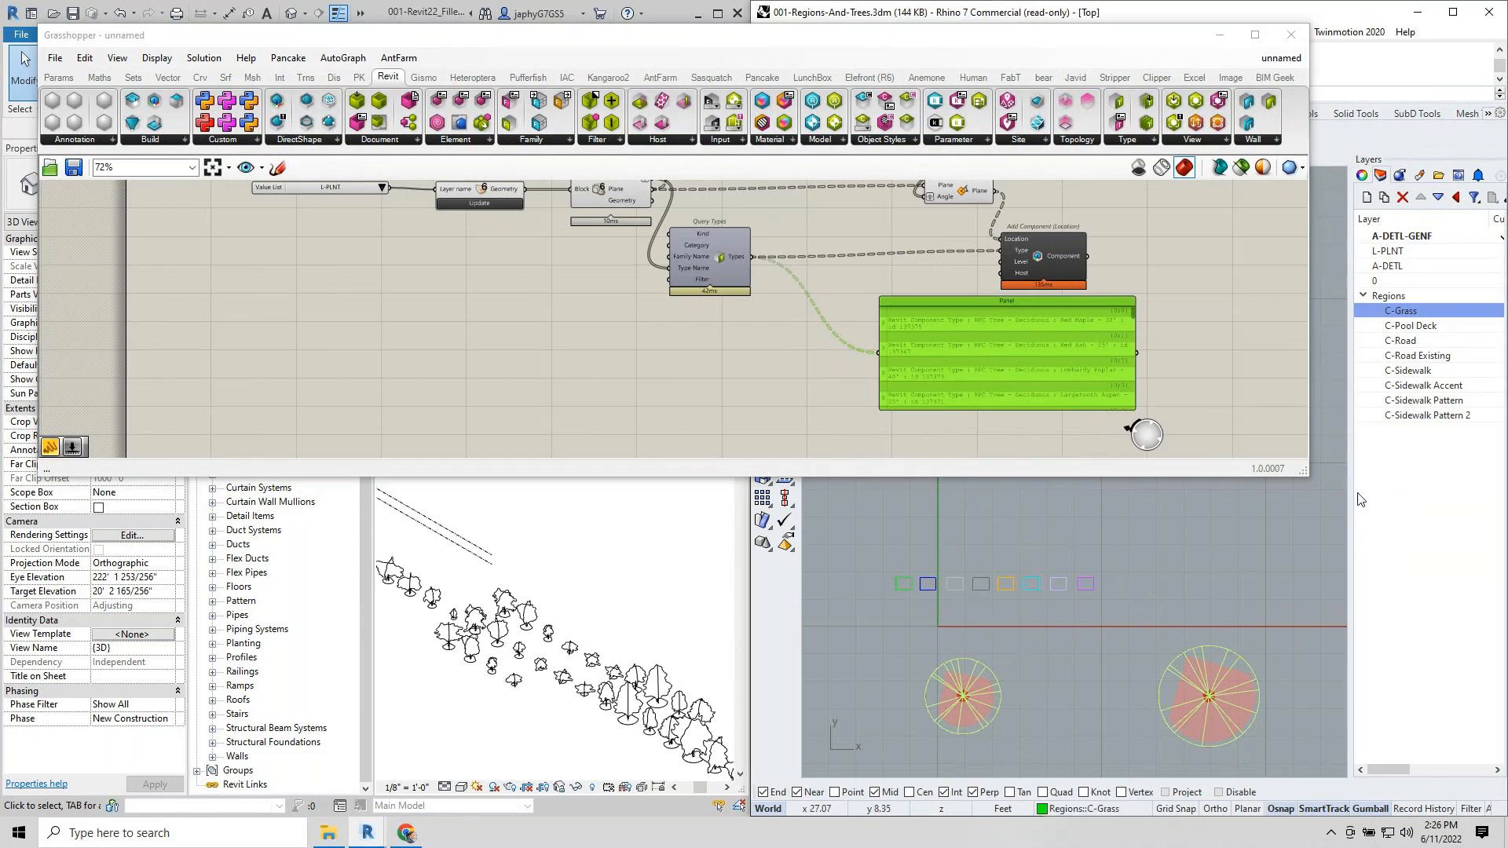
{"action": "left_click", "coordinate": [1411, 428]}
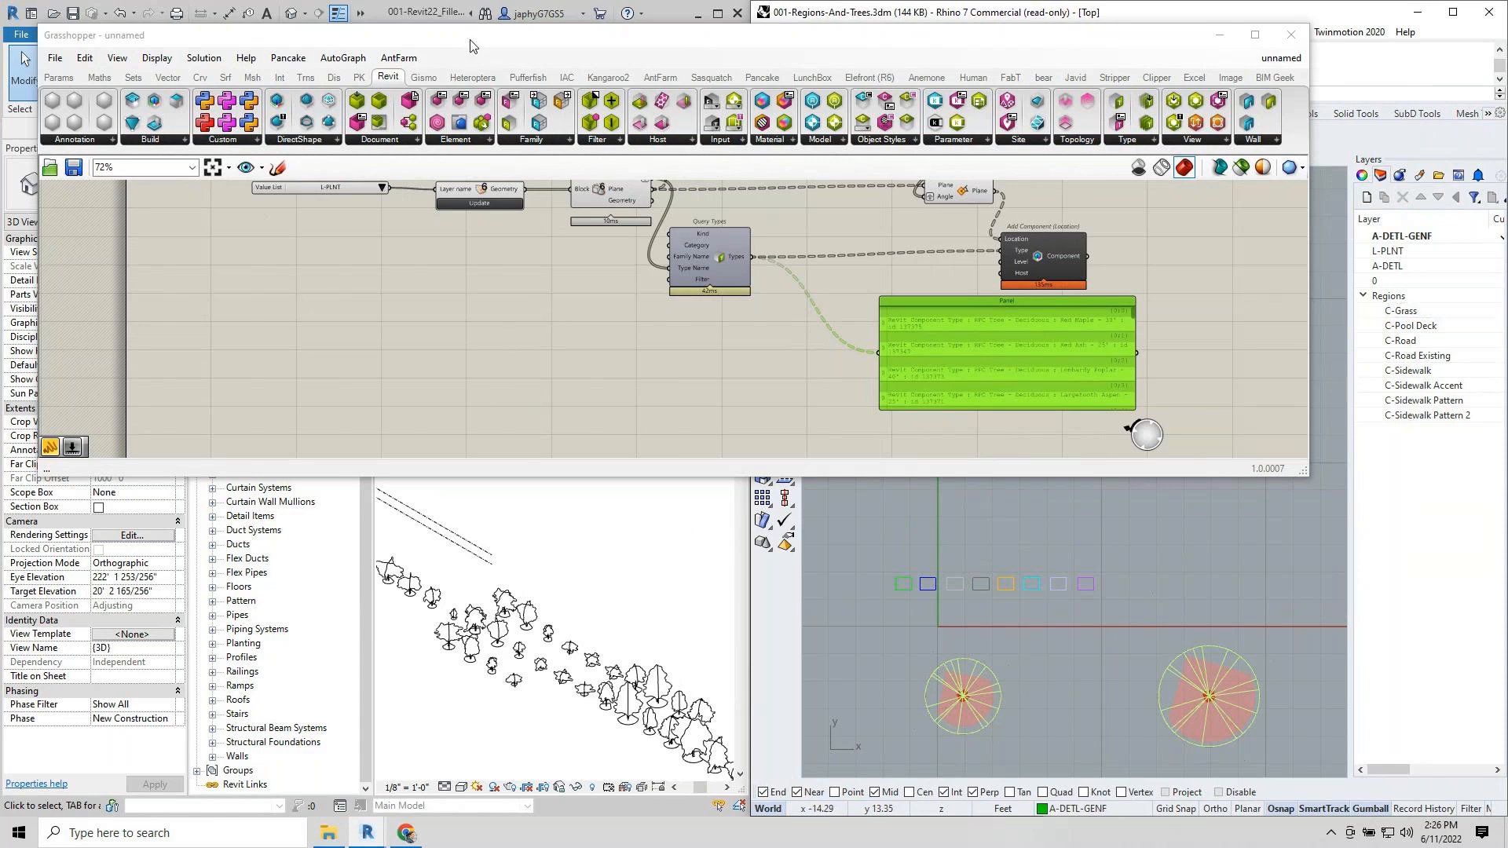
Move the Grasshopper window off the Rhino layer list area and duplicate Reference by Layer below the tree definition.
{"action": "left_click_drag", "start_coordinate": [463, 42], "coordinate": [644, 134]}
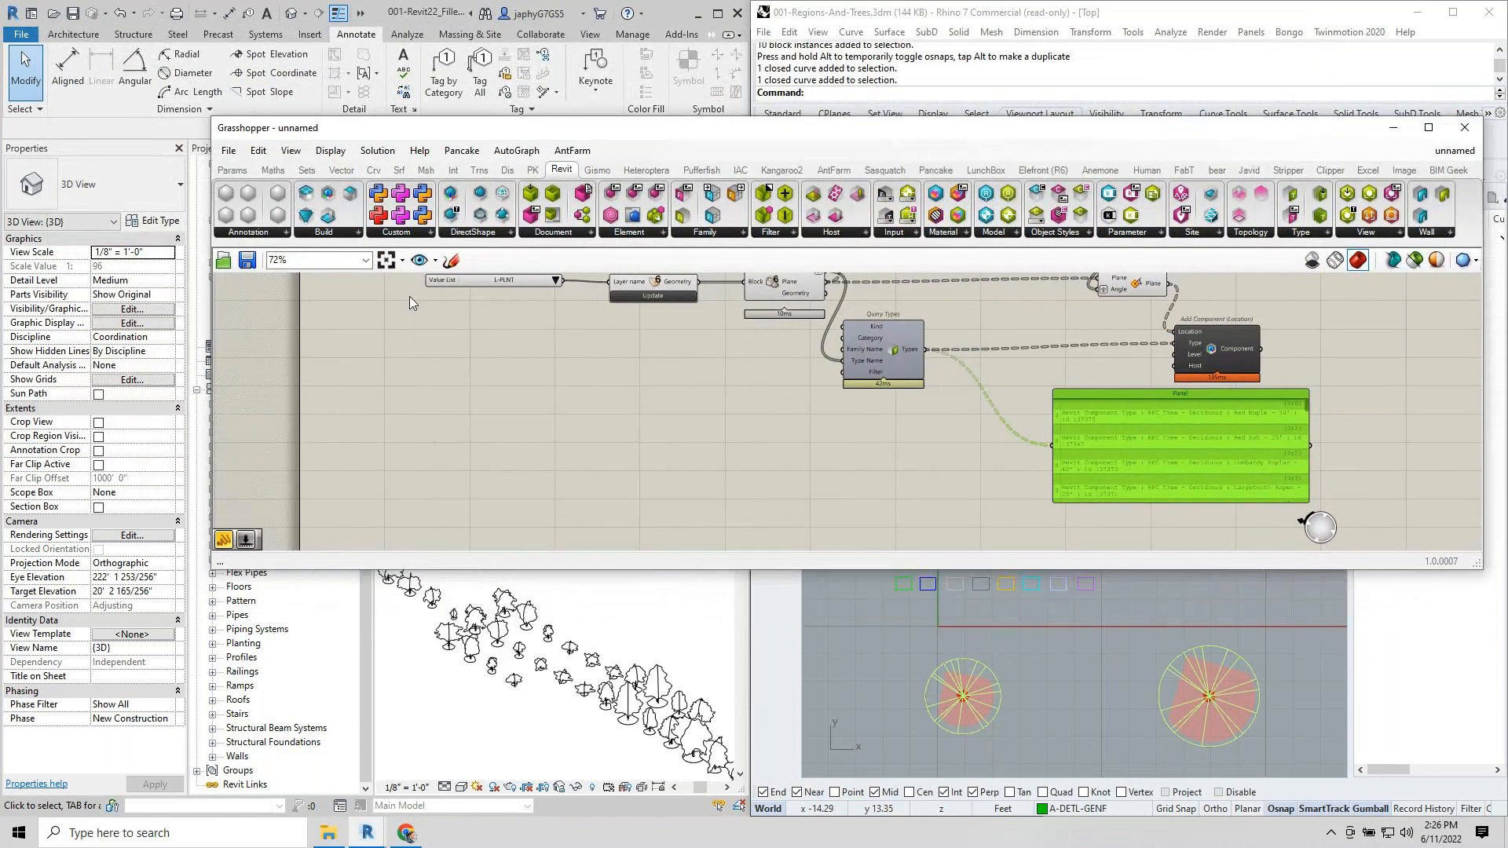
{"action": "left_click", "coordinate": [436, 515]}
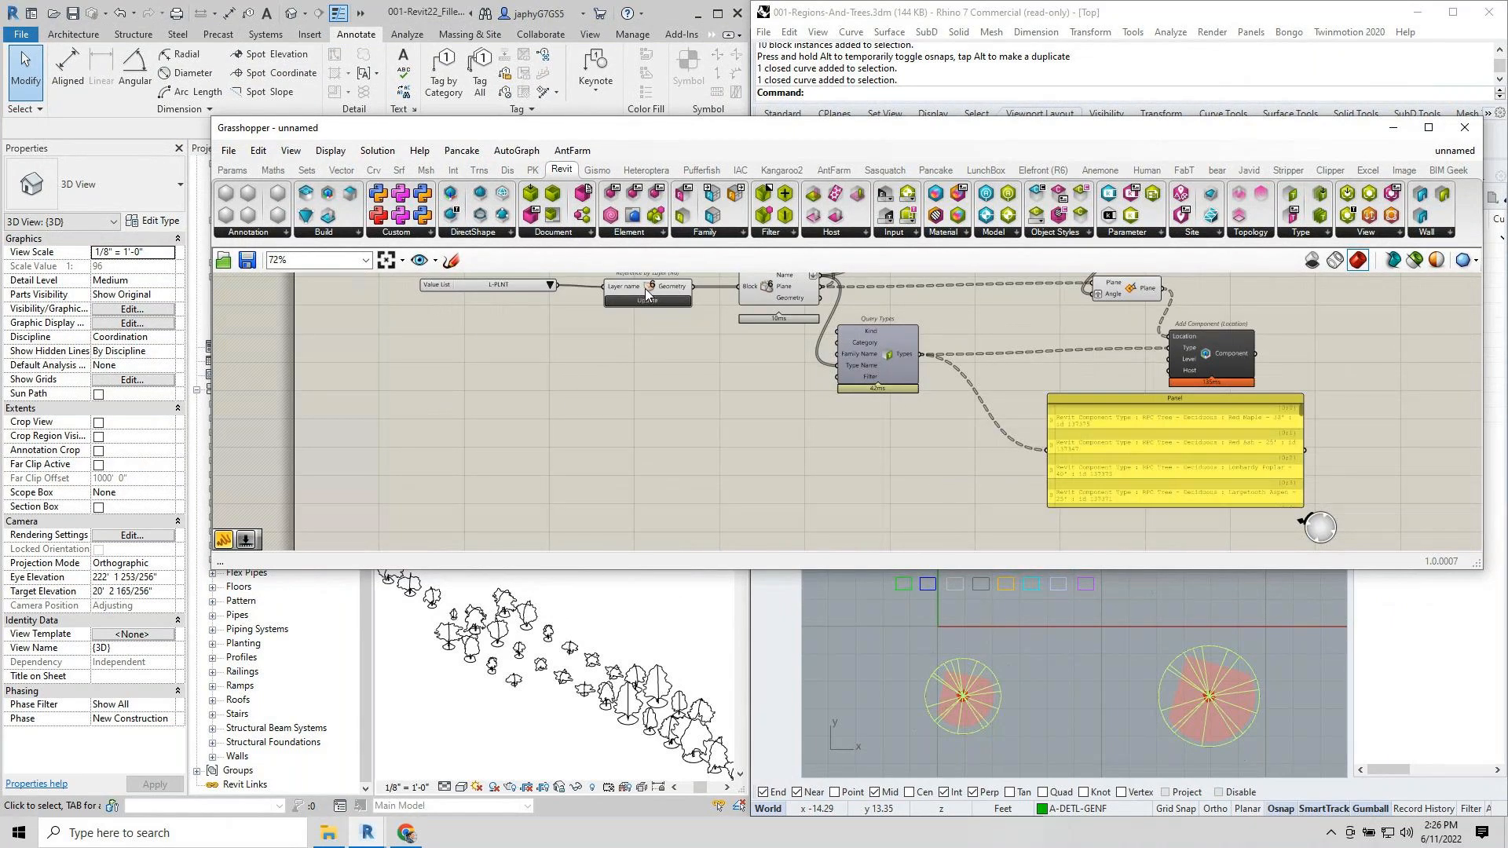
{"action": "left_click", "coordinate": [644, 289]}
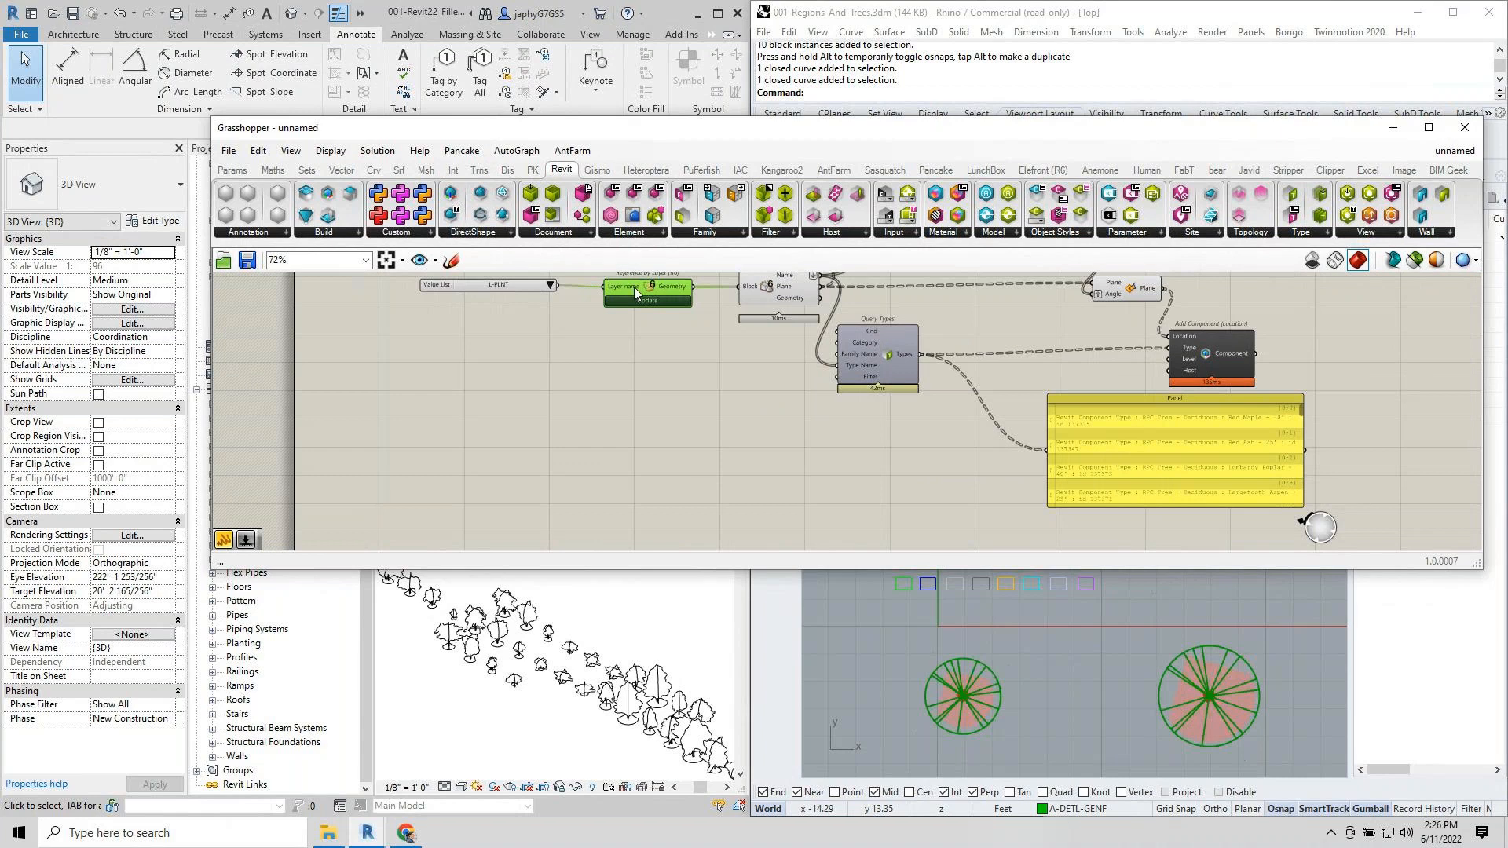
{"action": "left_click_drag", "start_coordinate": [634, 285], "coordinate": [638, 512], "text": "alt"}
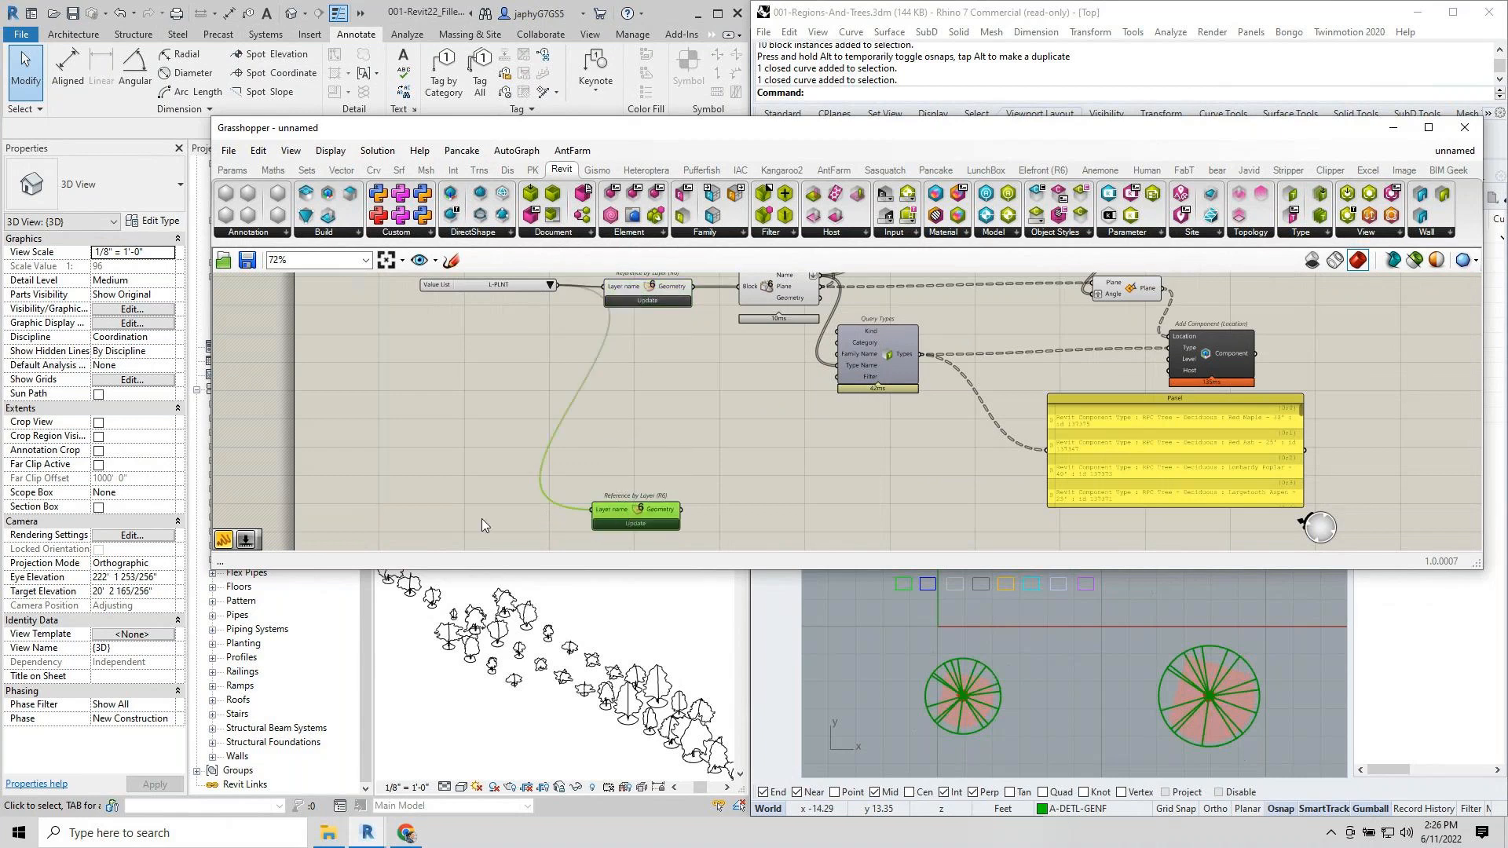
Add a panel beside the duplicated Reference by Layer component and set its text to Regions::*.
{"action": "double_click", "coordinate": [446, 516]}
{"action": "type", "text": "/"}
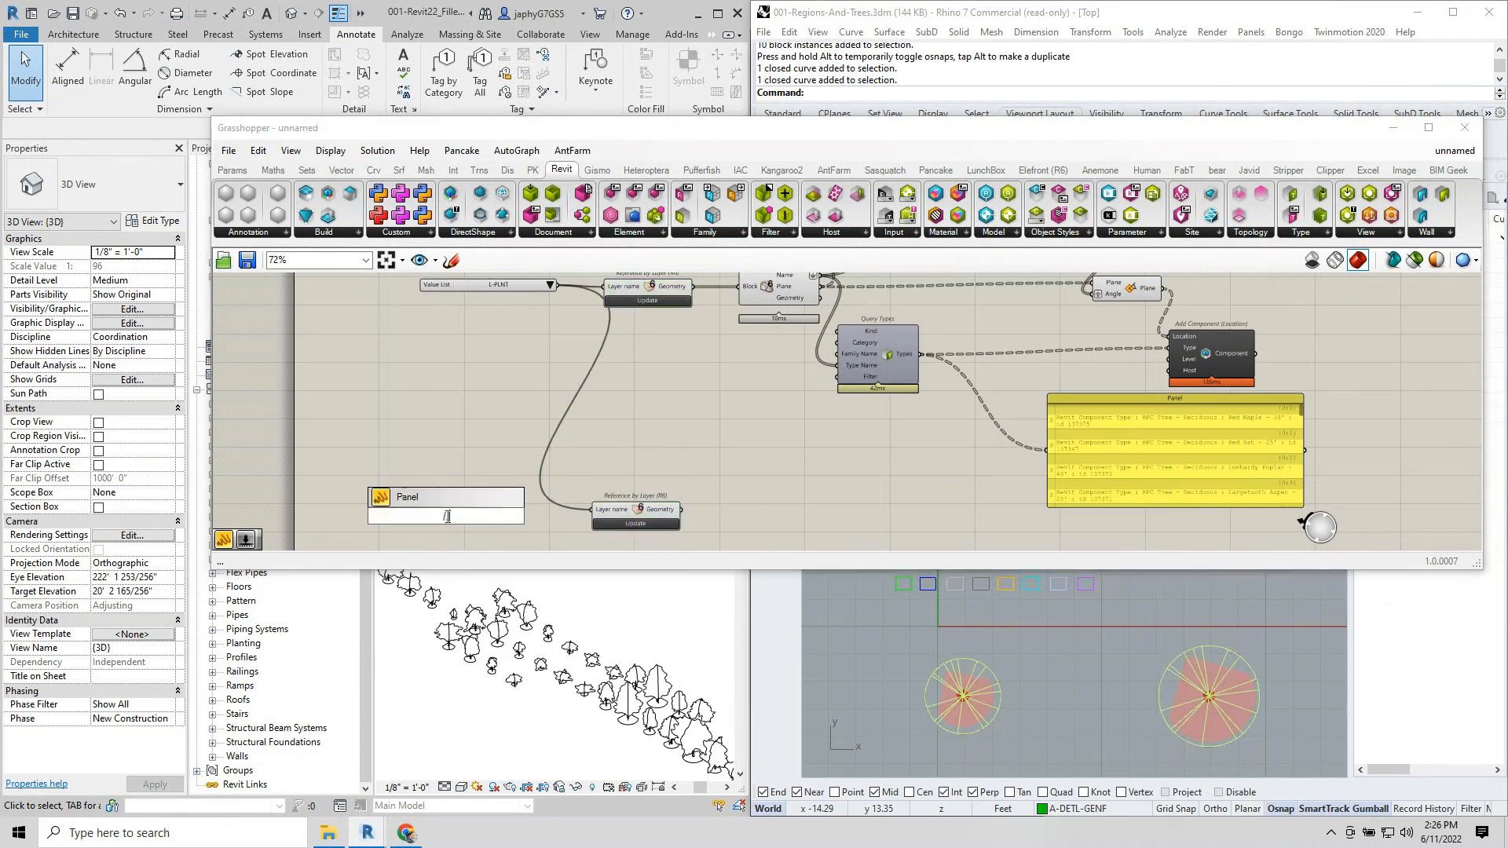
{"action": "type", "text": "/Regions:"}
{"action": "key", "text": "Return"}
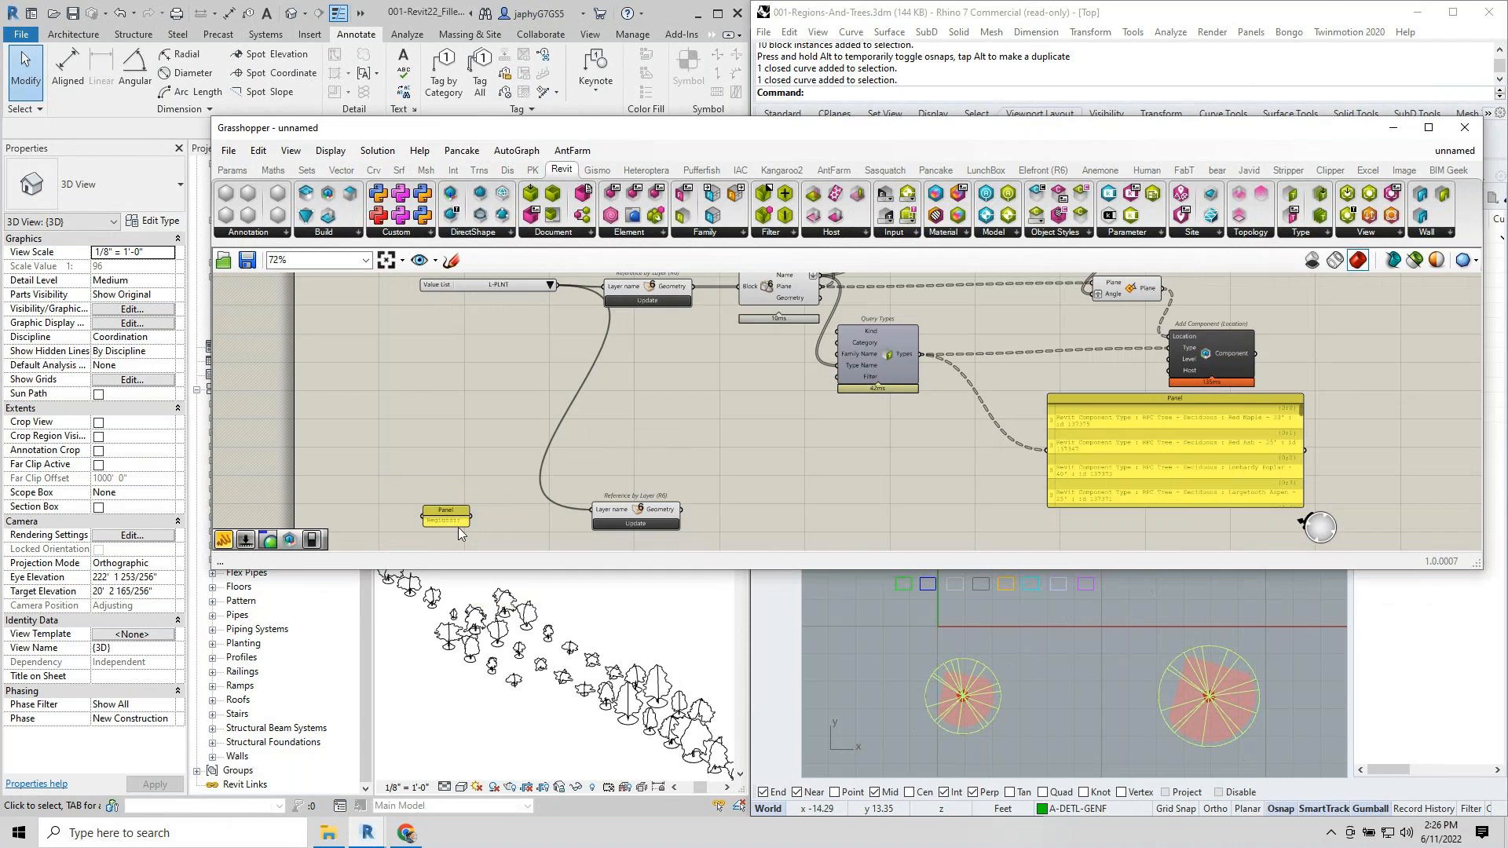
{"action": "scroll", "coordinate": [461, 534], "scroll_direction": "up", "scroll_amount": 3}
{"action": "double_click", "coordinate": [458, 523]}
{"action": "left_click", "coordinate": [458, 499]}
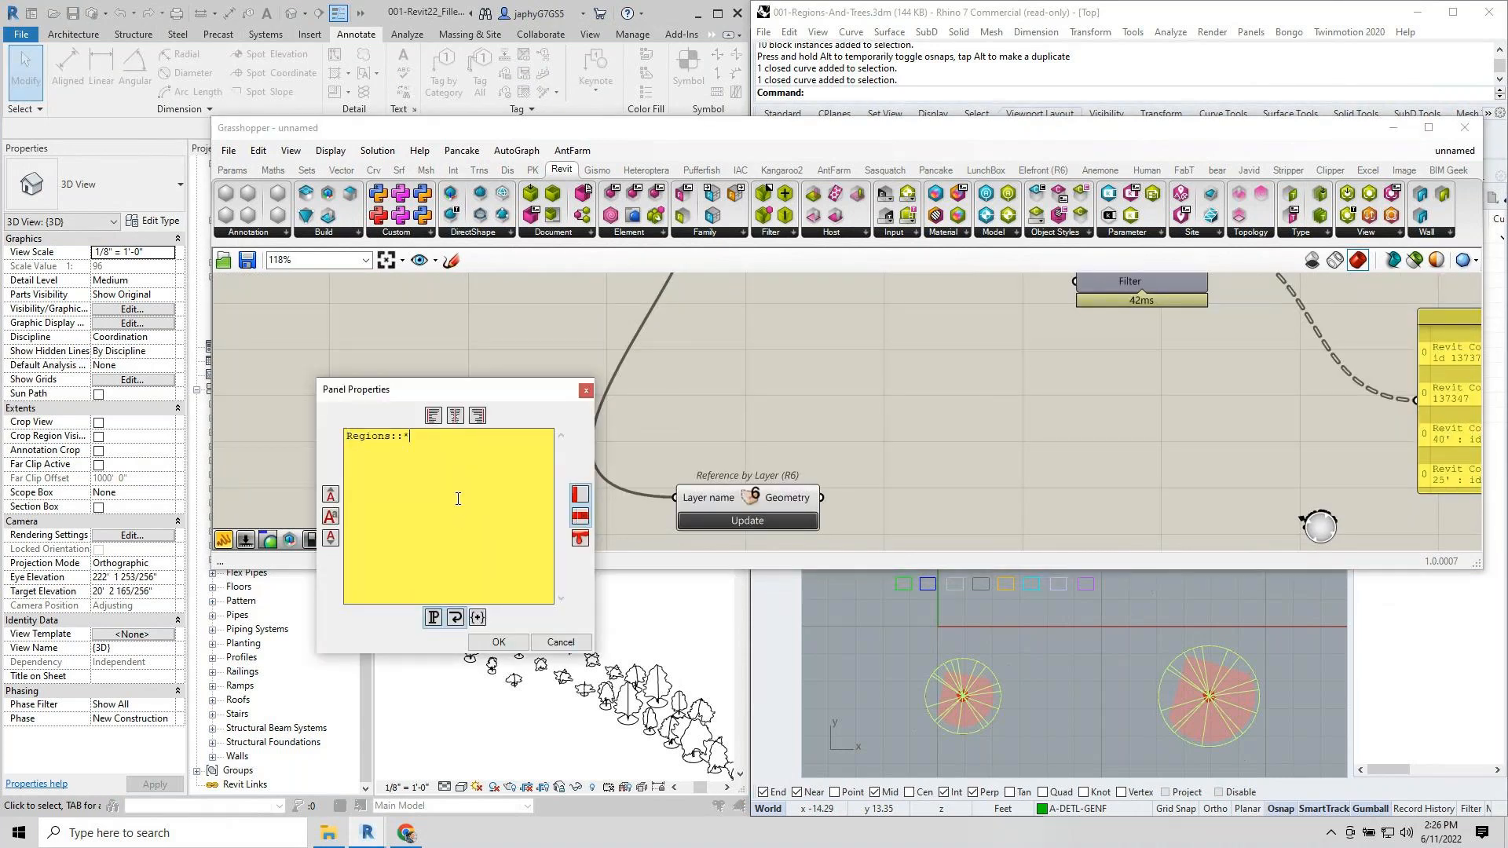
{"action": "left_click", "coordinate": [498, 642]}
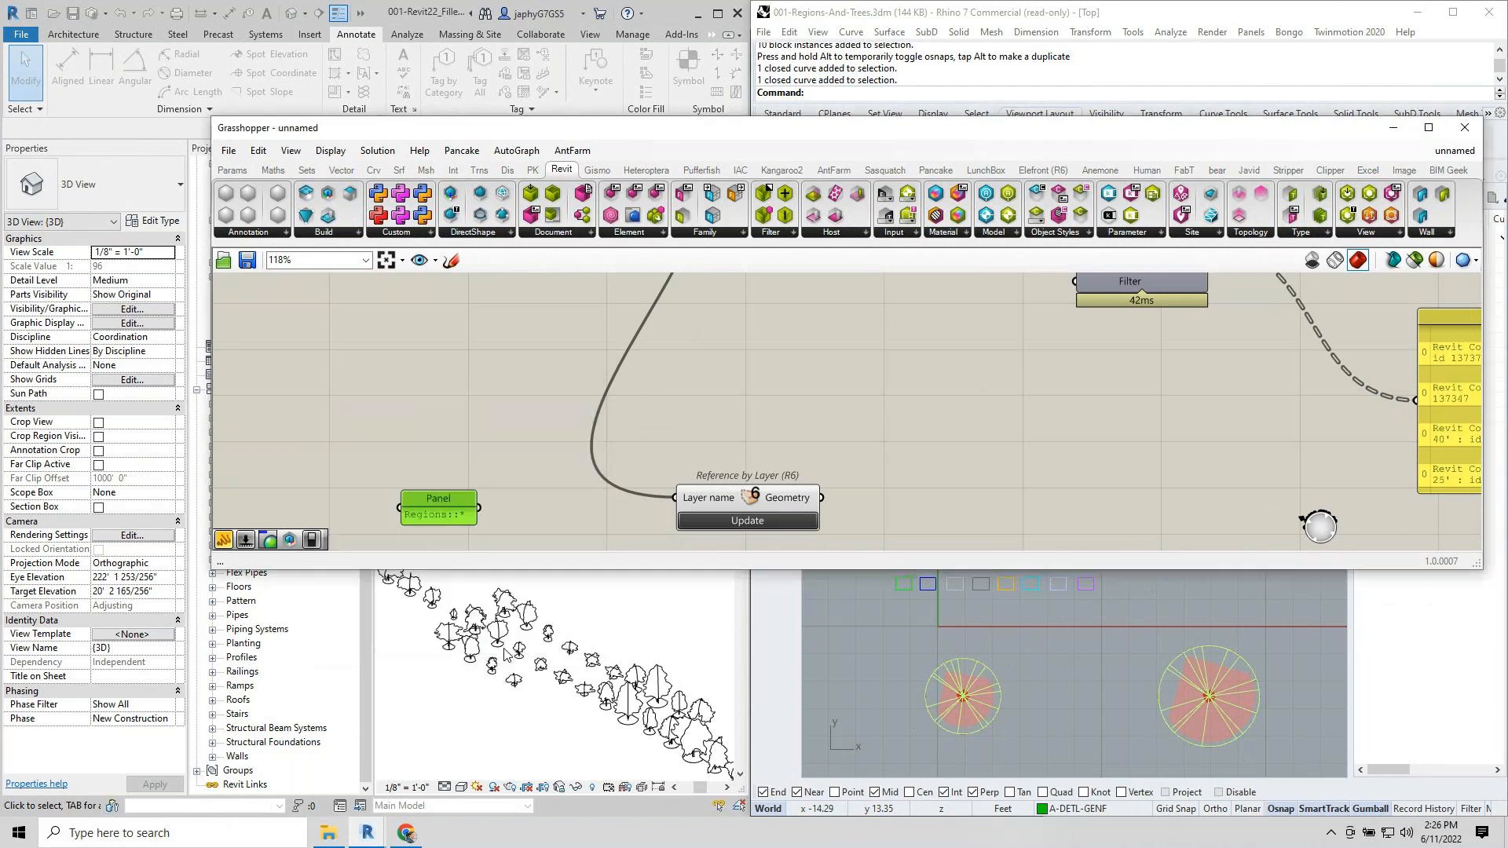
Move the Grasshopper window clear of Rhino's layer list and wire the Regions::* panel into the duplicated Reference by Layer's Layer name input.
{"action": "left_click_drag", "start_coordinate": [936, 127], "coordinate": [719, 91]}
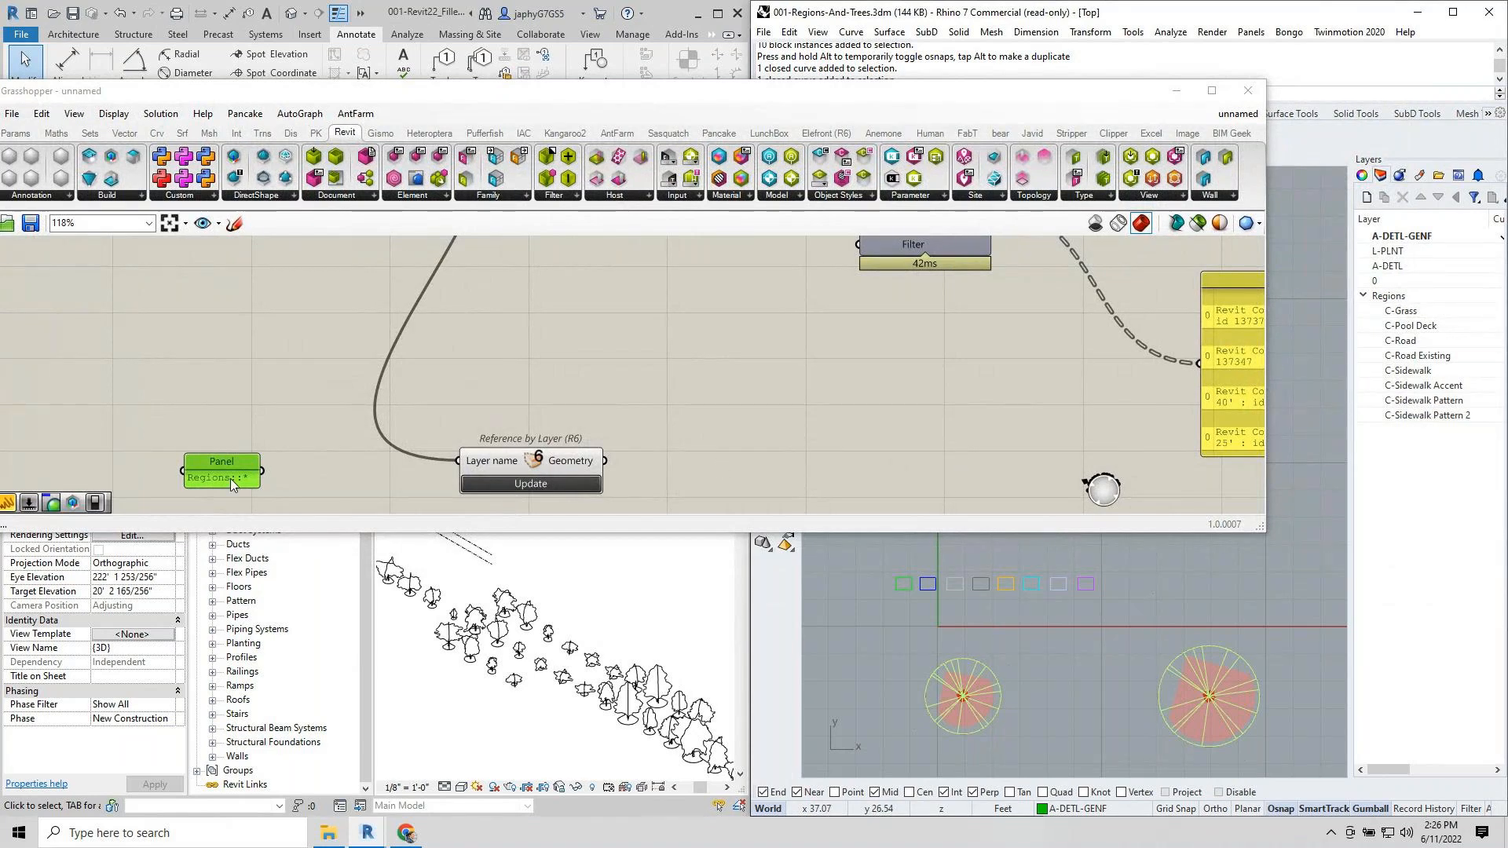
{"action": "left_click_drag", "start_coordinate": [238, 467], "coordinate": [395, 460]}
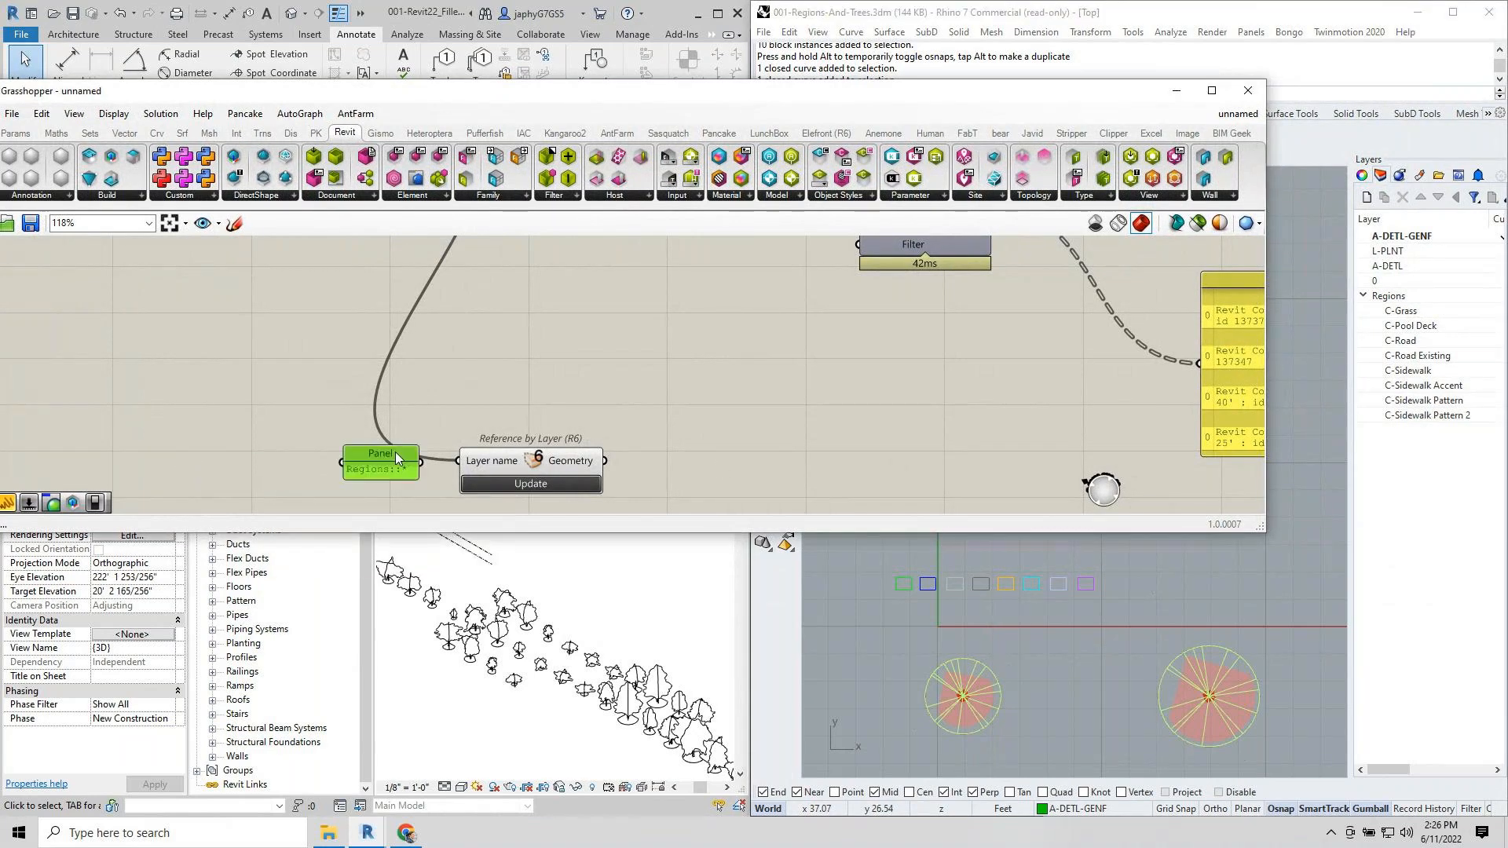
{"action": "scroll", "coordinate": [395, 463], "scroll_direction": "up", "scroll_amount": 3}
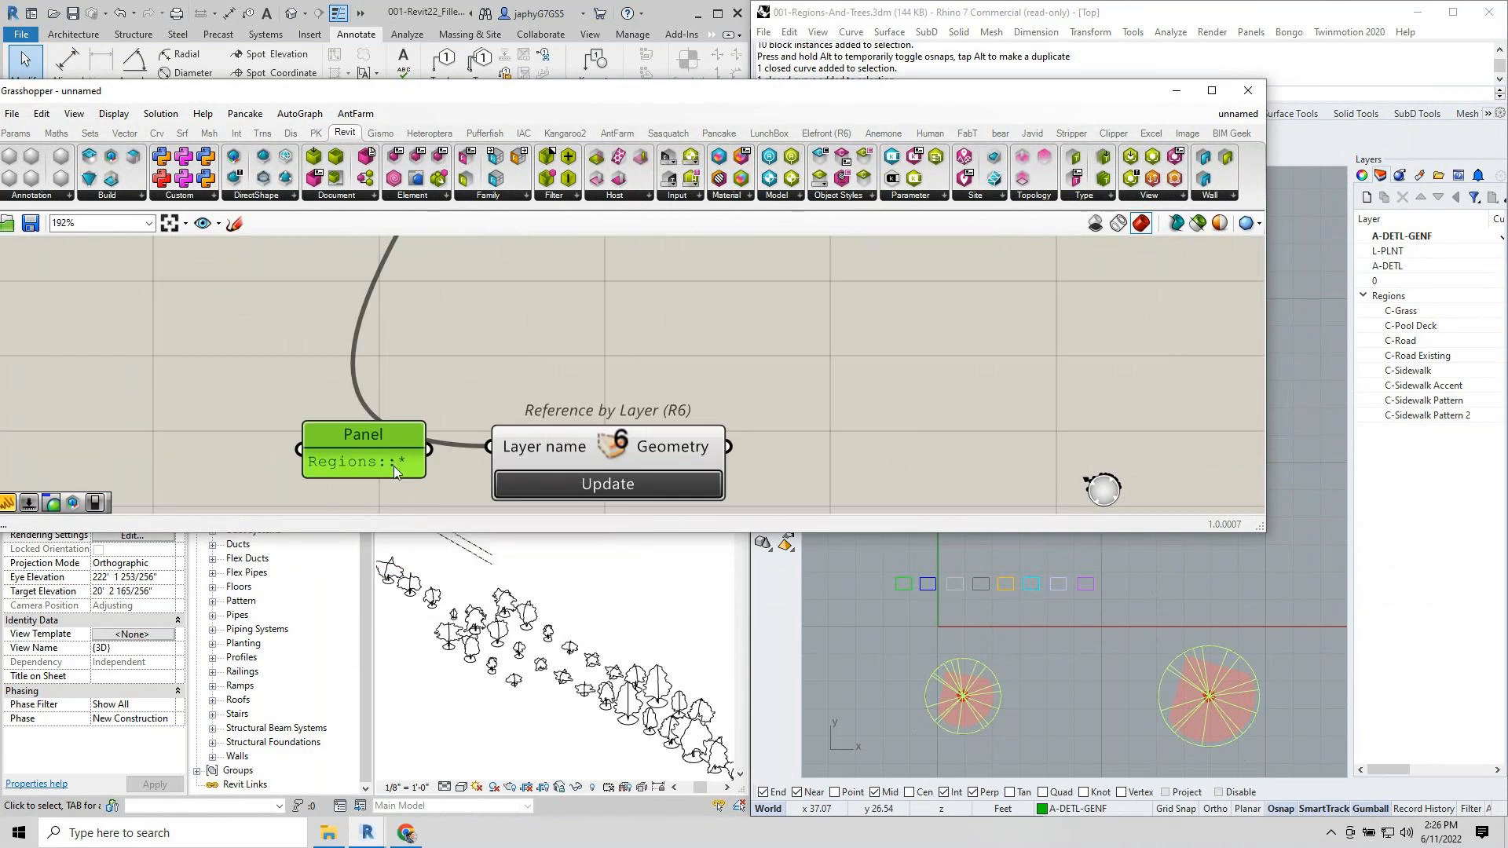
{"action": "left_click_drag", "start_coordinate": [432, 459], "coordinate": [488, 447]}
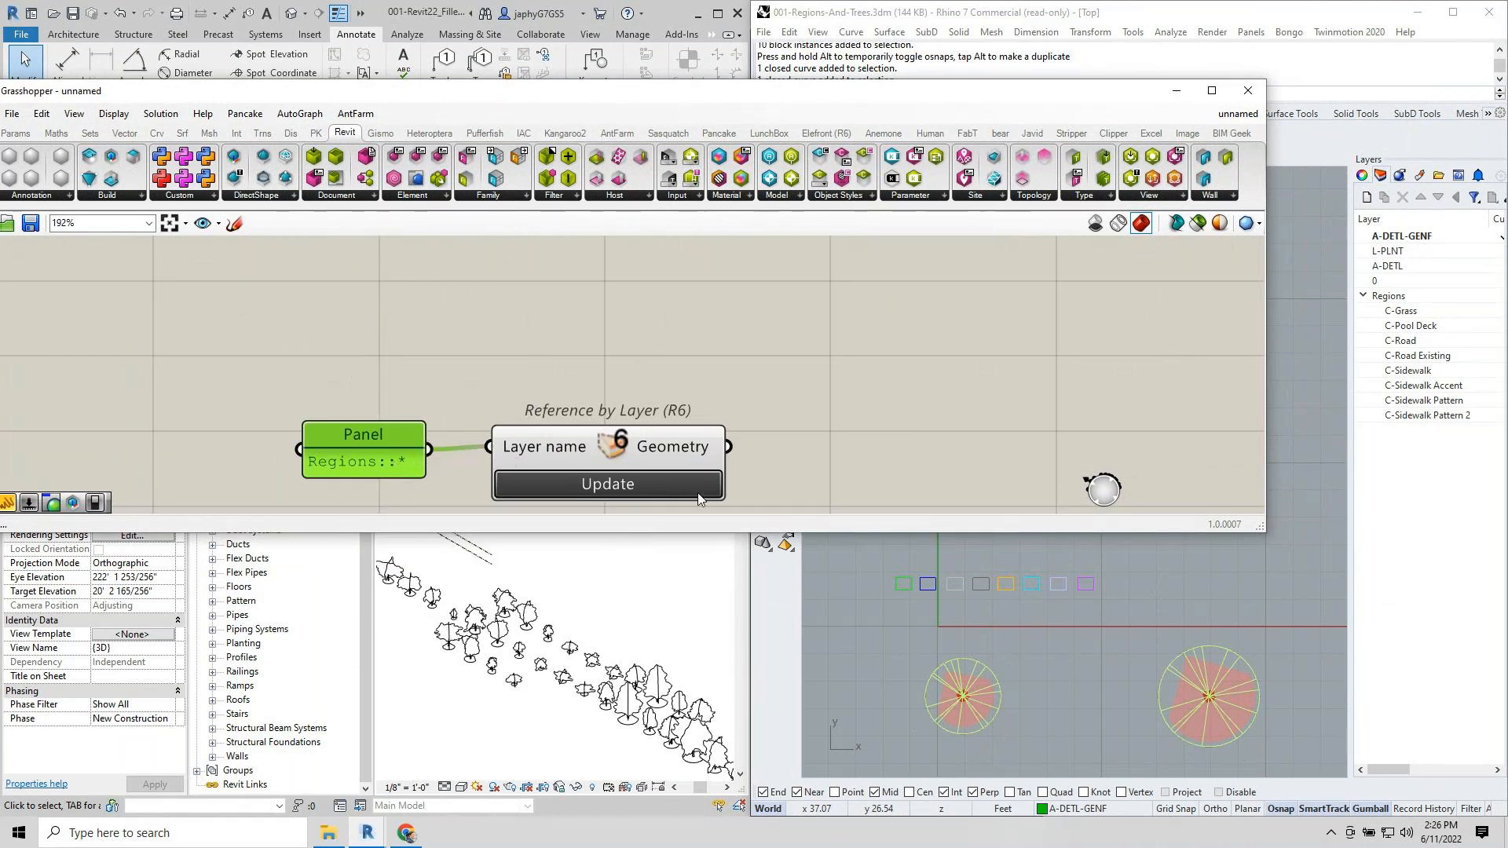
{"action": "mouse_move", "coordinate": [701, 462]}
{"action": "scroll", "coordinate": [698, 459], "scroll_direction": "down", "scroll_amount": 1}
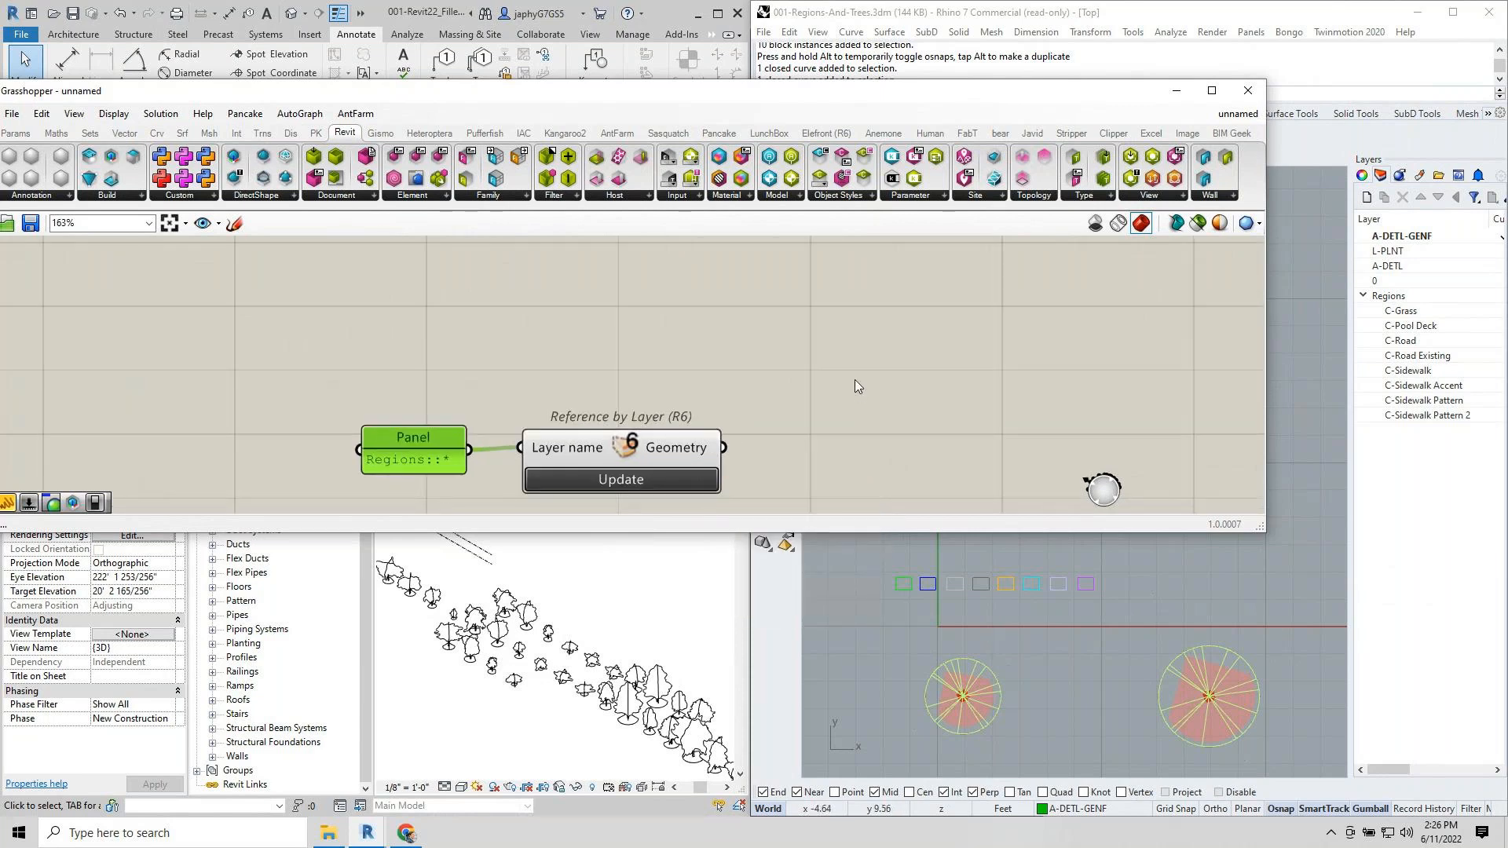
{"action": "right_click_drag", "start_coordinate": [793, 352], "coordinate": [688, 277]}
{"action": "double_click", "coordinate": [715, 406]}
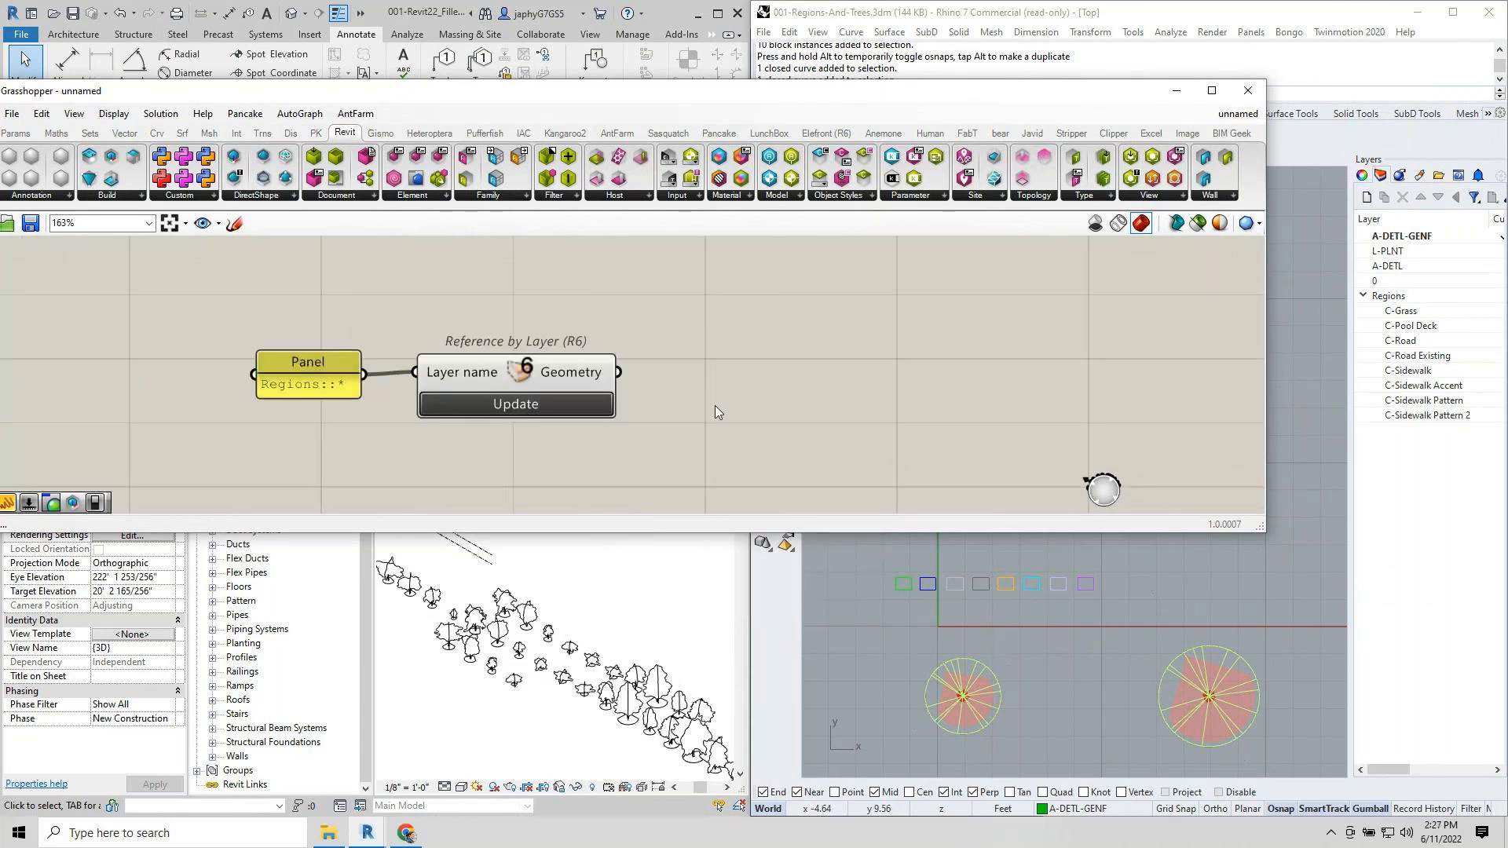
{"action": "type", "text": "gr"}
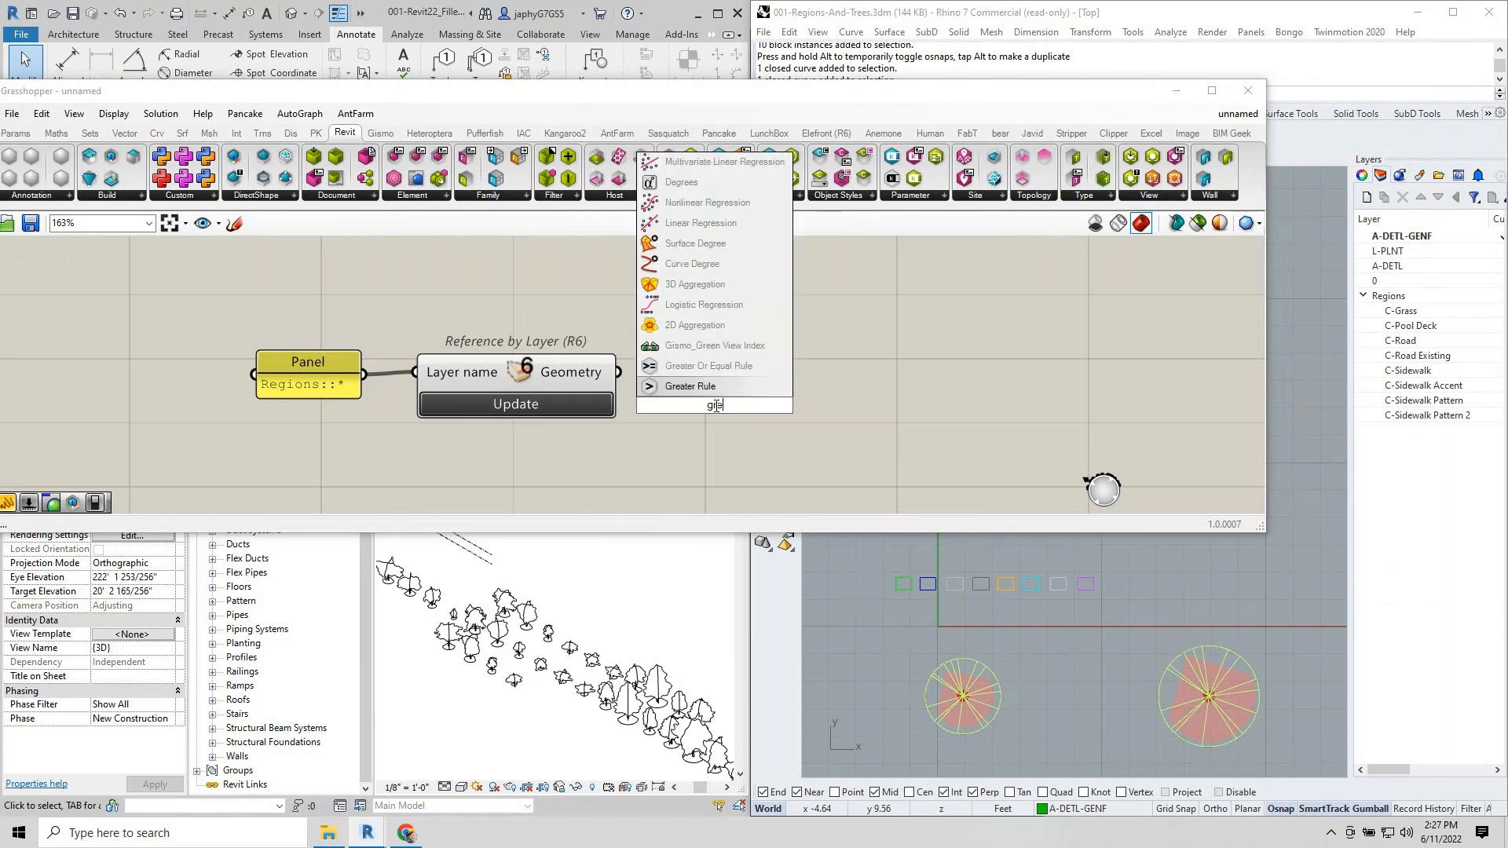
{"action": "key", "text": "BackSpace"}
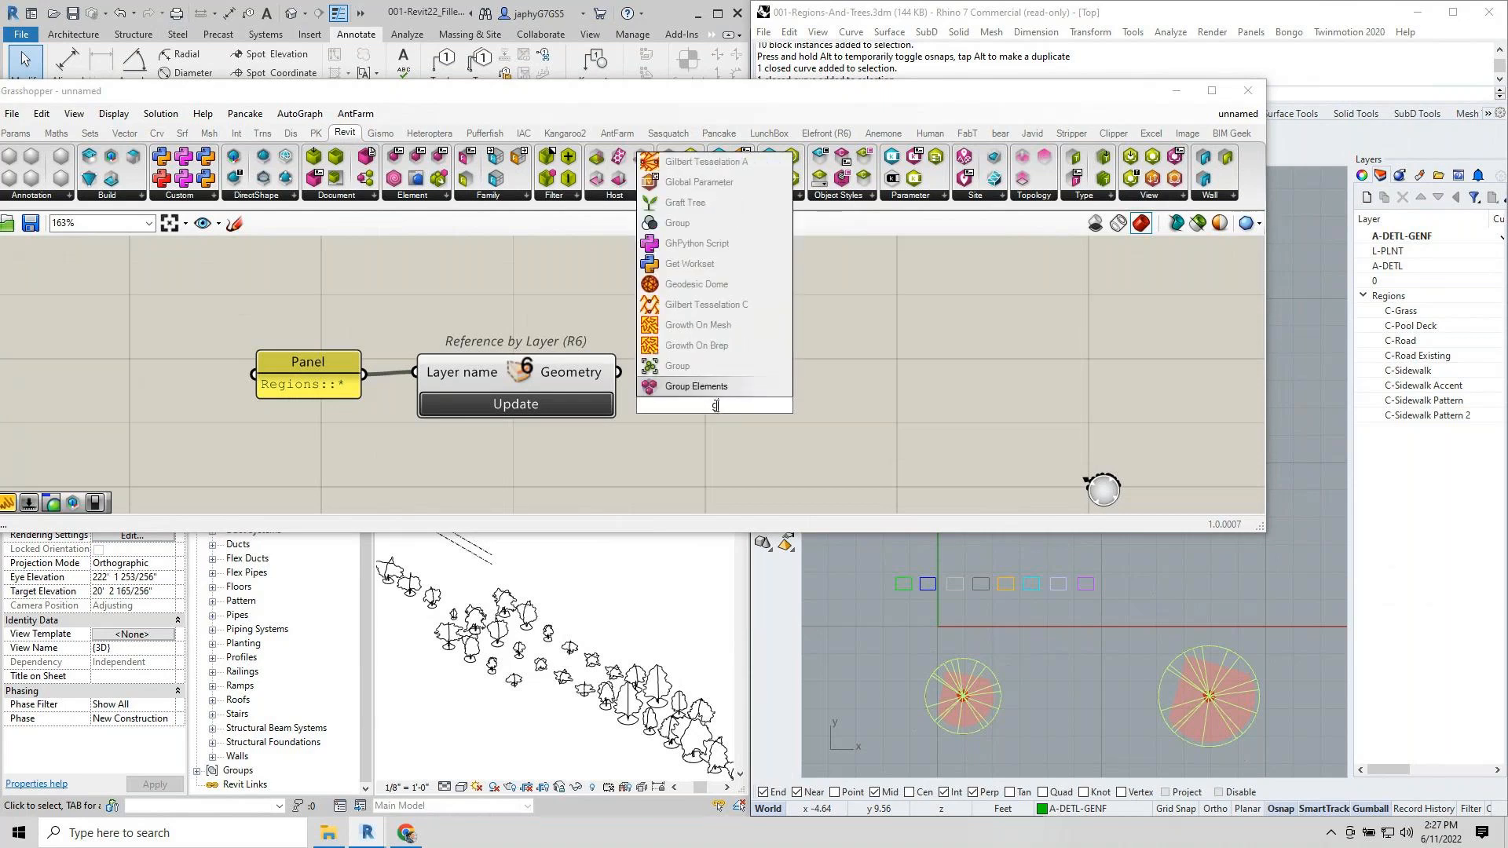
{"action": "key", "text": "BackSpace"}
{"action": "type", "text": "rhino"}
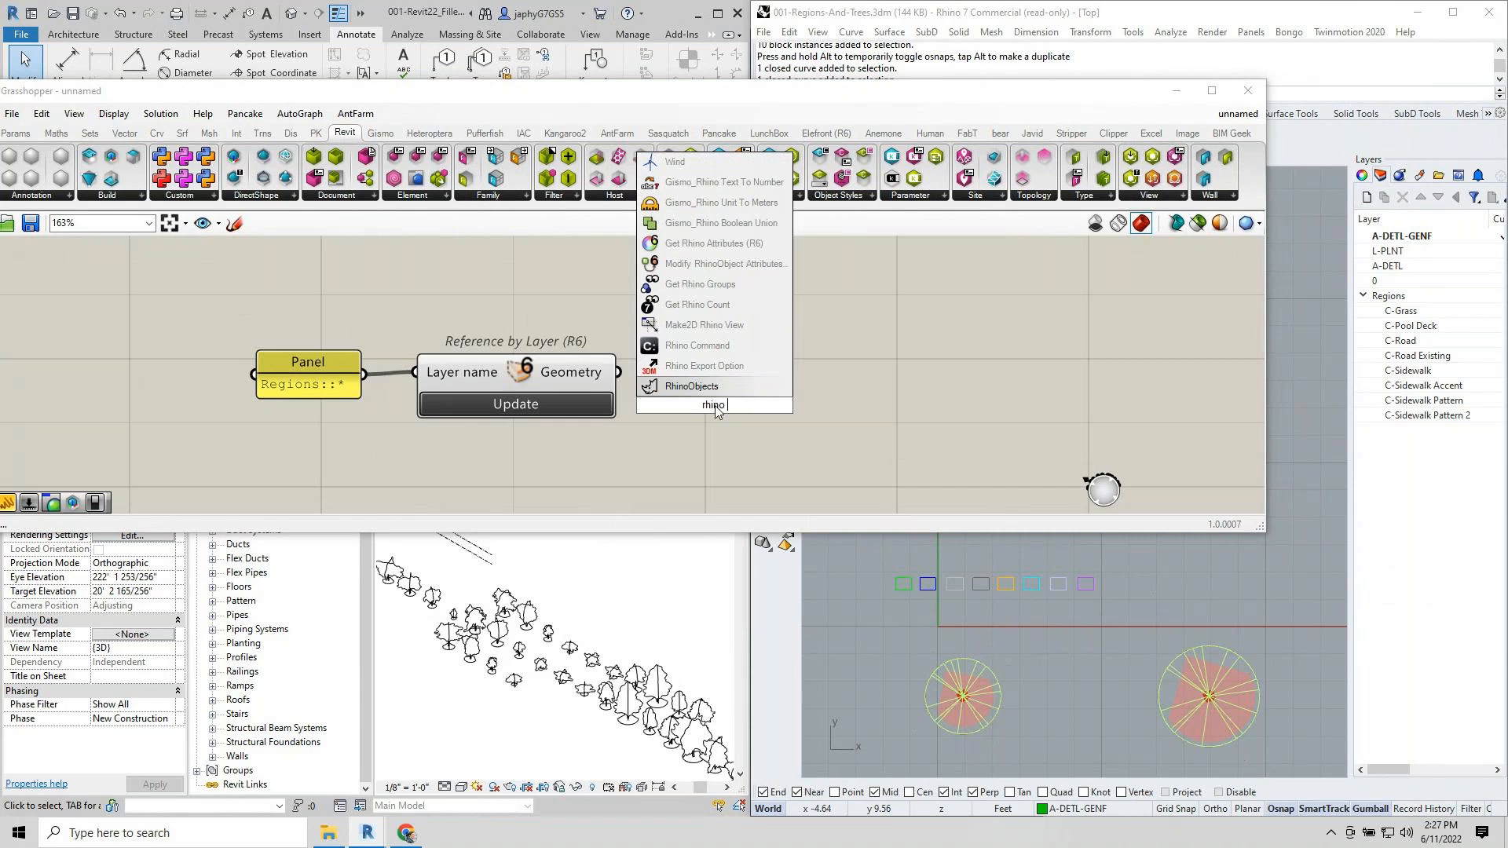
{"action": "type", "text": " att"}
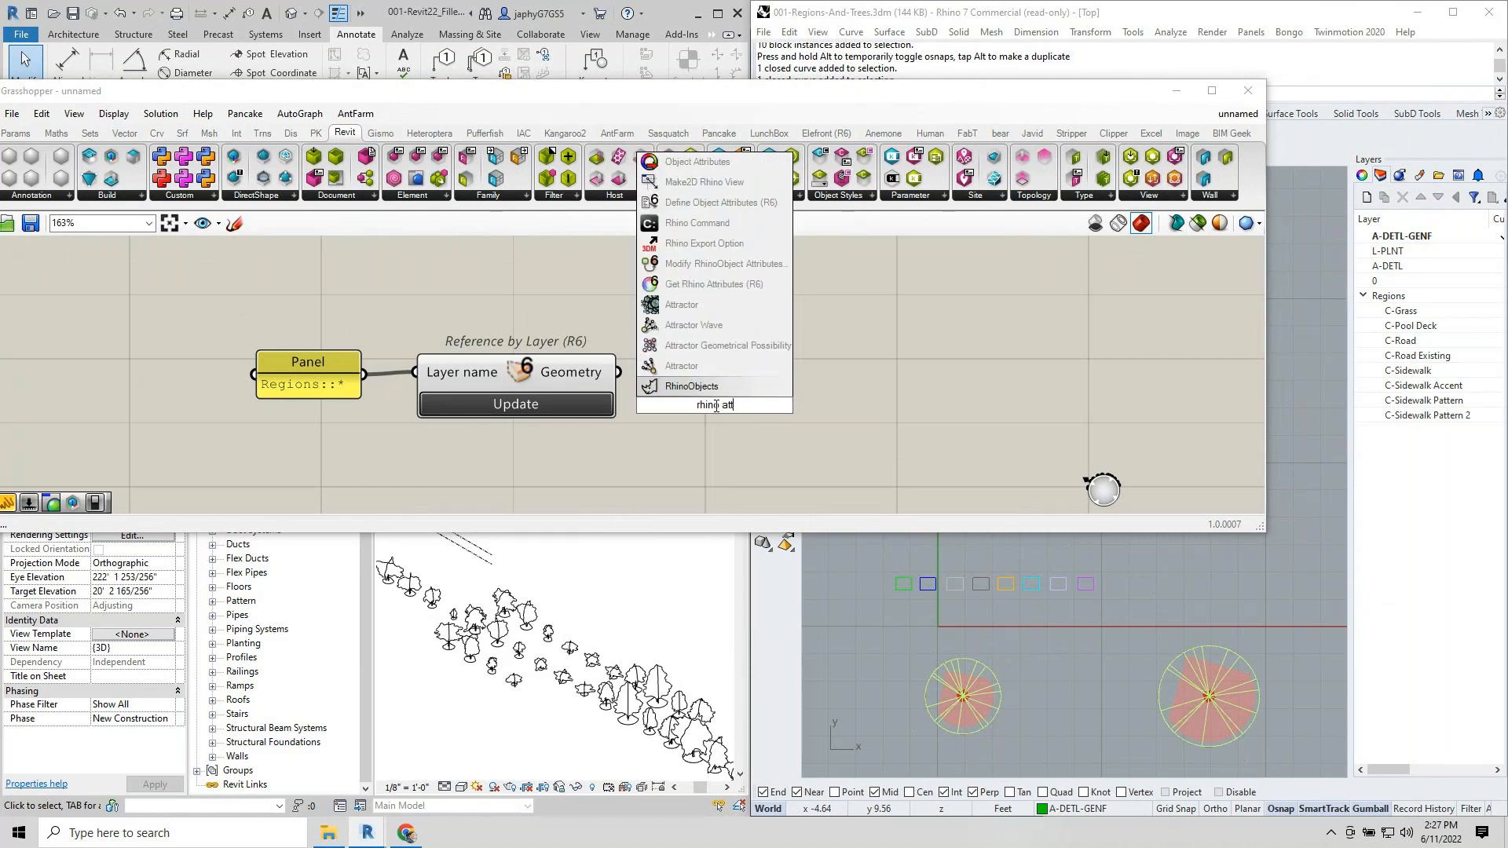
{"action": "left_click", "coordinate": [743, 267]}
{"action": "left_click_drag", "start_coordinate": [708, 404], "coordinate": [736, 421]}
{"action": "left_click_drag", "start_coordinate": [618, 373], "coordinate": [649, 385]}
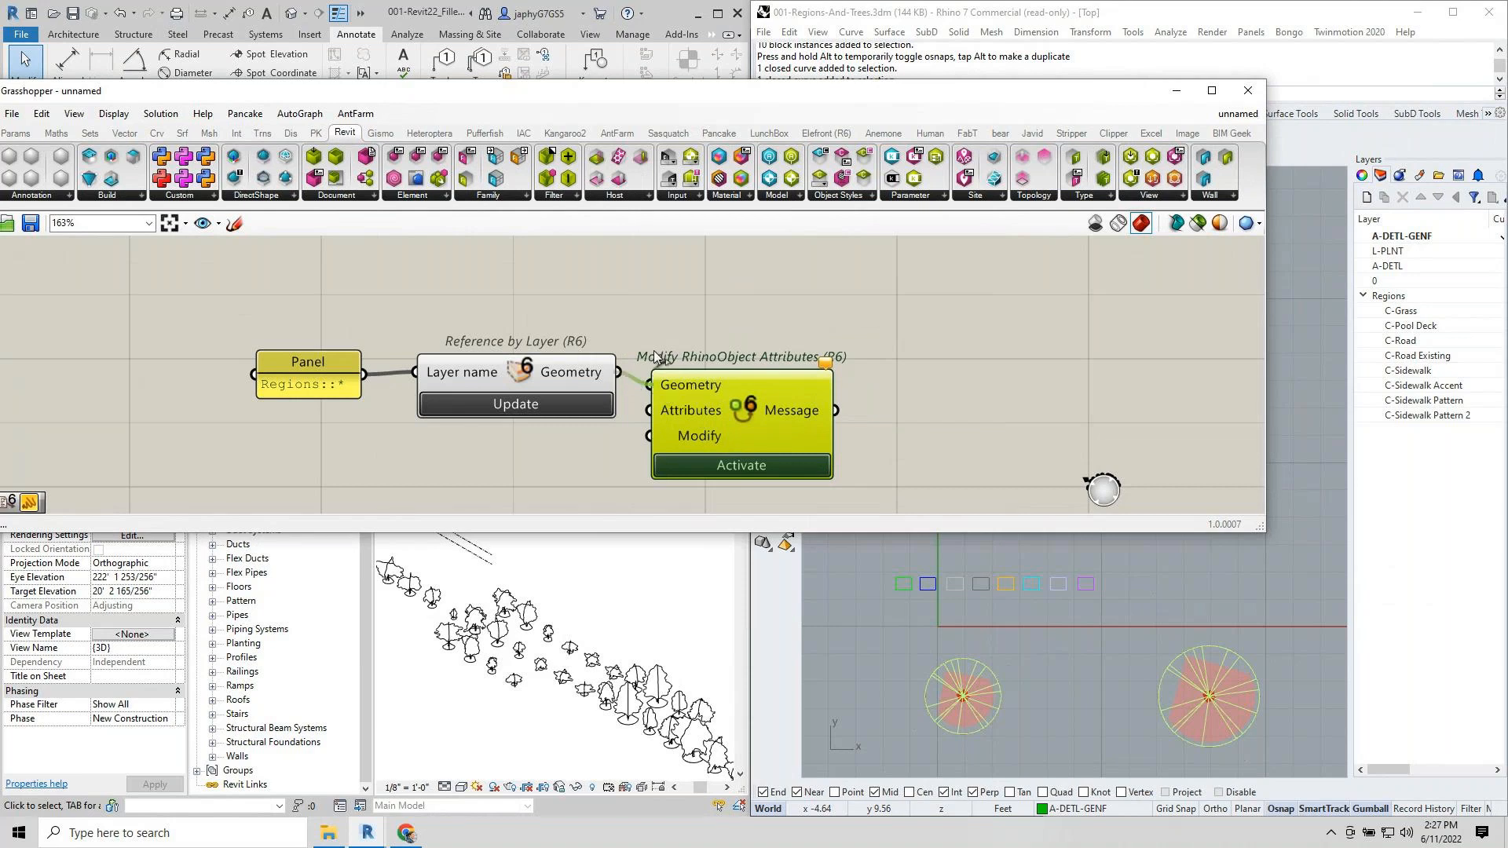
{"action": "key", "text": "Delete"}
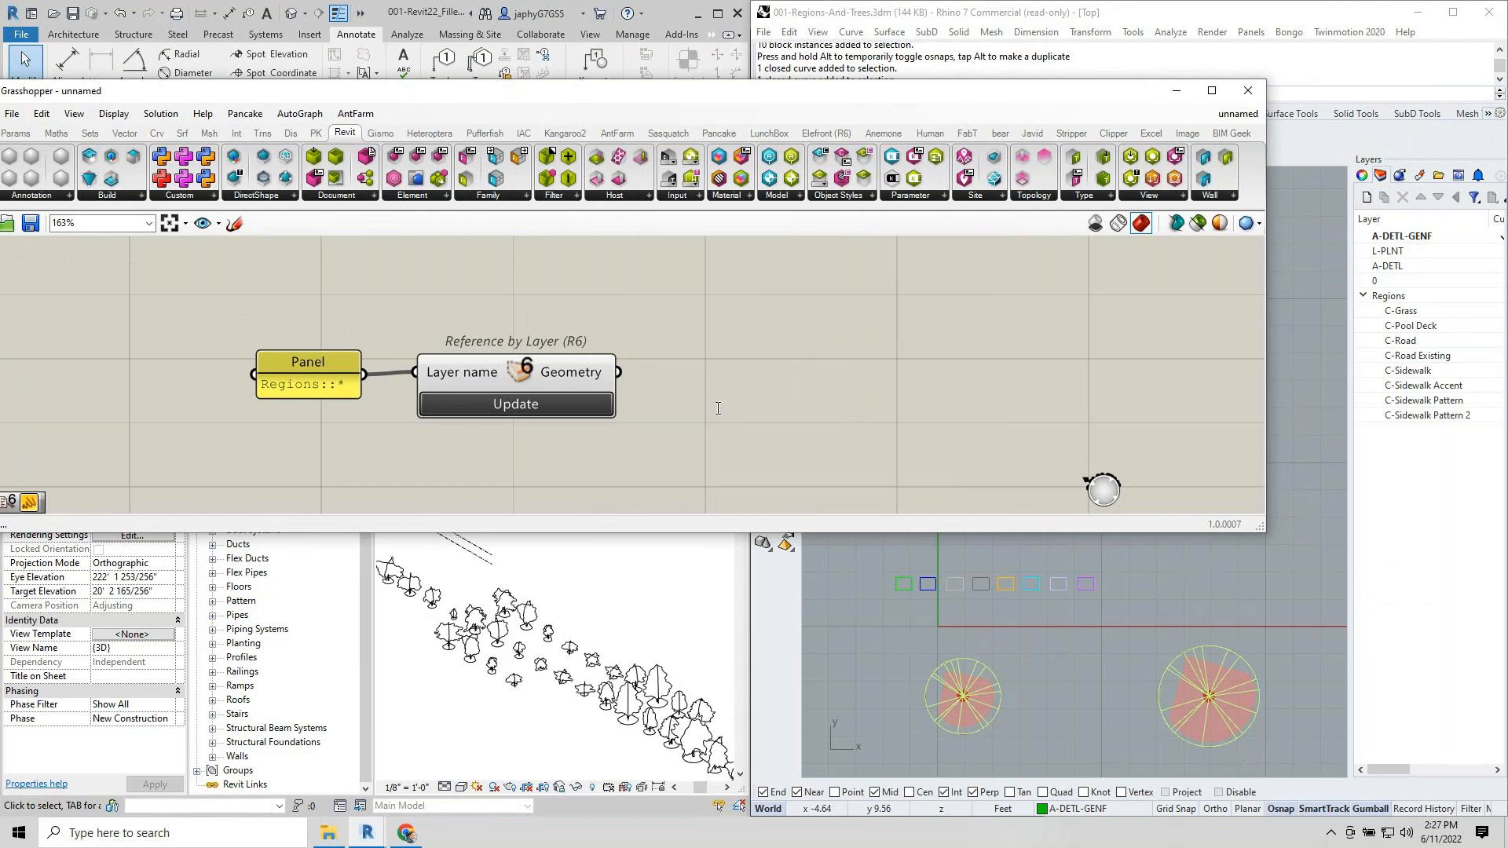
Add Get Rhino Attributes below Reference by Layer and feed it the referenced Geometry output.
{"action": "double_click", "coordinate": [715, 408]}
{"action": "type", "text": "get rh"}
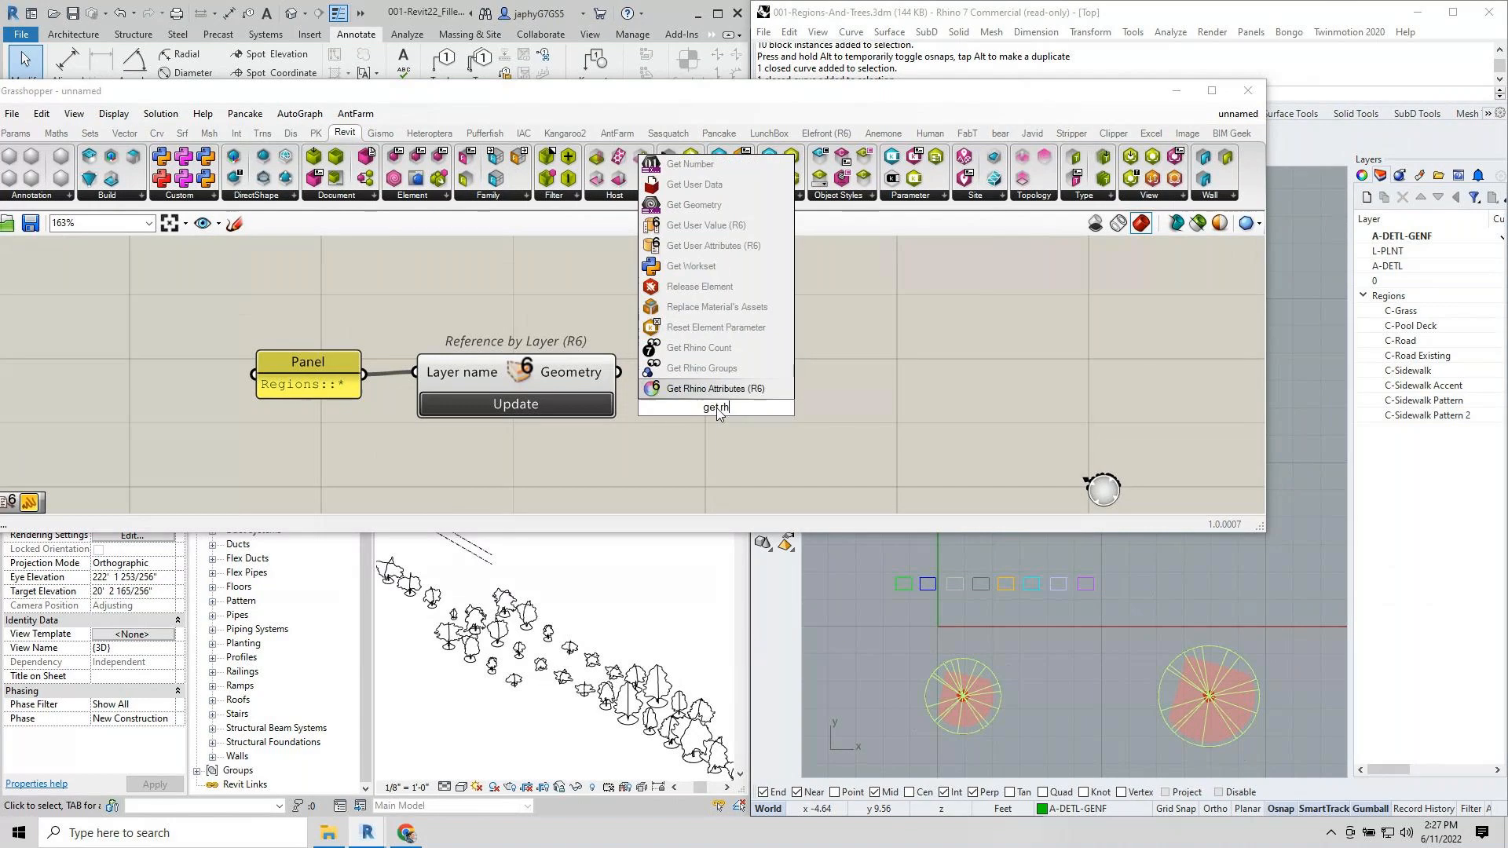
{"action": "left_click", "coordinate": [717, 389]}
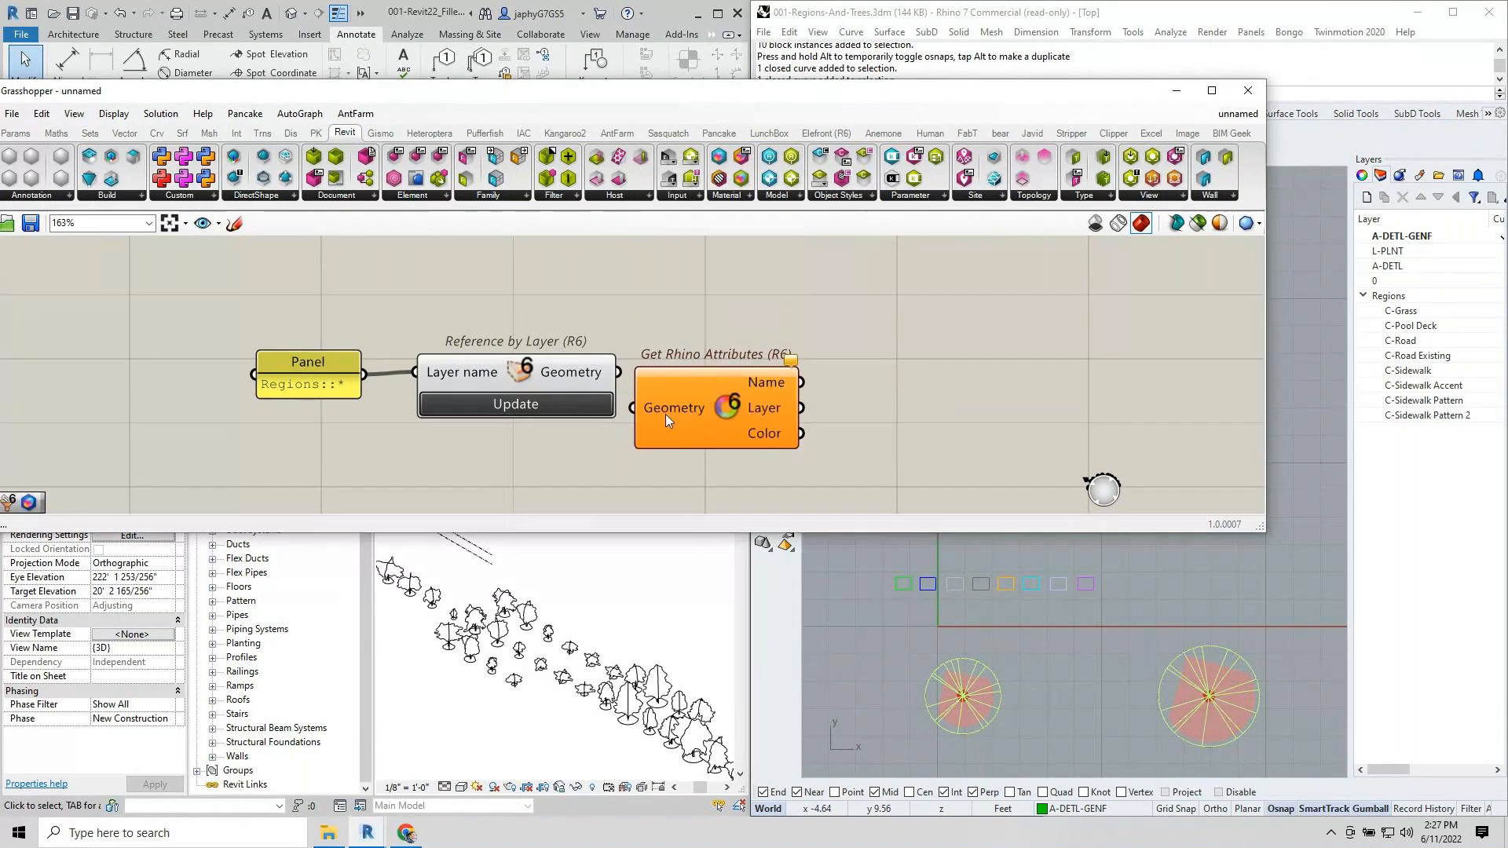
{"action": "left_click_drag", "start_coordinate": [619, 372], "coordinate": [684, 479]}
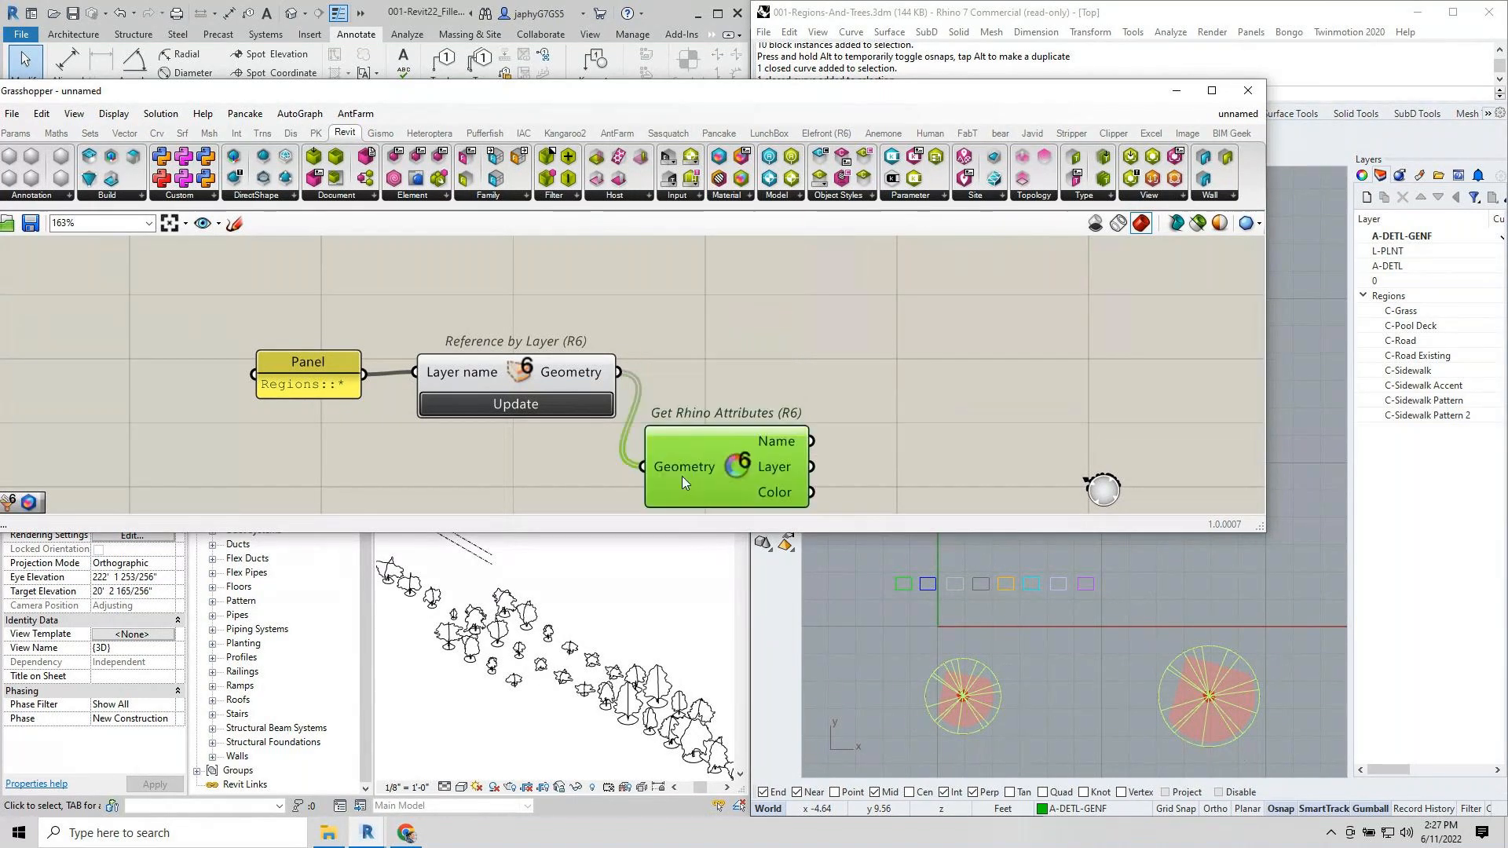
Add a Create Set component after Get Rhino Attributes, leaving a gap between the two.
{"action": "mouse_move", "coordinate": [797, 471]}
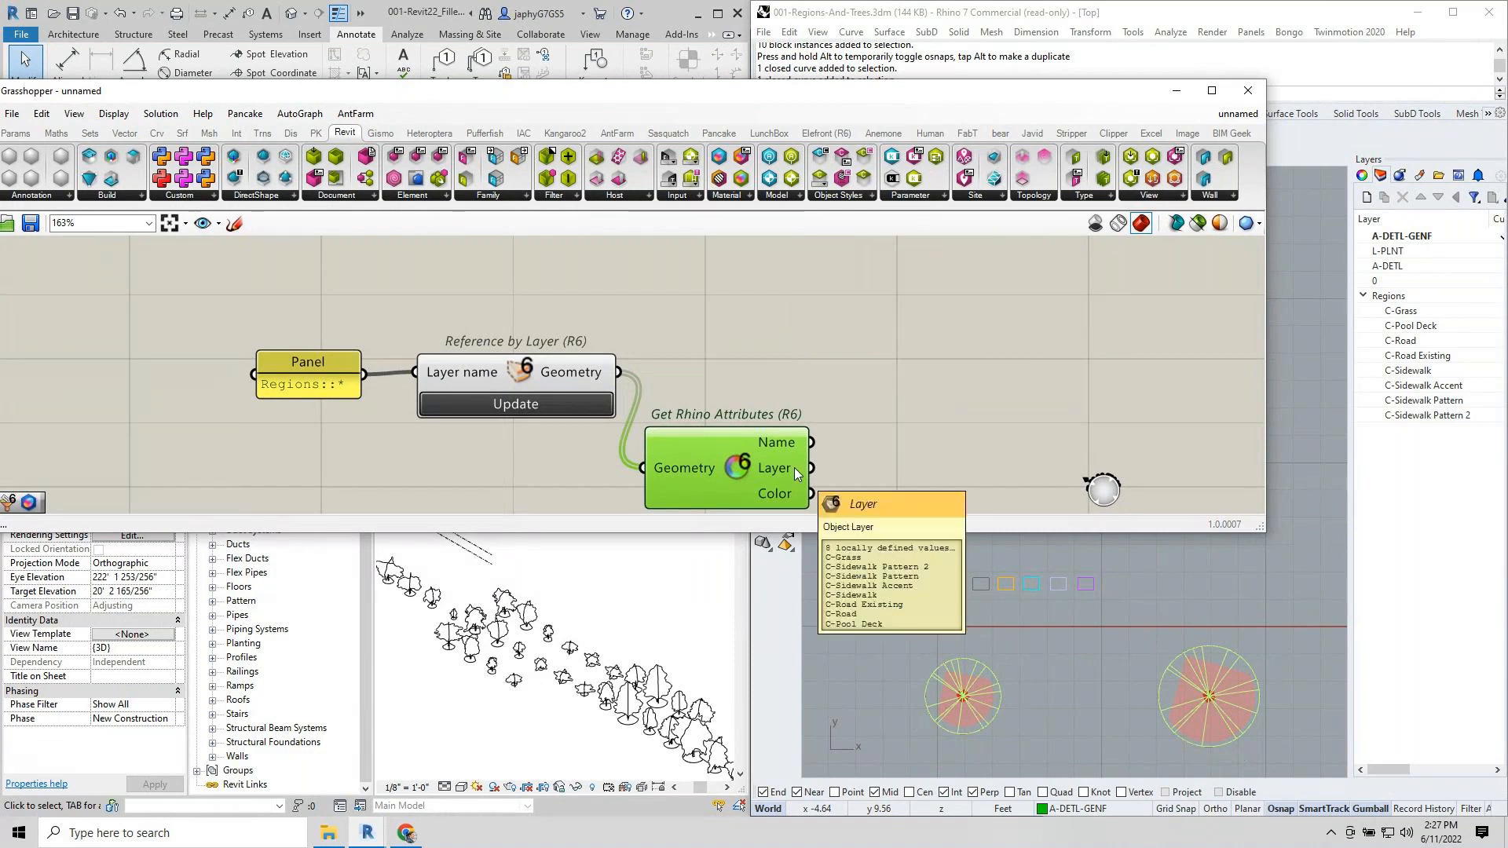
{"action": "right_click_drag", "start_coordinate": [797, 472], "coordinate": [626, 421]}
{"action": "double_click", "coordinate": [690, 418]}
{"action": "type", "text": "cset"}
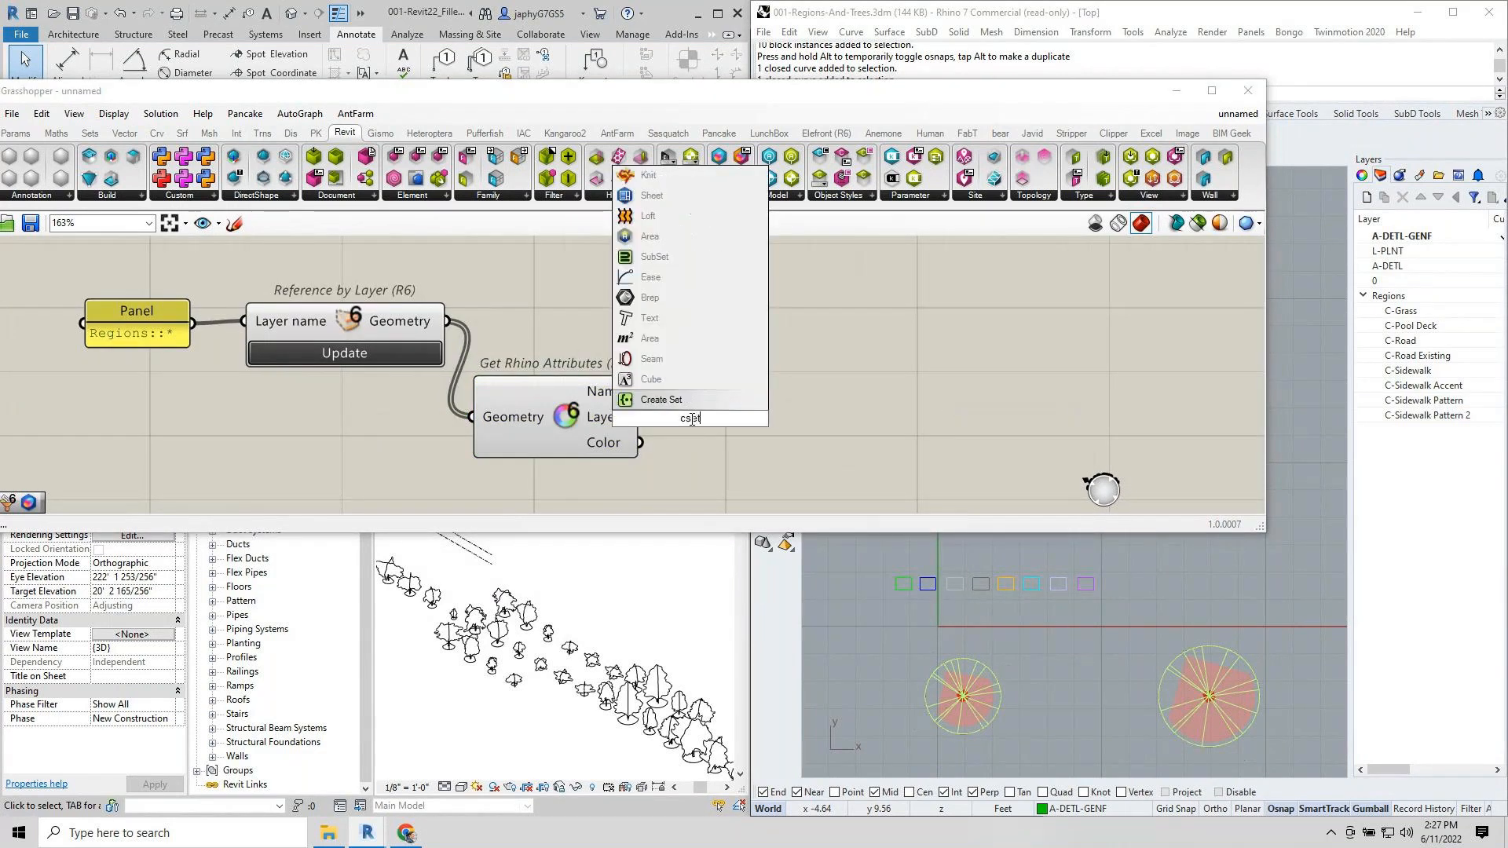
{"action": "left_click", "coordinate": [682, 403]}
{"action": "left_click_drag", "start_coordinate": [684, 422], "coordinate": [813, 418]}
{"action": "left_click", "coordinate": [728, 422]}
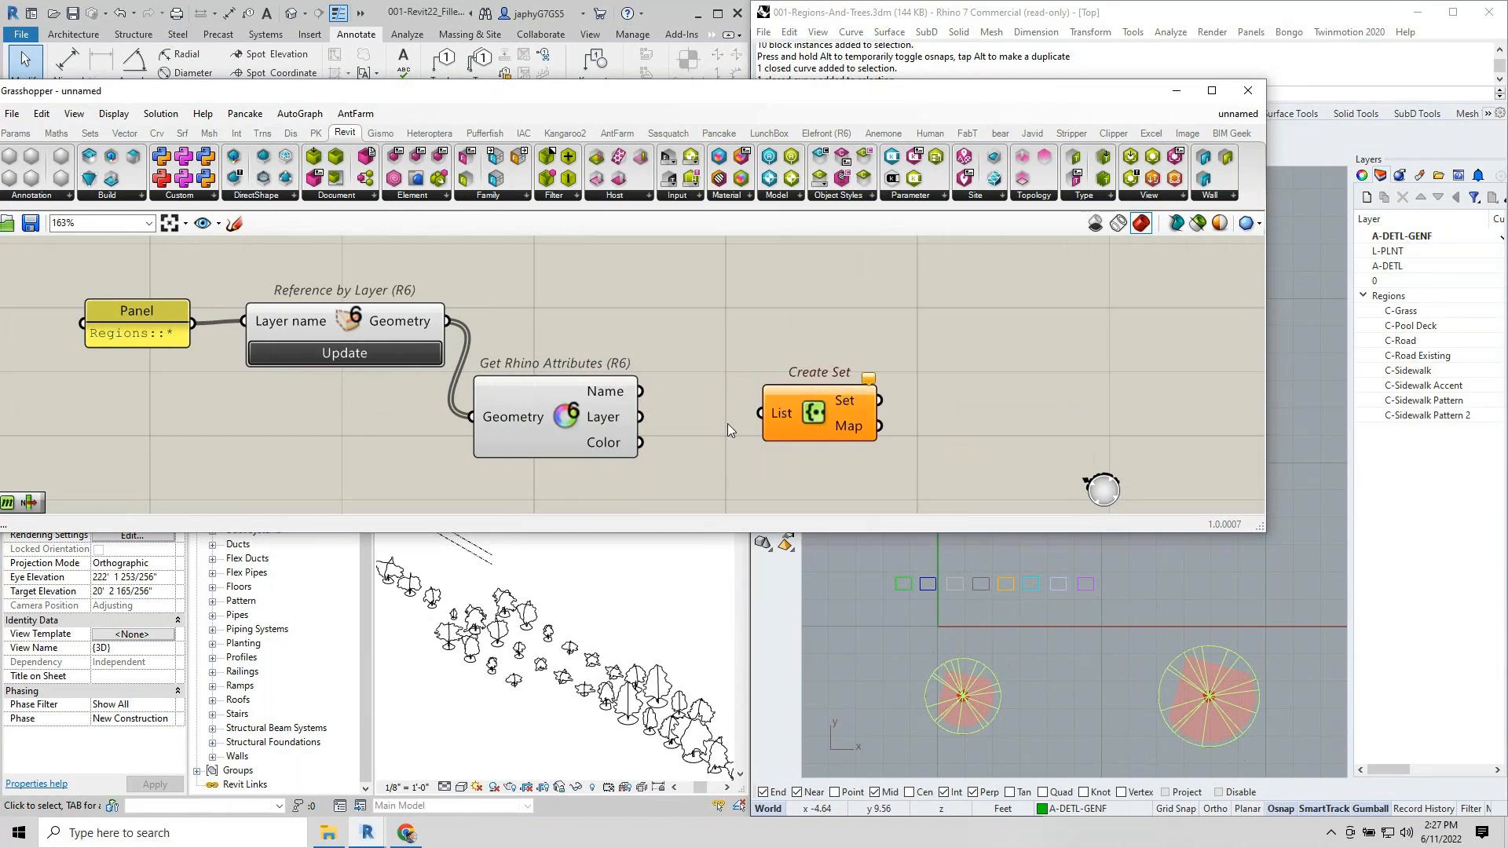
Insert a Text parameter and wire the Layer output of Get Rhino Attributes through it into Create Set's List input.
{"action": "double_click", "coordinate": [727, 422]}
{"action": "type", "text": "text"}
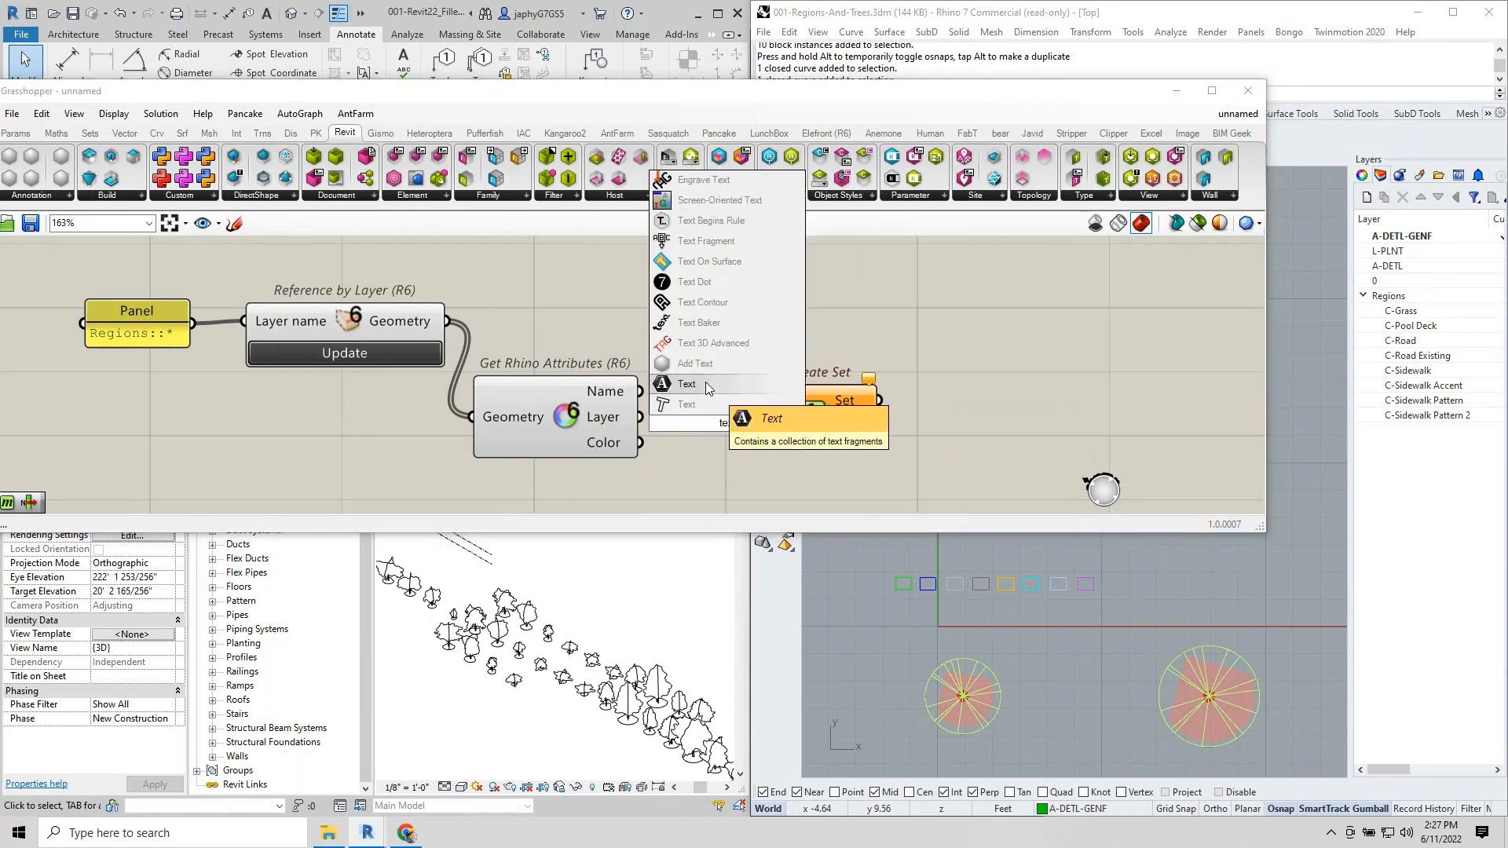
{"action": "left_click", "coordinate": [705, 382]}
{"action": "left_click_drag", "start_coordinate": [694, 422], "coordinate": [845, 420]}
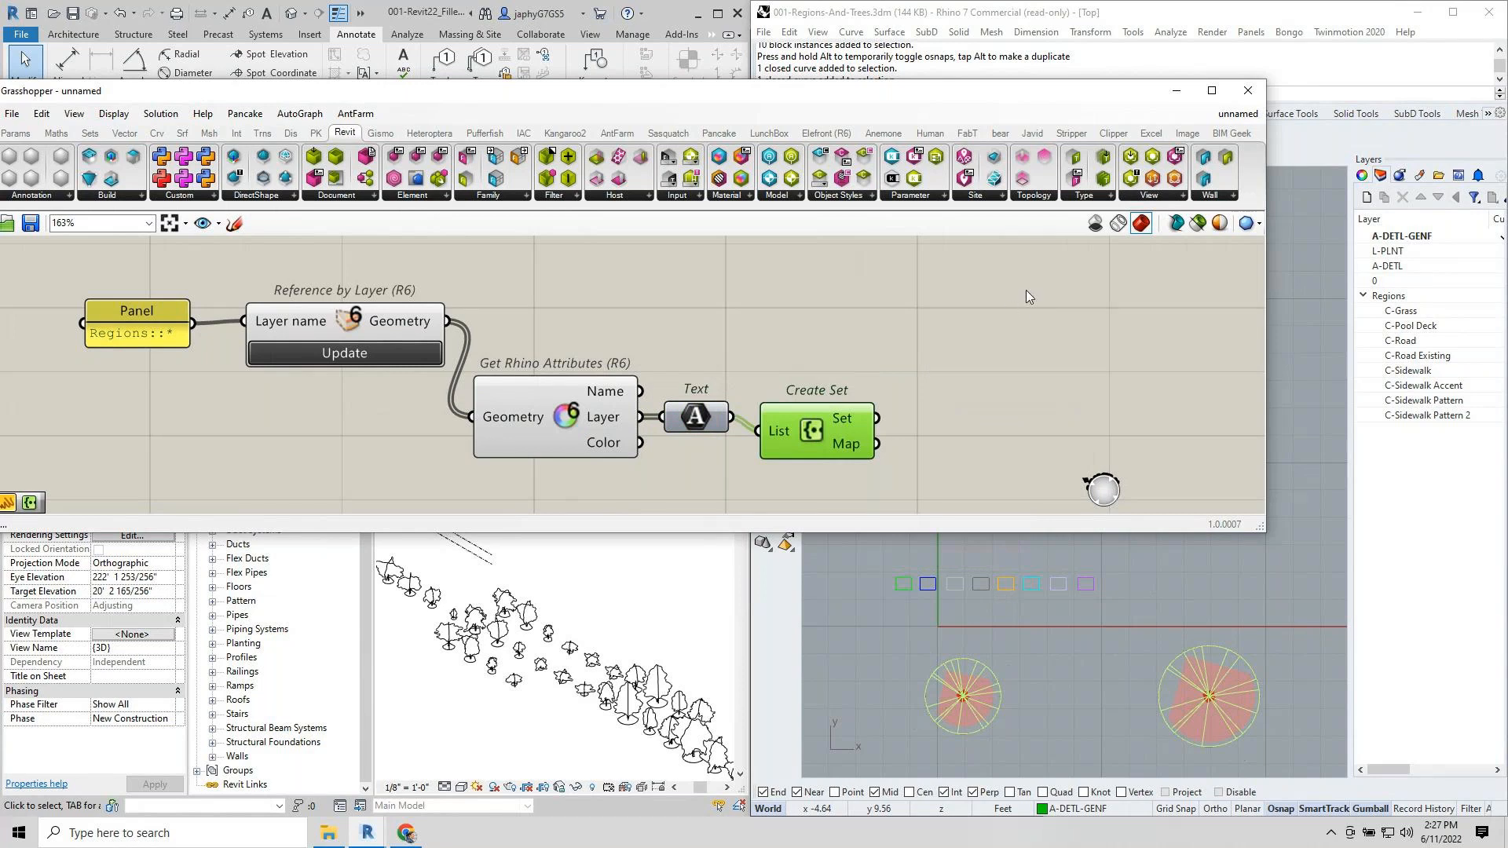
Add Filter By Layer and wire Create Set's Set into its Layer input and the referenced Geometry into its Geometry input.
{"action": "double_click", "coordinate": [978, 356]}
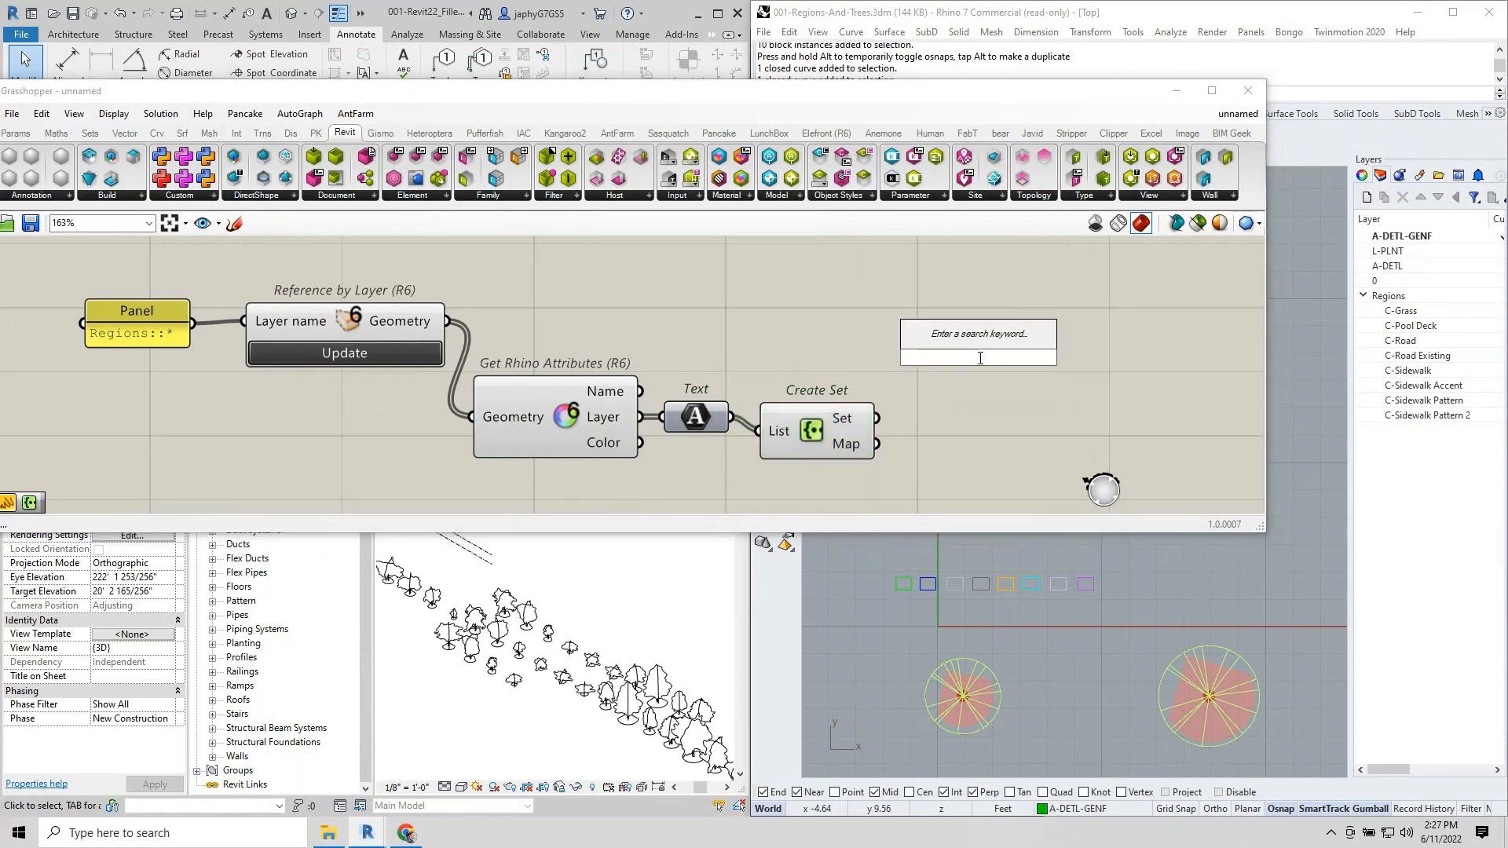
{"action": "type", "text": "filter"}
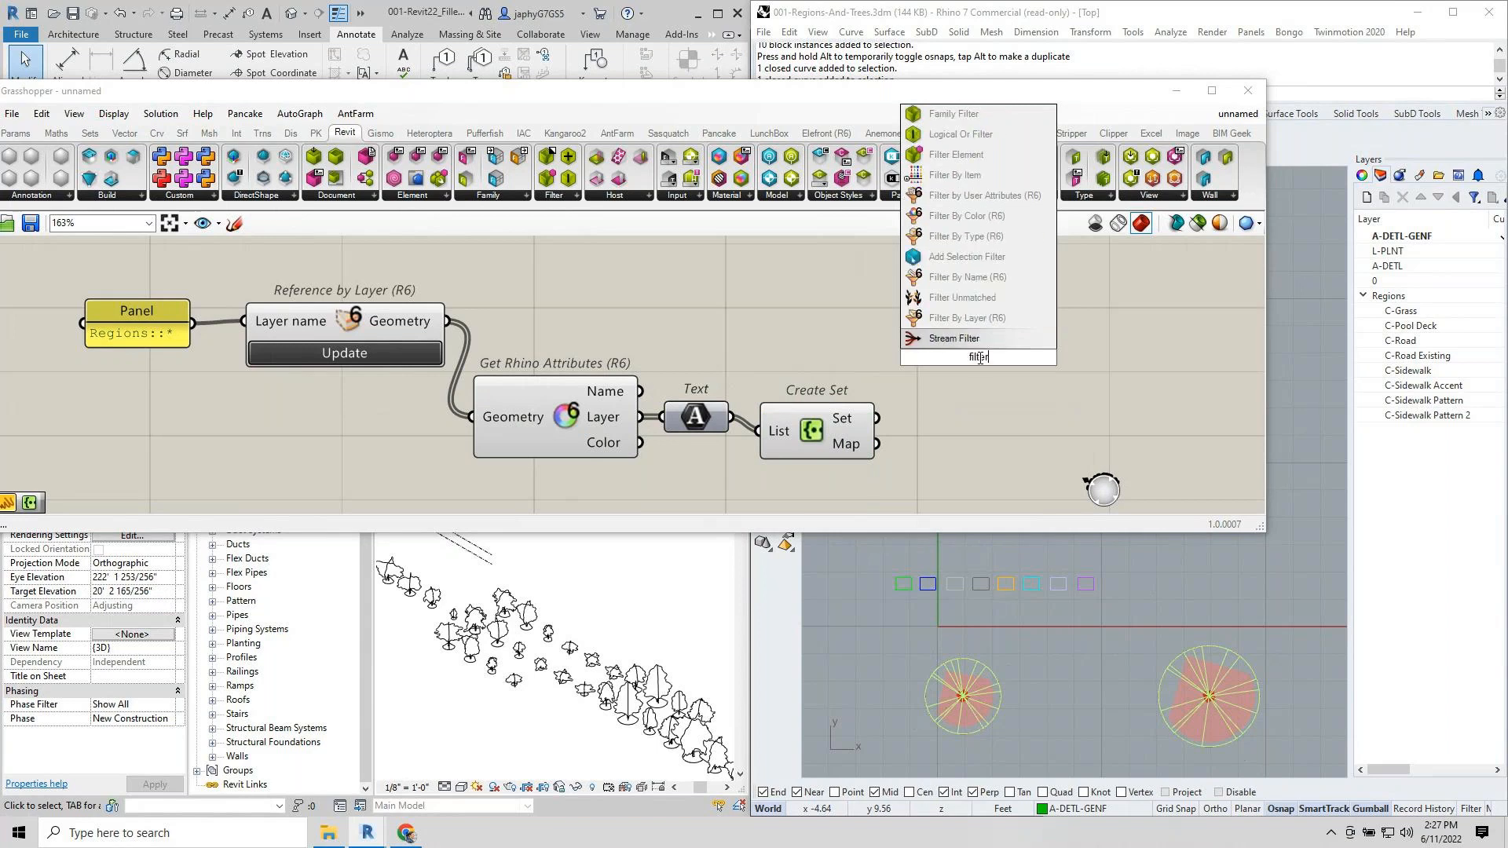
{"action": "left_click", "coordinate": [978, 318]}
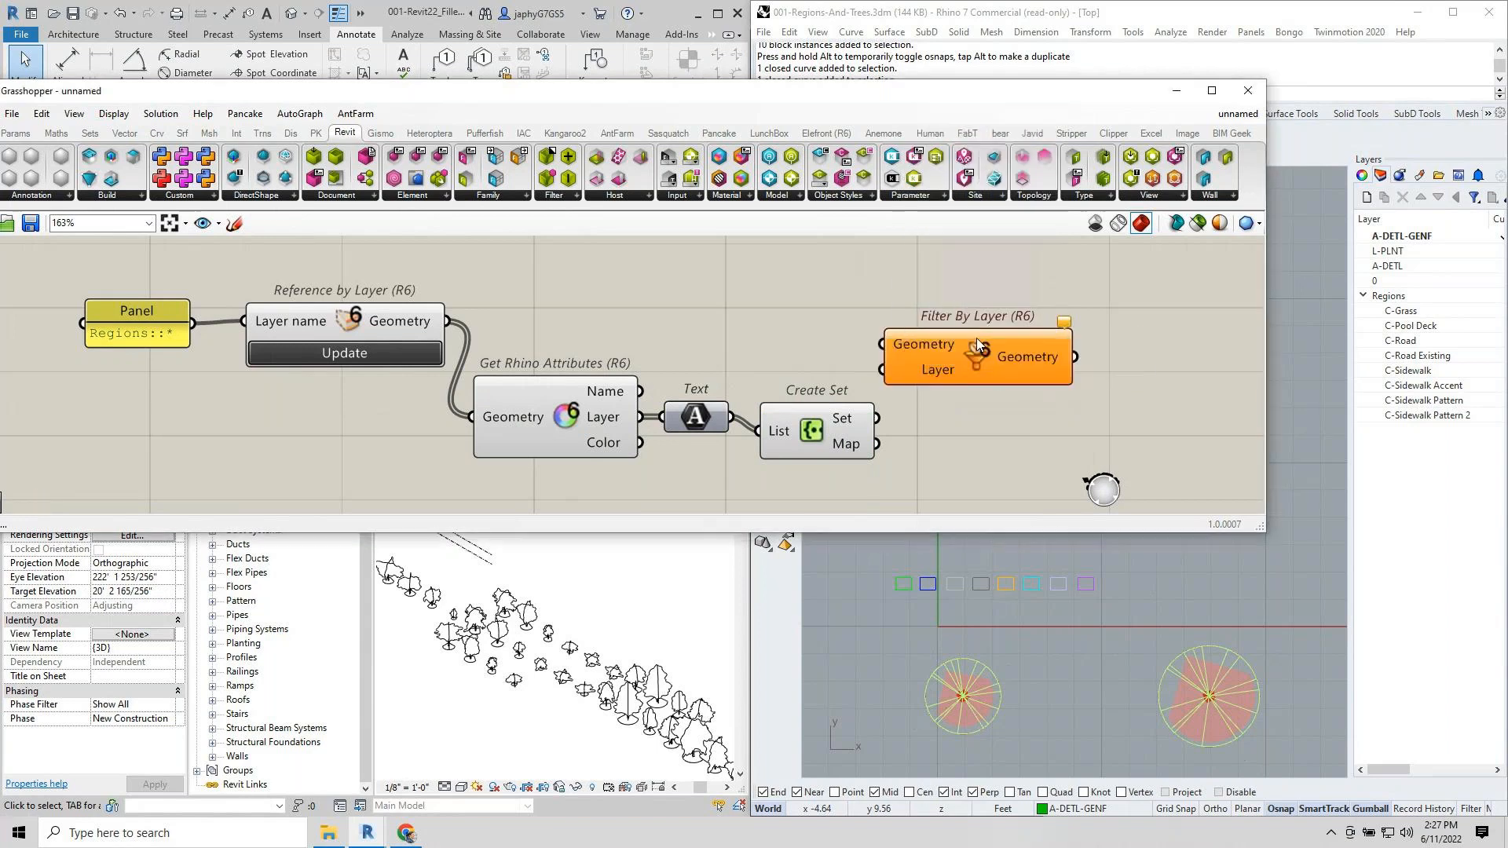
{"action": "left_click_drag", "start_coordinate": [877, 418], "coordinate": [882, 369]}
{"action": "left_click_drag", "start_coordinate": [442, 322], "coordinate": [882, 344]}
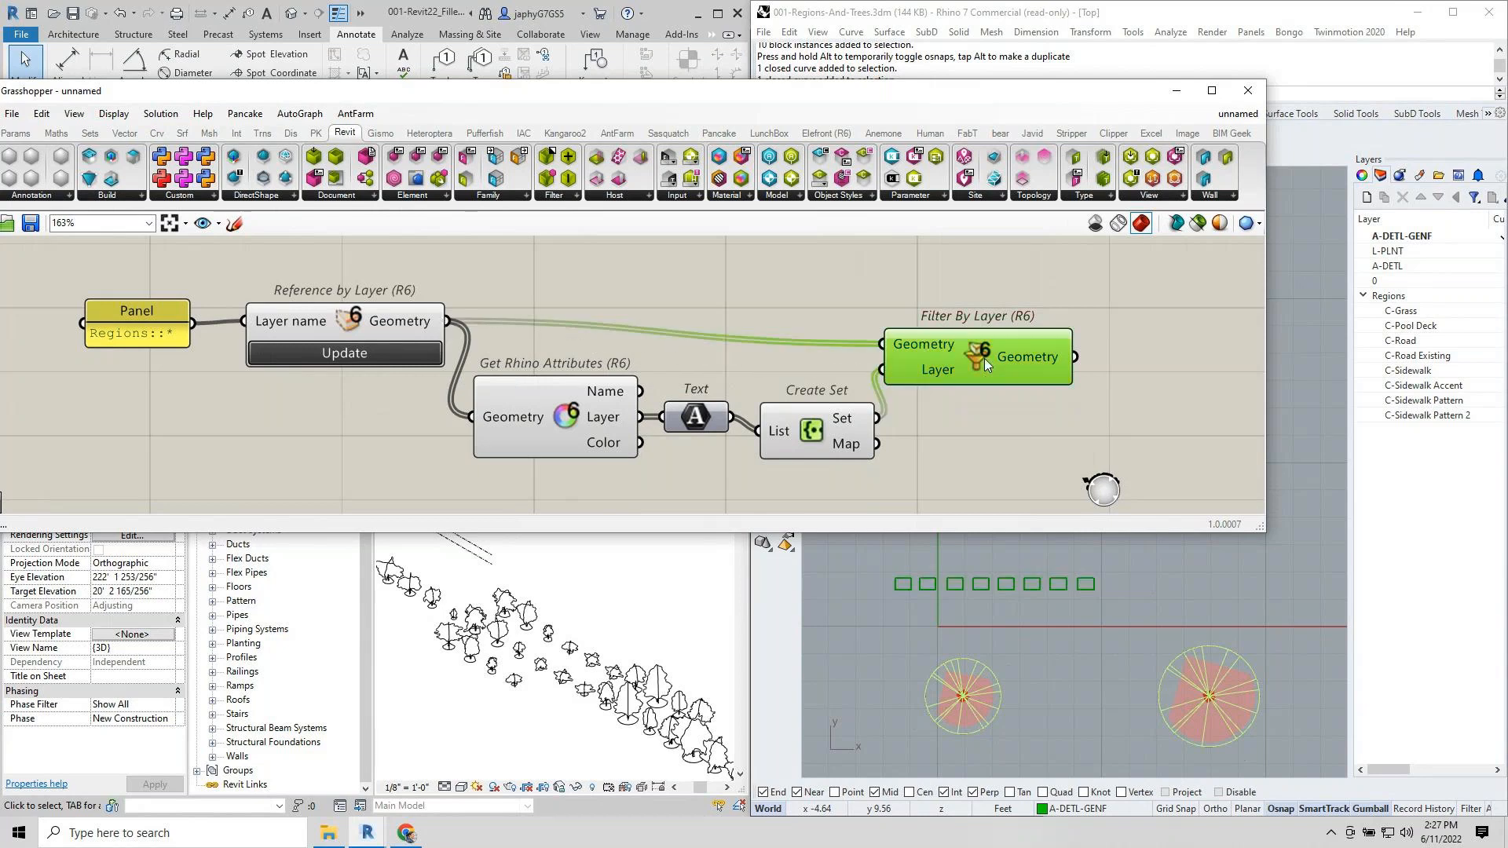
Duplicate Query Types below Filter By Layer and drive the copy's Type Name input from Create Set's Set output.
{"action": "right_click_drag", "start_coordinate": [983, 358], "coordinate": [718, 319]}
{"action": "scroll", "coordinate": [717, 319], "scroll_direction": "down", "scroll_amount": 2}
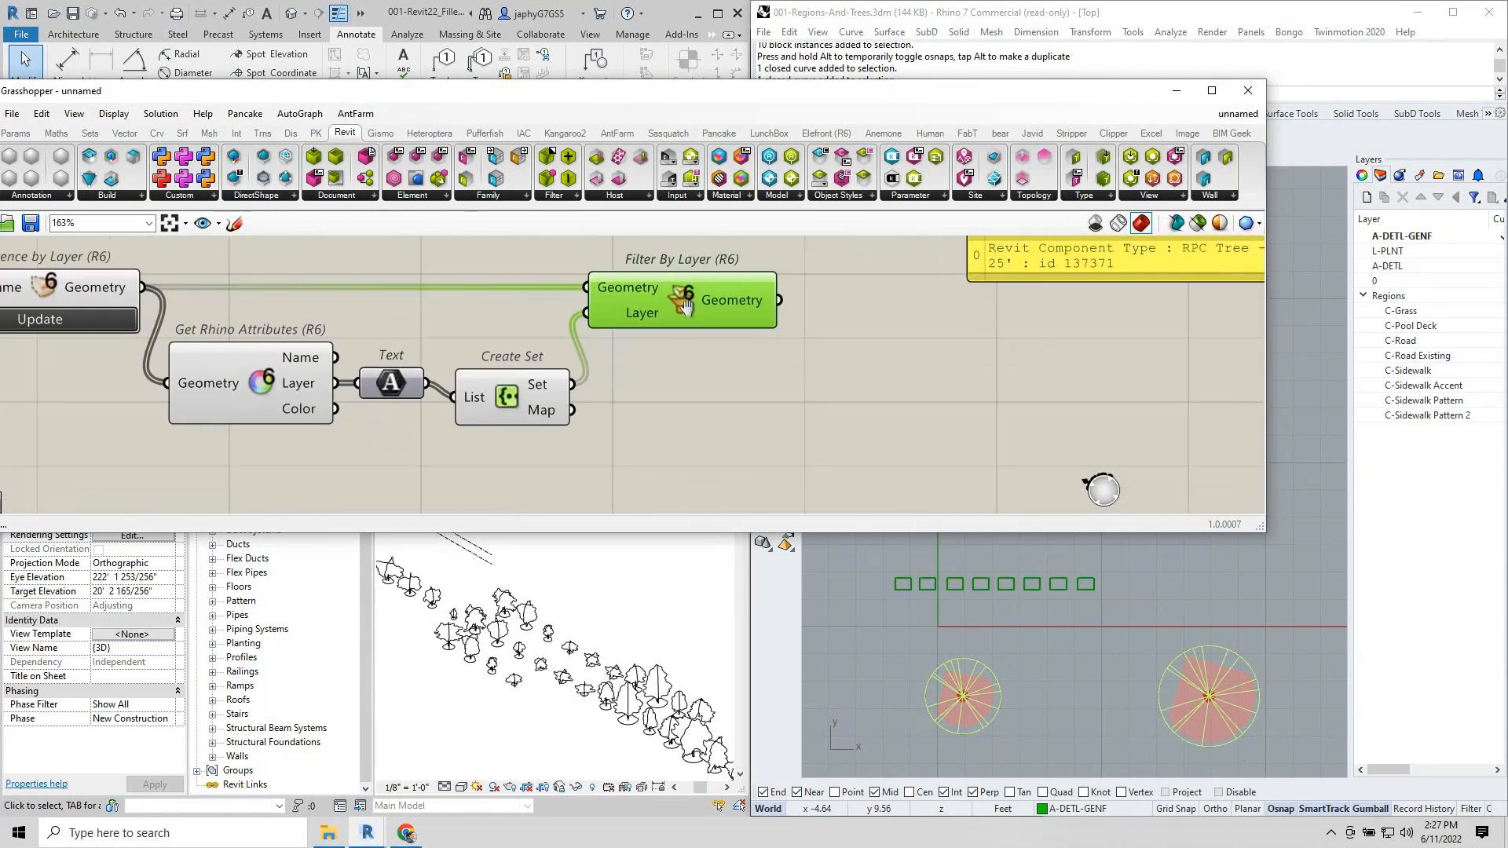
{"action": "scroll", "coordinate": [681, 328], "scroll_direction": "down", "scroll_amount": 2}
{"action": "scroll", "coordinate": [658, 464], "scroll_direction": "down", "scroll_amount": 1}
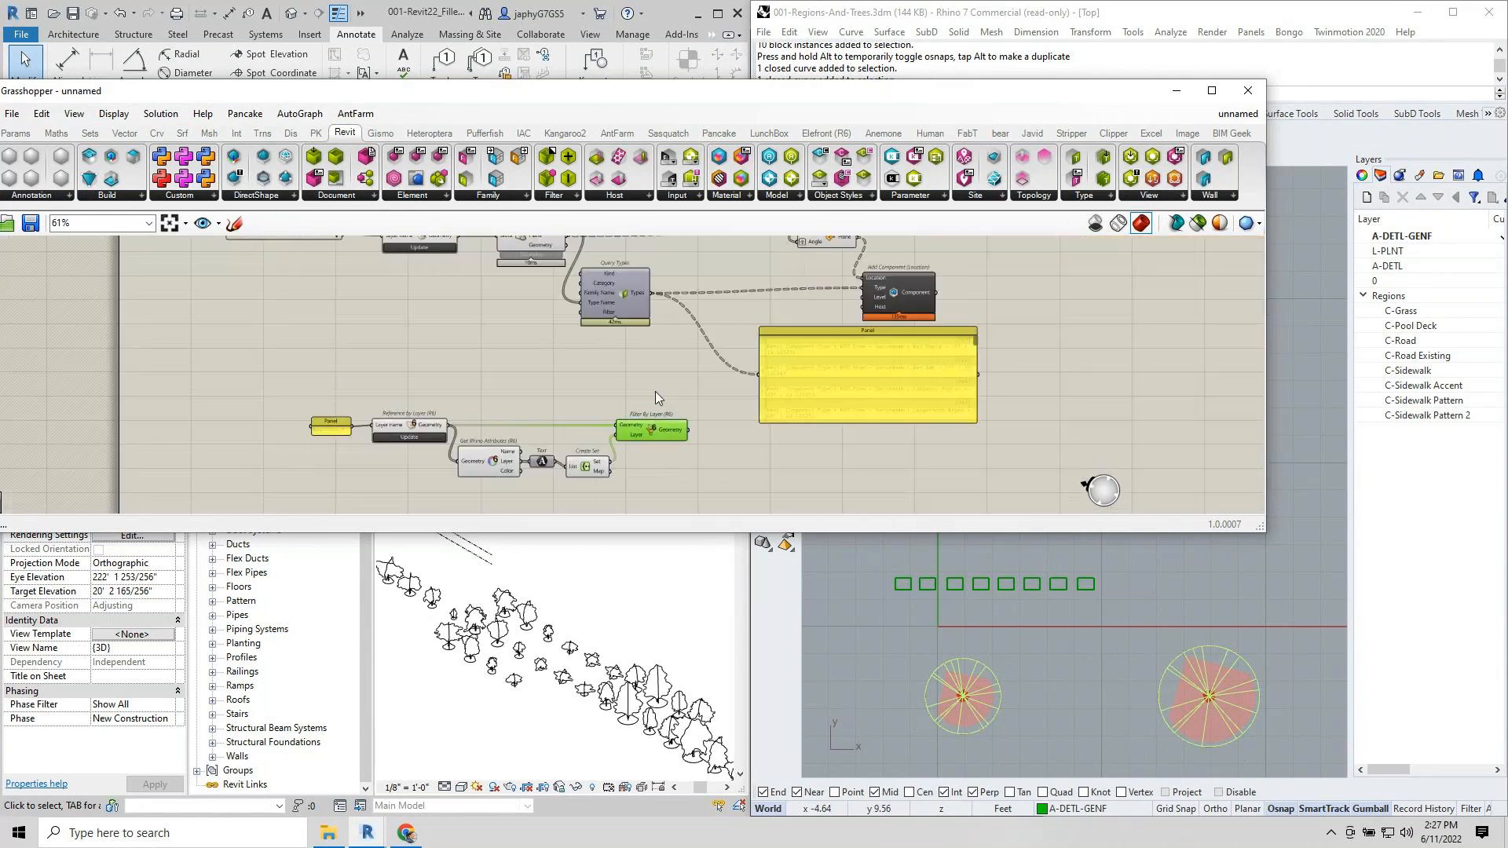
{"action": "left_click", "coordinate": [610, 295]}
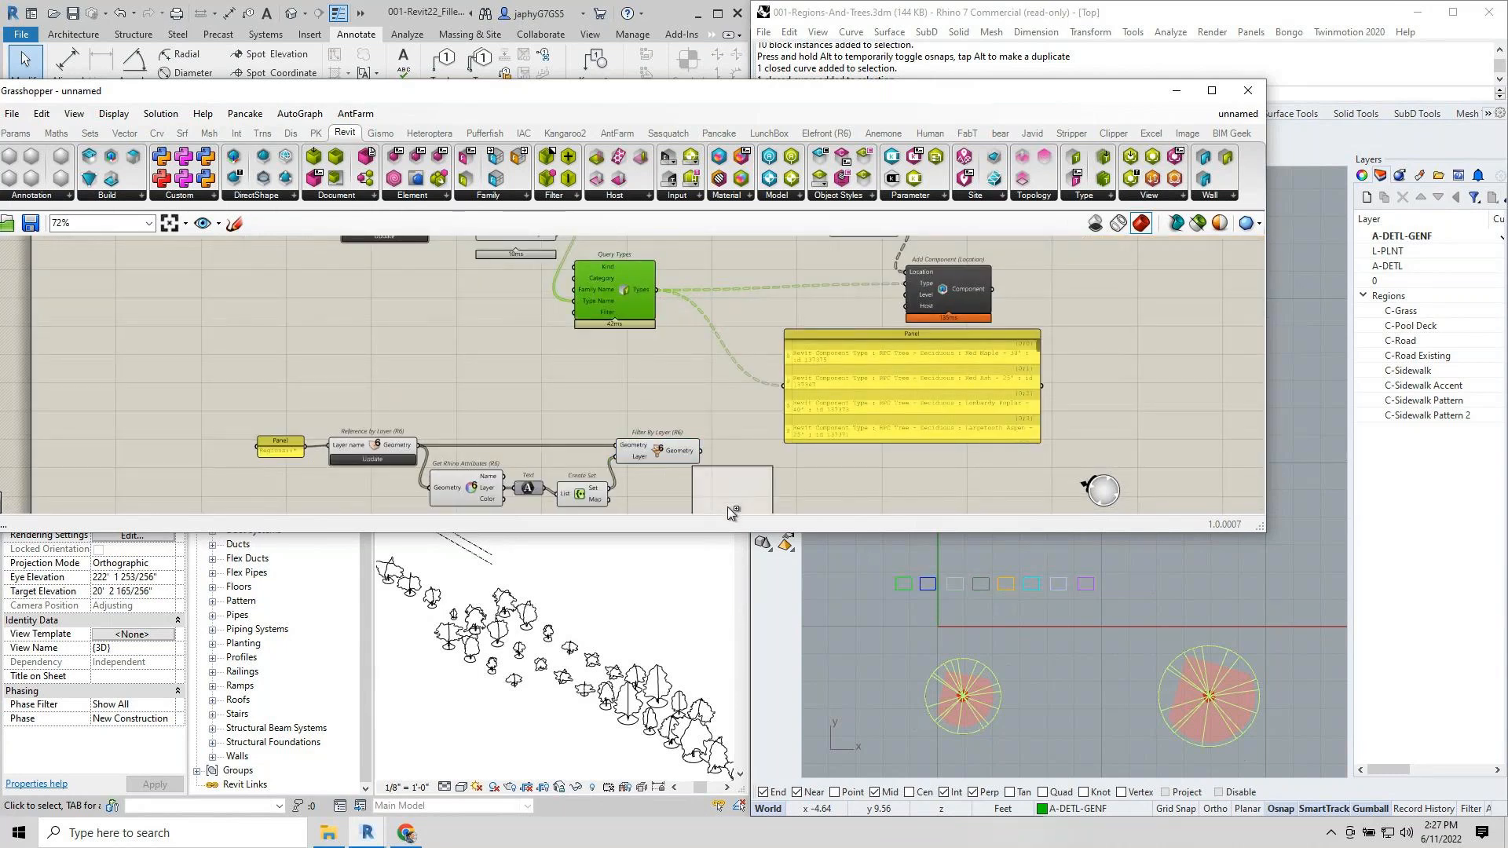
{"action": "left_click_drag", "start_coordinate": [727, 512], "coordinate": [727, 364]}
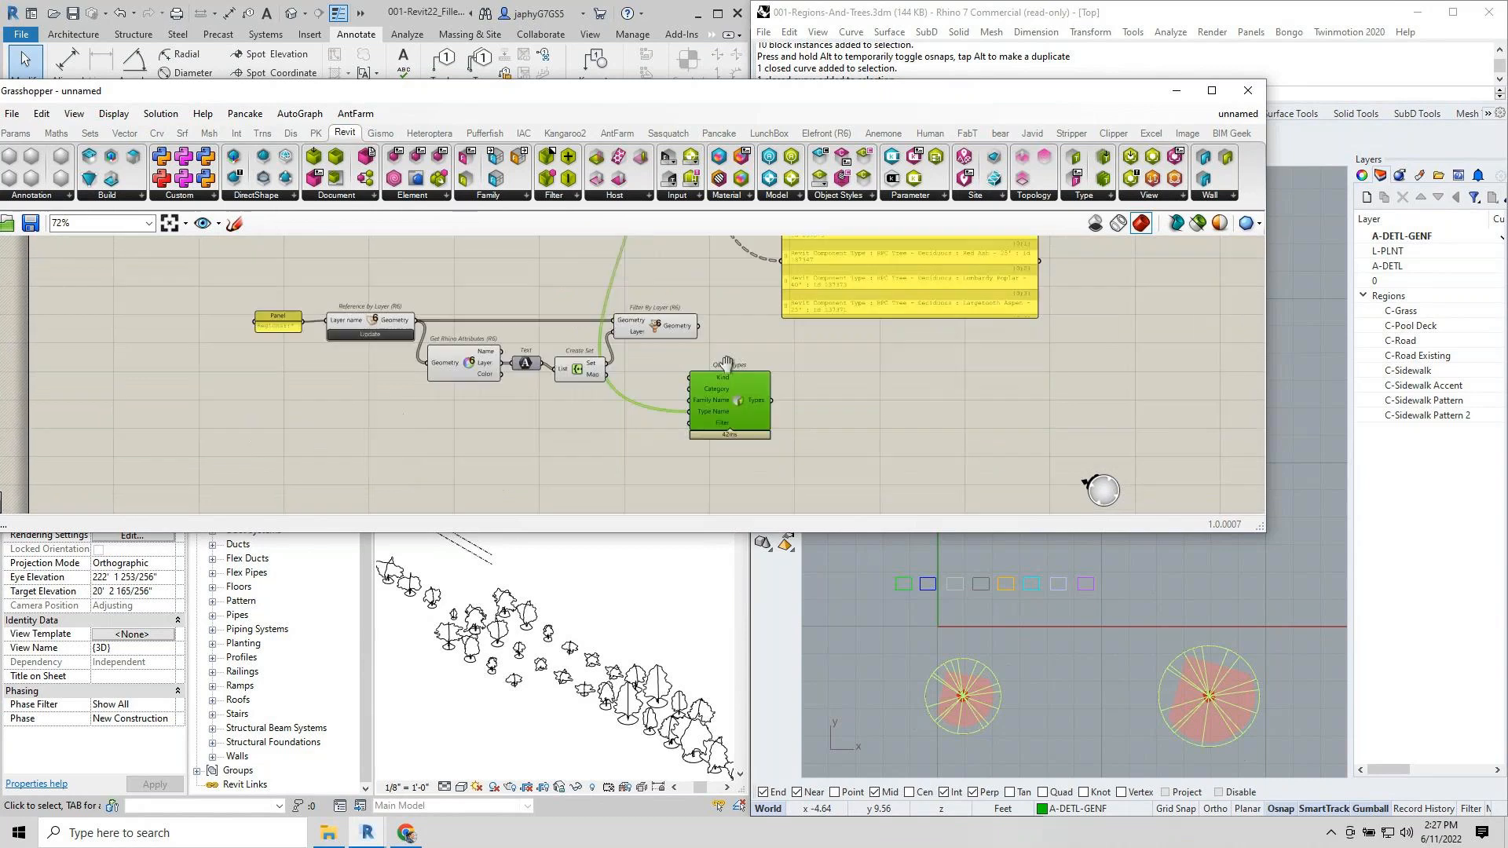
{"action": "right_click_drag", "start_coordinate": [728, 364], "coordinate": [728, 354]}
{"action": "left_click_drag", "start_coordinate": [609, 355], "coordinate": [848, 399]}
Add a panel on the duplicated Query Types' Types output and enlarge it to list the filled region types.
{"action": "mouse_move", "coordinate": [755, 399]}
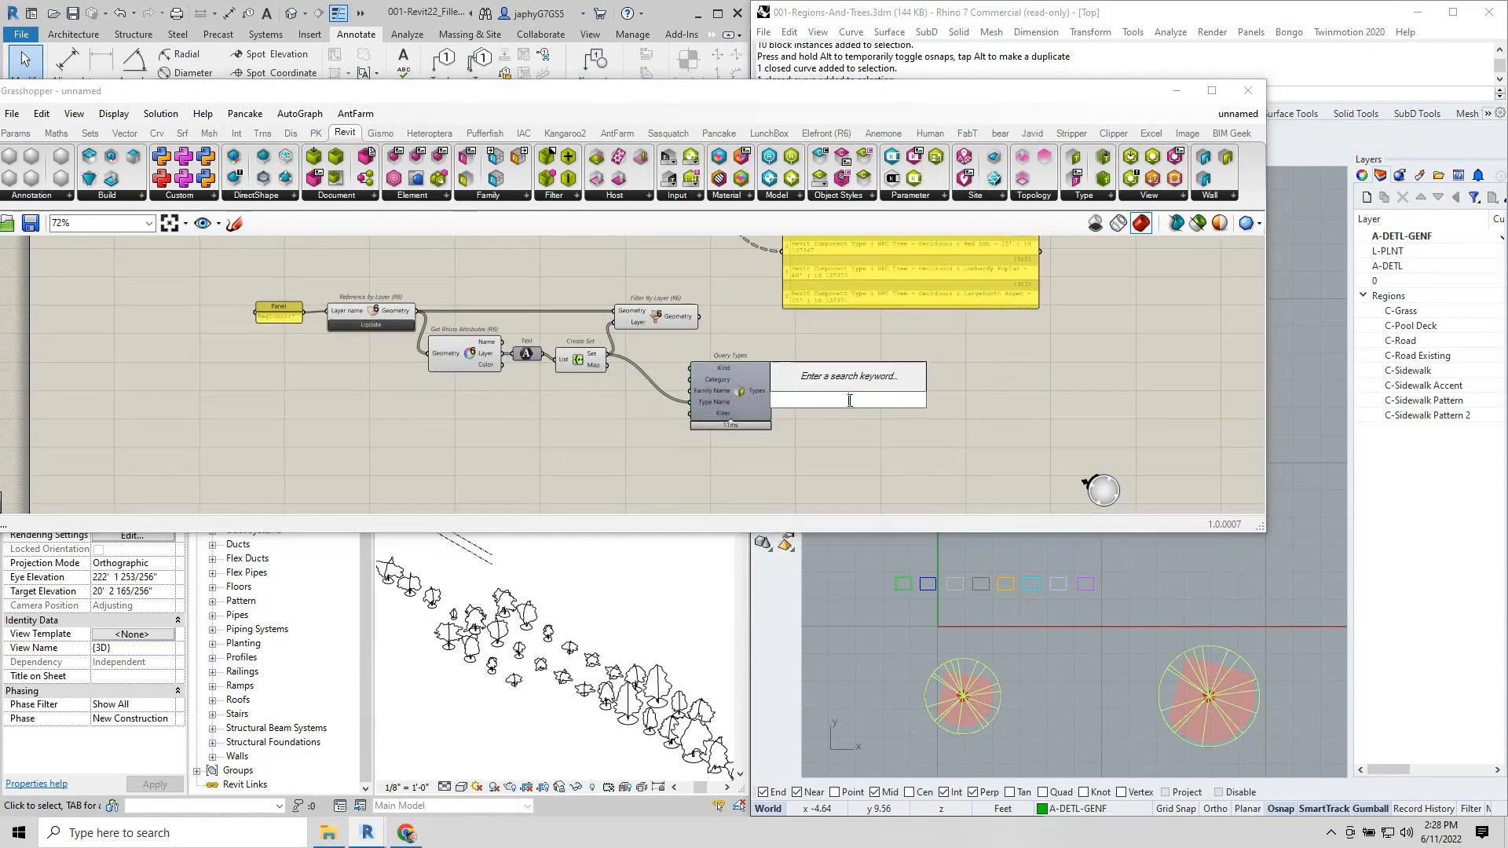
{"action": "key", "text": "Return"}
{"action": "scroll", "coordinate": [775, 393], "scroll_direction": "up", "scroll_amount": 2}
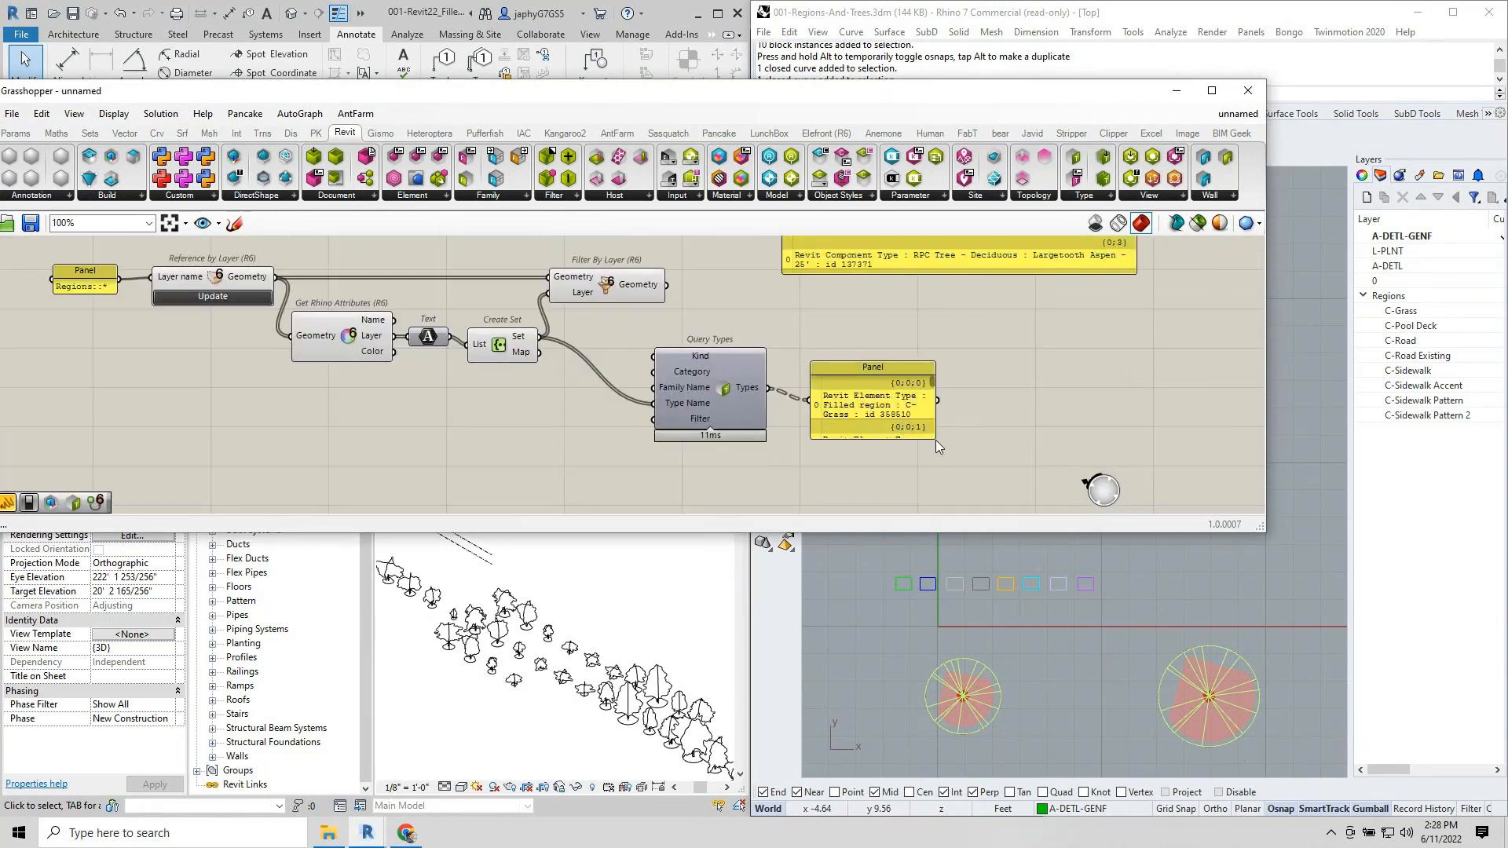
{"action": "left_click_drag", "start_coordinate": [935, 440], "coordinate": [1219, 515]}
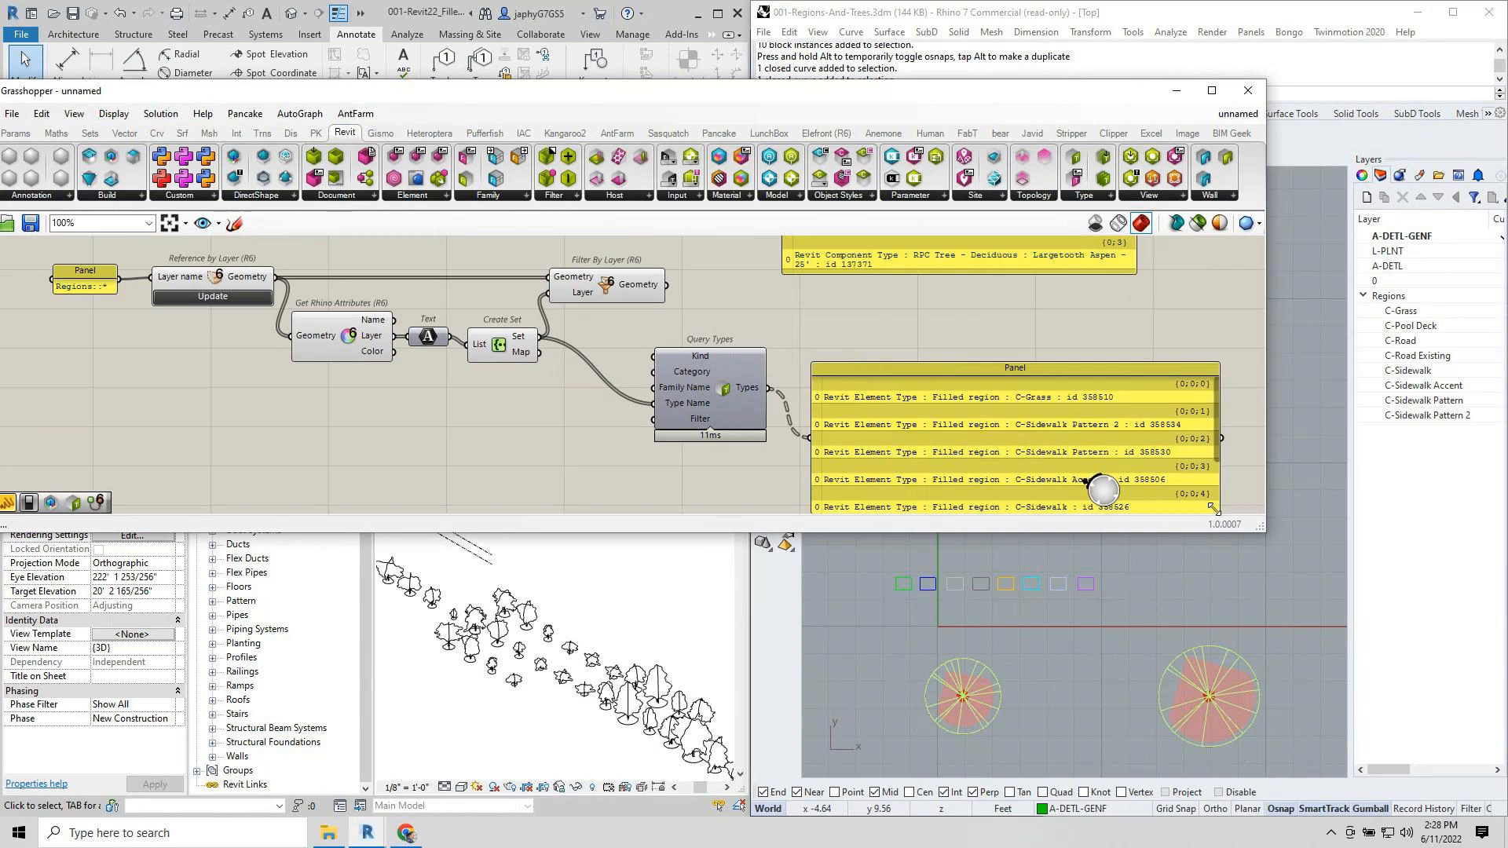
Move the tree types panel aside, insert an Add Region component near Filter By Layer, and list the Revit Annotation components.
{"action": "right_click_drag", "start_coordinate": [1141, 484], "coordinate": [1073, 527]}
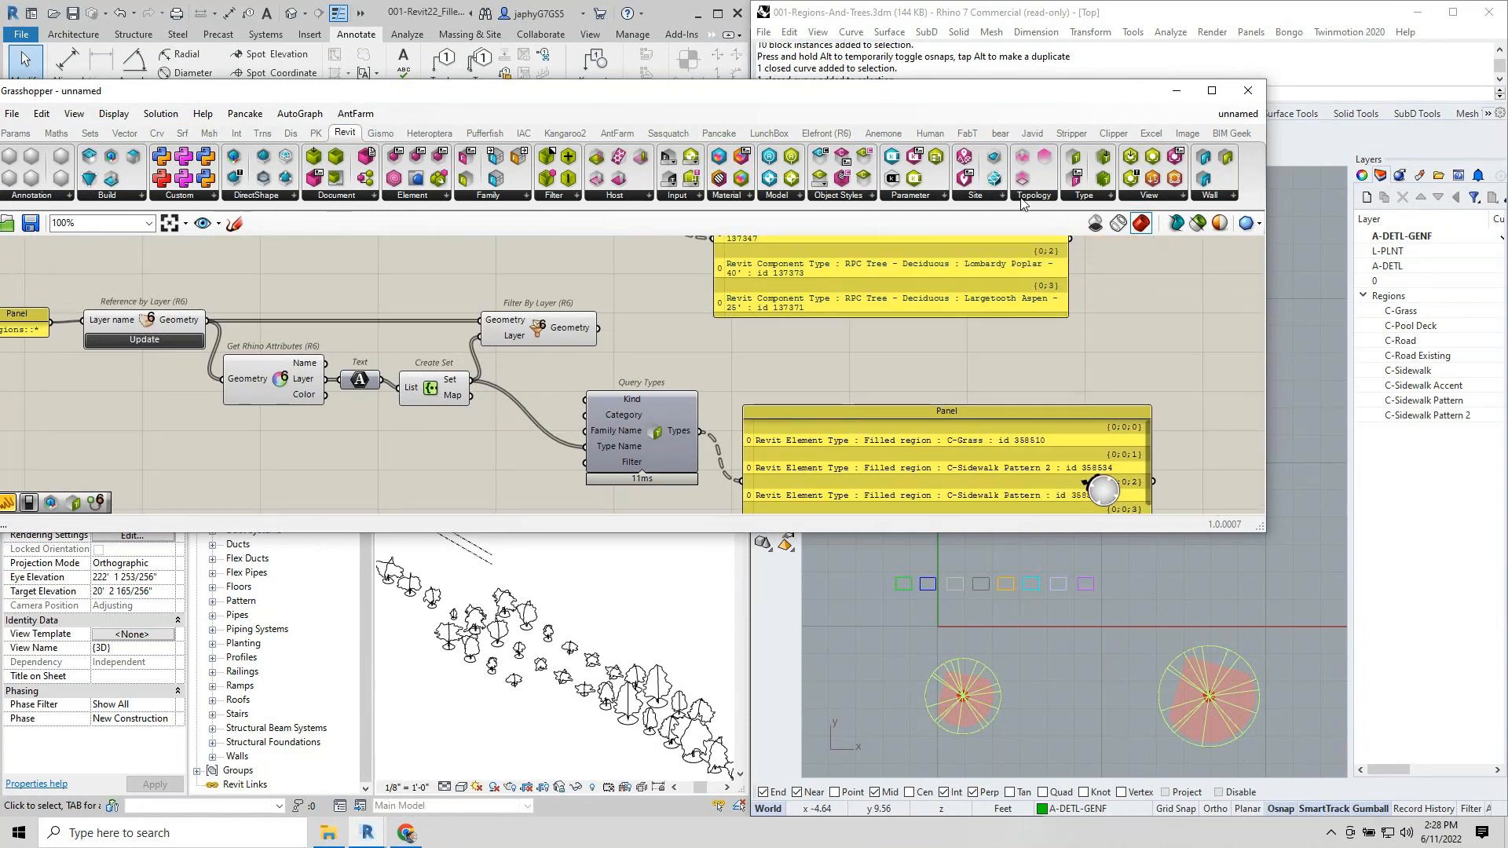
{"action": "right_click_drag", "start_coordinate": [918, 321], "coordinate": [887, 446]}
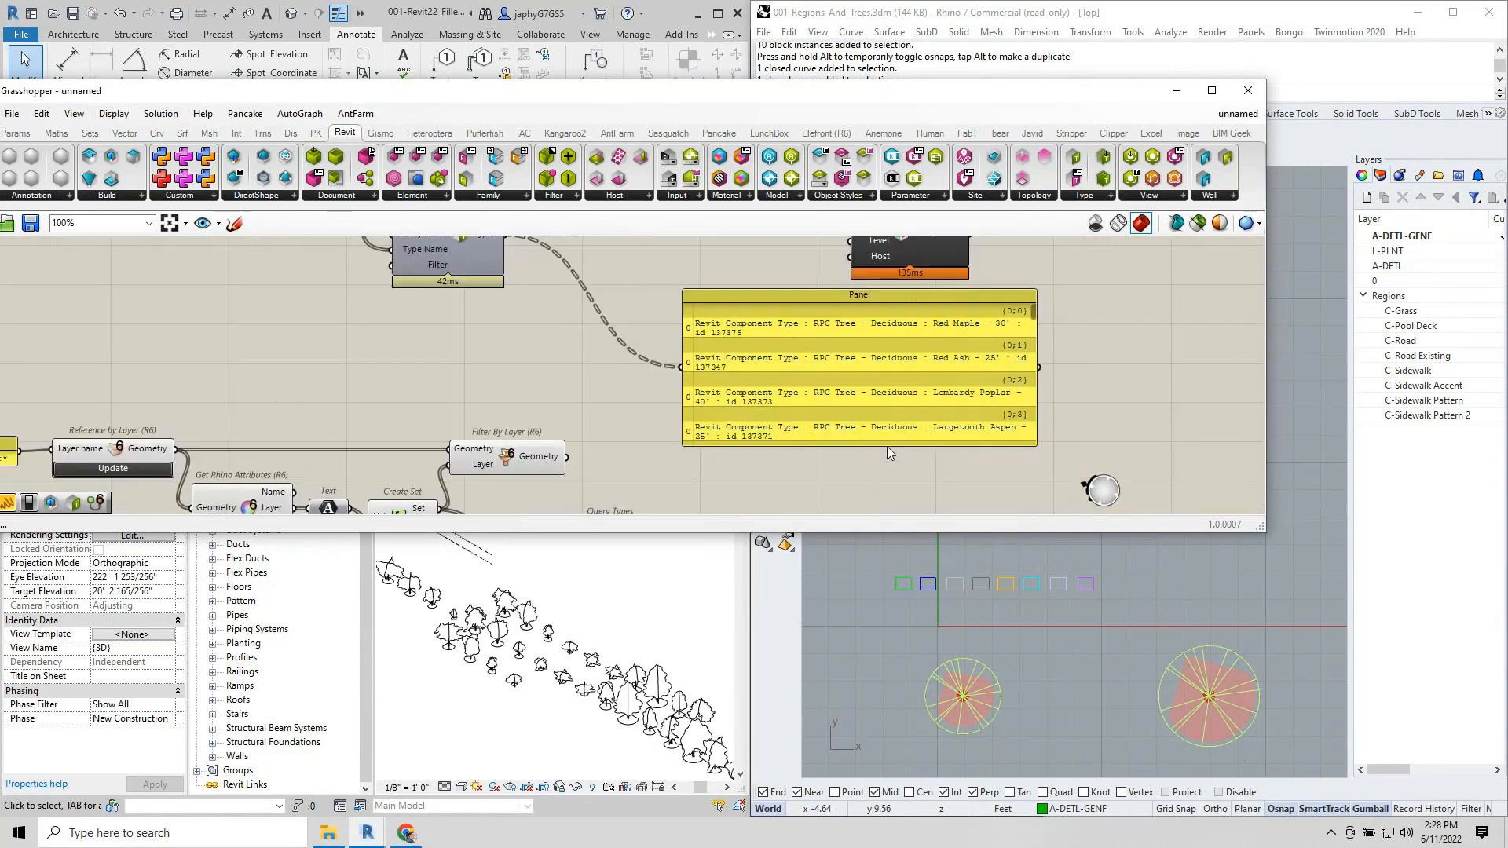
{"action": "left_click_drag", "start_coordinate": [866, 399], "coordinate": [967, 289]}
{"action": "double_click", "coordinate": [830, 445]}
{"action": "type", "text": "a"}
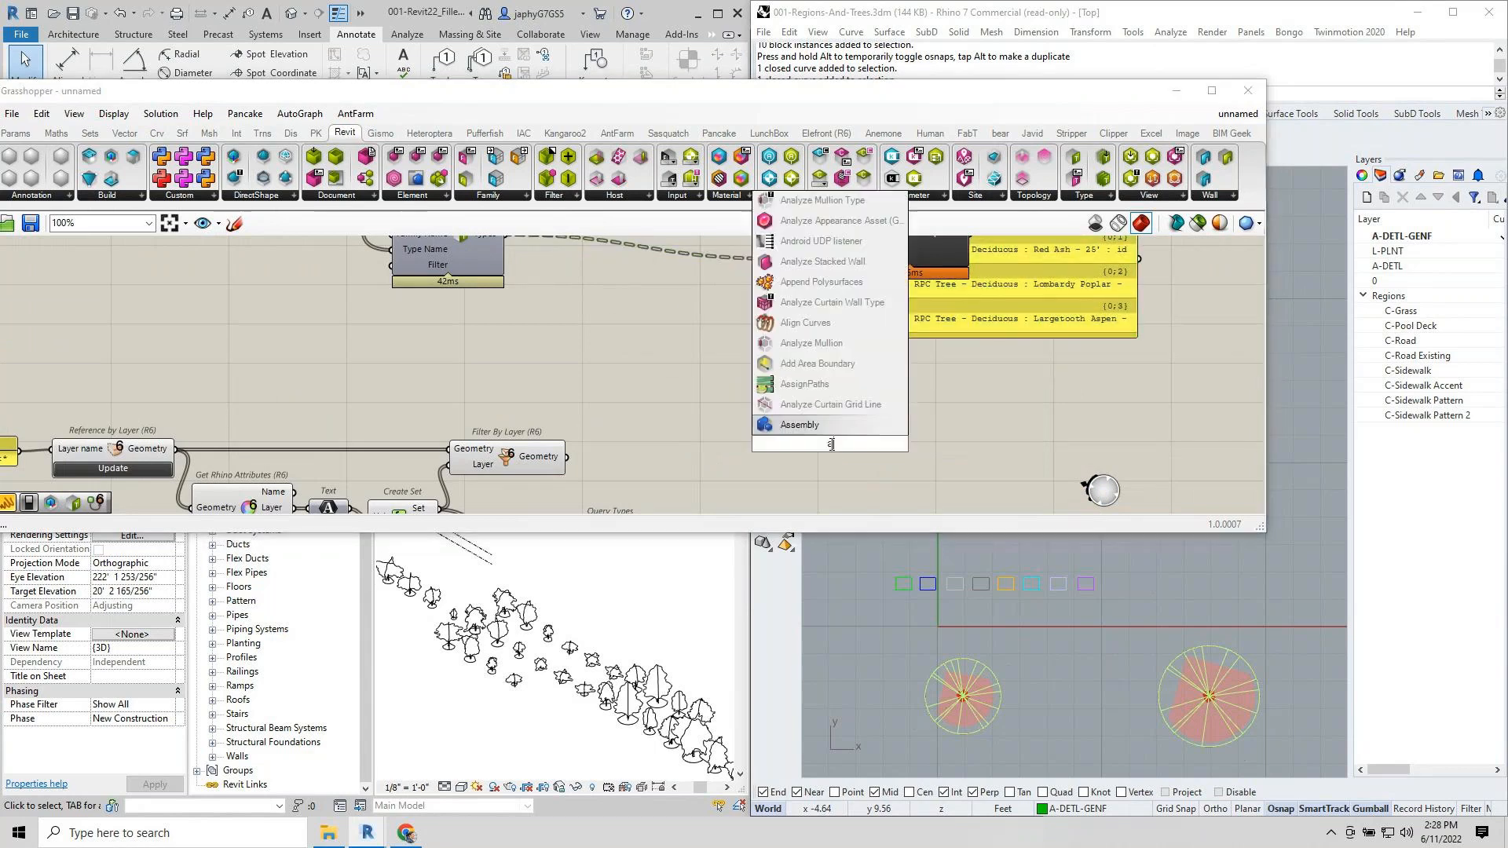
{"action": "type", "text": "dd reg"}
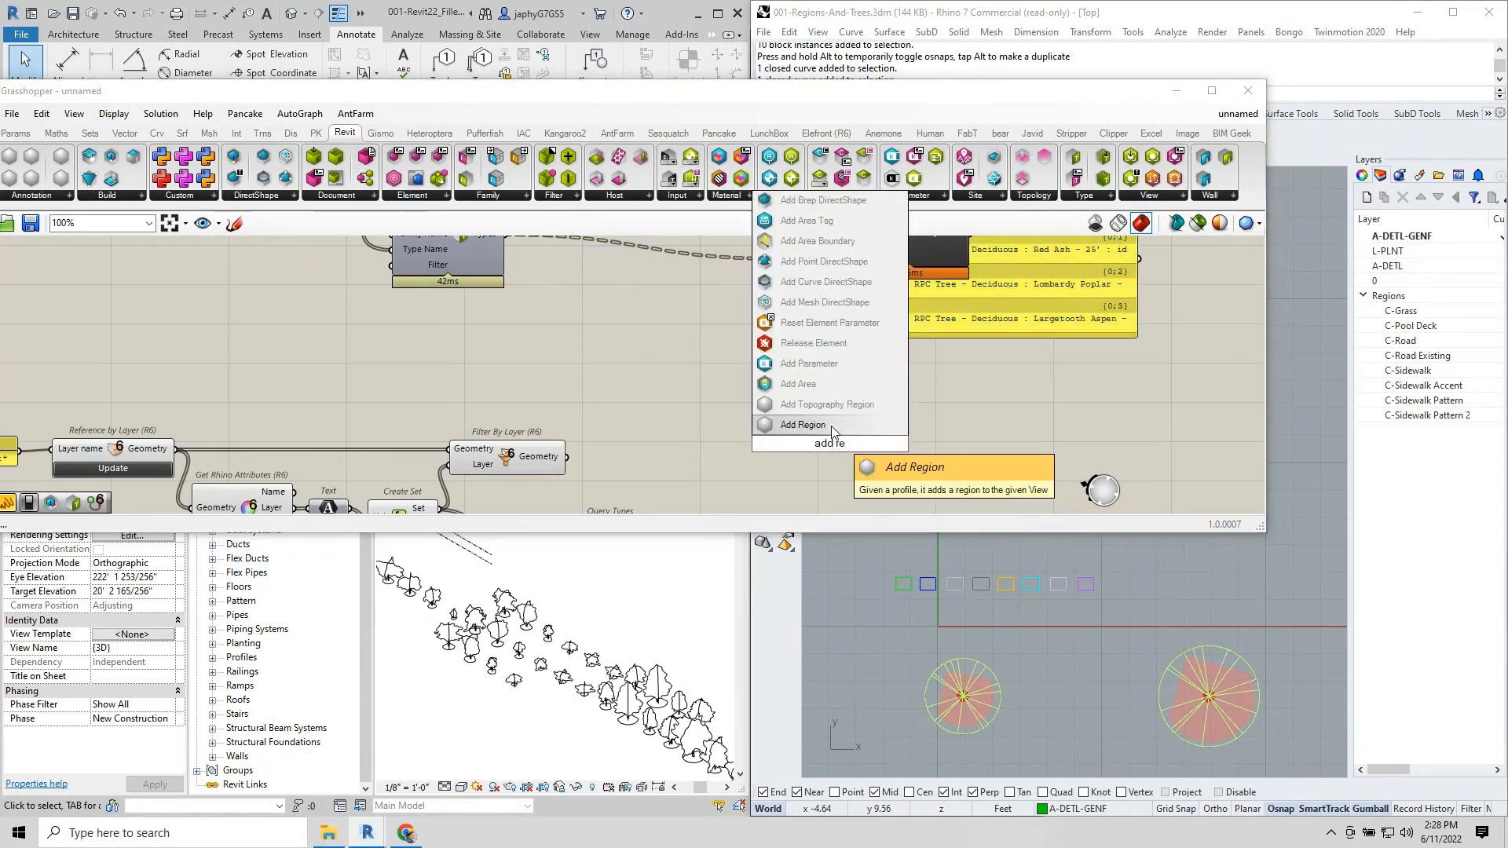
{"action": "left_click", "coordinate": [831, 428]}
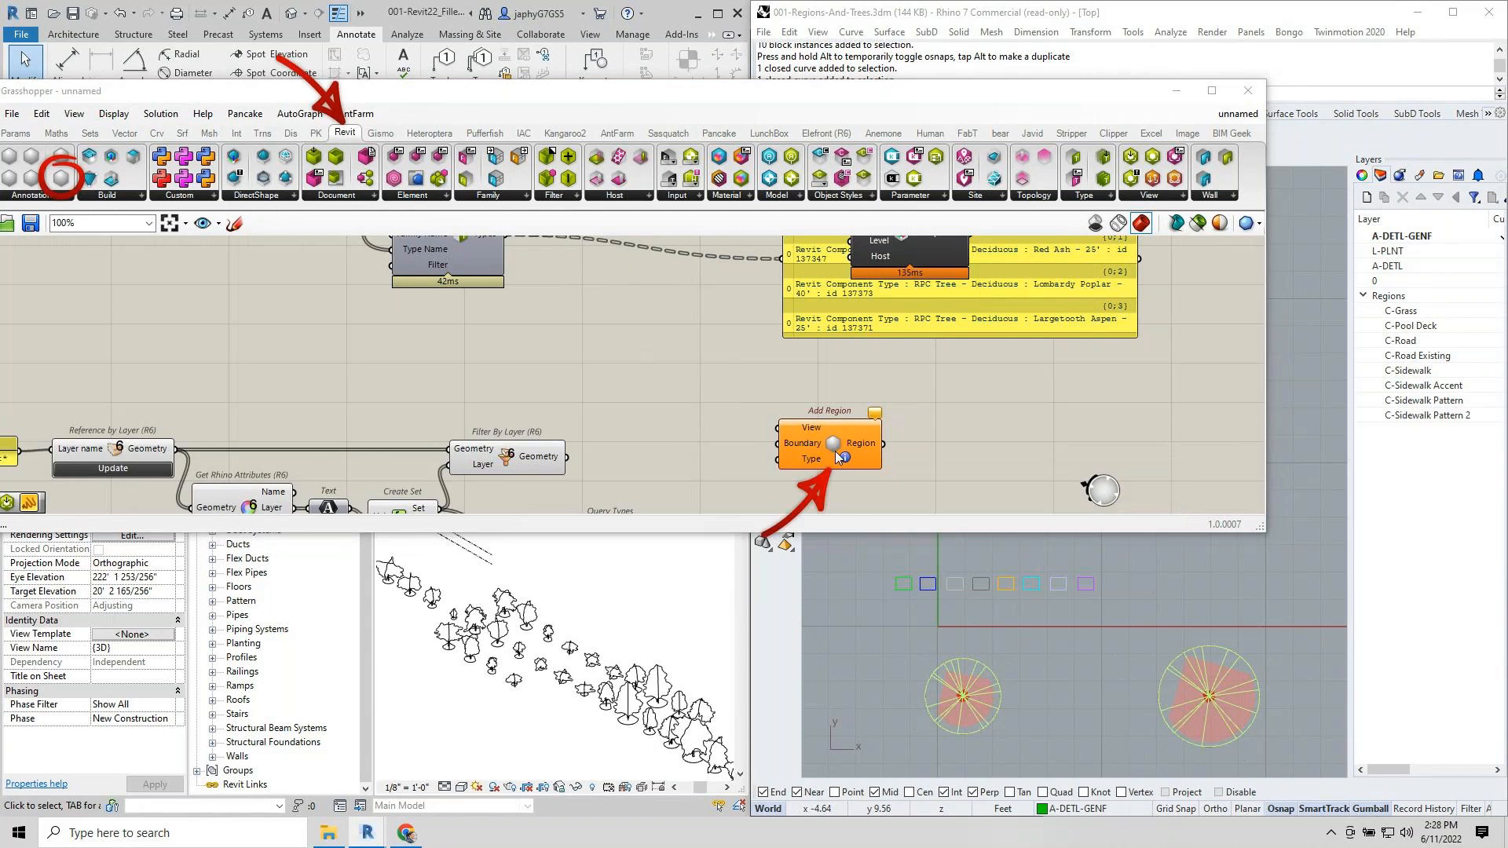
{"action": "left_click", "coordinate": [53, 198]}
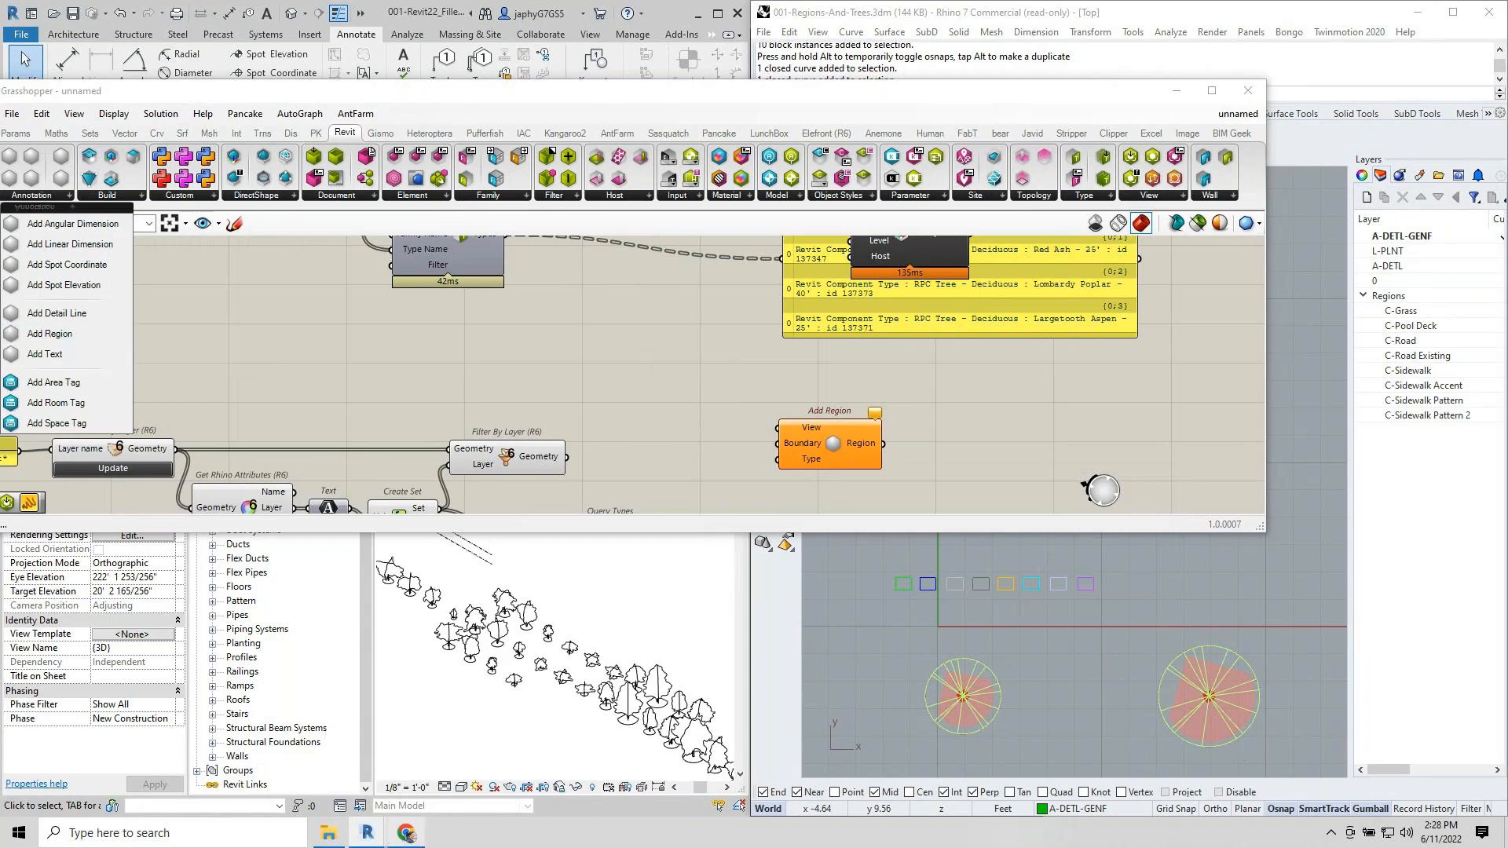
Switch to Chrome and examine the v1.7 release candidate entries in the Rhino.Inside.Revit Release Notes.
{"action": "left_click", "coordinate": [405, 834]}
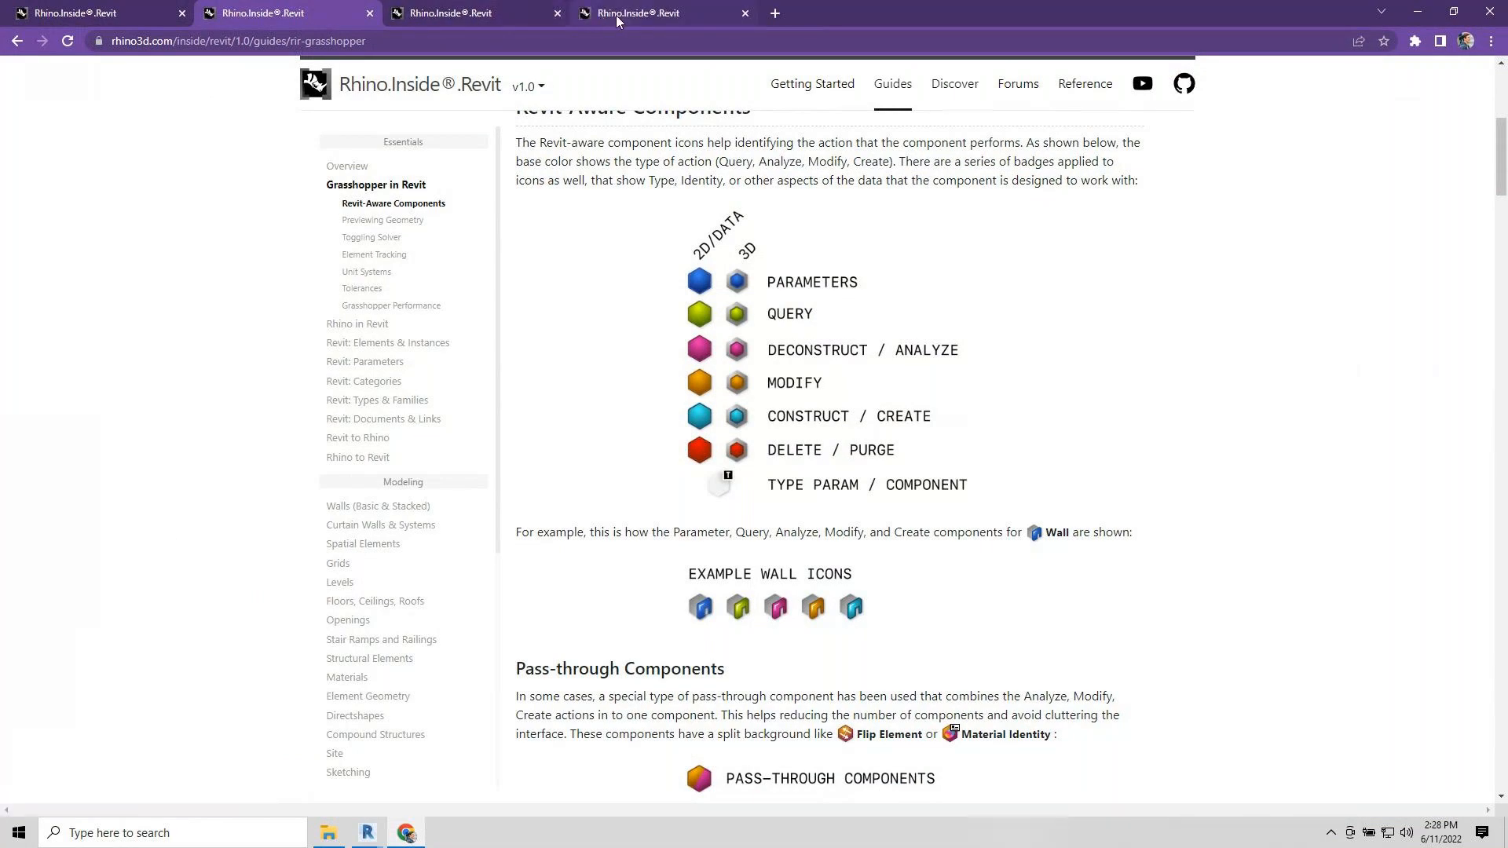
{"action": "scroll", "coordinate": [488, 105], "scroll_direction": "up", "scroll_amount": 4}
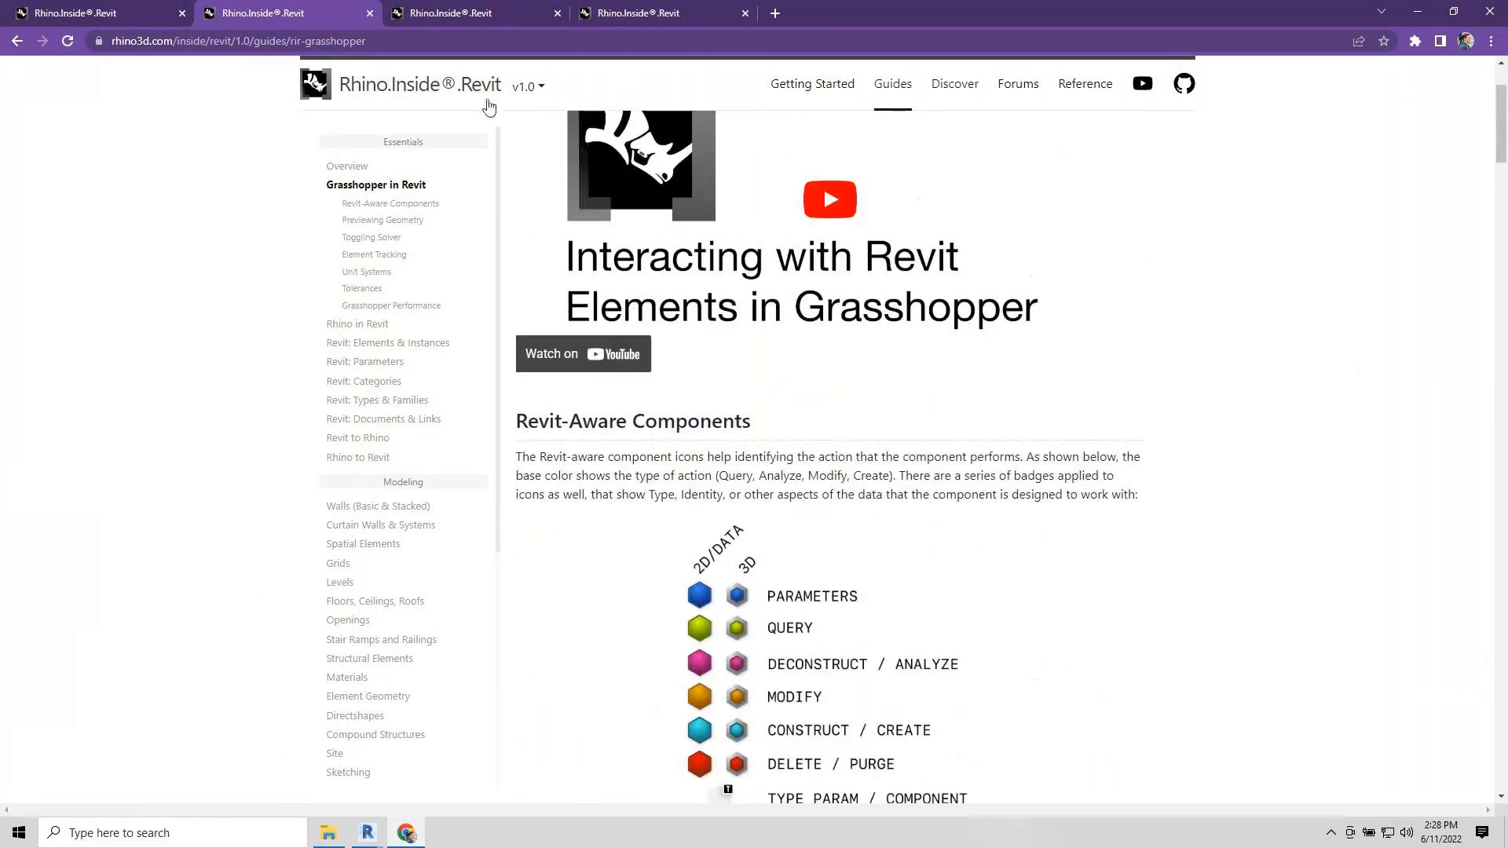
{"action": "left_click", "coordinate": [662, 16]}
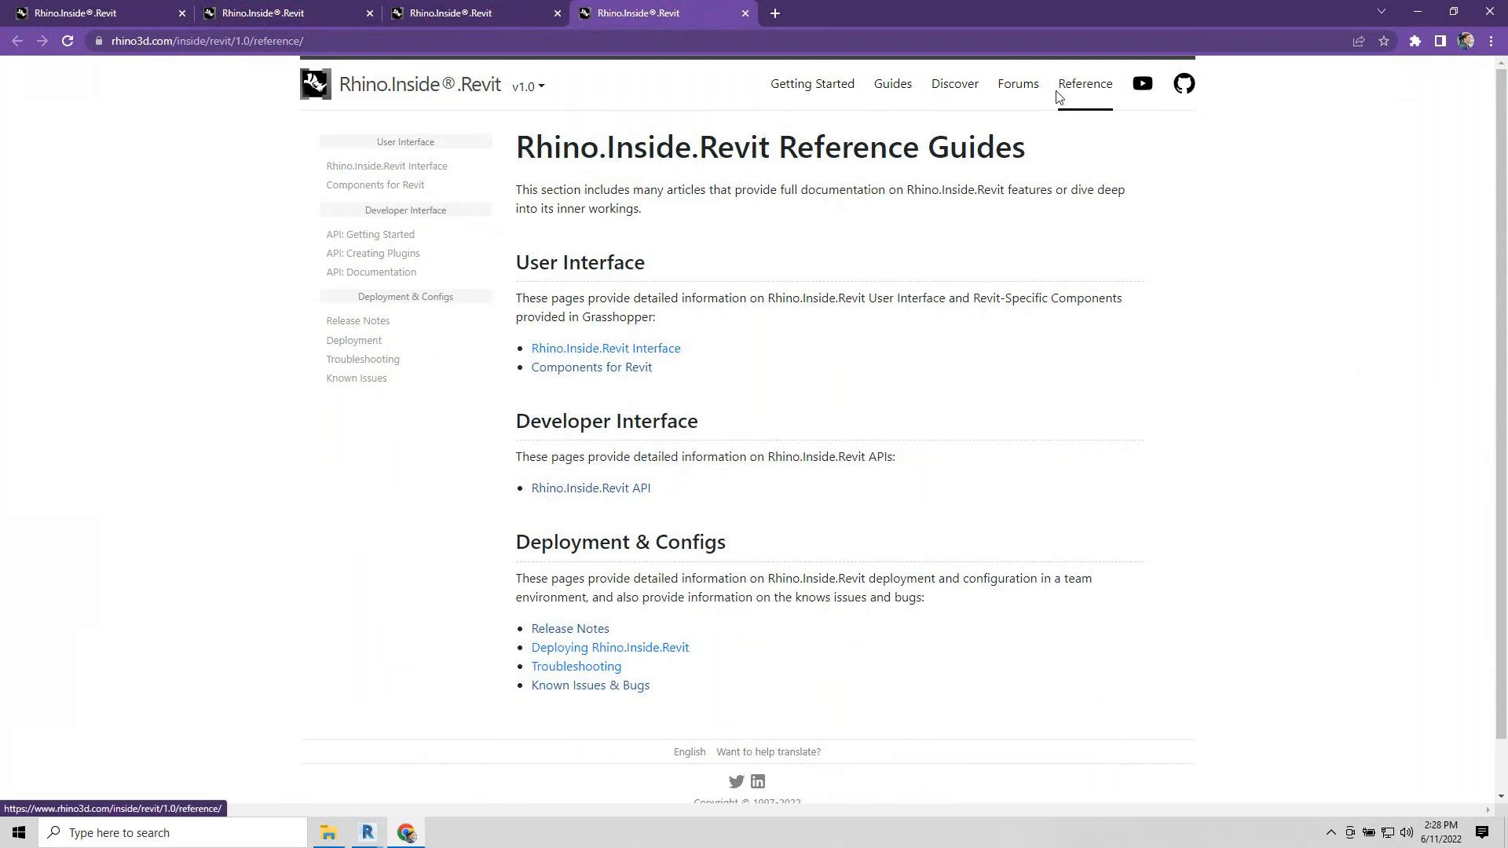
{"action": "left_click", "coordinate": [375, 322]}
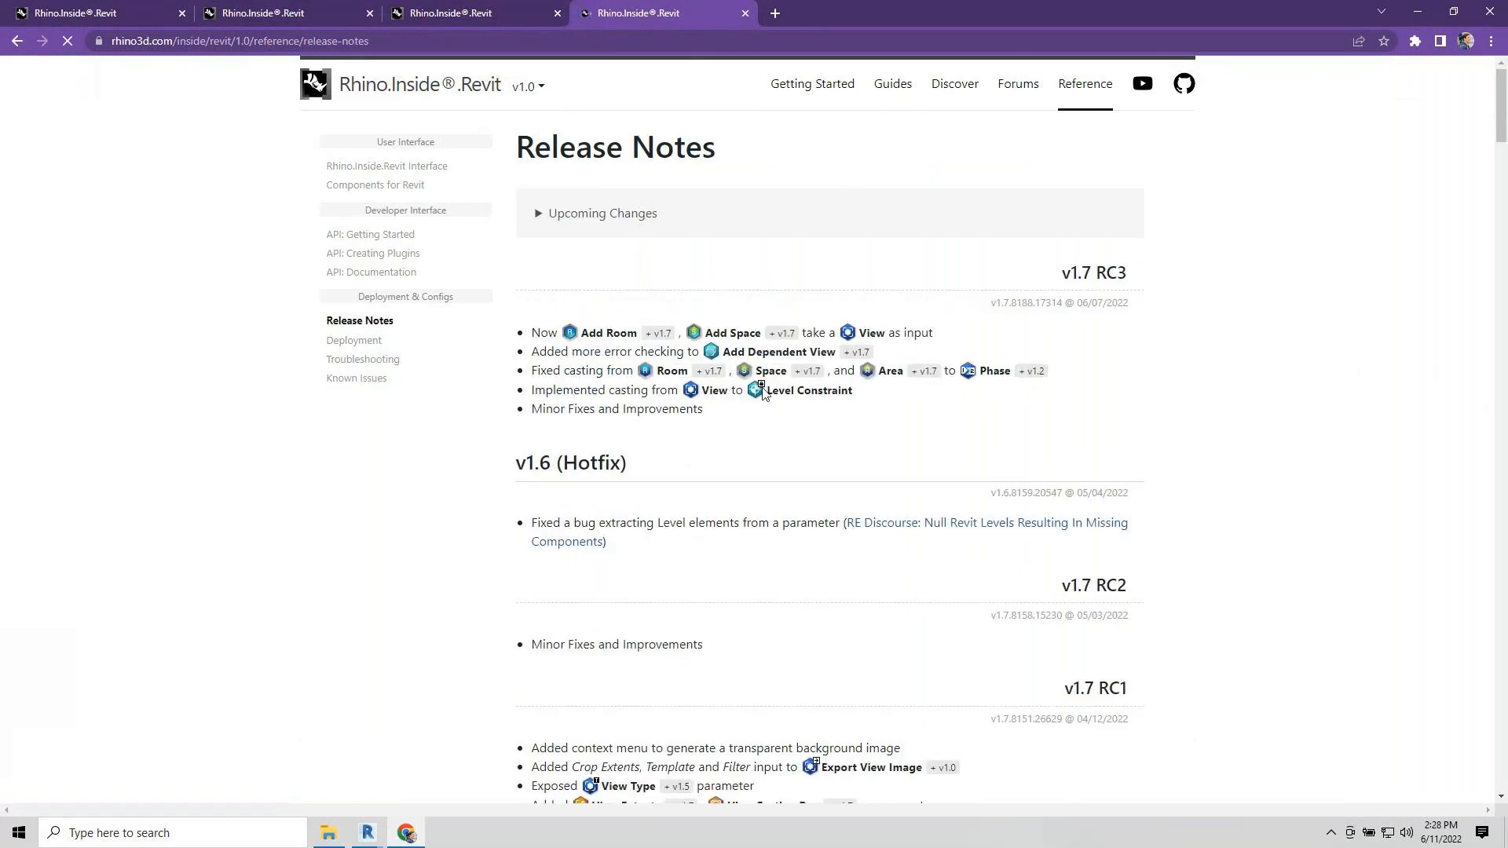
{"action": "scroll", "coordinate": [765, 393], "scroll_direction": "down", "scroll_amount": 1}
{"action": "scroll", "coordinate": [737, 276], "scroll_direction": "up", "scroll_amount": 1}
{"action": "scroll", "coordinate": [729, 414], "scroll_direction": "down", "scroll_amount": 4}
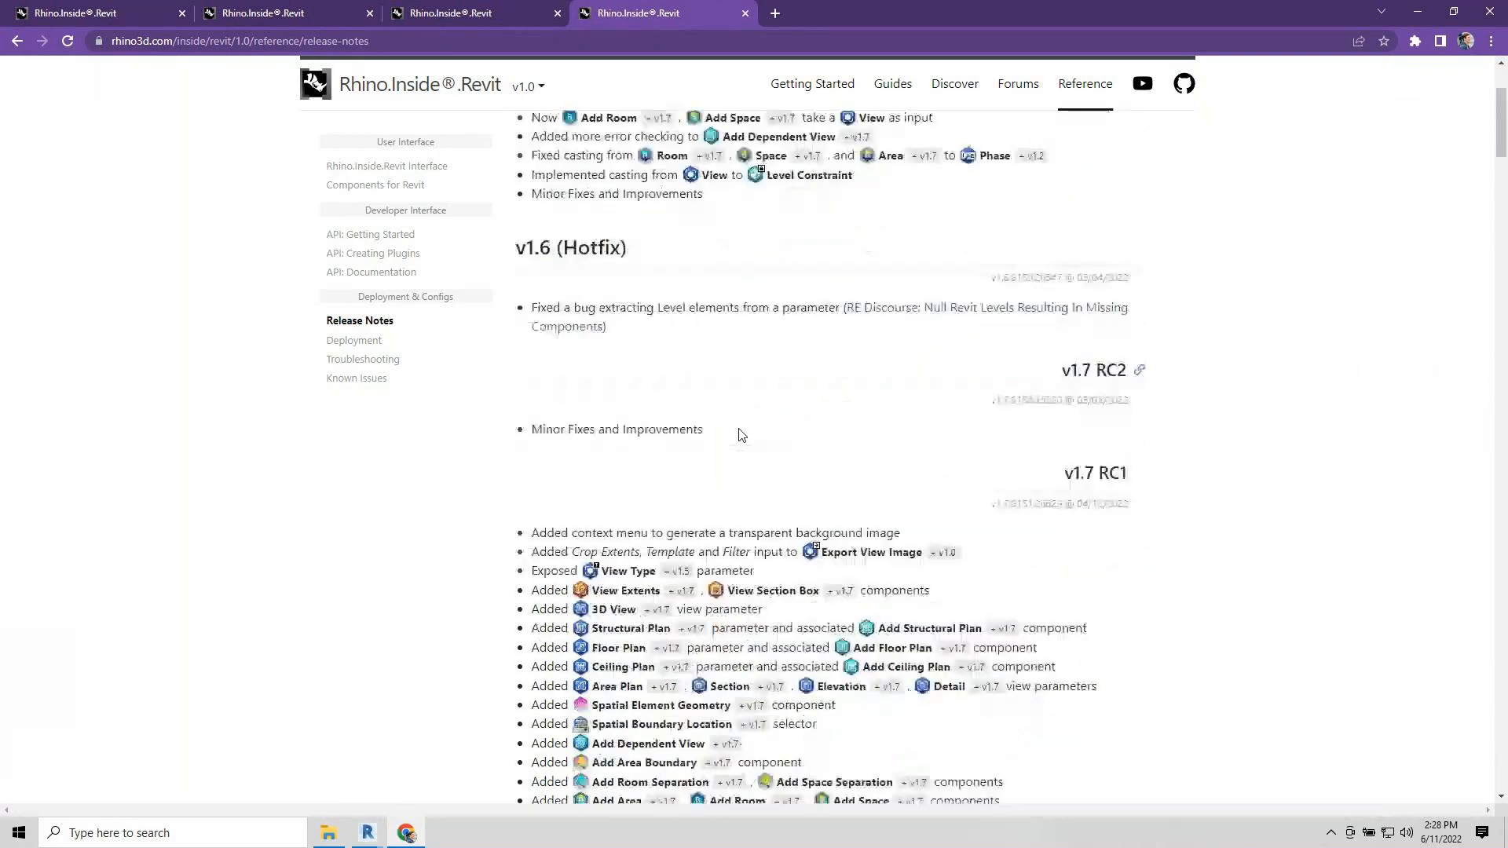
{"action": "scroll", "coordinate": [741, 428], "scroll_direction": "up", "scroll_amount": 4}
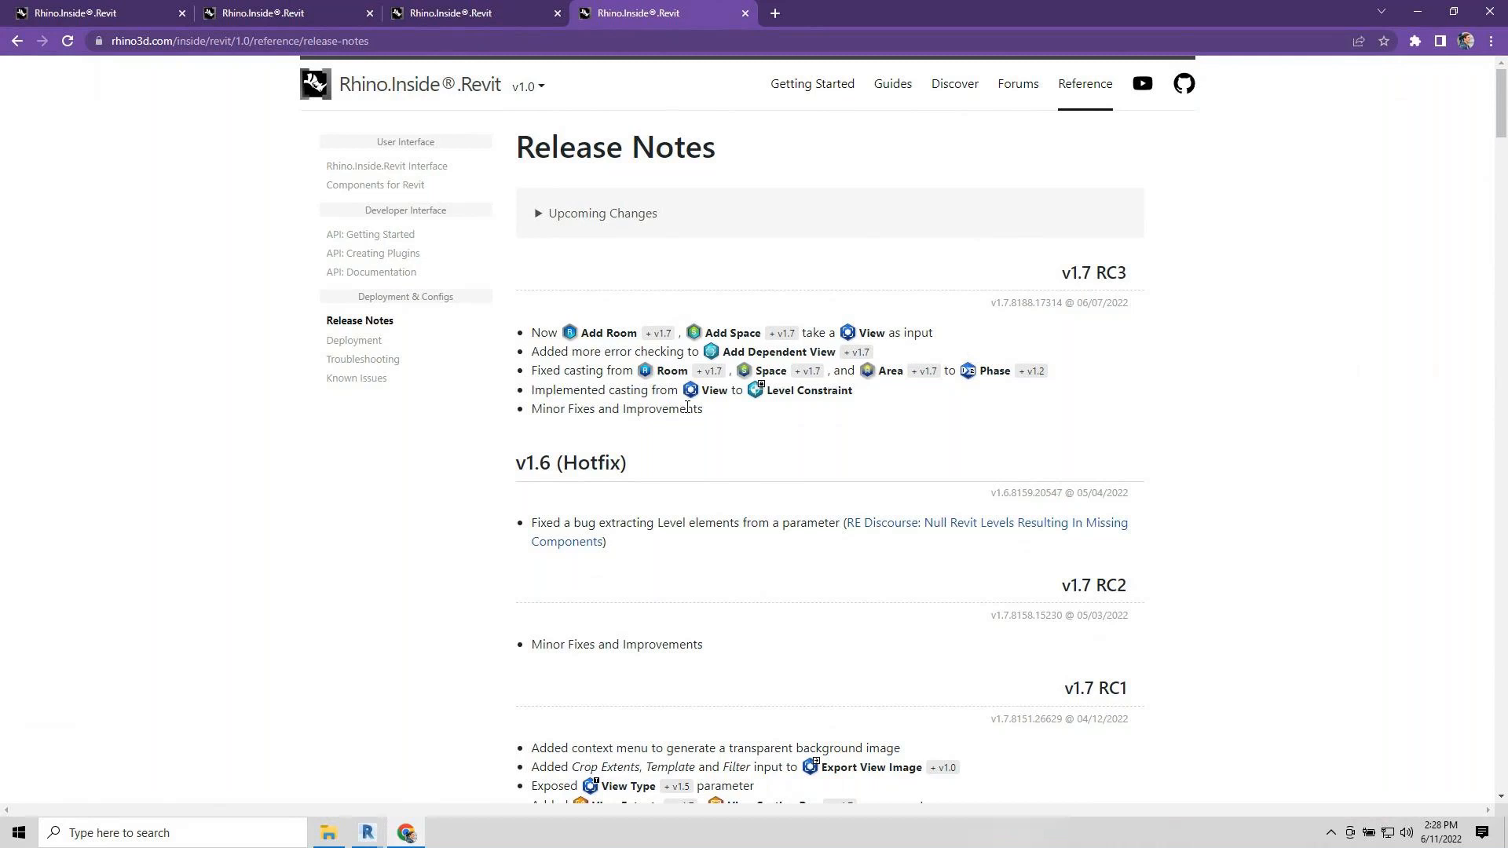
{"action": "scroll", "coordinate": [687, 406], "scroll_direction": "down", "scroll_amount": 4}
{"action": "scroll", "coordinate": [791, 462], "scroll_direction": "down", "scroll_amount": 1}
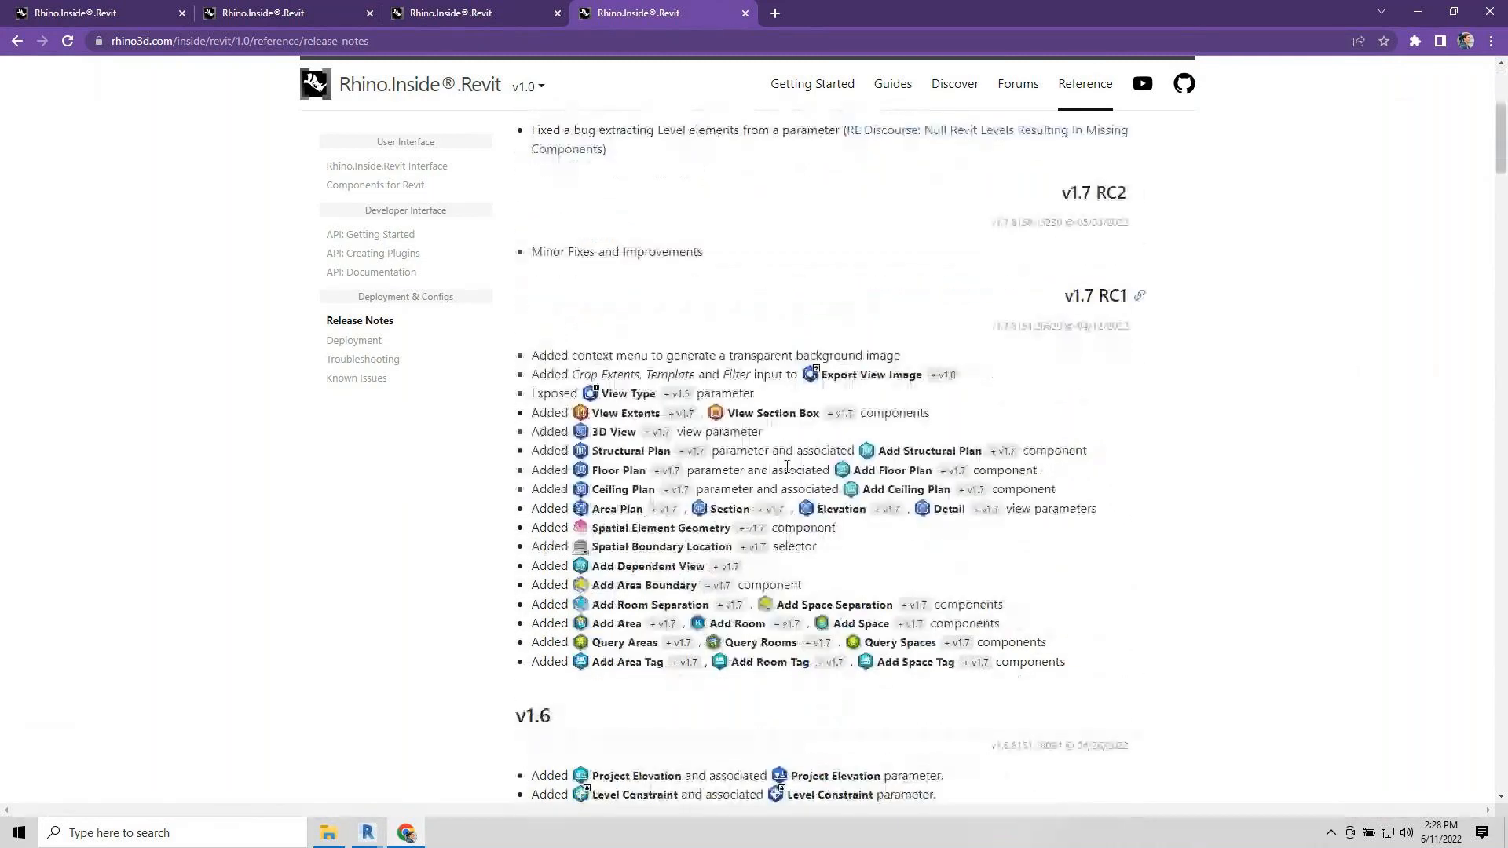
{"action": "scroll", "coordinate": [701, 522], "scroll_direction": "up", "scroll_amount": 1}
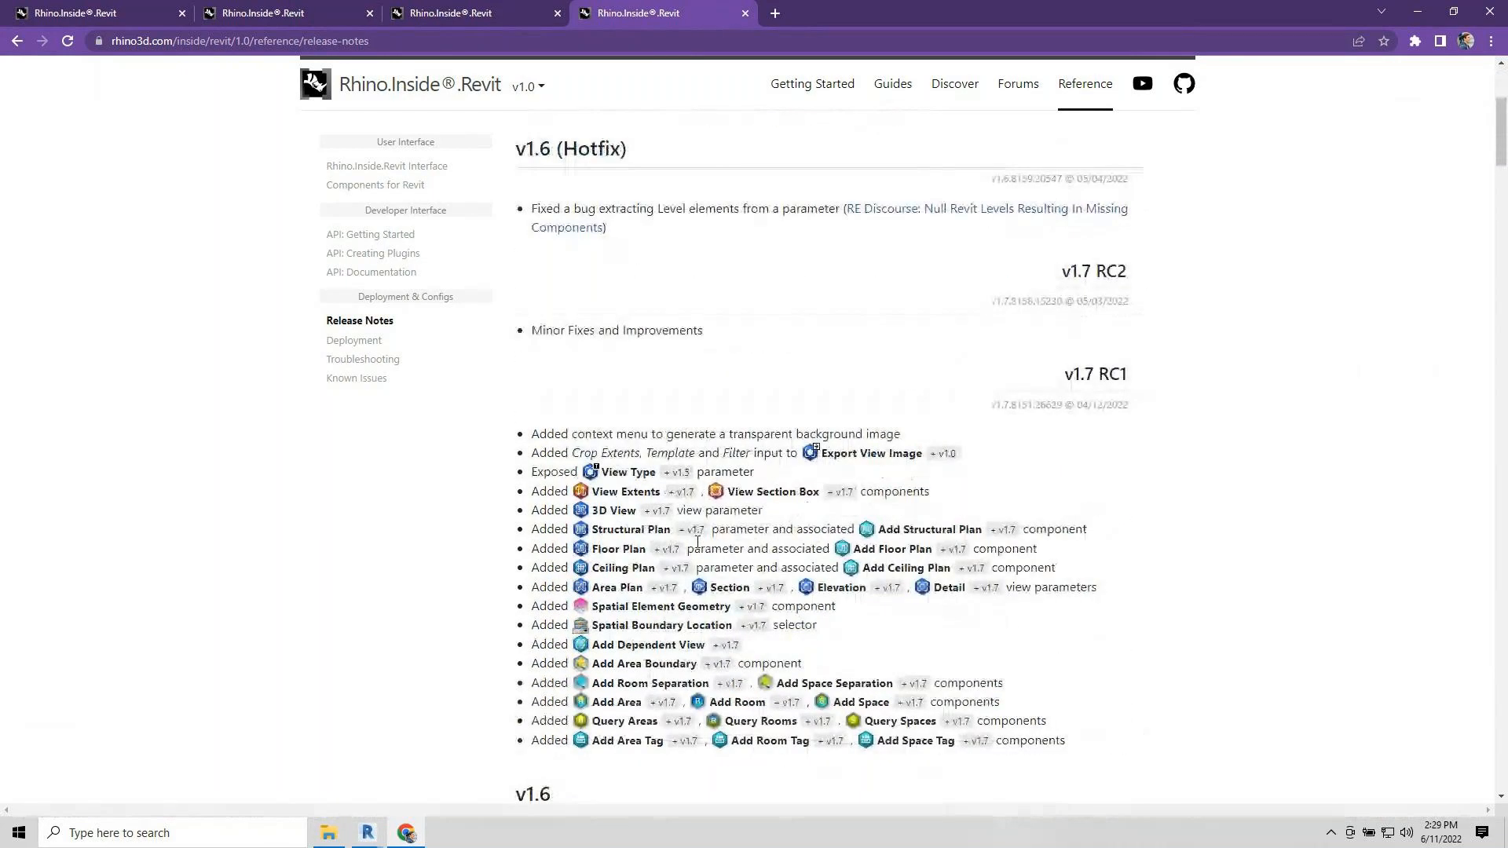
{"action": "scroll", "coordinate": [760, 512], "scroll_direction": "down", "scroll_amount": 1}
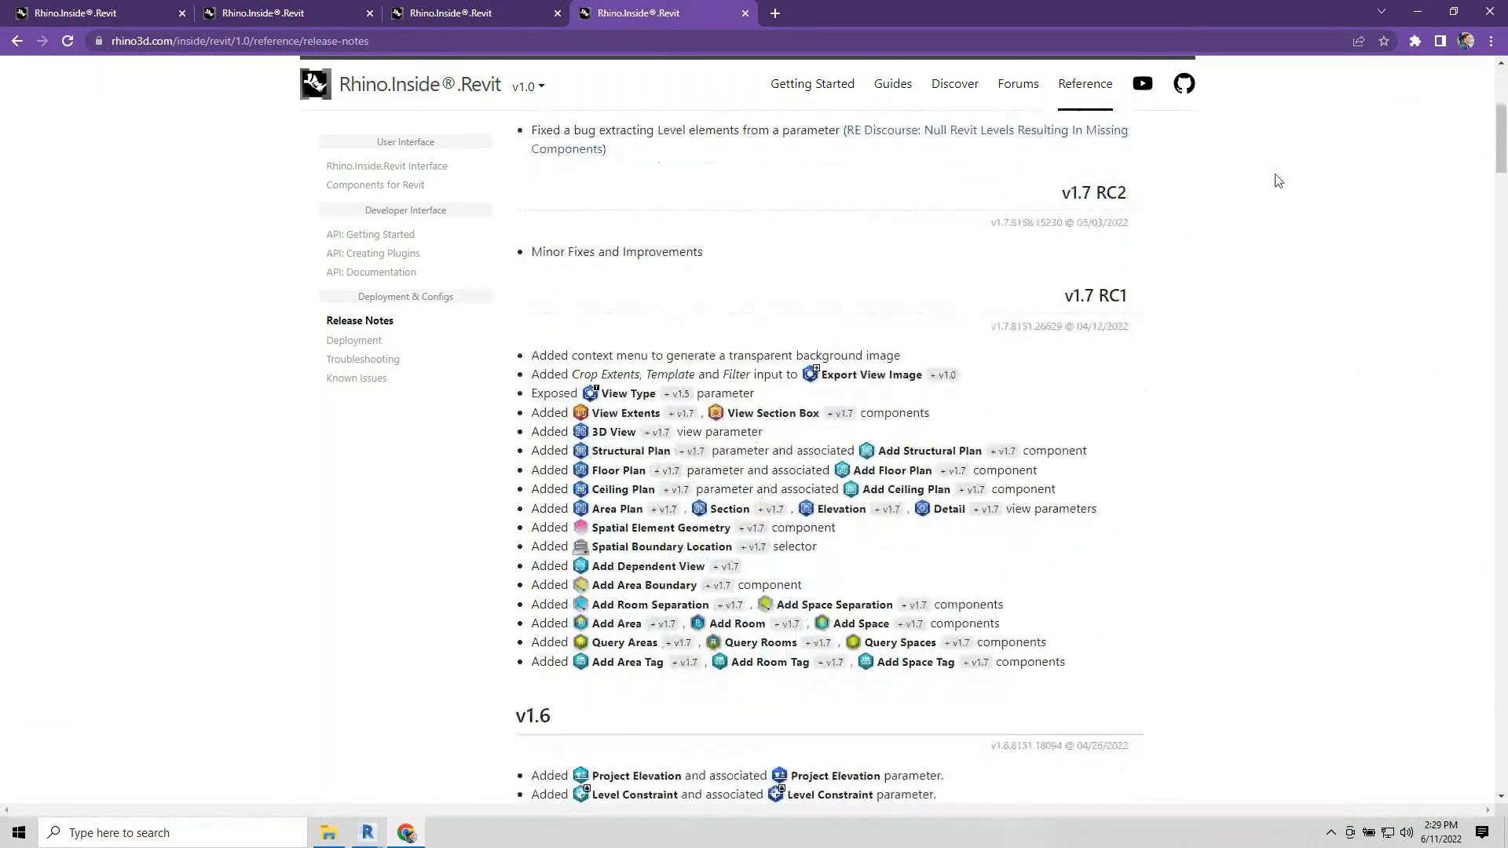
{"action": "left_click", "coordinate": [1418, 12]}
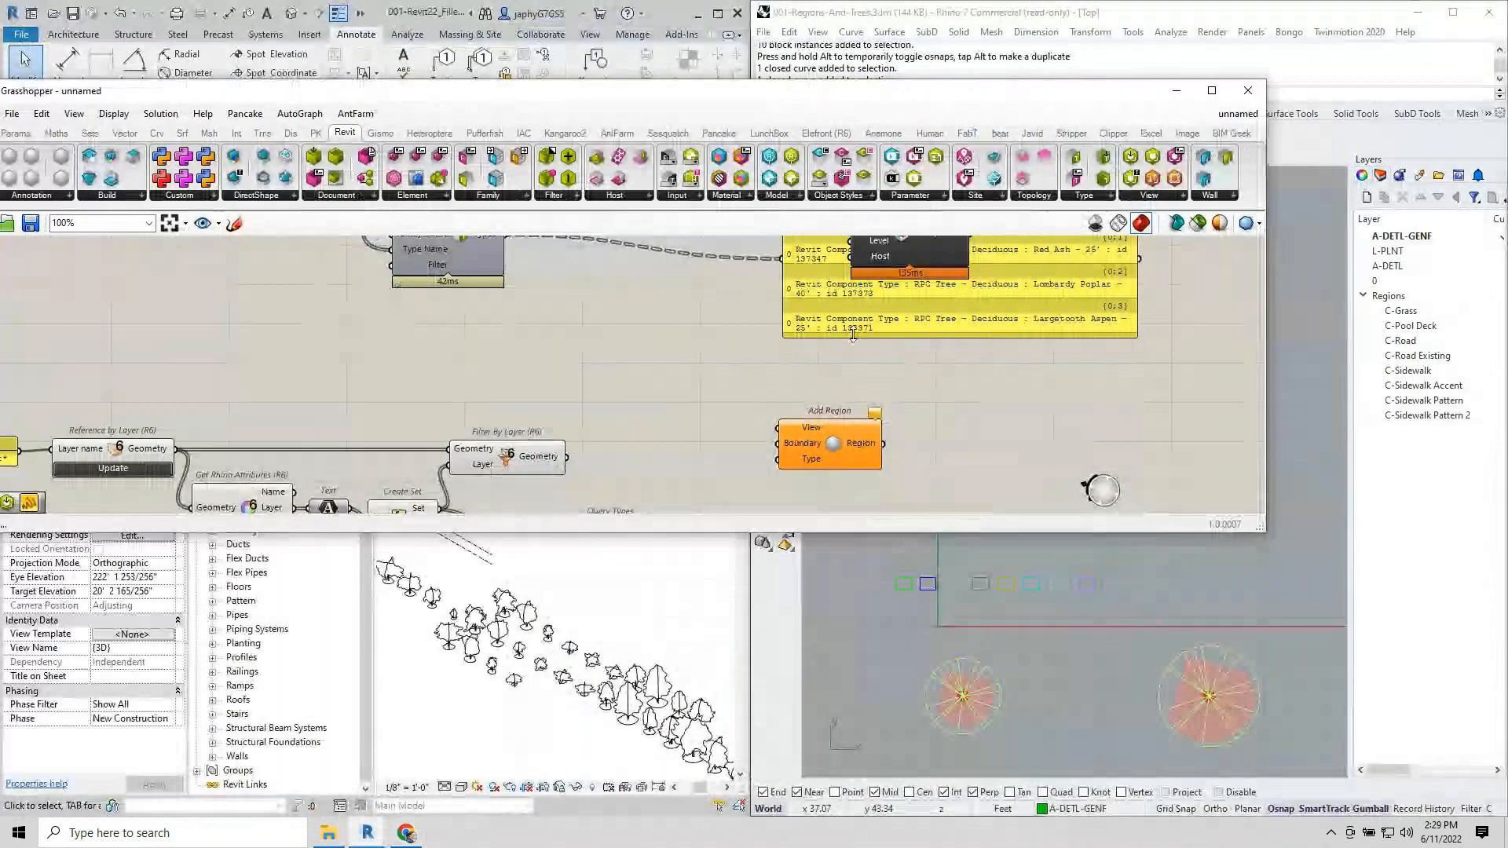
Wire Filter By Layer's Geometry output into Add Region's Boundary input and make the Site floor plan the active Revit view.
{"action": "right_click_drag", "start_coordinate": [595, 432], "coordinate": [547, 362]}
{"action": "left_click_drag", "start_coordinate": [516, 386], "coordinate": [728, 374]}
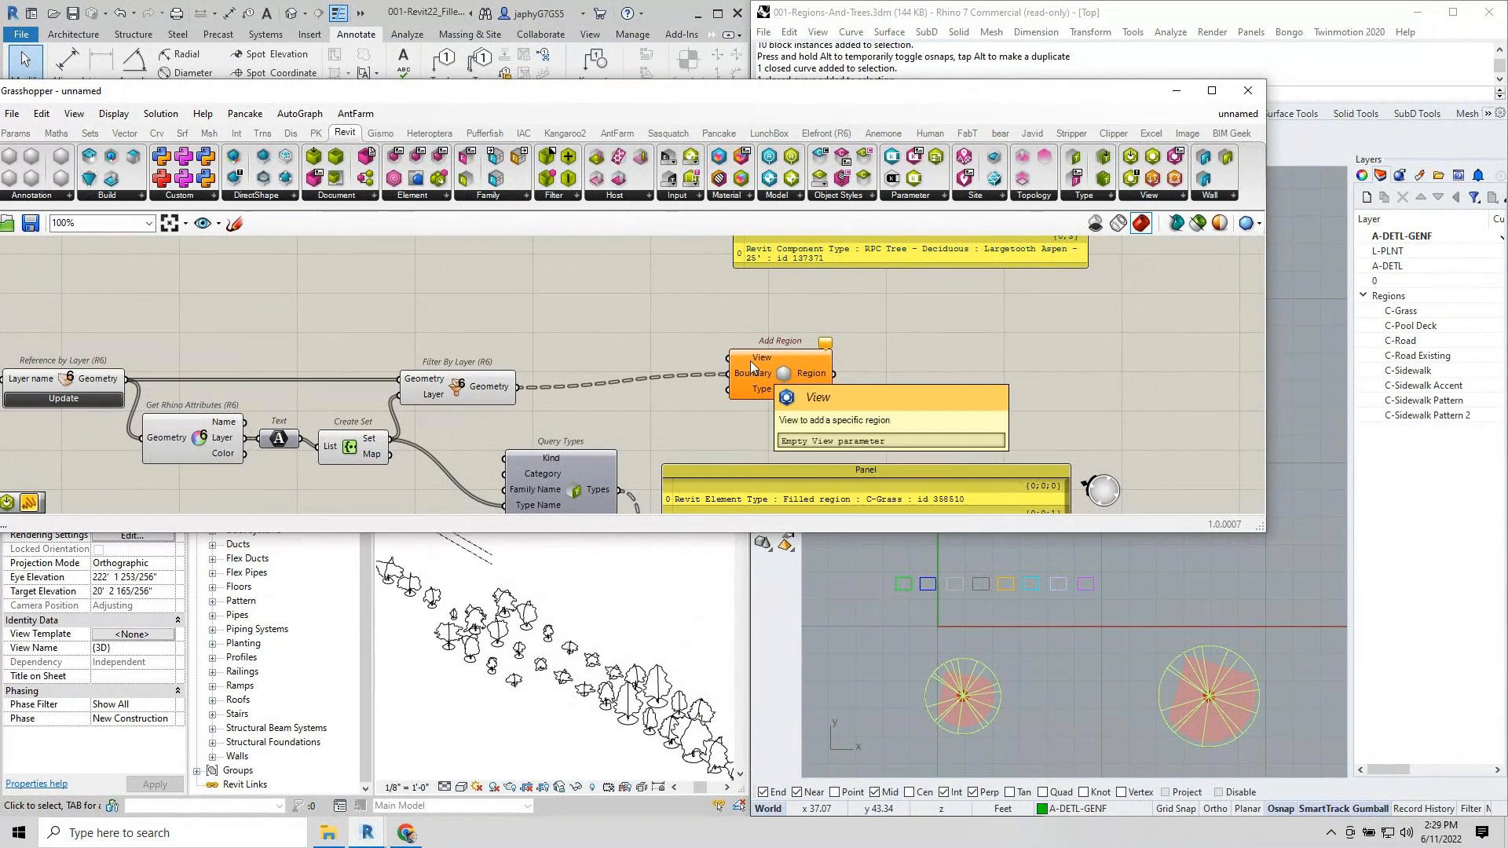
{"action": "left_click_drag", "start_coordinate": [650, 98], "coordinate": [740, 211]}
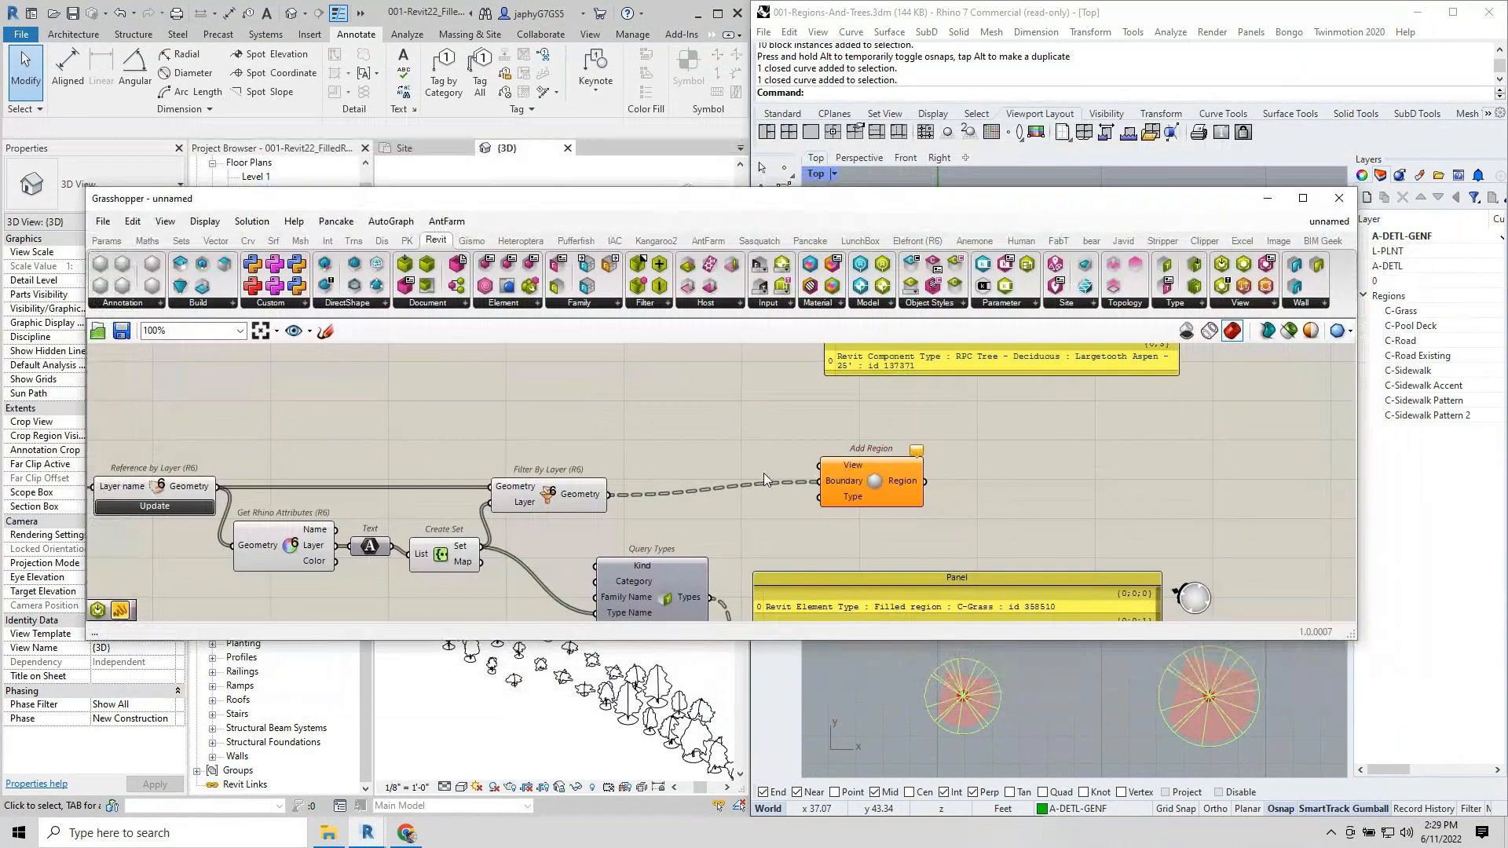
{"action": "left_click", "coordinate": [404, 148]}
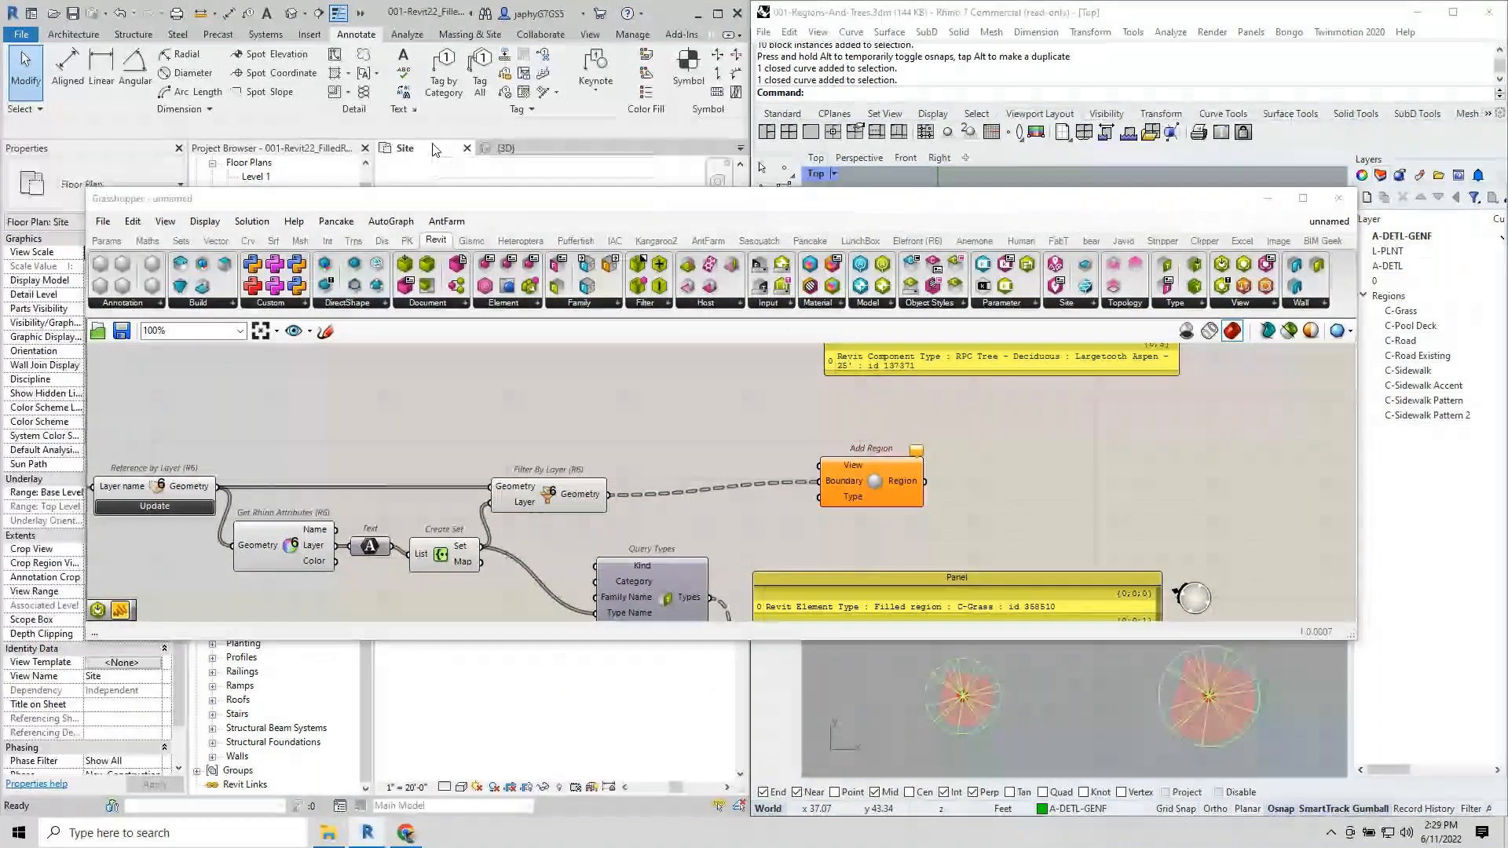
Insert an Active Graphical View component above Filter By Layer and wire it into Add Region's View input.
{"action": "right_click", "coordinate": [864, 467]}
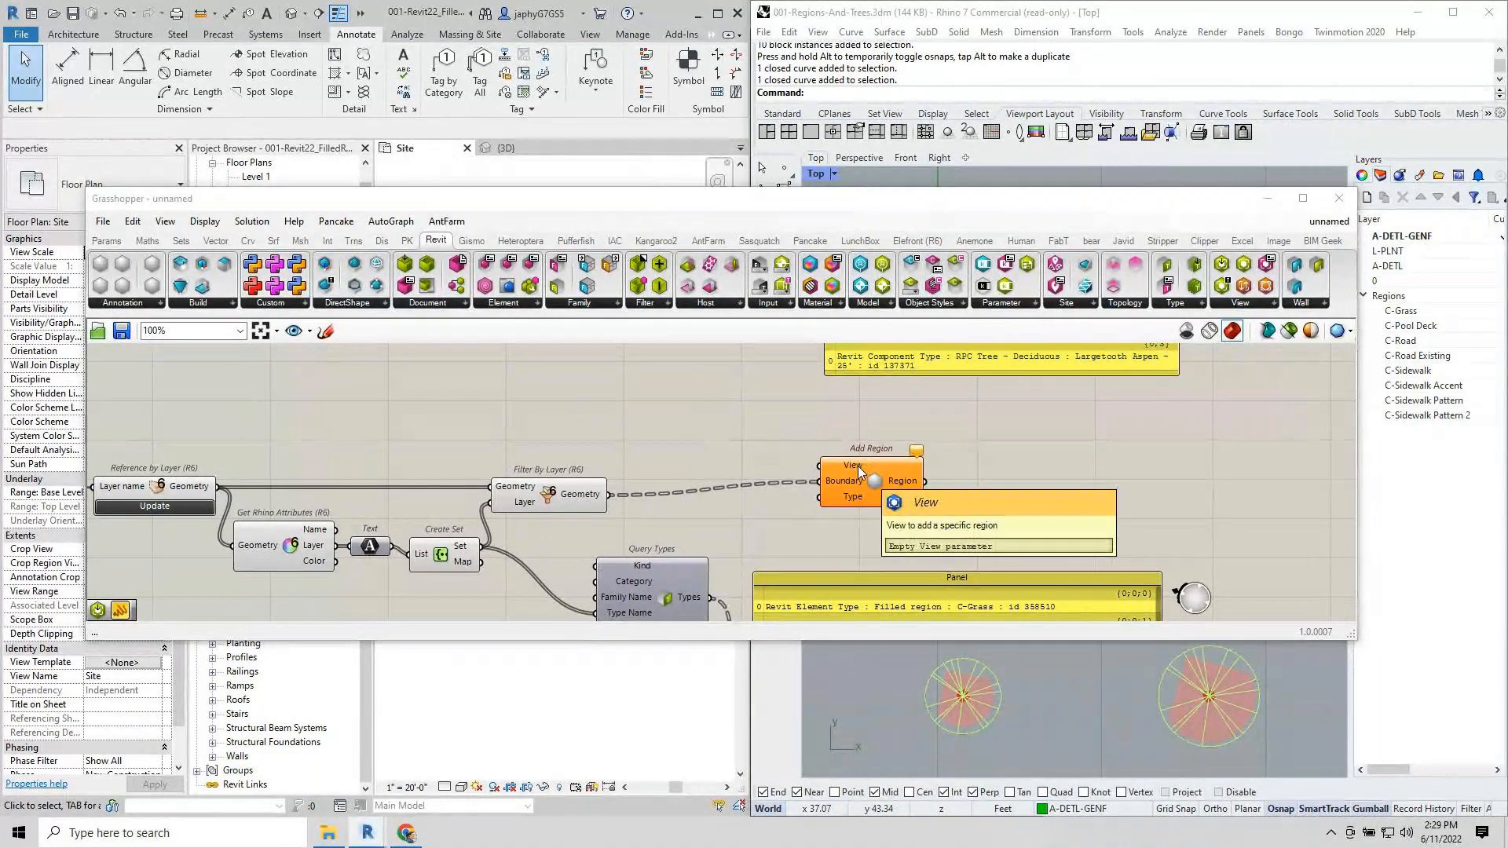
{"action": "left_click", "coordinate": [668, 420]}
{"action": "double_click", "coordinate": [668, 421]}
{"action": "type", "text": "a"}
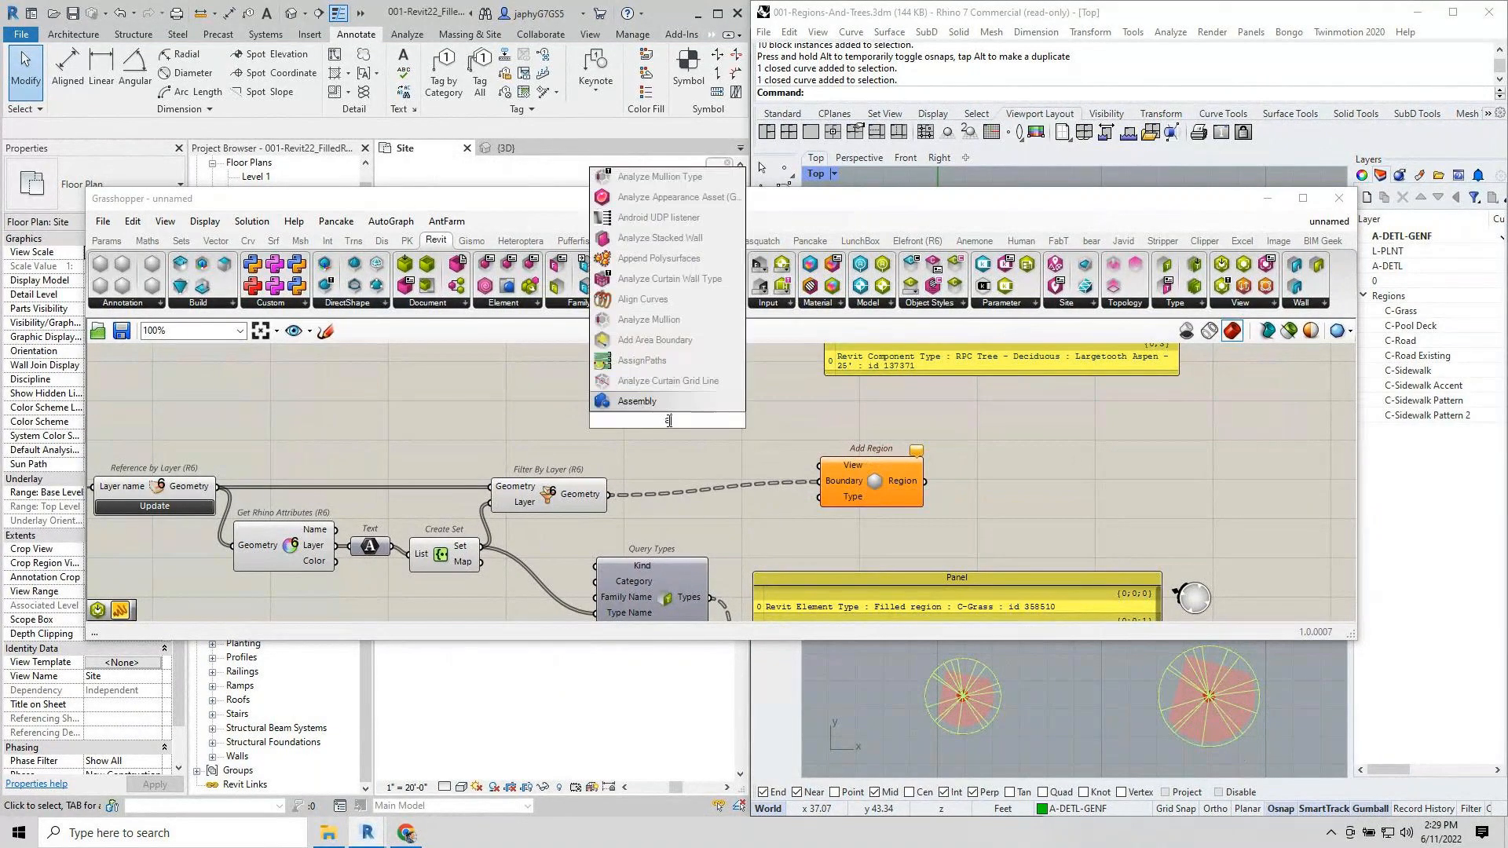
{"action": "type", "text": "ct view"}
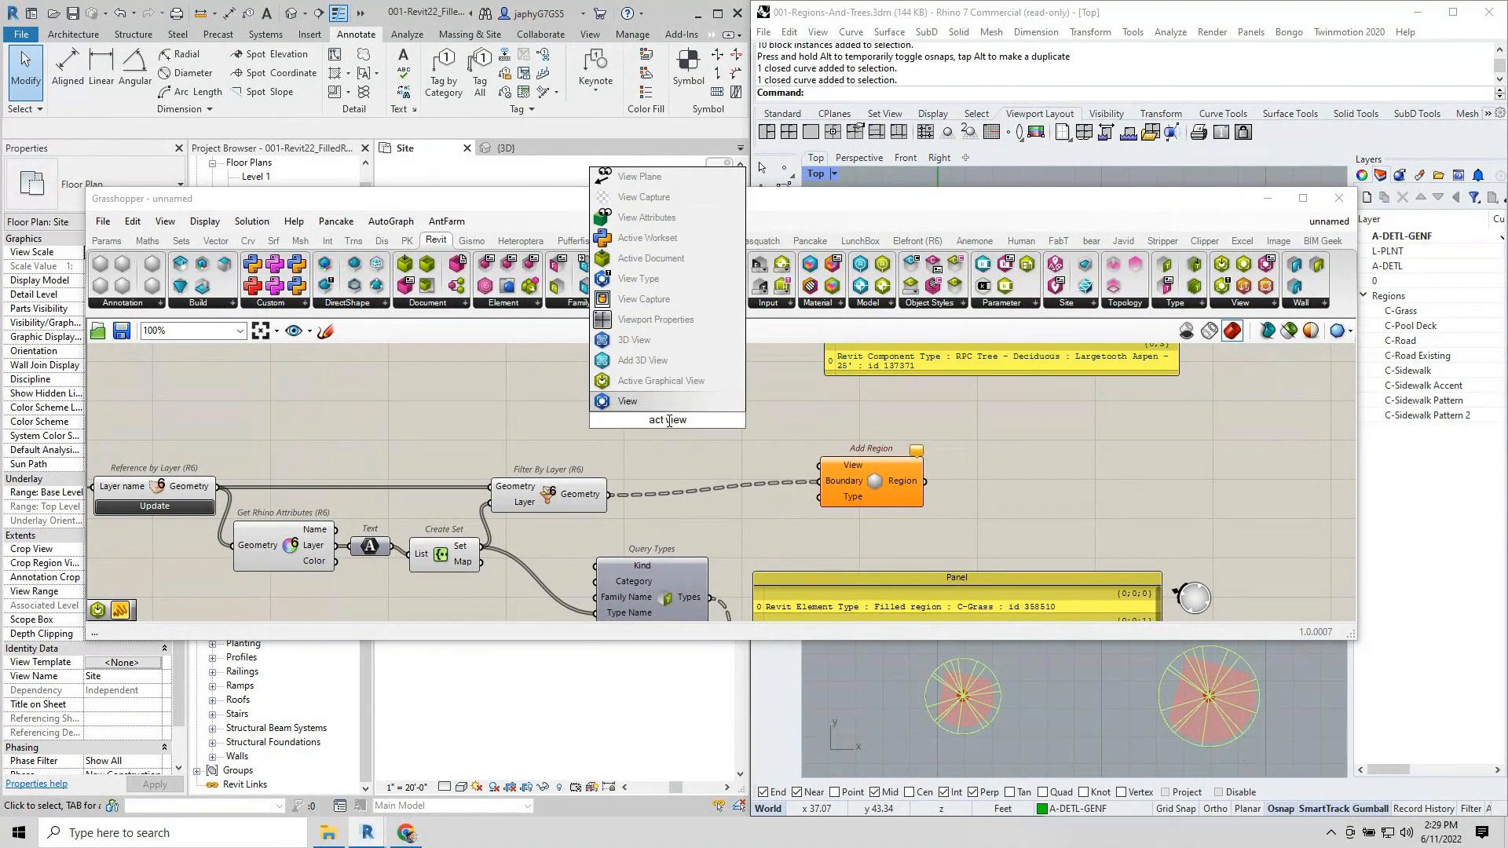
{"action": "key", "text": "Up"}
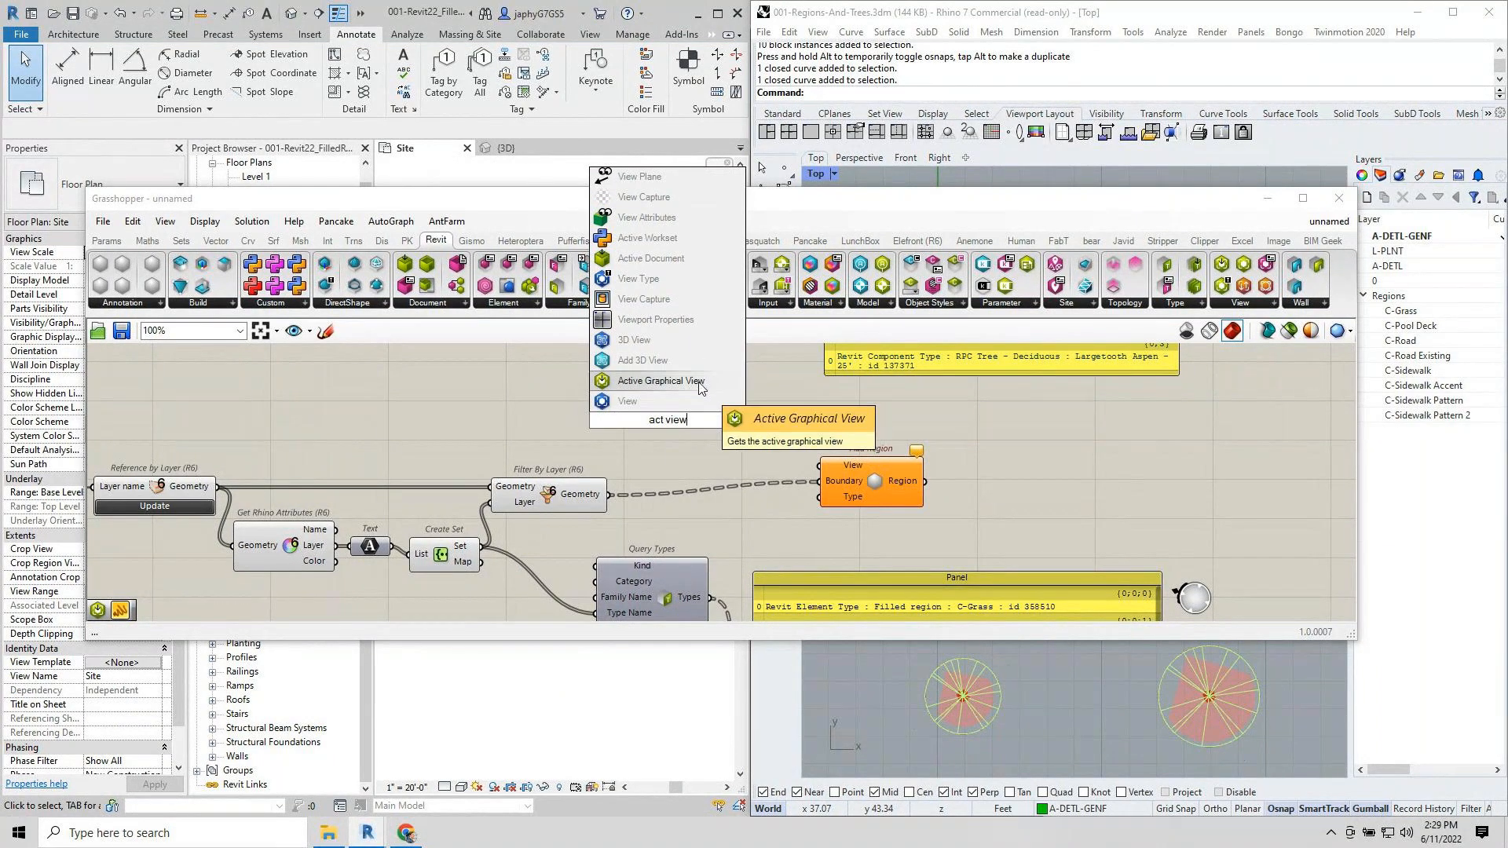
{"action": "key", "text": "Return"}
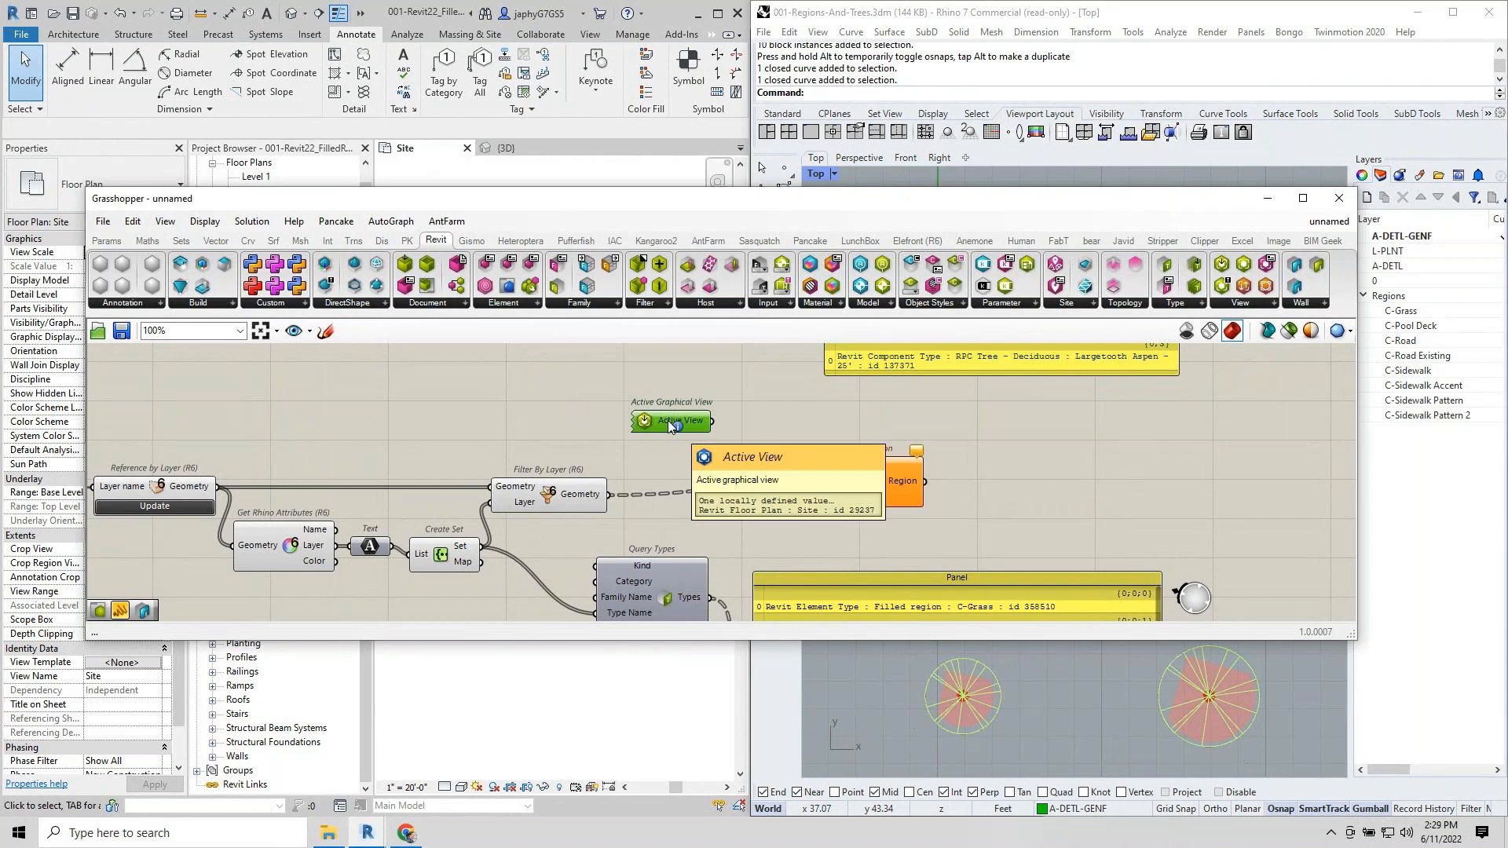
{"action": "left_click_drag", "start_coordinate": [669, 421], "coordinate": [819, 466]}
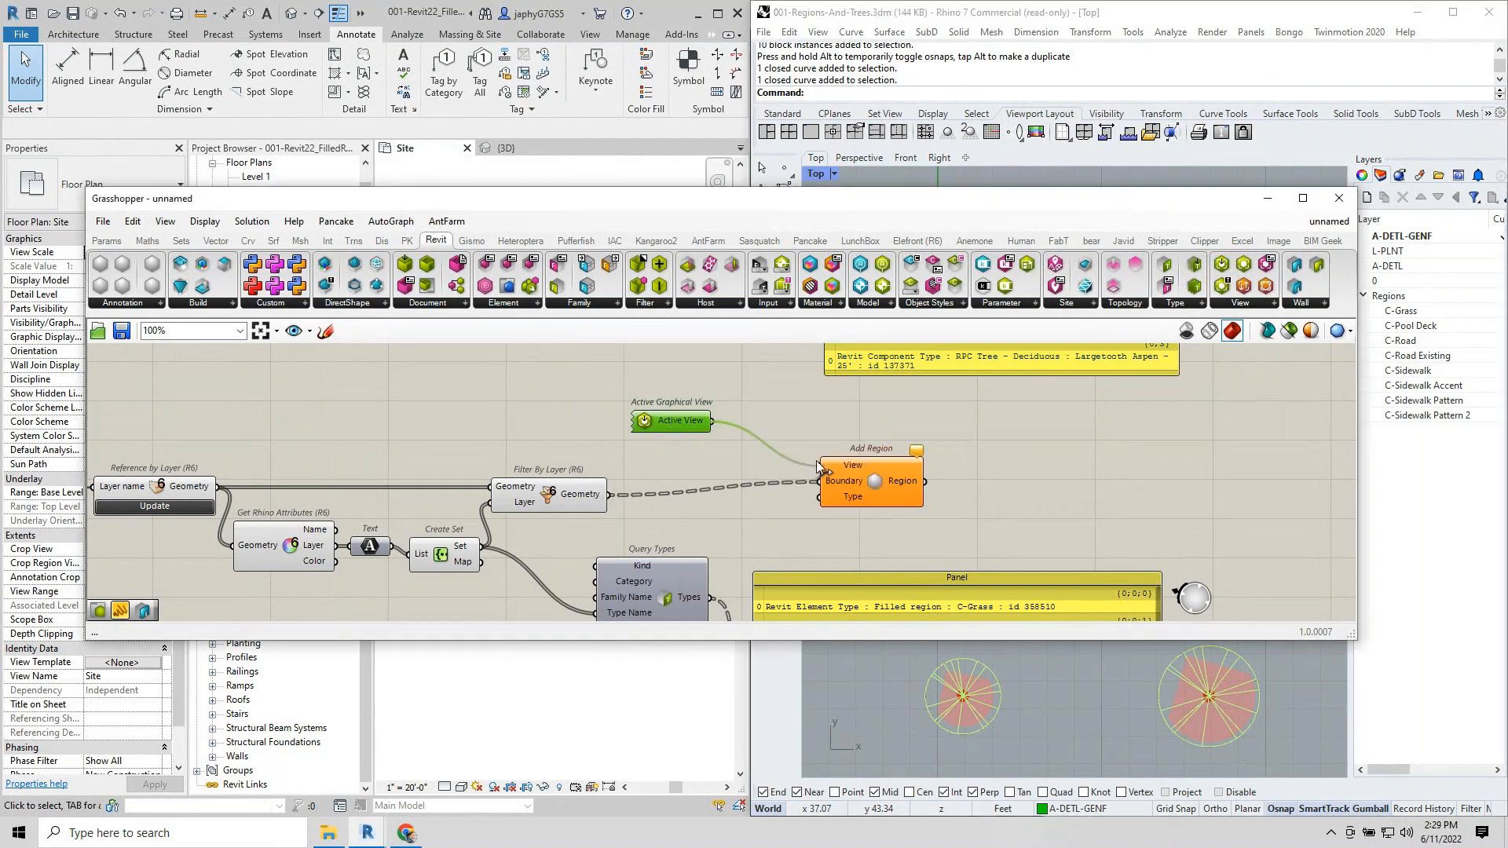
Wire the Types output of the lower Query Types into Add Region's Type input.
{"action": "left_click", "coordinate": [778, 503]}
{"action": "right_click_drag", "start_coordinate": [777, 503], "coordinate": [750, 428]}
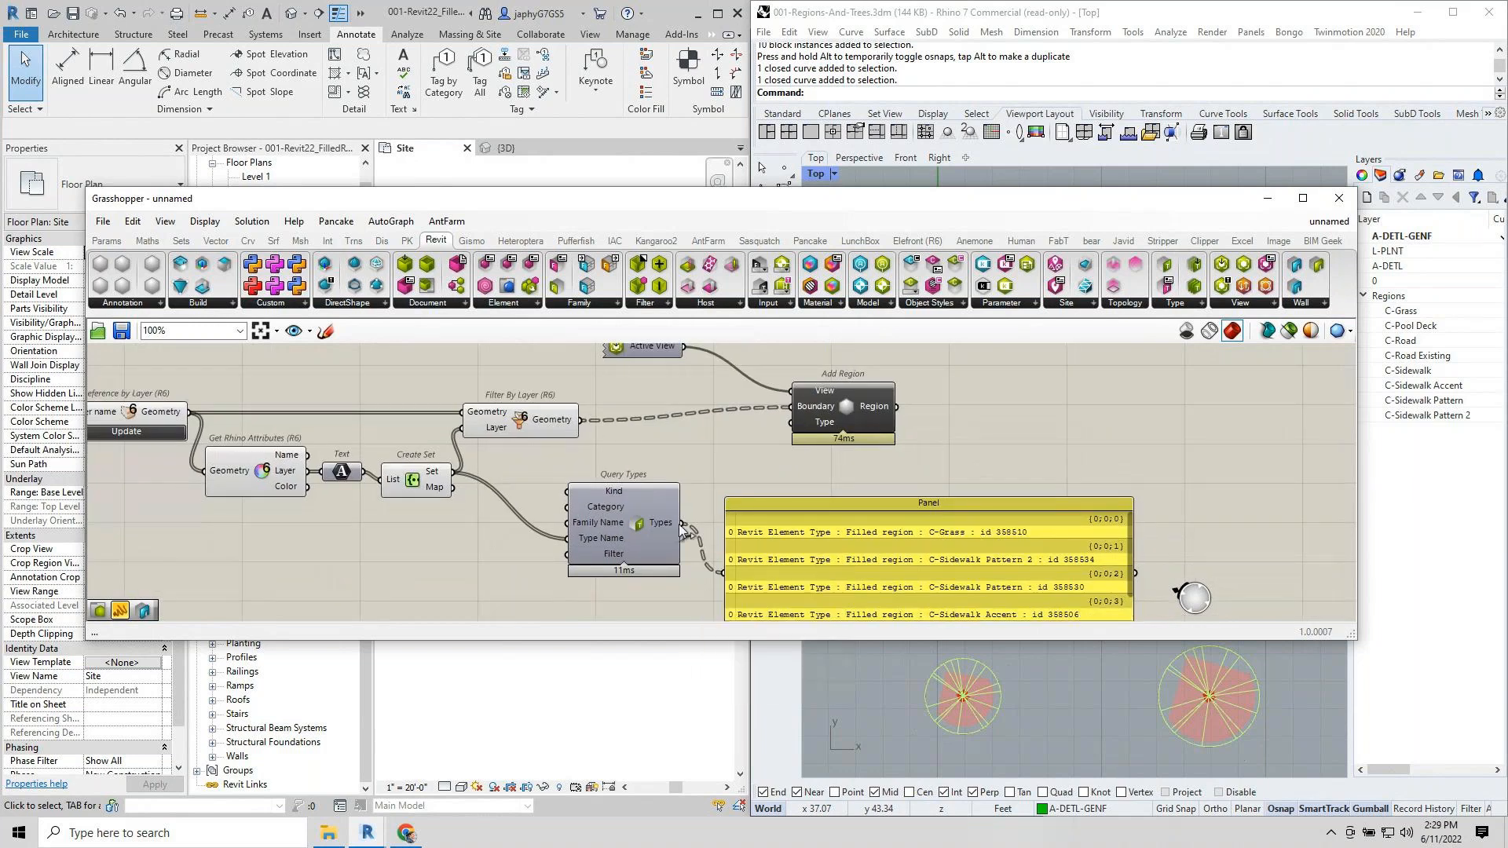
{"action": "left_click_drag", "start_coordinate": [681, 528], "coordinate": [791, 423]}
Uncover Revit's Site floor plan and inspect the filled regions created from the Rhino curves.
{"action": "left_click_drag", "start_coordinate": [745, 198], "coordinate": [736, 558]}
{"action": "scroll", "coordinate": [526, 477], "scroll_direction": "down", "scroll_amount": 3}
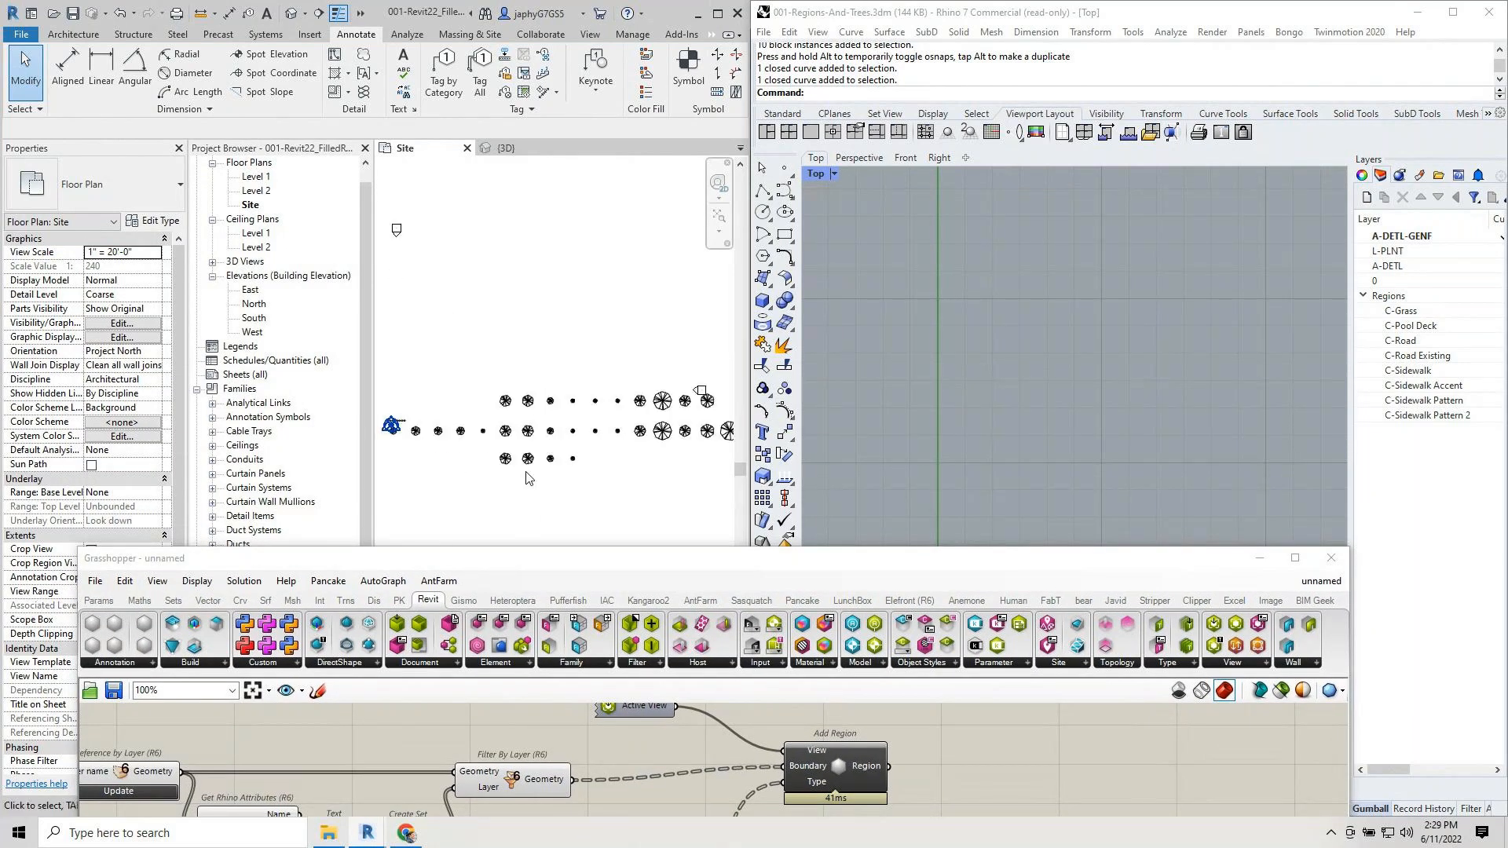
{"action": "right_click", "coordinate": [671, 412]}
{"action": "left_click", "coordinate": [719, 601]}
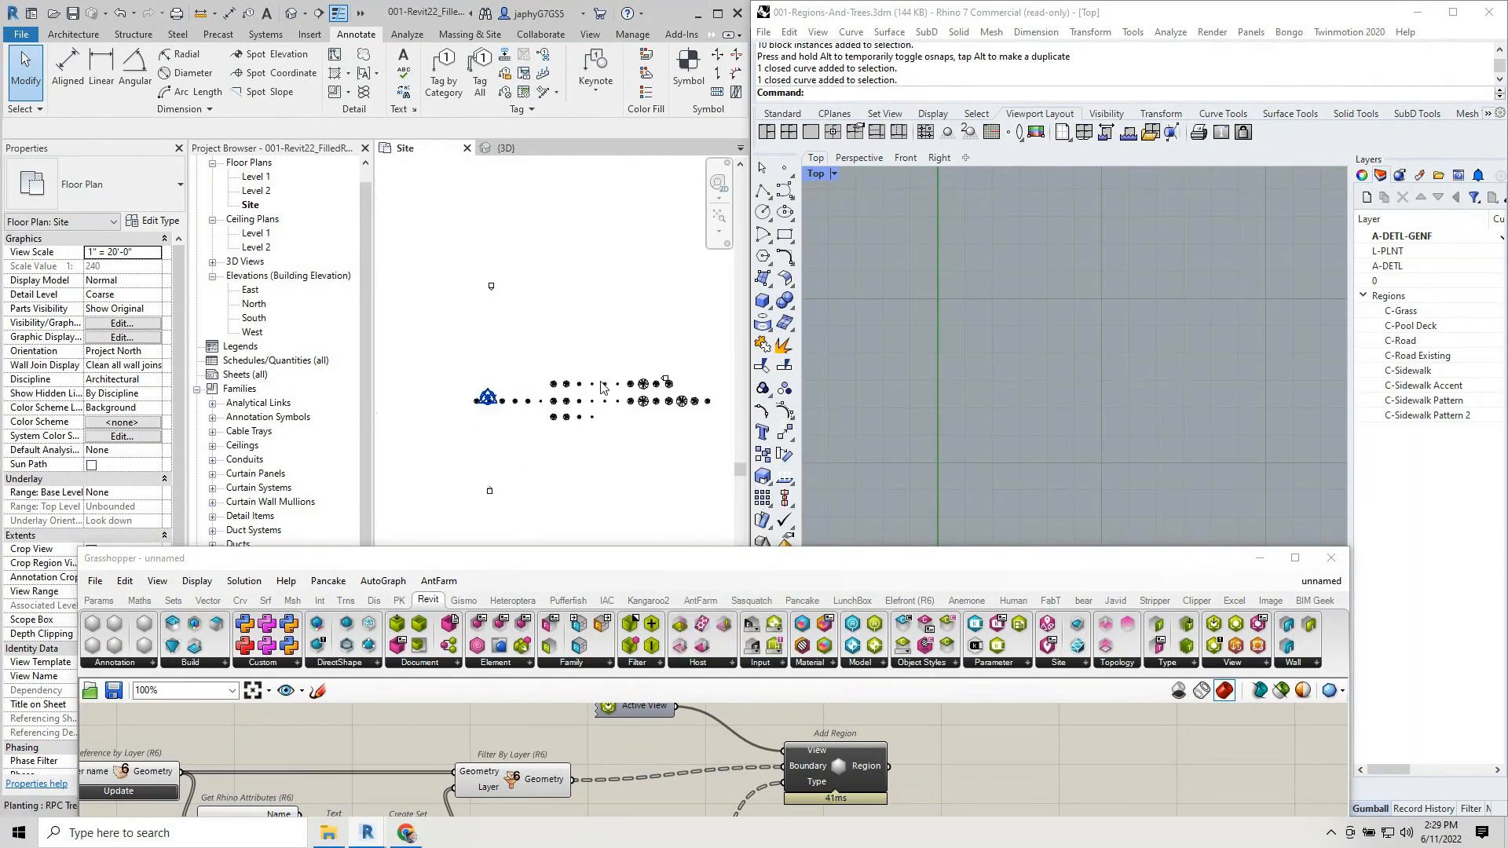
{"action": "scroll", "coordinate": [503, 399], "scroll_direction": "up", "scroll_amount": 5}
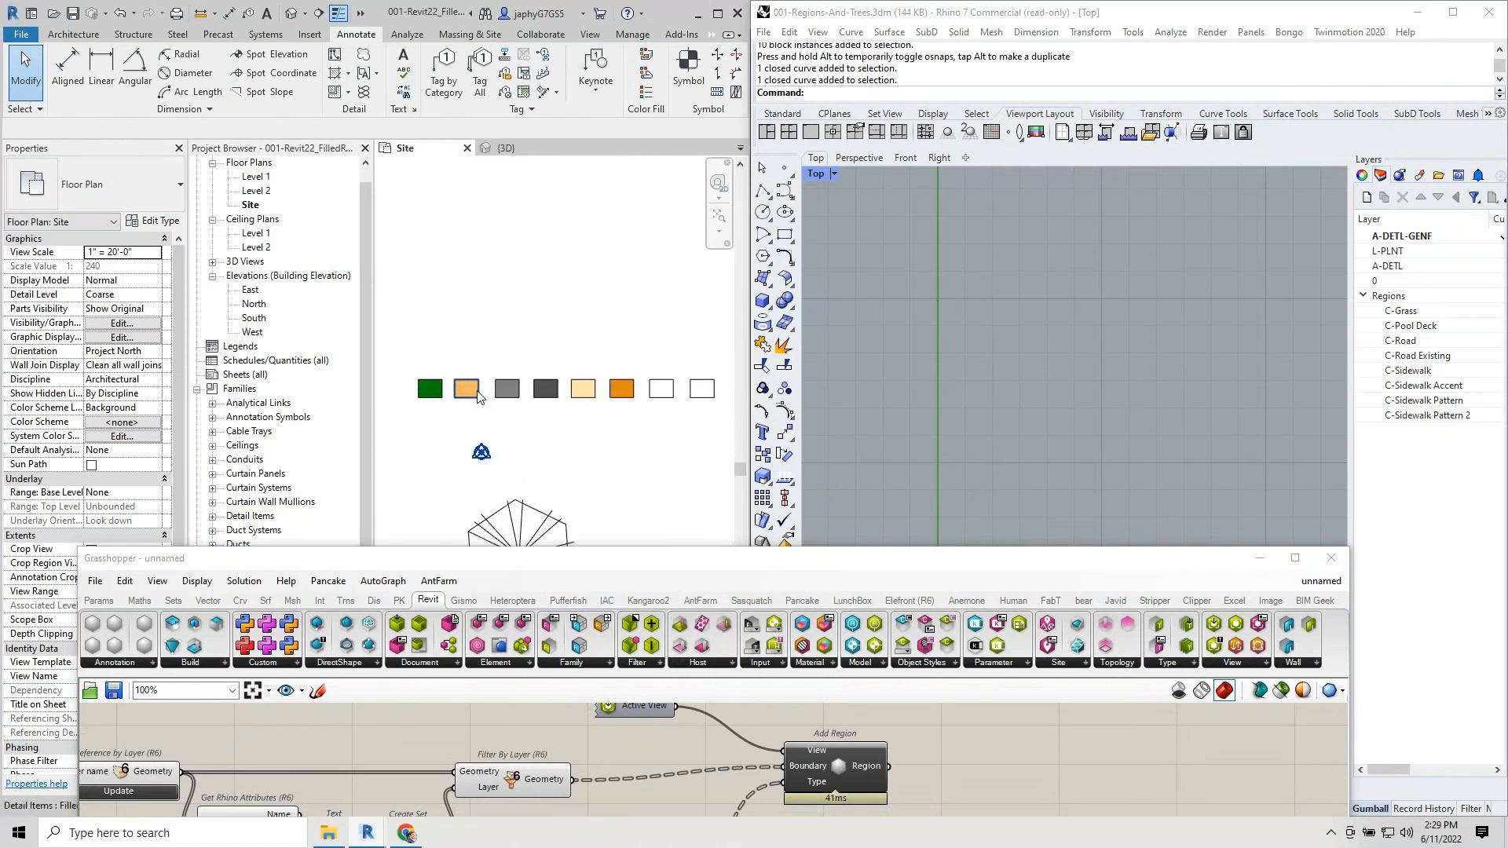
{"action": "scroll", "coordinate": [481, 397], "scroll_direction": "down", "scroll_amount": 1}
{"action": "left_click_drag", "start_coordinate": [707, 556], "coordinate": [713, 42]}
{"action": "scroll", "coordinate": [554, 624], "scroll_direction": "down", "scroll_amount": 3}
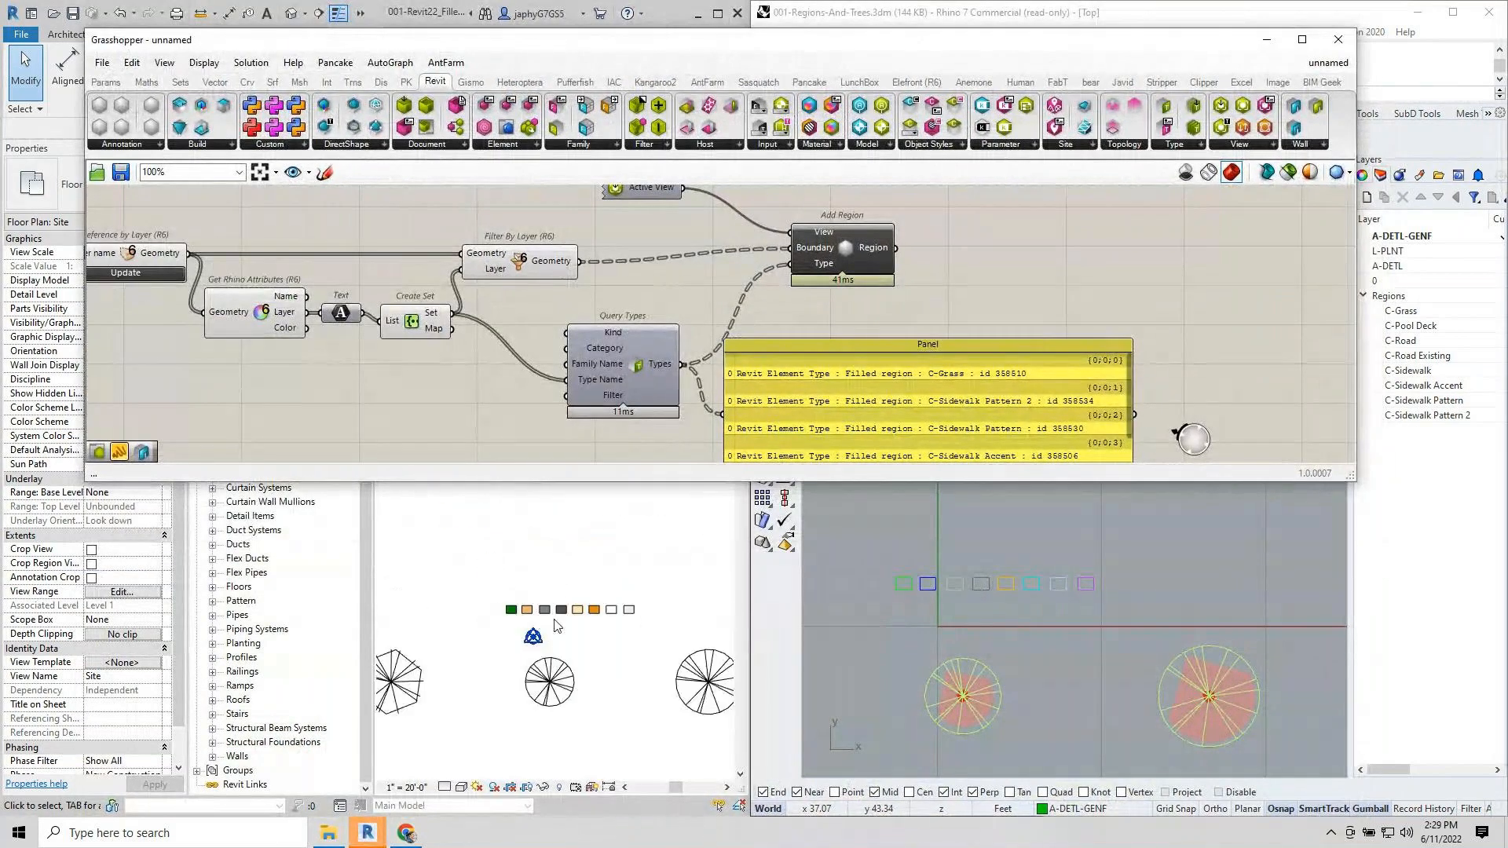
{"action": "scroll", "coordinate": [522, 569], "scroll_direction": "up", "scroll_amount": 3}
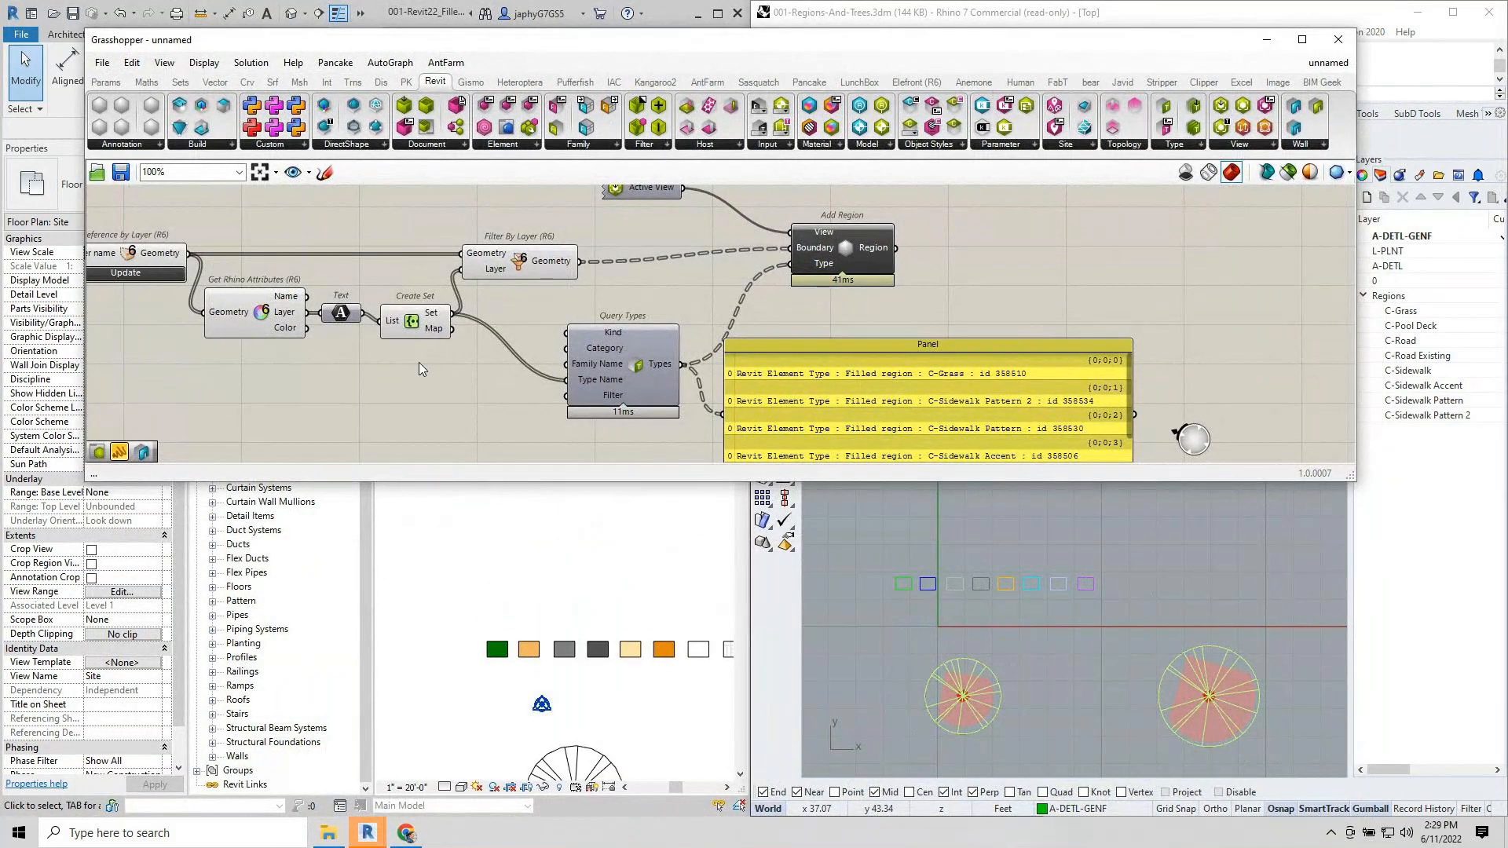
Turn off Disable auto update referenced objects on the Reference by Layer component that reads the Regions layers.
{"action": "scroll", "coordinate": [419, 368], "scroll_direction": "down", "scroll_amount": 2}
{"action": "right_click_drag", "start_coordinate": [235, 290], "coordinate": [335, 314]}
{"action": "right_click", "coordinate": [337, 312]}
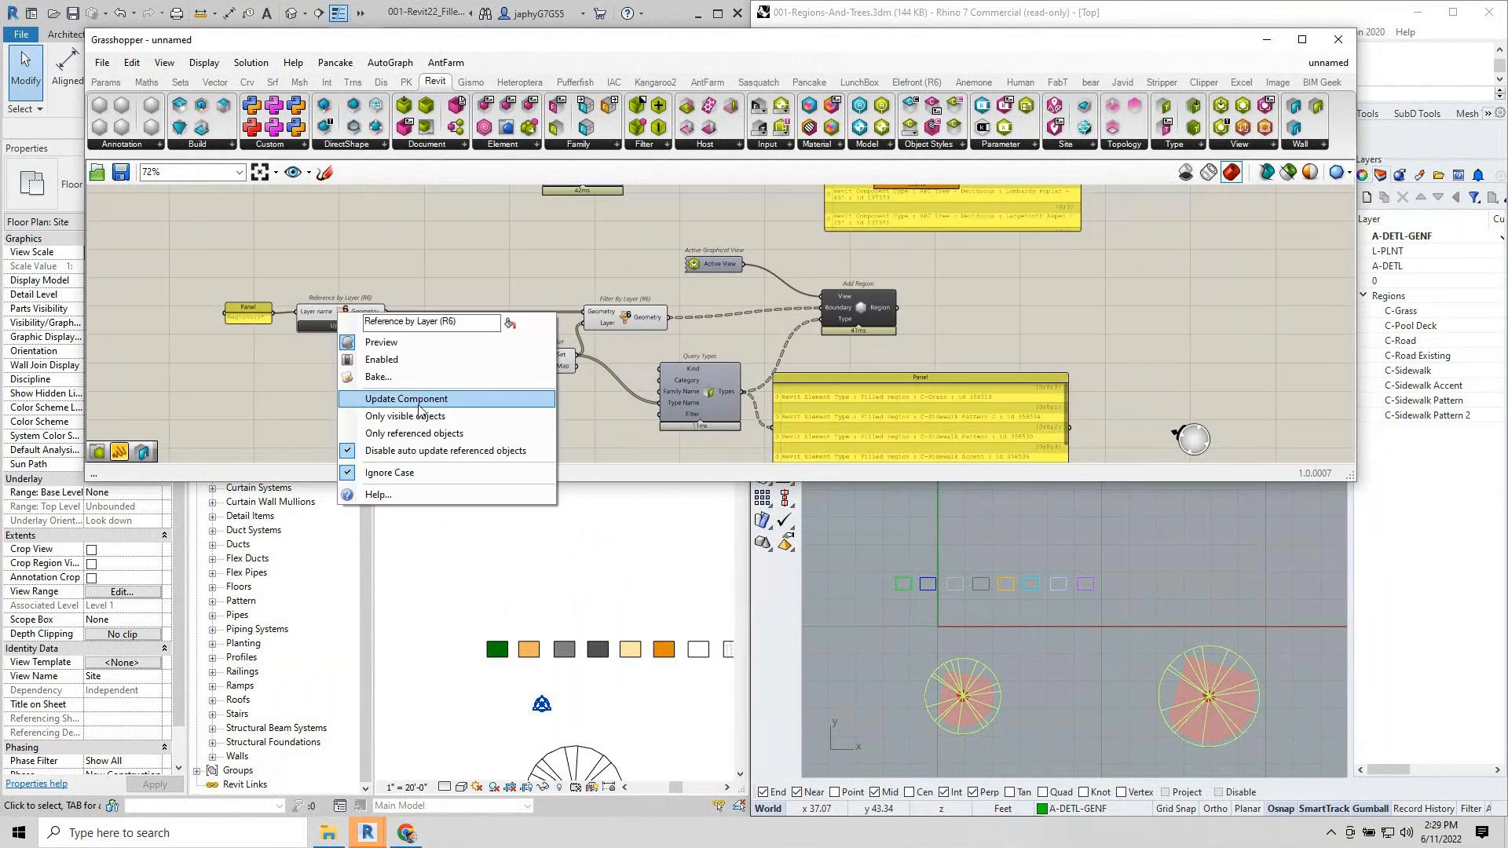
{"action": "left_click", "coordinate": [416, 455]}
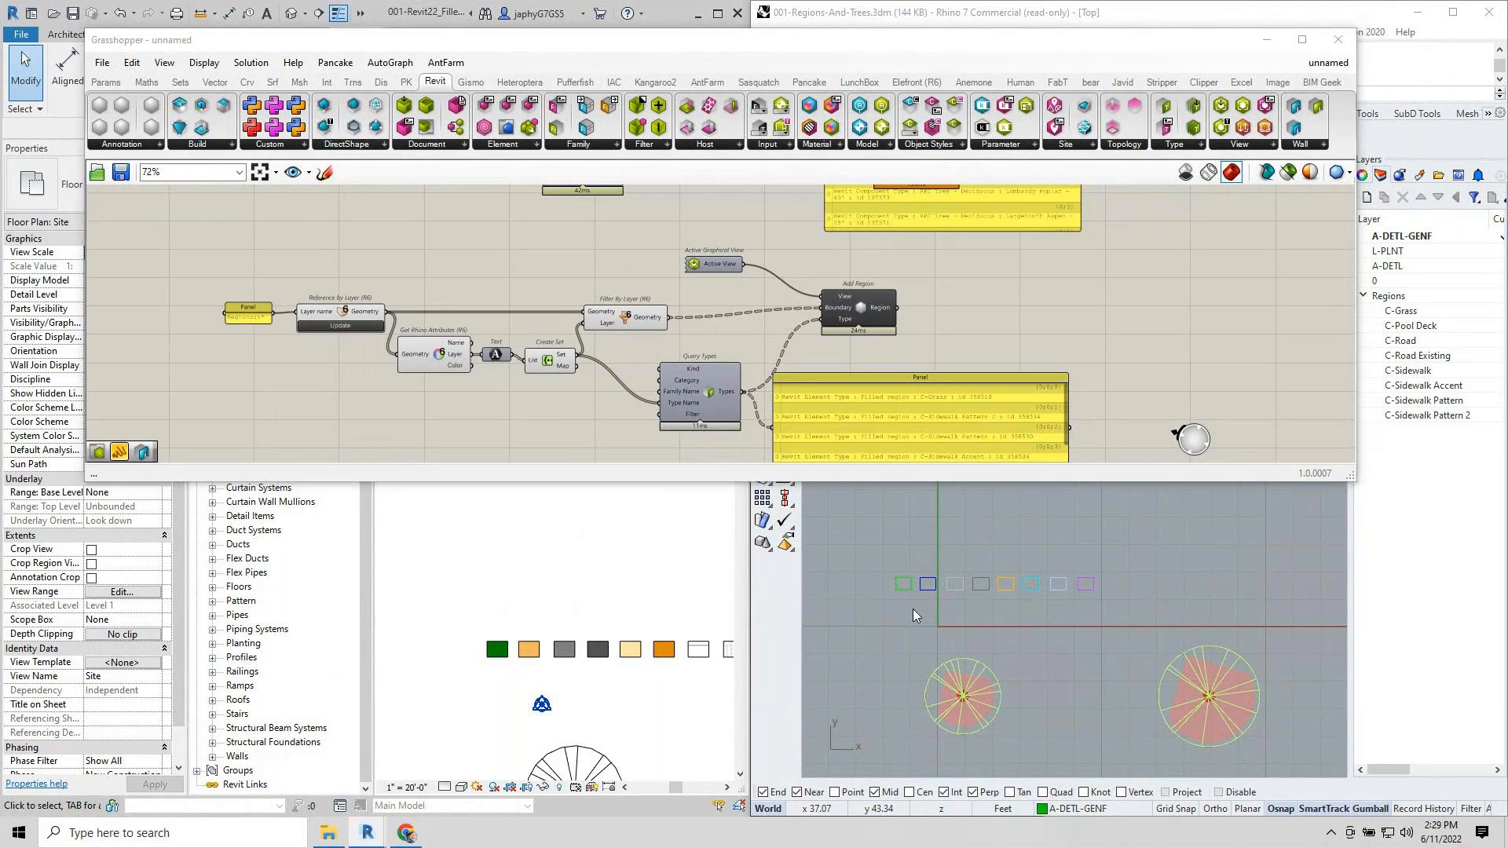
Stretch the green C-Grass rectangle vertically in Rhino's Top viewport into a tall strip, keeping its width.
{"action": "left_click", "coordinate": [903, 583]}
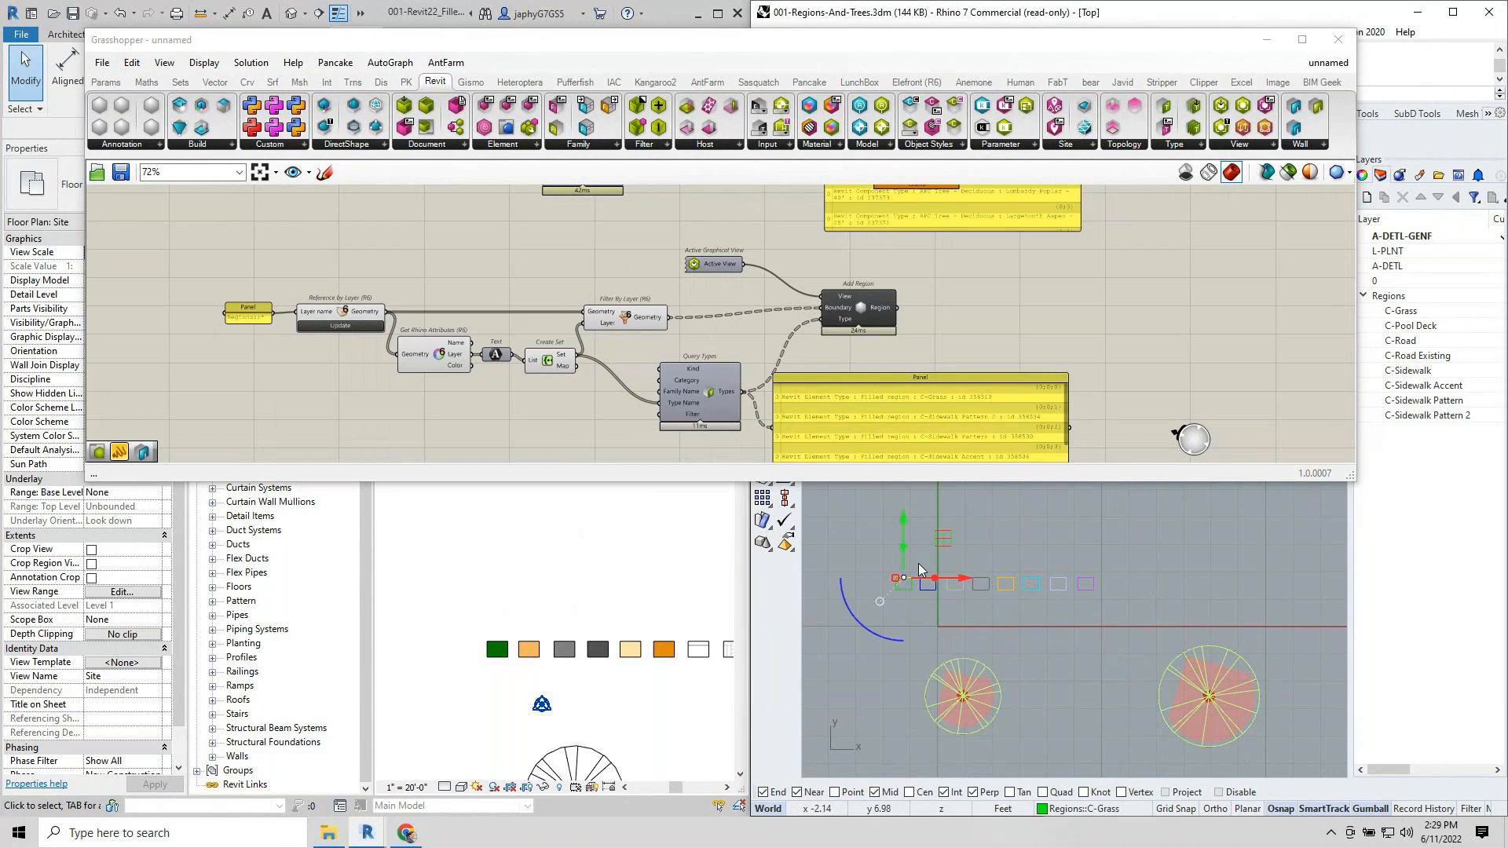
{"action": "left_click_drag", "start_coordinate": [906, 520], "coordinate": [906, 512]}
{"action": "left_click", "coordinate": [851, 542]}
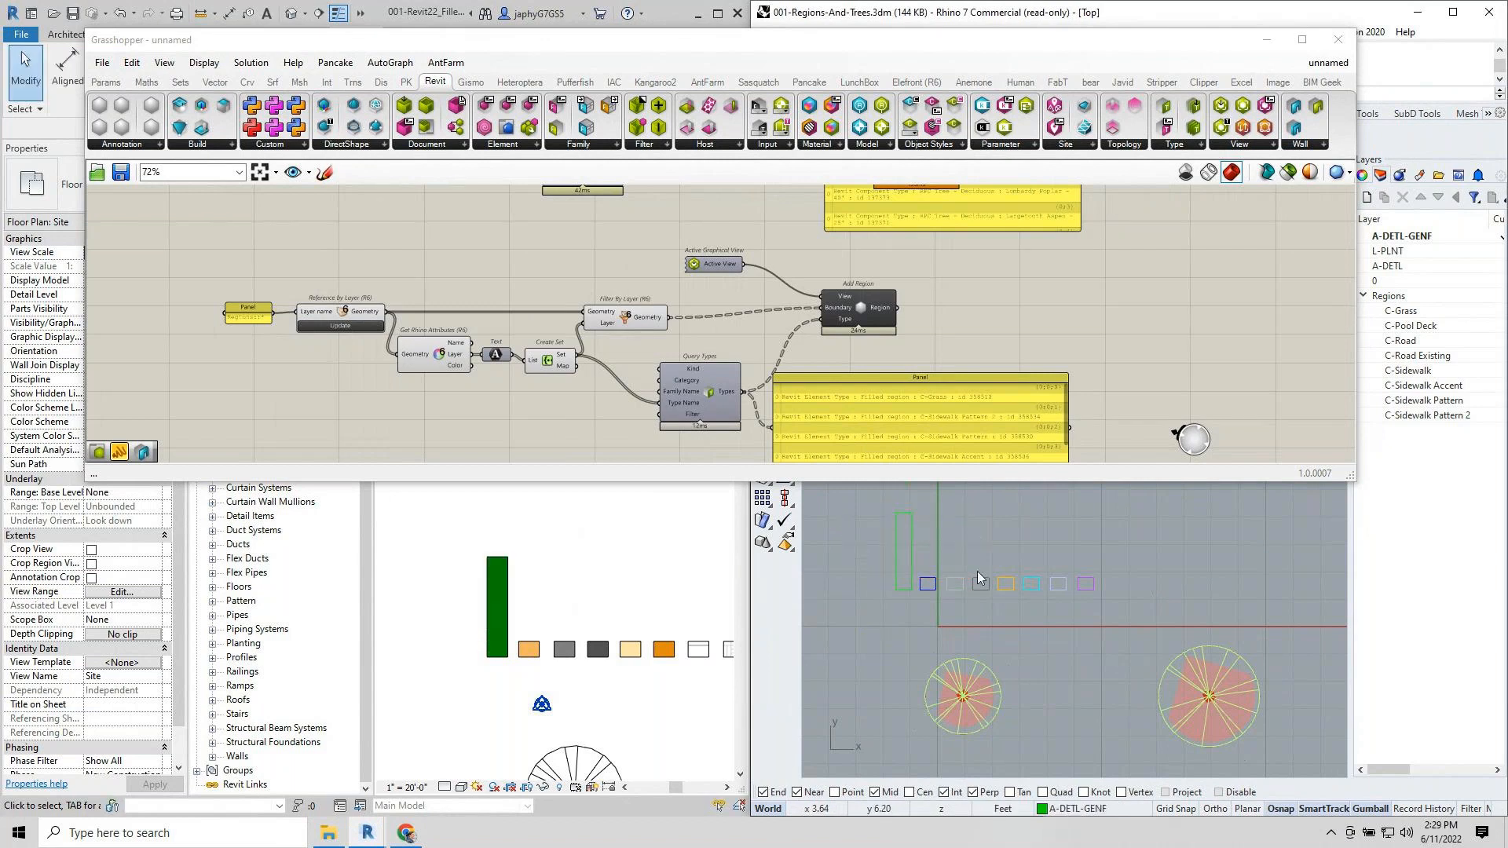
Widen the tall C-Grass rectangle in Rhino's Top viewport by extending it horizontally into a large block.
{"action": "left_click", "coordinate": [901, 554]}
{"action": "left_click_drag", "start_coordinate": [961, 554], "coordinate": [855, 556]}
{"action": "left_click", "coordinate": [864, 637]}
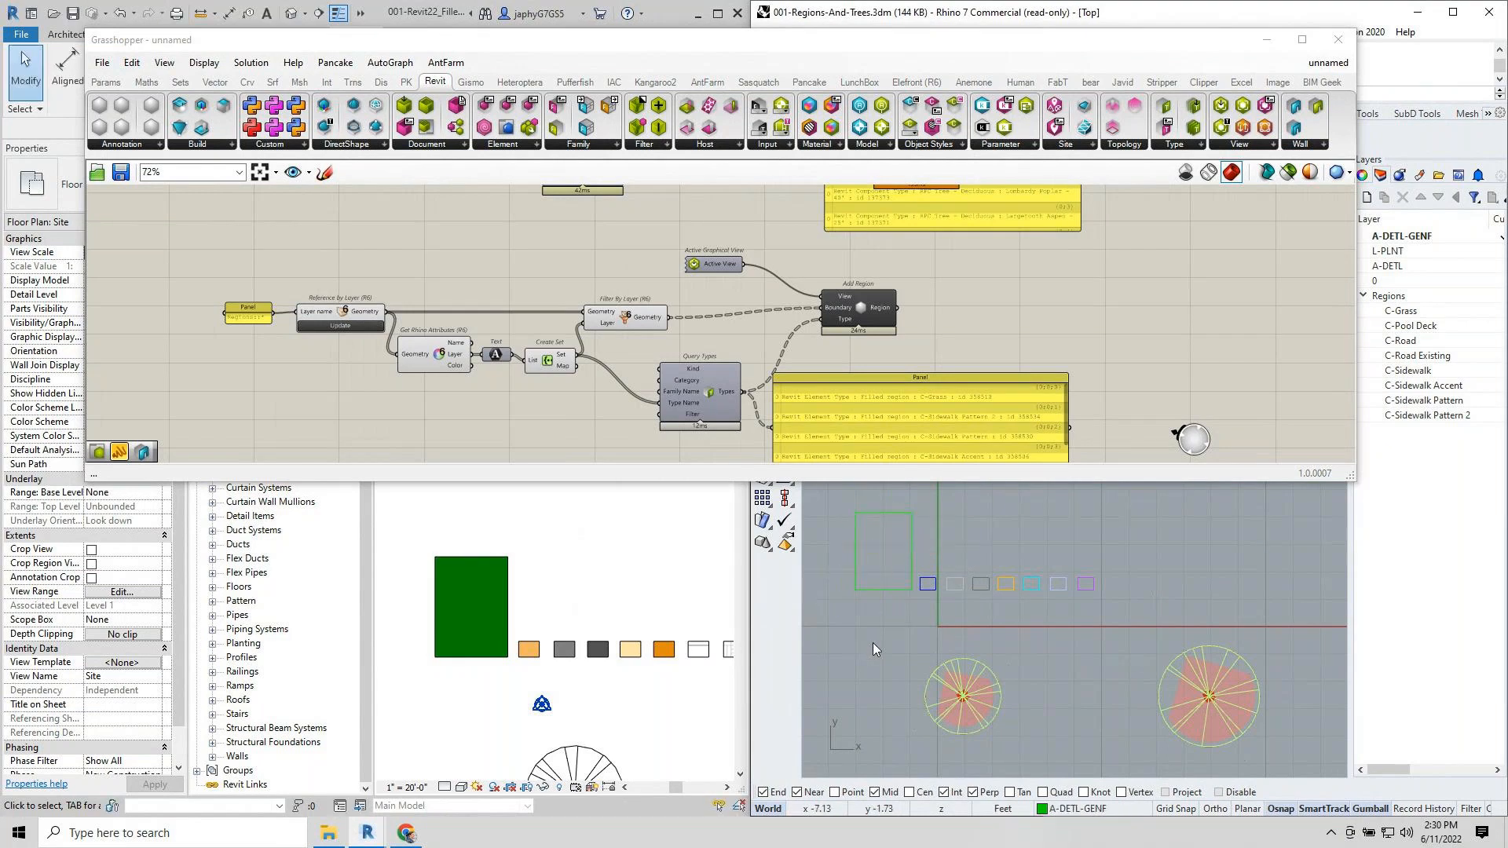
Copy the blue C-Pool Deck rectangle inside the large C-Grass rectangle and change the copy's layer to C-Grass.
{"action": "scroll", "coordinate": [928, 585], "scroll_direction": "up", "scroll_amount": 4}
{"action": "left_click_drag", "start_coordinate": [925, 587], "coordinate": [872, 527]}
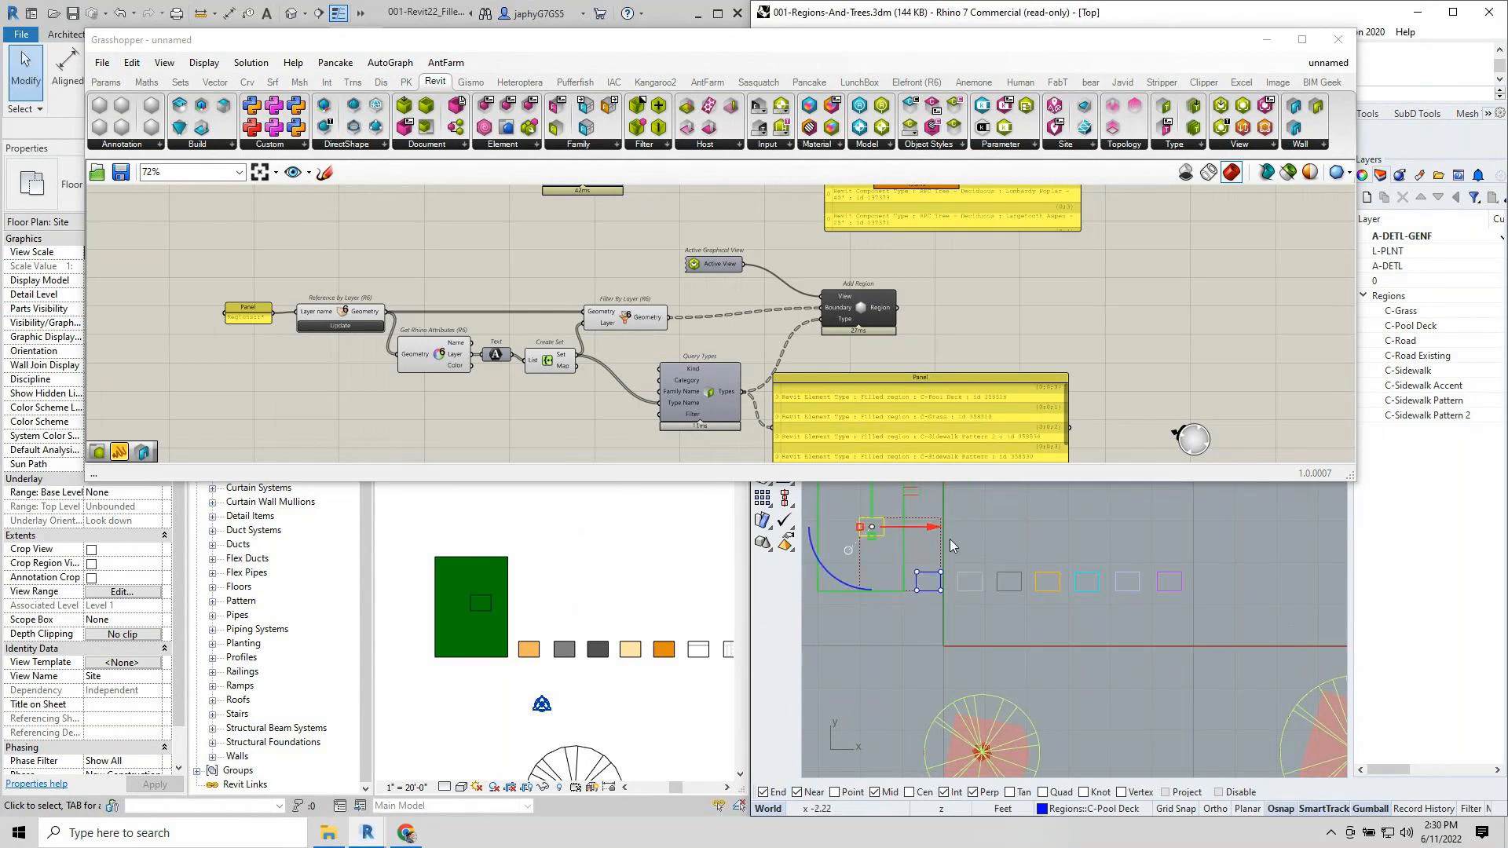
{"action": "left_click", "coordinate": [883, 528]}
{"action": "right_click", "coordinate": [1405, 311]}
{"action": "left_click", "coordinate": [1449, 582]}
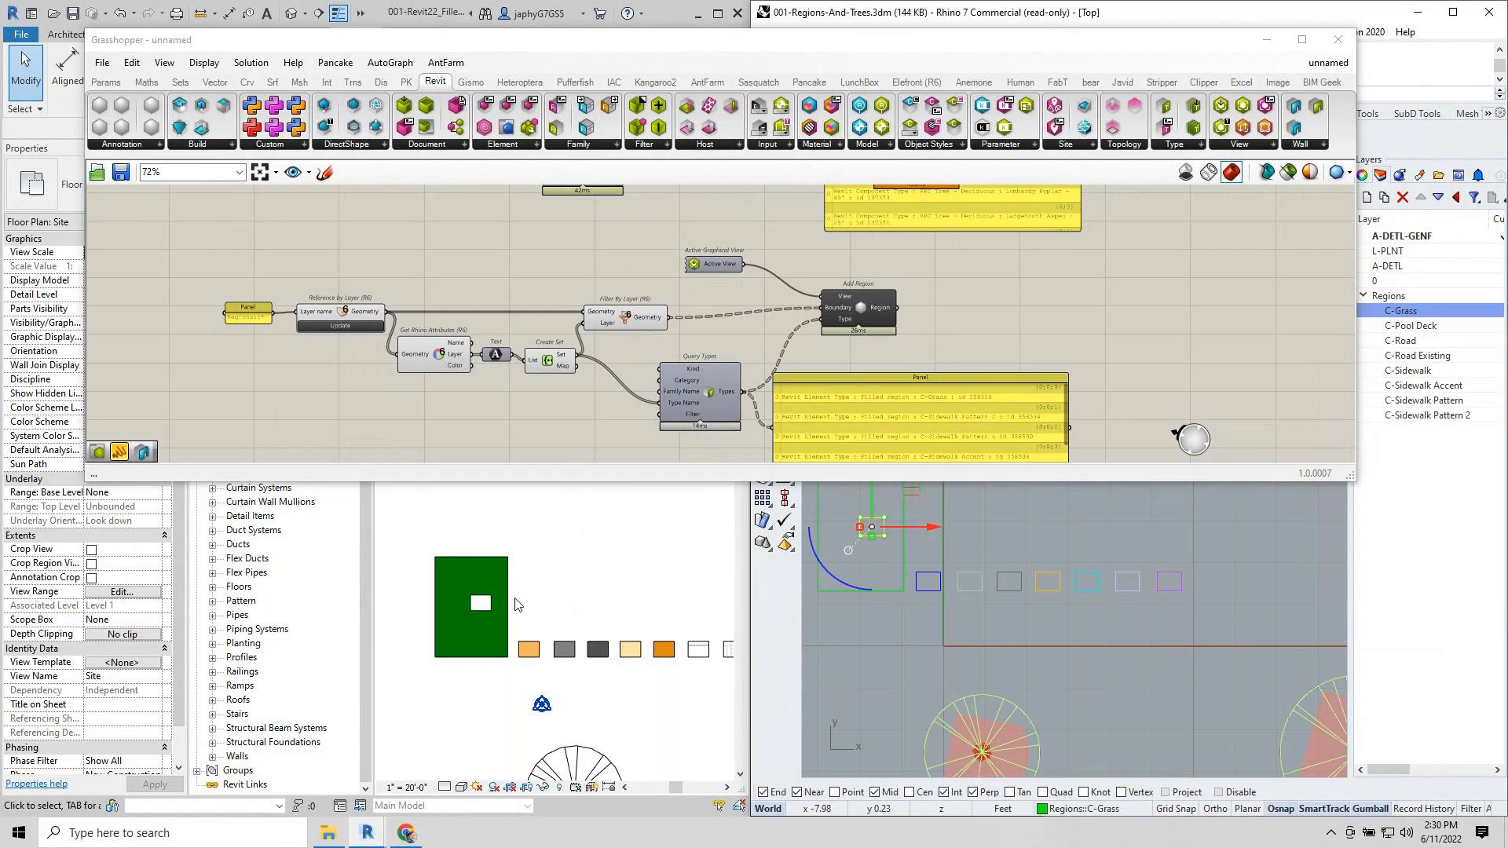
{"action": "left_click", "coordinate": [1034, 537]}
Examine the output data trees of the lower Query Types and Filter By Layer components.
{"action": "scroll", "coordinate": [935, 348], "scroll_direction": "down", "scroll_amount": 4}
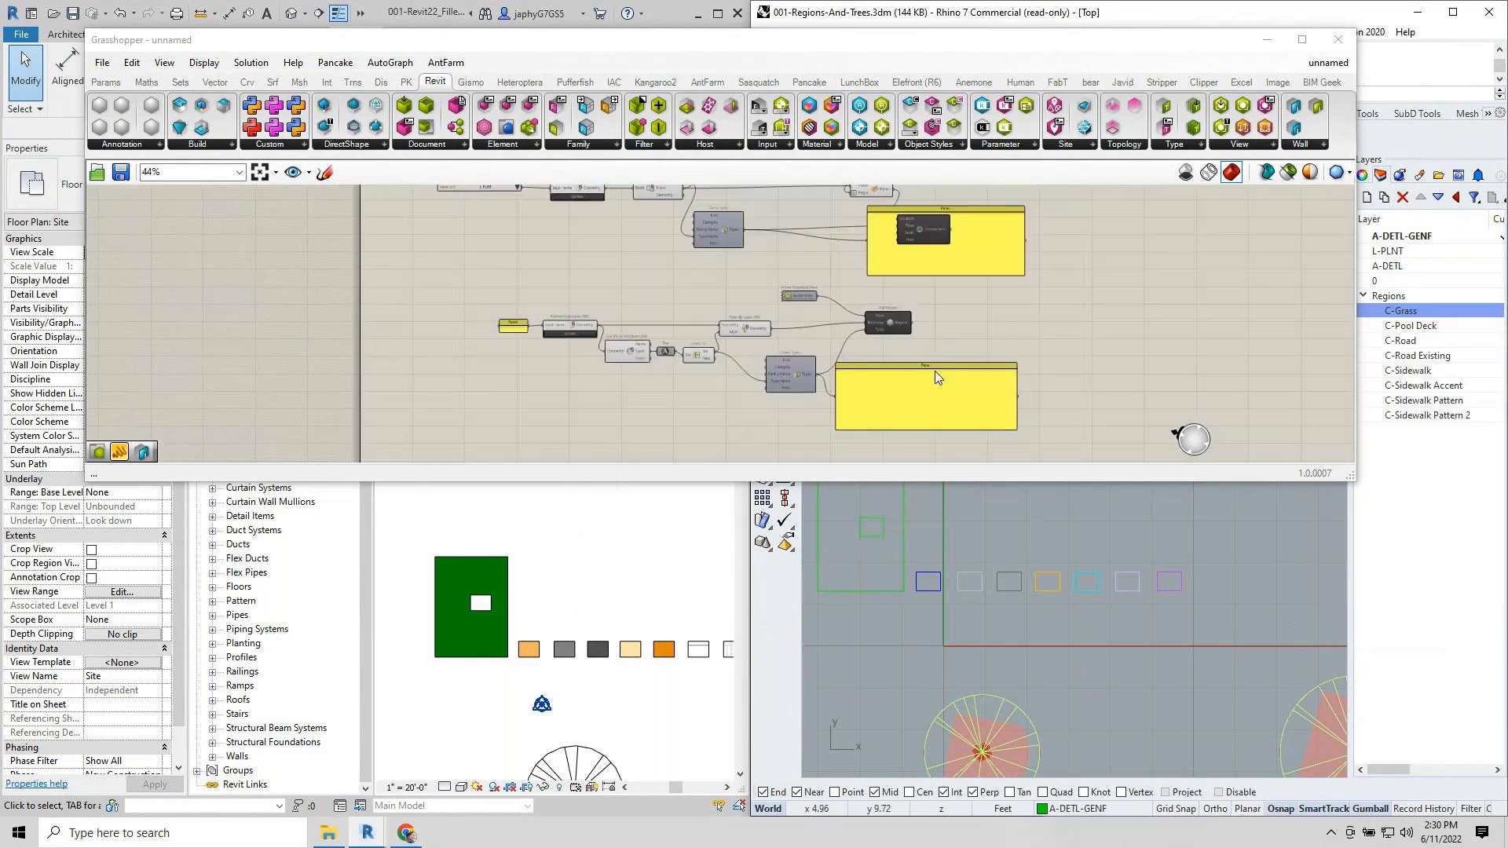
{"action": "right_click_drag", "start_coordinate": [935, 375], "coordinate": [946, 317]}
{"action": "scroll", "coordinate": [863, 304], "scroll_direction": "up", "scroll_amount": 2}
{"action": "left_click", "coordinate": [945, 527]}
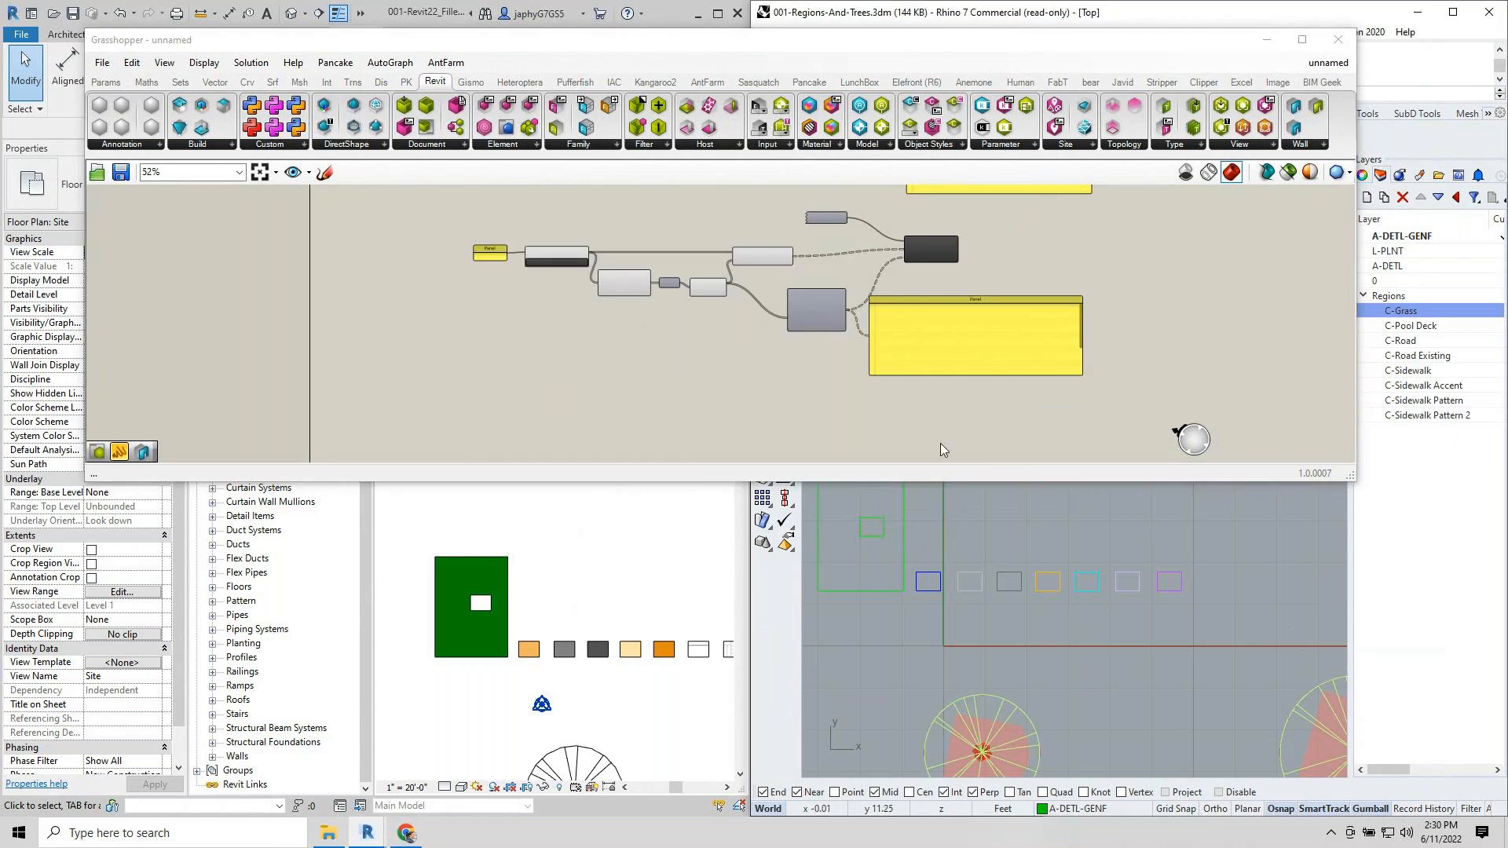
{"action": "right_click_drag", "start_coordinate": [921, 244], "coordinate": [892, 333]}
{"action": "scroll", "coordinate": [815, 404], "scroll_direction": "up", "scroll_amount": 3}
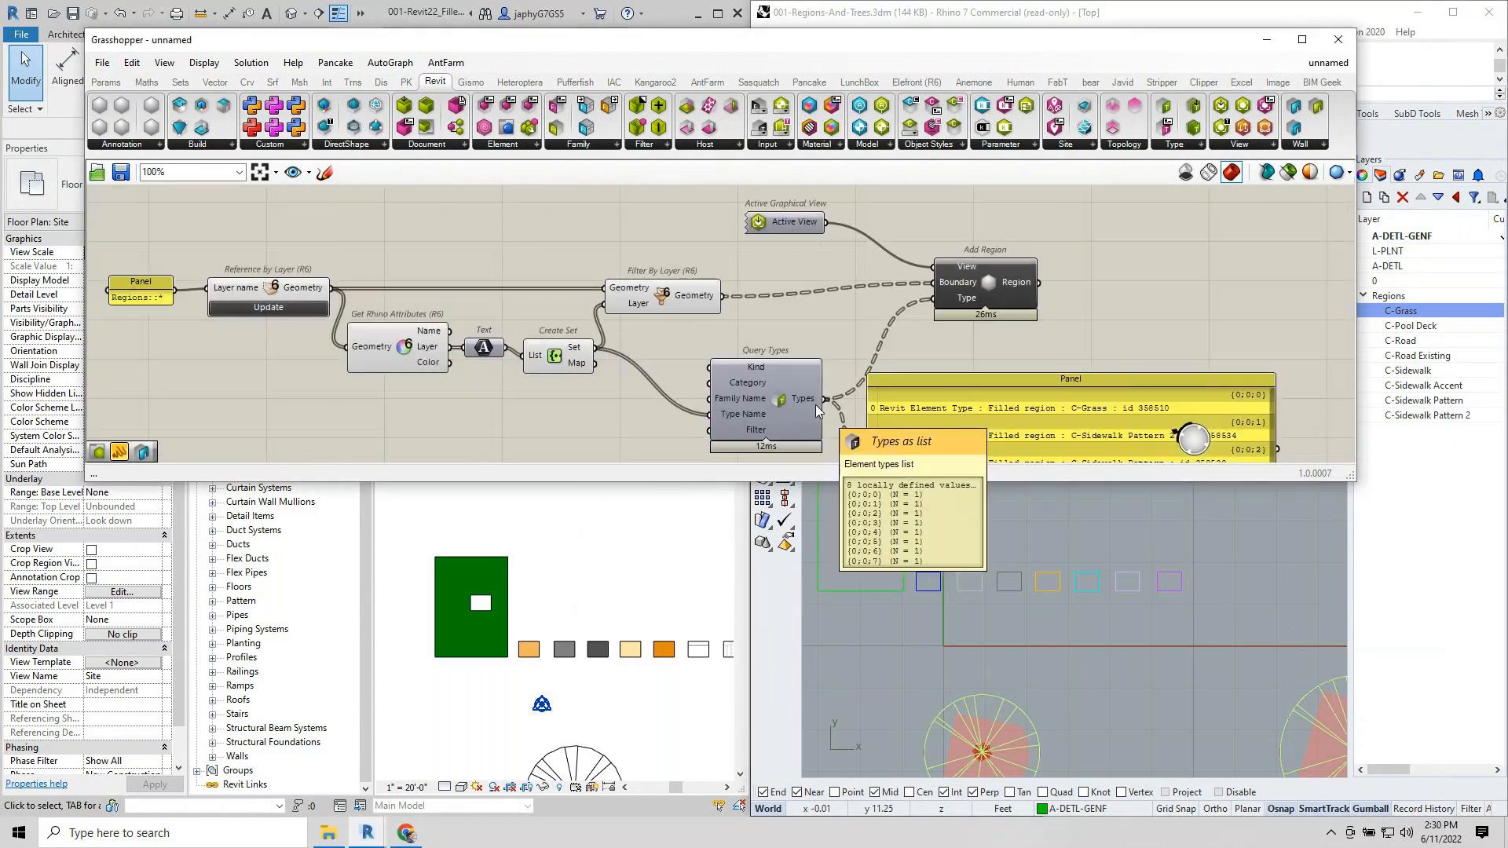
{"action": "mouse_move", "coordinate": [711, 300]}
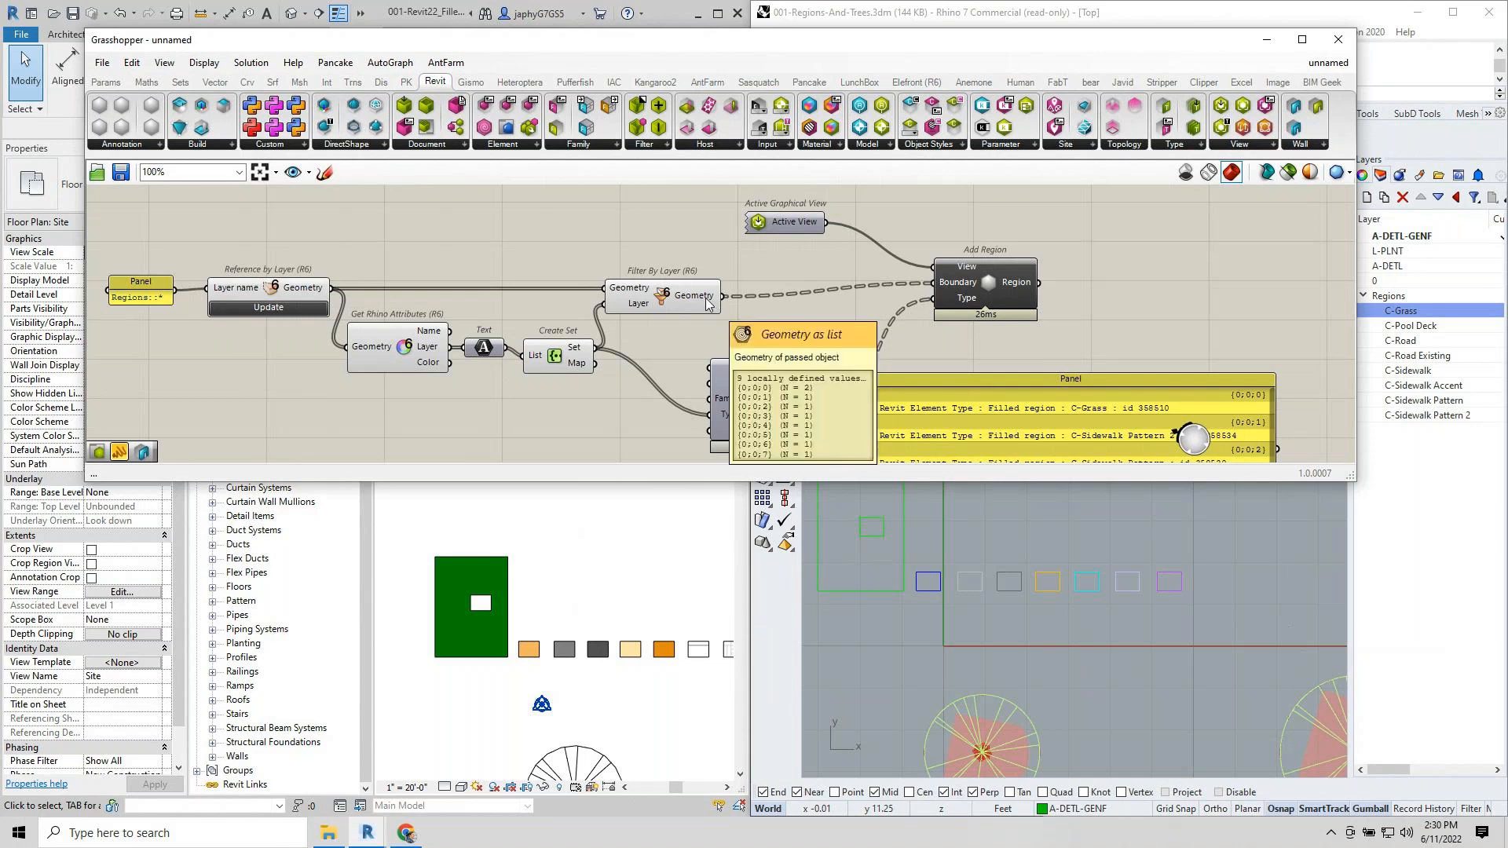
{"action": "scroll", "coordinate": [707, 302], "scroll_direction": "down", "scroll_amount": 3}
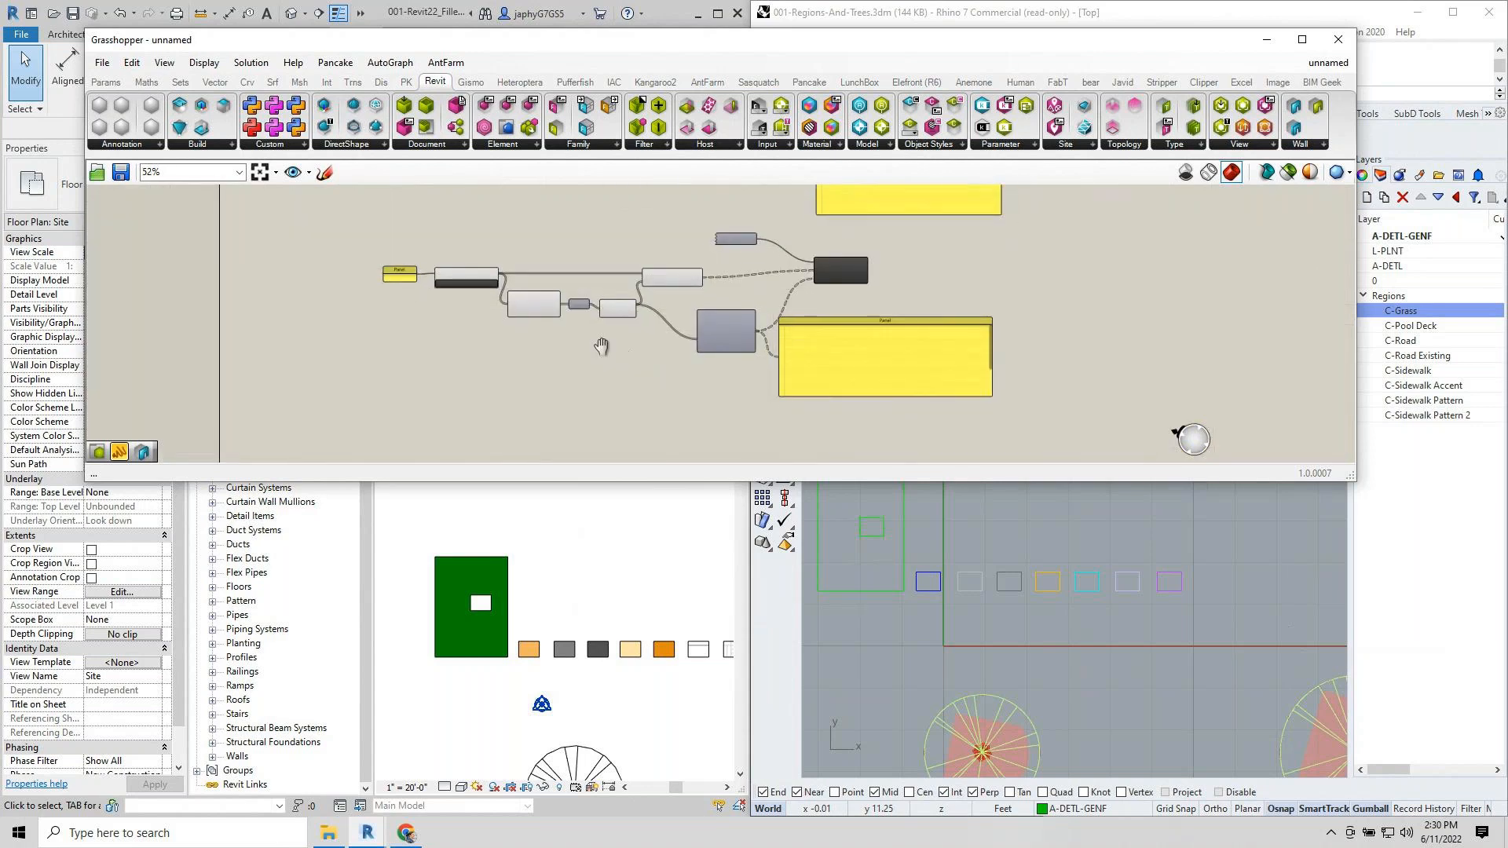
Add a Value List and wire it to the lower Reference by Layer's Layer name input in place of the Regions panel.
{"action": "left_click_drag", "start_coordinate": [445, 232], "coordinate": [331, 310]}
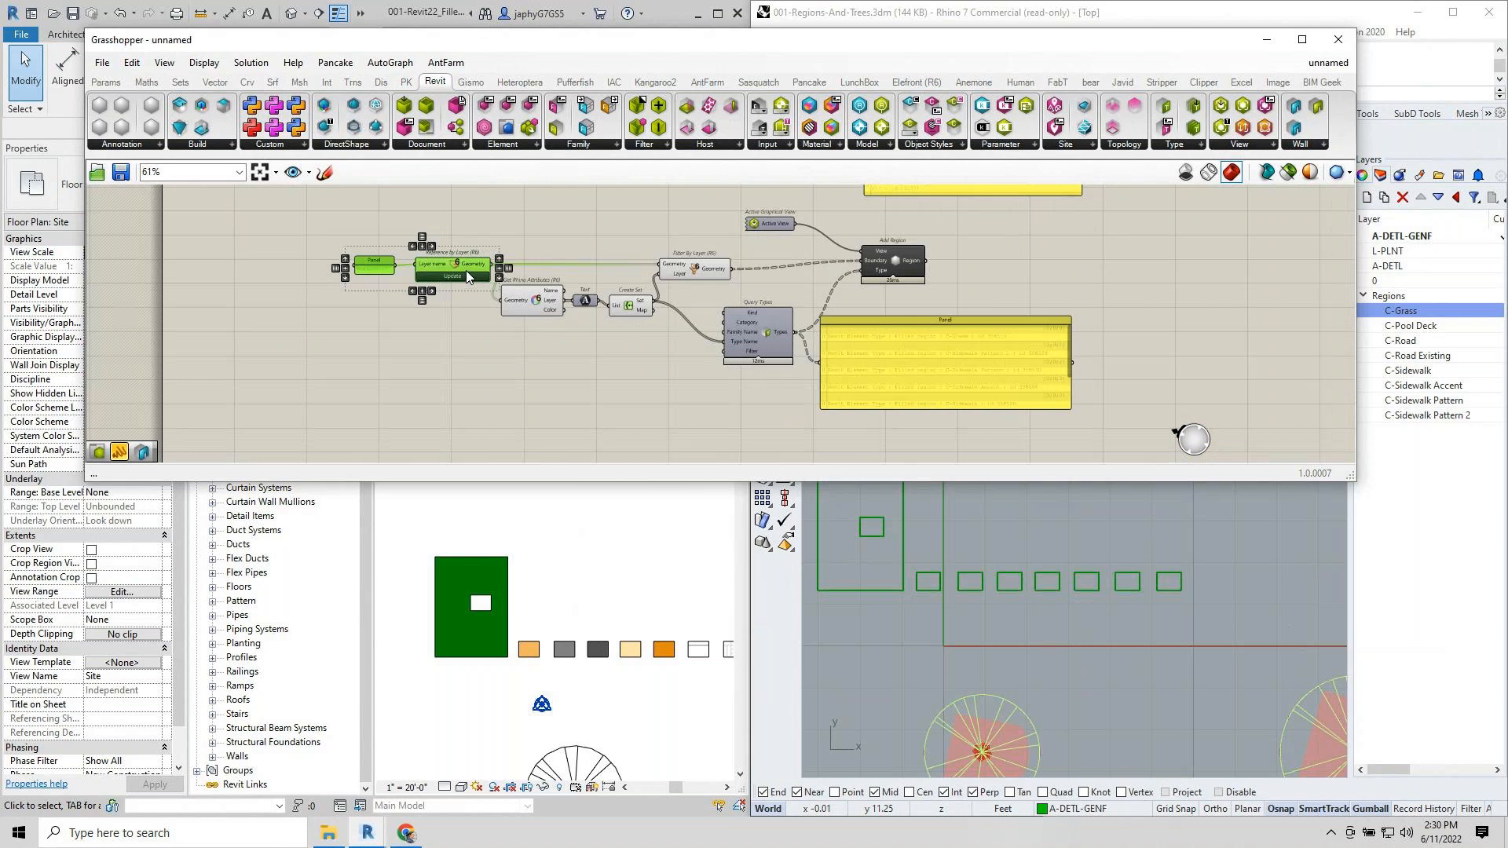
{"action": "scroll", "coordinate": [459, 271], "scroll_direction": "up", "scroll_amount": 4}
{"action": "double_click", "coordinate": [444, 353]}
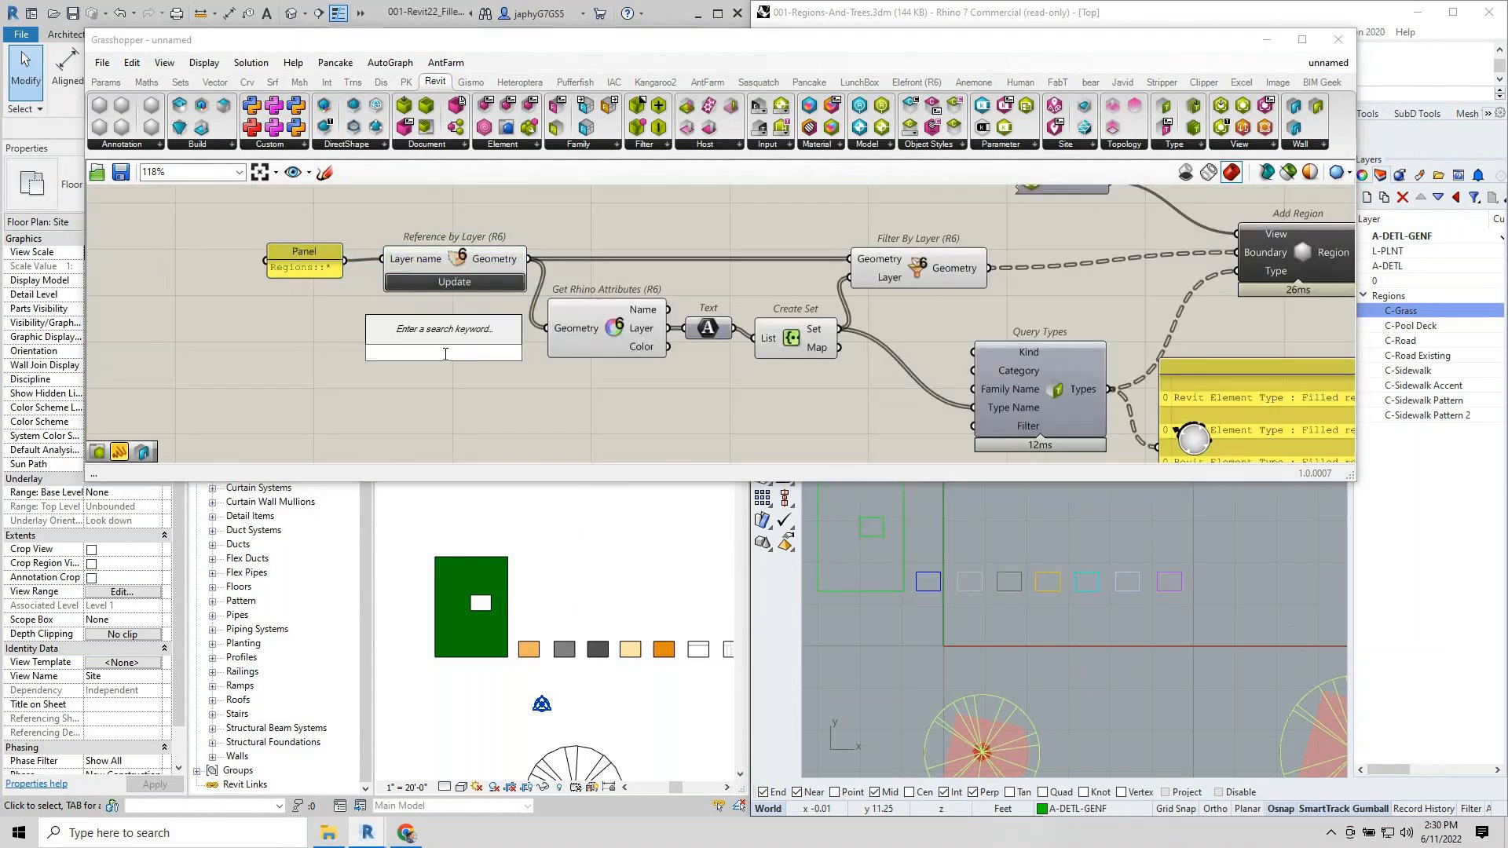
{"action": "type", "text": "val"}
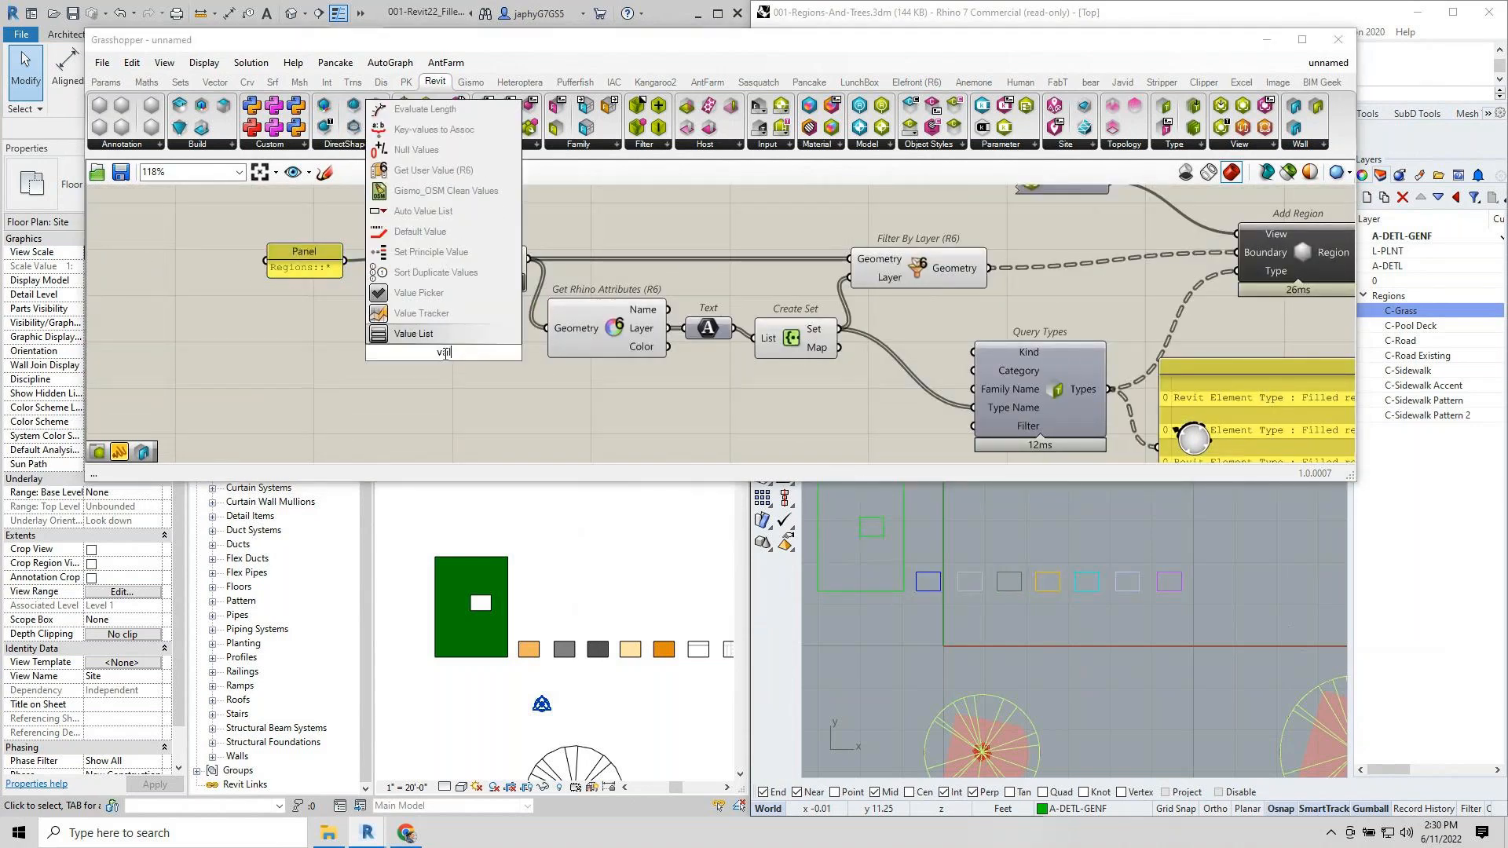
{"action": "left_click", "coordinate": [414, 333]}
{"action": "left_click_drag", "start_coordinate": [387, 357], "coordinate": [382, 259]}
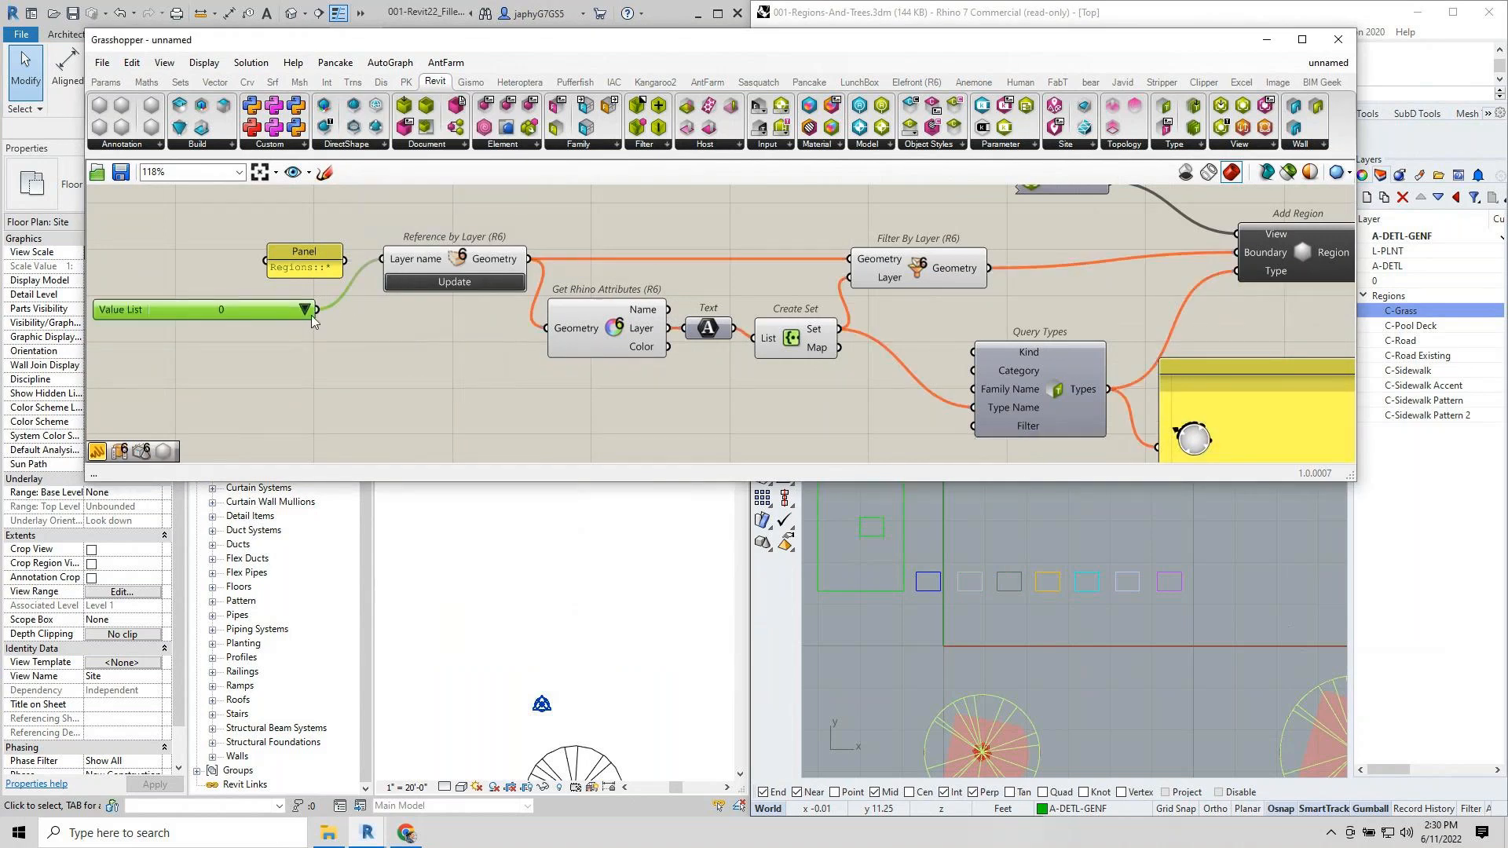
Choose Regions::C-Grass in the new Value List.
{"action": "left_click", "coordinate": [307, 310]}
{"action": "left_click", "coordinate": [361, 400]}
{"action": "right_click_drag", "start_coordinate": [586, 373], "coordinate": [558, 390]}
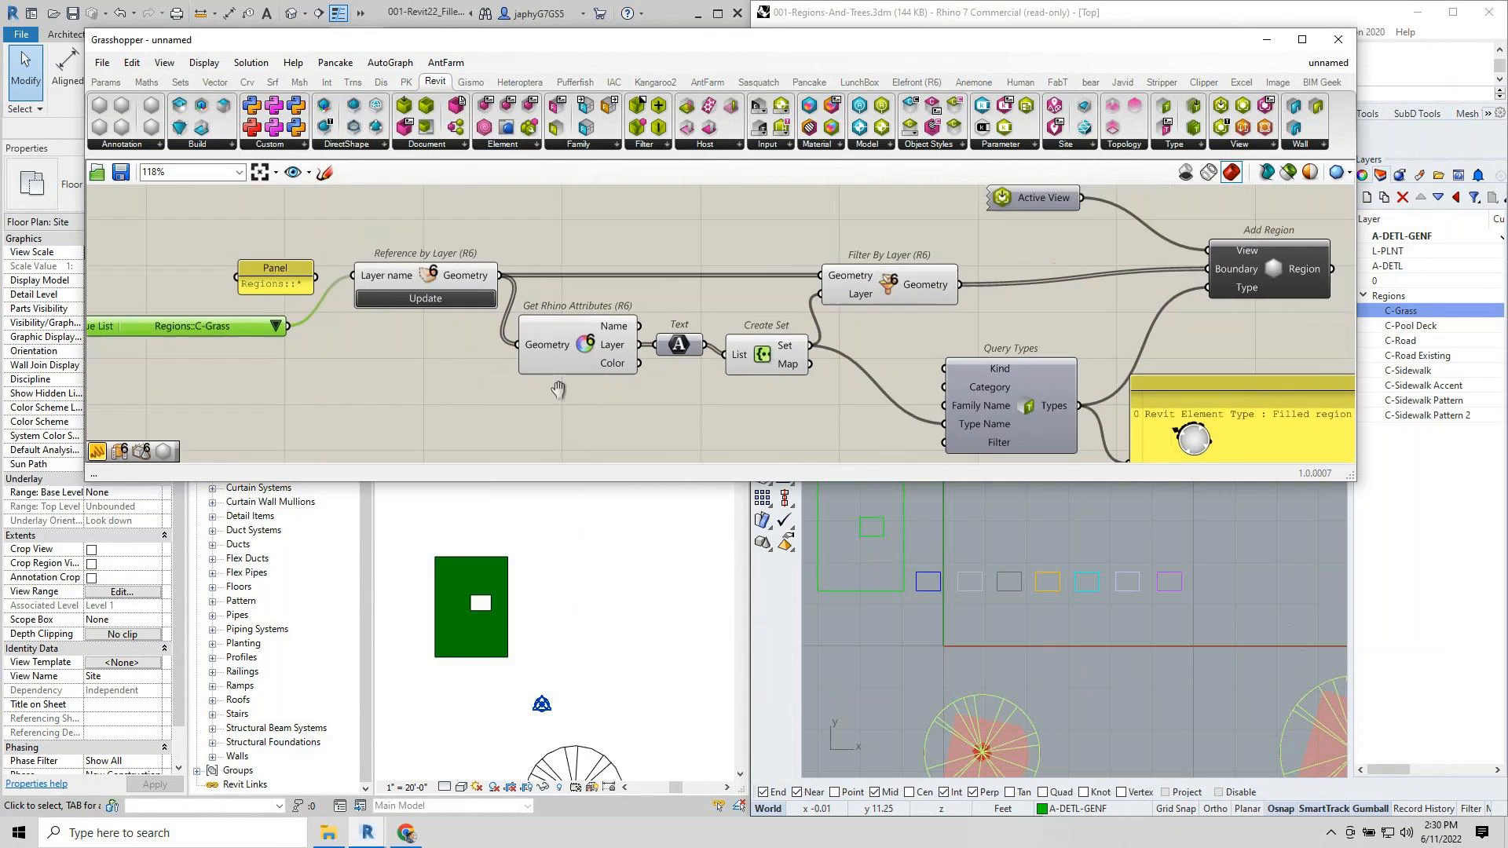
Graft the Geometry output of Filter By Layer and check the resulting C-Grass filled regions in Revit.
{"action": "scroll", "coordinate": [705, 363], "scroll_direction": "down", "scroll_amount": 3}
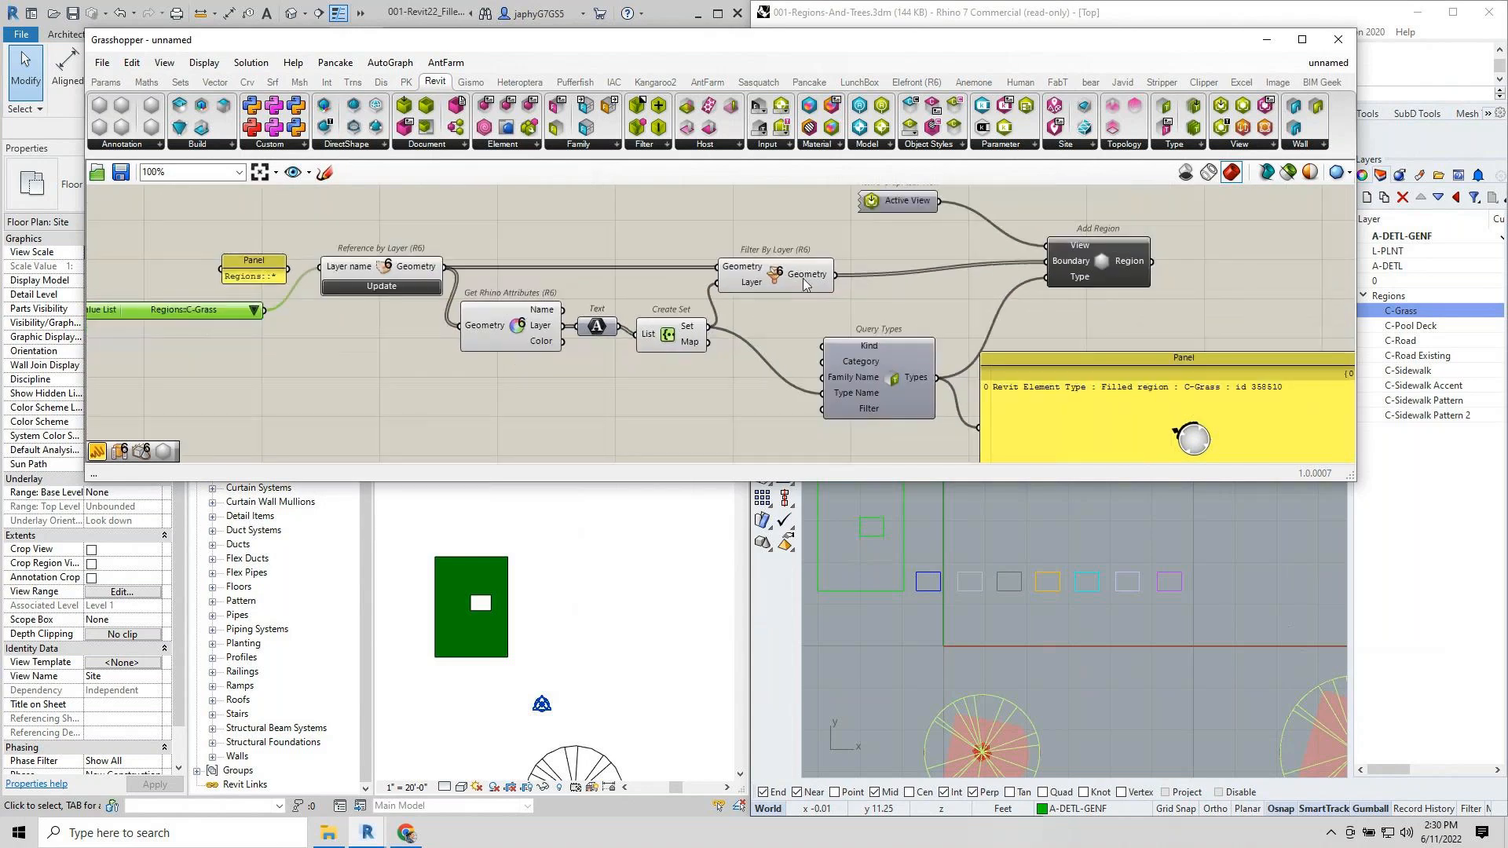
{"action": "right_click", "coordinate": [803, 280]}
{"action": "left_click", "coordinate": [848, 383]}
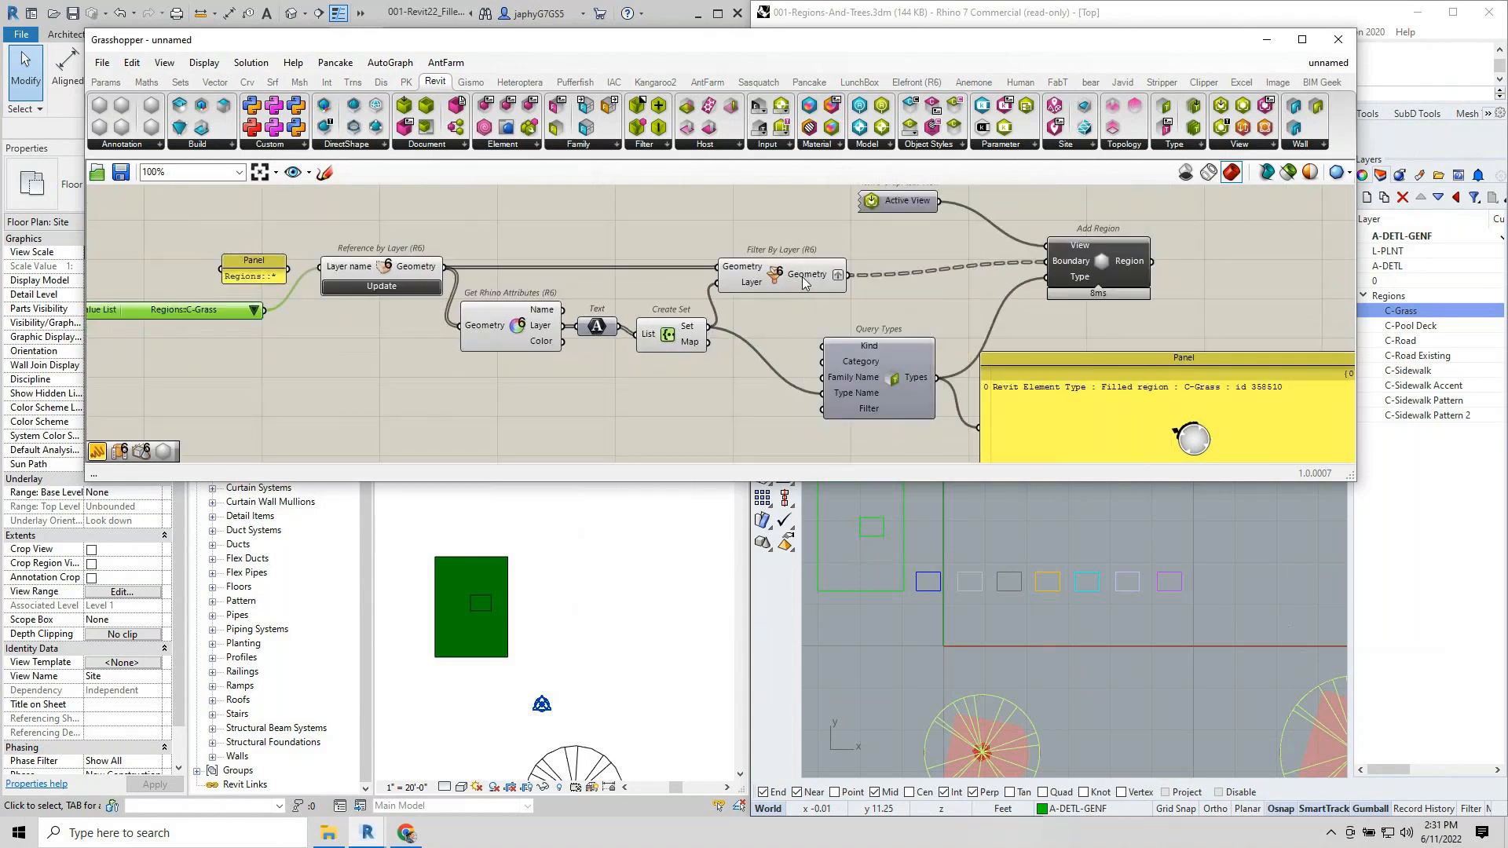
{"action": "left_click", "coordinate": [491, 603]}
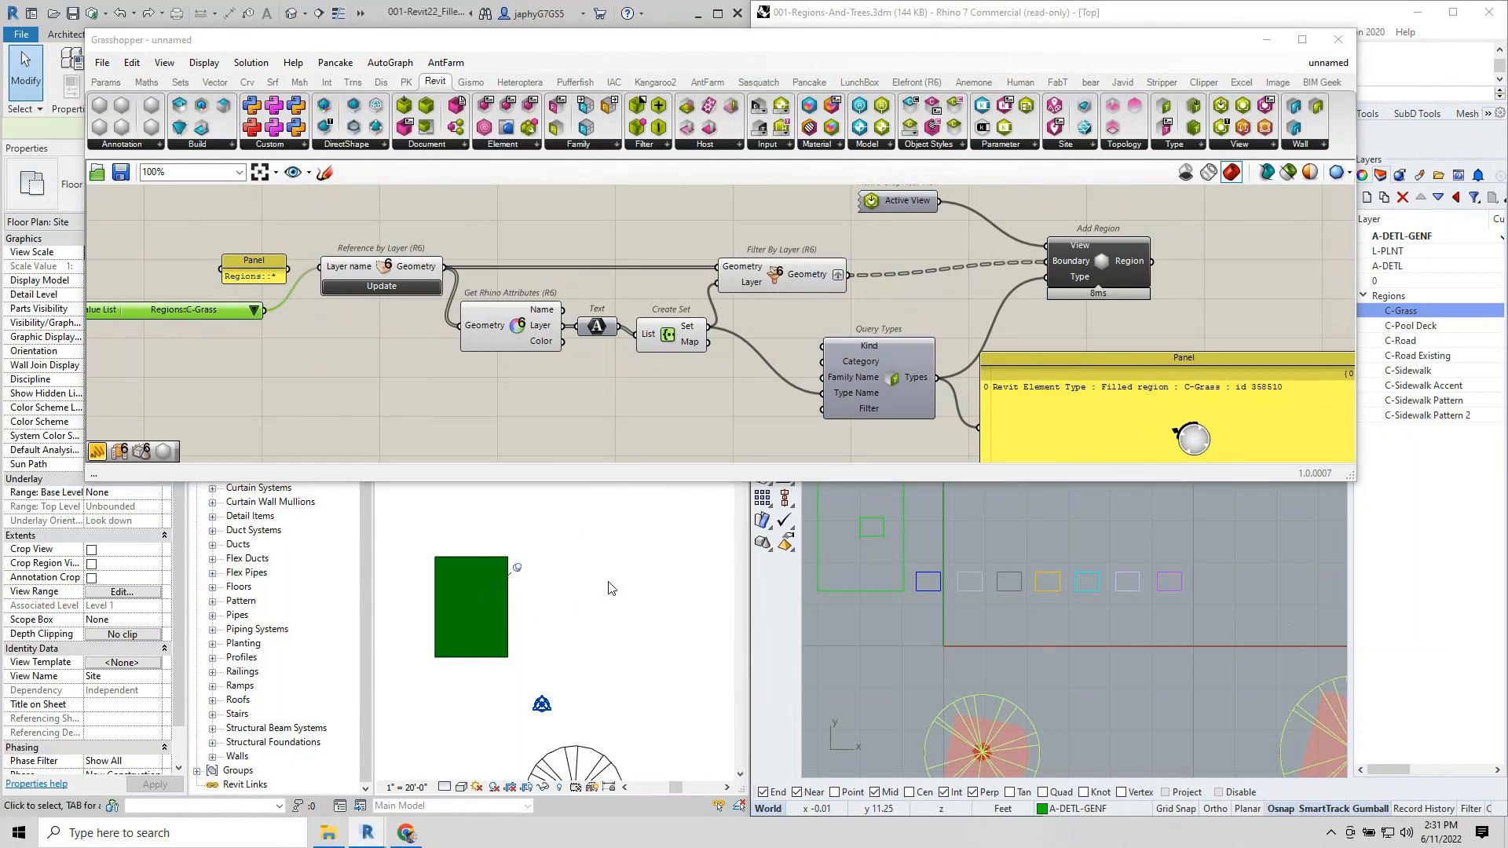
Move the small C-Grass rectangle horizontally out of the large one in Rhino, placing it beyond the large one's edge.
{"action": "left_click", "coordinate": [875, 535]}
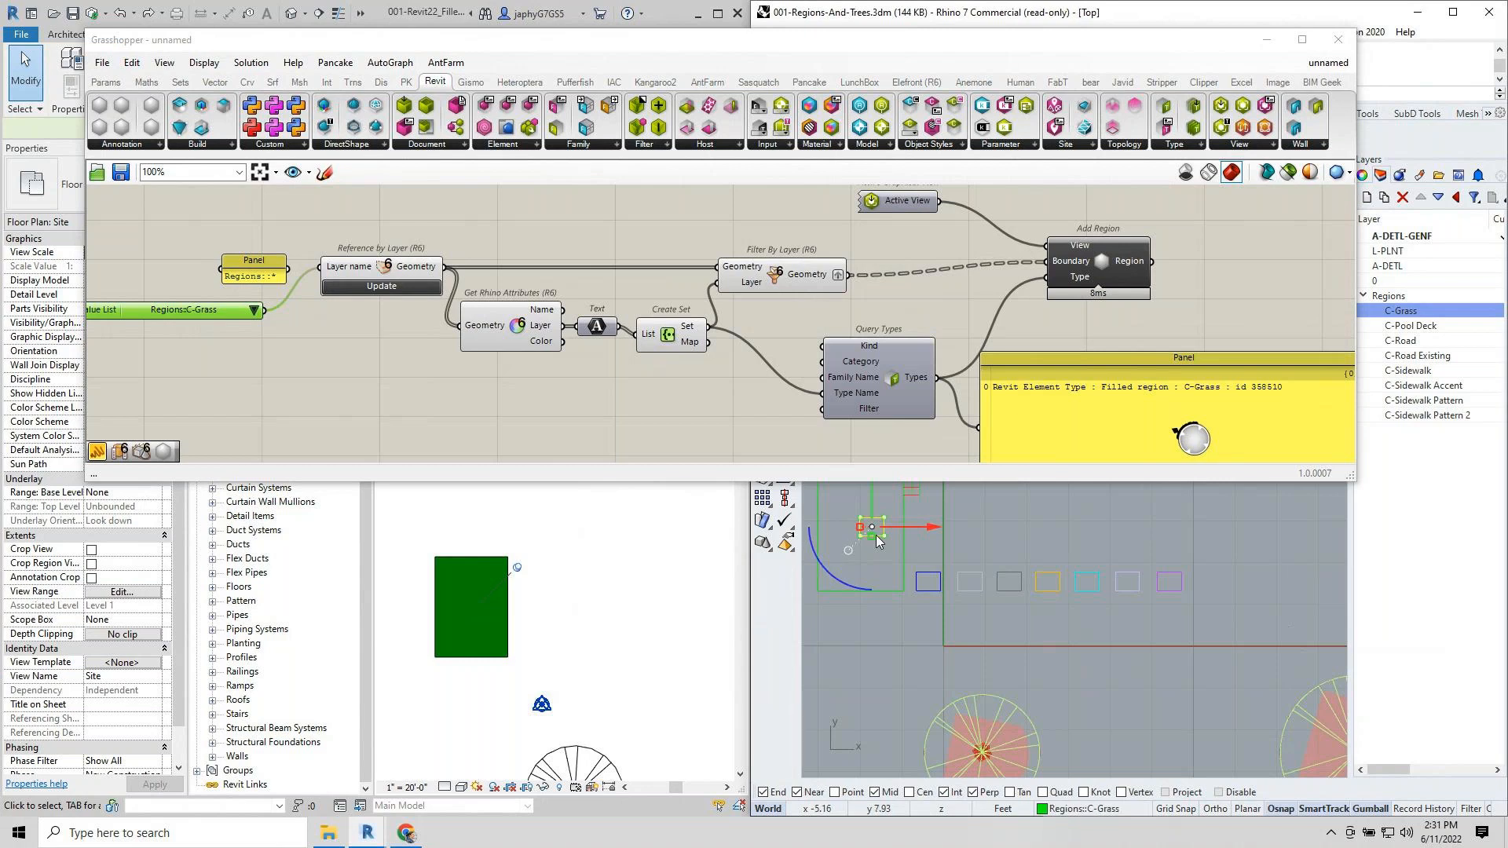
{"action": "left_click_drag", "start_coordinate": [884, 528], "coordinate": [963, 528]}
{"action": "scroll", "coordinate": [1021, 532], "scroll_direction": "down", "scroll_amount": 3}
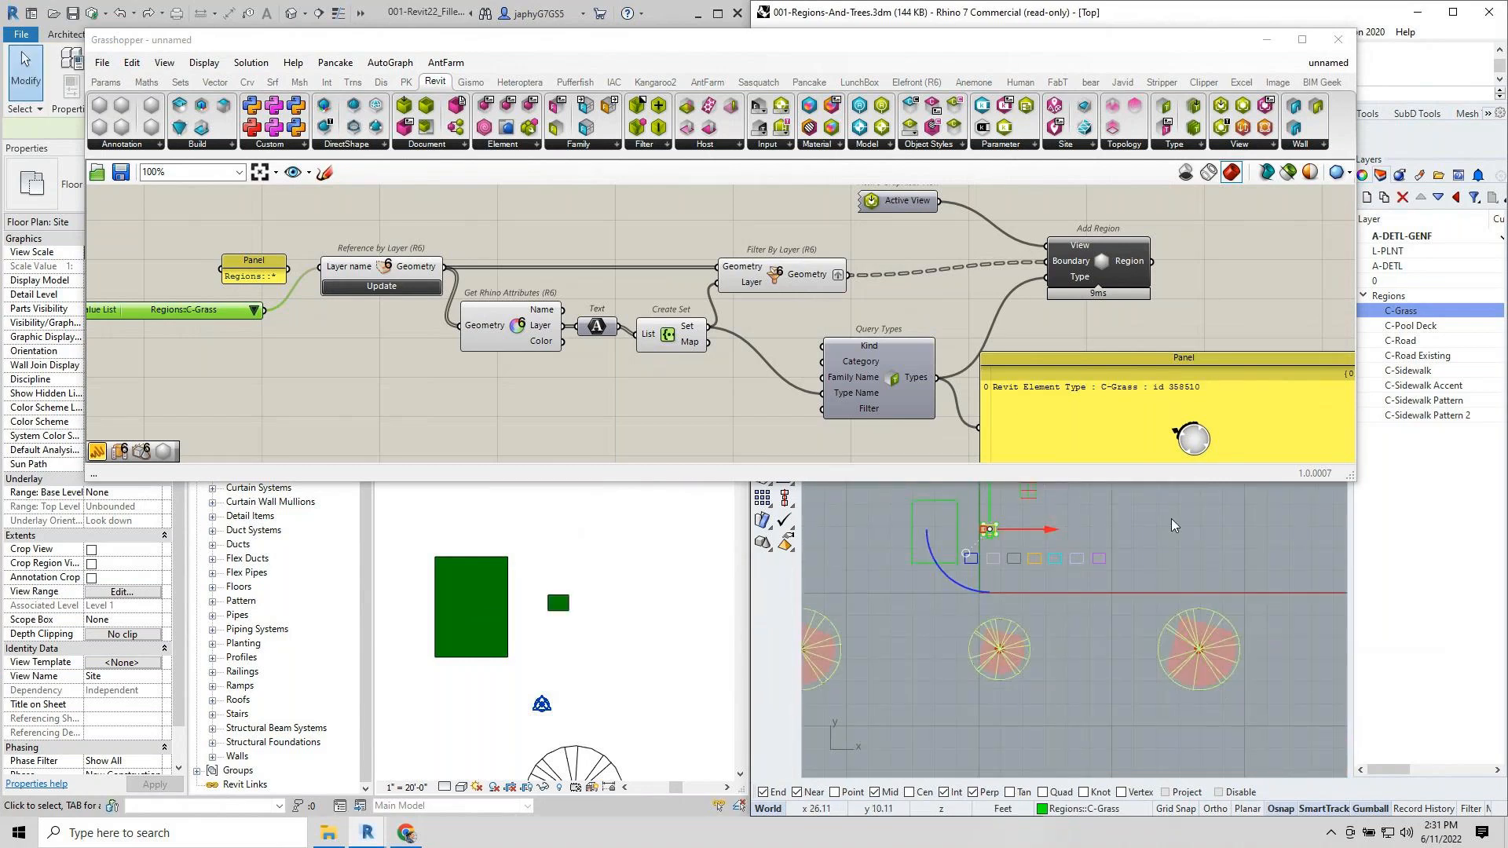
{"action": "scroll", "coordinate": [1056, 564], "scroll_direction": "up", "scroll_amount": 3}
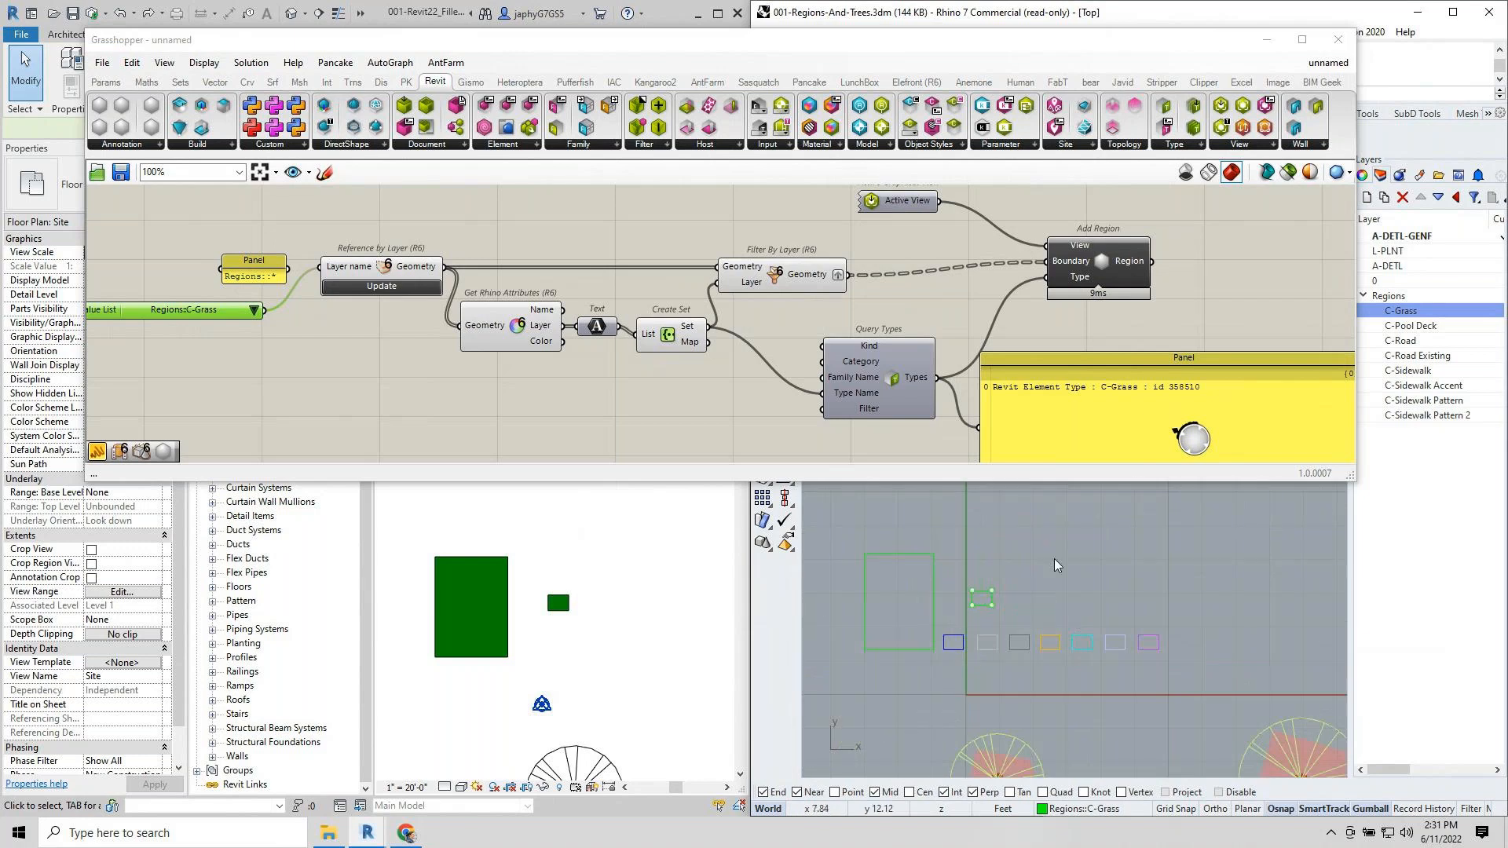
{"action": "left_click", "coordinate": [1022, 582]}
Inspect the two separate C-Grass filled regions in Revit and the Tracking Mode options of Add Region.
{"action": "left_click", "coordinate": [982, 599]}
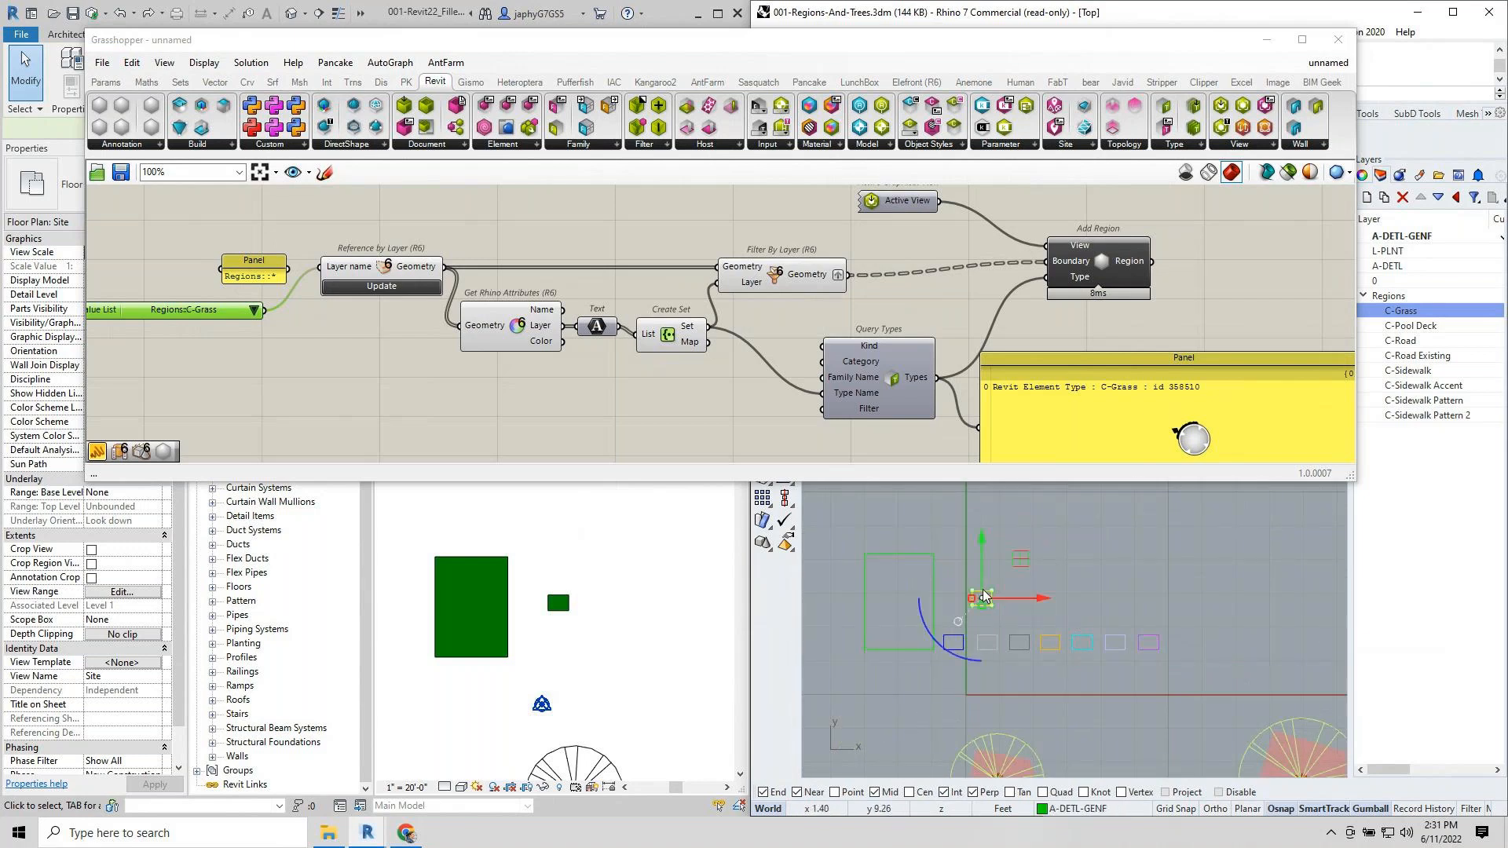
{"action": "left_click", "coordinate": [682, 572]}
{"action": "left_click", "coordinate": [567, 606]}
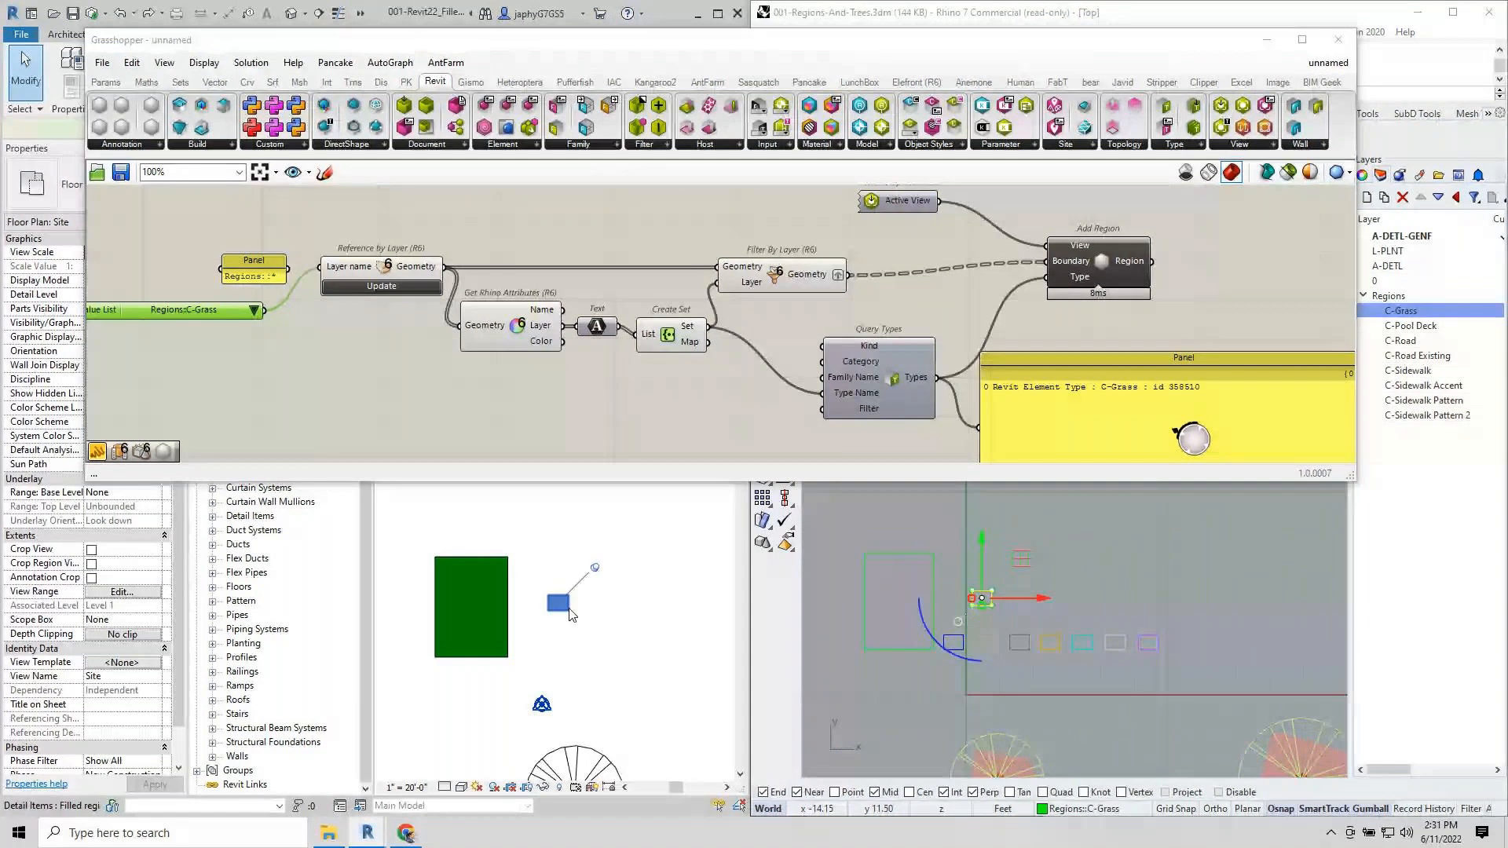
{"action": "left_click", "coordinate": [1063, 573]}
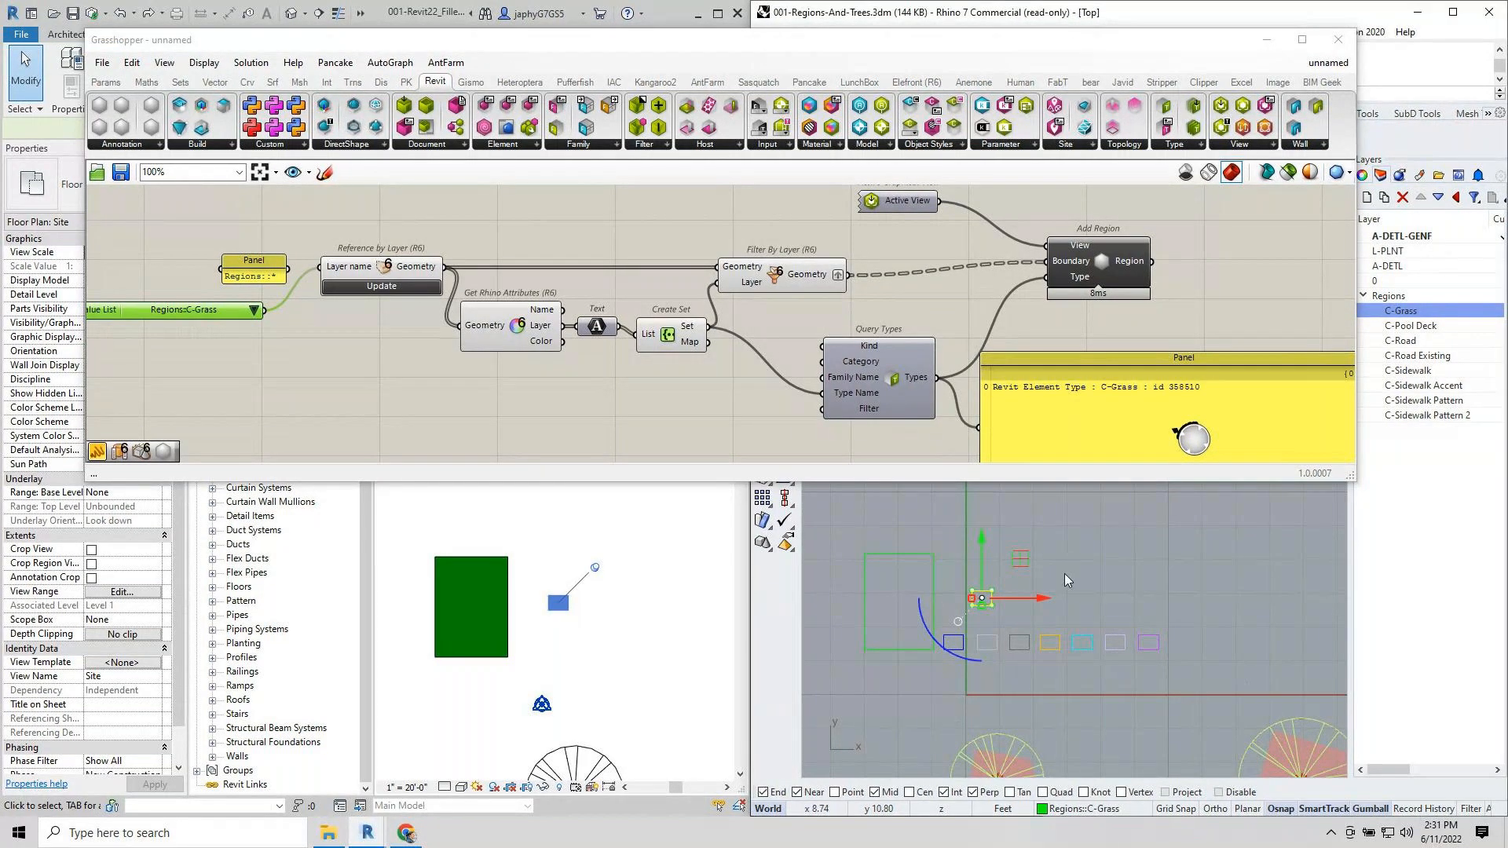
{"action": "right_click", "coordinate": [1101, 267]}
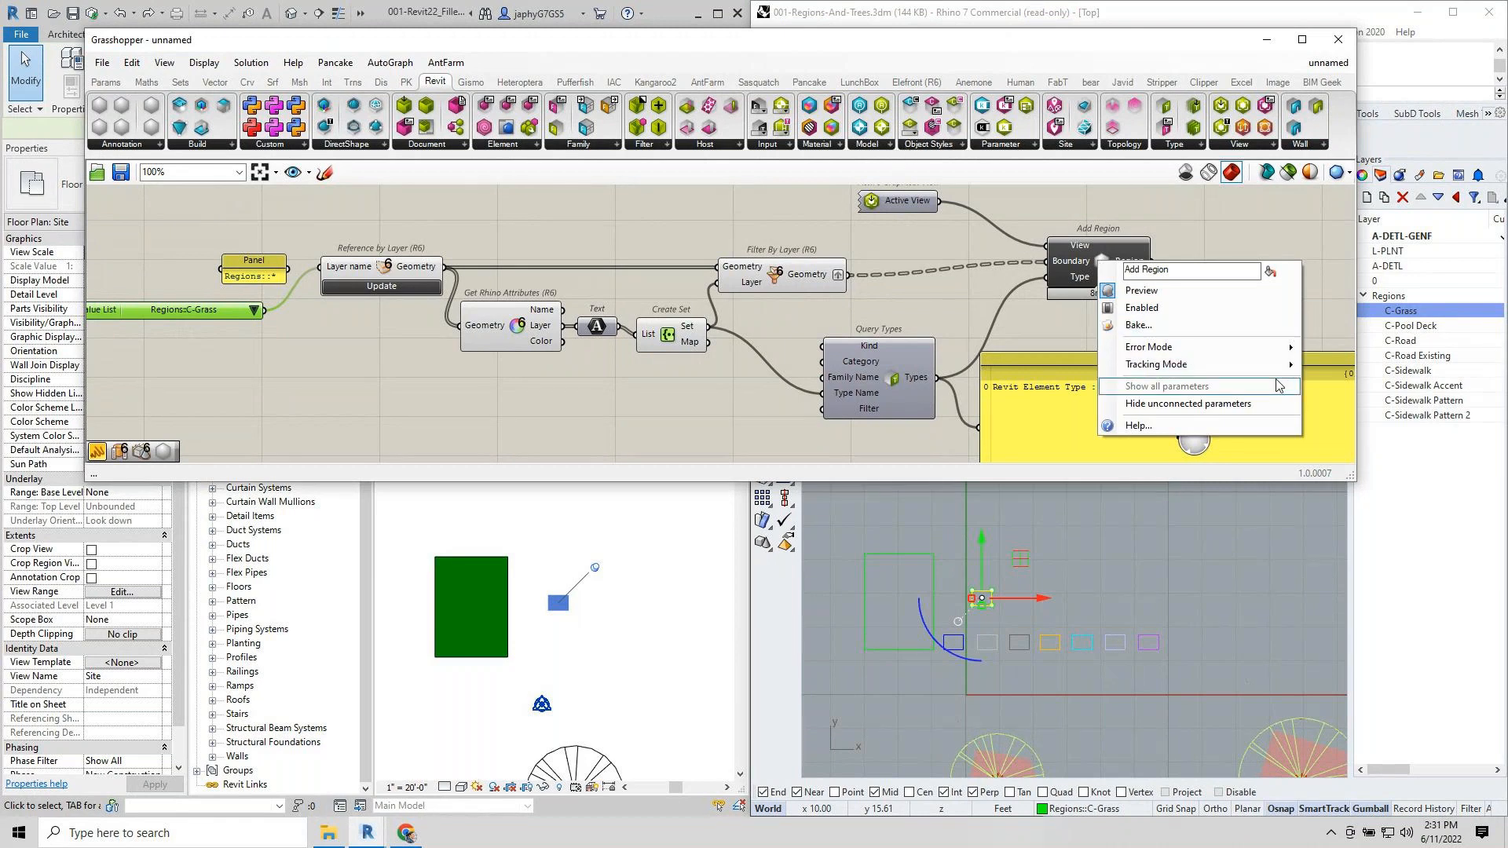
{"action": "mouse_move", "coordinate": [1256, 369]}
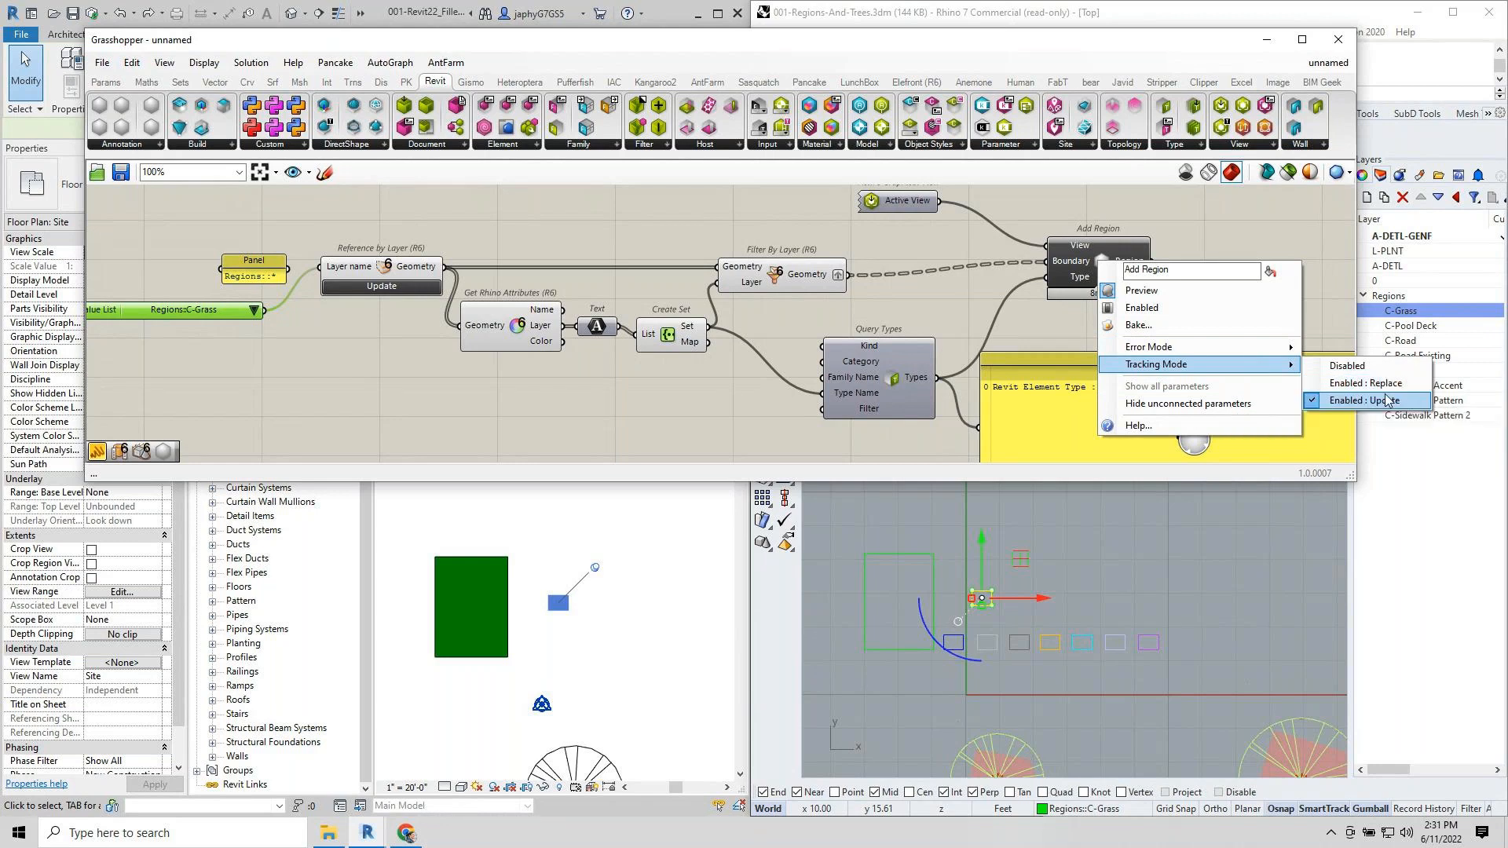
{"action": "left_click", "coordinate": [556, 578]}
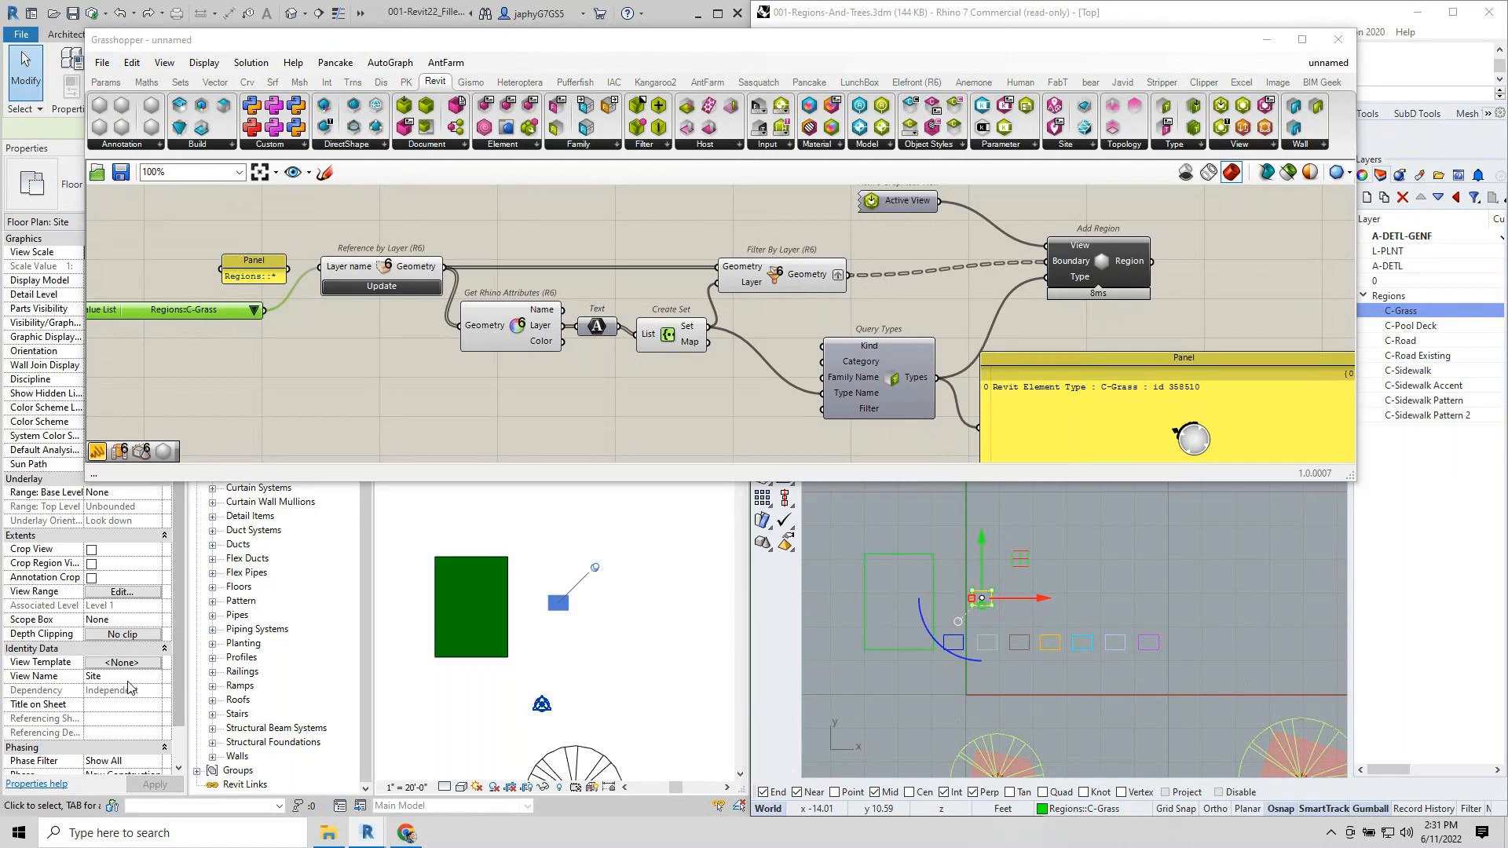
{"action": "scroll", "coordinate": [133, 691], "scroll_direction": "down", "scroll_amount": 1}
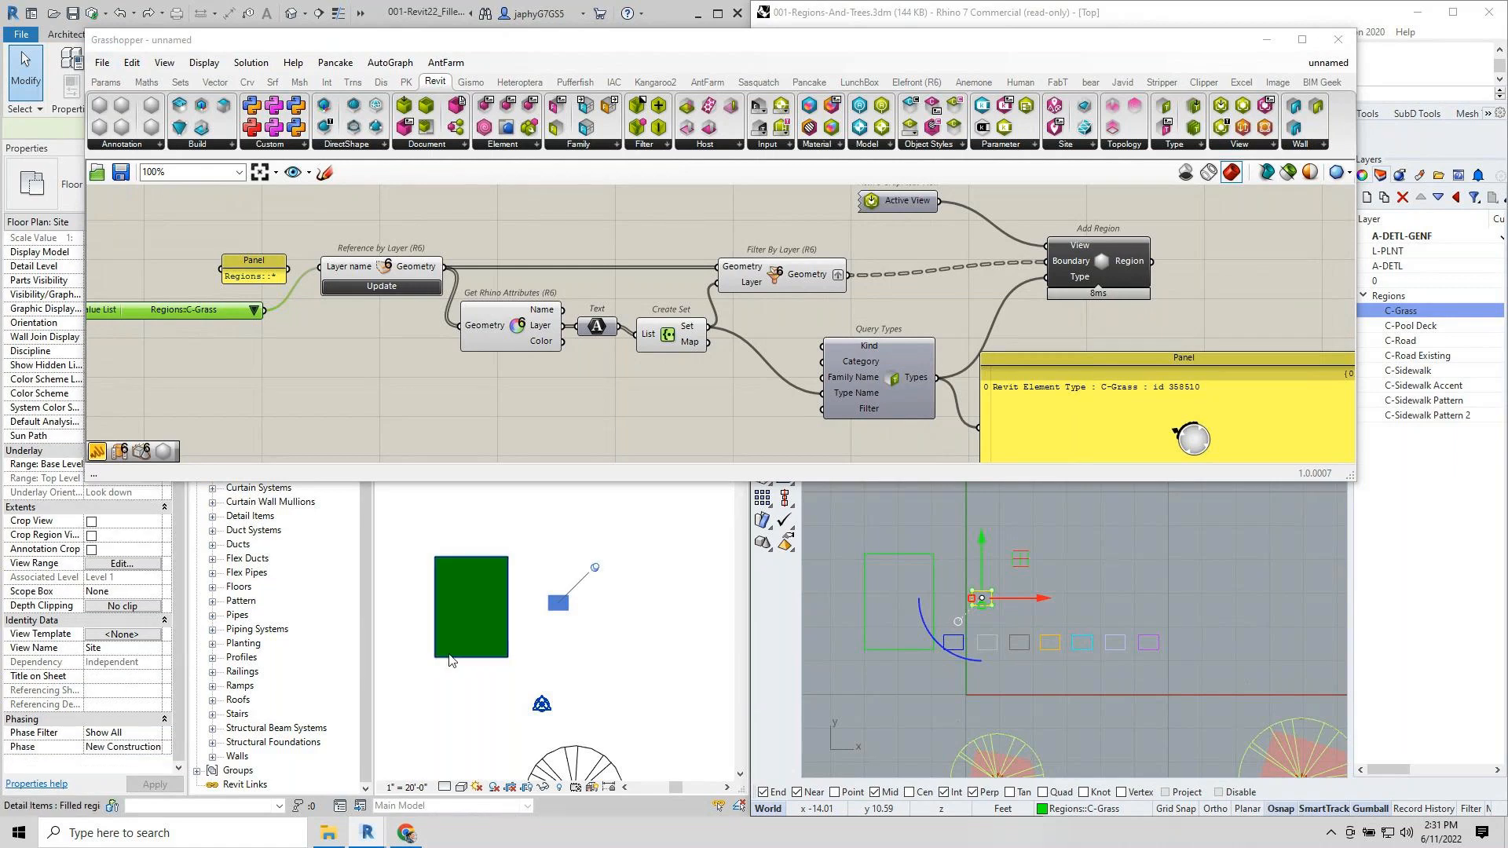
{"action": "left_click", "coordinate": [488, 629]}
{"action": "left_click", "coordinate": [490, 627]}
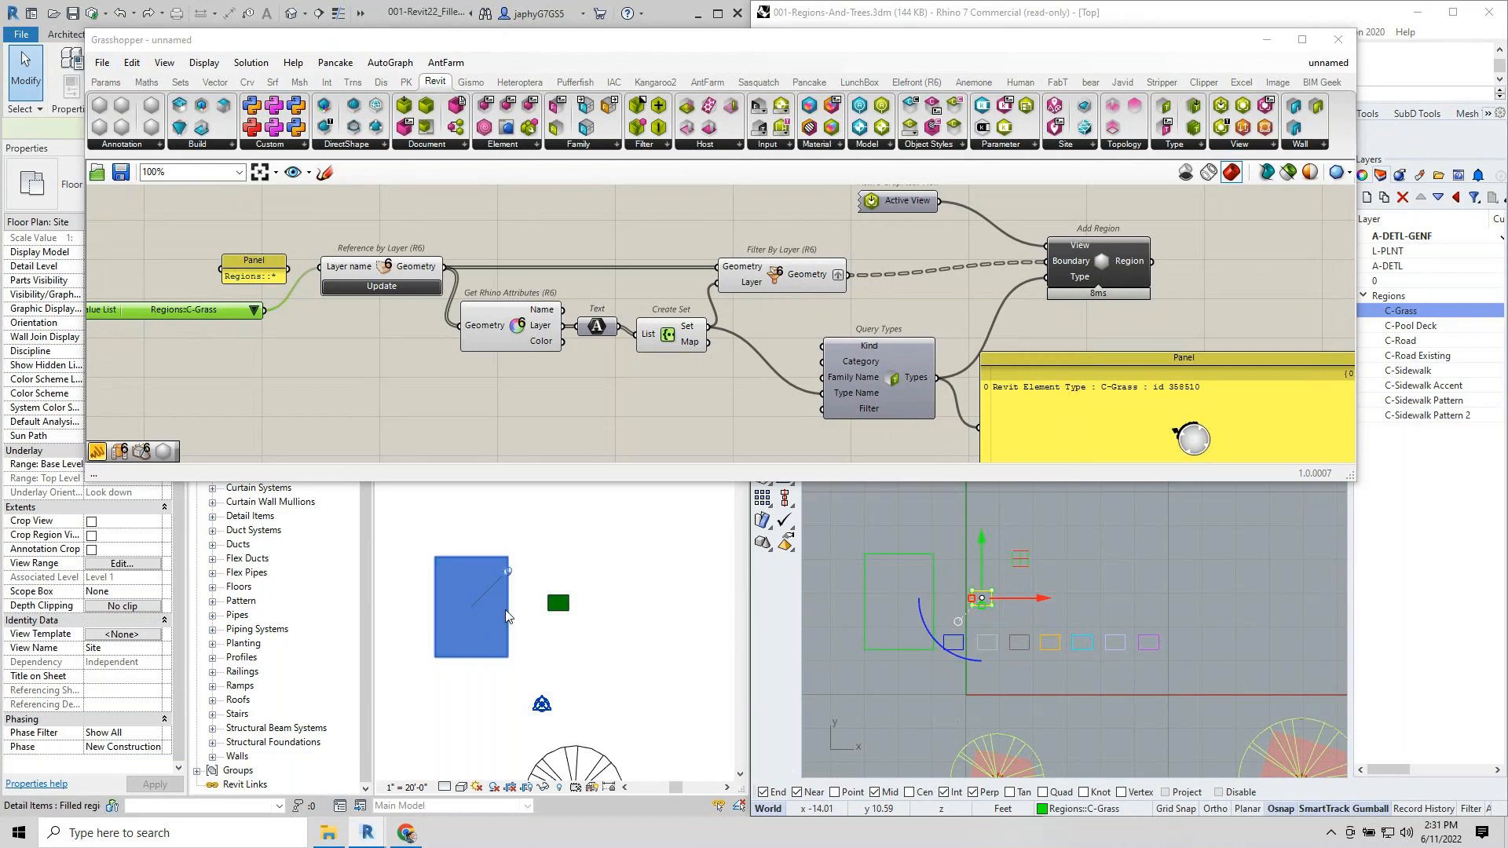
Lower the Grasshopper window and review the region definition from its Layer name input through Add Region.
{"action": "left_click_drag", "start_coordinate": [397, 45], "coordinate": [510, 85]}
{"action": "left_click_drag", "start_coordinate": [321, 84], "coordinate": [258, 107]}
{"action": "scroll", "coordinate": [344, 319], "scroll_direction": "down", "scroll_amount": 2}
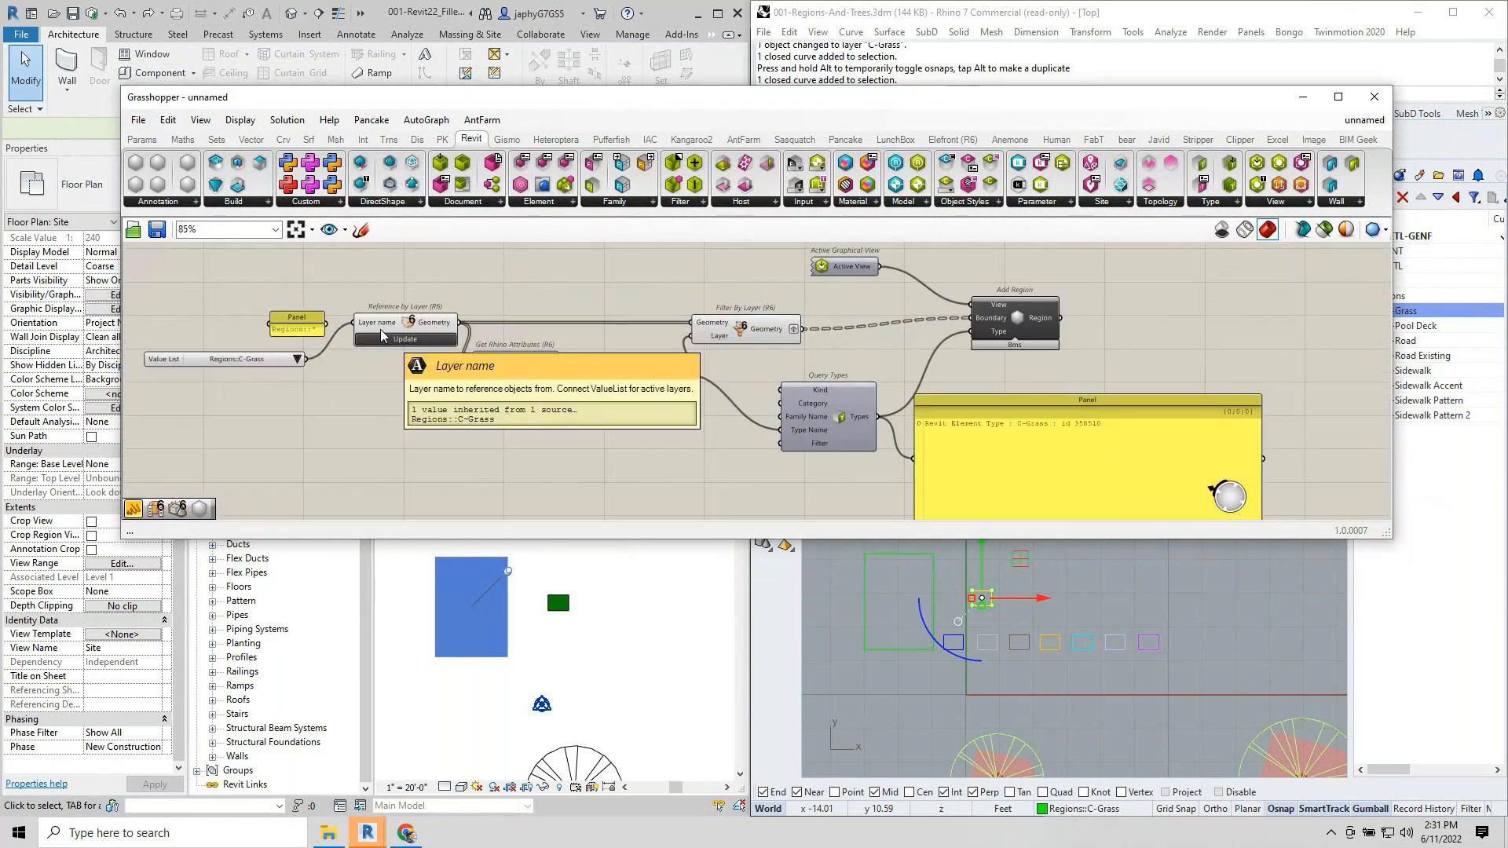
{"action": "right_click_drag", "start_coordinate": [406, 443], "coordinate": [404, 497]}
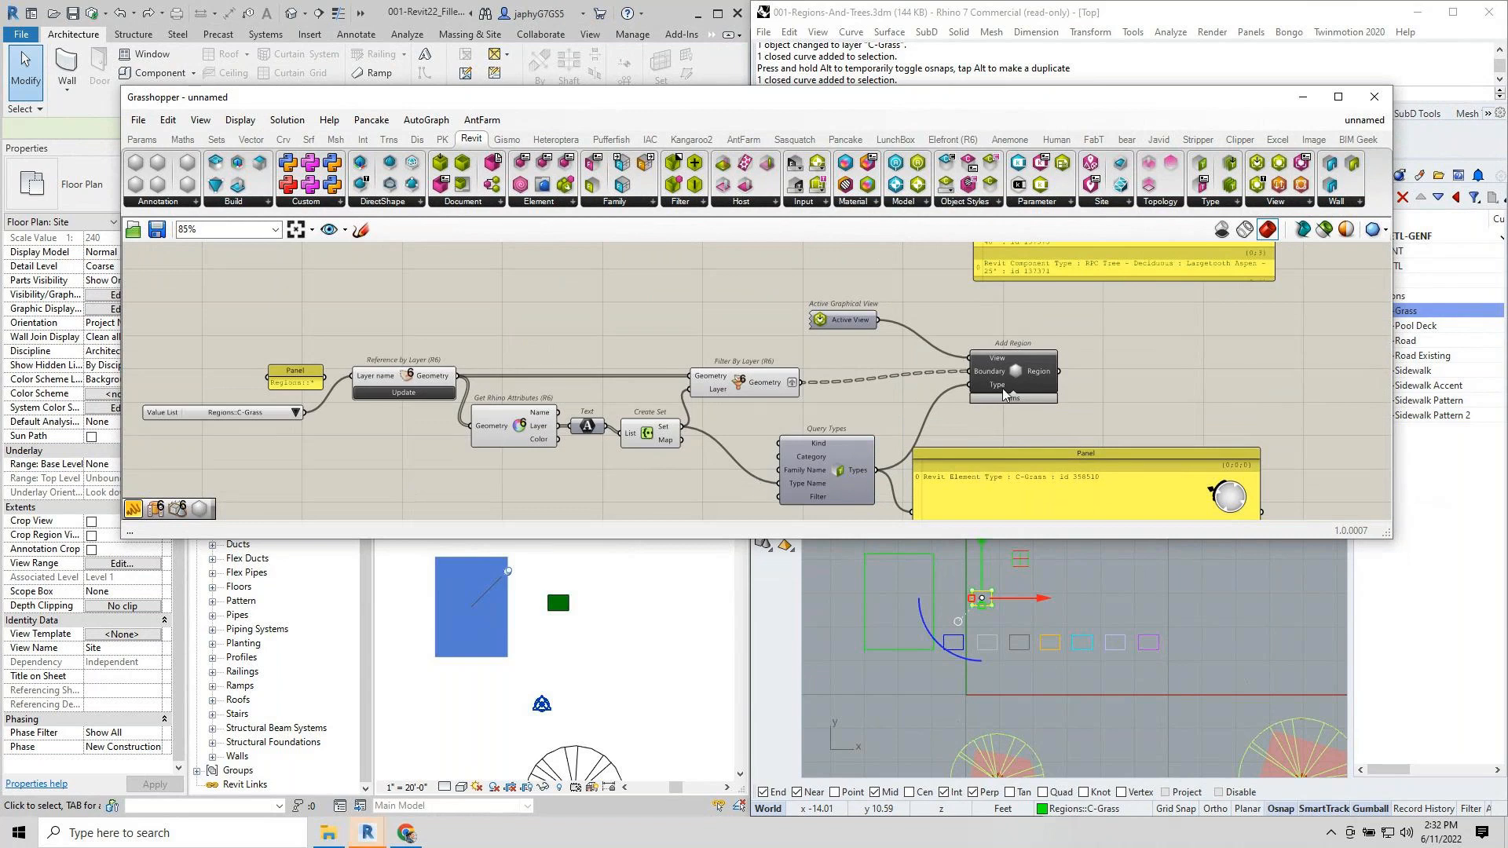
{"action": "left_click_drag", "start_coordinate": [1014, 375], "coordinate": [1005, 387]}
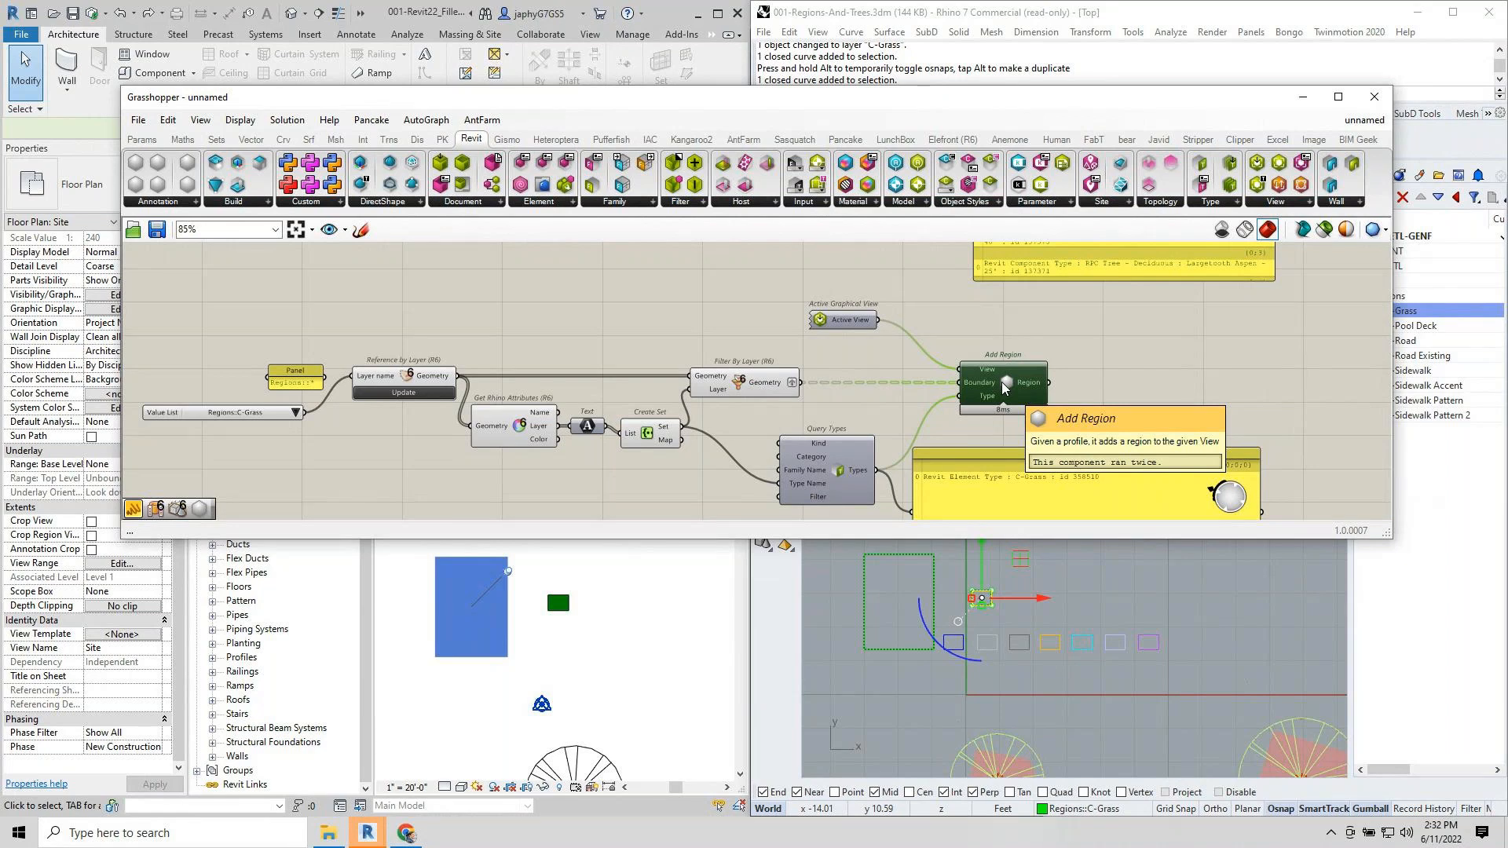
{"action": "left_click", "coordinate": [642, 634]}
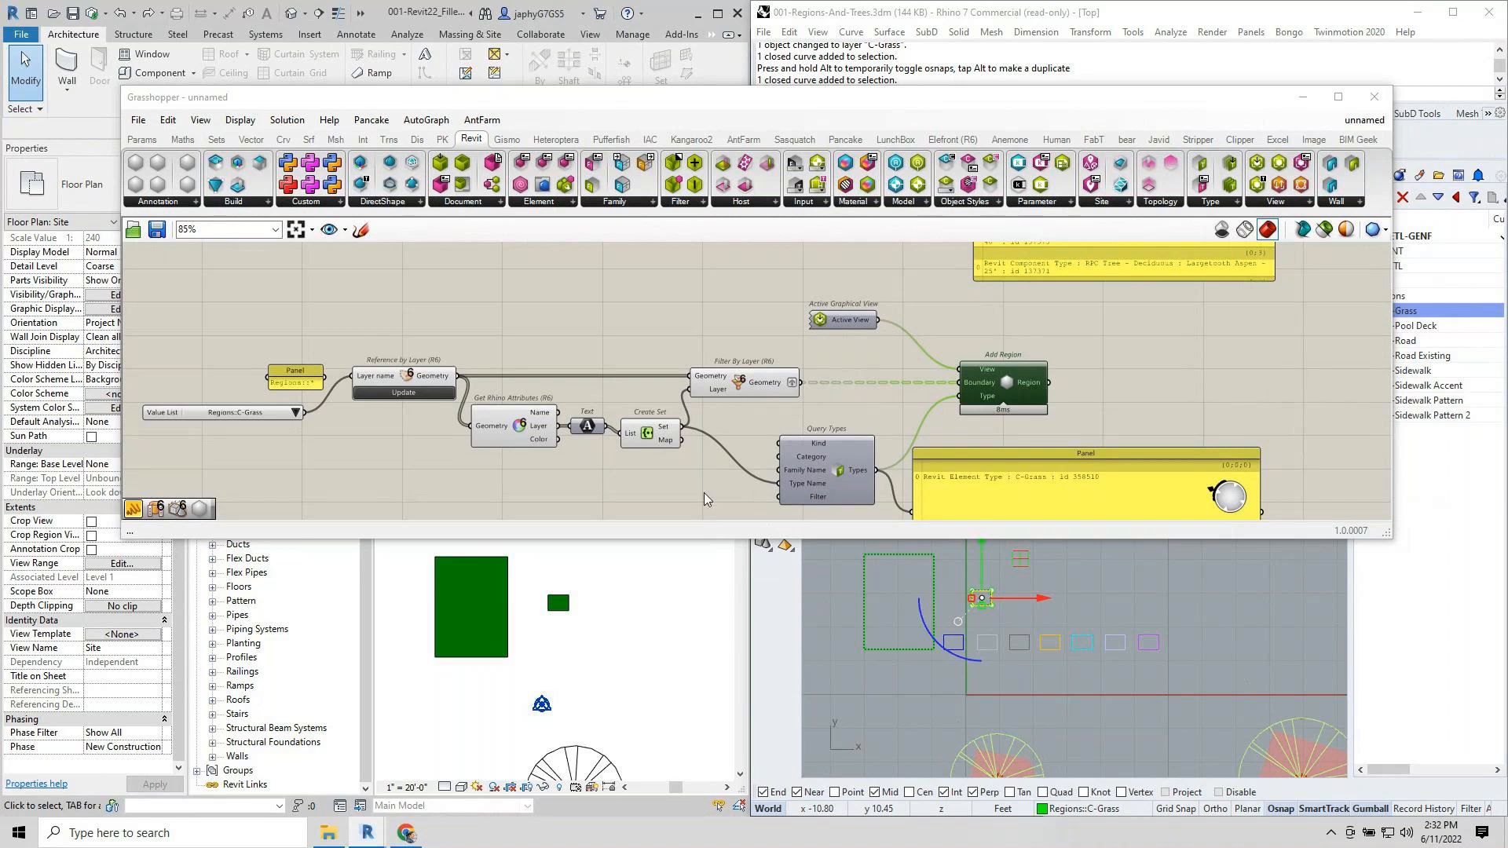
{"action": "scroll", "coordinate": [740, 454], "scroll_direction": "down", "scroll_amount": 2}
{"action": "right_click_drag", "start_coordinate": [709, 428], "coordinate": [714, 485]}
{"action": "left_click", "coordinate": [560, 384]}
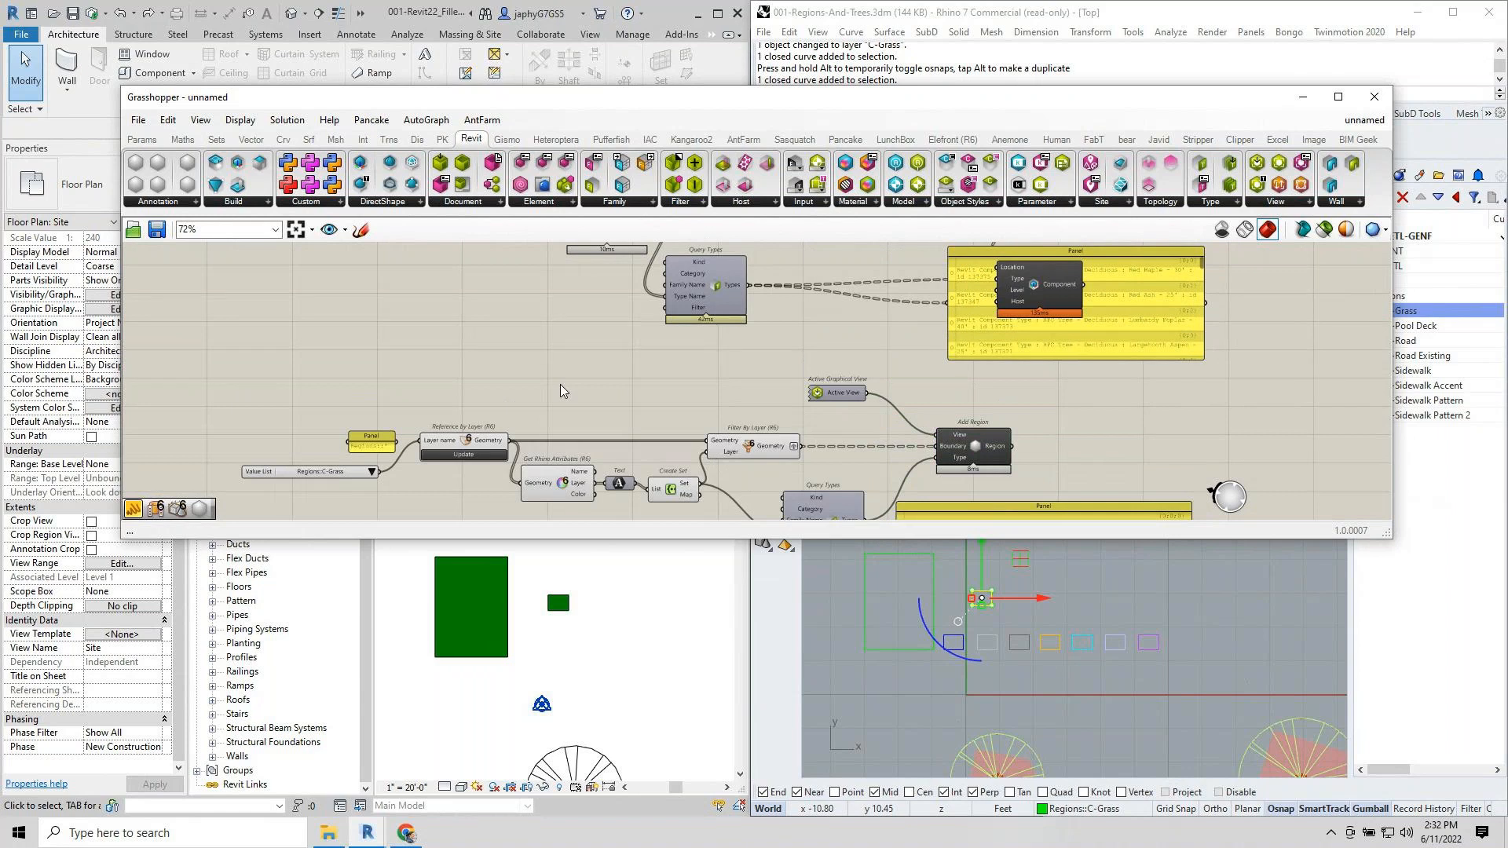
Try to save the Grasshopper definition and lower its window to uncover the Revit ribbon and Rhino toolbars.
{"action": "key", "text": "ctrl+s"}
{"action": "key", "text": "Escape"}
{"action": "left_click_drag", "start_coordinate": [465, 96], "coordinate": [540, 190]}
{"action": "left_click", "coordinate": [209, 131]}
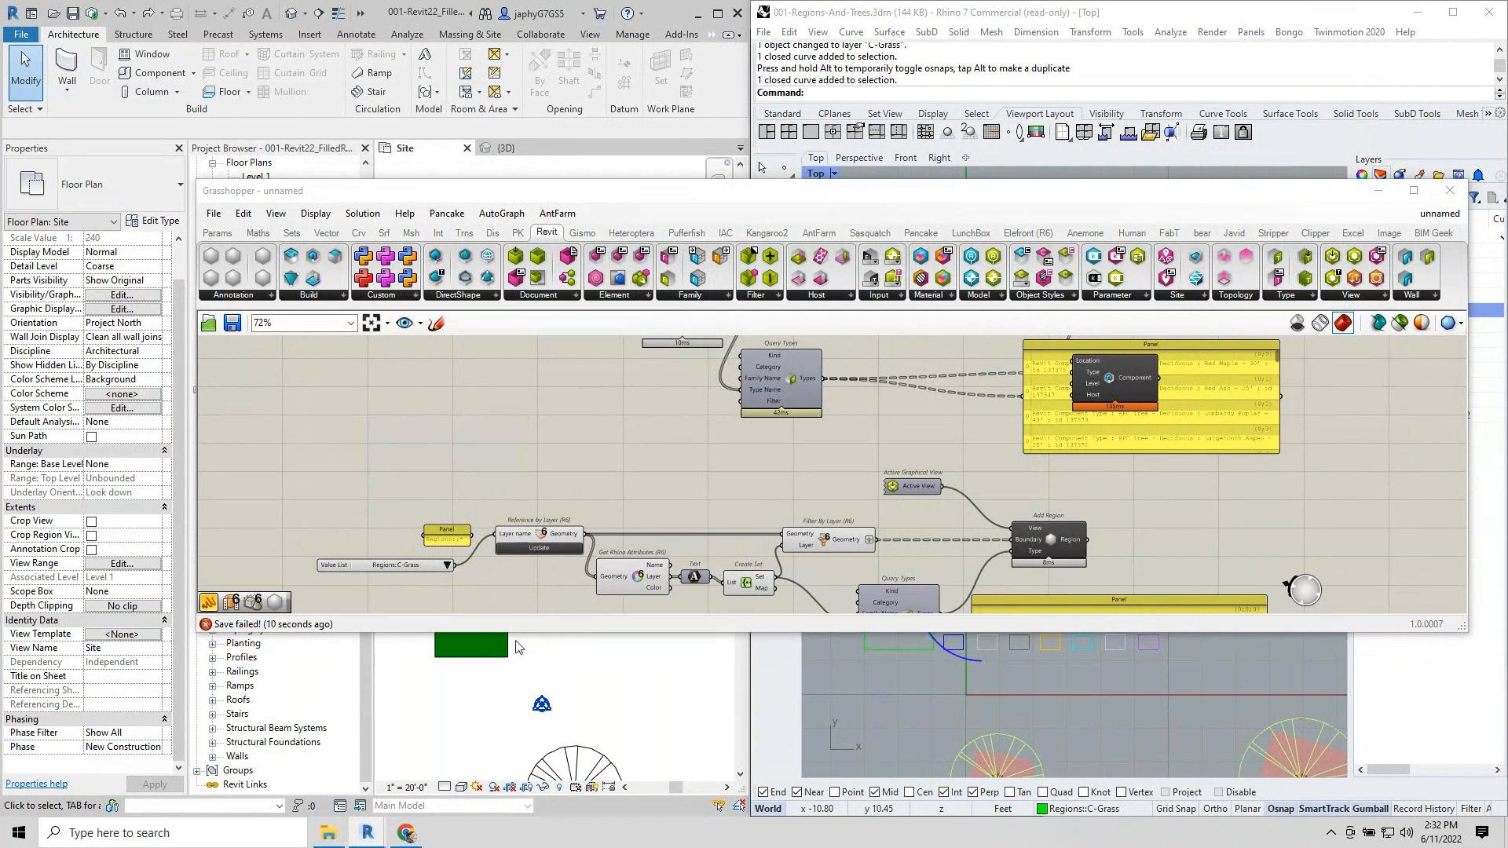
{"action": "scroll", "coordinate": [617, 449], "scroll_direction": "down", "scroll_amount": 3}
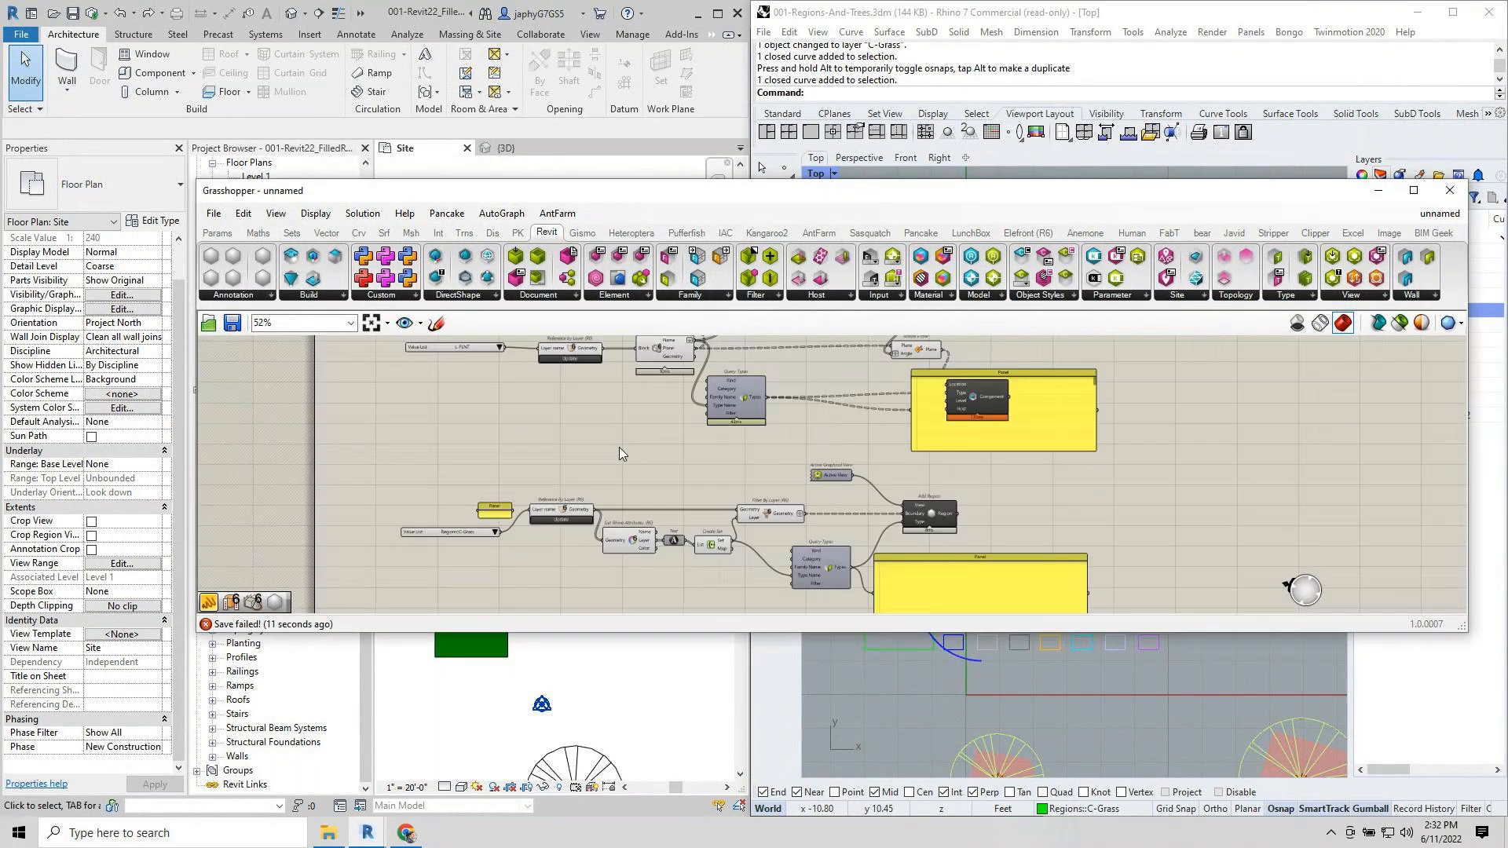
{"action": "right_click_drag", "start_coordinate": [615, 538], "coordinate": [601, 494]}
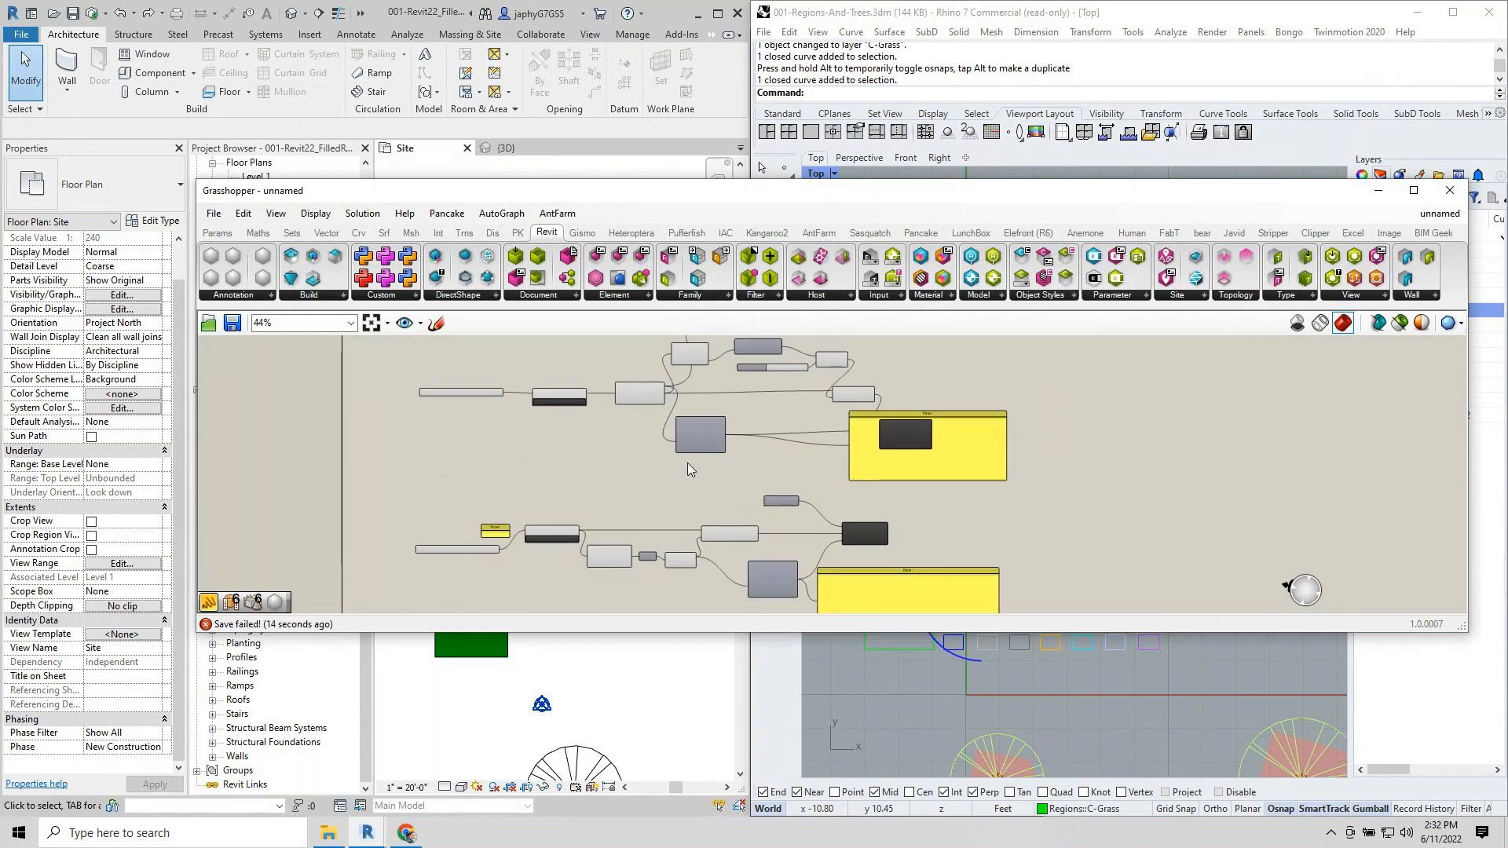
Close Grasshopper, Rhino and the Revit session, discarding all unsaved changes to the project, the model and the definition.
{"action": "left_click", "coordinate": [1452, 196]}
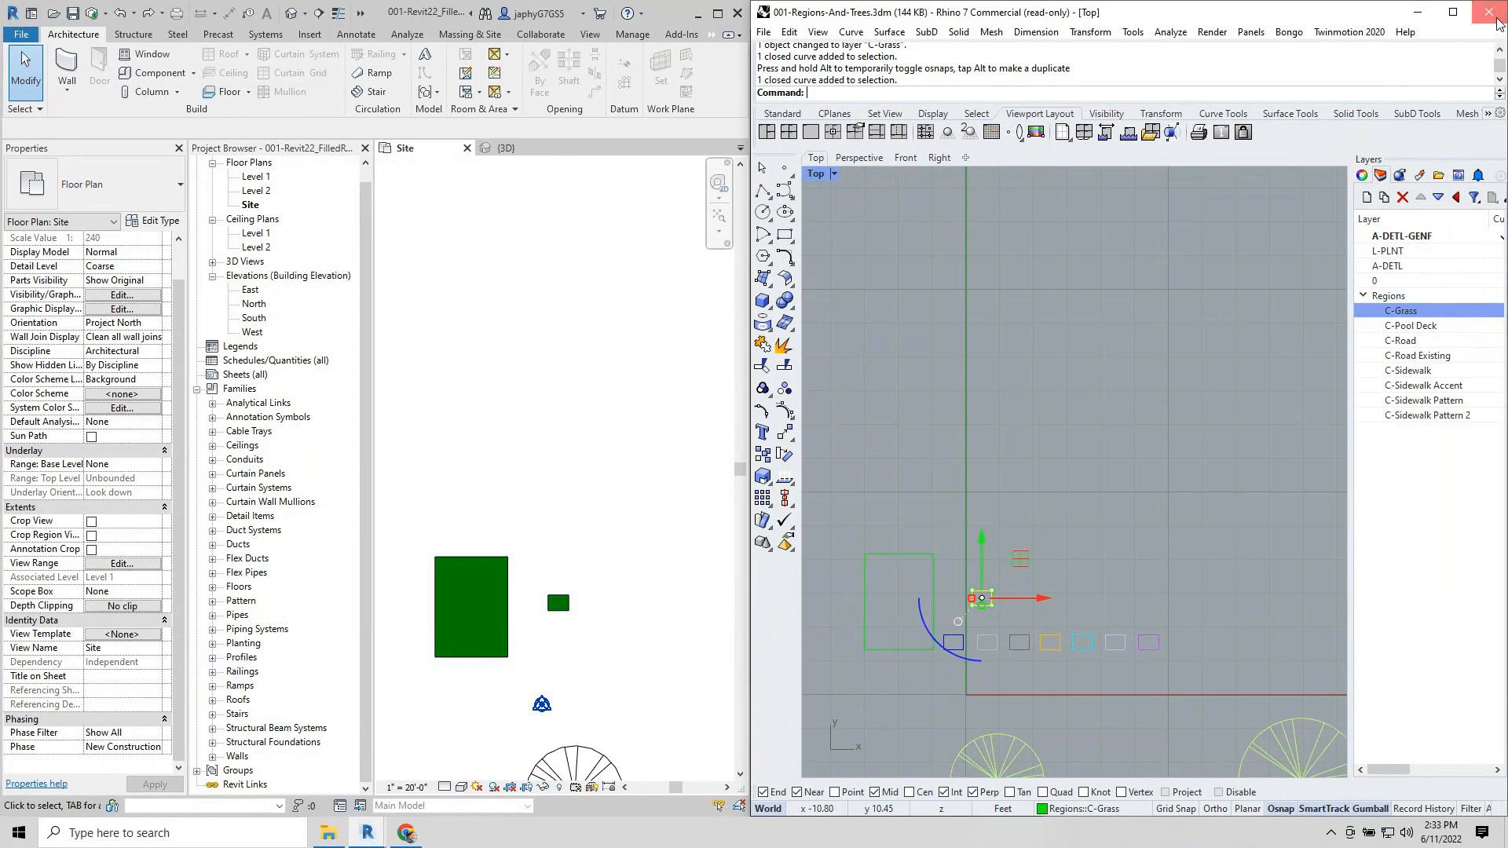
{"action": "left_click", "coordinate": [1496, 19]}
{"action": "left_click", "coordinate": [739, 13]}
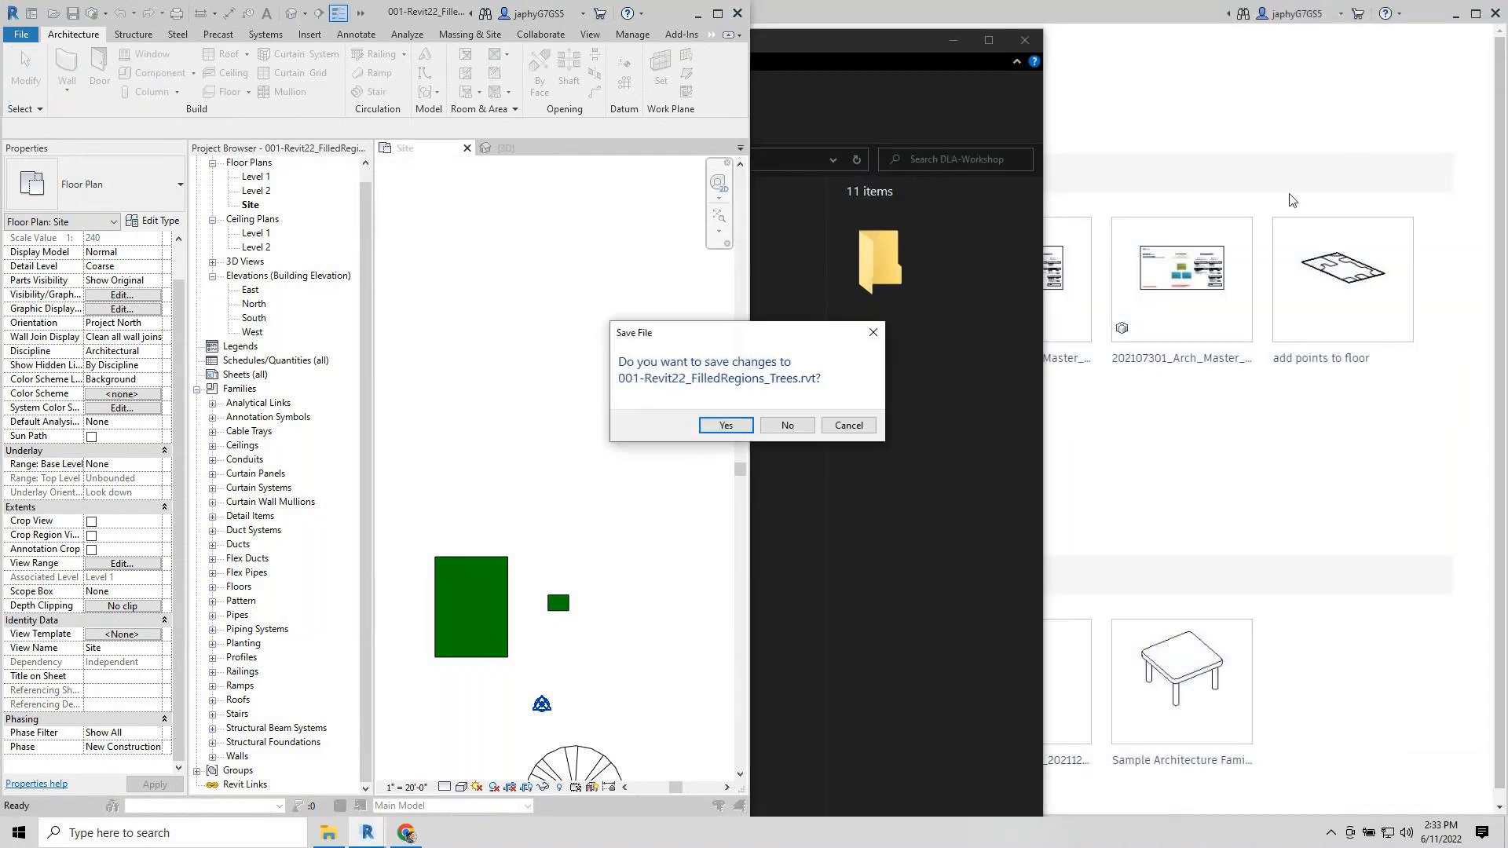
{"action": "left_click", "coordinate": [805, 422]}
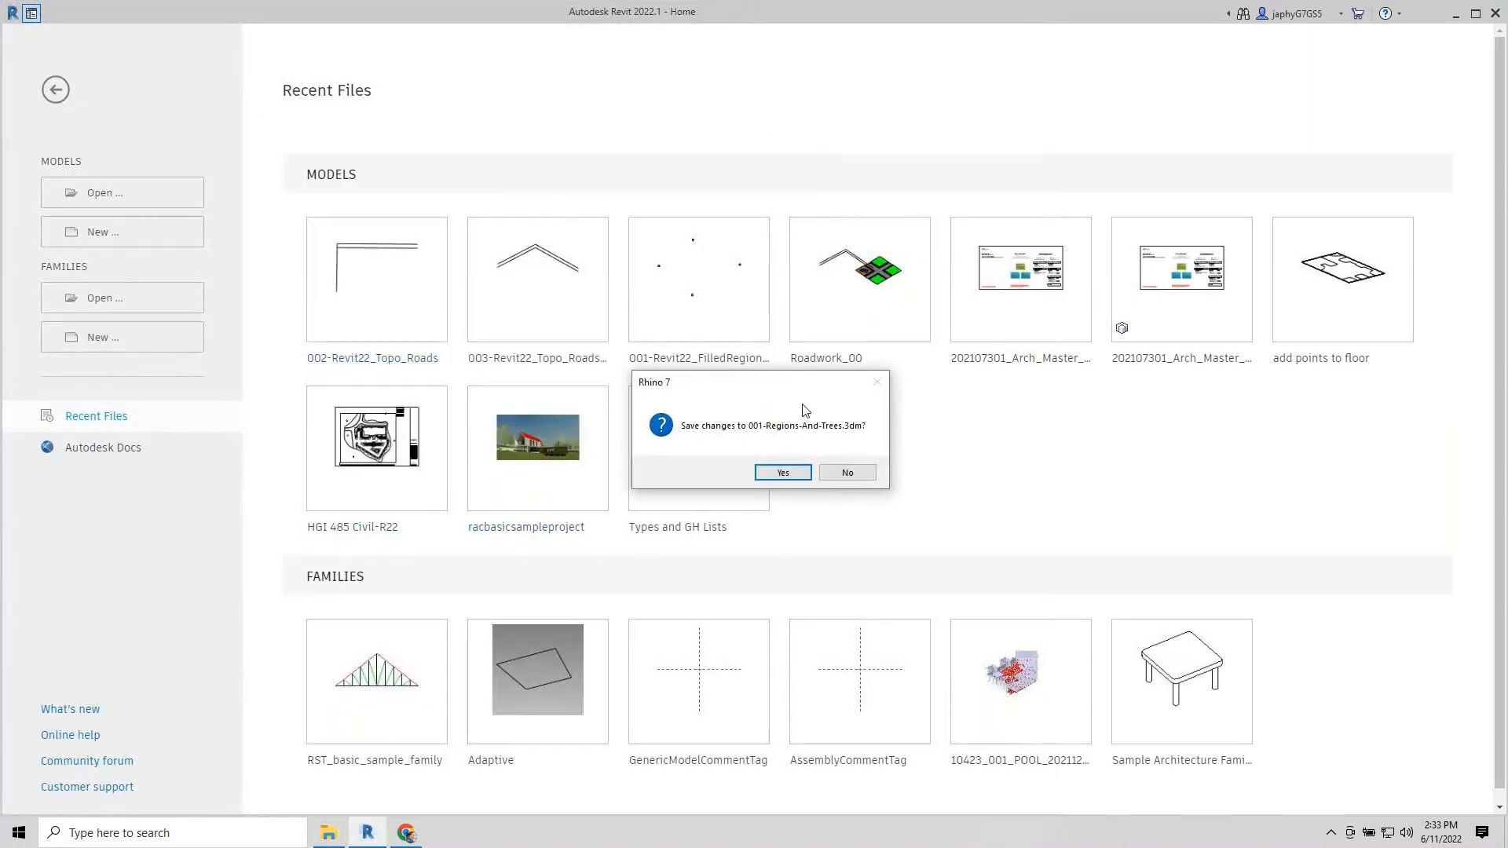
{"action": "left_click", "coordinate": [849, 472]}
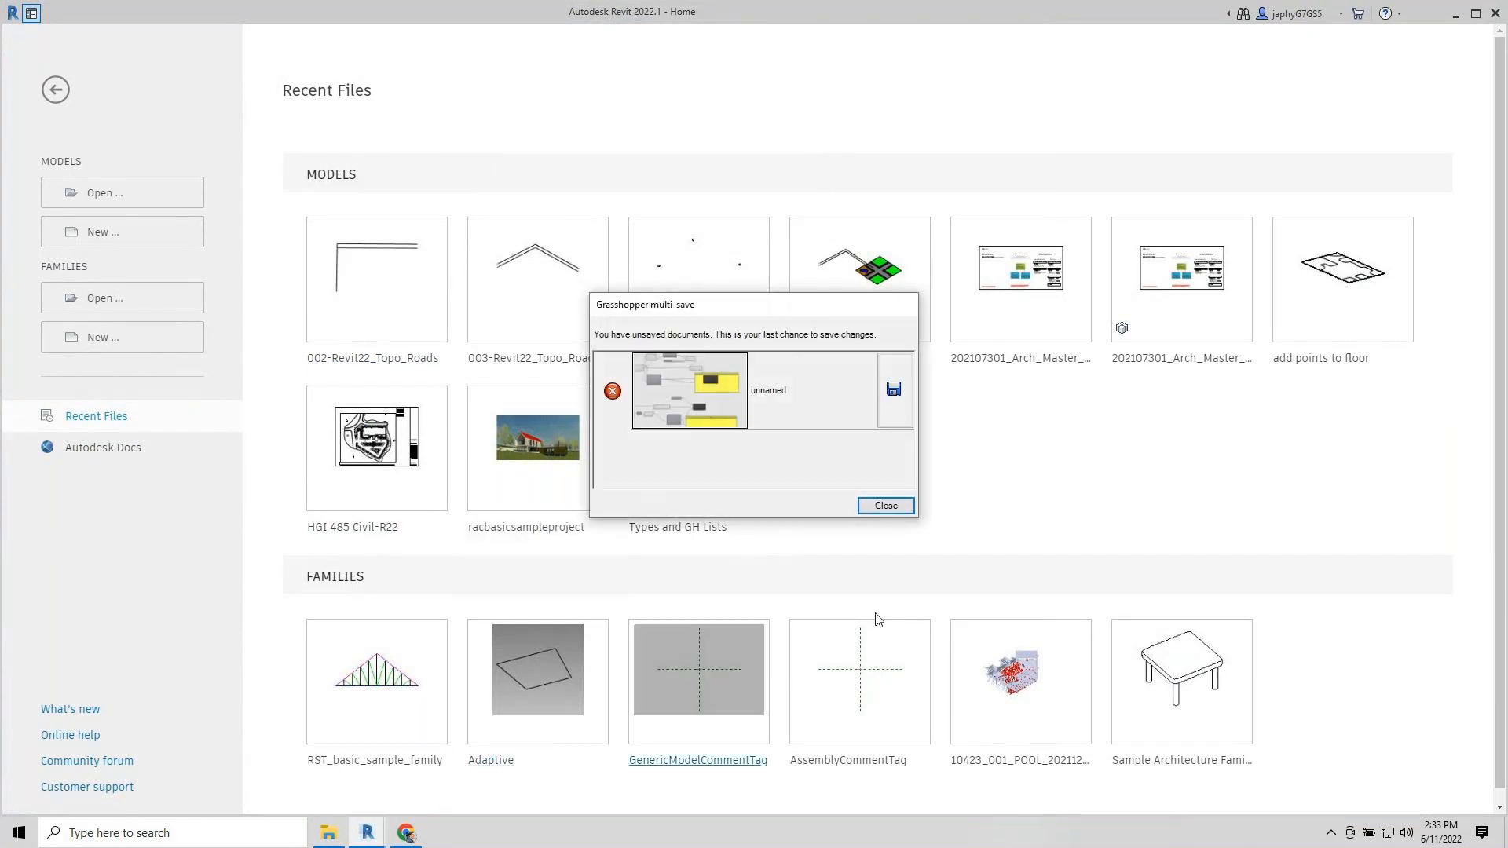
{"action": "left_click", "coordinate": [885, 506]}
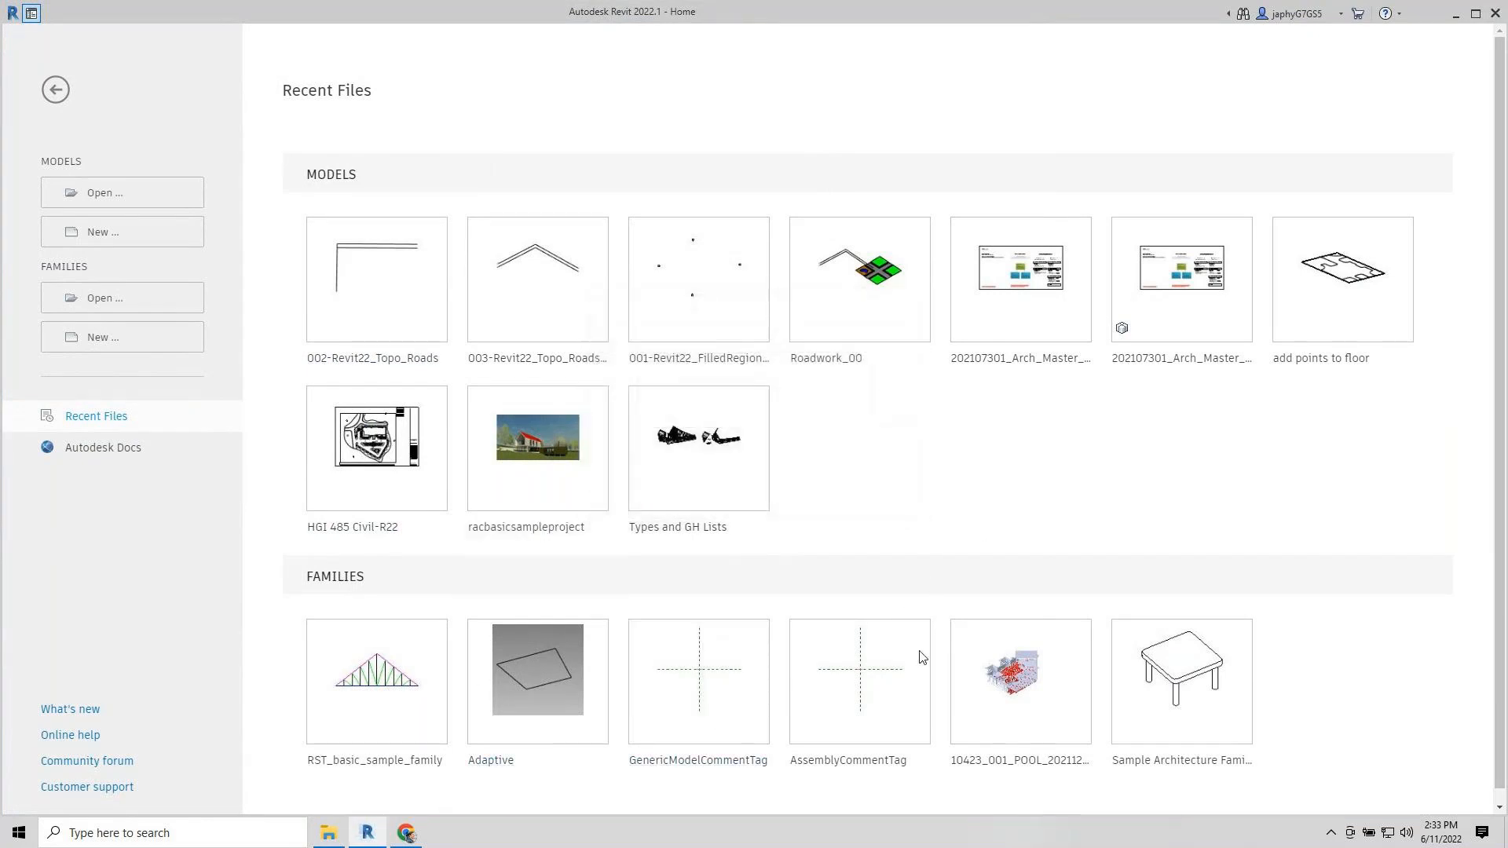
Launch Revit 2022 again and open the recent model 002-Revit22_Topo_Roads.
{"action": "left_click", "coordinate": [174, 837]}
{"action": "type", "text": "rev"}
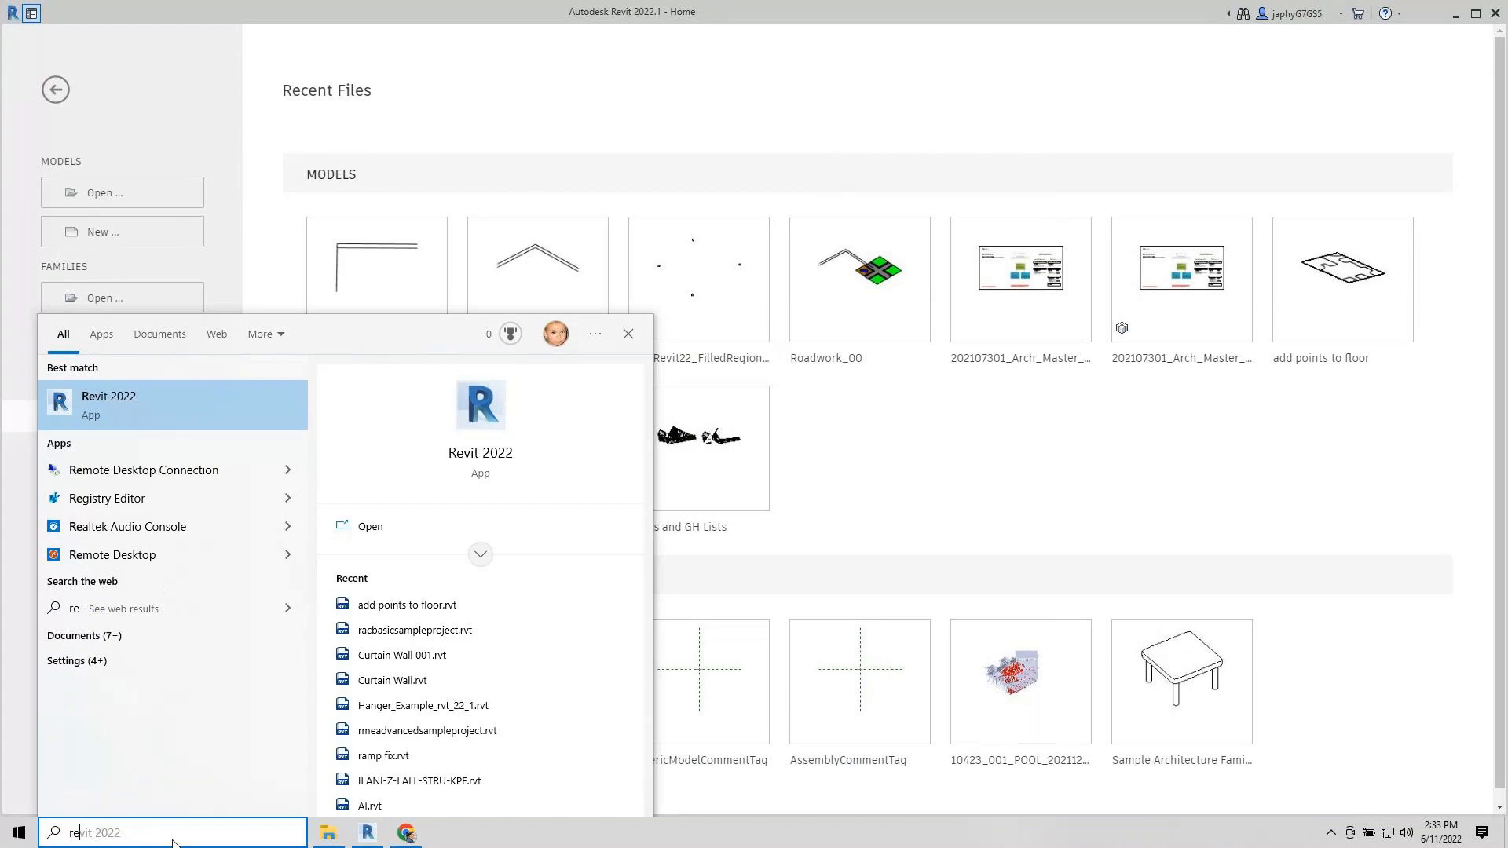
{"action": "left_click", "coordinate": [201, 410]}
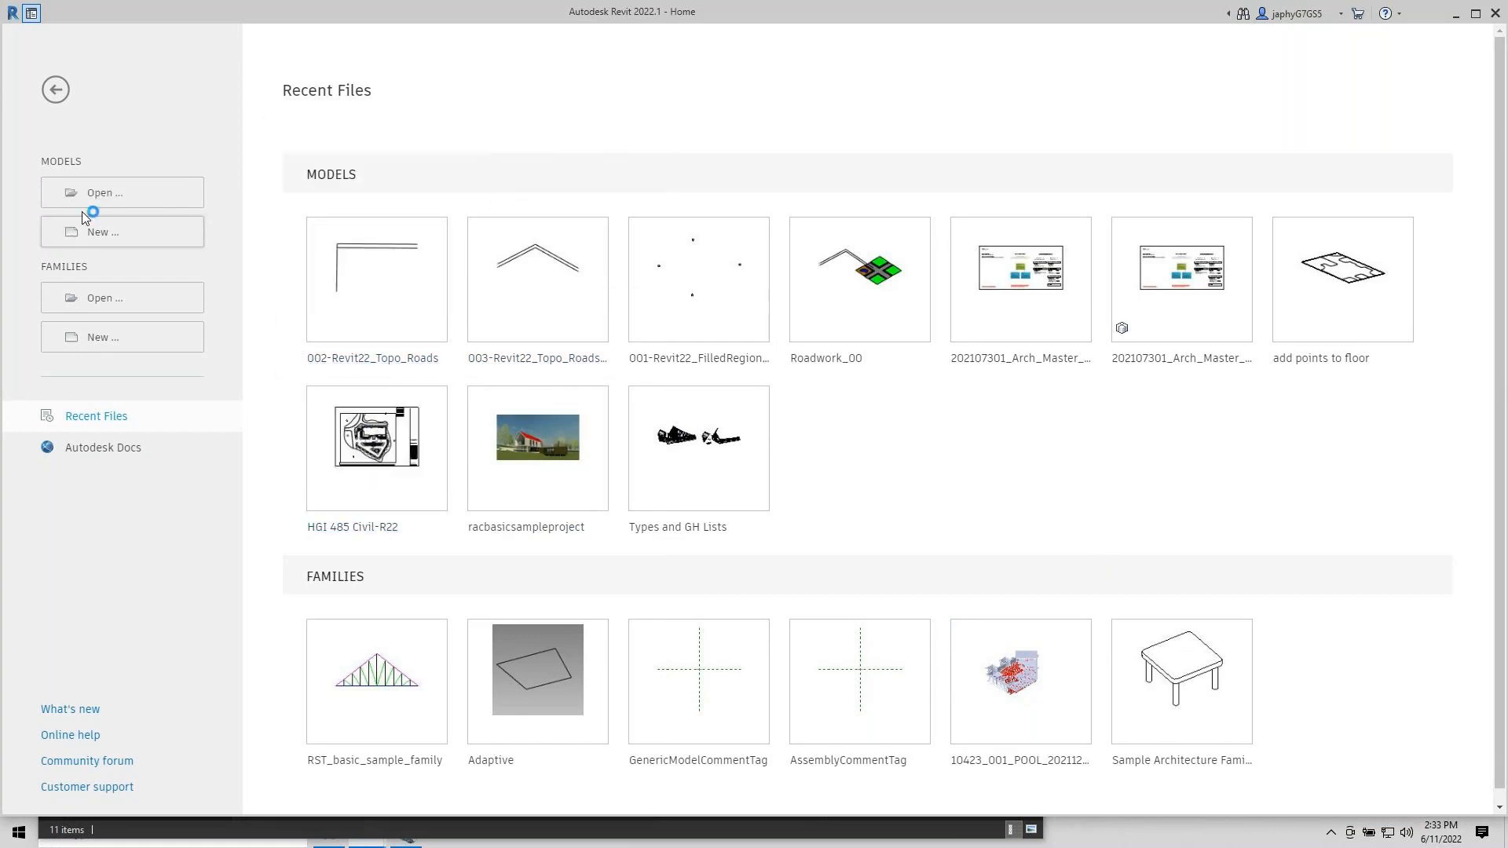
{"action": "left_click", "coordinate": [372, 358]}
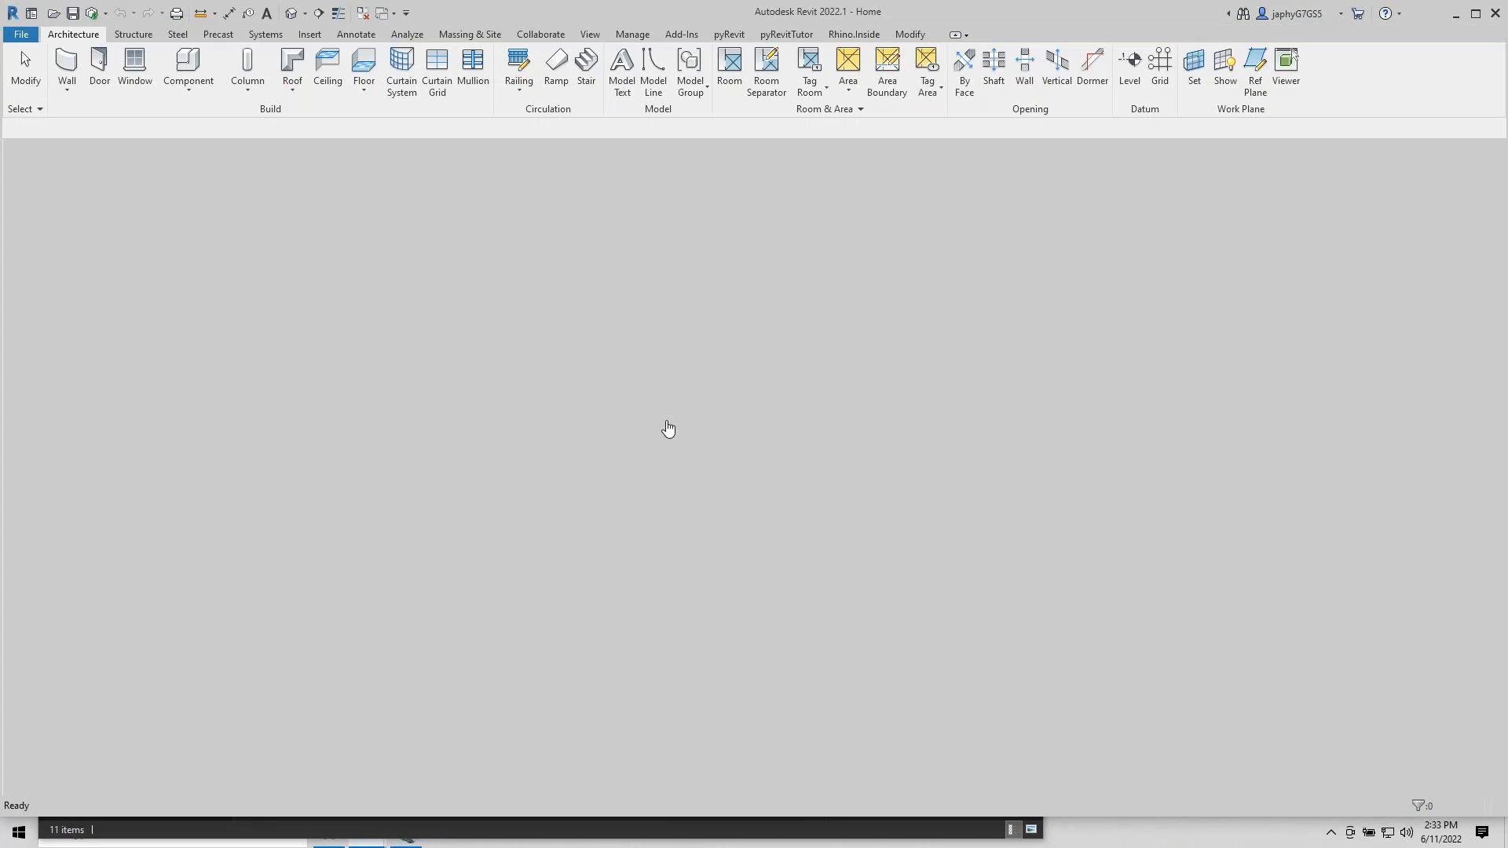
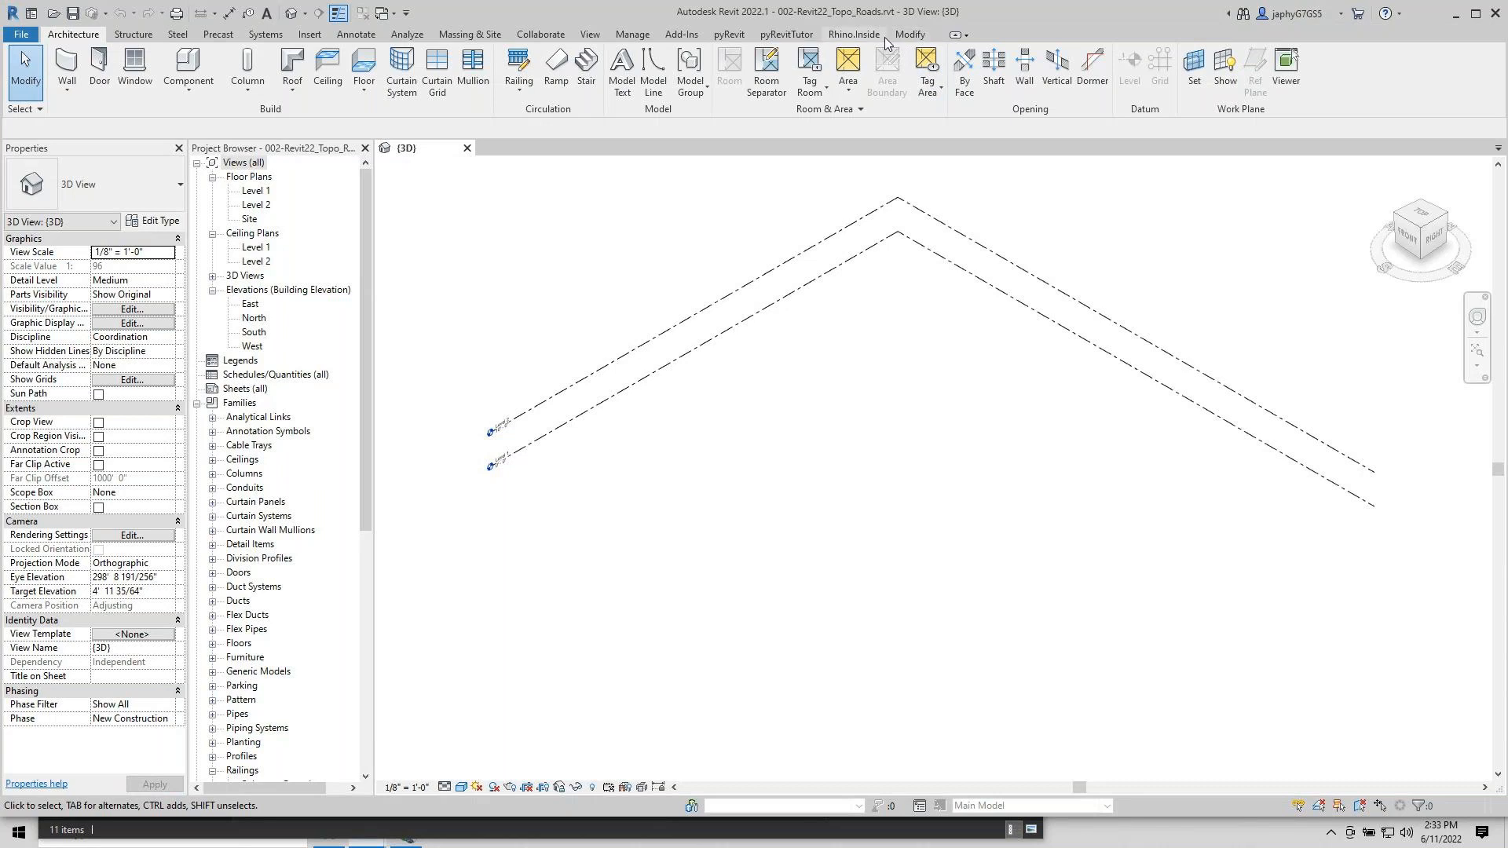
Start Rhino inside Revit and move and shrink its window clear of the Revit ribbon and side panels.
{"action": "left_click", "coordinate": [864, 34]}
{"action": "left_click", "coordinate": [50, 77]}
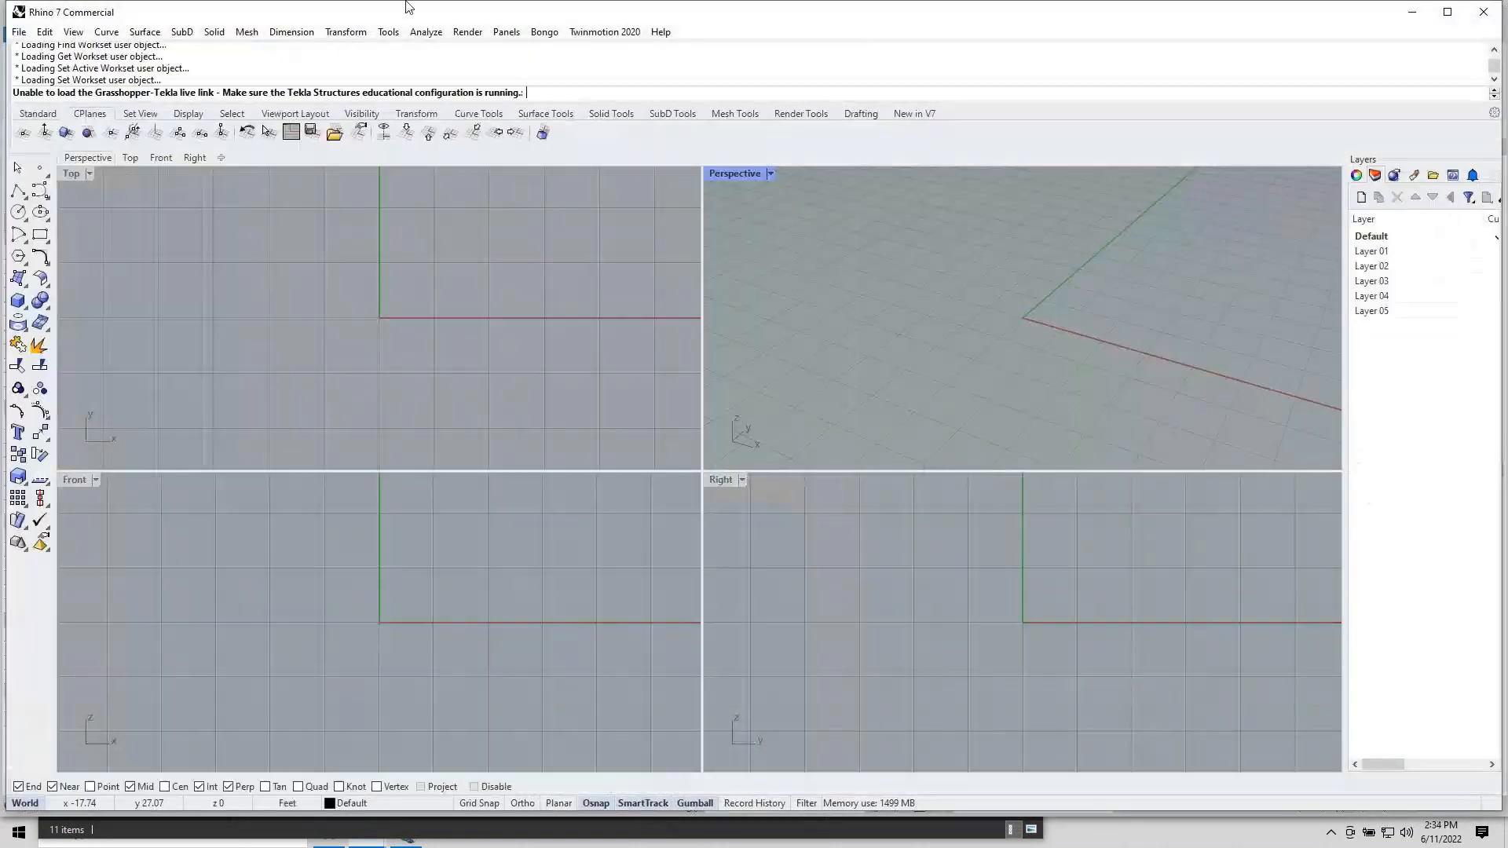
{"action": "left_click_drag", "start_coordinate": [408, 7], "coordinate": [479, 271]}
{"action": "left_click", "coordinate": [554, 239]}
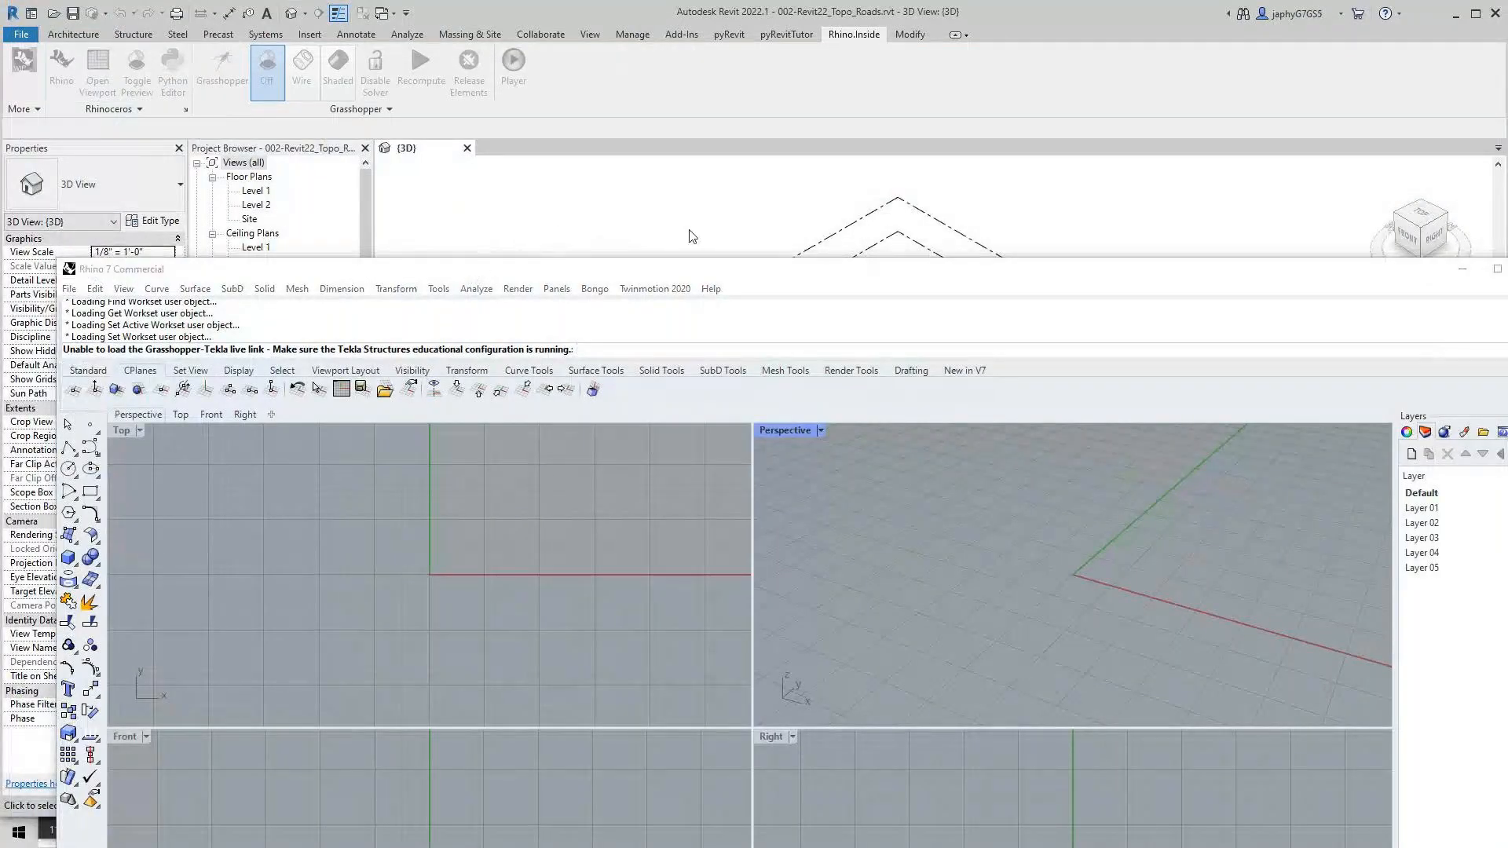
{"action": "left_click_drag", "start_coordinate": [666, 275], "coordinate": [659, 179]}
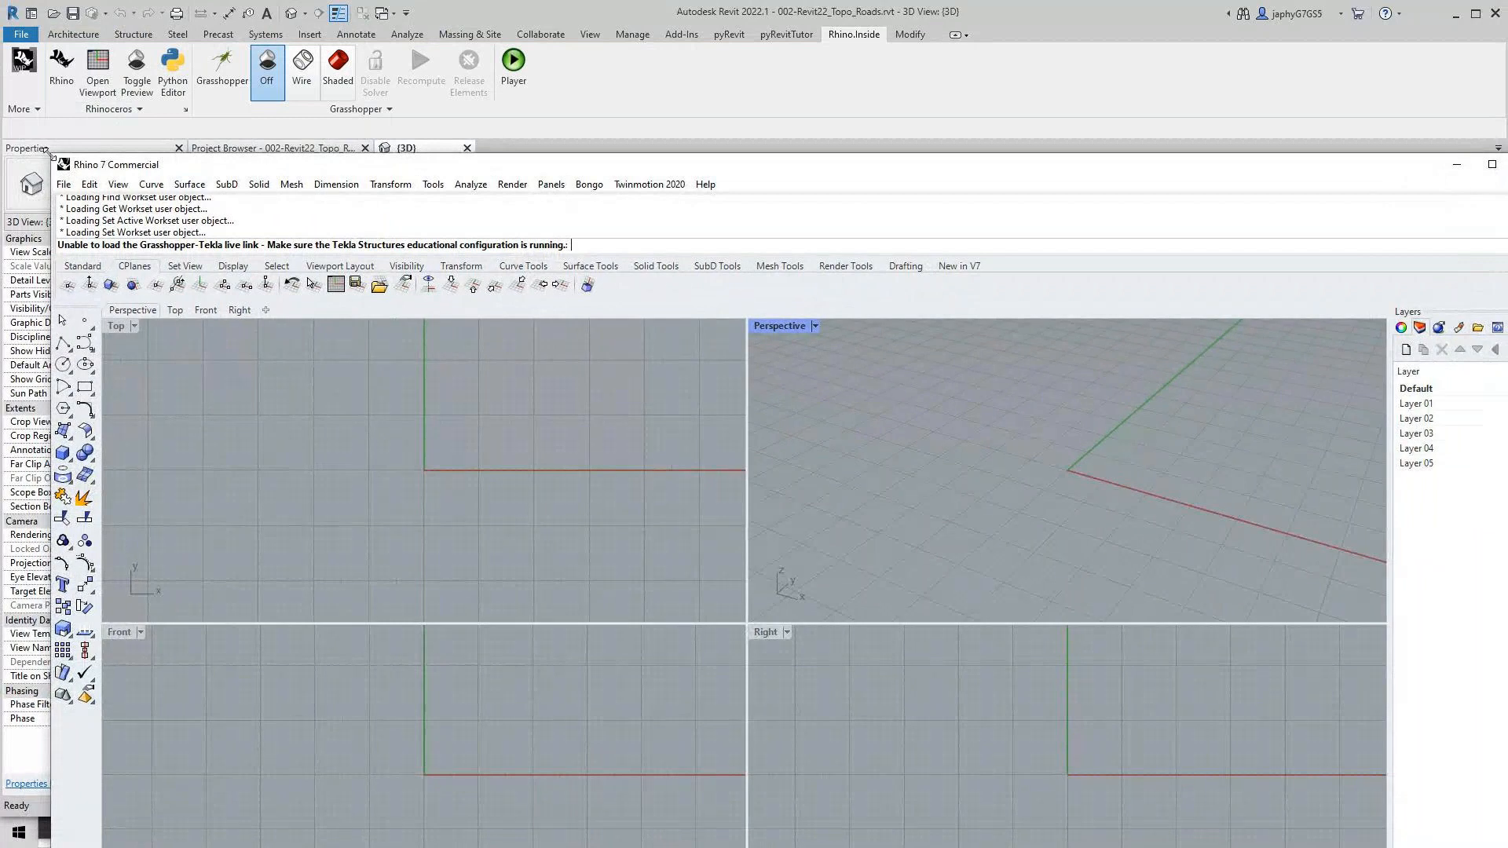
{"action": "left_click_drag", "start_coordinate": [45, 149], "coordinate": [374, 313]}
{"action": "left_click", "coordinate": [544, 214]}
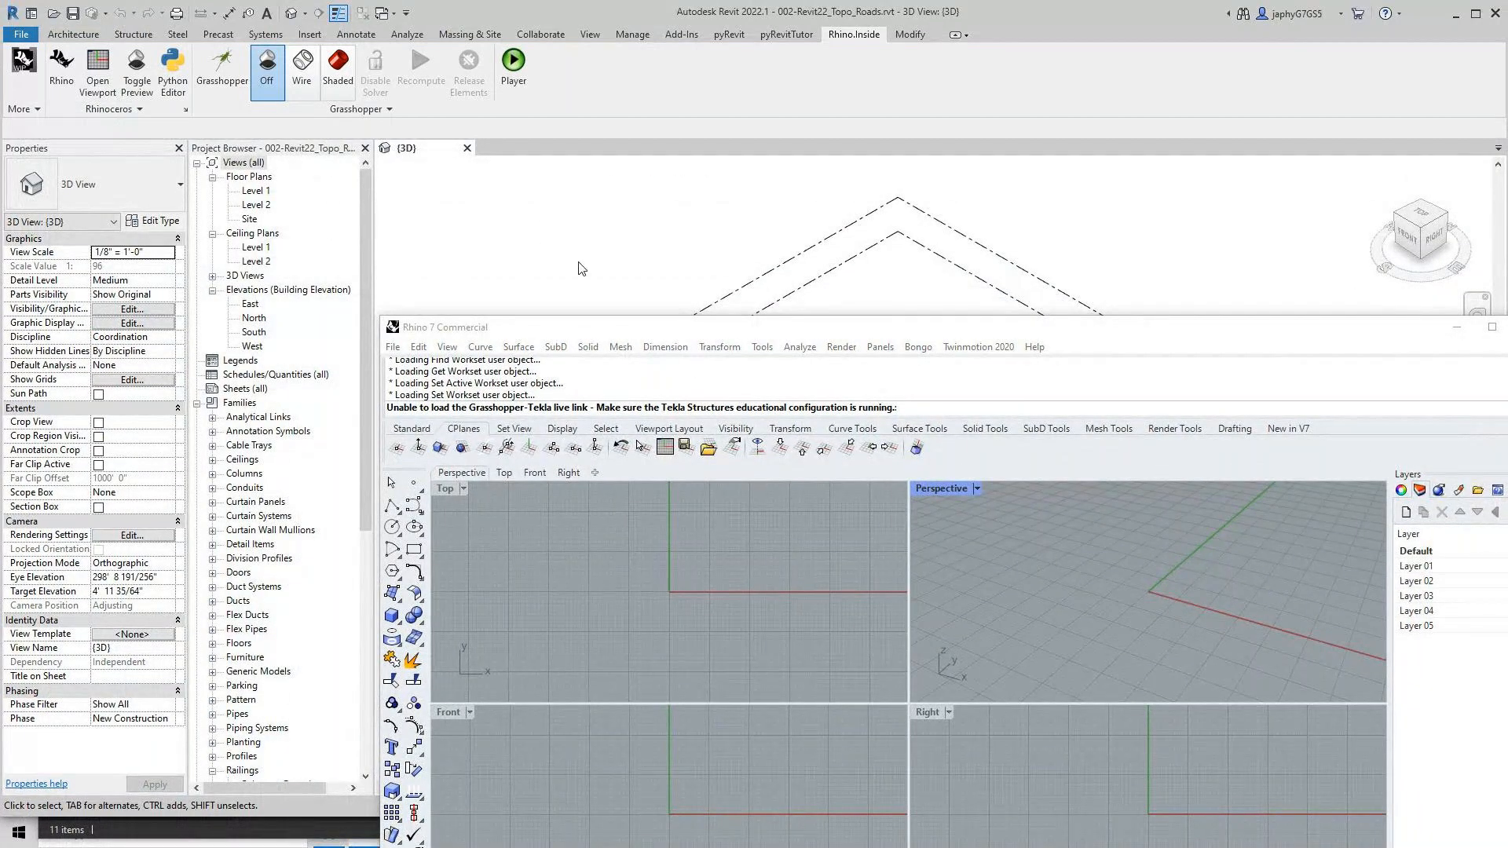
Review the general settings and the available update channels in the Rhino.Inside options, leaving without changes.
{"action": "left_click", "coordinate": [17, 110]}
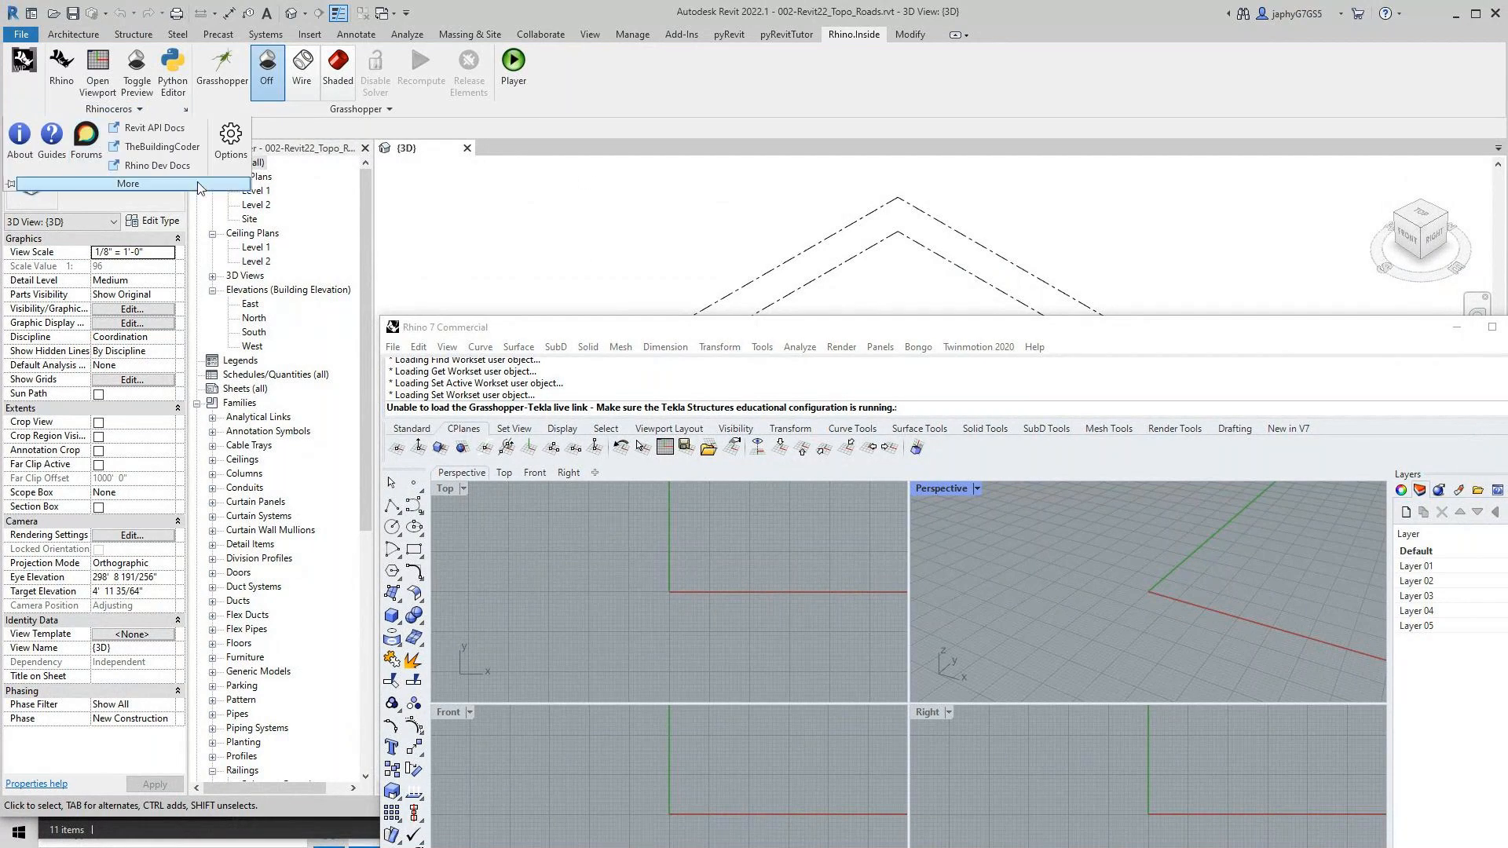
{"action": "left_click", "coordinate": [229, 143]}
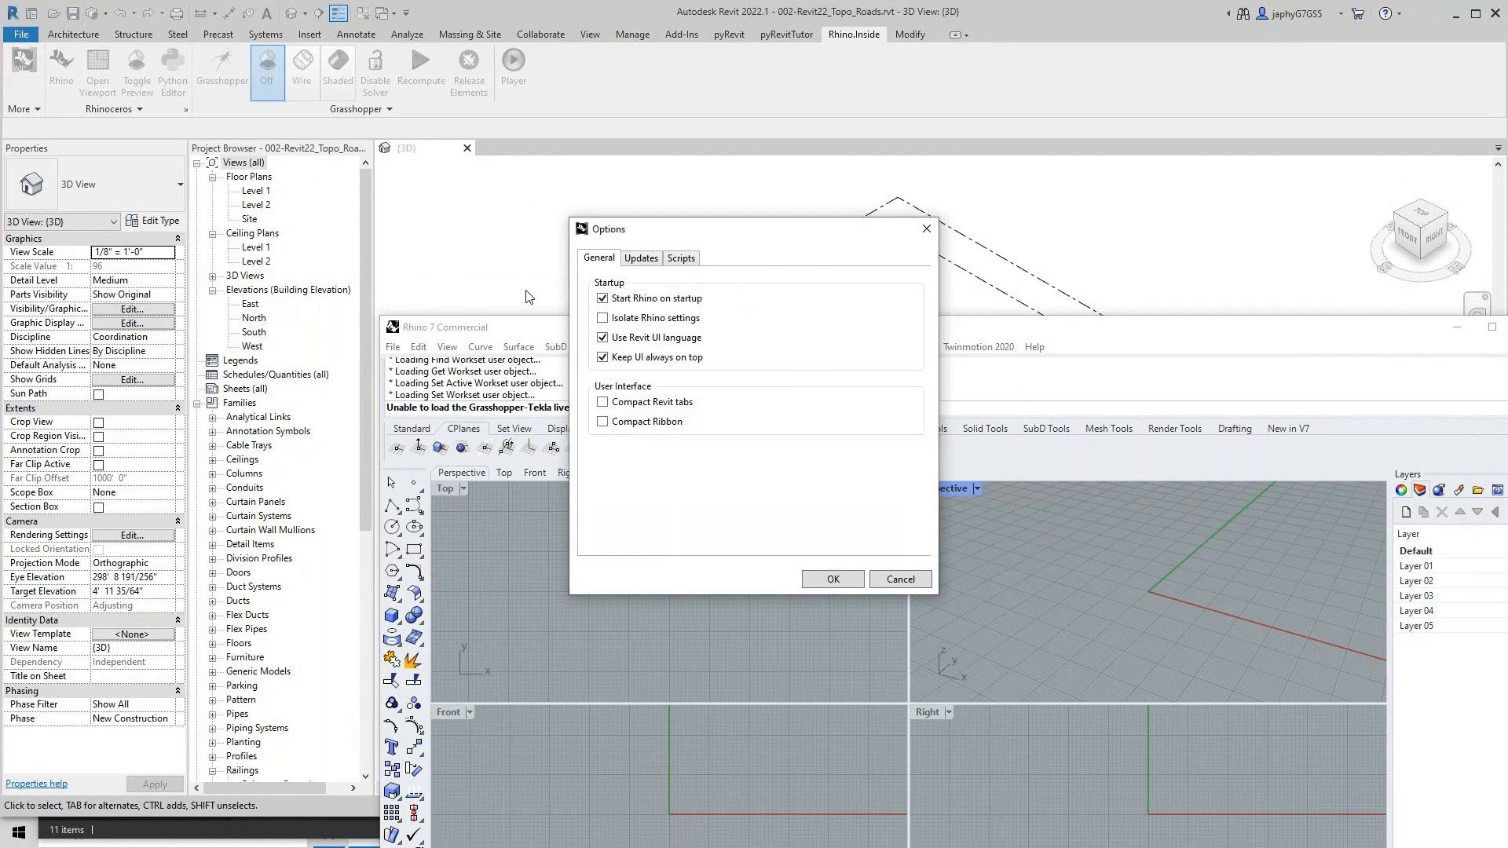
{"action": "left_click", "coordinate": [648, 262]}
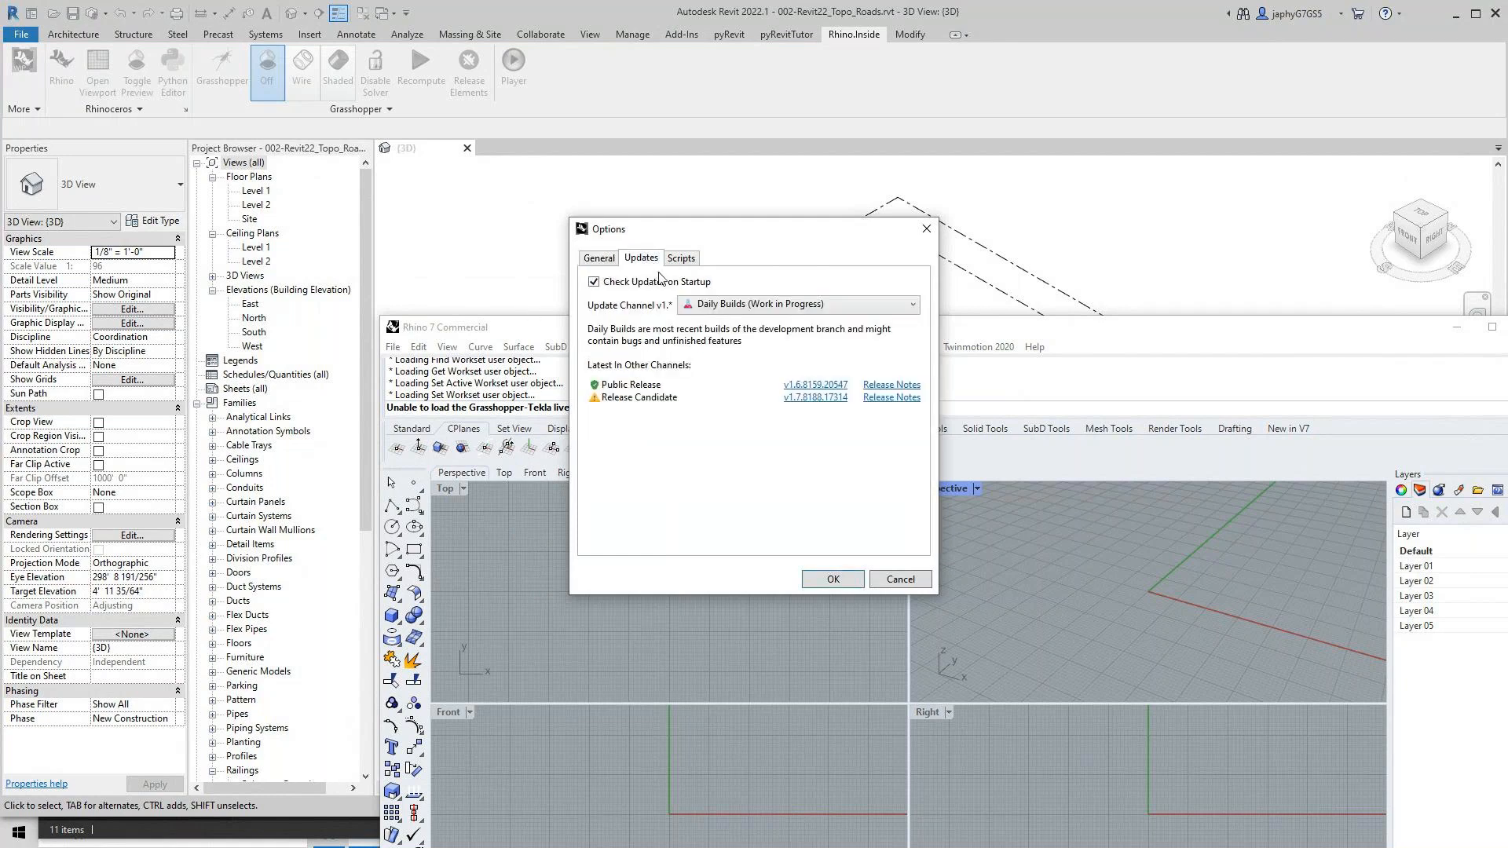
{"action": "left_click", "coordinate": [718, 308]}
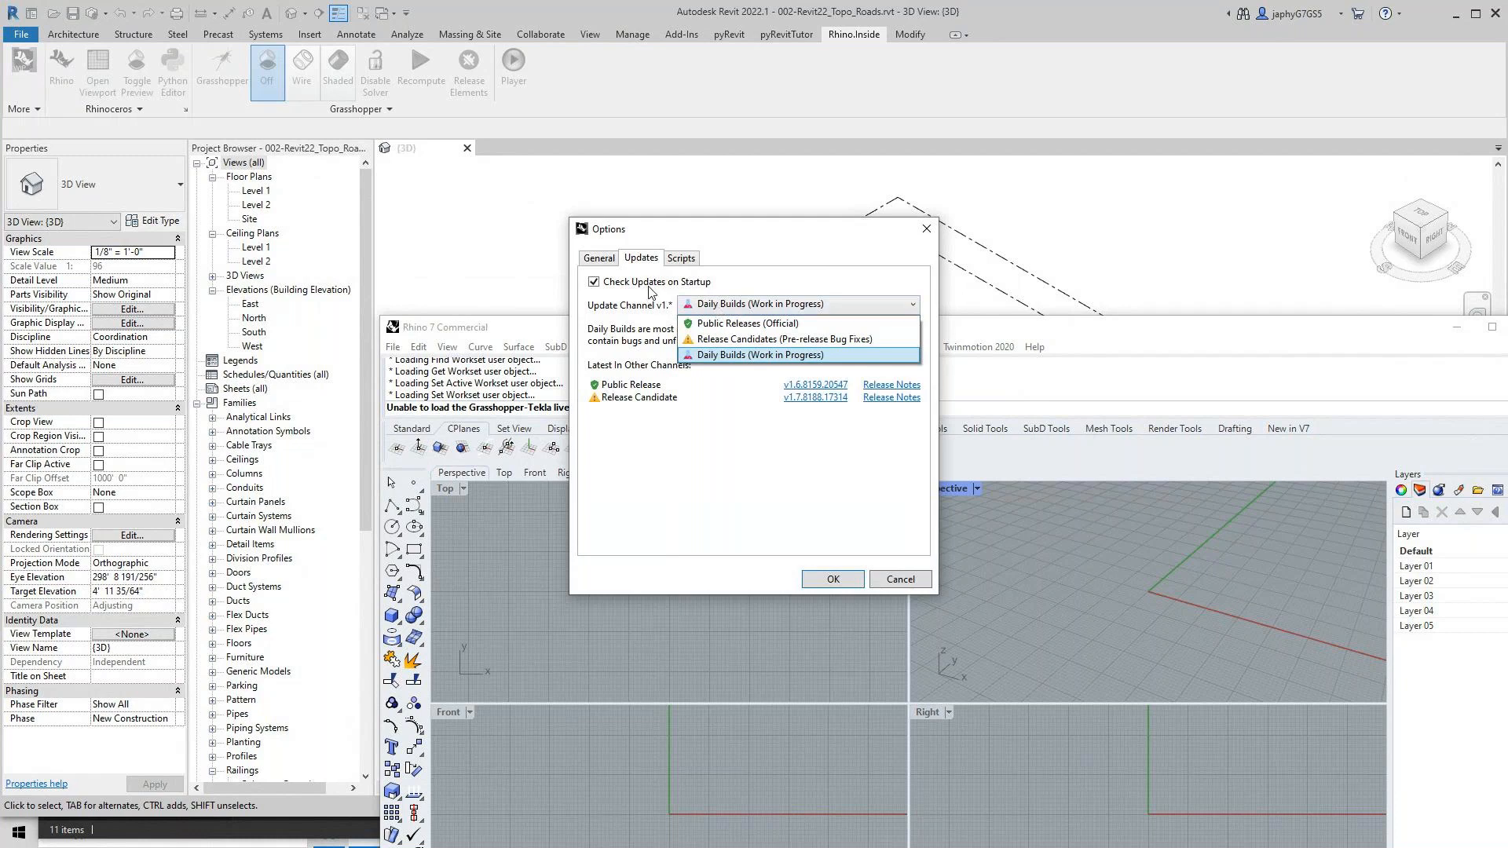
{"action": "left_click", "coordinate": [774, 306]}
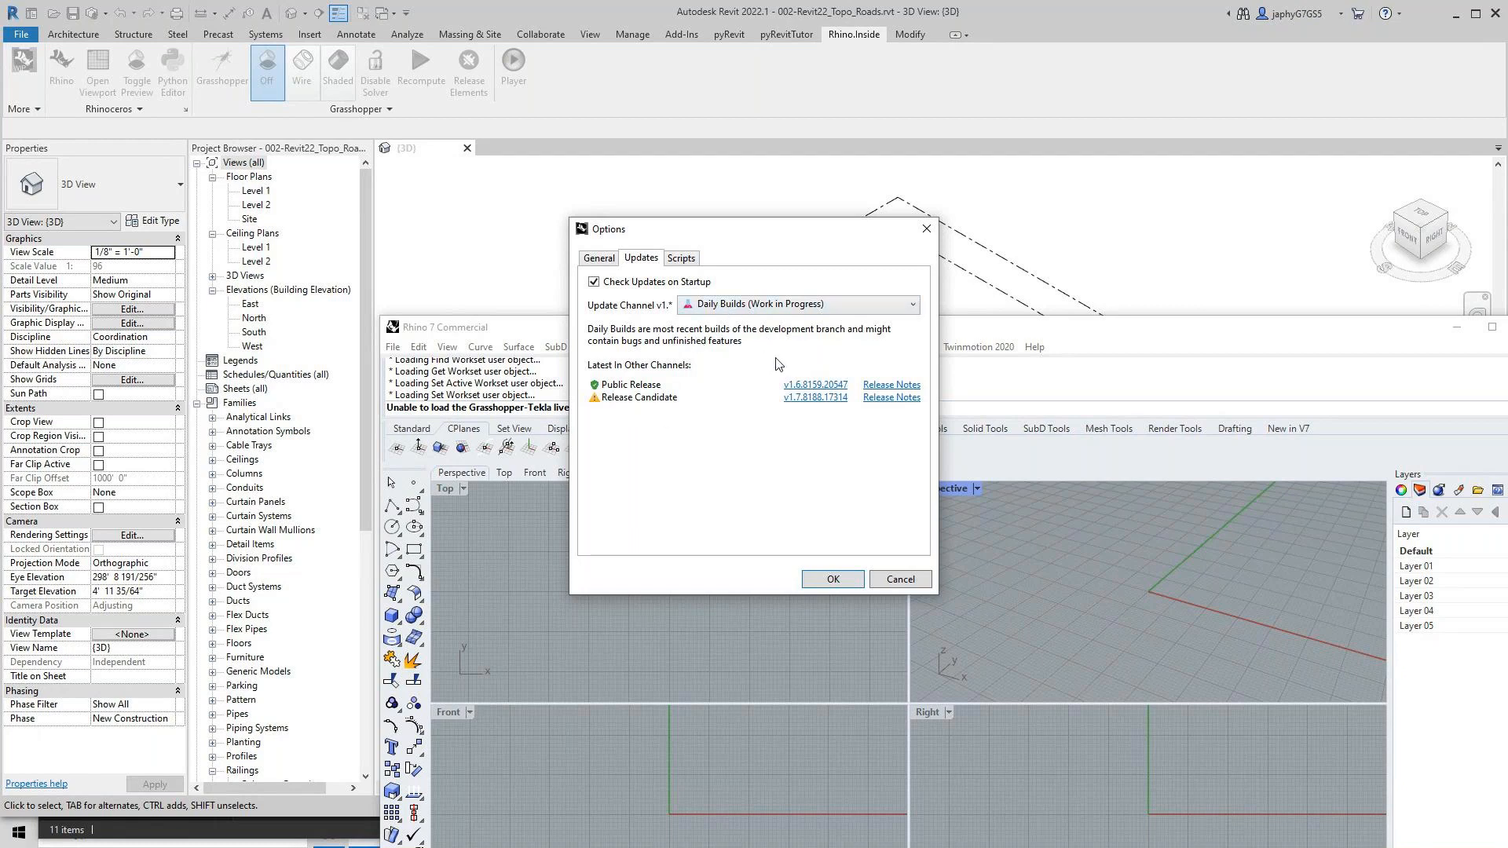
{"action": "left_click", "coordinate": [893, 581]}
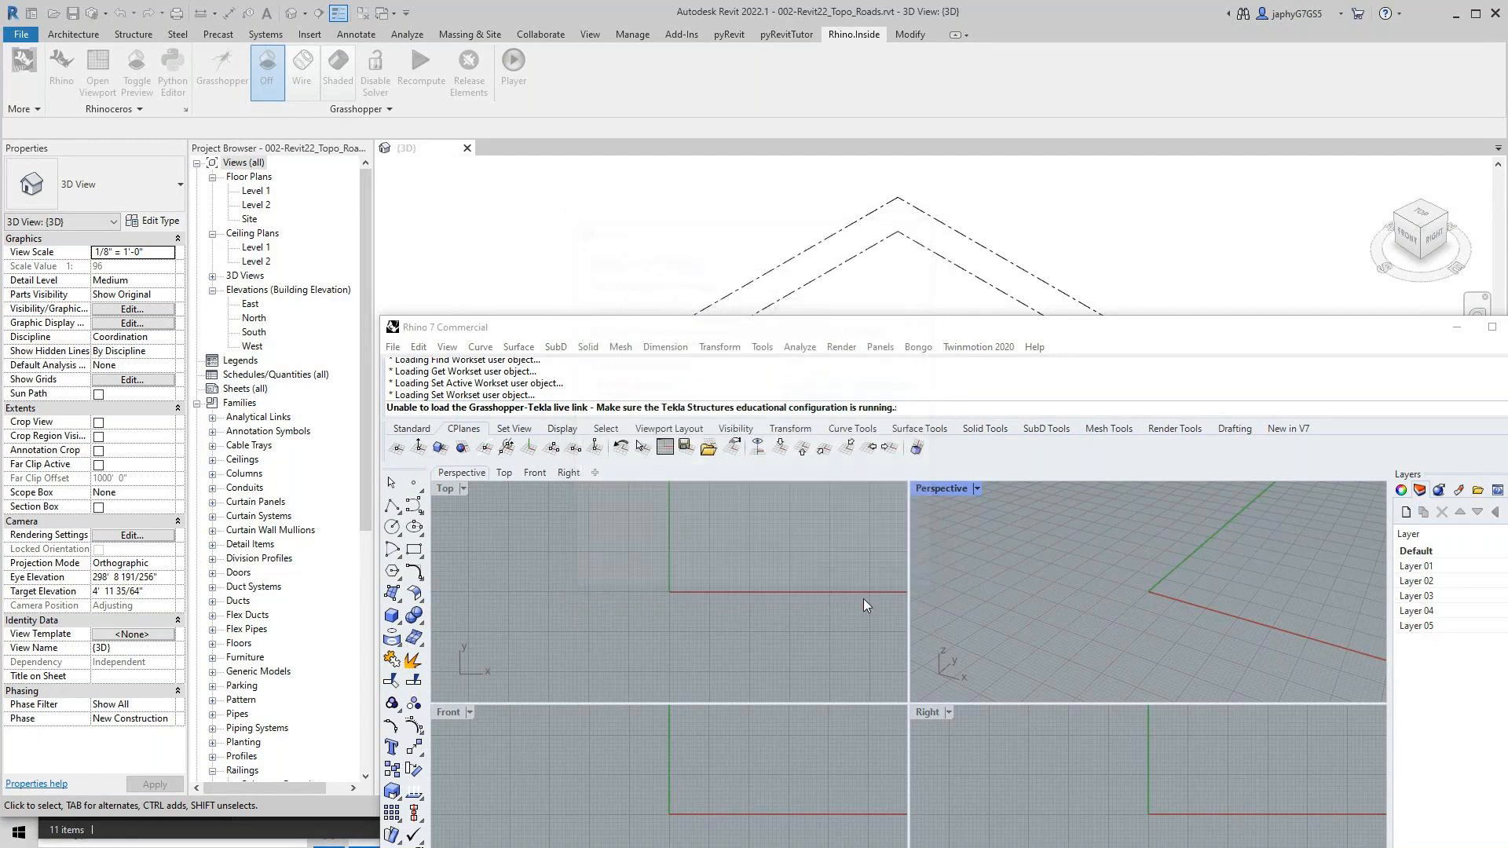
Open 002-Regions-And-Trees.3dm from the DLA-Workshop folder in Rhino and reposition its window to show the whole site plan.
{"action": "left_click", "coordinate": [392, 347]}
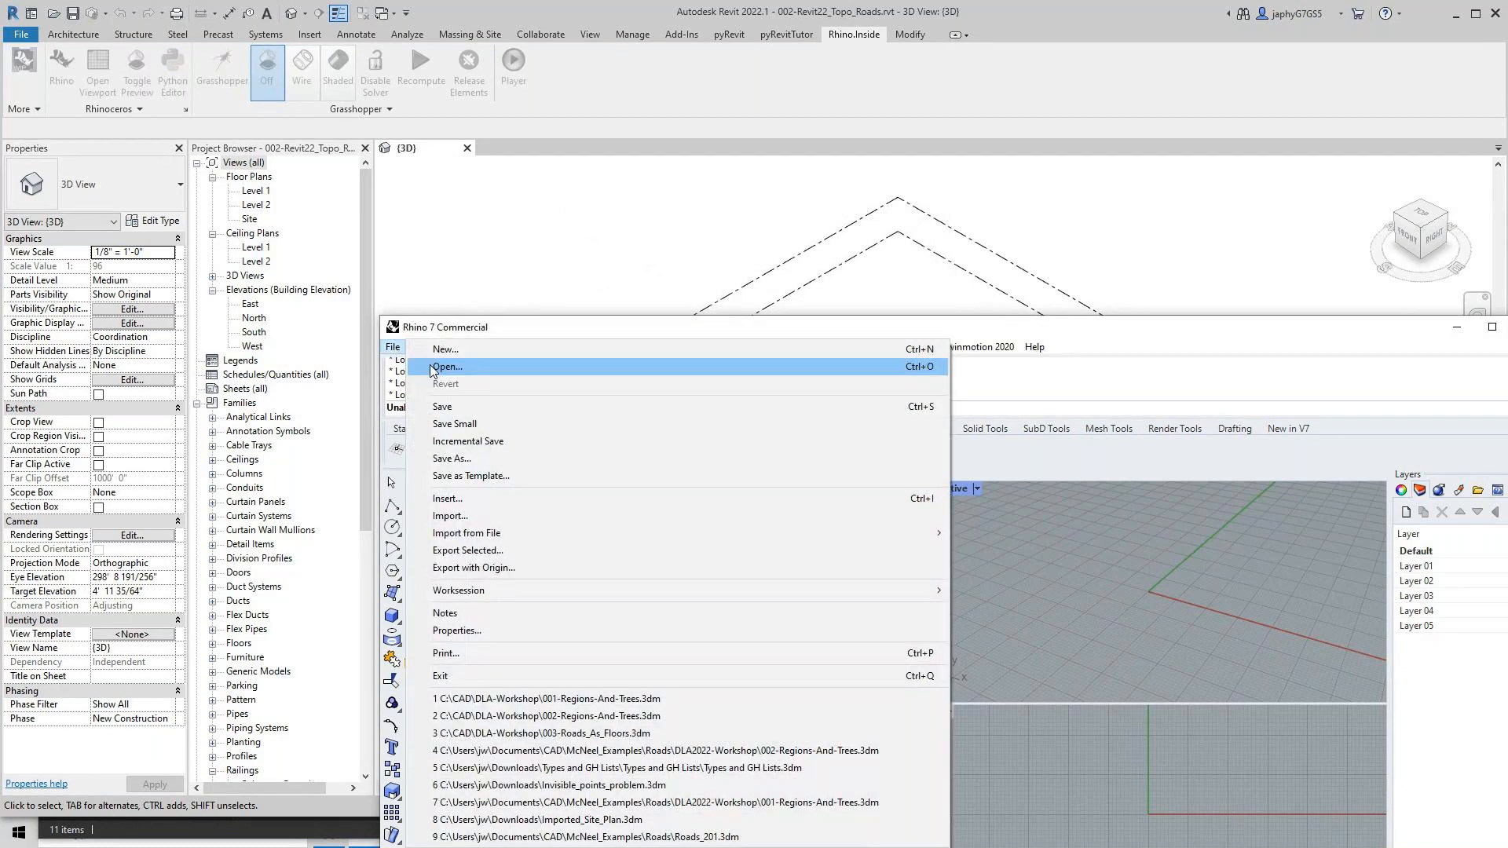
{"action": "left_click", "coordinate": [432, 367]}
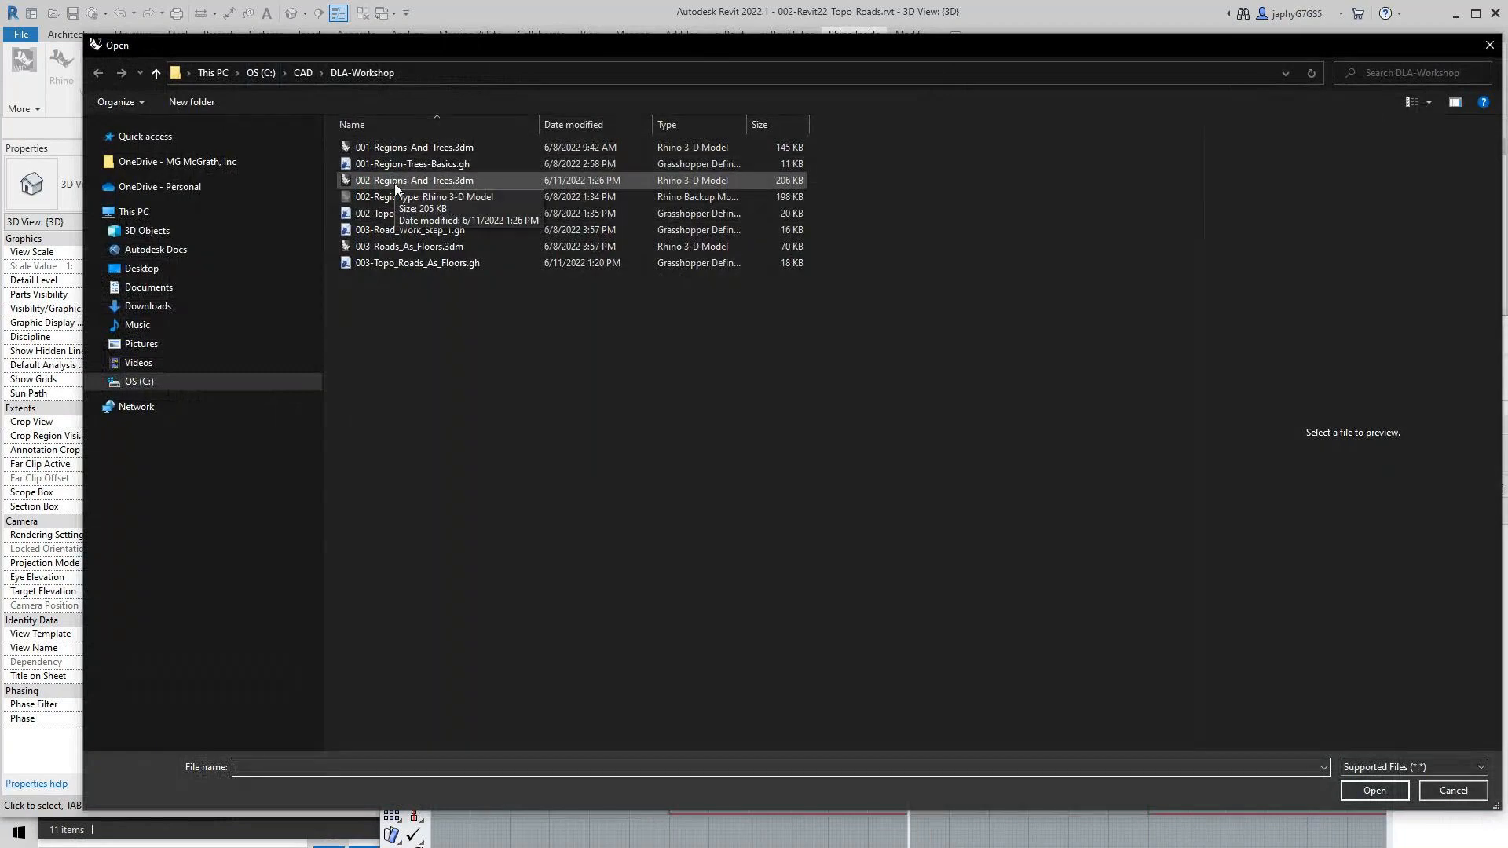
{"action": "double_click", "coordinate": [397, 180]}
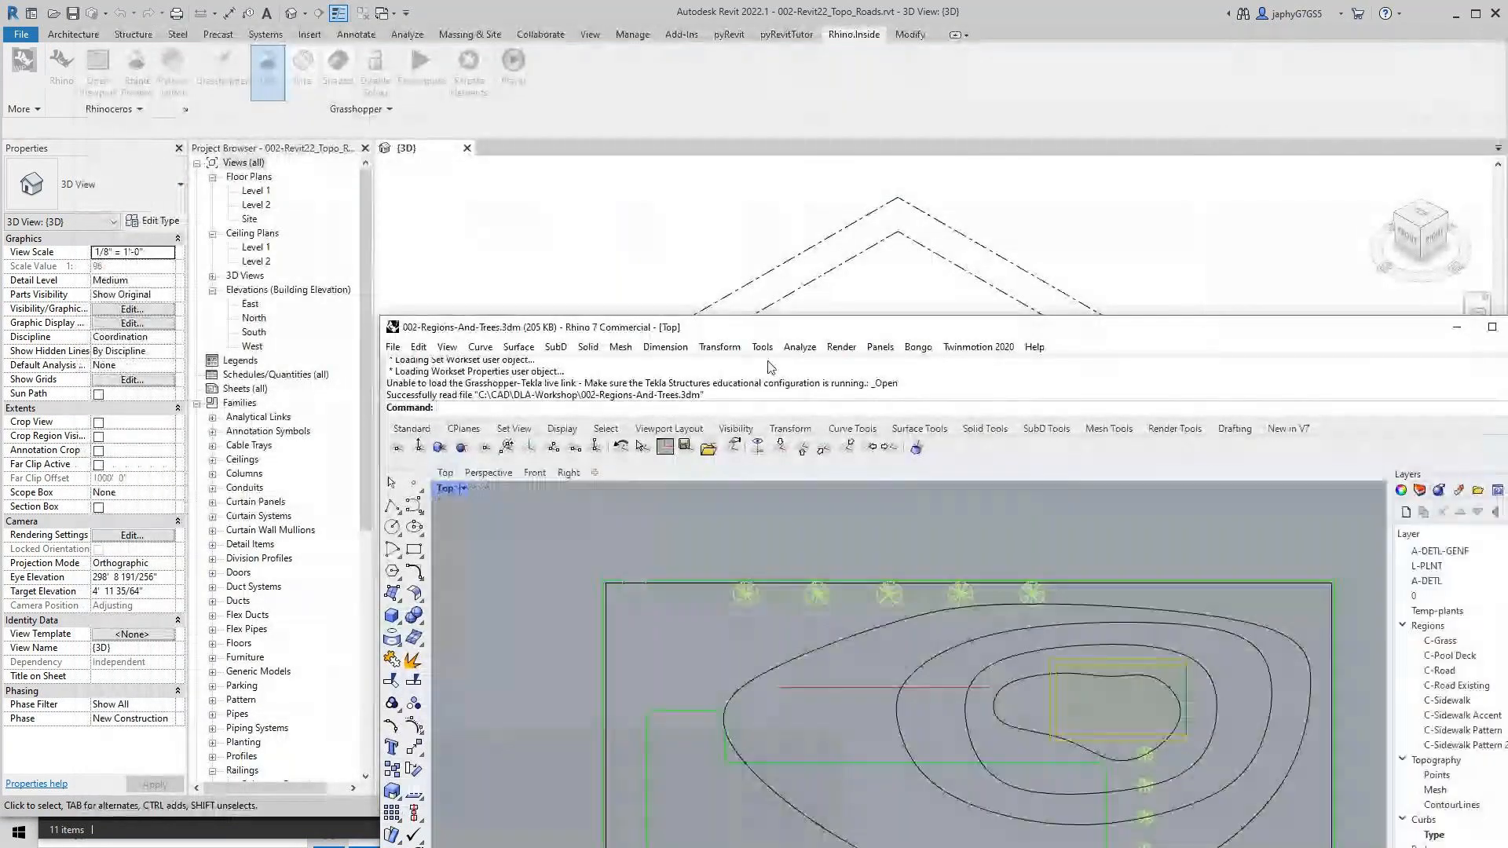
{"action": "left_click_drag", "start_coordinate": [798, 331], "coordinate": [526, 140]}
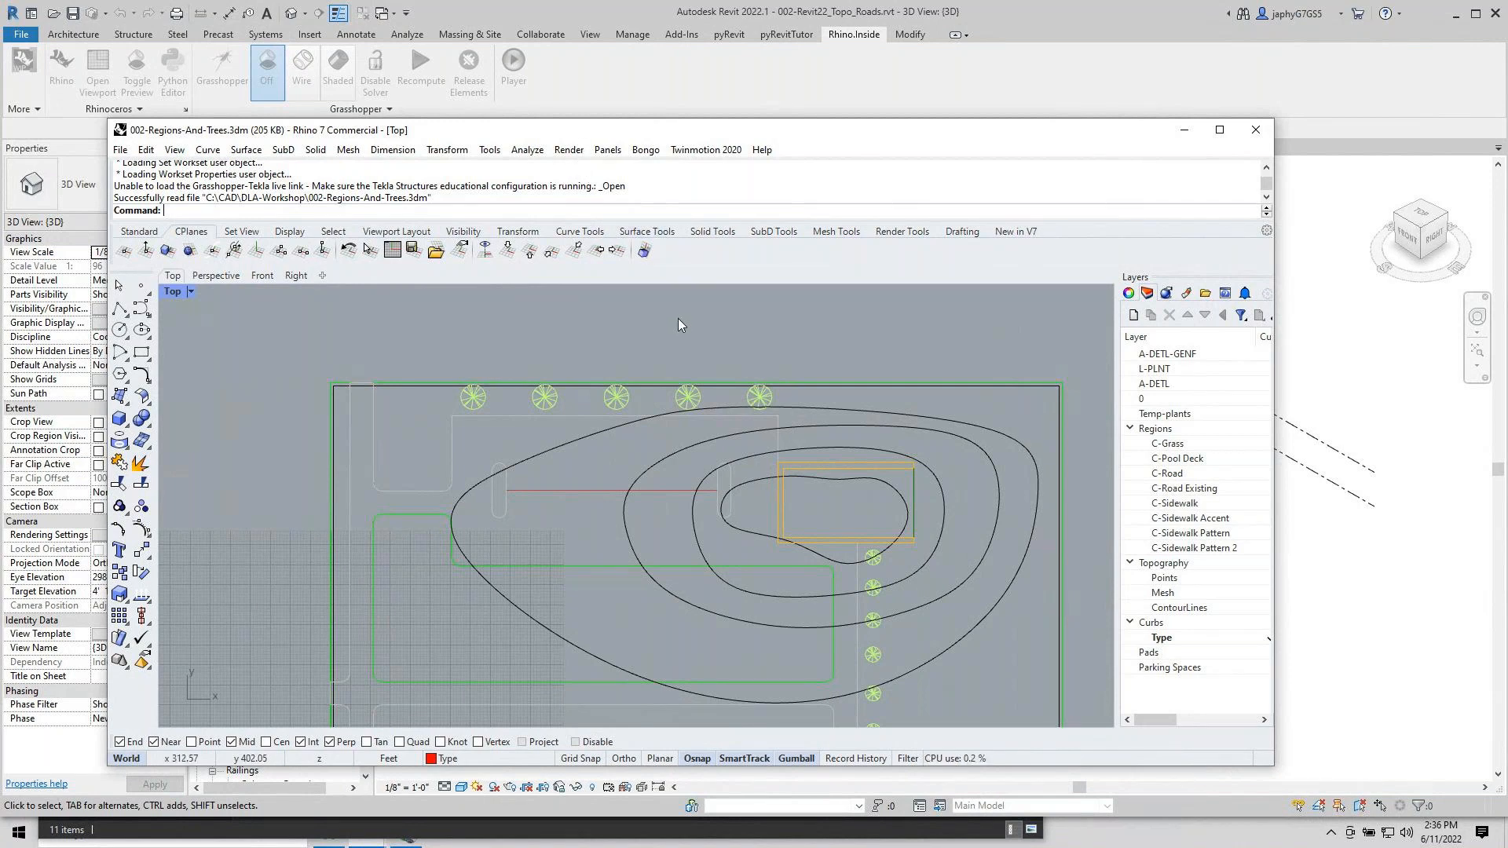
{"action": "scroll", "coordinate": [680, 325], "scroll_direction": "down", "scroll_amount": 2}
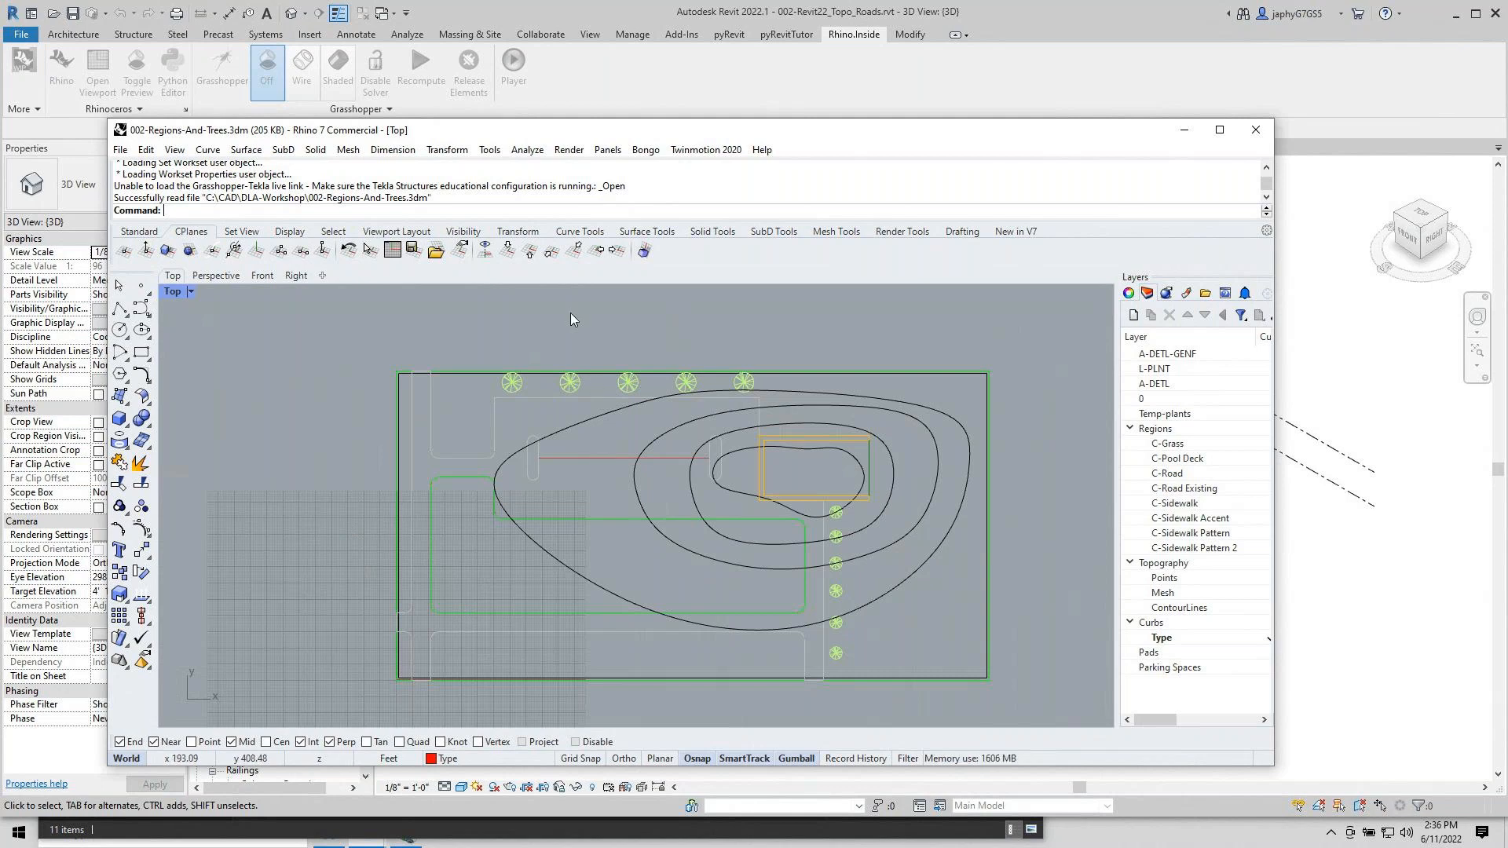
Launch Grasshopper from Rhino and dismiss its getting-started tutorial browser.
{"action": "type", "text": "Grasshopper"}
{"action": "key", "text": "Return"}
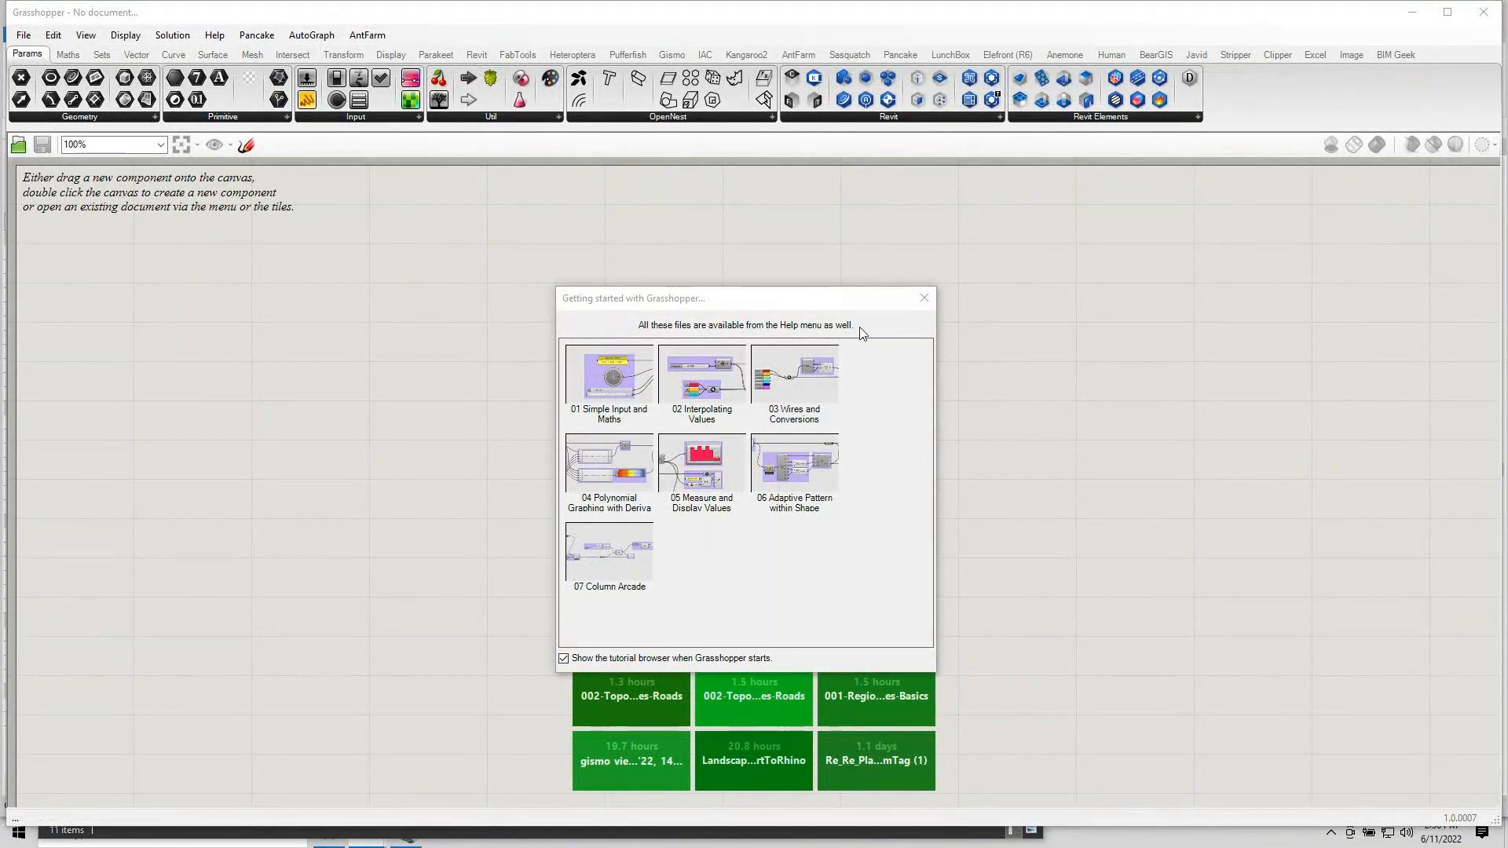
{"action": "left_click", "coordinate": [924, 298]}
Tile Revit and Rhino side by side, each filling half of the screen, and place the Grasshopper window across their upper part.
{"action": "left_click_drag", "start_coordinate": [926, 17], "coordinate": [797, 364]}
{"action": "left_click_drag", "start_coordinate": [990, 10], "coordinate": [2, 171]}
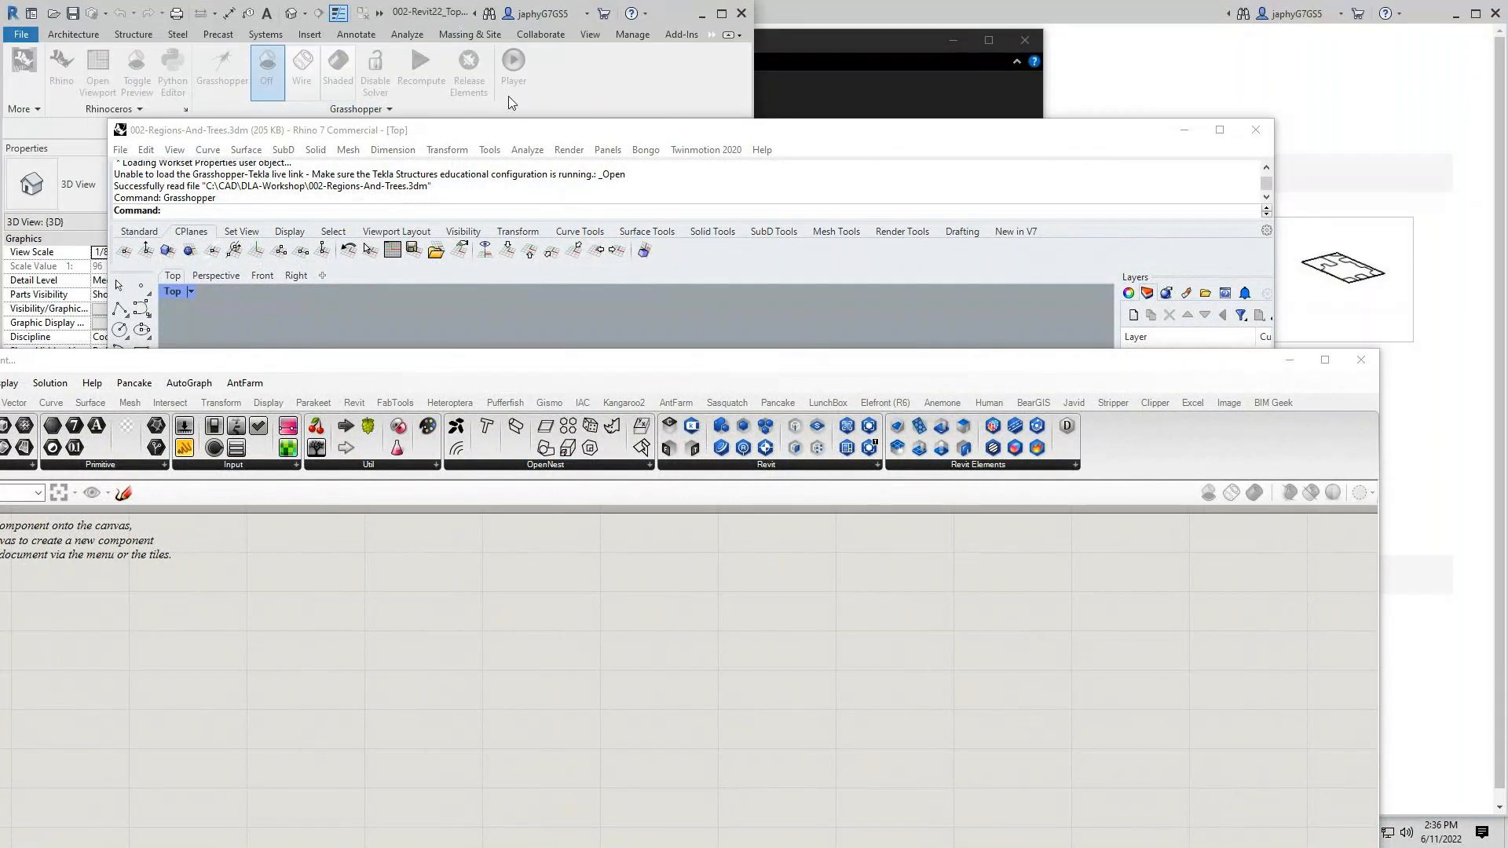
{"action": "left_click_drag", "start_coordinate": [524, 139], "coordinate": [1503, 4]}
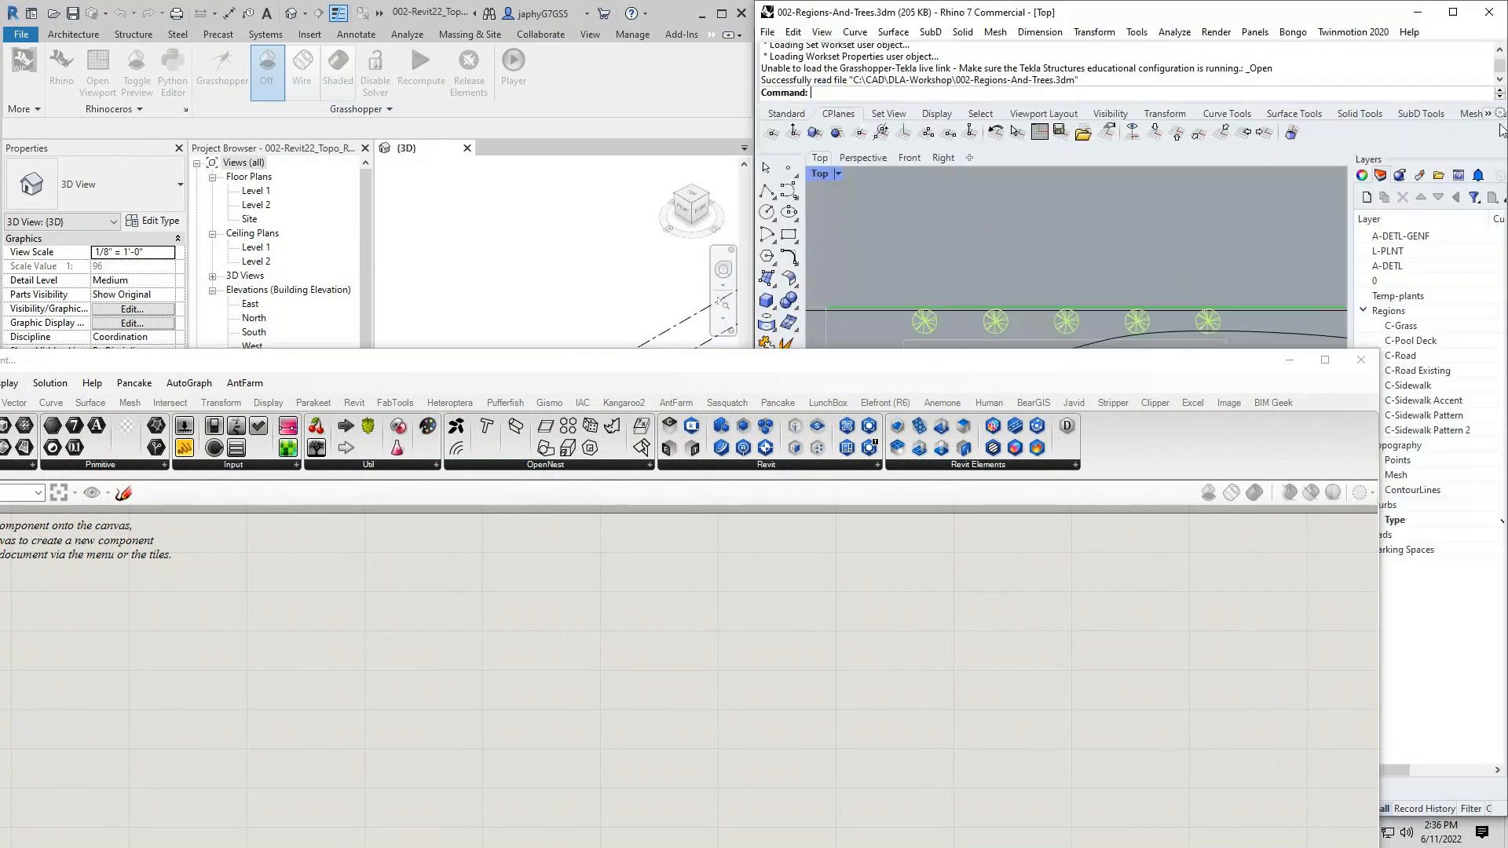
{"action": "left_click_drag", "start_coordinate": [1099, 364], "coordinate": [1179, 34]}
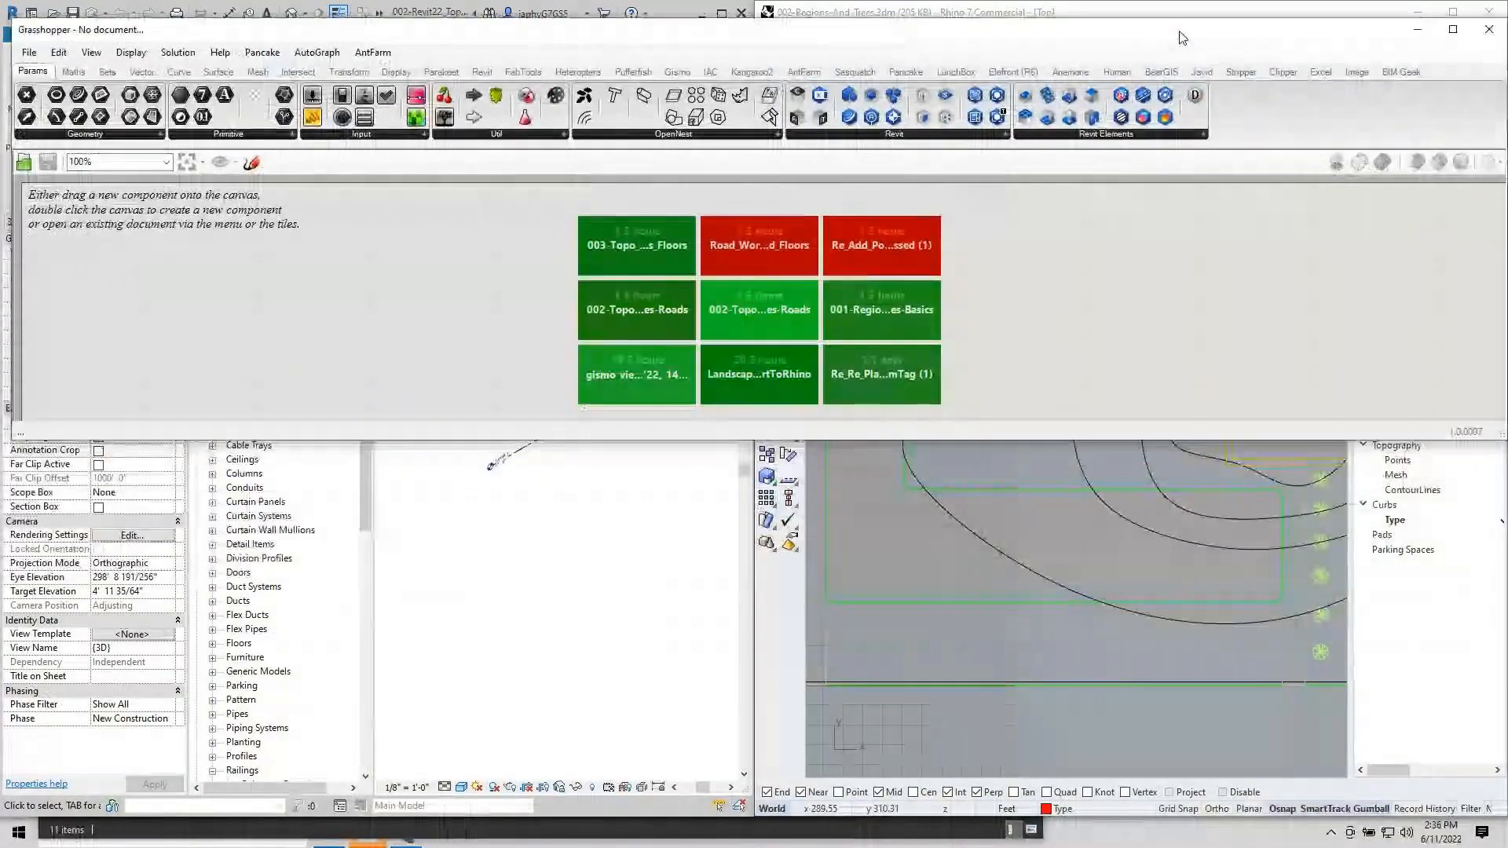
Frame the grade lines in Revit's 3D view and move the Grasshopper window aside to uncover Rhino's site plan and layer list.
{"action": "scroll", "coordinate": [446, 692], "scroll_direction": "down", "scroll_amount": 8}
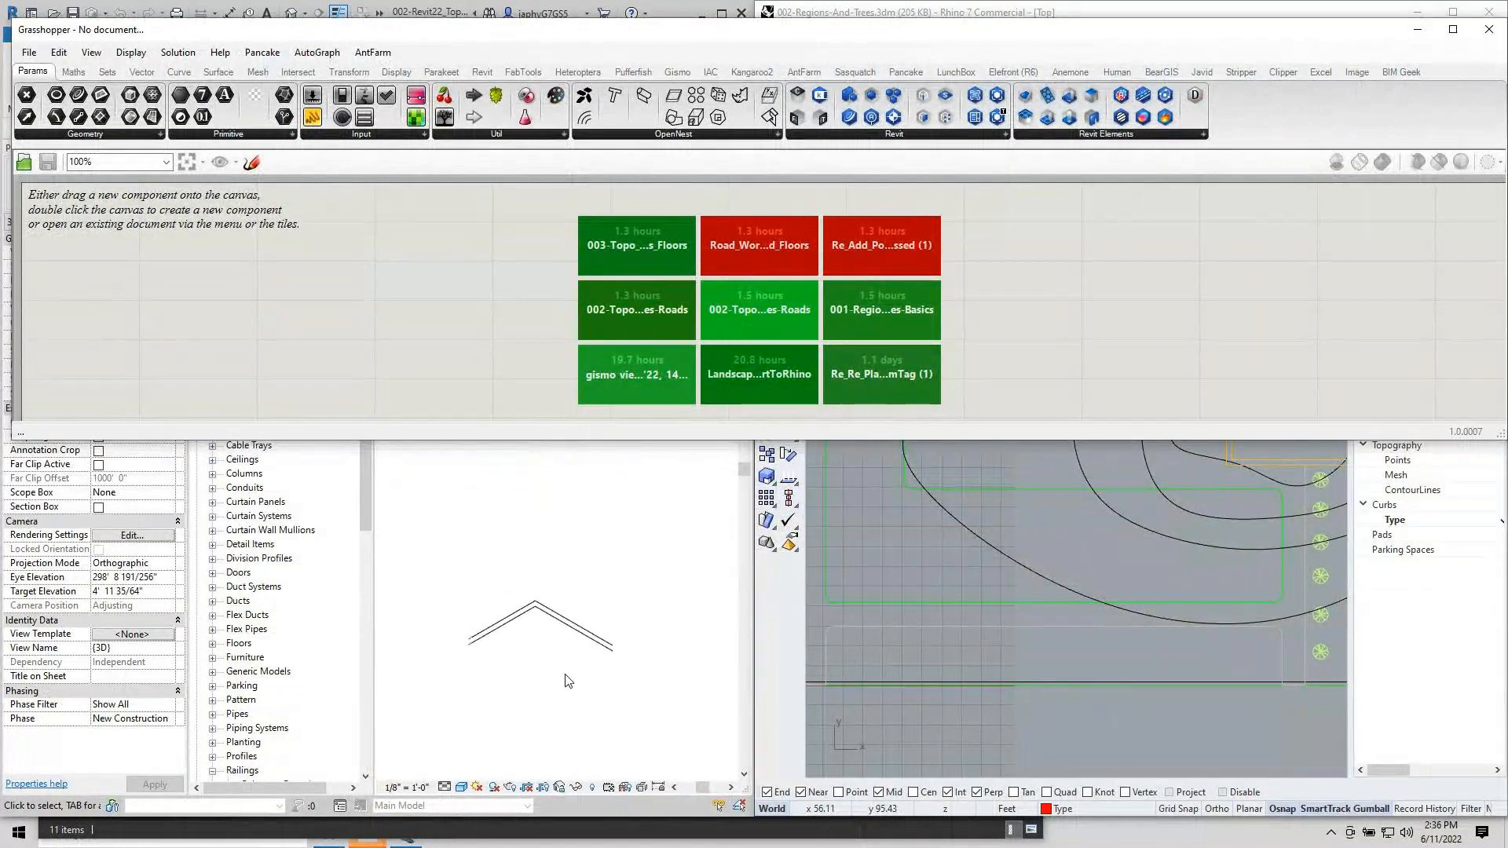
{"action": "scroll", "coordinate": [566, 679], "scroll_direction": "up", "scroll_amount": 3}
{"action": "left_click", "coordinate": [1078, 601]}
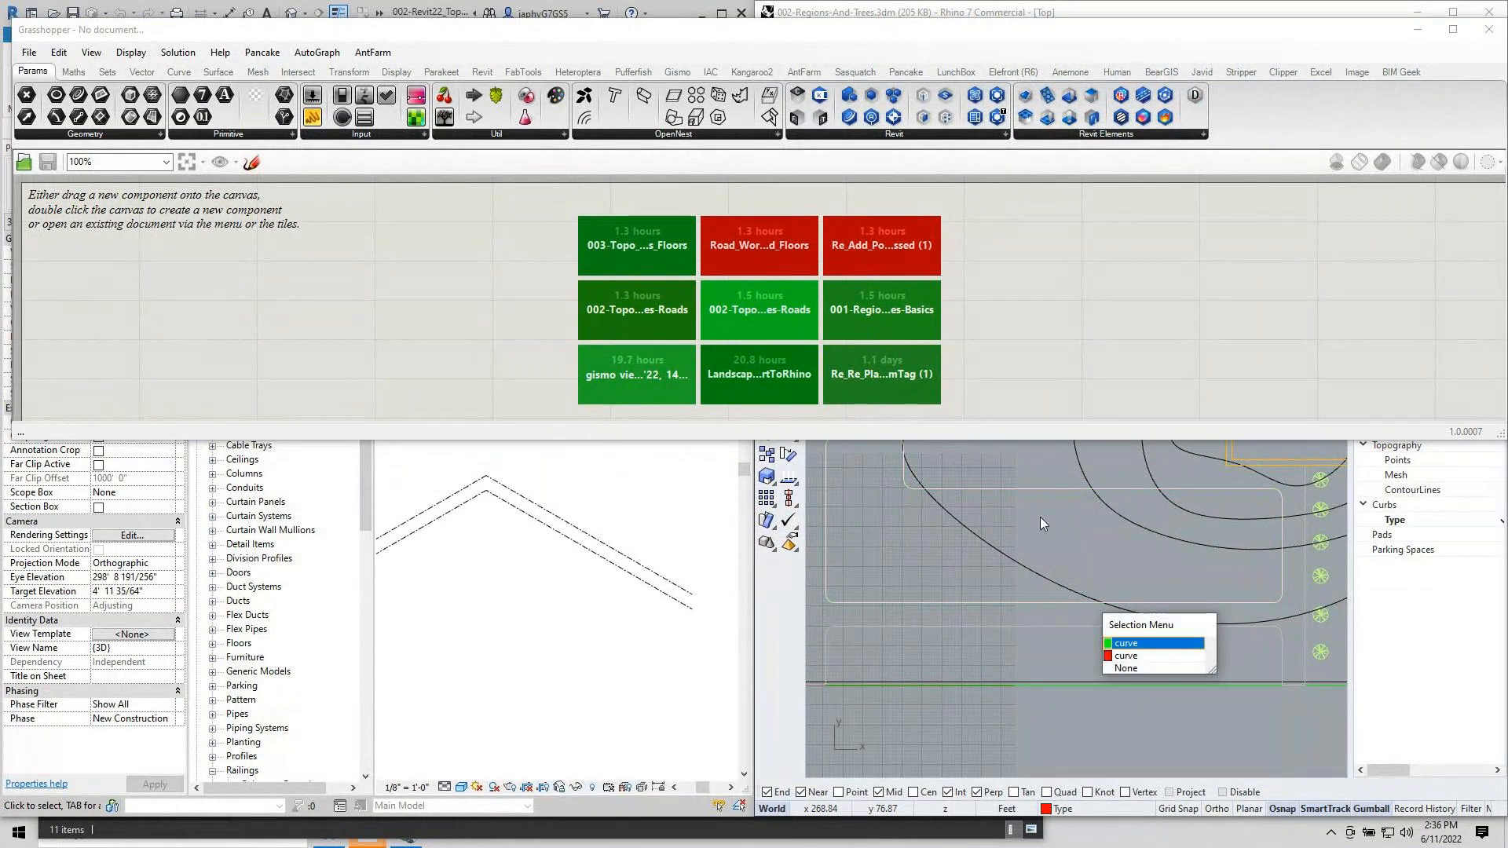
{"action": "left_click", "coordinate": [1327, 38]}
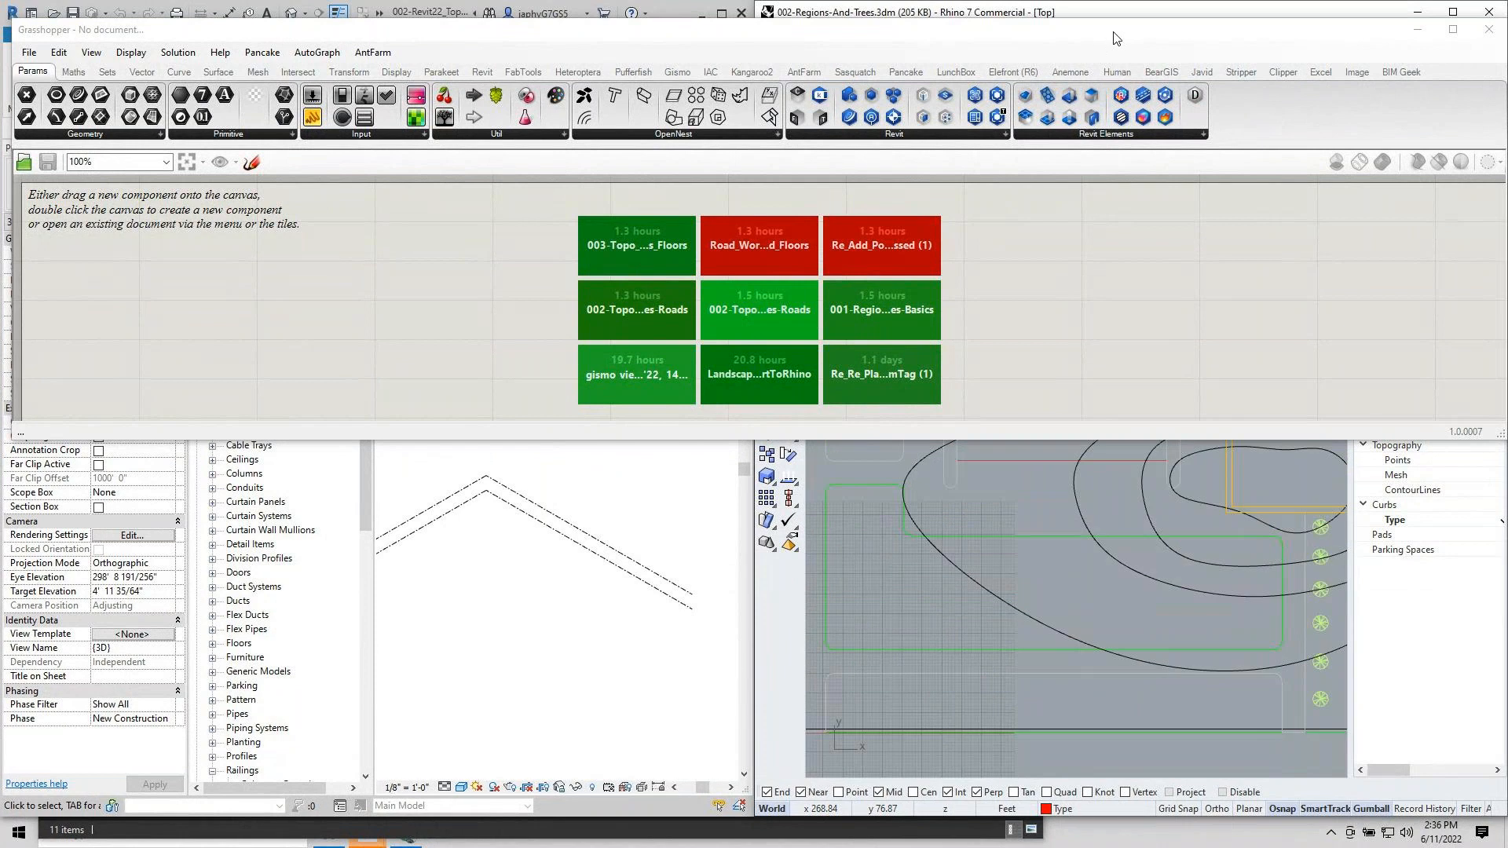
{"action": "left_click_drag", "start_coordinate": [1116, 38], "coordinate": [519, 90]}
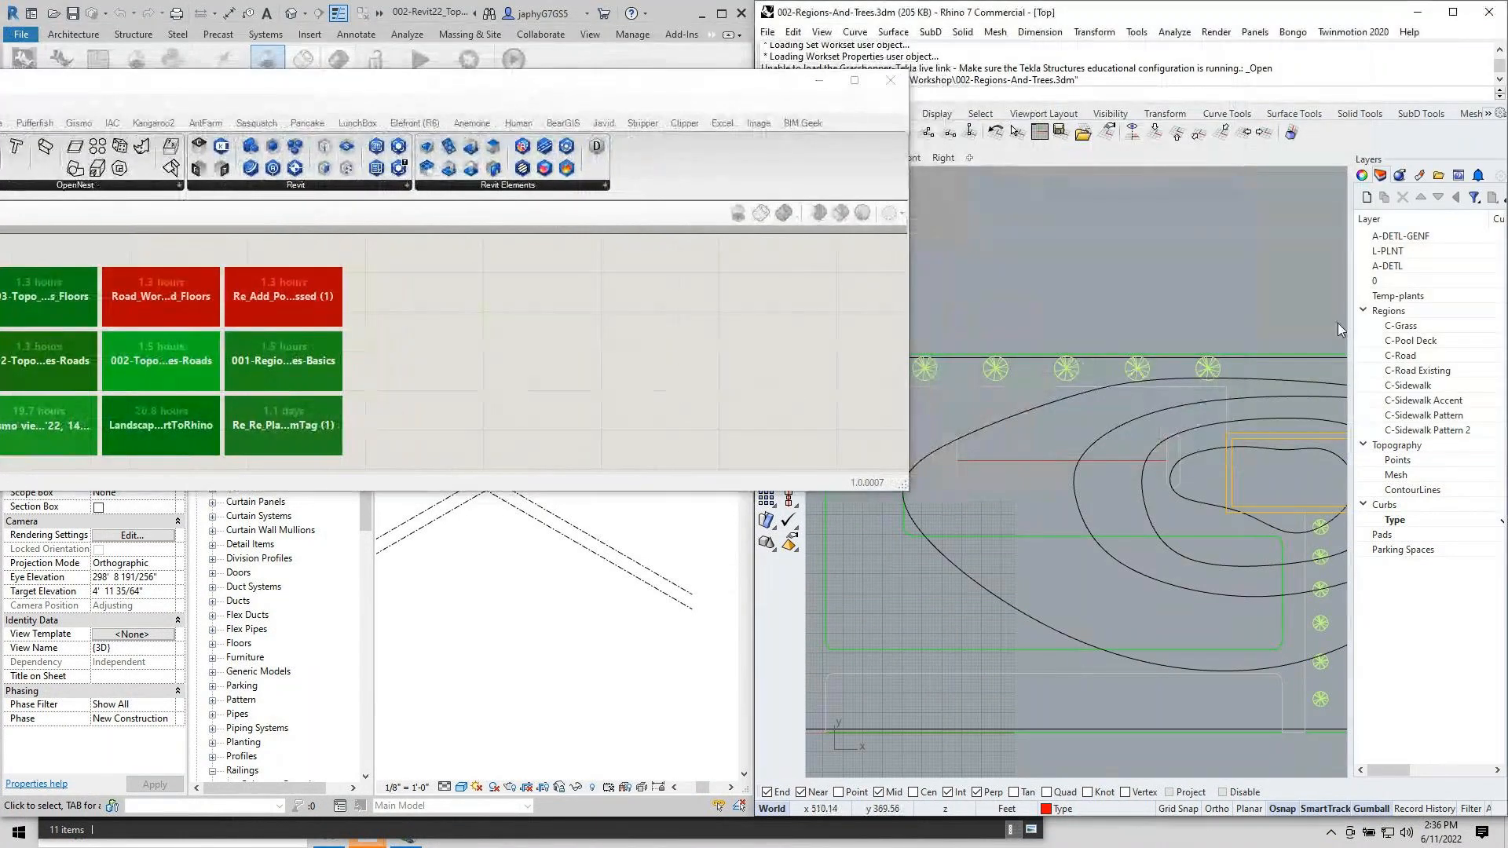
Widen the Layers panel and toggle the Mesh, Points and ContourLines layers to check their visibility.
{"action": "left_click_drag", "start_coordinate": [1350, 312], "coordinate": [1155, 334]}
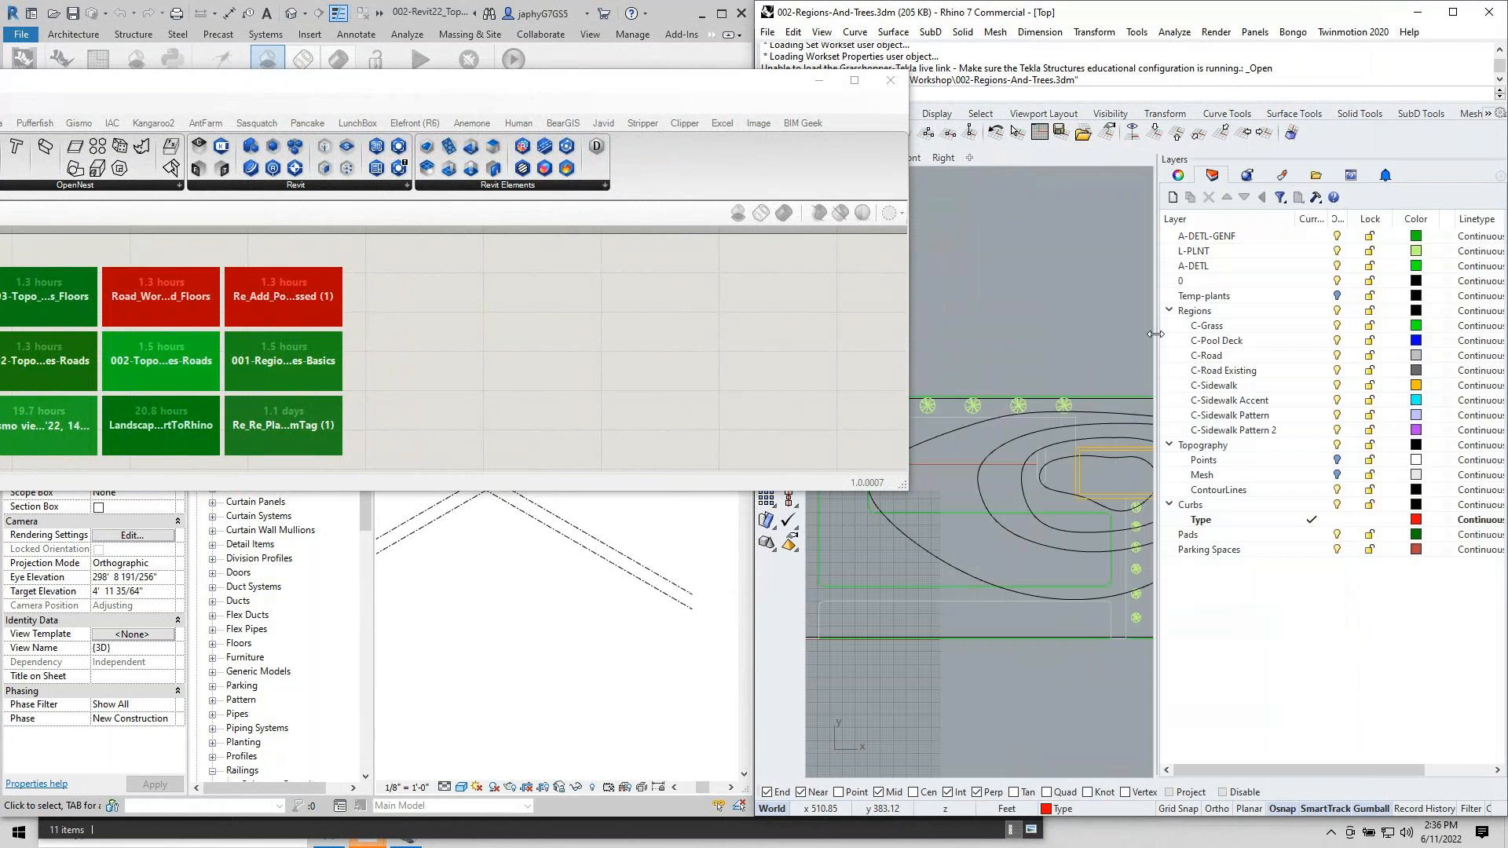
{"action": "left_click", "coordinate": [1337, 475]}
{"action": "left_click", "coordinate": [1337, 475]}
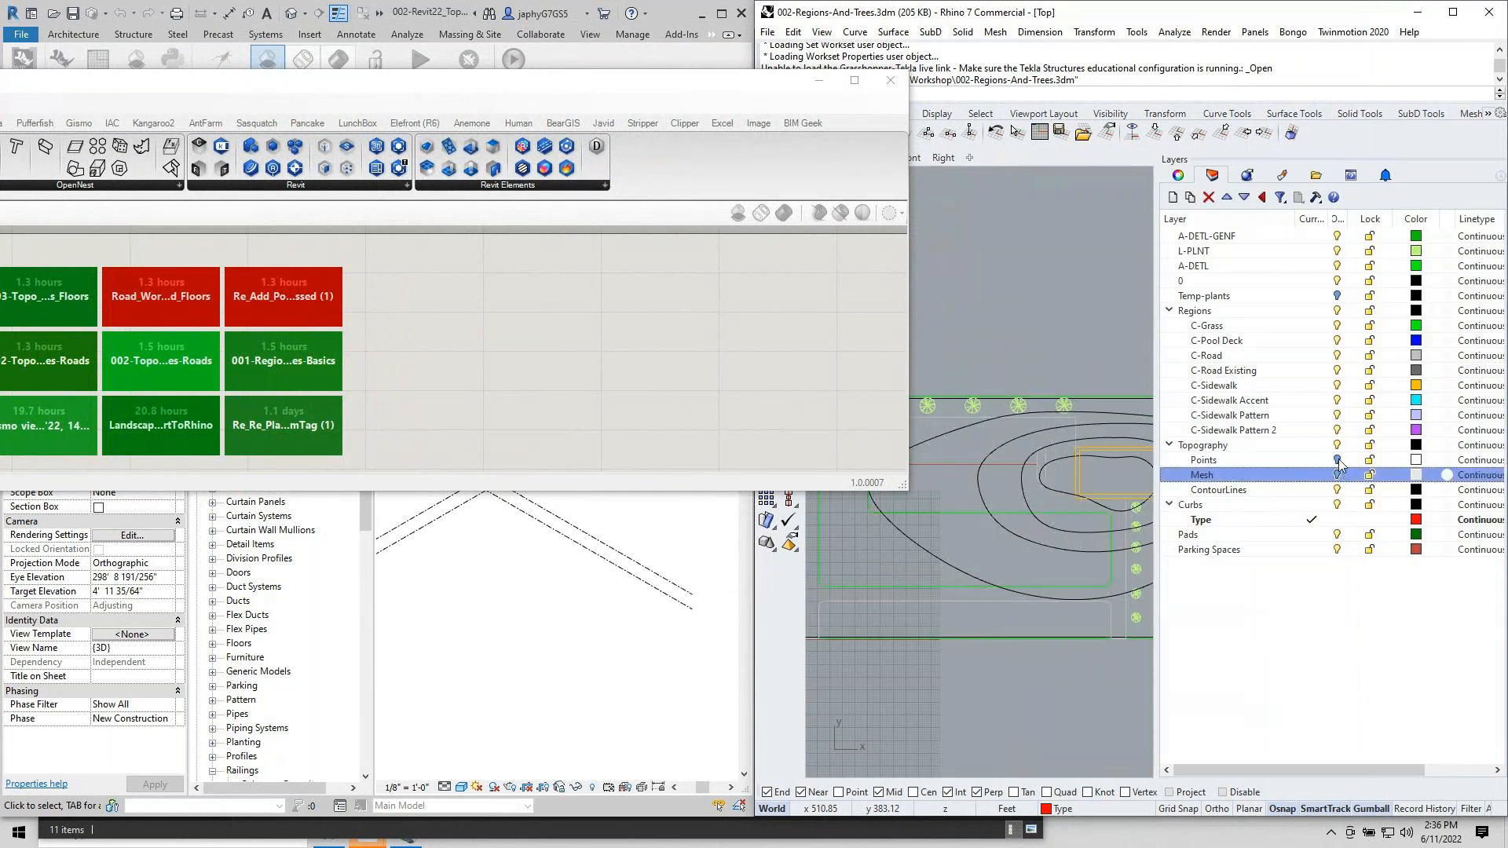
{"action": "left_click", "coordinate": [1337, 460]}
{"action": "left_click", "coordinate": [1337, 460]}
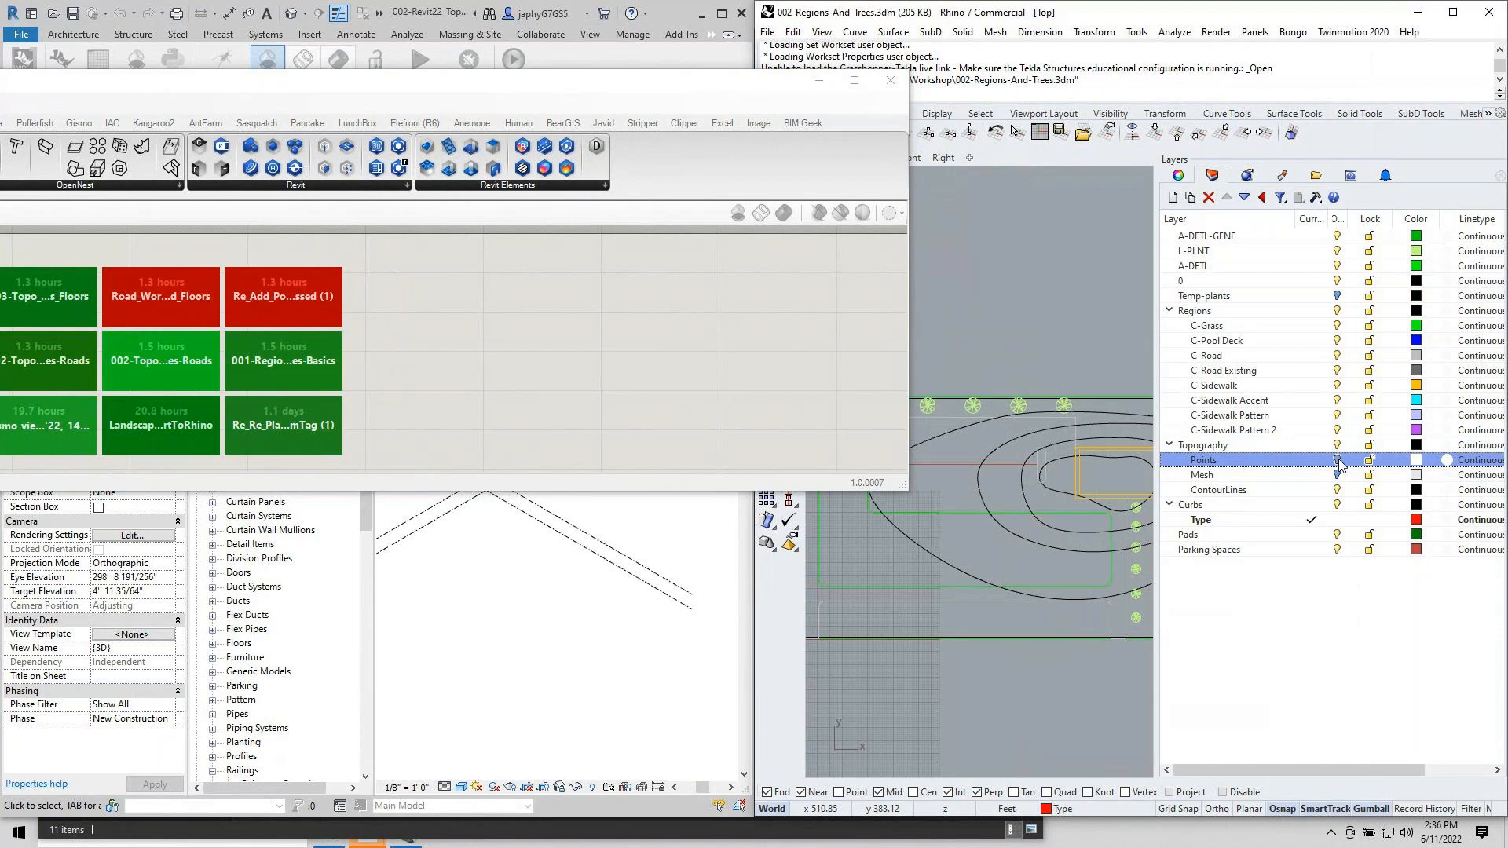
{"action": "left_click", "coordinate": [1338, 490]}
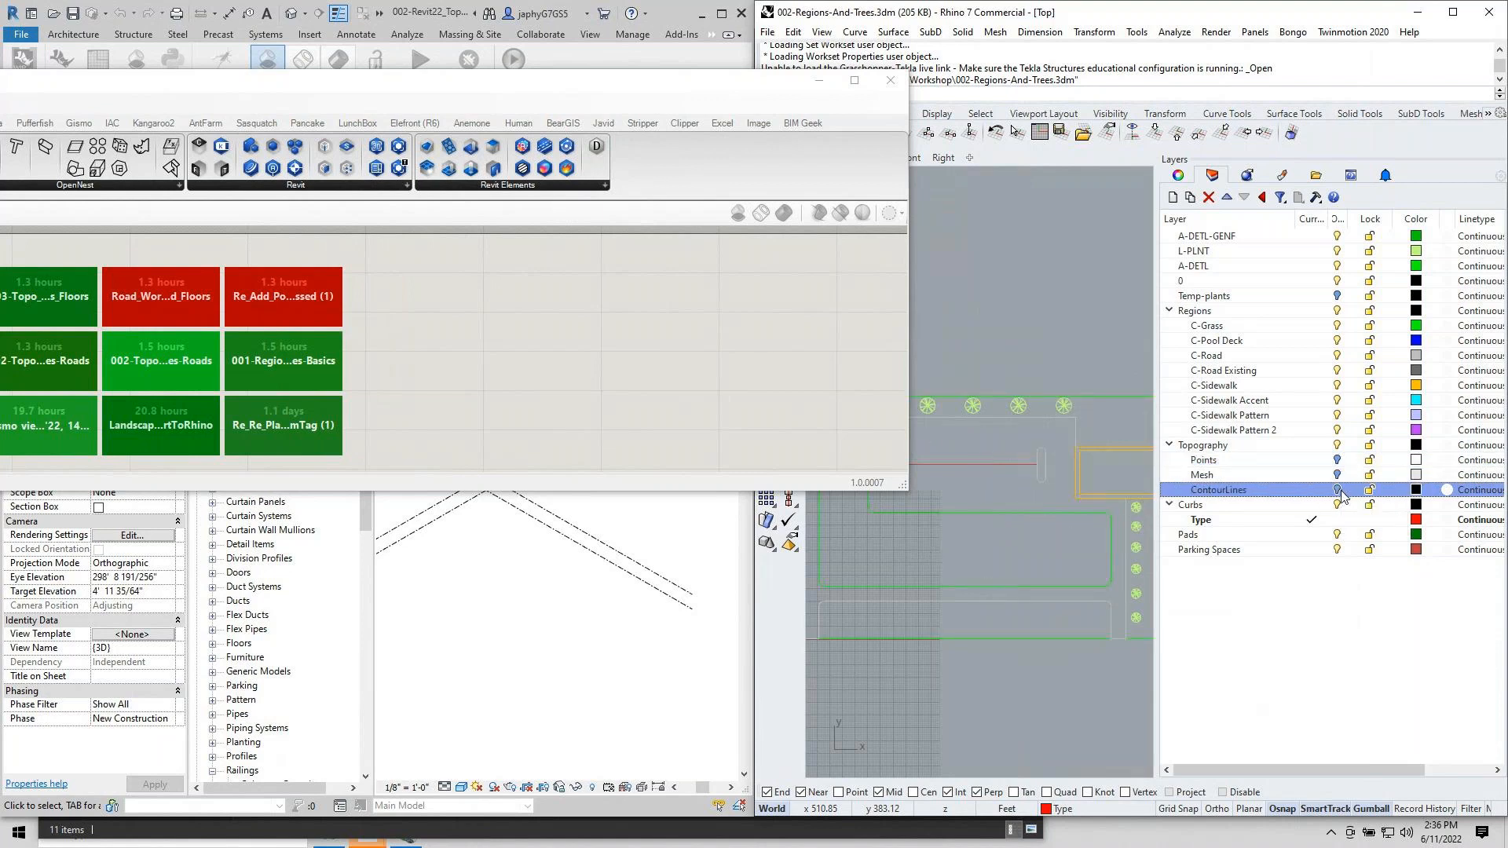
{"action": "left_click", "coordinate": [1338, 490]}
Make the Points layer under Topography visible while keeping the Mesh layer hidden.
{"action": "left_click", "coordinate": [1337, 461]}
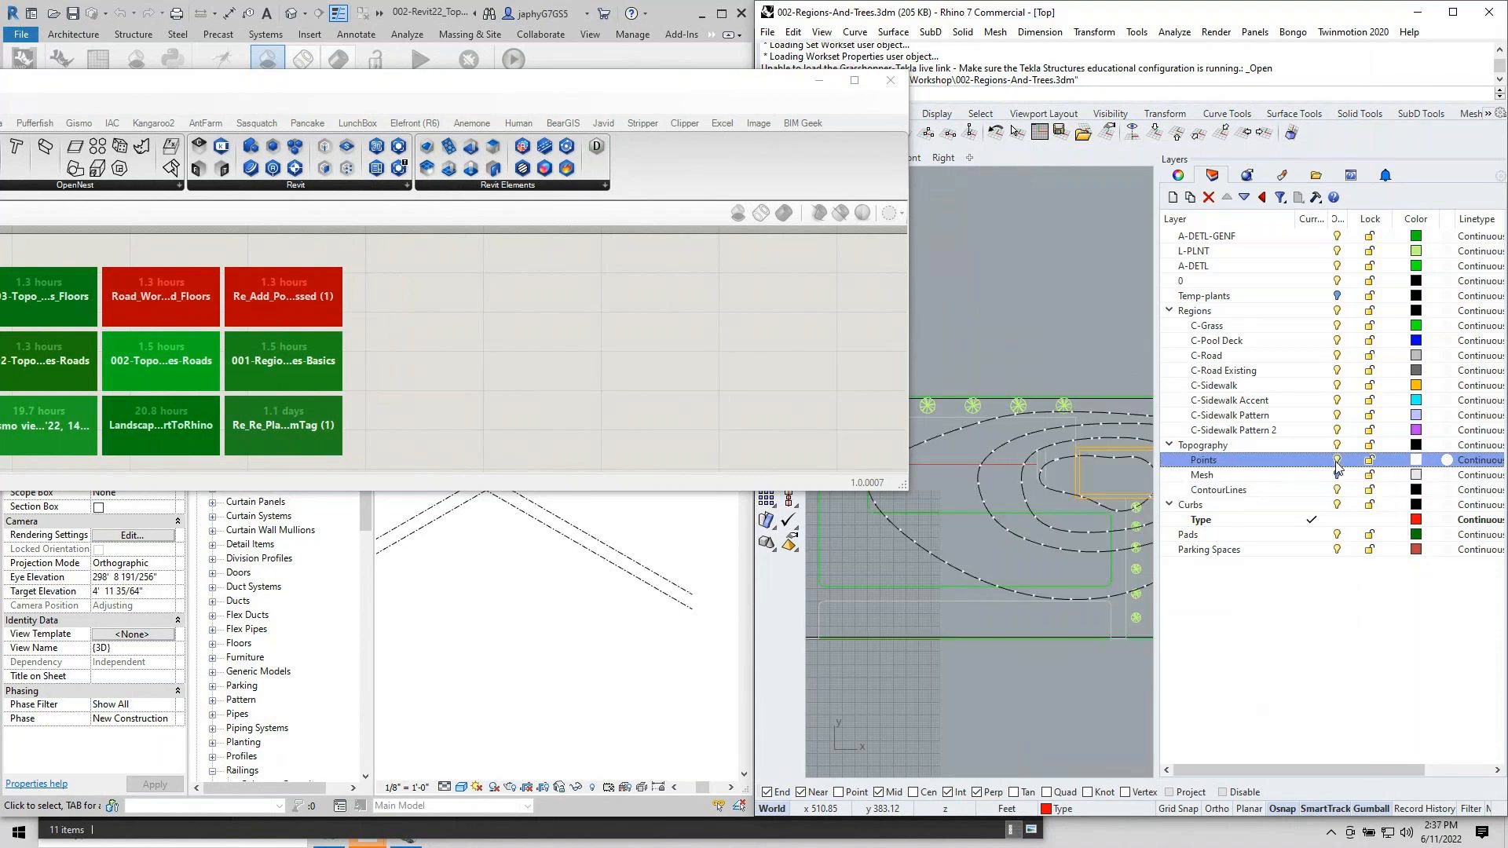
{"action": "left_click", "coordinate": [1338, 475]}
{"action": "scroll", "coordinate": [1099, 503], "scroll_direction": "down", "scroll_amount": 1}
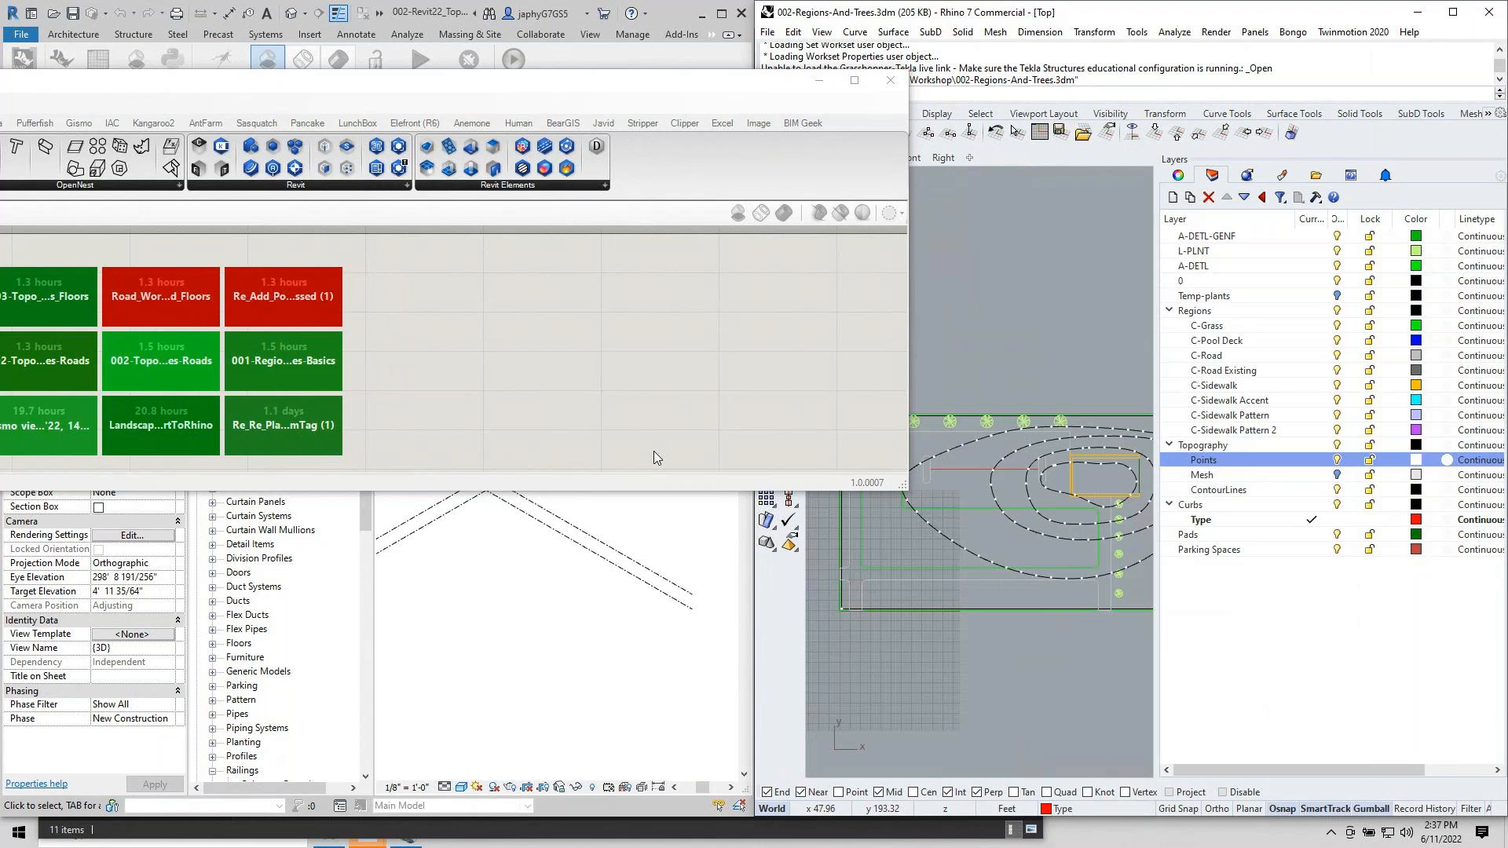
Add a Reference by Layer (R6) component to the empty Grasshopper canvas.
{"action": "double_click", "coordinate": [593, 379]}
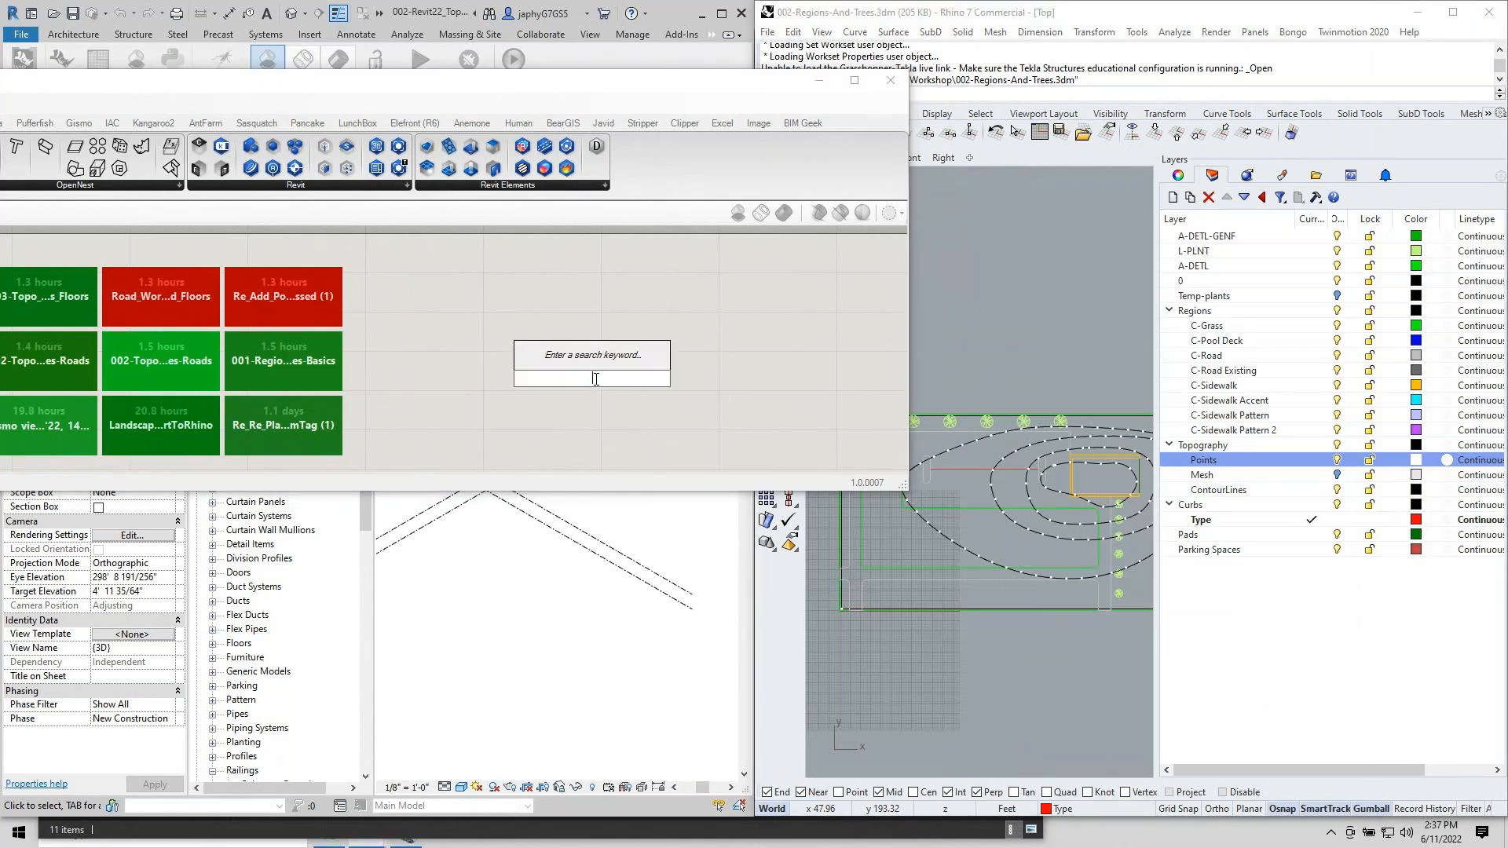
{"action": "type", "text": "ref by layer"}
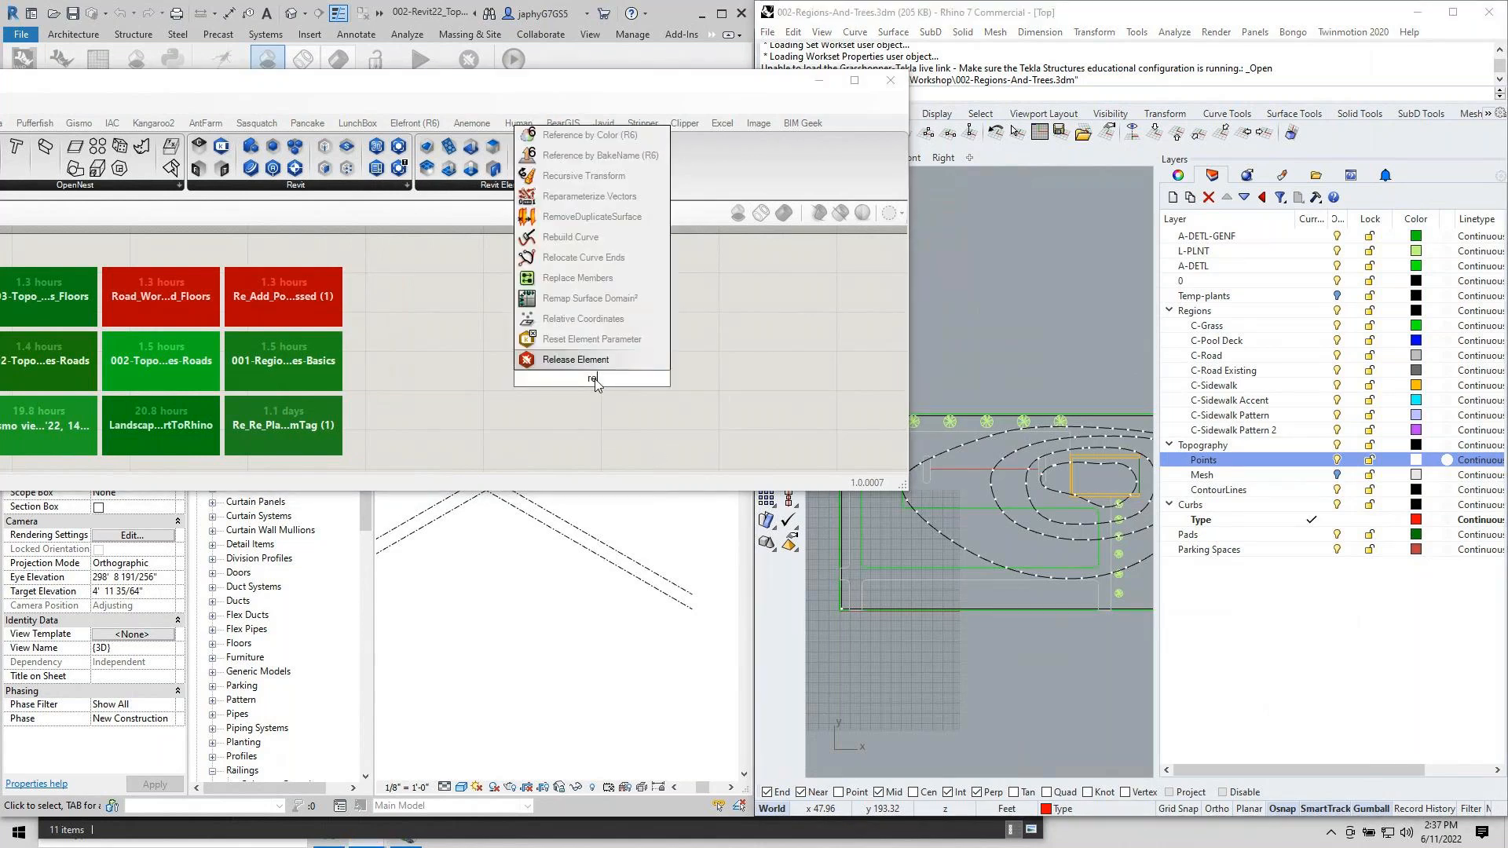
{"action": "key", "text": "Return"}
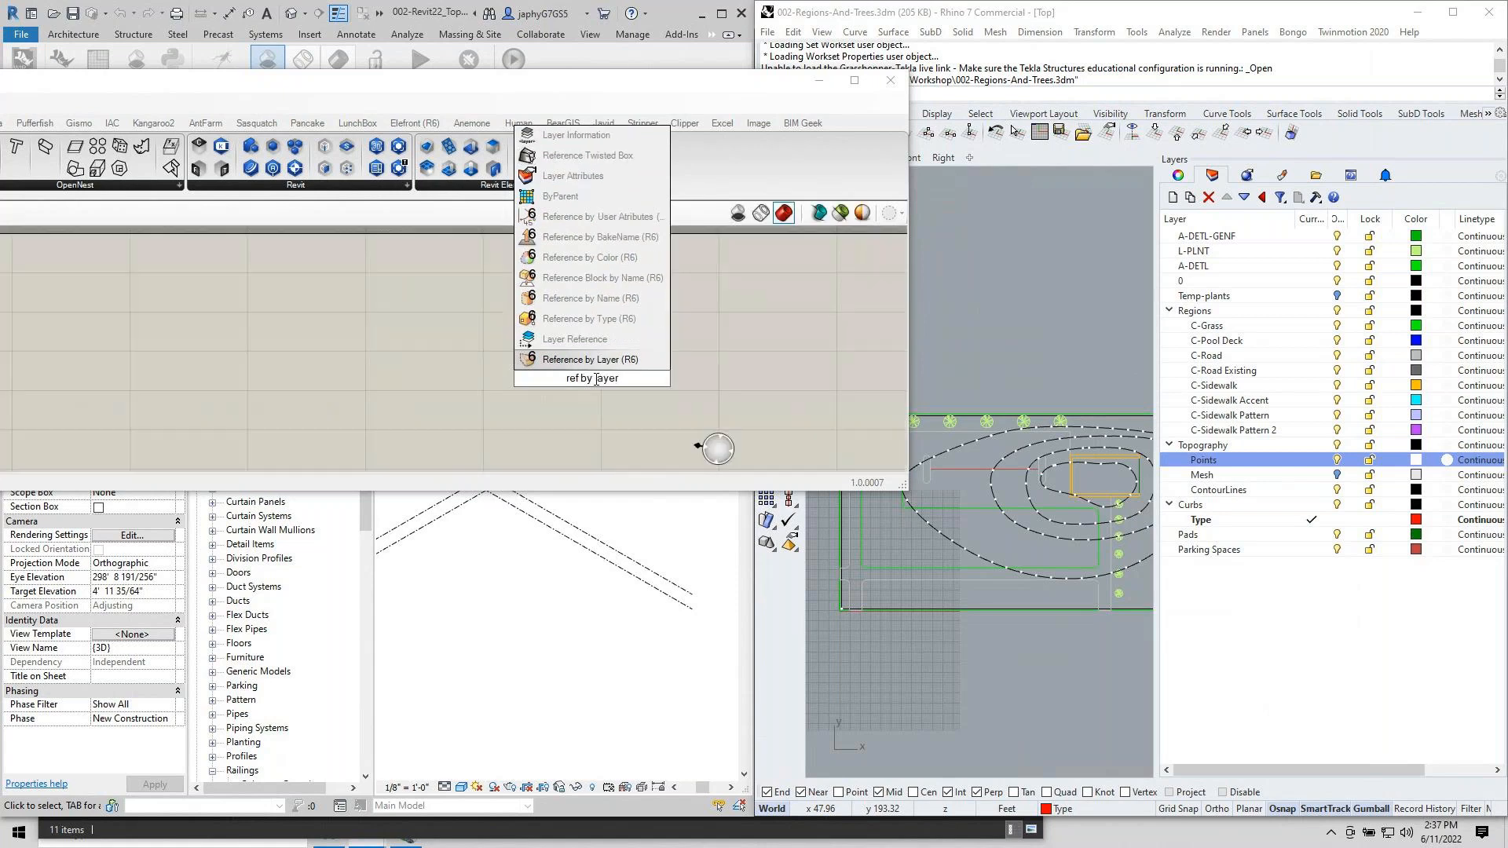
Add a Value List, connect it to the Reference by Layer component's layer input, and set it to Topography::Points.
{"action": "double_click", "coordinate": [454, 379]}
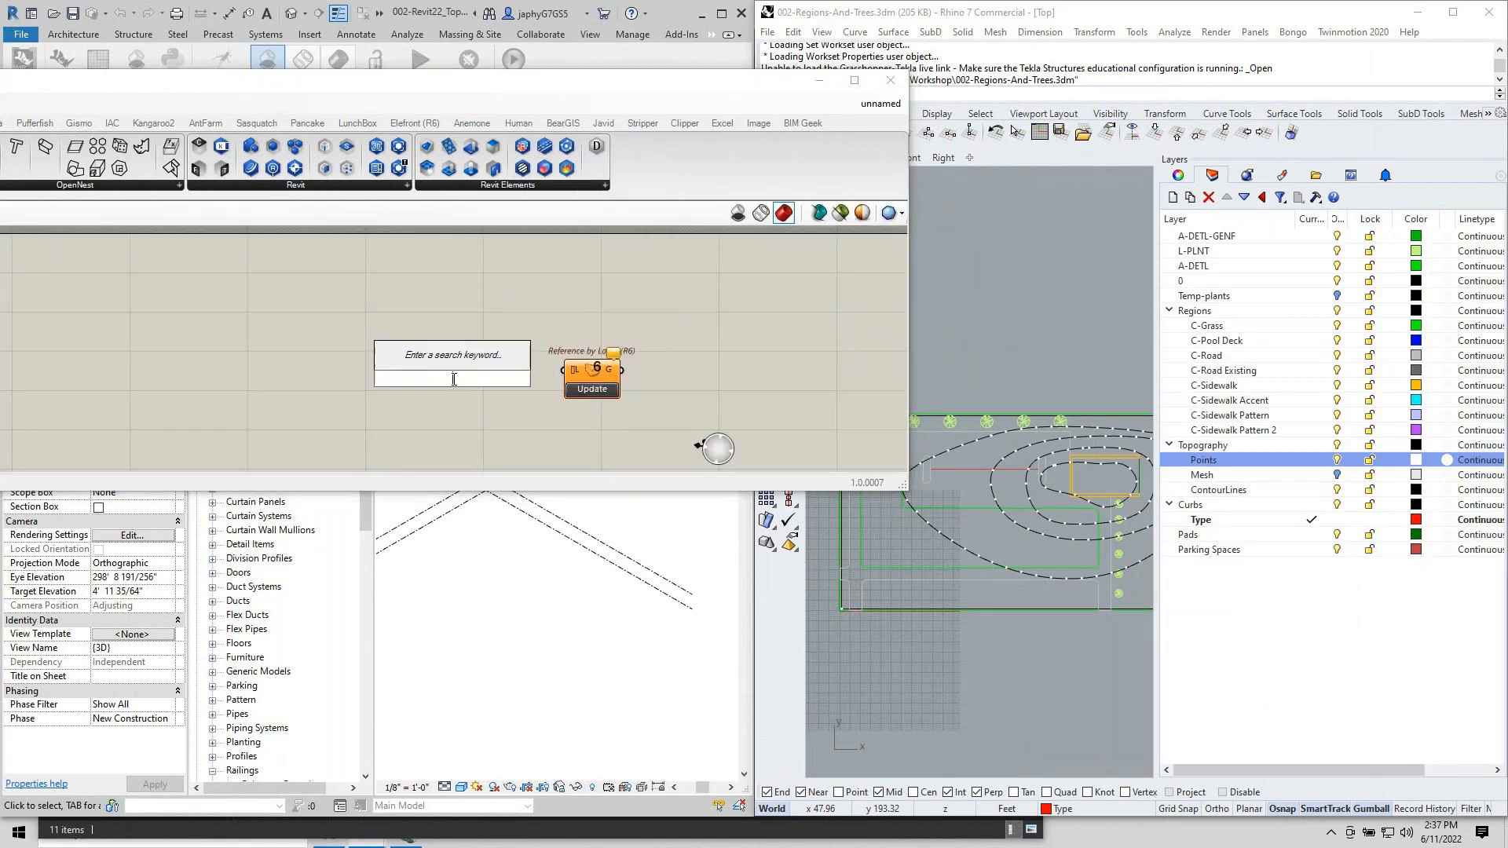
{"action": "type", "text": "valu"}
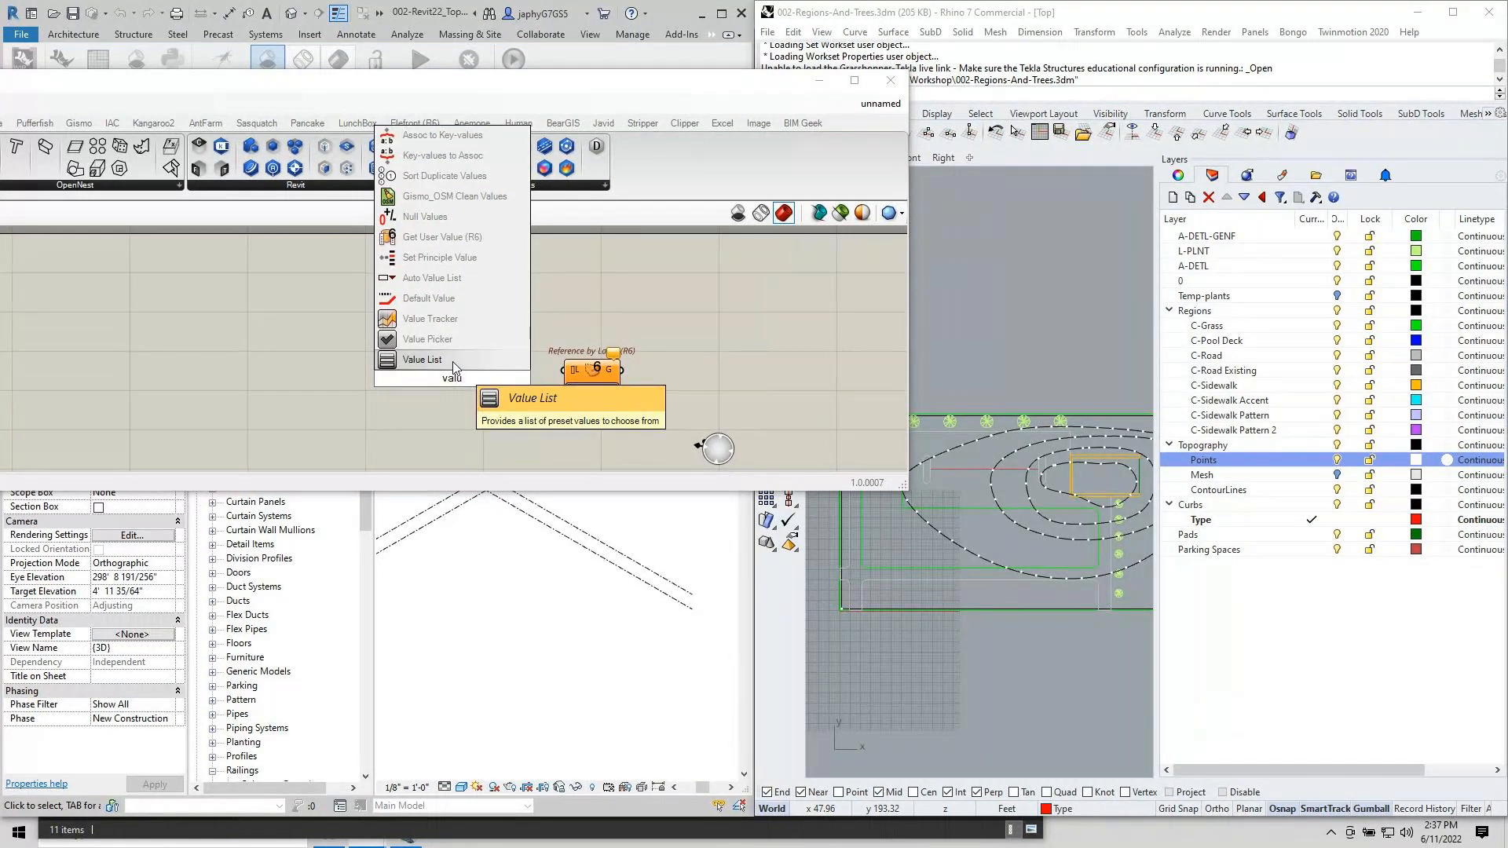
{"action": "left_click", "coordinate": [454, 361]}
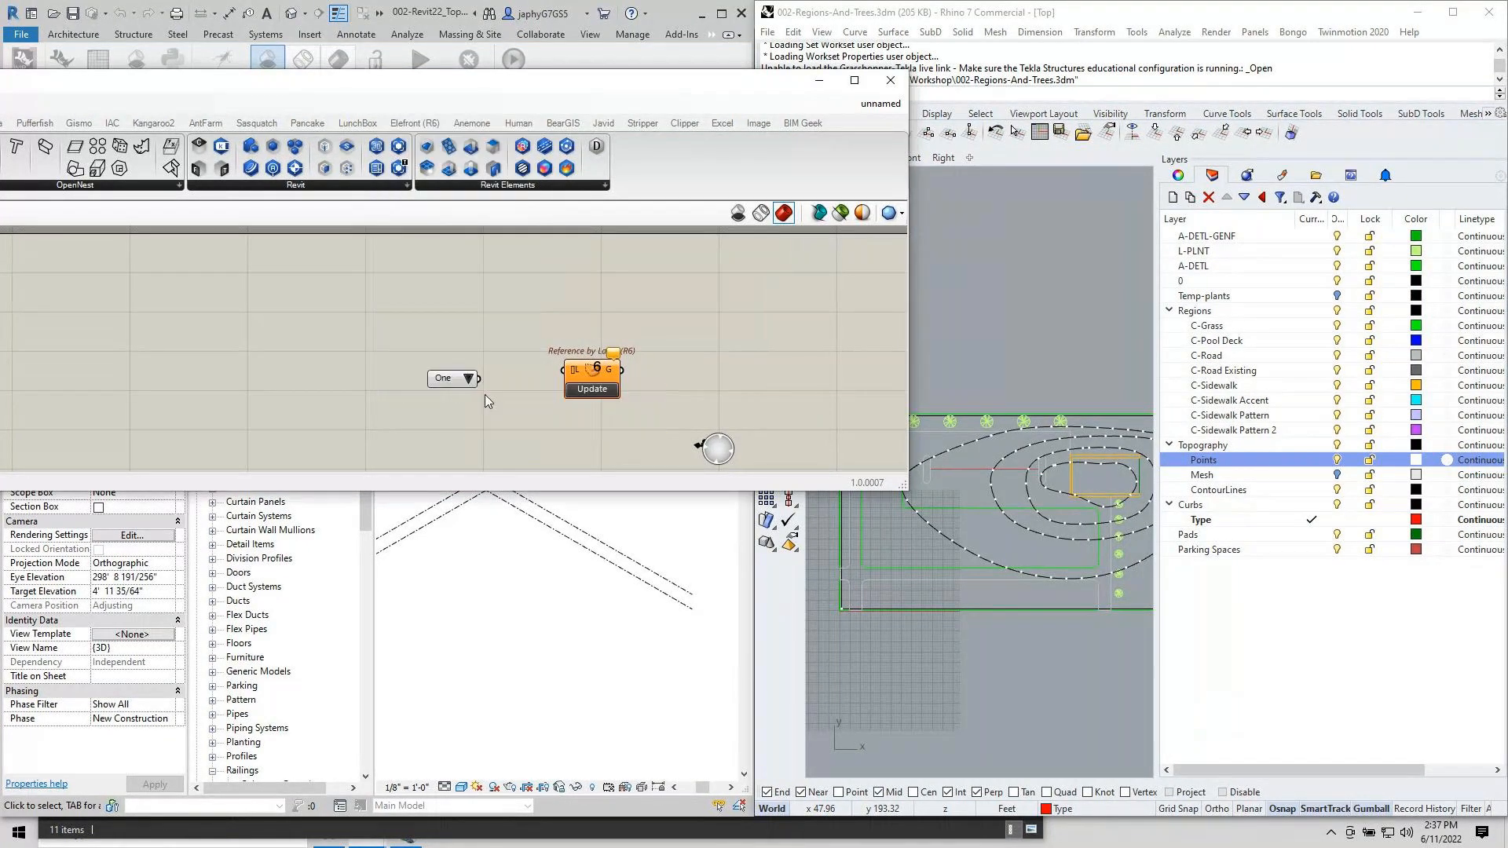
{"action": "mouse_move", "coordinate": [498, 379]}
{"action": "left_mouse_down"}
{"action": "mouse_move", "coordinate": [558, 371]}
{"action": "mouse_move", "coordinate": [527, 383]}
{"action": "left_mouse_up"}
{"action": "left_click", "coordinate": [469, 379]}
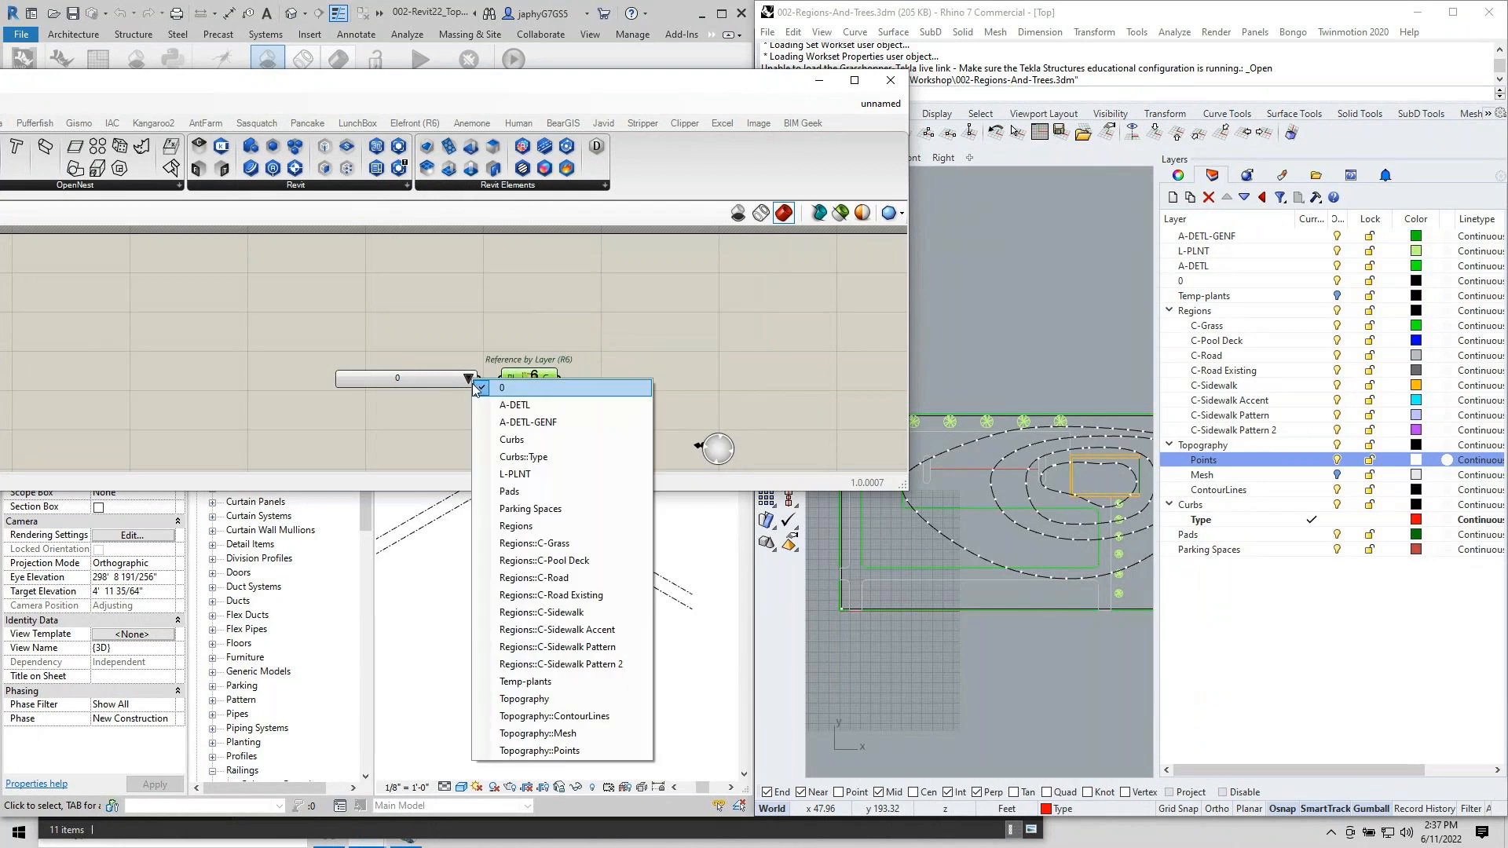
{"action": "left_click", "coordinate": [589, 750]}
{"action": "left_click_drag", "start_coordinate": [549, 382], "coordinate": [569, 382]}
{"action": "left_click", "coordinate": [649, 338]}
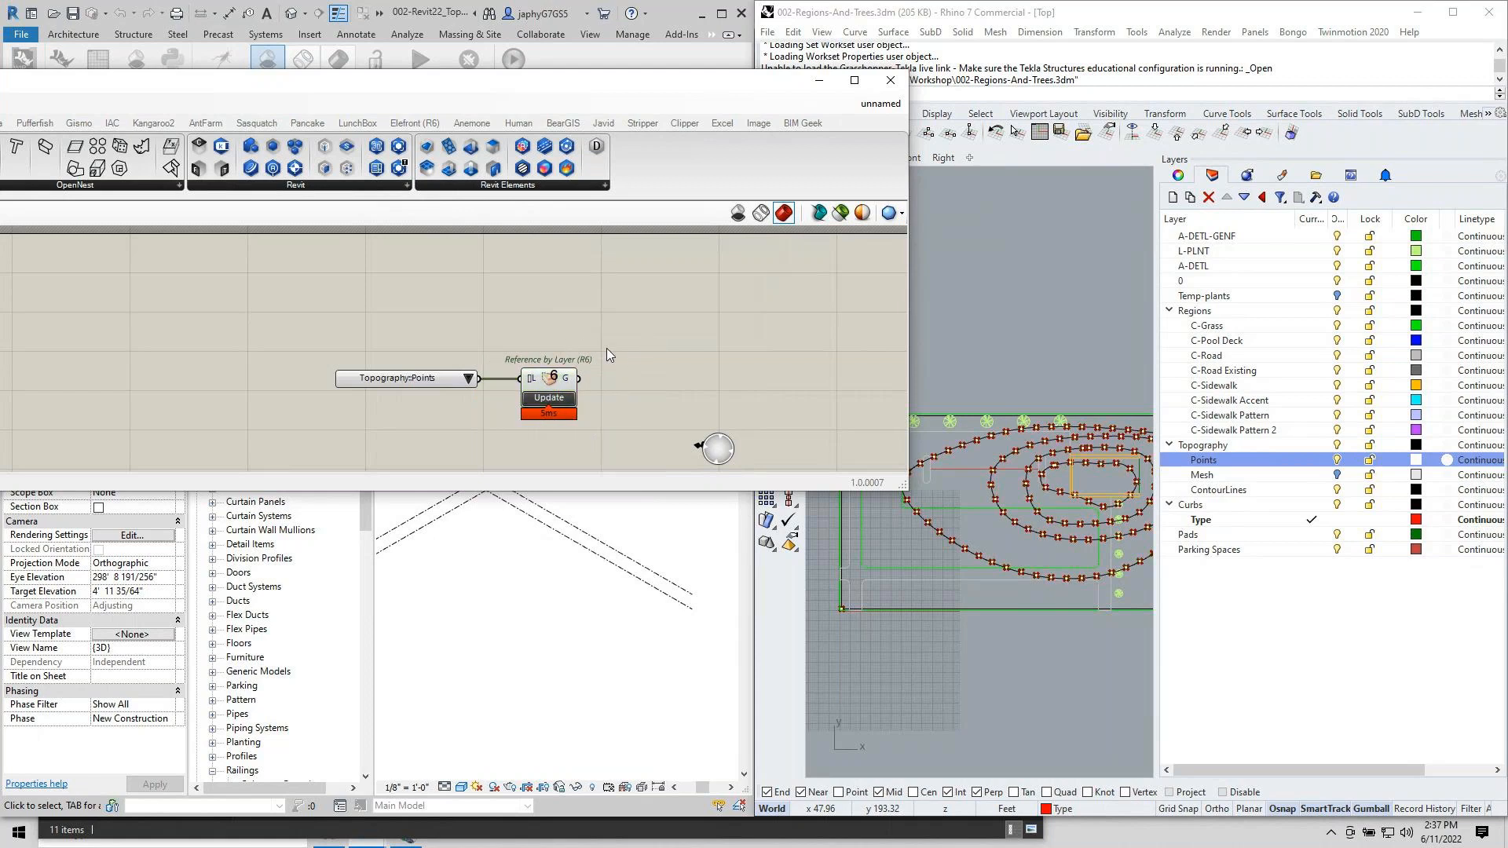
Shrink the Grasshopper window to uncover the Rhino viewport and review the Reference by Layer component's options.
{"action": "right_click_drag", "start_coordinate": [607, 317], "coordinate": [548, 295]}
{"action": "left_click_drag", "start_coordinate": [906, 491], "coordinate": [756, 552]}
{"action": "right_click_drag", "start_coordinate": [623, 414], "coordinate": [488, 396]}
{"action": "right_click", "coordinate": [349, 340]}
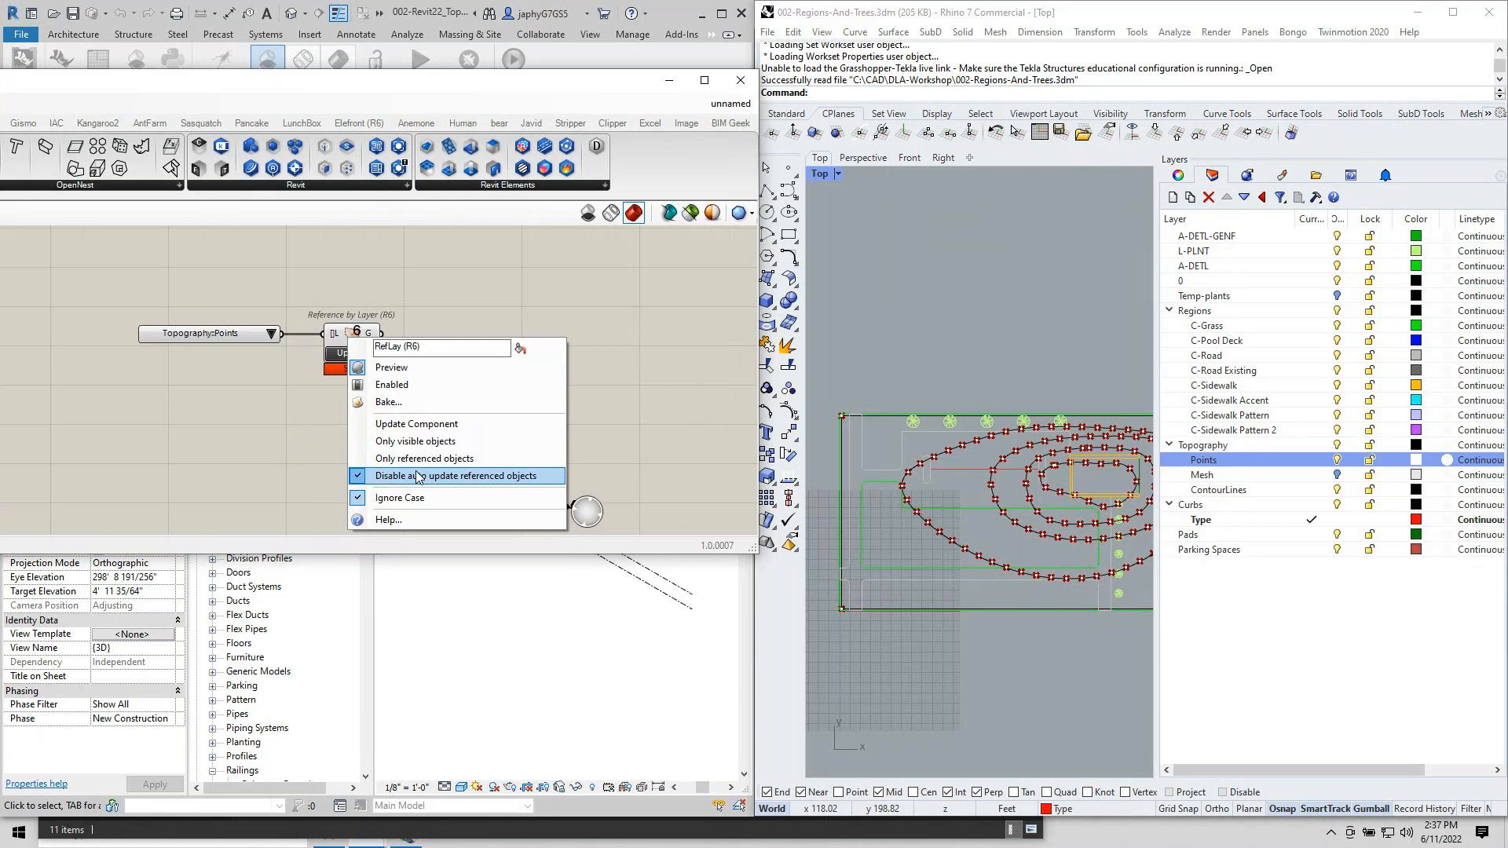
Add a Geometry Pipeline component and place it below the Reference by Layer component.
{"action": "double_click", "coordinate": [417, 267]}
{"action": "type", "text": "g"}
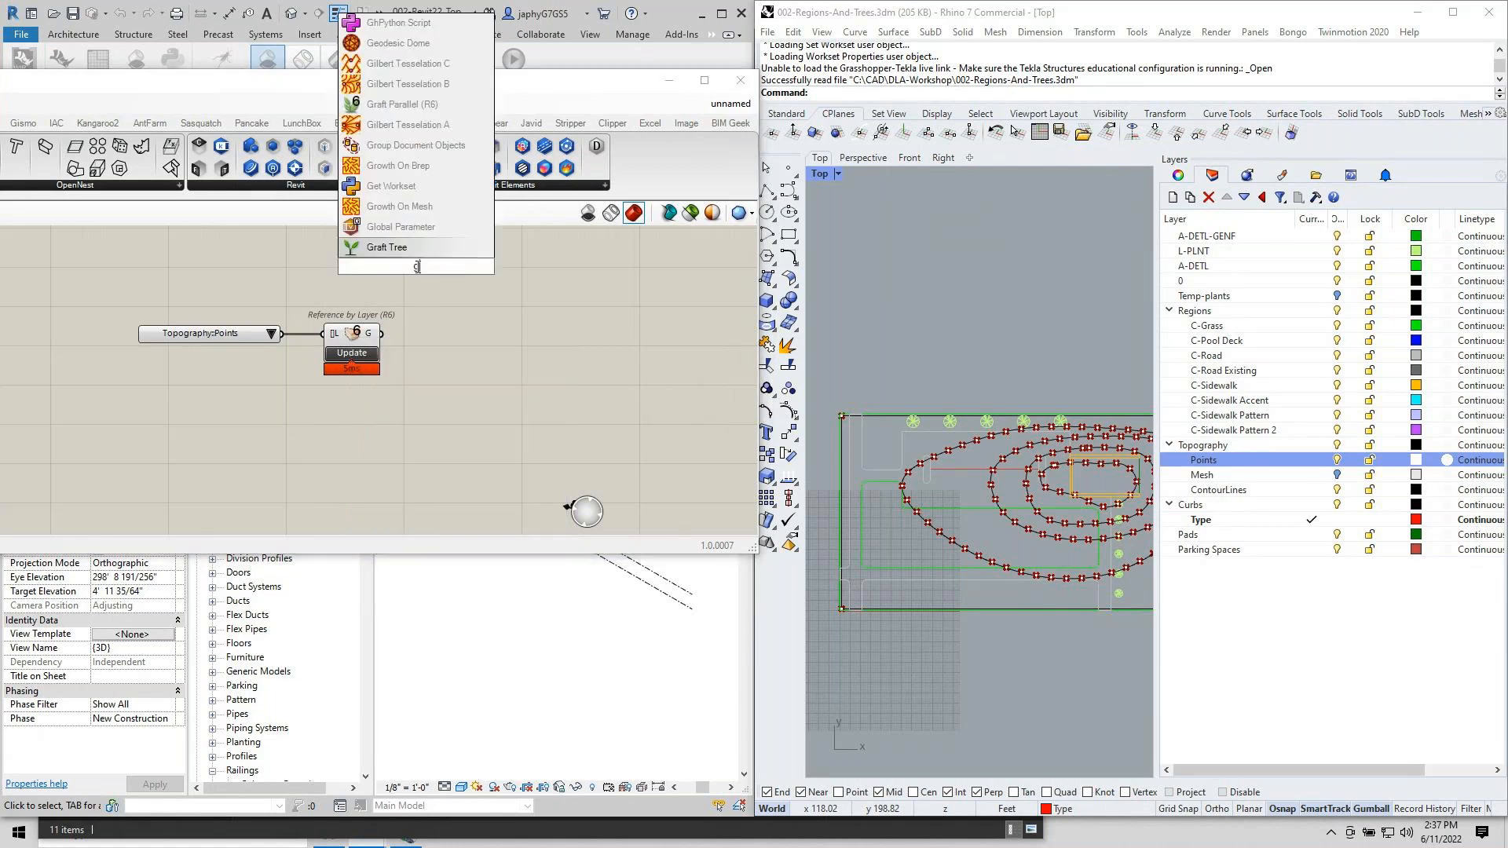
{"action": "type", "text": "eo pip"}
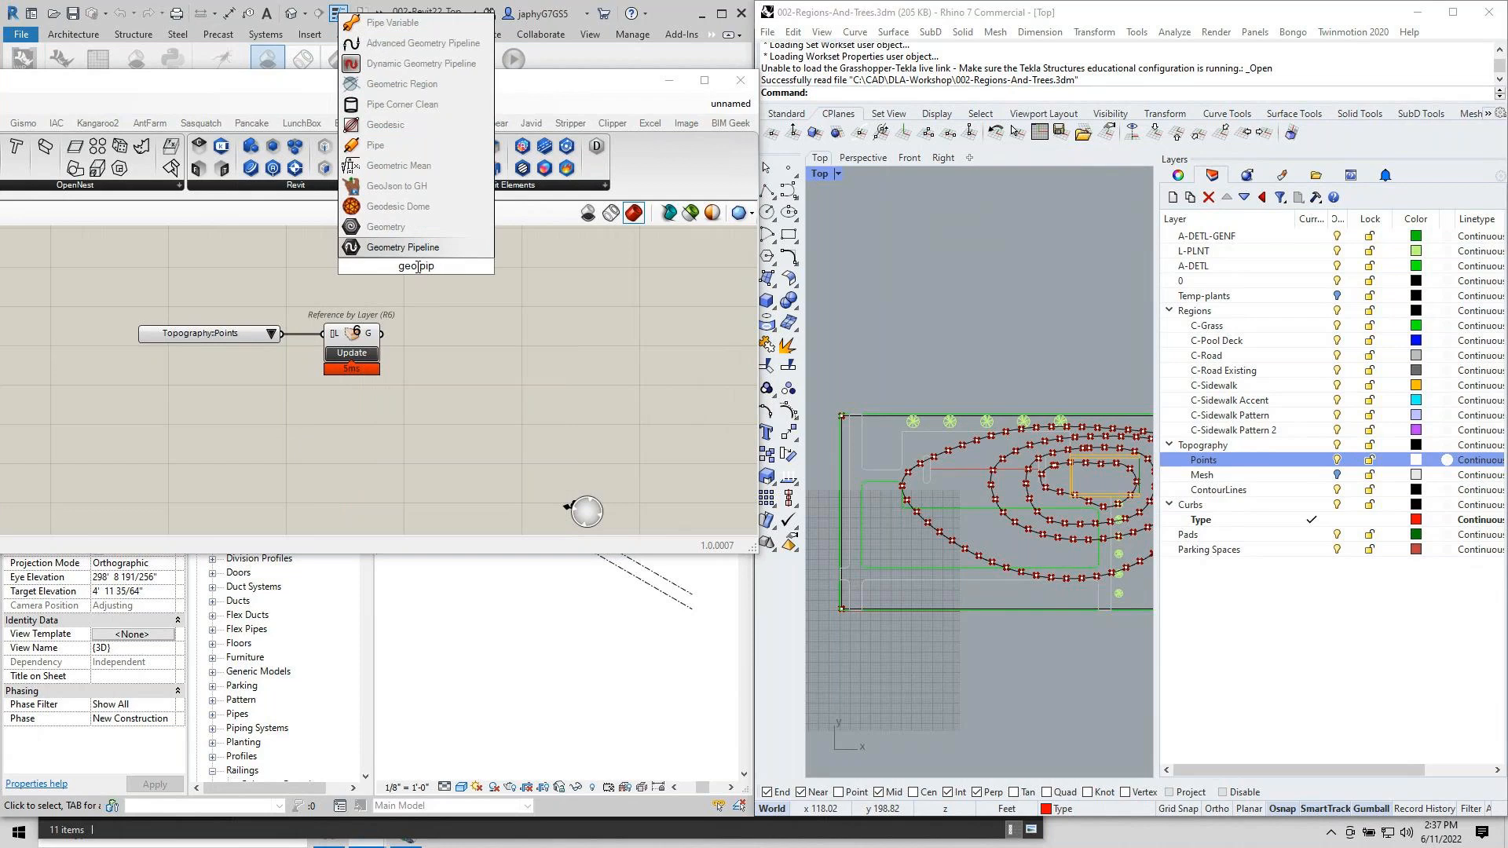
{"action": "left_click", "coordinate": [420, 251]}
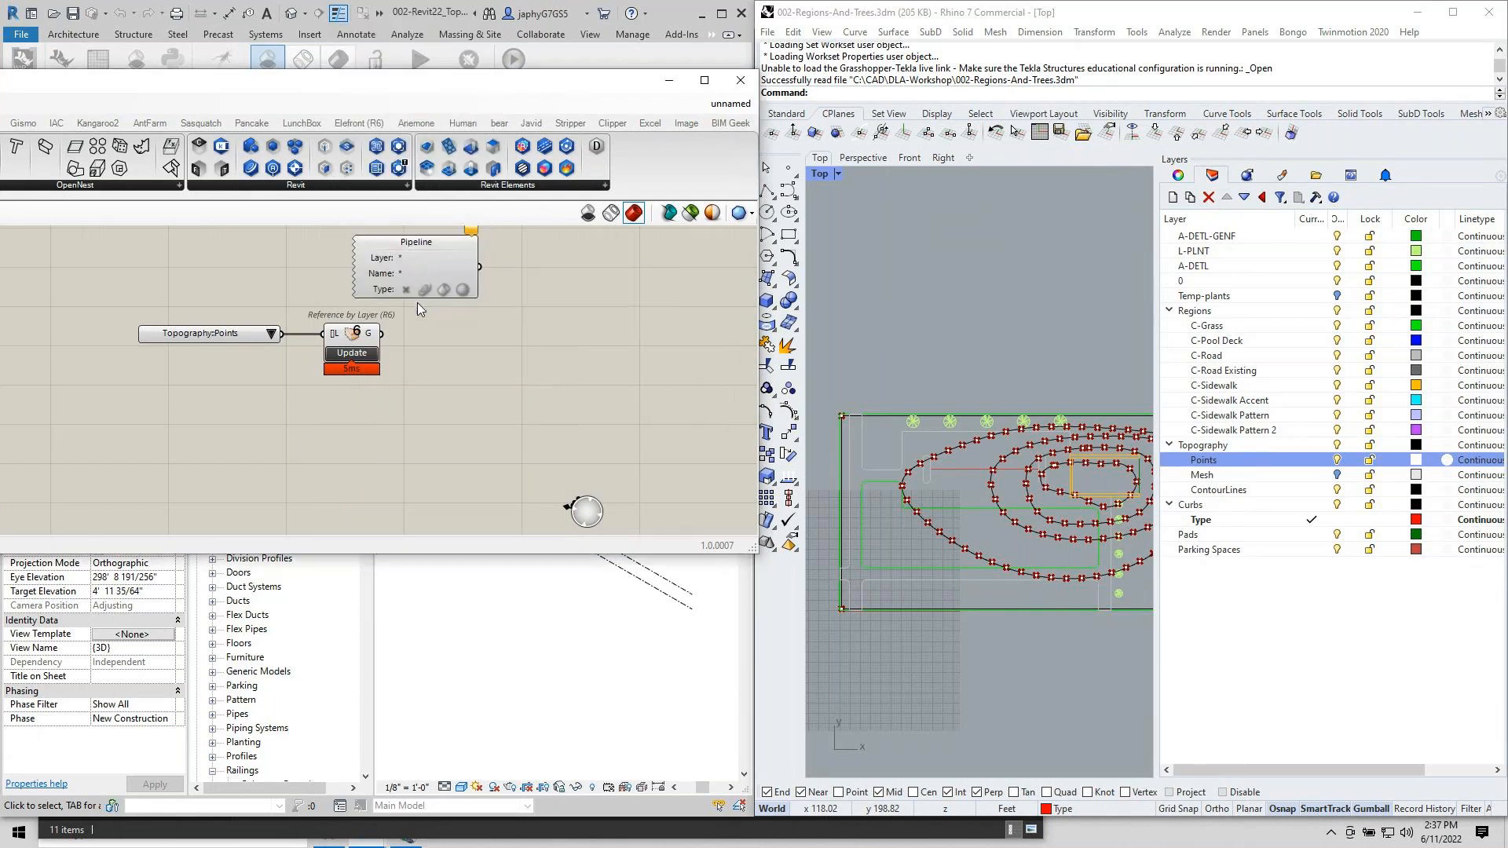
{"action": "left_click_drag", "start_coordinate": [426, 270], "coordinate": [479, 435]}
{"action": "scroll", "coordinate": [474, 429], "scroll_direction": "up", "scroll_amount": 2}
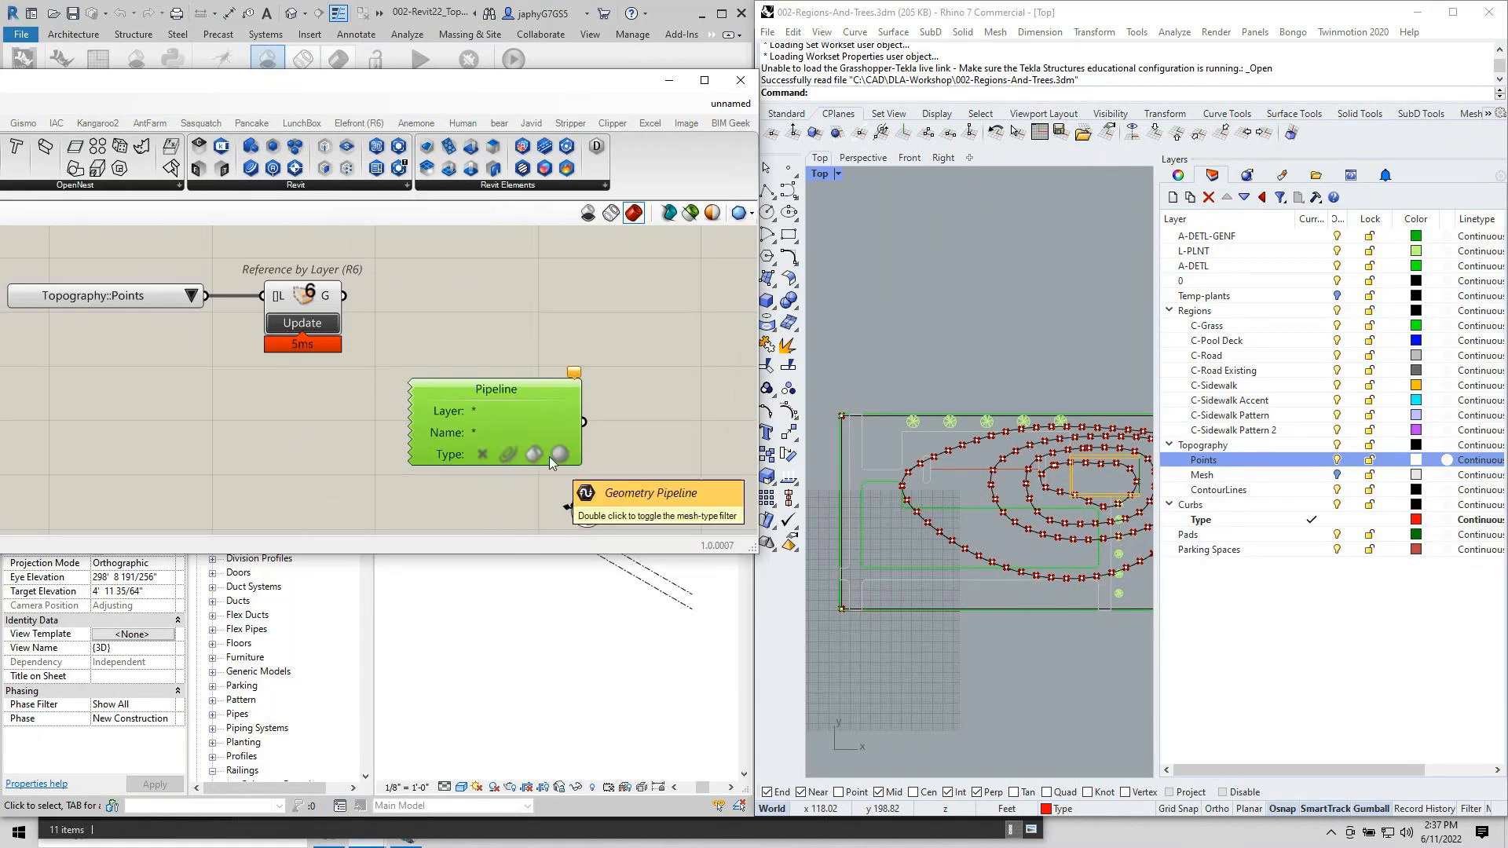
Inspect the Reference by Layer component's output data and options for comparison with the Geometry Pipeline.
{"action": "left_click", "coordinate": [374, 290]}
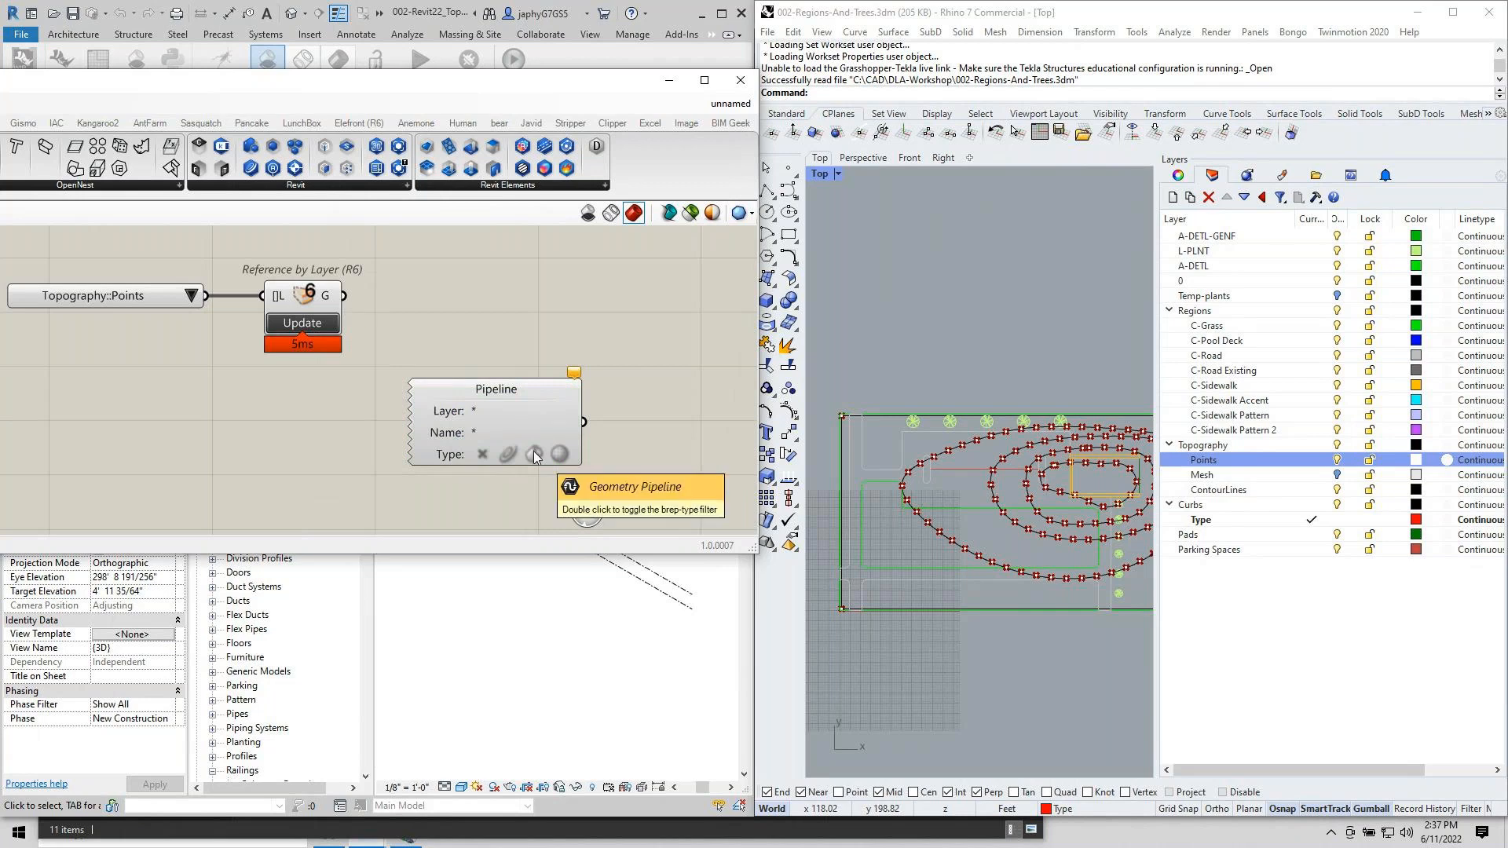
{"action": "left_click", "coordinate": [518, 402]}
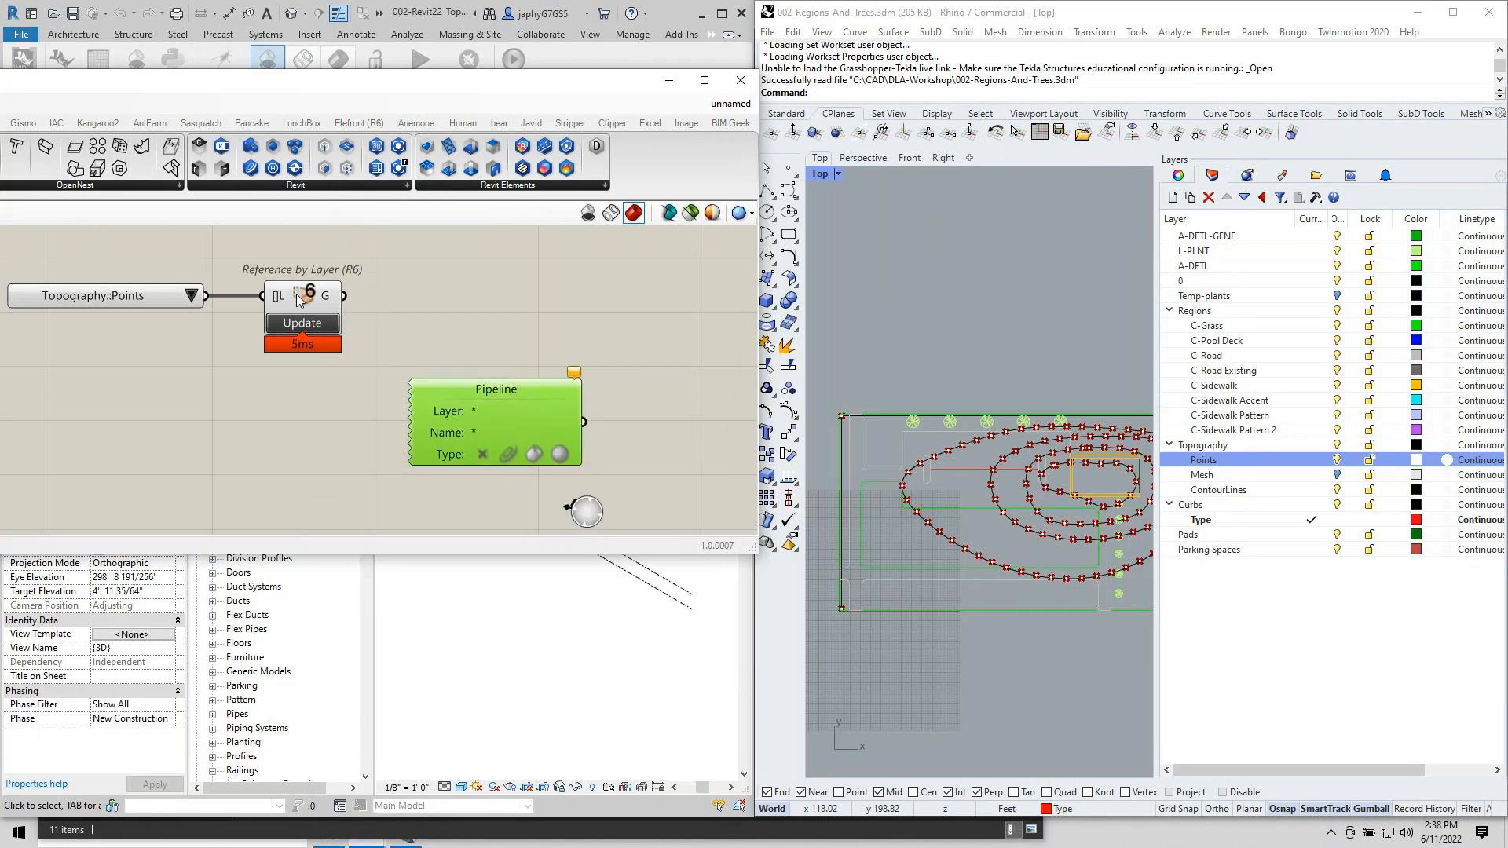
{"action": "mouse_move", "coordinate": [329, 297]}
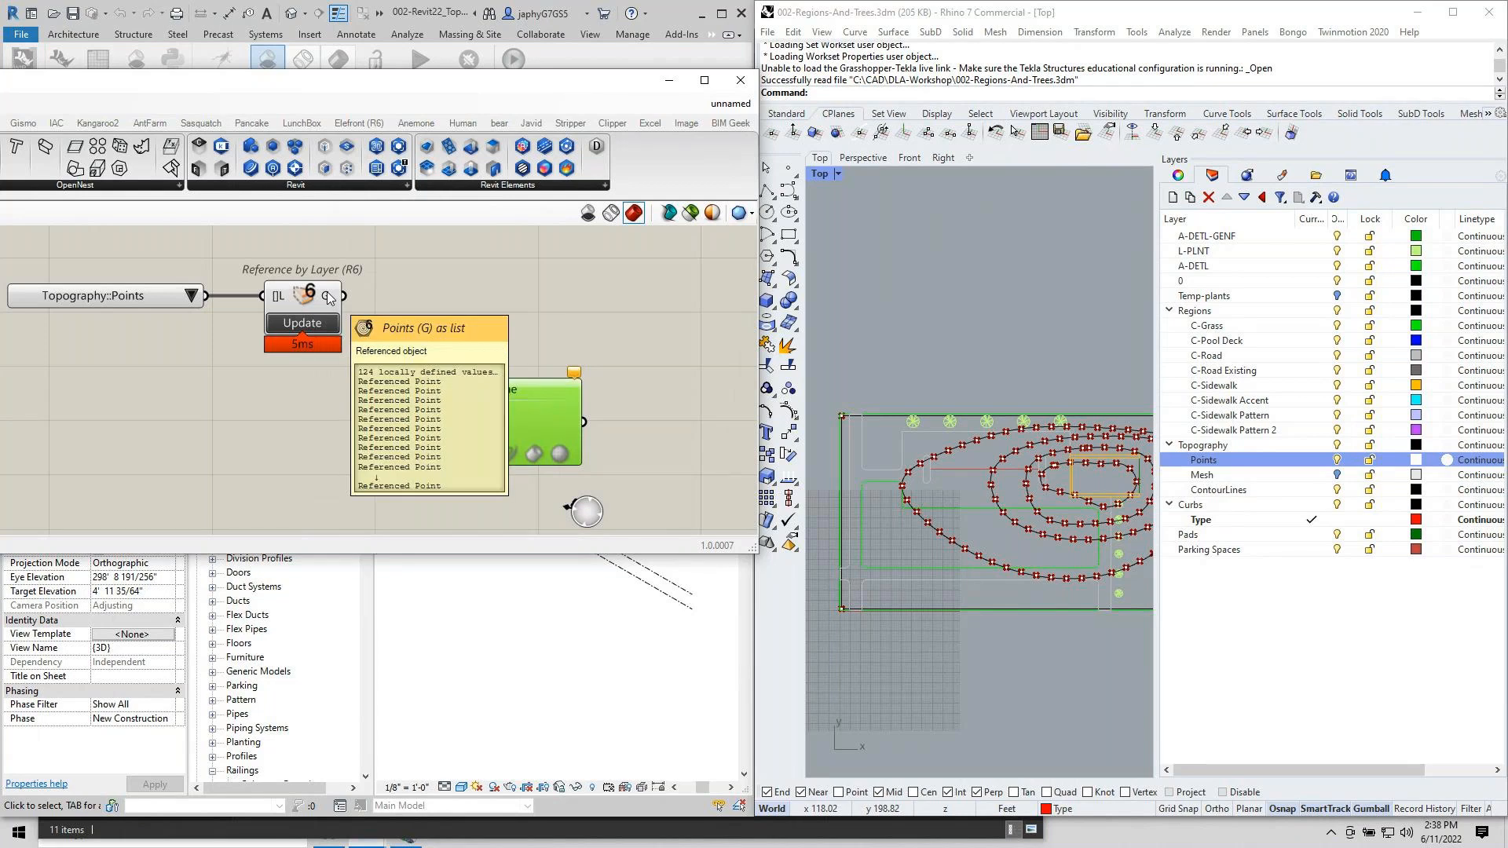
{"action": "left_click_drag", "start_coordinate": [517, 397], "coordinate": [513, 423]}
{"action": "right_click", "coordinate": [303, 302]}
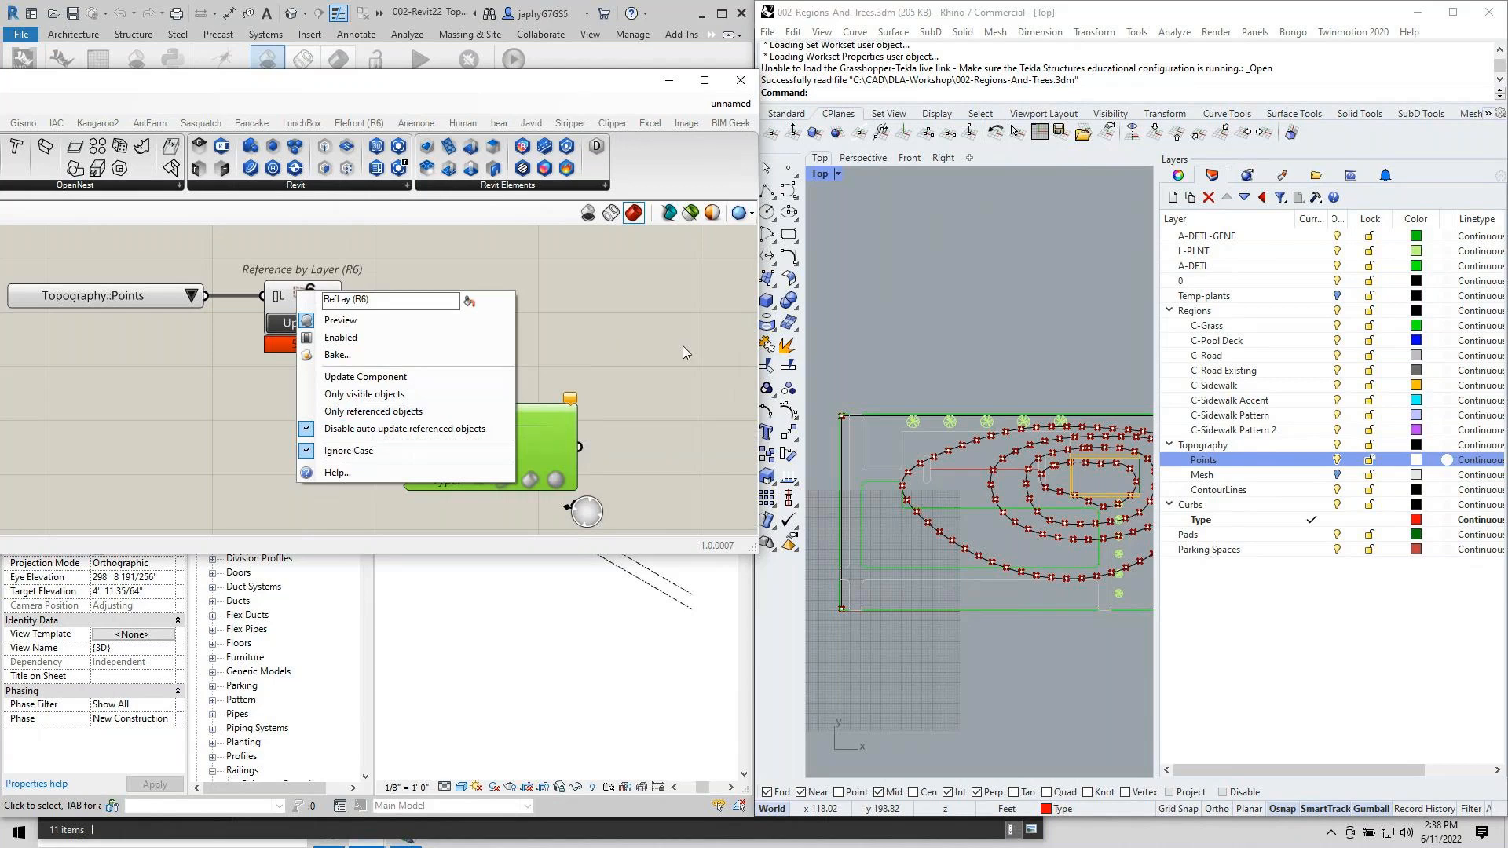
{"action": "left_click", "coordinate": [847, 343]}
{"action": "key", "text": "ctrl+o"}
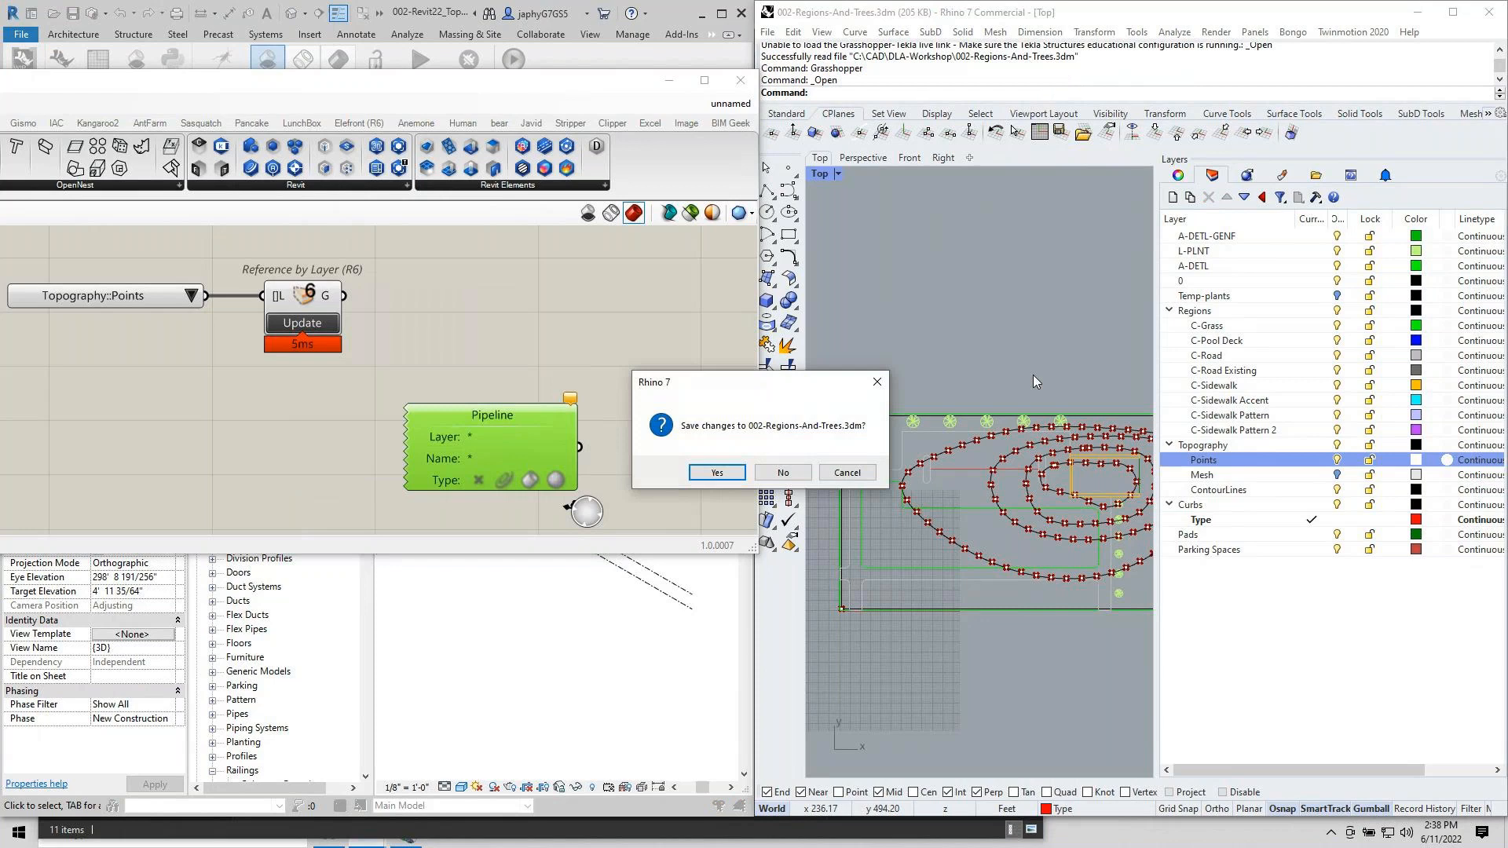
{"action": "left_click", "coordinate": [866, 470]}
Open Rhino's Worksession Manager, view its file attachment dialog, and close both without attaching a model.
{"action": "type", "text": "W"}
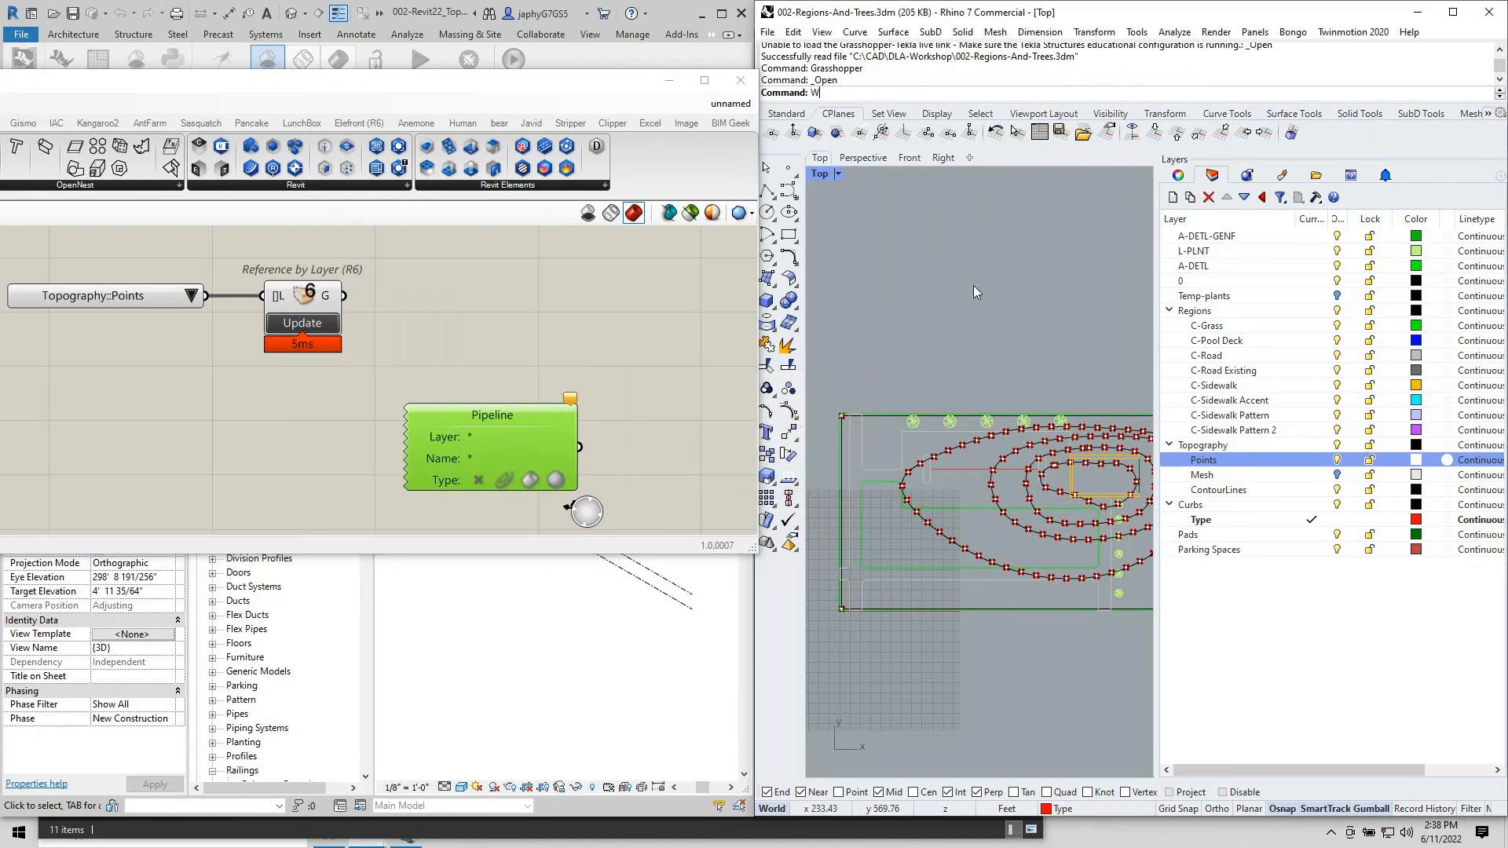
{"action": "type", "text": "orksession"}
{"action": "key", "text": "Return"}
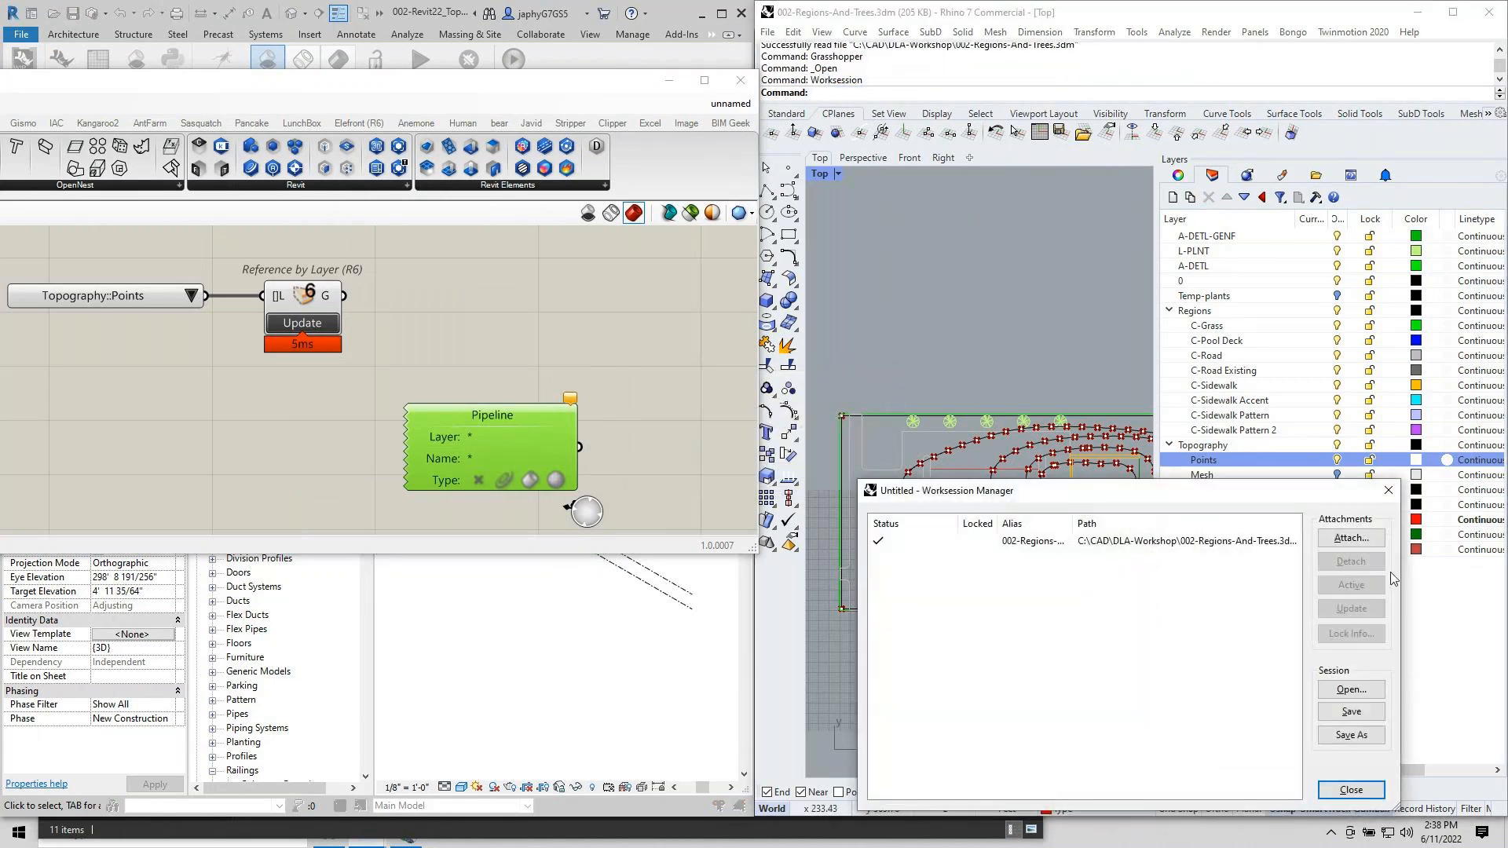
{"action": "left_click", "coordinate": [1351, 538]}
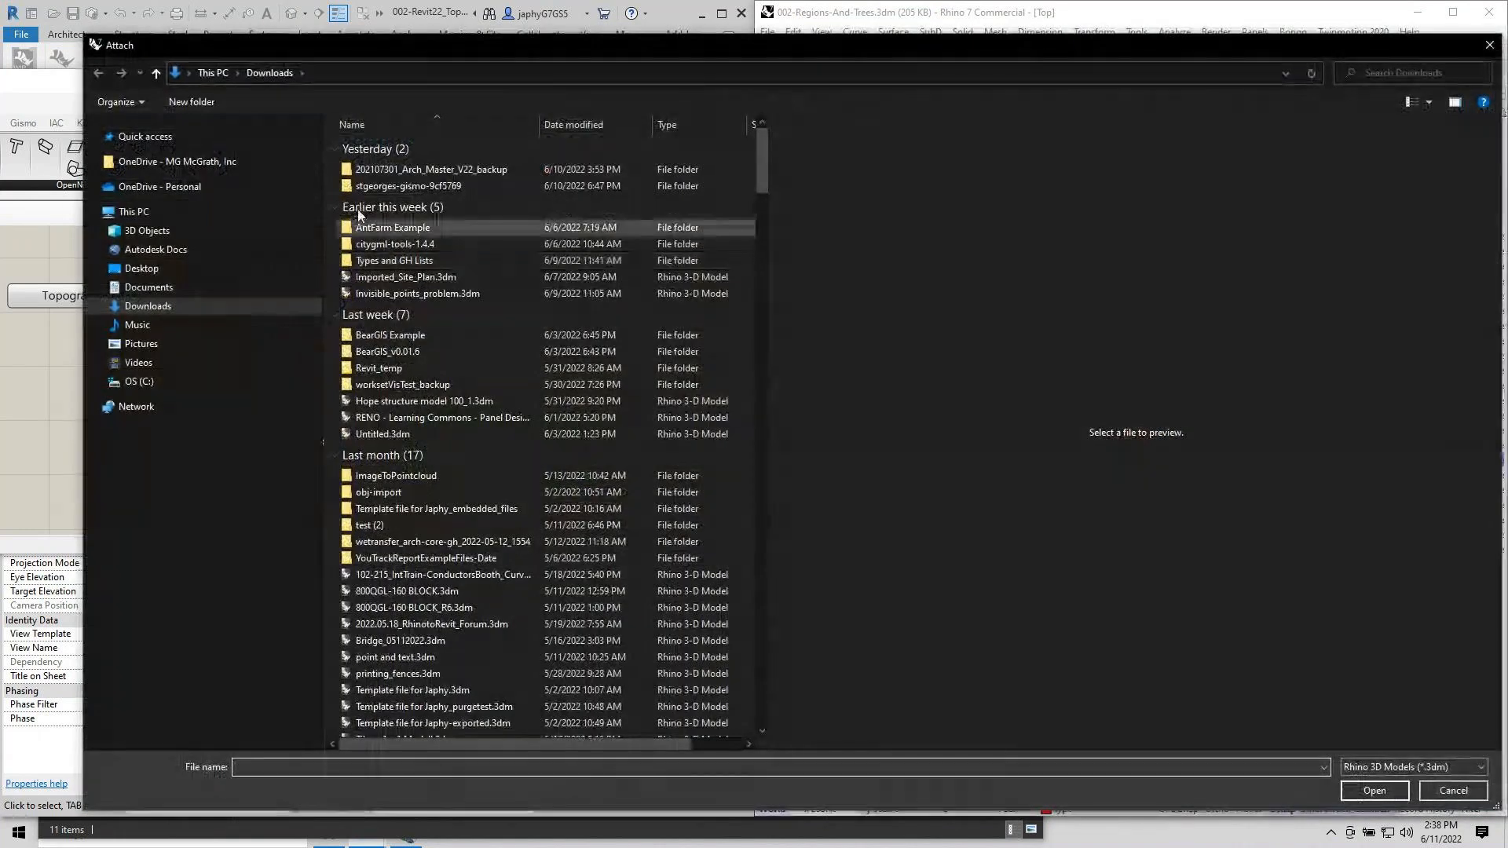
{"action": "left_click", "coordinate": [1489, 45]}
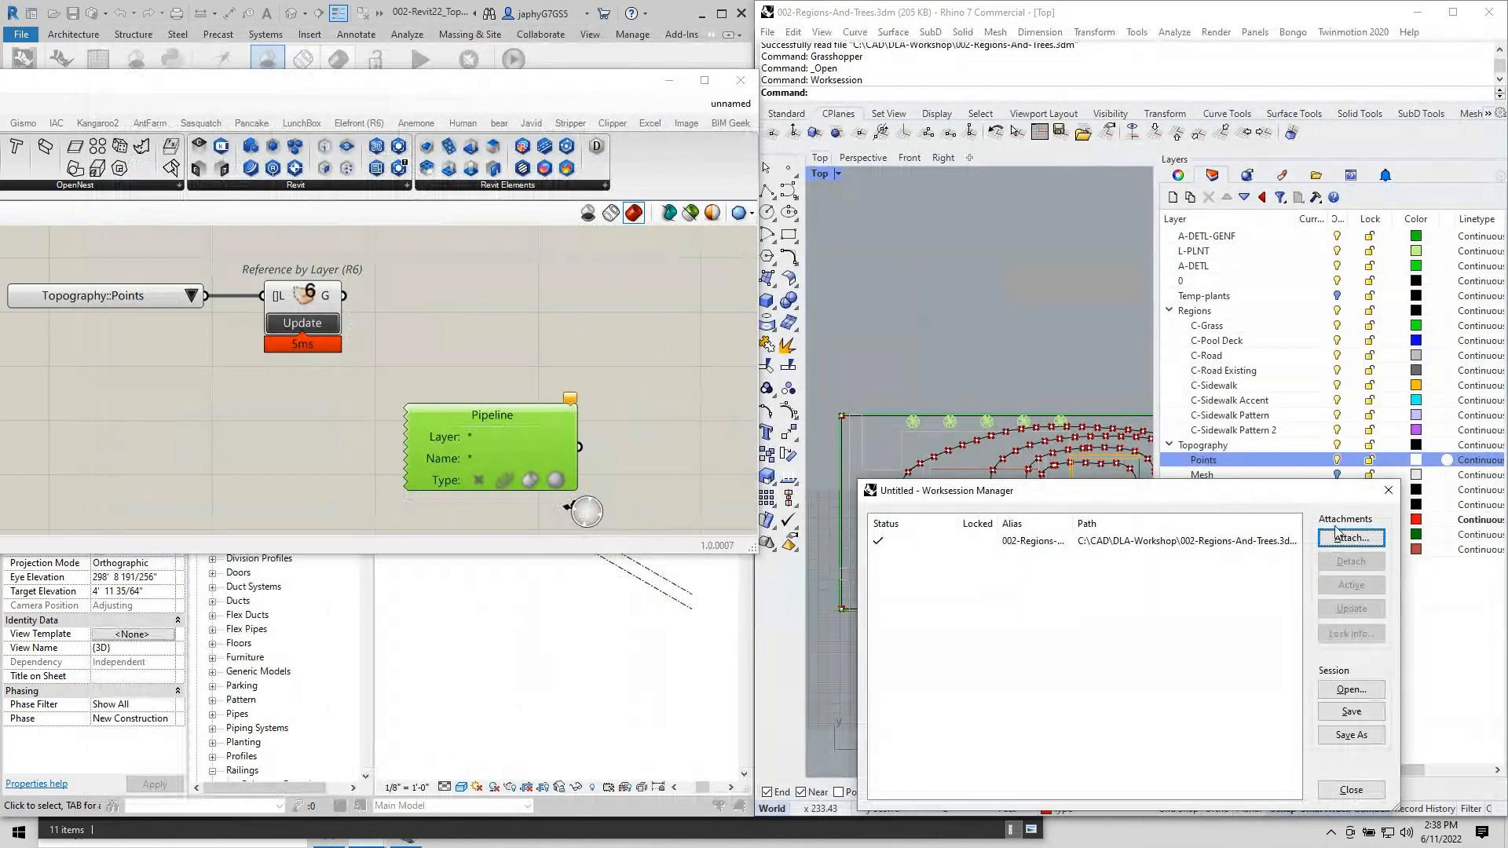
{"action": "left_click", "coordinate": [1388, 492]}
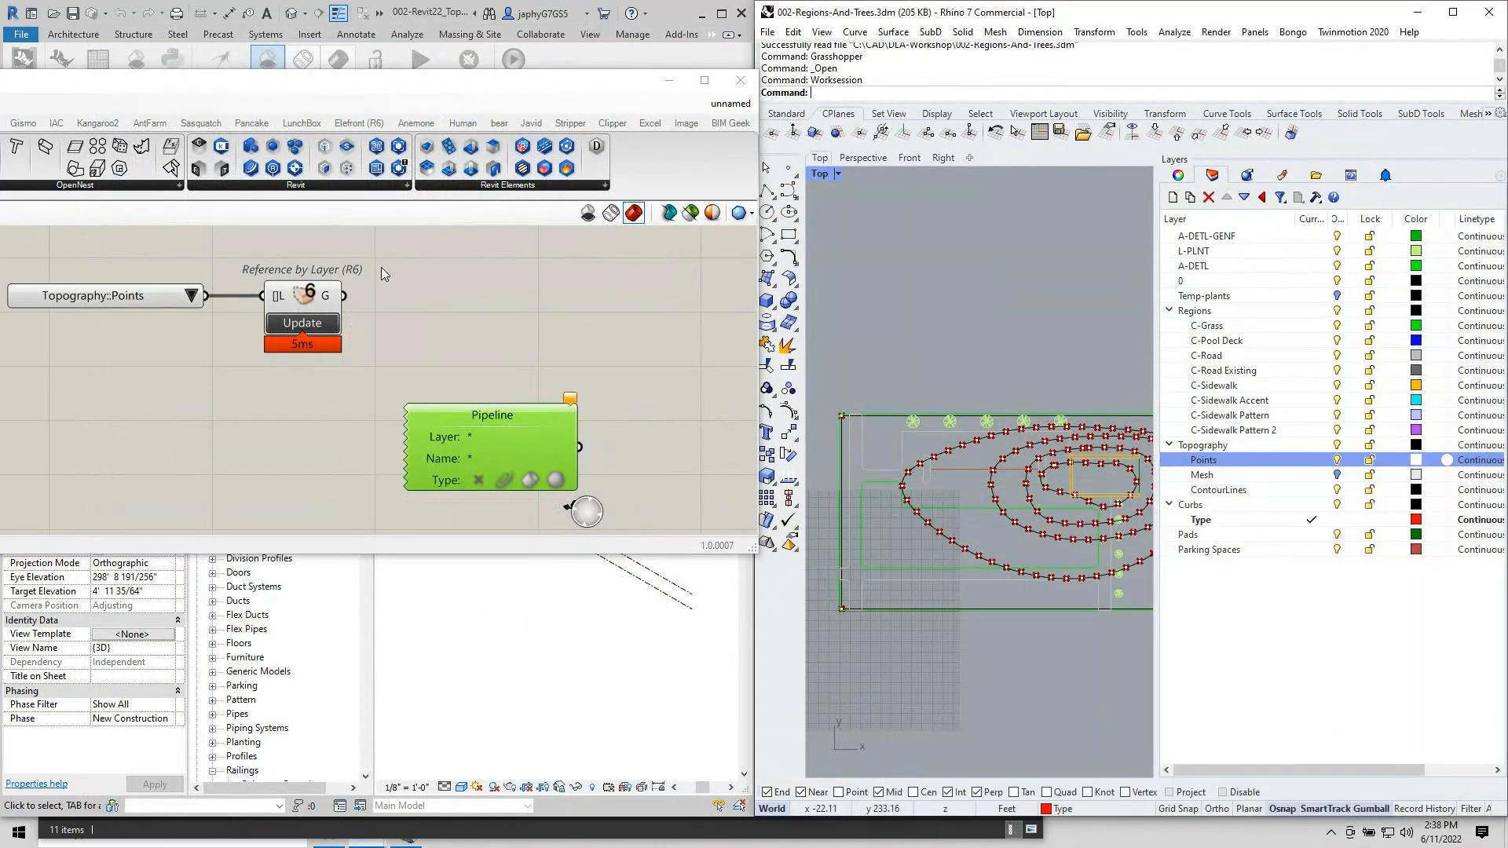
Review the object filtering options of the Reference by Layer and Geometry Pipeline components.
{"action": "right_click", "coordinate": [297, 295]}
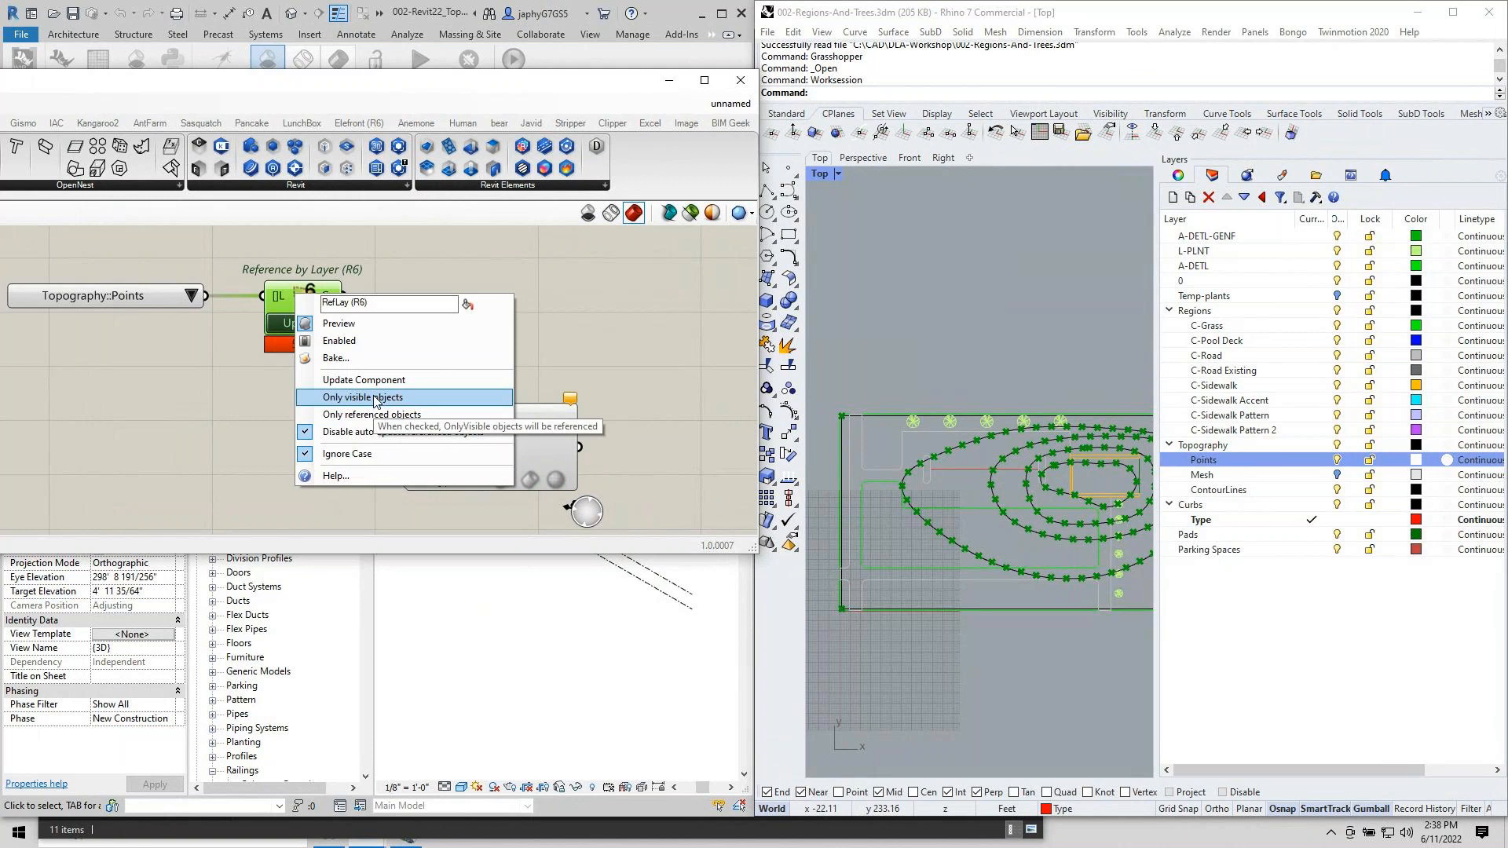
{"action": "left_click", "coordinate": [663, 320]}
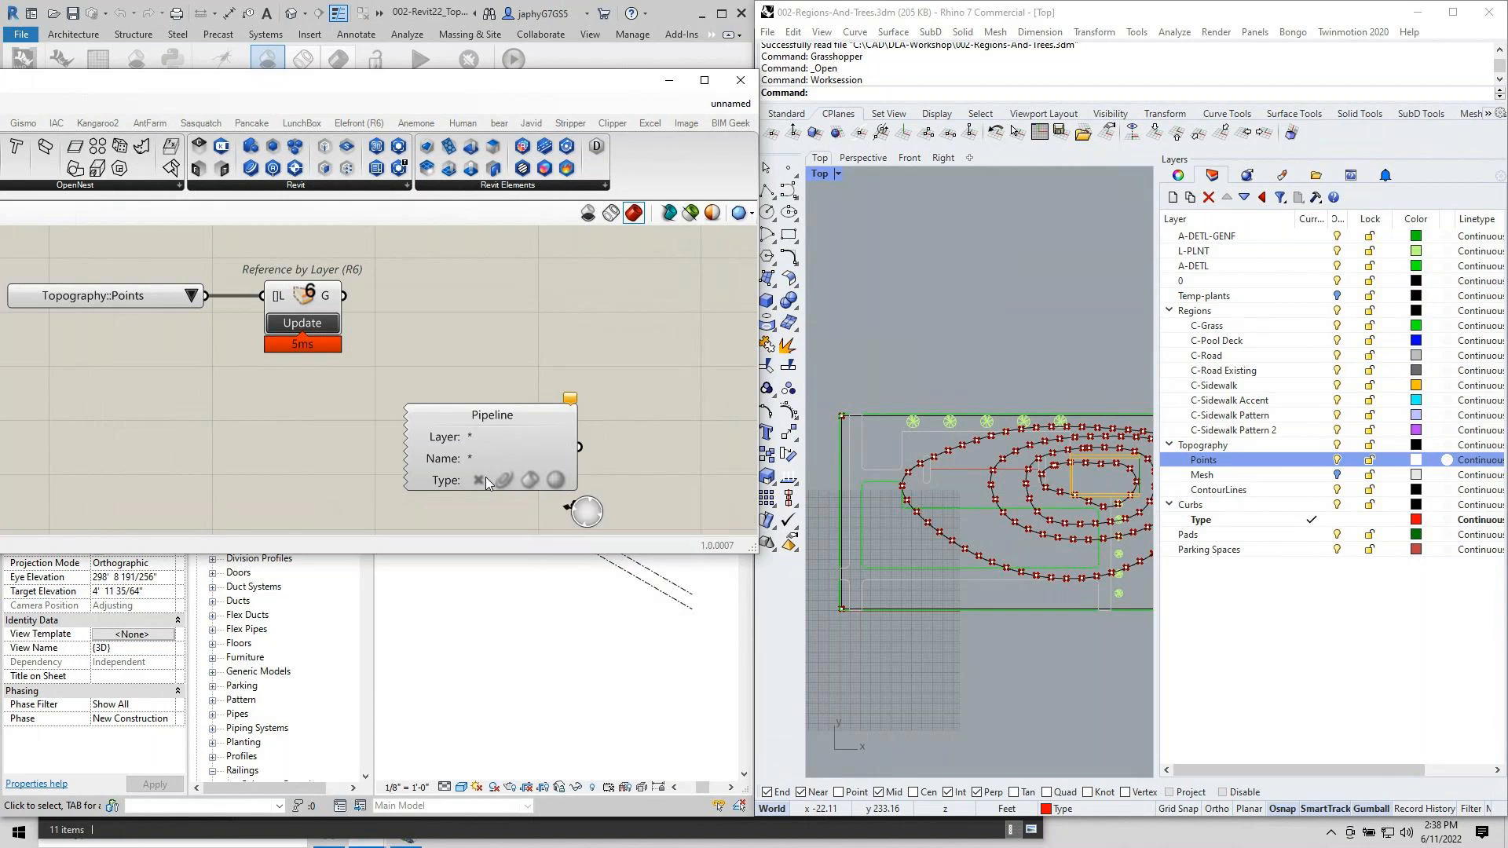
{"action": "left_click", "coordinate": [503, 438]}
{"action": "right_click", "coordinate": [513, 445]}
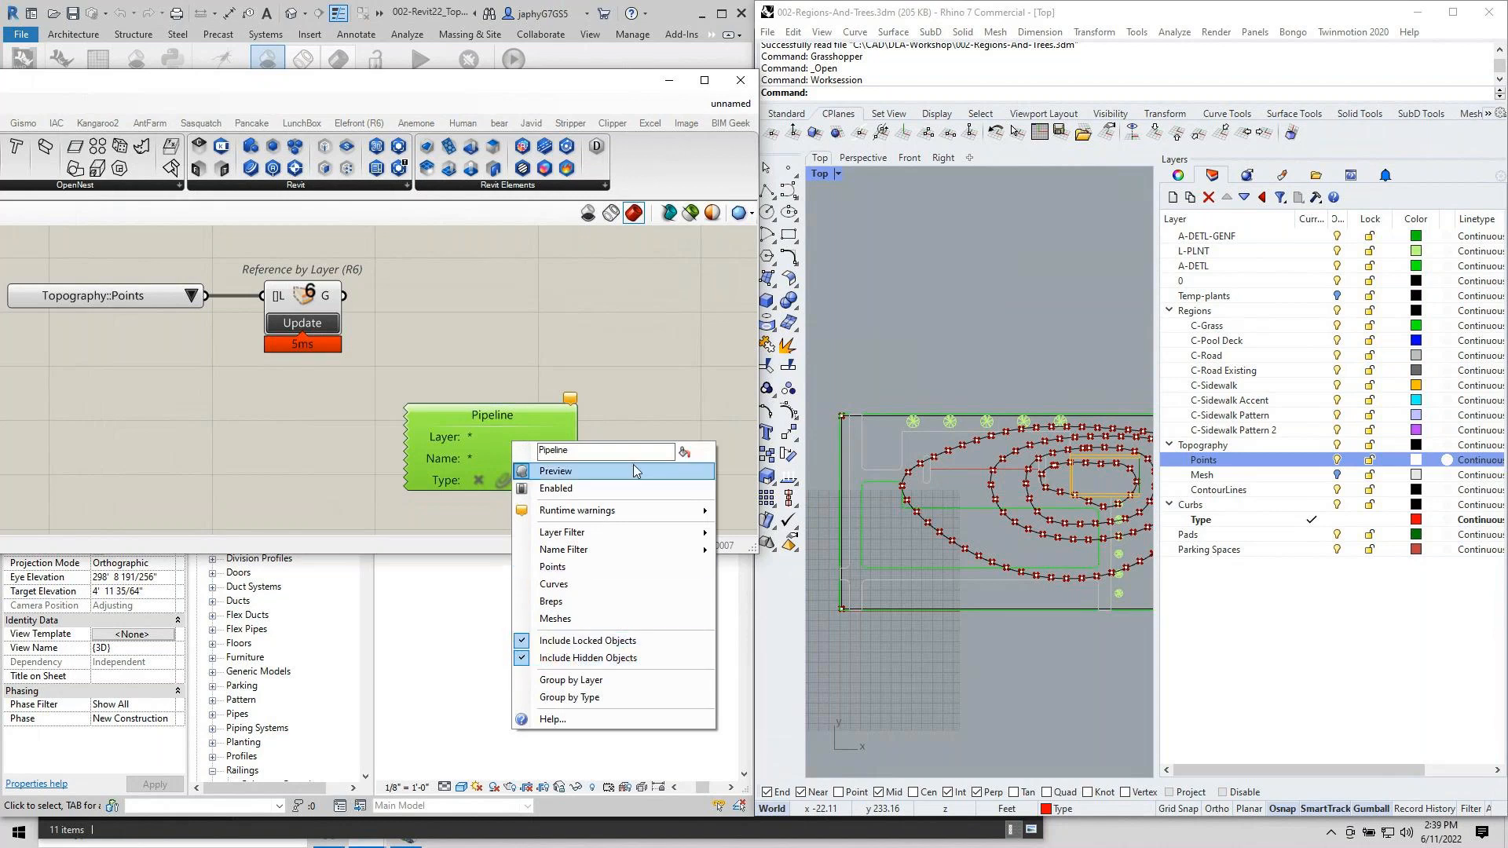
{"action": "left_click", "coordinate": [587, 323]}
Delete the Geometry Pipeline component from the canvas.
{"action": "right_click_drag", "start_coordinate": [508, 375], "coordinate": [496, 328]}
{"action": "scroll", "coordinate": [496, 328], "scroll_direction": "down", "scroll_amount": 2}
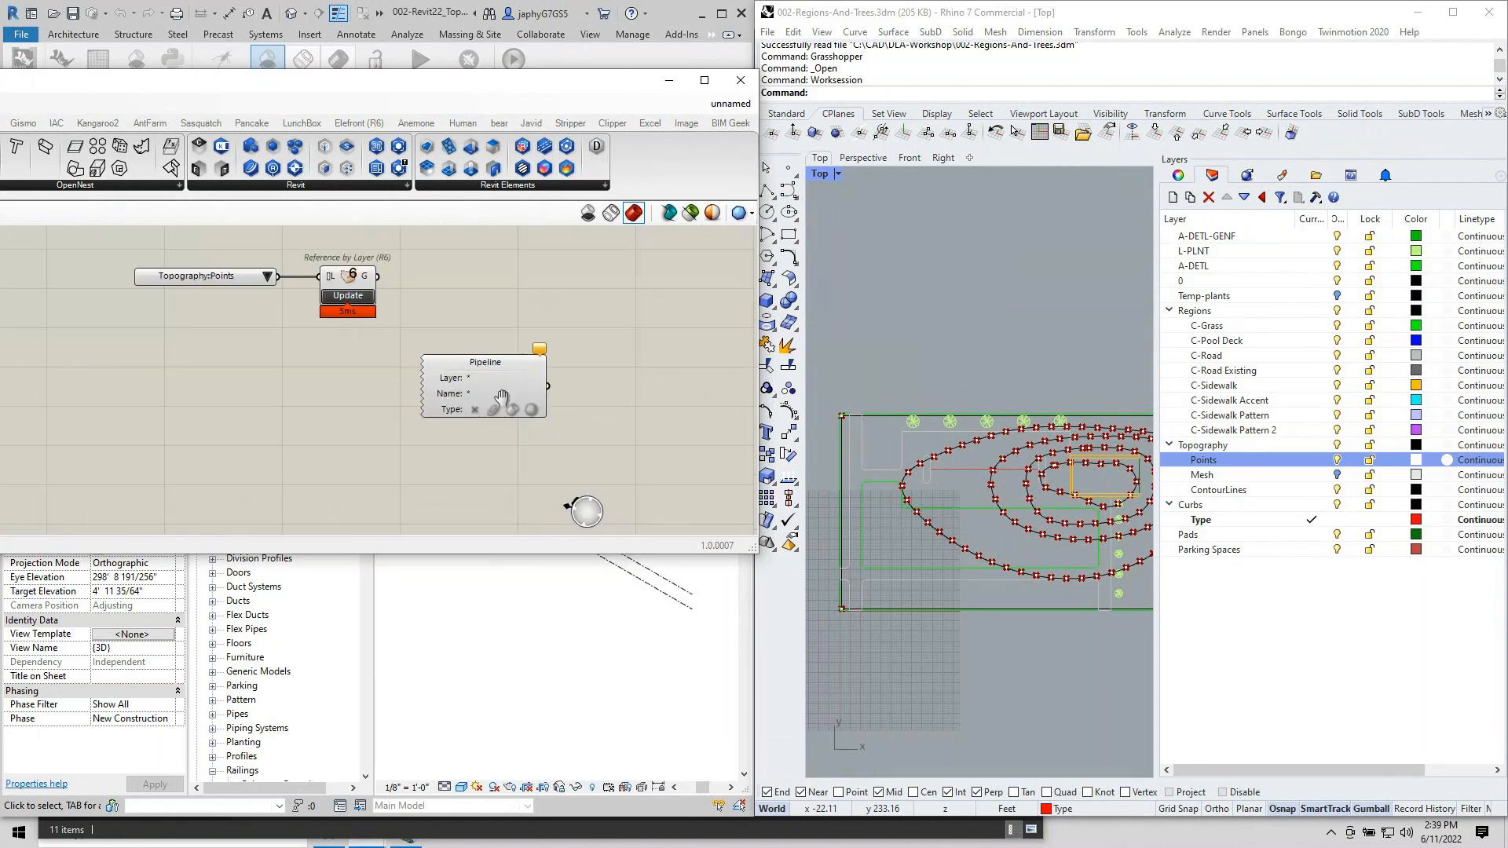
{"action": "right_click_drag", "start_coordinate": [501, 396], "coordinate": [483, 431]}
{"action": "left_click_drag", "start_coordinate": [484, 430], "coordinate": [388, 429]}
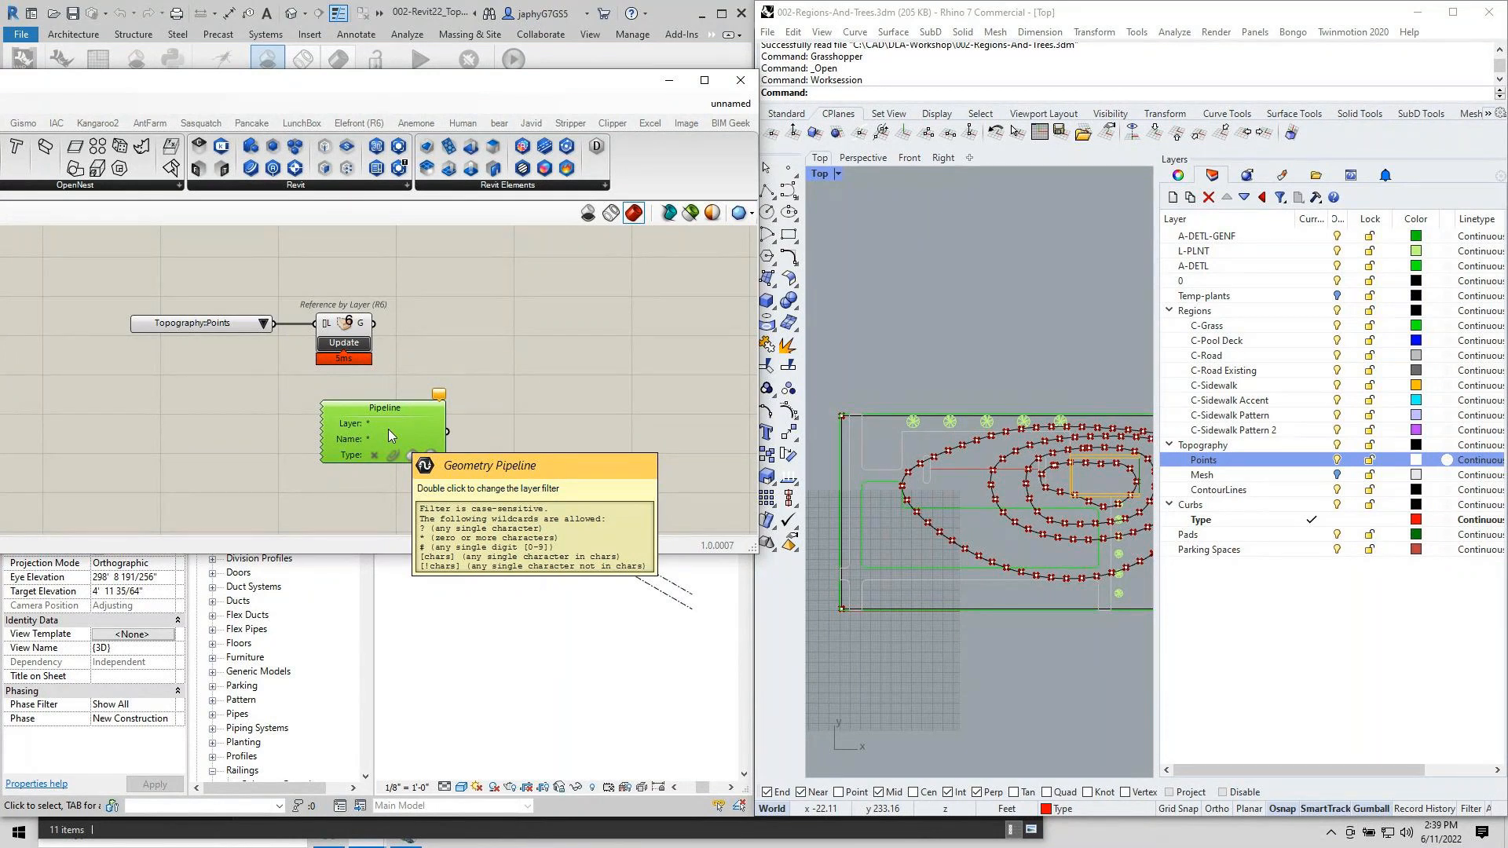
{"action": "key", "text": "Delete"}
{"action": "scroll", "coordinate": [404, 403], "scroll_direction": "down", "scroll_amount": 1}
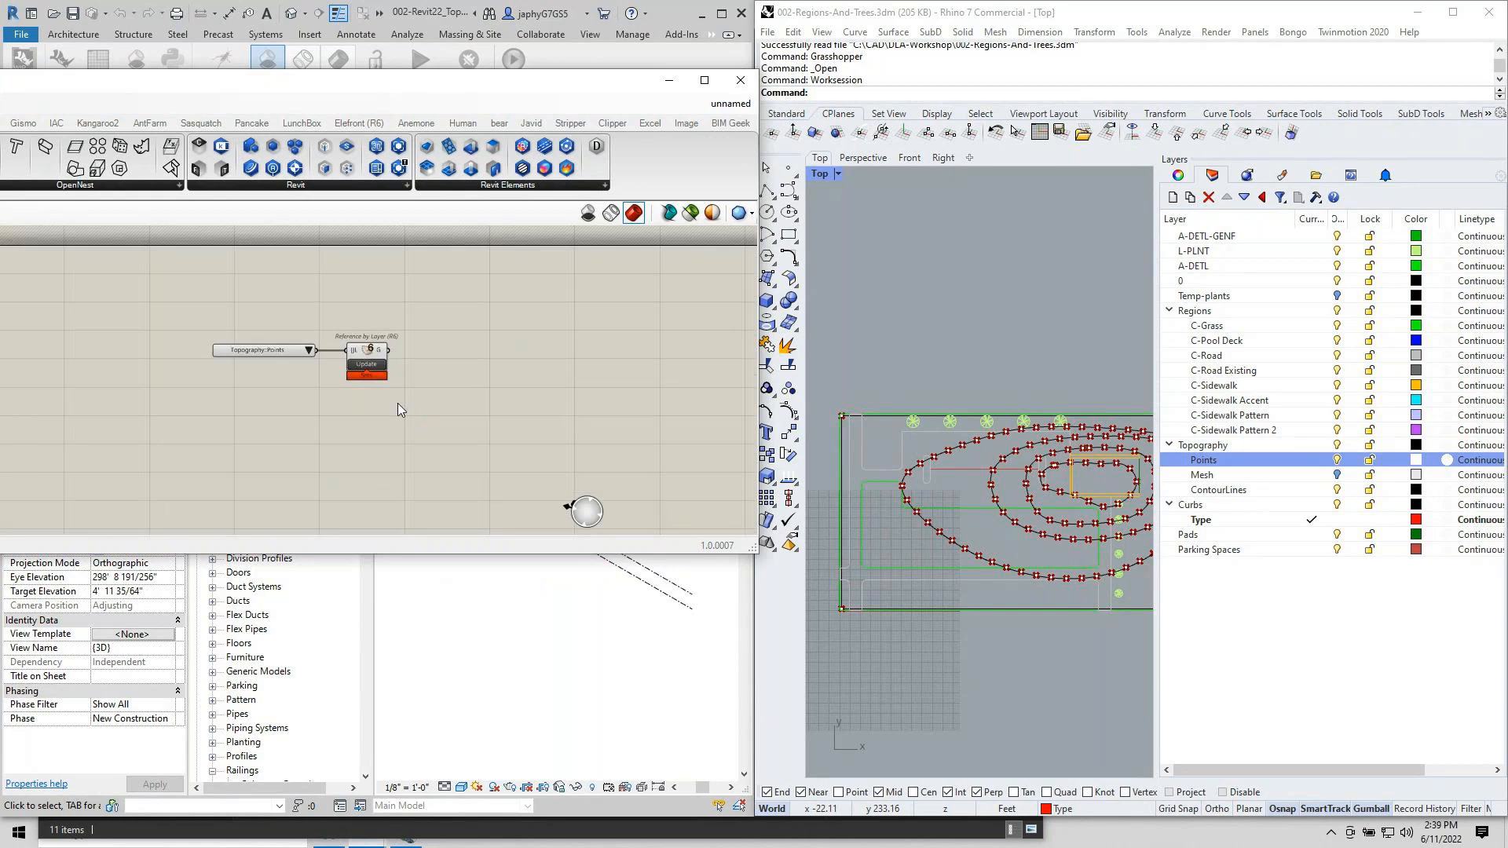
Place an Elefront Filter by User Attributes component on the canvas near the Reference by Layer component.
{"action": "mouse_move", "coordinate": [397, 403]}
{"action": "right_mouse_down"}
{"action": "mouse_move", "coordinate": [488, 427]}
{"action": "mouse_move", "coordinate": [384, 416]}
{"action": "right_mouse_up"}
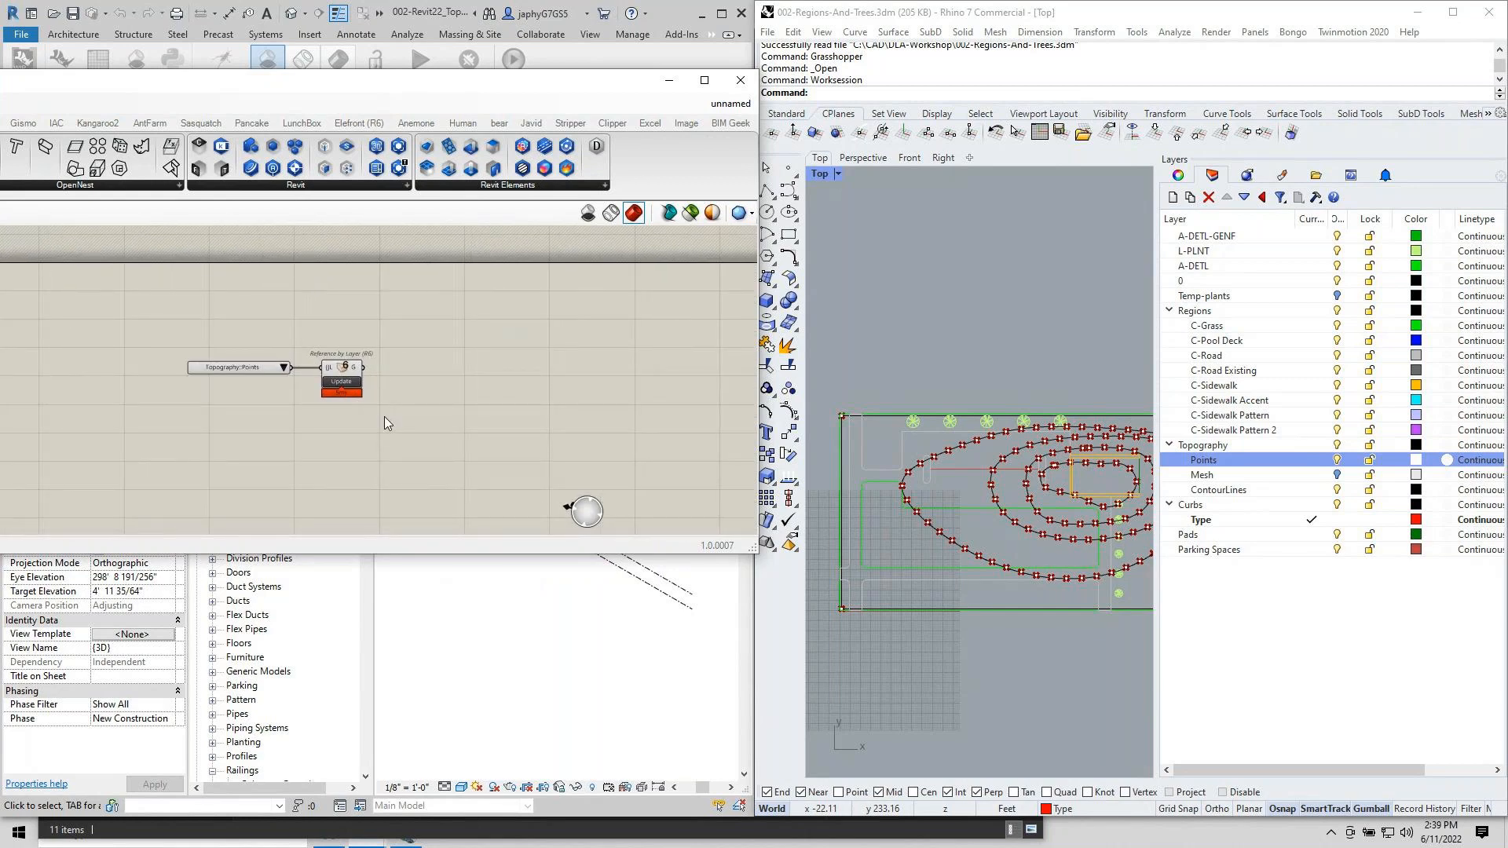
{"action": "left_click", "coordinate": [343, 373]}
{"action": "right_click_drag", "start_coordinate": [342, 374], "coordinate": [424, 369]}
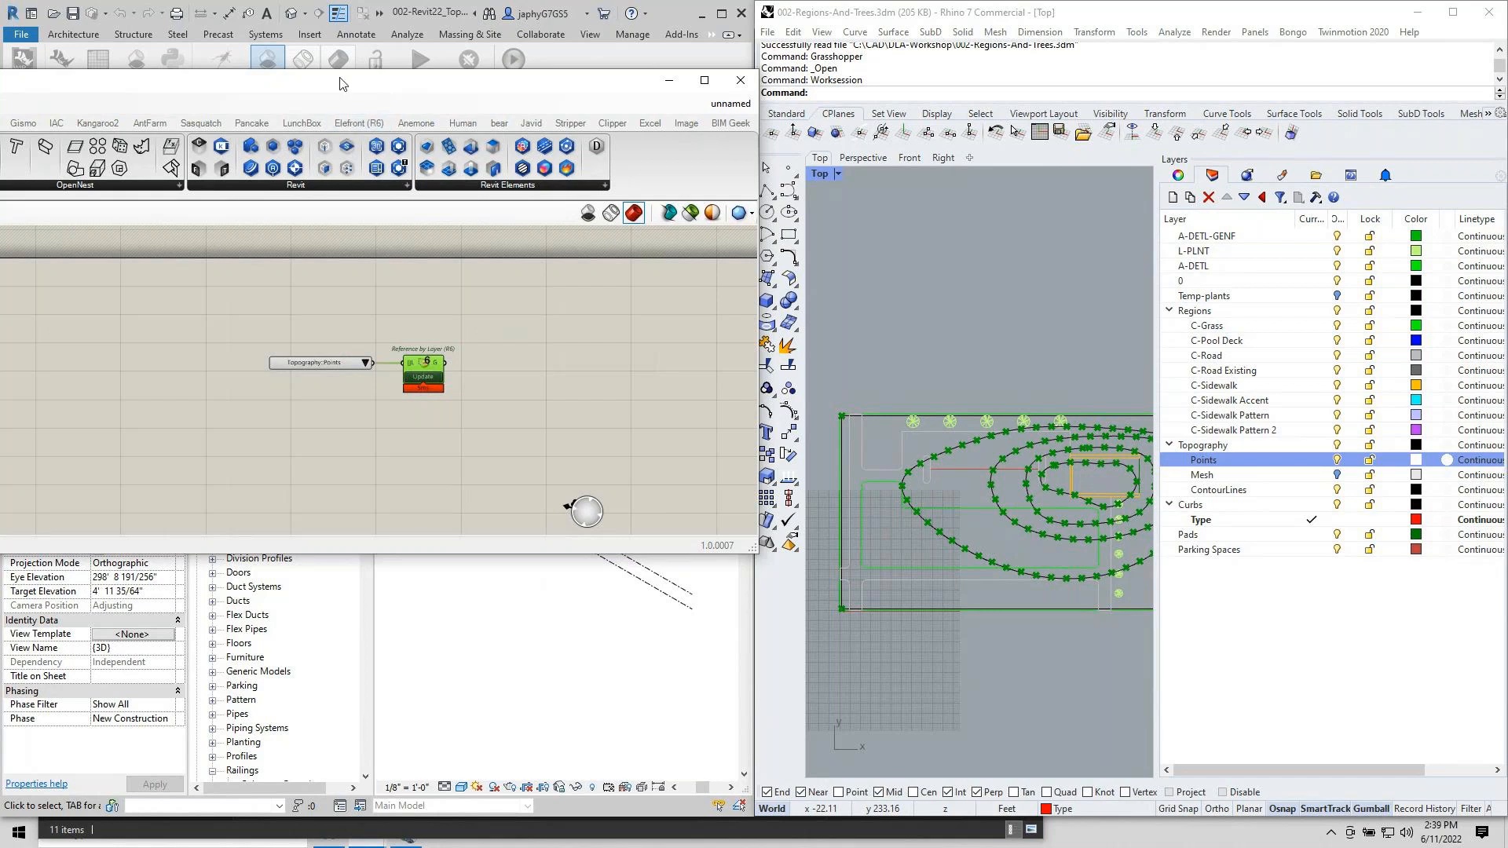
{"action": "left_click_drag", "start_coordinate": [343, 83], "coordinate": [823, 78]}
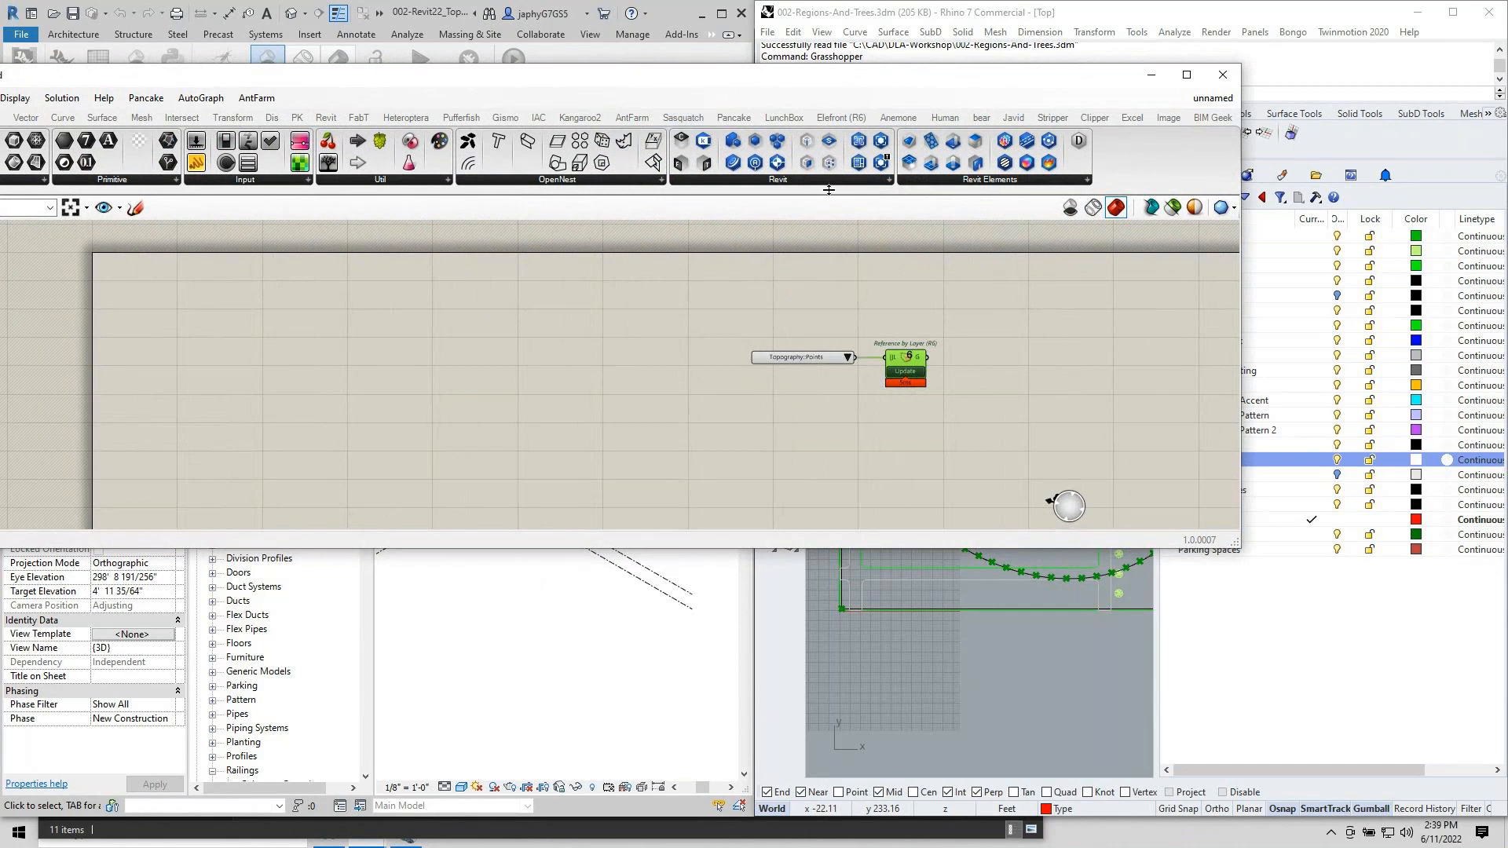
{"action": "left_click", "coordinate": [857, 120]}
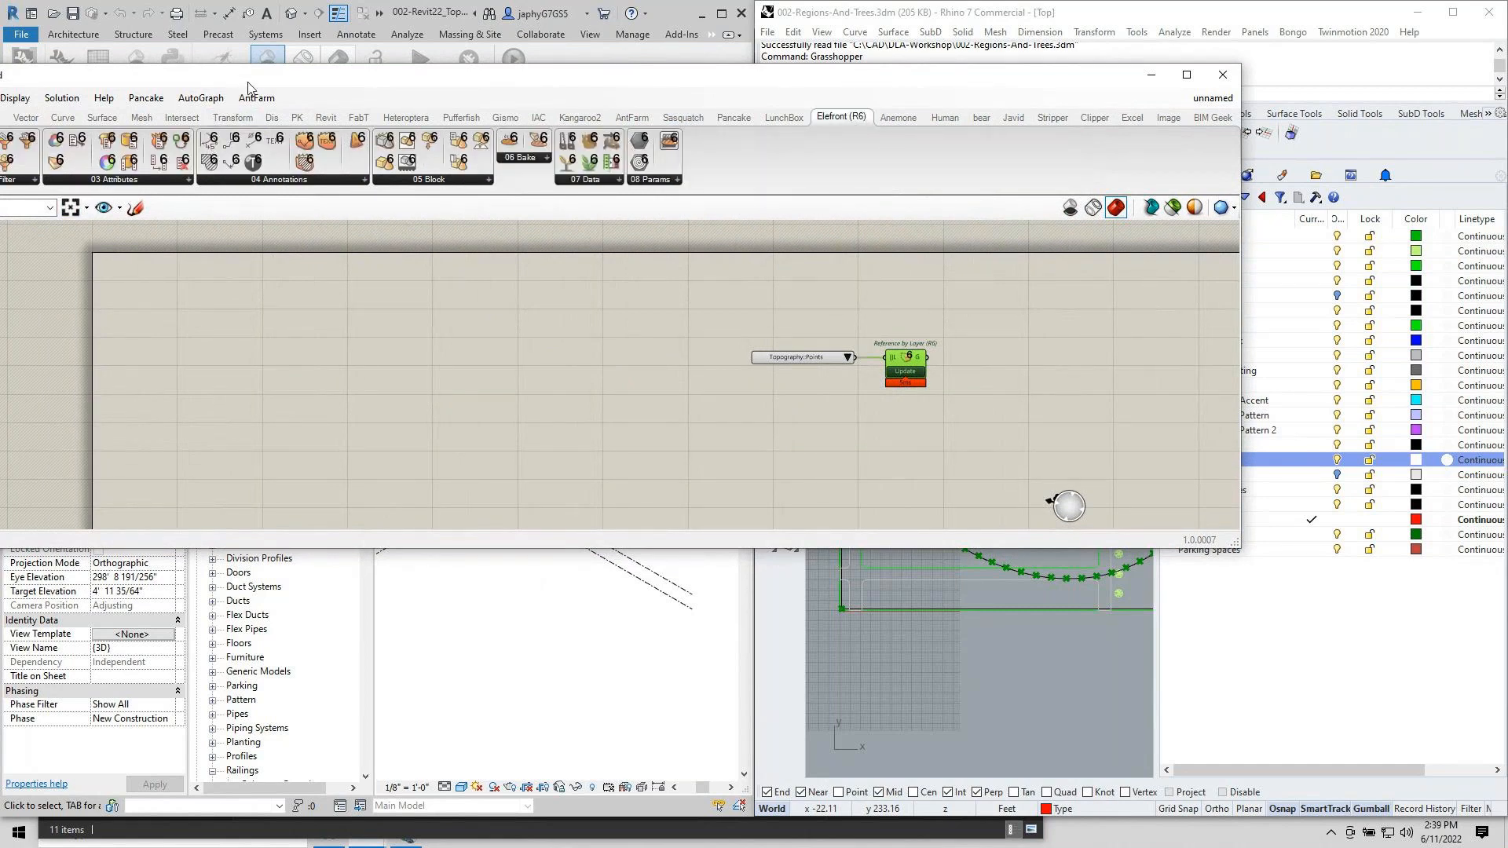
{"action": "left_click_drag", "start_coordinate": [247, 87], "coordinate": [484, 81]}
{"action": "left_click", "coordinate": [239, 181]}
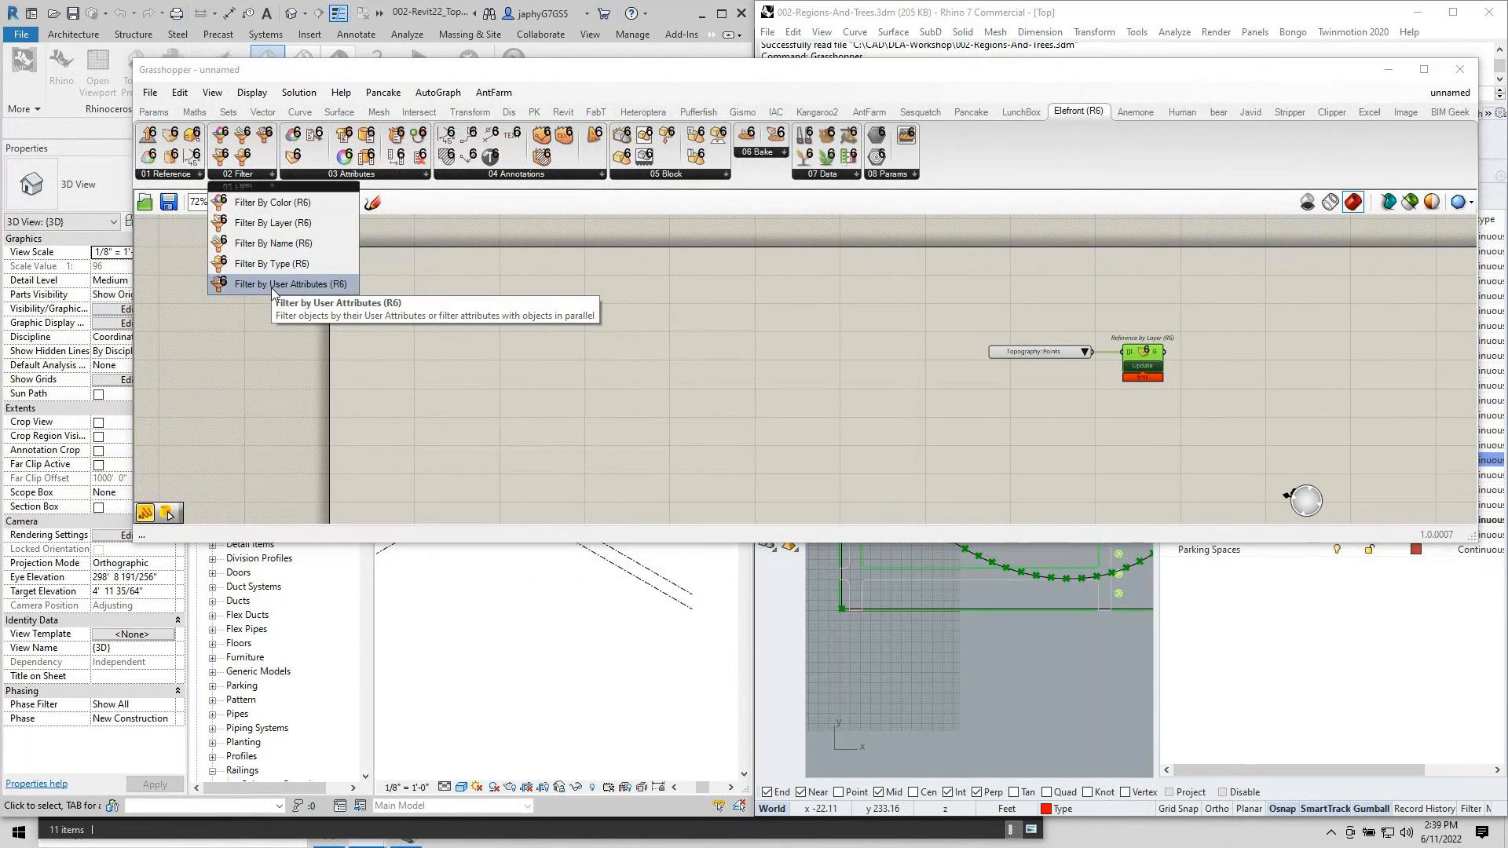
{"action": "left_click_drag", "start_coordinate": [271, 284], "coordinate": [1225, 413]}
Connect the Reference by Layer geometry output to the attribute filter's A input and align the filter beside it.
{"action": "right_click_drag", "start_coordinate": [1198, 391], "coordinate": [969, 382]}
{"action": "scroll", "coordinate": [923, 349], "scroll_direction": "up", "scroll_amount": 2}
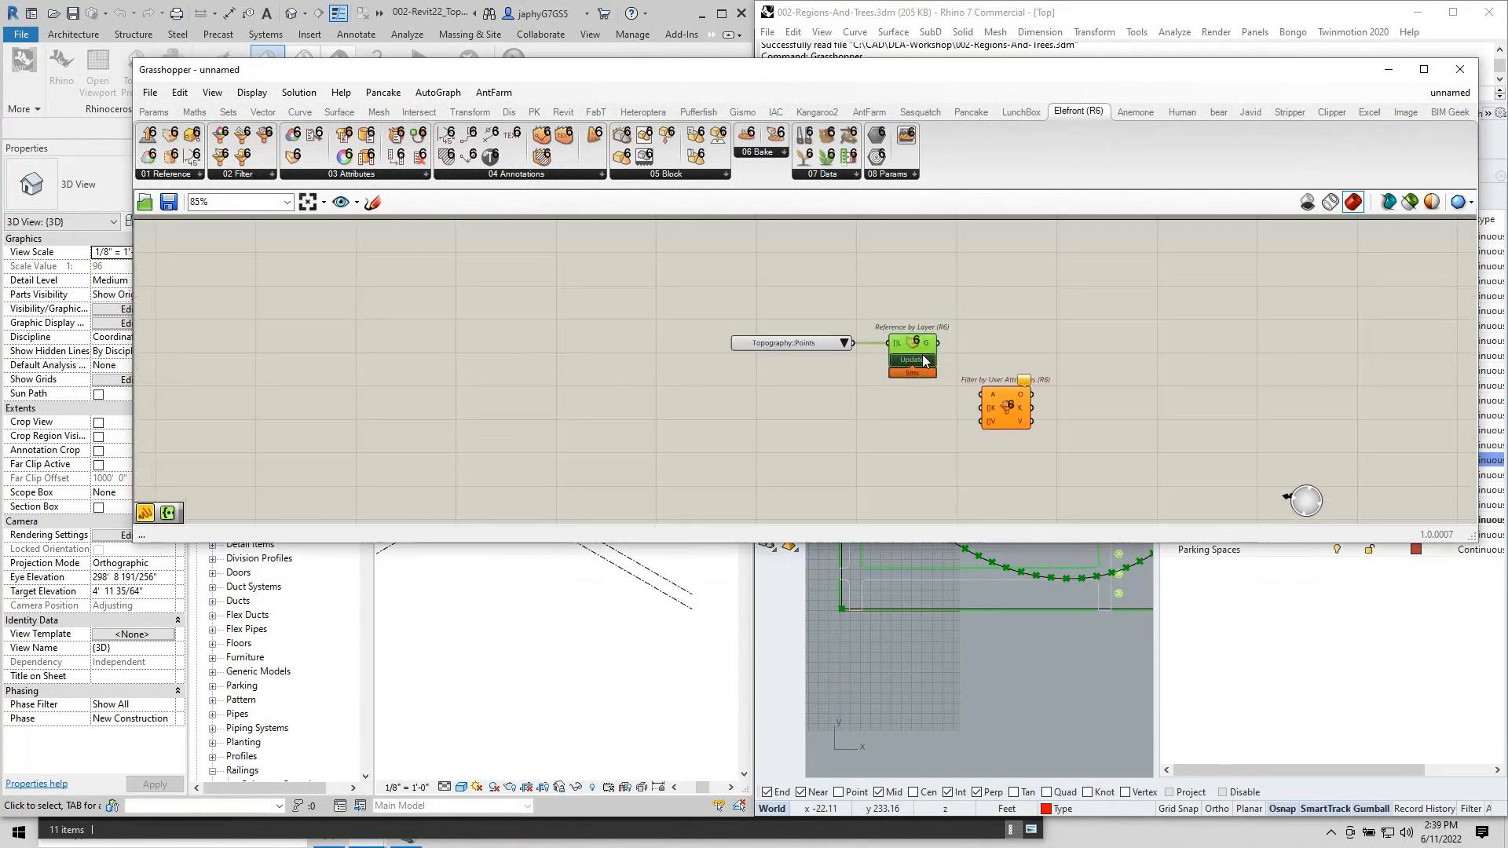
{"action": "left_click_drag", "start_coordinate": [941, 340], "coordinate": [985, 402]}
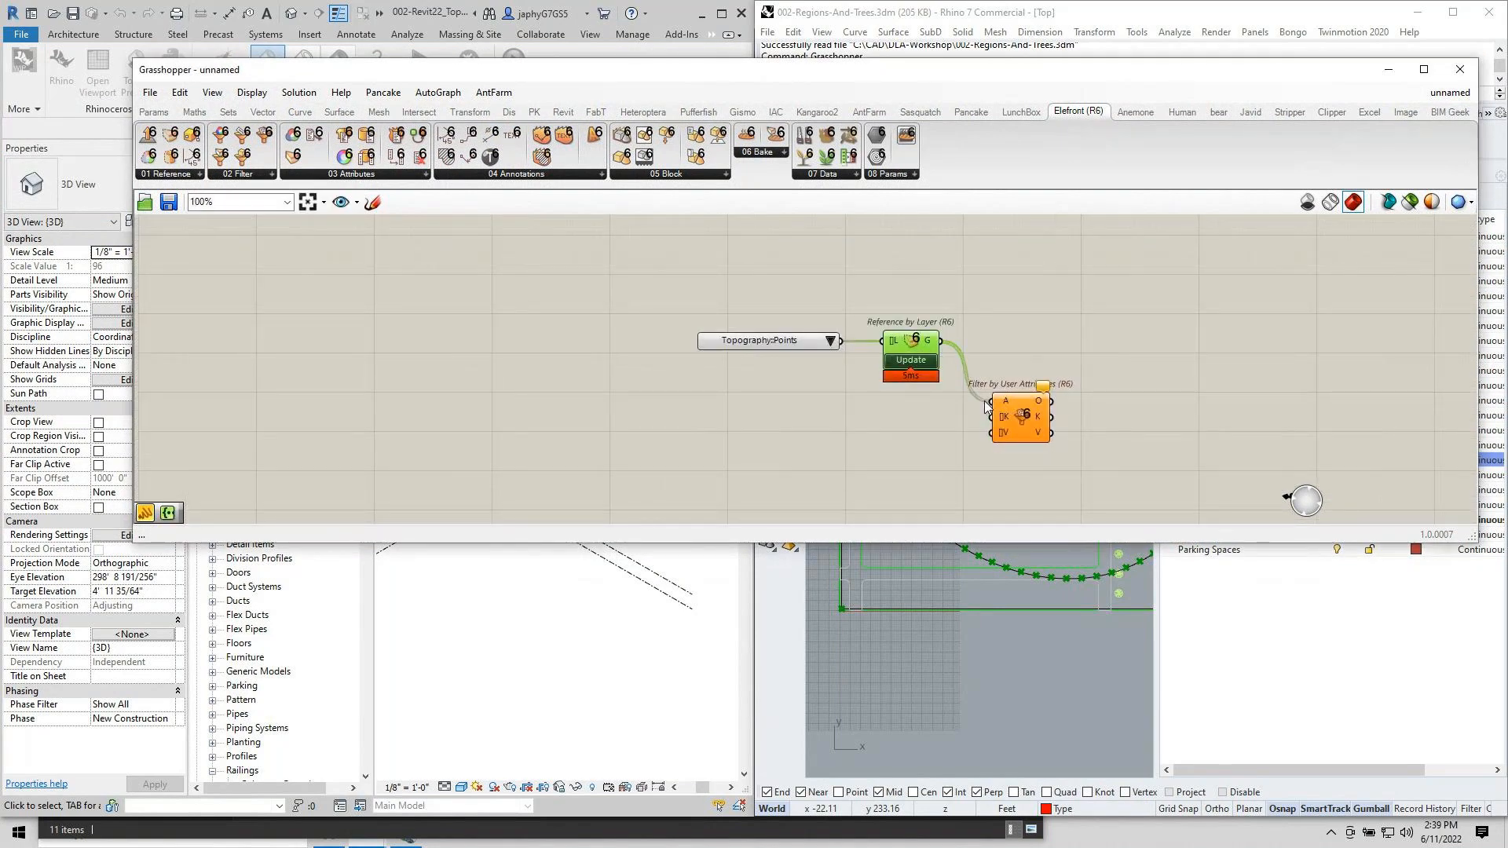
{"action": "mouse_move", "coordinate": [1001, 423]}
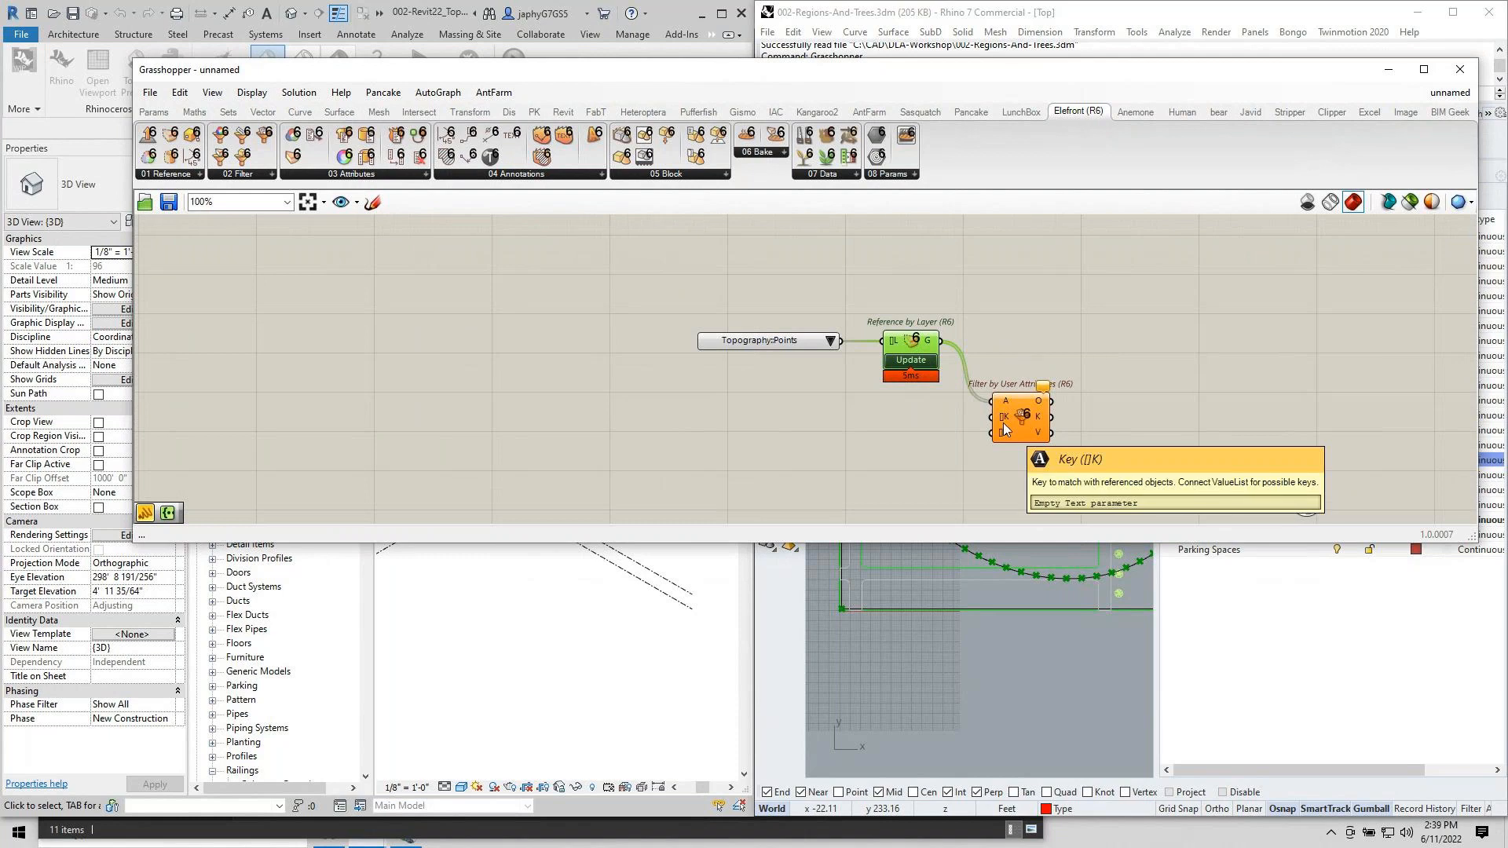
{"action": "left_click_drag", "start_coordinate": [1014, 412], "coordinate": [1020, 358]}
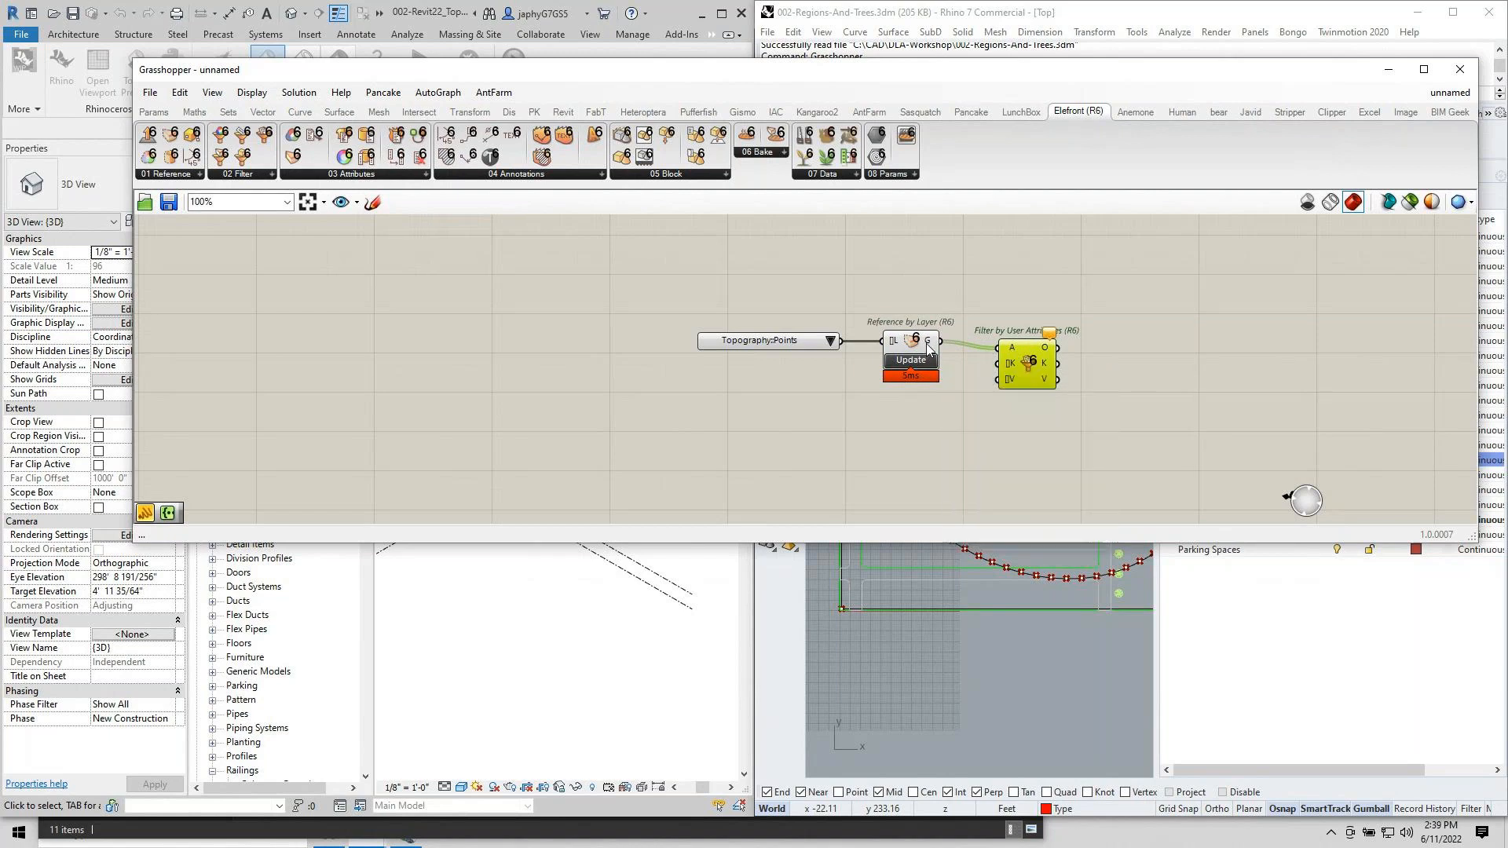
Review the Filter by User Attributes component and delete it from the canvas.
{"action": "mouse_move", "coordinate": [929, 349]}
{"action": "left_click", "coordinate": [1033, 488]}
{"action": "left_click_drag", "start_coordinate": [1025, 360], "coordinate": [1012, 370]}
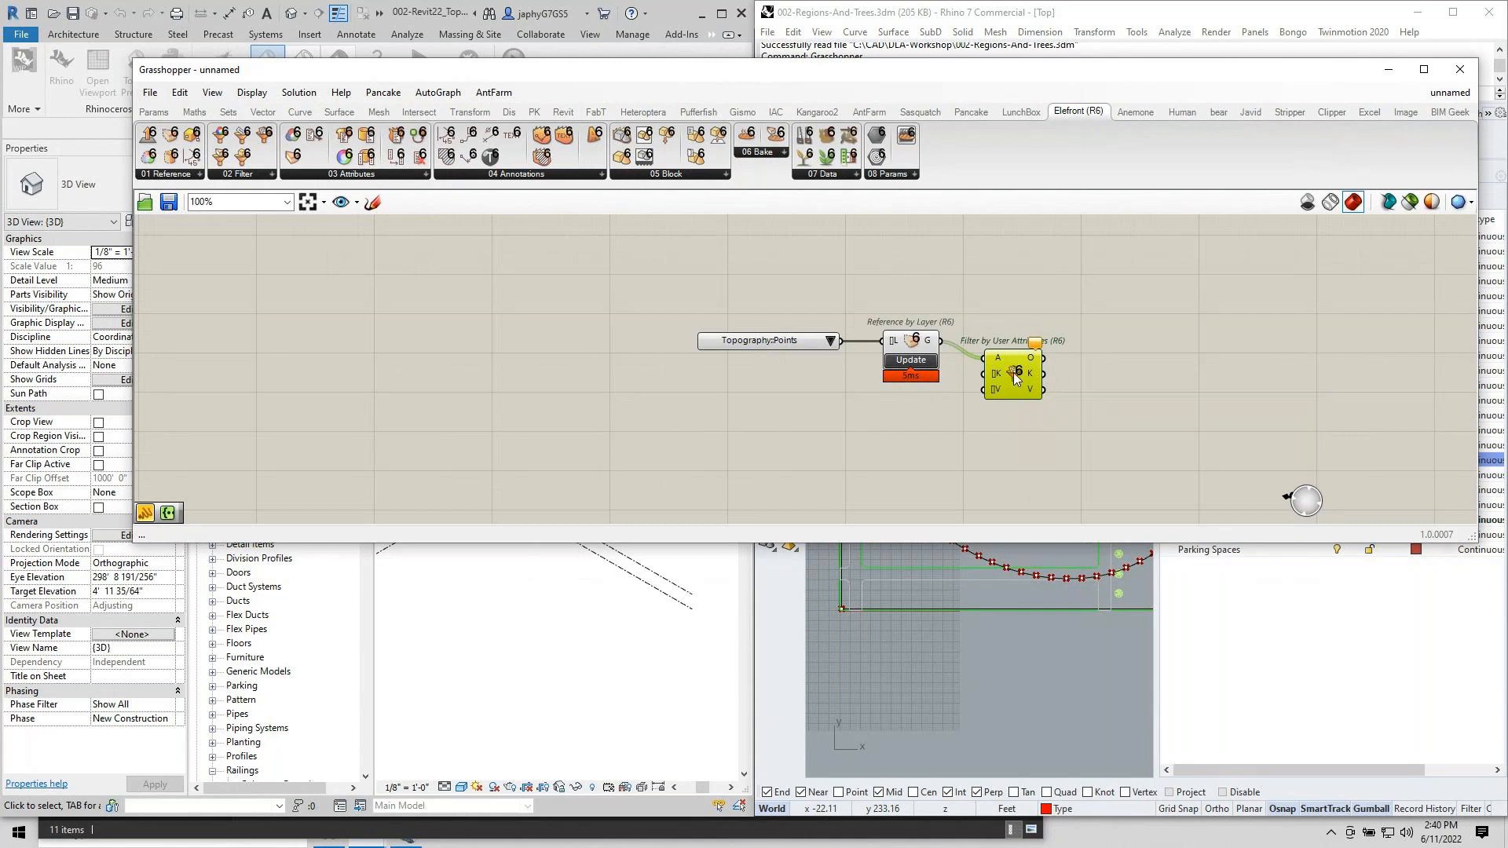
{"action": "mouse_move", "coordinate": [1012, 373]}
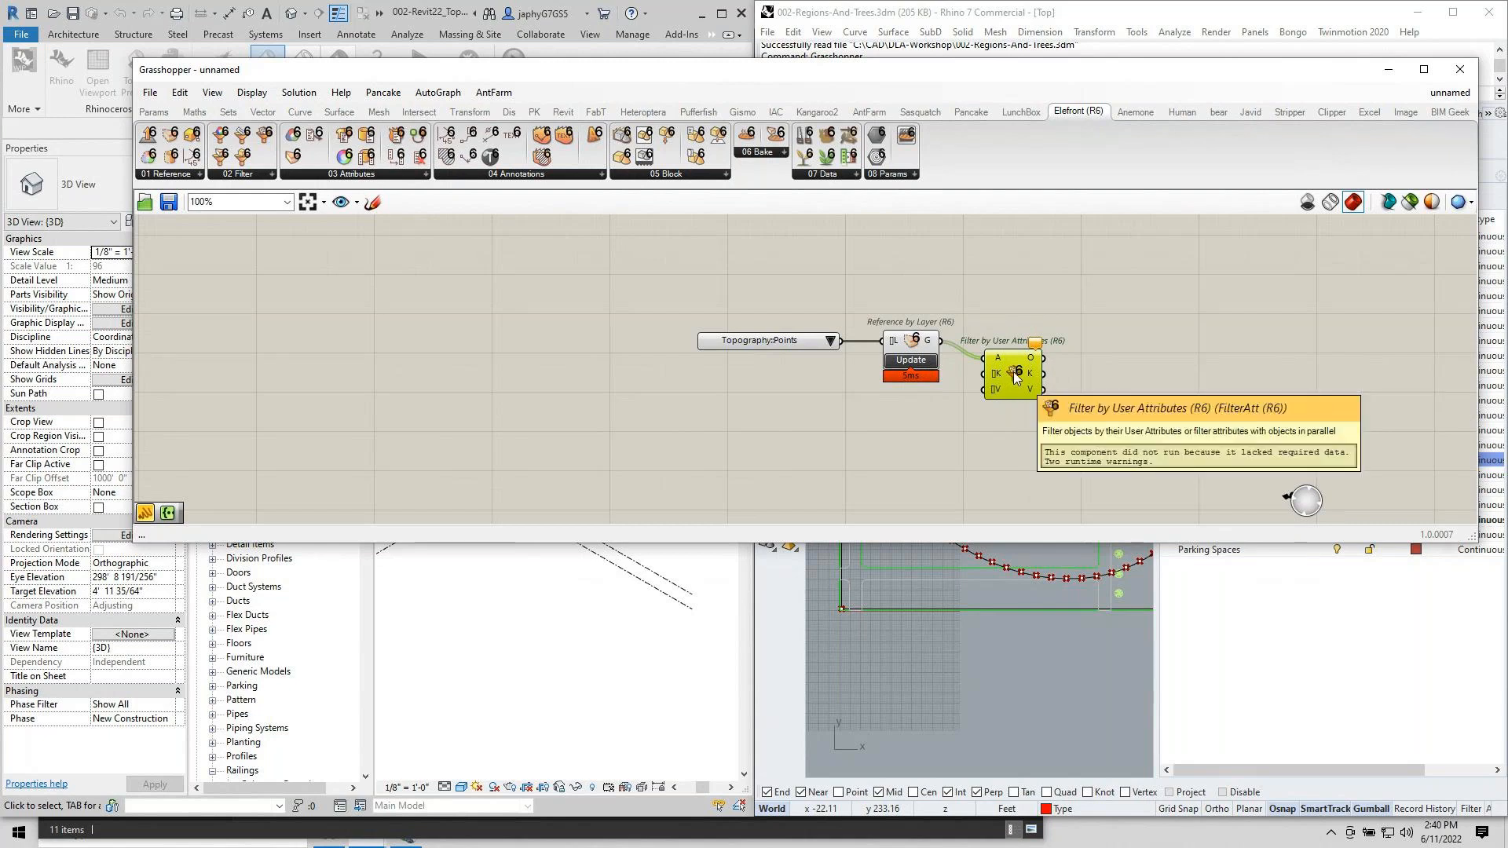
{"action": "key", "text": "Delete"}
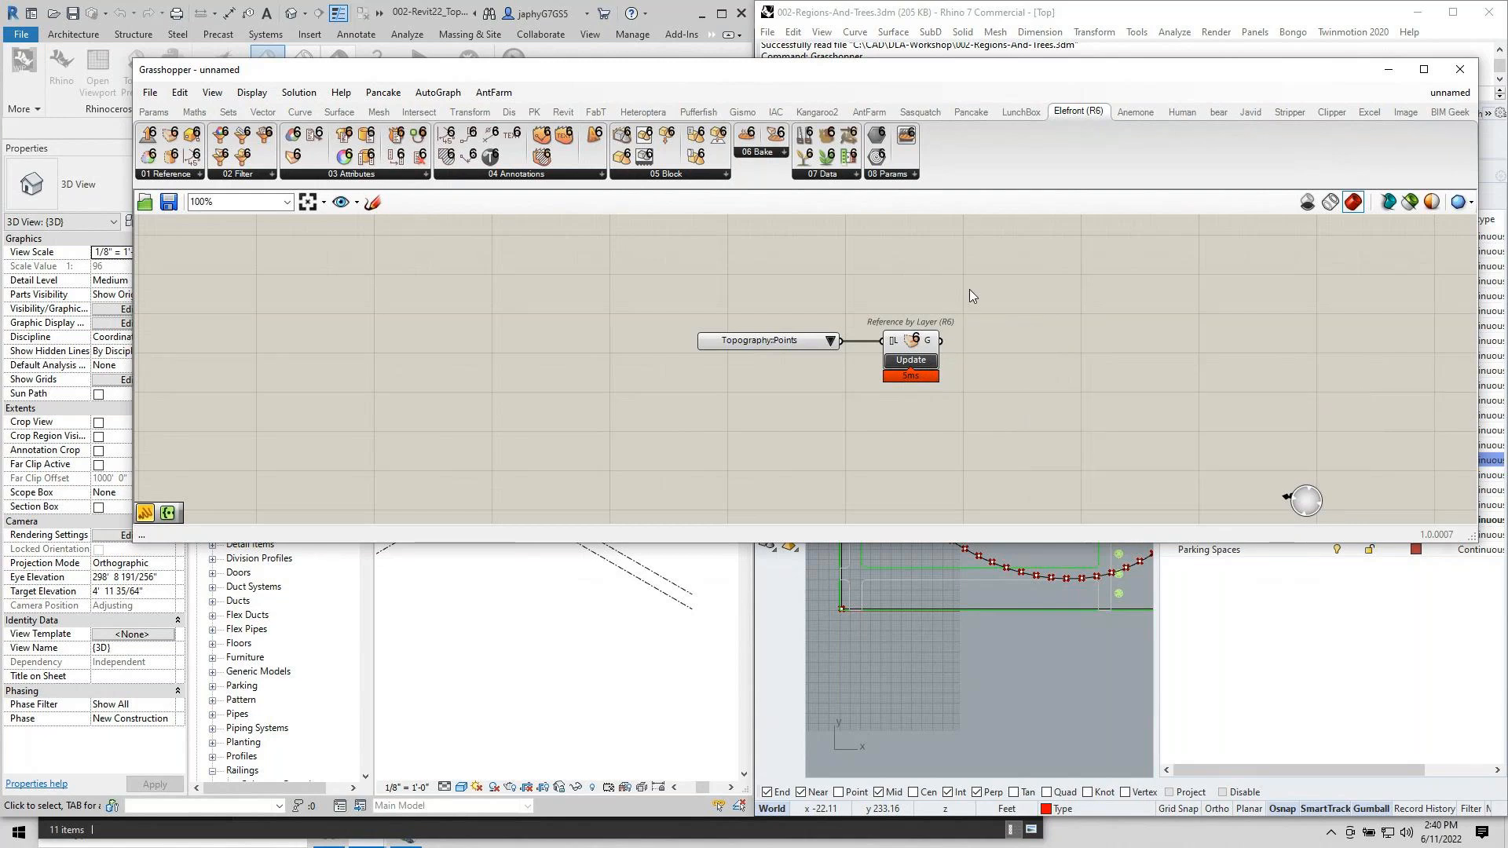
Move and narrow the Grasshopper window to uncover Rhino's viewport, keeping the layer reference components in view.
{"action": "left_click_drag", "start_coordinate": [849, 77], "coordinate": [758, 119]}
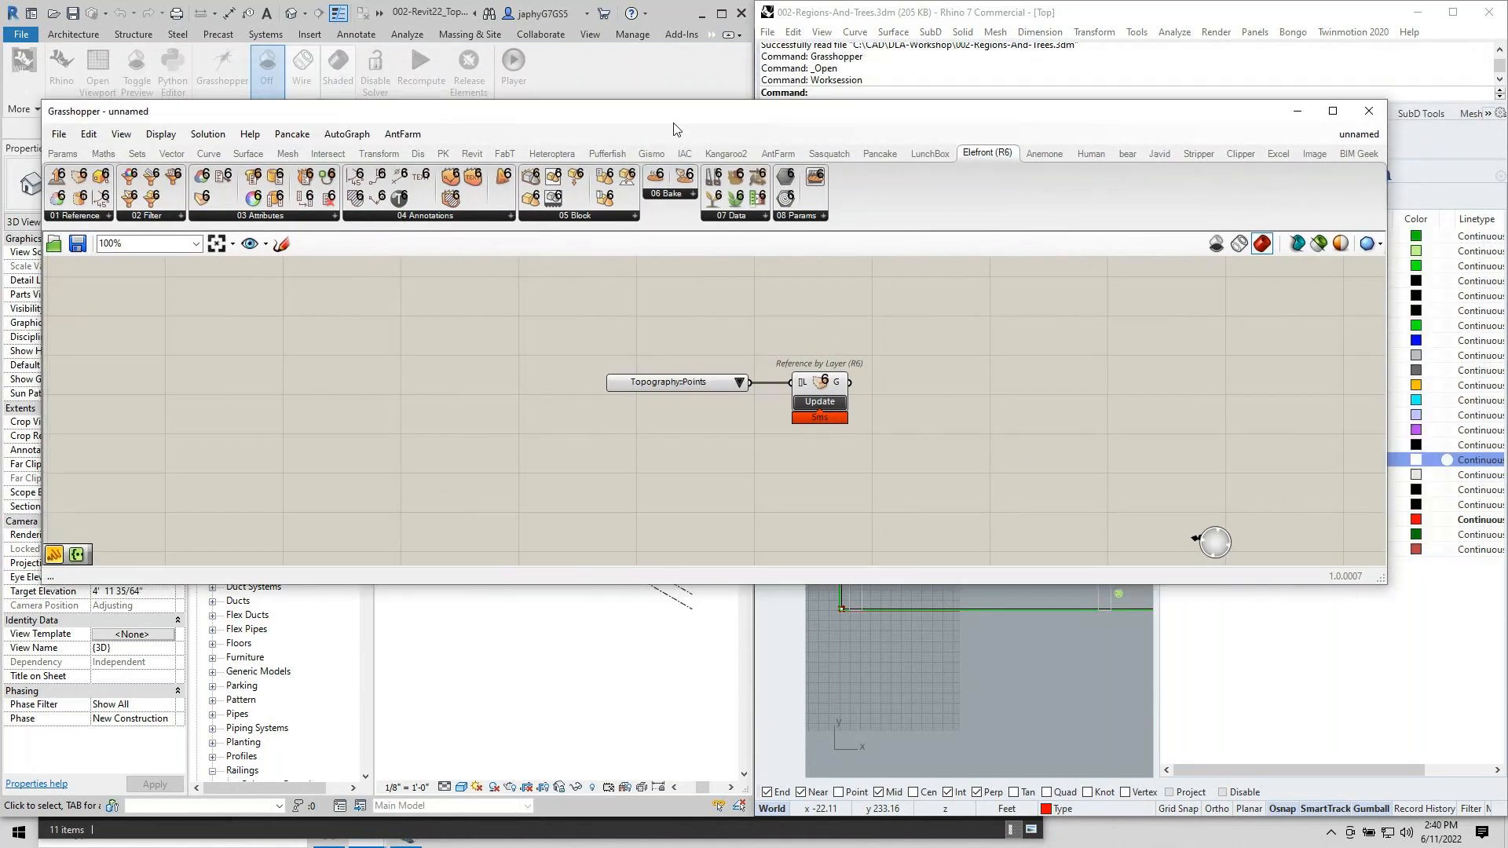
{"action": "left_click_drag", "start_coordinate": [1386, 289], "coordinate": [866, 289]}
{"action": "right_click_drag", "start_coordinate": [749, 464], "coordinate": [323, 492]}
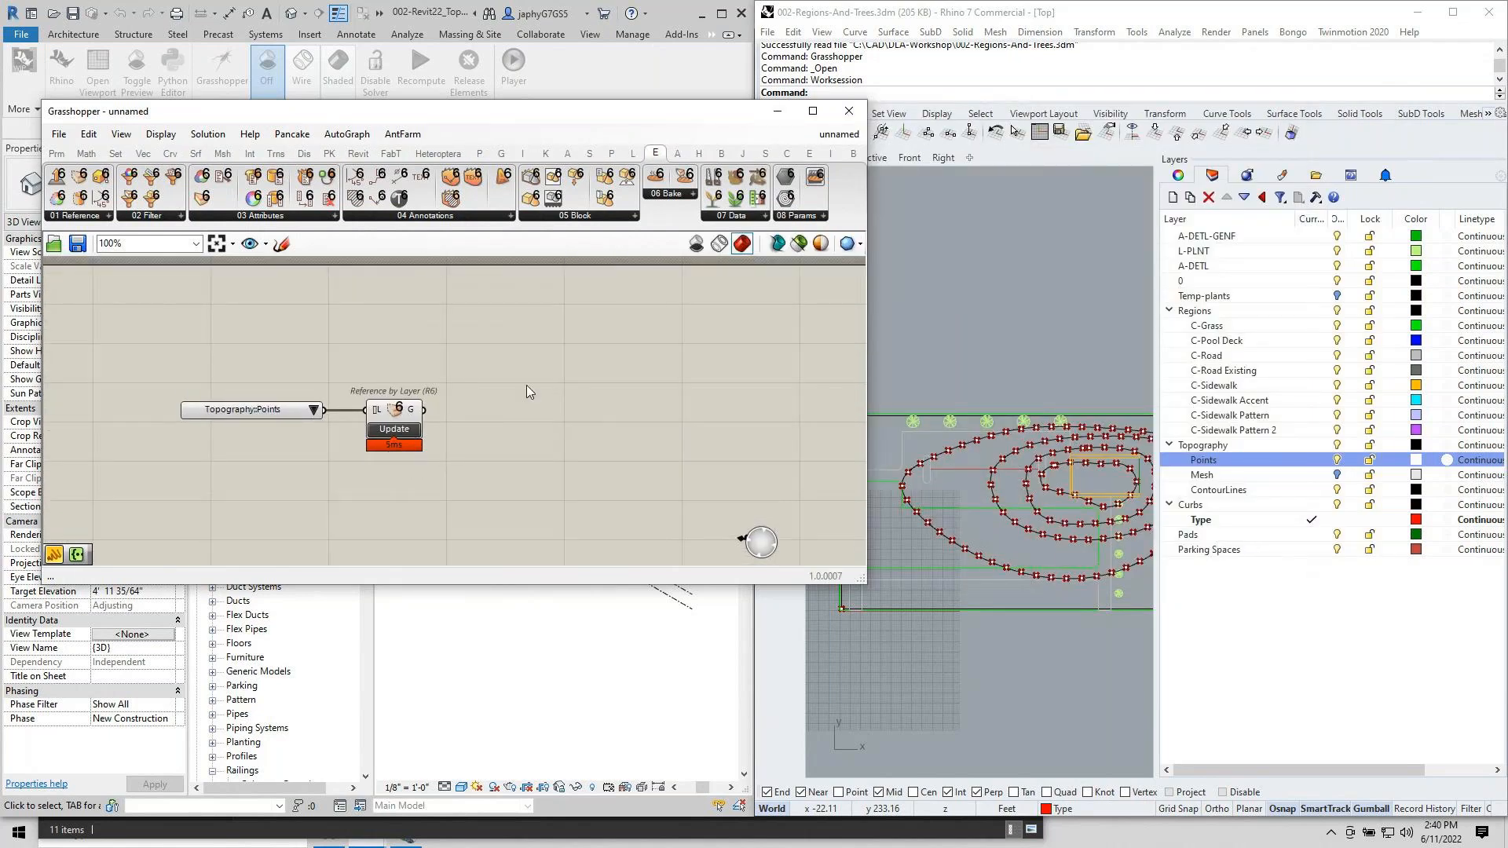
Search the canvas for Revit topography components and place an Add Topography (Mesh) component.
{"action": "double_click", "coordinate": [565, 355]}
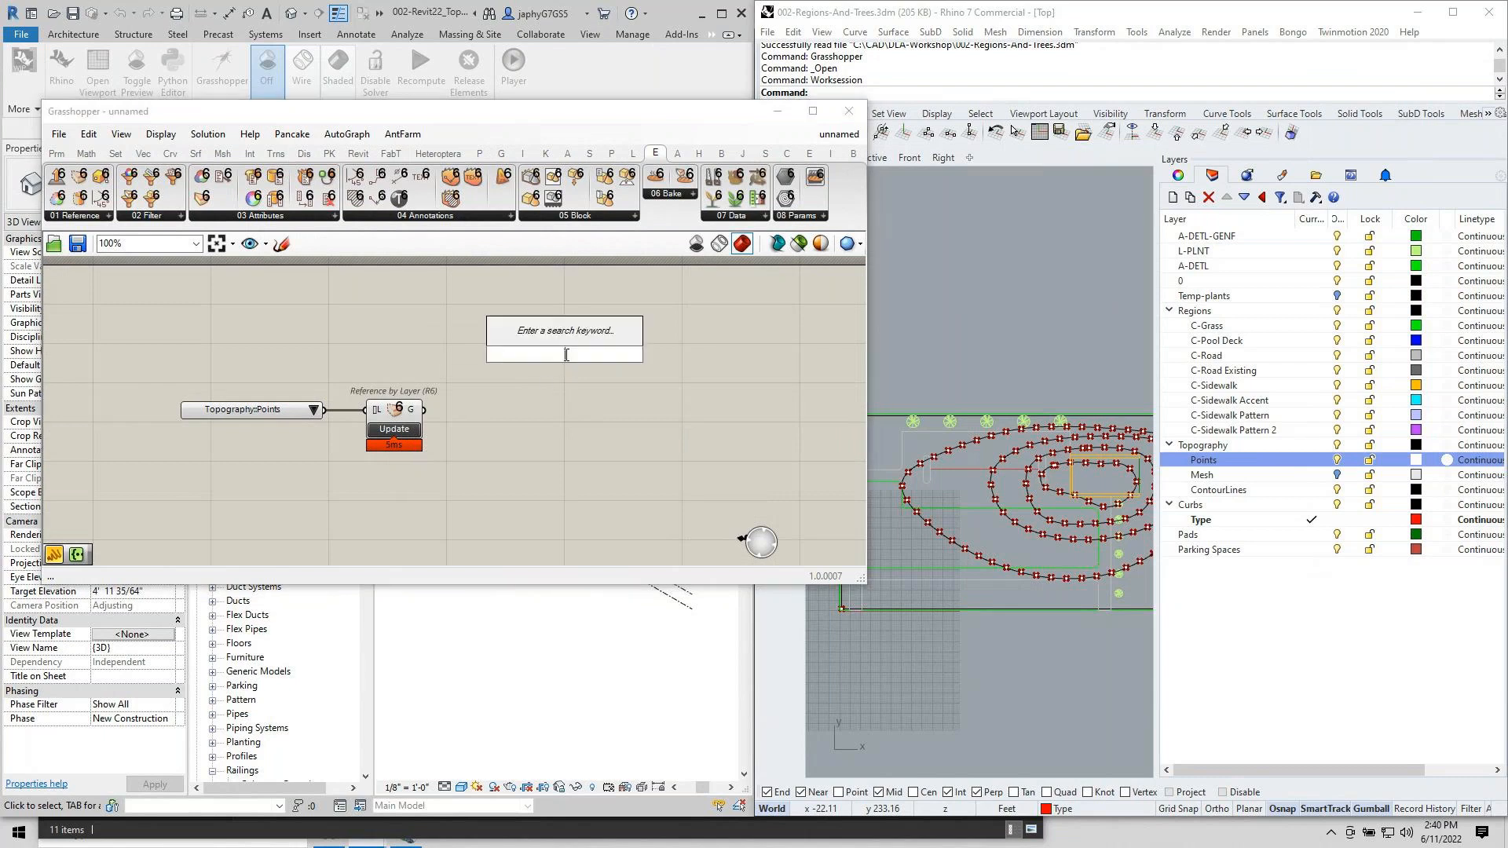
{"action": "key", "text": "Escape"}
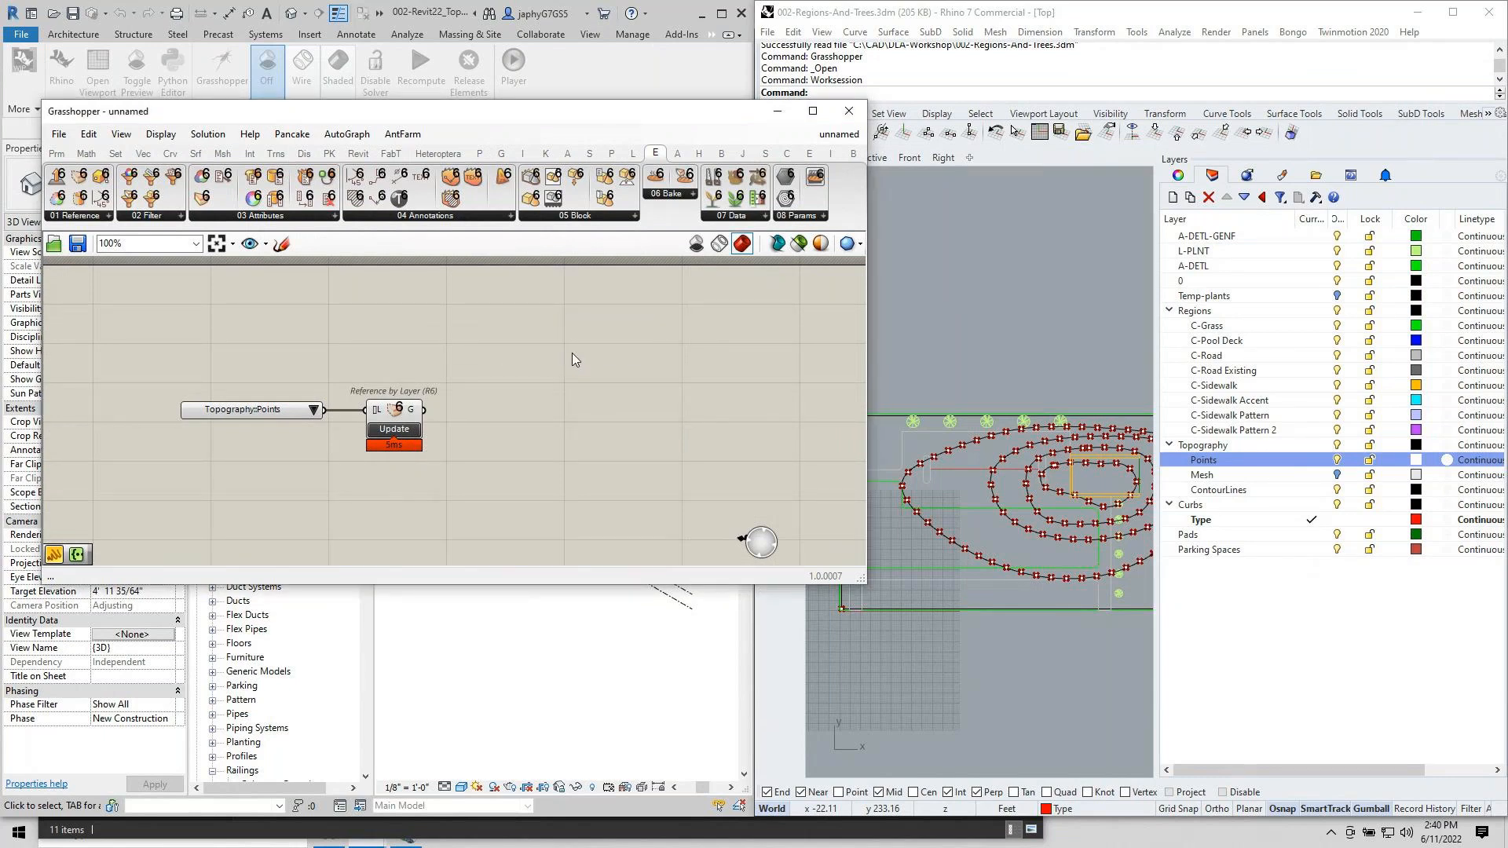
{"action": "double_click", "coordinate": [545, 381]}
{"action": "type", "text": "add"}
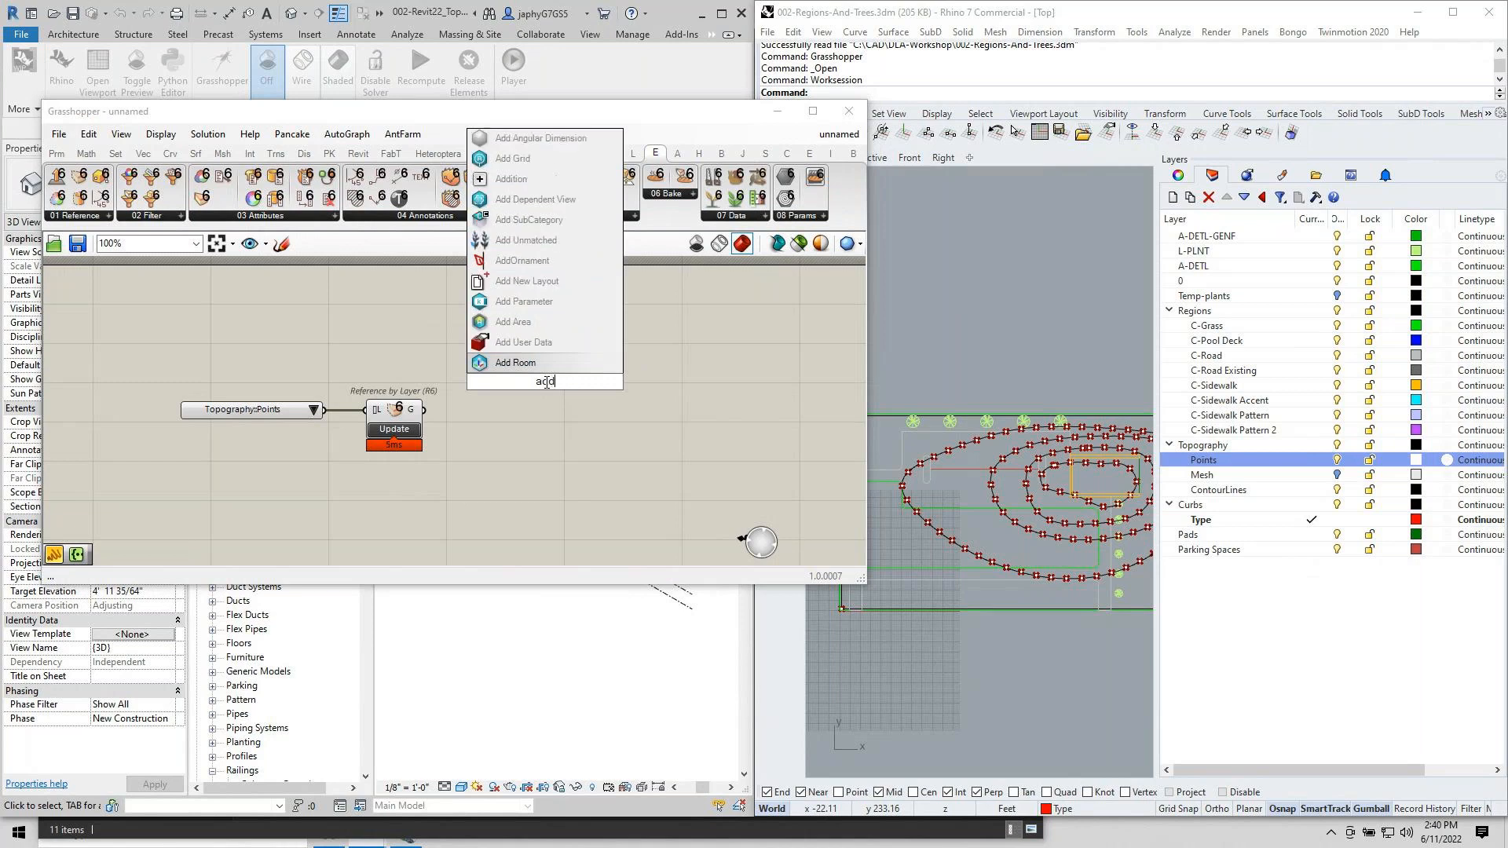
{"action": "type", "text": "top"}
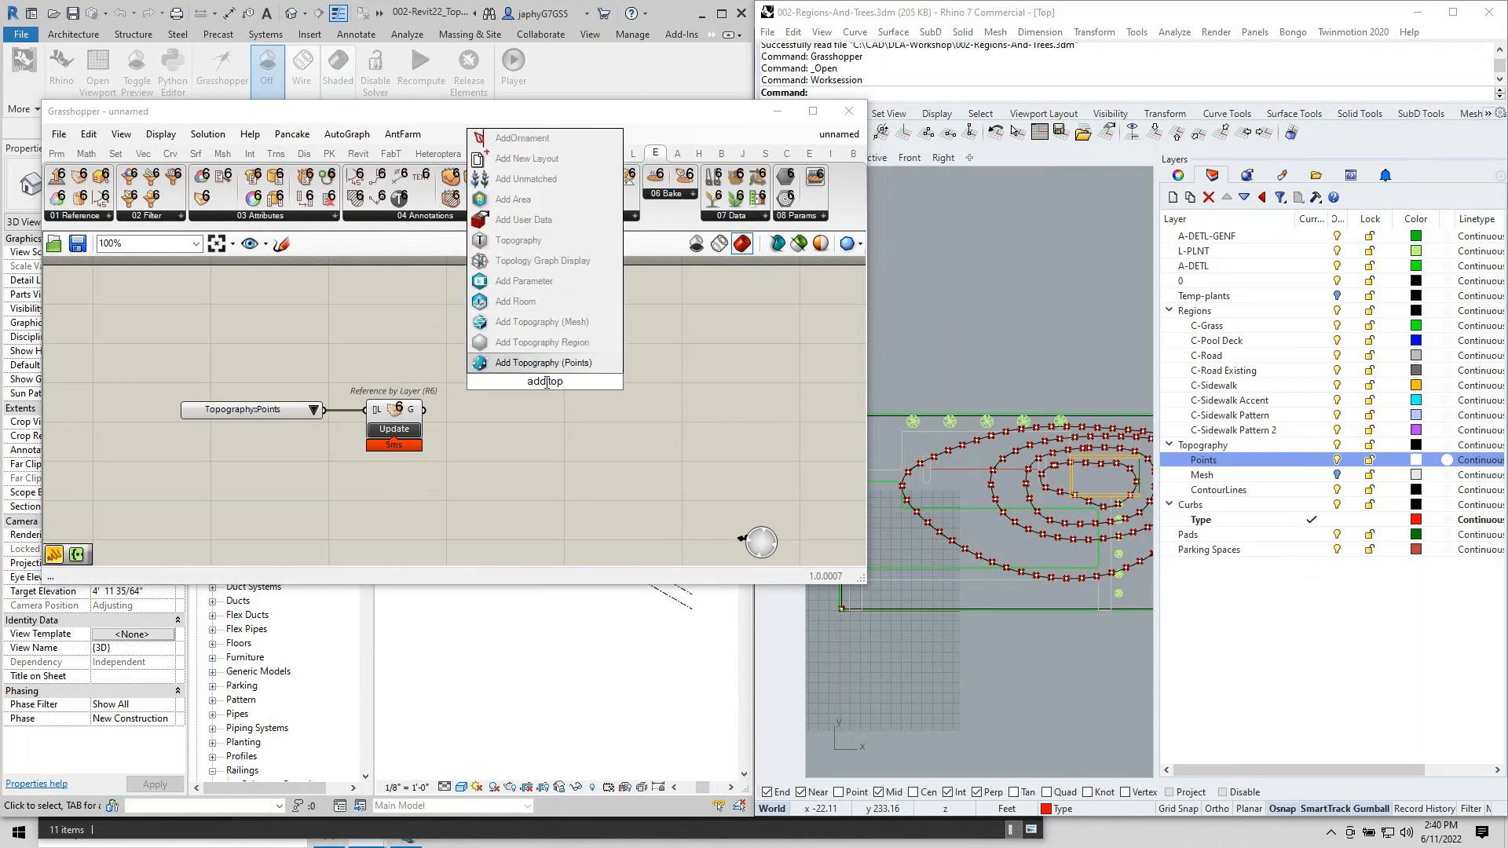
{"action": "left_click", "coordinate": [574, 320]}
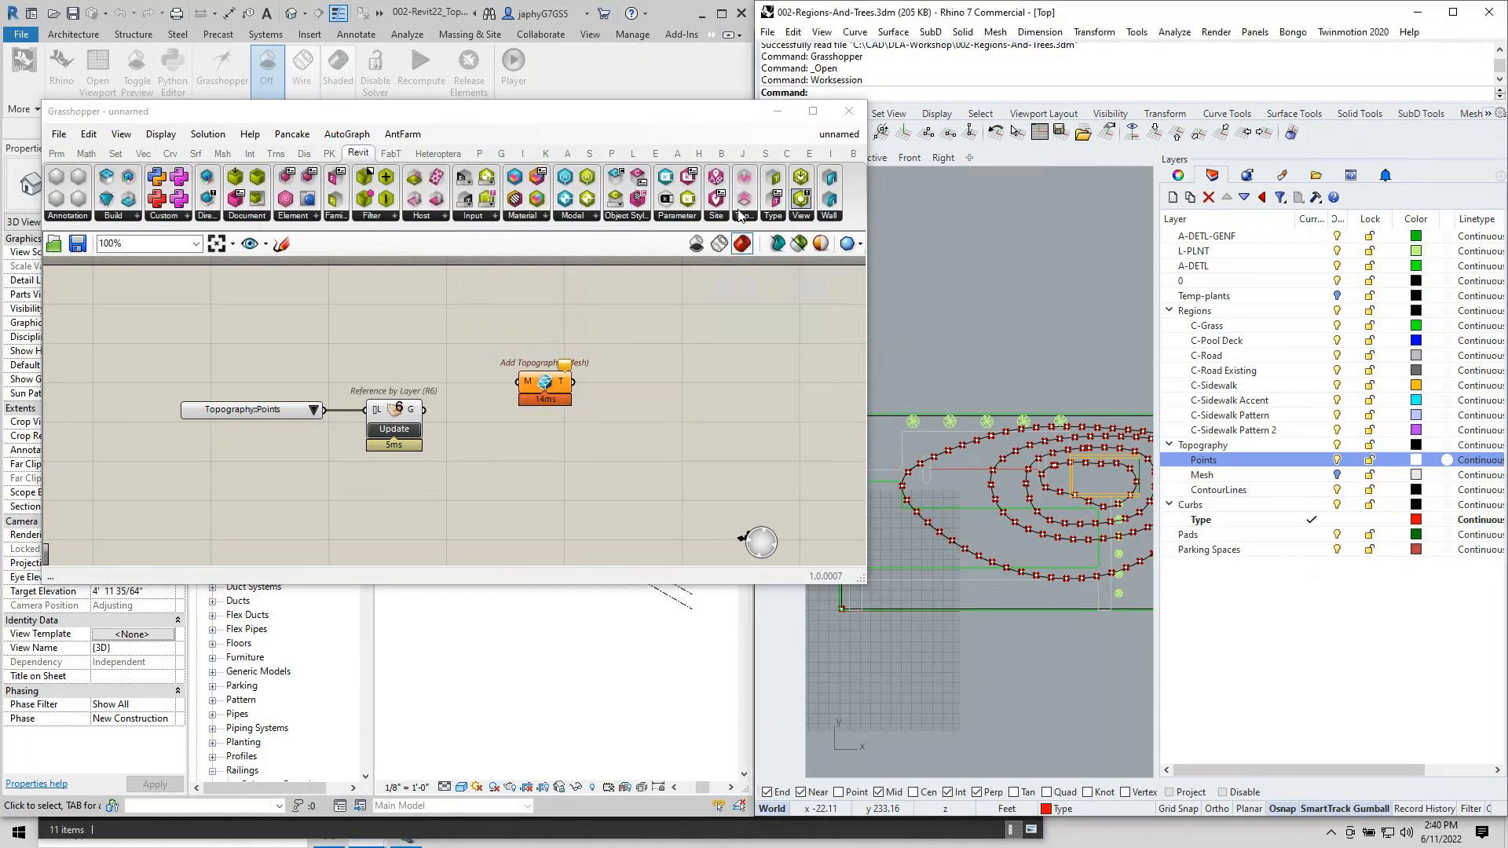
Review the available Revit Site components and shift the Add Topography (Mesh) component slightly upward.
{"action": "left_click", "coordinate": [715, 218]}
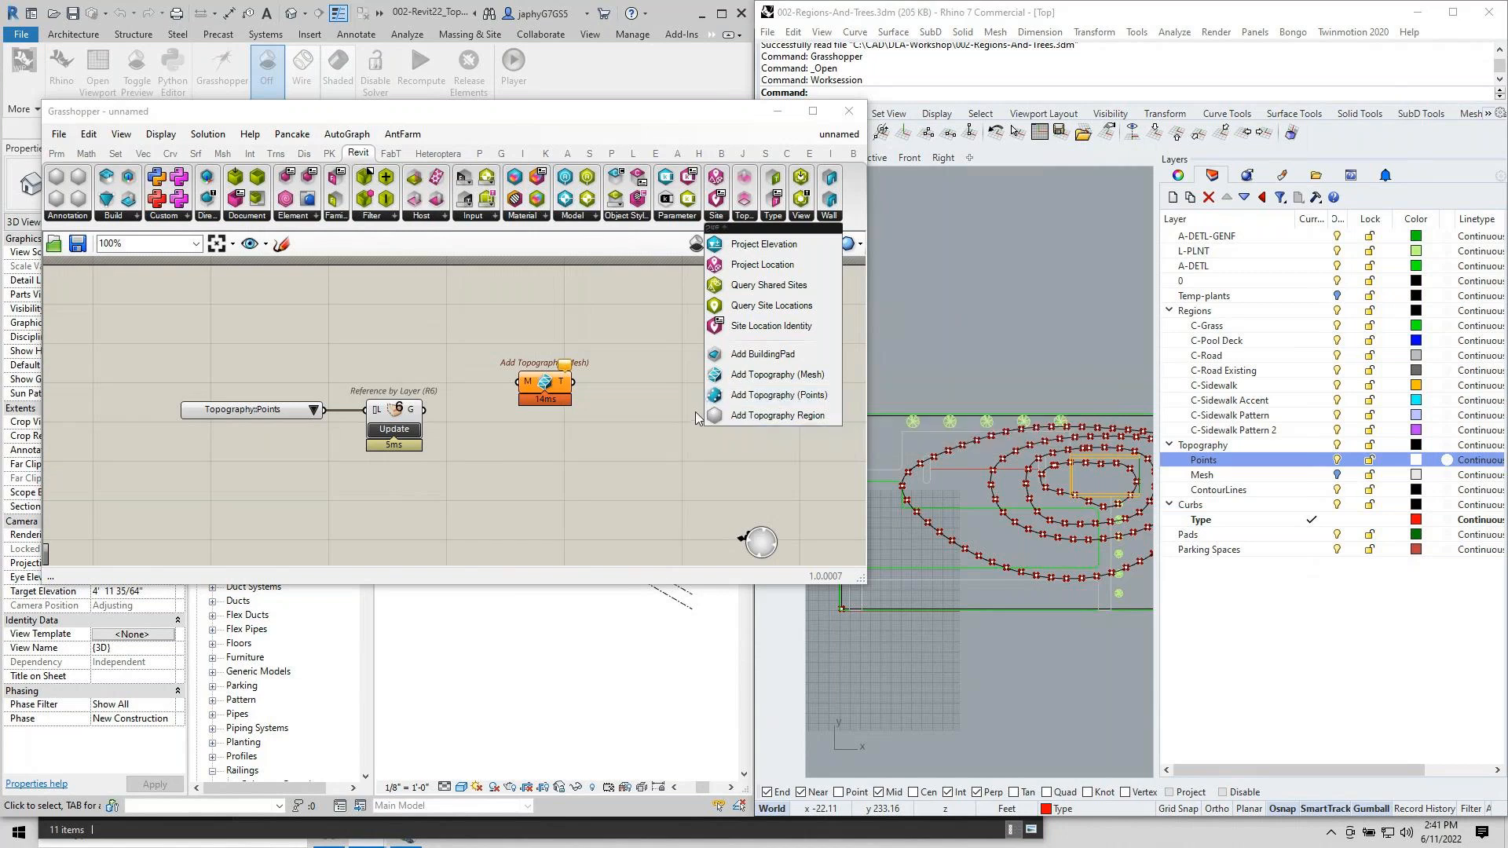
{"action": "left_click", "coordinate": [661, 387]}
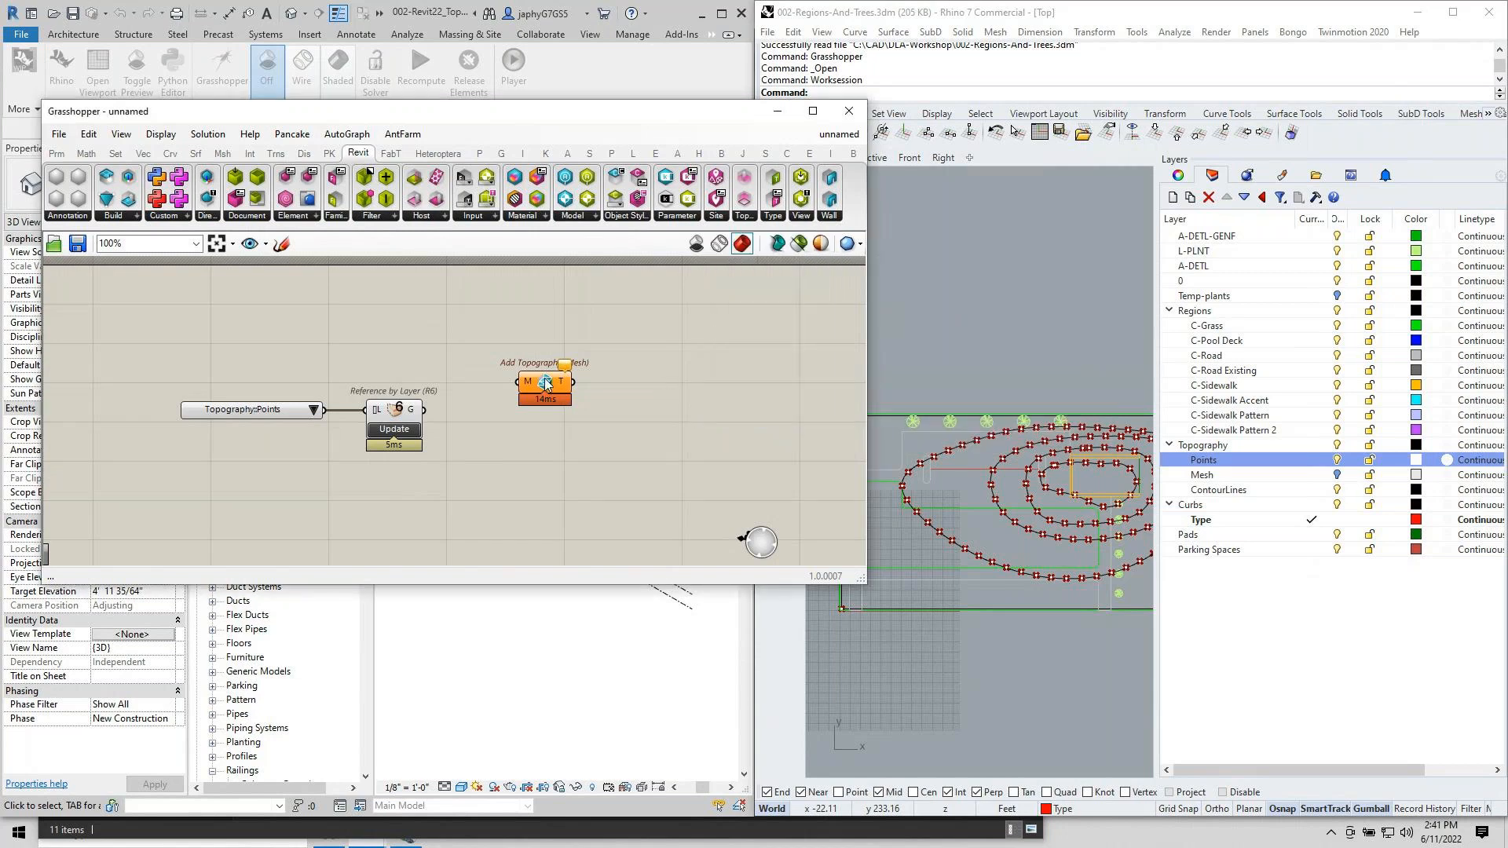
{"action": "left_click_drag", "start_coordinate": [544, 378], "coordinate": [542, 358]}
{"action": "left_click", "coordinate": [348, 348]}
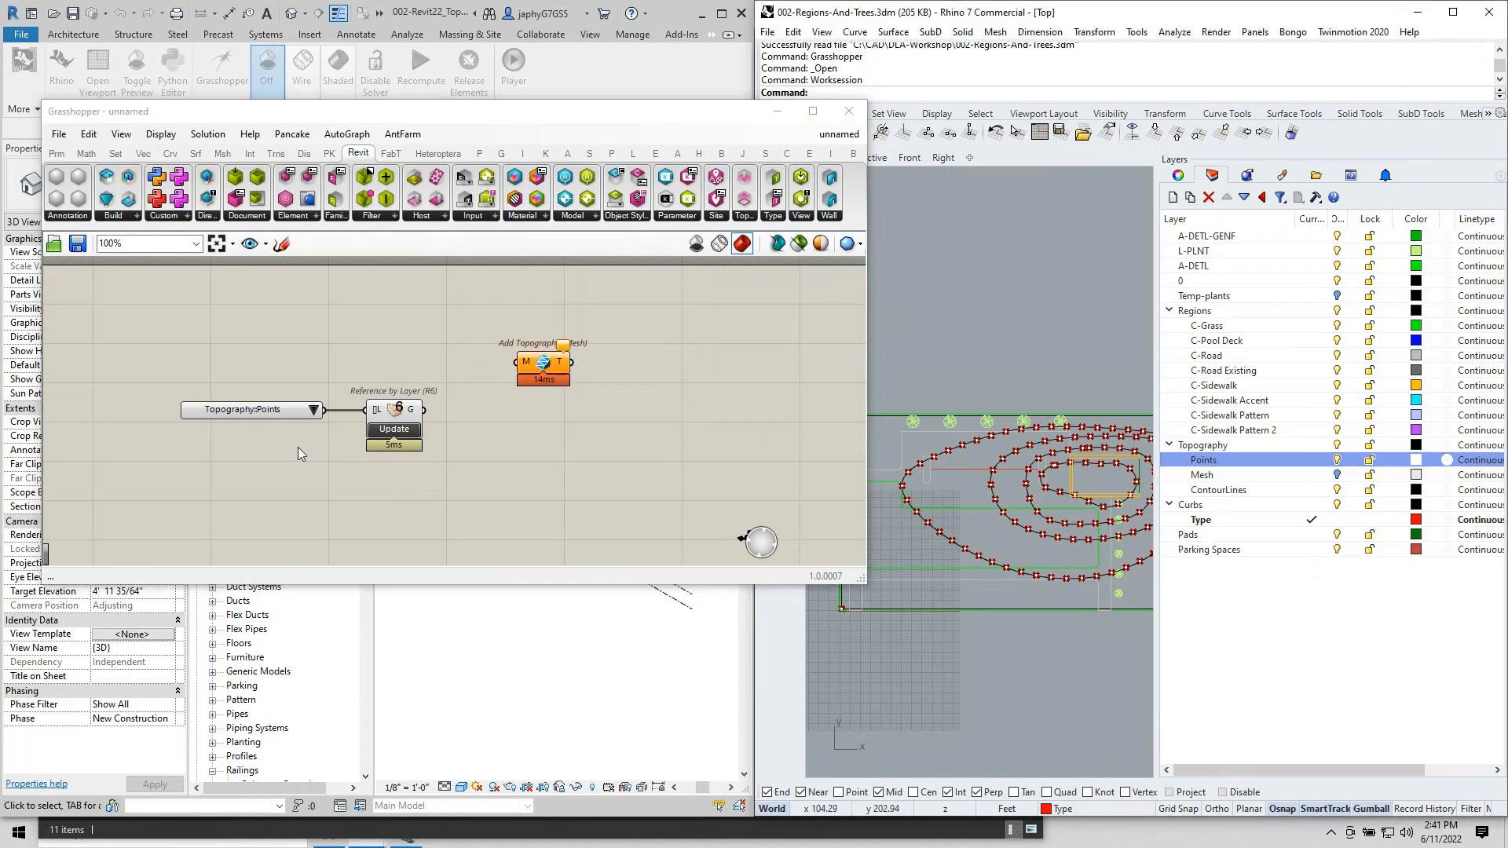
Set the referenced layer to Topography::Mesh and move Add Topography (Mesh) just beside Reference by Layer.
{"action": "left_click", "coordinate": [313, 410]}
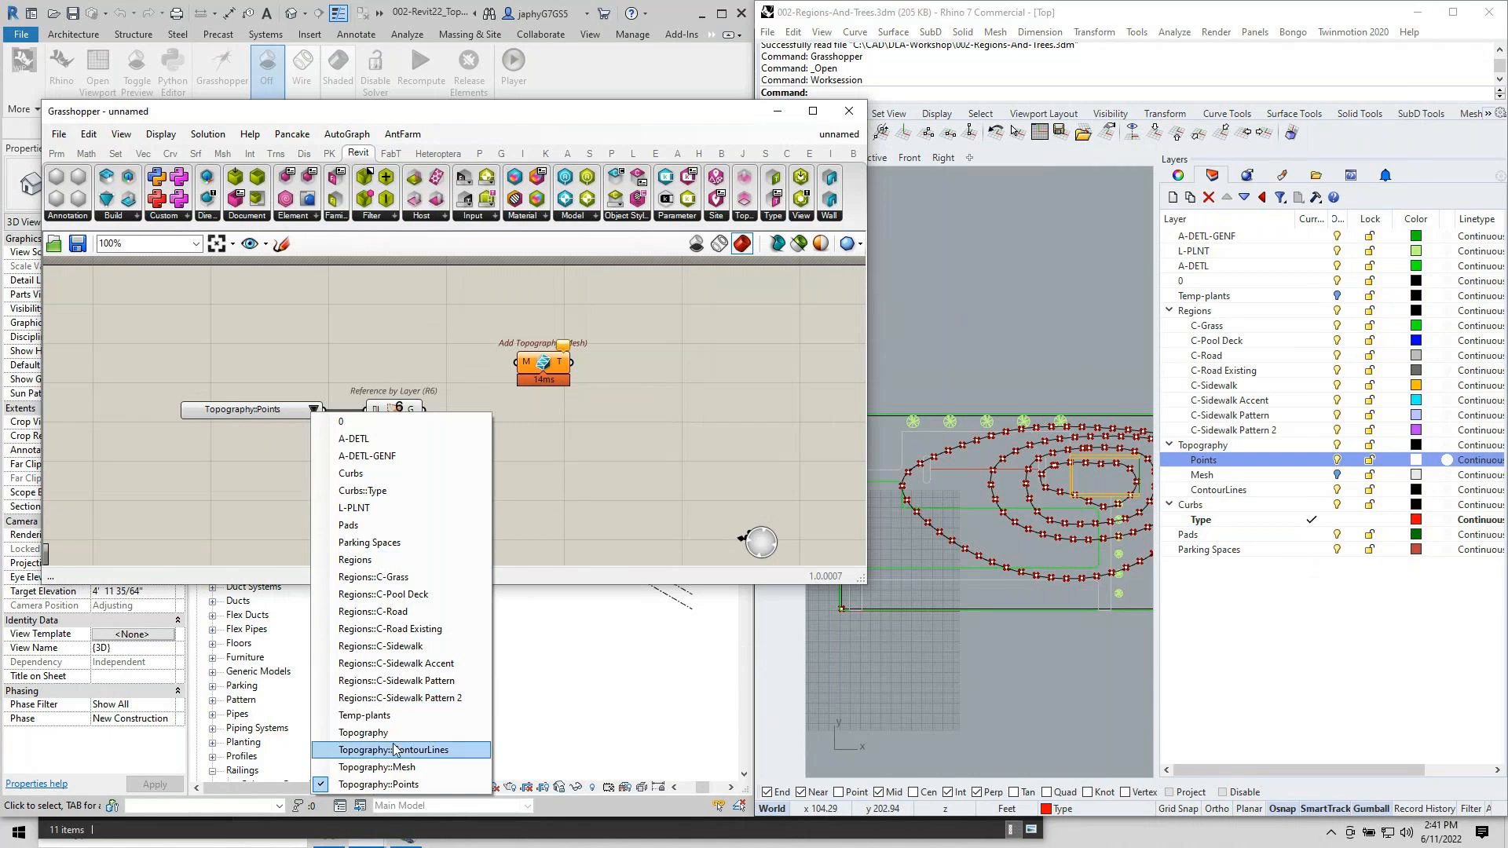
{"action": "left_click", "coordinate": [377, 767]}
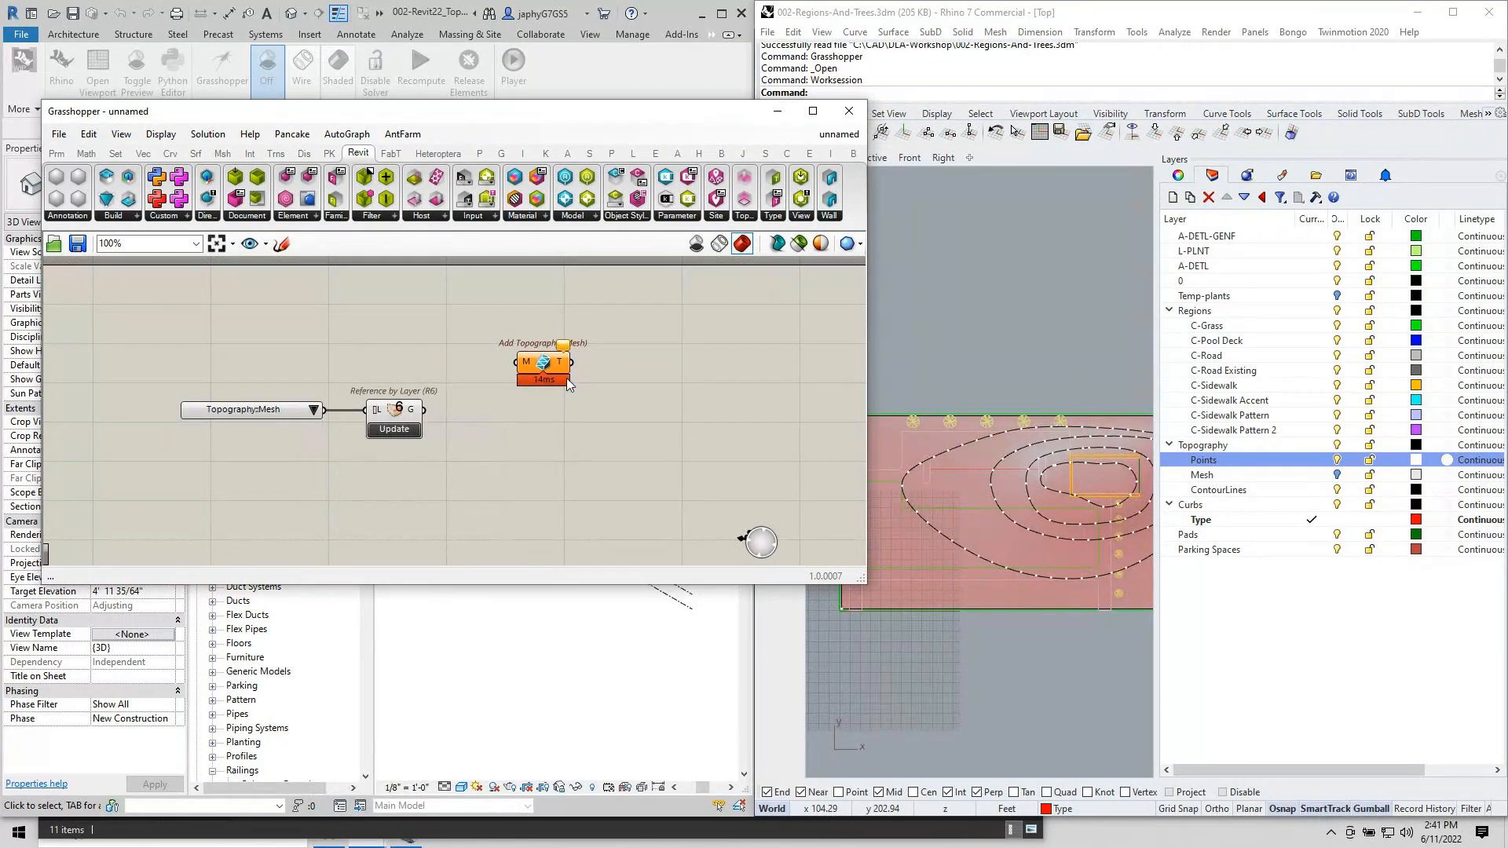
{"action": "left_click_drag", "start_coordinate": [538, 361], "coordinate": [526, 433]}
Widen Rhino's viewport area and examine the referenced topography mesh from an angled 3D view.
{"action": "scroll", "coordinate": [961, 364], "scroll_direction": "down", "scroll_amount": 3}
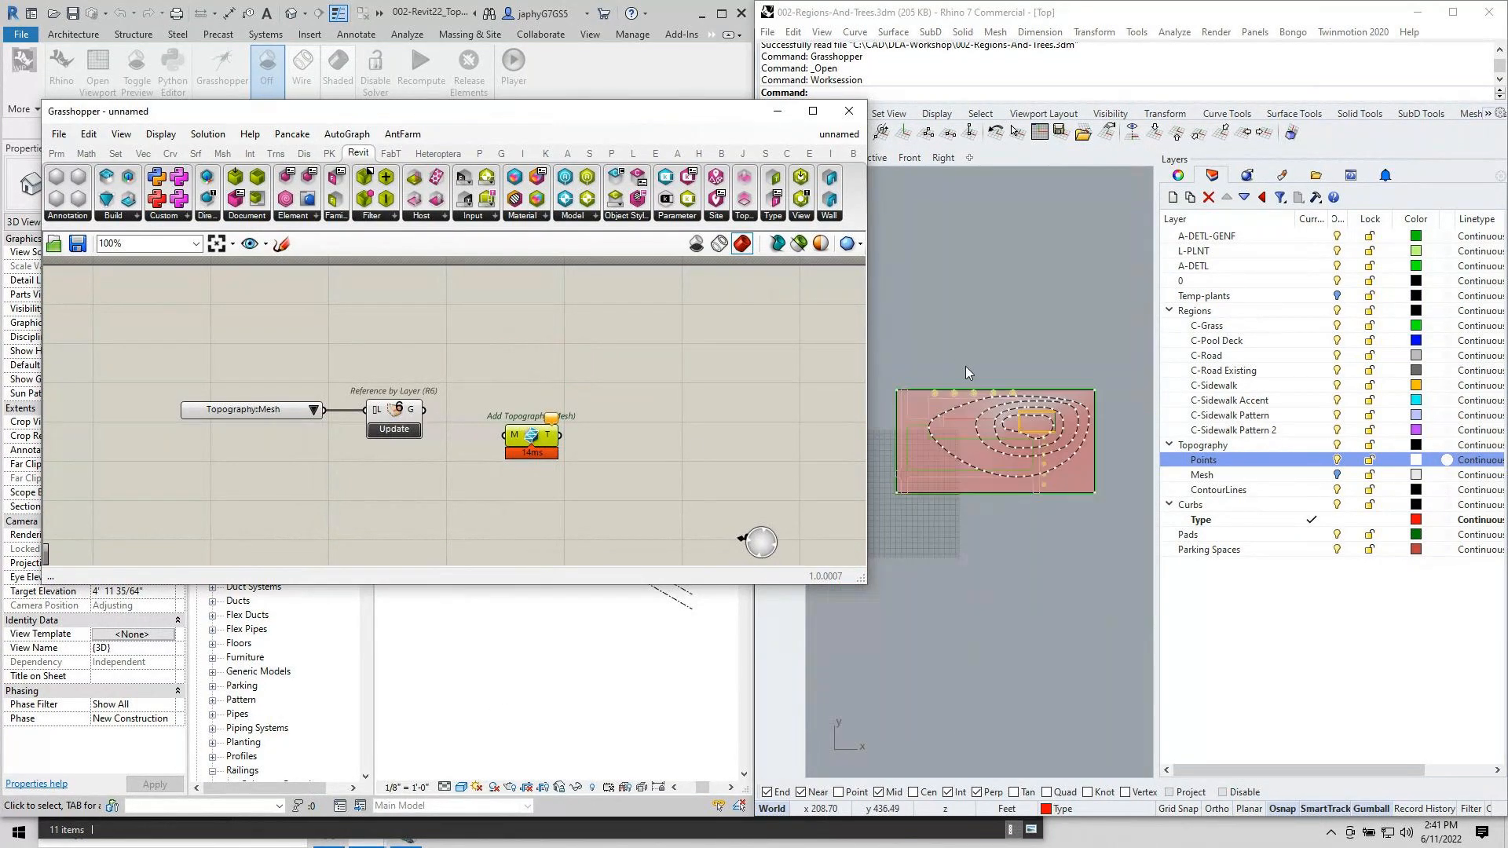
{"action": "right_click_drag", "start_coordinate": [984, 399], "coordinate": [1027, 258], "text": "ctrl+shift"}
{"action": "scroll", "coordinate": [972, 410], "scroll_direction": "up", "scroll_amount": 5}
{"action": "scroll", "coordinate": [996, 449], "scroll_direction": "down", "scroll_amount": 3}
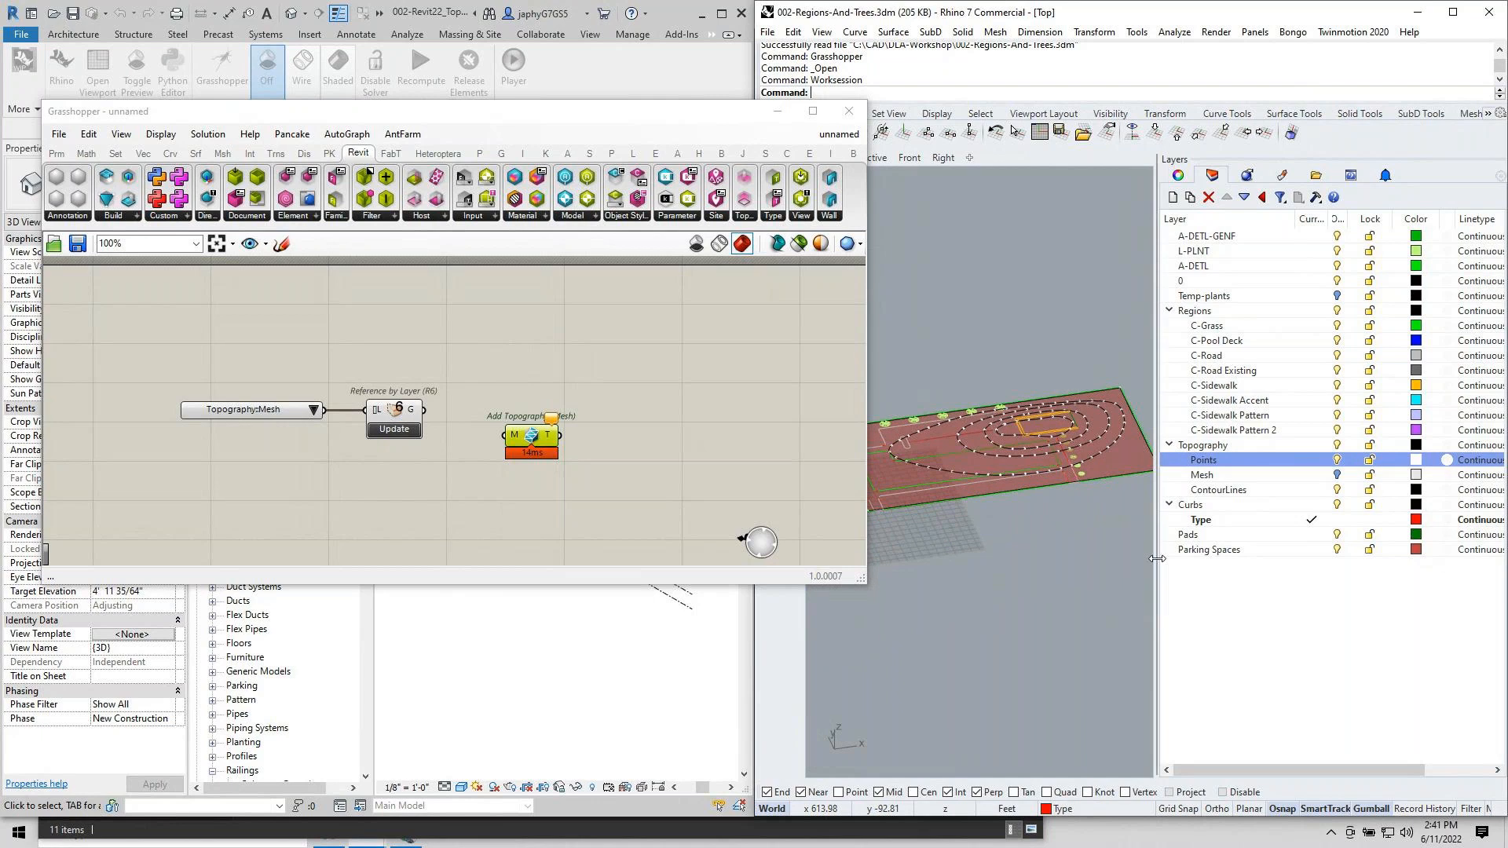
{"action": "left_click_drag", "start_coordinate": [1156, 516], "coordinate": [1299, 622]}
{"action": "right_click_drag", "start_coordinate": [1143, 609], "coordinate": [1161, 604], "text": "ctrl+shift"}
{"action": "scroll", "coordinate": [1160, 603], "scroll_direction": "down", "scroll_amount": 4}
{"action": "scroll", "coordinate": [1092, 526], "scroll_direction": "up", "scroll_amount": 6}
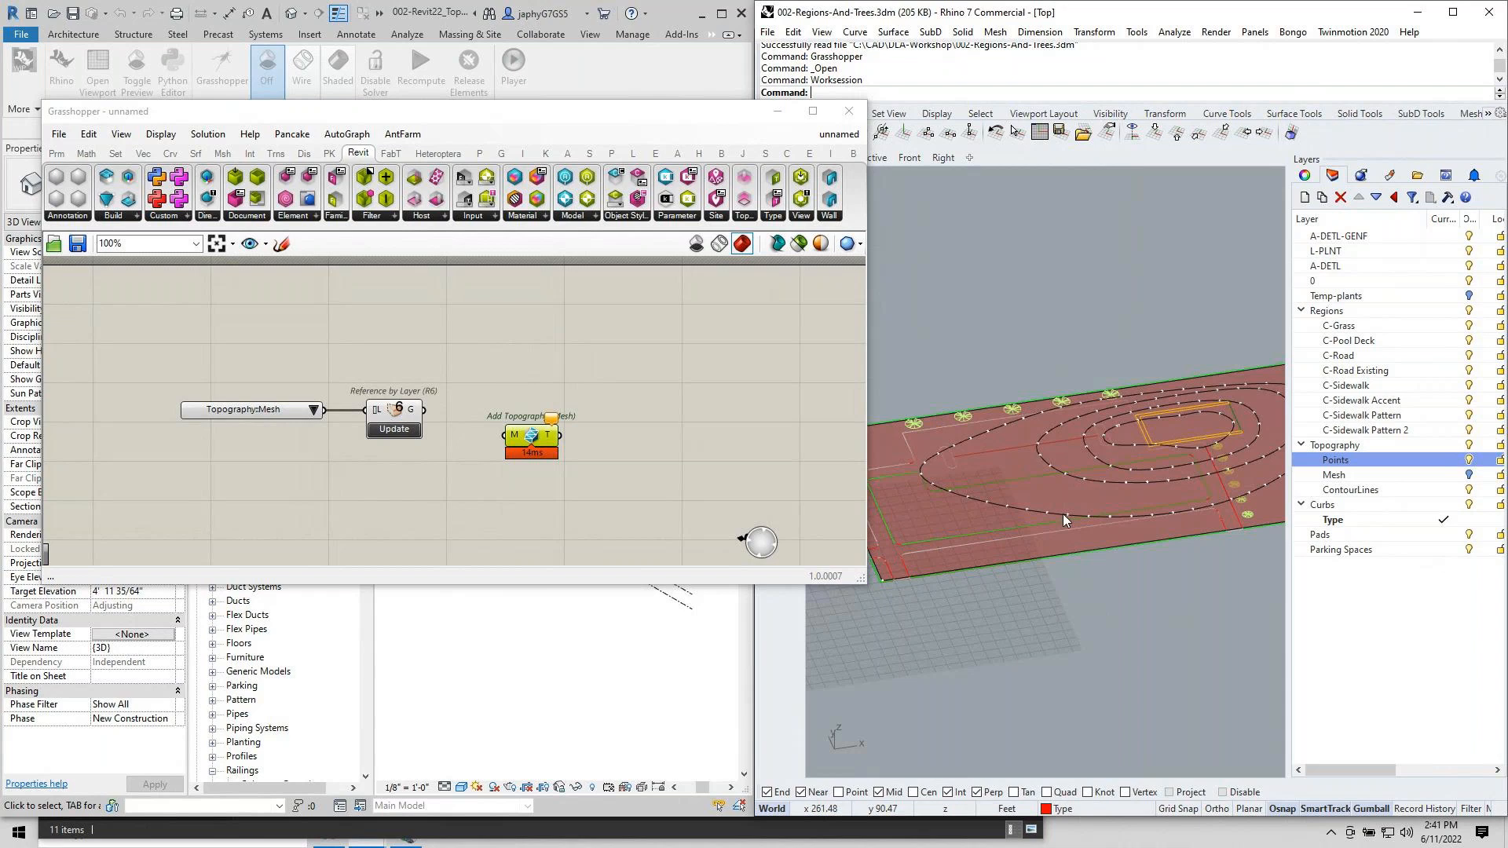
Connect the Reference by Layer geometry output to the Add Topography (Mesh) input and view the terrain in Revit.
{"action": "left_click", "coordinate": [697, 115]}
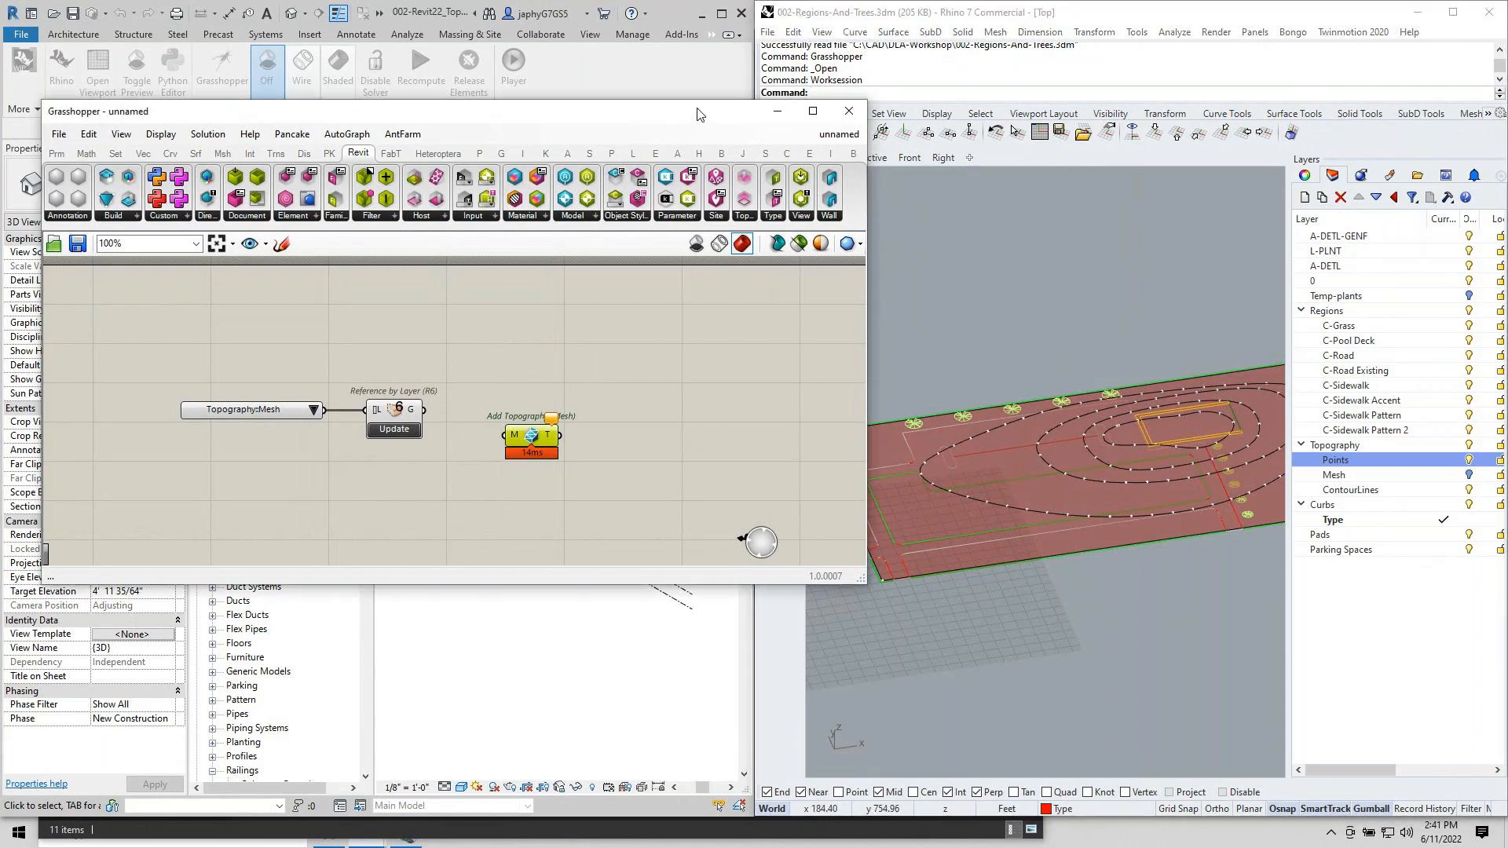
{"action": "left_click_drag", "start_coordinate": [697, 114], "coordinate": [1089, 26]}
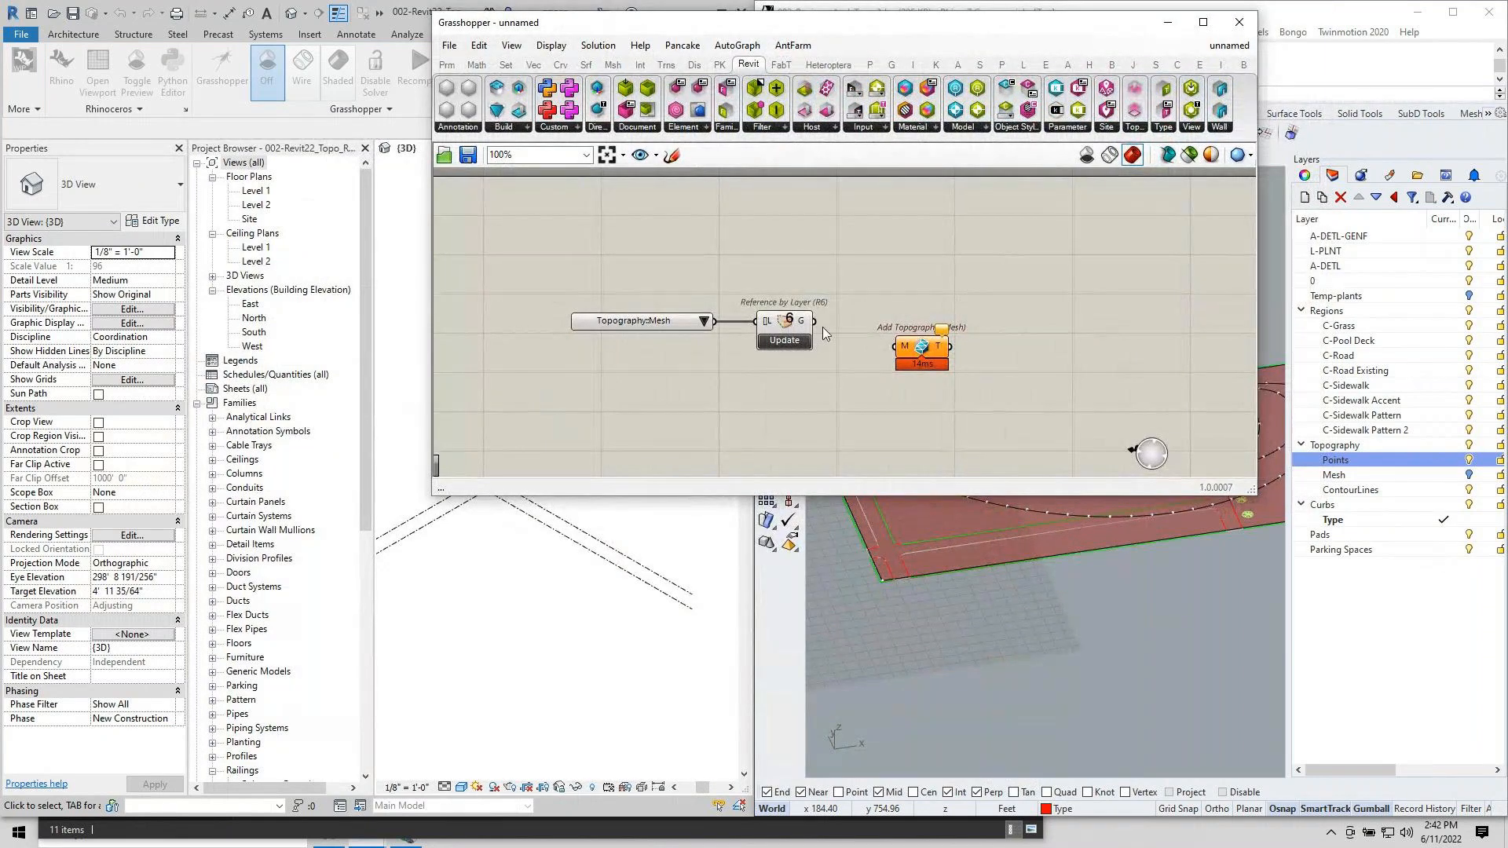
{"action": "left_click_drag", "start_coordinate": [815, 322], "coordinate": [898, 346]}
{"action": "scroll", "coordinate": [484, 652], "scroll_direction": "down", "scroll_amount": 3}
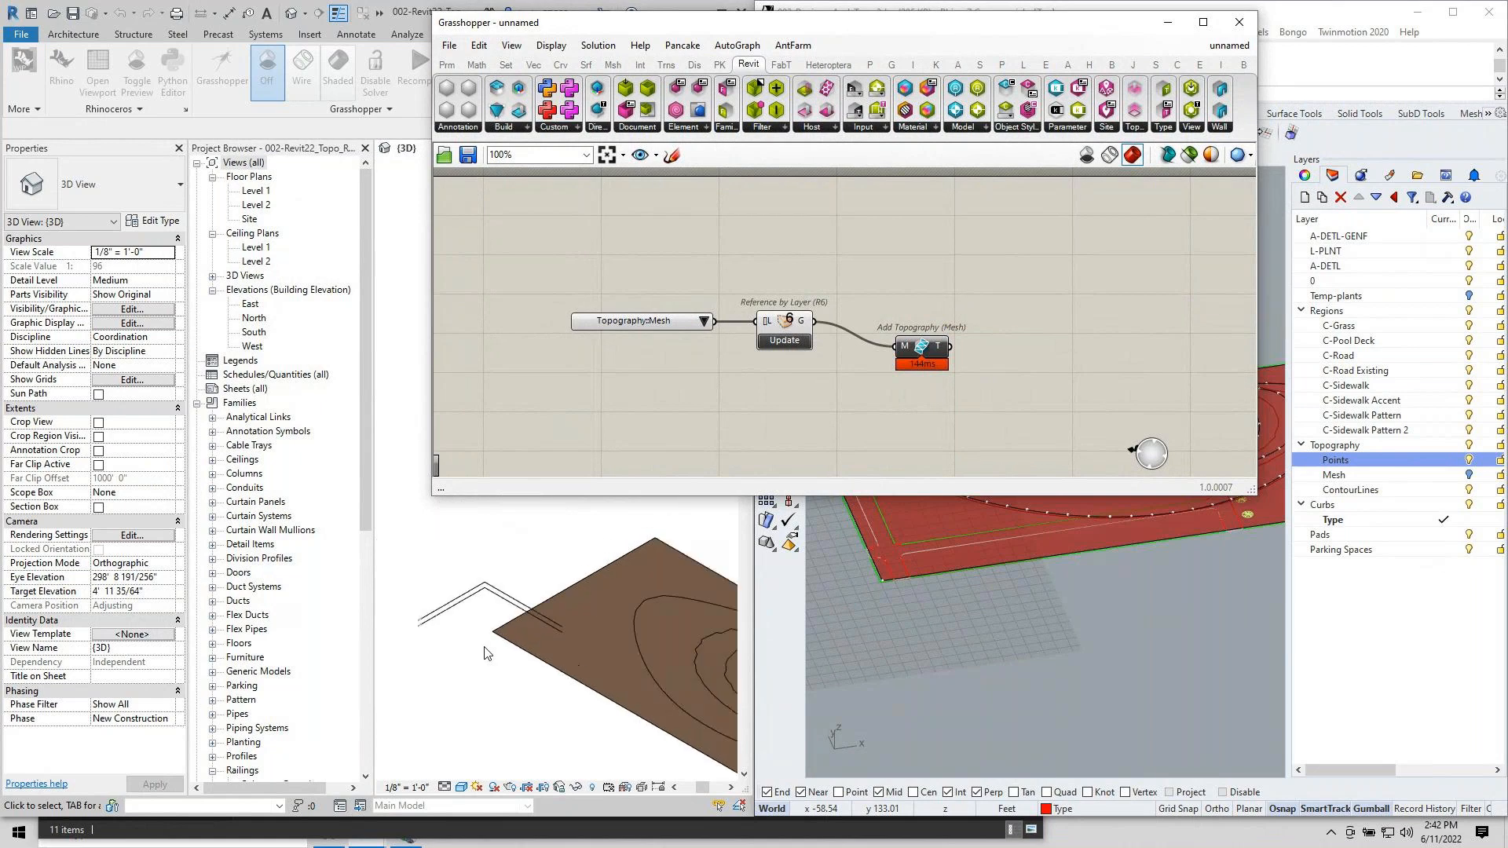
{"action": "scroll", "coordinate": [596, 671], "scroll_direction": "up", "scroll_amount": 4}
Turn on the visibility of the Mesh sublayer under Topography in Rhino.
{"action": "left_click", "coordinate": [998, 682]}
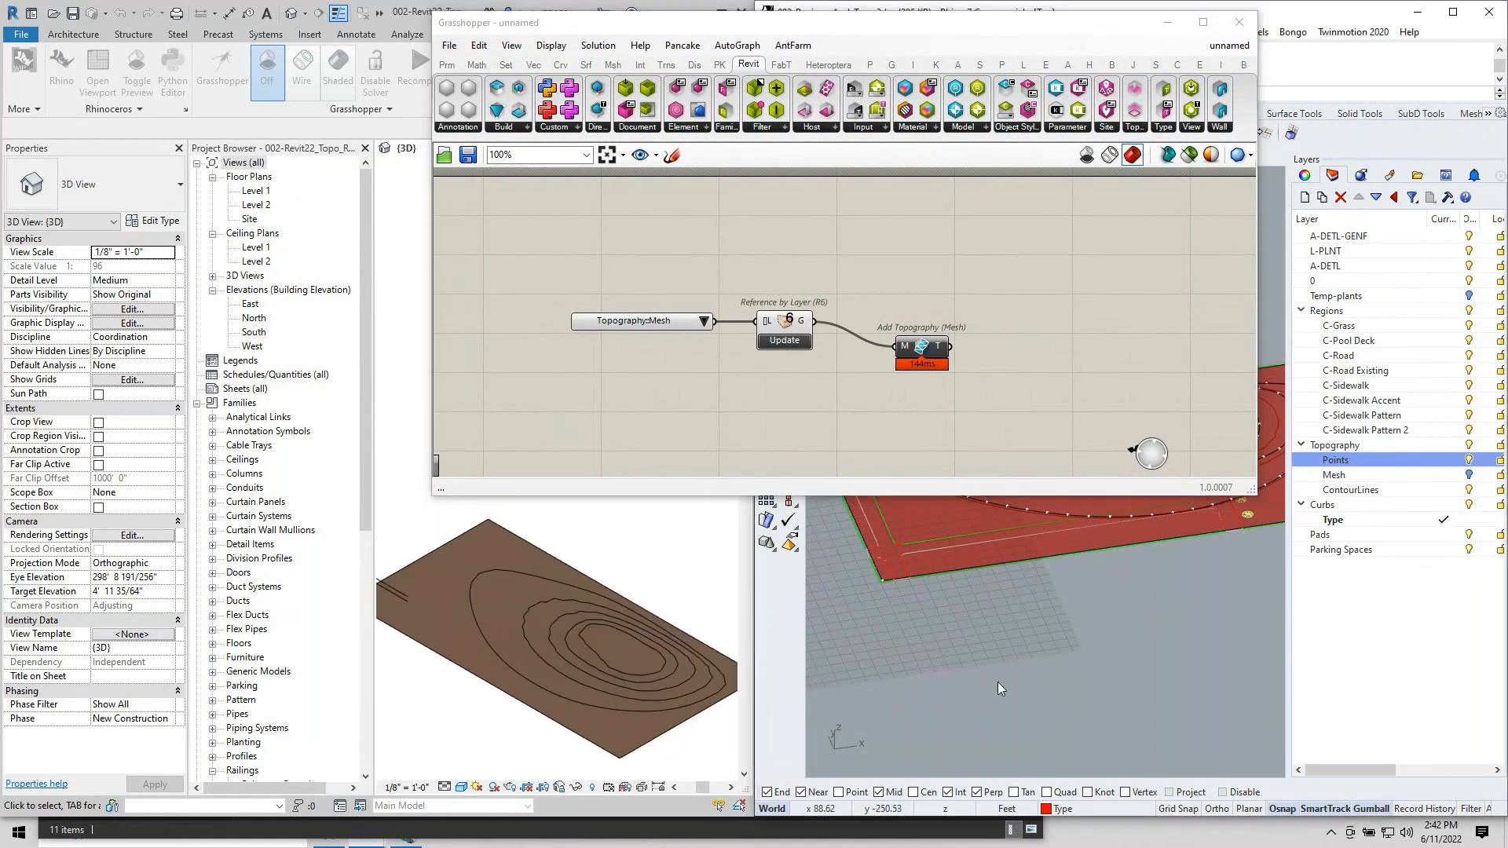
{"action": "scroll", "coordinate": [997, 667], "scroll_direction": "down", "scroll_amount": 3}
{"action": "right_click_drag", "start_coordinate": [1065, 575], "coordinate": [1095, 552]}
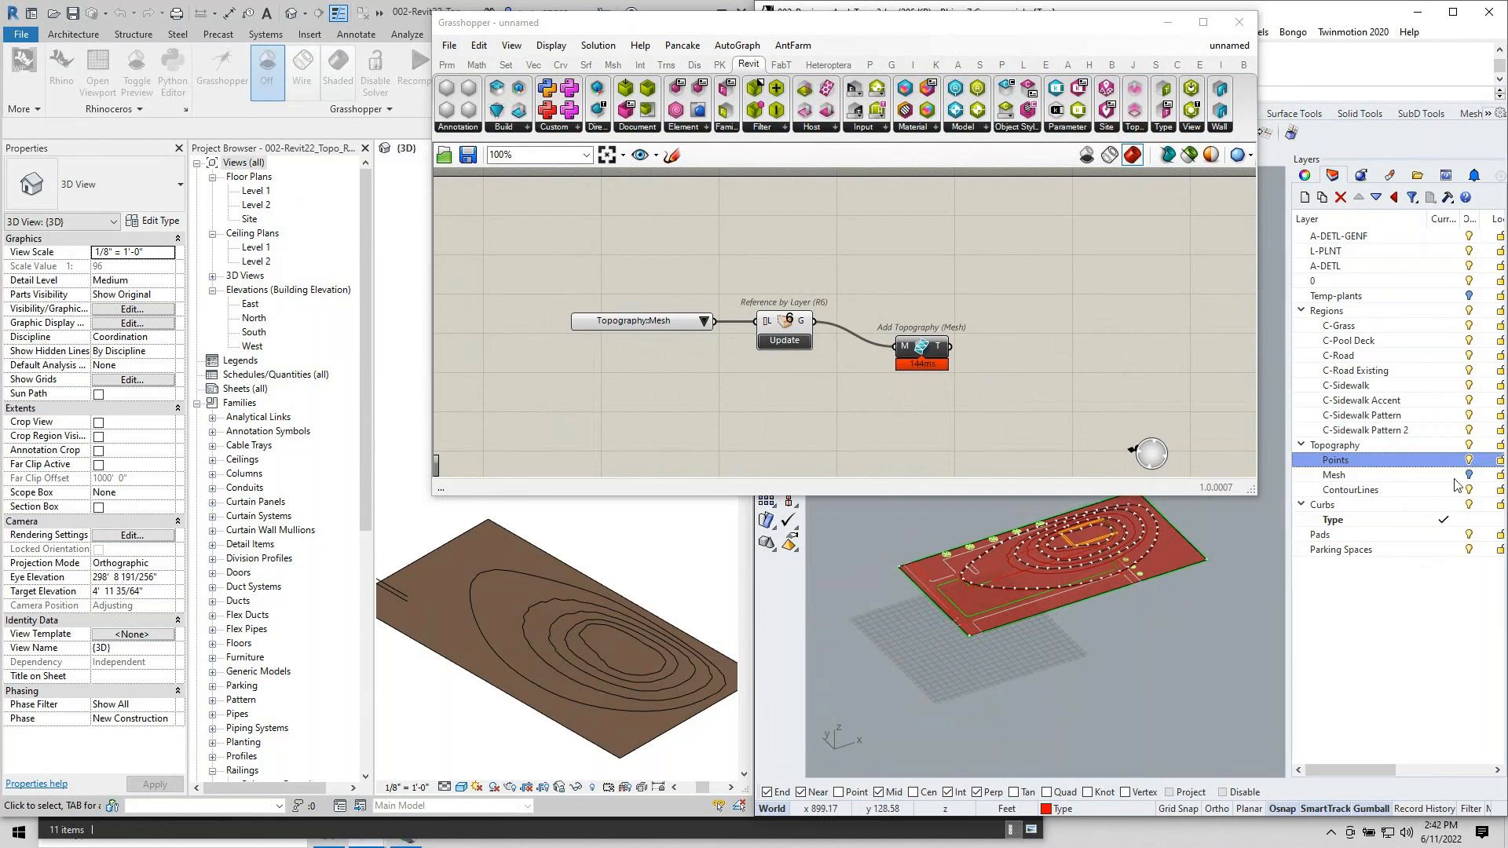
{"action": "left_click", "coordinate": [1469, 475]}
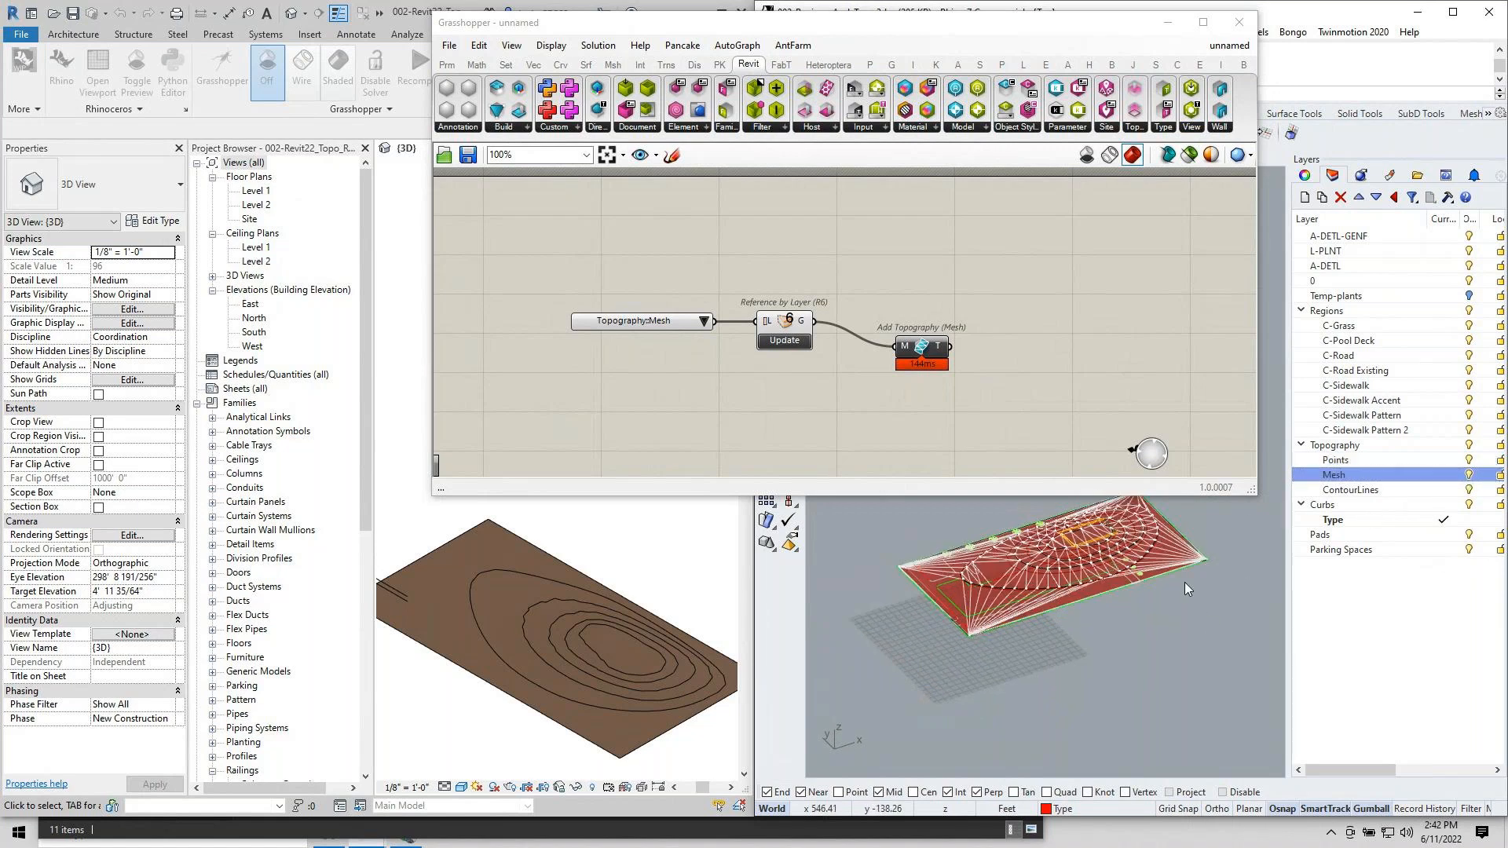
Examine the mesh's faces and edges in Rhino and select the topography surface in Revit for comparison.
{"action": "right_click_drag", "start_coordinate": [1188, 589], "coordinate": [1183, 563]}
{"action": "scroll", "coordinate": [1181, 558], "scroll_direction": "up", "scroll_amount": 2}
{"action": "left_click", "coordinate": [1180, 555]}
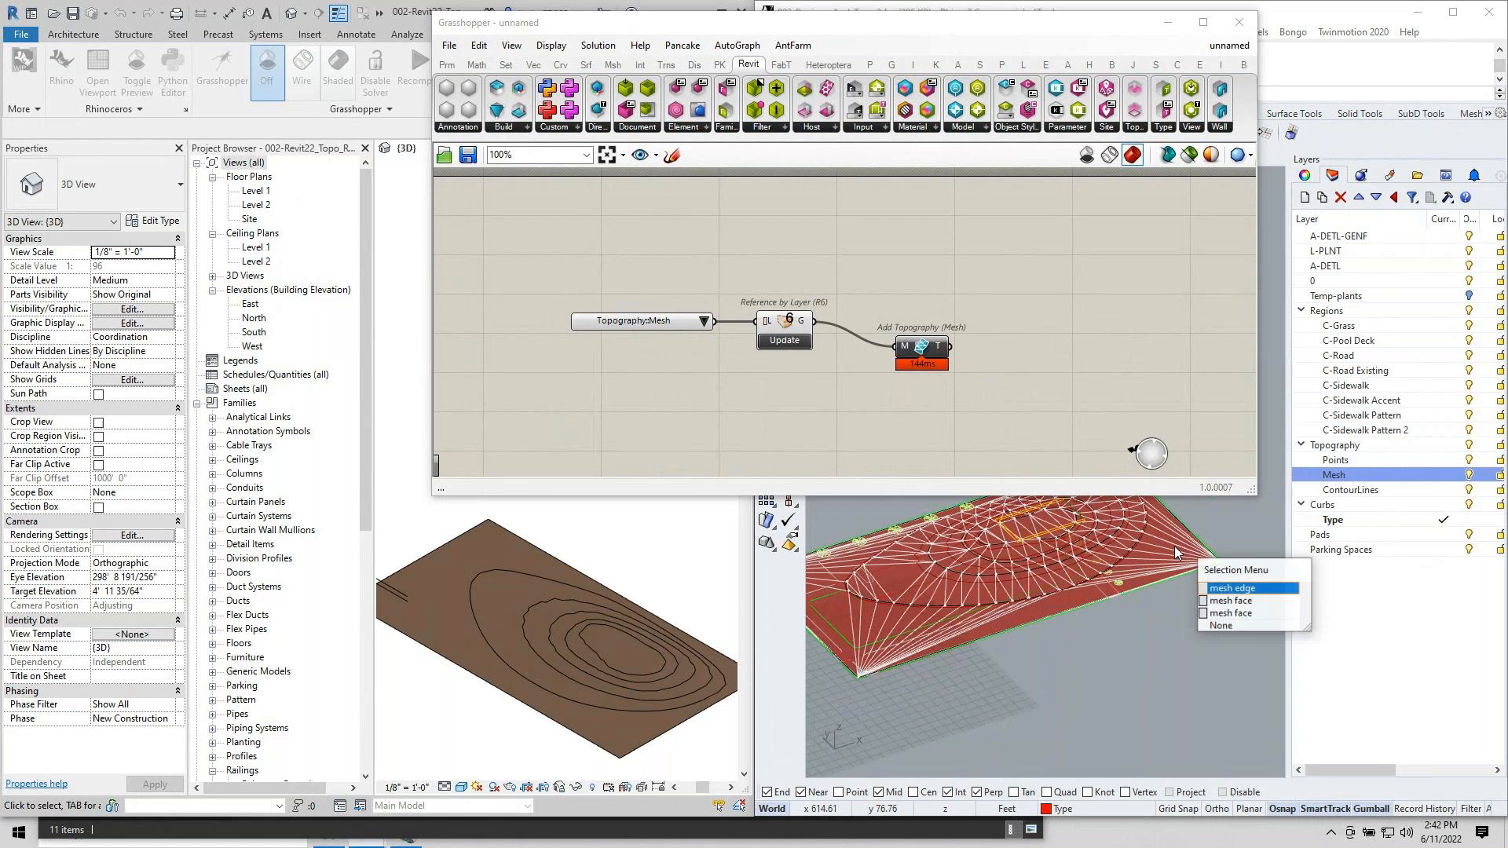
{"action": "left_click", "coordinate": [1165, 676]}
{"action": "left_click", "coordinate": [572, 644]}
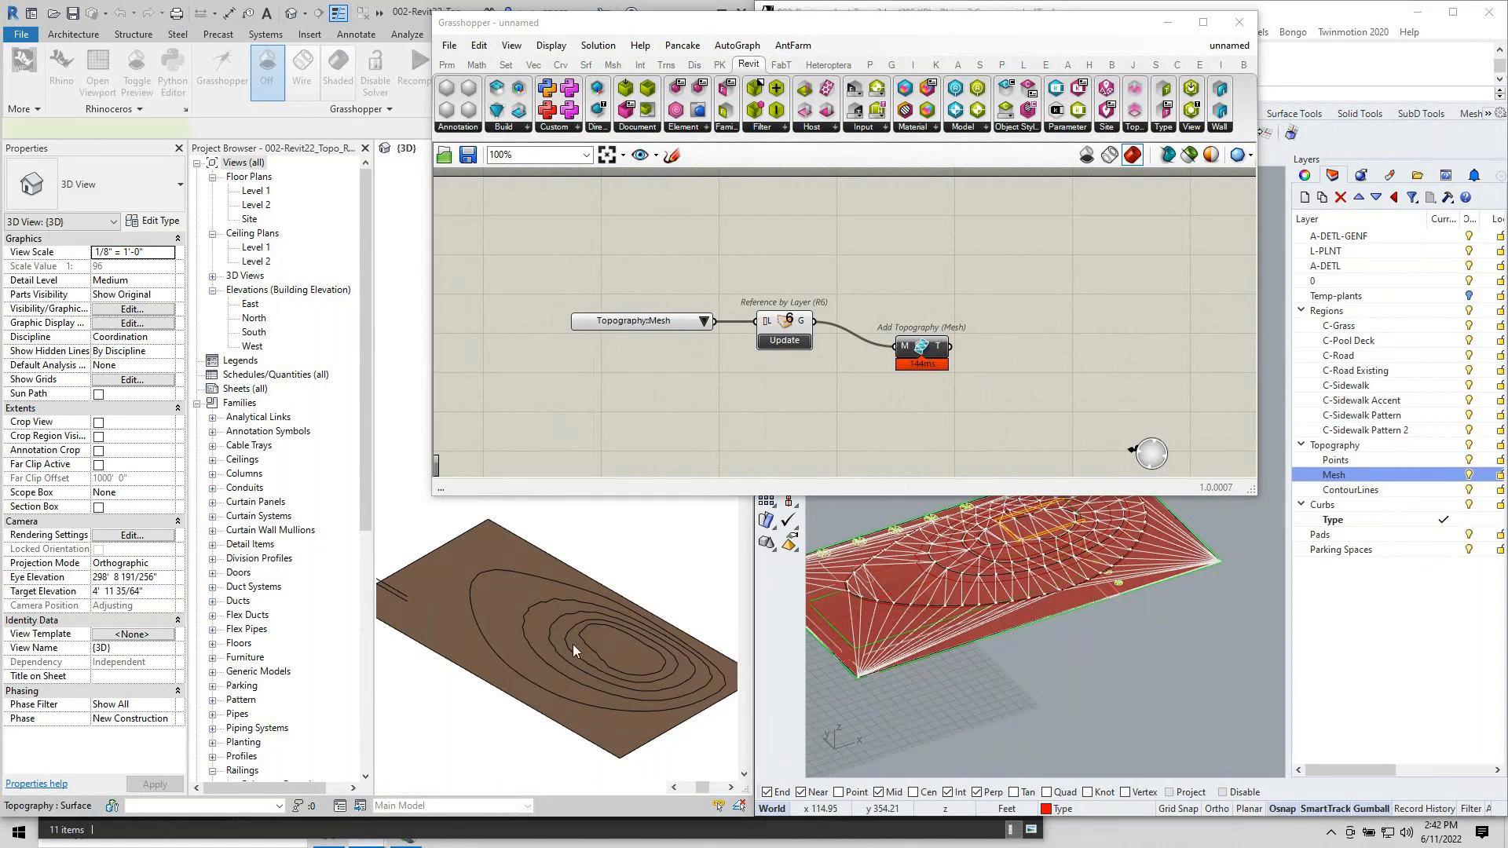
Select the topography surface in Revit and temporarily move the Grasshopper window aside to view the available surface tools.
{"action": "left_click", "coordinate": [574, 635]}
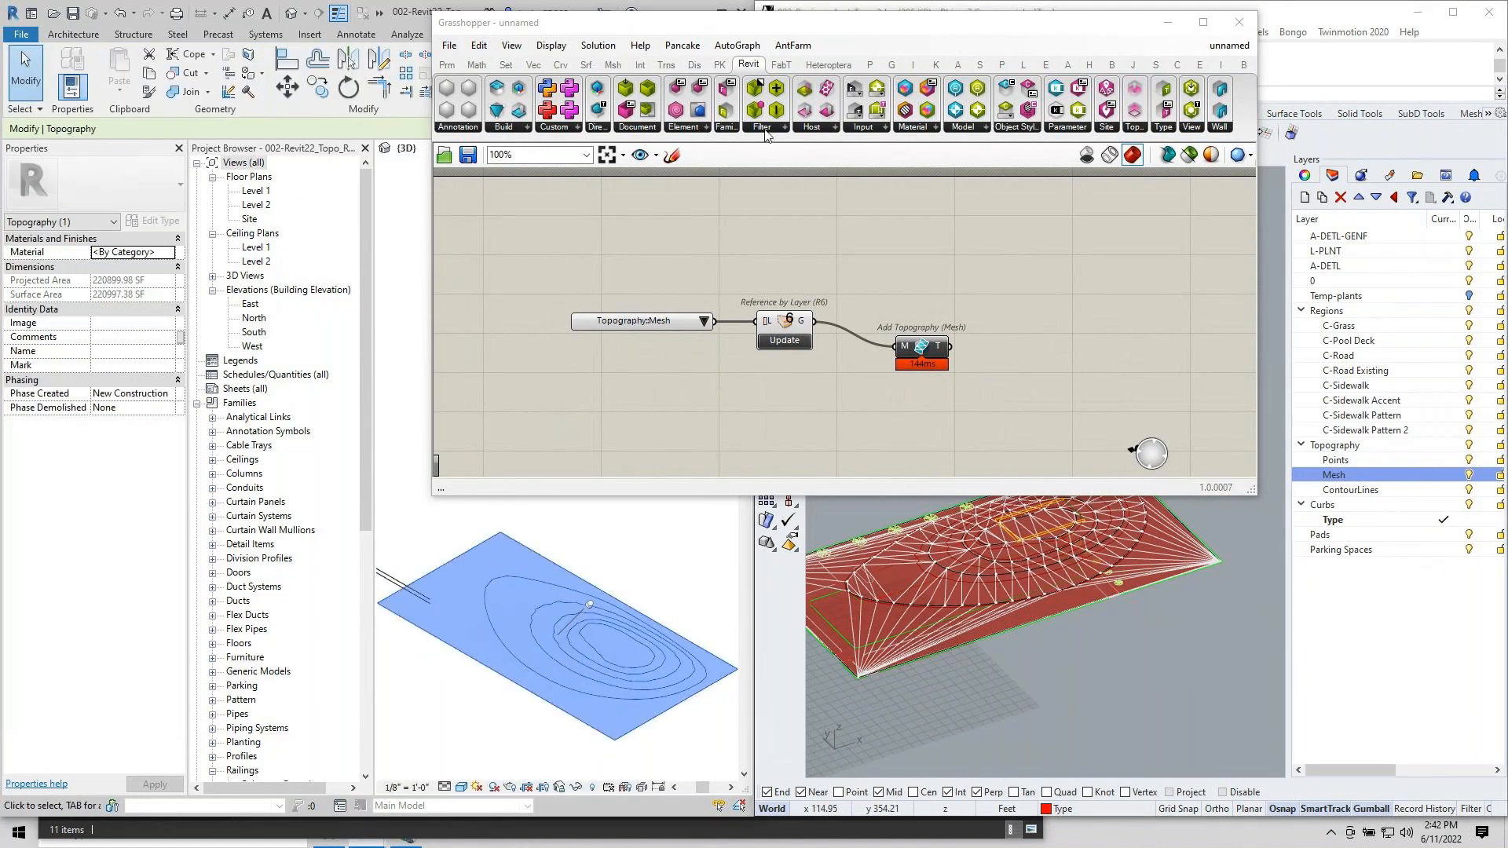
{"action": "left_click_drag", "start_coordinate": [775, 30], "coordinate": [960, 206]}
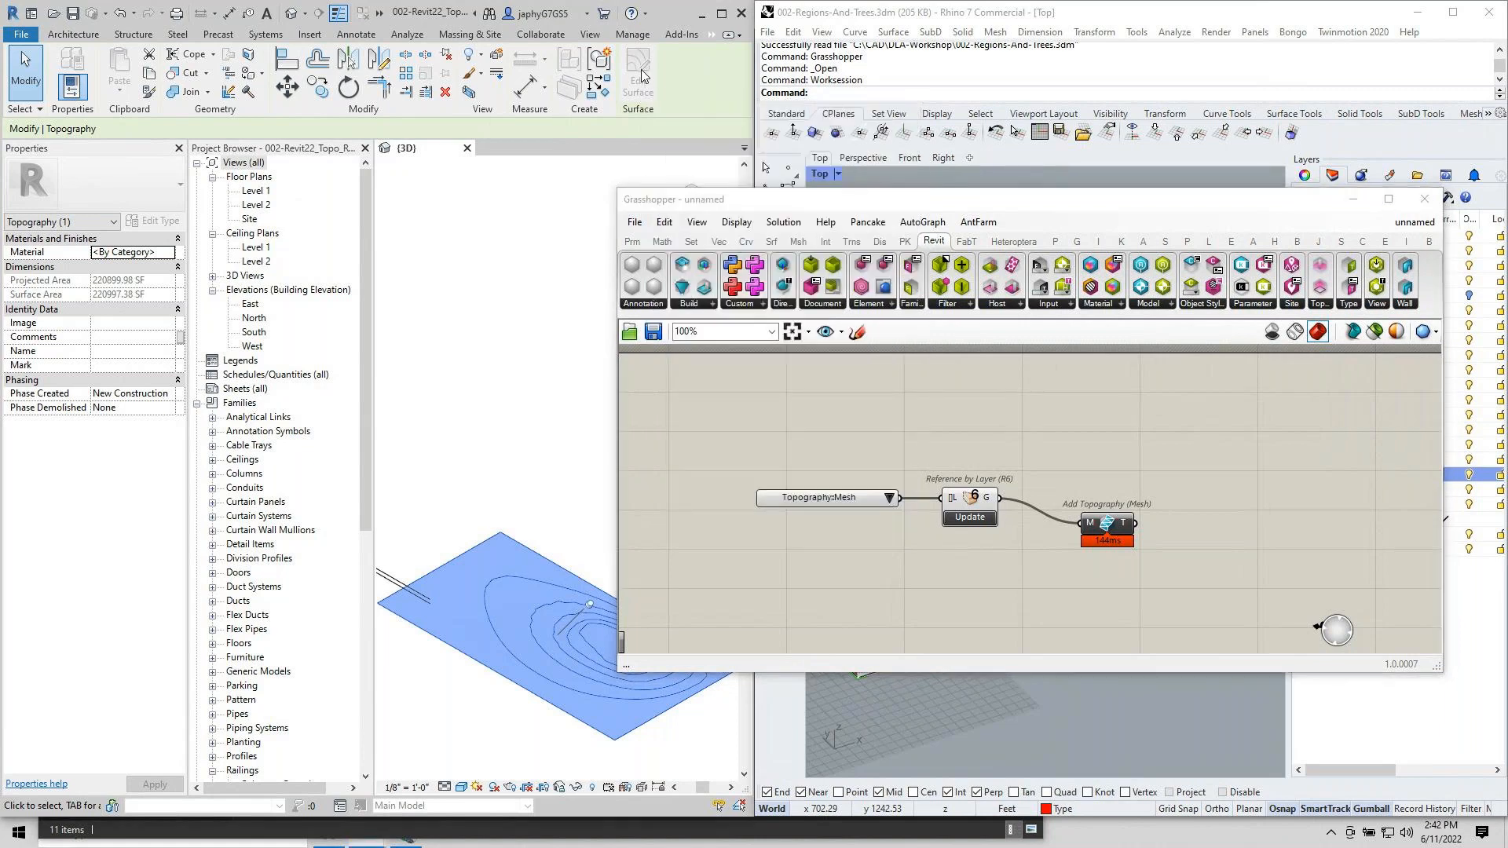
{"action": "left_click_drag", "start_coordinate": [778, 208], "coordinate": [544, 22]}
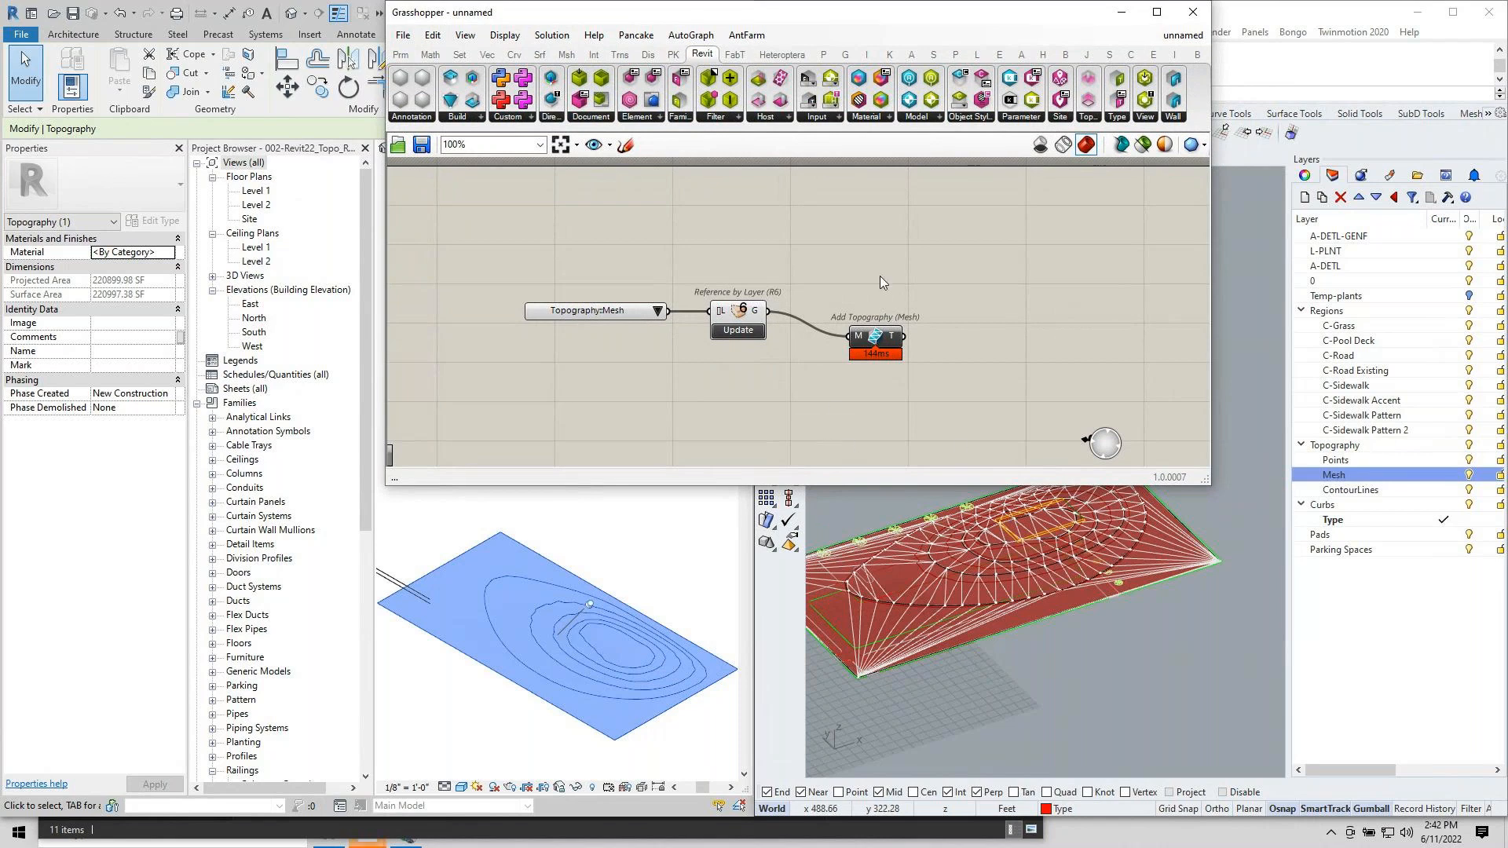
Add an Add Topography (Points) component to the Grasshopper canvas and position the Add Topography (Mesh) component beneath it.
{"action": "double_click", "coordinate": [893, 241]}
{"action": "type", "text": "add t"}
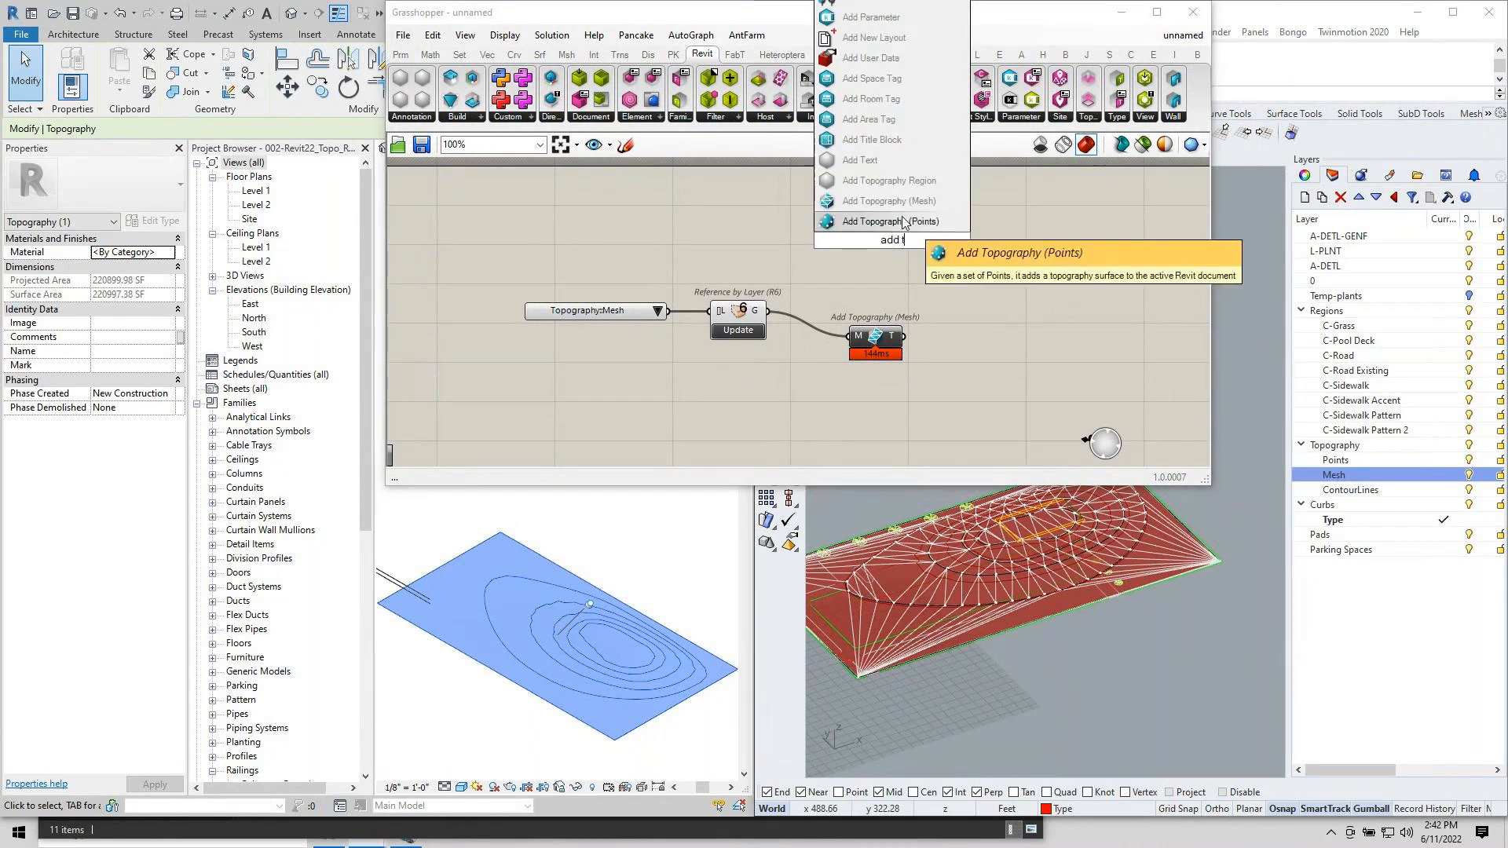
{"action": "left_click", "coordinate": [902, 223]}
{"action": "left_click", "coordinate": [901, 263]}
{"action": "scroll", "coordinate": [842, 297], "scroll_direction": "up", "scroll_amount": 2}
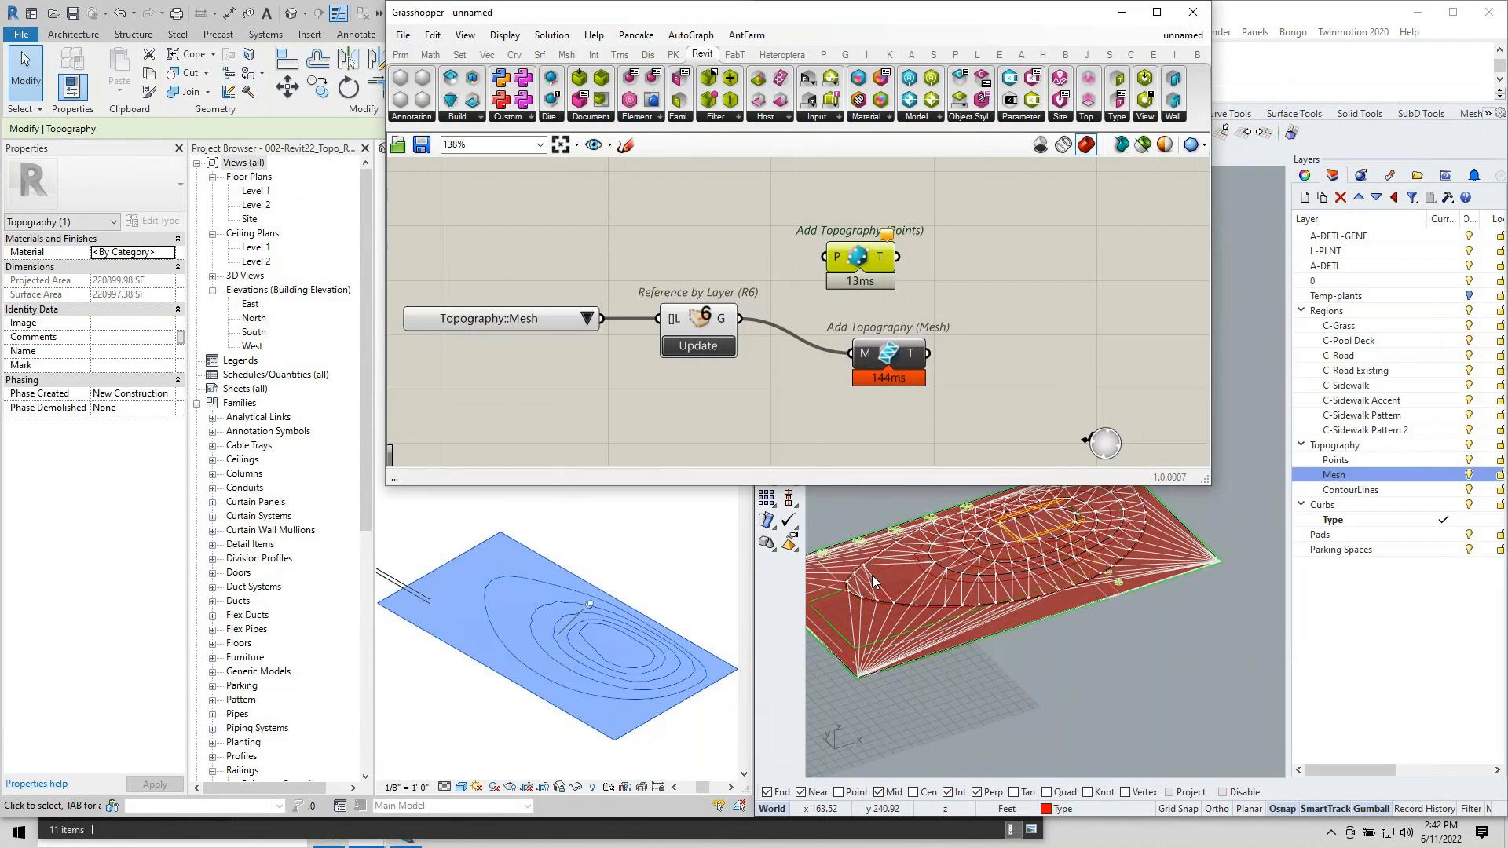
{"action": "left_click_drag", "start_coordinate": [899, 361], "coordinate": [874, 380]}
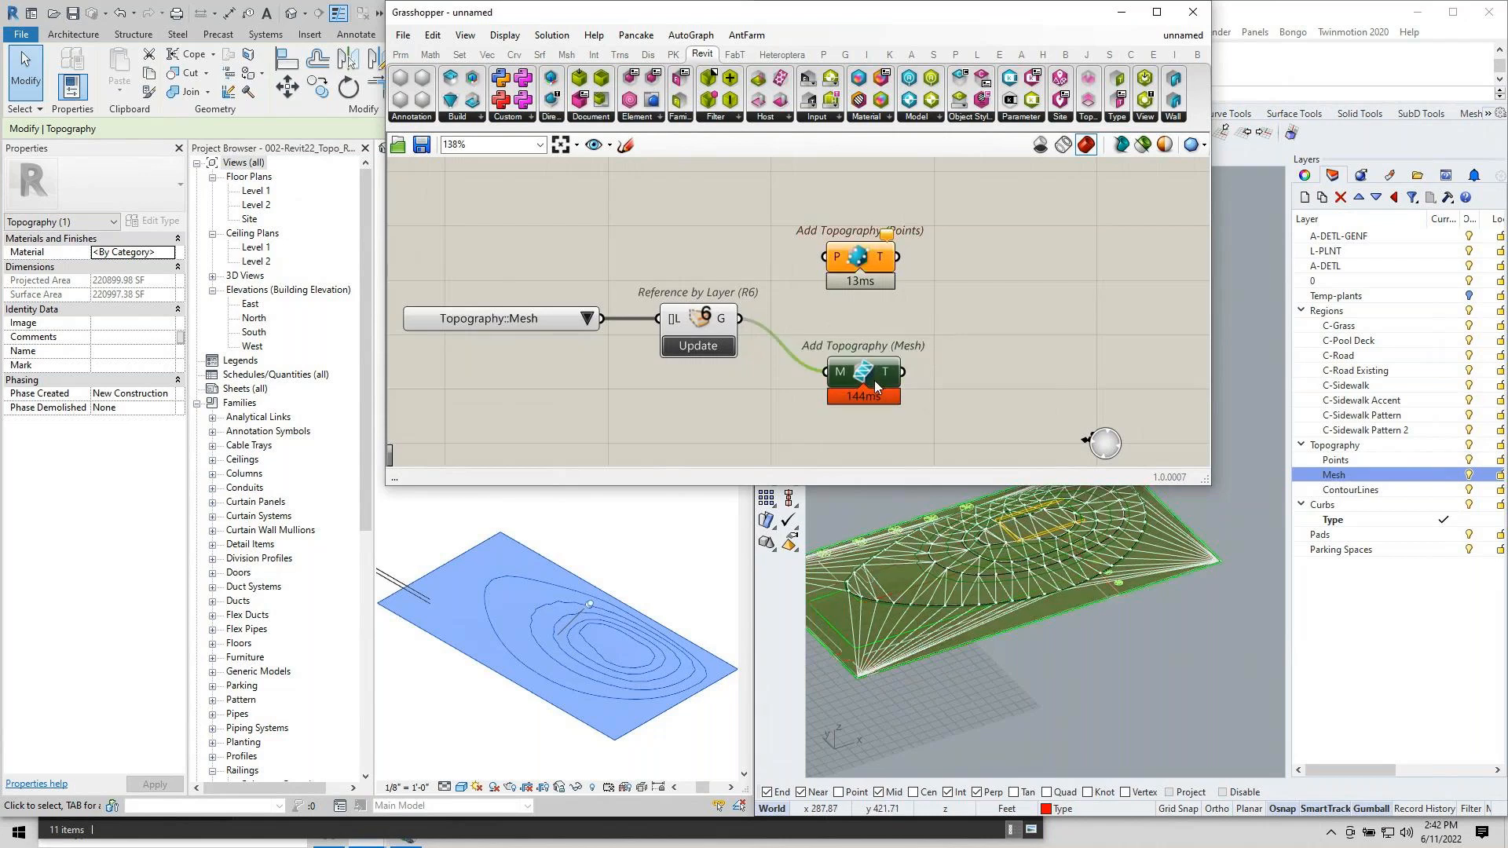
{"action": "scroll", "coordinate": [874, 379], "scroll_direction": "down", "scroll_amount": 2}
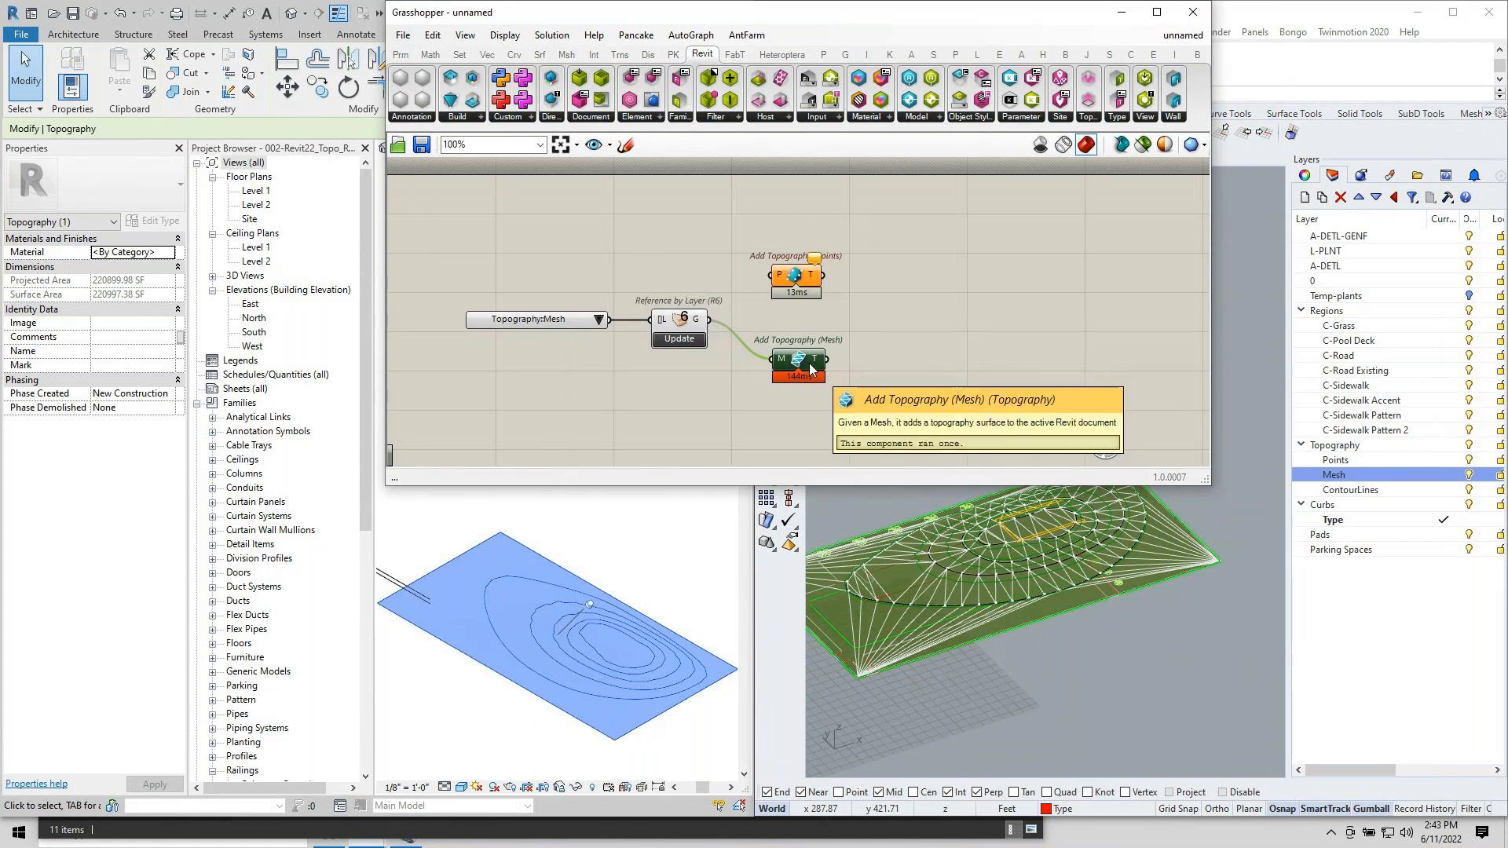
Check the Tracking Mode options of the Add Topography (Mesh) component.
{"action": "double_click", "coordinate": [931, 356]}
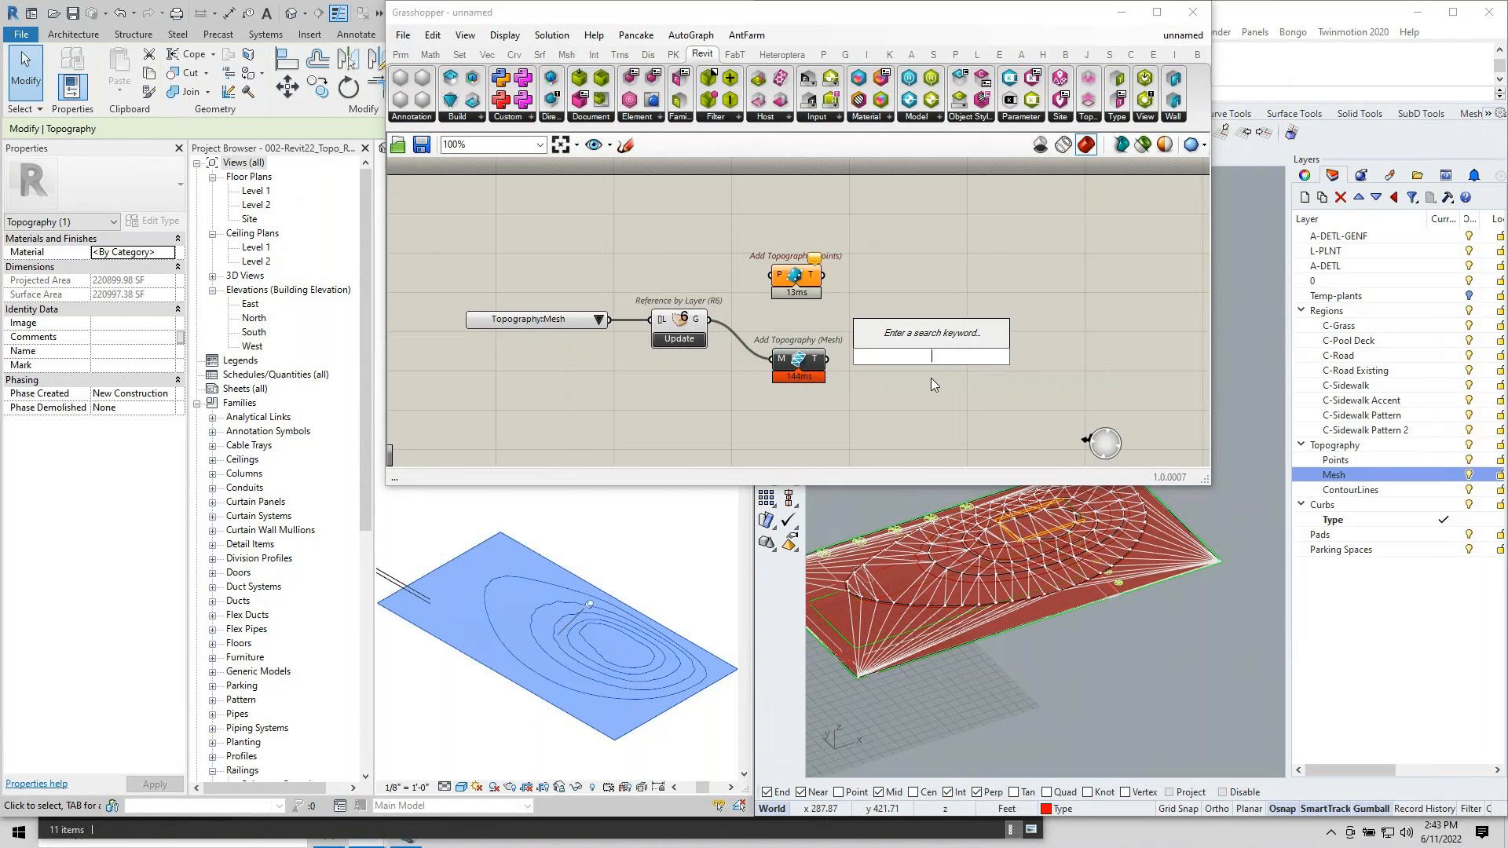
{"action": "right_click", "coordinate": [801, 362]}
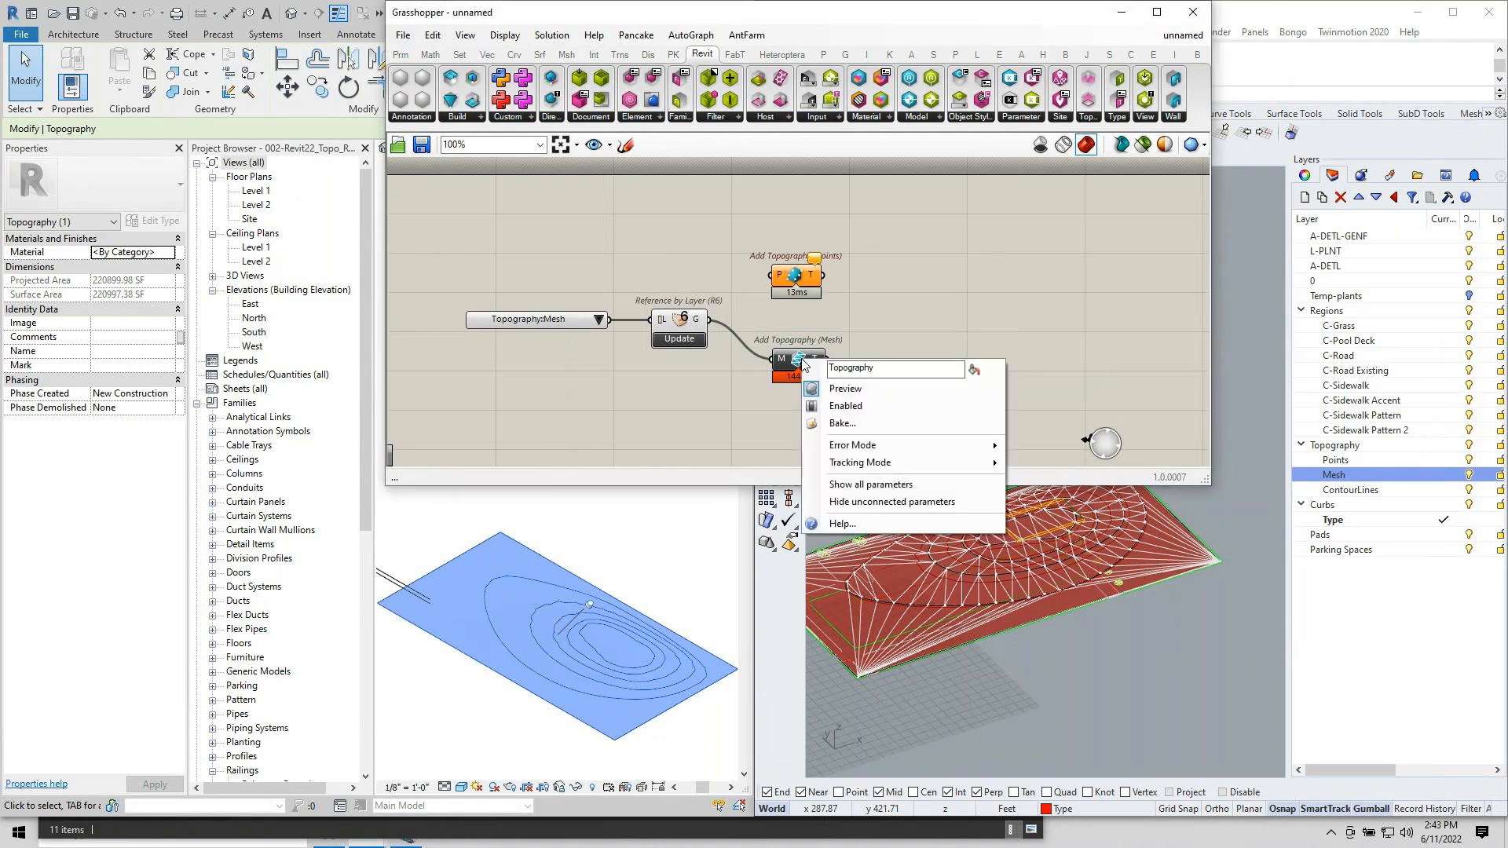
{"action": "mouse_move", "coordinate": [893, 465]}
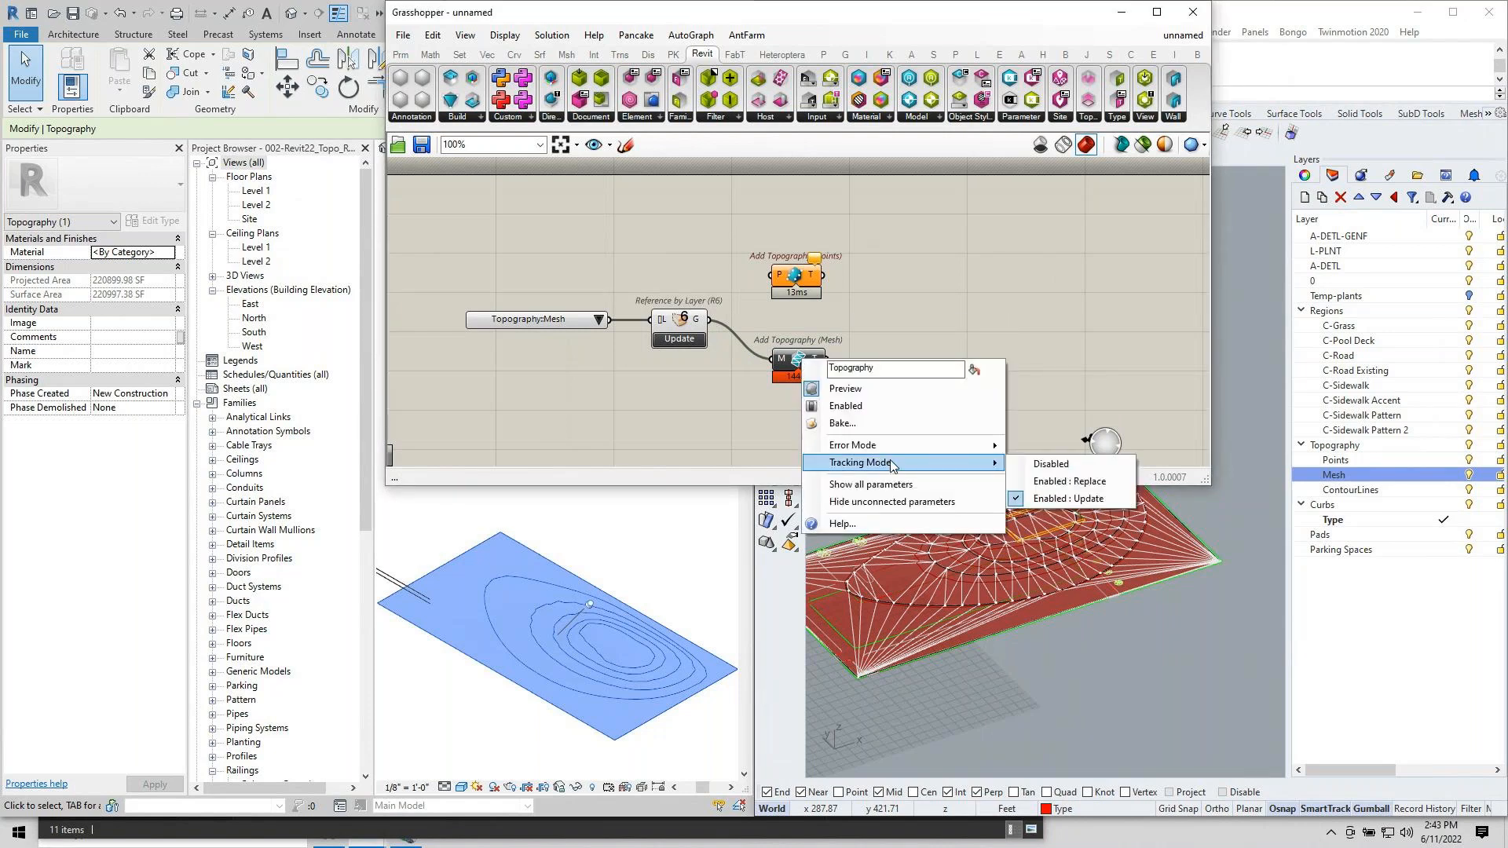
{"action": "left_click", "coordinate": [902, 347]}
Delete the Add Topography (Mesh) component, accept Revit's tracking warning, and delete the leftover topography surface in Revit.
{"action": "mouse_move", "coordinate": [811, 363]}
{"action": "left_mouse_down"}
{"action": "mouse_move", "coordinate": [801, 347]}
{"action": "mouse_move", "coordinate": [818, 362]}
{"action": "left_mouse_up"}
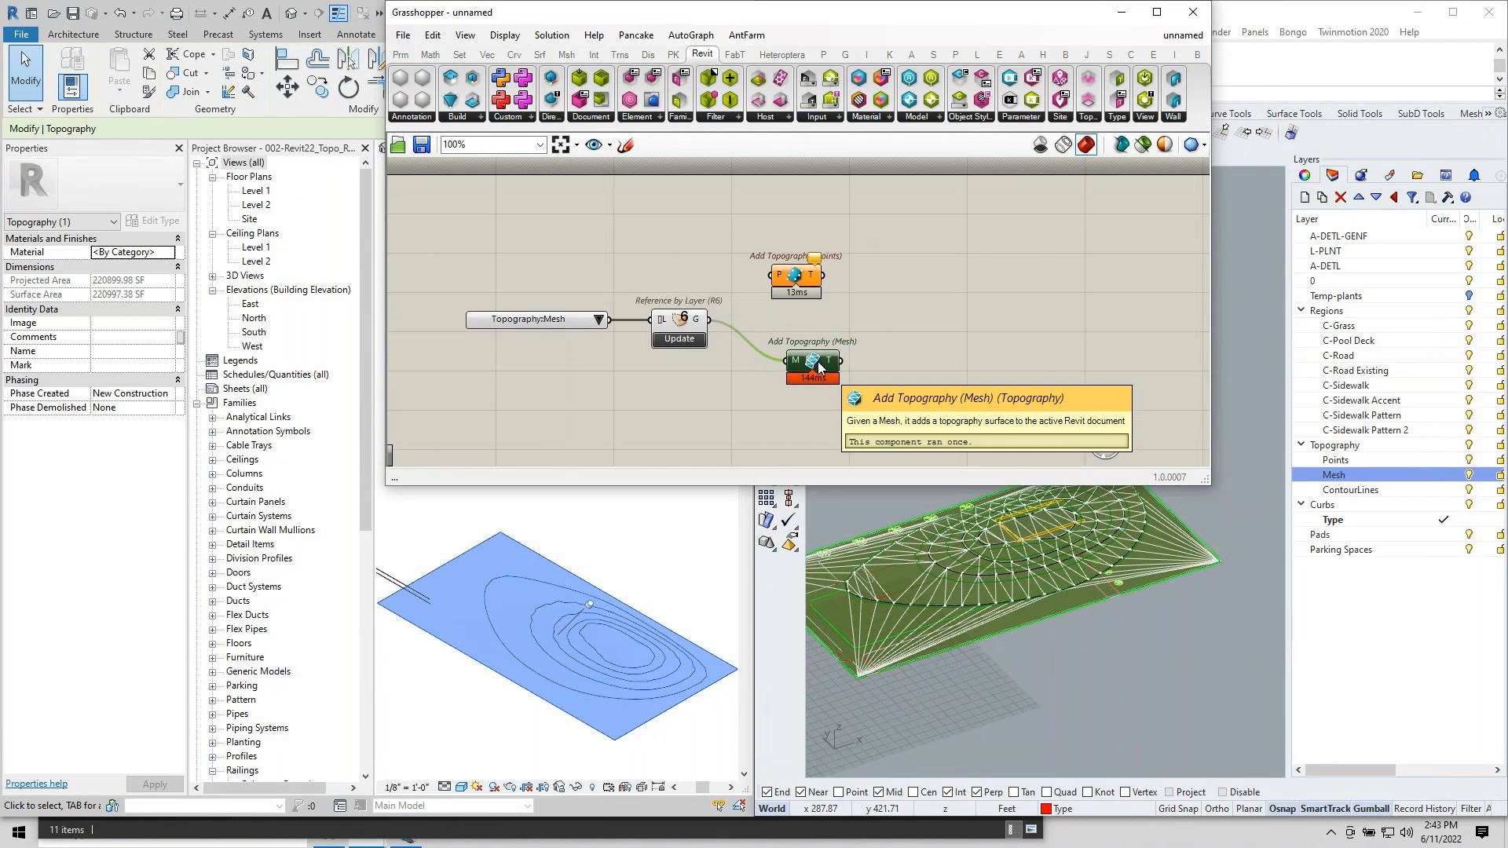
{"action": "key", "text": "Delete"}
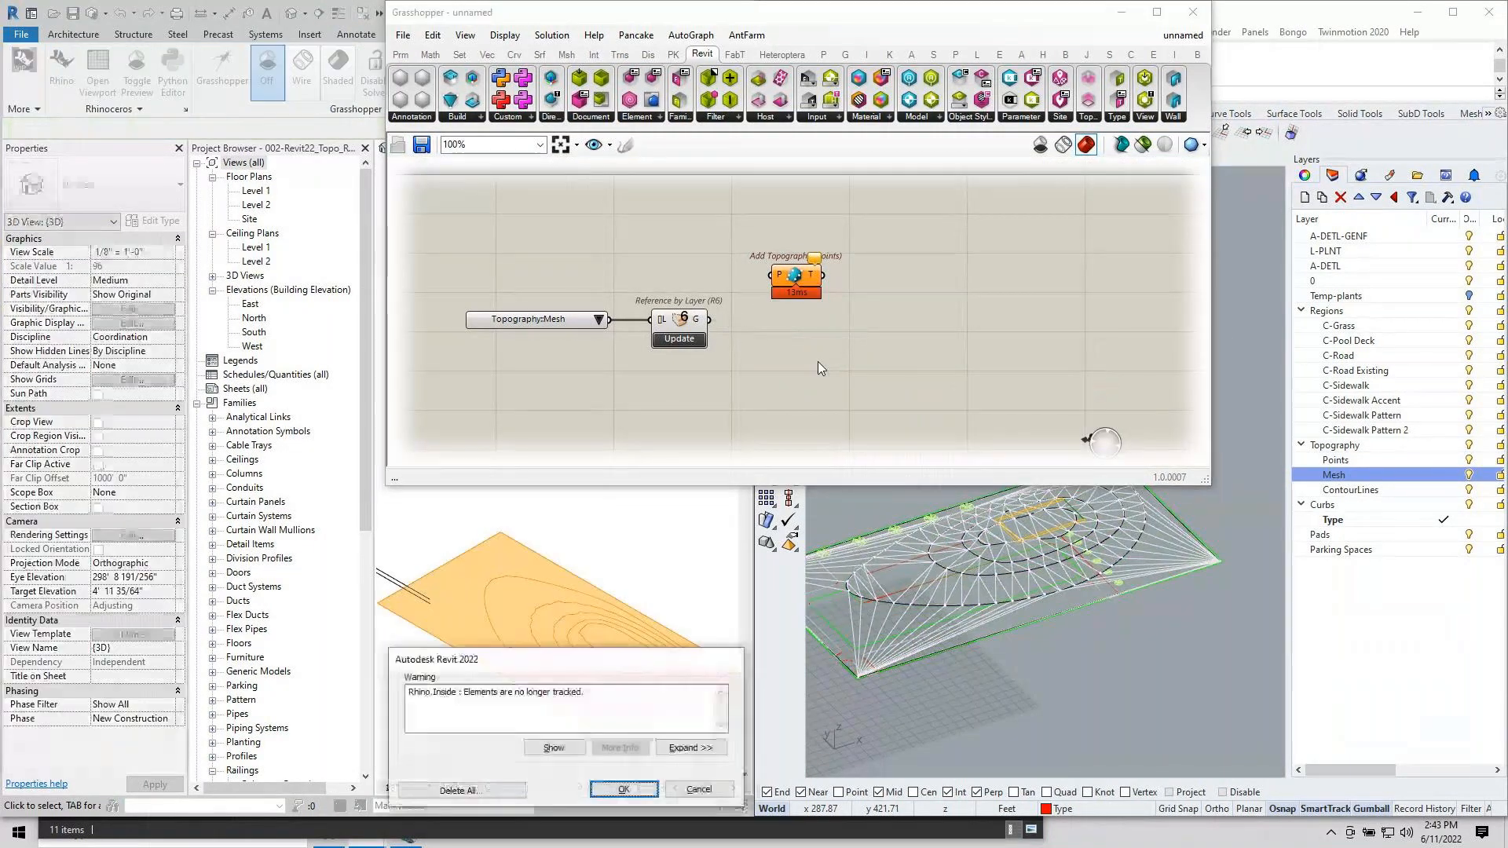
{"action": "left_click", "coordinate": [633, 793]}
{"action": "left_click", "coordinate": [643, 687]}
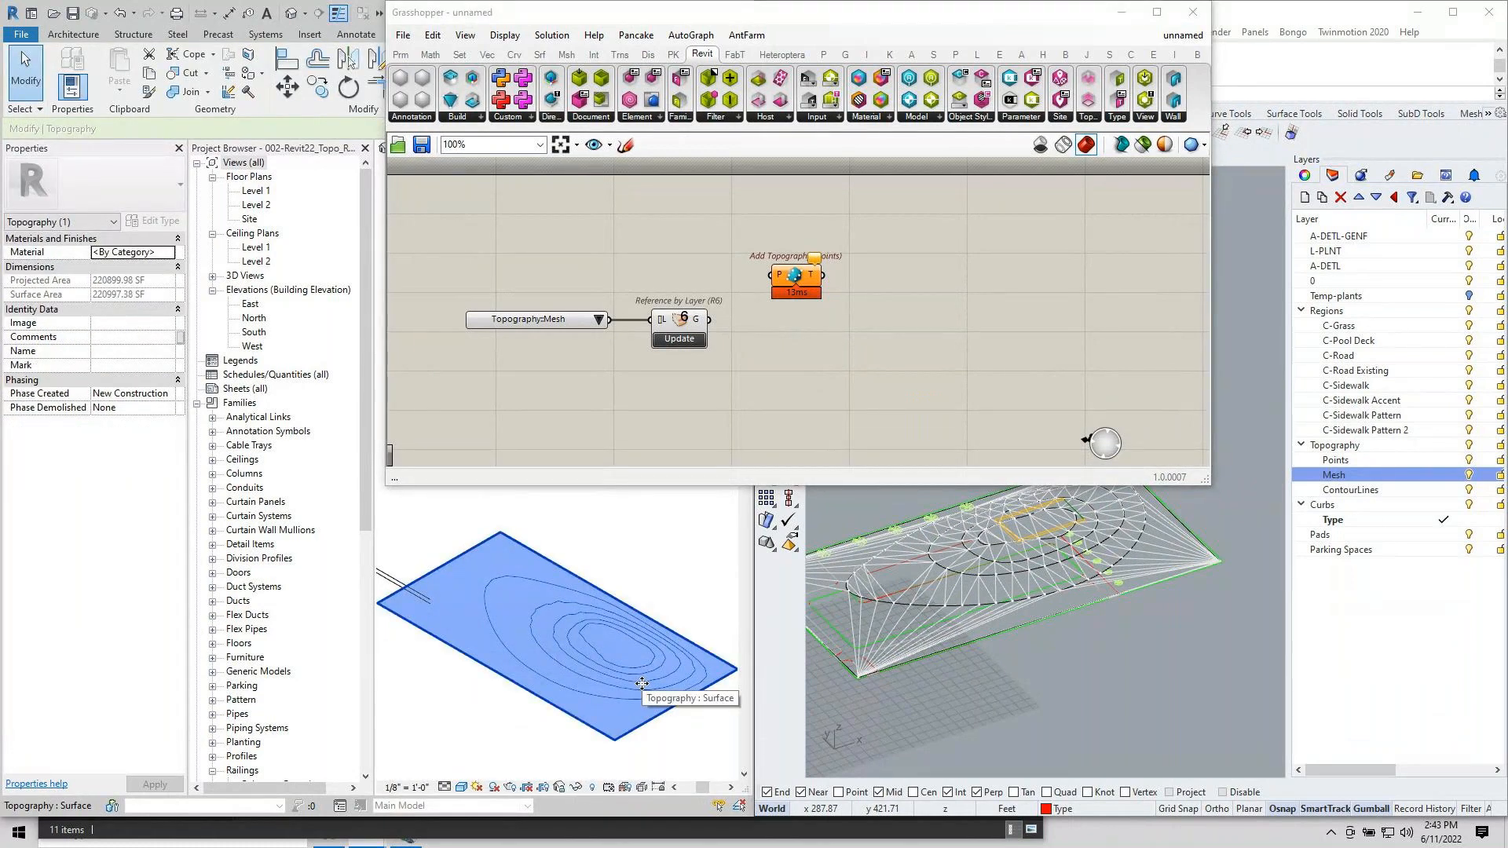
{"action": "key", "text": "Delete"}
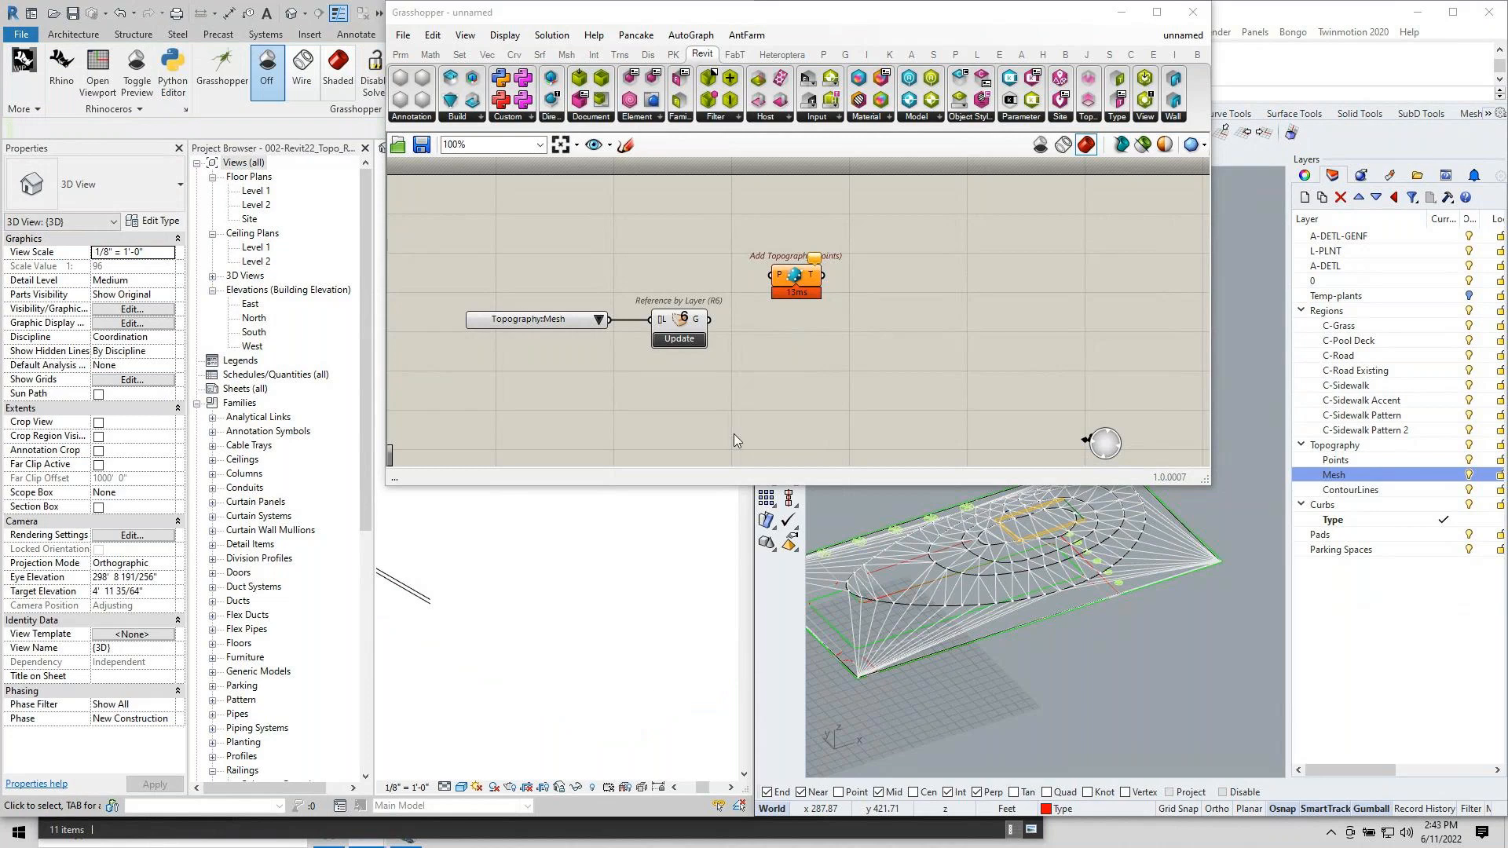
Set the Grasshopper layer list to Topography::Points.
{"action": "left_click", "coordinate": [595, 322]}
{"action": "left_click", "coordinate": [597, 320]}
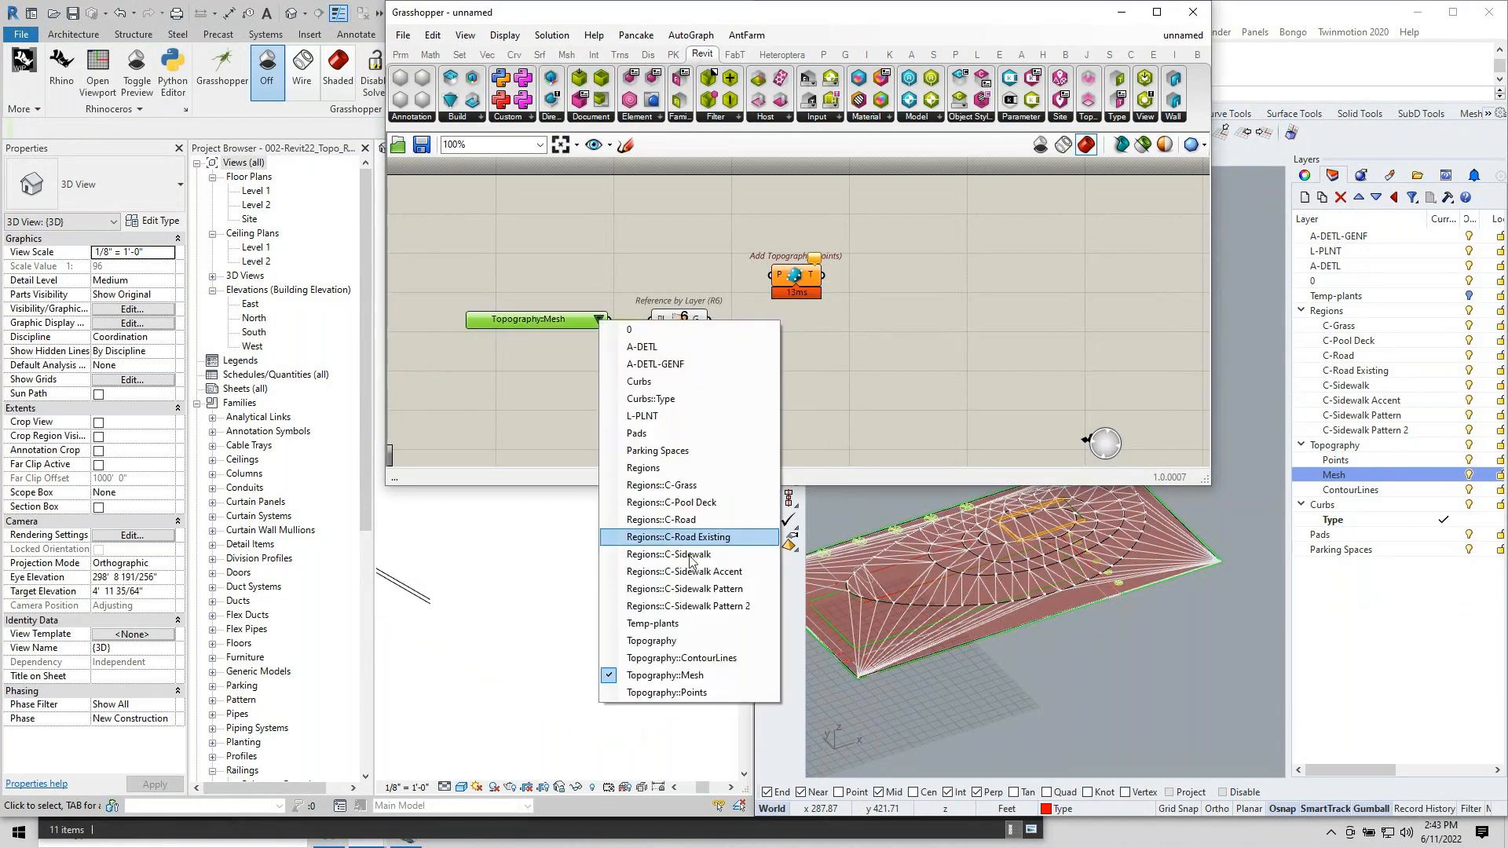
{"action": "left_click", "coordinate": [702, 691]}
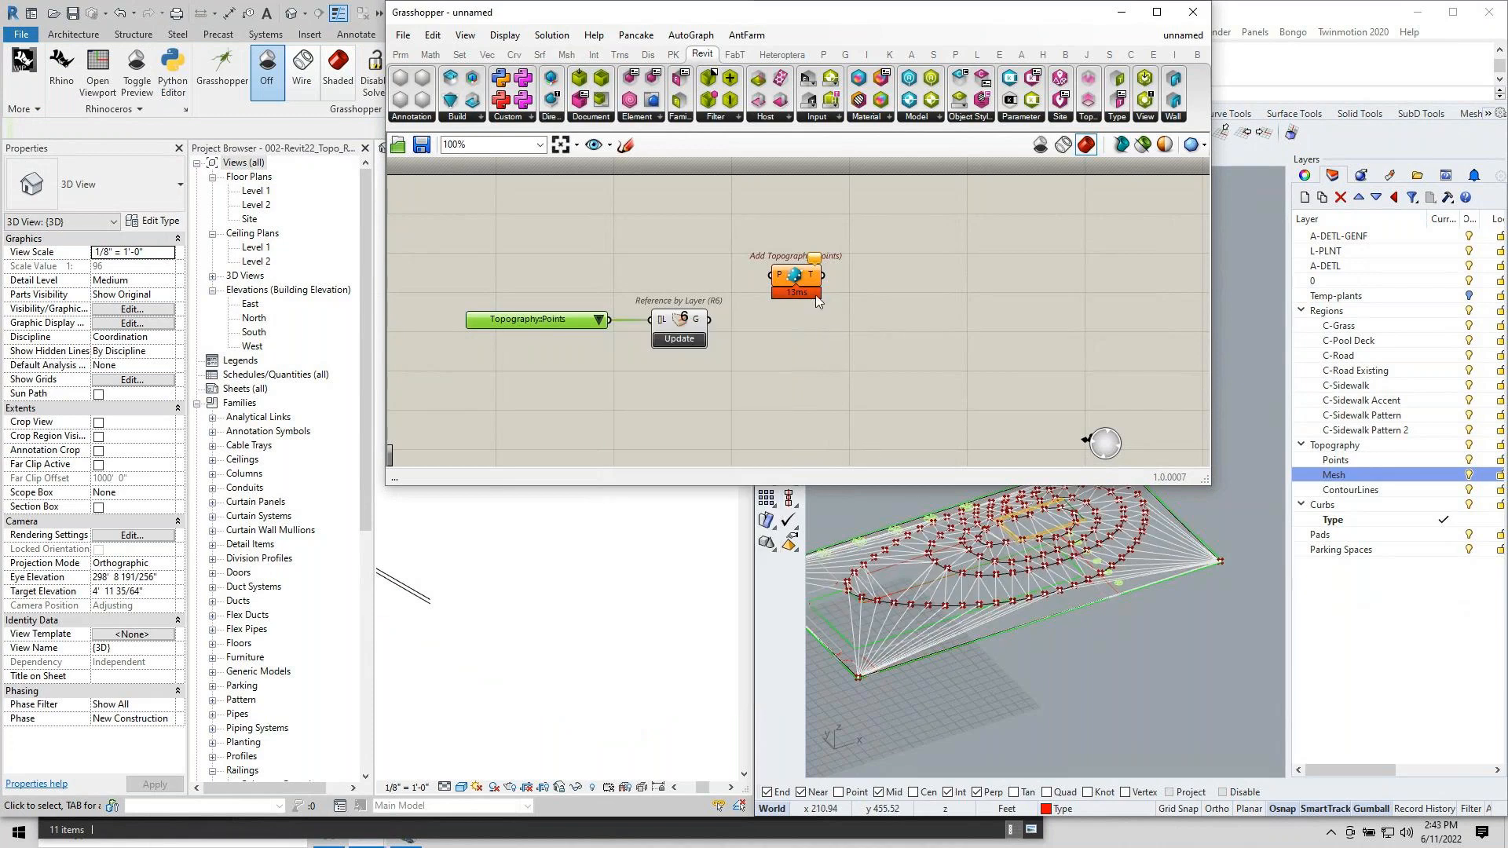
Connect the Reference by Layer geometry output to the points input of Add Topography (Points), placing the component beside it.
{"action": "left_click_drag", "start_coordinate": [807, 275], "coordinate": [807, 313]}
{"action": "scroll", "coordinate": [747, 324], "scroll_direction": "up", "scroll_amount": 2}
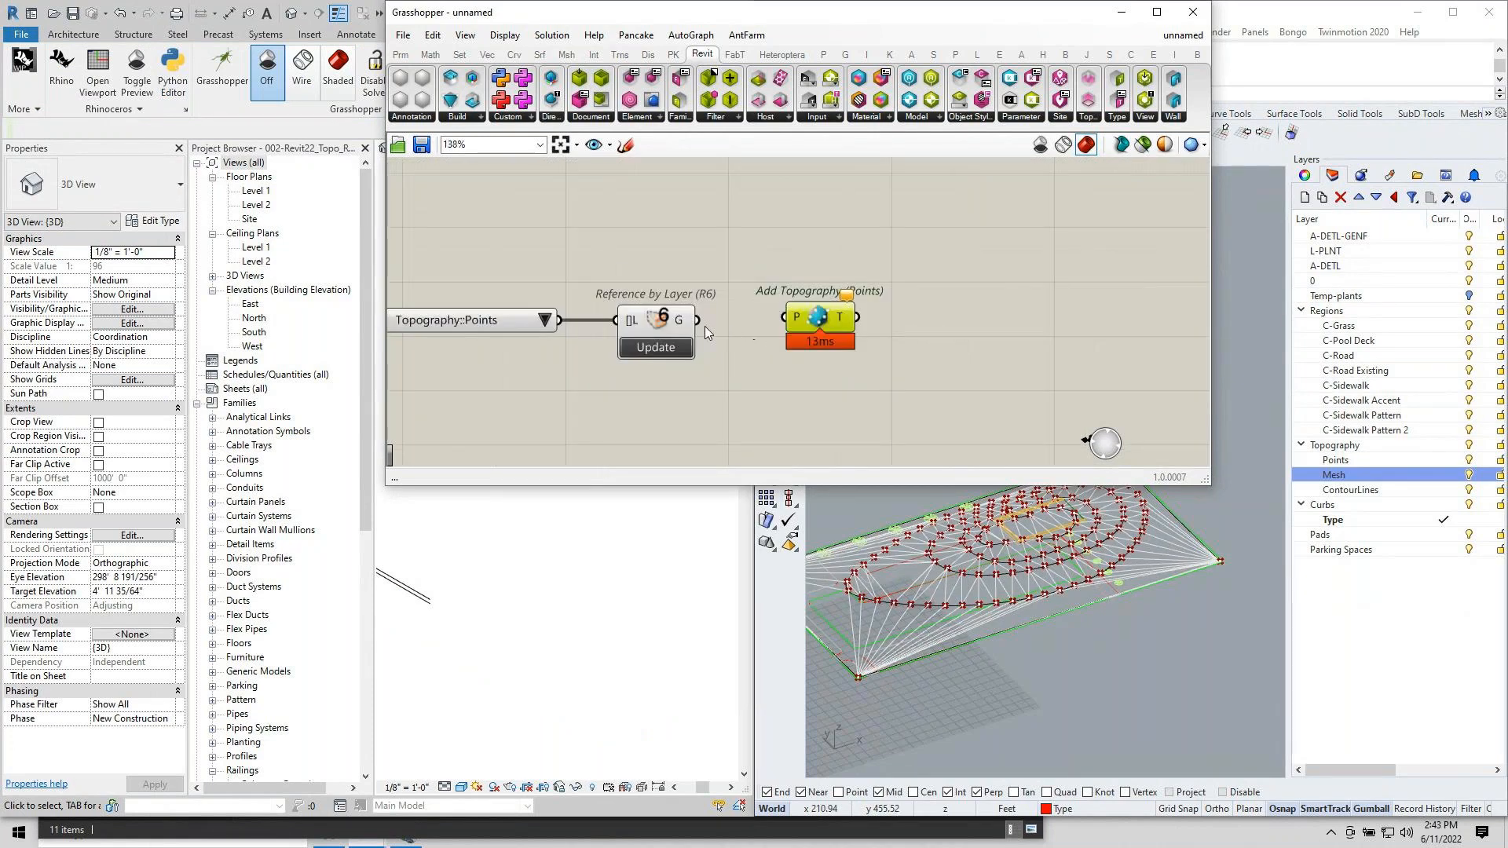
{"action": "left_click_drag", "start_coordinate": [697, 322], "coordinate": [869, 318]}
{"action": "left_click", "coordinate": [825, 392]}
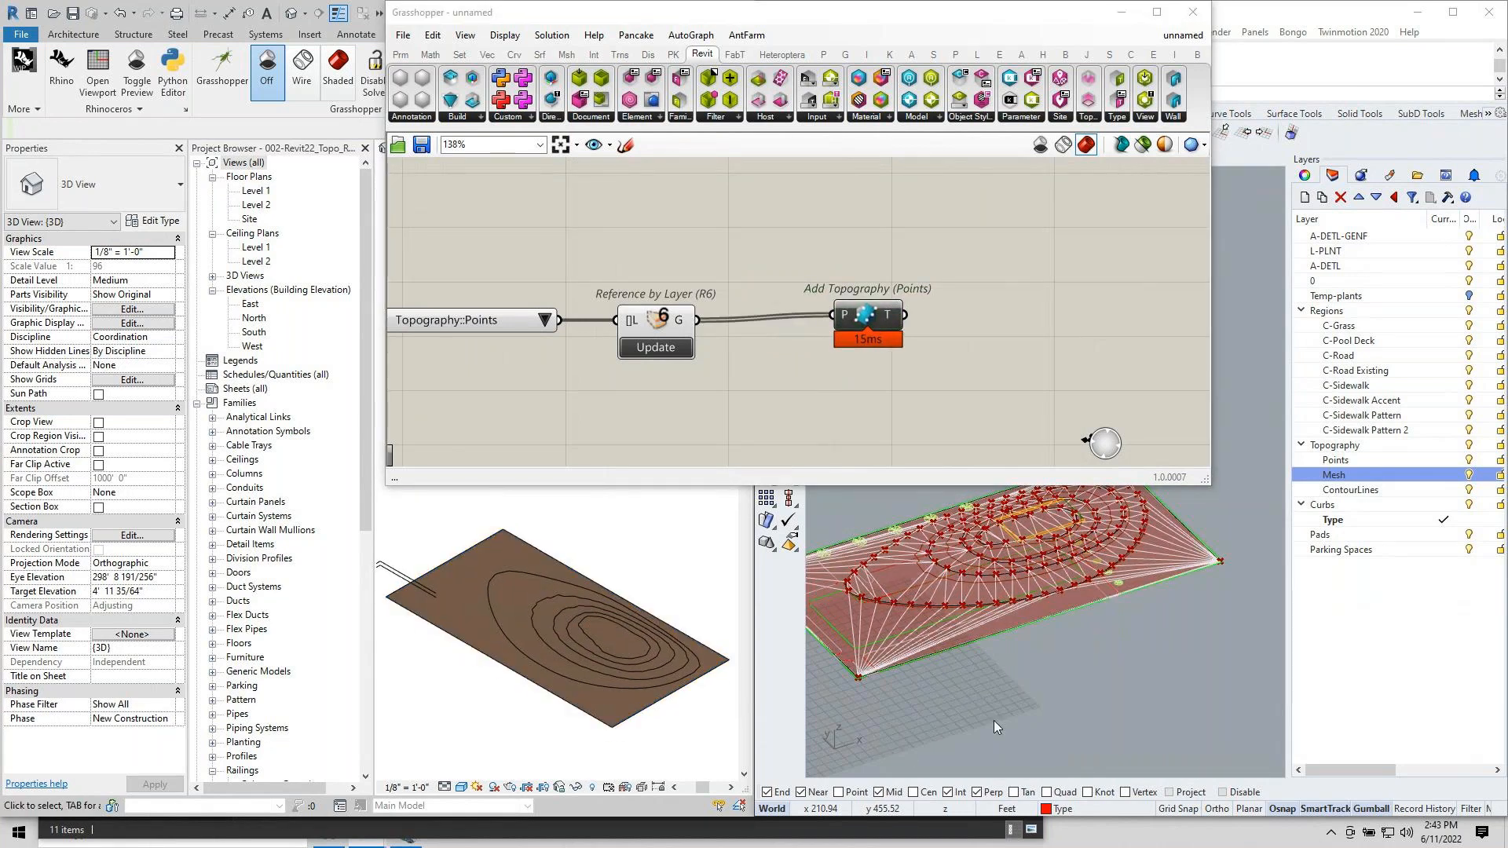
Reduce the Grasshopper window's height to uncover more of the point-based topography preview in Rhino.
{"action": "scroll", "coordinate": [1166, 659], "scroll_direction": "down", "scroll_amount": 3}
{"action": "scroll", "coordinate": [1115, 577], "scroll_direction": "up", "scroll_amount": 6}
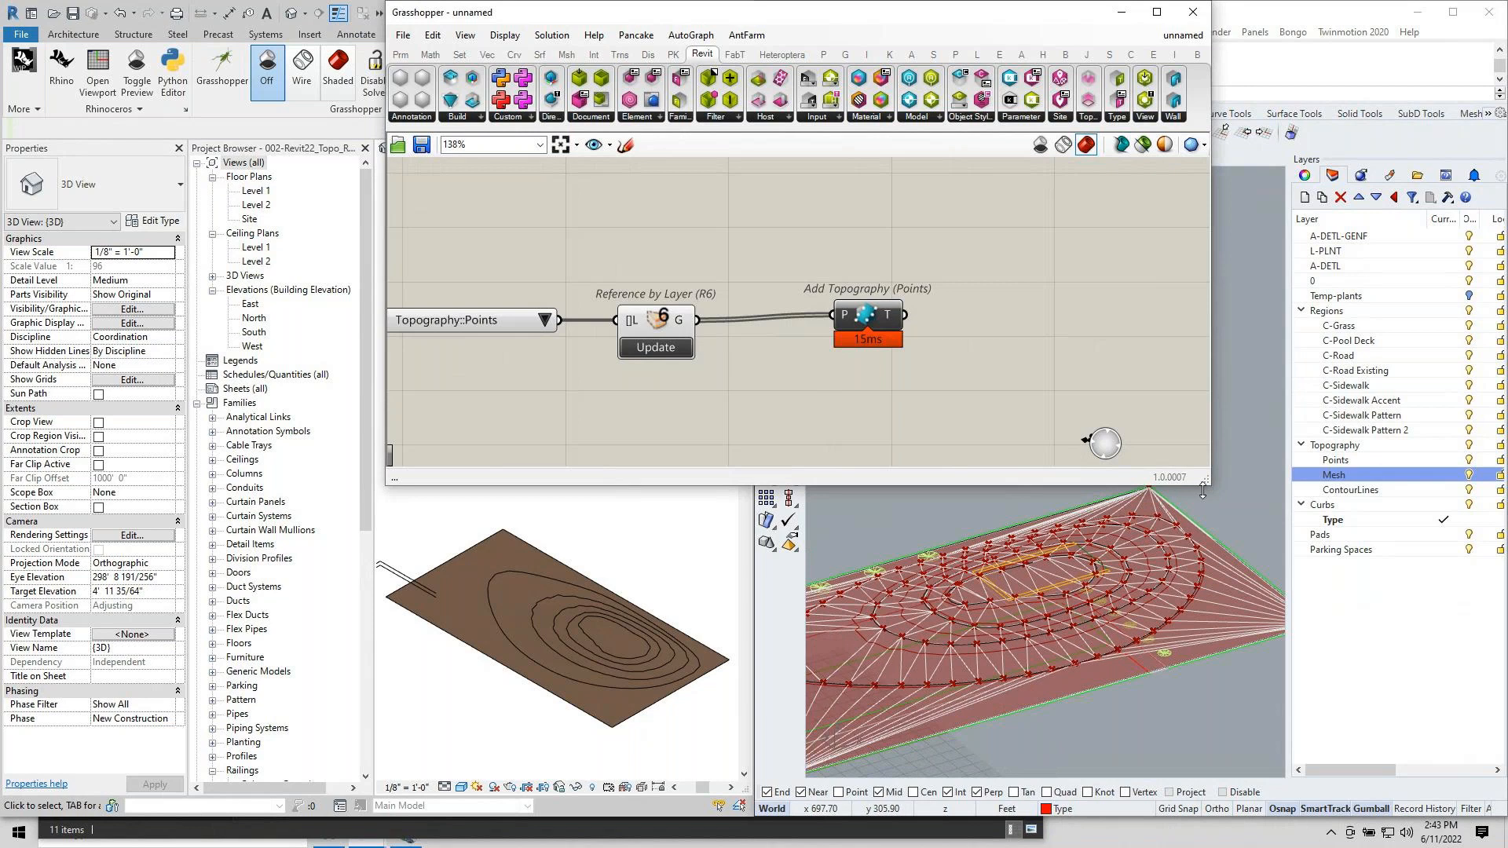
{"action": "left_click_drag", "start_coordinate": [1194, 486], "coordinate": [1194, 429]}
{"action": "scroll", "coordinate": [1012, 378], "scroll_direction": "down", "scroll_amount": 1}
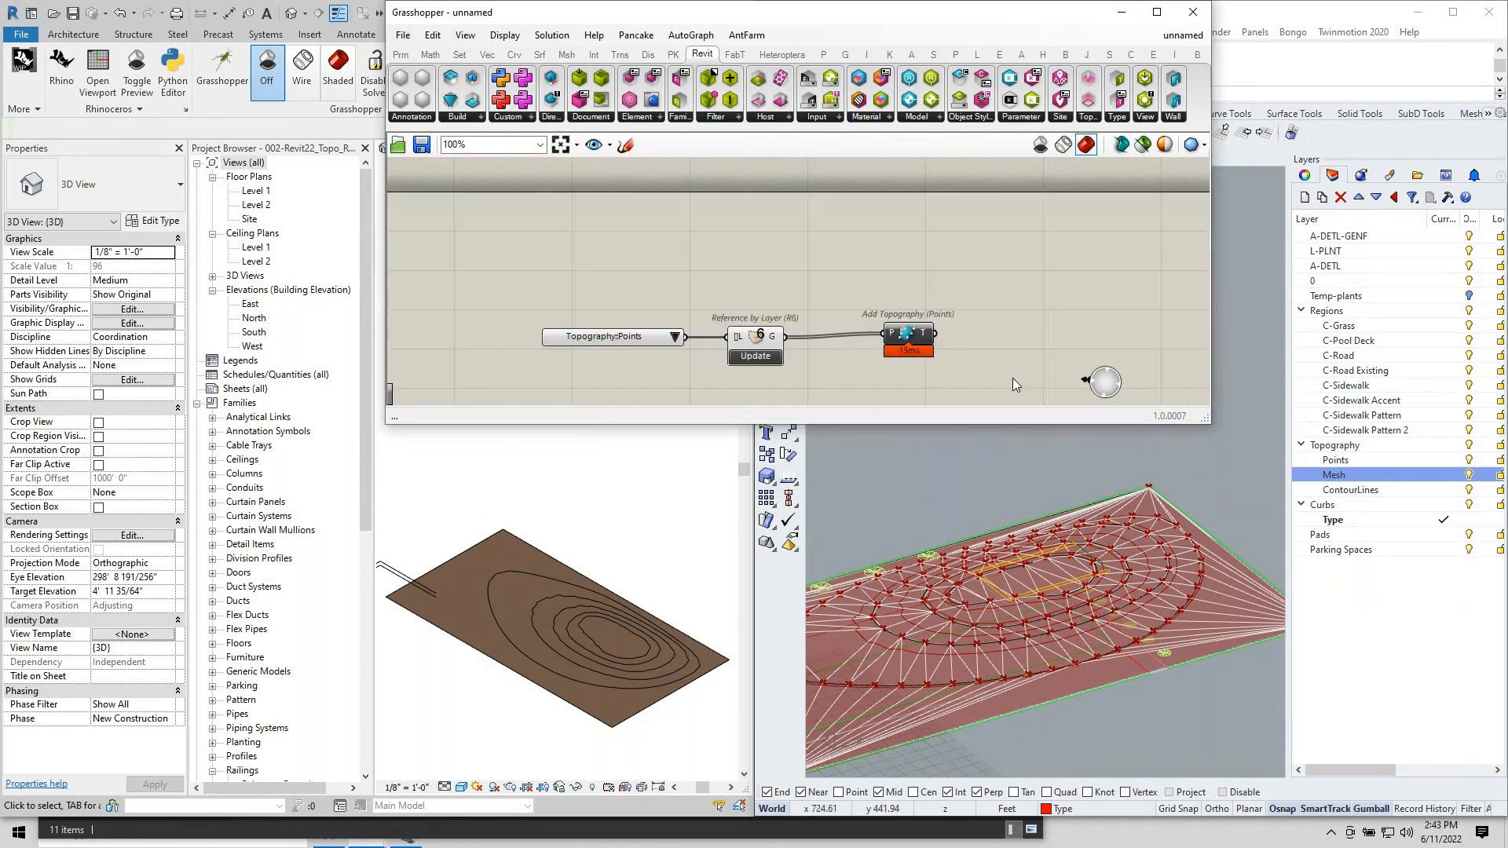
{"action": "scroll", "coordinate": [973, 308], "scroll_direction": "down", "scroll_amount": 1}
Compare the wireframe, disabled and shaded Grasshopper previews, and restrict the shaded preview to selected components.
{"action": "left_click", "coordinate": [1063, 144]}
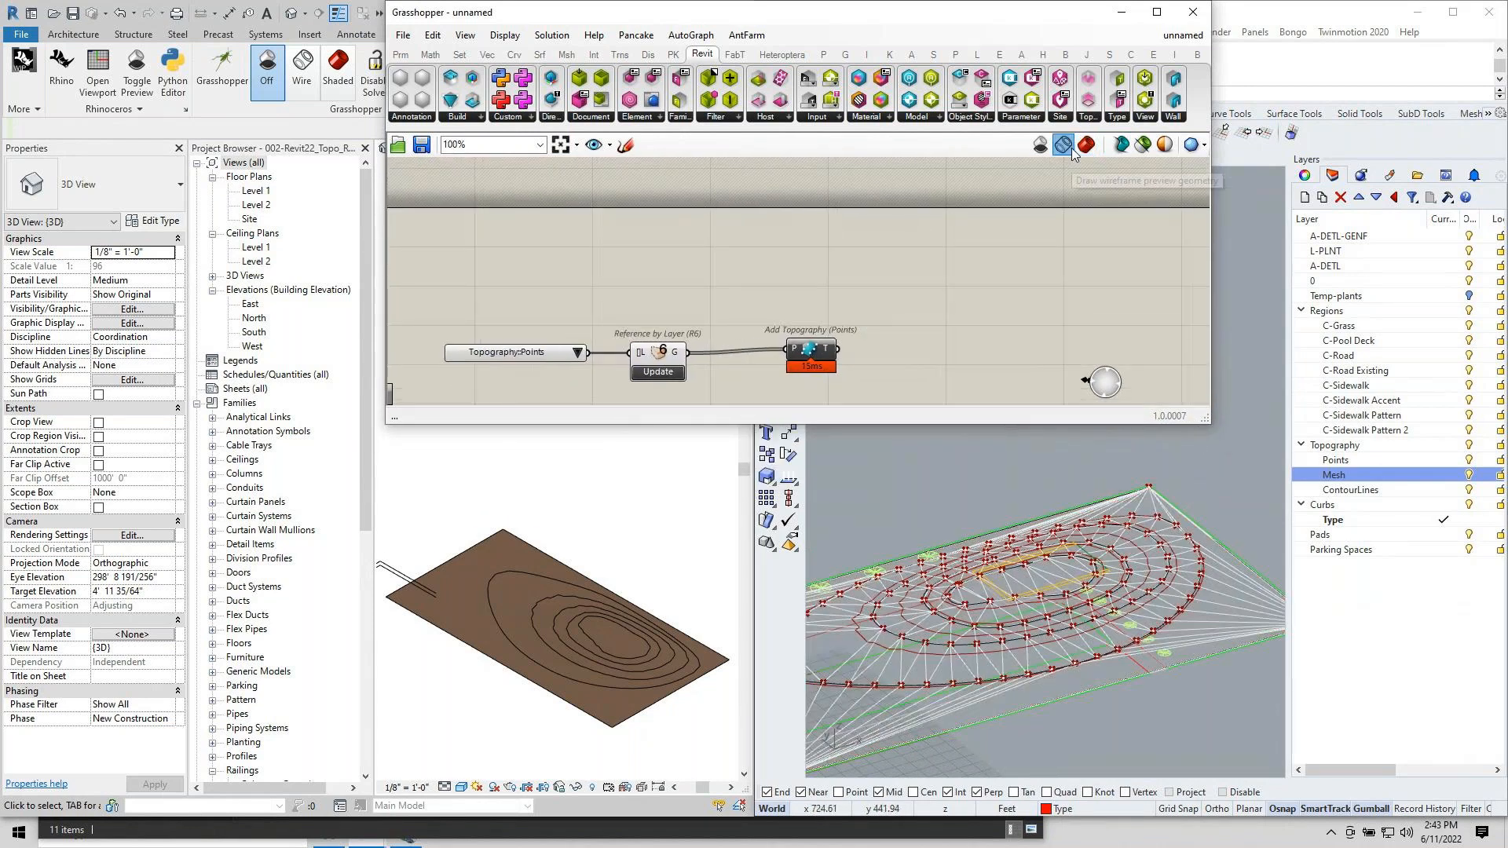
{"action": "left_click", "coordinate": [1039, 146]}
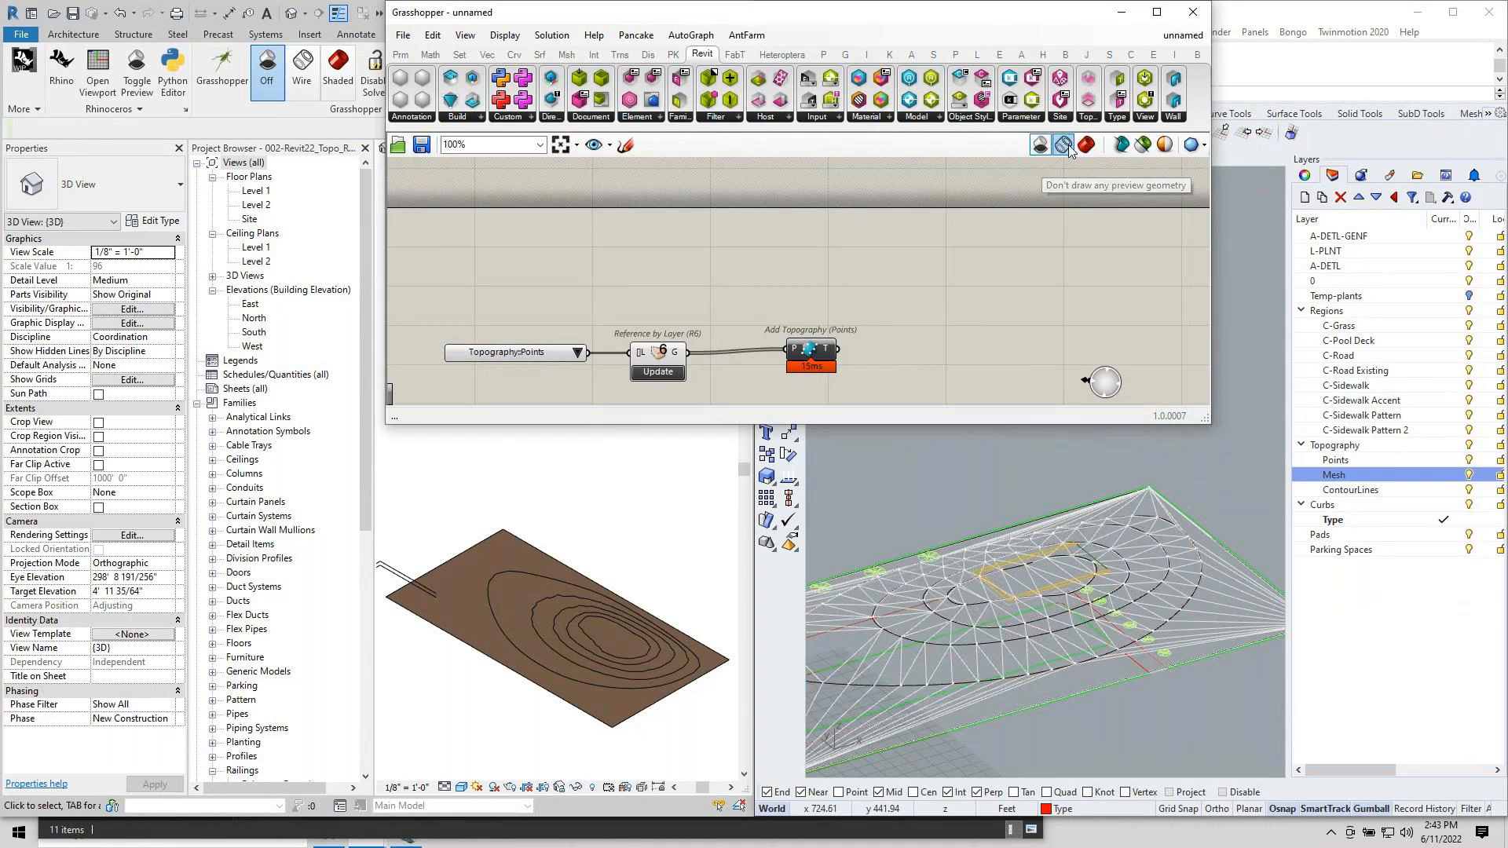
{"action": "left_click", "coordinate": [1063, 145]}
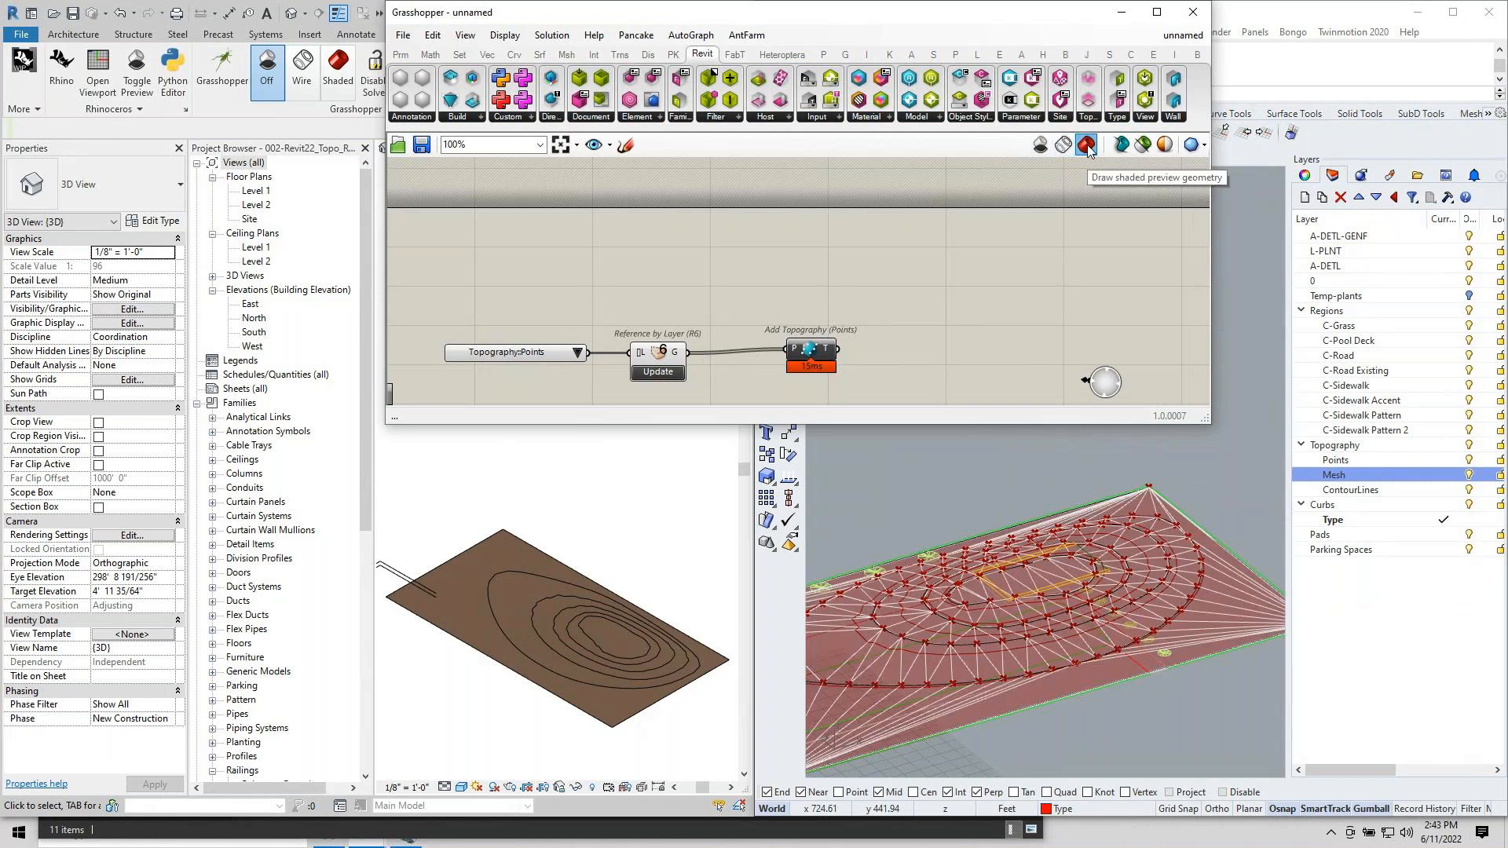
{"action": "left_click", "coordinate": [1143, 145]}
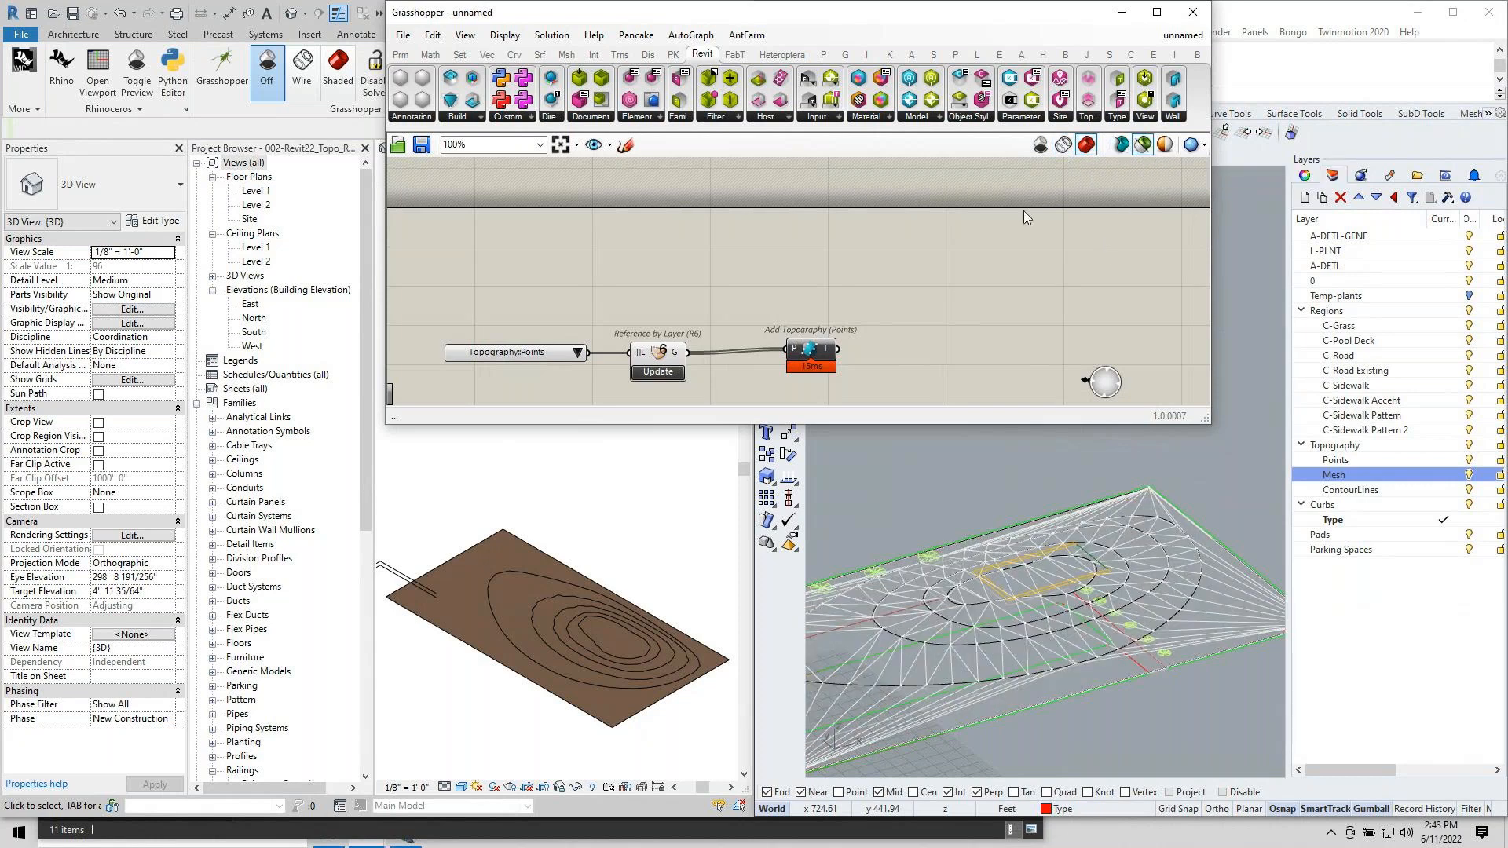
Preview the referenced points and the resulting topography individually by selecting Reference by Layer and Add Topography (Points) in turn.
{"action": "left_click_drag", "start_coordinate": [870, 296], "coordinate": [789, 360]}
{"action": "right_click_drag", "start_coordinate": [770, 337], "coordinate": [723, 287]}
{"action": "left_click", "coordinate": [607, 305]}
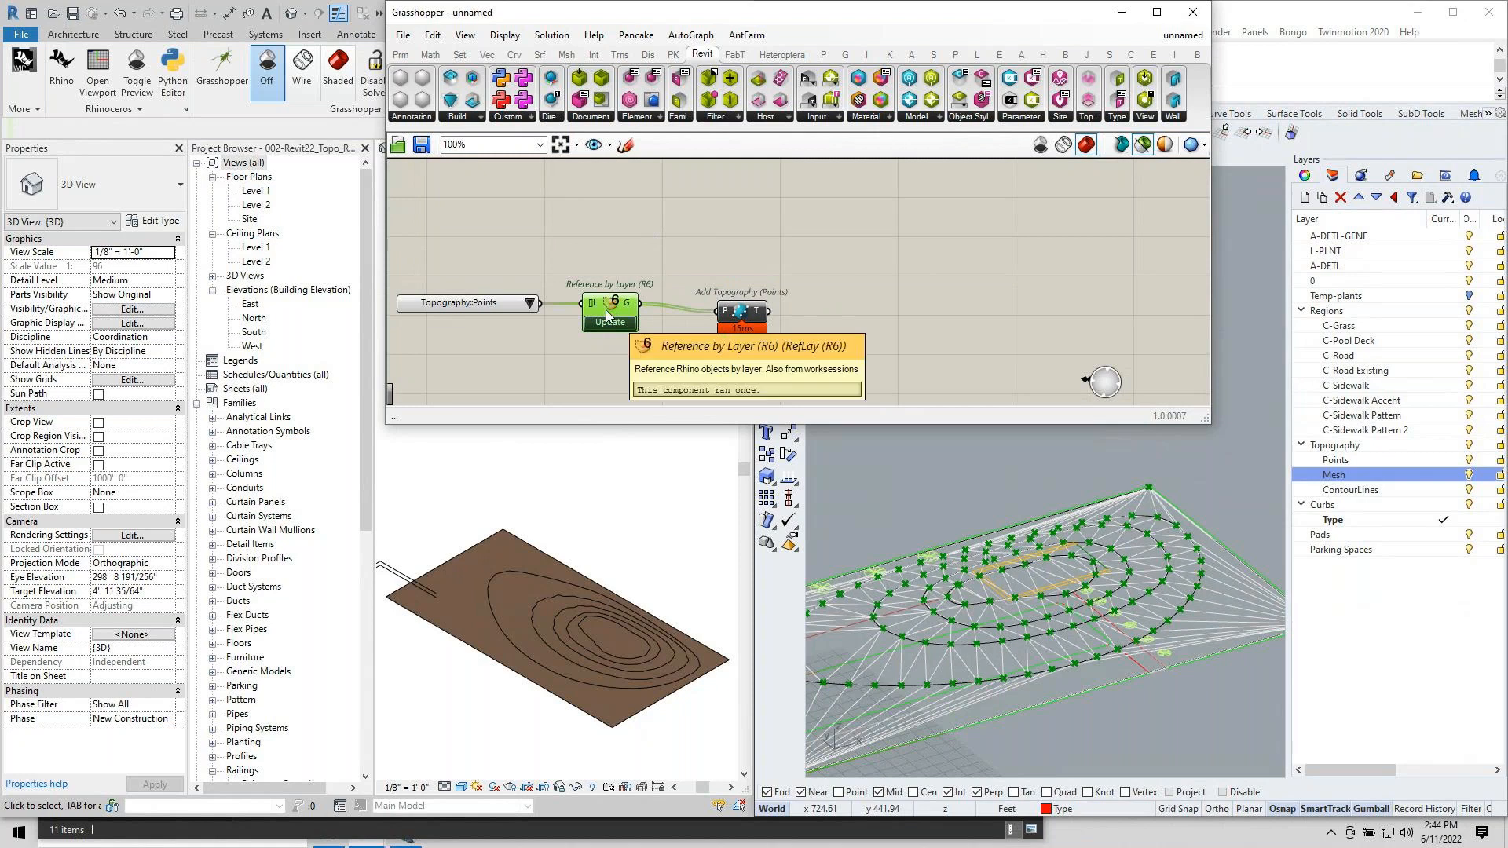
{"action": "left_click", "coordinate": [741, 317]}
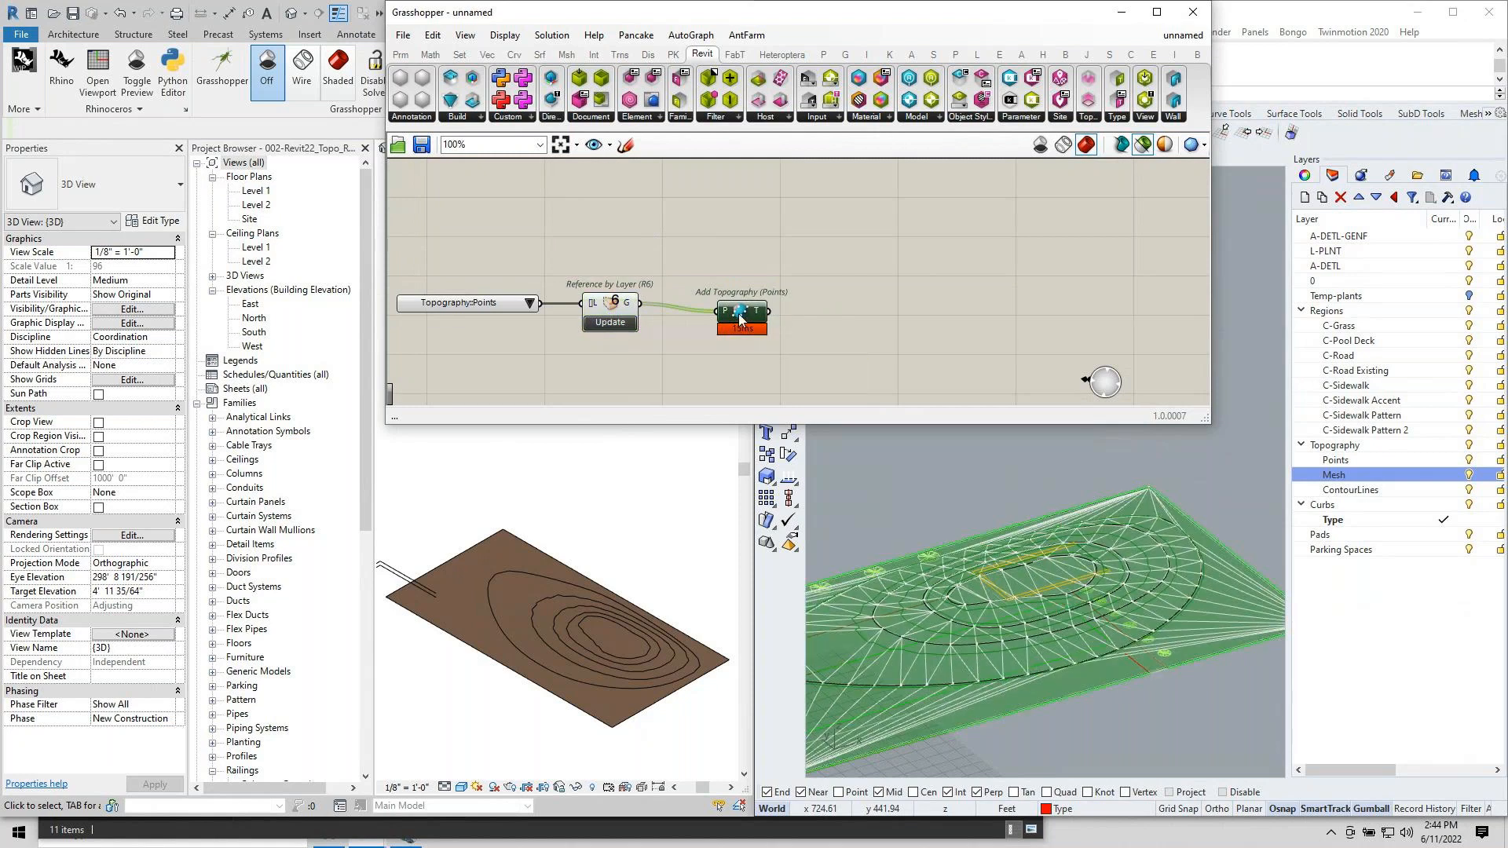
{"action": "left_click", "coordinate": [1142, 145]}
{"action": "left_click", "coordinate": [1090, 256]}
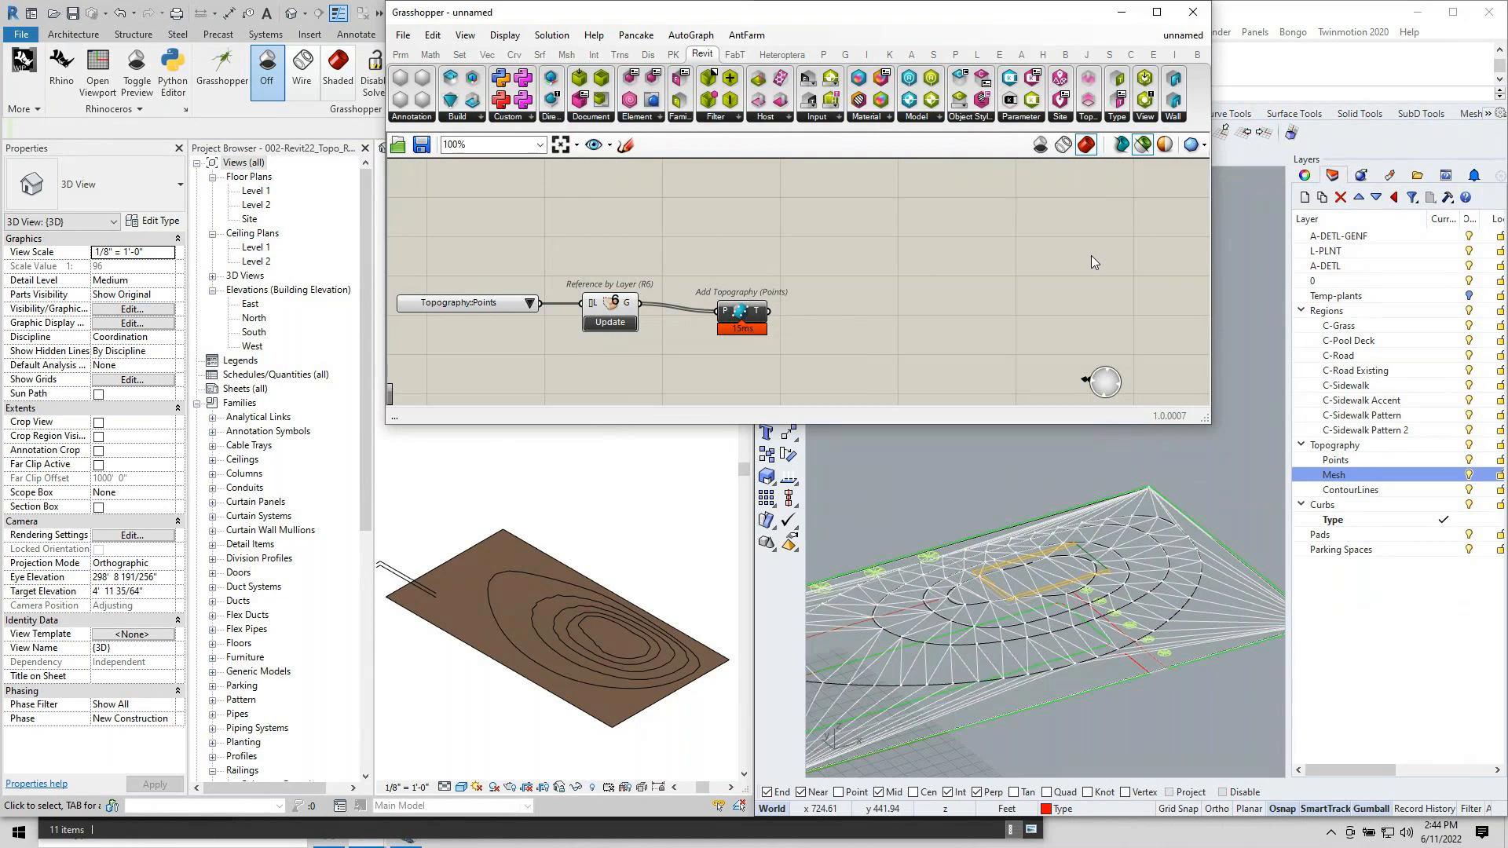
Hide the Mesh sublayer under Topography in Rhino.
{"action": "scroll", "coordinate": [1090, 256], "scroll_direction": "down", "scroll_amount": 3}
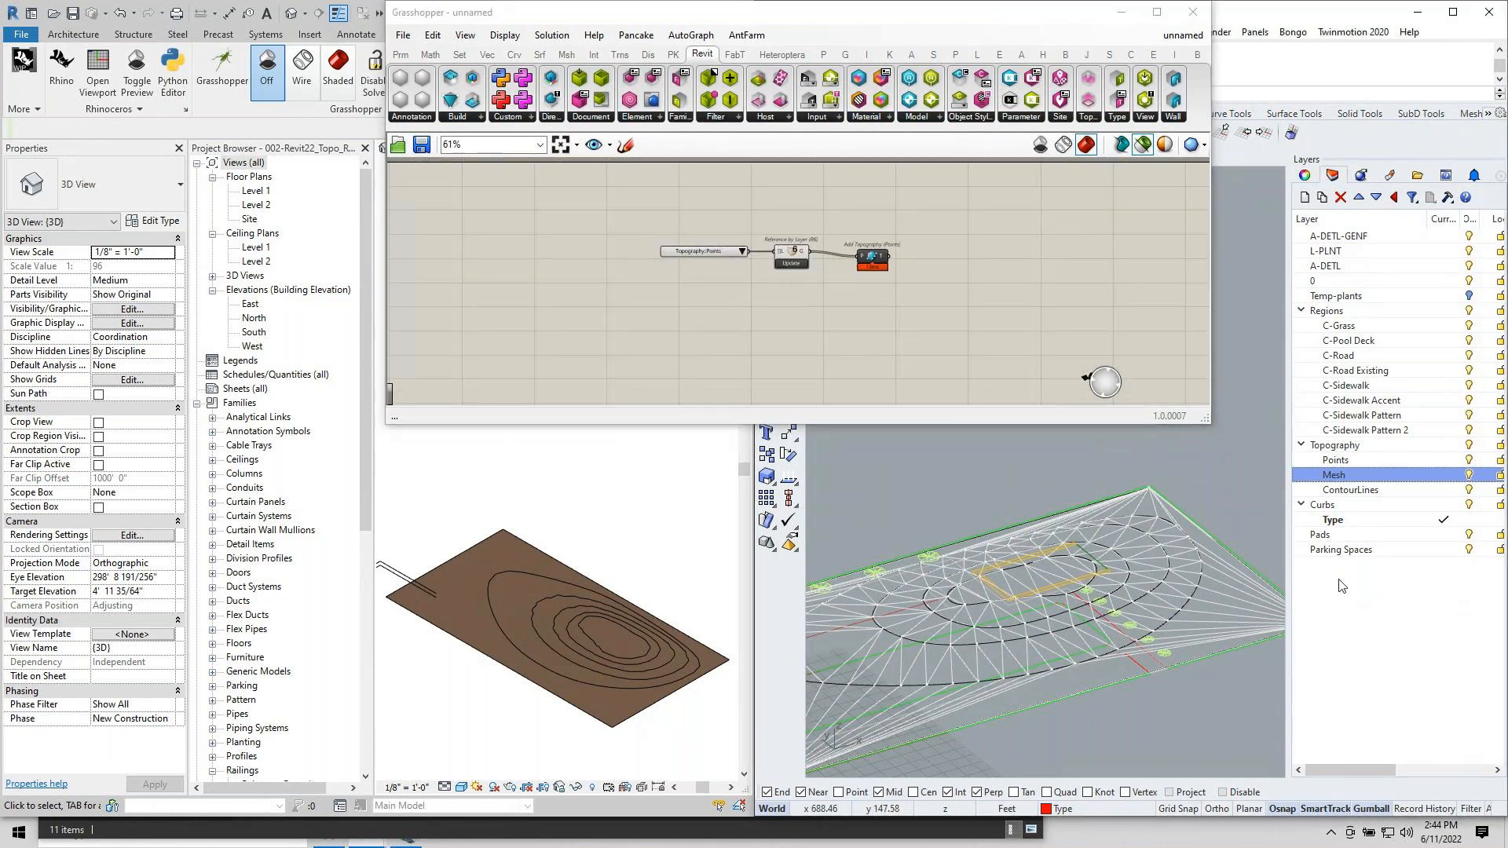
{"action": "left_click", "coordinate": [1469, 475]}
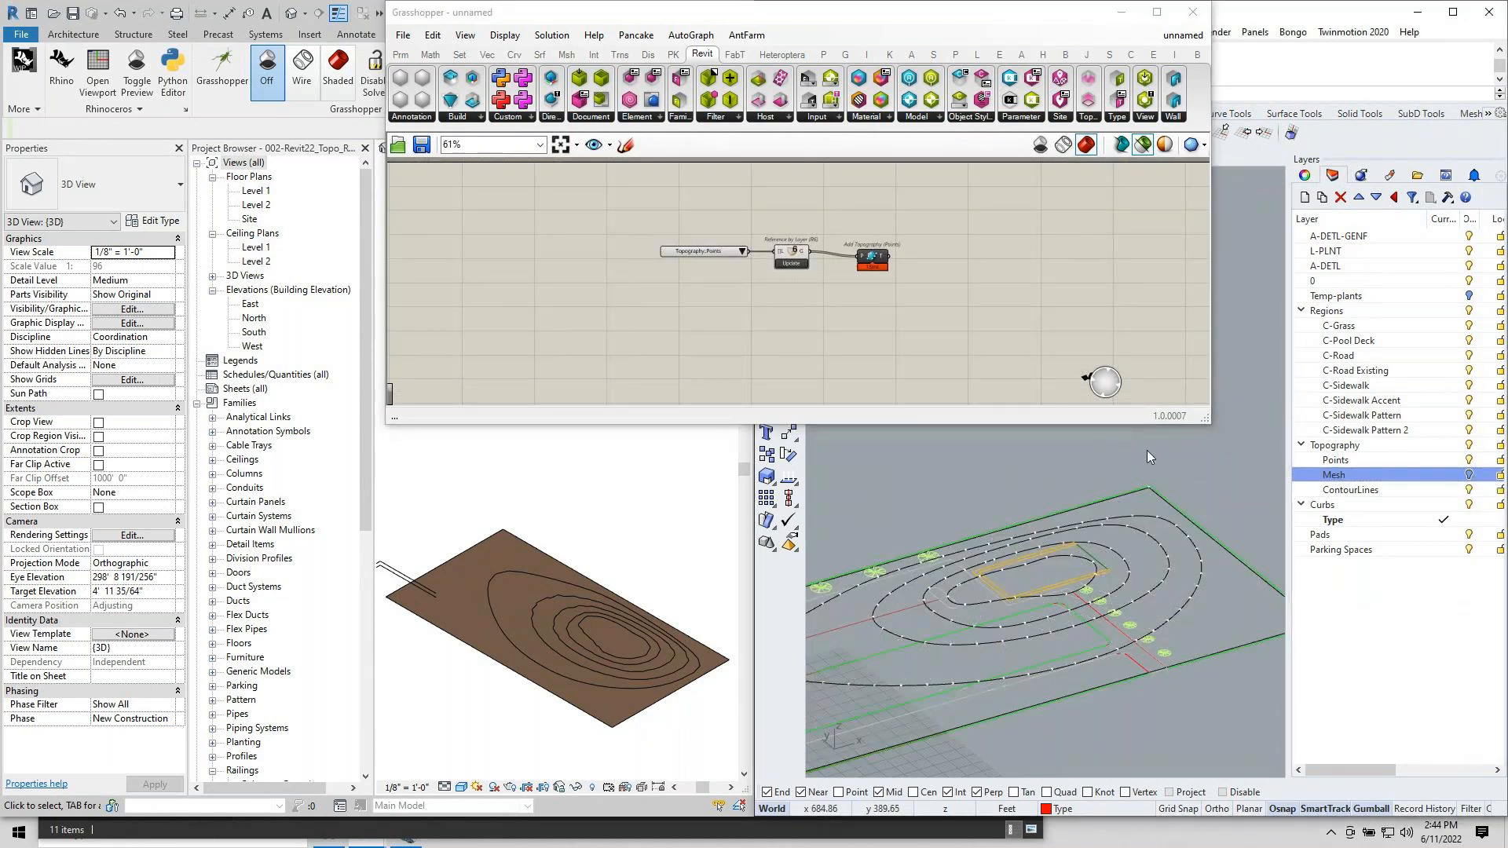
{"action": "left_click", "coordinate": [997, 289]}
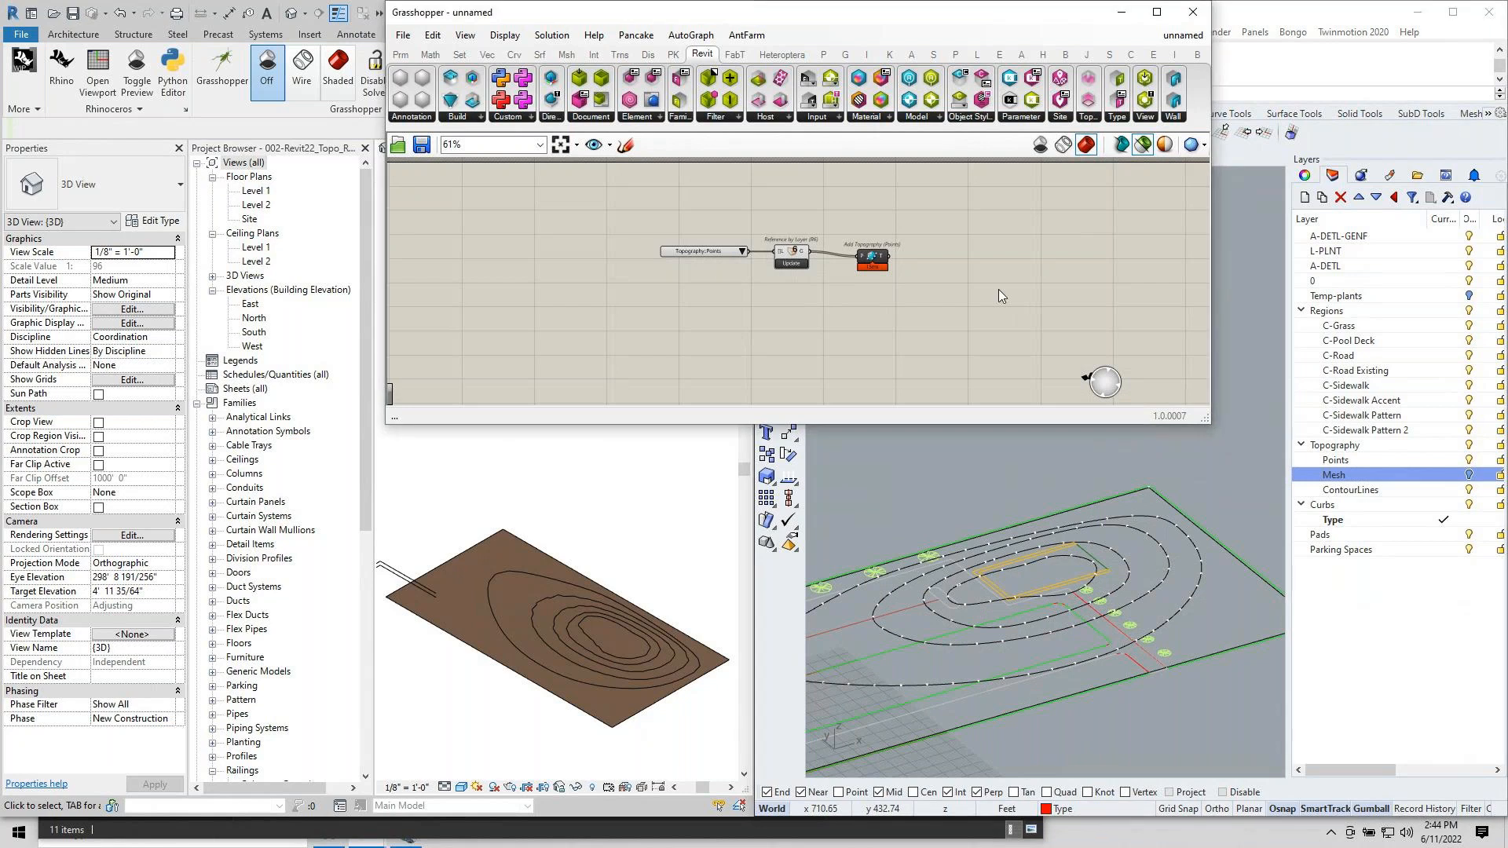
{"action": "left_click", "coordinate": [1060, 546]}
Open the Revit topography surface for editing with Edit Surface and select one interior point on its outer contour.
{"action": "left_click", "coordinate": [630, 624]}
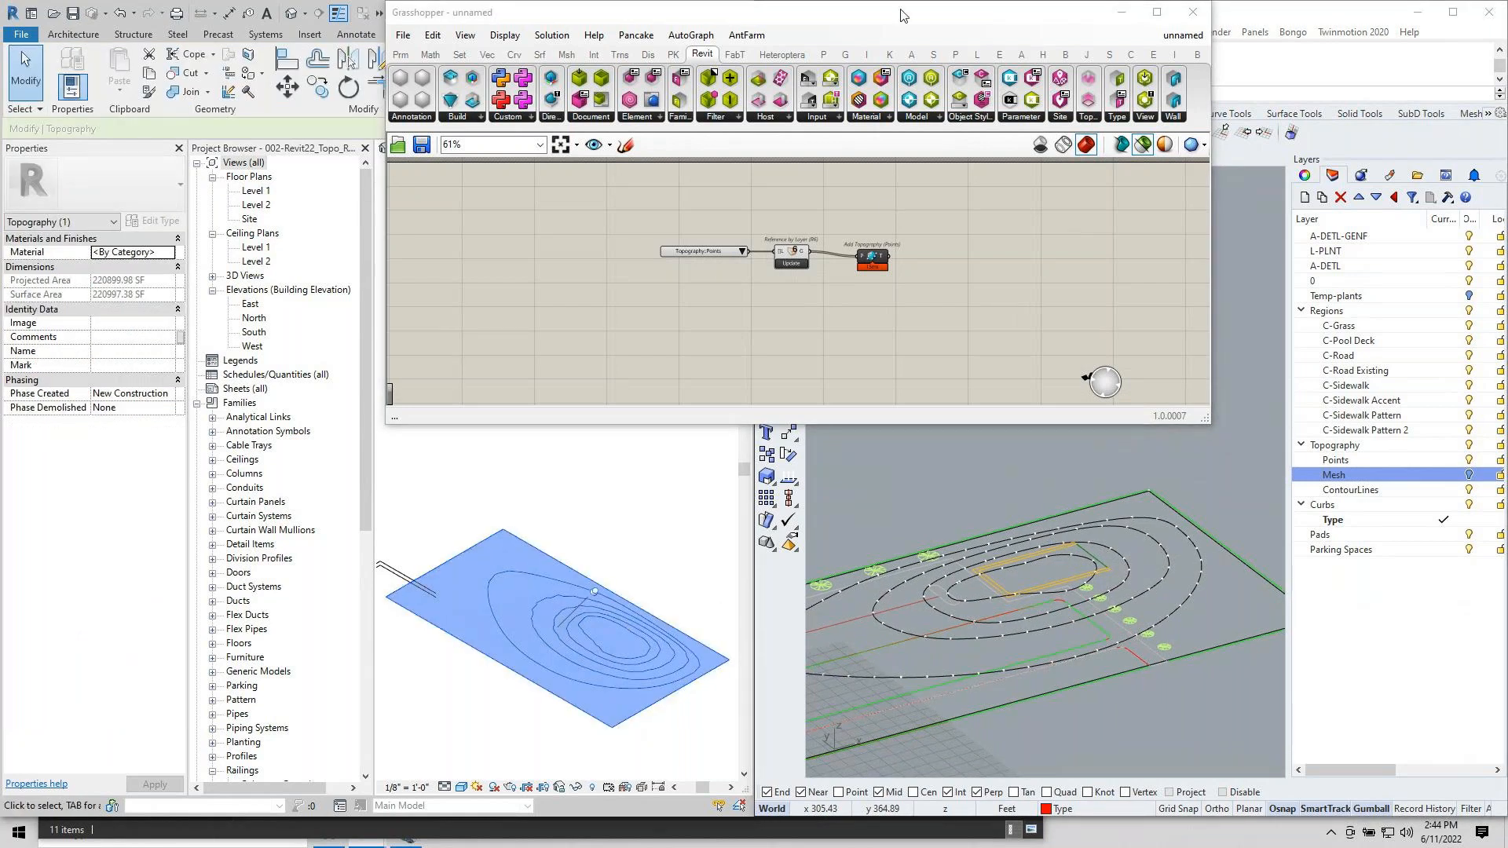
{"action": "left_click_drag", "start_coordinate": [887, 19], "coordinate": [1192, 117]}
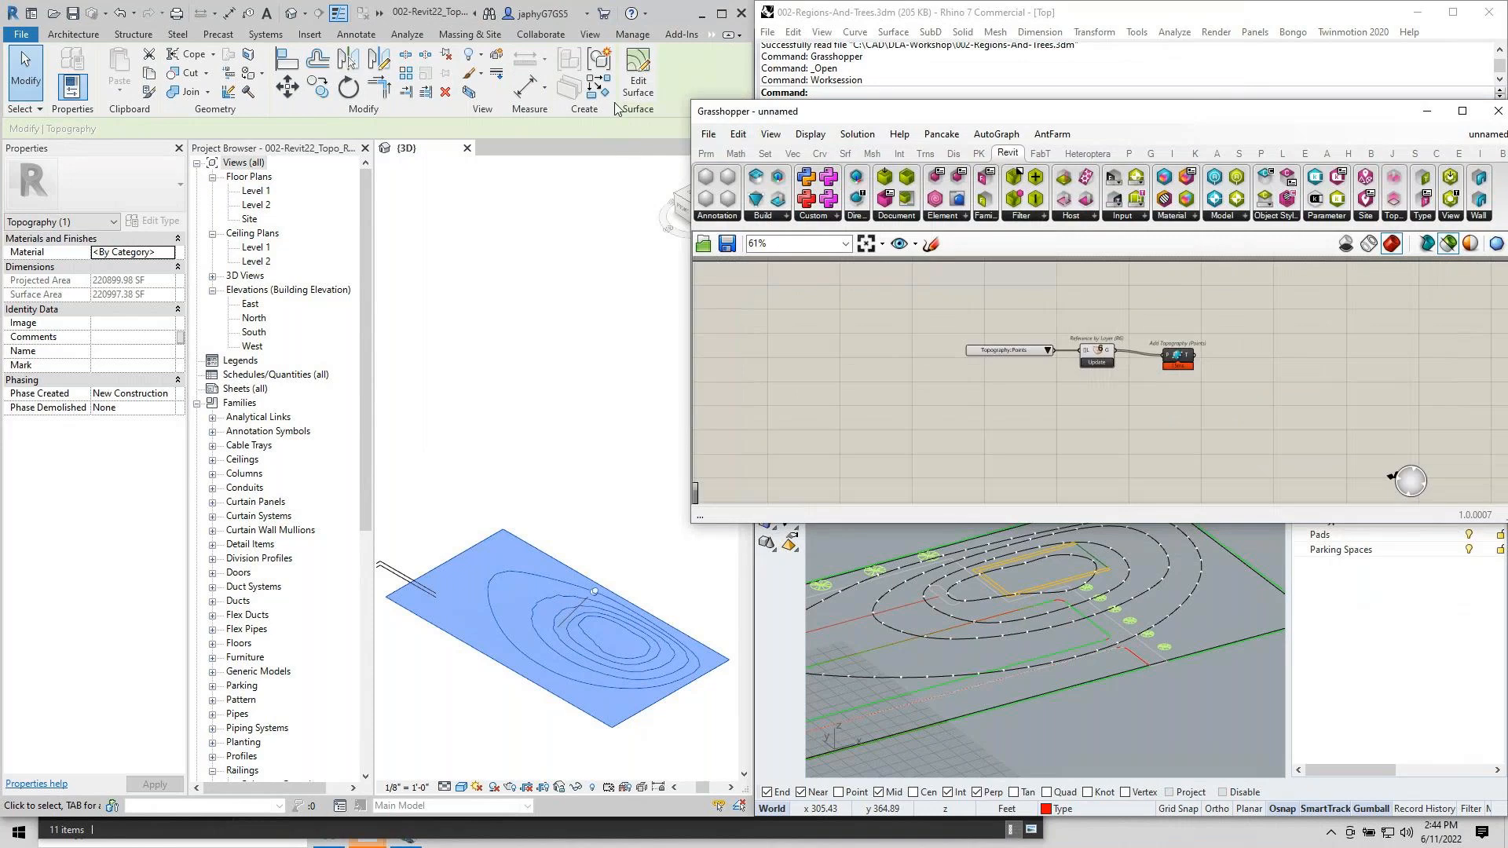
{"action": "left_click", "coordinate": [638, 78]}
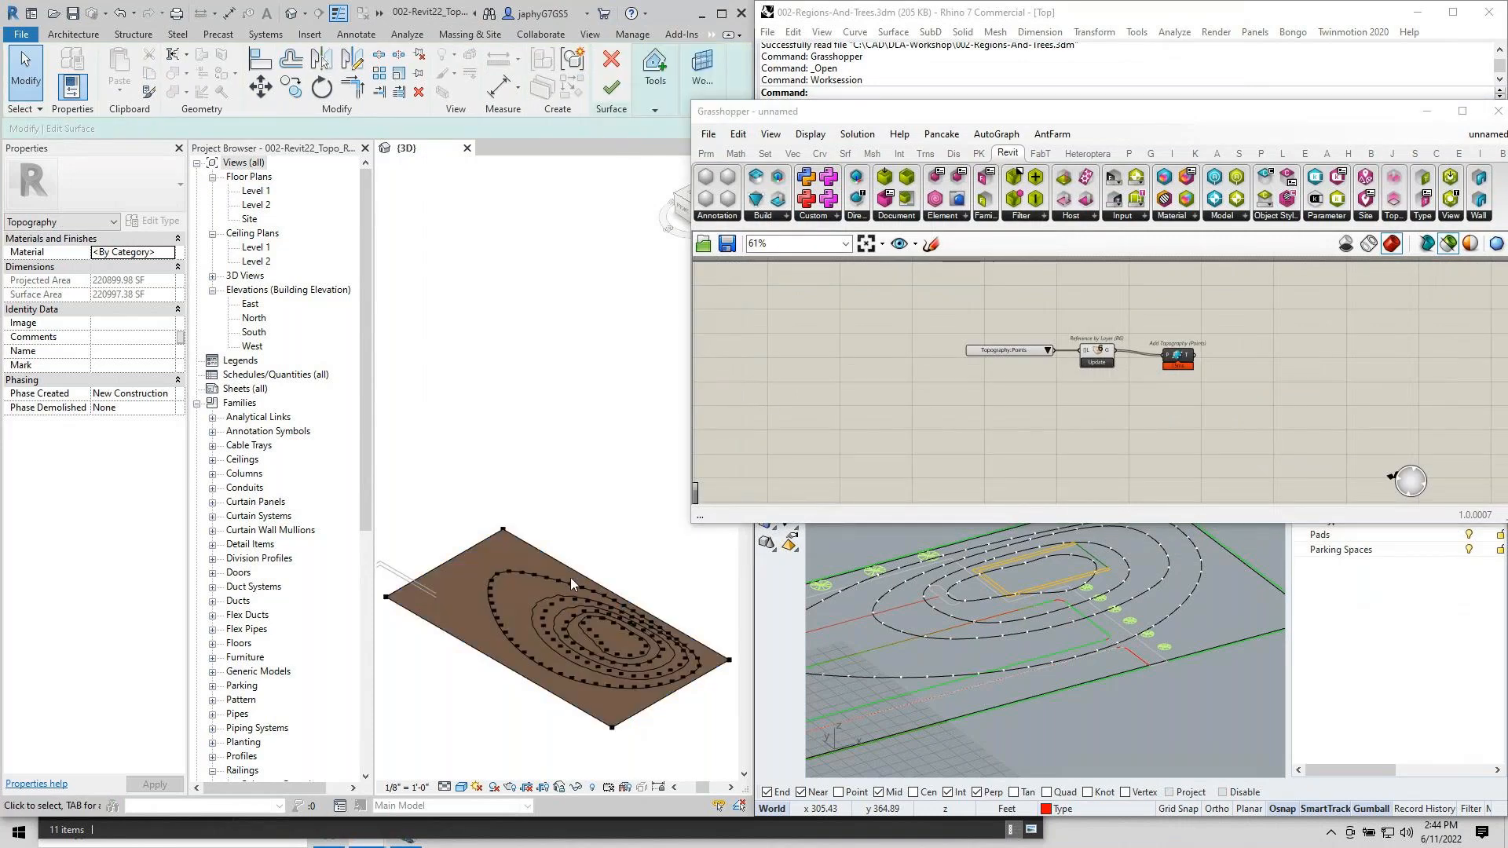
{"action": "left_click", "coordinate": [569, 582]}
{"action": "scroll", "coordinate": [587, 580], "scroll_direction": "up", "scroll_amount": 1}
{"action": "scroll", "coordinate": [586, 580], "scroll_direction": "up", "scroll_amount": 3}
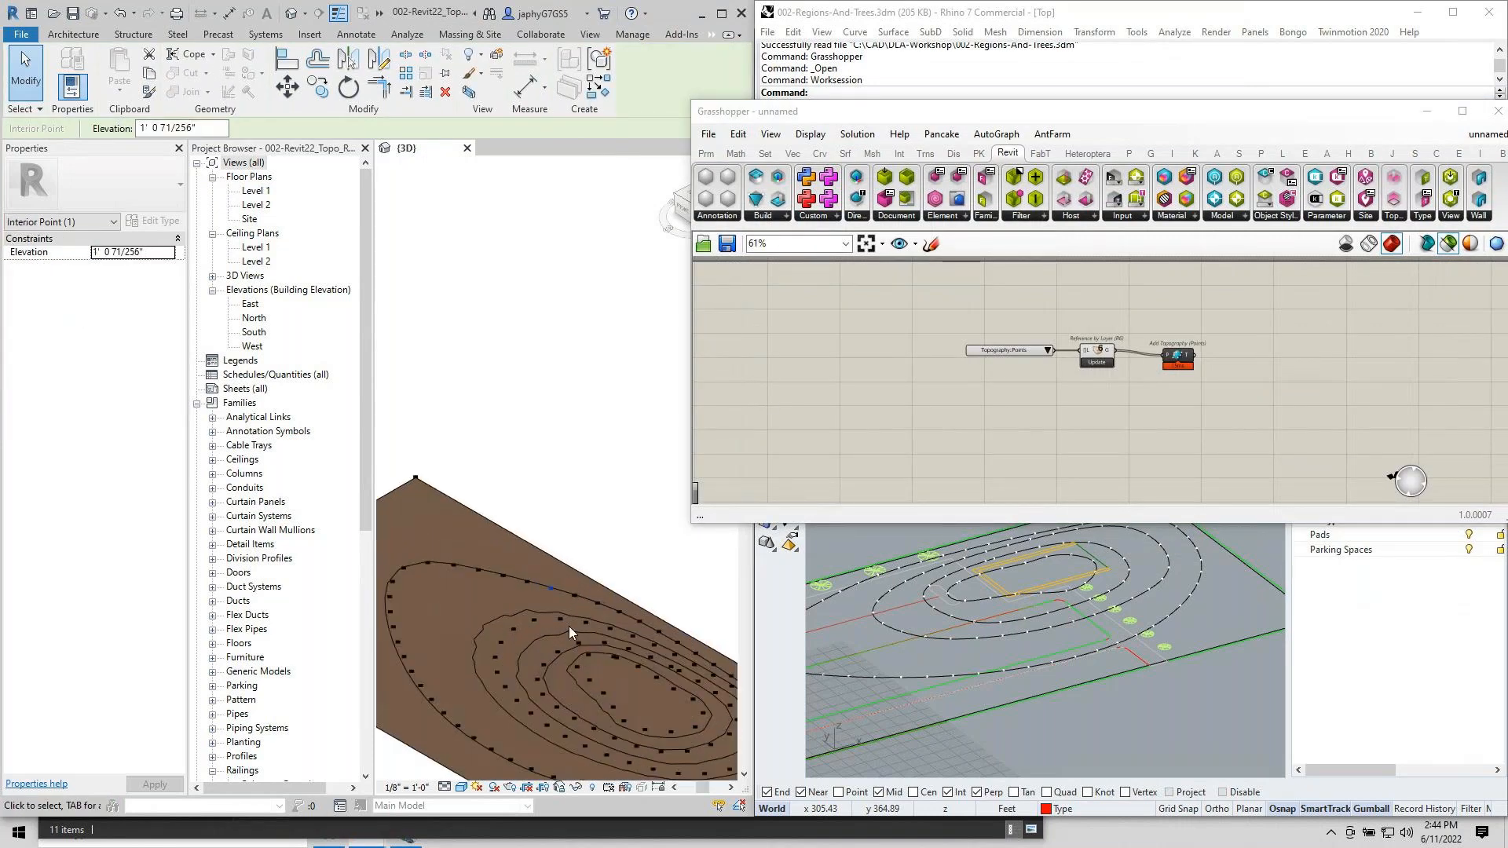
{"action": "scroll", "coordinate": [552, 587], "scroll_direction": "down", "scroll_amount": 2}
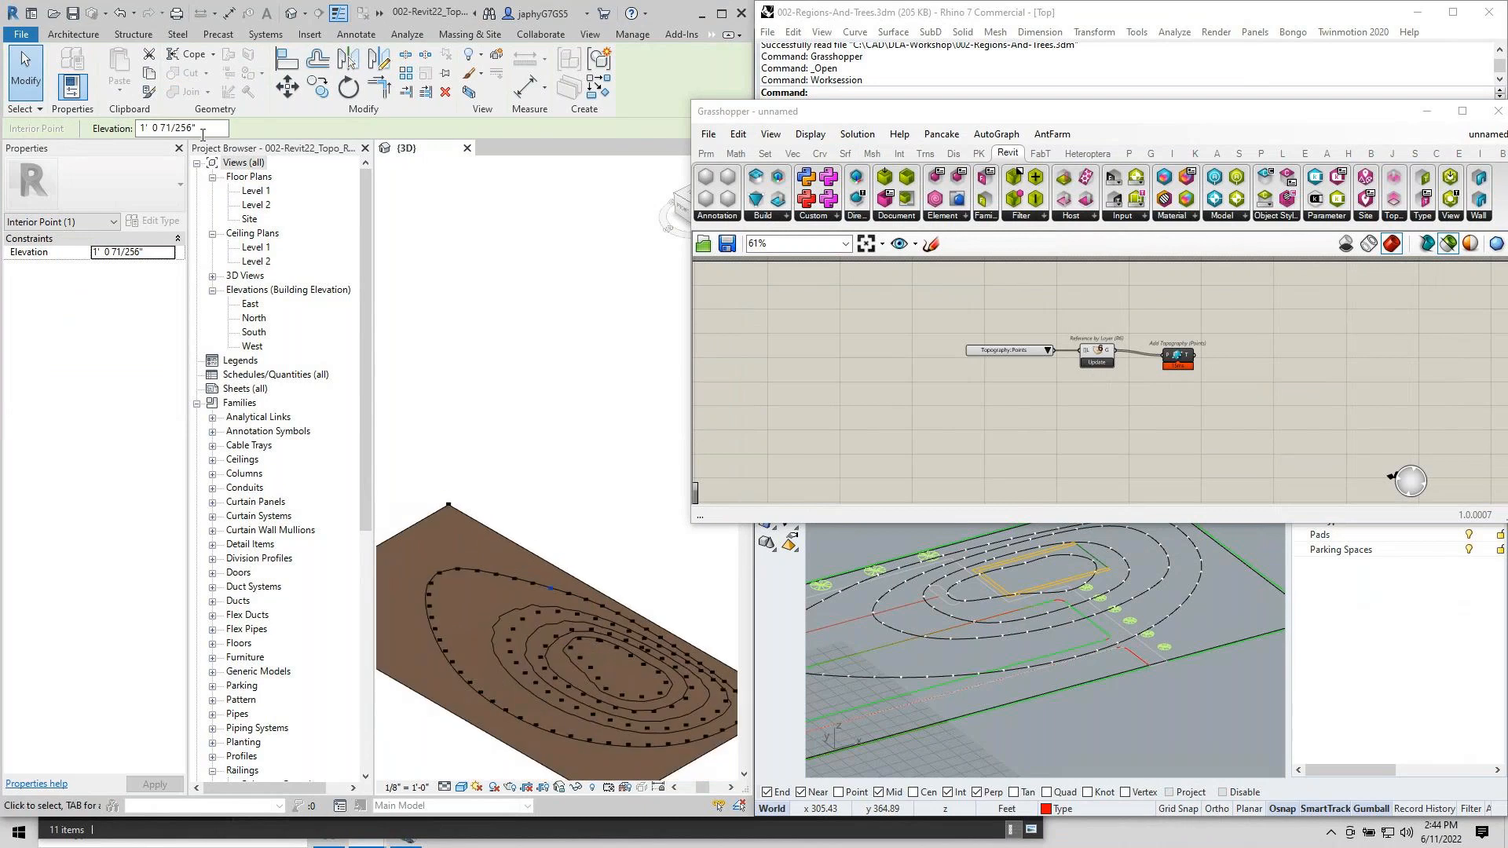
Quit editing the Revit topography surface and discard the changes.
{"action": "left_click", "coordinate": [471, 279]}
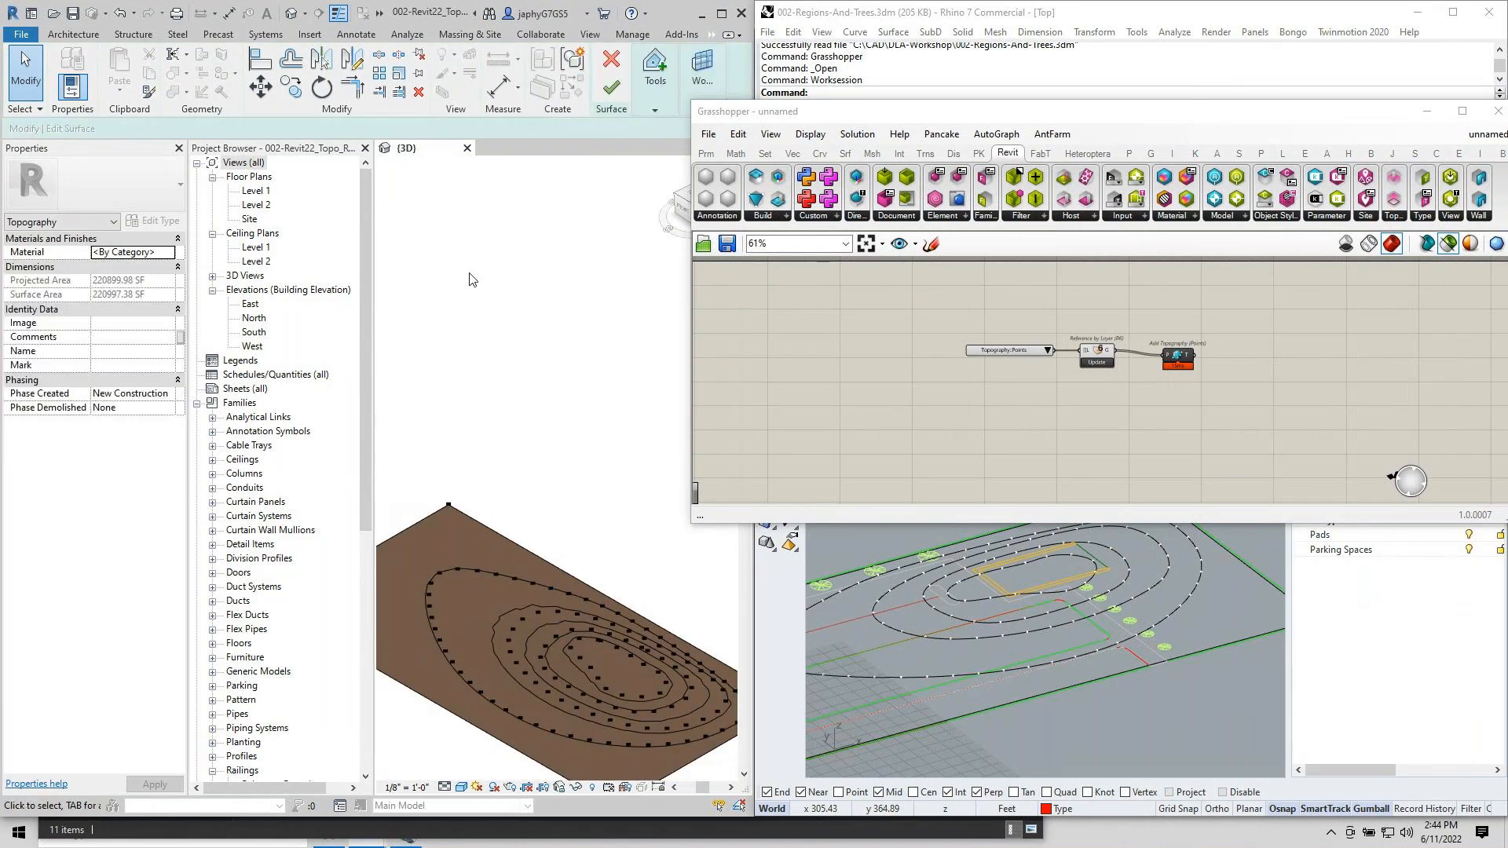
{"action": "left_click", "coordinate": [611, 60]}
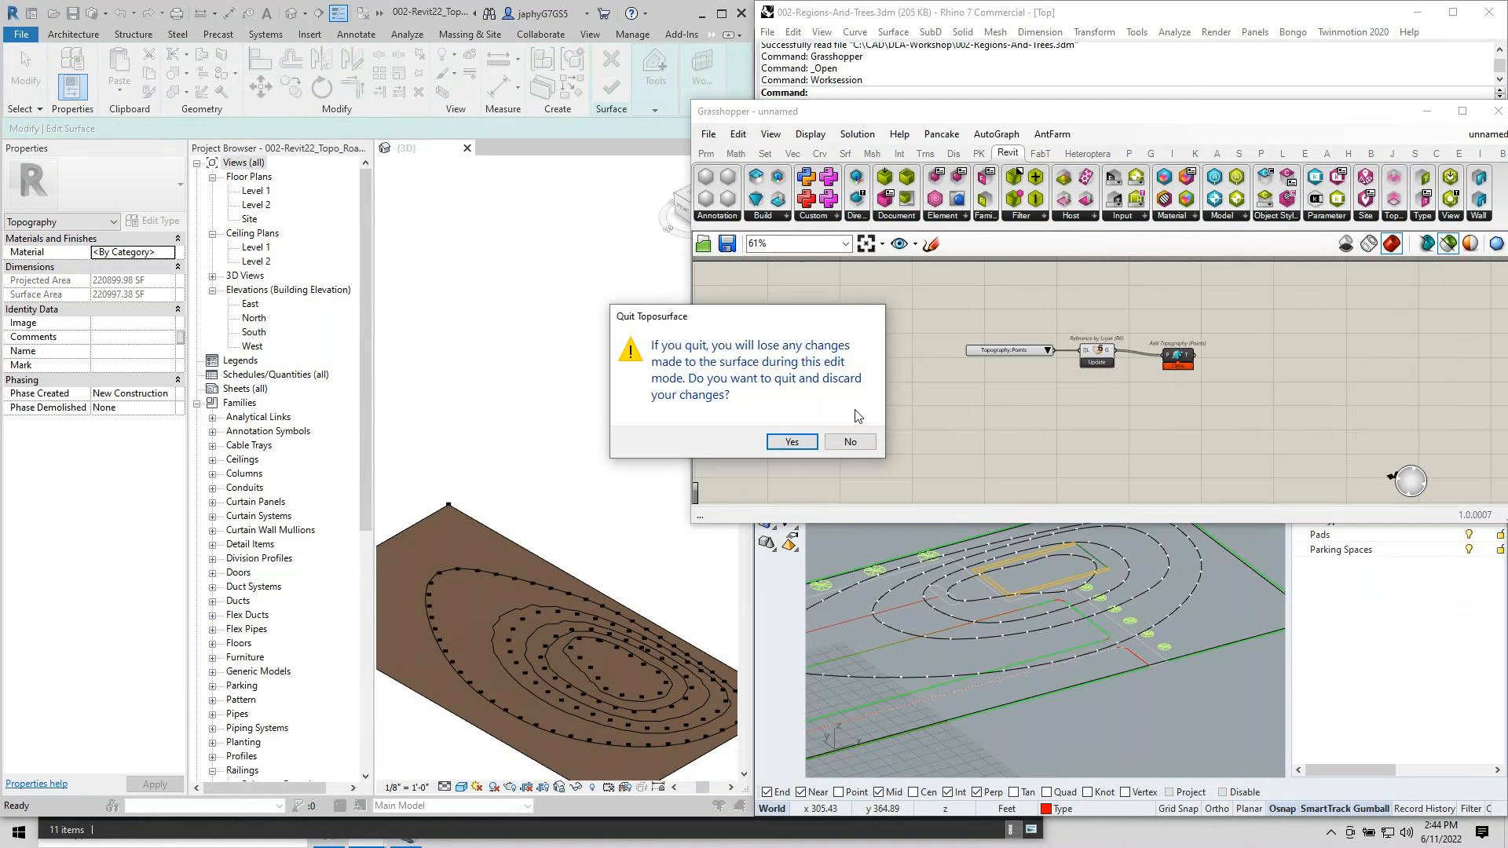
{"action": "left_click", "coordinate": [792, 442]}
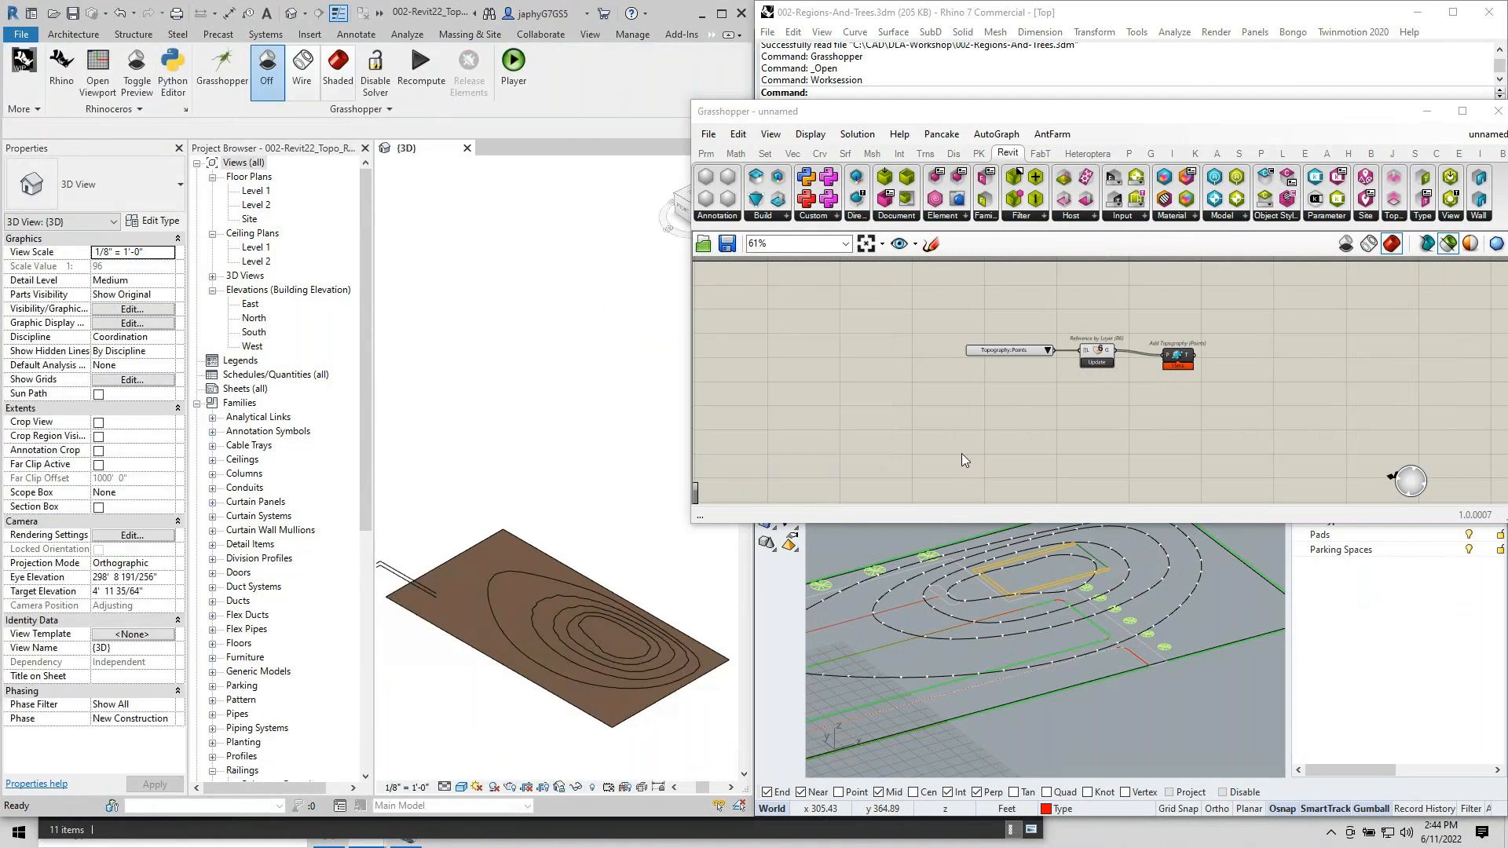
Add a second Reference by Layer component below the topography components in the Grasshopper definition.
{"action": "scroll", "coordinate": [961, 454], "scroll_direction": "down", "scroll_amount": 2}
{"action": "scroll", "coordinate": [968, 429], "scroll_direction": "up", "scroll_amount": 3}
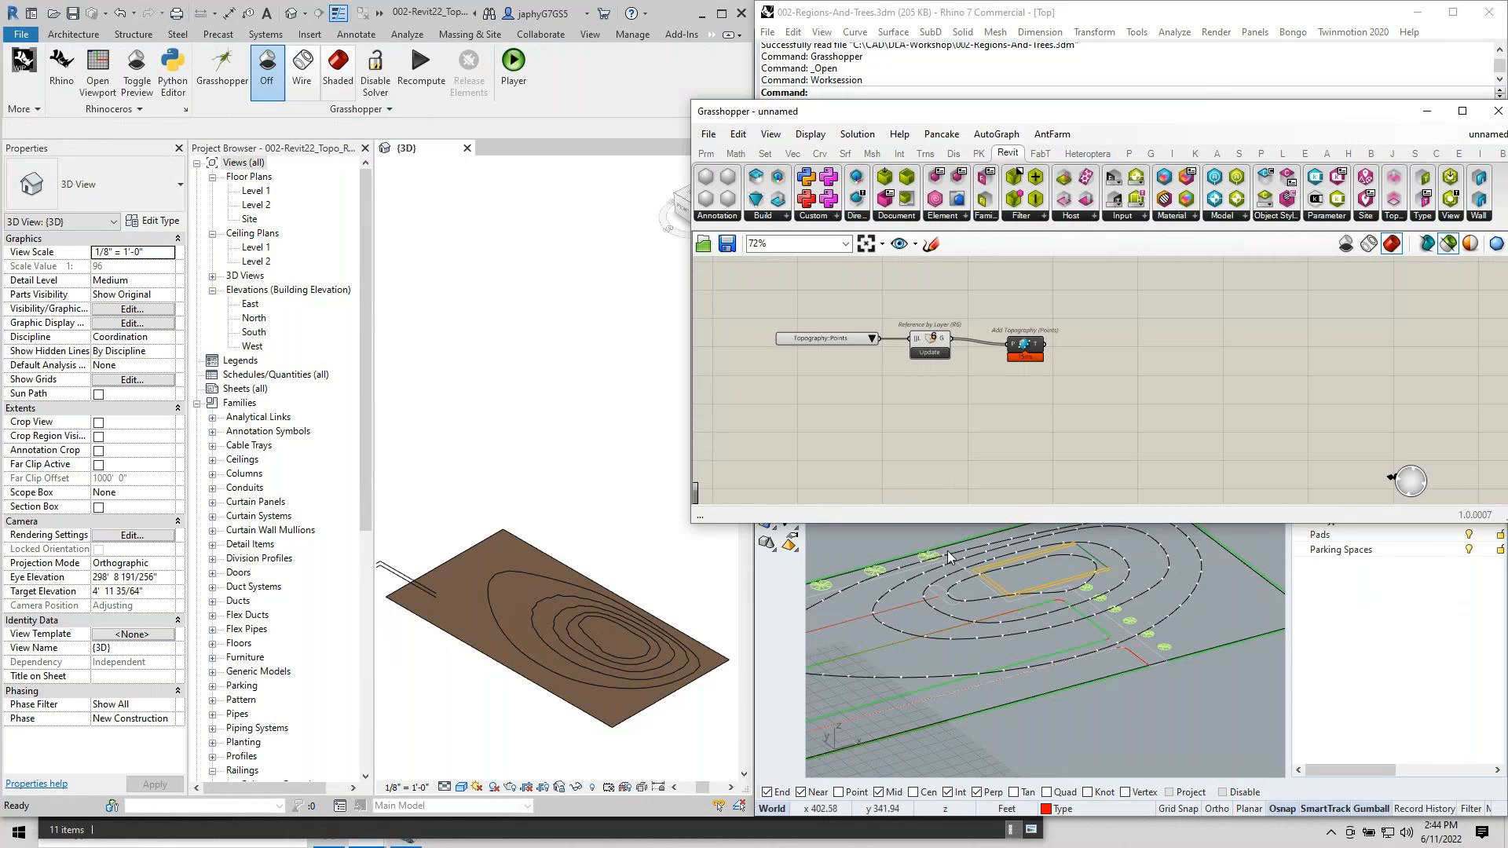
{"action": "double_click", "coordinate": [992, 436]}
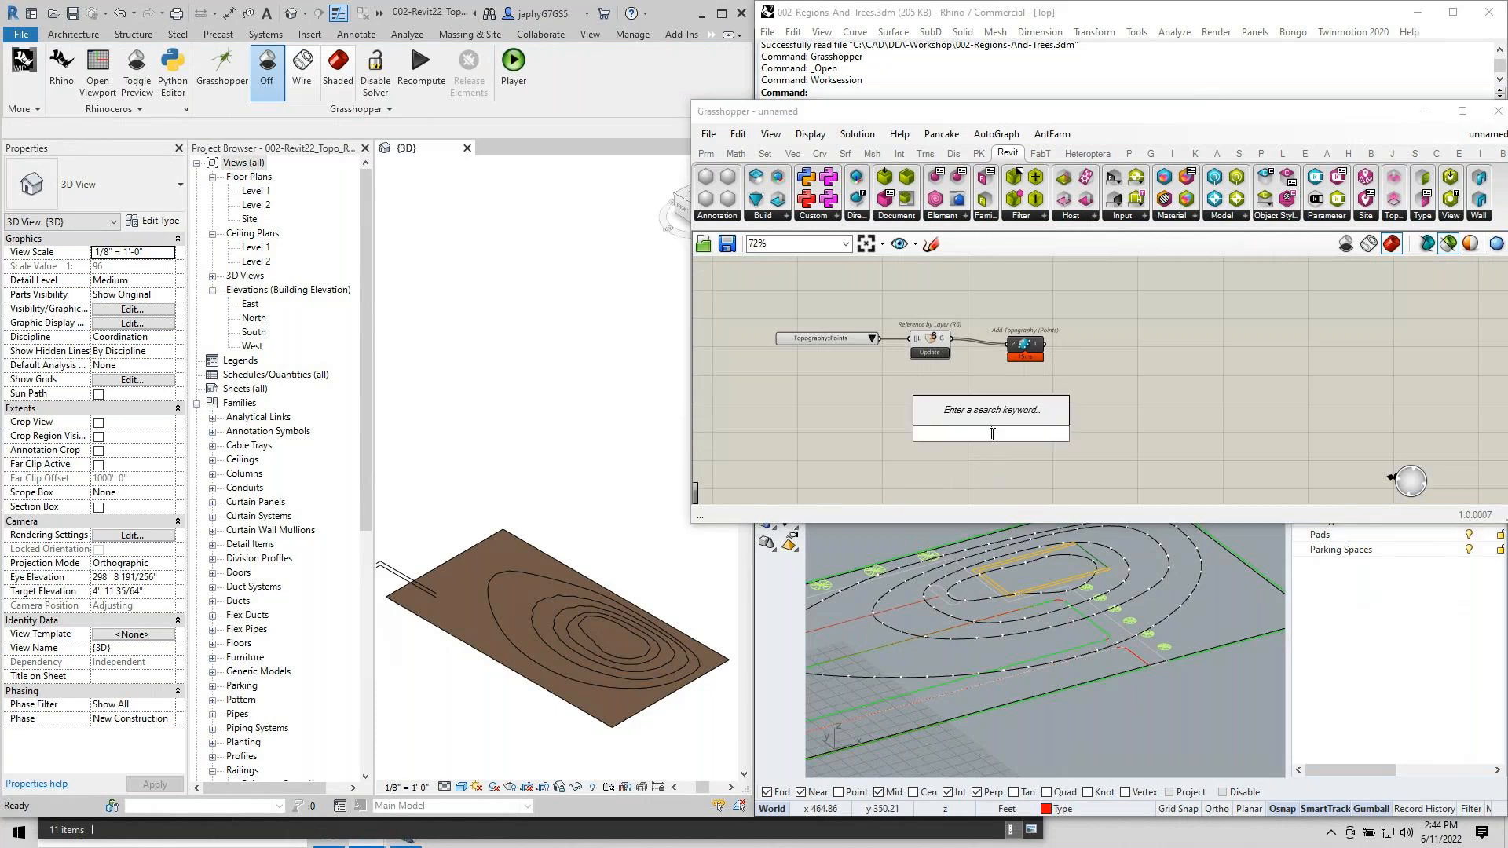
{"action": "type", "text": "ref"}
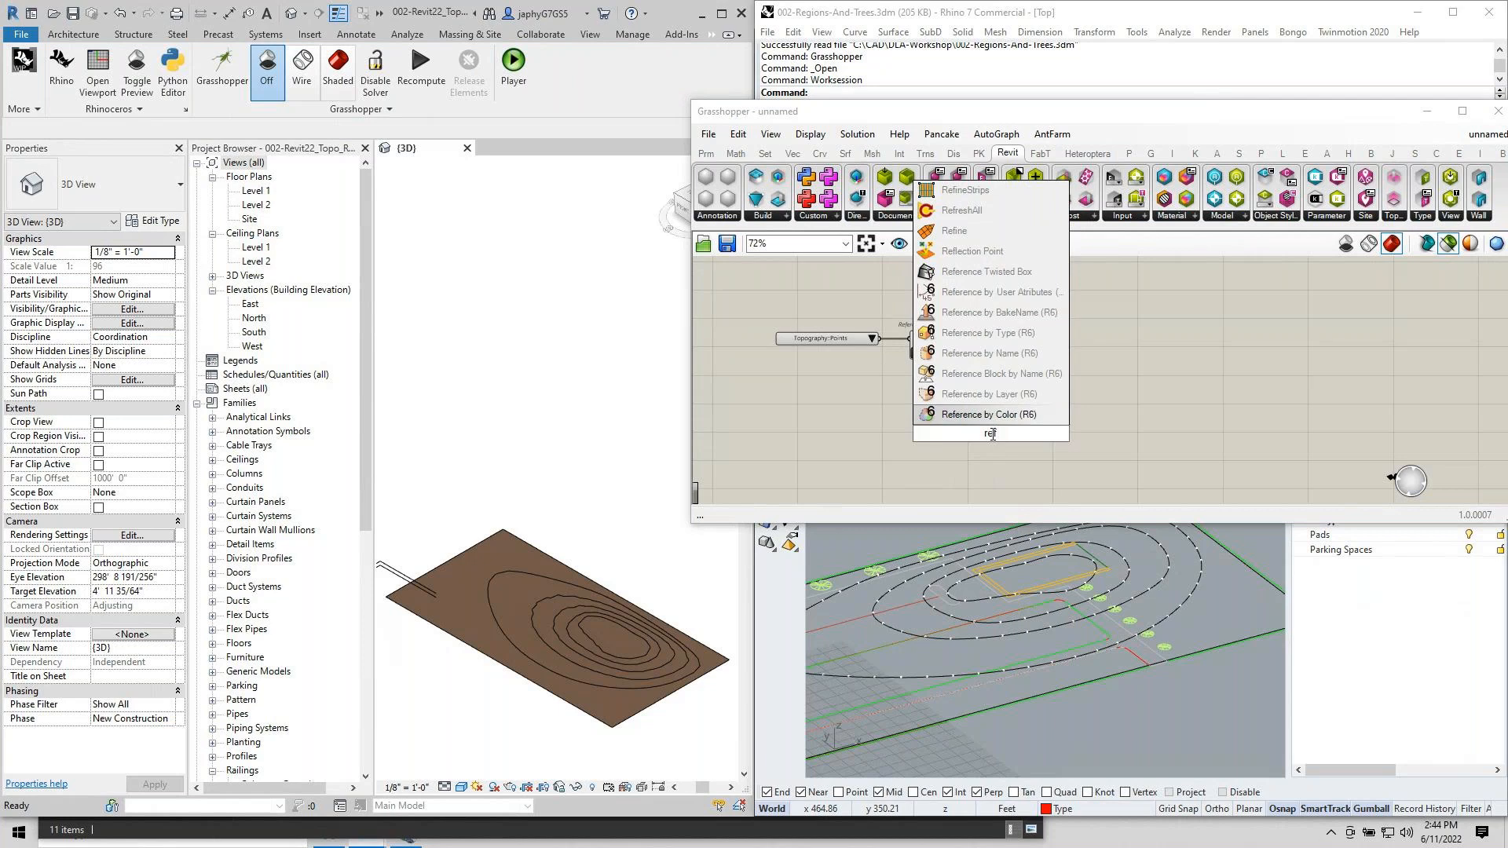
{"action": "type", "text": "bt"}
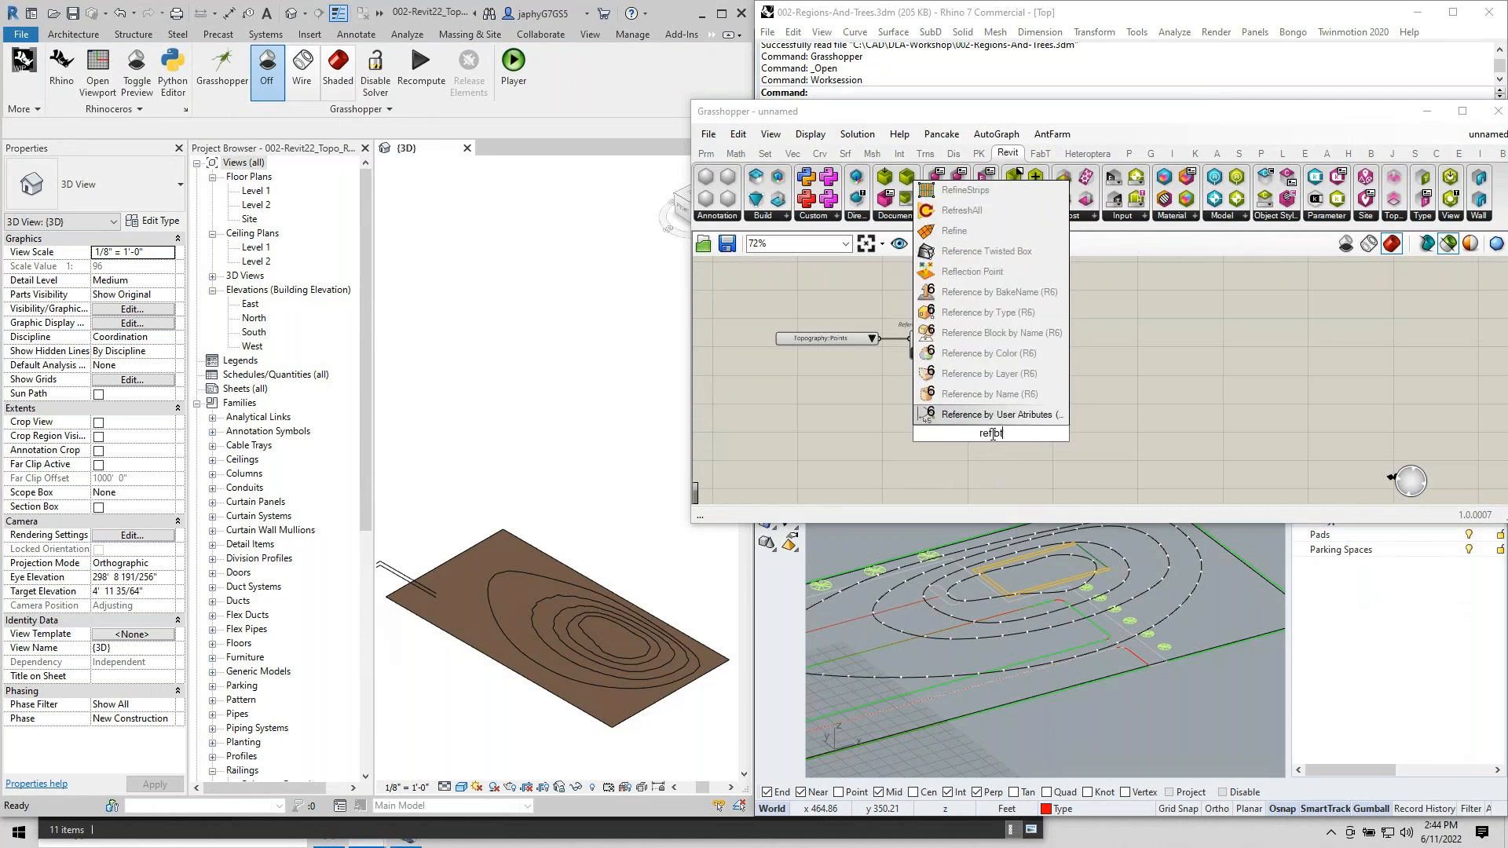
{"action": "left_click", "coordinate": [1009, 380]}
{"action": "scroll", "coordinate": [974, 424], "scroll_direction": "up", "scroll_amount": 3}
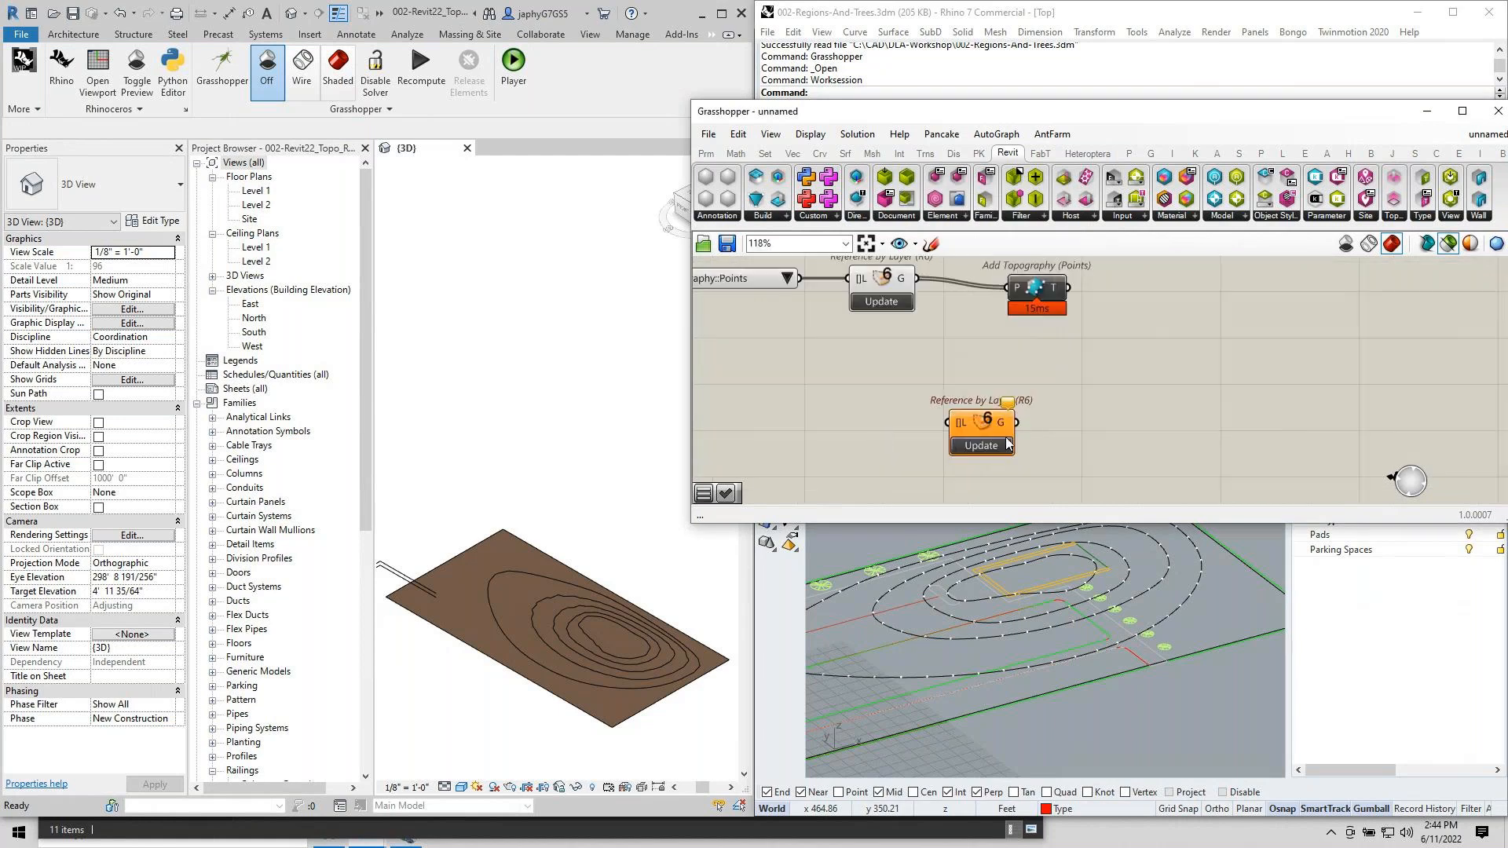
Add a Value List connected to the new Reference by Layer component's layer input and set it to Pads.
{"action": "double_click", "coordinate": [867, 435]}
{"action": "type", "text": "va"}
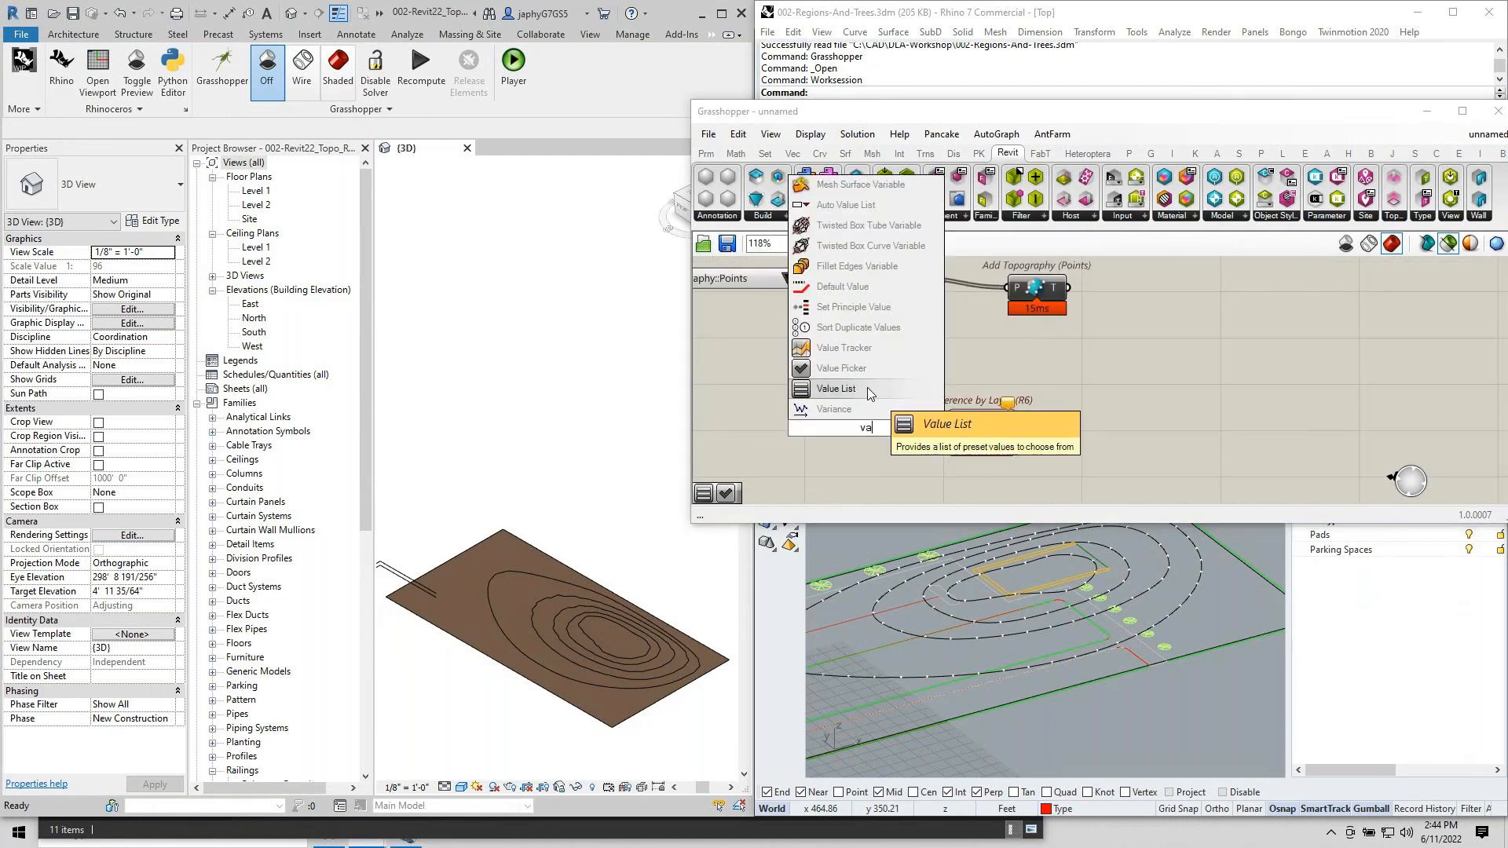
{"action": "left_click", "coordinate": [866, 388]}
{"action": "left_click_drag", "start_coordinate": [895, 427], "coordinate": [941, 432]}
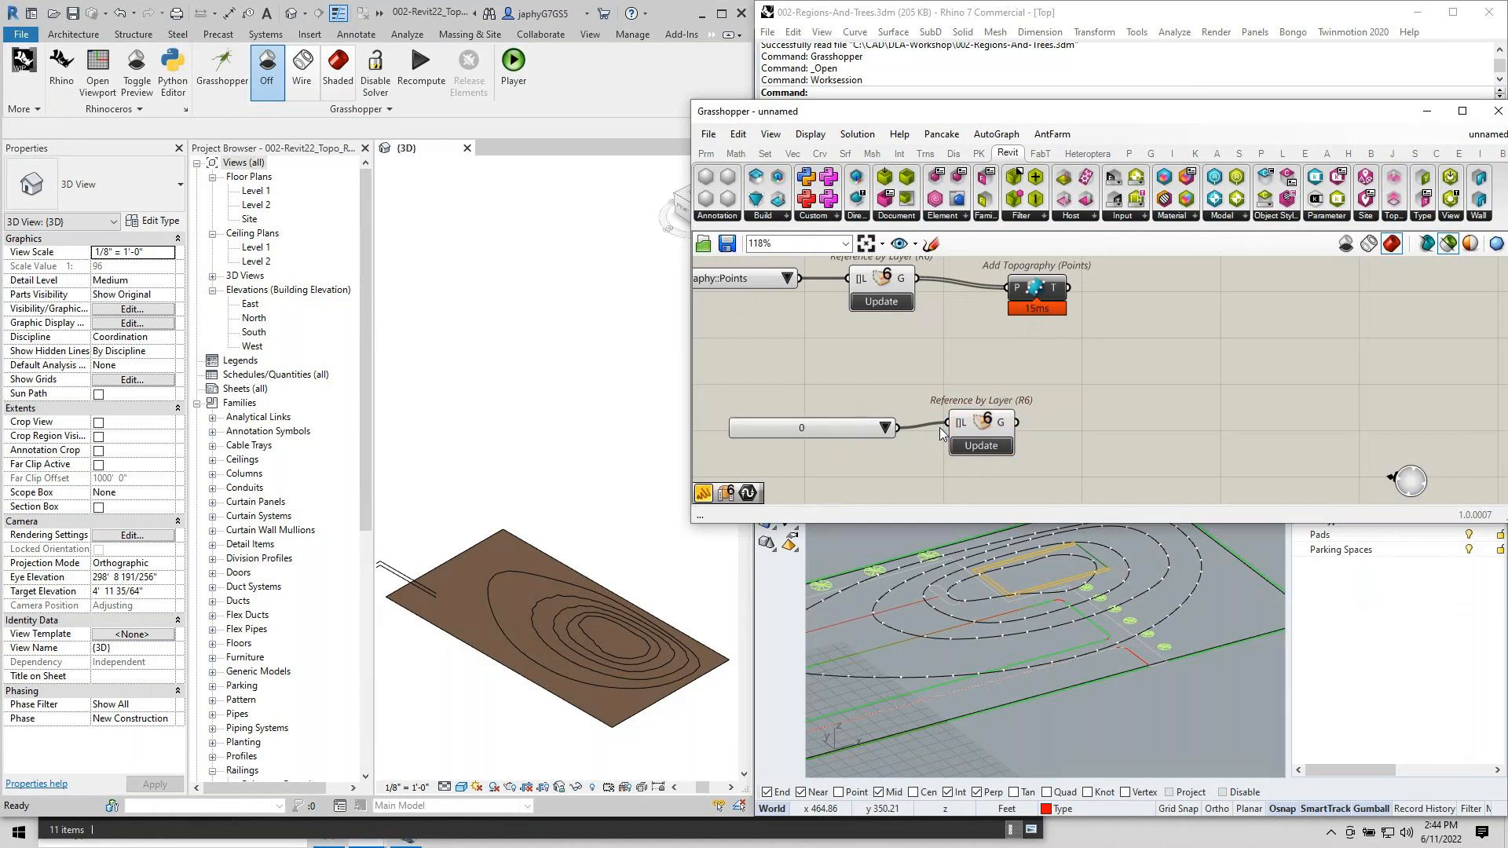
{"action": "left_click_drag", "start_coordinate": [1149, 110], "coordinate": [816, 38]}
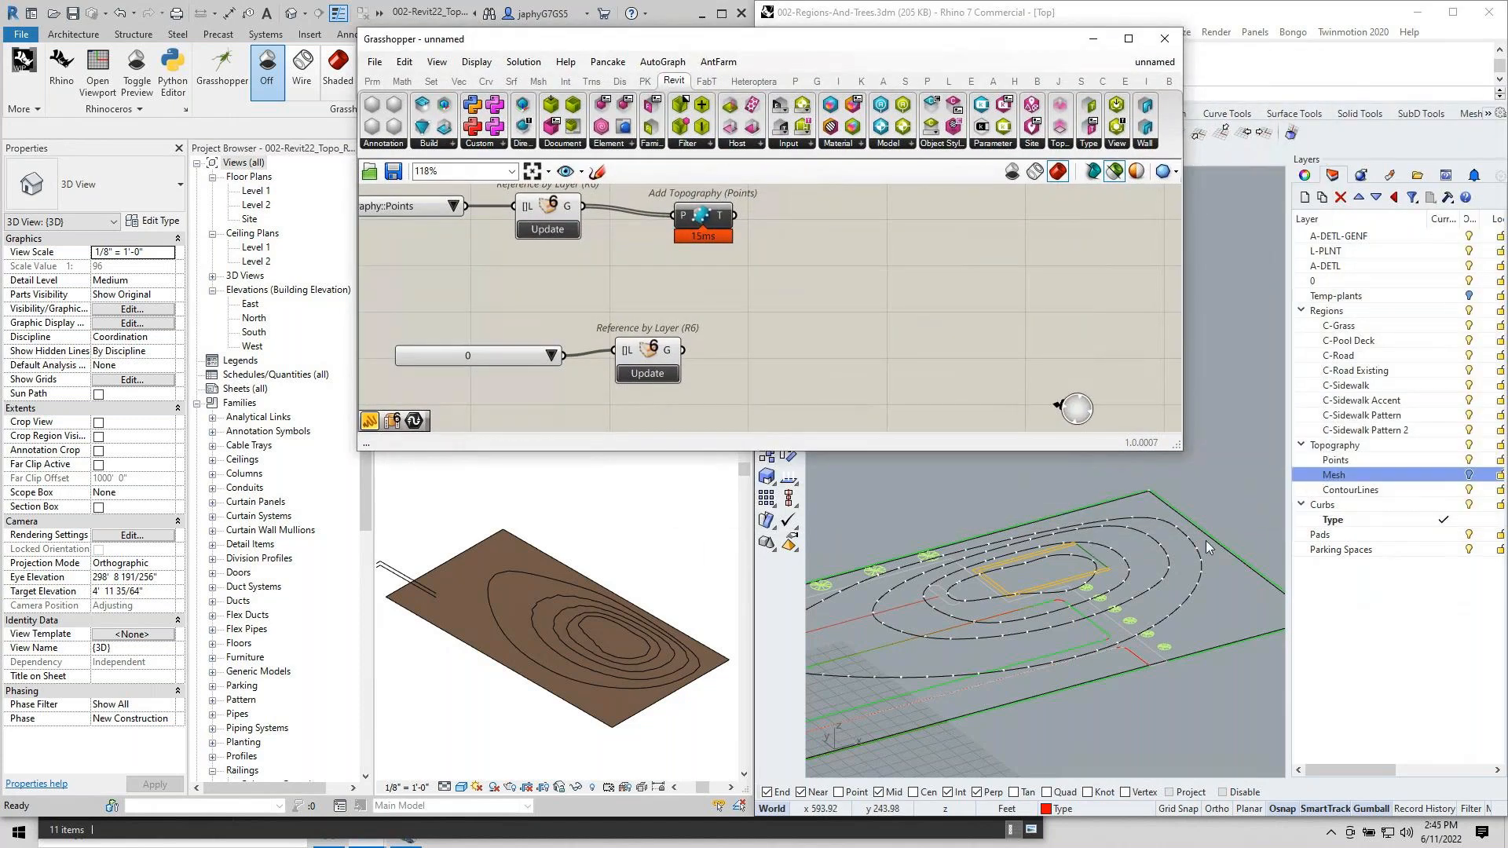
{"action": "left_click", "coordinate": [552, 355]}
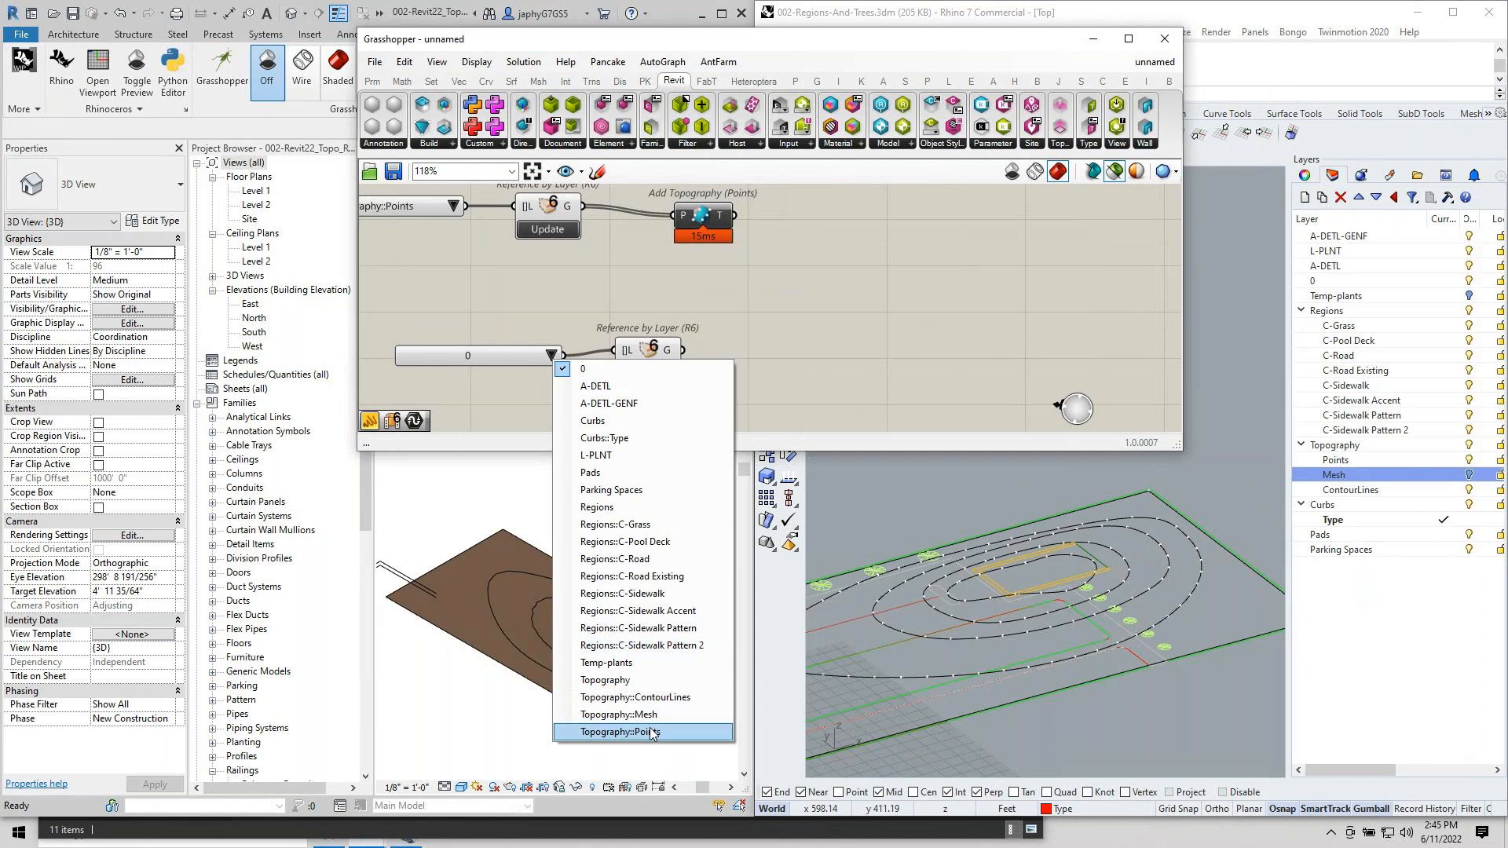
{"action": "left_click", "coordinate": [605, 472]}
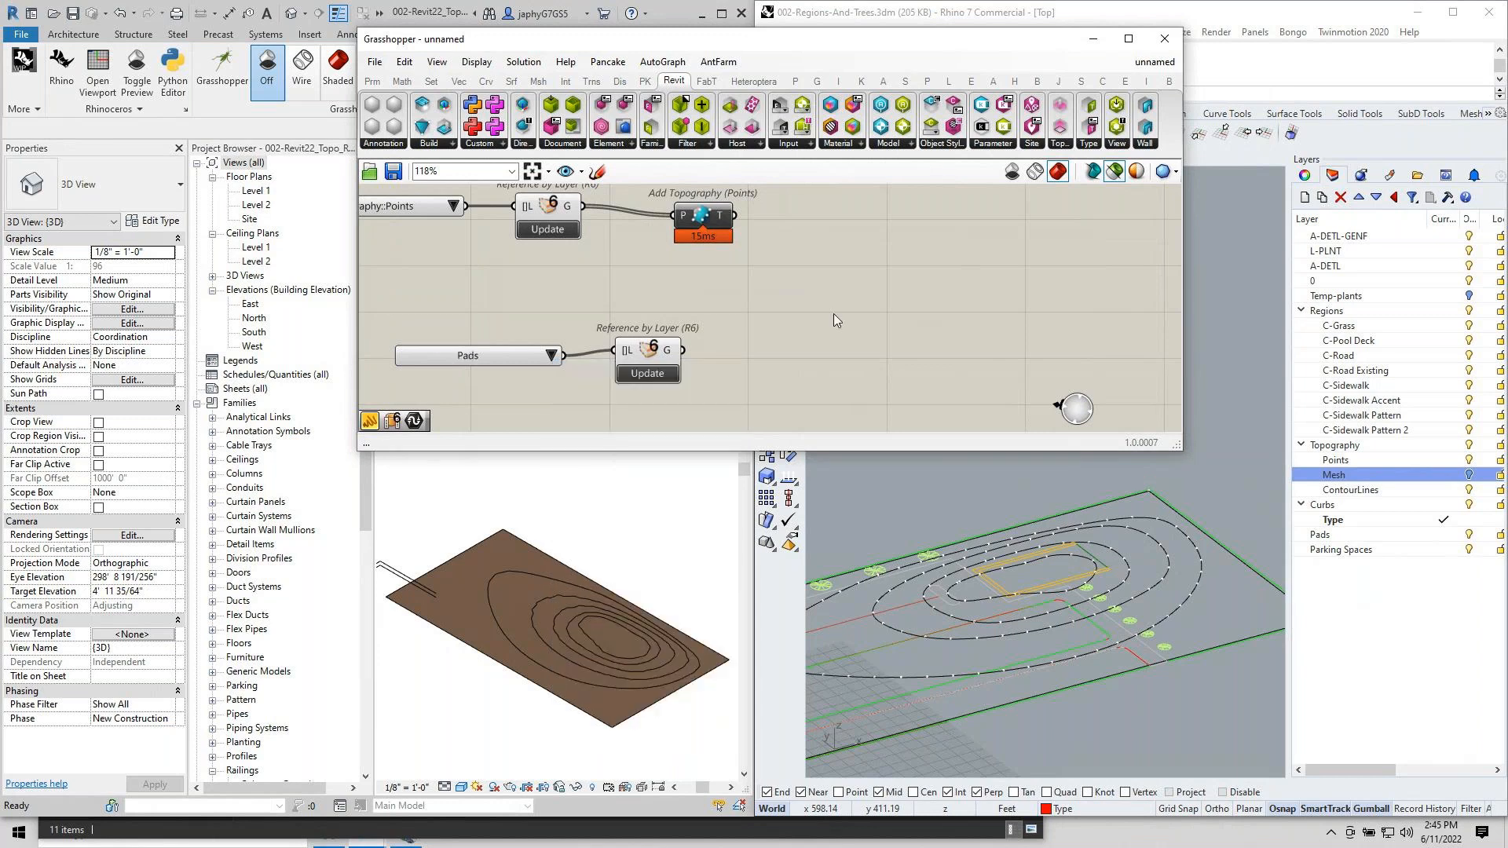
Place an Add BuildingPad component beside the Pads Reference by Layer component.
{"action": "left_click", "coordinate": [1033, 146]}
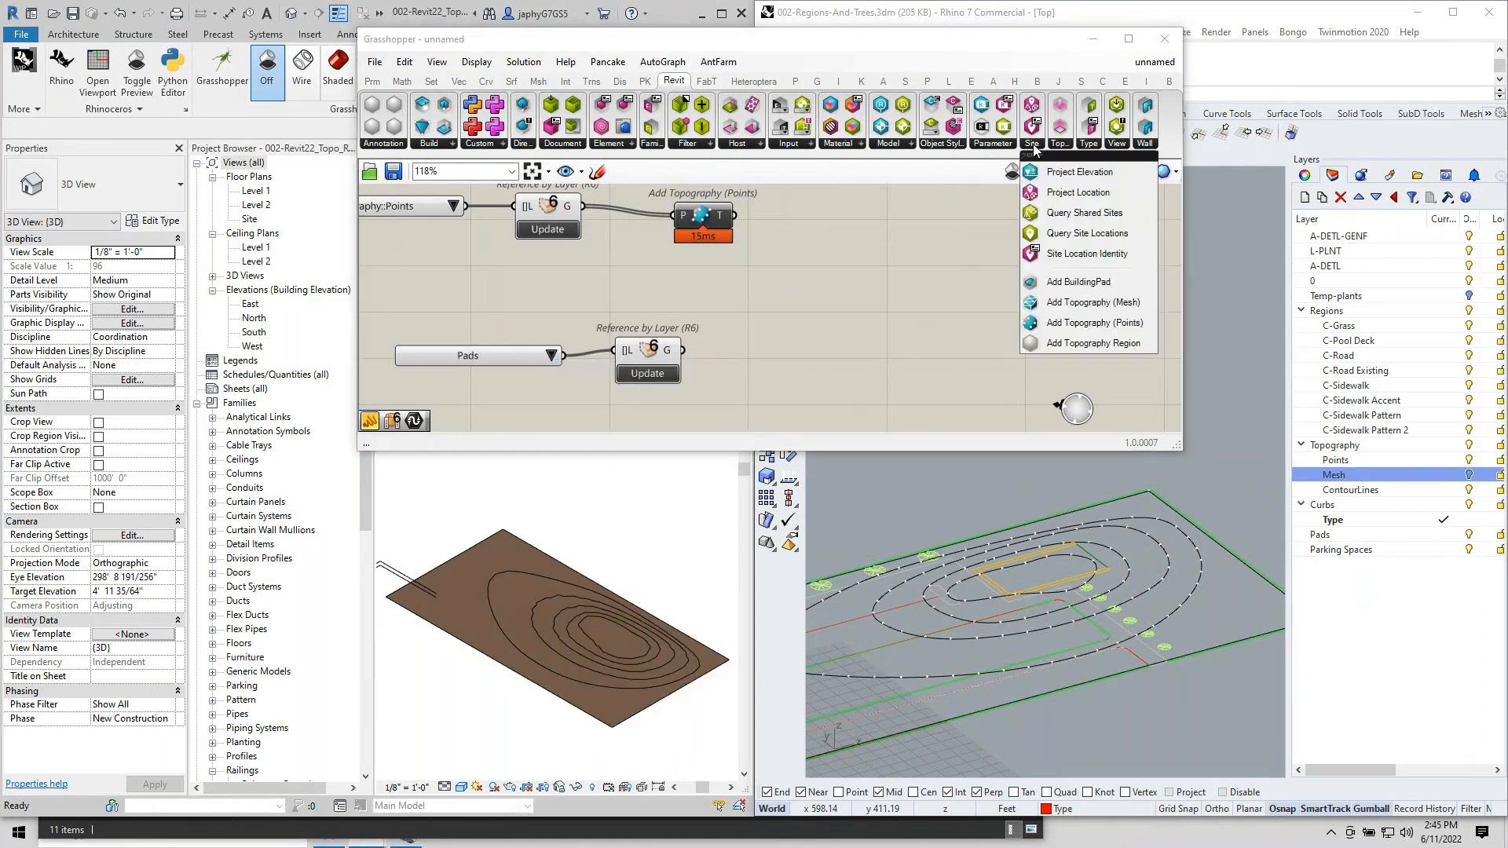
{"action": "left_click_drag", "start_coordinate": [1030, 281], "coordinate": [745, 374]}
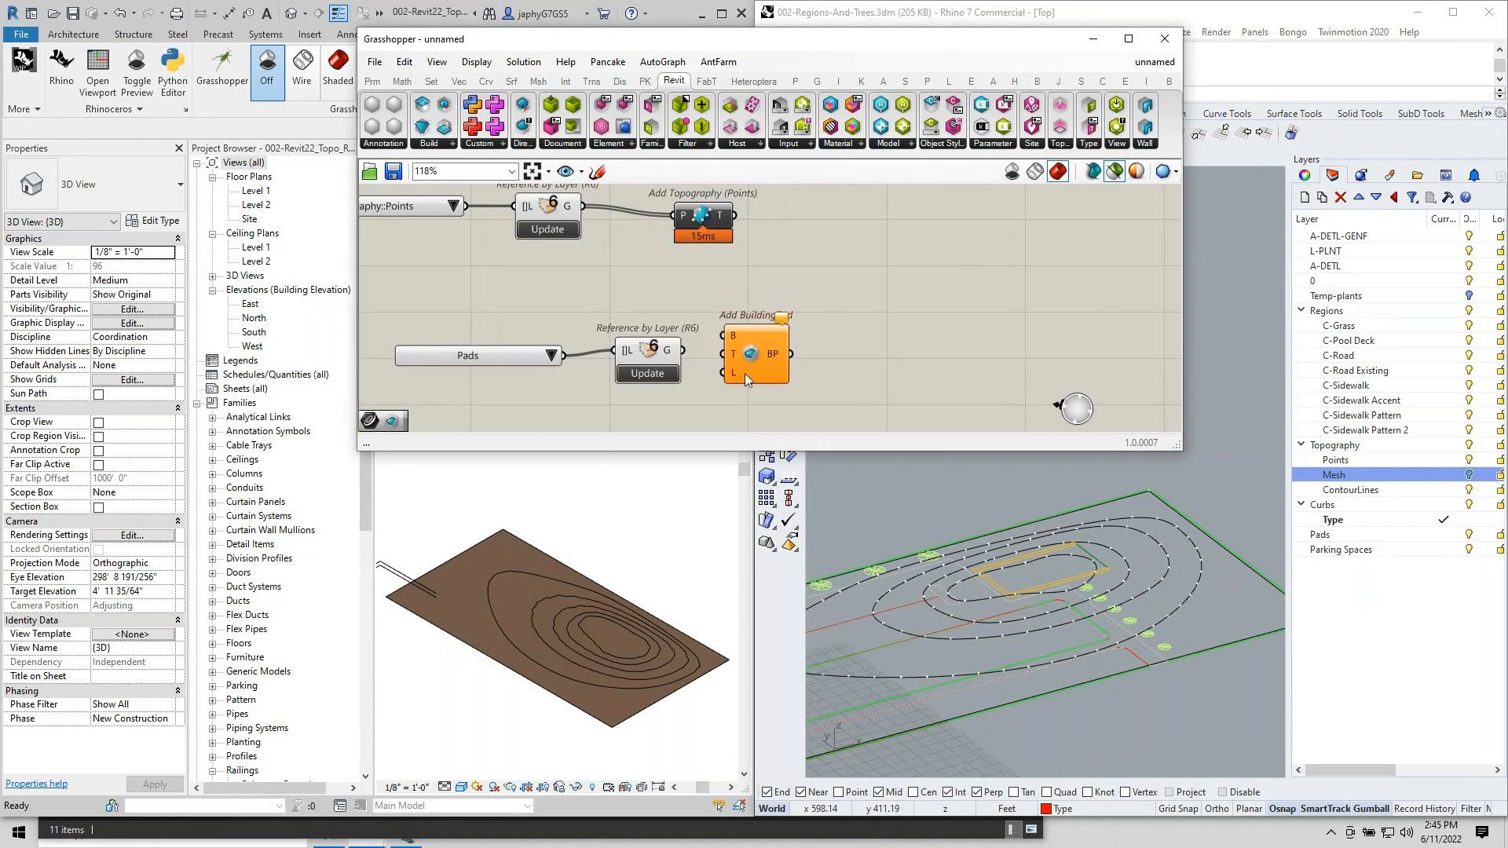
{"action": "right_click_drag", "start_coordinate": [744, 374], "coordinate": [746, 340]}
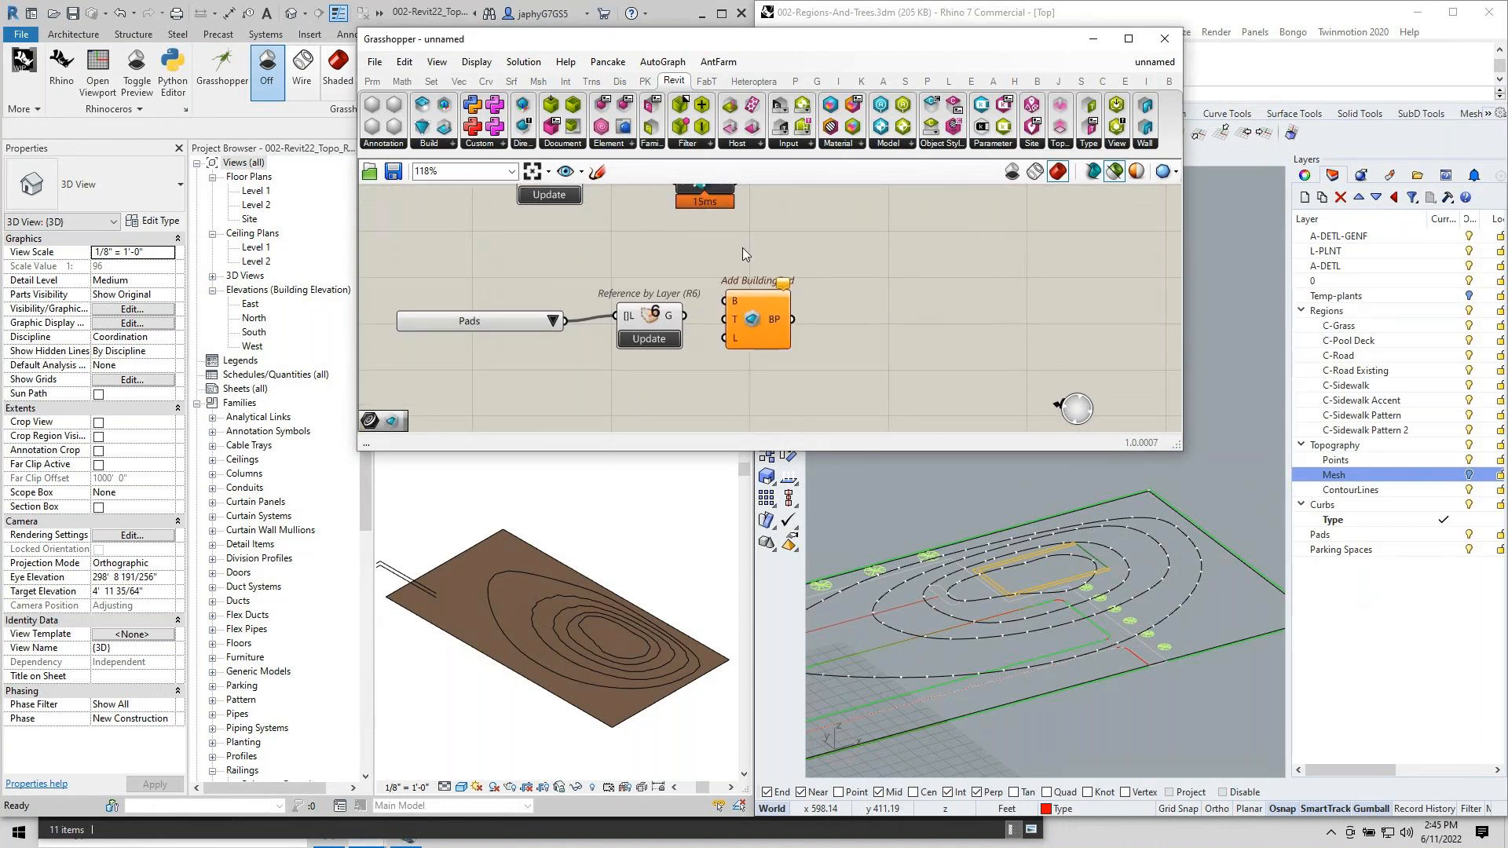
Show full input and output names on the Grasshopper components with Draw Full Names.
{"action": "left_click", "coordinate": [437, 62]}
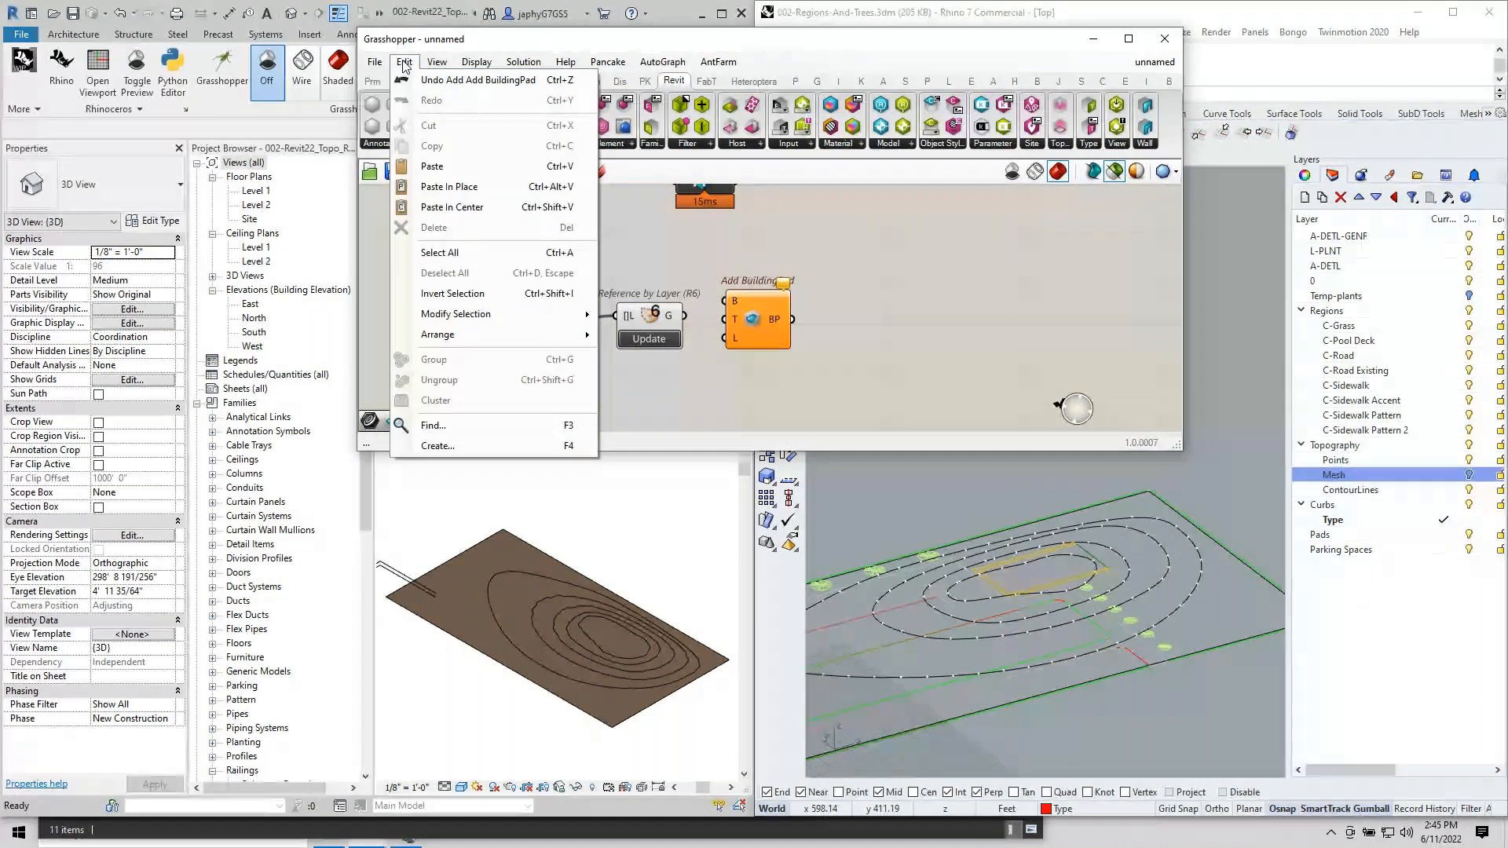
{"action": "left_click", "coordinate": [404, 62]}
{"action": "left_click", "coordinate": [476, 62]}
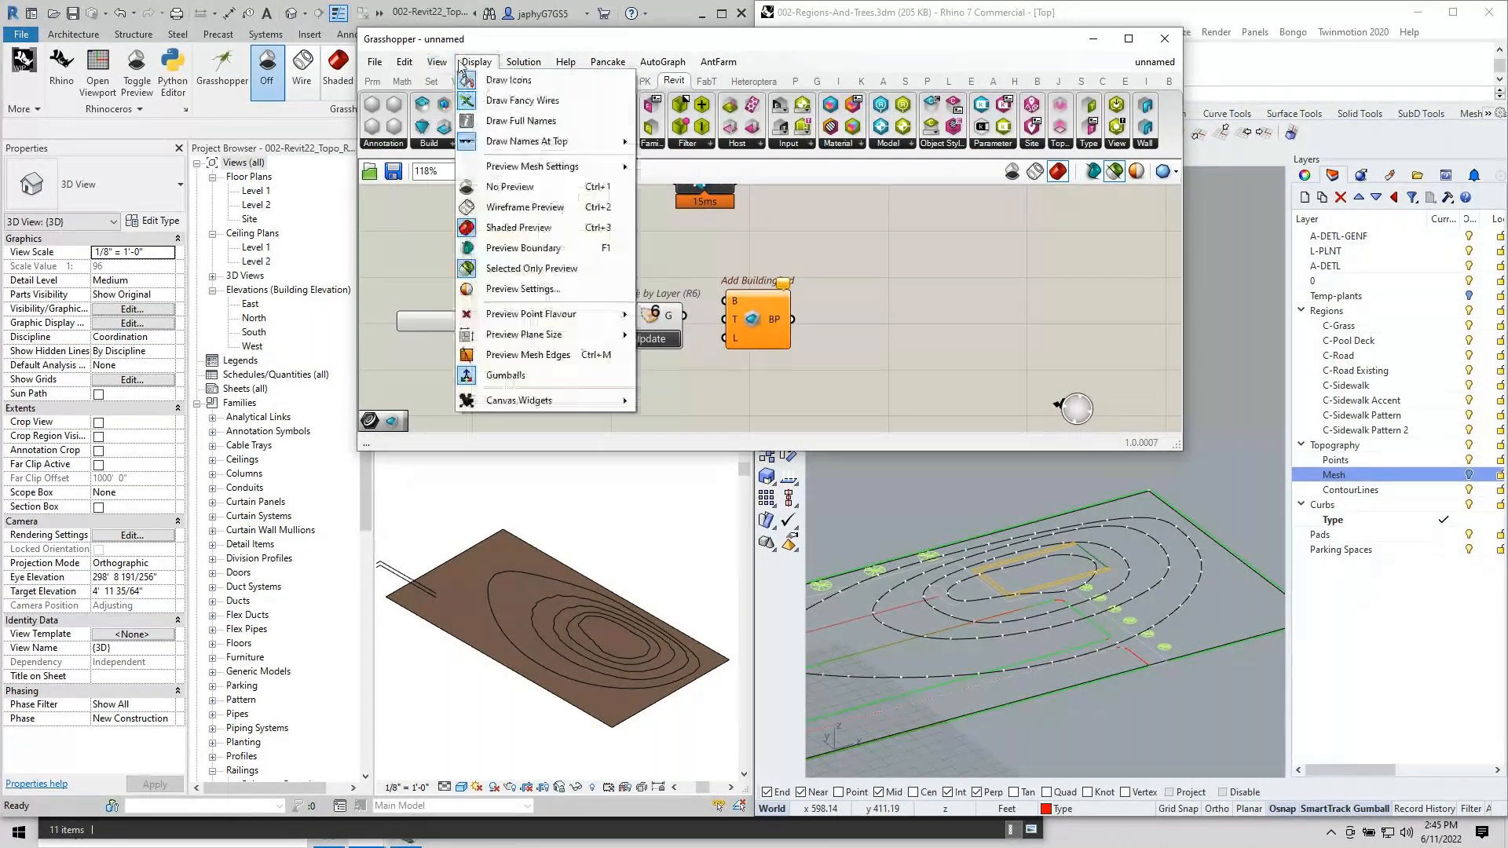
{"action": "left_click", "coordinate": [512, 120]}
Reposition Add BuildingPad and connect the Pads Reference by Layer Geometry output to its Boundary input.
{"action": "left_click", "coordinate": [850, 335]}
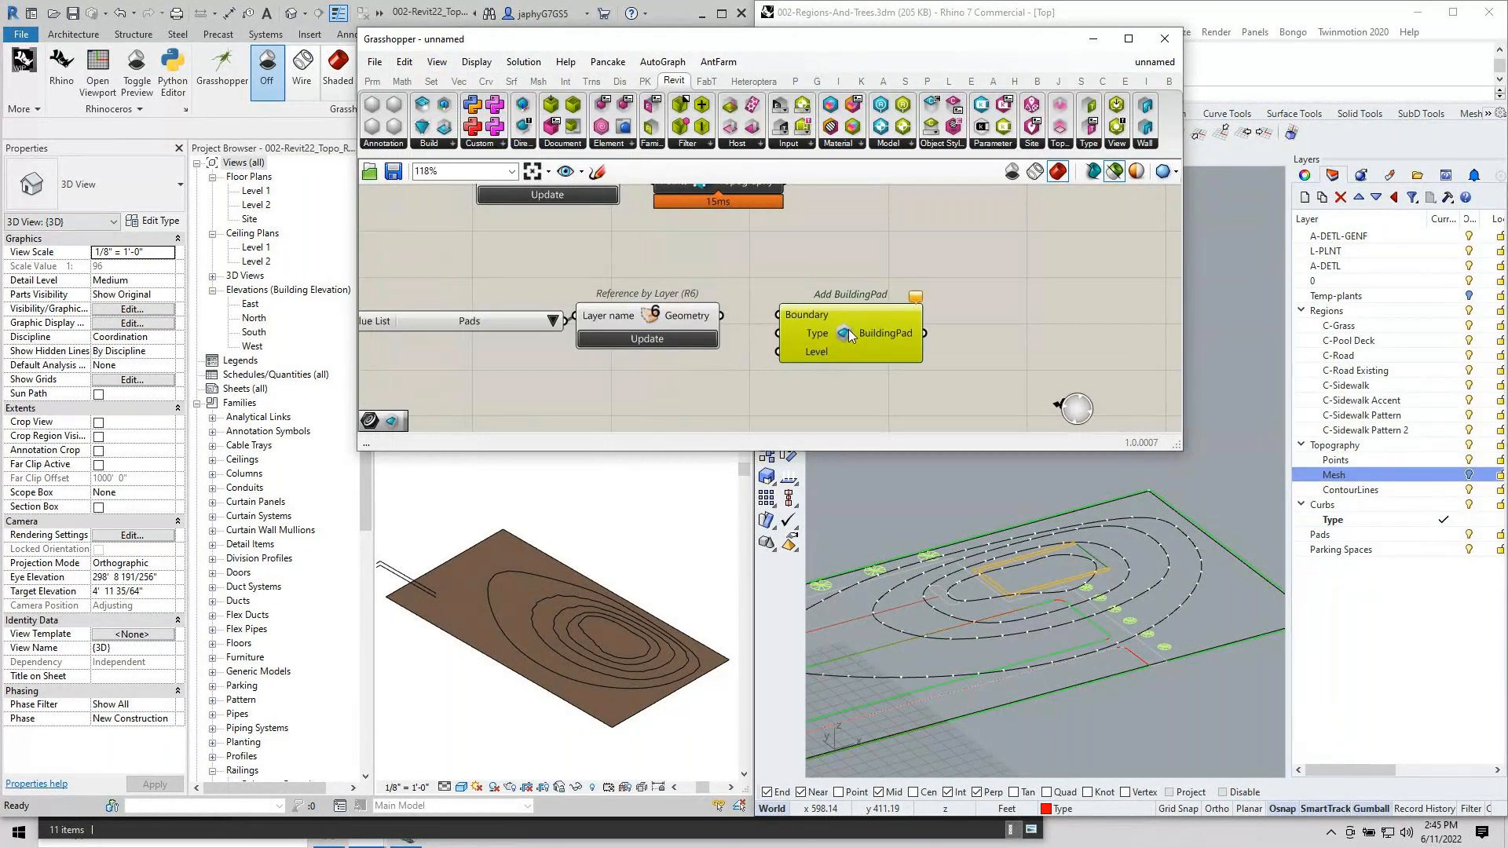
{"action": "mouse_move", "coordinate": [851, 335]}
{"action": "left_mouse_down"}
{"action": "mouse_move", "coordinate": [886, 326]}
{"action": "mouse_move", "coordinate": [854, 357]}
{"action": "left_mouse_up"}
{"action": "scroll", "coordinate": [853, 353], "scroll_direction": "up", "scroll_amount": 1}
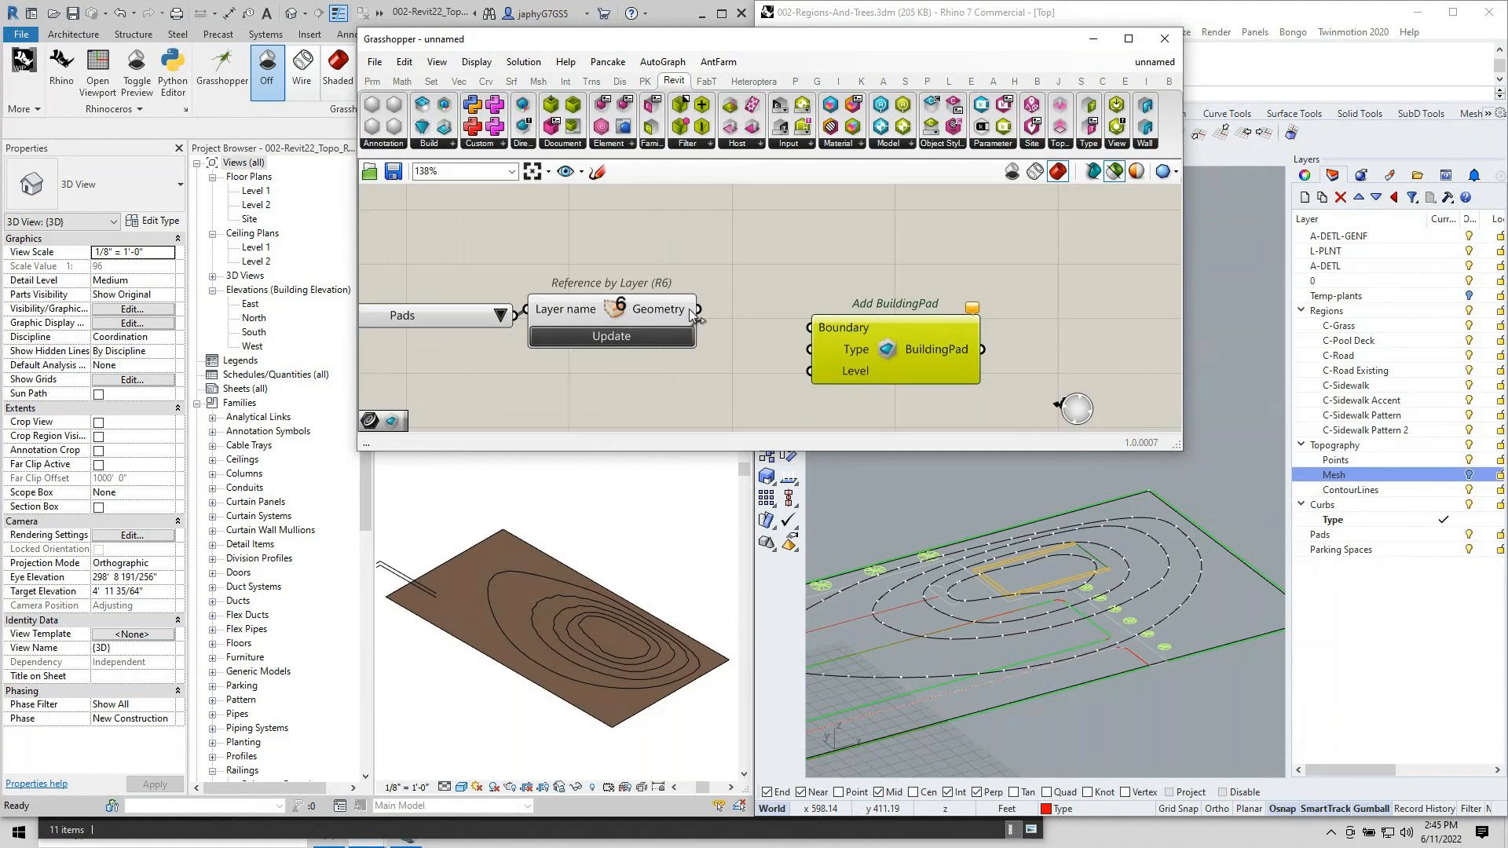
{"action": "left_click_drag", "start_coordinate": [698, 309], "coordinate": [809, 328]}
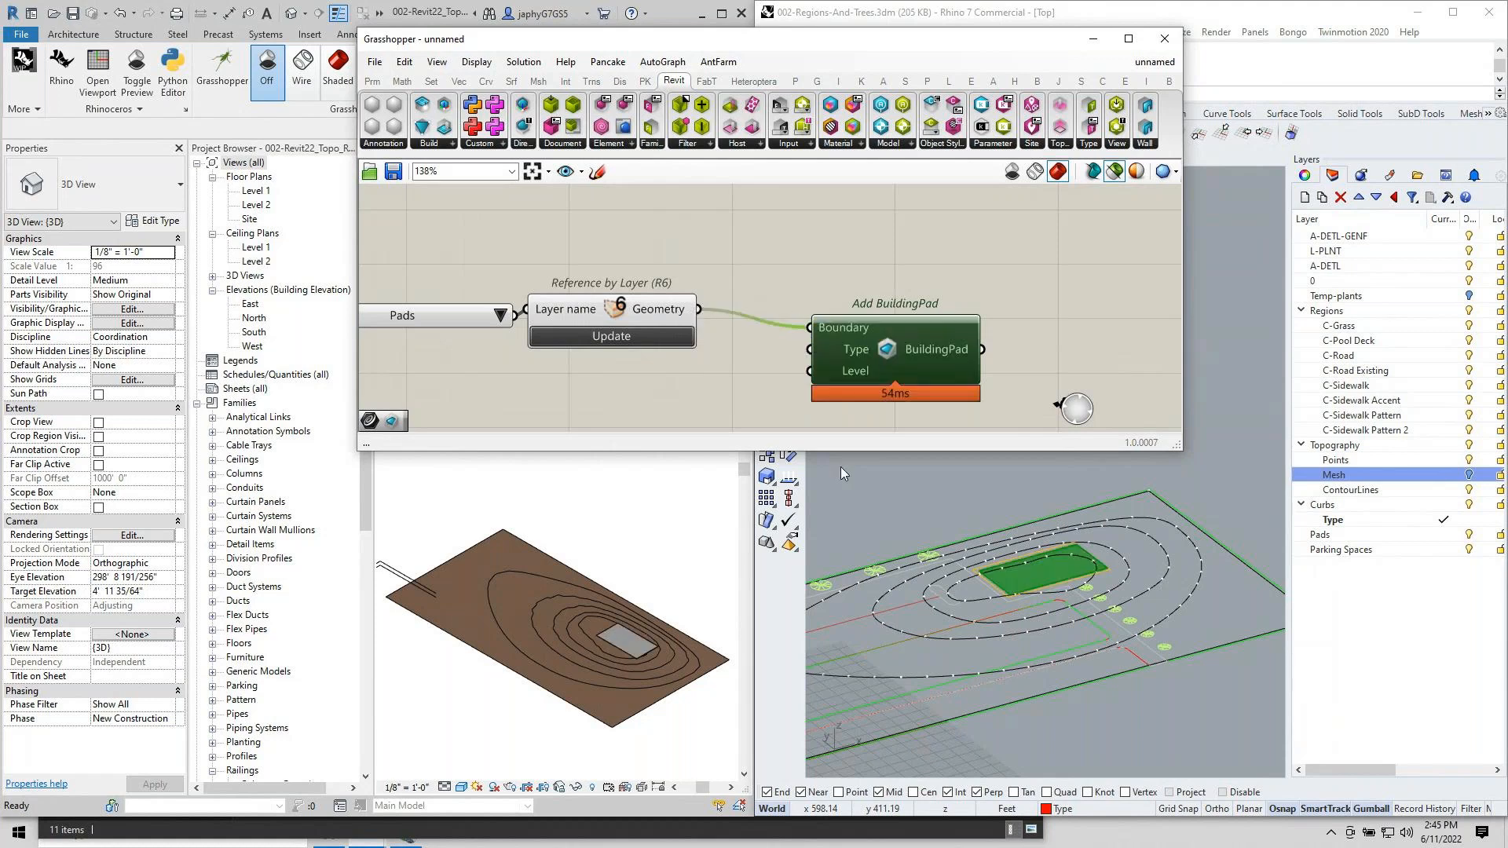
Examine the building pad in the Rhino and Revit 3D views and select the surrounding Revit topography.
{"action": "left_click", "coordinate": [1239, 736]}
{"action": "right_click_drag", "start_coordinate": [1152, 713], "coordinate": [1101, 663]}
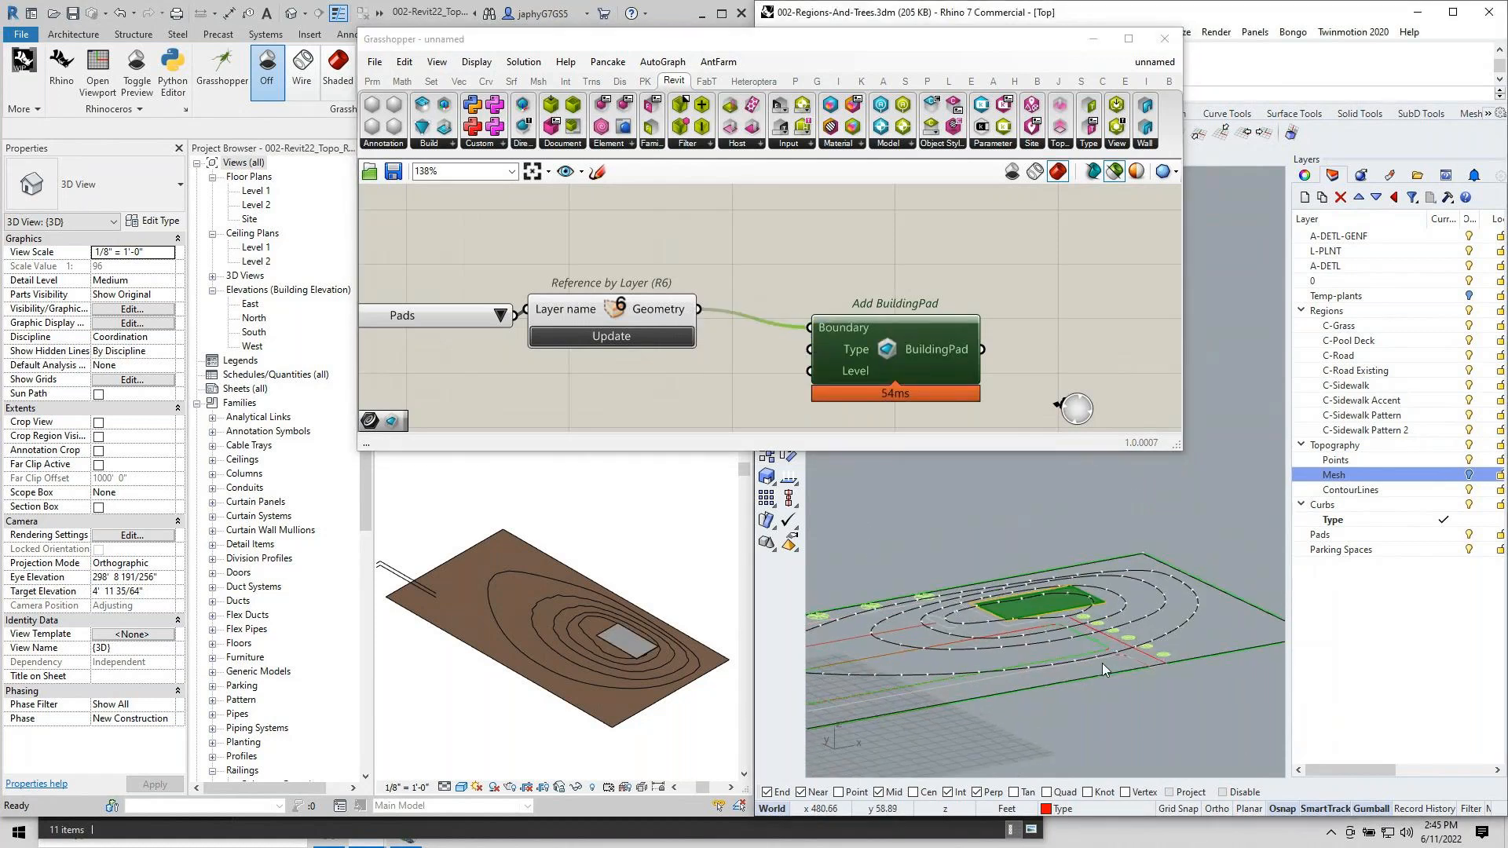
{"action": "scroll", "coordinate": [587, 669], "scroll_direction": "up", "scroll_amount": 2}
{"action": "scroll", "coordinate": [589, 669], "scroll_direction": "up", "scroll_amount": 2}
{"action": "mouse_move", "coordinate": [589, 669]}
{"action": "middle_mouse_down", "text": "shift"}
{"action": "mouse_move", "coordinate": [633, 703]}
{"action": "mouse_move", "coordinate": [639, 670]}
{"action": "mouse_move", "coordinate": [556, 677]}
{"action": "mouse_move", "coordinate": [591, 533]}
{"action": "mouse_move", "coordinate": [592, 657]}
{"action": "middle_mouse_up", "text": "shift"}
{"action": "left_click", "coordinate": [587, 554]}
Place an Add Topography Region component below Add BuildingPad in the Grasshopper definition.
{"action": "scroll", "coordinate": [709, 417], "scroll_direction": "down", "scroll_amount": 5}
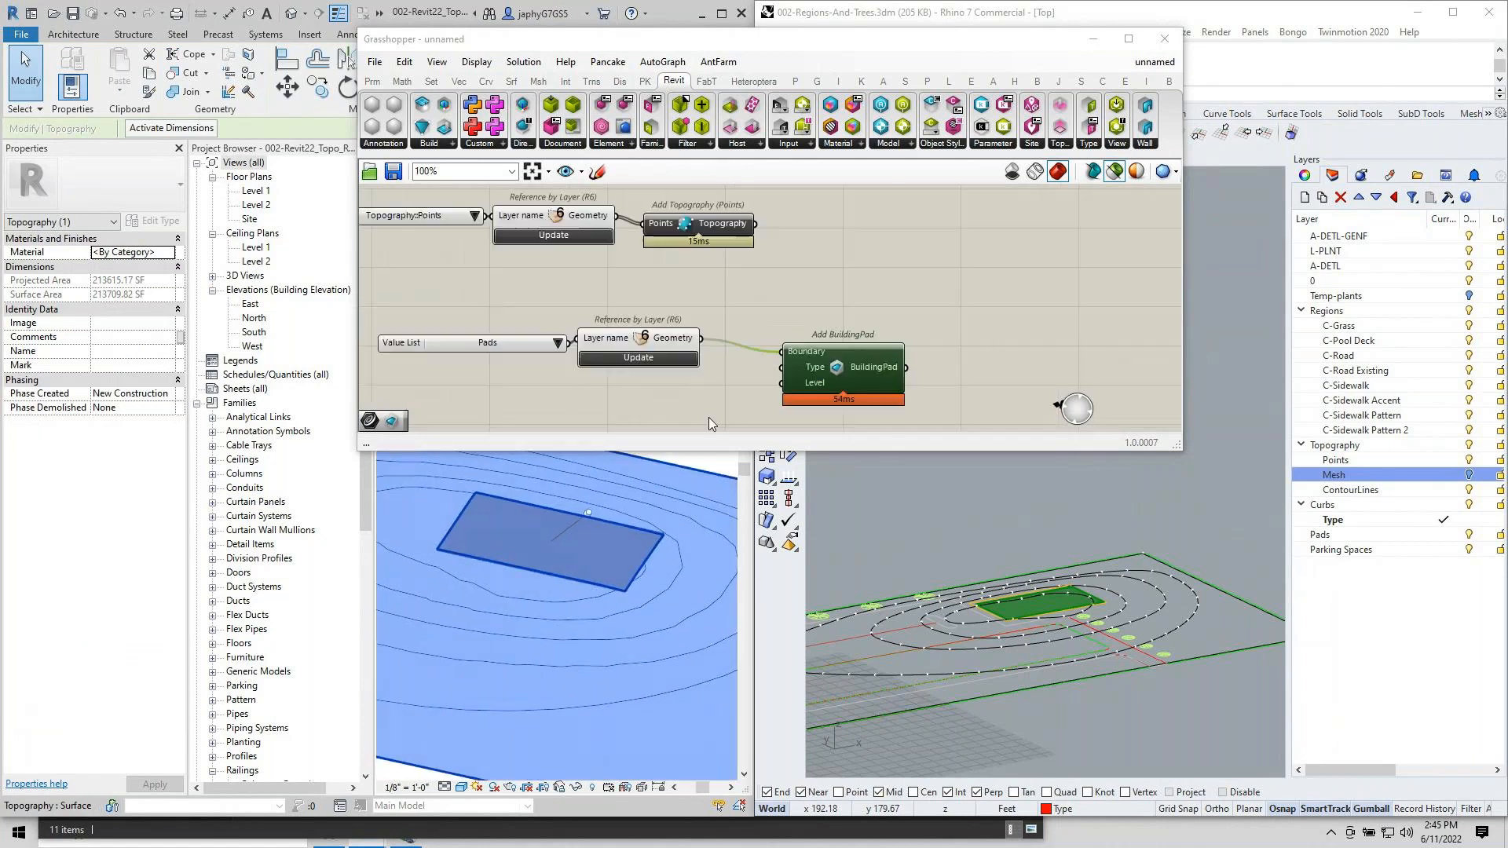
{"action": "left_click", "coordinate": [727, 393]}
{"action": "right_click_drag", "start_coordinate": [727, 373], "coordinate": [797, 357]}
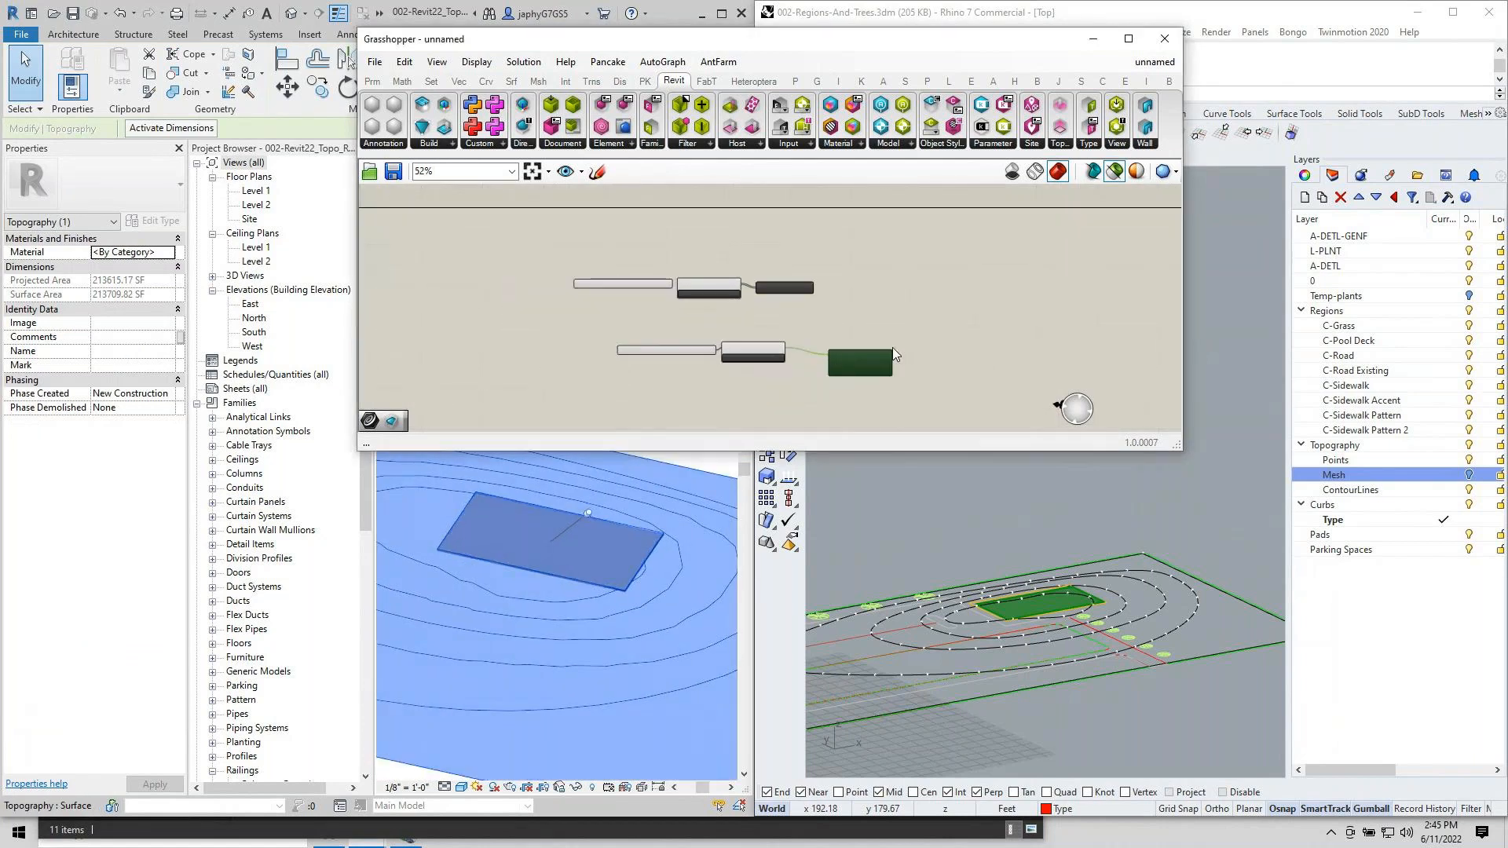
{"action": "left_click", "coordinate": [1032, 145]}
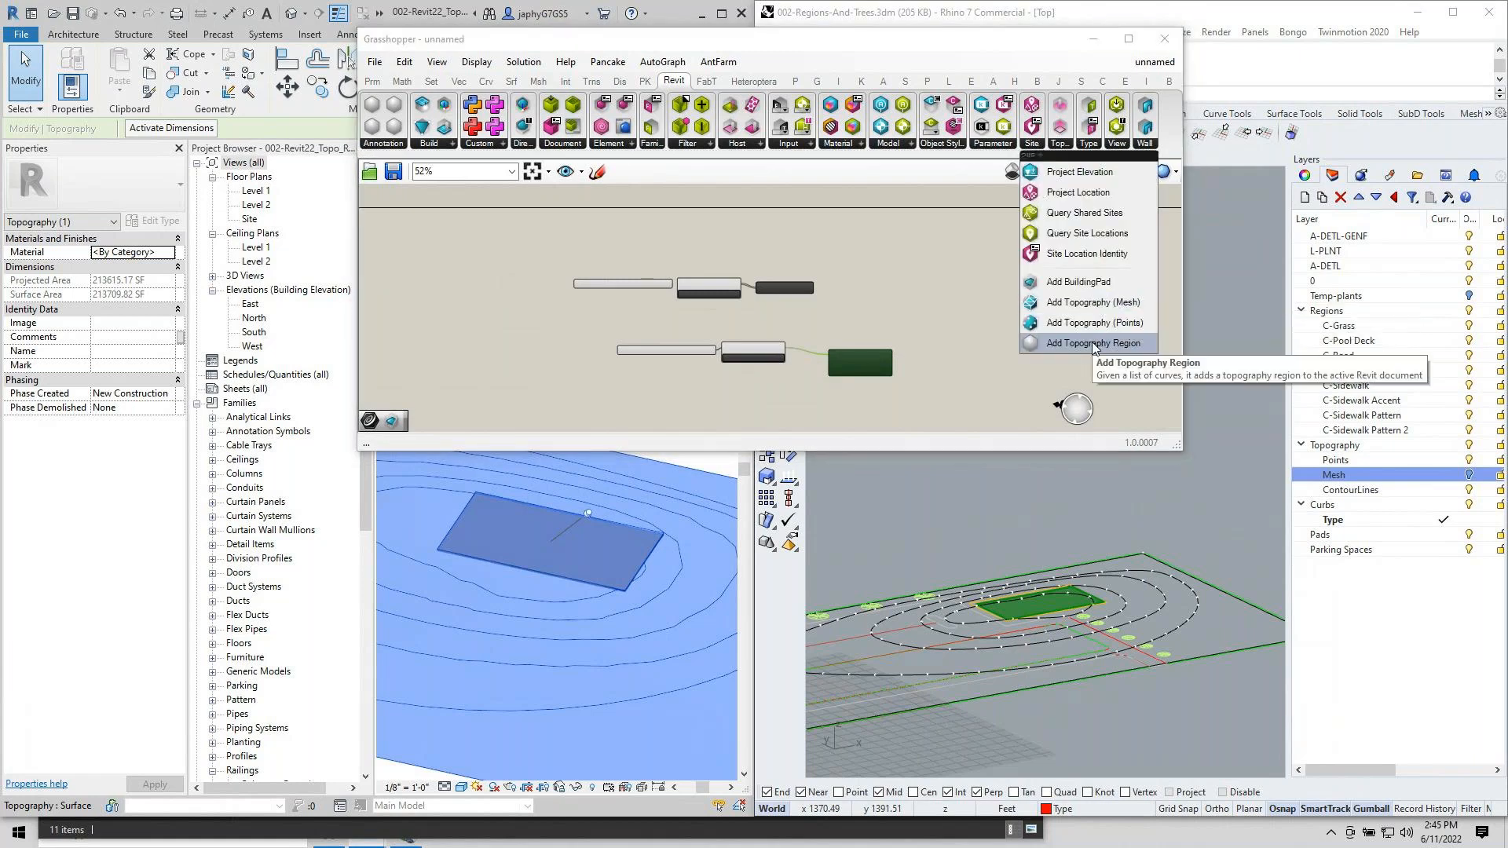
{"action": "left_click_drag", "start_coordinate": [1094, 343], "coordinate": [815, 416]}
{"action": "right_click_drag", "start_coordinate": [807, 397], "coordinate": [801, 245]}
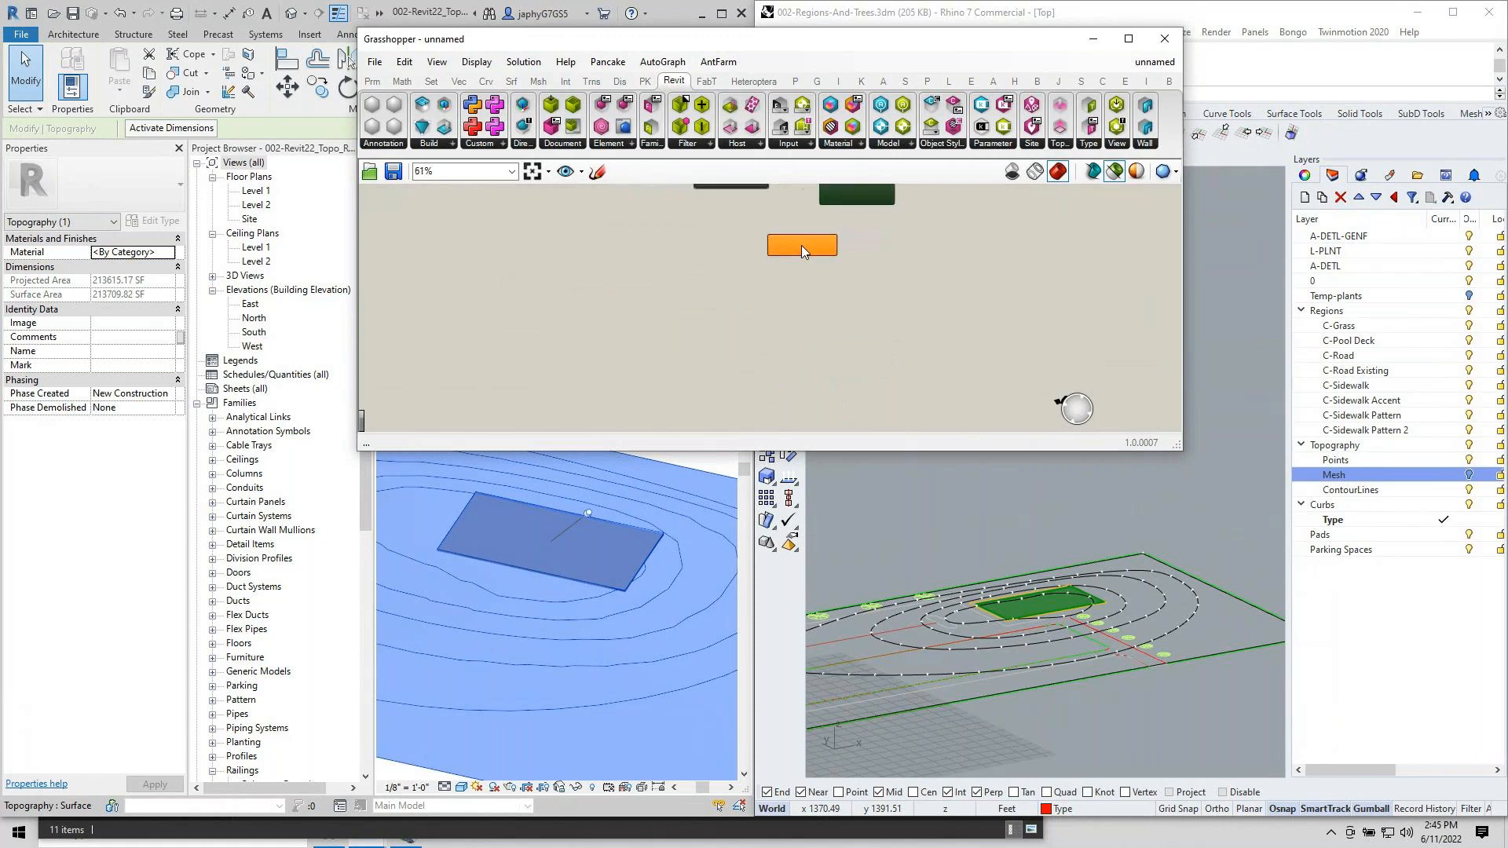
Duplicate the Pads Value List and Reference by Layer pair beside Add Topography Region and set its layer to Regions::C-Grass.
{"action": "scroll", "coordinate": [801, 245], "scroll_direction": "up", "scroll_amount": 3}
{"action": "left_click_drag", "start_coordinate": [724, 287], "coordinate": [596, 193]}
{"action": "left_click_drag", "start_coordinate": [687, 233], "coordinate": [628, 376], "text": "alt"}
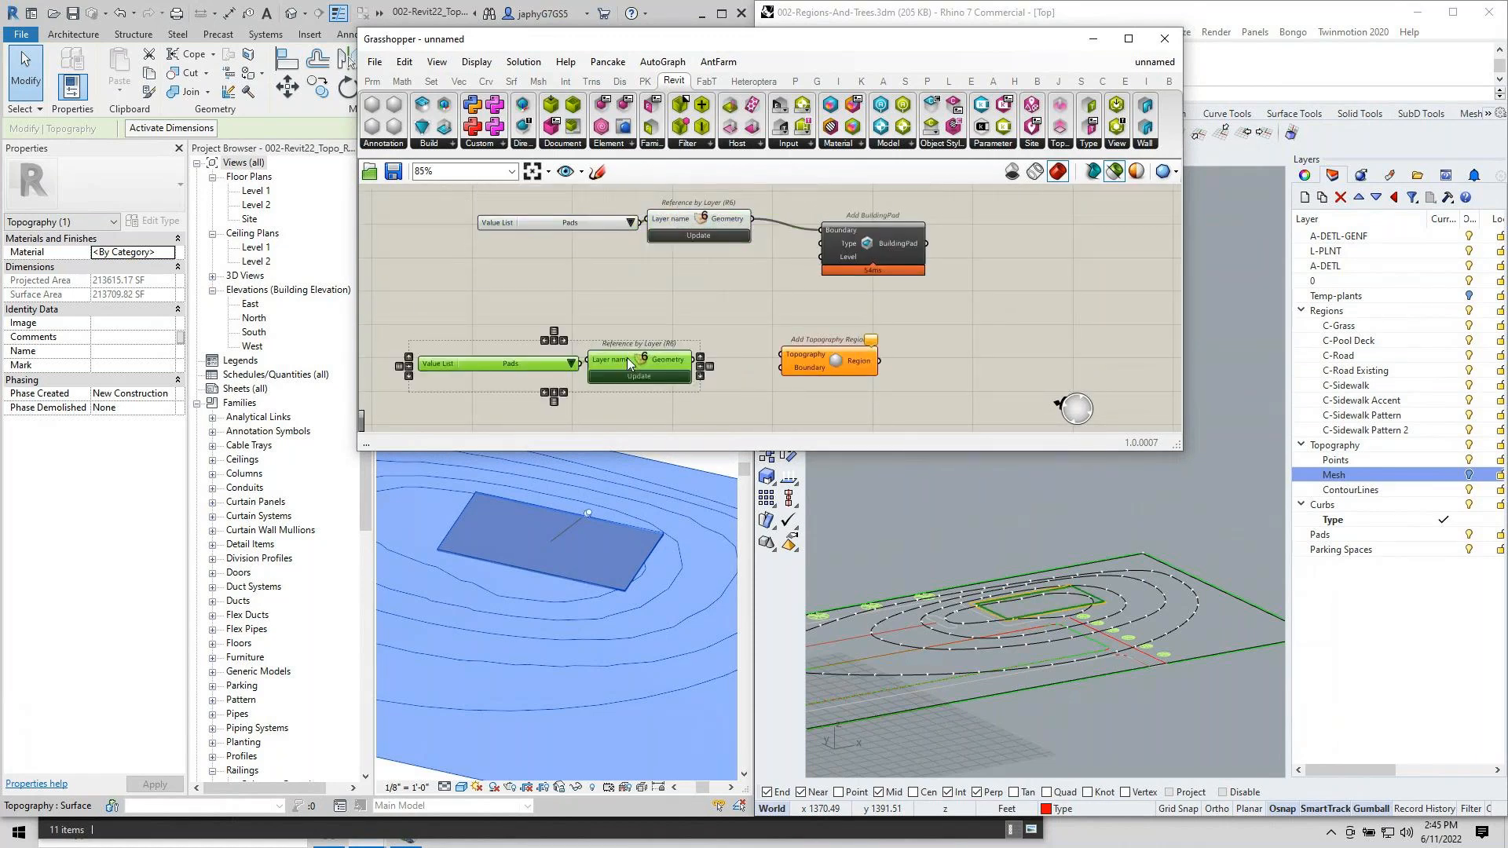
{"action": "scroll", "coordinate": [586, 347], "scroll_direction": "up", "scroll_amount": 2}
{"action": "left_click", "coordinate": [566, 370]}
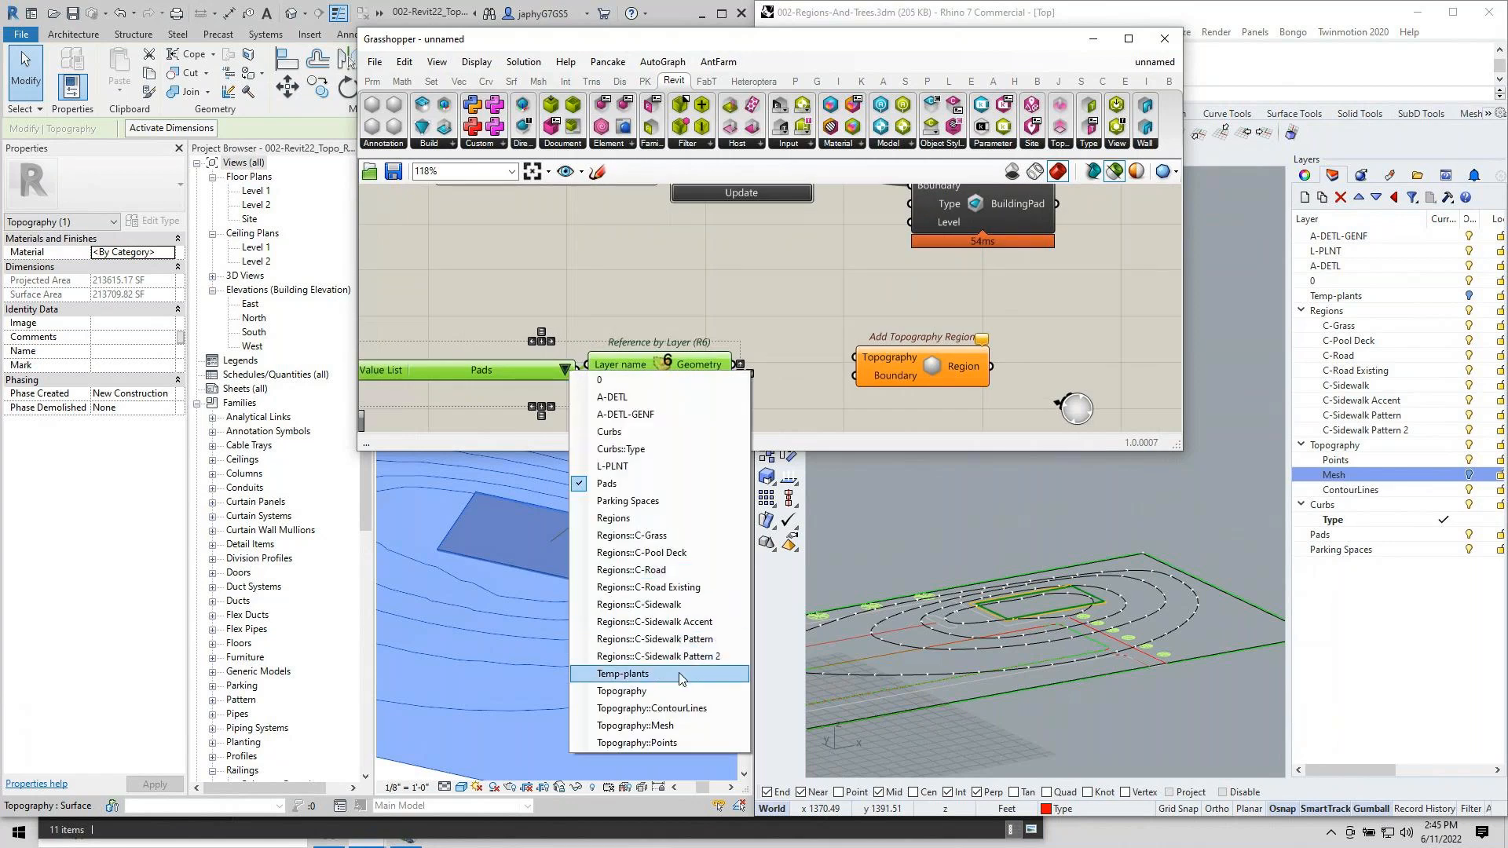
{"action": "left_click", "coordinate": [680, 537]}
{"action": "left_click", "coordinate": [802, 341]}
{"action": "left_click_drag", "start_coordinate": [703, 362], "coordinate": [750, 368]}
{"action": "right_click_drag", "start_coordinate": [886, 356], "coordinate": [788, 304]}
{"action": "scroll", "coordinate": [788, 303], "scroll_direction": "down", "scroll_amount": 2}
{"action": "left_click_drag", "start_coordinate": [818, 309], "coordinate": [960, 318]}
{"action": "right_click_drag", "start_coordinate": [755, 323], "coordinate": [747, 289]}
{"action": "left_click", "coordinate": [747, 336]}
{"action": "double_click", "coordinate": [747, 336]}
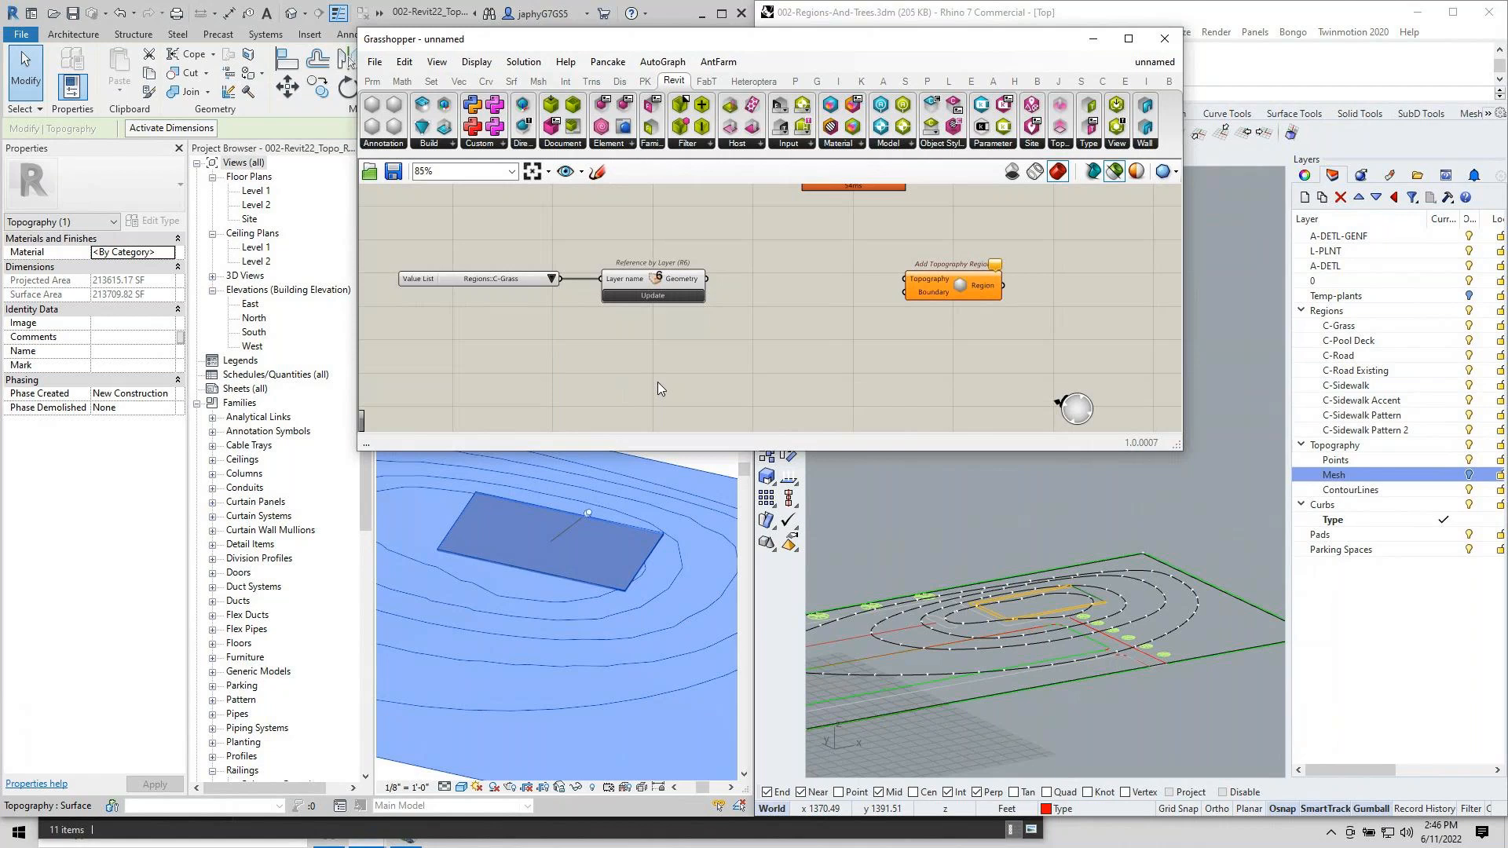
{"action": "right_click_drag", "start_coordinate": [693, 368], "coordinate": [671, 370]}
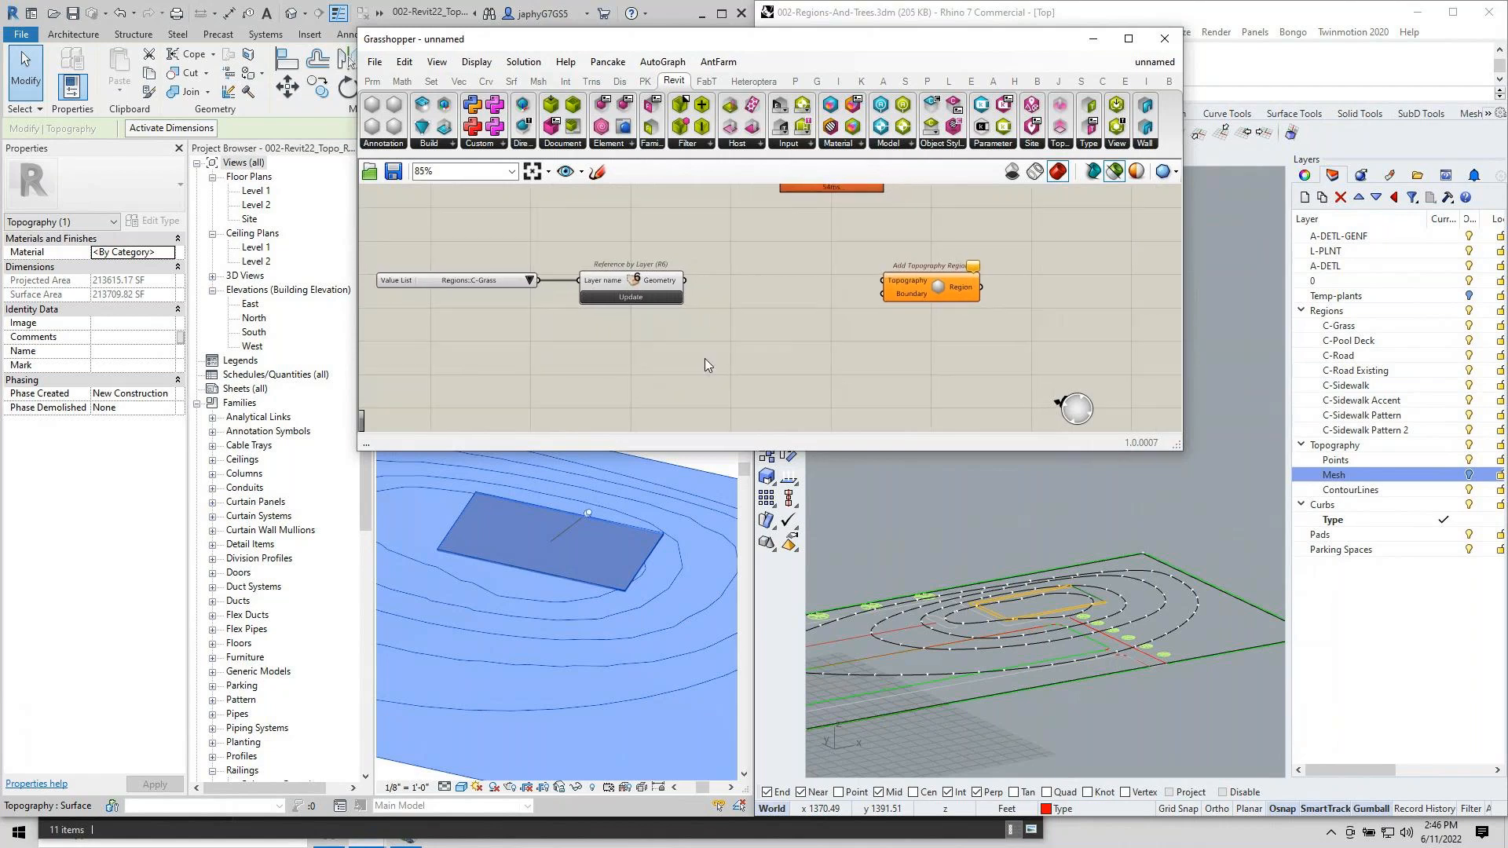
{"action": "right_click_drag", "start_coordinate": [691, 282], "coordinate": [684, 349]}
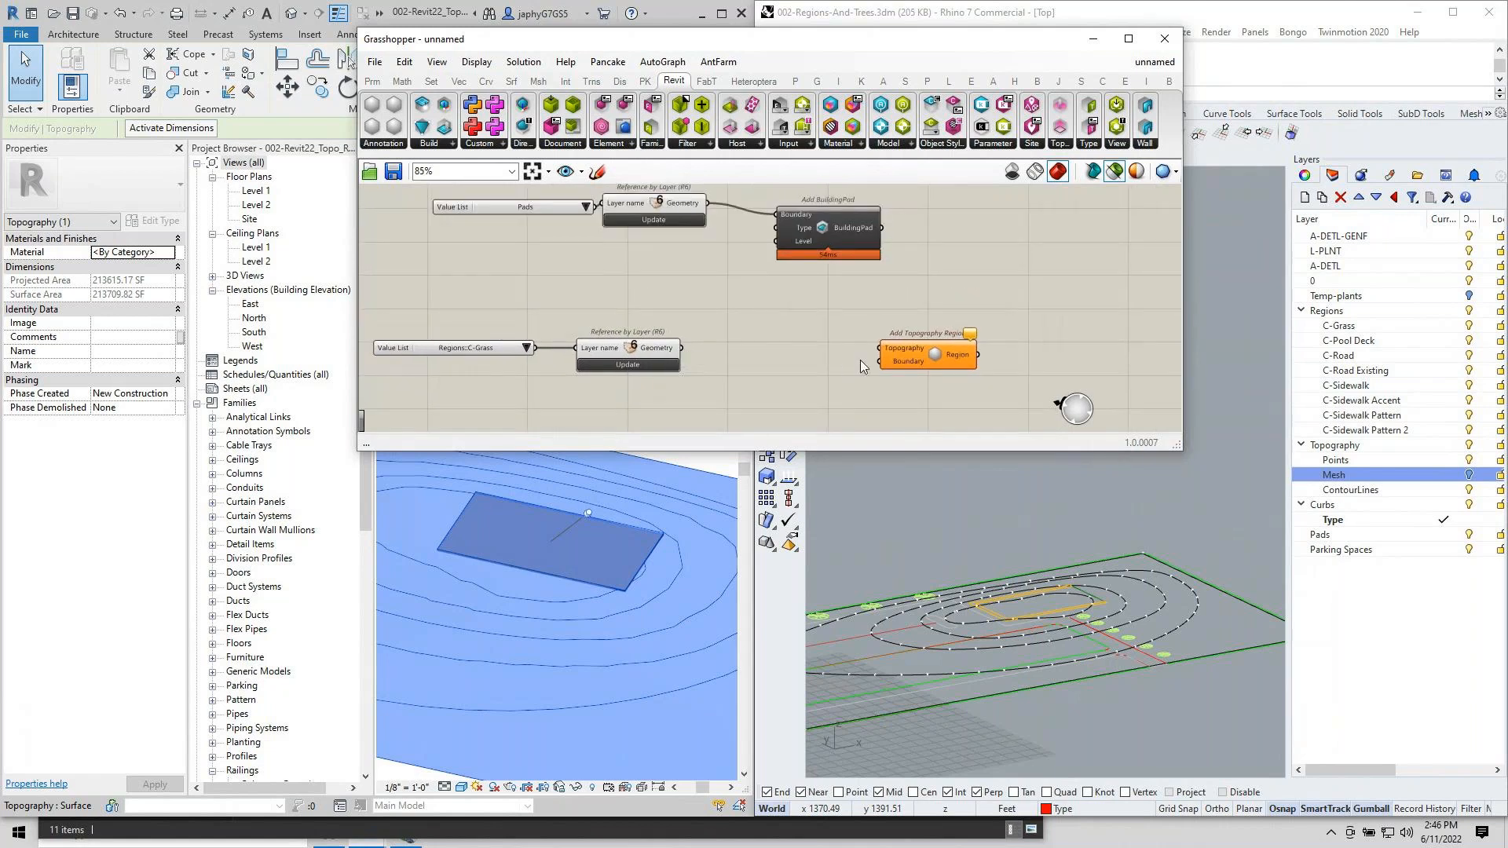
Reposition Add Topography Region and connect the Topography output and the C-Grass Geometry output to its Topography and Boundary inputs.
{"action": "left_click_drag", "start_coordinate": [911, 353], "coordinate": [788, 314]}
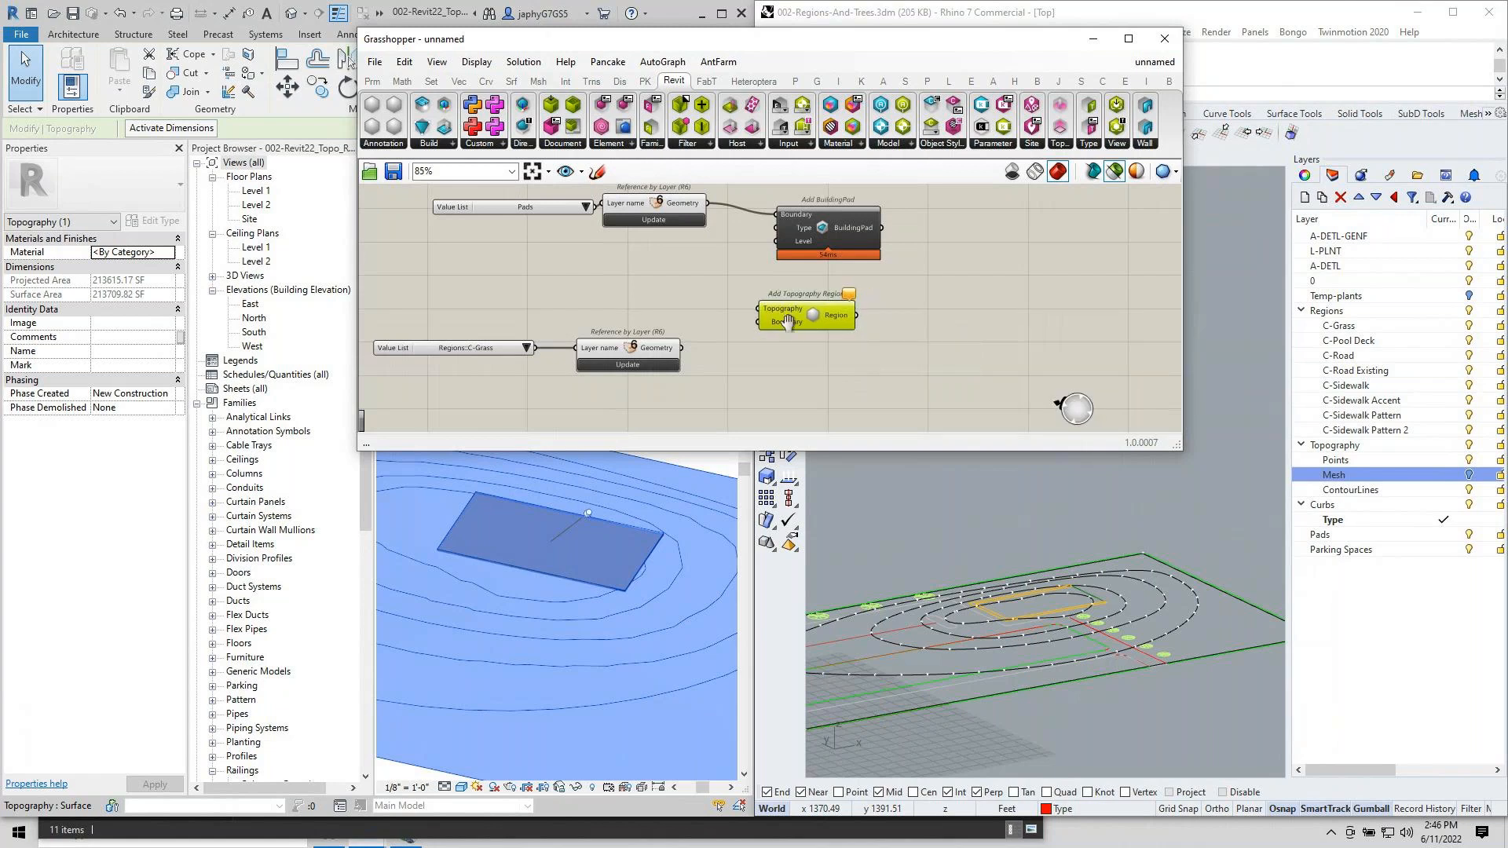
{"action": "right_click_drag", "start_coordinate": [786, 329], "coordinate": [768, 416]}
{"action": "scroll", "coordinate": [768, 416], "scroll_direction": "down", "scroll_amount": 1}
{"action": "left_click_drag", "start_coordinate": [740, 225], "coordinate": [744, 397]}
{"action": "right_click_drag", "start_coordinate": [743, 401], "coordinate": [734, 361]}
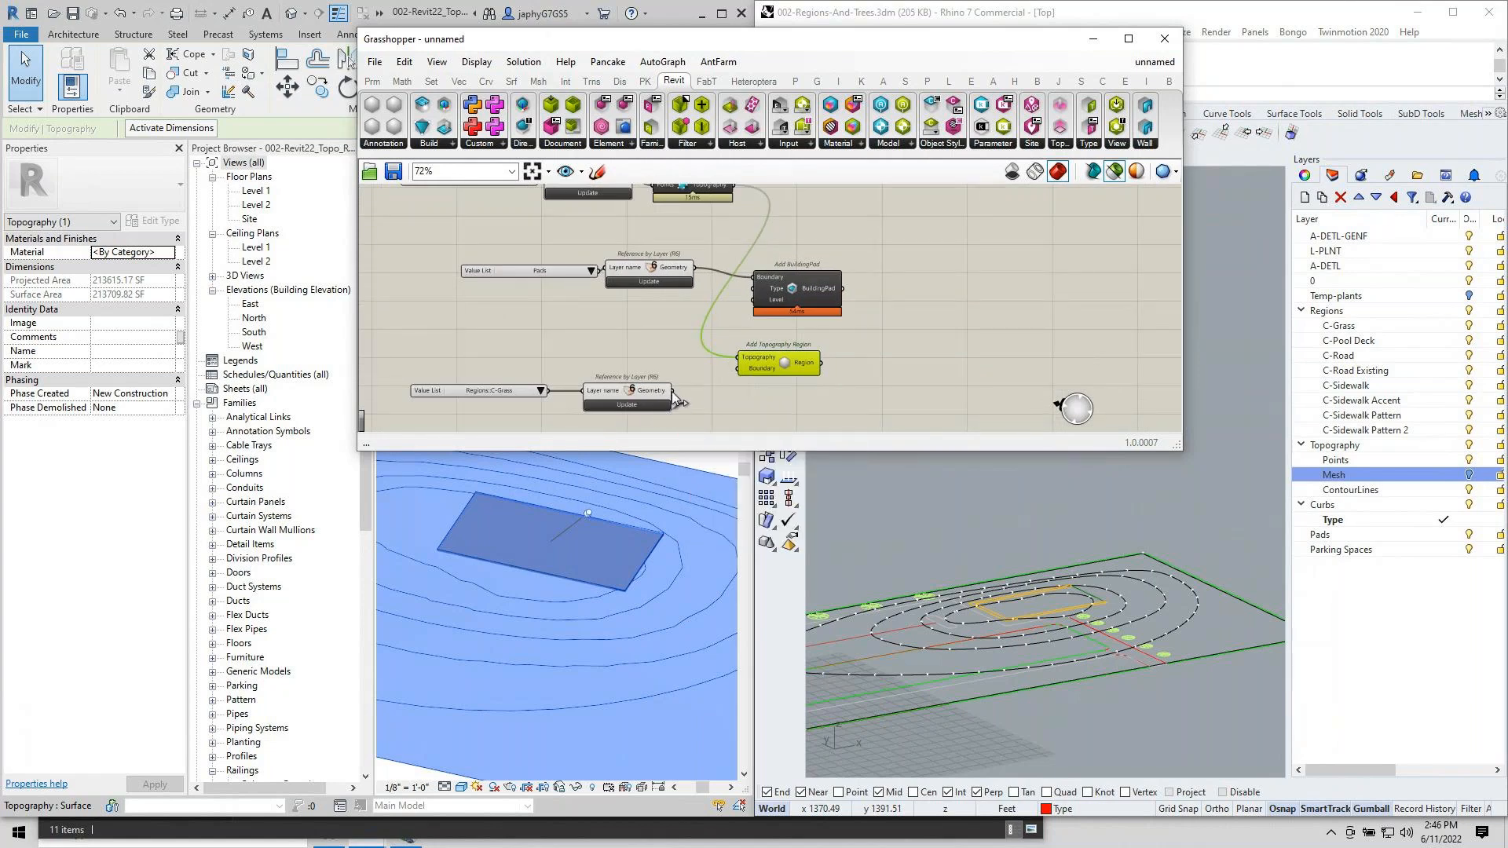
{"action": "left_click_drag", "start_coordinate": [753, 370], "coordinate": [755, 372]}
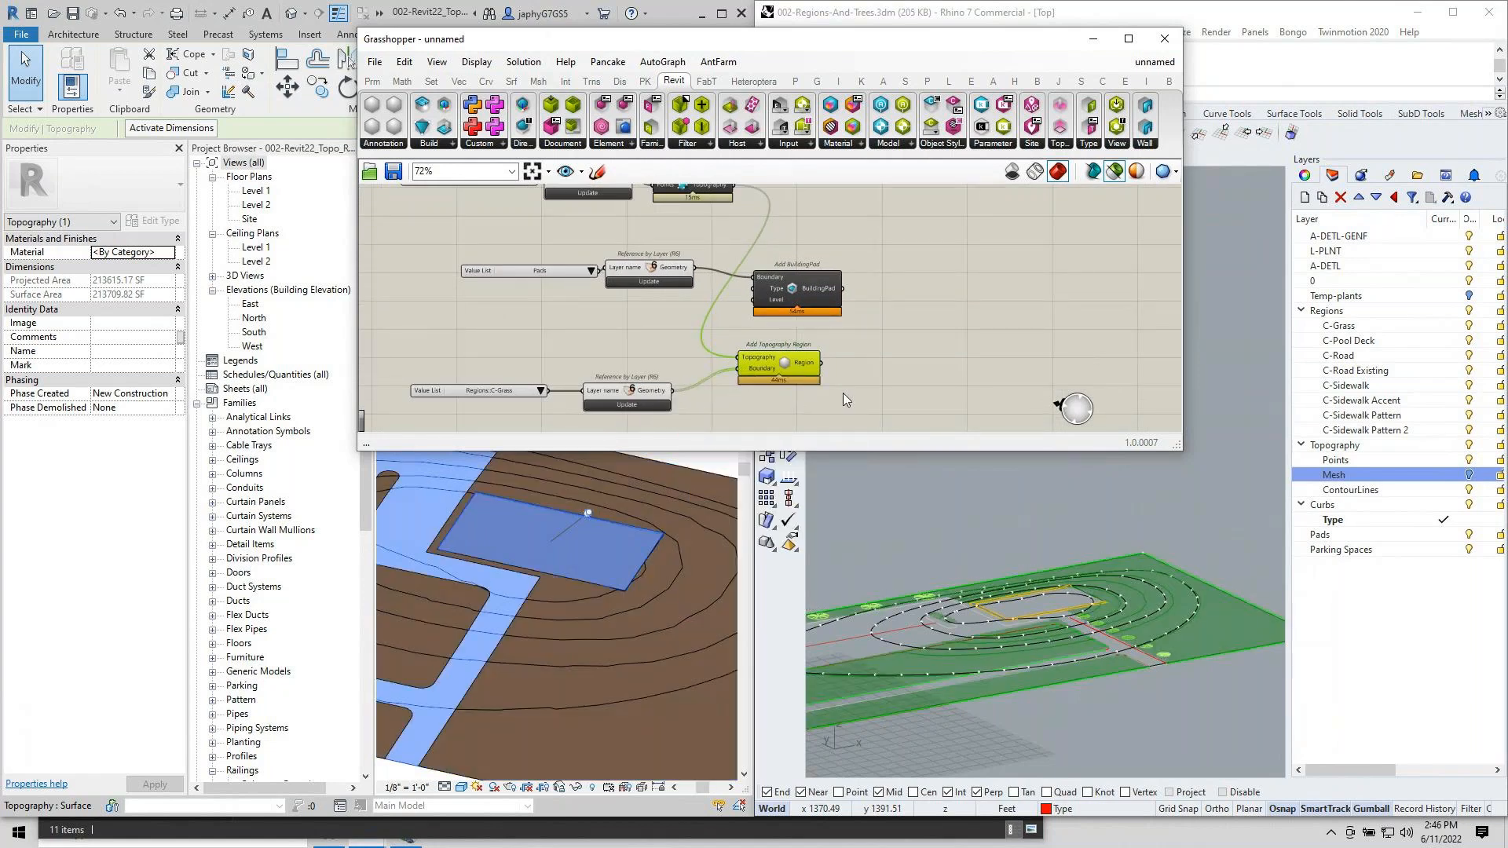
Examine the grass subregions in the Revit 3D view and the Add BuildingPad preview in the Rhino viewport.
{"action": "left_click", "coordinate": [544, 696]}
{"action": "scroll", "coordinate": [559, 681], "scroll_direction": "down", "scroll_amount": 4}
{"action": "middle_click_drag", "start_coordinate": [596, 657], "coordinate": [692, 640]}
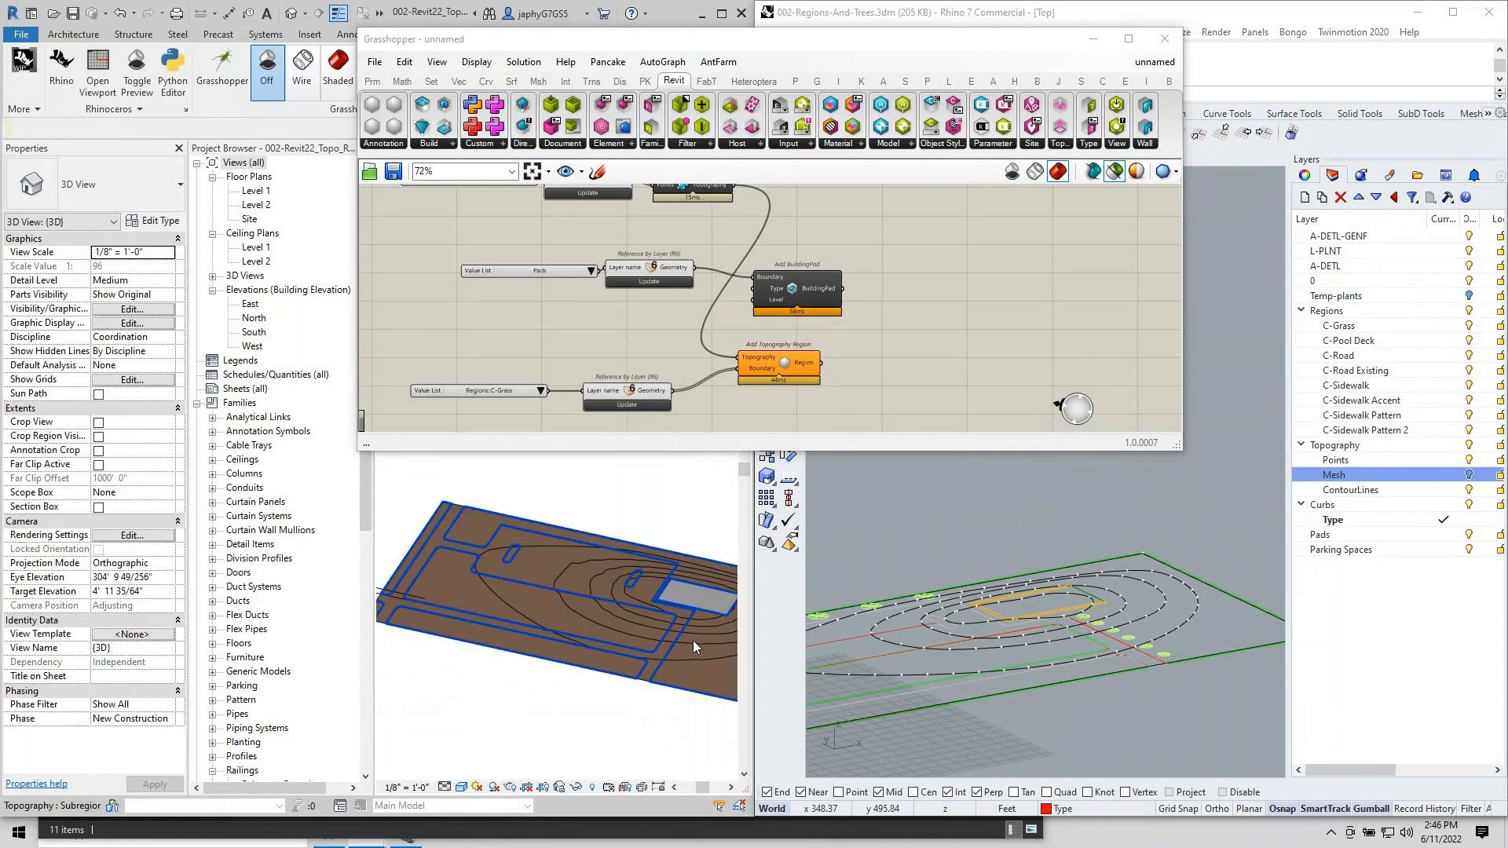
{"action": "left_click", "coordinate": [691, 643]}
{"action": "key", "text": "Escape"}
{"action": "left_click", "coordinate": [1245, 603]}
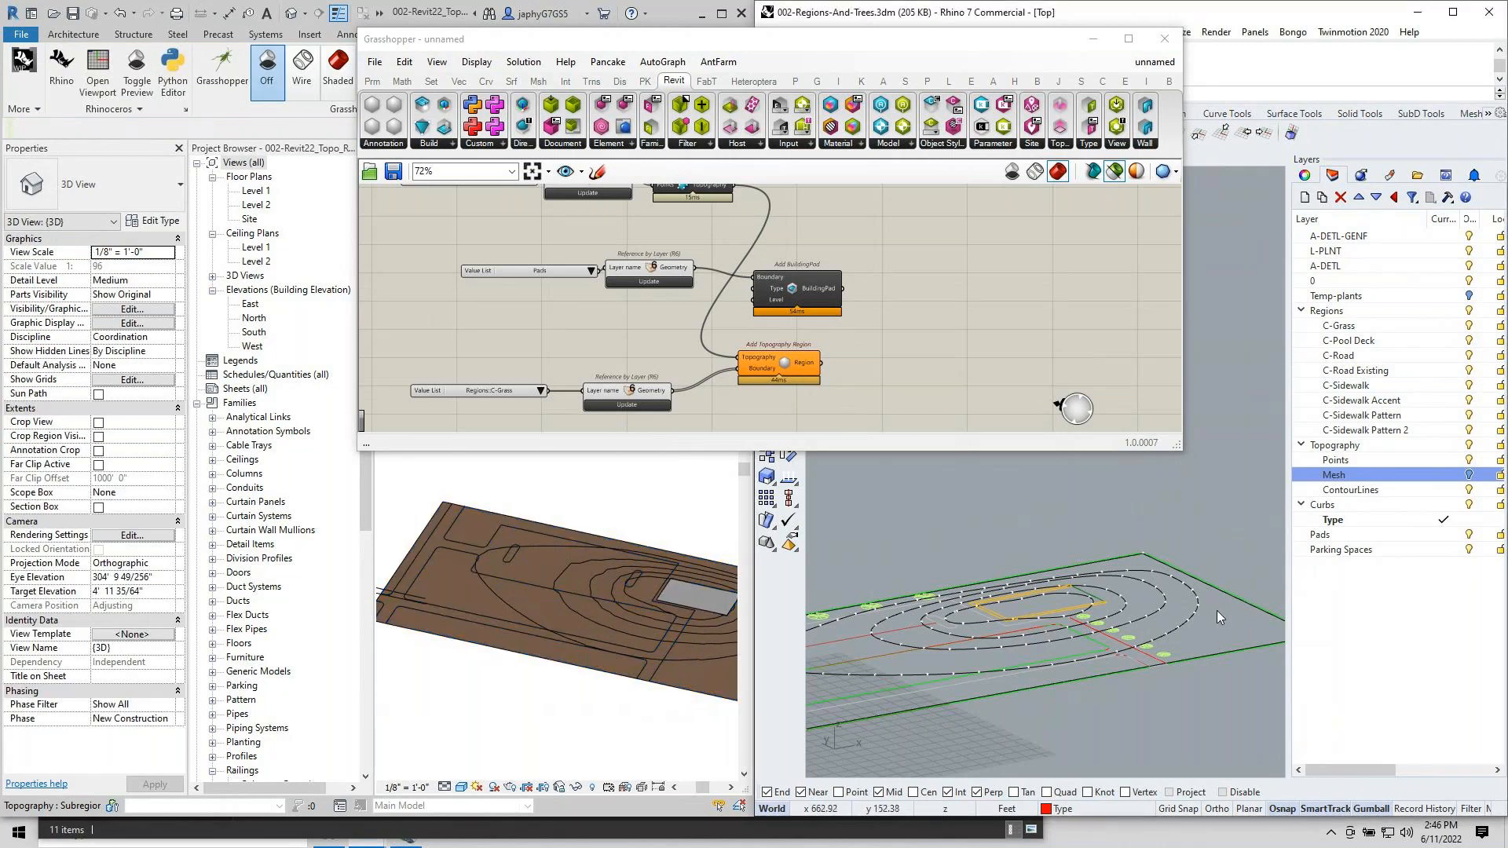
{"action": "right_click_drag", "start_coordinate": [792, 345], "coordinate": [783, 319]}
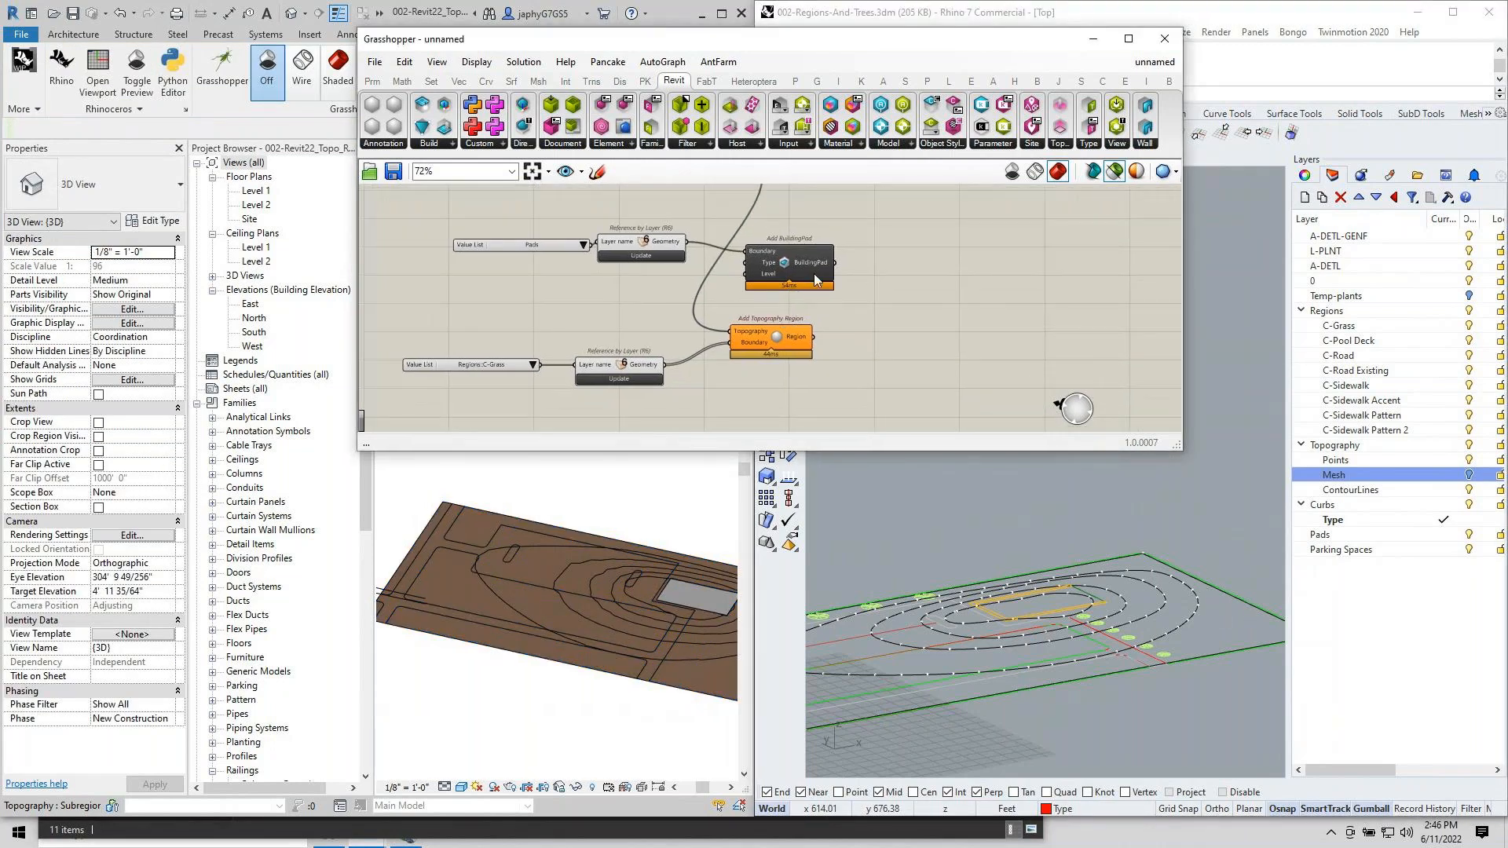
{"action": "left_click", "coordinate": [786, 263]}
{"action": "middle_click_drag", "start_coordinate": [626, 516], "coordinate": [599, 523]}
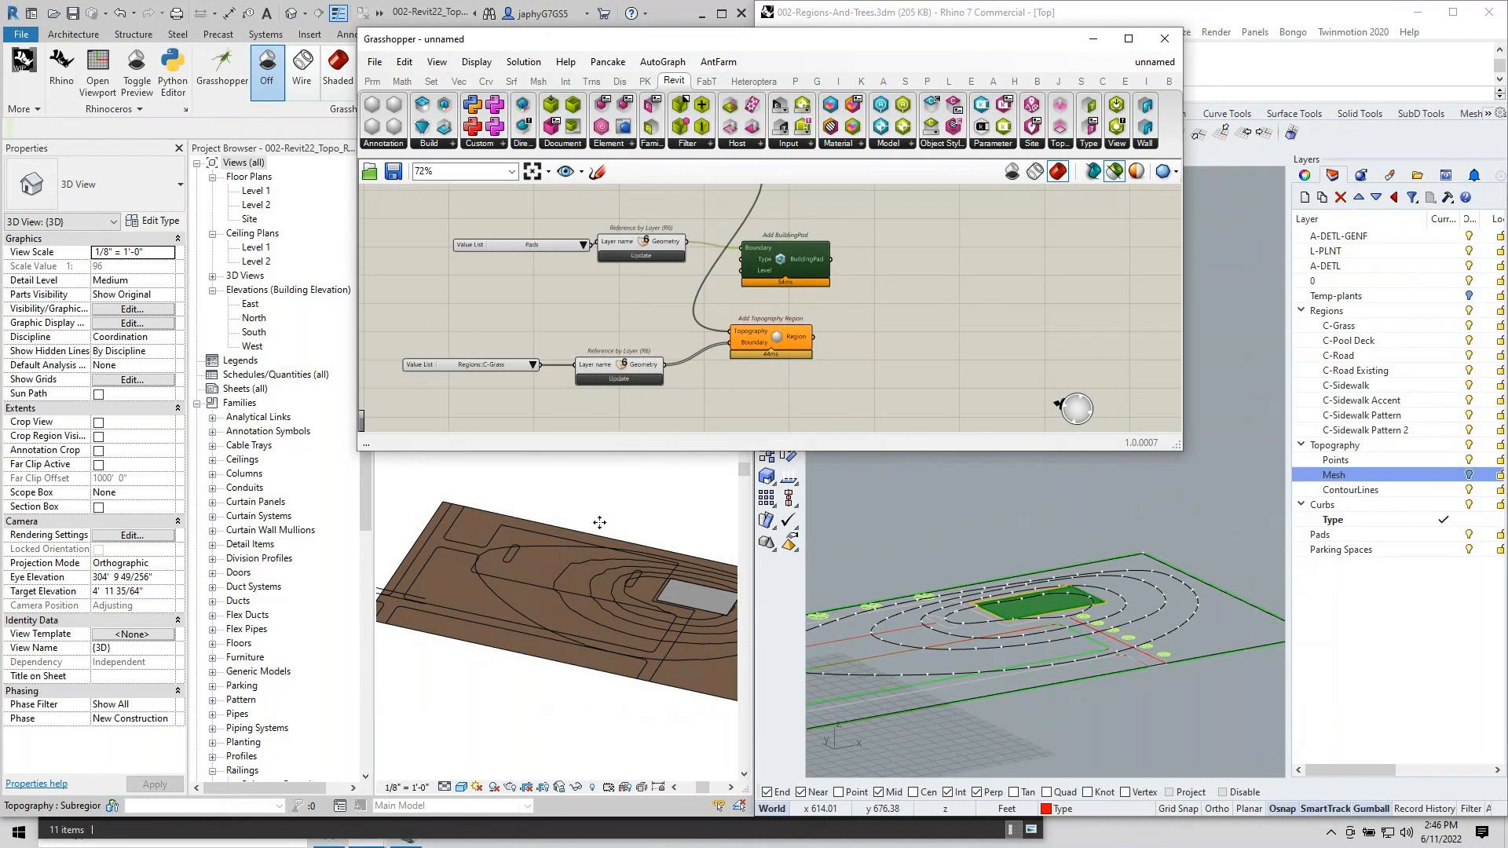
{"action": "scroll", "coordinate": [569, 535], "scroll_direction": "up", "scroll_amount": 2}
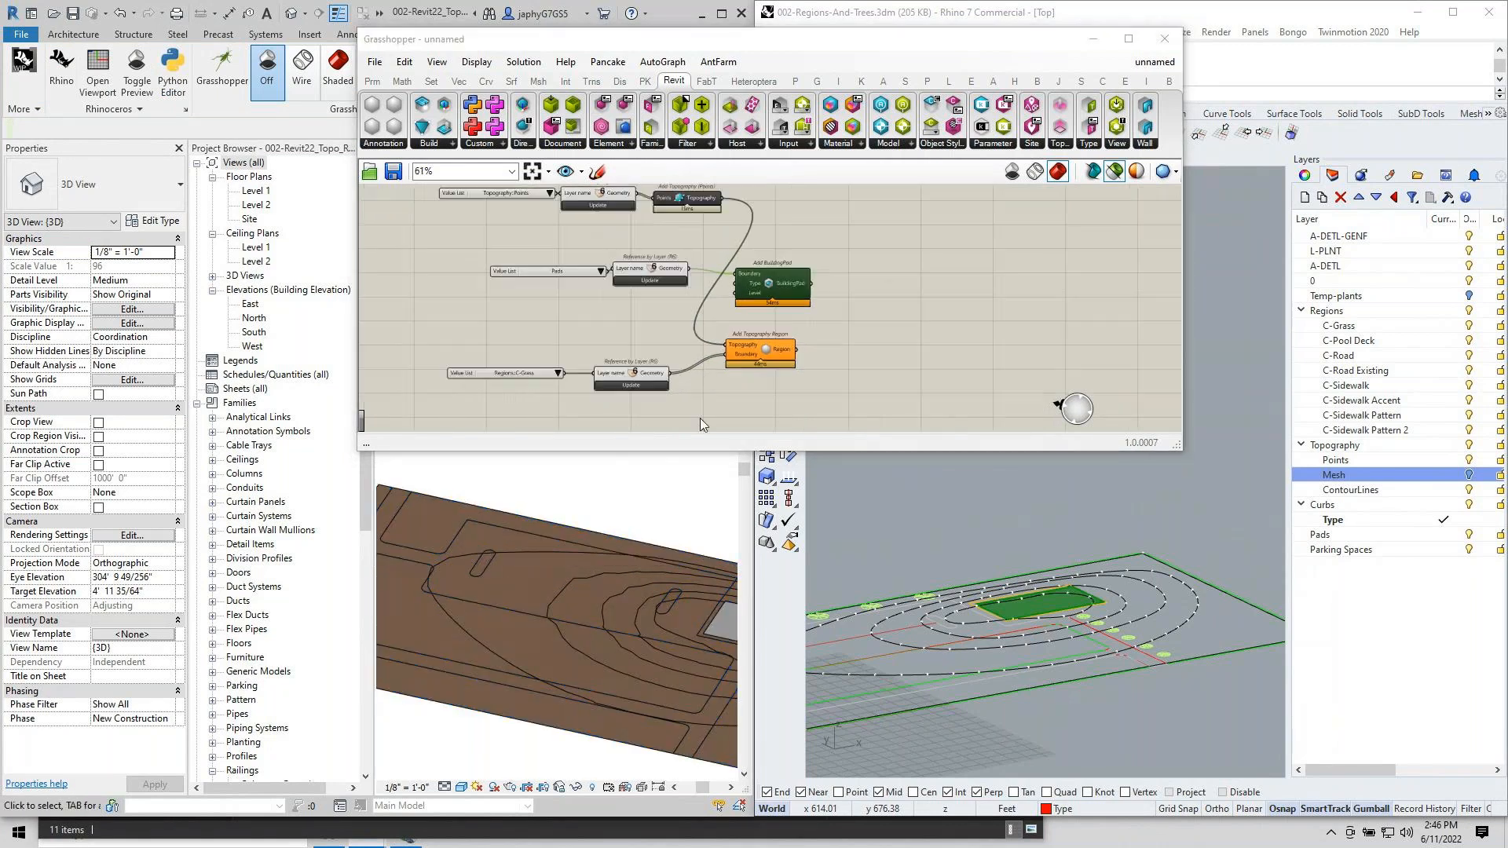
{"action": "scroll", "coordinate": [700, 419], "scroll_direction": "down", "scroll_amount": 3}
{"action": "right_click", "coordinate": [712, 346]}
{"action": "left_click", "coordinate": [746, 390]}
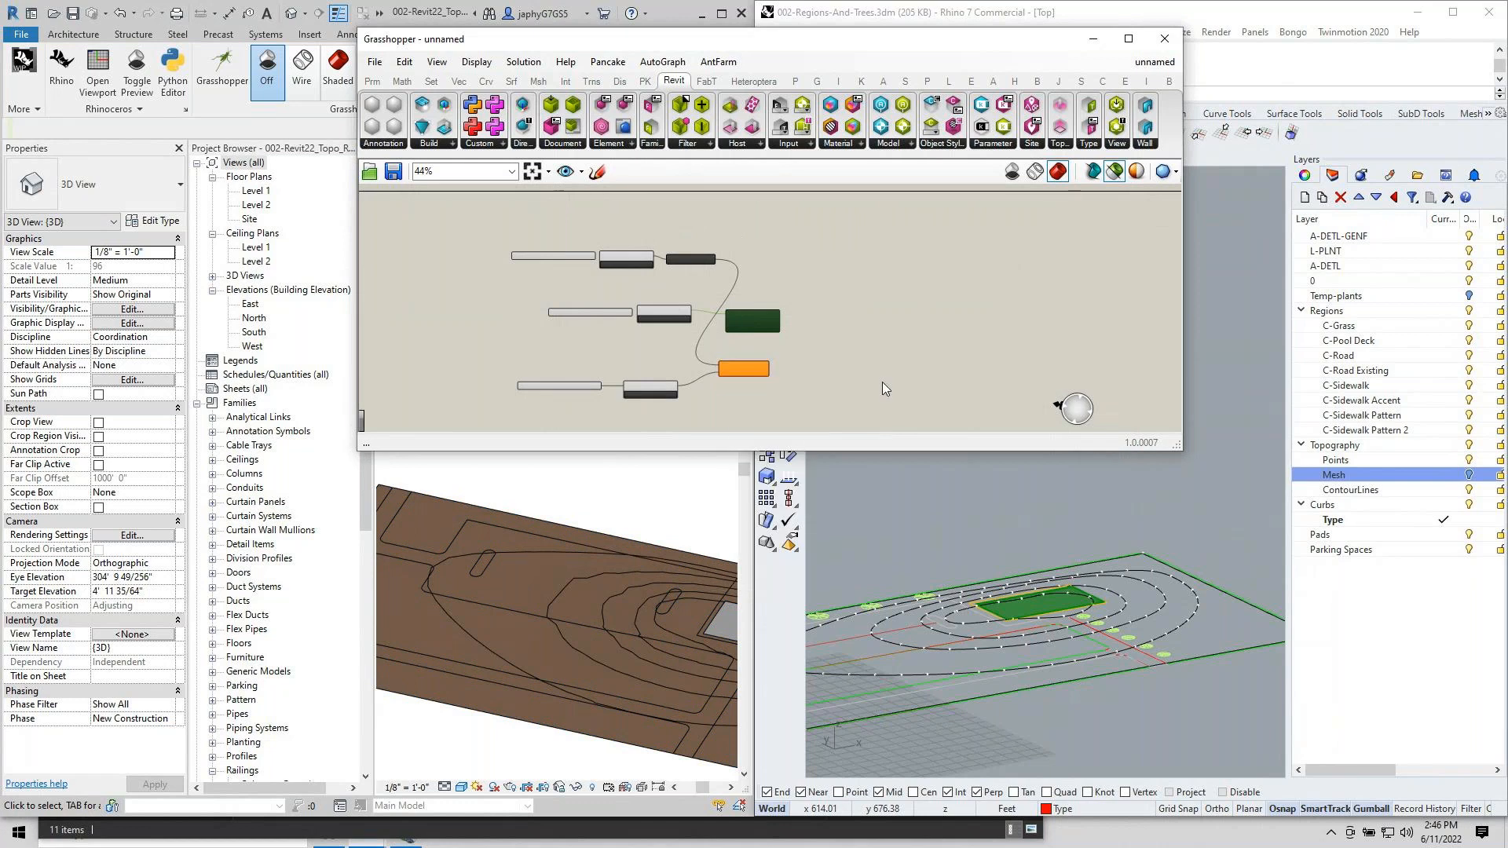
{"action": "scroll", "coordinate": [808, 366], "scroll_direction": "up", "scroll_amount": 3}
Select the grass subregion in the Revit 3D view and look at its material choices in the Material Browser without changing them.
{"action": "double_click", "coordinate": [860, 366]}
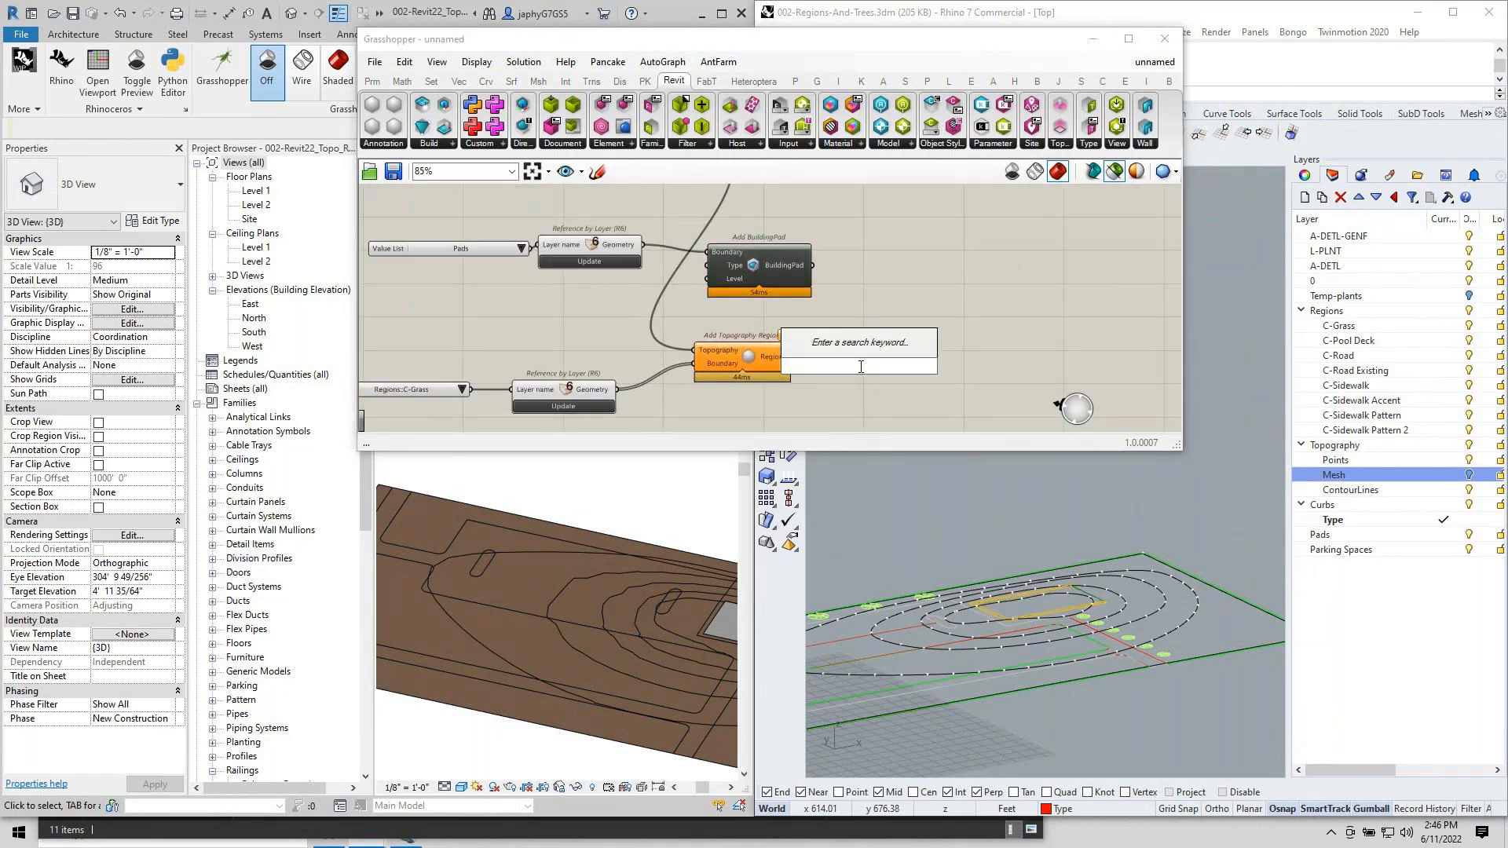
{"action": "left_click", "coordinate": [643, 545]}
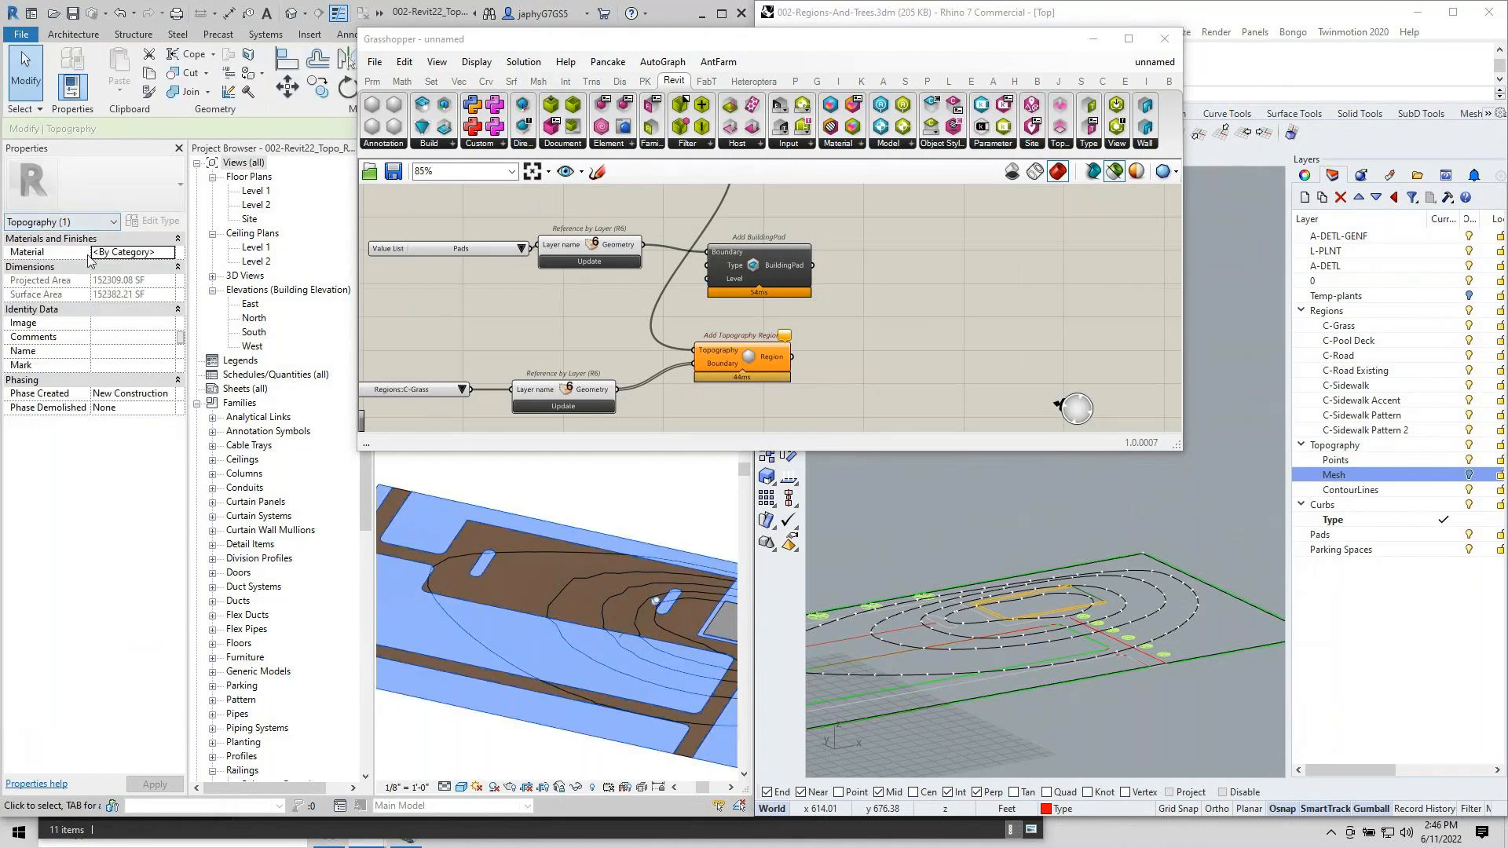
{"action": "left_click", "coordinate": [168, 253]}
{"action": "left_click", "coordinate": [169, 252]}
{"action": "left_click", "coordinate": [1483, 76]}
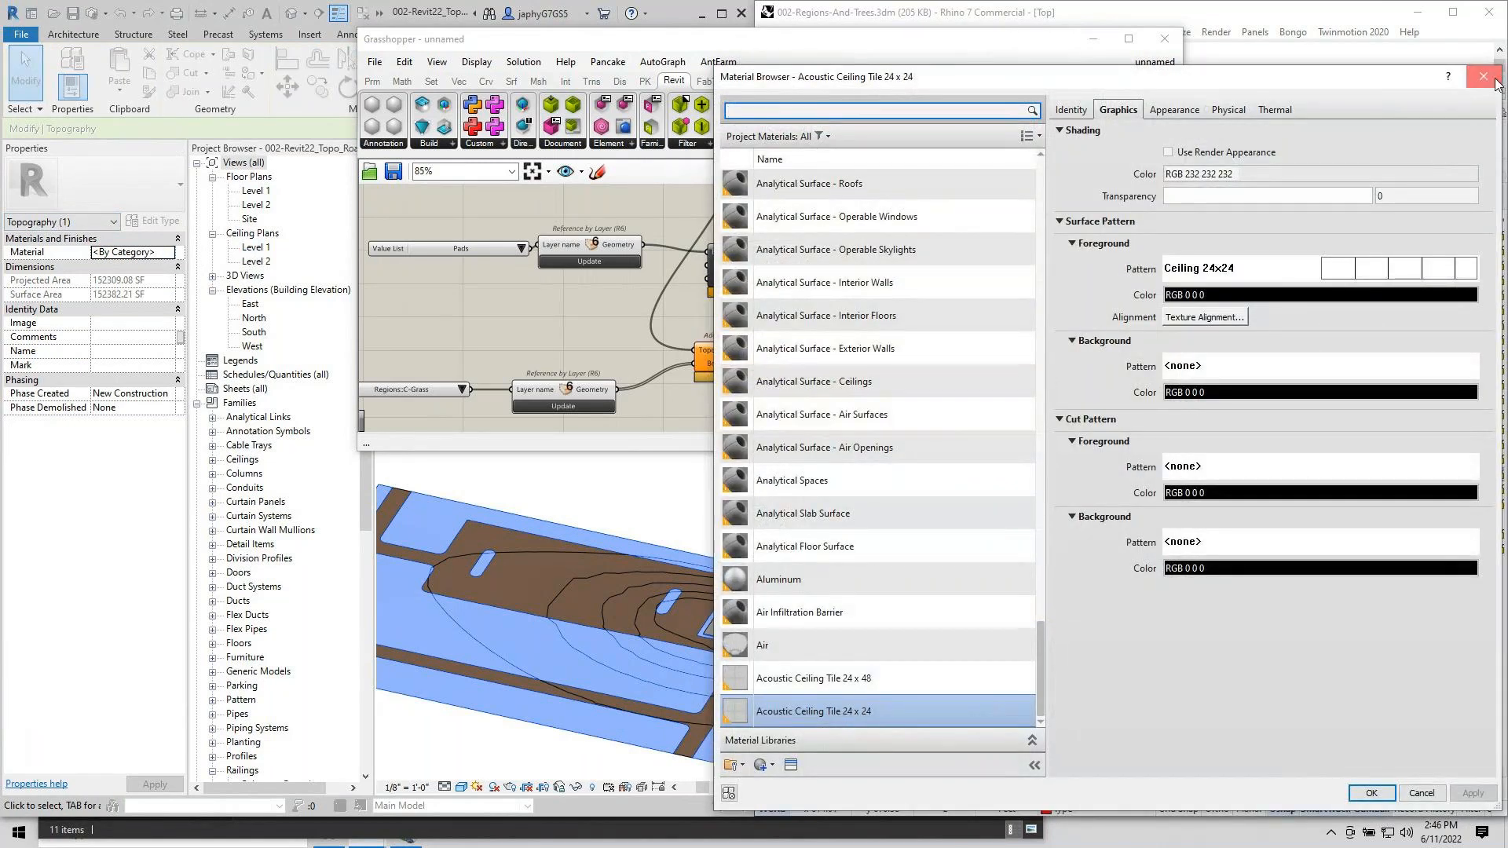
Add an Inspect Element component beside Add Topography Region and connect the Region output to its Element input.
{"action": "double_click", "coordinate": [928, 371]}
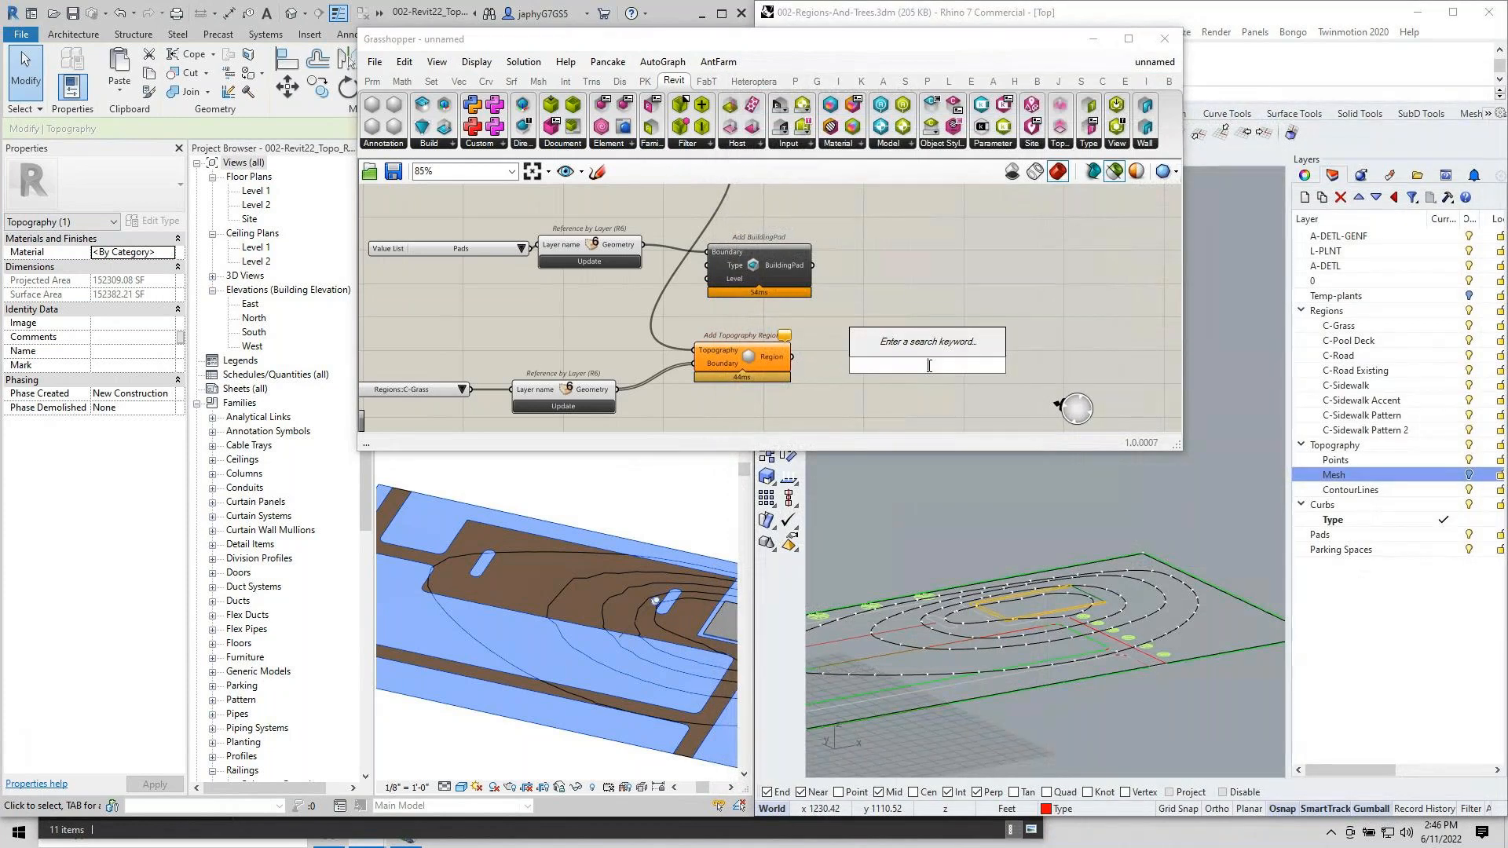
{"action": "type", "text": "in"}
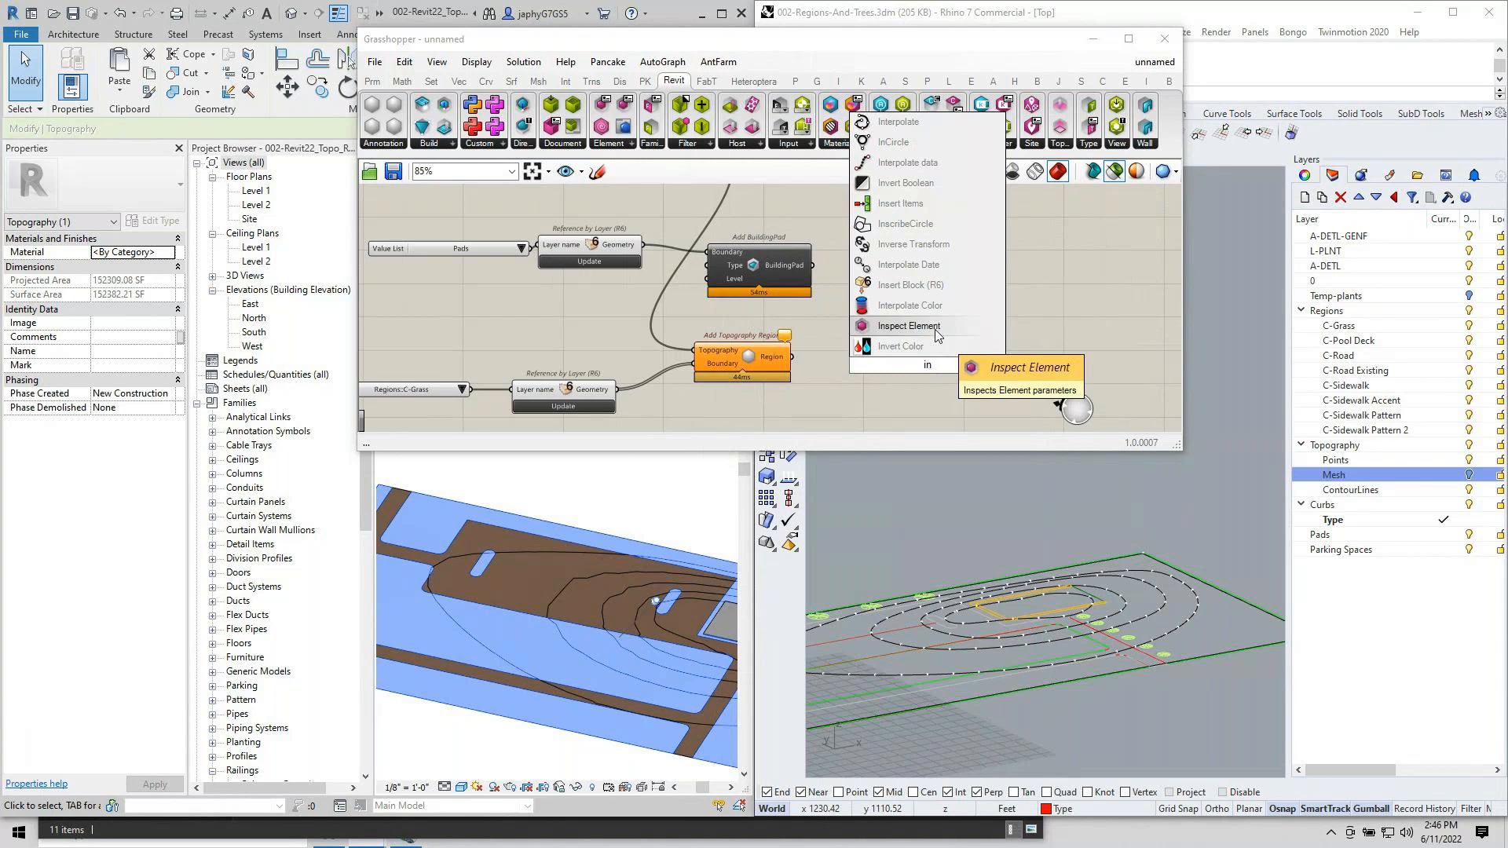
{"action": "left_click", "coordinate": [936, 331]}
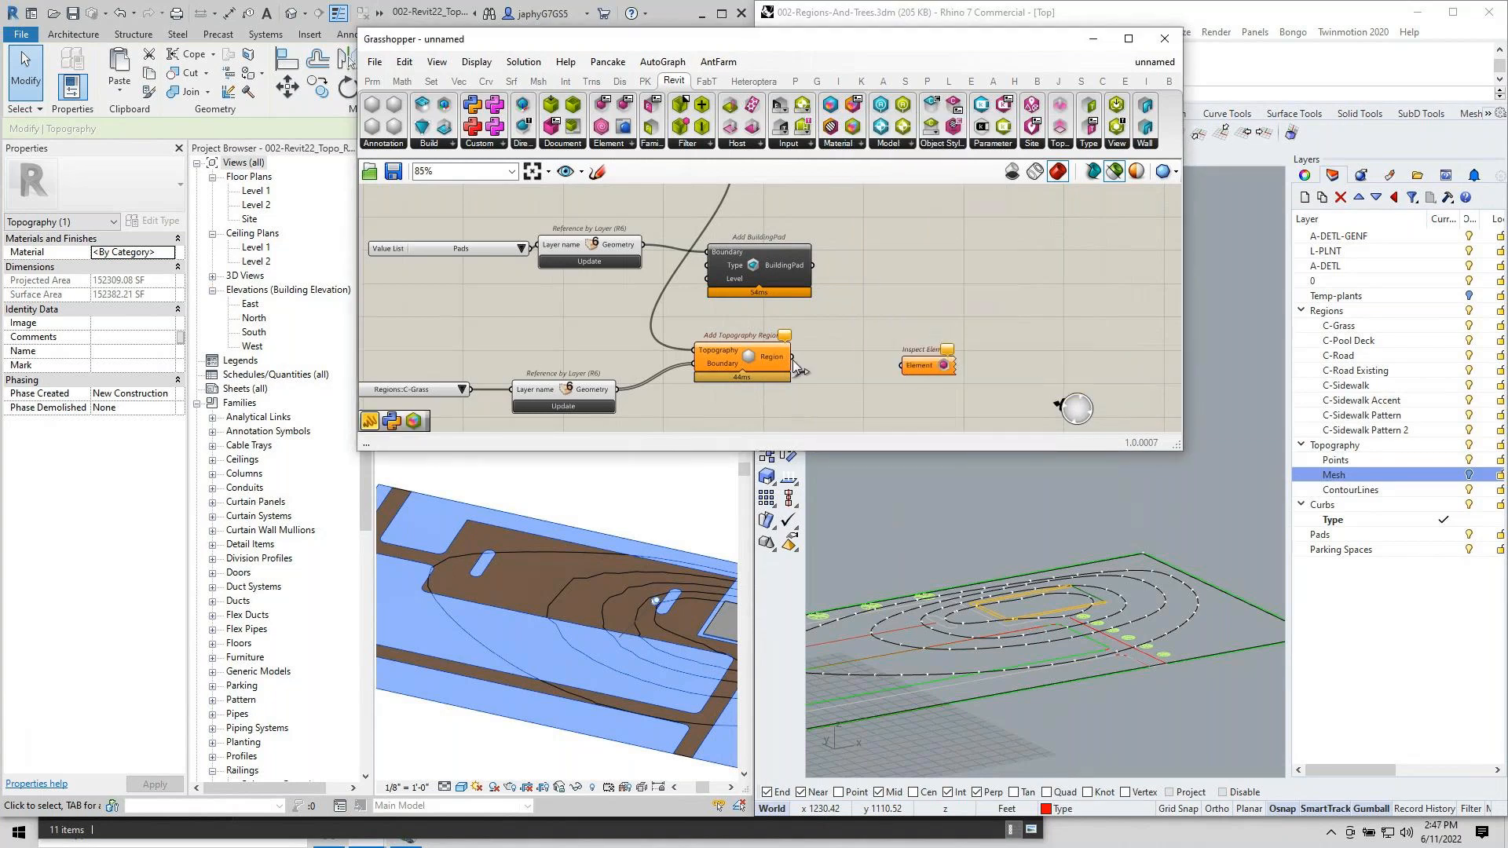
{"action": "left_click_drag", "start_coordinate": [791, 357], "coordinate": [898, 352]}
Expand Inspect Element so it exposes all parameters of the topography region as outputs.
{"action": "scroll", "coordinate": [903, 355], "scroll_direction": "up", "scroll_amount": 3}
{"action": "scroll", "coordinate": [916, 366], "scroll_direction": "down", "scroll_amount": 2}
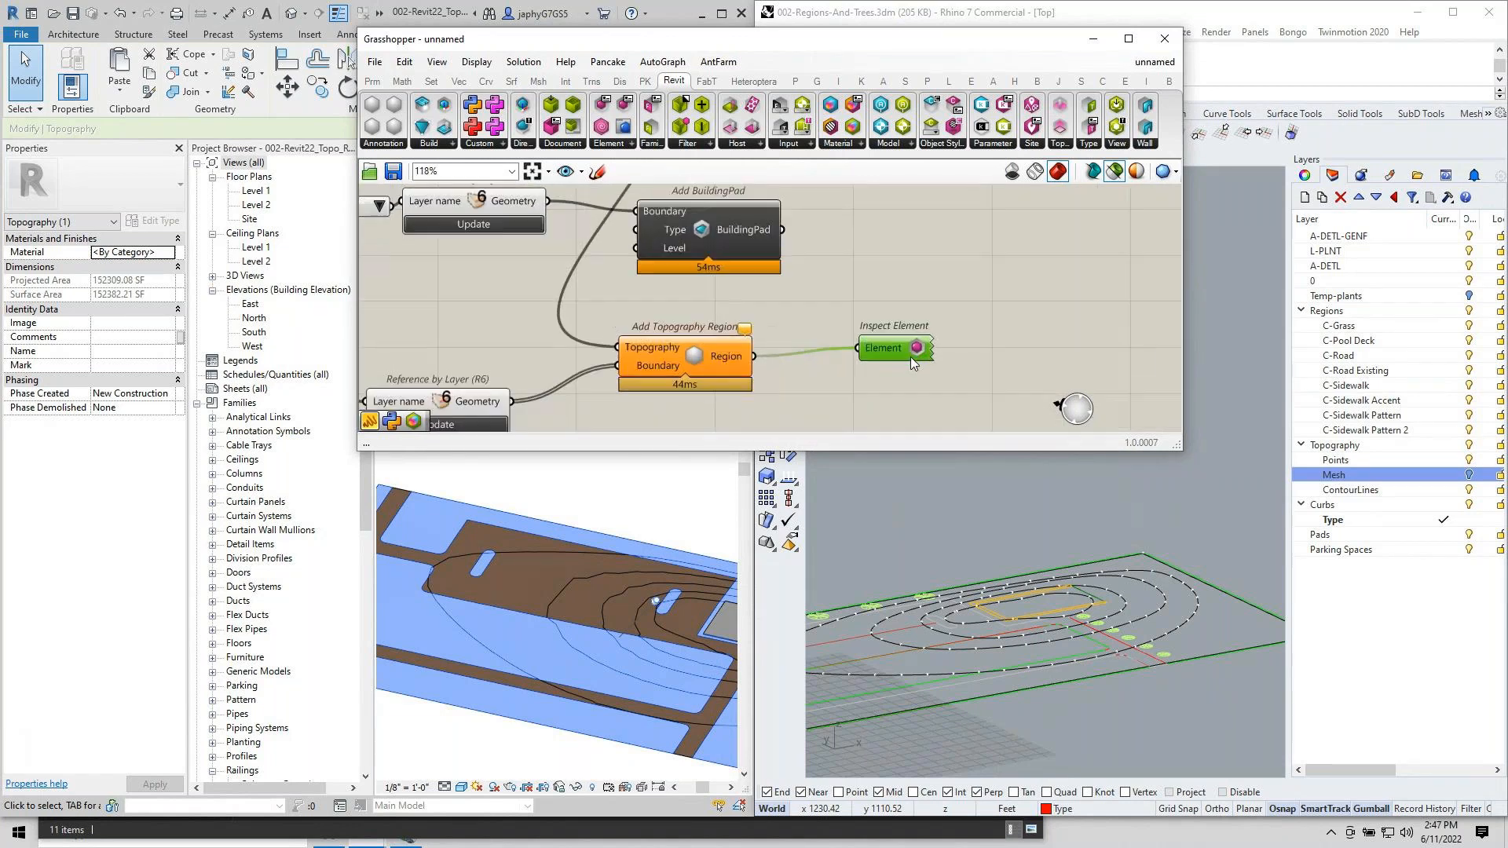
{"action": "scroll", "coordinate": [911, 358], "scroll_direction": "up", "scroll_amount": 1}
{"action": "double_click", "coordinate": [915, 352]}
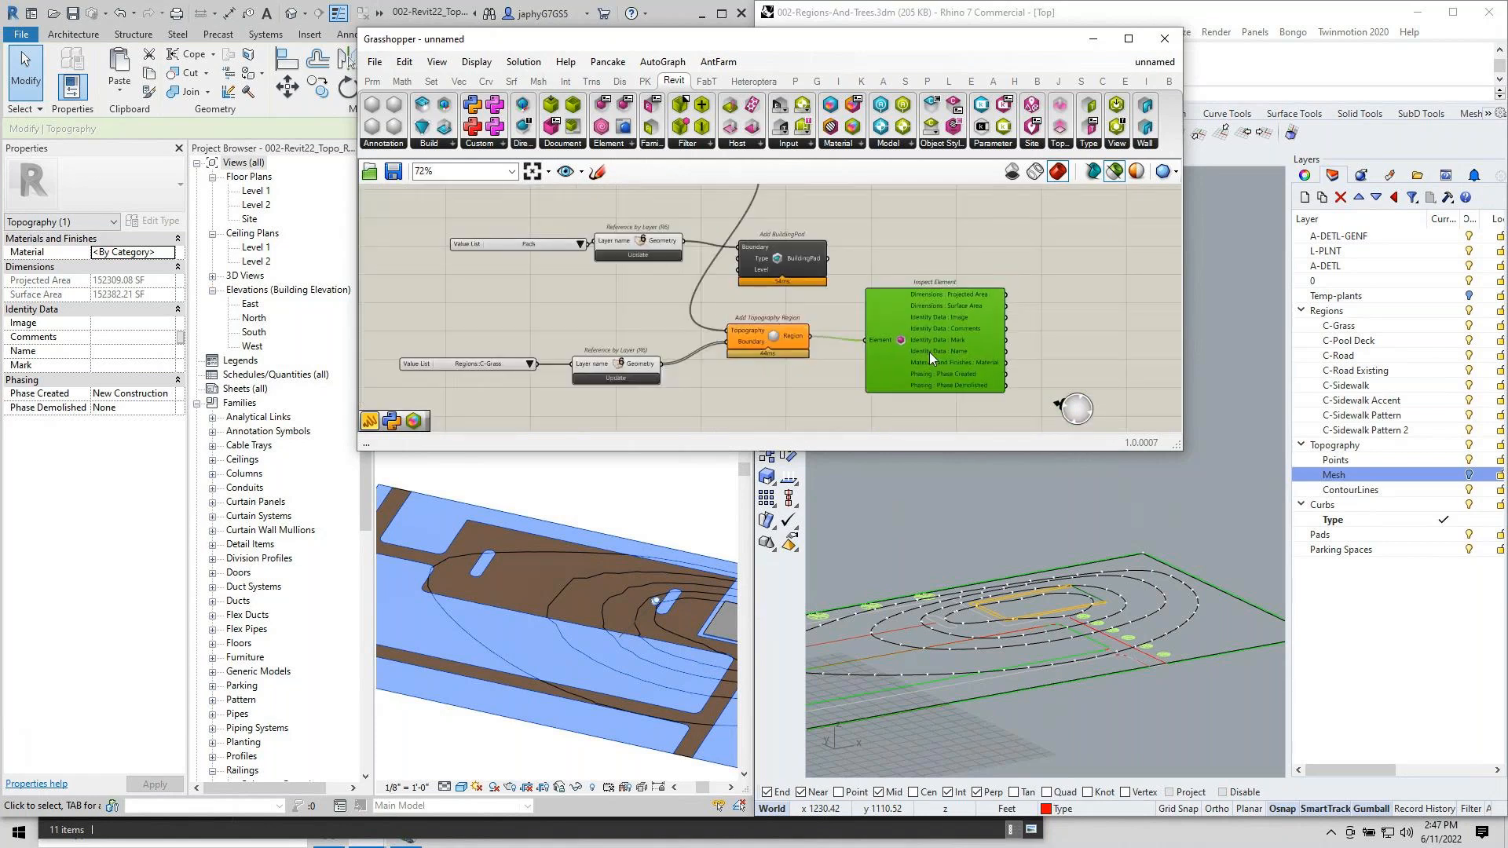
{"action": "scroll", "coordinate": [930, 352], "scroll_direction": "down", "scroll_amount": 1}
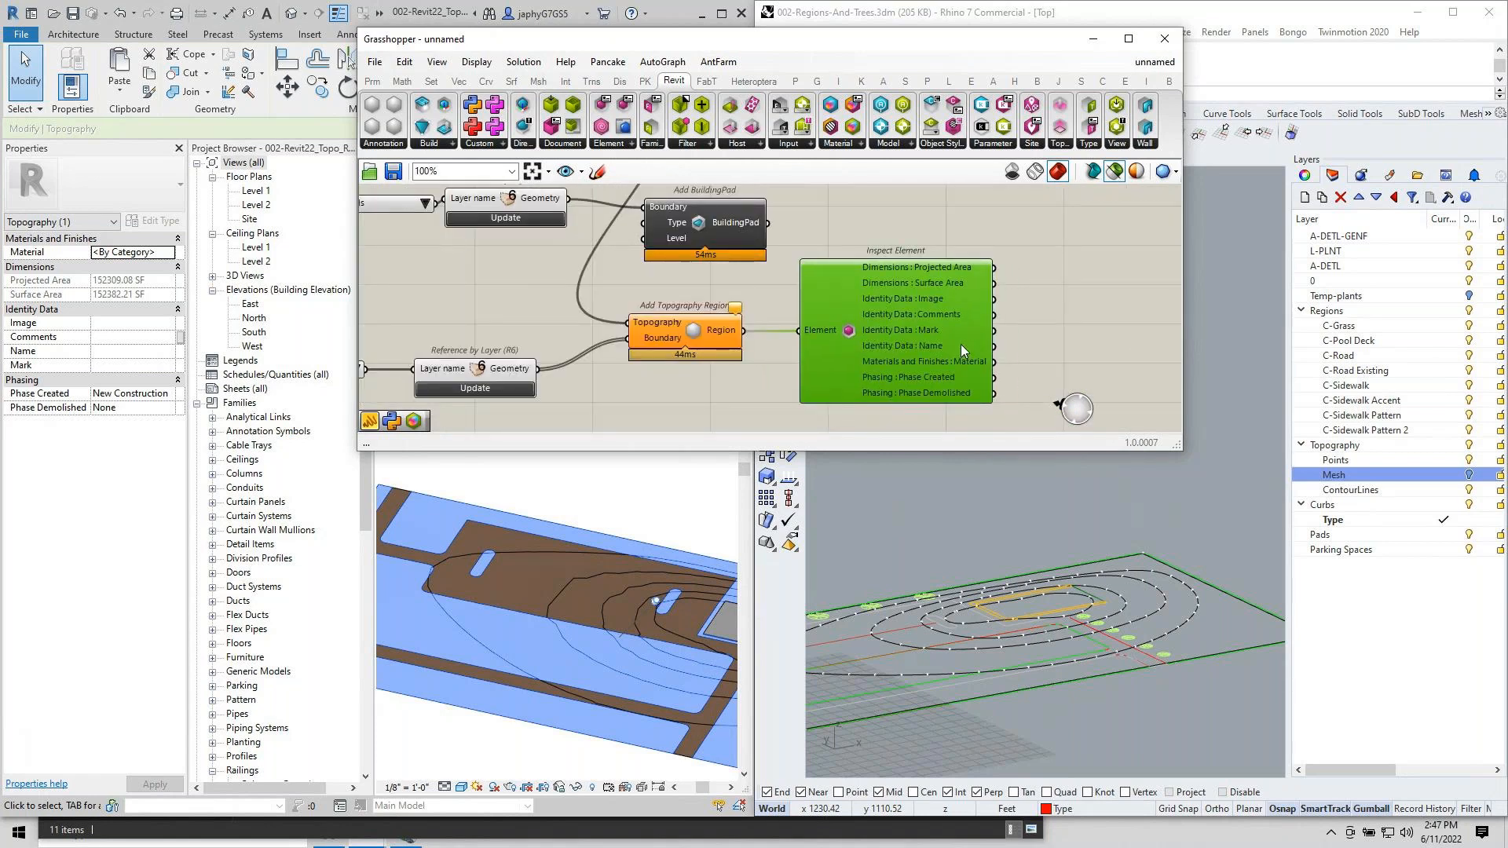
{"action": "right_click_drag", "start_coordinate": [960, 344], "coordinate": [820, 351]}
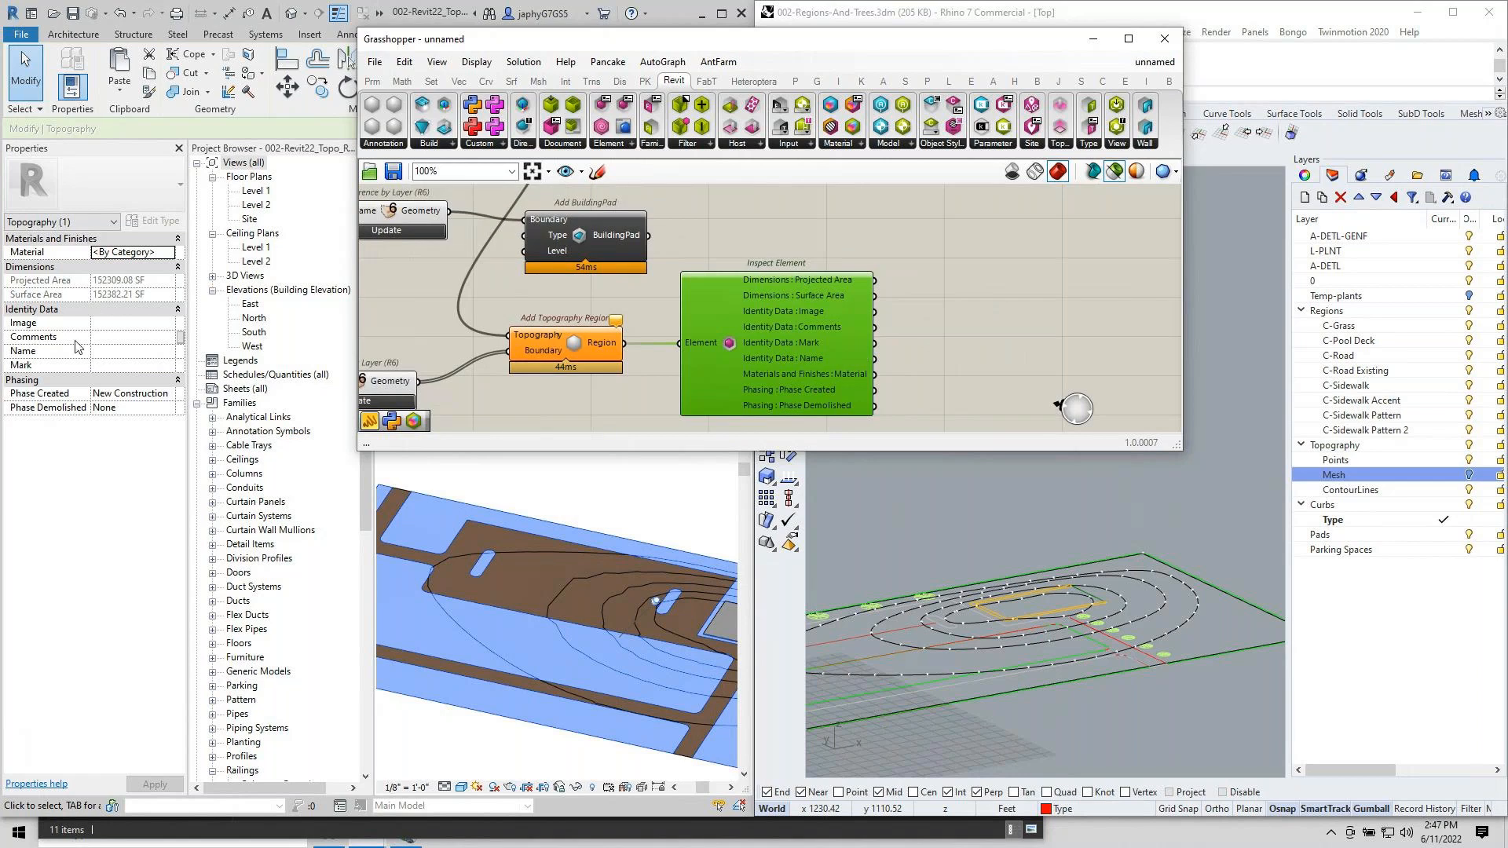
Add a Panel beside Inspect Element and connect the Dimensions : Surface Area output to it.
{"action": "left_click", "coordinate": [988, 298]}
{"action": "double_click", "coordinate": [988, 293]}
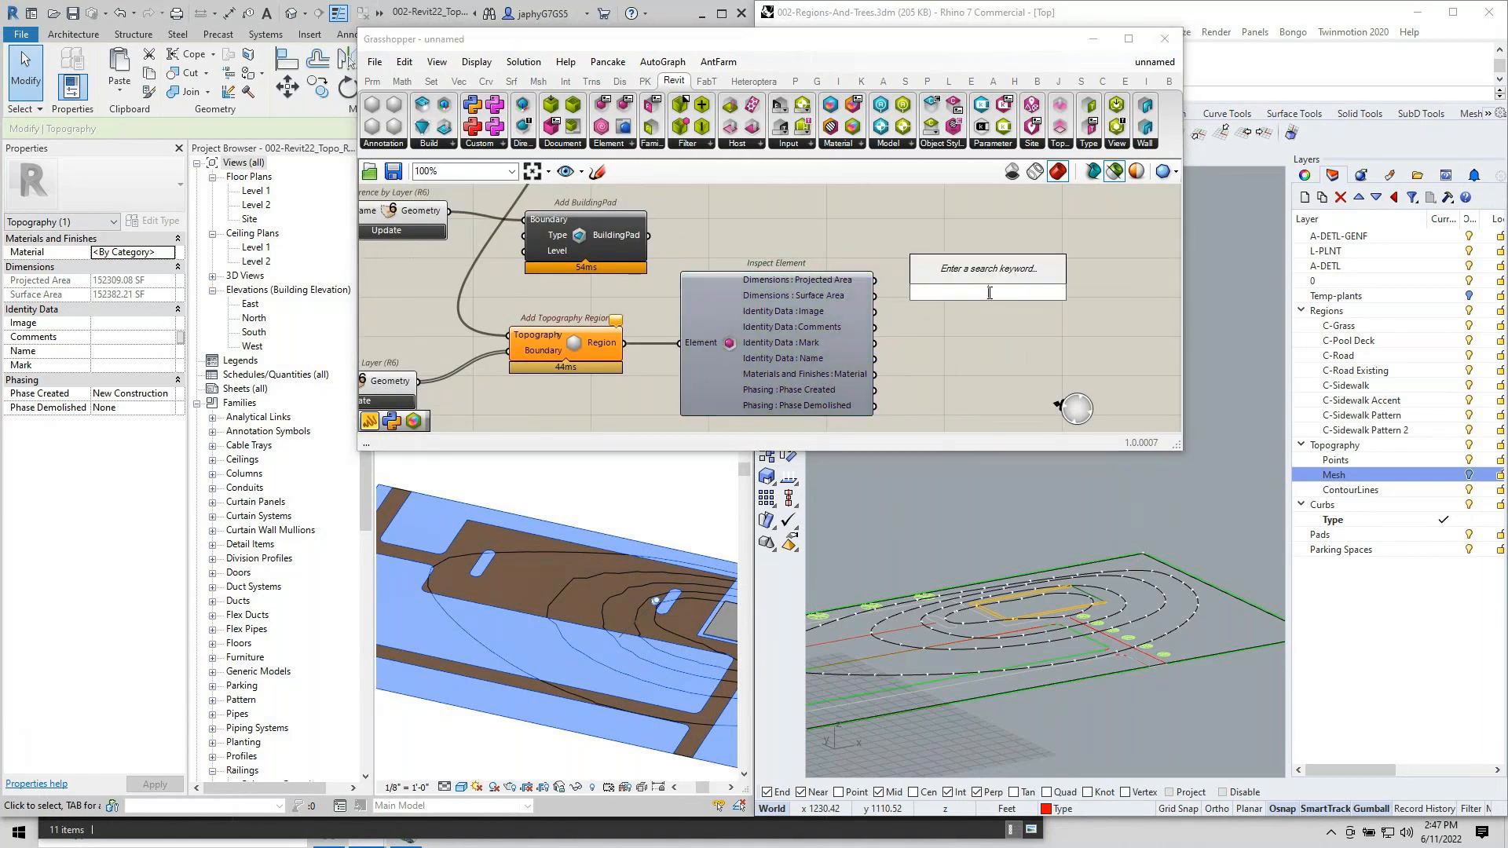
{"action": "type", "text": "panel"}
{"action": "key", "text": "Return"}
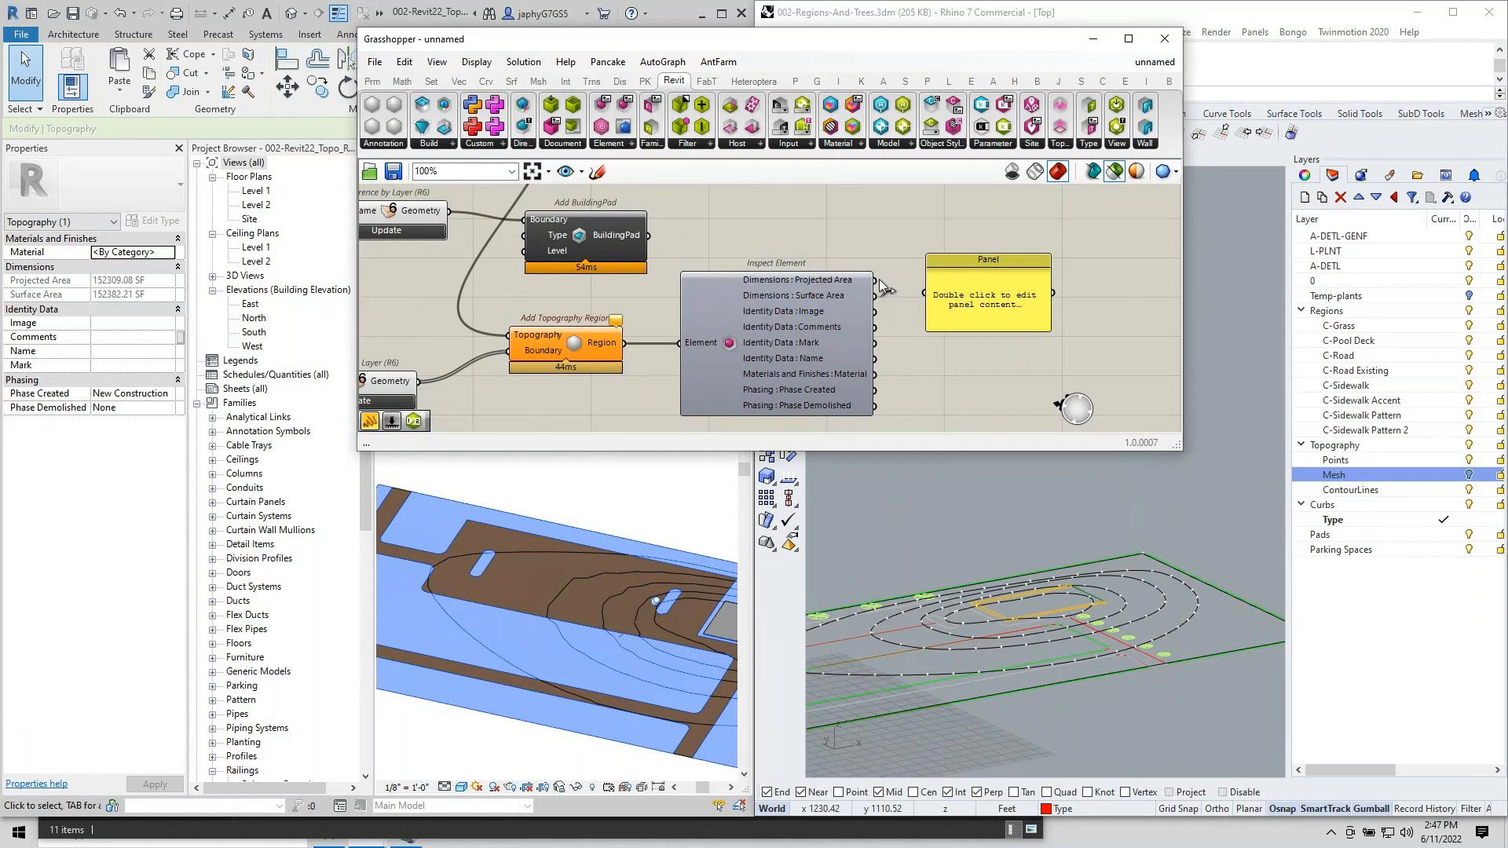
{"action": "left_click_drag", "start_coordinate": [878, 280], "coordinate": [925, 291]}
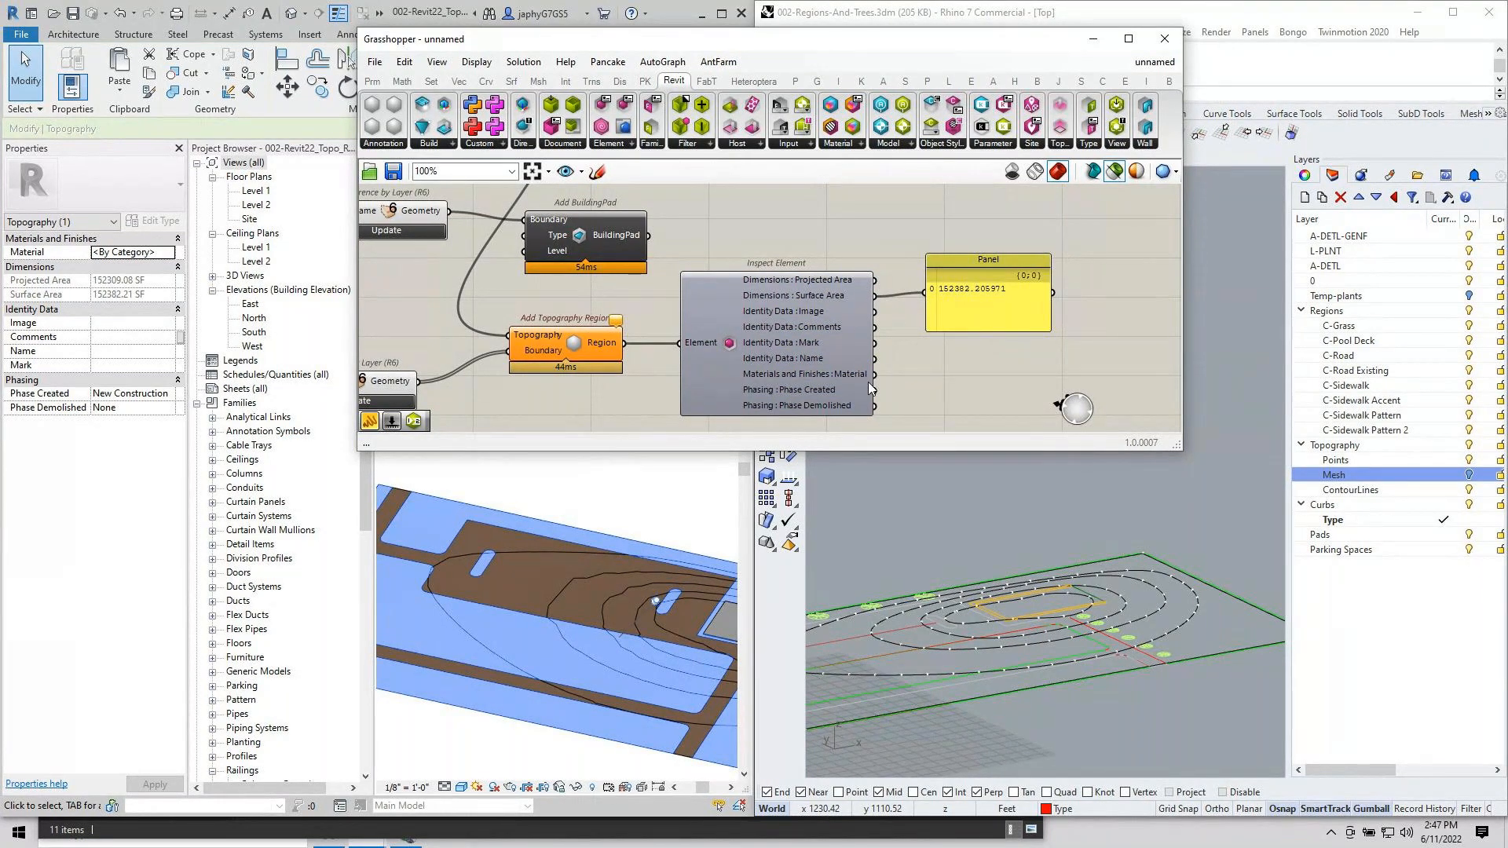
Feed the Panel from the Materials and Finishes : Material output instead and move it lower beside Inspect Element.
{"action": "left_click_drag", "start_coordinate": [876, 374], "coordinate": [1007, 380]}
{"action": "right_click_drag", "start_coordinate": [982, 375], "coordinate": [959, 309]}
{"action": "scroll", "coordinate": [864, 329], "scroll_direction": "down", "scroll_amount": 1}
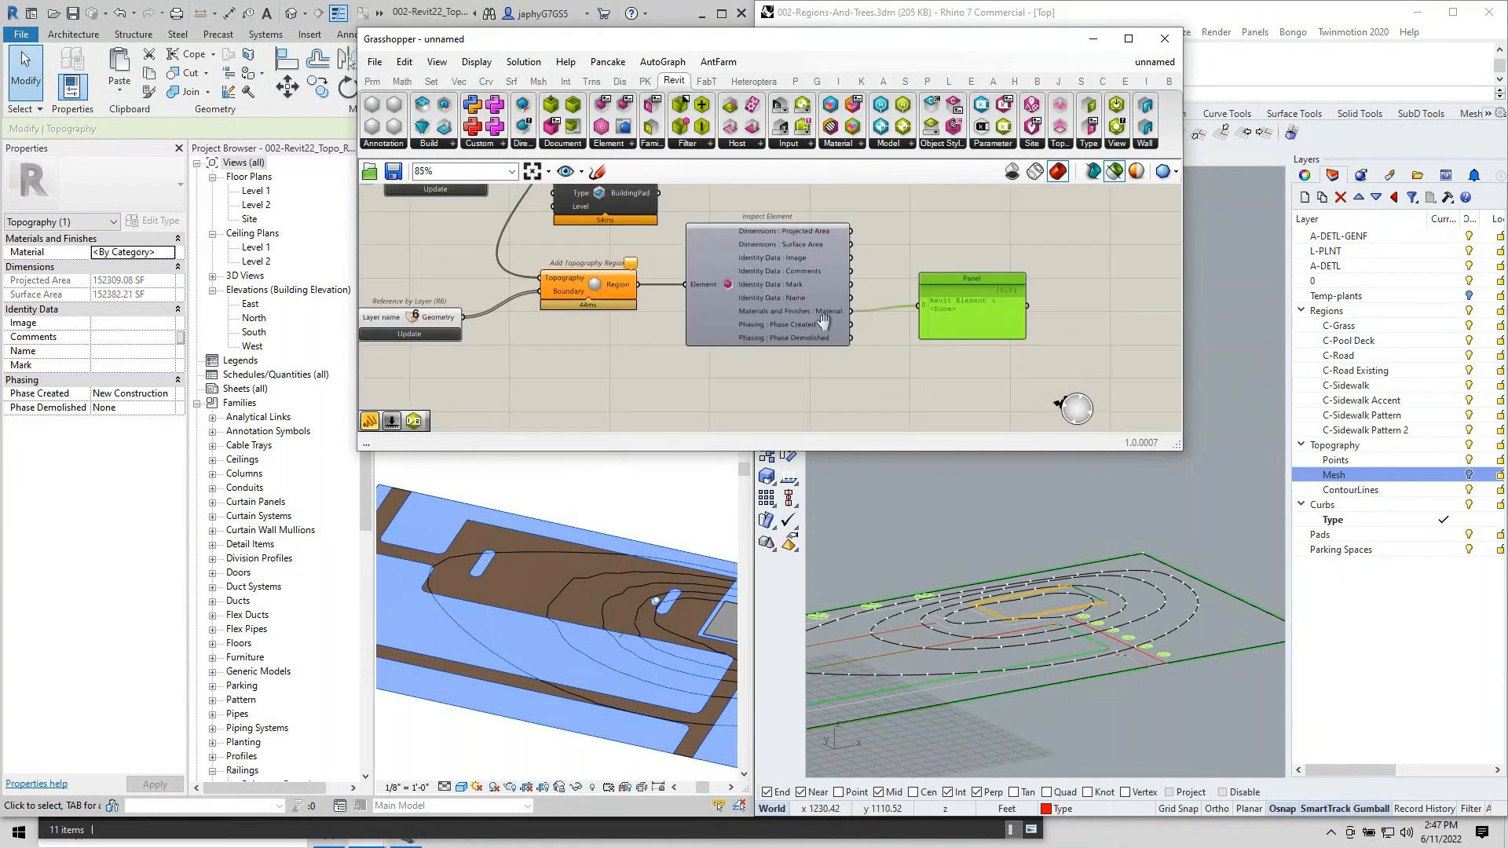
Collapse Inspect Element to its connected Material output and line it up with the Panel and Add Topography Region.
{"action": "right_click_drag", "start_coordinate": [832, 323], "coordinate": [784, 342]}
{"action": "scroll", "coordinate": [784, 341], "scroll_direction": "up", "scroll_amount": 2}
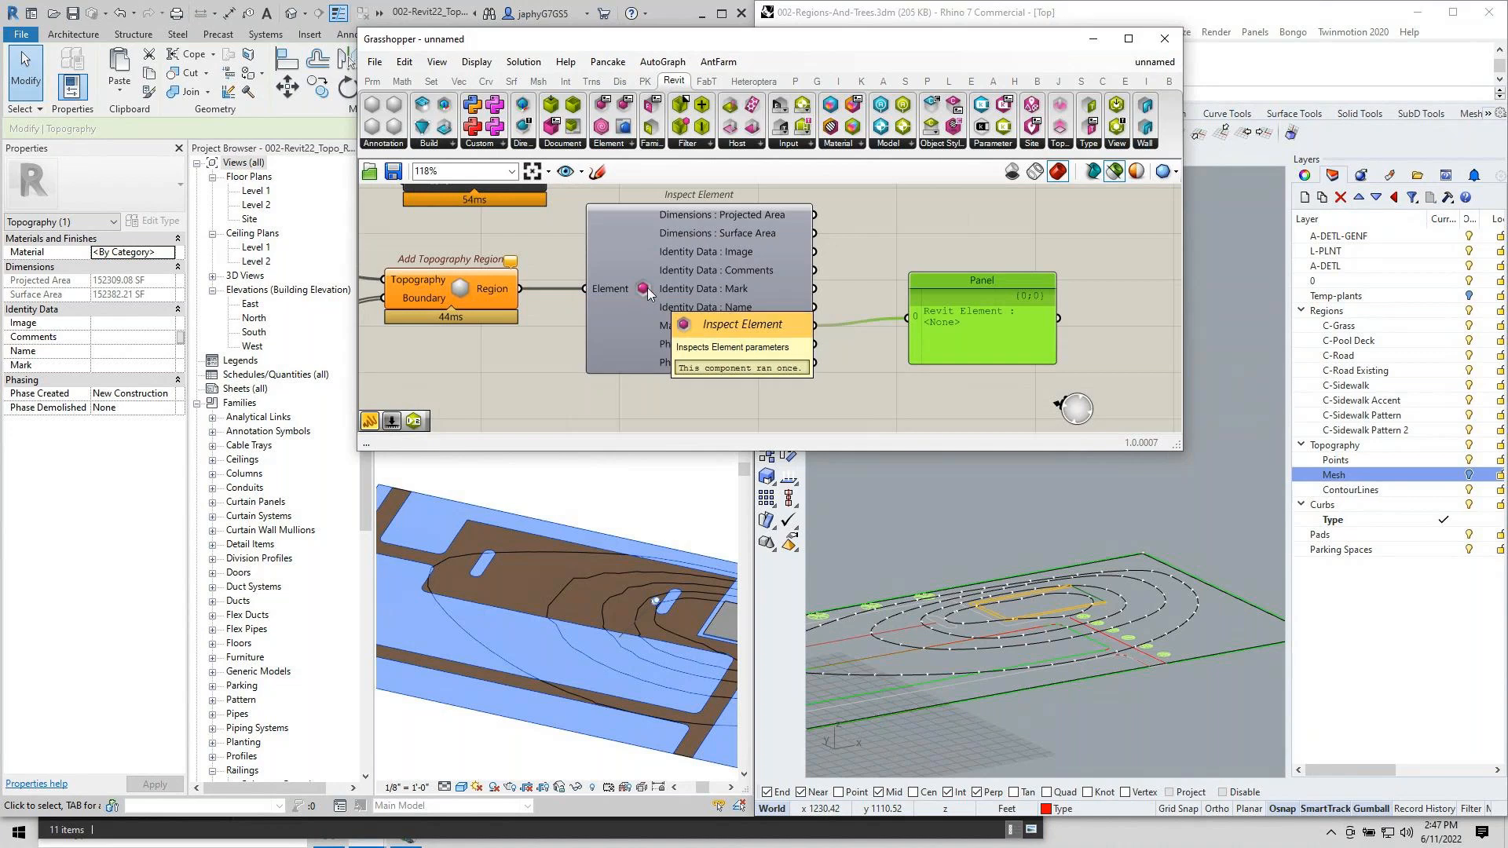
{"action": "double_click", "coordinate": [647, 288], "text": "ctrl"}
{"action": "left_click_drag", "start_coordinate": [757, 291], "coordinate": [747, 278]}
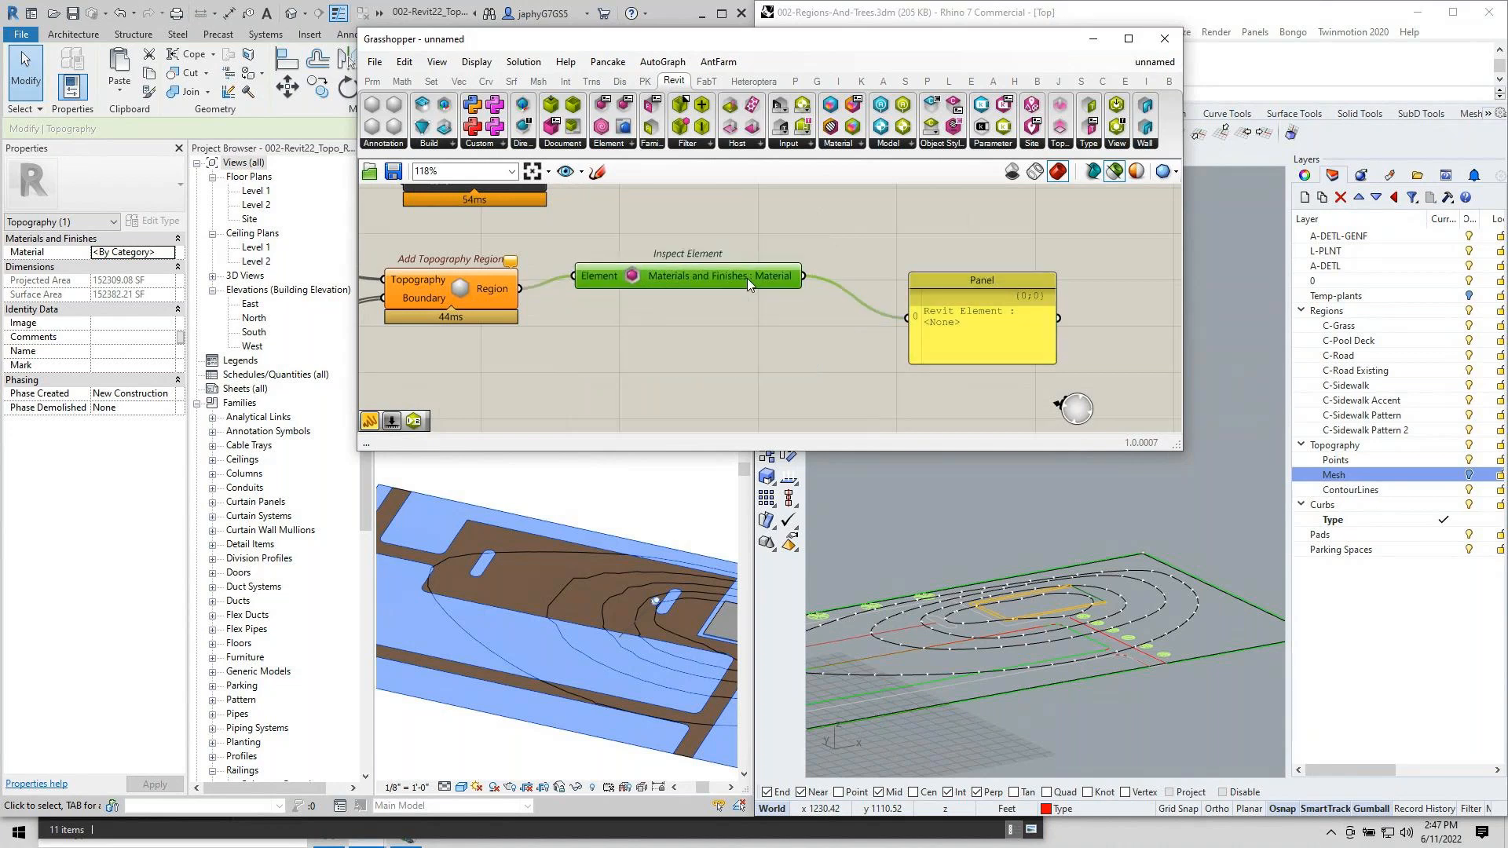
{"action": "left_click_drag", "start_coordinate": [996, 340], "coordinate": [935, 277]}
{"action": "left_click", "coordinate": [841, 345]}
Add a Query Materials component and place it below Add Topography Region and Inspect Element.
{"action": "scroll", "coordinate": [827, 329], "scroll_direction": "down", "scroll_amount": 2}
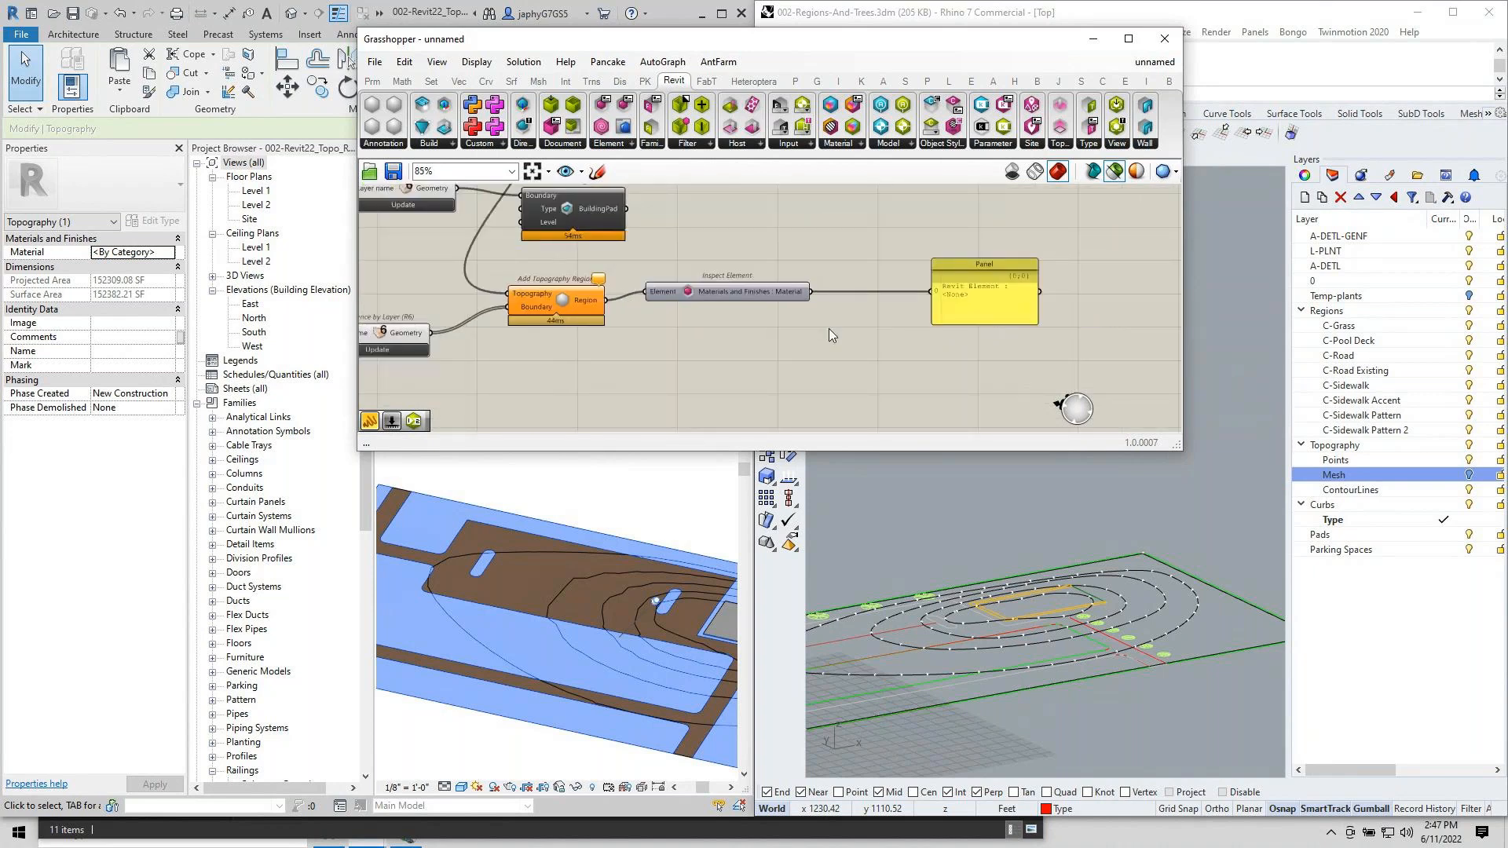
{"action": "double_click", "coordinate": [811, 330]}
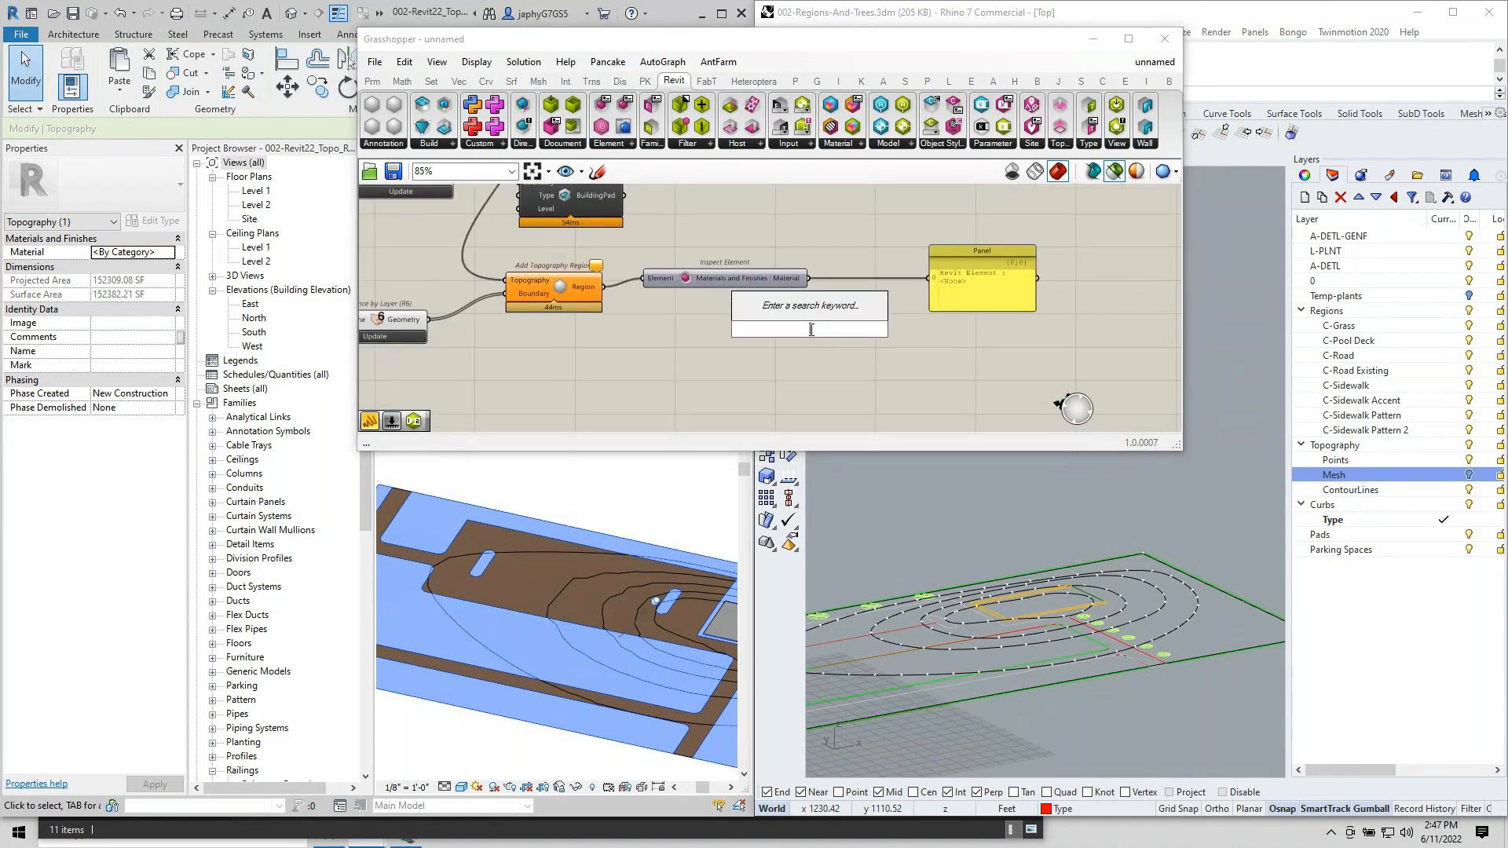
{"action": "type", "text": "query"}
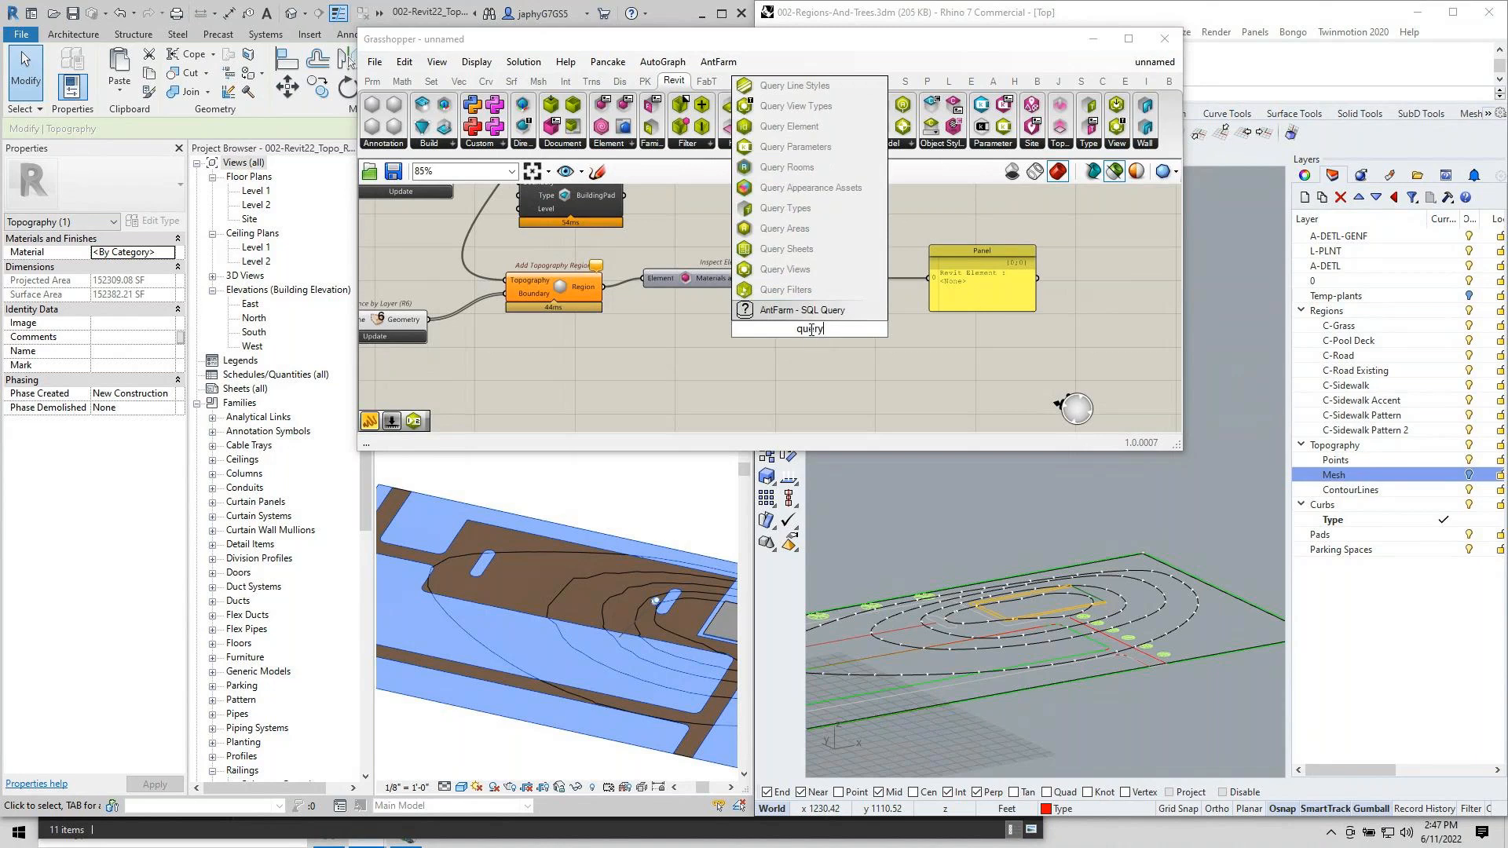
{"action": "type", "text": " mater"}
{"action": "key", "text": "Return"}
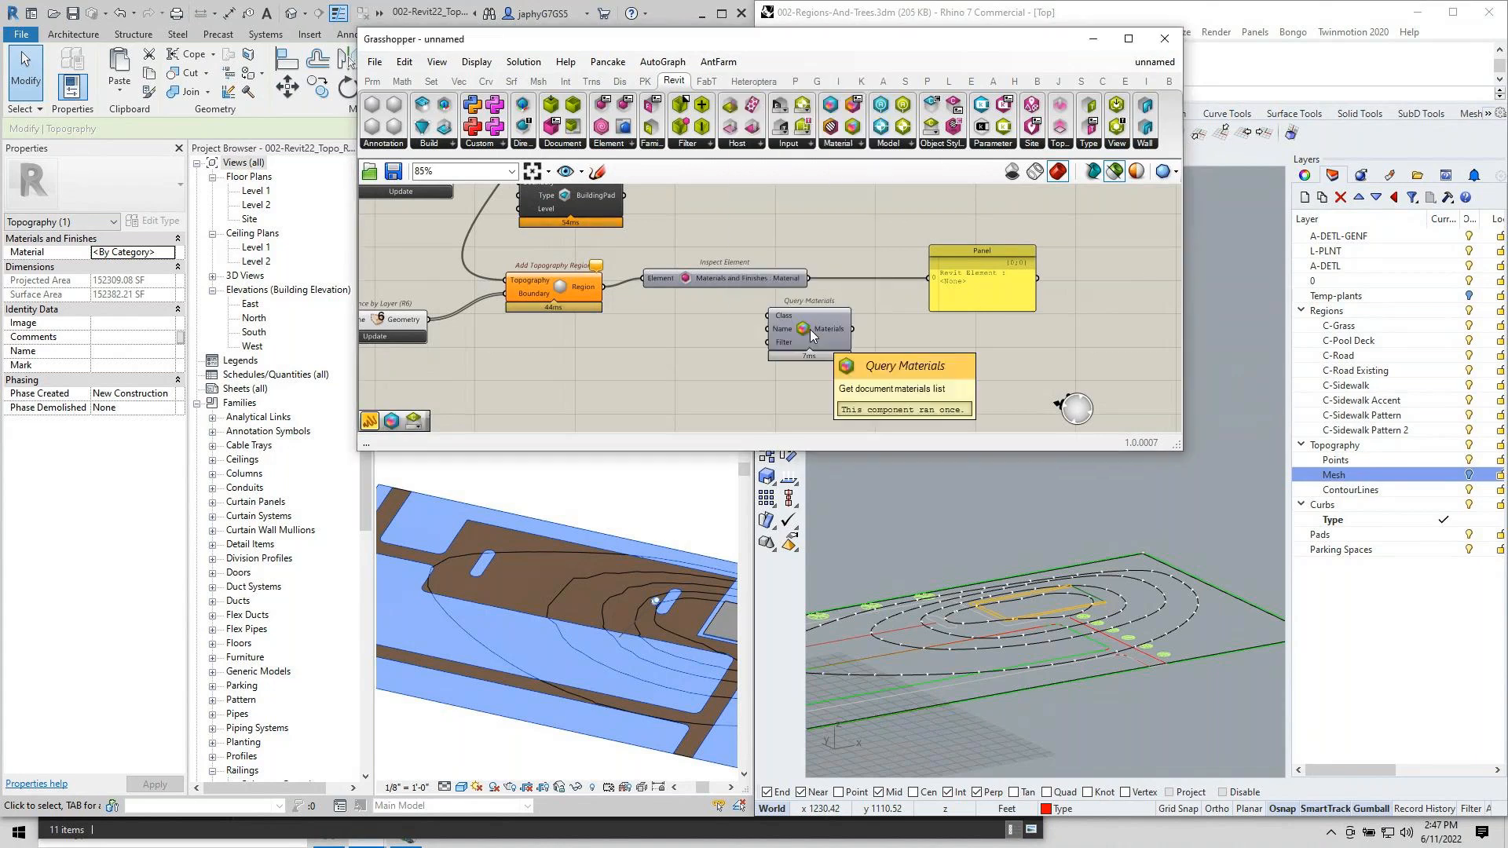
{"action": "left_click_drag", "start_coordinate": [810, 329], "coordinate": [780, 339]}
{"action": "right_click_drag", "start_coordinate": [488, 353], "coordinate": [516, 357]}
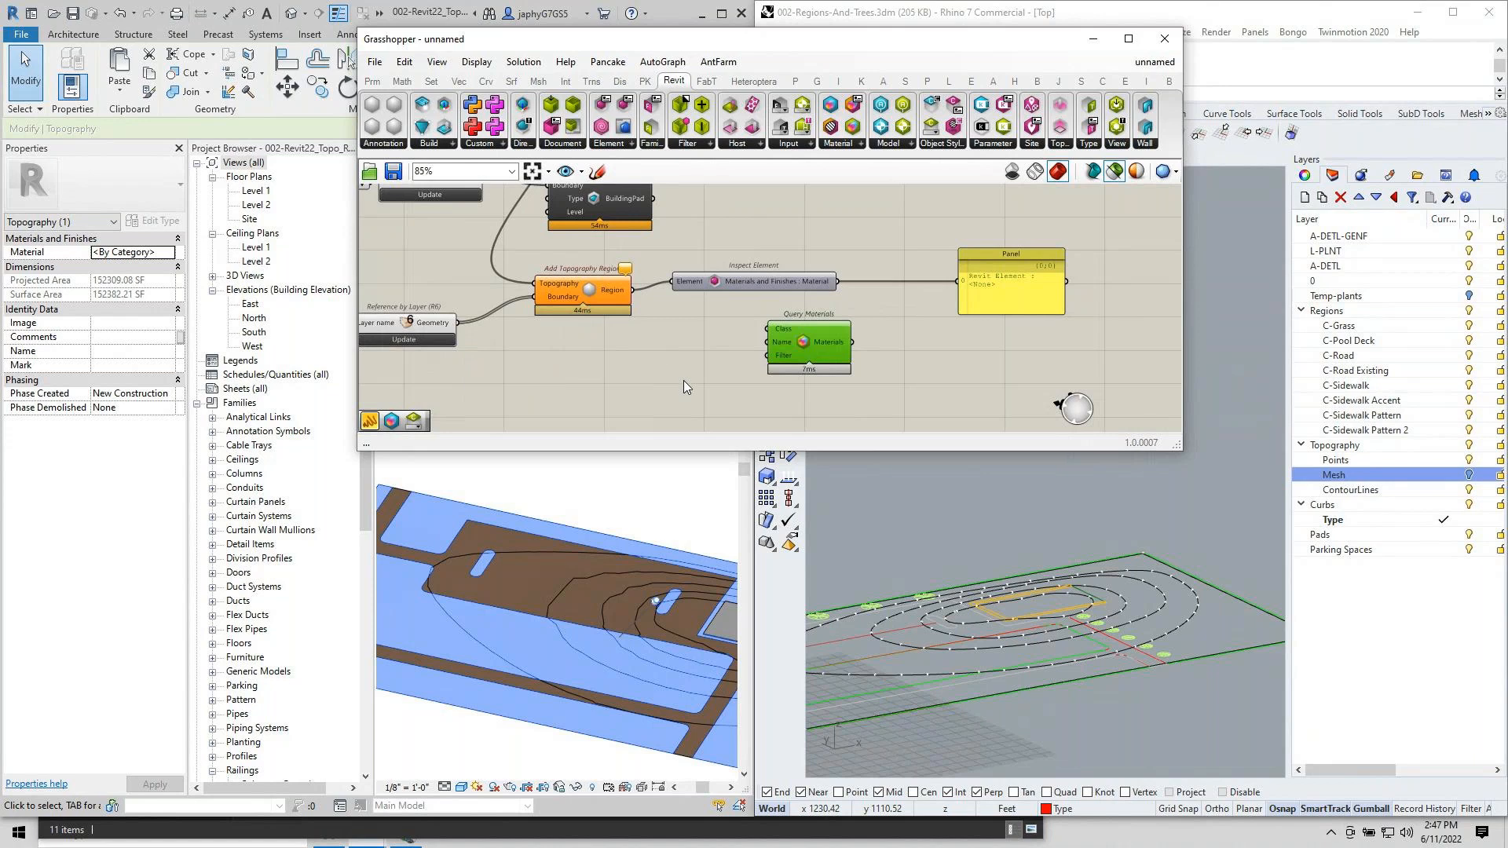
{"action": "left_click_drag", "start_coordinate": [782, 333], "coordinate": [644, 365]}
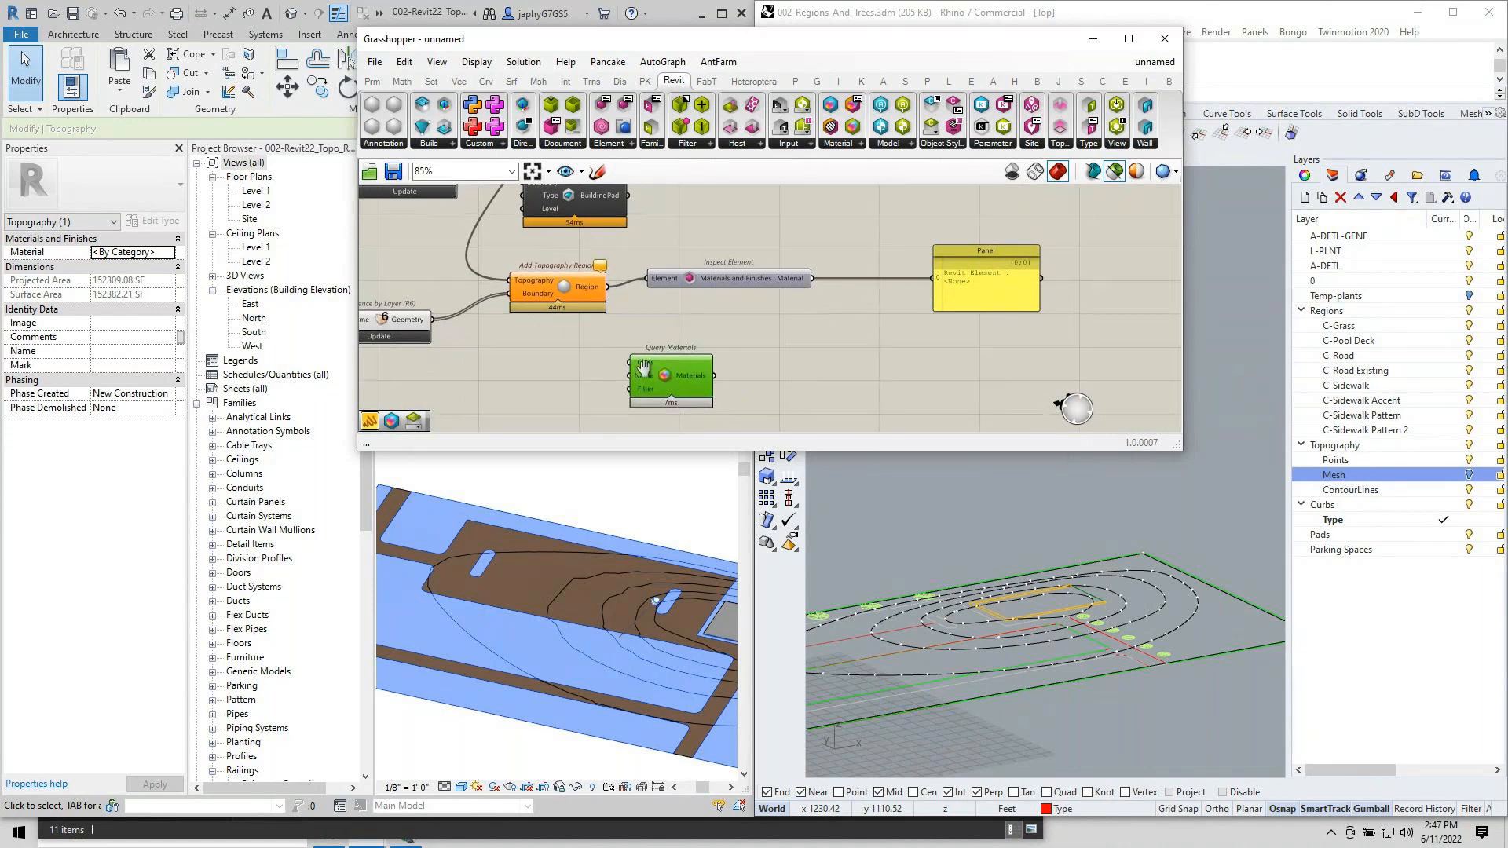
Add a Value Picker beside Query Materials and connect the Materials output to it.
{"action": "right_click_drag", "start_coordinate": [668, 373], "coordinate": [586, 384]}
{"action": "double_click", "coordinate": [744, 390]}
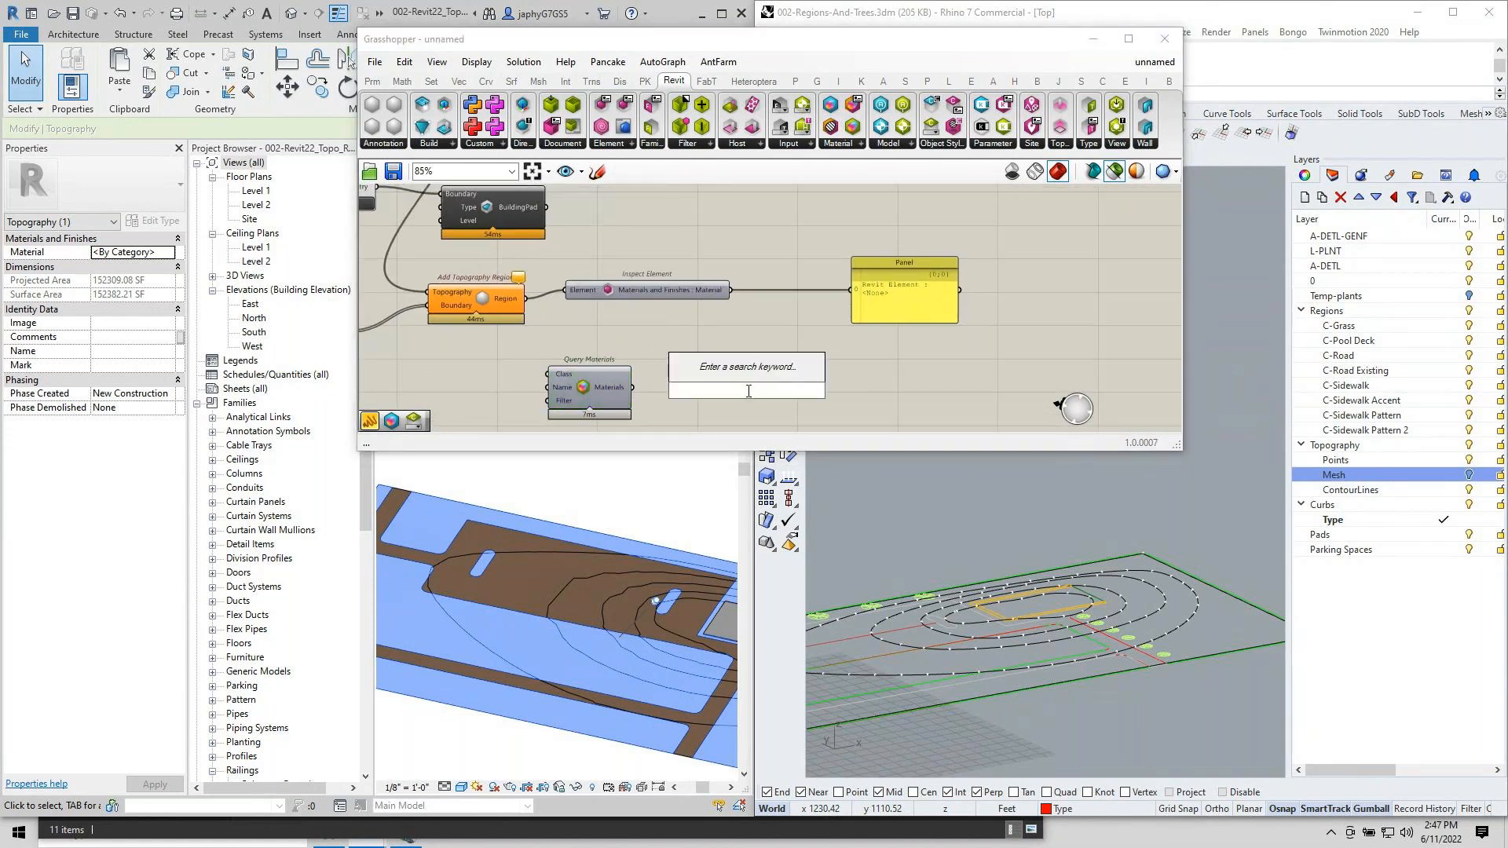
{"action": "type", "text": "val"}
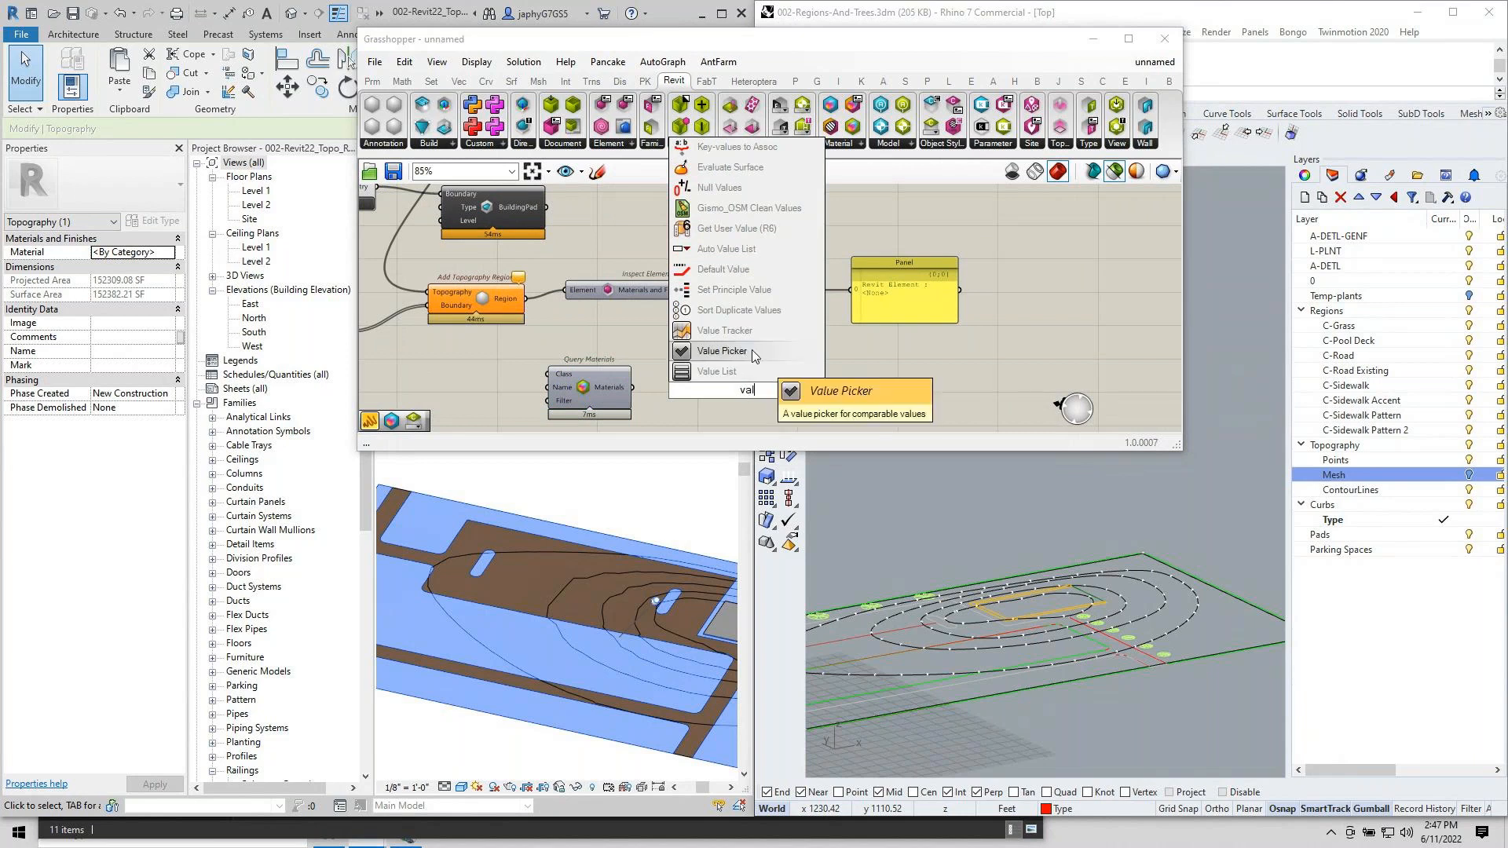
{"action": "left_click", "coordinate": [751, 350]}
{"action": "left_click_drag", "start_coordinate": [633, 387], "coordinate": [680, 390]}
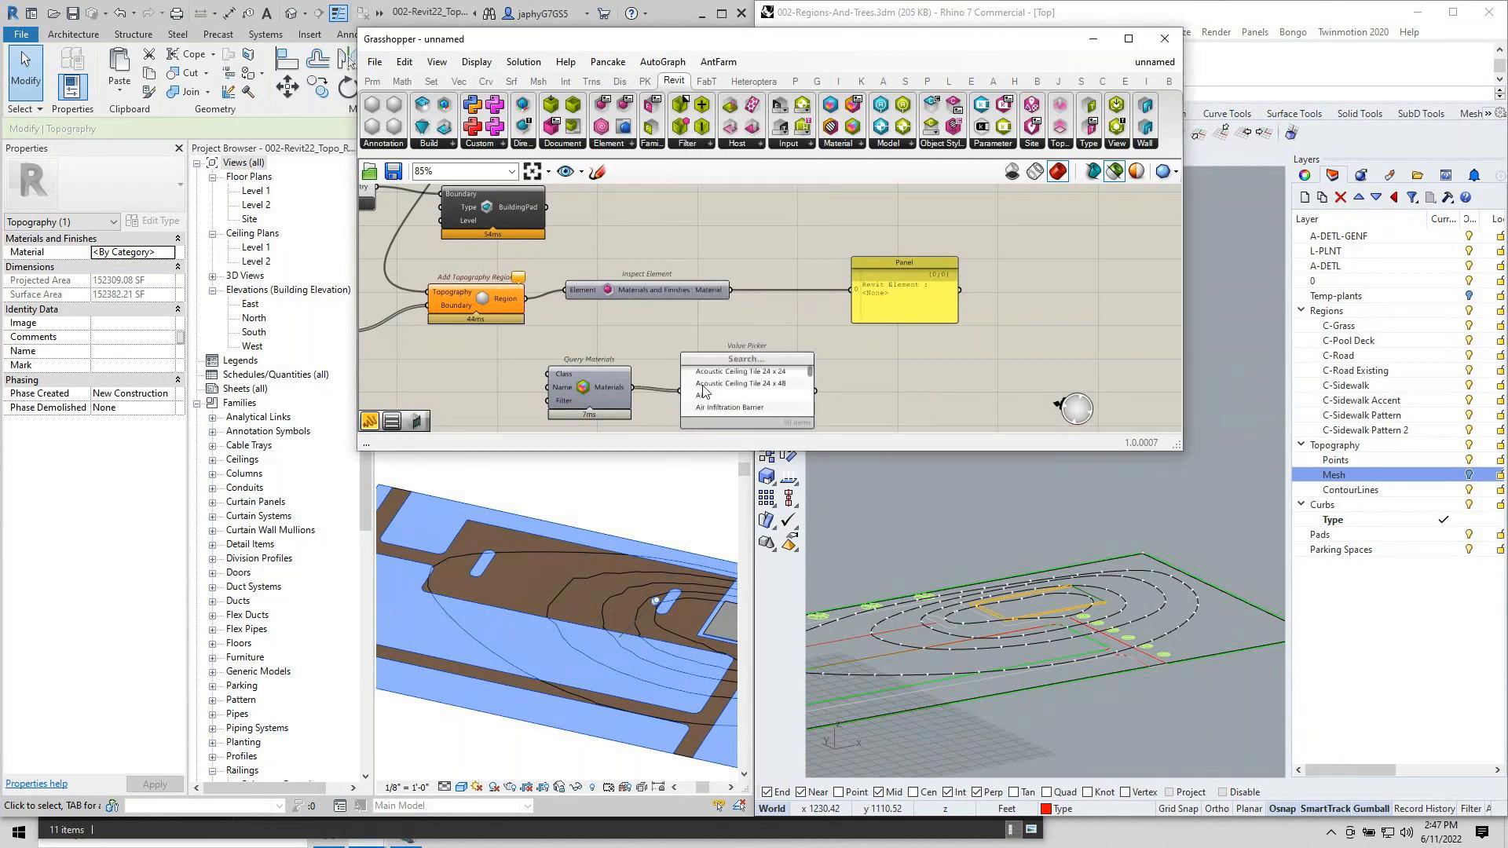
Filter the Value Picker by Site* and choose Site-Grass, spacing the picker and Query Materials farther apart.
{"action": "left_click", "coordinate": [714, 362]}
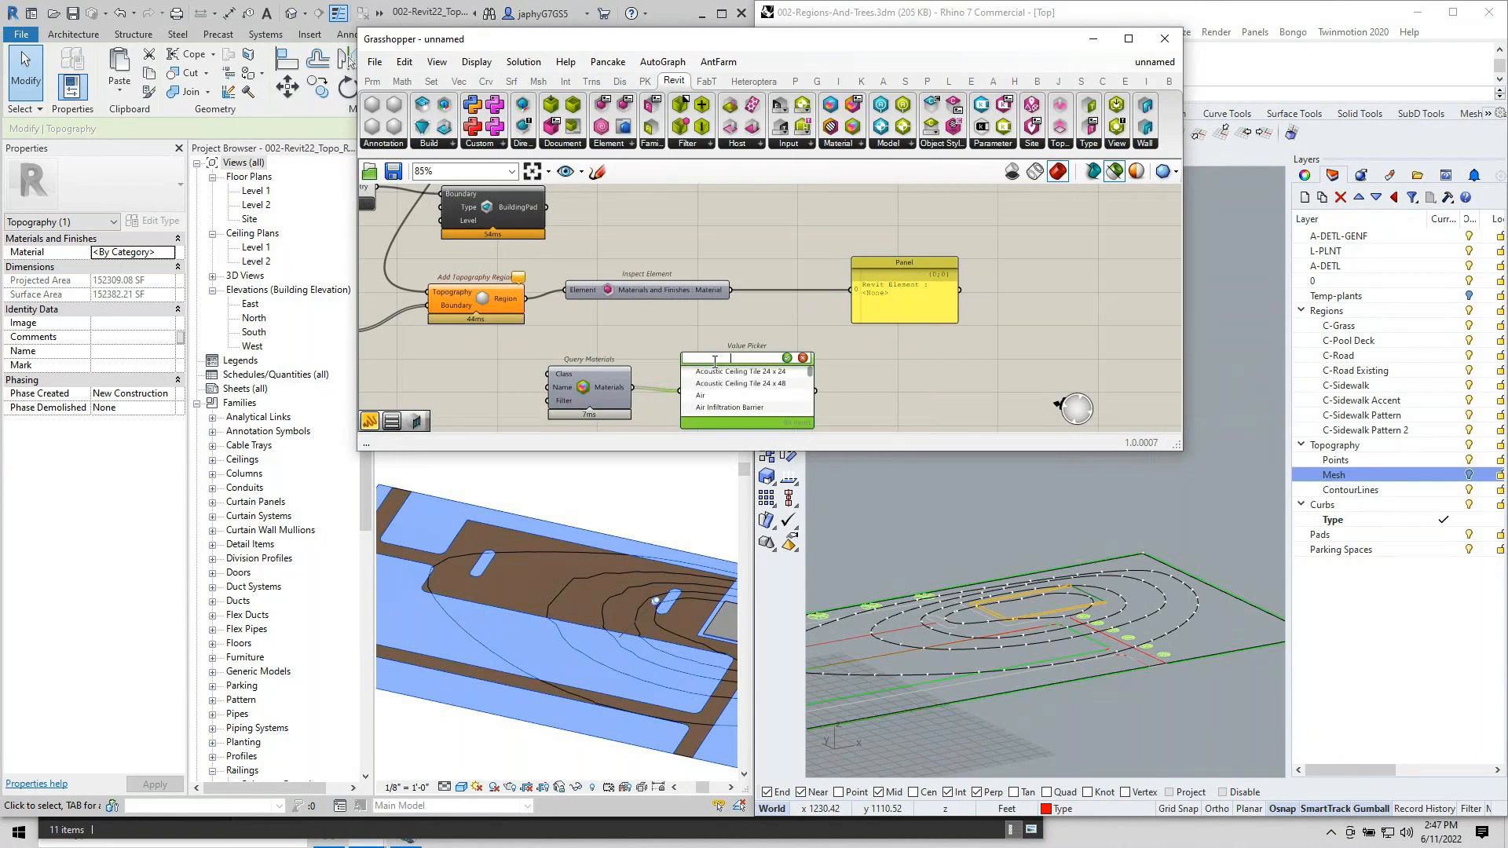
{"action": "type", "text": "Site*"}
{"action": "key", "text": "Return"}
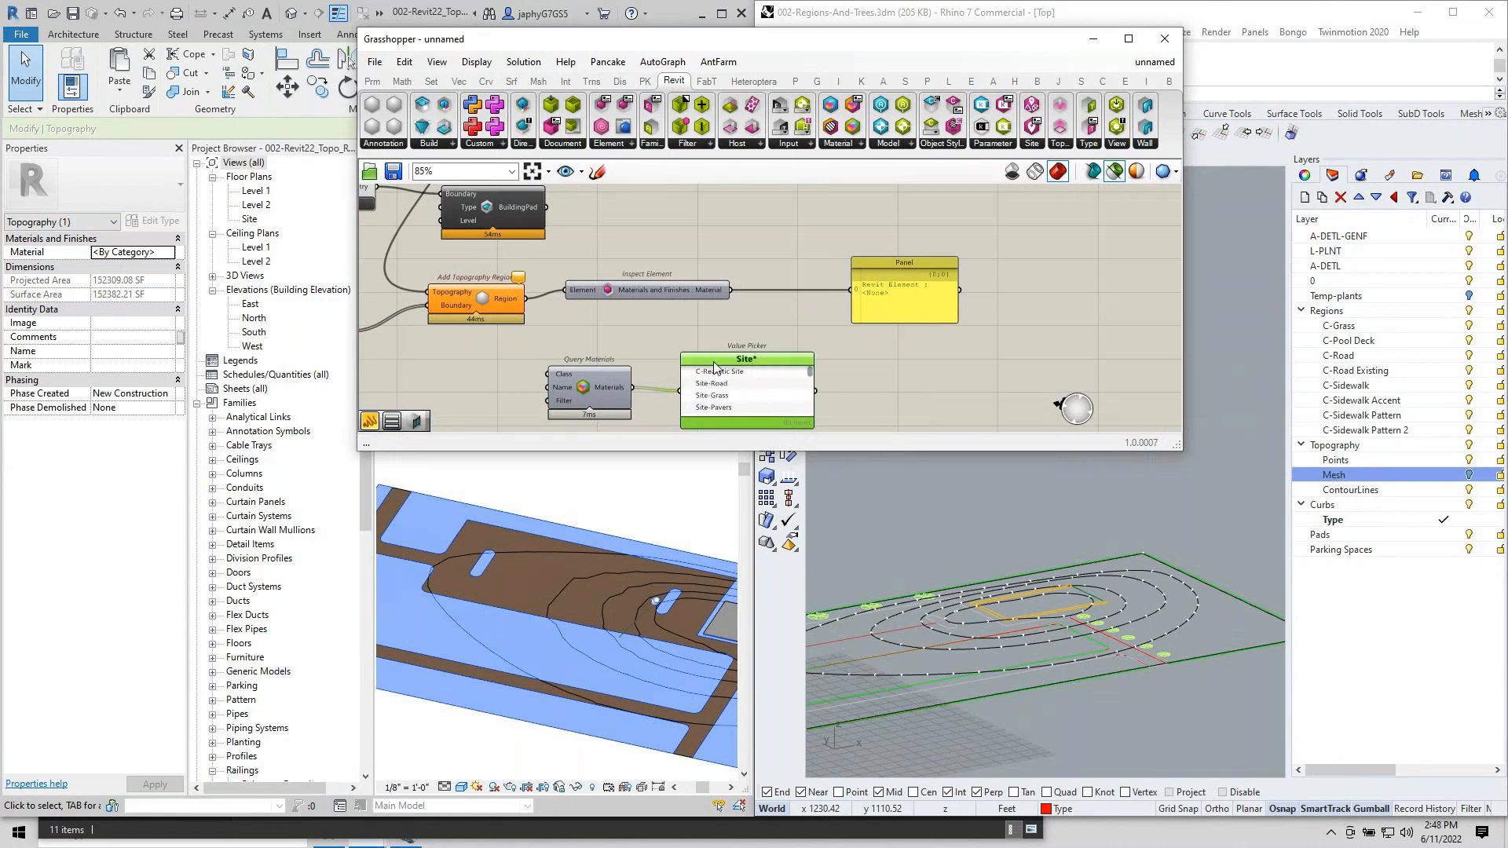
{"action": "left_click", "coordinate": [690, 396]}
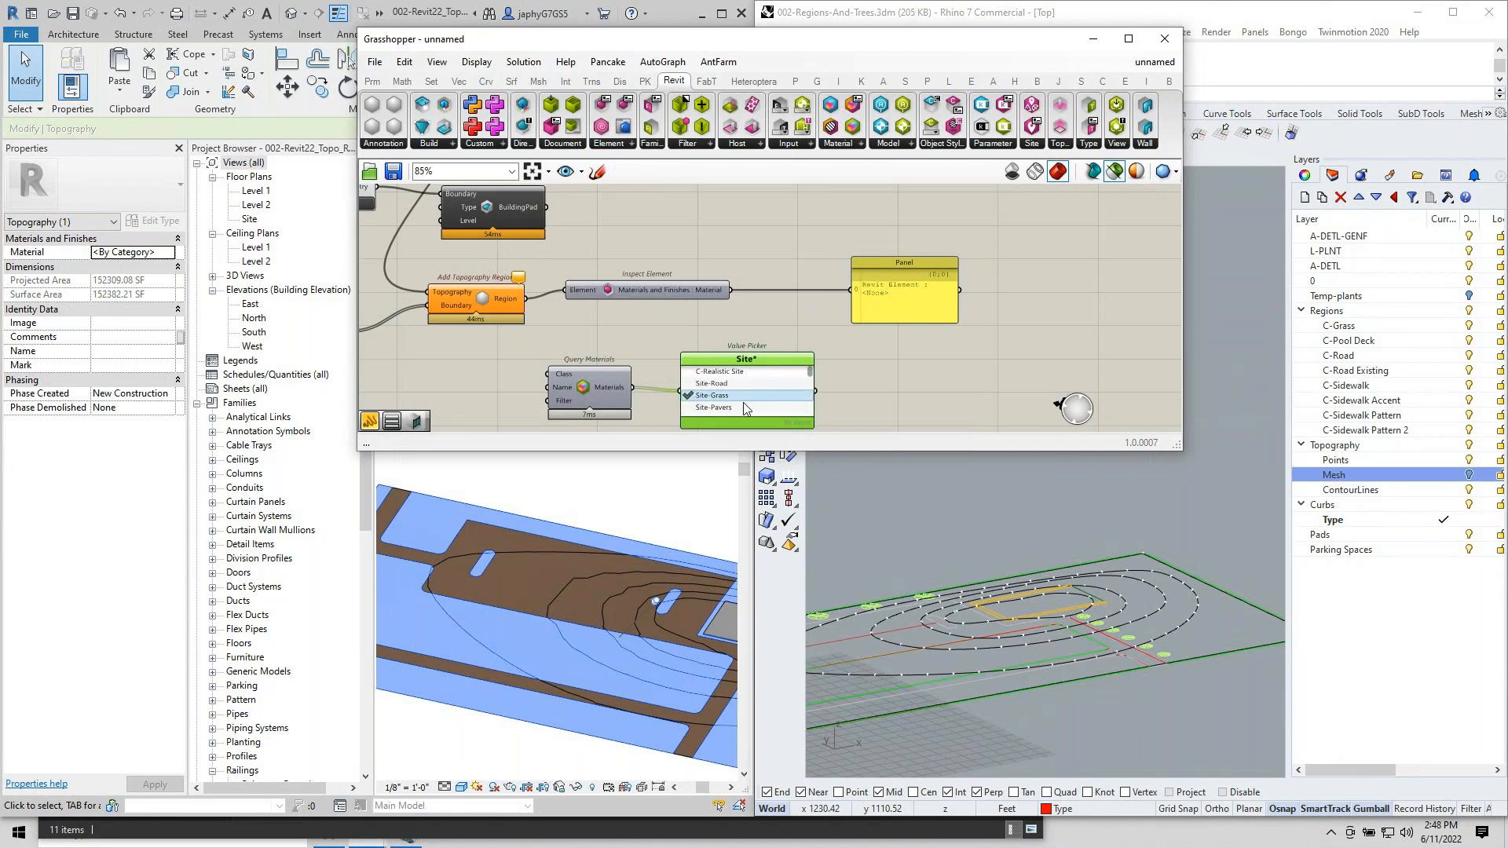
{"action": "mouse_move", "coordinate": [787, 361]}
{"action": "left_mouse_down"}
{"action": "mouse_move", "coordinate": [779, 389]}
{"action": "mouse_move", "coordinate": [765, 350]}
{"action": "left_mouse_up"}
{"action": "left_click_drag", "start_coordinate": [589, 400], "coordinate": [509, 406]}
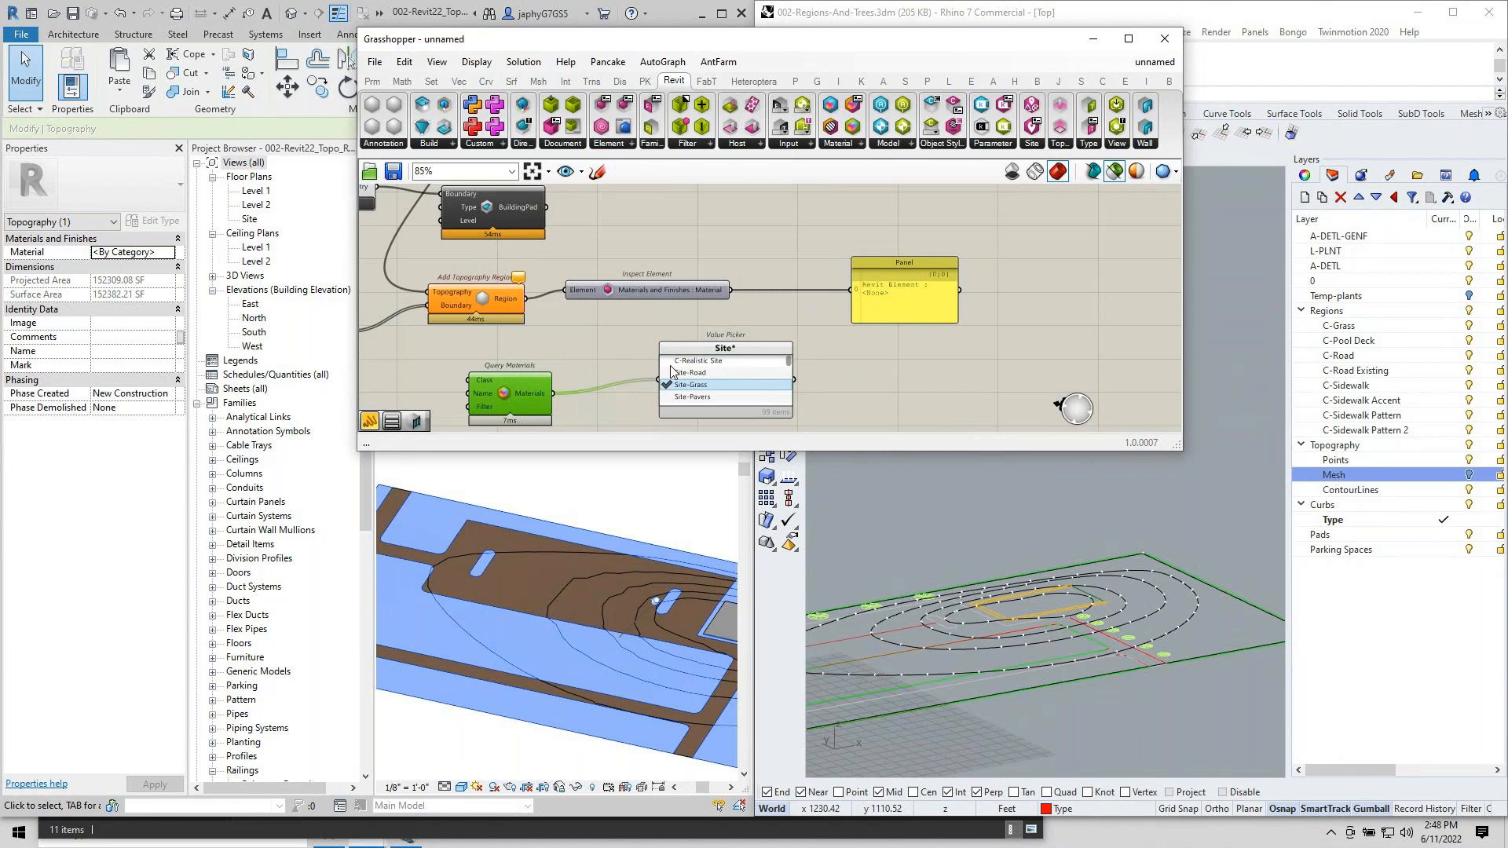
Shift the Site-Grass Value Picker closer to Query Materials and add an Element Parameter component beside it.
{"action": "left_click_drag", "start_coordinate": [711, 384], "coordinate": [650, 398]}
{"action": "scroll", "coordinate": [648, 392], "scroll_direction": "up", "scroll_amount": 1}
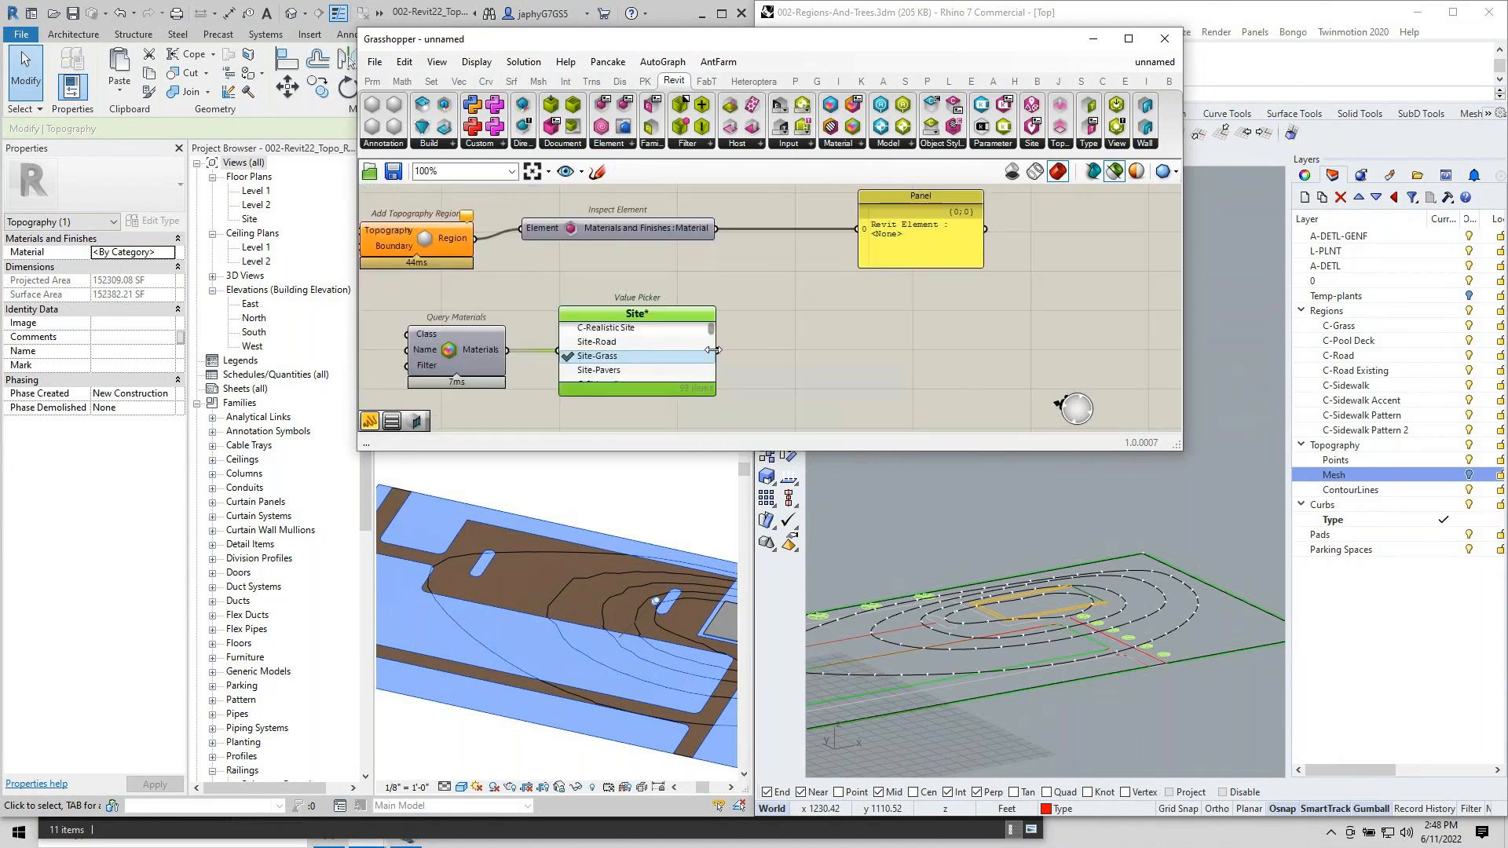
{"action": "double_click", "coordinate": [852, 340]}
{"action": "type", "text": "e"}
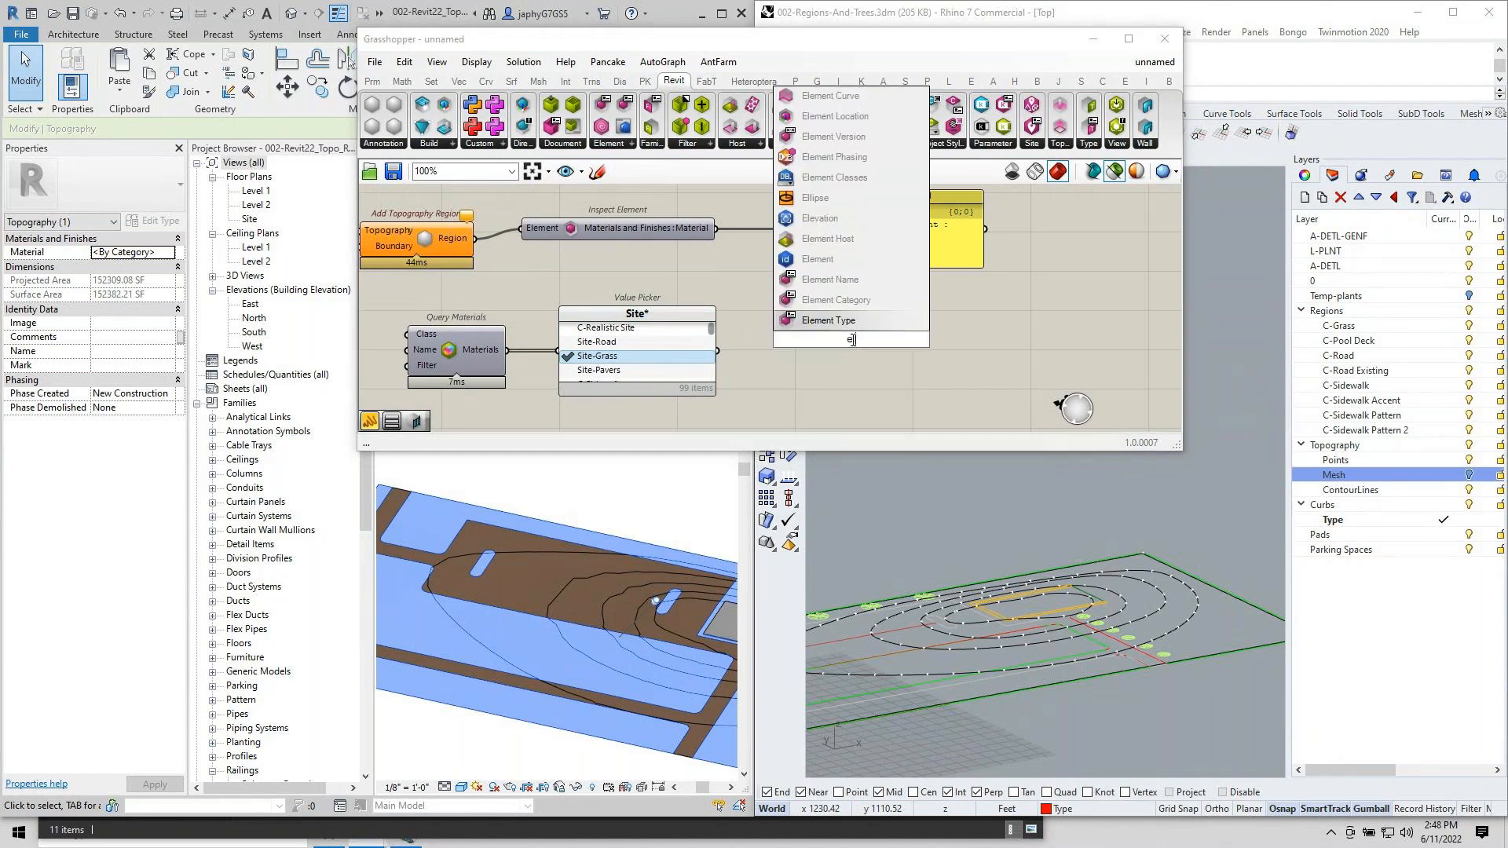
{"action": "type", "text": "l pa"}
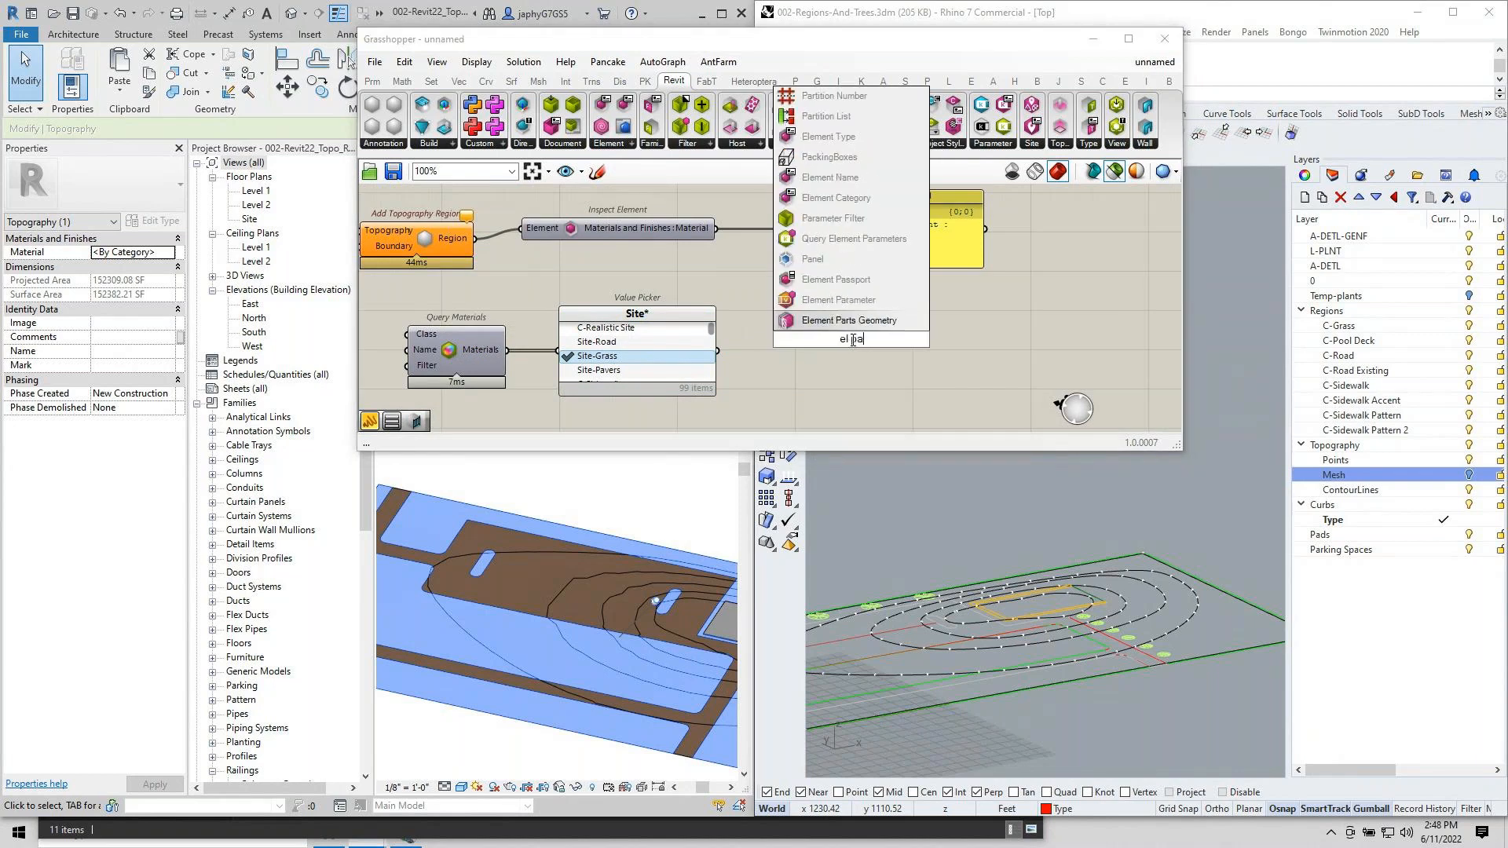
{"action": "left_click", "coordinate": [855, 304]}
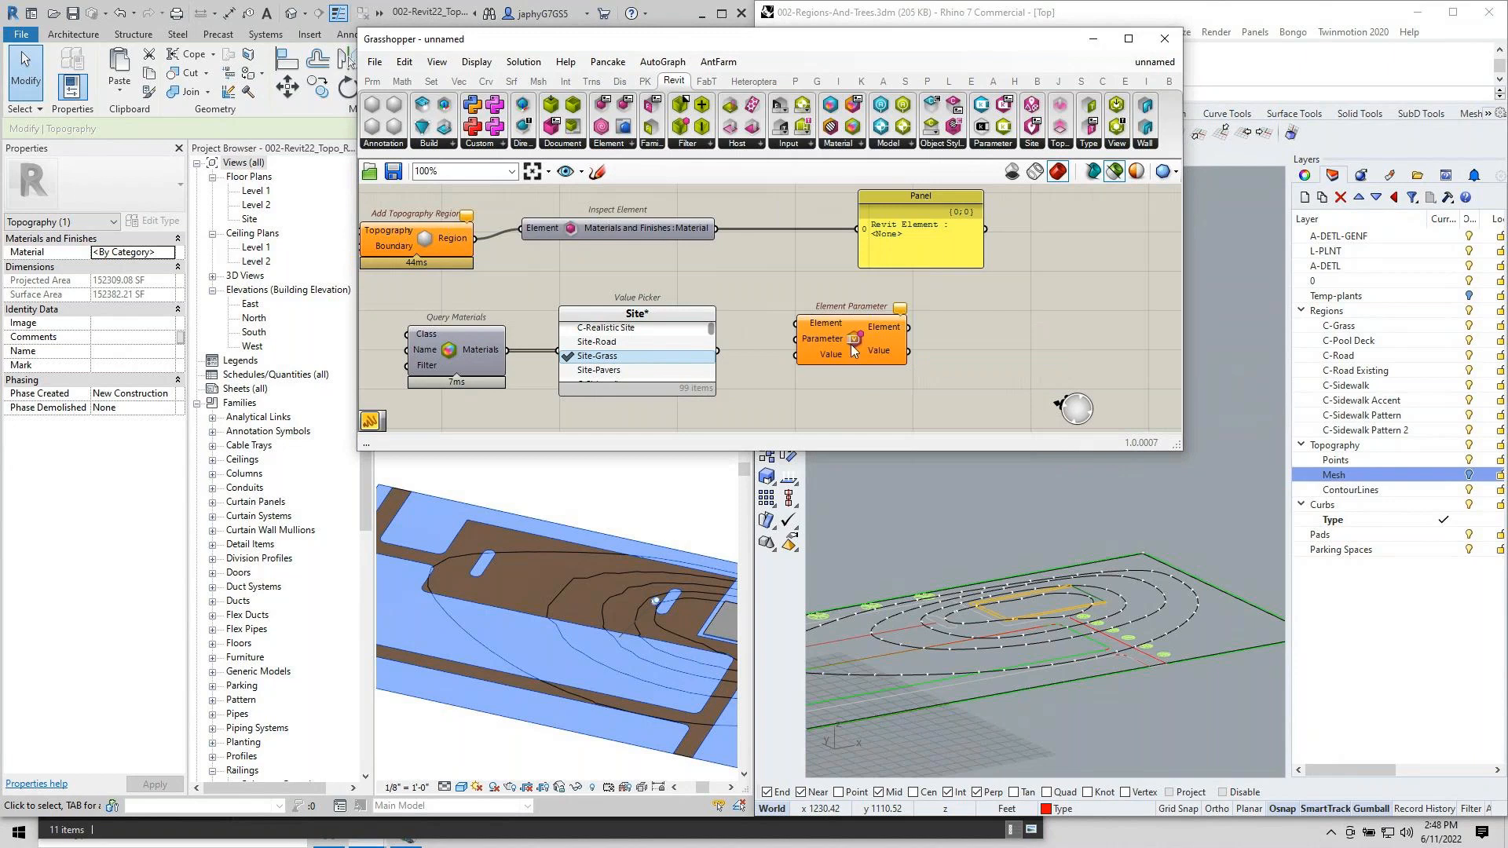
Connect the topography Region, Inspect Element's Material parameter and the Site-Grass picker to Element Parameter's Element, Parameter and Value inputs.
{"action": "left_click_drag", "start_coordinate": [647, 229], "coordinate": [692, 194]}
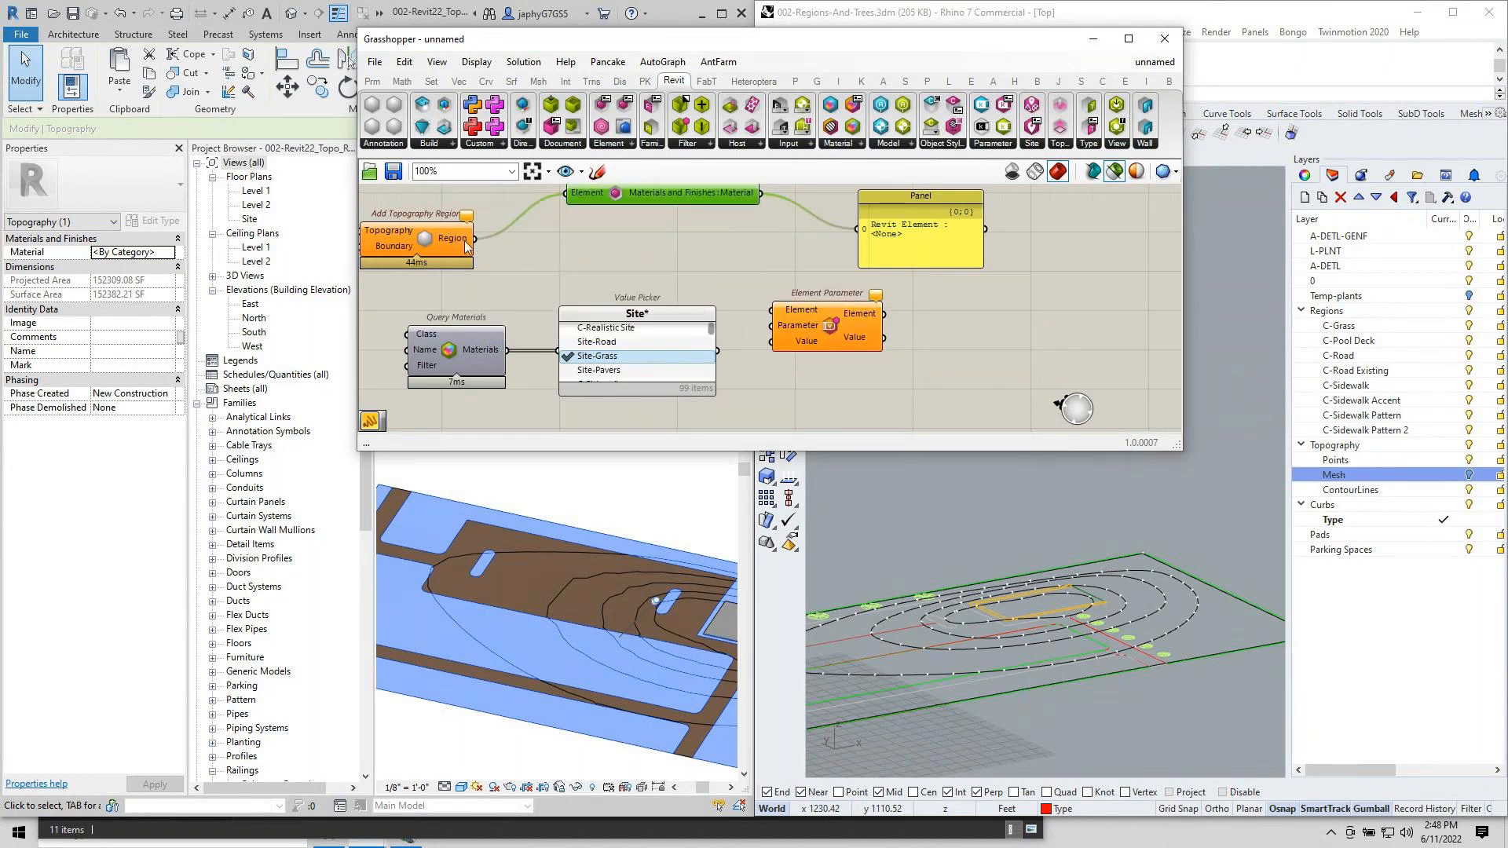
{"action": "left_click_drag", "start_coordinate": [475, 239], "coordinate": [775, 313]}
{"action": "right_click_drag", "start_coordinate": [786, 317], "coordinate": [792, 362]}
{"action": "left_click_drag", "start_coordinate": [813, 370], "coordinate": [816, 339]}
{"action": "left_click_drag", "start_coordinate": [764, 236], "coordinate": [768, 340]}
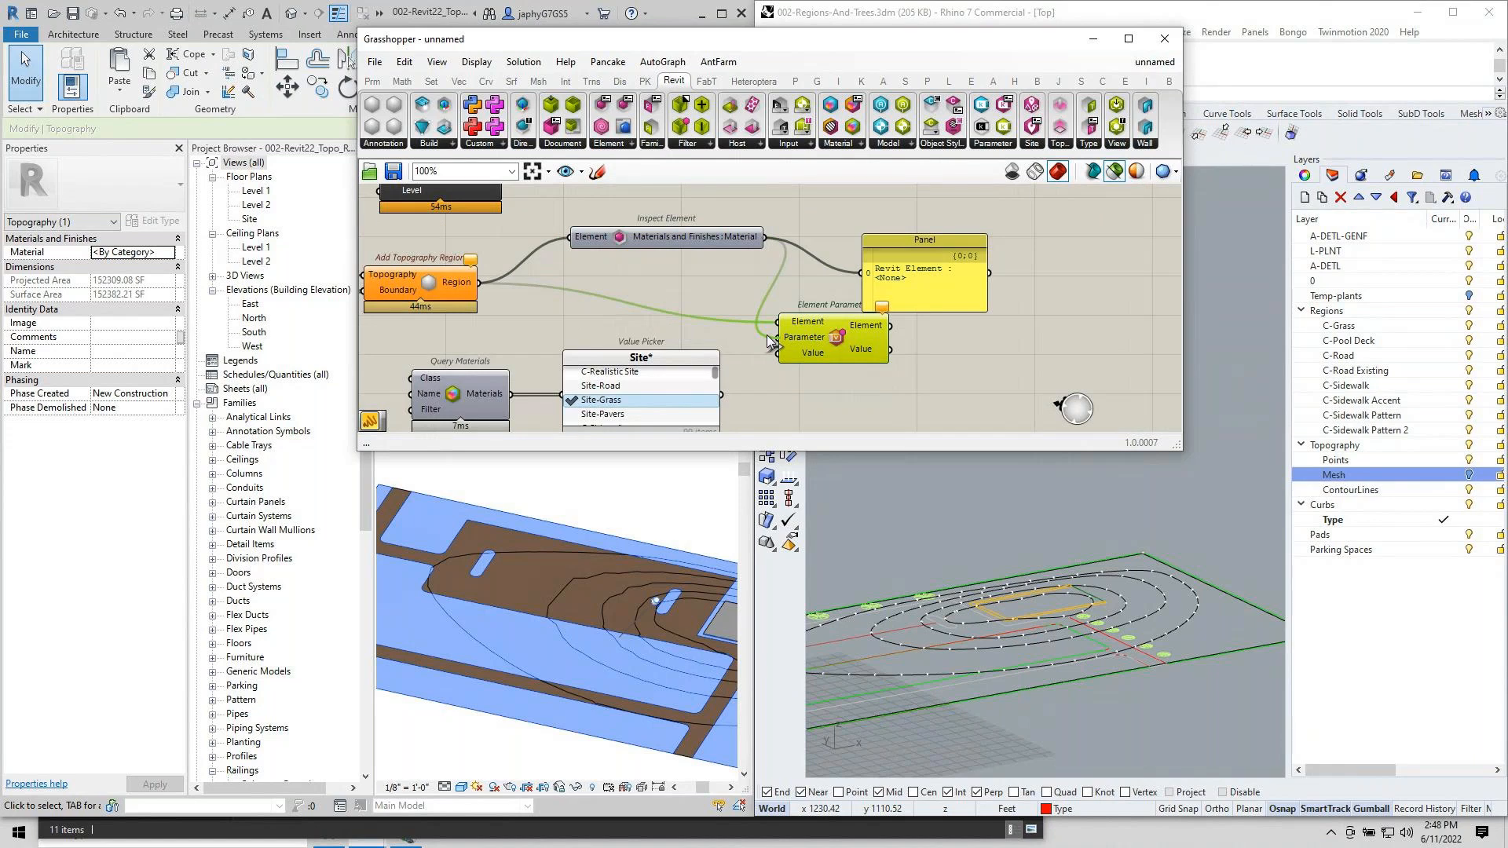
{"action": "left_click_drag", "start_coordinate": [722, 394], "coordinate": [786, 358]}
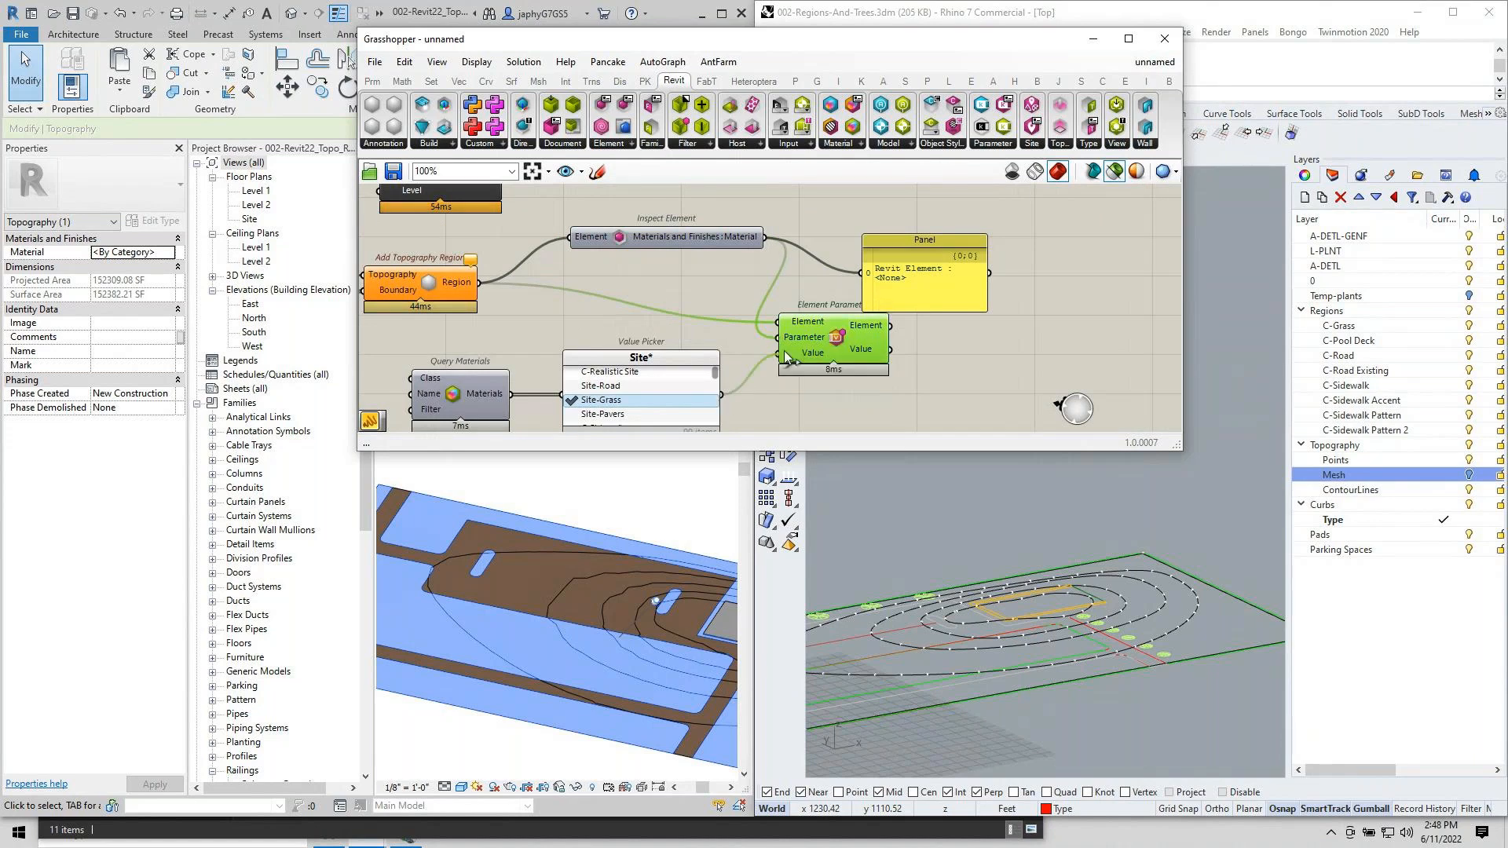
Deselect the subregions in Revit and examine the grass material across the topography from several angles in the 3D view.
{"action": "left_click", "coordinate": [687, 504]}
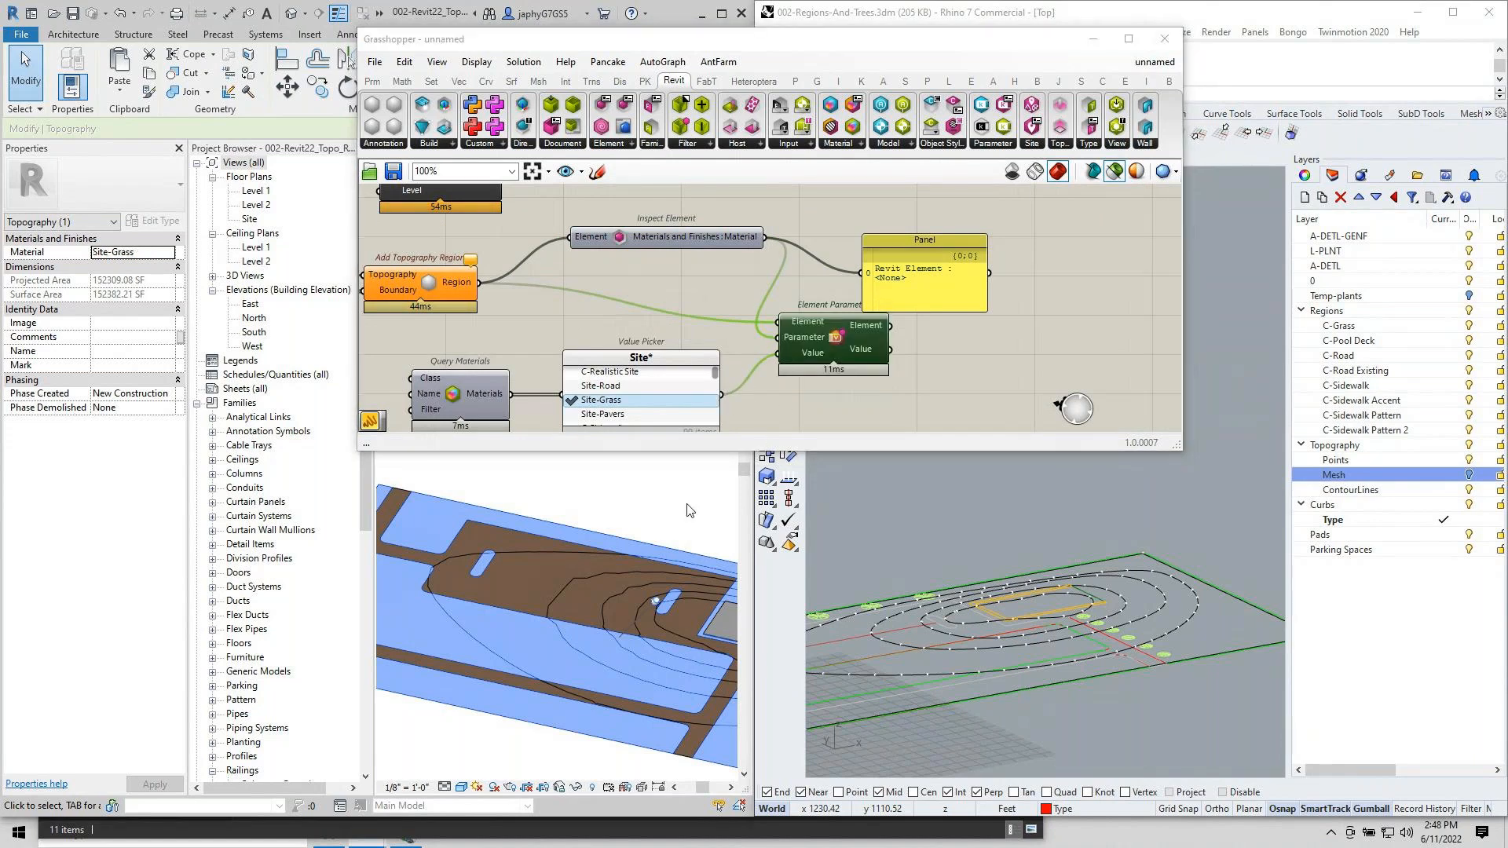
{"action": "key", "text": "Escape"}
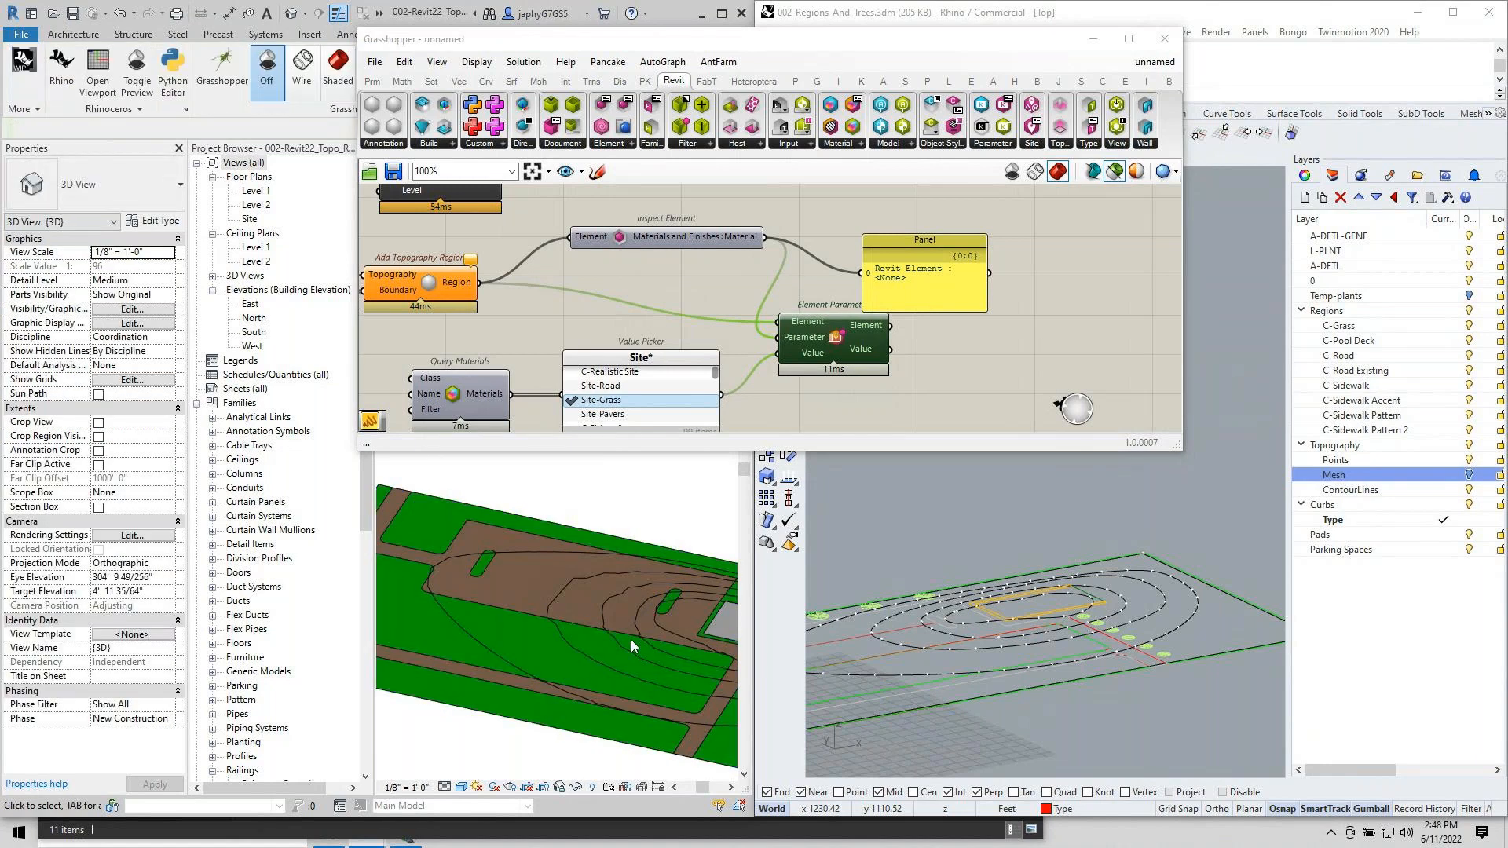
{"action": "scroll", "coordinate": [630, 639], "scroll_direction": "down", "scroll_amount": 2}
{"action": "scroll", "coordinate": [633, 545], "scroll_direction": "down", "scroll_amount": 1}
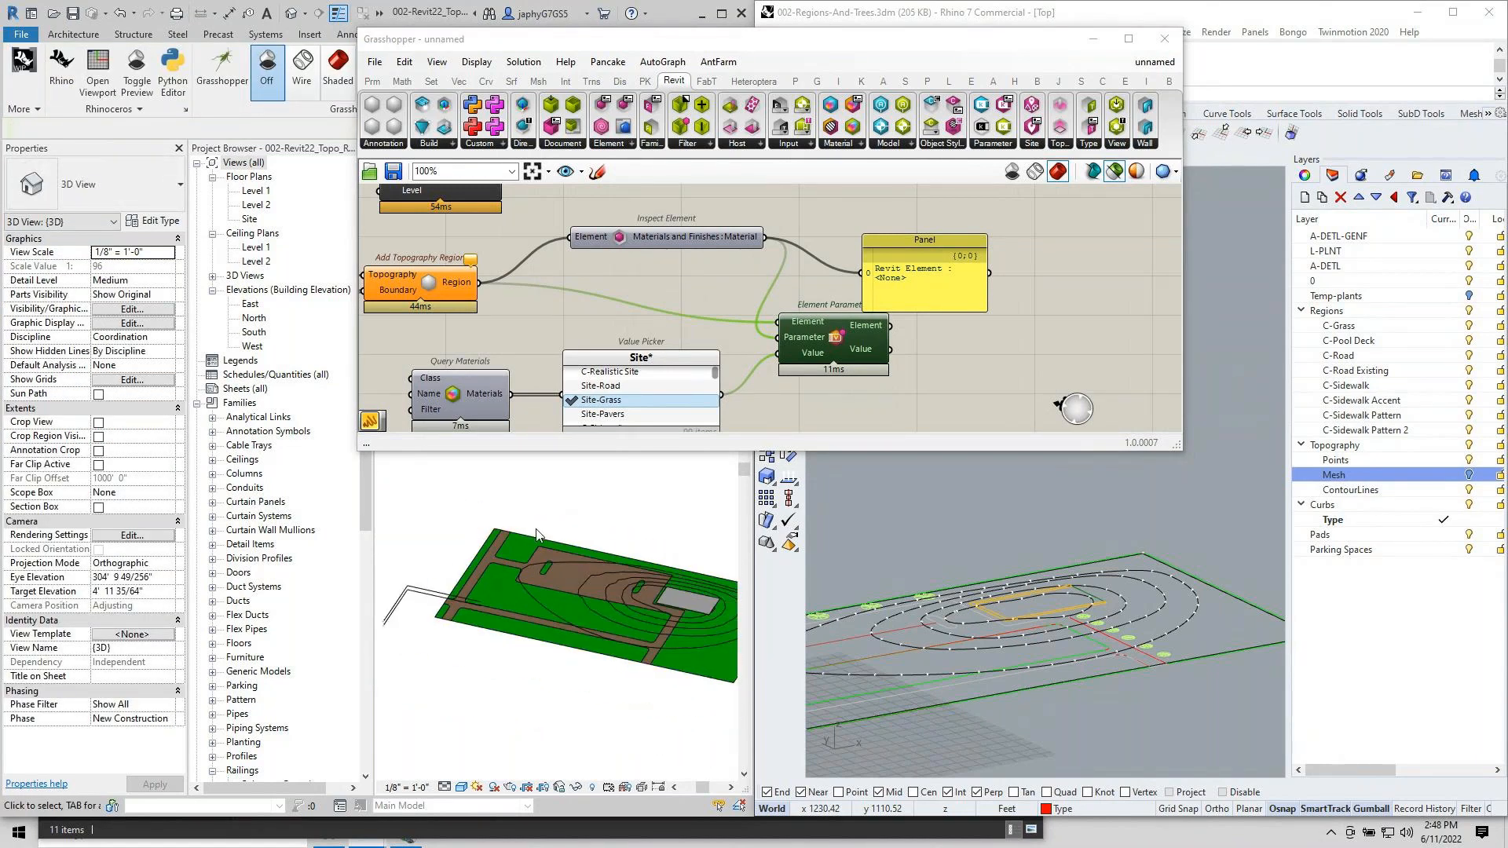
{"action": "middle_click_drag", "start_coordinate": [643, 520], "coordinate": [636, 600], "text": "shift"}
{"action": "scroll", "coordinate": [636, 600], "scroll_direction": "up", "scroll_amount": 1}
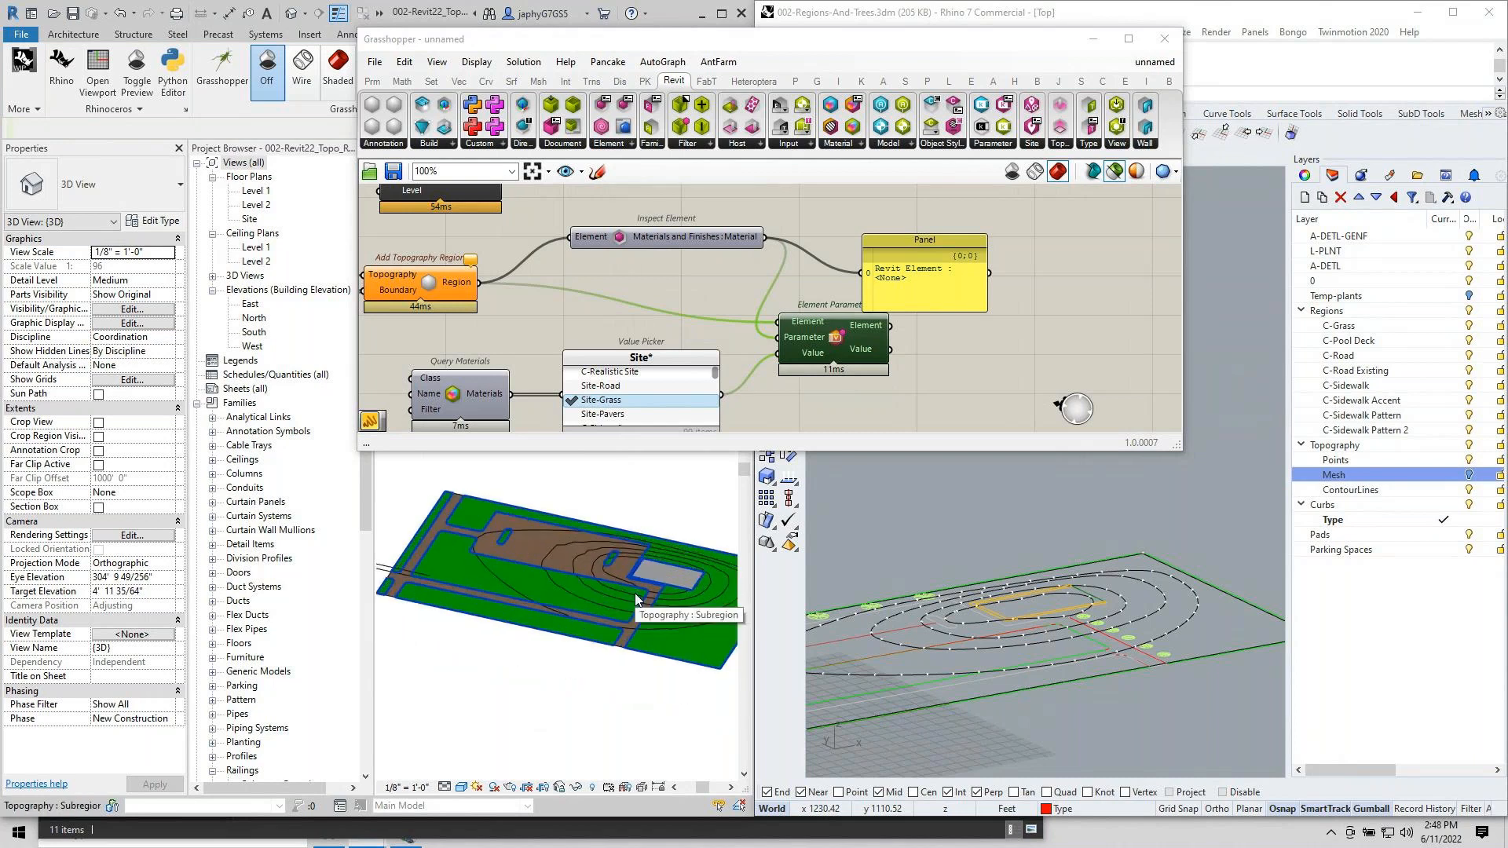
{"action": "scroll", "coordinate": [634, 592], "scroll_direction": "down", "scroll_amount": 2}
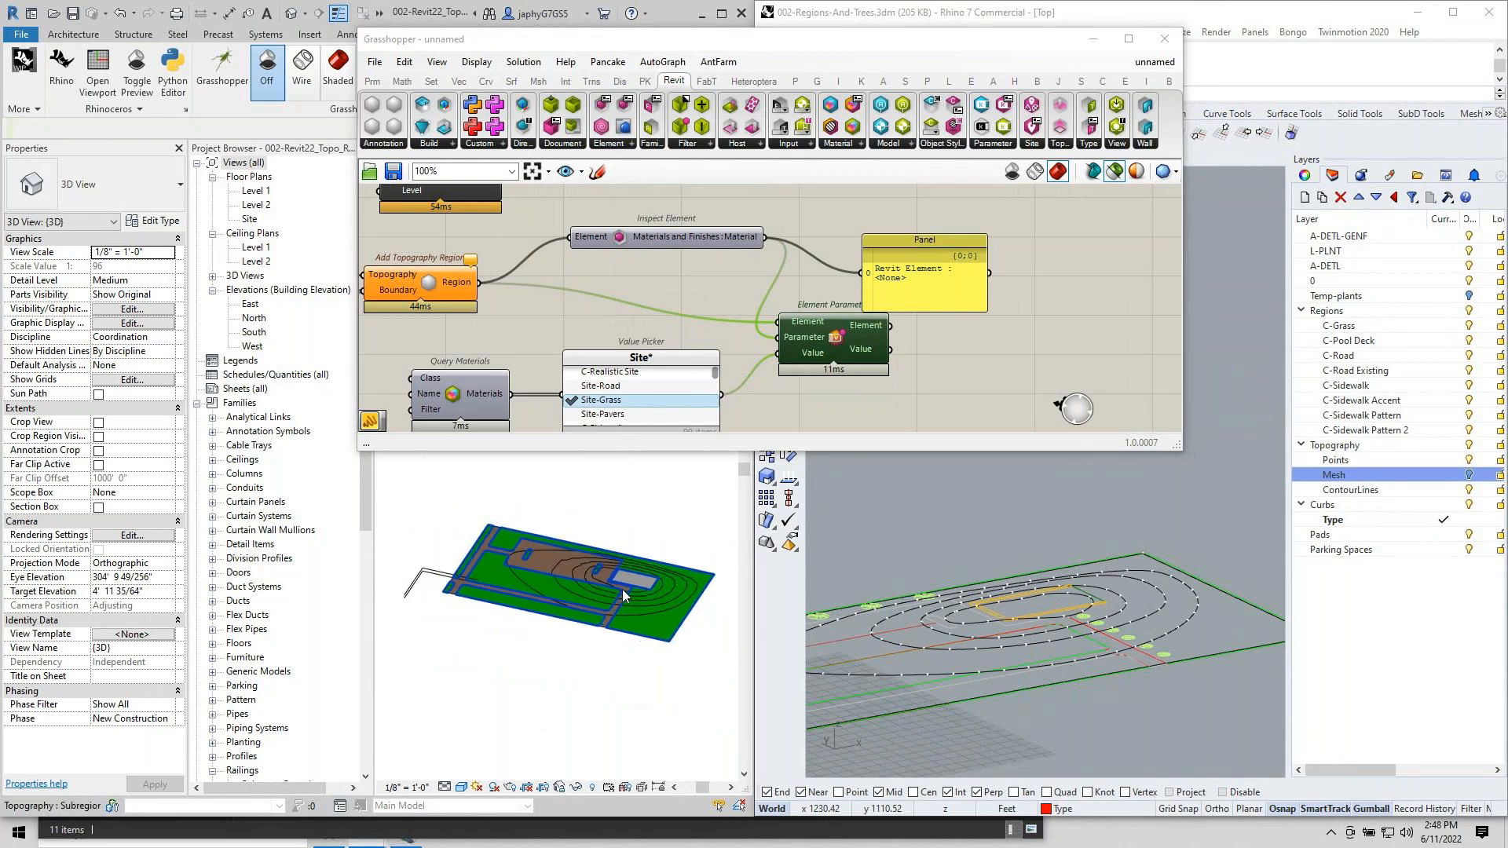
{"action": "middle_click_drag", "start_coordinate": [601, 580], "coordinate": [623, 555], "text": "shift"}
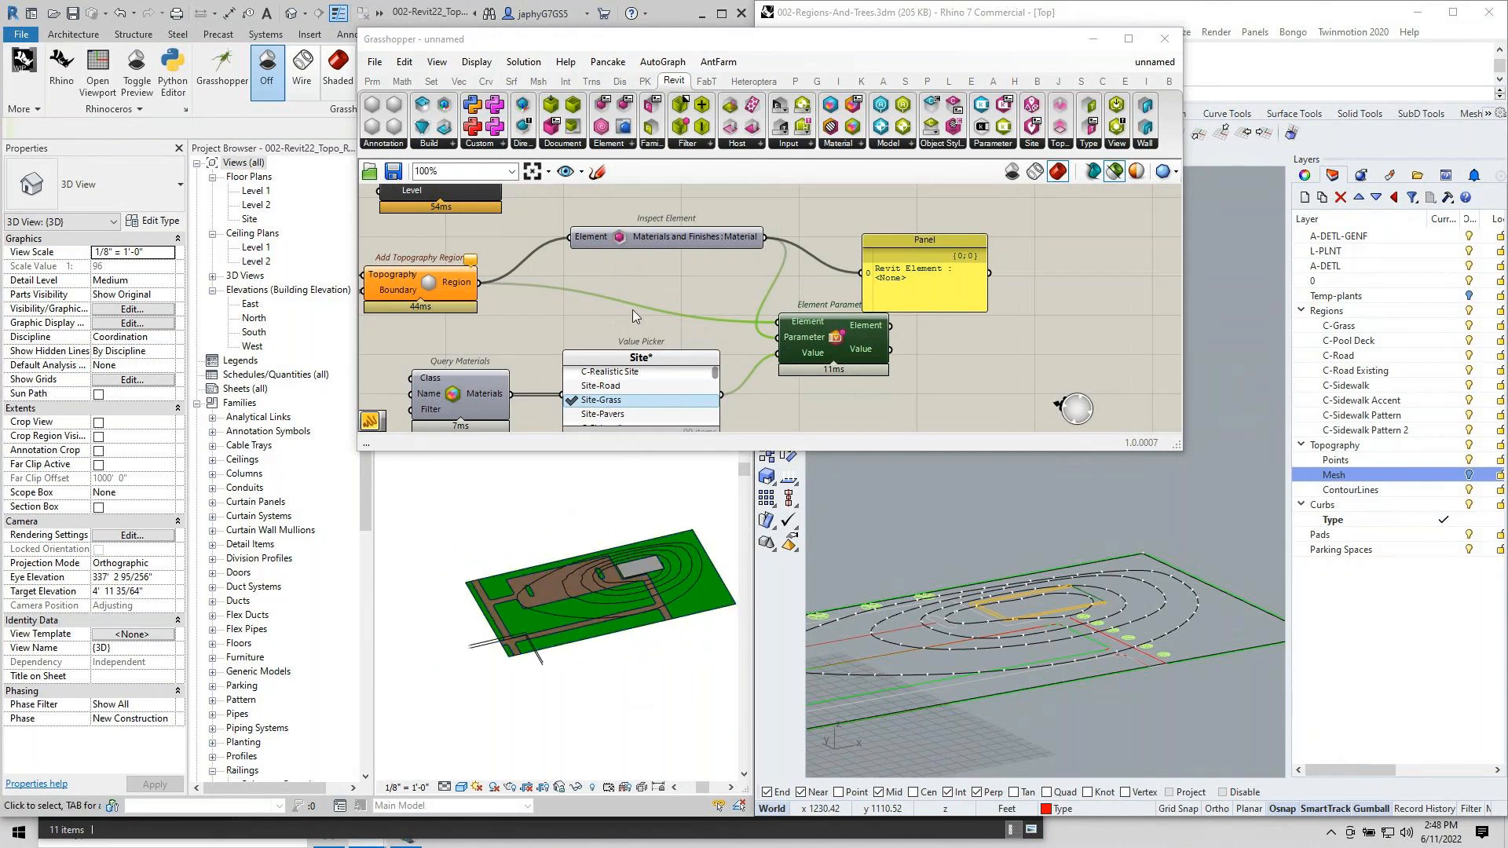
Duplicate the C-Grass Value List with its Reference by Layer component below the original and set the copied list to Regions::C-Road.
{"action": "scroll", "coordinate": [691, 268], "scroll_direction": "down", "scroll_amount": 3}
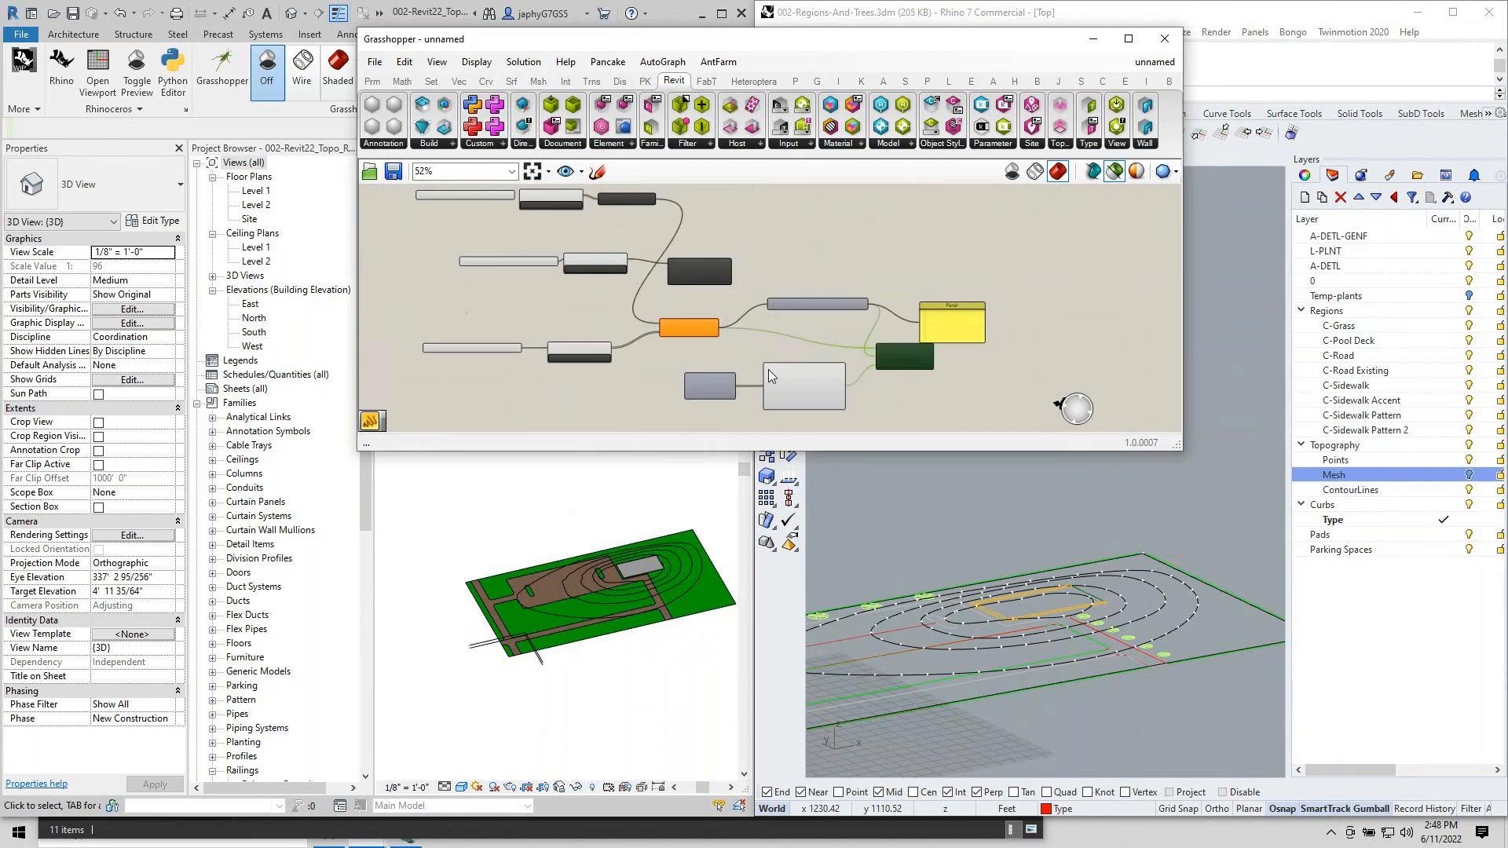
{"action": "right_click_drag", "start_coordinate": [621, 351], "coordinate": [617, 324]}
{"action": "left_click_drag", "start_coordinate": [582, 275], "coordinate": [441, 322]}
{"action": "scroll", "coordinate": [560, 299], "scroll_direction": "down", "scroll_amount": 1}
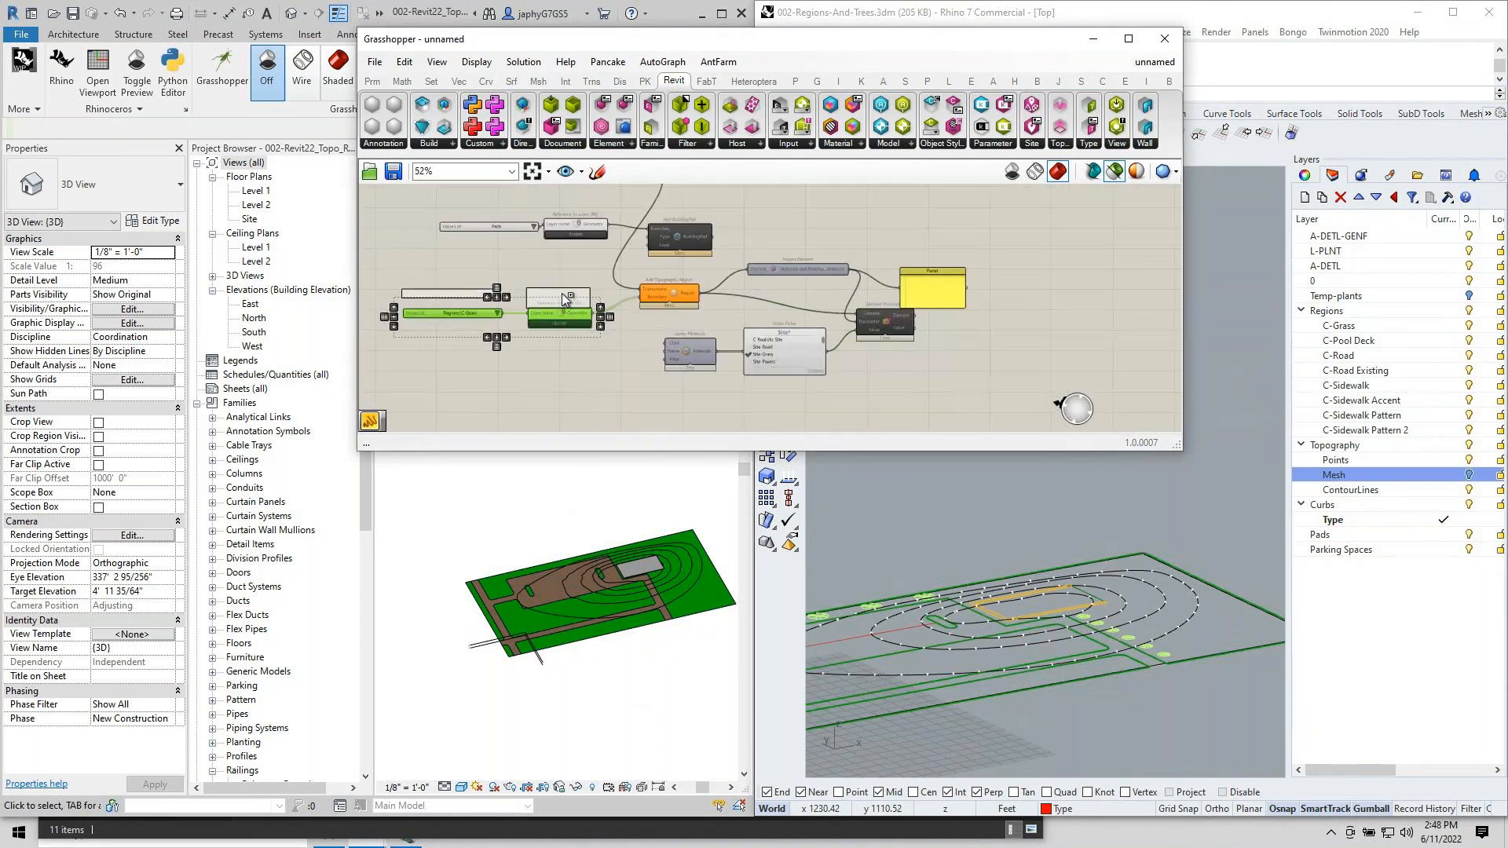
{"action": "left_click_drag", "start_coordinate": [564, 313], "coordinate": [564, 351], "text": "alt"}
{"action": "scroll", "coordinate": [632, 352], "scroll_direction": "up", "scroll_amount": 2}
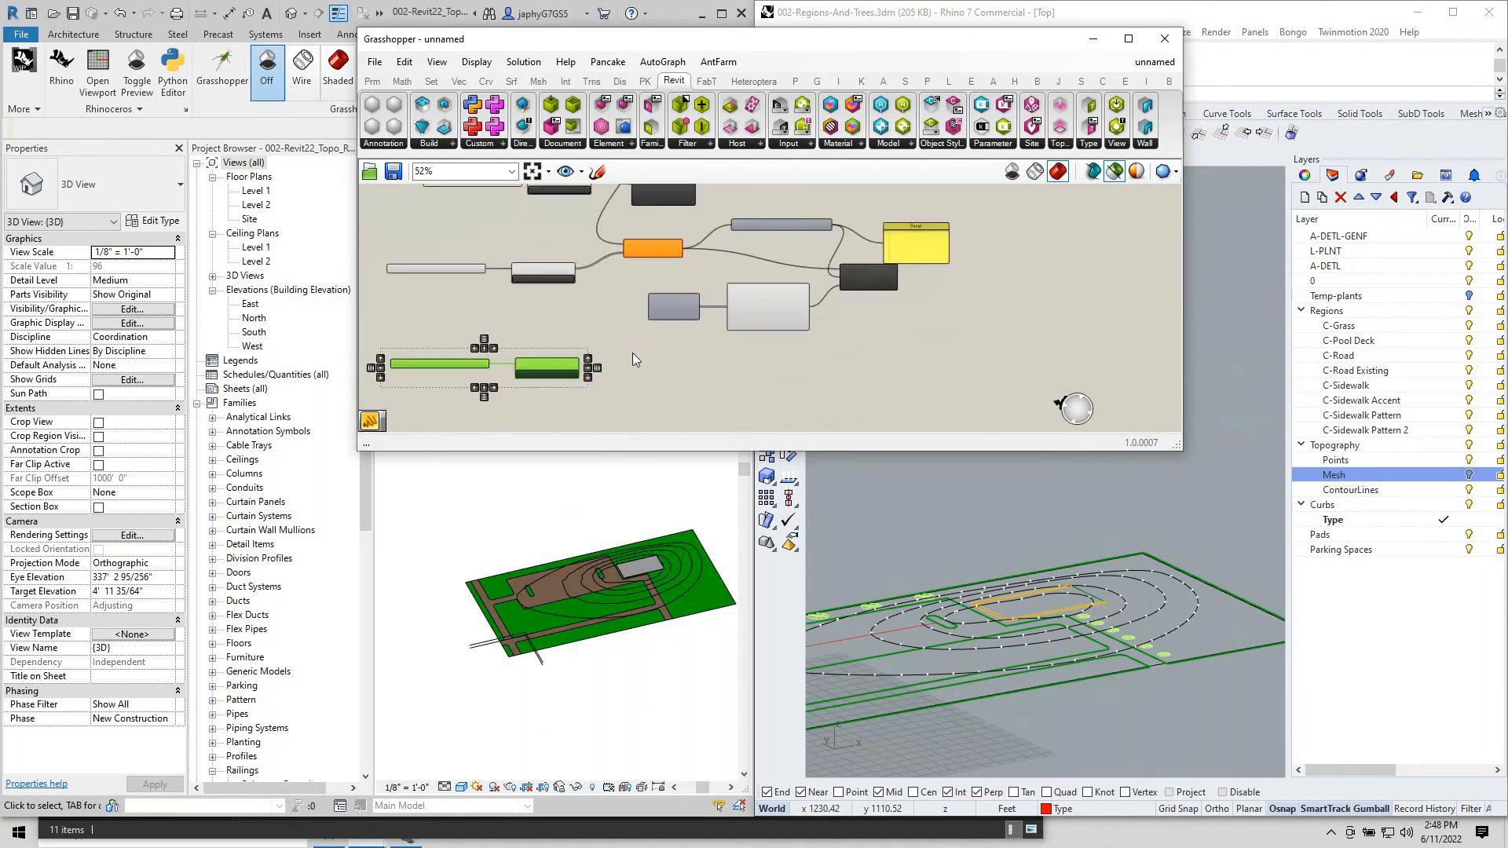
{"action": "left_click", "coordinate": [614, 367]}
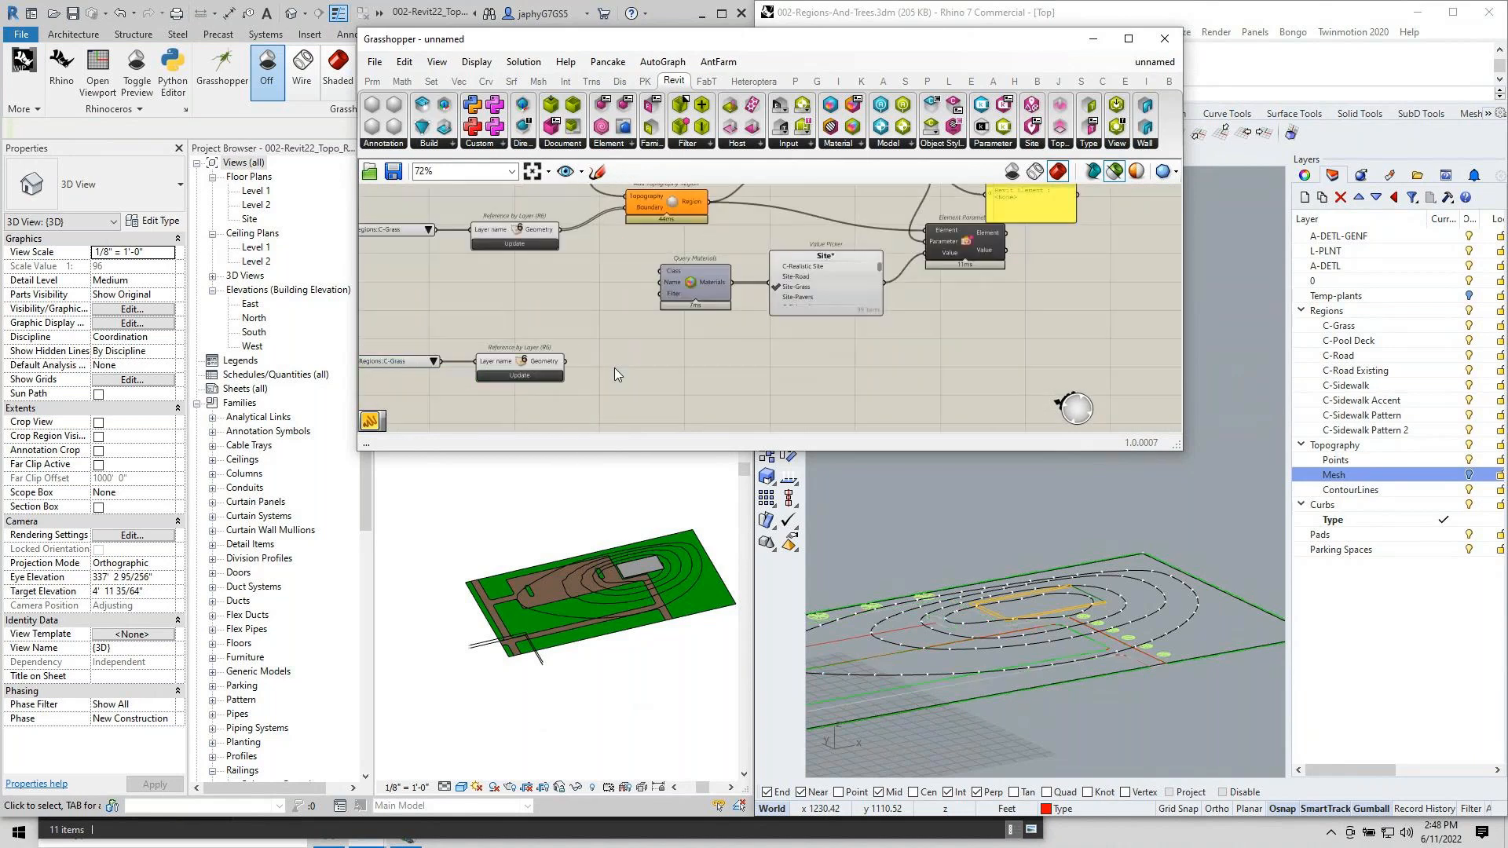
{"action": "left_click", "coordinate": [433, 362]}
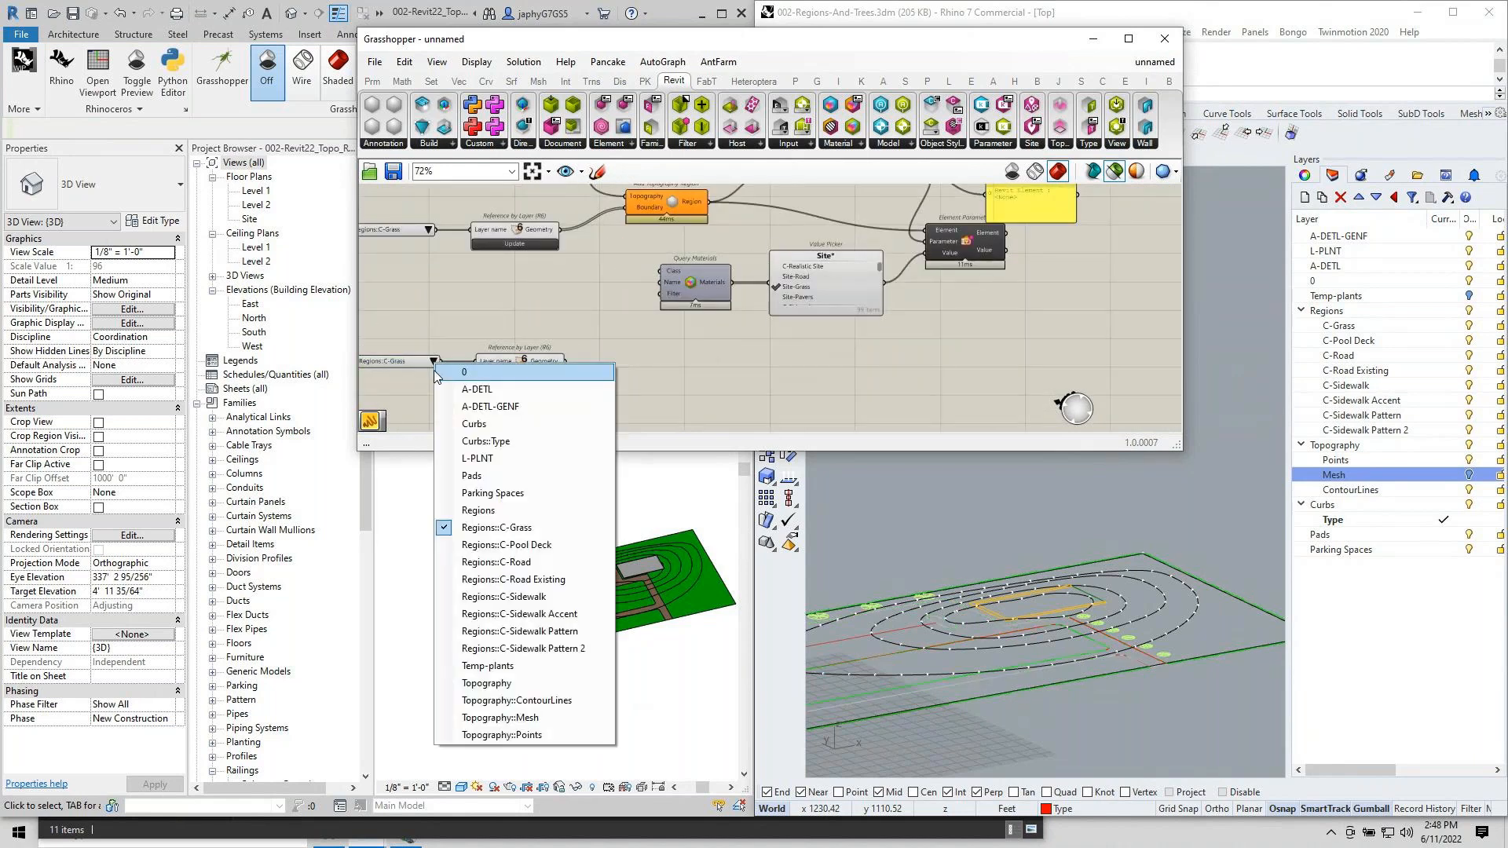
{"action": "left_click", "coordinate": [503, 565]}
Place an Add Topography Region component beside the C-Road layer reference and connect the reference's Geometry to its Boundary.
{"action": "scroll", "coordinate": [667, 429], "scroll_direction": "down", "scroll_amount": 2}
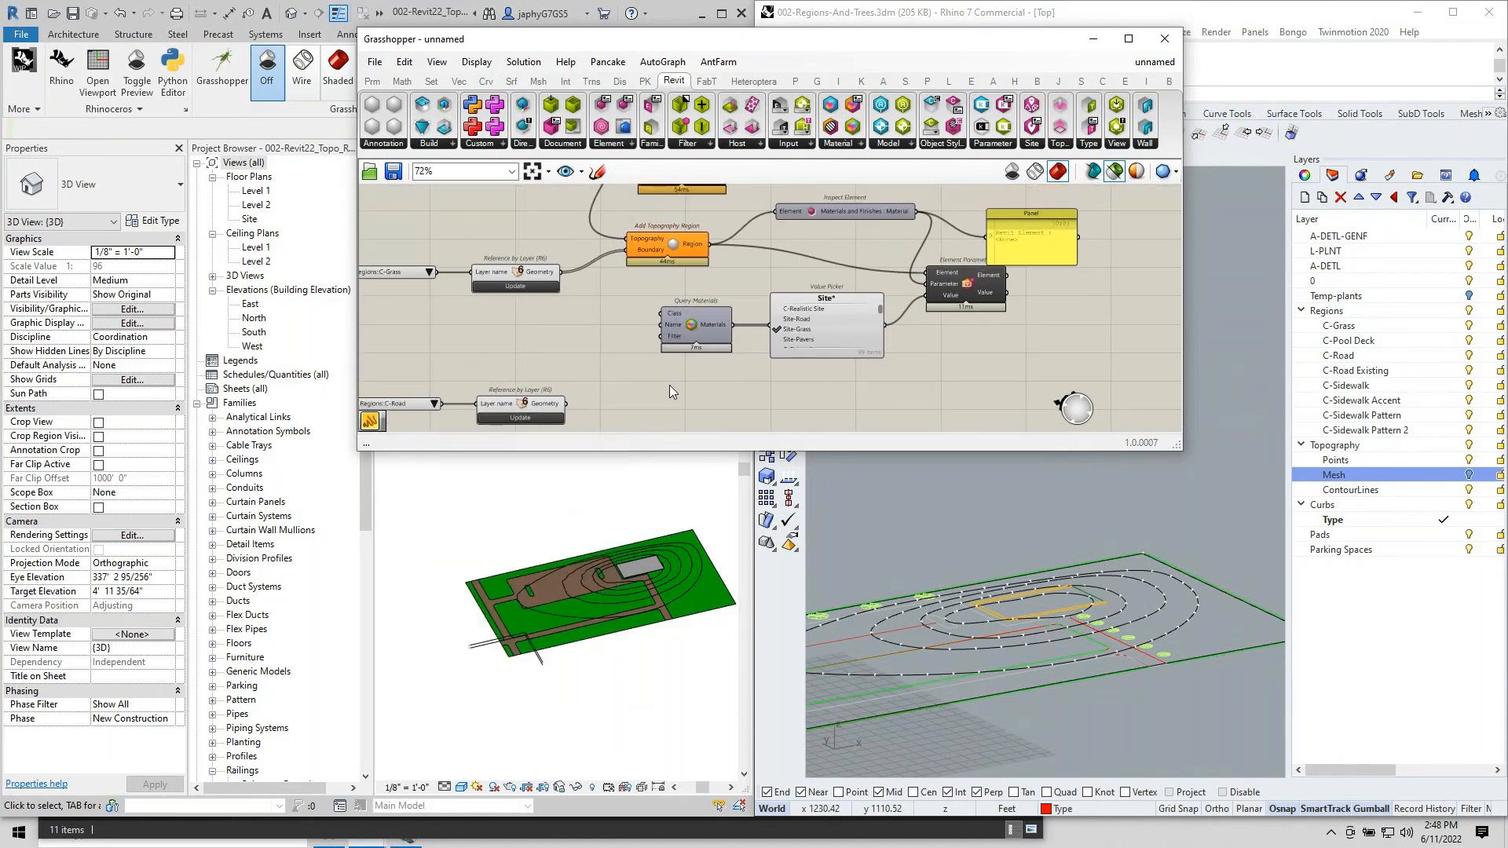
{"action": "scroll", "coordinate": [647, 336], "scroll_direction": "up", "scroll_amount": 1}
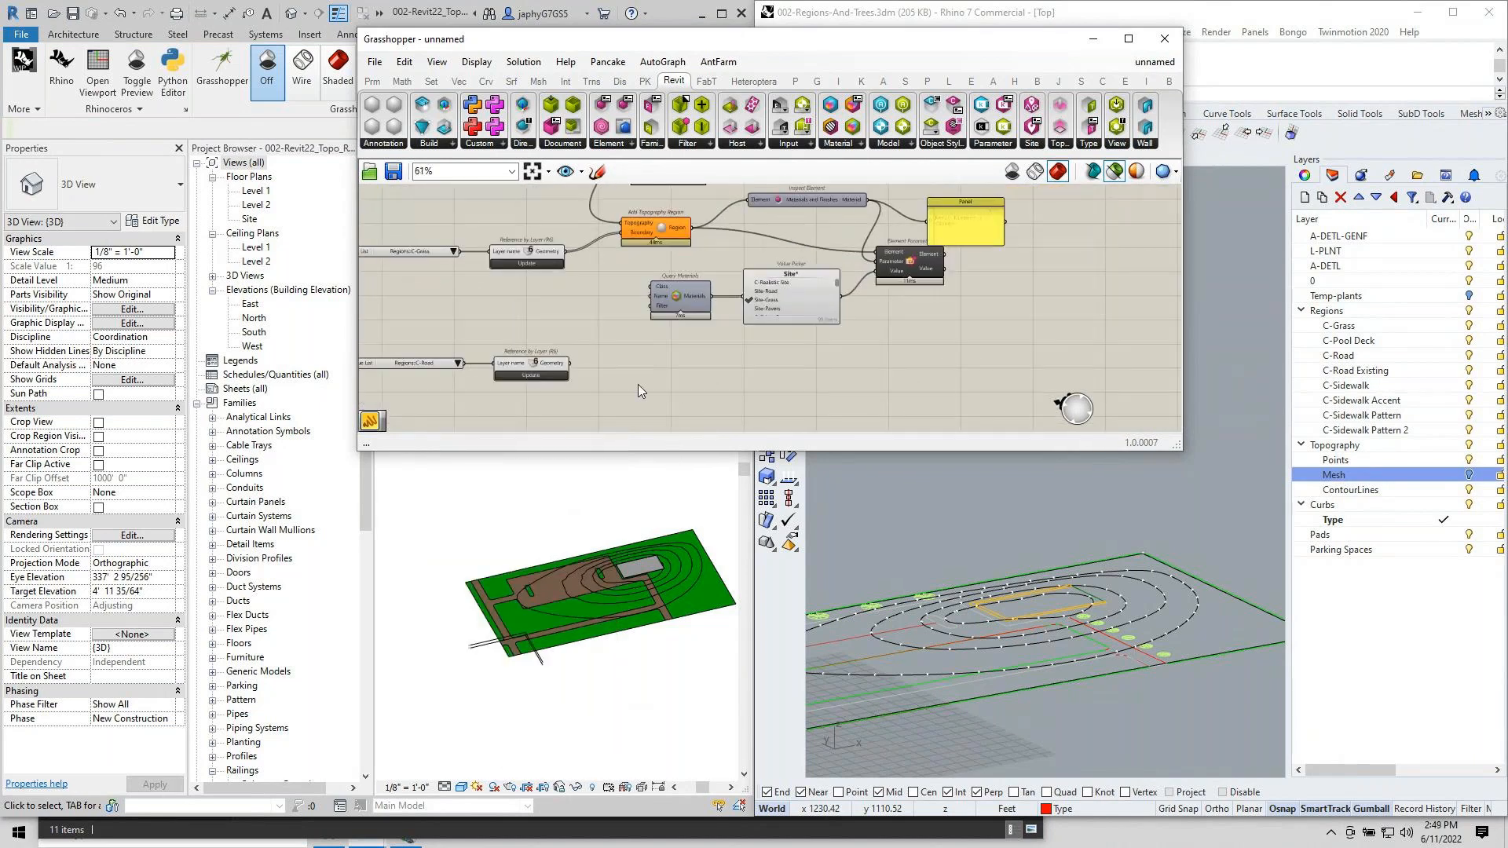
{"action": "double_click", "coordinate": [638, 387]}
{"action": "type", "text": "add t"}
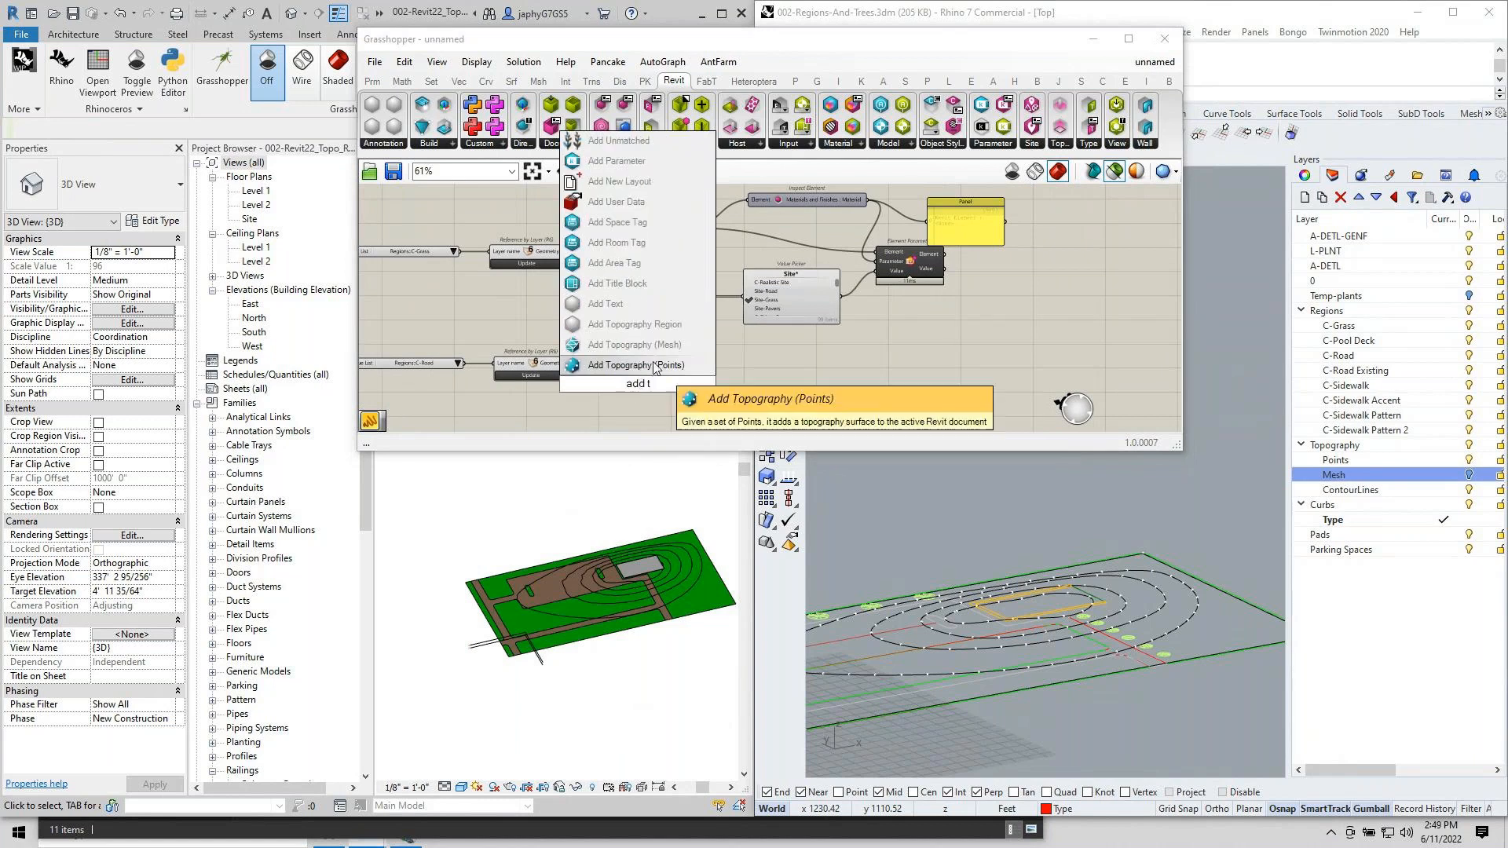
{"action": "left_click", "coordinate": [634, 324]}
{"action": "scroll", "coordinate": [588, 379], "scroll_direction": "up", "scroll_amount": 2}
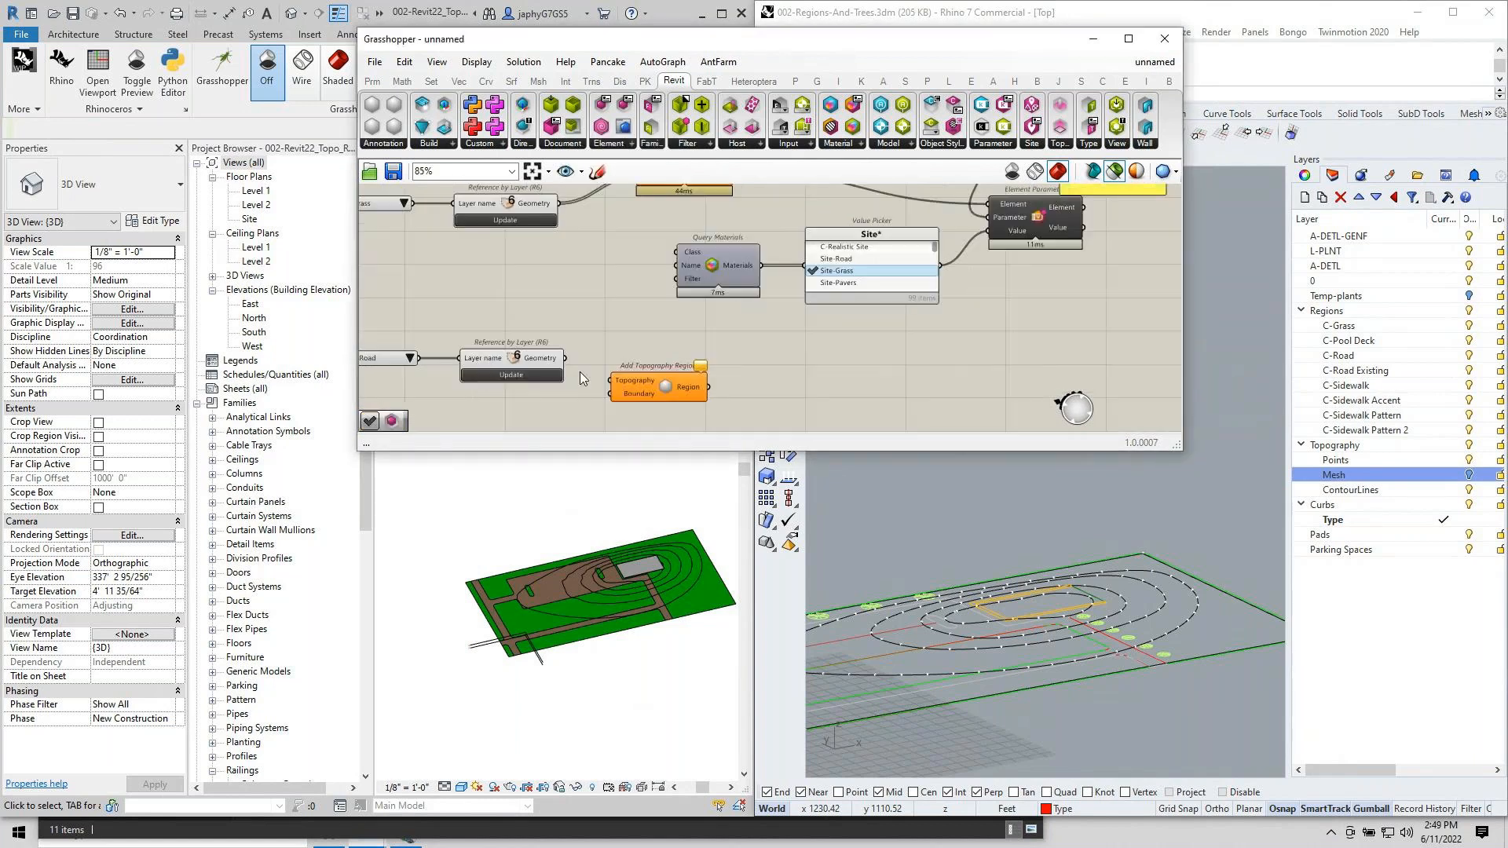
{"action": "left_click_drag", "start_coordinate": [565, 357], "coordinate": [615, 393]}
{"action": "left_click", "coordinate": [666, 388]}
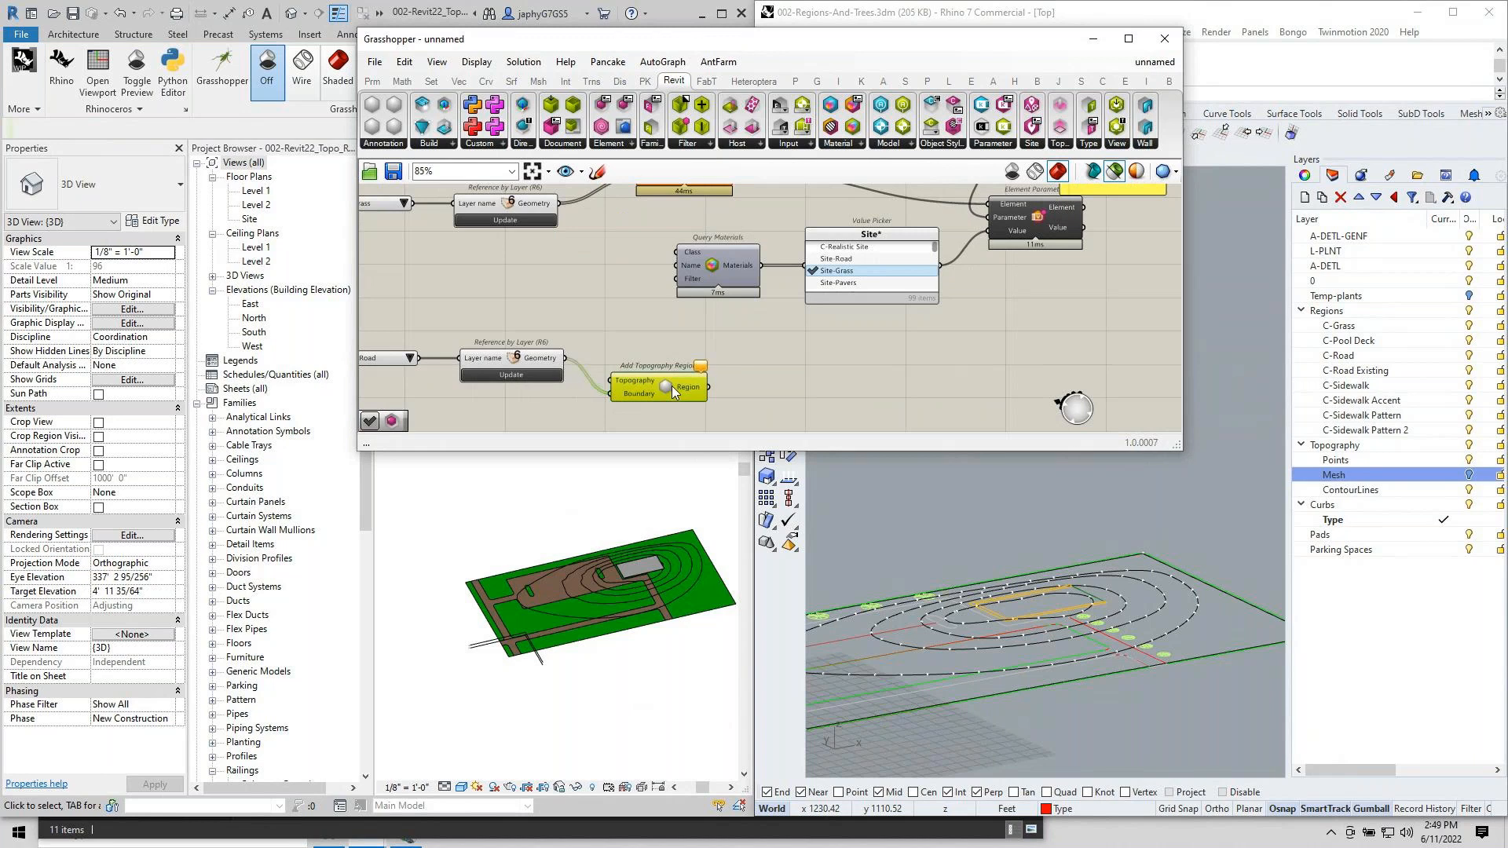
Insert a relay on the topography wire and connect it to the C-Road region's Topography input, aligning that component.
{"action": "scroll", "coordinate": [671, 385], "scroll_direction": "down", "scroll_amount": 3}
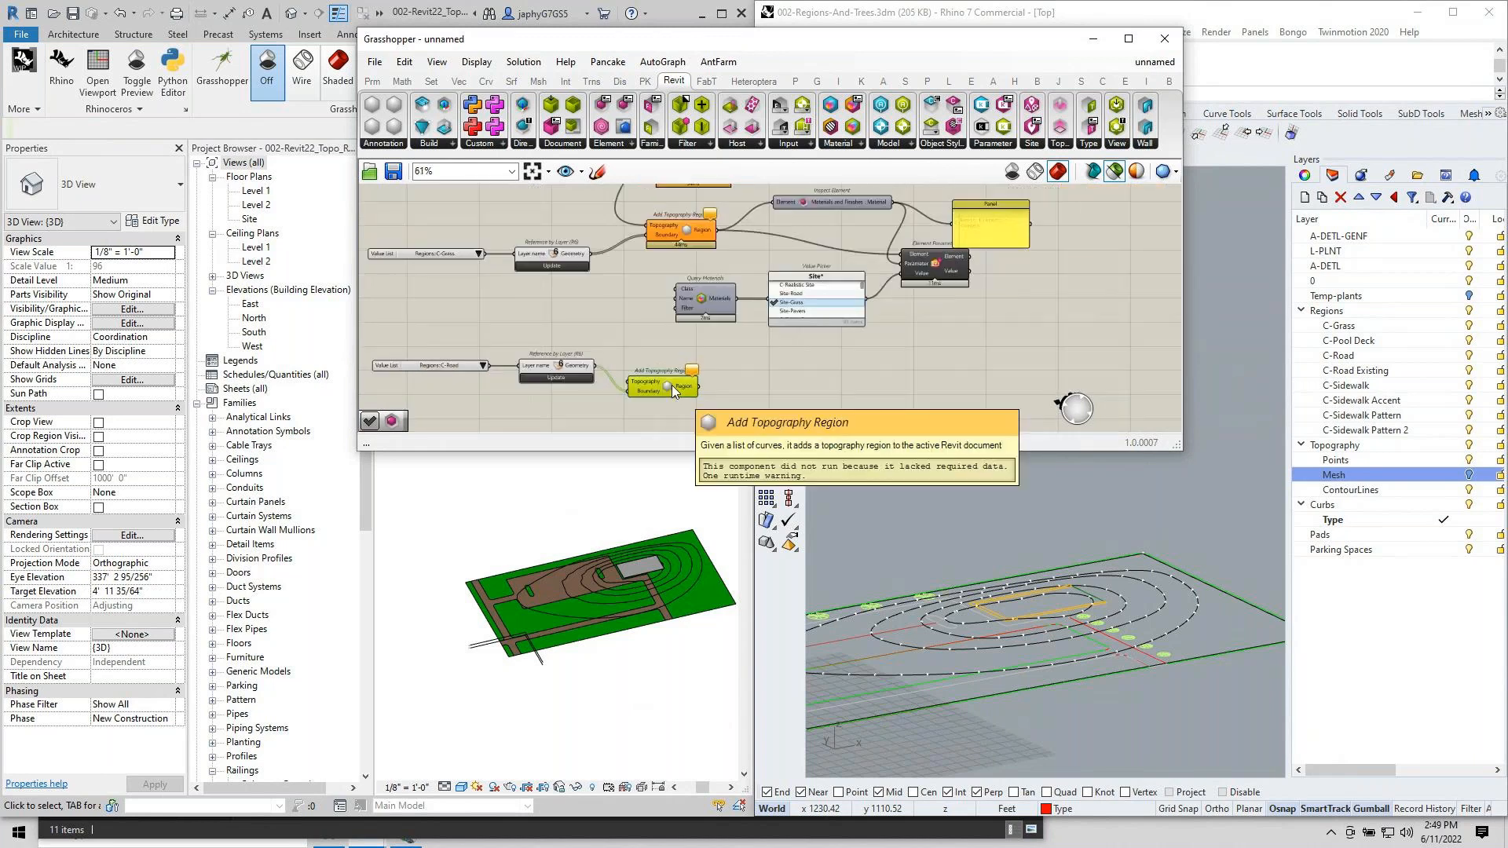
{"action": "double_click", "coordinate": [606, 224]}
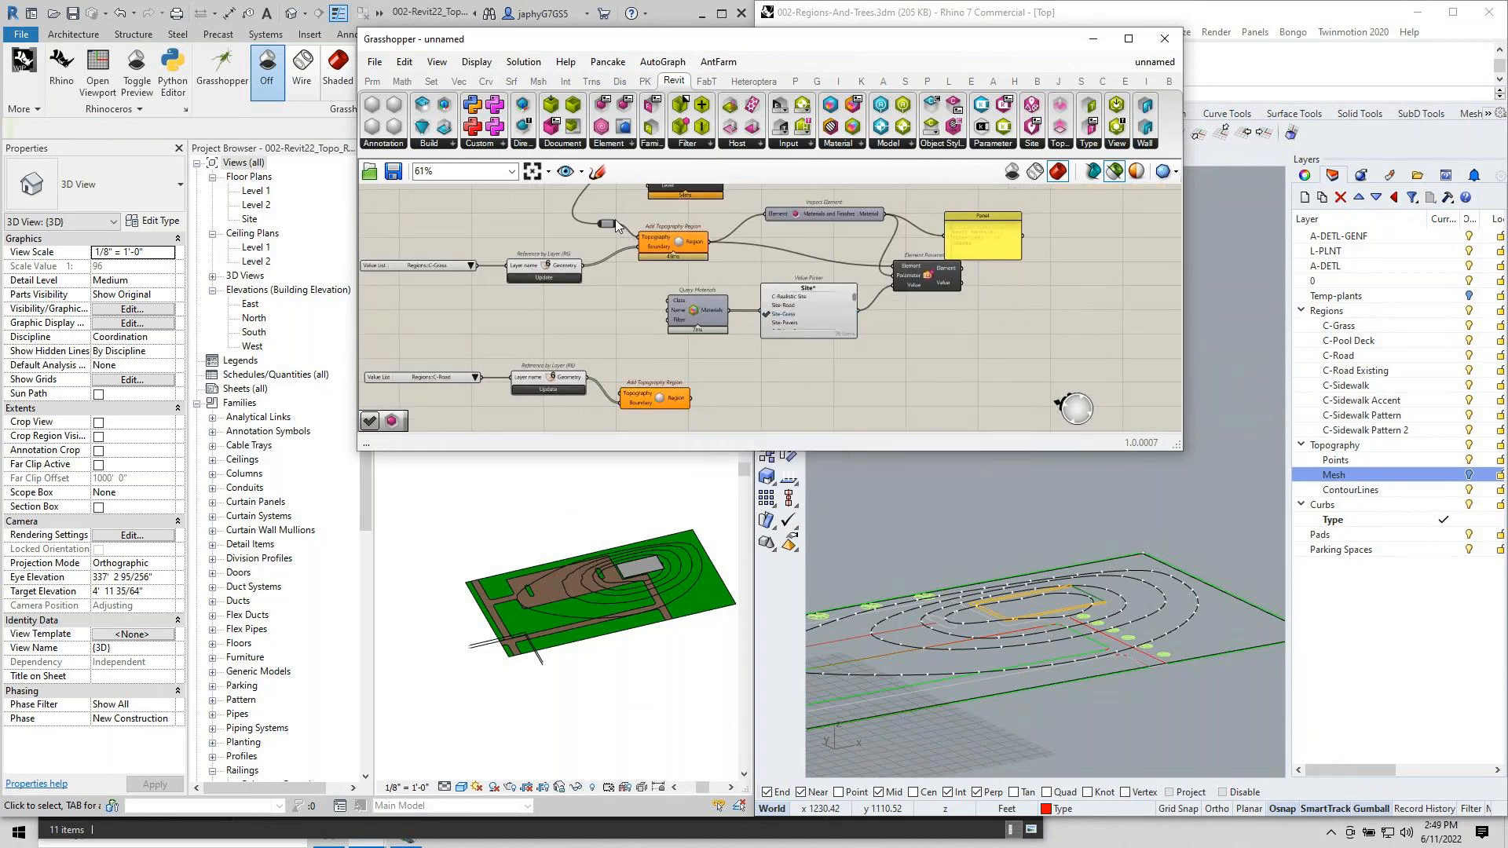
{"action": "left_click_drag", "start_coordinate": [616, 226], "coordinate": [684, 393]}
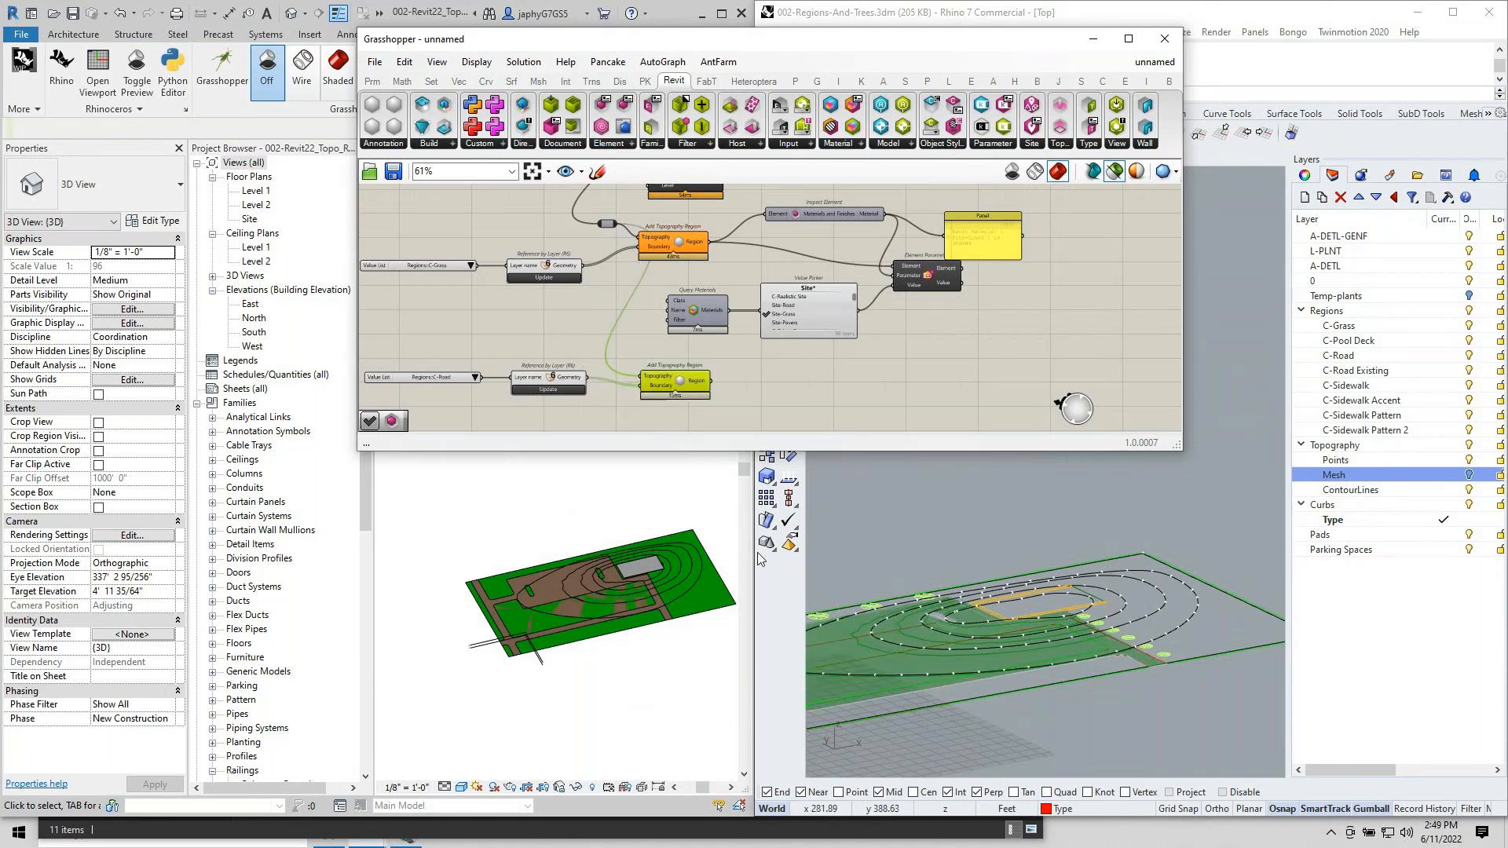
{"action": "left_click", "coordinate": [734, 397]}
Add an Element Parameter component in line with the C-Road Add Topography Region.
{"action": "right_click_drag", "start_coordinate": [774, 375], "coordinate": [727, 373]}
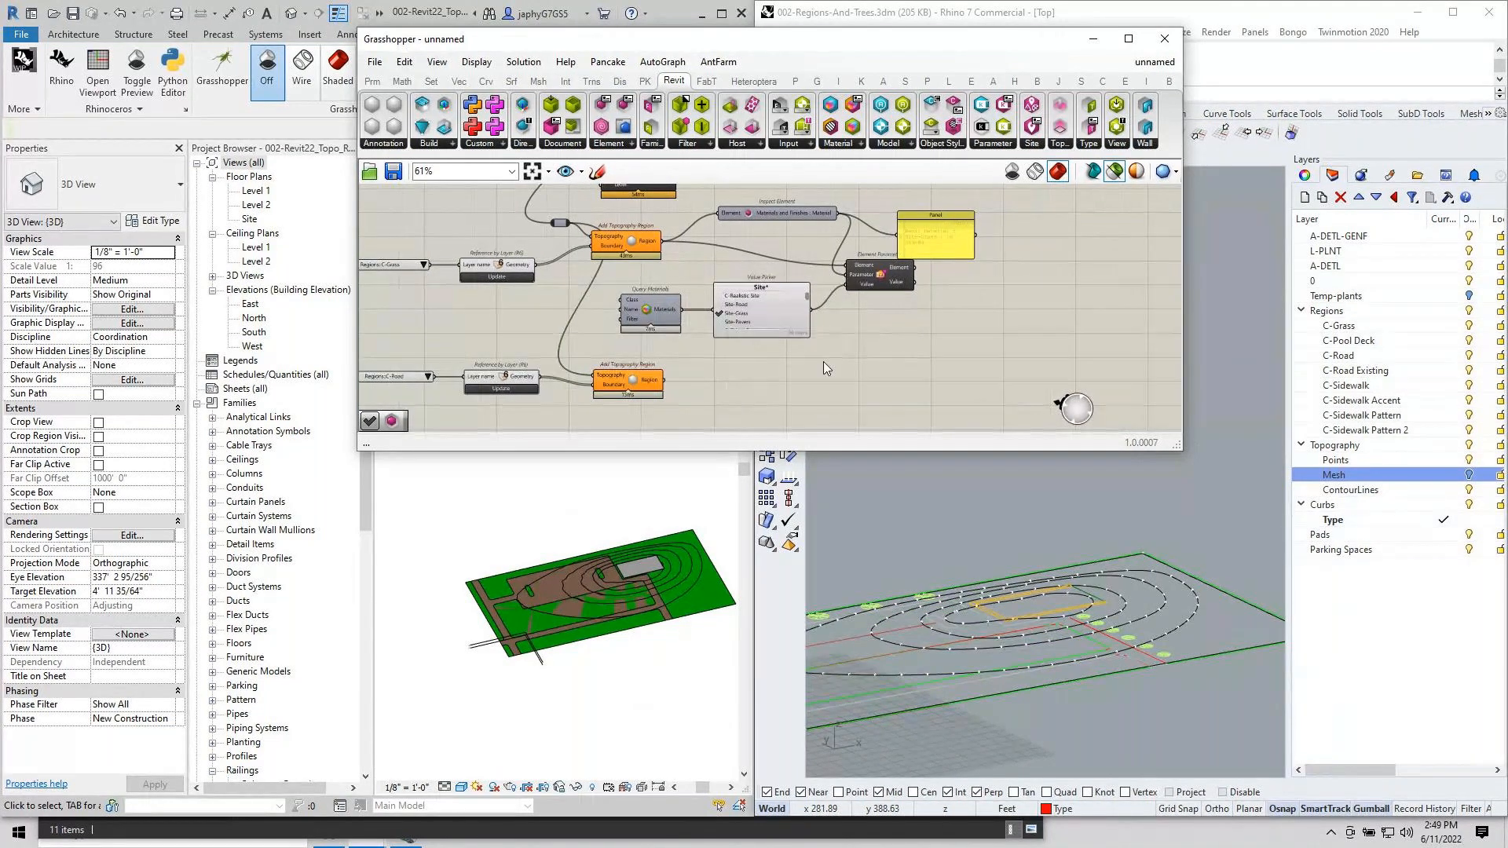
{"action": "double_click", "coordinate": [877, 385]}
{"action": "type", "text": "el pa"}
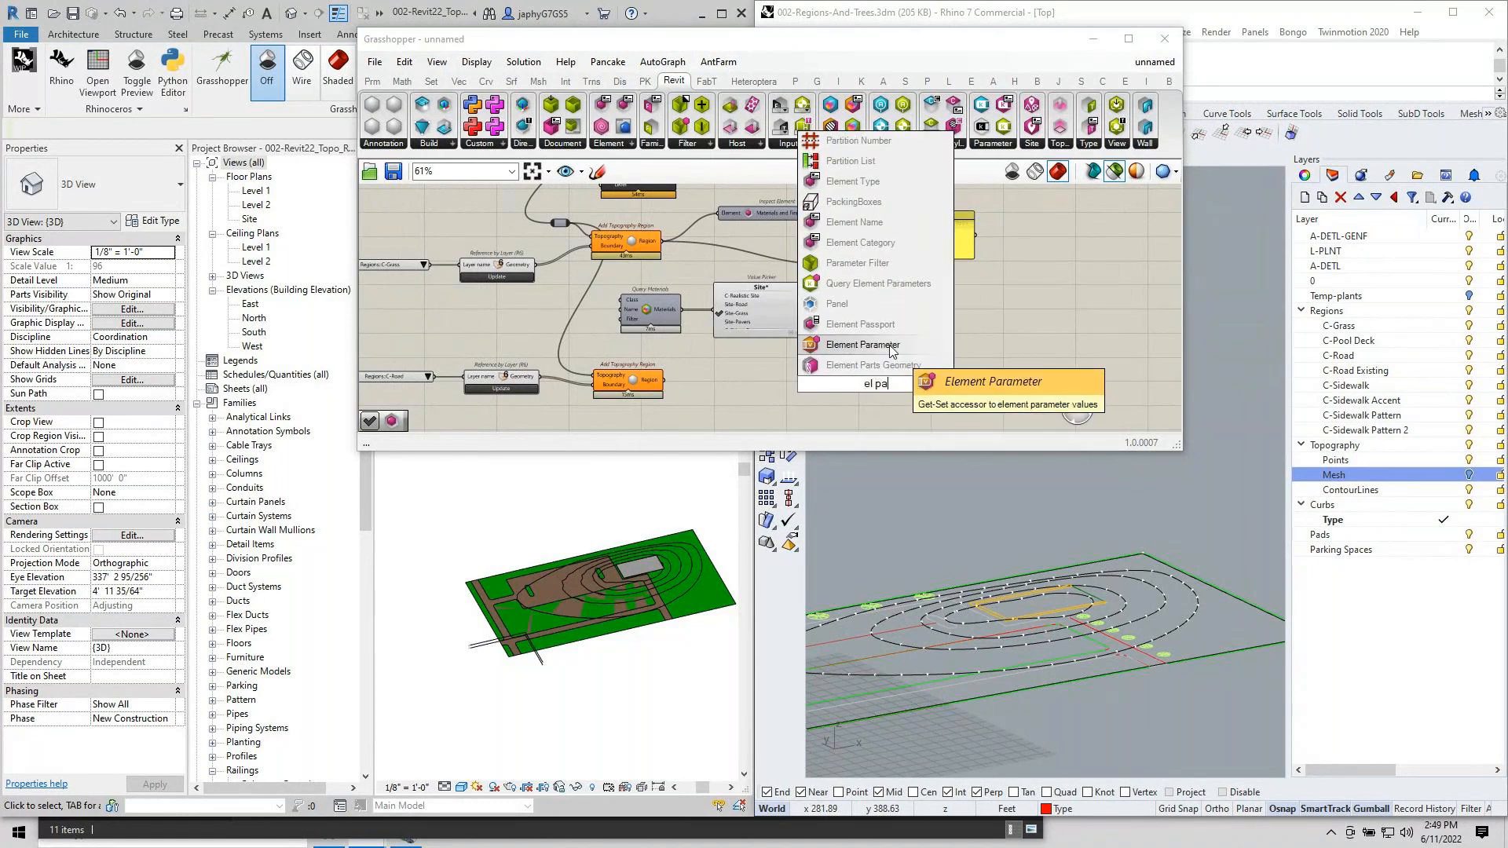
{"action": "left_click", "coordinate": [864, 344]}
Duplicate the Site* Value Picker below the original and choose Site-Road in the copy.
{"action": "left_click_drag", "start_coordinate": [761, 259], "coordinate": [755, 322], "text": "alt"}
{"action": "scroll", "coordinate": [712, 352], "scroll_direction": "up", "scroll_amount": 2}
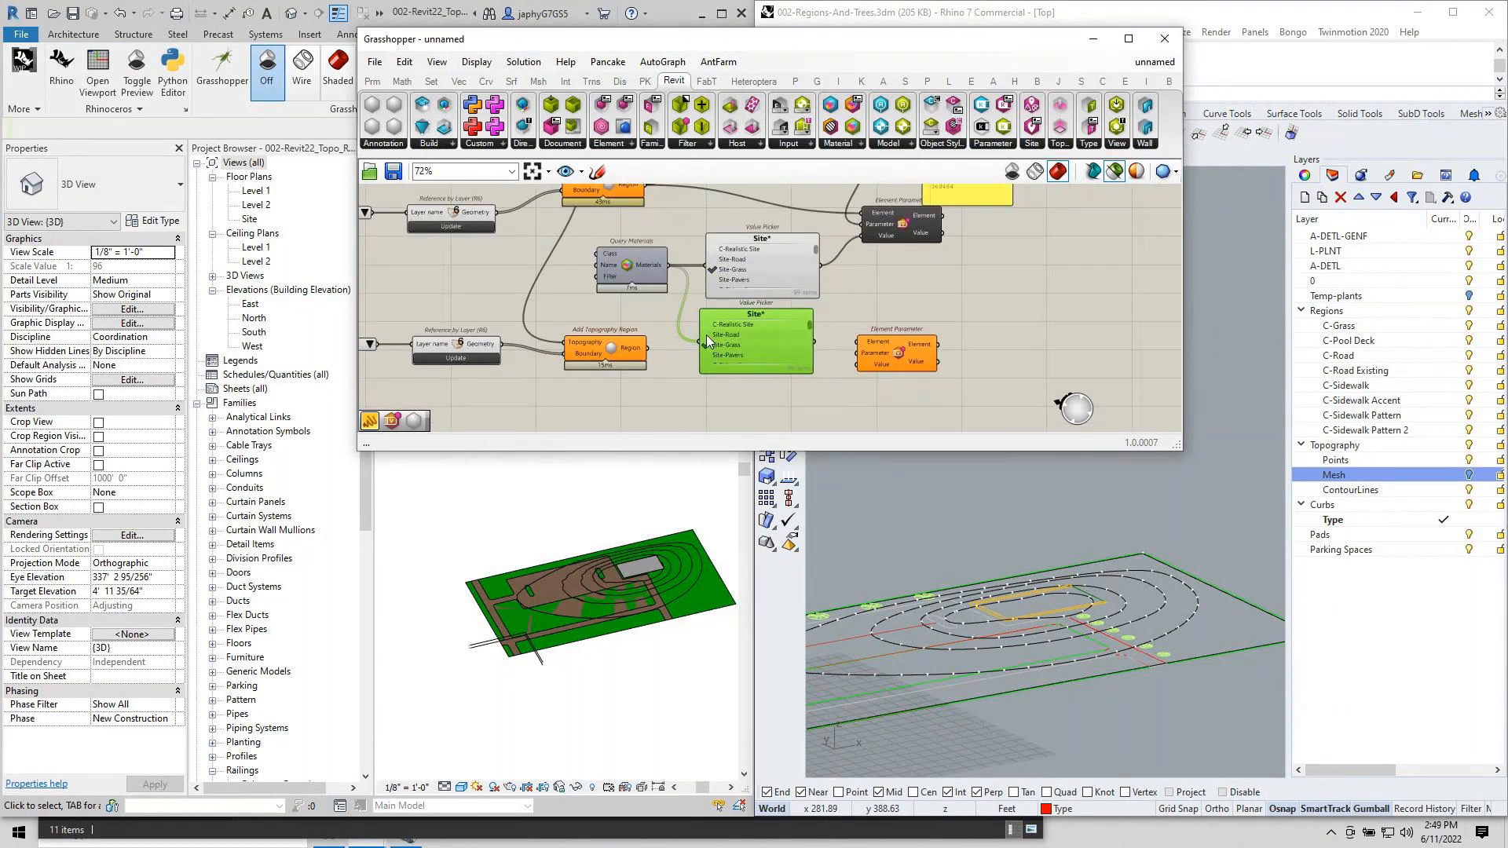
{"action": "scroll", "coordinate": [707, 337], "scroll_direction": "up", "scroll_amount": 4}
{"action": "left_click", "coordinate": [708, 335]}
{"action": "scroll", "coordinate": [686, 330], "scroll_direction": "down", "scroll_amount": 2}
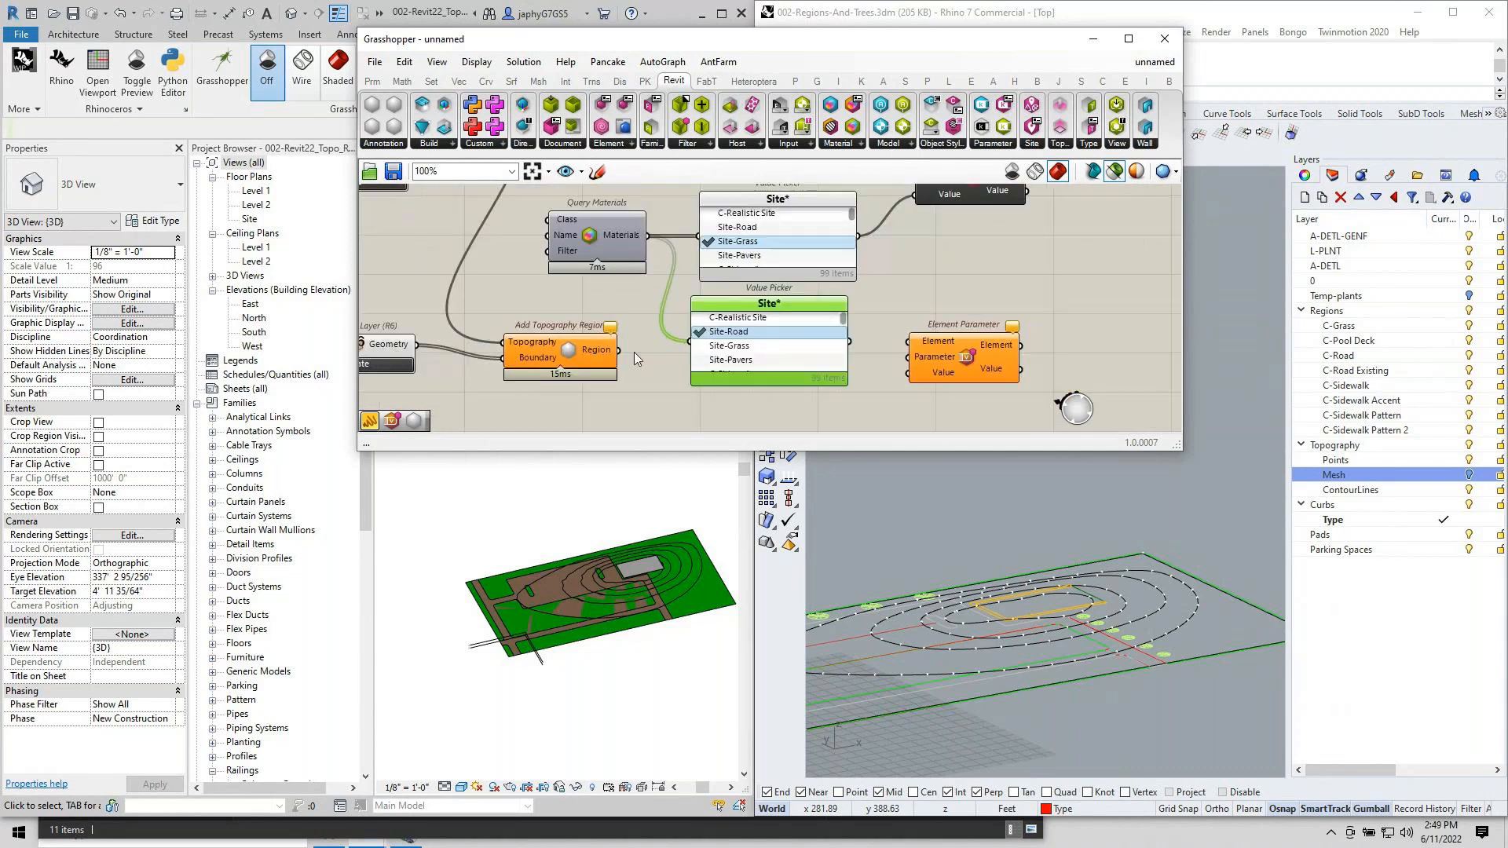
Connect the C-Road Region to the new Element Parameter's Element input and Inspect Element's Material output to its Parameter input.
{"action": "left_click_drag", "start_coordinate": [620, 351], "coordinate": [919, 347]}
{"action": "scroll", "coordinate": [859, 324], "scroll_direction": "down", "scroll_amount": 2}
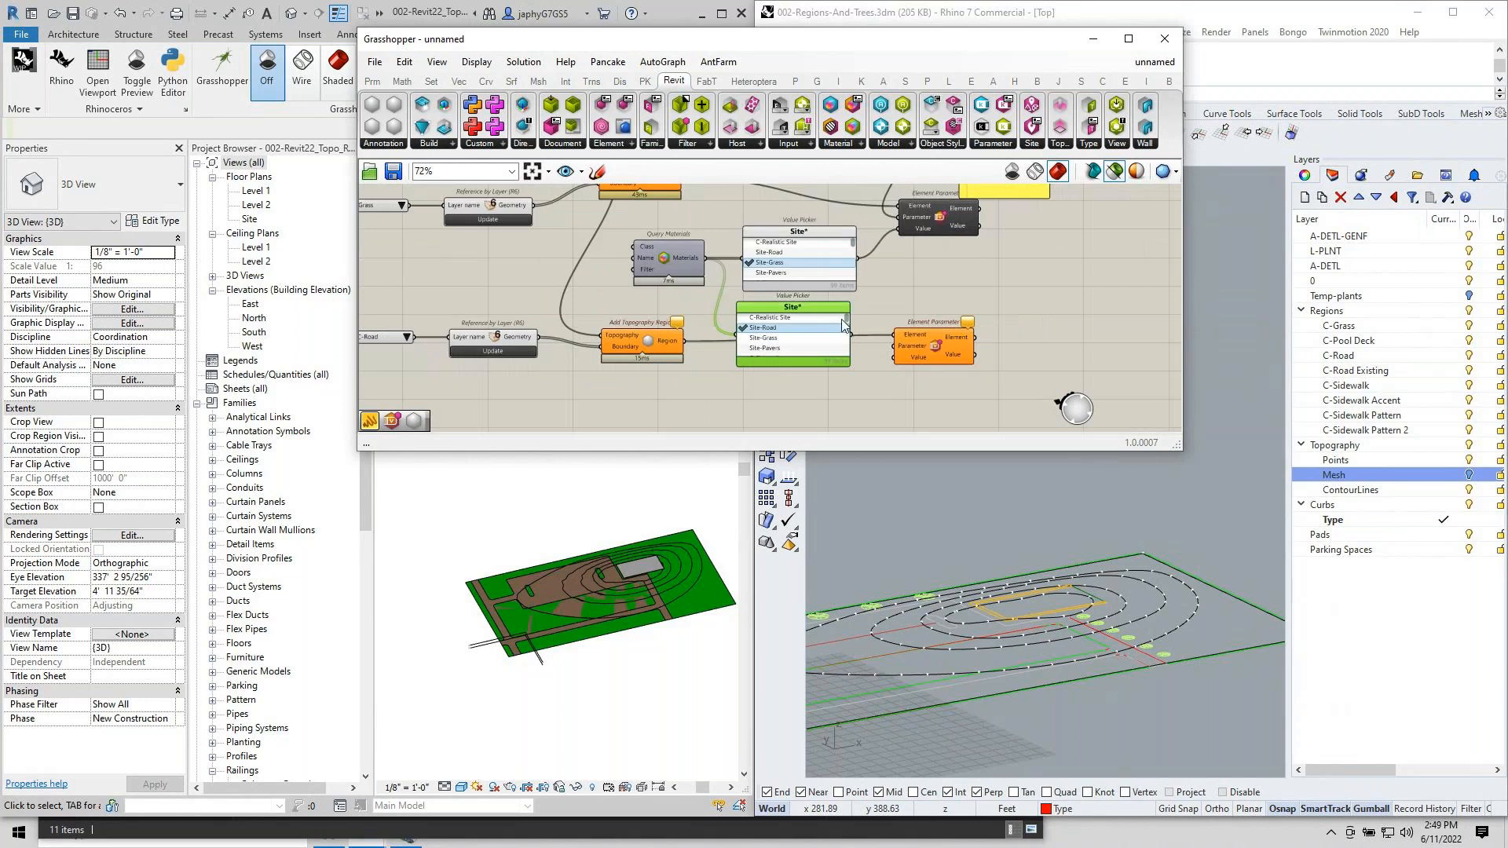
{"action": "scroll", "coordinate": [839, 330], "scroll_direction": "down", "scroll_amount": 2}
{"action": "right_click_drag", "start_coordinate": [839, 330], "coordinate": [747, 383]}
{"action": "scroll", "coordinate": [793, 291], "scroll_direction": "up", "scroll_amount": 2}
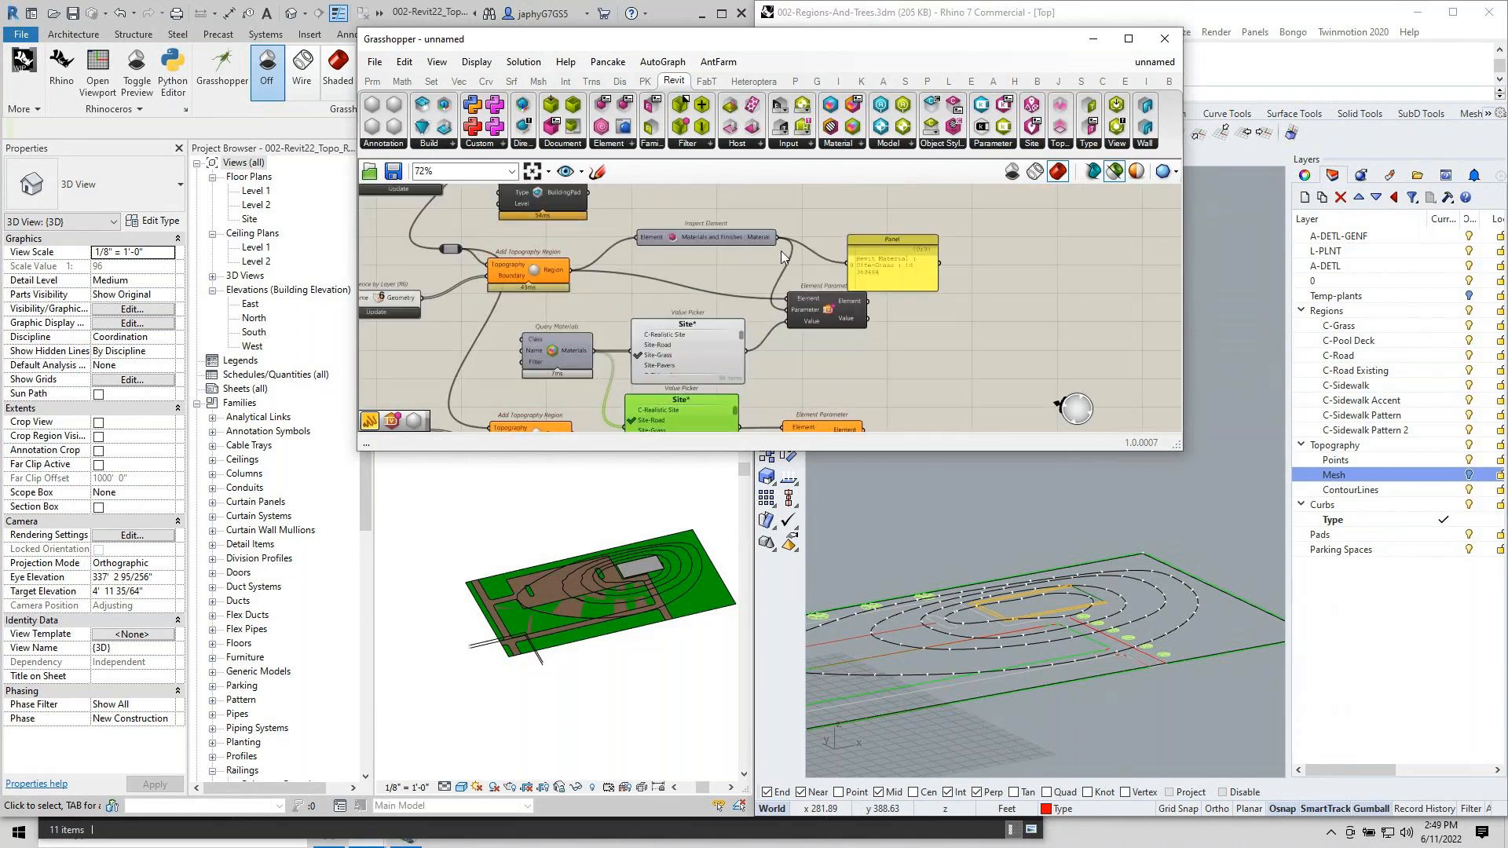
{"action": "left_click_drag", "start_coordinate": [783, 239], "coordinate": [912, 370]}
{"action": "scroll", "coordinate": [789, 357], "scroll_direction": "up", "scroll_amount": 3}
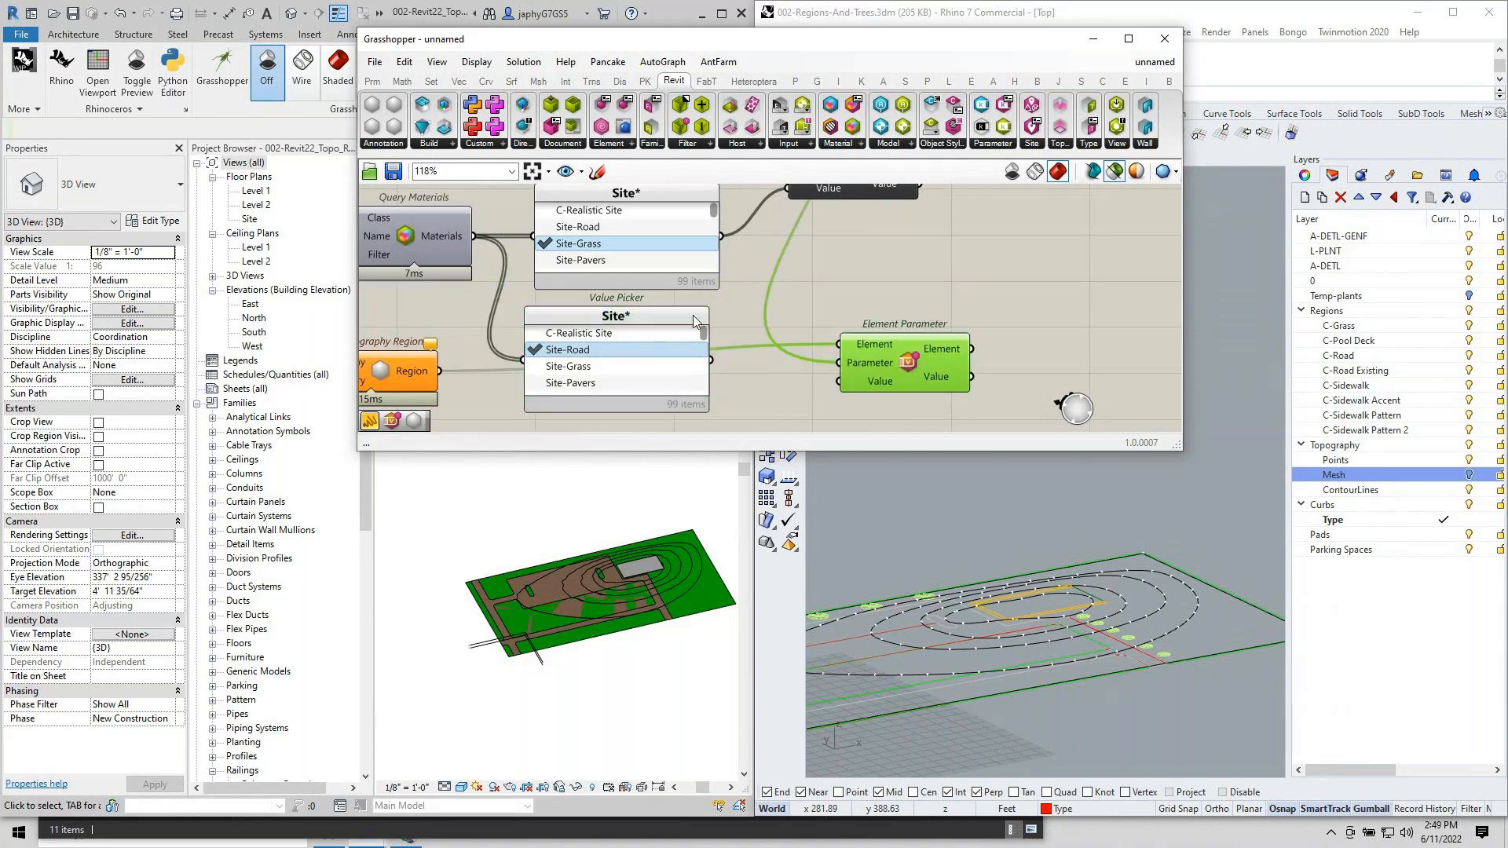
Move the Site-Road Value Picker clear of the region wire and connect it to the new Element Parameter's Value input.
{"action": "left_click", "coordinate": [680, 315]}
{"action": "left_click_drag", "start_coordinate": [679, 317], "coordinate": [705, 262]}
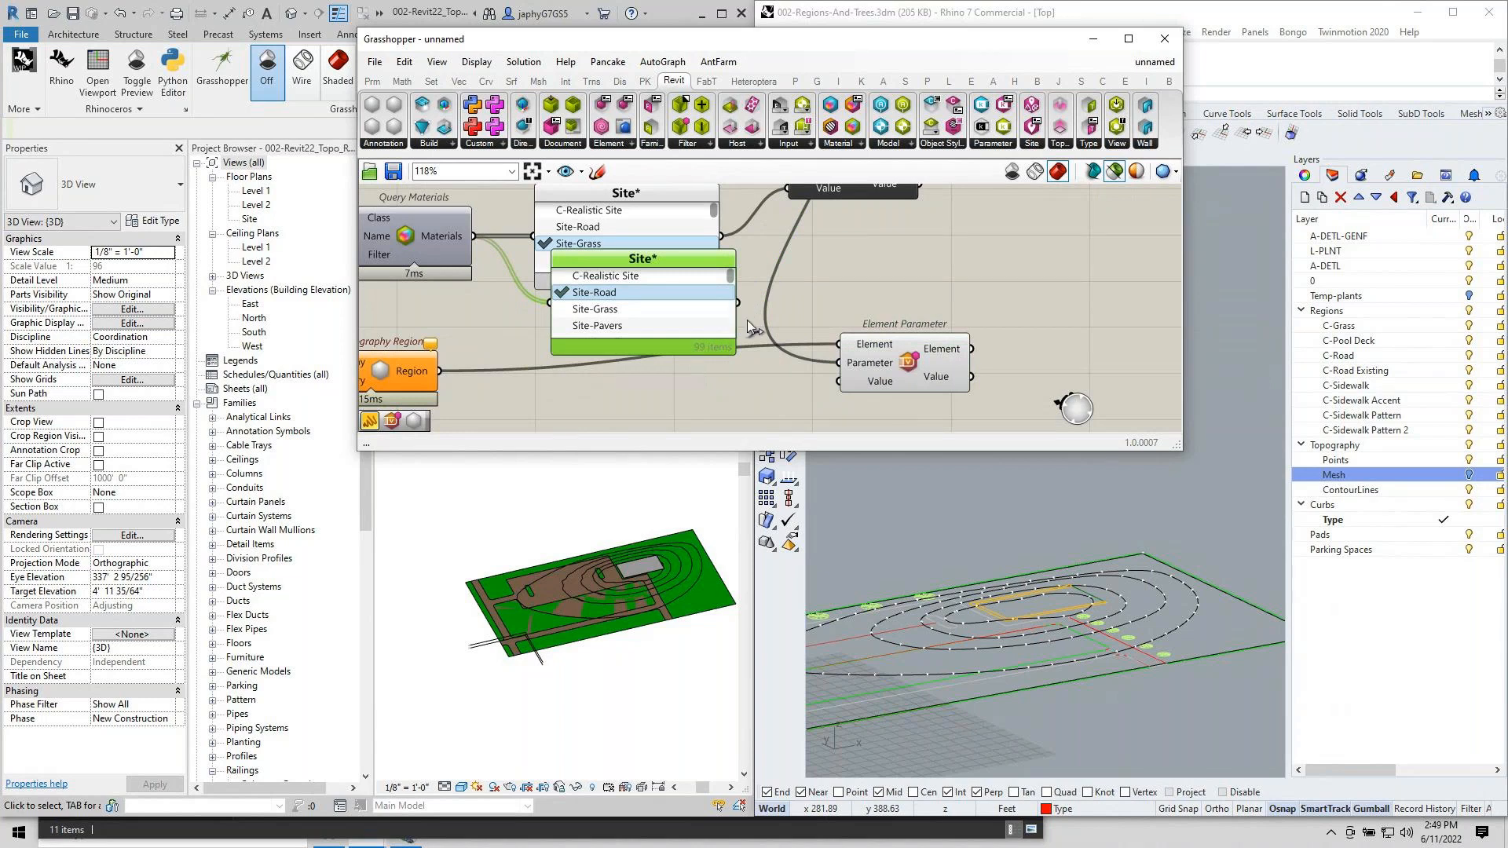
{"action": "left_click_drag", "start_coordinate": [738, 303], "coordinate": [840, 381]}
{"action": "left_click", "coordinate": [870, 384]}
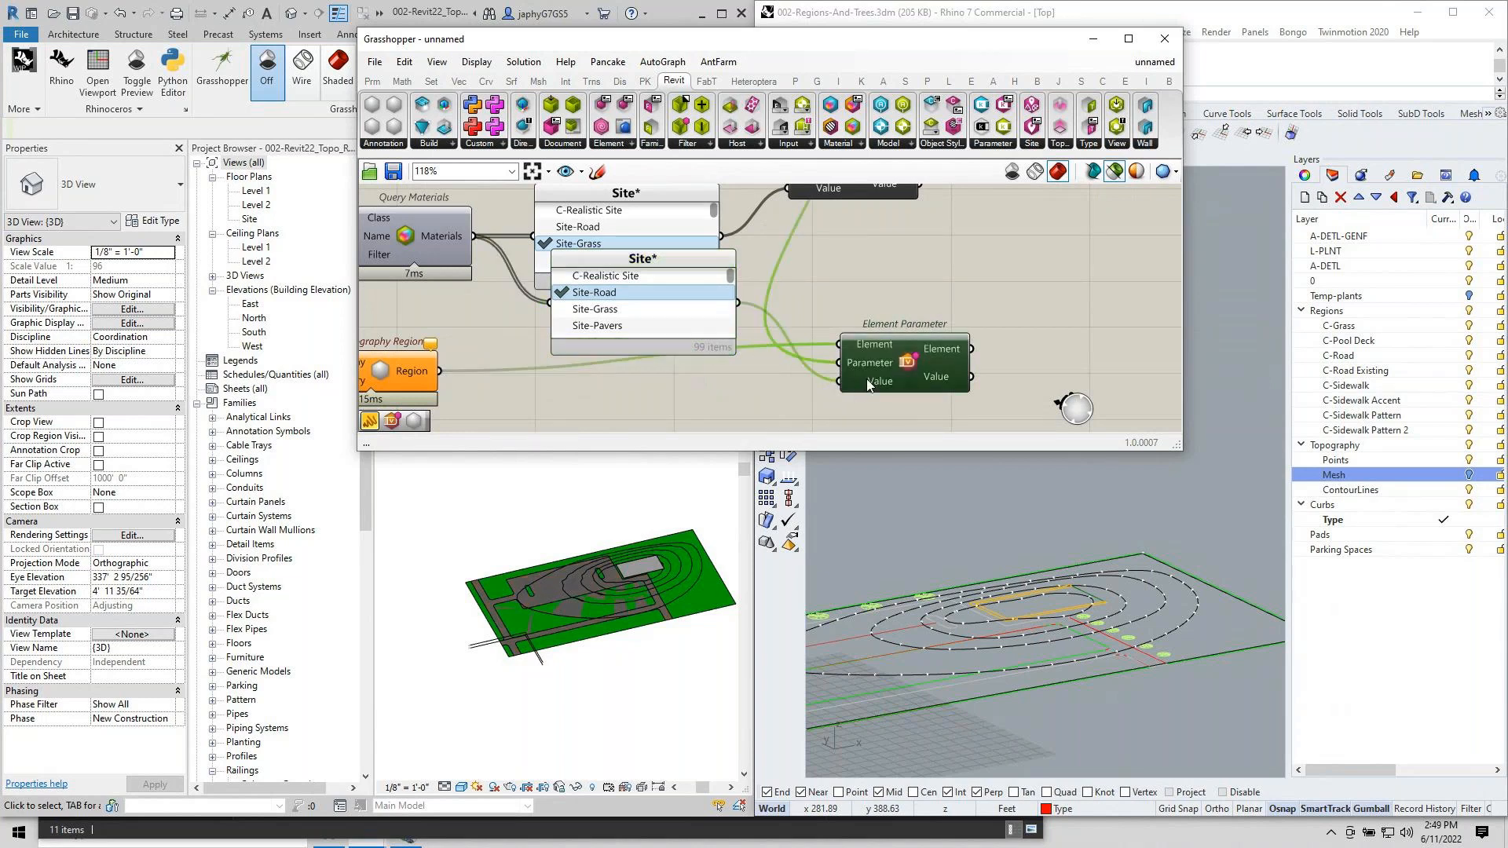
In Rhino, copy the large inner grass boundary curve from the C-Grass layer to the C-Road layer.
{"action": "left_click", "coordinate": [662, 652]}
{"action": "mouse_move", "coordinate": [605, 689]}
{"action": "middle_mouse_down", "text": "shift"}
{"action": "mouse_move", "coordinate": [646, 644]}
{"action": "mouse_move", "coordinate": [608, 713]}
{"action": "middle_mouse_up", "text": "shift"}
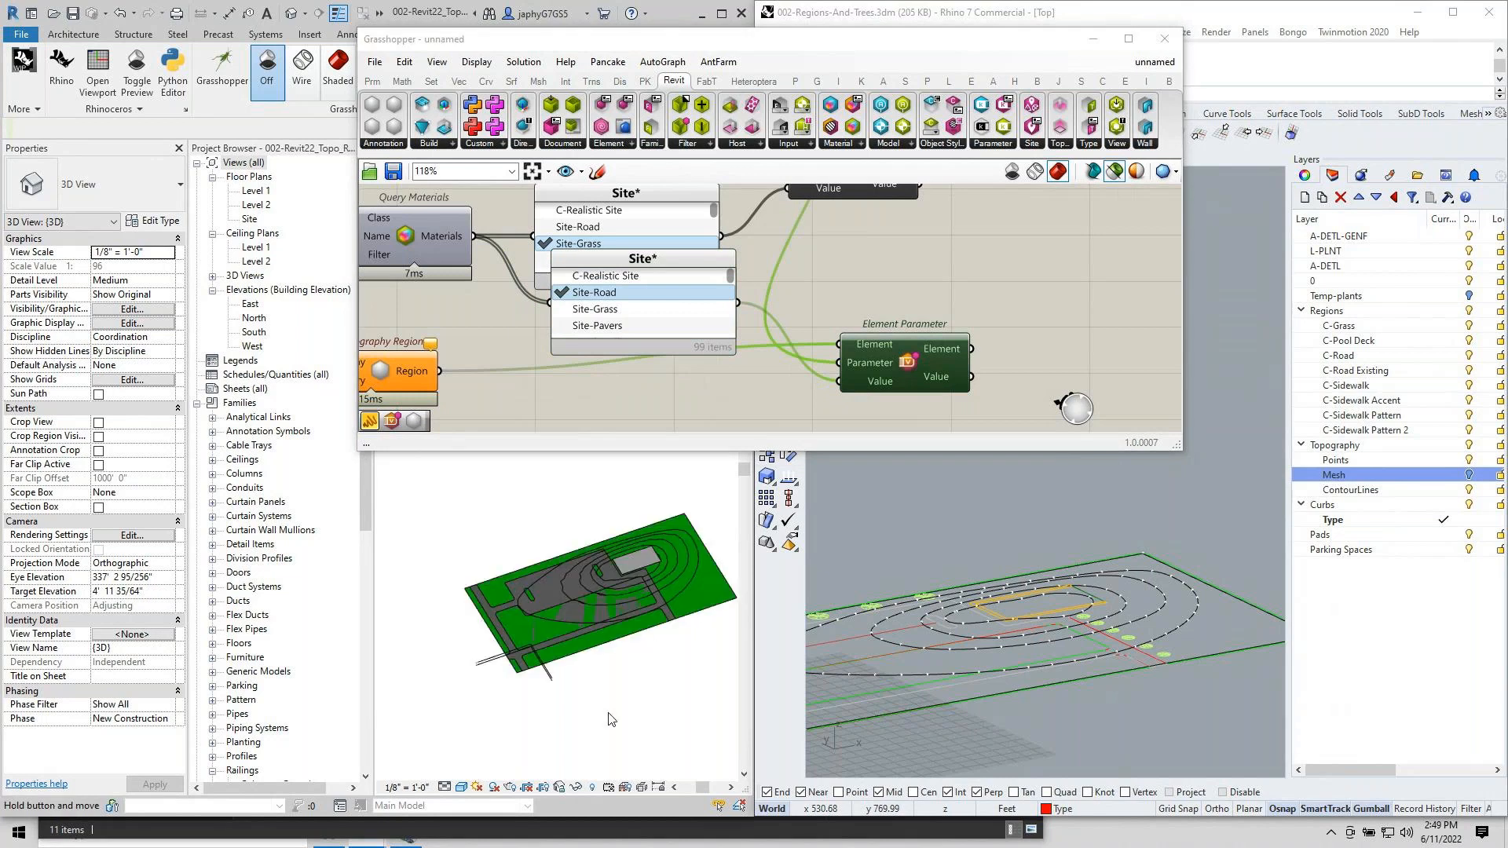
{"action": "scroll", "coordinate": [575, 605], "scroll_direction": "up", "scroll_amount": 5}
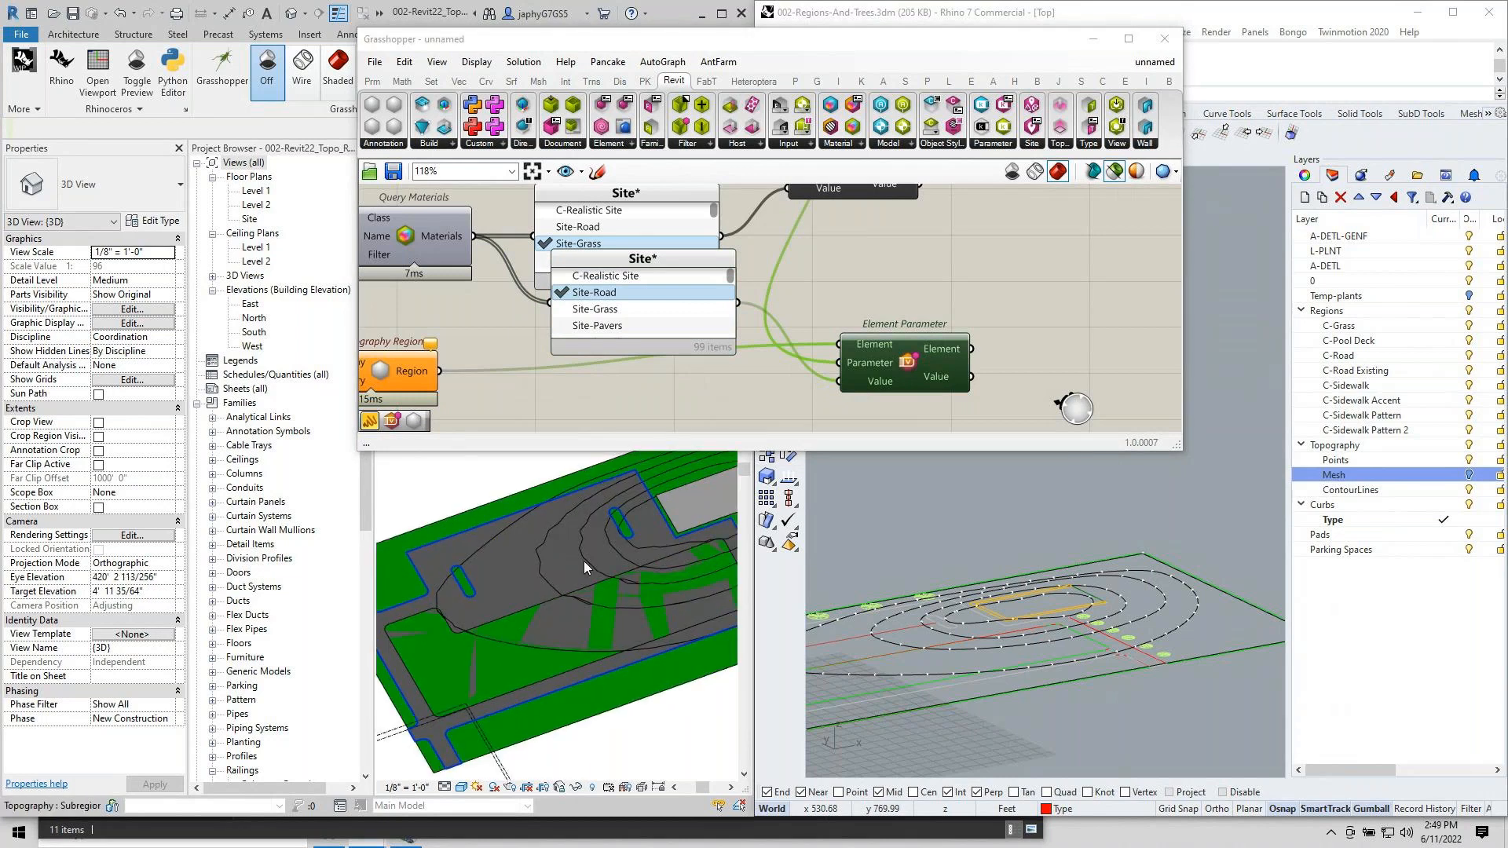
{"action": "scroll", "coordinate": [1086, 542], "scroll_direction": "down", "scroll_amount": 5}
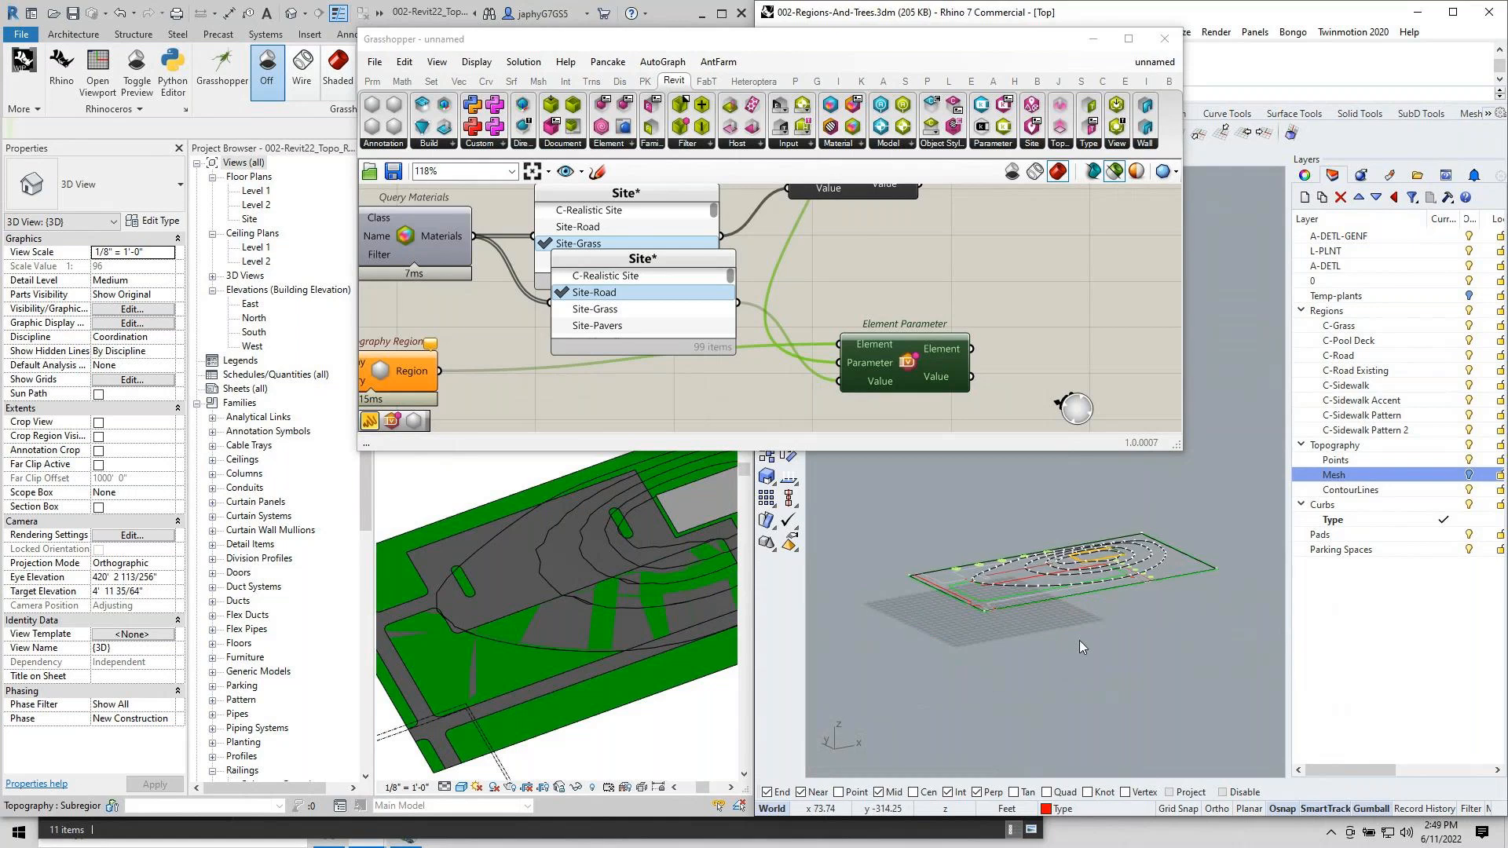
{"action": "right_click_drag", "start_coordinate": [1079, 639], "coordinate": [1053, 691], "text": "shift"}
{"action": "right_click_drag", "start_coordinate": [1053, 691], "coordinate": [1038, 758]}
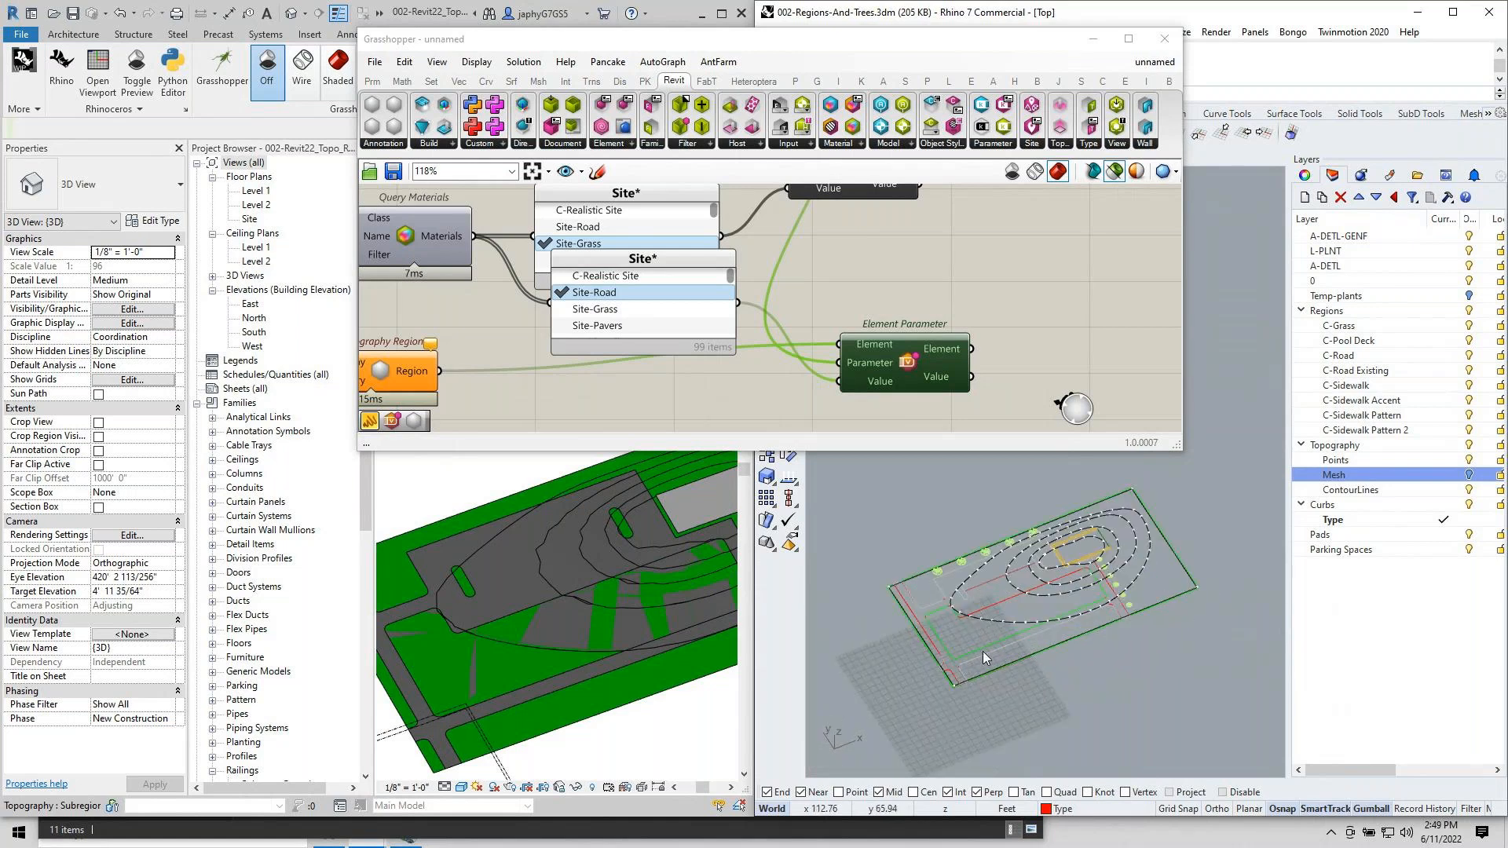
{"action": "left_click", "coordinate": [978, 649]}
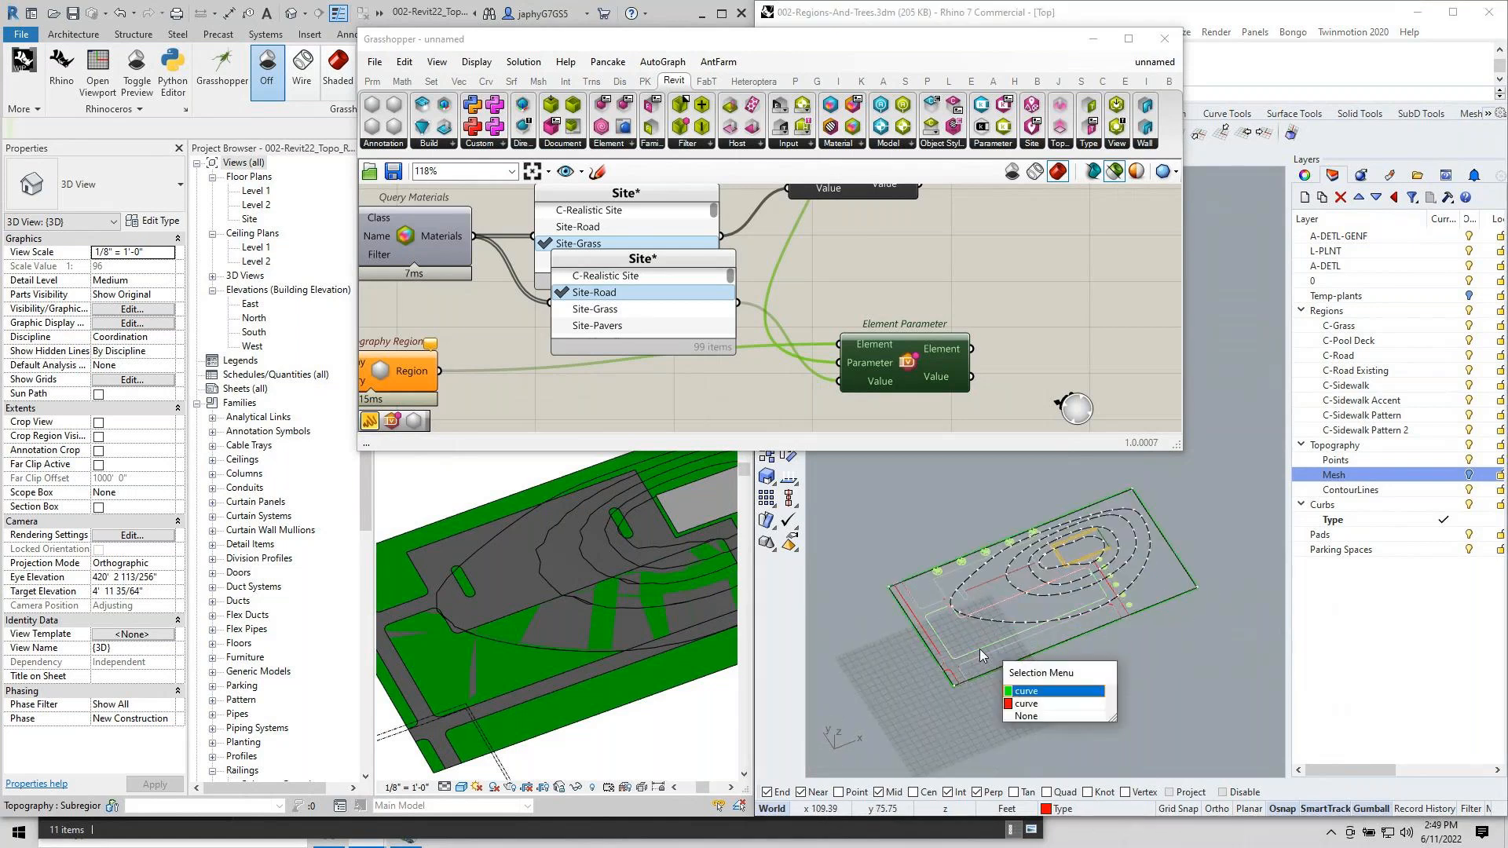
{"action": "left_click", "coordinate": [1043, 690]}
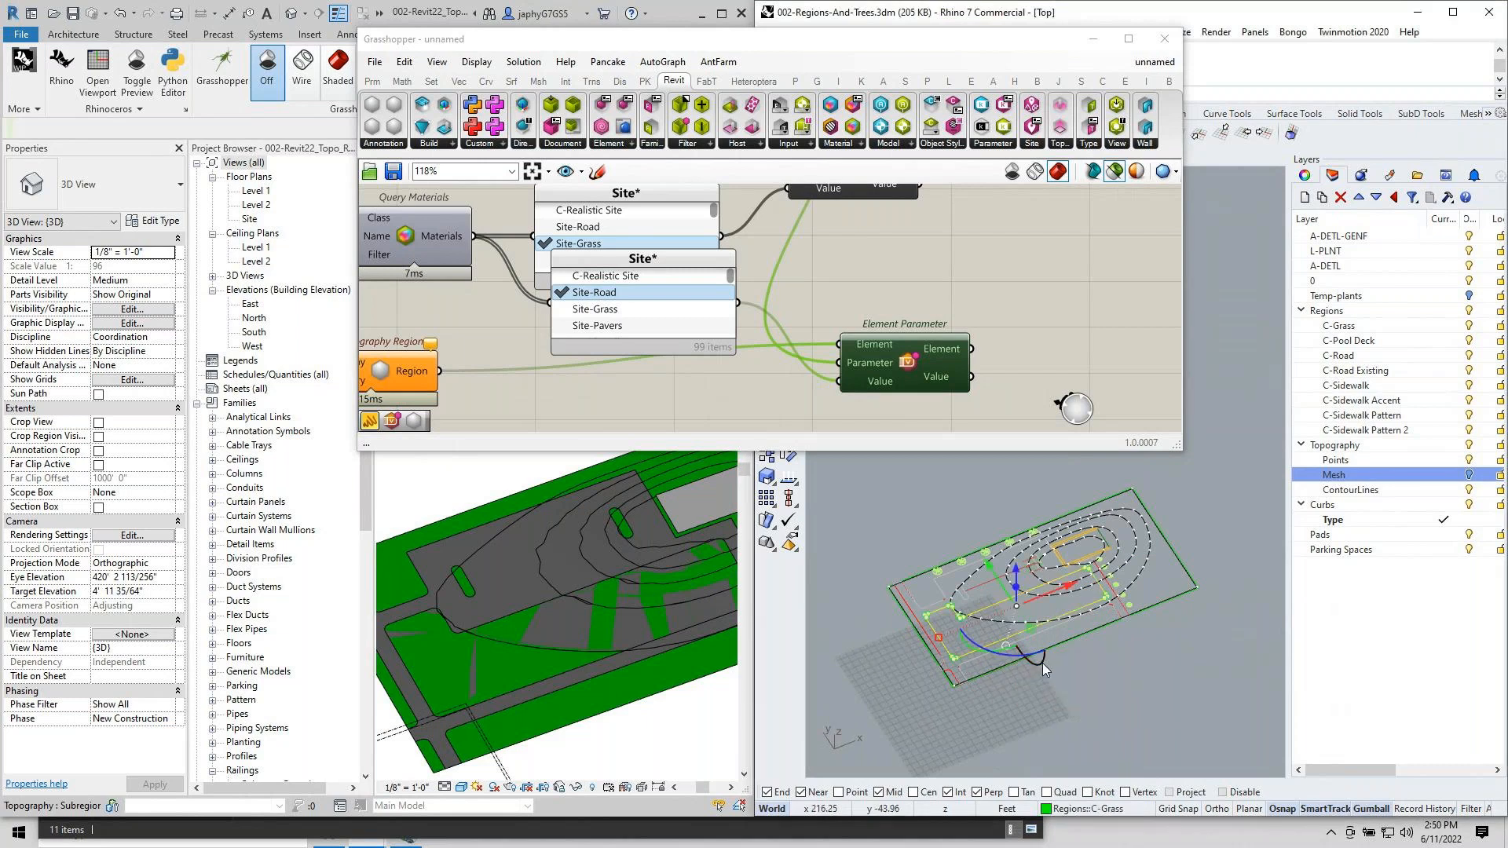
{"action": "scroll", "coordinate": [1043, 663], "scroll_direction": "up", "scroll_amount": 2}
{"action": "scroll", "coordinate": [491, 639], "scroll_direction": "down", "scroll_amount": 1}
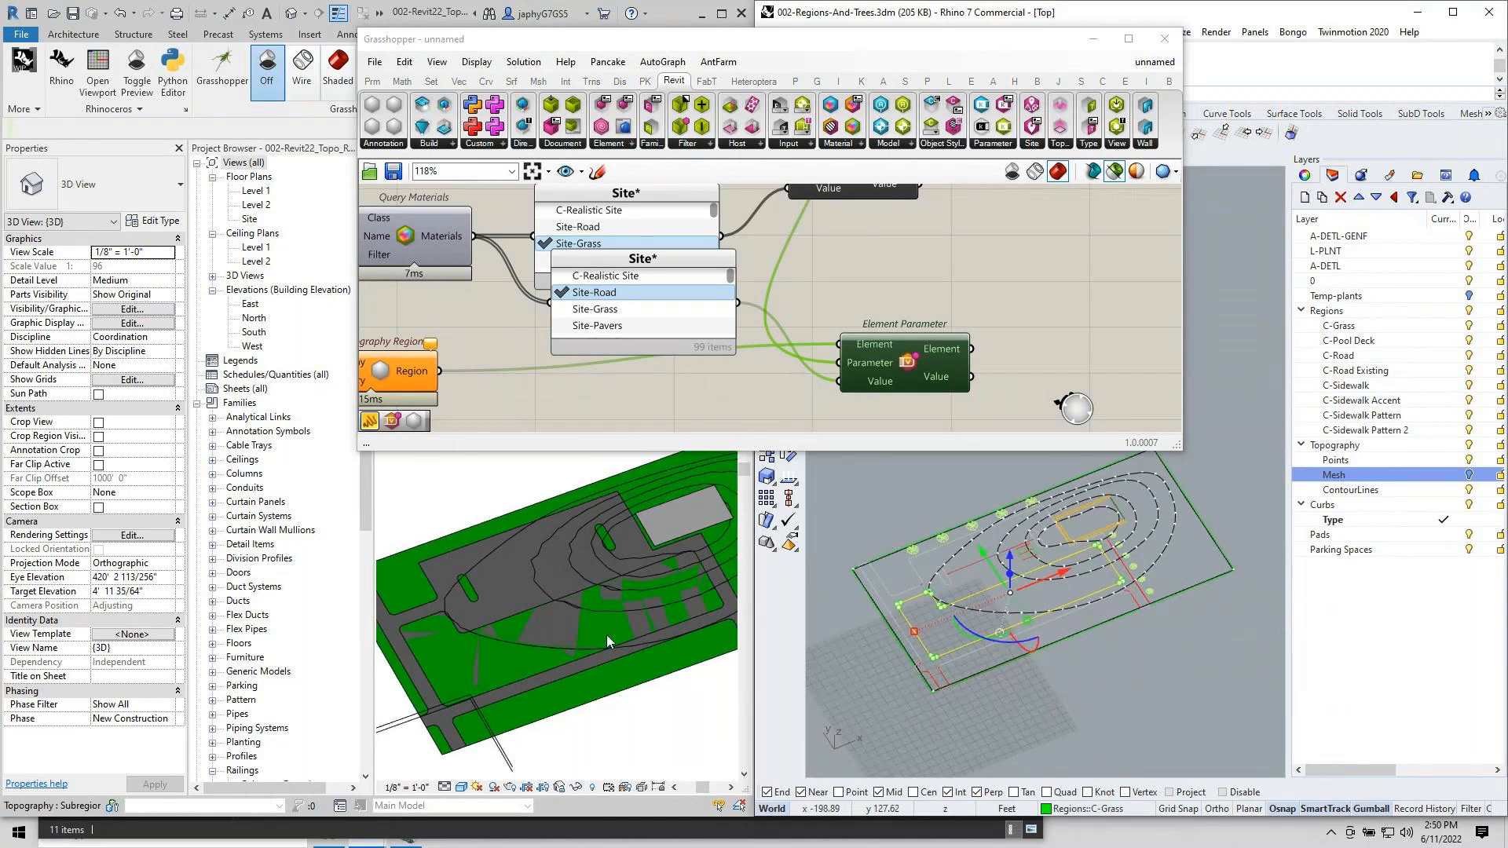
{"action": "scroll", "coordinate": [609, 621], "scroll_direction": "up", "scroll_amount": 2}
{"action": "scroll", "coordinate": [605, 605], "scroll_direction": "down", "scroll_amount": 2}
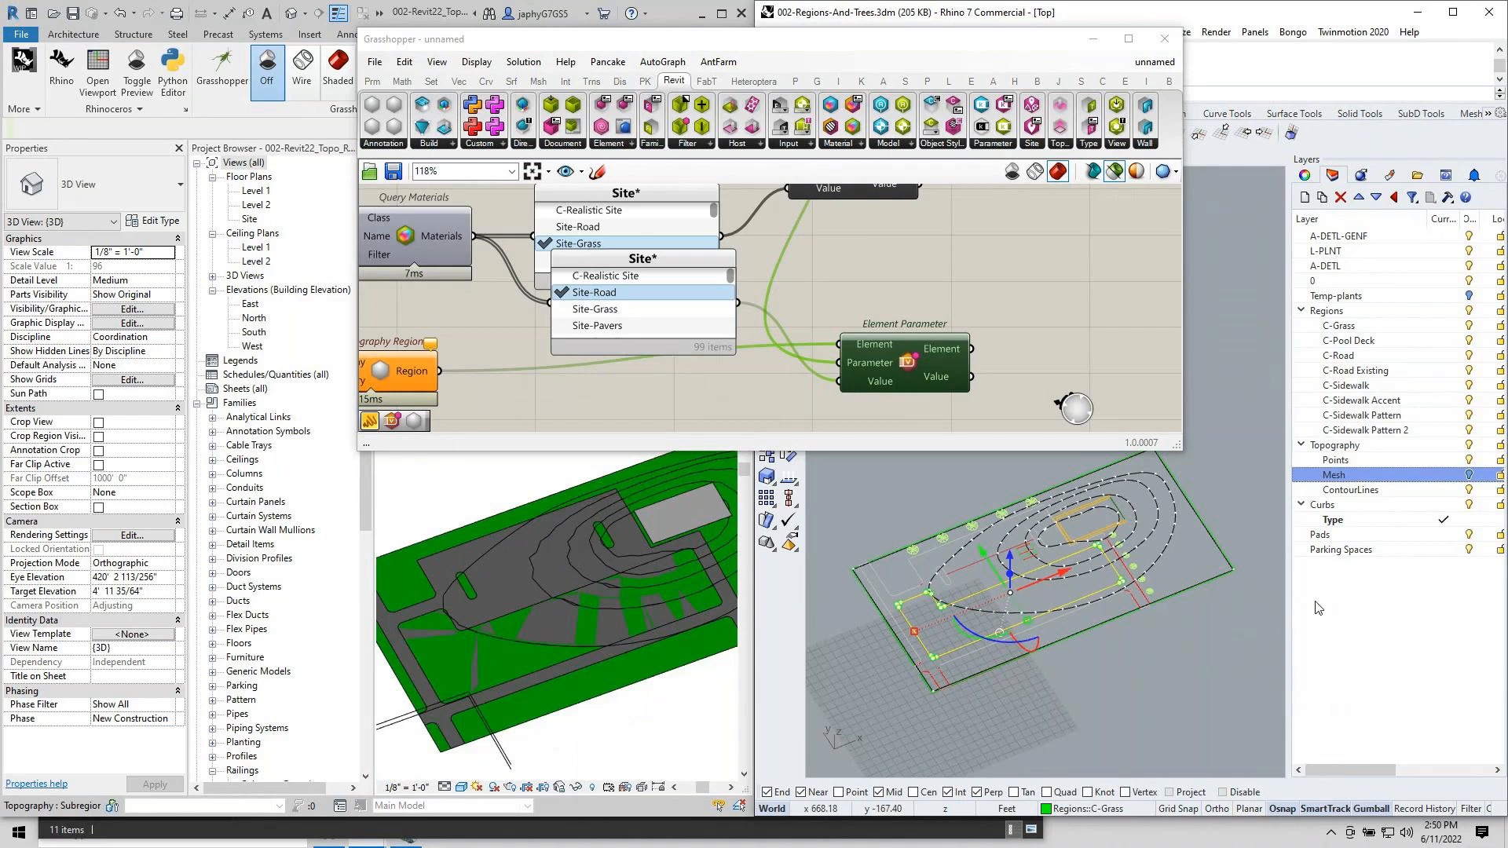
{"action": "right_click", "coordinate": [1360, 357]}
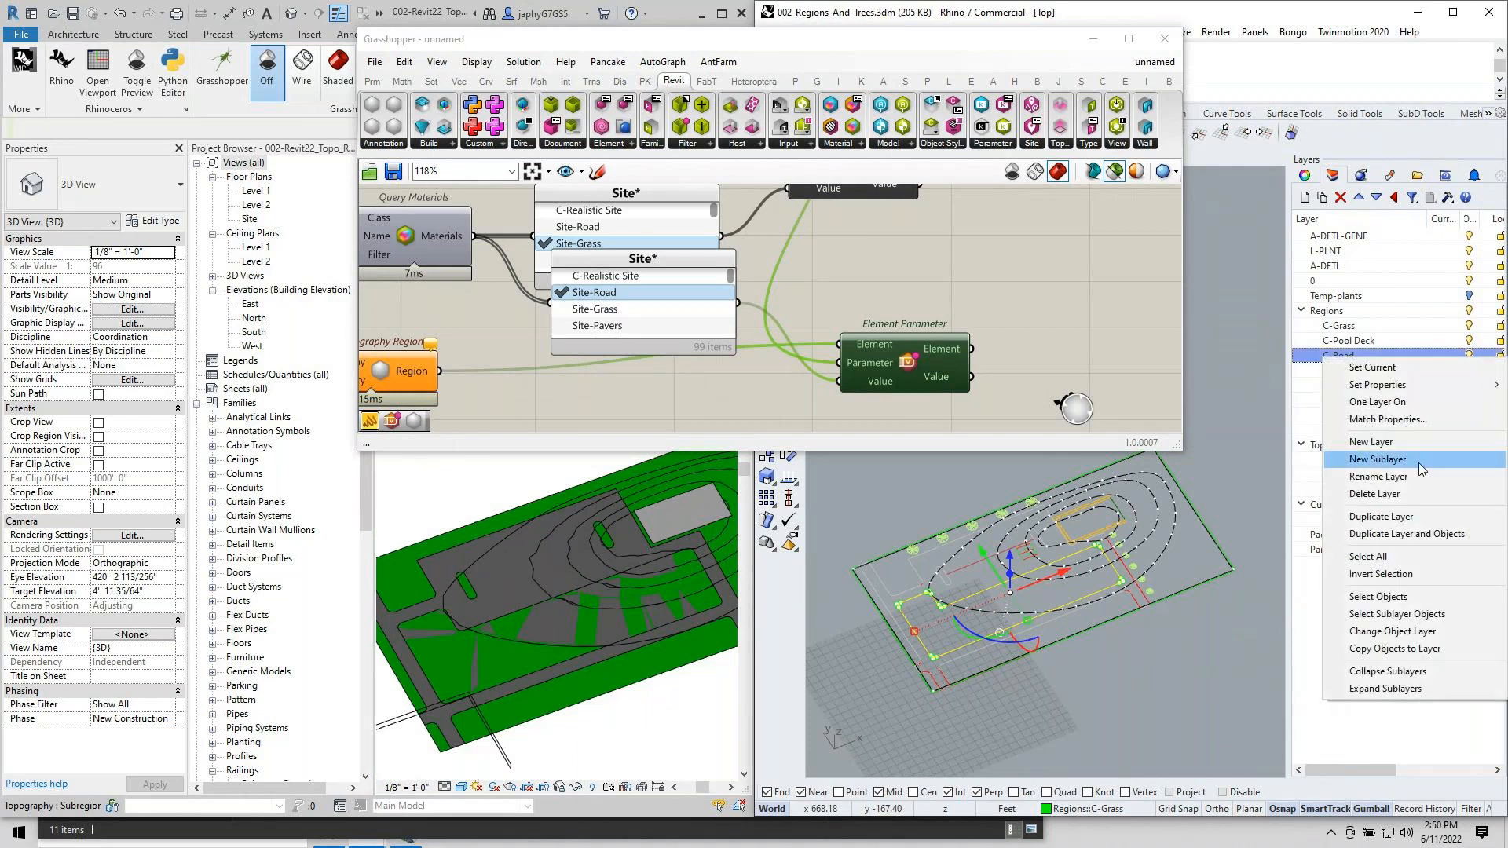
{"action": "left_click", "coordinate": [1398, 649]}
In Grasshopper, update the Reference by Layer (R6) component that feeds the C-Road topography region.
{"action": "left_click", "coordinate": [1074, 295]}
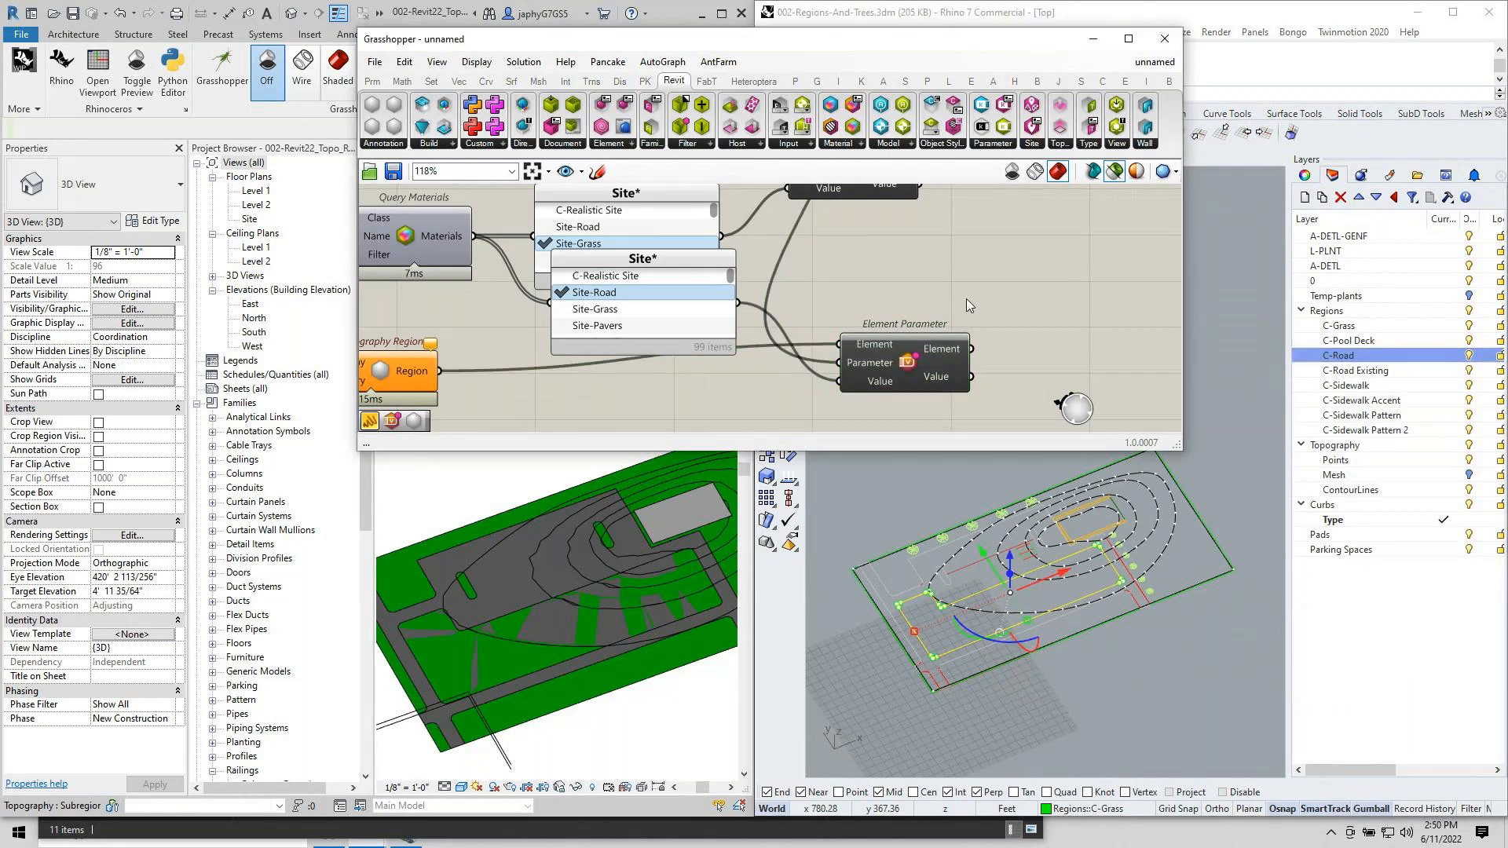
{"action": "scroll", "coordinate": [966, 298], "scroll_direction": "down", "scroll_amount": 3}
{"action": "right_click_drag", "start_coordinate": [493, 360], "coordinate": [651, 368]}
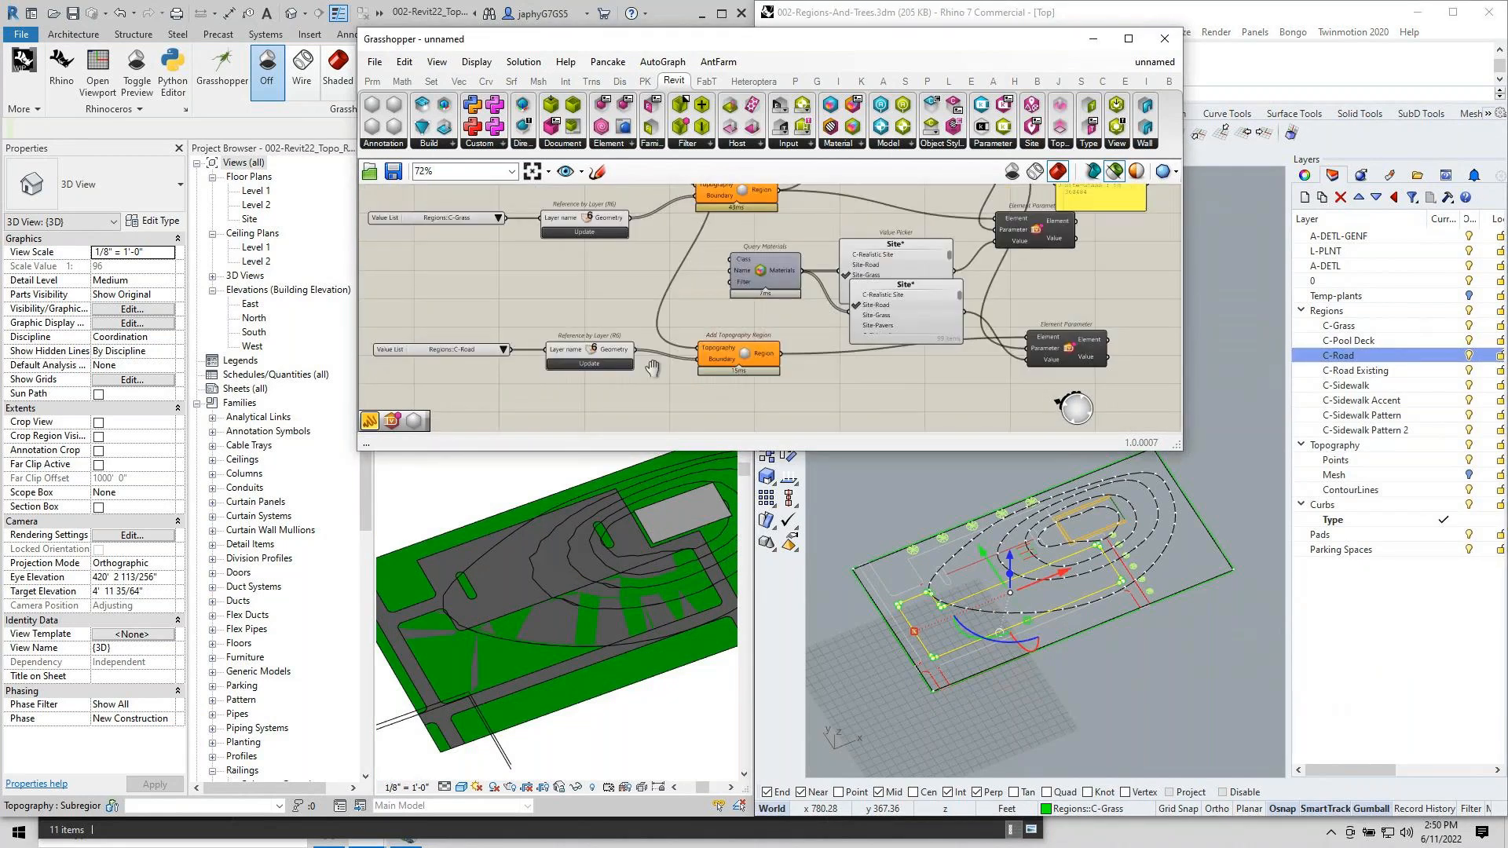
{"action": "scroll", "coordinate": [650, 371], "scroll_direction": "up", "scroll_amount": 2}
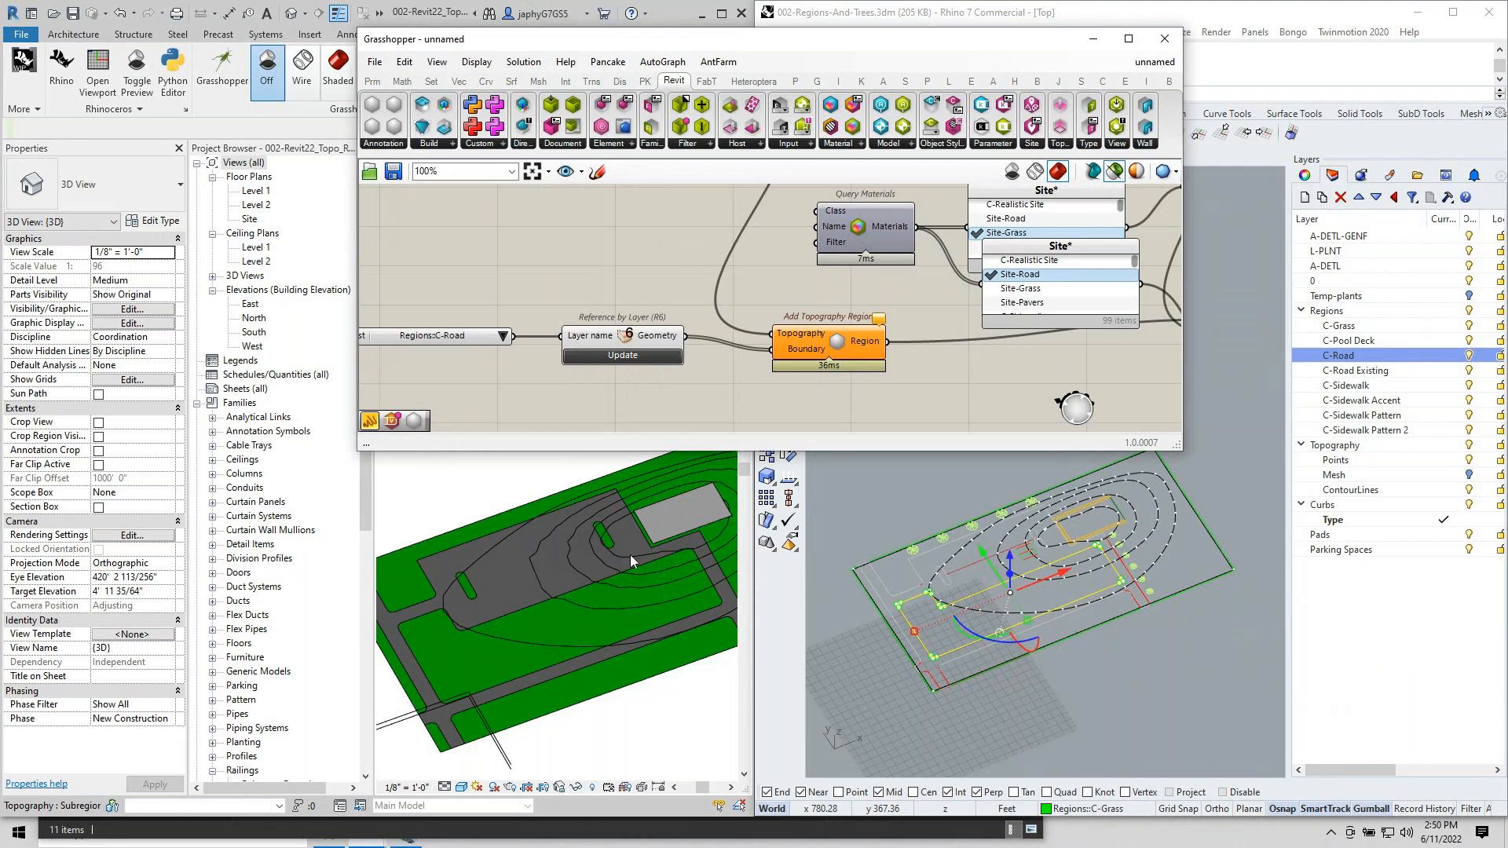
Examine the rebuilt road and grass subregions in the Revit 3D view and the site with its tree blocks in Rhino.
{"action": "scroll", "coordinate": [630, 554], "scroll_direction": "down", "scroll_amount": 4}
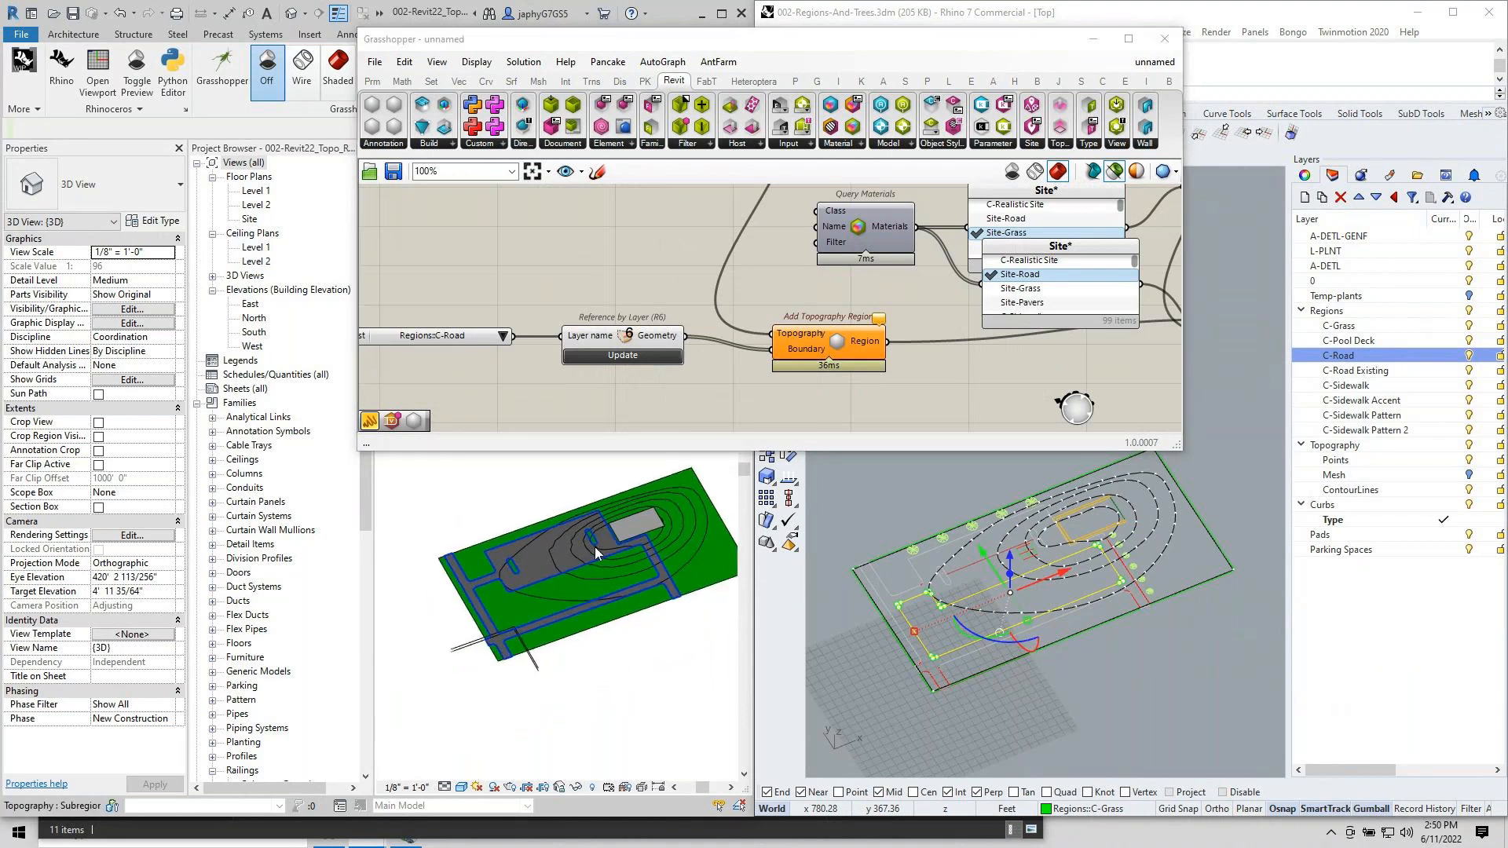
{"action": "scroll", "coordinate": [610, 602], "scroll_direction": "up", "scroll_amount": 4}
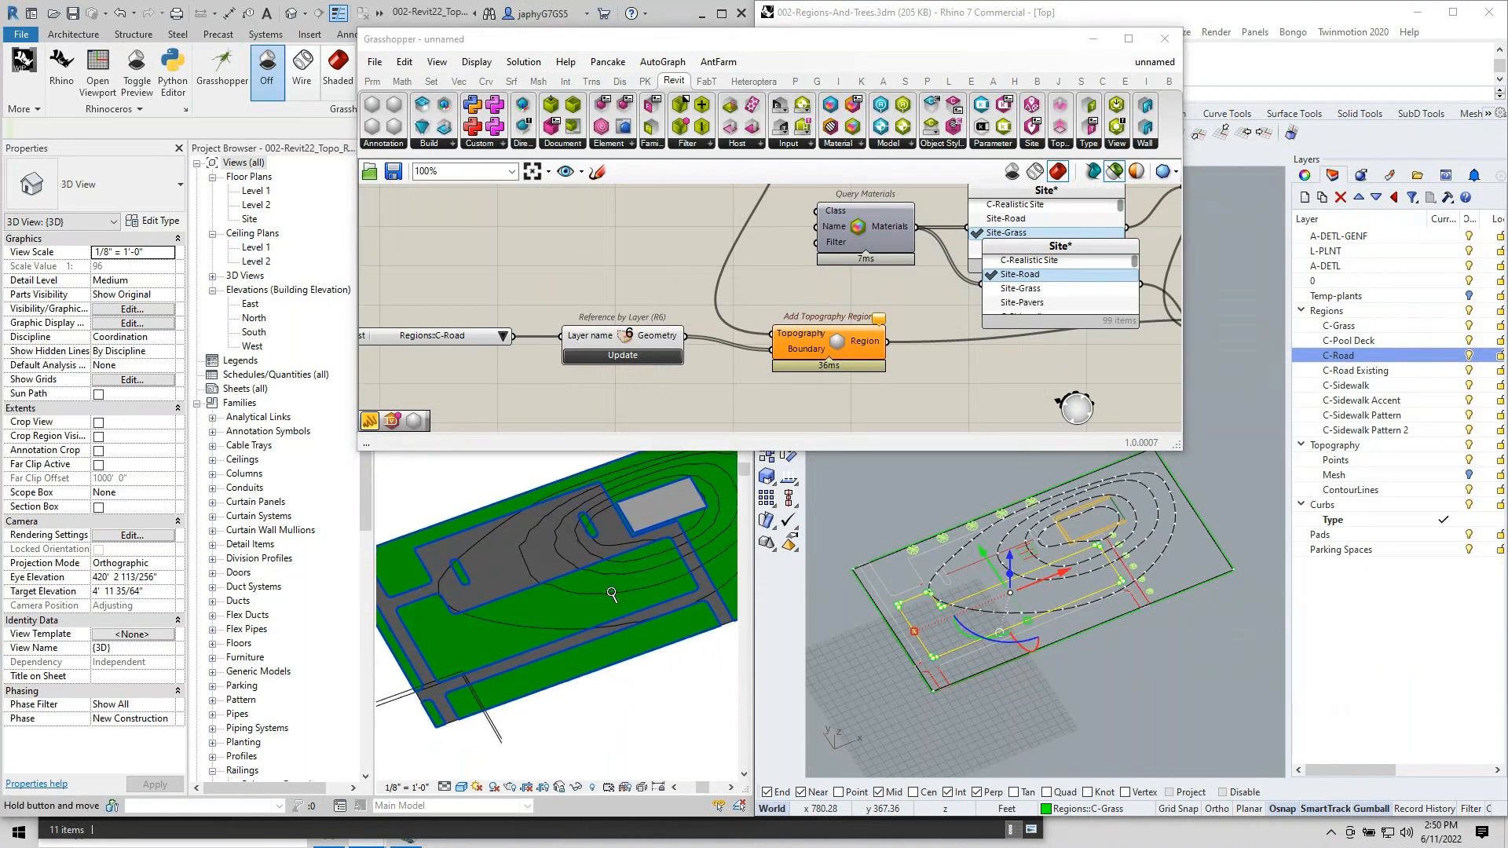
{"action": "scroll", "coordinate": [610, 595], "scroll_direction": "down", "scroll_amount": 2}
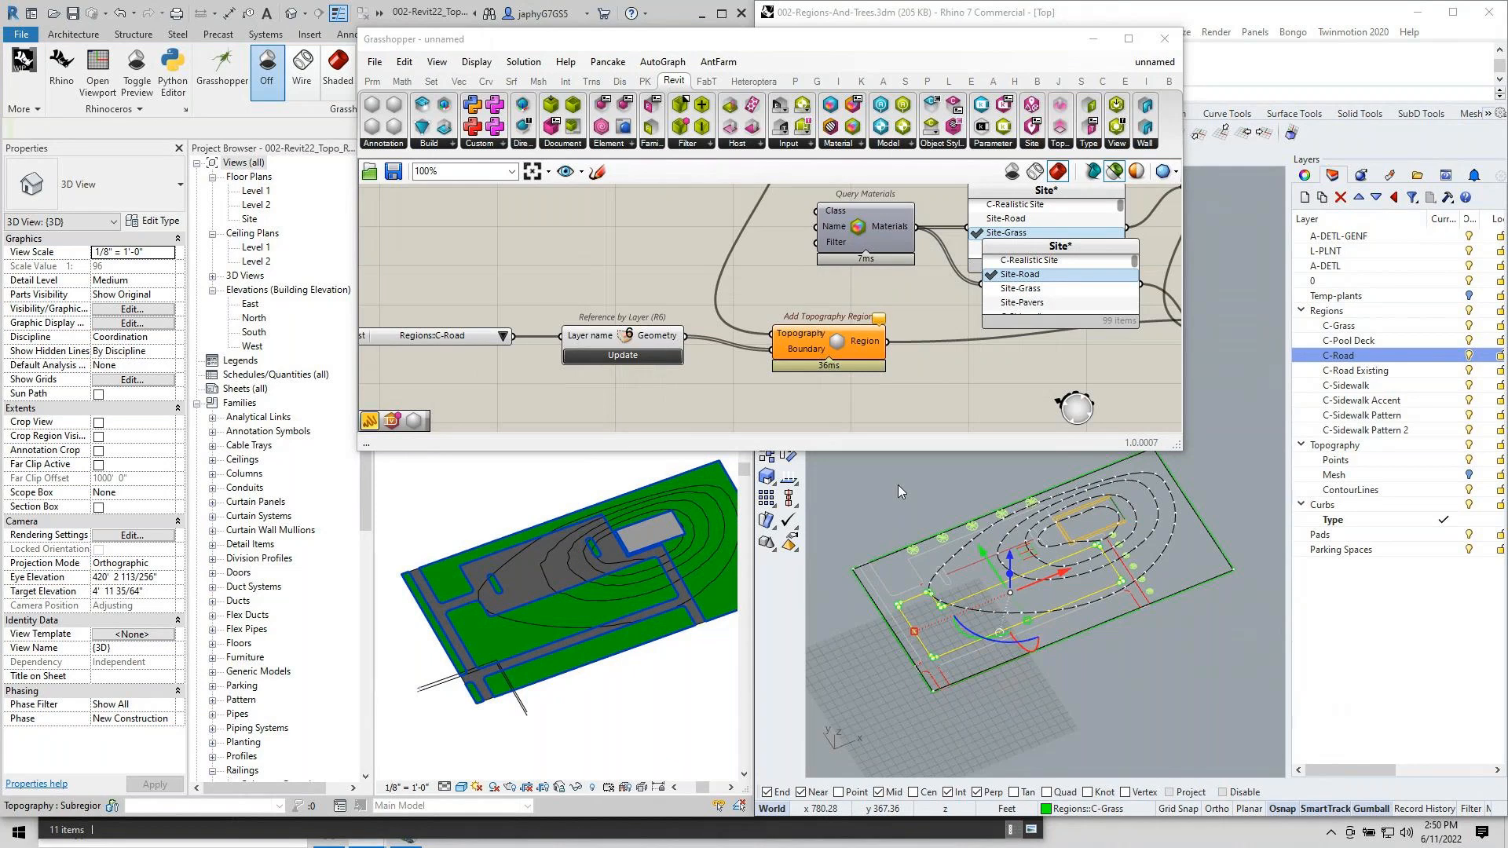
{"action": "scroll", "coordinate": [996, 635], "scroll_direction": "down", "scroll_amount": 3}
{"action": "left_click", "coordinate": [1039, 688]}
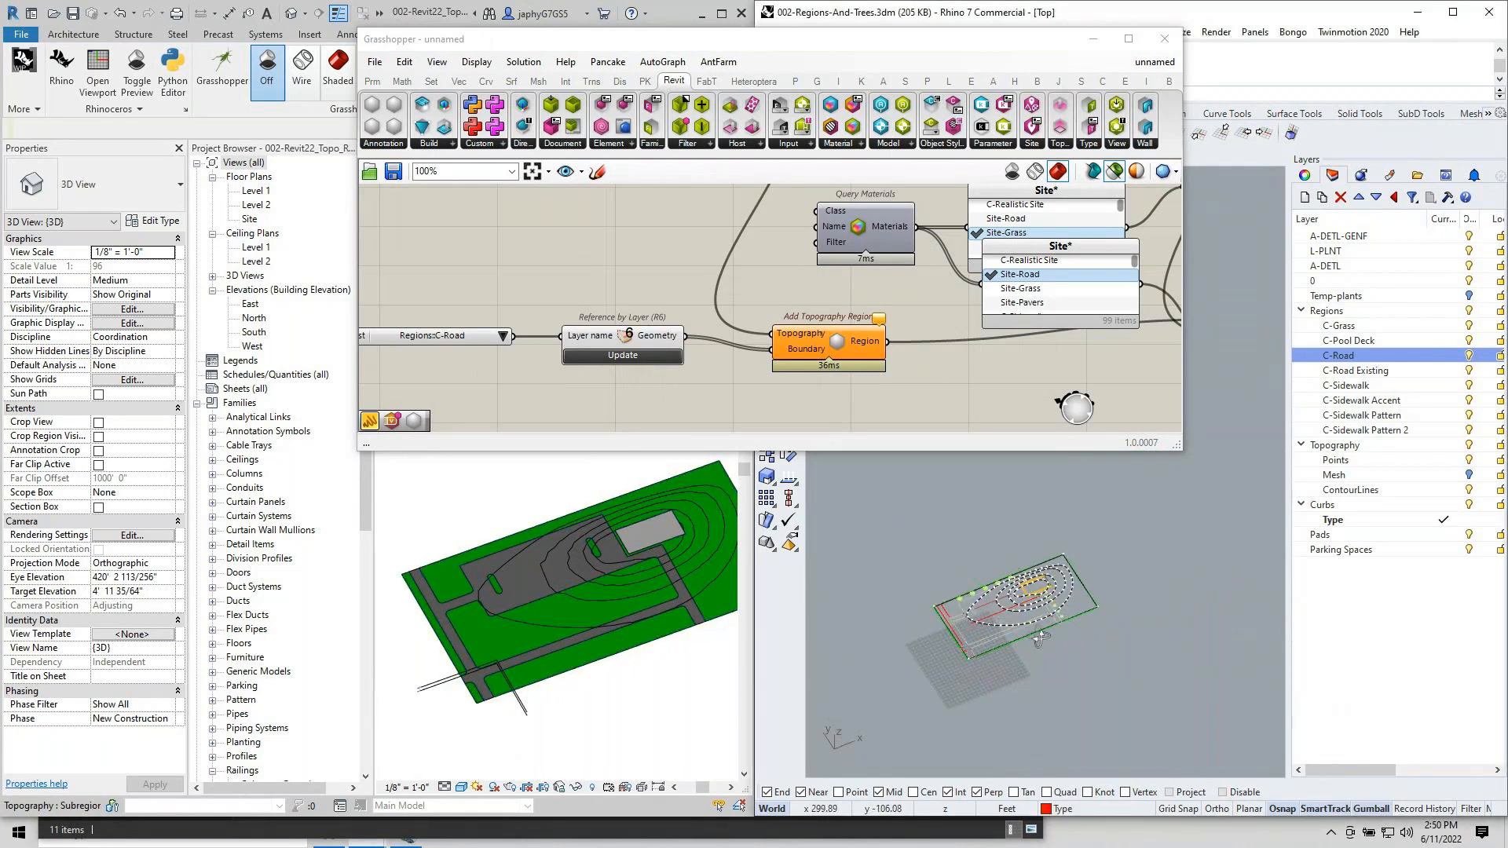
{"action": "scroll", "coordinate": [1021, 620], "scroll_direction": "up", "scroll_amount": 5}
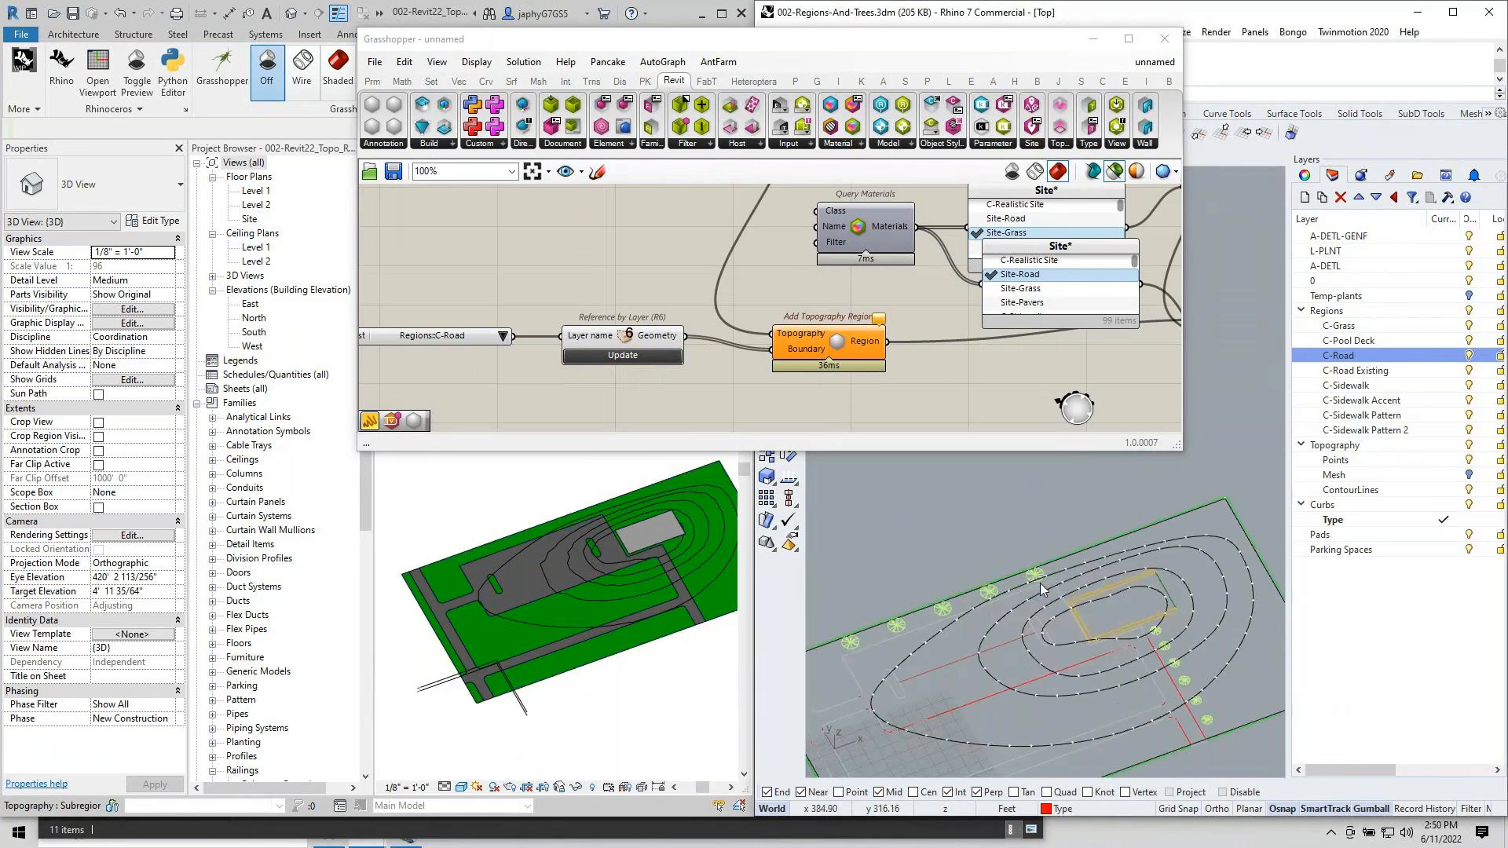
{"action": "right_click_drag", "start_coordinate": [1039, 583], "coordinate": [1157, 645]}
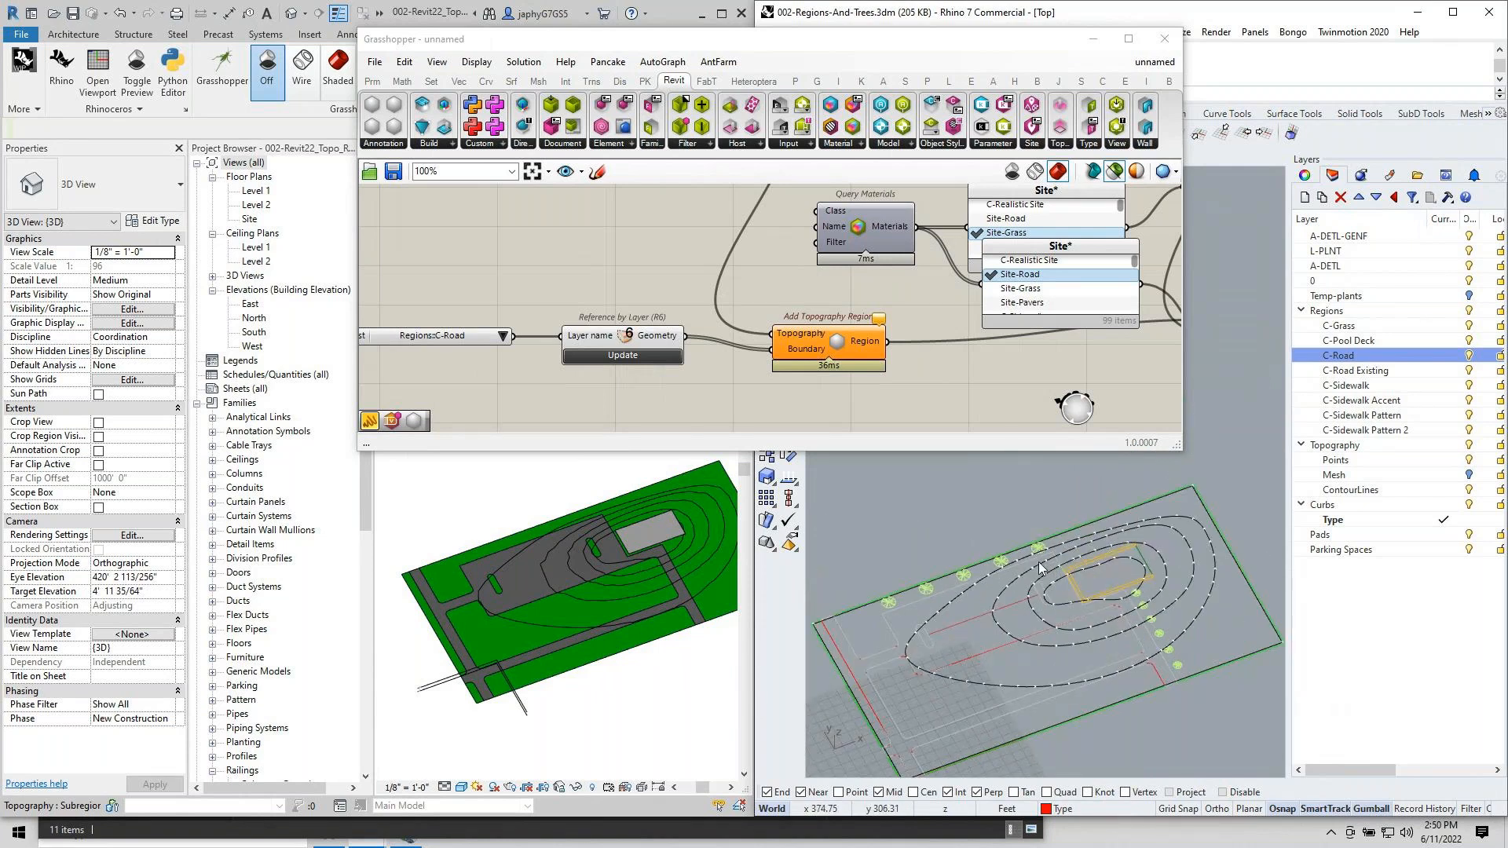
{"action": "scroll", "coordinate": [1067, 675], "scroll_direction": "up", "scroll_amount": 3}
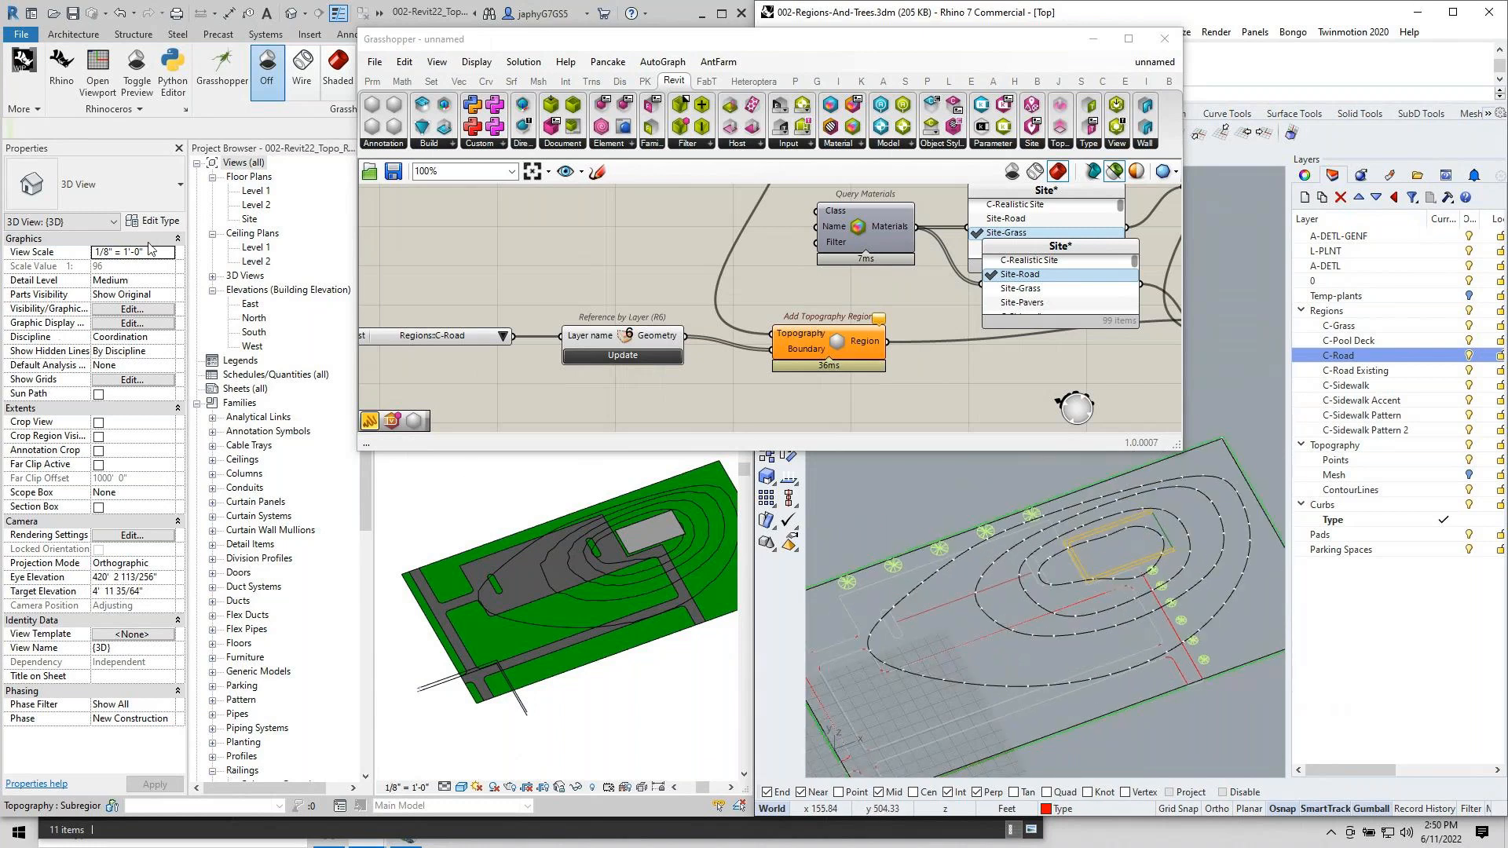
Add a List Block Document (R6) component below the C-Road chain in Grasshopper and shift it aside to leave room for its output.
{"action": "left_click", "coordinate": [540, 258]}
{"action": "scroll", "coordinate": [608, 354], "scroll_direction": "down", "scroll_amount": 5}
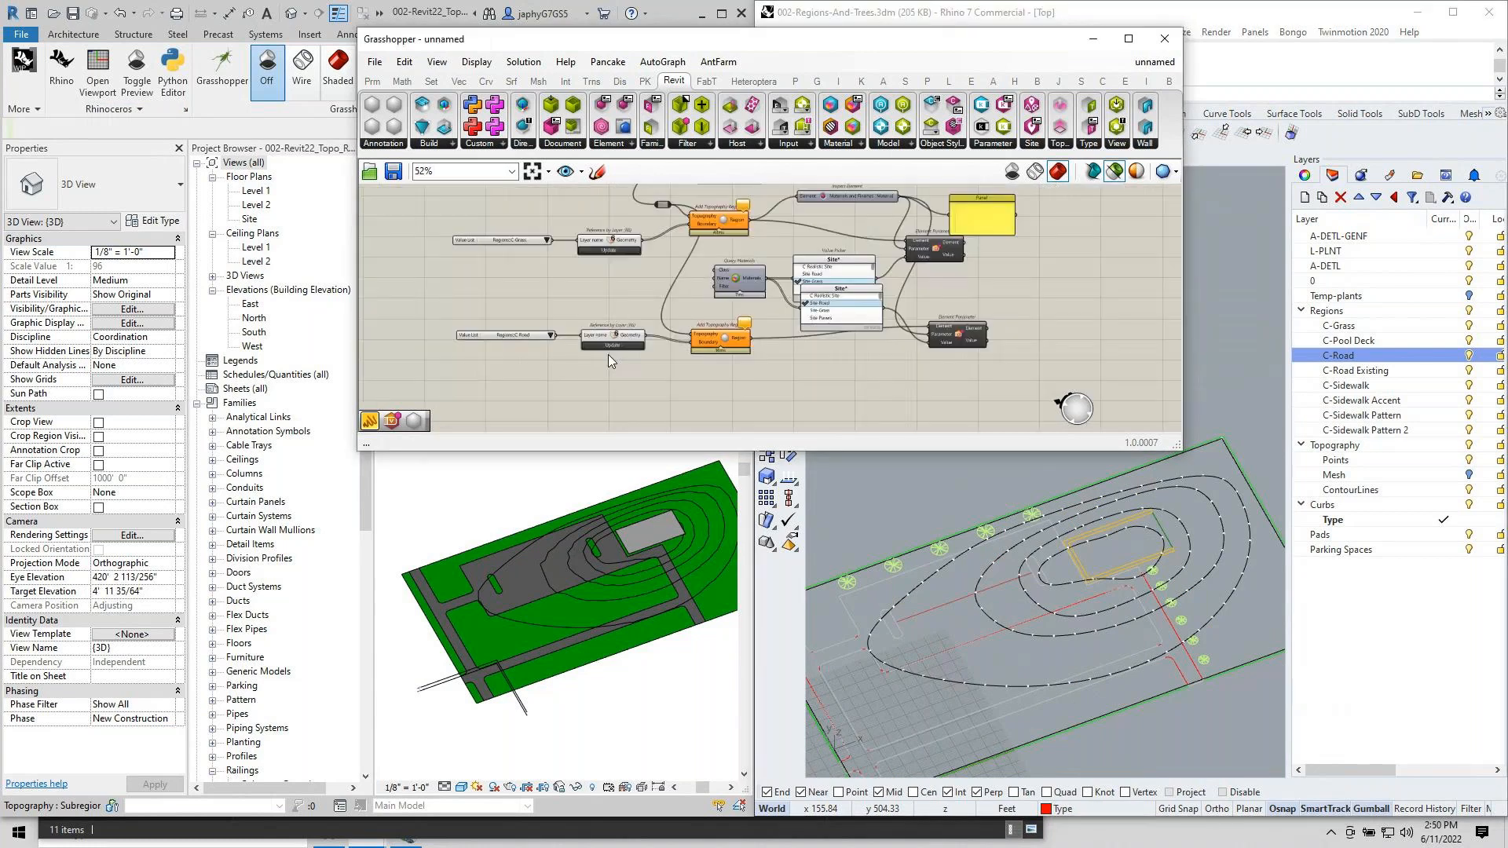
{"action": "scroll", "coordinate": [607, 358], "scroll_direction": "up", "scroll_amount": 2}
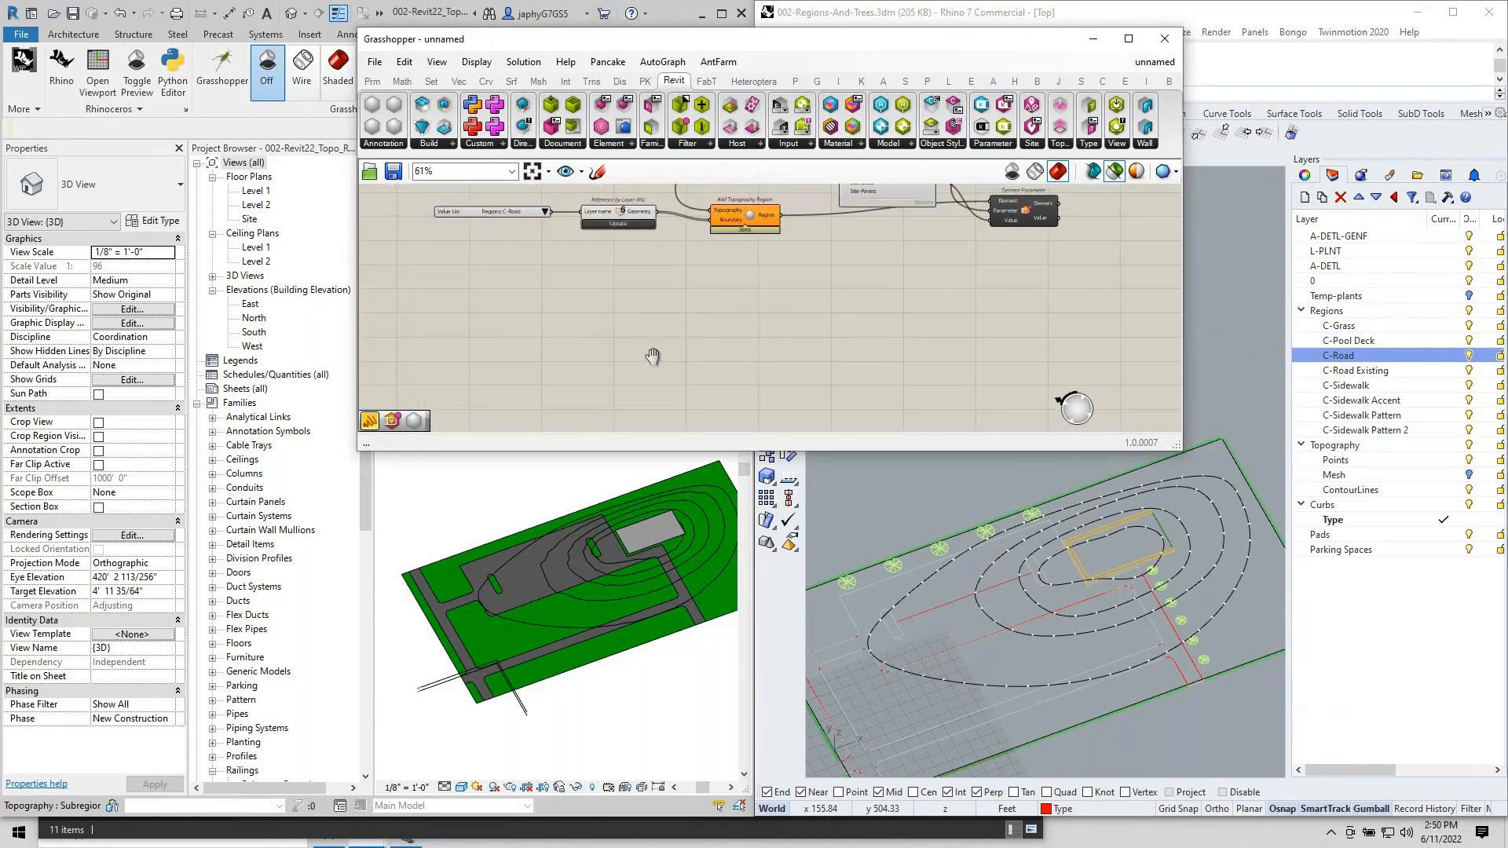
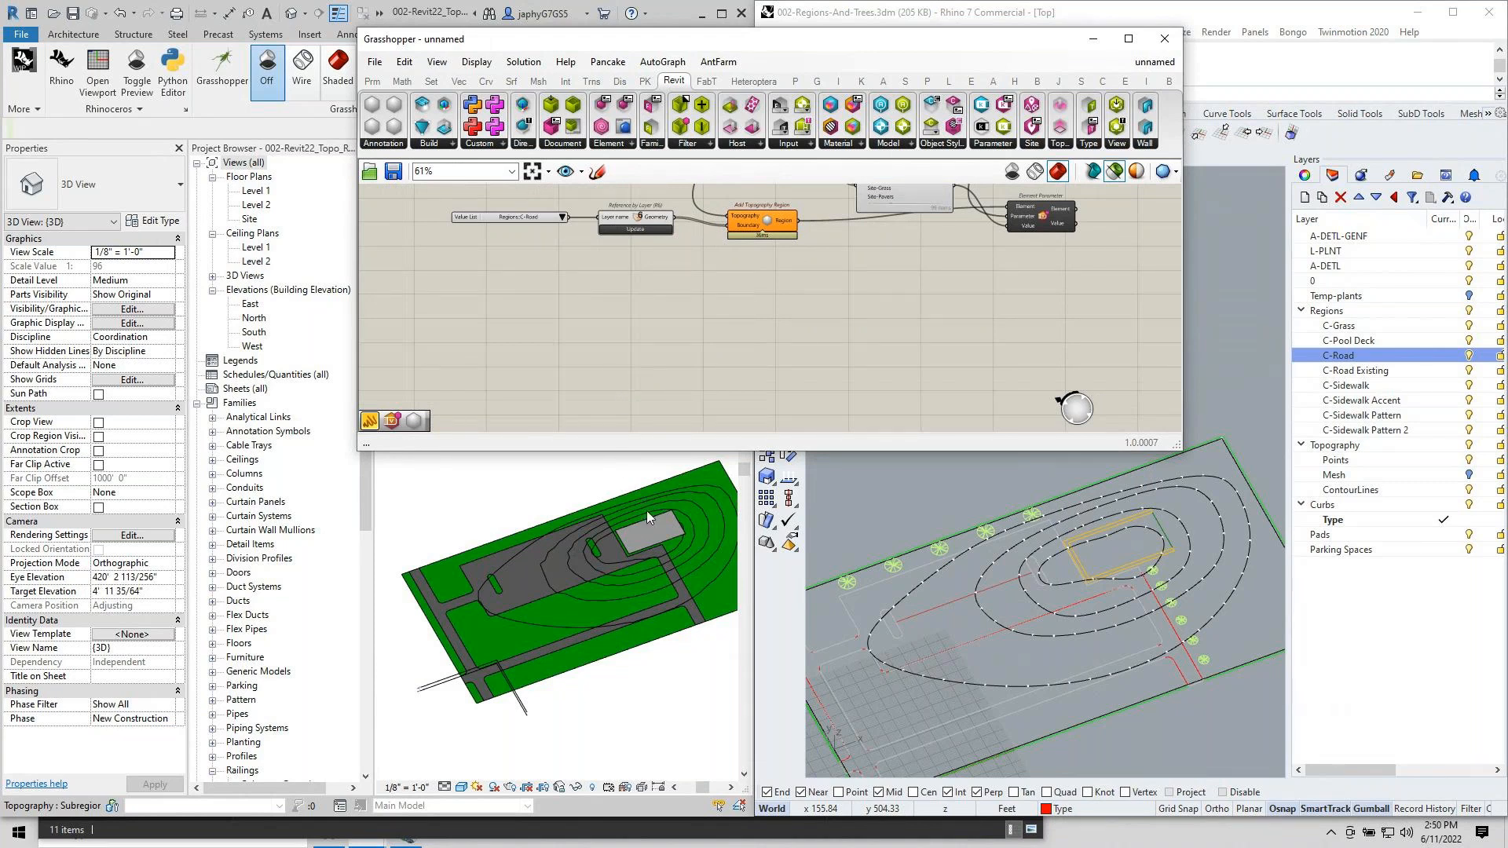
{"action": "scroll", "coordinate": [690, 339], "scroll_direction": "down", "scroll_amount": 2}
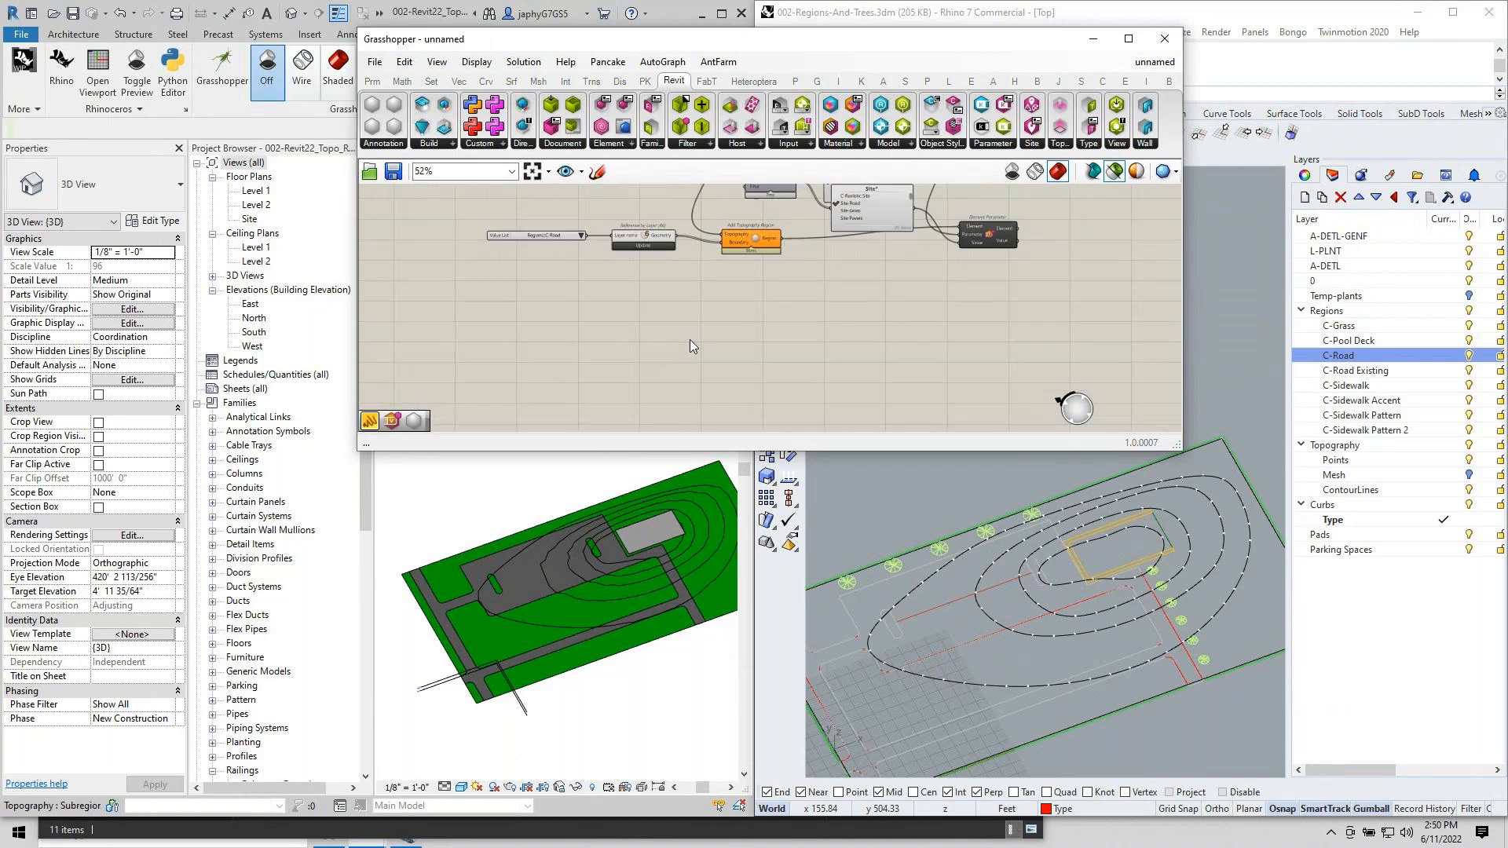
{"action": "double_click", "coordinate": [627, 336]}
{"action": "type", "text": "l"}
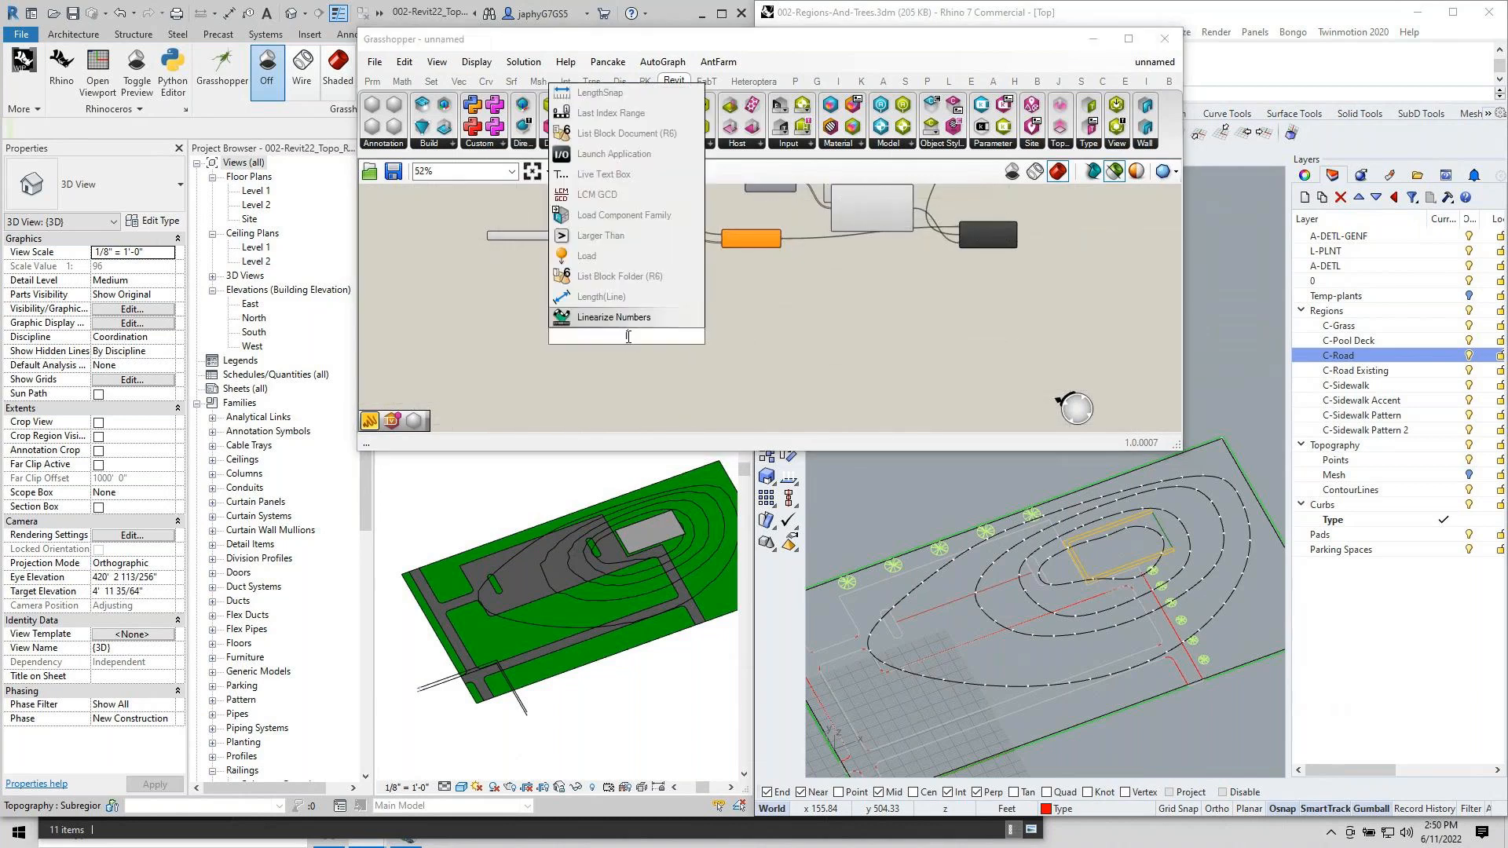
{"action": "type", "text": "ist b"}
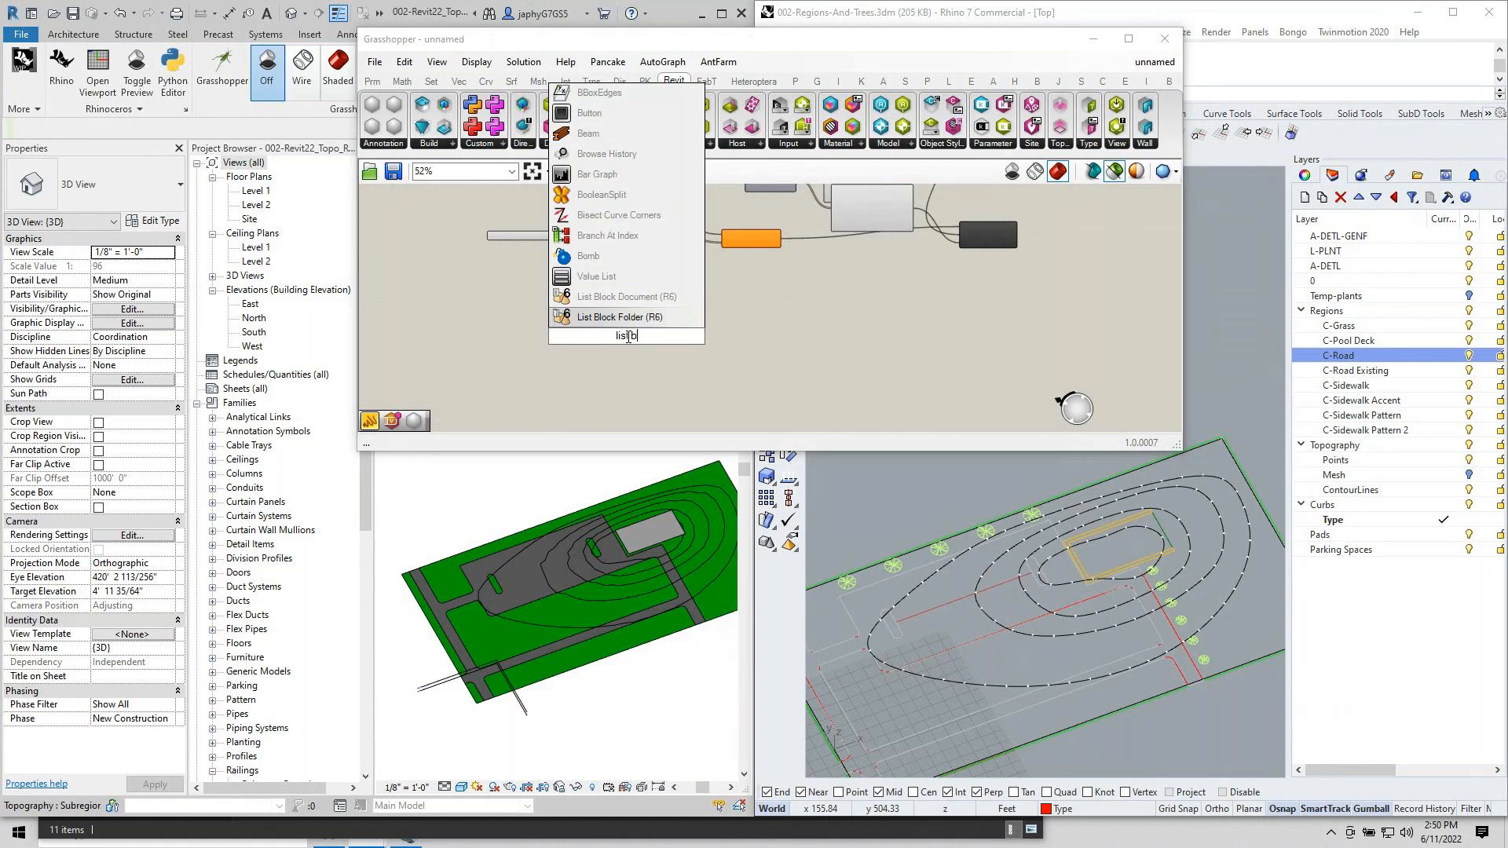
{"action": "left_click", "coordinate": [624, 296]}
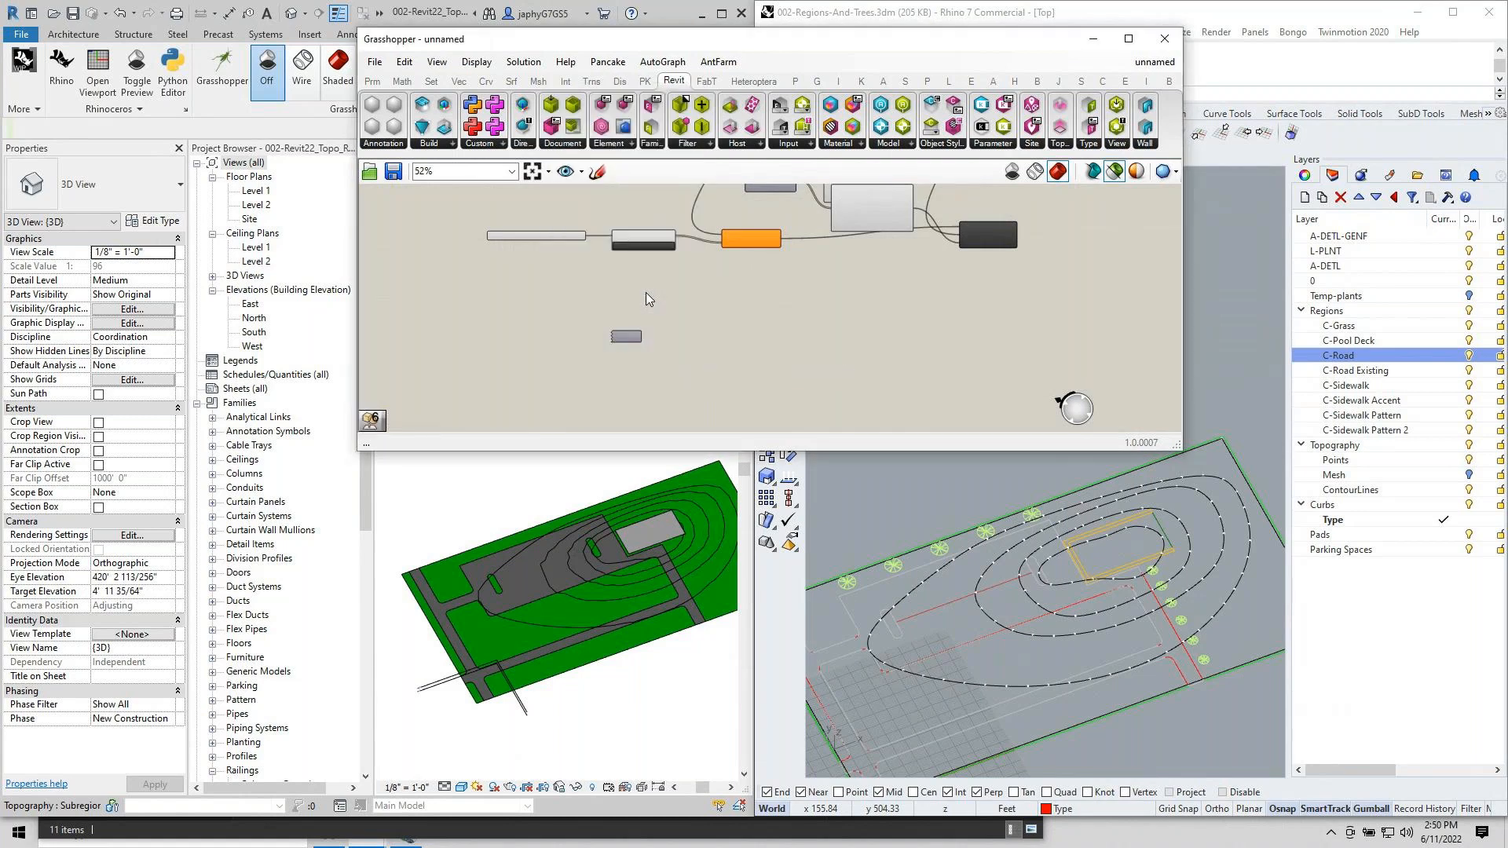
{"action": "scroll", "coordinate": [637, 337], "scroll_direction": "up", "scroll_amount": 3}
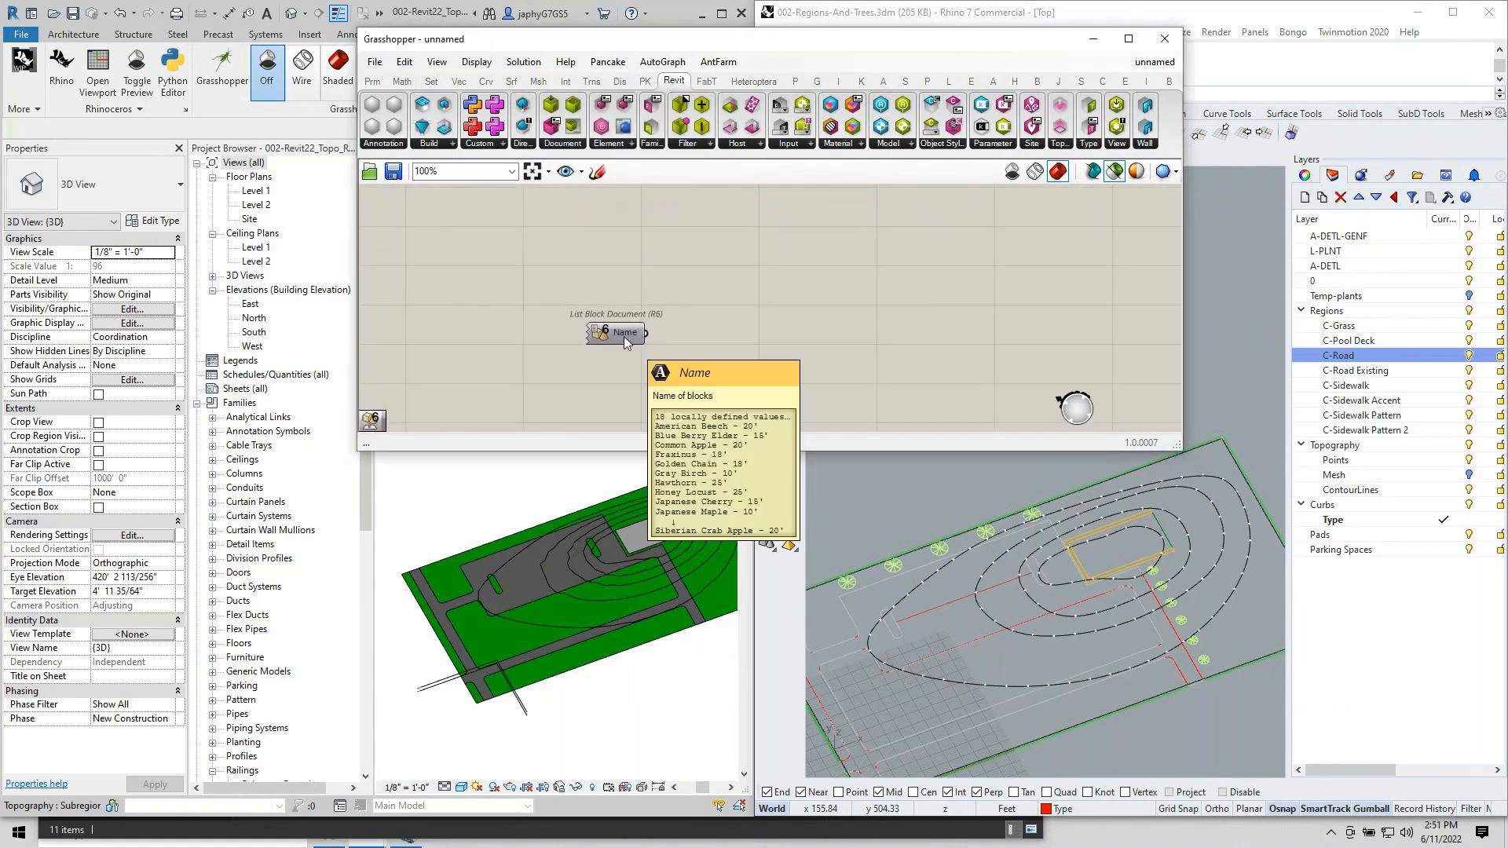
{"action": "left_click_drag", "start_coordinate": [623, 336], "coordinate": [552, 336]}
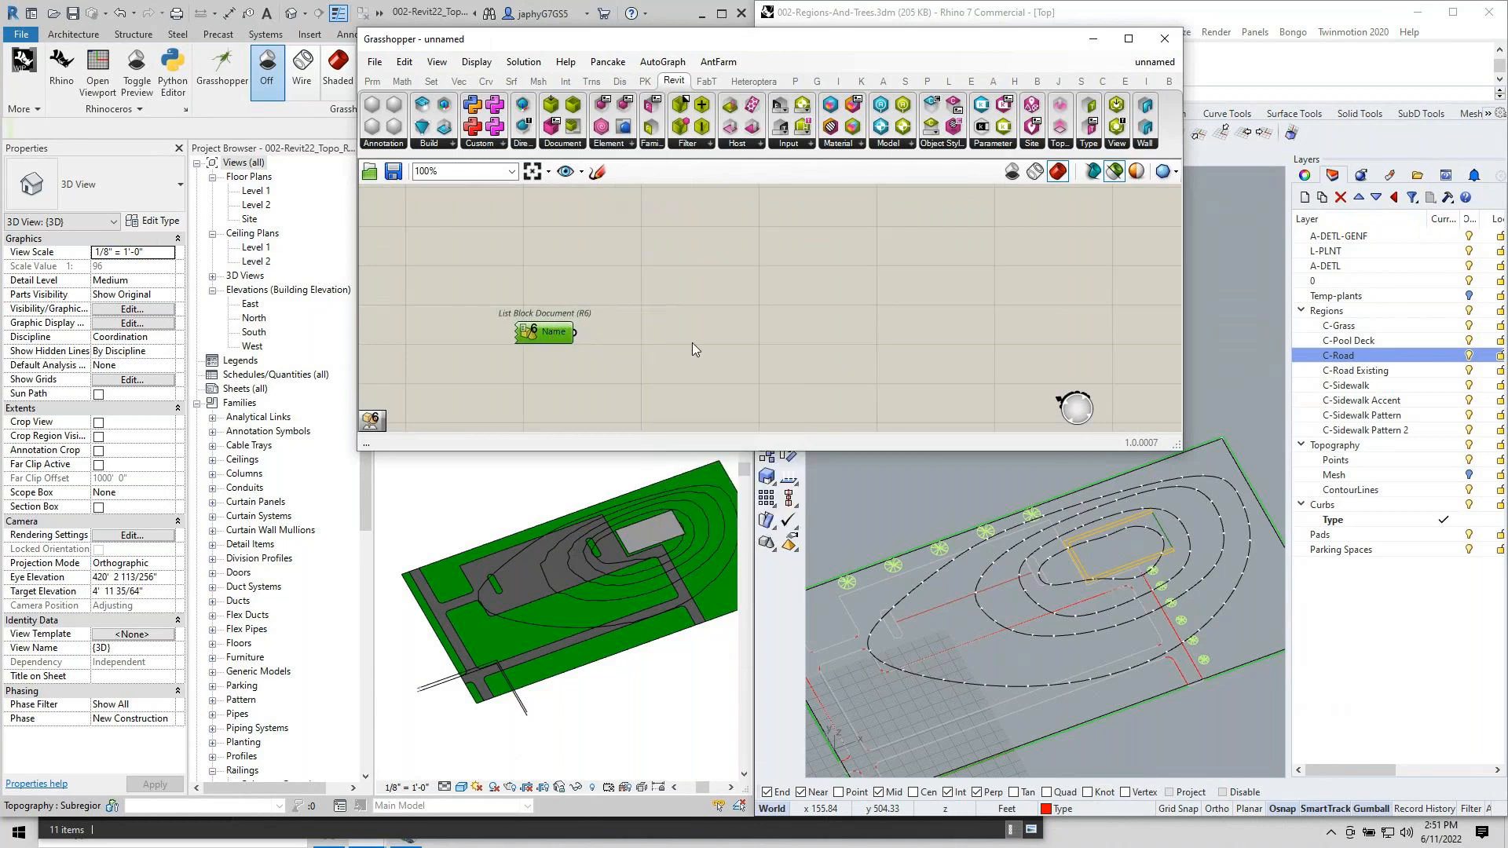
Add a Reference Block by Name (R6) component and connect List Block Document's Name output to its Block Name input.
{"action": "double_click", "coordinate": [681, 335]}
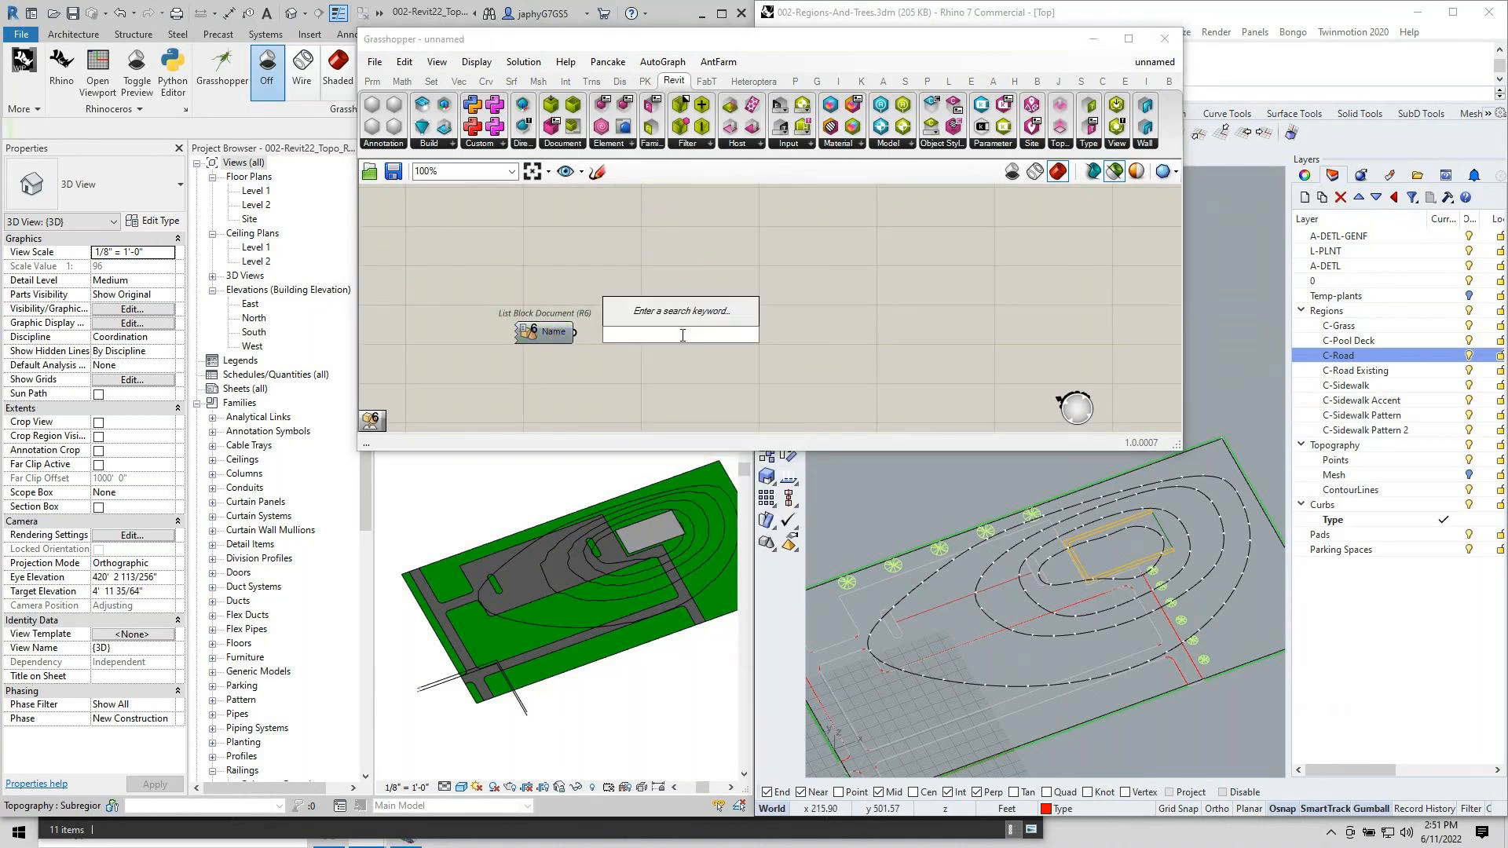
{"action": "type", "text": "refbl"}
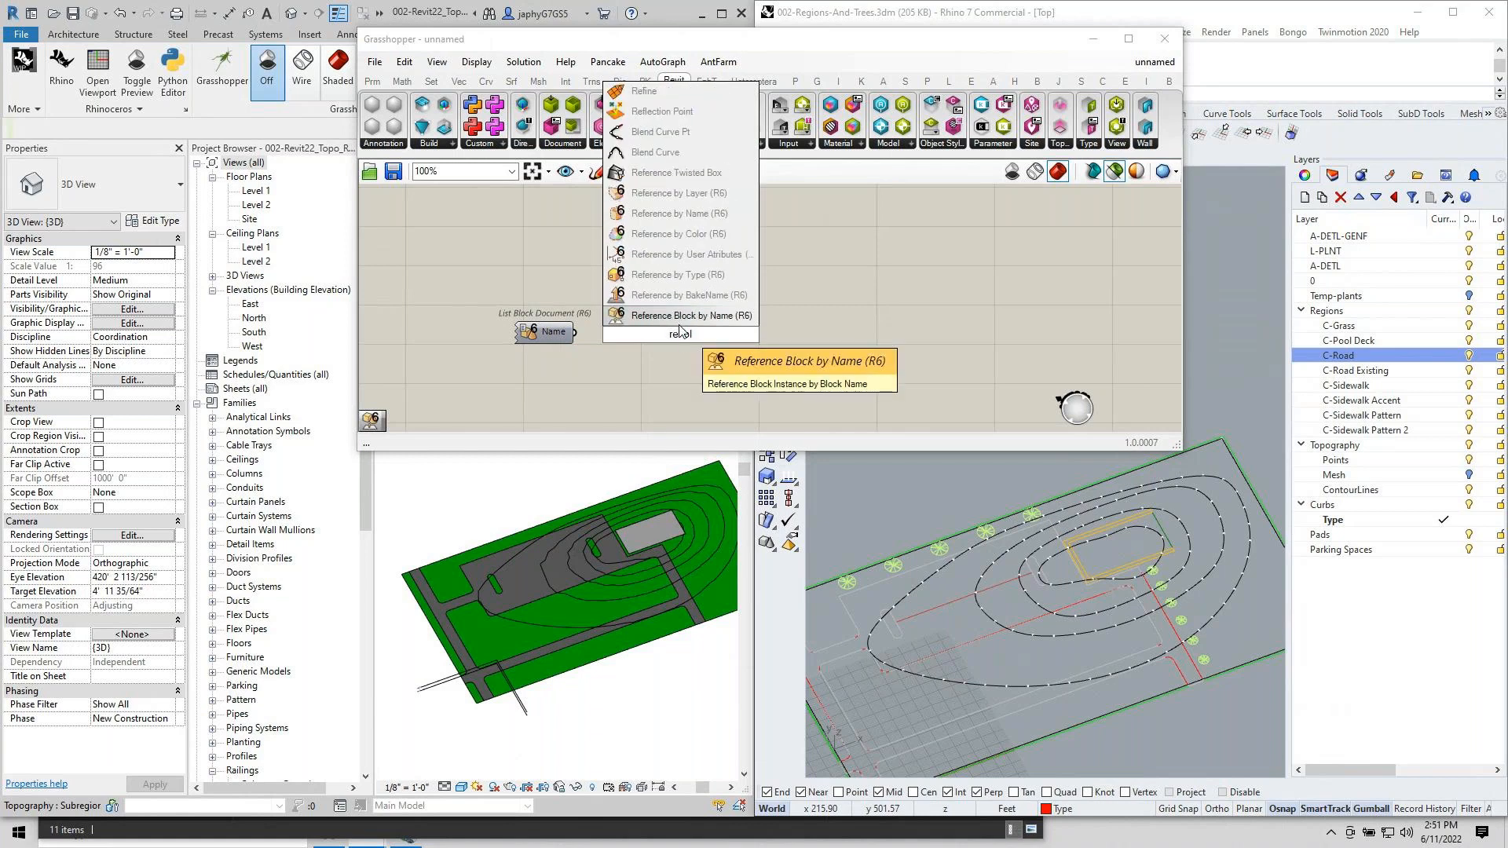
{"action": "left_click", "coordinate": [680, 316]}
{"action": "right_click", "coordinate": [680, 330]}
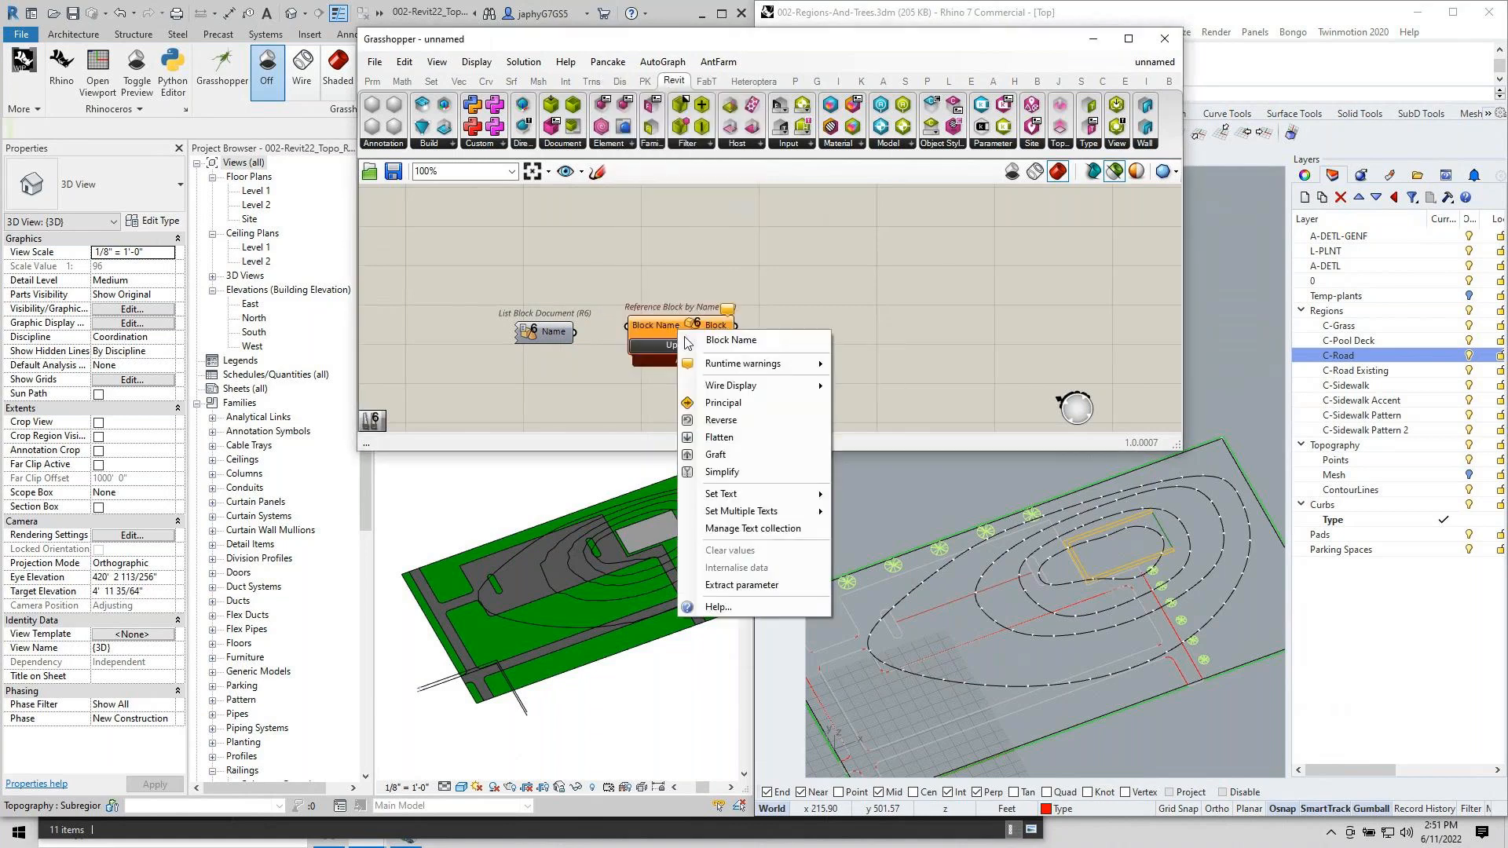
{"action": "left_click", "coordinate": [690, 334]}
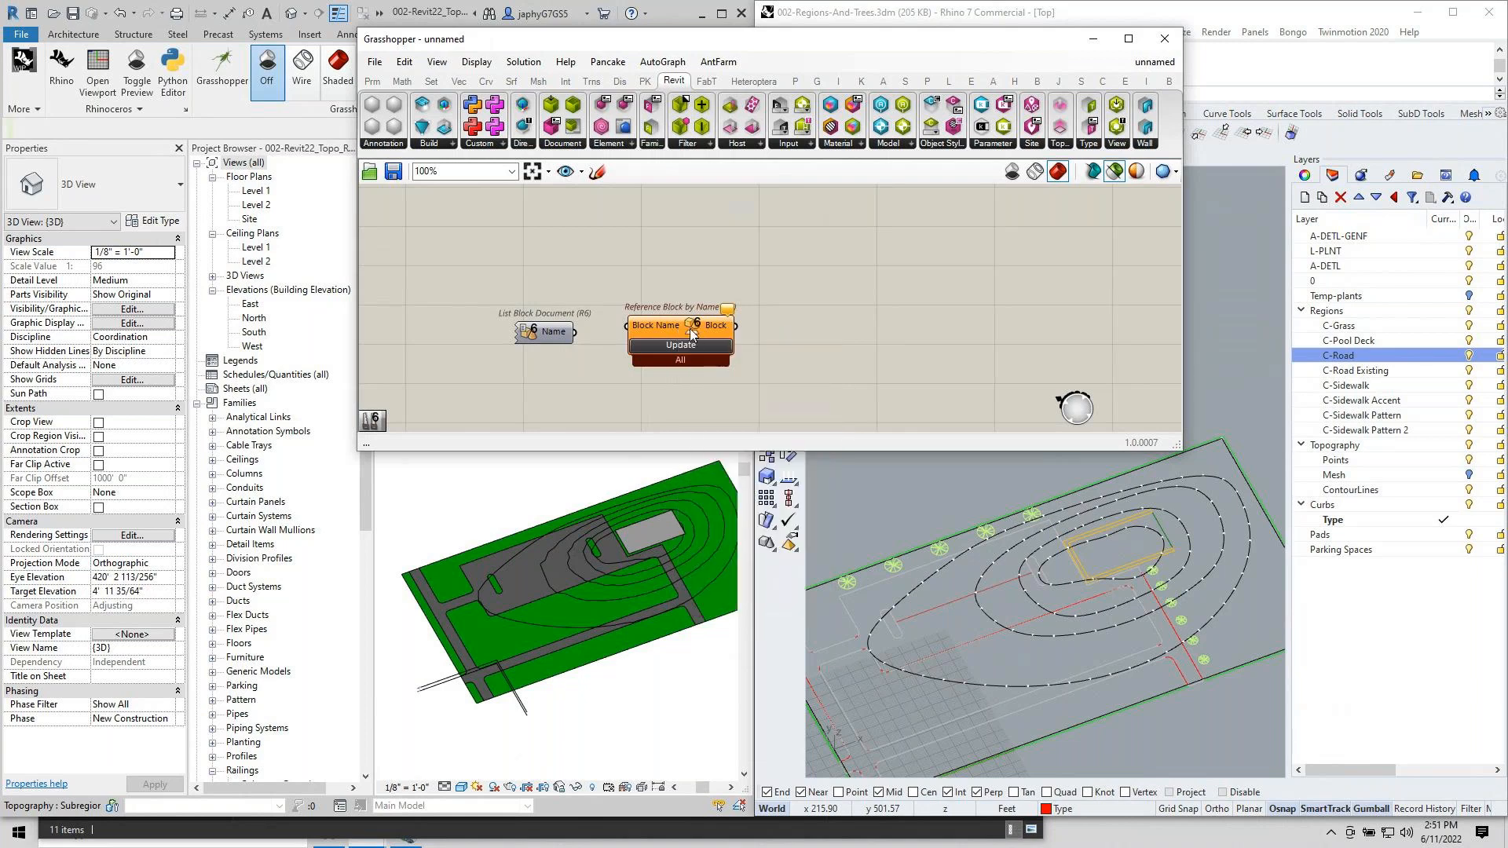
{"action": "right_click", "coordinate": [691, 332]}
{"action": "left_click", "coordinate": [760, 462]}
{"action": "left_click_drag", "start_coordinate": [575, 332], "coordinate": [626, 325]}
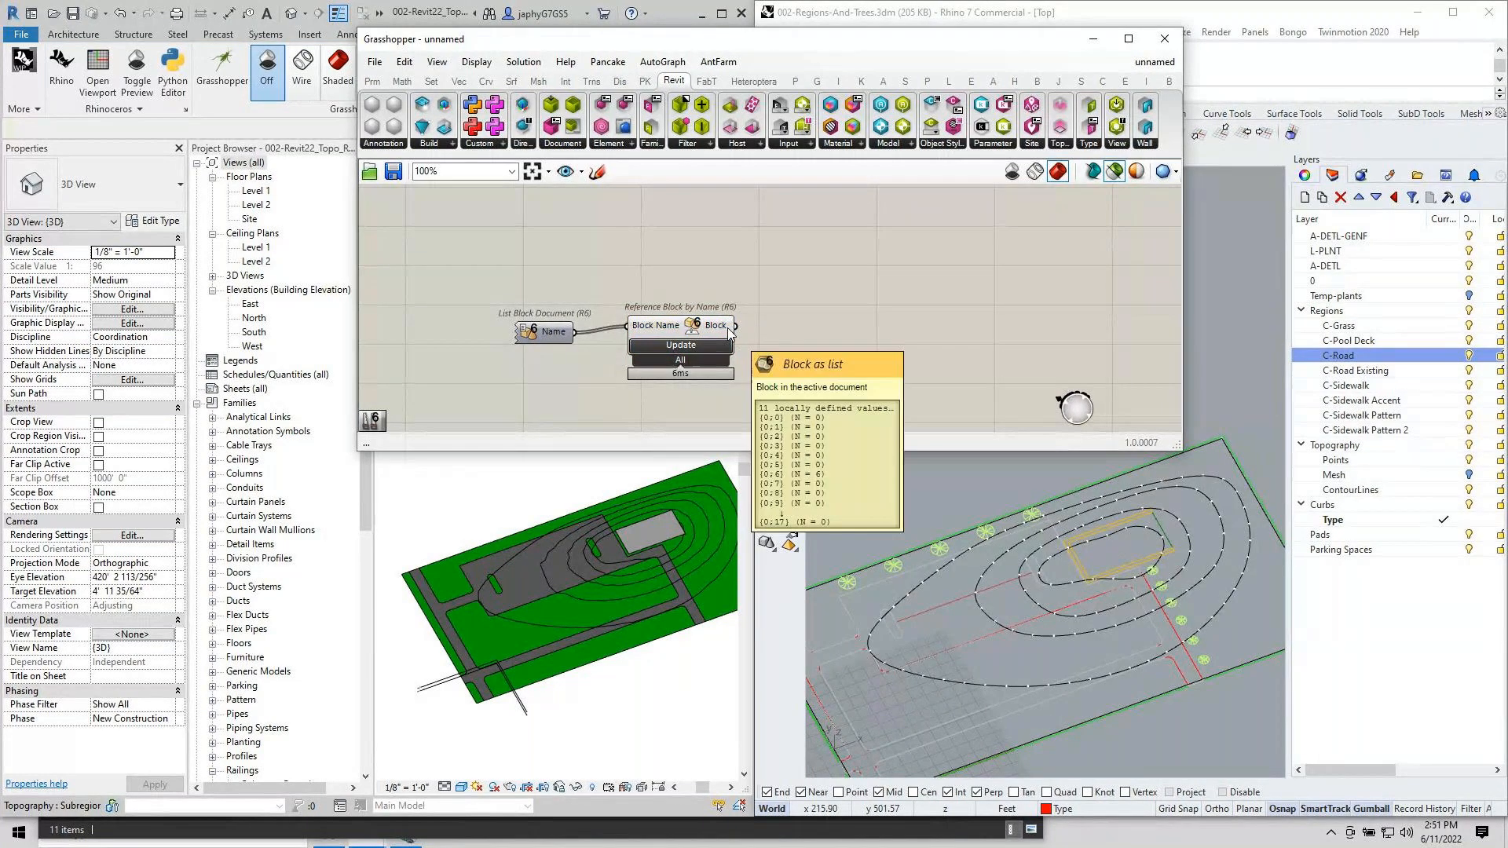
Add an empty Panel beside the Reference Block by Name component's Block output.
{"action": "right_click_drag", "start_coordinate": [824, 322], "coordinate": [731, 289]}
{"action": "double_click", "coordinate": [732, 289]}
{"action": "type", "text": "//"}
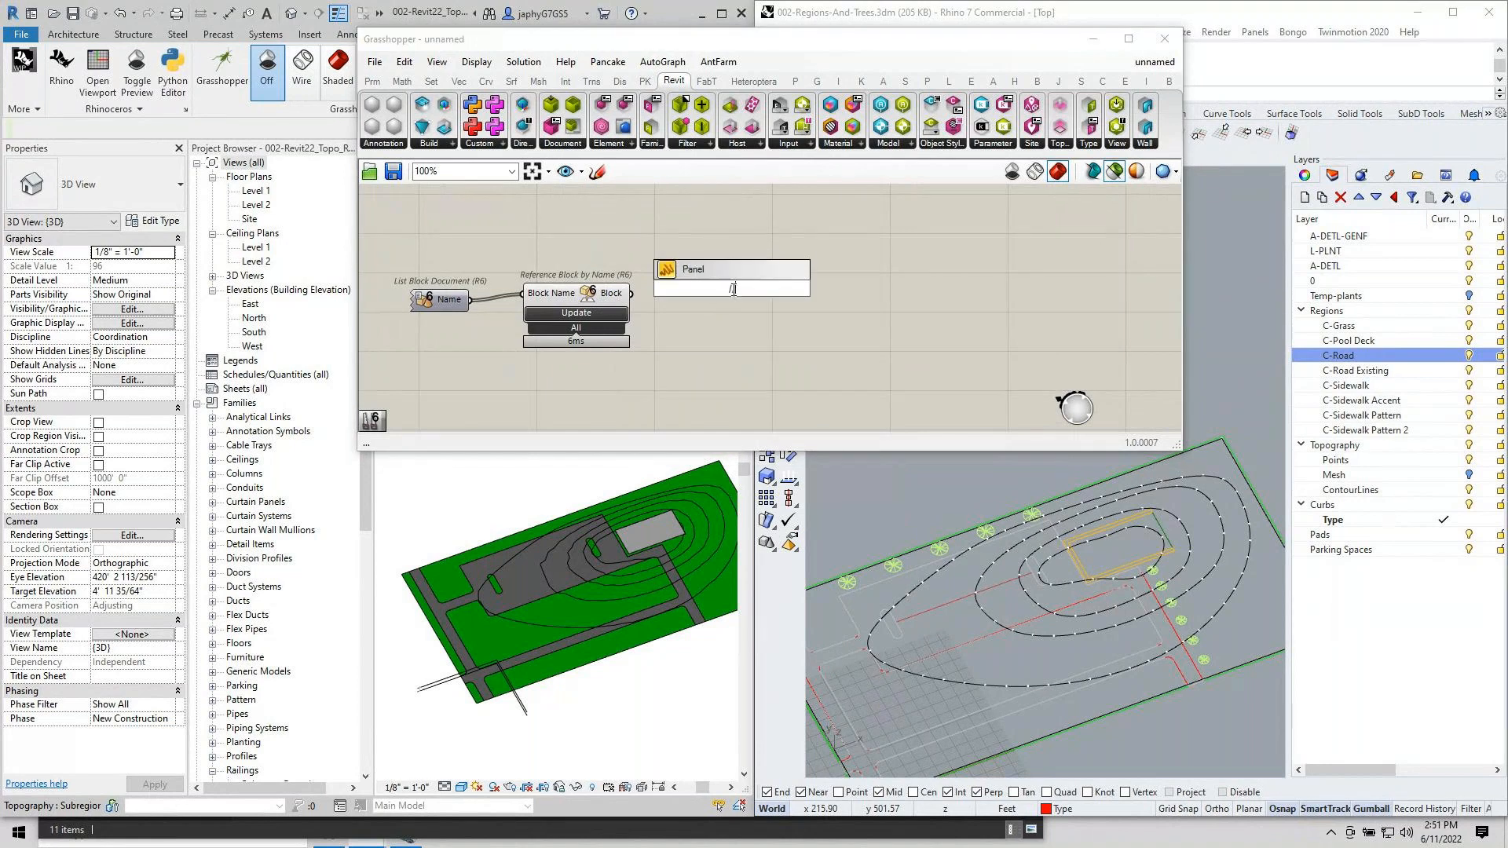
{"action": "key", "text": "Return"}
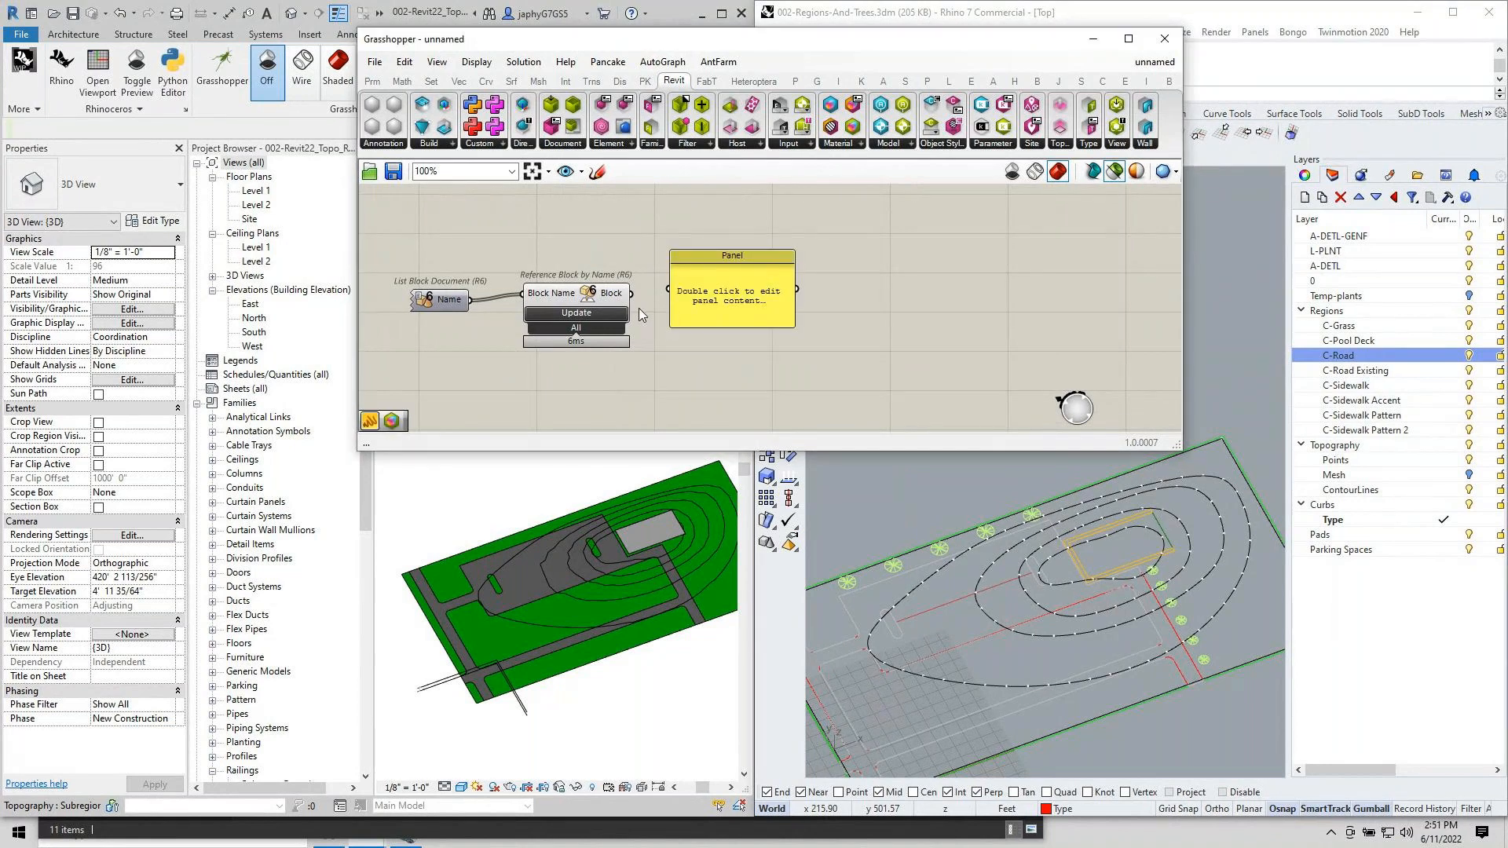
Move the empty Panel aside, add a Clean Parallel (R6) component and connect Reference Block by Name's Block output to its Primary Data input.
{"action": "mouse_move", "coordinate": [618, 306]}
{"action": "left_click_drag", "start_coordinate": [720, 300], "coordinate": [850, 317]}
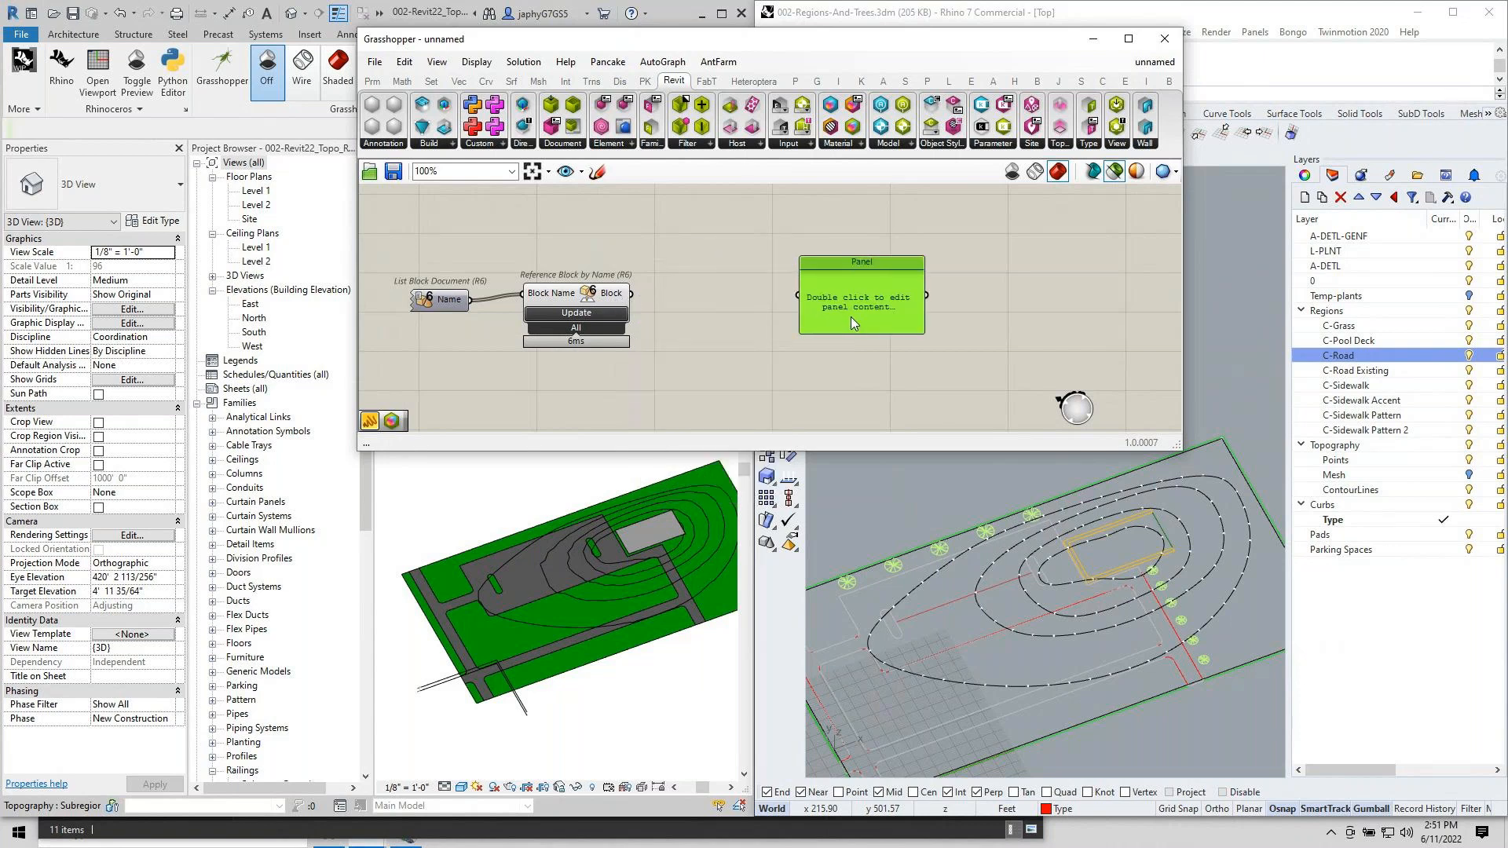
{"action": "double_click", "coordinate": [702, 360]}
{"action": "type", "text": "clean"}
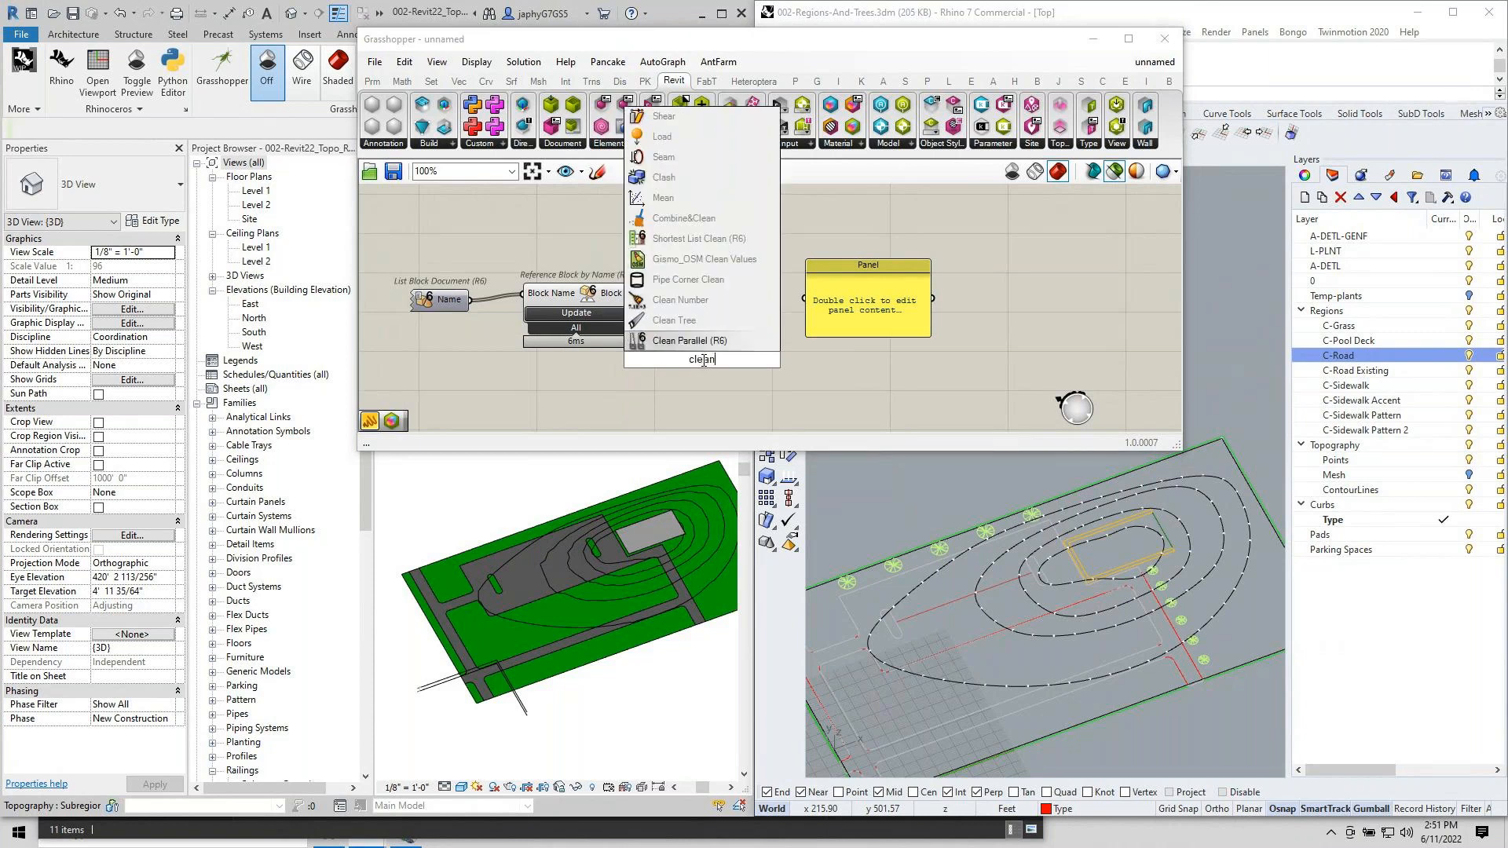
{"action": "key", "text": "Return"}
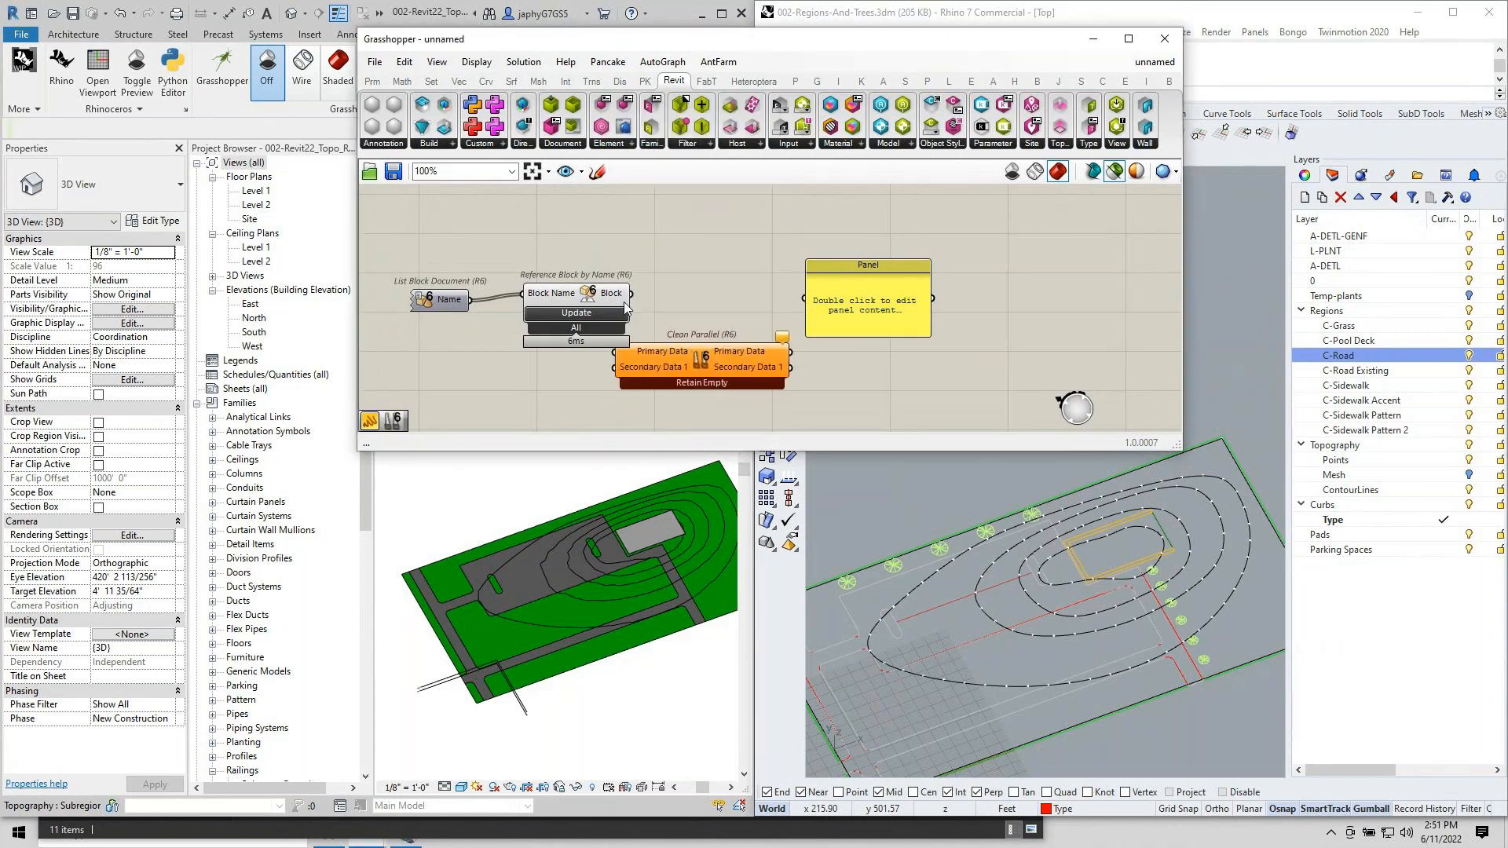
{"action": "left_click_drag", "start_coordinate": [630, 293], "coordinate": [614, 351]}
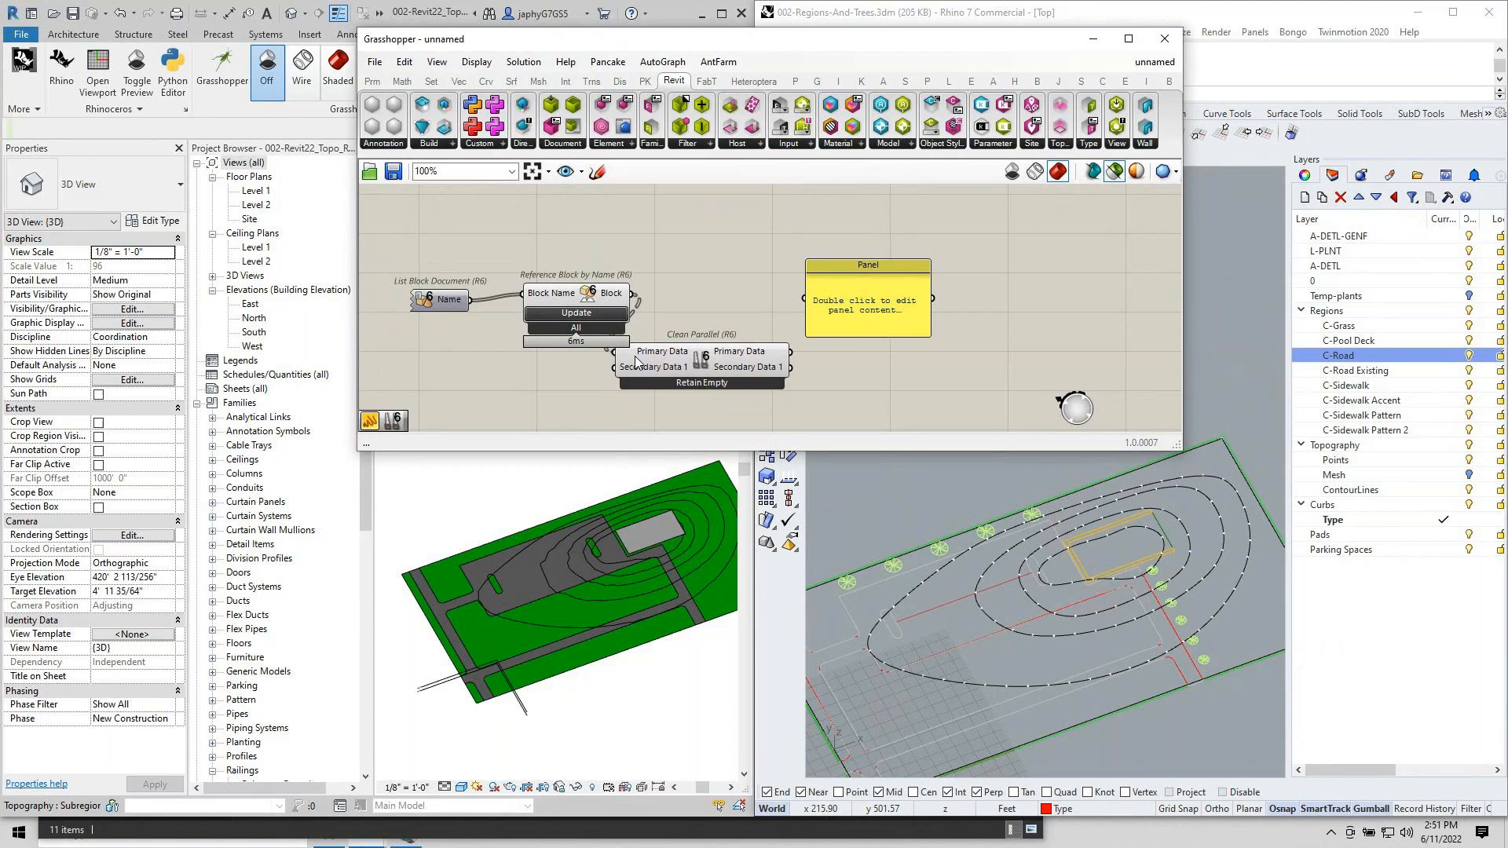
Set Clean Parallel to Remove Empty and connect its Primary Data output to the Panel.
{"action": "right_click", "coordinate": [697, 363]}
{"action": "left_click", "coordinate": [773, 447]}
{"action": "left_click_drag", "start_coordinate": [790, 351], "coordinate": [818, 313]}
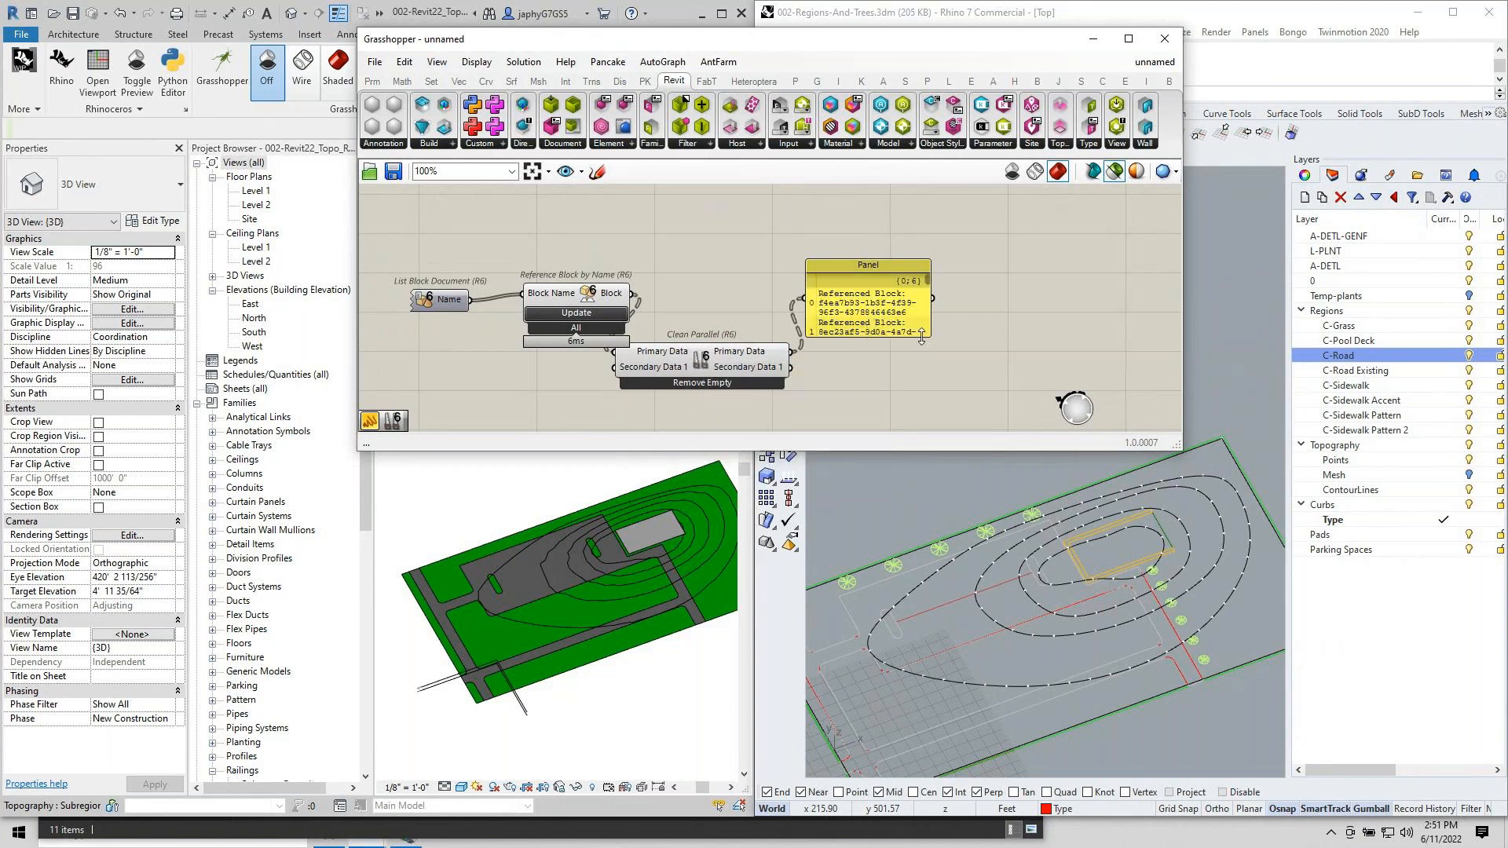
Enlarge the Panel, move it farther away and line up Clean Parallel beside Reference Block by Name.
{"action": "left_click_drag", "start_coordinate": [921, 336], "coordinate": [920, 395]}
{"action": "left_click_drag", "start_coordinate": [887, 362], "coordinate": [1087, 357]}
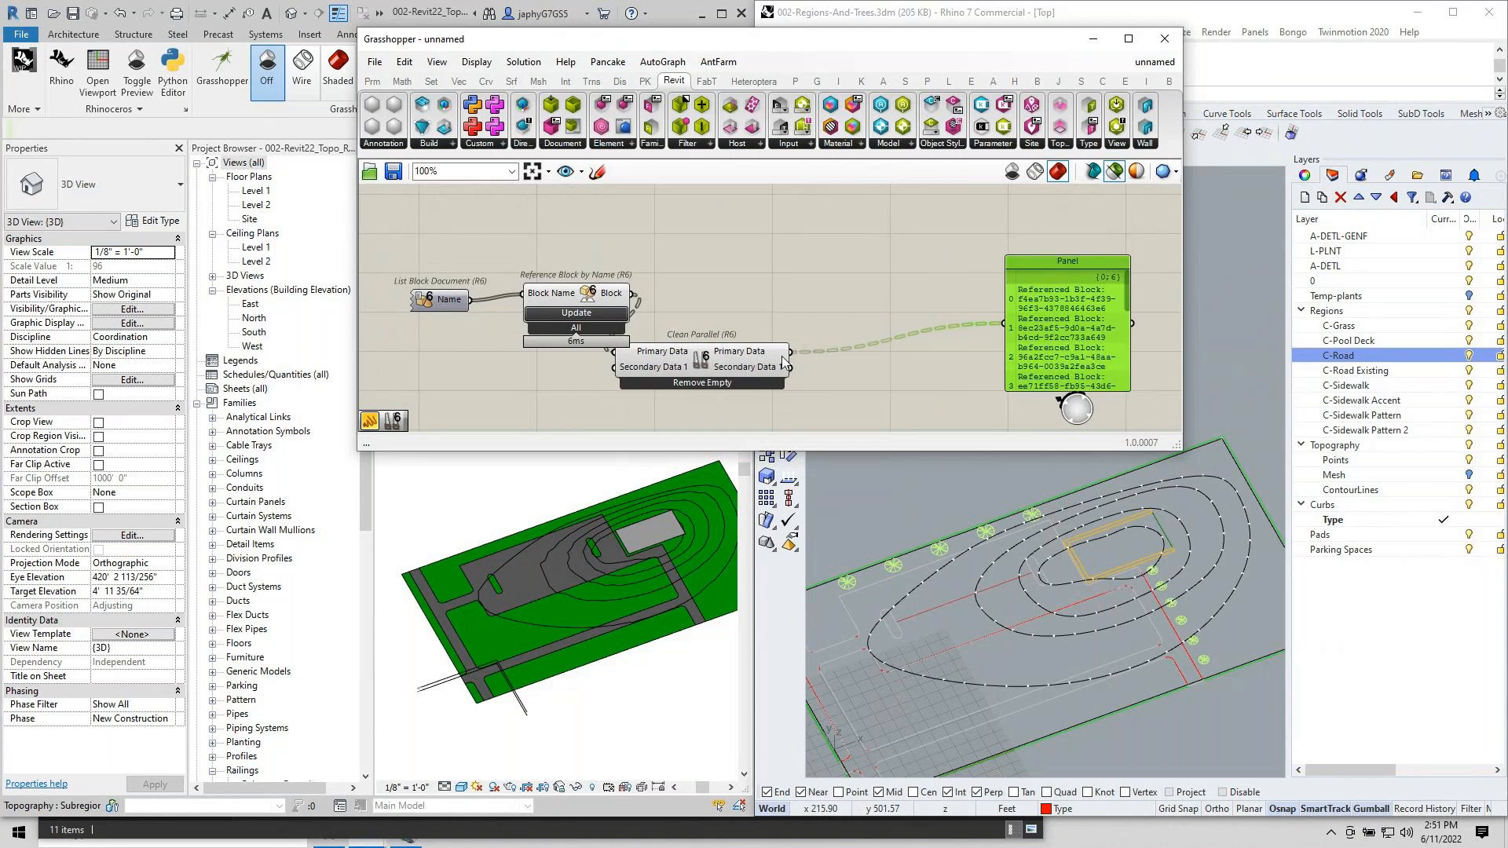
{"action": "mouse_move", "coordinate": [784, 362]}
{"action": "left_click_drag", "start_coordinate": [774, 358], "coordinate": [825, 300]}
{"action": "mouse_move", "coordinate": [825, 300]}
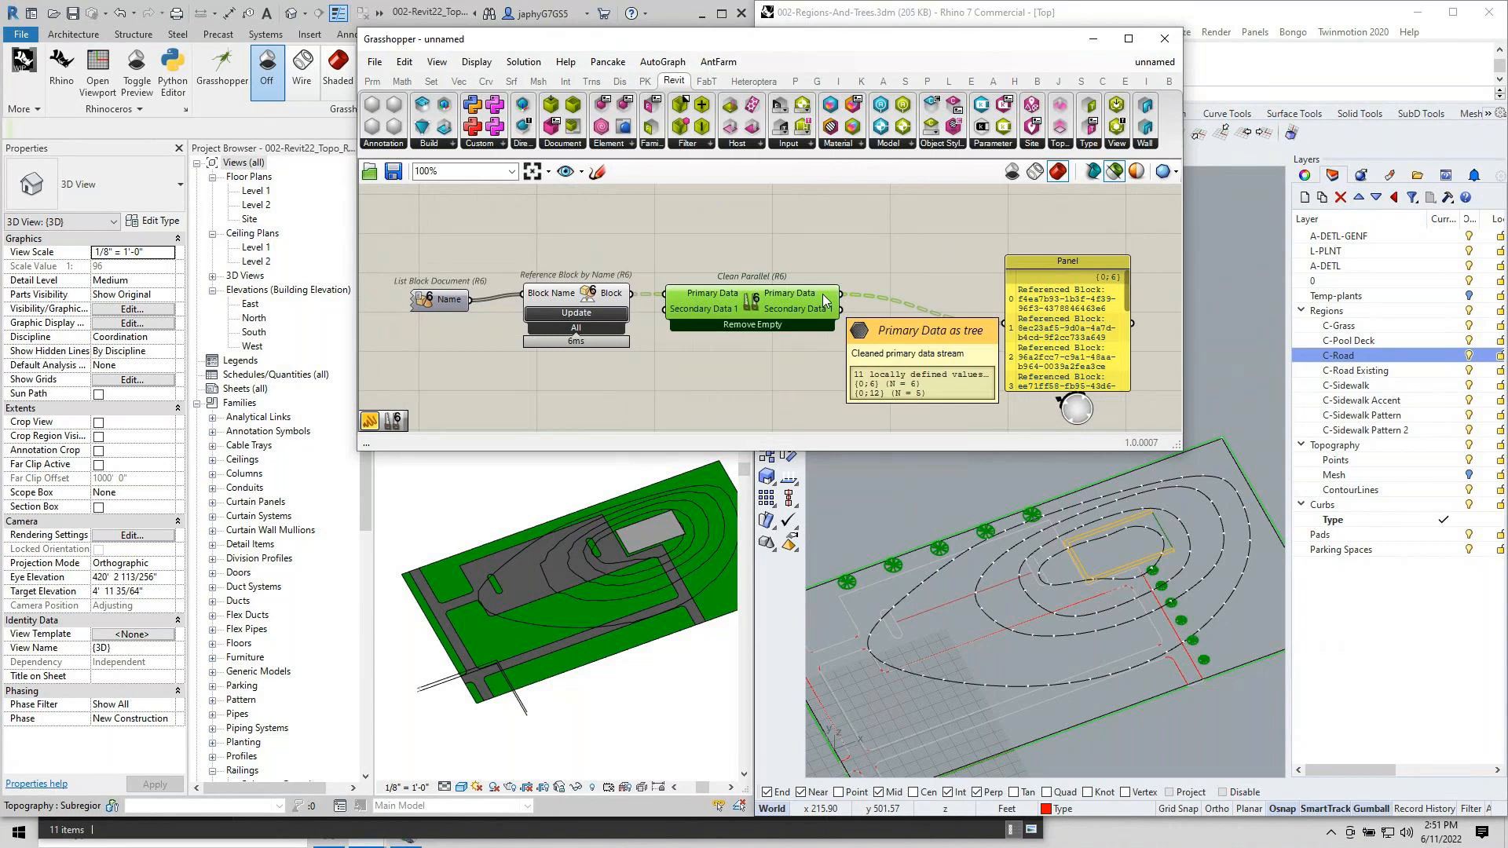
{"action": "right_click_drag", "start_coordinate": [825, 300], "coordinate": [805, 291]}
Add a Renumber Paths component between Clean Parallel and the Panel, and connect Clean Parallel's Primary Data output to its Data input.
{"action": "double_click", "coordinate": [864, 256]}
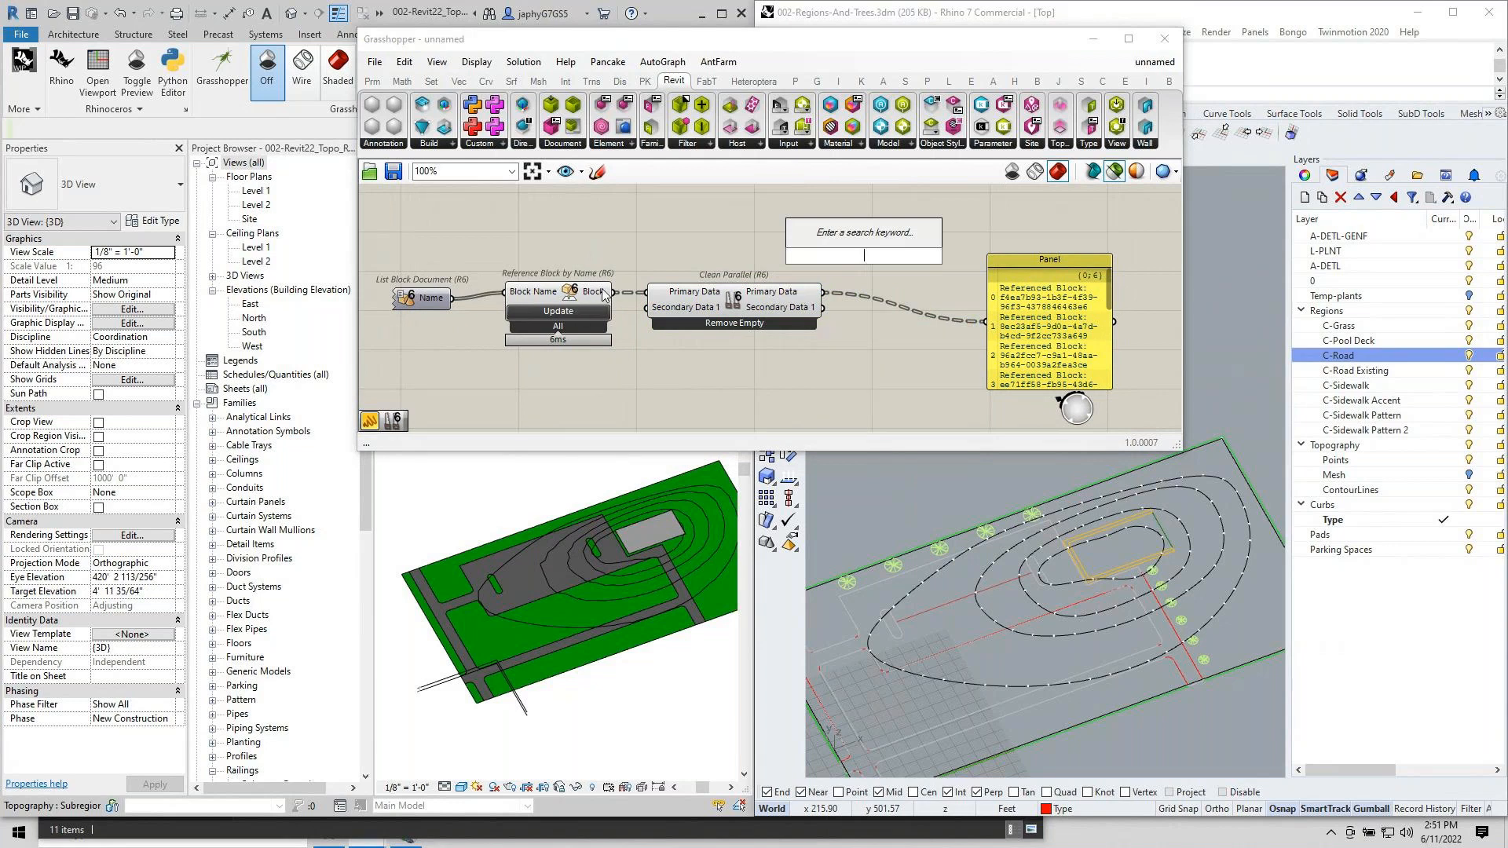
{"action": "left_click", "coordinate": [878, 343]}
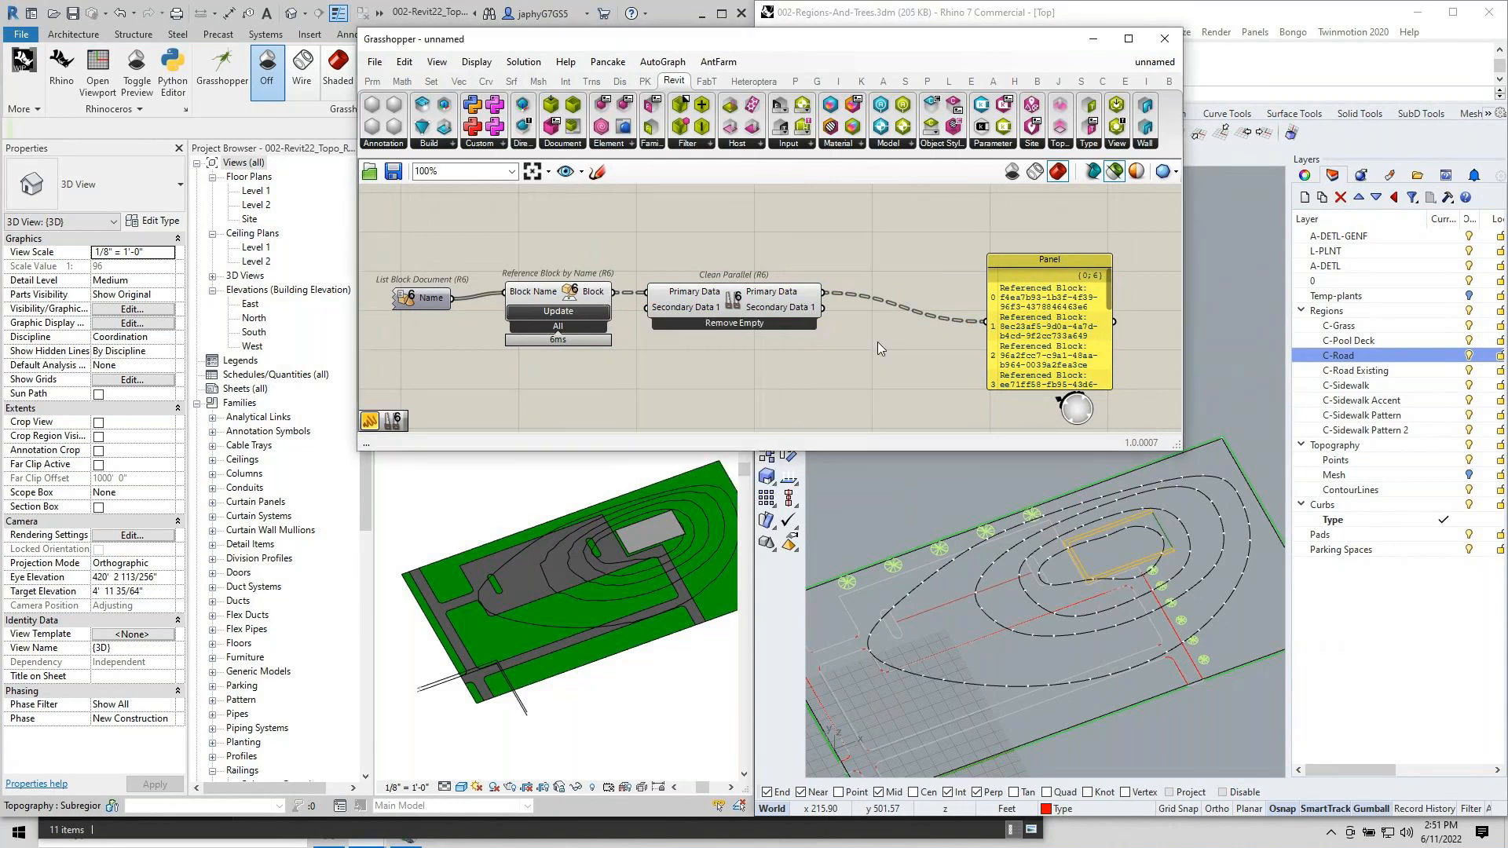
{"action": "double_click", "coordinate": [878, 343]}
{"action": "type", "text": "re"}
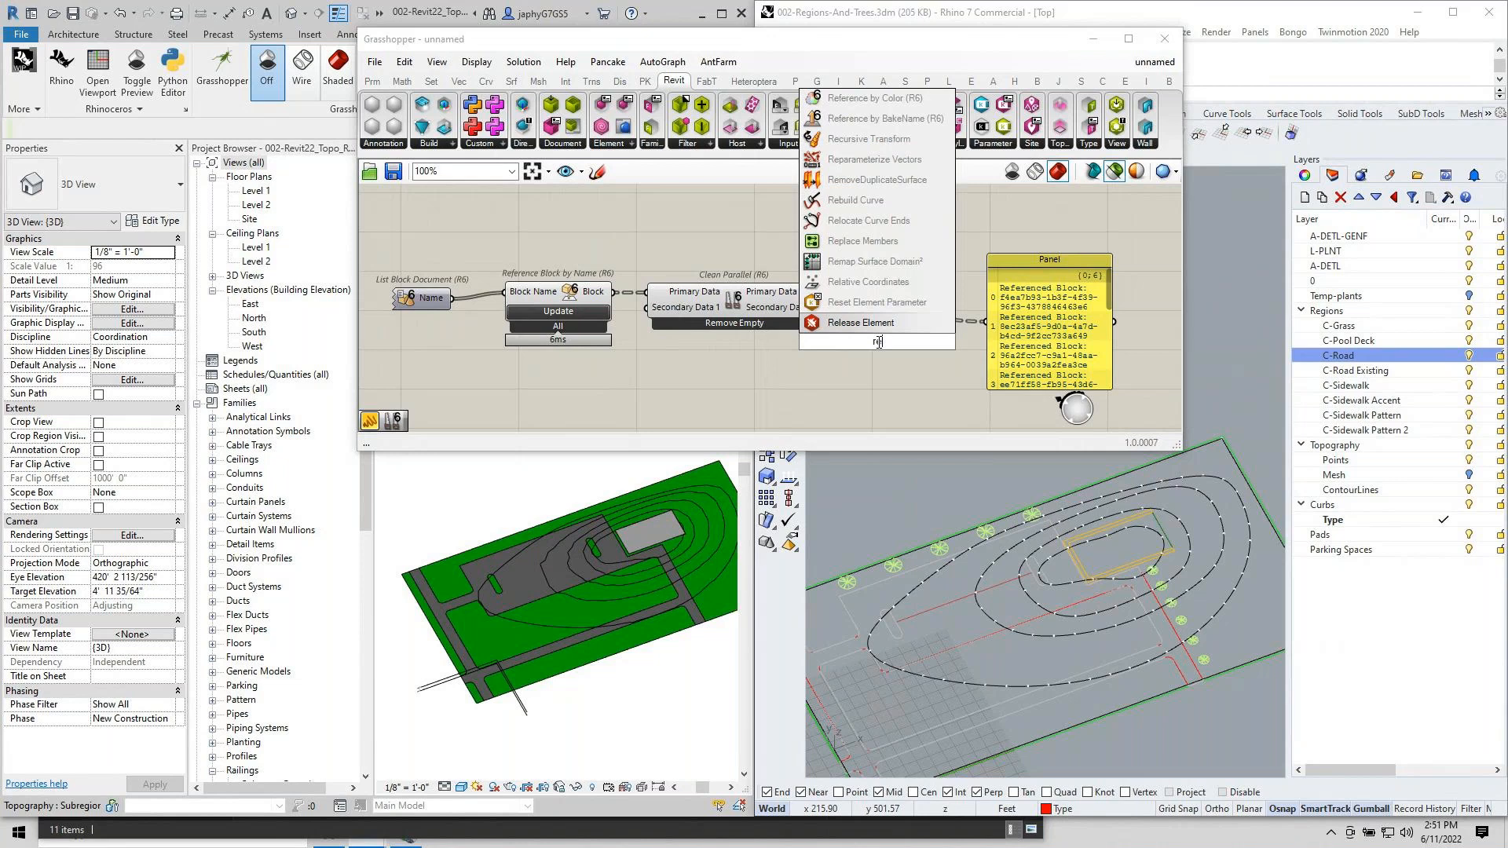
{"action": "type", "text": "nu"}
{"action": "key", "text": "Return"}
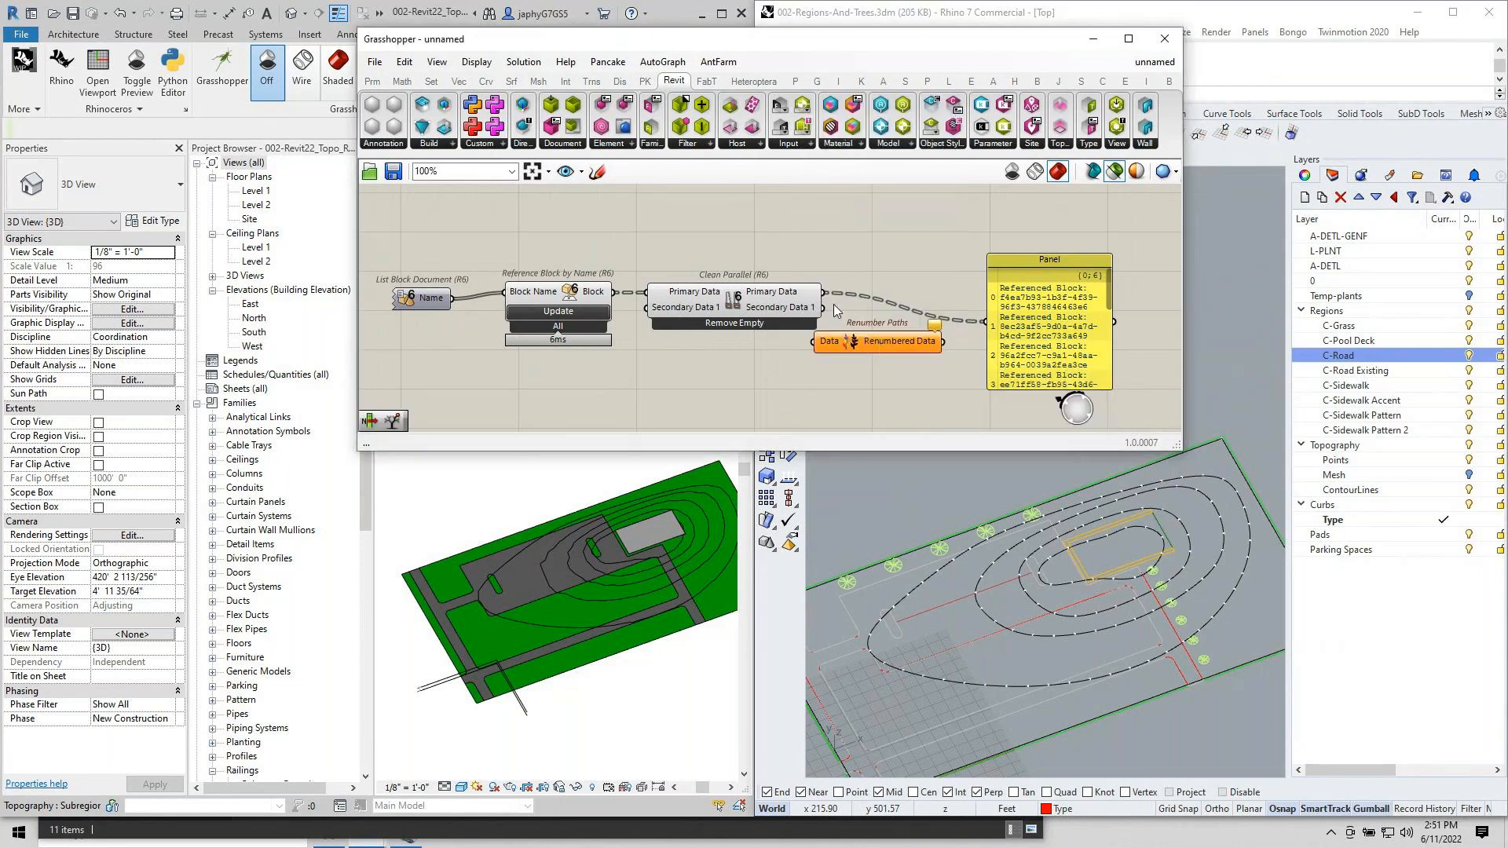
{"action": "left_click_drag", "start_coordinate": [824, 292], "coordinate": [918, 250]}
{"action": "right_click_drag", "start_coordinate": [924, 305], "coordinate": [720, 284]}
{"action": "left_click_drag", "start_coordinate": [829, 271], "coordinate": [1061, 295]}
{"action": "left_click_drag", "start_coordinate": [725, 248], "coordinate": [813, 281]}
Add a Deconstruct Block (R6) component and connect Renumber Paths' Renumbered Data output to its Block input.
{"action": "double_click", "coordinate": [864, 277]}
{"action": "type", "text": "dec b"}
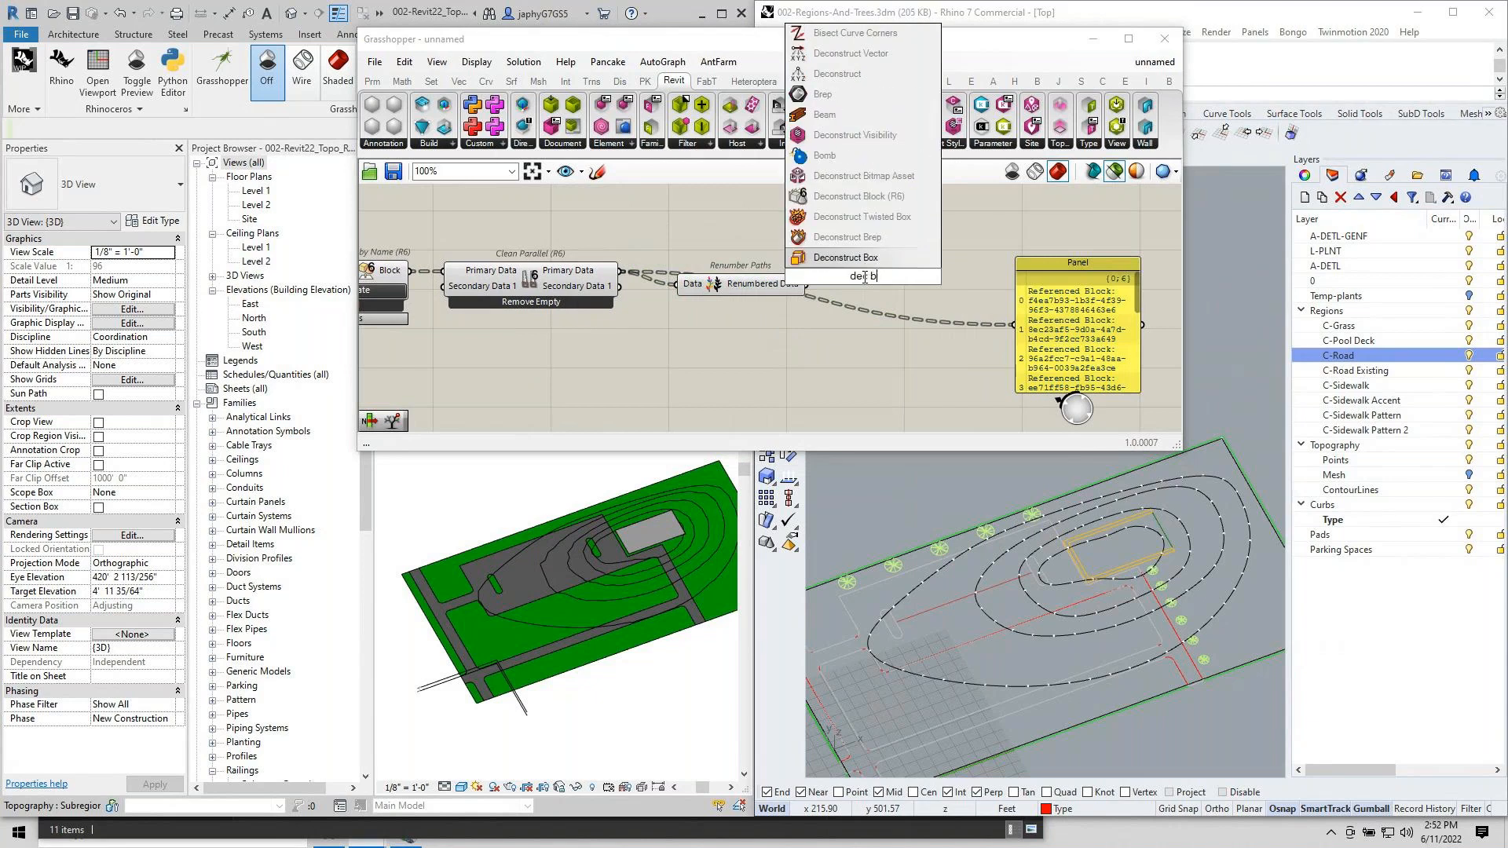
{"action": "left_click", "coordinate": [876, 198]}
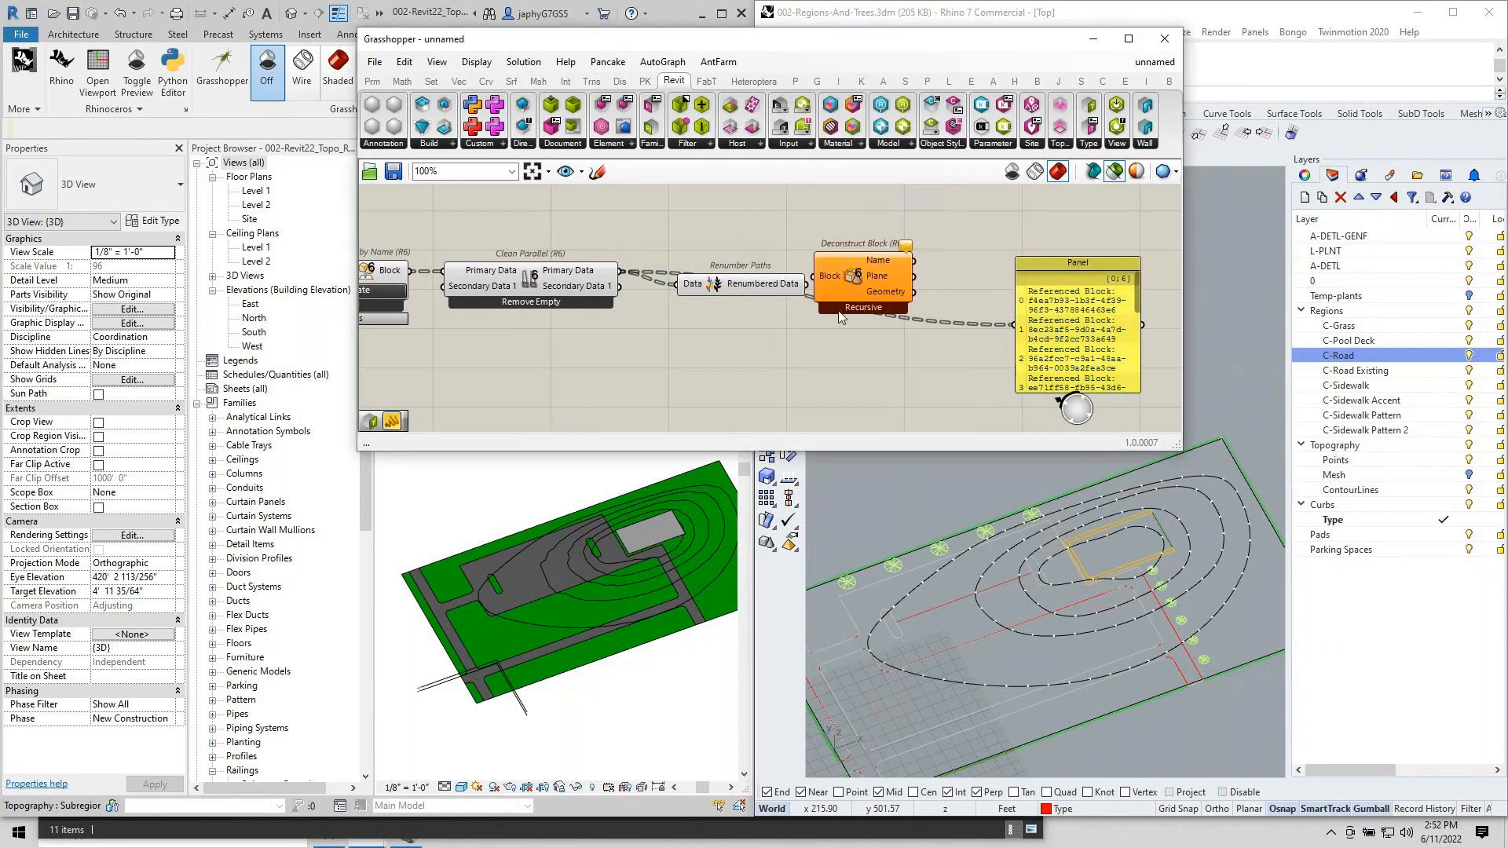
{"action": "mouse_move", "coordinate": [864, 286]}
{"action": "left_mouse_down"}
{"action": "mouse_move", "coordinate": [886, 292]}
{"action": "mouse_move", "coordinate": [834, 282]}
{"action": "left_mouse_up"}
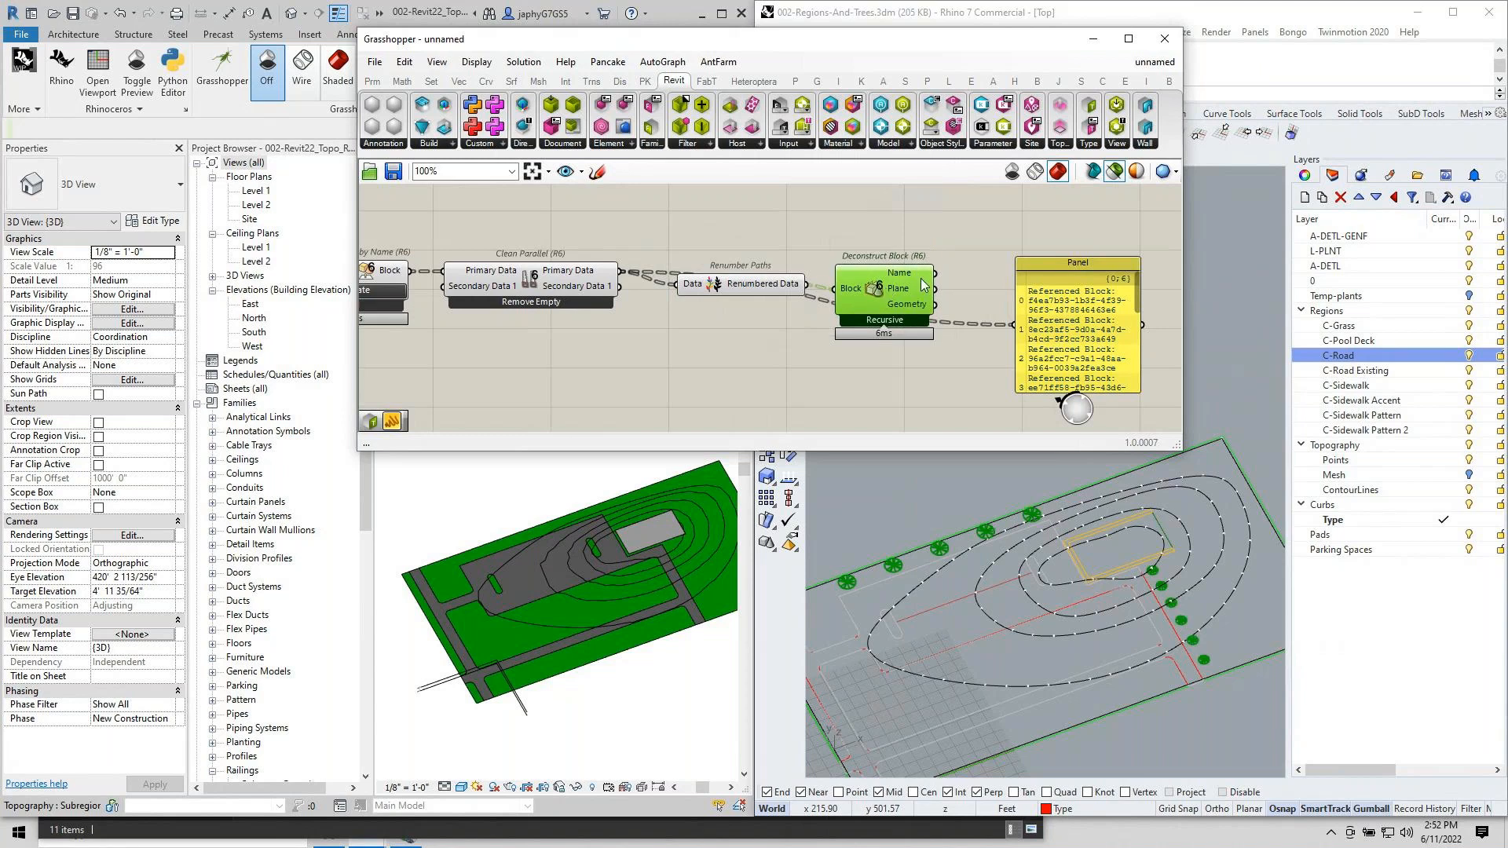
{"action": "right_click_drag", "start_coordinate": [886, 284], "coordinate": [680, 282]}
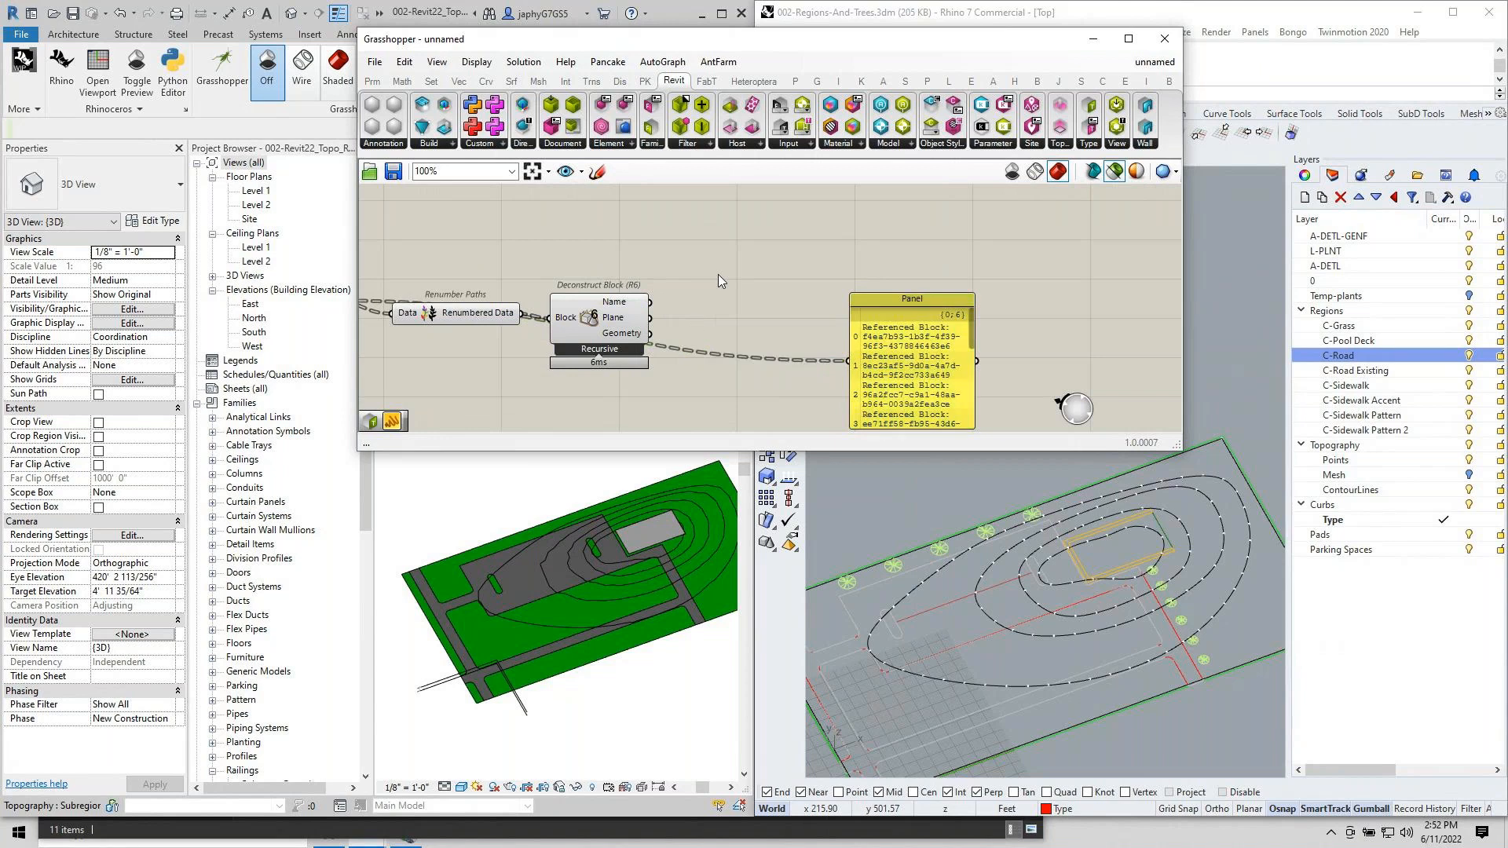
Add a Create Set component with a flattened List input and connect Deconstruct Block's Name output to it.
{"action": "double_click", "coordinate": [717, 275]}
{"action": "type", "text": "cset"}
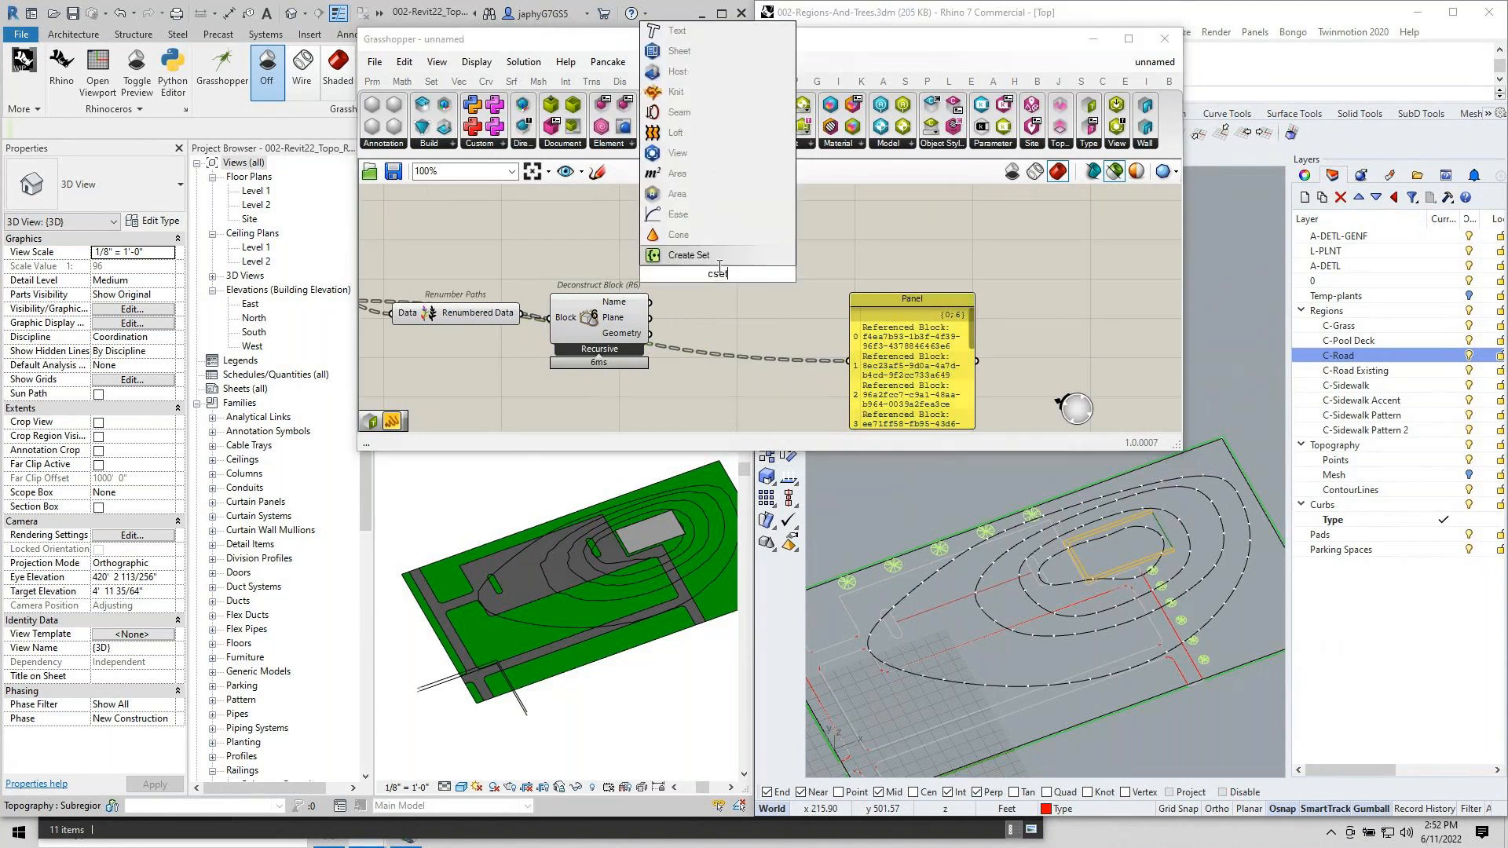
{"action": "key", "text": "Return"}
{"action": "right_click", "coordinate": [688, 276]}
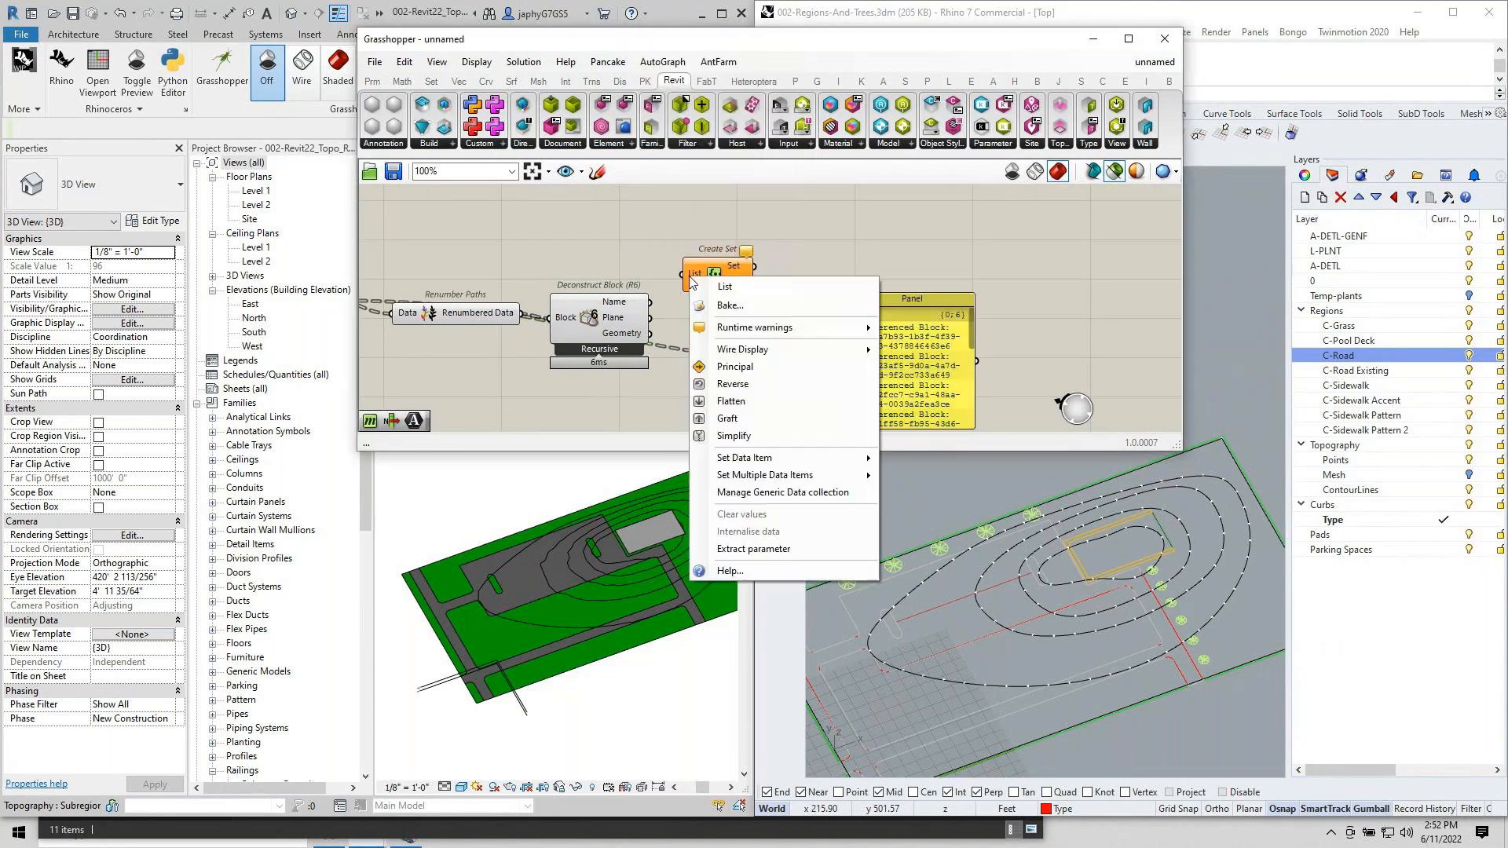
{"action": "left_click", "coordinate": [724, 401]}
{"action": "left_click_drag", "start_coordinate": [650, 302], "coordinate": [690, 274]}
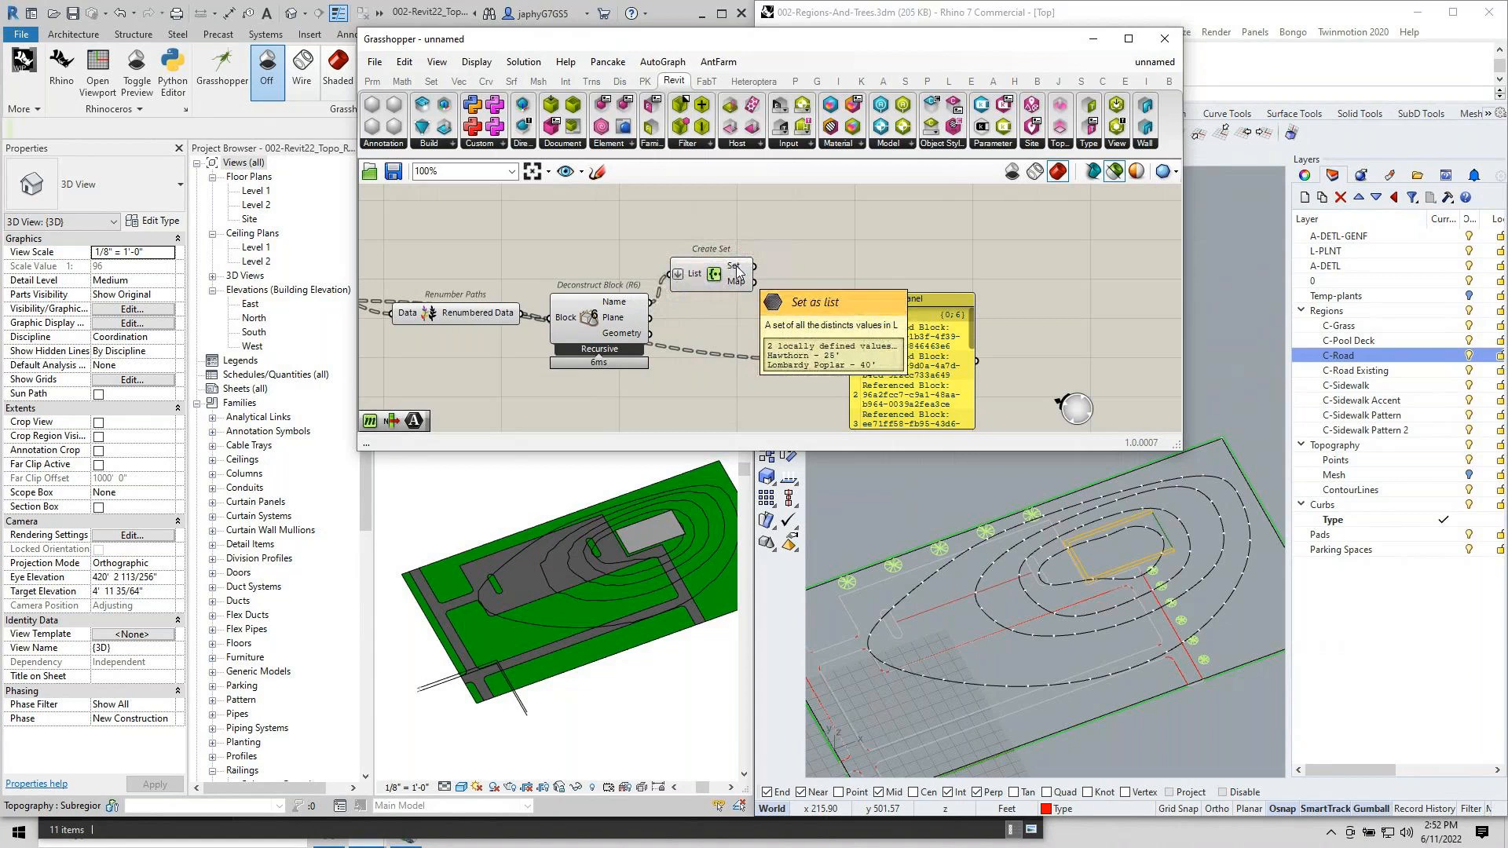
{"action": "left_click_drag", "start_coordinate": [738, 272], "coordinate": [738, 267]}
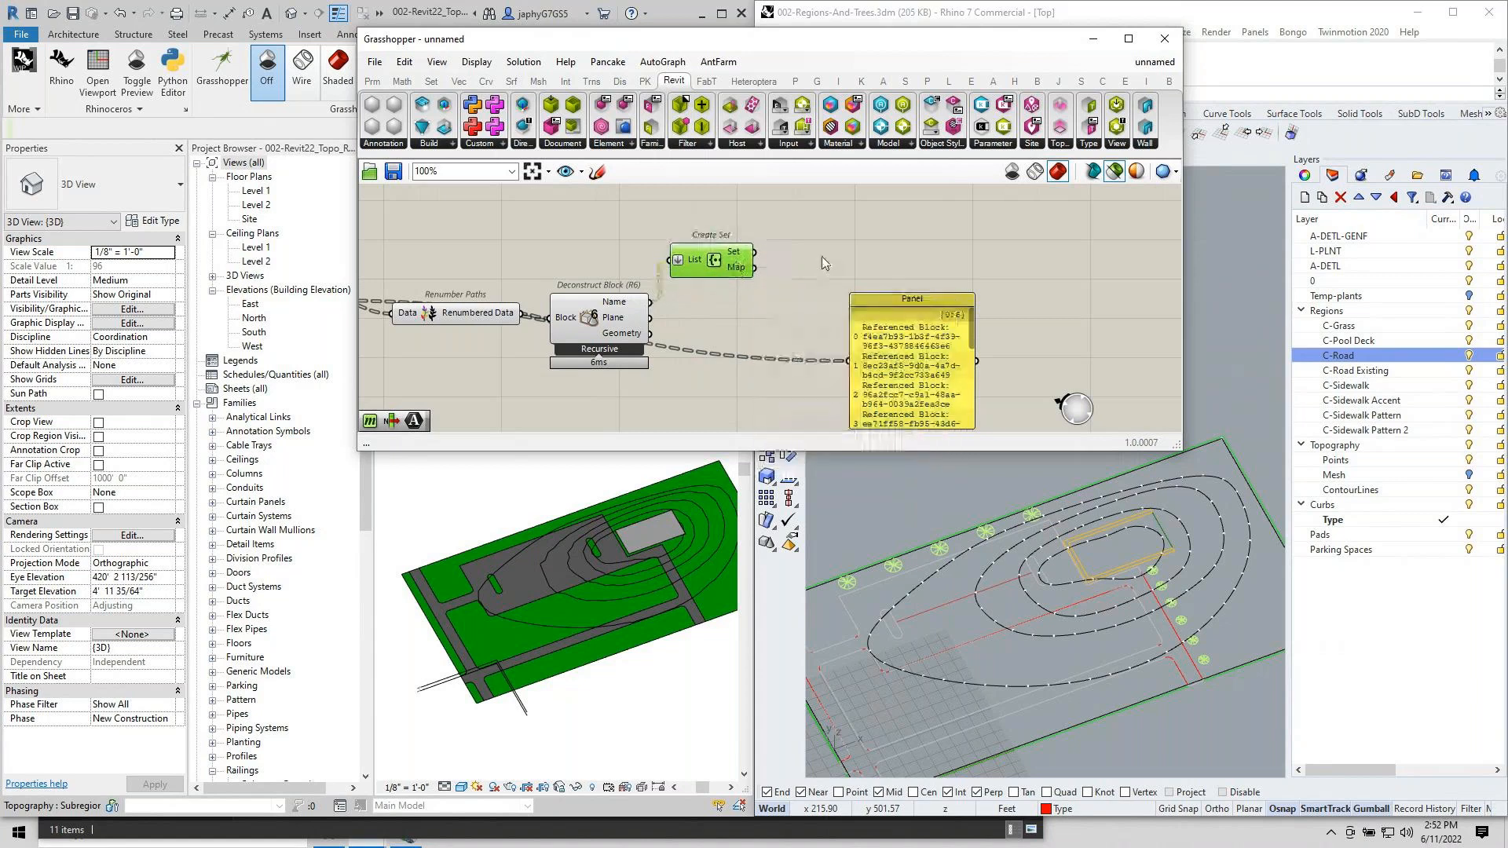
Add a Query Types component and connect Create Set's Set output to its Type Name input.
{"action": "right_click_drag", "start_coordinate": [826, 259], "coordinate": [799, 373]}
{"action": "double_click", "coordinate": [800, 367]}
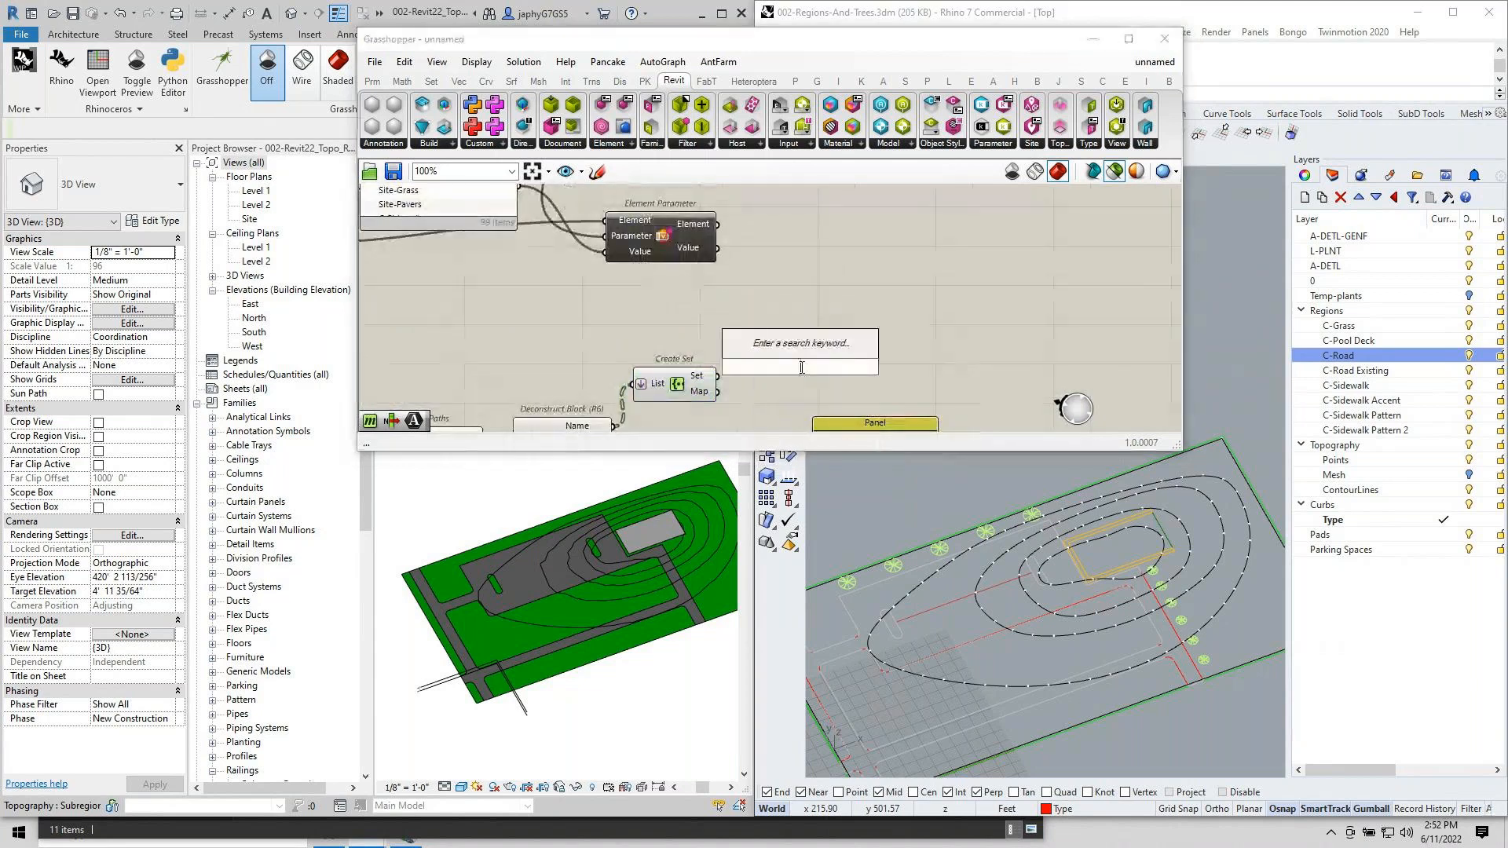
{"action": "type", "text": "query"}
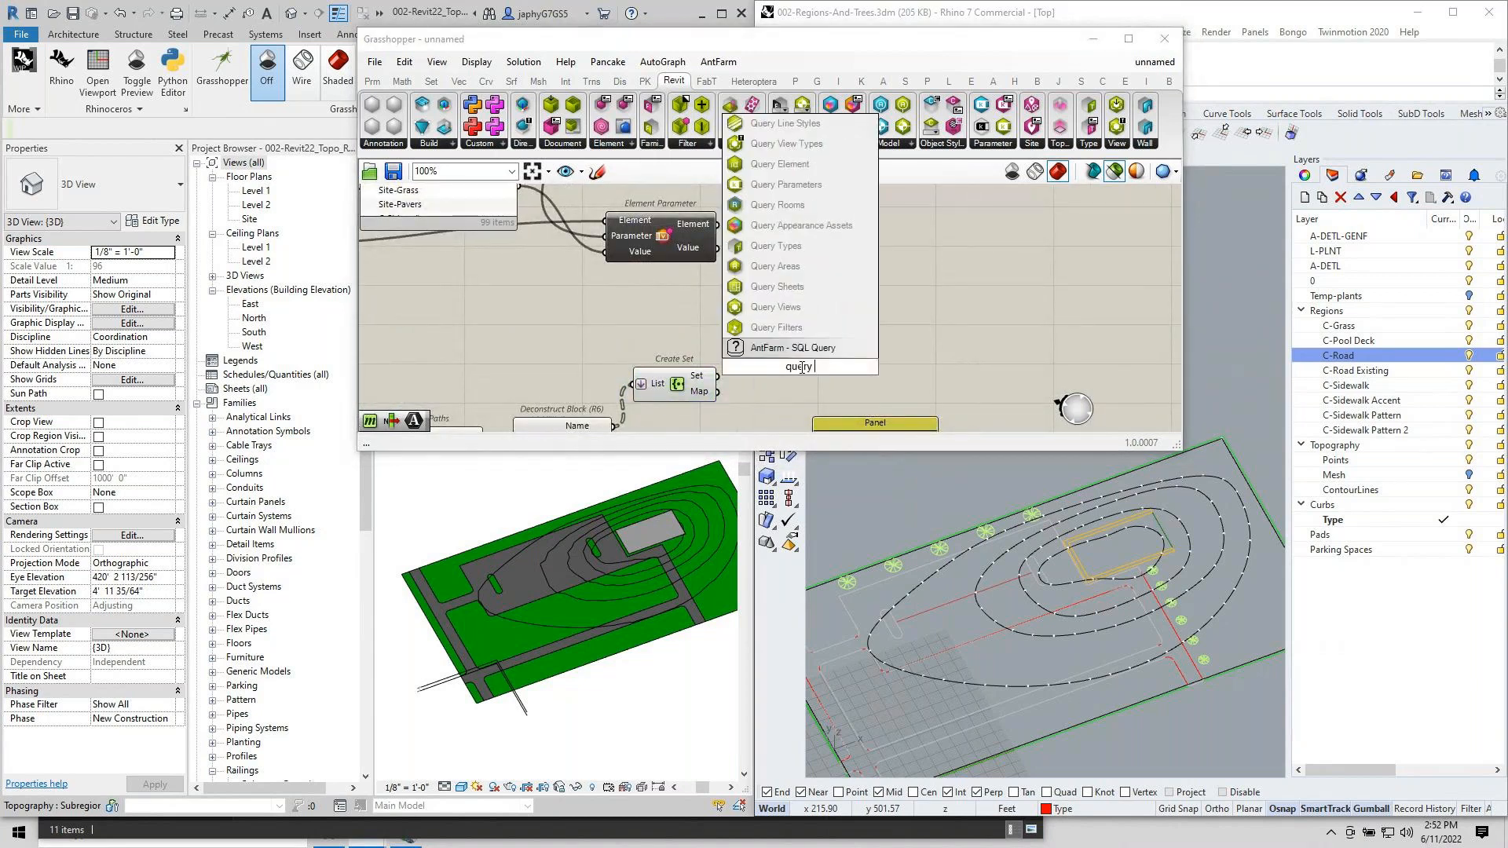
{"action": "type", "text": " type"}
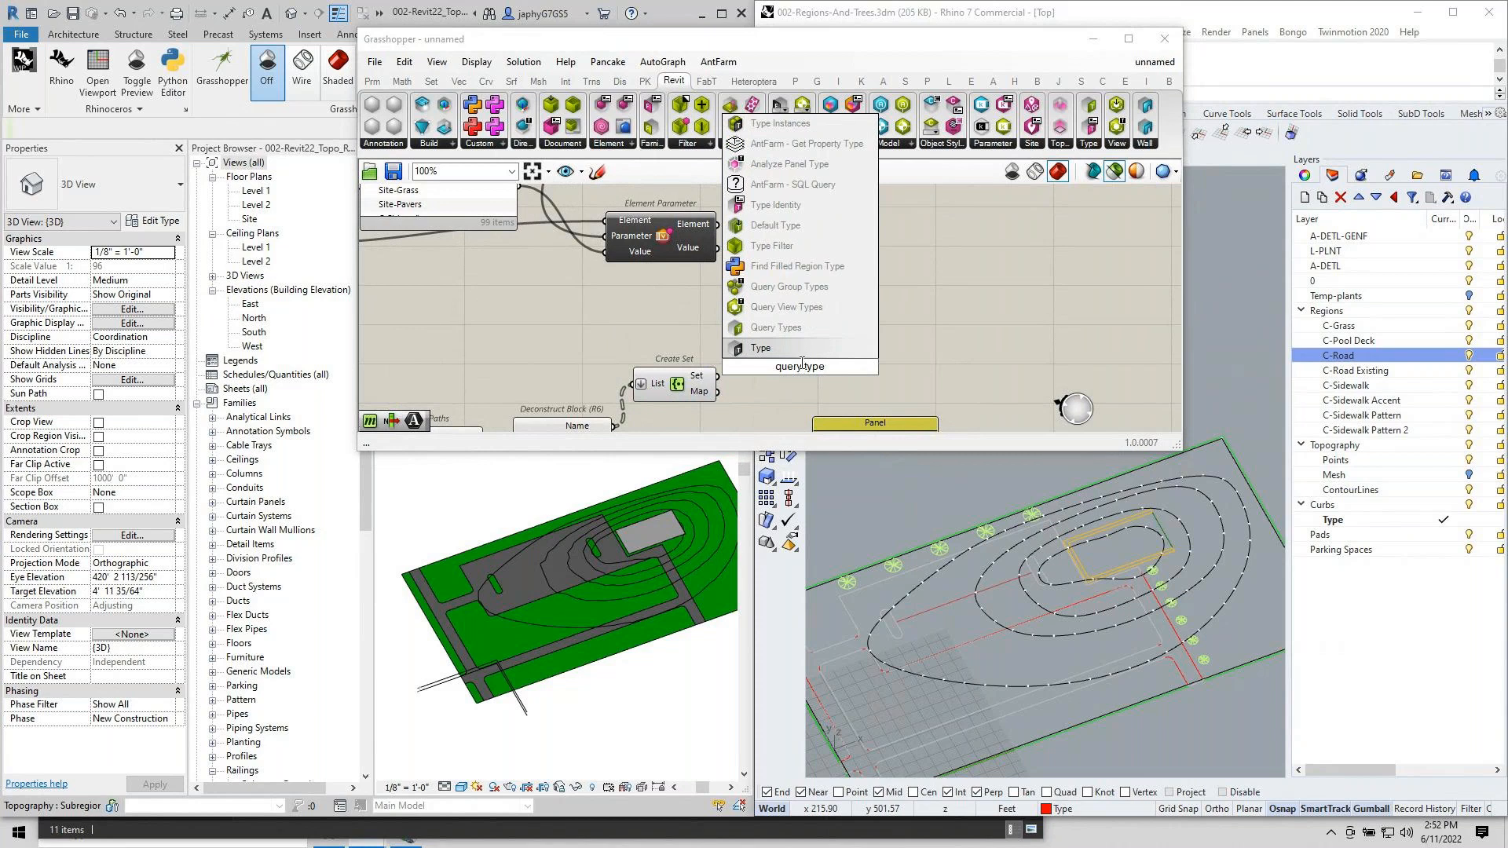
{"action": "left_click", "coordinate": [800, 325]}
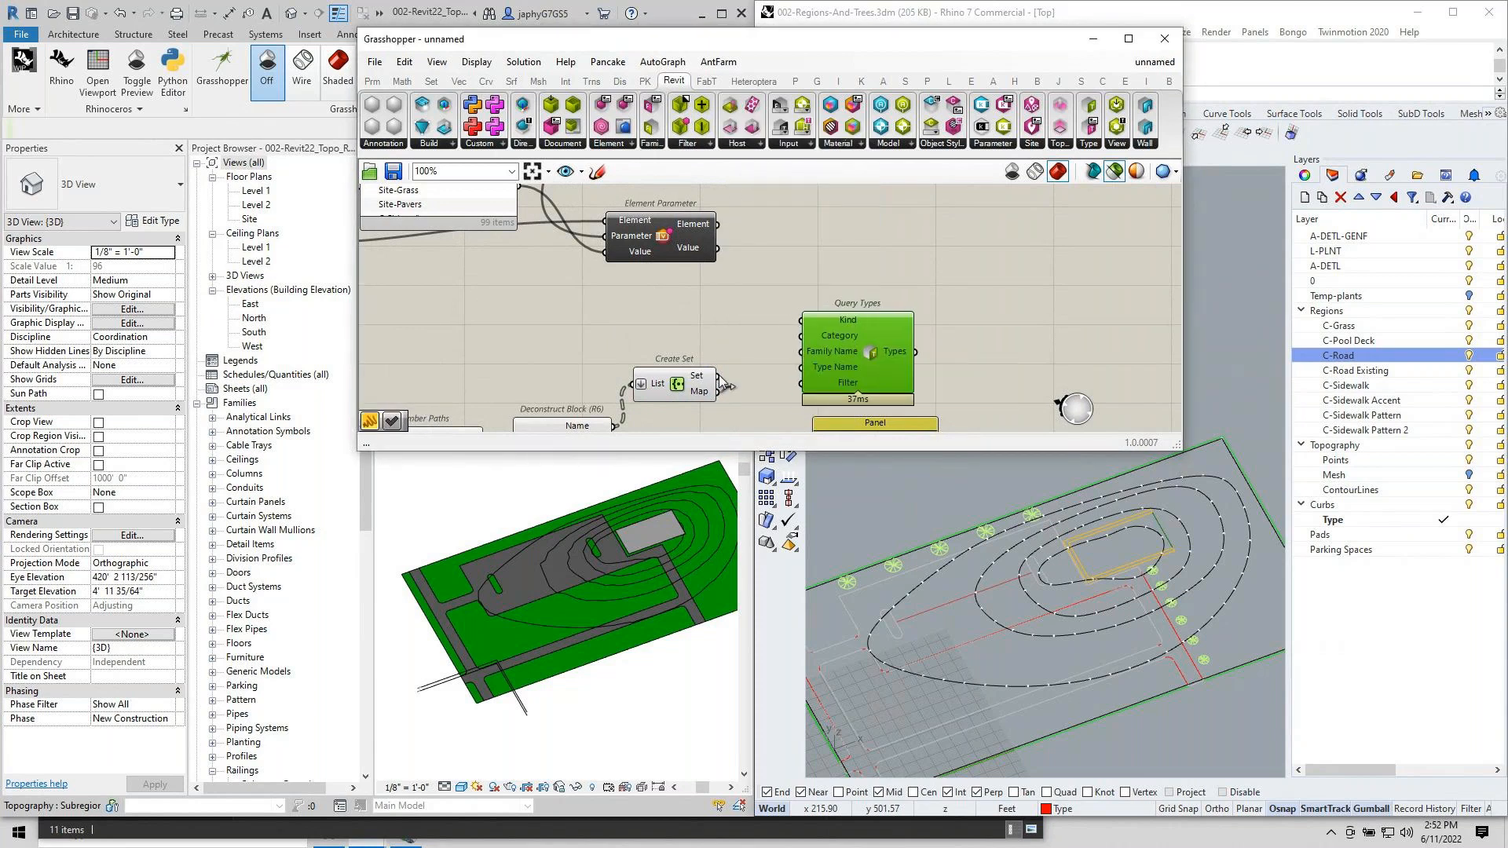
{"action": "left_click_drag", "start_coordinate": [726, 385], "coordinate": [816, 372]}
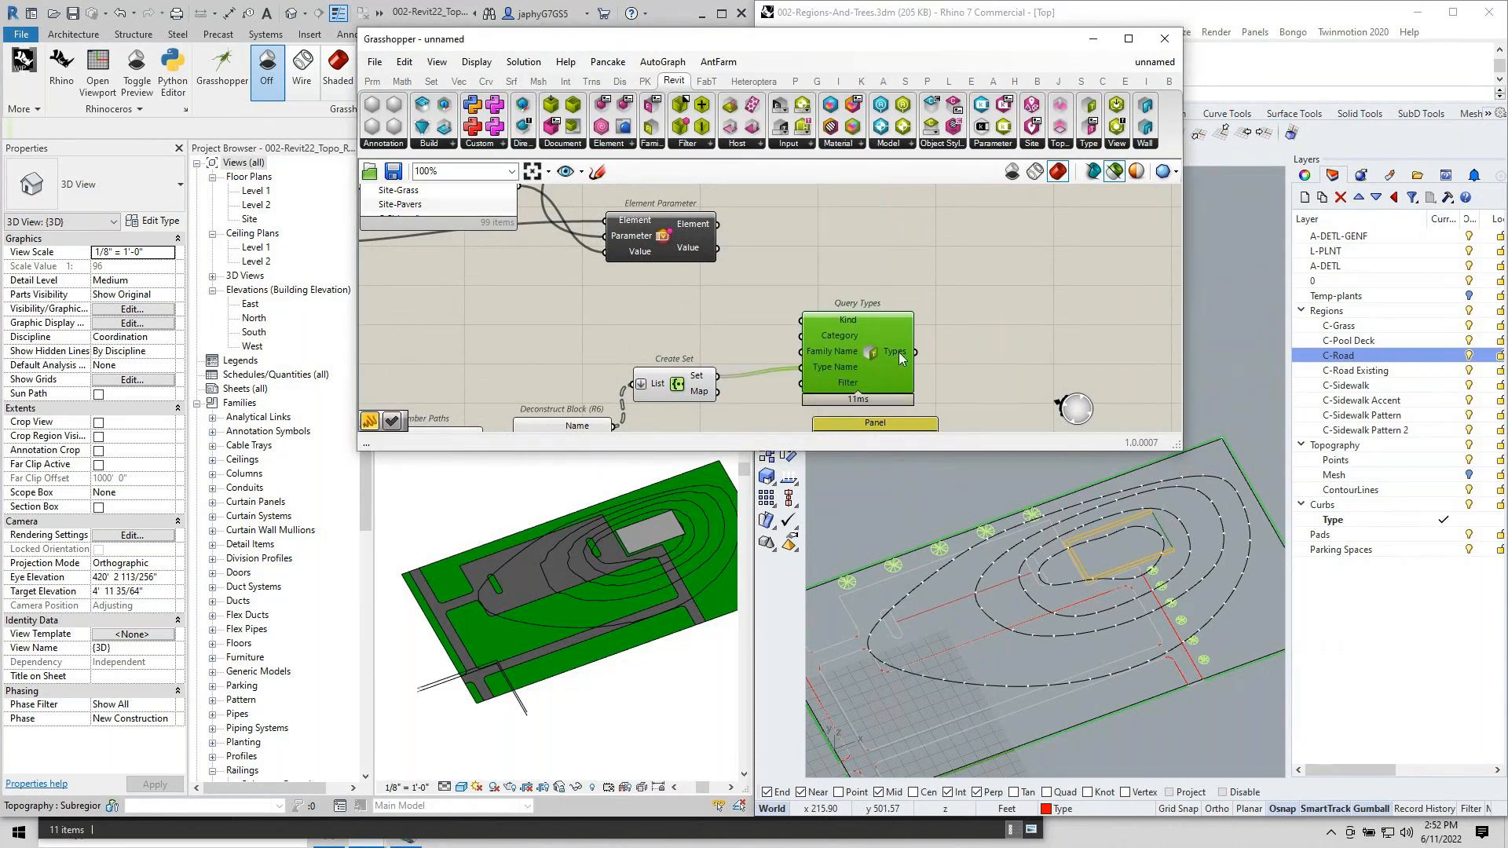
Add a Panel beside Query Types and connect the Types output to it.
{"action": "mouse_move", "coordinate": [901, 359]}
{"action": "double_click", "coordinate": [990, 332]}
{"action": "type", "text": "//"}
{"action": "key", "text": "Return"}
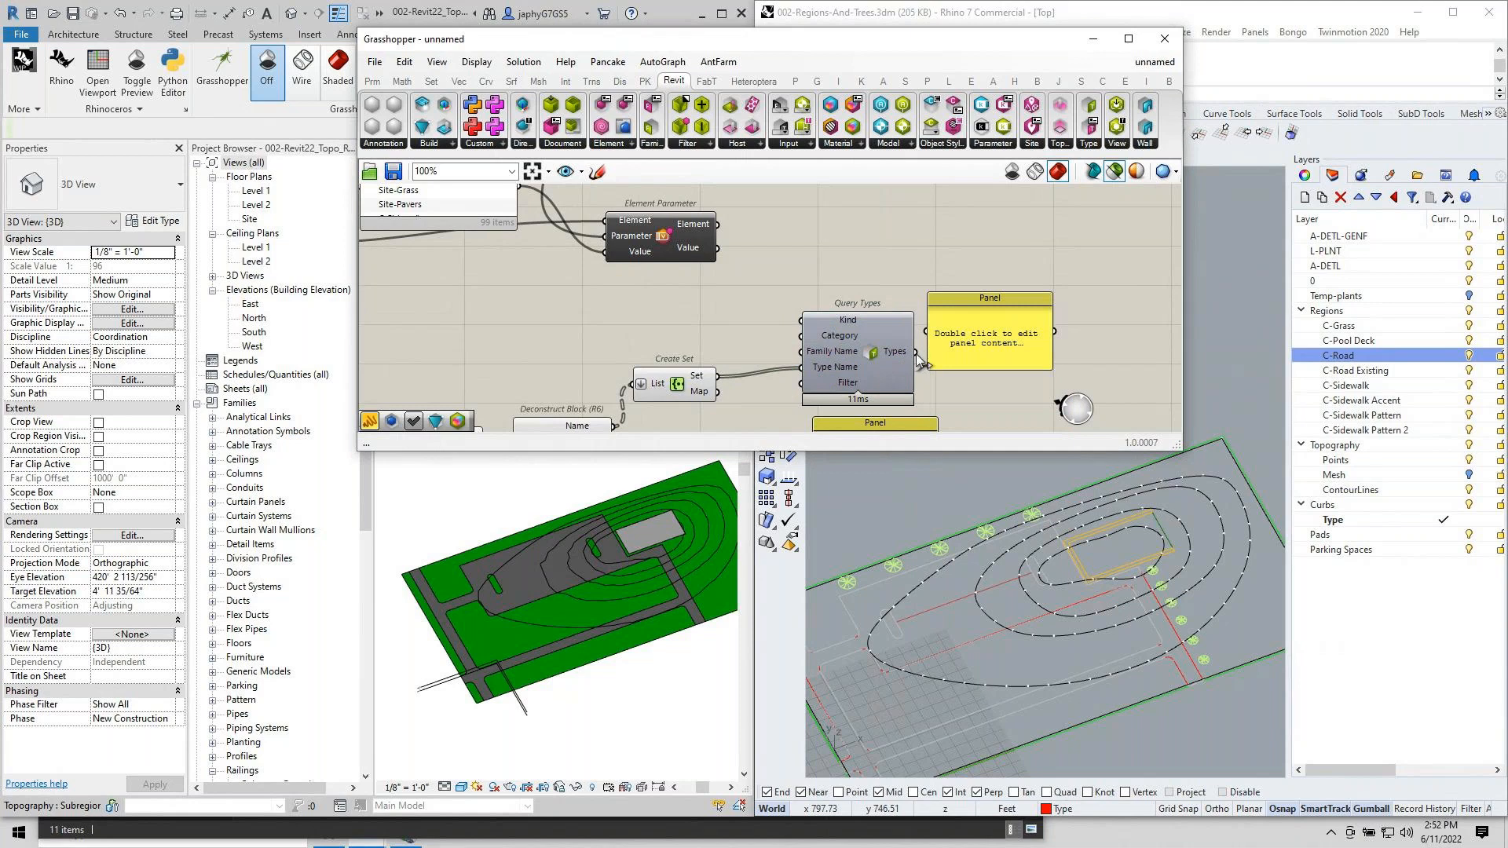
{"action": "left_click_drag", "start_coordinate": [915, 352], "coordinate": [1033, 348]}
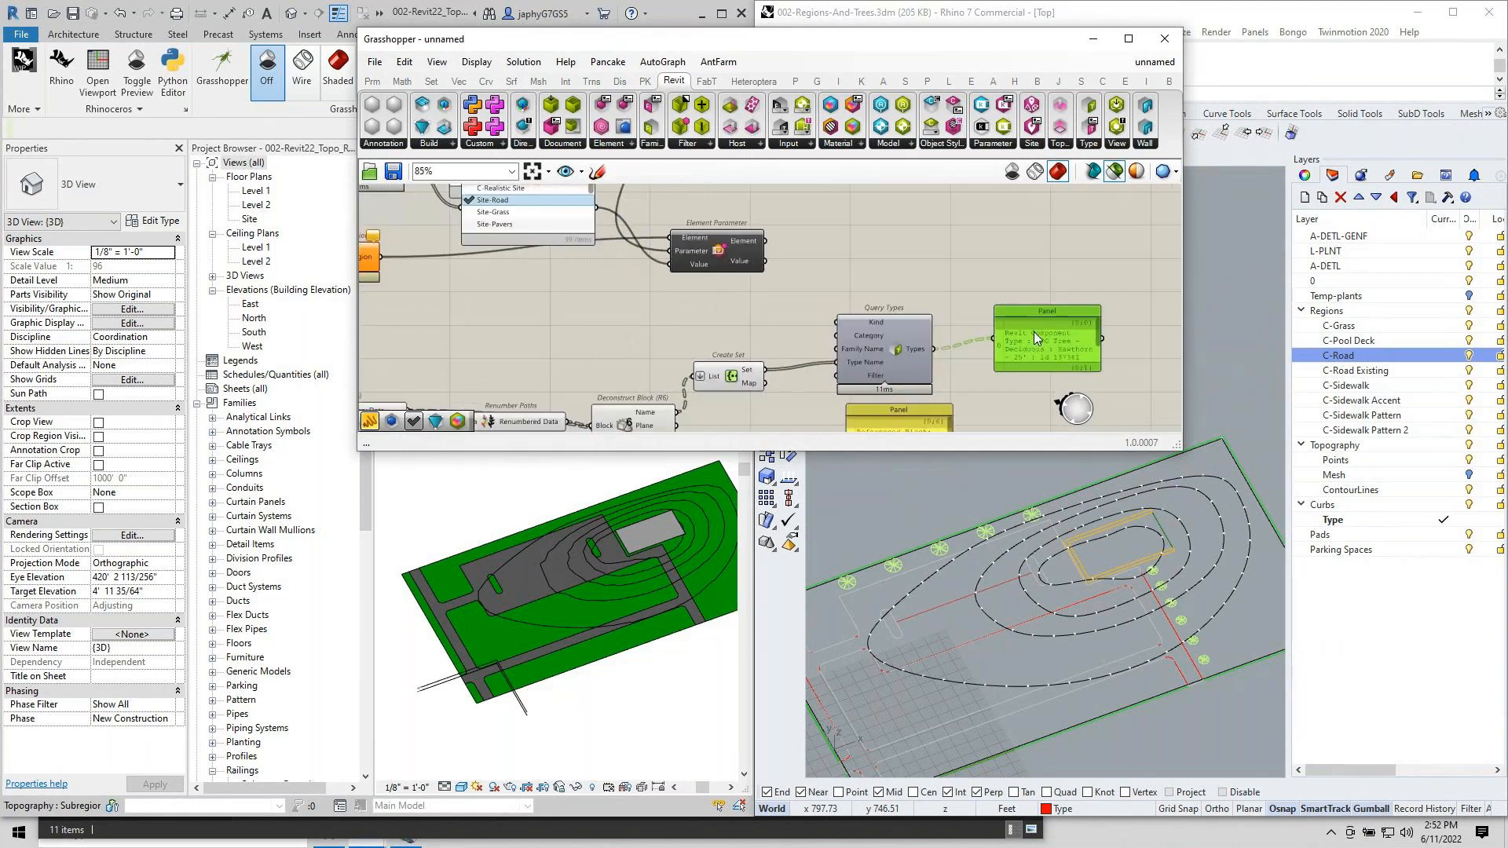
Add an Add Component (Location) component above the Query Types Panel.
{"action": "scroll", "coordinate": [1034, 332], "scroll_direction": "down", "scroll_amount": 3}
{"action": "left_click", "coordinate": [972, 305]}
{"action": "double_click", "coordinate": [974, 305]}
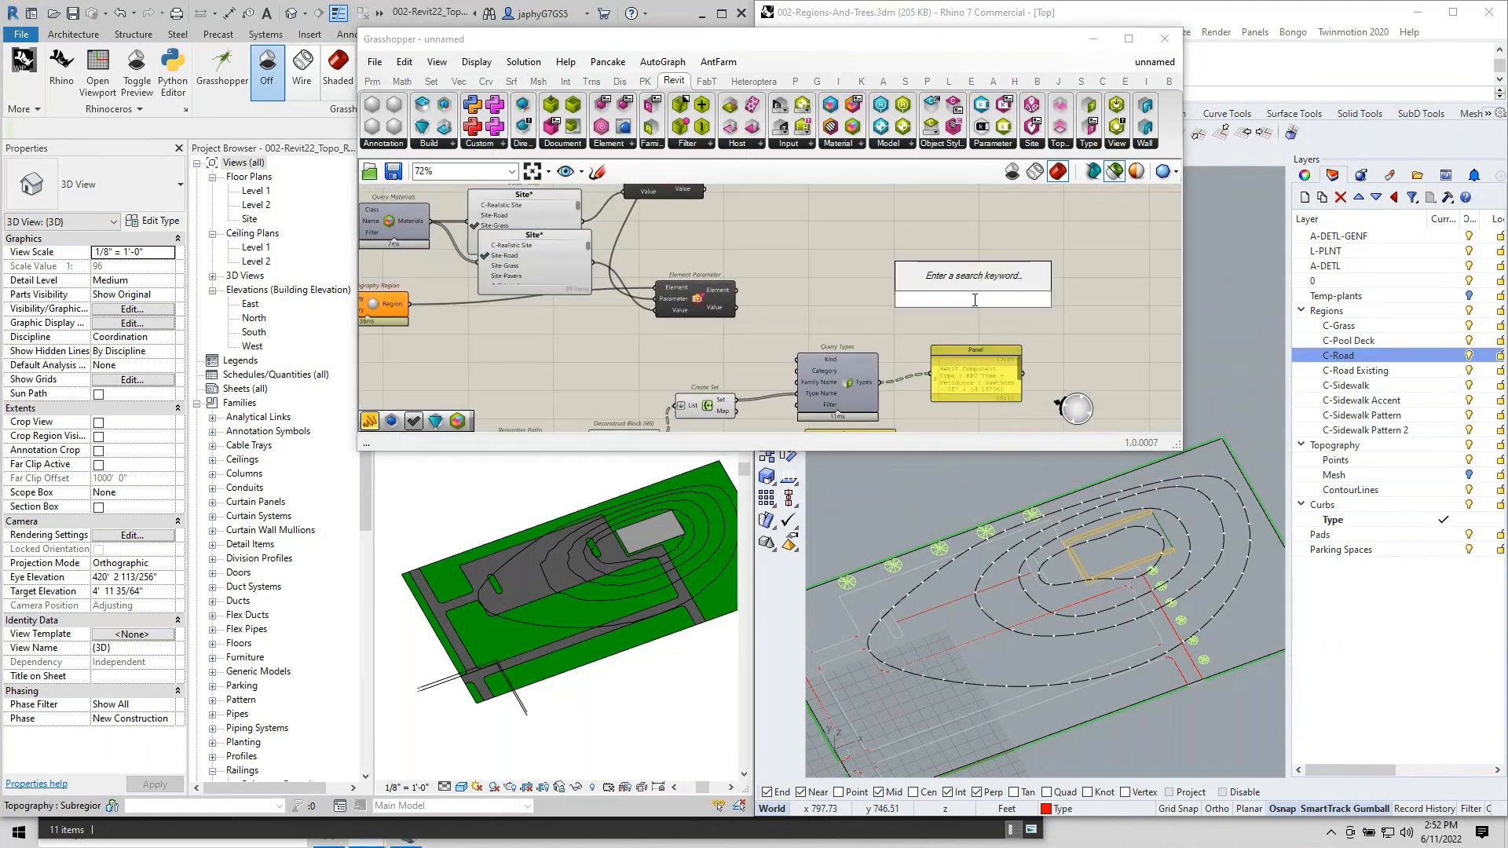
{"action": "type", "text": "add co l"}
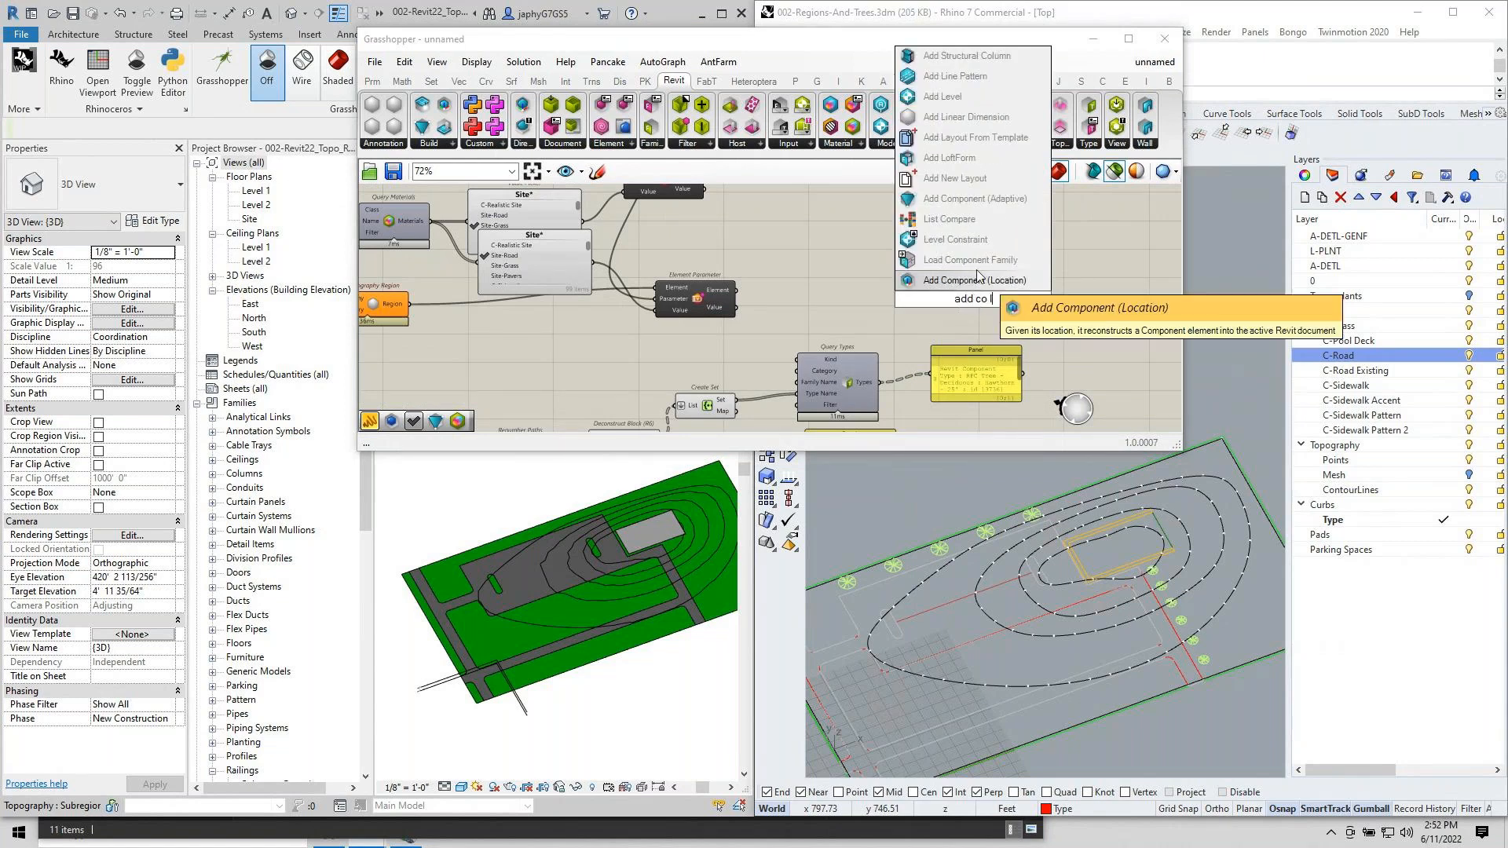
{"action": "left_click", "coordinate": [975, 281]}
{"action": "left_click_drag", "start_coordinate": [973, 299], "coordinate": [972, 279]}
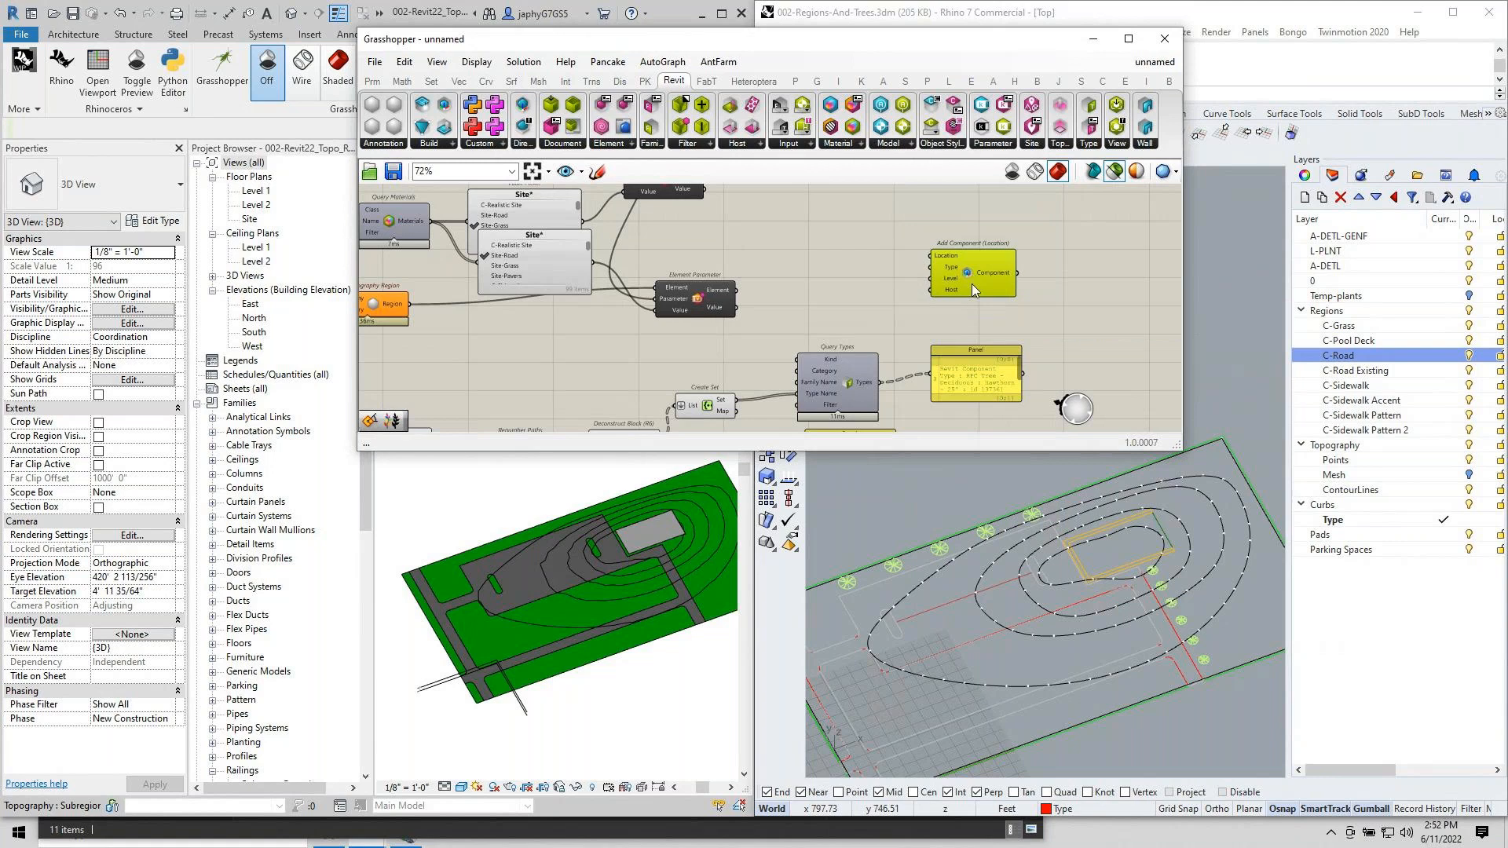
Move the referenced-block Panel clear of Deconstruct Block's outputs, add a Trim Tree component and connect the Plane output to its Tree input.
{"action": "right_click_drag", "start_coordinate": [951, 281], "coordinate": [945, 221]}
{"action": "mouse_move", "coordinate": [650, 392]}
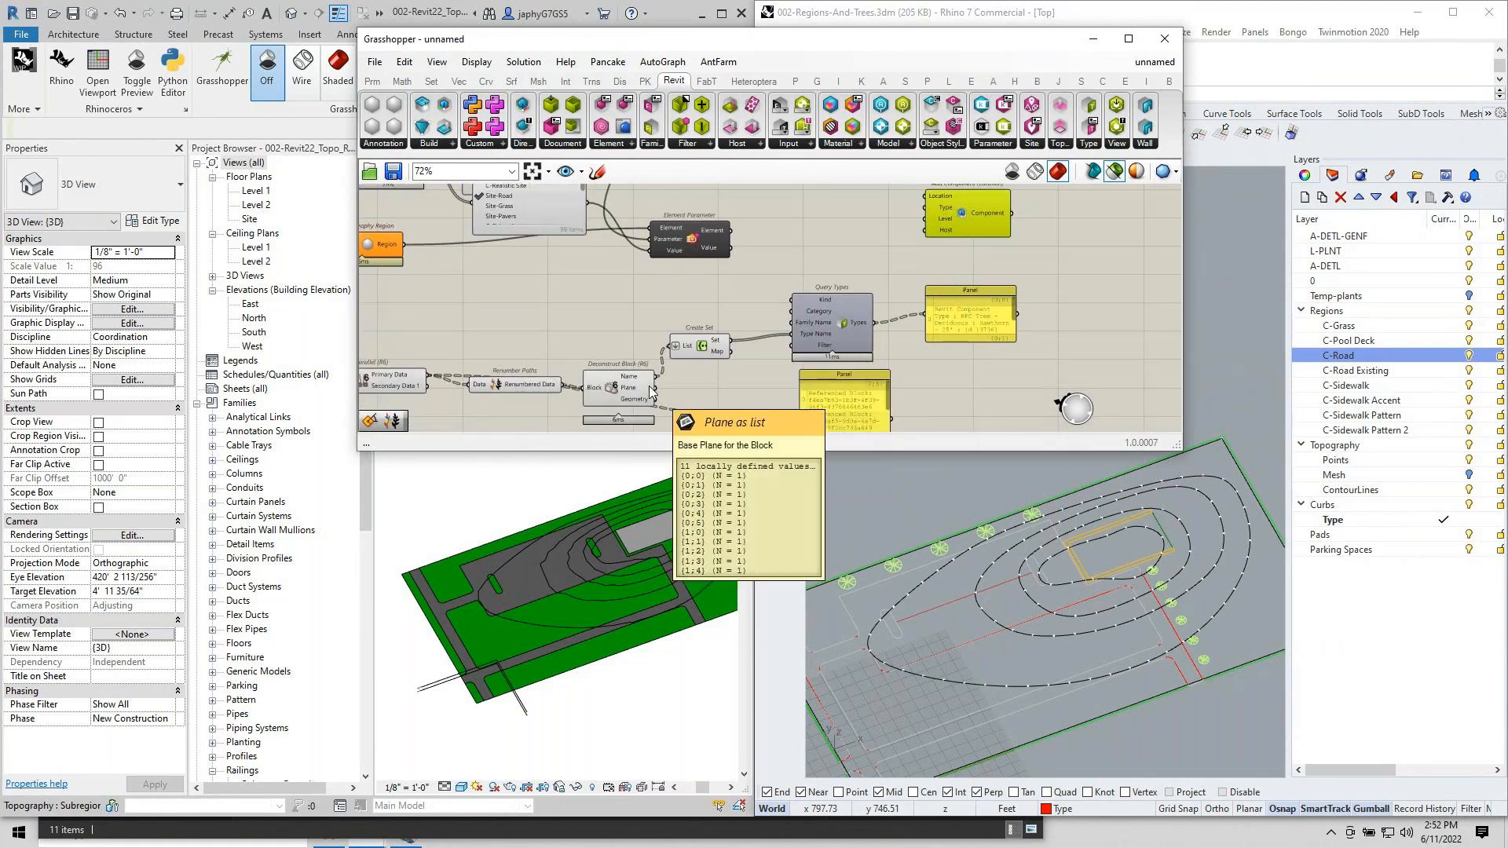
{"action": "right_click_drag", "start_coordinate": [690, 378], "coordinate": [685, 347]}
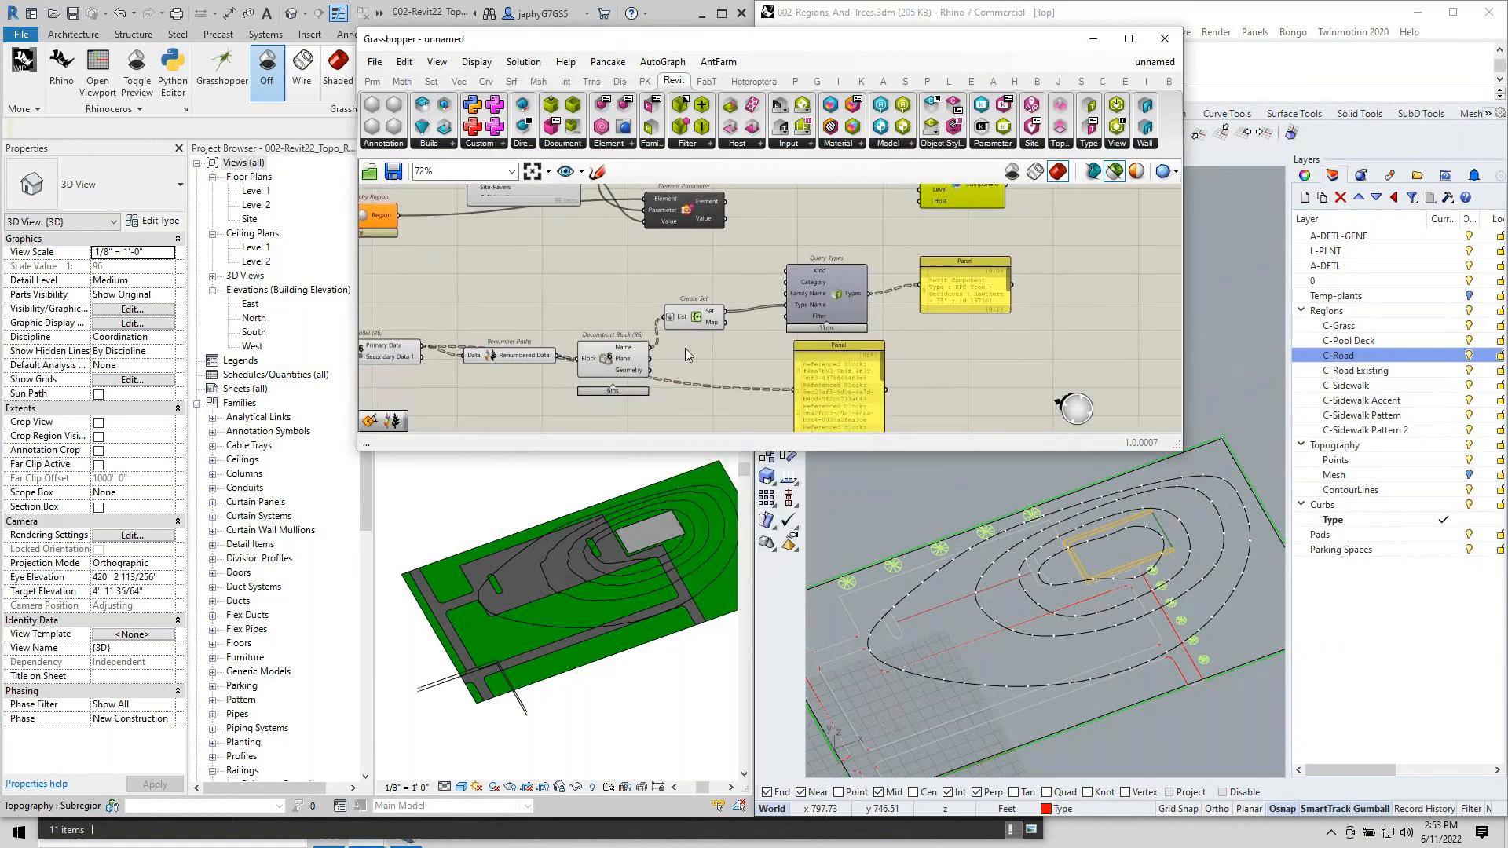
{"action": "left_click_drag", "start_coordinate": [838, 388], "coordinate": [751, 446]}
{"action": "scroll", "coordinate": [645, 440], "scroll_direction": "up", "scroll_amount": 2}
{"action": "mouse_move", "coordinate": [643, 347]}
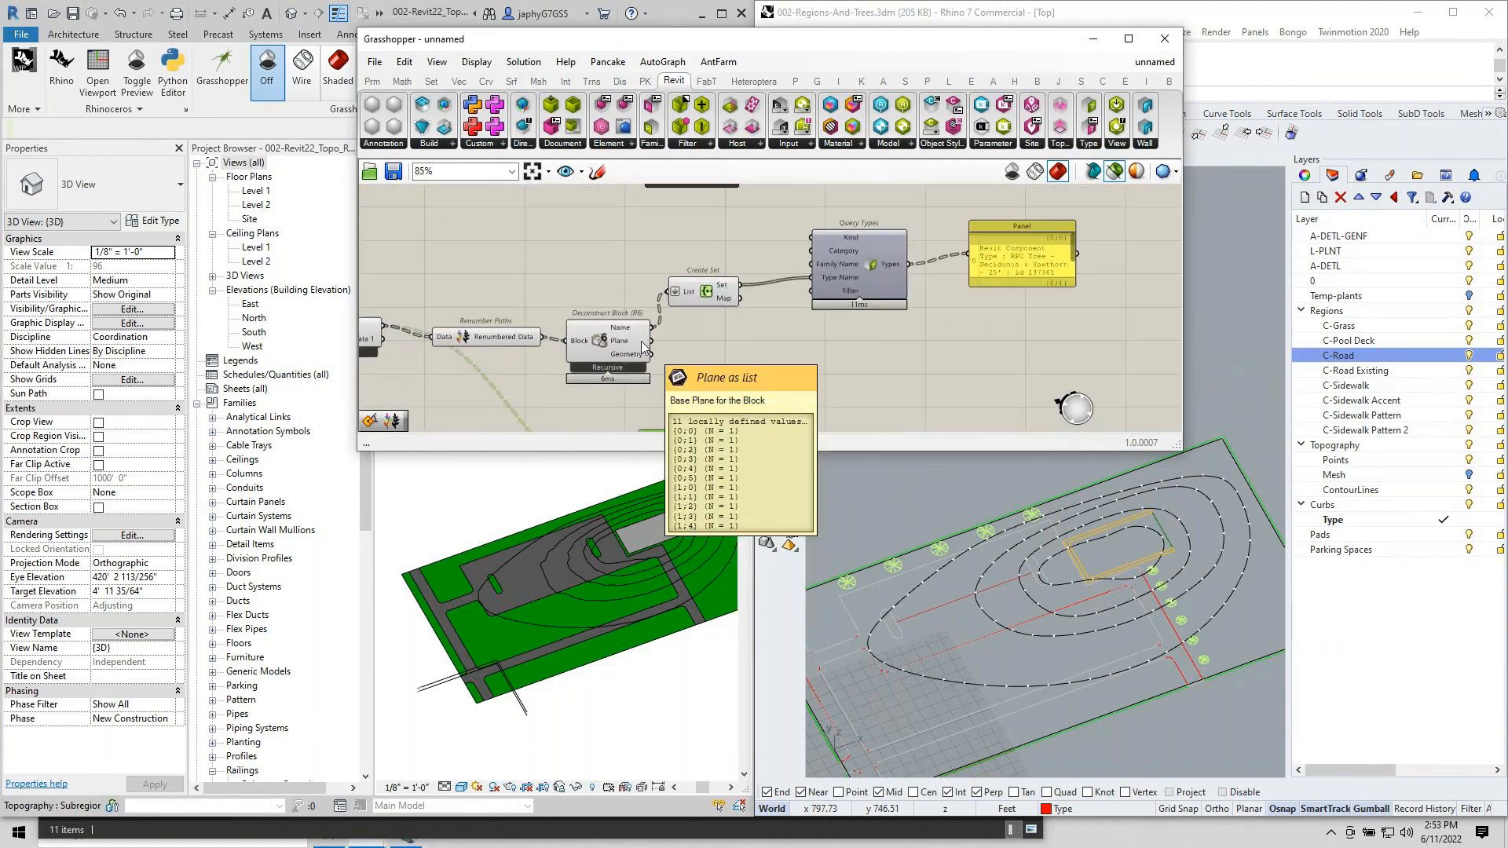
{"action": "double_click", "coordinate": [701, 346]}
{"action": "type", "text": "tr"}
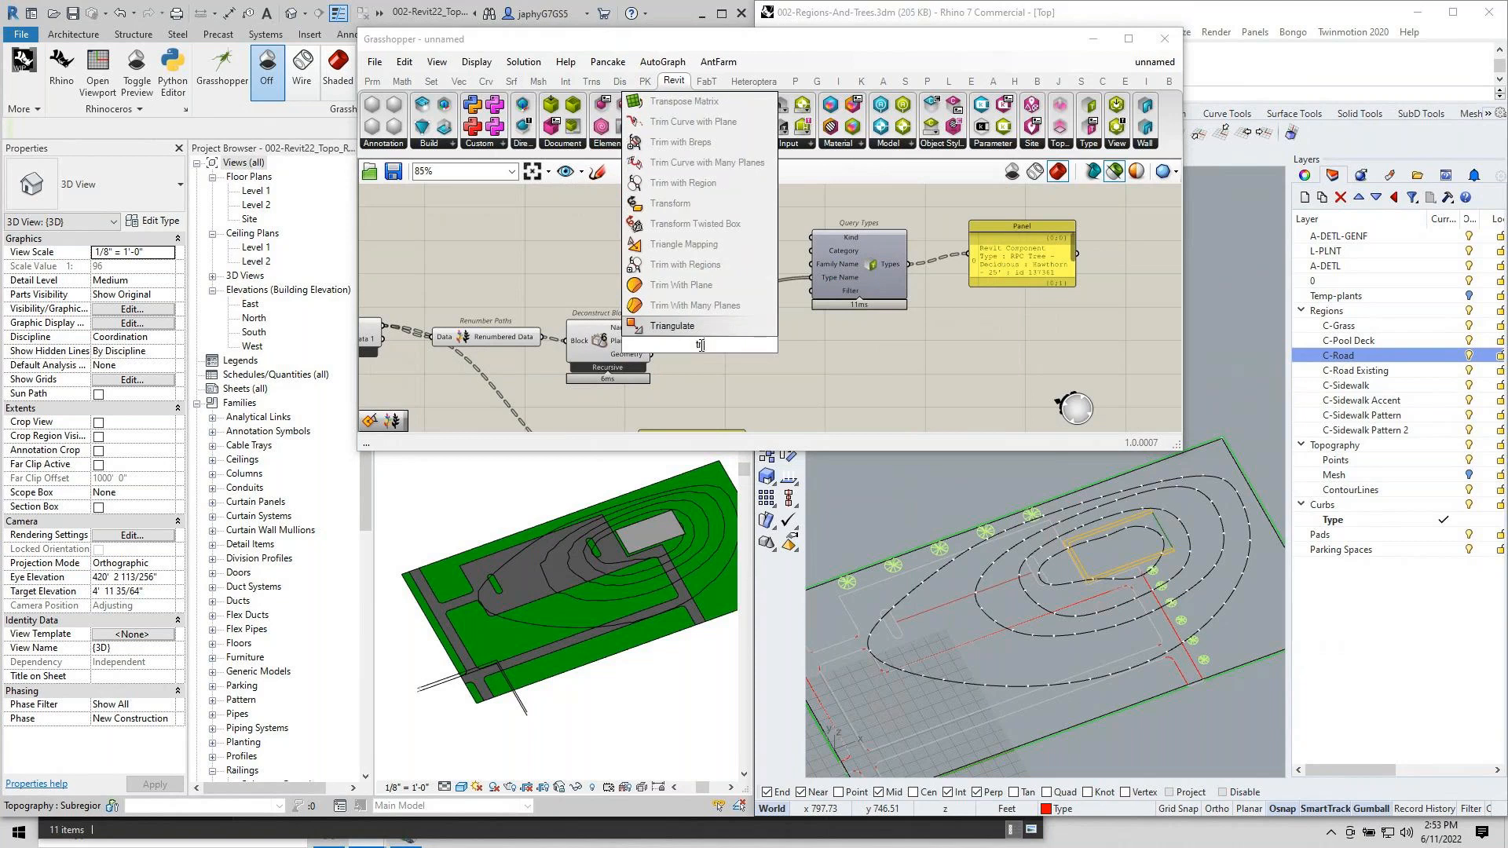
{"action": "type", "text": " tree"}
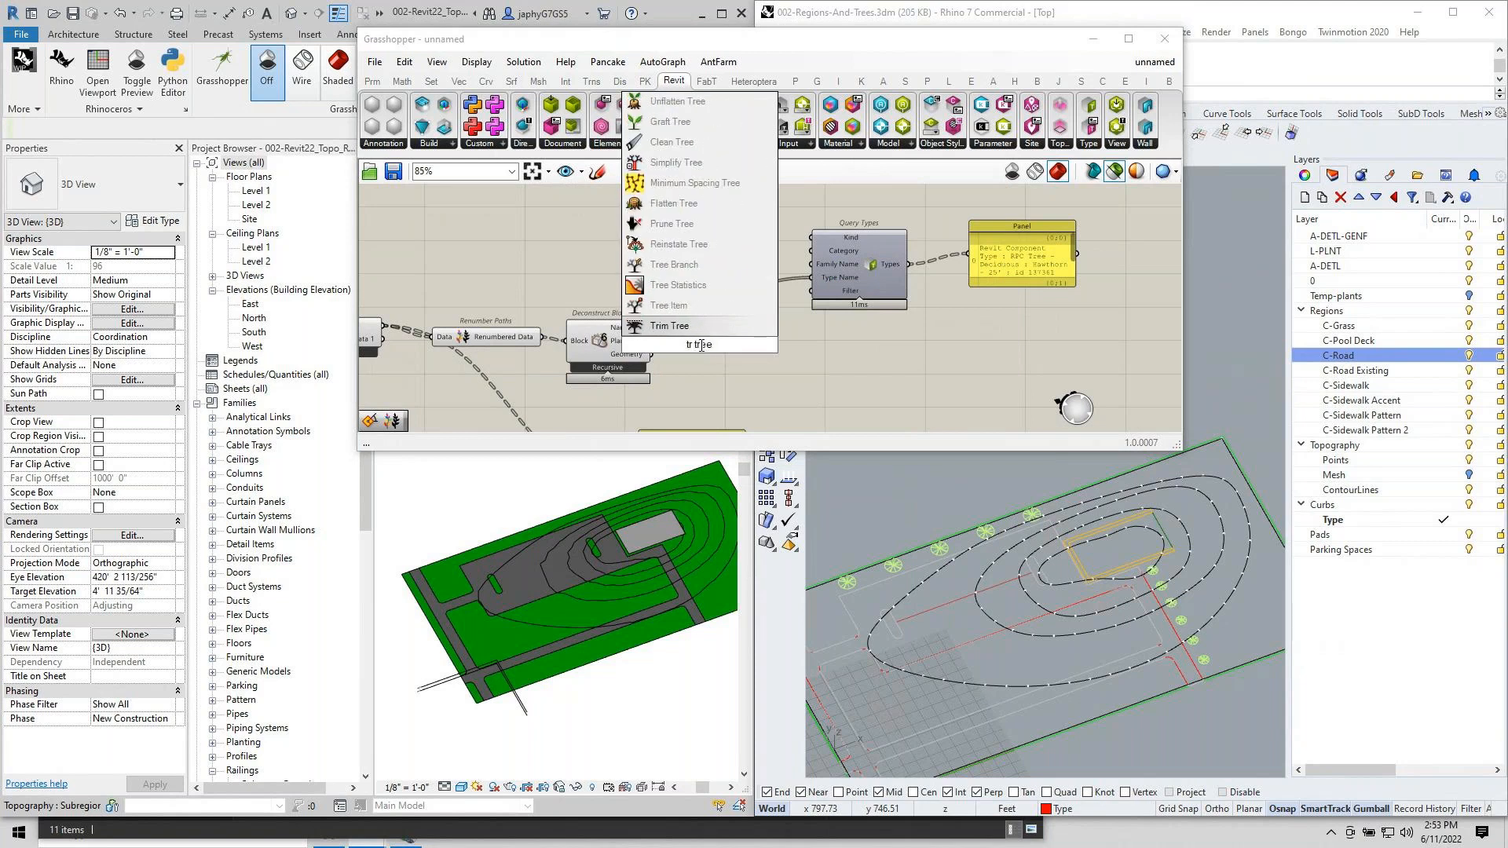
{"action": "left_click", "coordinate": [699, 327]}
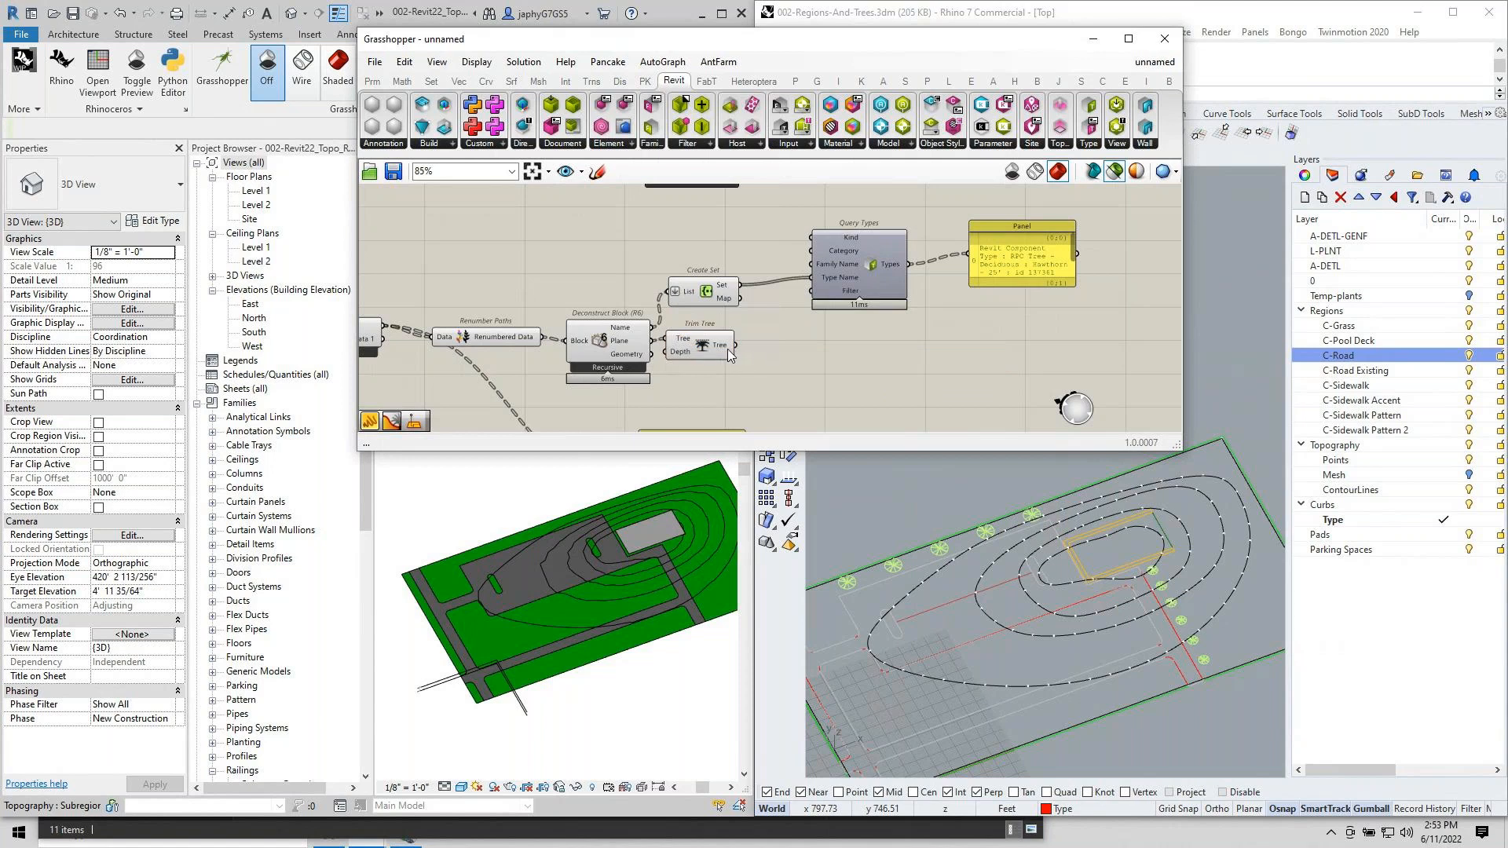
Move Add Component (Location) below Query Types and connect Trim Tree's Tree output to Location and the Types output to Type.
{"action": "mouse_move", "coordinate": [729, 354]}
{"action": "mouse_move", "coordinate": [896, 269]}
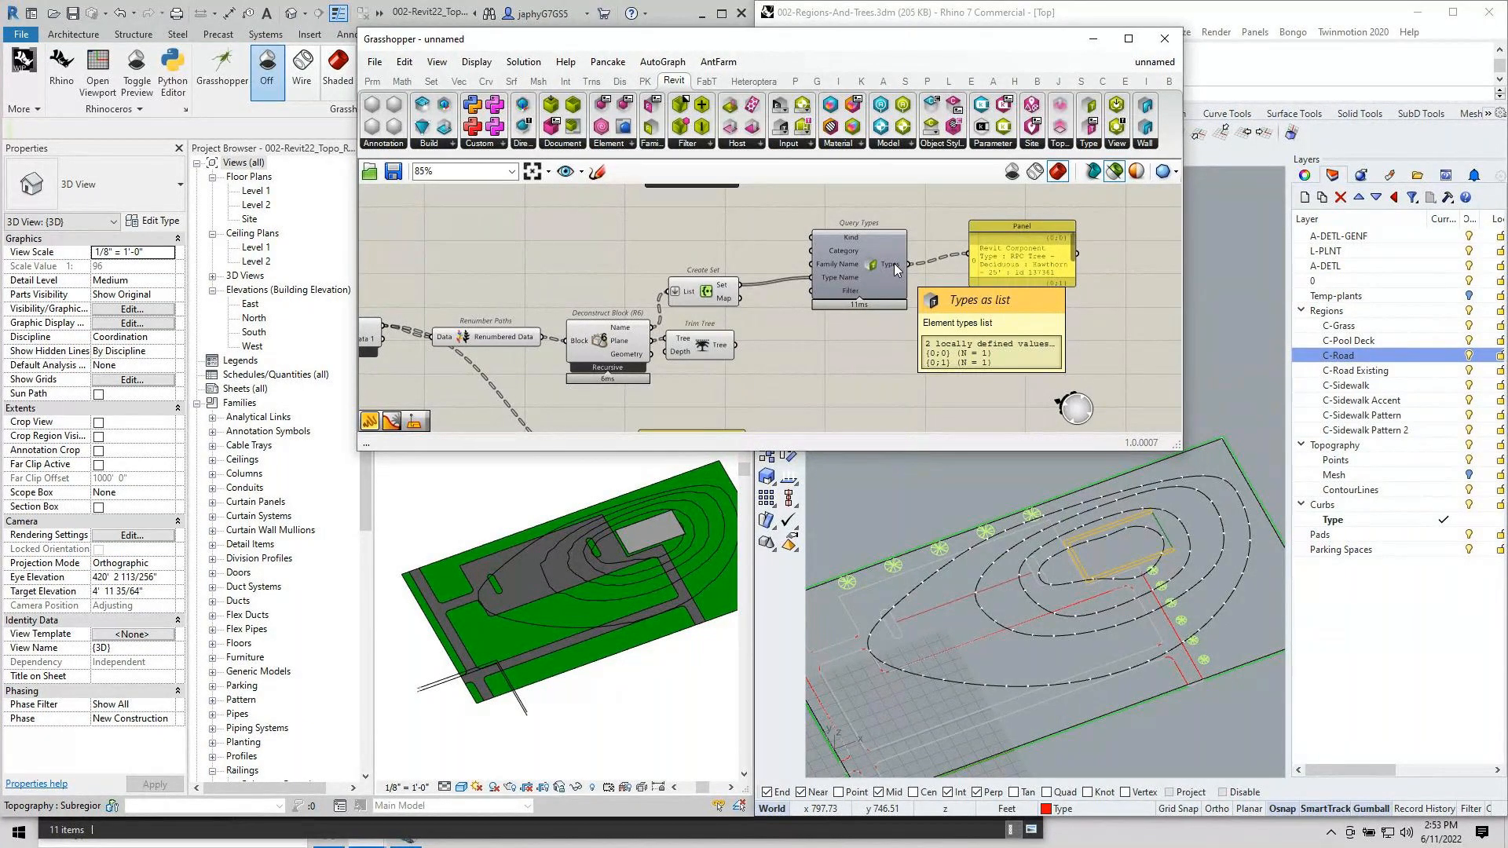
{"action": "right_click_drag", "start_coordinate": [896, 270], "coordinate": [901, 348]}
{"action": "scroll", "coordinate": [889, 369], "scroll_direction": "down", "scroll_amount": 2}
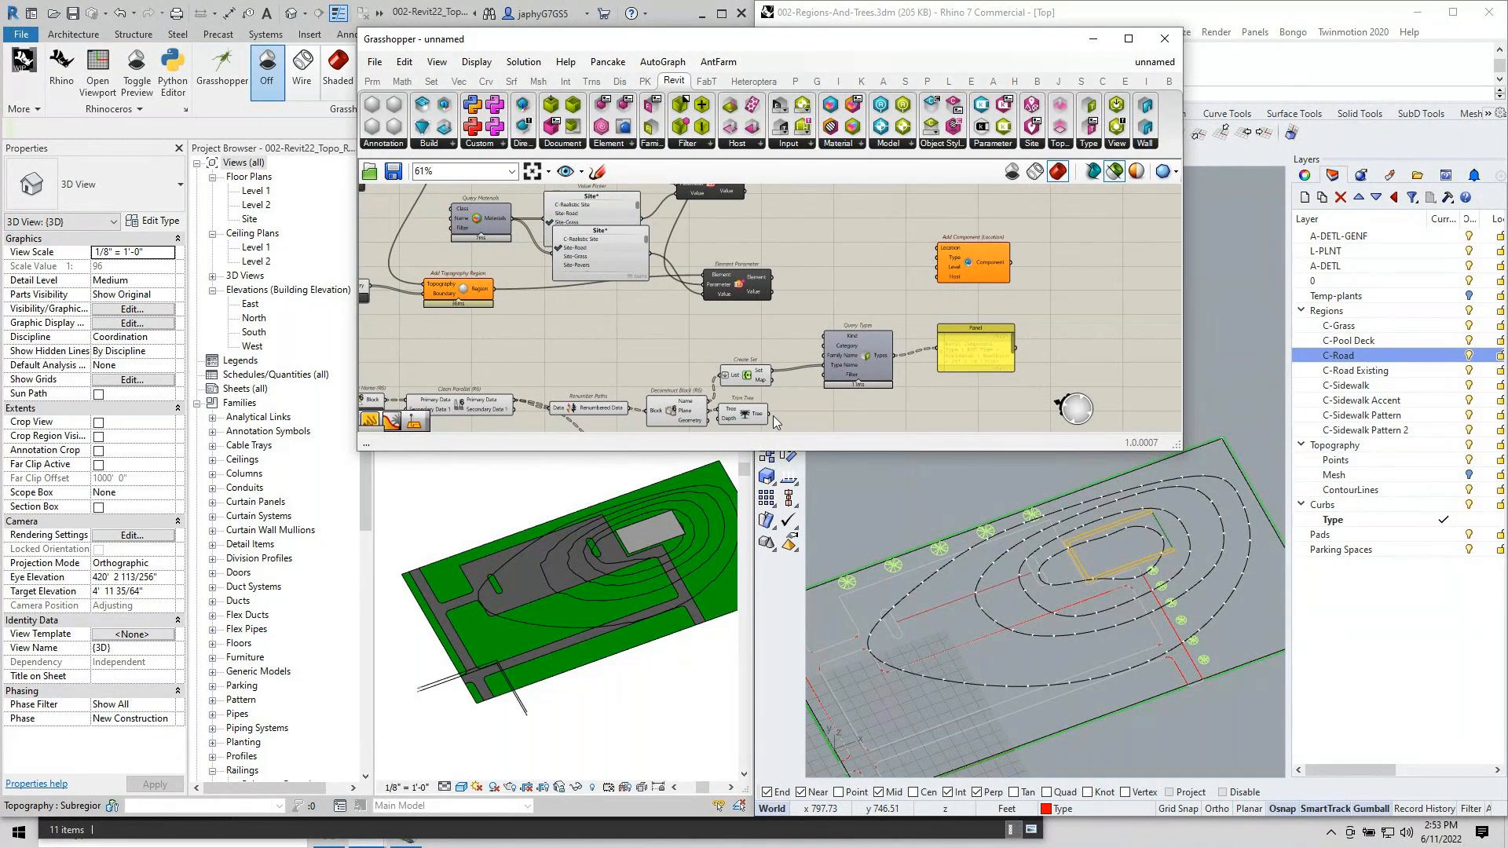
{"action": "left_click_drag", "start_coordinate": [769, 421], "coordinate": [869, 321]}
{"action": "left_click_drag", "start_coordinate": [770, 416], "coordinate": [916, 436]}
{"action": "right_click_drag", "start_coordinate": [924, 338], "coordinate": [899, 233]}
{"action": "left_click_drag", "start_coordinate": [870, 252], "coordinate": [872, 319]}
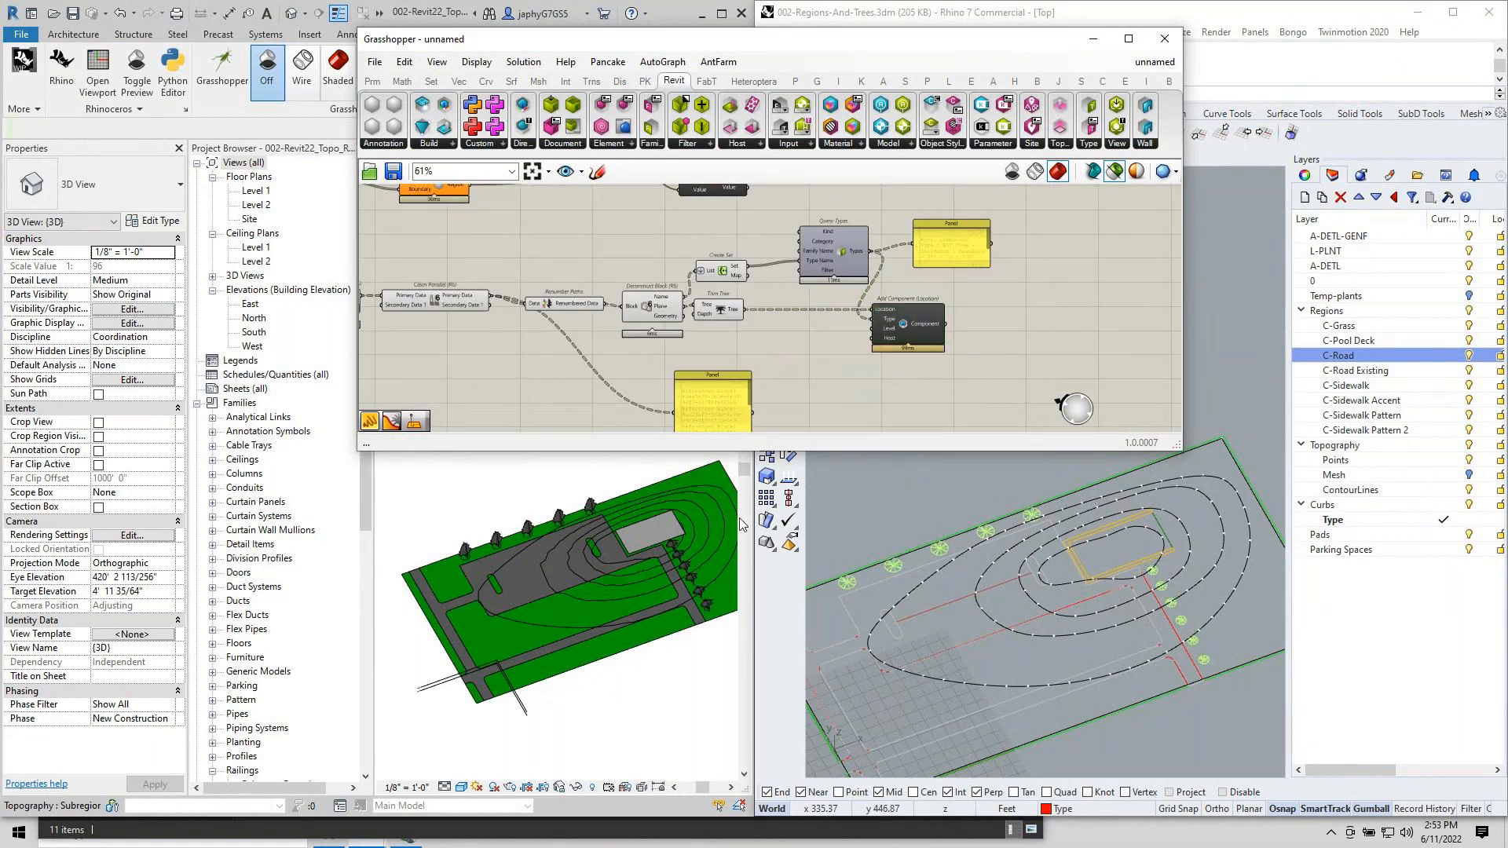
Switch to Revit's 3D view and examine the placed trees up close, selecting one beside the building pad to check its type.
{"action": "middle_click_drag", "start_coordinate": [600, 745], "coordinate": [614, 625], "text": "shift"}
{"action": "scroll", "coordinate": [610, 618], "scroll_direction": "up", "scroll_amount": 2}
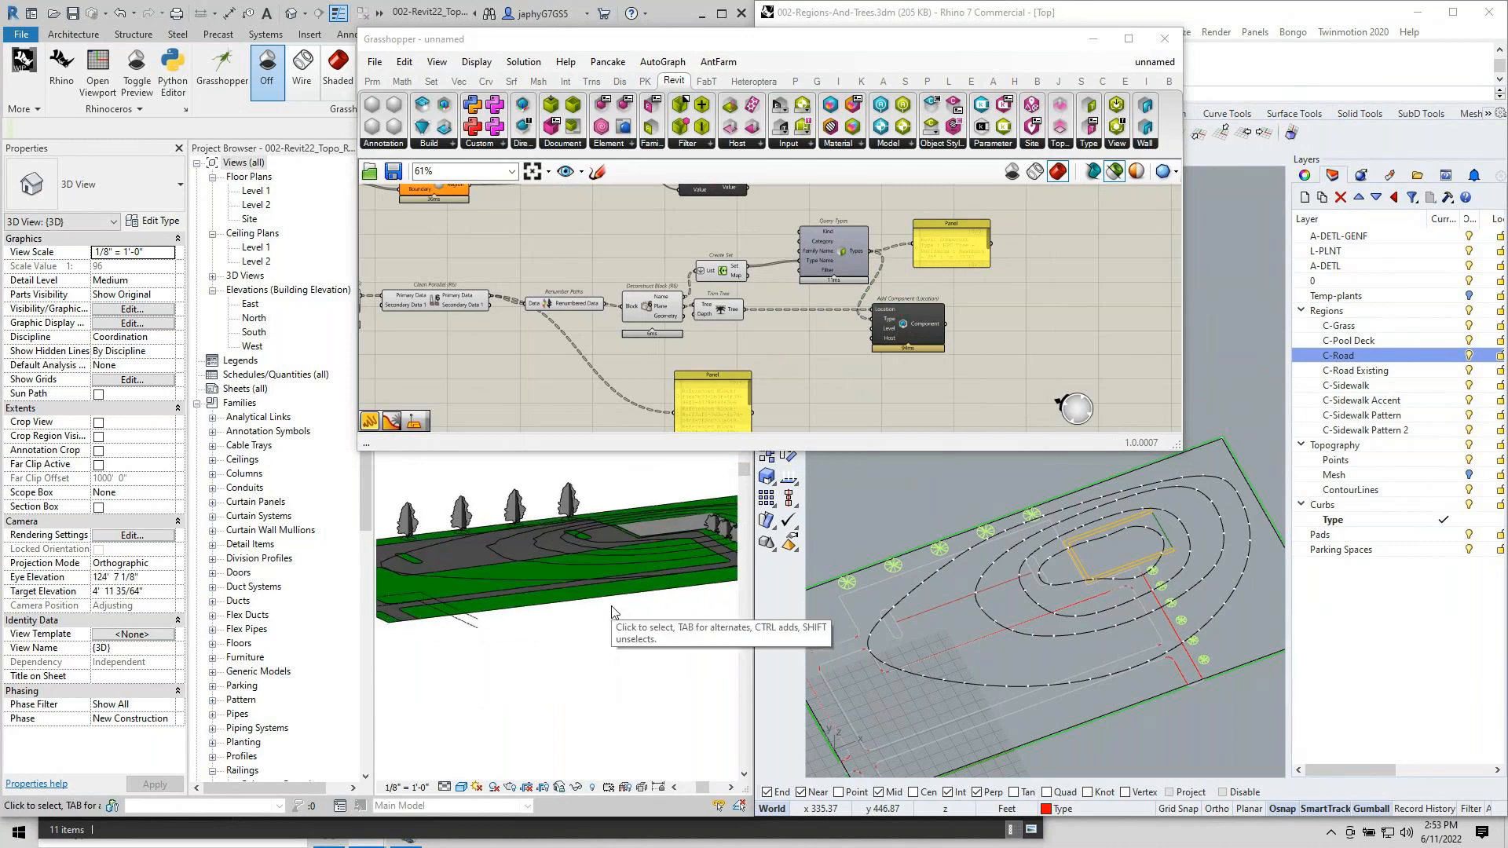
{"action": "mouse_move", "coordinate": [726, 556]}
{"action": "middle_mouse_down"}
{"action": "mouse_move", "coordinate": [617, 587]}
{"action": "mouse_move", "coordinate": [582, 535]}
{"action": "middle_mouse_up"}
{"action": "scroll", "coordinate": [605, 580], "scroll_direction": "up", "scroll_amount": 3}
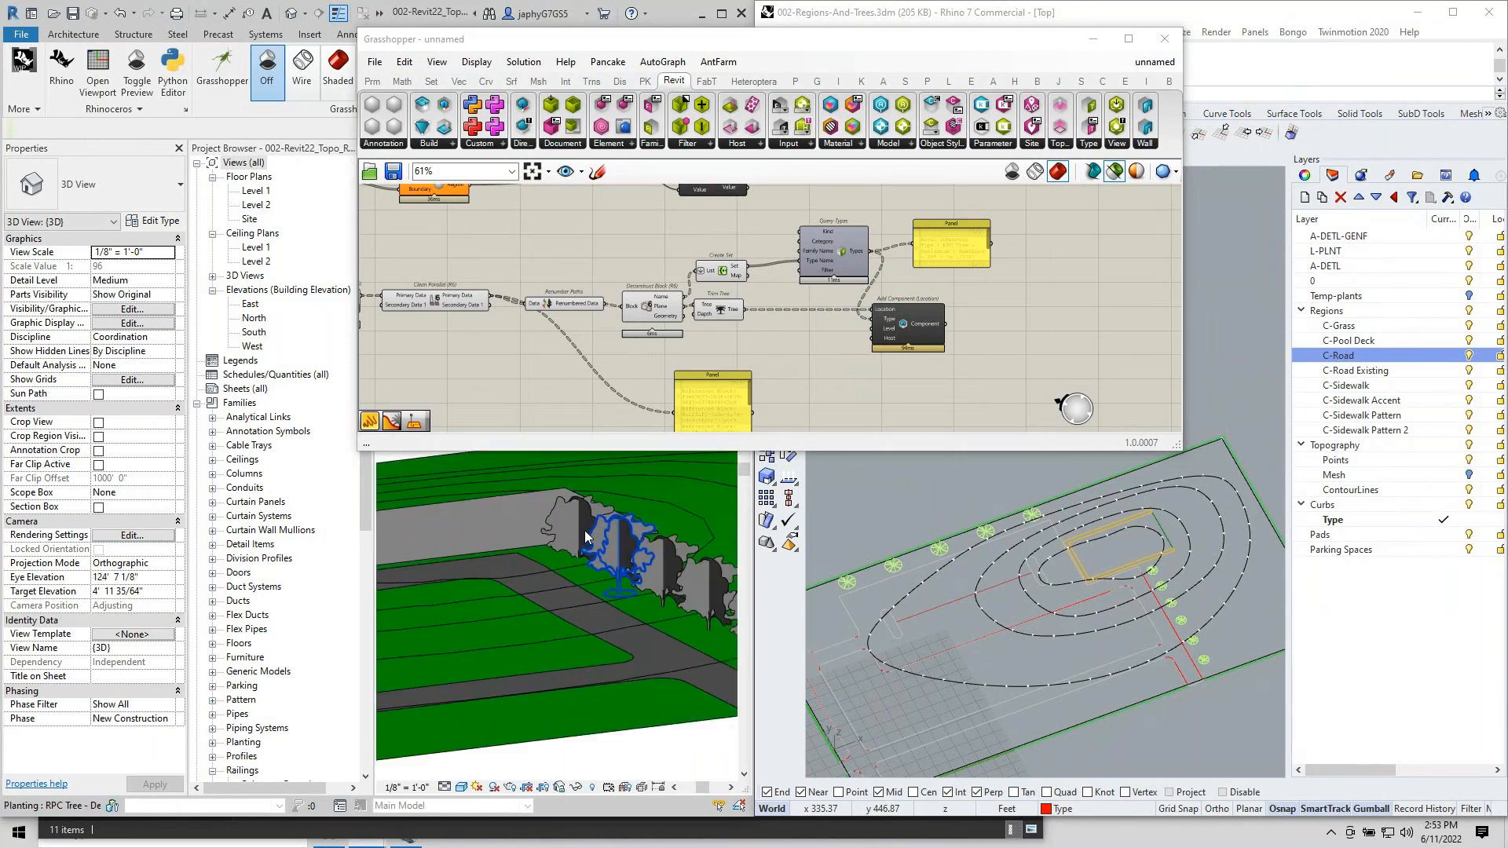
{"action": "left_click", "coordinate": [584, 530]}
{"action": "middle_click_drag", "start_coordinate": [576, 710], "coordinate": [606, 633], "text": "shift"}
{"action": "scroll", "coordinate": [607, 633], "scroll_direction": "down", "scroll_amount": 5}
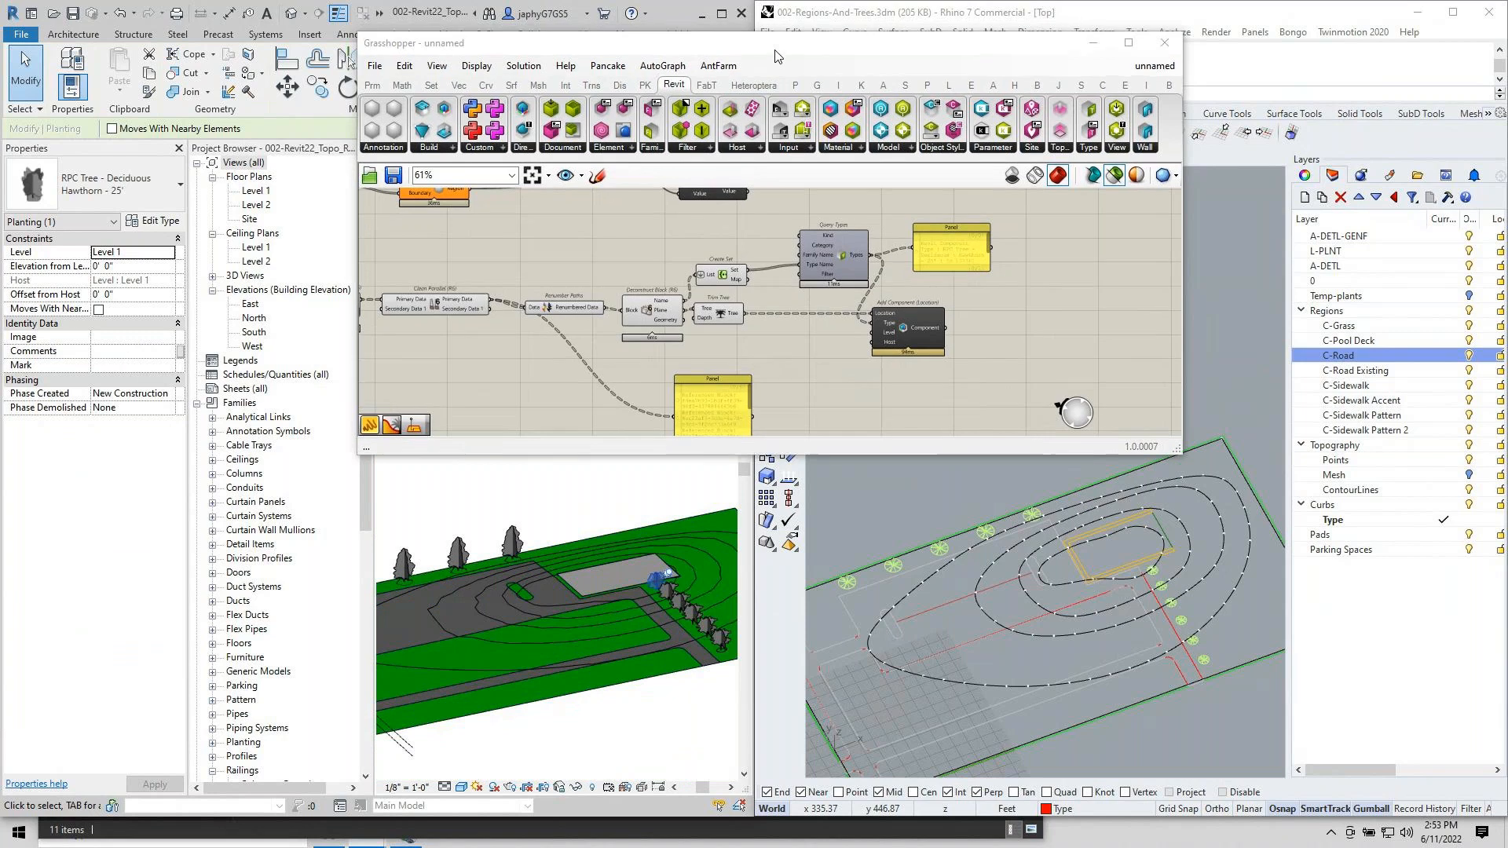
Move the Grasshopper window clear of the Revit 3D view and inspect both tree rows on the site, including the poplars' type.
{"action": "left_click_drag", "start_coordinate": [775, 45], "coordinate": [1164, 202]}
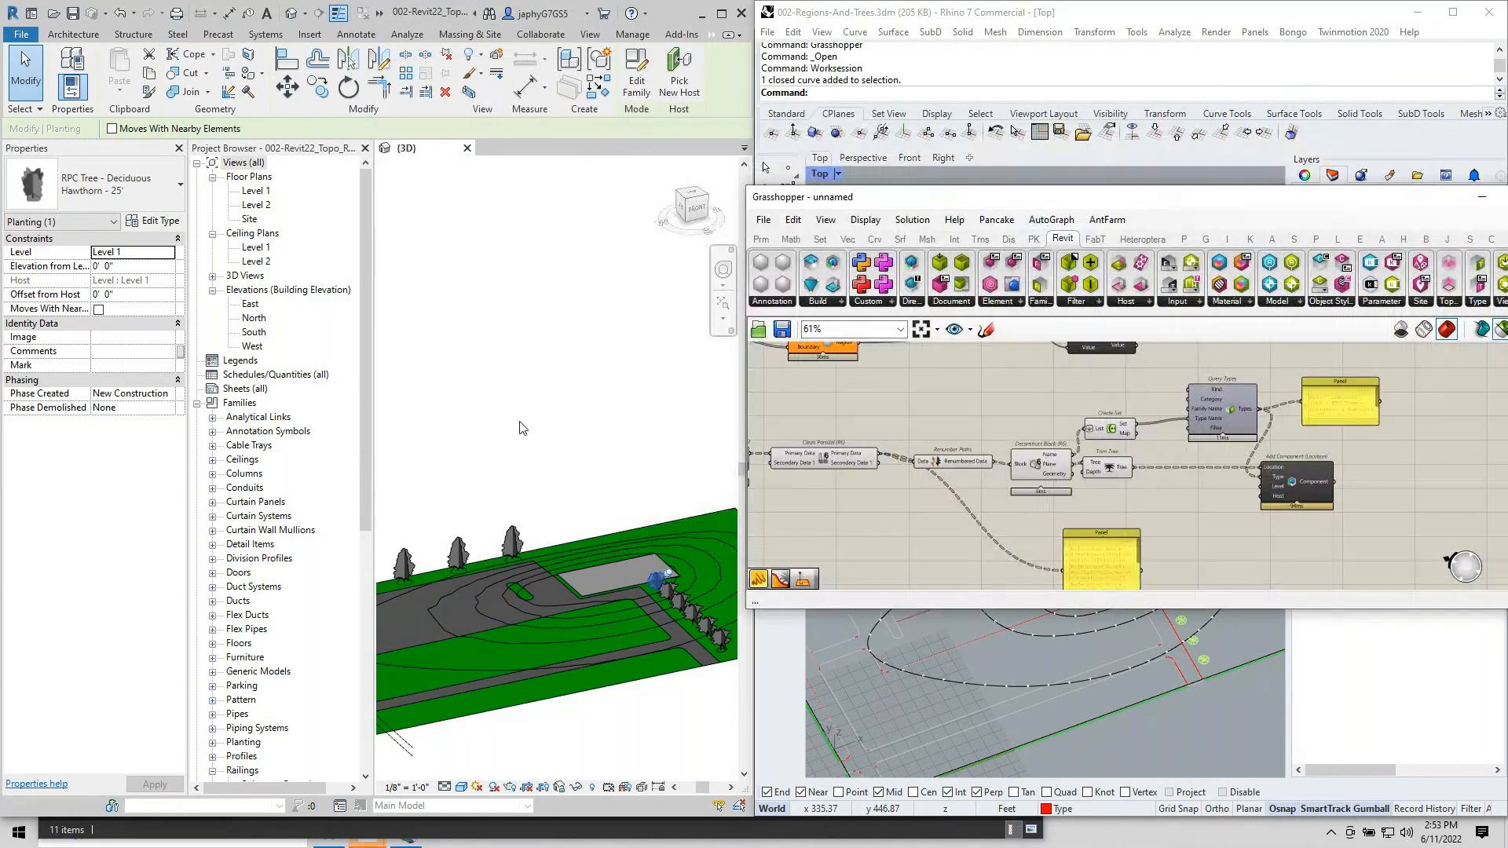
{"action": "left_click", "coordinate": [522, 428]}
{"action": "scroll", "coordinate": [613, 462], "scroll_direction": "down", "scroll_amount": 3}
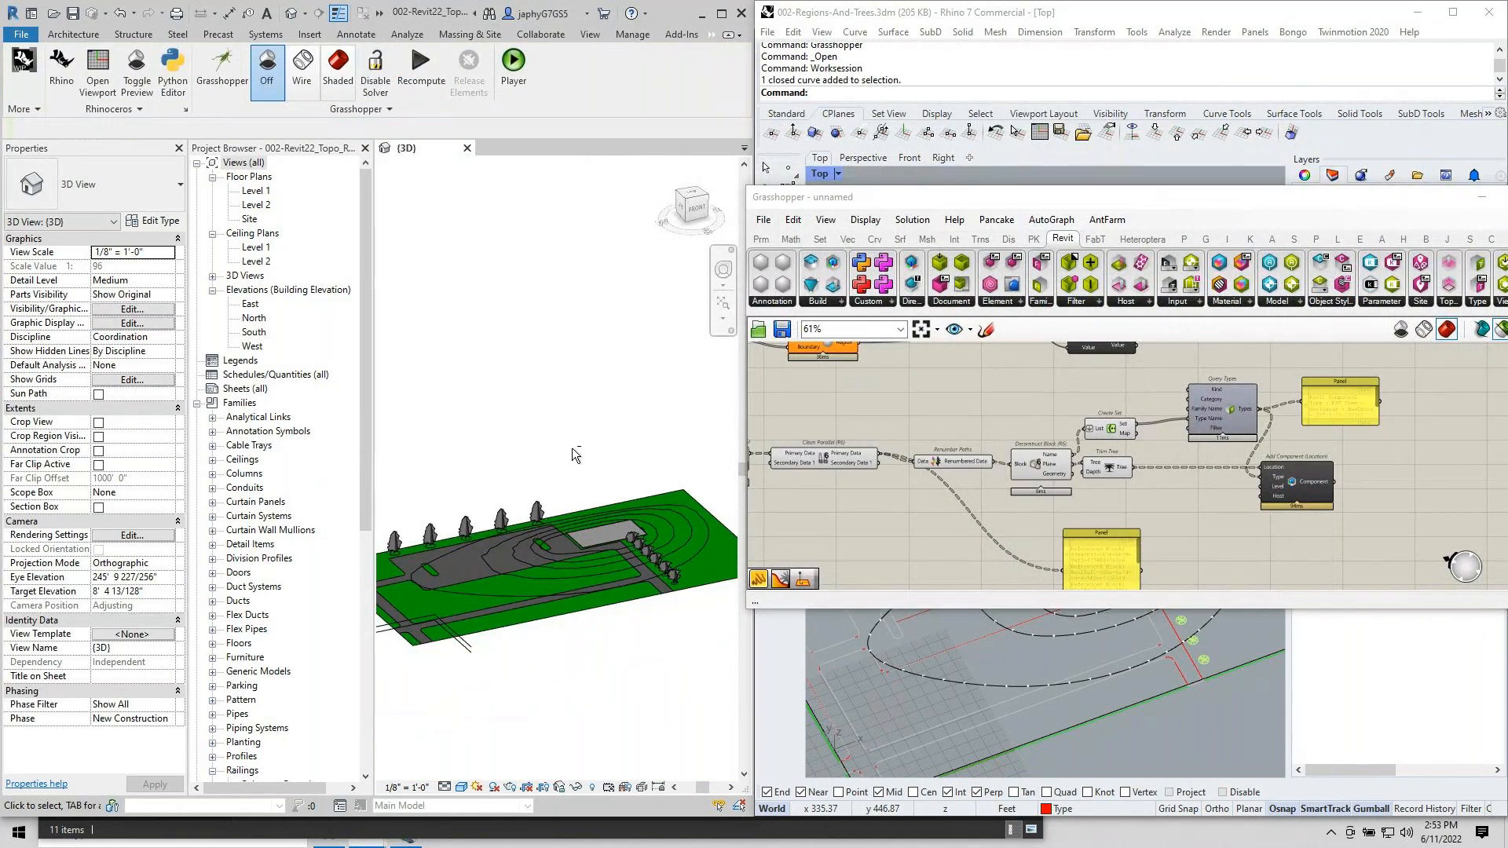
{"action": "middle_click_drag", "start_coordinate": [571, 447], "coordinate": [511, 462], "text": "shift"}
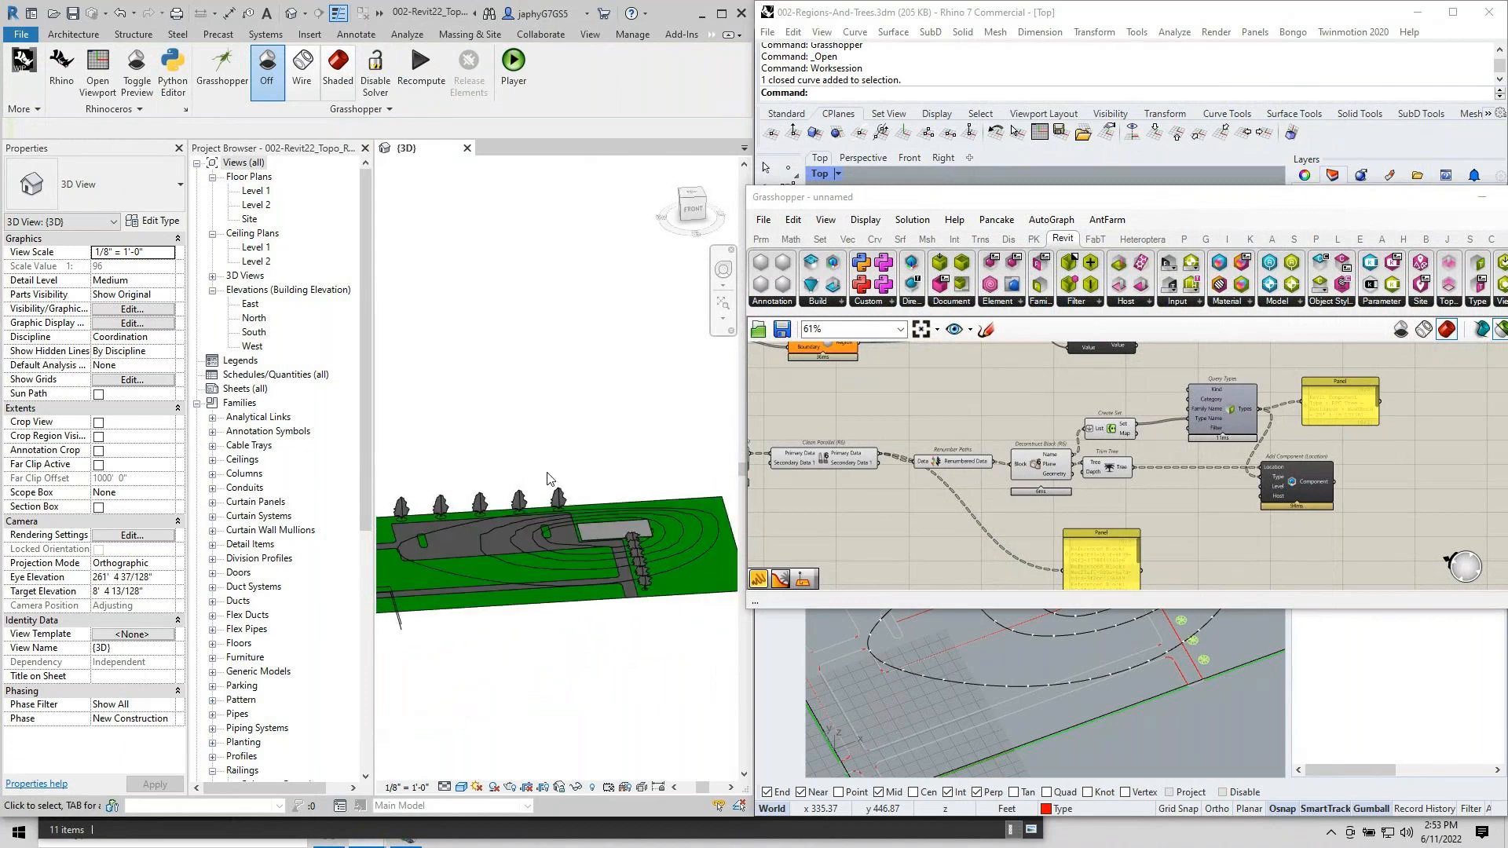
{"action": "left_click_drag", "start_coordinate": [575, 508], "coordinate": [438, 490]}
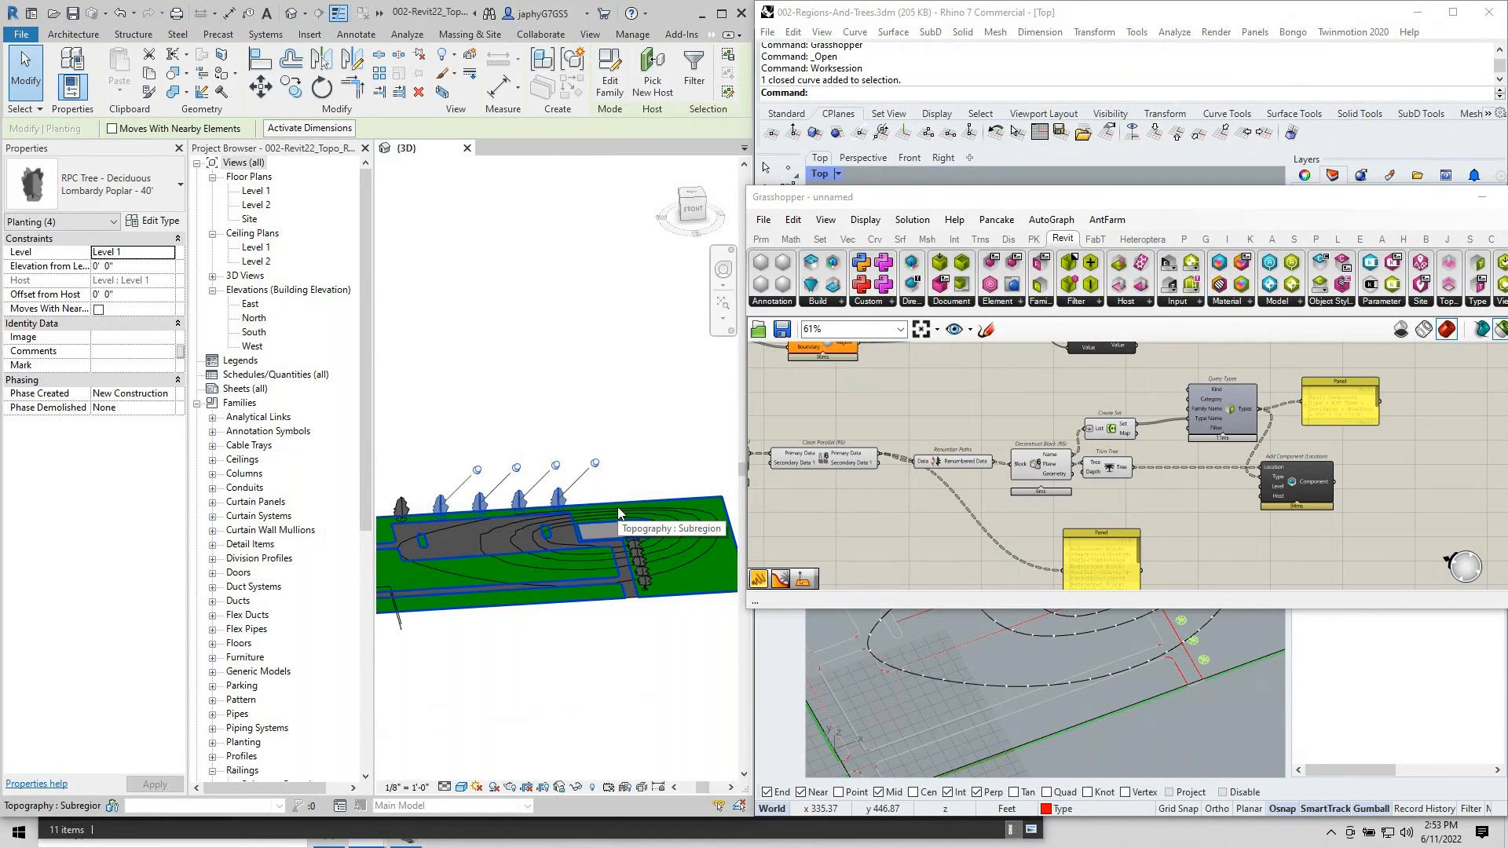
{"action": "left_click", "coordinate": [637, 458]}
{"action": "scroll", "coordinate": [645, 434], "scroll_direction": "down", "scroll_amount": 3}
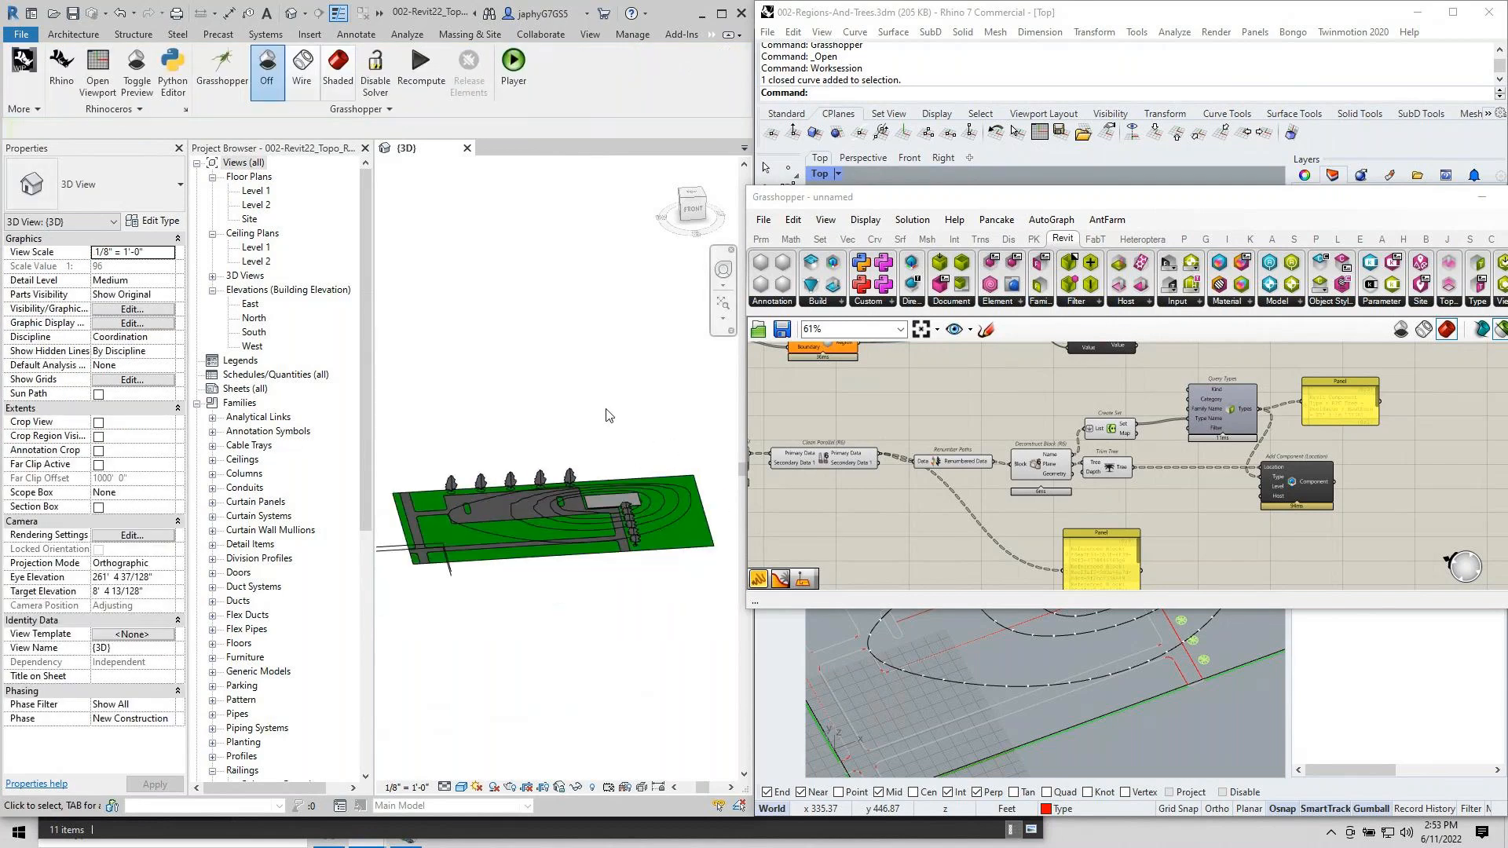
{"action": "scroll", "coordinate": [579, 459], "scroll_direction": "up", "scroll_amount": 3}
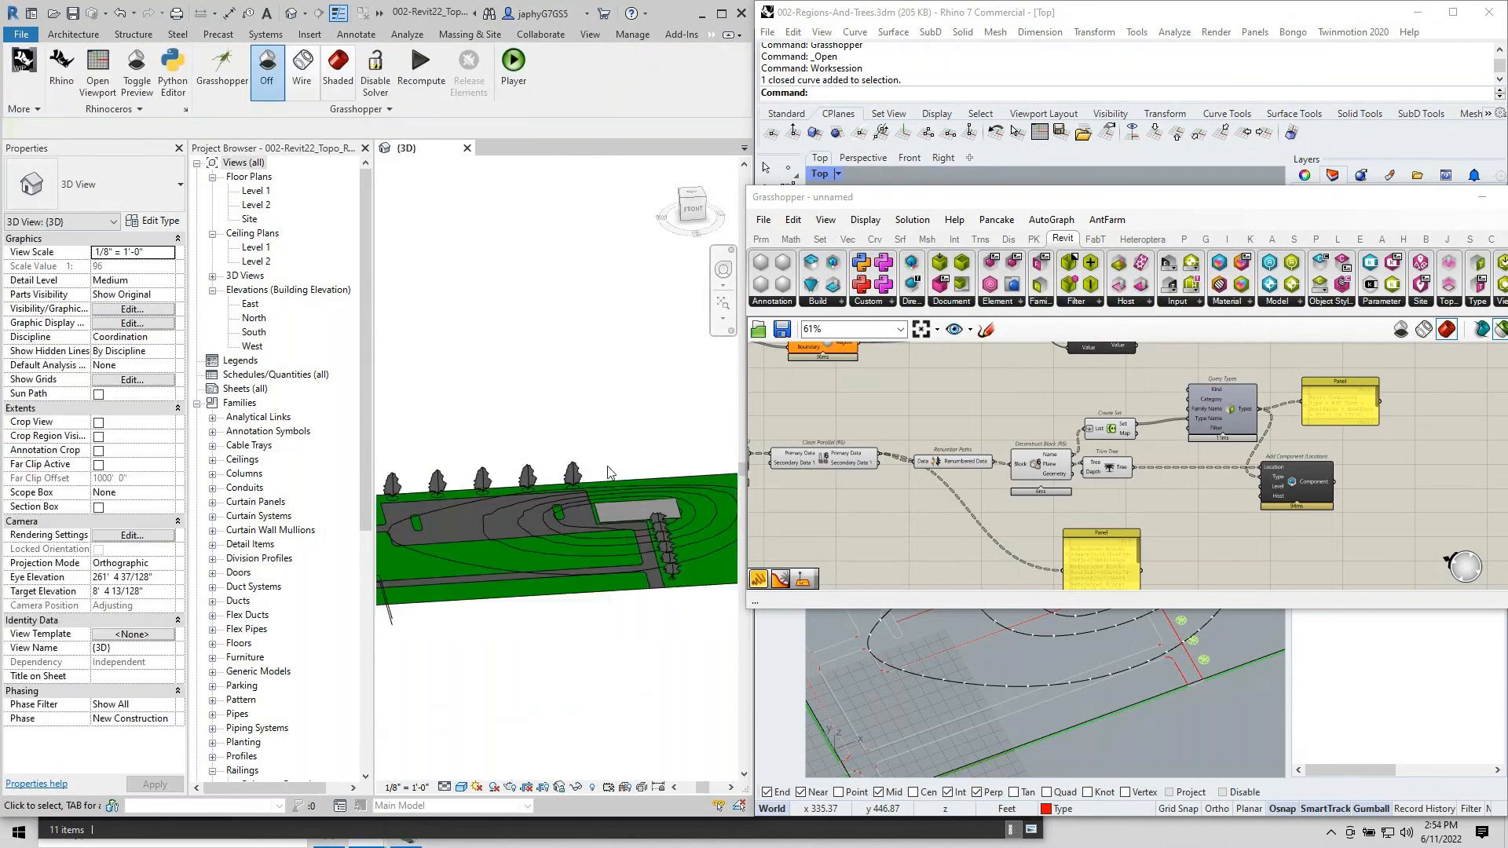
{"action": "middle_click_drag", "start_coordinate": [593, 464], "coordinate": [634, 469], "text": "shift"}
Switch to Rhino and examine the whole site with its tree blocks from an angled view.
{"action": "left_click", "coordinate": [1041, 755]}
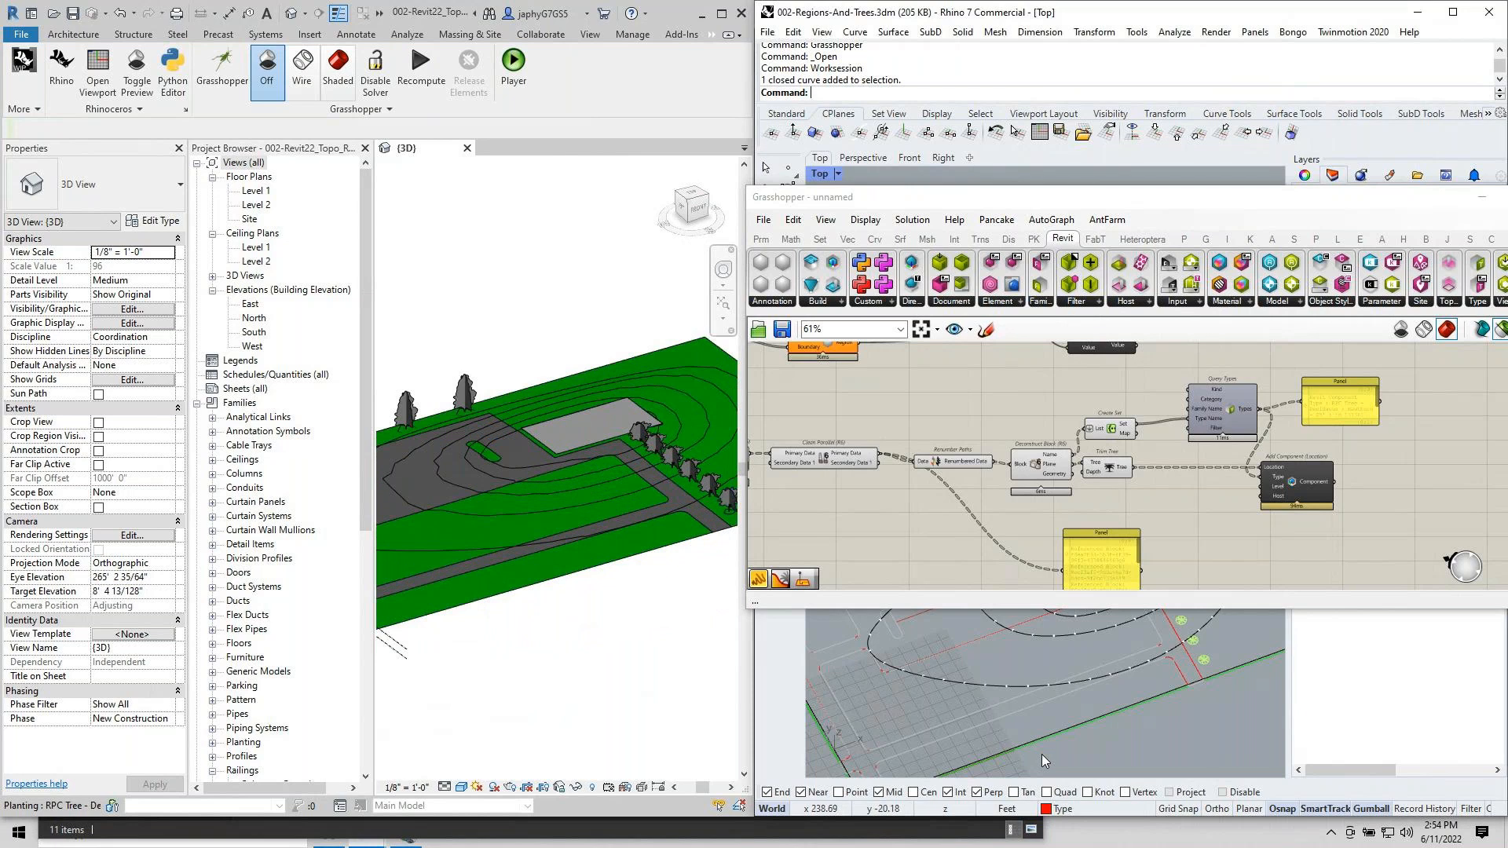
{"action": "scroll", "coordinate": [990, 709], "scroll_direction": "down", "scroll_amount": 6}
{"action": "middle_click", "coordinate": [991, 713]}
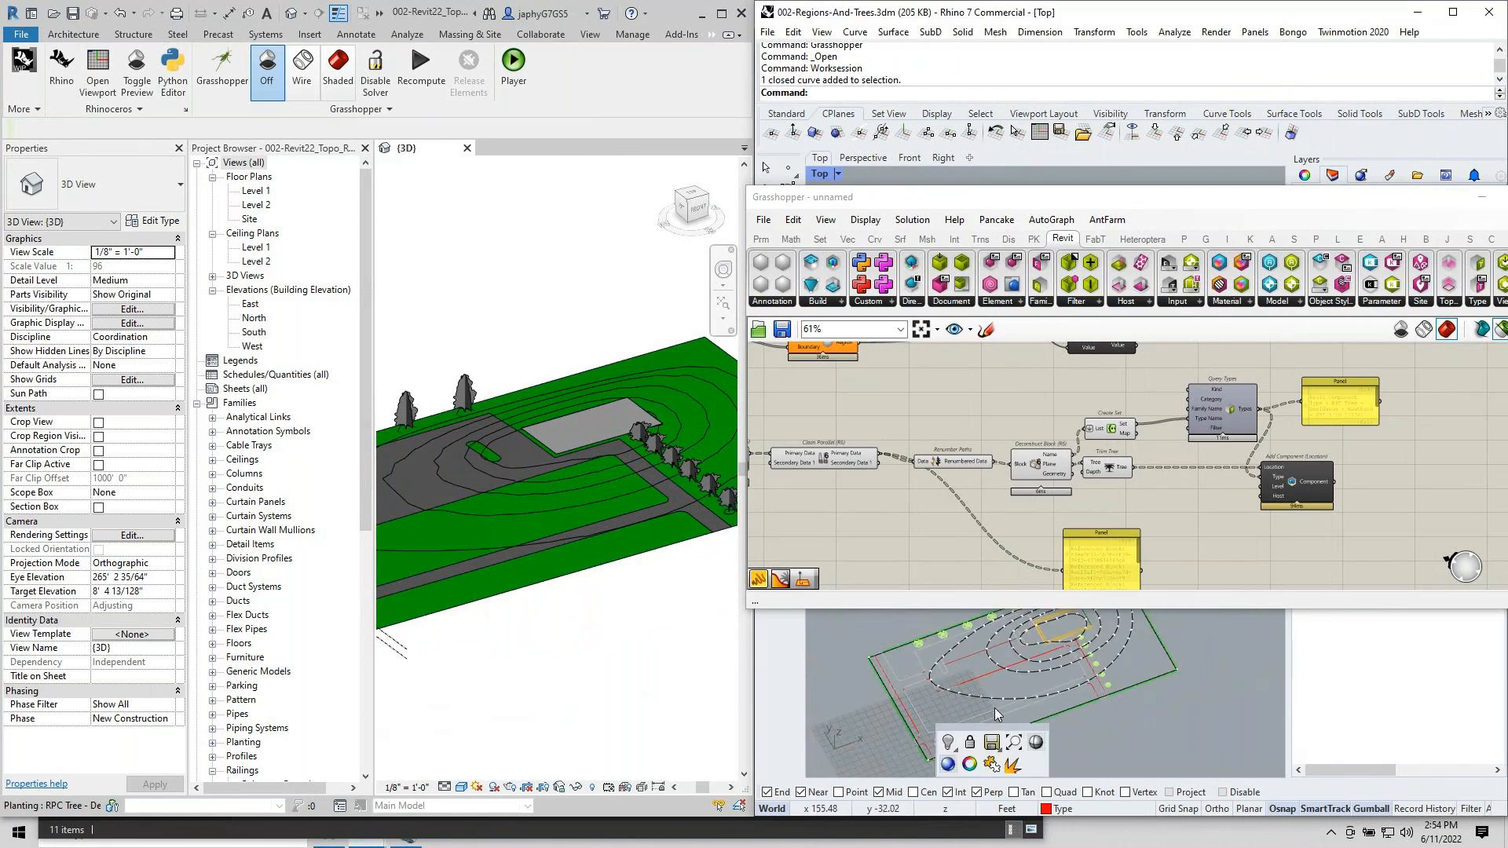
{"action": "right_click_drag", "start_coordinate": [994, 709], "coordinate": [1034, 709]}
{"action": "scroll", "coordinate": [1108, 709], "scroll_direction": "down", "scroll_amount": 2}
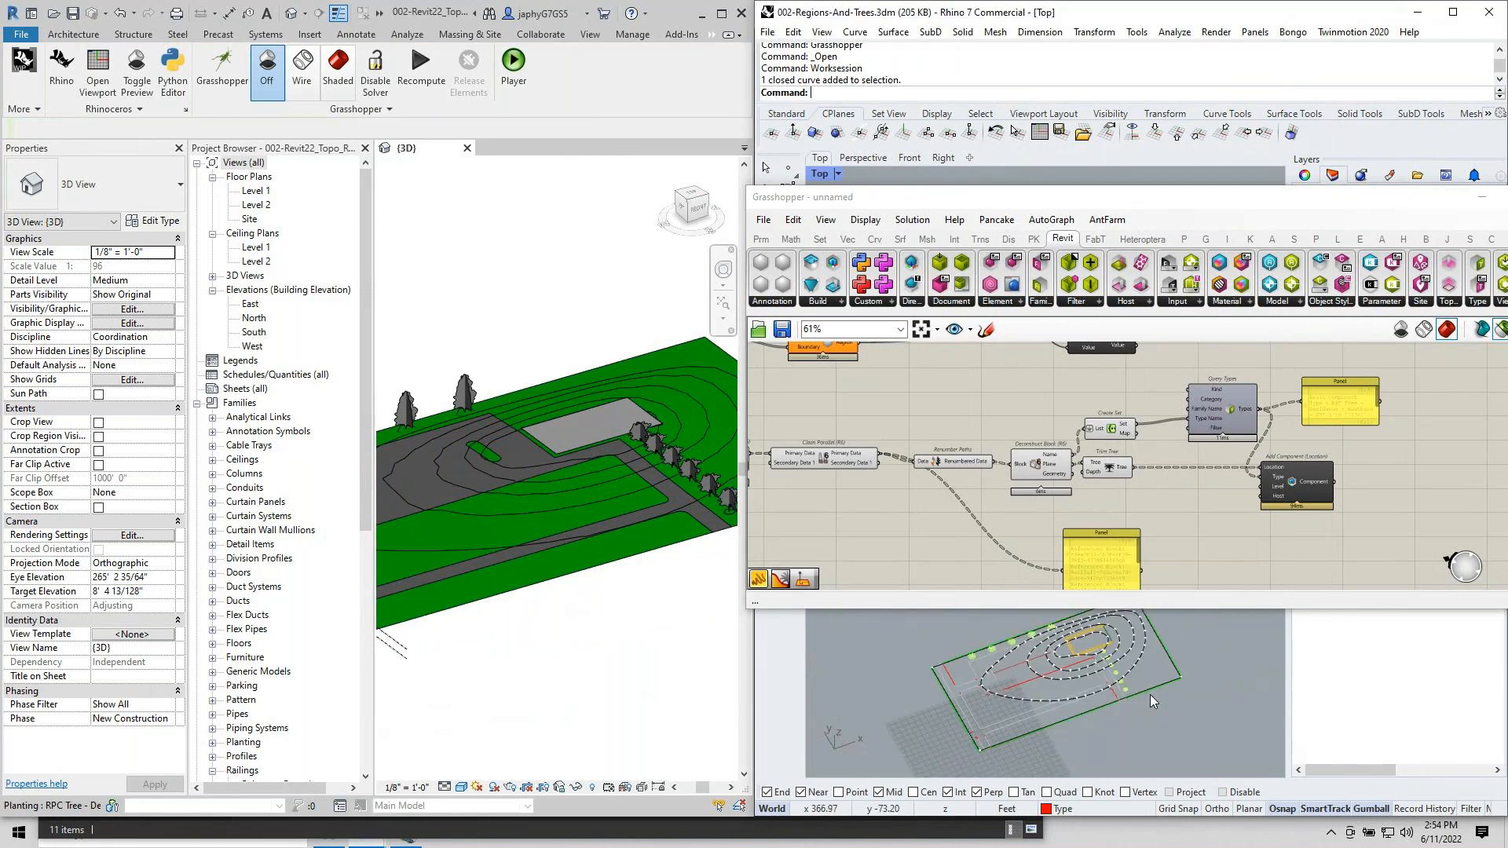
{"action": "left_click", "coordinate": [1101, 697]}
Shift the whole group of tree-placement components further down the Grasshopper canvas to free space above it.
{"action": "left_click", "coordinate": [1214, 501]}
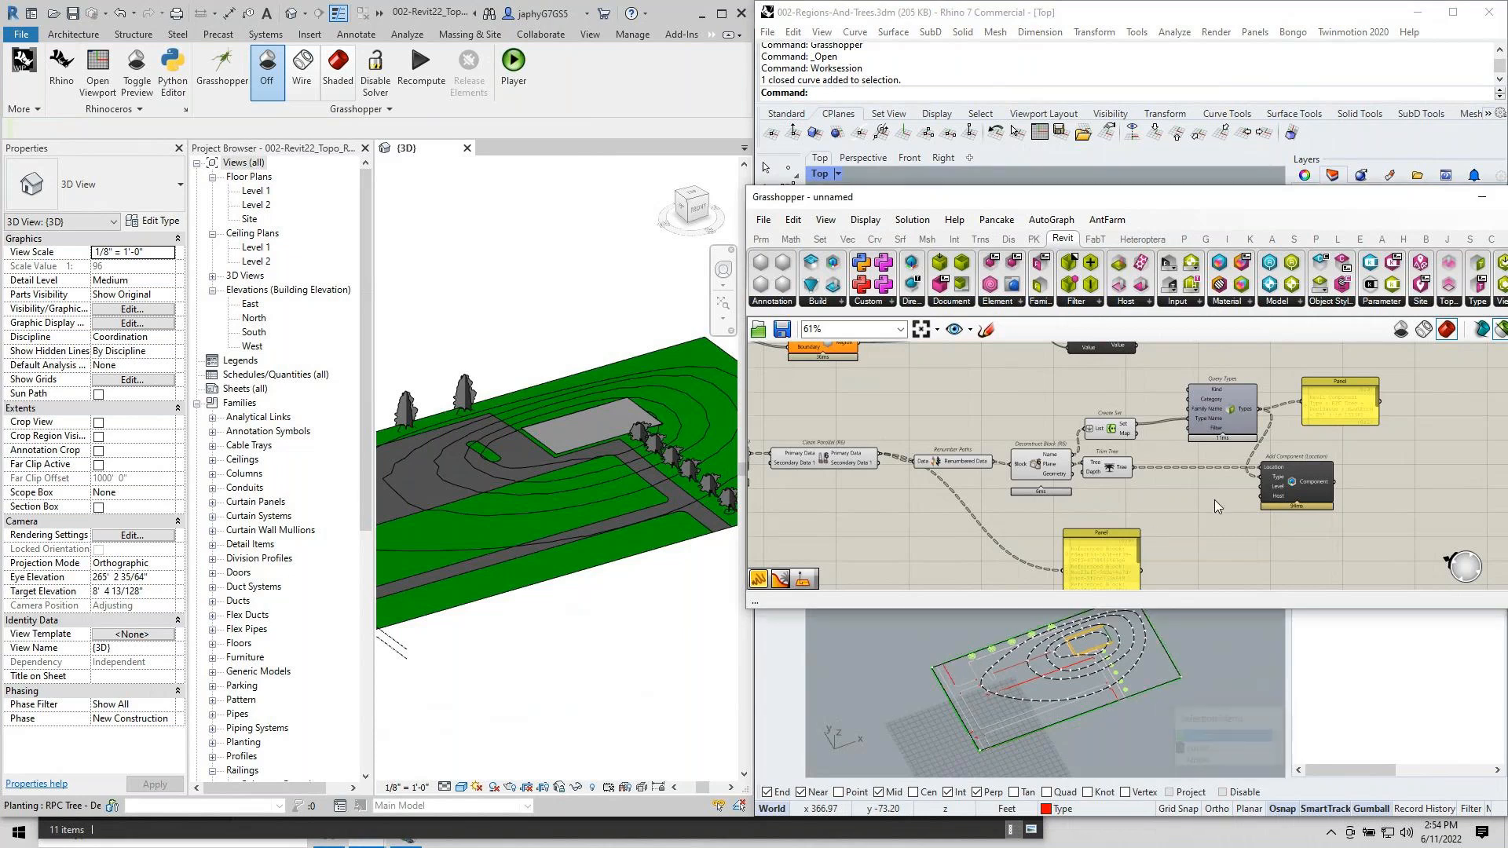
{"action": "scroll", "coordinate": [1081, 384], "scroll_direction": "down", "scroll_amount": 5}
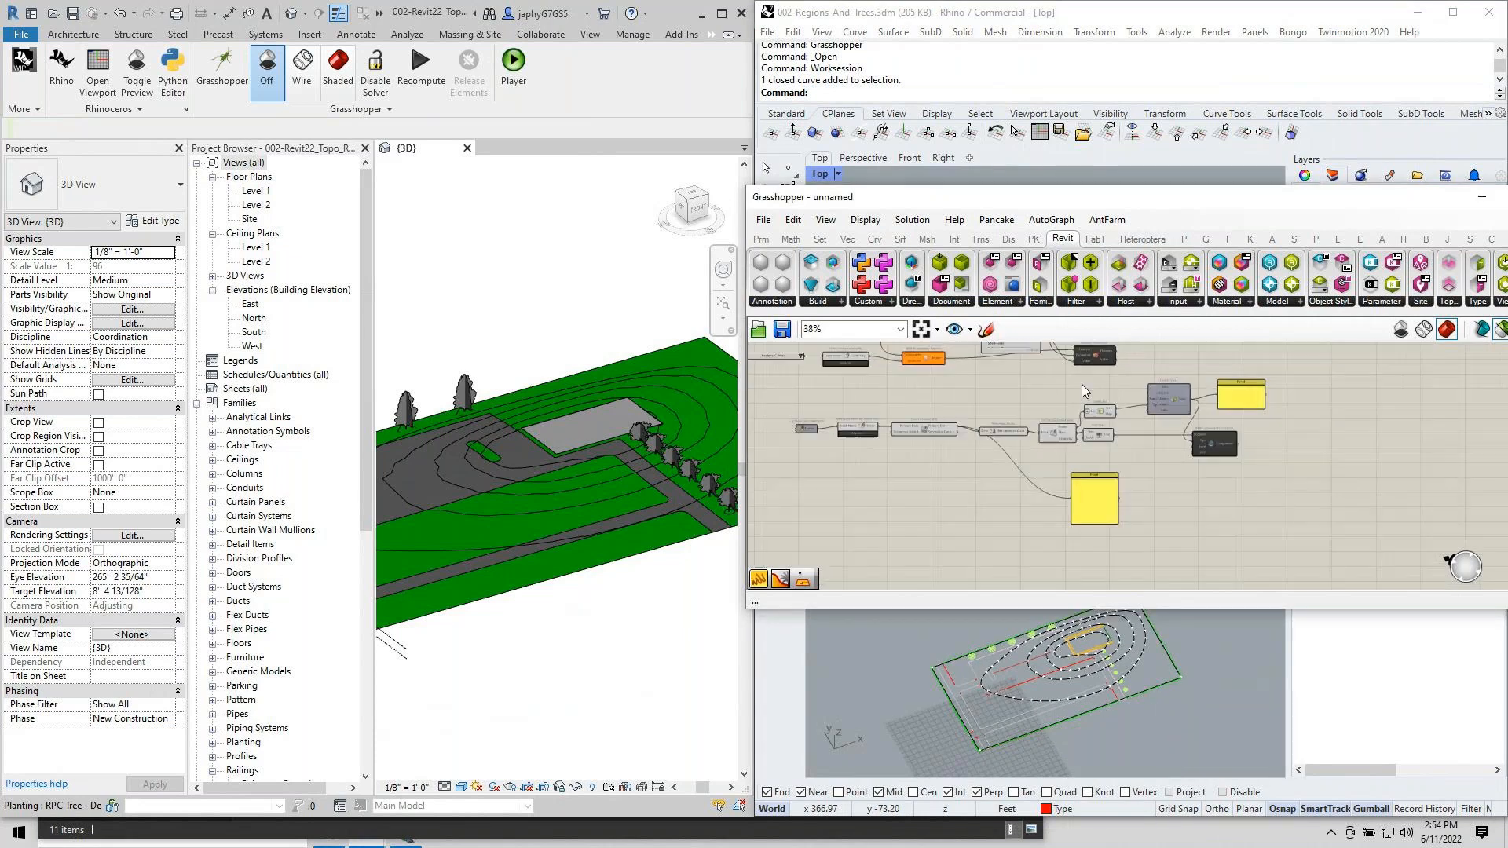
{"action": "left_click_drag", "start_coordinate": [1232, 545], "coordinate": [844, 413]}
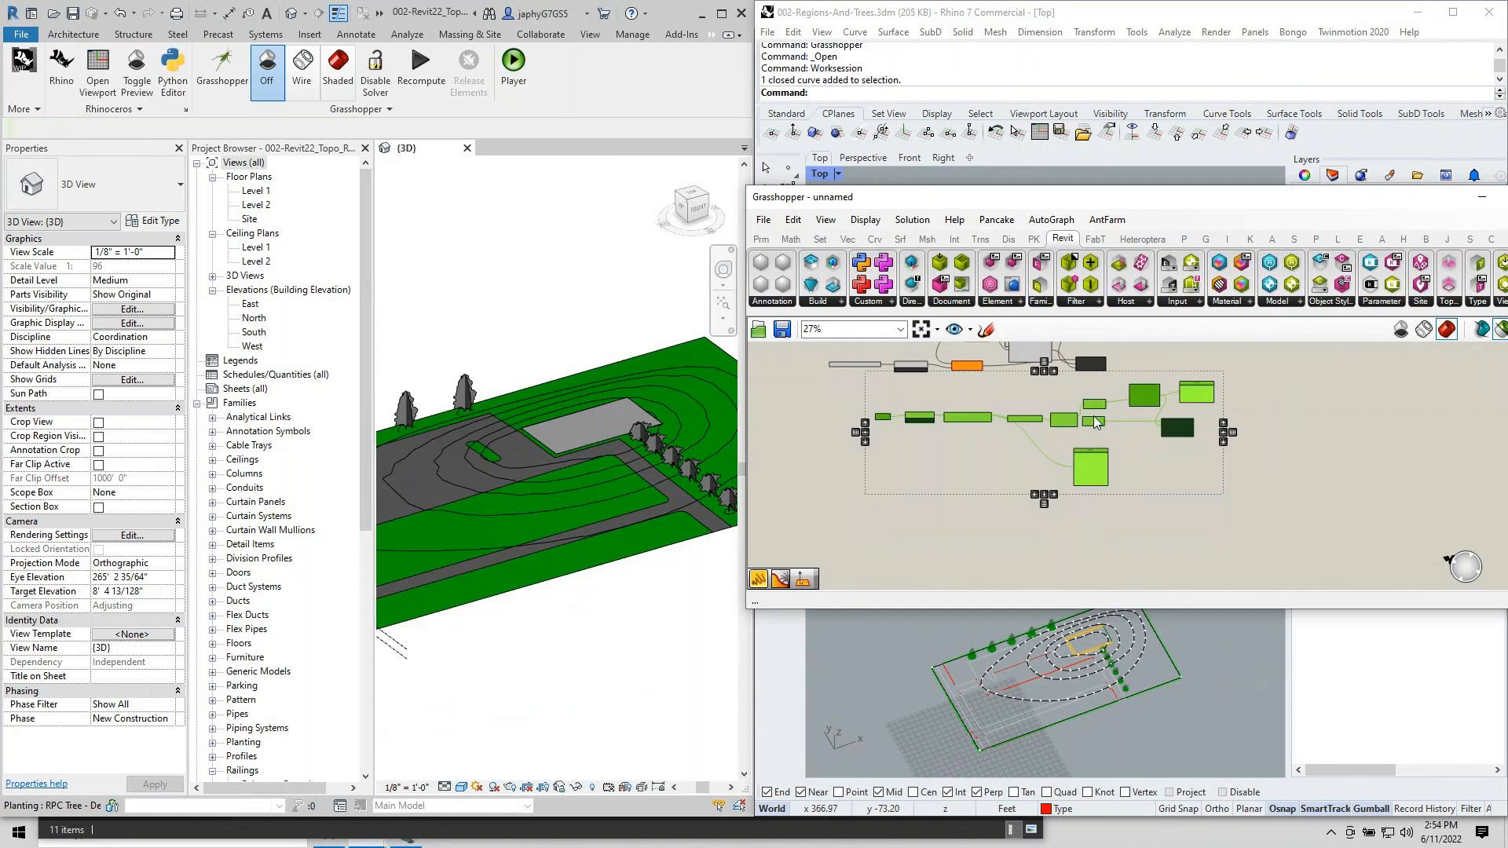
{"action": "left_click_drag", "start_coordinate": [1142, 394], "coordinate": [1138, 484]}
{"action": "left_click", "coordinate": [1016, 427]}
{"action": "scroll", "coordinate": [1015, 446], "scroll_direction": "up", "scroll_amount": 3}
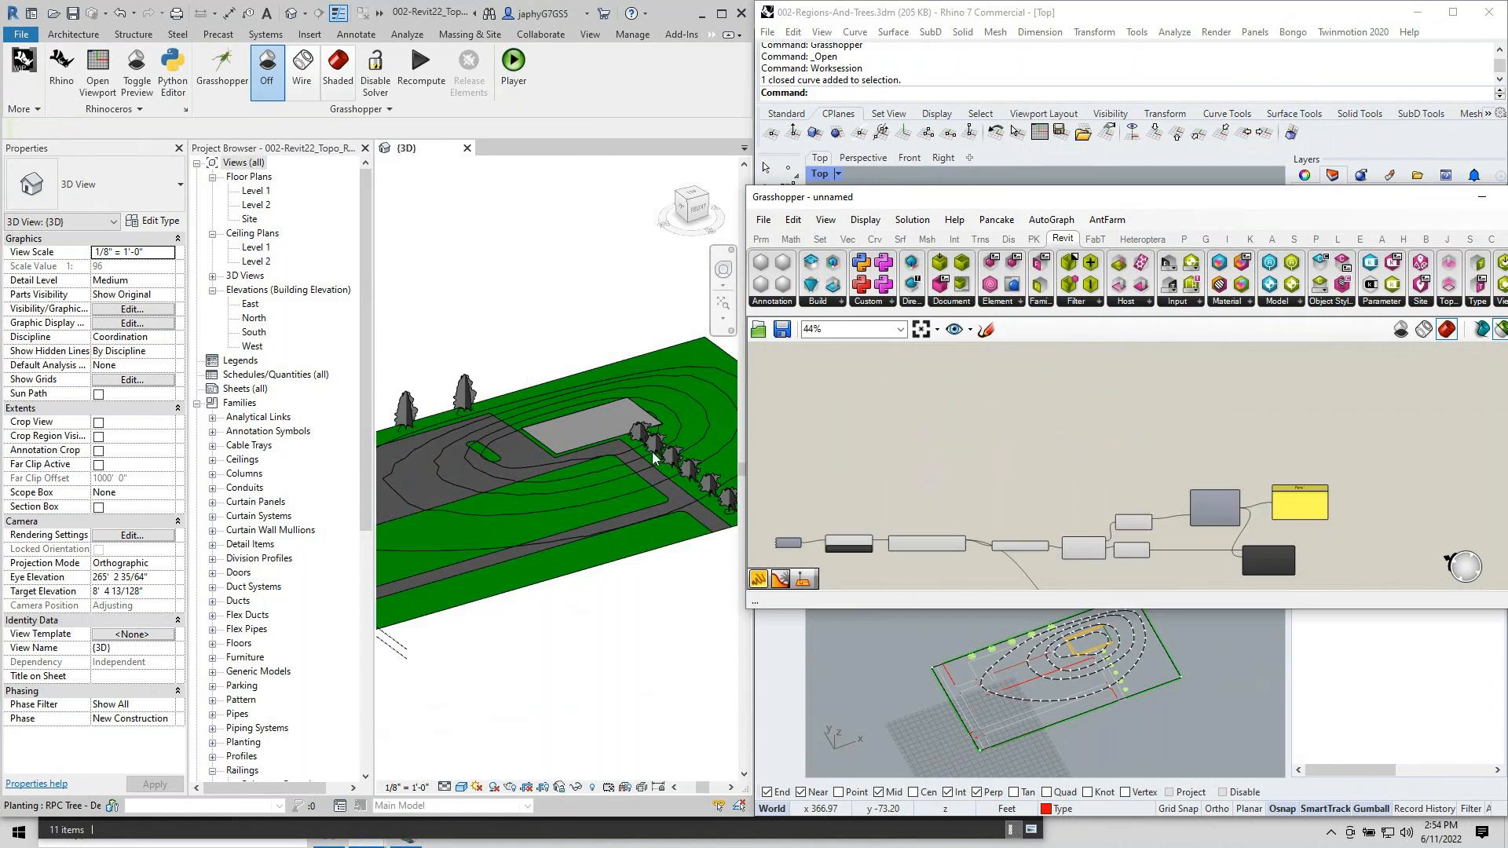
Add a Query Categories component in the free space above the tree-placement components.
{"action": "double_click", "coordinate": [977, 415]}
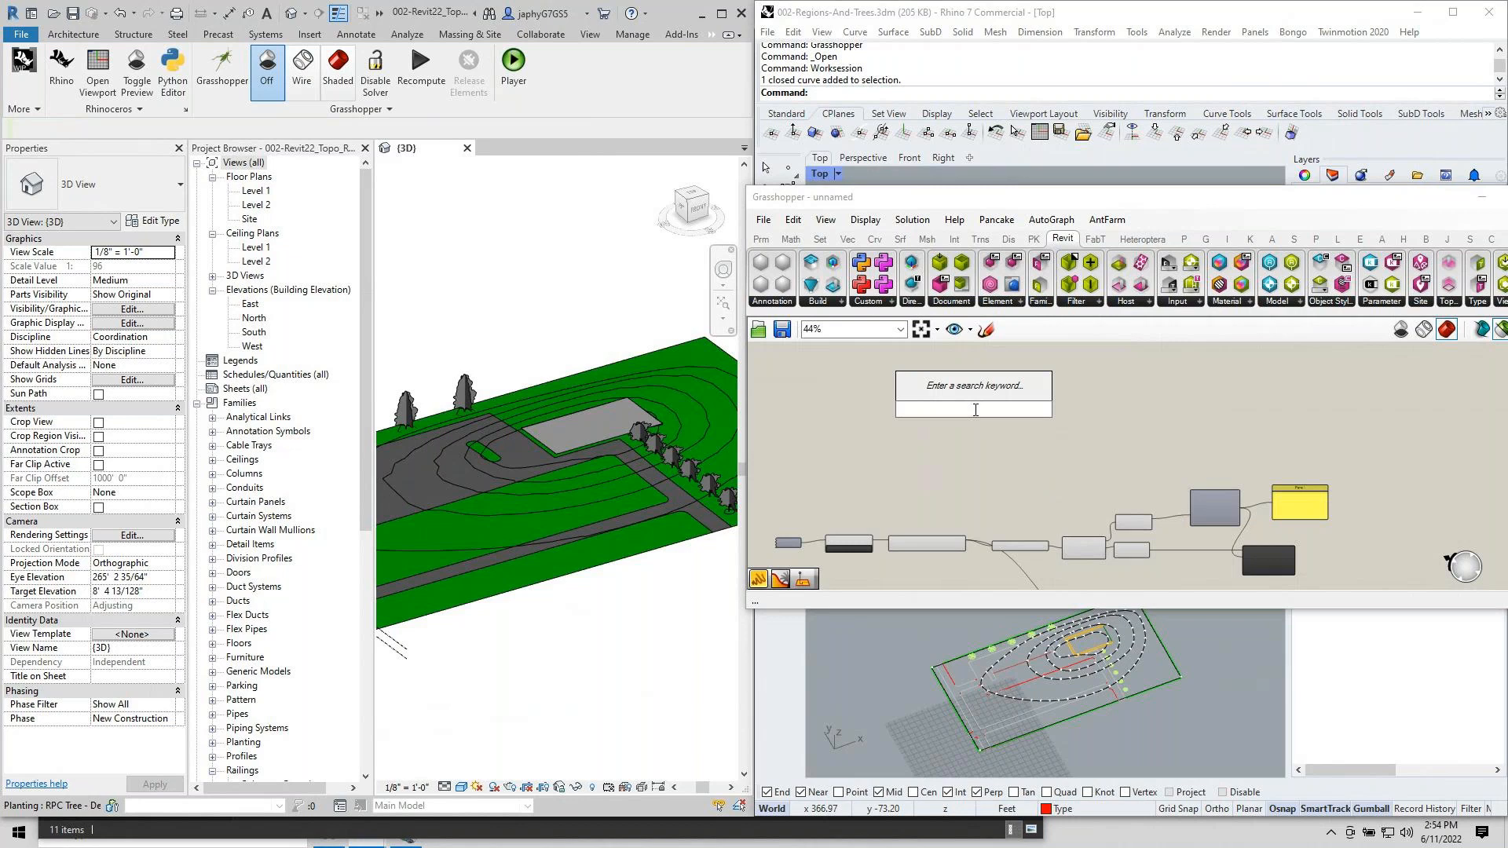
{"action": "type", "text": "qua"}
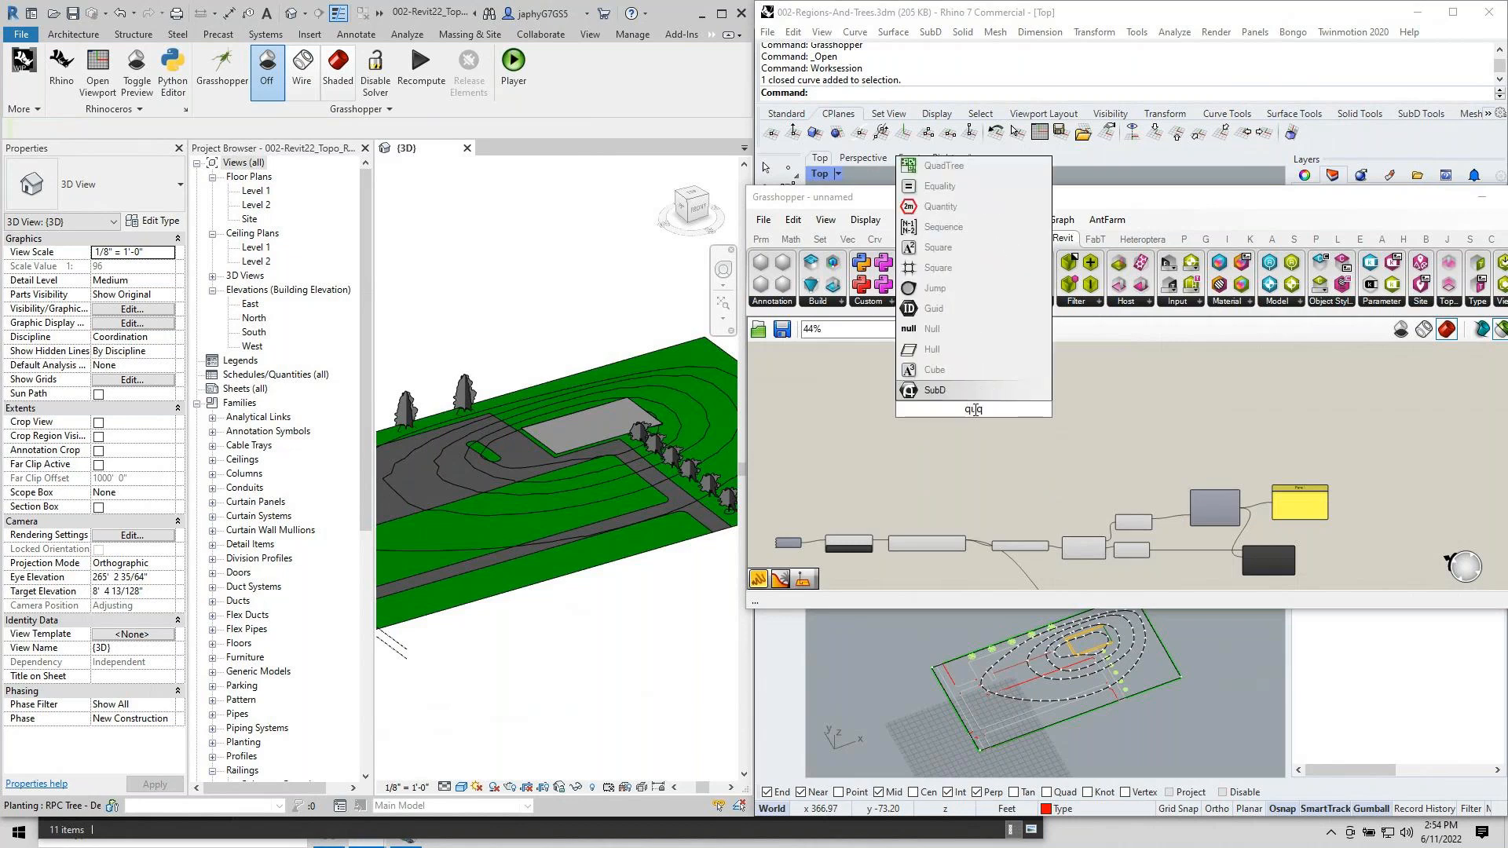
{"action": "key", "text": "BackSpace"}
{"action": "type", "text": "e"}
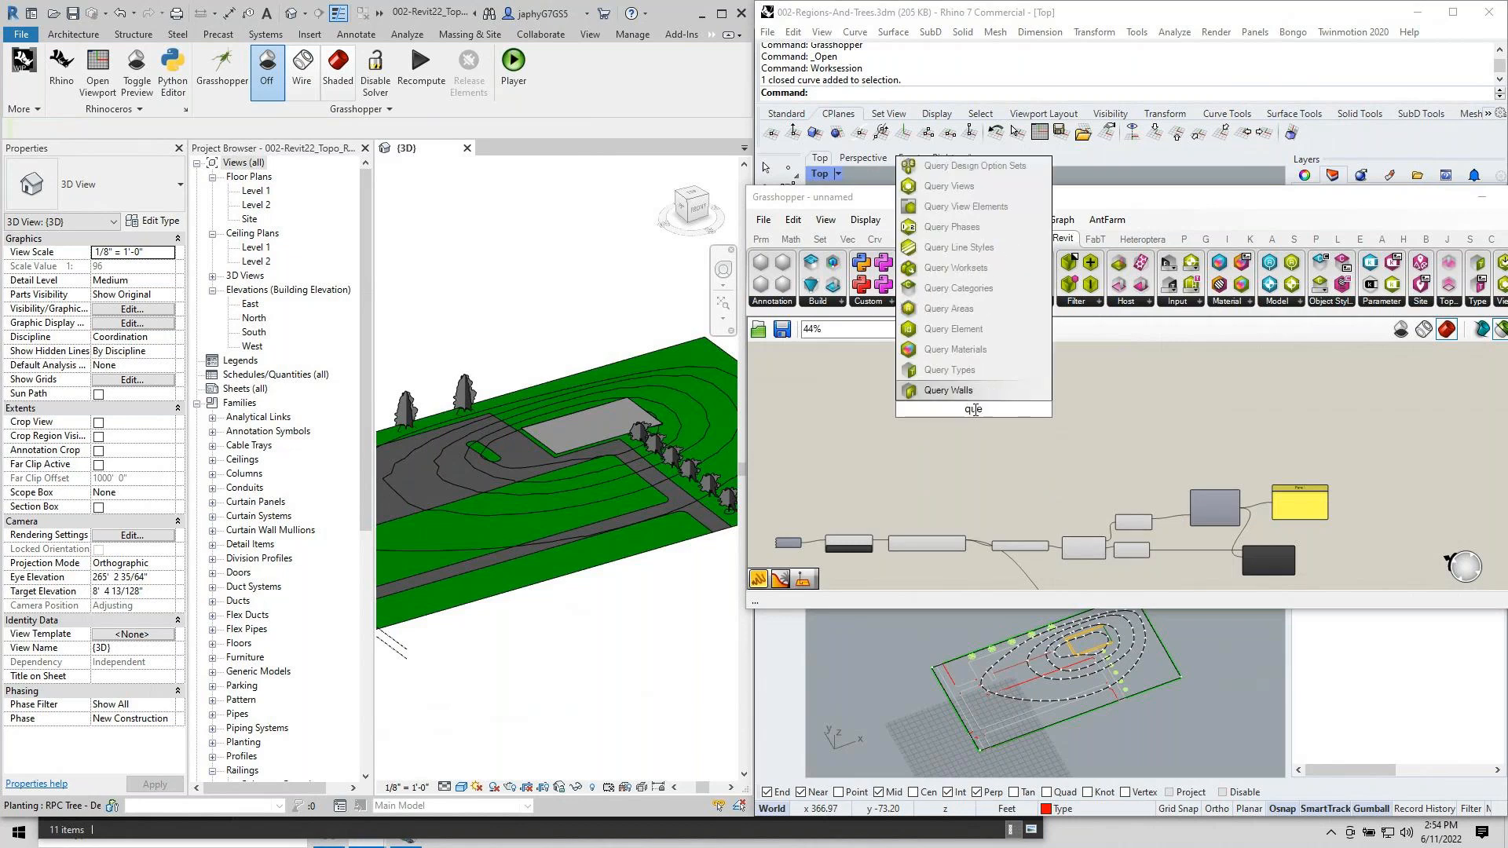
{"action": "type", "text": "ry ca"}
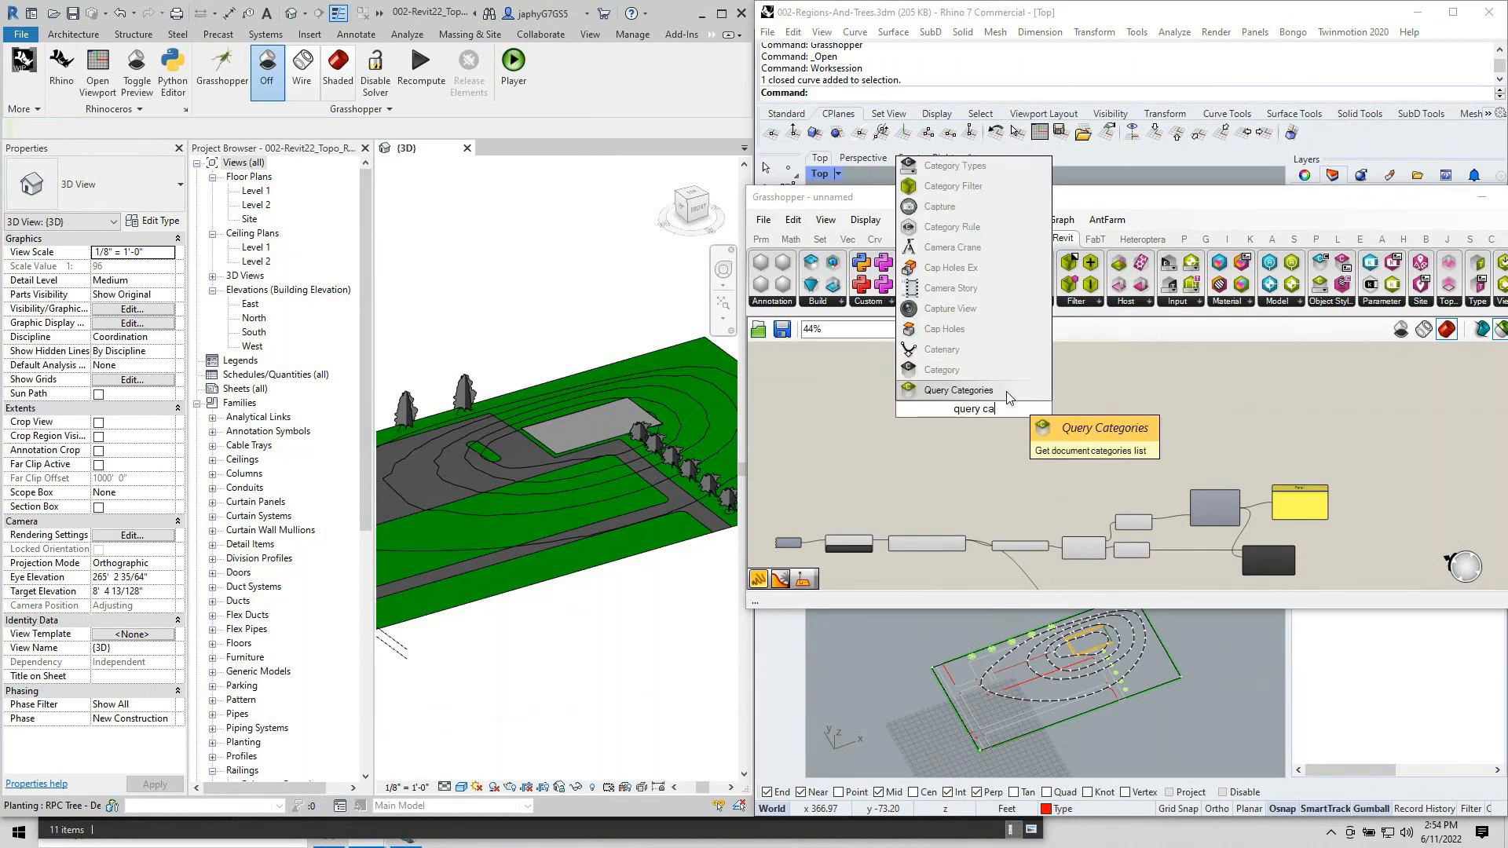
{"action": "left_click", "coordinate": [987, 388]}
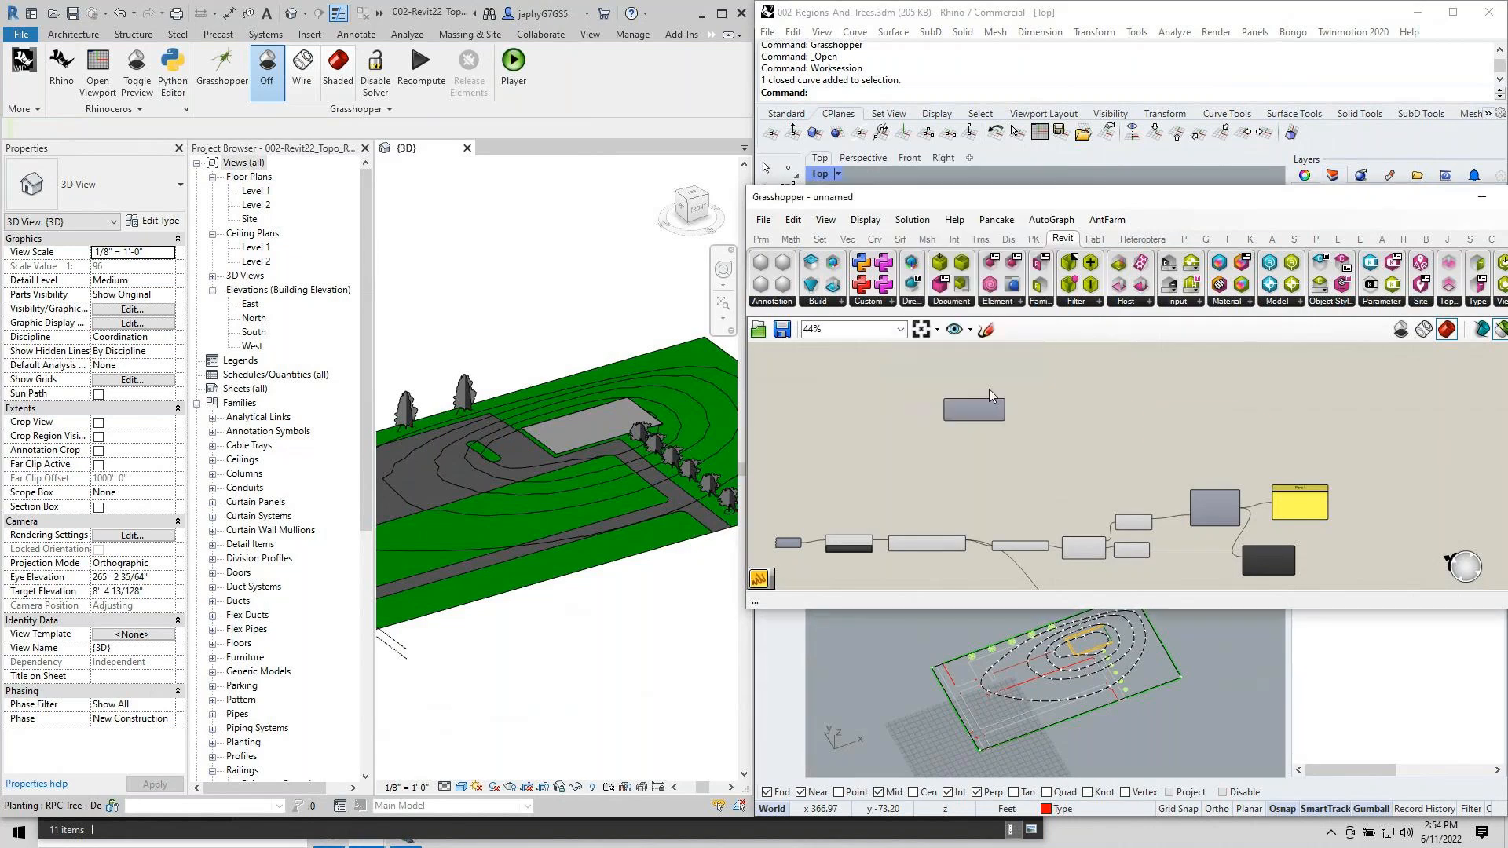
Add a Panel containing Topography beside Query Categories and connect it to the Name input.
{"action": "double_click", "coordinate": [829, 446]}
{"action": "type", "text": "//T"}
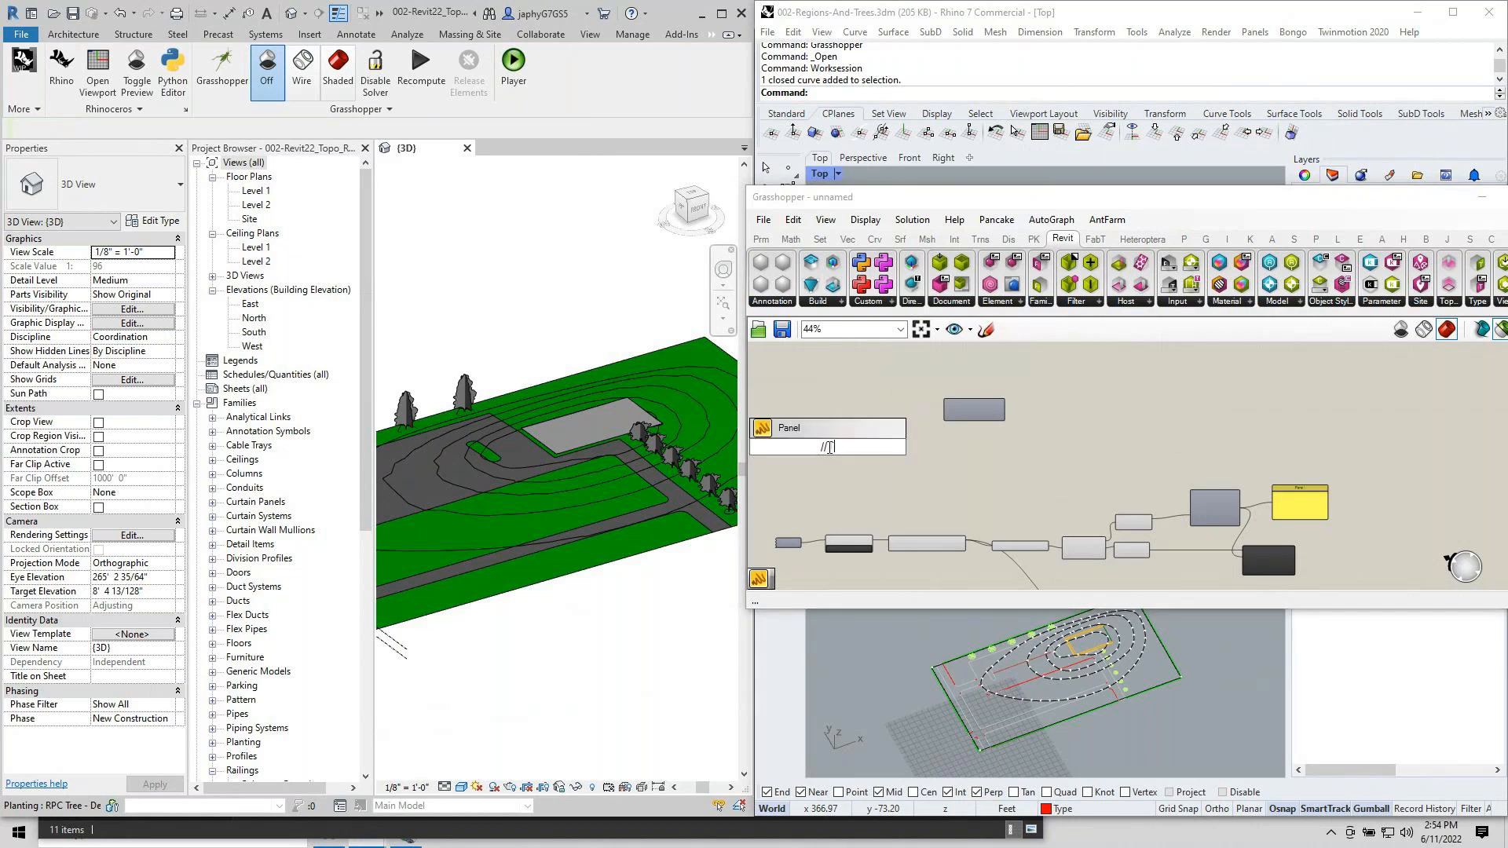
{"action": "type", "text": "opography"}
{"action": "key", "text": "Return"}
{"action": "left_click_drag", "start_coordinate": [819, 438], "coordinate": [906, 405]}
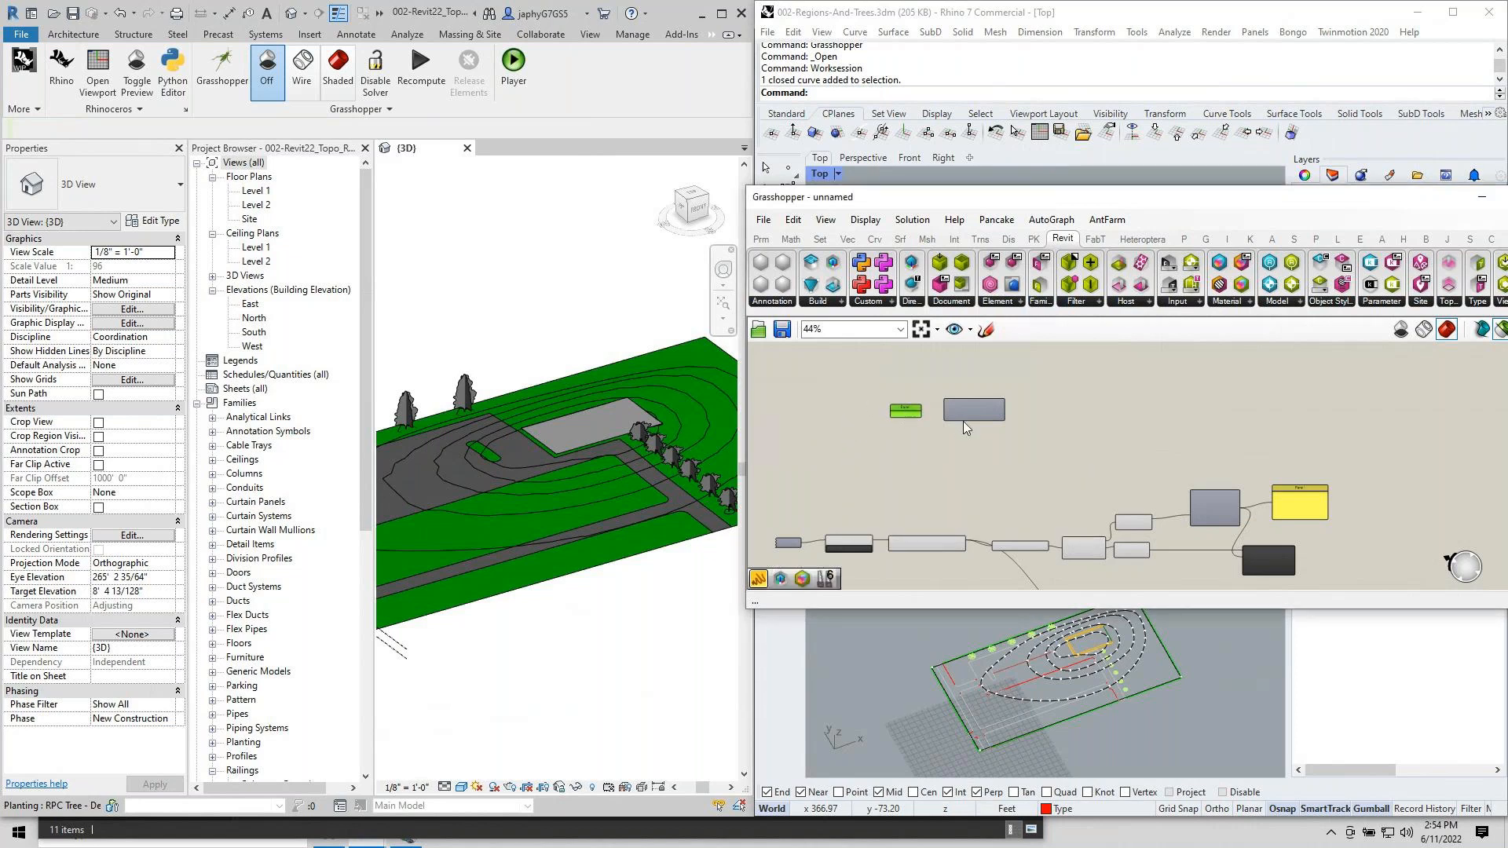
{"action": "scroll", "coordinate": [964, 422], "scroll_direction": "up", "scroll_amount": 3}
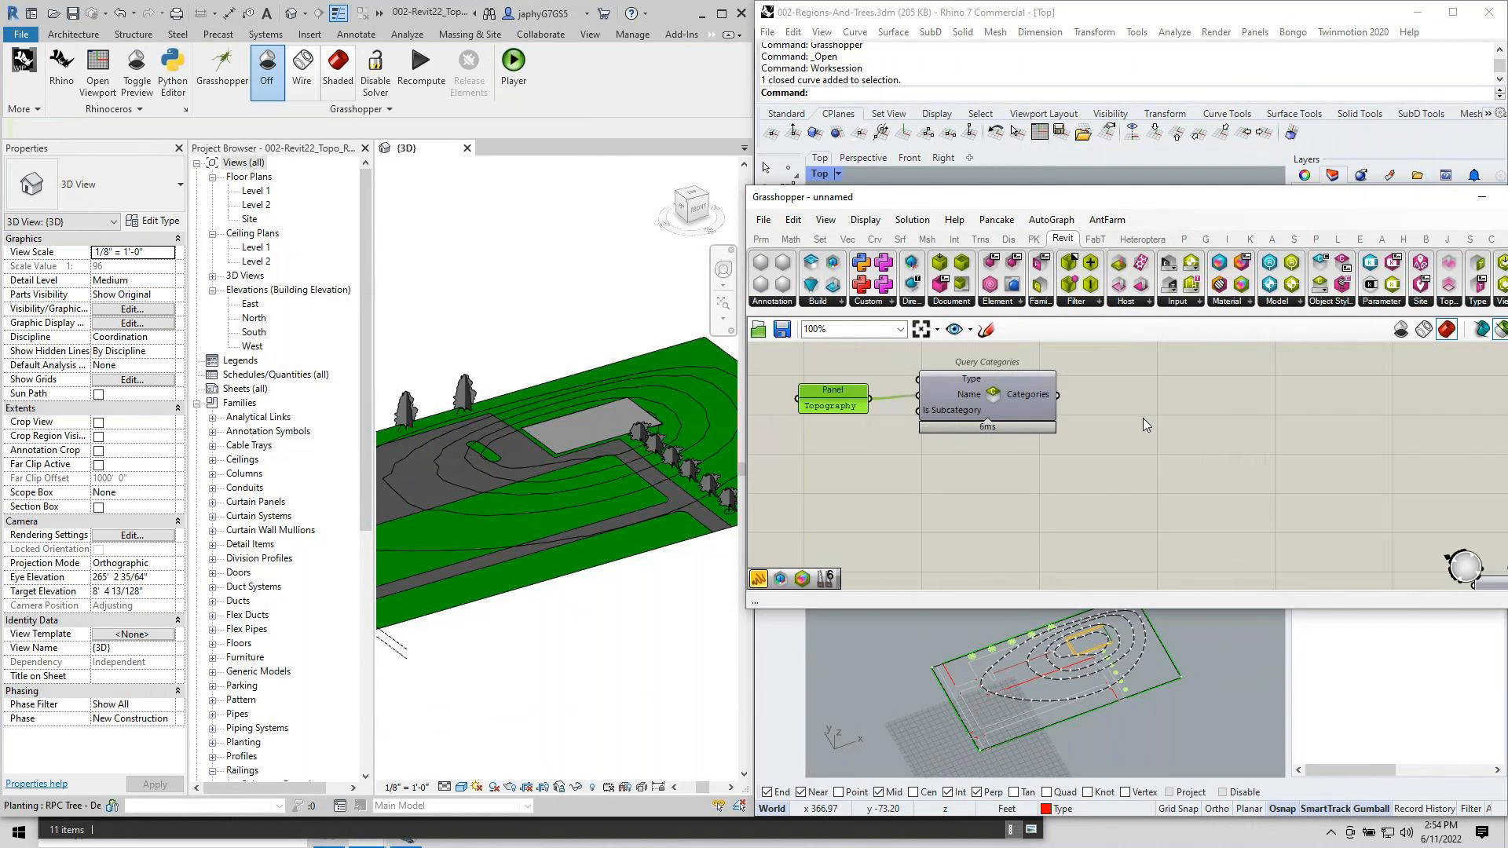
Add a Category Filter component beside the Categories output of Query Categories.
{"action": "mouse_move", "coordinate": [1037, 397]}
{"action": "right_click_drag", "start_coordinate": [1037, 397], "coordinate": [870, 420]}
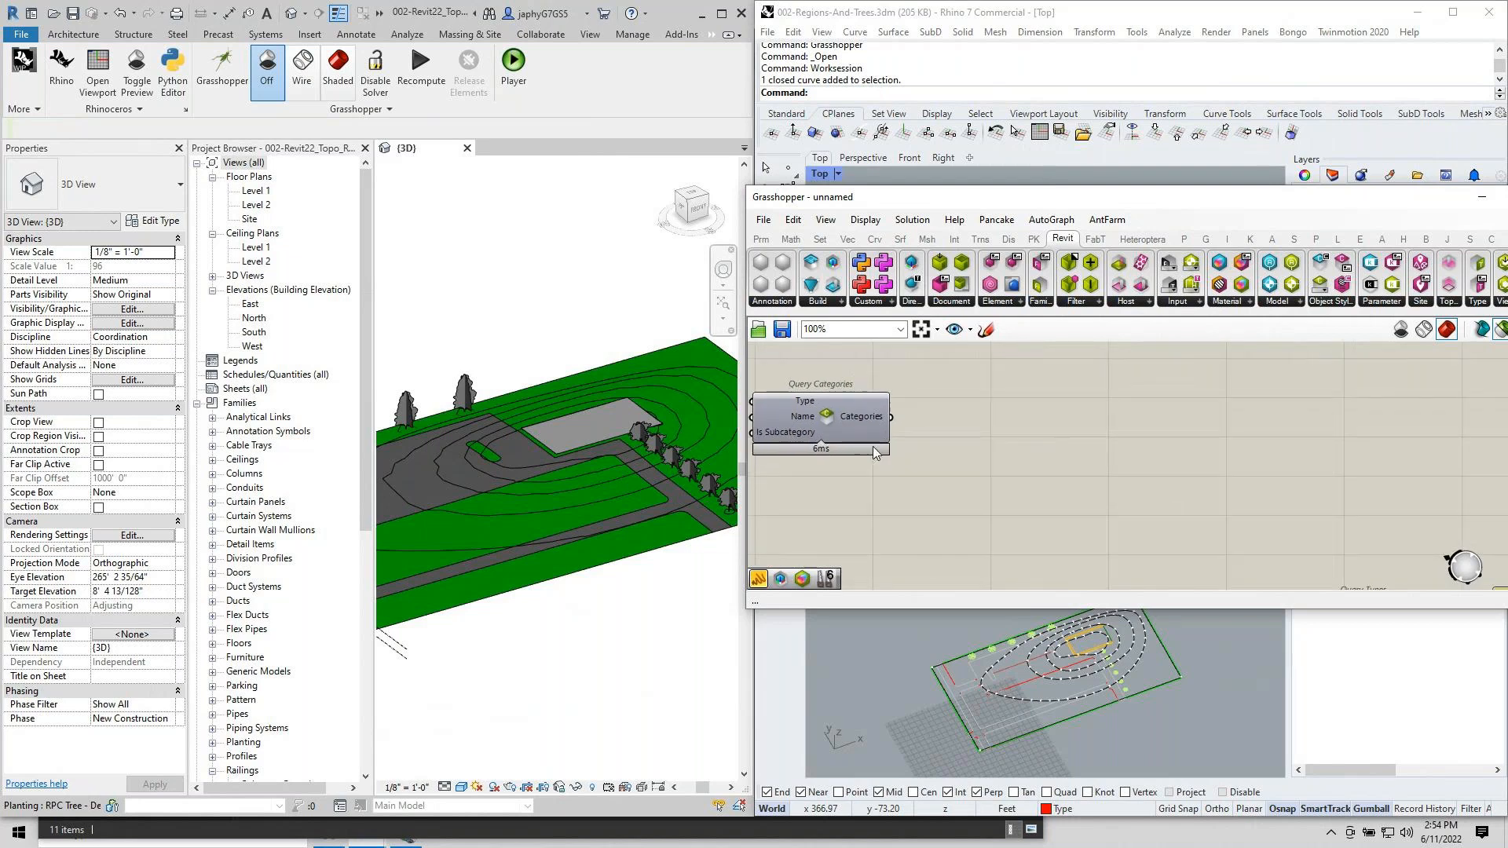
{"action": "double_click", "coordinate": [1016, 455]}
{"action": "type", "text": "cat fil"}
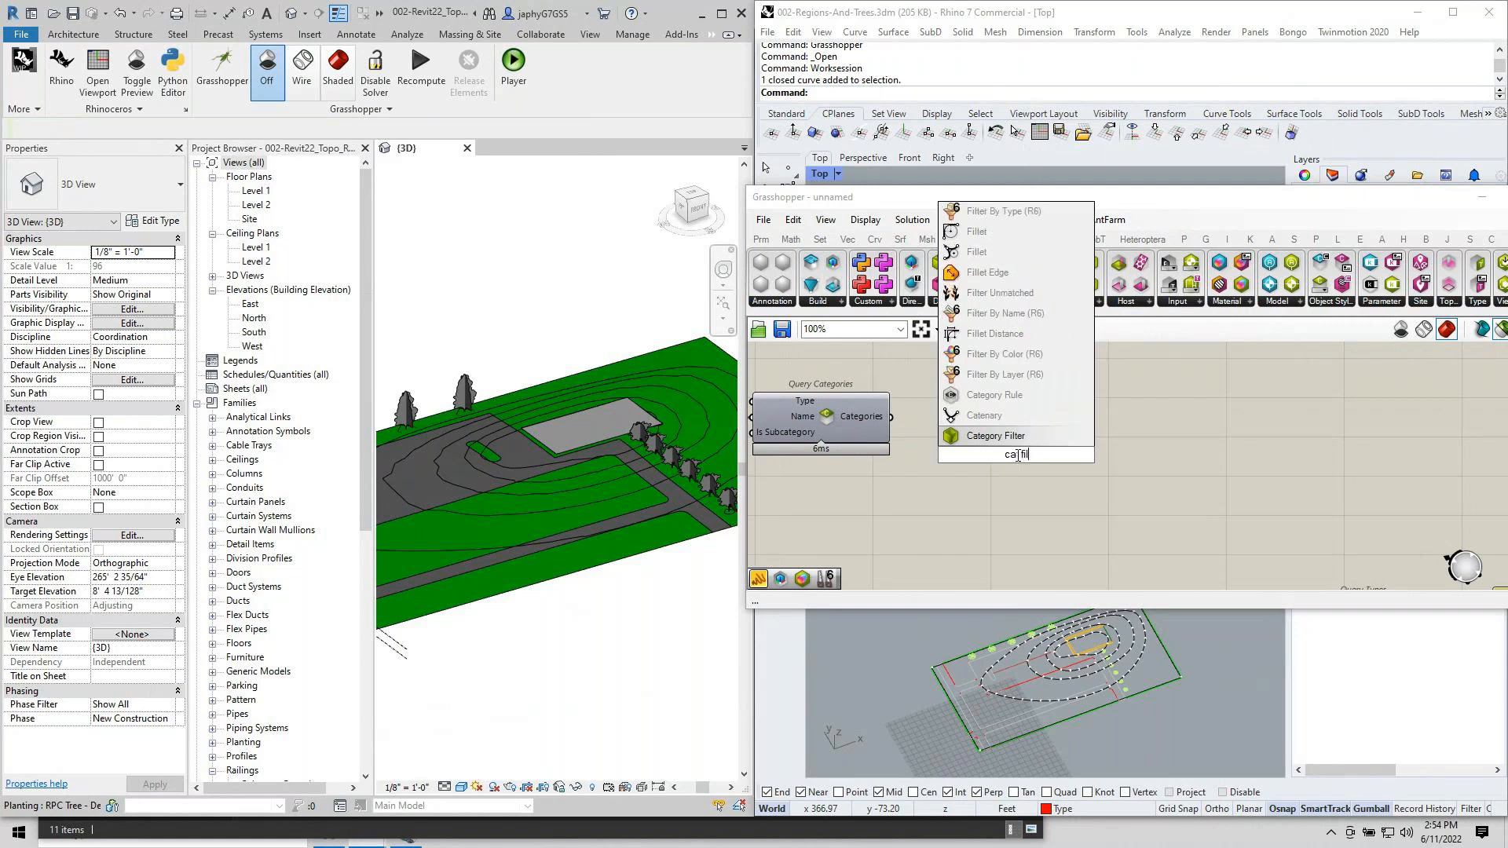
{"action": "key", "text": "Return"}
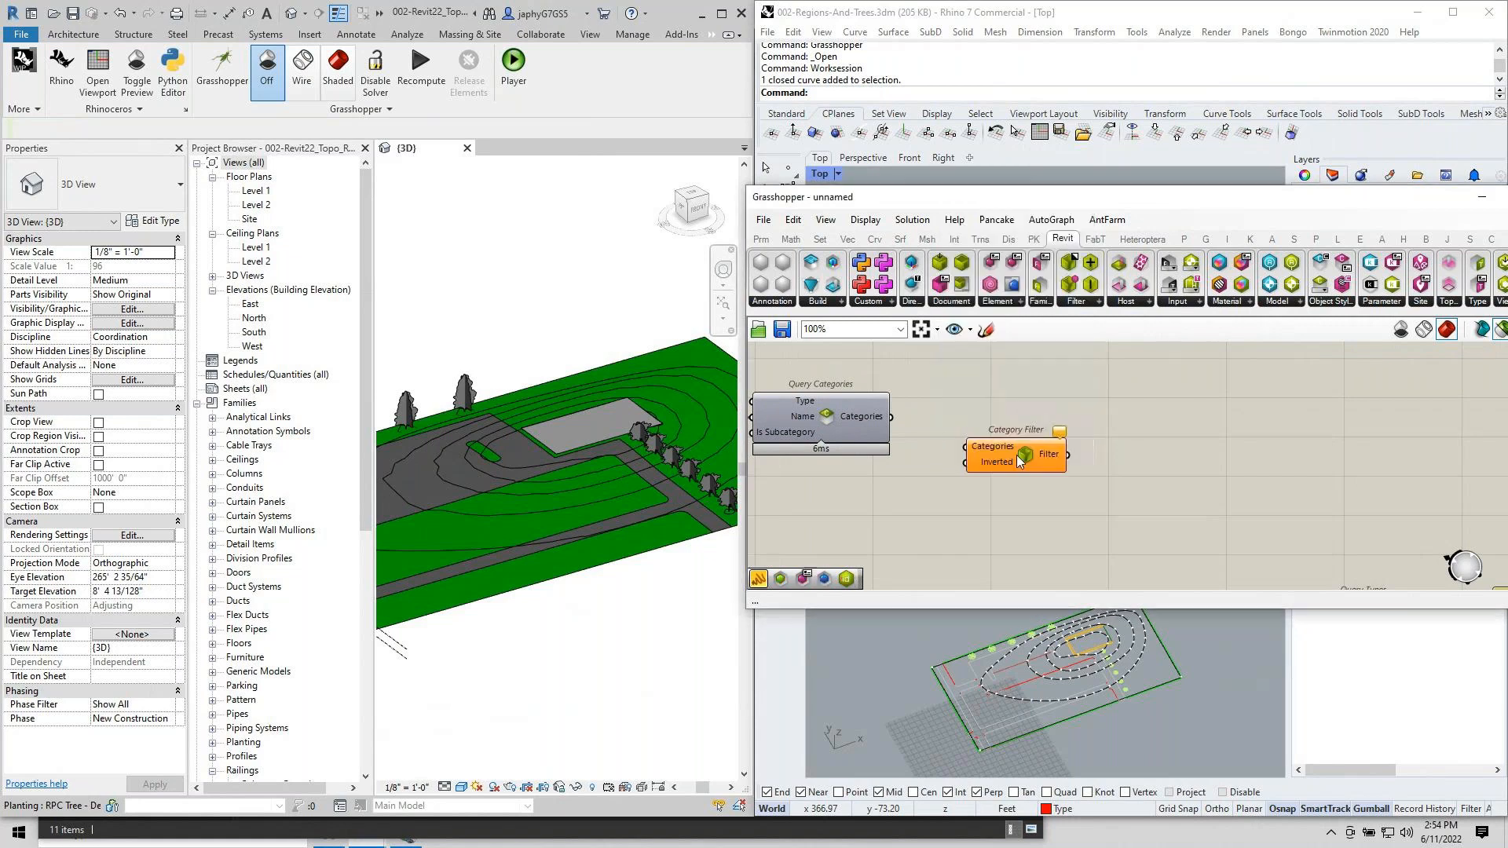
Feed the queried categories into Category Filter and add a Query Elements component driven by that filter, aligned beside it.
{"action": "left_click_drag", "start_coordinate": [887, 415], "coordinate": [966, 446]}
{"action": "double_click", "coordinate": [1171, 436]}
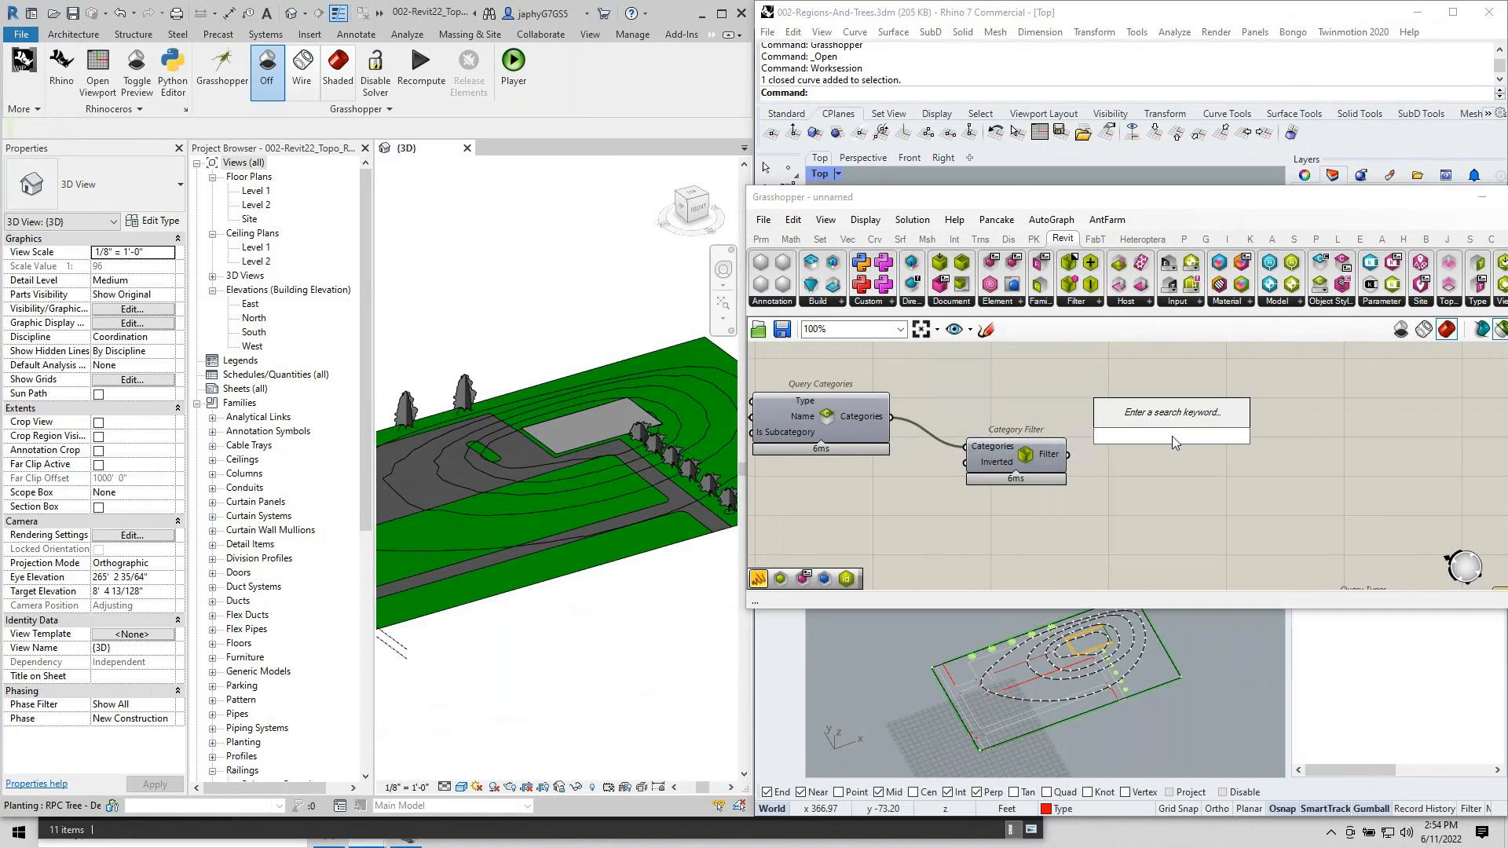
{"action": "type", "text": "query ele"}
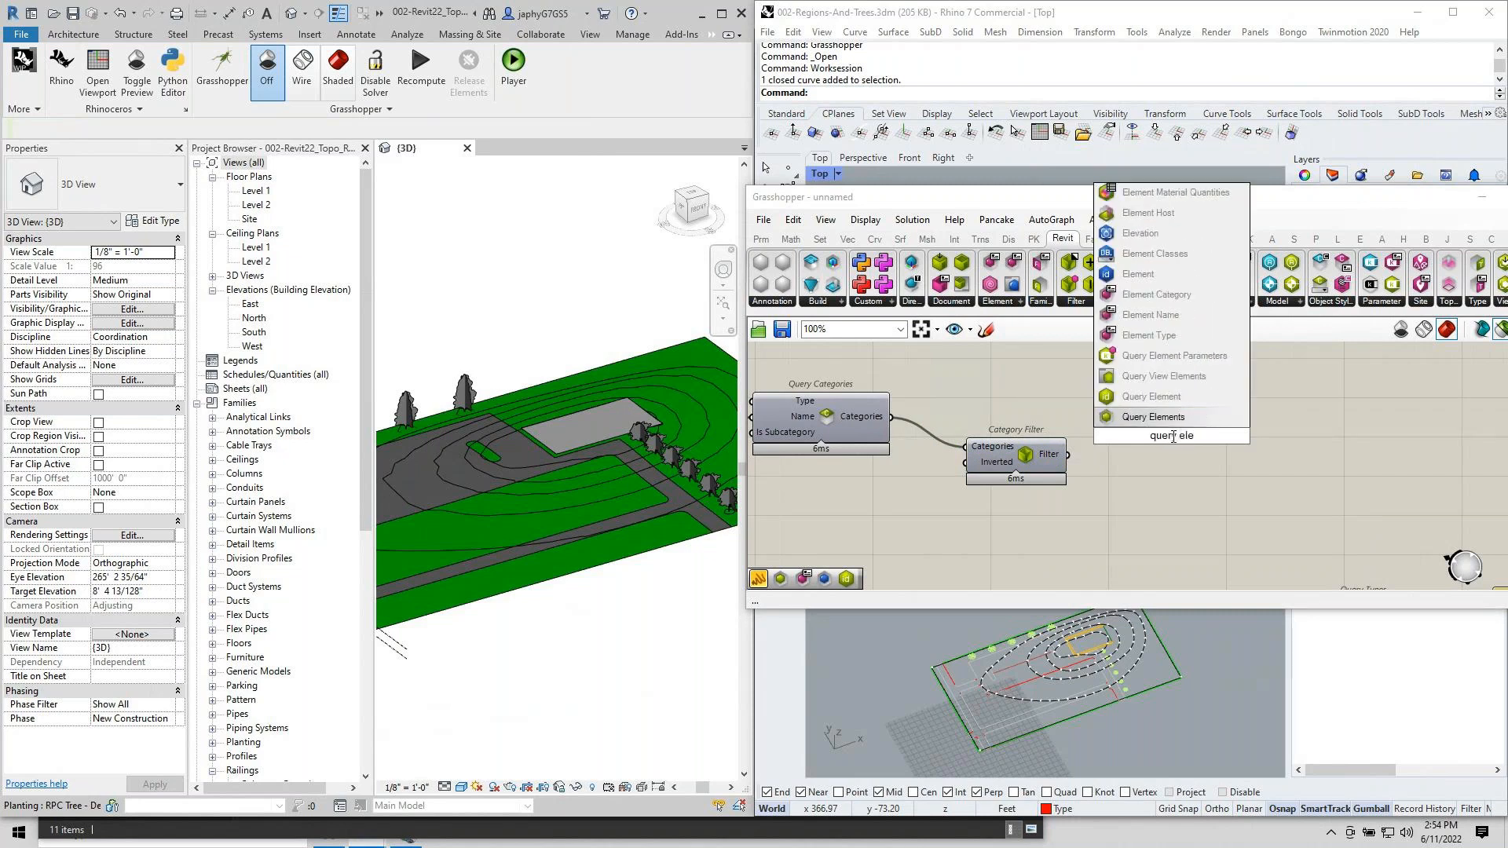
{"action": "key", "text": "Return"}
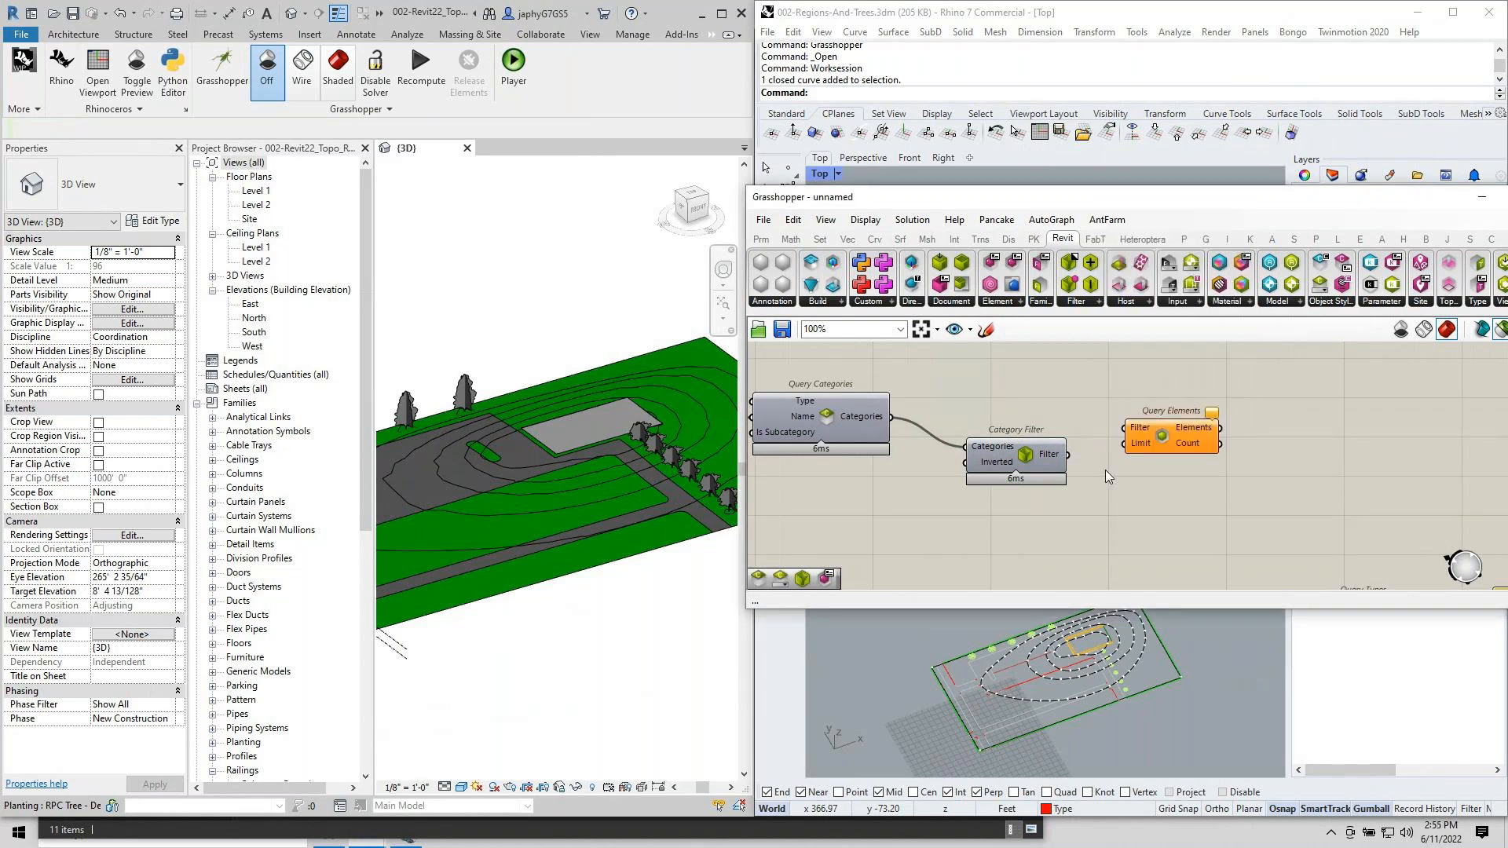
{"action": "left_click_drag", "start_coordinate": [1067, 454], "coordinate": [1123, 428]}
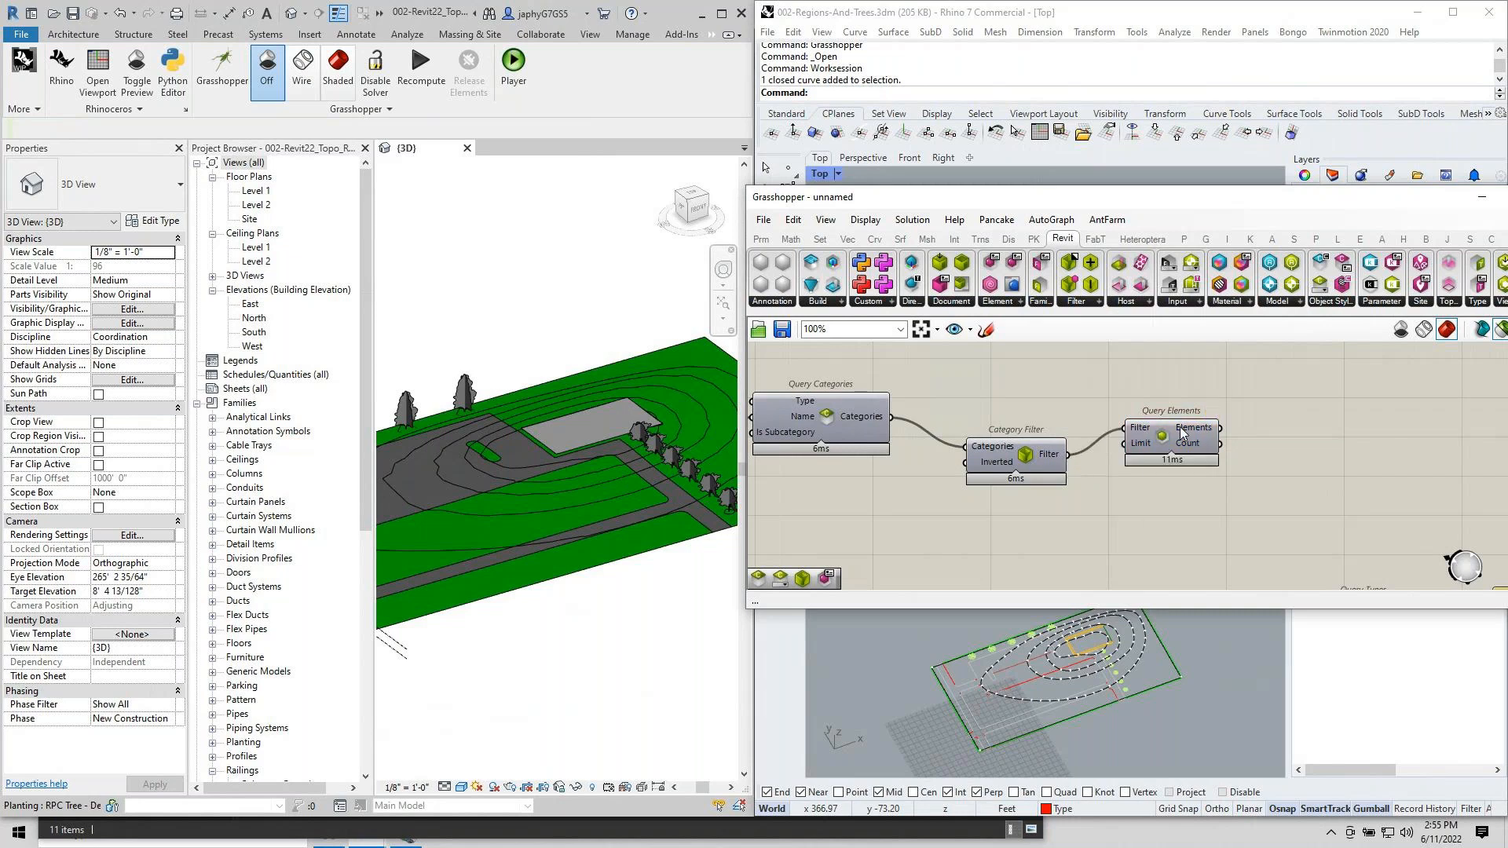
{"action": "mouse_move", "coordinate": [1182, 432]}
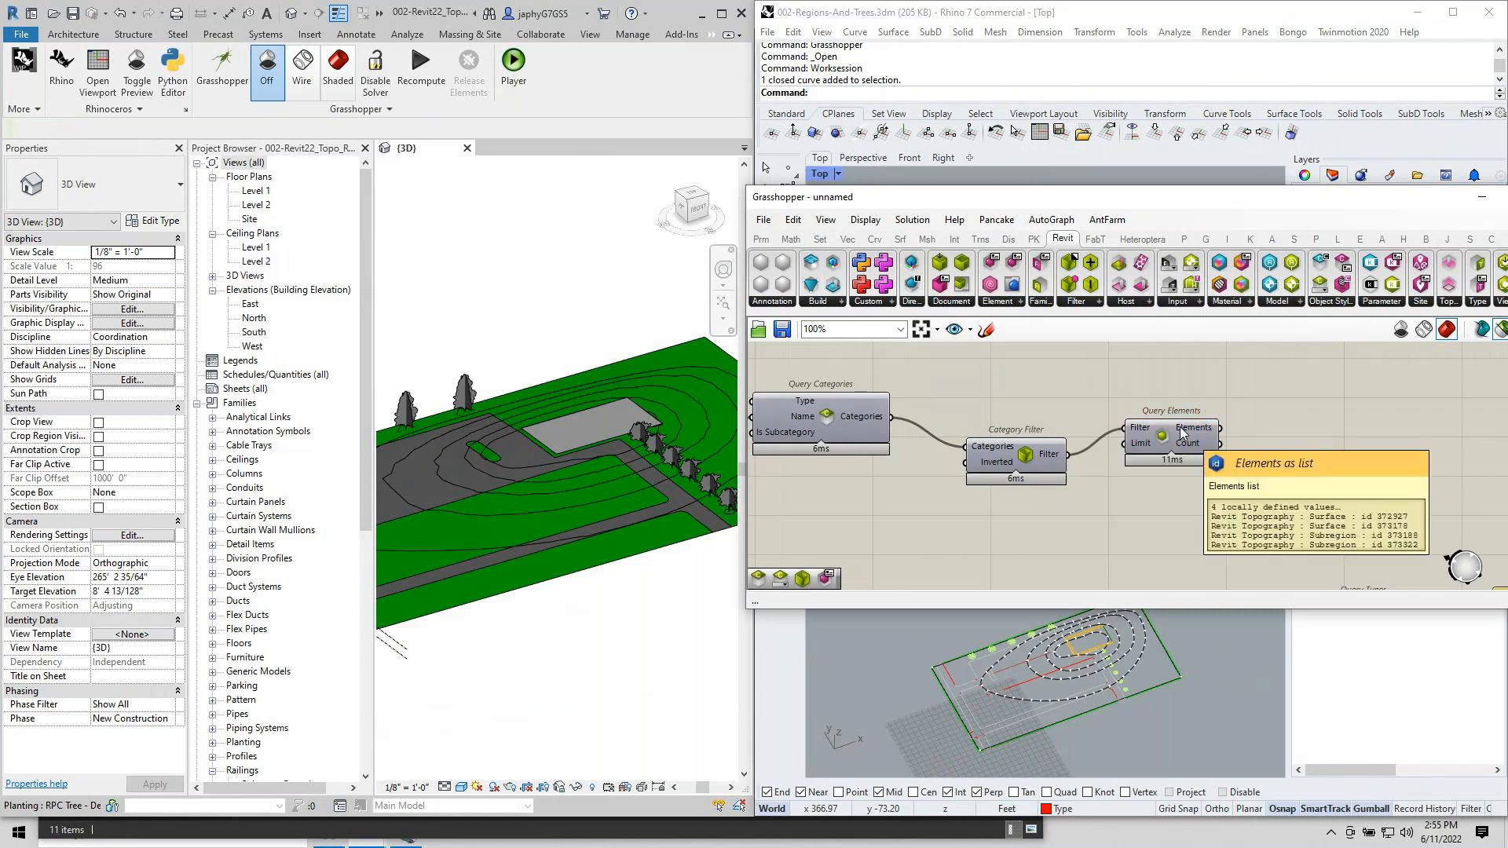
{"action": "left_click_drag", "start_coordinate": [1180, 432], "coordinate": [1182, 468]}
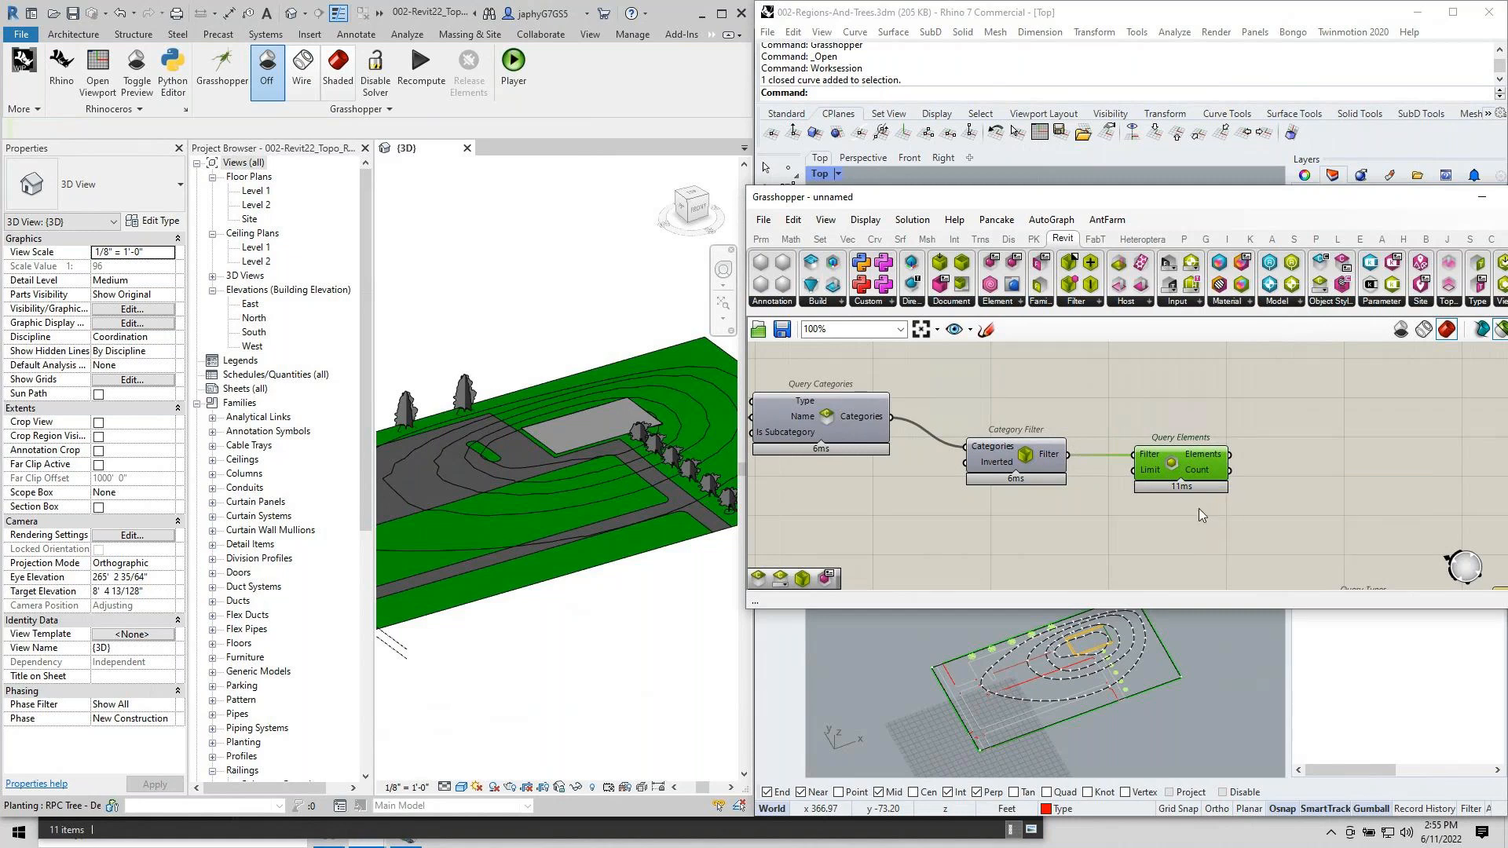
Add an Element Geometry component and connect the Elements output of Query Elements to it.
{"action": "right_click_drag", "start_coordinate": [1253, 538], "coordinate": [1176, 501]}
{"action": "scroll", "coordinate": [1236, 515], "scroll_direction": "down", "scroll_amount": 1}
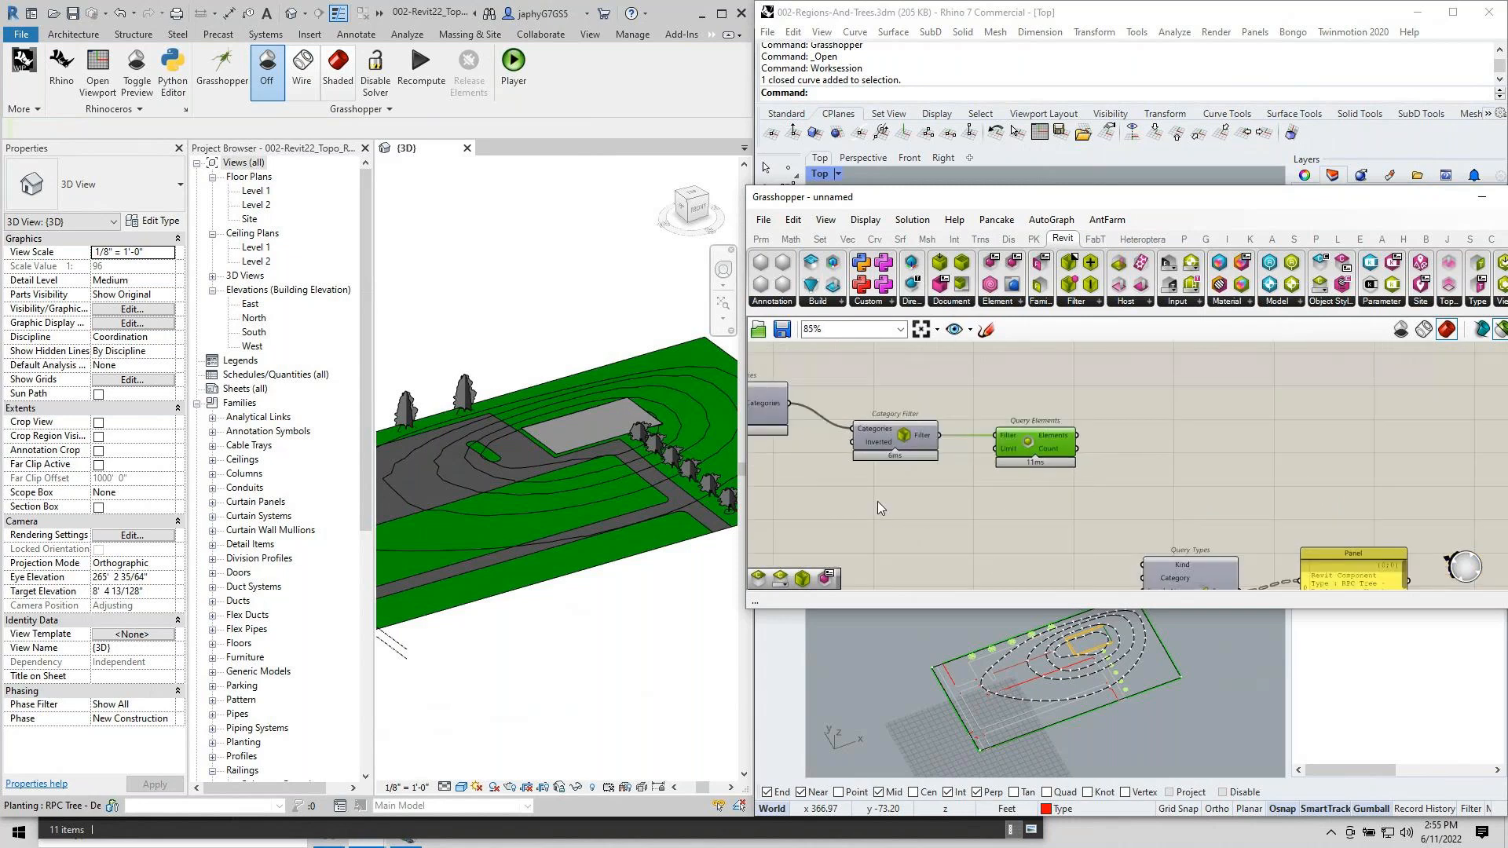
{"action": "middle_click_drag", "start_coordinate": [521, 667], "coordinate": [539, 589], "text": "shift"}
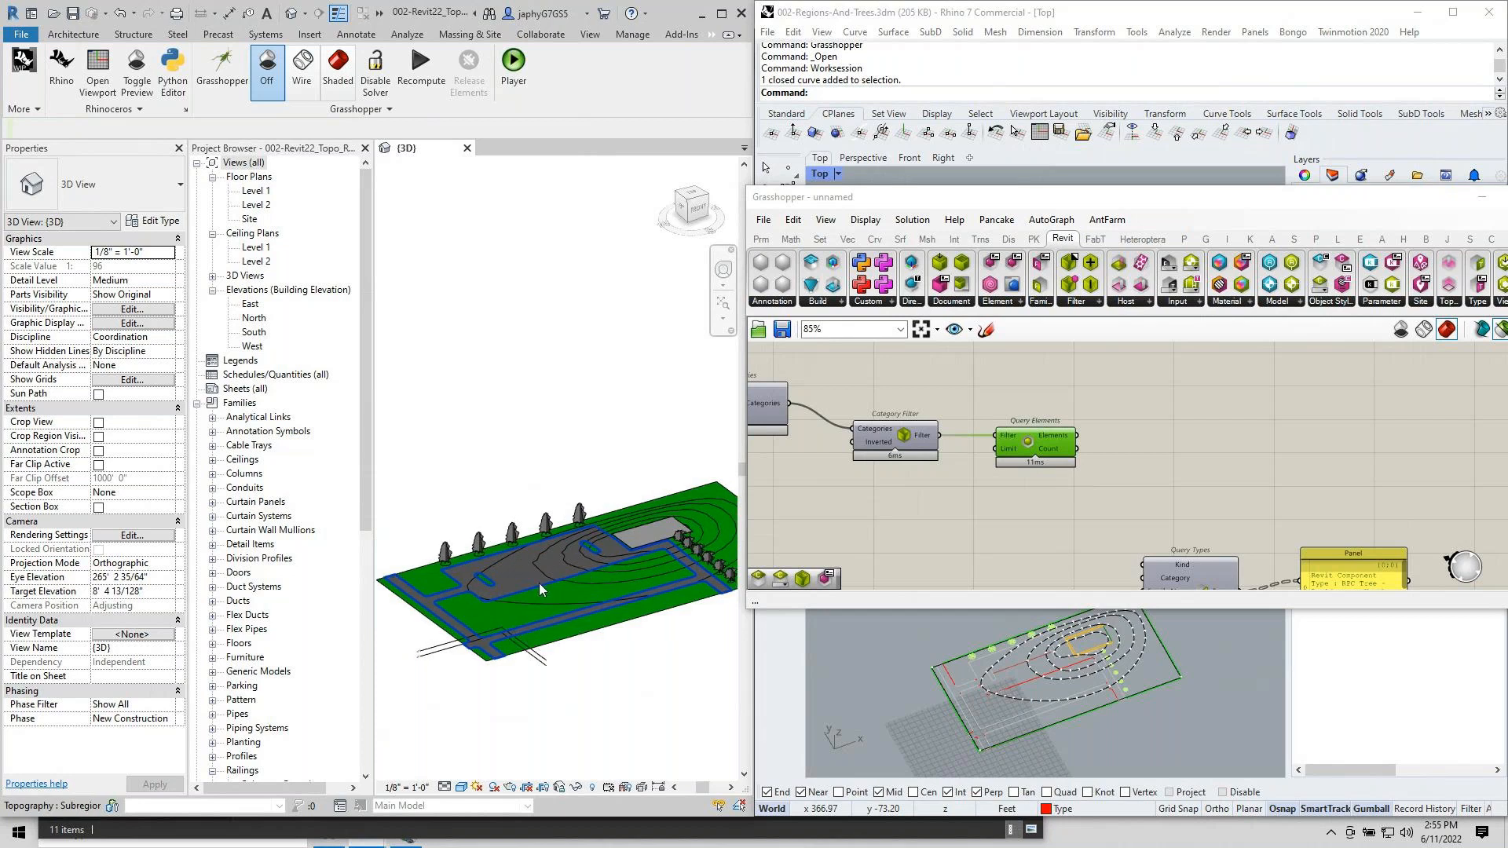
{"action": "scroll", "coordinate": [539, 583], "scroll_direction": "up", "scroll_amount": 3}
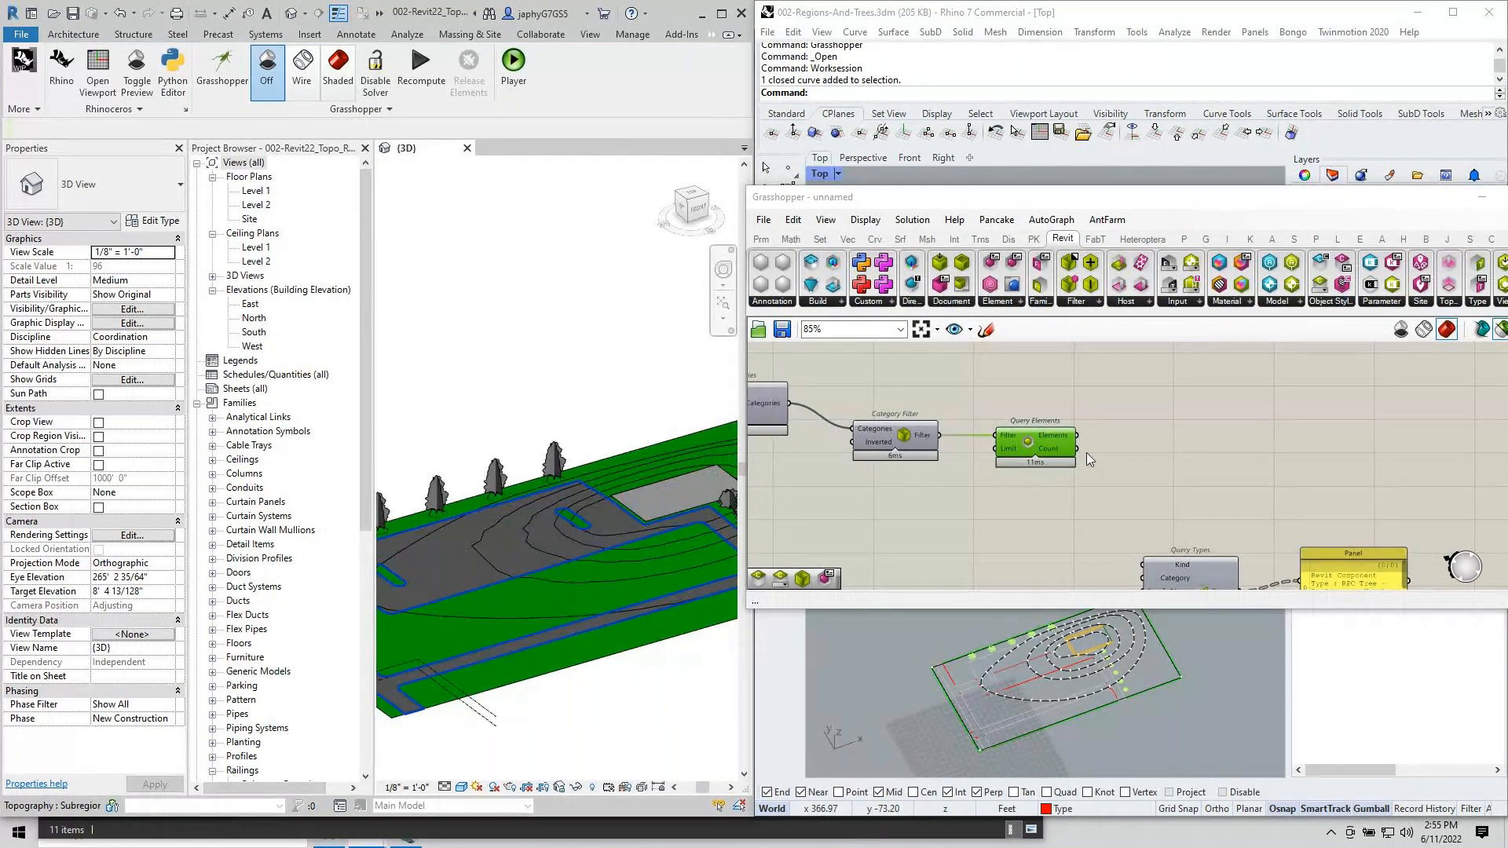
{"action": "mouse_move", "coordinate": [1062, 441]}
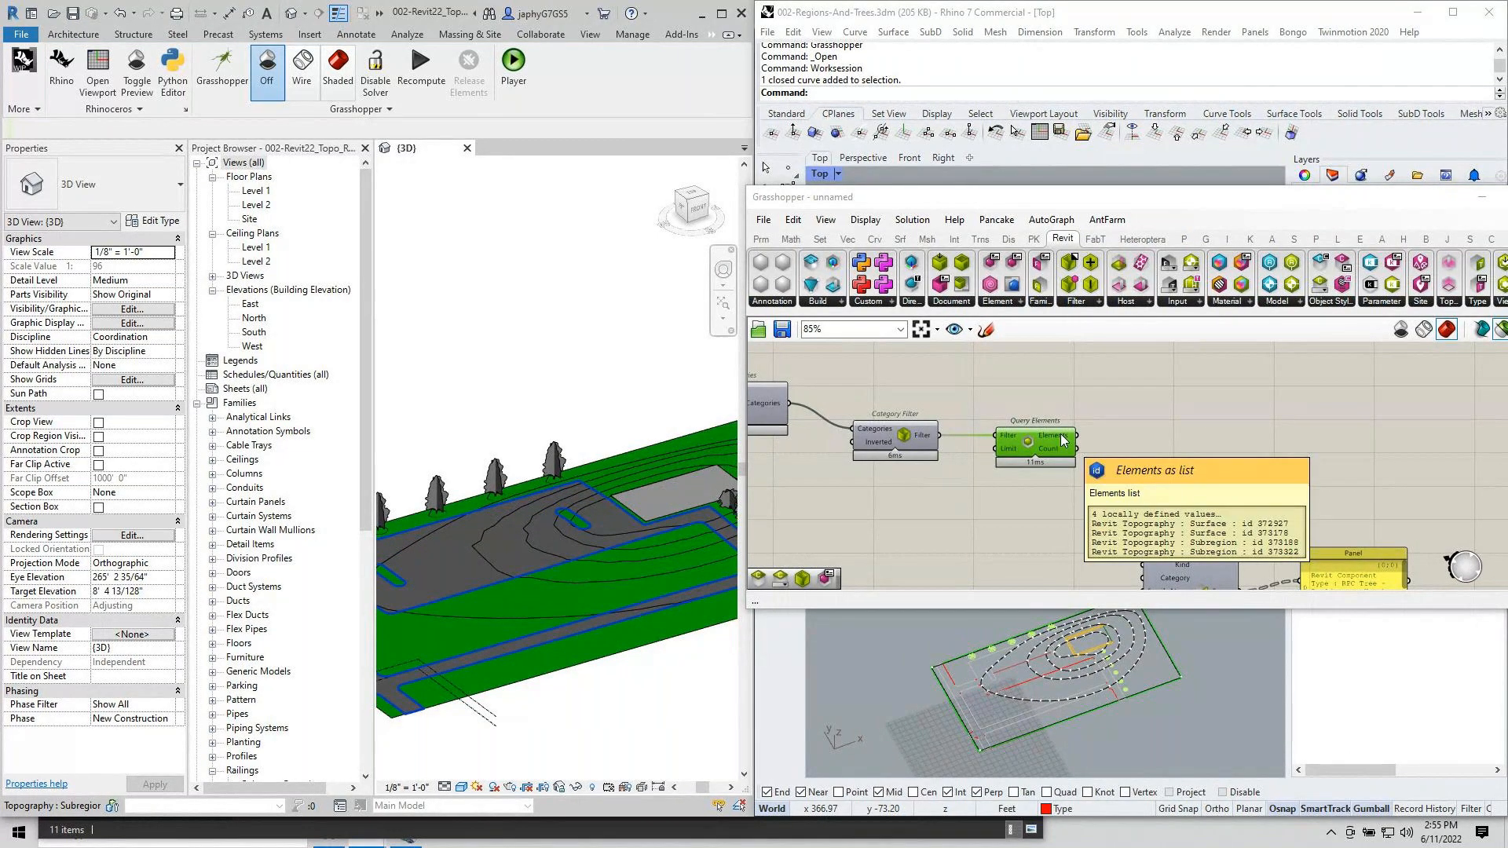
{"action": "double_click", "coordinate": [1136, 435]}
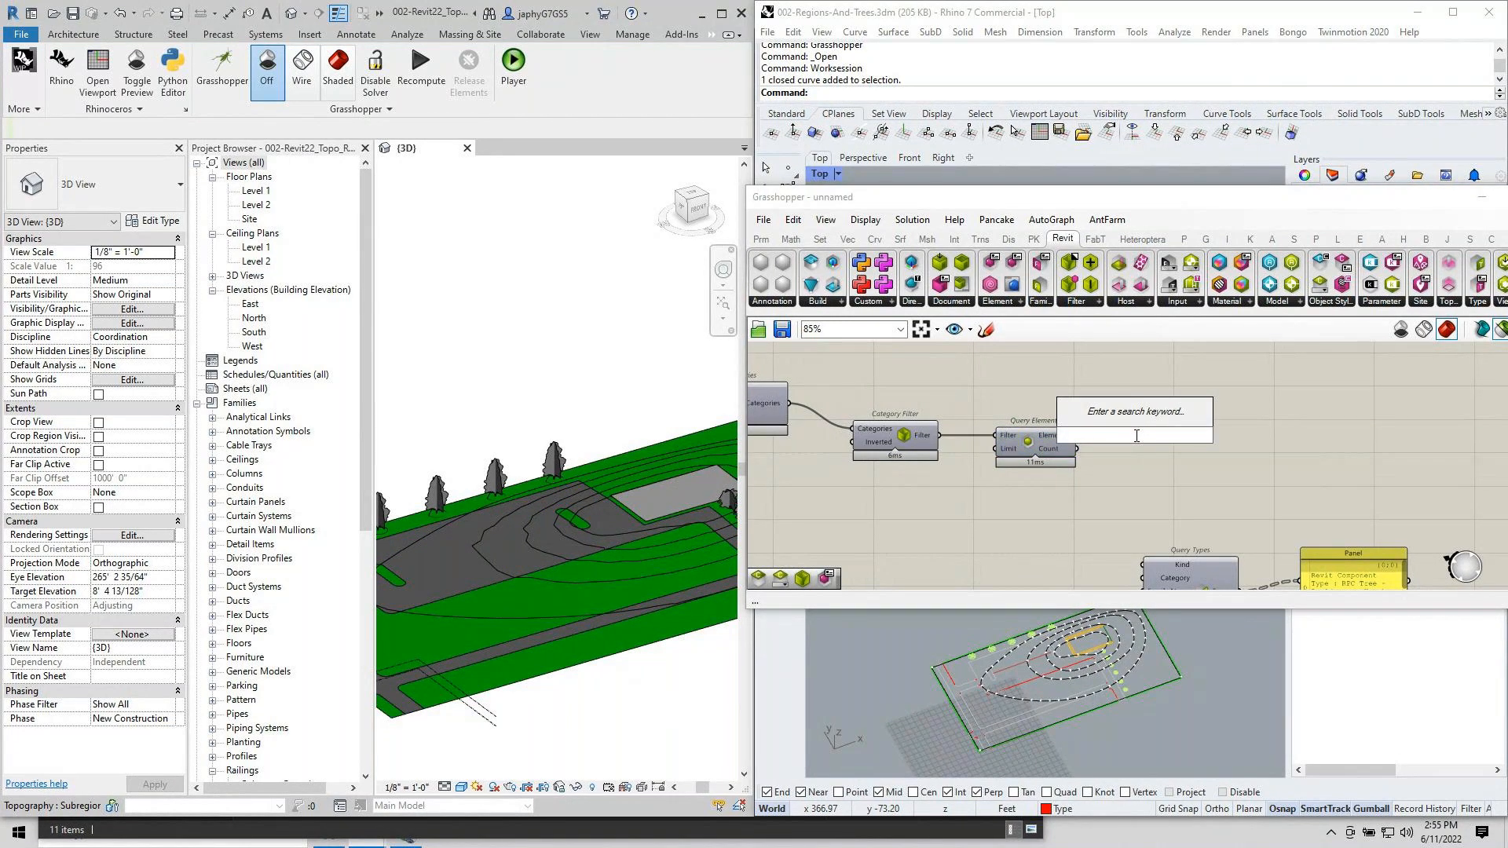
{"action": "type", "text": "el geo"}
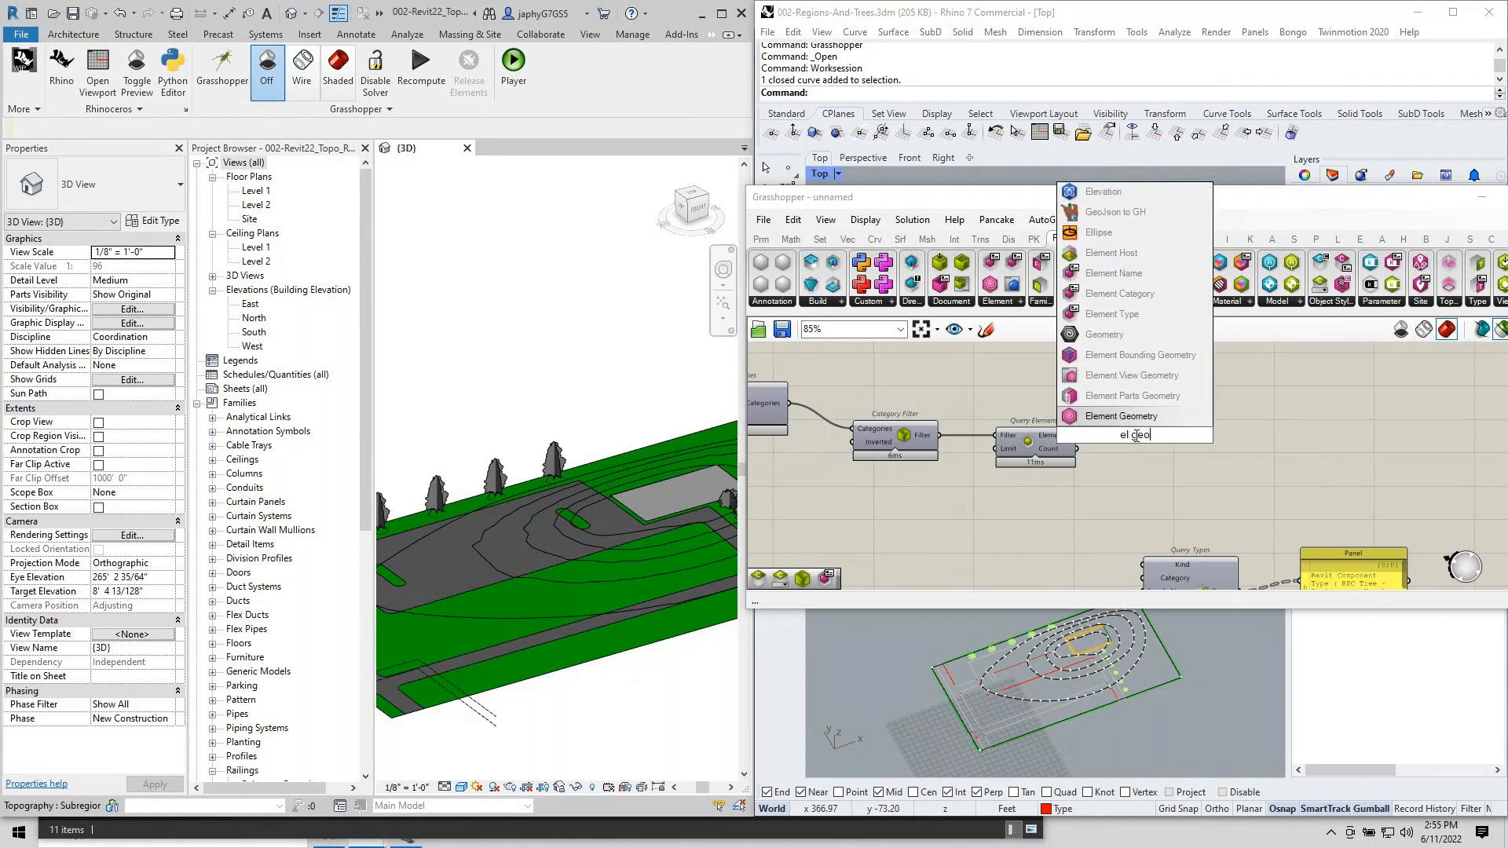
{"action": "key", "text": "Return"}
{"action": "left_click_drag", "start_coordinate": [1136, 441], "coordinate": [1104, 456]}
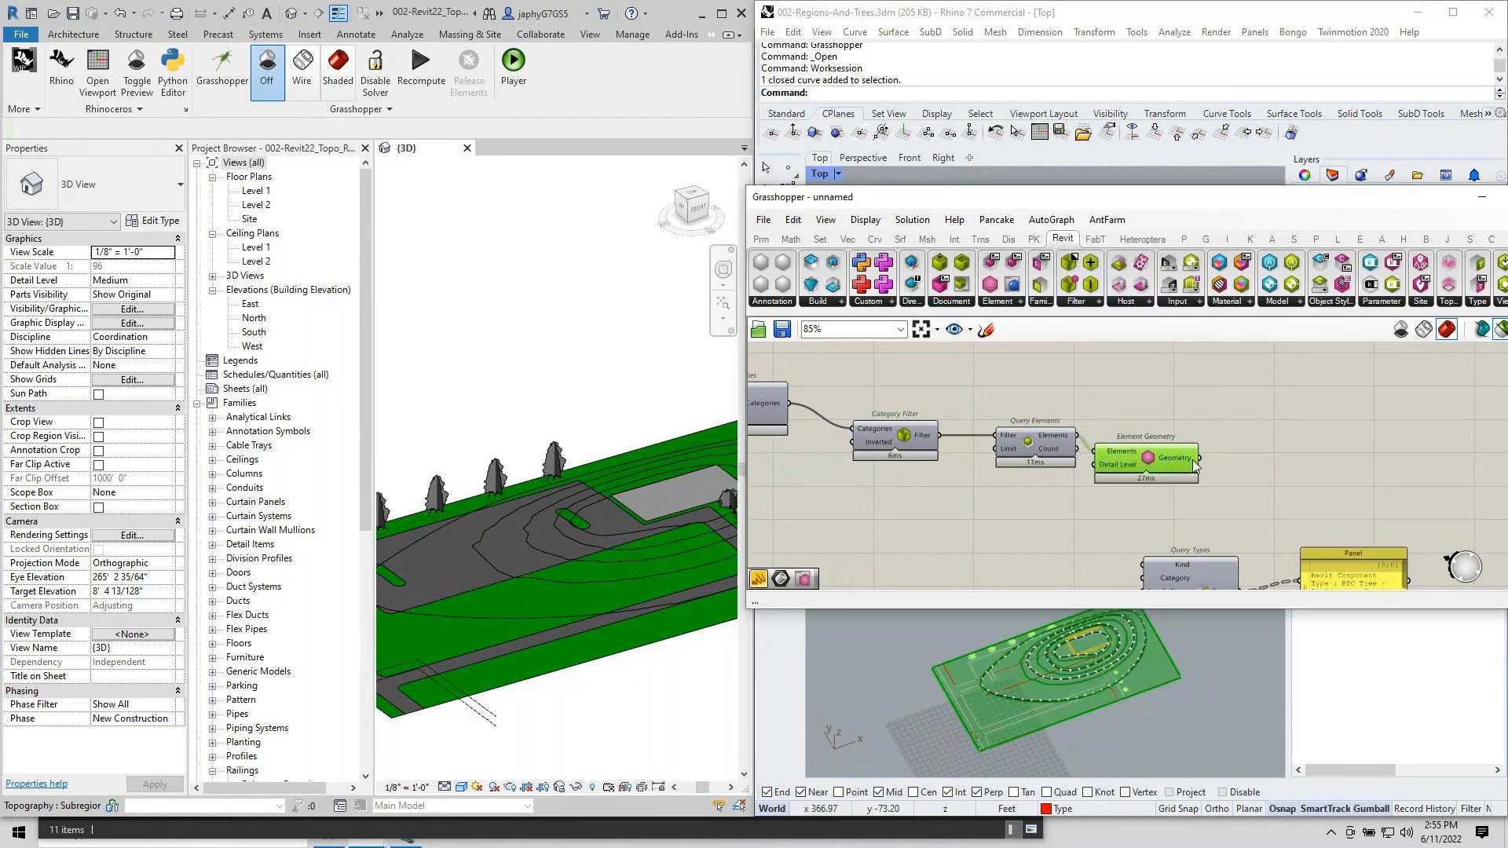
Add a panel for the Geometry output of Element Geometry and enlarge it to show more of the list.
{"action": "mouse_move", "coordinate": [1193, 460]}
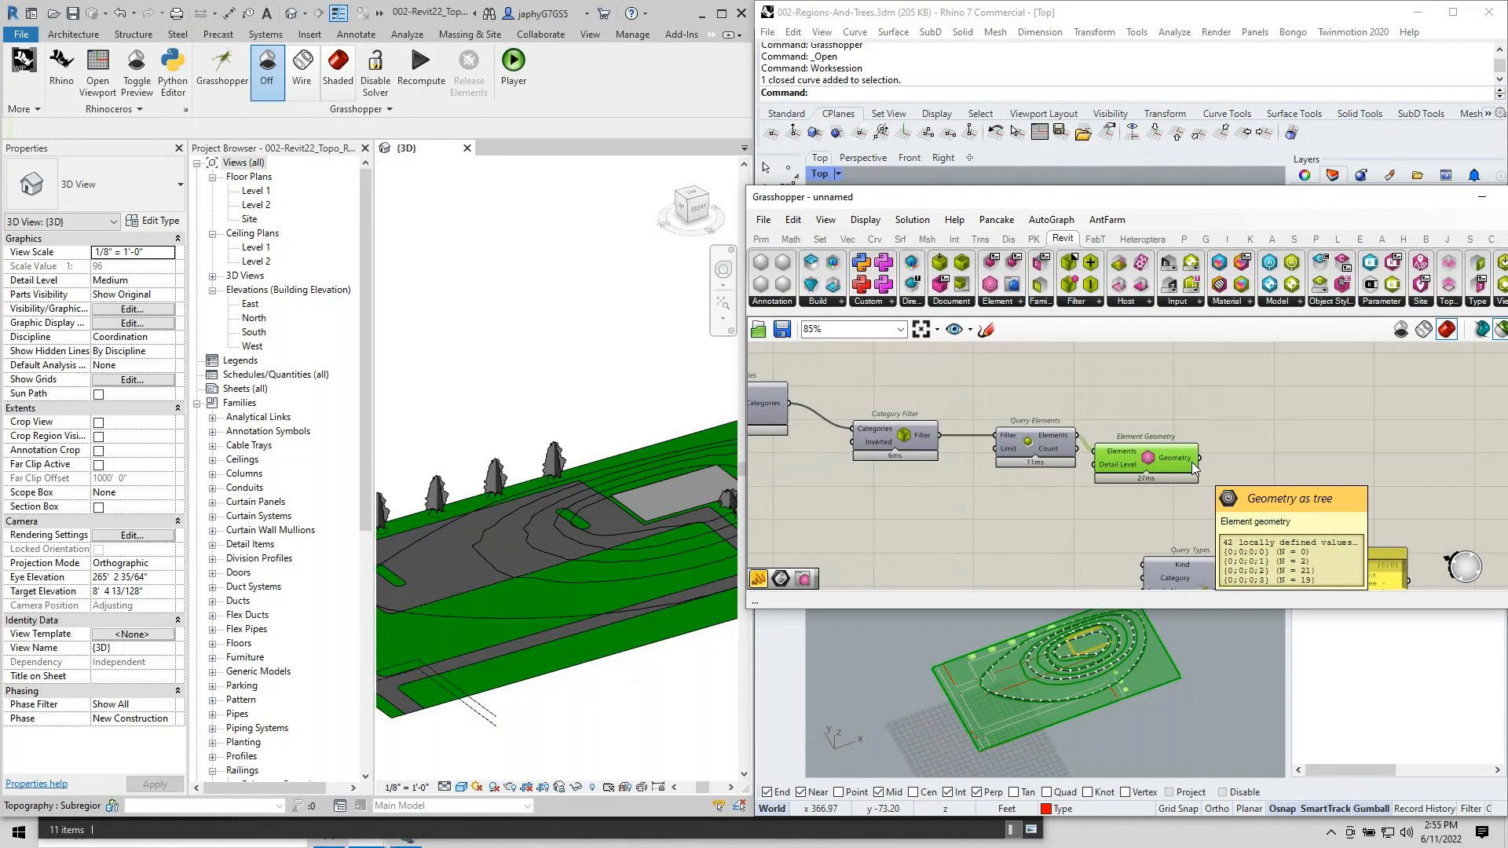
{"action": "double_click", "coordinate": [1236, 456]}
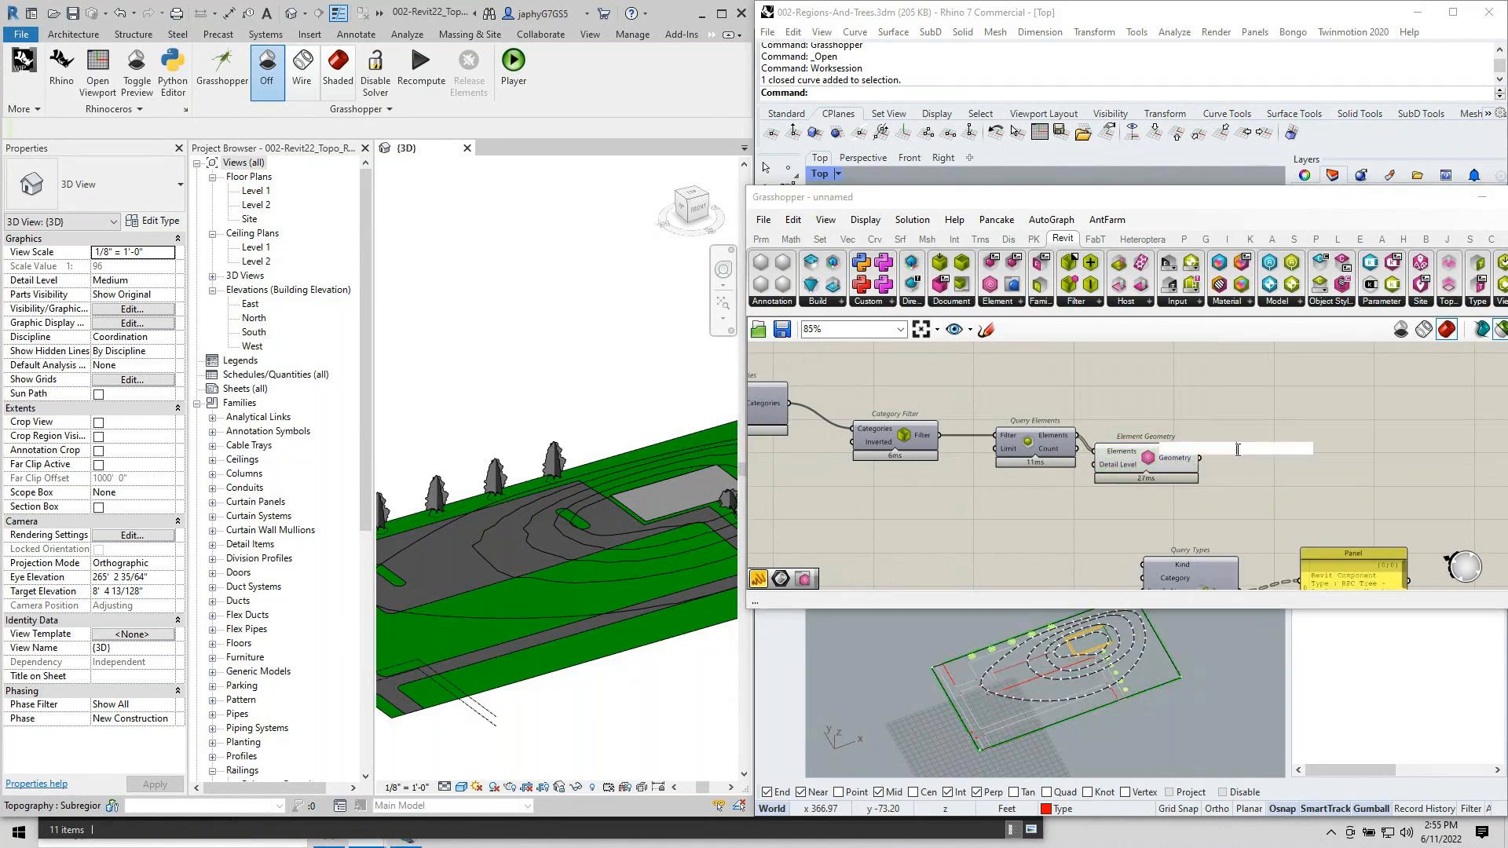
{"action": "type", "text": "//"}
{"action": "key", "text": "Return"}
{"action": "mouse_move", "coordinate": [1238, 462]}
{"action": "left_mouse_down"}
{"action": "mouse_move", "coordinate": [1260, 454]}
{"action": "mouse_move", "coordinate": [1238, 444]}
{"action": "left_mouse_up"}
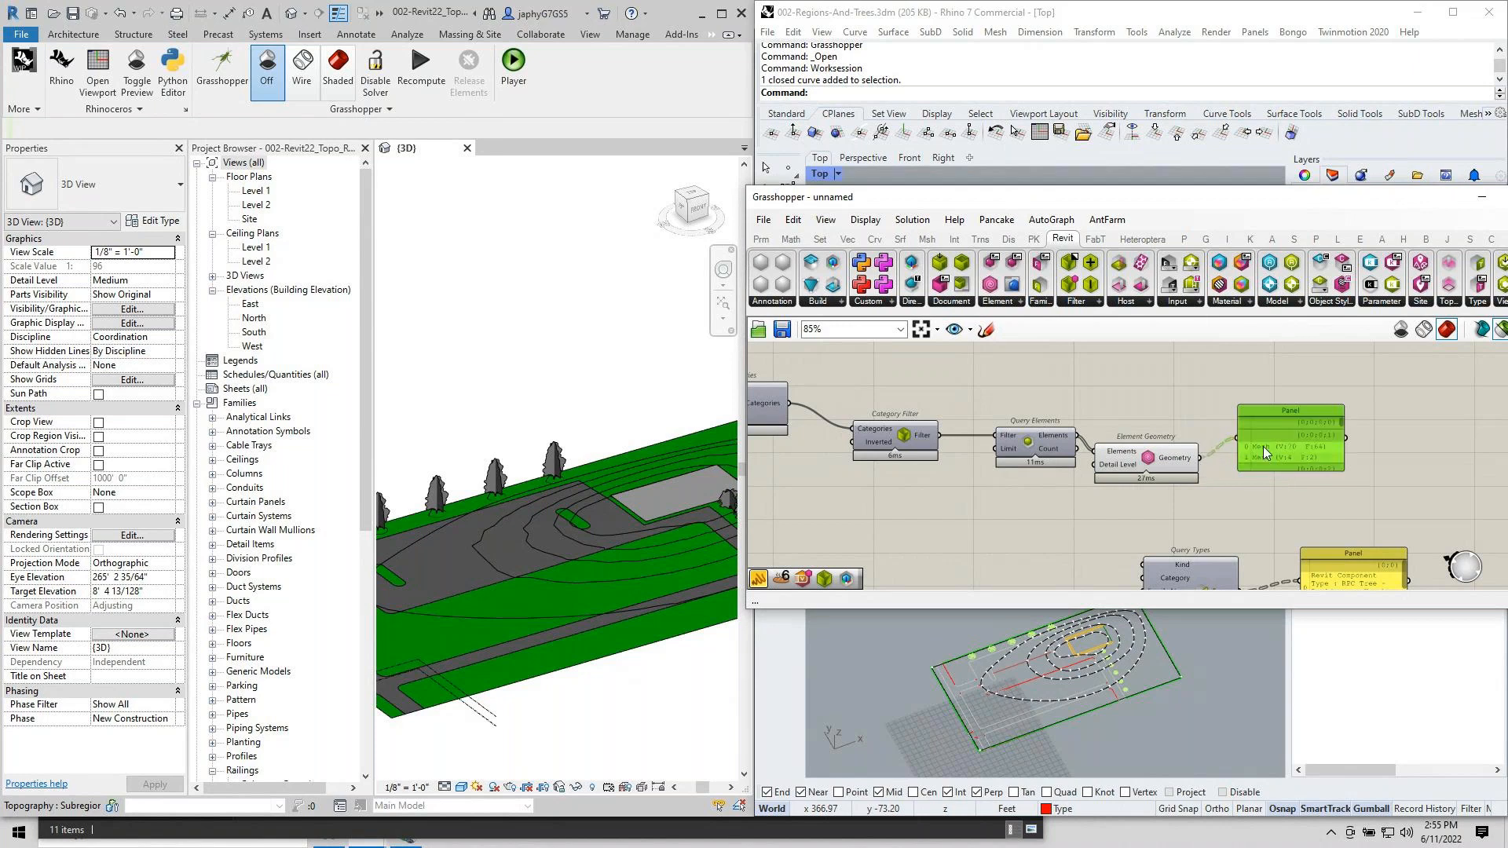
{"action": "left_click_drag", "start_coordinate": [1323, 471], "coordinate": [1322, 412]}
{"action": "left_click_drag", "start_coordinate": [1352, 449], "coordinate": [1505, 470]}
{"action": "right_click_drag", "start_coordinate": [1374, 479], "coordinate": [1237, 472]}
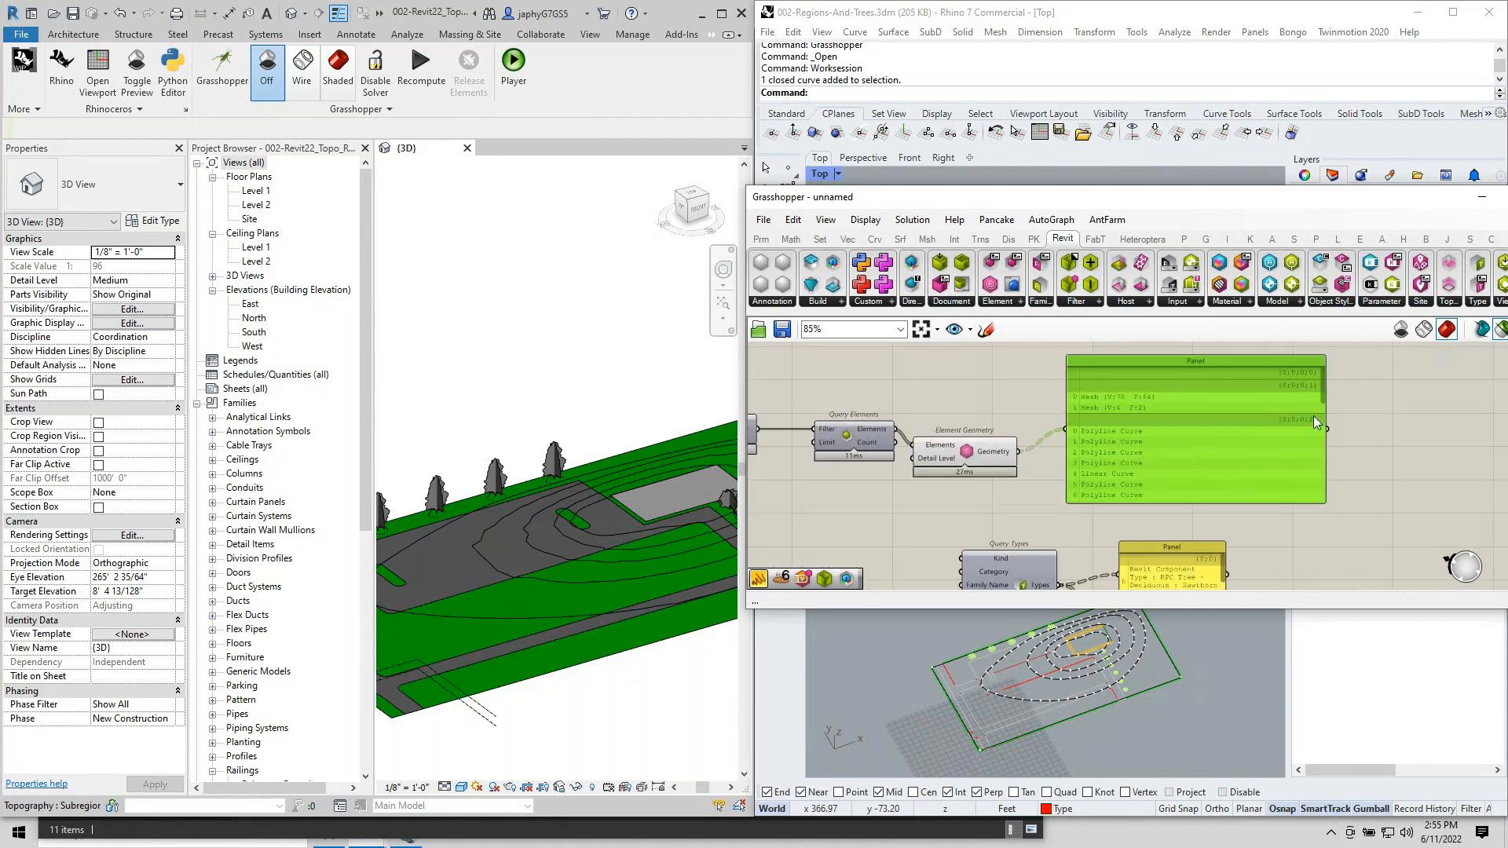
Read to the end of the panel's geometry list and move the panel away from Element Geometry to make room.
{"action": "left_click_drag", "start_coordinate": [1321, 393], "coordinate": [1316, 509]}
{"action": "left_click_drag", "start_coordinate": [1218, 451], "coordinate": [1308, 442]}
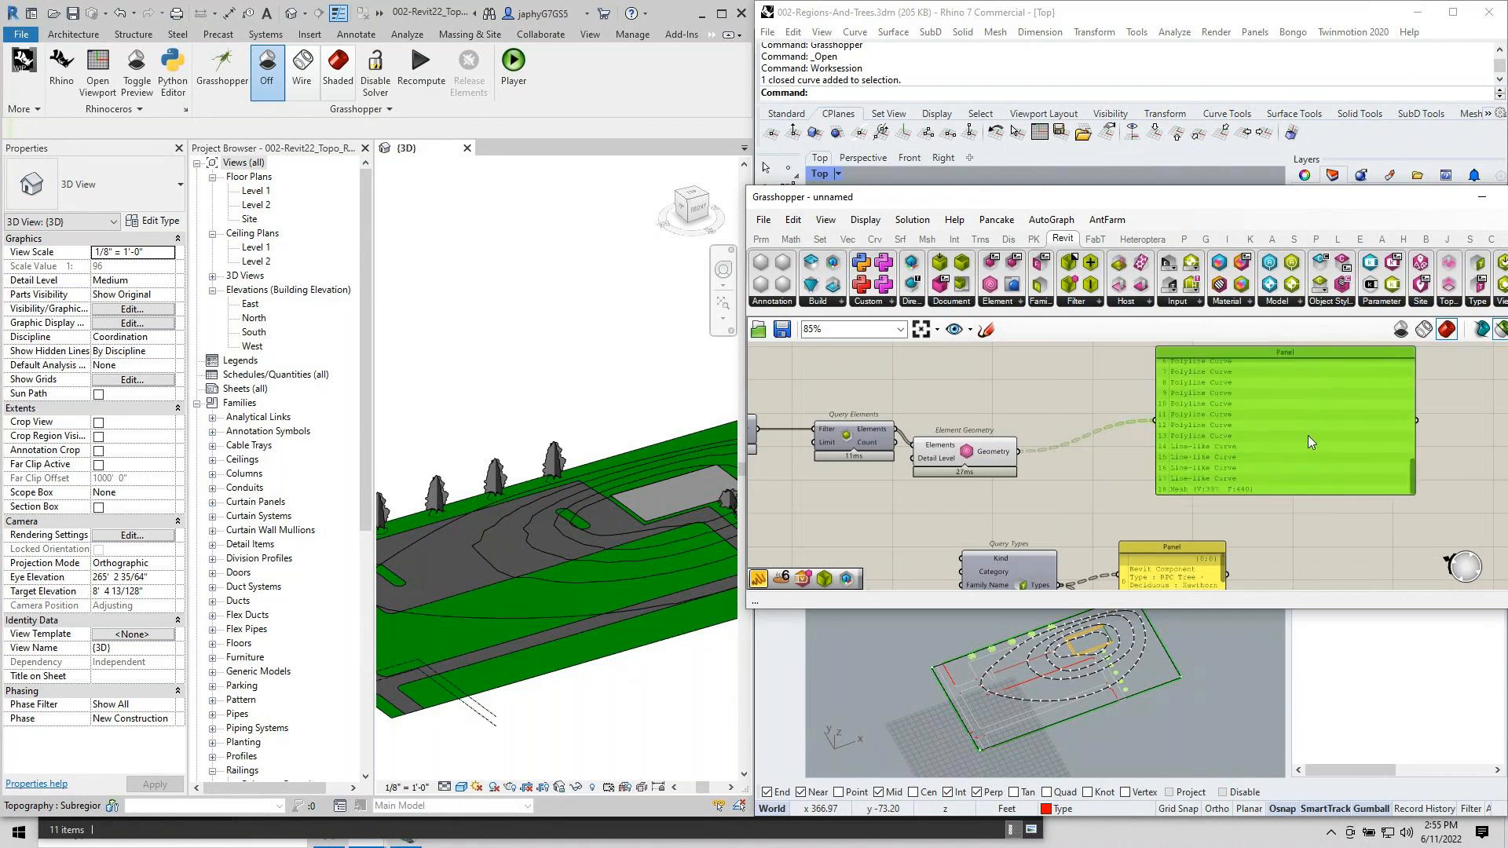
{"action": "left_click_drag", "start_coordinate": [939, 453], "coordinate": [955, 438]}
{"action": "right_click_drag", "start_coordinate": [1232, 426], "coordinate": [1091, 409]}
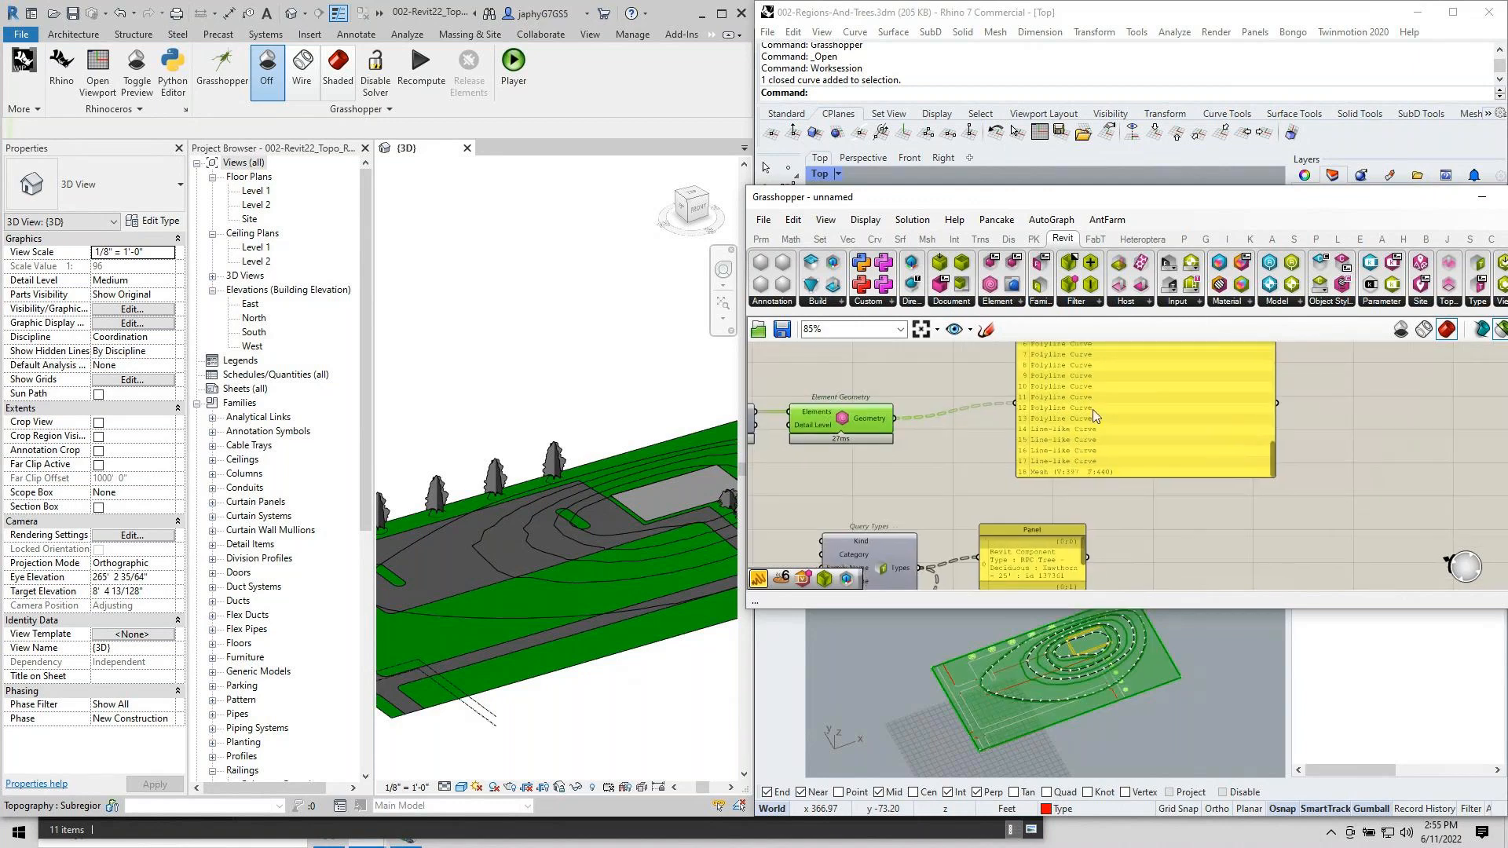
{"action": "left_click_drag", "start_coordinate": [1099, 409], "coordinate": [1135, 410]}
Add a Filter By Type (R6) component and connect the Element Geometry output to its Geometry input.
{"action": "double_click", "coordinate": [997, 458]}
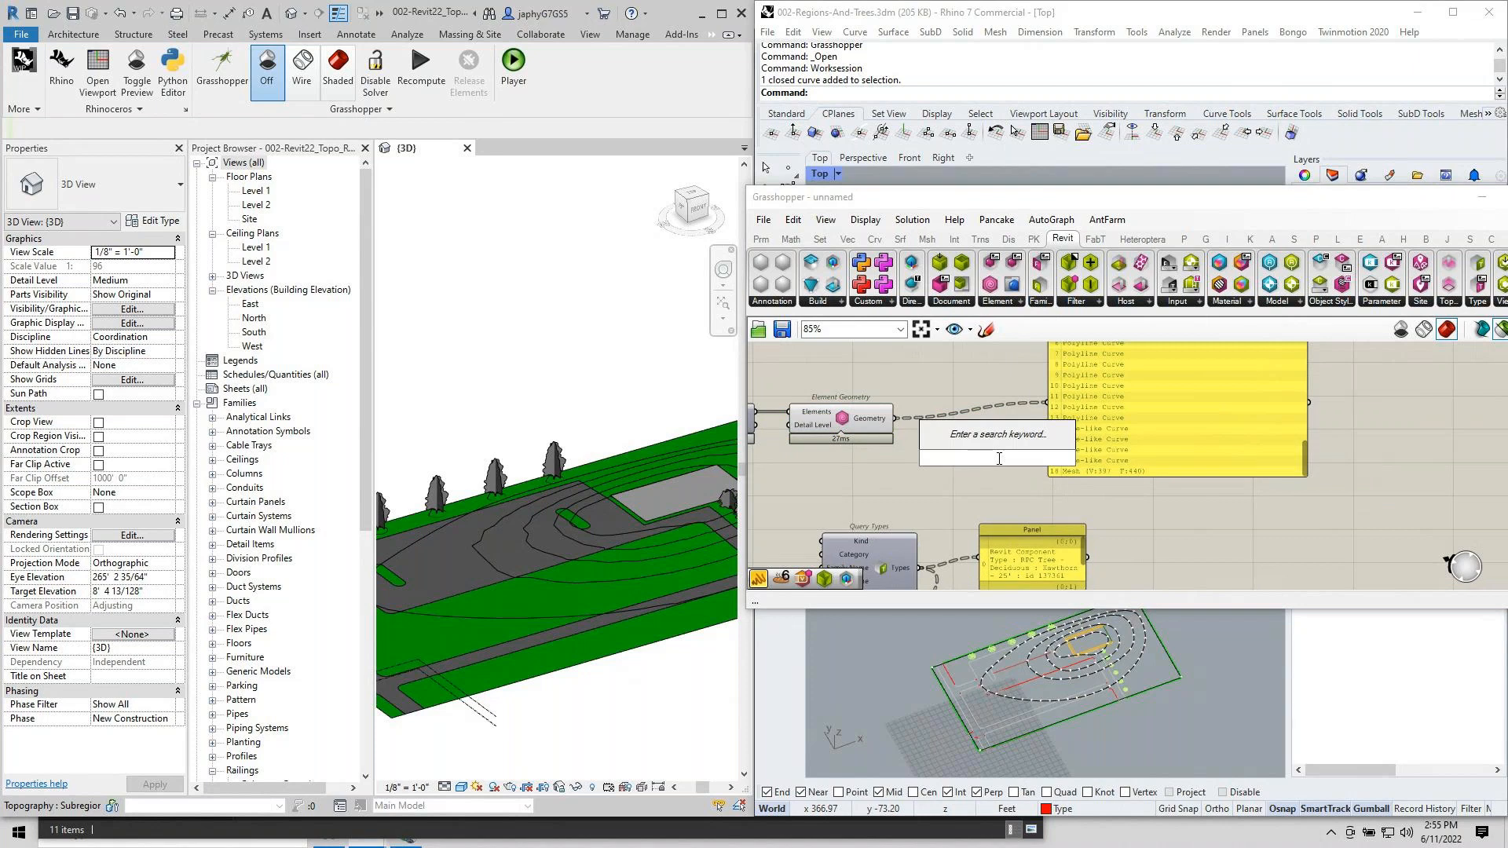
{"action": "type", "text": "filter by"}
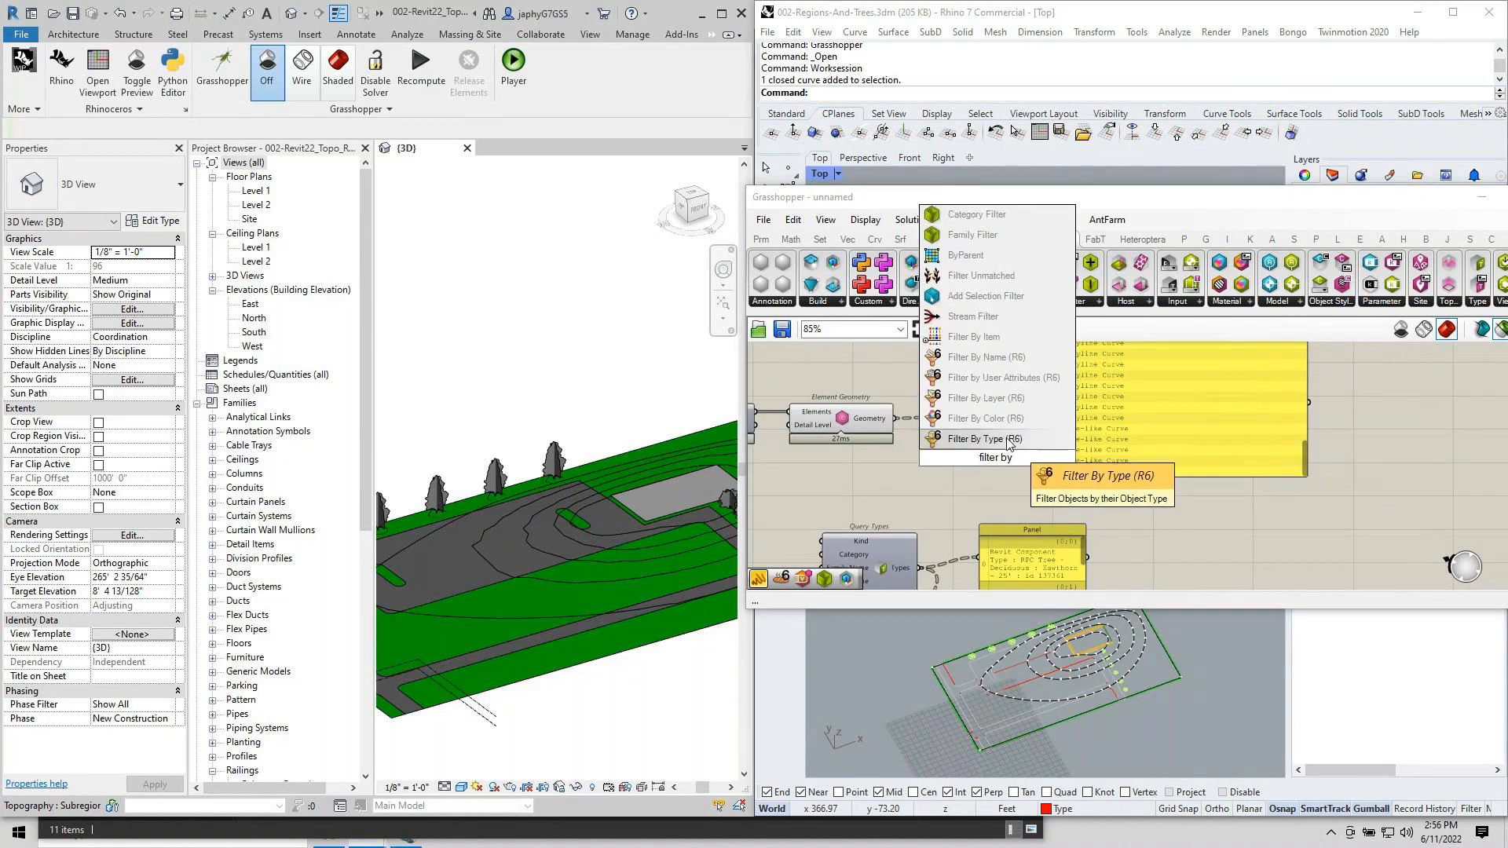
{"action": "left_click", "coordinate": [1006, 445]}
{"action": "left_click_drag", "start_coordinate": [896, 418], "coordinate": [942, 452]}
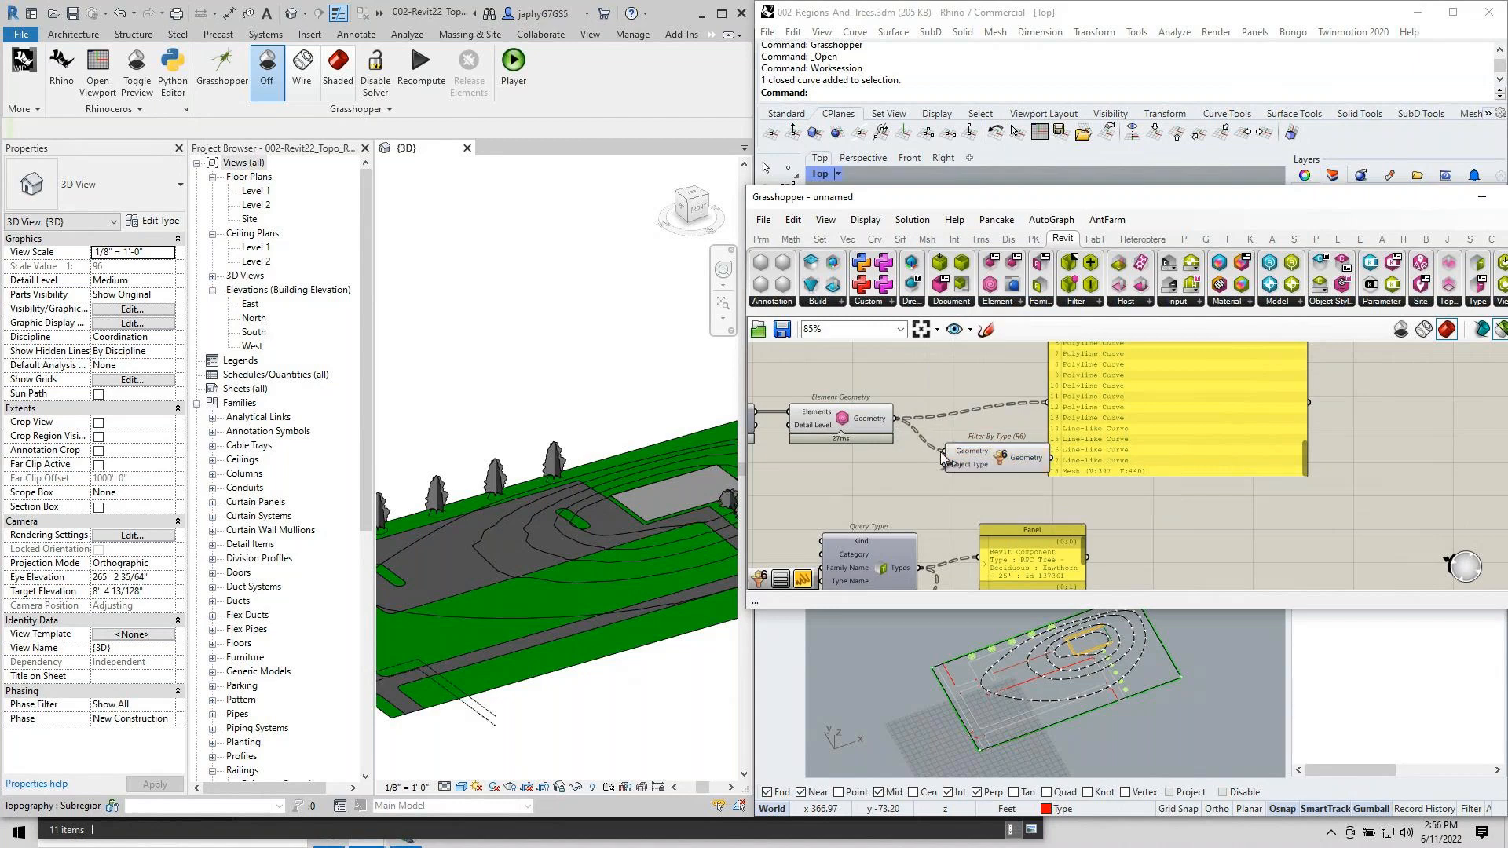
Add a Value List for the Object Type input of Filter By Type and set it to Mesh.
{"action": "double_click", "coordinate": [868, 496]}
{"action": "type", "text": "va"}
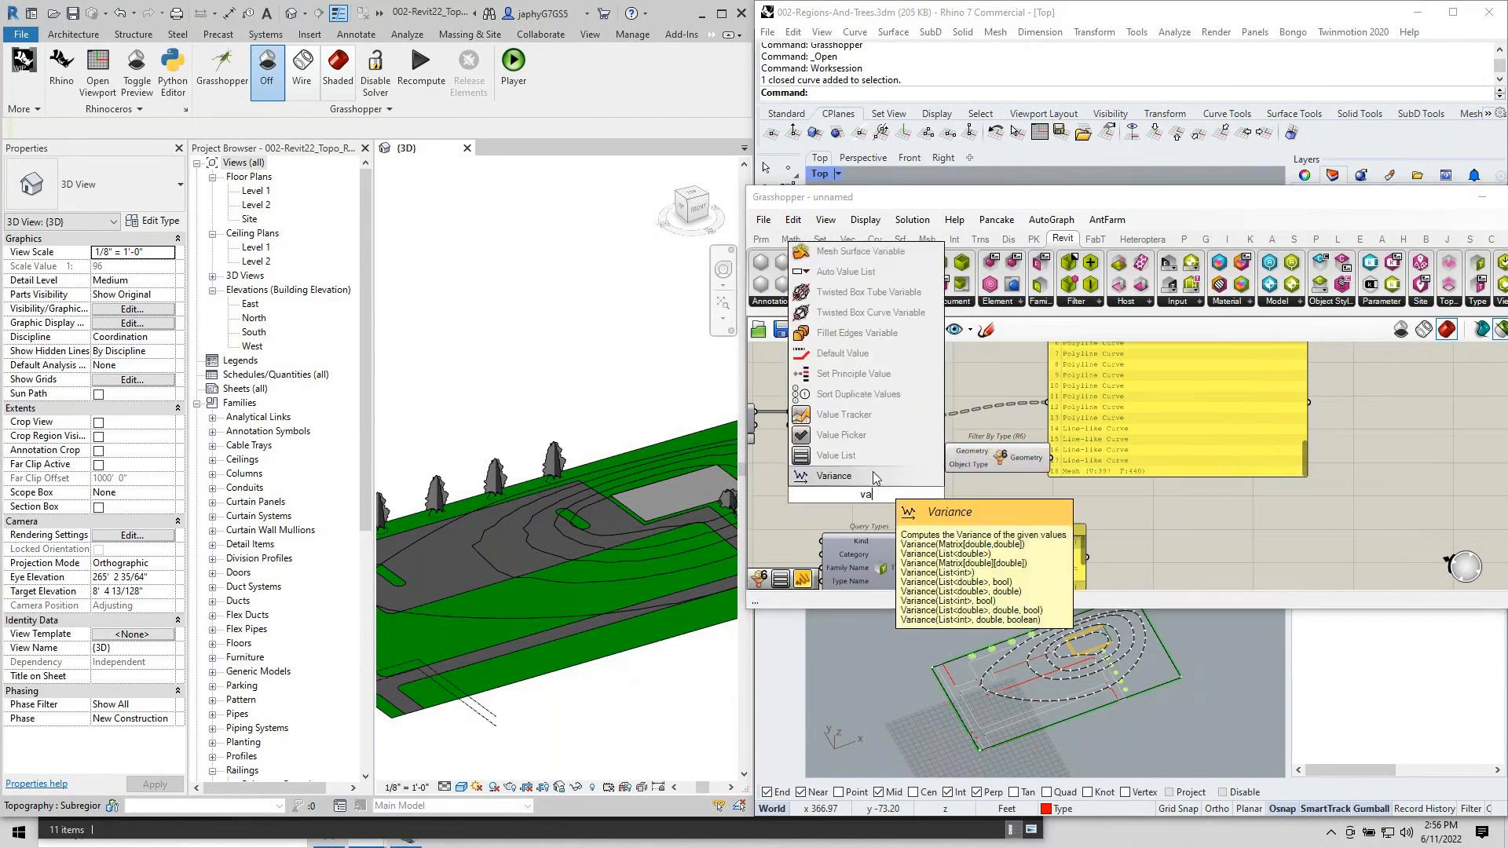
{"action": "left_click", "coordinate": [865, 462]}
{"action": "scroll", "coordinate": [880, 503], "scroll_direction": "up", "scroll_amount": 1}
{"action": "scroll", "coordinate": [911, 505], "scroll_direction": "up", "scroll_amount": 2}
{"action": "left_click_drag", "start_coordinate": [913, 494], "coordinate": [972, 445]}
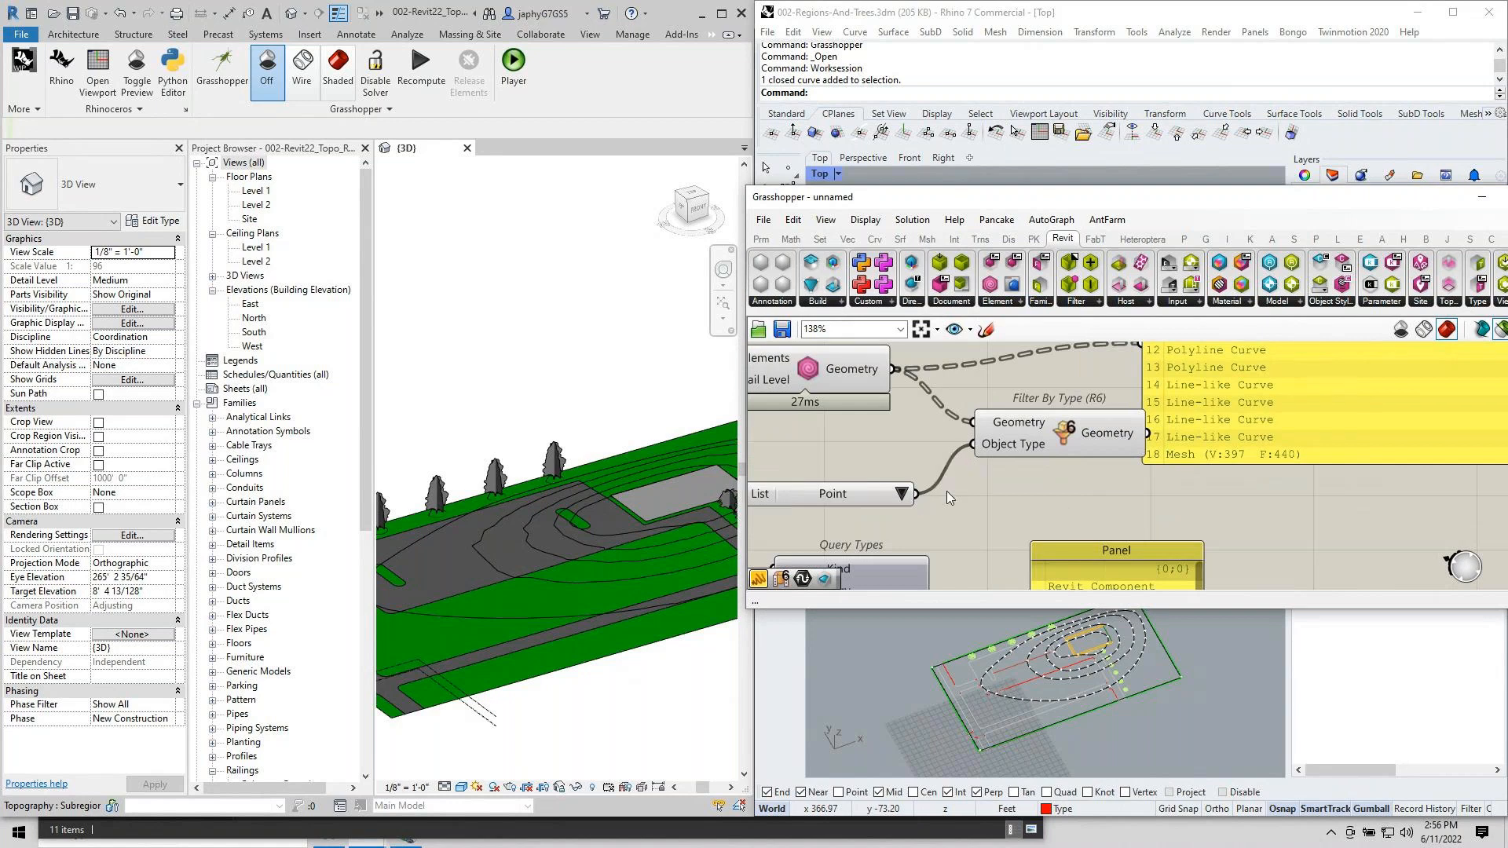
{"action": "left_click", "coordinate": [899, 493]}
{"action": "left_click", "coordinate": [940, 650]}
Connect the Filter By Type output to the large panel and line the two components up.
{"action": "right_click_drag", "start_coordinate": [1072, 483], "coordinate": [947, 513]}
{"action": "scroll", "coordinate": [947, 514], "scroll_direction": "down", "scroll_amount": 3}
{"action": "left_click", "coordinate": [1138, 460]}
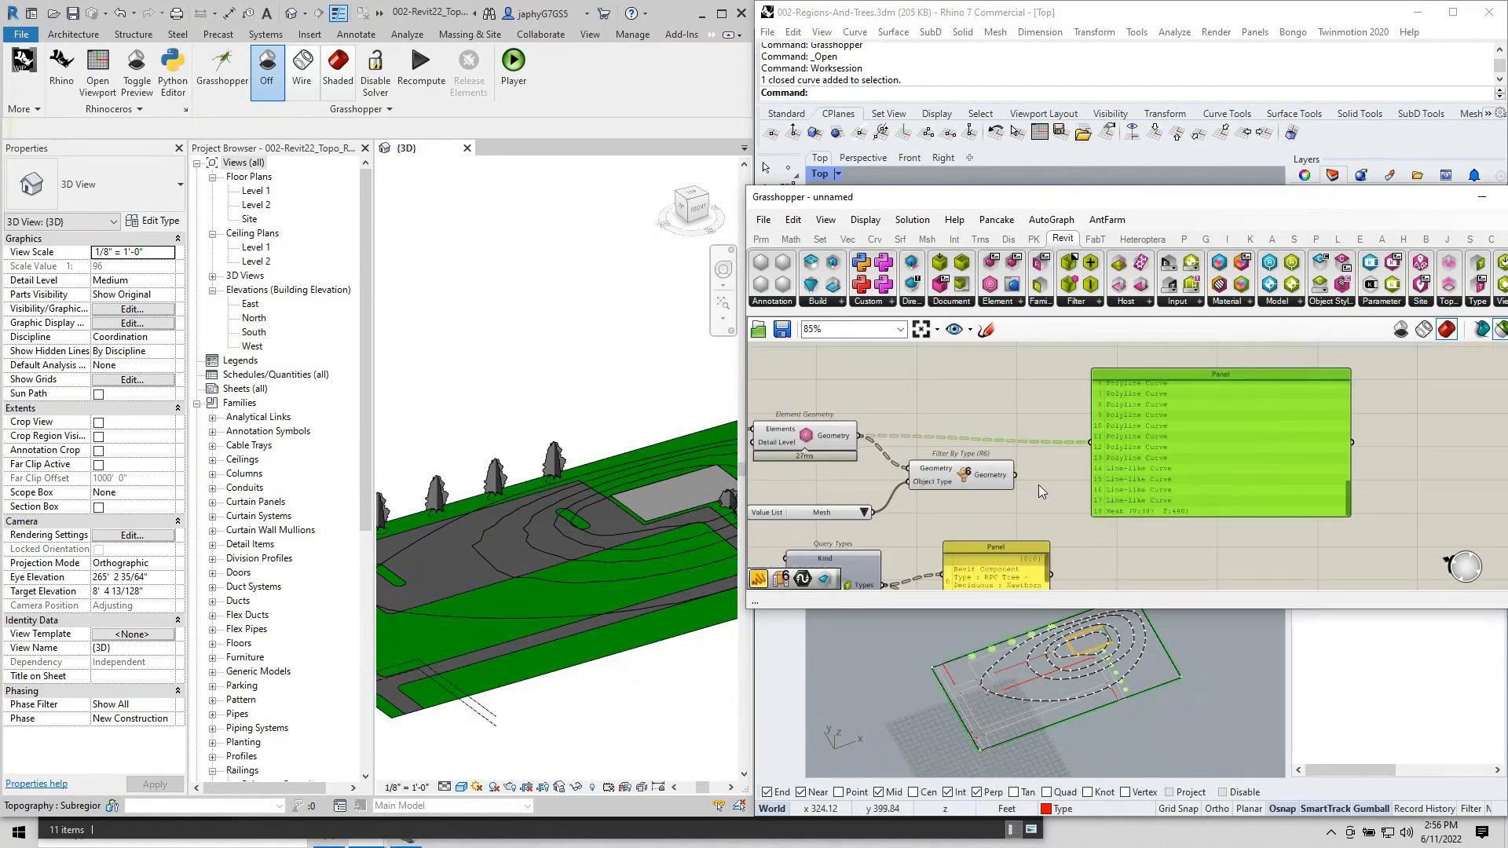
{"action": "left_click", "coordinate": [959, 481]}
{"action": "right_click_drag", "start_coordinate": [946, 467], "coordinate": [952, 427]}
Duplicate the existing Clean Parallel (R6) component next to Filter By Type and feed the filtered geometry into its Primary Data input.
{"action": "scroll", "coordinate": [955, 434], "scroll_direction": "down", "scroll_amount": 3}
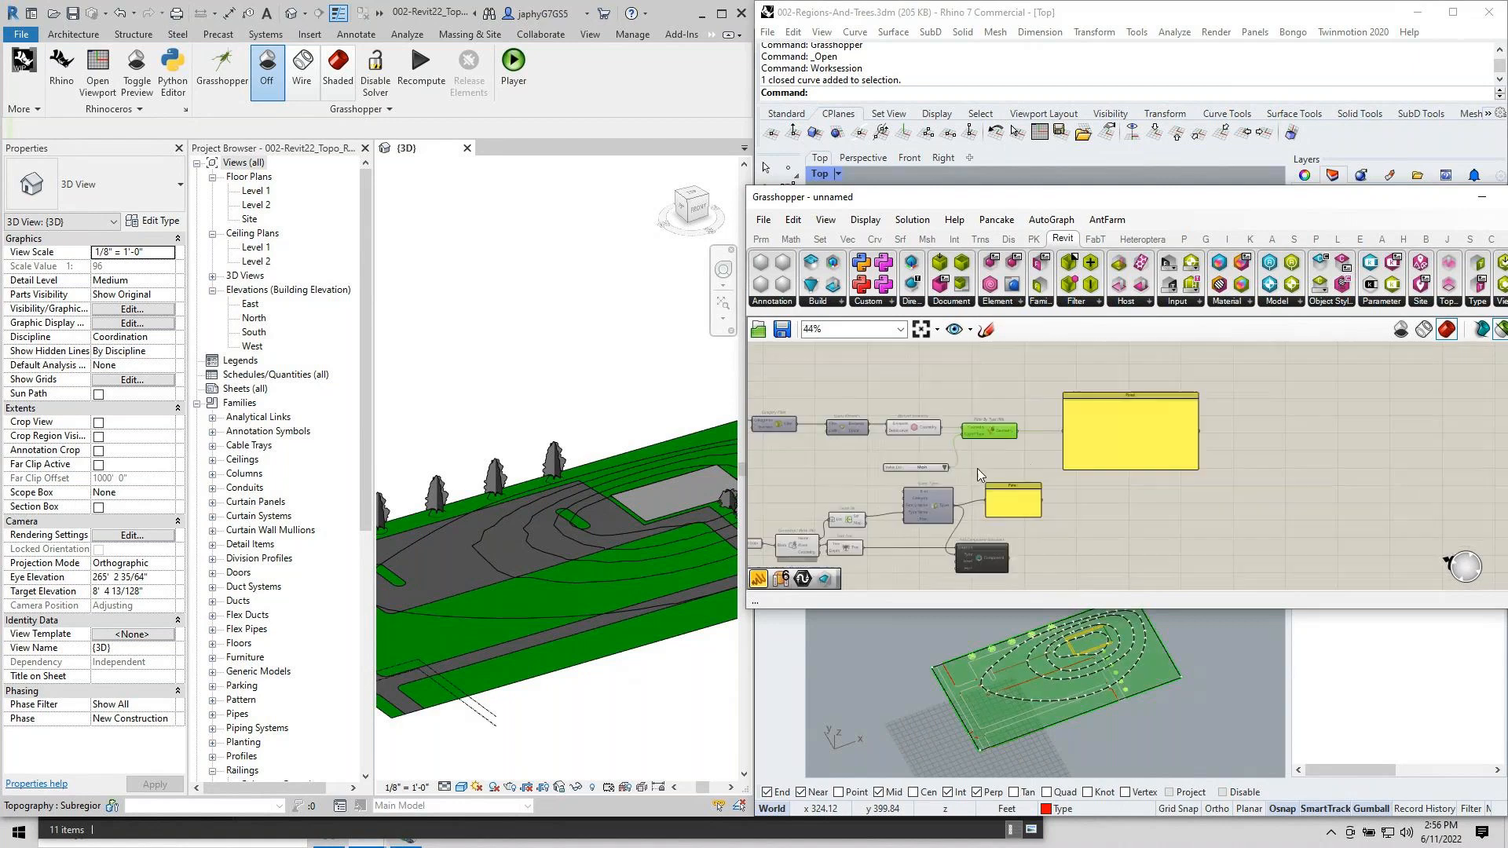
{"action": "scroll", "coordinate": [948, 526], "scroll_direction": "up", "scroll_amount": 1}
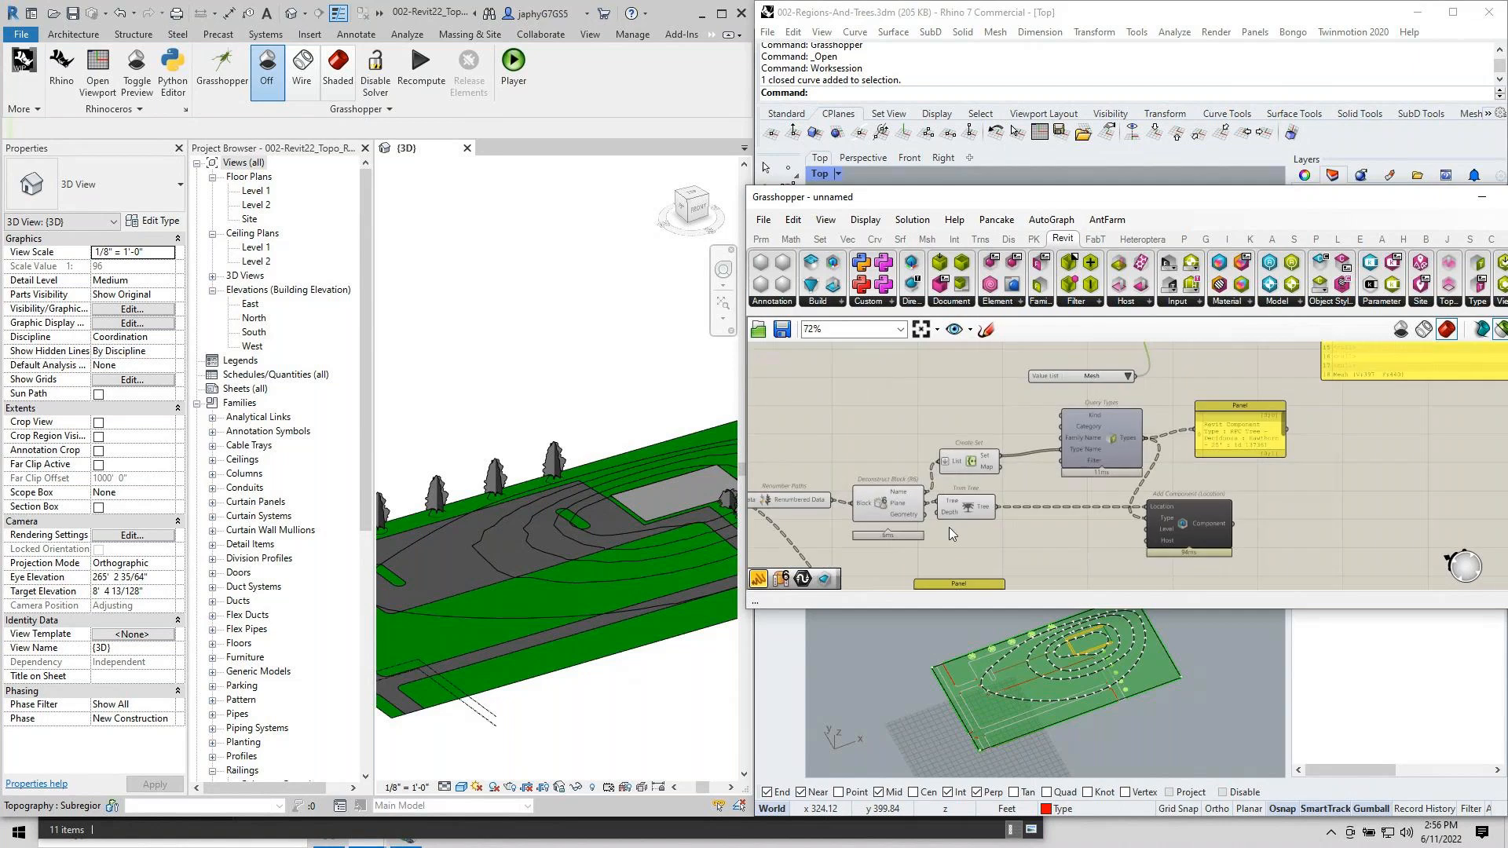
{"action": "scroll", "coordinate": [969, 521], "scroll_direction": "up", "scroll_amount": 1}
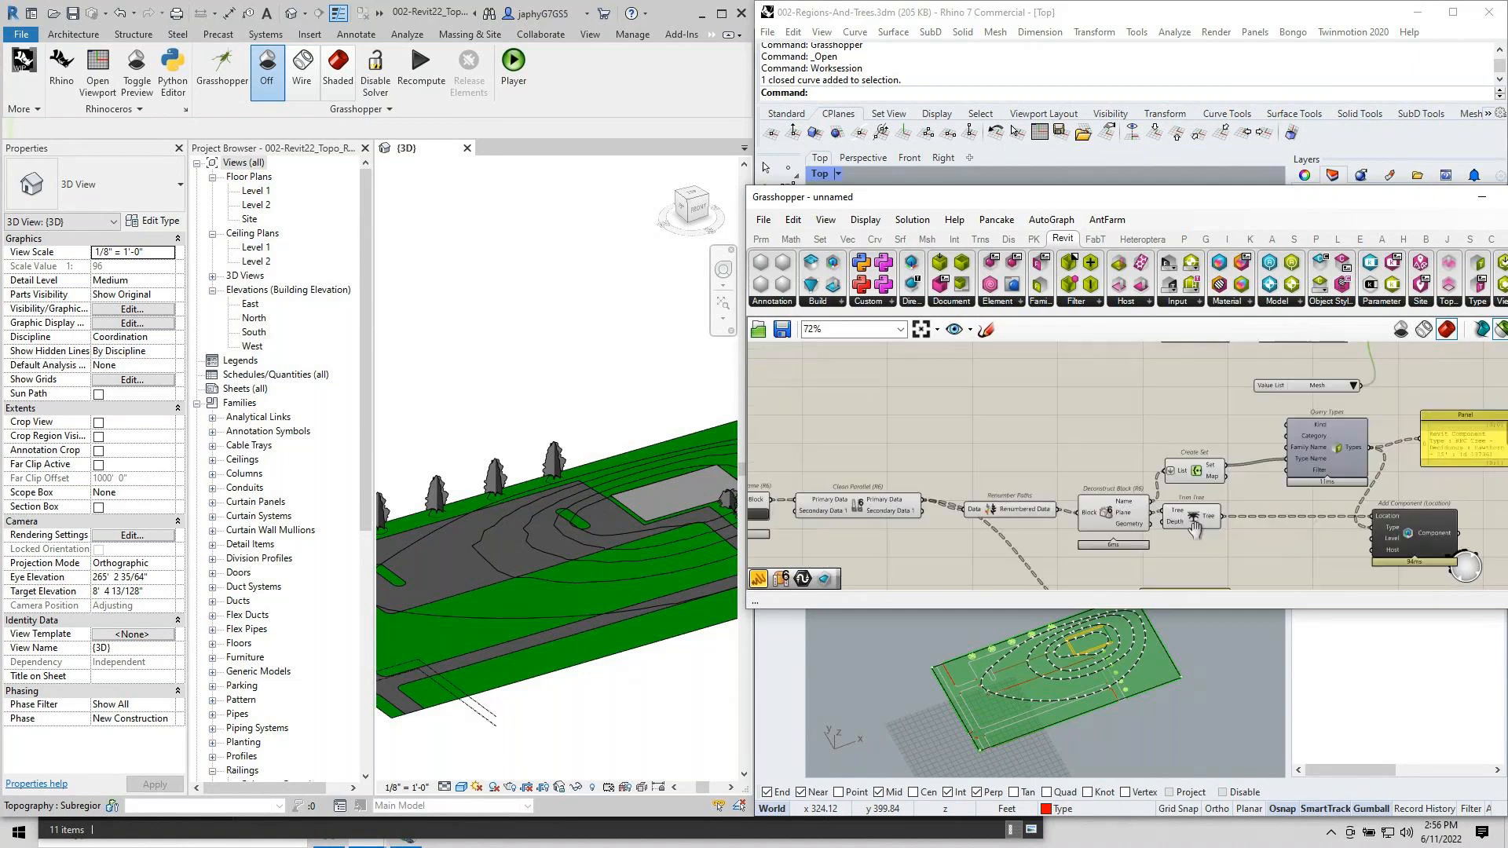
{"action": "left_click", "coordinate": [865, 502]}
{"action": "scroll", "coordinate": [856, 487], "scroll_direction": "down", "scroll_amount": 2}
{"action": "scroll", "coordinate": [847, 471], "scroll_direction": "down", "scroll_amount": 1}
{"action": "left_click_drag", "start_coordinate": [847, 471], "coordinate": [1303, 388], "text": "alt"}
{"action": "scroll", "coordinate": [1302, 388], "scroll_direction": "up", "scroll_amount": 5}
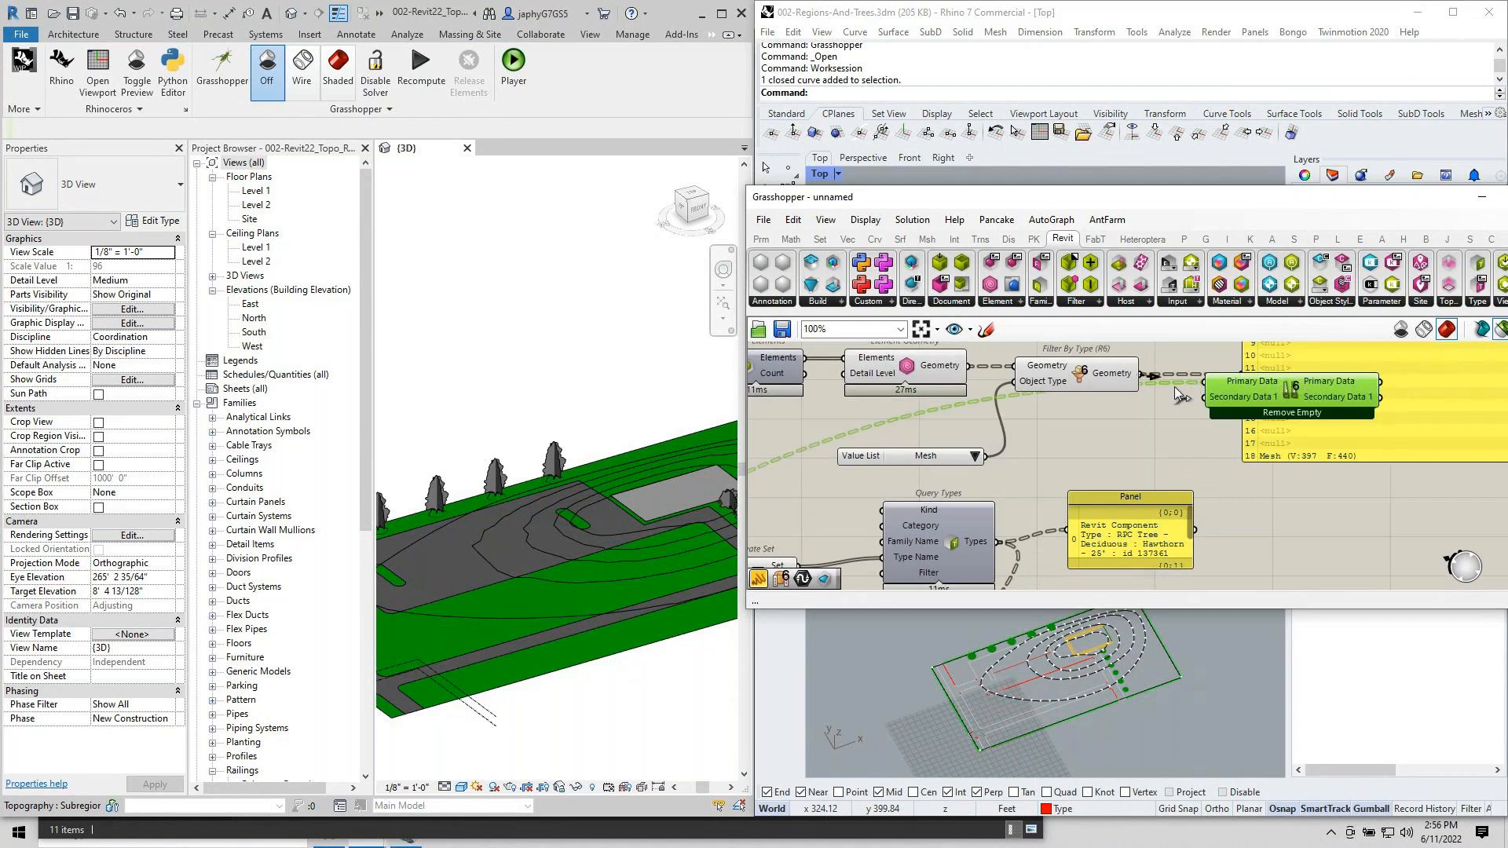
{"action": "left_click_drag", "start_coordinate": [1140, 374], "coordinate": [1204, 381]}
Connect Clean Parallel's Primary Data output to the panel and flatten that output.
{"action": "right_click_drag", "start_coordinate": [1168, 427], "coordinate": [841, 513]}
{"action": "left_click_drag", "start_coordinate": [1062, 431], "coordinate": [1294, 430]}
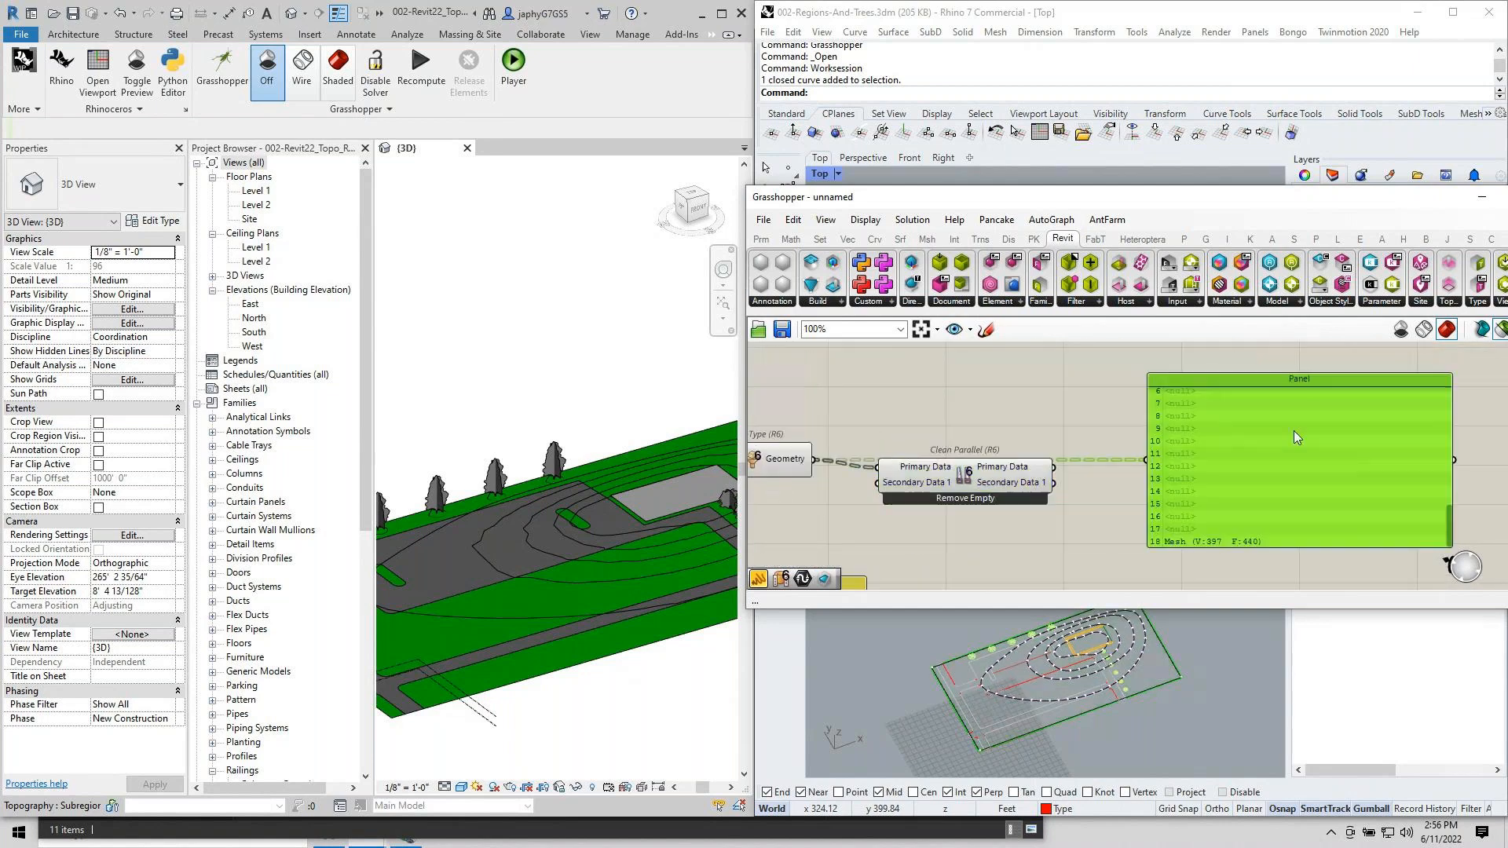
{"action": "left_click_drag", "start_coordinate": [1052, 482], "coordinate": [1007, 479]}
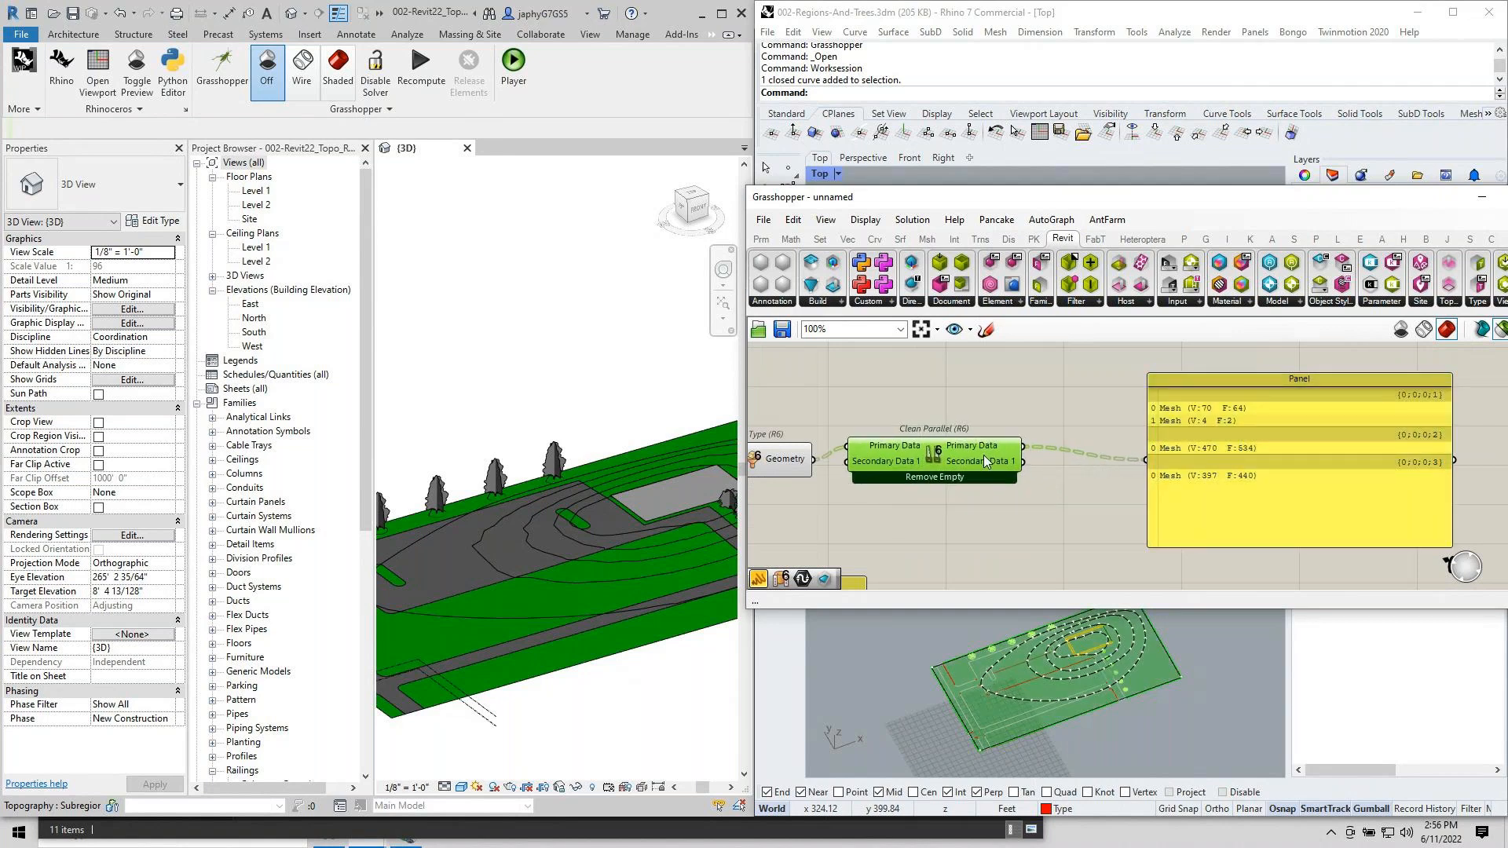
{"action": "right_click_drag", "start_coordinate": [1007, 481], "coordinate": [992, 460]}
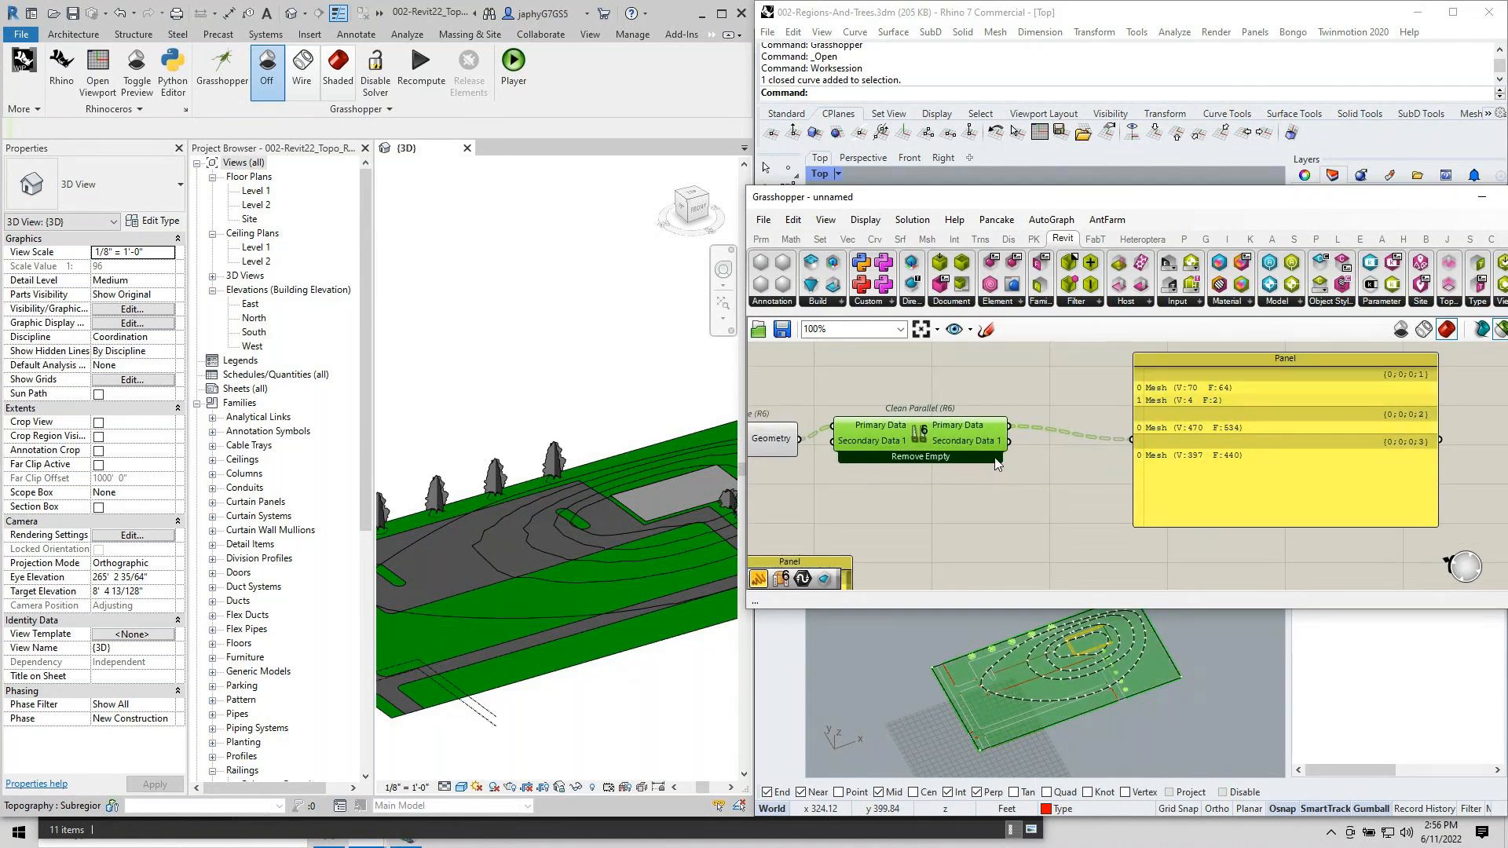
{"action": "right_click", "coordinate": [997, 432]}
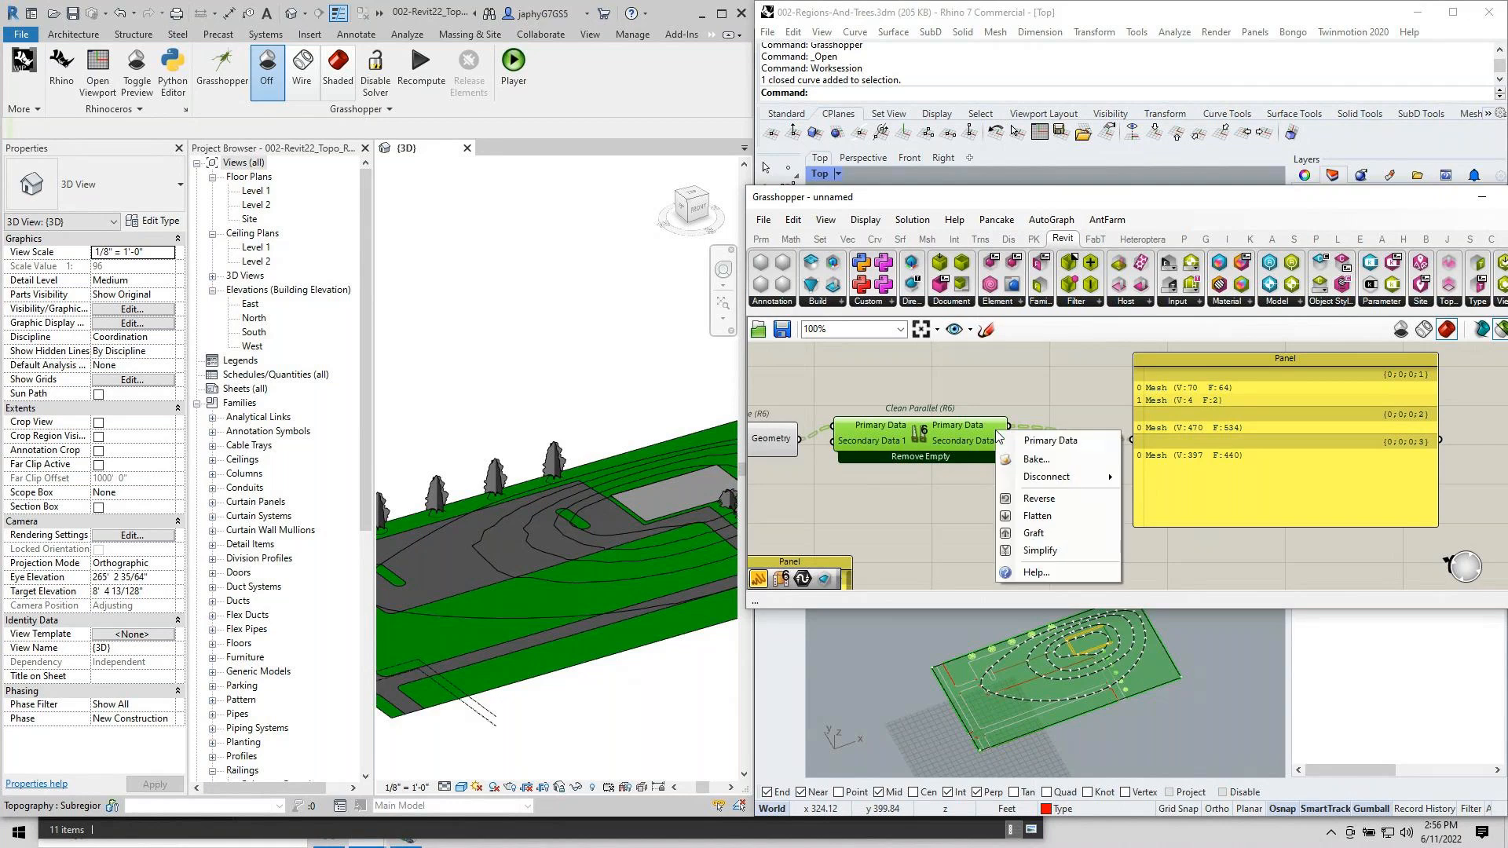
{"action": "left_click", "coordinate": [1026, 515]}
Insert a Mesh Join component between Clean Parallel's flattened Primary Data output and the large panel, aligned in the row.
{"action": "double_click", "coordinate": [1026, 515]}
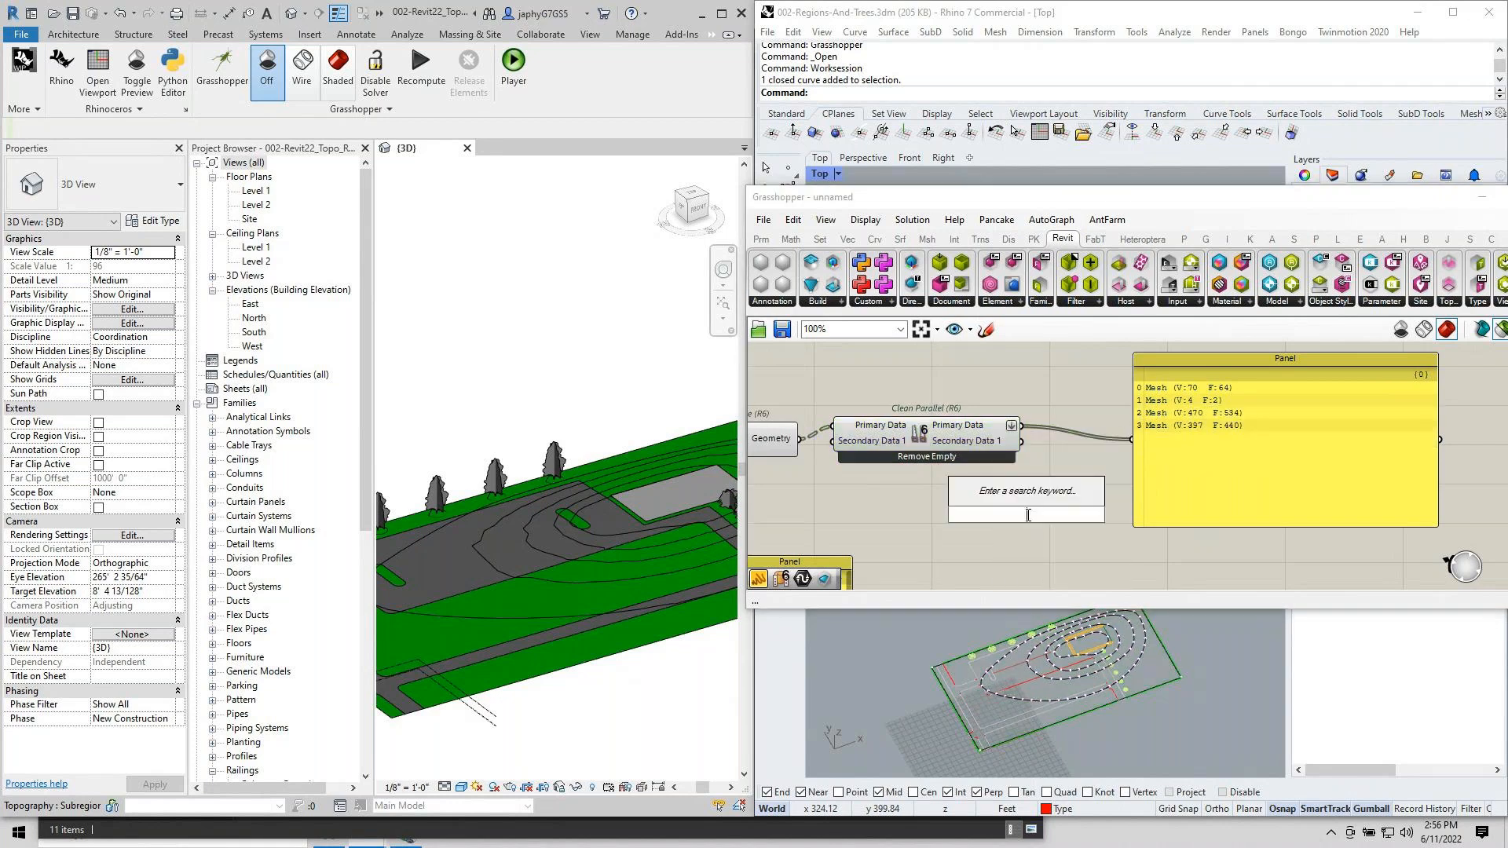
{"action": "type", "text": "mesh"}
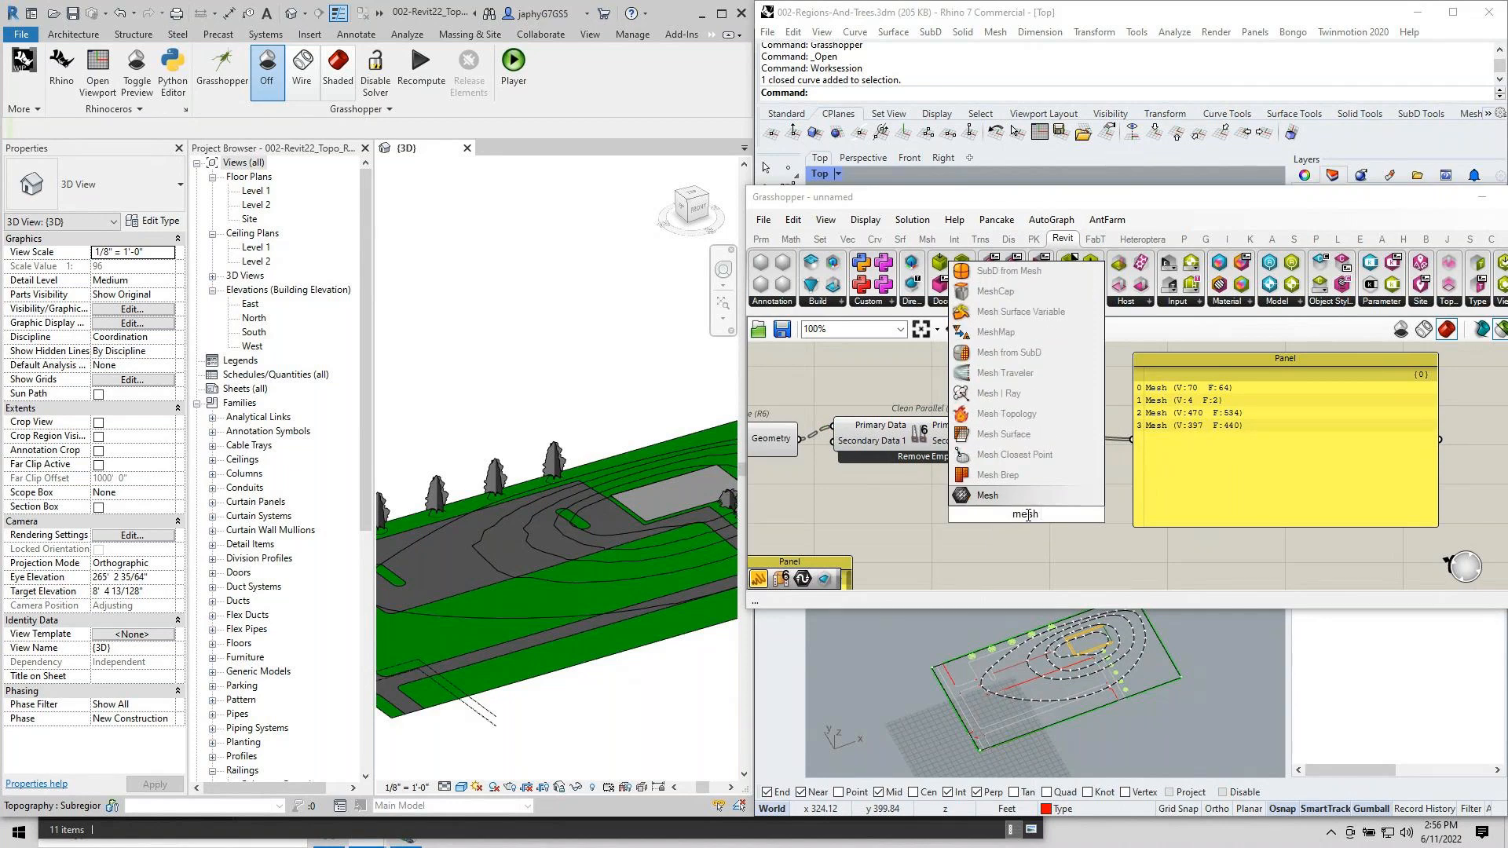
{"action": "type", "text": " j"}
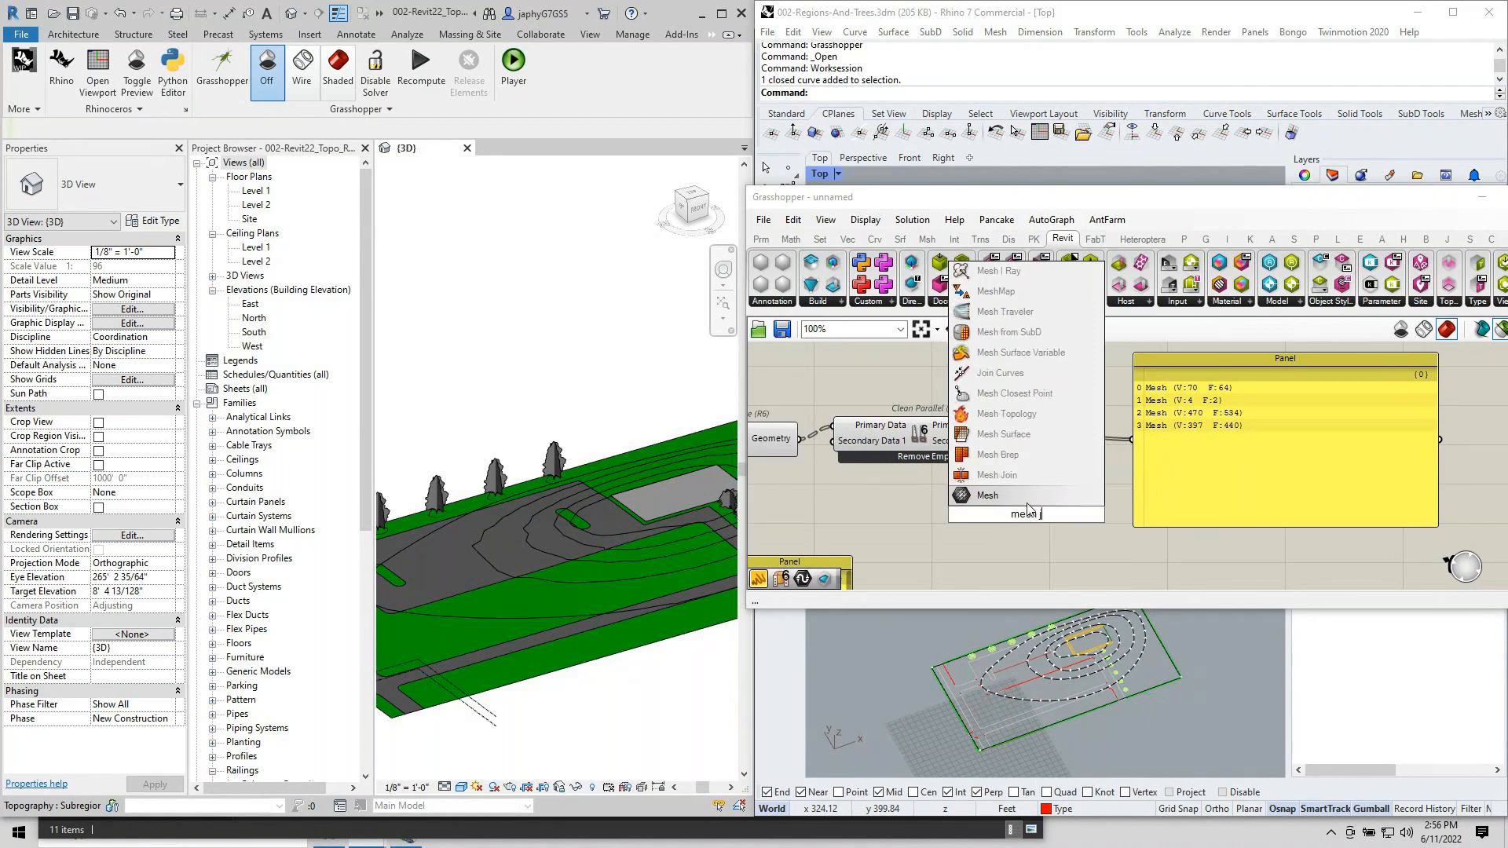
{"action": "left_click", "coordinate": [1019, 476]}
{"action": "left_click_drag", "start_coordinate": [1021, 425], "coordinate": [981, 514]}
{"action": "left_click_drag", "start_coordinate": [1073, 514], "coordinate": [1133, 422]}
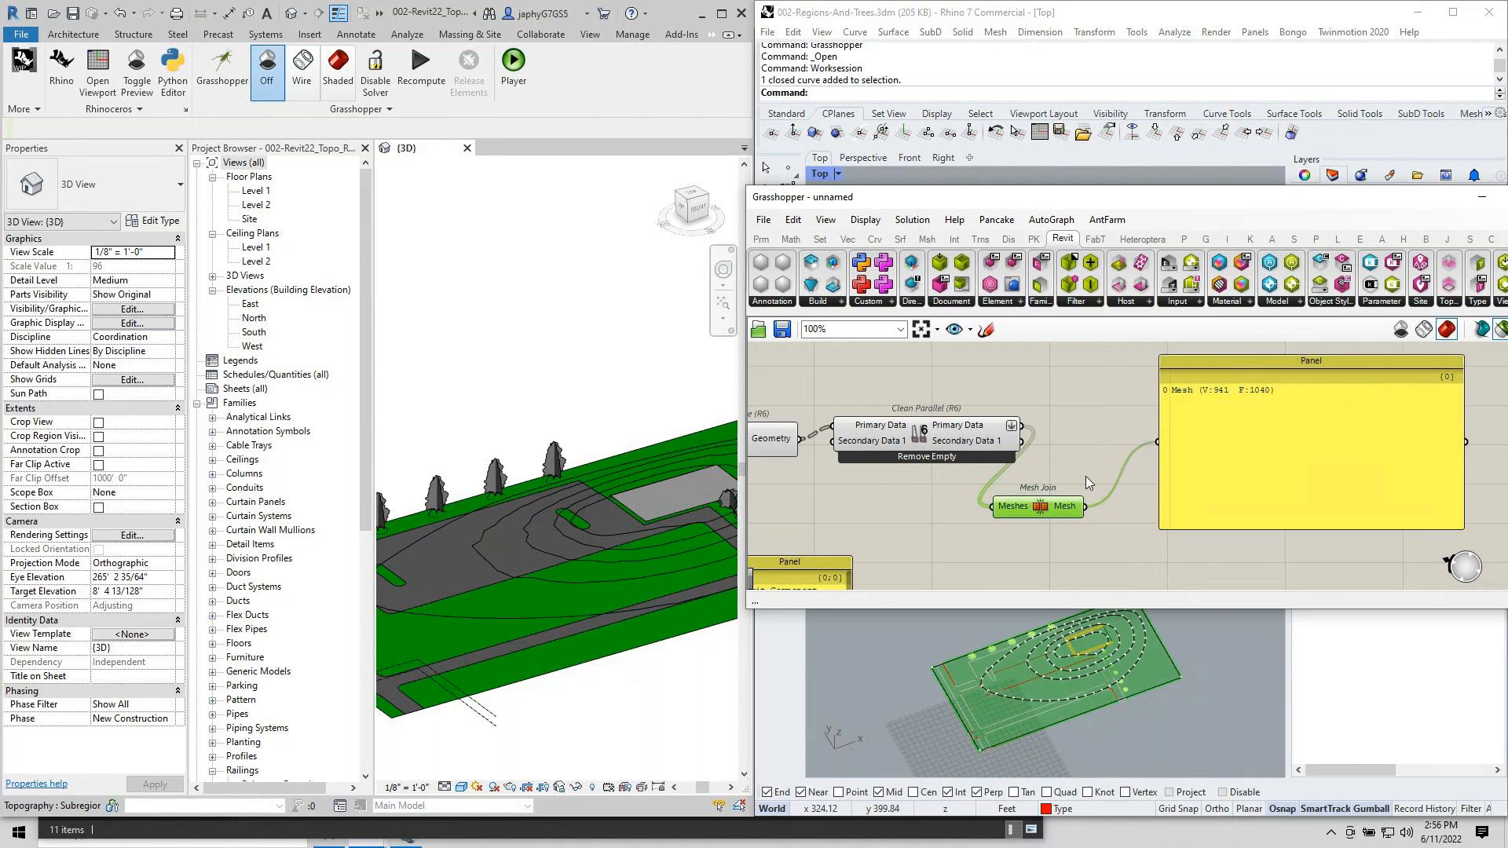
{"action": "left_click_drag", "start_coordinate": [1056, 503], "coordinate": [1109, 423]}
{"action": "left_click", "coordinate": [1294, 430]}
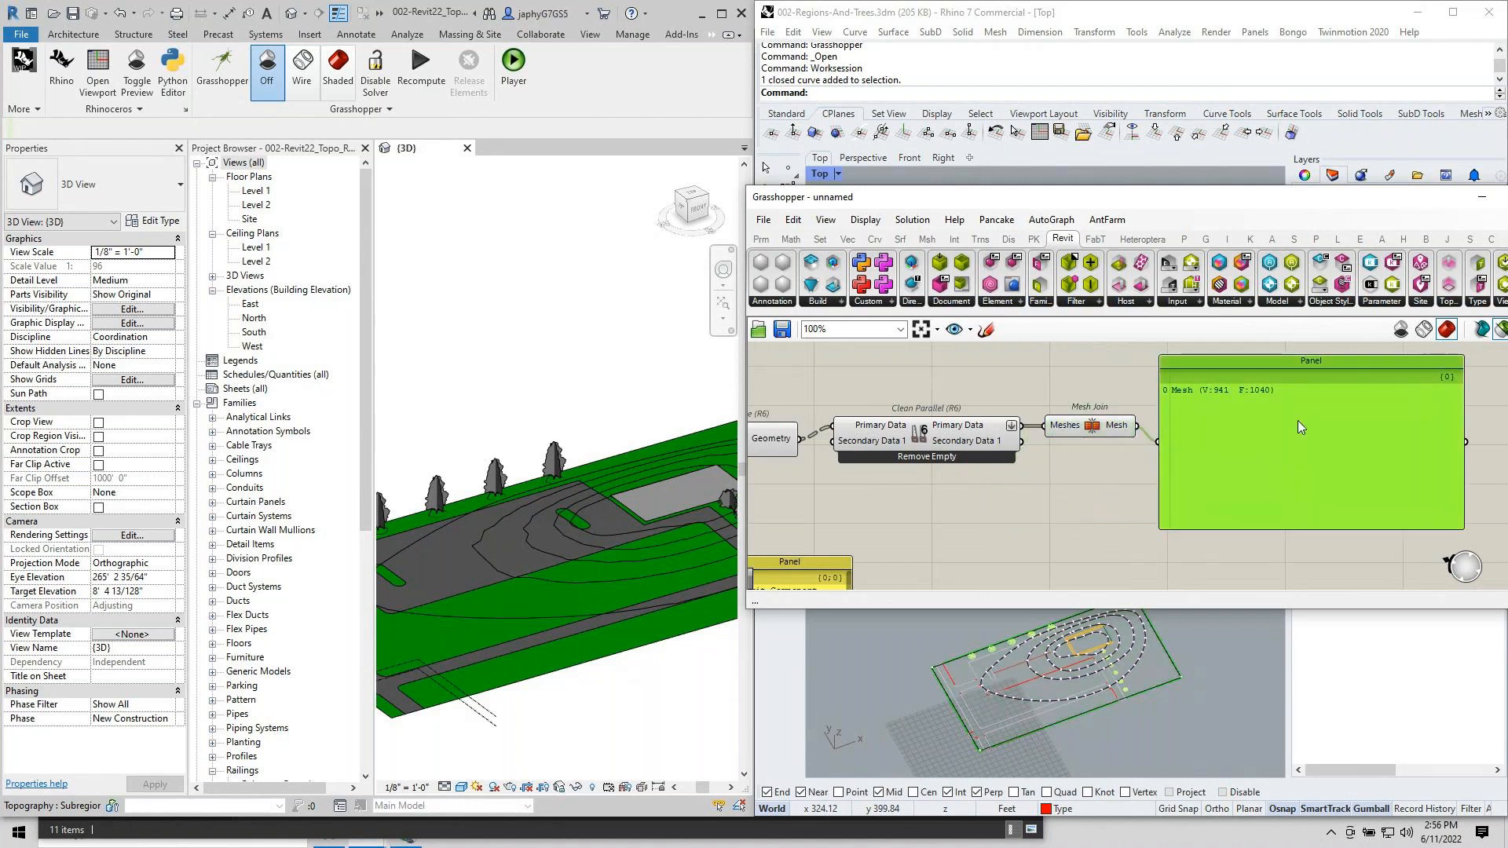
{"action": "scroll", "coordinate": [1303, 424], "scroll_direction": "down", "scroll_amount": 2}
Add a Mesh Closest Point component below Mesh Join and feed the joined mesh into its Mesh input.
{"action": "double_click", "coordinate": [1070, 483]}
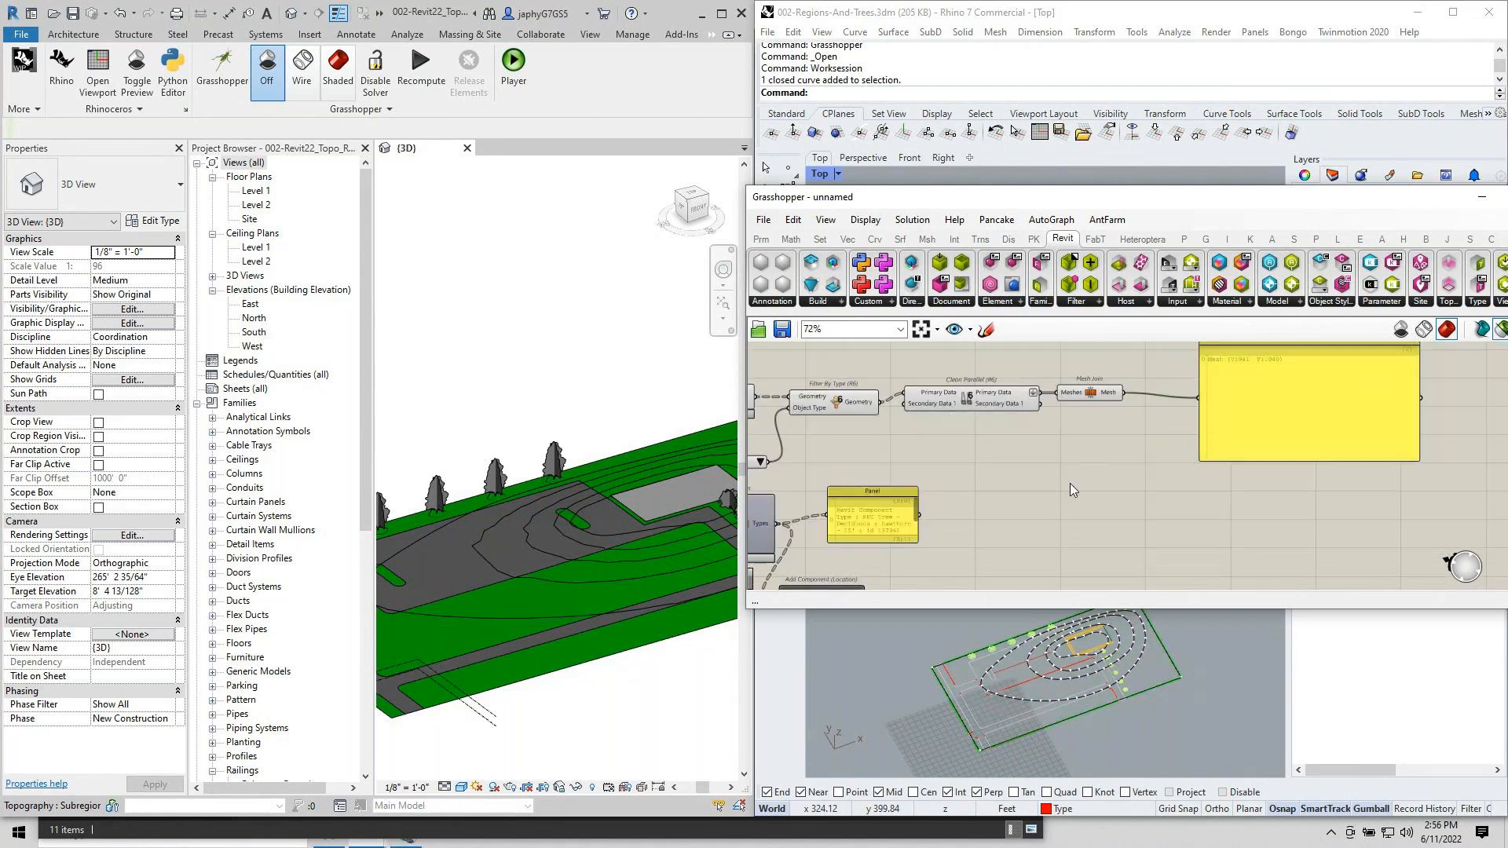
{"action": "type", "text": "me"}
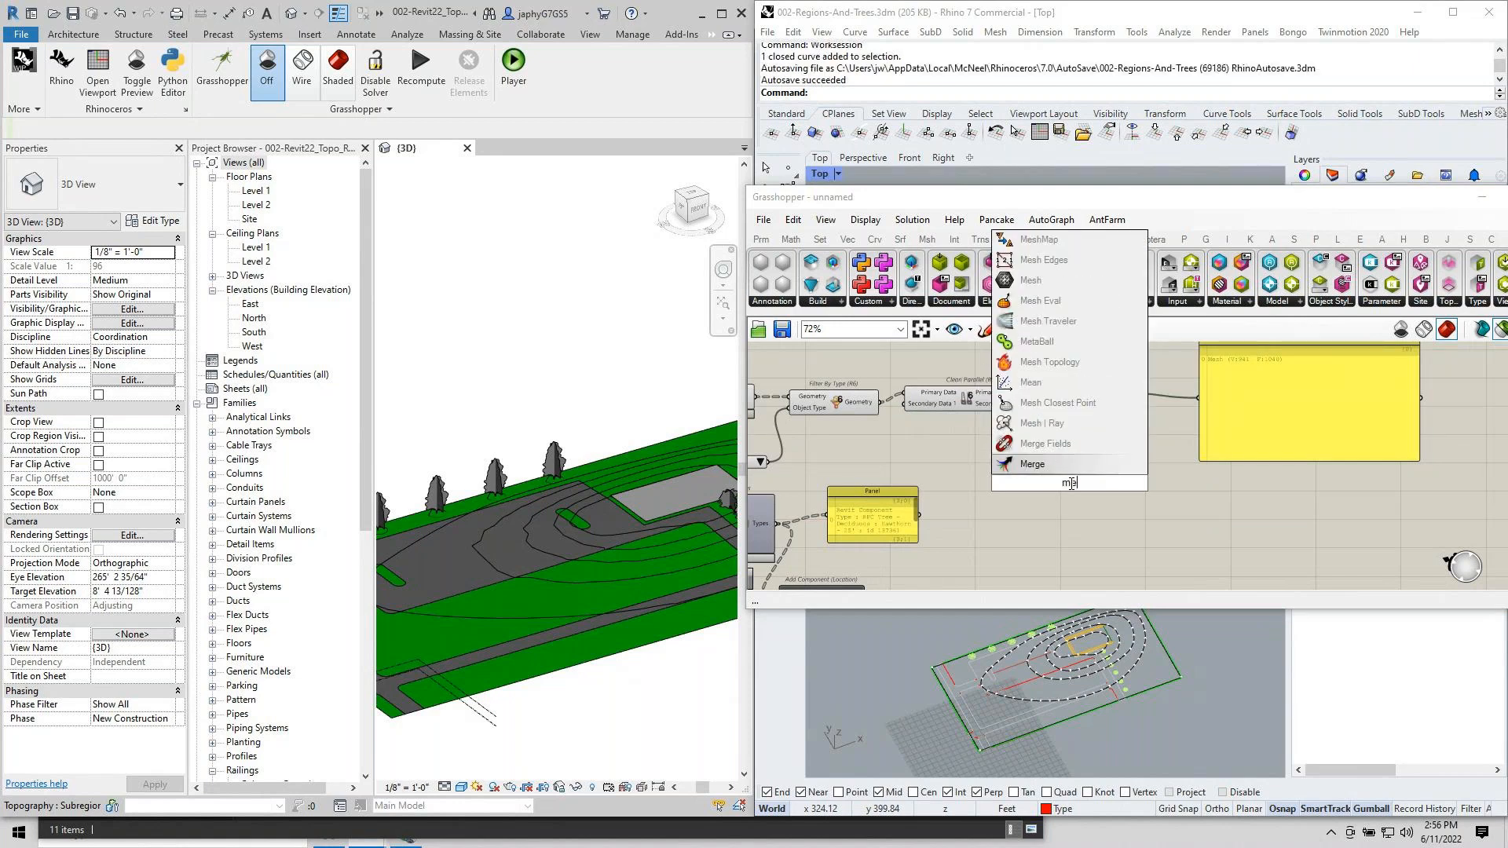
{"action": "type", "text": "sh close"}
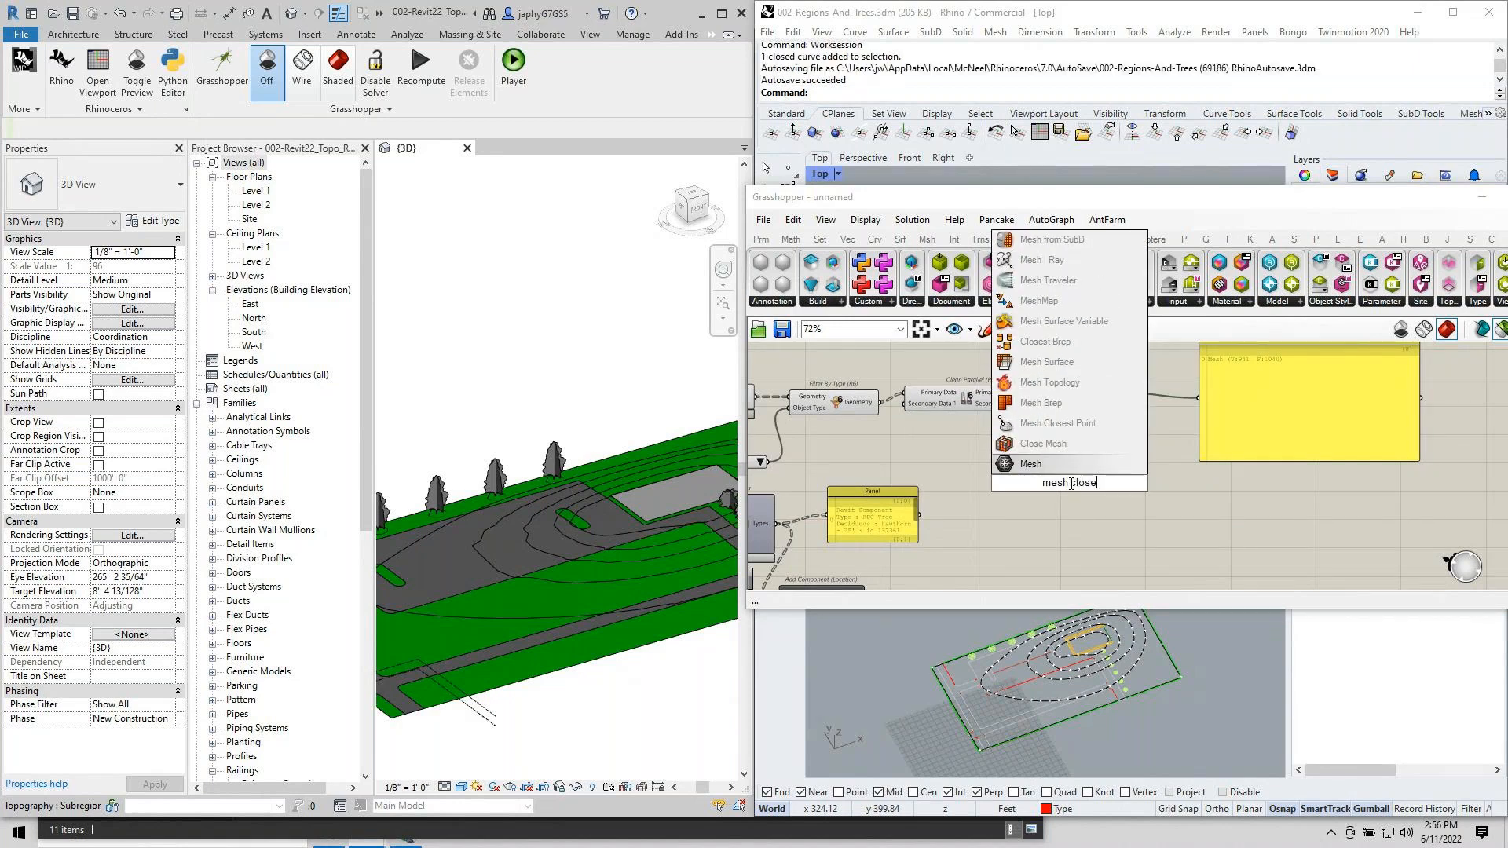
{"action": "left_click", "coordinate": [1057, 422]}
{"action": "scroll", "coordinate": [1110, 402], "scroll_direction": "up", "scroll_amount": 2}
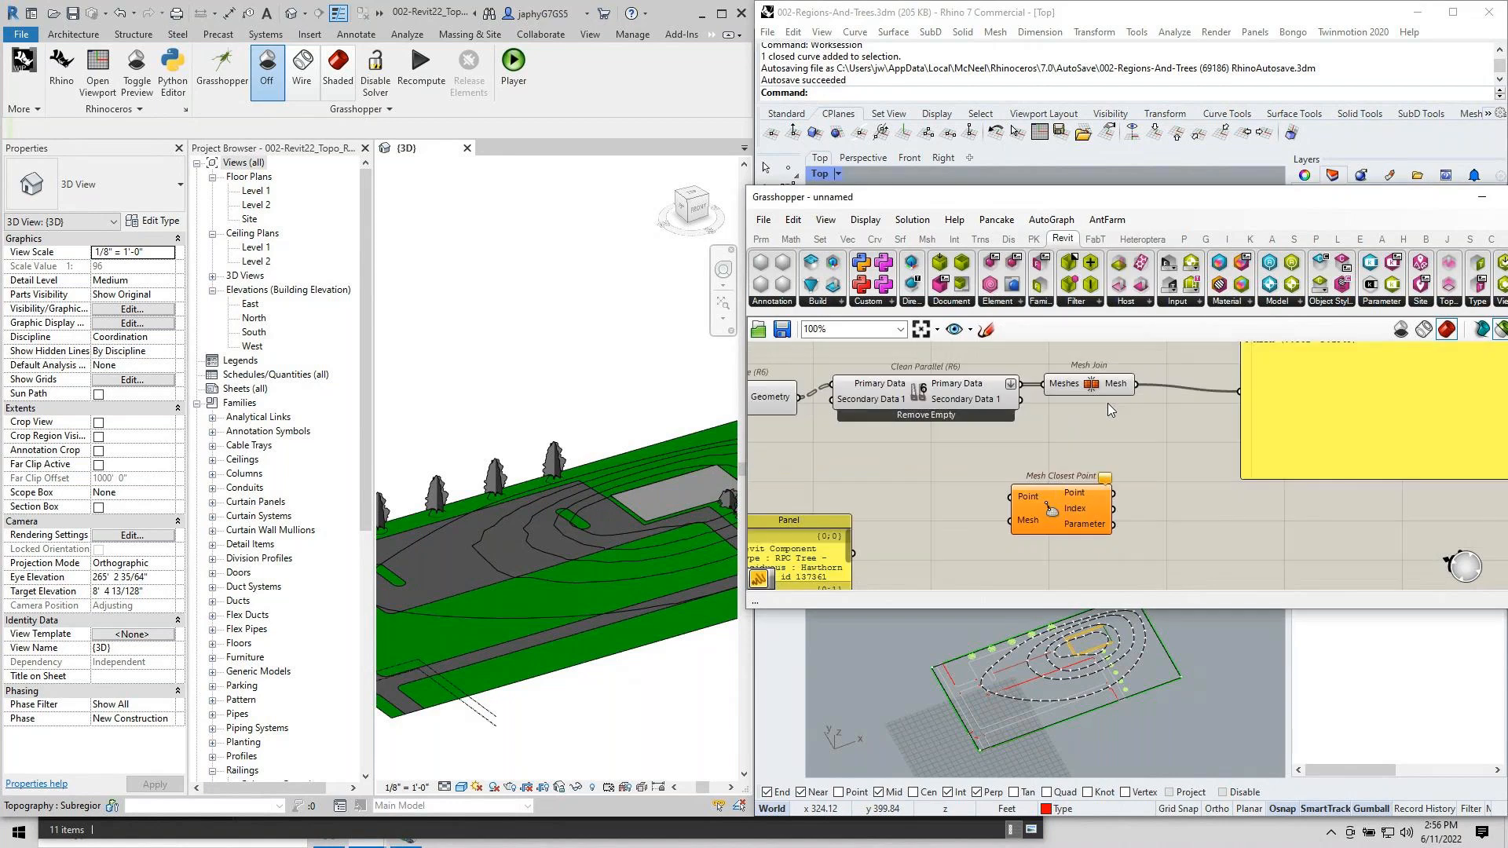
{"action": "left_click_drag", "start_coordinate": [1136, 383], "coordinate": [1013, 529]}
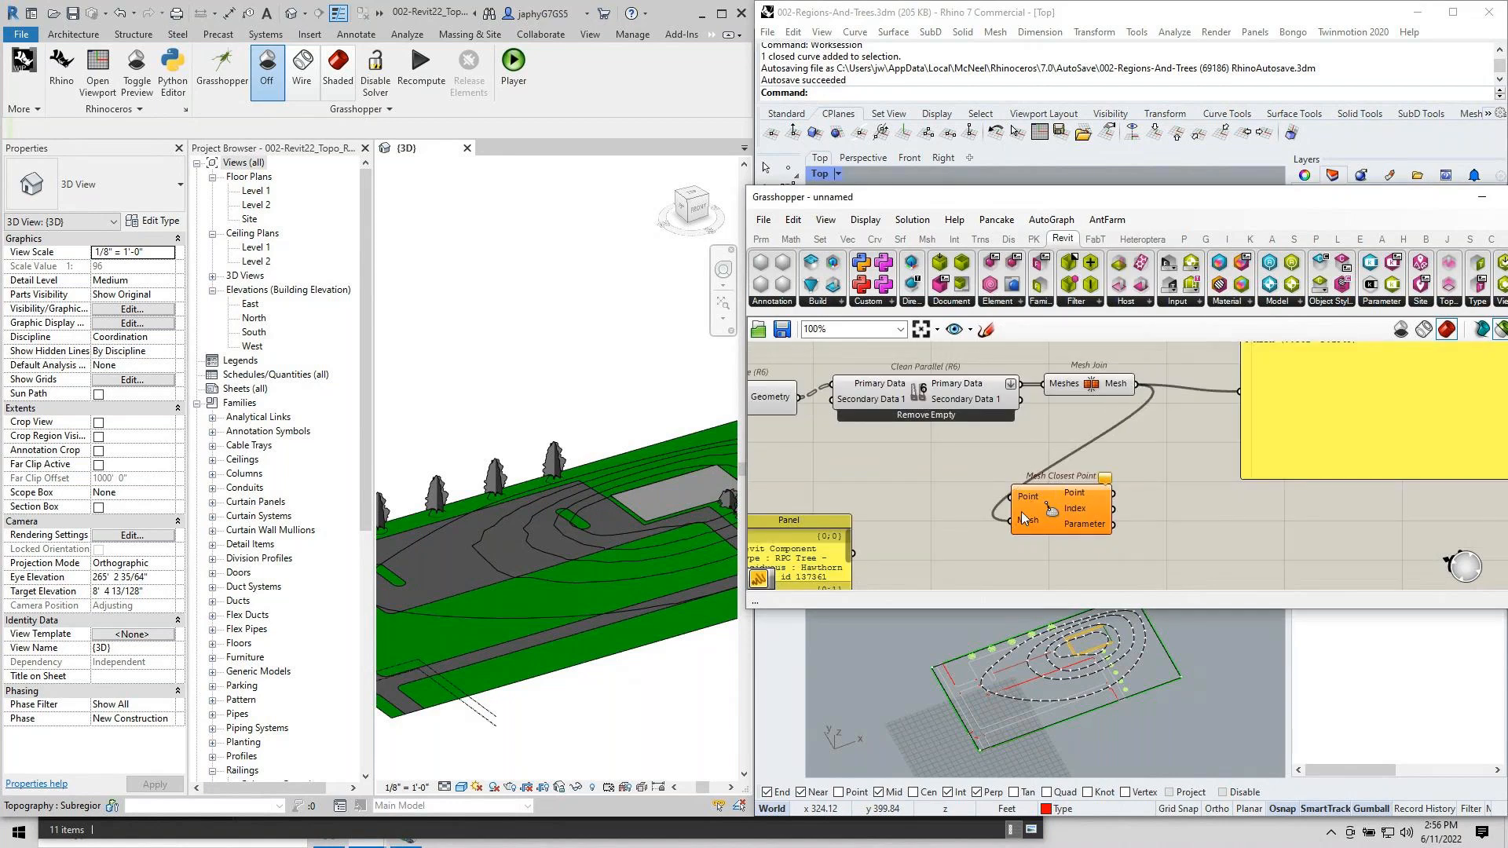
Connect the Trim Tree output to the Point input of Mesh Closest Point.
{"action": "scroll", "coordinate": [1022, 512], "scroll_direction": "down", "scroll_amount": 4}
{"action": "right_click_drag", "start_coordinate": [983, 515], "coordinate": [995, 466]}
{"action": "right_click_drag", "start_coordinate": [917, 515], "coordinate": [1105, 496]}
{"action": "scroll", "coordinate": [914, 518], "scroll_direction": "up", "scroll_amount": 3}
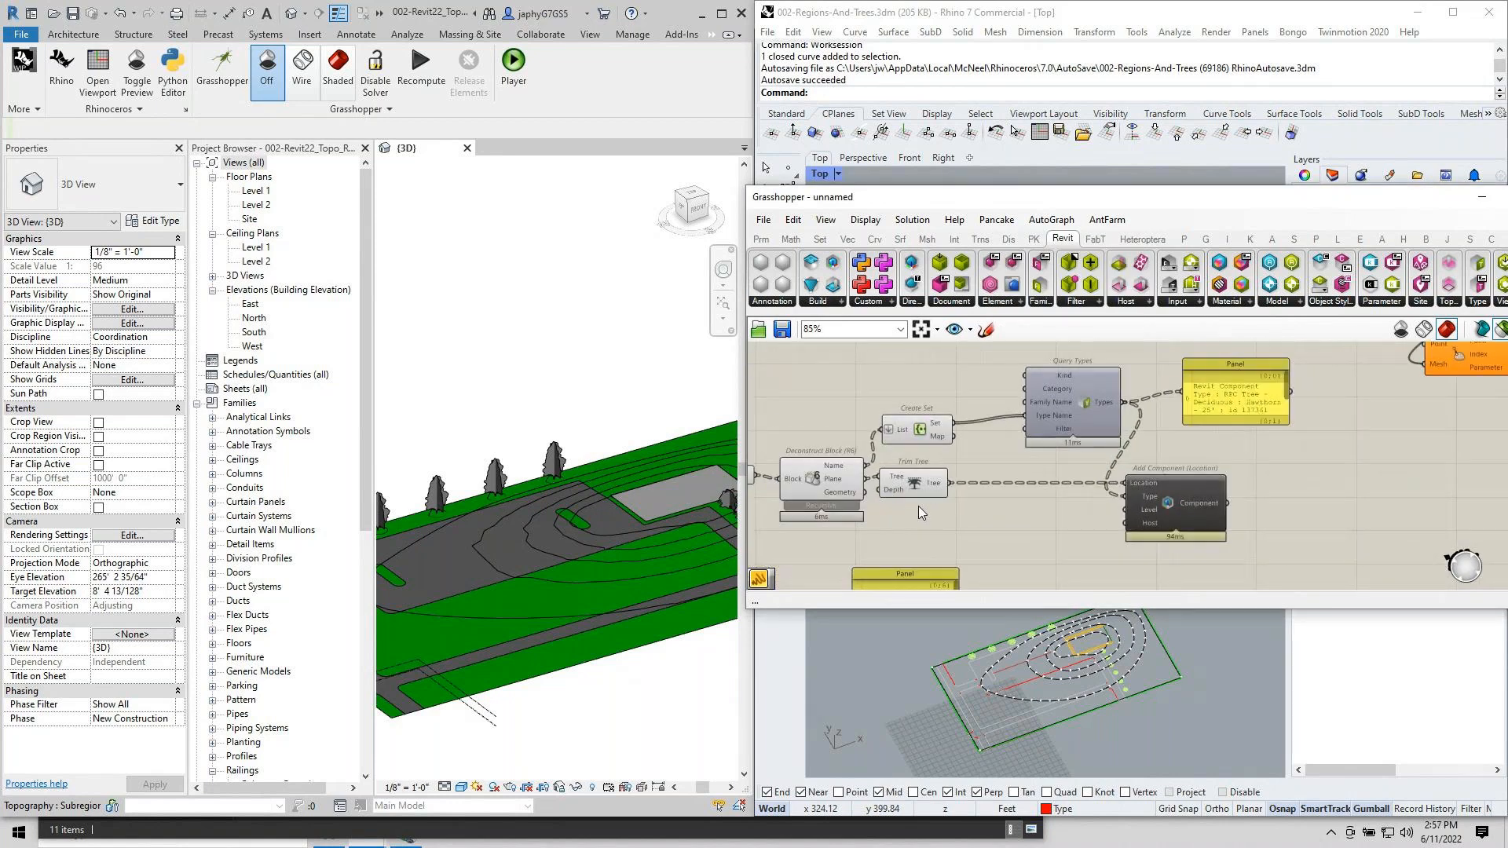
{"action": "mouse_move", "coordinate": [926, 486]}
{"action": "left_mouse_down"}
{"action": "mouse_move", "coordinate": [1037, 485]}
{"action": "mouse_move", "coordinate": [1431, 360]}
{"action": "left_mouse_up"}
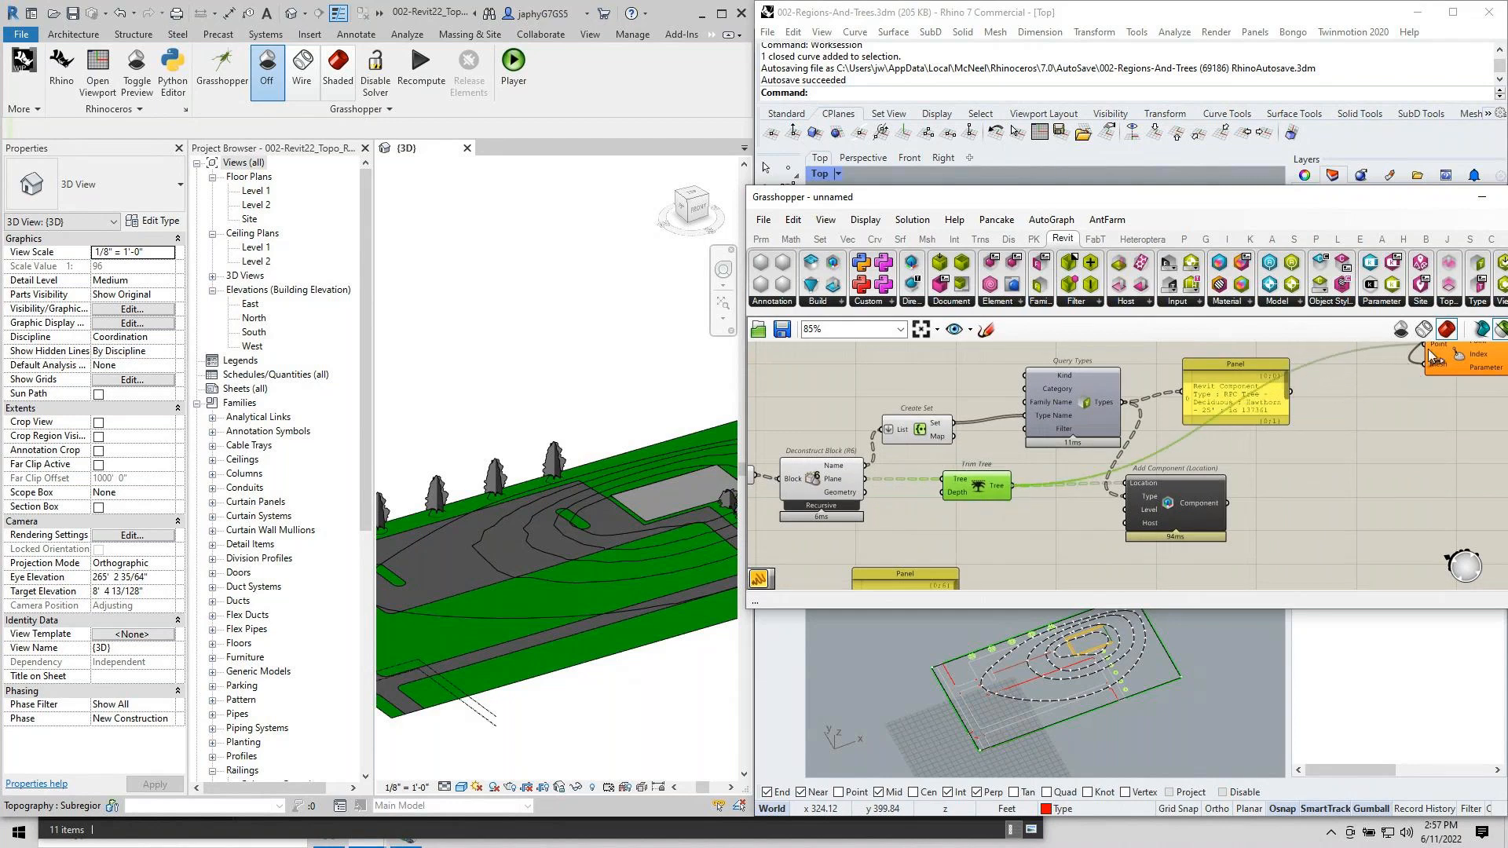
{"action": "right_click_drag", "start_coordinate": [1431, 360], "coordinate": [1042, 483]}
Examine the Mesh Closest Point results against the joined topography mesh in the Rhino viewport.
{"action": "mouse_move", "coordinate": [1096, 433]}
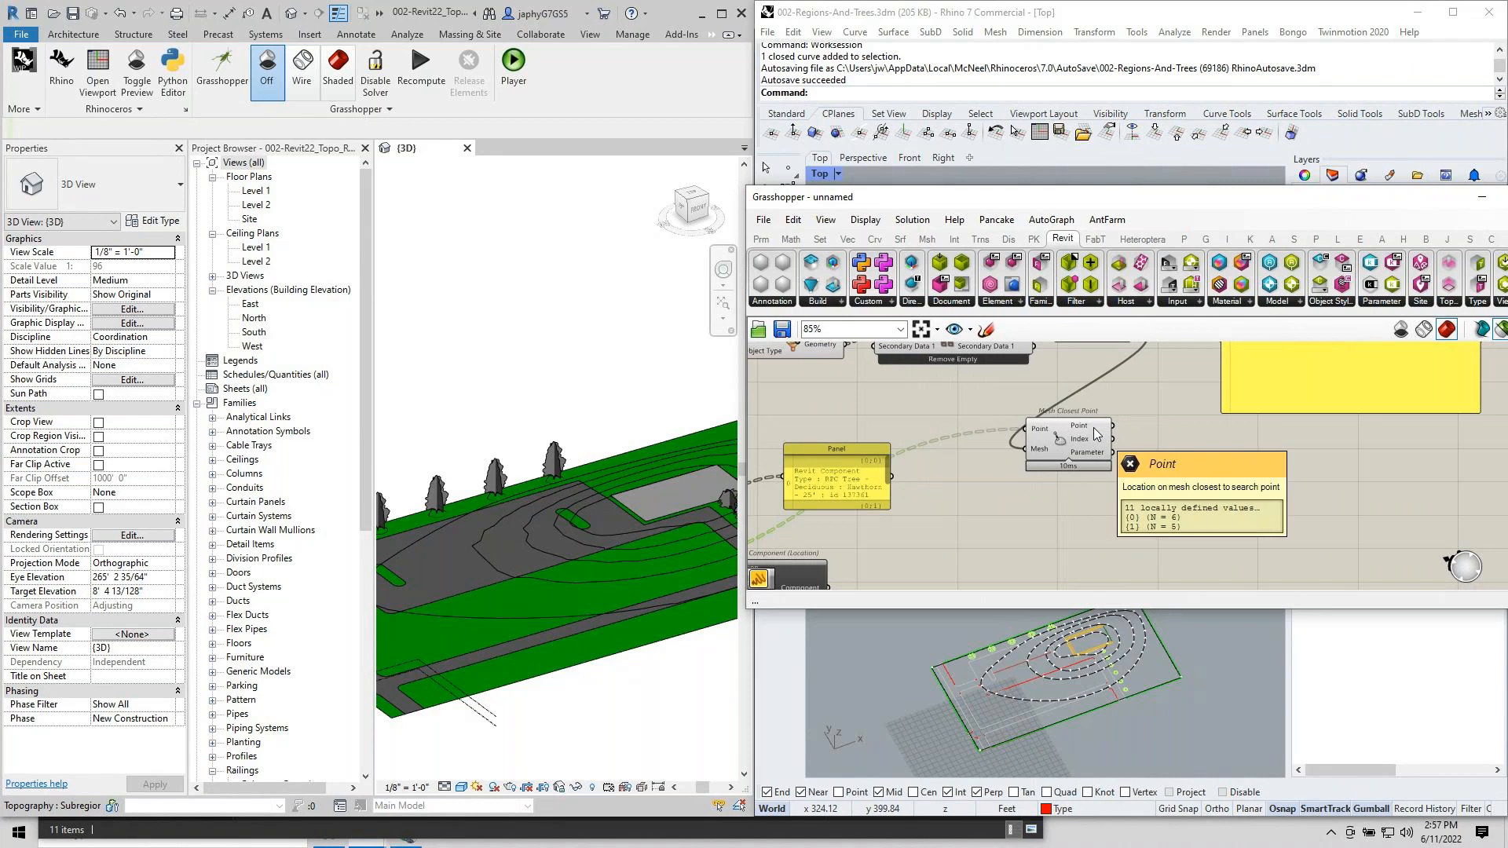
{"action": "right_click_drag", "start_coordinate": [1097, 433], "coordinate": [1011, 487]}
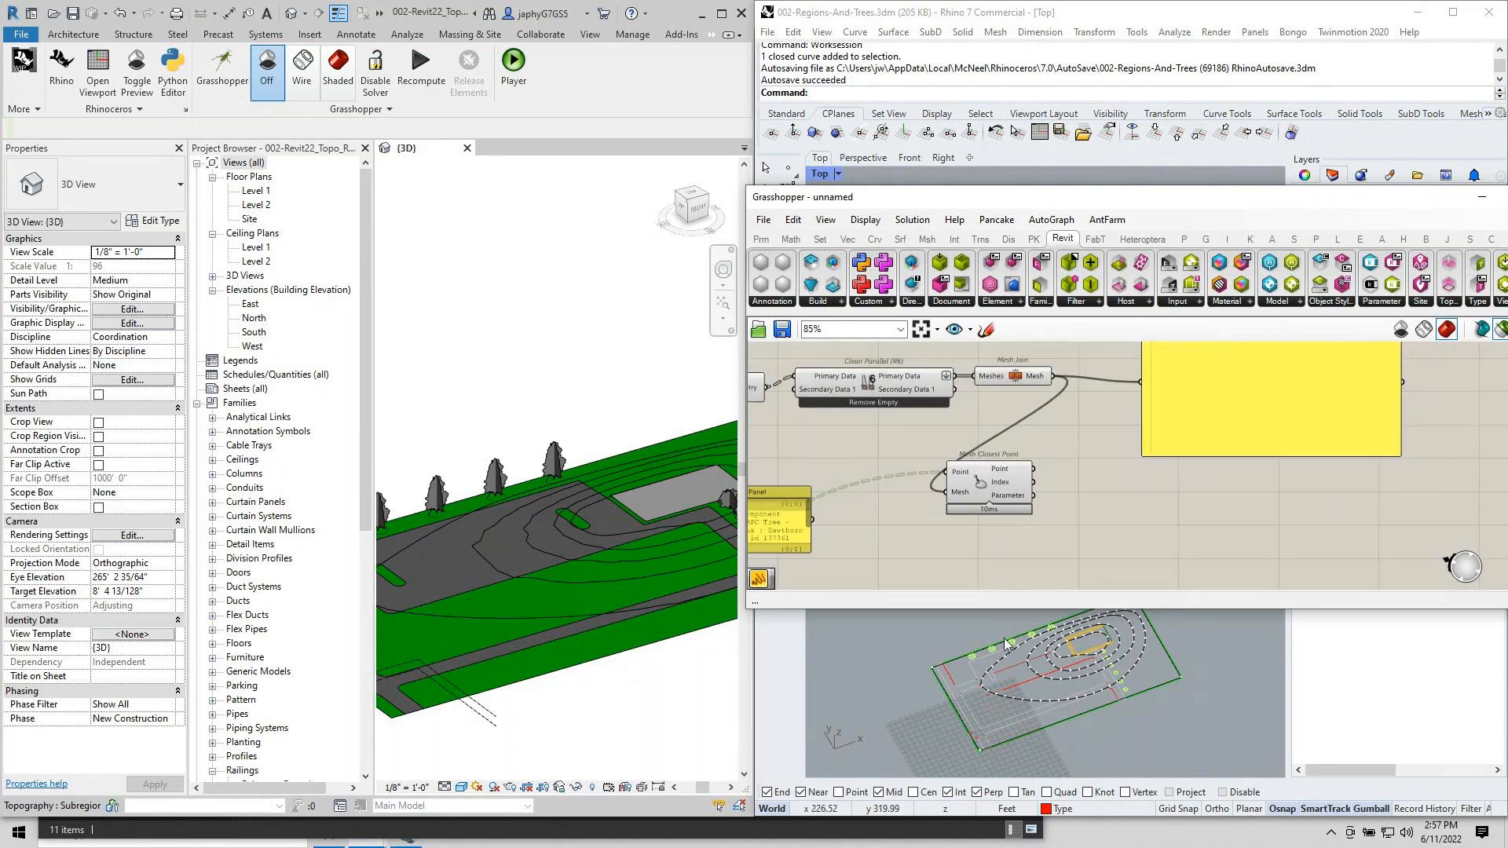
{"action": "left_click", "coordinate": [1005, 483]}
{"action": "scroll", "coordinate": [1062, 752], "scroll_direction": "up", "scroll_amount": 5}
{"action": "scroll", "coordinate": [1086, 728], "scroll_direction": "down", "scroll_amount": 6}
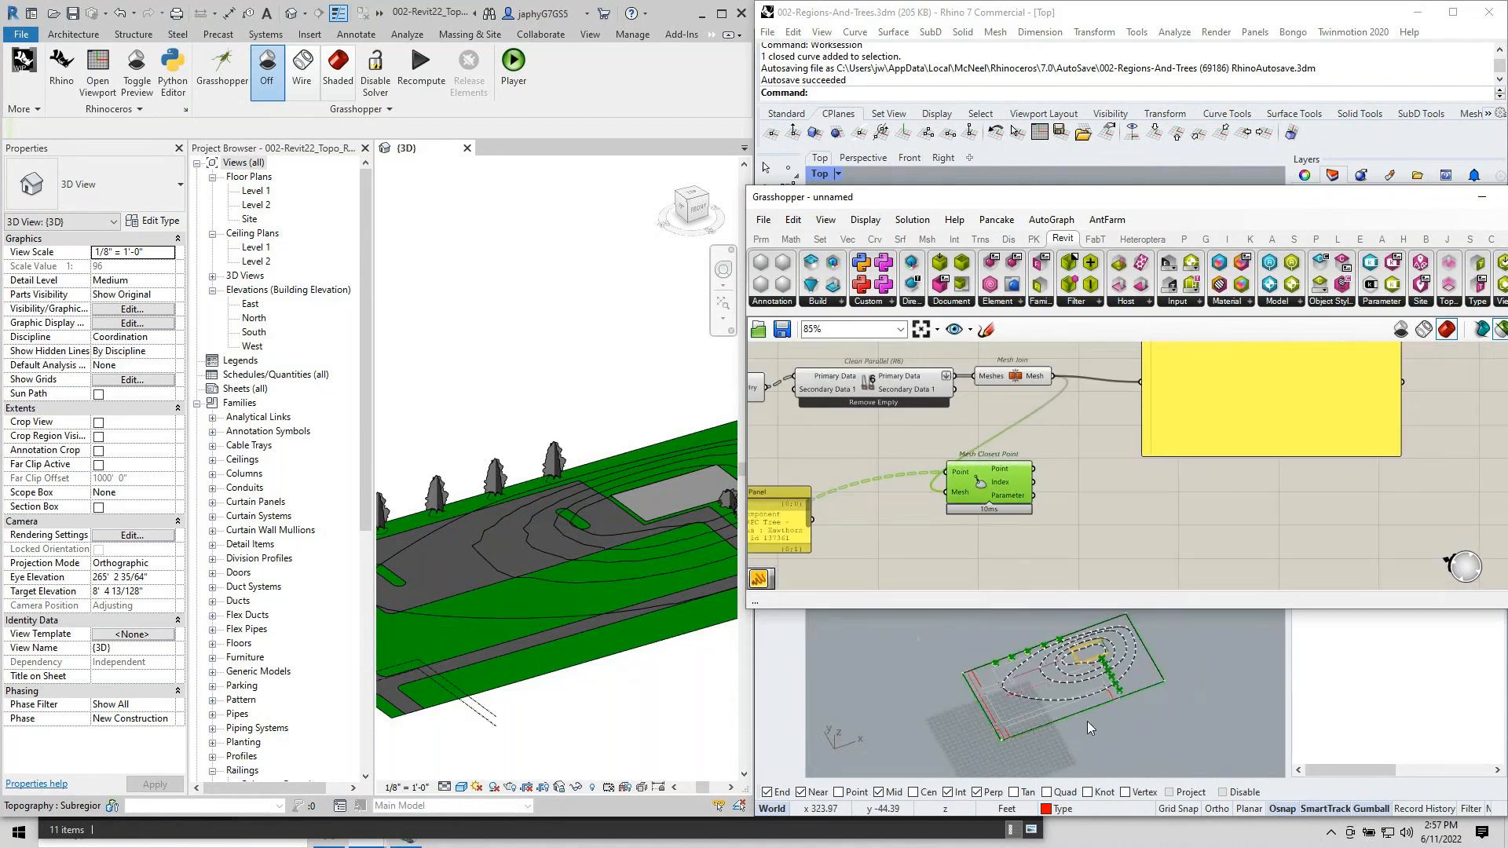
{"action": "right_click_drag", "start_coordinate": [1087, 720], "coordinate": [1090, 608]}
{"action": "scroll", "coordinate": [1119, 676], "scroll_direction": "up", "scroll_amount": 5}
{"action": "scroll", "coordinate": [1119, 681], "scroll_direction": "up", "scroll_amount": 5}
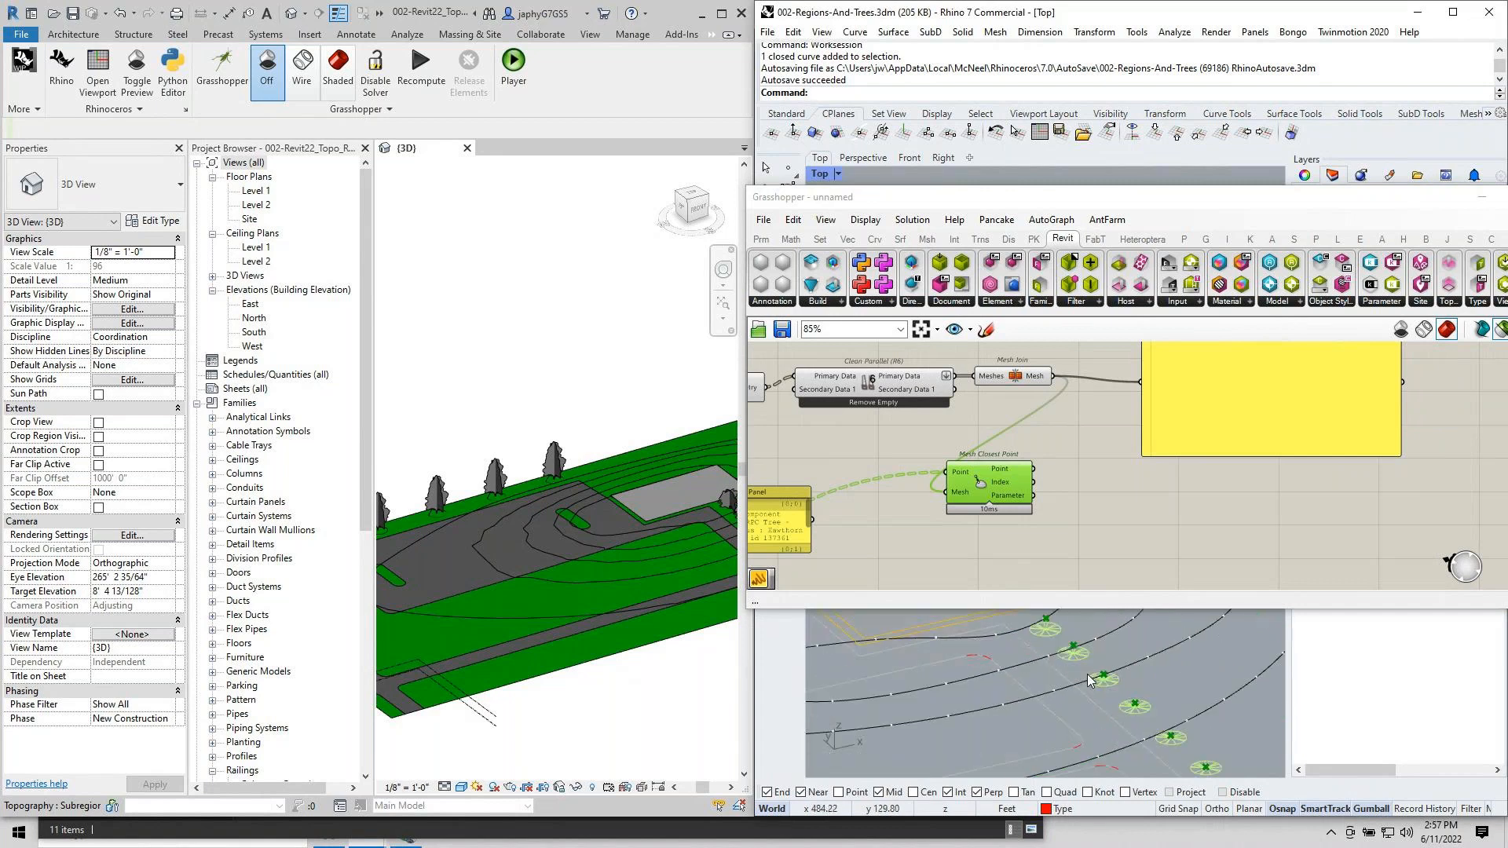
{"action": "left_click", "coordinate": [1035, 380], "text": "shift"}
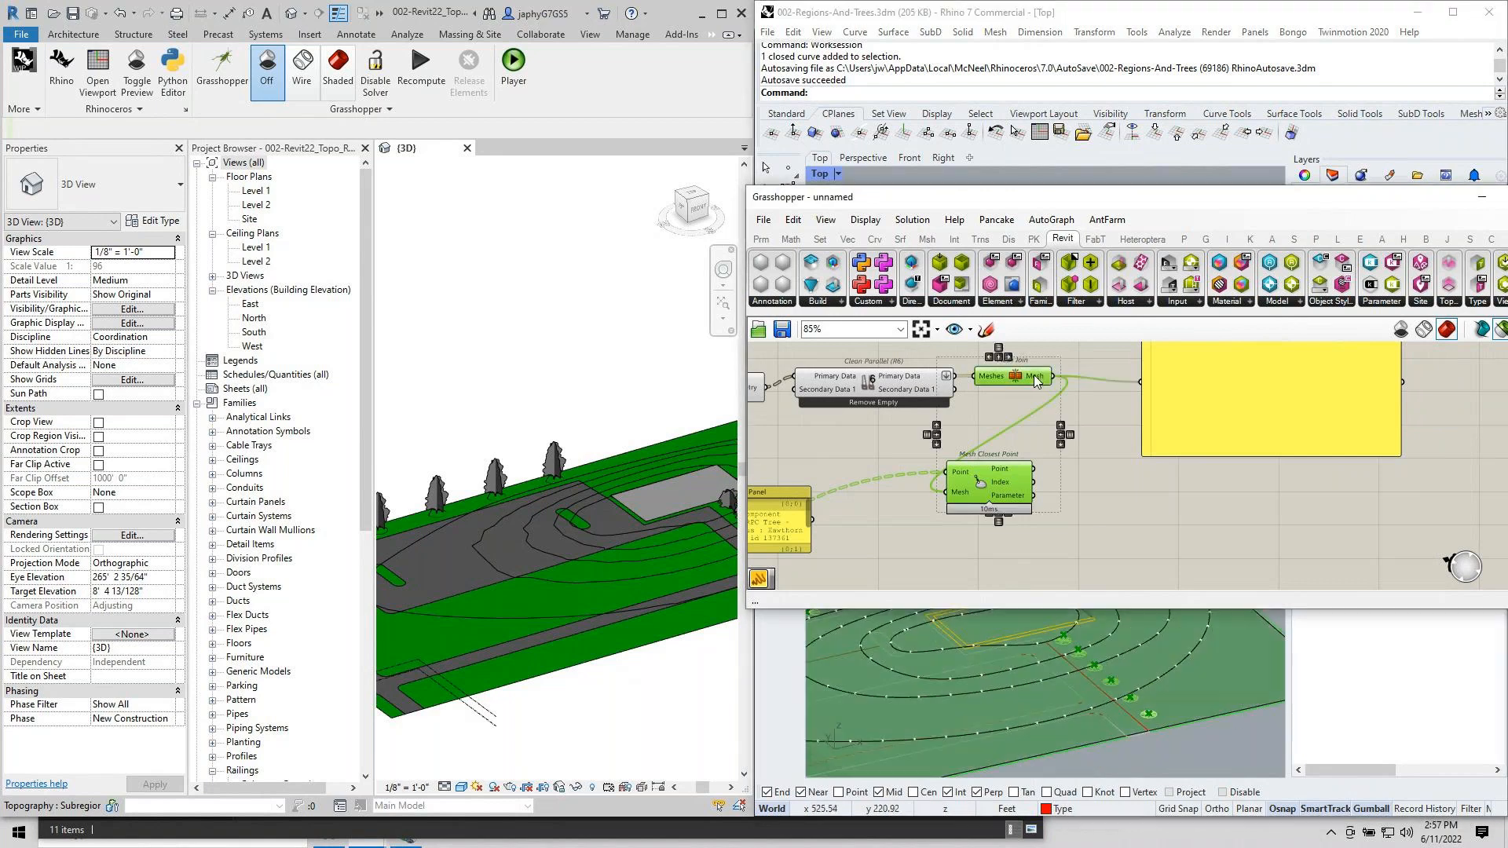
{"action": "left_click", "coordinate": [1087, 559]}
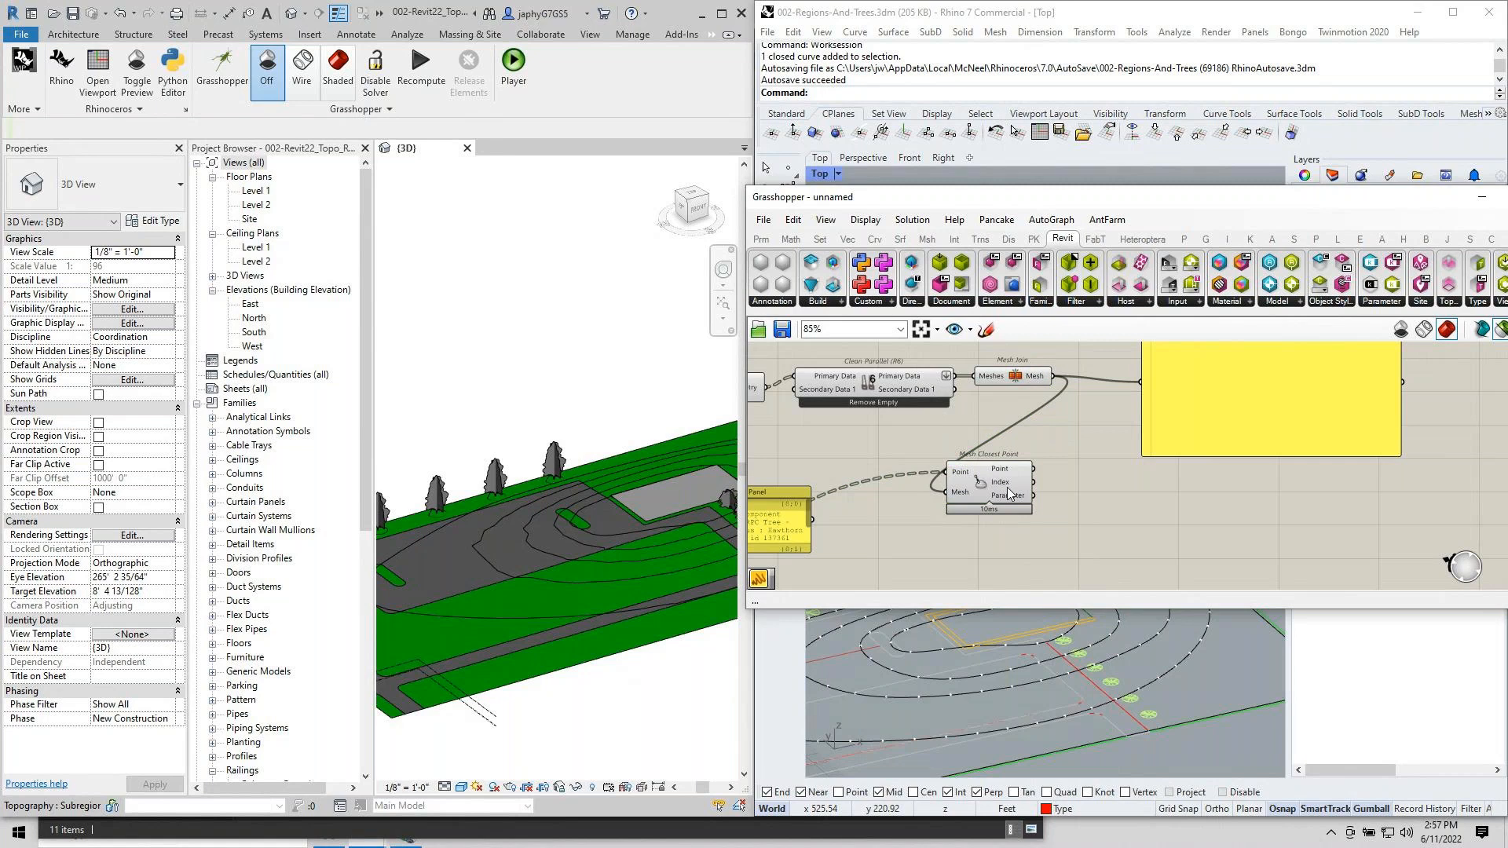
Reposition Mesh Closest Point and move Add Component (Location) just beyond it, below its outputs.
{"action": "left_click_drag", "start_coordinate": [1006, 484], "coordinate": [1041, 522]}
{"action": "right_click_drag", "start_coordinate": [1058, 492], "coordinate": [1118, 433]}
{"action": "scroll", "coordinate": [1118, 433], "scroll_direction": "down", "scroll_amount": 3}
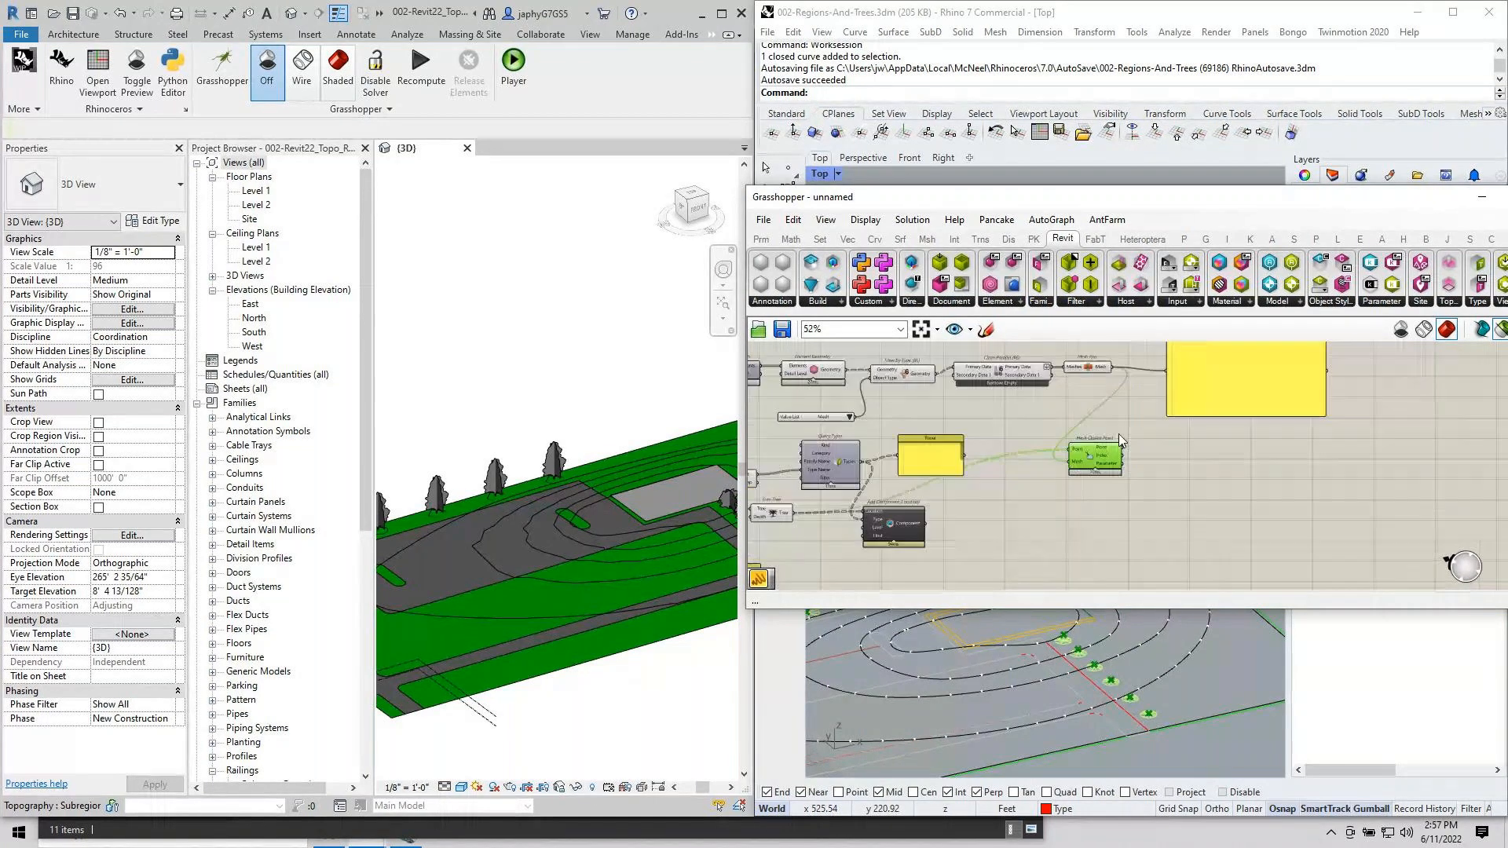
{"action": "left_click", "coordinate": [927, 521]}
{"action": "scroll", "coordinate": [1134, 477], "scroll_direction": "up", "scroll_amount": 4}
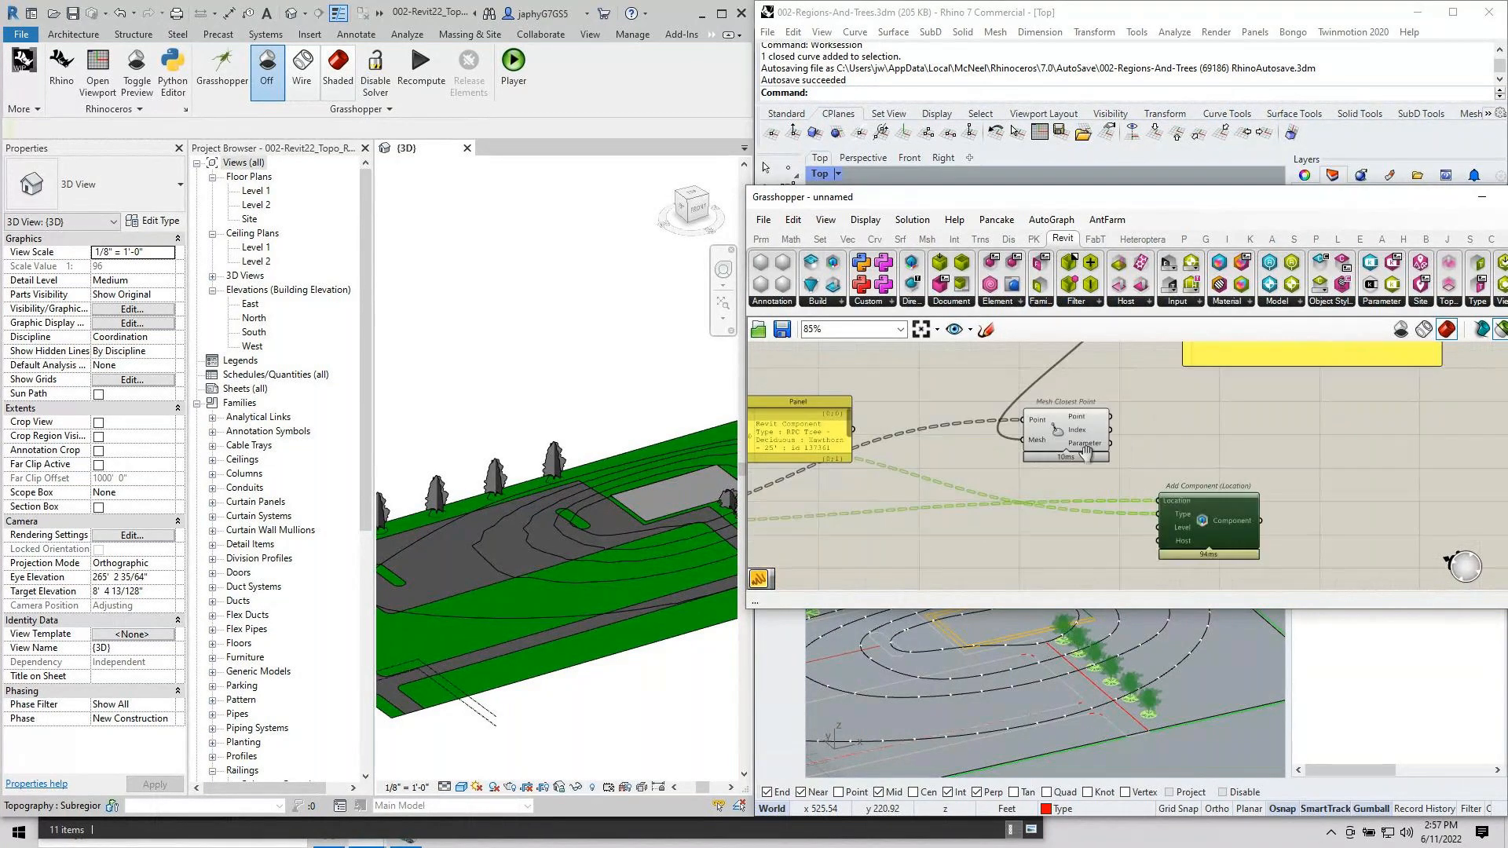
Connect the Point output of Mesh Closest Point to the Location input of Add Component, viewing the Revit trees up close.
{"action": "scroll", "coordinate": [637, 560], "scroll_direction": "up", "scroll_amount": 3}
{"action": "left_click", "coordinate": [625, 689]}
{"action": "scroll", "coordinate": [615, 682], "scroll_direction": "down", "scroll_amount": 3}
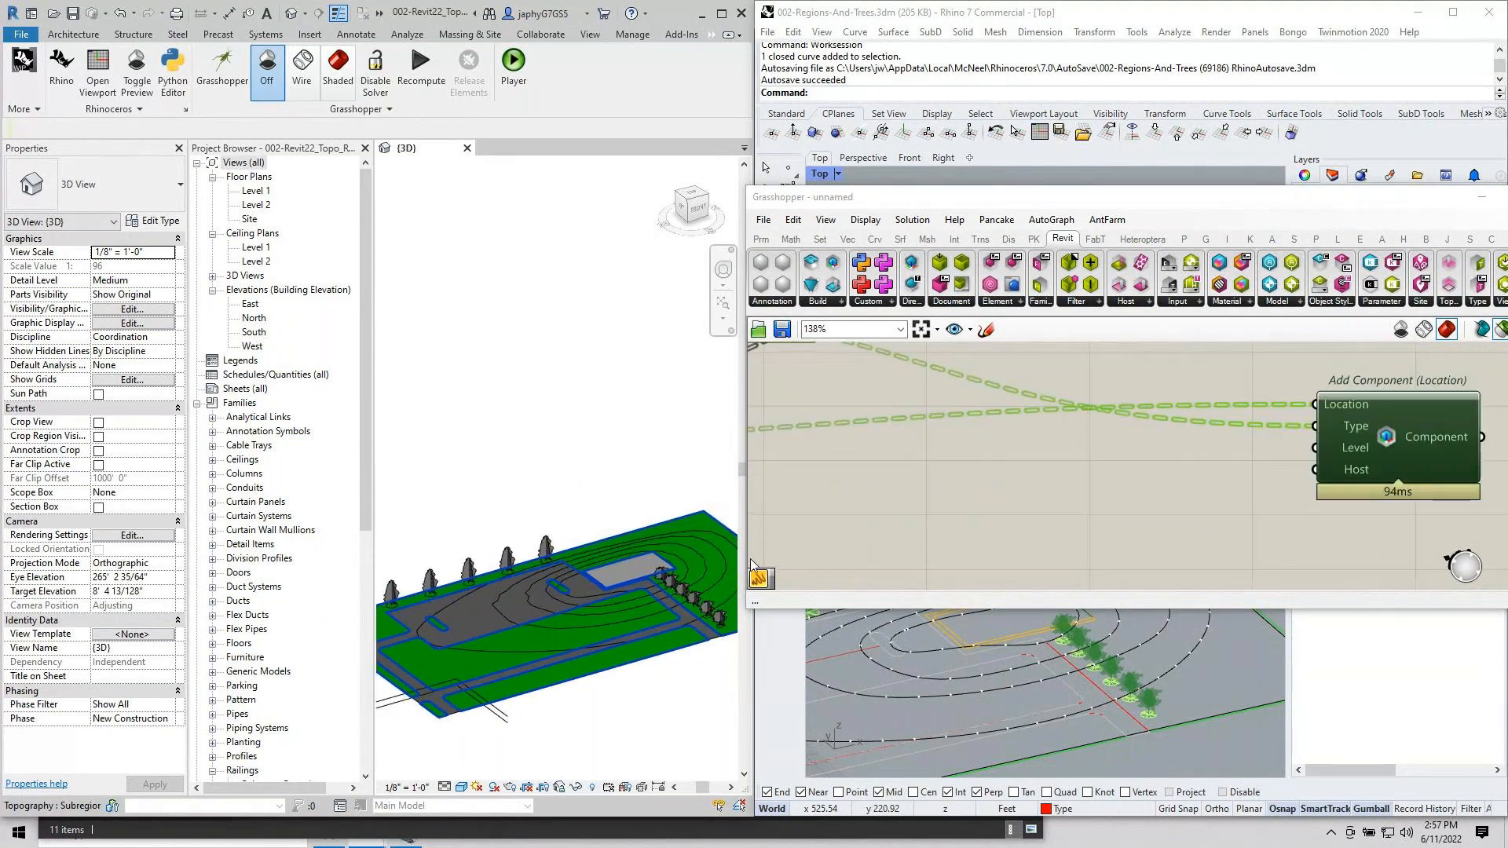
{"action": "scroll", "coordinate": [677, 578], "scroll_direction": "up", "scroll_amount": 3}
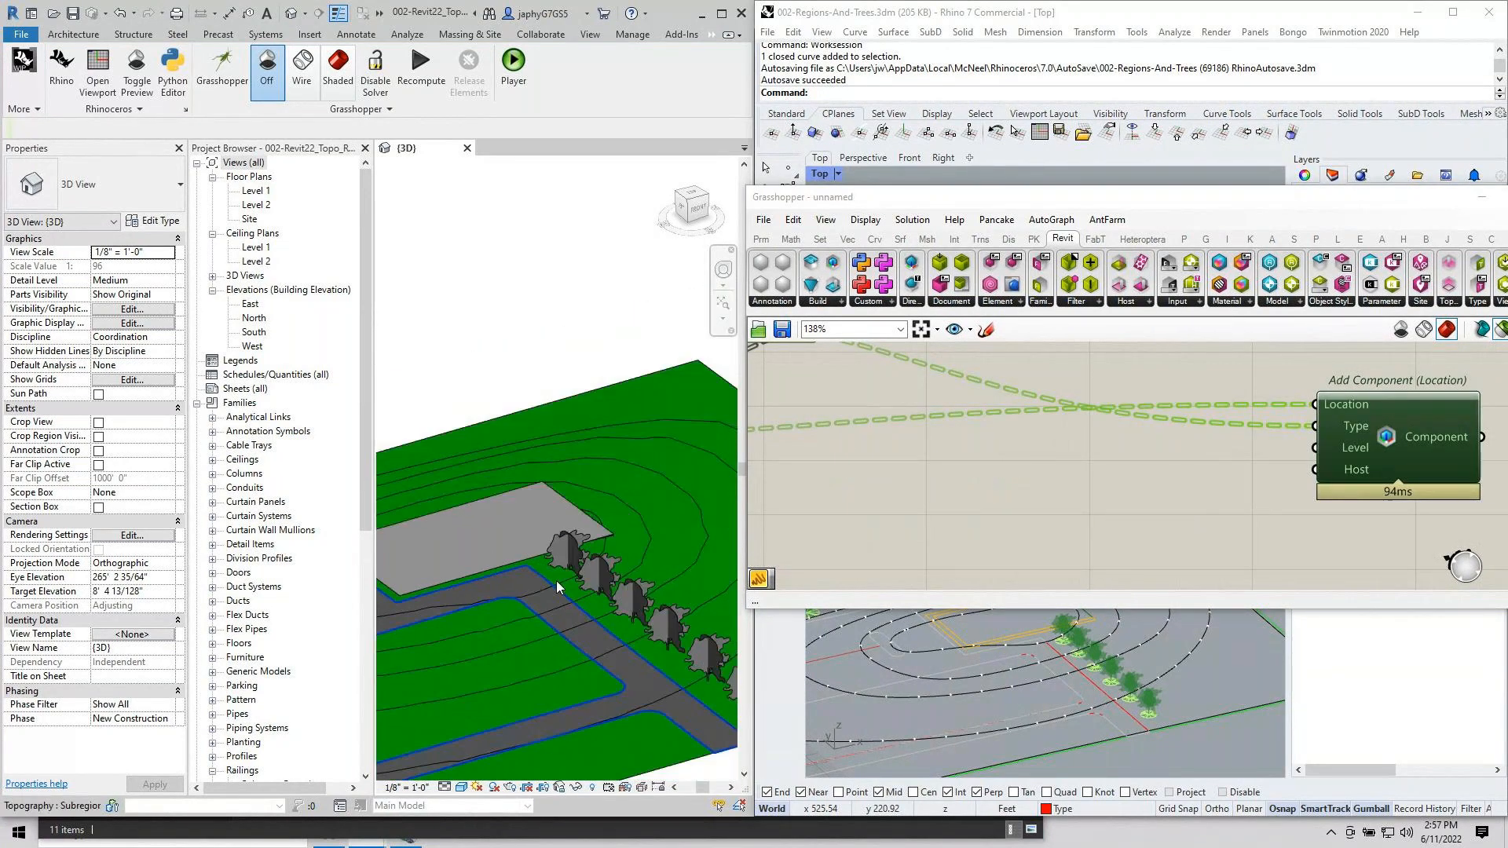
{"action": "scroll", "coordinate": [1220, 529], "scroll_direction": "down", "scroll_amount": 3}
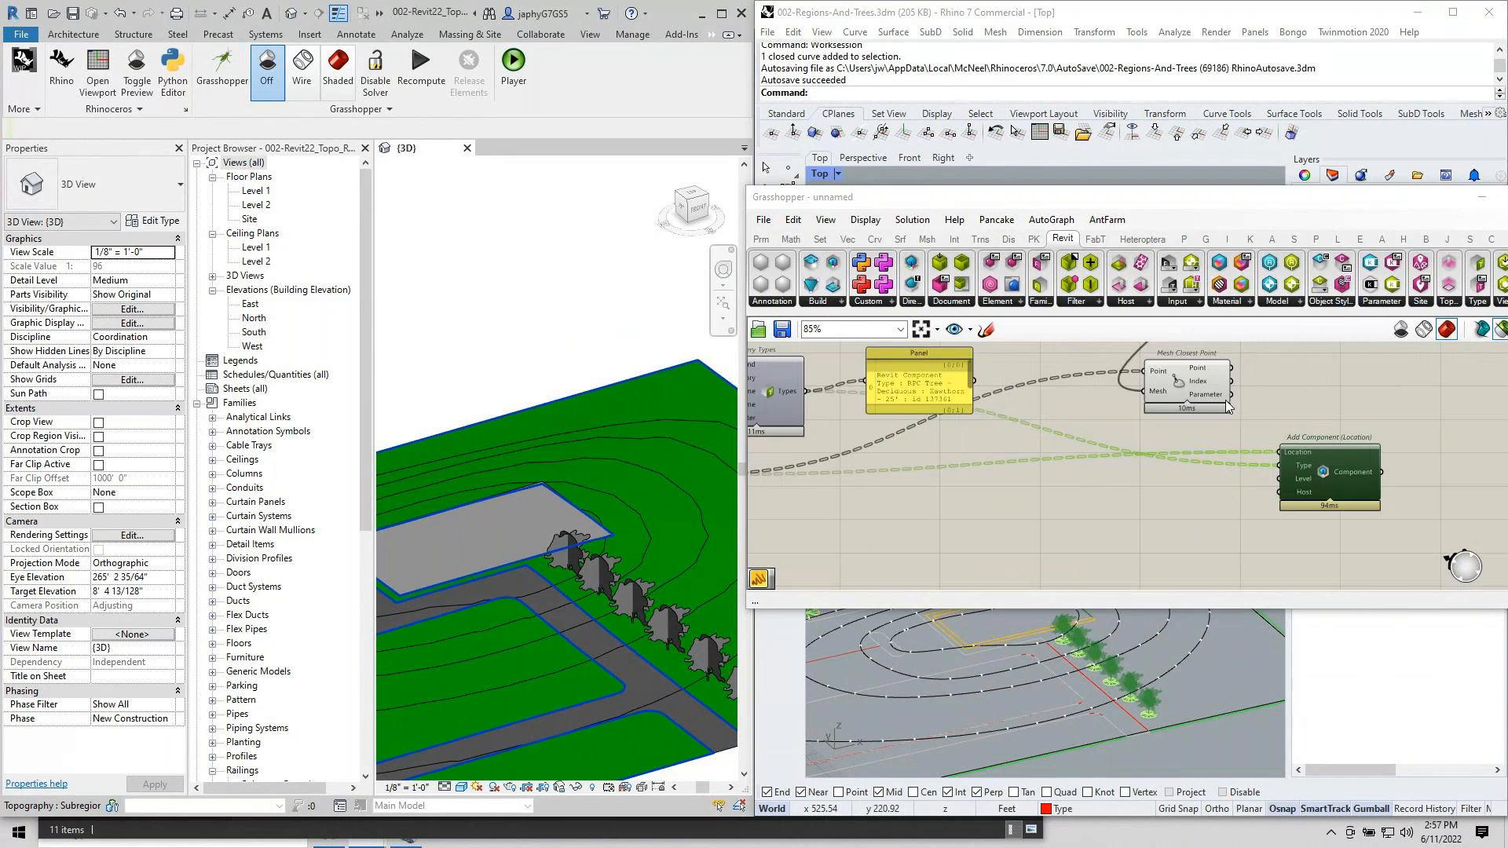
{"action": "left_click_drag", "start_coordinate": [1230, 367], "coordinate": [1272, 449]}
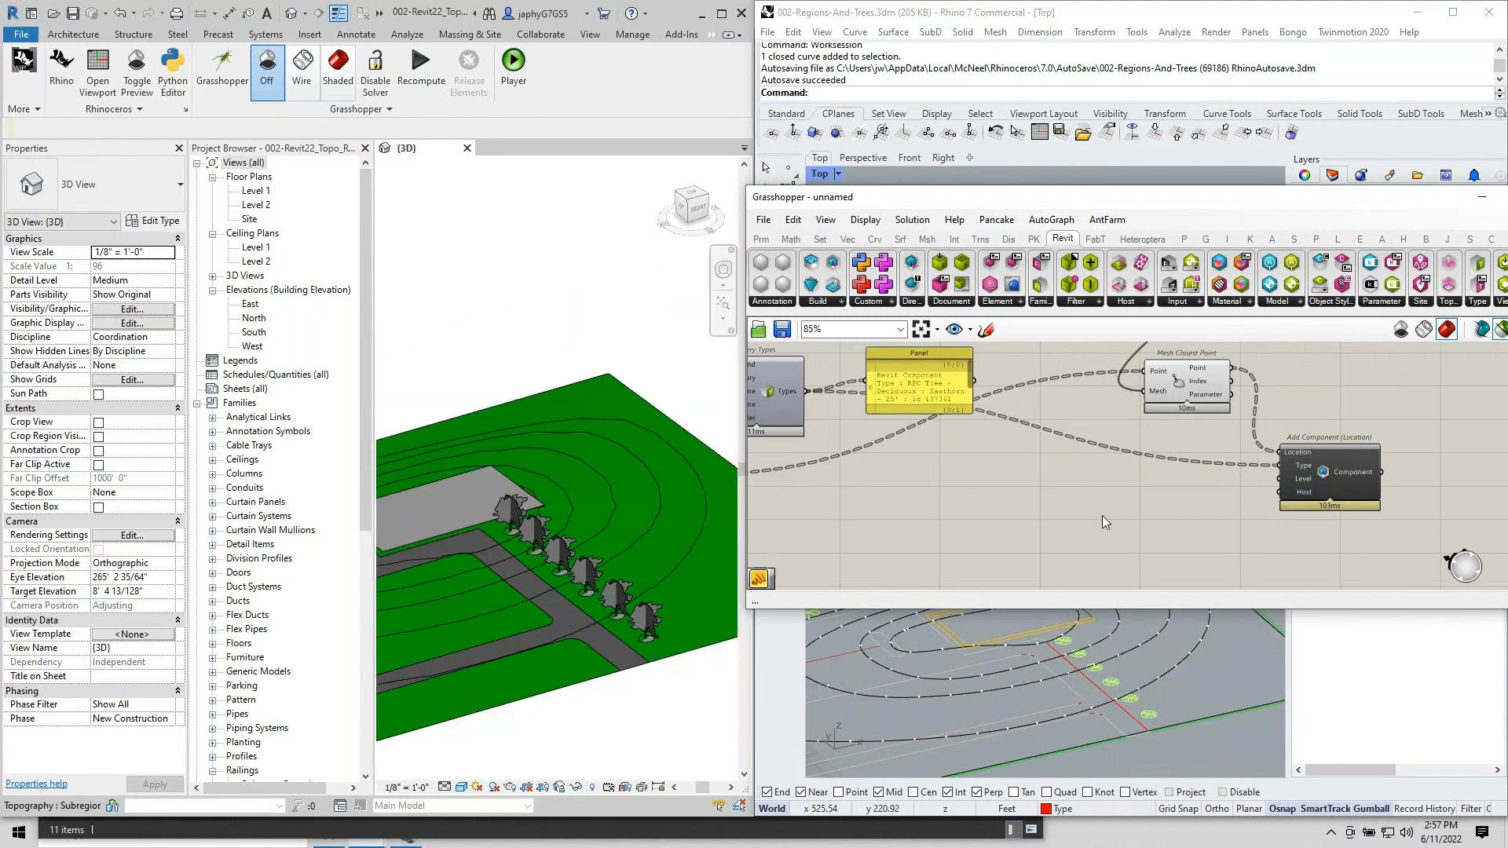
Tidy the layout by lining up Mesh Closest Point and Add Component with the Trim Tree row.
{"action": "scroll", "coordinate": [1060, 534], "scroll_direction": "down", "scroll_amount": 3}
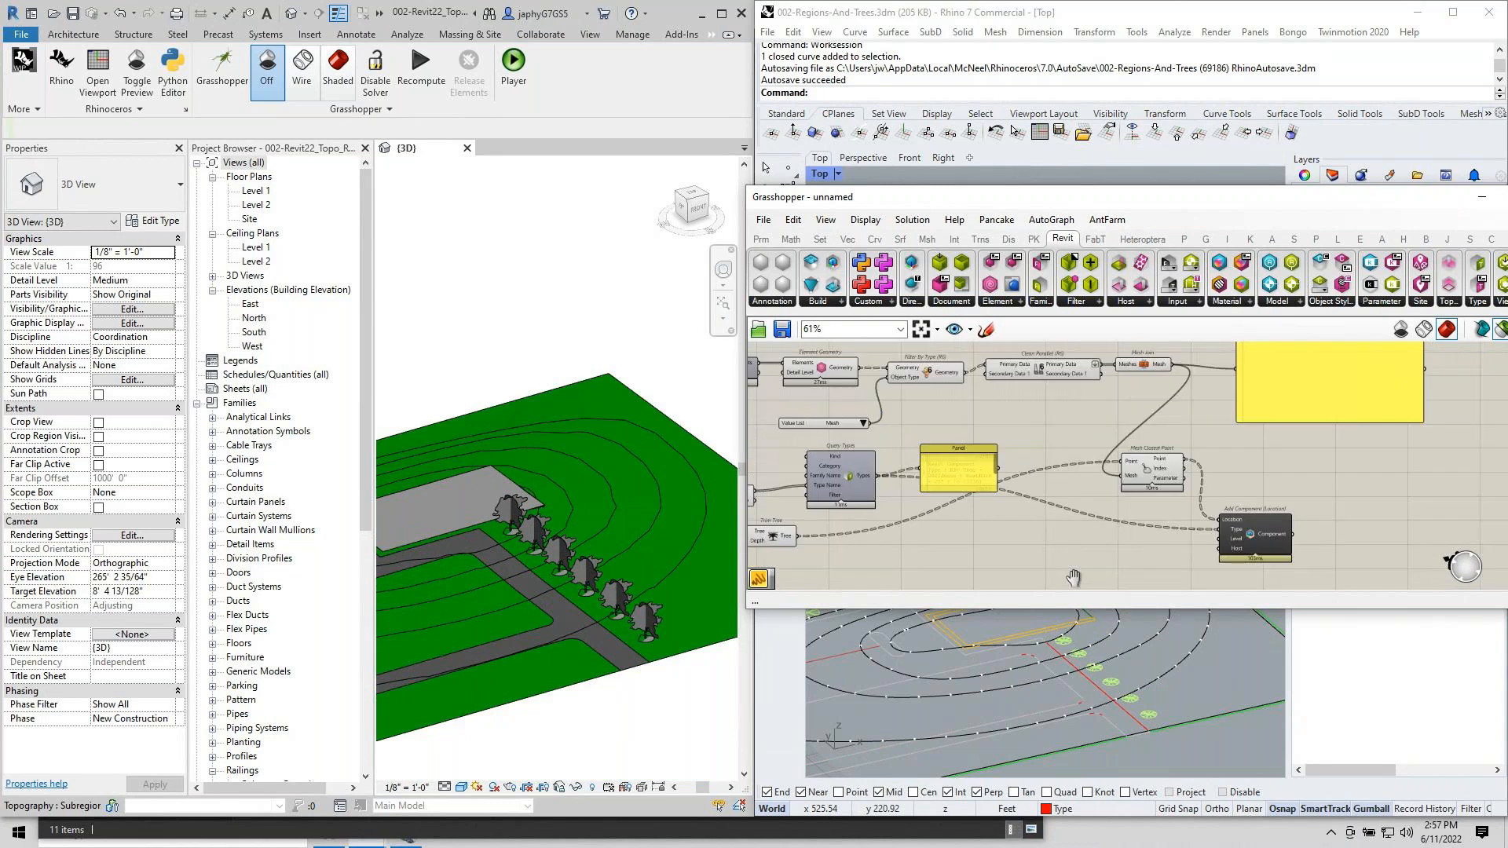
{"action": "left_click_drag", "start_coordinate": [1140, 494], "coordinate": [1158, 501]}
{"action": "left_click_drag", "start_coordinate": [1255, 566], "coordinate": [1308, 555]}
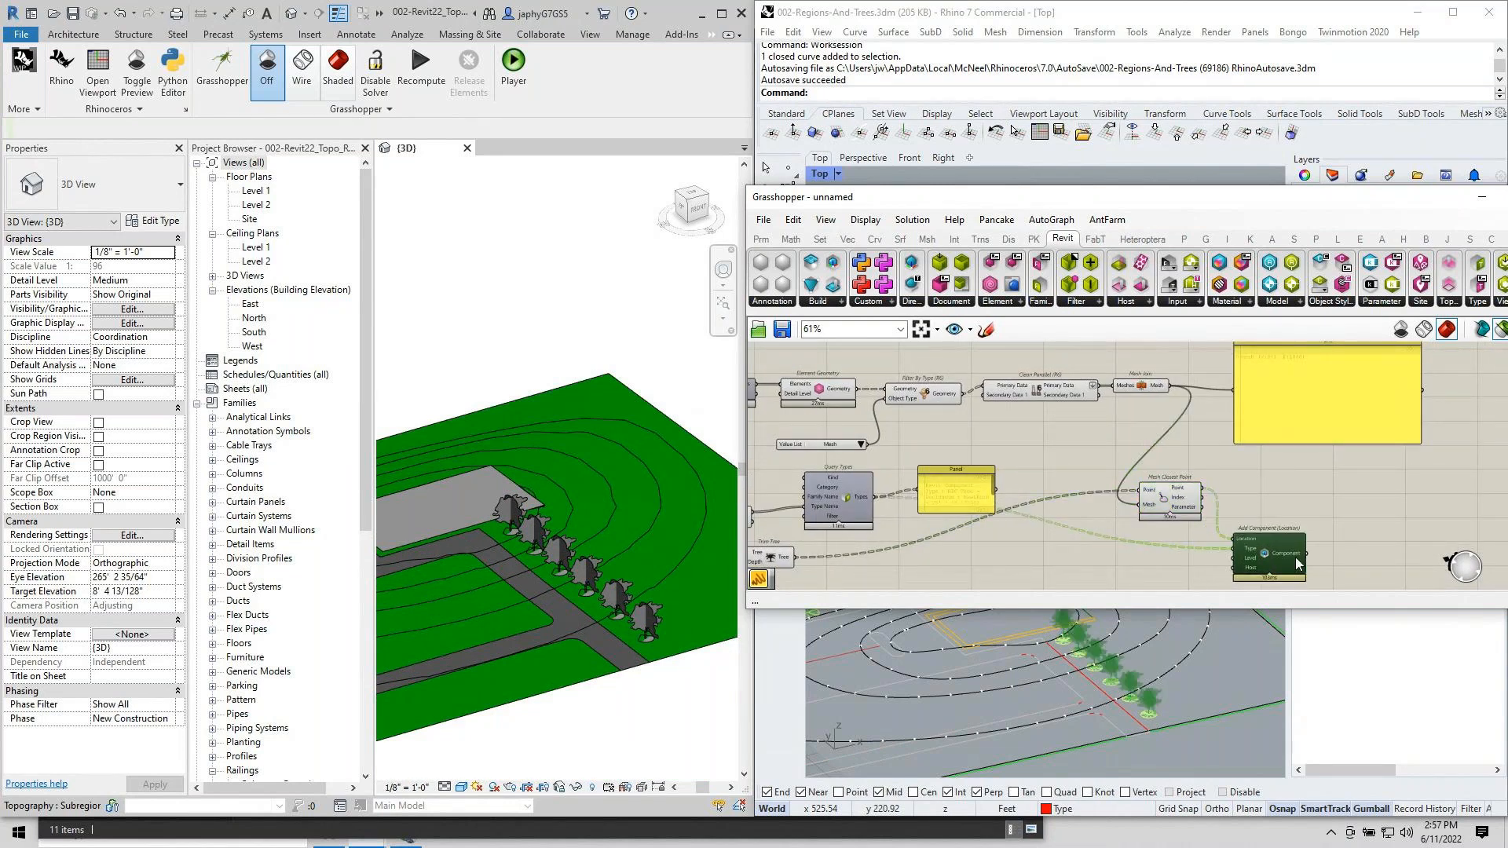
{"action": "right_click_drag", "start_coordinate": [1090, 539], "coordinate": [1116, 477]}
{"action": "left_click_drag", "start_coordinate": [1204, 438], "coordinate": [1204, 504]}
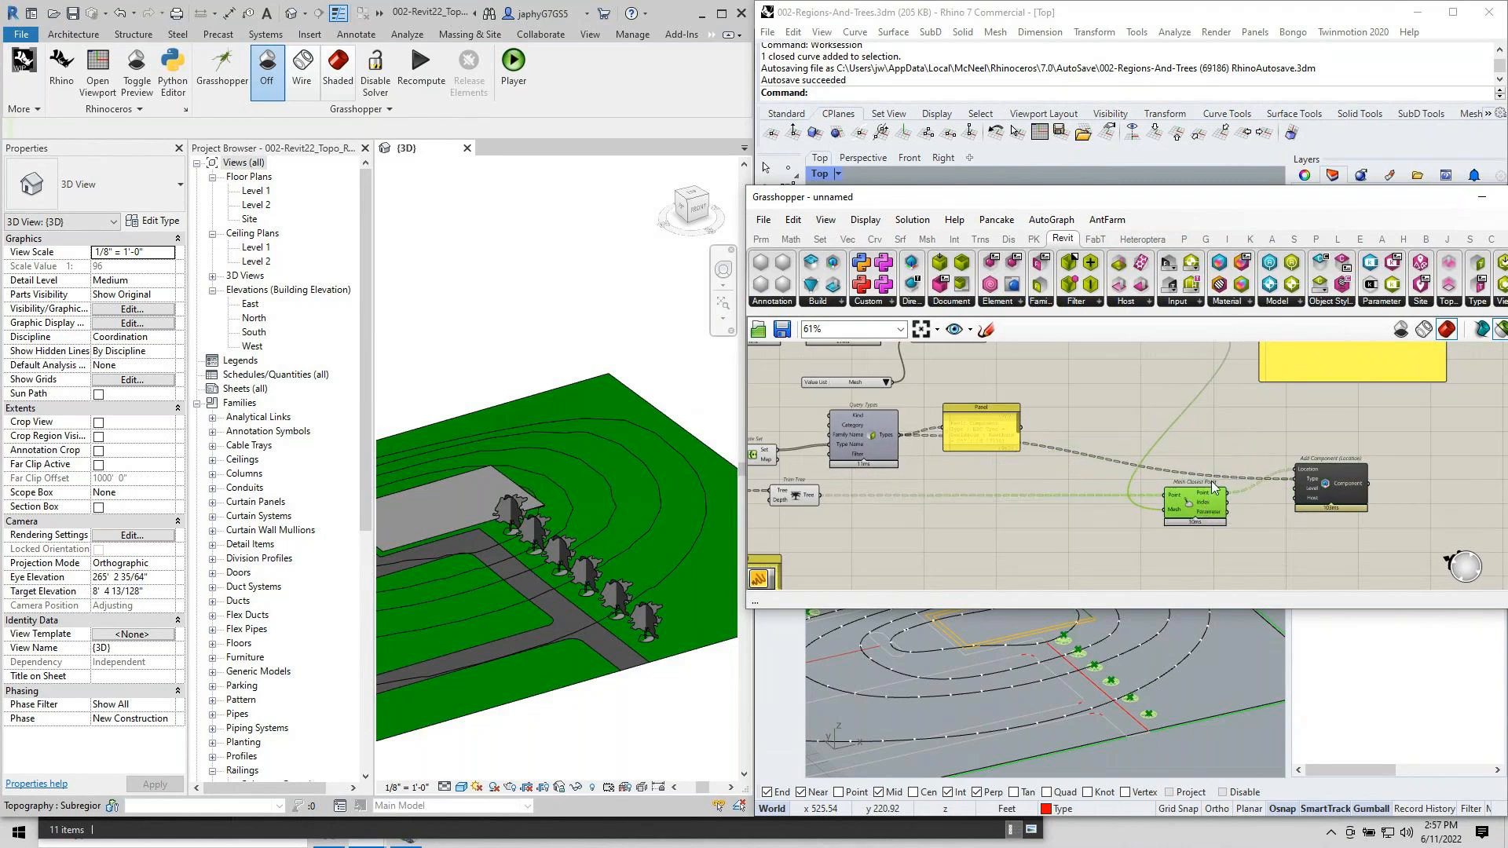
{"action": "right_click_drag", "start_coordinate": [1242, 416], "coordinate": [1126, 460]}
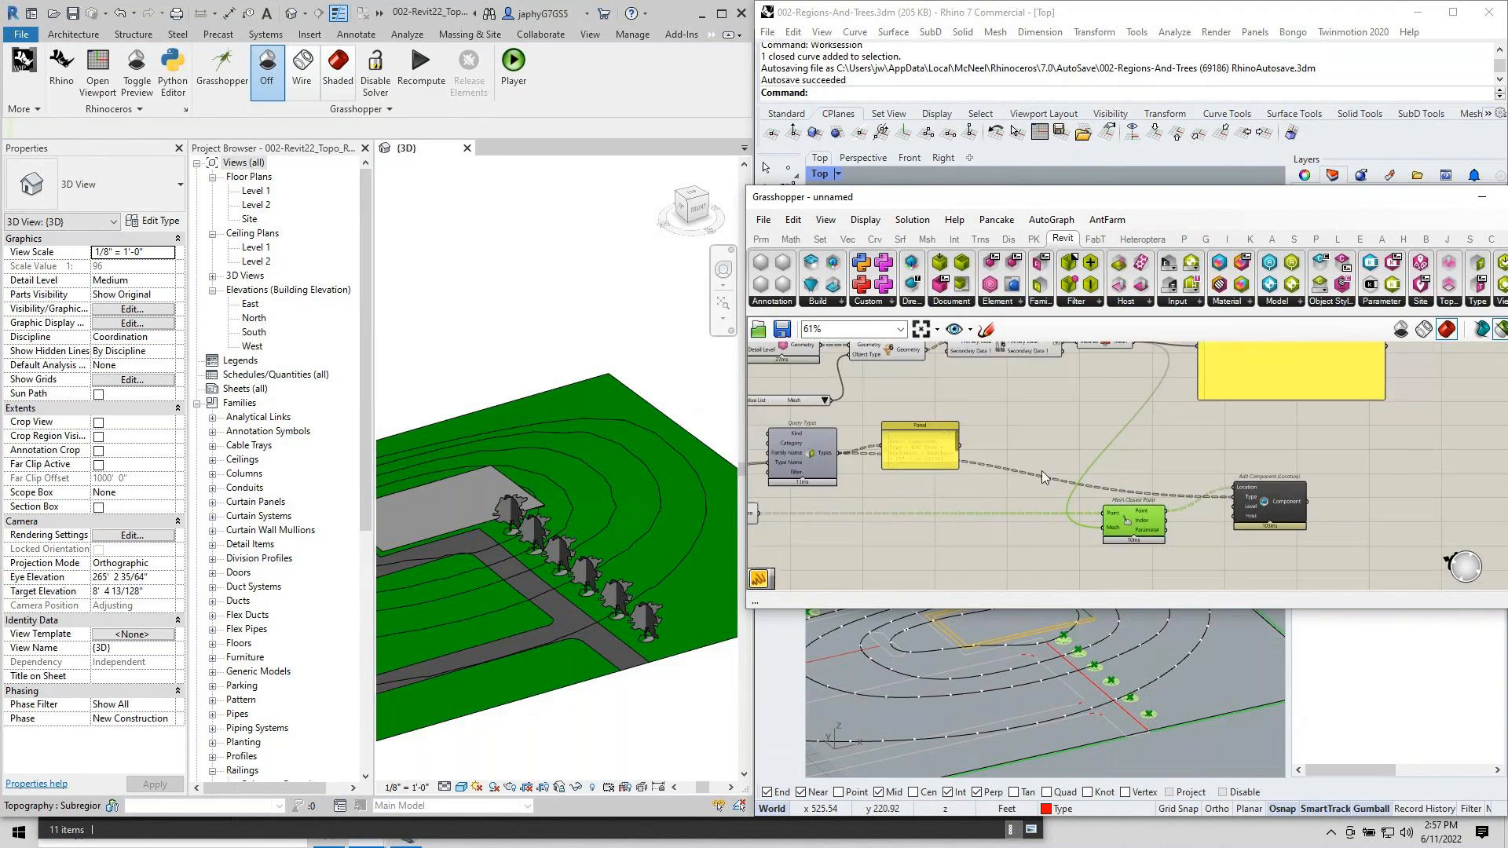
{"action": "right_click_drag", "start_coordinate": [1053, 426], "coordinate": [1021, 471]}
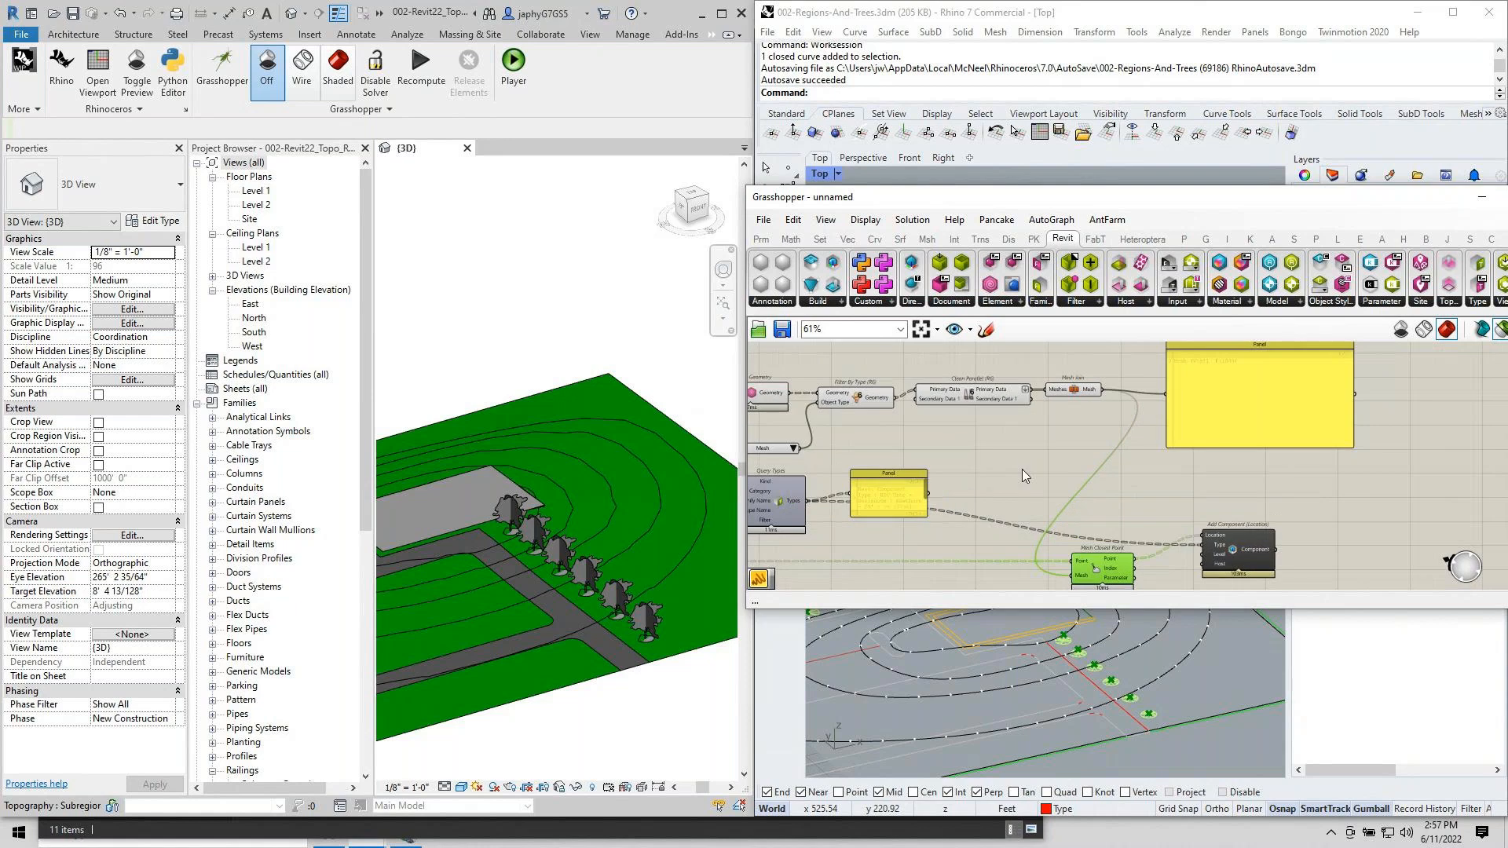
Add a Line SDL component below Trim Tree and connect the Trim Tree output to its Start input.
{"action": "double_click", "coordinate": [1021, 469]}
{"action": "type", "text": "di"}
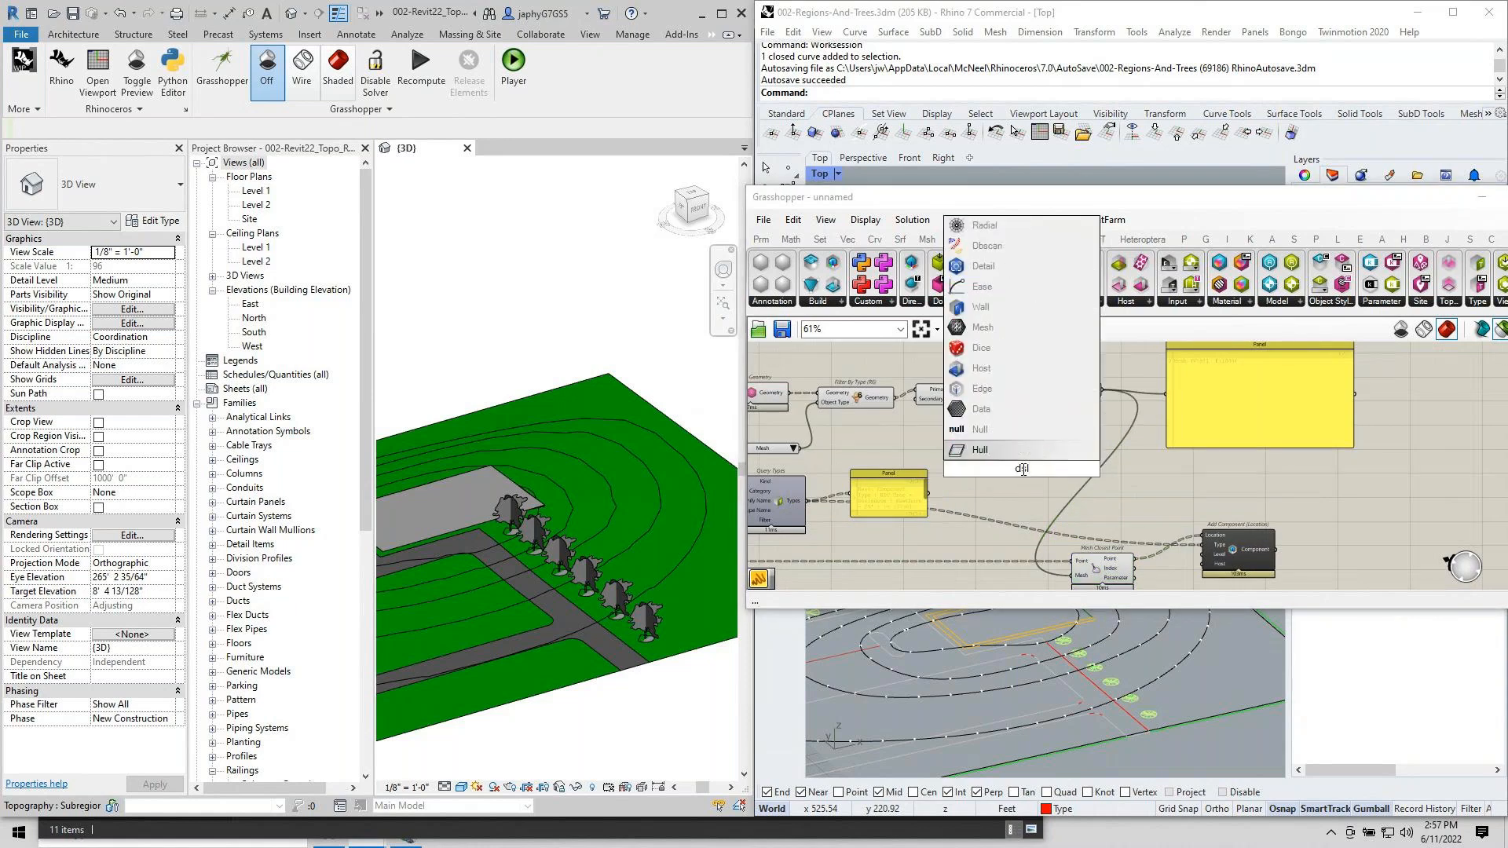
{"action": "key", "text": "BackSpace"}
{"action": "key", "text": "BackSpace"}
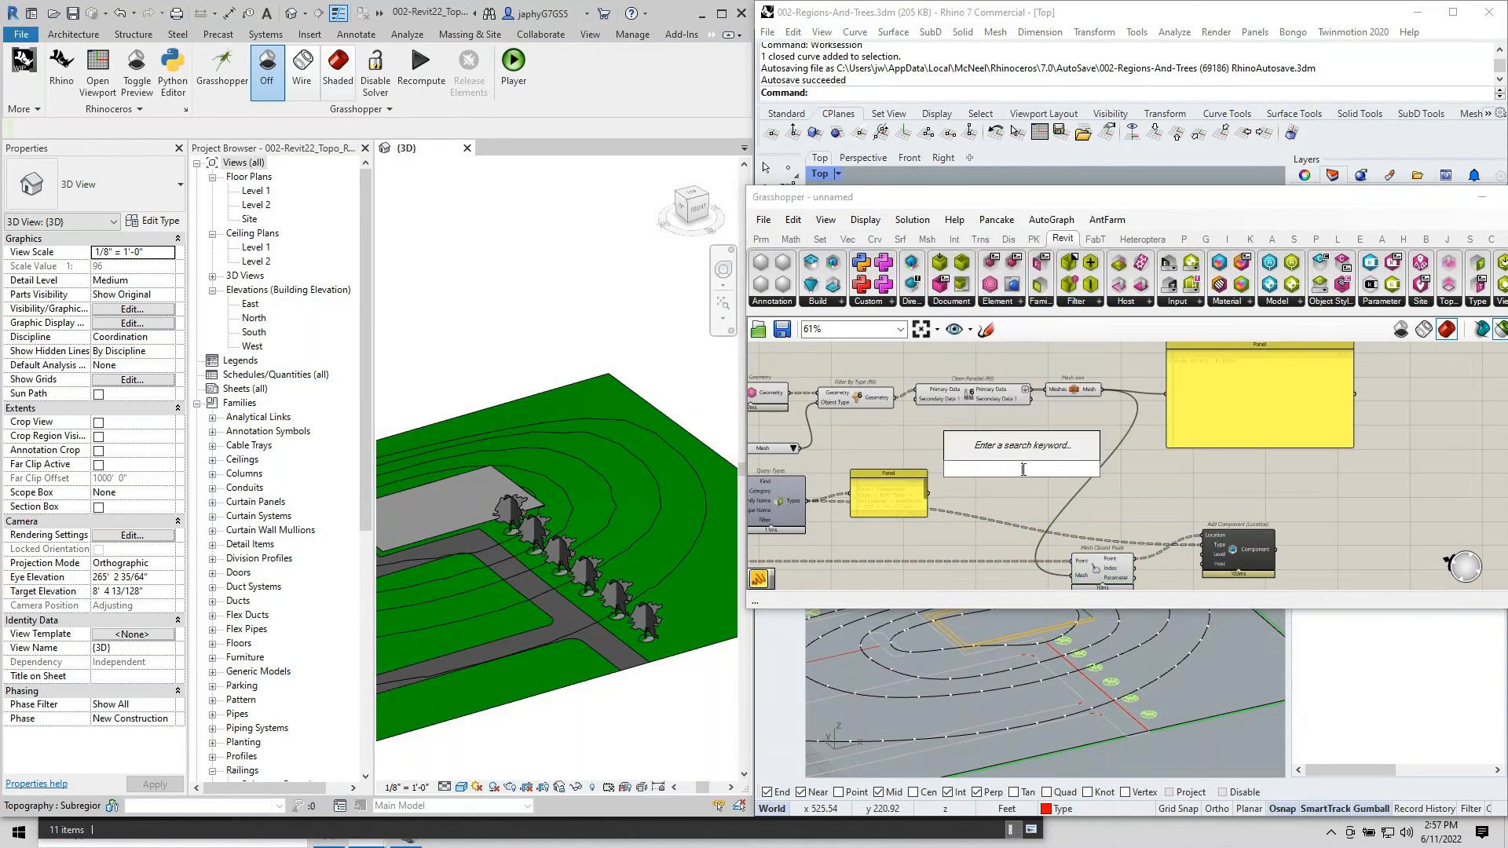
{"action": "type", "text": "sdl"}
{"action": "left_click", "coordinate": [1020, 452]}
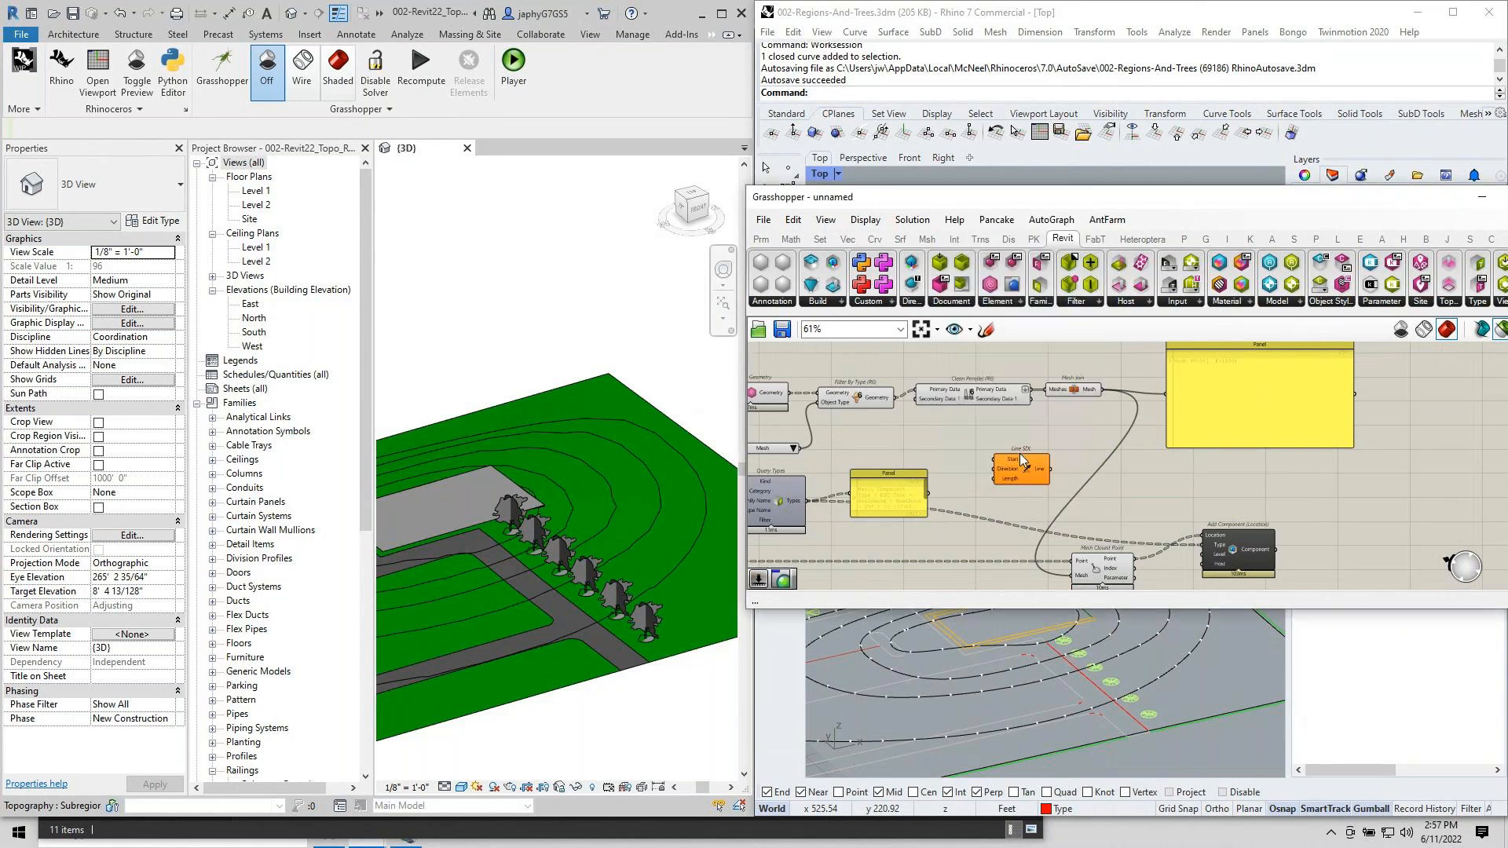
{"action": "scroll", "coordinate": [993, 475], "scroll_direction": "down", "scroll_amount": 3}
{"action": "left_click_drag", "start_coordinate": [969, 484], "coordinate": [874, 542]}
{"action": "scroll", "coordinate": [875, 542], "scroll_direction": "up", "scroll_amount": 4}
{"action": "right_click_drag", "start_coordinate": [882, 537], "coordinate": [964, 551]}
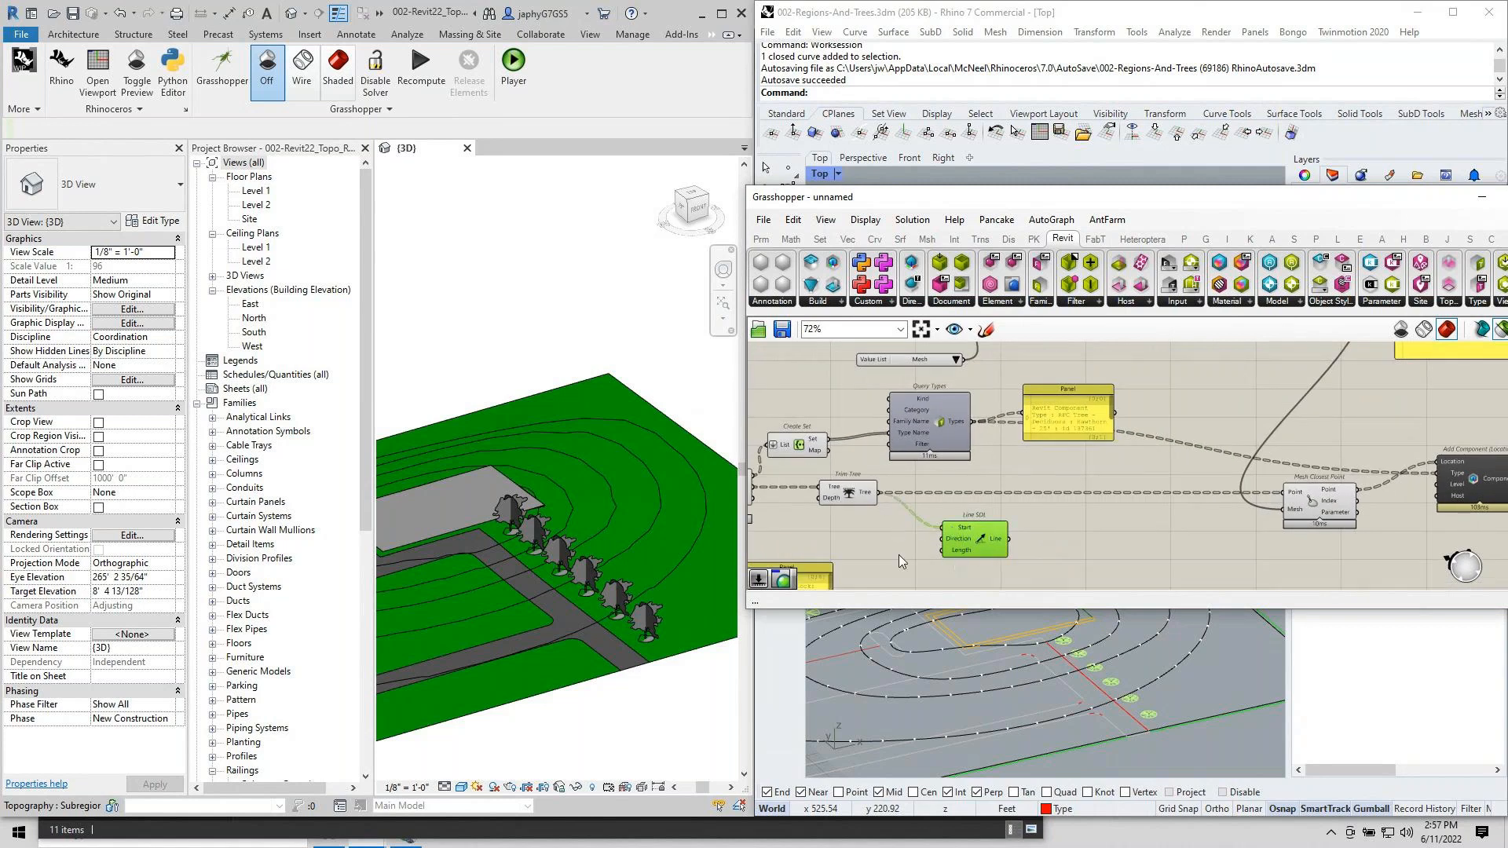
Add a Unit Z component and connect its vector output to the Direction input of Line SDL.
{"action": "double_click", "coordinate": [874, 554]}
{"action": "type", "text": "z"}
{"action": "left_click", "coordinate": [861, 538]}
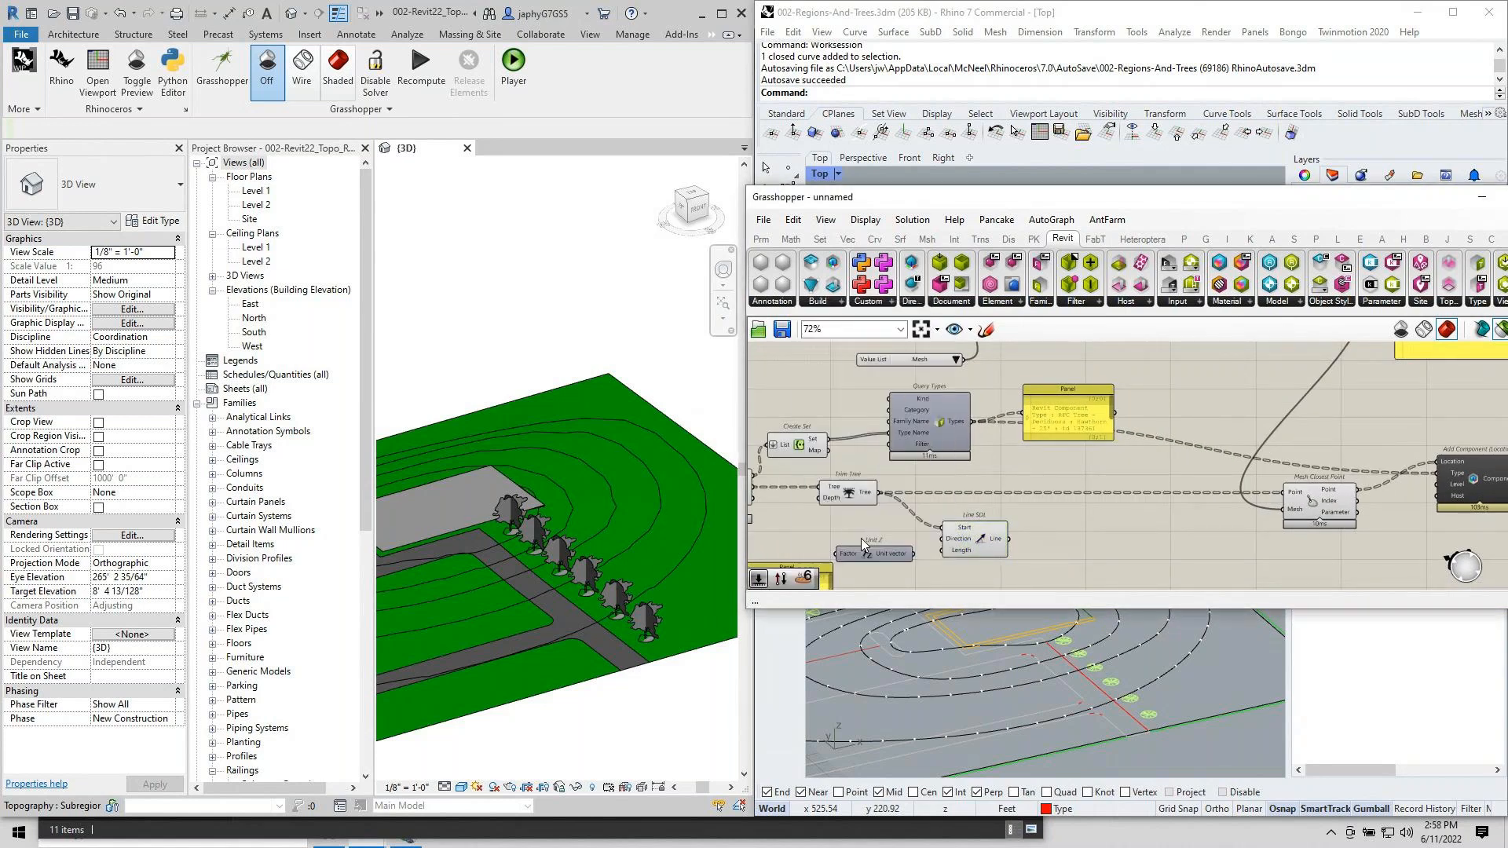
{"action": "left_click_drag", "start_coordinate": [914, 554], "coordinate": [943, 539]}
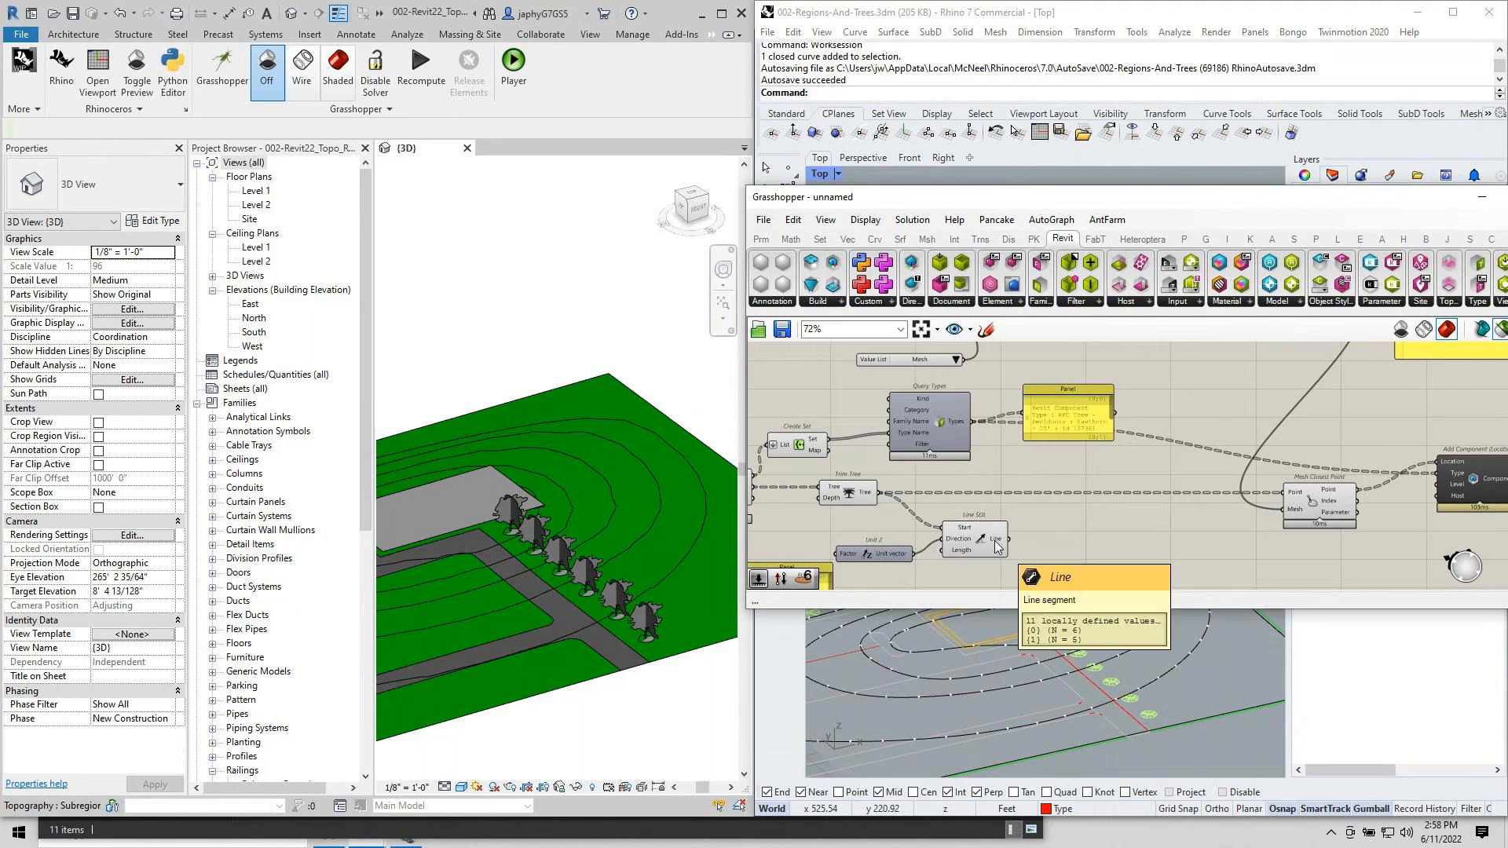
Delete the Line SDL and Unit Z components below Trim Tree.
{"action": "scroll", "coordinate": [952, 557], "scroll_direction": "down", "scroll_amount": 2}
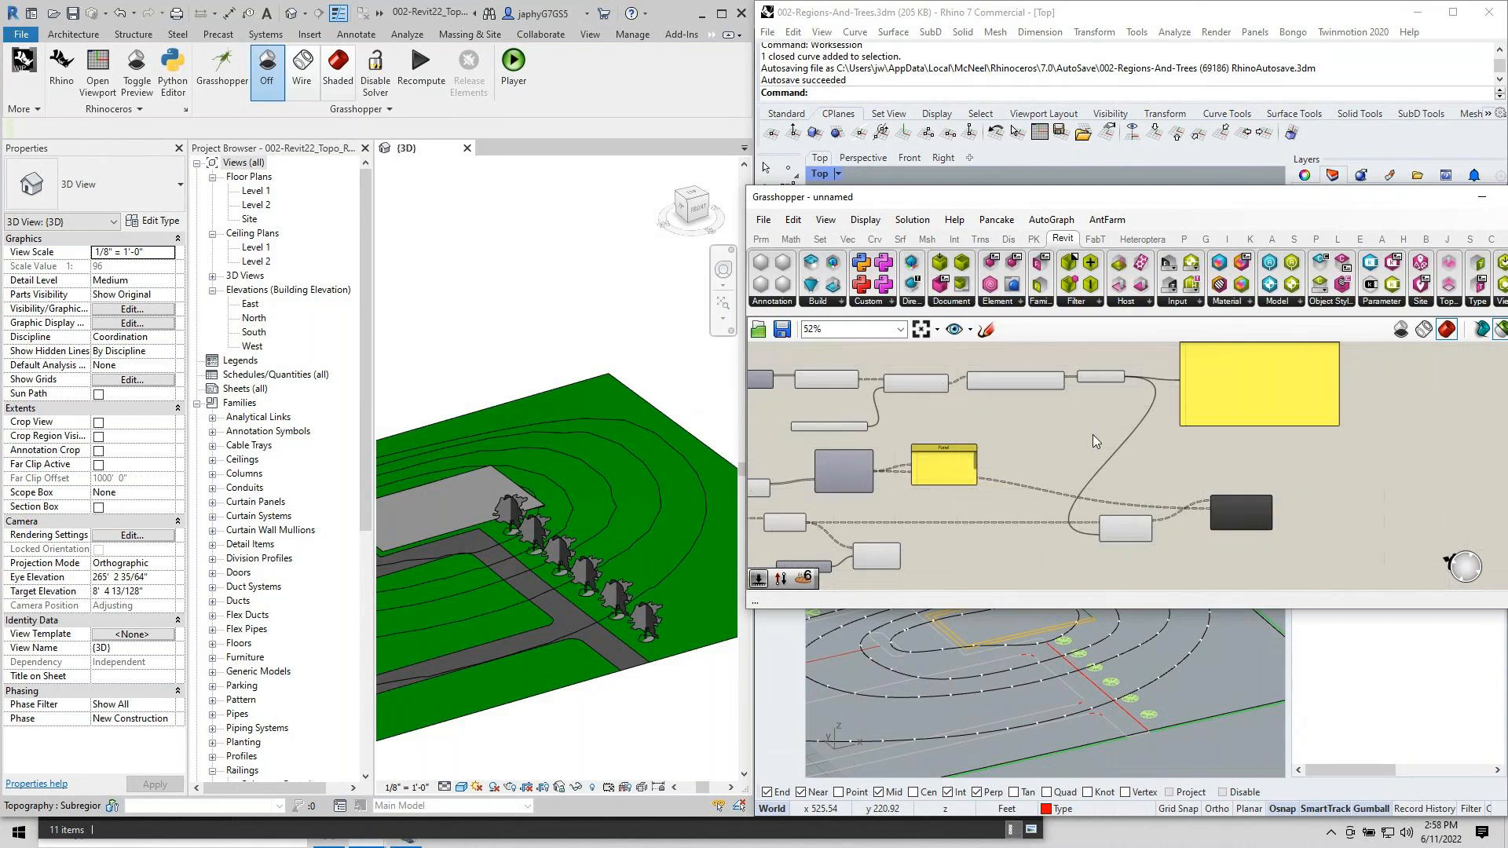
{"action": "scroll", "coordinate": [1118, 376], "scroll_direction": "up", "scroll_amount": 3}
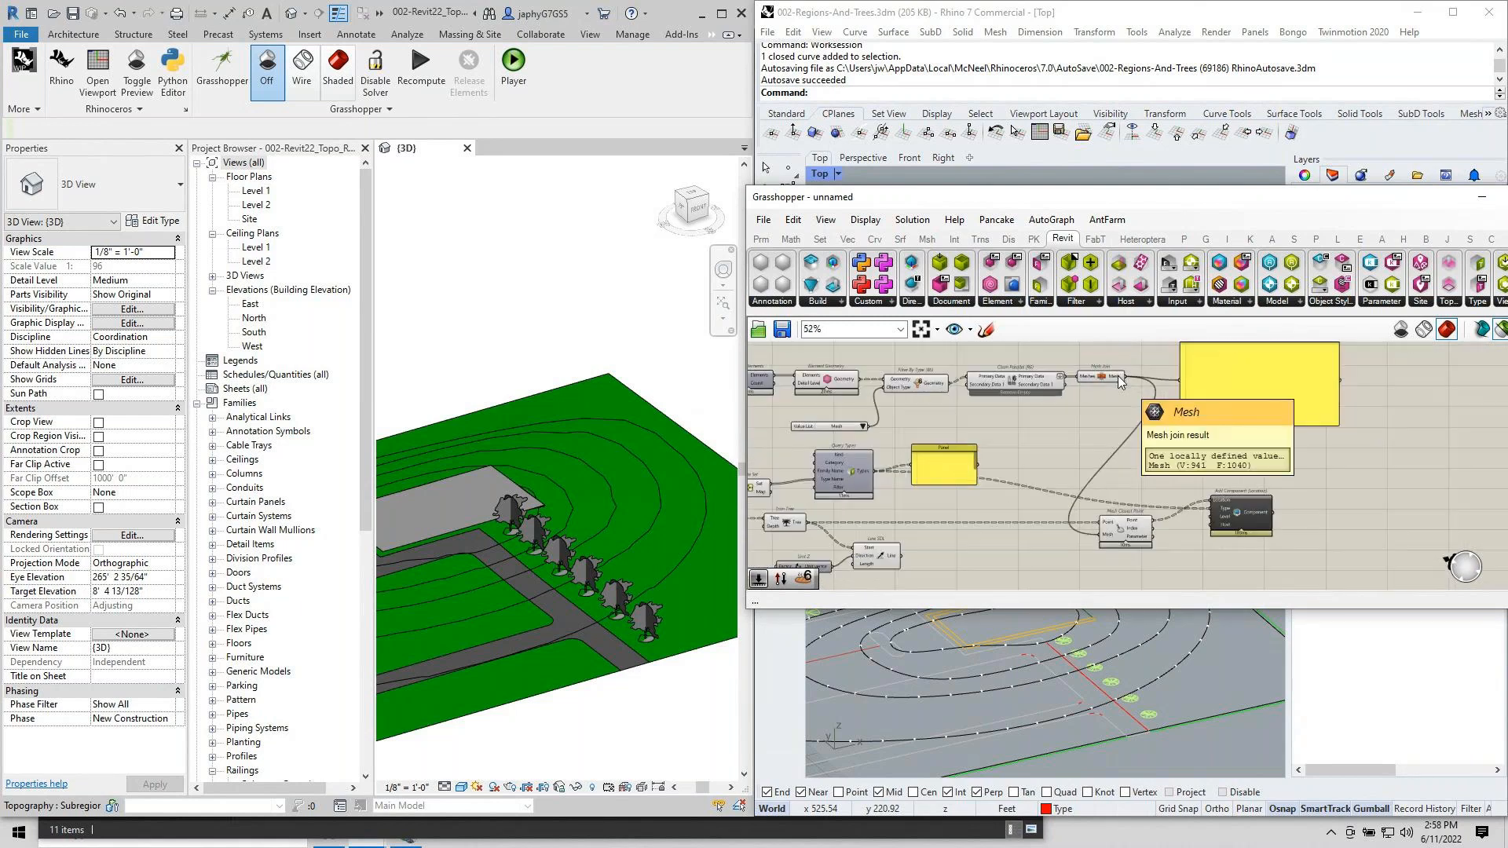
{"action": "scroll", "coordinate": [1118, 375], "scroll_direction": "down", "scroll_amount": 3}
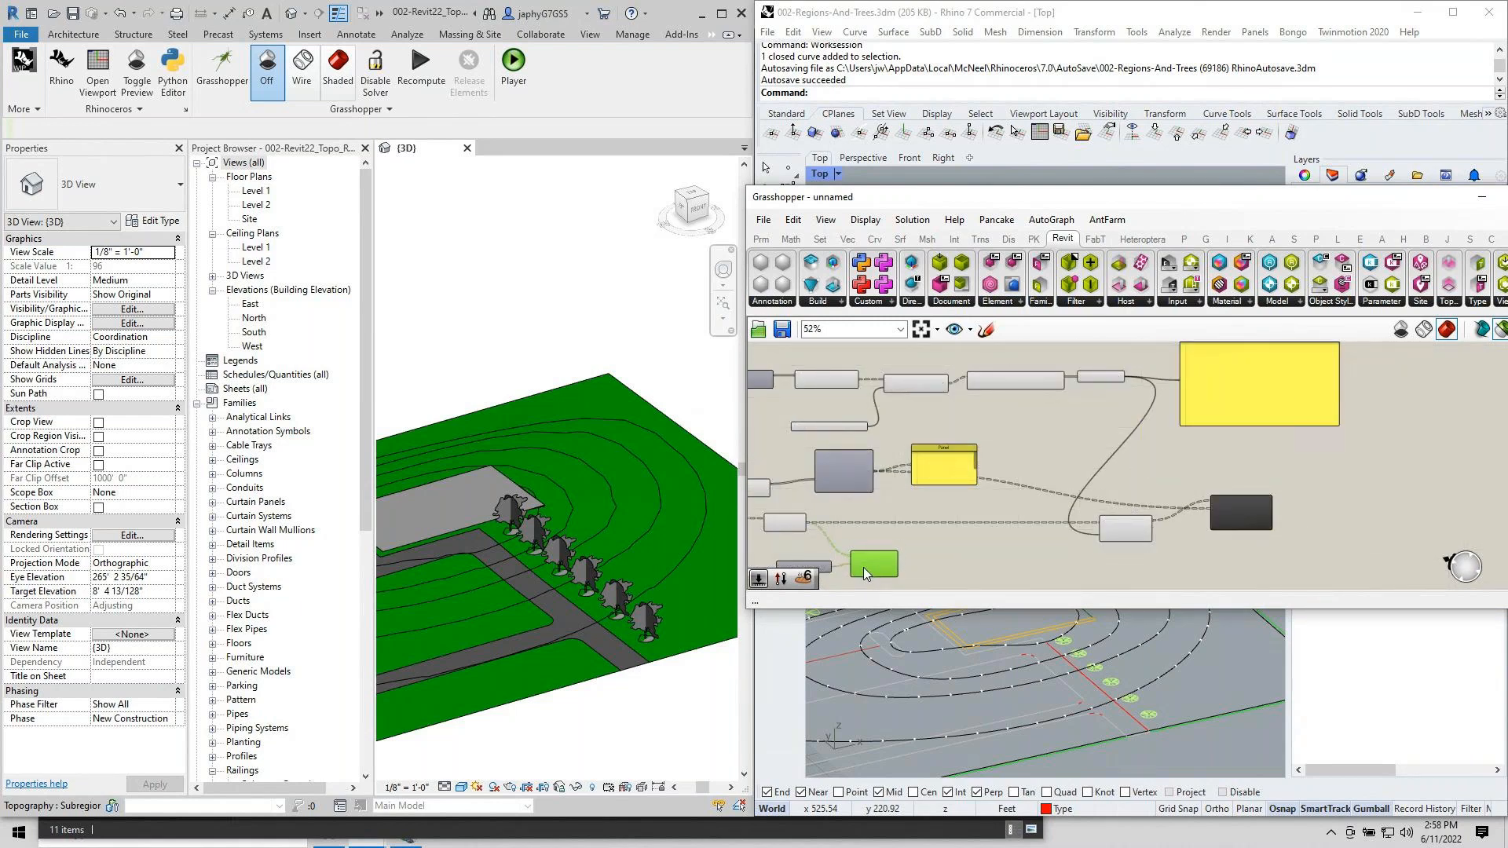
{"action": "right_click_drag", "start_coordinate": [864, 566], "coordinate": [898, 541]}
{"action": "left_click_drag", "start_coordinate": [970, 524], "coordinate": [829, 562]}
{"action": "key", "text": "Delete"}
Examine in the Revit 3D view how the placed trees sit on the terrain.
{"action": "scroll", "coordinate": [651, 622], "scroll_direction": "up", "scroll_amount": 3}
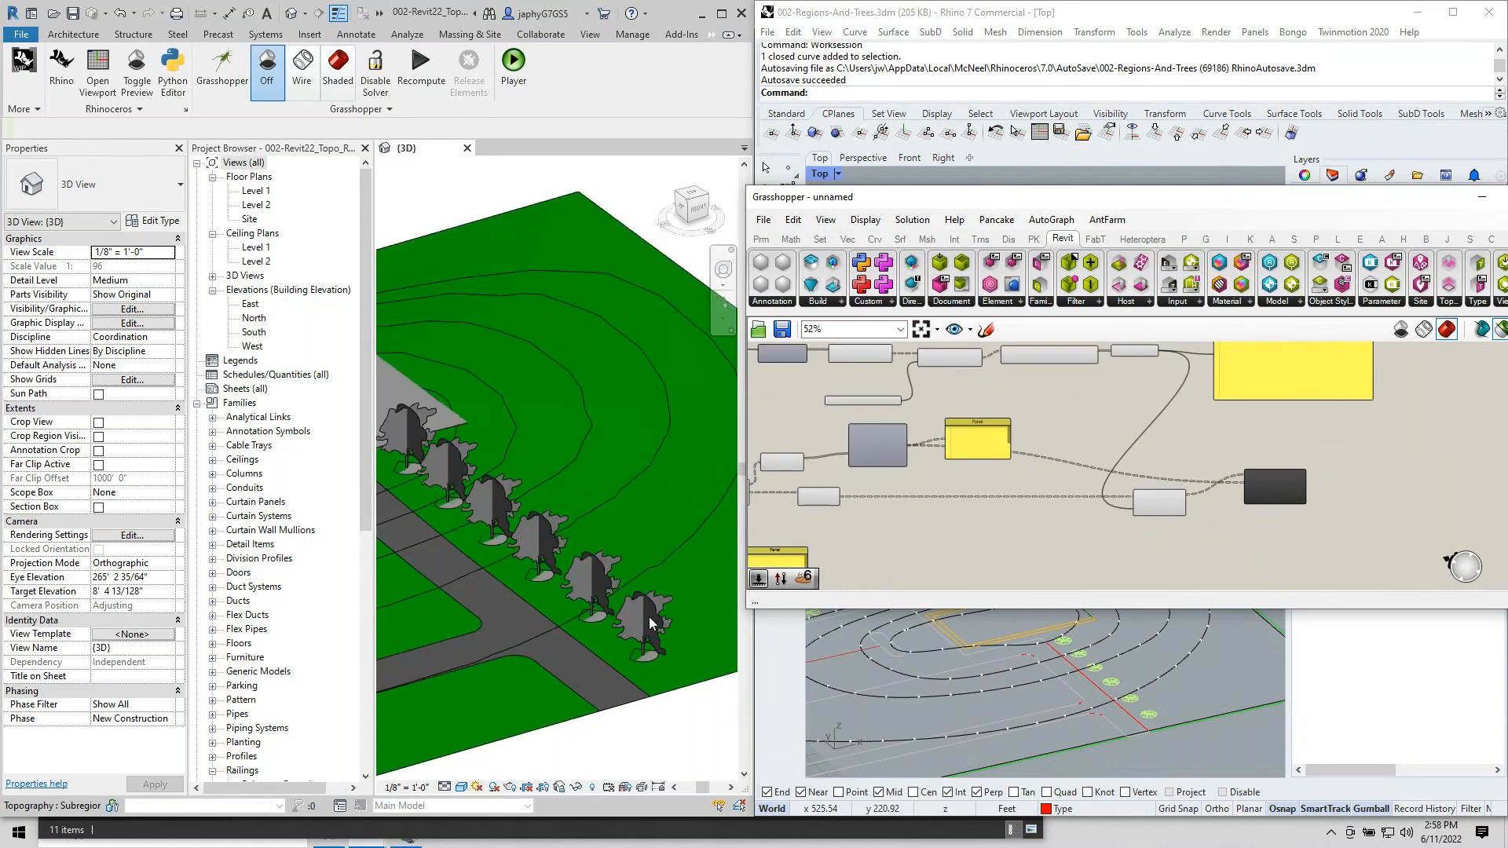
{"action": "scroll", "coordinate": [650, 623], "scroll_direction": "up", "scroll_amount": 1}
{"action": "scroll", "coordinate": [561, 622], "scroll_direction": "up", "scroll_amount": 1}
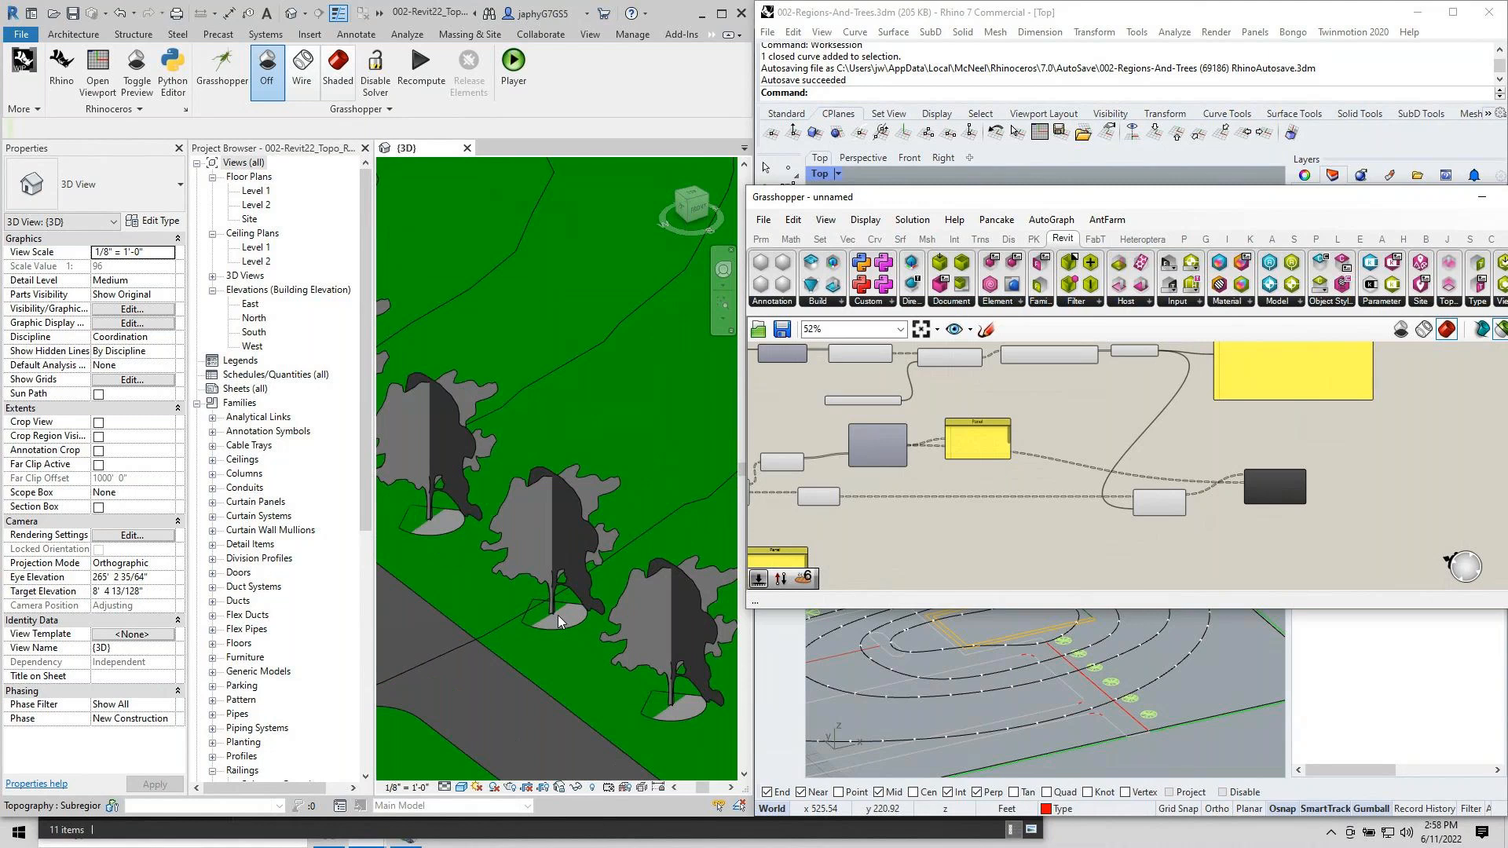
{"action": "scroll", "coordinate": [561, 622], "scroll_direction": "down", "scroll_amount": 5}
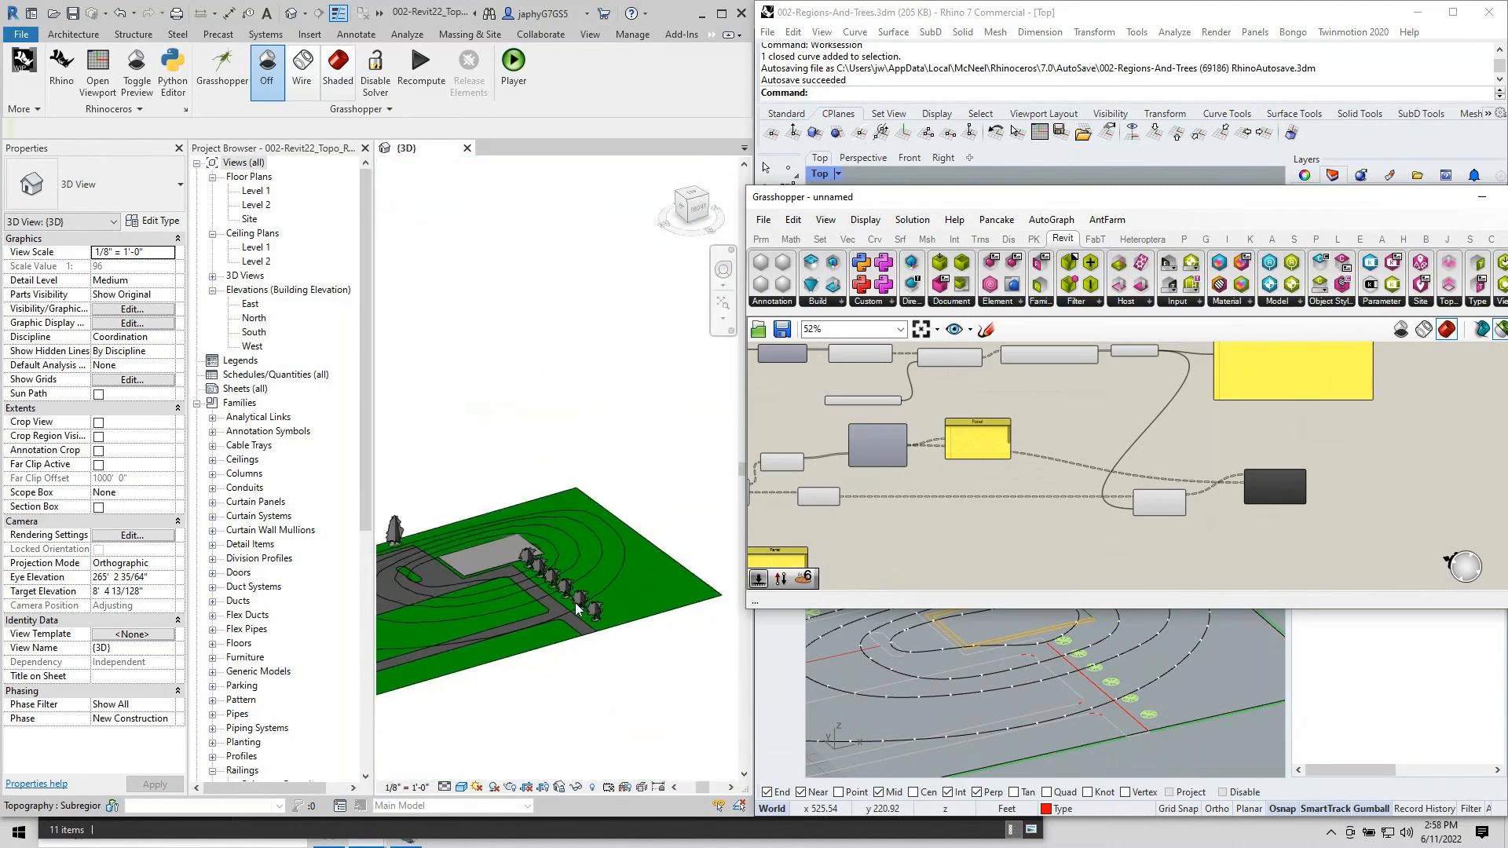
{"action": "scroll", "coordinate": [532, 576], "scroll_direction": "up", "scroll_amount": 4}
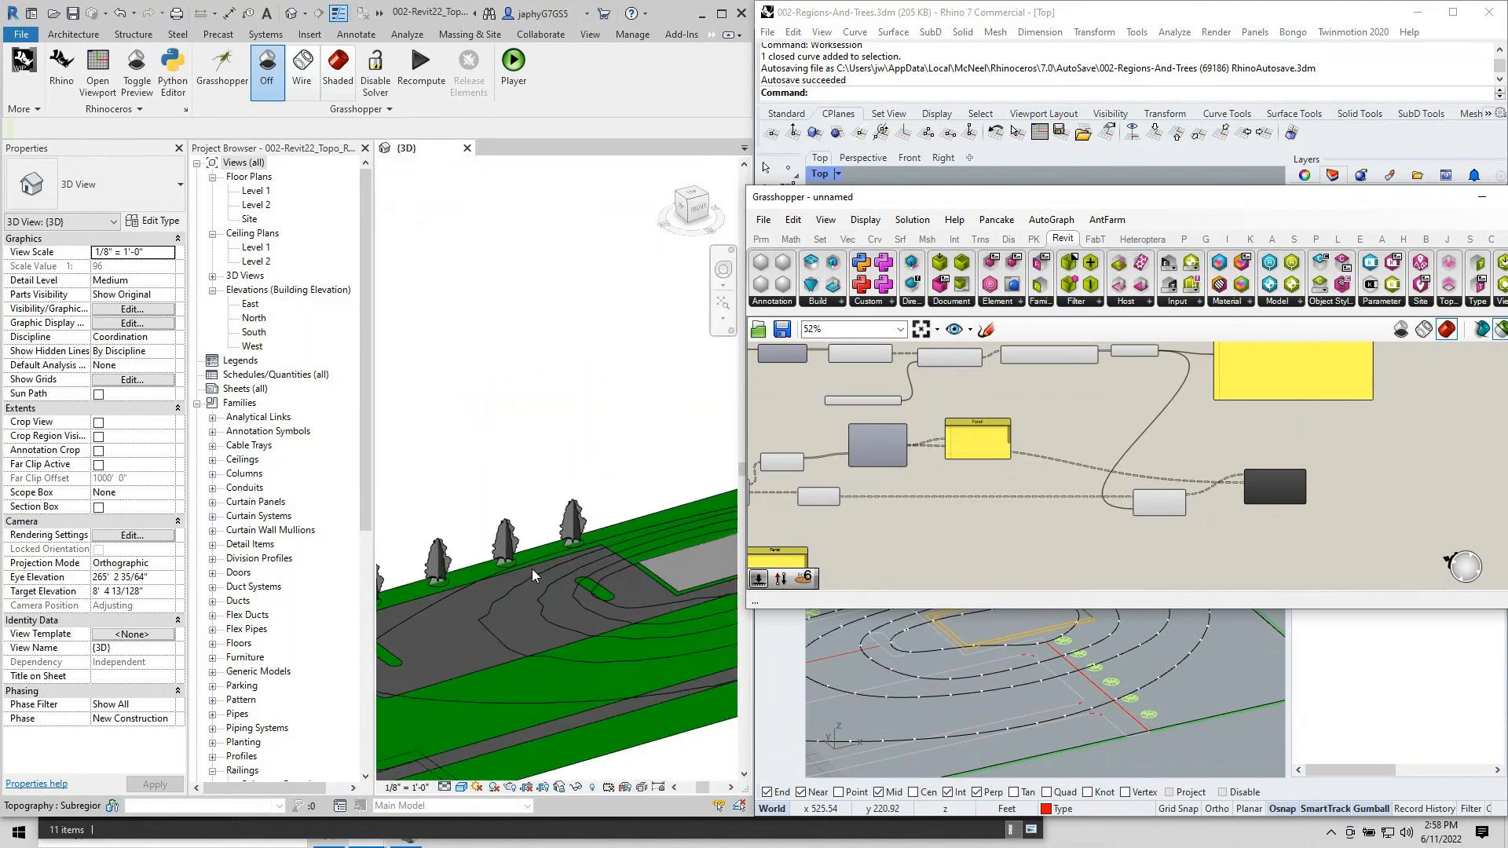
{"action": "scroll", "coordinate": [530, 569], "scroll_direction": "up", "scroll_amount": 2}
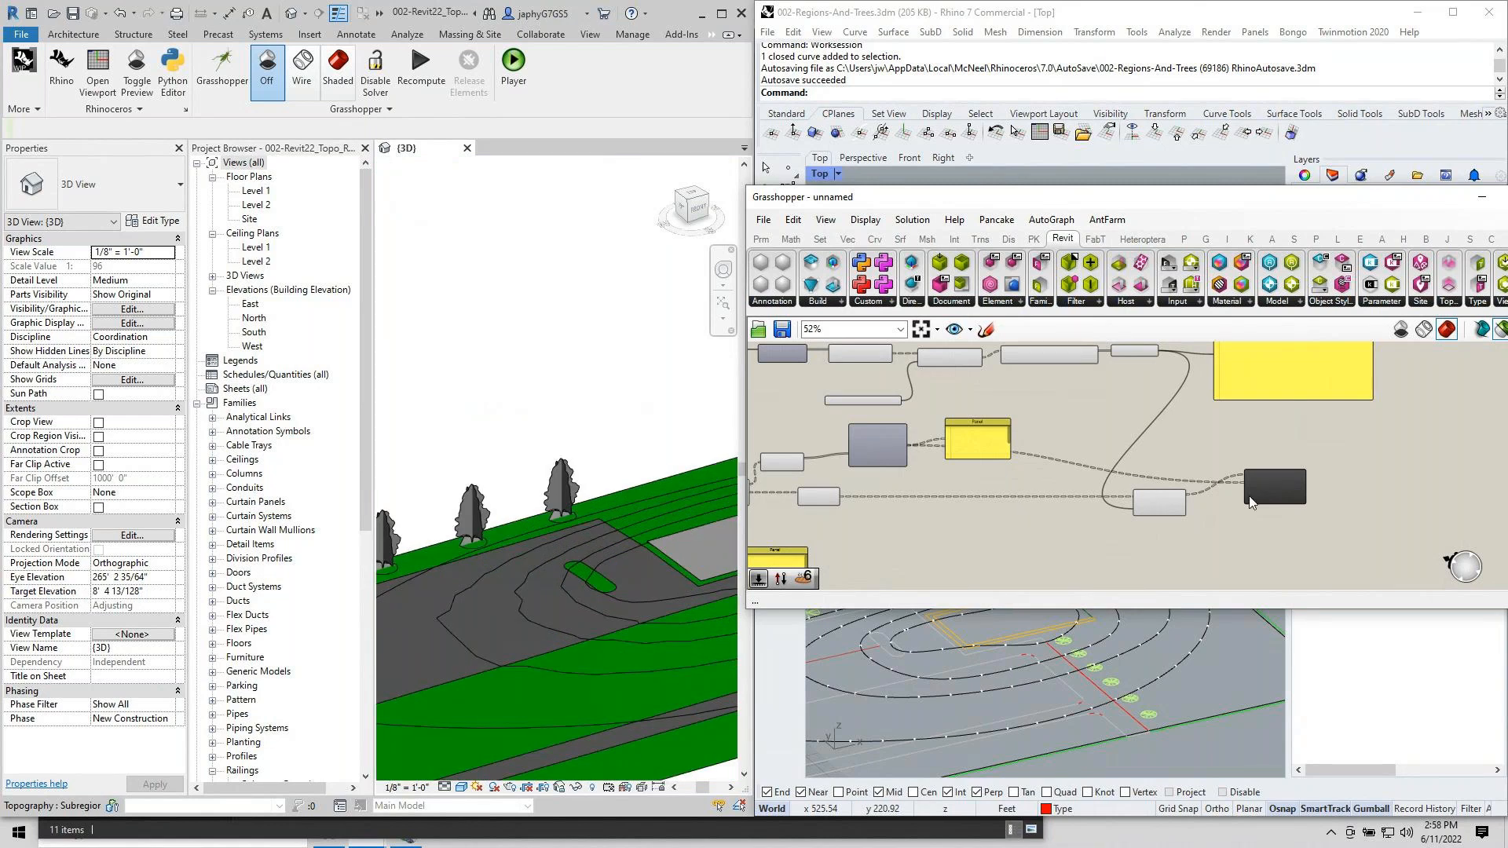
{"action": "scroll", "coordinate": [1317, 507], "scroll_direction": "up", "scroll_amount": 3}
{"action": "scroll", "coordinate": [1118, 463], "scroll_direction": "down", "scroll_amount": 4}
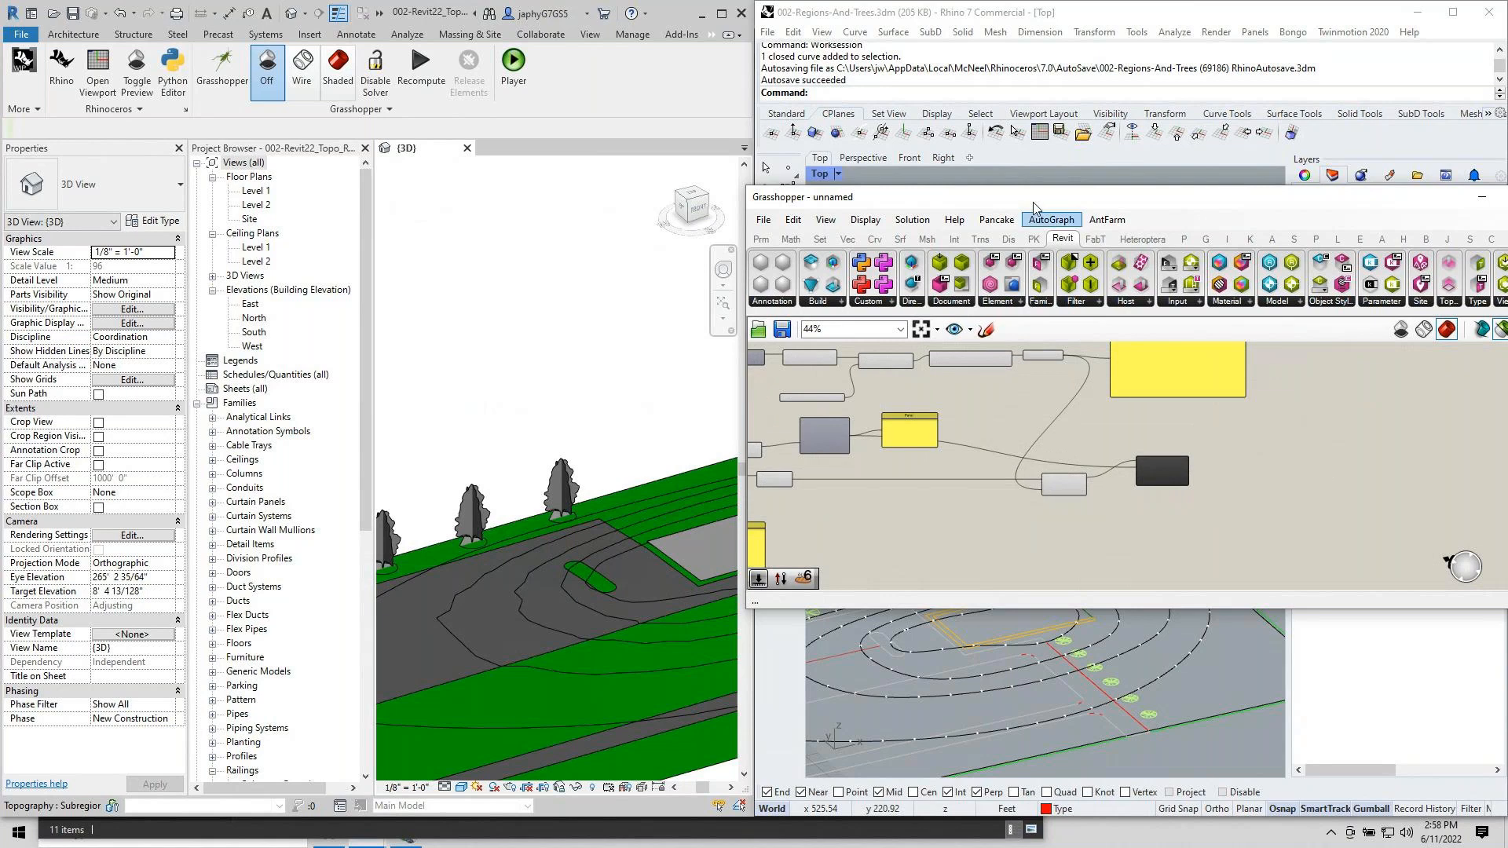
Move the Grasshopper window clear of the Rhino viewport and switch that viewport to the Front view.
{"action": "left_click_drag", "start_coordinate": [1037, 204], "coordinate": [655, 92]}
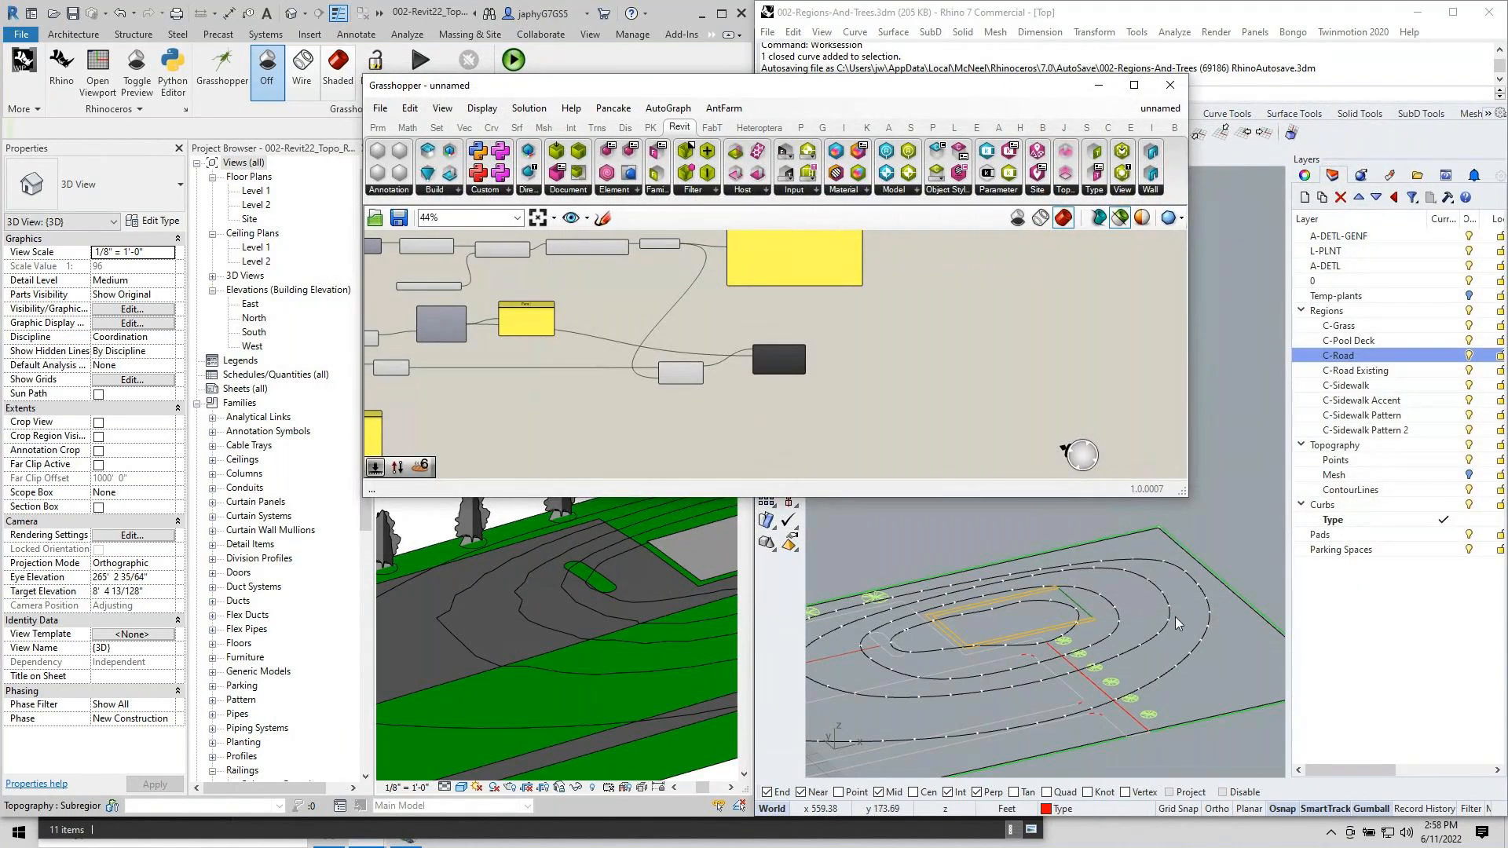
{"action": "right_click_drag", "start_coordinate": [1185, 620], "coordinate": [1062, 628]}
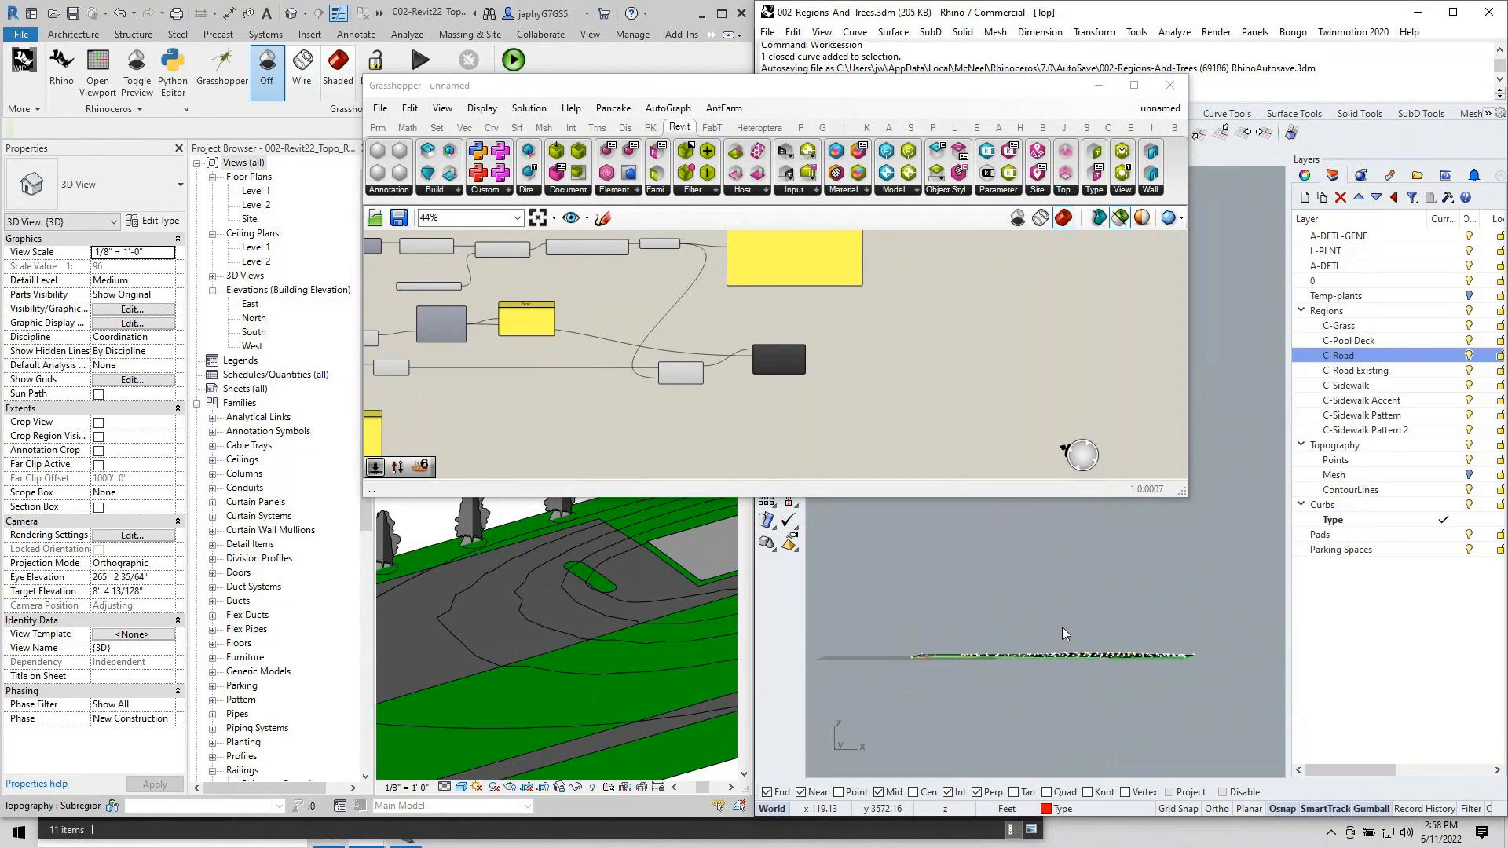
{"action": "type", "text": "sv"}
{"action": "key", "text": "Return"}
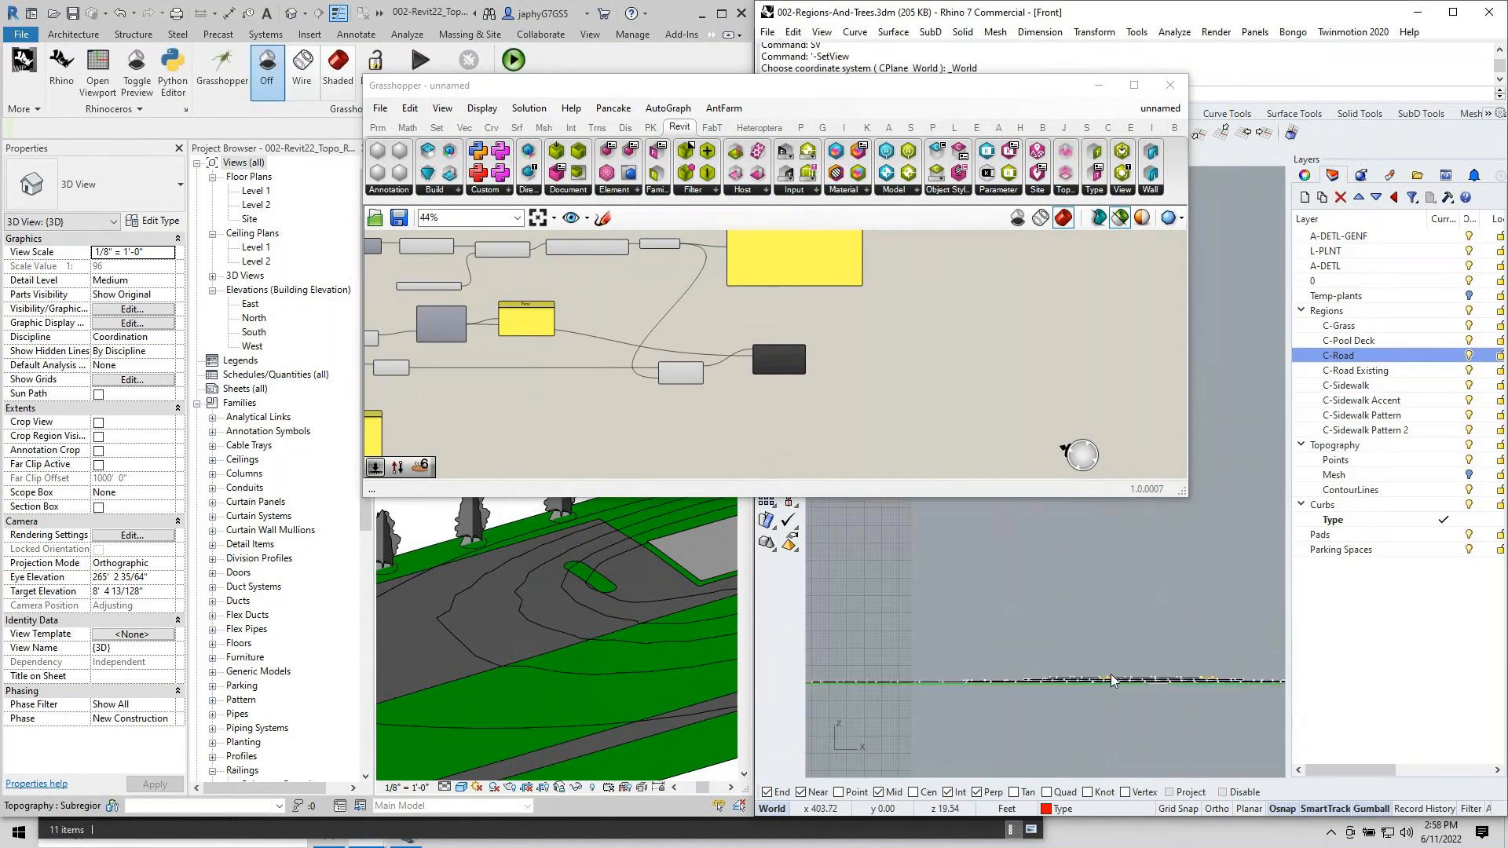
{"action": "scroll", "coordinate": [1110, 674], "scroll_direction": "up", "scroll_amount": 4}
{"action": "right_click_drag", "start_coordinate": [1025, 655], "coordinate": [897, 639]}
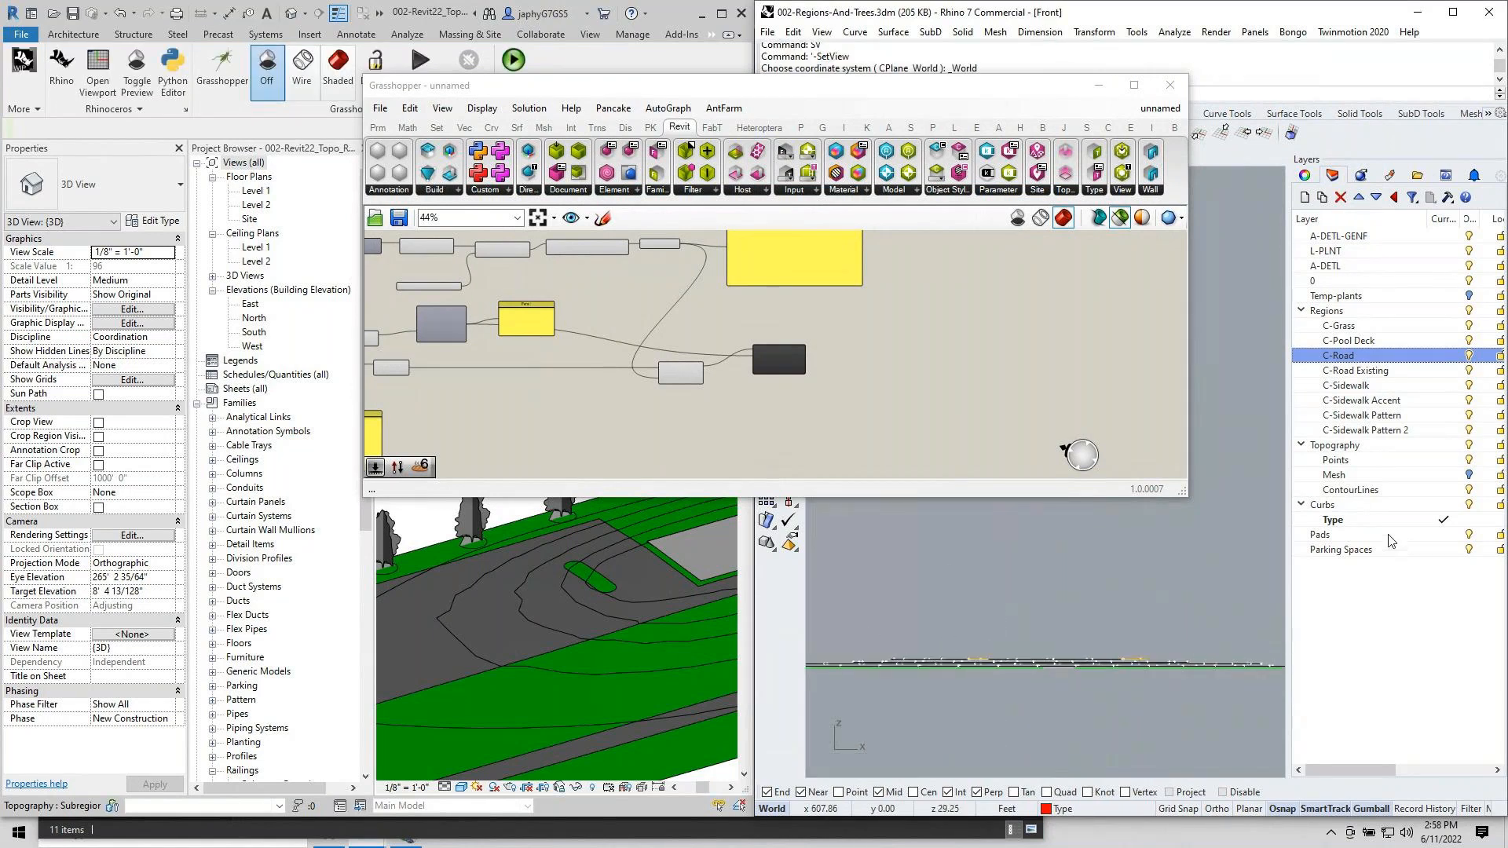
Select all objects on the Points sublayer of Topography and lock everything else in the Rhino model.
{"action": "right_click", "coordinate": [1318, 446]}
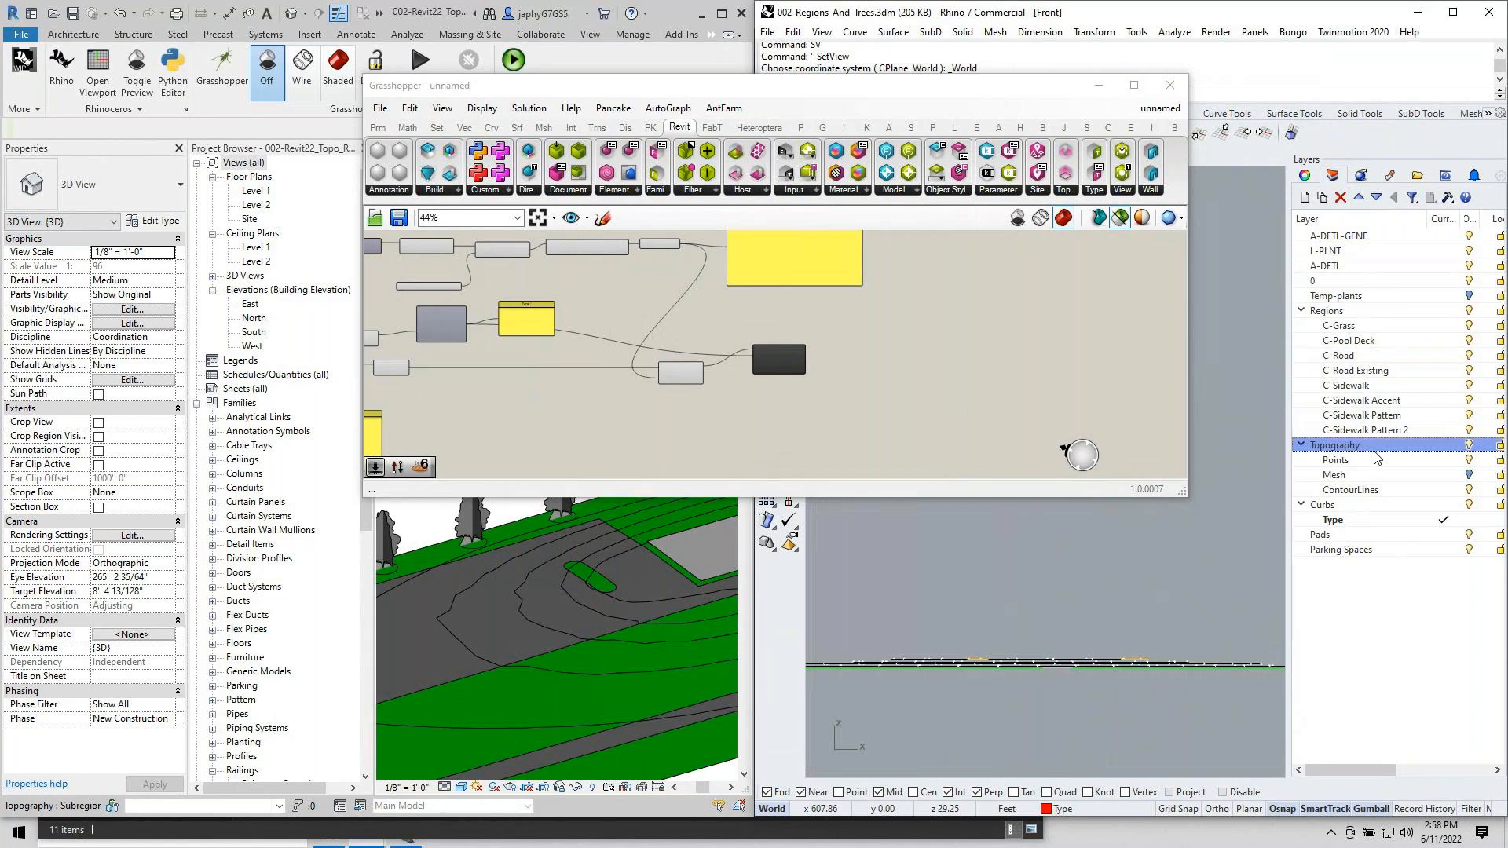
{"action": "left_click", "coordinate": [1319, 464]}
{"action": "right_click", "coordinate": [1320, 460]}
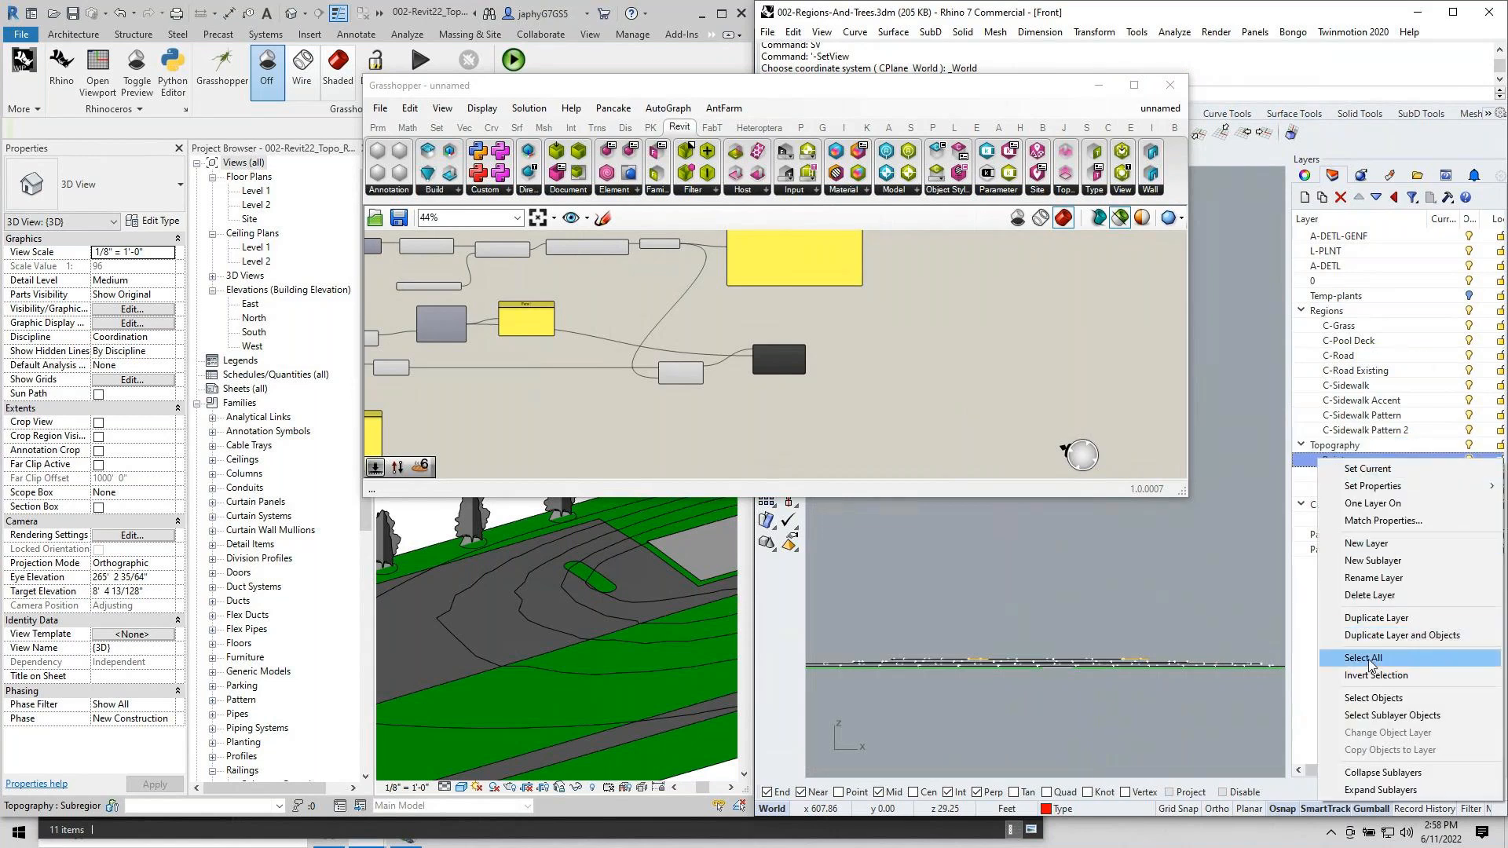
{"action": "left_click", "coordinate": [1381, 698]}
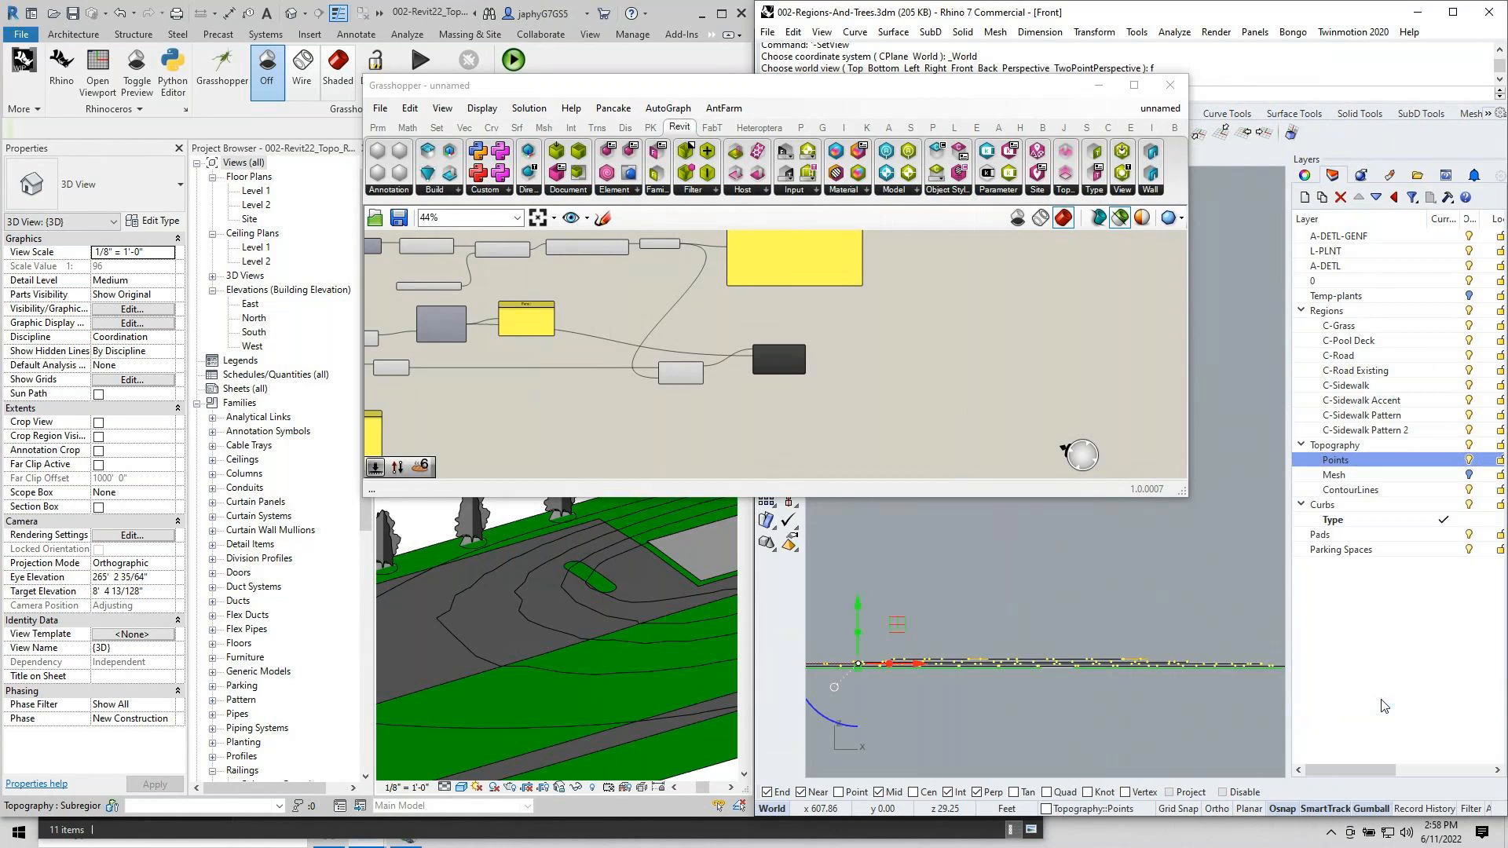
{"action": "type", "text": "l"}
{"action": "key", "text": "Return"}
Raise the uppermost topography points in the Front view and recompute the Grasshopper solution.
{"action": "left_click_drag", "start_coordinate": [853, 623], "coordinate": [1162, 662]}
{"action": "left_click_drag", "start_coordinate": [1017, 609], "coordinate": [1011, 673]}
{"action": "left_click", "coordinate": [960, 622]}
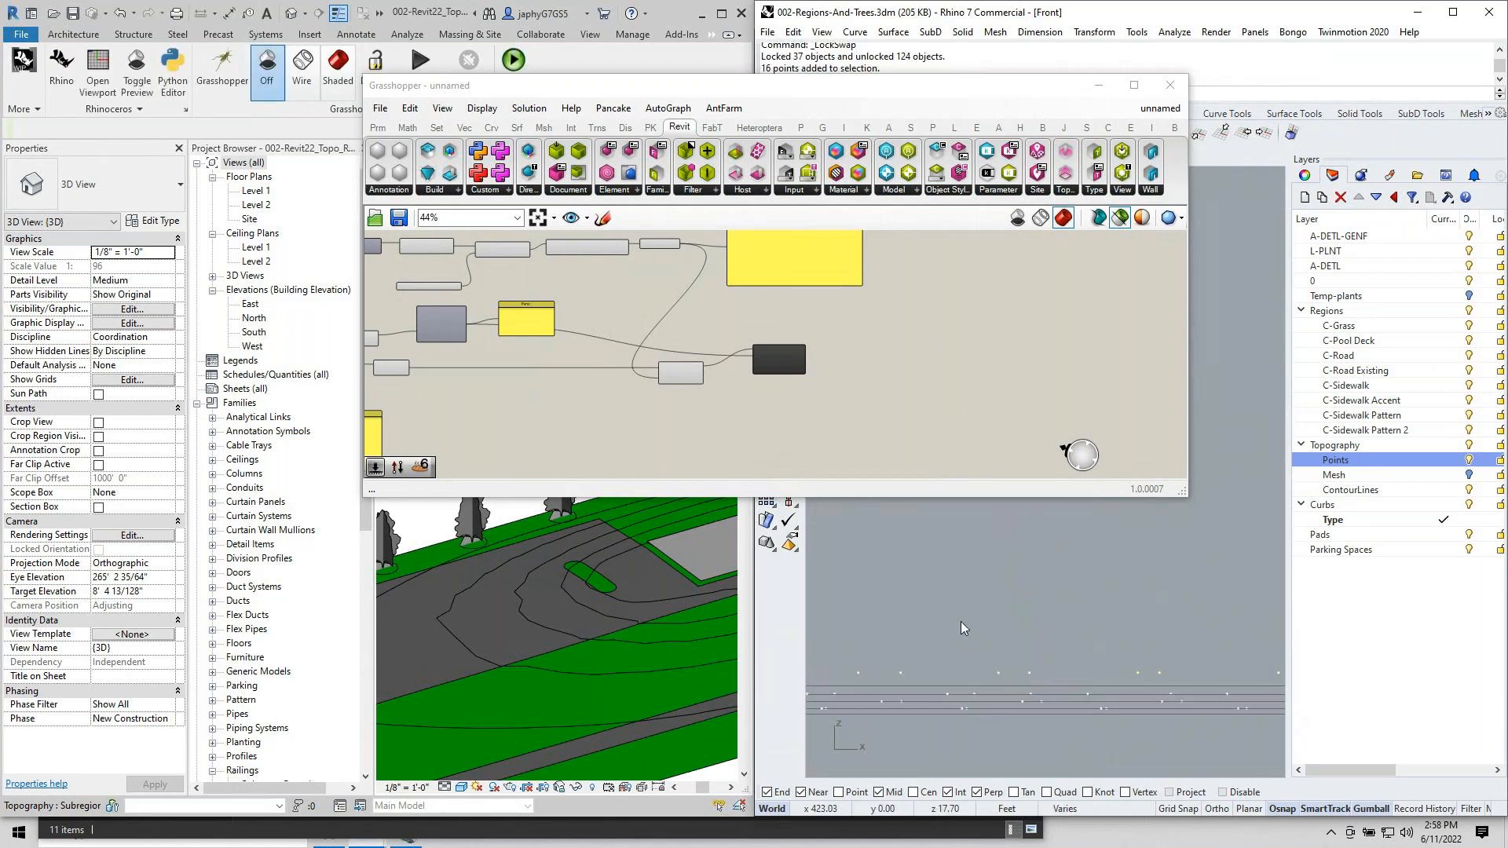
{"action": "middle_click", "coordinate": [926, 385]}
{"action": "left_click", "coordinate": [931, 465]}
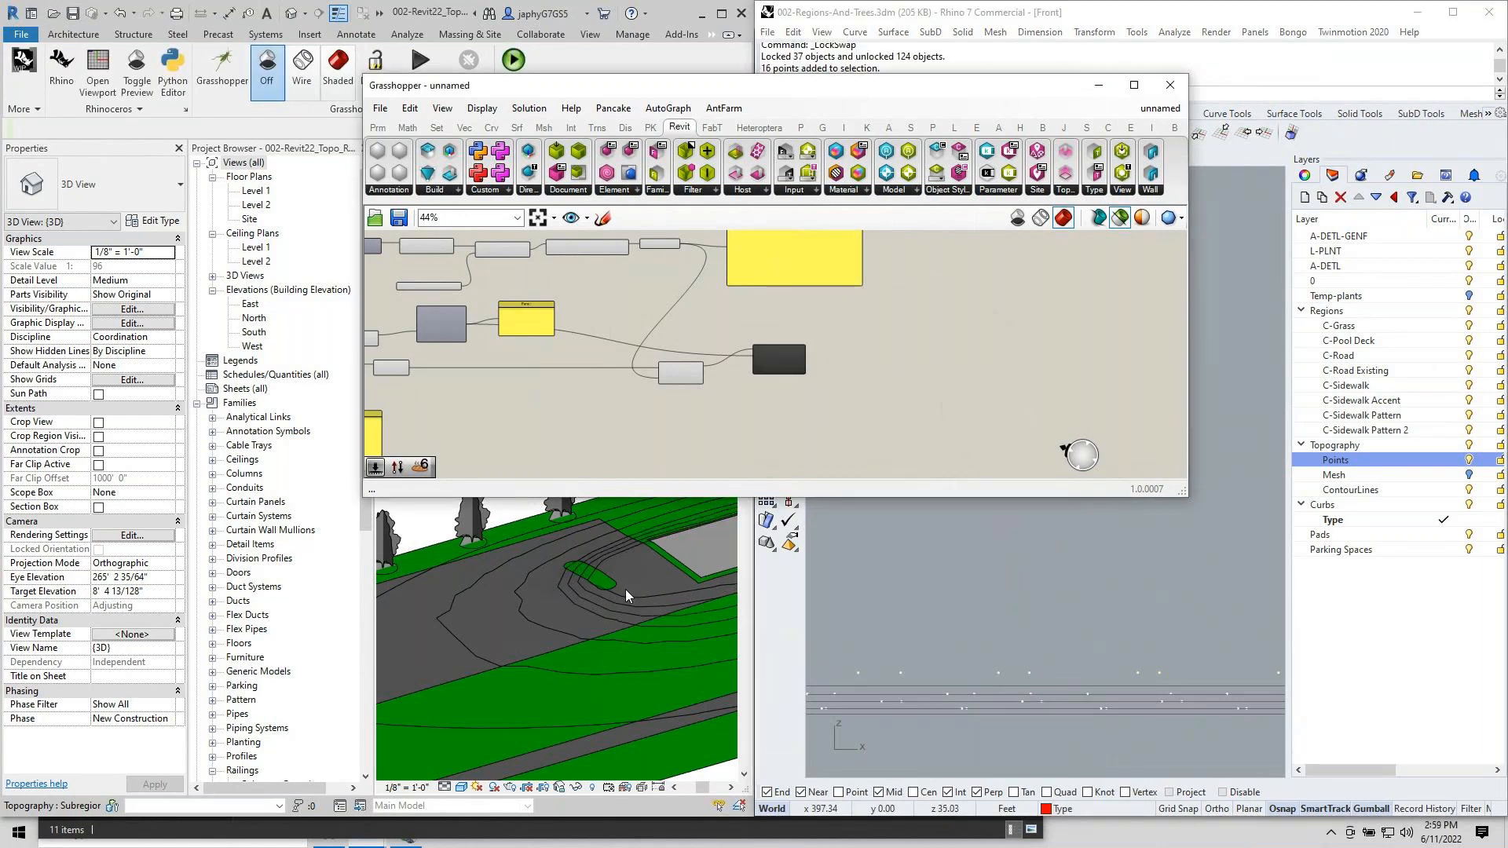
Inspect the updated Revit terrain and check the tree positions along the road and the far edge.
{"action": "scroll", "coordinate": [502, 630], "scroll_direction": "down", "scroll_amount": 3}
{"action": "scroll", "coordinate": [686, 602], "scroll_direction": "up", "scroll_amount": 2}
{"action": "scroll", "coordinate": [686, 596], "scroll_direction": "up", "scroll_amount": 4}
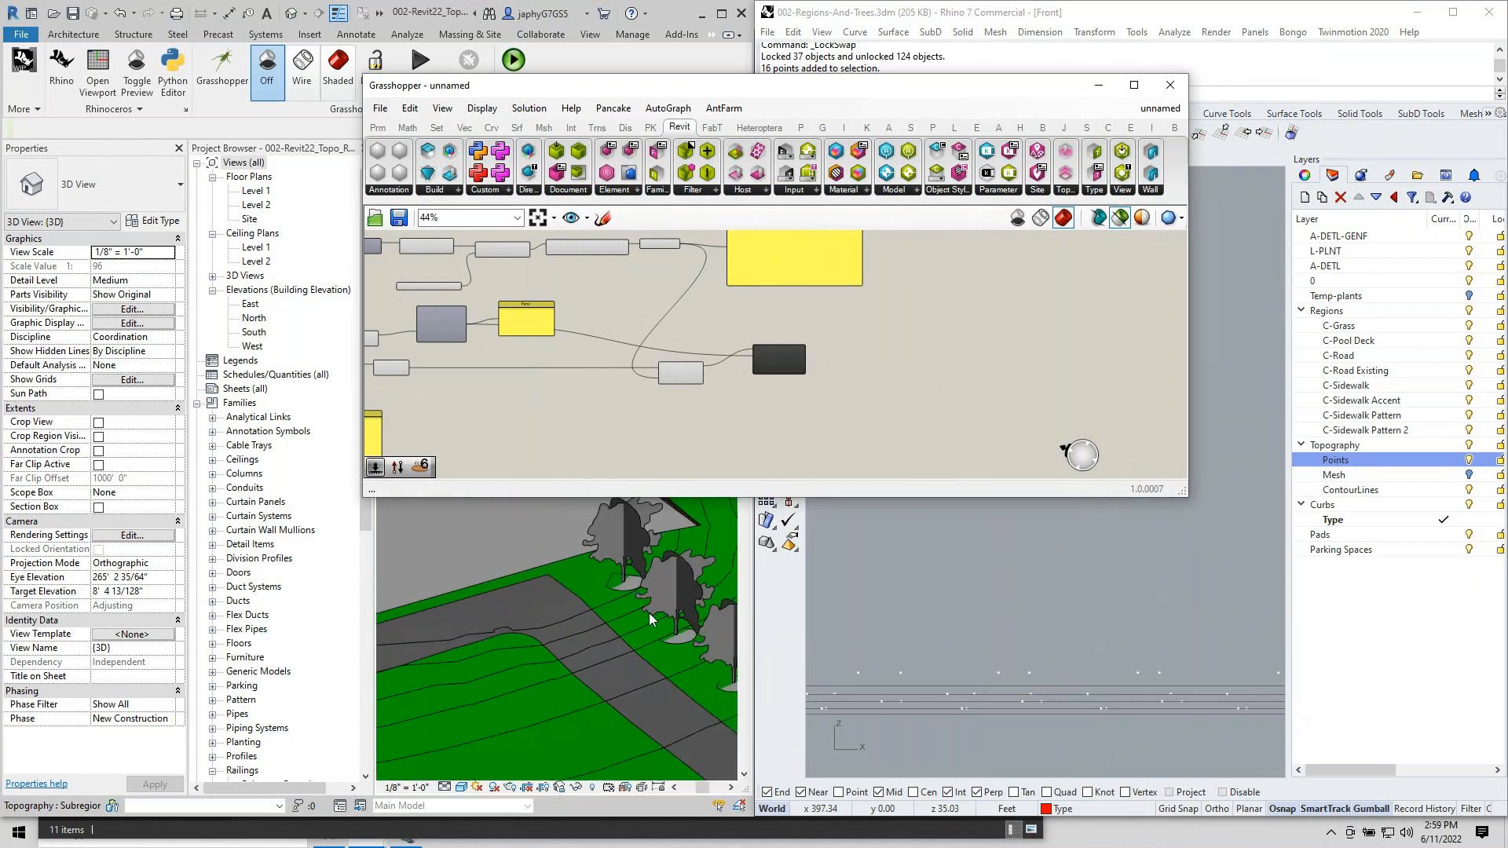
{"action": "scroll", "coordinate": [638, 622], "scroll_direction": "down", "scroll_amount": 2}
{"action": "scroll", "coordinate": [634, 647], "scroll_direction": "down", "scroll_amount": 6}
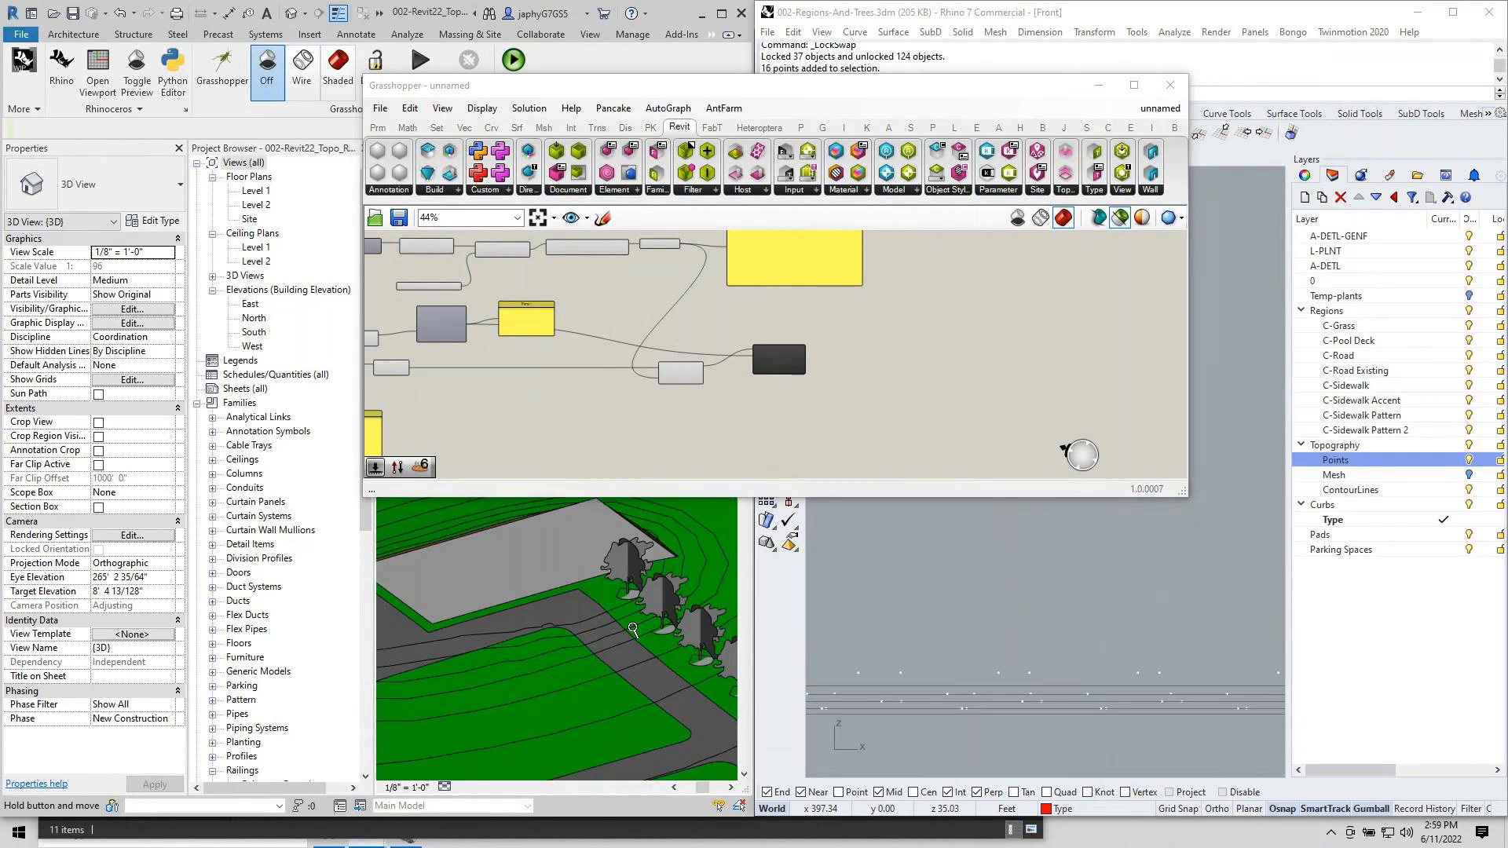
{"action": "middle_click_drag", "start_coordinate": [635, 644], "coordinate": [583, 624], "text": "shift"}
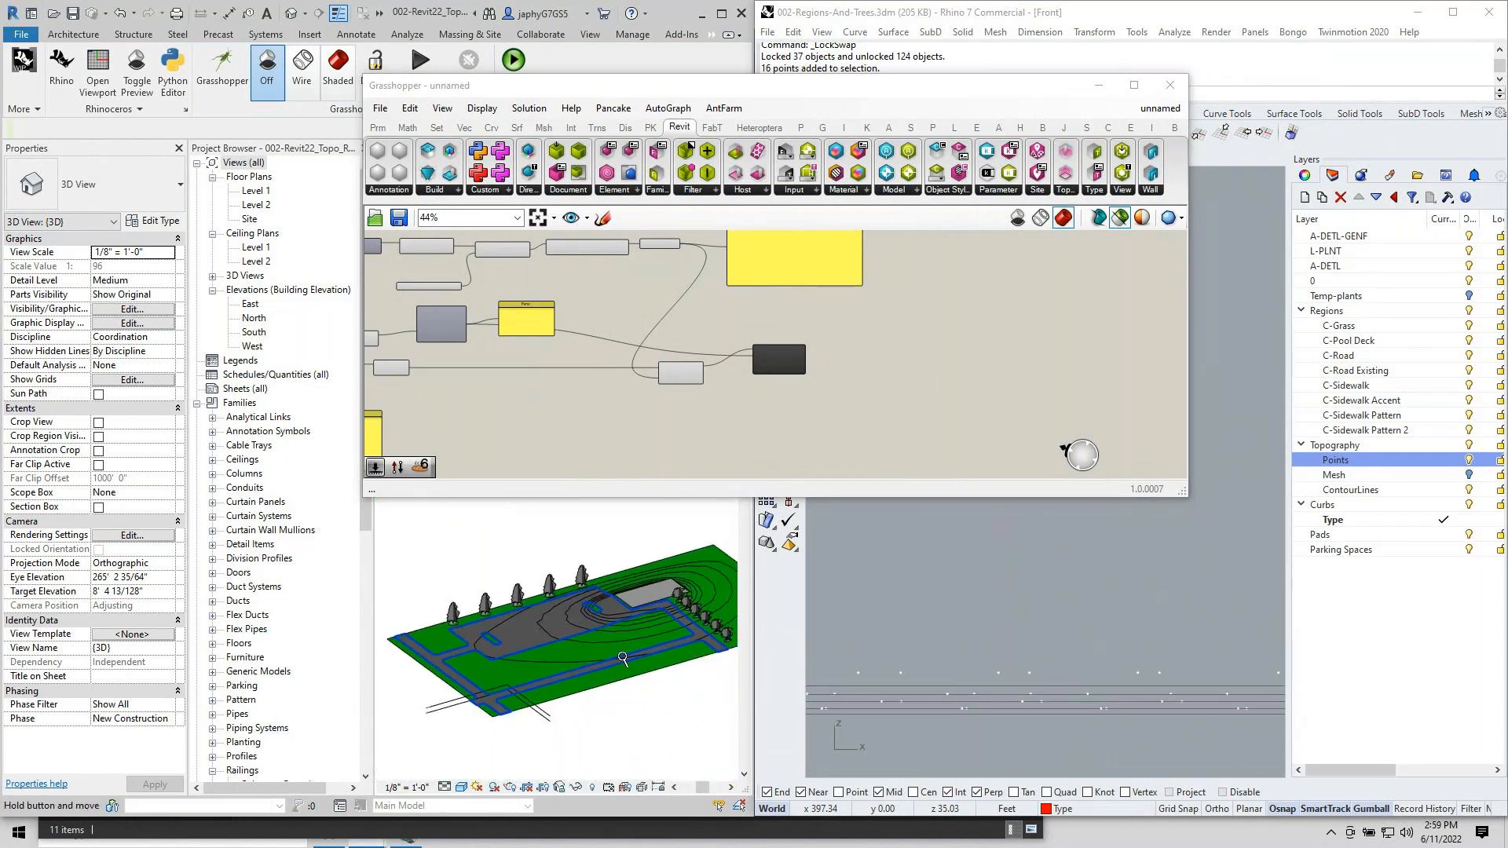
{"action": "scroll", "coordinate": [611, 629], "scroll_direction": "up", "scroll_amount": 3}
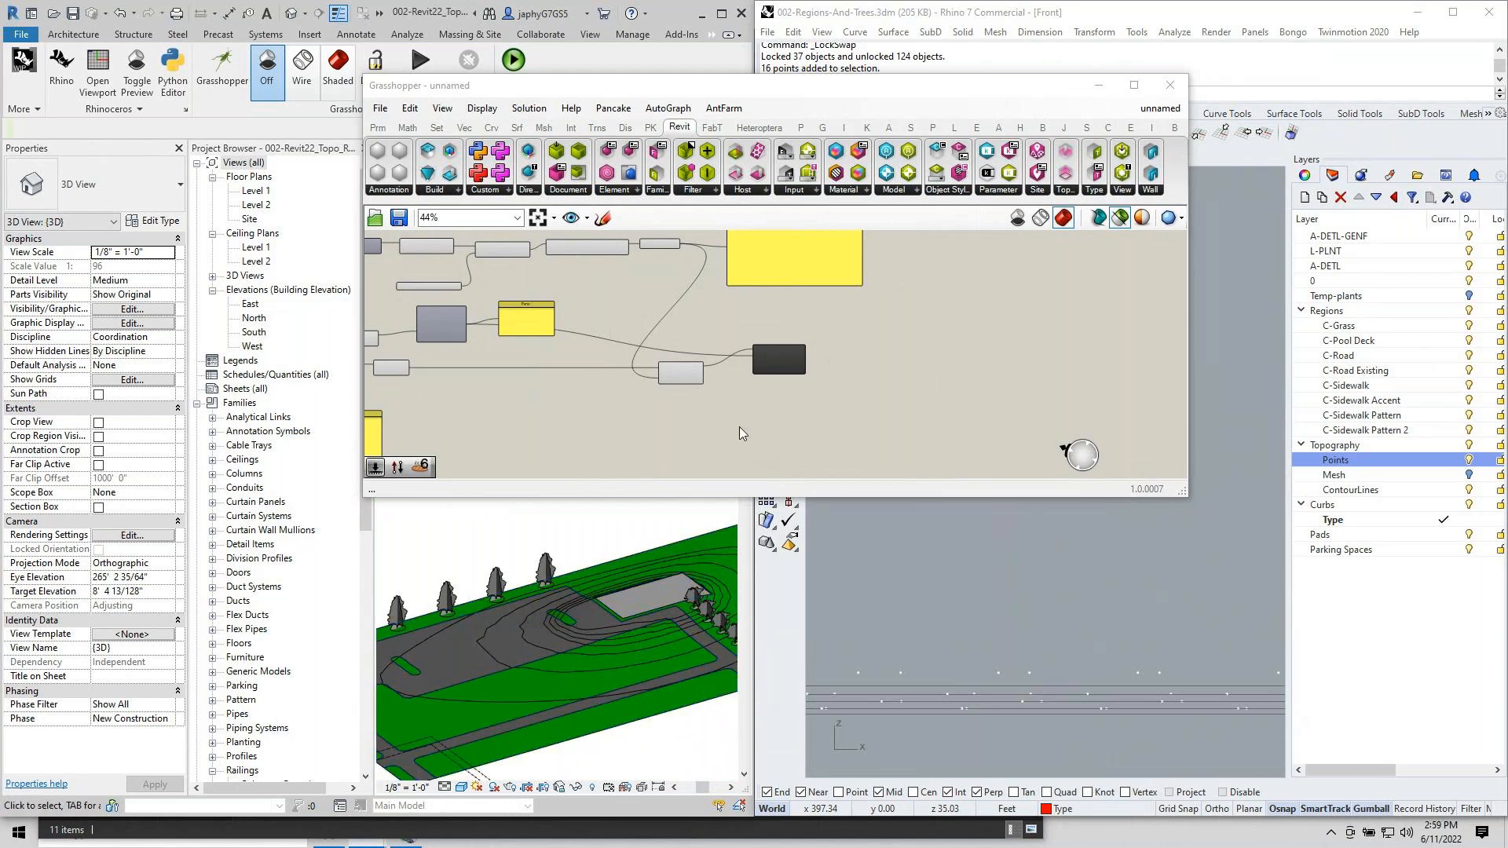
Rearrange the canvas by moving Add Component up beside its type panel and the lower panel further left.
{"action": "scroll", "coordinate": [747, 412], "scroll_direction": "down", "scroll_amount": 1}
{"action": "left_click_drag", "start_coordinate": [774, 367], "coordinate": [750, 343]}
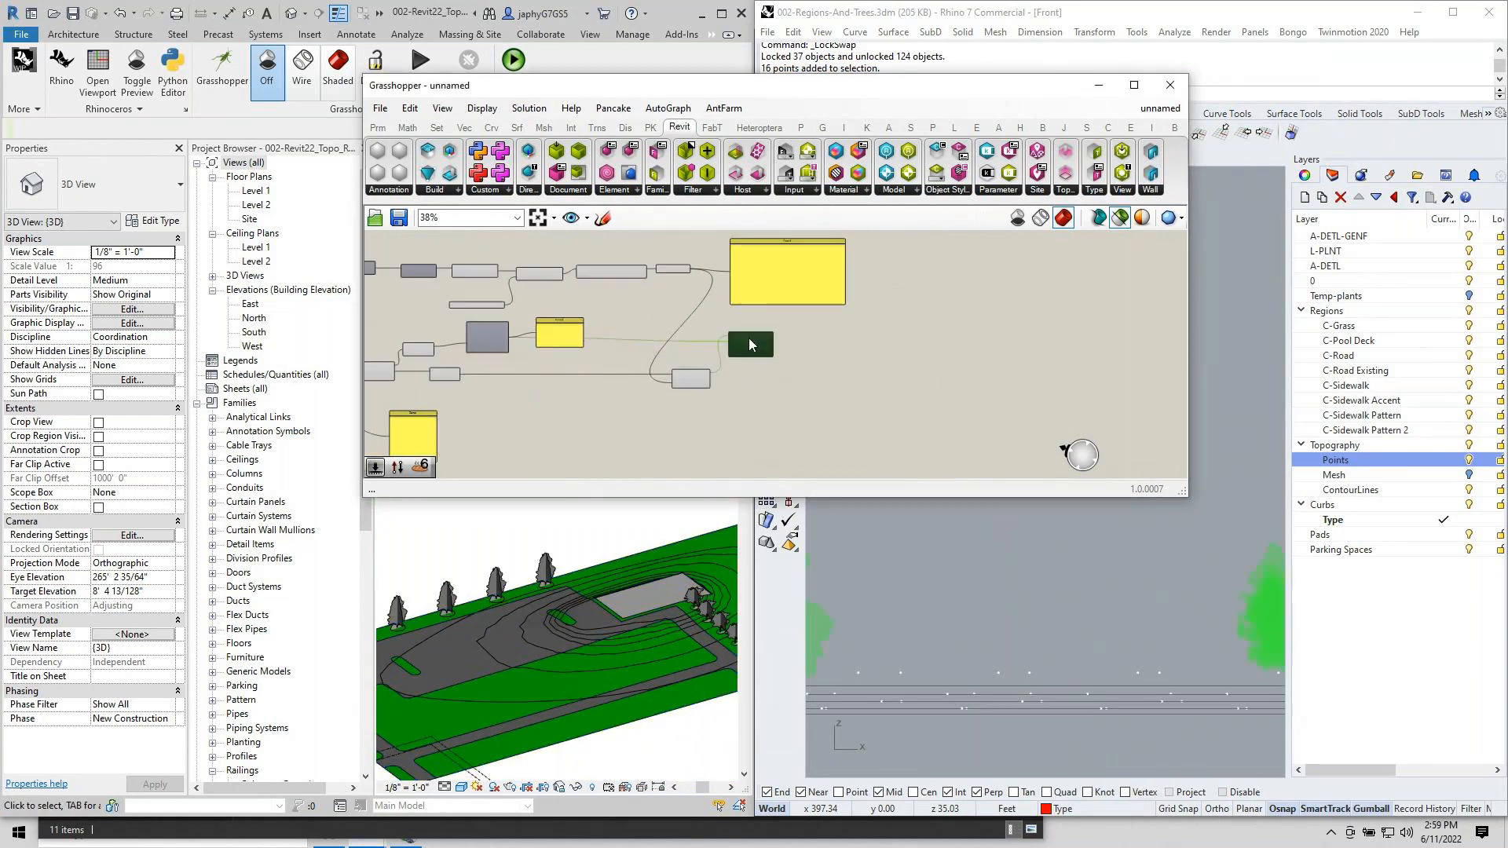
{"action": "left_click", "coordinate": [751, 398]}
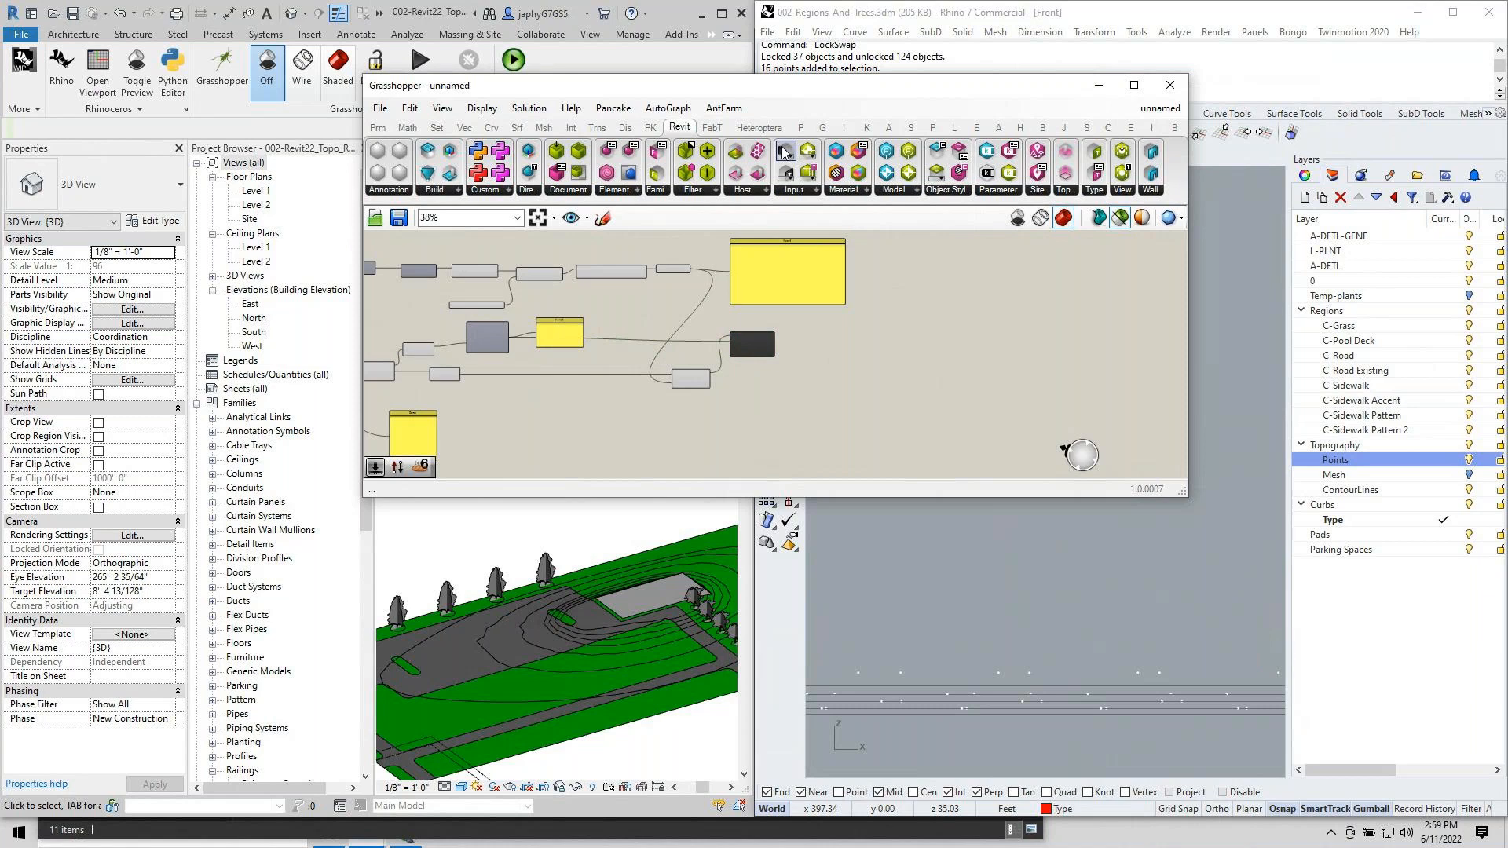
{"action": "left_click_drag", "start_coordinate": [747, 86], "coordinate": [852, 90]}
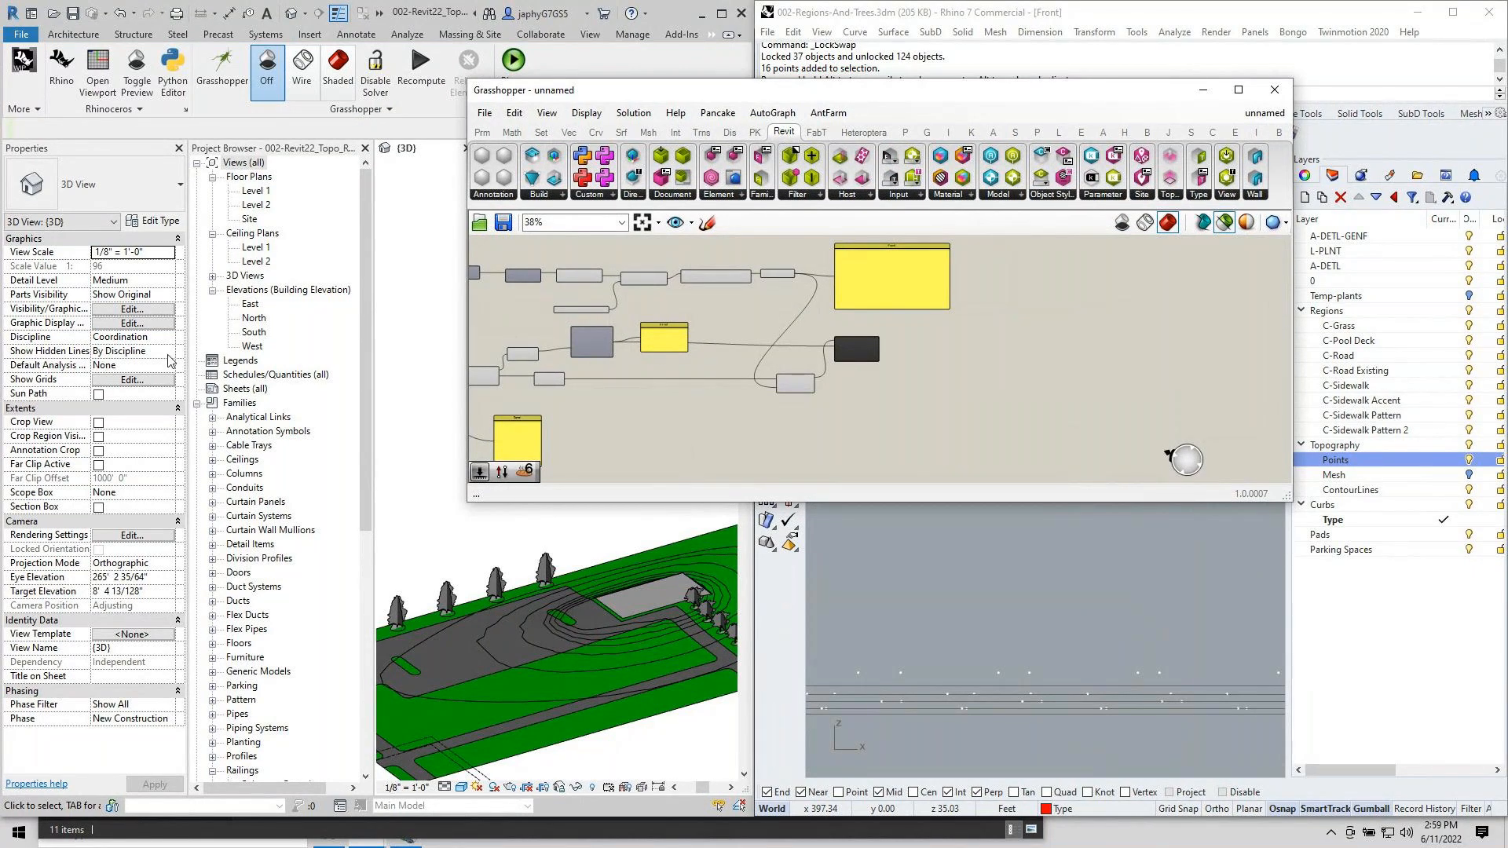
{"action": "scroll", "coordinate": [813, 370], "scroll_direction": "down", "scroll_amount": 4}
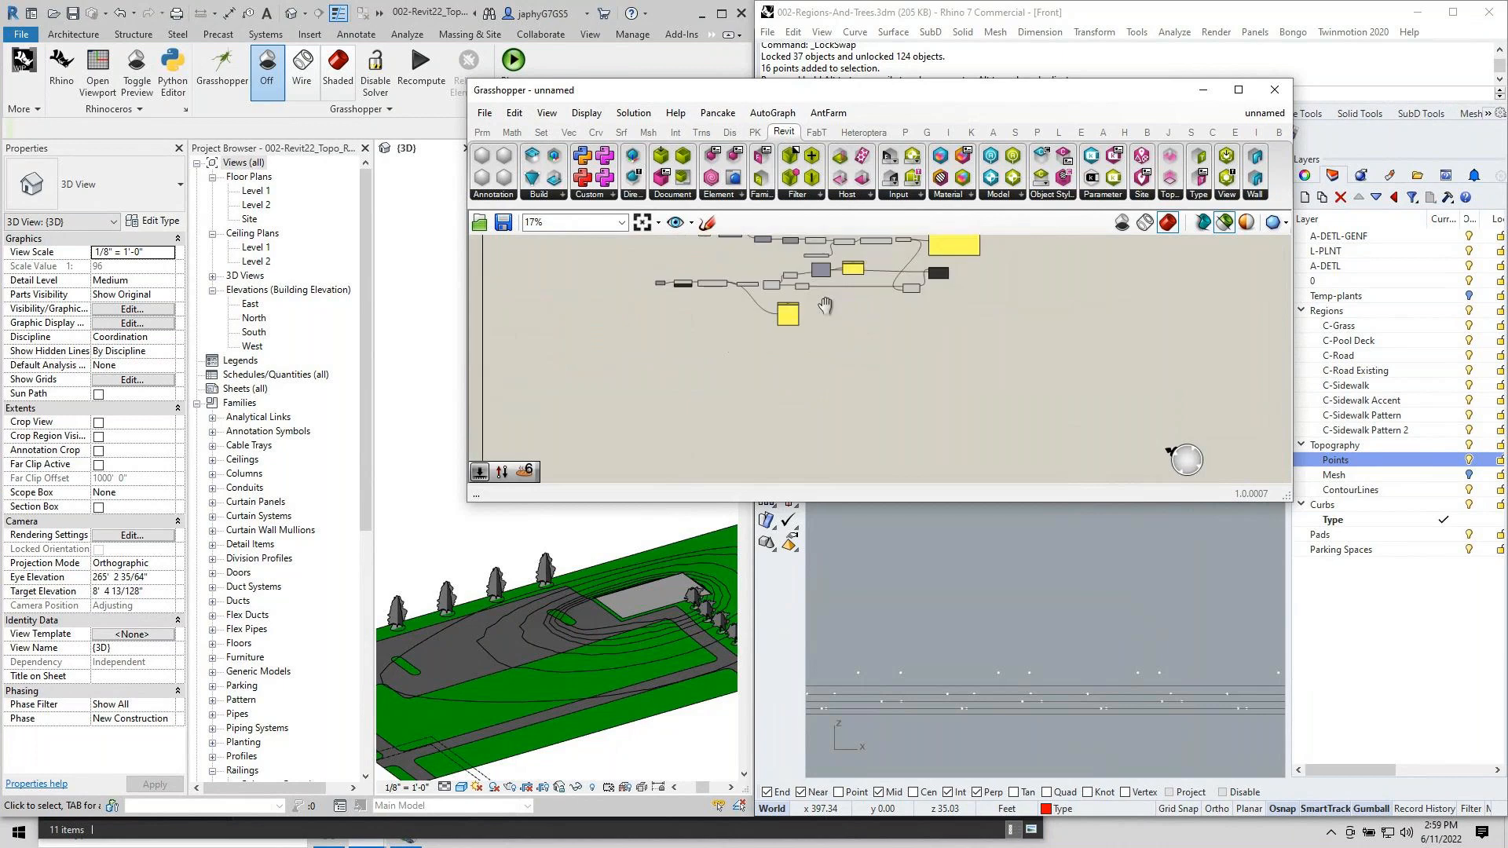
{"action": "scroll", "coordinate": [793, 357], "scroll_direction": "up", "scroll_amount": 2}
{"action": "left_click_drag", "start_coordinate": [773, 352], "coordinate": [683, 336]}
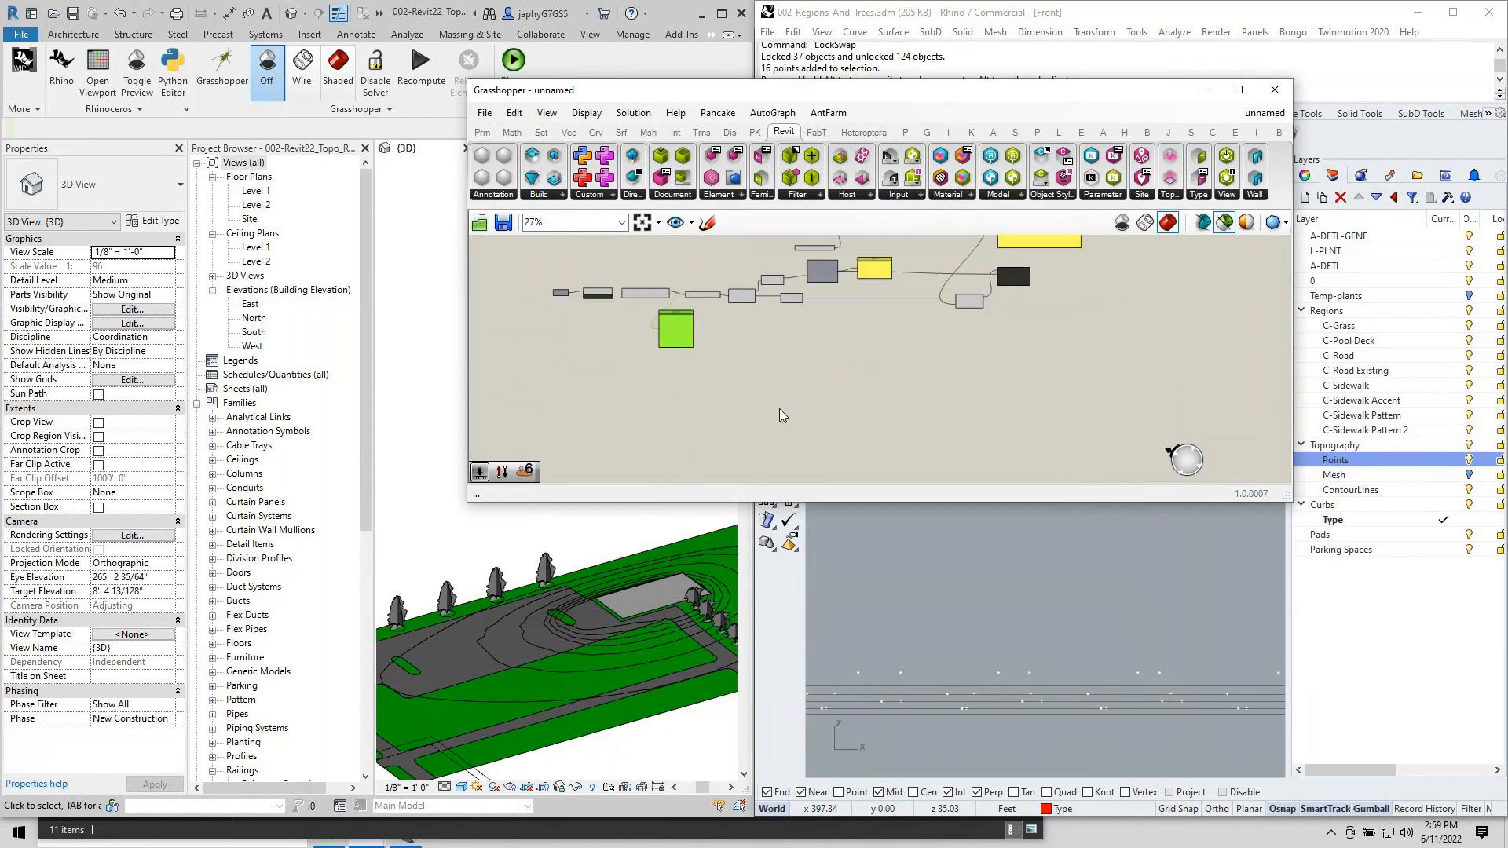
{"action": "left_click", "coordinate": [900, 413]}
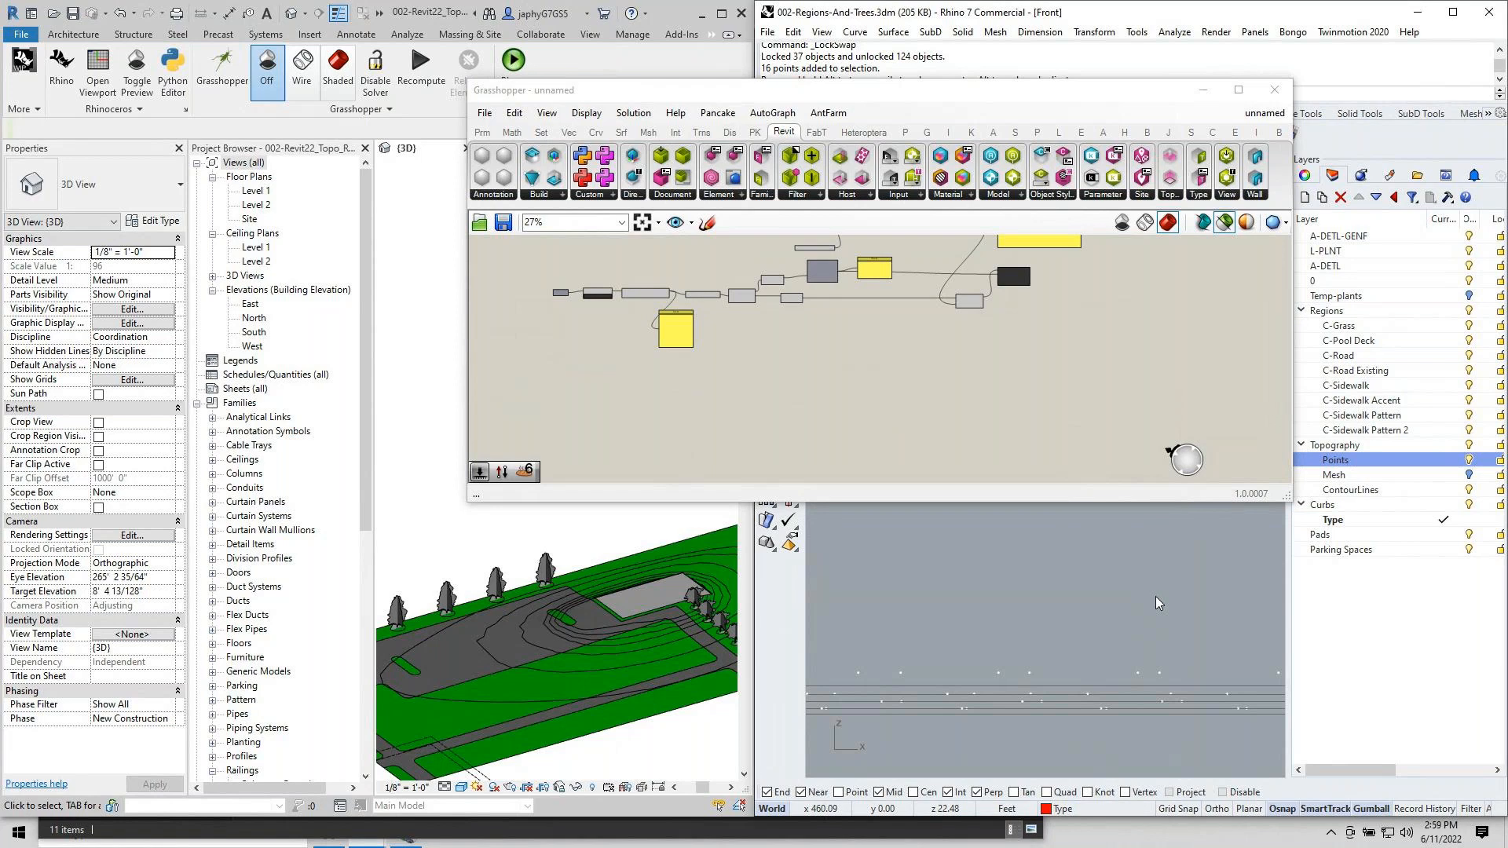
Unlock all locked Rhino objects, then select the curb curves on the Curbs Type layer in a tilted view.
{"action": "type", "text": "ul"}
{"action": "key", "text": "Return"}
{"action": "scroll", "coordinate": [1060, 640], "scroll_direction": "down", "scroll_amount": 10}
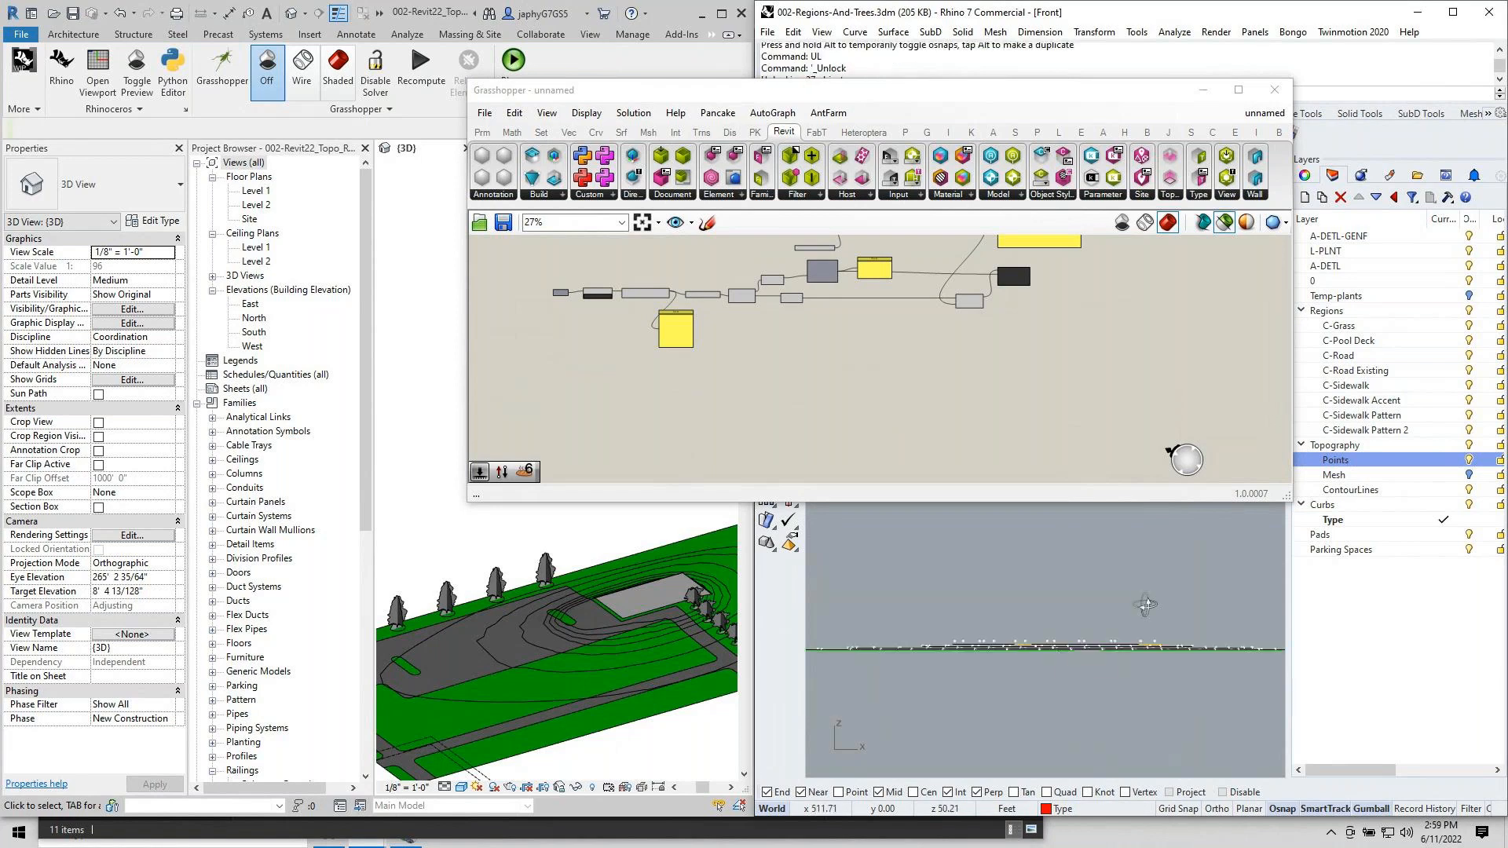
{"action": "right_click_drag", "start_coordinate": [1145, 605], "coordinate": [1140, 667], "text": "ctrl+shift"}
{"action": "scroll", "coordinate": [1083, 598], "scroll_direction": "down", "scroll_amount": 4}
{"action": "right_click_drag", "start_coordinate": [804, 405], "coordinate": [963, 408]}
{"action": "scroll", "coordinate": [1068, 605], "scroll_direction": "up", "scroll_amount": 5}
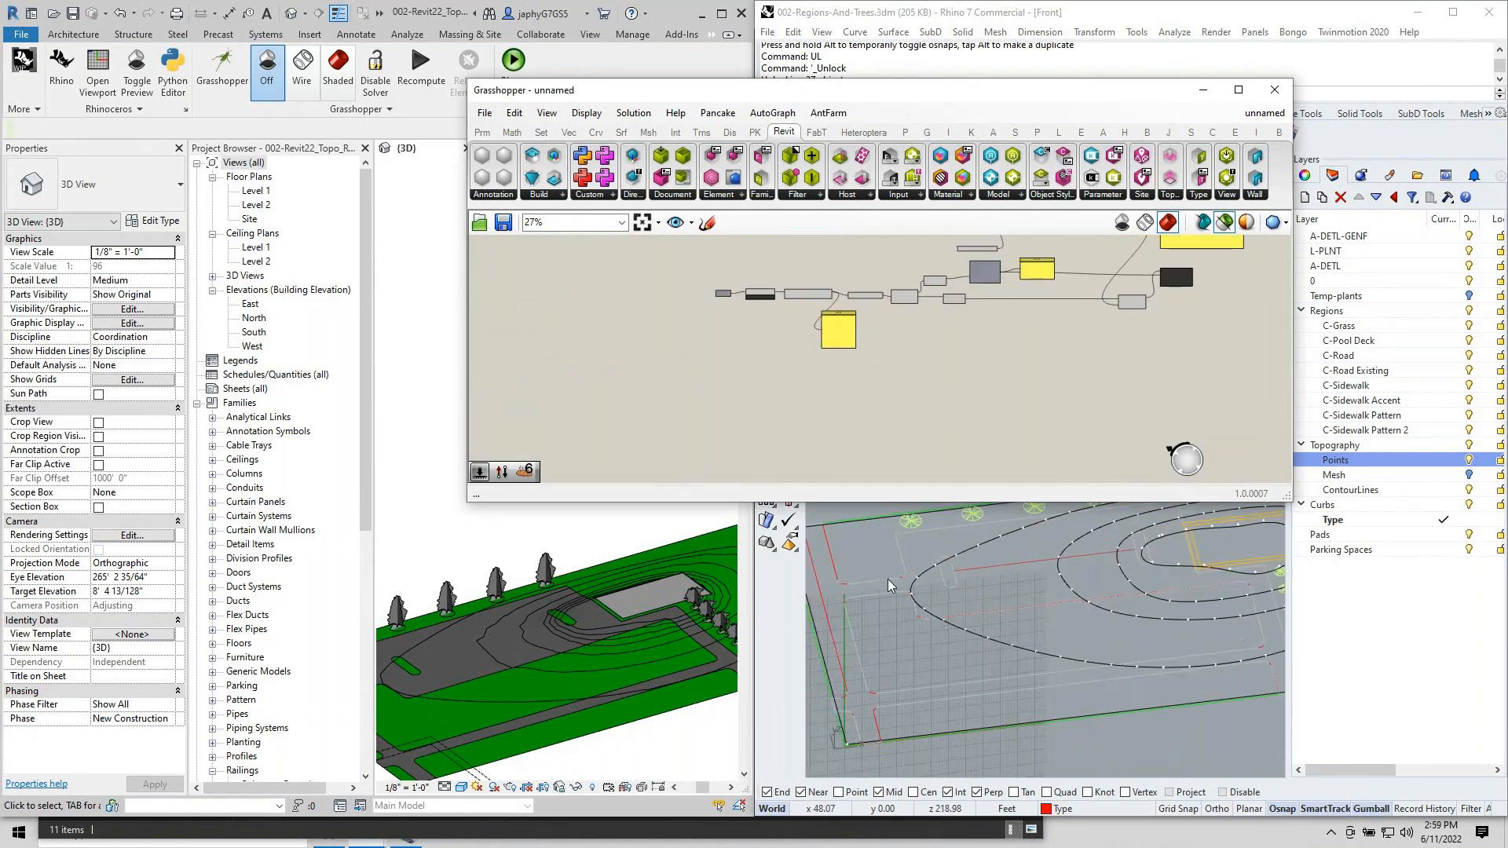
{"action": "left_click", "coordinate": [887, 579]}
{"action": "left_click", "coordinate": [919, 640]}
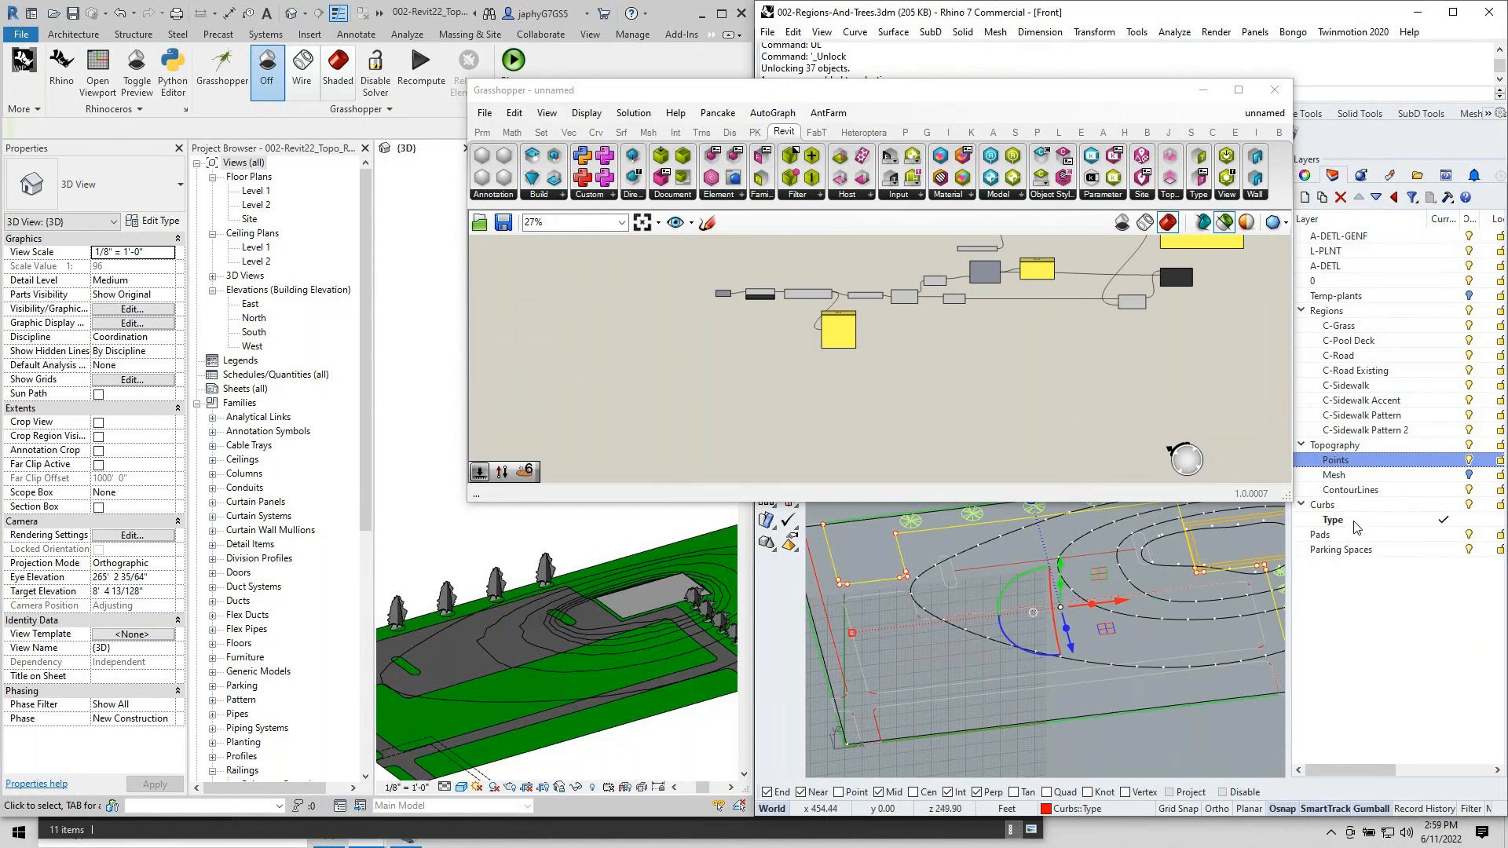
Add a Reference by Layer (R6) component on the empty canvas below the tree definition.
{"action": "scroll", "coordinate": [855, 405], "scroll_direction": "up", "scroll_amount": 3}
{"action": "double_click", "coordinate": [860, 400]}
{"action": "type", "text": "re"}
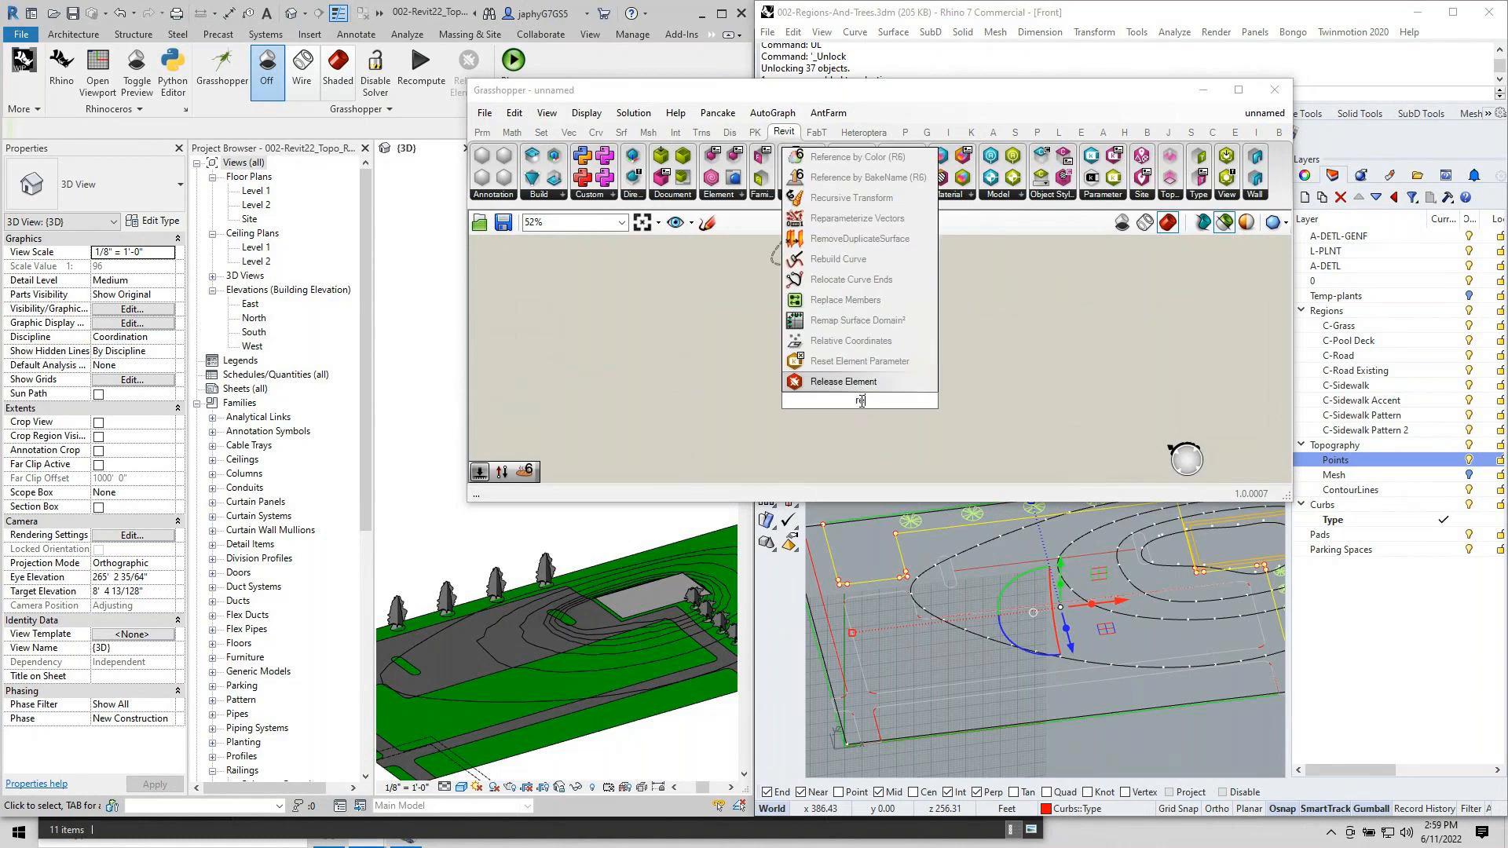
{"action": "type", "text": "f by layer"}
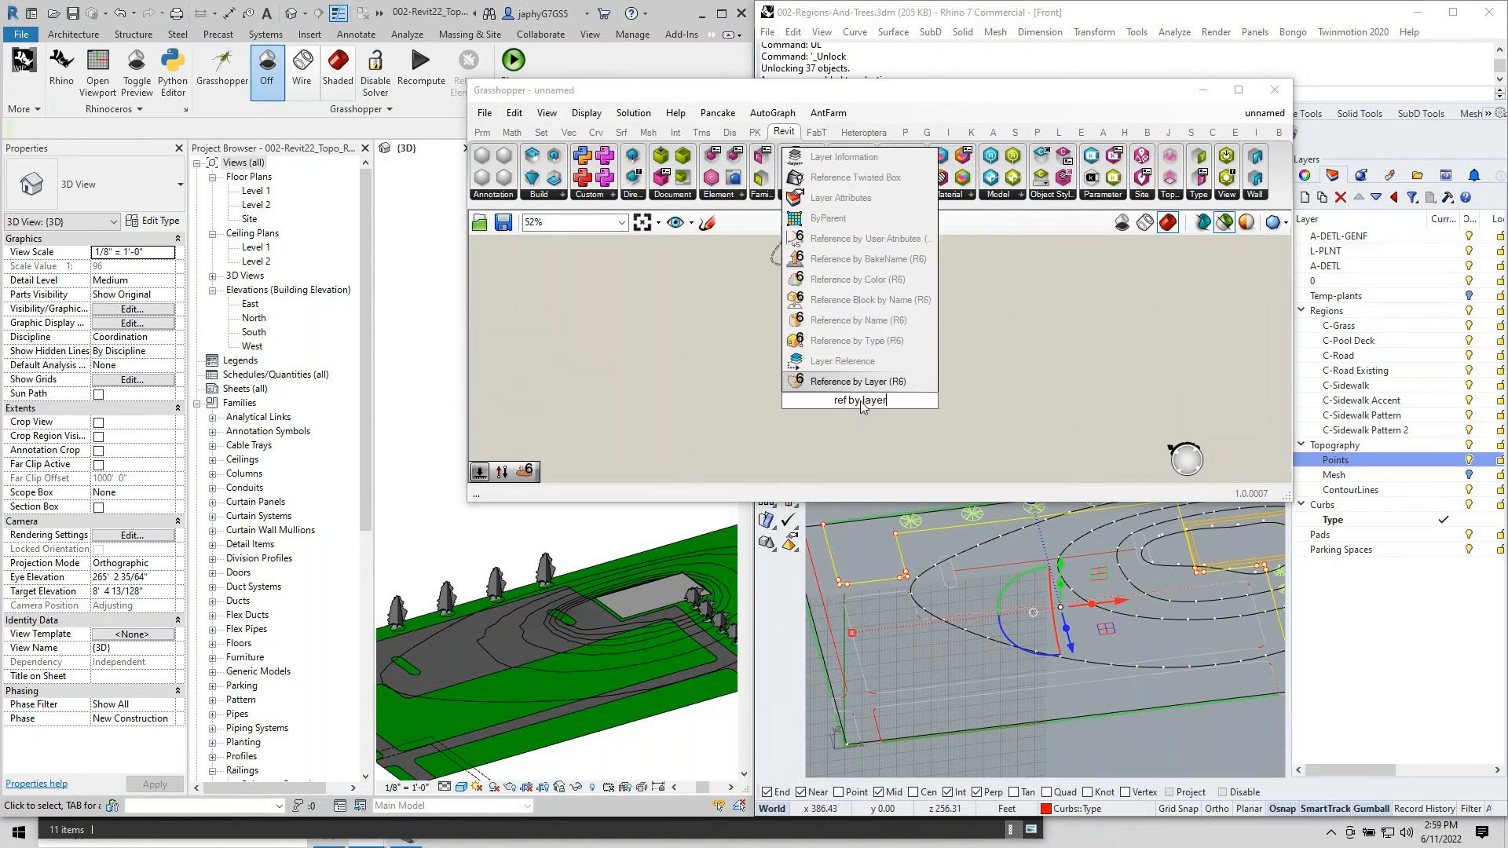
{"action": "left_click", "coordinate": [864, 382]}
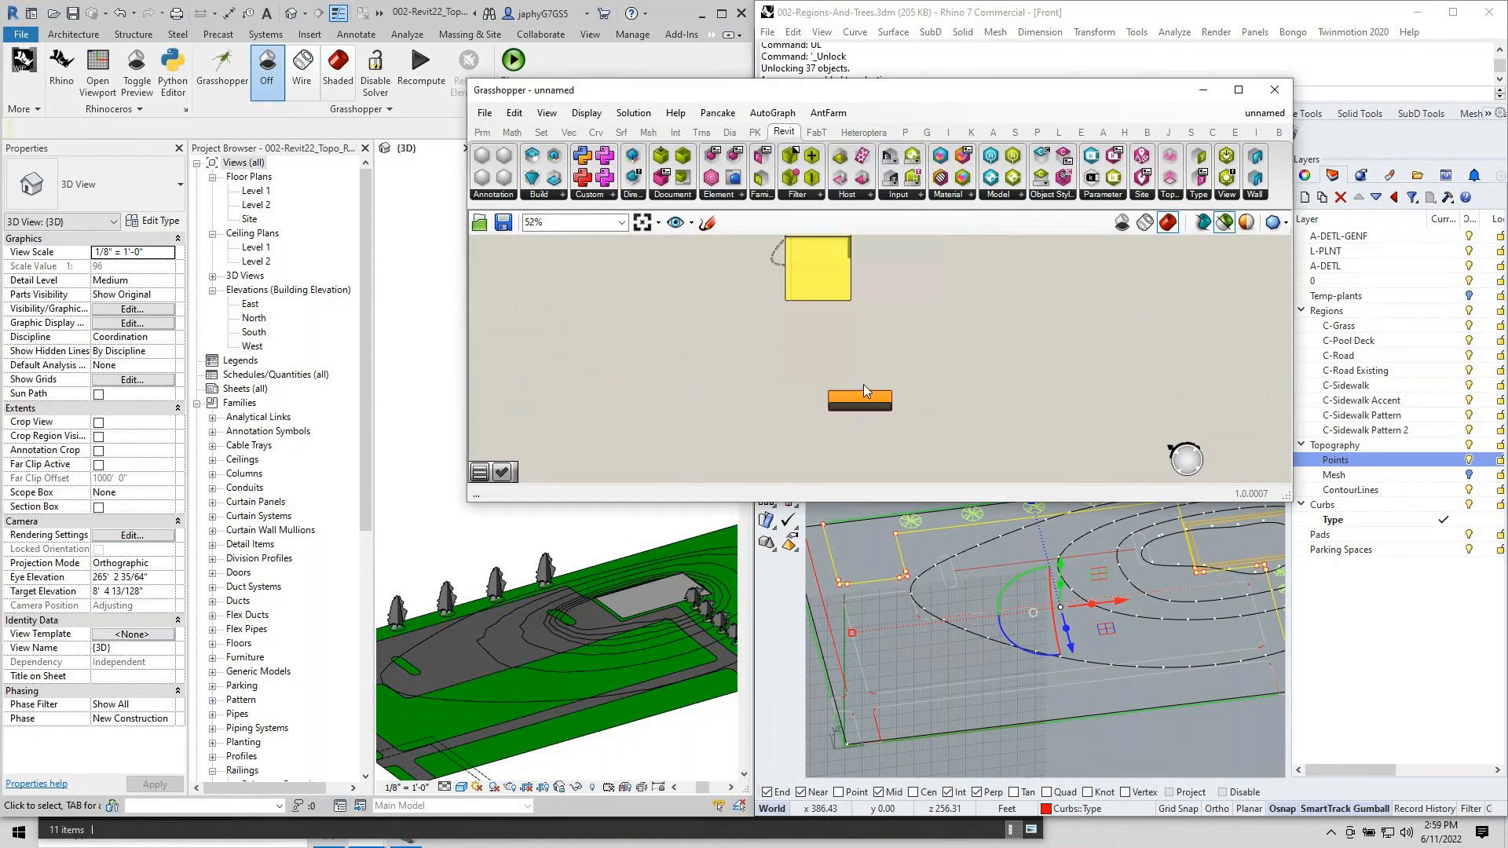
Add a Value List, wire it to the Layer name input of Reference by Layer, and choose Curbs::Type.
{"action": "scroll", "coordinate": [865, 401], "scroll_direction": "up", "scroll_amount": 3}
{"action": "double_click", "coordinate": [682, 393]}
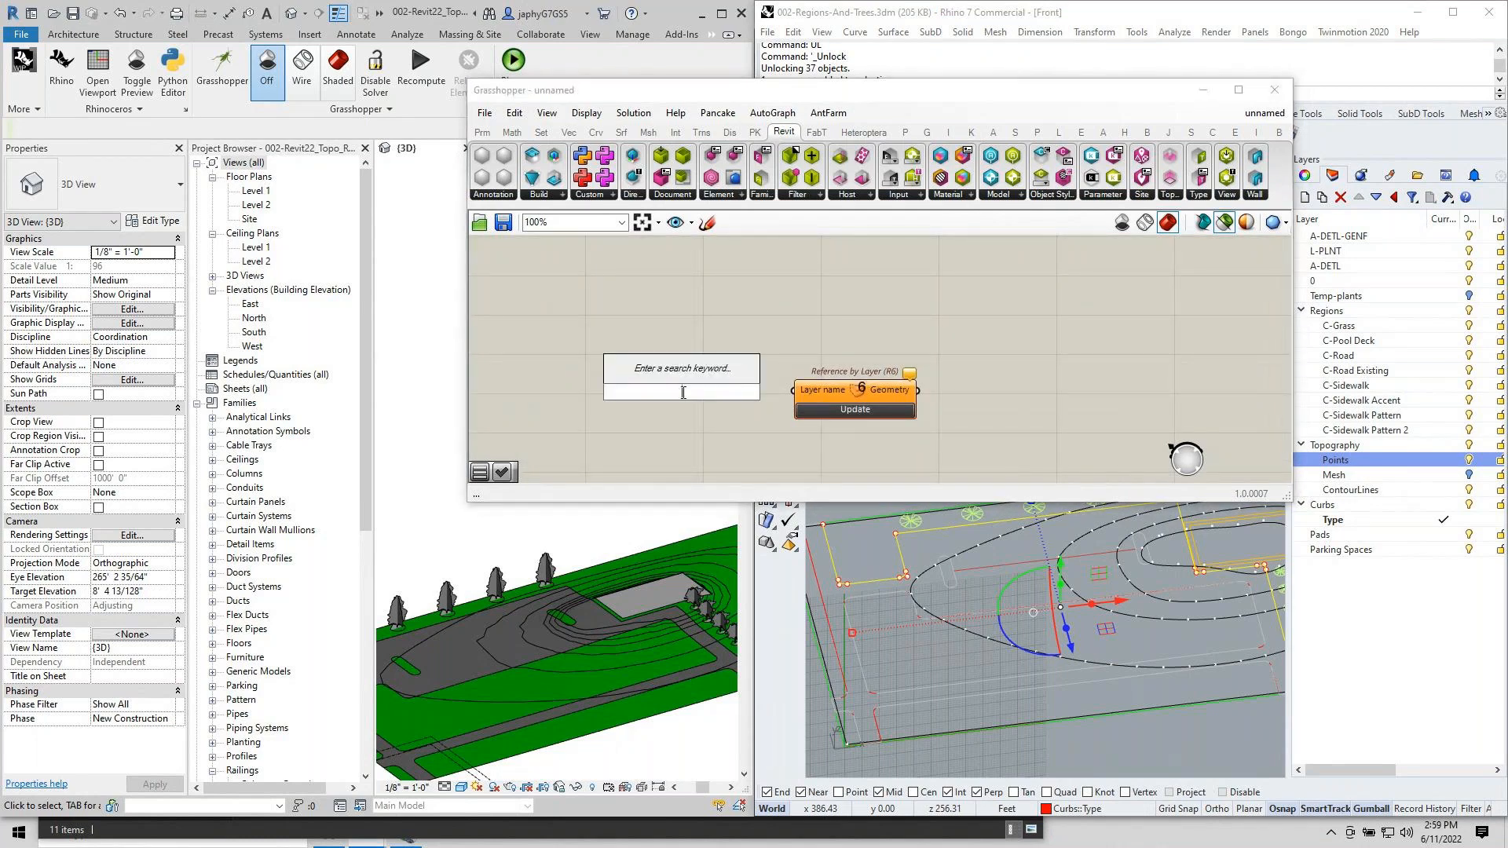
{"action": "type", "text": "val"}
{"action": "left_click", "coordinate": [682, 355]}
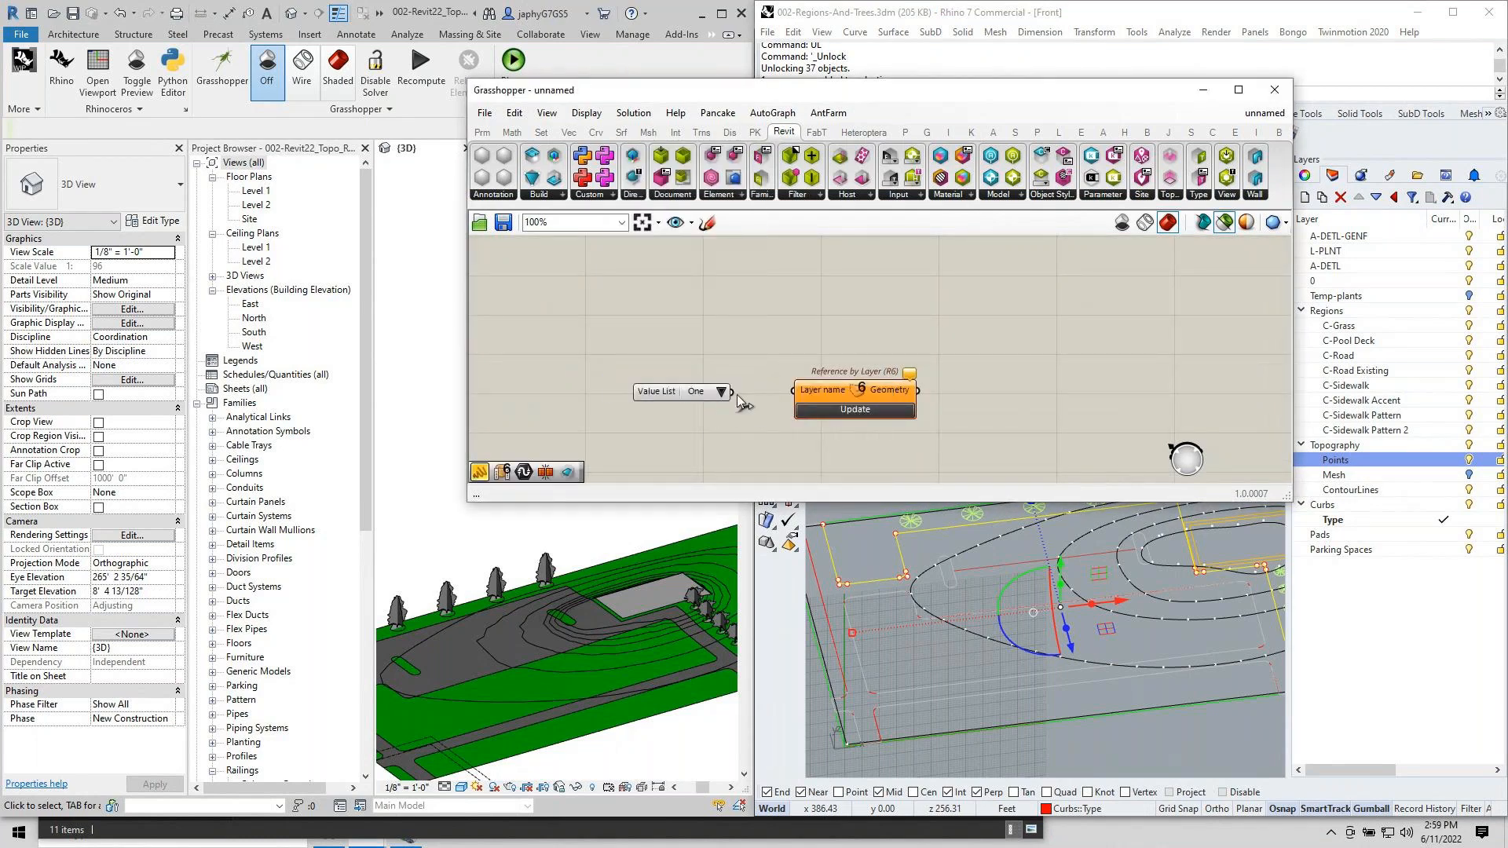
{"action": "left_click_drag", "start_coordinate": [732, 392], "coordinate": [794, 391]}
{"action": "left_click", "coordinate": [721, 391]}
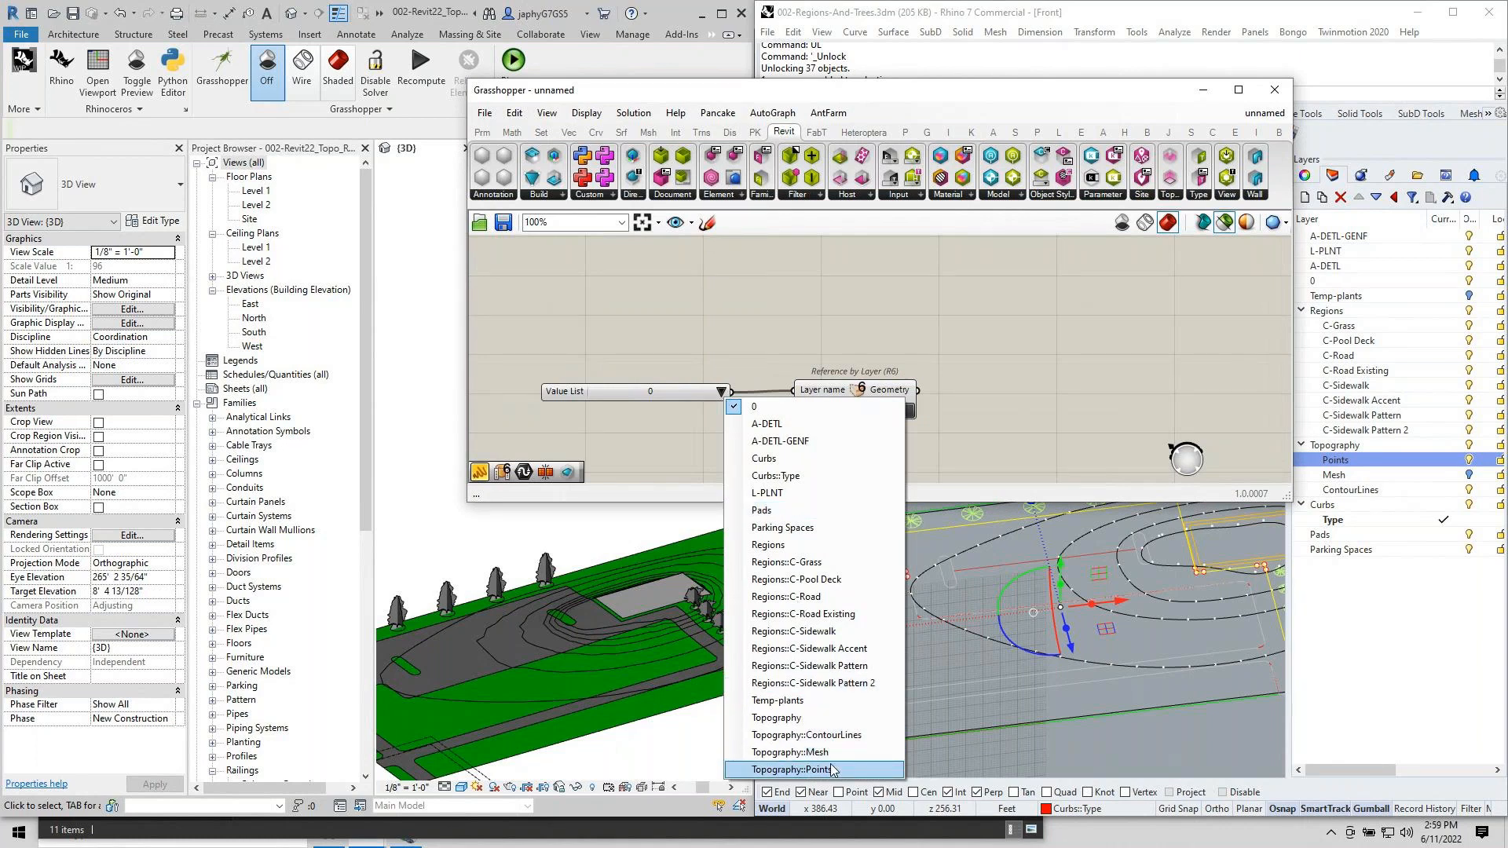
{"action": "left_click", "coordinate": [782, 477]}
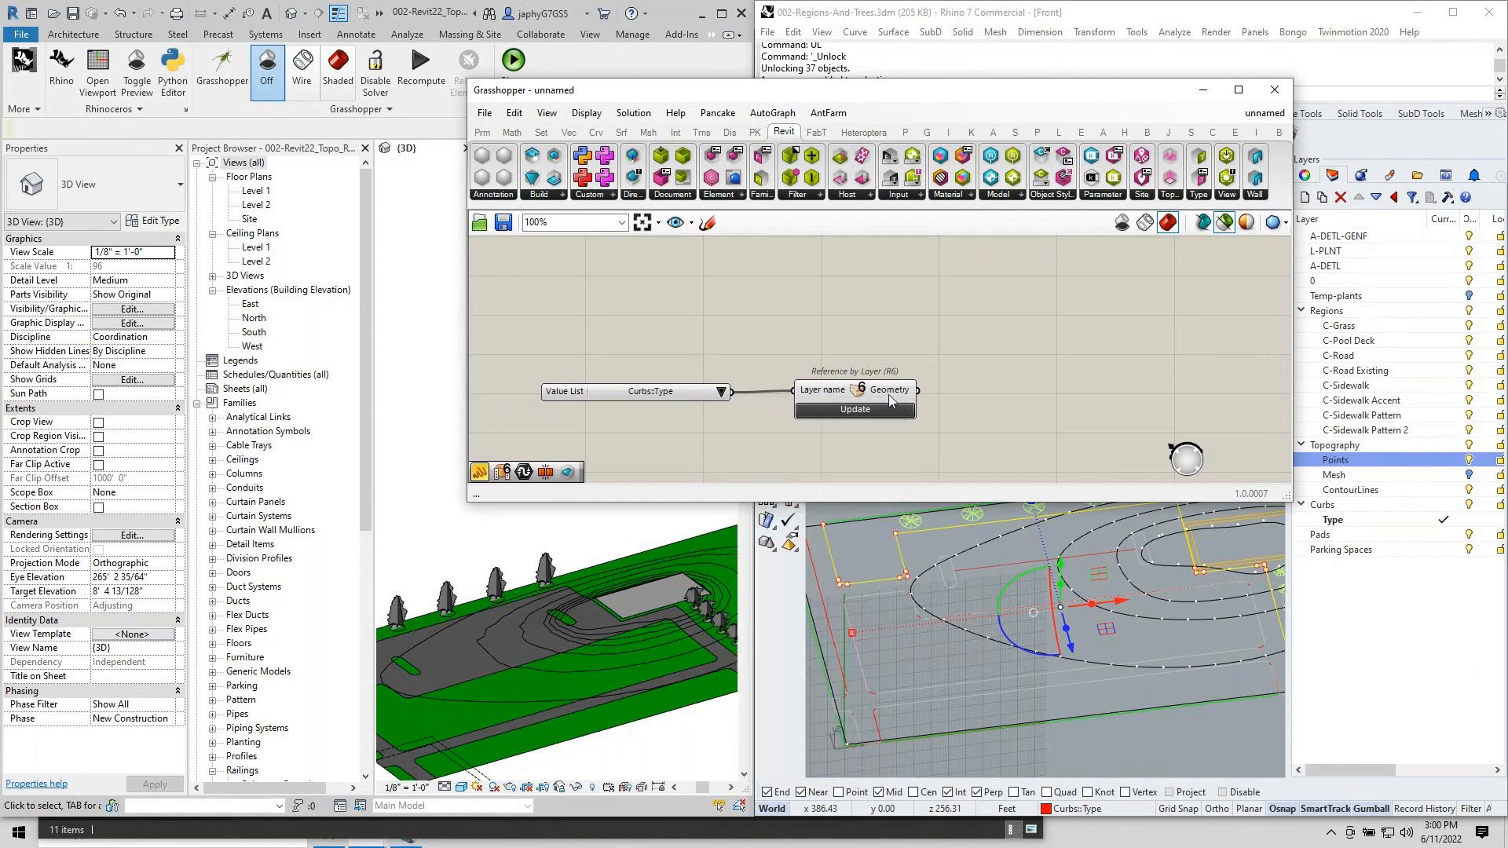
Add a Query Types component and place it below the Reference by Layer component.
{"action": "double_click", "coordinate": [1031, 394]}
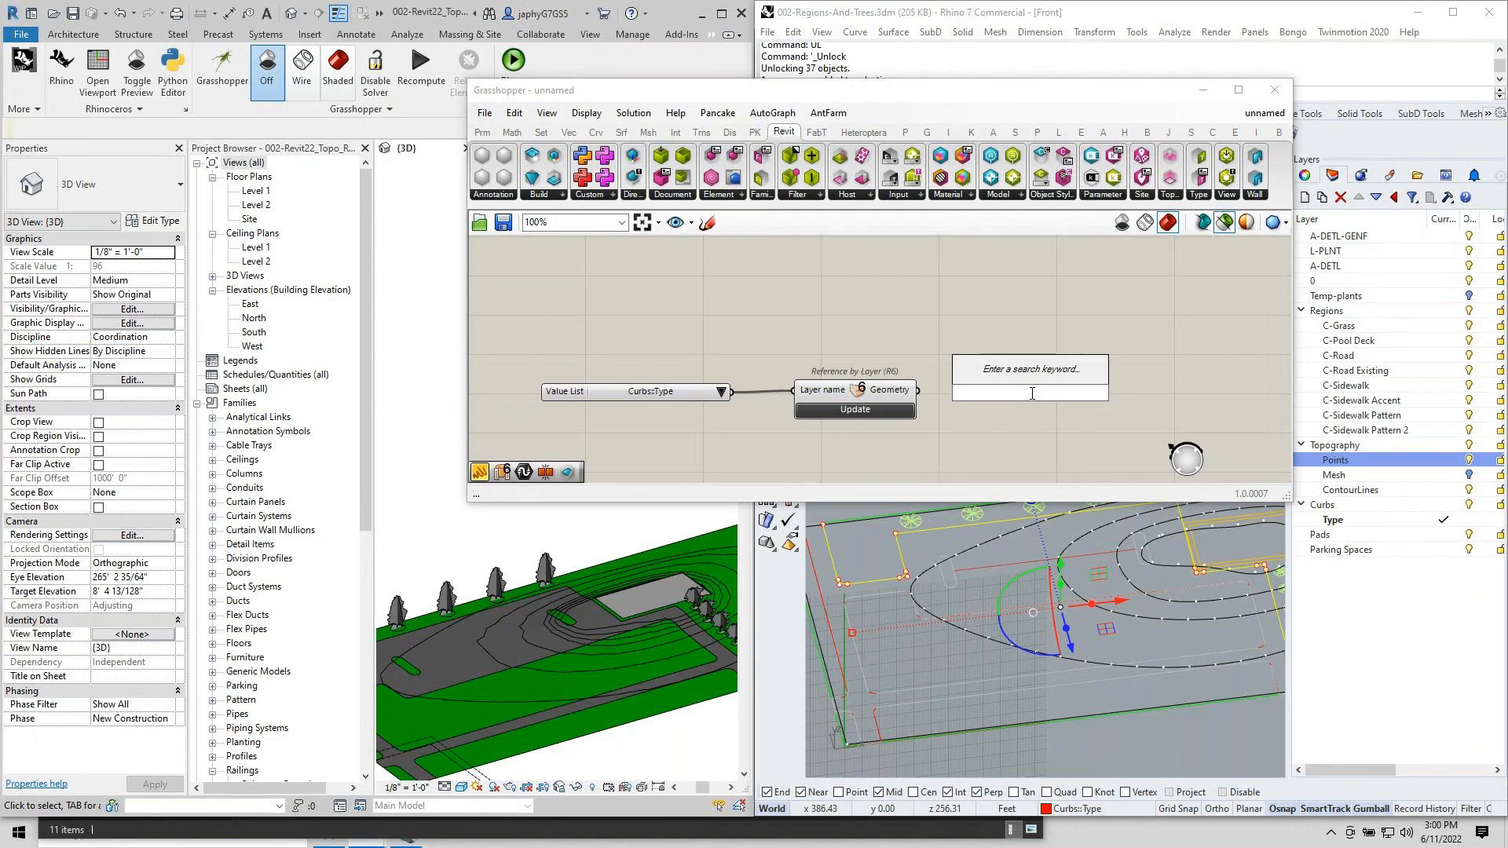
{"action": "type", "text": "q"}
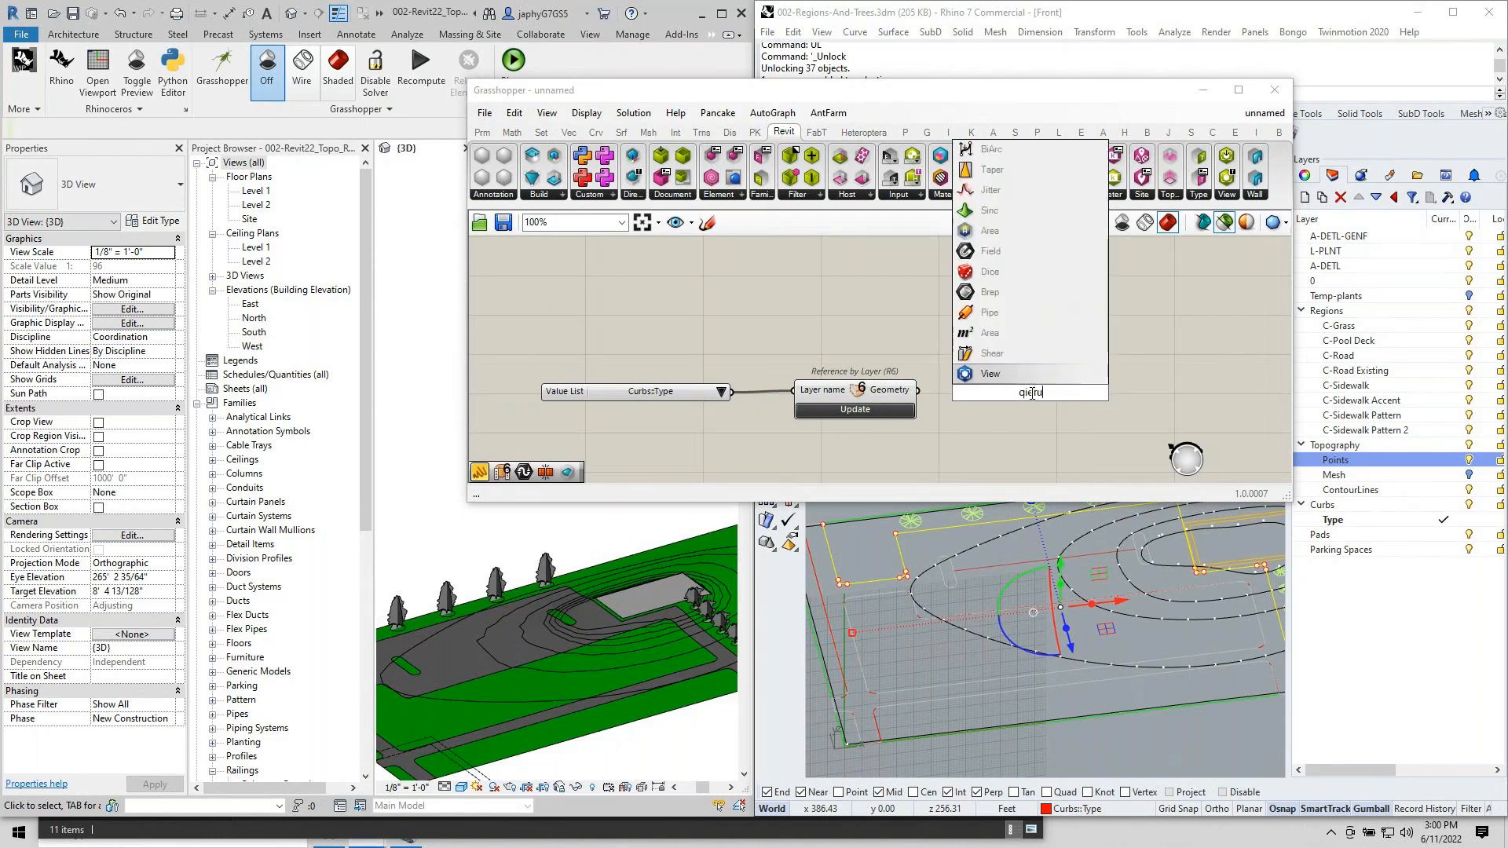
{"action": "type", "text": "uery typ"}
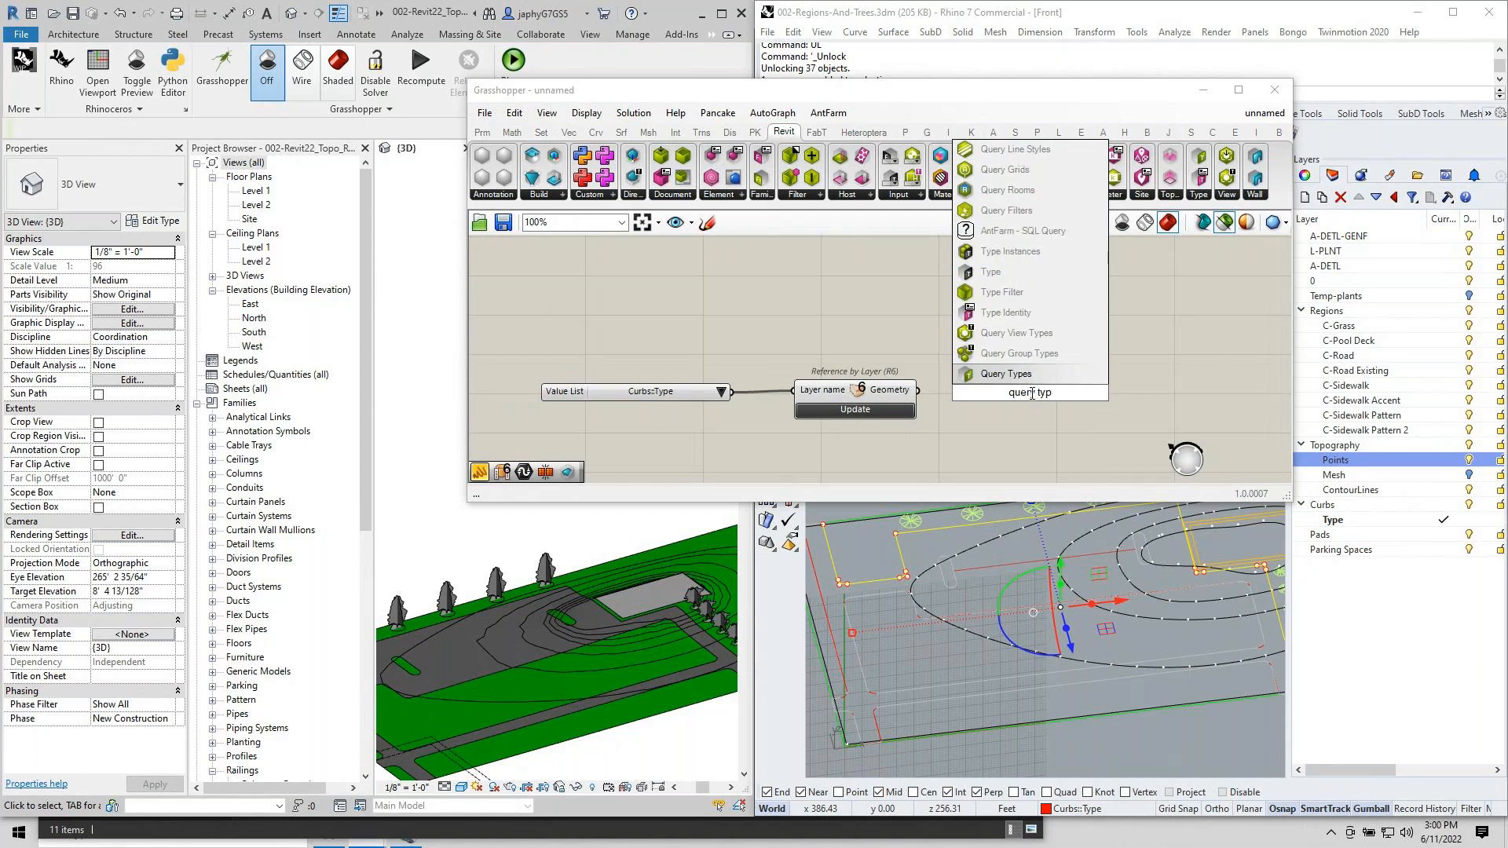
{"action": "key", "text": "Return"}
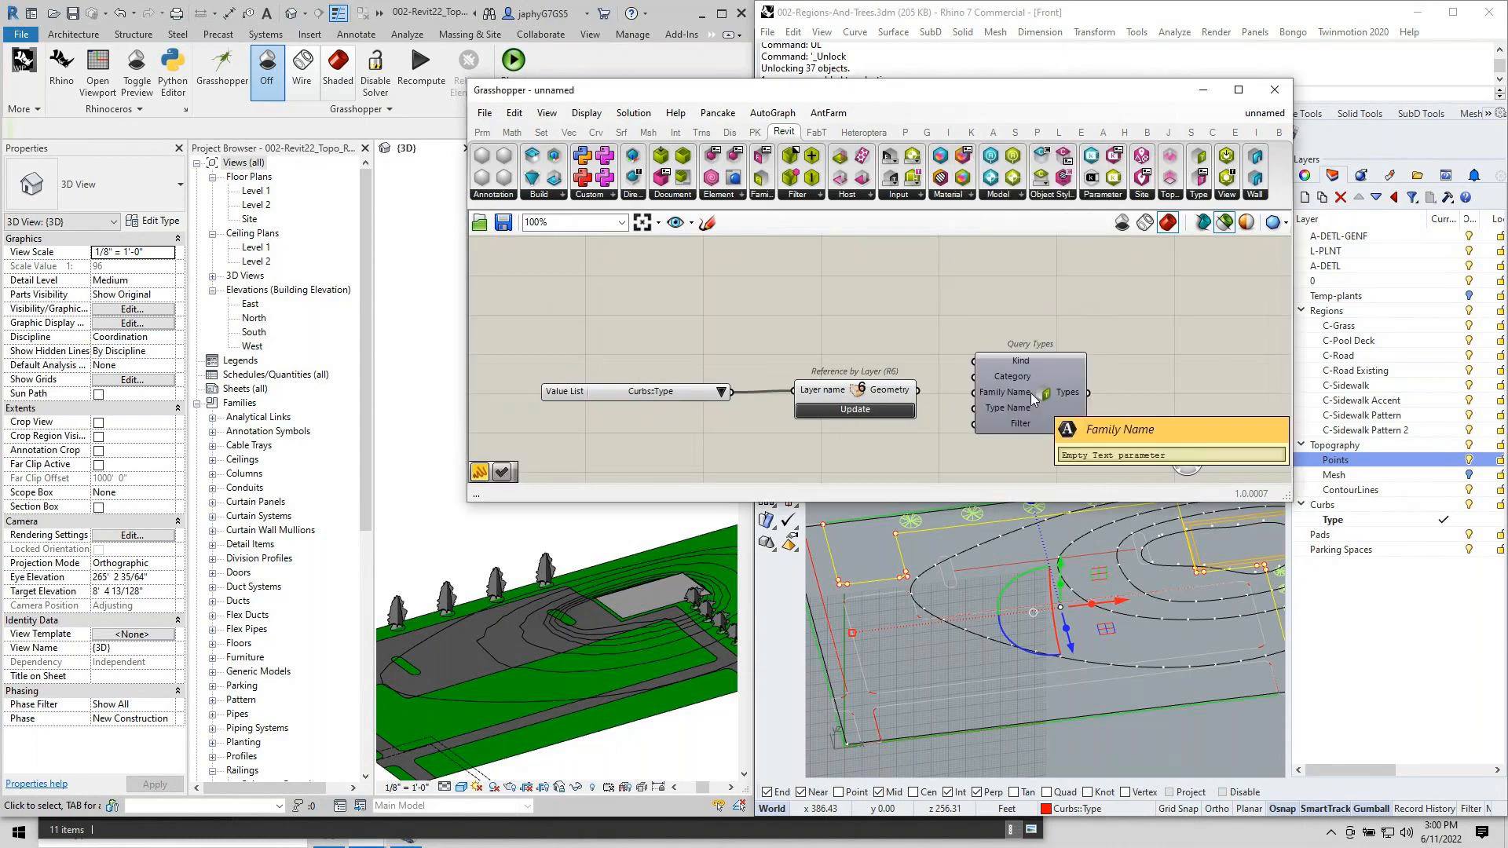
{"action": "right_click_drag", "start_coordinate": [917, 337], "coordinate": [903, 270]}
{"action": "scroll", "coordinate": [918, 273], "scroll_direction": "down", "scroll_amount": 3}
{"action": "left_click", "coordinate": [991, 308]}
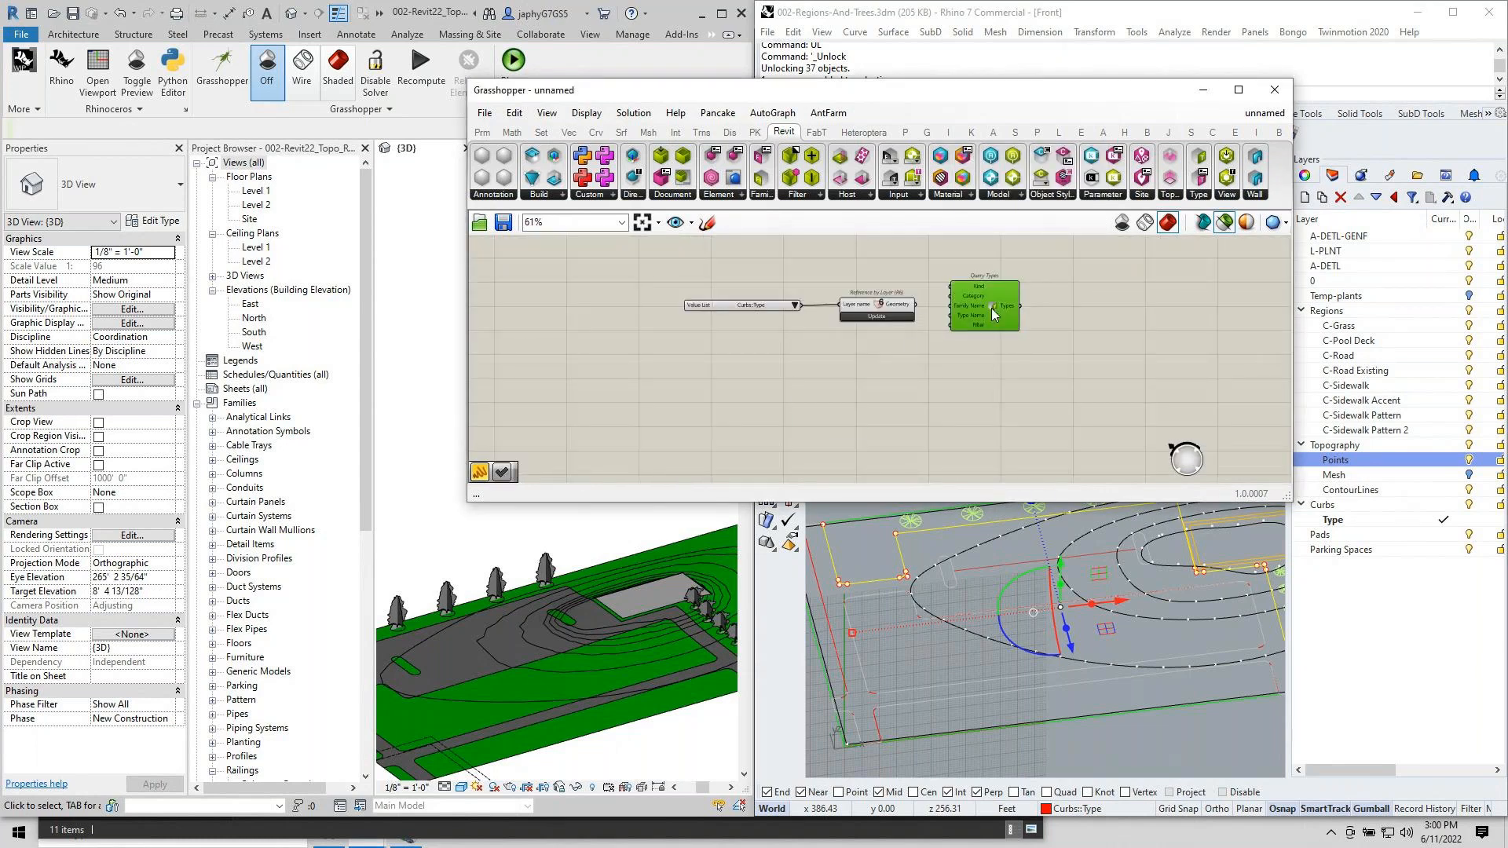
Add an Add Railing component and arrange it beside Query Types, close to Reference by Layer.
{"action": "double_click", "coordinate": [1008, 387]}
{"action": "type", "text": "add "}
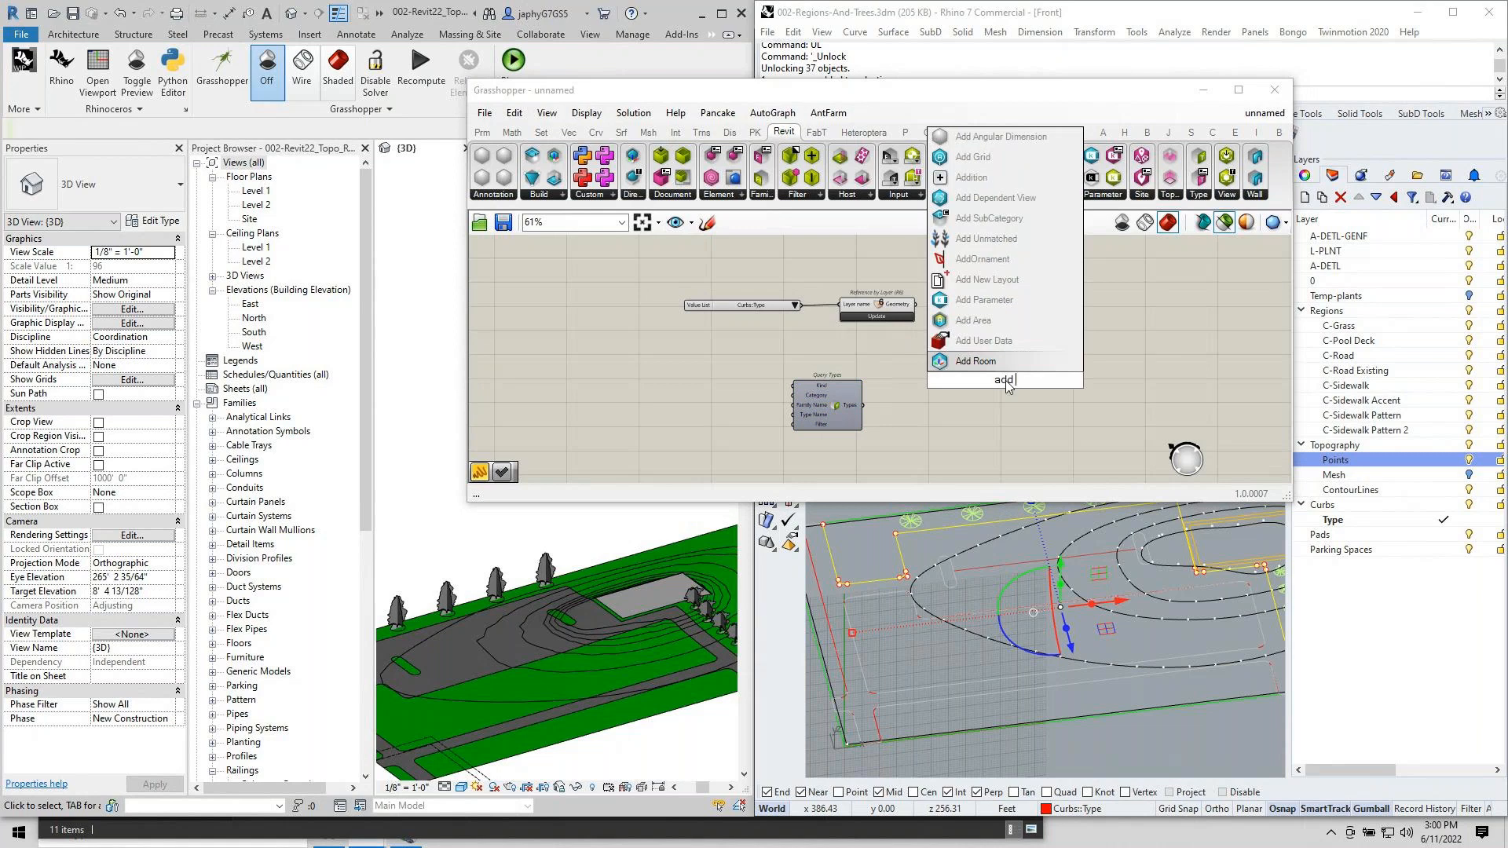
{"action": "type", "text": "railing"}
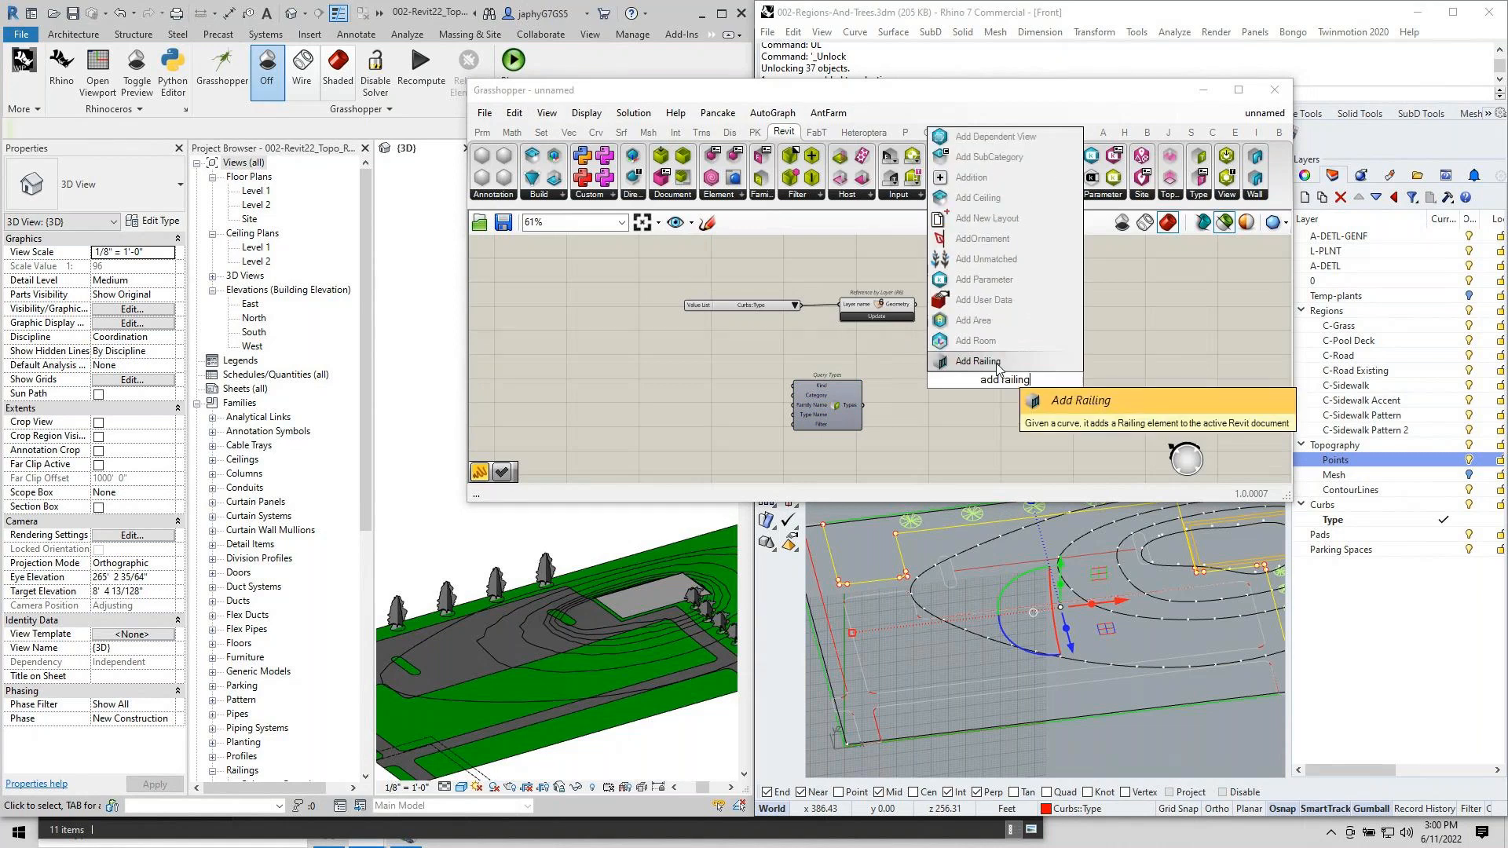
{"action": "key", "text": "Return"}
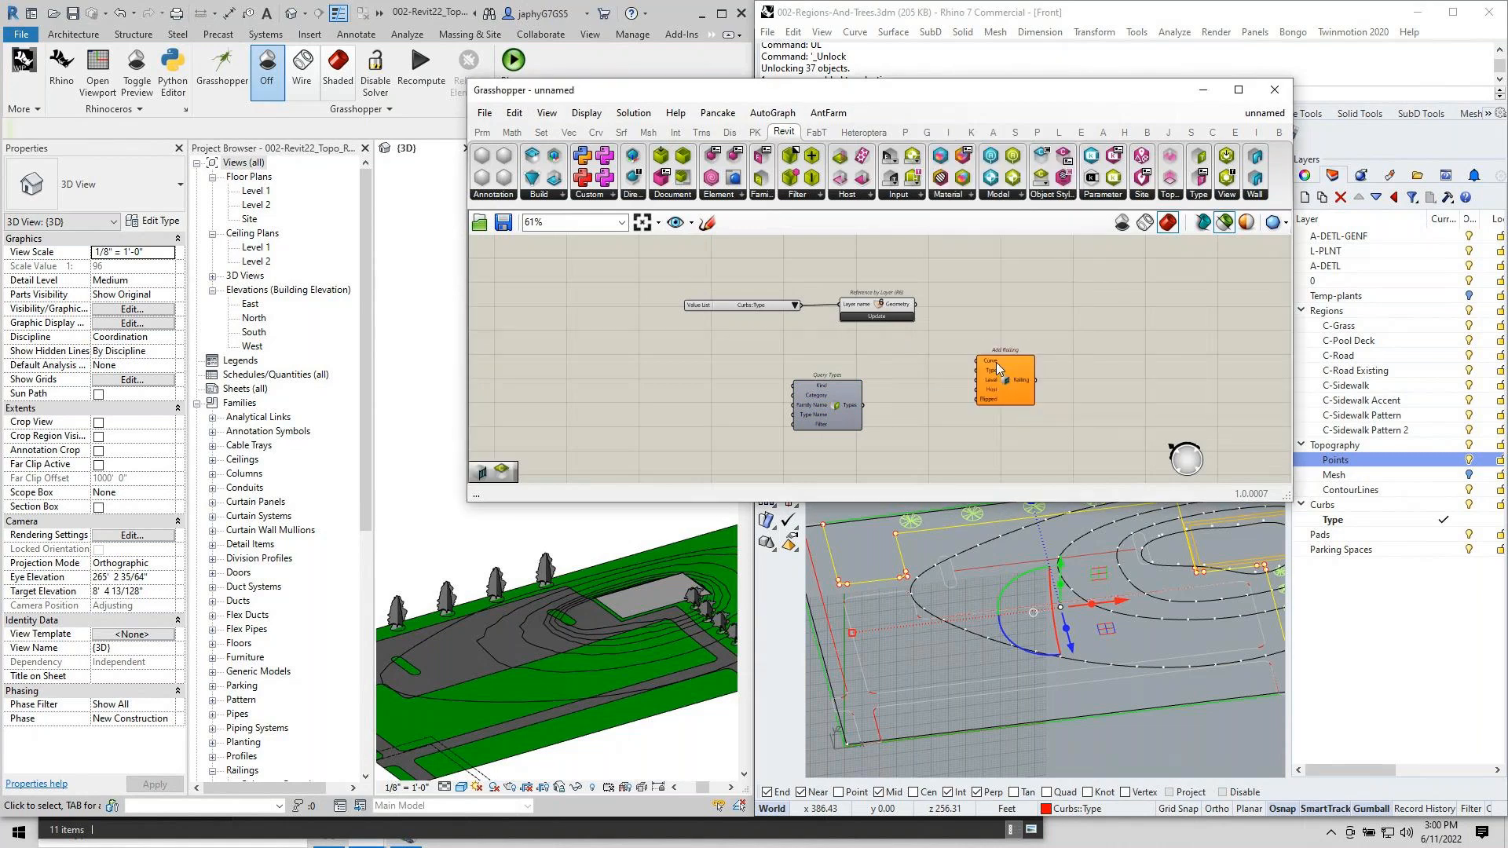
{"action": "scroll", "coordinate": [991, 385], "scroll_direction": "up", "scroll_amount": 2}
{"action": "scroll", "coordinate": [991, 385], "scroll_direction": "up", "scroll_amount": 2}
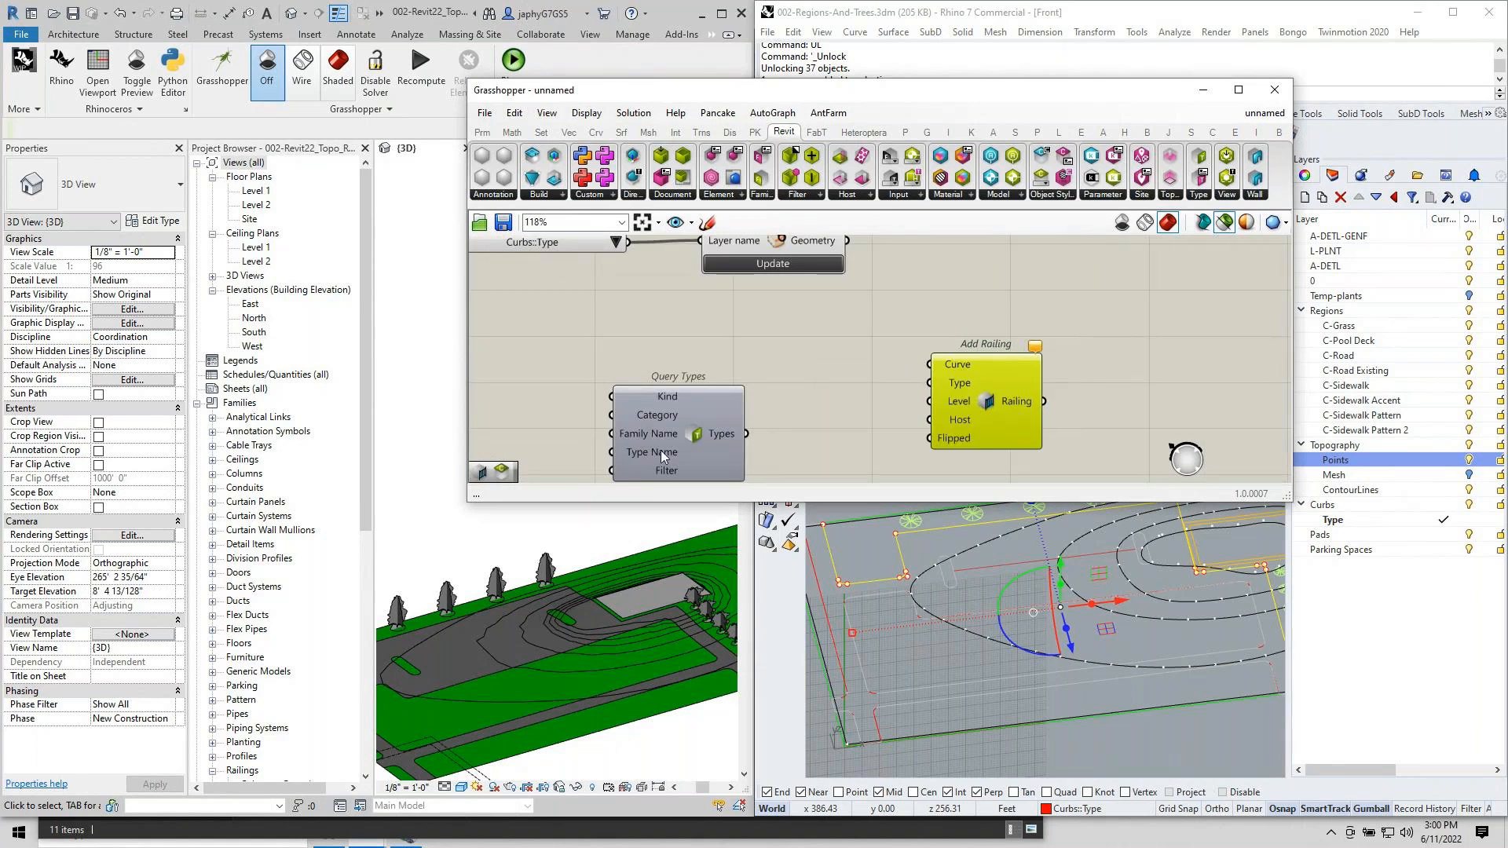
{"action": "left_click_drag", "start_coordinate": [661, 450], "coordinate": [675, 383]}
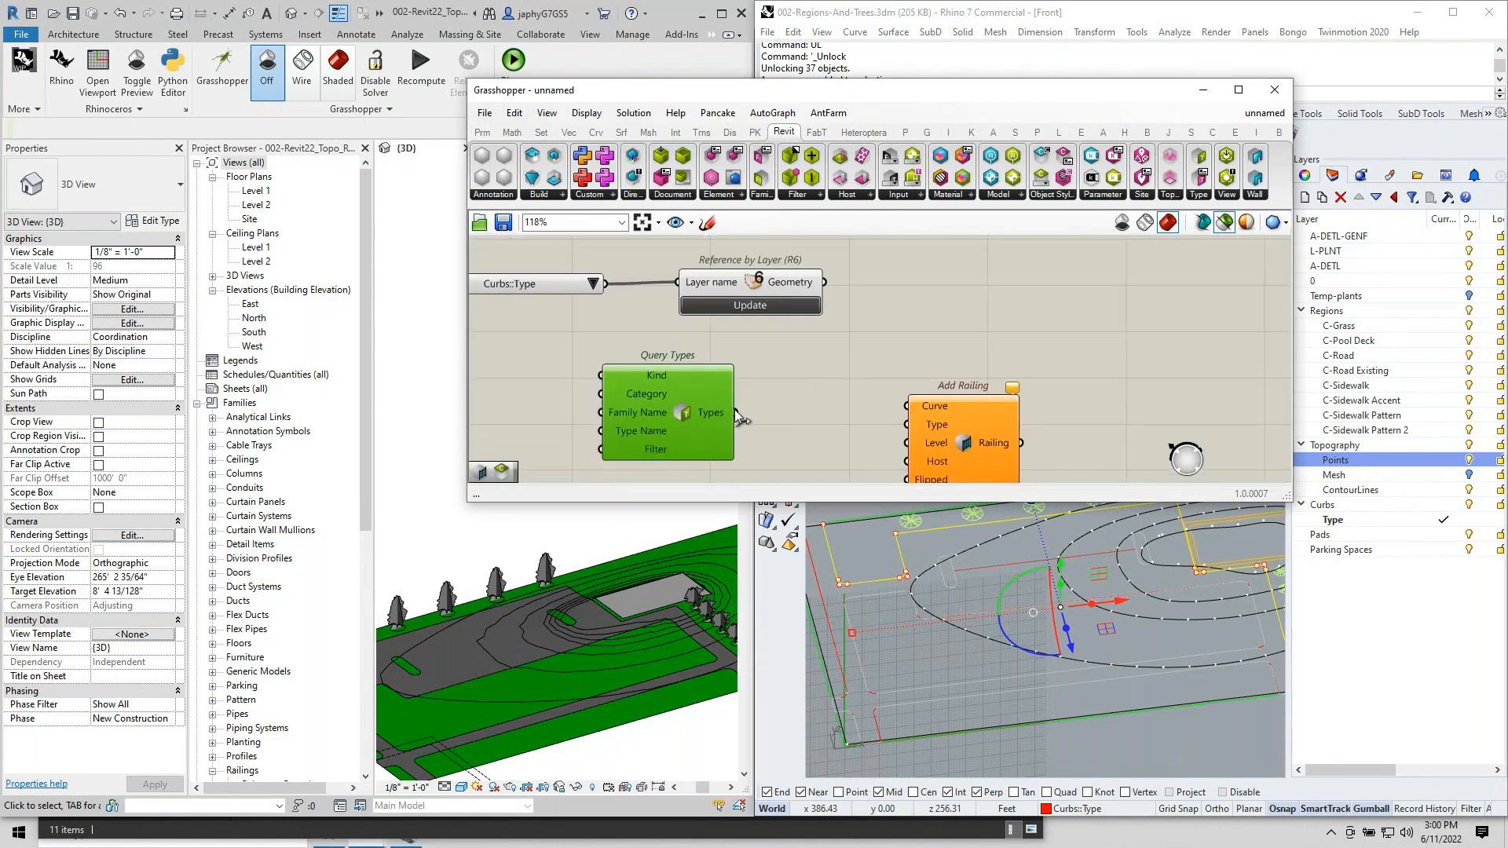
{"action": "left_click_drag", "start_coordinate": [978, 397], "coordinate": [980, 329]}
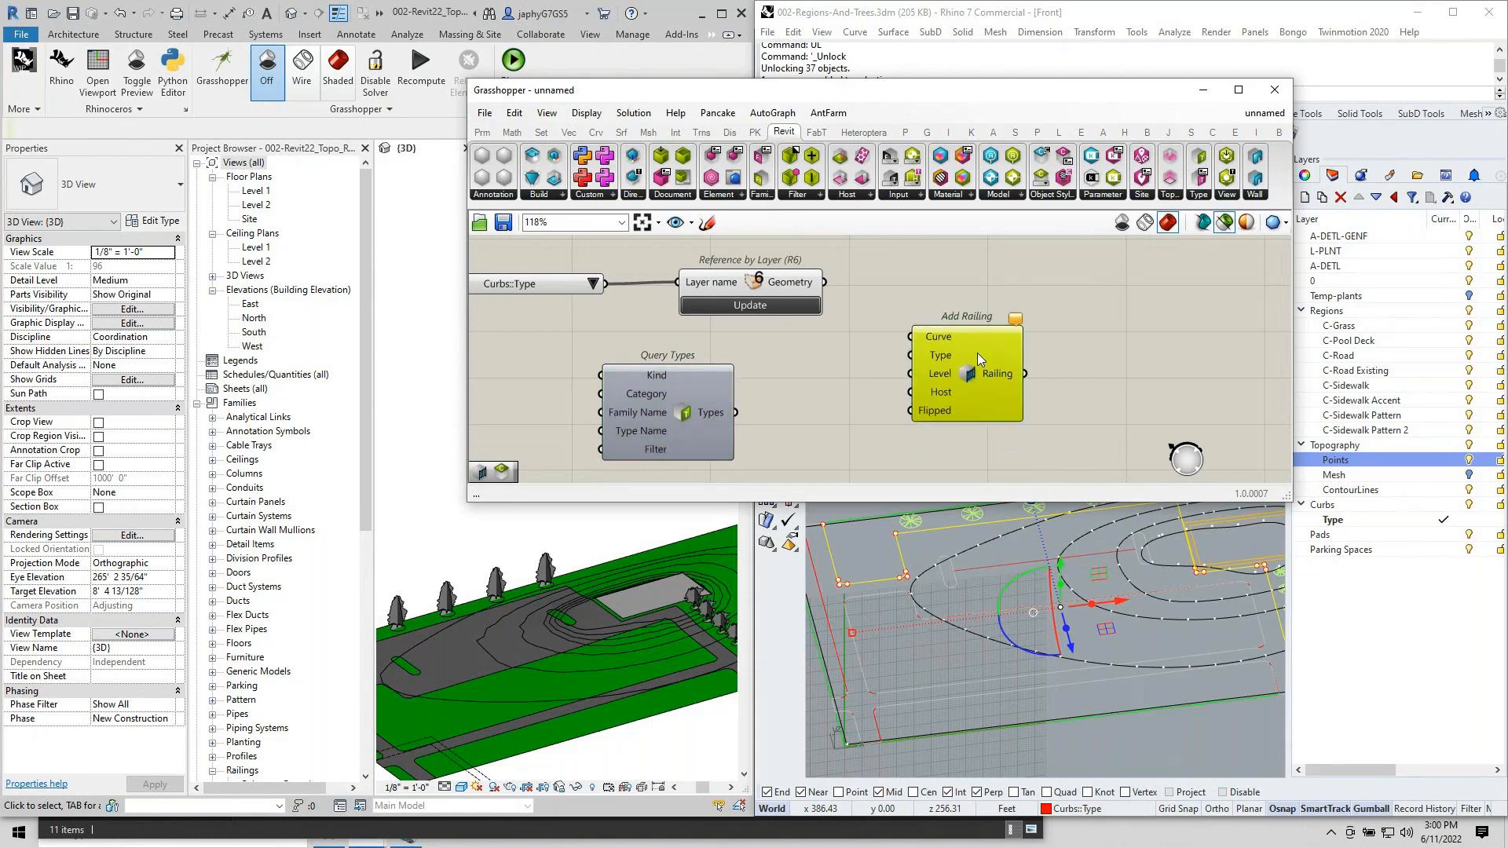
{"action": "left_click_drag", "start_coordinate": [685, 430], "coordinate": [753, 420]}
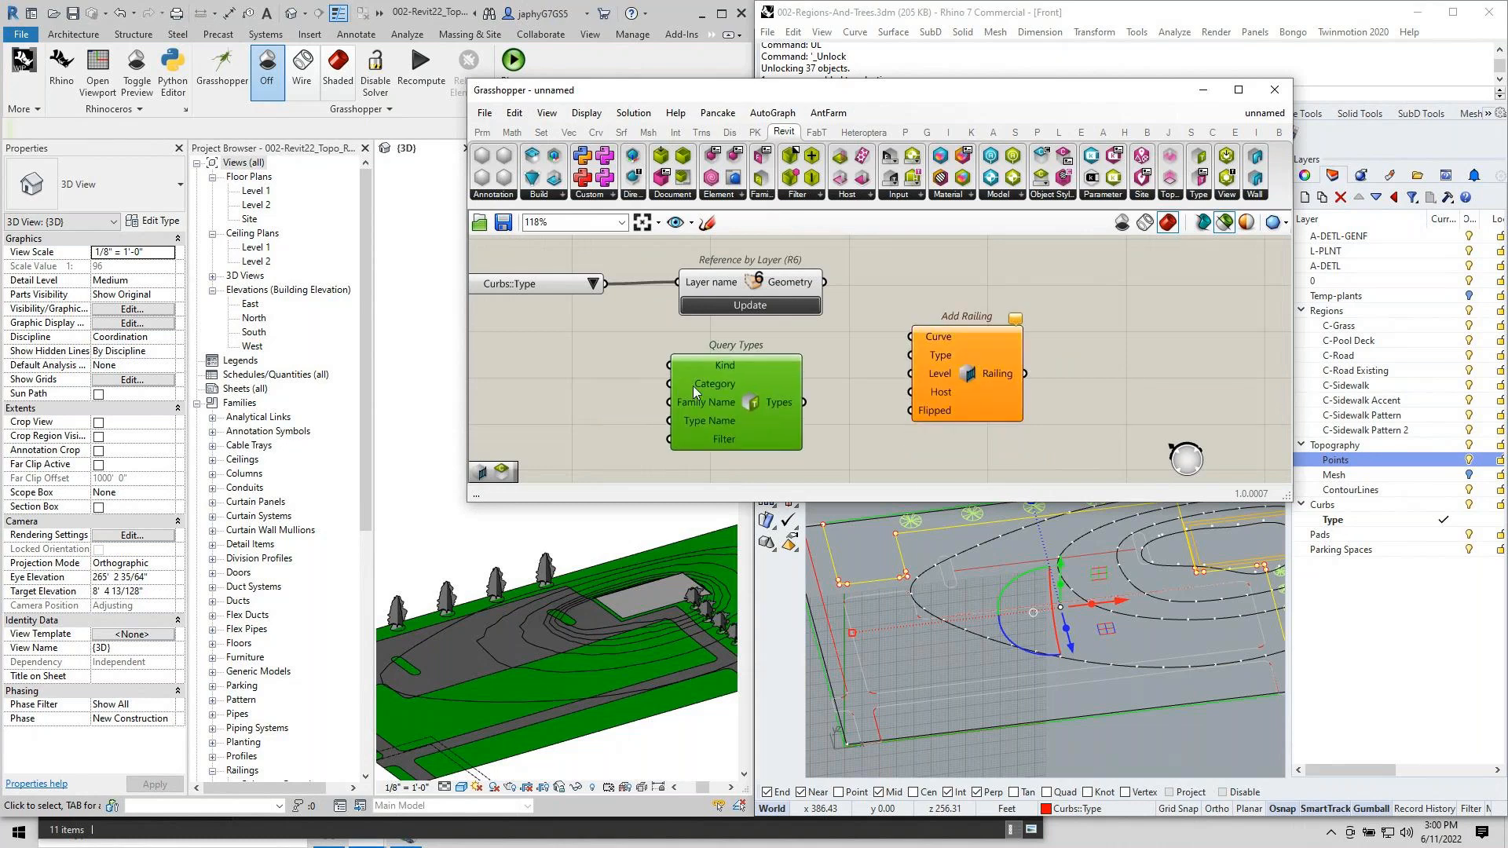
Set the Category input of Query Types to the Railings model category.
{"action": "right_click", "coordinate": [692, 385]}
{"action": "left_click", "coordinate": [785, 601]}
{"action": "key", "text": "r"}
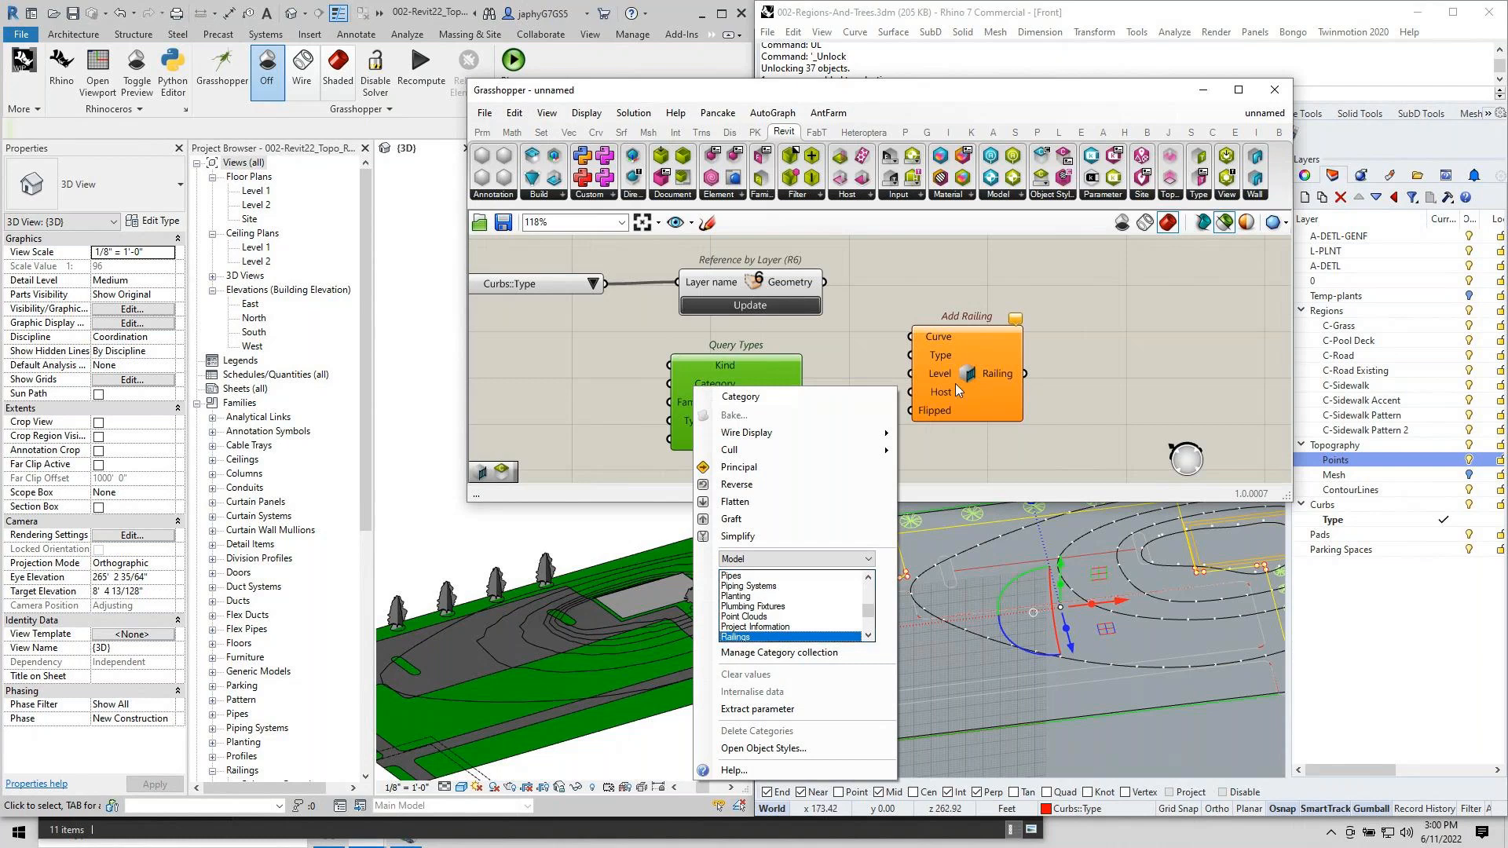
{"action": "left_click", "coordinate": [931, 457]}
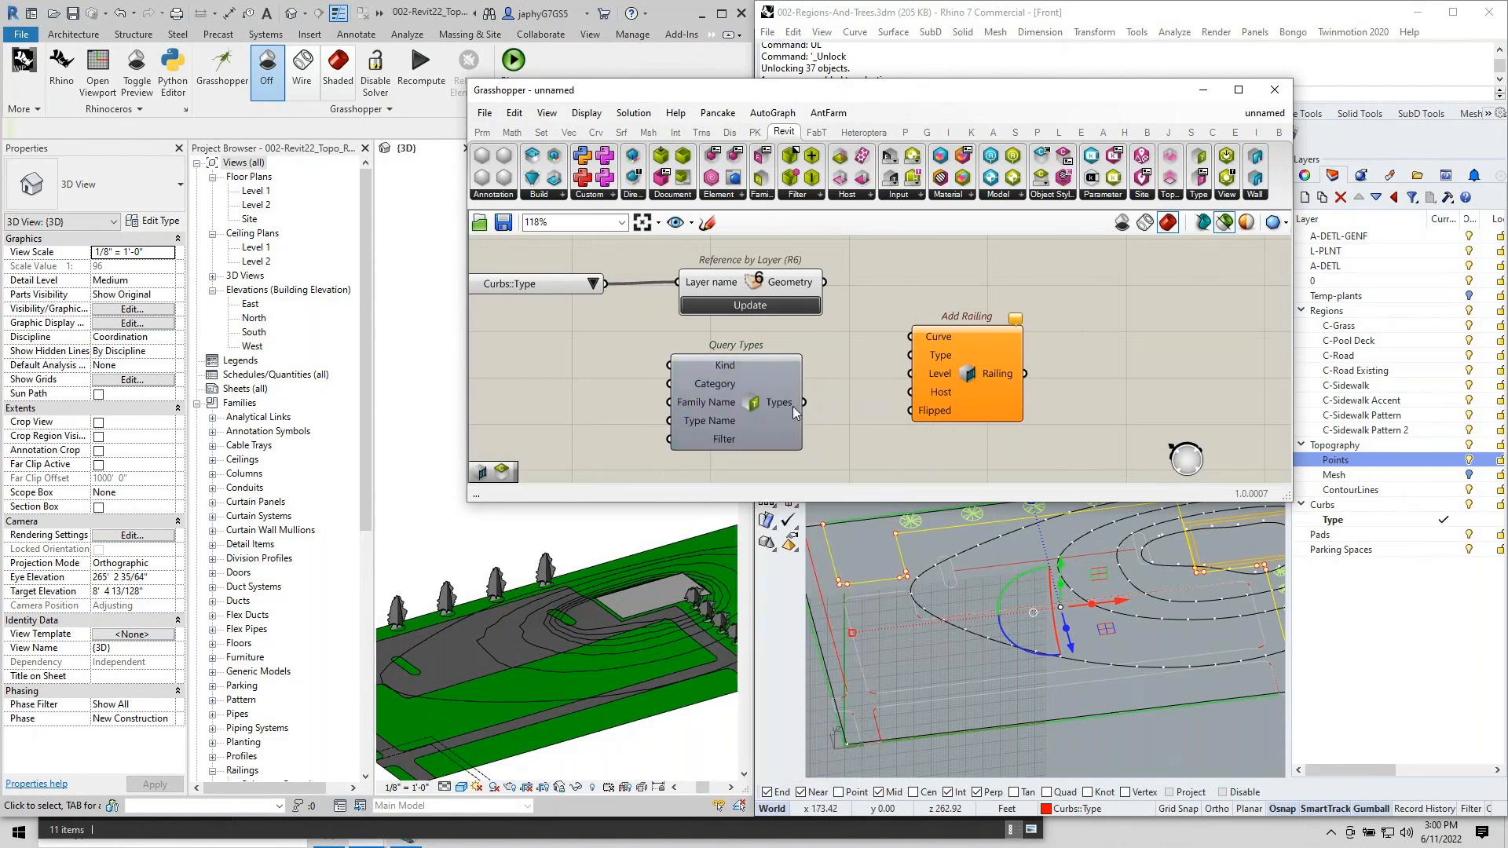
Add a Value Picker fed by the Query Types output and select Railing : Curb and Splash.
{"action": "left_click_drag", "start_coordinate": [739, 402], "coordinate": [558, 428]}
{"action": "double_click", "coordinate": [752, 426]}
{"action": "type", "text": "va"}
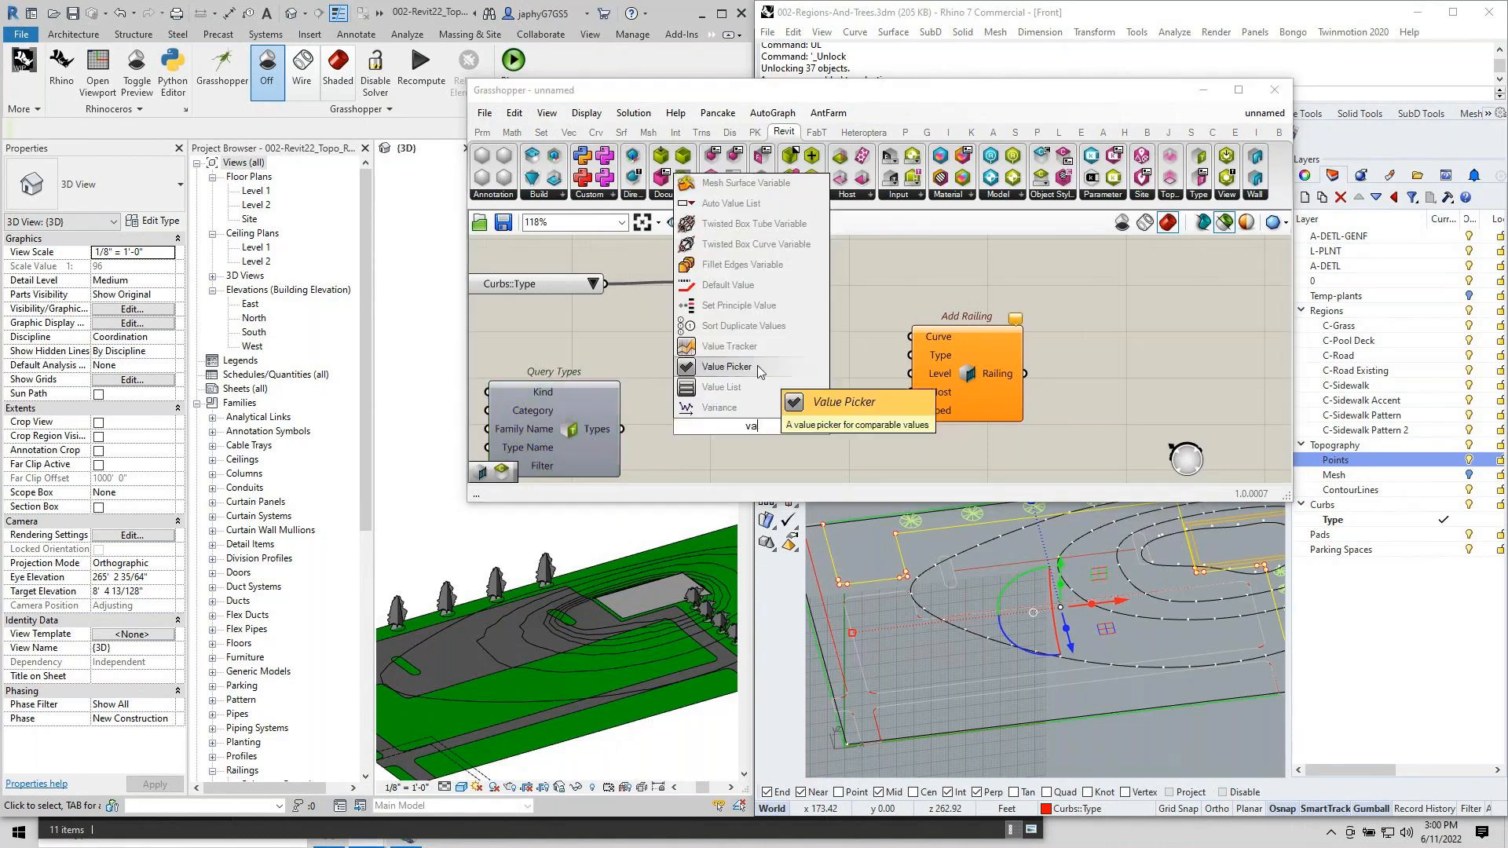
{"action": "left_click", "coordinate": [757, 366]}
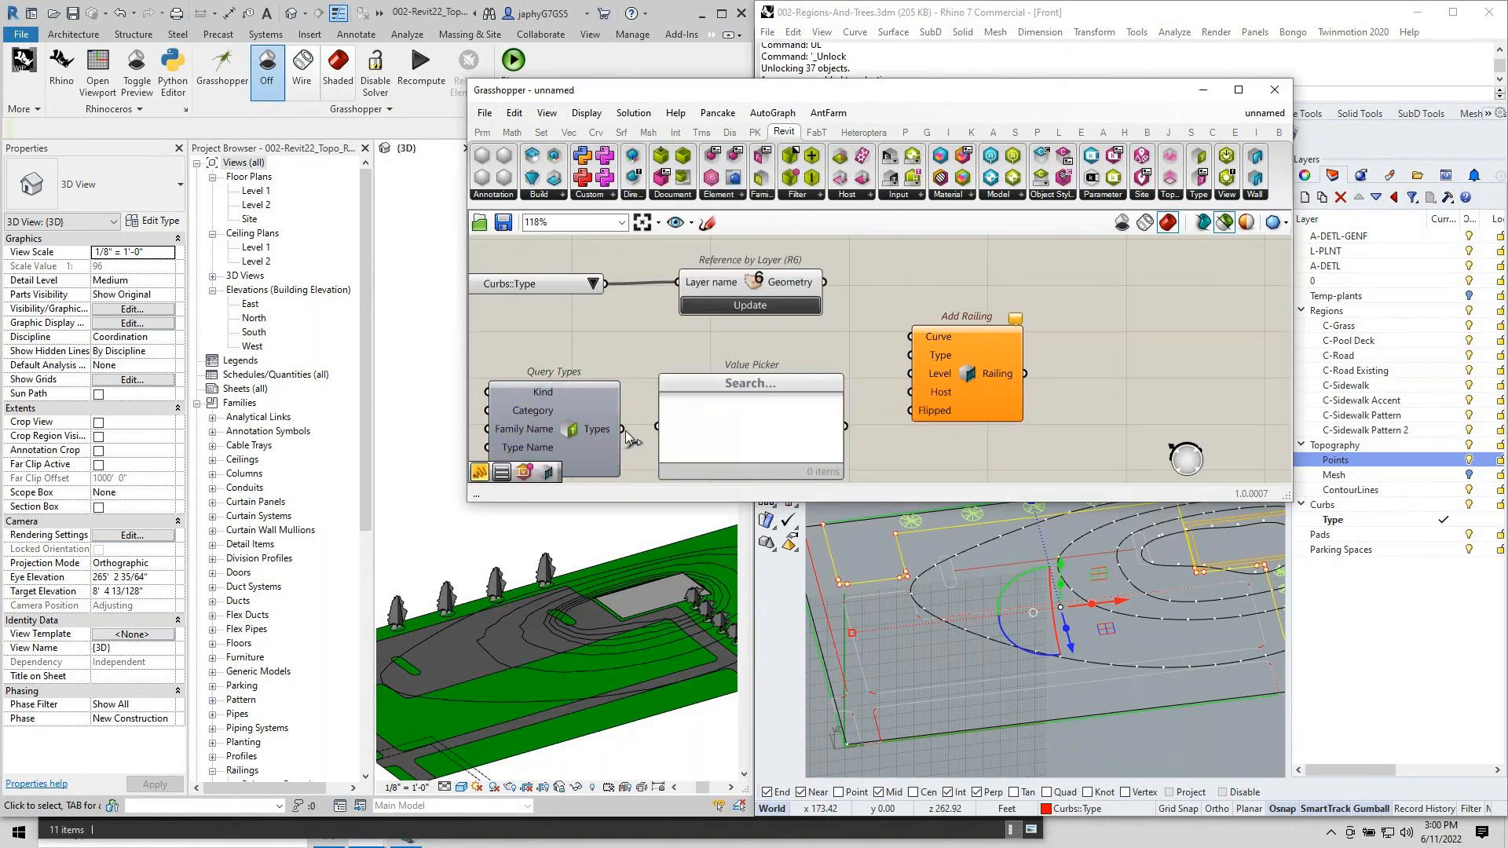
{"action": "left_click_drag", "start_coordinate": [625, 431], "coordinate": [656, 426]}
{"action": "left_click", "coordinate": [672, 404]}
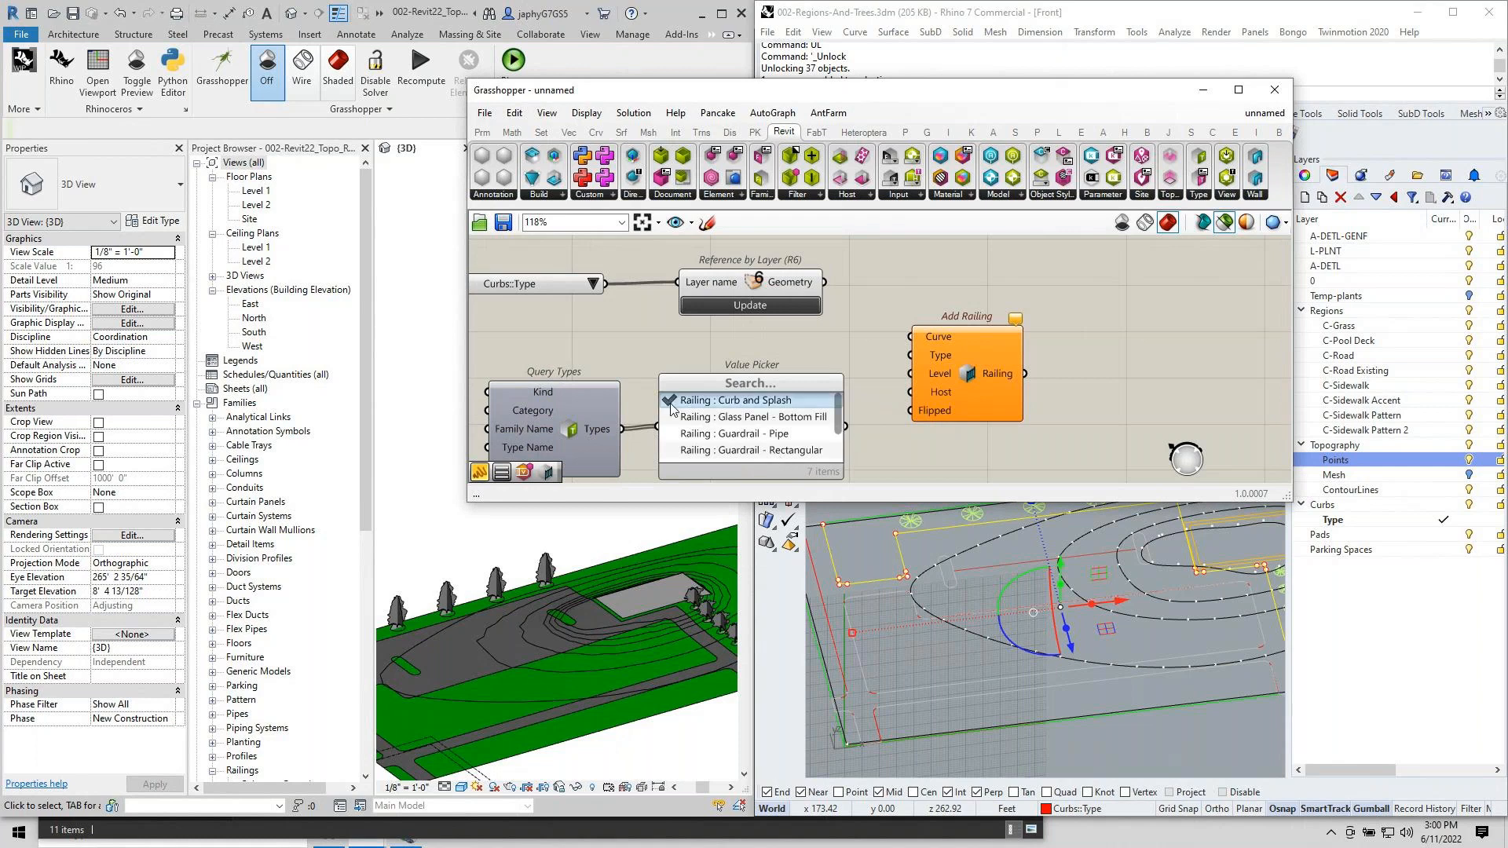
Wire the picked railing type into Add Railing's Type input and the referenced layer geometry into its Curve input.
{"action": "left_click_drag", "start_coordinate": [846, 425], "coordinate": [968, 343]}
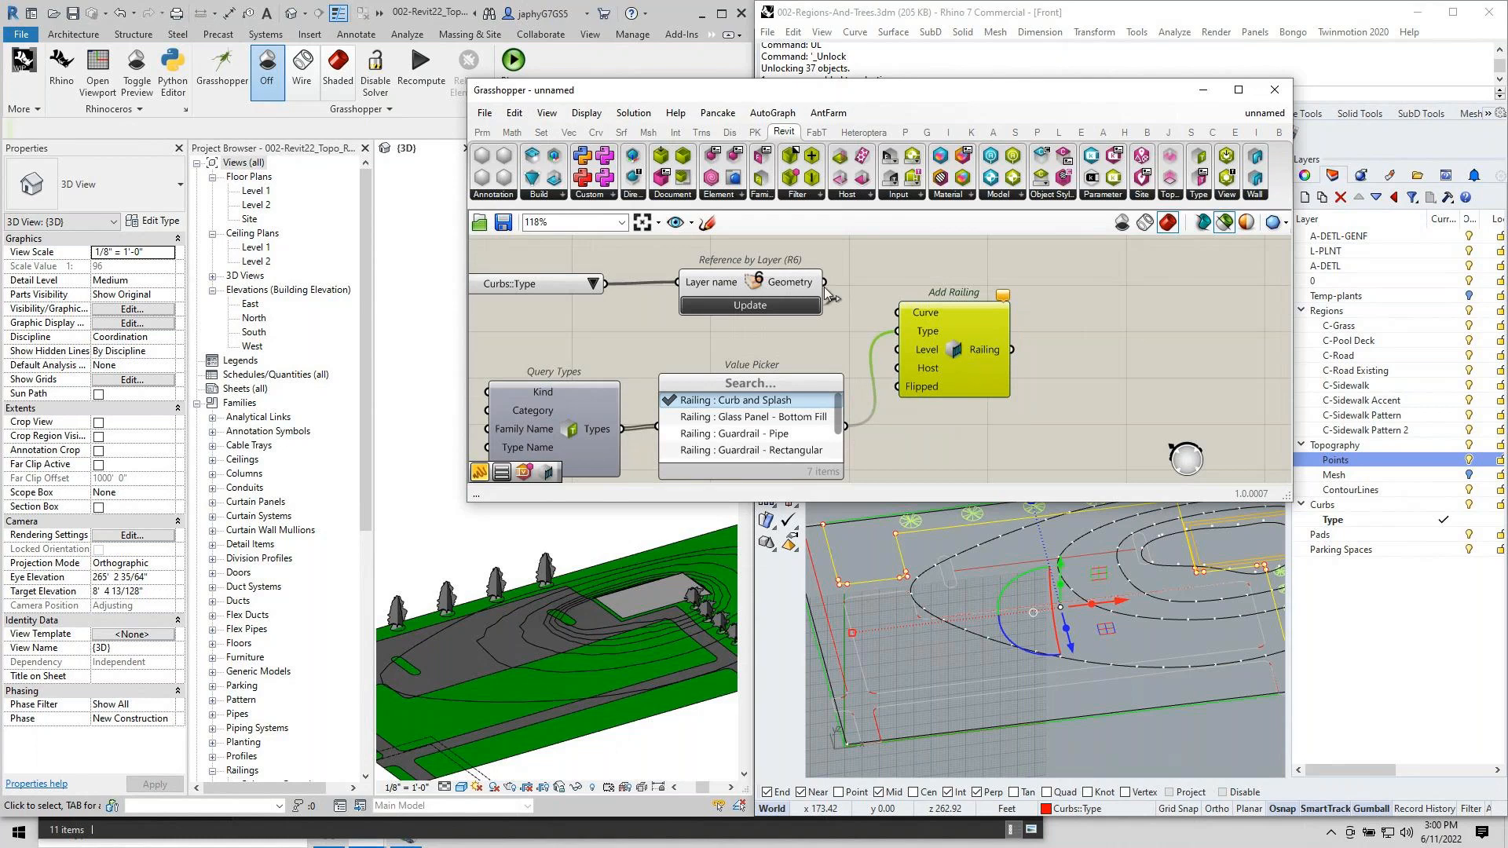
{"action": "left_click_drag", "start_coordinate": [823, 282], "coordinate": [903, 323]}
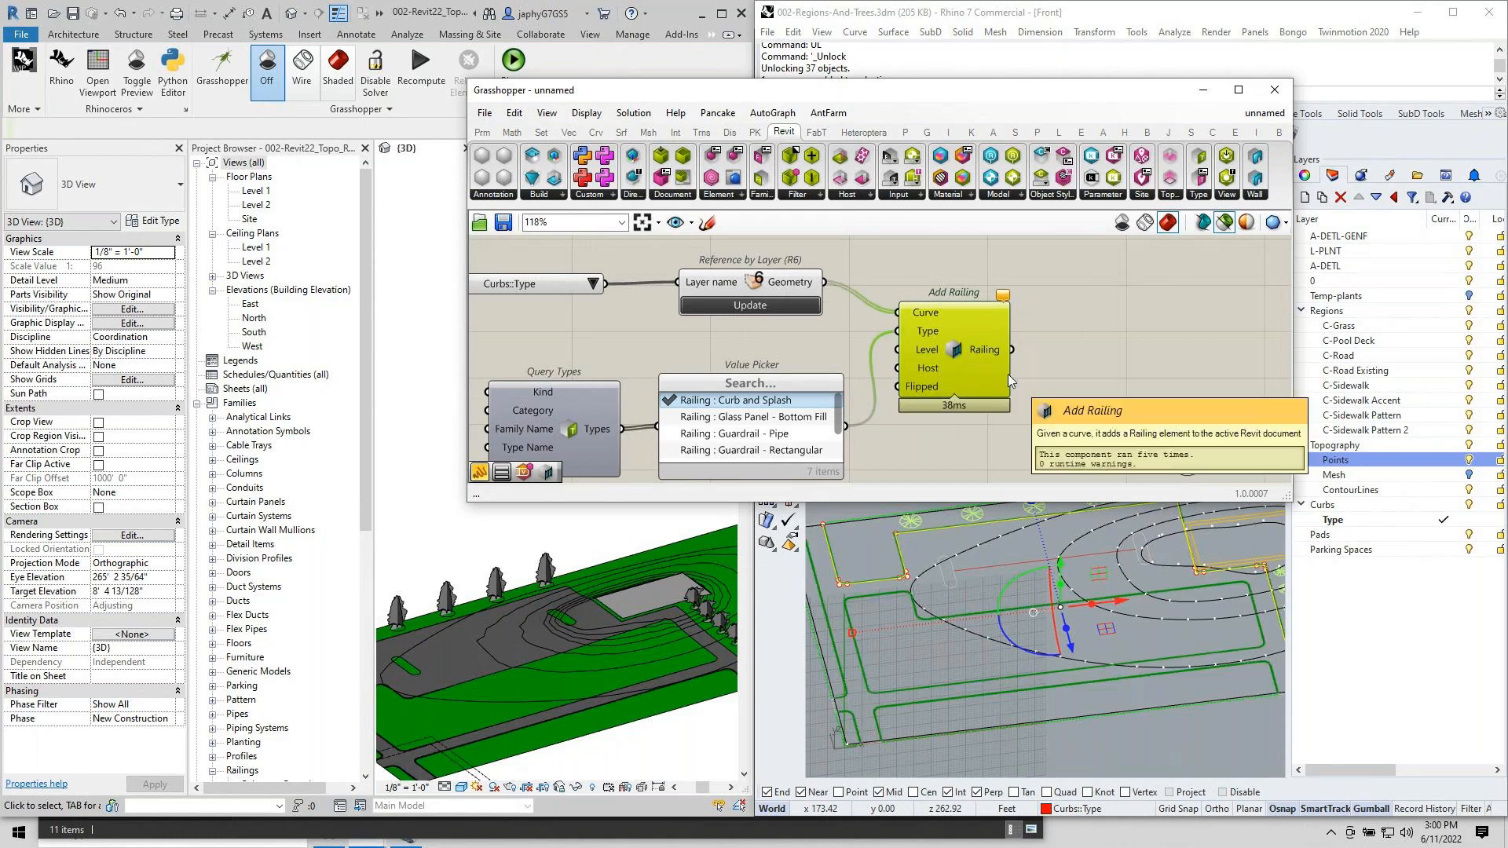
{"action": "left_click", "coordinate": [1104, 353]}
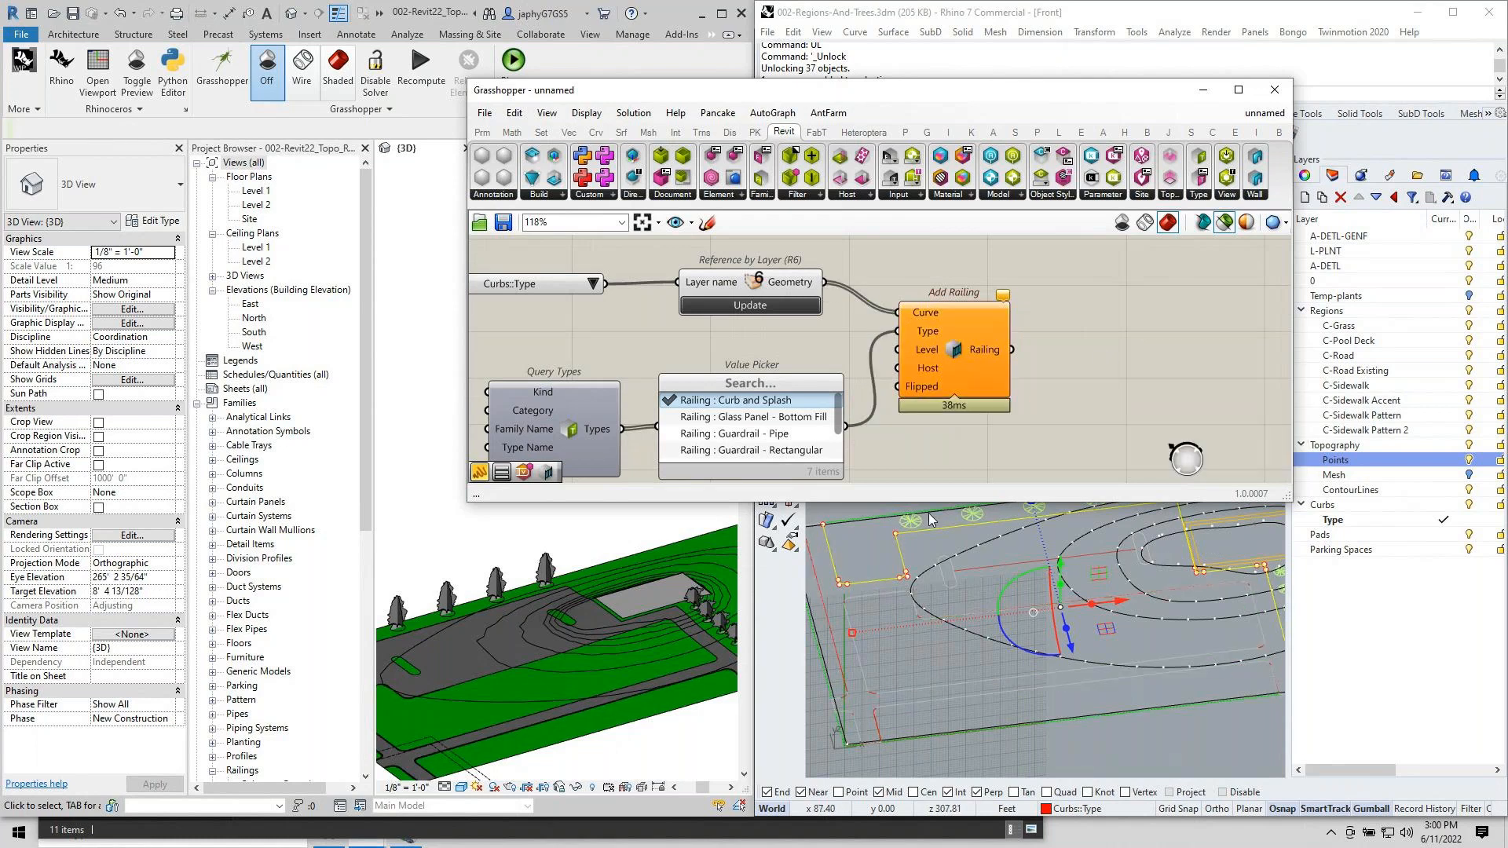
Check the Revit terrain from below and above for the curbs, and set the 3D view's visual style to Wireframe.
{"action": "left_click", "coordinate": [628, 560]}
{"action": "middle_click_drag", "start_coordinate": [577, 721], "coordinate": [584, 637], "text": "shift"}
{"action": "left_click", "coordinate": [675, 595]}
{"action": "scroll", "coordinate": [552, 661], "scroll_direction": "up", "scroll_amount": 5}
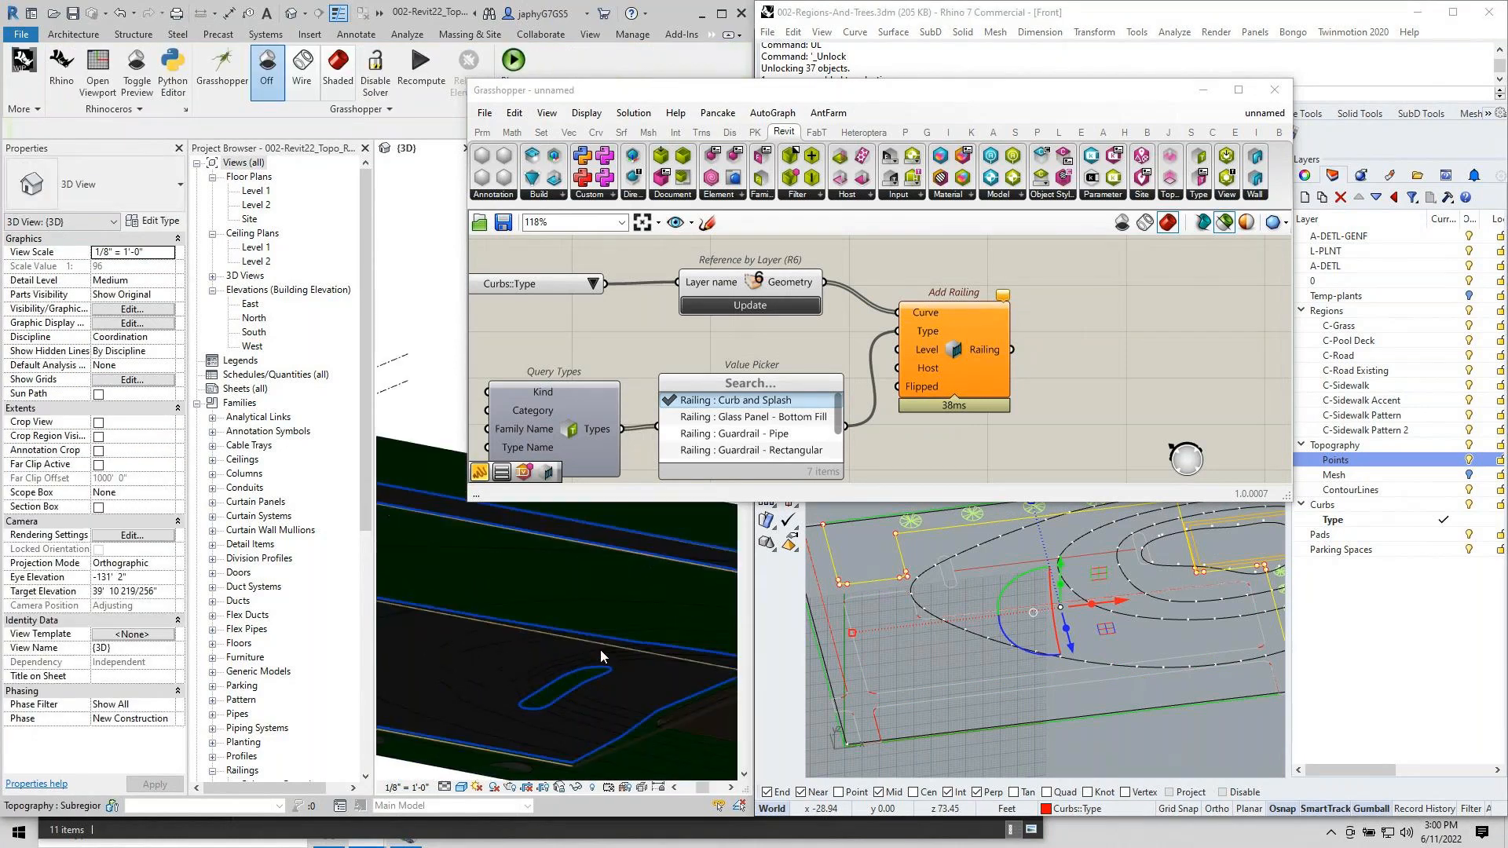
{"action": "middle_click_drag", "start_coordinate": [626, 659], "coordinate": [658, 758], "text": "shift"}
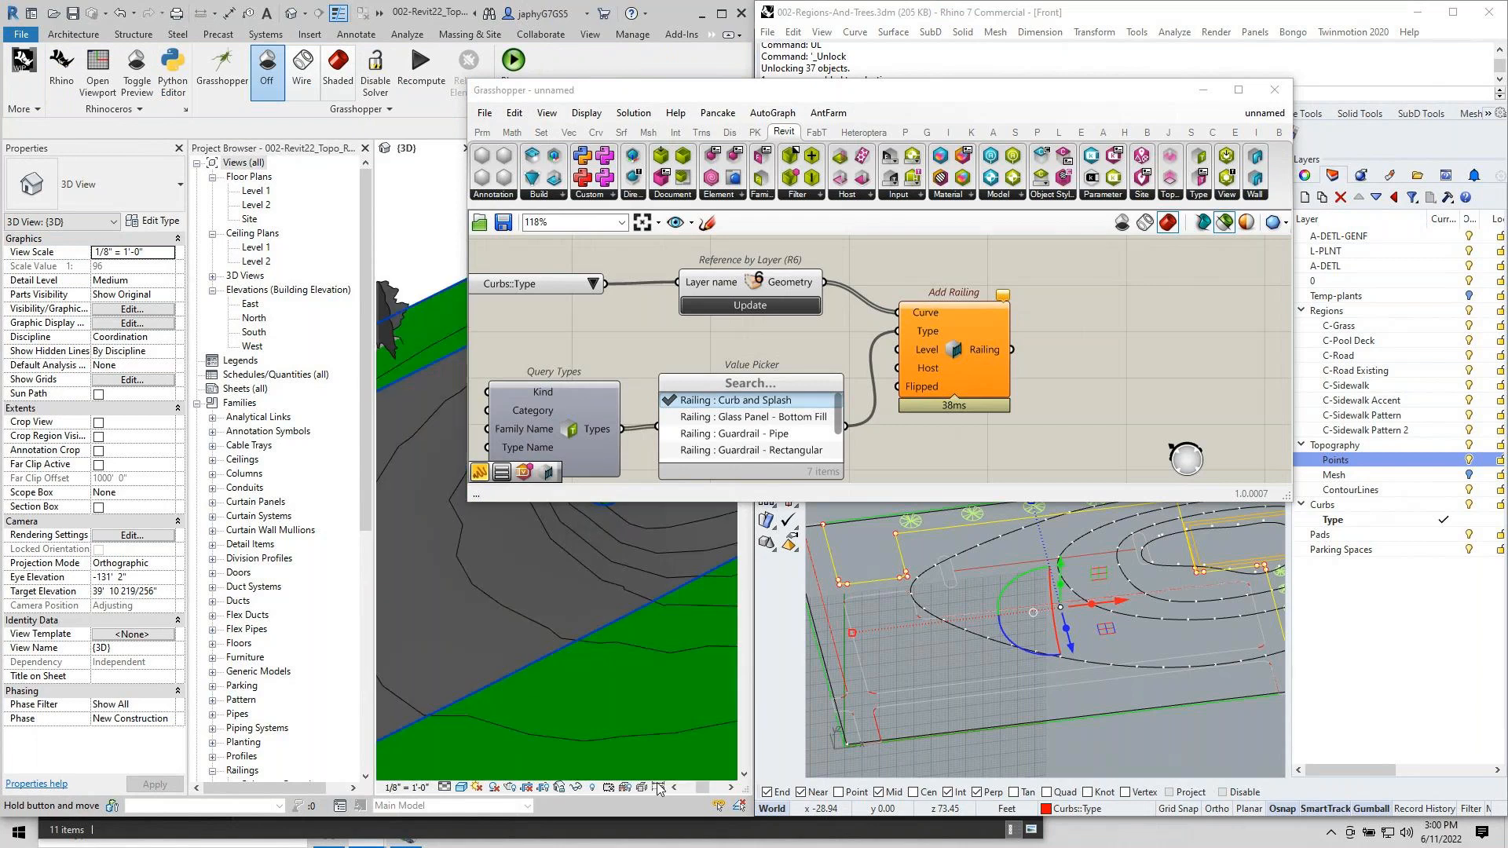
{"action": "left_click", "coordinate": [461, 787]}
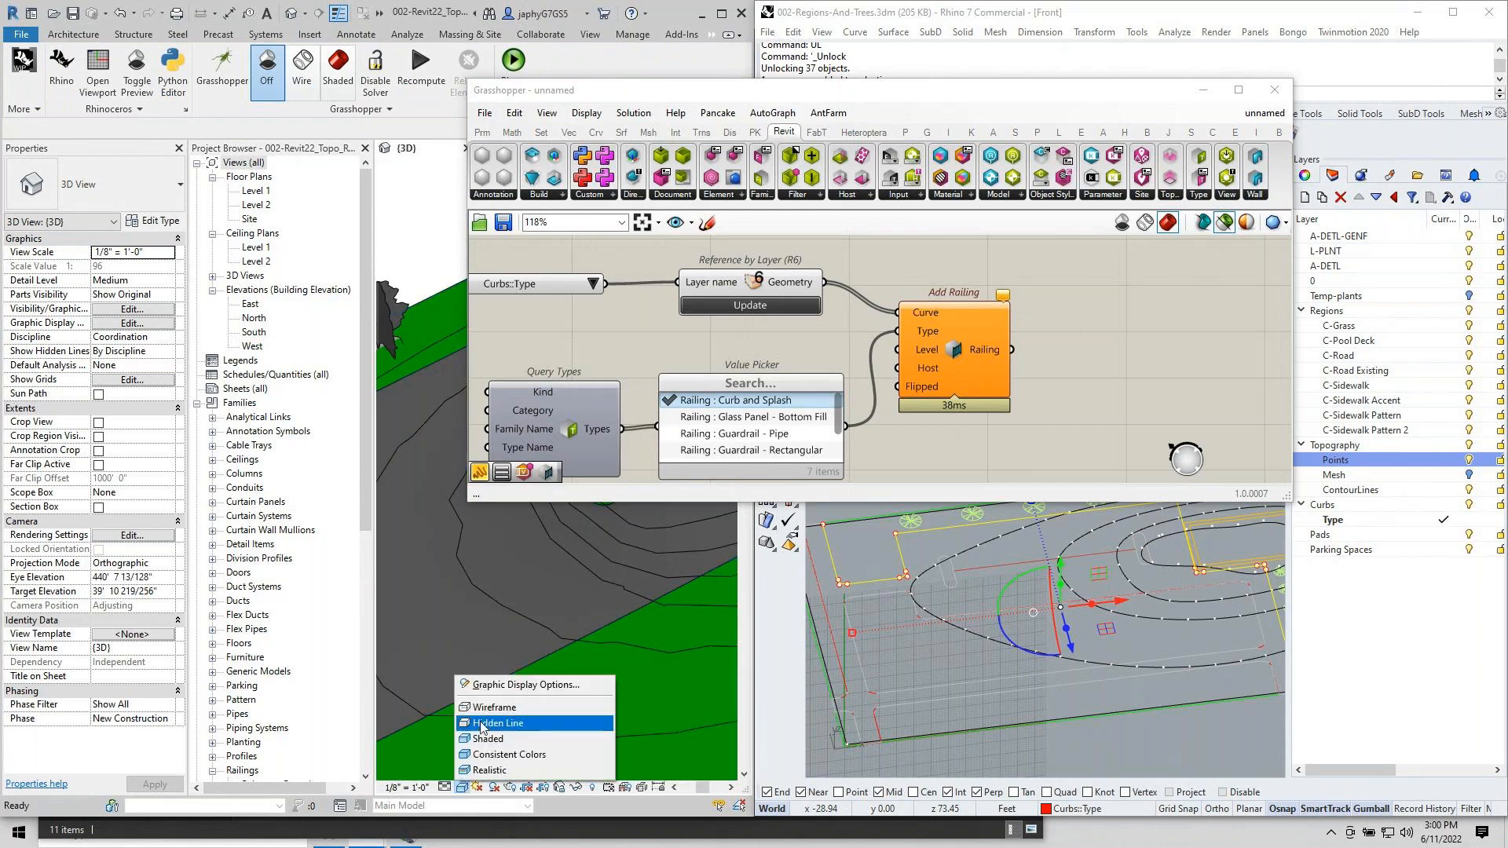
{"action": "left_click", "coordinate": [534, 707]}
Examine the curb railings in the Revit wireframe view, checking their profile at the corners and their position against the terrain.
{"action": "scroll", "coordinate": [585, 674], "scroll_direction": "down", "scroll_amount": 5}
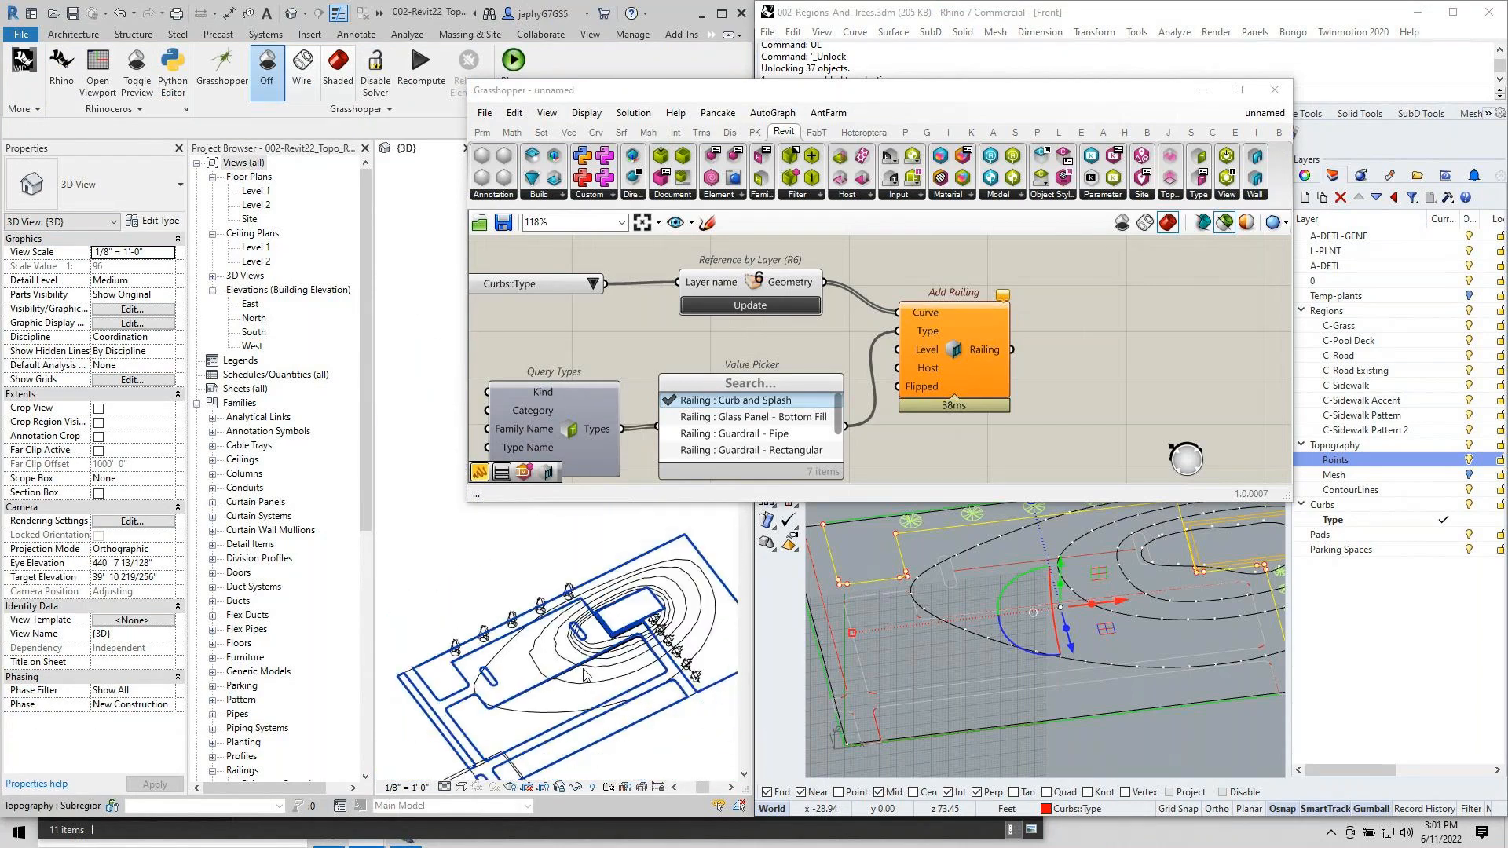
{"action": "scroll", "coordinate": [652, 635], "scroll_direction": "up", "scroll_amount": 4}
{"action": "scroll", "coordinate": [649, 633], "scroll_direction": "up", "scroll_amount": 3}
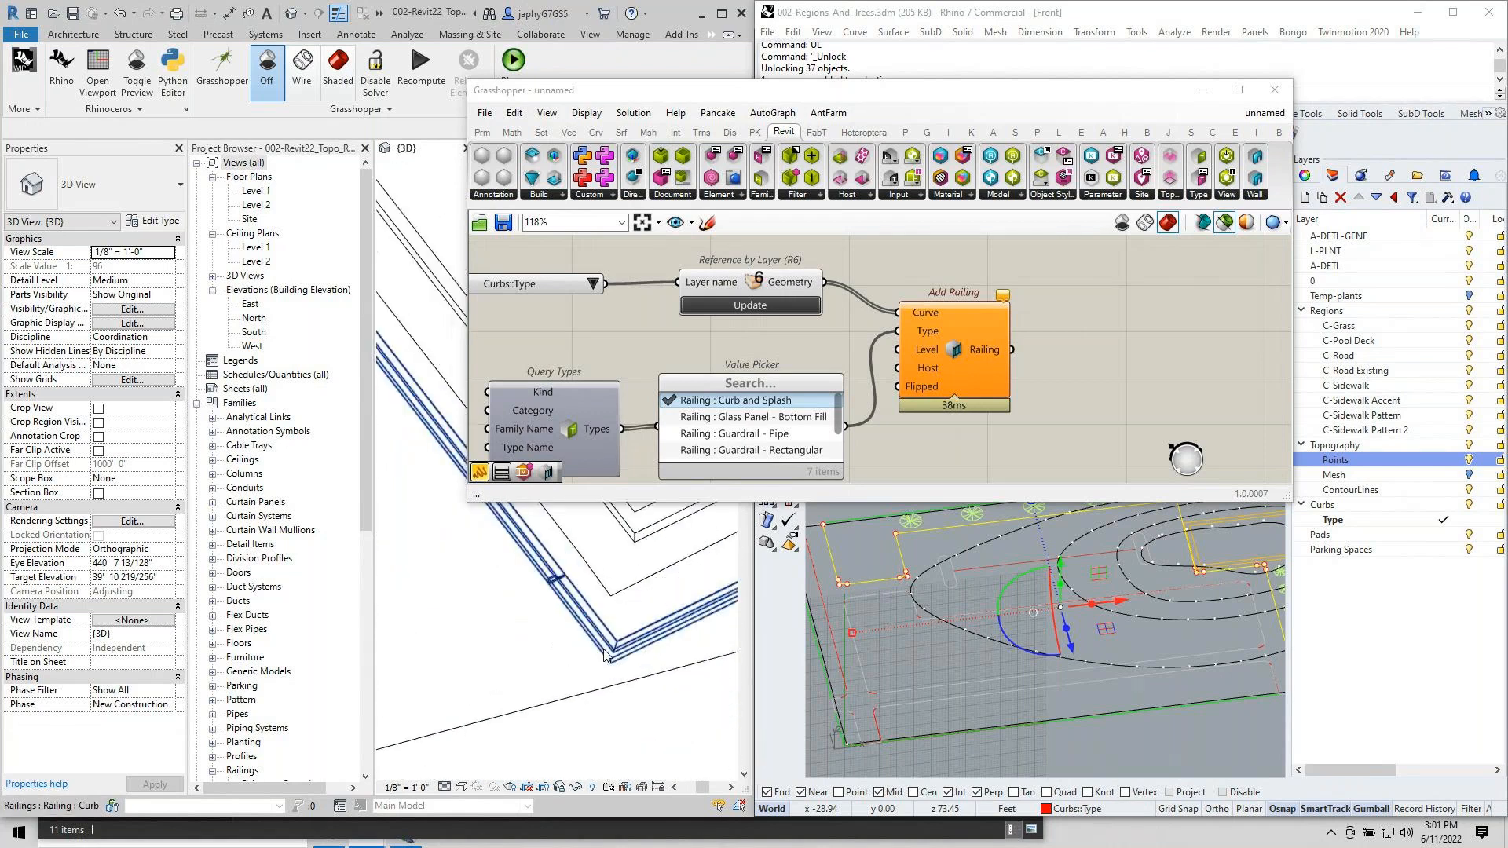
{"action": "scroll", "coordinate": [638, 634], "scroll_direction": "down", "scroll_amount": 4}
{"action": "scroll", "coordinate": [515, 633], "scroll_direction": "up", "scroll_amount": 3}
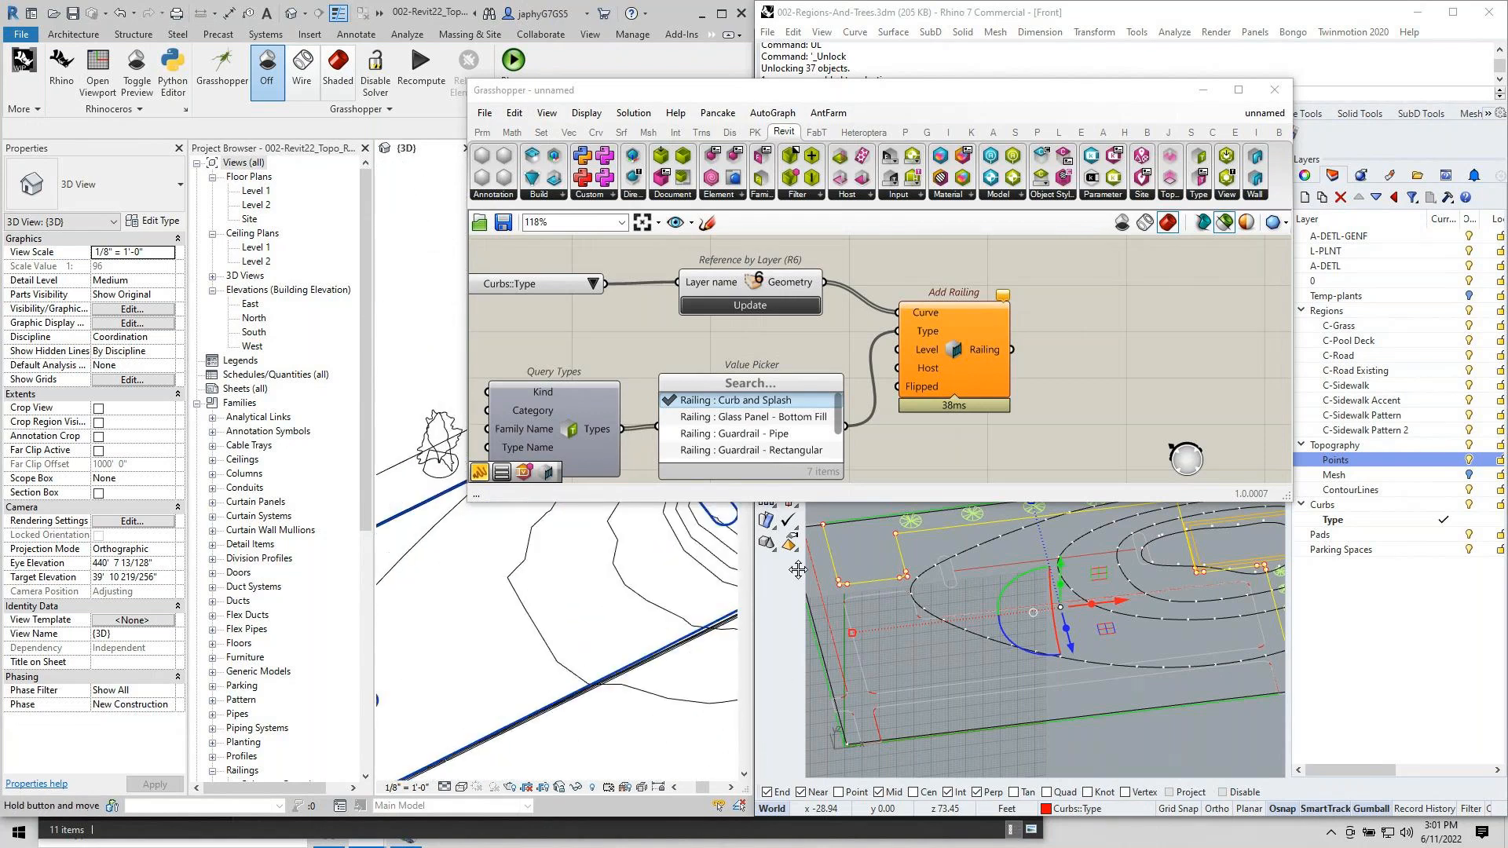
{"action": "scroll", "coordinate": [511, 635], "scroll_direction": "down", "scroll_amount": 3}
{"action": "middle_click_drag", "start_coordinate": [424, 682], "coordinate": [488, 678], "text": "shift"}
{"action": "scroll", "coordinate": [534, 632], "scroll_direction": "up", "scroll_amount": 3}
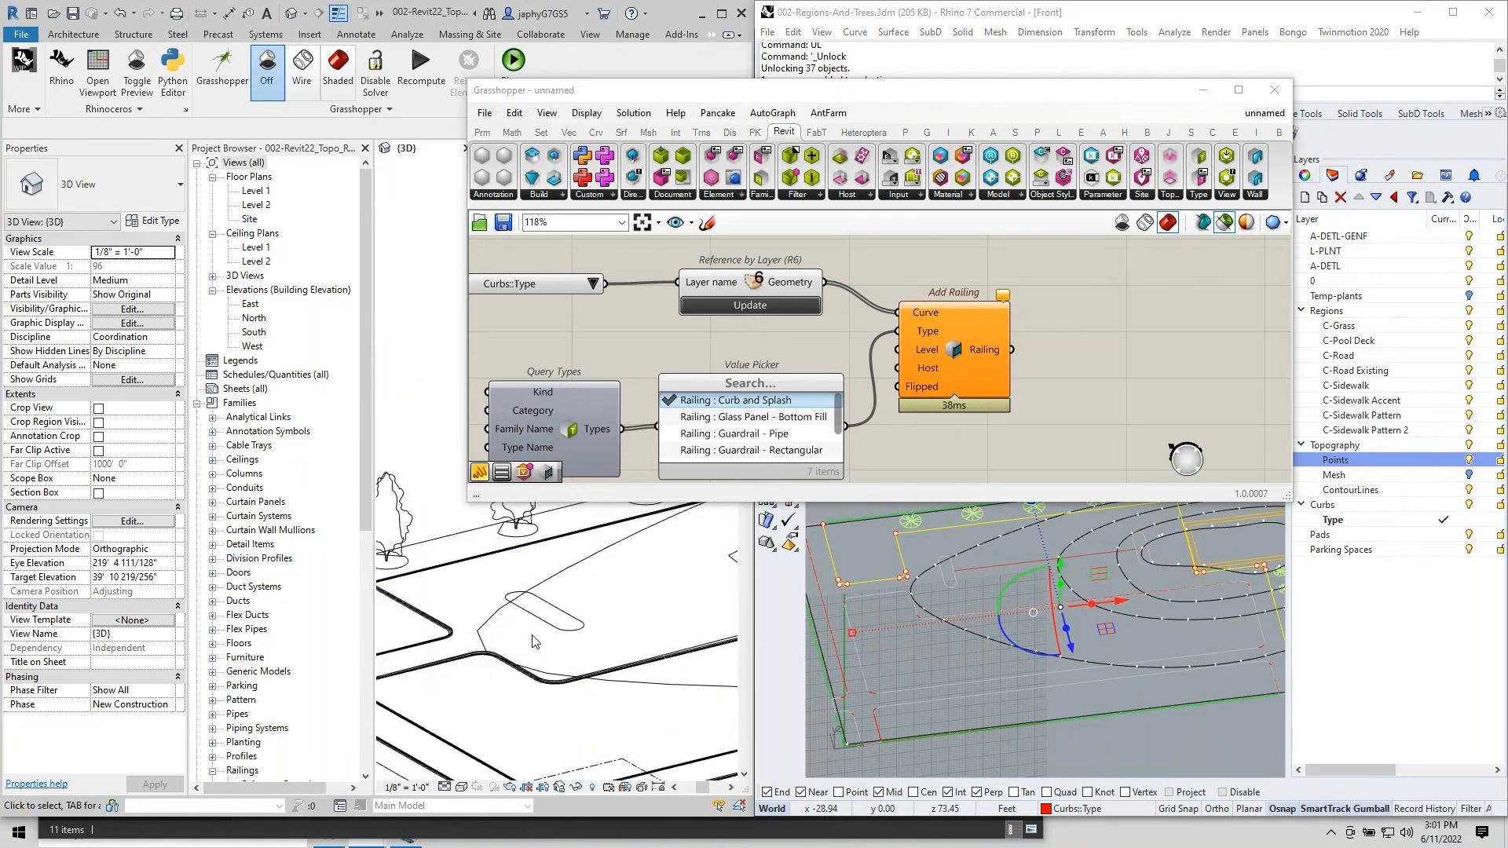
{"action": "scroll", "coordinate": [533, 643], "scroll_direction": "up", "scroll_amount": 4}
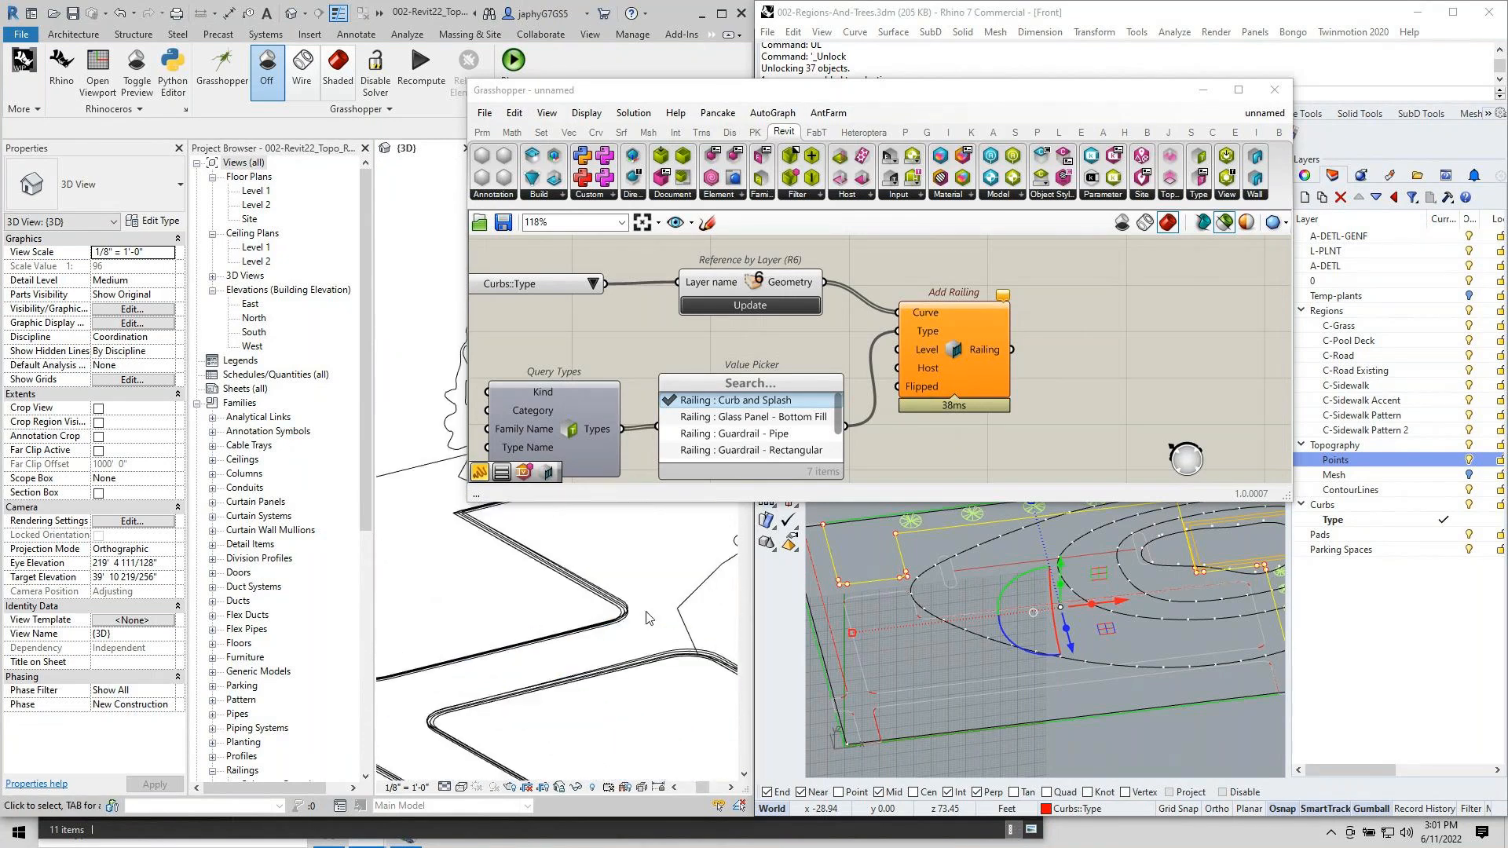
{"action": "scroll", "coordinate": [579, 723], "scroll_direction": "down", "scroll_amount": 1}
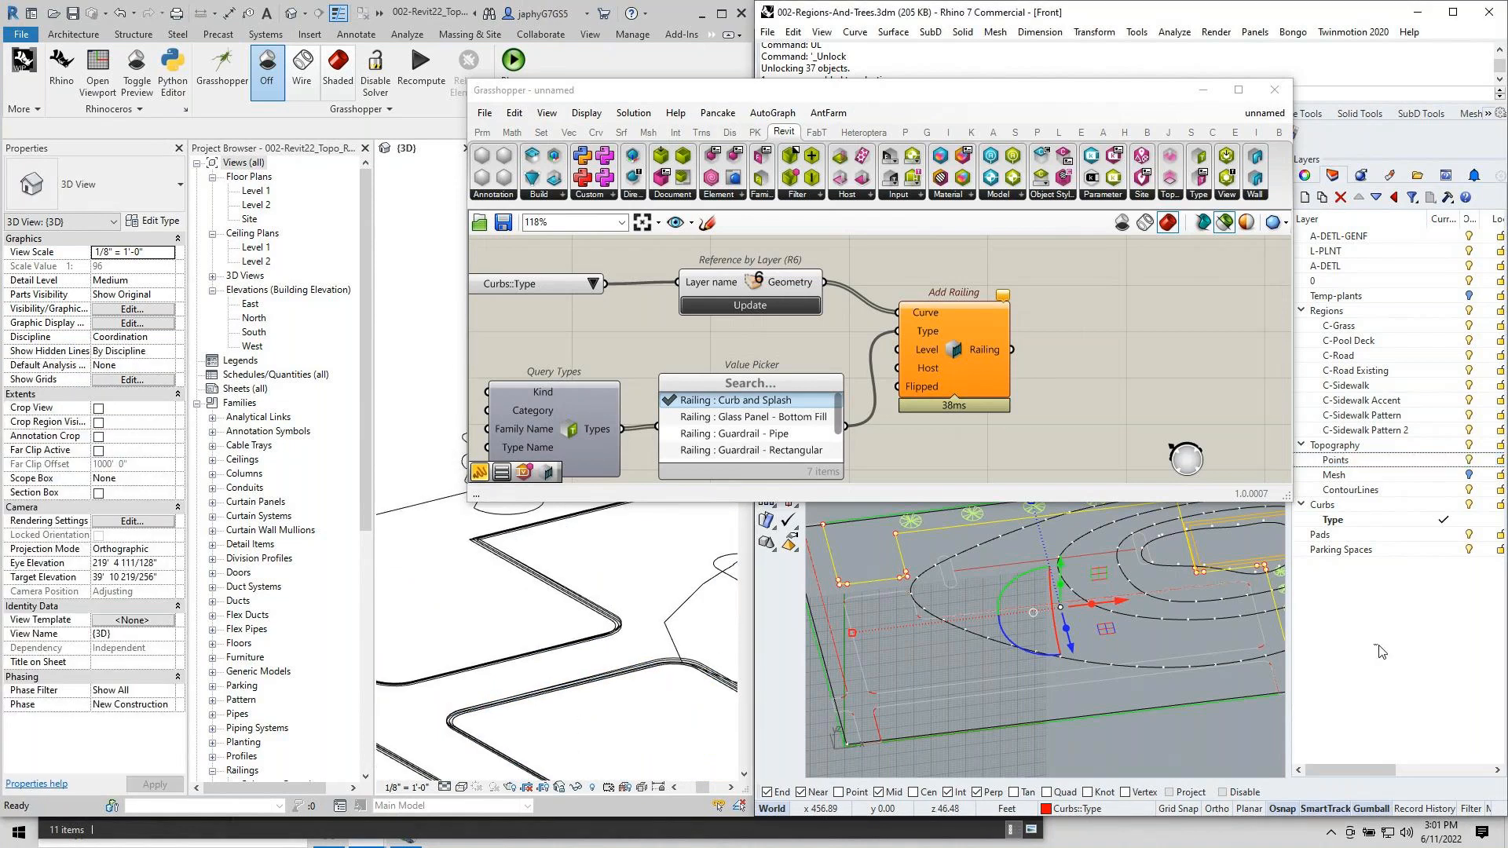
Select all objects on the Type sublayer of Curbs in Rhino.
{"action": "right_click", "coordinate": [1361, 522]}
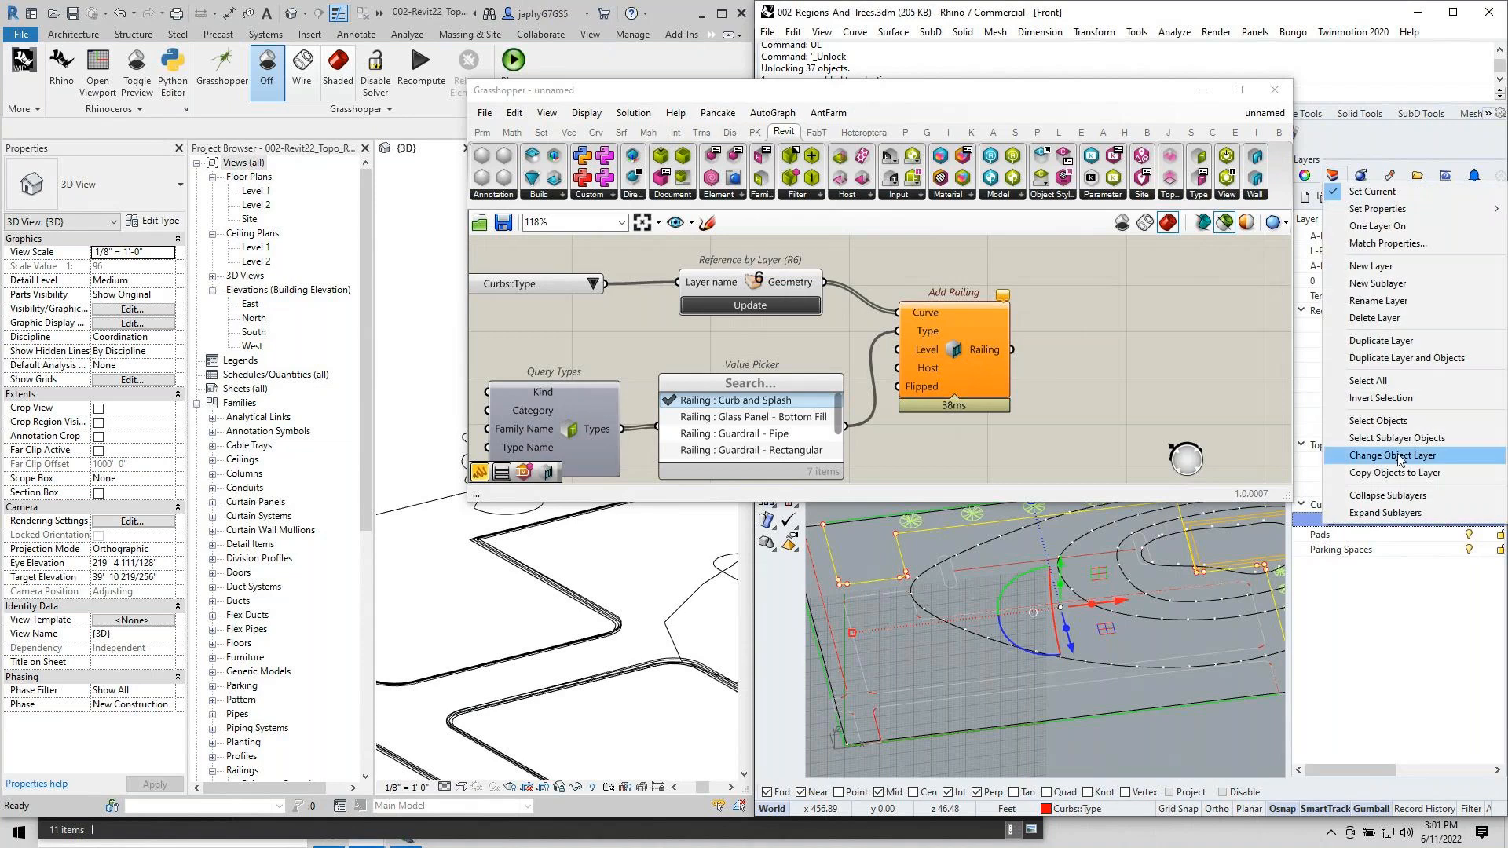
{"action": "left_click", "coordinate": [1386, 423]}
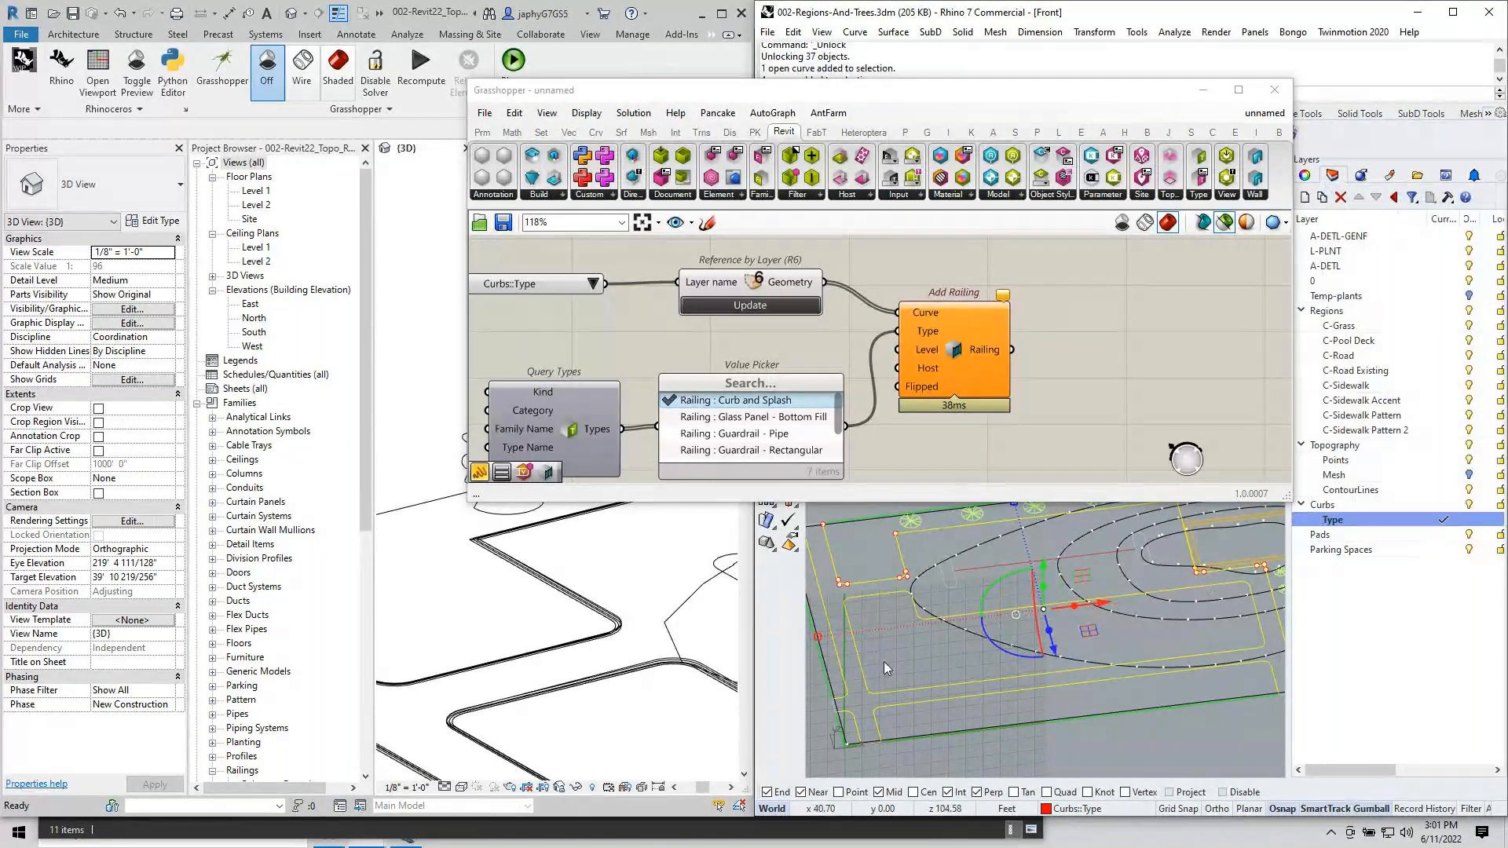
Flip the direction of the selected curb curves in Rhino and update the Reference by Layer geometry in Grasshopper.
{"action": "scroll", "coordinate": [889, 656], "scroll_direction": "down", "scroll_amount": 2}
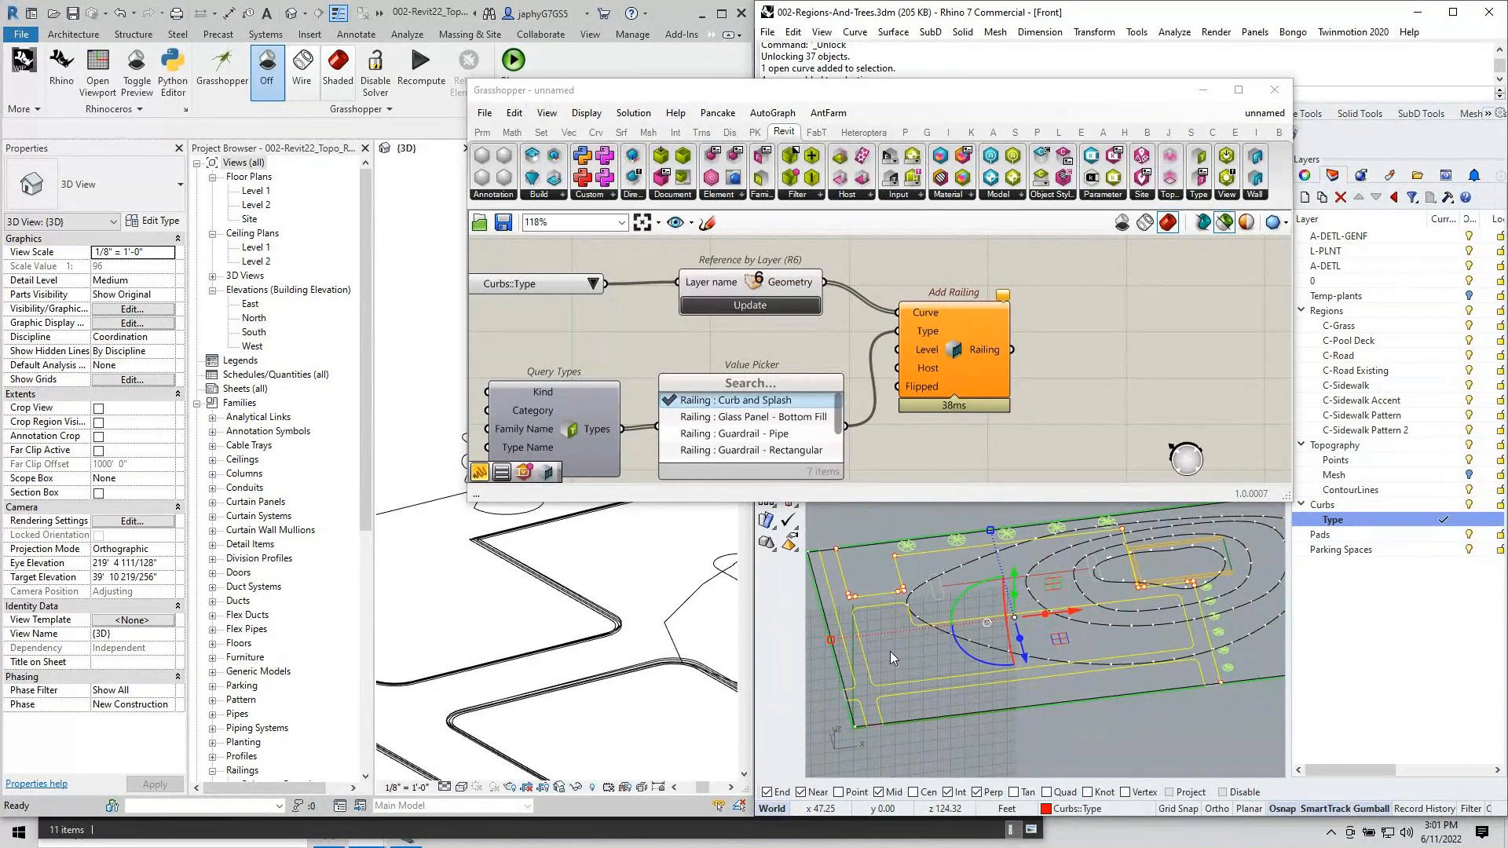
{"action": "key", "text": "Return"}
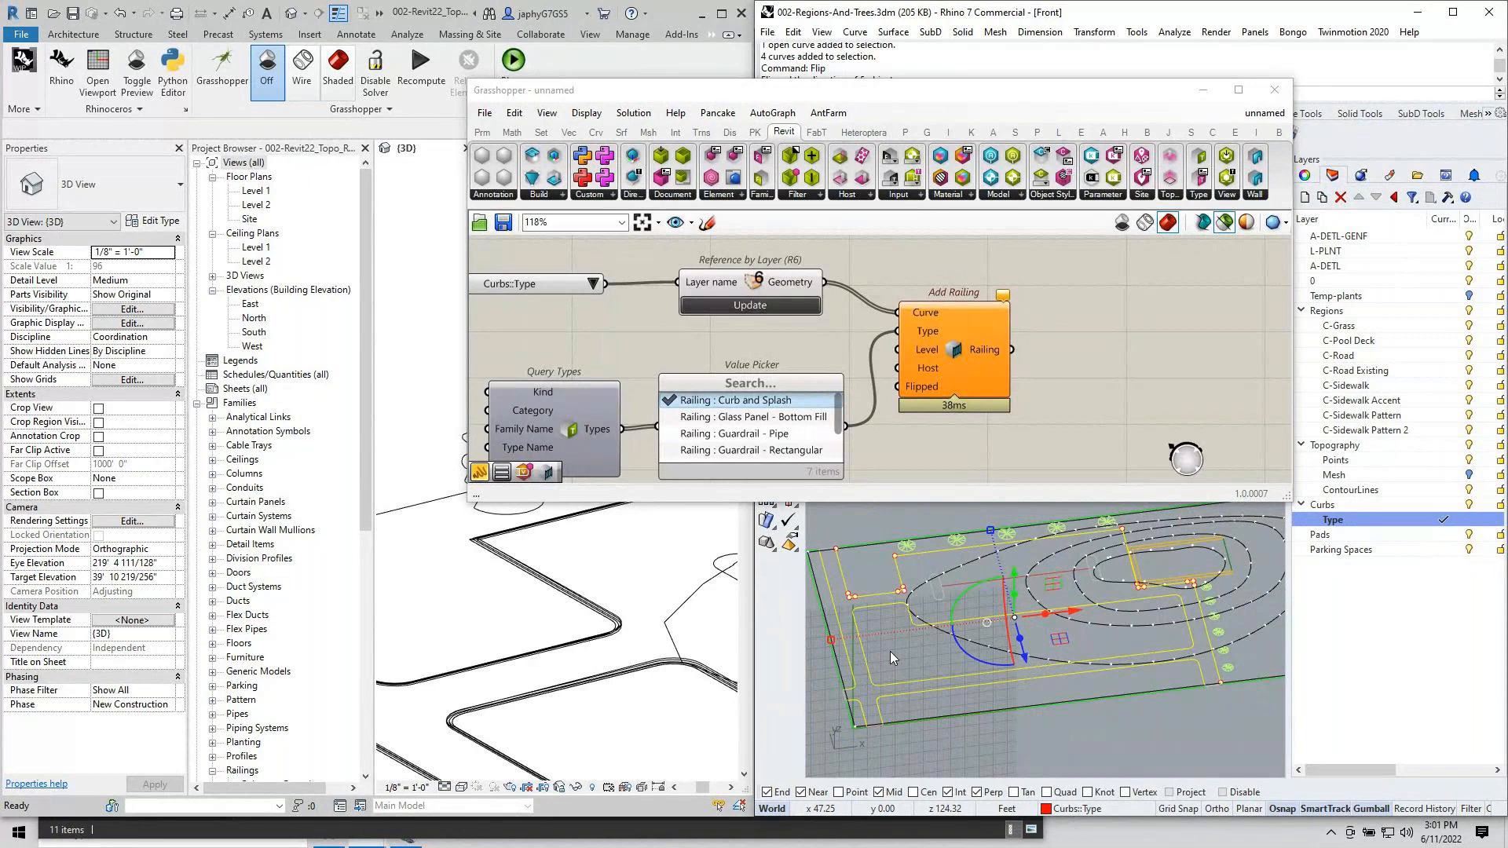
{"action": "left_click", "coordinate": [782, 311]}
Inspect a curb corner in the Revit 3D view and change the visual style from wireframe to a shaded display.
{"action": "left_click", "coordinate": [650, 609]}
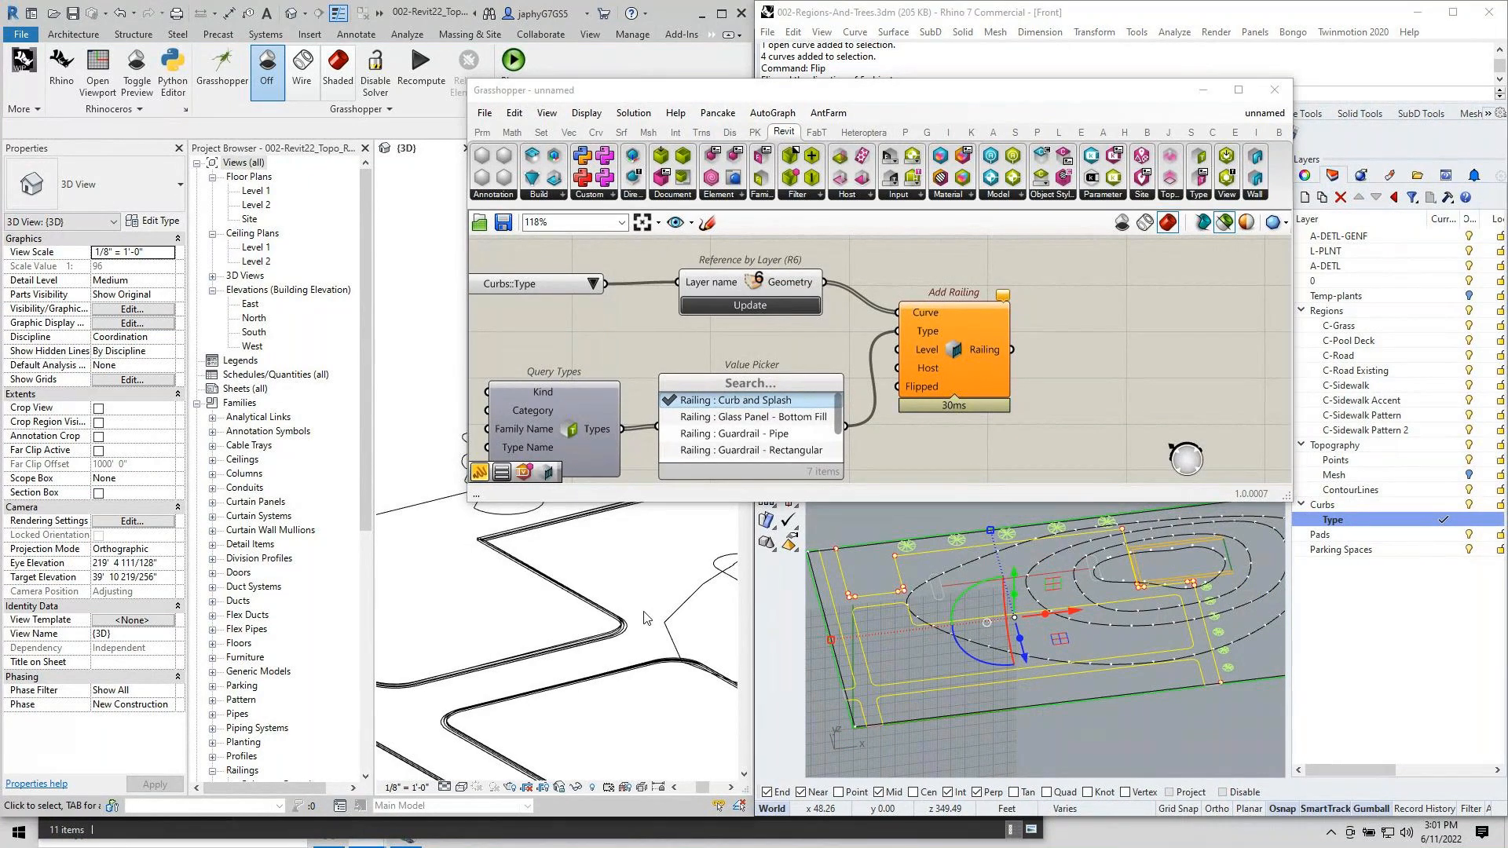
{"action": "scroll", "coordinate": [631, 630], "scroll_direction": "up", "scroll_amount": 3}
{"action": "scroll", "coordinate": [554, 692], "scroll_direction": "down", "scroll_amount": 2}
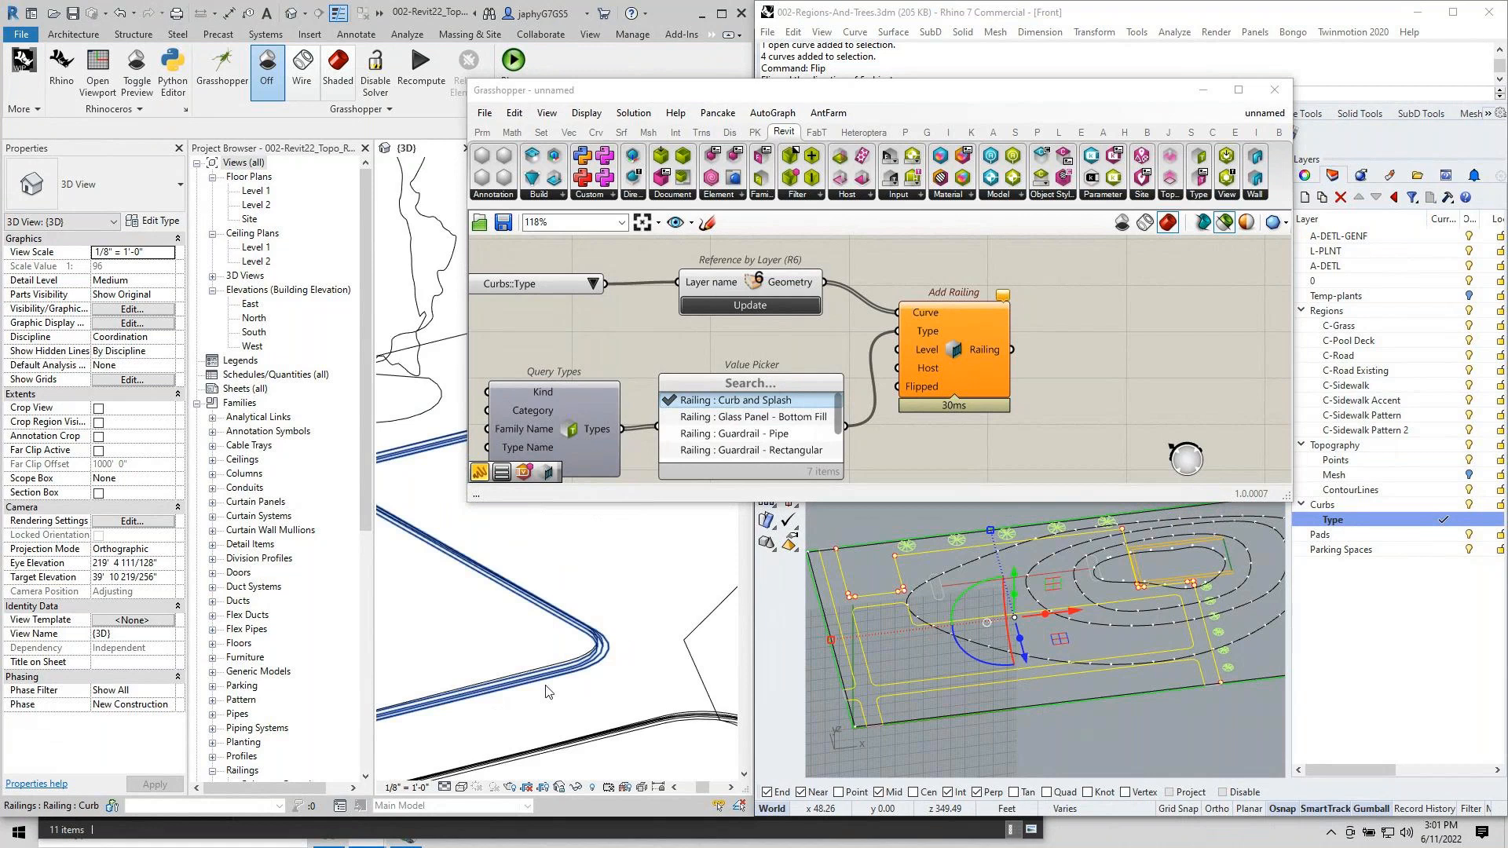
{"action": "left_click", "coordinate": [462, 786]}
{"action": "left_click", "coordinate": [487, 739]}
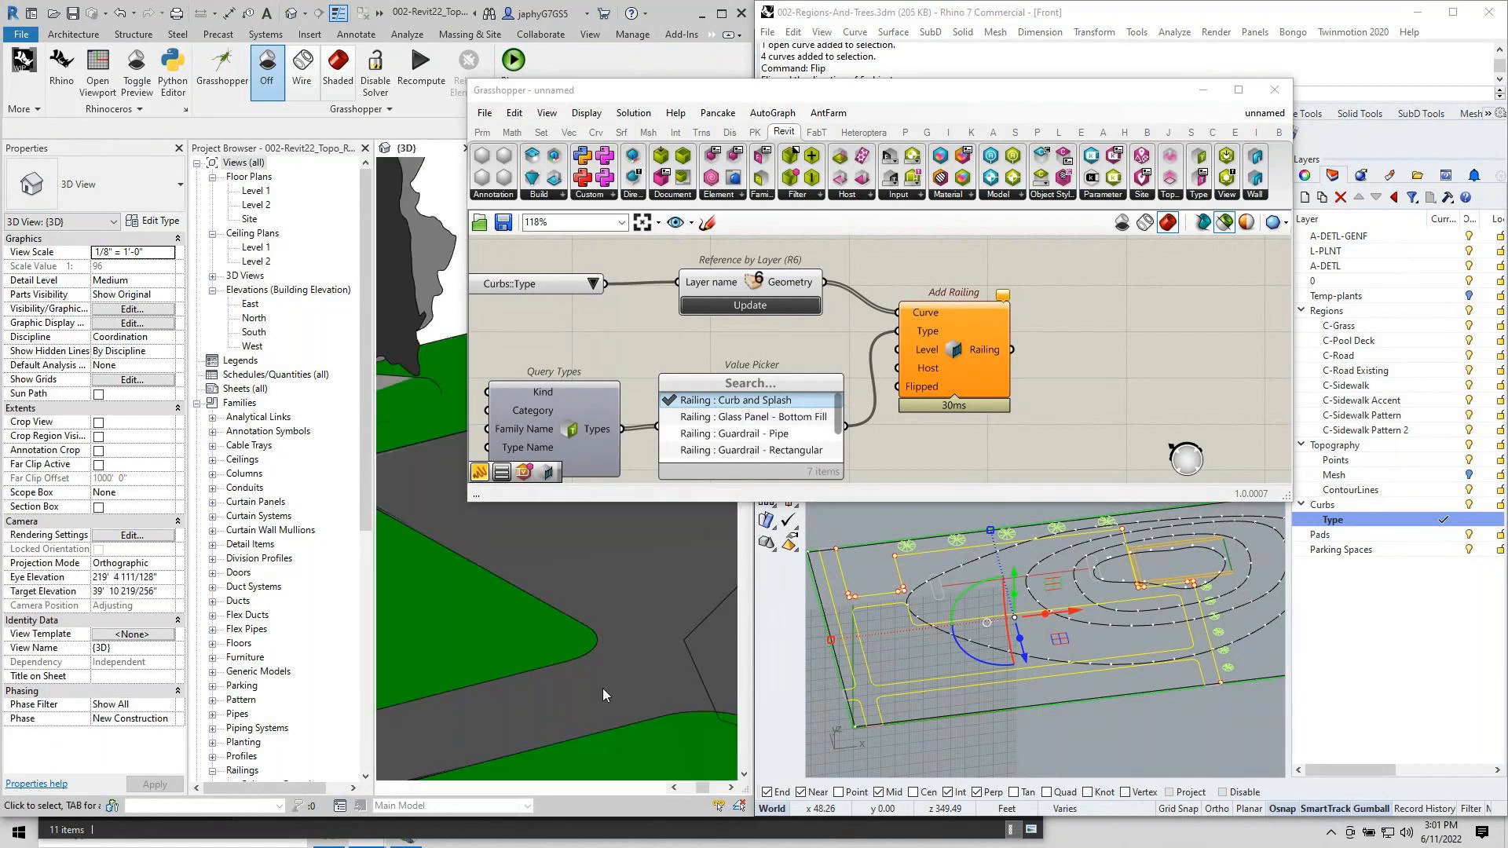
Select a curb railing from beneath the terrain to inspect it, and move the Grasshopper window clear of Revit's railing tools.
{"action": "scroll", "coordinate": [649, 590], "scroll_direction": "down", "scroll_amount": 3}
{"action": "scroll", "coordinate": [554, 681], "scroll_direction": "up", "scroll_amount": 3}
{"action": "middle_click_drag", "start_coordinate": [555, 682], "coordinate": [581, 580], "text": "shift"}
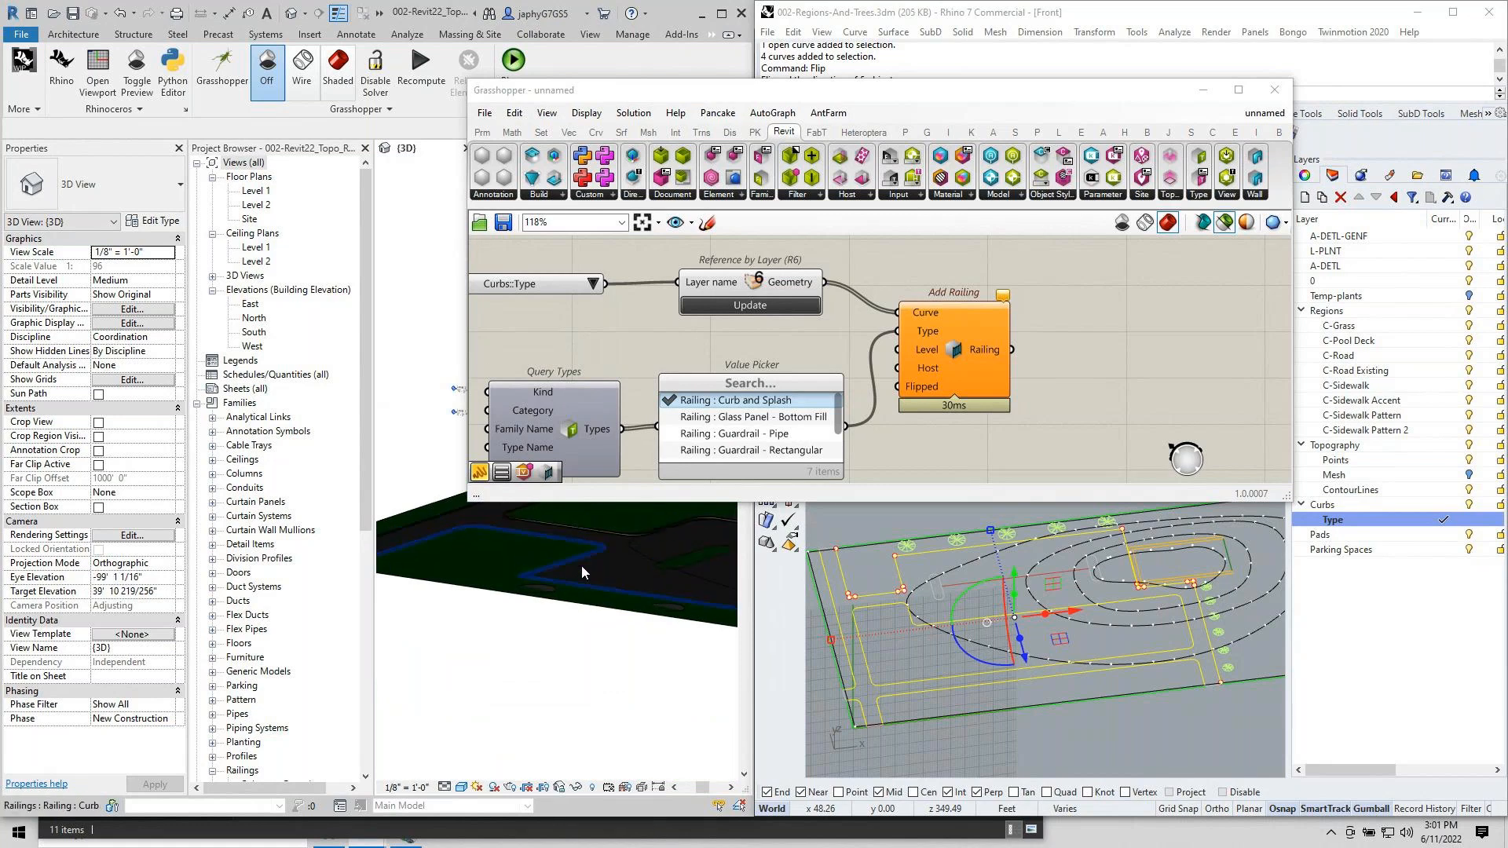
{"action": "left_click", "coordinate": [581, 564]}
{"action": "mouse_move", "coordinate": [581, 564]}
{"action": "middle_mouse_down", "text": "shift"}
{"action": "mouse_move", "coordinate": [595, 680]}
{"action": "mouse_move", "coordinate": [487, 671]}
{"action": "middle_mouse_up", "text": "shift"}
{"action": "scroll", "coordinate": [595, 680], "scroll_direction": "down", "scroll_amount": 3}
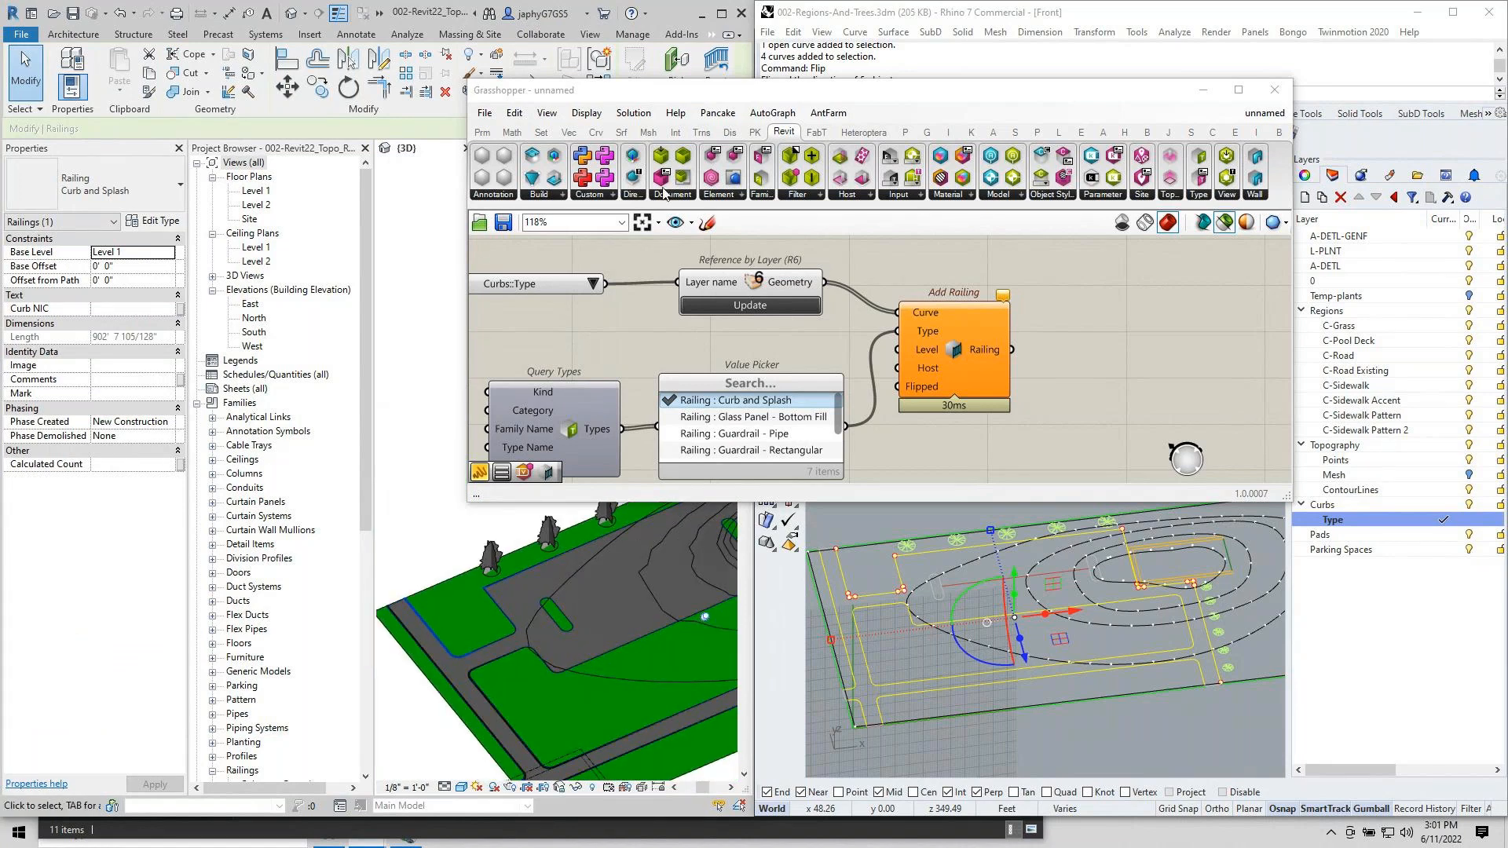
{"action": "left_click_drag", "start_coordinate": [787, 97], "coordinate": [1050, 134]}
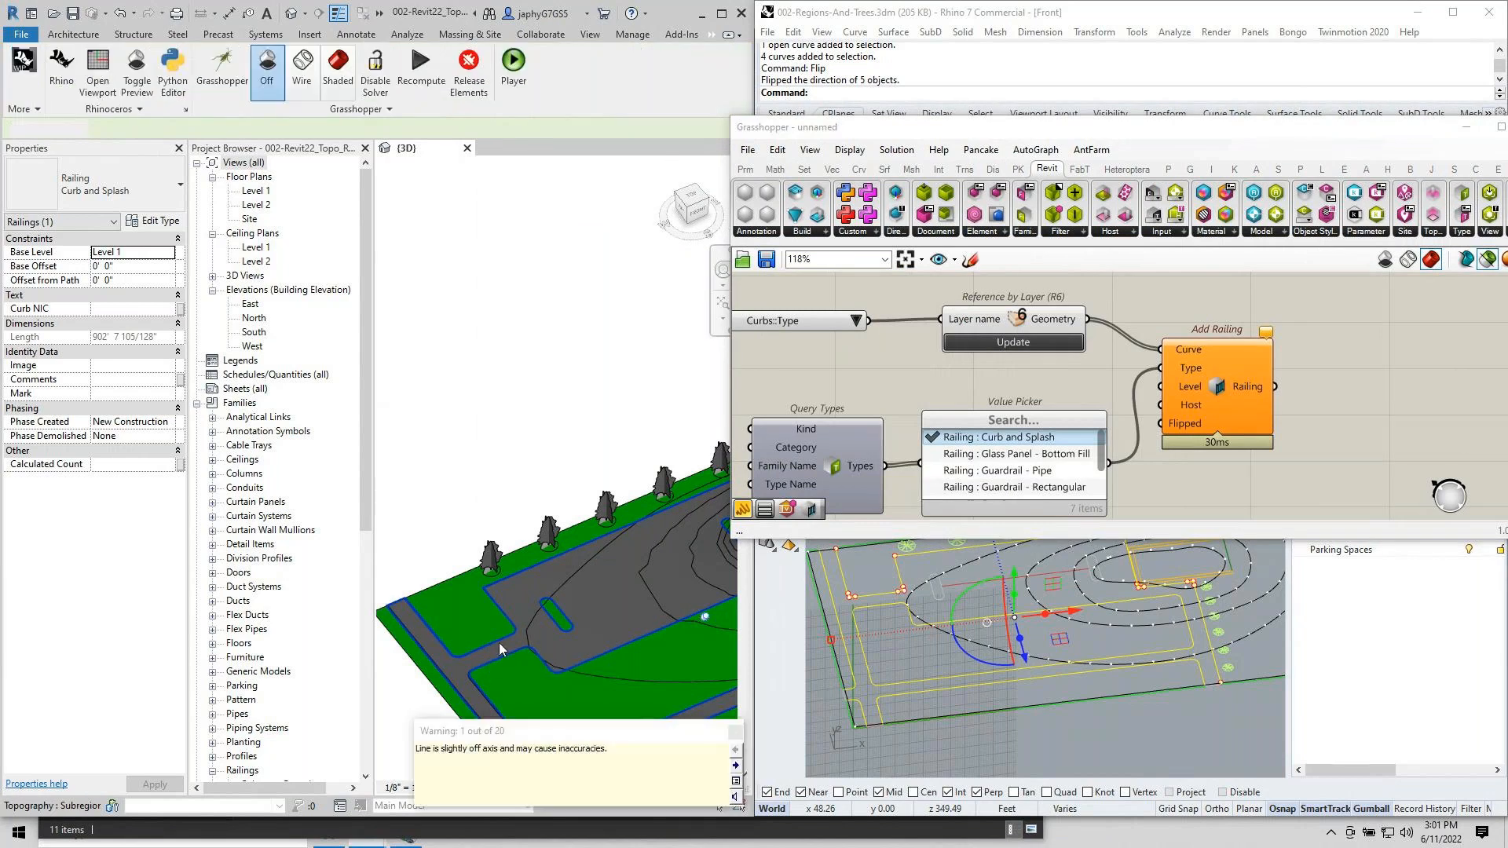
{"action": "key", "text": "Escape"}
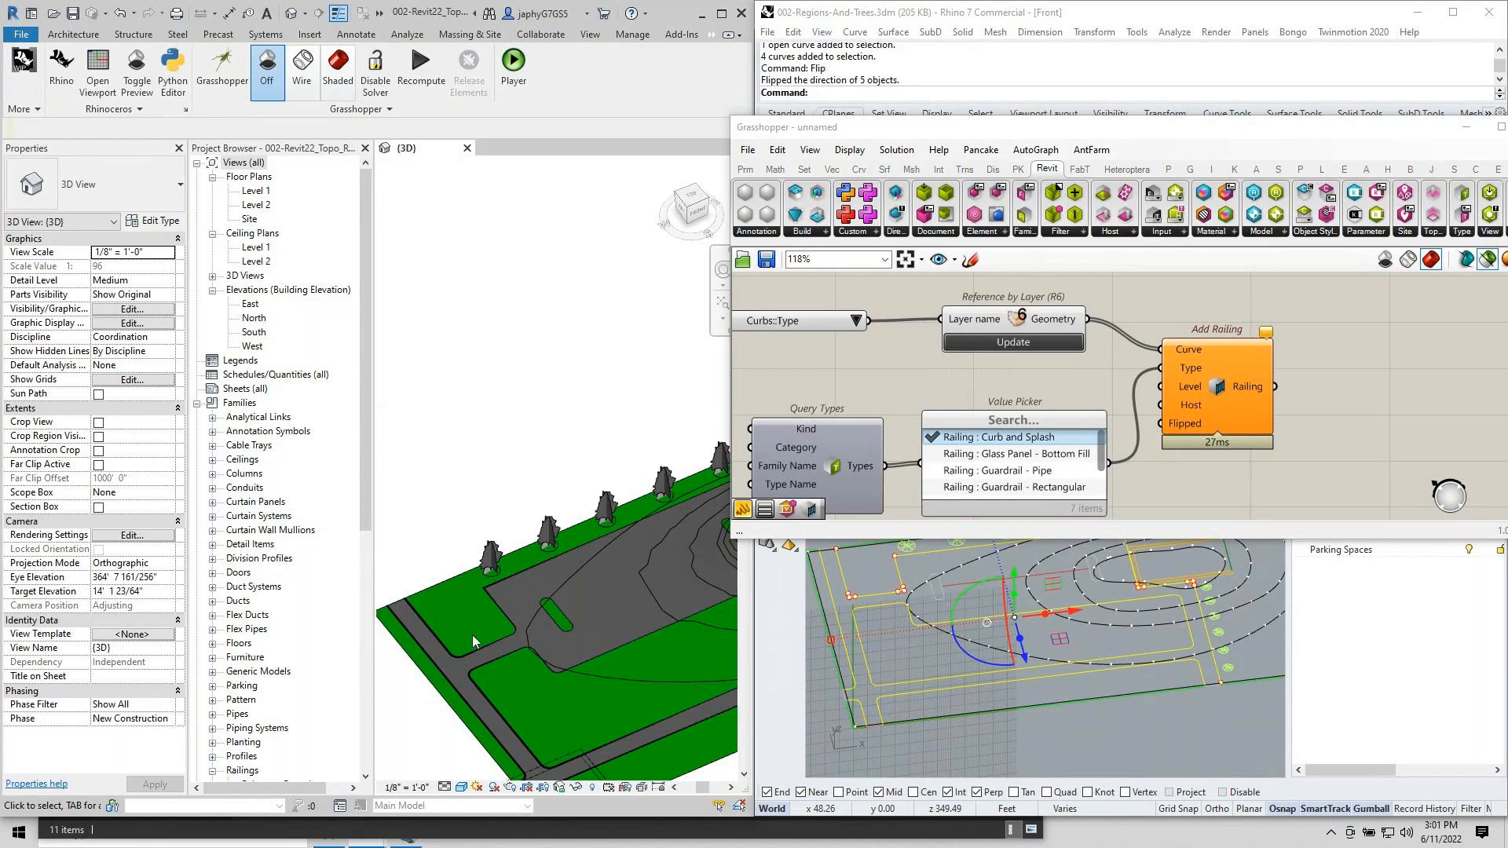
Use Pick New Host to host the curb railing along the road's grass edge on the topography, and check it from above.
{"action": "scroll", "coordinate": [473, 635], "scroll_direction": "up", "scroll_amount": 3}
{"action": "scroll", "coordinate": [536, 620], "scroll_direction": "up", "scroll_amount": 4}
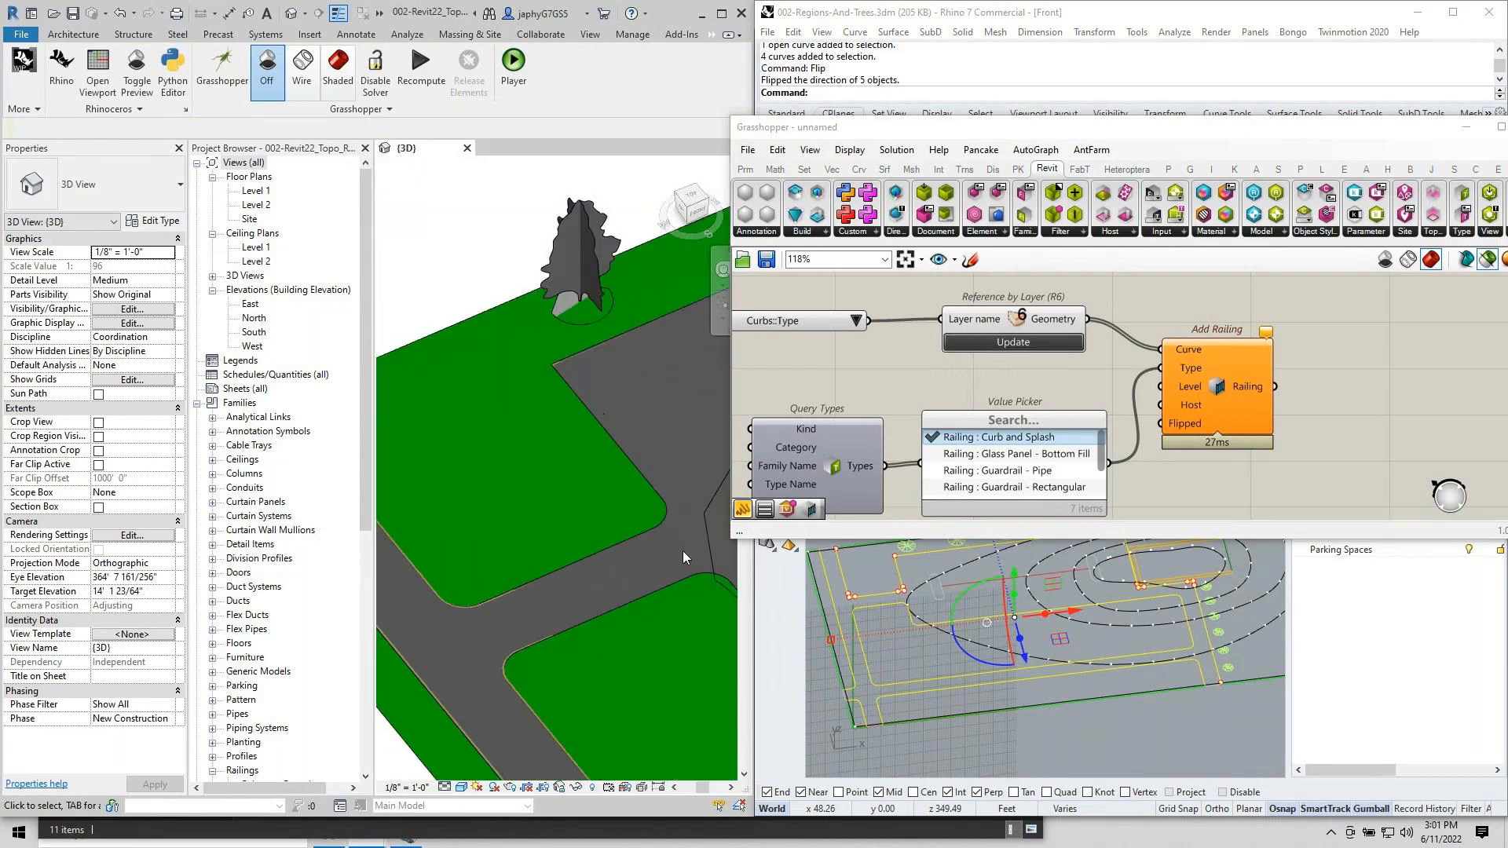
{"action": "scroll", "coordinate": [681, 550], "scroll_direction": "down", "scroll_amount": 1}
{"action": "scroll", "coordinate": [573, 610], "scroll_direction": "down", "scroll_amount": 3}
{"action": "scroll", "coordinate": [430, 503], "scroll_direction": "up", "scroll_amount": 3}
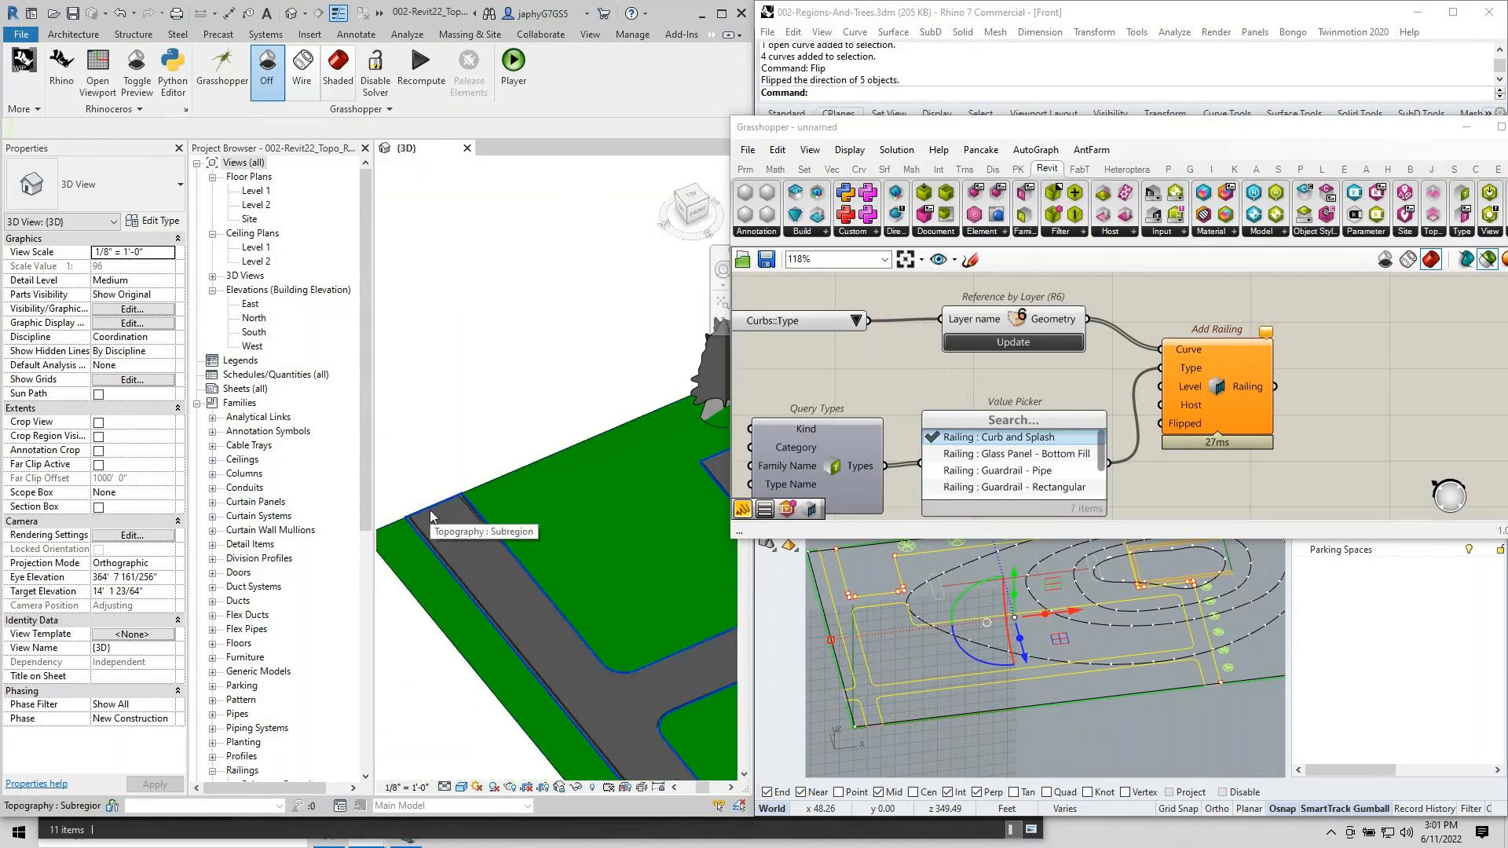
{"action": "left_click", "coordinate": [445, 566]}
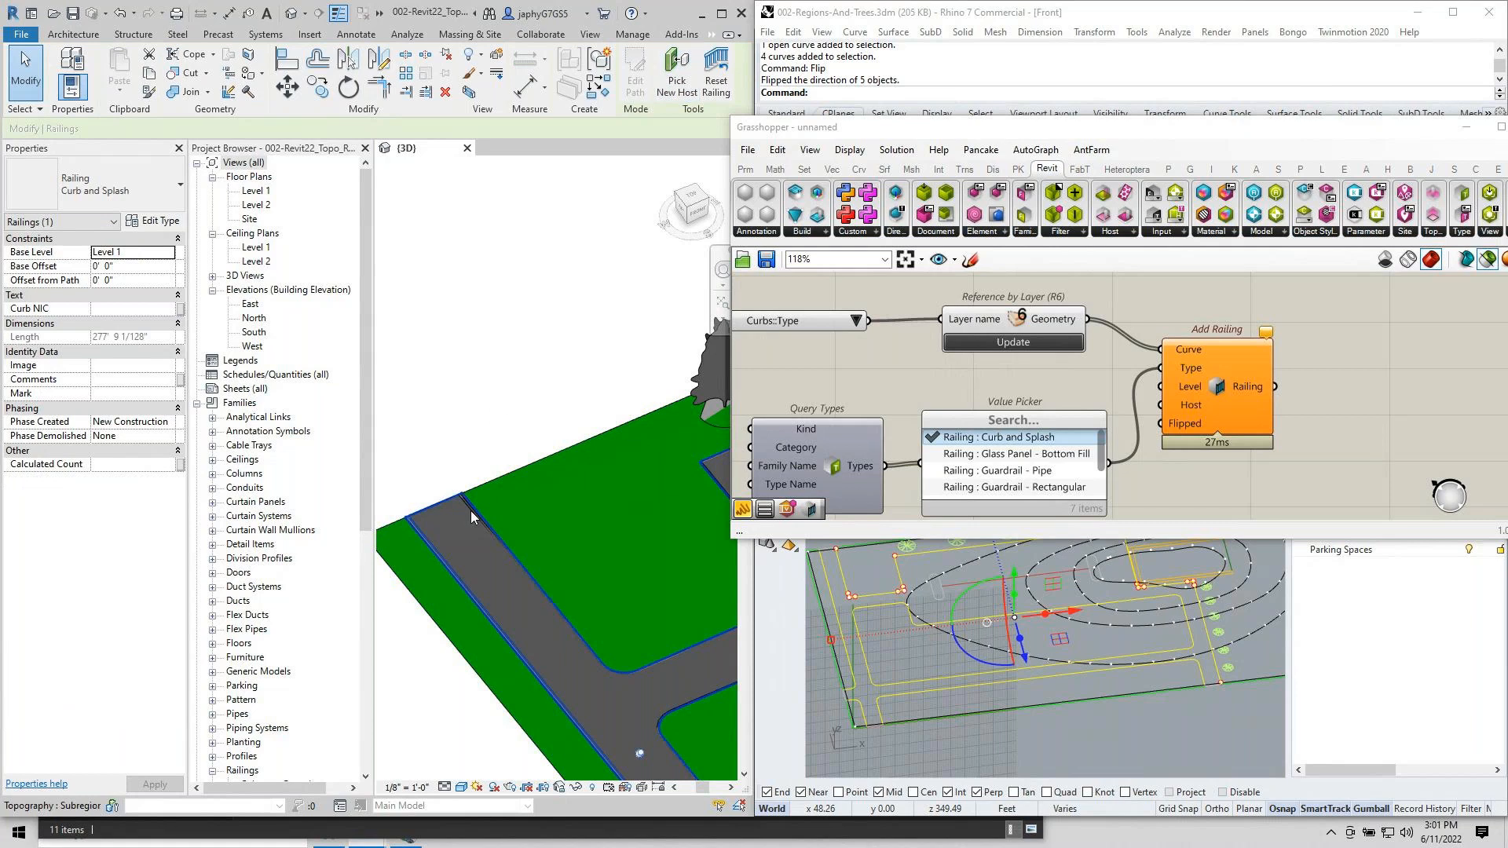
{"action": "left_click", "coordinate": [471, 517]}
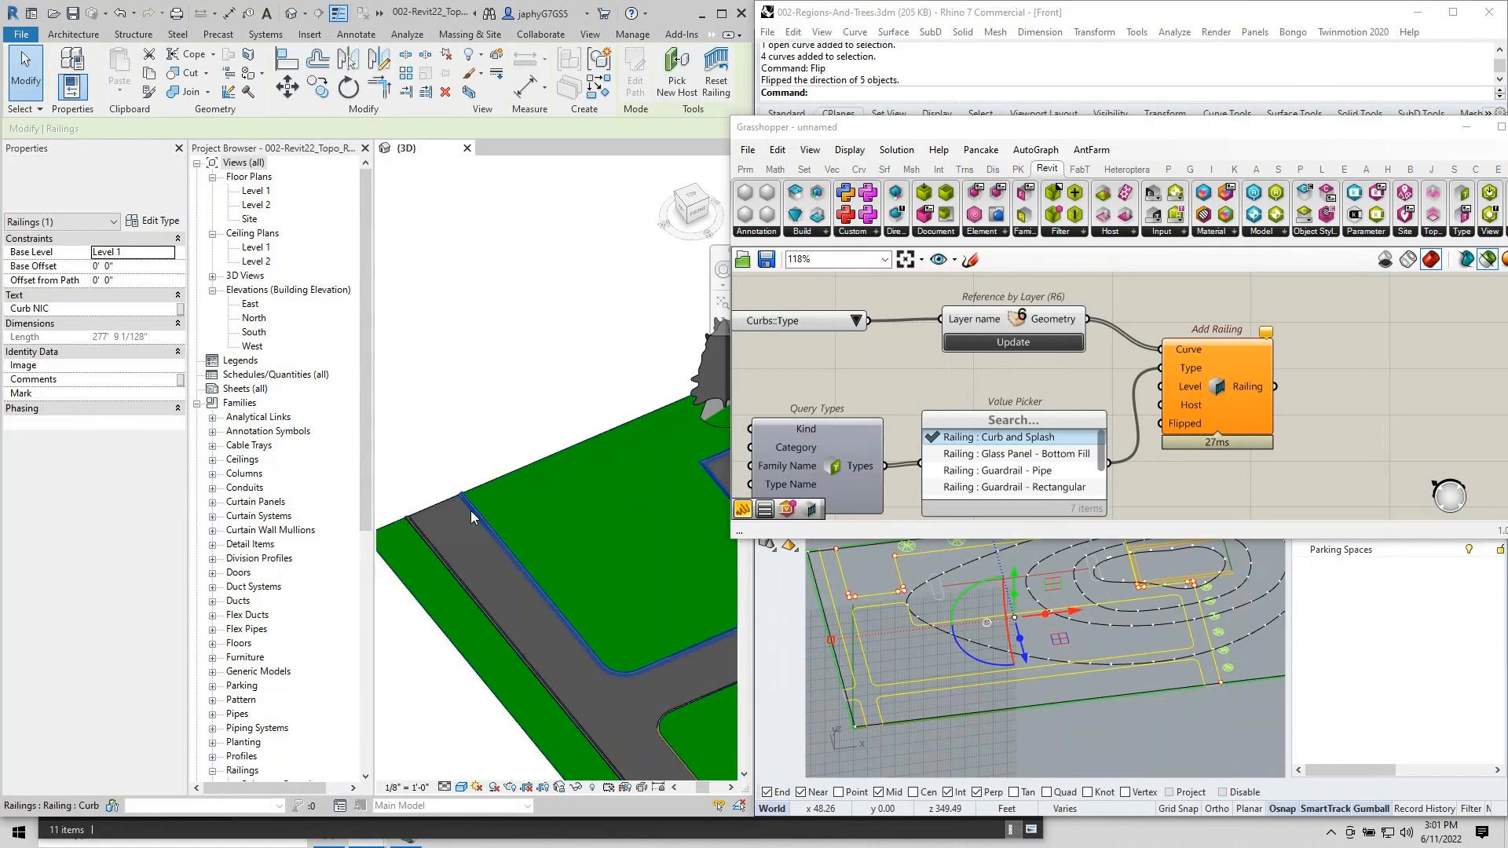
{"action": "left_click", "coordinate": [680, 69]}
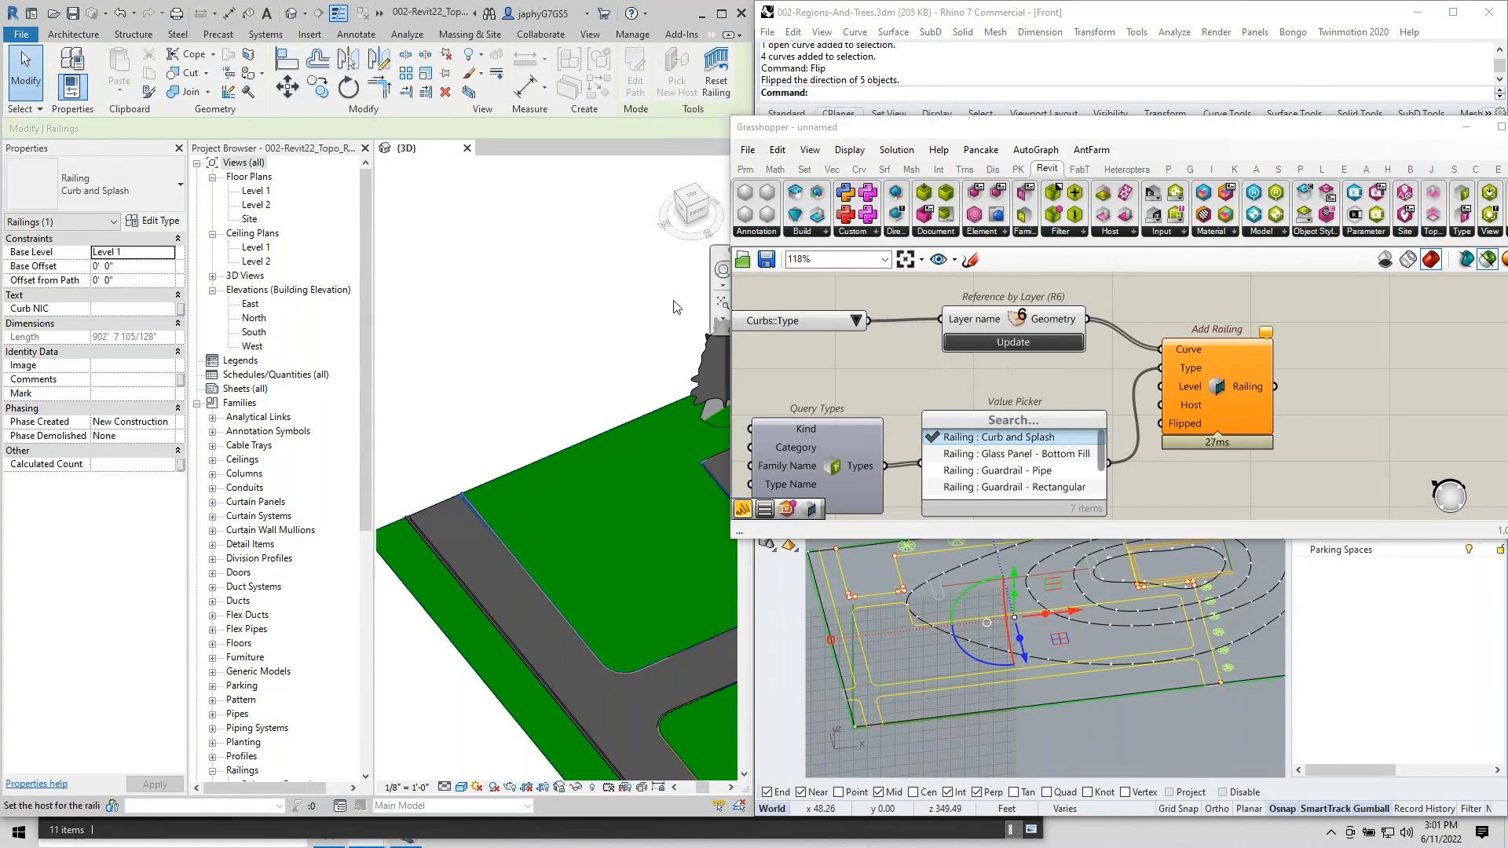
{"action": "left_click", "coordinate": [445, 499]}
{"action": "left_click", "coordinate": [477, 381]}
{"action": "scroll", "coordinate": [511, 495], "scroll_direction": "down", "scroll_amount": 3}
{"action": "scroll", "coordinate": [610, 540], "scroll_direction": "up", "scroll_amount": 2}
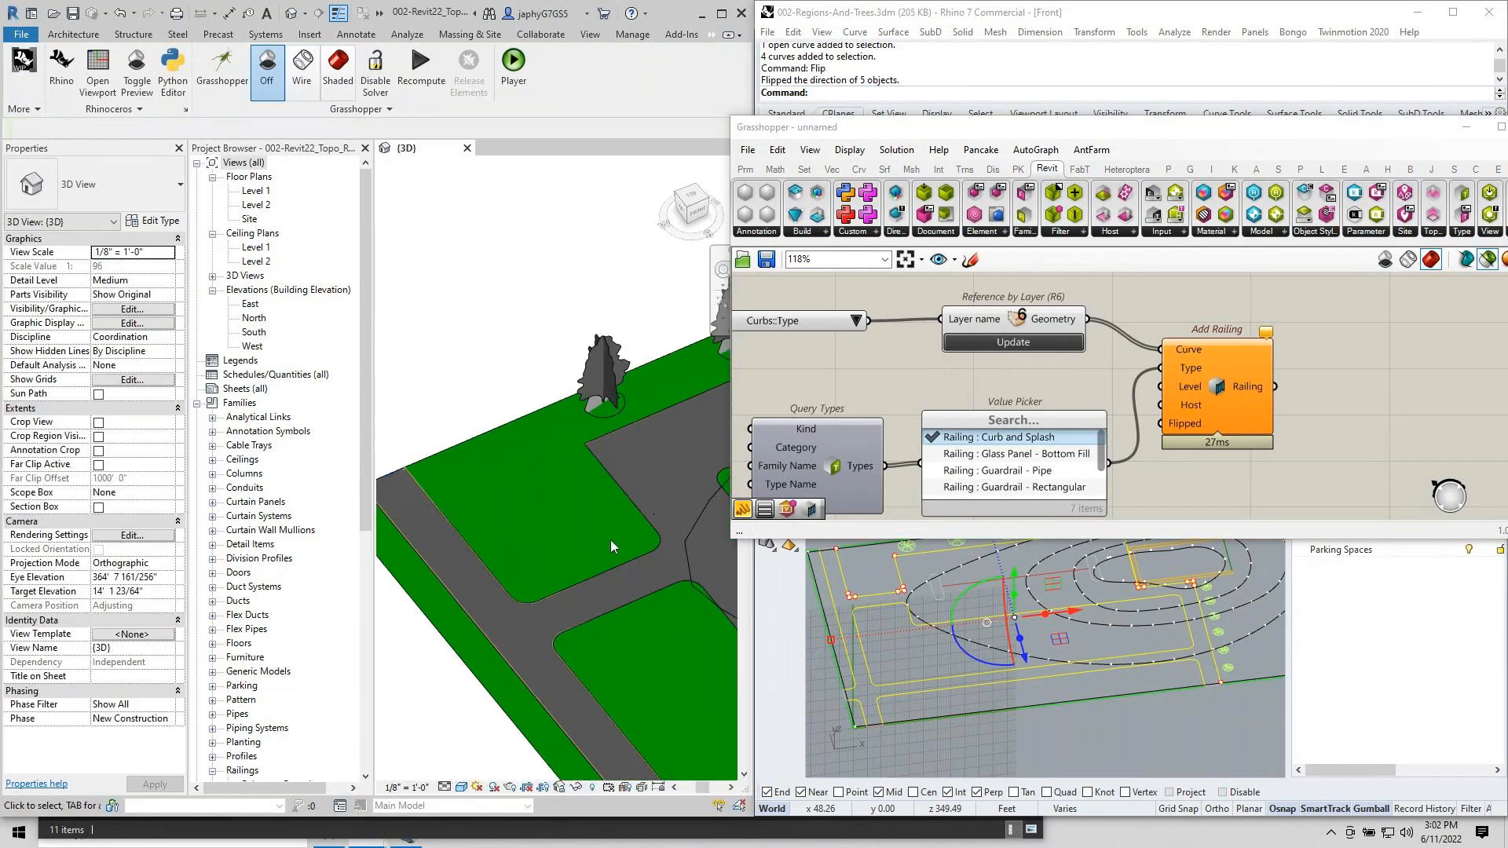
{"action": "middle_click_drag", "start_coordinate": [610, 539], "coordinate": [476, 537], "text": "shift"}
{"action": "scroll", "coordinate": [603, 539], "scroll_direction": "down", "scroll_amount": 2}
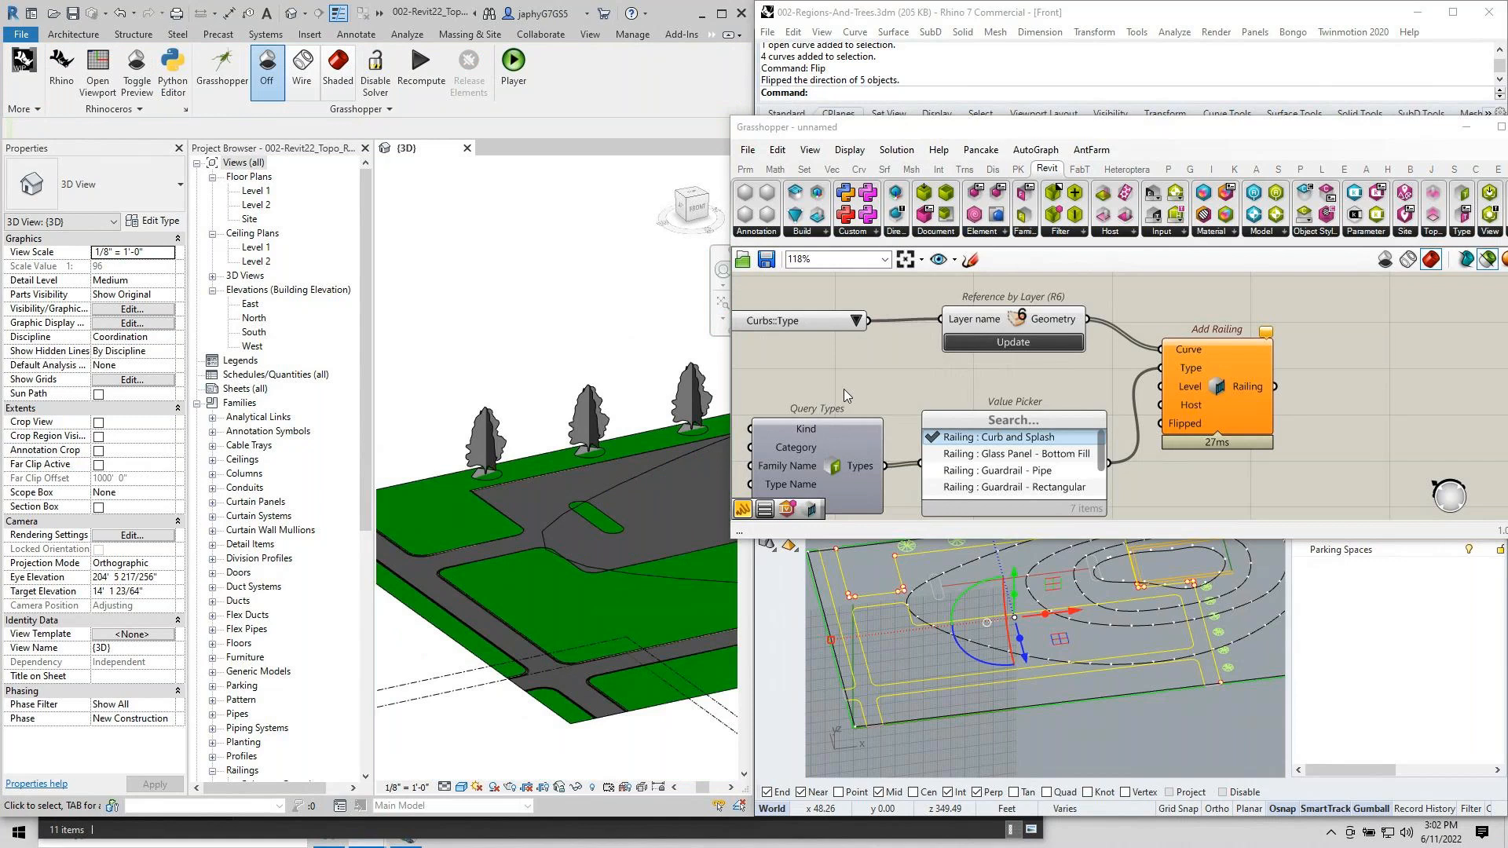
Open the Grasshopper definition 002-Topo-Trees-Roads.gh from the DLA-Workshop folder.
{"action": "scroll", "coordinate": [844, 389], "scroll_direction": "down", "scroll_amount": 4}
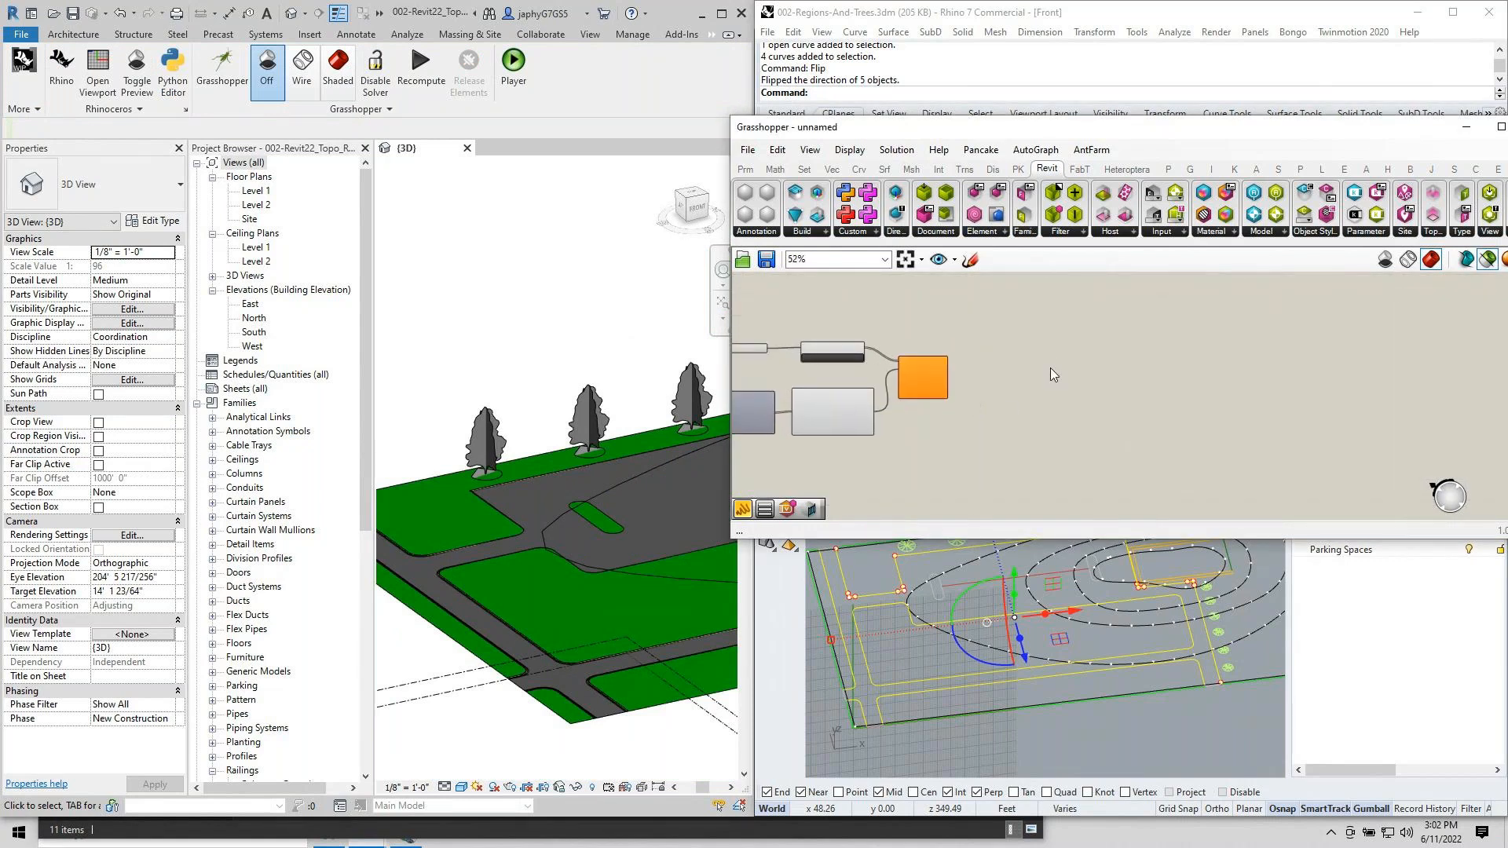
{"action": "left_click", "coordinate": [749, 151]}
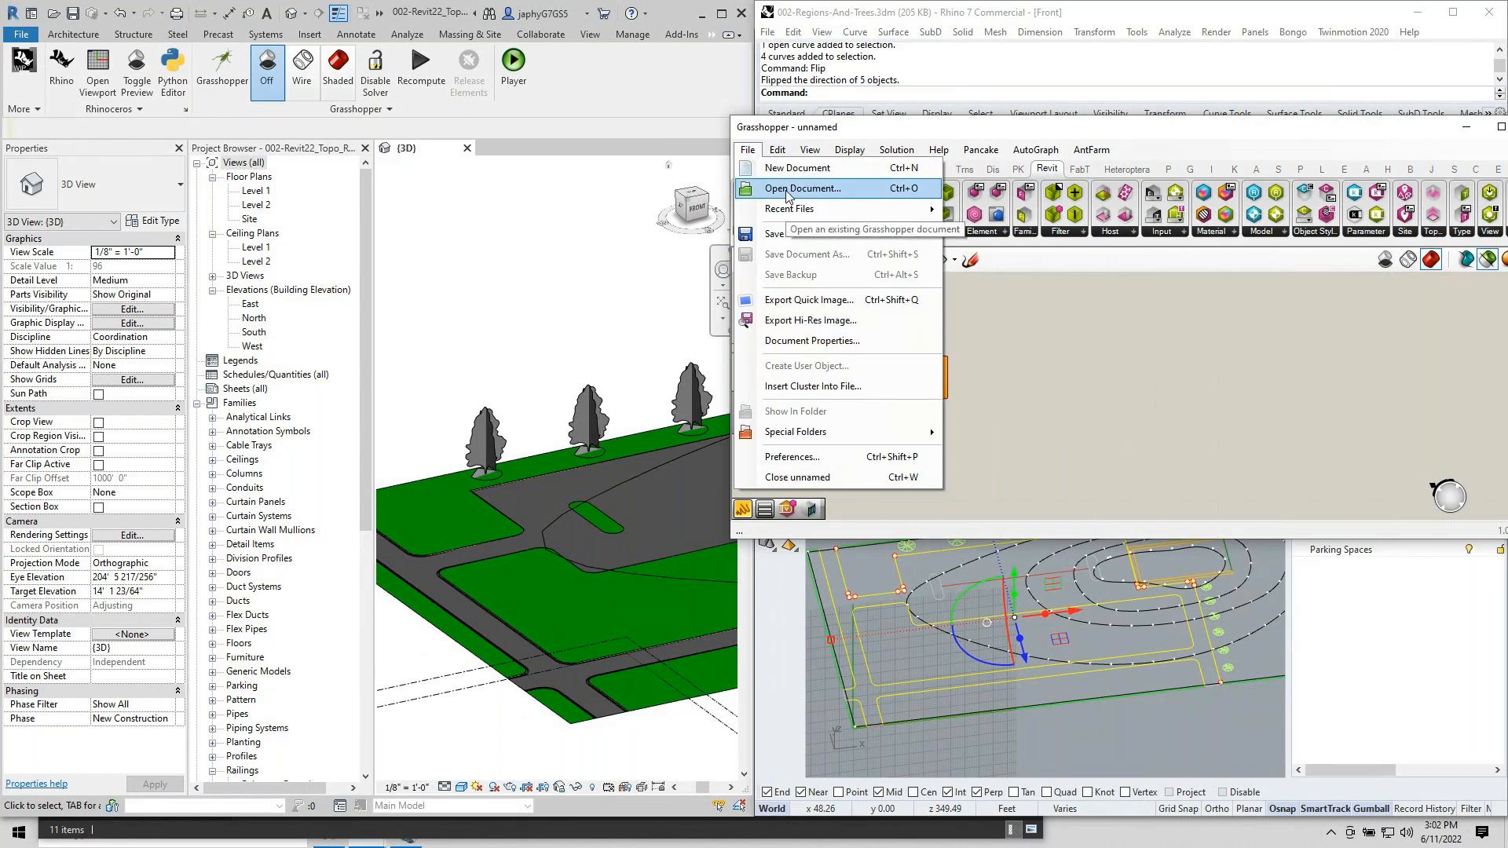
{"action": "left_click", "coordinate": [789, 192]}
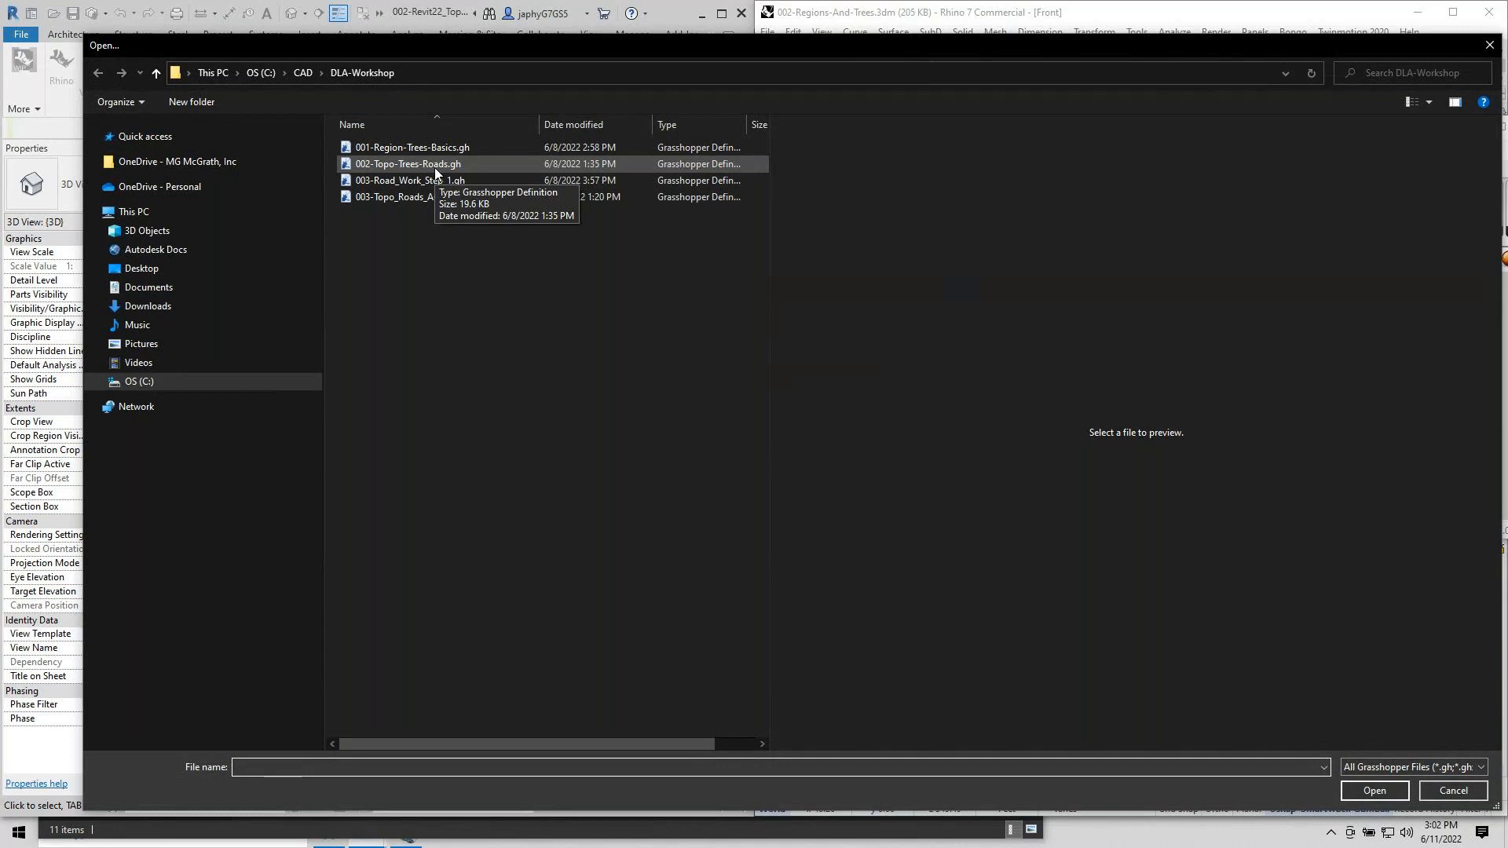
{"action": "double_click", "coordinate": [435, 167]}
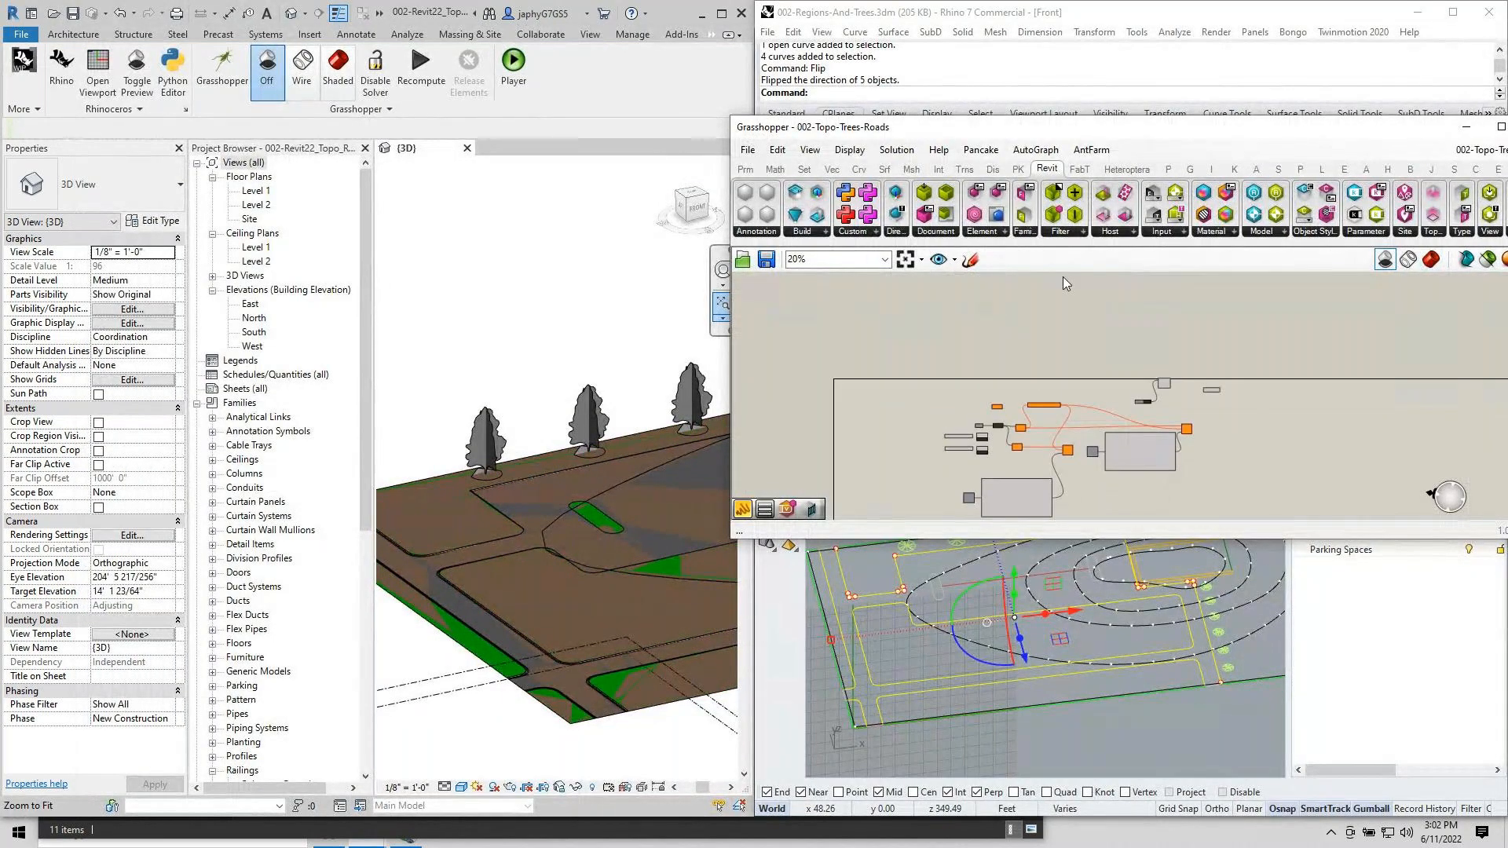
Cut the button and its connected GhPython script with GO, EL and newhost inputs from the 002-Topo-Trees-Roads definition.
{"action": "scroll", "coordinate": [952, 363], "scroll_direction": "up", "scroll_amount": 5}
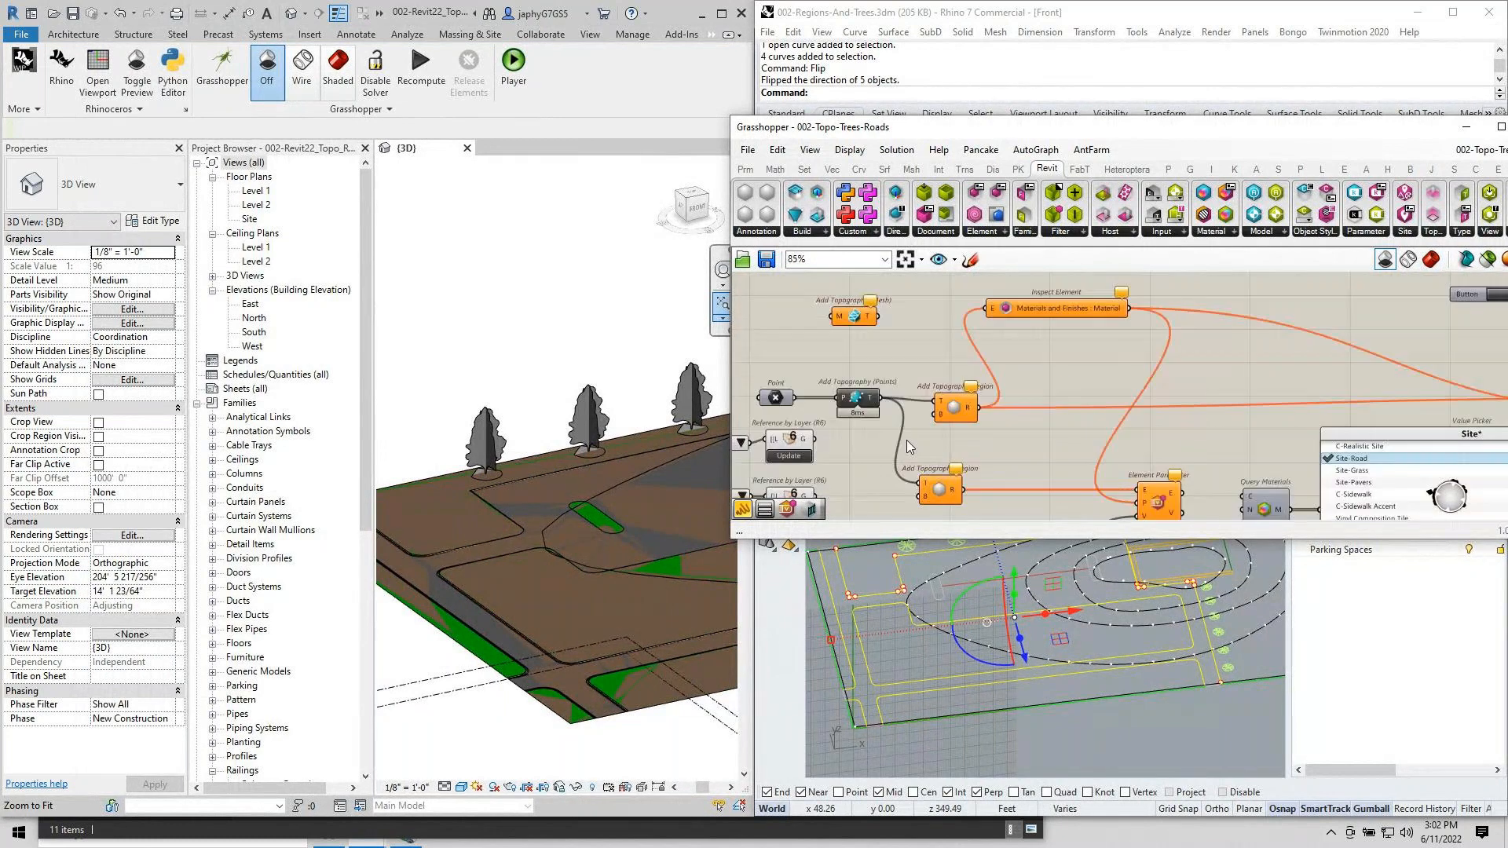
{"action": "right_click_drag", "start_coordinate": [952, 363], "coordinate": [911, 471]}
{"action": "scroll", "coordinate": [955, 448], "scroll_direction": "down", "scroll_amount": 5}
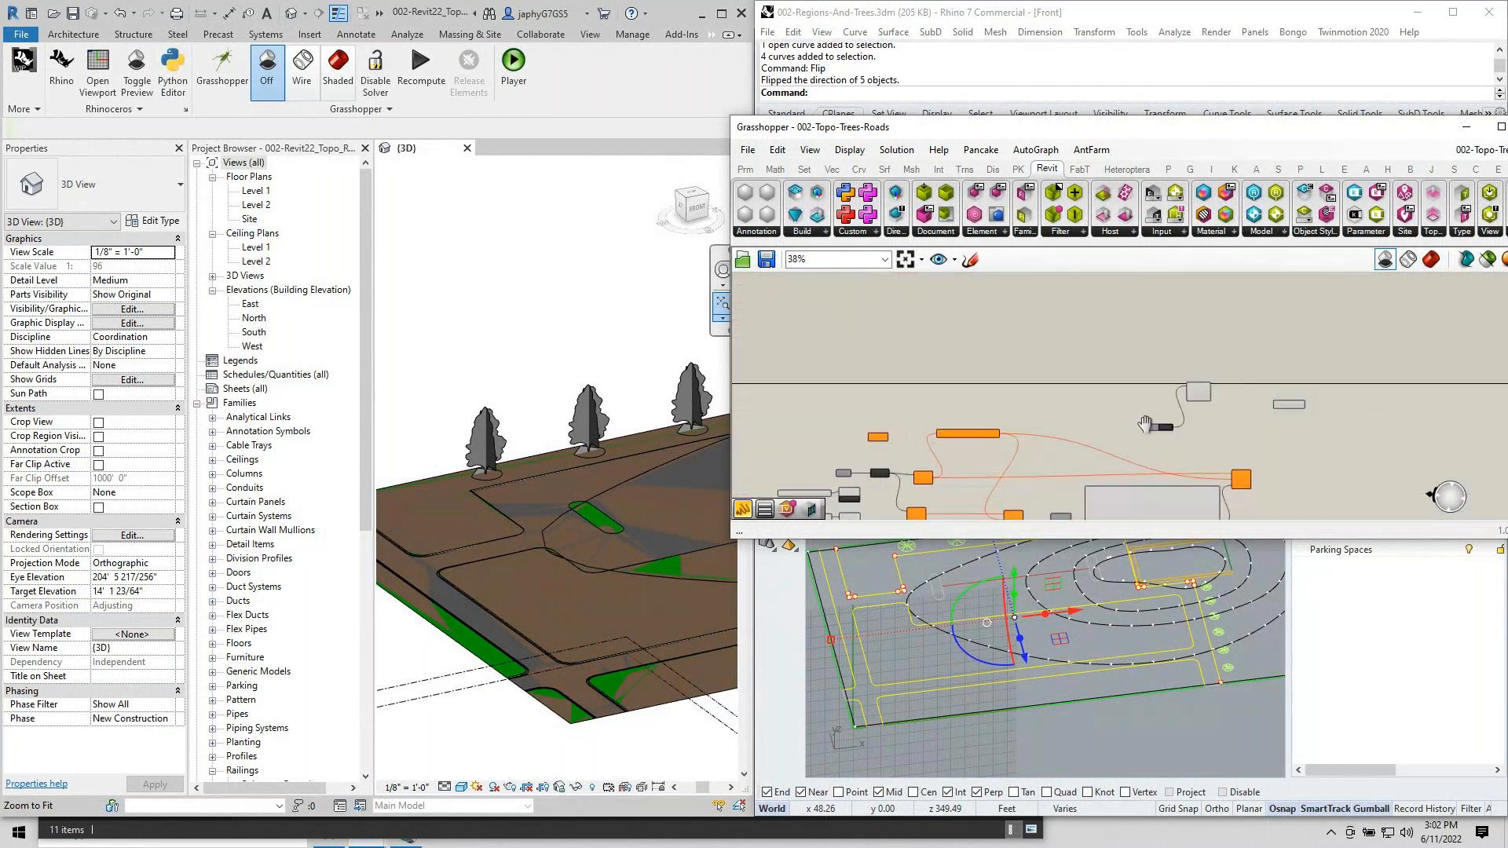
{"action": "right_click_drag", "start_coordinate": [1185, 419], "coordinate": [1101, 420]}
{"action": "scroll", "coordinate": [1100, 417], "scroll_direction": "up", "scroll_amount": 4}
{"action": "left_click_drag", "start_coordinate": [1019, 427], "coordinate": [1025, 356]}
{"action": "left_click_drag", "start_coordinate": [989, 305], "coordinate": [1204, 432]}
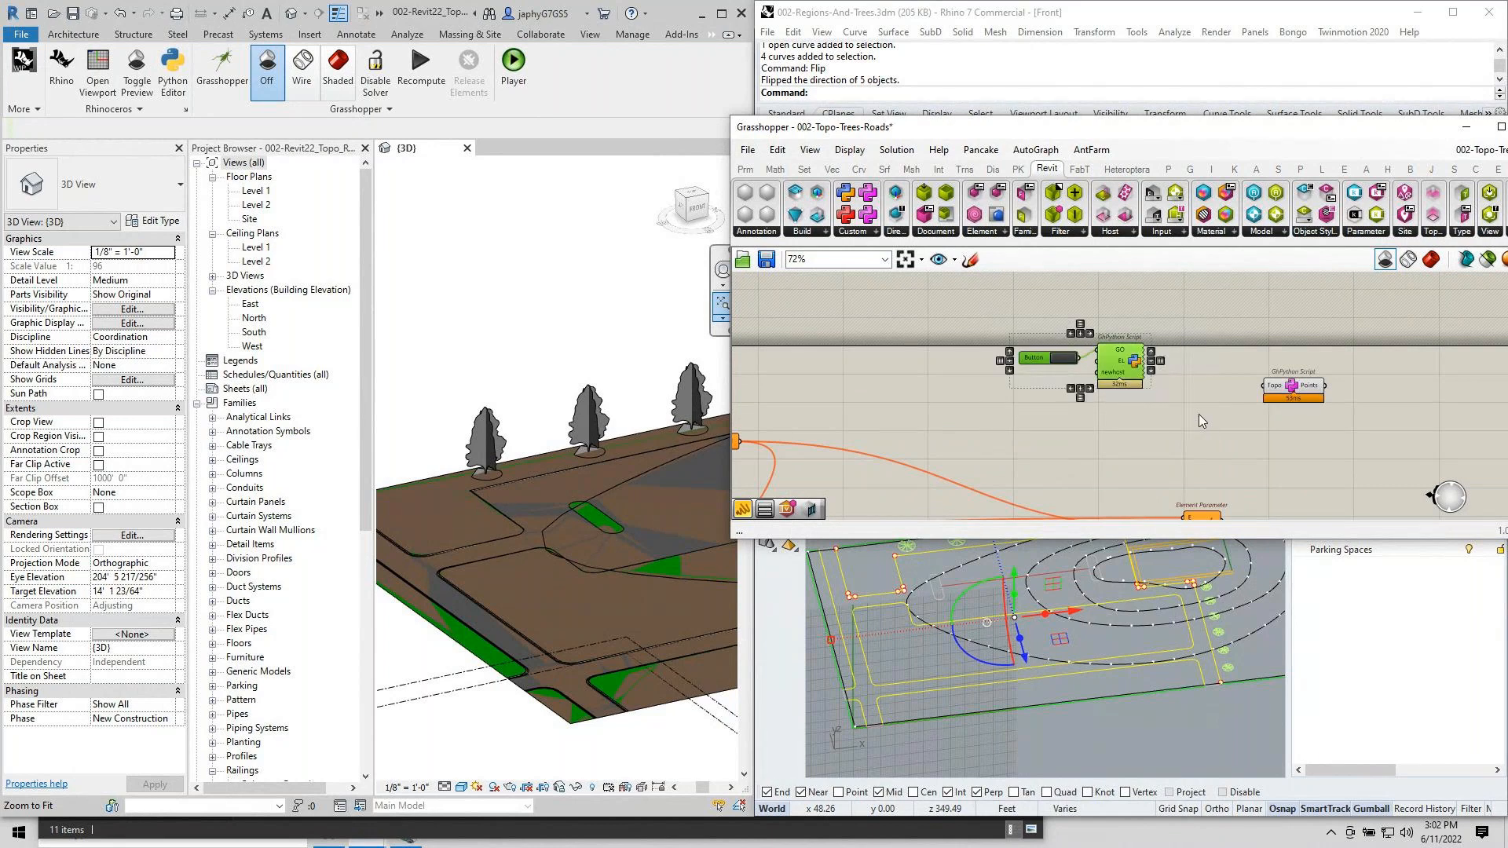
{"action": "key", "text": "Delete"}
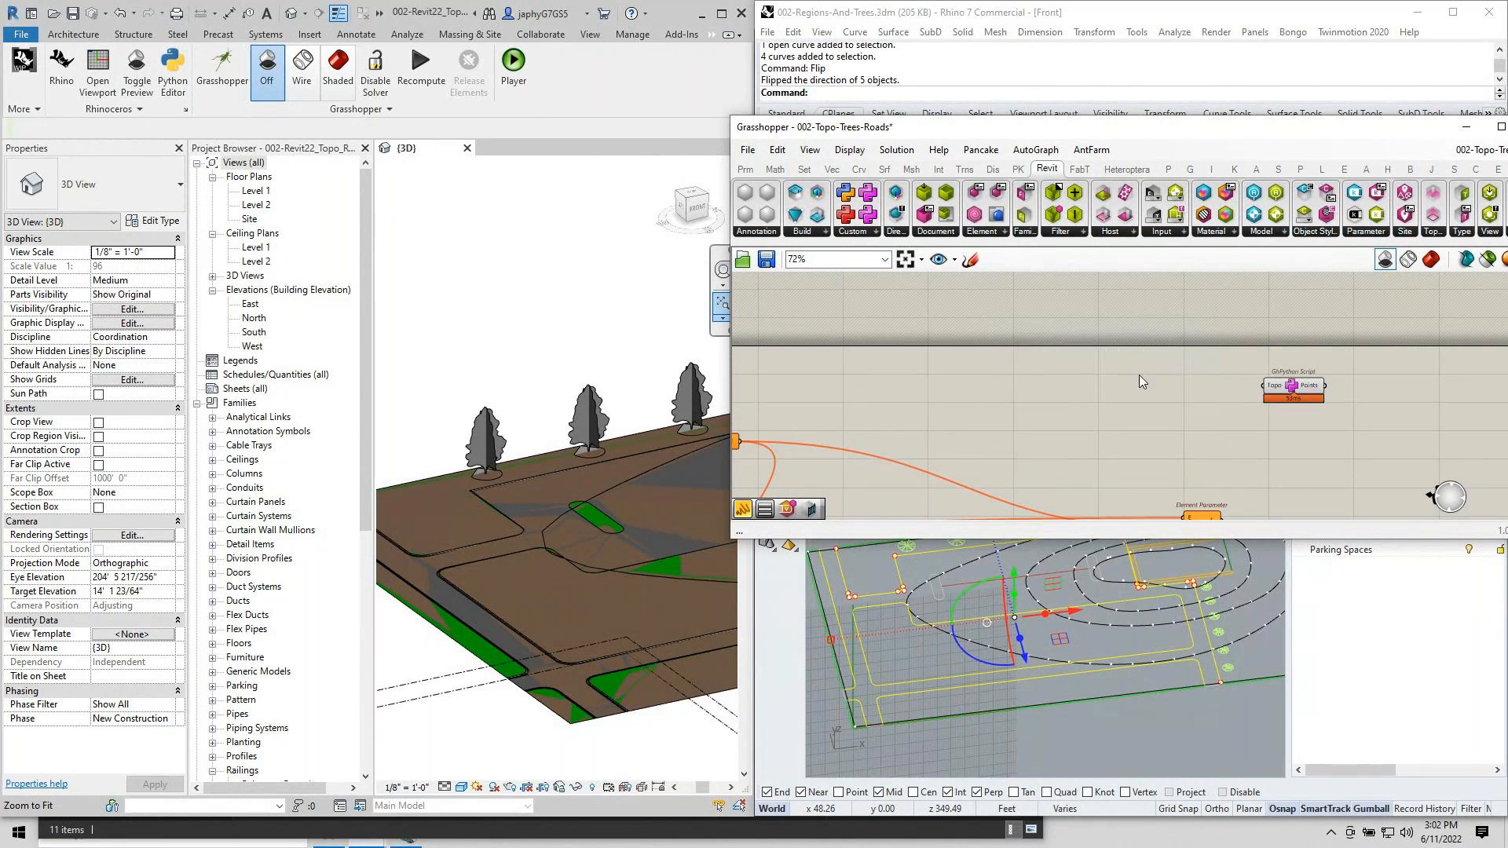
Return to the unnamed Grasshopper definition and undo the last topography change in Revit.
{"action": "key", "text": "ctrl+Tab"}
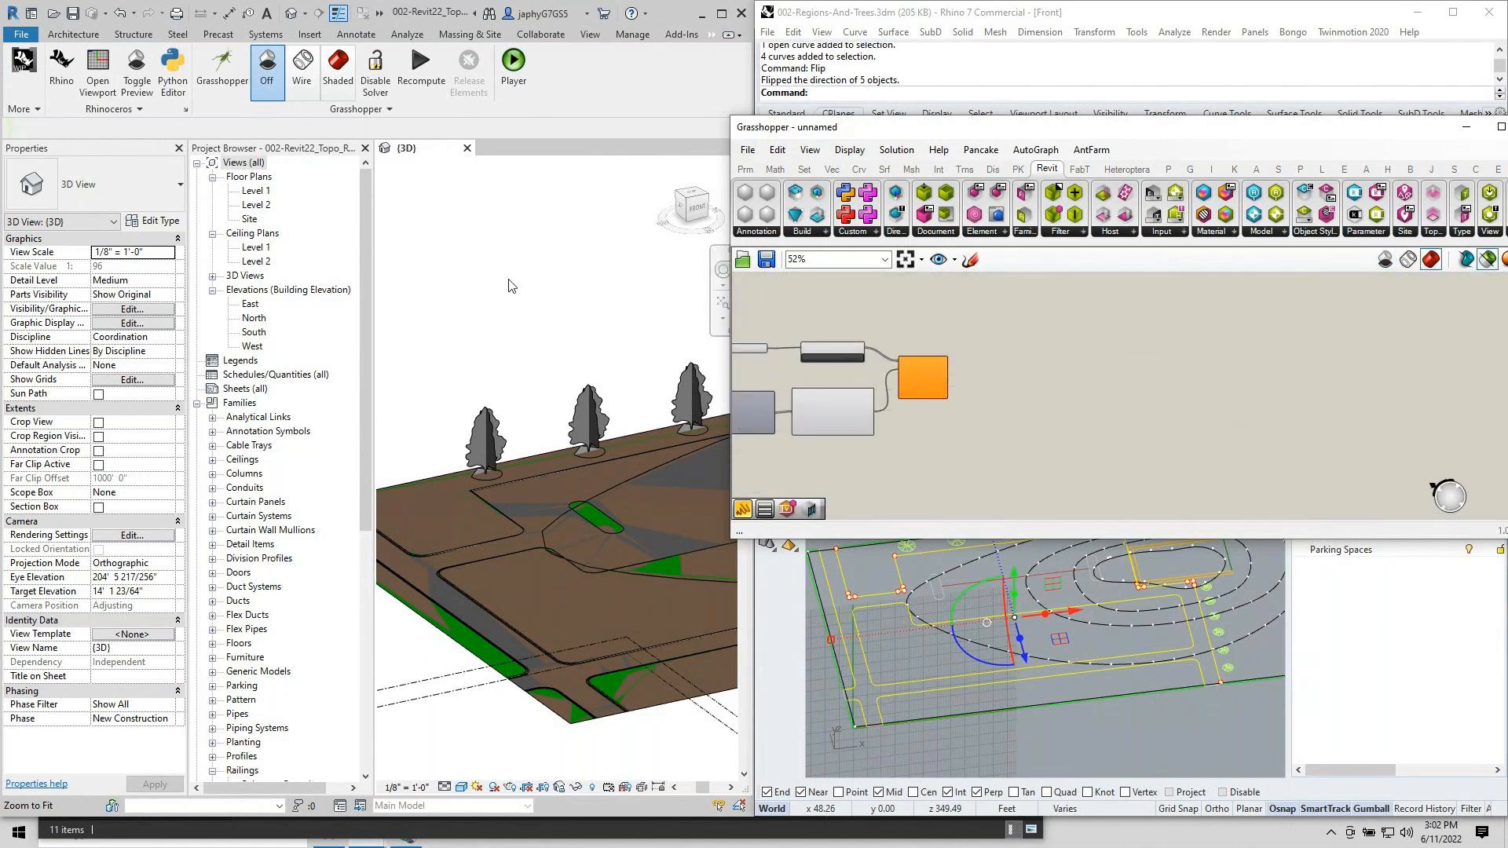
{"action": "left_click", "coordinate": [507, 277]}
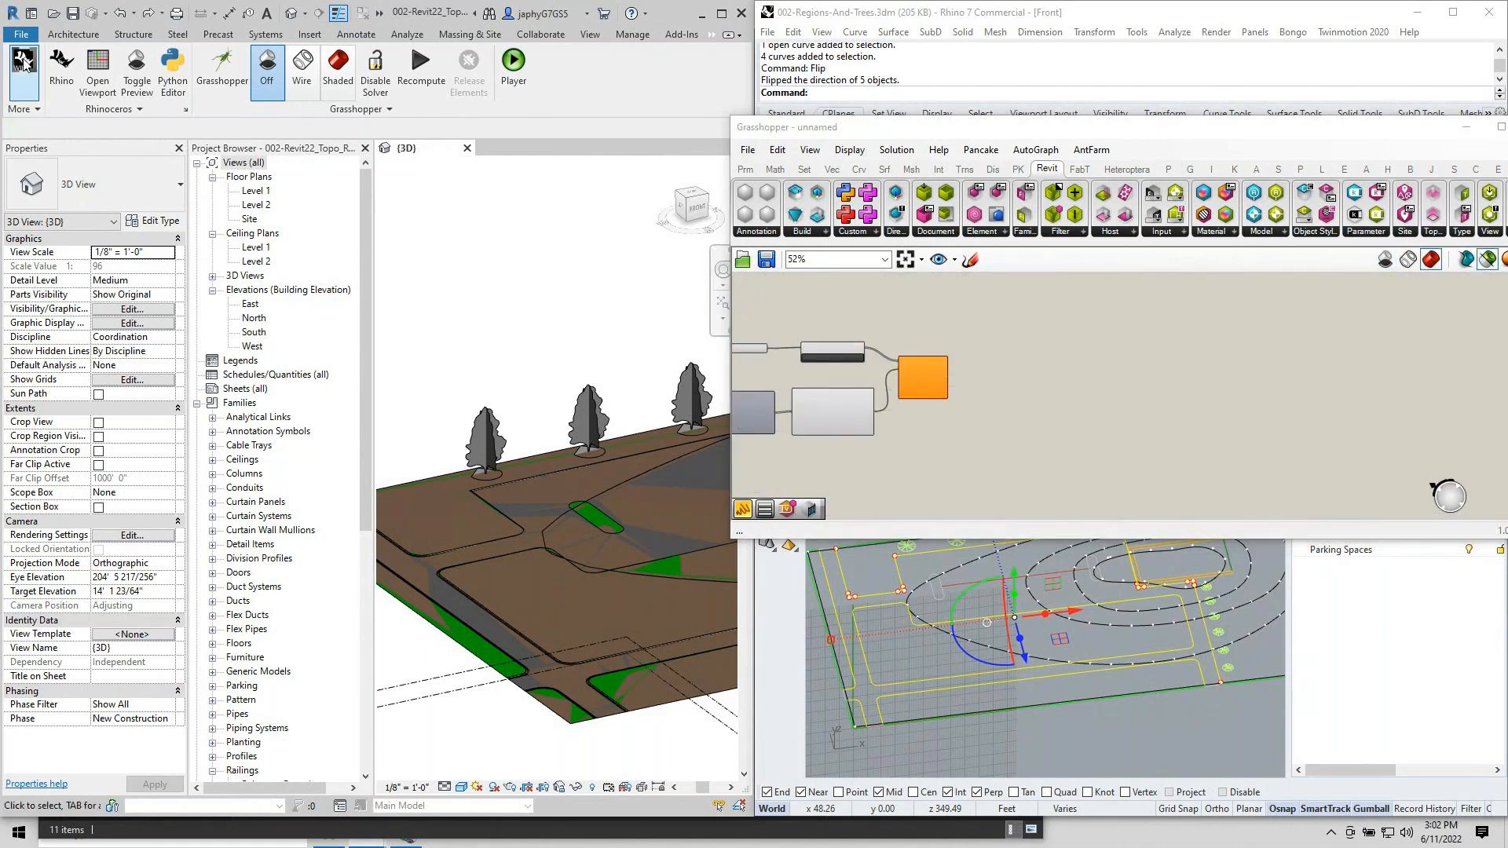
{"action": "left_click", "coordinate": [117, 13]}
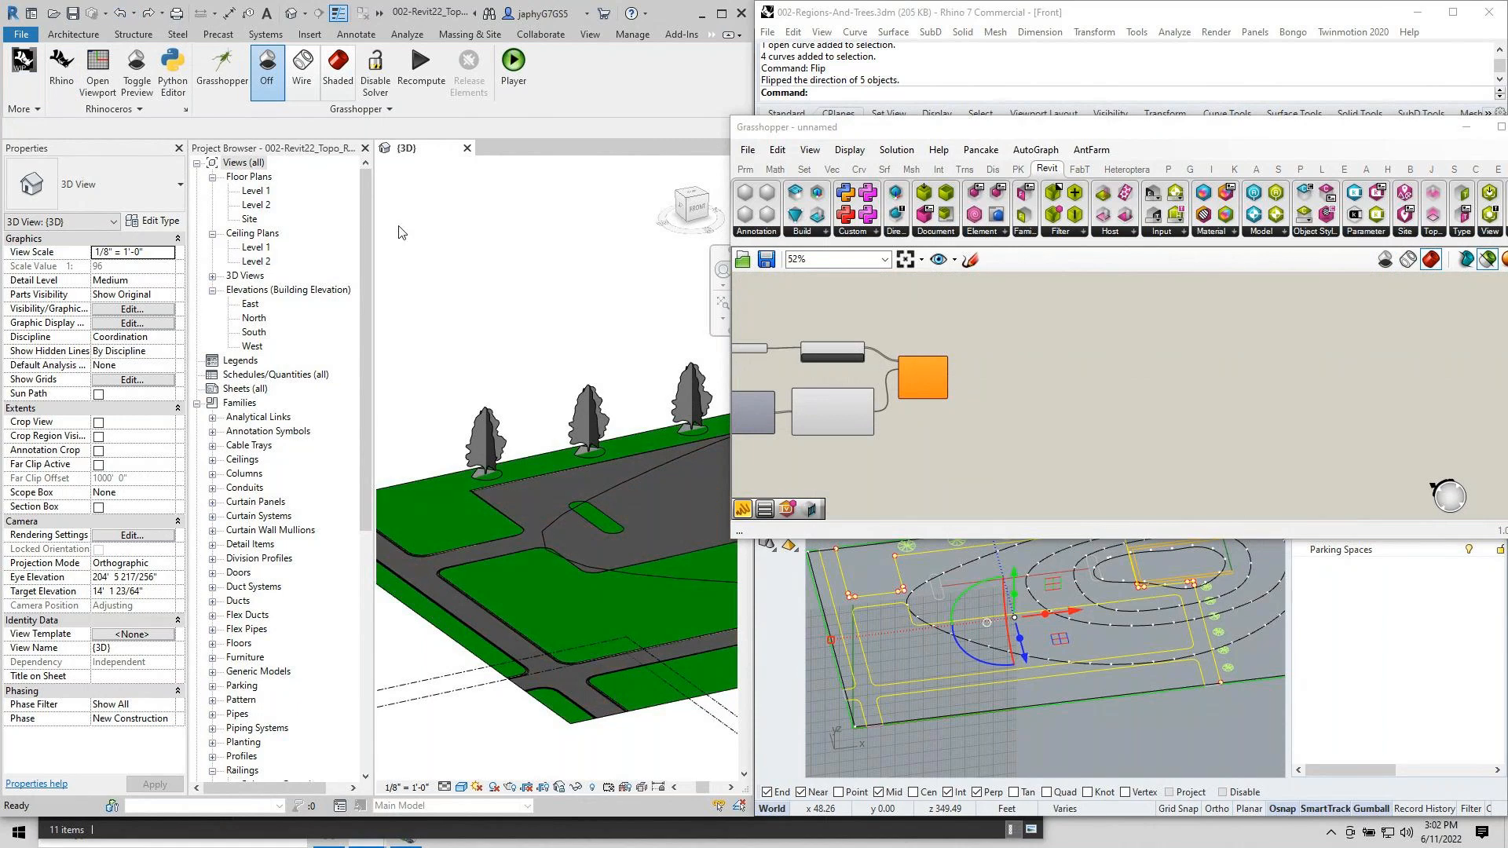
{"action": "scroll", "coordinate": [1011, 380], "scroll_direction": "up", "scroll_amount": 4}
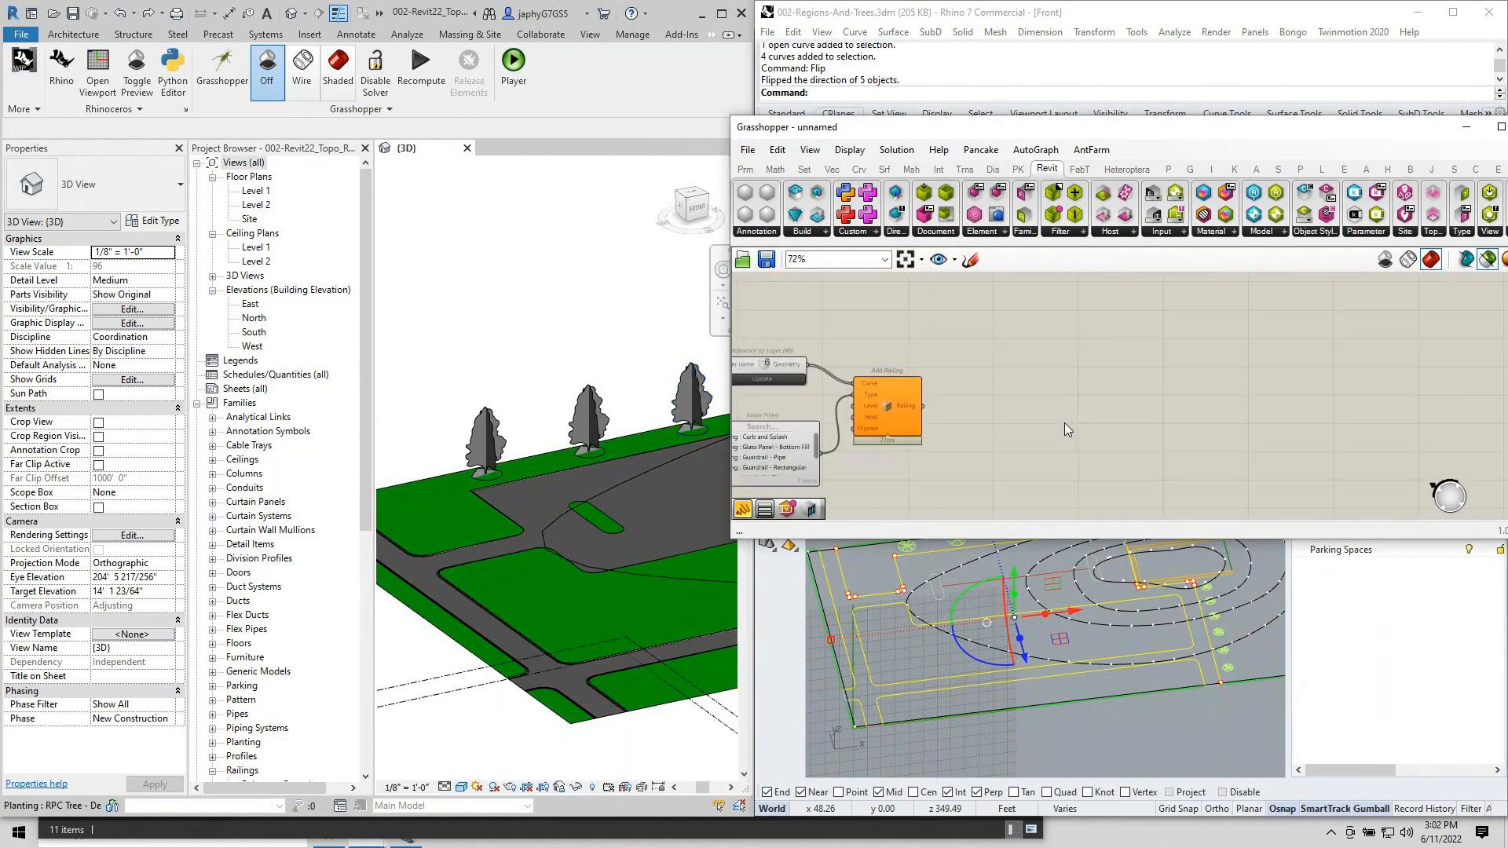
{"action": "double_click", "coordinate": [1029, 417]}
{"action": "type", "text": "<?xml version=\"1.0\" encoding=\"utf-8\" standalone=\"yes\"?>"}
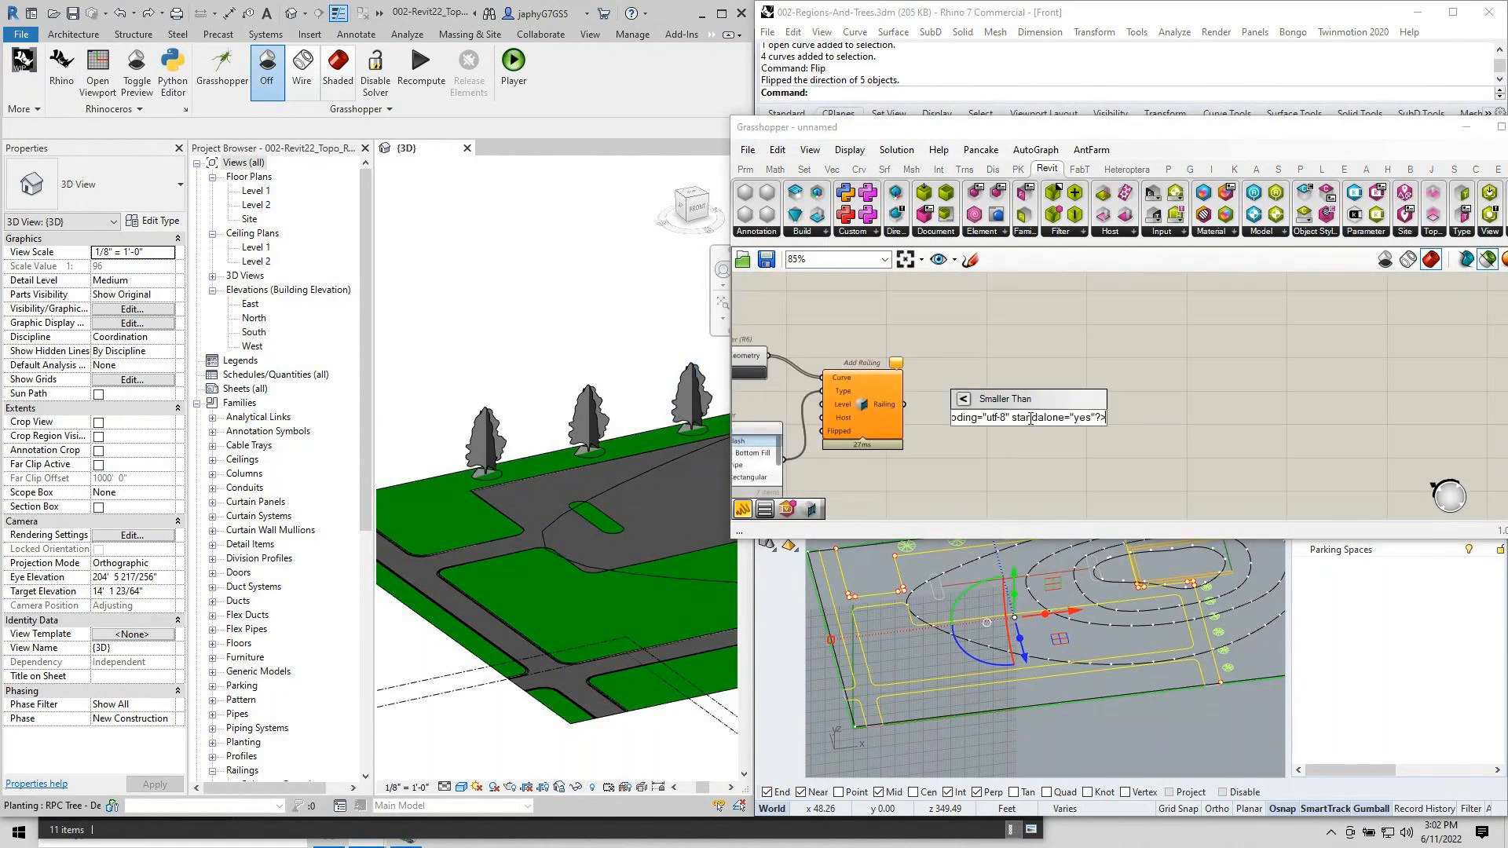
{"action": "left_click", "coordinate": [1117, 388]}
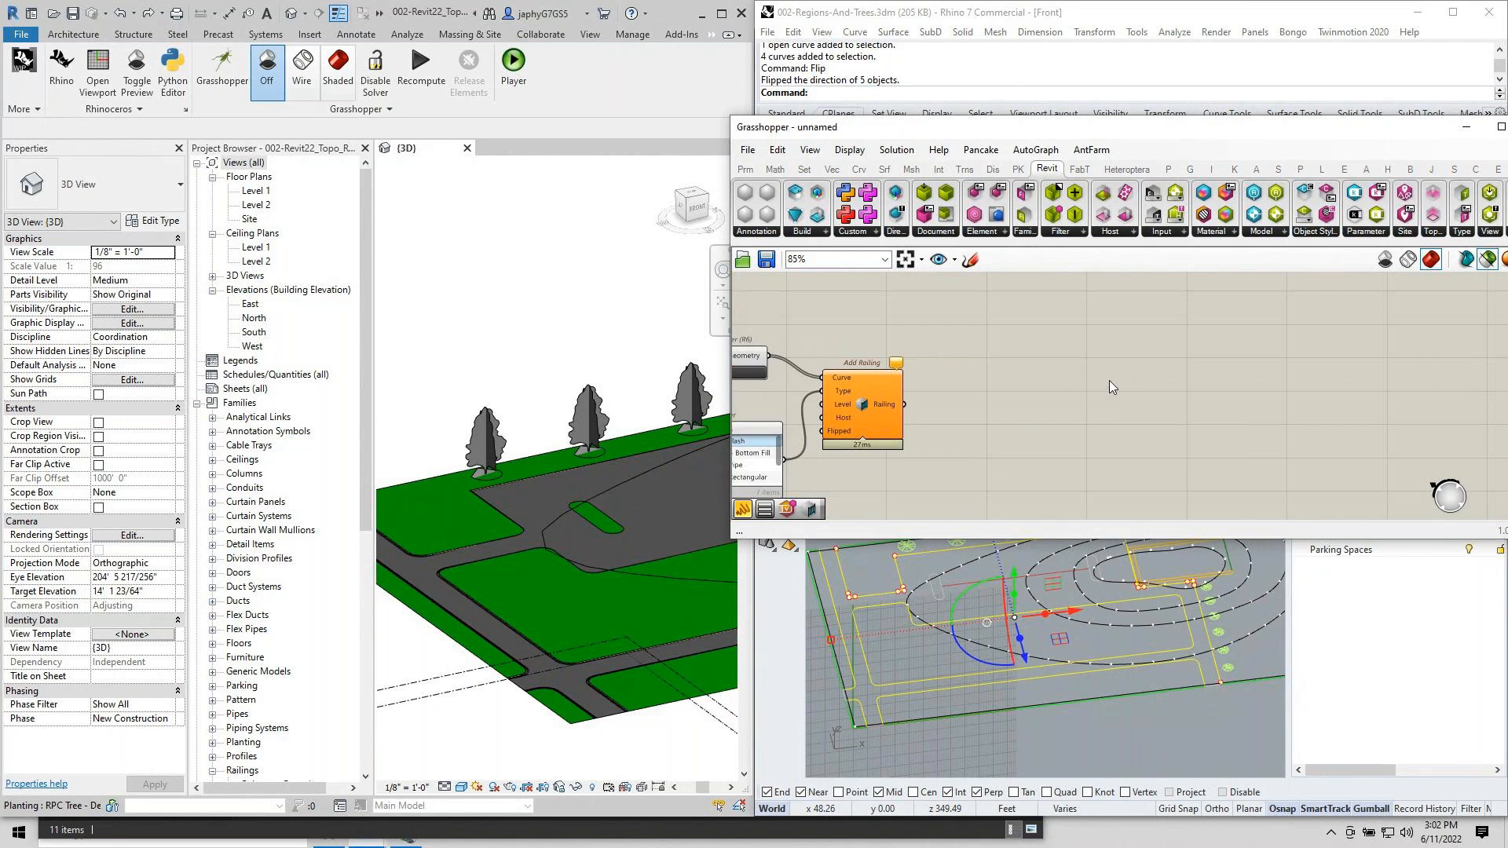
Paste the button and GhPython script beside Add Railing and move the button up away from the script.
{"action": "scroll", "coordinate": [1108, 380], "scroll_direction": "down", "scroll_amount": 8}
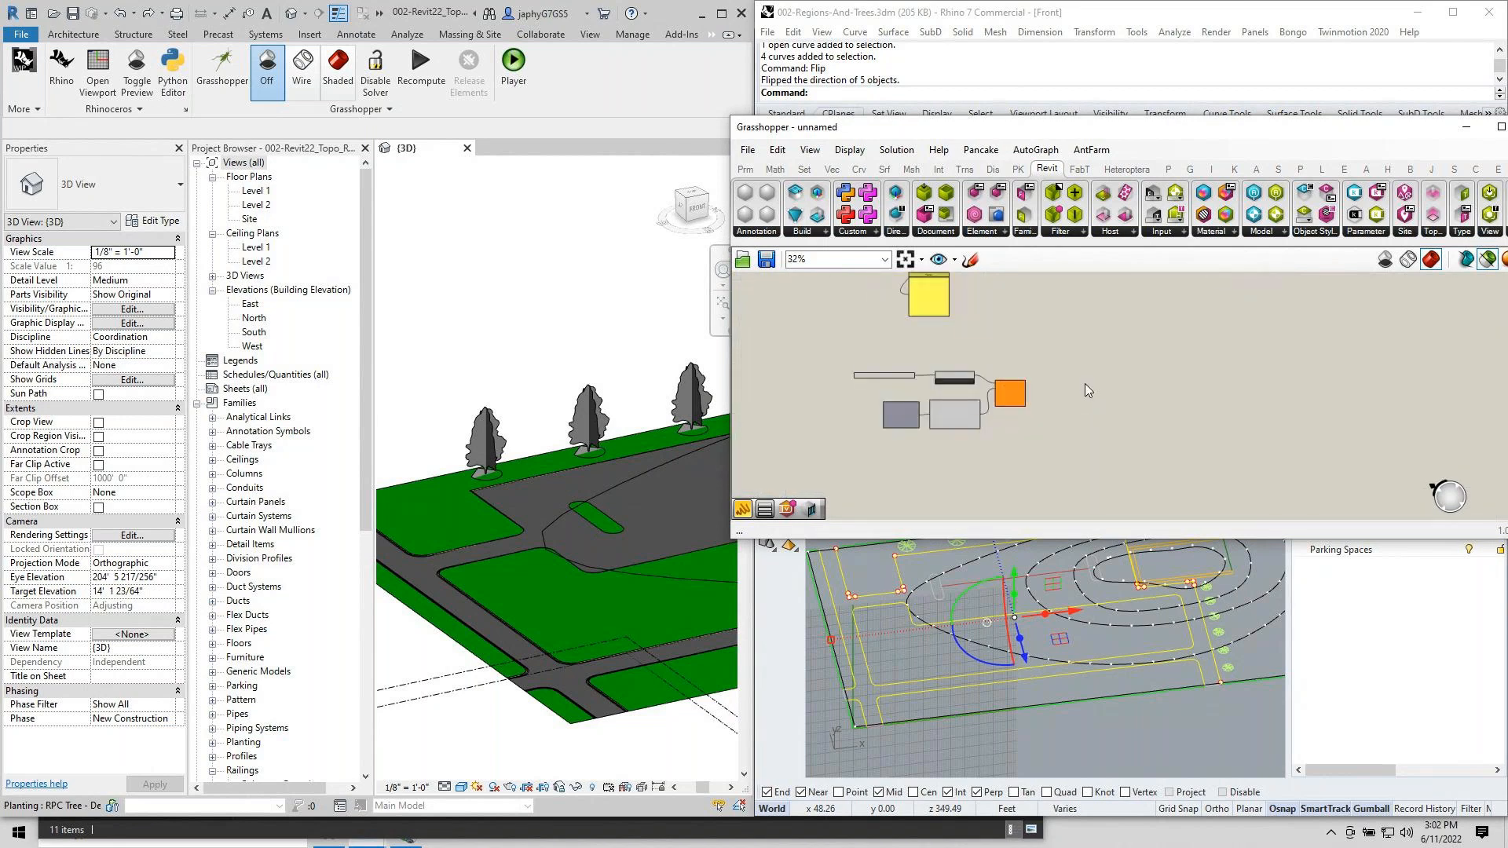
{"action": "key", "text": "ctrl+v"}
{"action": "scroll", "coordinate": [1174, 384], "scroll_direction": "up", "scroll_amount": 7}
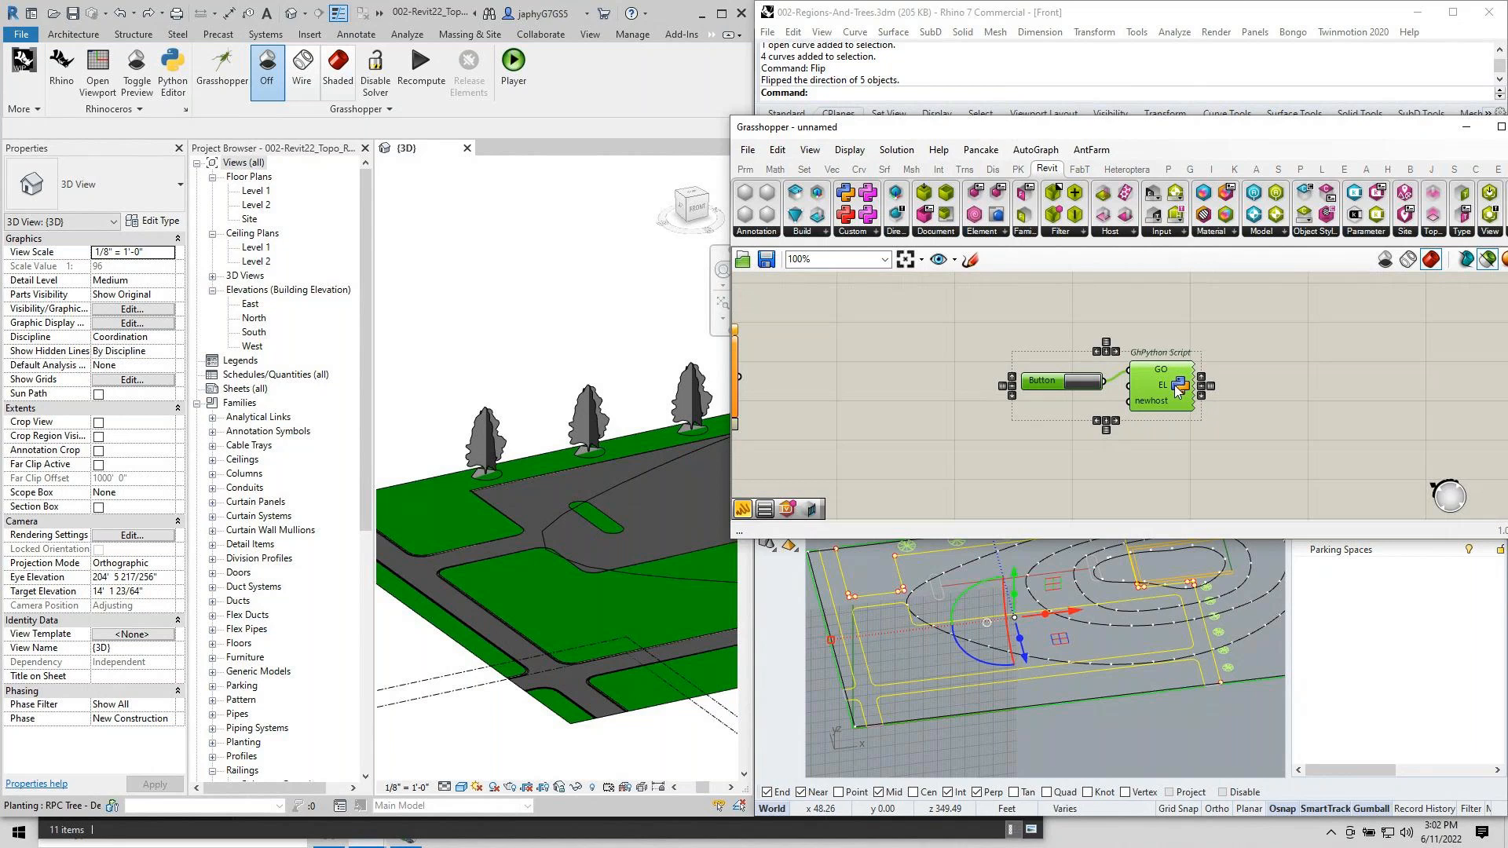
{"action": "left_click", "coordinate": [1124, 409]}
{"action": "left_click_drag", "start_coordinate": [1039, 384], "coordinate": [973, 335]}
{"action": "scroll", "coordinate": [1084, 357], "scroll_direction": "down", "scroll_amount": 2}
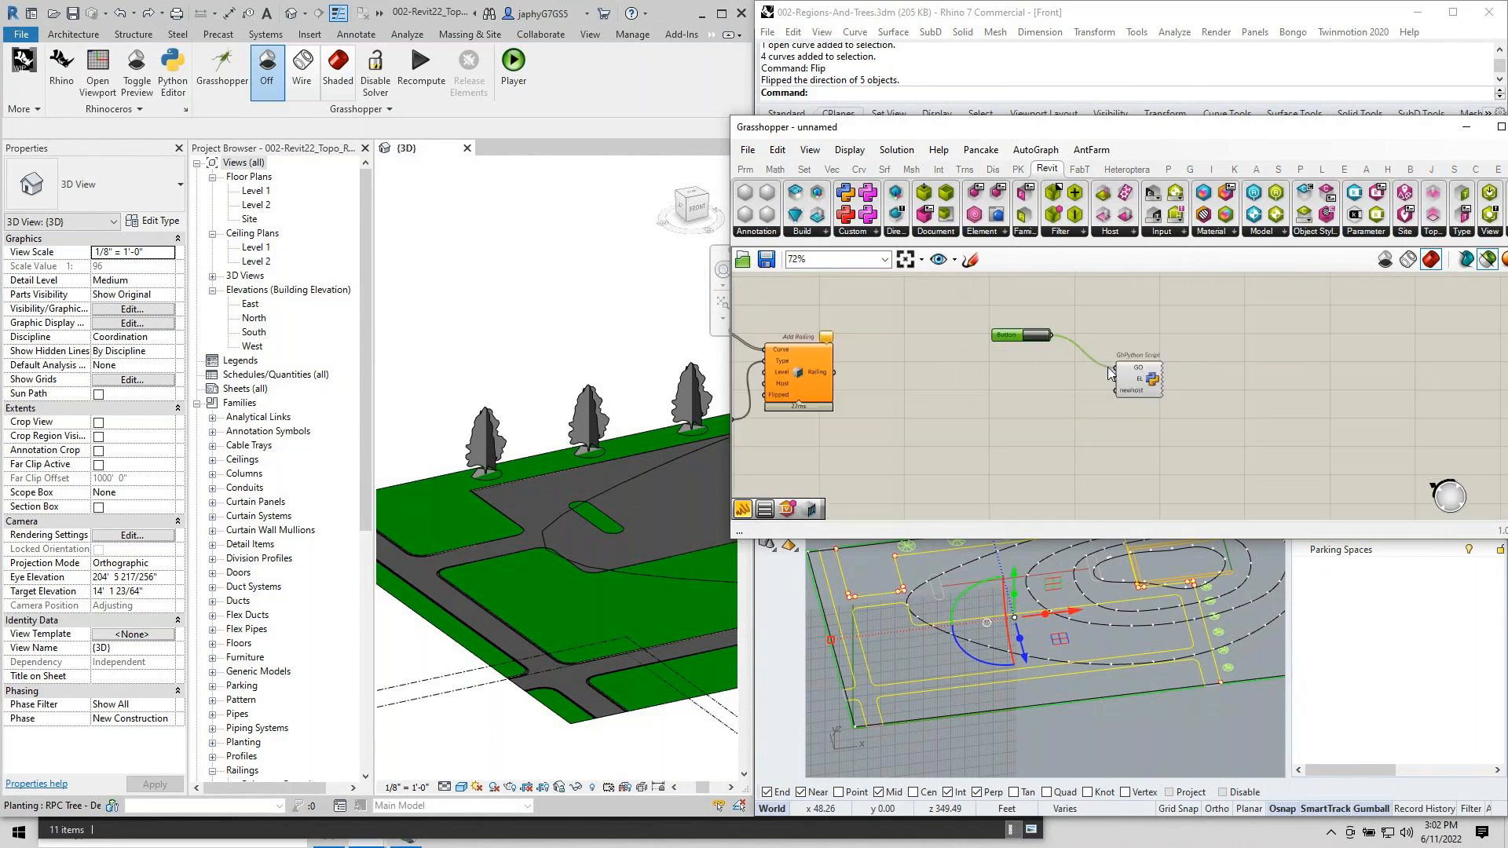
Move the GhPython script closer to Add Railing and wire the Railing output into the script's EL input.
{"action": "right_click_drag", "start_coordinate": [1074, 396], "coordinate": [1228, 427]}
{"action": "scroll", "coordinate": [1228, 427], "scroll_direction": "down", "scroll_amount": 1}
{"action": "scroll", "coordinate": [1228, 424], "scroll_direction": "up", "scroll_amount": 1}
{"action": "left_click_drag", "start_coordinate": [1295, 424], "coordinate": [1133, 427]}
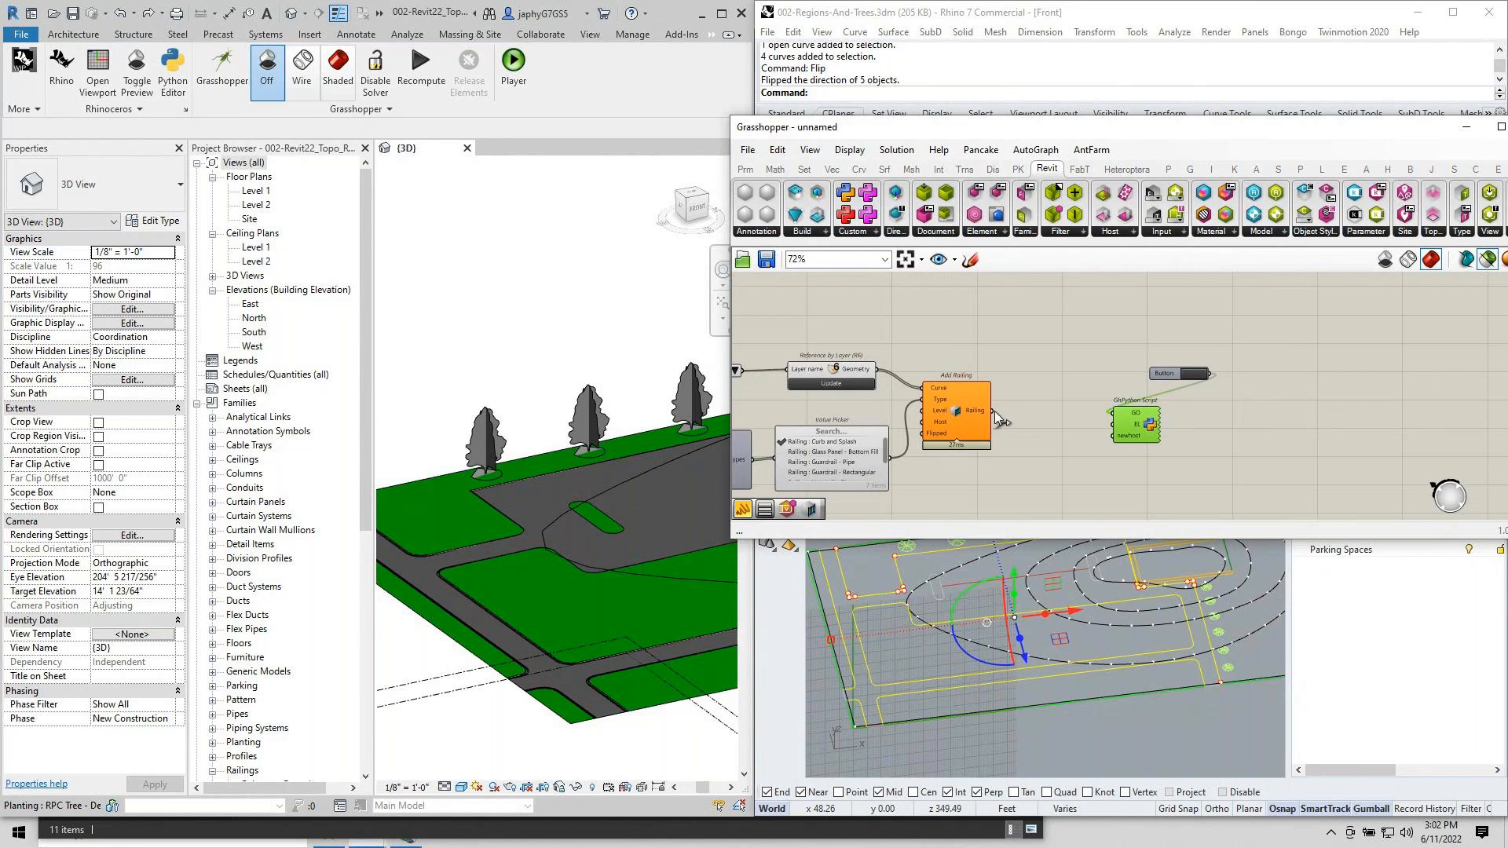
{"action": "left_click_drag", "start_coordinate": [992, 410], "coordinate": [1212, 420]}
{"action": "right_click_drag", "start_coordinate": [1221, 419], "coordinate": [1060, 480]}
{"action": "scroll", "coordinate": [1059, 478], "scroll_direction": "down", "scroll_amount": 5}
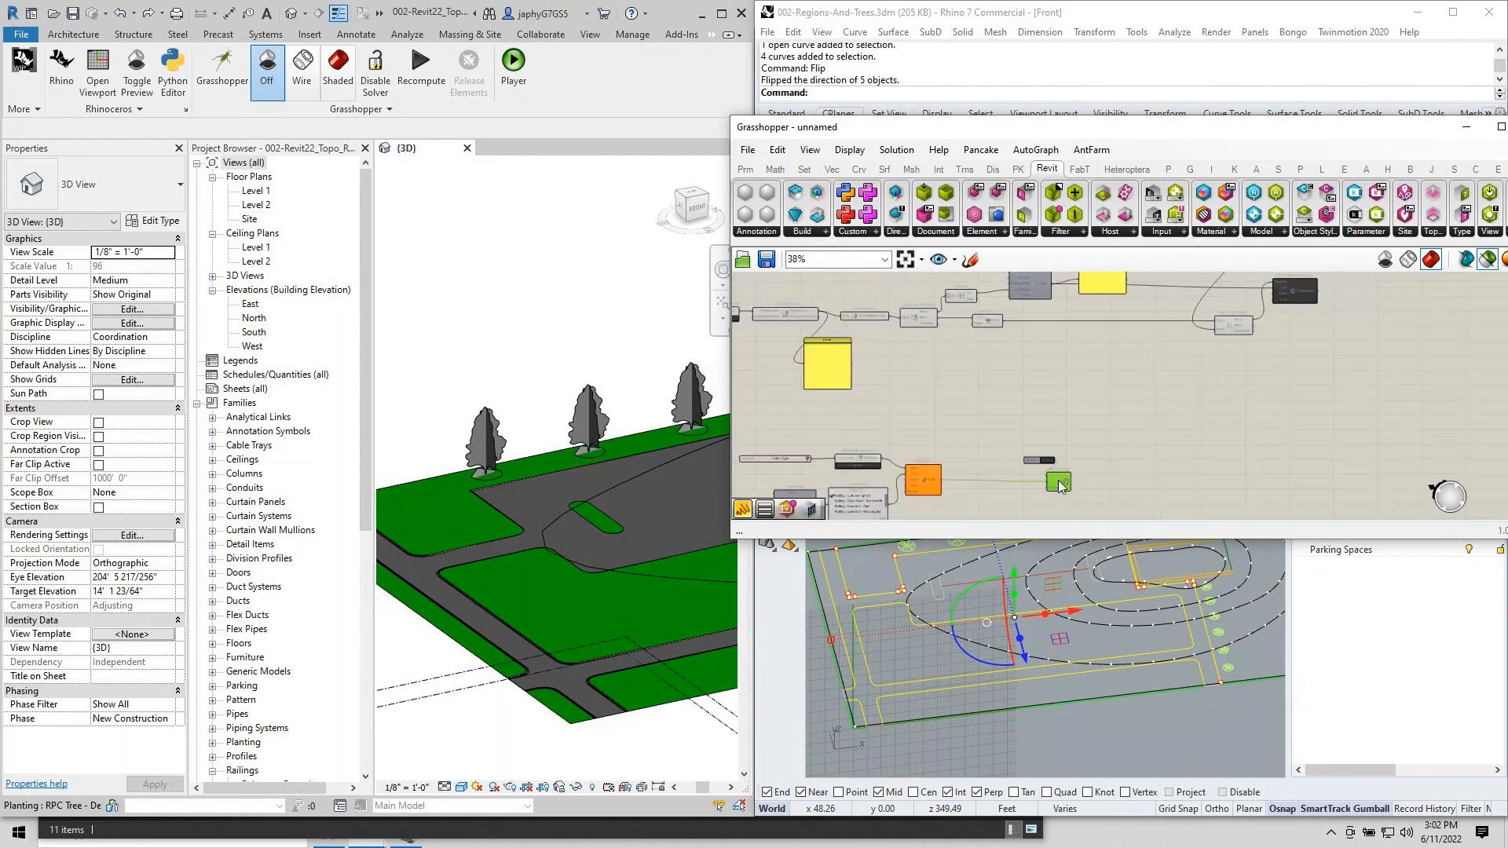
Wire the topography output into the GhPython script's newhost input.
{"action": "scroll", "coordinate": [956, 345], "scroll_direction": "up", "scroll_amount": 3}
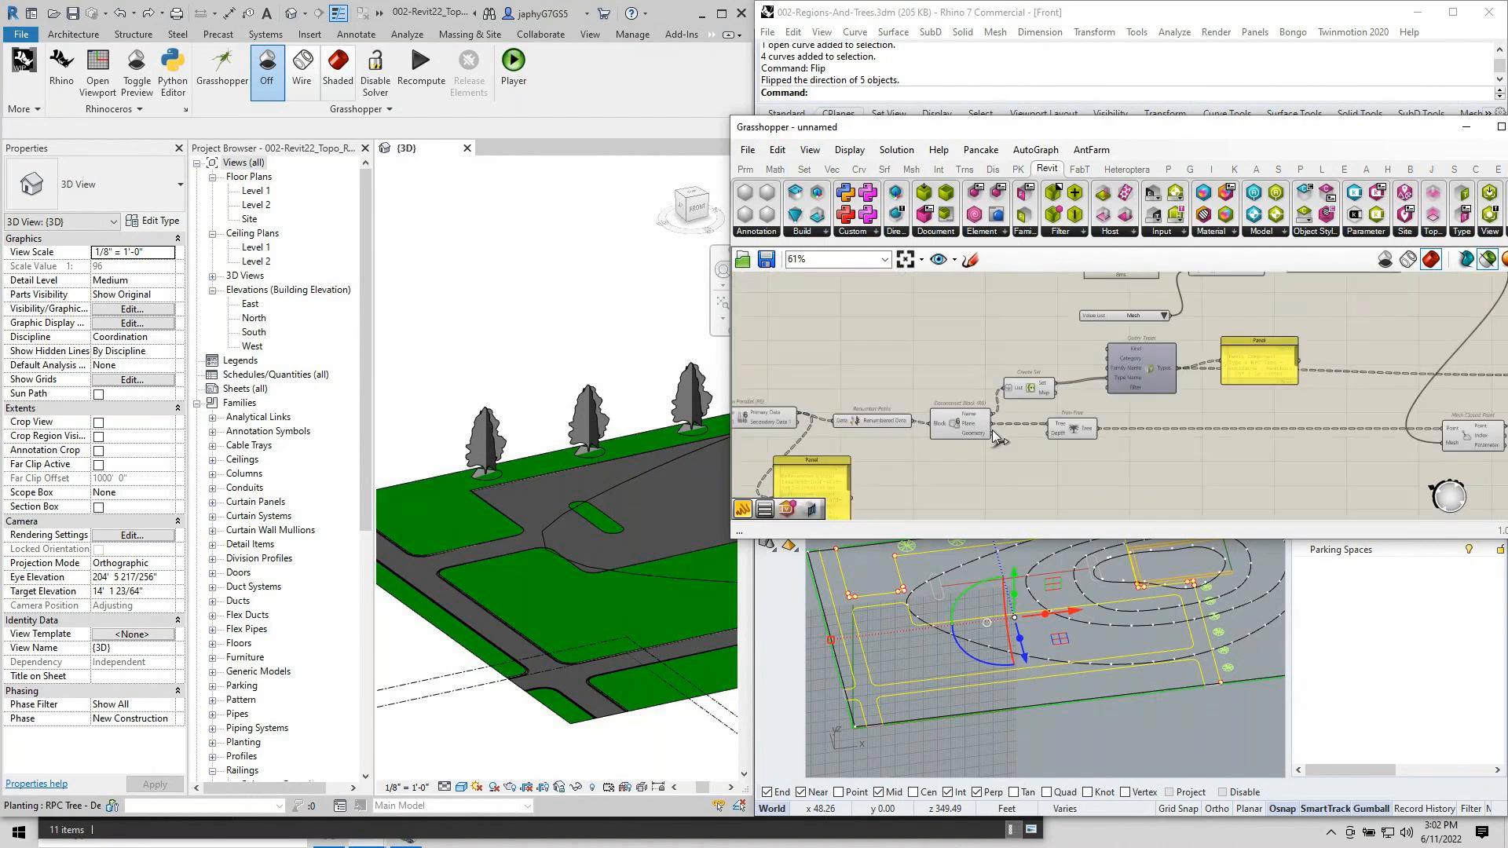
{"action": "scroll", "coordinate": [992, 431], "scroll_direction": "down", "scroll_amount": 4}
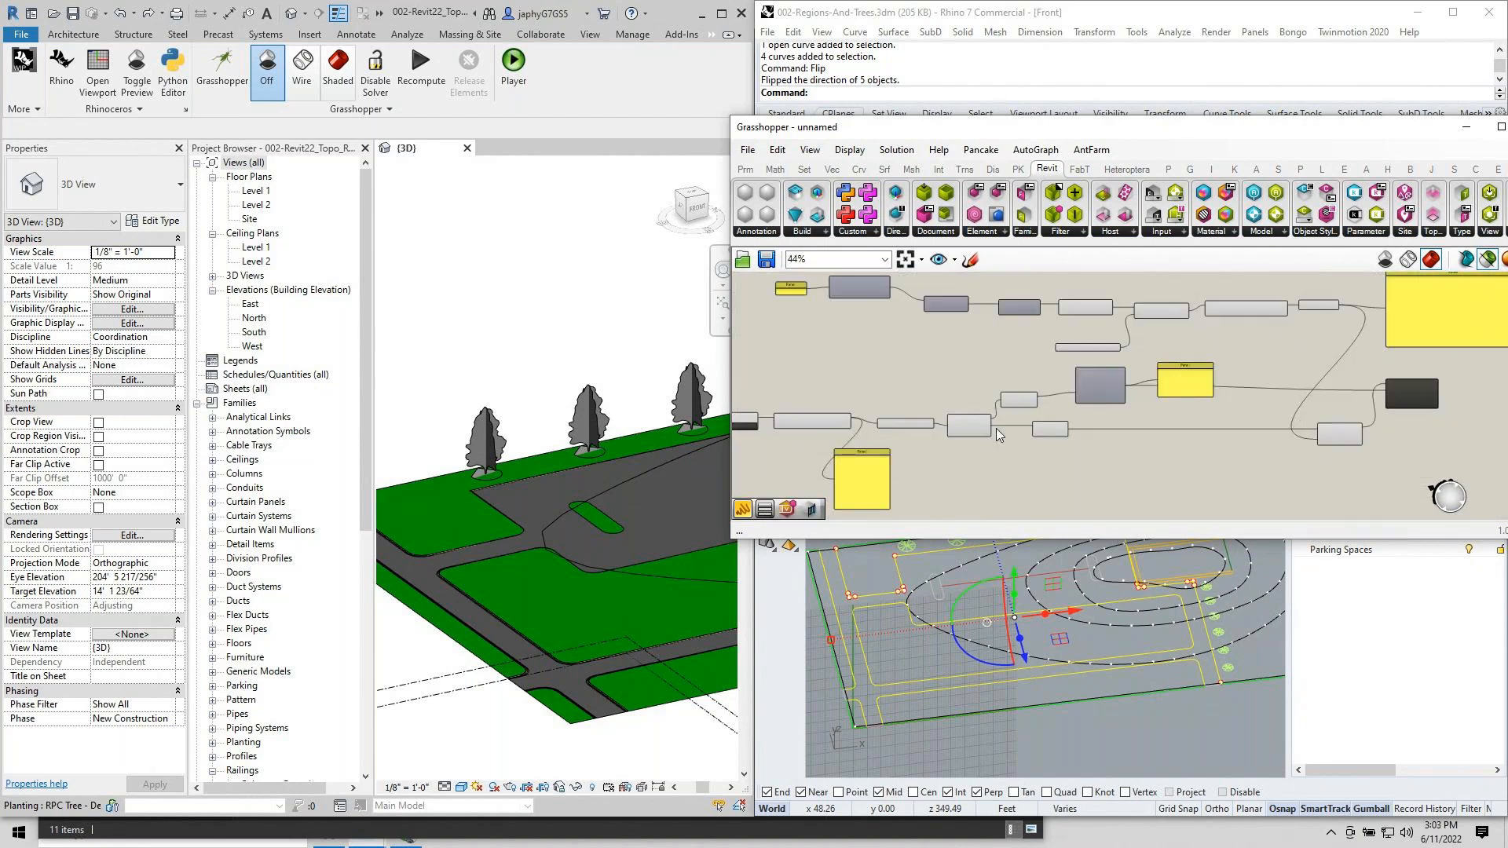
{"action": "scroll", "coordinate": [931, 394], "scroll_direction": "up", "scroll_amount": 5}
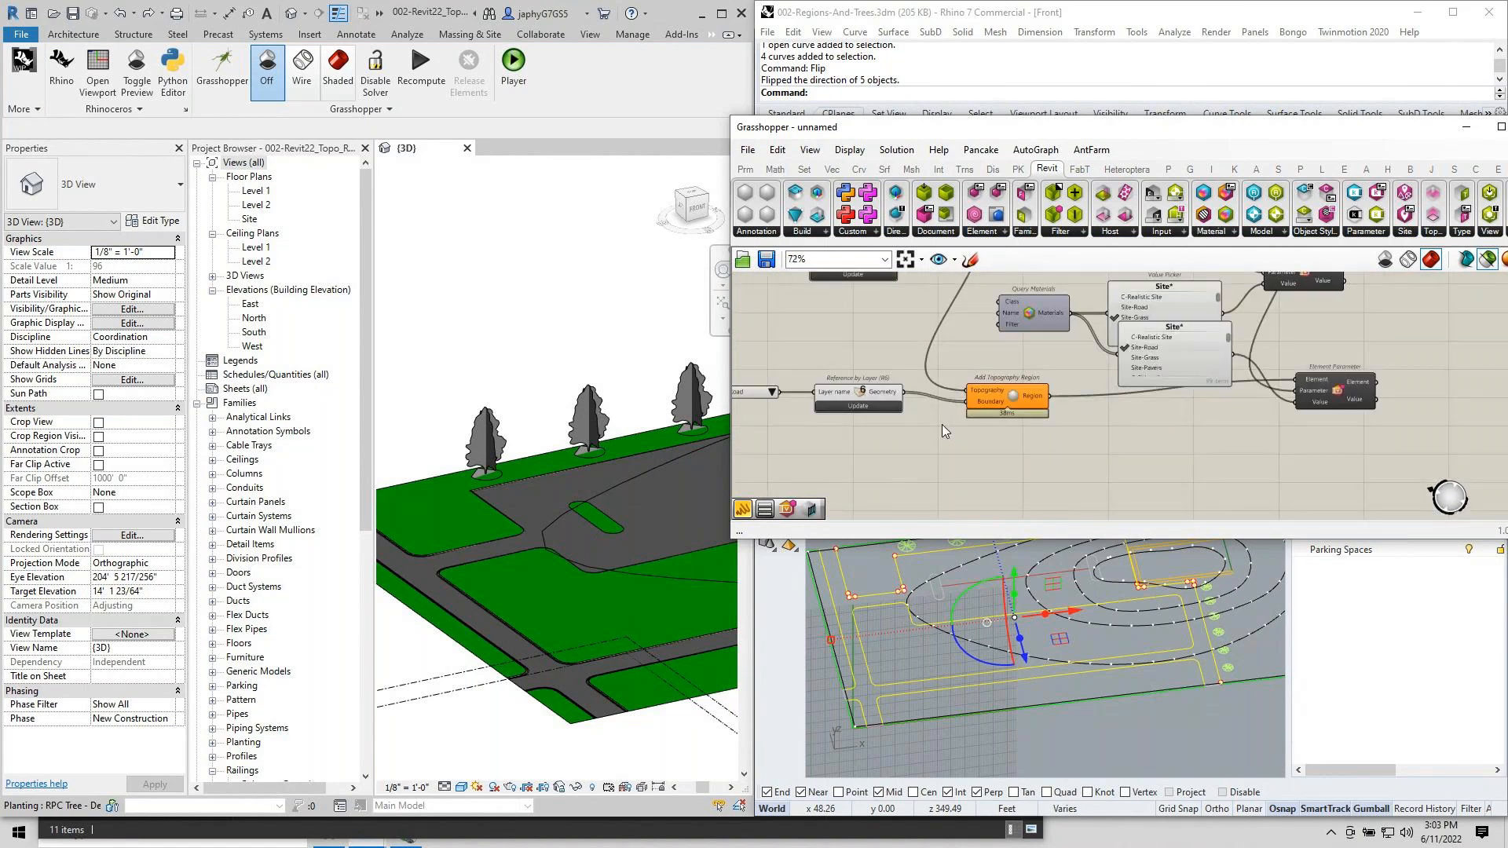
{"action": "right_click_drag", "start_coordinate": [1056, 416], "coordinate": [1102, 395]}
{"action": "scroll", "coordinate": [1085, 372], "scroll_direction": "down", "scroll_amount": 11}
{"action": "left_click_drag", "start_coordinate": [1095, 395], "coordinate": [1077, 358]}
{"action": "scroll", "coordinate": [1153, 460], "scroll_direction": "up", "scroll_amount": 5}
{"action": "scroll", "coordinate": [1161, 448], "scroll_direction": "up", "scroll_amount": 5}
Trigger the button feeding the script's GO input to rehost the railings on the topography.
{"action": "left_click", "coordinate": [1046, 403]}
{"action": "right_click_drag", "start_coordinate": [1046, 403], "coordinate": [1012, 440]}
{"action": "left_click", "coordinate": [1046, 336]}
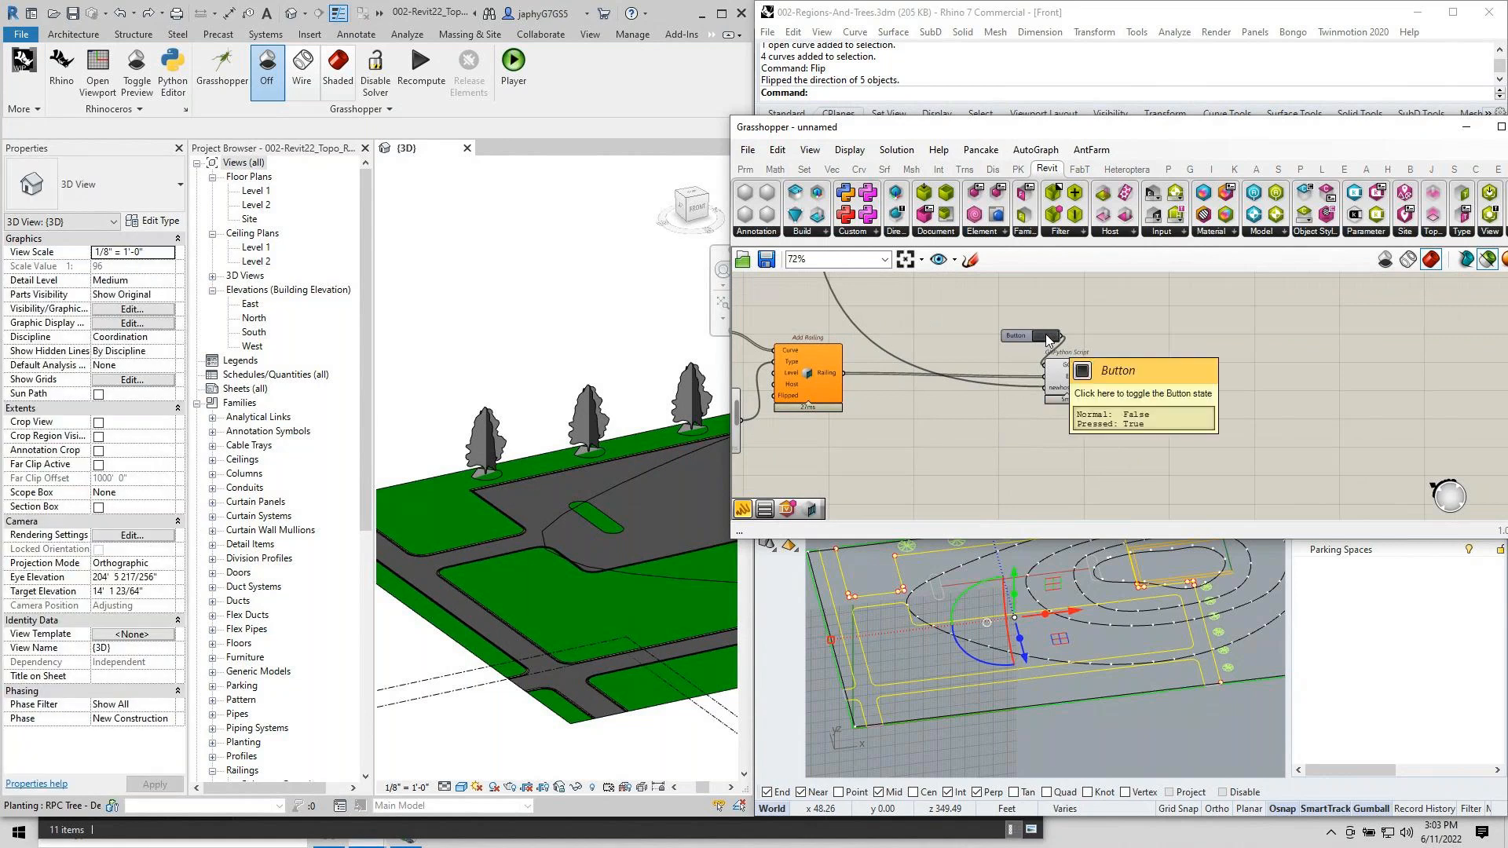
Examine in the Revit 3D view how the curb railings follow the topography along the roads and around the building pad.
{"action": "scroll", "coordinate": [493, 569], "scroll_direction": "up", "scroll_amount": 2}
{"action": "scroll", "coordinate": [542, 515], "scroll_direction": "up", "scroll_amount": 3}
{"action": "scroll", "coordinate": [543, 510], "scroll_direction": "up", "scroll_amount": 5}
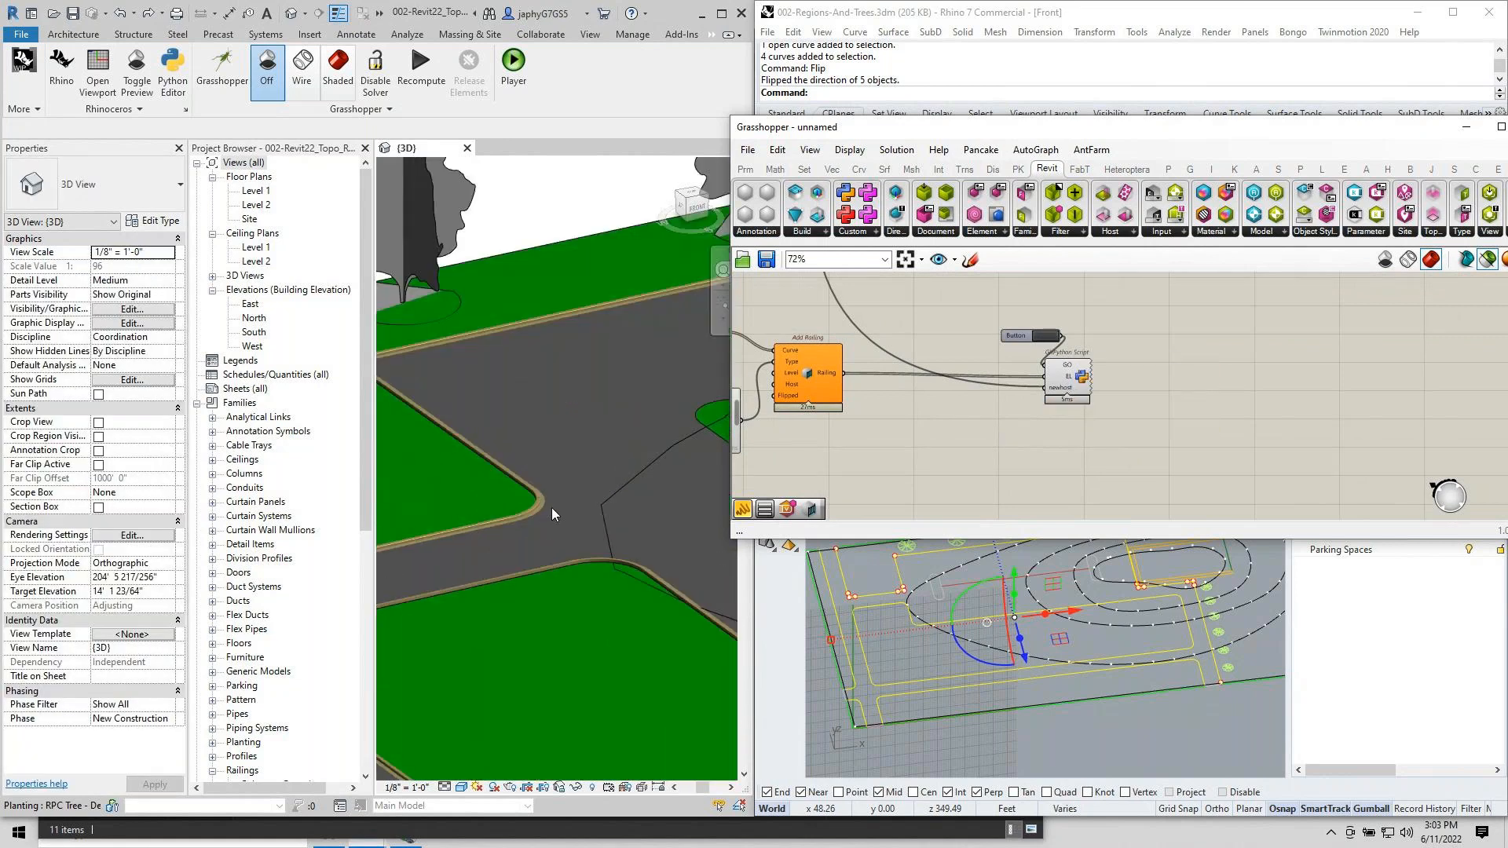
{"action": "scroll", "coordinate": [525, 521], "scroll_direction": "down", "scroll_amount": 8}
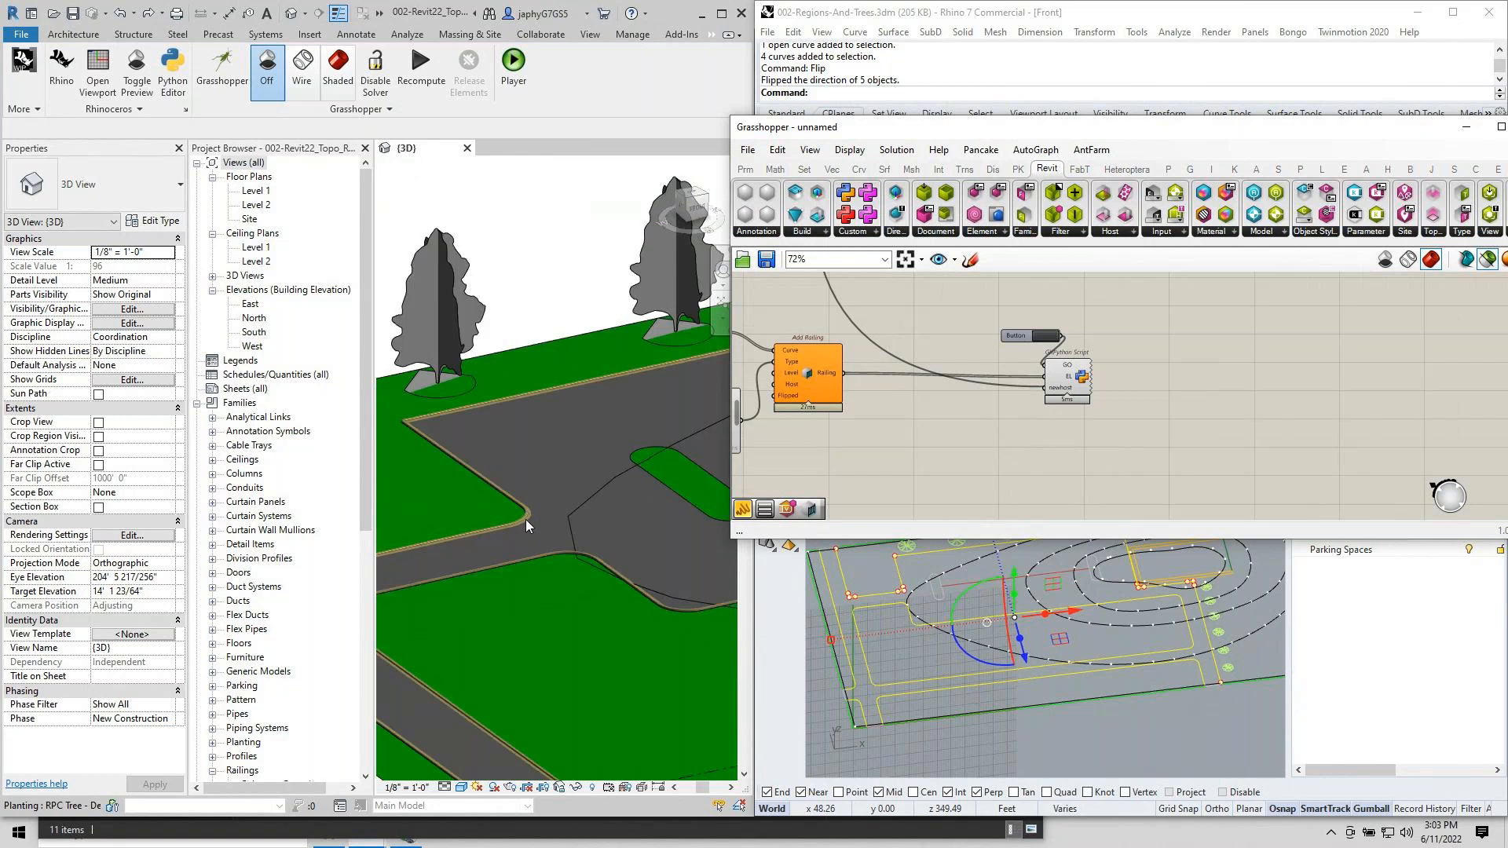
{"action": "scroll", "coordinate": [424, 493], "scroll_direction": "up", "scroll_amount": 6}
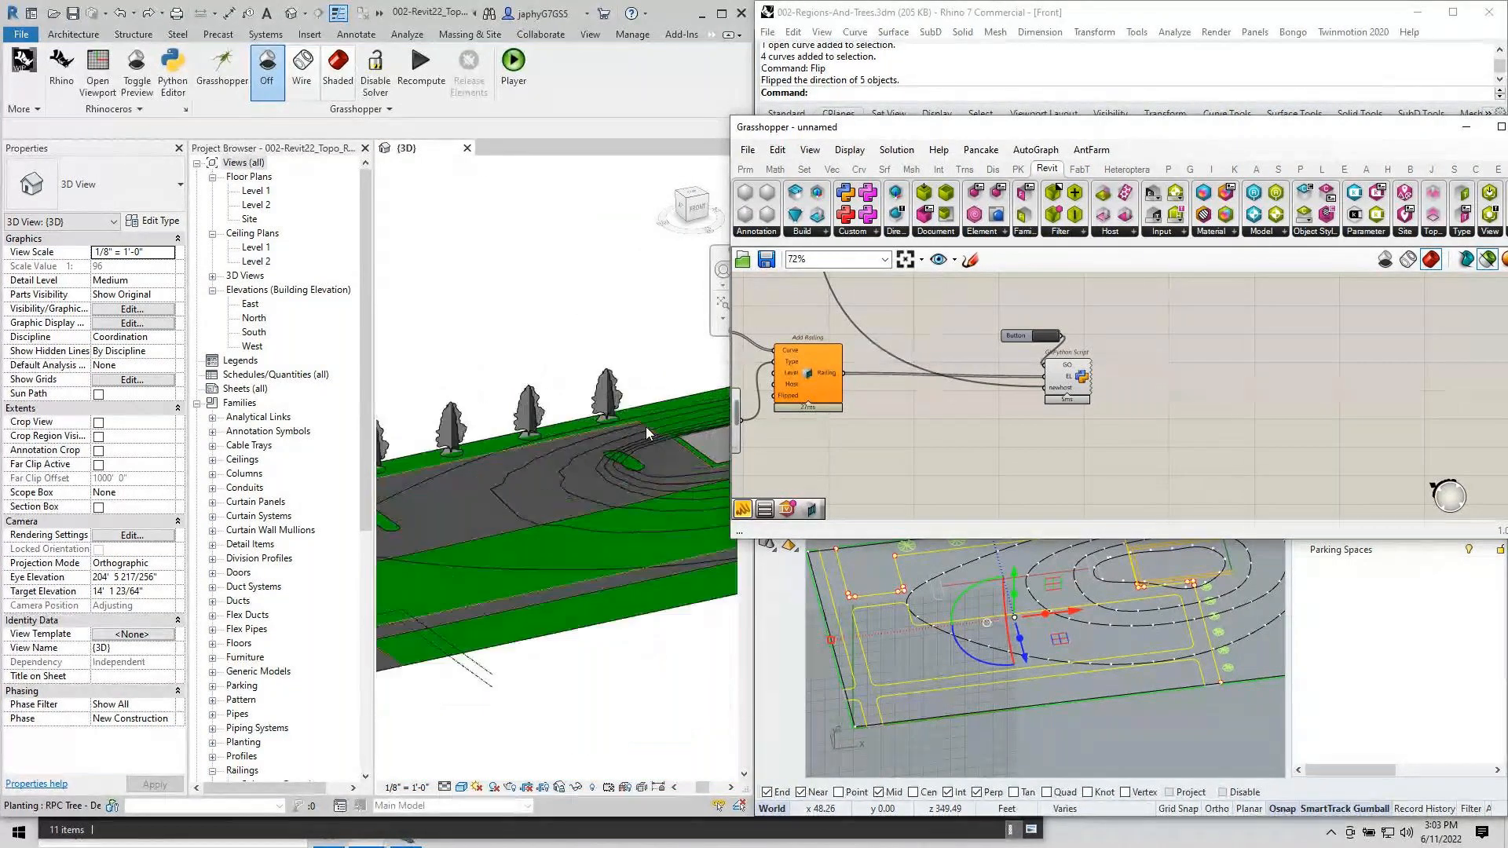
{"action": "scroll", "coordinate": [582, 454], "scroll_direction": "up", "scroll_amount": 5}
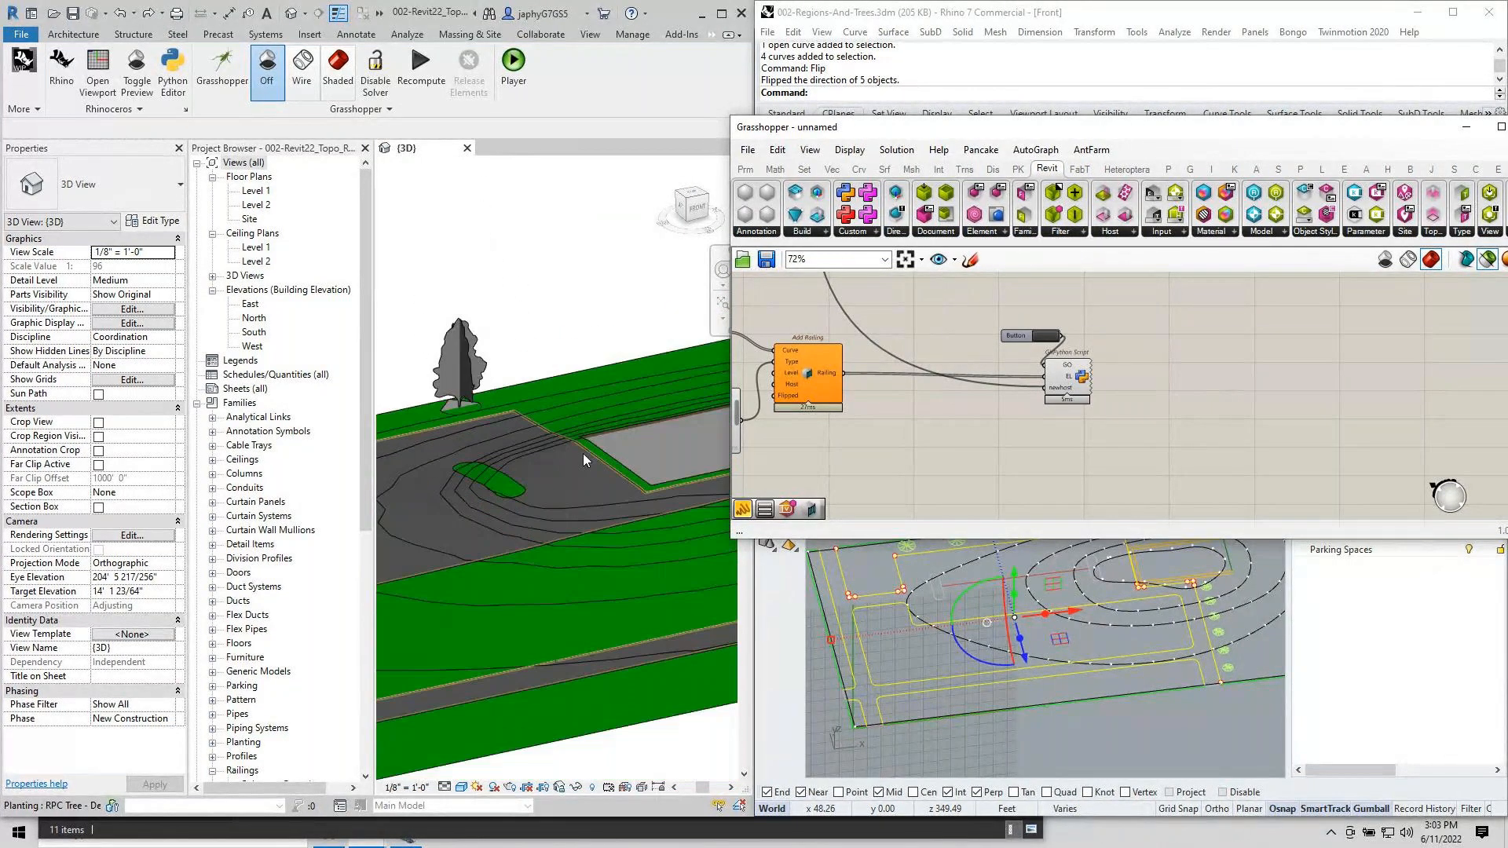
{"action": "scroll", "coordinate": [599, 454], "scroll_direction": "down", "scroll_amount": 6}
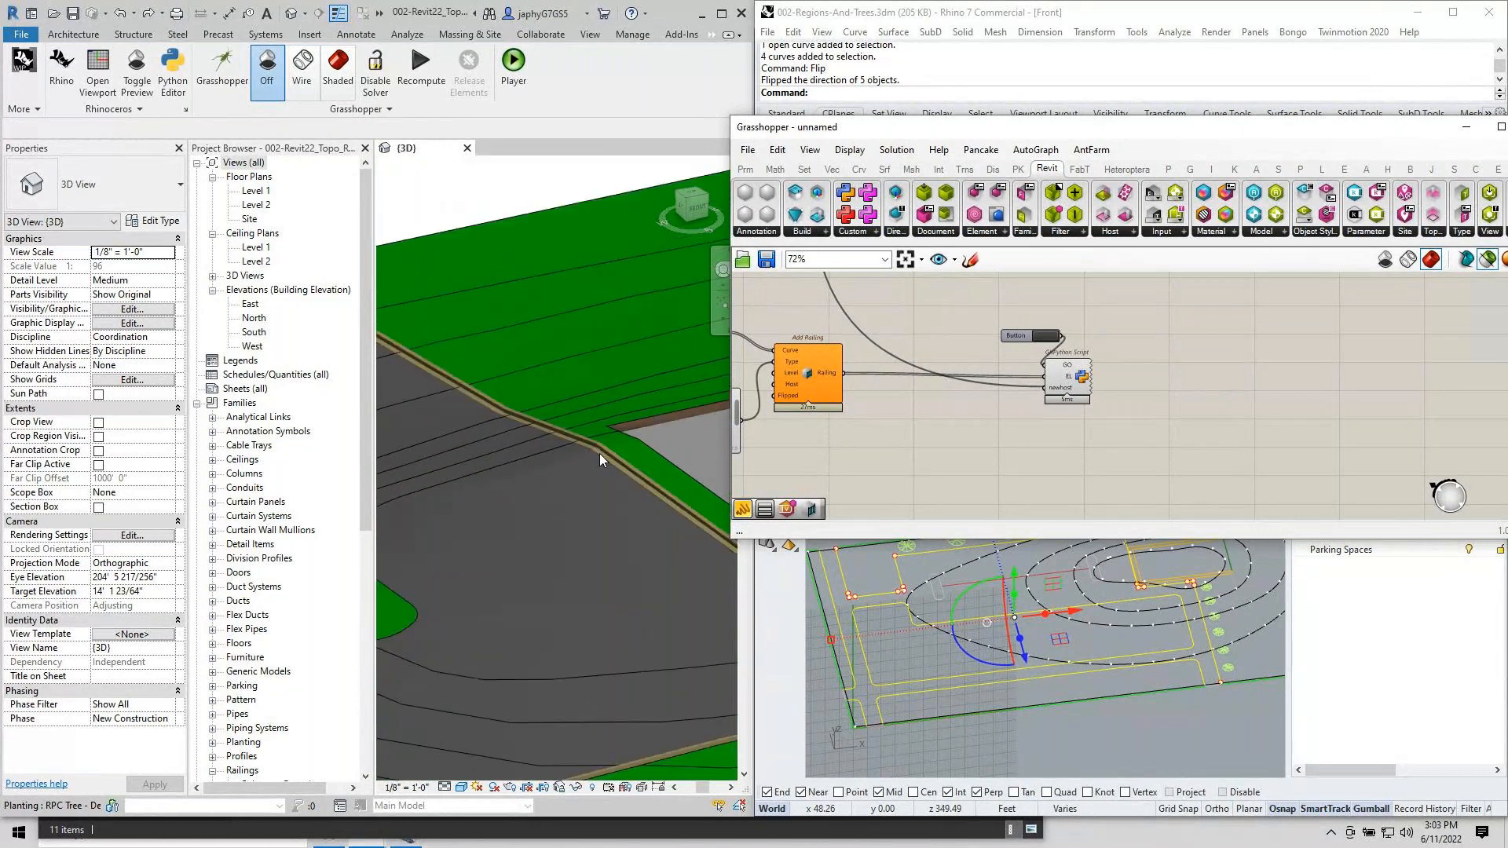
{"action": "middle_click_drag", "start_coordinate": [668, 477], "coordinate": [401, 447]}
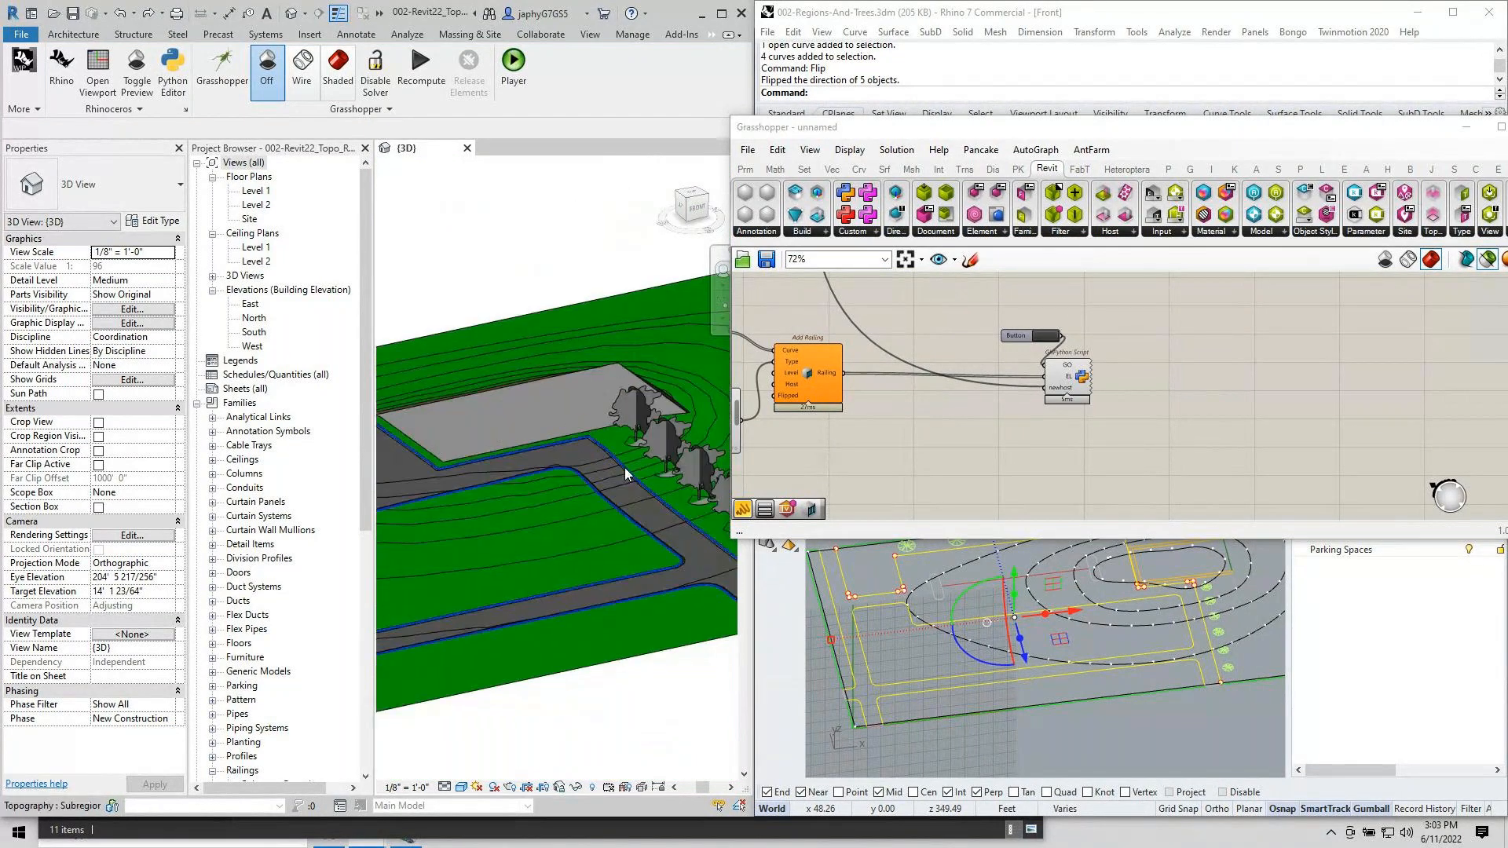
{"action": "scroll", "coordinate": [624, 468], "scroll_direction": "up", "scroll_amount": 2}
{"action": "middle_click_drag", "start_coordinate": [624, 468], "coordinate": [534, 456]}
{"action": "scroll", "coordinate": [534, 455], "scroll_direction": "up", "scroll_amount": 2}
{"action": "middle_click_drag", "start_coordinate": [468, 397], "coordinate": [569, 405]}
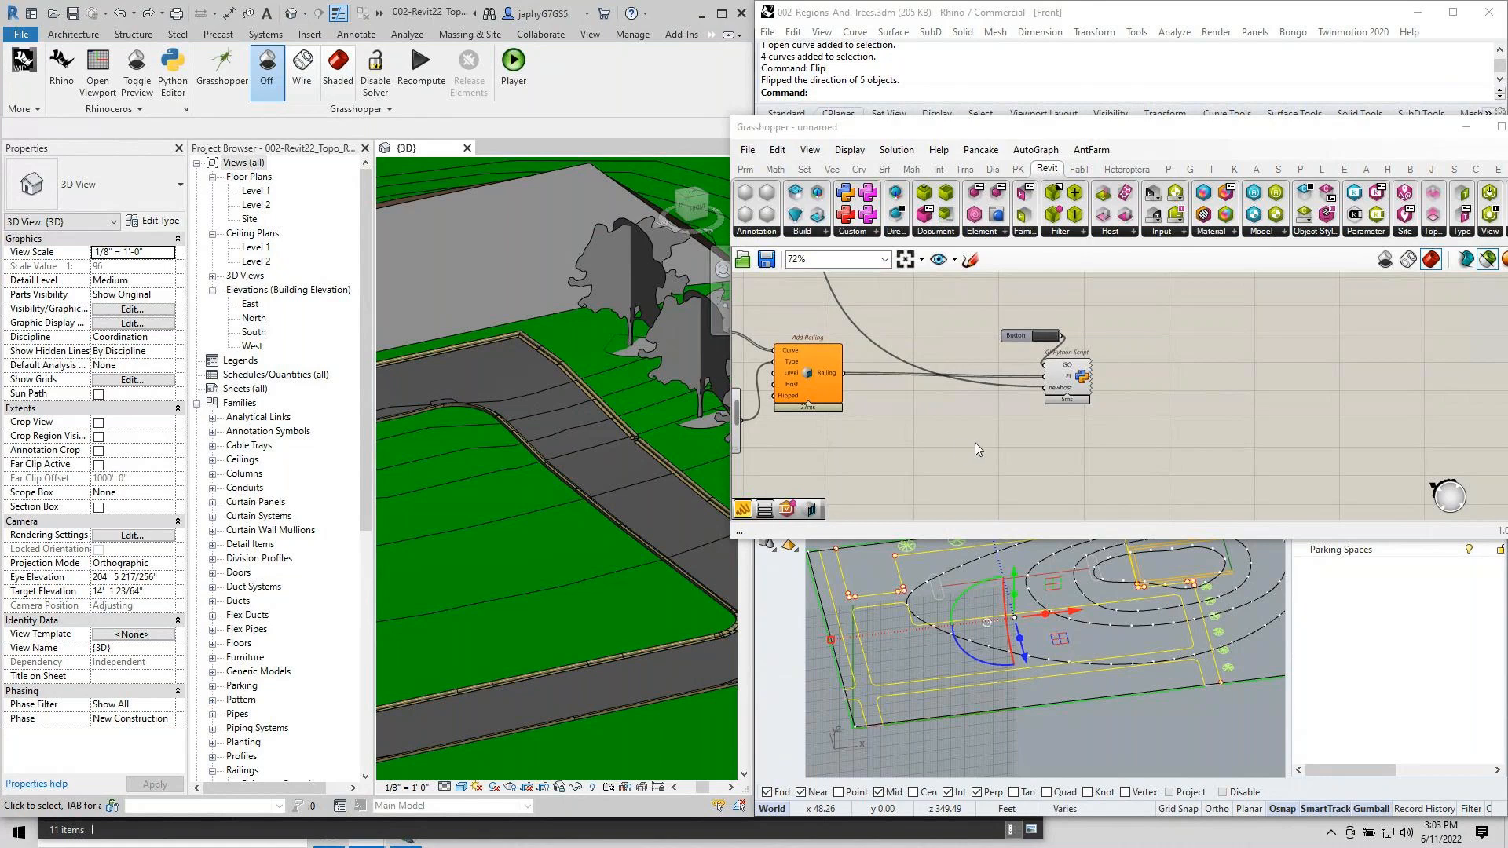
{"action": "left_click", "coordinate": [73, 34]}
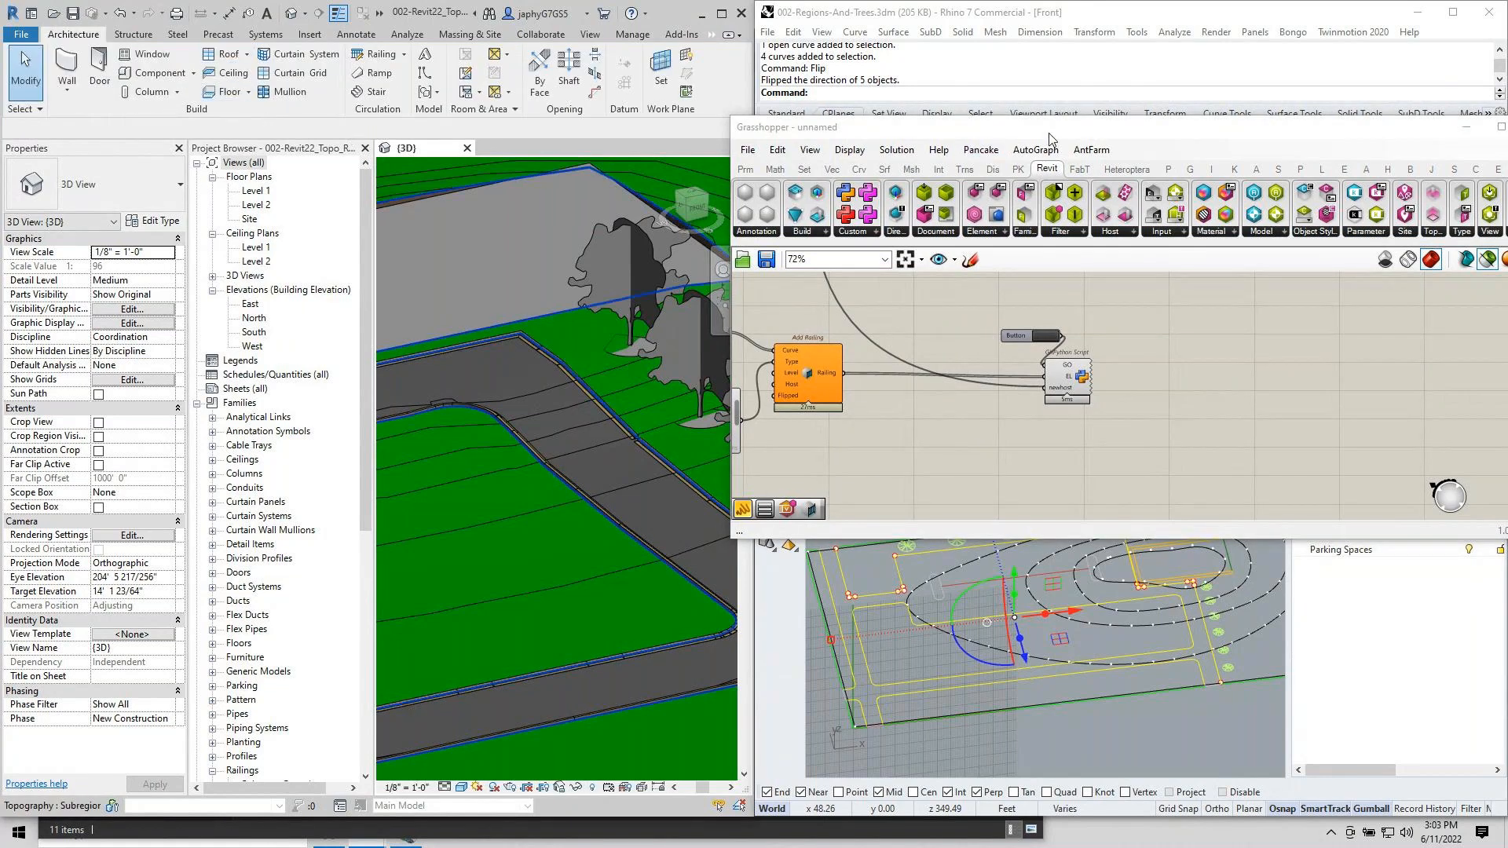
{"action": "left_click_drag", "start_coordinate": [1048, 127], "coordinate": [446, 214]}
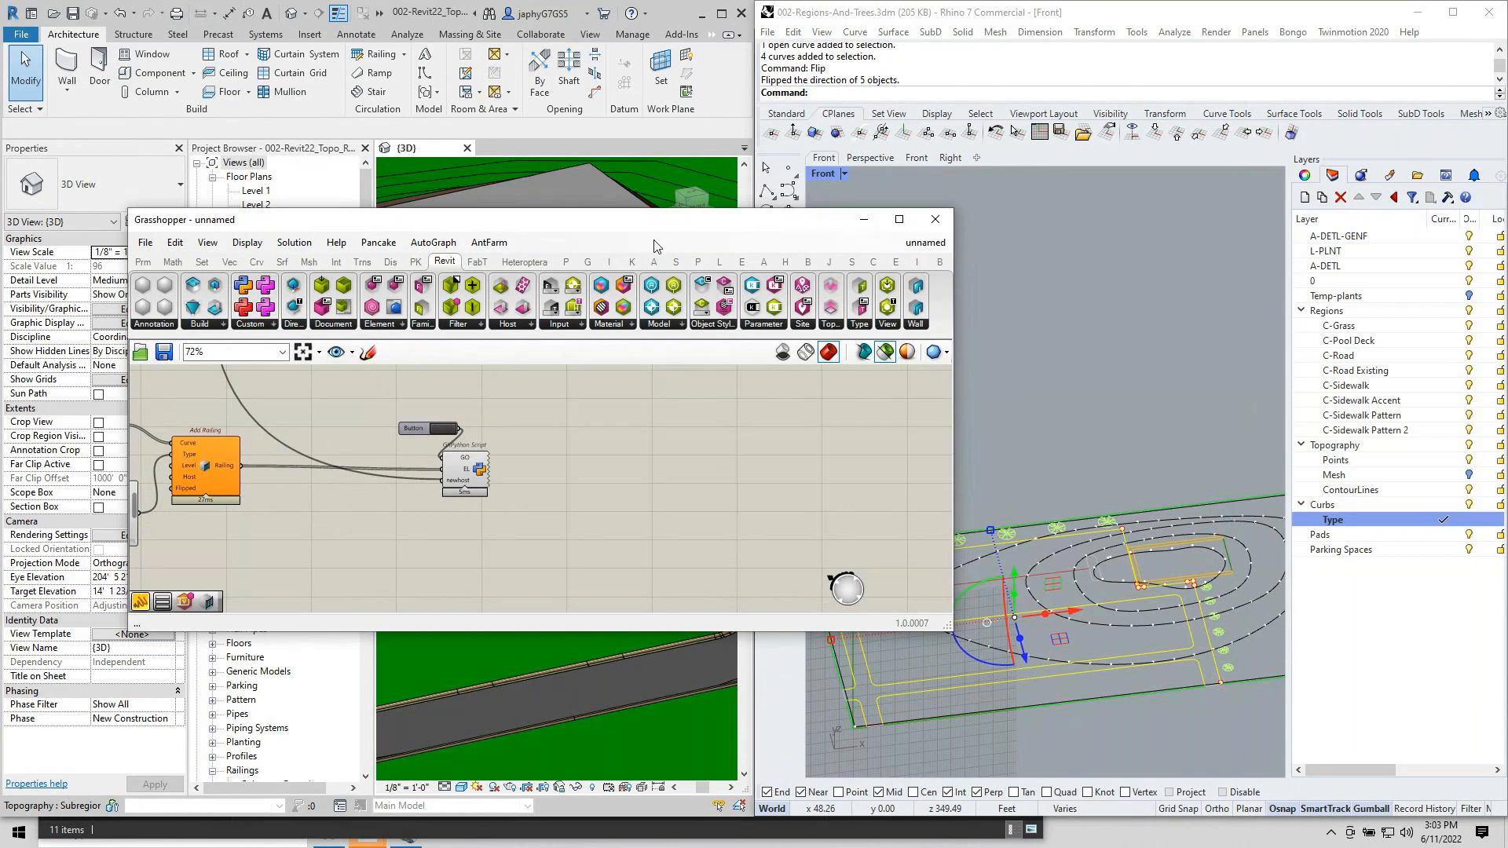
{"action": "left_click_drag", "start_coordinate": [664, 231], "coordinate": [880, 330]}
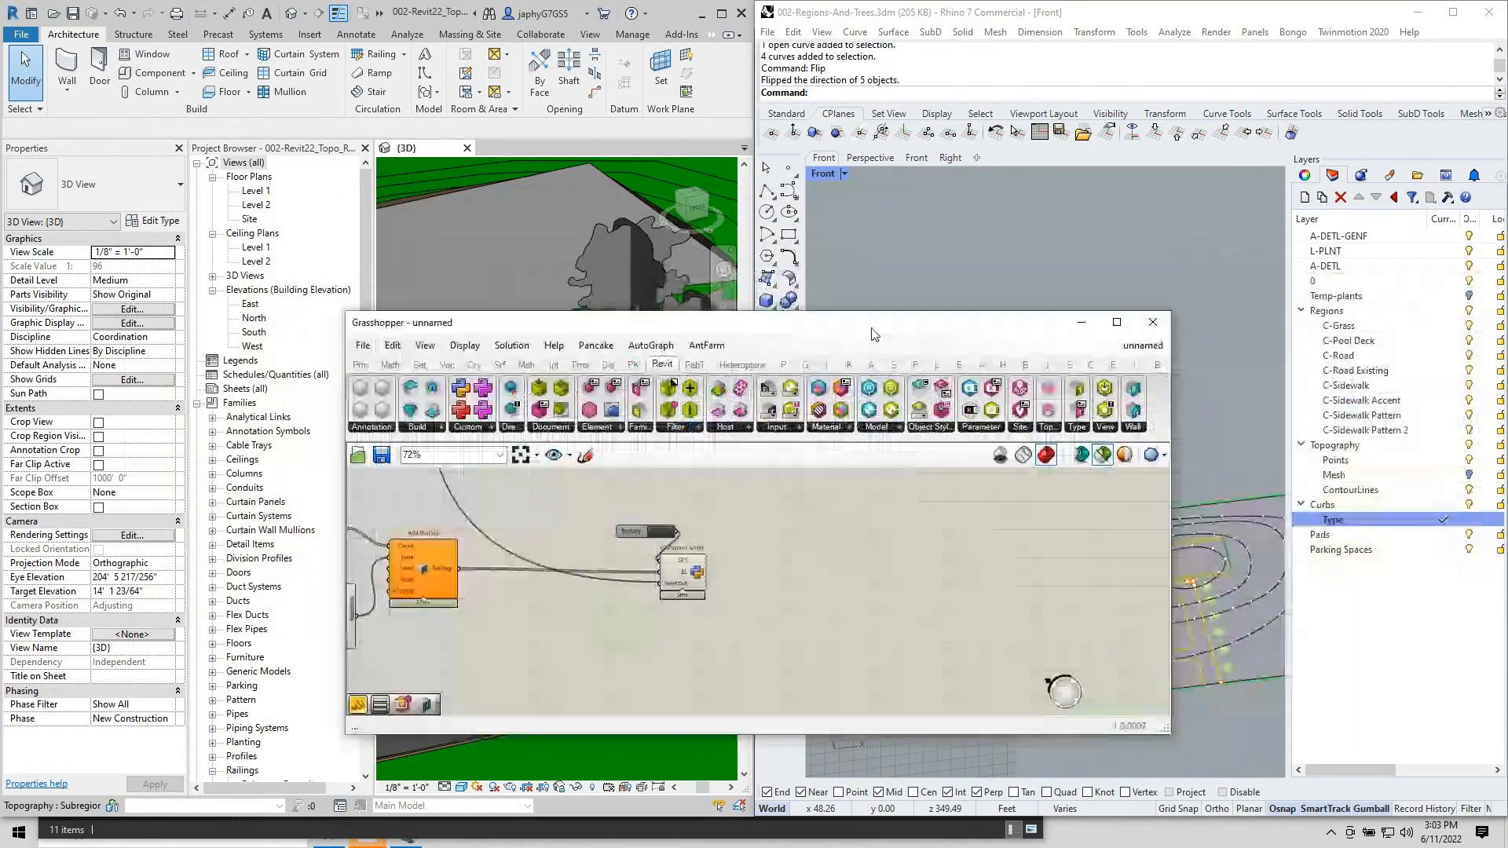
{"action": "left_click", "coordinate": [958, 220]}
{"action": "left_click", "coordinate": [21, 33]}
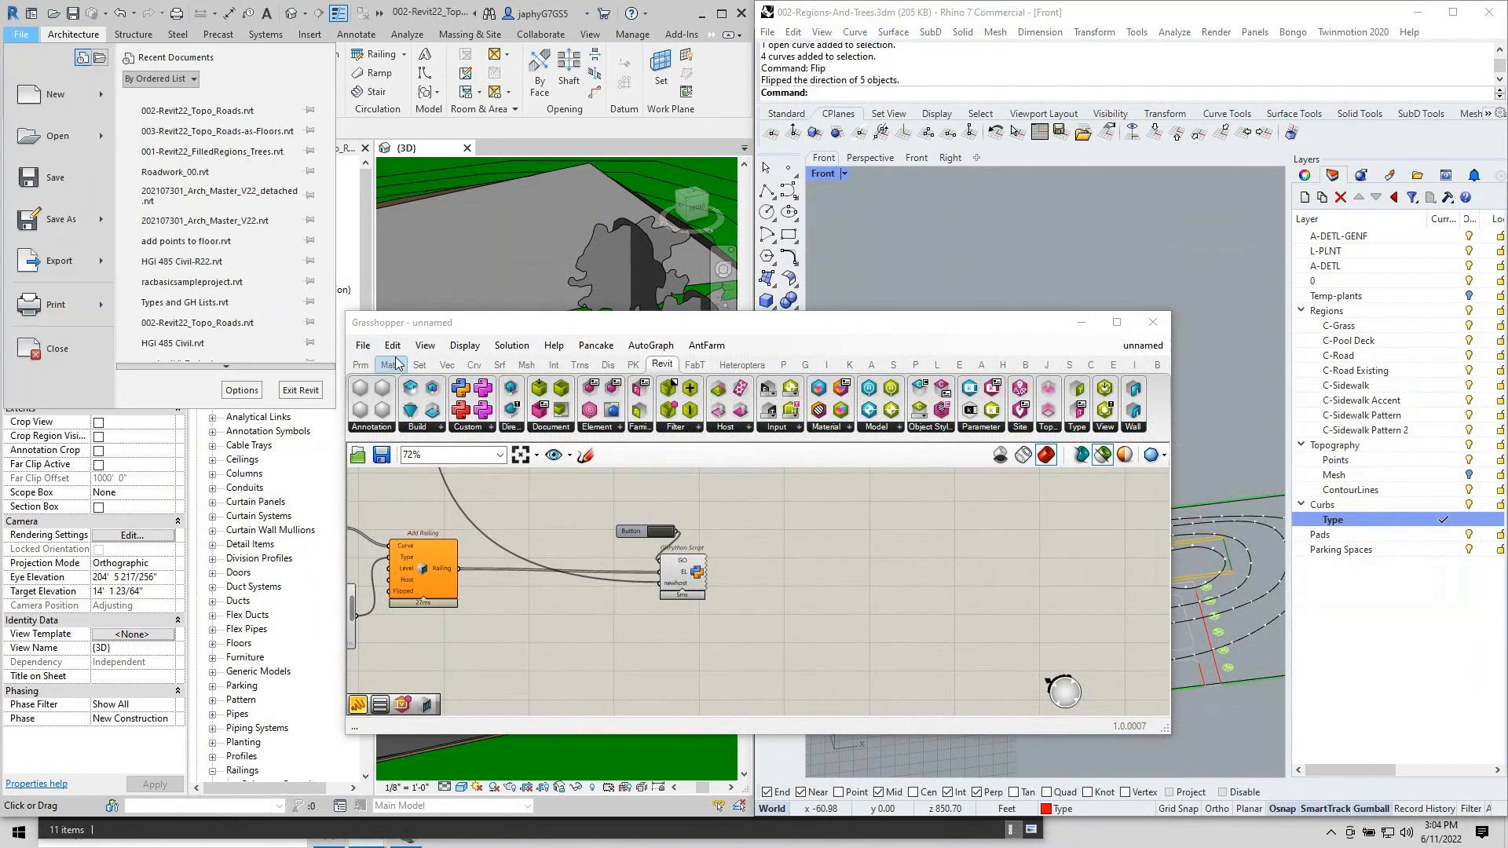
Create a new empty Grasshopper document.
{"action": "left_click", "coordinate": [370, 350]}
{"action": "left_click", "coordinate": [369, 350]}
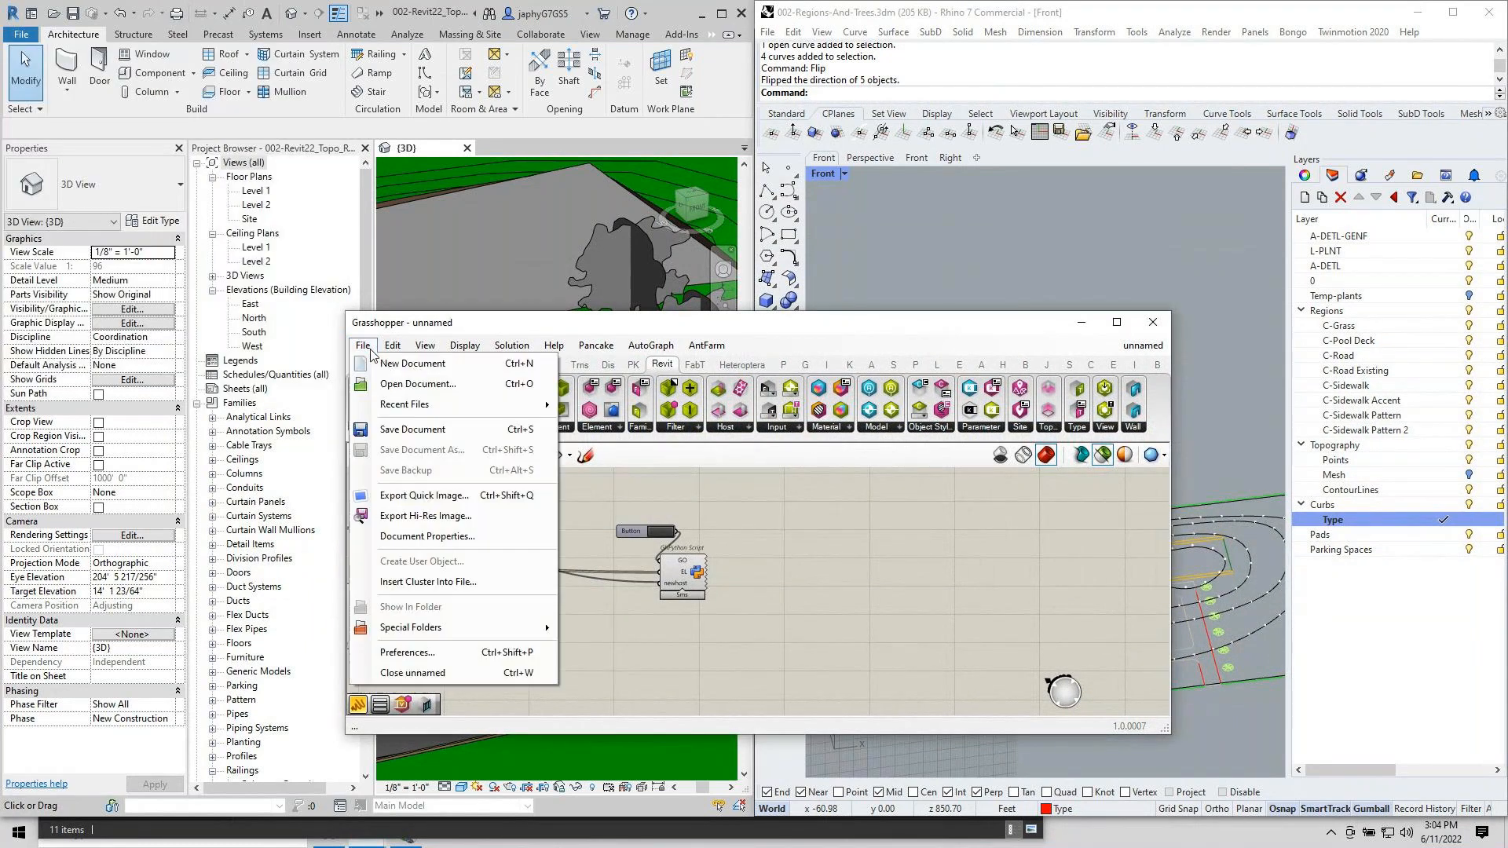
{"action": "left_click", "coordinate": [410, 364]}
{"action": "scroll", "coordinate": [825, 542], "scroll_direction": "down", "scroll_amount": 3}
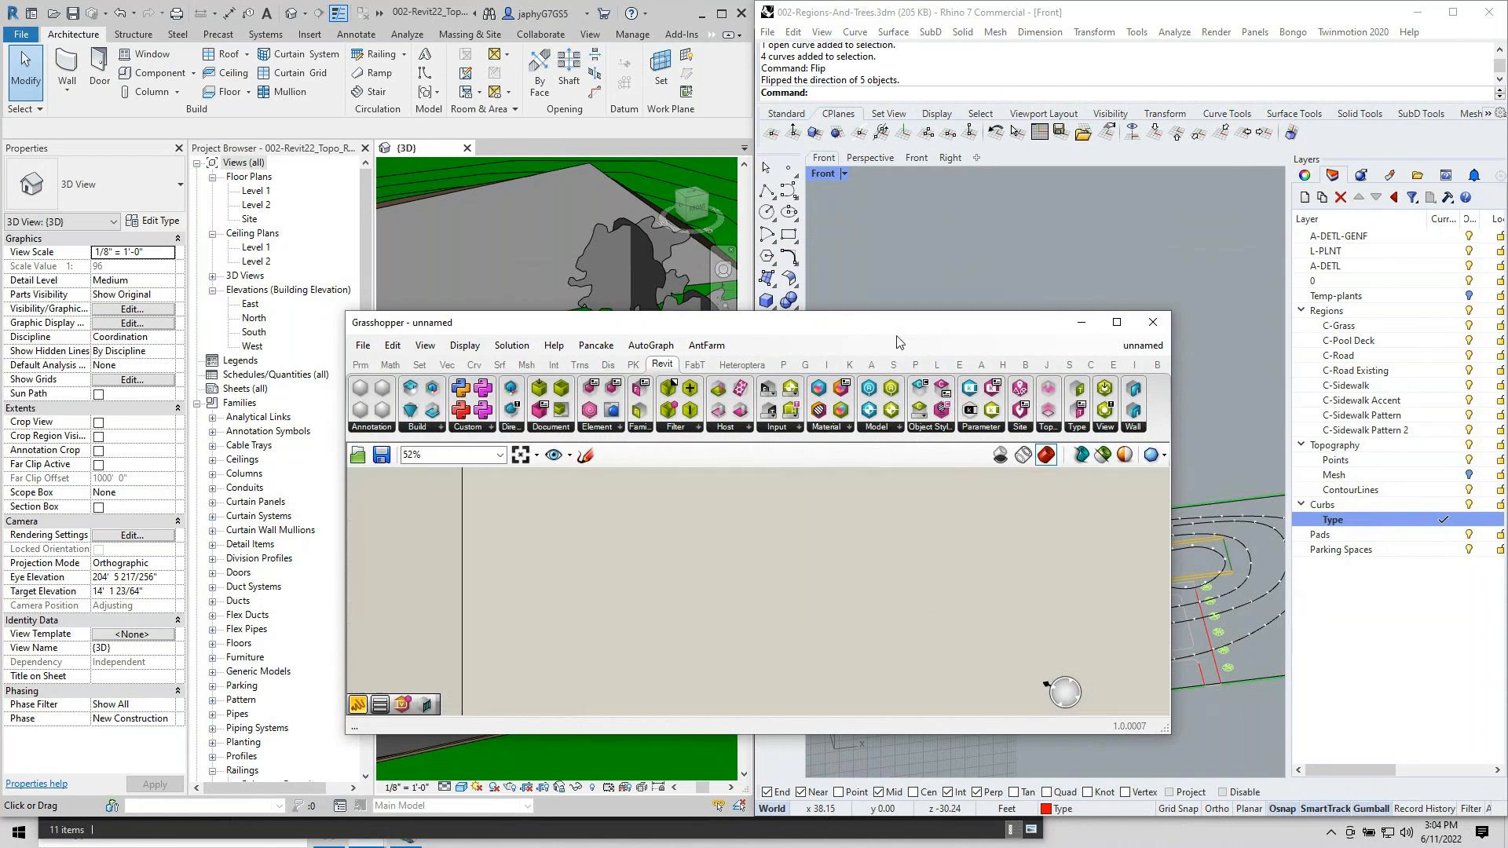
Open 003-Roads_As_Floors.3dm in Rhino without saving the changes to 002-Regions-And-Trees.3dm.
{"action": "left_click", "coordinate": [876, 250]}
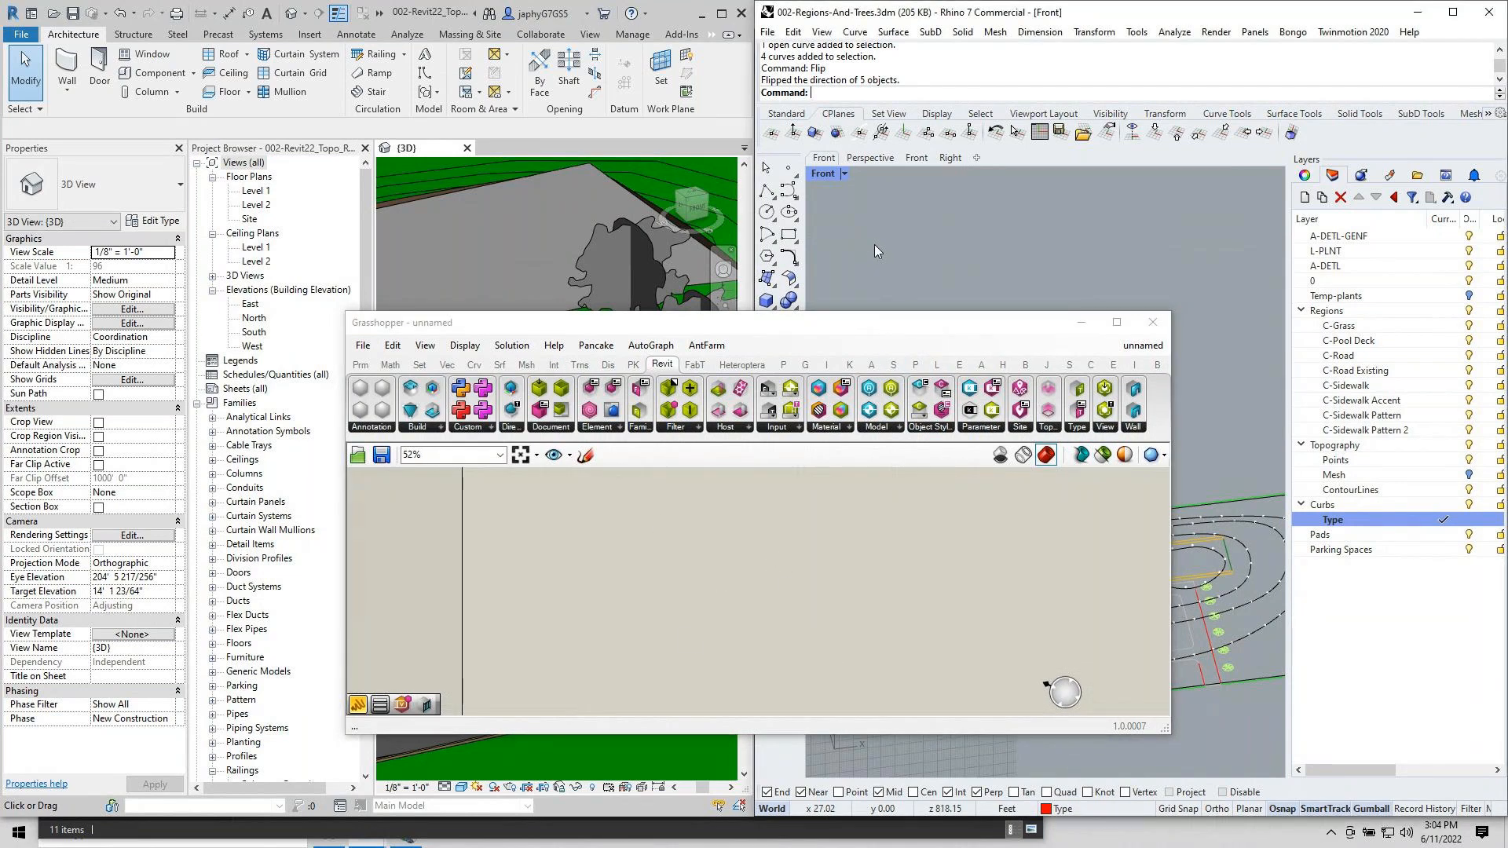
{"action": "left_click", "coordinate": [767, 32]}
{"action": "left_click", "coordinate": [796, 67]}
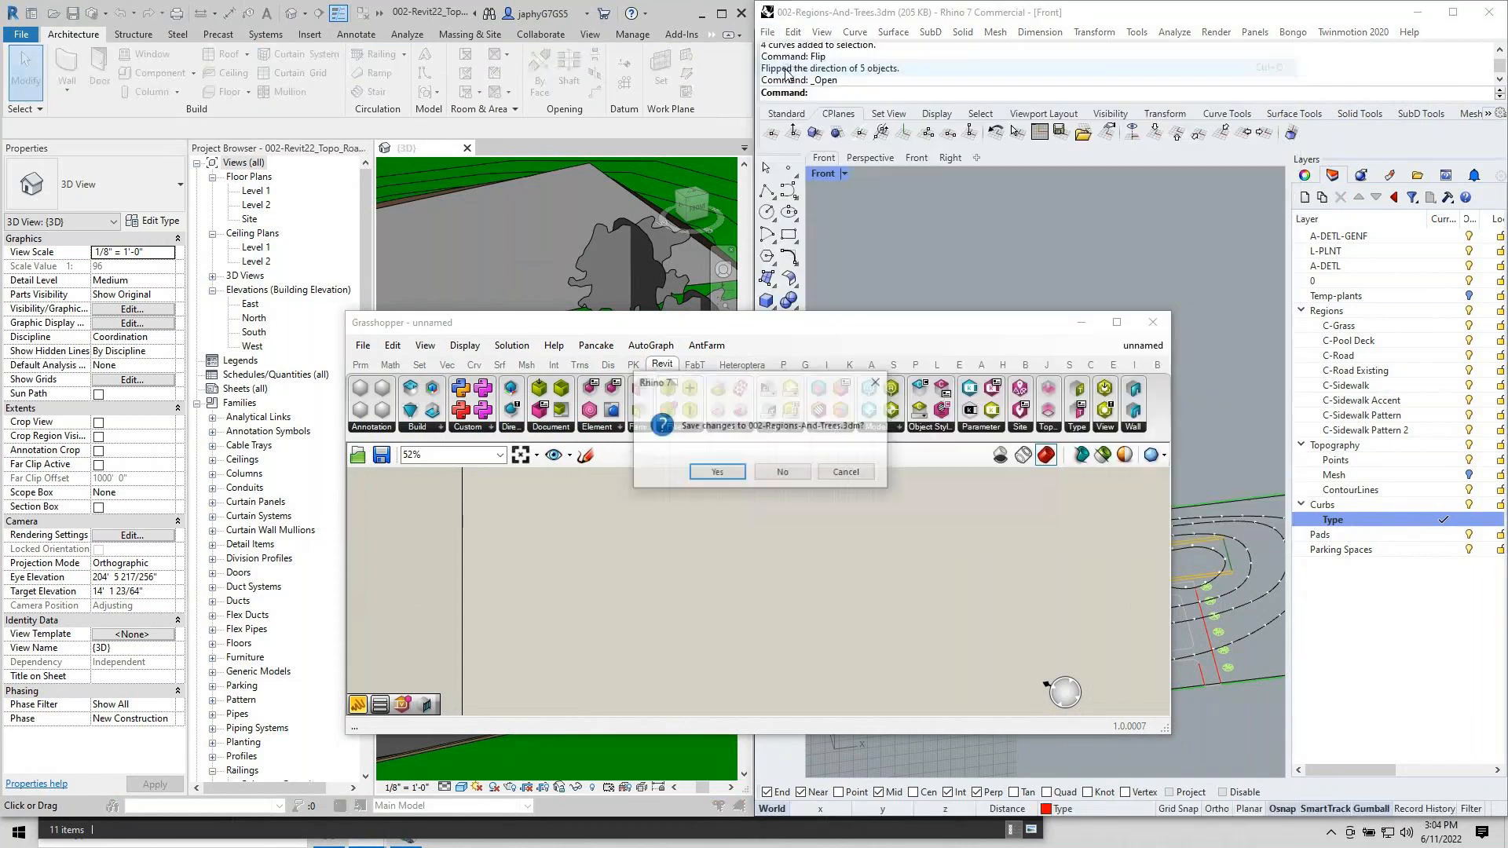
{"action": "left_click", "coordinate": [784, 473]}
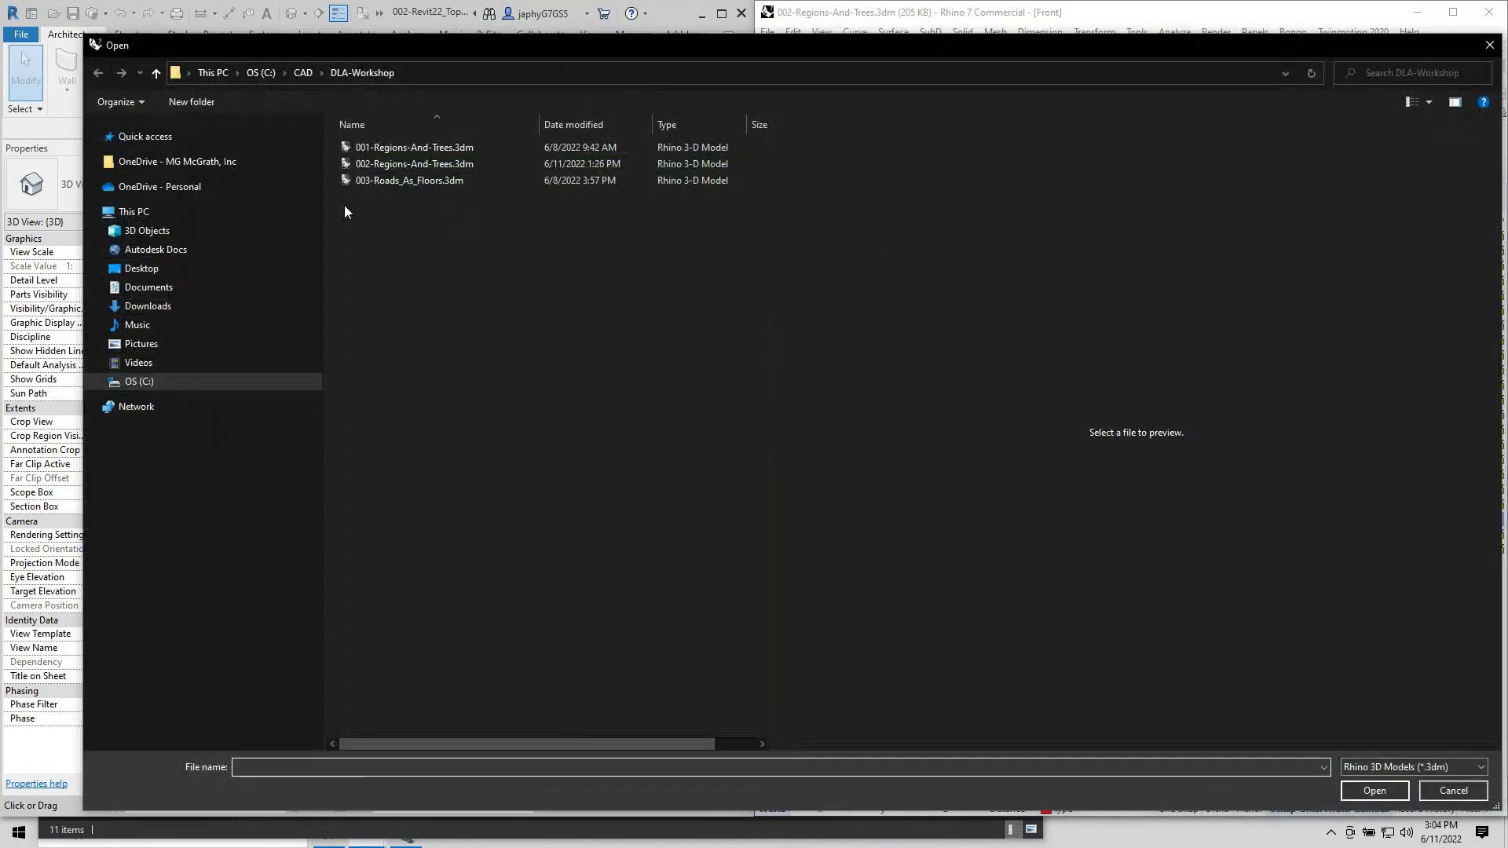
{"action": "double_click", "coordinate": [404, 182]}
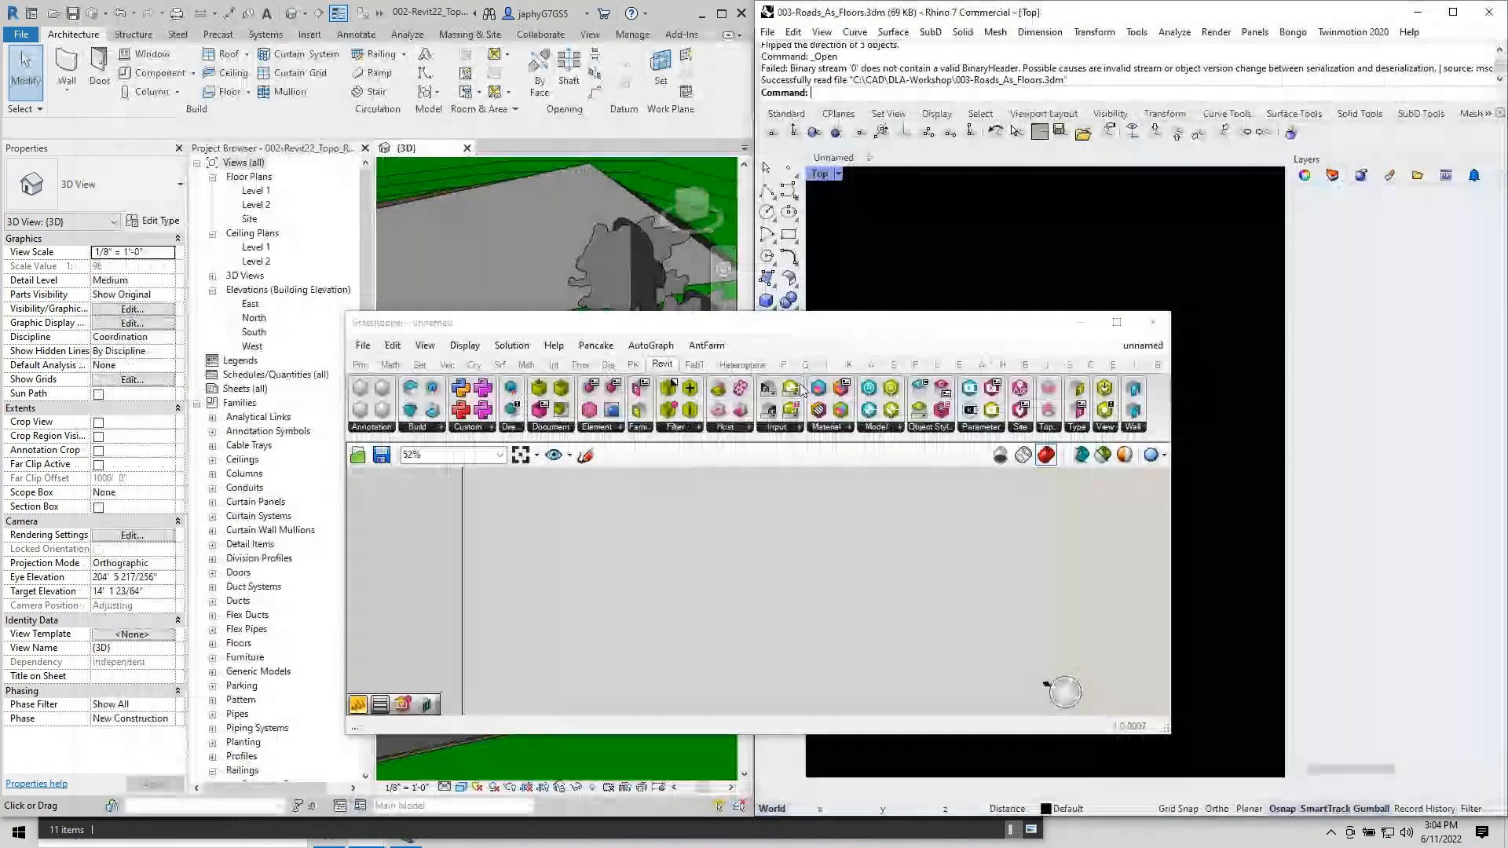
Move the Grasshopper window aside to uncover more of the Revit 3D view.
{"action": "left_click_drag", "start_coordinate": [920, 337], "coordinate": [1119, 368]}
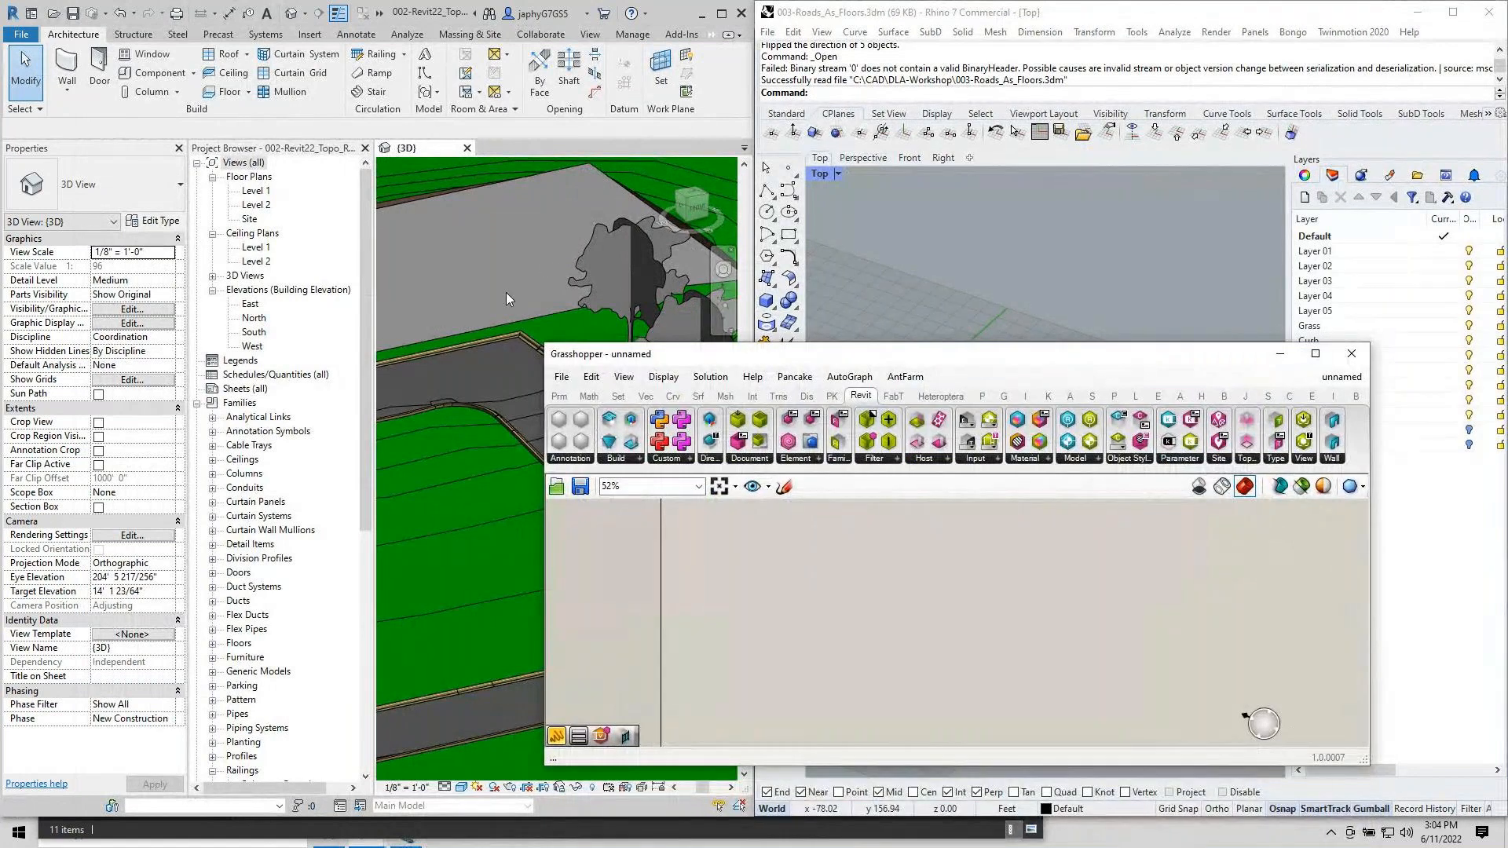
{"action": "scroll", "coordinate": [507, 277], "scroll_direction": "down", "scroll_amount": 1}
{"action": "scroll", "coordinate": [507, 278], "scroll_direction": "down", "scroll_amount": 2}
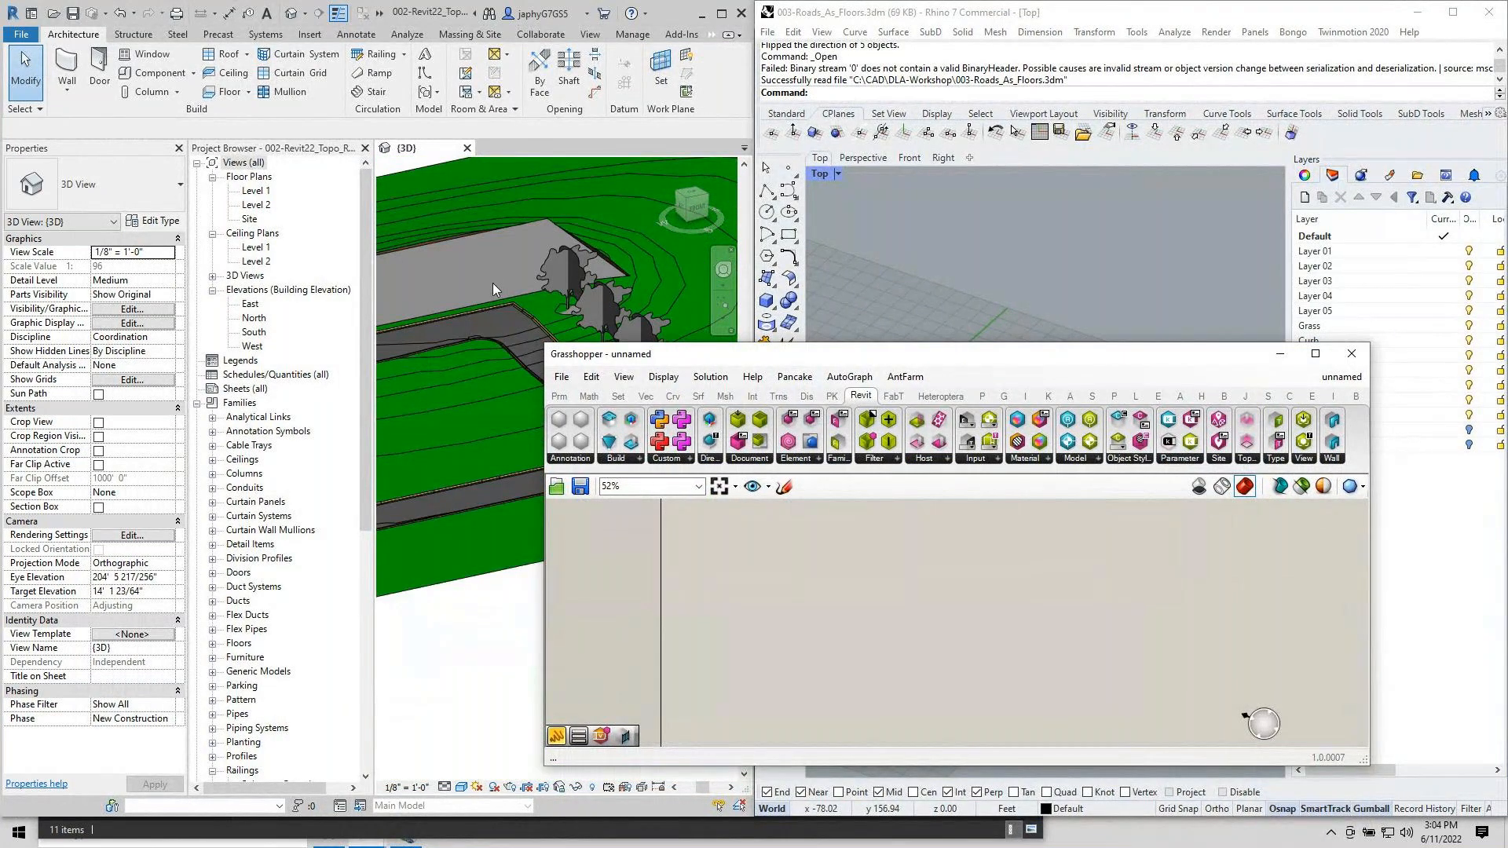
{"action": "left_click_drag", "start_coordinate": [675, 354], "coordinate": [844, 354]}
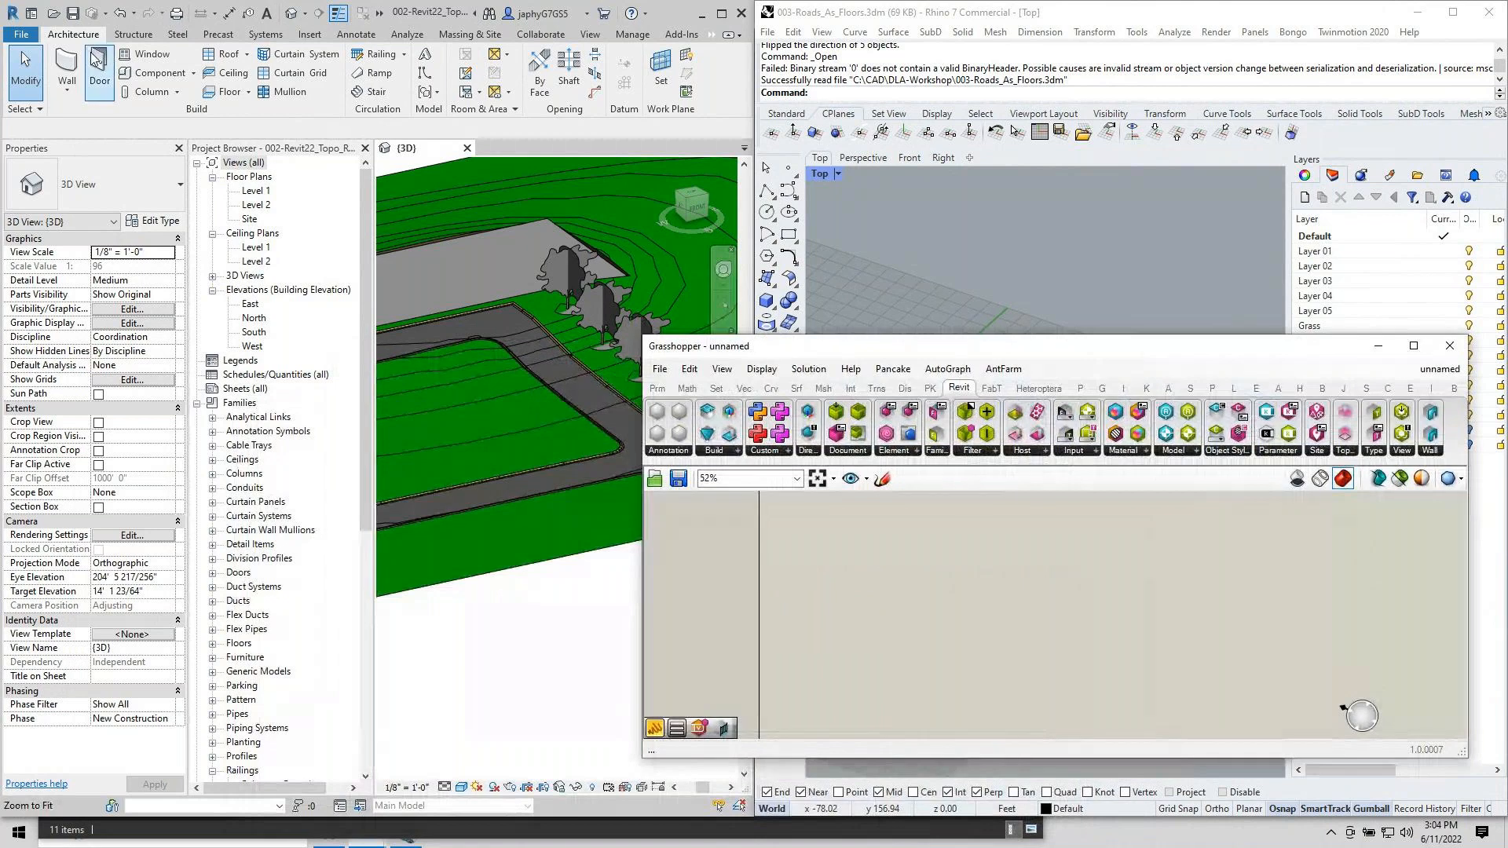
Open 003-Revit22_Topo_Roads-as-Floors.rvt from the CAD\DLA-Workshop folder on drive C in Revit.
{"action": "left_click", "coordinate": [21, 34]}
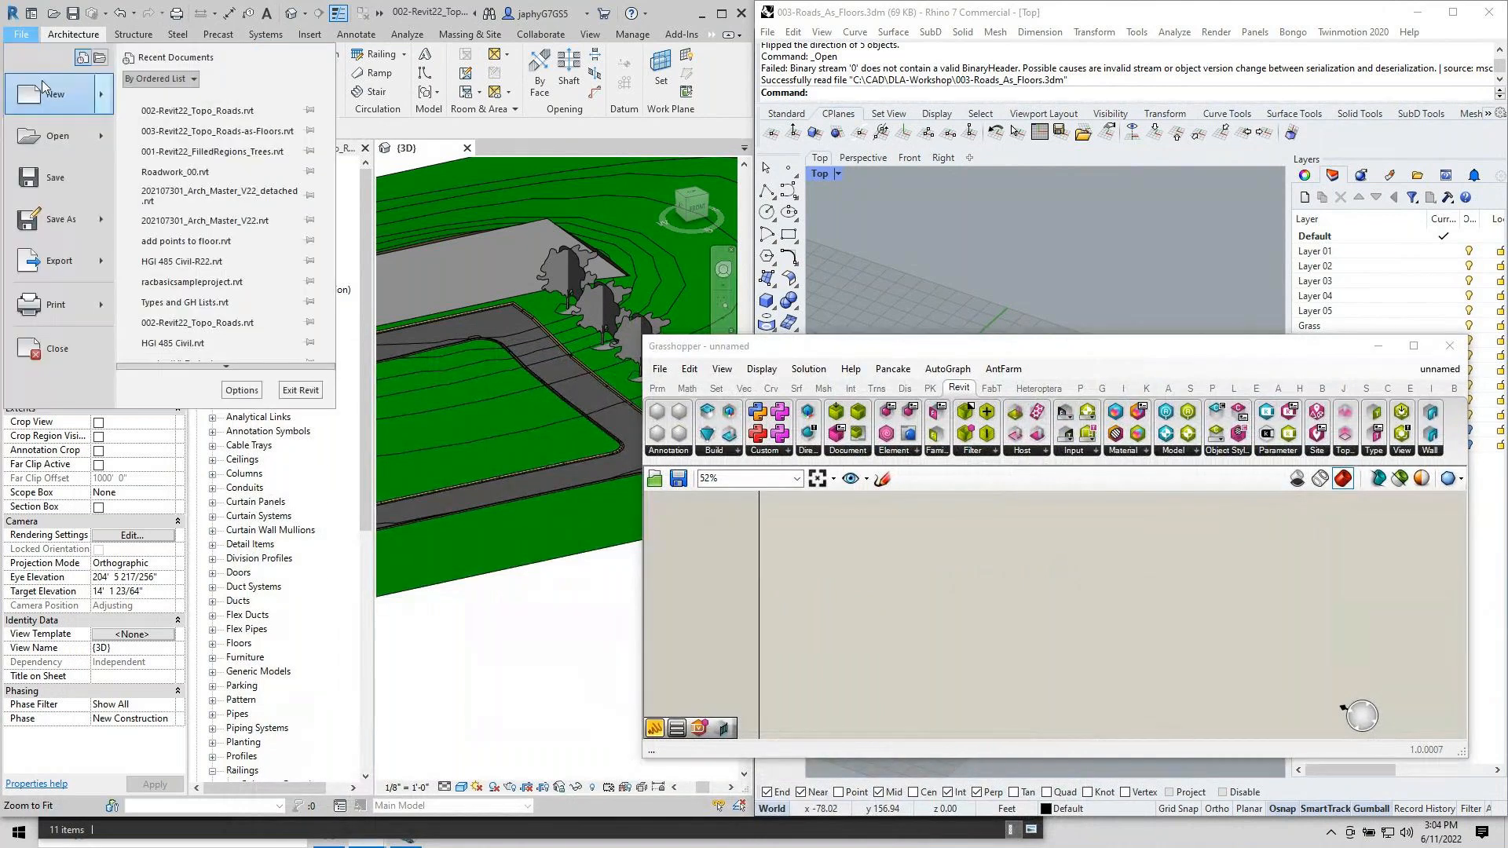
{"action": "left_click", "coordinate": [52, 130]}
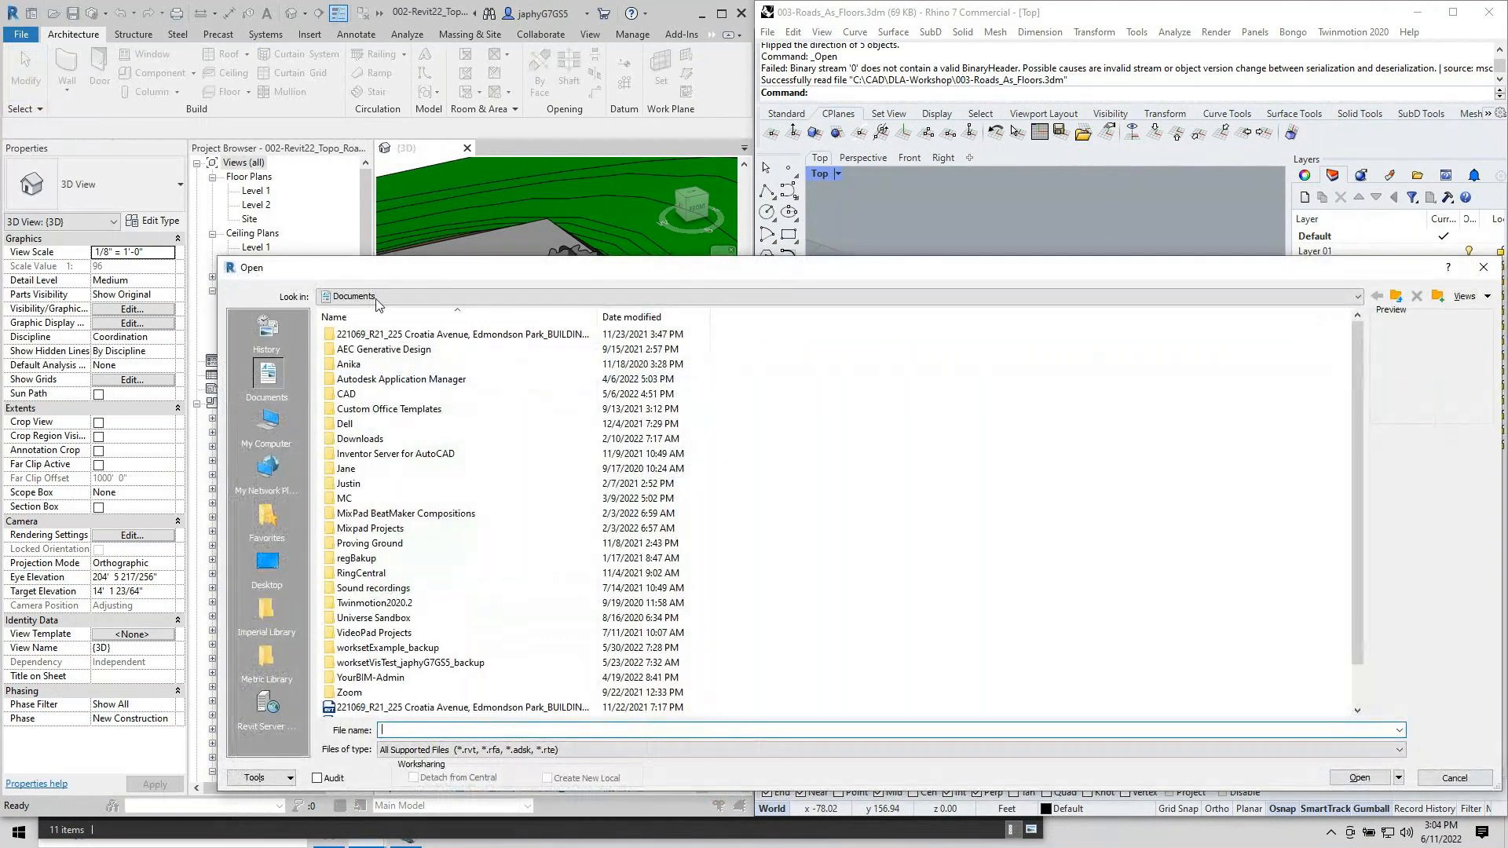
{"action": "left_click", "coordinate": [377, 297]}
{"action": "left_click", "coordinate": [392, 344]}
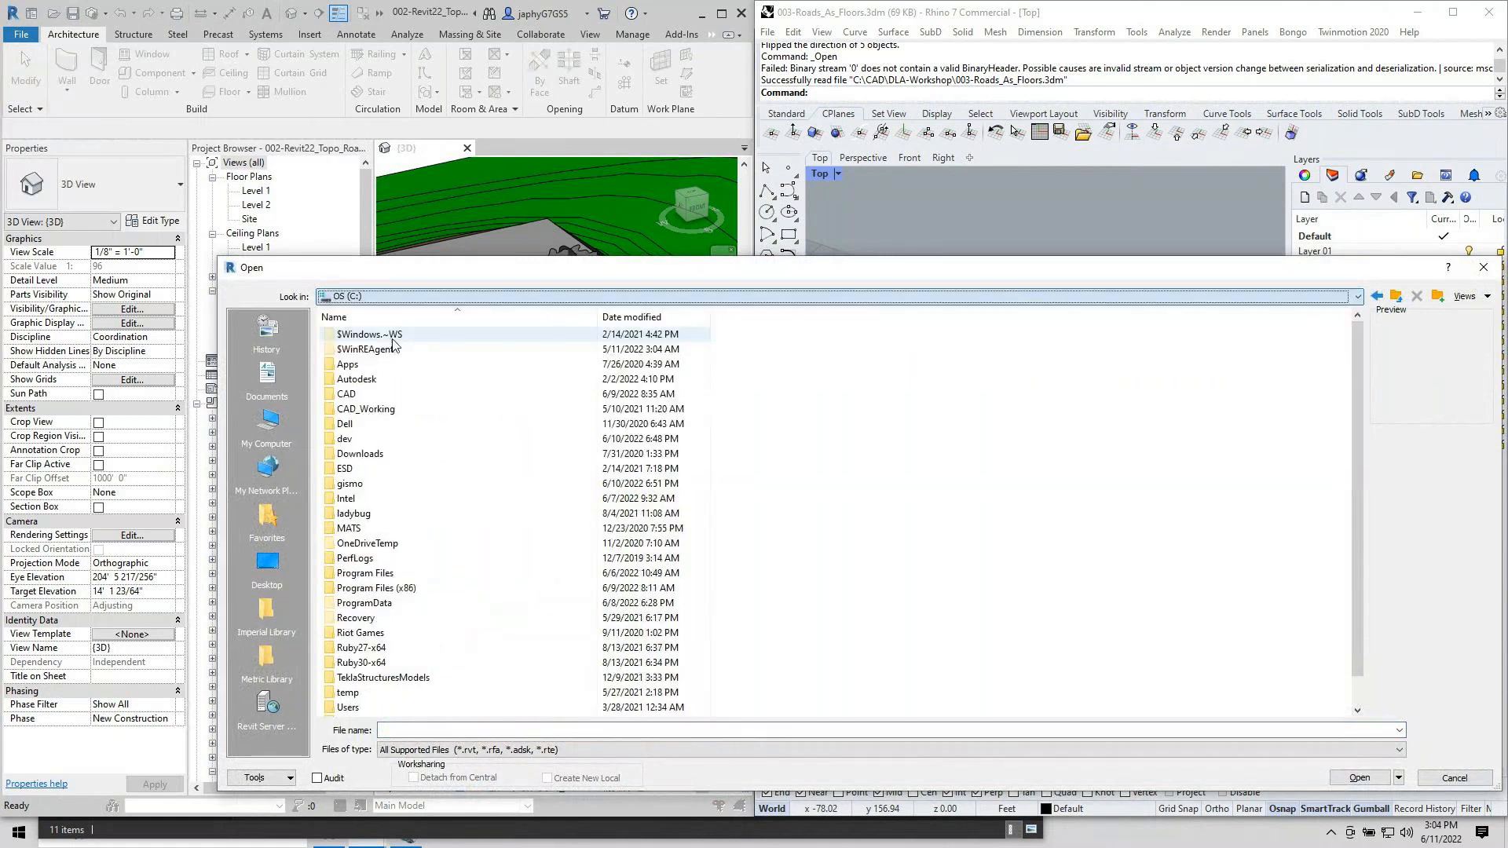
{"action": "double_click", "coordinate": [370, 392]}
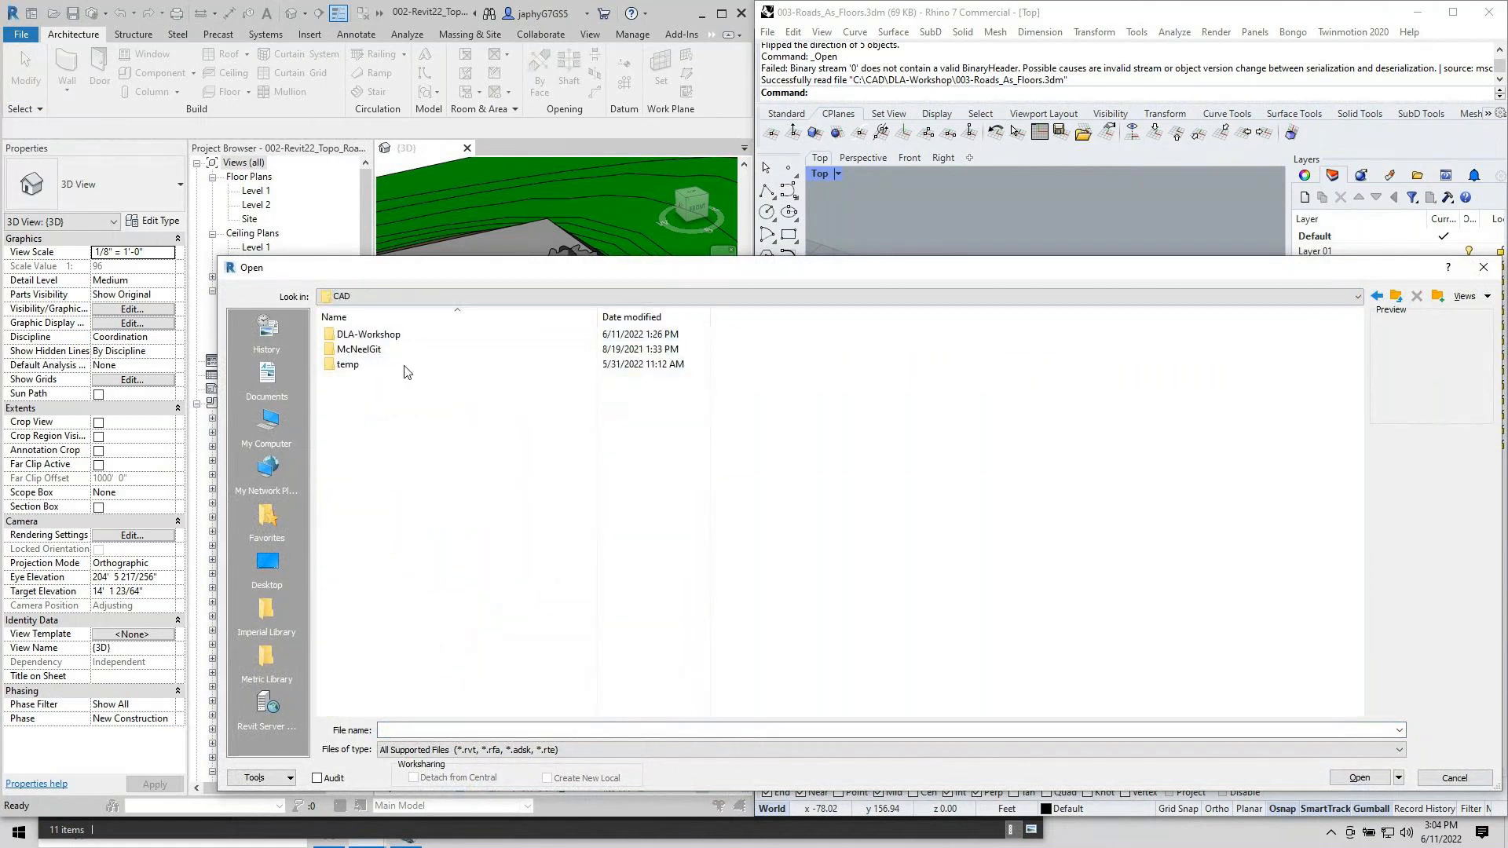
{"action": "double_click", "coordinate": [376, 335]}
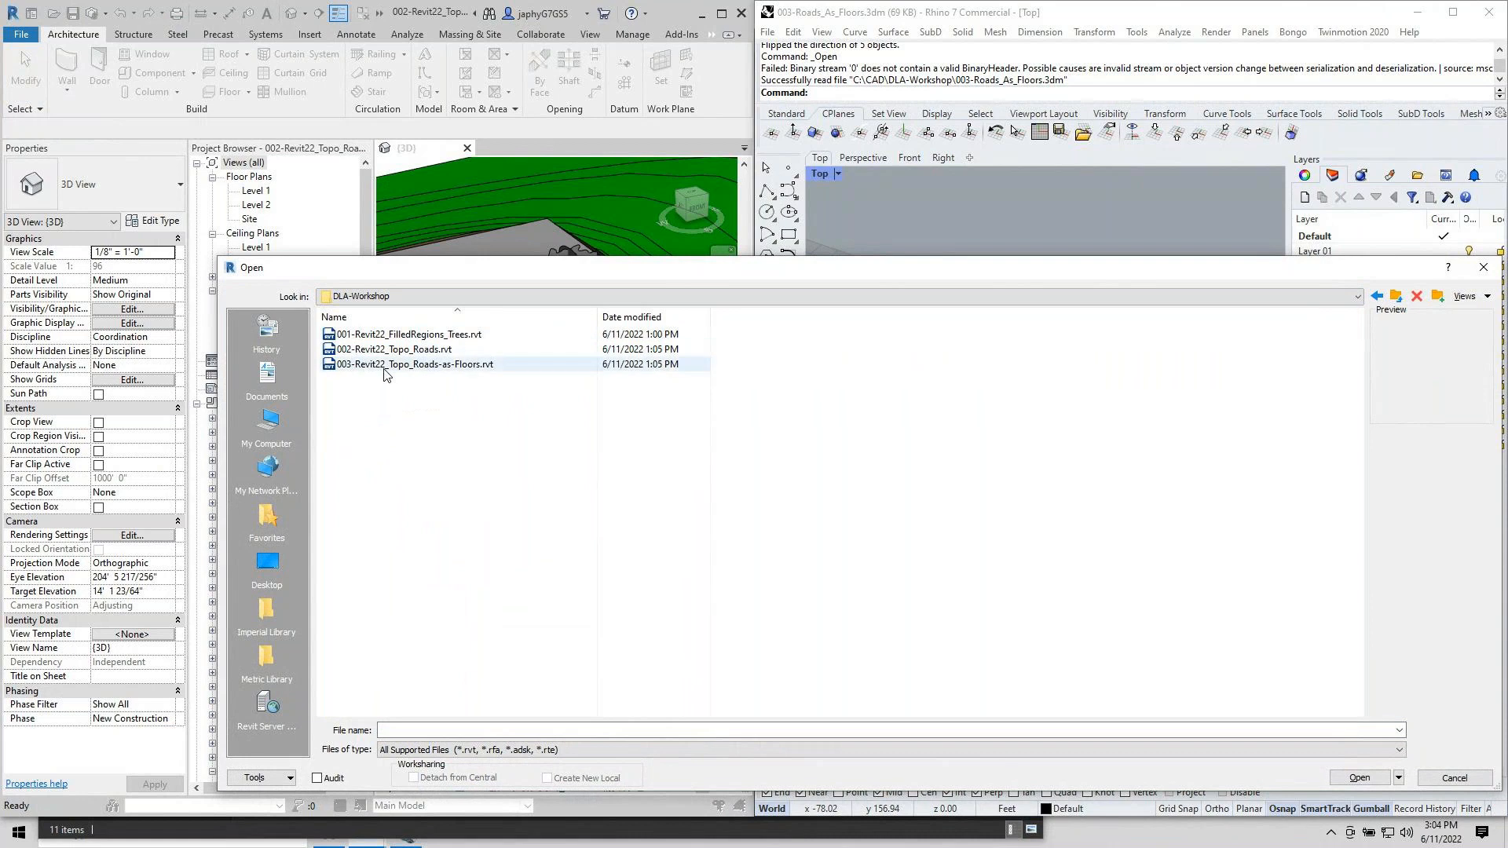
{"action": "left_click", "coordinate": [385, 367]}
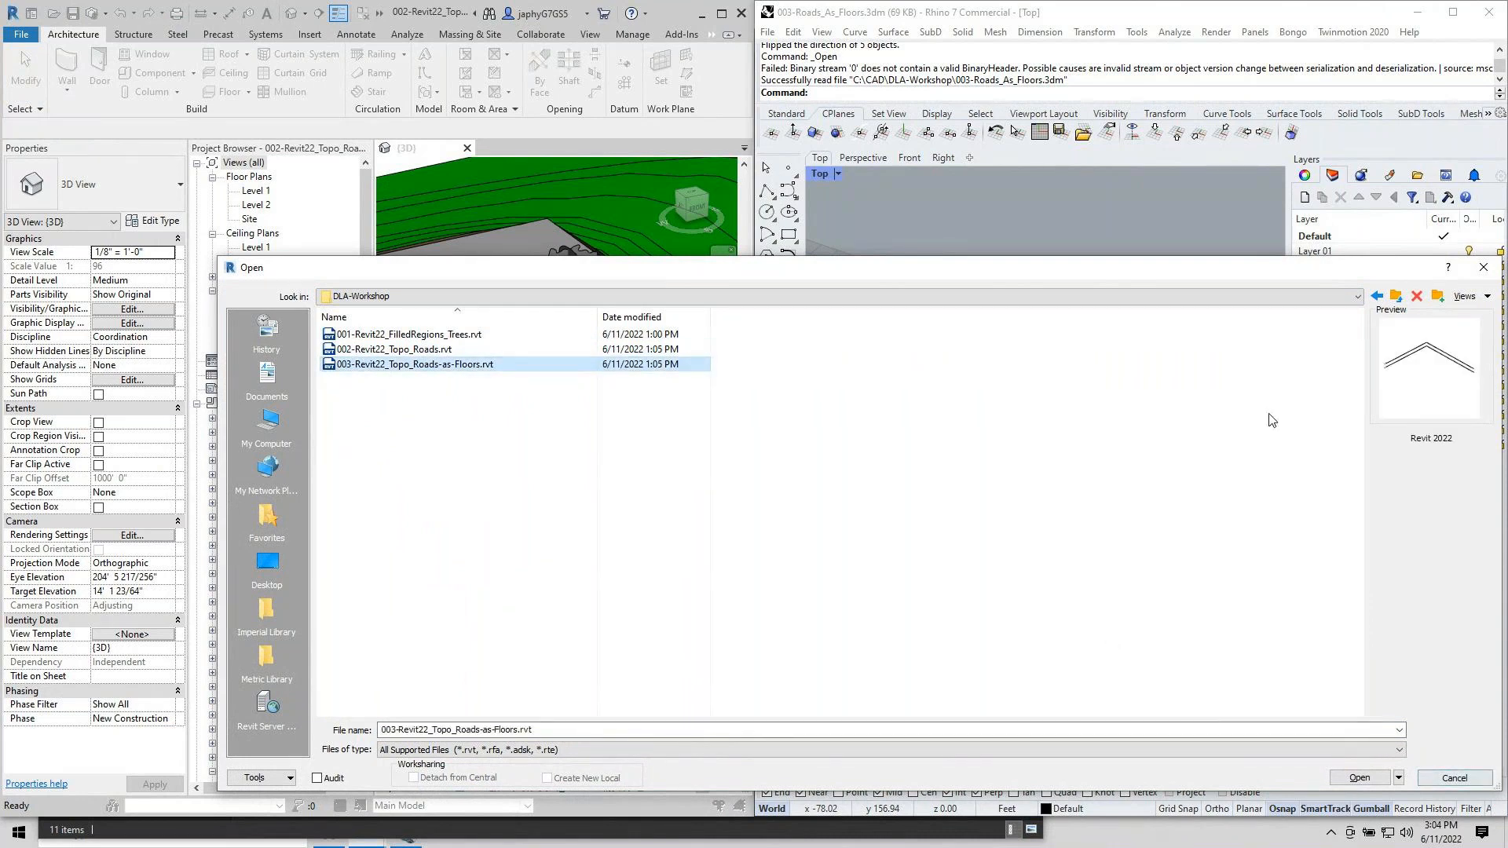
{"action": "left_click_drag", "start_coordinate": [1206, 270], "coordinate": [1148, 123]}
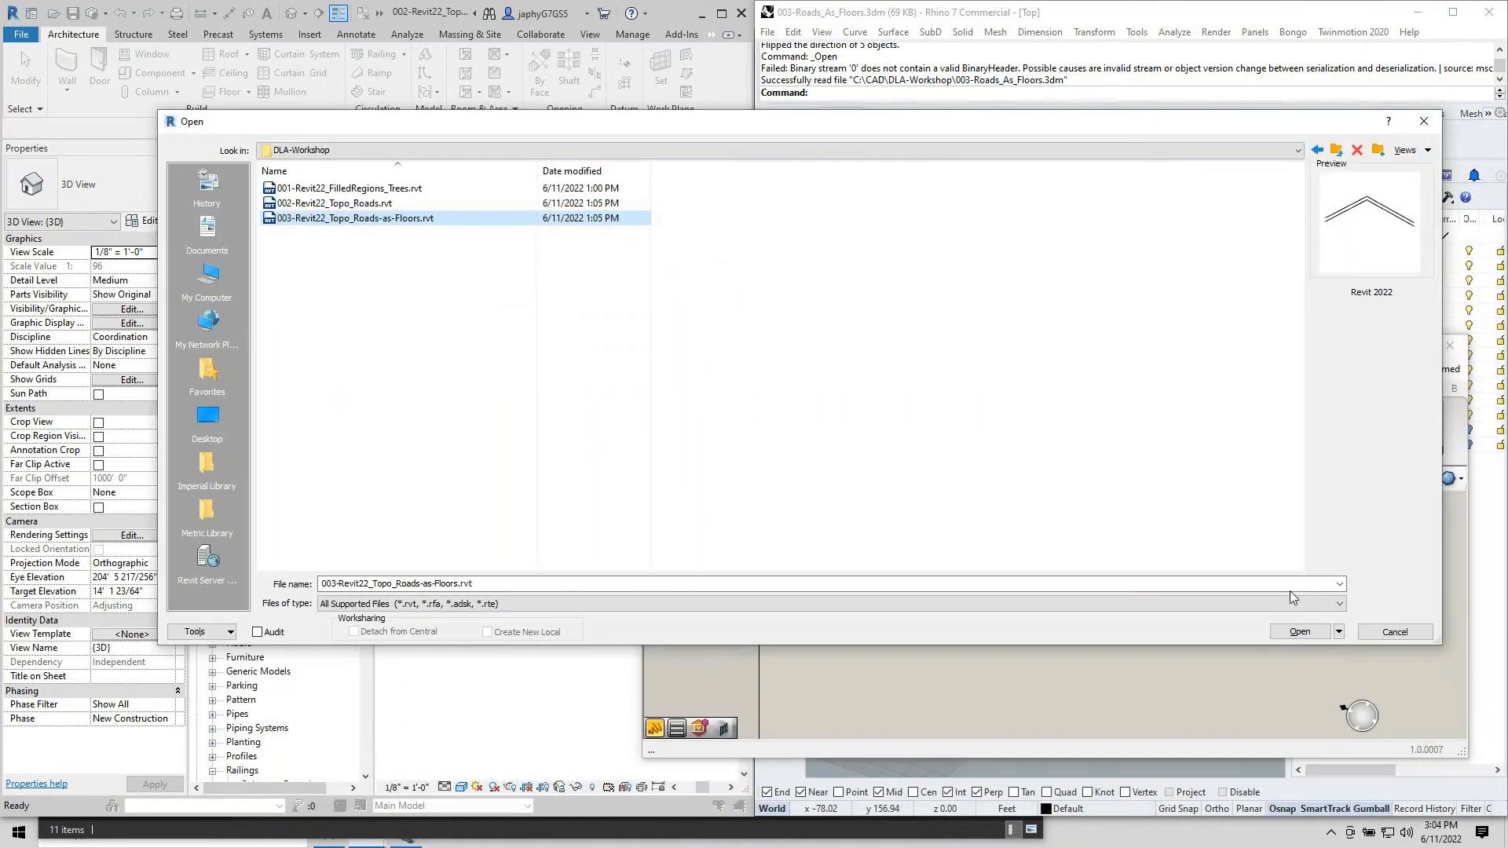
{"action": "left_click", "coordinate": [1300, 632]}
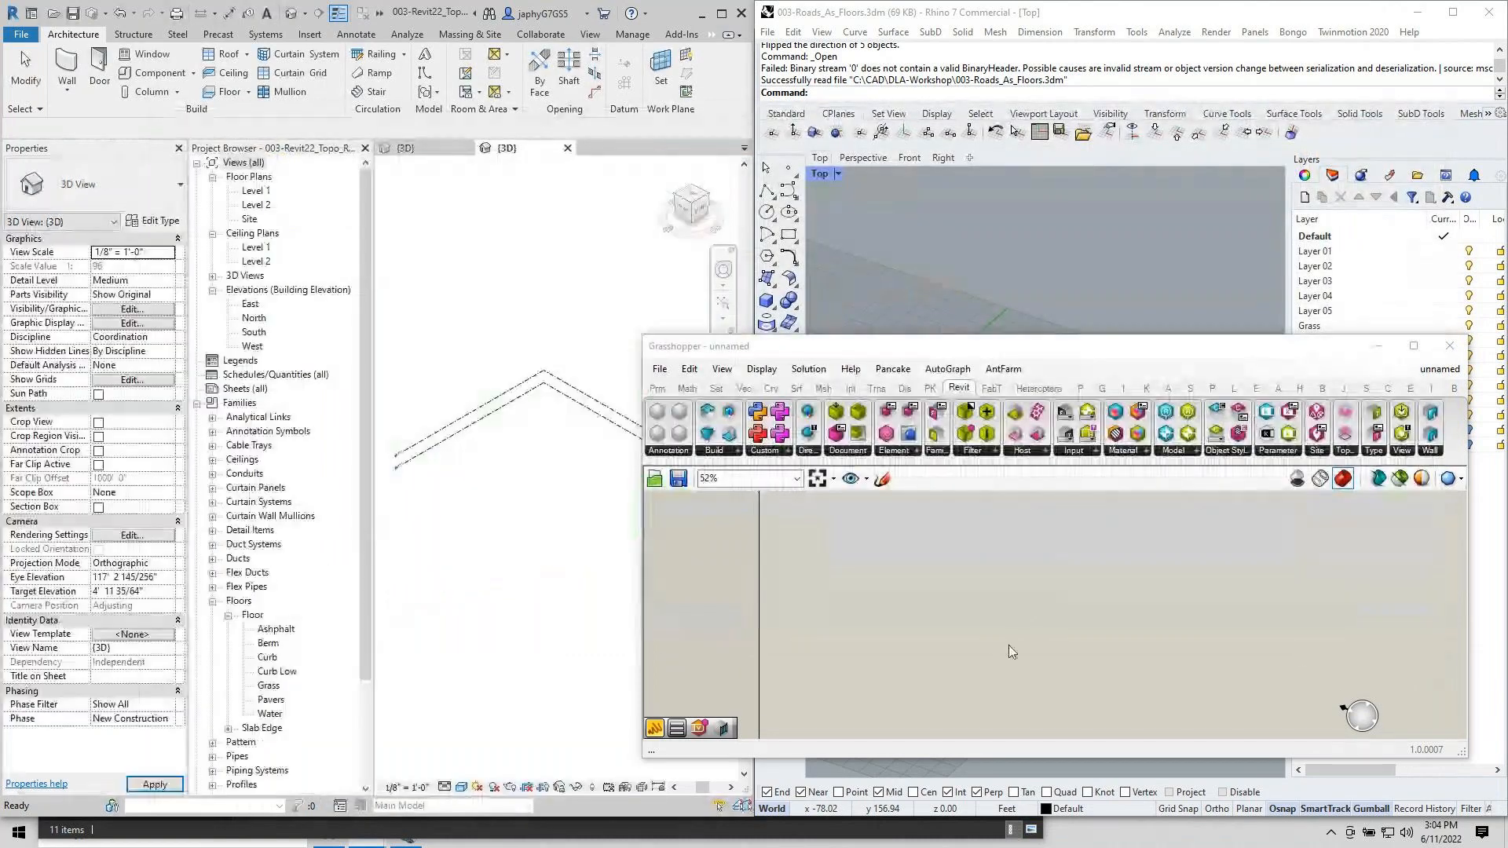
Open the 003-Topo_Roads_As_Floors.gh definition from the DLA-Workshop folder in Grasshopper.
{"action": "left_click_drag", "start_coordinate": [822, 354], "coordinate": [396, 138]}
{"action": "left_click", "coordinate": [234, 152]}
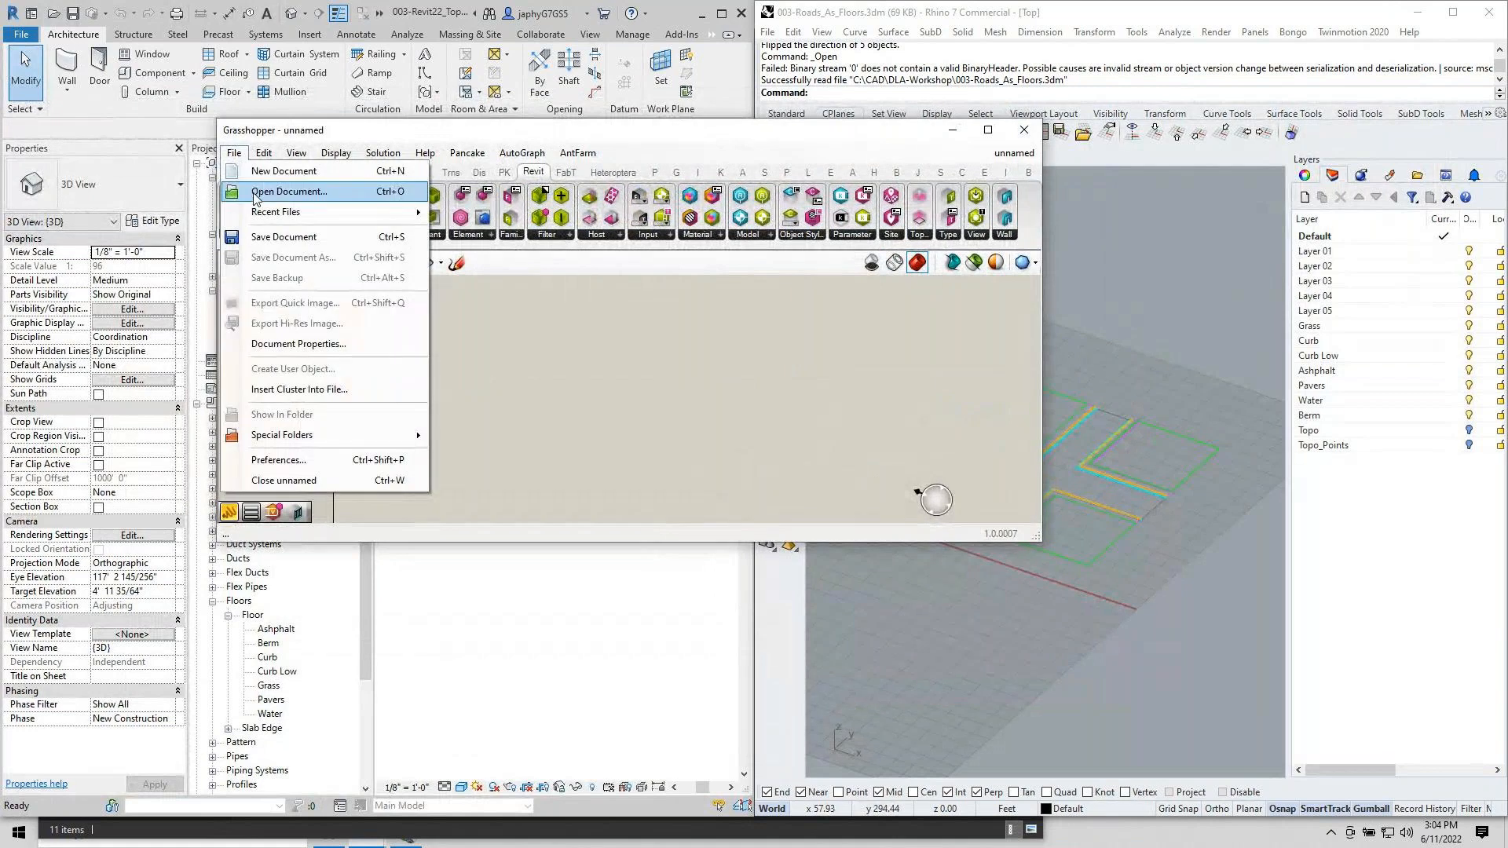
{"action": "left_click", "coordinate": [256, 192]}
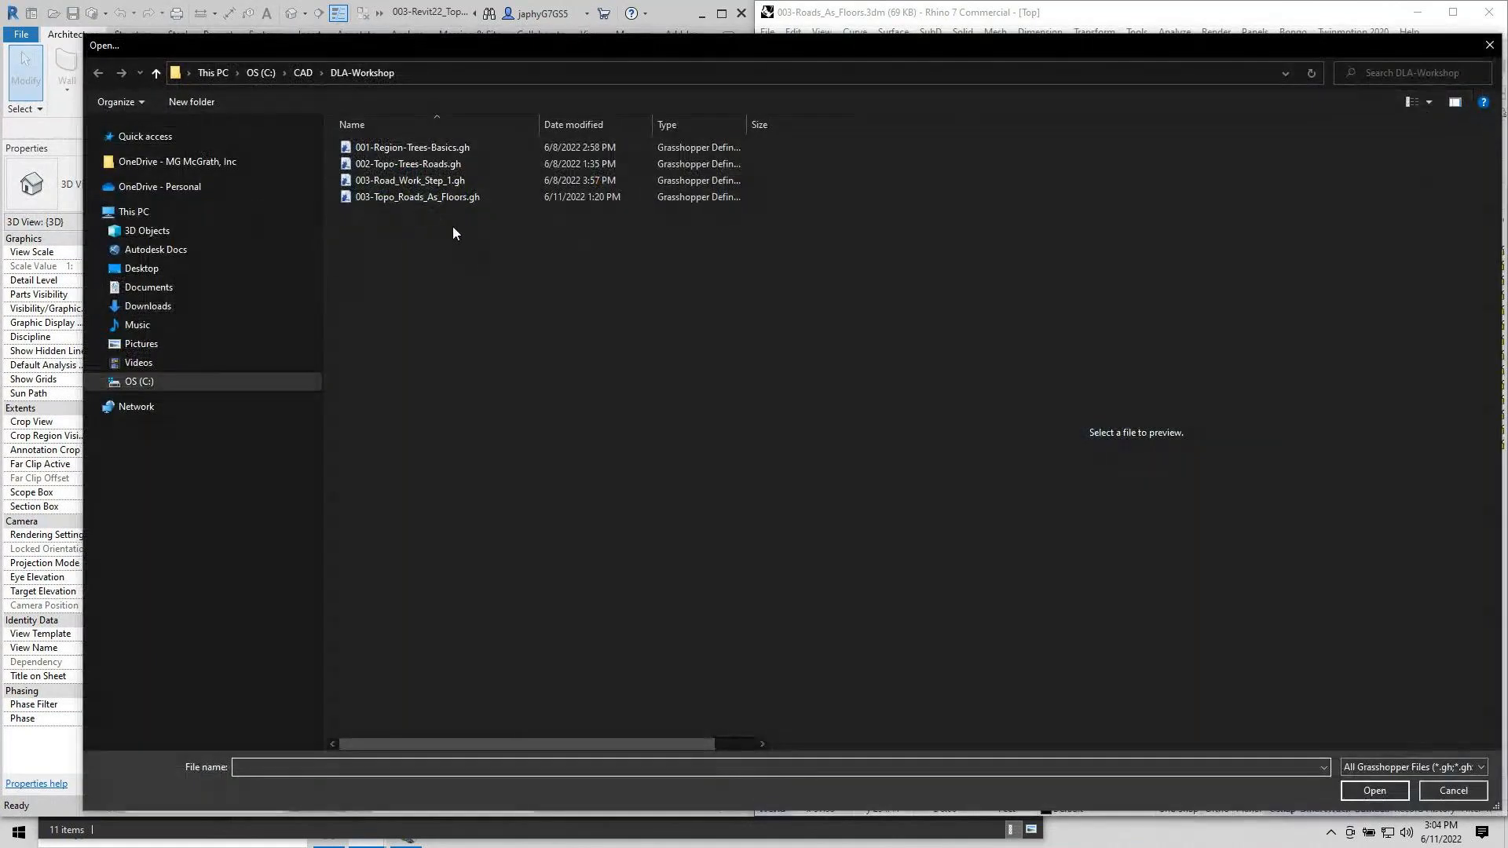
{"action": "left_click", "coordinate": [449, 197]}
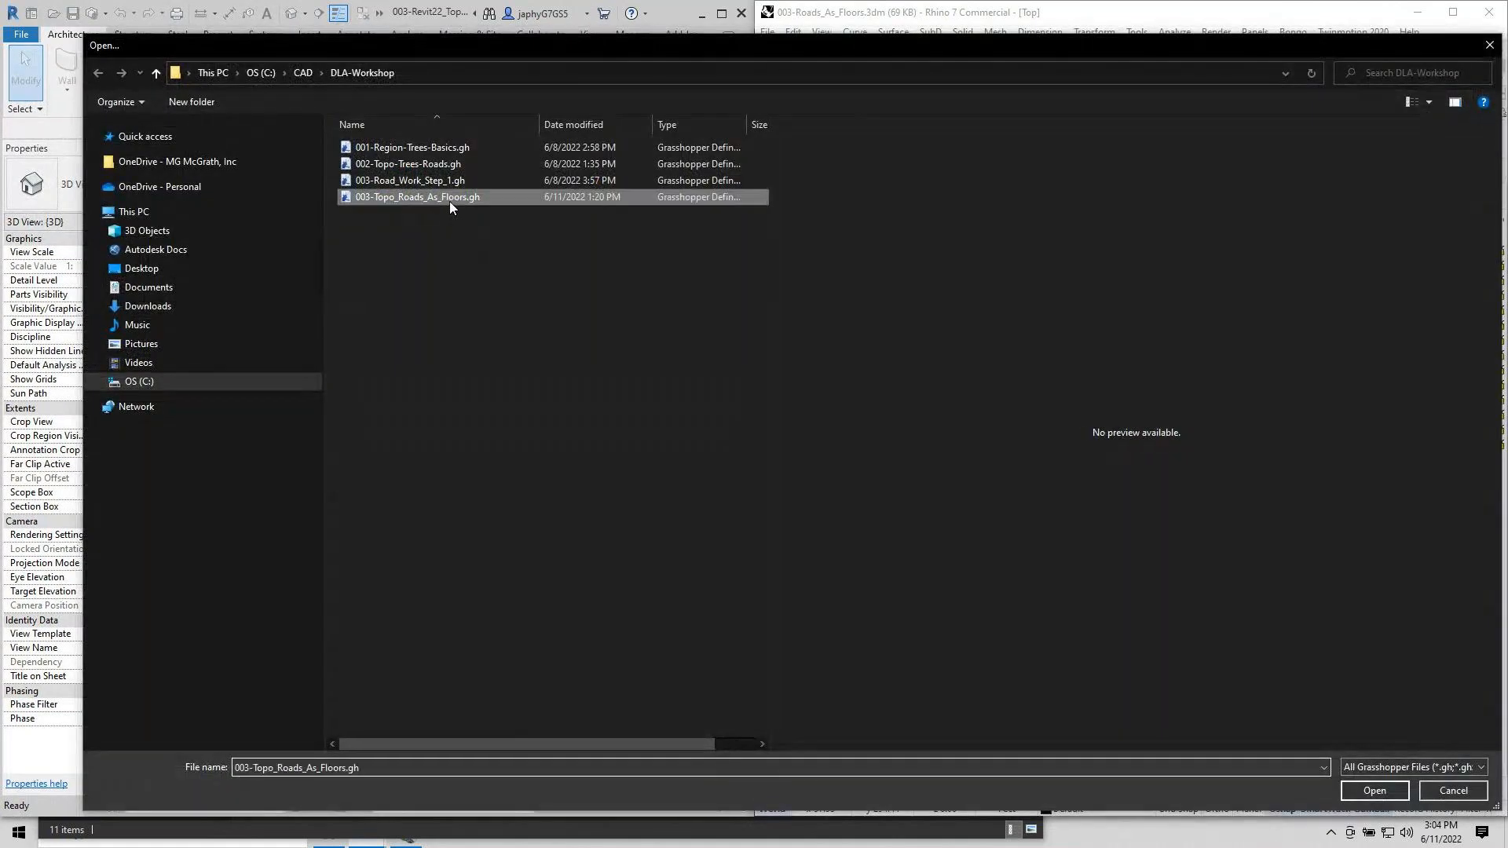
{"action": "left_click", "coordinate": [1370, 788]}
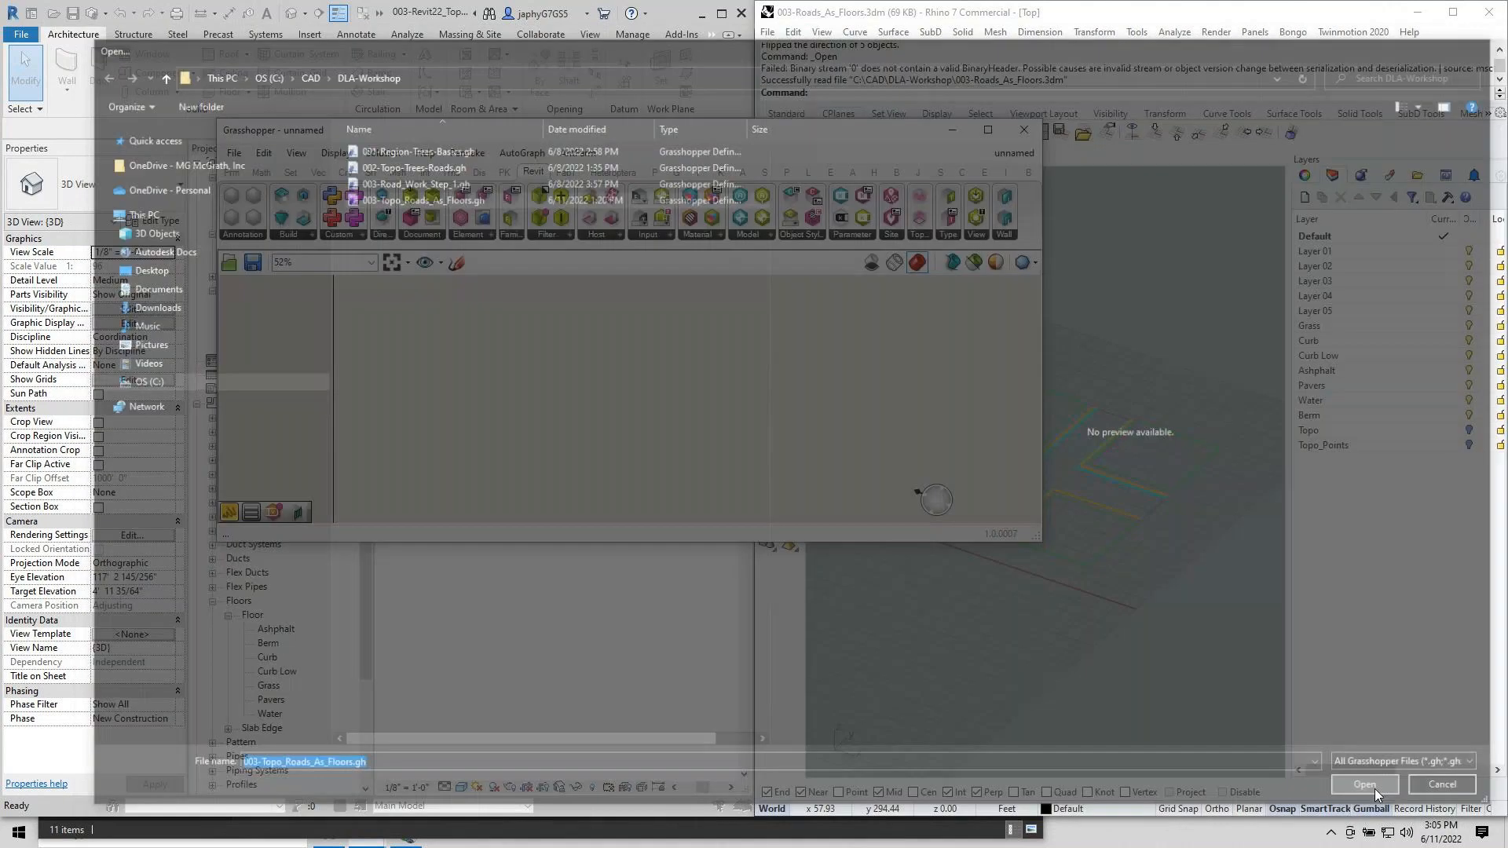
Enlarge and reposition the Grasshopper window so the floor-type part of the definition shows beside the Rhino viewport.
{"action": "scroll", "coordinate": [677, 376], "scroll_direction": "up", "scroll_amount": 5}
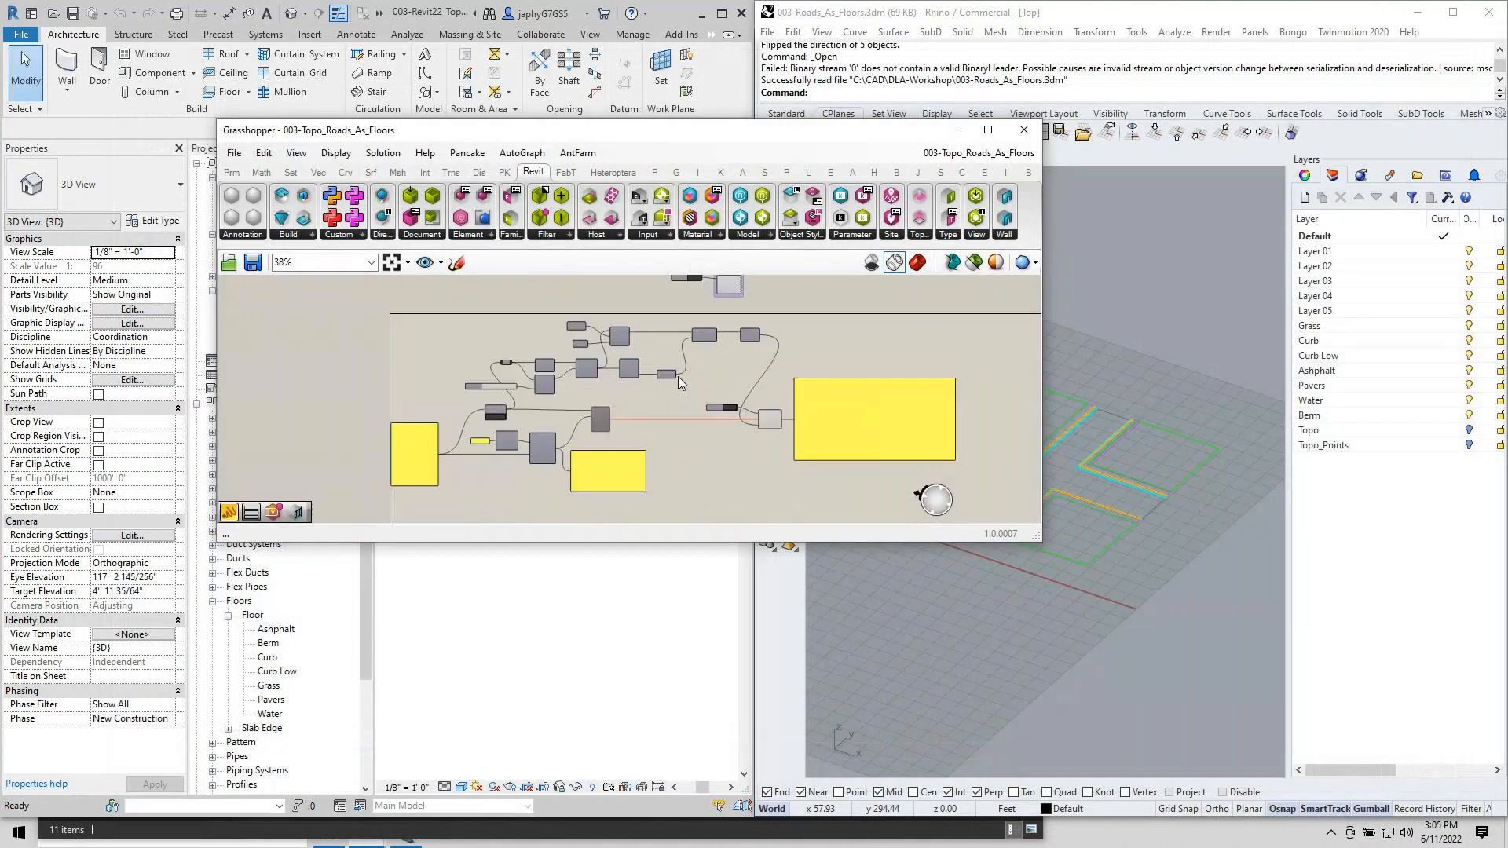
{"action": "right_click_drag", "start_coordinate": [648, 465], "coordinate": [770, 408]}
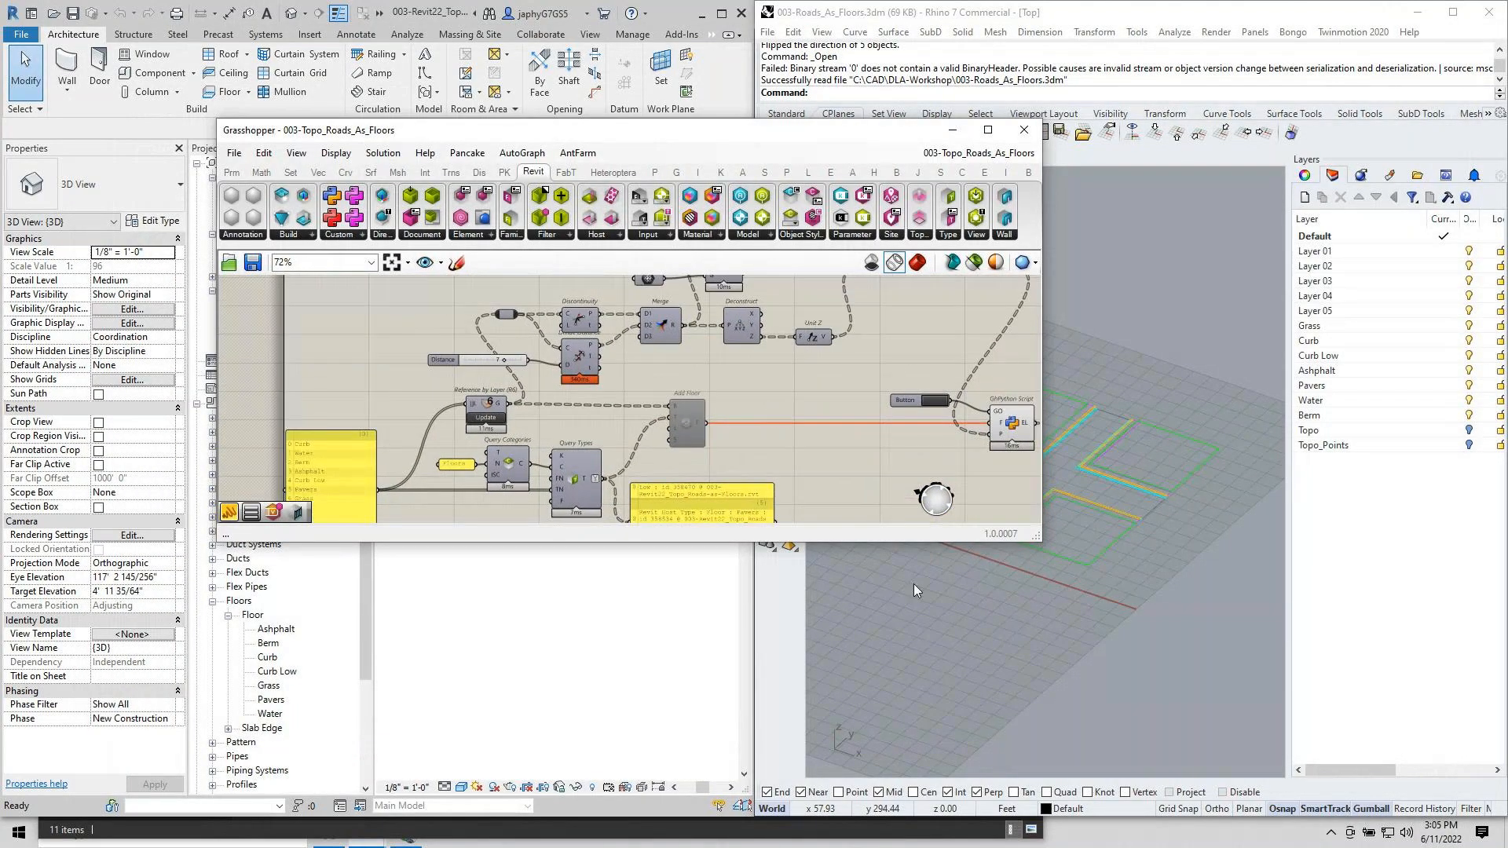
{"action": "left_click_drag", "start_coordinate": [1036, 538], "coordinate": [1320, 715]}
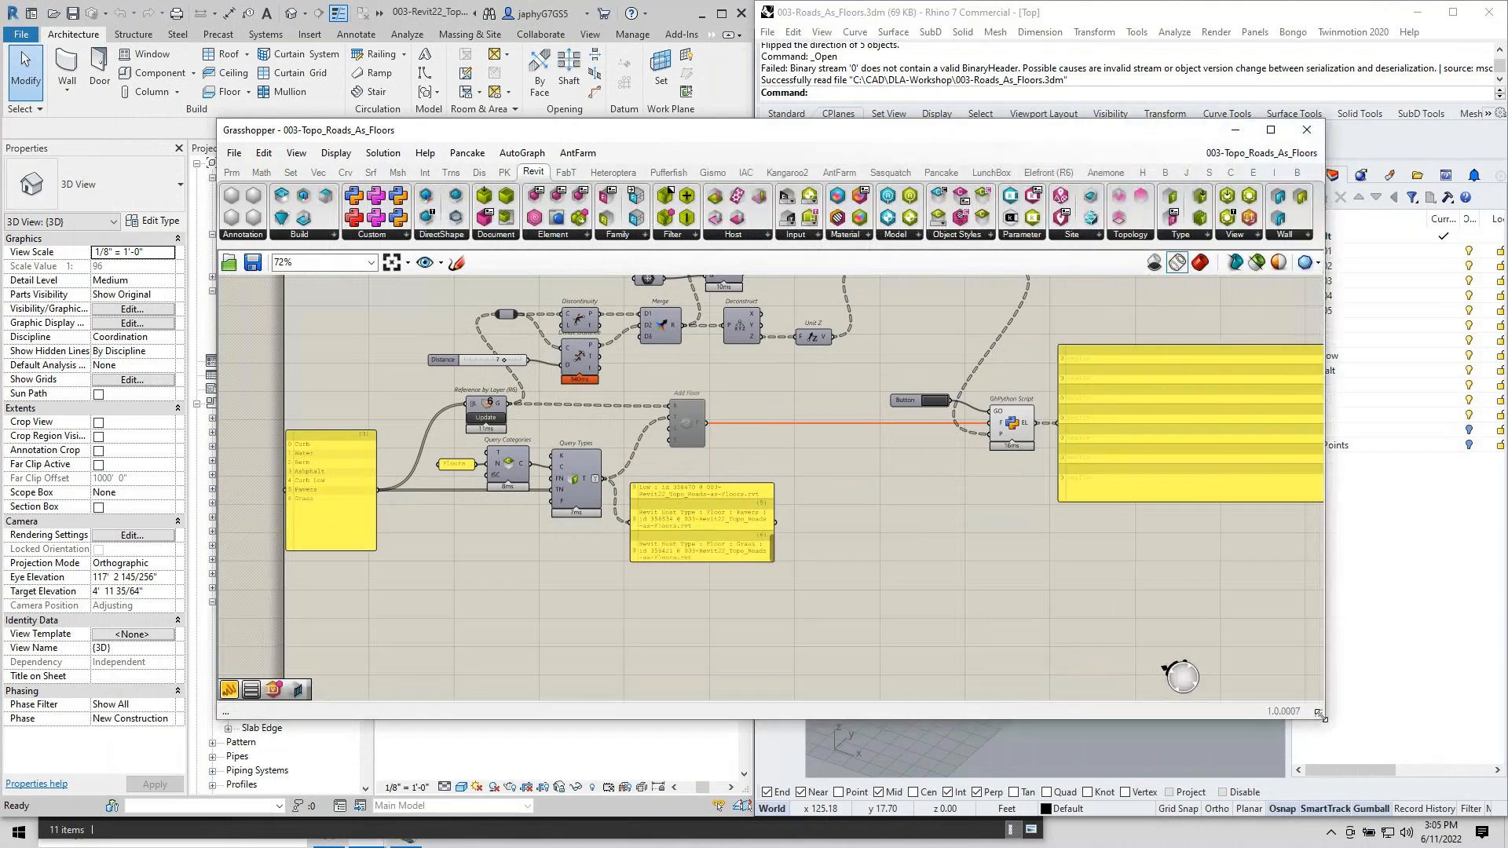
{"action": "left_click_drag", "start_coordinate": [976, 131], "coordinate": [892, 22]}
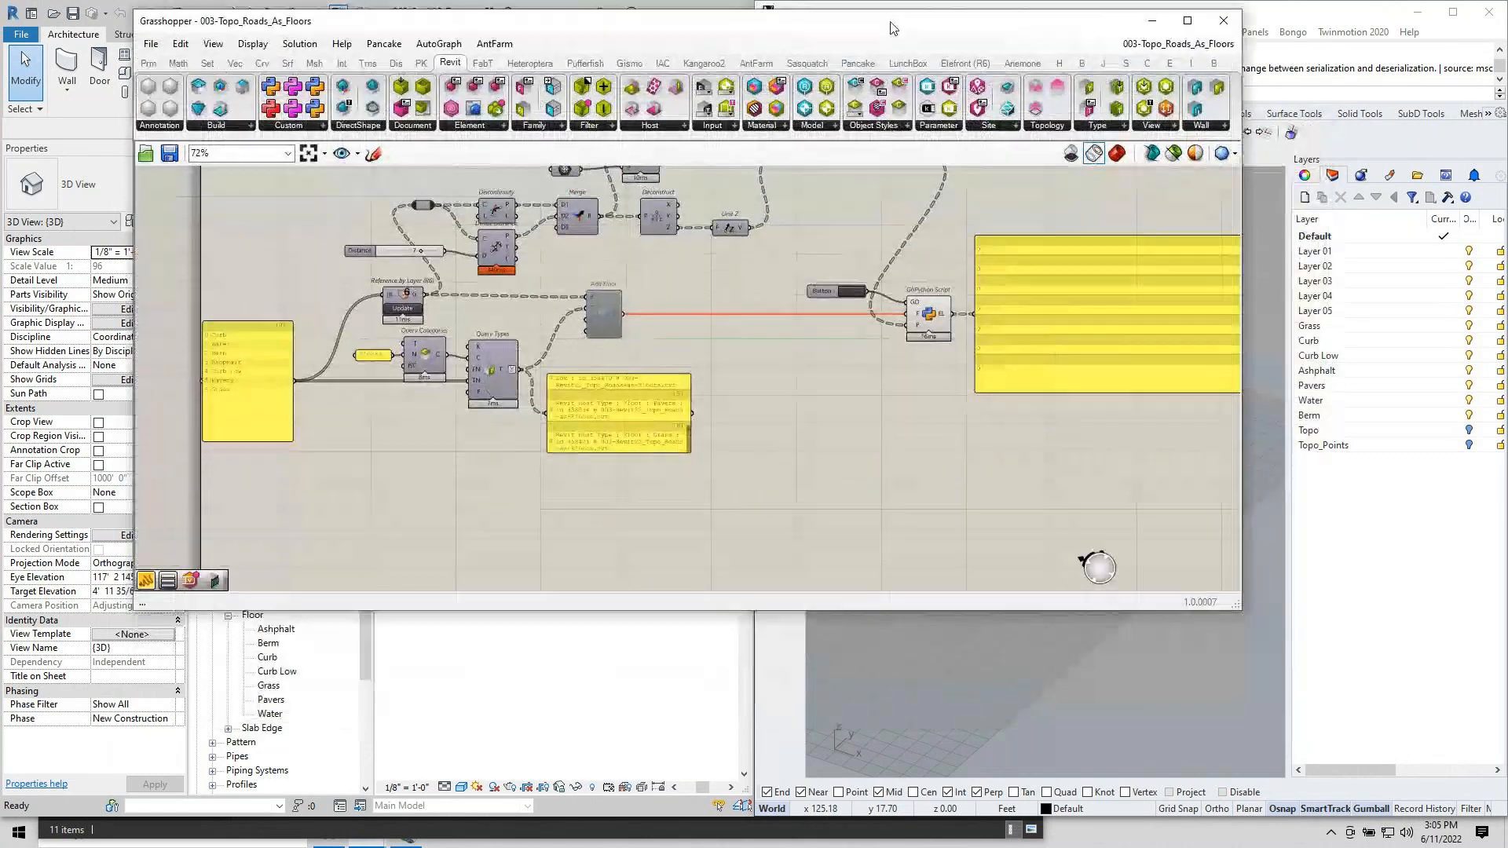
{"action": "right_click_drag", "start_coordinate": [750, 392], "coordinate": [755, 400]}
{"action": "scroll", "coordinate": [236, 334], "scroll_direction": "up", "scroll_amount": 4}
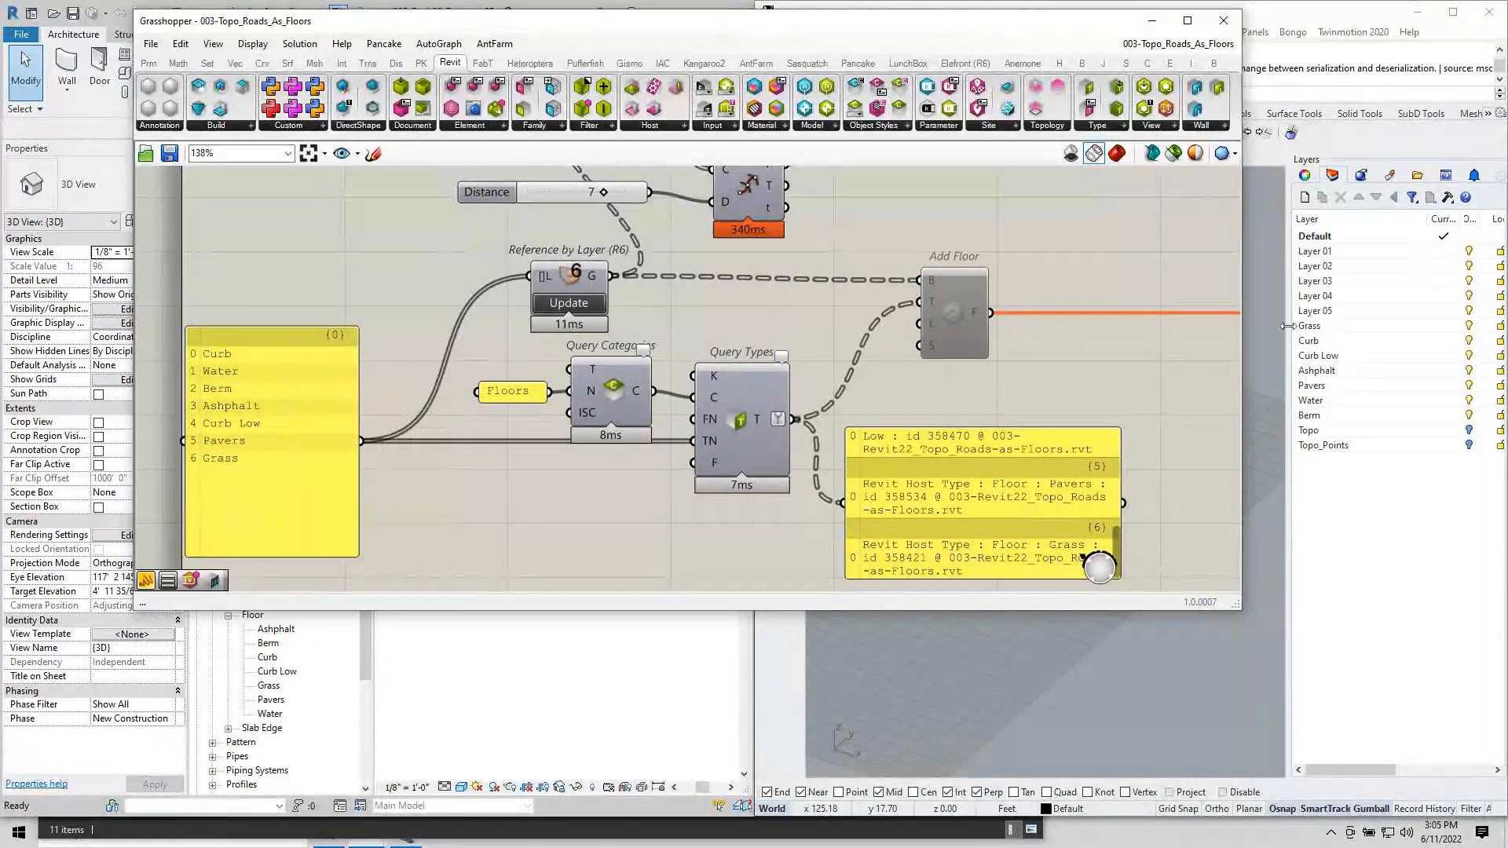
{"action": "left_click_drag", "start_coordinate": [1240, 403], "coordinate": [988, 403]}
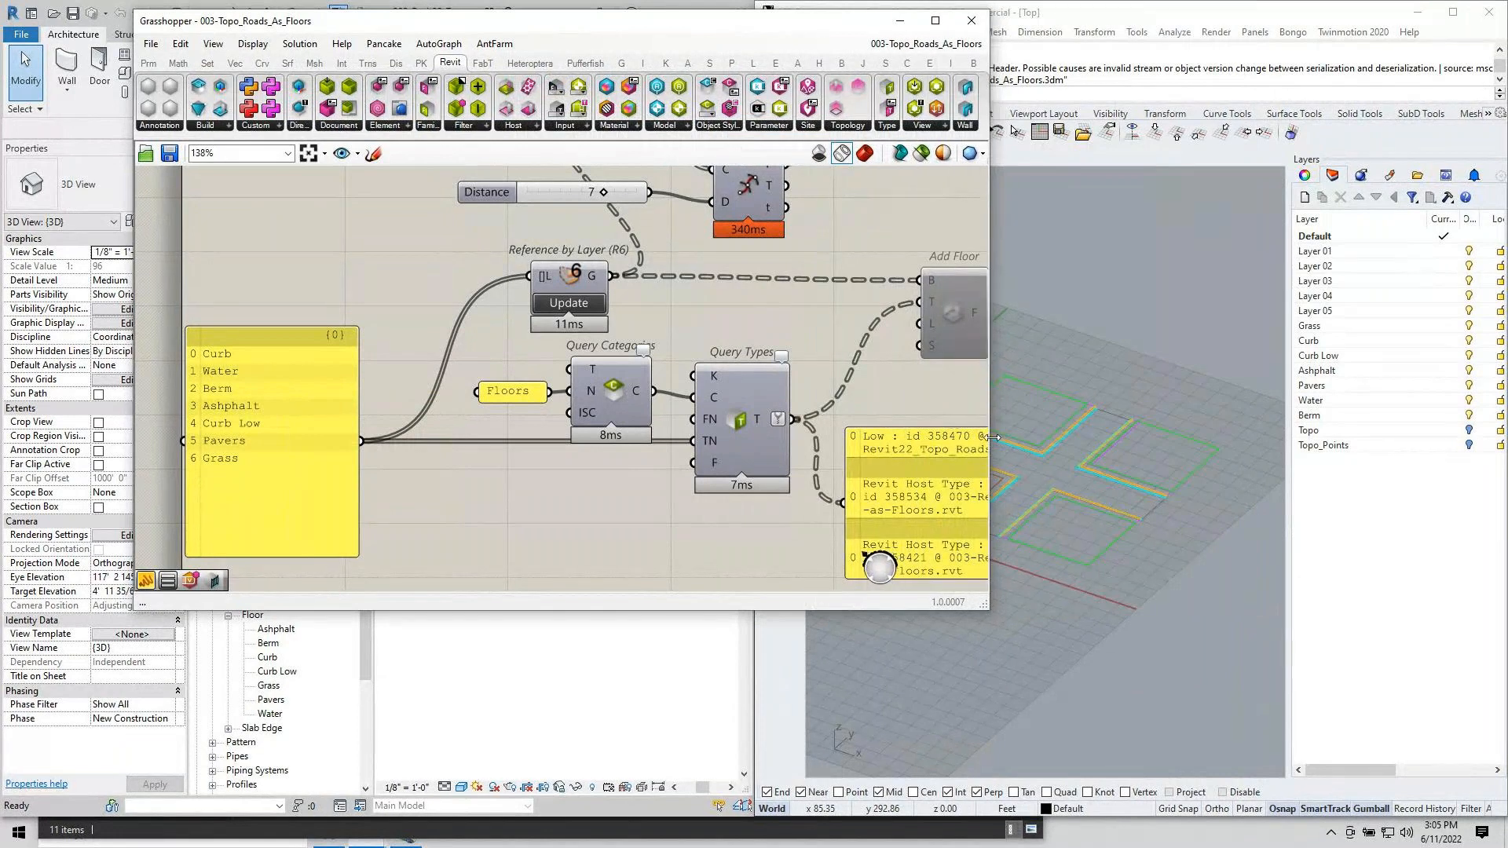
Examine the Reference by Layer component and the panel listing the queried Revit floor types.
{"action": "left_click", "coordinate": [589, 285]}
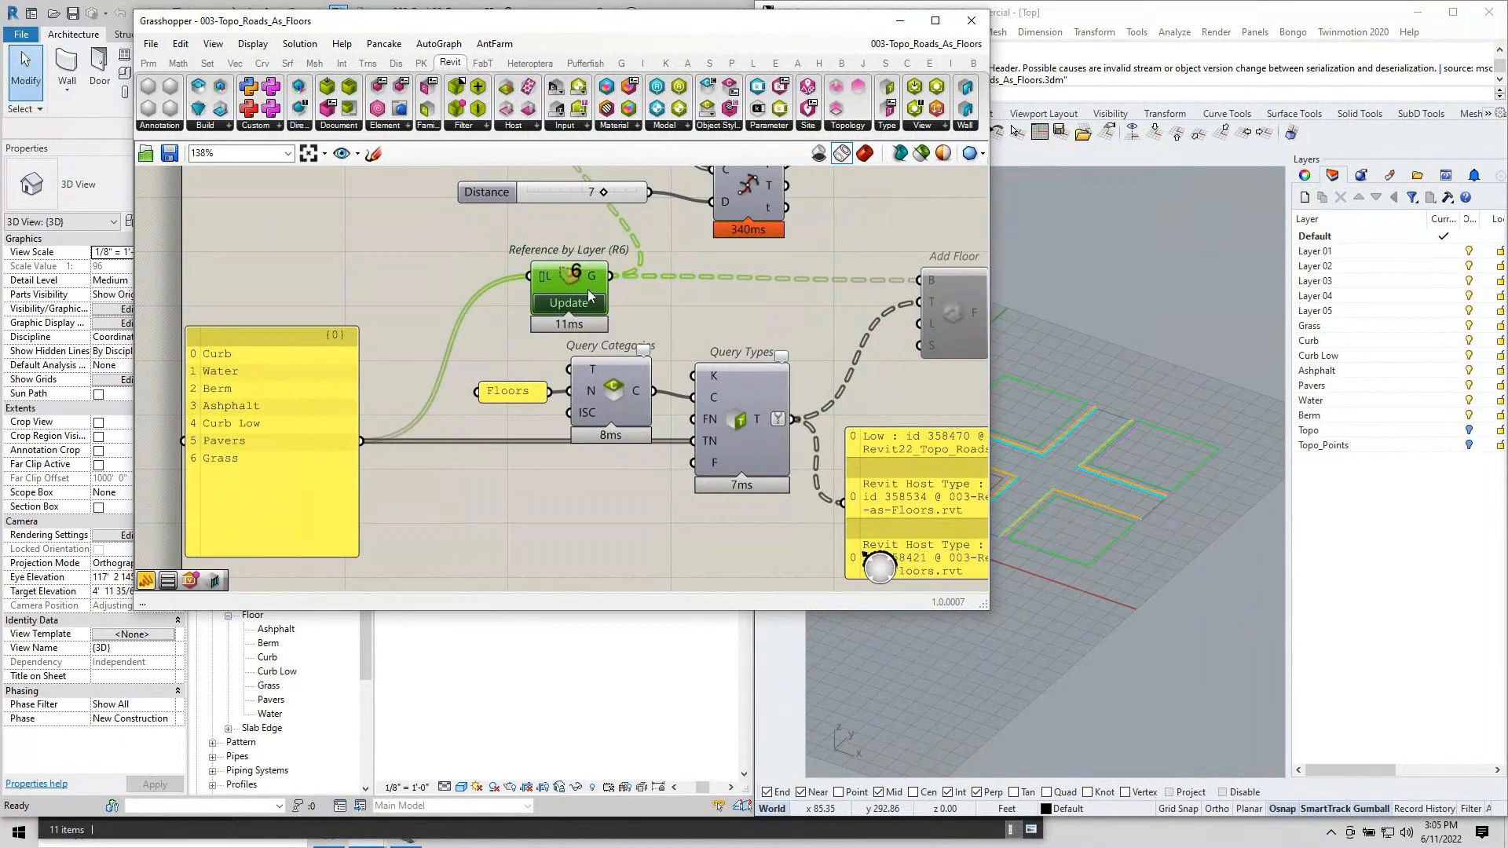
{"action": "right_click_drag", "start_coordinate": [587, 288], "coordinate": [434, 311]}
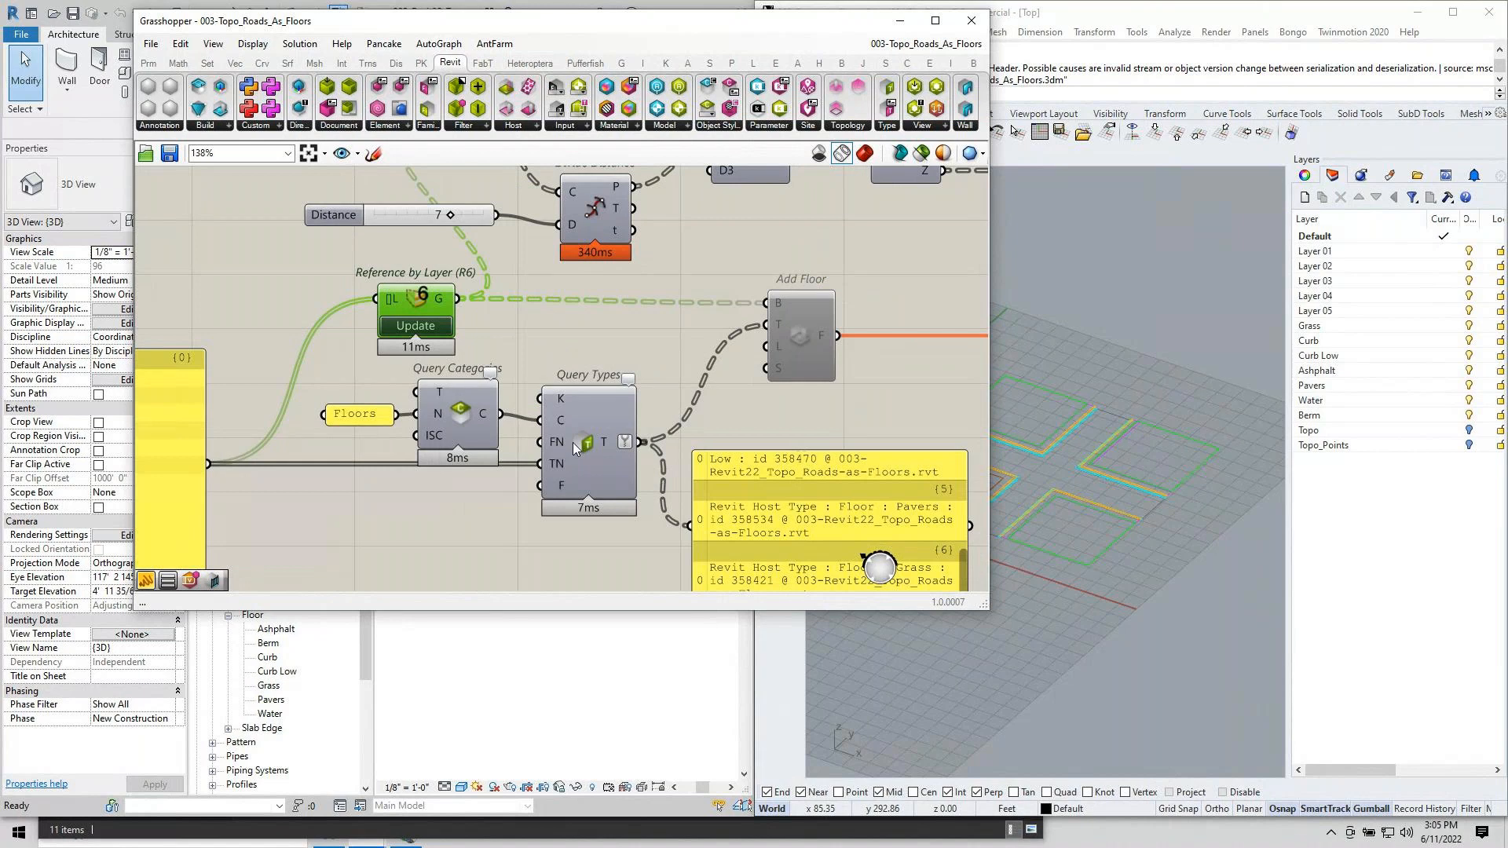
{"action": "scroll", "coordinate": [573, 445], "scroll_direction": "down", "scroll_amount": 2}
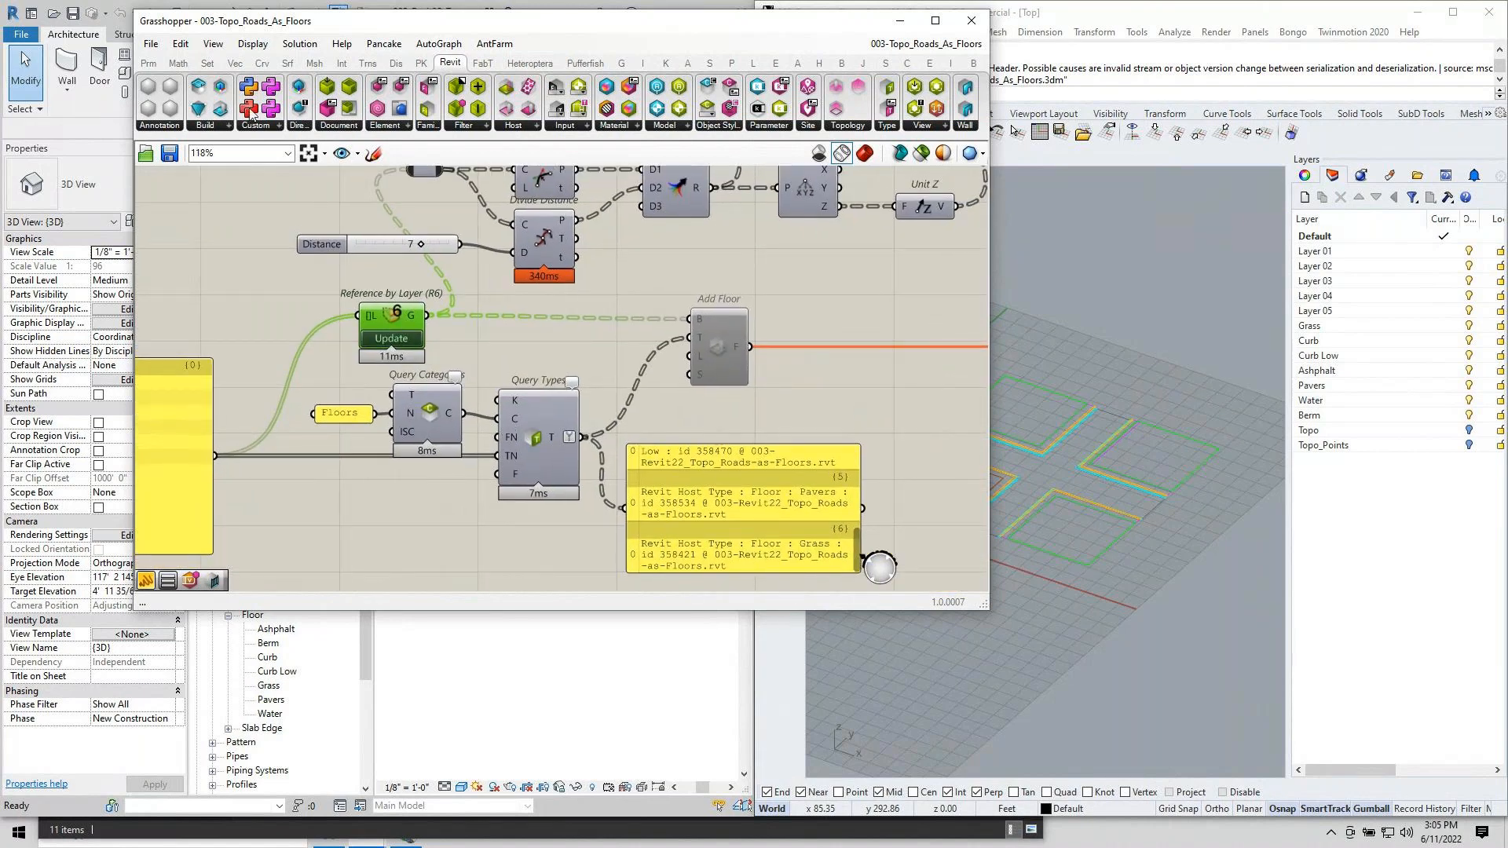
{"action": "left_click", "coordinate": [703, 526]}
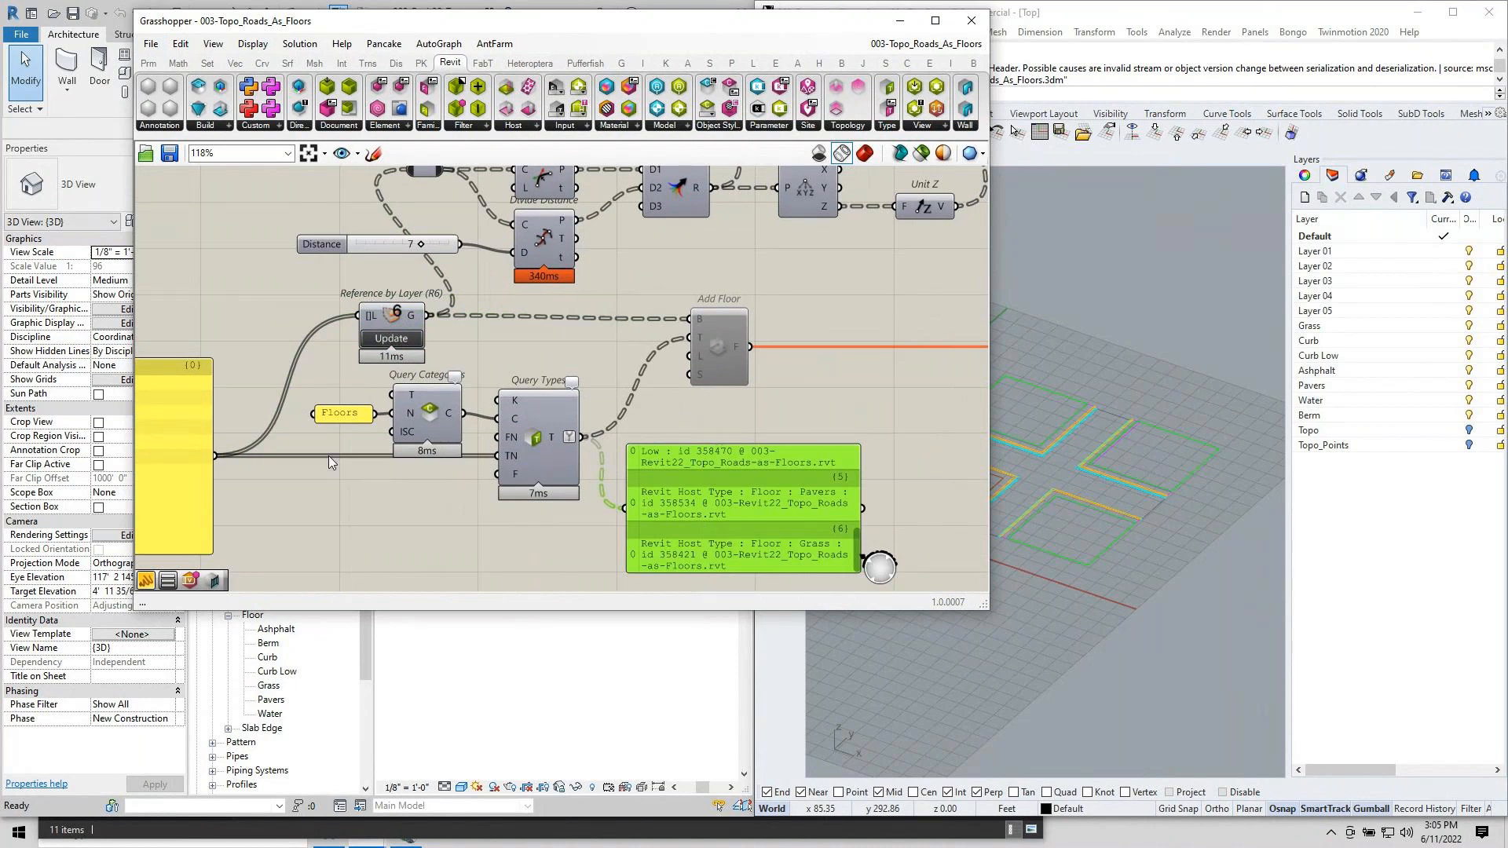
{"action": "left_click", "coordinate": [150, 44]}
{"action": "left_click", "coordinate": [188, 83]}
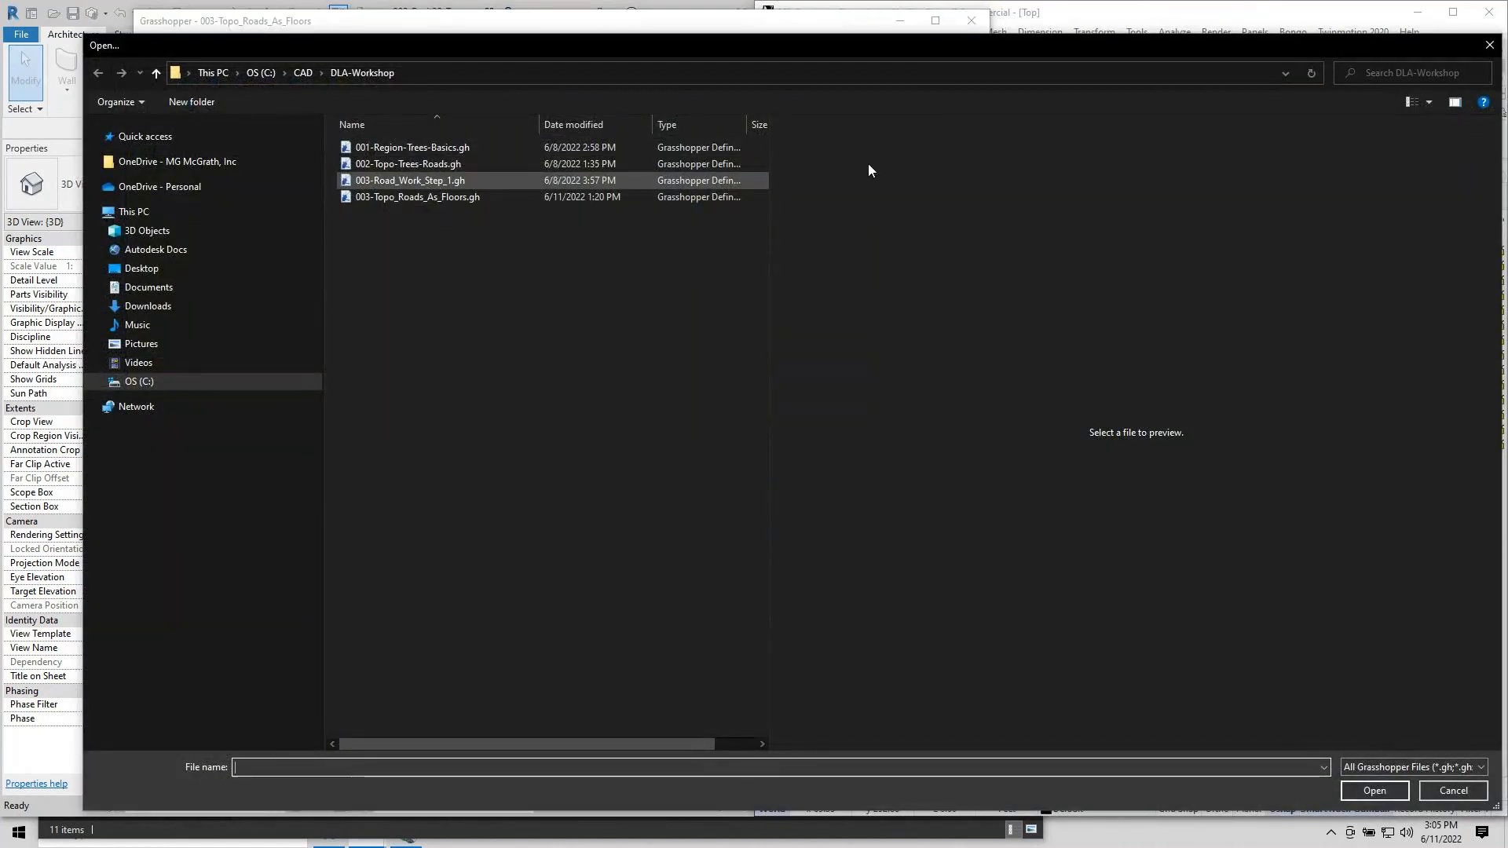
{"action": "left_click", "coordinate": [1490, 43]}
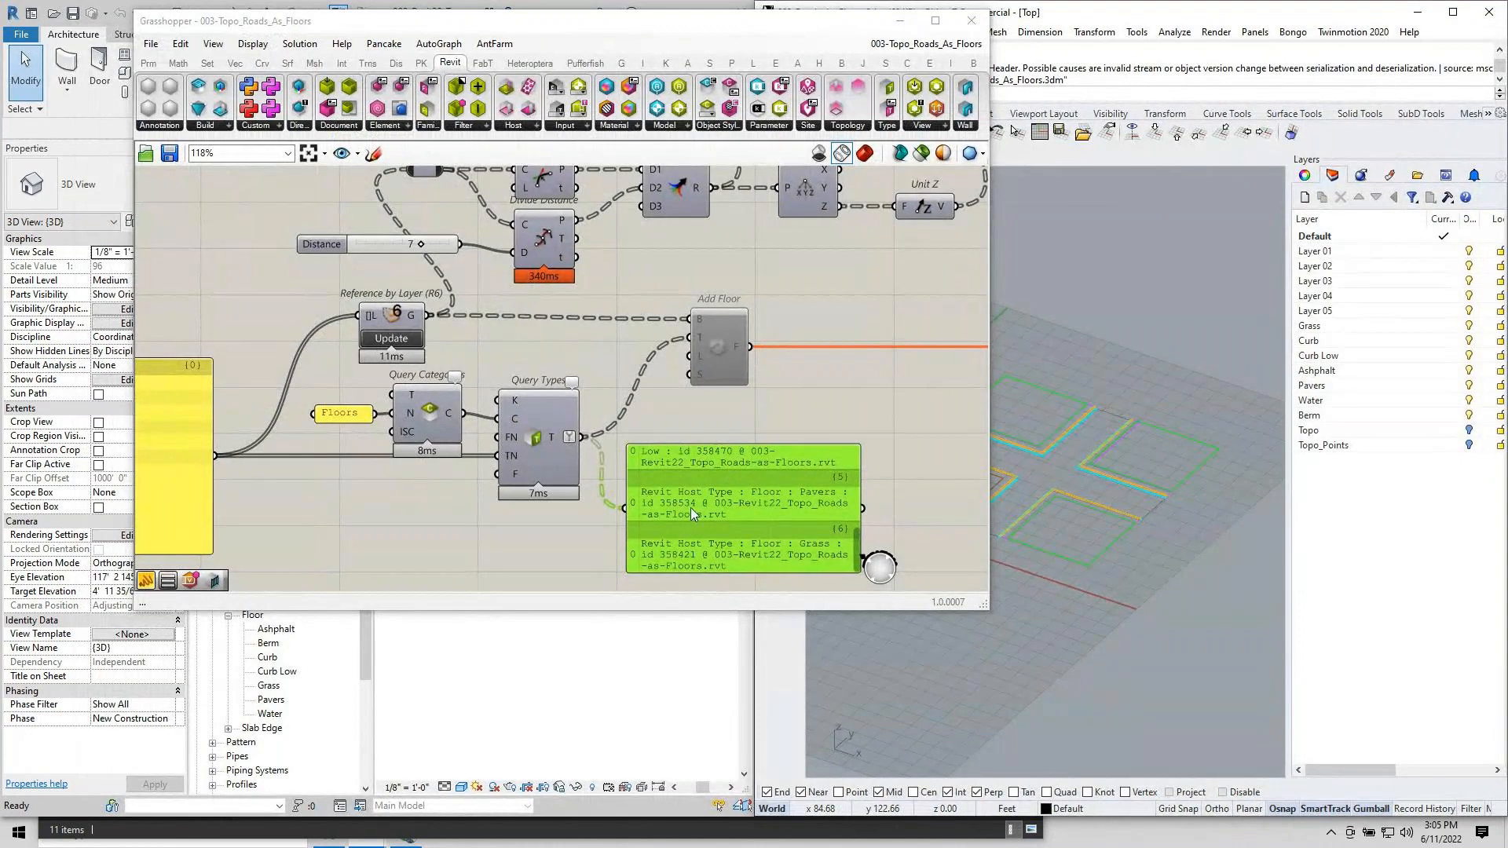
Shift the panel fed by Query Types slightly down on the canvas.
{"action": "scroll", "coordinate": [711, 474], "scroll_direction": "down", "scroll_amount": 3}
{"action": "scroll", "coordinate": [690, 508], "scroll_direction": "up", "scroll_amount": 3}
{"action": "right_click_drag", "start_coordinate": [690, 508], "coordinate": [613, 506]}
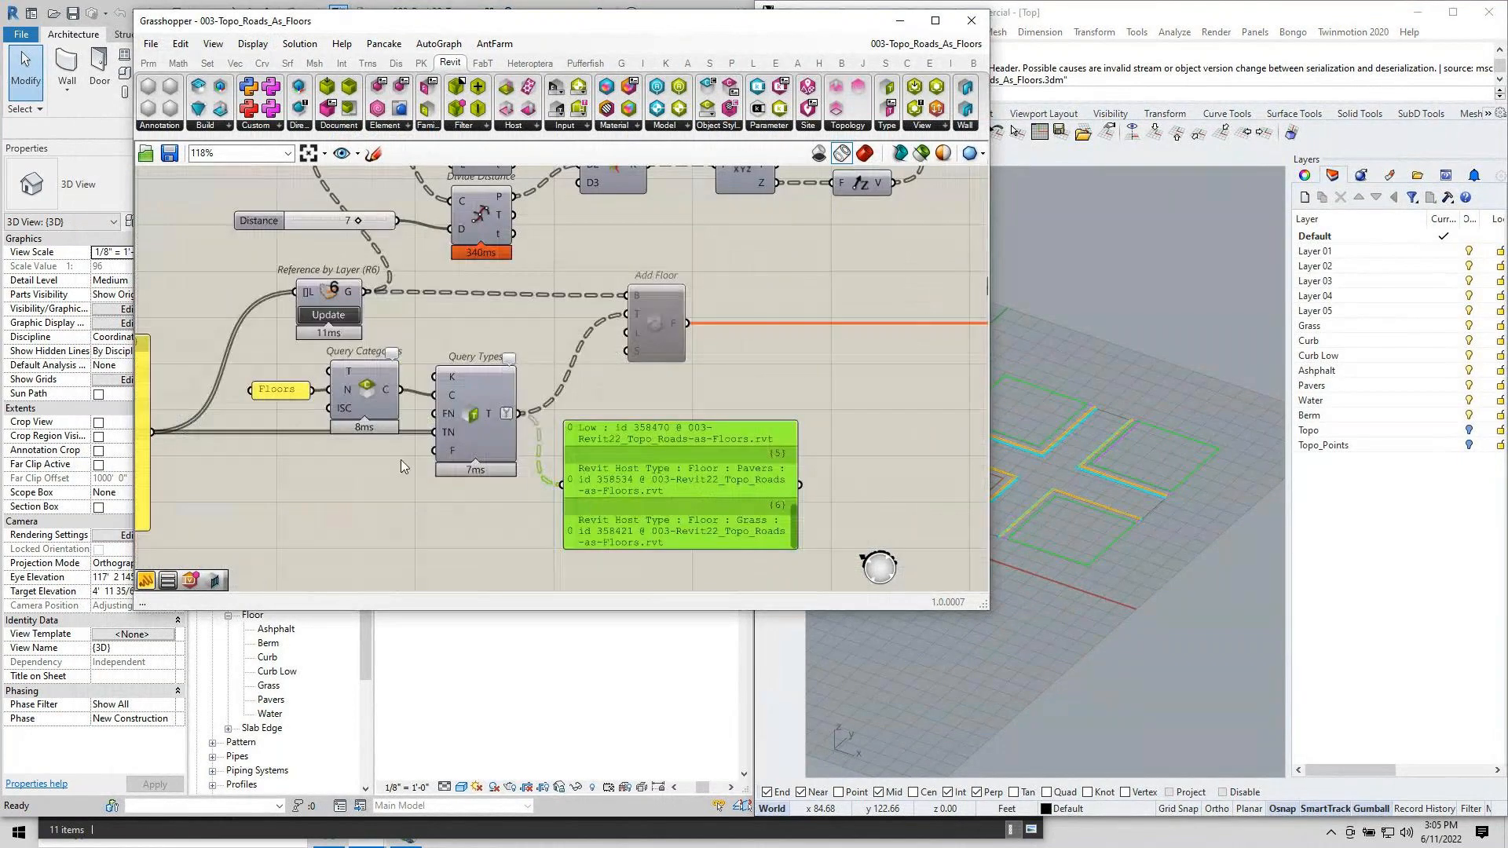
{"action": "left_click_drag", "start_coordinate": [676, 478], "coordinate": [675, 504]}
{"action": "right_click_drag", "start_coordinate": [676, 466], "coordinate": [646, 567]}
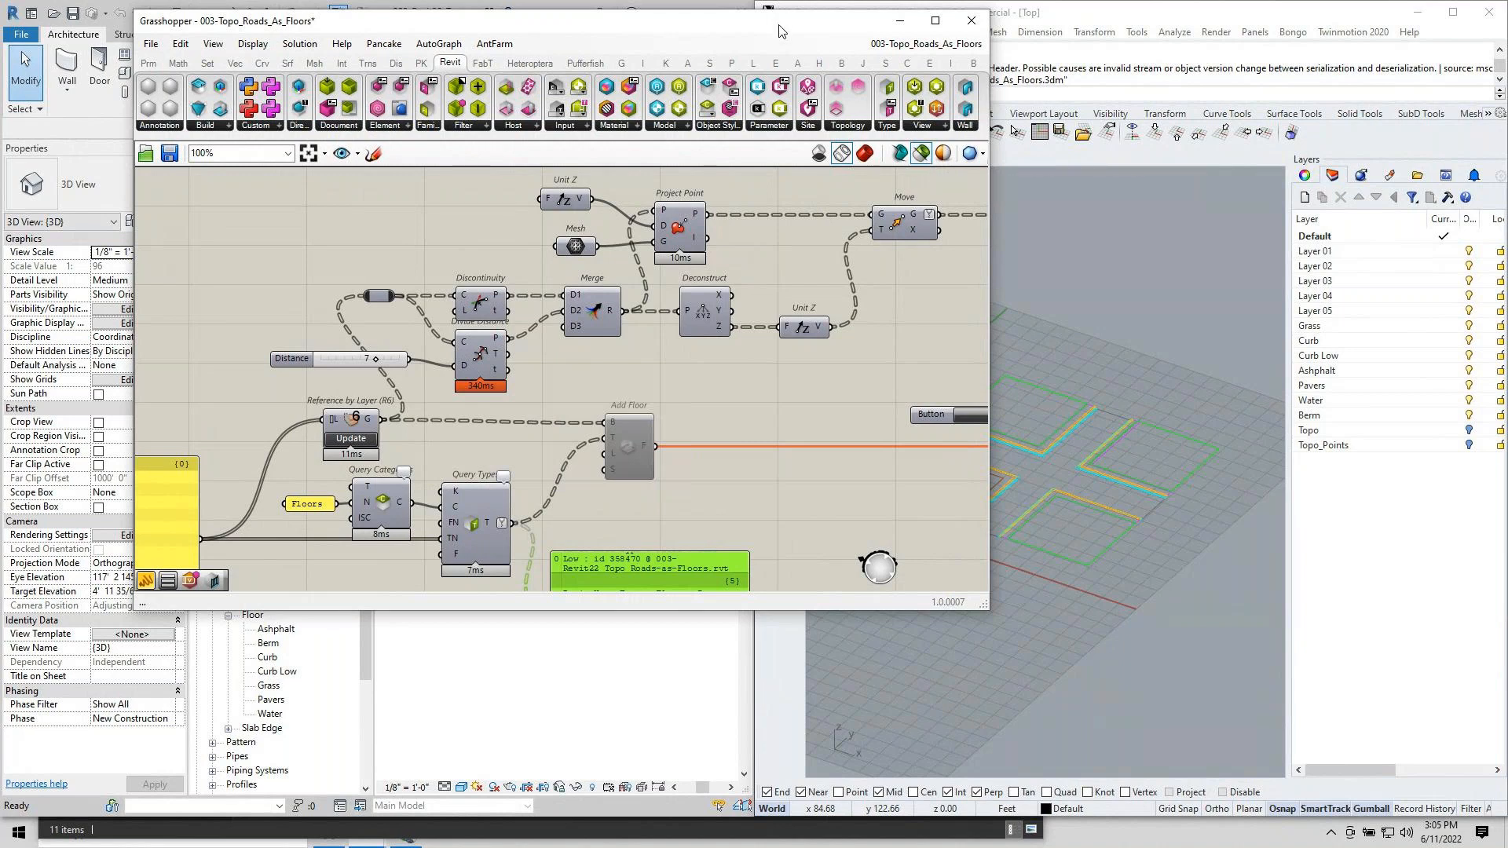
Uncover the Rhino viewport and compare the points from the Merge, Divide Distance and Discontinuity components along the road curves.
{"action": "left_click_drag", "start_coordinate": [779, 30], "coordinate": [608, 52]}
{"action": "left_click_drag", "start_coordinate": [158, 294], "coordinate": [495, 428]}
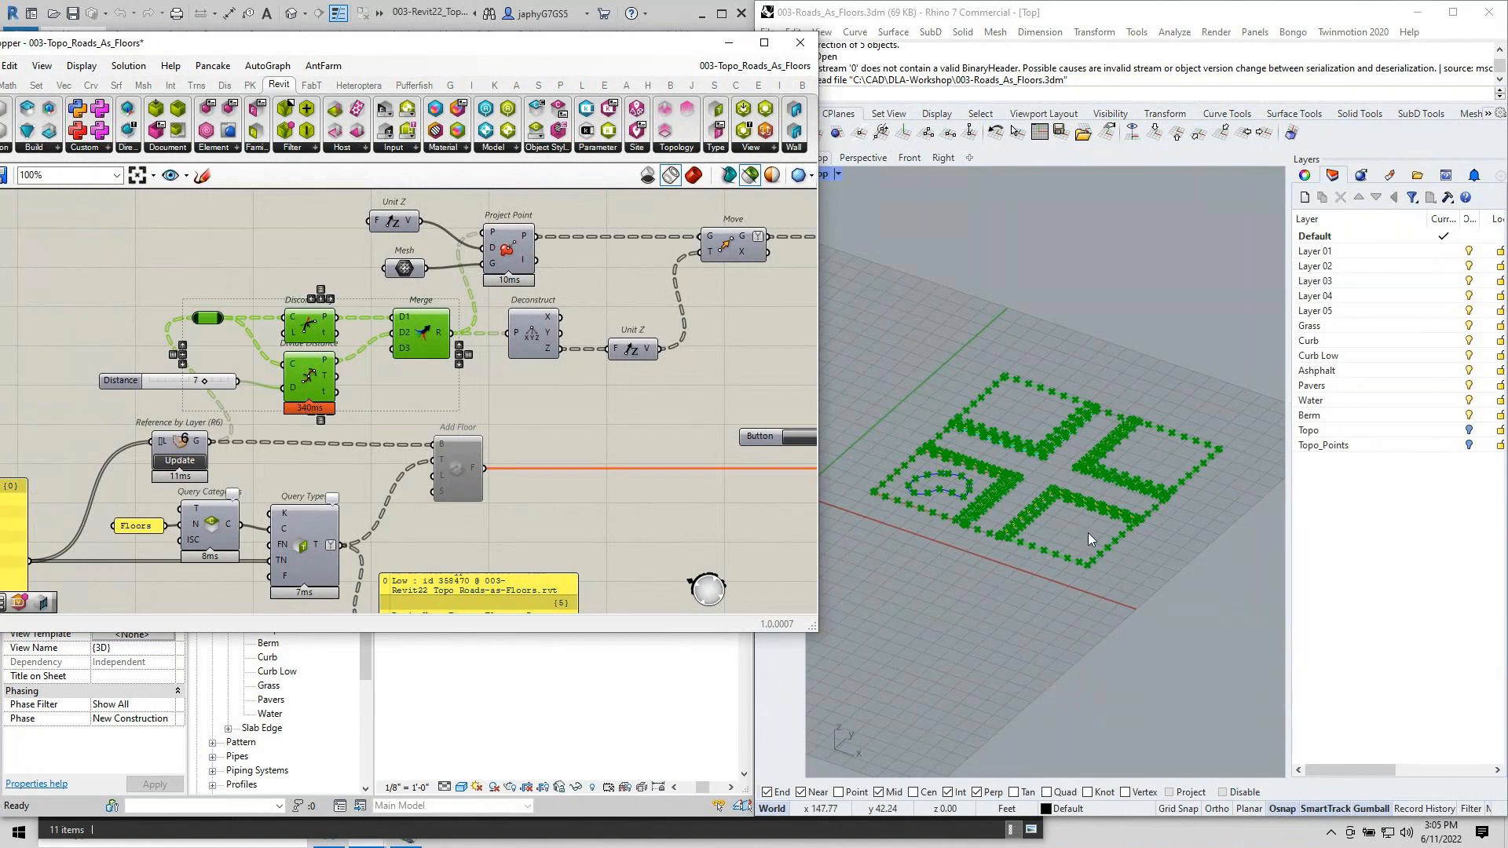
{"action": "scroll", "coordinate": [1087, 538], "scroll_direction": "up", "scroll_amount": 6}
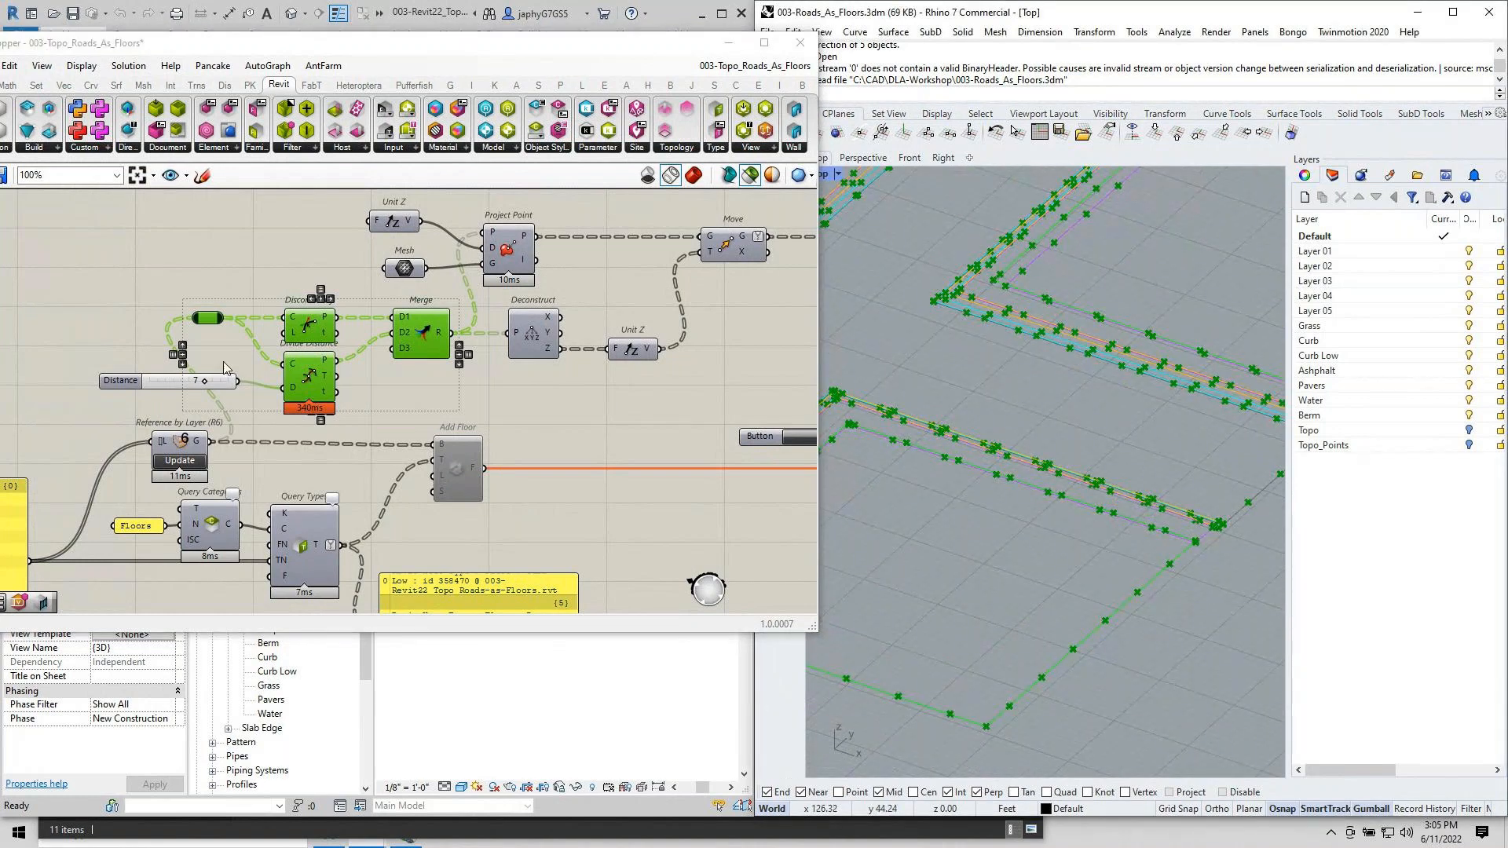
{"action": "left_click", "coordinate": [284, 429]}
{"action": "left_click", "coordinate": [321, 363]}
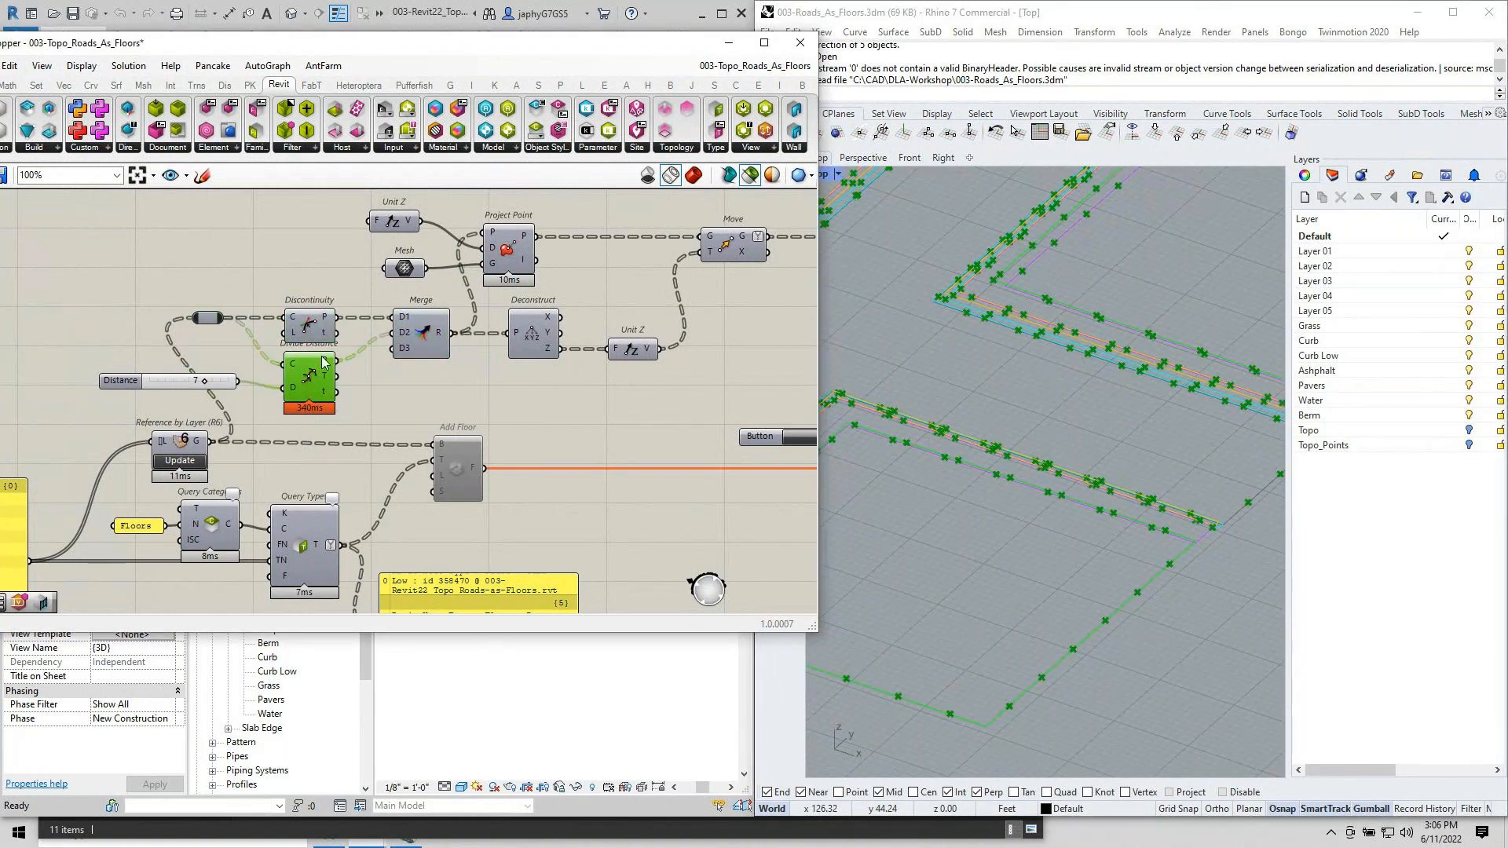
{"action": "left_click", "coordinate": [316, 325]}
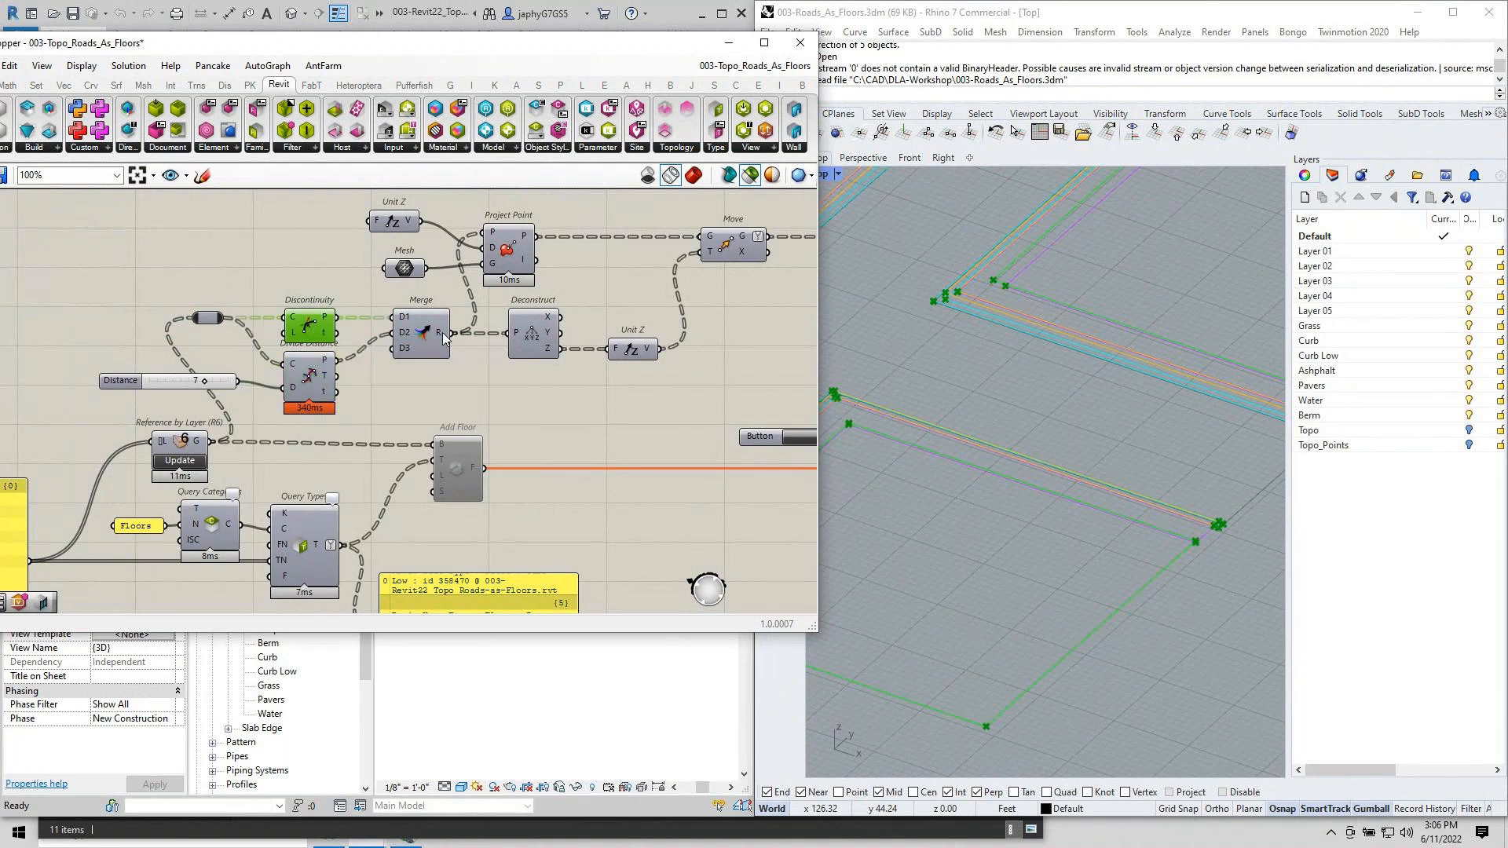
Check the topography mesh used for projection by turning the Topo layer on and back off in Rhino.
{"action": "right_click_drag", "start_coordinate": [620, 274], "coordinate": [575, 305]}
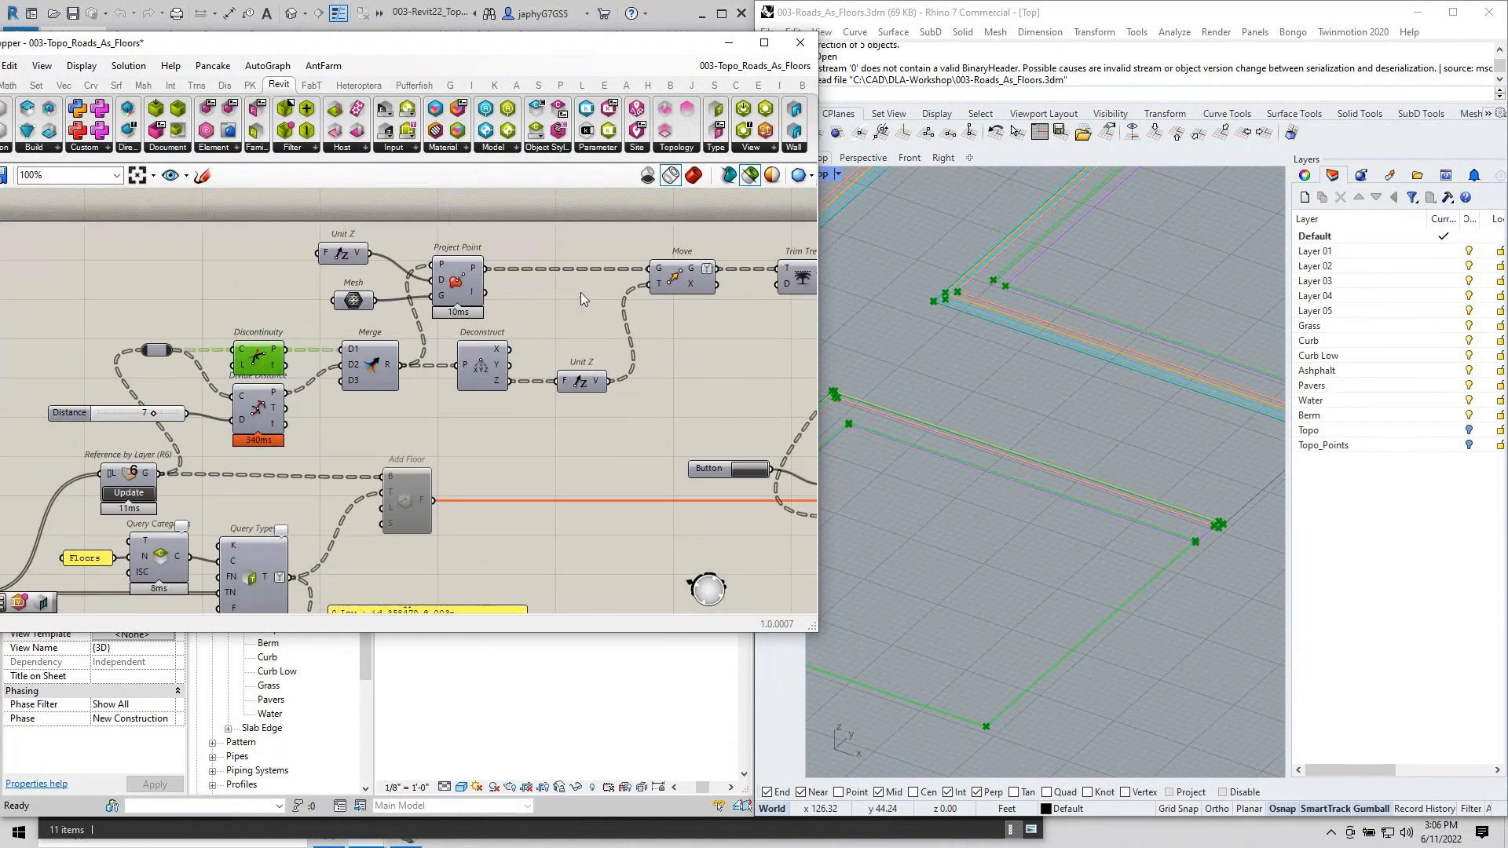
{"action": "left_click", "coordinate": [353, 300]}
{"action": "scroll", "coordinate": [988, 416], "scroll_direction": "down", "scroll_amount": 1}
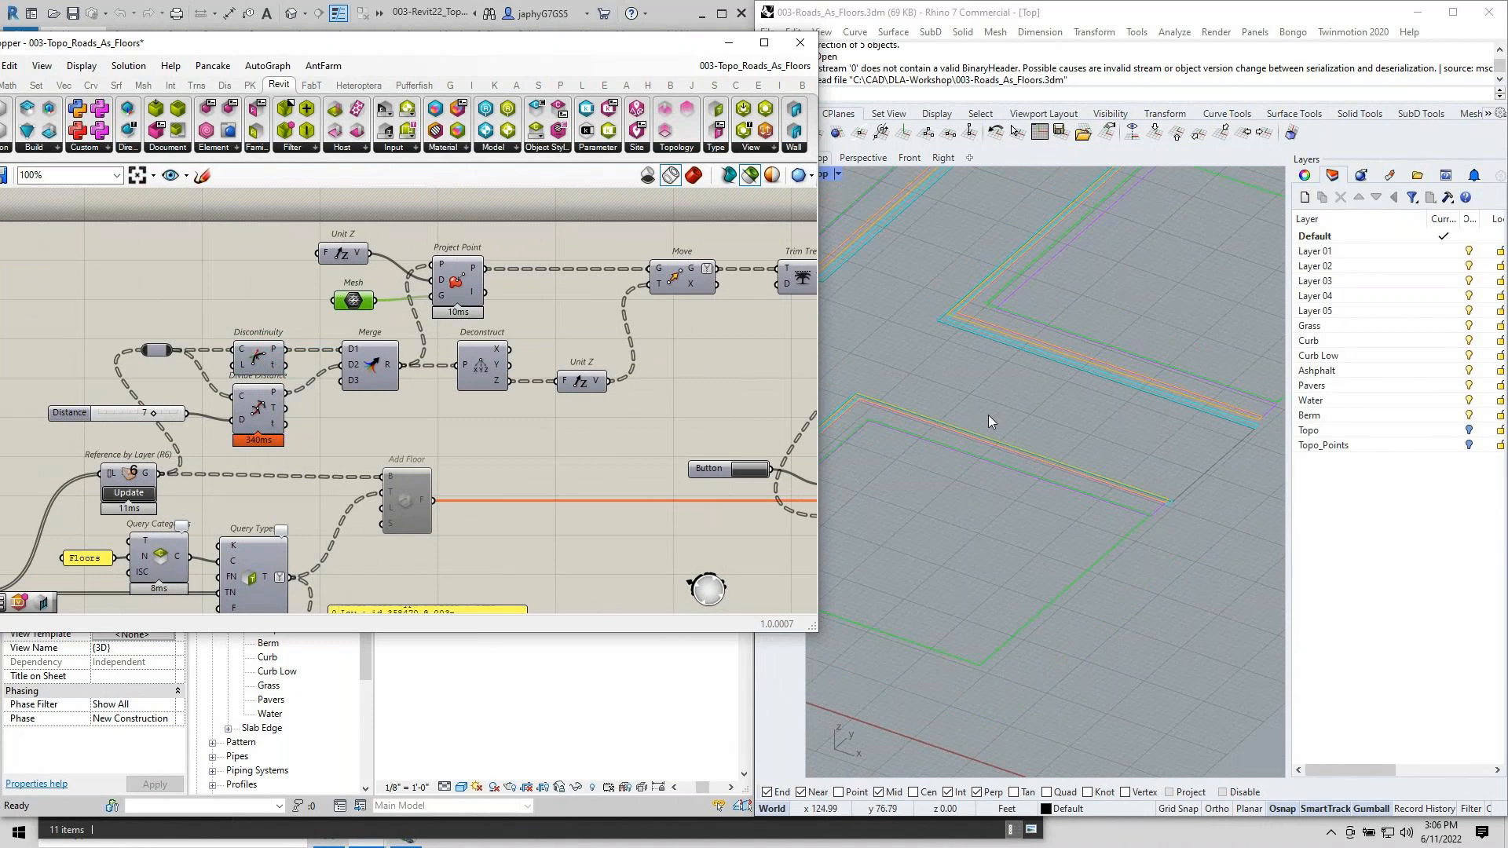
{"action": "scroll", "coordinate": [988, 416], "scroll_direction": "down", "scroll_amount": 2}
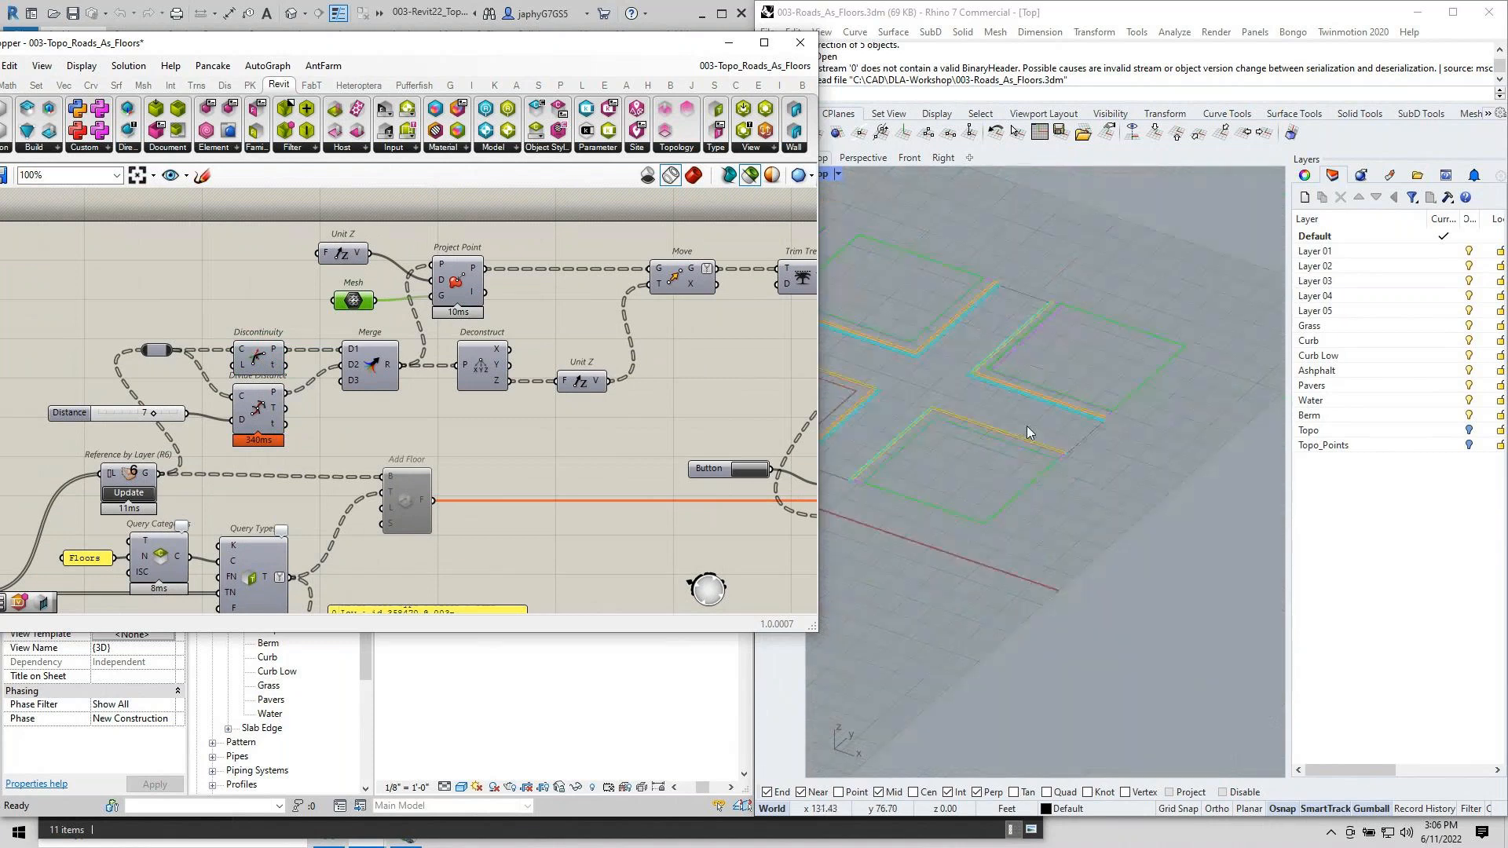
{"action": "left_click", "coordinate": [1469, 430]}
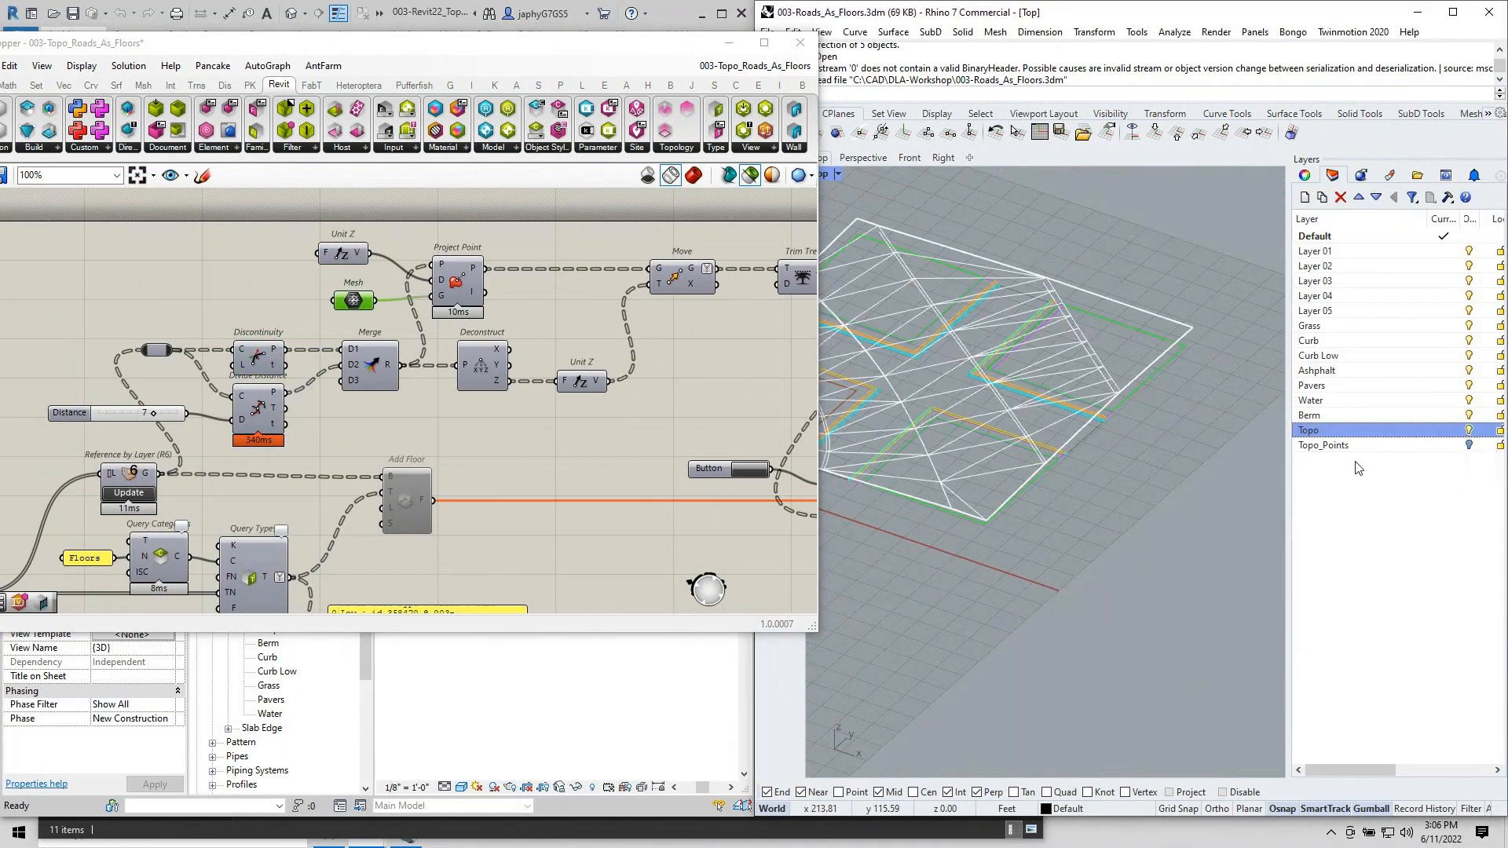
{"action": "left_click", "coordinate": [1469, 430]}
Preview the Project Point results and place its Unit Z and Mesh inputs closer together on the canvas.
{"action": "left_click", "coordinate": [453, 285]}
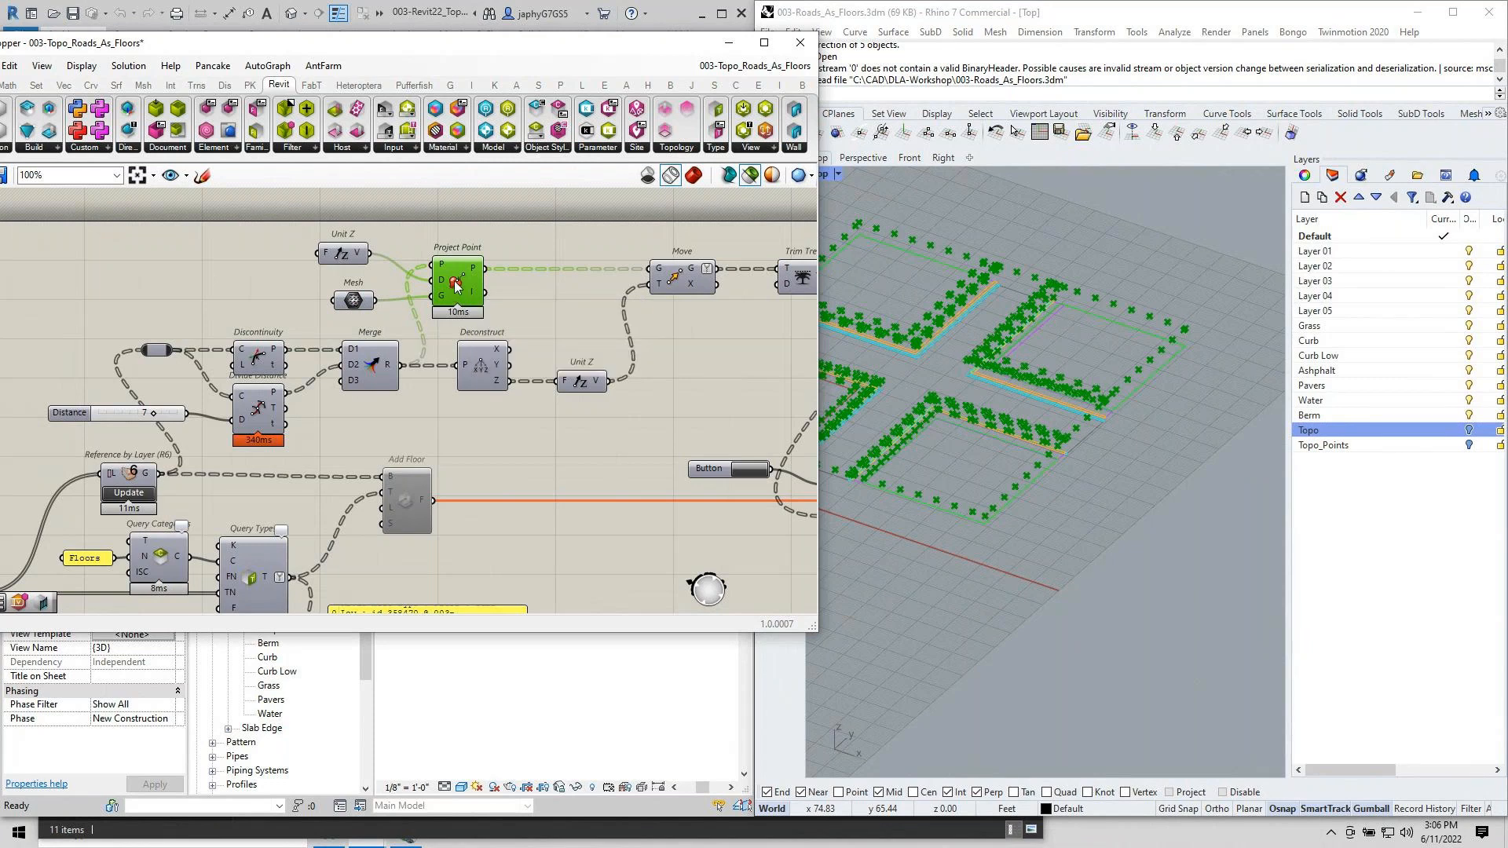
{"action": "left_click_drag", "start_coordinate": [342, 256], "coordinate": [353, 297]}
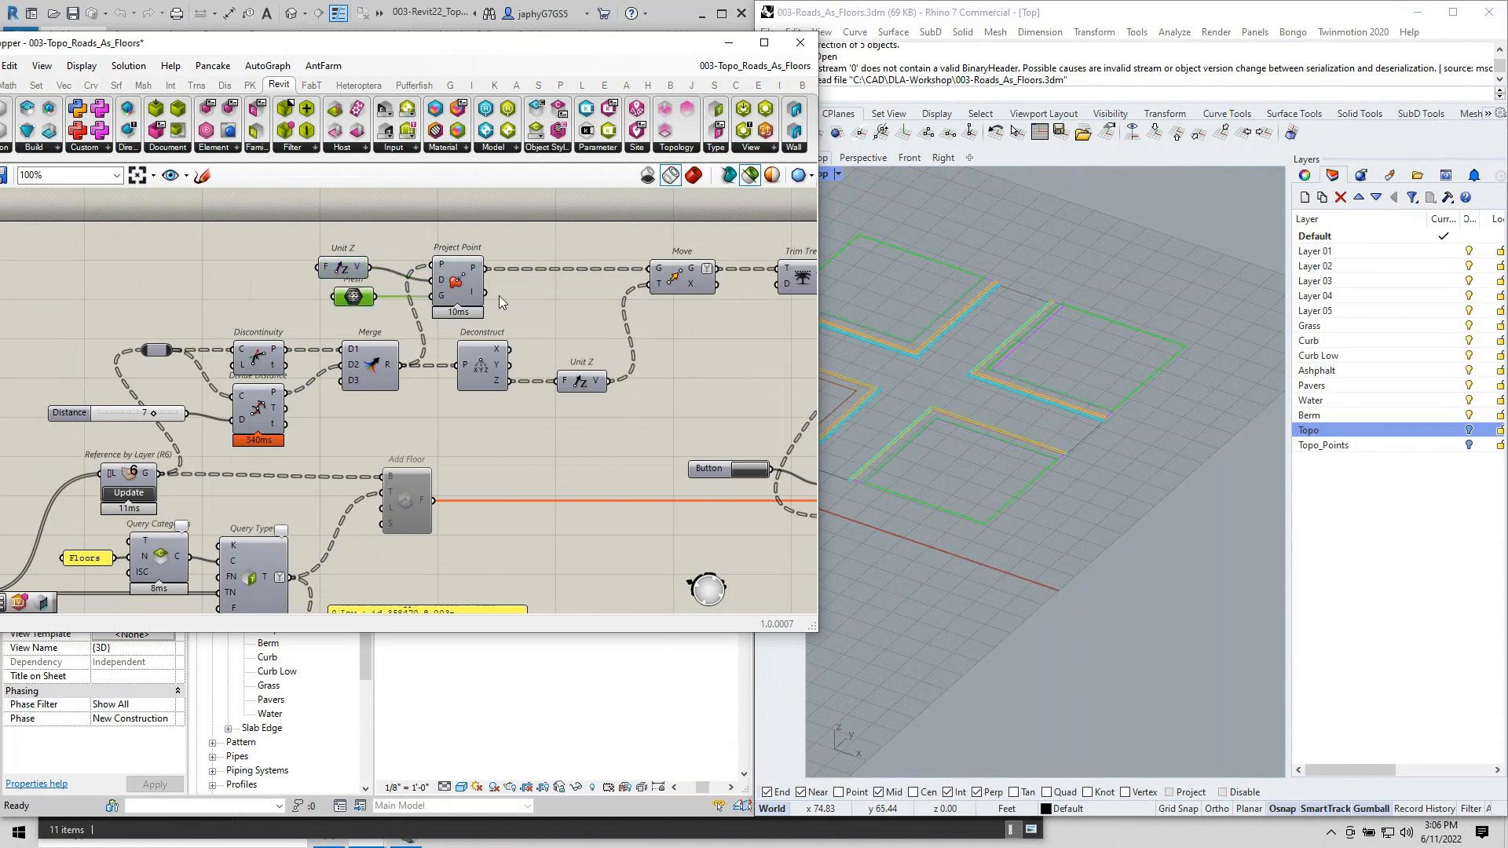
Examine how the Deconstruct and Unit Z components feed the Move component and the Trim Tree branch.
{"action": "right_click_drag", "start_coordinate": [582, 289], "coordinate": [408, 289]}
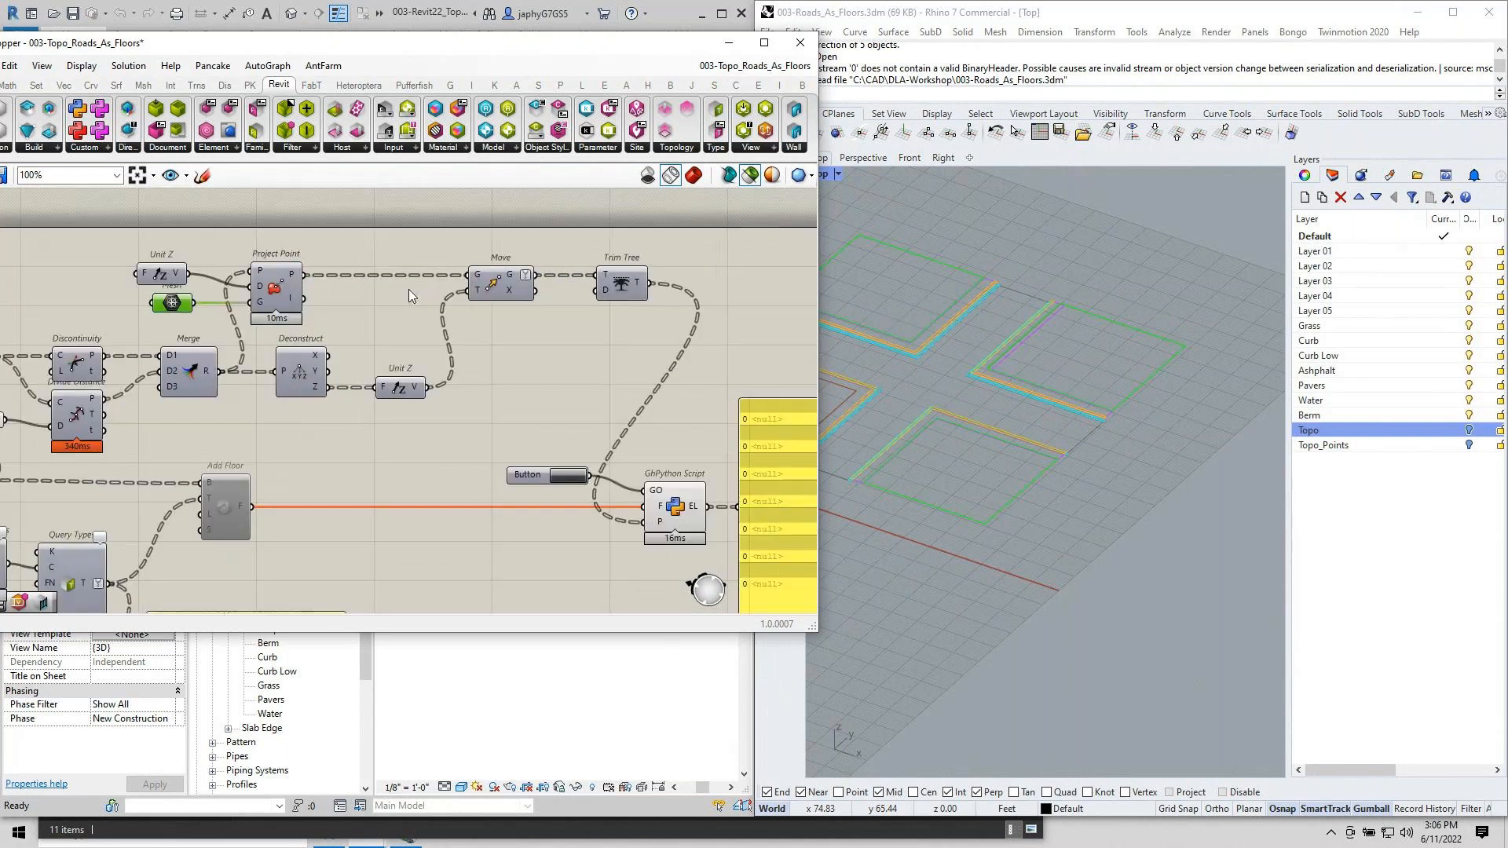
{"action": "right_click_drag", "start_coordinate": [398, 367], "coordinate": [405, 357]}
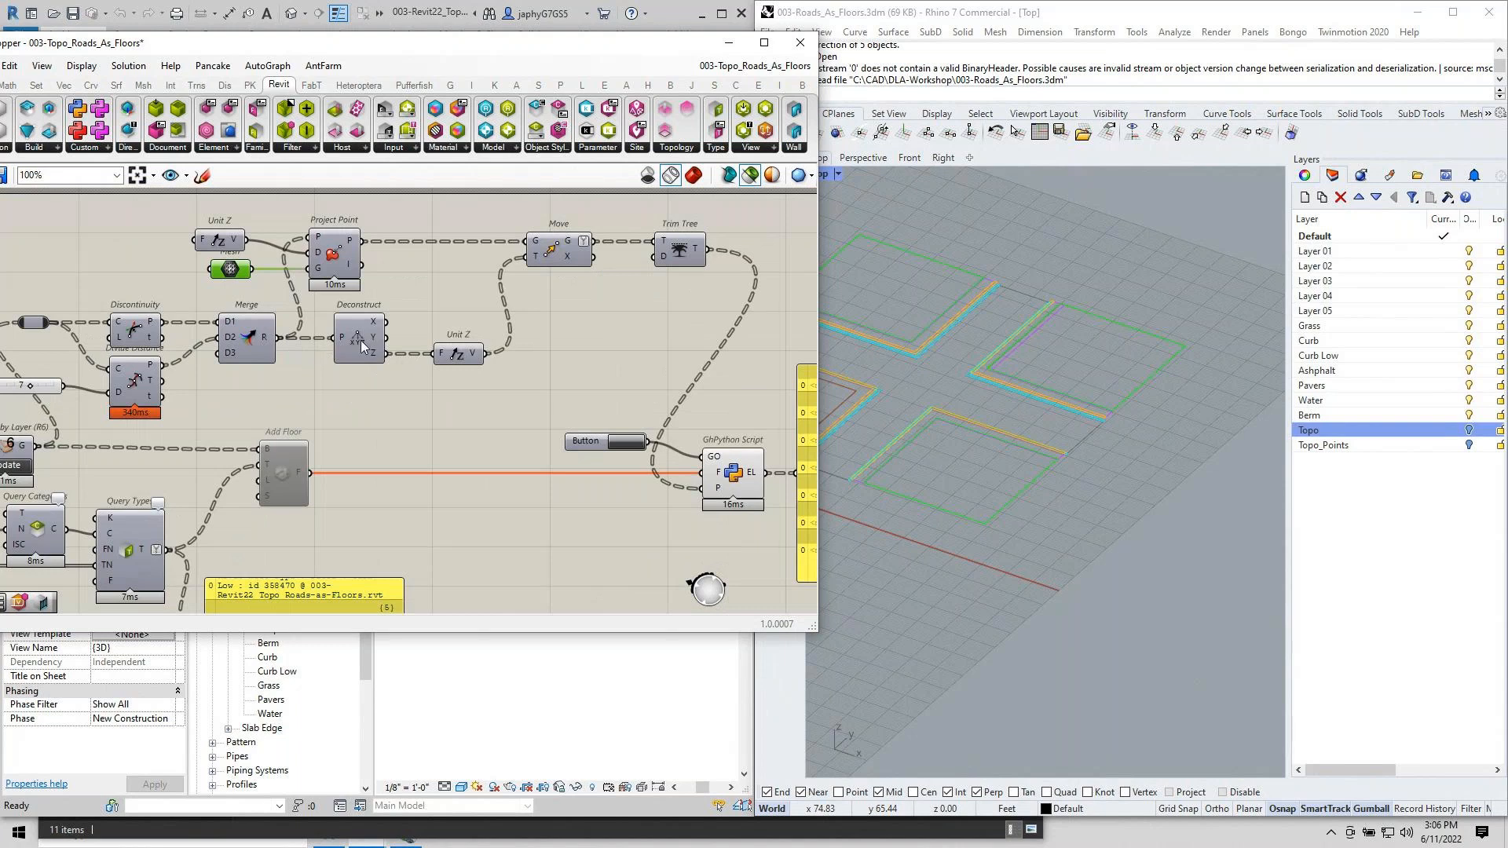
{"action": "left_click", "coordinate": [364, 346]}
{"action": "left_click", "coordinate": [455, 357]}
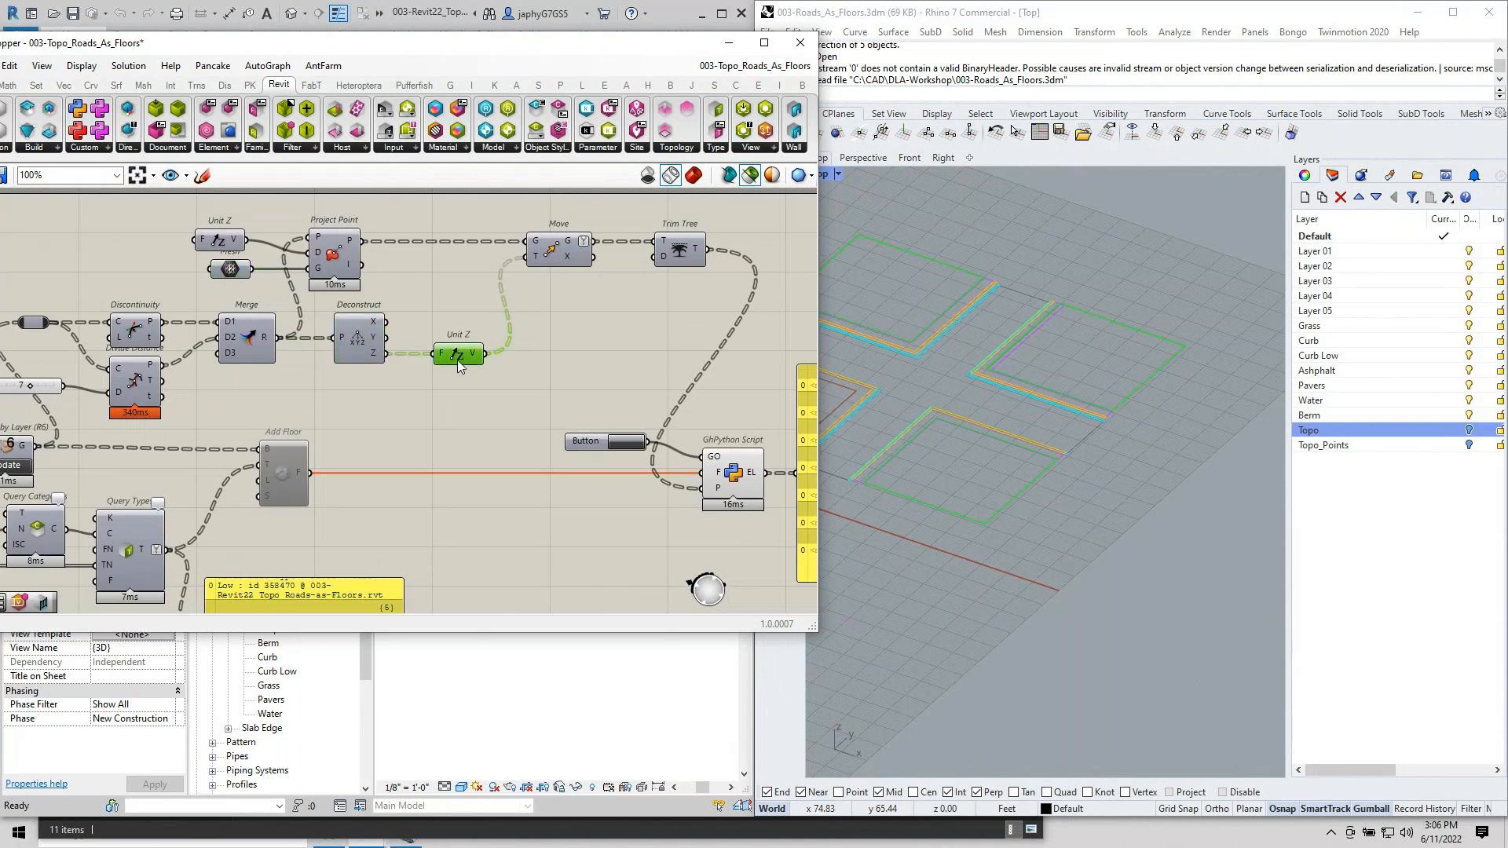
{"action": "right_click", "coordinate": [458, 358]}
{"action": "left_click", "coordinate": [336, 384]}
{"action": "scroll", "coordinate": [488, 353], "scroll_direction": "down", "scroll_amount": 2}
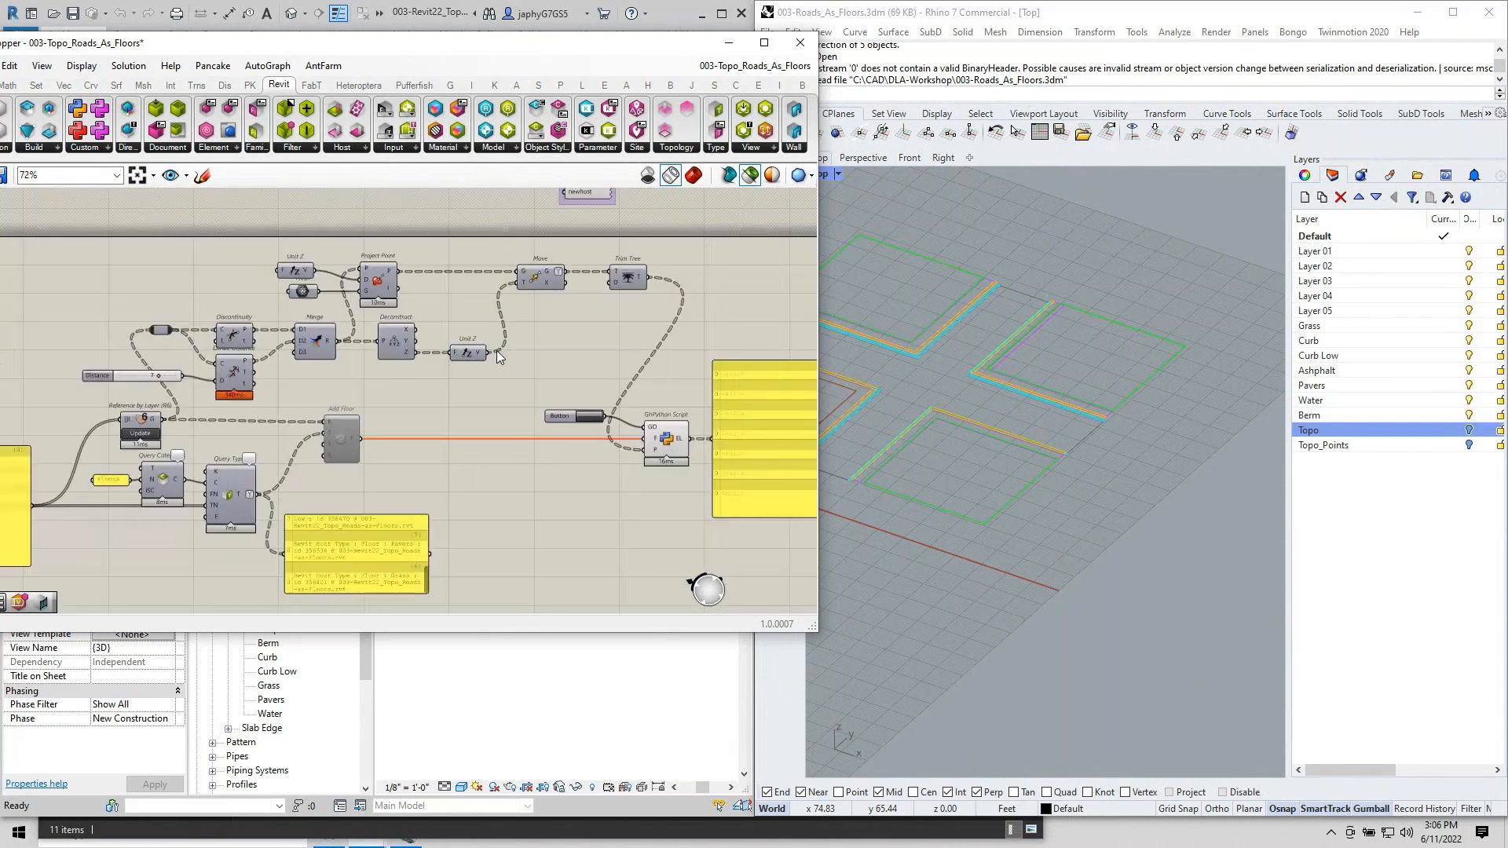
Select the disabled Add Floor component and move the Grasshopper window over Rhino to uncover the Revit 3D view.
{"action": "scroll", "coordinate": [255, 385], "scroll_direction": "up", "scroll_amount": 2}
{"action": "right_click_drag", "start_coordinate": [465, 401], "coordinate": [410, 394]}
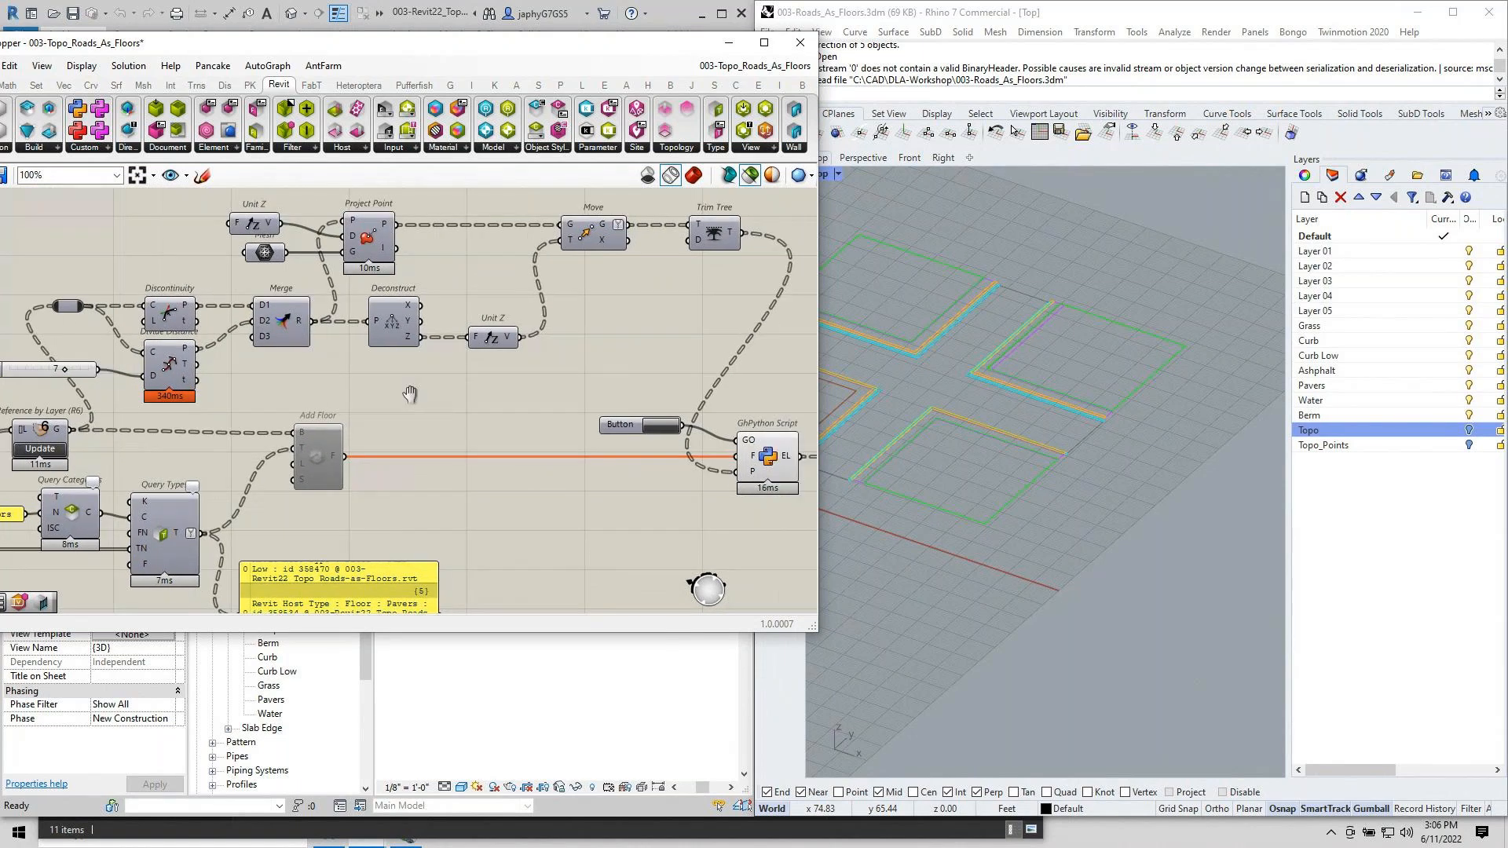
{"action": "scroll", "coordinate": [479, 442], "scroll_direction": "down", "scroll_amount": 1}
{"action": "scroll", "coordinate": [388, 441], "scroll_direction": "up", "scroll_amount": 2}
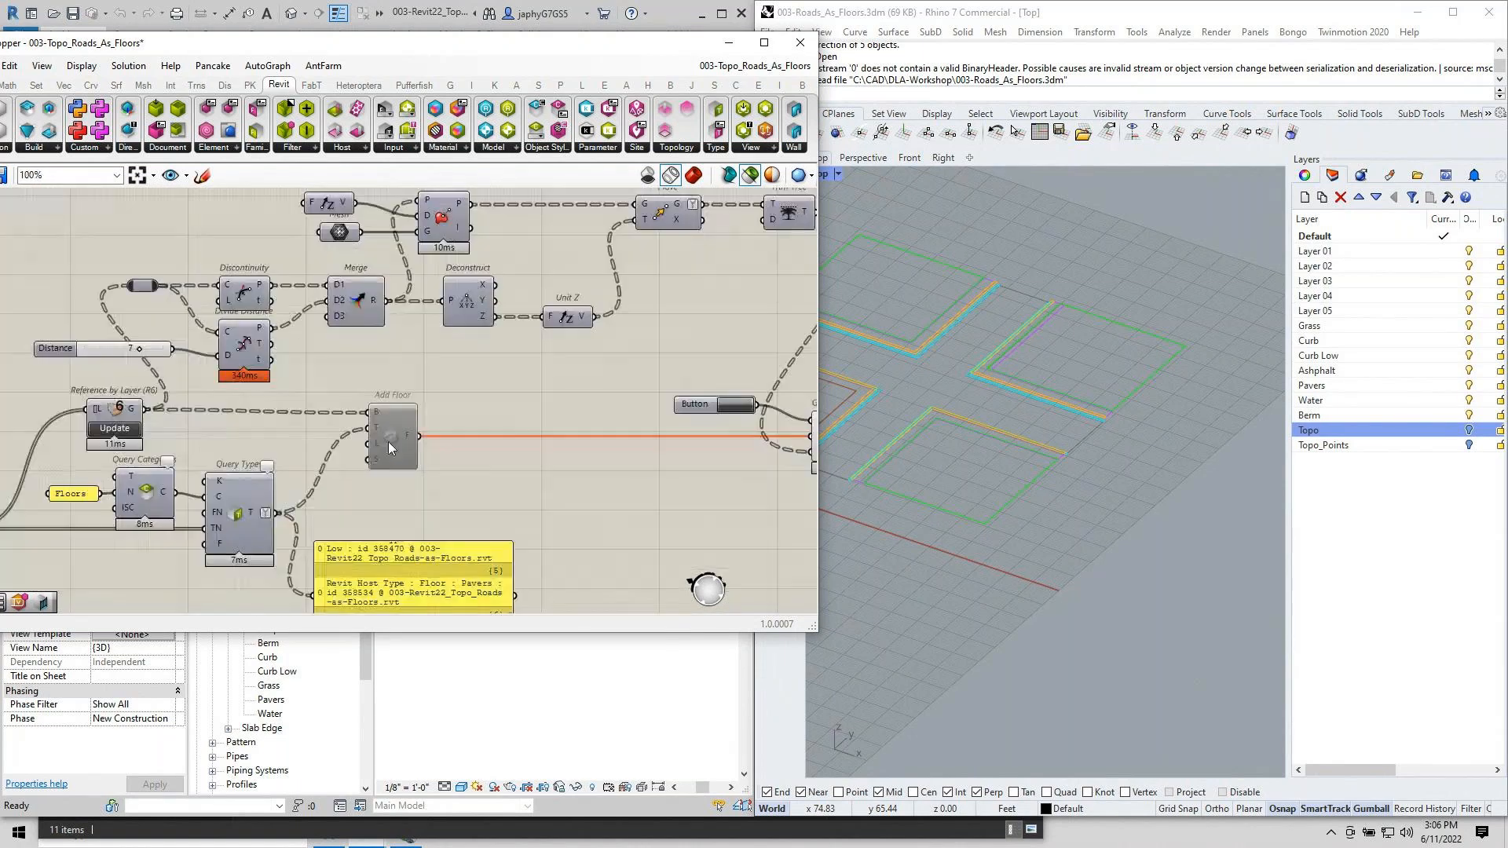
{"action": "left_click", "coordinate": [389, 440]}
{"action": "left_click_drag", "start_coordinate": [553, 47], "coordinate": [1316, 68]}
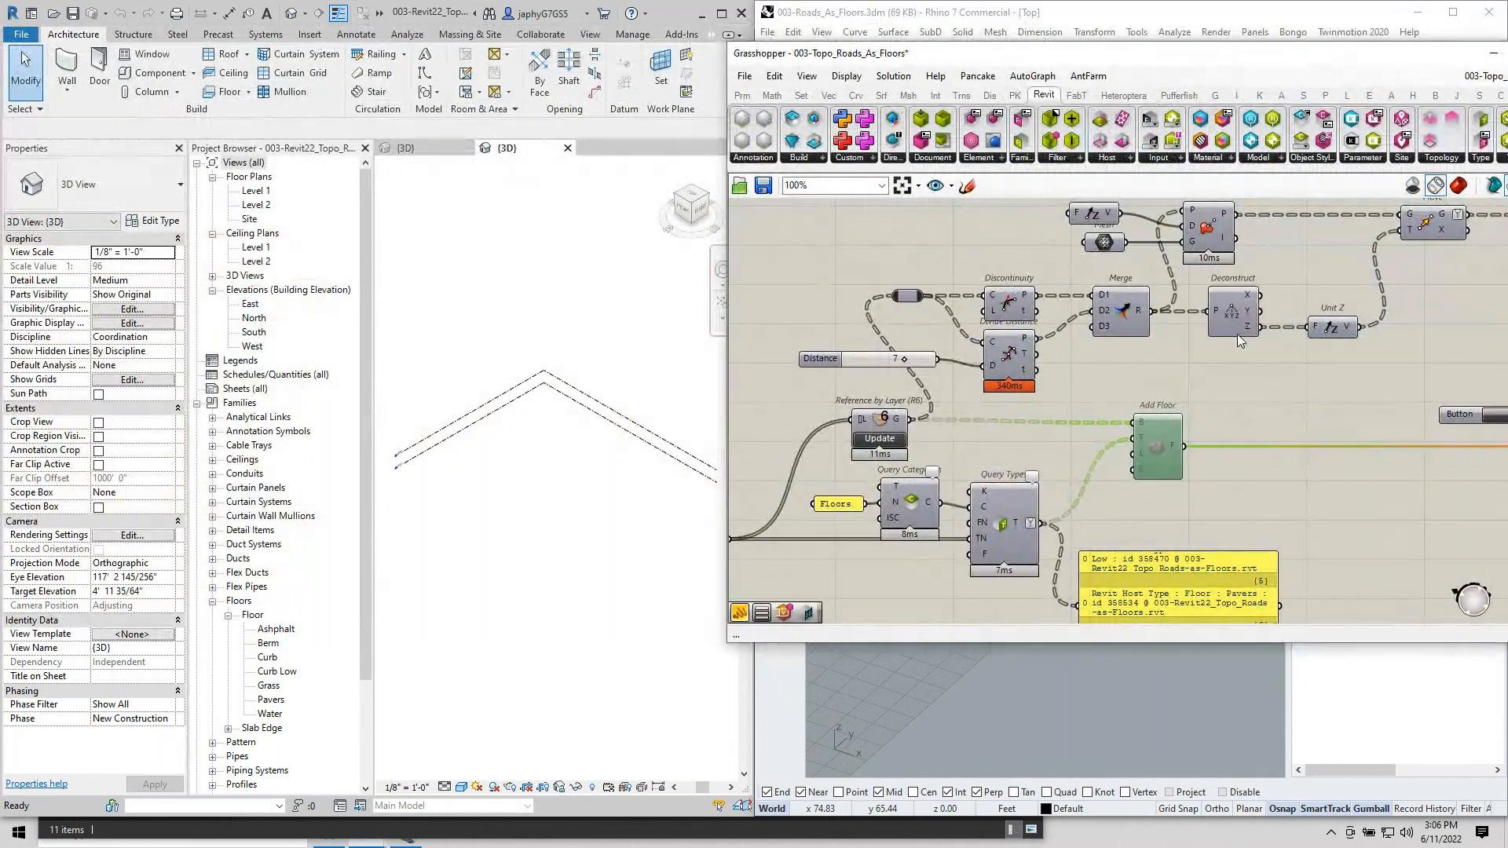
Enable the Add Floor component to generate the flat floors in the Revit 3D view.
{"action": "middle_click", "coordinate": [1151, 451]}
{"action": "left_click", "coordinate": [1166, 451]}
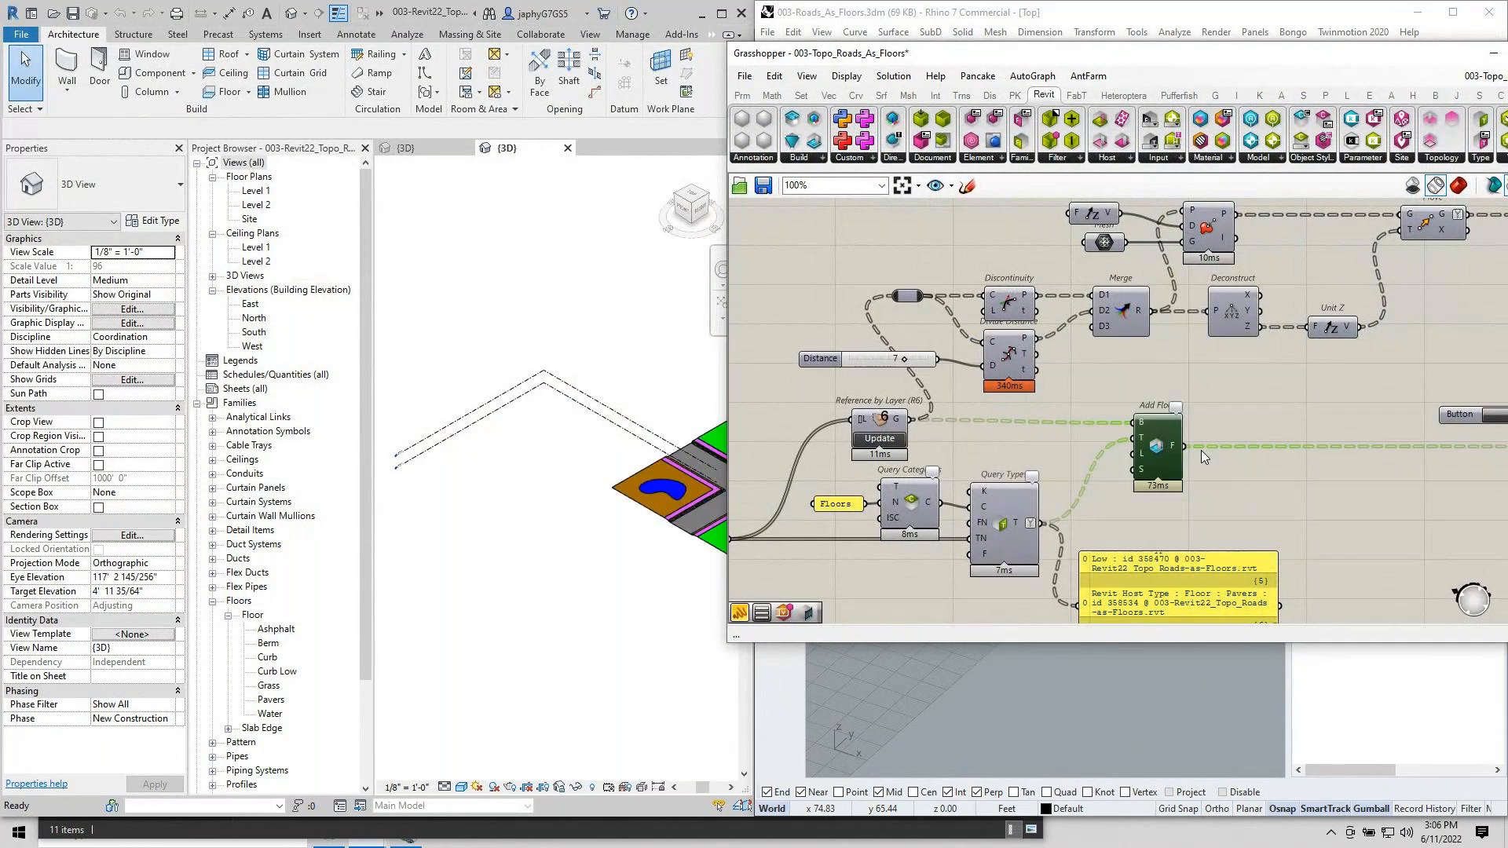
{"action": "left_click", "coordinate": [463, 468]}
{"action": "scroll", "coordinate": [463, 470], "scroll_direction": "down", "scroll_amount": 3}
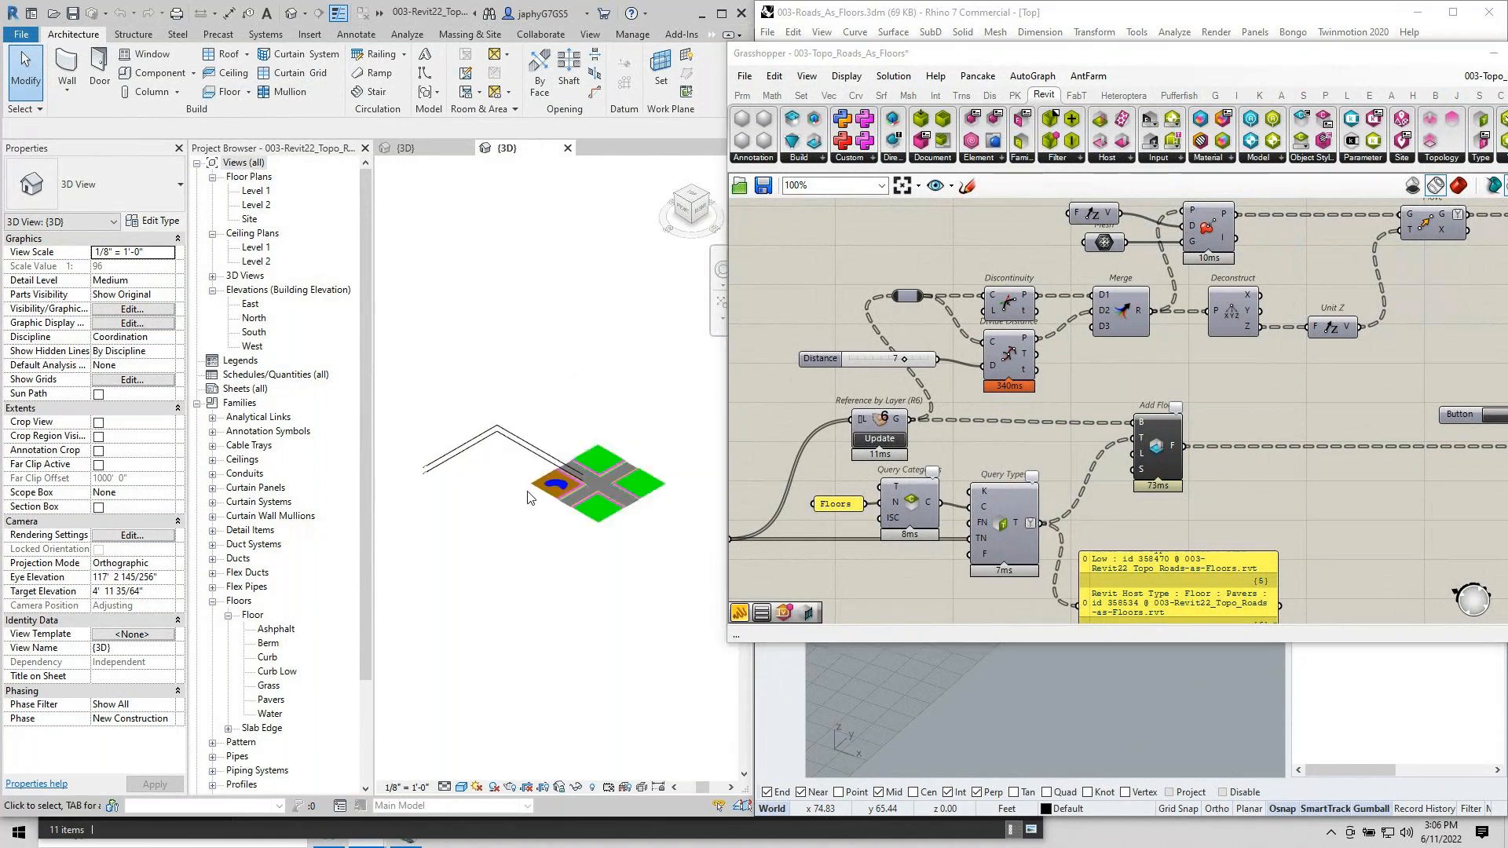
Inspect the generated grass floors in Revit and the stepped paver, curb and low curb floors along the road edge.
{"action": "scroll", "coordinate": [575, 504], "scroll_direction": "up", "scroll_amount": 5}
{"action": "left_click", "coordinate": [595, 532]}
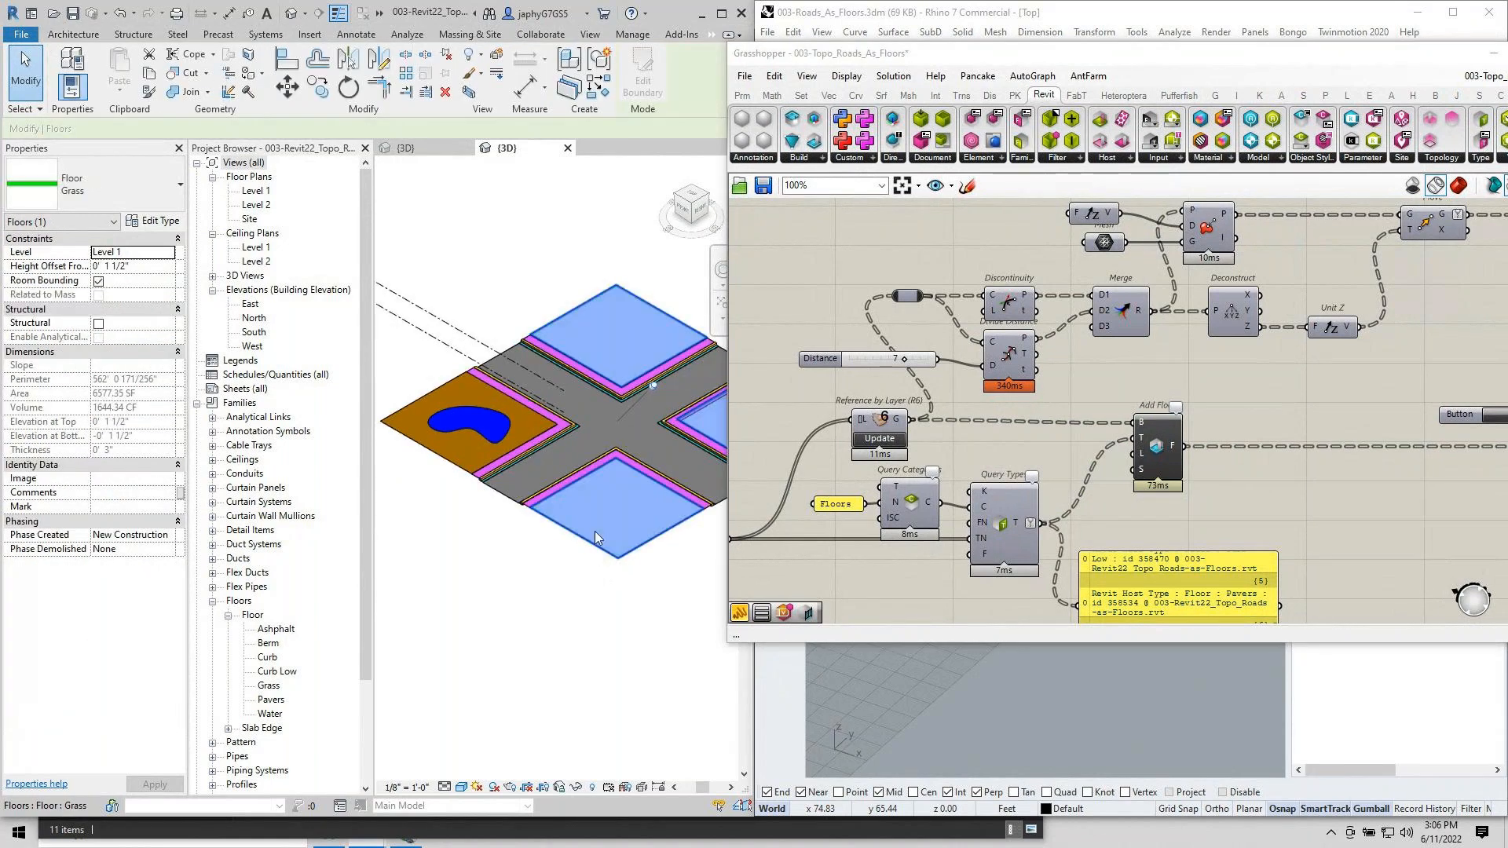
{"action": "left_click", "coordinate": [554, 622]}
{"action": "scroll", "coordinate": [560, 589], "scroll_direction": "down", "scroll_amount": 1}
{"action": "scroll", "coordinate": [515, 518], "scroll_direction": "up", "scroll_amount": 8}
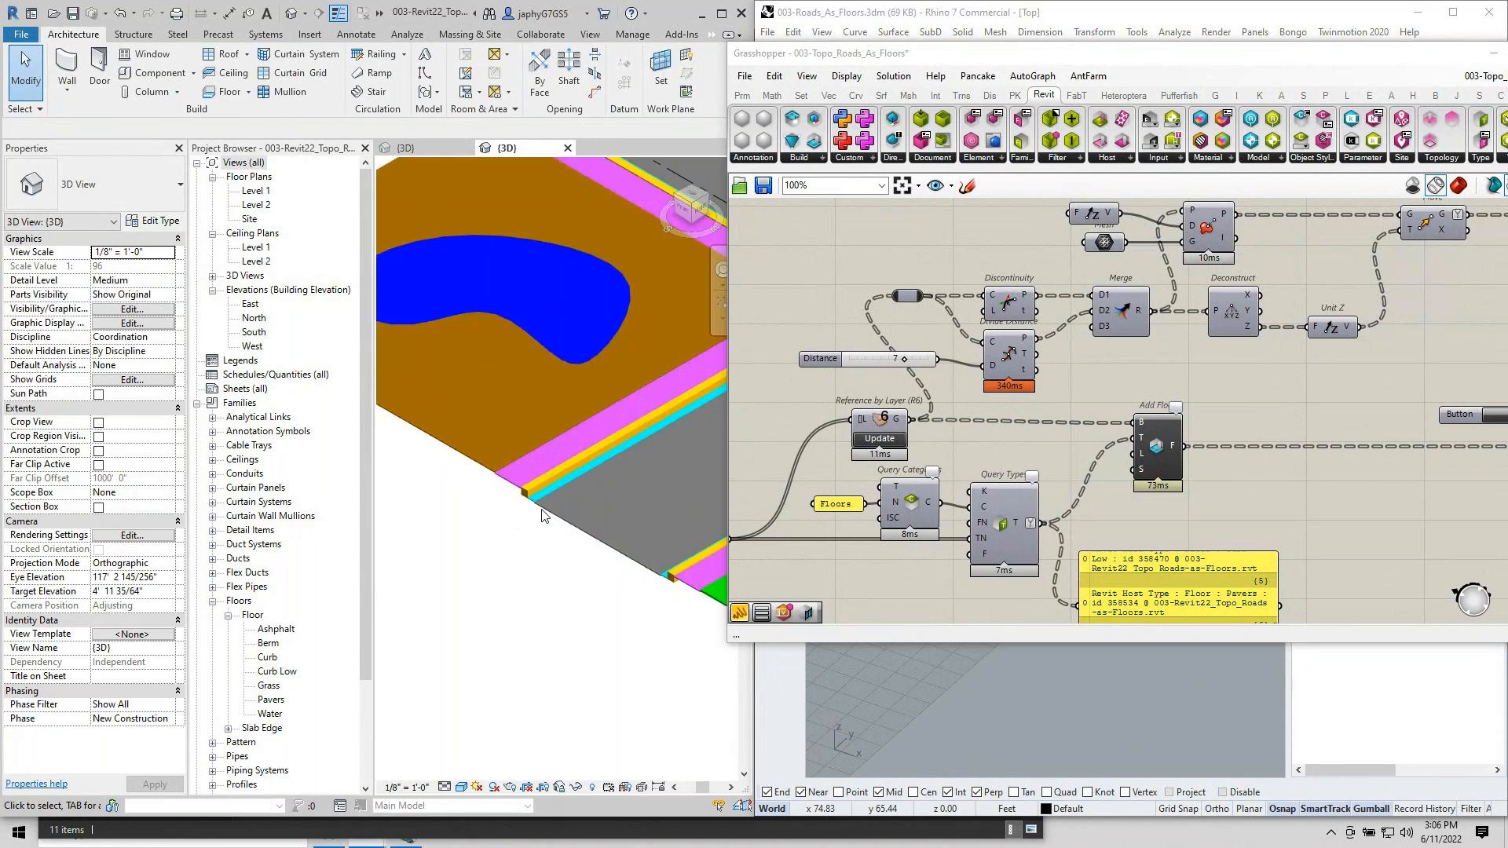
{"action": "scroll", "coordinate": [514, 505], "scroll_direction": "up", "scroll_amount": 1}
{"action": "left_click", "coordinate": [535, 481]}
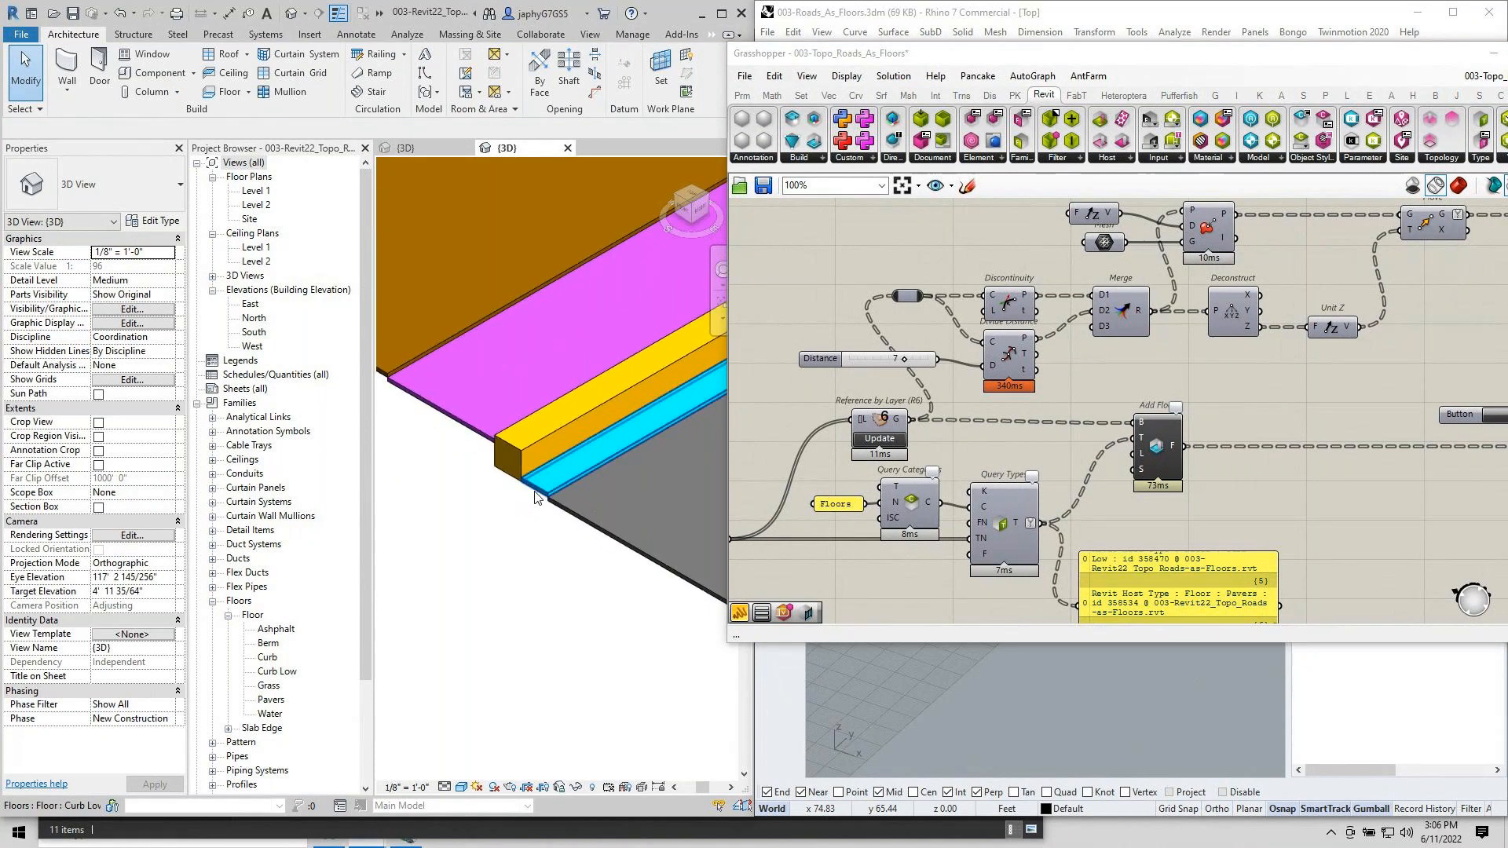
{"action": "key", "text": "Escape"}
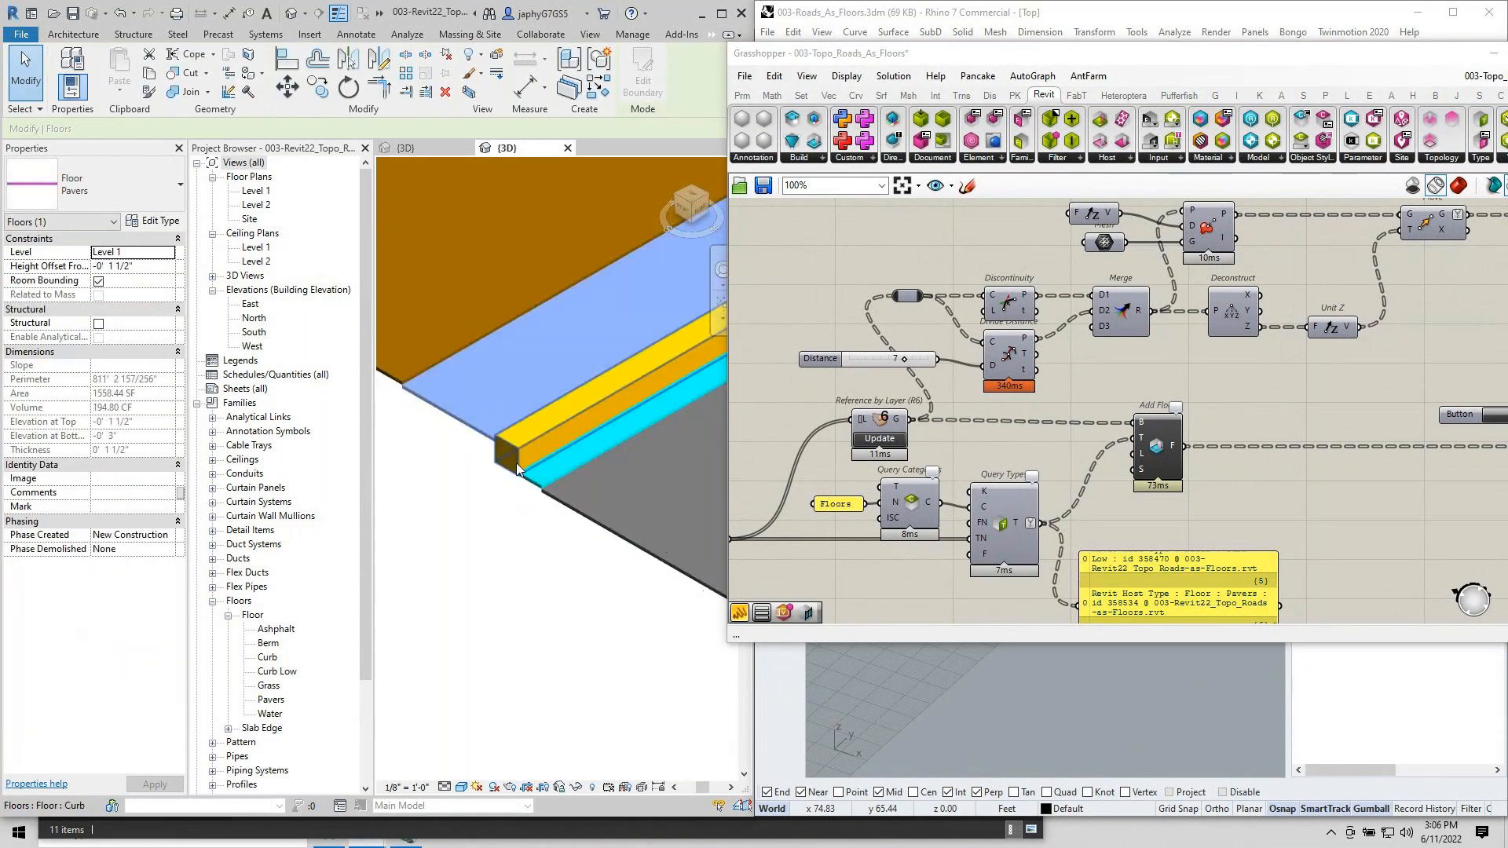
Select the berm floor to check its type and look over the rest of the road intersection.
{"action": "scroll", "coordinate": [516, 464], "scroll_direction": "down", "scroll_amount": 4}
{"action": "left_click", "coordinate": [455, 407]}
{"action": "scroll", "coordinate": [518, 389], "scroll_direction": "down", "scroll_amount": 3}
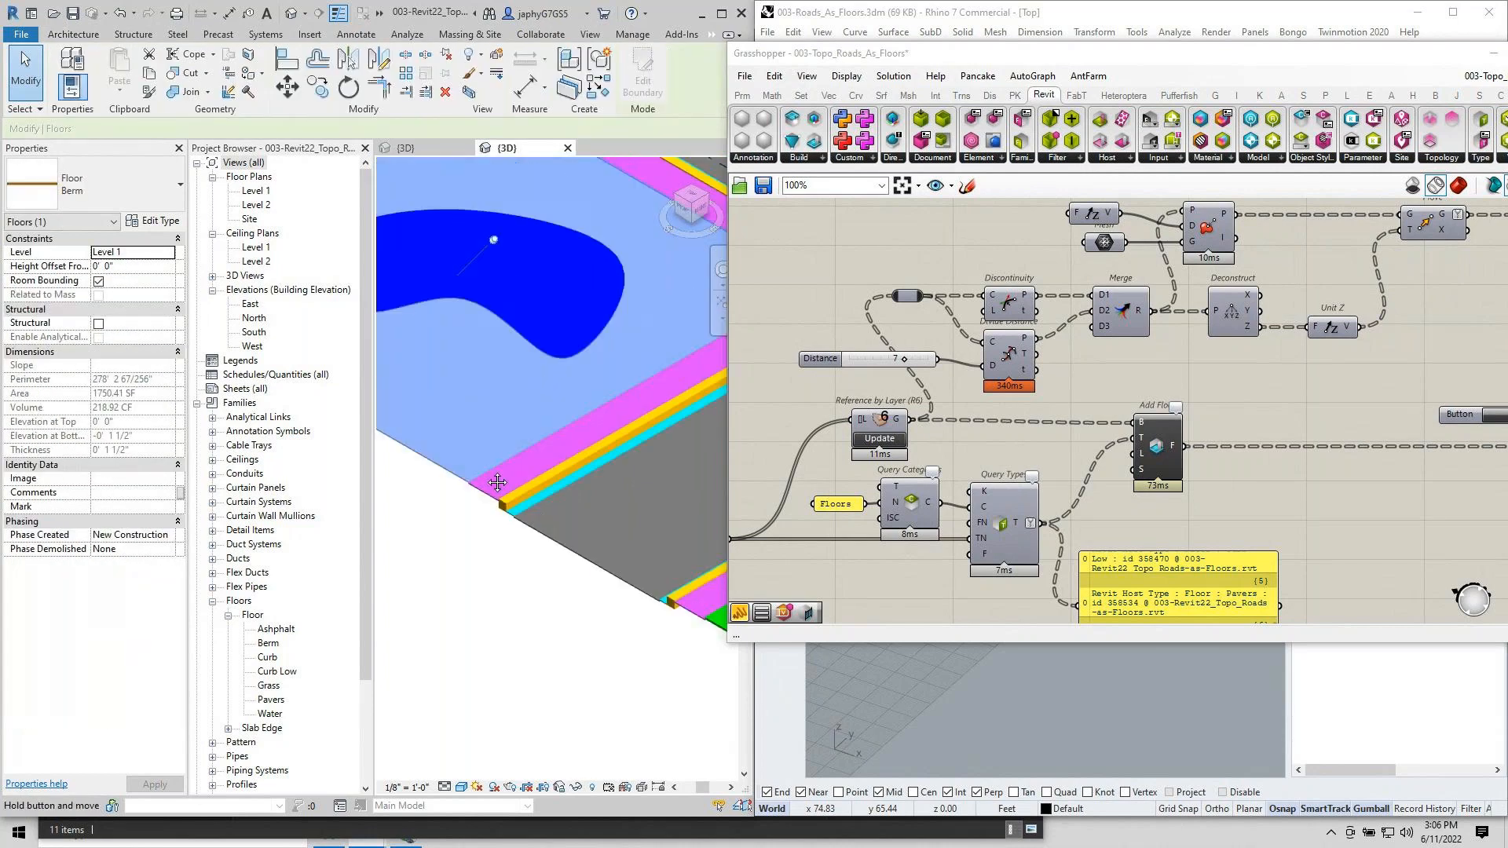
{"action": "scroll", "coordinate": [535, 391], "scroll_direction": "down", "scroll_amount": 2}
{"action": "middle_click_drag", "start_coordinate": [530, 378], "coordinate": [345, 369]}
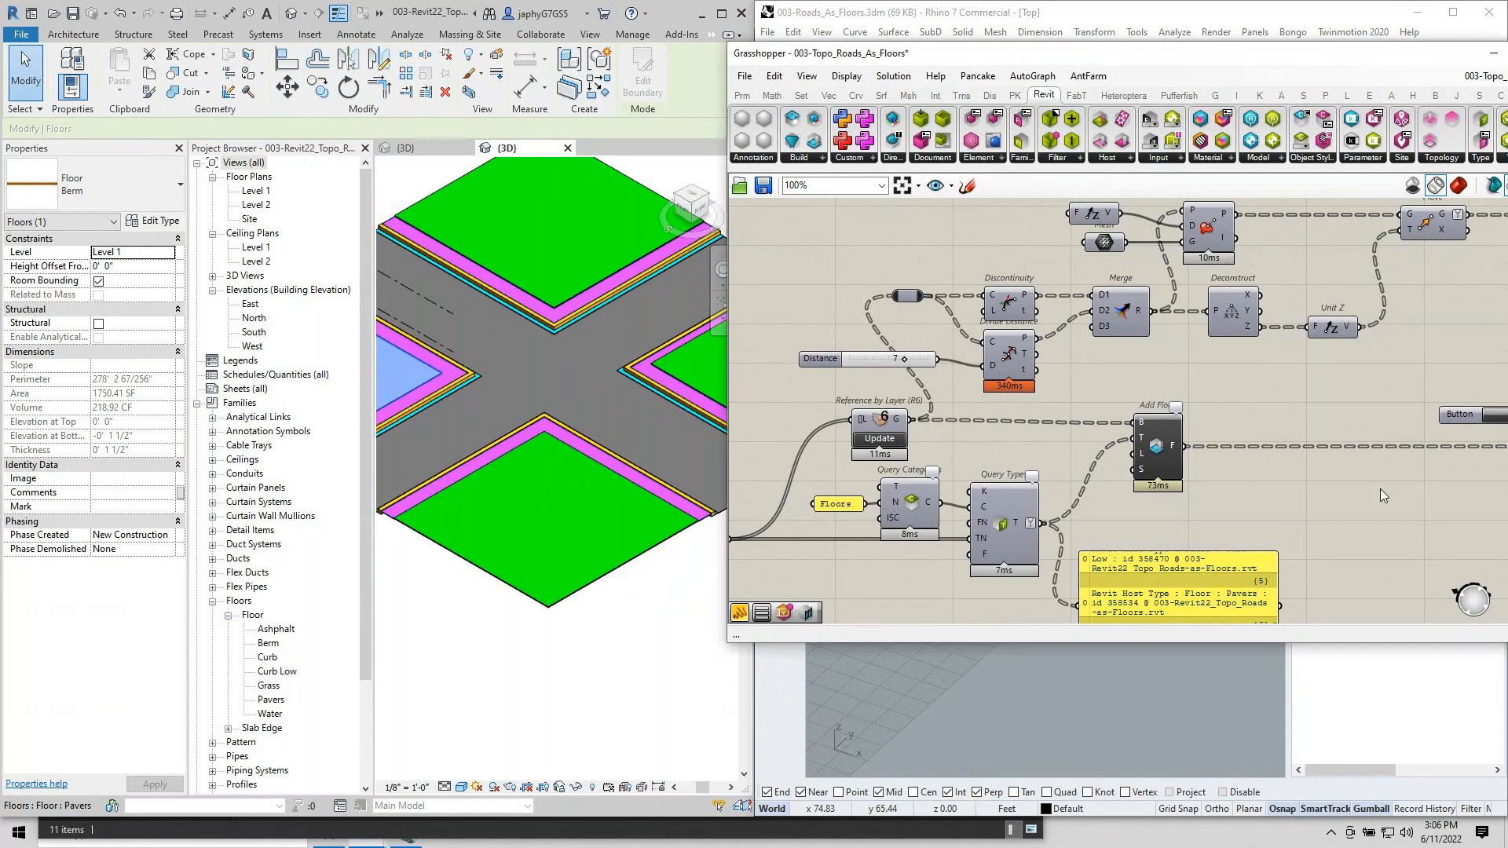
Open the GhPython Script component's code and review the transaction that adds points through the slab shape editor, closing it after.
{"action": "right_click_drag", "start_coordinate": [1379, 489], "coordinate": [924, 499]}
{"action": "double_click", "coordinate": [1160, 471]}
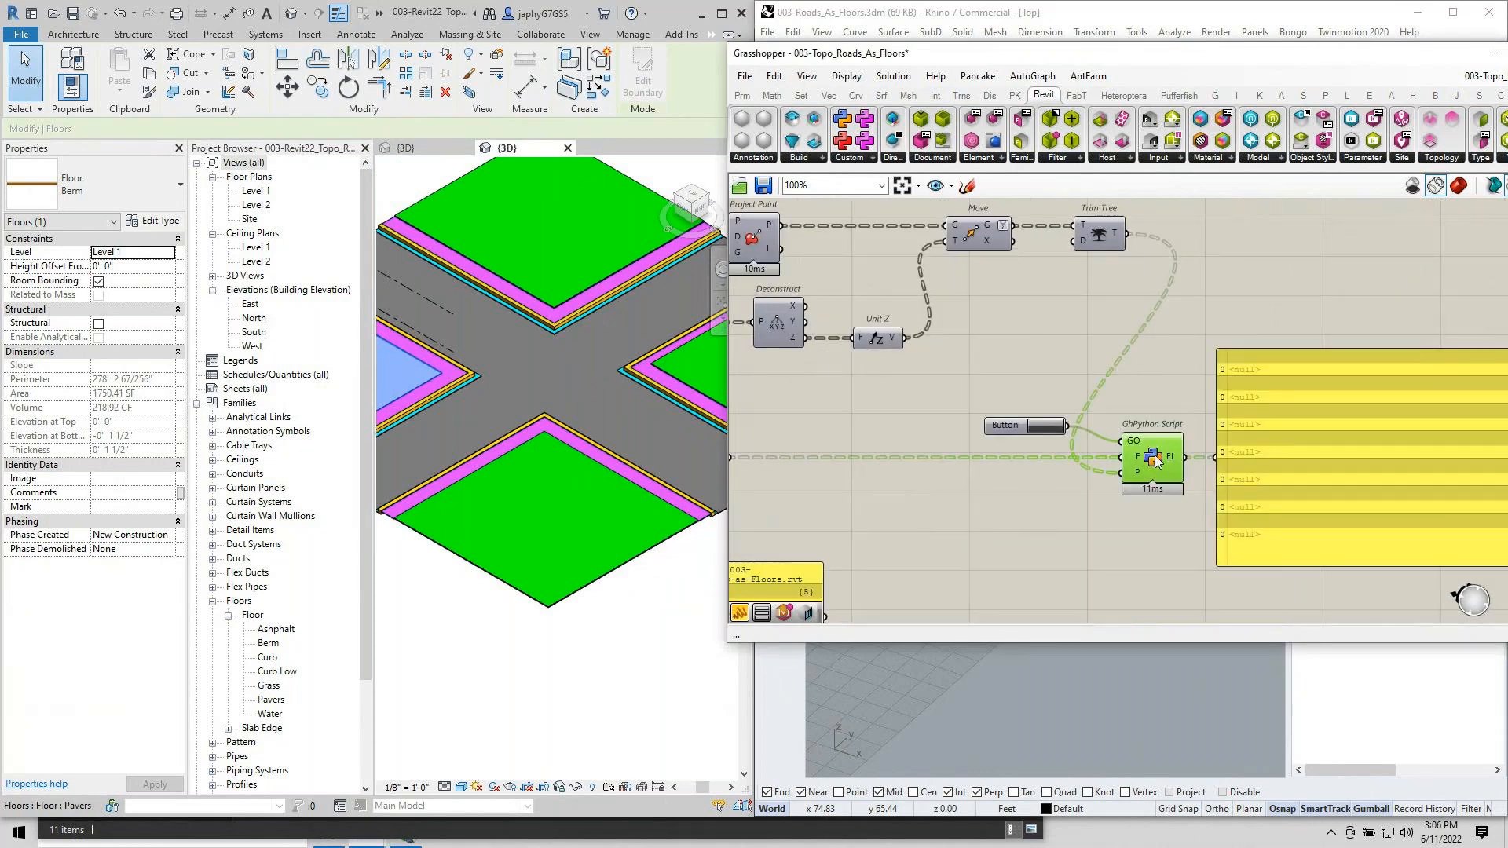
{"action": "left_click_drag", "start_coordinate": [785, 567], "coordinate": [780, 184]}
{"action": "scroll", "coordinate": [603, 500], "scroll_direction": "down", "scroll_amount": 4}
{"action": "scroll", "coordinate": [602, 500], "scroll_direction": "down", "scroll_amount": 10}
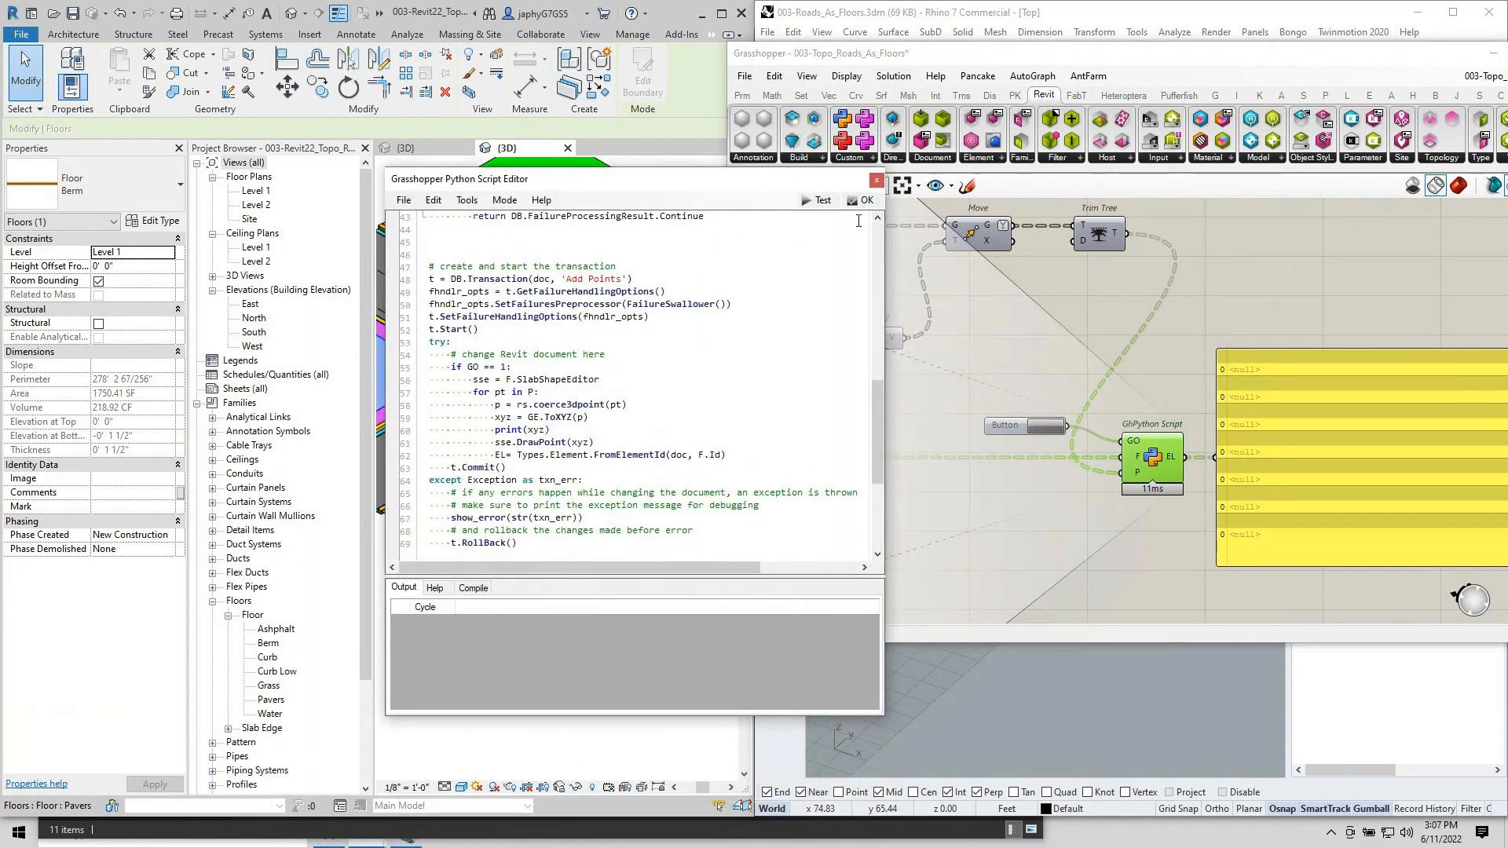
{"action": "left_click", "coordinate": [861, 199]}
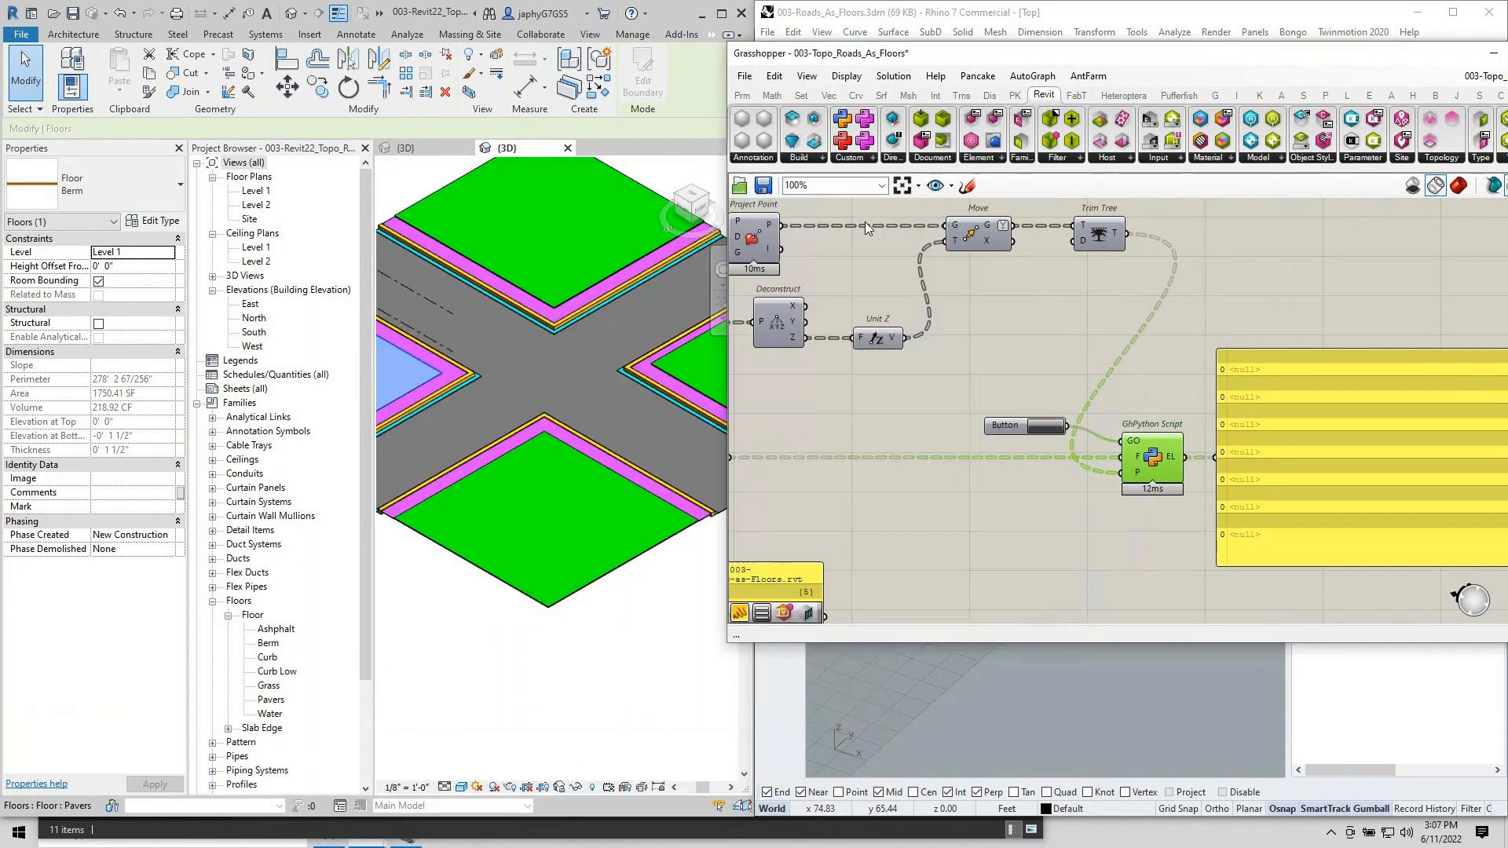
Run the GhPython script to add the projected points to the Revit floors, and examine their shape from a lower angle.
{"action": "left_click", "coordinate": [489, 572]}
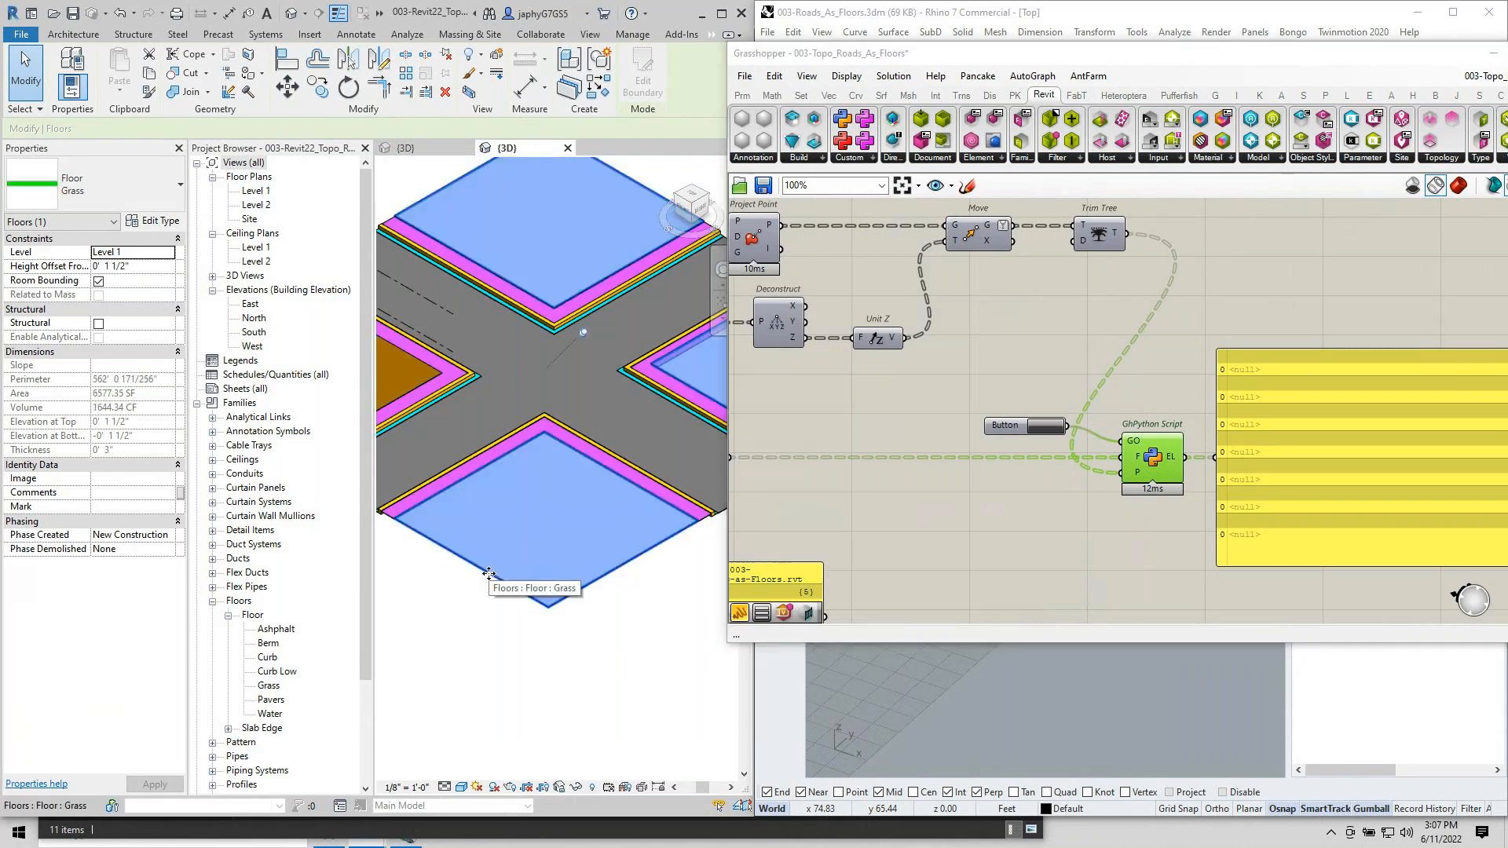
{"action": "key", "text": "Escape"}
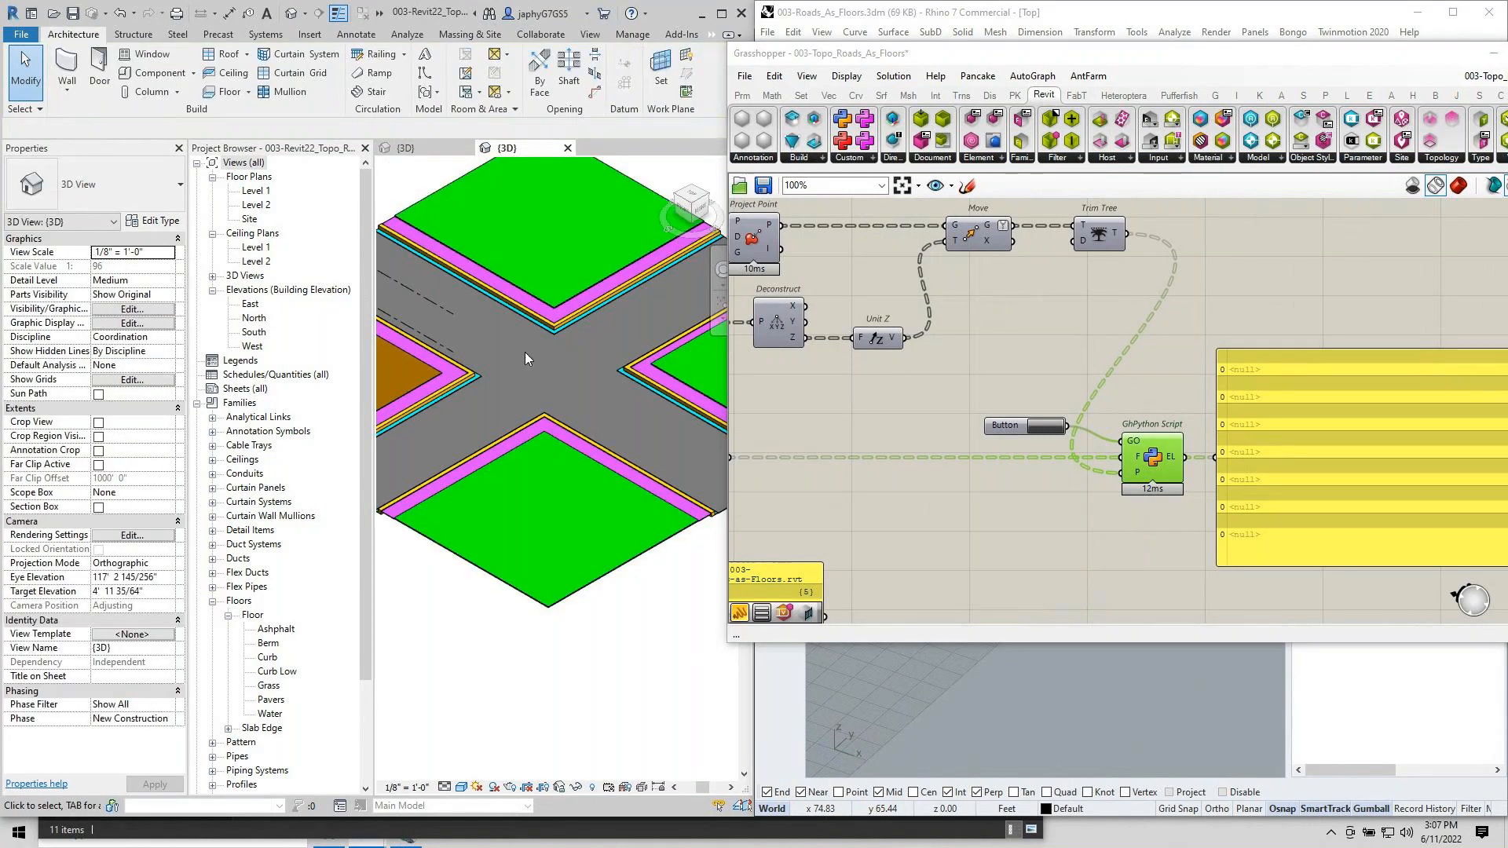
{"action": "scroll", "coordinate": [525, 352], "scroll_direction": "down", "scroll_amount": 1}
{"action": "middle_click_drag", "start_coordinate": [554, 317], "coordinate": [452, 360]}
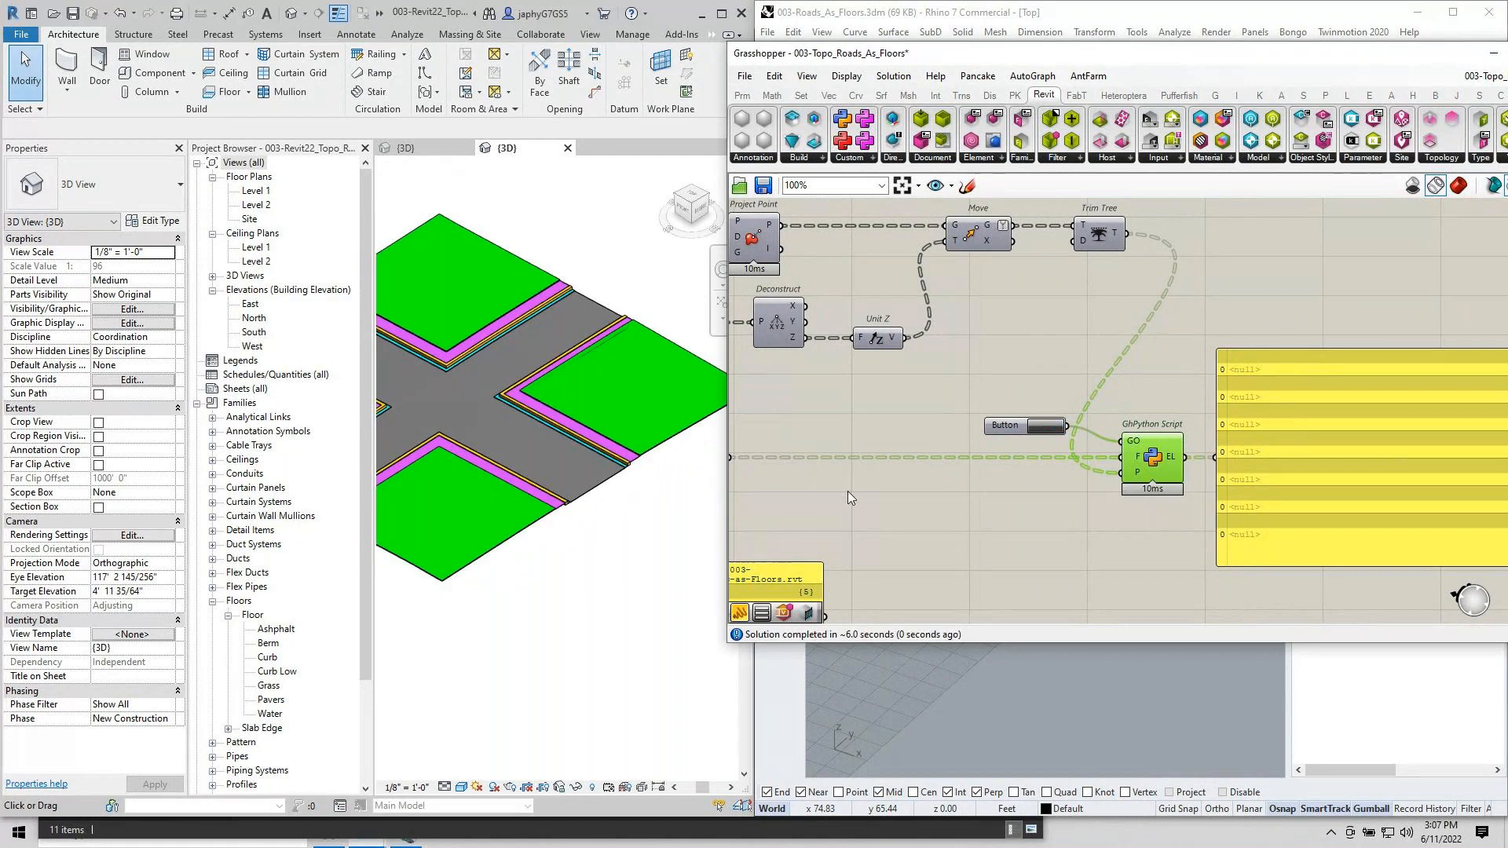
{"action": "left_click", "coordinate": [985, 515]}
{"action": "middle_click_drag", "start_coordinate": [629, 590], "coordinate": [655, 526], "text": "shift"}
{"action": "scroll", "coordinate": [655, 526], "scroll_direction": "up", "scroll_amount": 3}
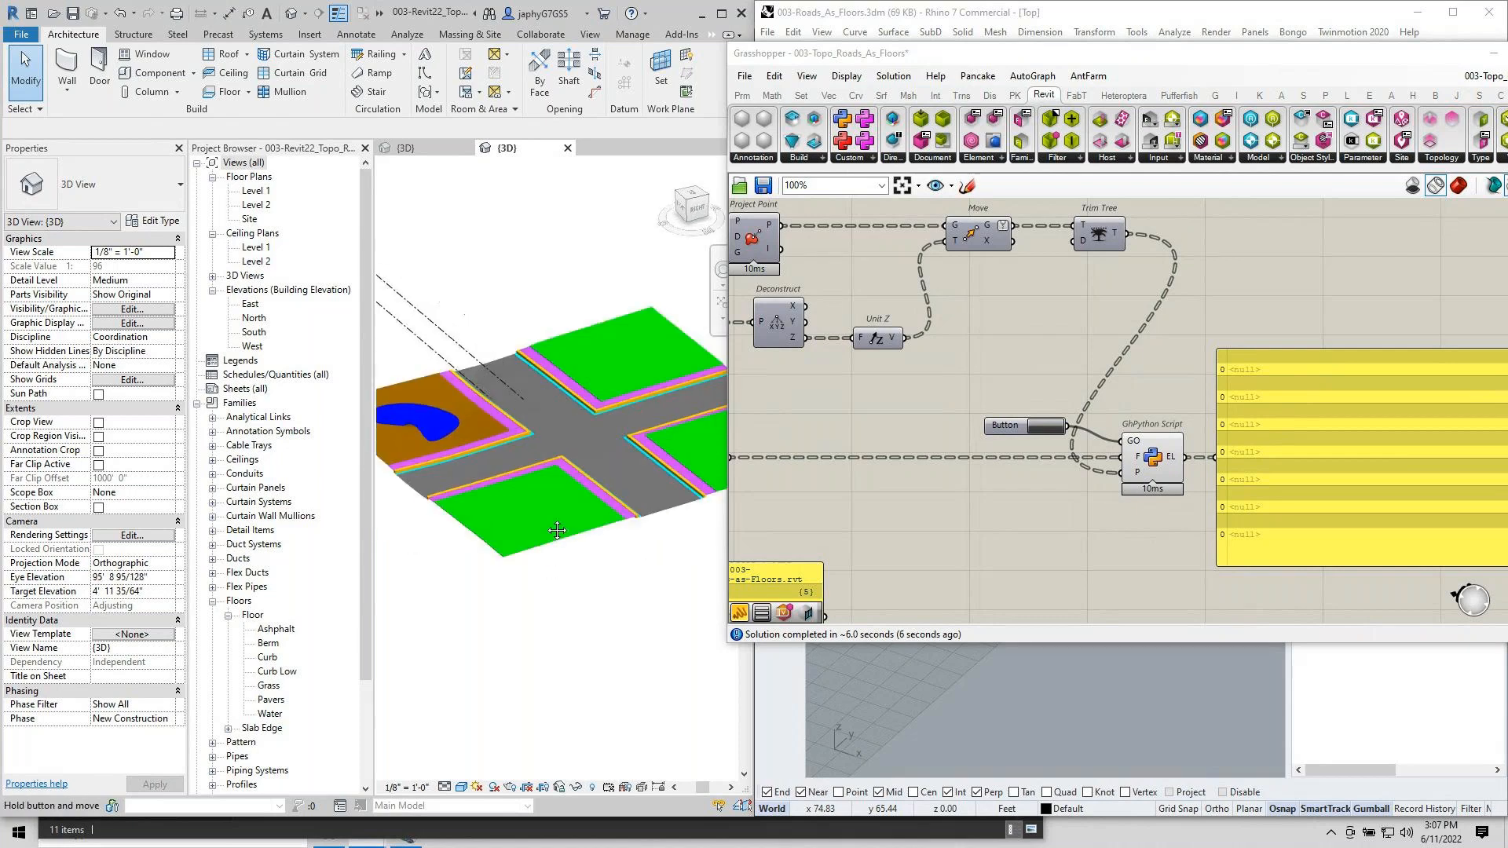
Show the Interior Edges of the Floors category in the 3D view's Visibility/Graphic Overrides and apply the change.
{"action": "key", "text": "v"}
{"action": "key", "text": "g"}
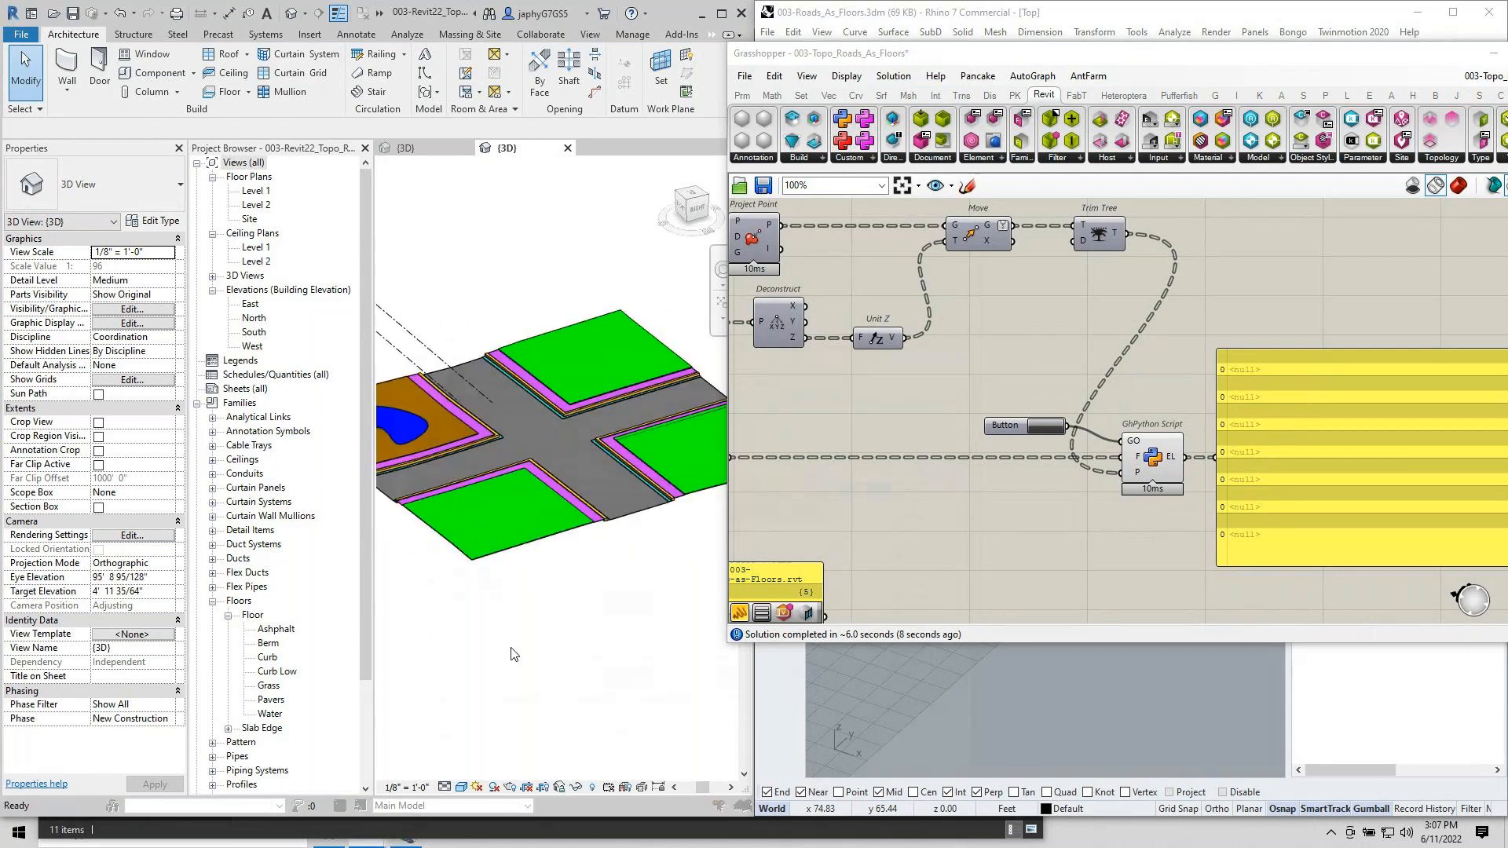
{"action": "scroll", "coordinate": [527, 488], "scroll_direction": "down", "scroll_amount": 10}
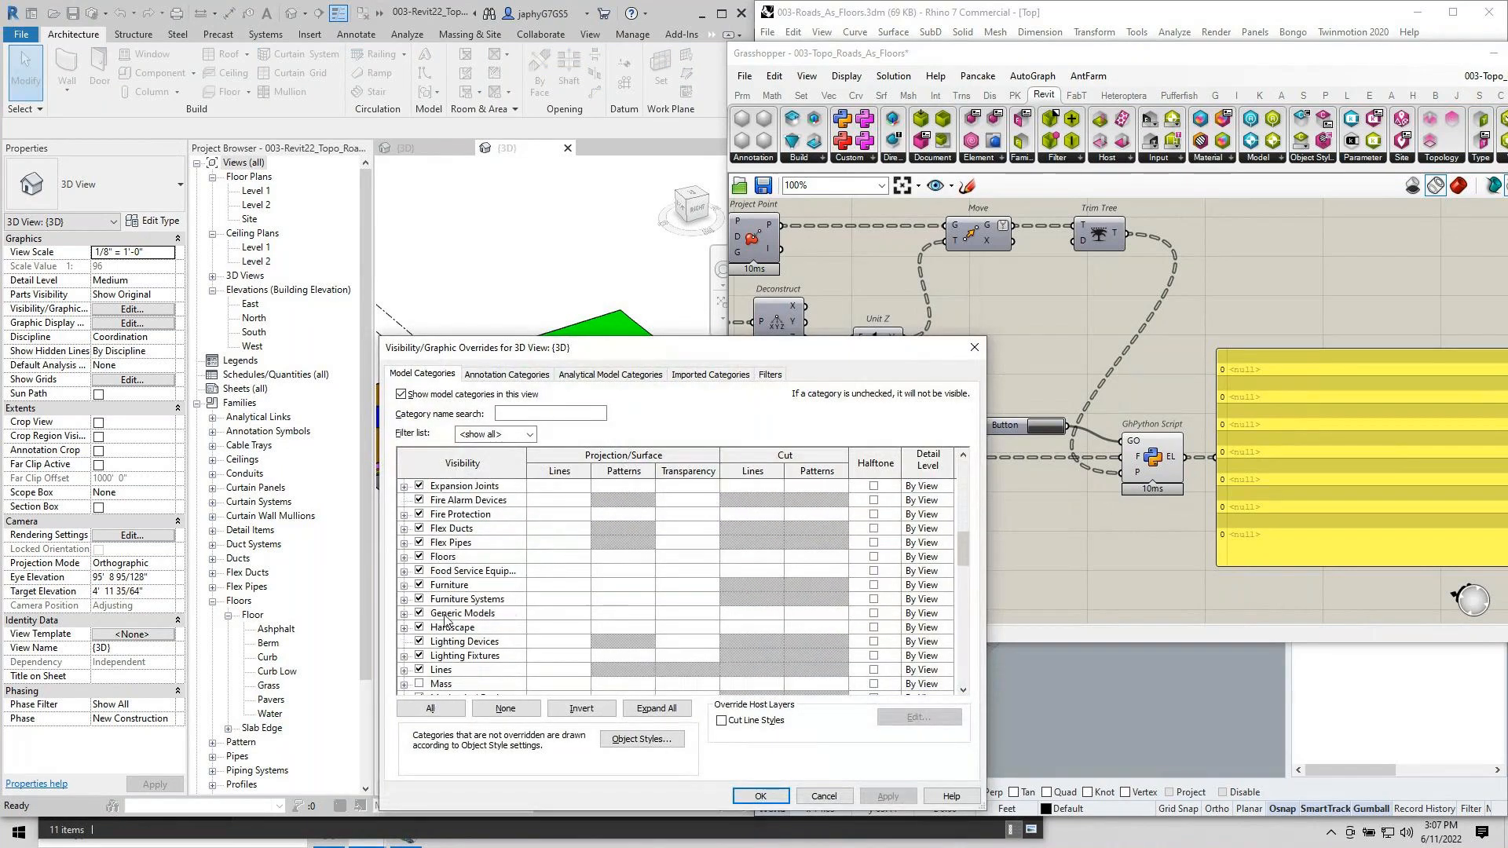
{"action": "left_click", "coordinate": [404, 557]}
{"action": "left_click", "coordinate": [435, 599]}
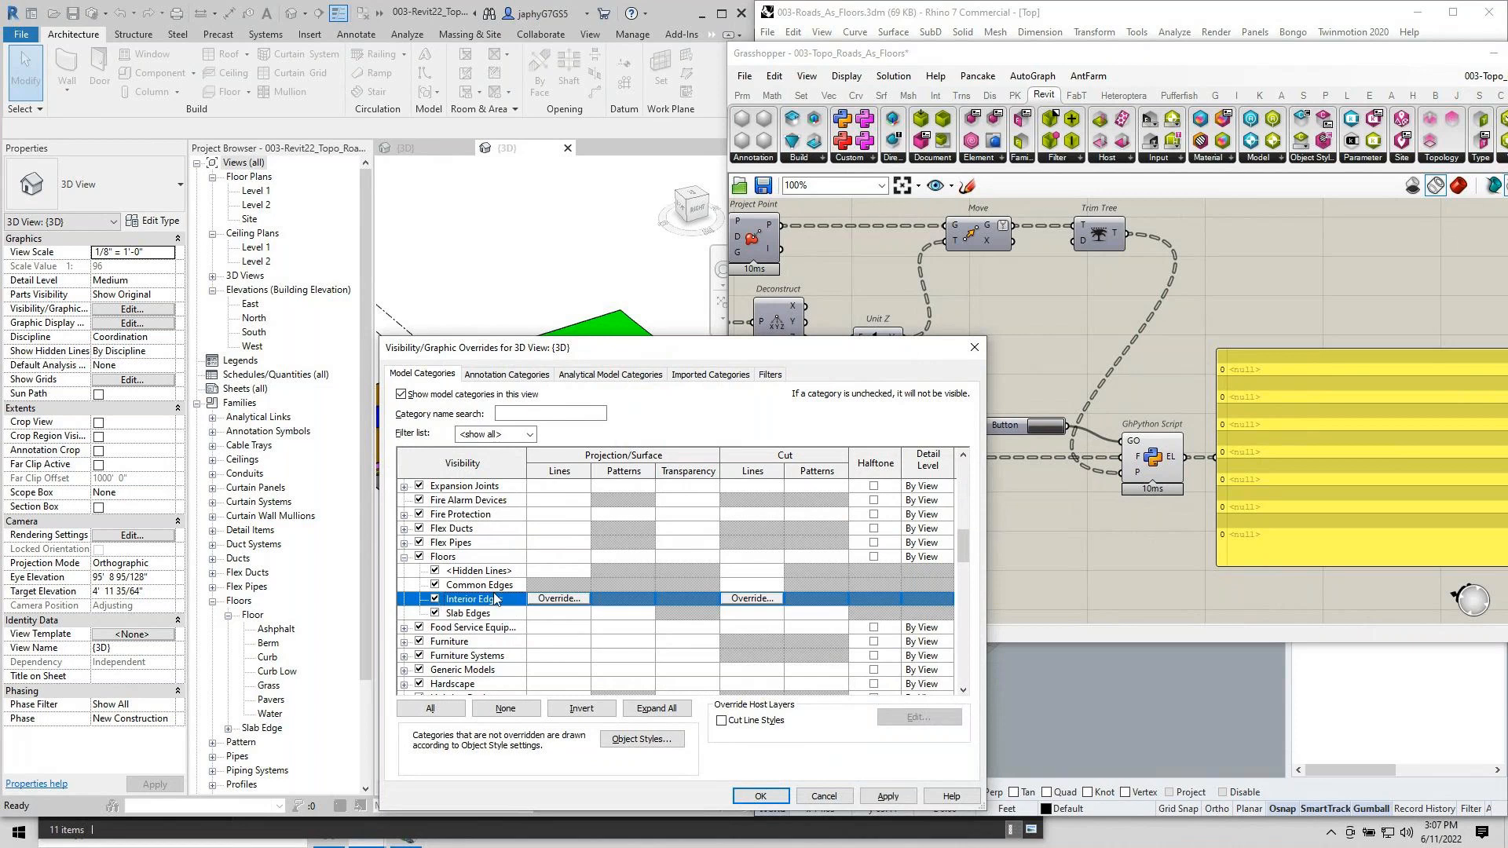
{"action": "left_click_drag", "start_coordinate": [650, 340], "coordinate": [1009, 199]}
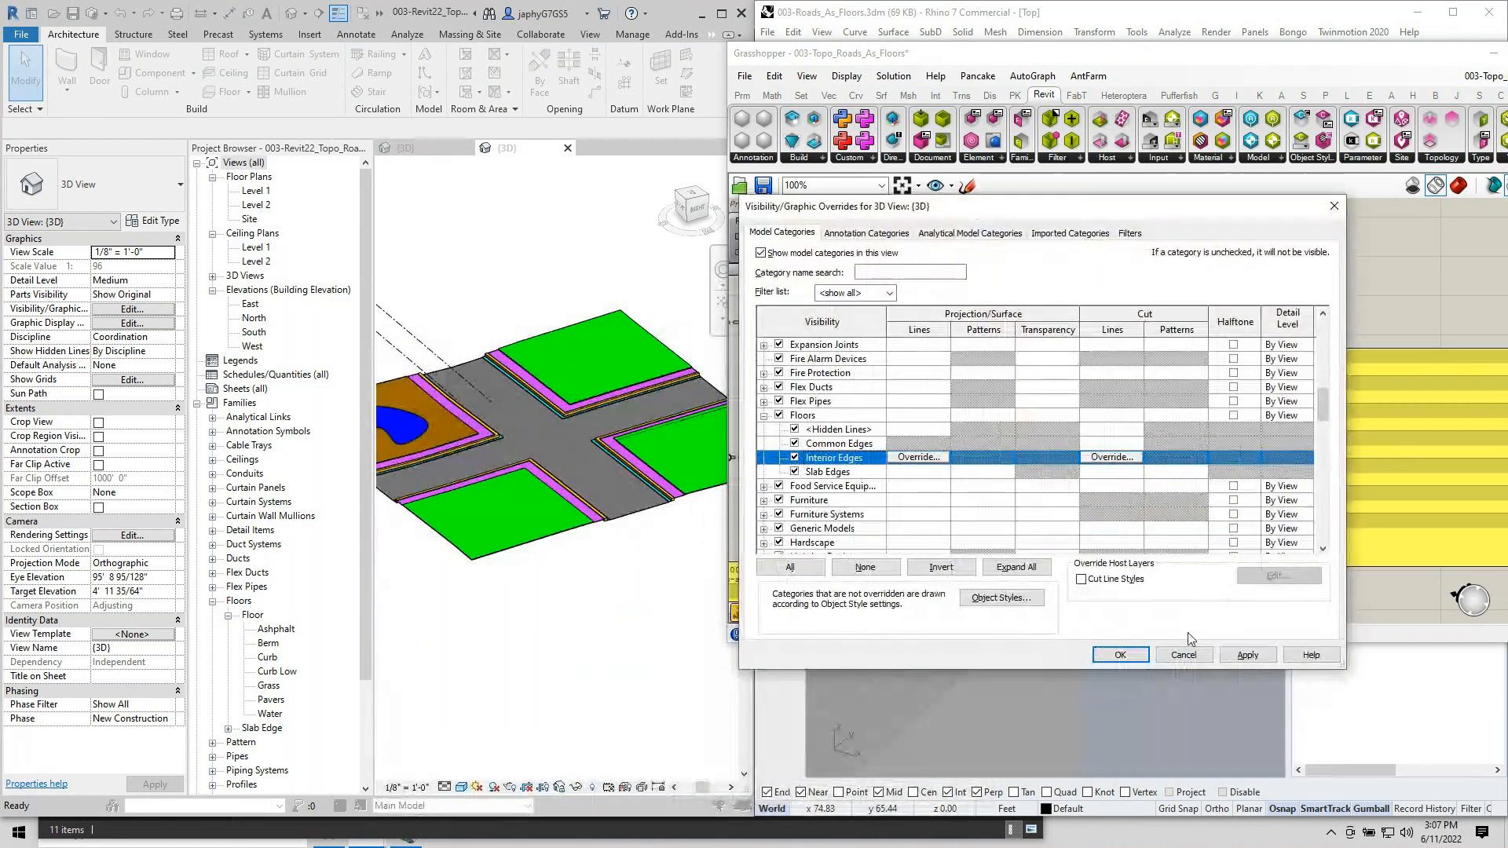
{"action": "left_click", "coordinate": [1236, 657]}
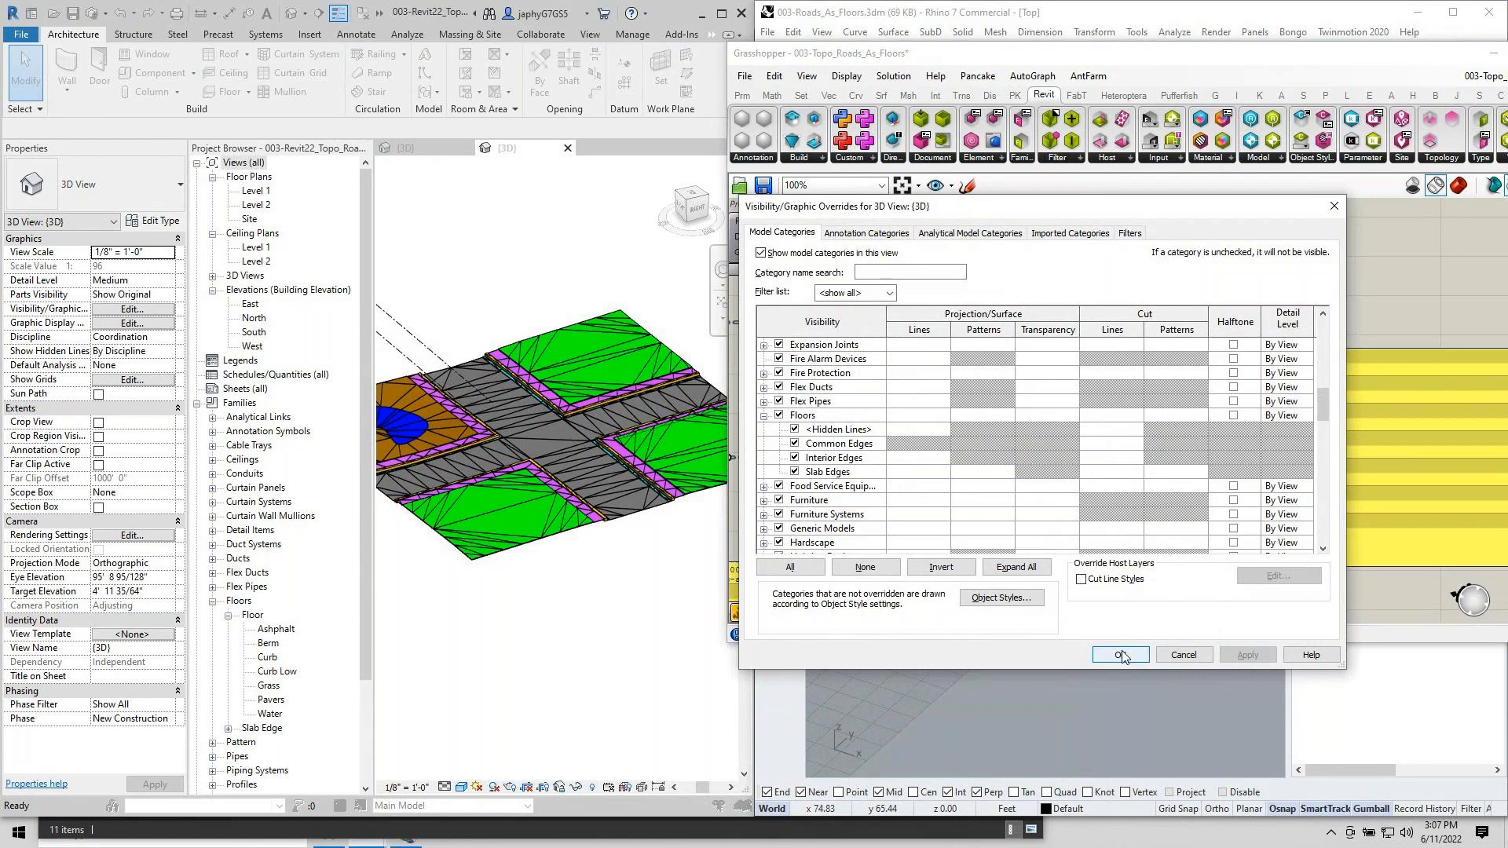
Hide the Interior Edges of the Floors category again and accept the visibility overrides.
{"action": "scroll", "coordinate": [923, 447], "scroll_direction": "down", "scroll_amount": 1}
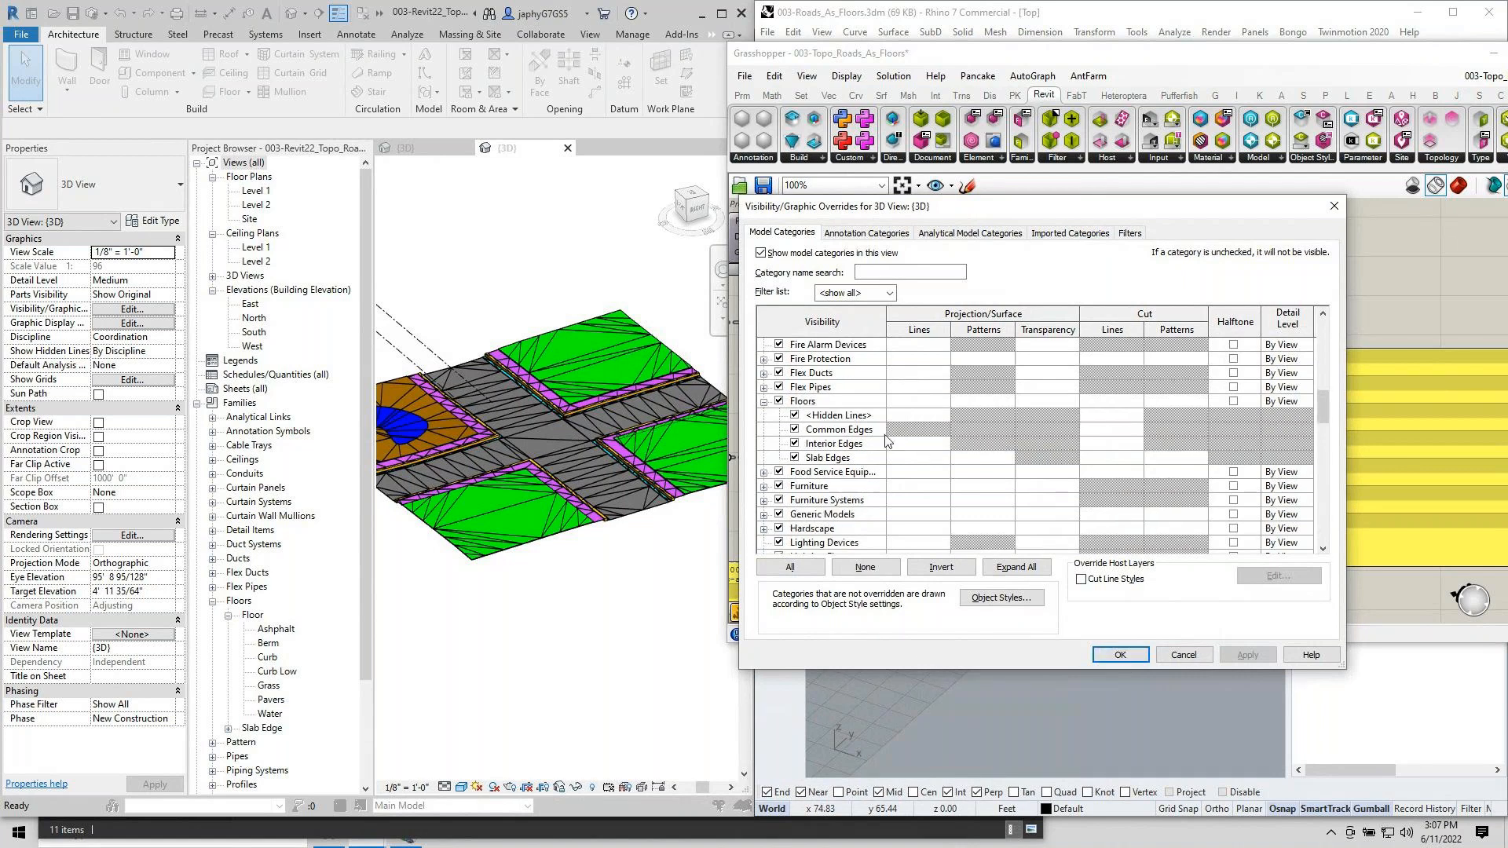
{"action": "left_click", "coordinate": [794, 443]}
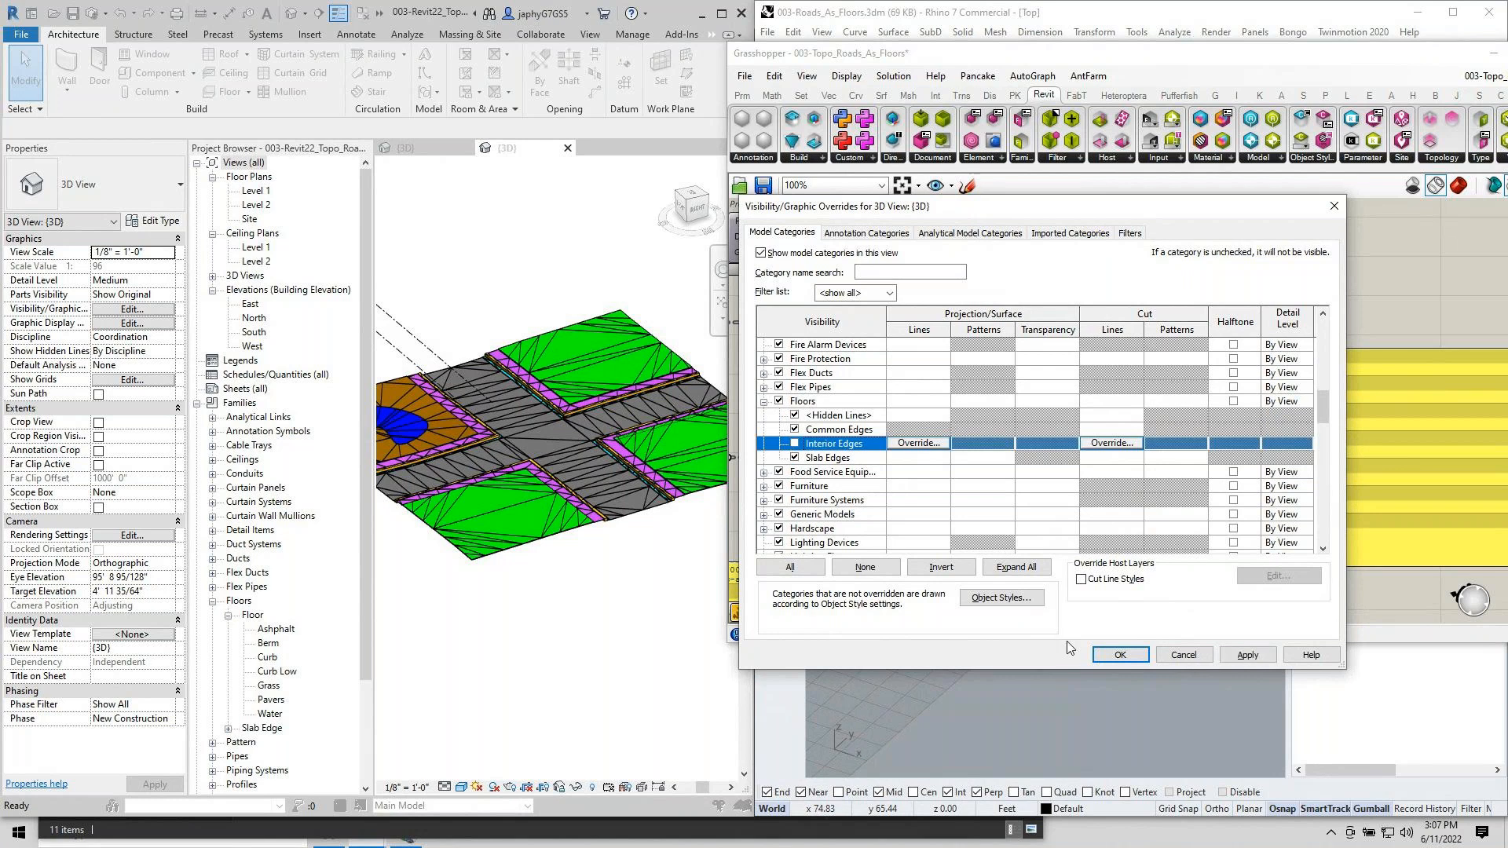
{"action": "left_click", "coordinate": [1120, 654]}
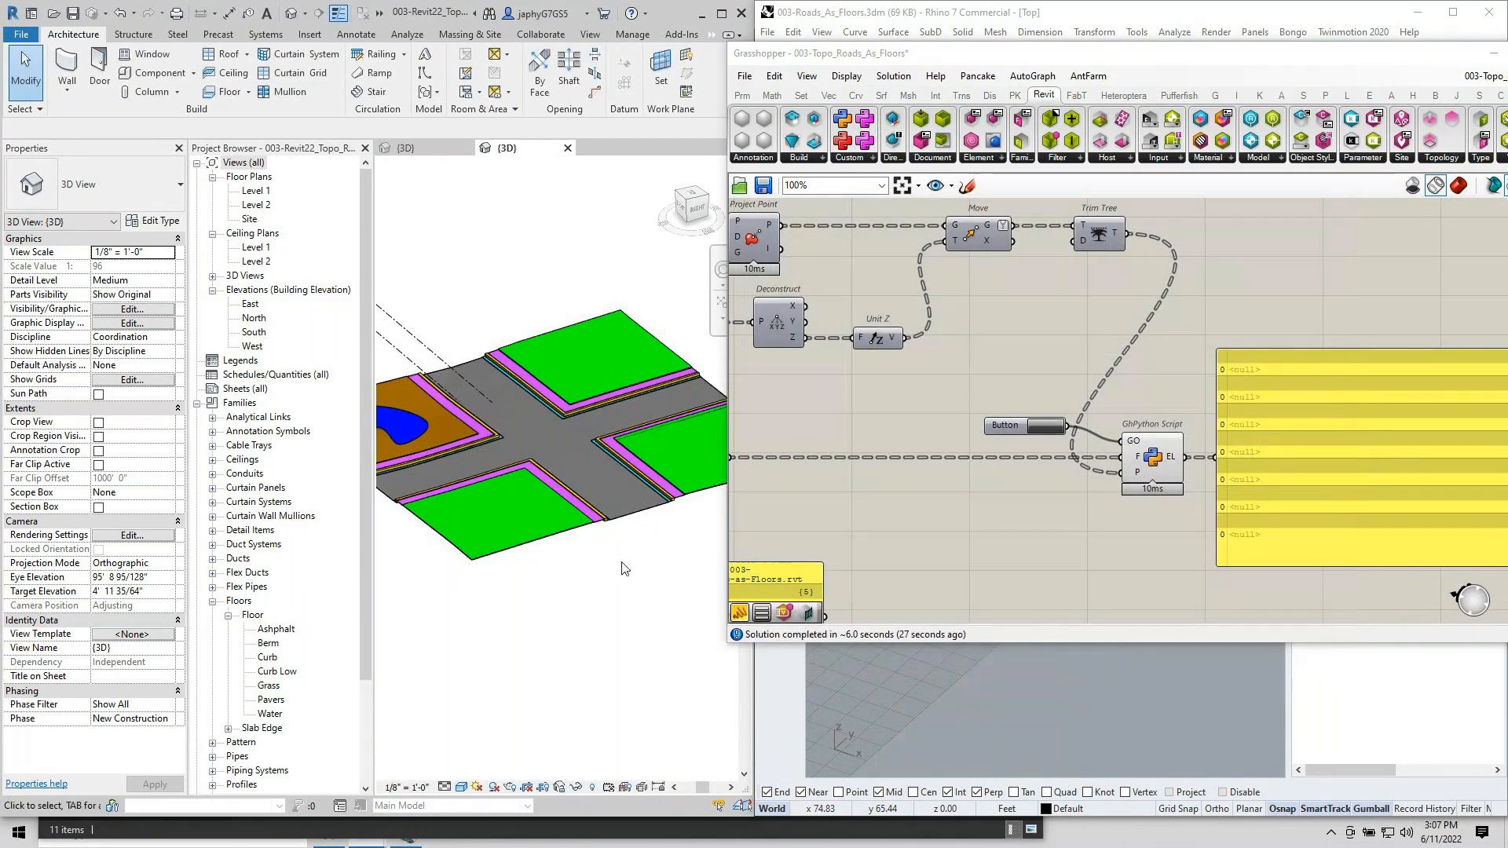
Orbit around the sloped floors and select the asphalt road floor to examine its shape-edit points.
{"action": "middle_click_drag", "start_coordinate": [606, 501], "coordinate": [661, 529], "text": "shift"}
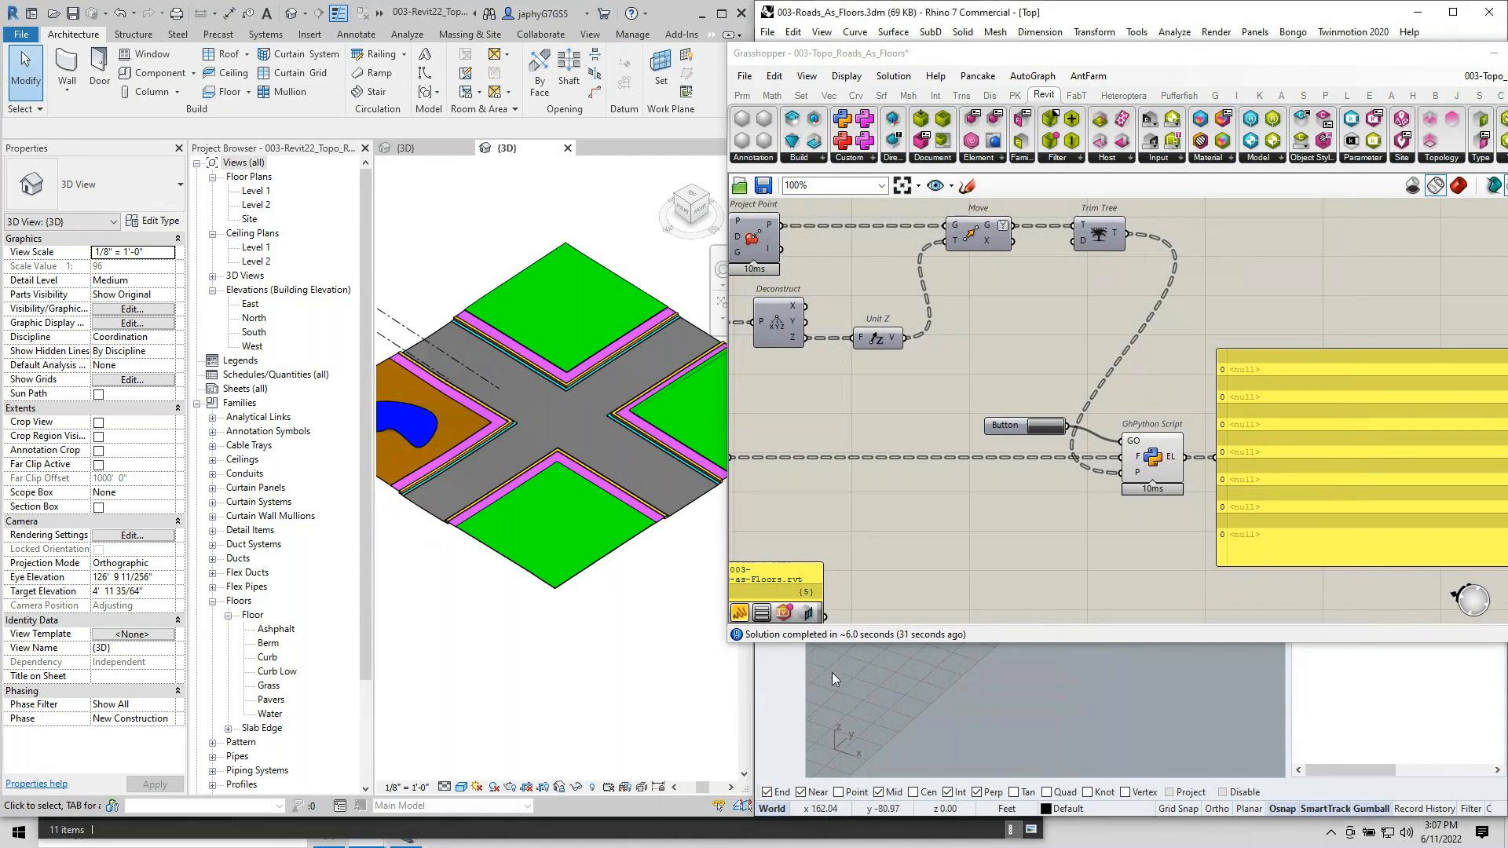
{"action": "middle_click_drag", "start_coordinate": [546, 677], "coordinate": [544, 451], "text": "shift"}
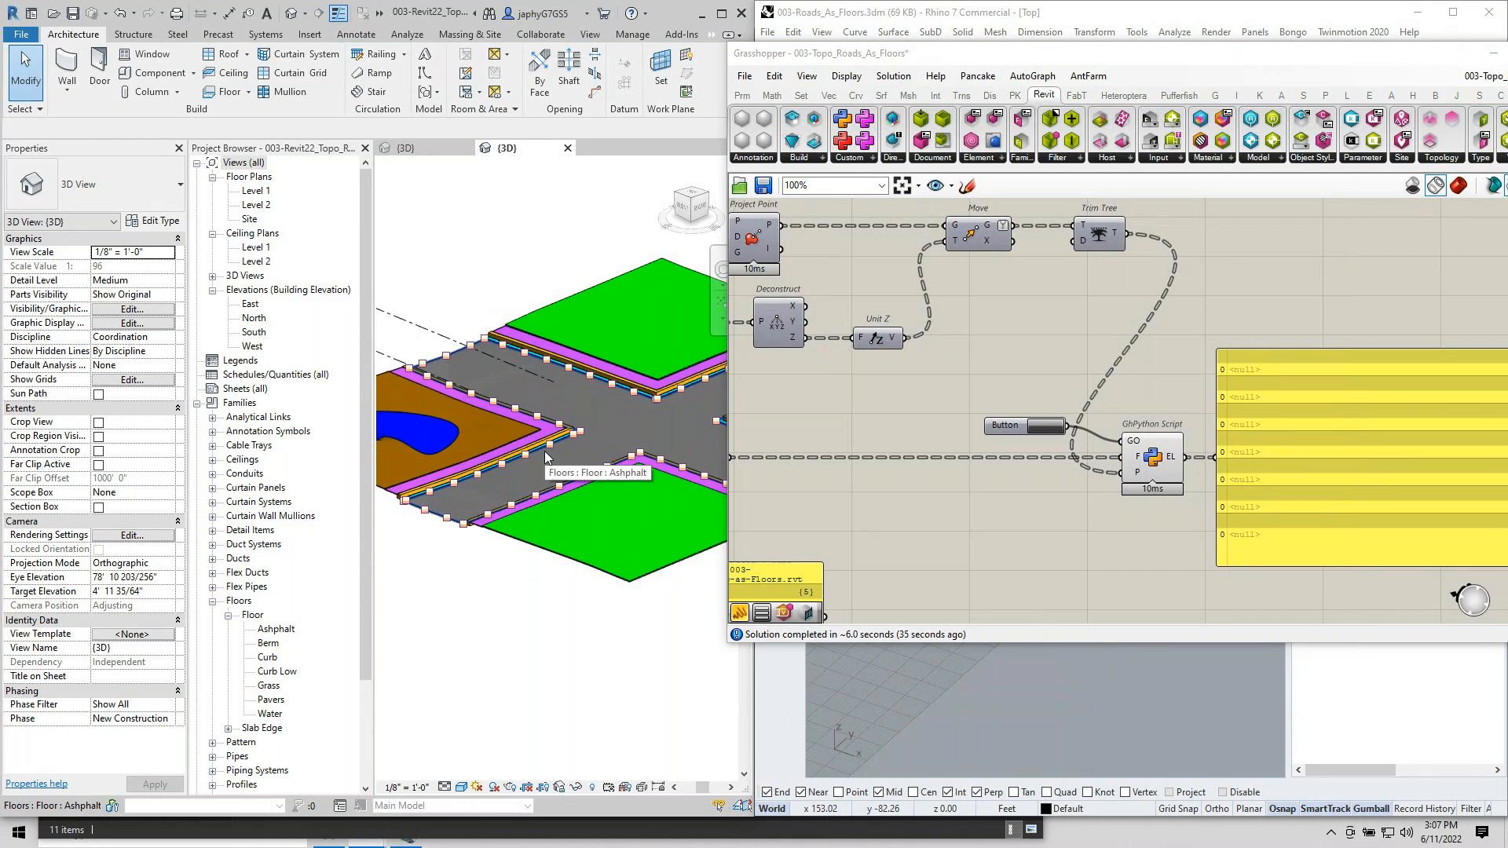
{"action": "left_click", "coordinate": [545, 451]}
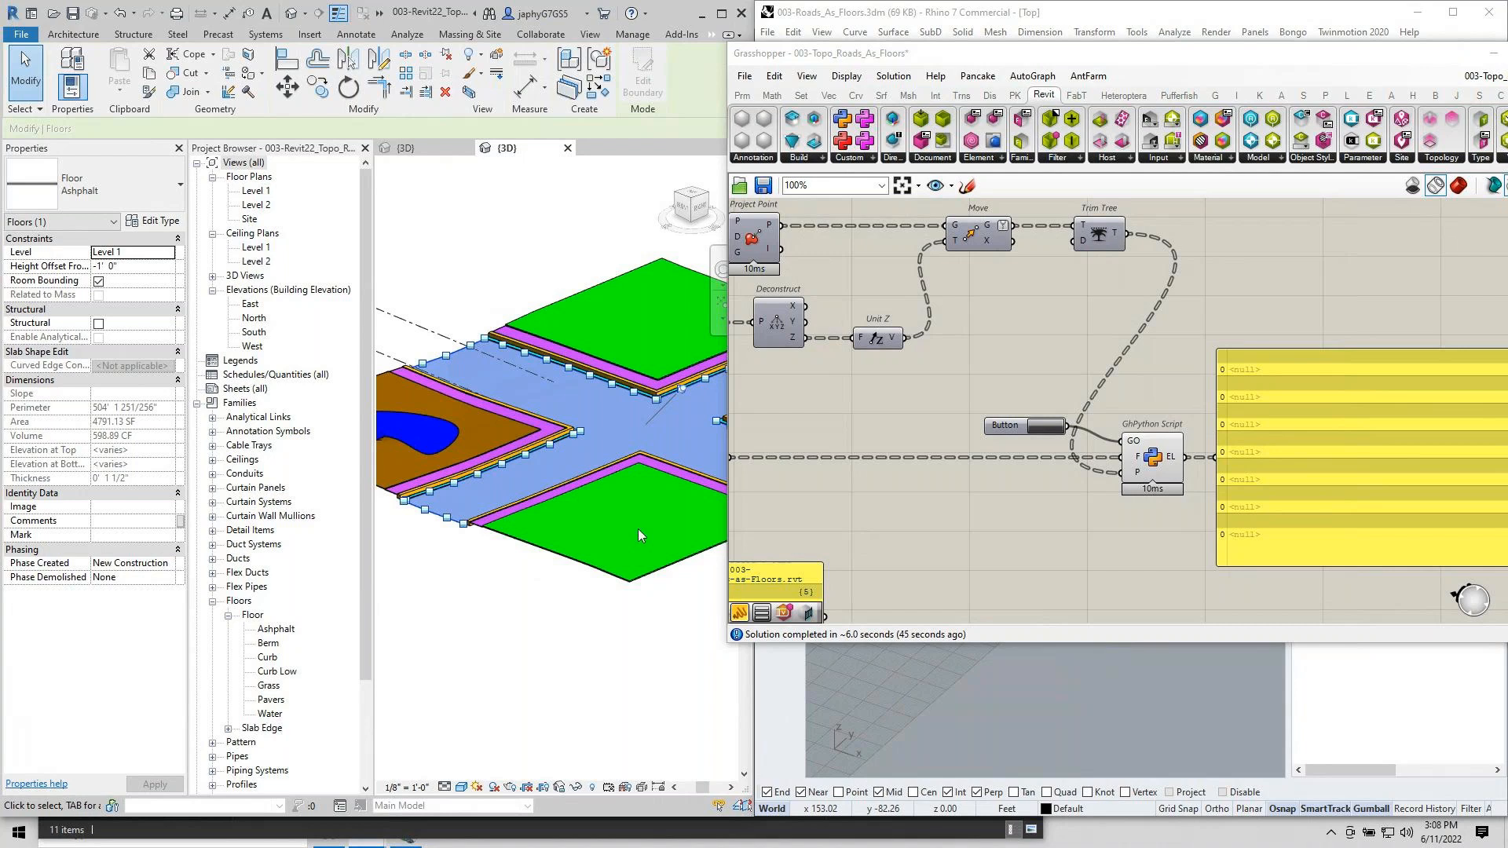
{"action": "key", "text": "Escape"}
{"action": "scroll", "coordinate": [557, 492], "scroll_direction": "down", "scroll_amount": 2}
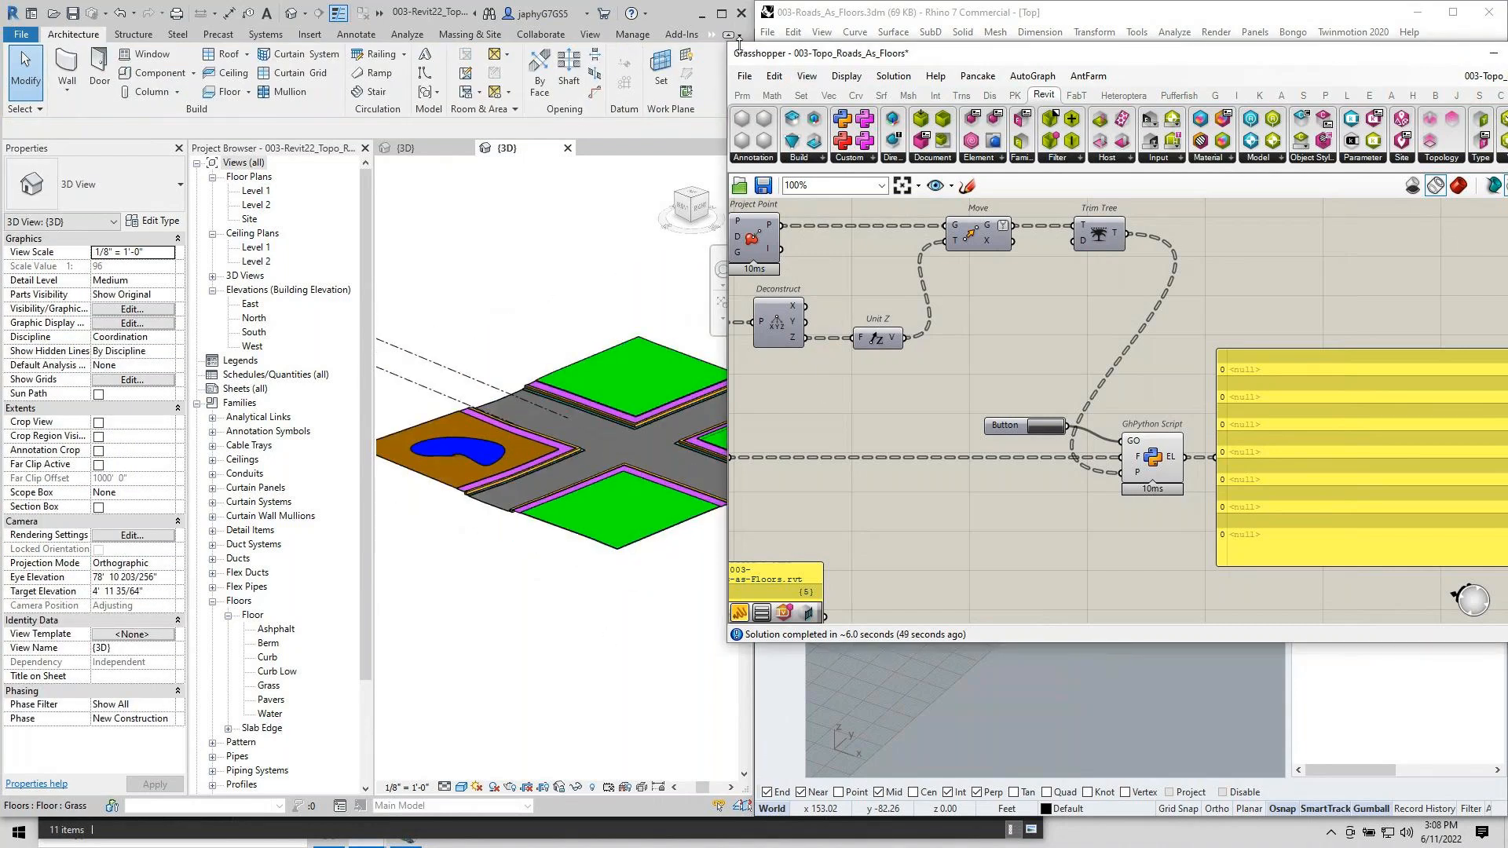
Move the Grasshopper window clear of the Revit 3D view and frame the Add Floor and GhPython Script components.
{"action": "left_click_drag", "start_coordinate": [729, 46], "coordinate": [930, 37]}
{"action": "scroll", "coordinate": [1044, 438], "scroll_direction": "down", "scroll_amount": 4}
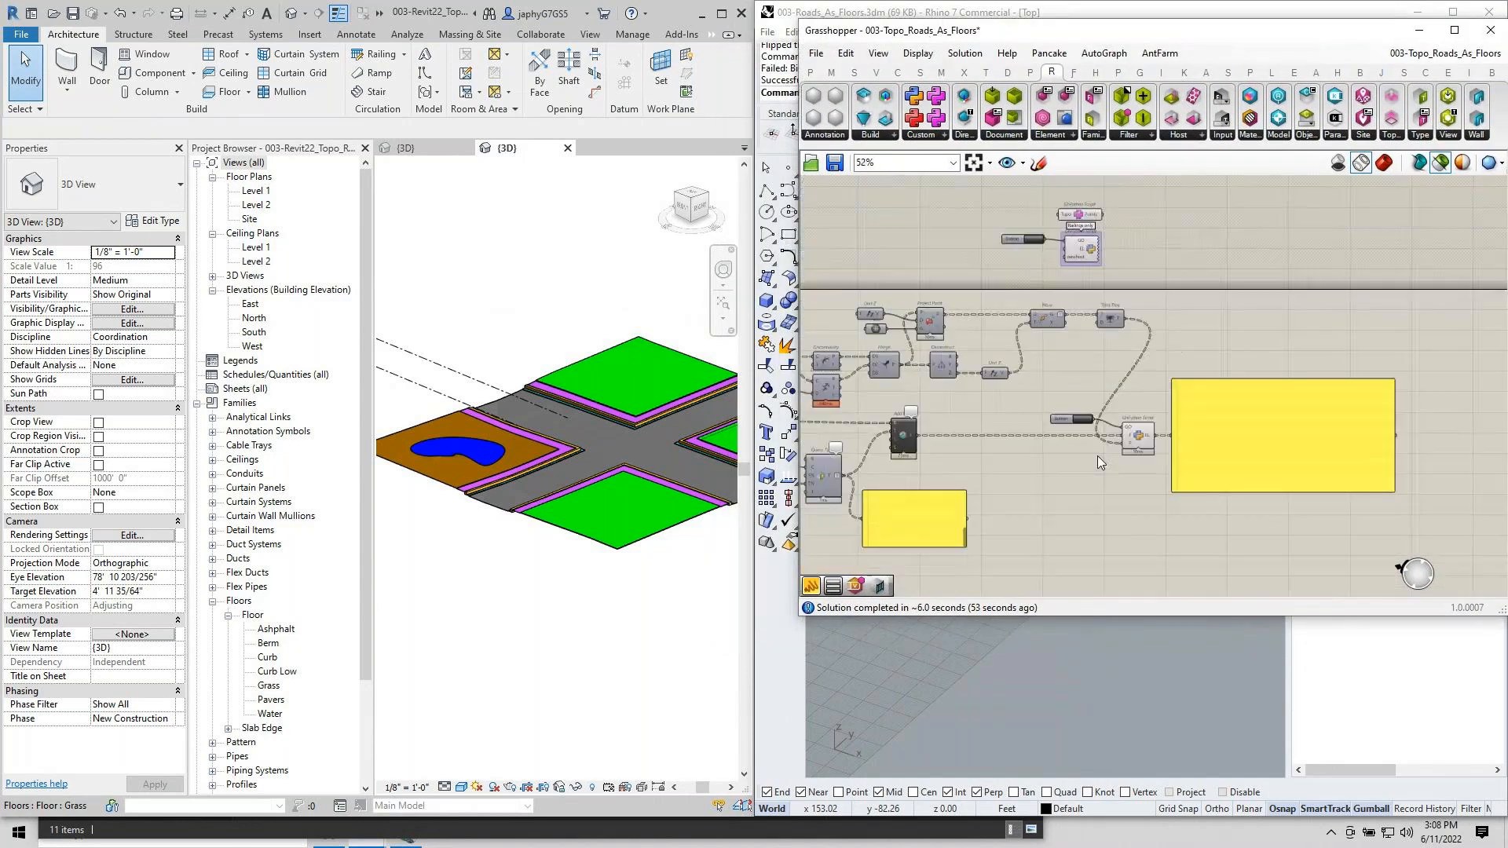
{"action": "right_click_drag", "start_coordinate": [1017, 494], "coordinate": [1141, 516]}
{"action": "scroll", "coordinate": [1102, 554], "scroll_direction": "up", "scroll_amount": 3}
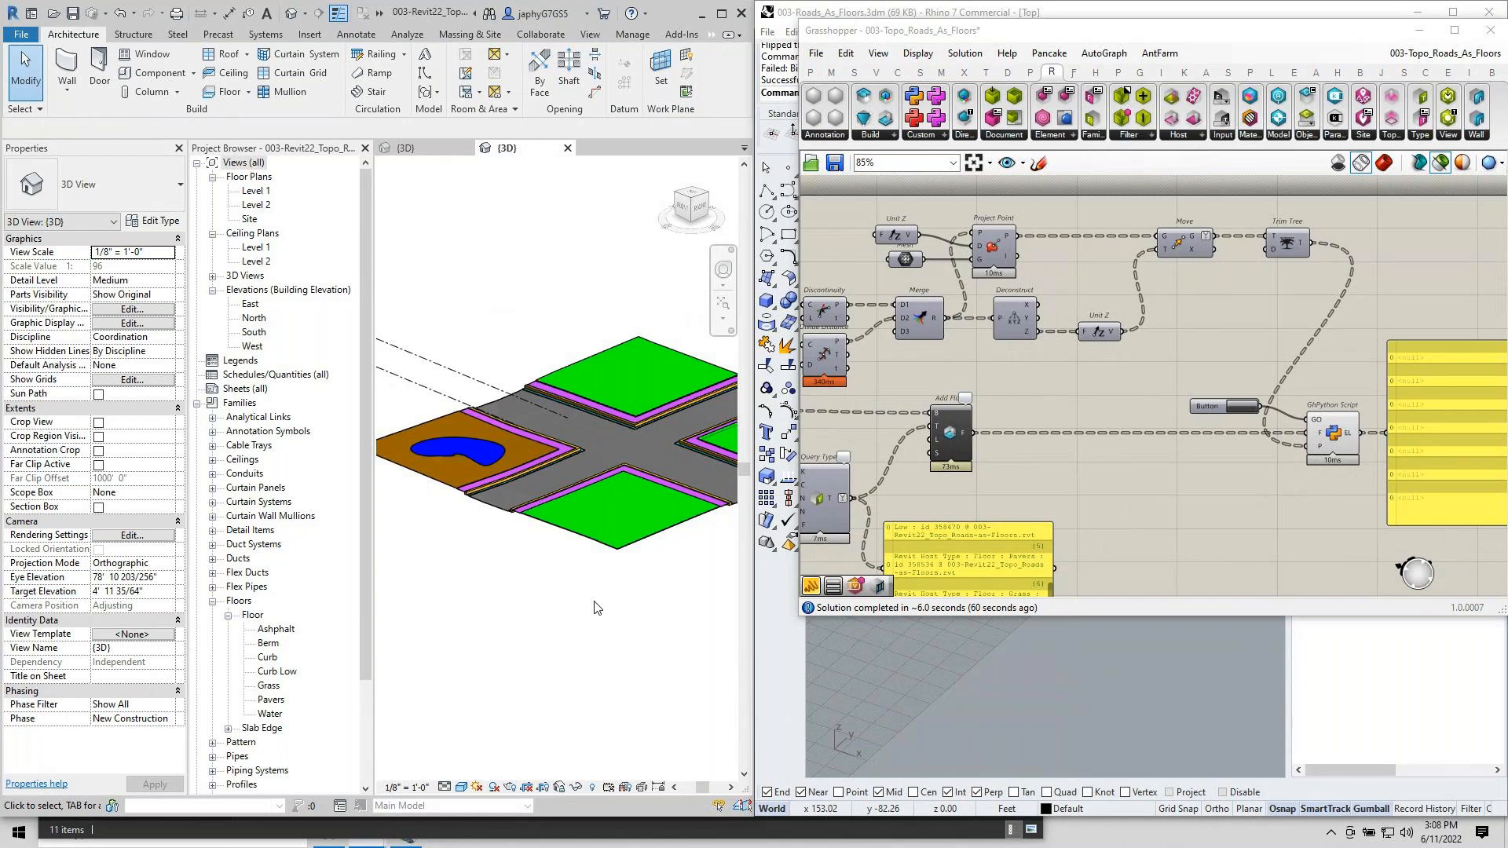
Review the Add Floor component's Tracking Mode options and its connection to the GhPython Script component.
{"action": "right_click", "coordinate": [1111, 479]}
{"action": "left_click", "coordinate": [1029, 476]}
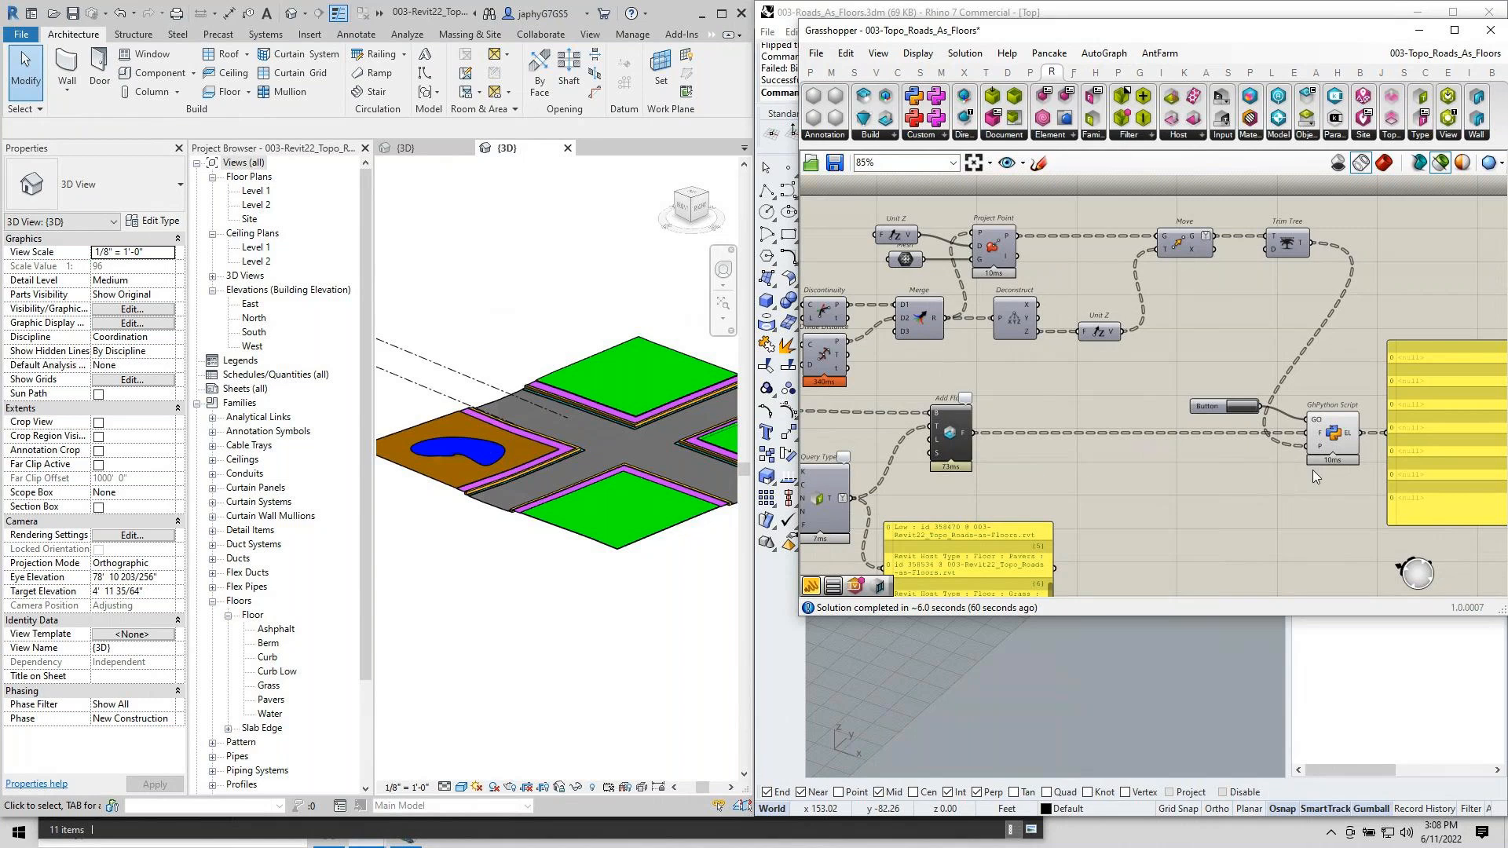
{"action": "right_click_drag", "start_coordinate": [1279, 465], "coordinate": [1318, 416]}
{"action": "left_click", "coordinate": [1352, 390]}
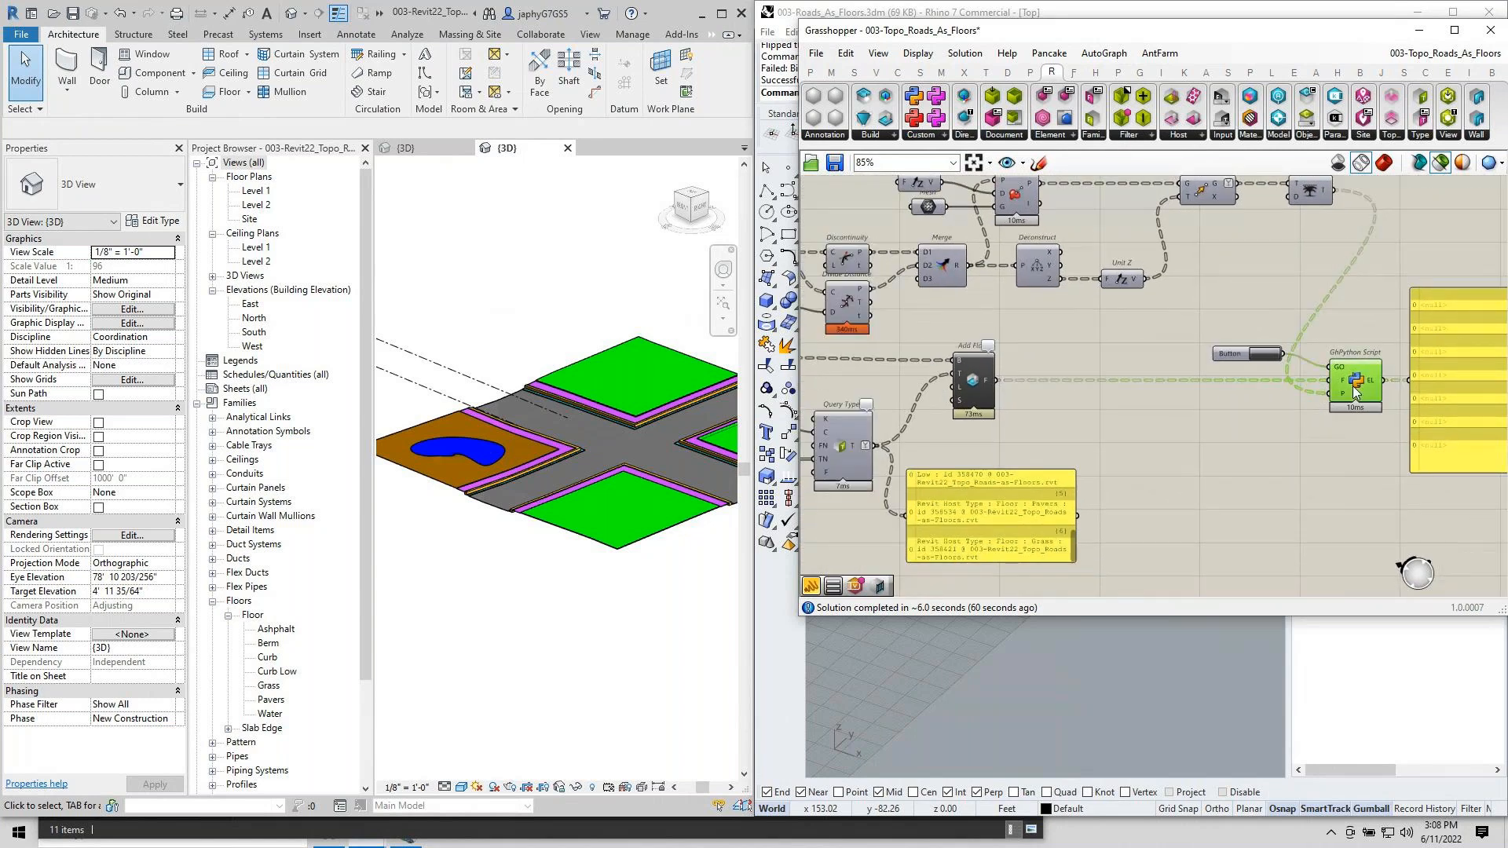
{"action": "left_click", "coordinate": [978, 390]}
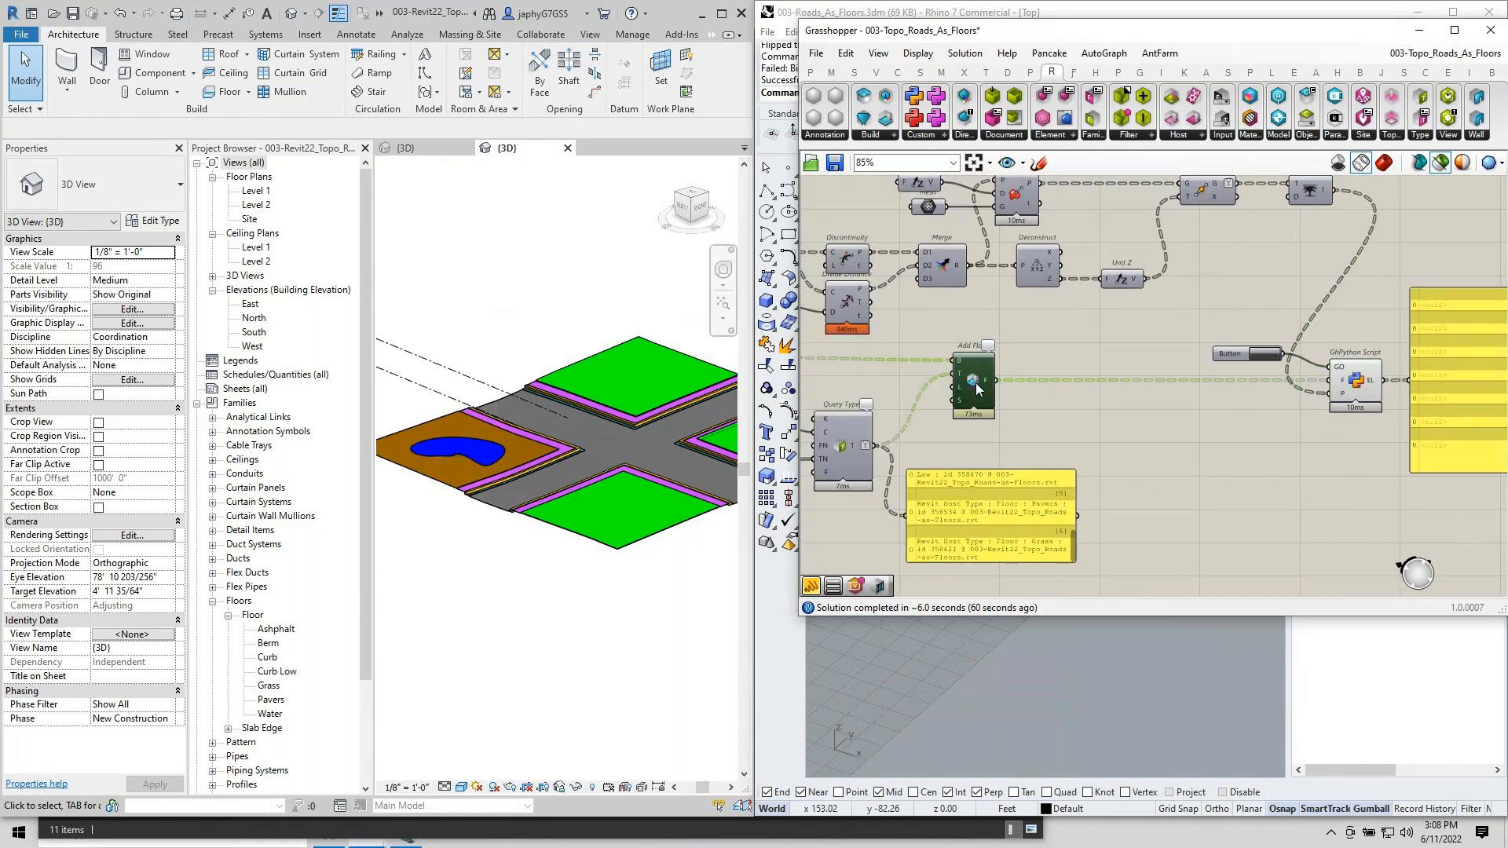
{"action": "right_click", "coordinate": [977, 390]}
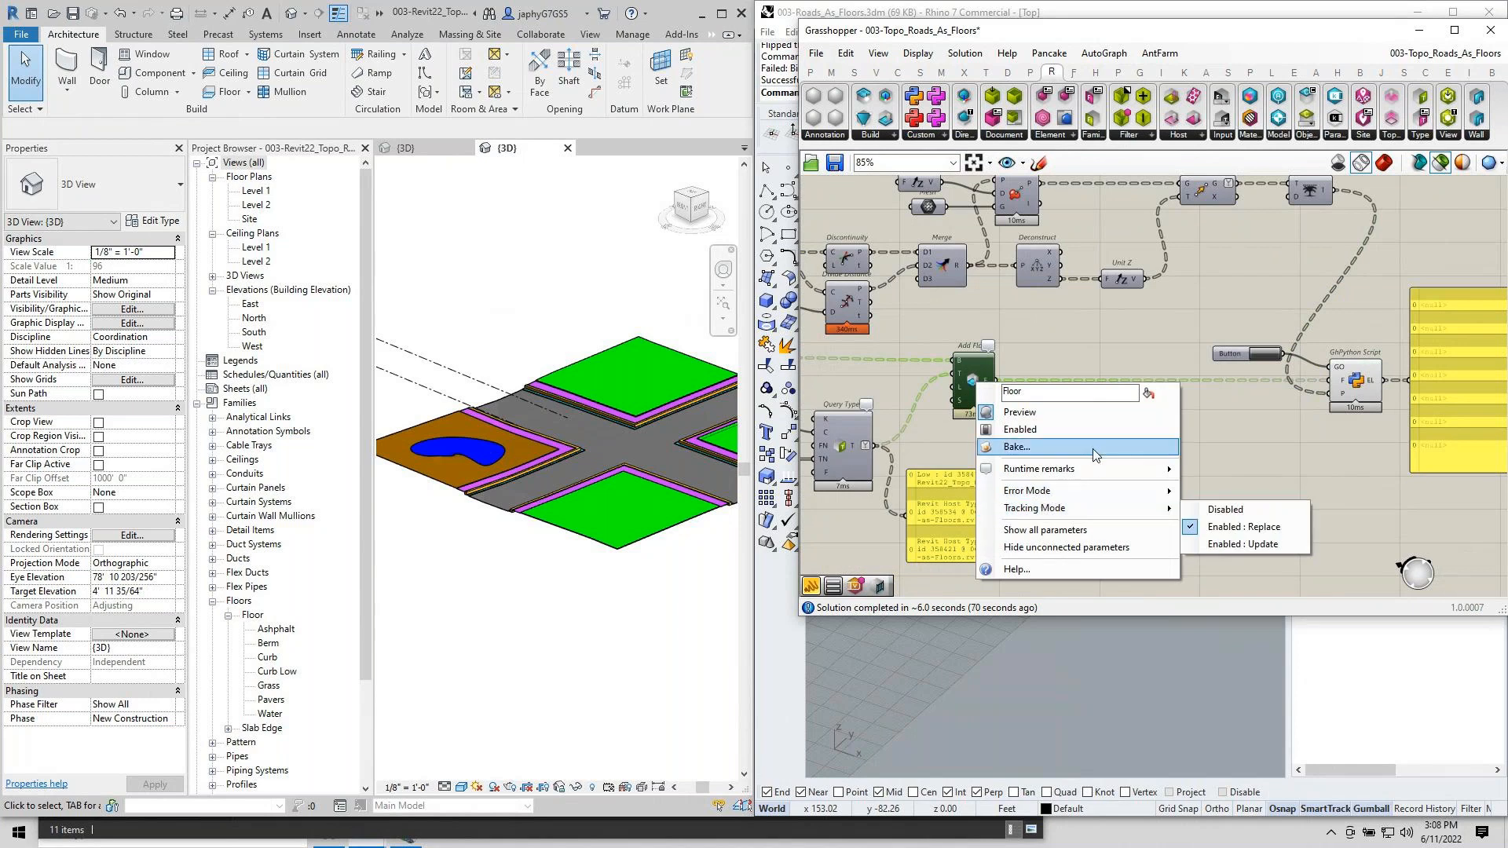
{"action": "left_click", "coordinate": [1043, 333]}
Trace the definition from the Distance slider through Add Floor and select the GhPython Script component.
{"action": "right_click_drag", "start_coordinate": [1043, 333], "coordinate": [1141, 363]}
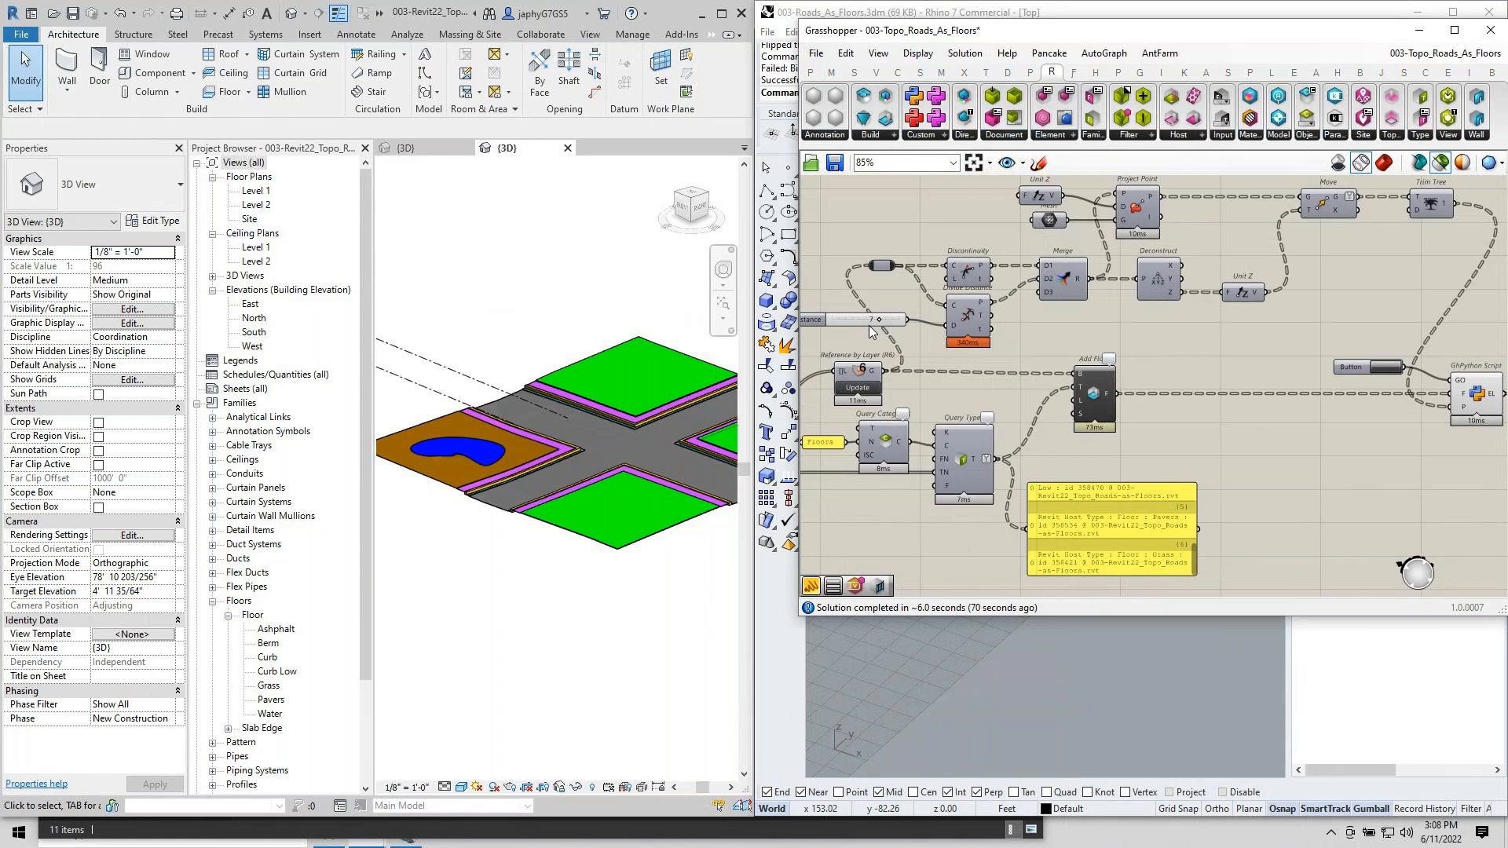
{"action": "right_click_drag", "start_coordinate": [1044, 346], "coordinate": [985, 346]}
{"action": "right_click_drag", "start_coordinate": [1413, 388], "coordinate": [1341, 410]}
{"action": "left_click", "coordinate": [1342, 399]}
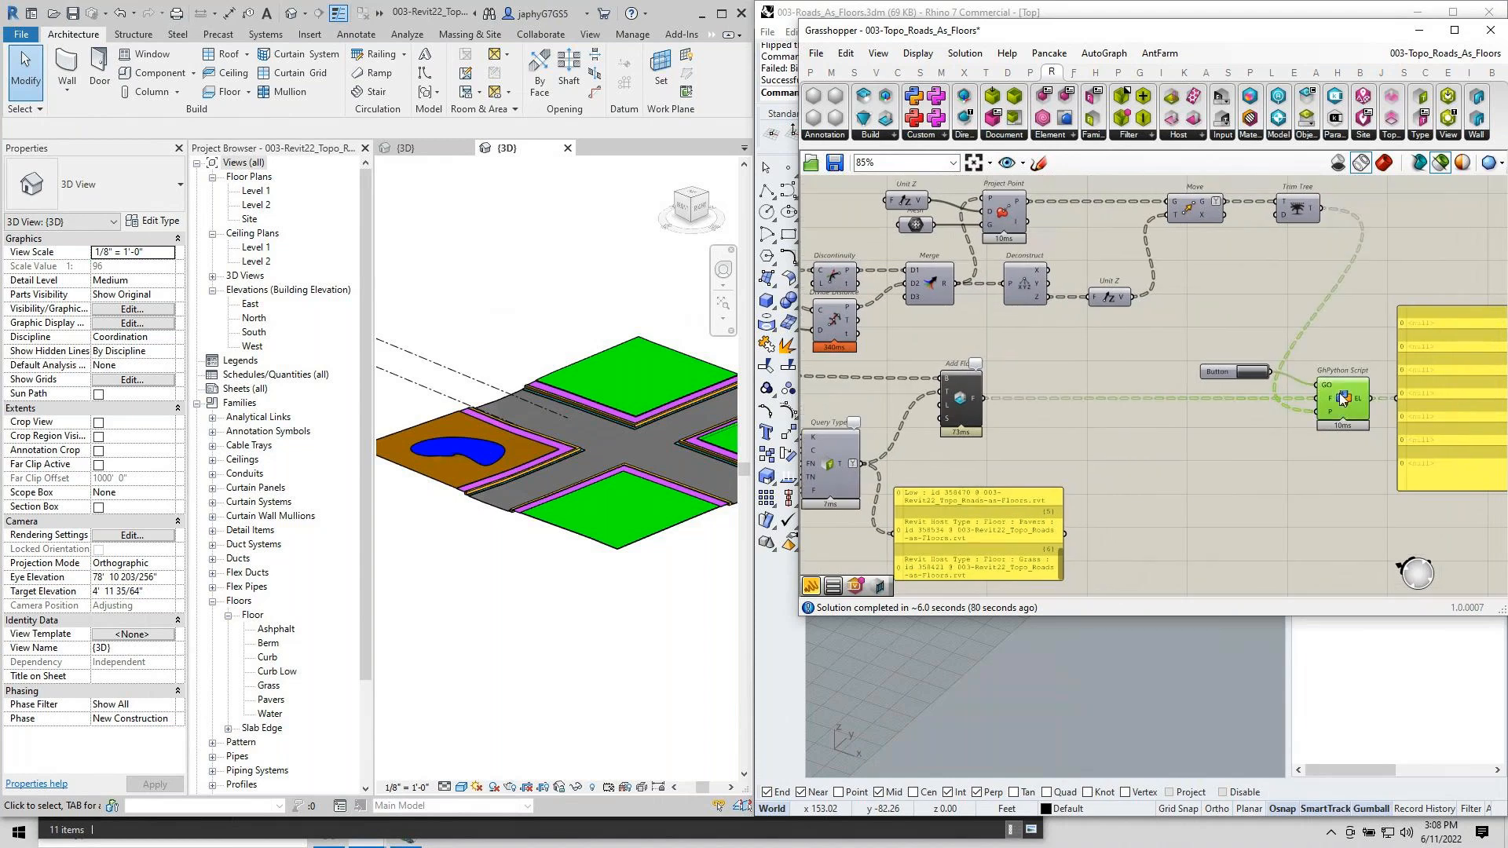
Select the Add Floor component, then orbit the Revit 3D view and select a grass floor to examine its shape-edit points.
{"action": "left_click", "coordinate": [1166, 405]}
{"action": "left_click", "coordinate": [965, 402]}
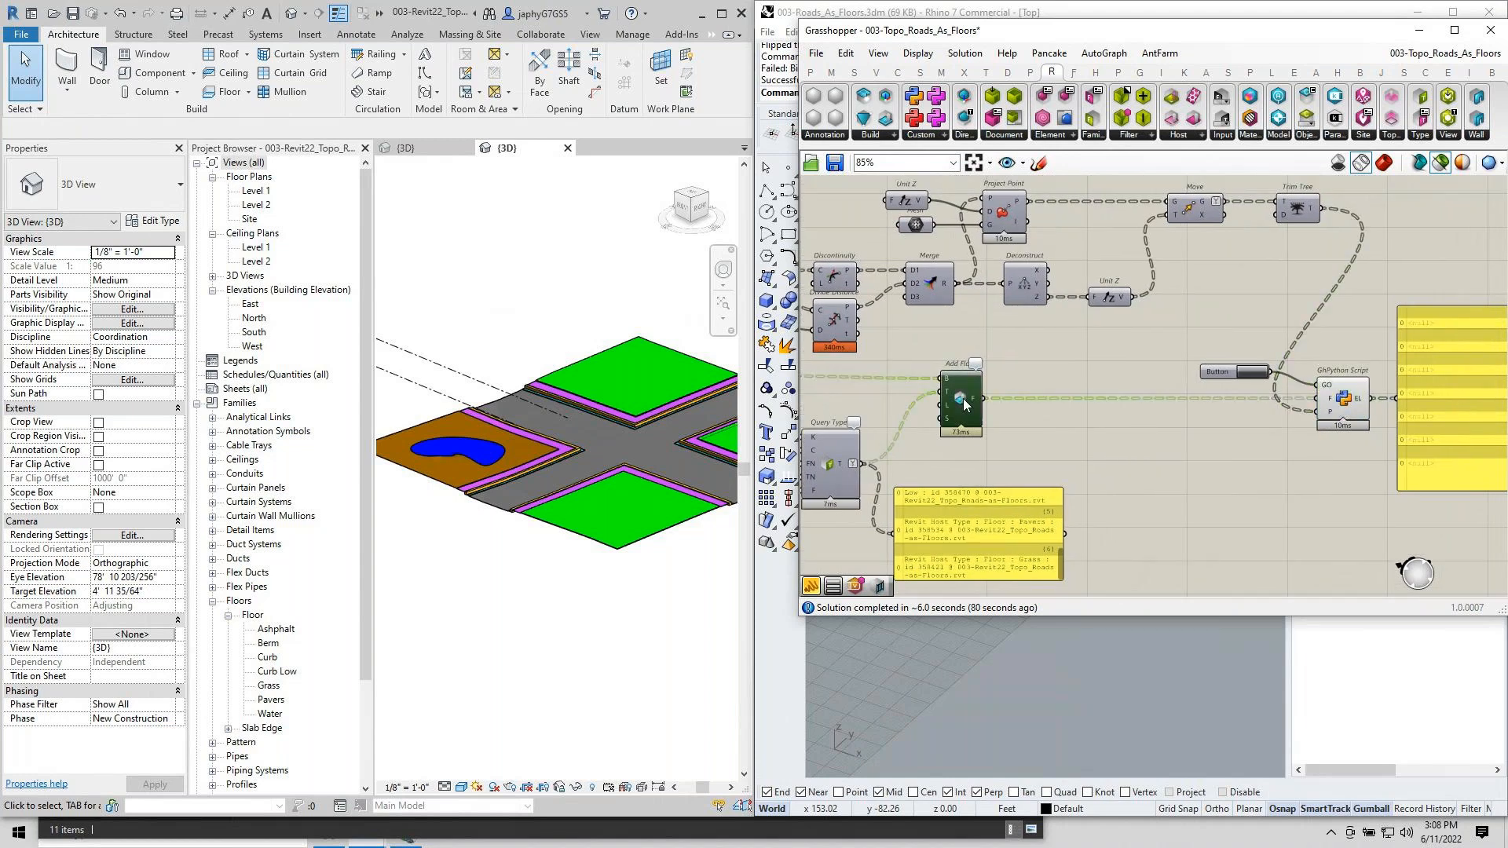
{"action": "middle_click_drag", "start_coordinate": [559, 566], "coordinate": [602, 477], "text": "shift"}
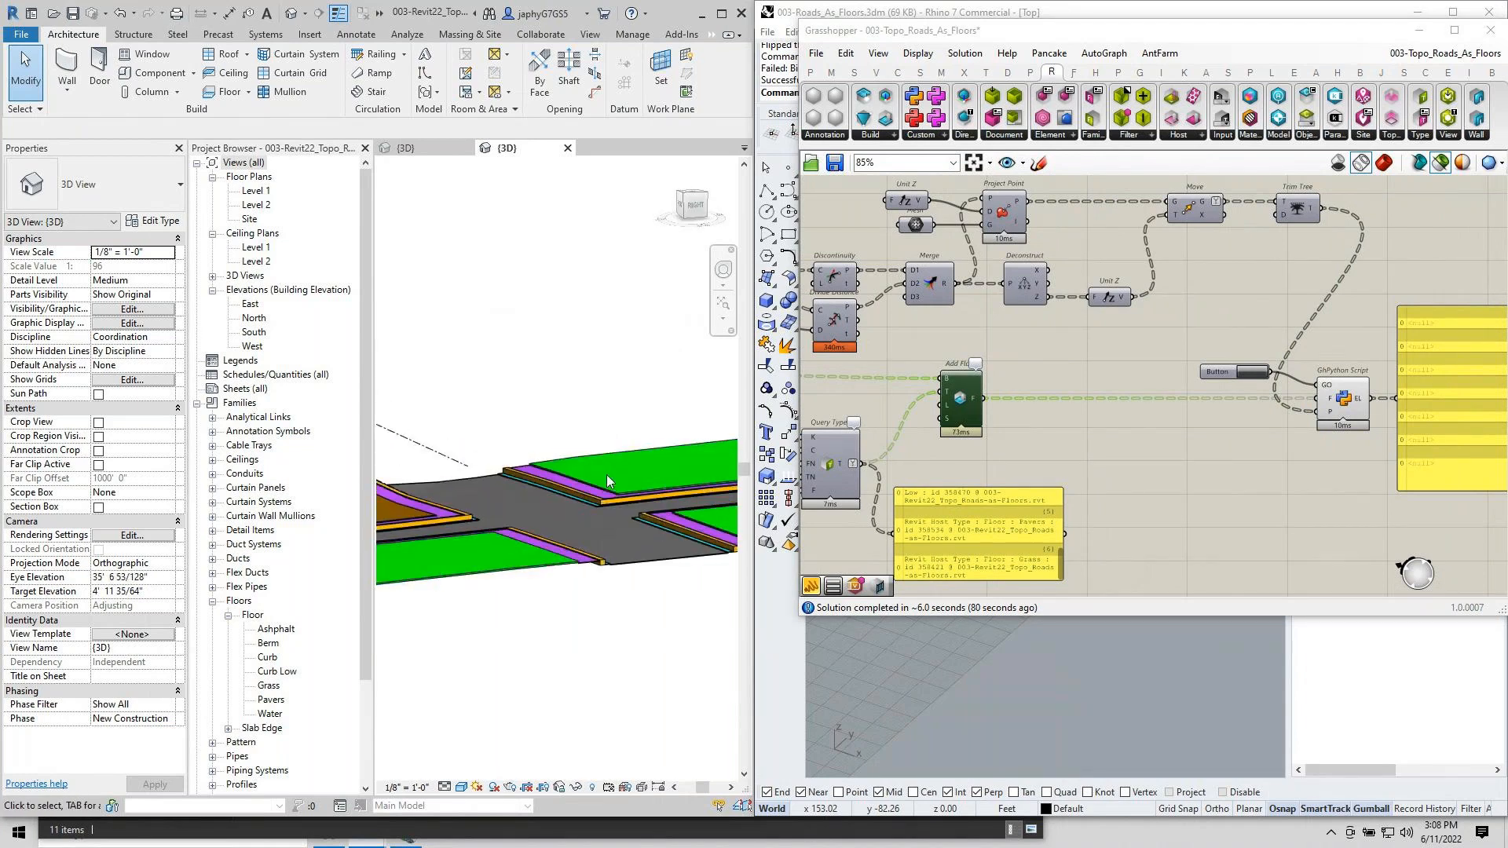
{"action": "left_click", "coordinate": [611, 464]}
{"action": "middle_click_drag", "start_coordinate": [611, 465], "coordinate": [659, 498], "text": "shift"}
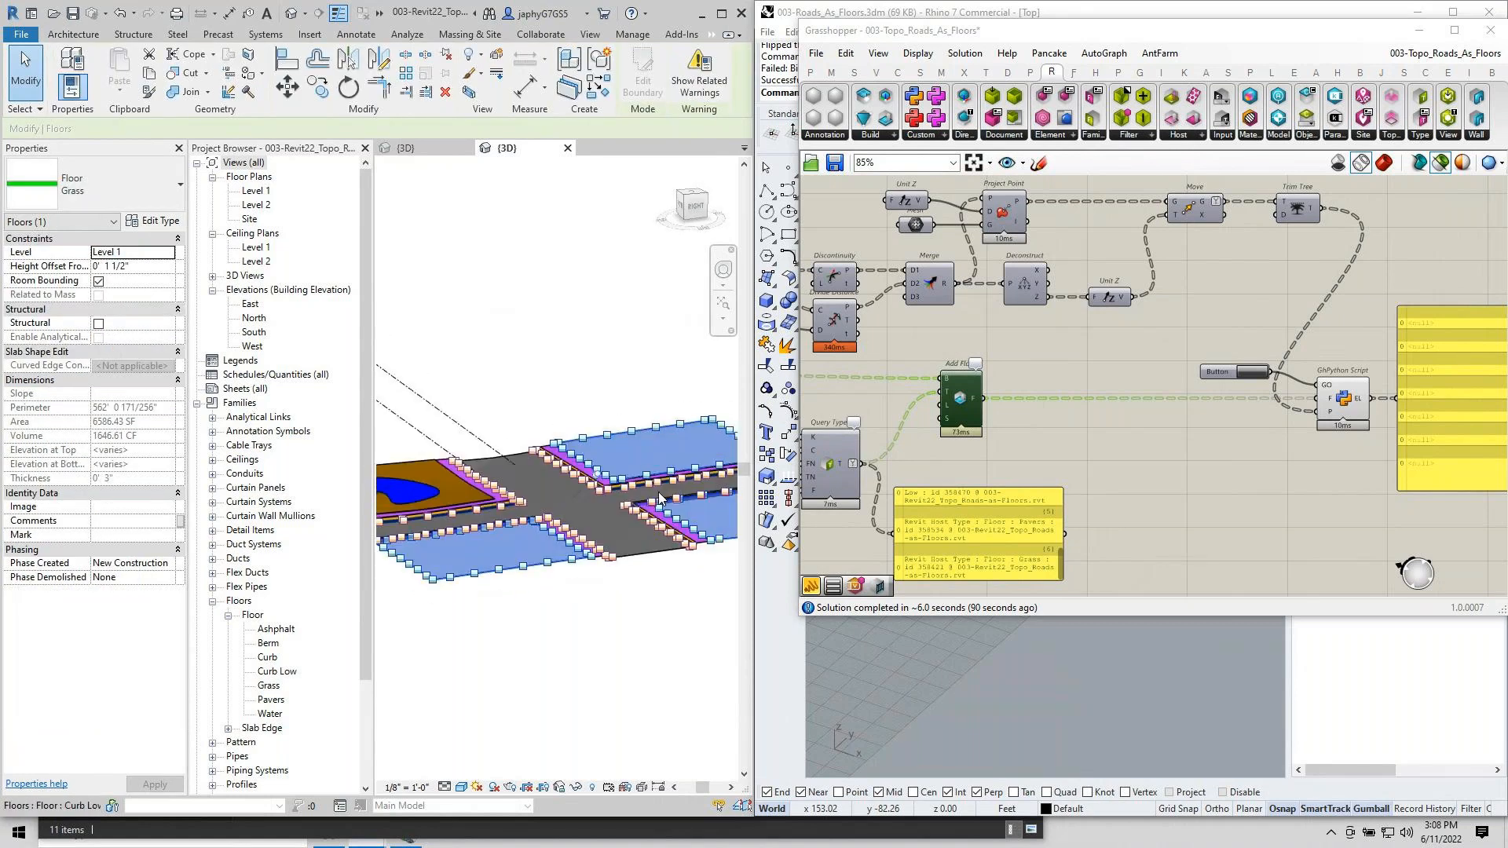
Check the Add Floor component's Tracking Mode options and recompute the Grasshopper solution to regenerate the Revit floors.
{"action": "right_click", "coordinate": [961, 404]}
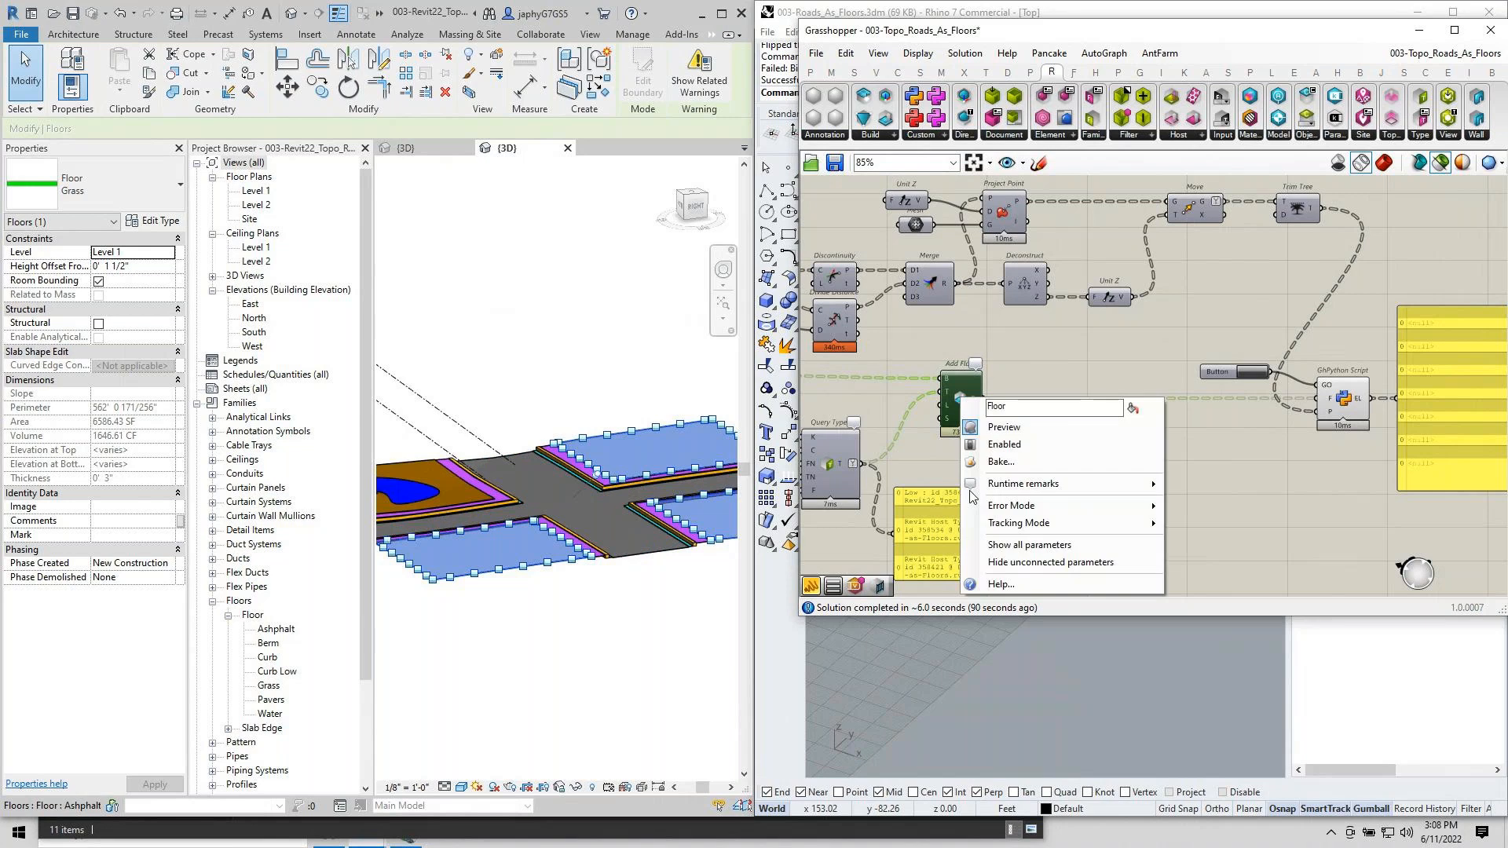
{"action": "mouse_move", "coordinate": [1102, 532]}
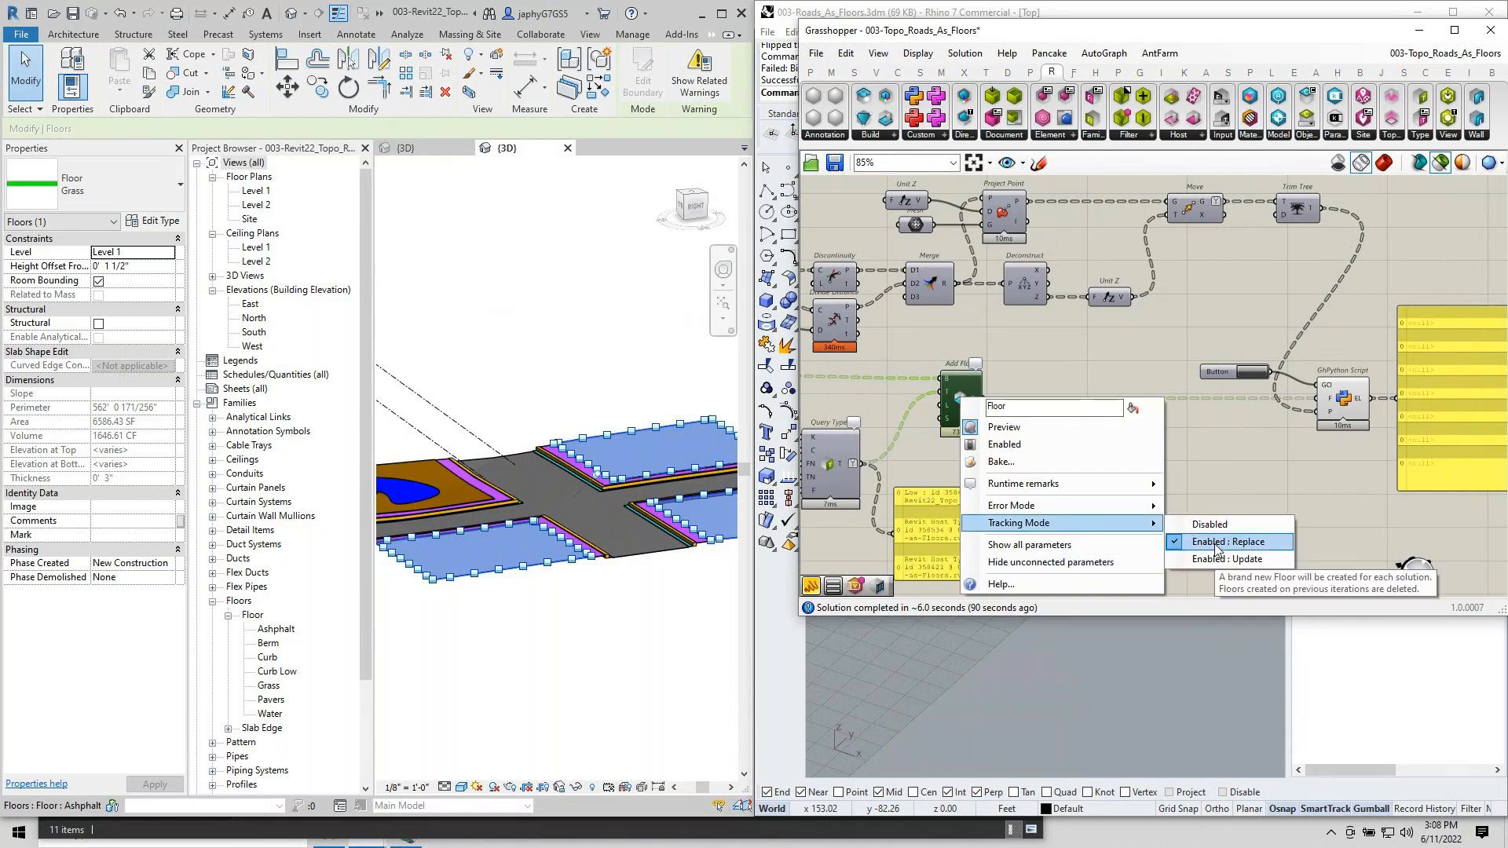
{"action": "left_click", "coordinate": [1176, 450]}
{"action": "middle_click", "coordinate": [1143, 467]}
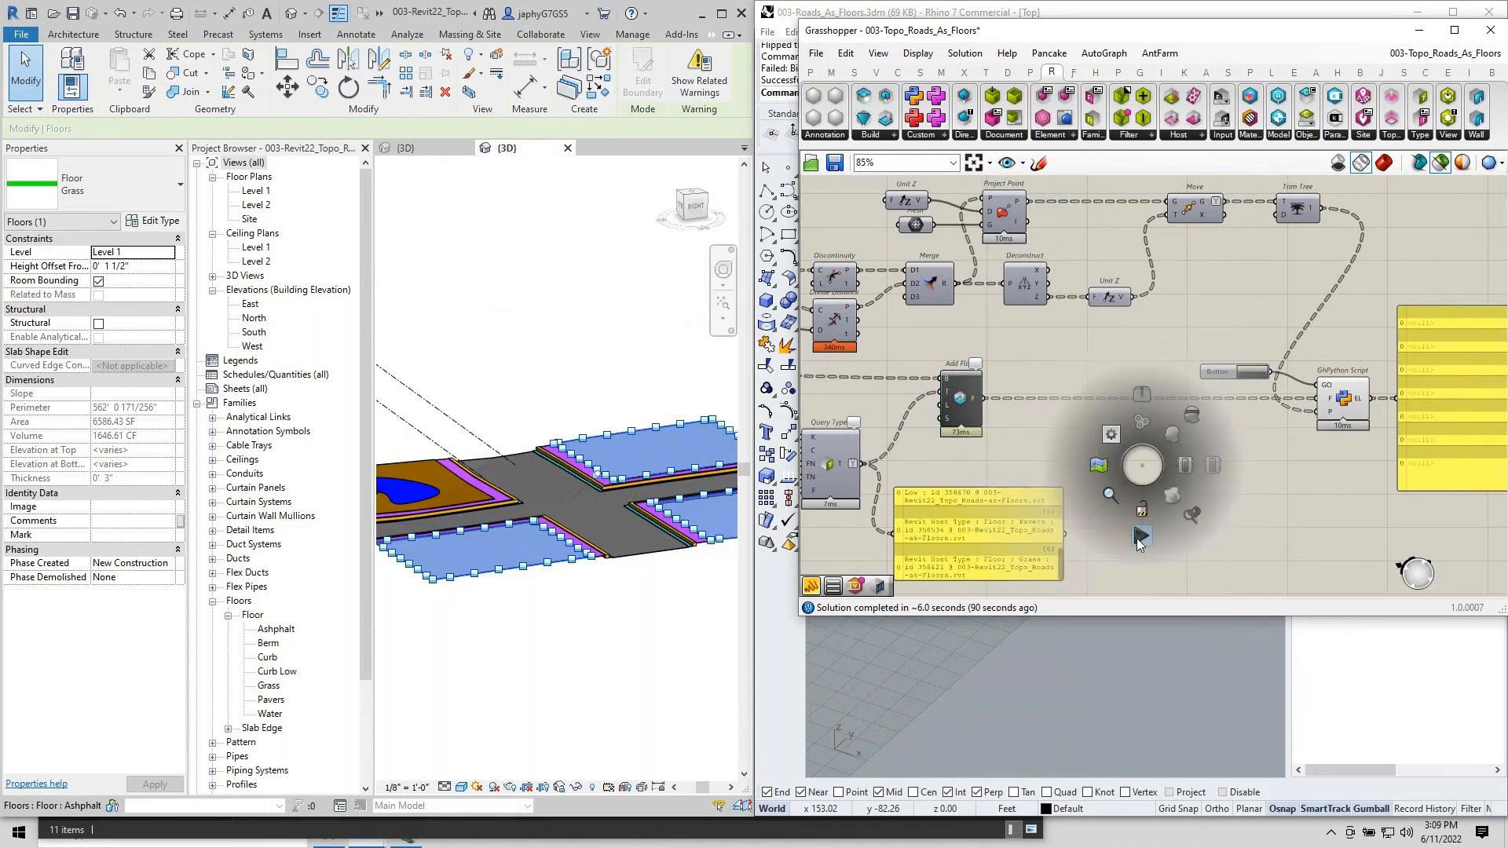
{"action": "left_click", "coordinate": [1138, 540]}
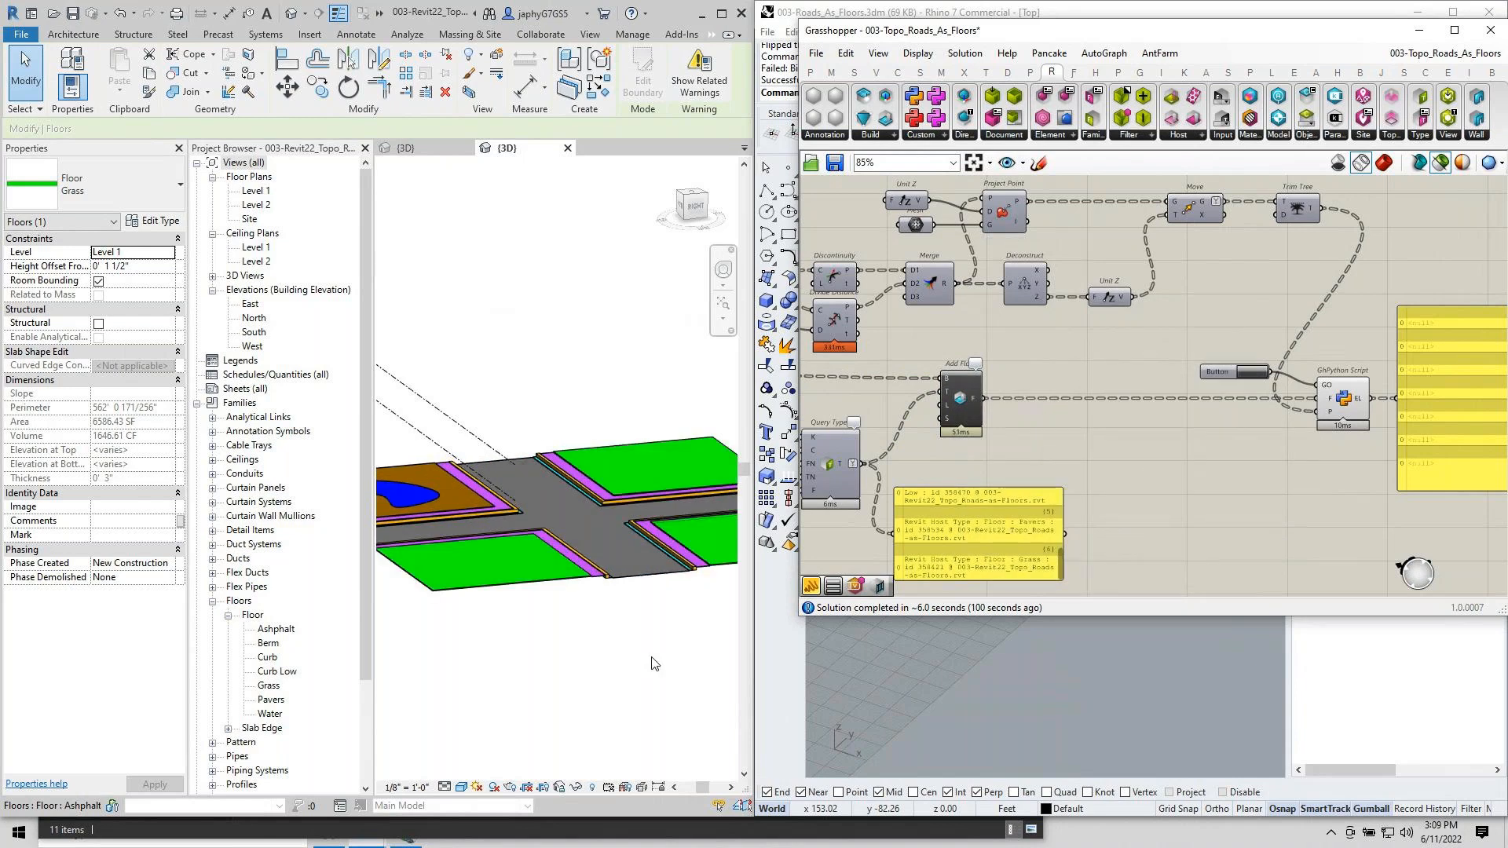
{"action": "middle_click_drag", "start_coordinate": [653, 662], "coordinate": [822, 430], "text": "shift"}
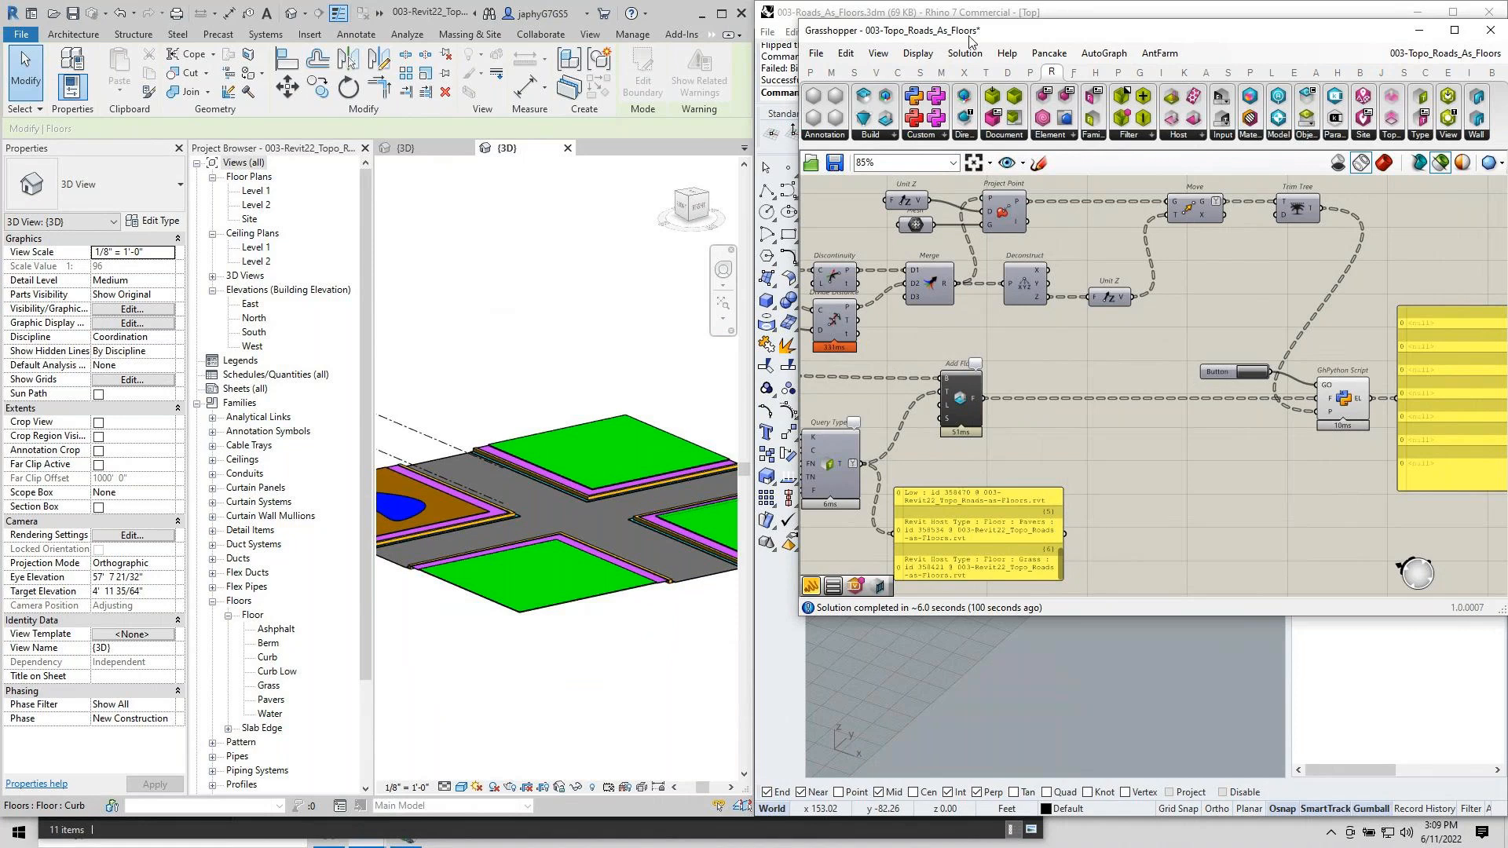
Preview the Divide Distance points in the Rhino viewport and set the Distance slider to 10.
{"action": "left_click_drag", "start_coordinate": [973, 29], "coordinate": [337, 47]}
{"action": "scroll", "coordinate": [1093, 443], "scroll_direction": "down", "scroll_amount": 8}
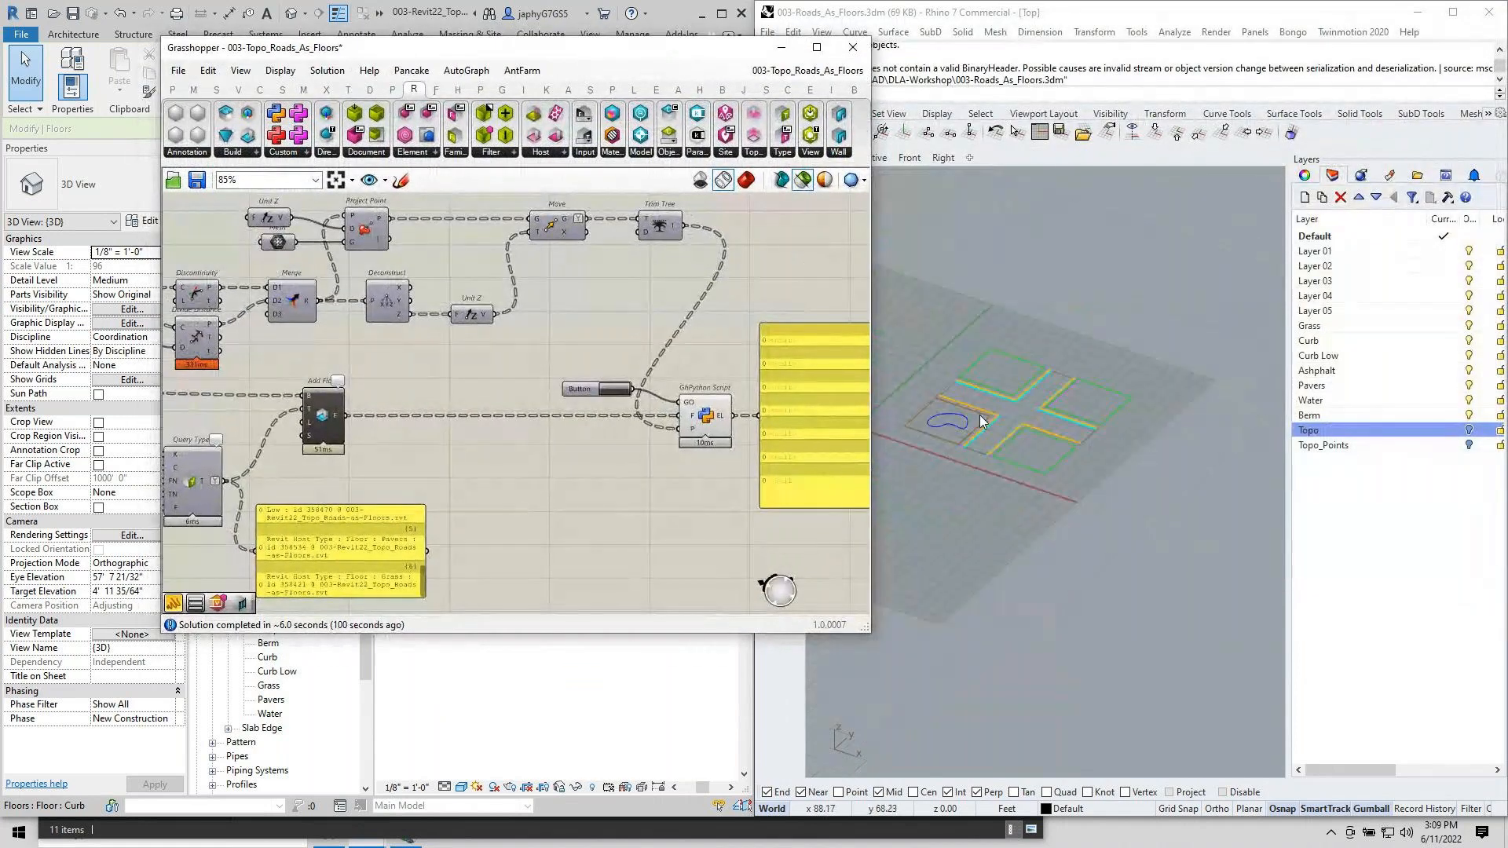
{"action": "scroll", "coordinate": [979, 415], "scroll_direction": "up", "scroll_amount": 8}
{"action": "right_click_drag", "start_coordinate": [276, 363], "coordinate": [467, 395]}
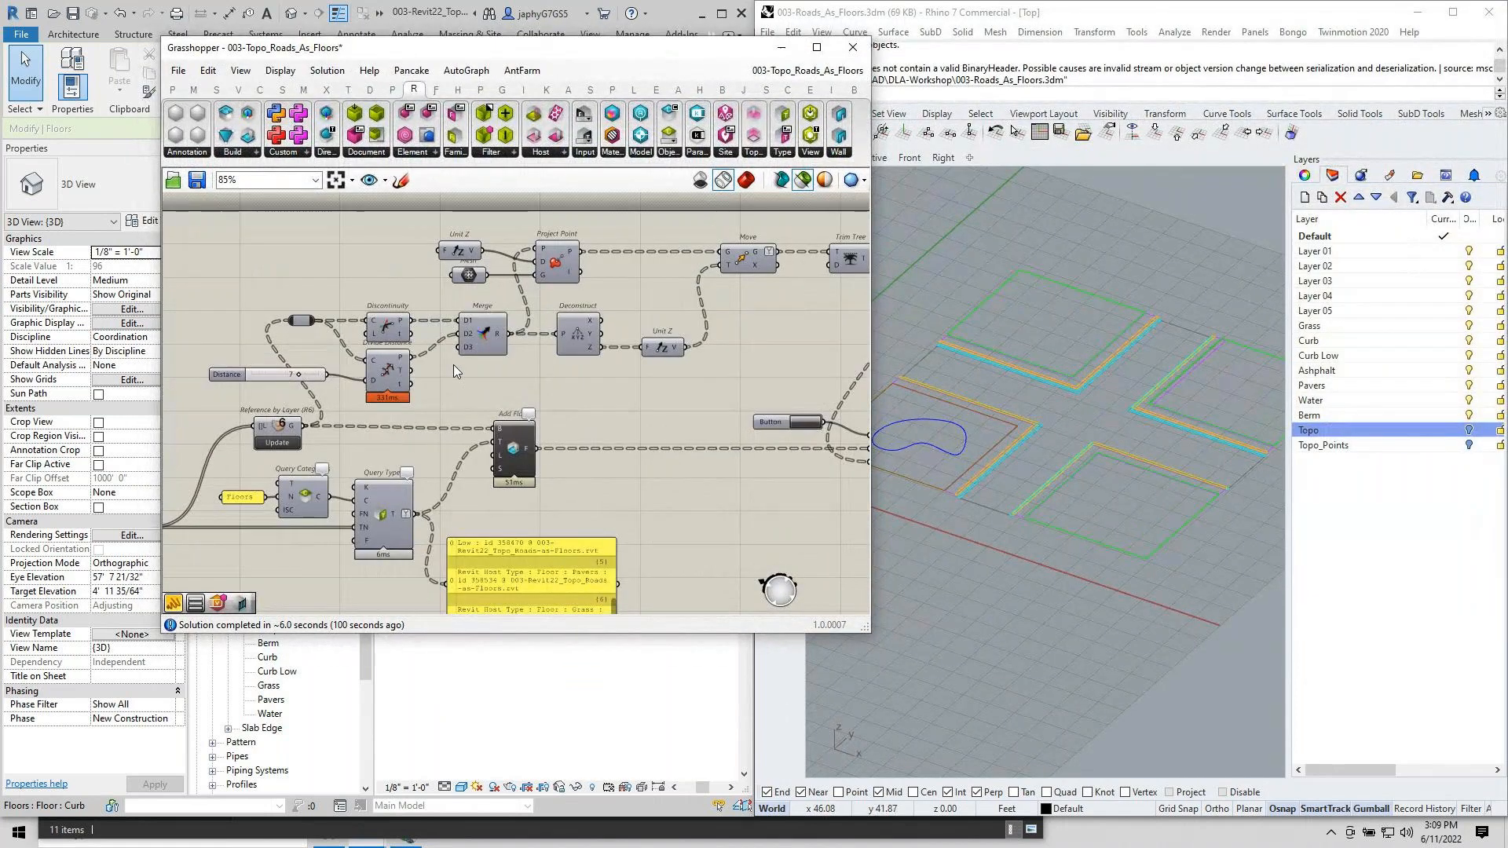
{"action": "left_click", "coordinate": [393, 379]}
{"action": "scroll", "coordinate": [280, 380], "scroll_direction": "up", "scroll_amount": 3}
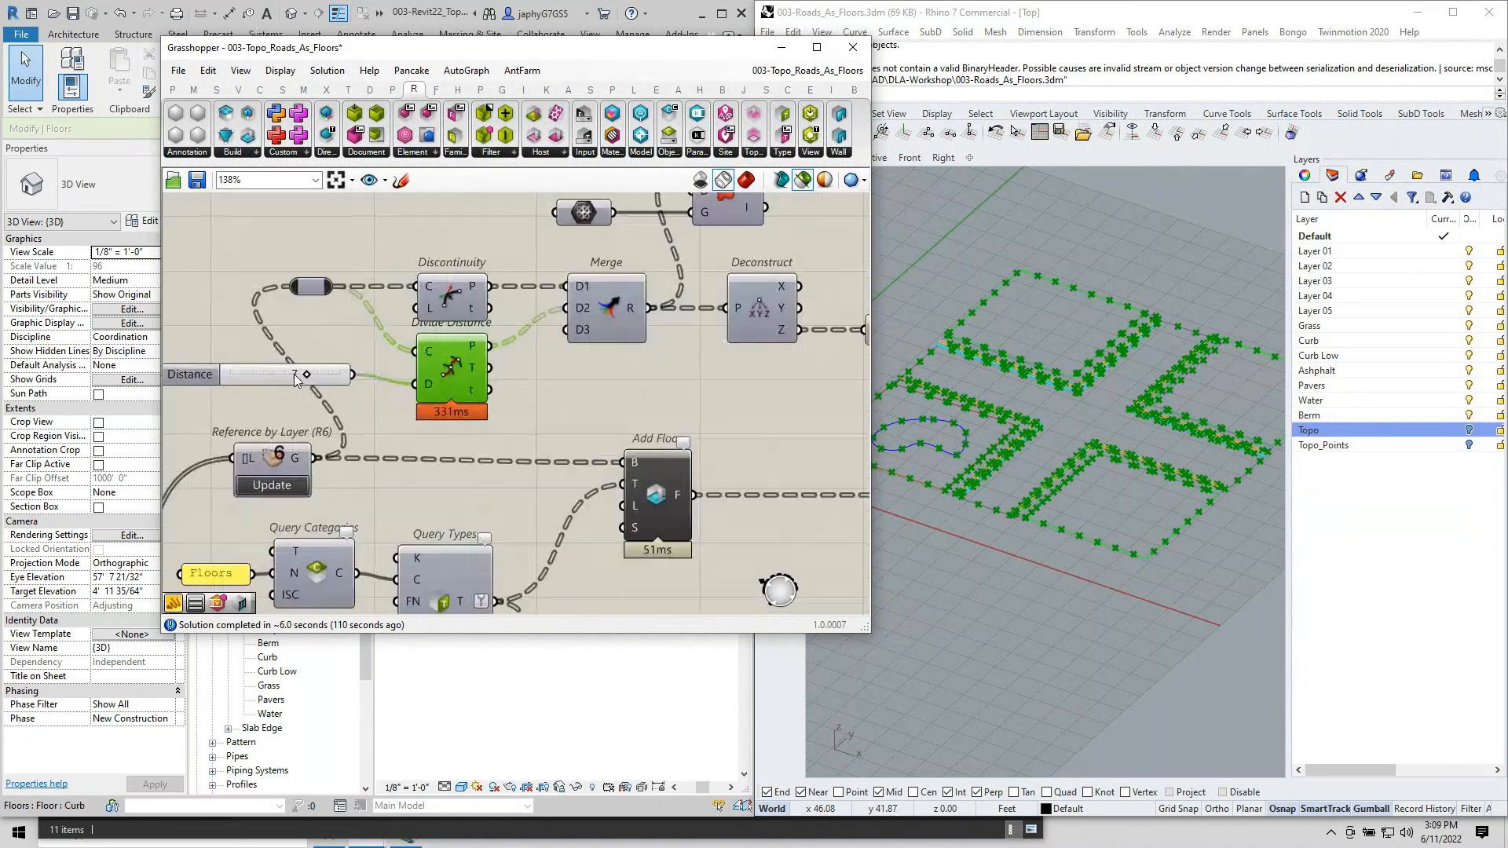
{"action": "left_click_drag", "start_coordinate": [298, 375], "coordinate": [356, 382]}
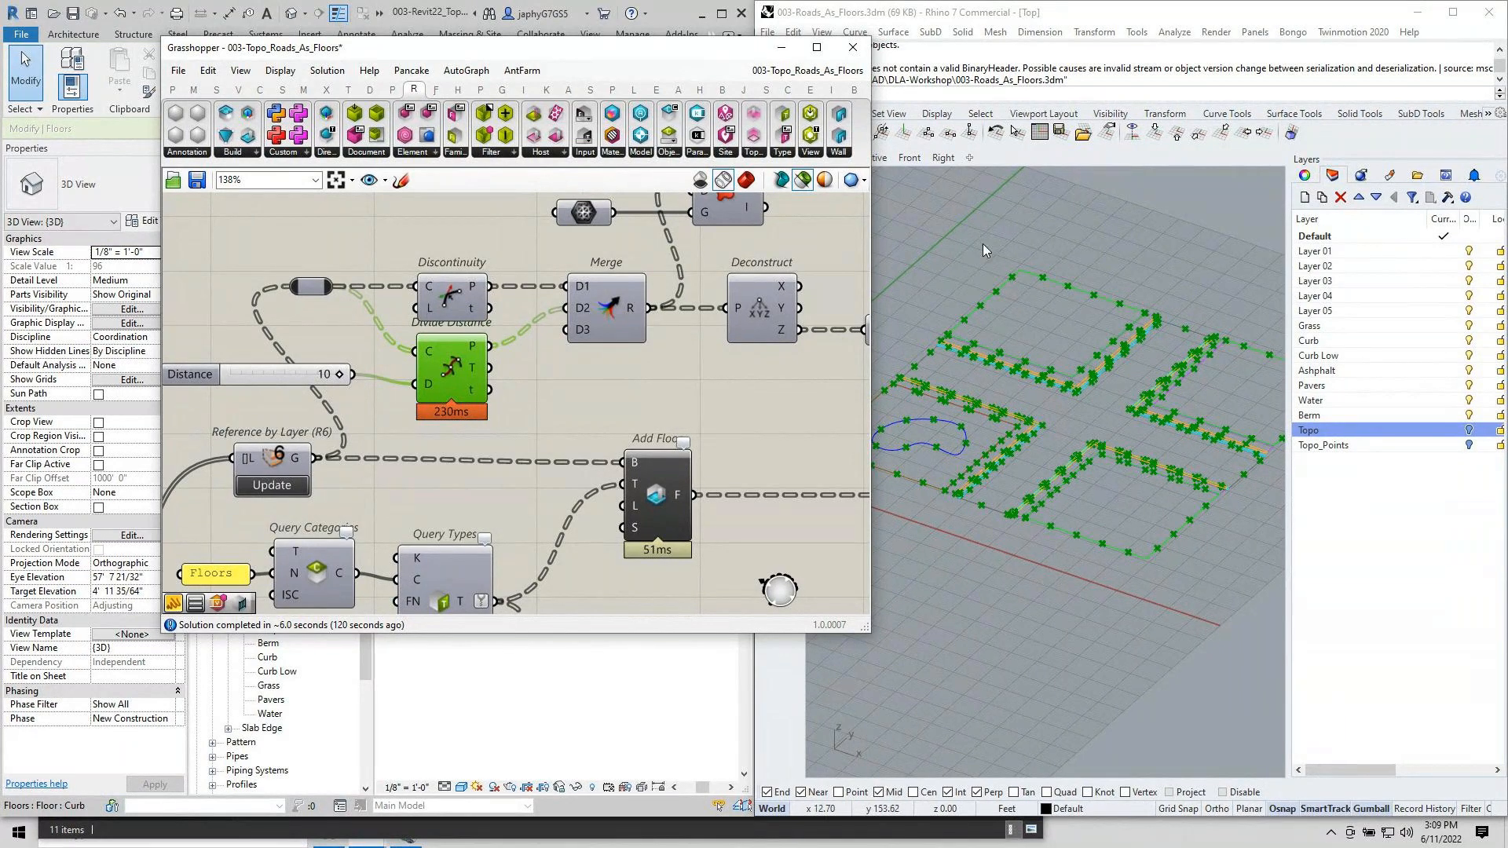
Set the Add Floor component's Tracking Mode to Enabled : Update and trigger the GhPython Script to reshape the floors.
{"action": "left_click_drag", "start_coordinate": [711, 52], "coordinate": [1086, 98]}
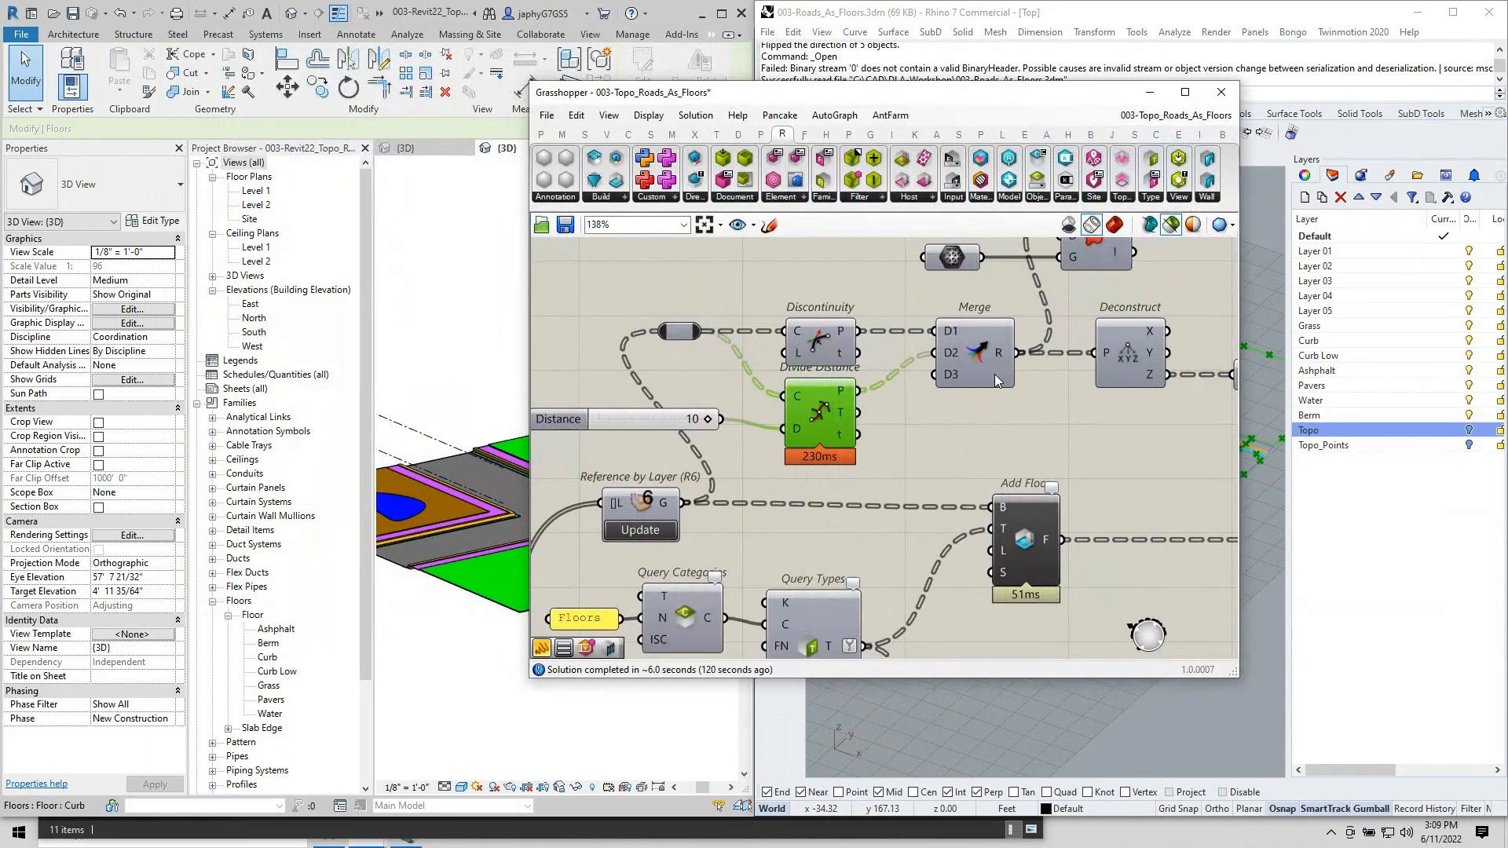
{"action": "scroll", "coordinate": [775, 425], "scroll_direction": "down", "scroll_amount": 2}
{"action": "right_click_drag", "start_coordinate": [775, 420], "coordinate": [743, 401]}
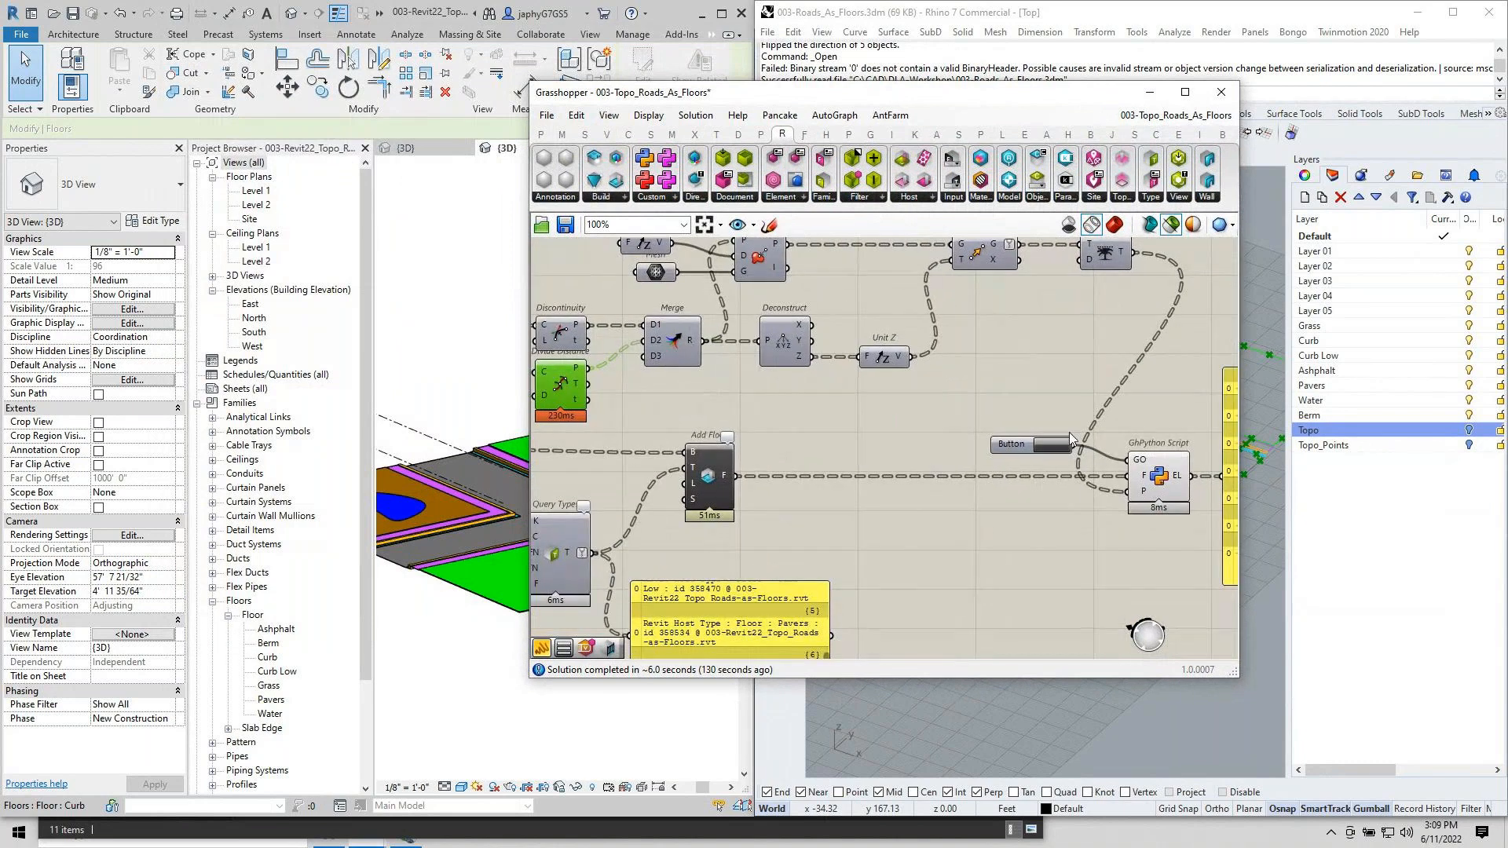
{"action": "right_click", "coordinate": [706, 481]}
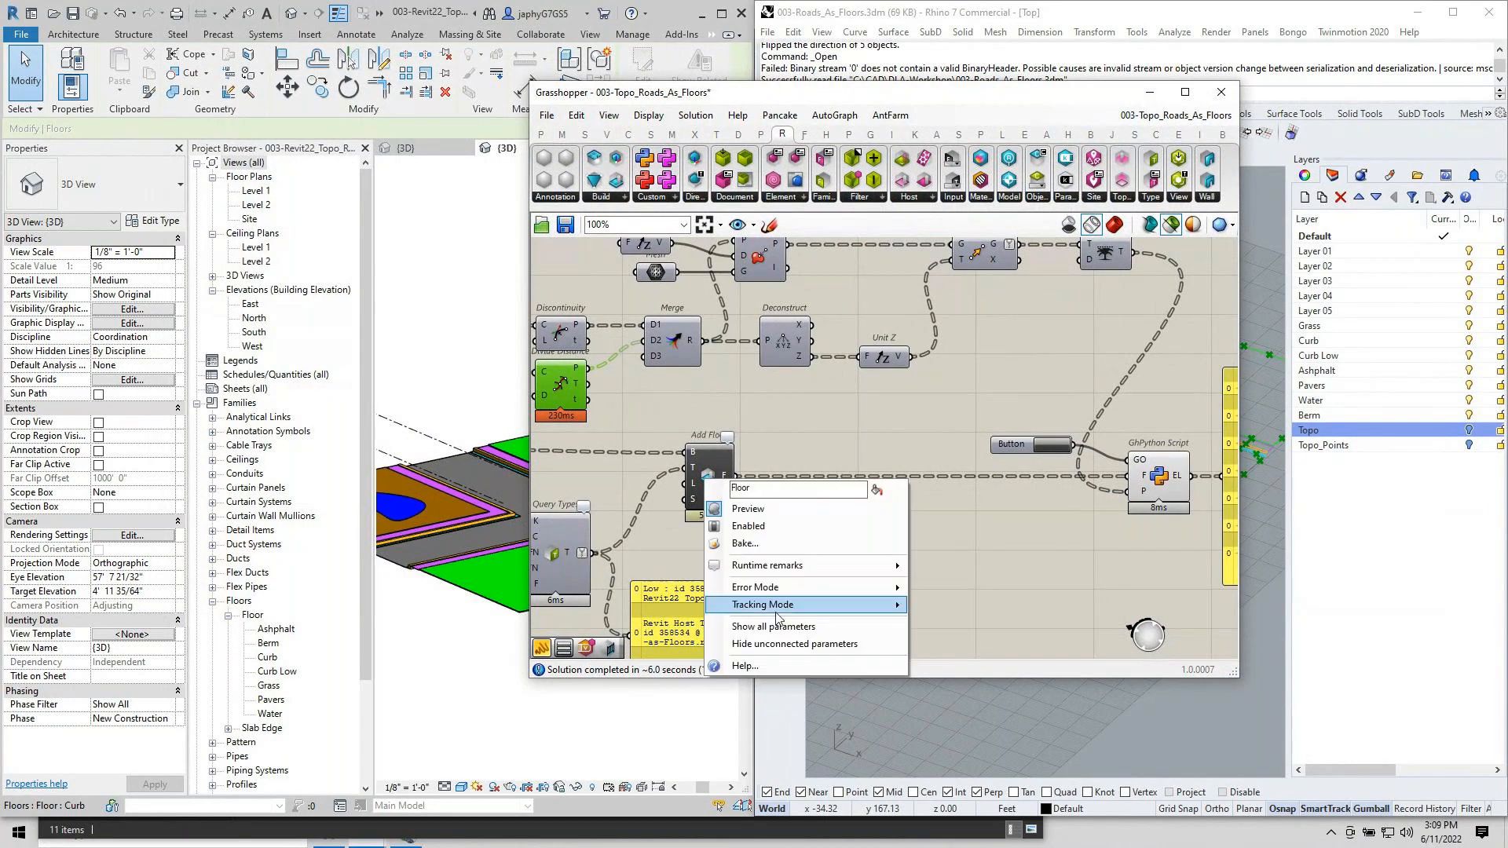
{"action": "mouse_move", "coordinate": [791, 590]}
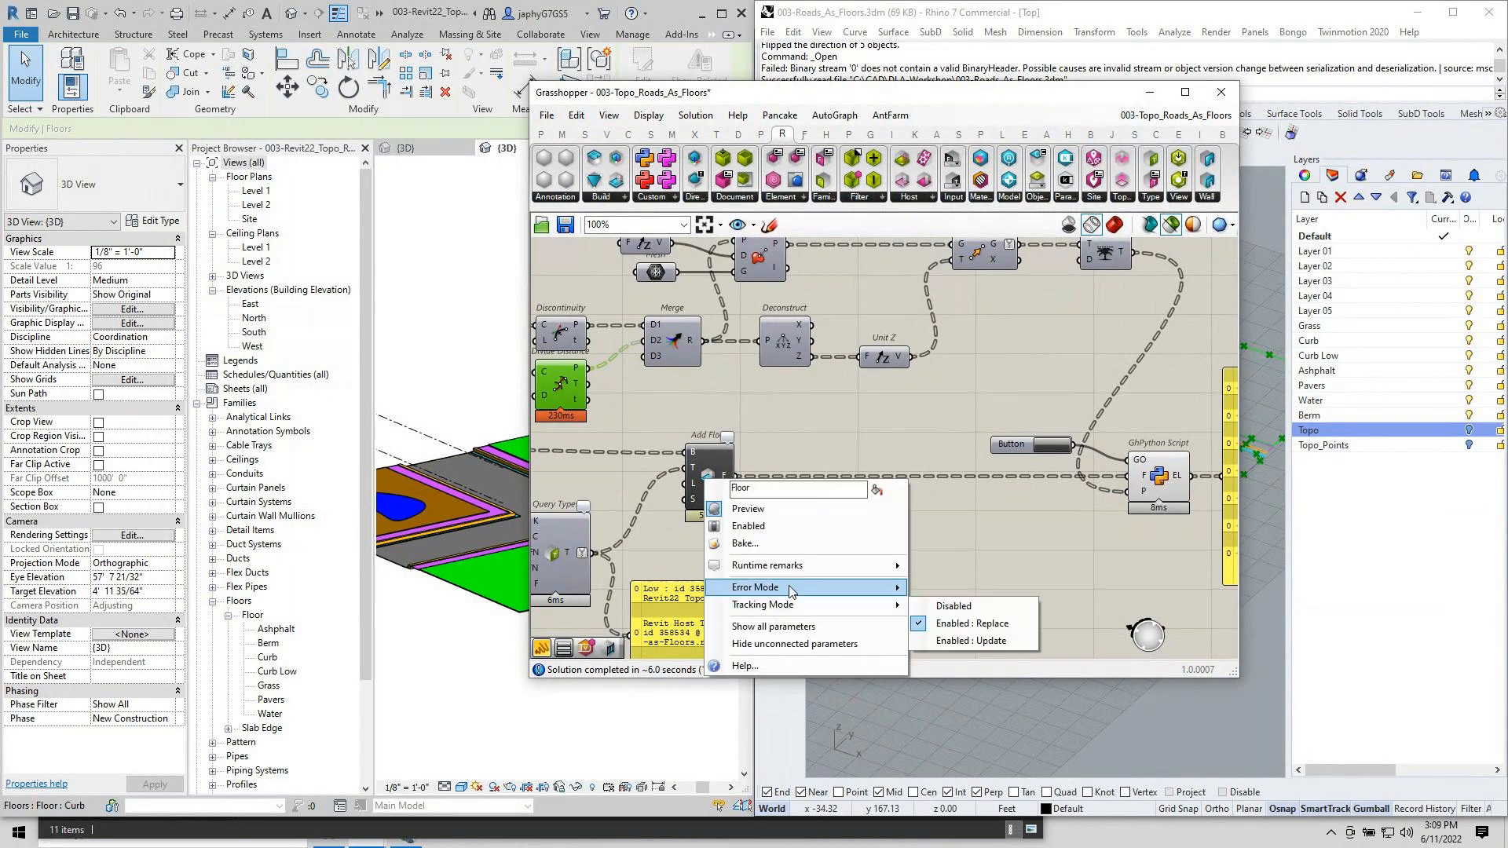
{"action": "left_click", "coordinate": [993, 641]}
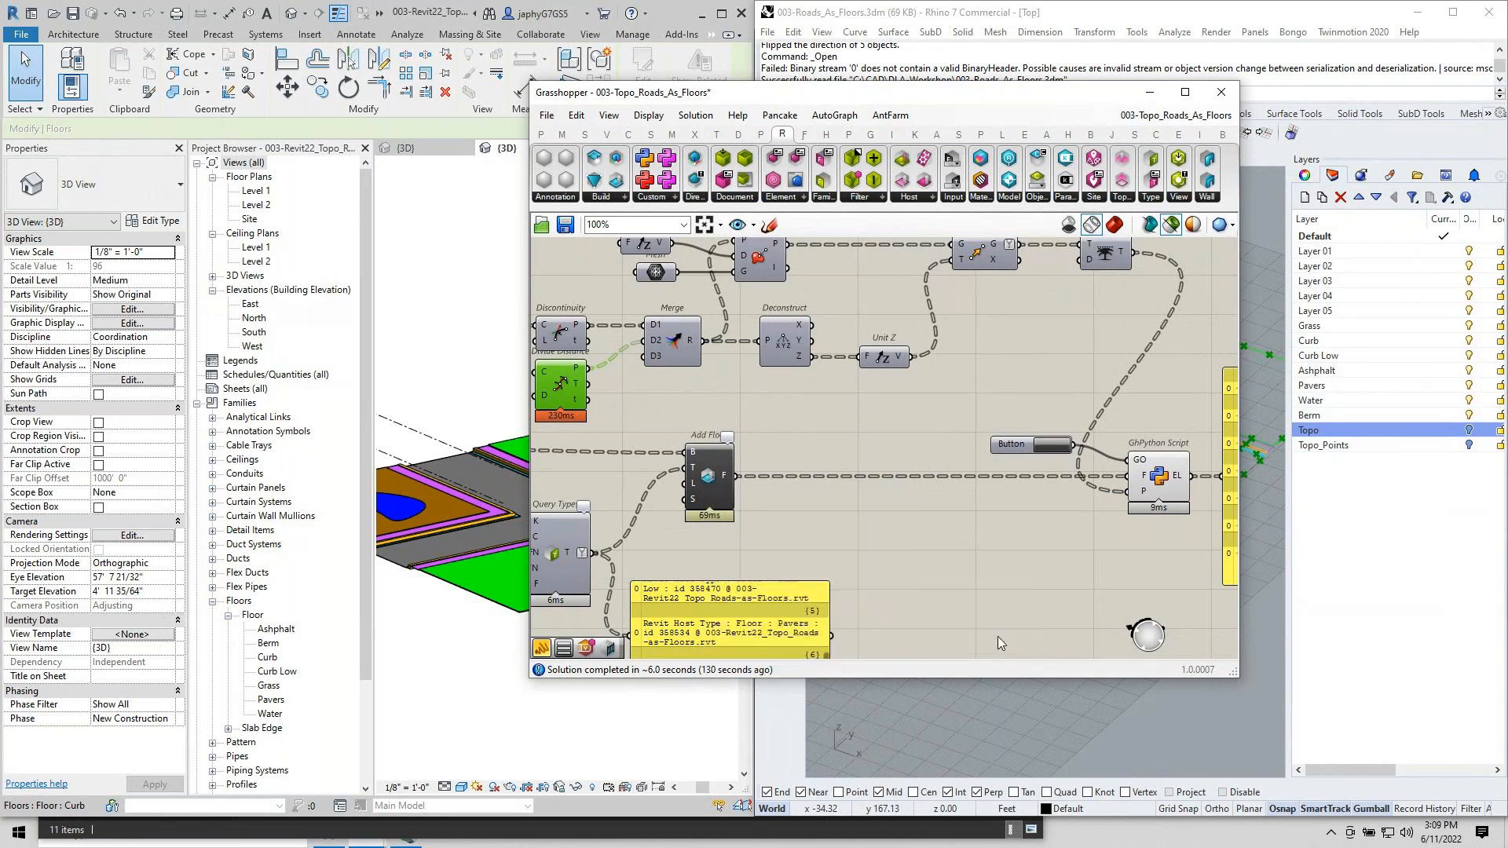
{"action": "left_click", "coordinate": [1048, 446]}
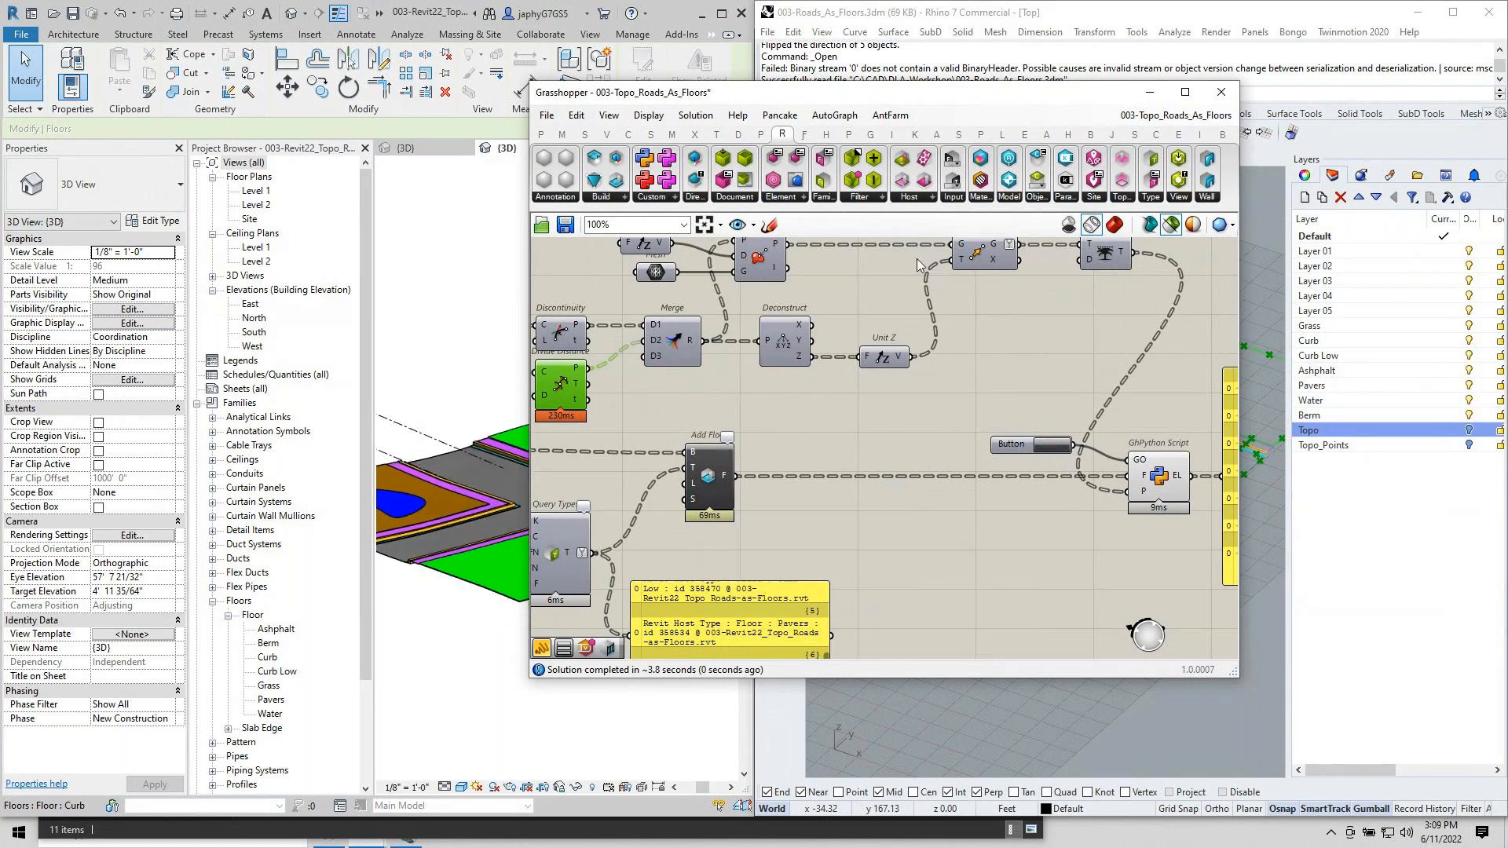
{"action": "left_click_drag", "start_coordinate": [926, 92], "coordinate": [1220, 111]}
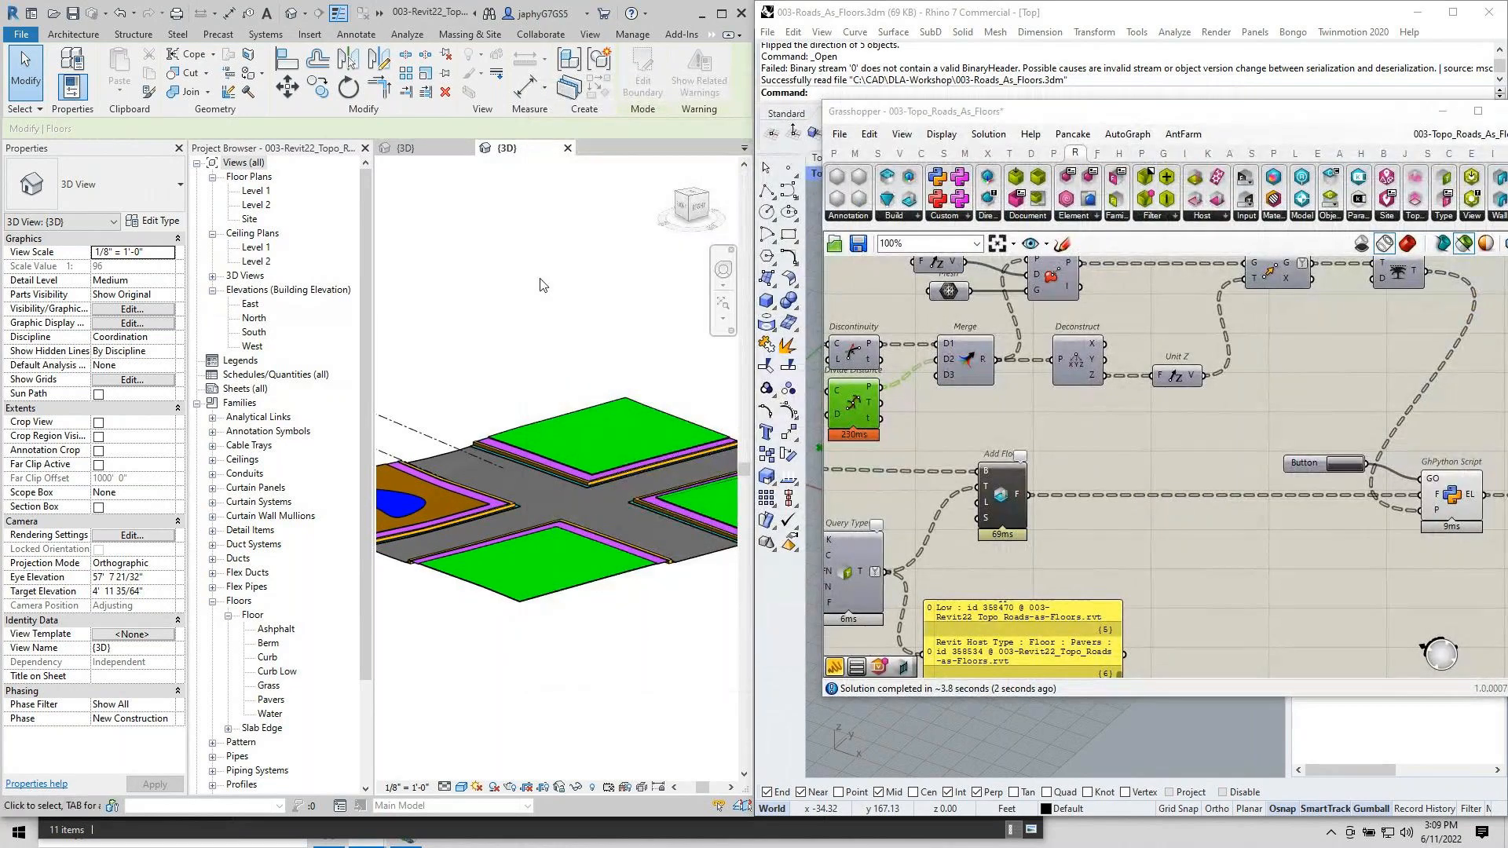
Turn on Interior Edges under the Floors category in the 3D view's Visibility/Graphic Overrides and apply it.
{"action": "key", "text": "v"}
{"action": "key", "text": "v"}
{"action": "scroll", "coordinate": [901, 469], "scroll_direction": "down", "scroll_amount": 8}
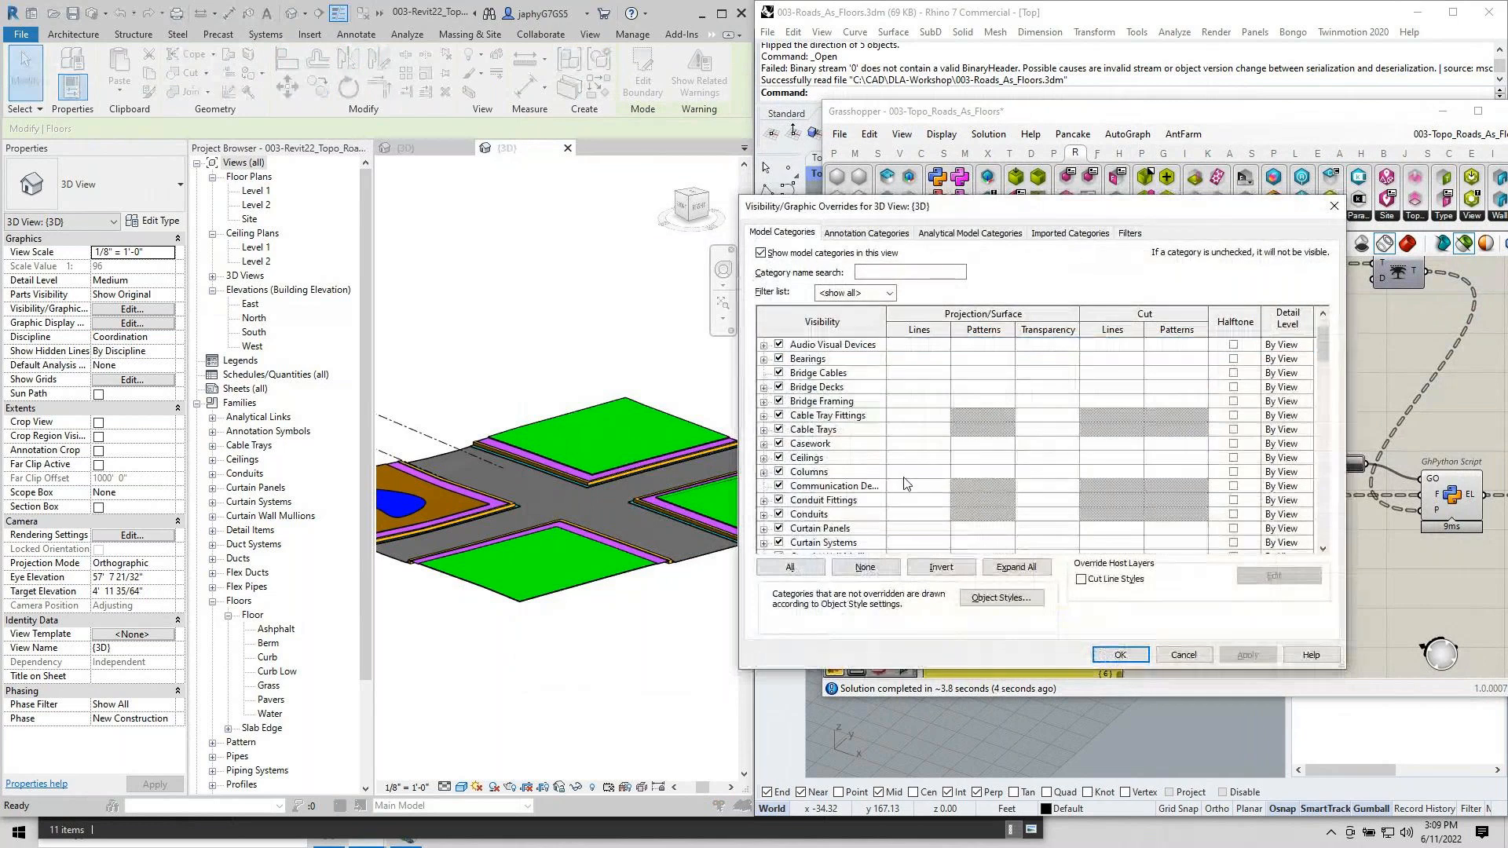
{"action": "scroll", "coordinate": [868, 488], "scroll_direction": "up", "scroll_amount": 1}
{"action": "left_click", "coordinate": [802, 449]}
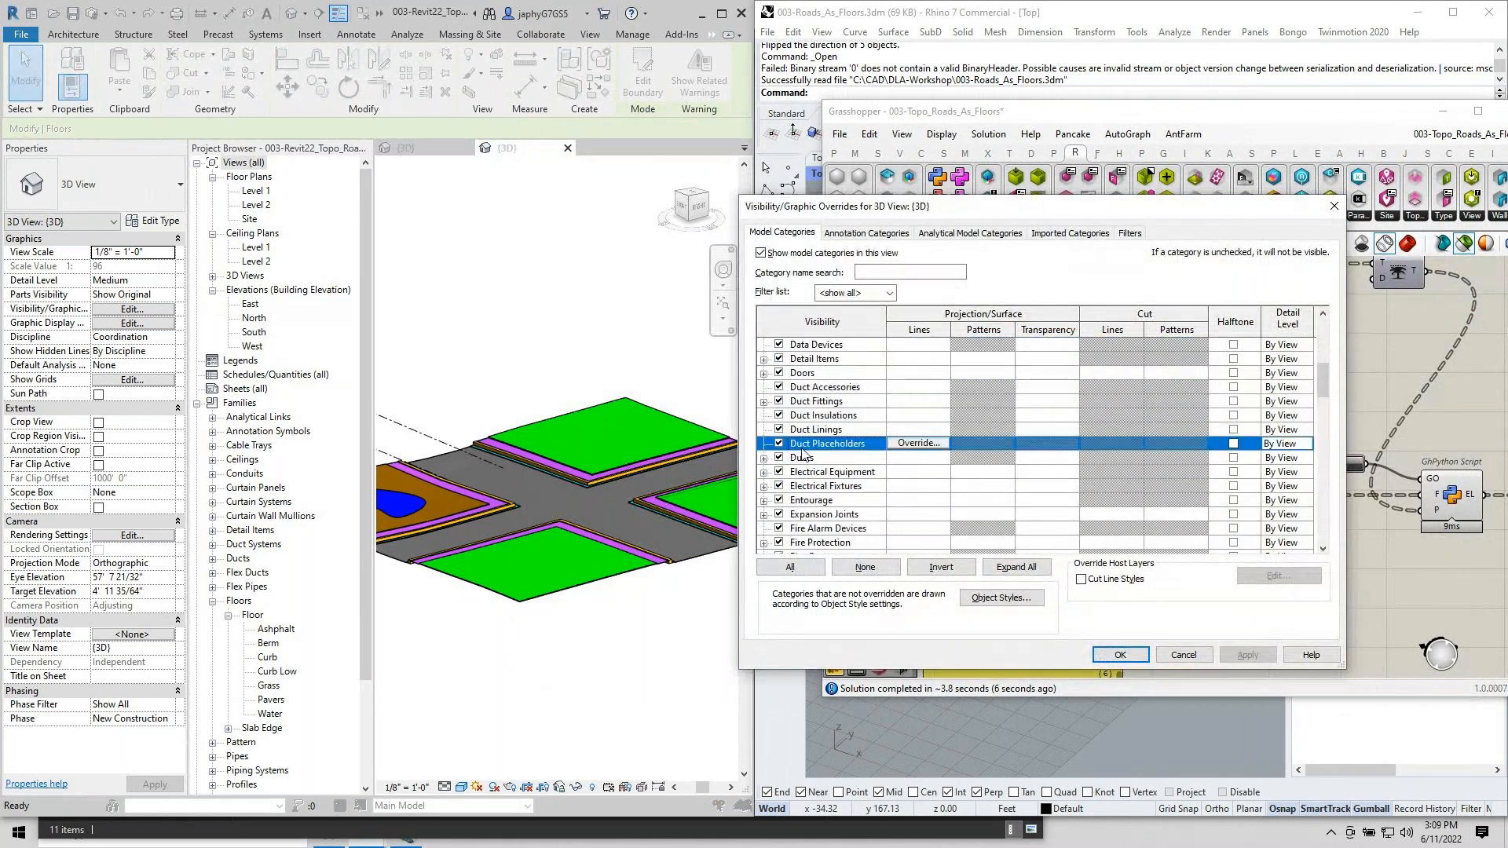
{"action": "key", "text": "f"}
{"action": "scroll", "coordinate": [830, 518], "scroll_direction": "down", "scroll_amount": 2}
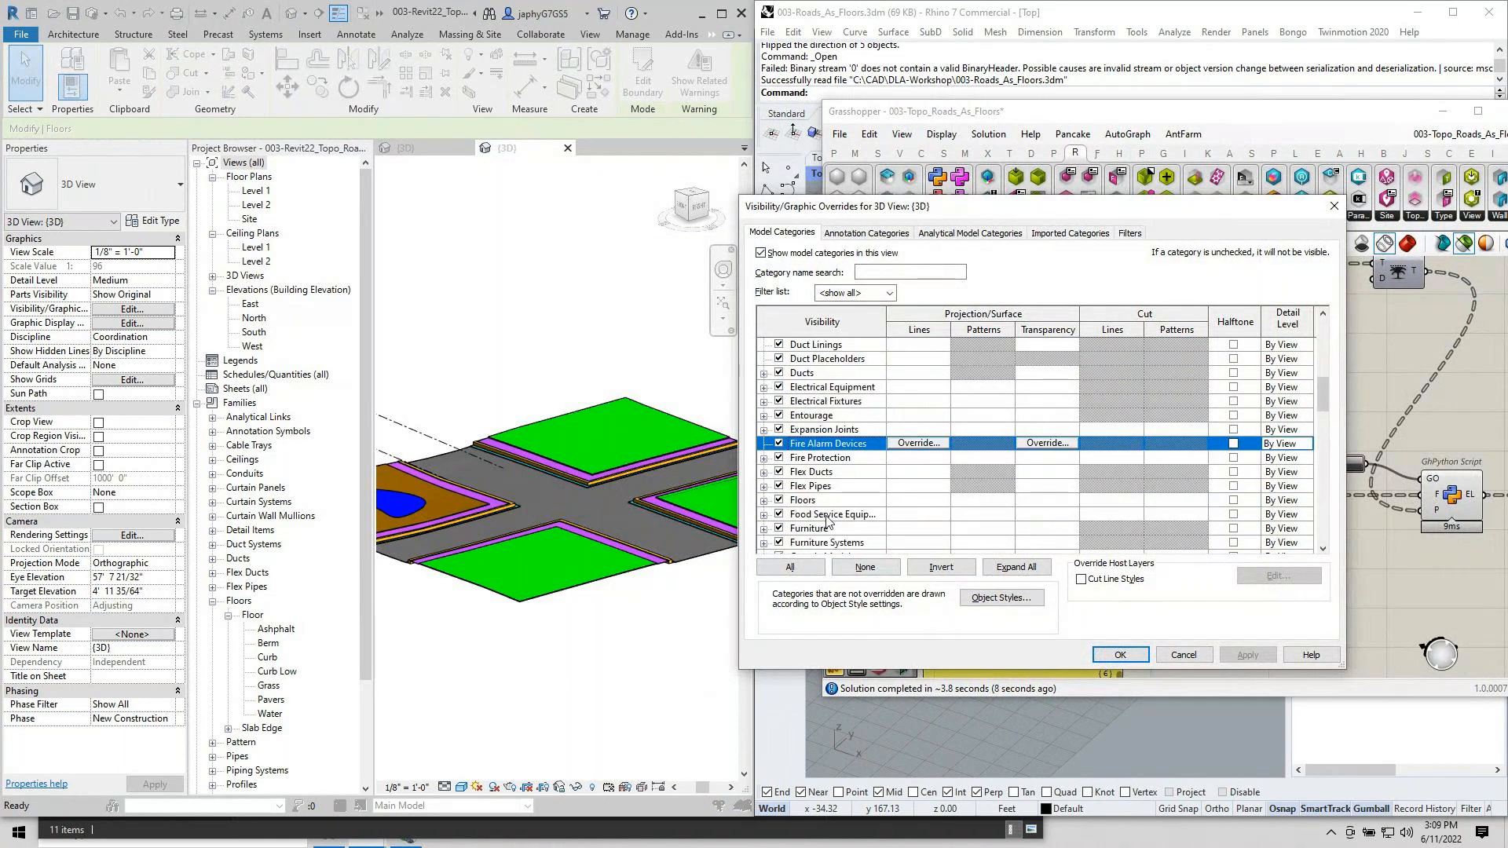
{"action": "left_click", "coordinate": [764, 500]}
{"action": "left_click", "coordinate": [794, 529]}
{"action": "left_click", "coordinate": [794, 528]}
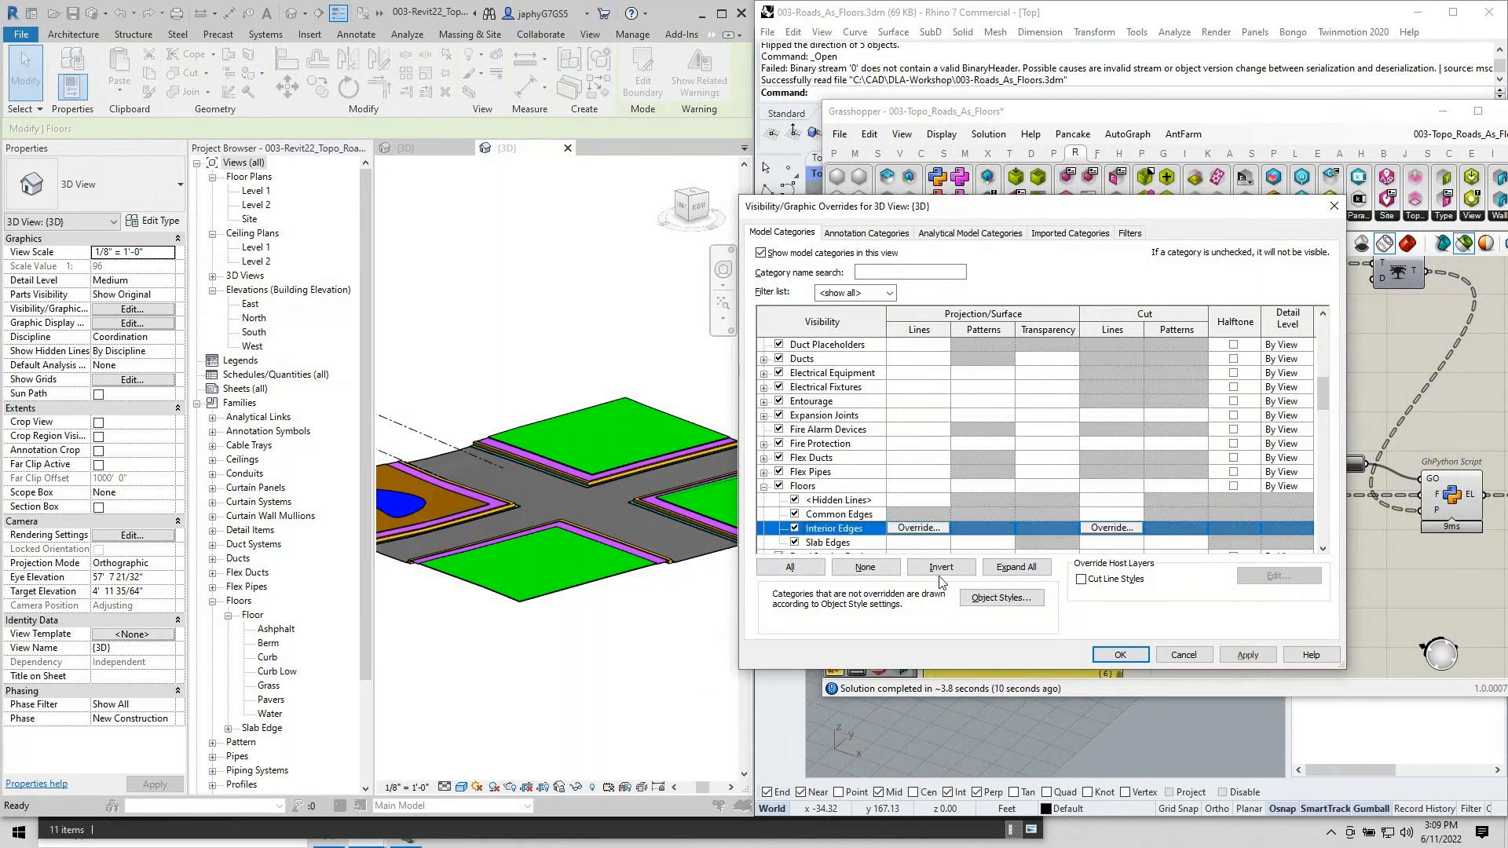
{"action": "left_click", "coordinate": [1247, 654]}
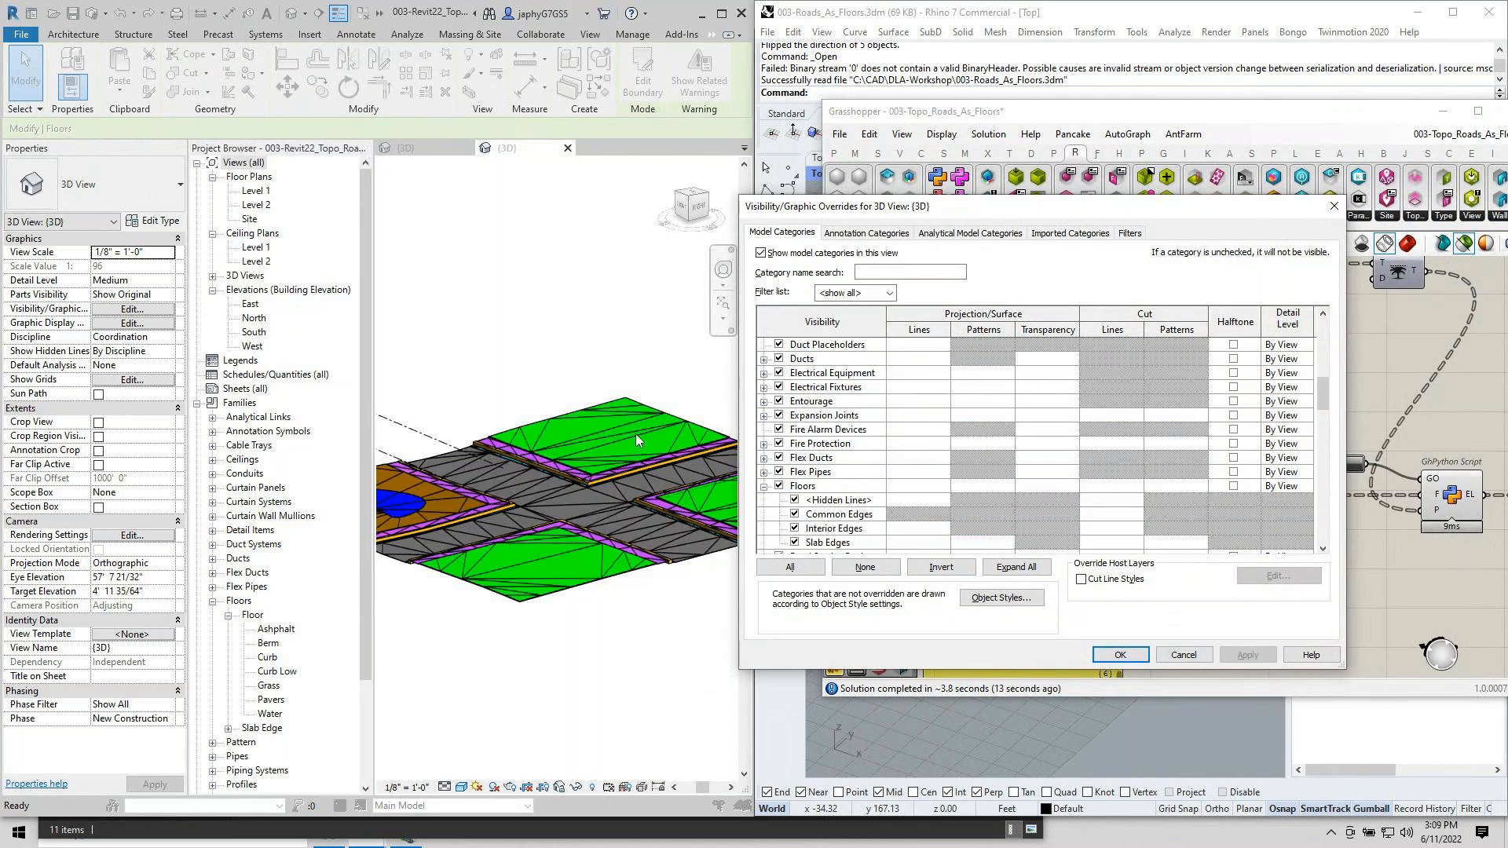
Turn off the floors' Interior Edges again in the 3D view and close the visibility overrides.
{"action": "left_click", "coordinate": [794, 530]}
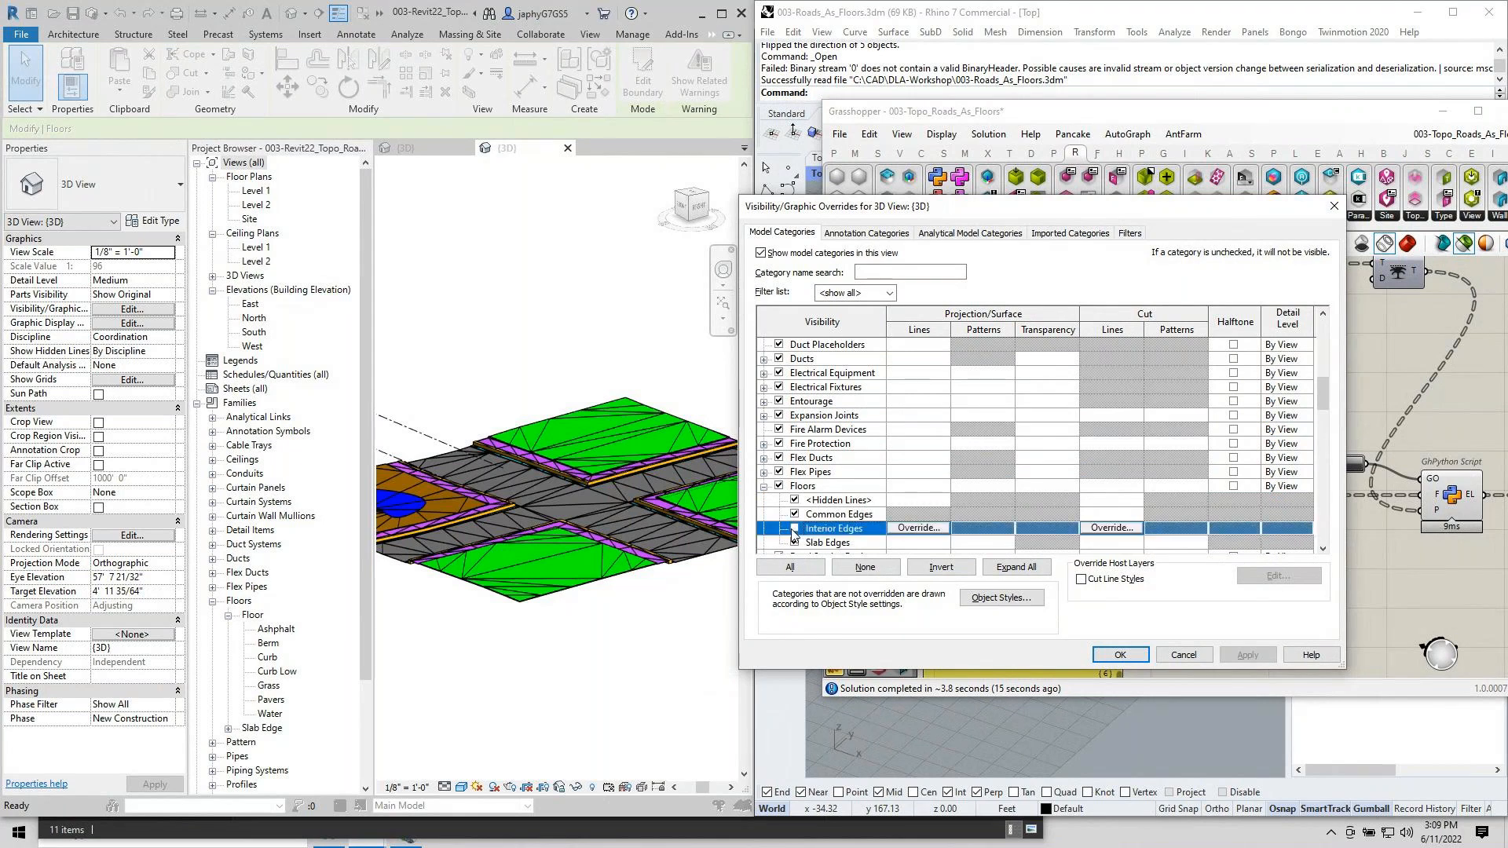
{"action": "left_click", "coordinate": [1247, 654]}
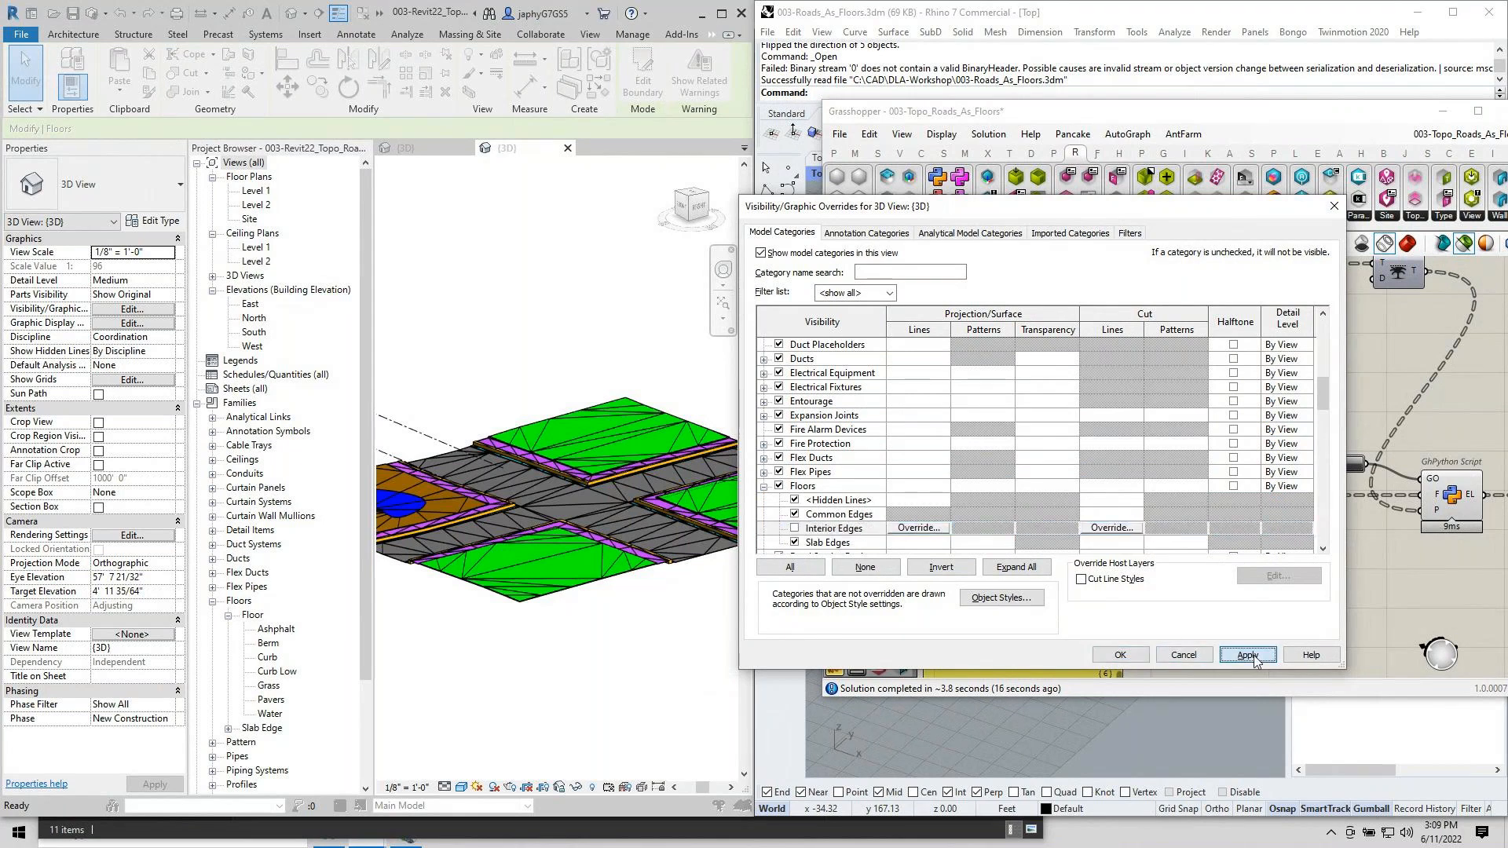
{"action": "left_click", "coordinate": [1112, 657]}
Review the definition around Add Floor and select the Divide Distance component to examine its role.
{"action": "scroll", "coordinate": [1135, 541], "scroll_direction": "down", "scroll_amount": 2}
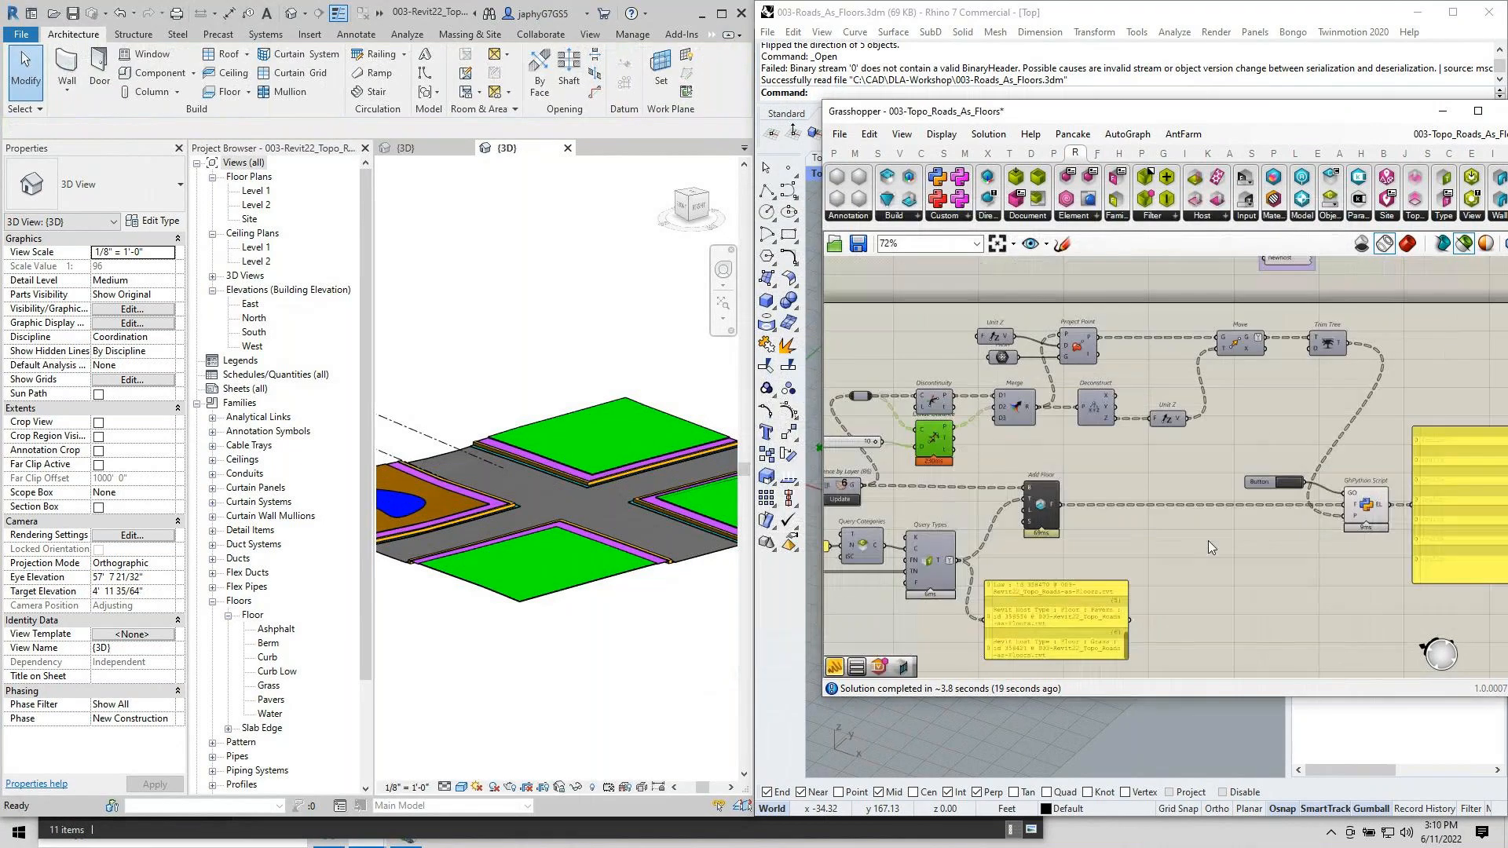
{"action": "mouse_move", "coordinate": [1165, 524]}
{"action": "right_mouse_down"}
{"action": "mouse_move", "coordinate": [1097, 513]}
{"action": "mouse_move", "coordinate": [1162, 553]}
{"action": "right_mouse_up"}
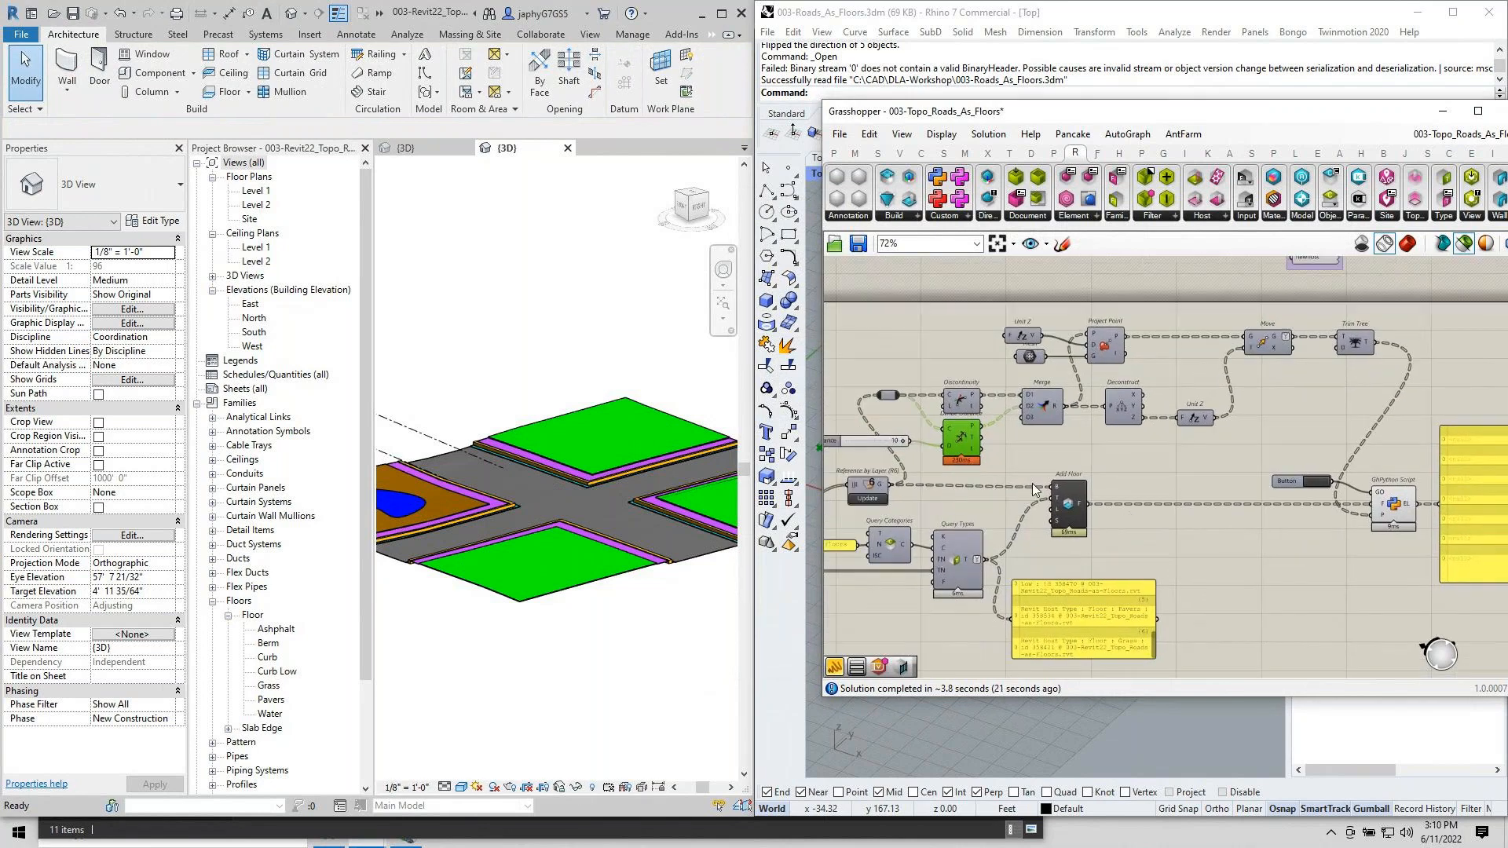
{"action": "left_click", "coordinate": [1079, 554]}
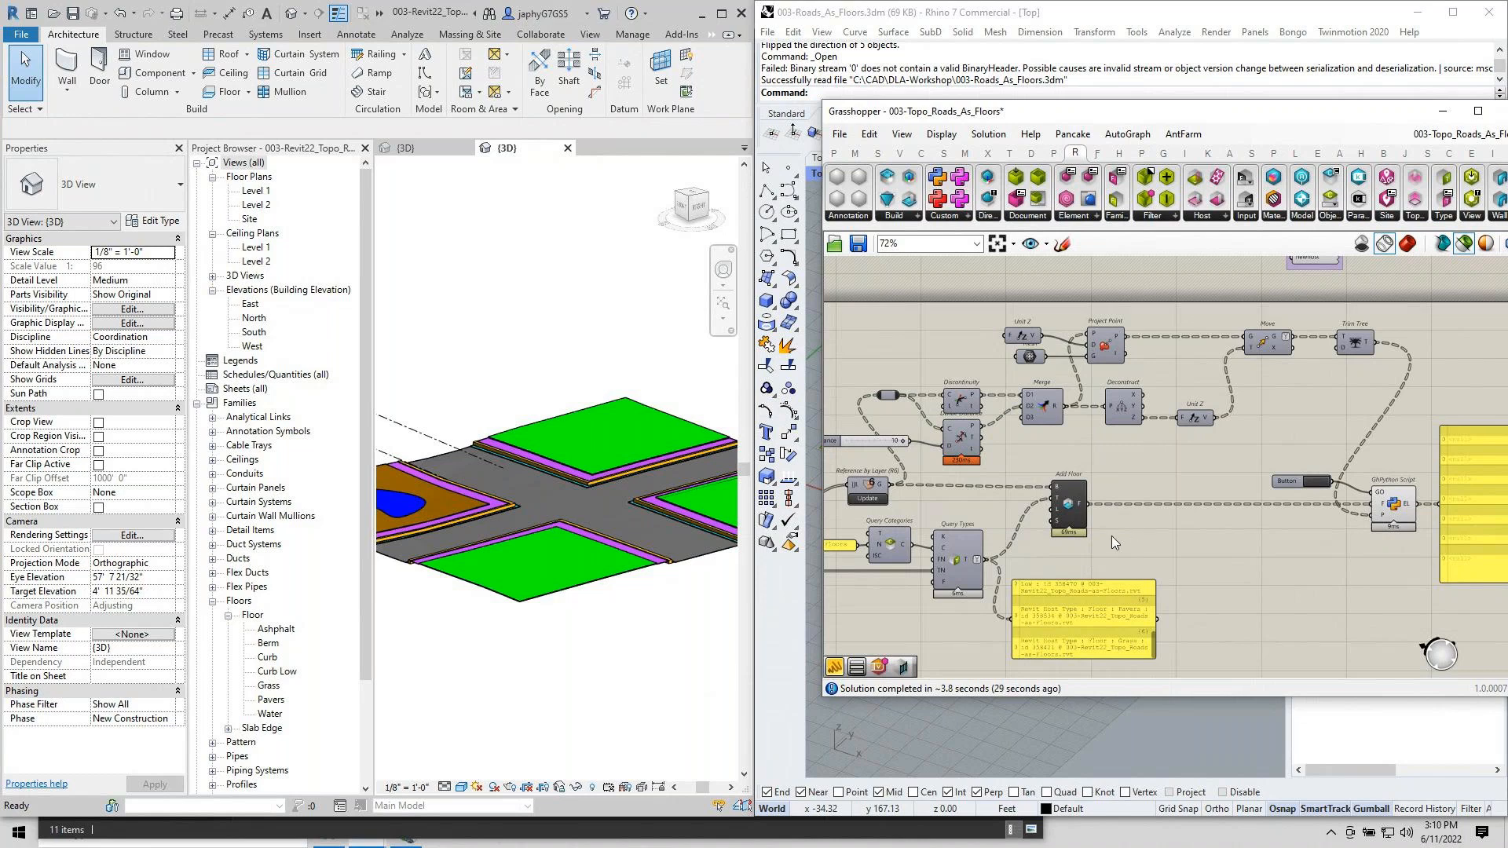
{"action": "left_click", "coordinate": [978, 446]}
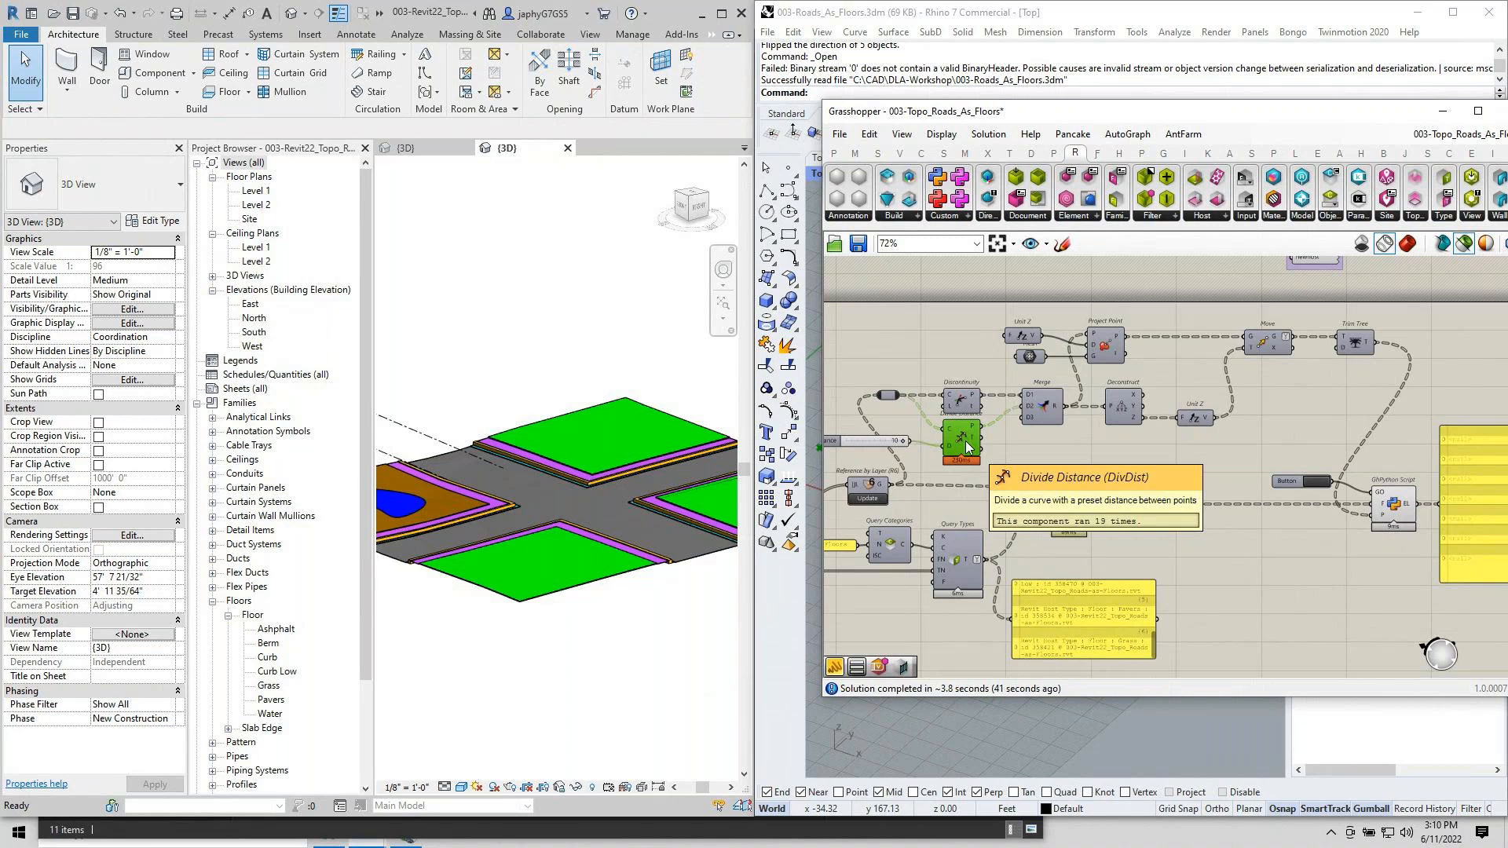
Set the Add Floor component's Tracking Mode to Enabled : Replace.
{"action": "right_click", "coordinate": [1071, 504]}
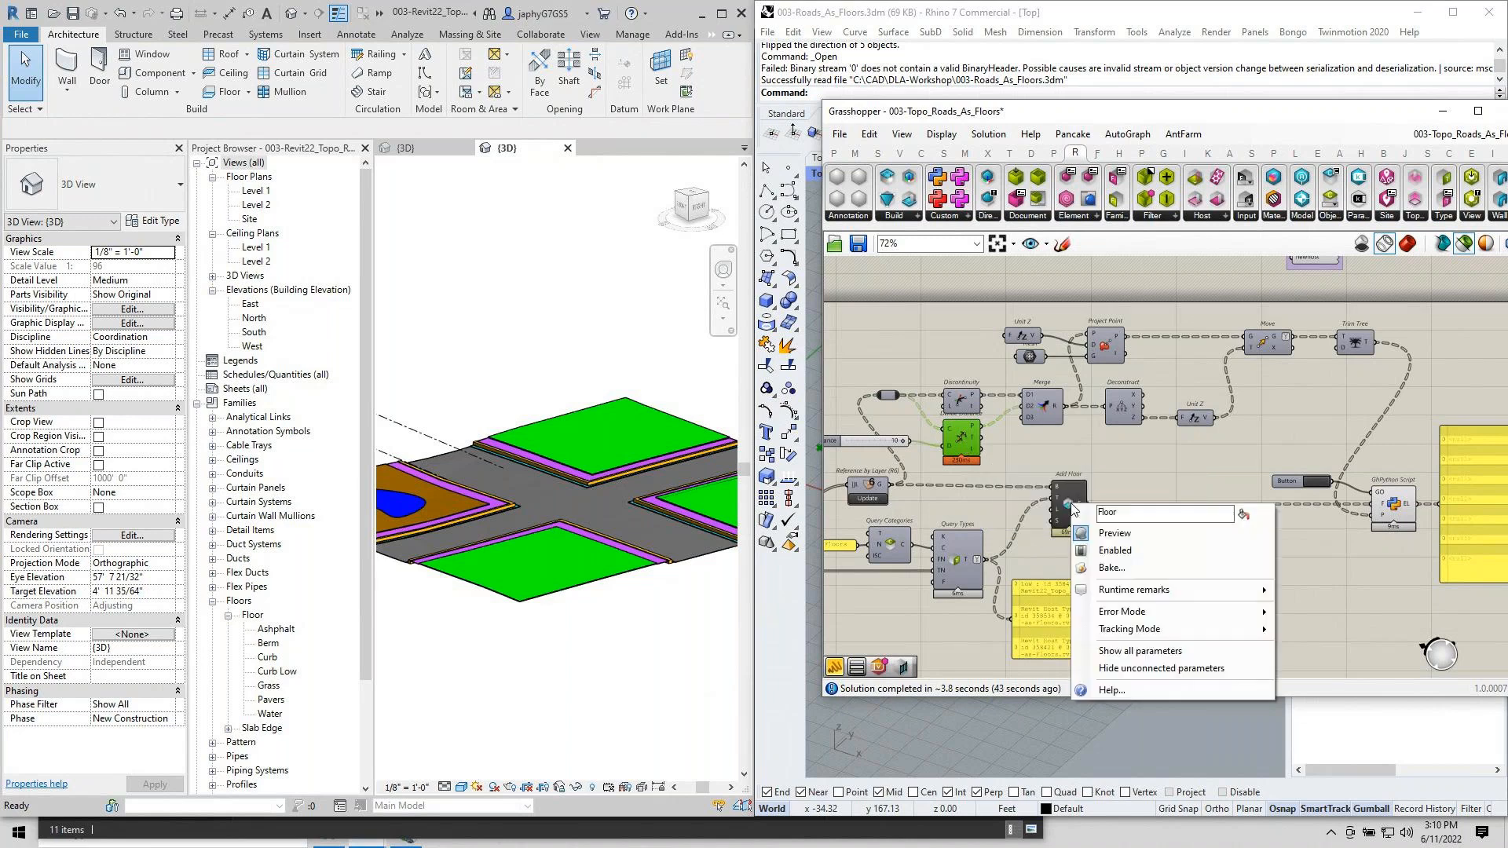
{"action": "mouse_move", "coordinate": [1171, 637]}
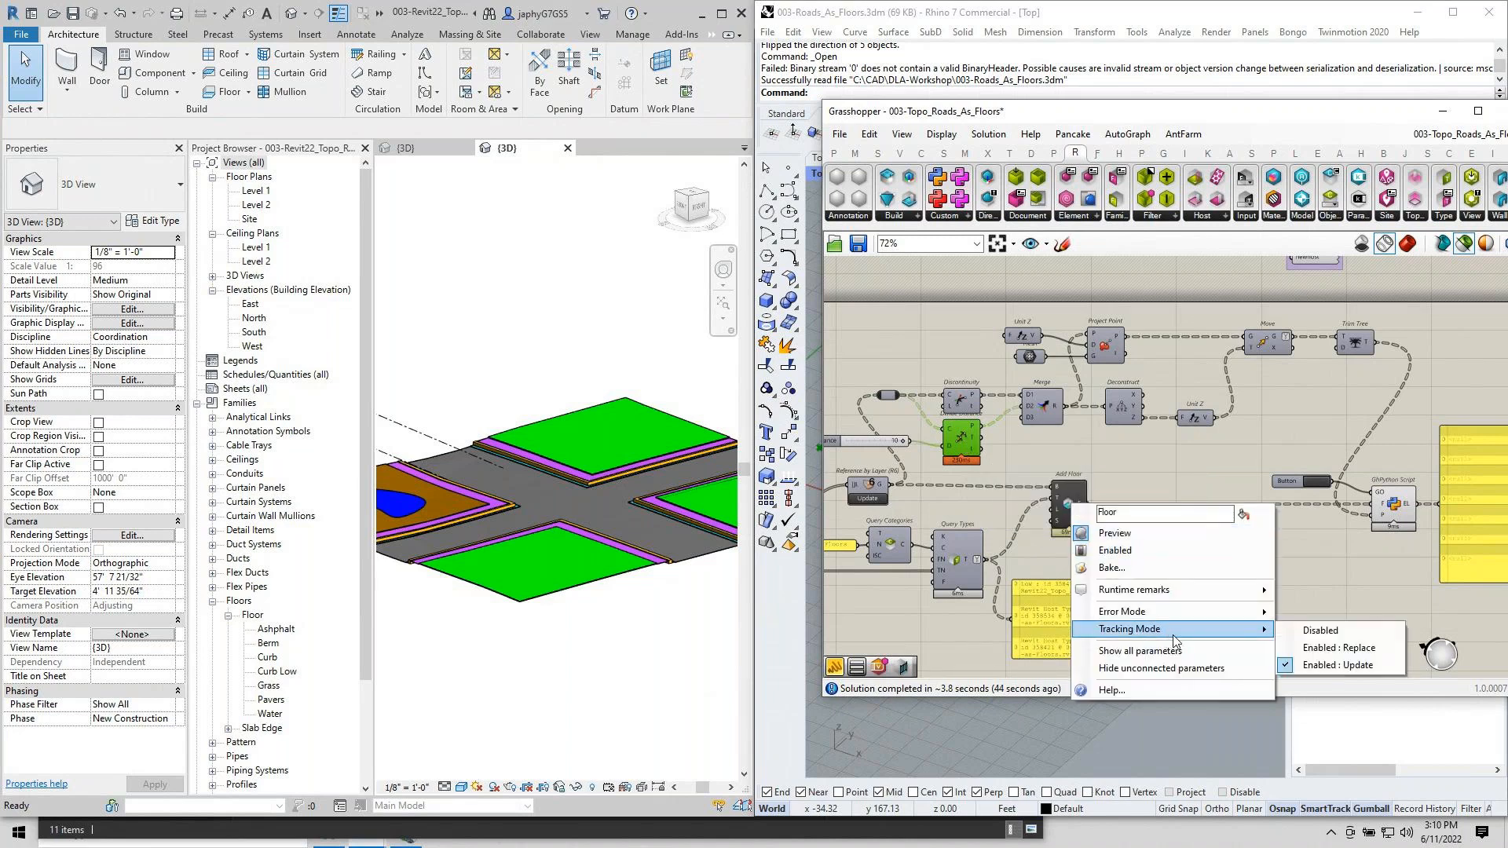
{"action": "left_click", "coordinate": [1350, 649]}
{"action": "right_click_drag", "start_coordinate": [1205, 553], "coordinate": [1091, 545]}
{"action": "right_click_drag", "start_coordinate": [1066, 487], "coordinate": [1192, 485]}
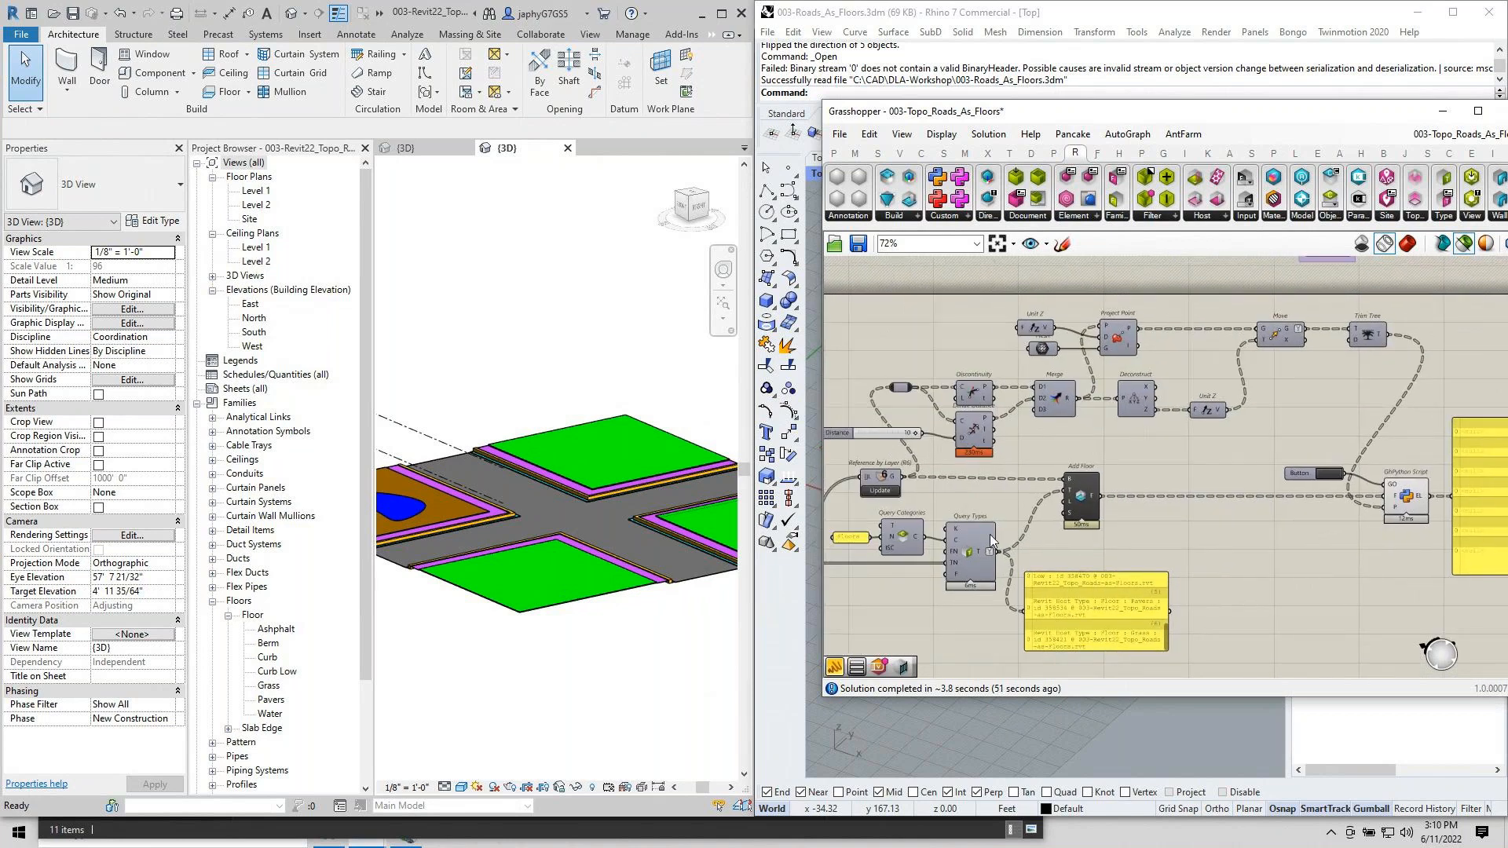
Switch the Add Floor component's Tracking Mode back to Enabled : Update.
{"action": "right_click", "coordinate": [1080, 495]}
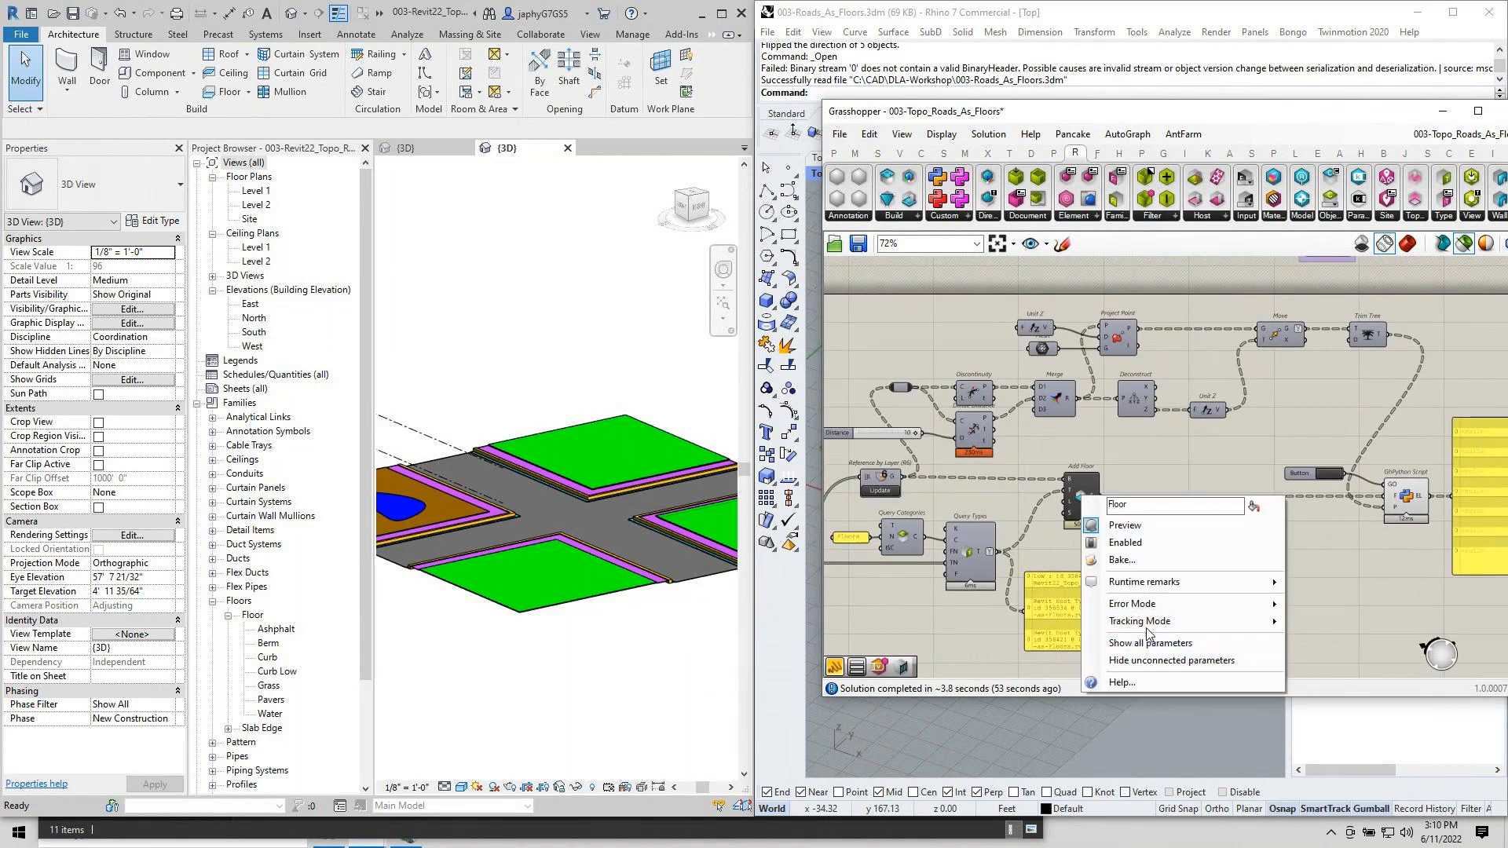
{"action": "mouse_move", "coordinate": [1148, 628]}
{"action": "left_click", "coordinate": [1363, 652]}
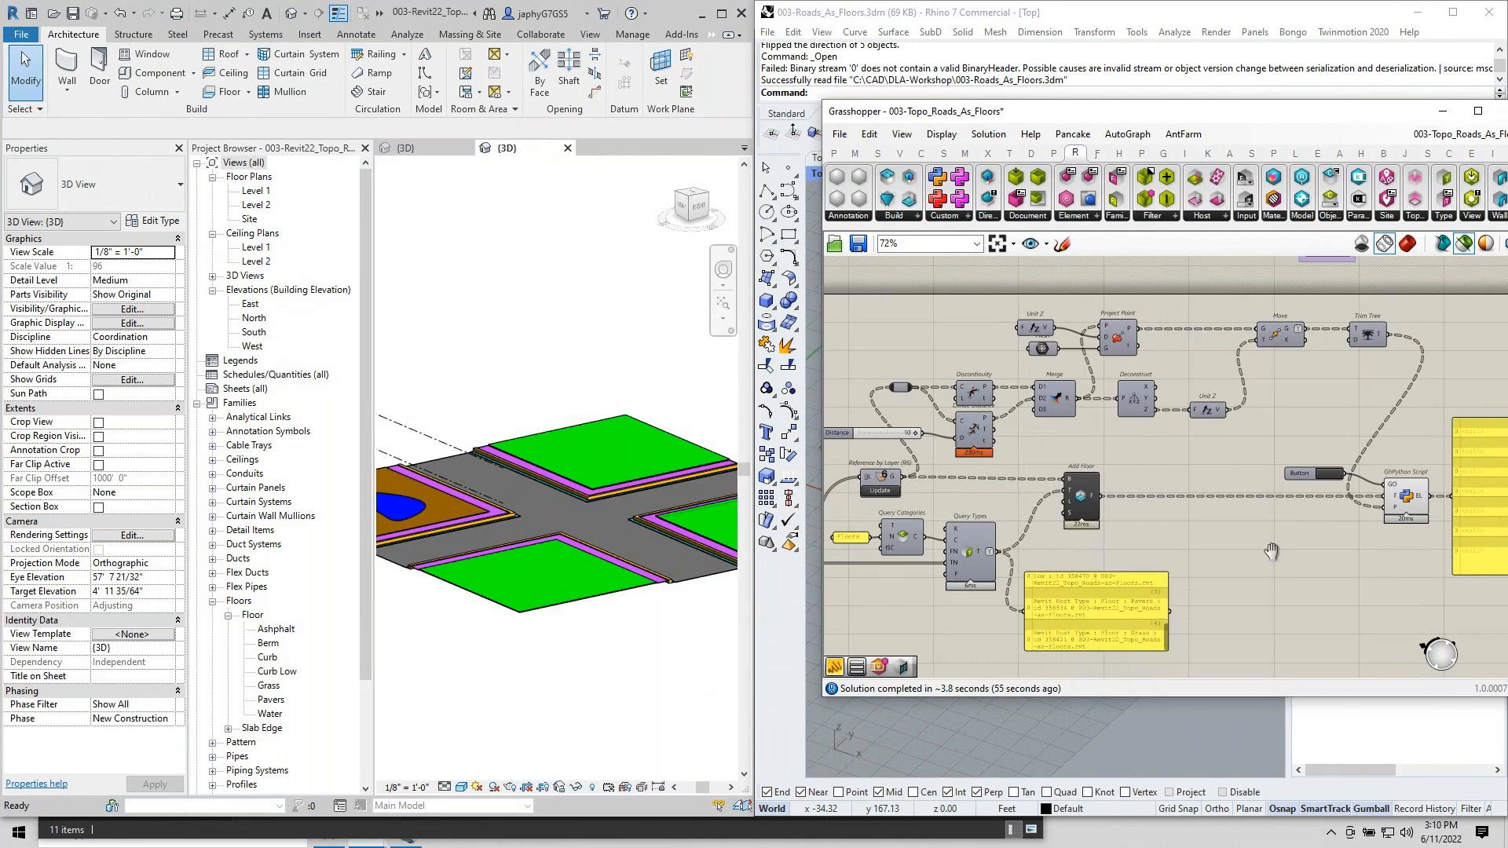